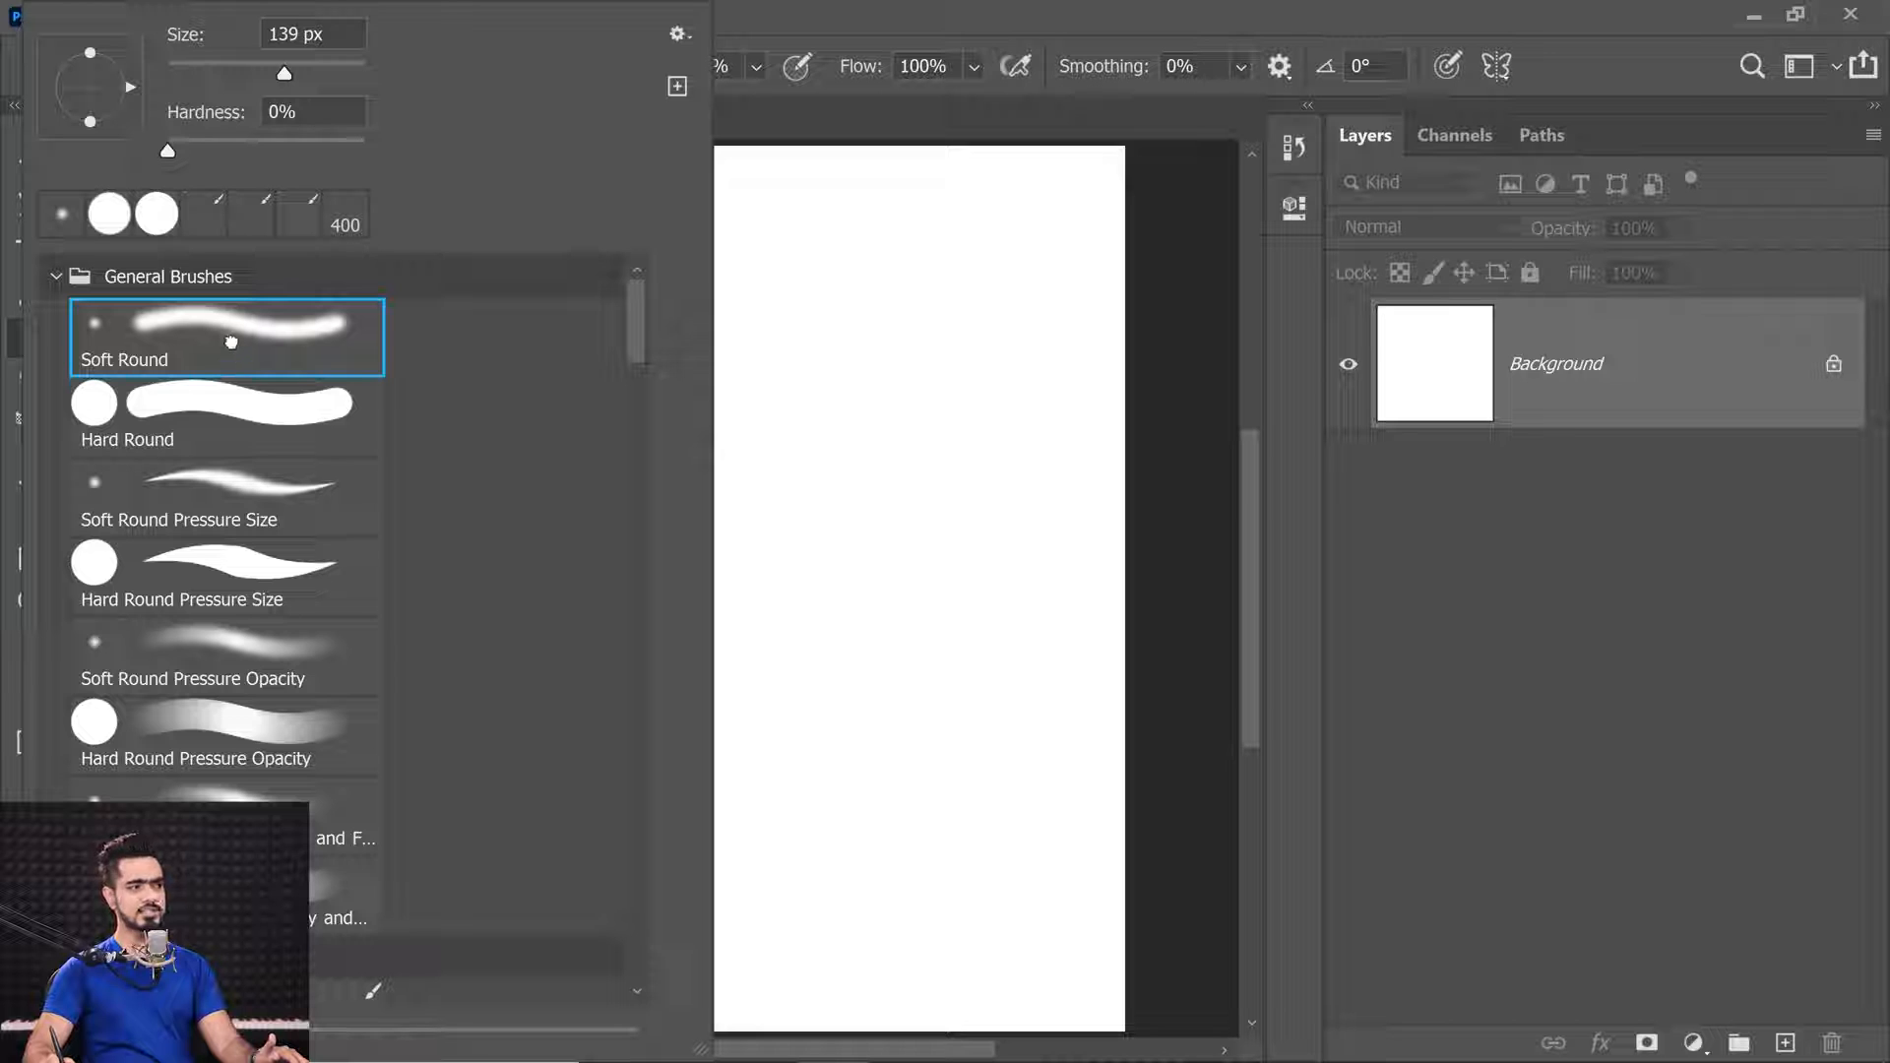
Choose the Soft Round brush and add a new empty layer above the Background.
left_click(232, 341)
left_click(1182, 375)
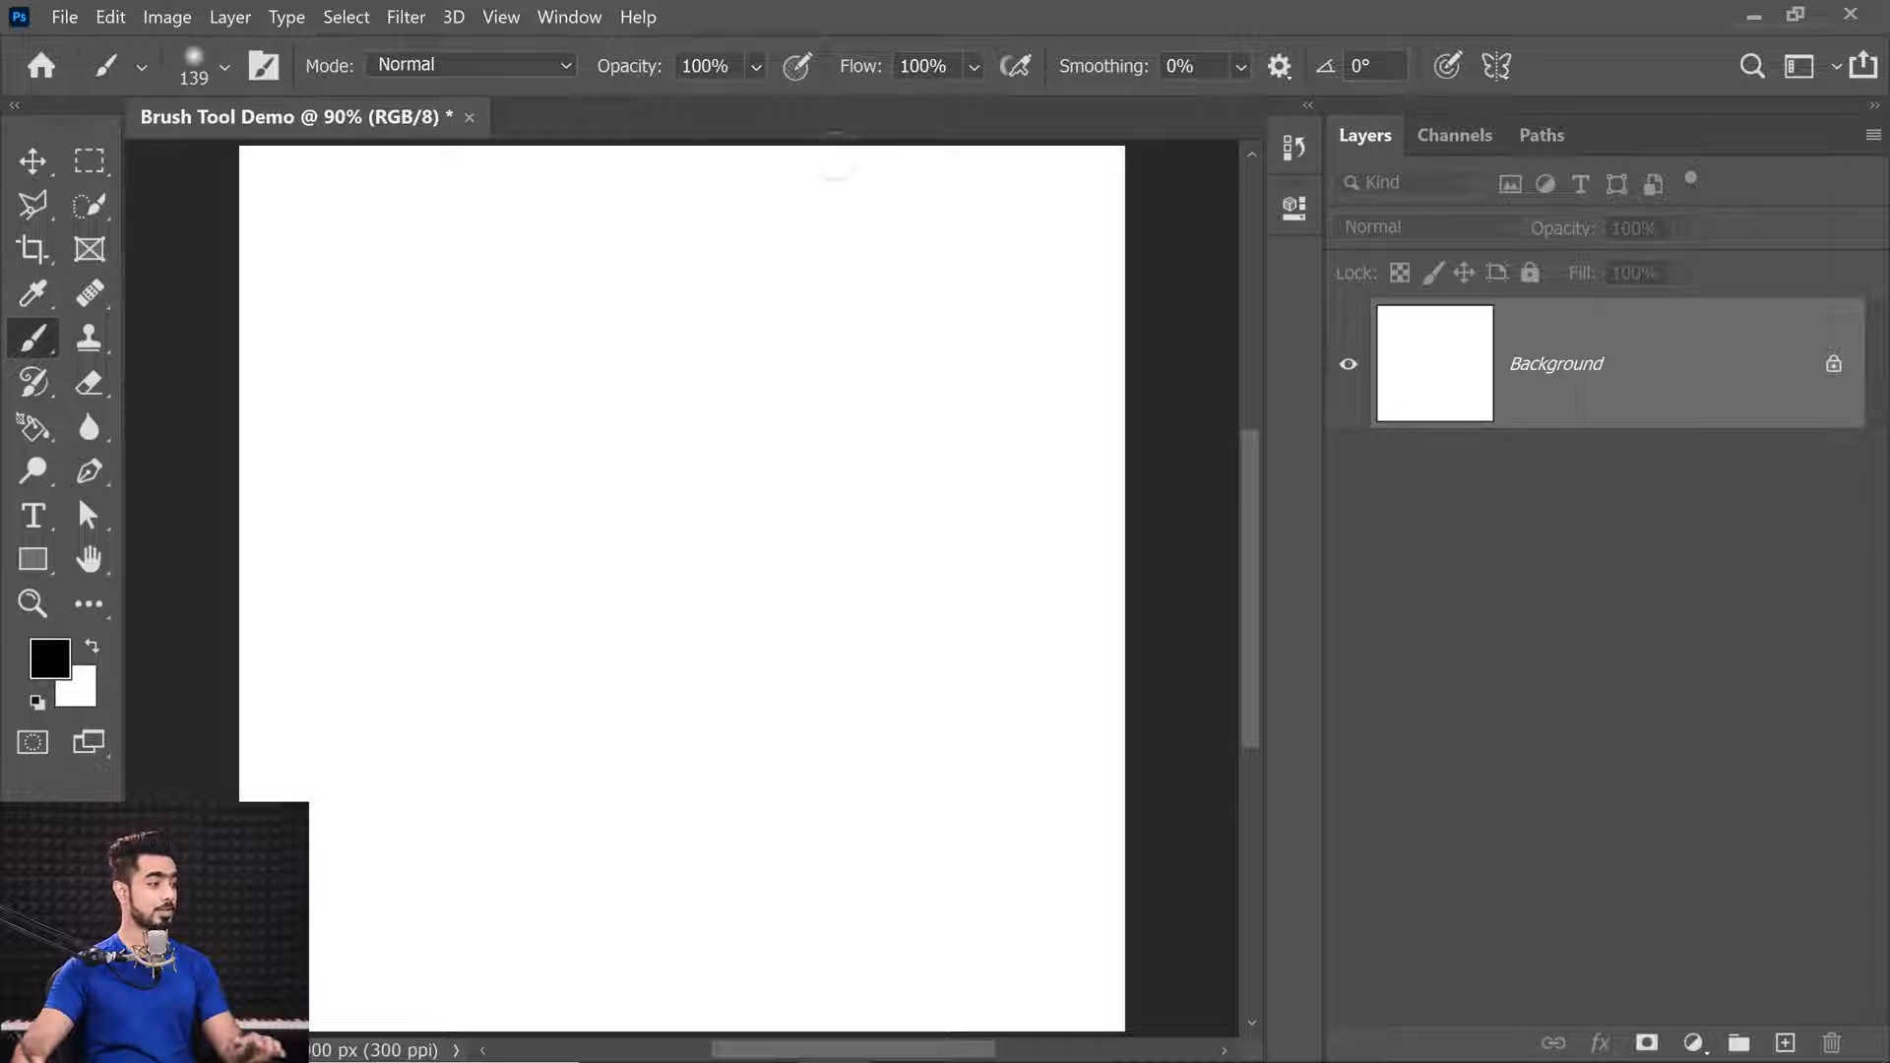
left_click(1786, 1043)
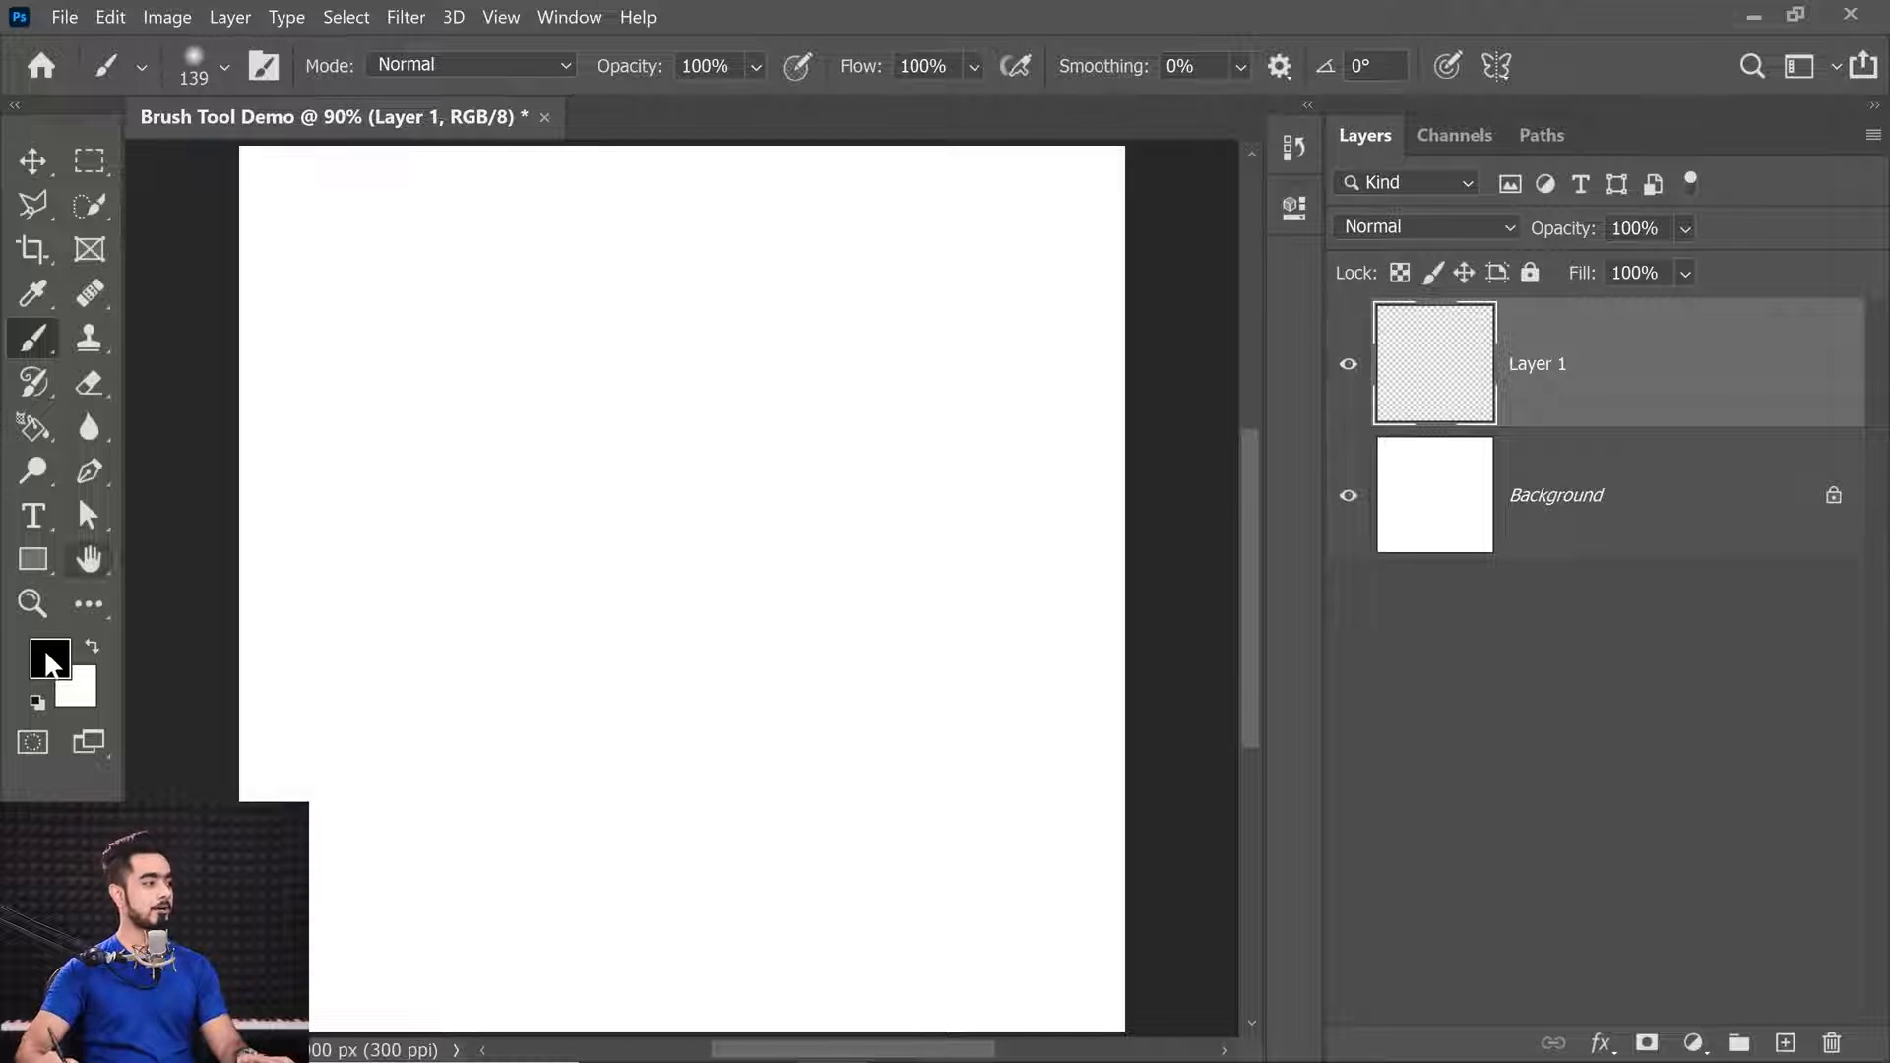
Set the foreground colour to the blue 183cd7.
left_click(49, 670)
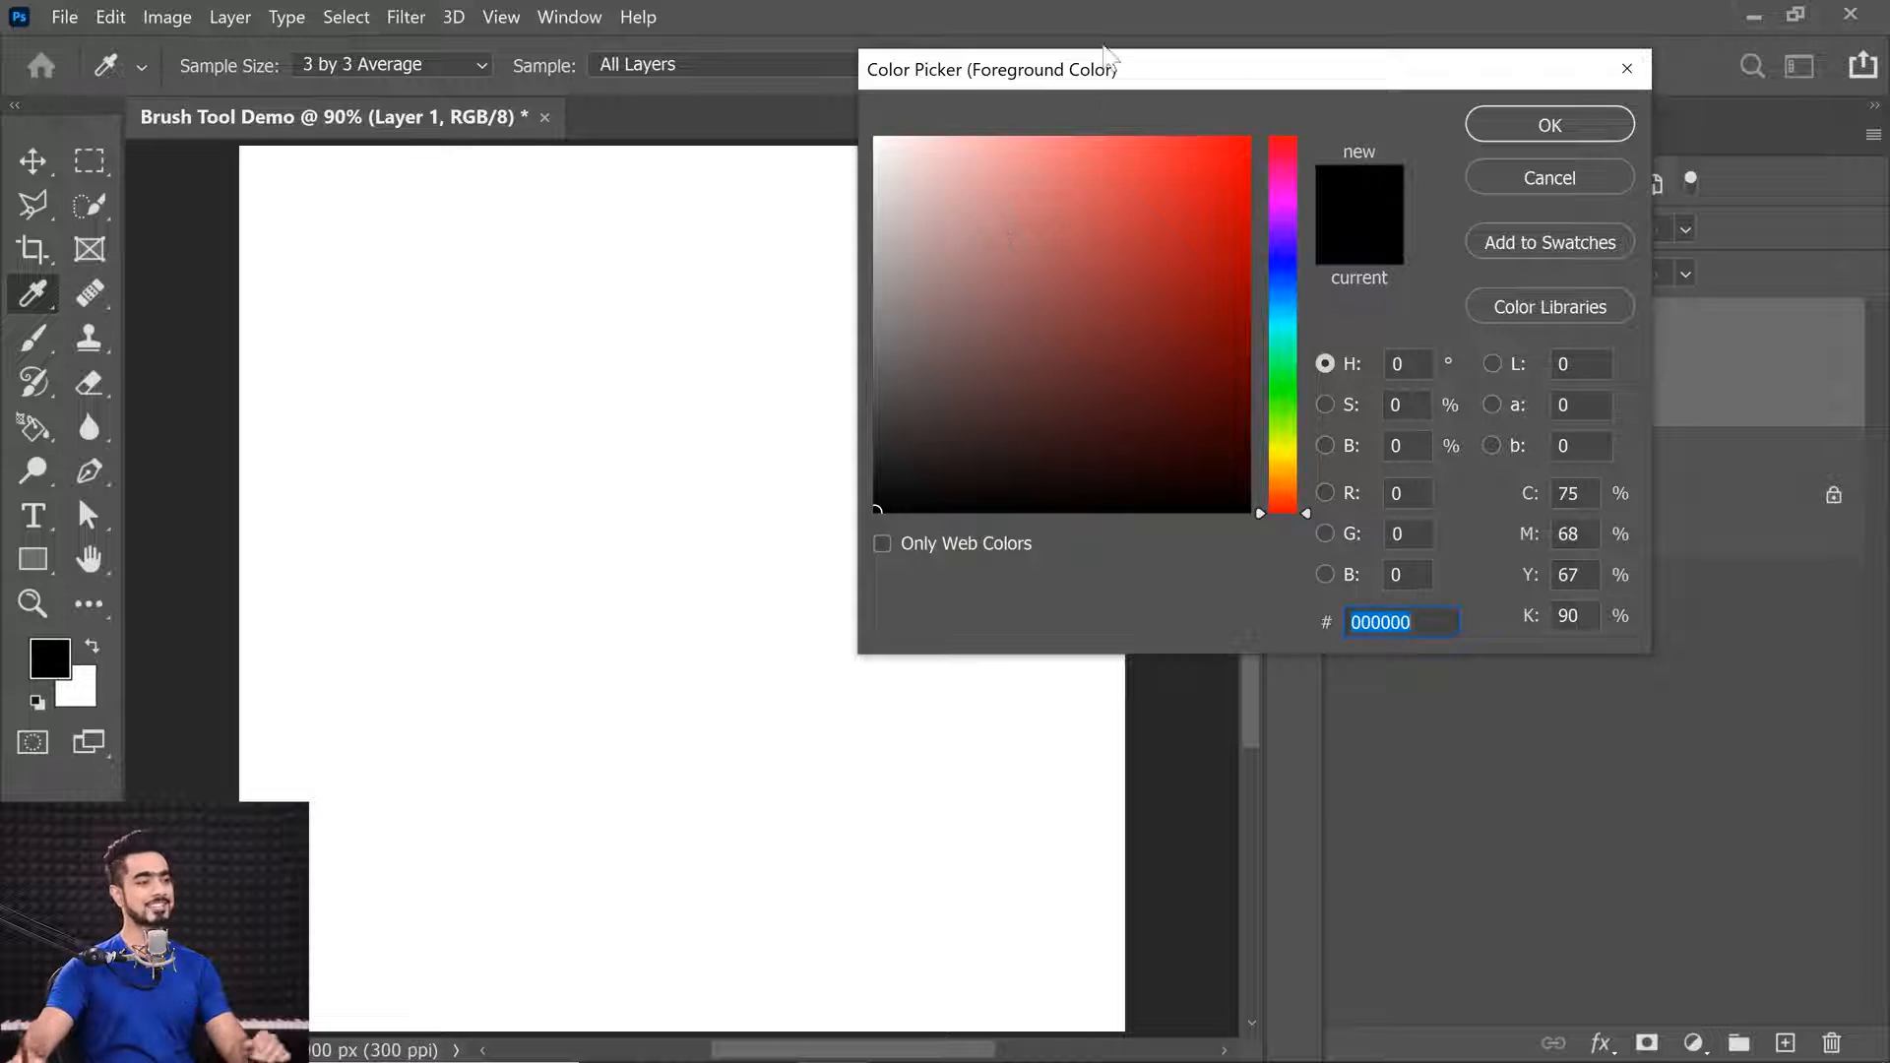
left_click(1207, 195)
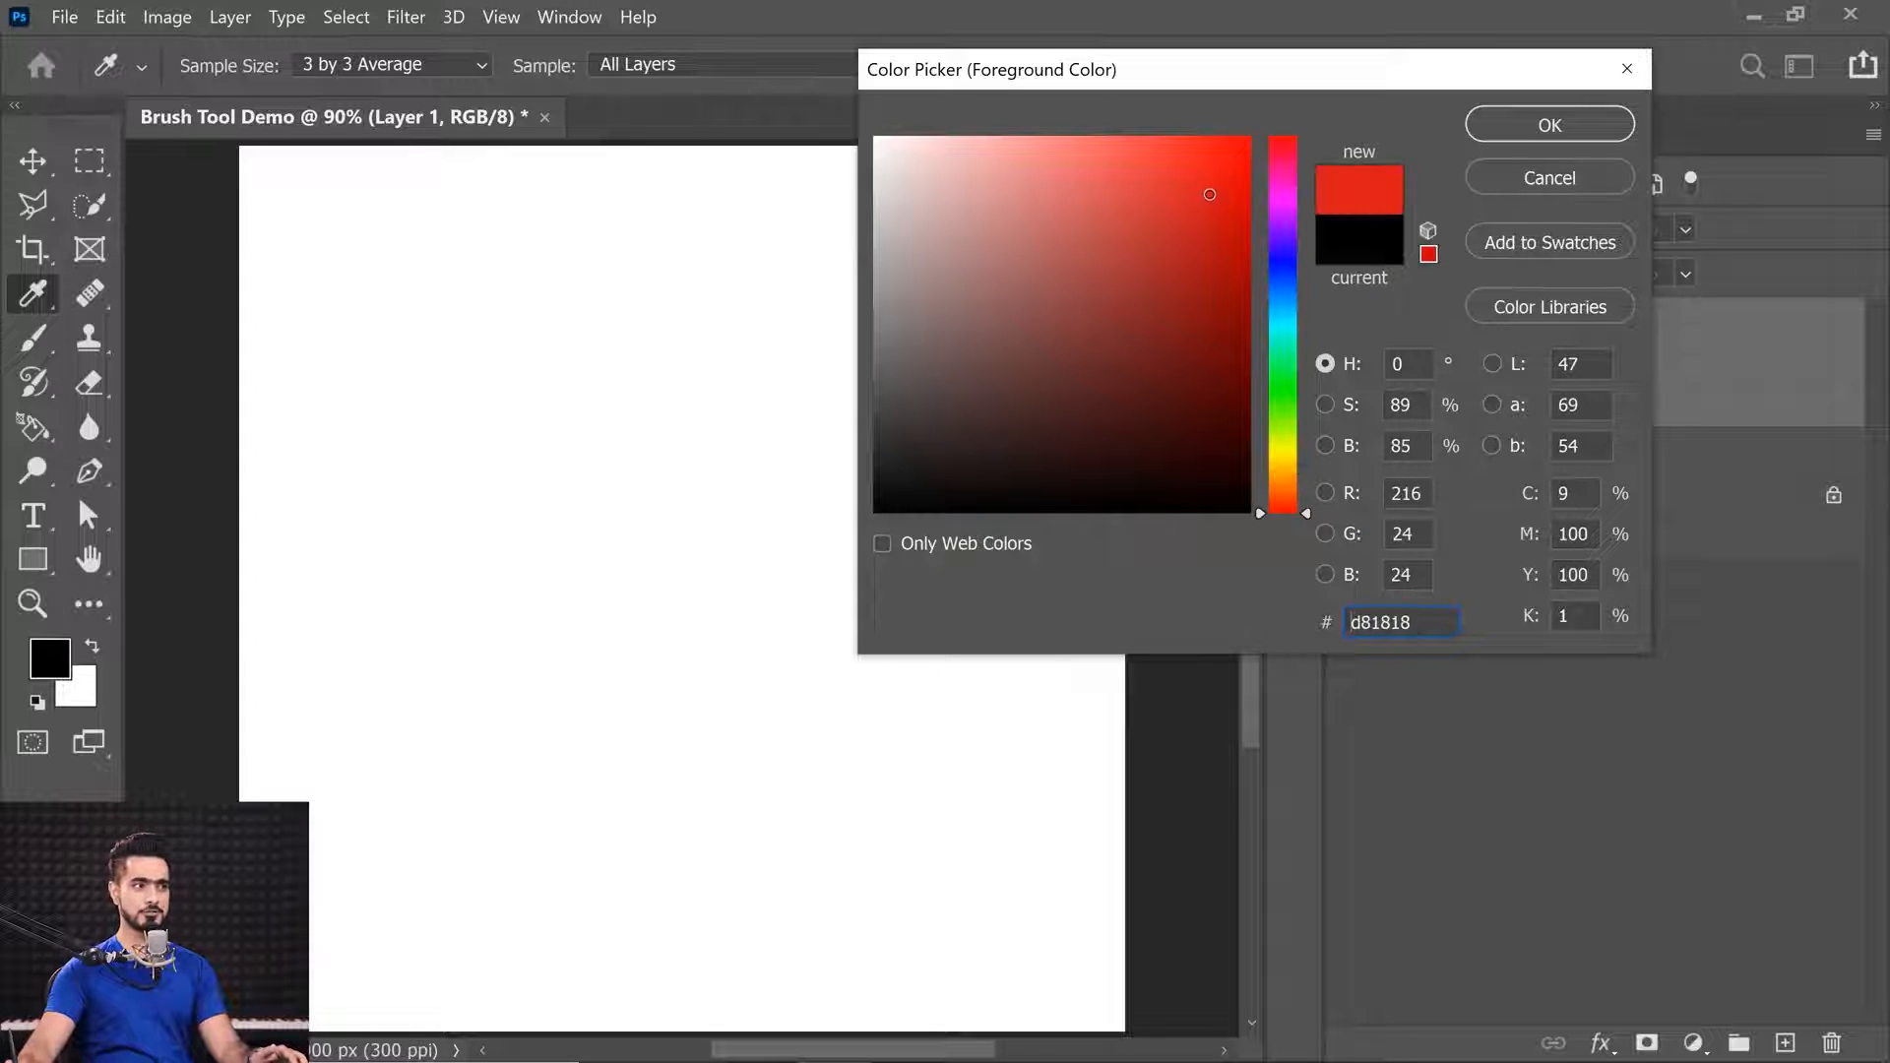
left_click(1293, 279)
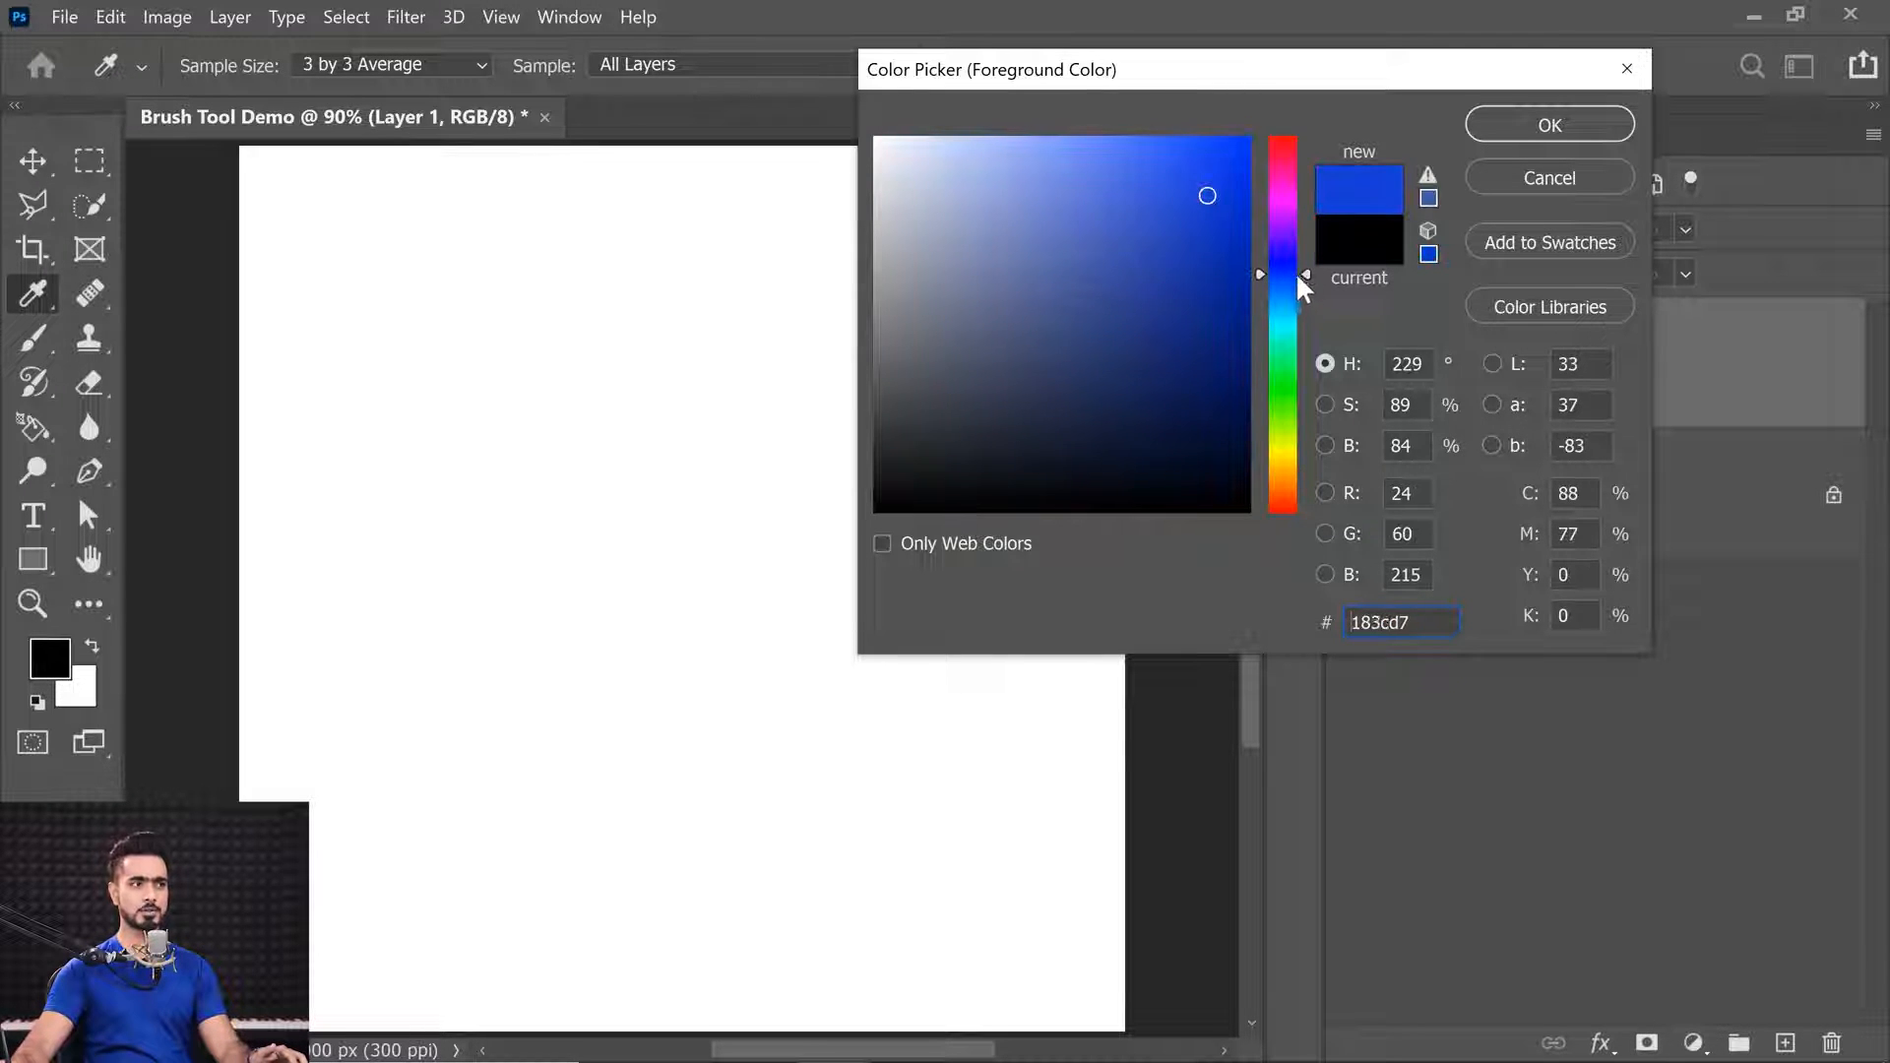
left_click(1549, 124)
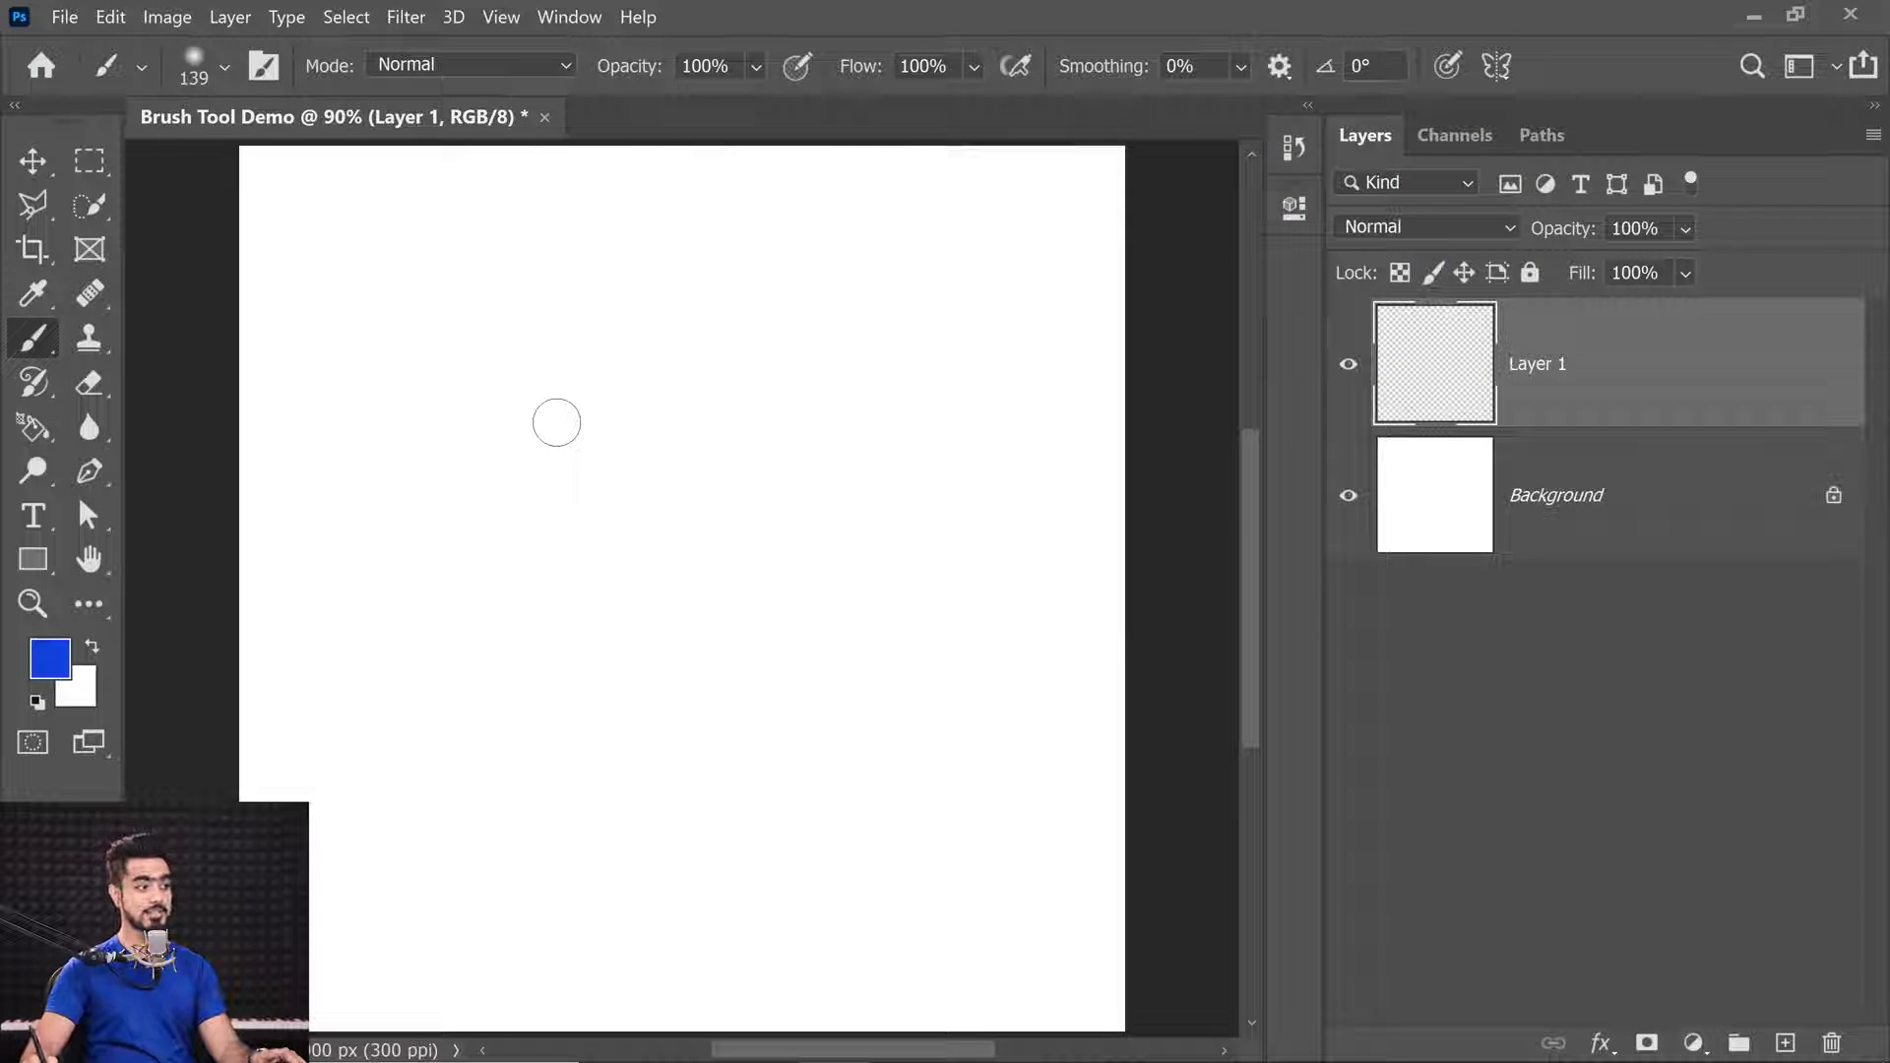
Enlarge the soft brush to 489 px and paint a single blue dab in the upper part of the canvas.
left_click(225, 65)
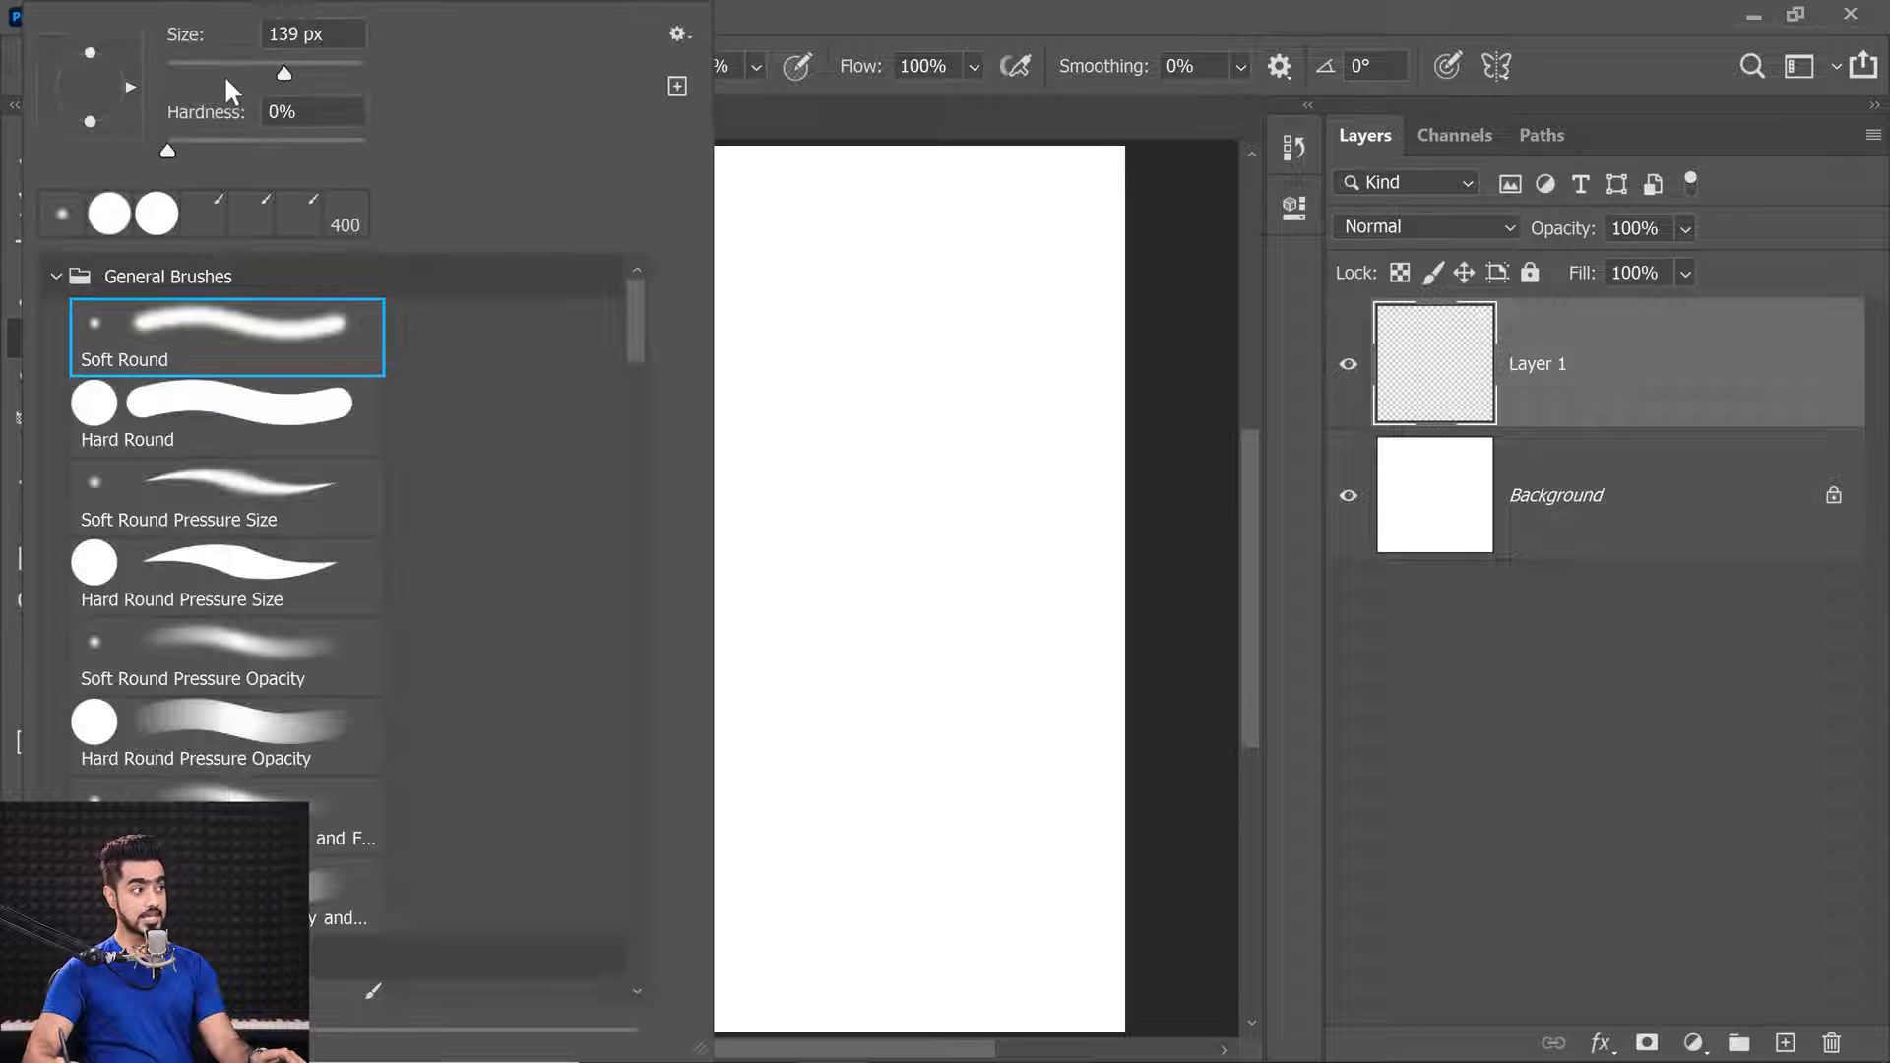
mouse_move(322, 67)
left_mouse_down()
mouse_move(262, 65)
mouse_move(327, 70)
left_mouse_up()
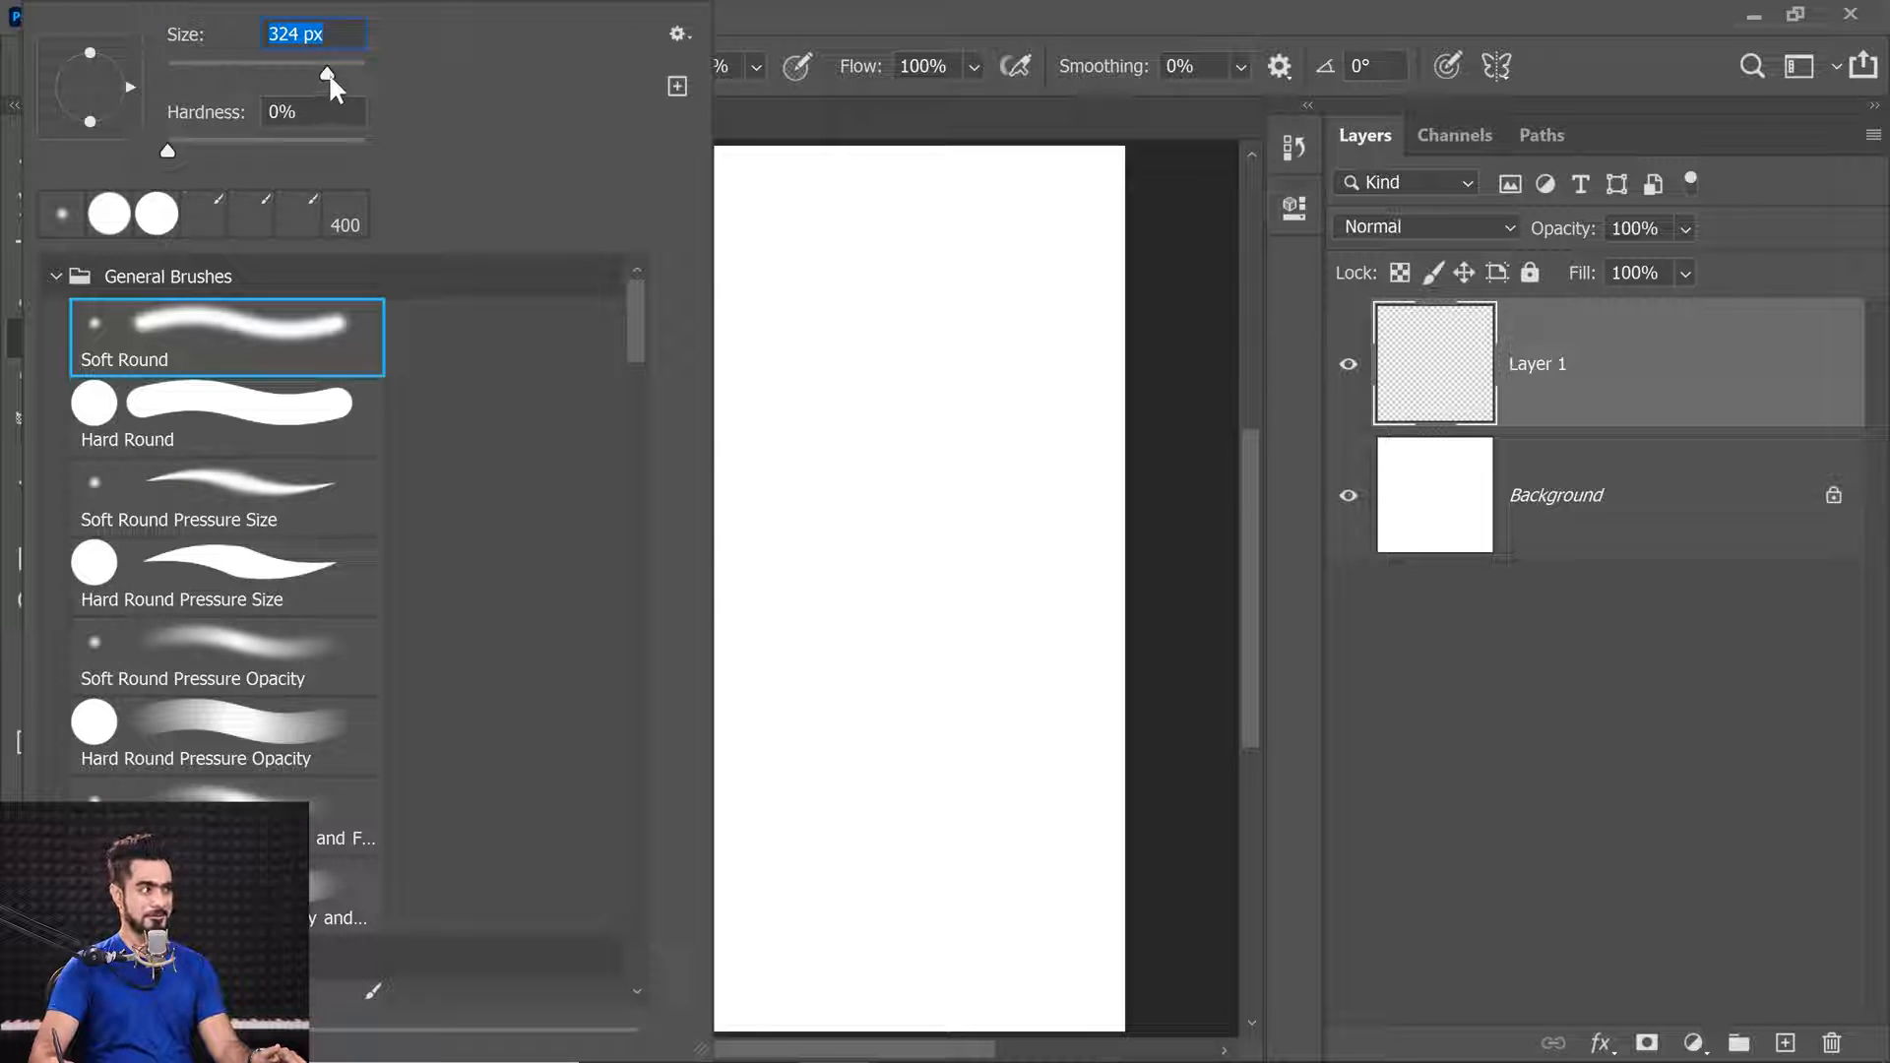
left_click_drag(328, 73, 344, 73)
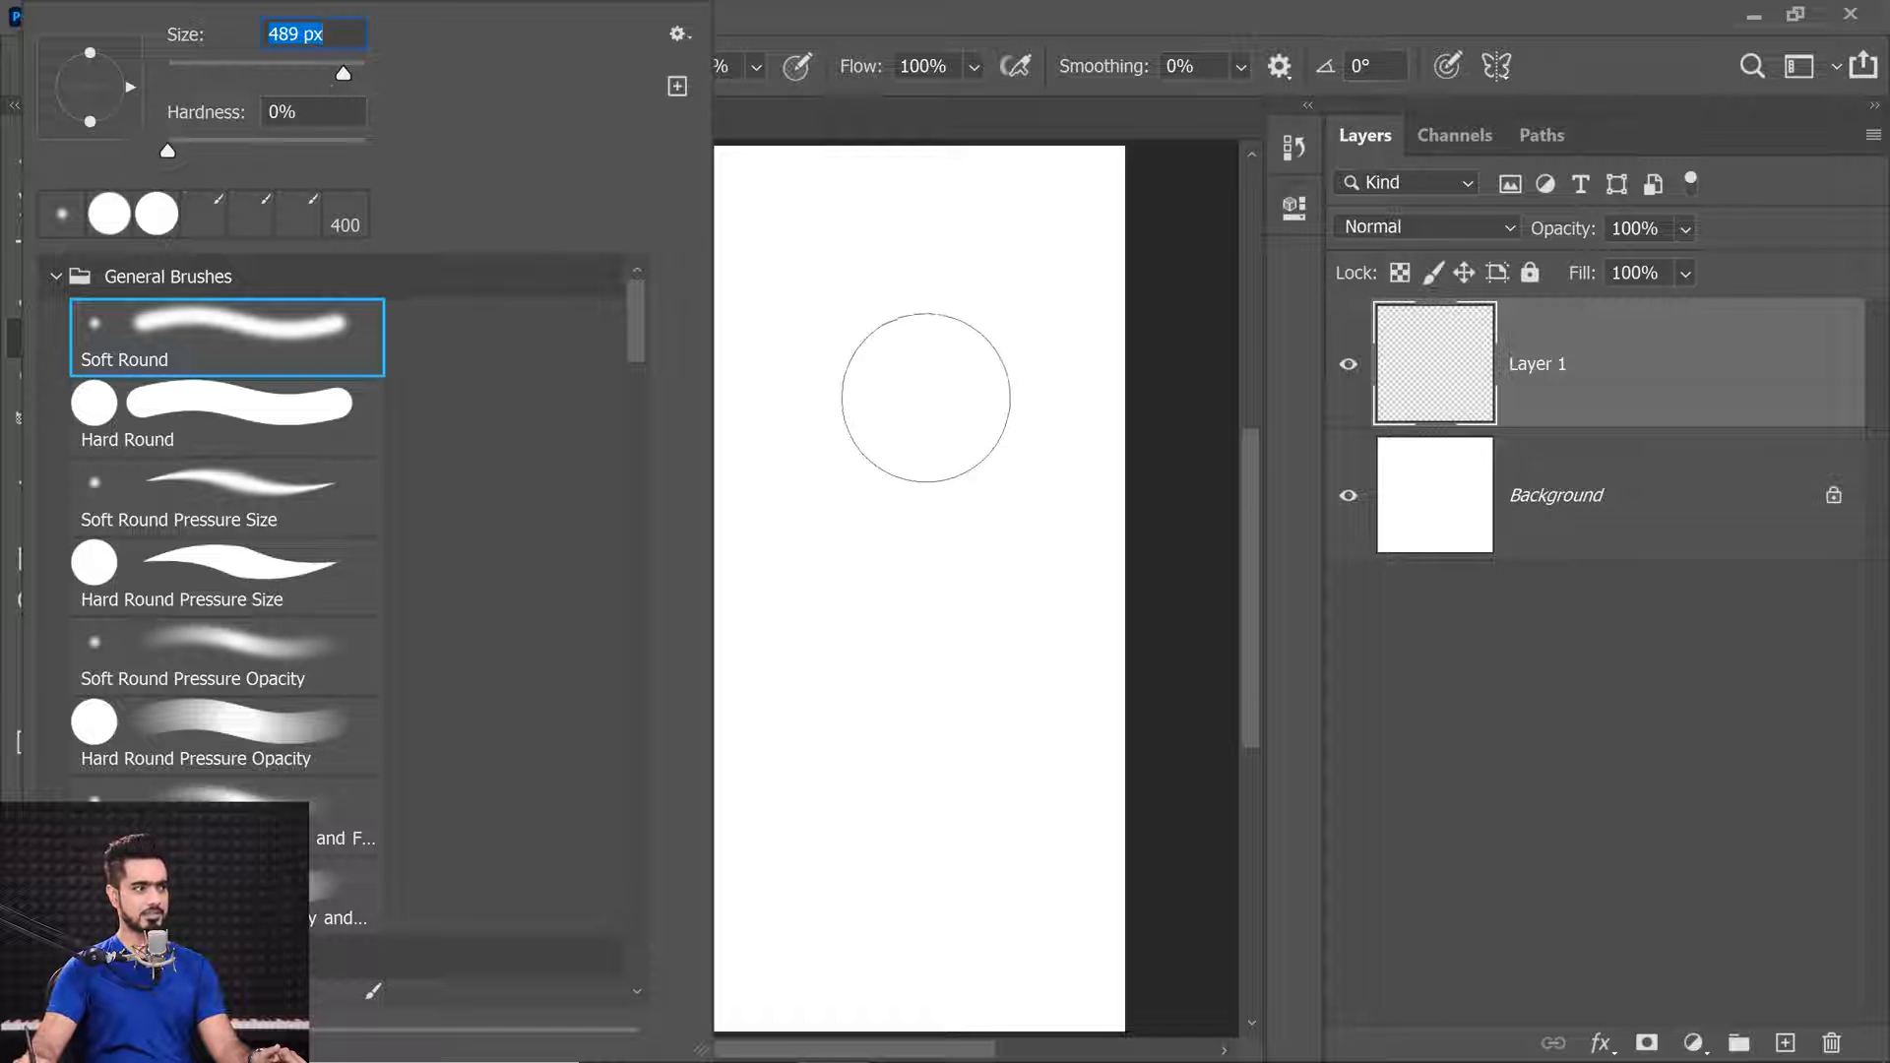
left_click(836, 389)
Try a short zigzag stroke below the dab with a 28 px brush and undo both strokes.
left_click(214, 65)
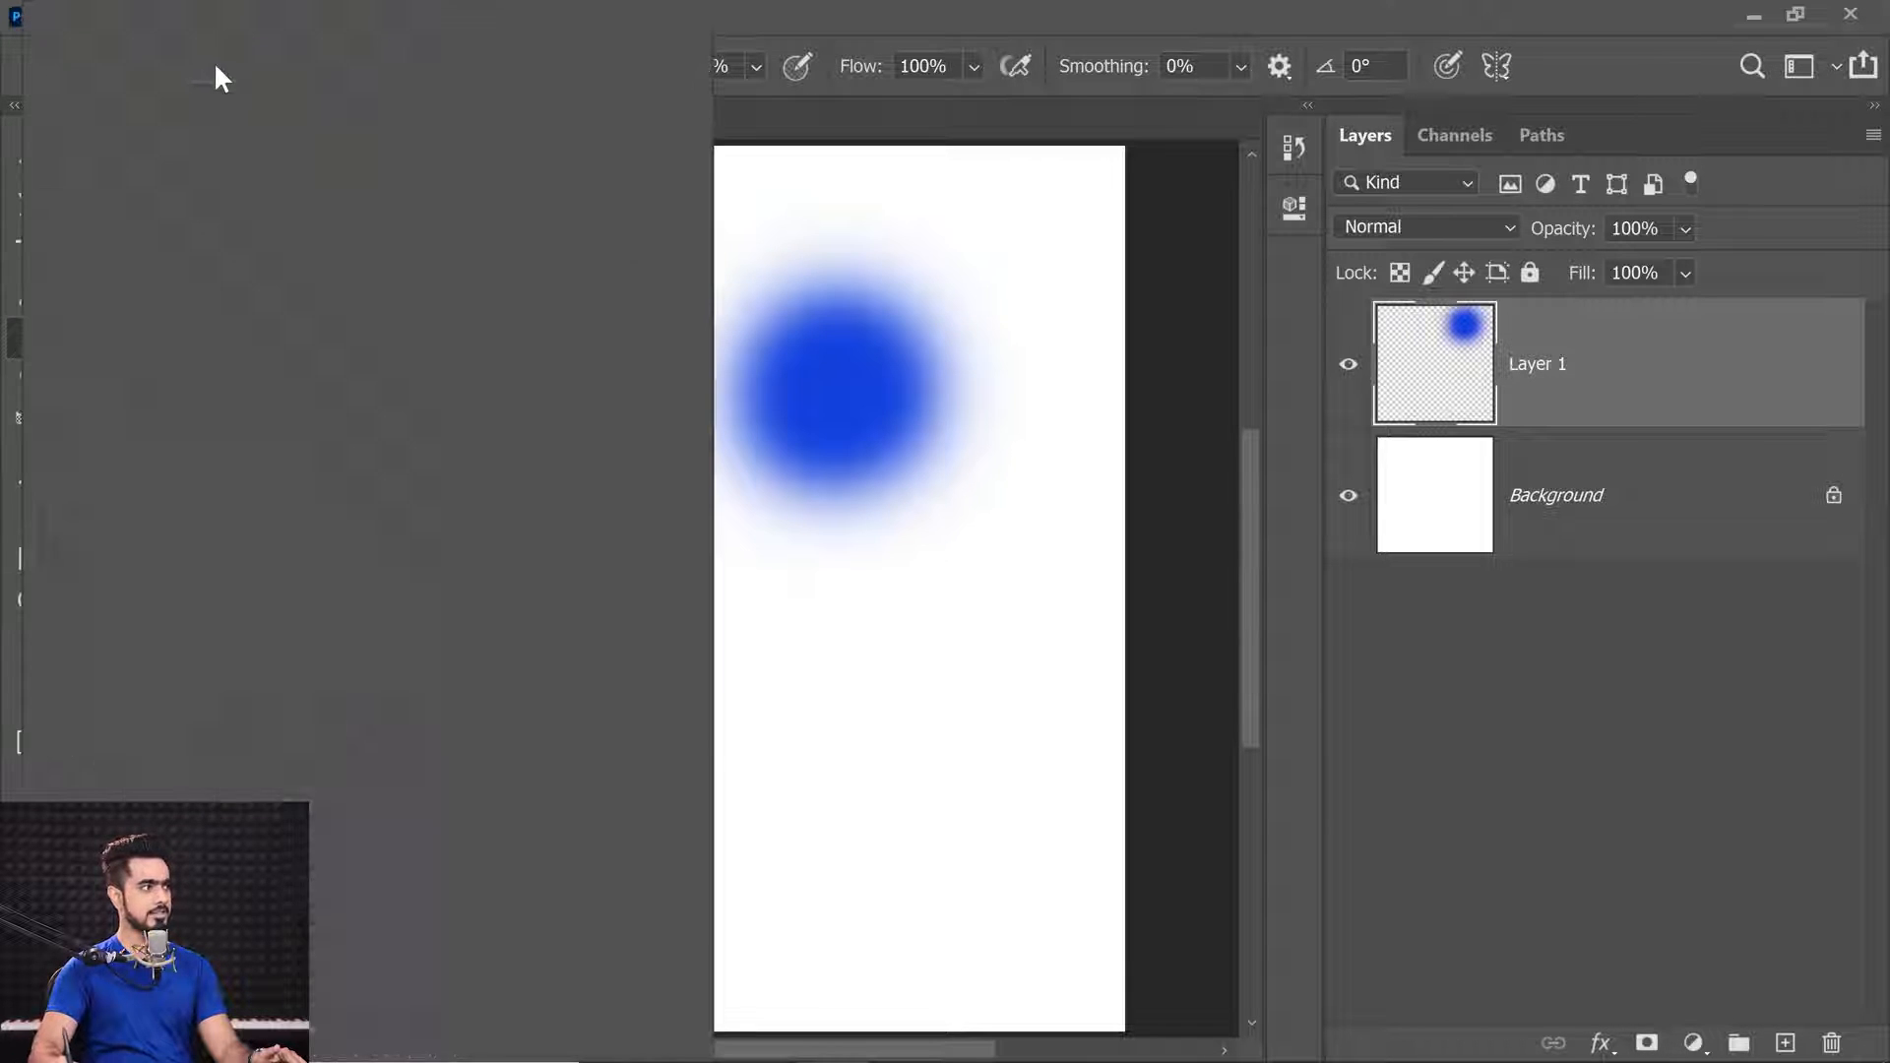
left_click_drag(344, 74, 204, 72)
left_click_drag(868, 633, 779, 736)
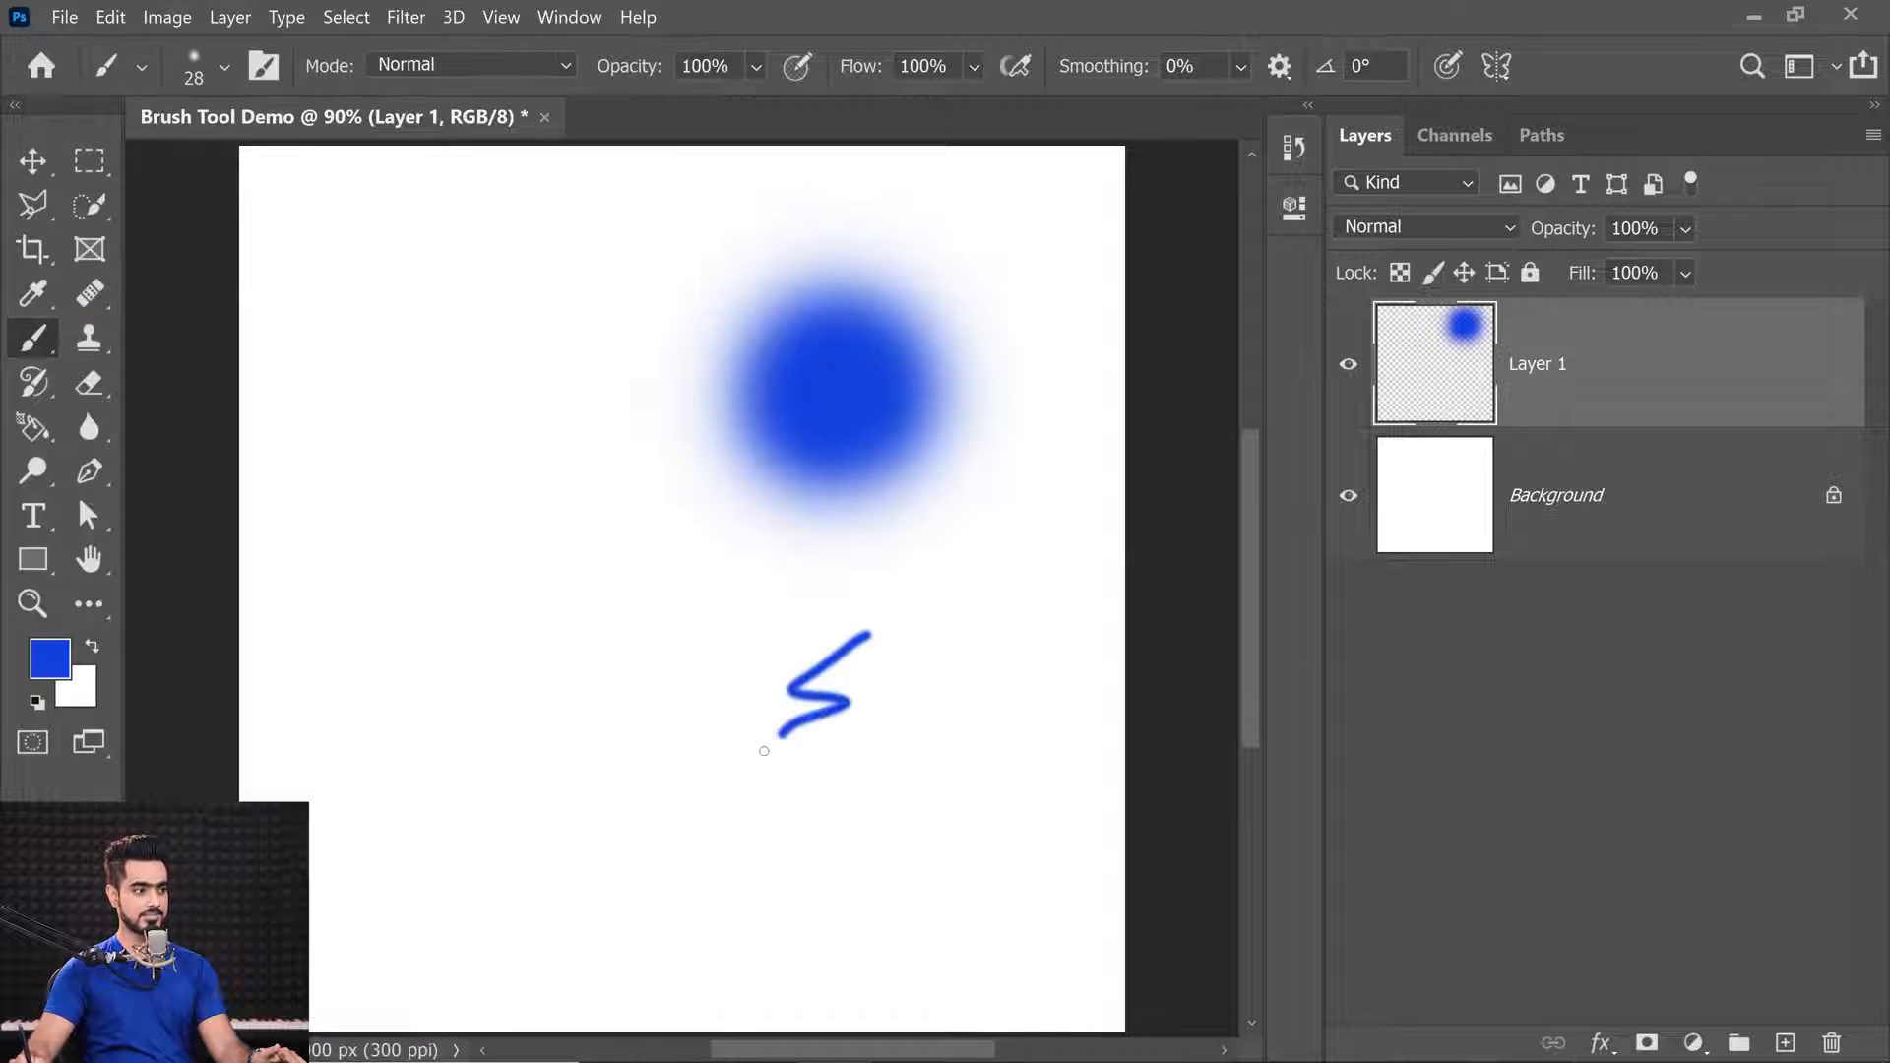
key("ctrl+z")
key("ctrl+z")
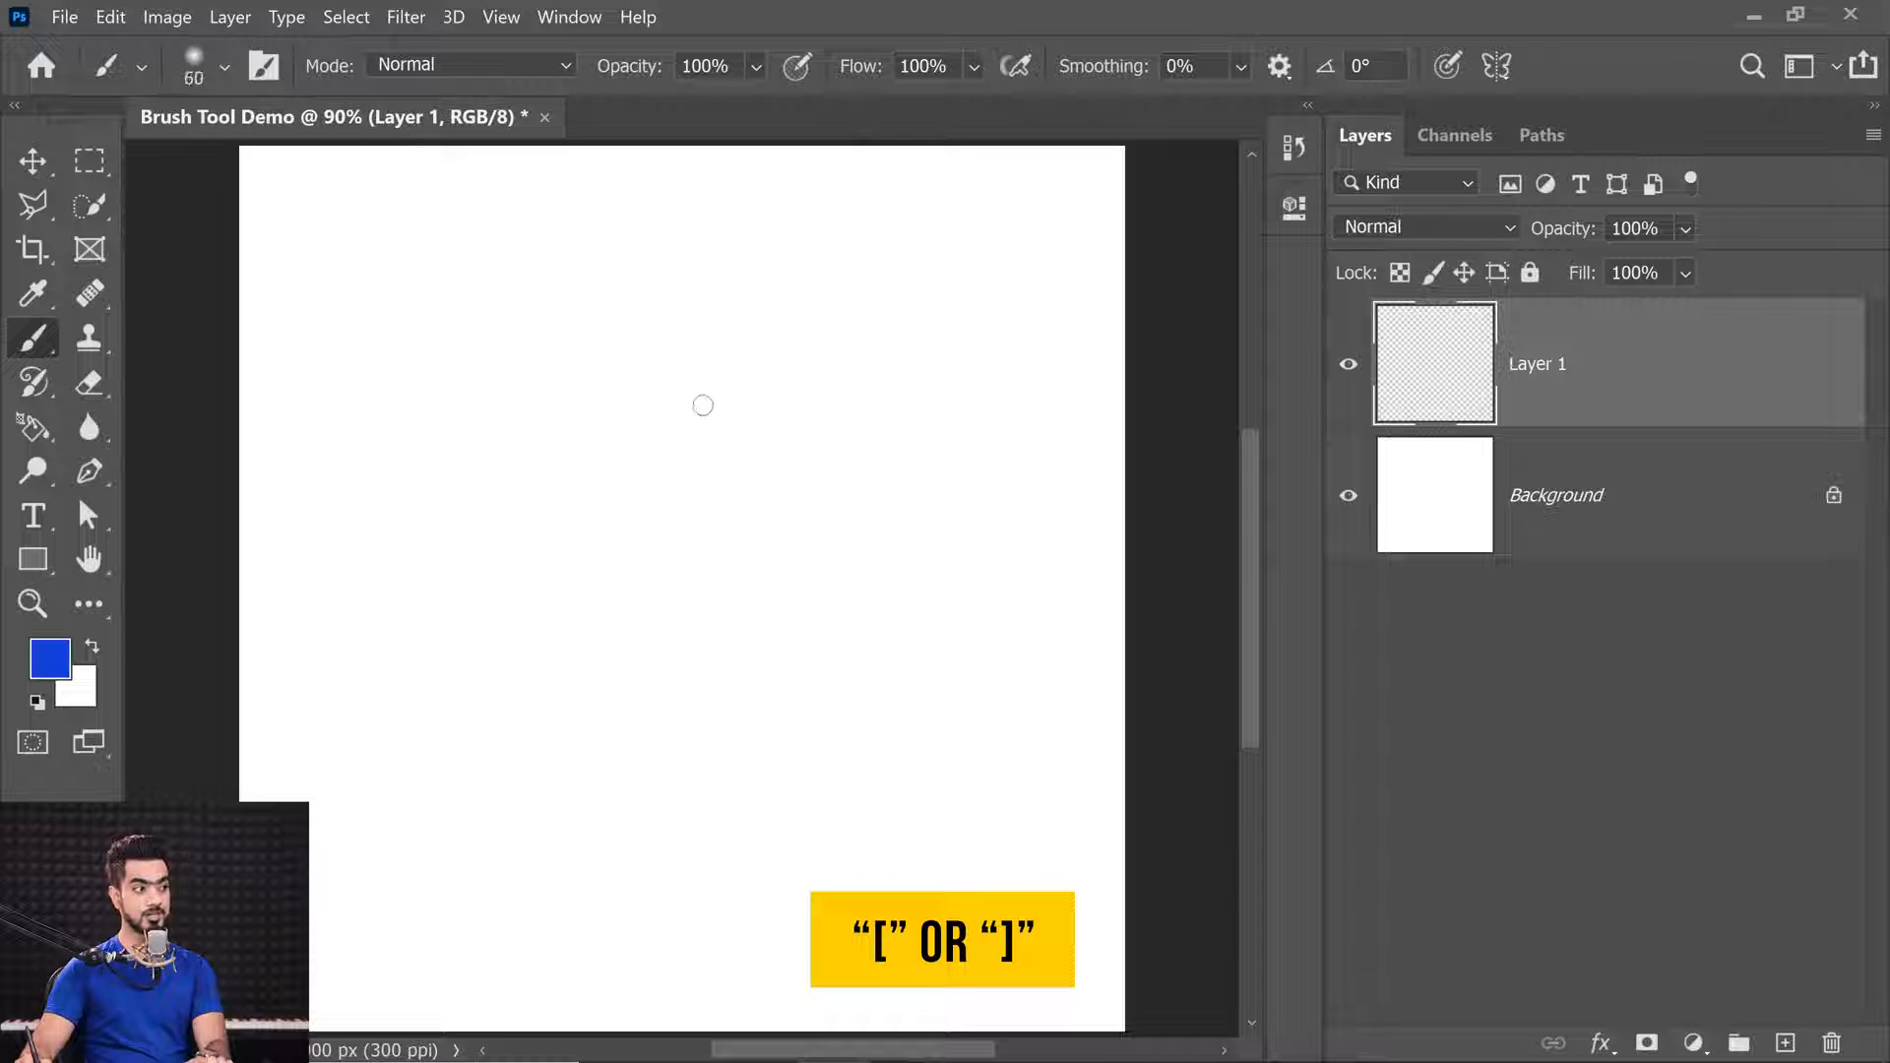
Enlarge the brush in increments to at least 900 px and shrink it back to 400 px.
key("bracketright")
key("bracketright")
key("bracketright")
key("bracketright")
key("bracketright")
key("bracketright")
key("bracketright")
key("bracketright")
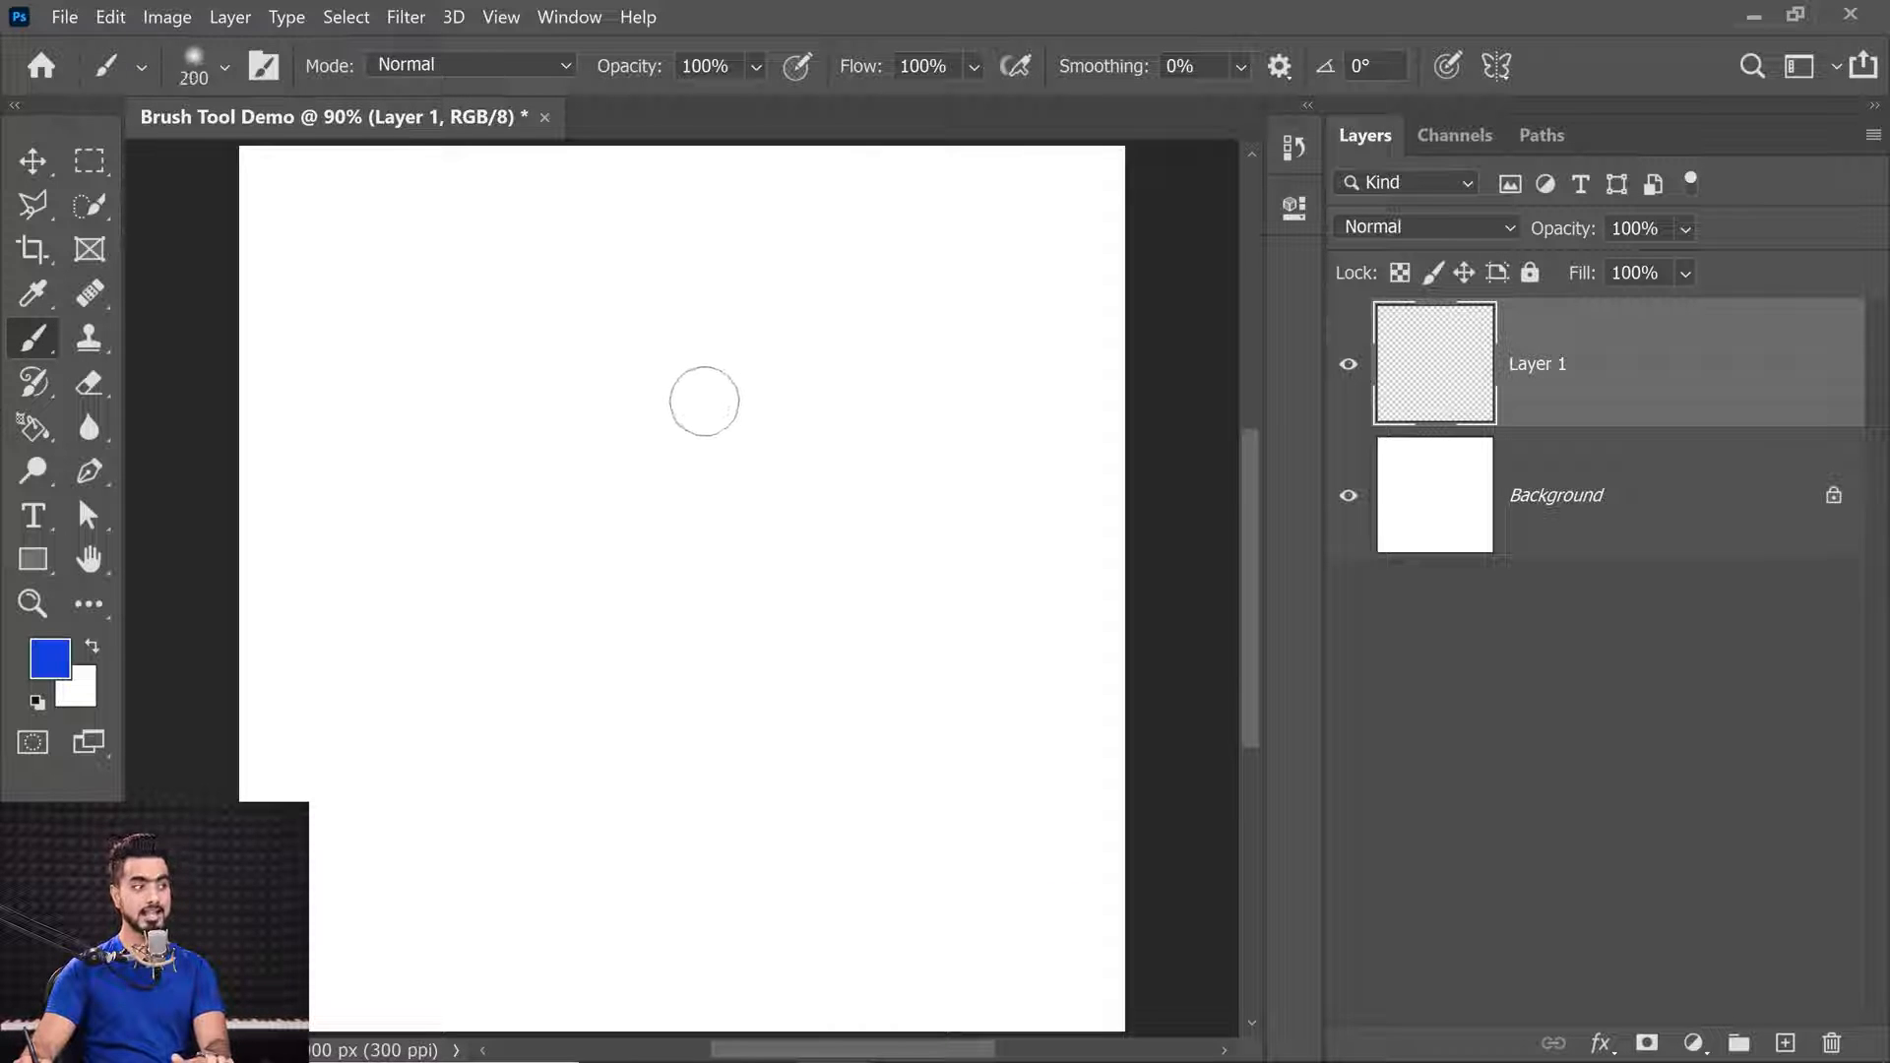
key("bracketright")
key("bracketright")
key("bracketright")
key("bracketright")
key("bracketright")
key("bracketright")
key("bracketright")
key("bracketright")
key("bracketright")
key("bracketright")
key("bracketright")
key("bracketright")
key("bracketright")
key("bracketleft")
key("bracketleft")
key("bracketleft")
key("bracketleft")
key("bracketleft")
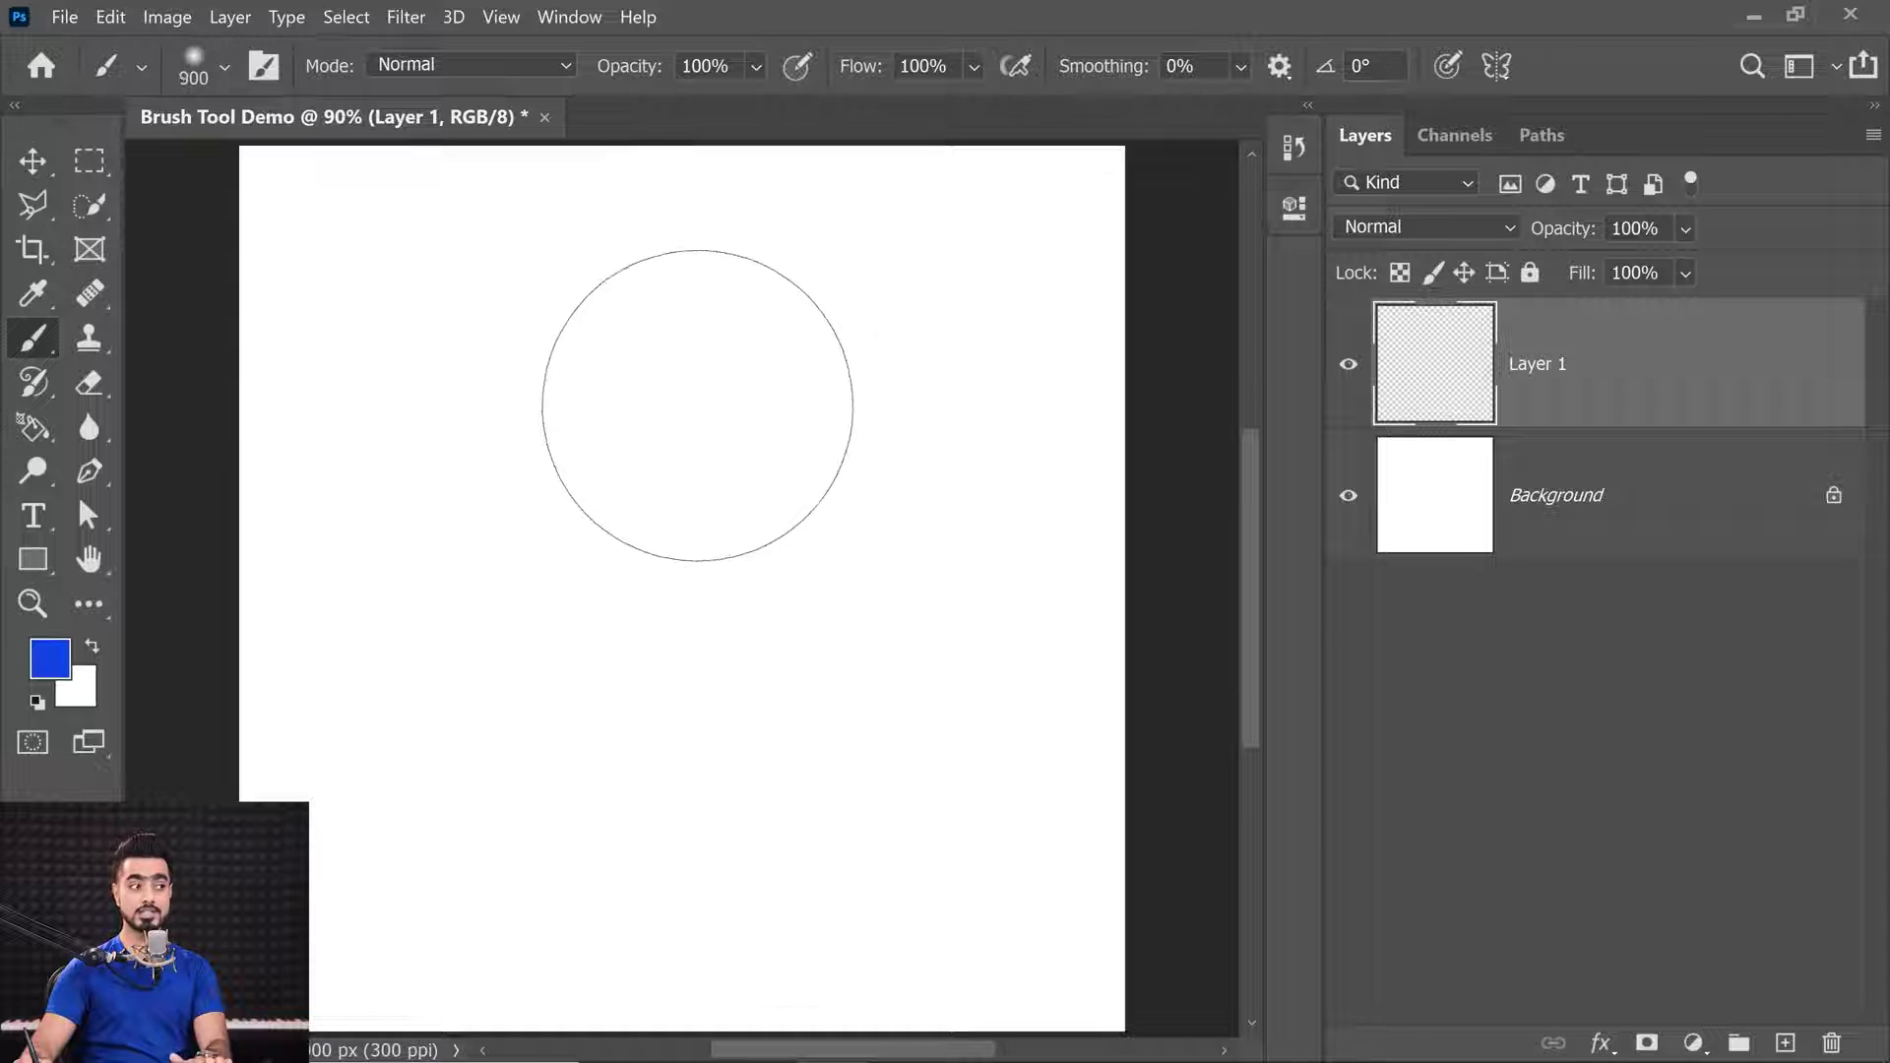
key("bracketleft")
key("bracketleft")
key("bracketleft")
key("bracketleft")
key("bracketleft")
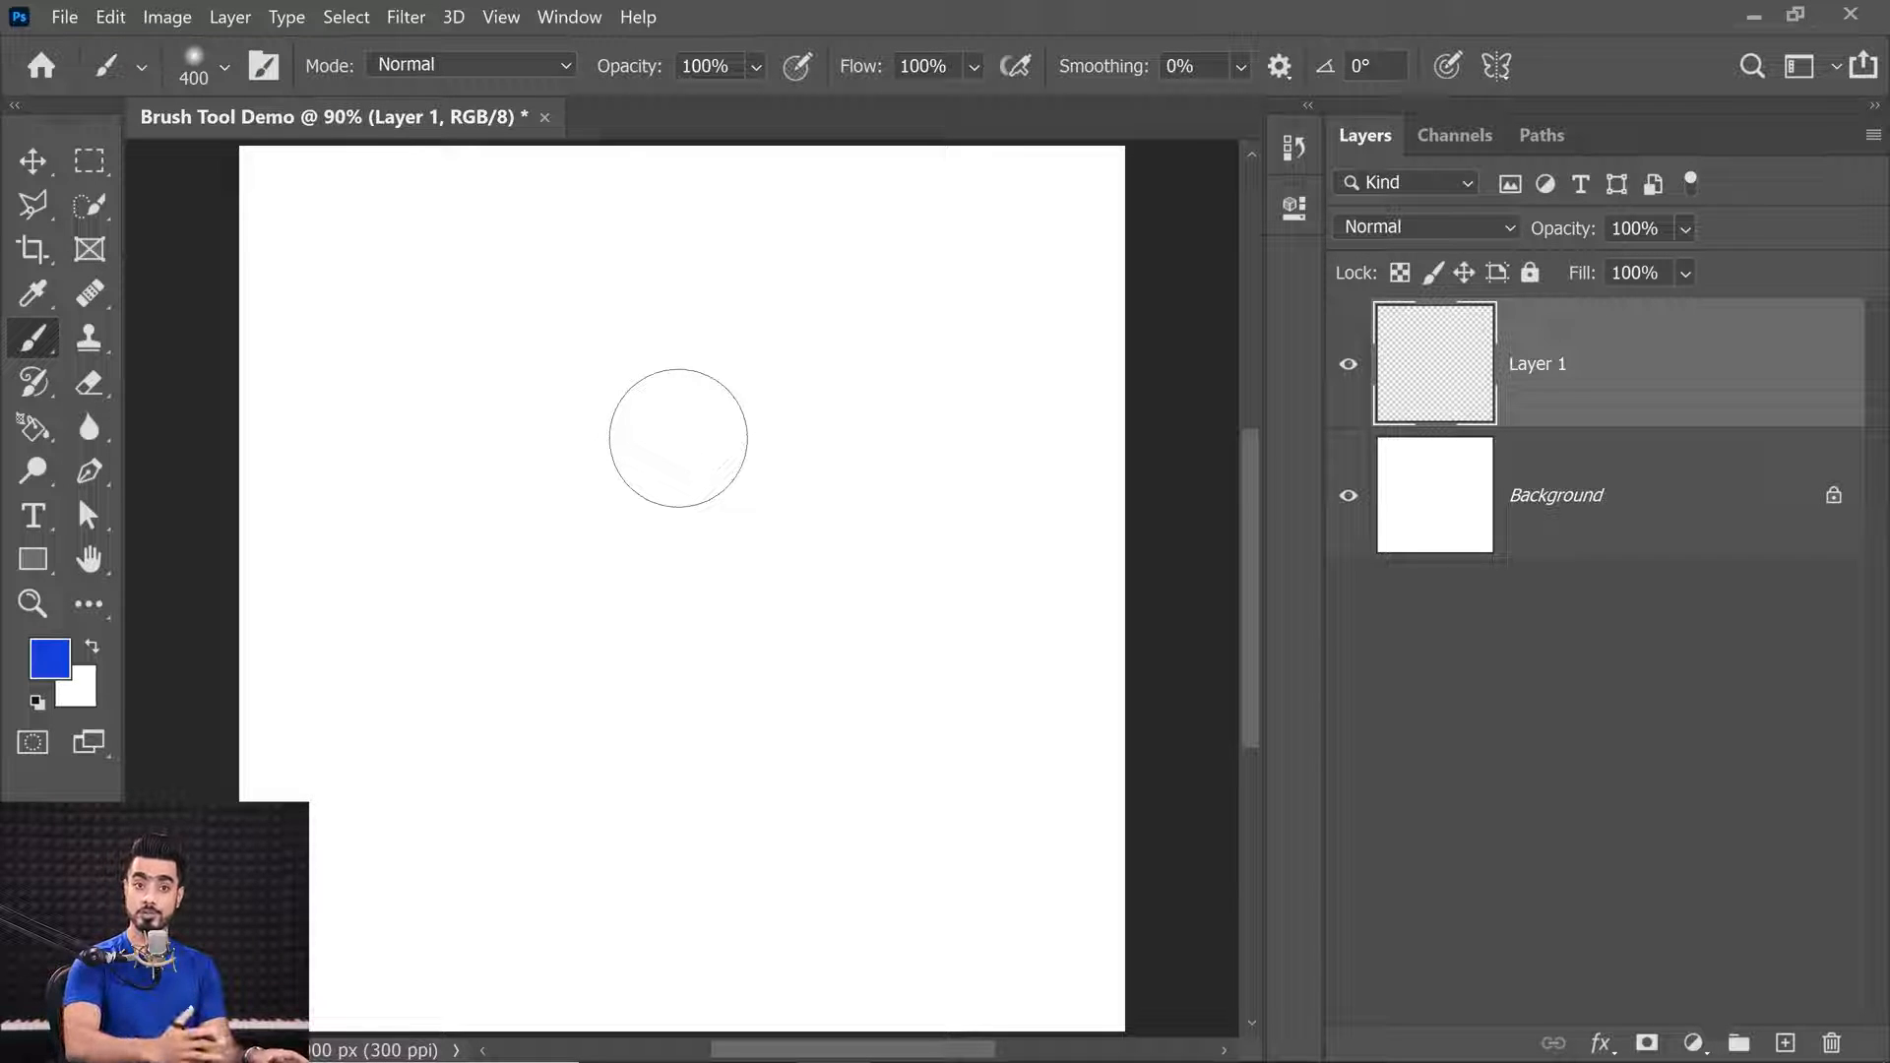
Resize the brush interactively on the canvas to 730 px and paint a soft blue dab near the upper left corner.
key("alt")
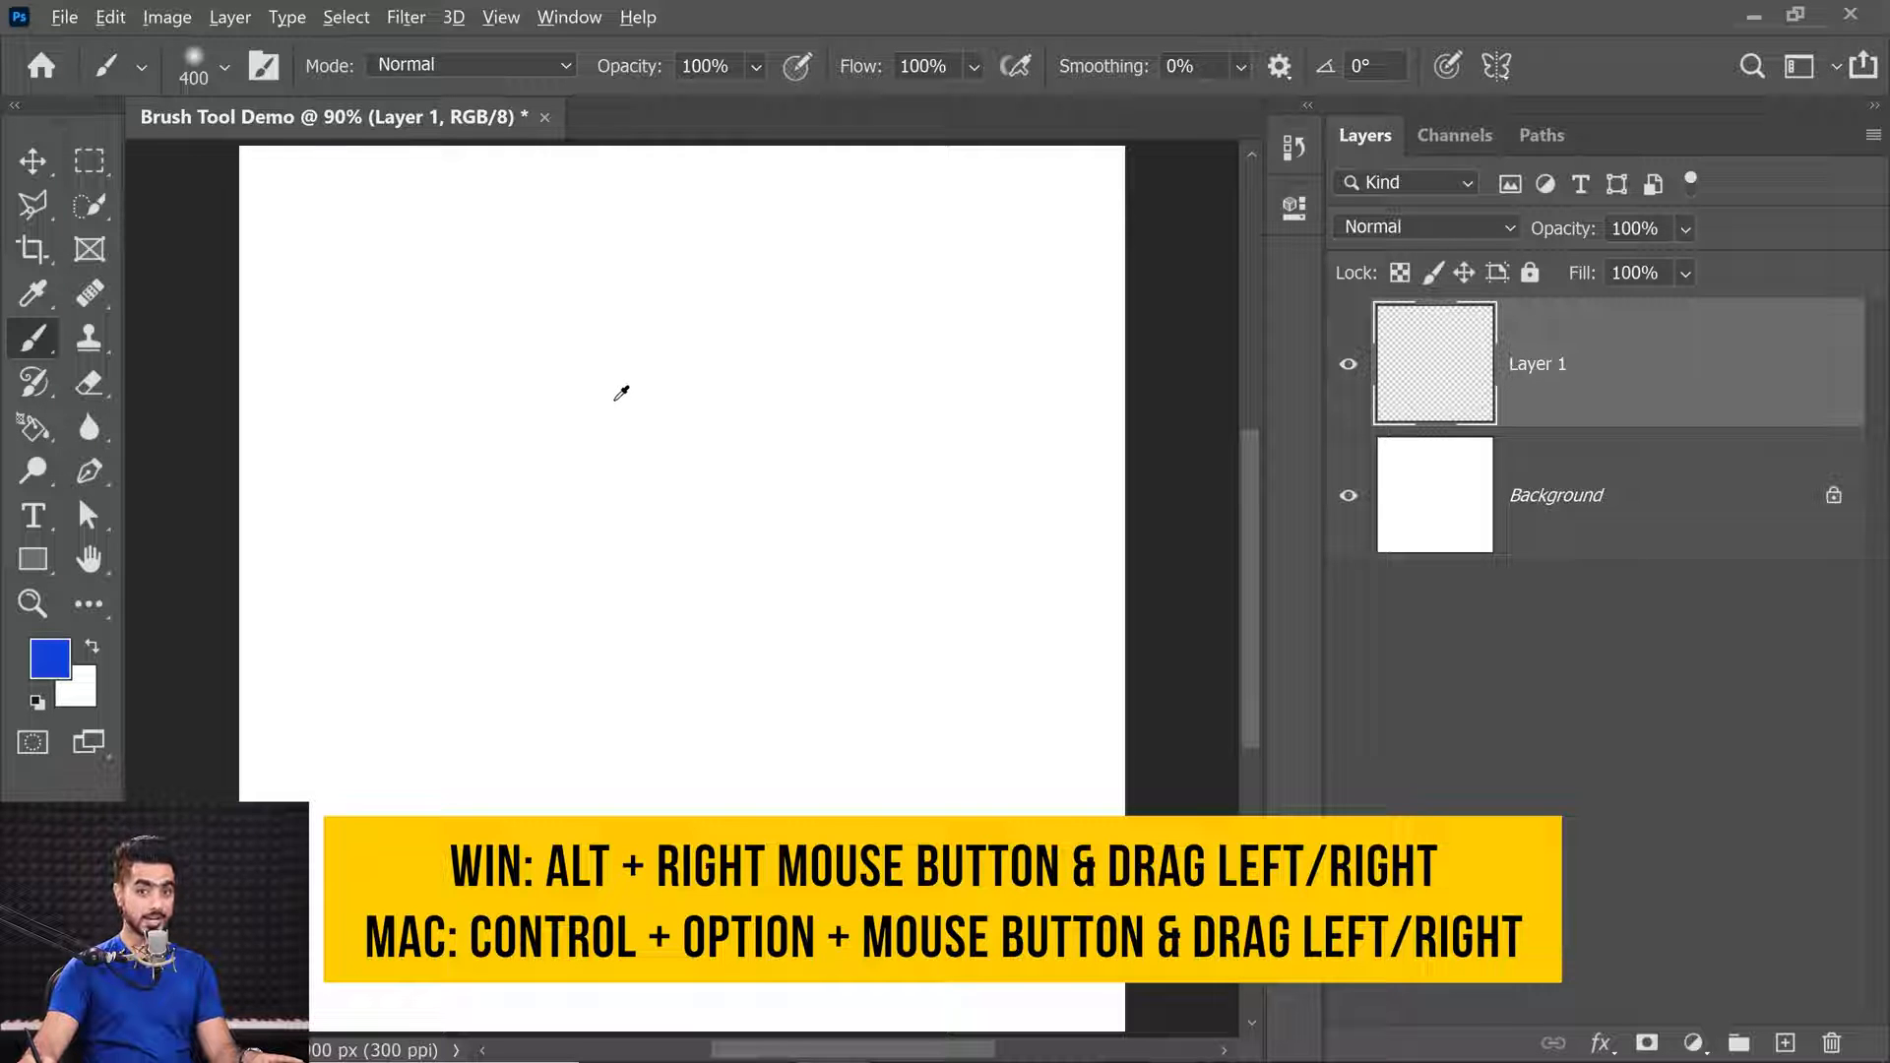
mouse_move(641, 380)
left_mouse_down()
mouse_move(899, 392)
mouse_move(538, 368)
left_mouse_up()
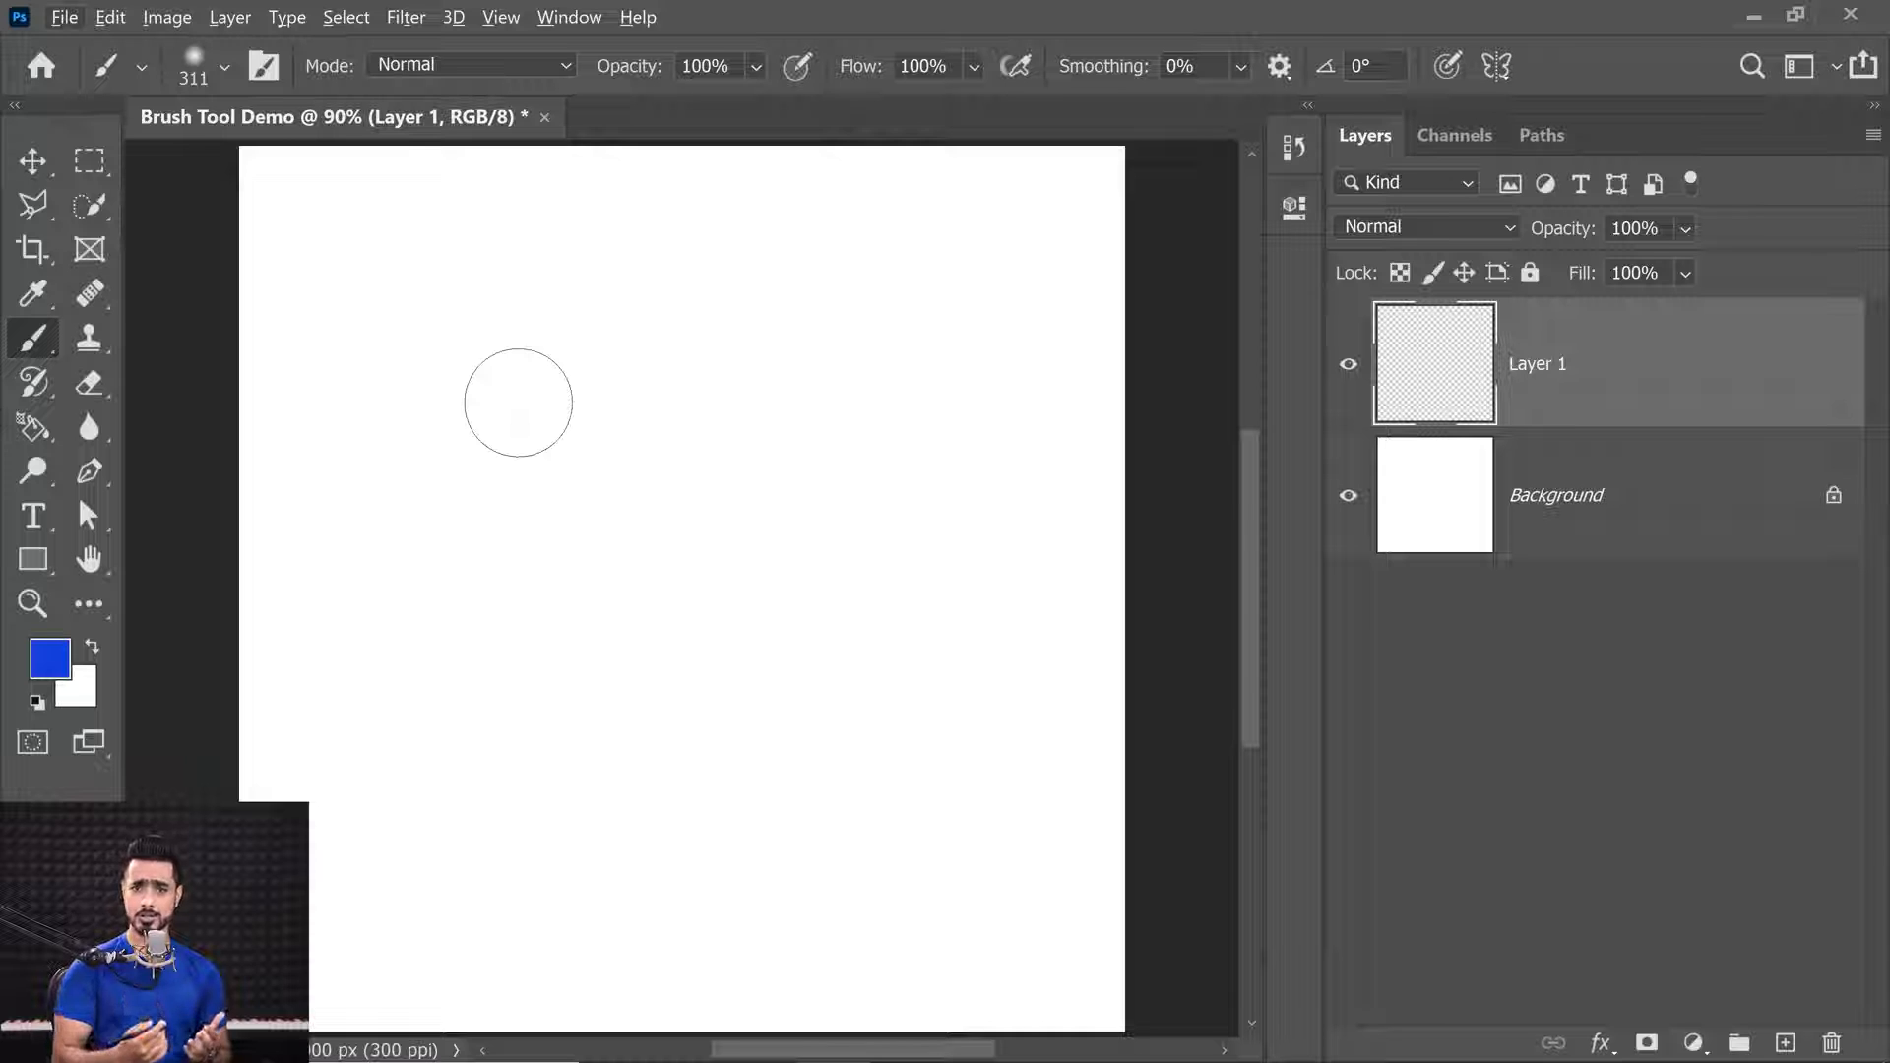
mouse_move(645, 377)
left_mouse_down()
mouse_move(918, 431)
mouse_move(851, 431)
left_mouse_up()
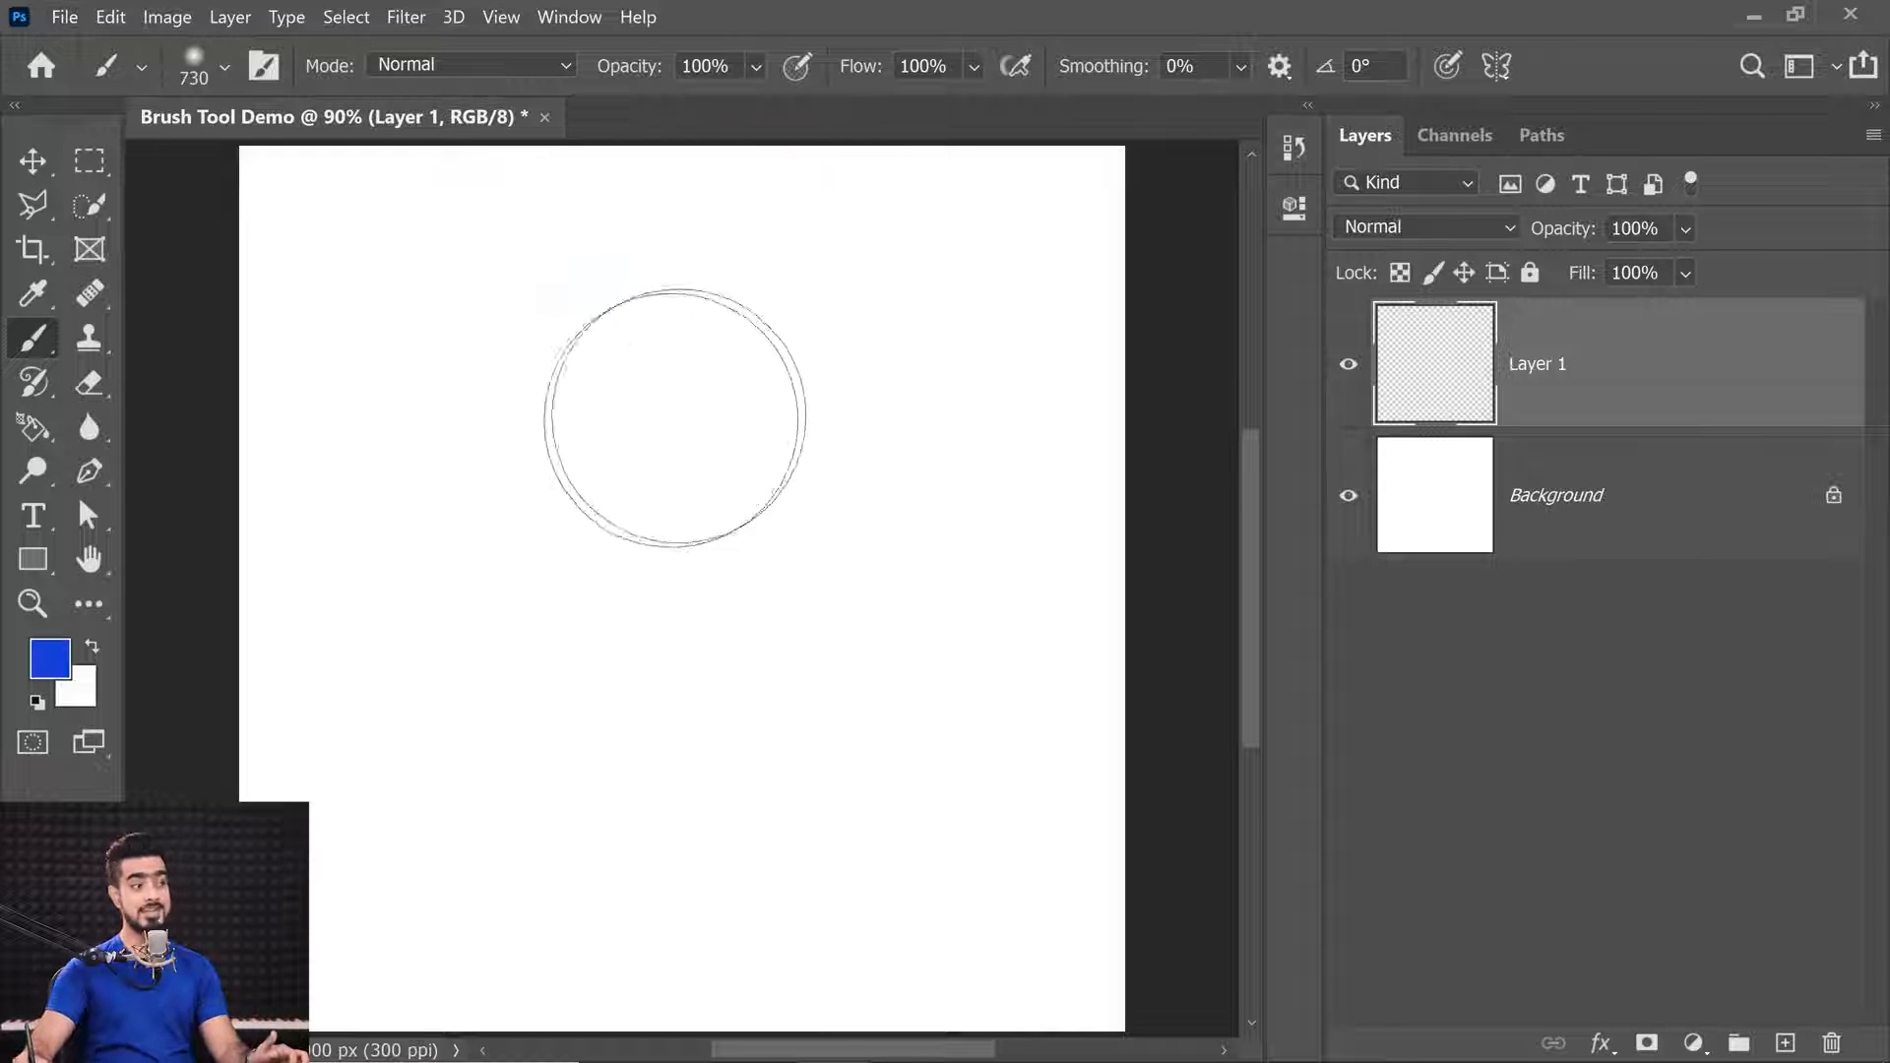
left_click(548, 367)
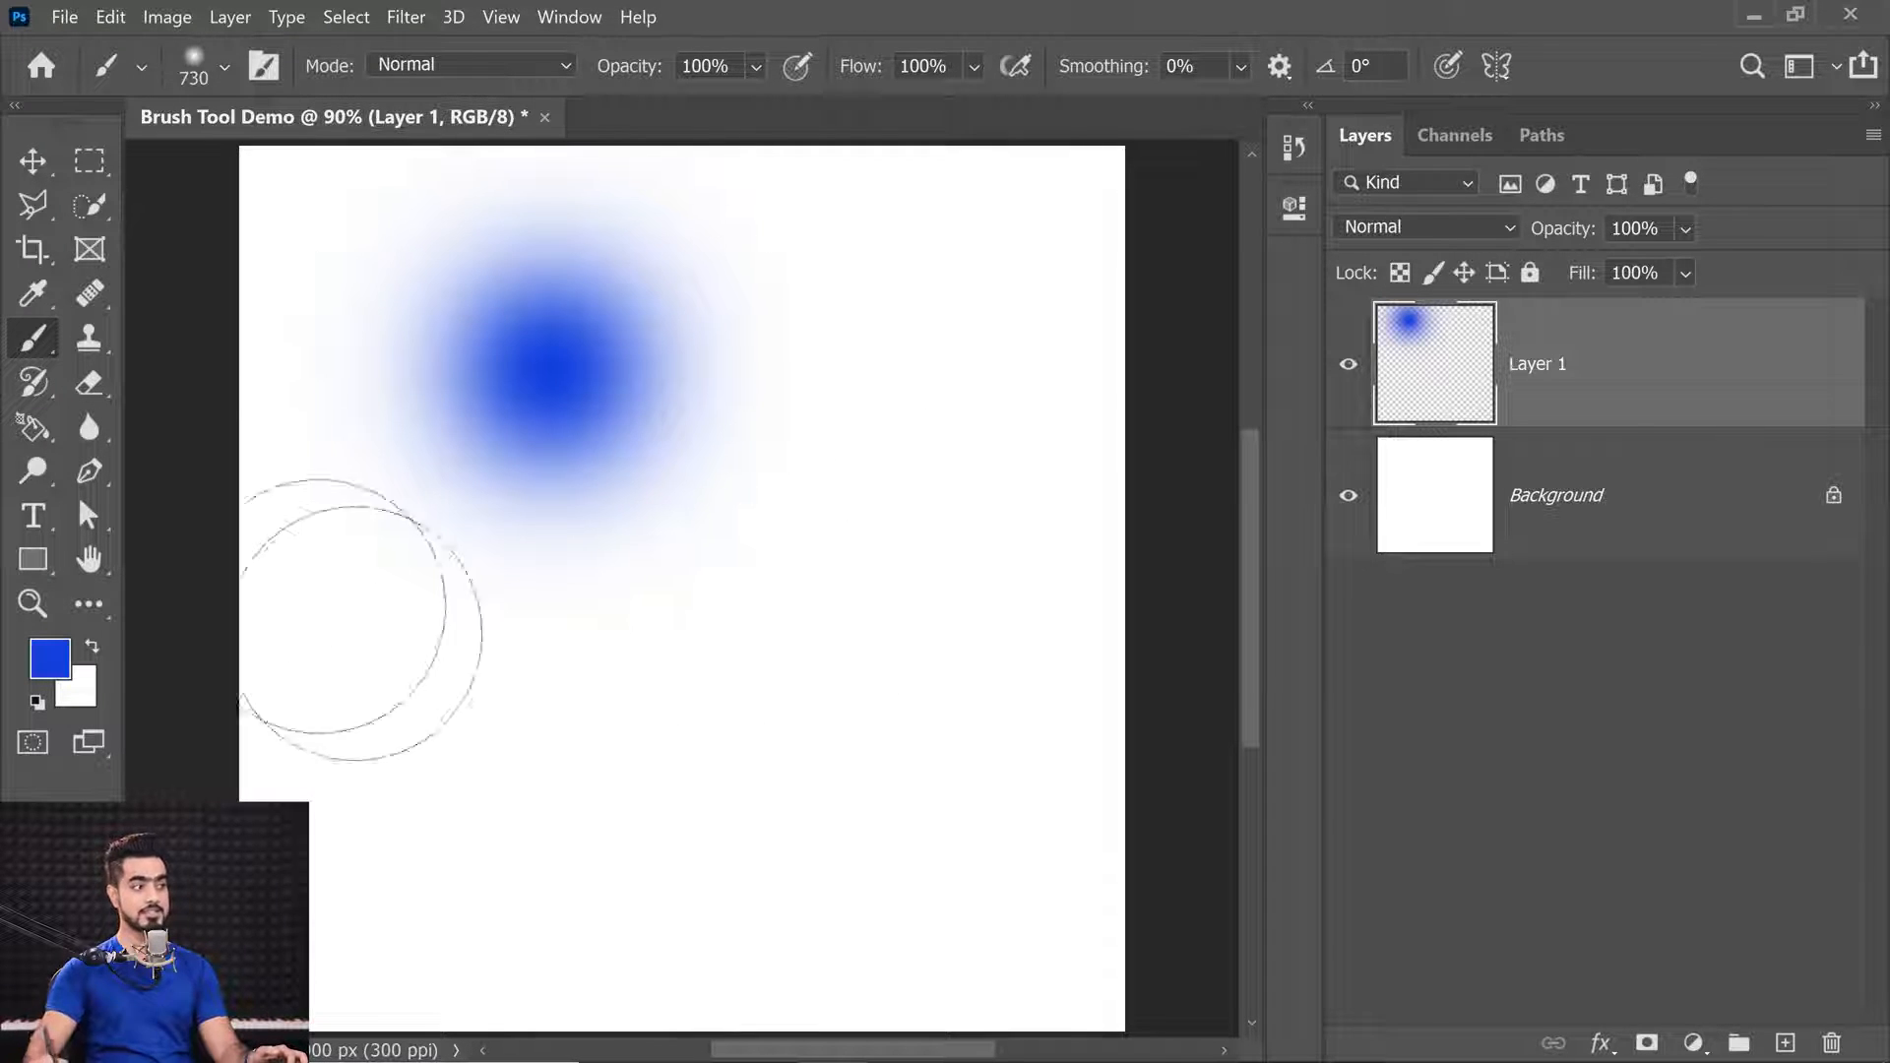
Set the brush hardness to 62% and paint a second blue dab below the soft one.
left_click(224, 68)
left_click_drag(285, 144, 290, 144)
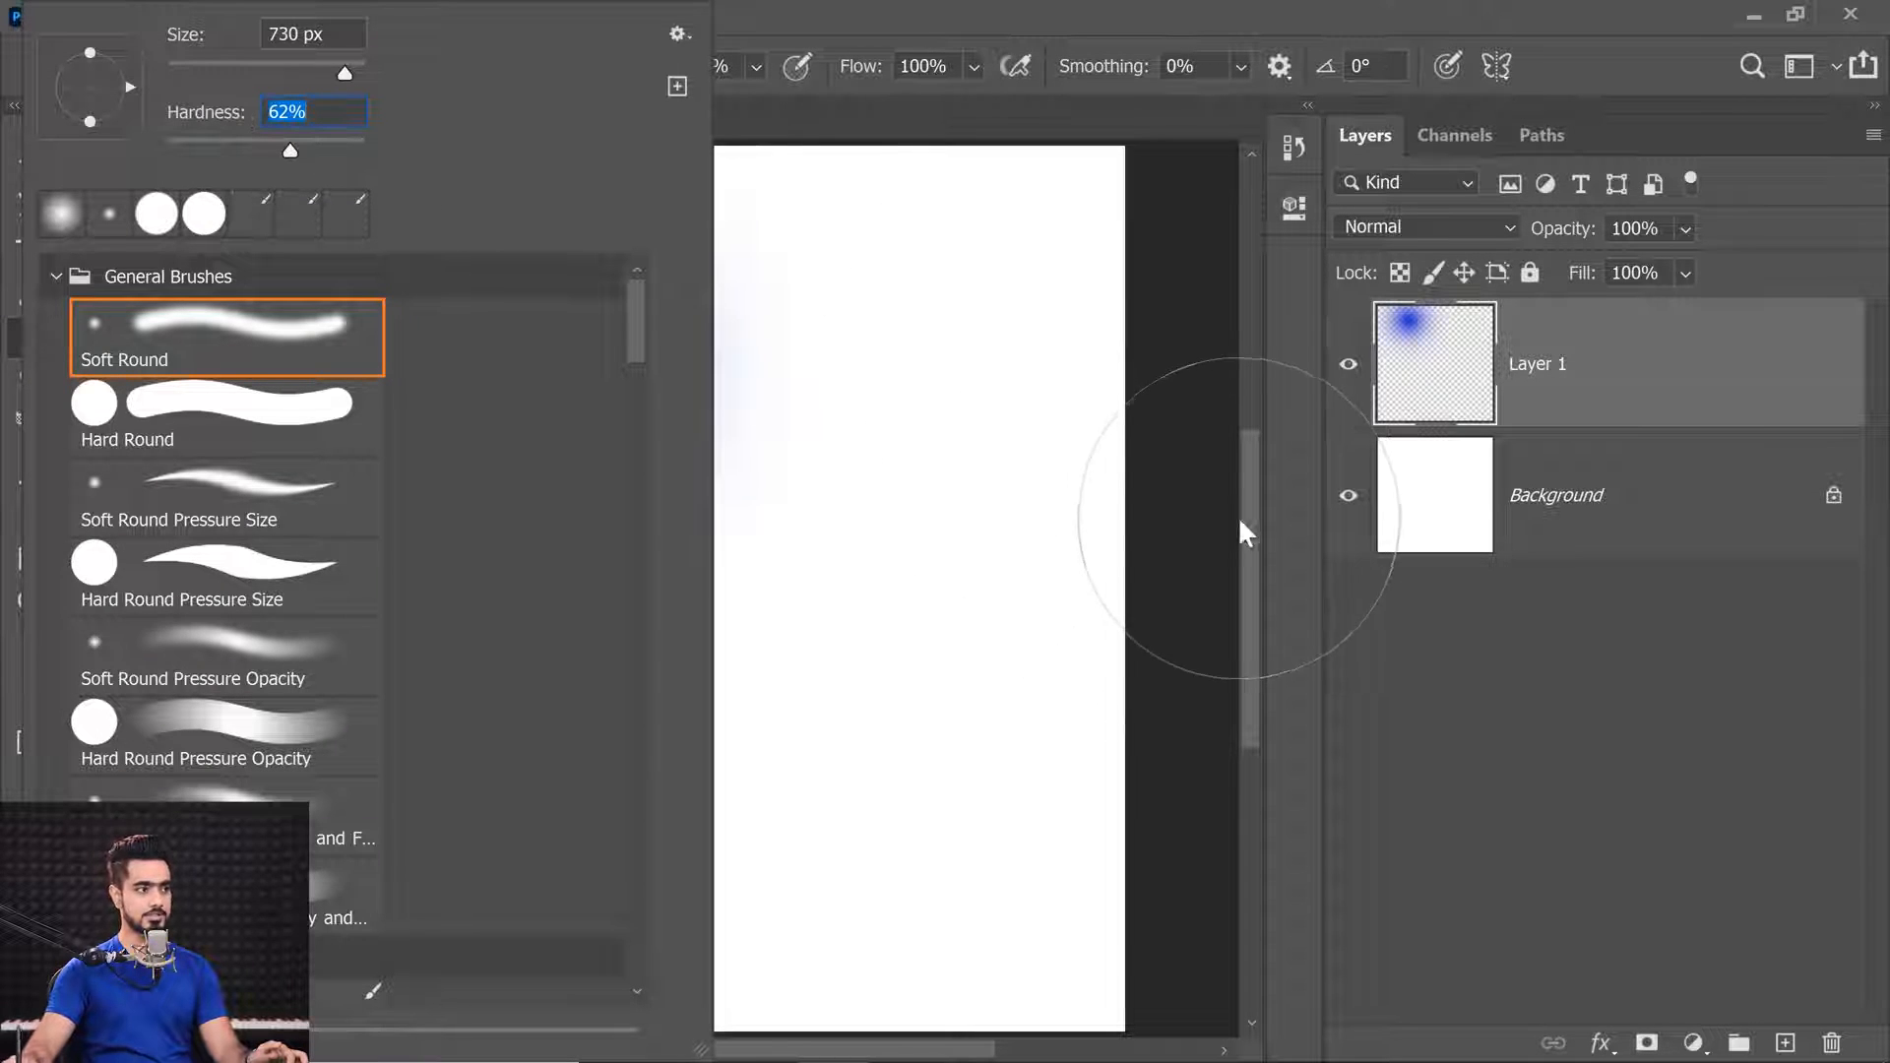
left_click(1253, 539)
left_click(553, 726)
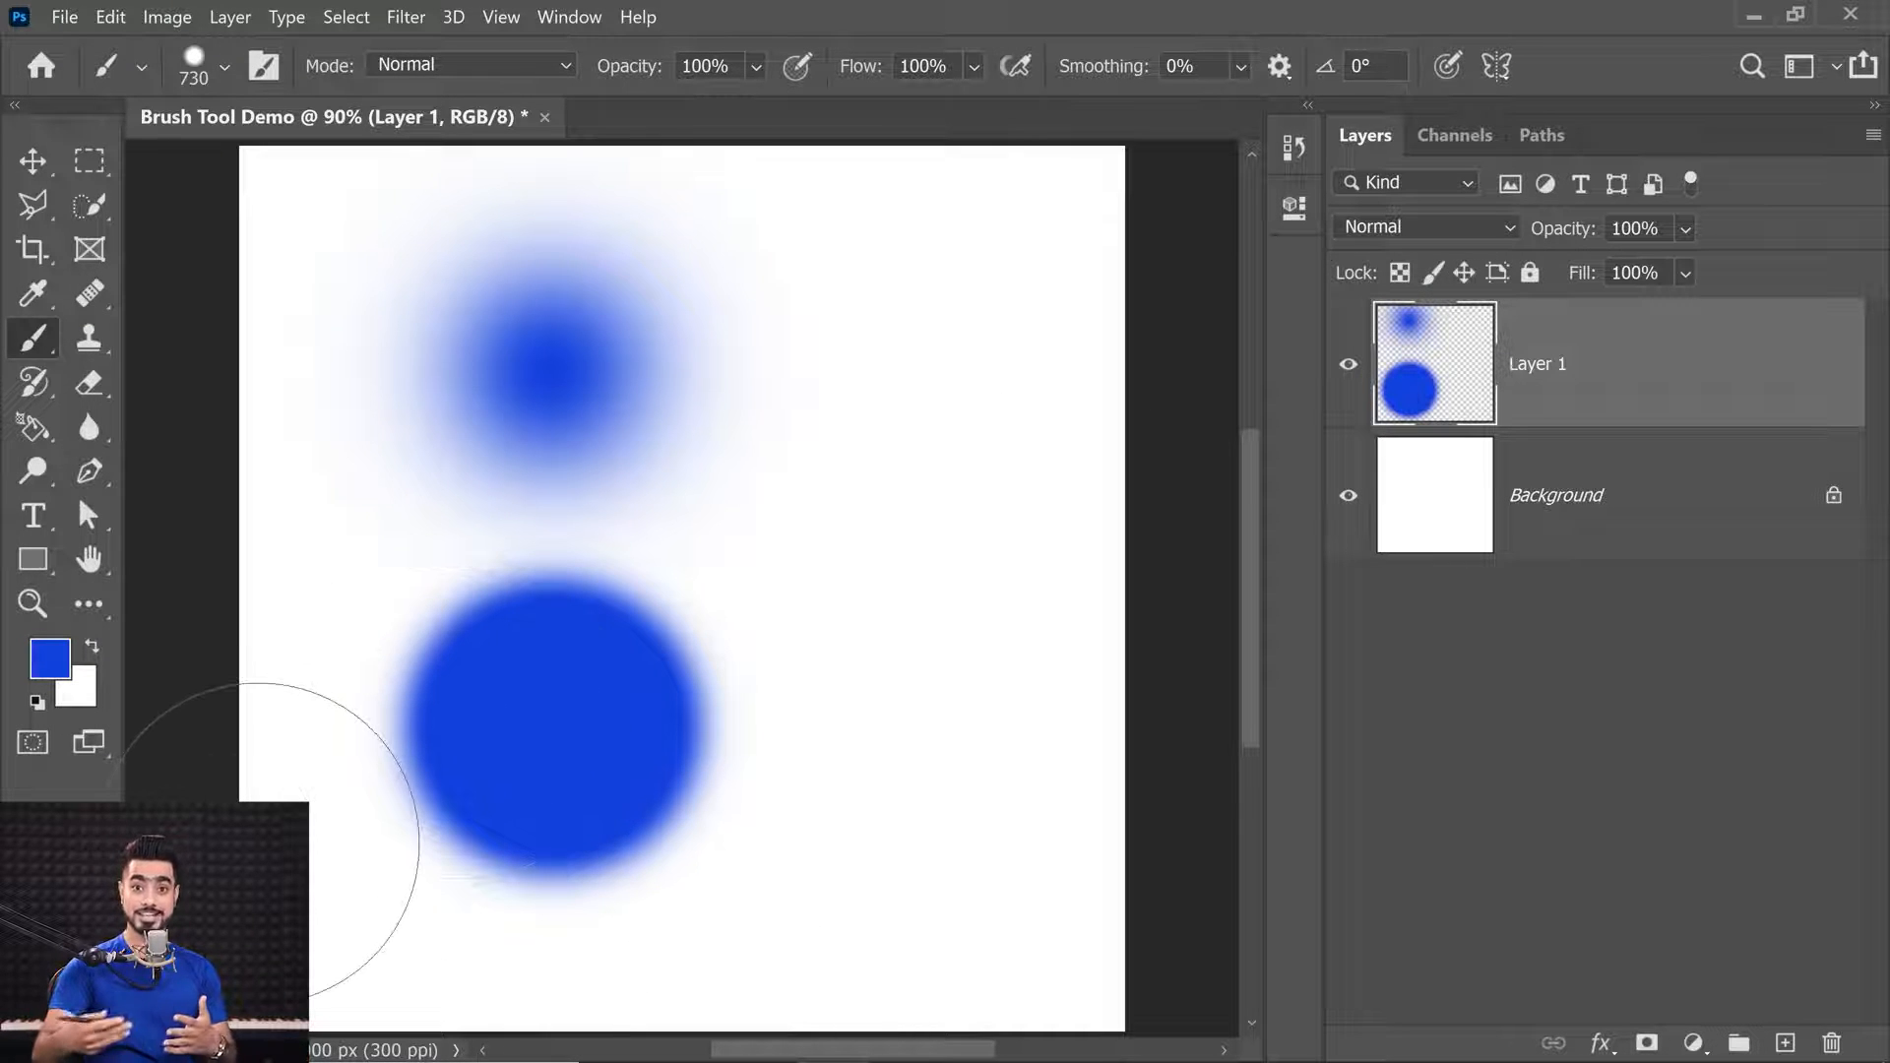
Set the brush hardness to 100% and paint a third blue dab to the right of the soft one.
left_click(194, 69)
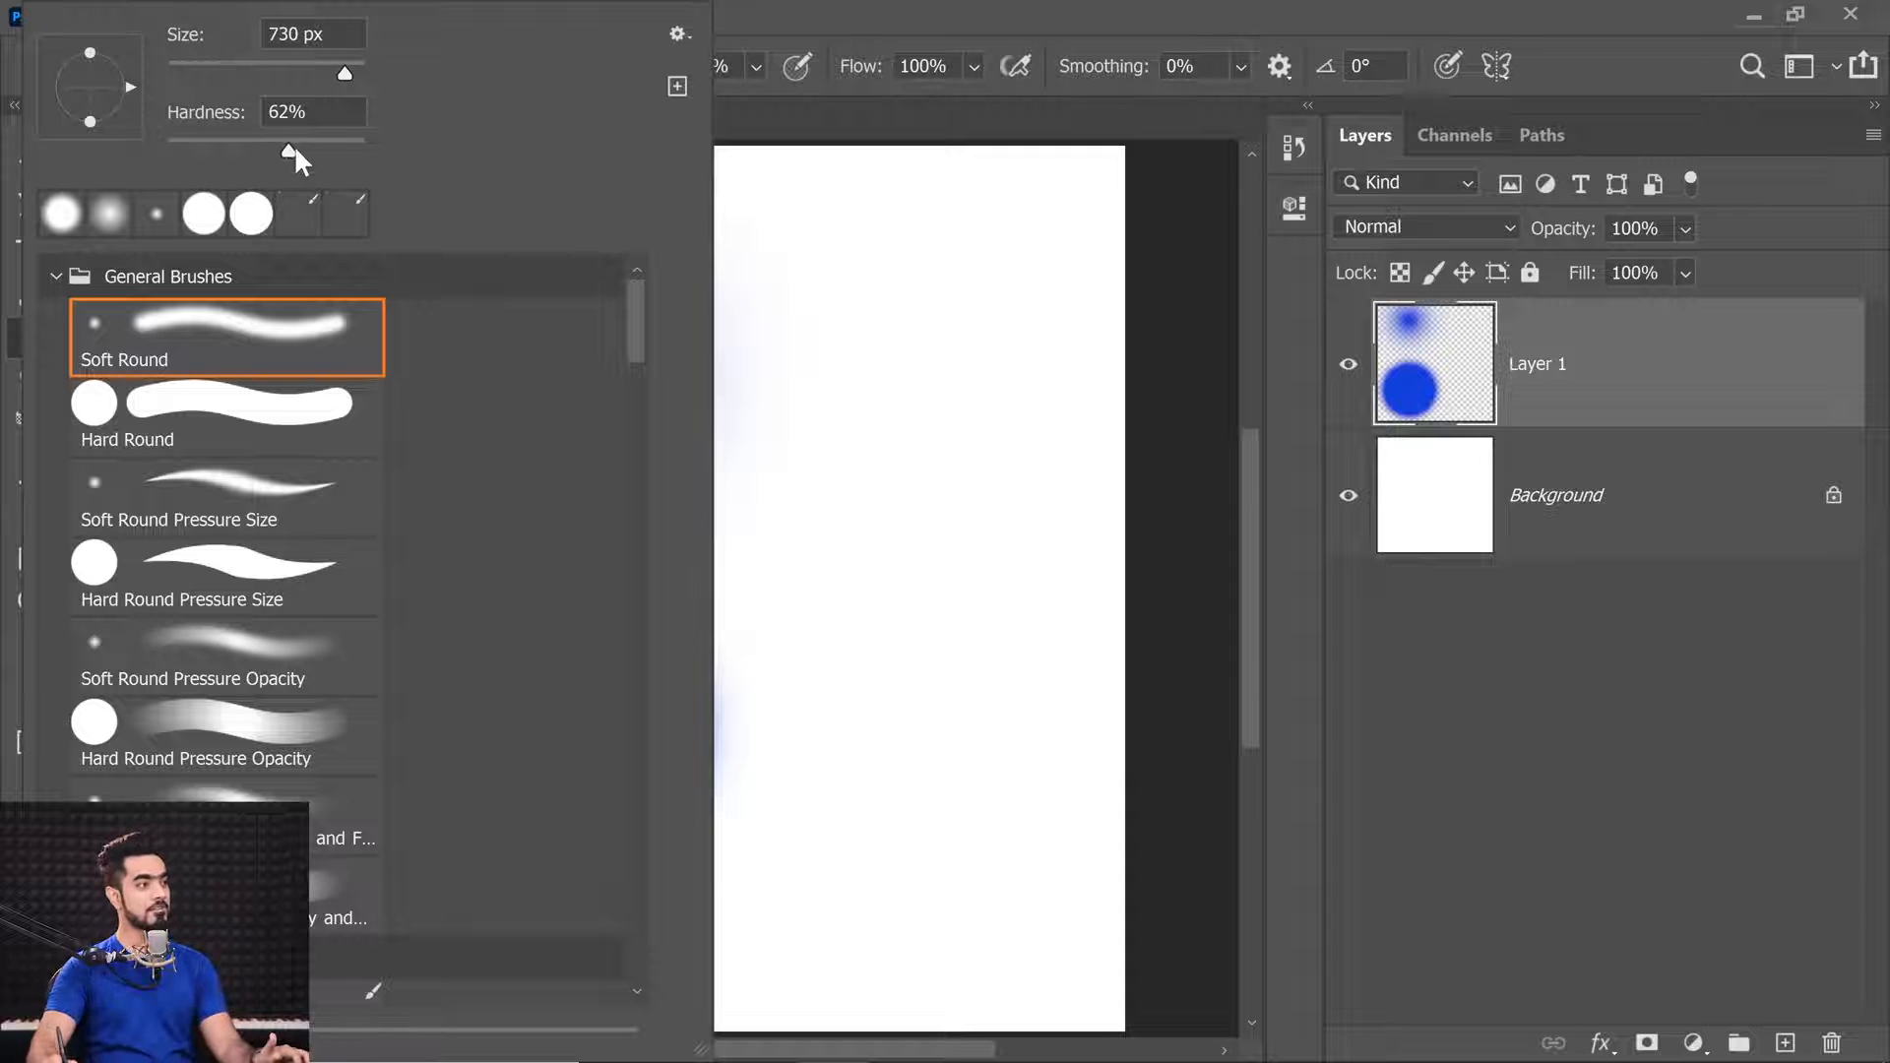
left_click(370, 146)
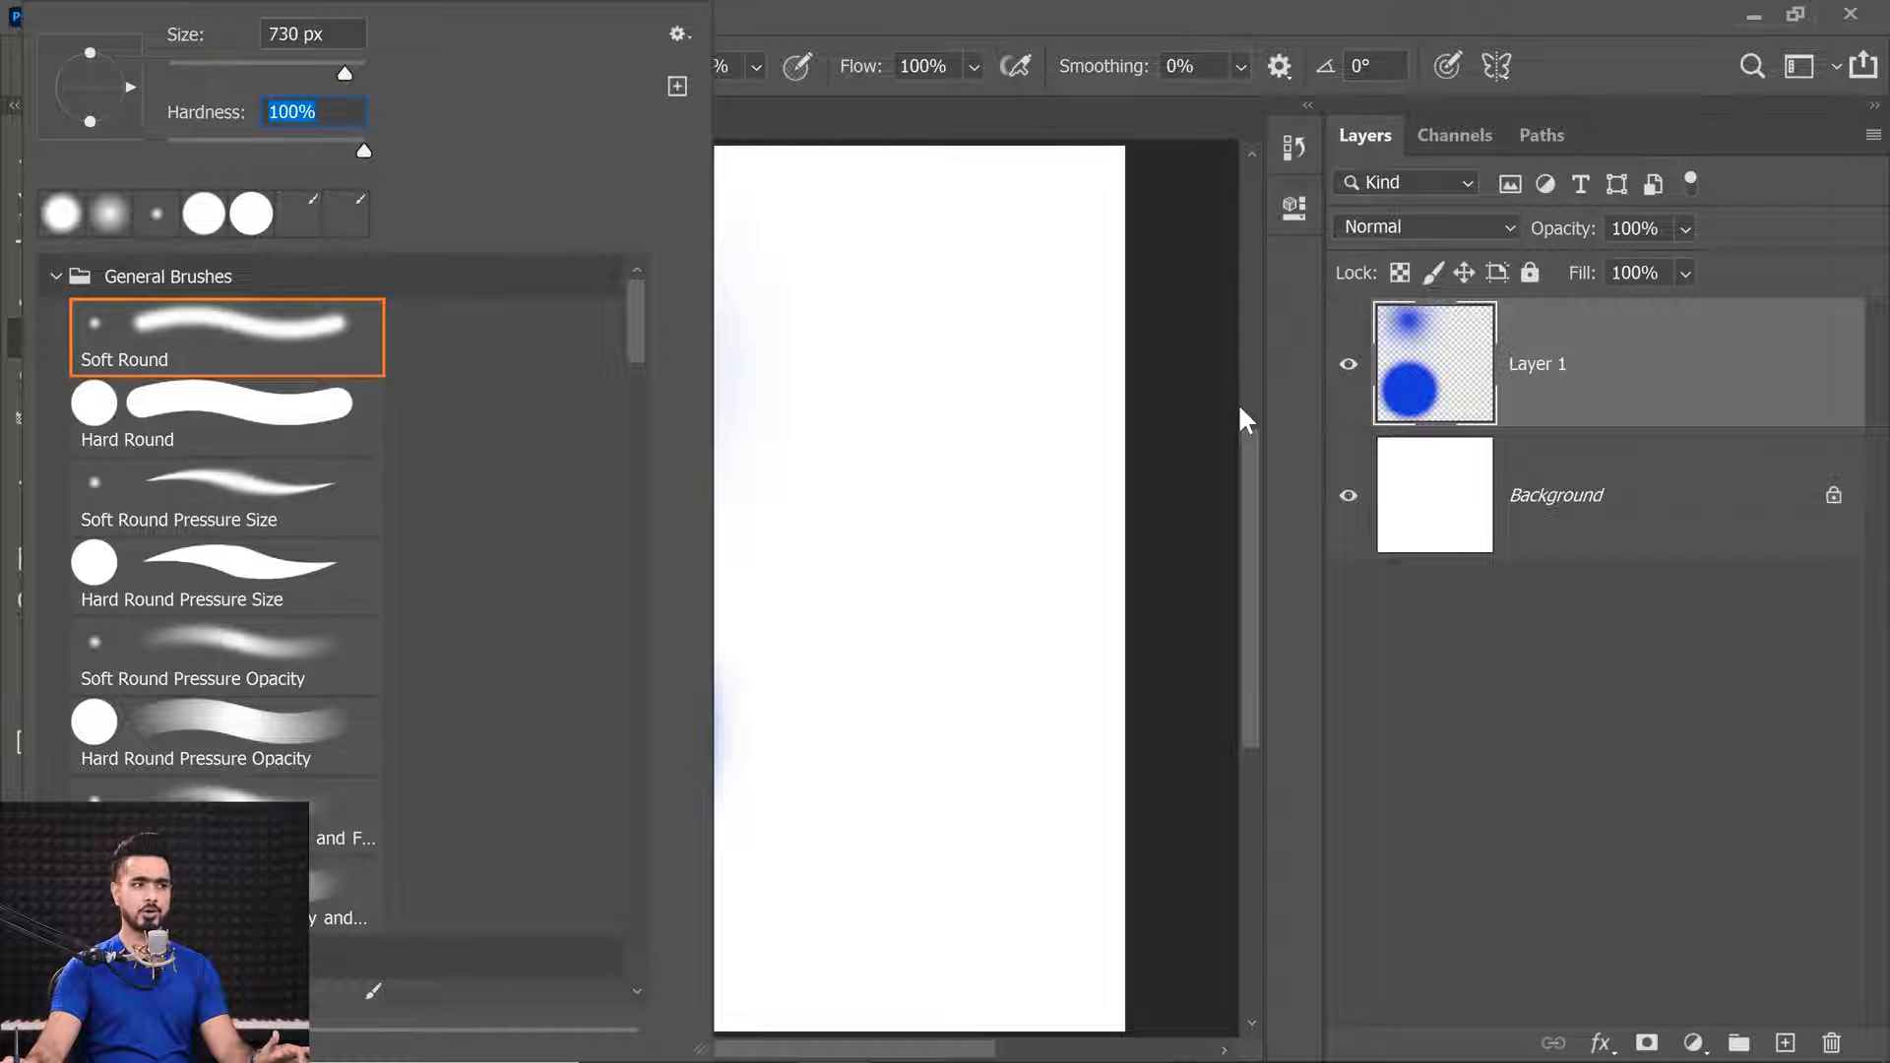
key("Return")
left_click(920, 391)
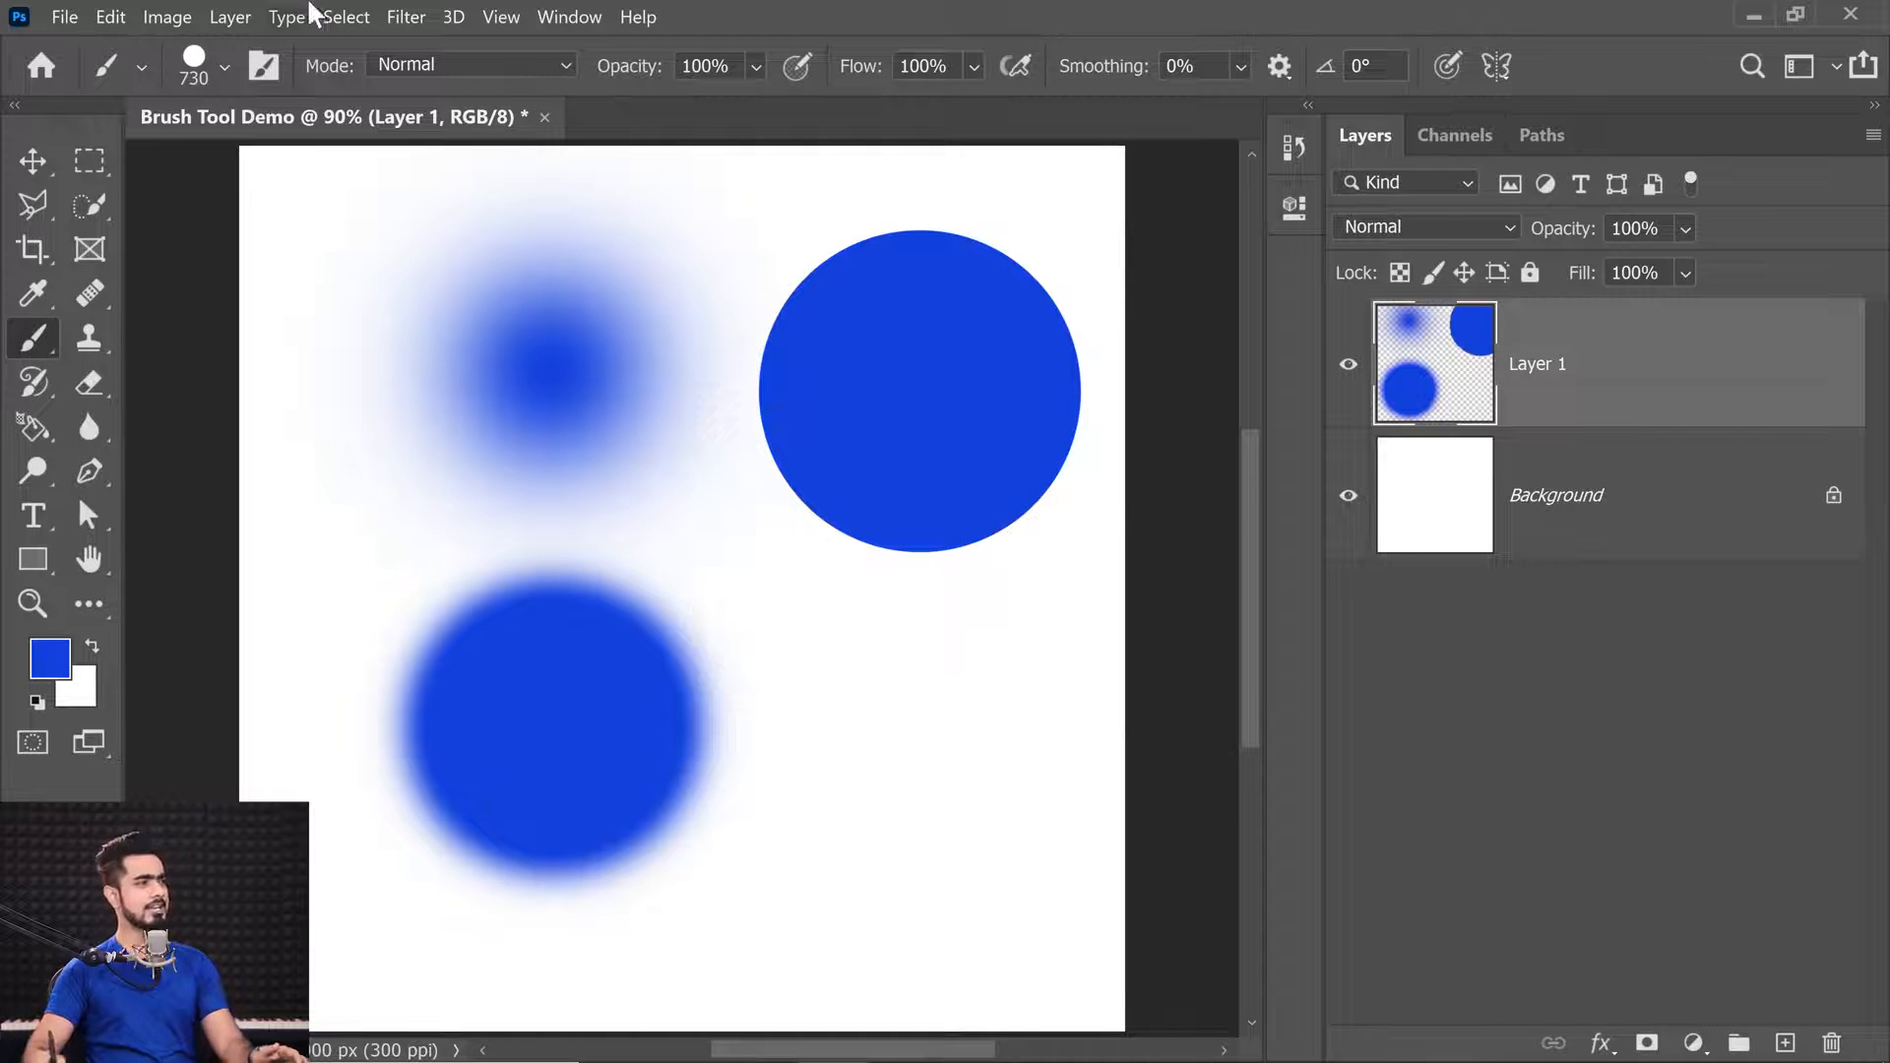
Lower the brush hardness to 0% and replace the painted layer with a new empty one.
left_click(224, 65)
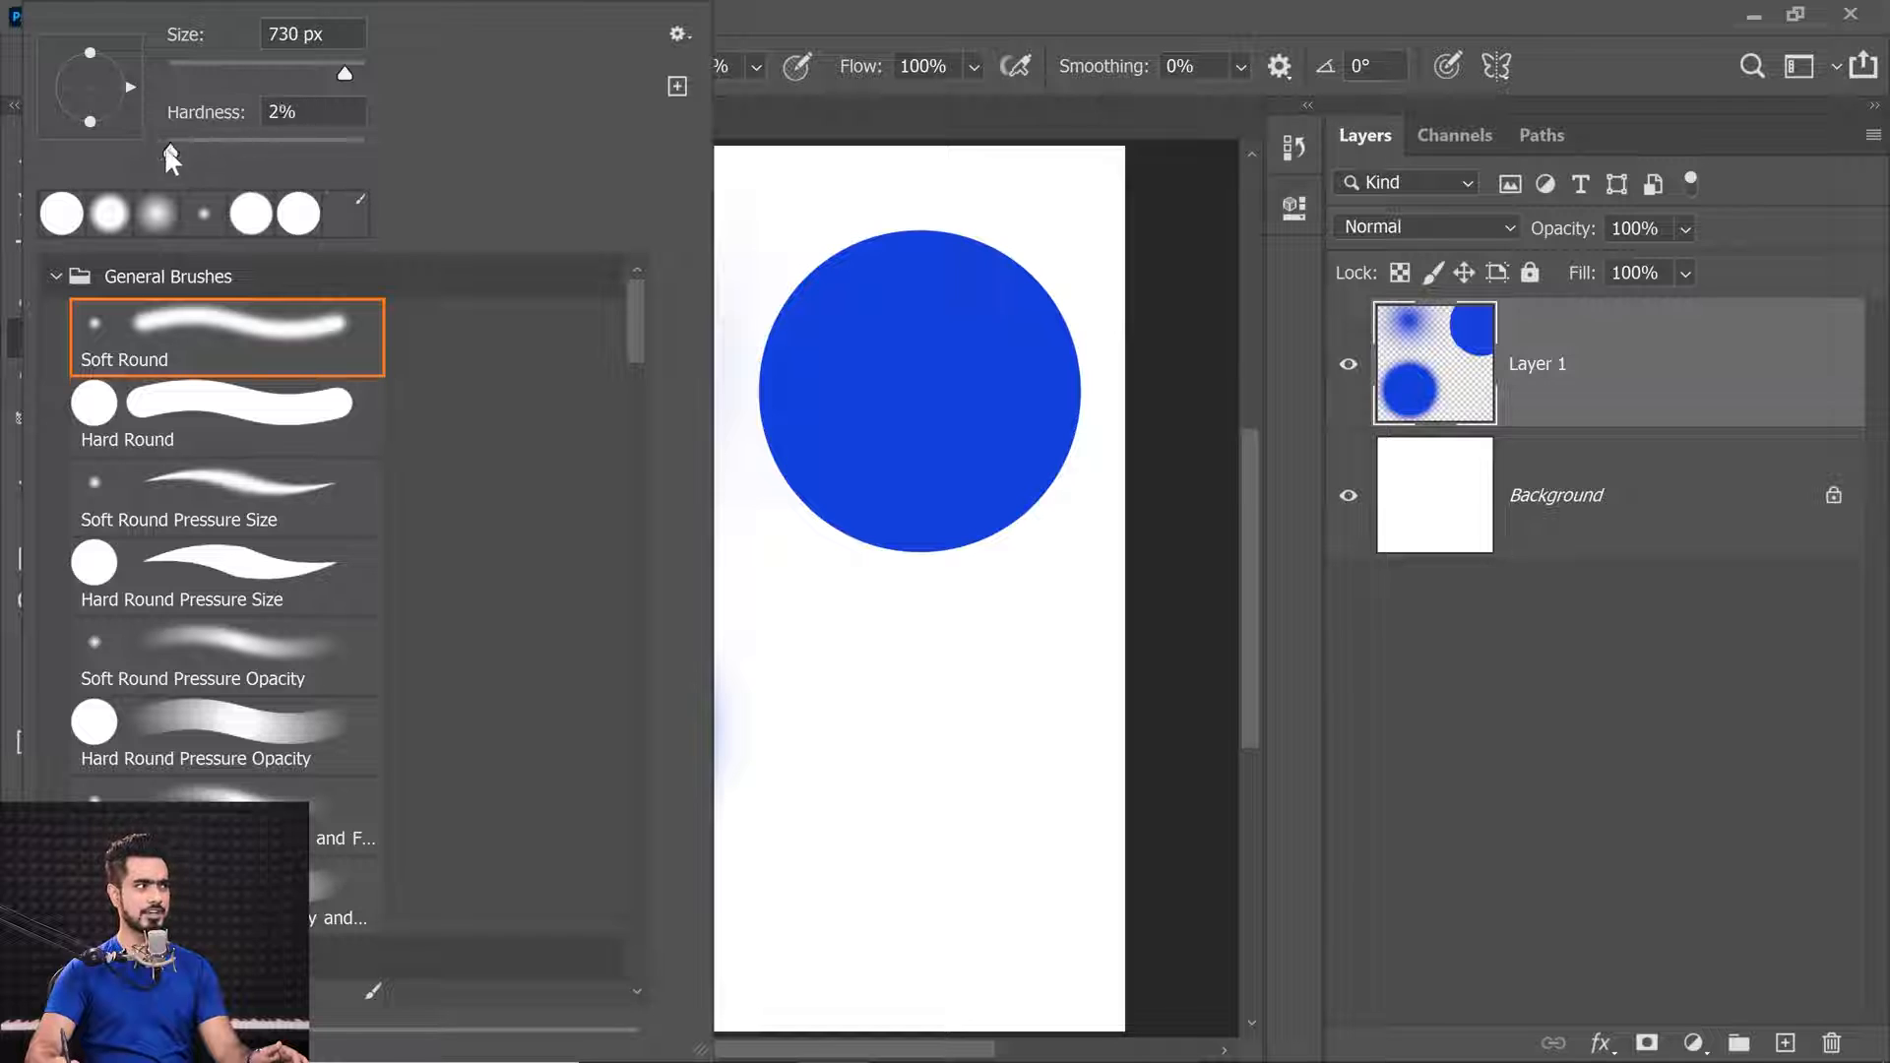
key("Return")
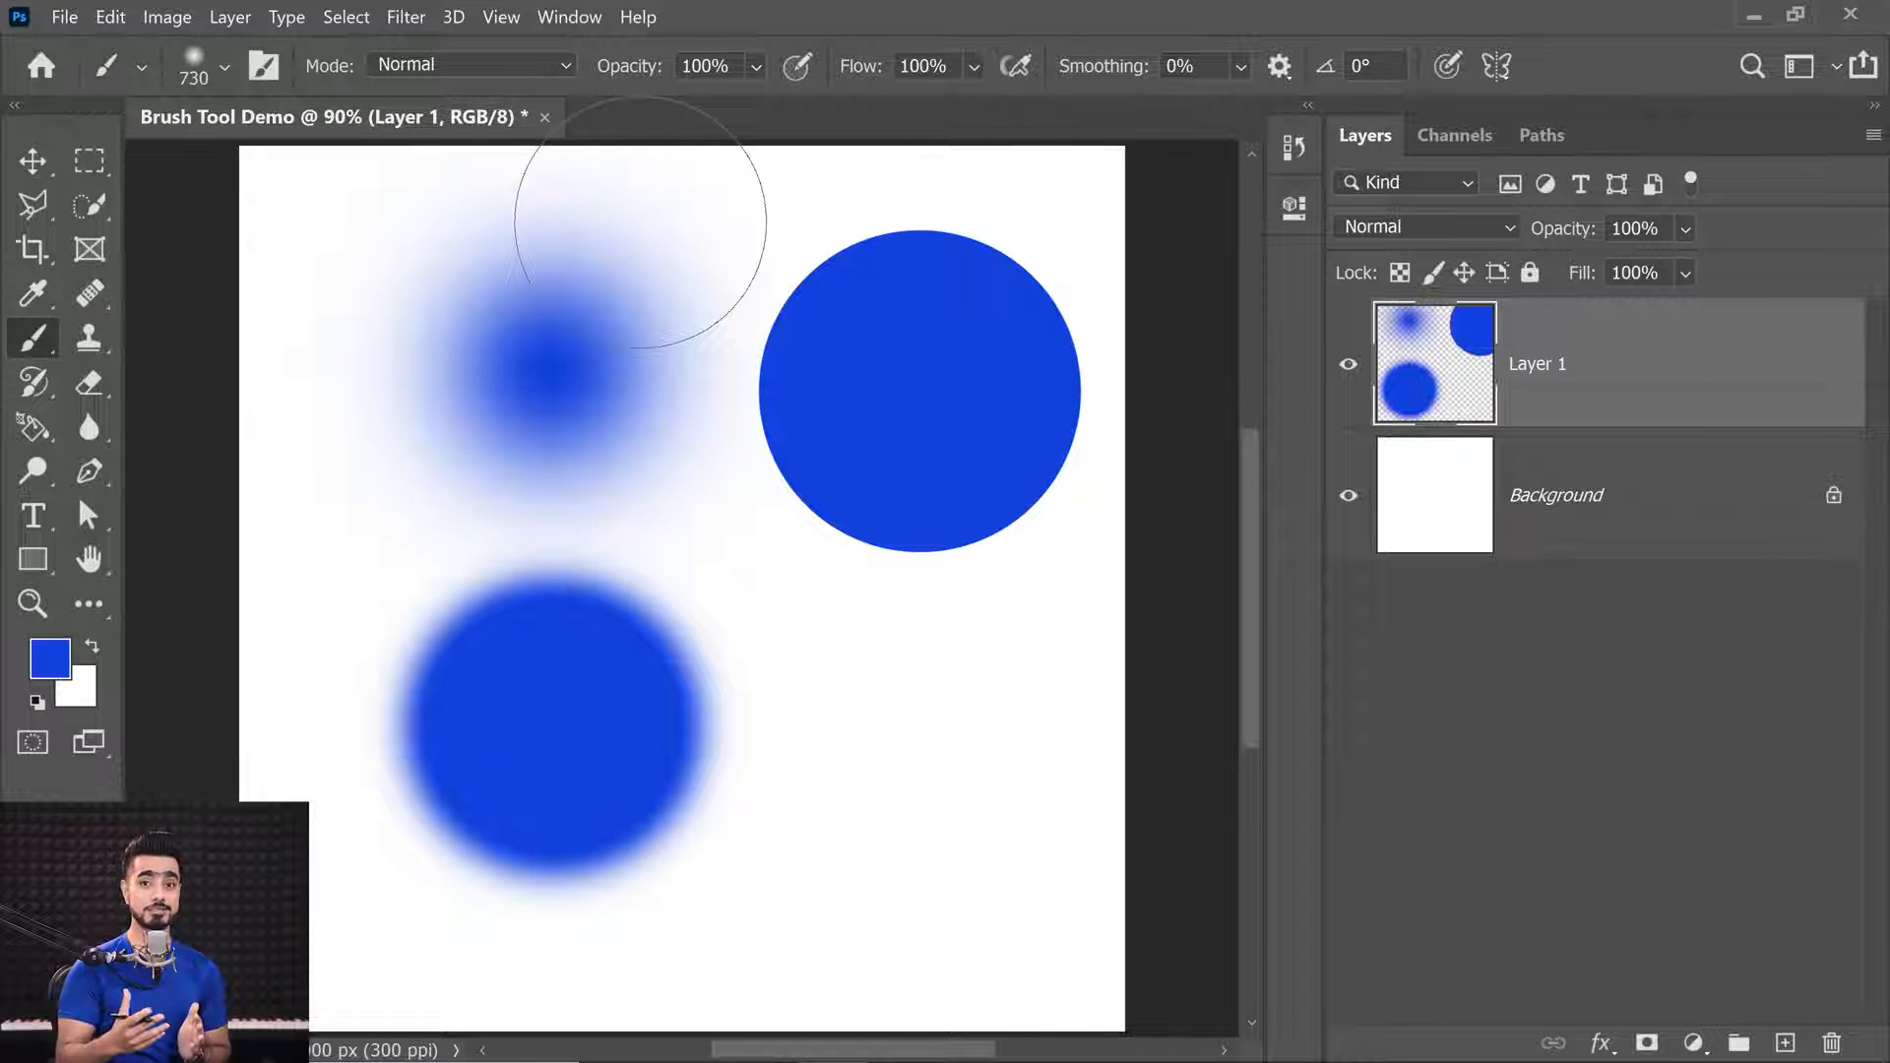
left_click_drag(1657, 352, 1831, 1041)
left_click(1785, 1042)
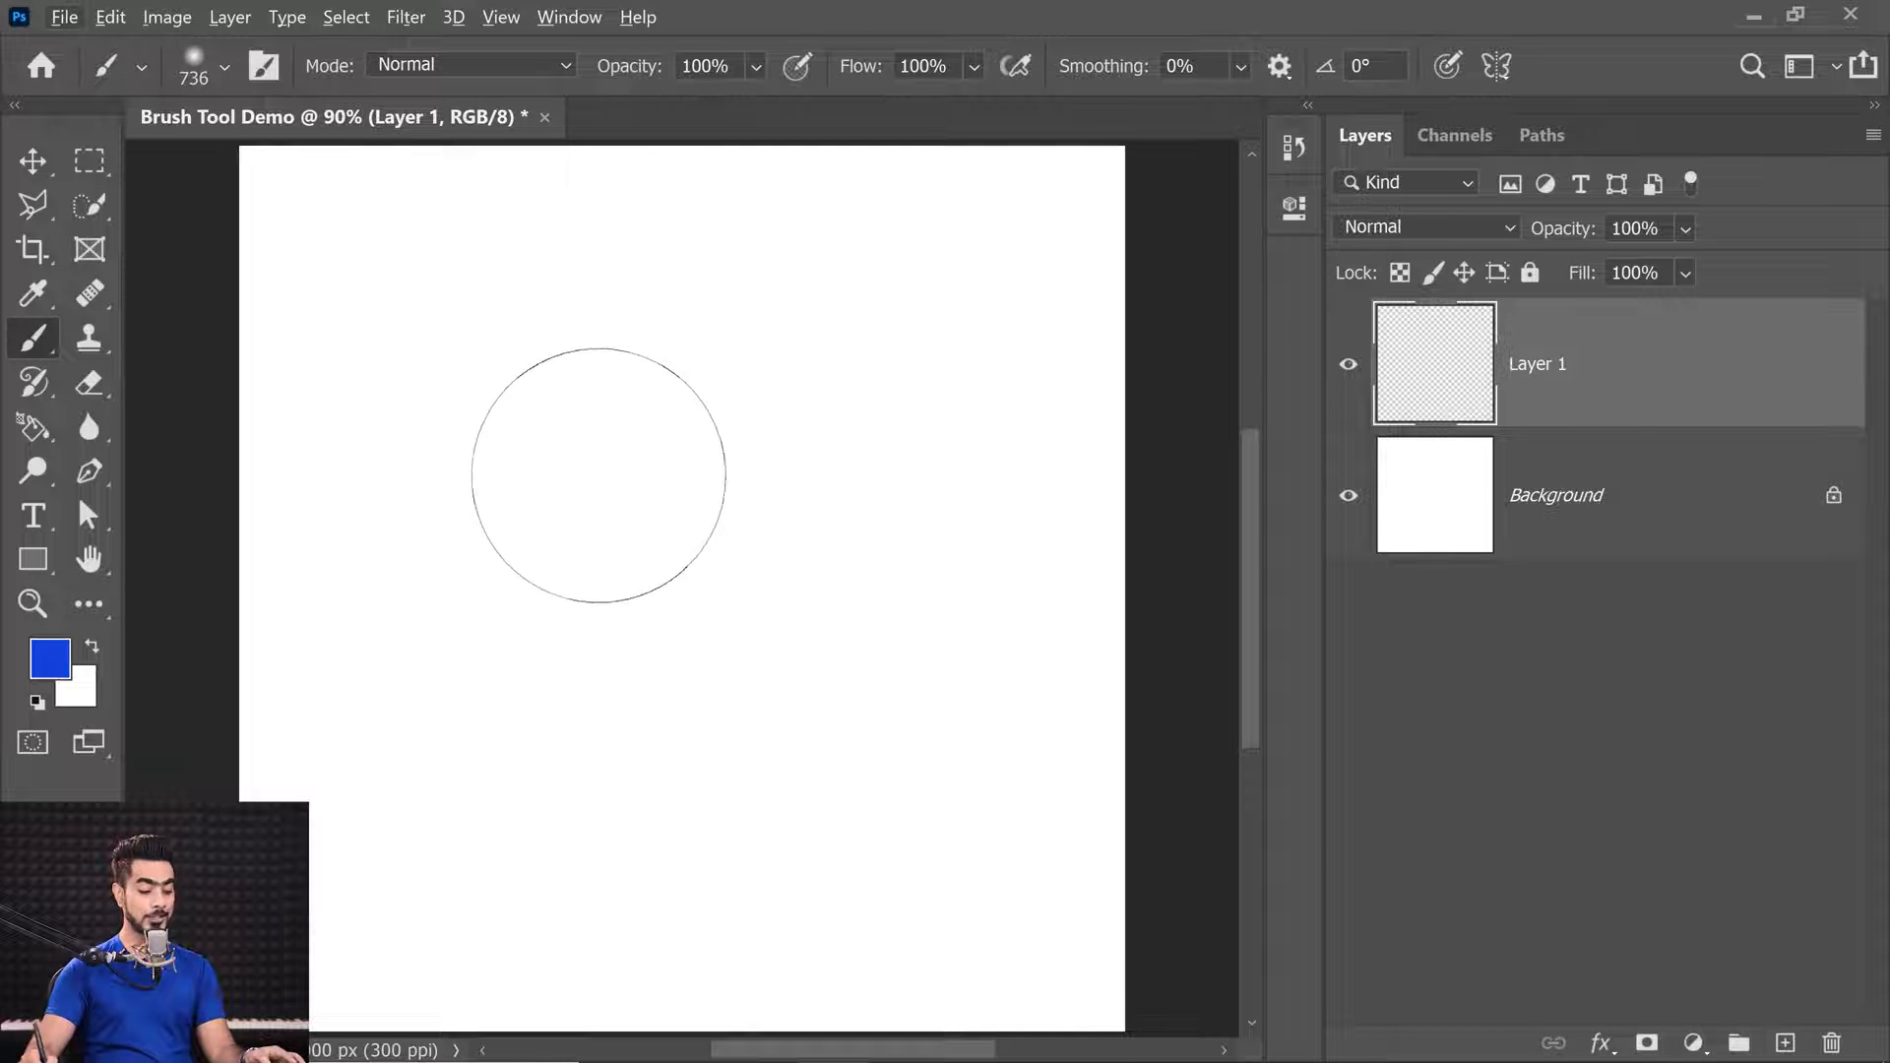
Adjust the brush's diameter and hardness interactively on the canvas, using the red brush preview.
right_click(606, 475, "alt")
right_click(673, 478, "alt")
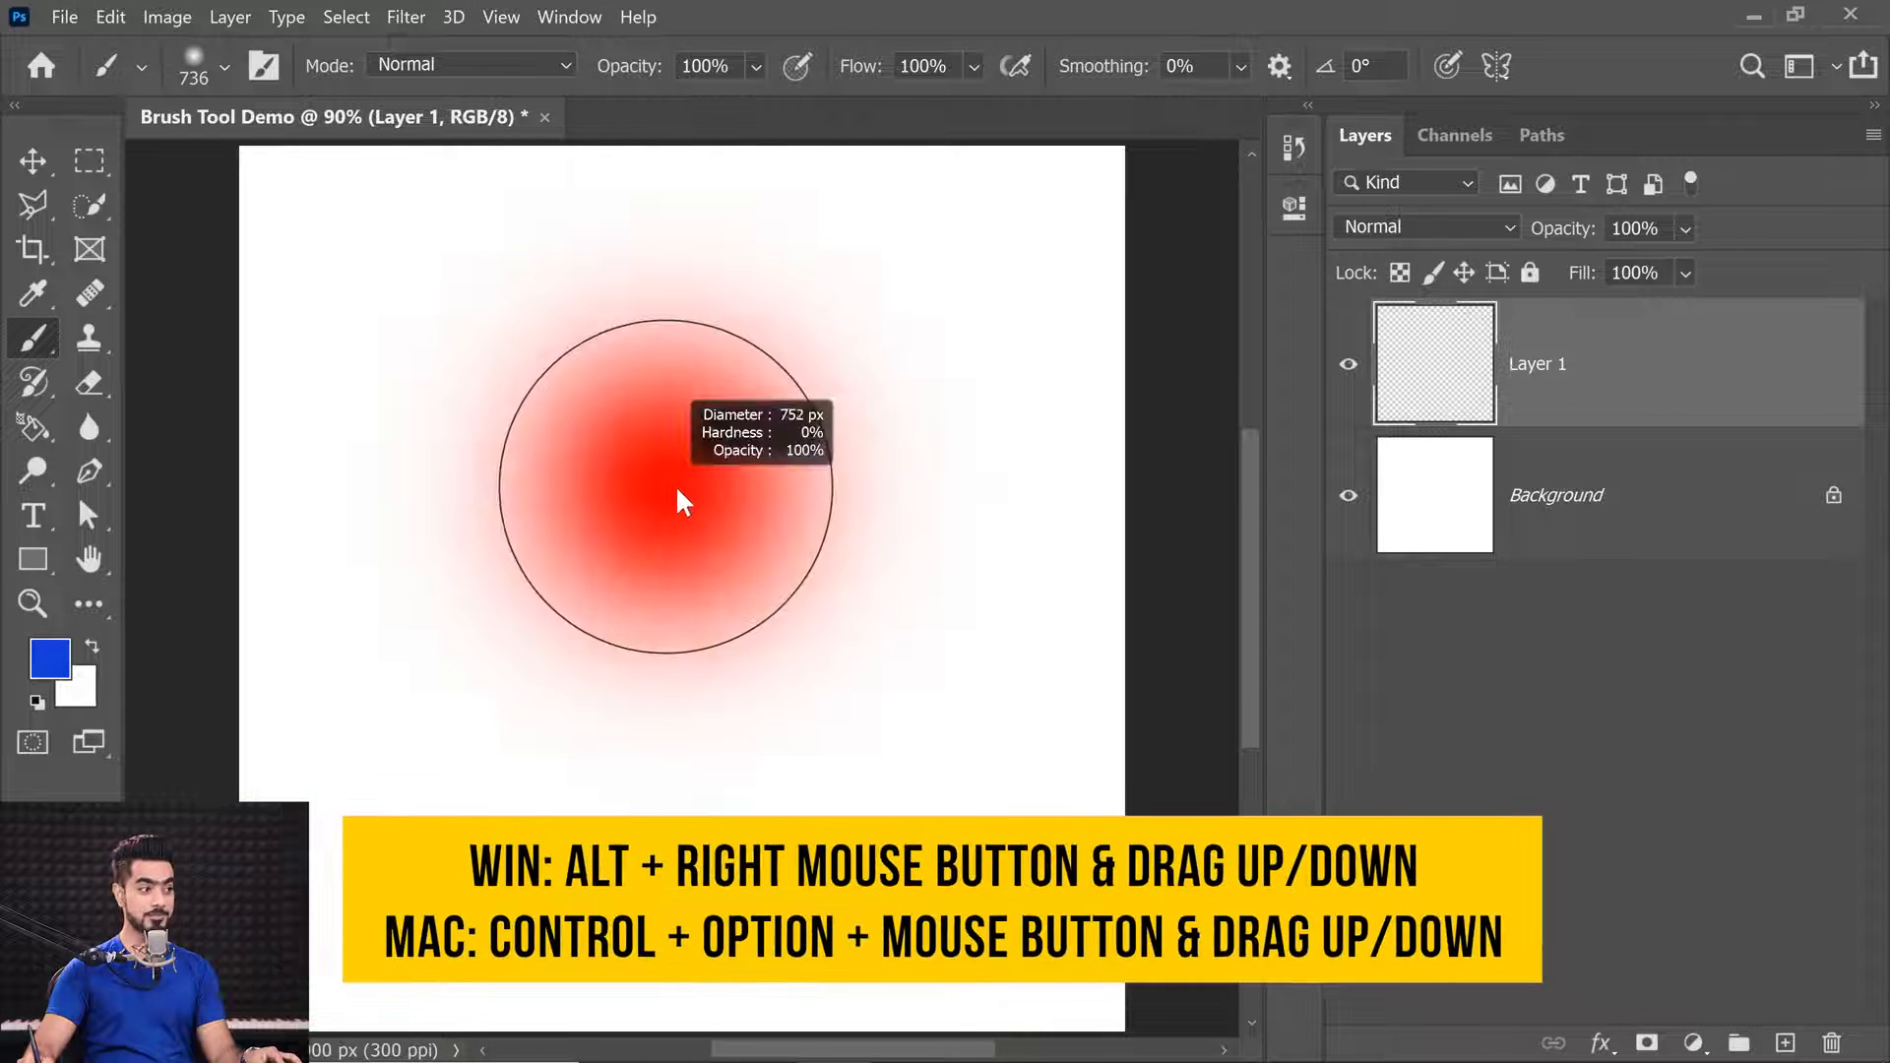
mouse_move(676, 488)
left_mouse_down()
mouse_move(830, 494)
mouse_move(595, 482)
left_mouse_up()
mouse_move(731, 535)
left_mouse_down()
mouse_move(754, 539)
mouse_move(764, 345)
mouse_move(743, 694)
mouse_move(752, 57)
mouse_move(722, 243)
left_mouse_up()
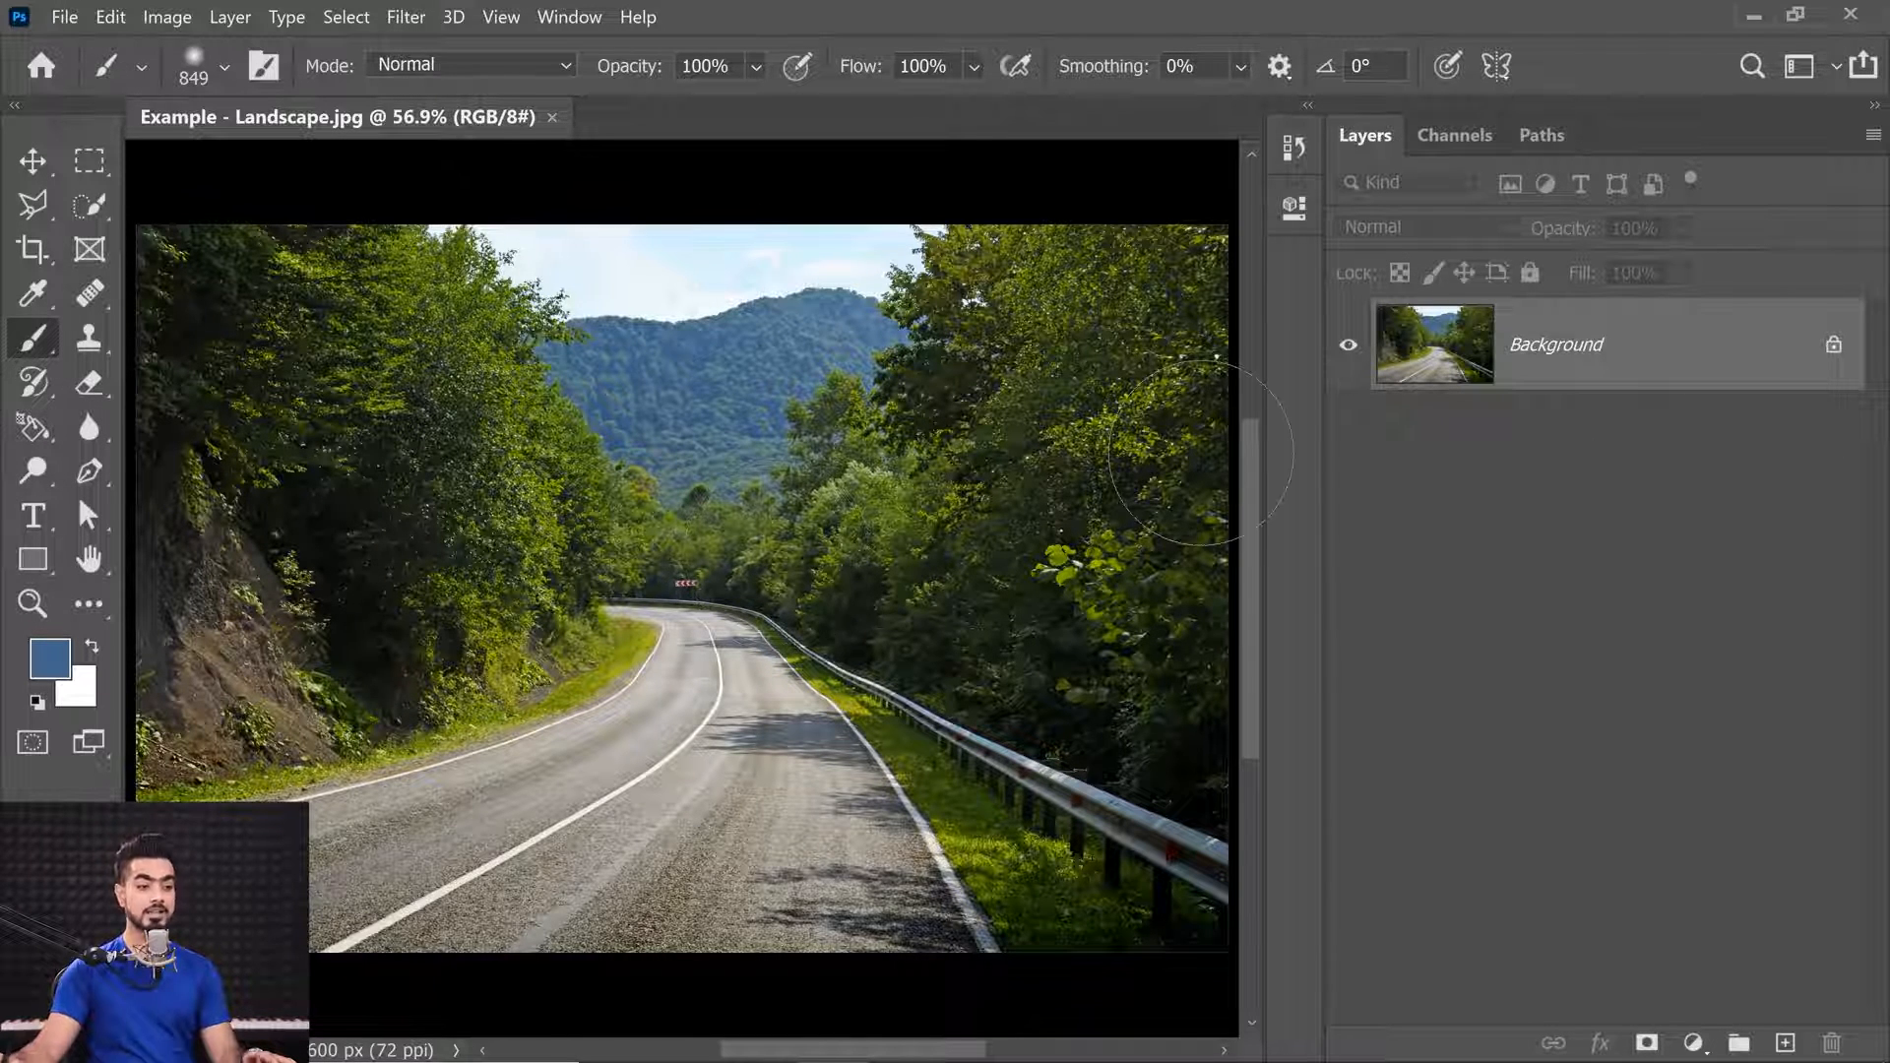
Add a new layer over the landscape photo and paint a broad blue band across the mountains with a 518 px brush.
left_click(1784, 1044)
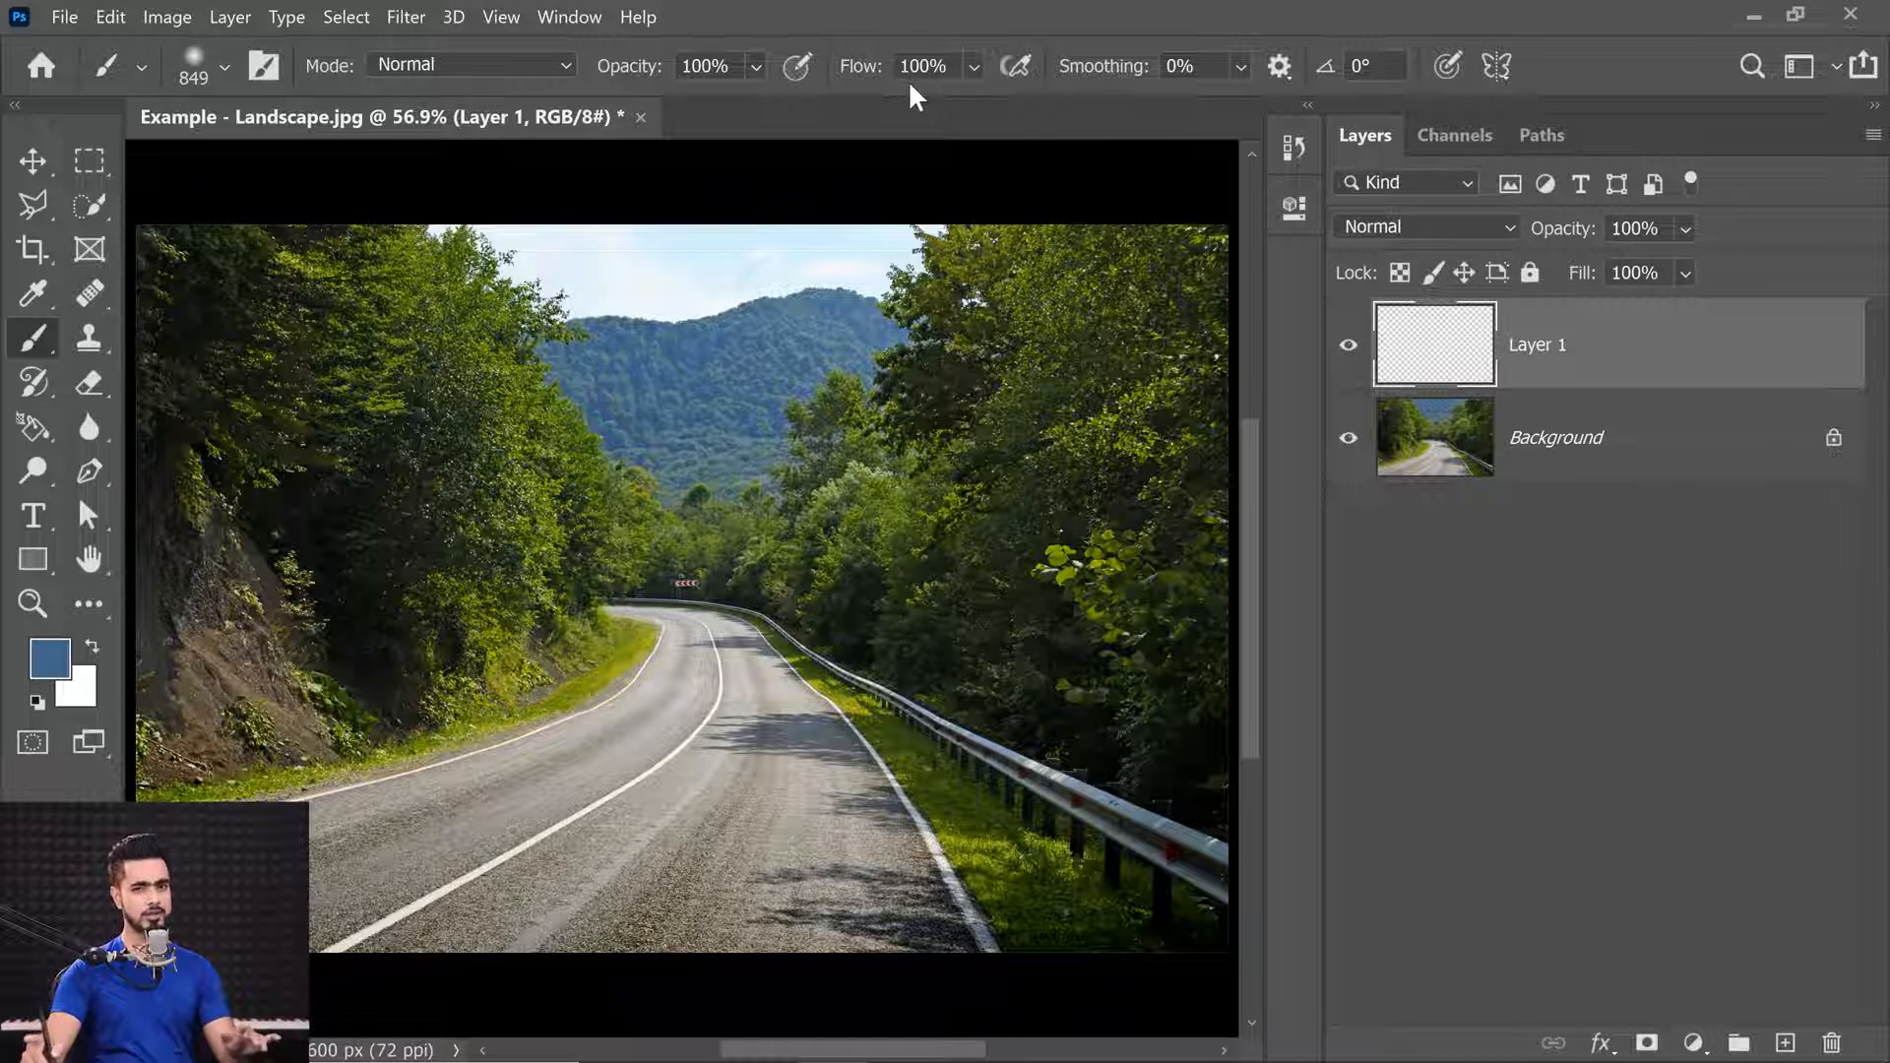
left_click_drag(535, 366, 393, 354)
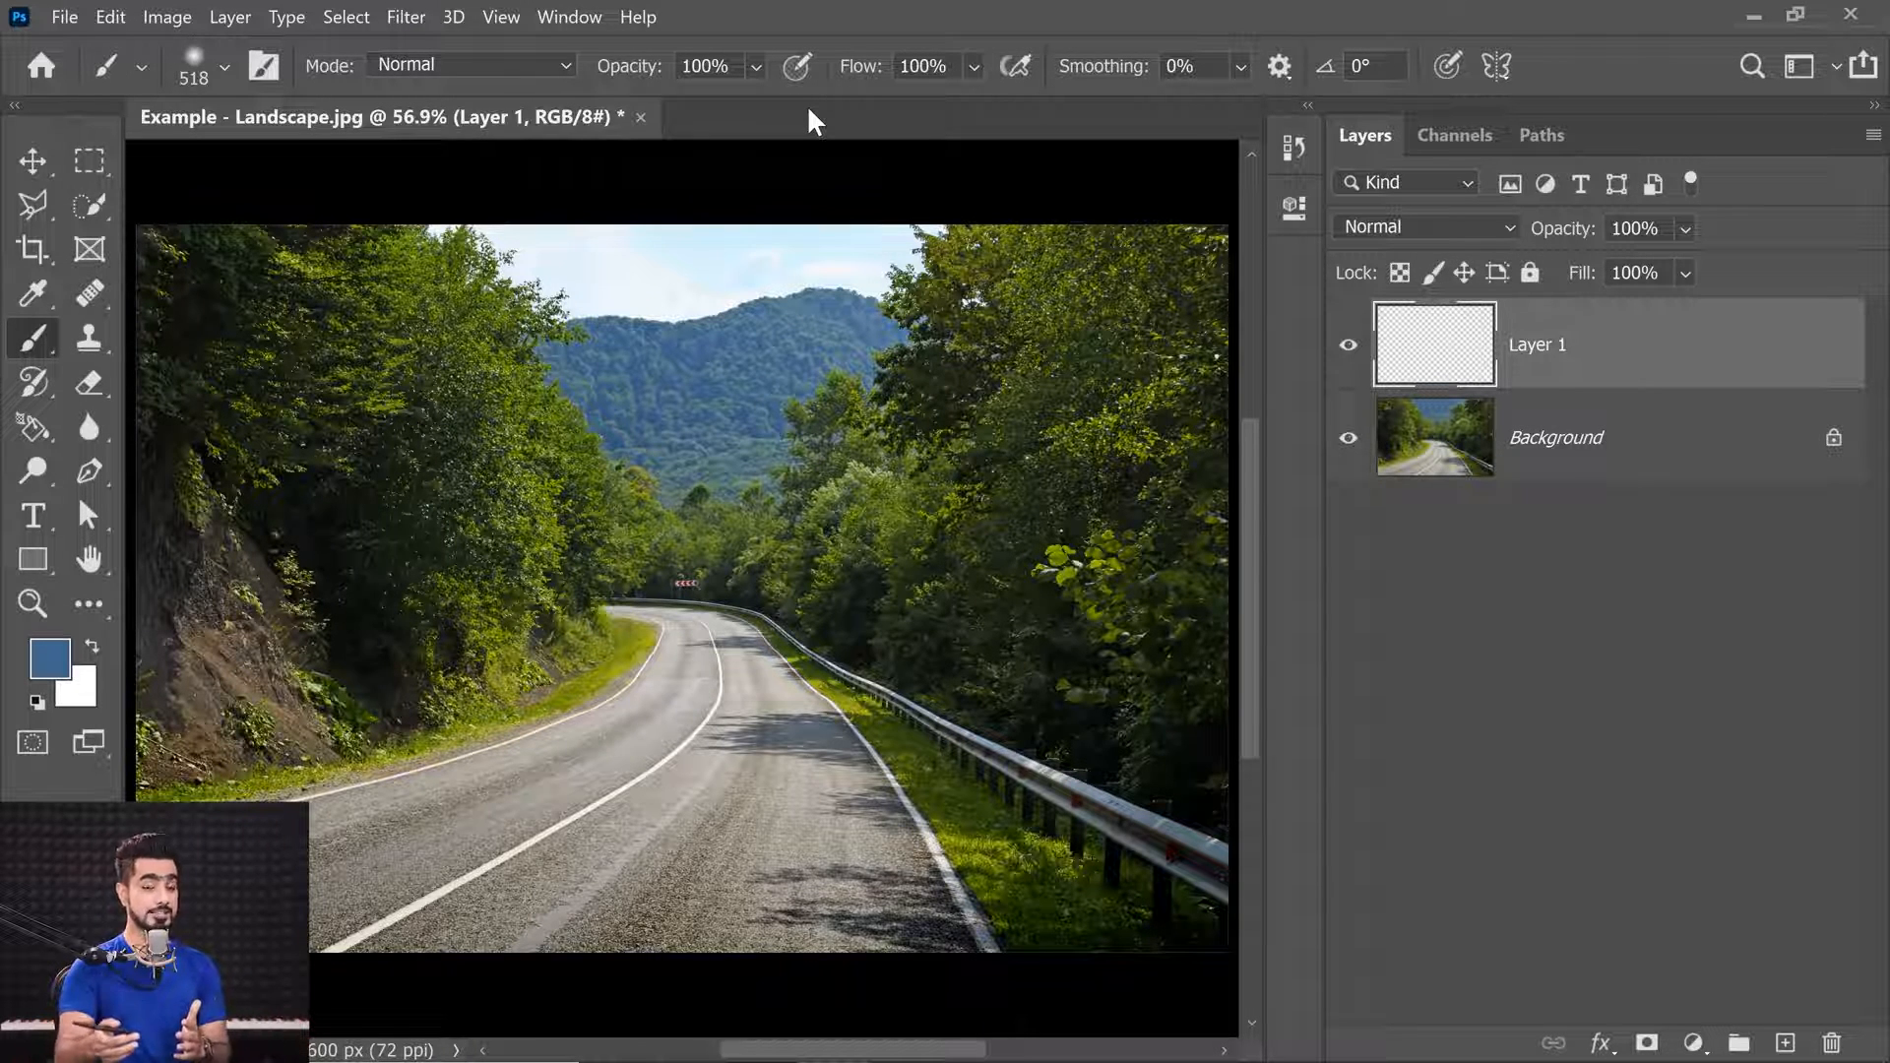
mouse_move(457, 323)
left_mouse_down()
mouse_move(768, 325)
mouse_move(413, 355)
mouse_move(393, 384)
mouse_move(325, 394)
mouse_move(472, 413)
mouse_move(886, 403)
left_mouse_up()
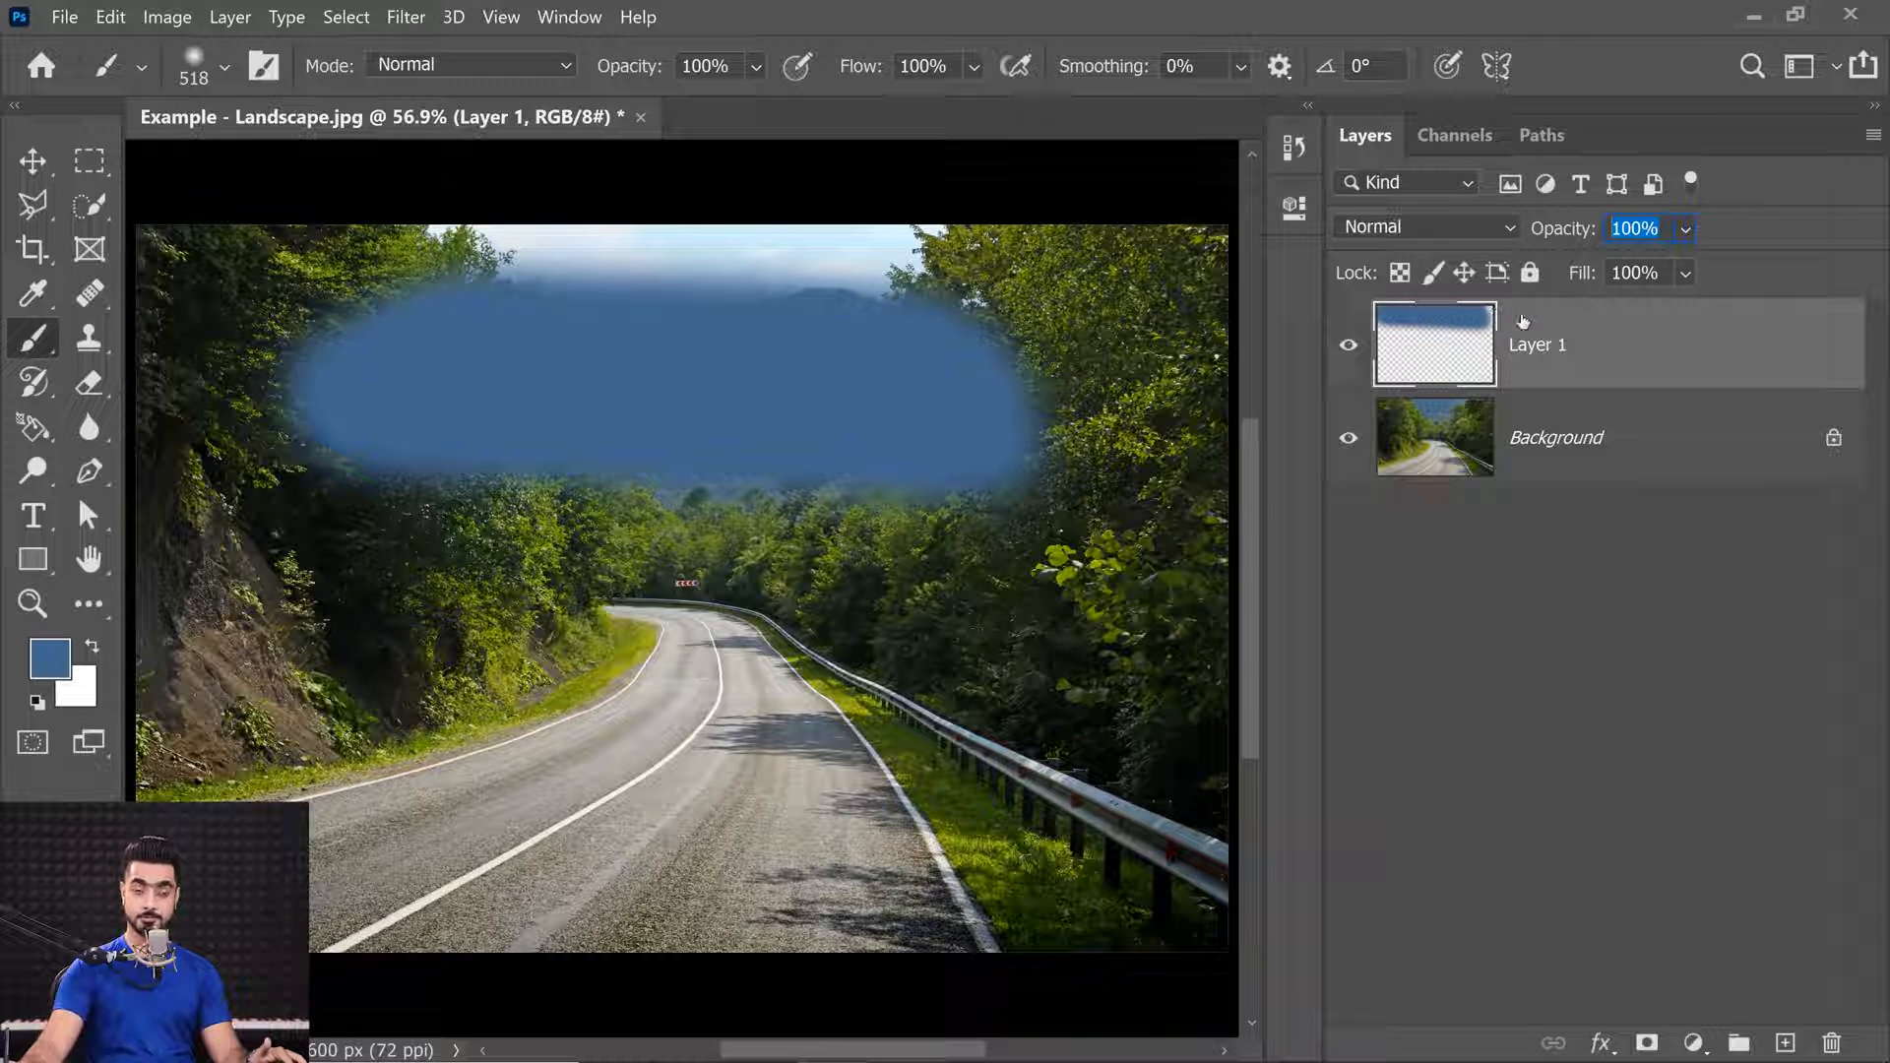
Set the opacity of the layer with the blue band to 50% and hide that layer.
type("50")
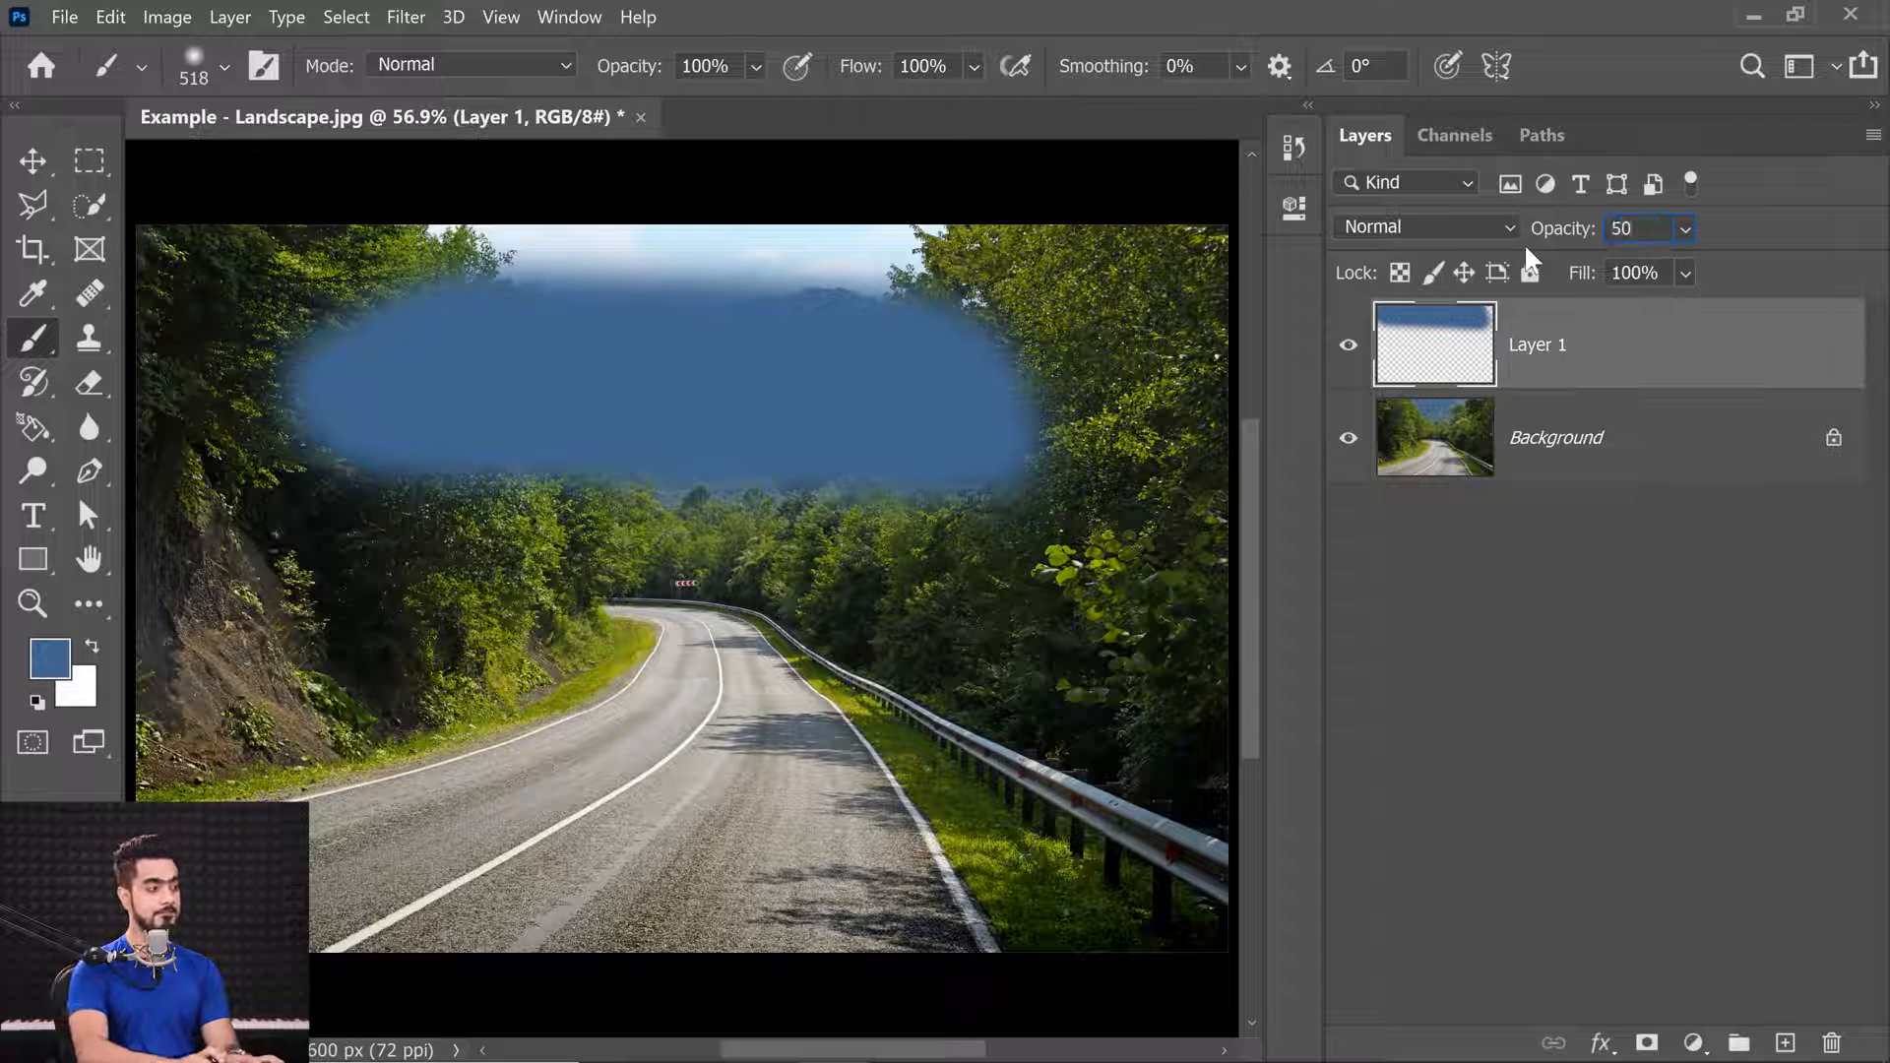
key("Return")
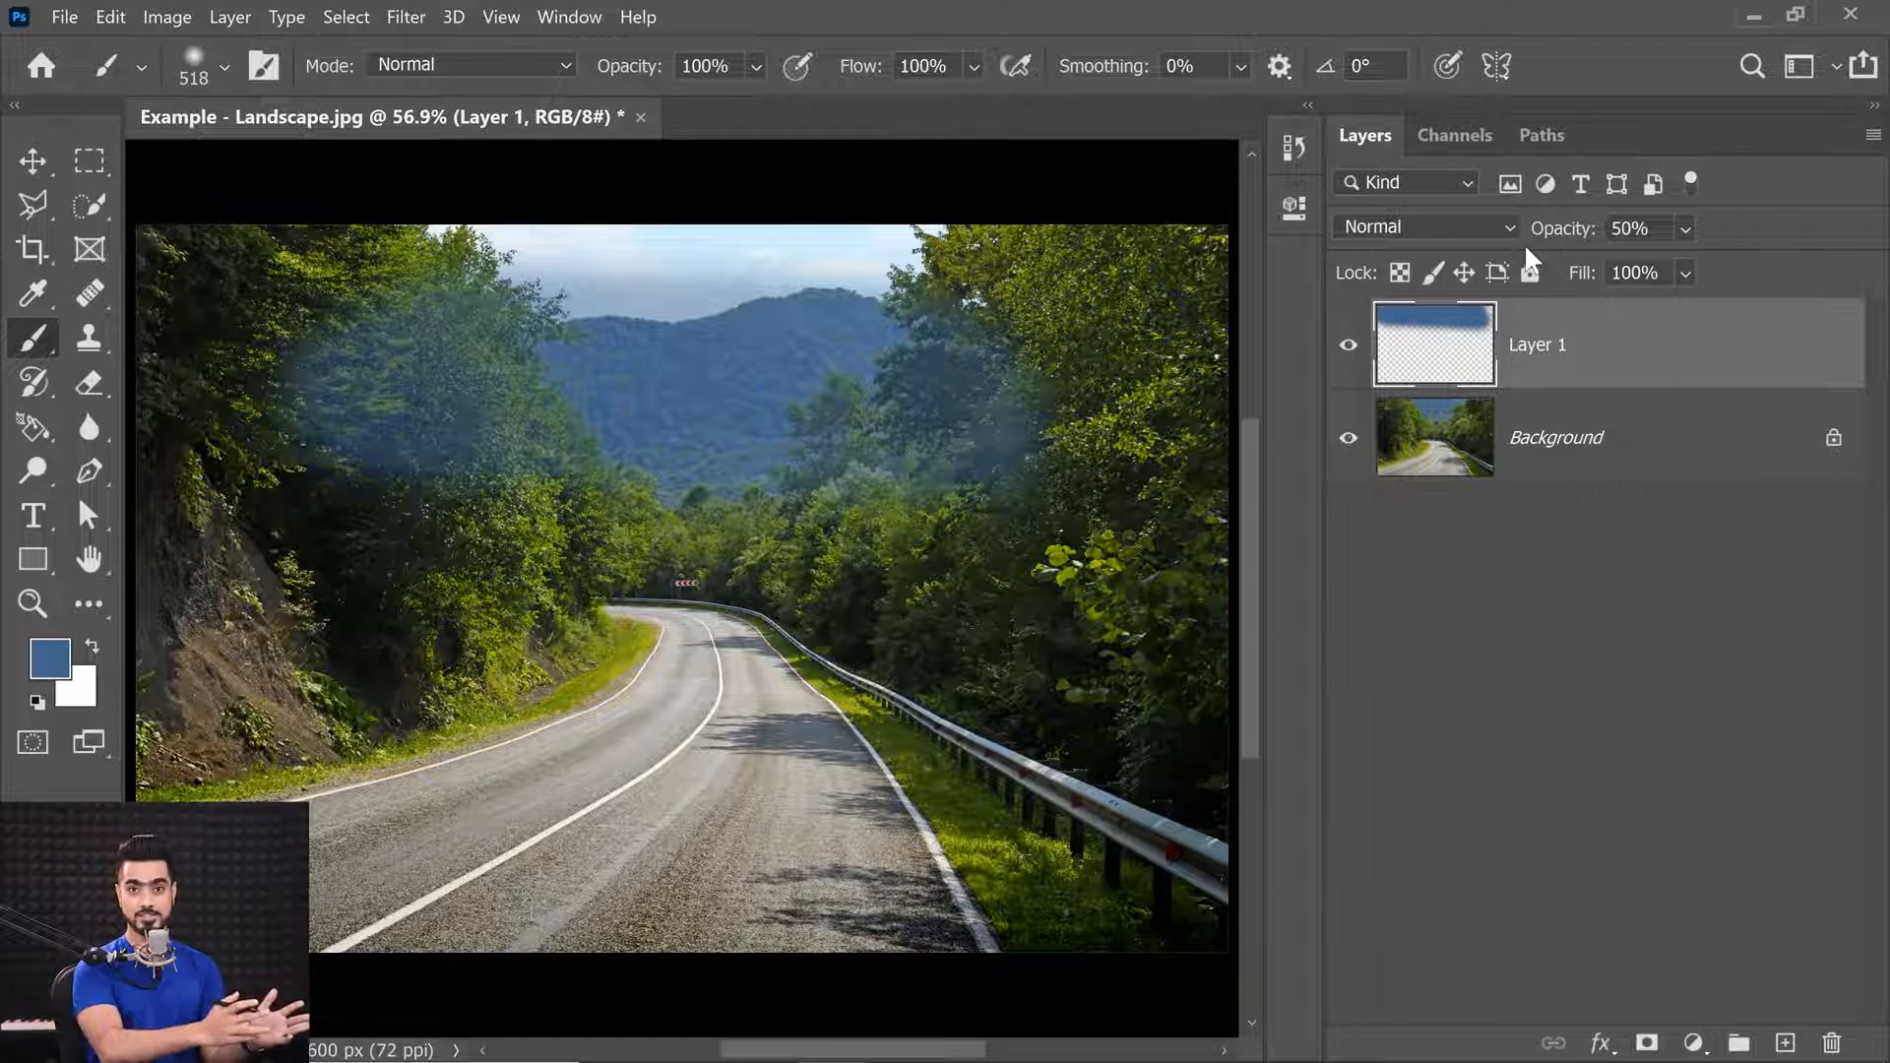
left_click(1346, 353)
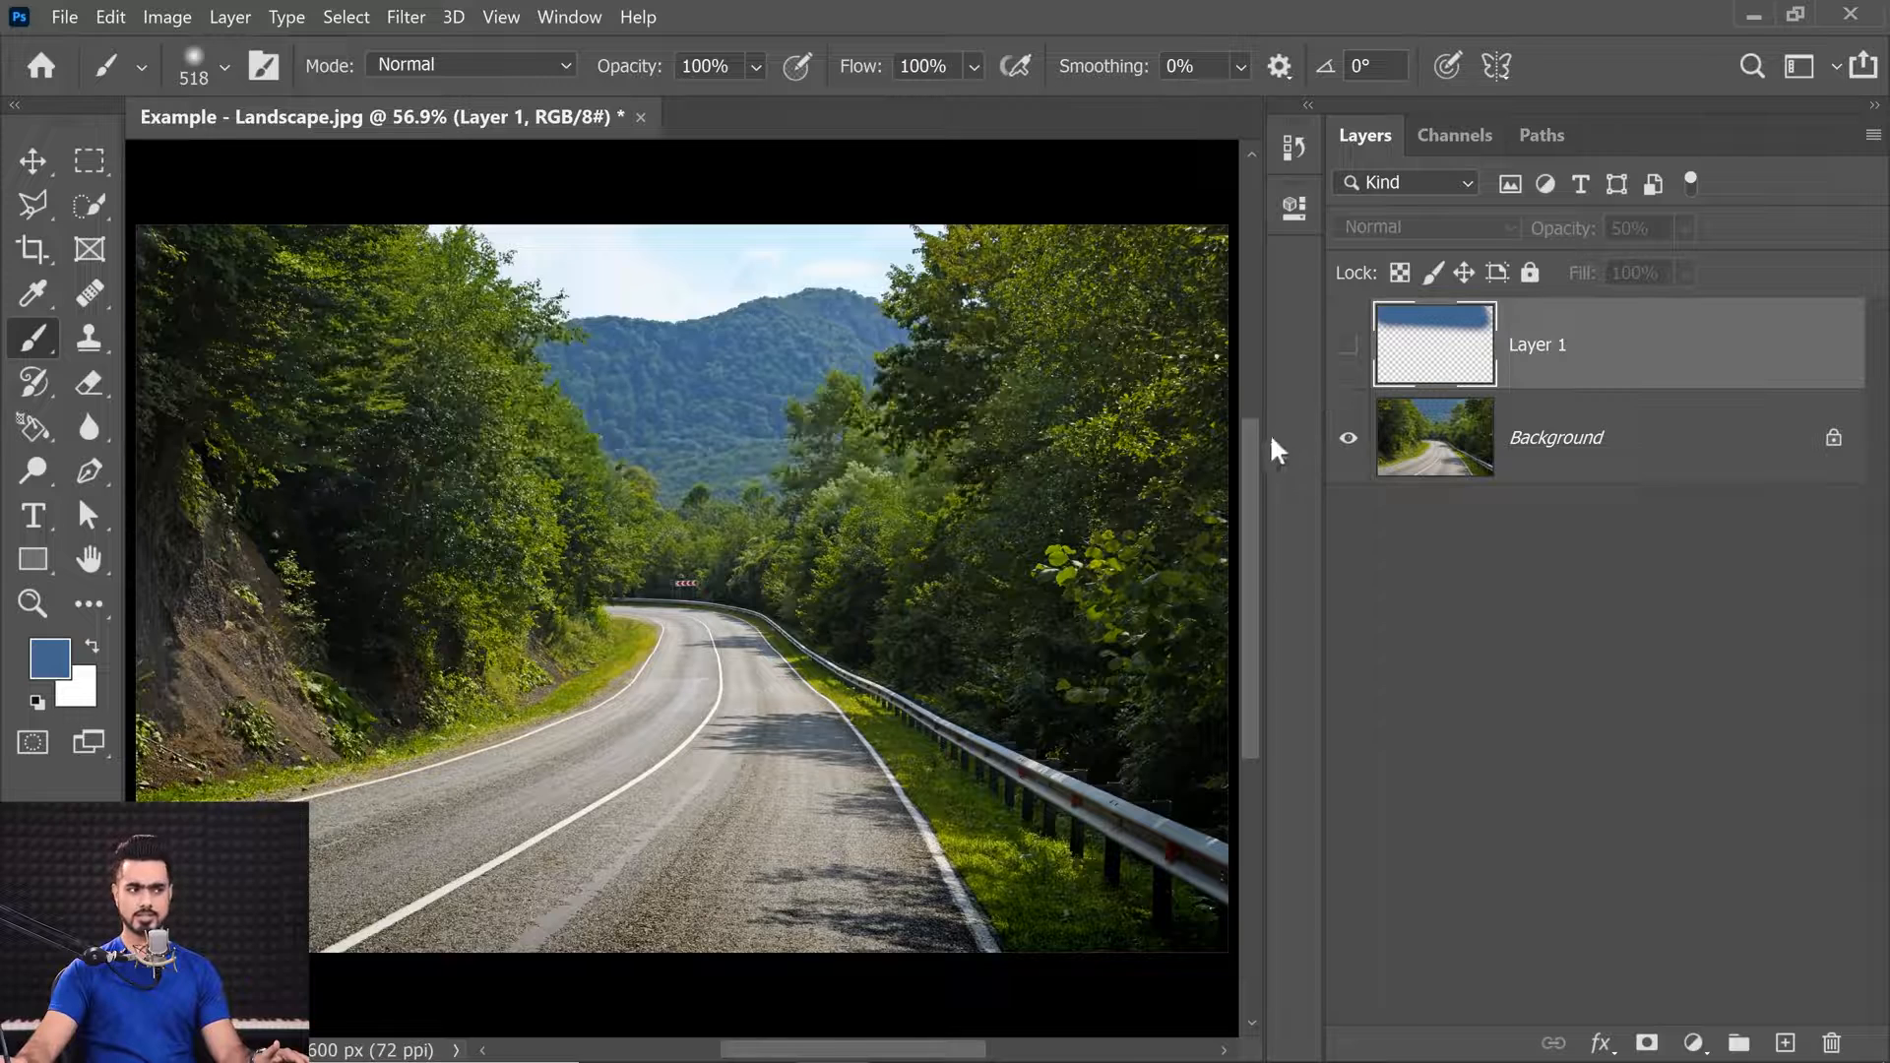
Add a new layer over the landscape photo, set the brush opacity to 50% and paint a blue haze band across the mountains.
left_click(1784, 1024)
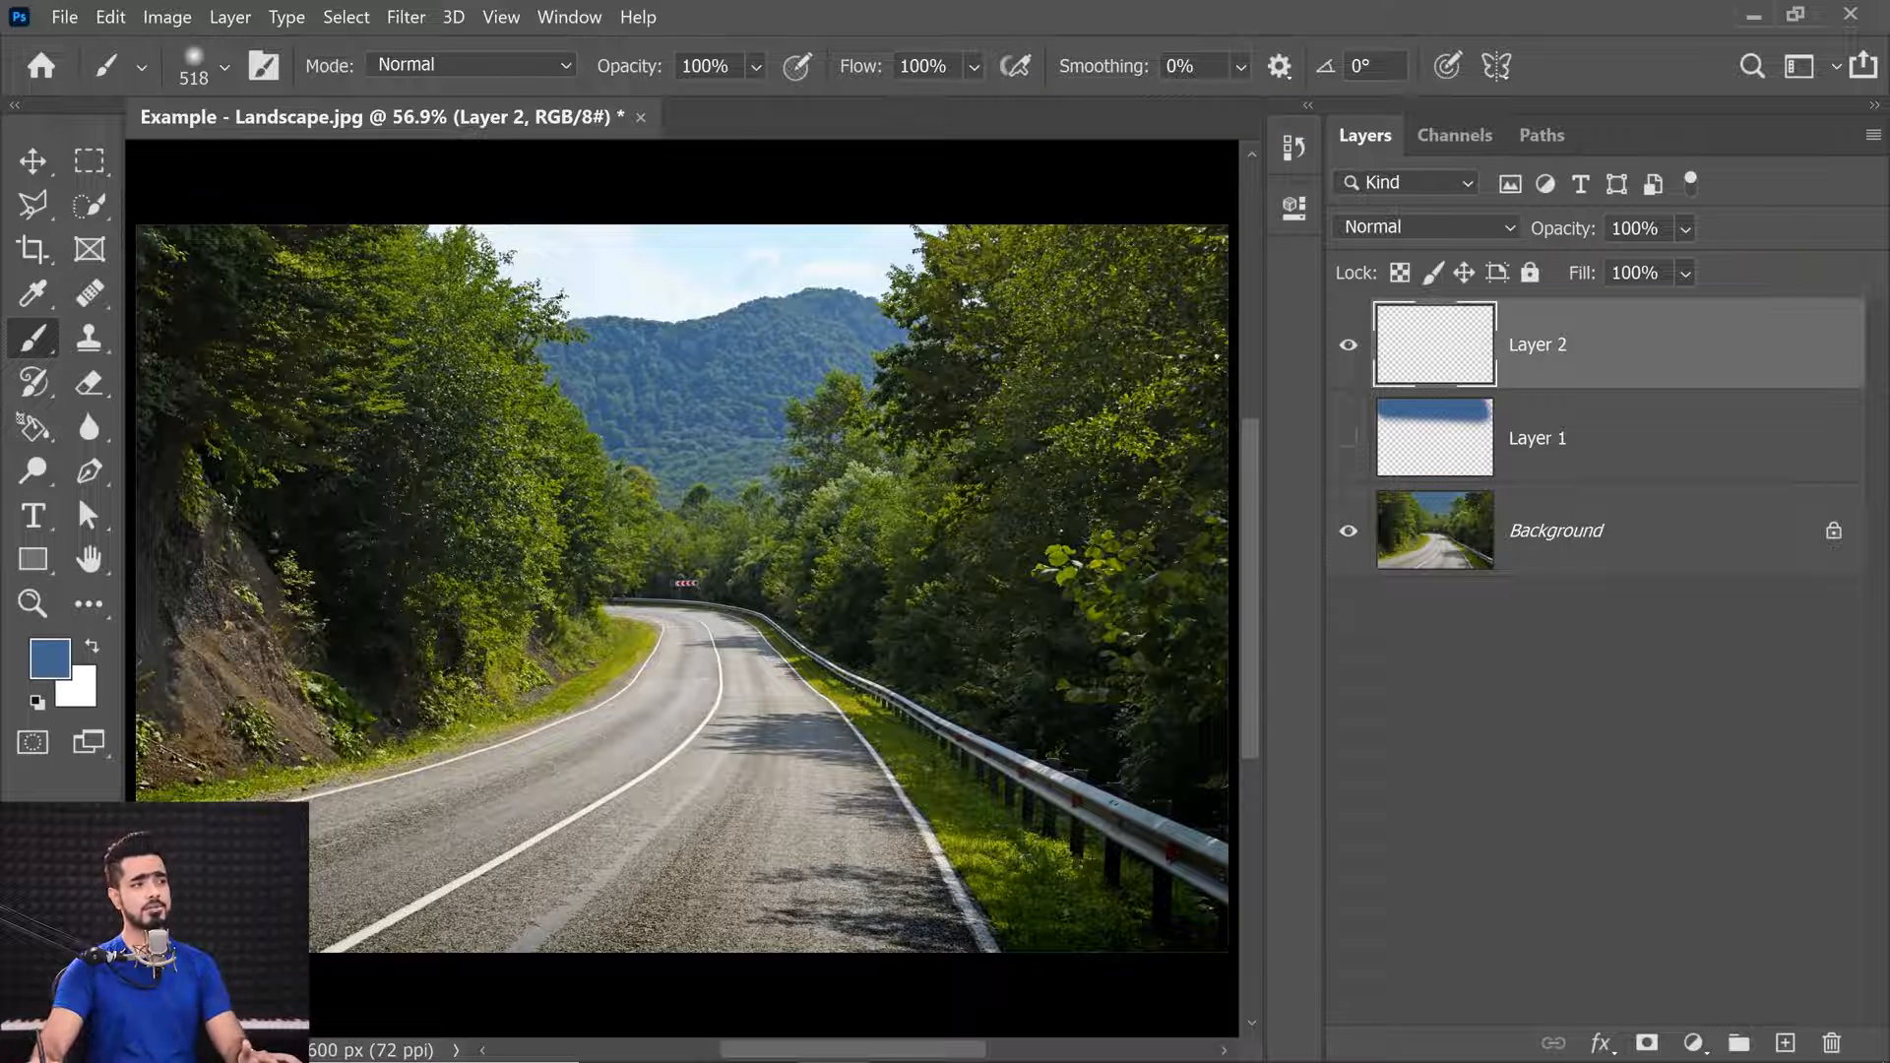
key("Return")
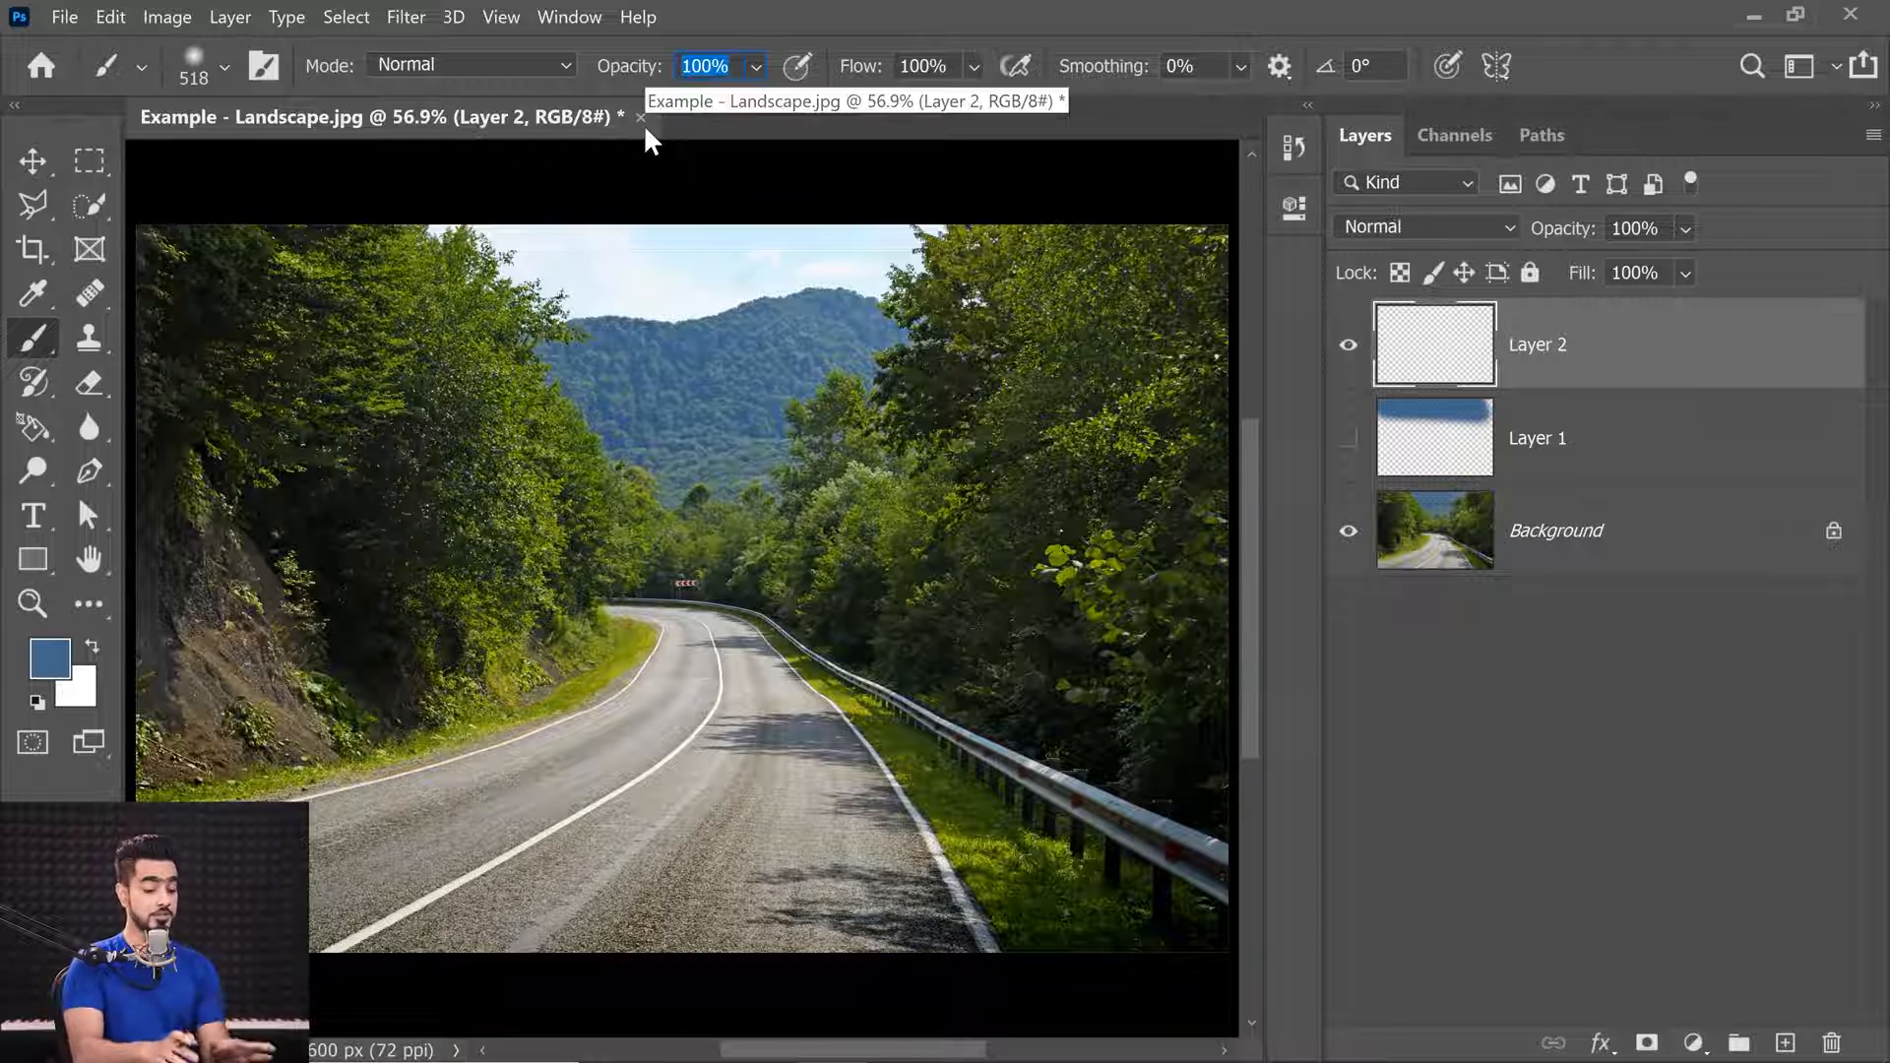
type("50")
key("Return")
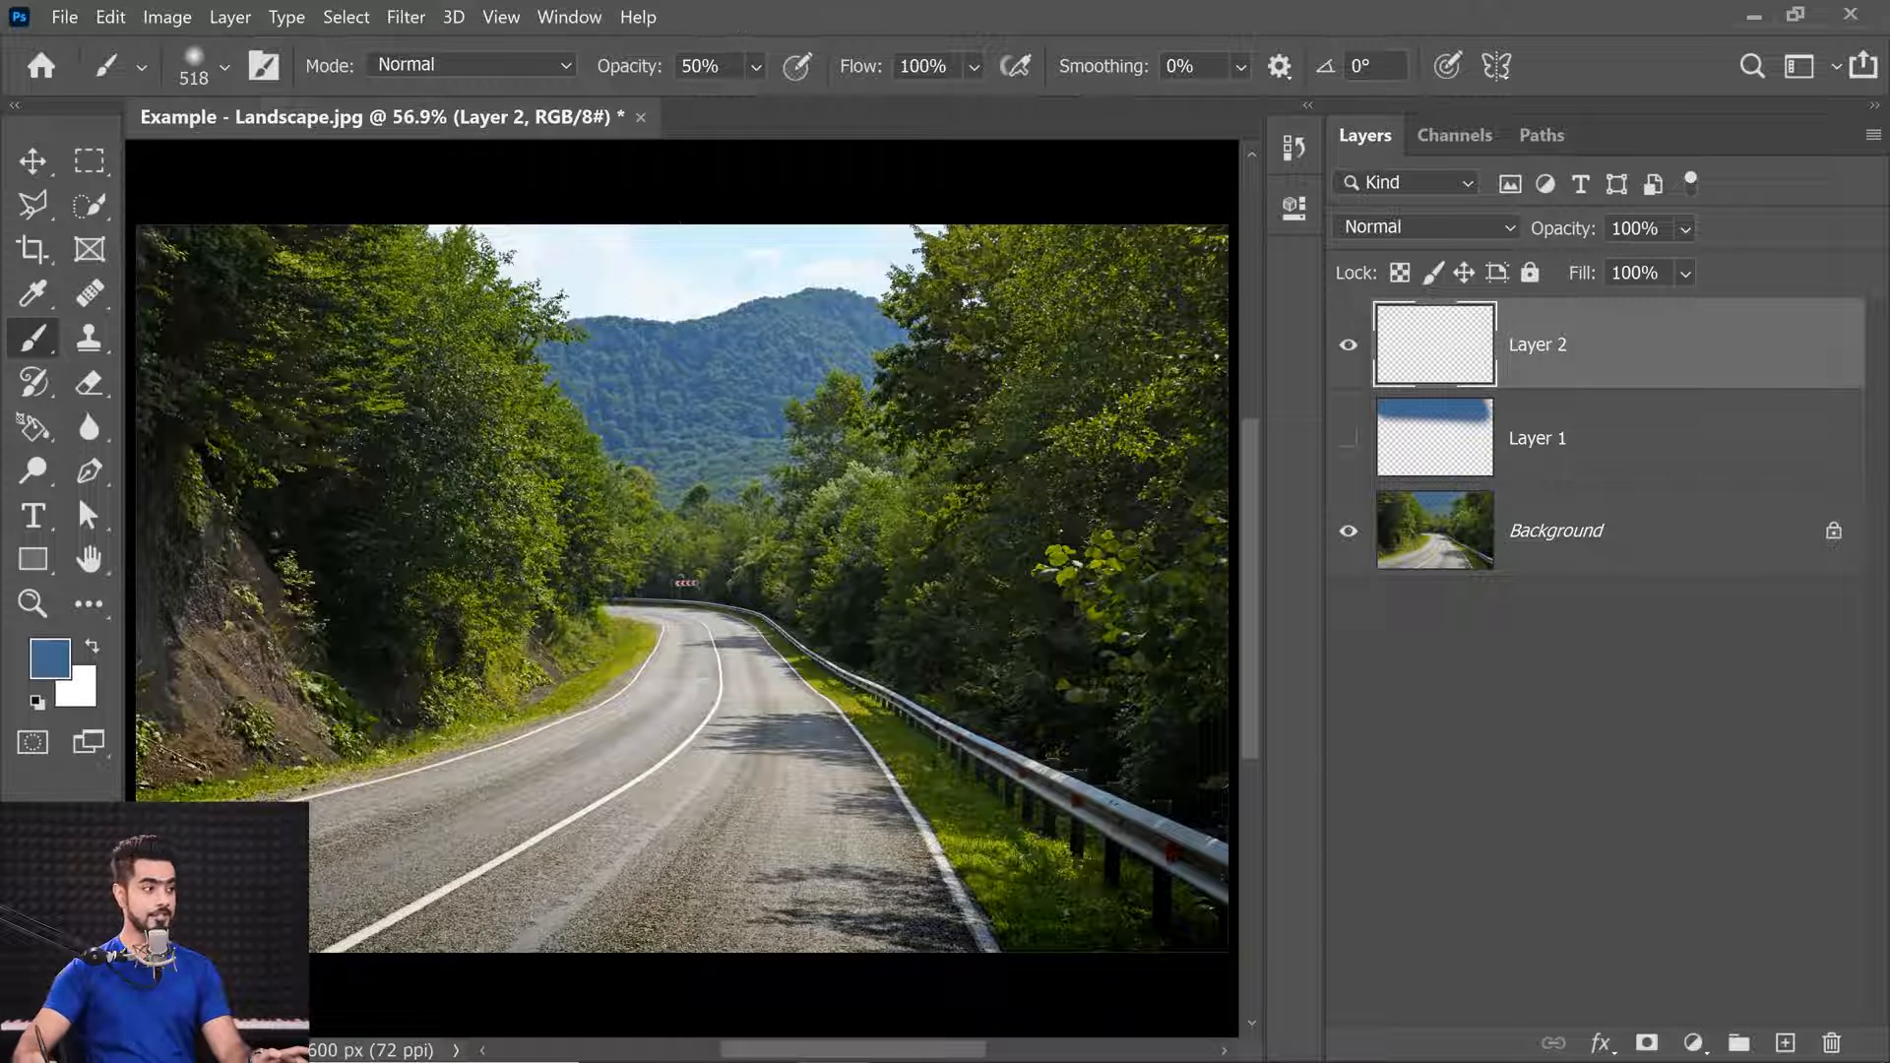
mouse_move(620, 347)
left_mouse_down()
mouse_move(915, 394)
mouse_move(393, 428)
mouse_move(1028, 452)
mouse_move(1036, 473)
left_mouse_up()
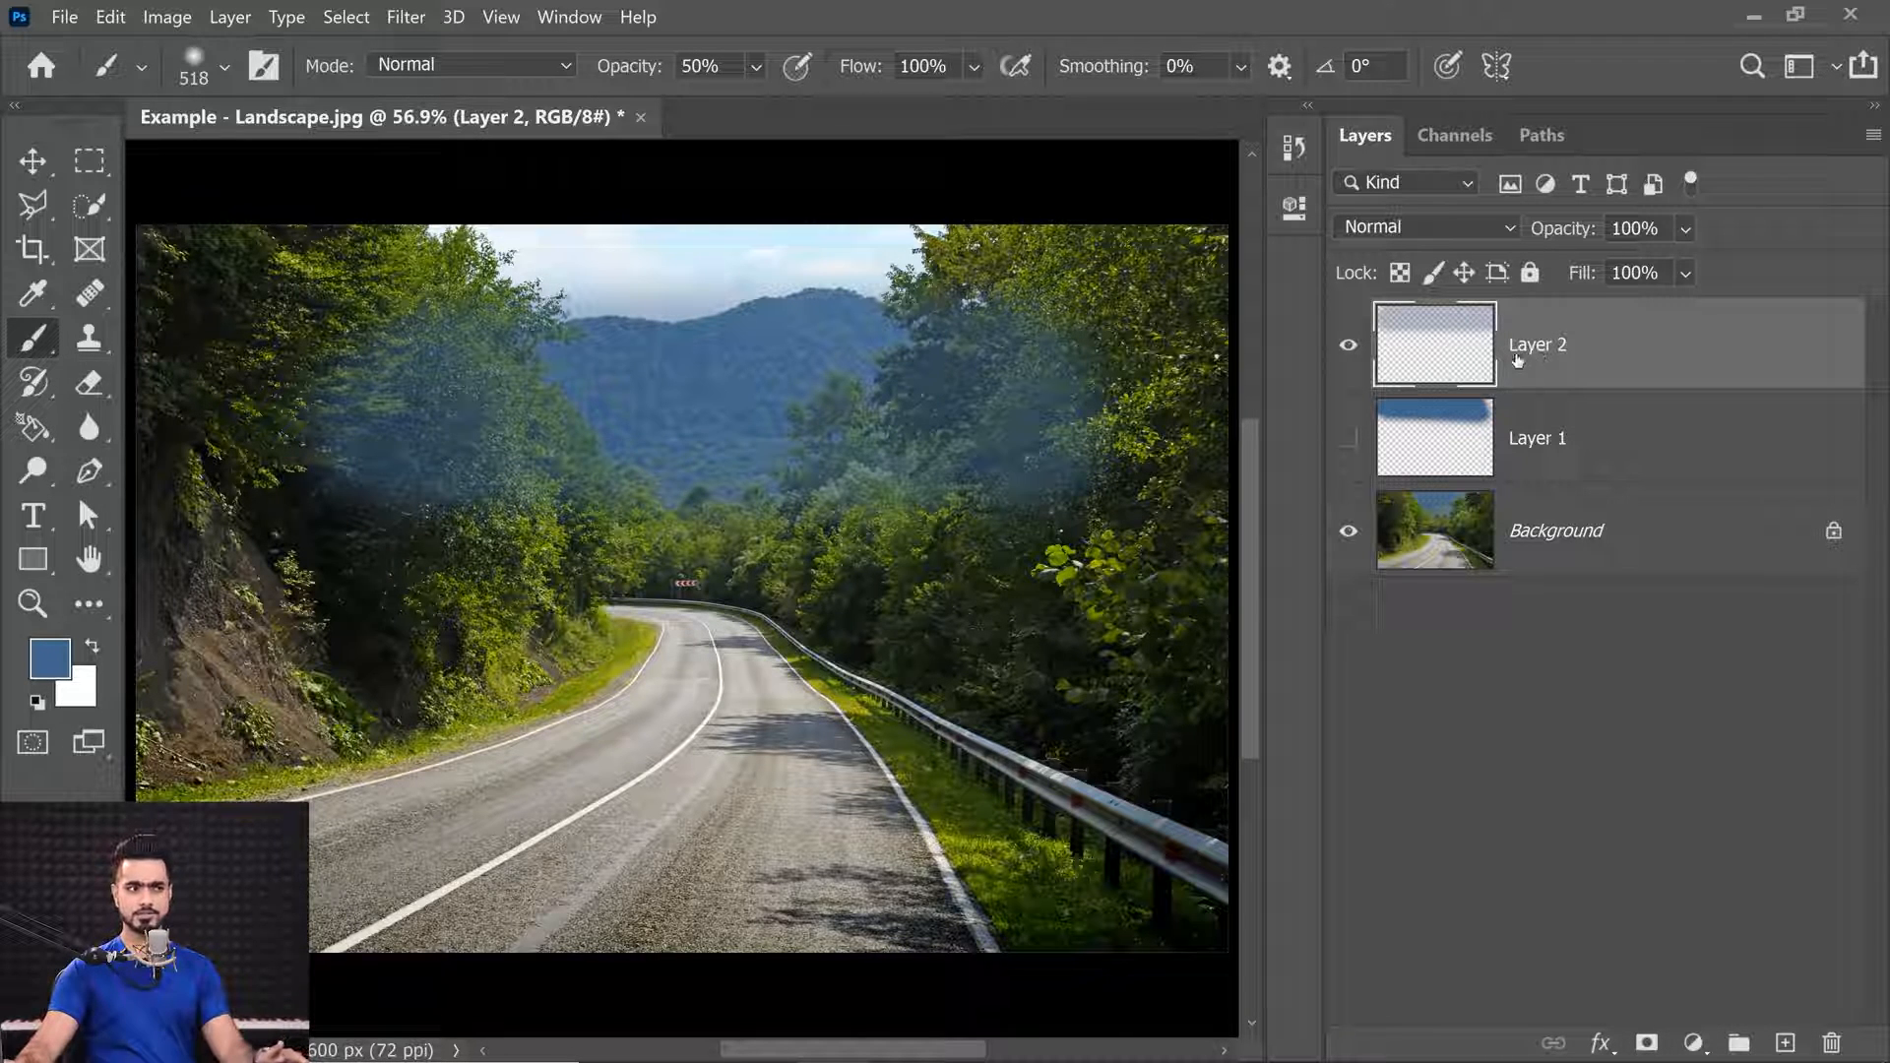
Compare the two haze layers by swapping their visibility, and replace both with one new empty layer.
left_click(1347, 344)
left_click(1348, 438)
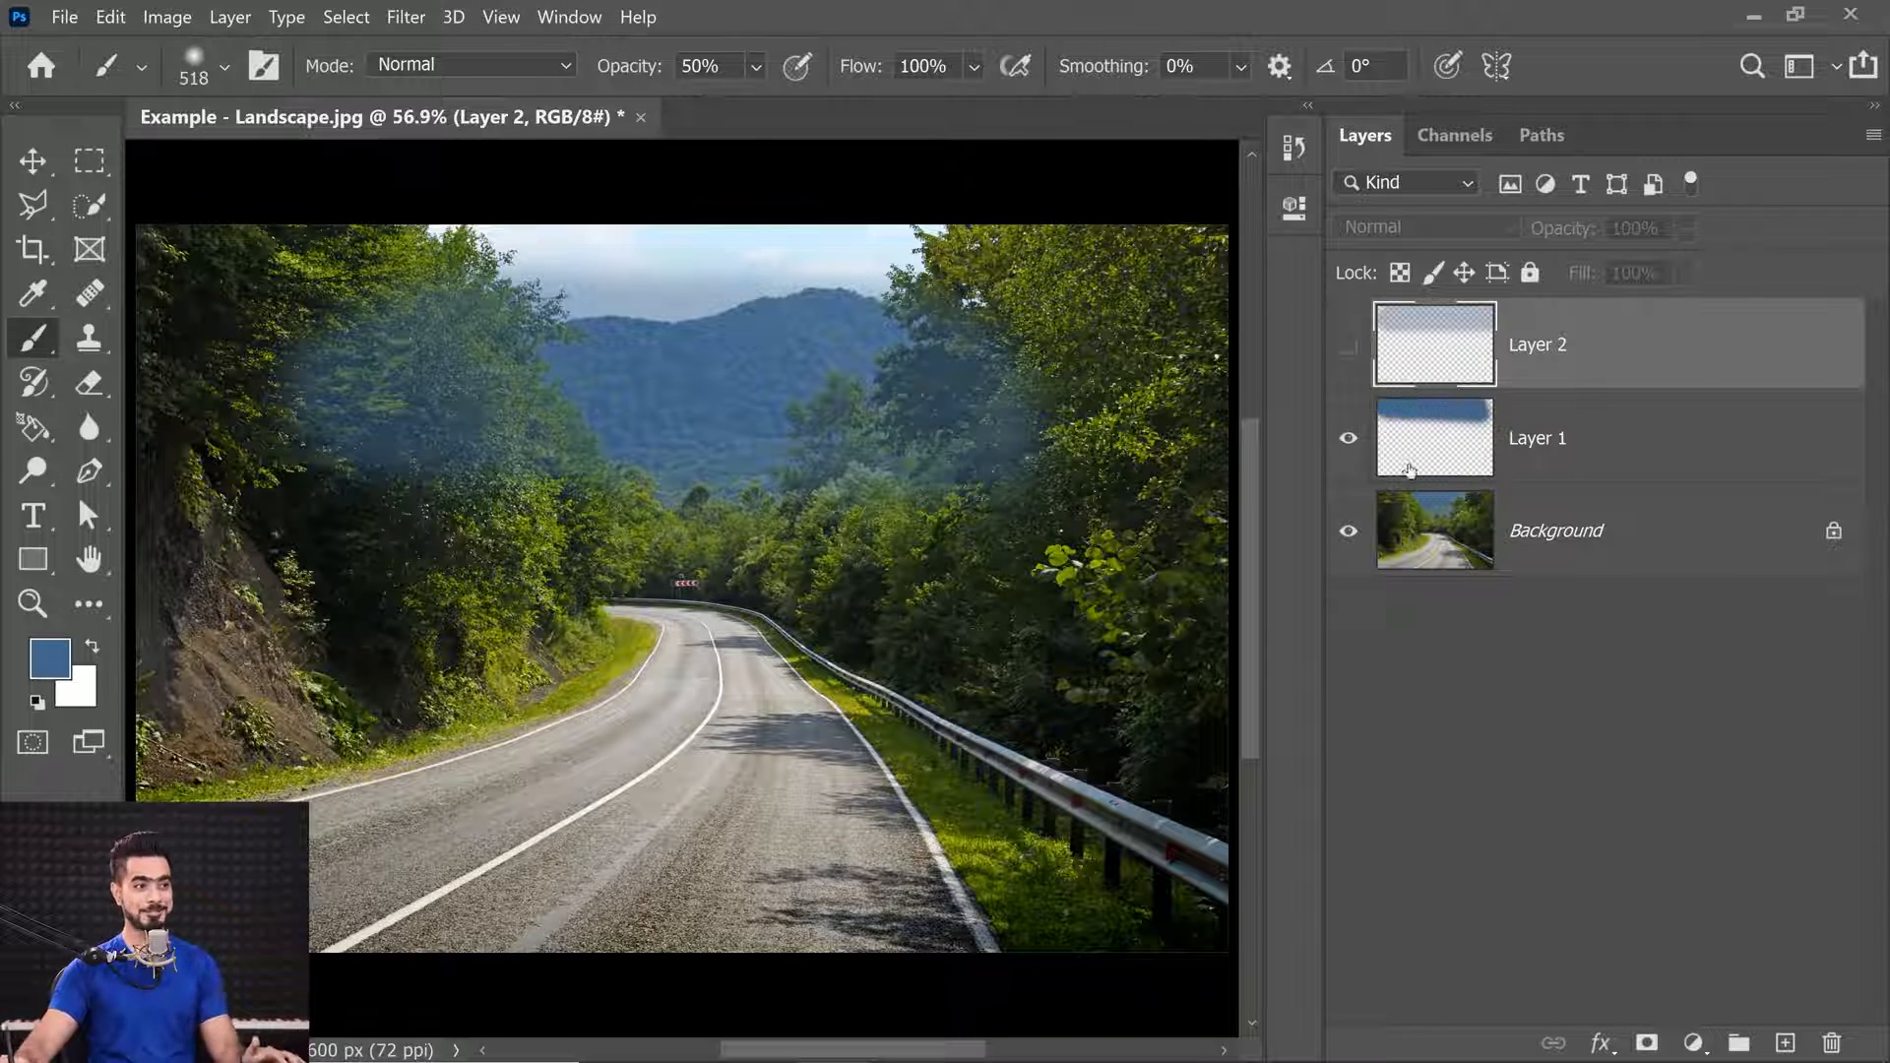
left_click(1613, 445, "shift")
left_click_drag(1613, 445, 1831, 1043)
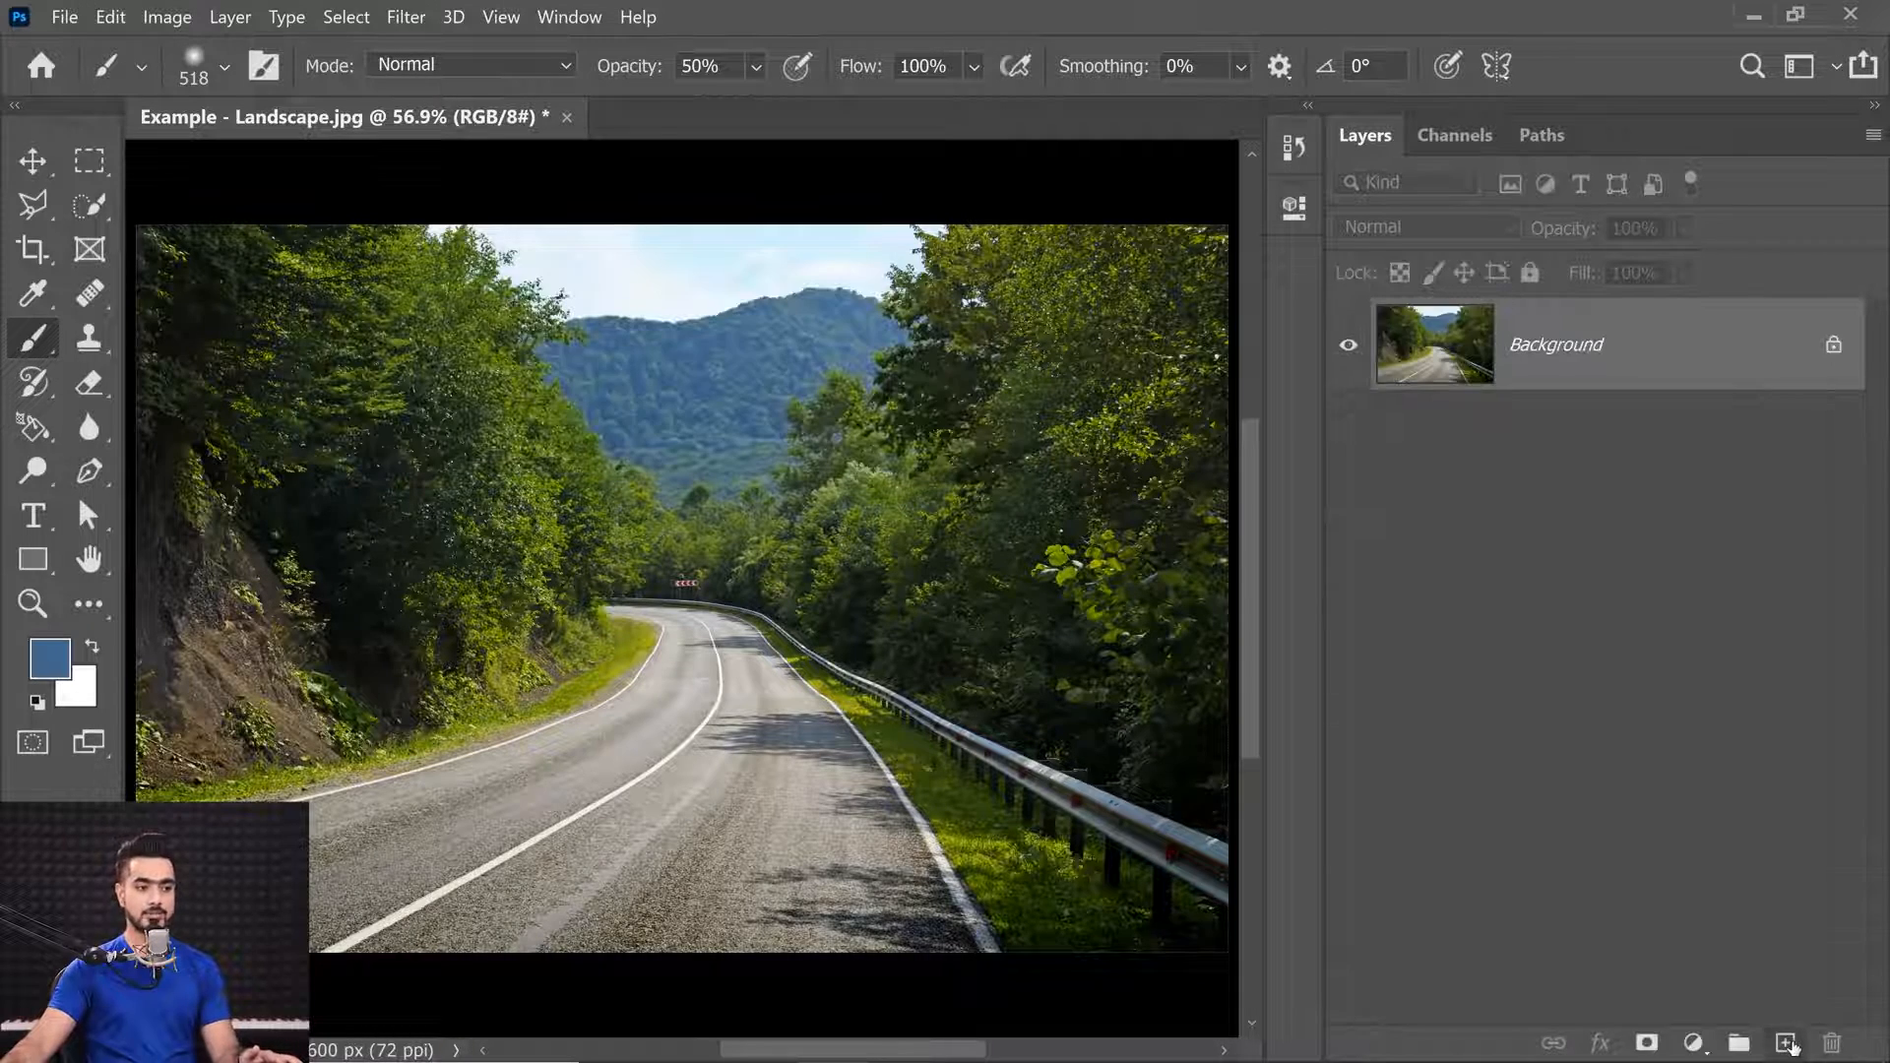
left_click(1786, 1044)
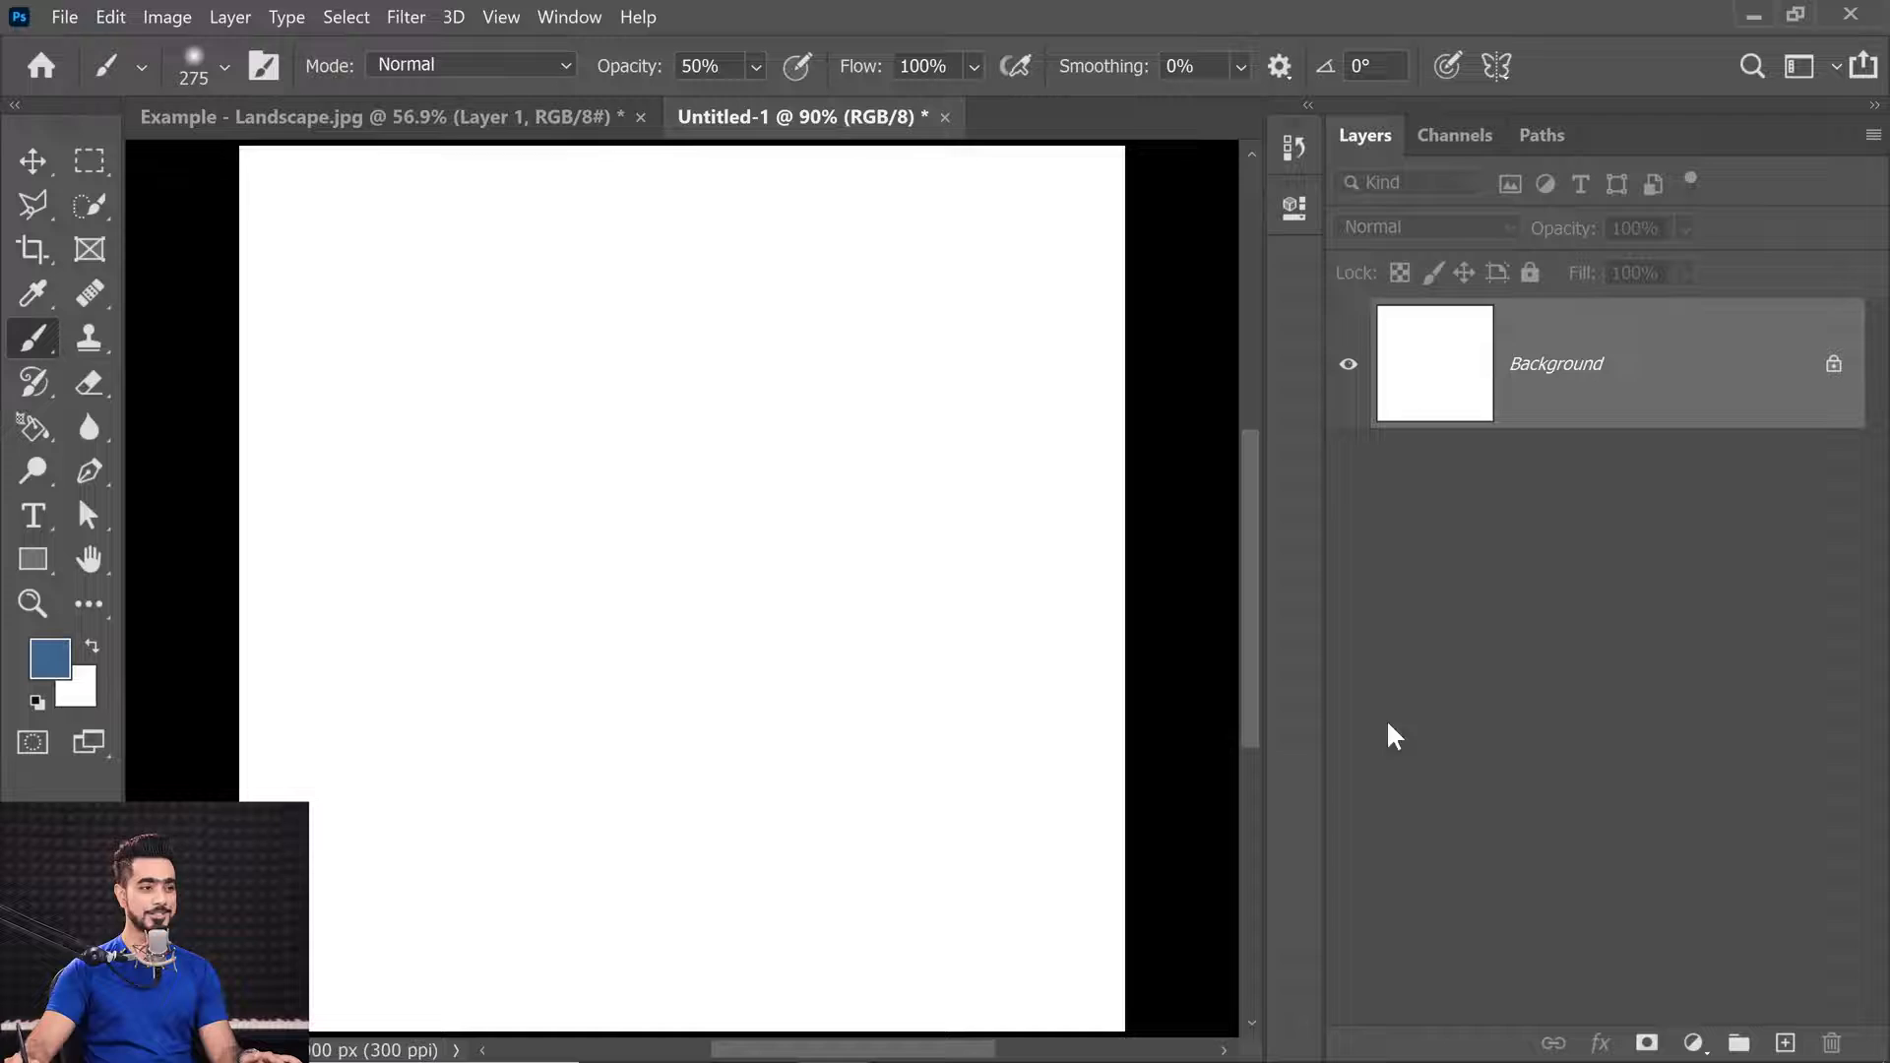
In the blank Untitled-1 document, add a new layer with 20% layer opacity and set the brush opacity to 100%.
left_click(1784, 1042)
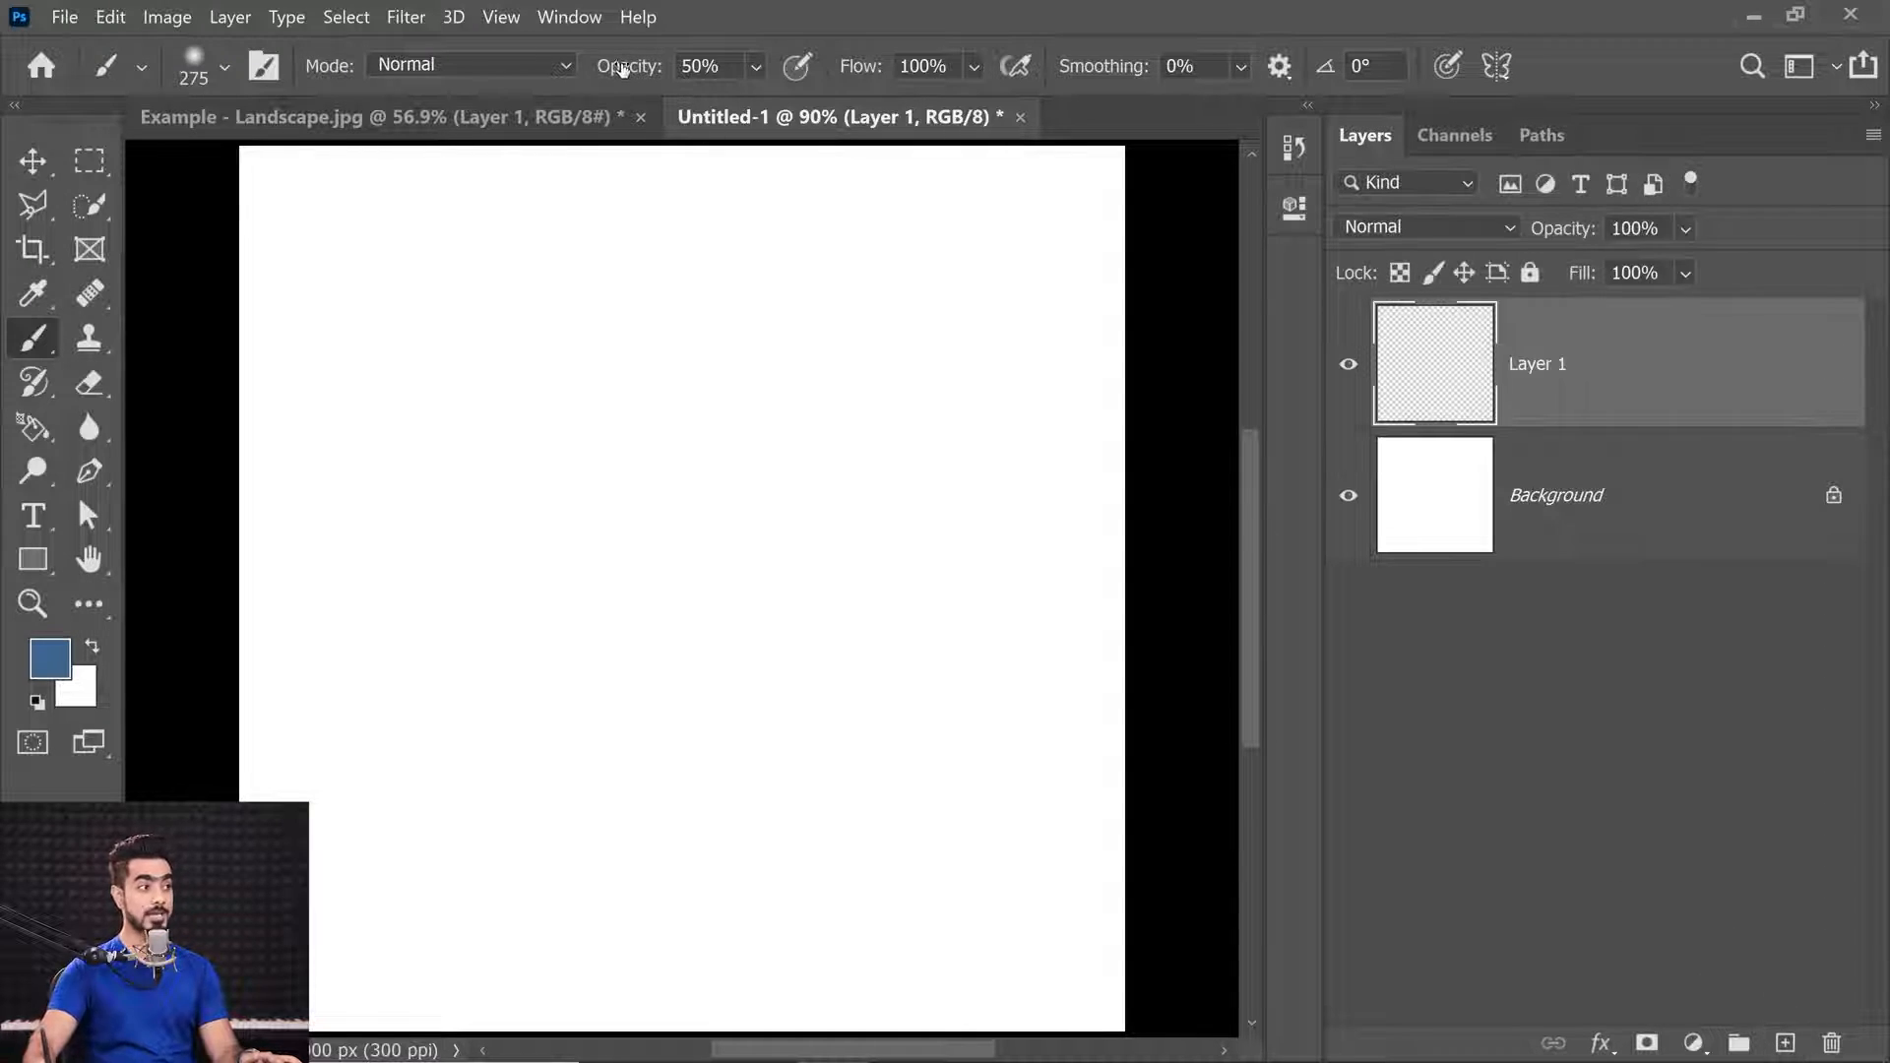
left_click_drag(622, 69, 813, 96)
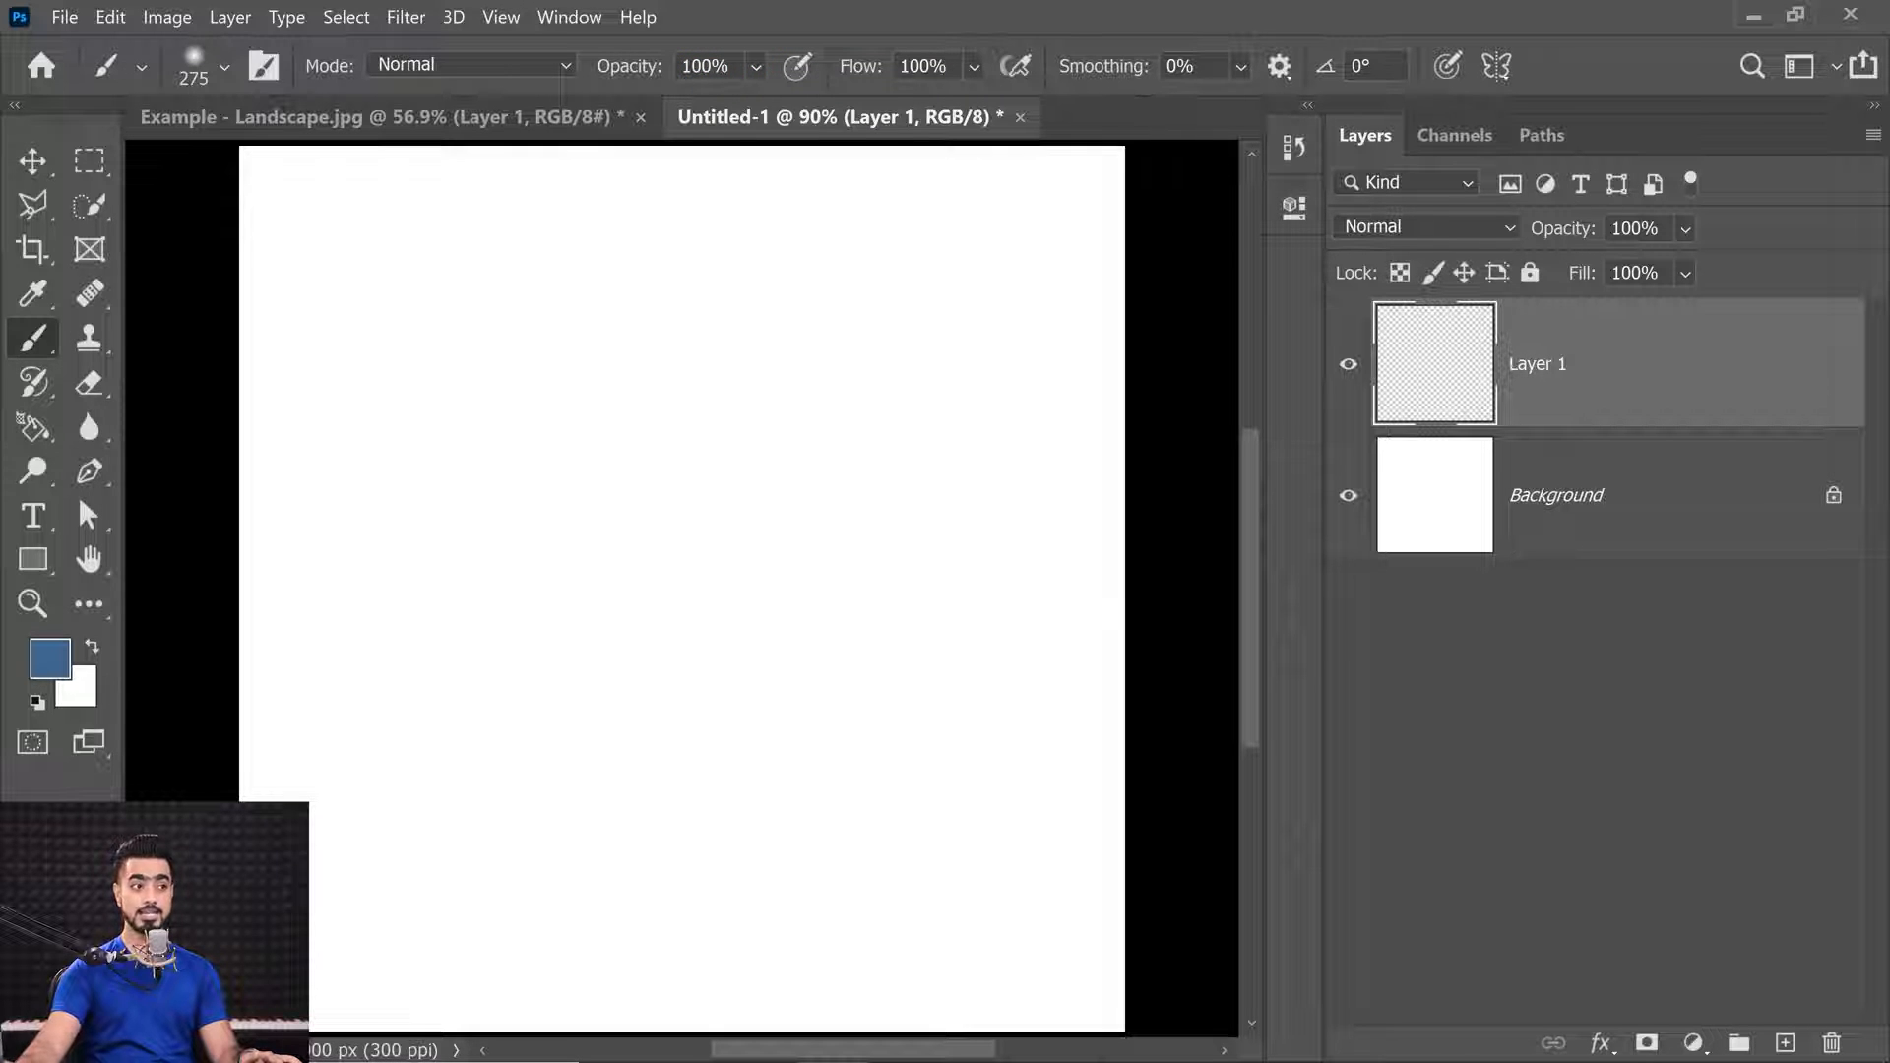
left_click(1635, 229)
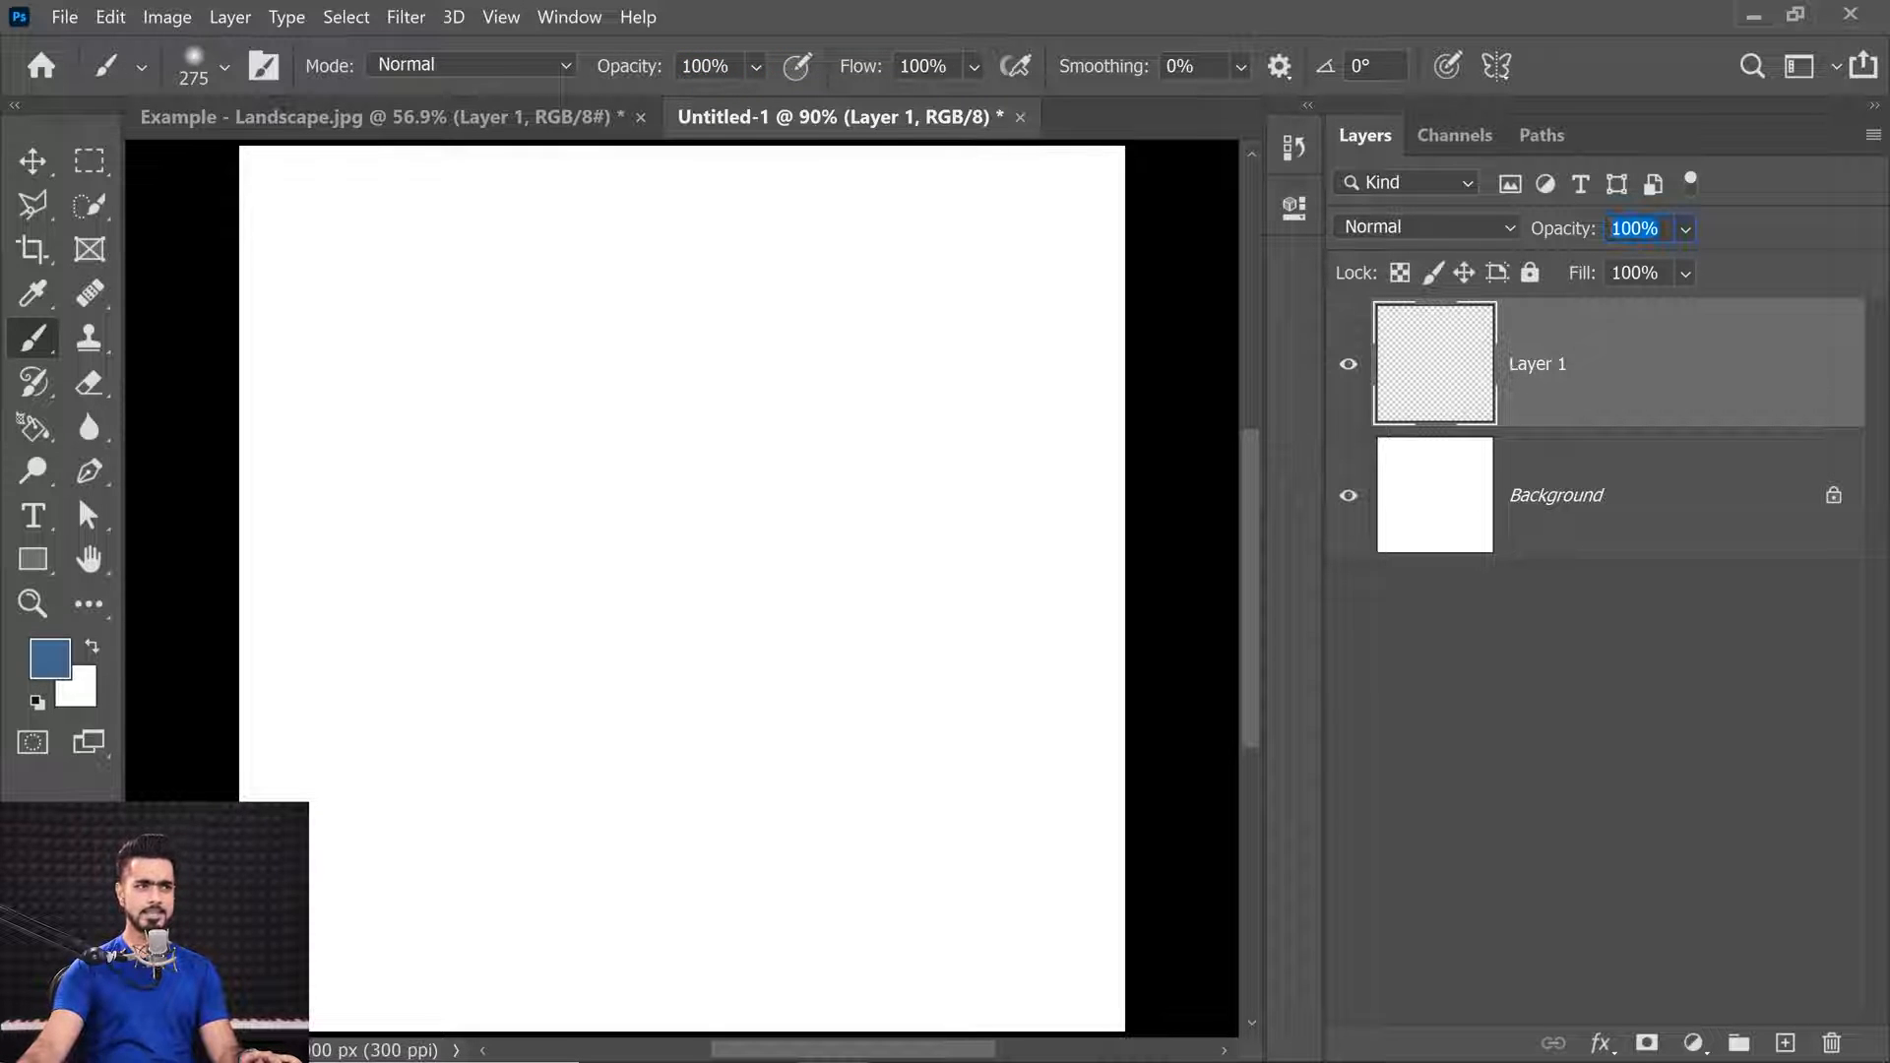
type("20")
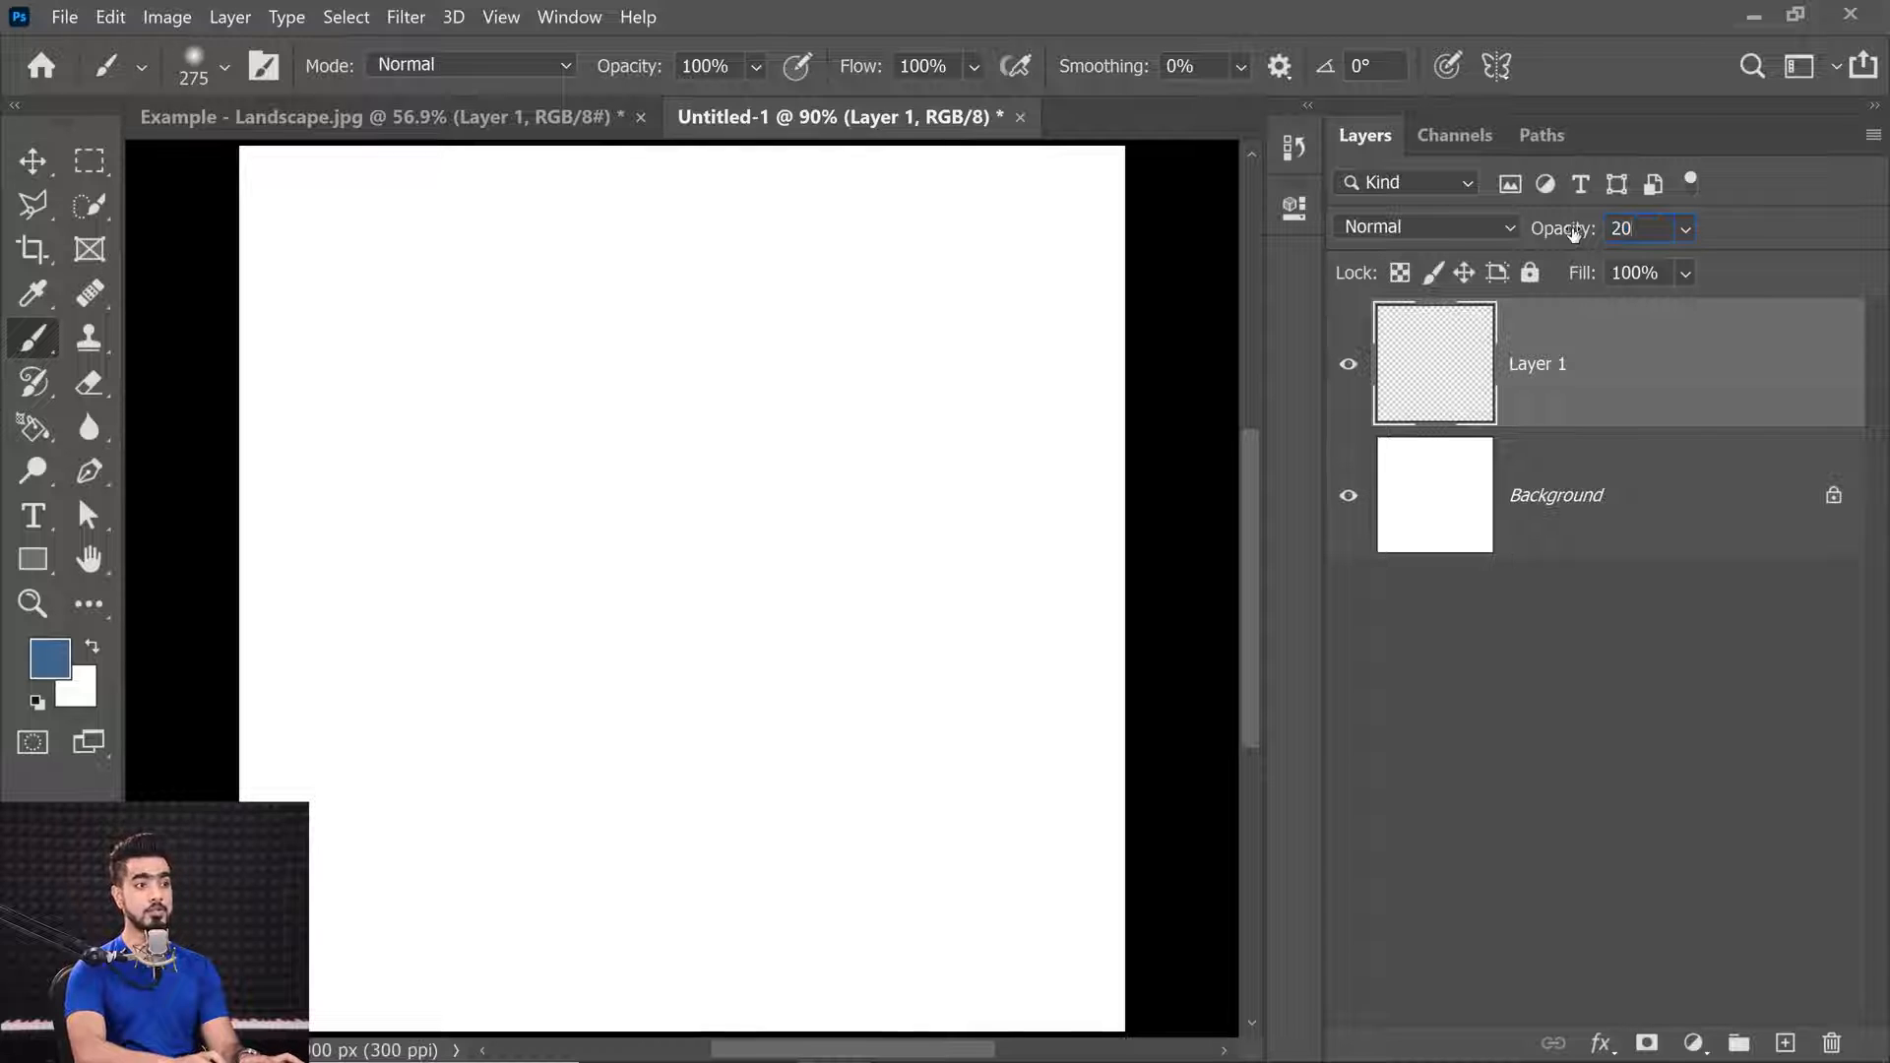
Choose the Hard Round brush preset and reduce the brush size to 220 px.
left_click(216, 71)
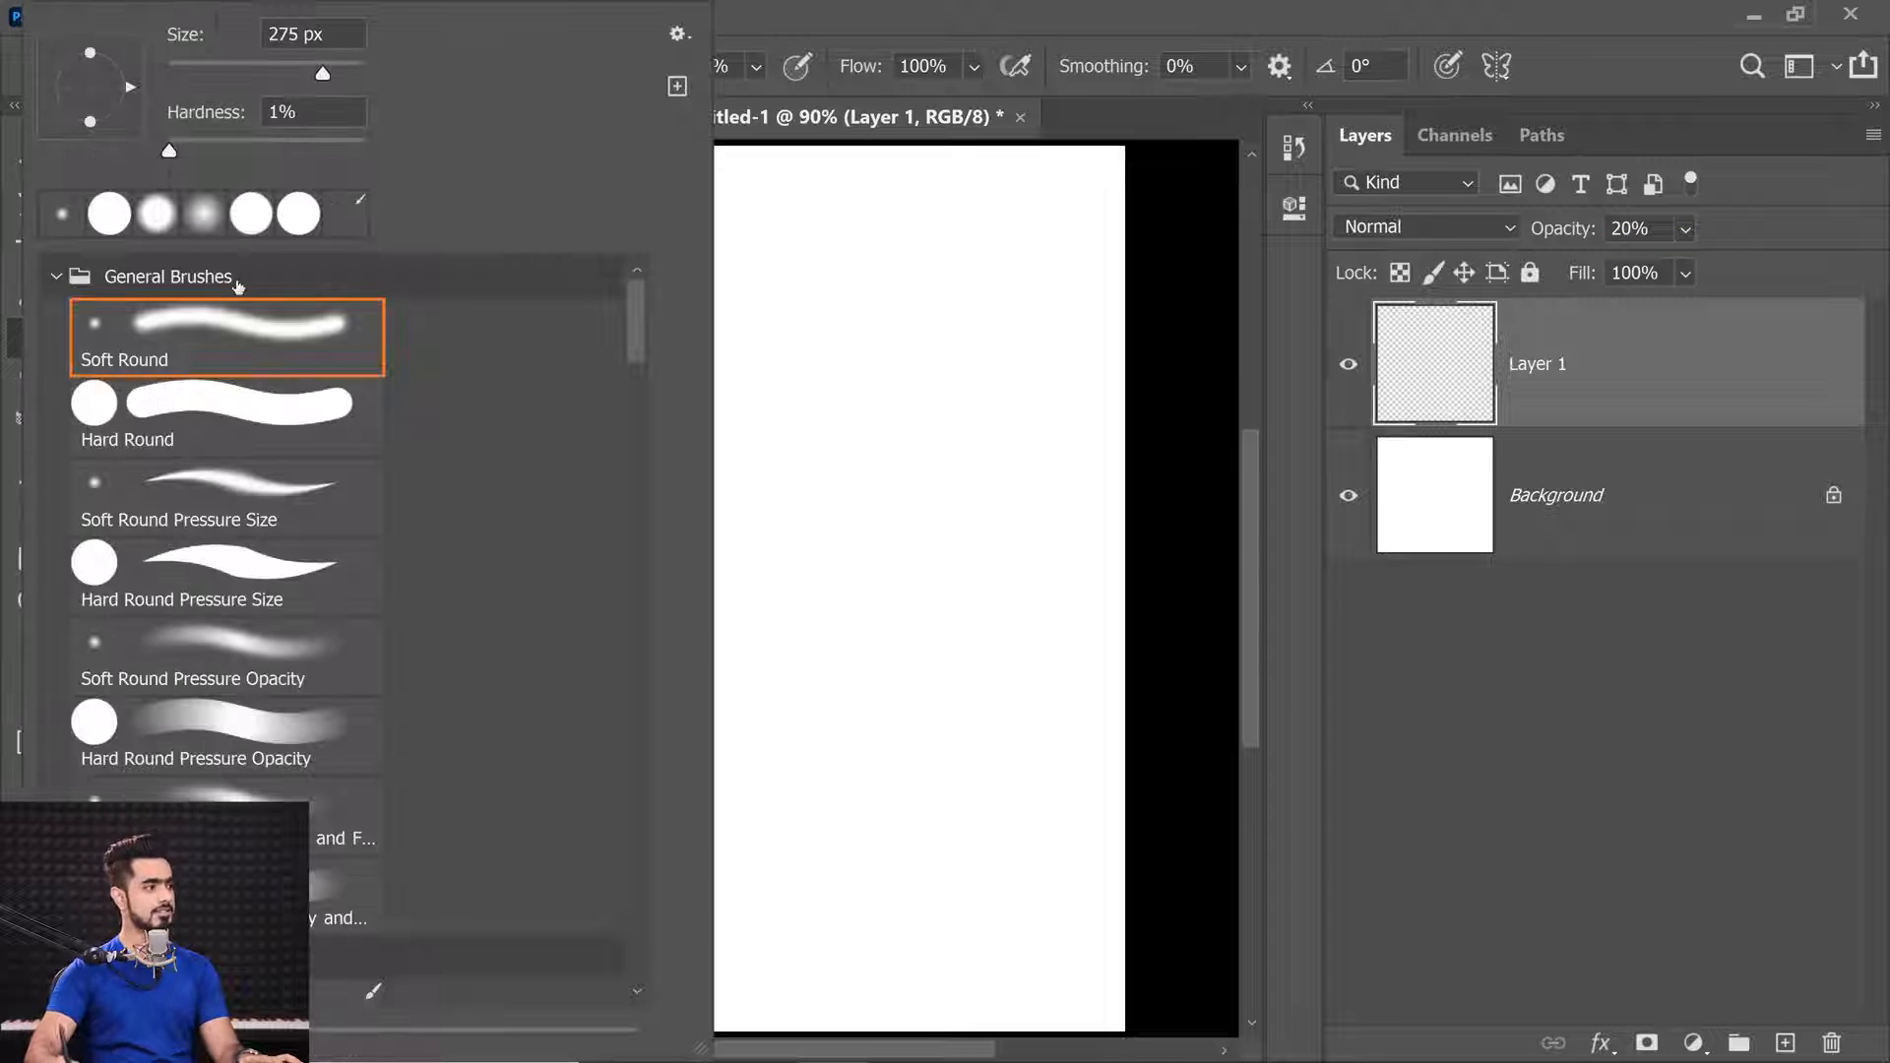
left_click(231, 413)
left_click(1224, 393)
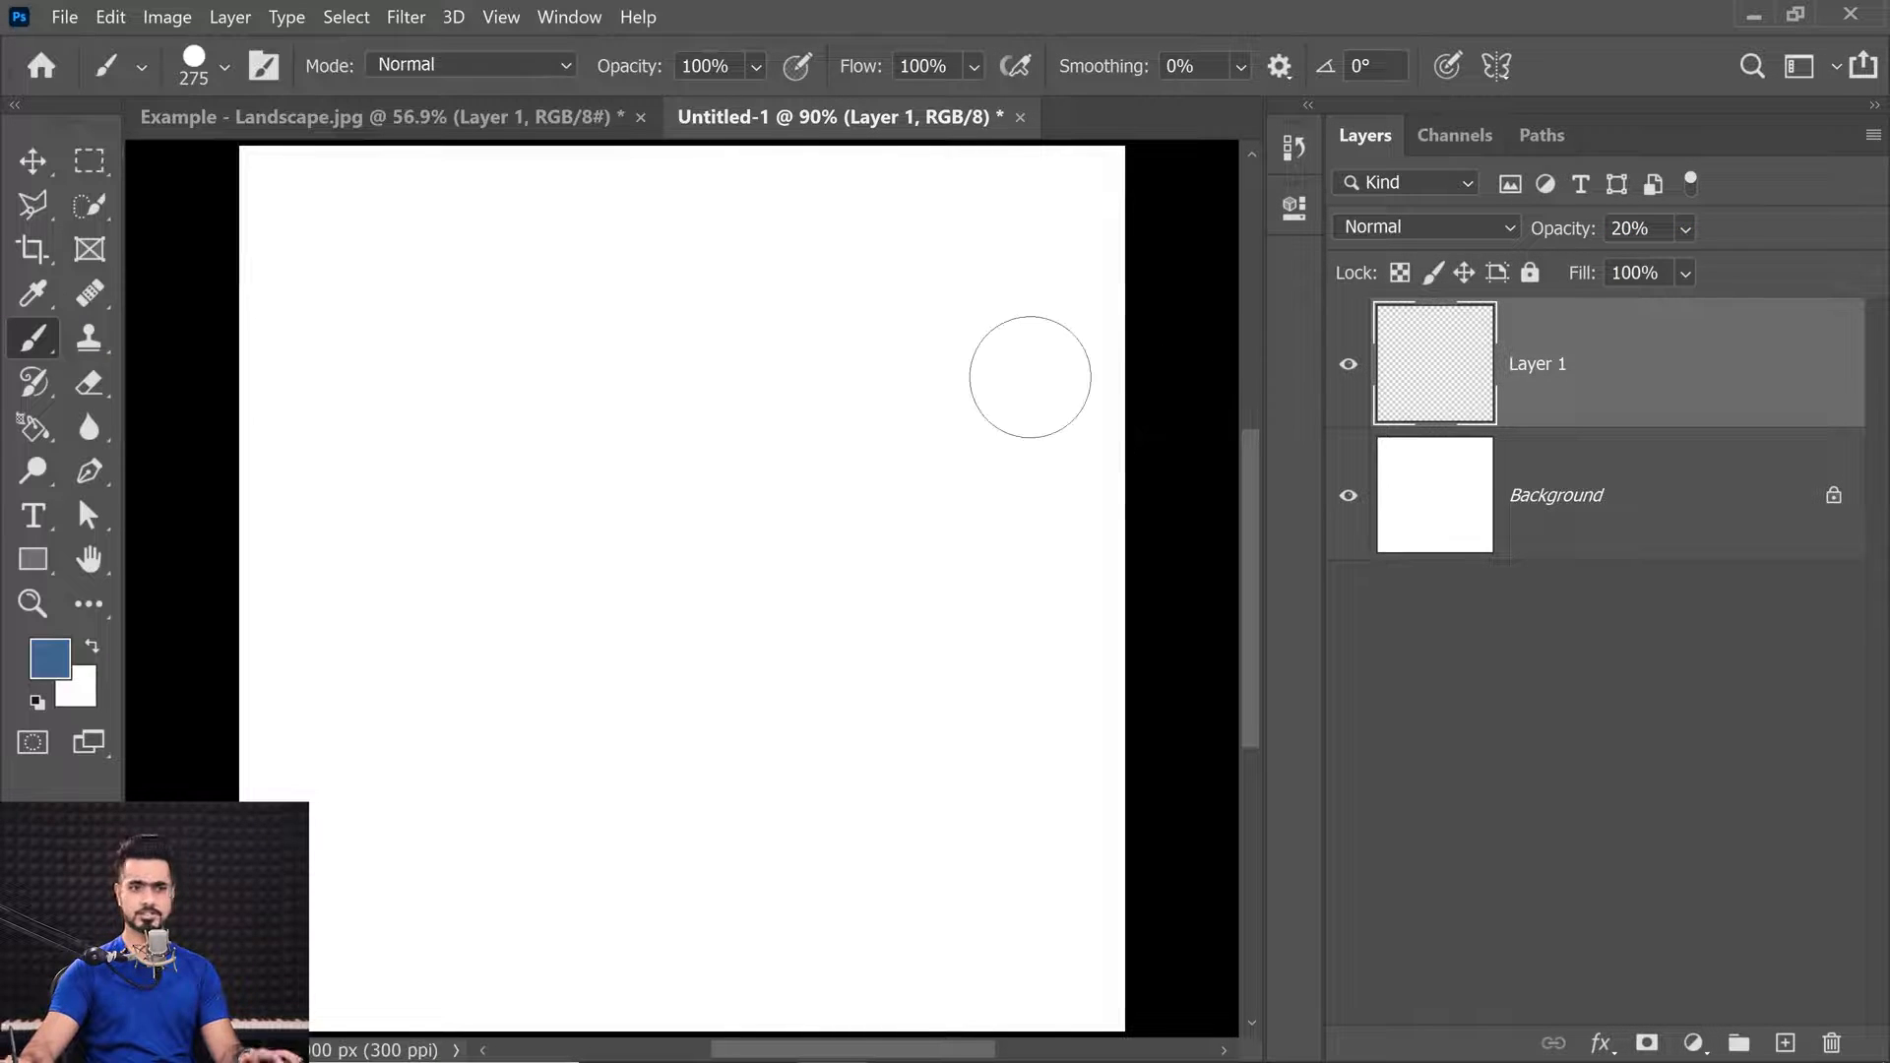
left_click_drag(484, 423, 446, 420)
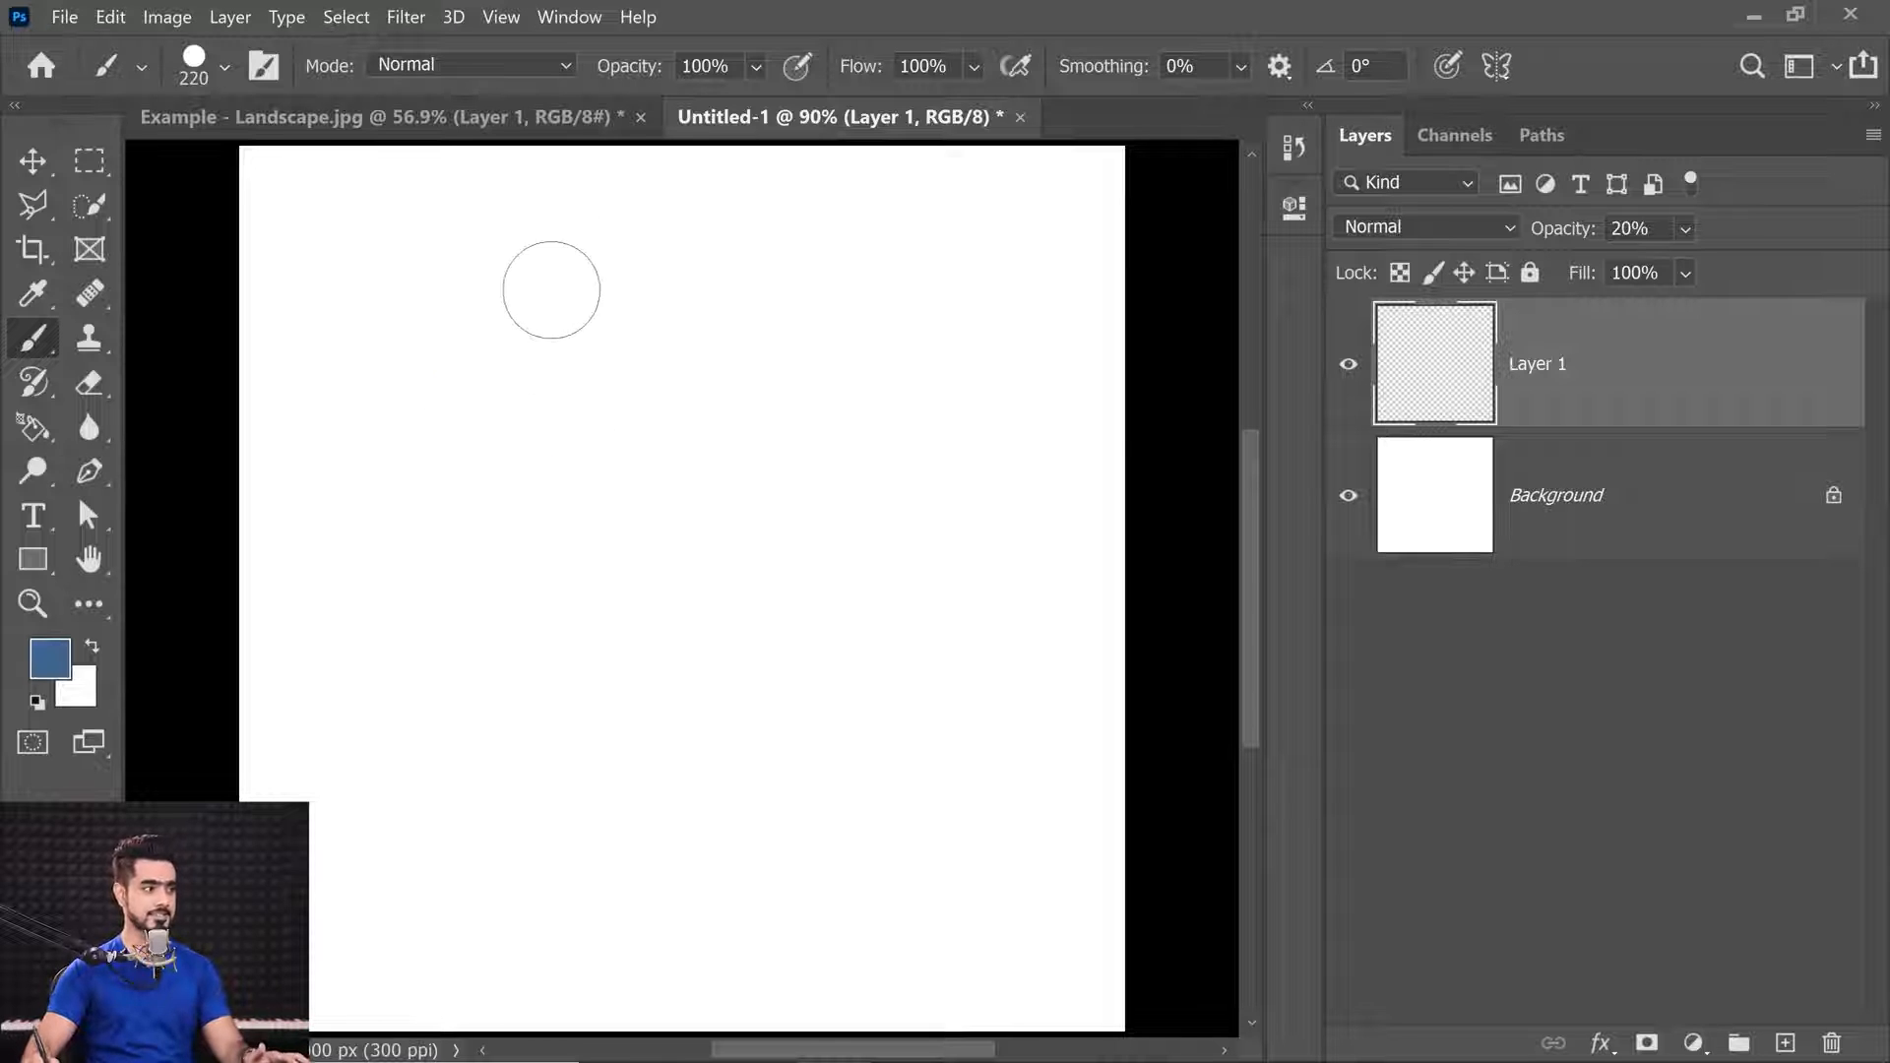
Paint several overlapping blue strokes over the upper and middle canvas on the 20% opacity layer.
mouse_move(540, 257)
left_mouse_down()
mouse_move(501, 309)
mouse_move(493, 369)
mouse_move(554, 347)
mouse_move(518, 436)
mouse_move(633, 362)
mouse_move(554, 485)
mouse_move(689, 395)
mouse_move(597, 531)
mouse_move(769, 402)
mouse_move(610, 609)
mouse_move(874, 388)
mouse_move(649, 641)
mouse_move(879, 462)
mouse_move(736, 631)
mouse_move(865, 620)
mouse_move(801, 679)
left_mouse_up()
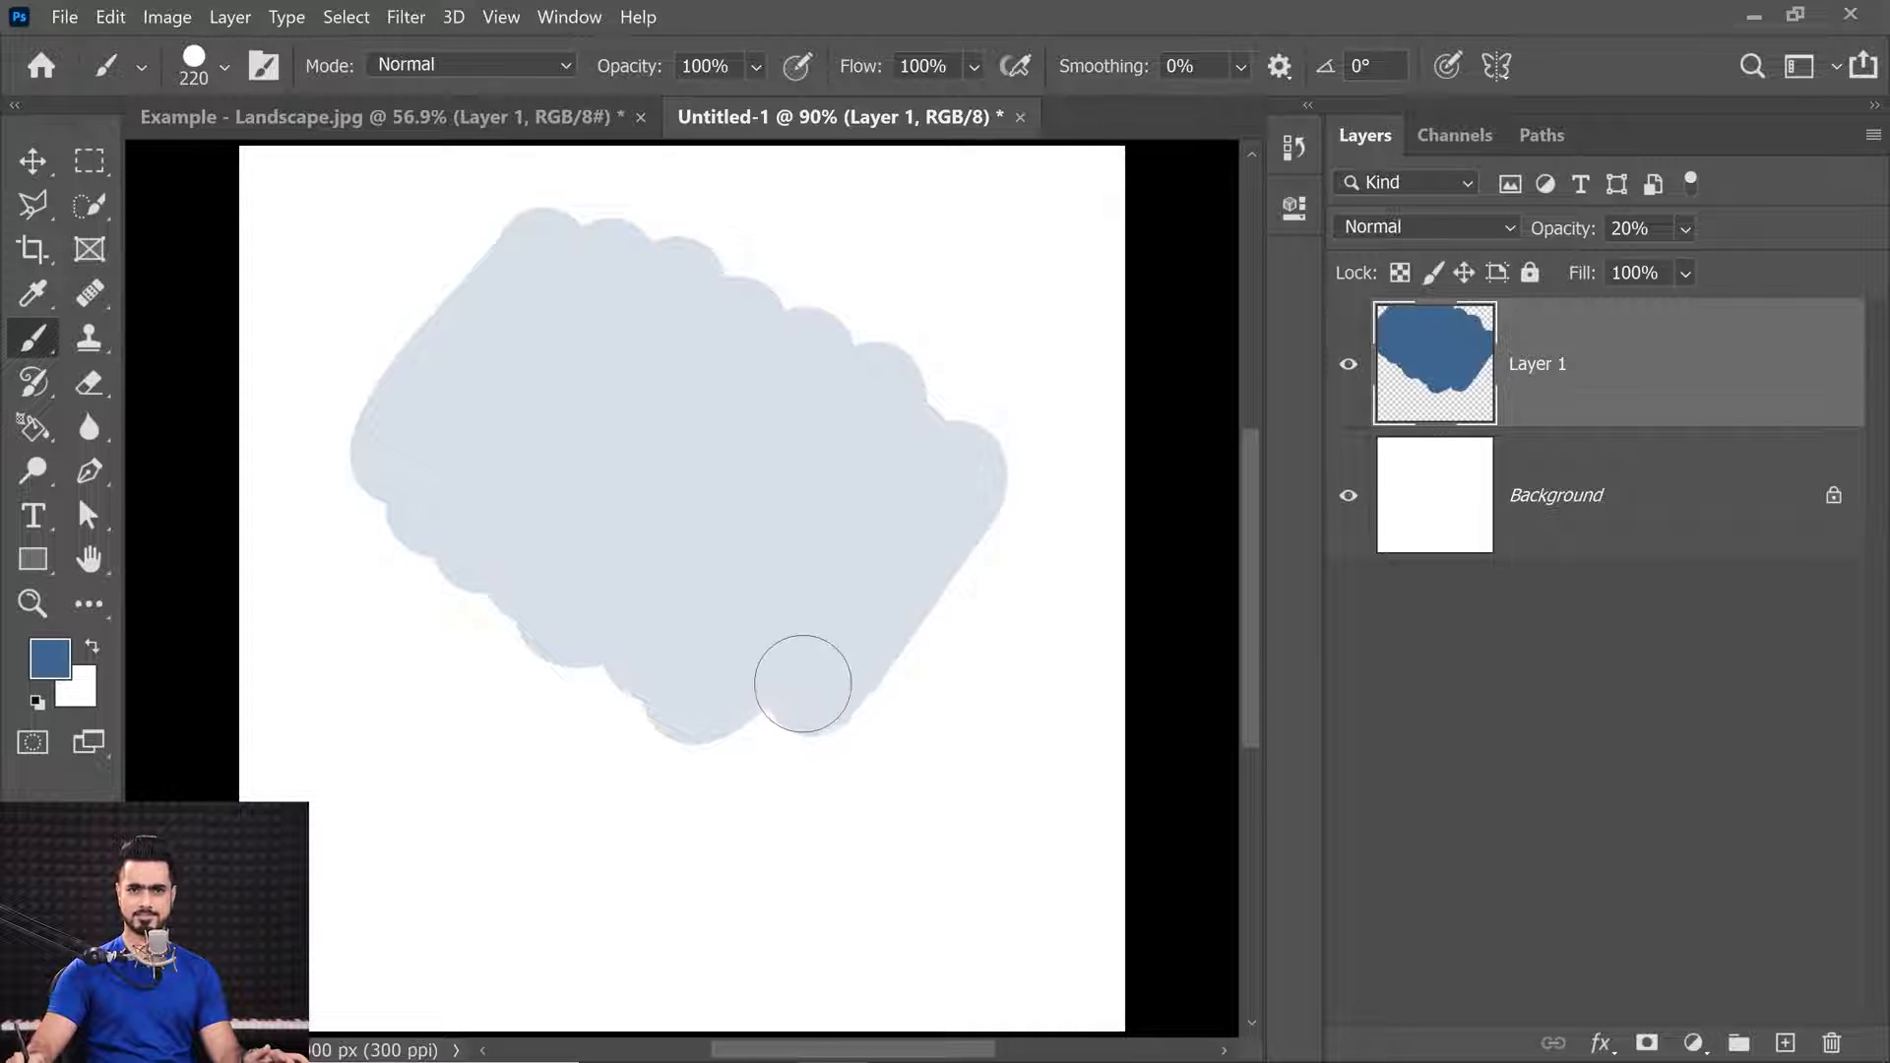
mouse_move(582, 240)
left_mouse_down()
mouse_move(361, 348)
mouse_move(665, 453)
mouse_move(599, 277)
mouse_move(569, 476)
left_mouse_up()
mouse_move(876, 699)
left_mouse_down()
mouse_move(578, 742)
mouse_move(581, 669)
left_mouse_up()
mouse_move(345, 309)
left_mouse_down()
mouse_move(616, 568)
mouse_move(686, 741)
mouse_move(549, 547)
mouse_move(857, 613)
mouse_move(675, 448)
mouse_move(441, 382)
mouse_move(661, 570)
mouse_move(798, 612)
left_mouse_up()
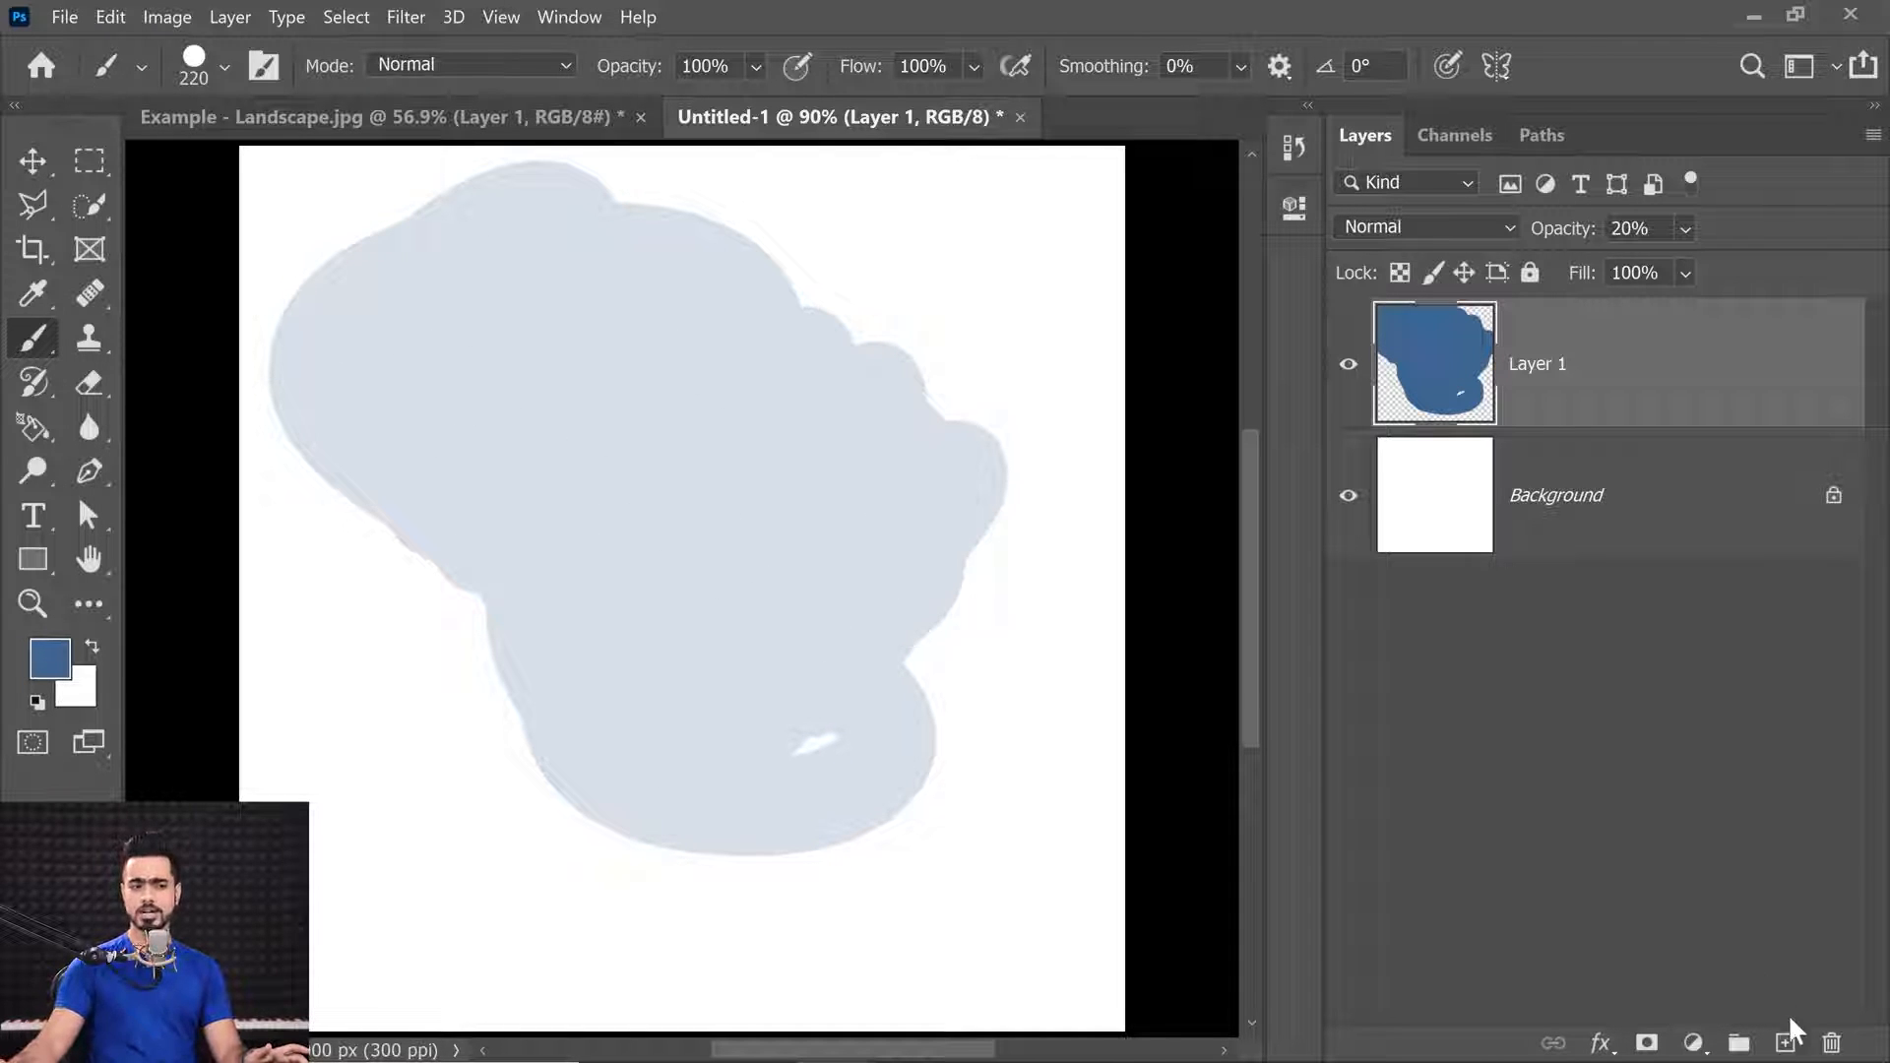
Add a second layer at 20% layer opacity and paint over the upper-left part of the existing blue shape.
left_click(1787, 1043)
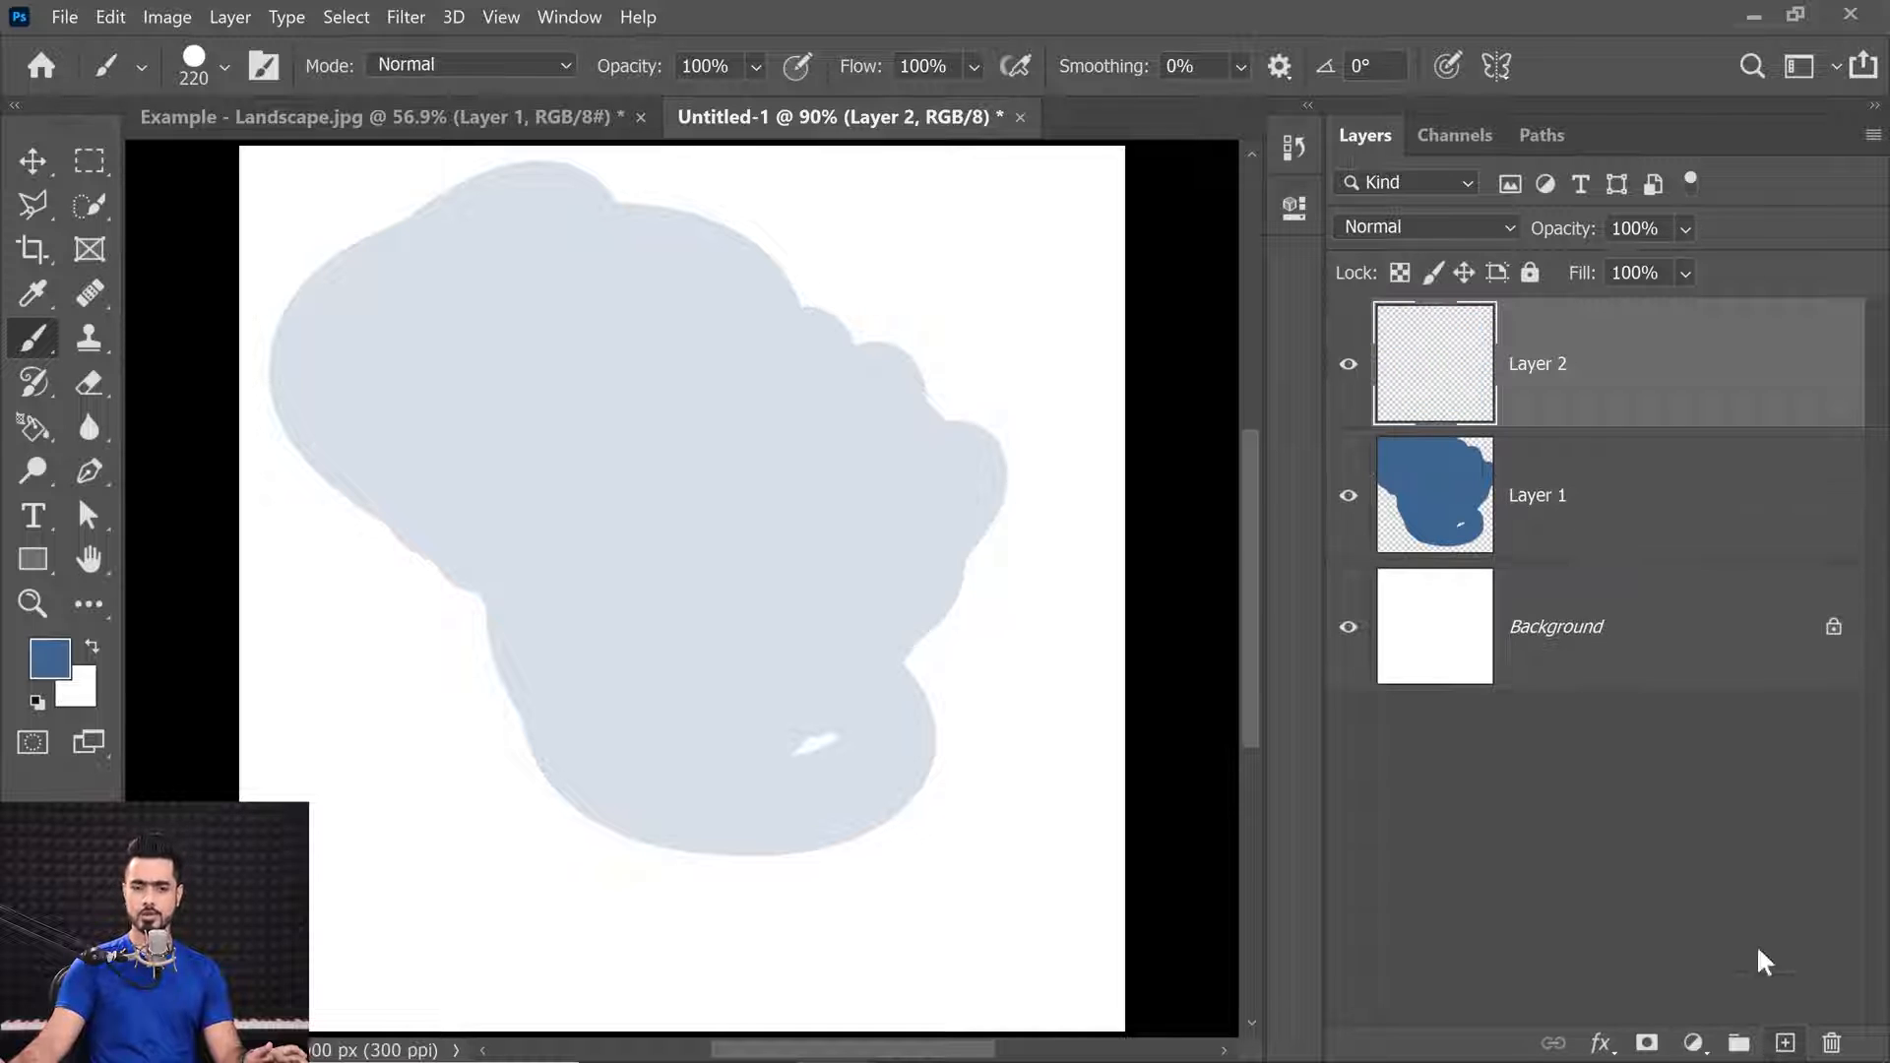
left_click(1520, 215)
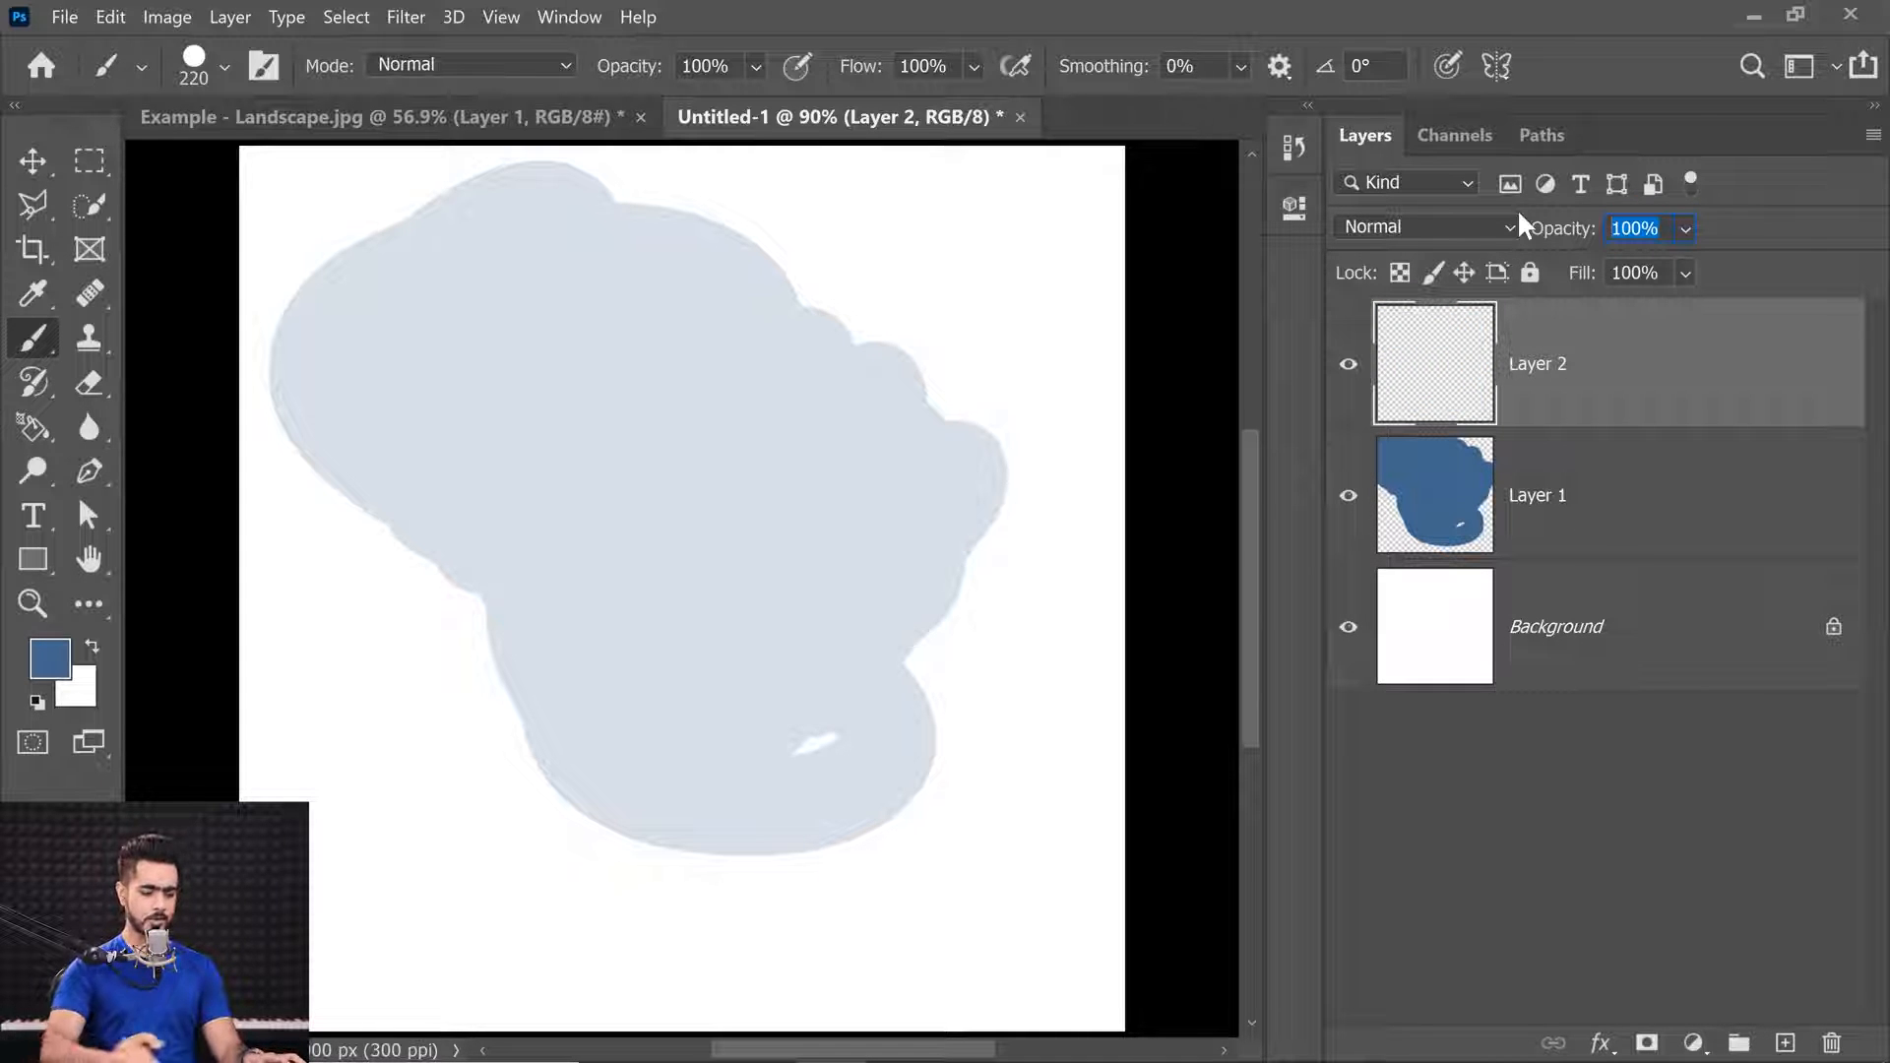
type("20")
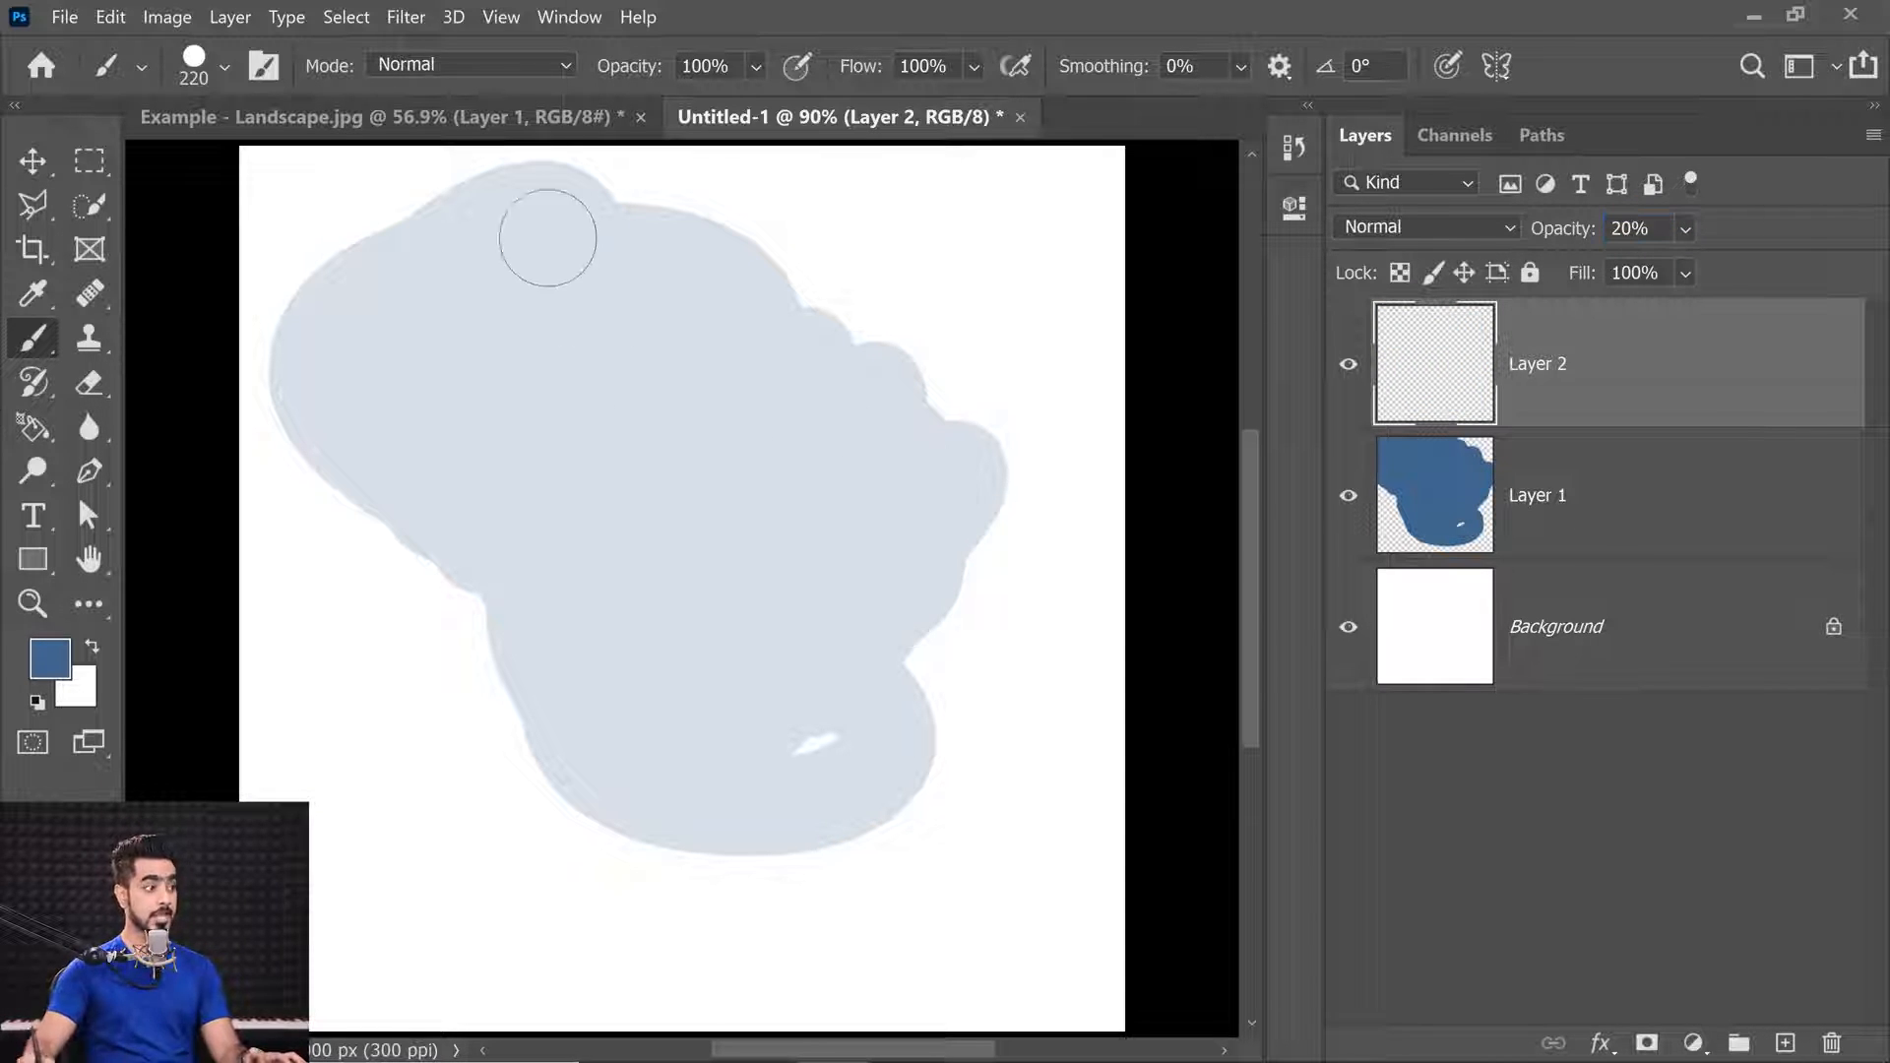
mouse_move(536, 211)
left_mouse_down()
mouse_move(407, 338)
mouse_move(593, 239)
mouse_move(419, 440)
mouse_move(656, 269)
mouse_move(506, 440)
mouse_move(531, 453)
mouse_move(747, 345)
mouse_move(492, 562)
mouse_move(765, 389)
mouse_move(313, 341)
mouse_move(575, 307)
mouse_move(673, 230)
mouse_move(224, 266)
mouse_move(564, 302)
mouse_move(522, 318)
mouse_move(259, 249)
mouse_move(781, 278)
mouse_move(489, 389)
mouse_move(454, 377)
mouse_move(524, 413)
mouse_move(761, 253)
mouse_move(406, 318)
mouse_move(636, 300)
mouse_move(612, 363)
mouse_move(572, 384)
left_mouse_up()
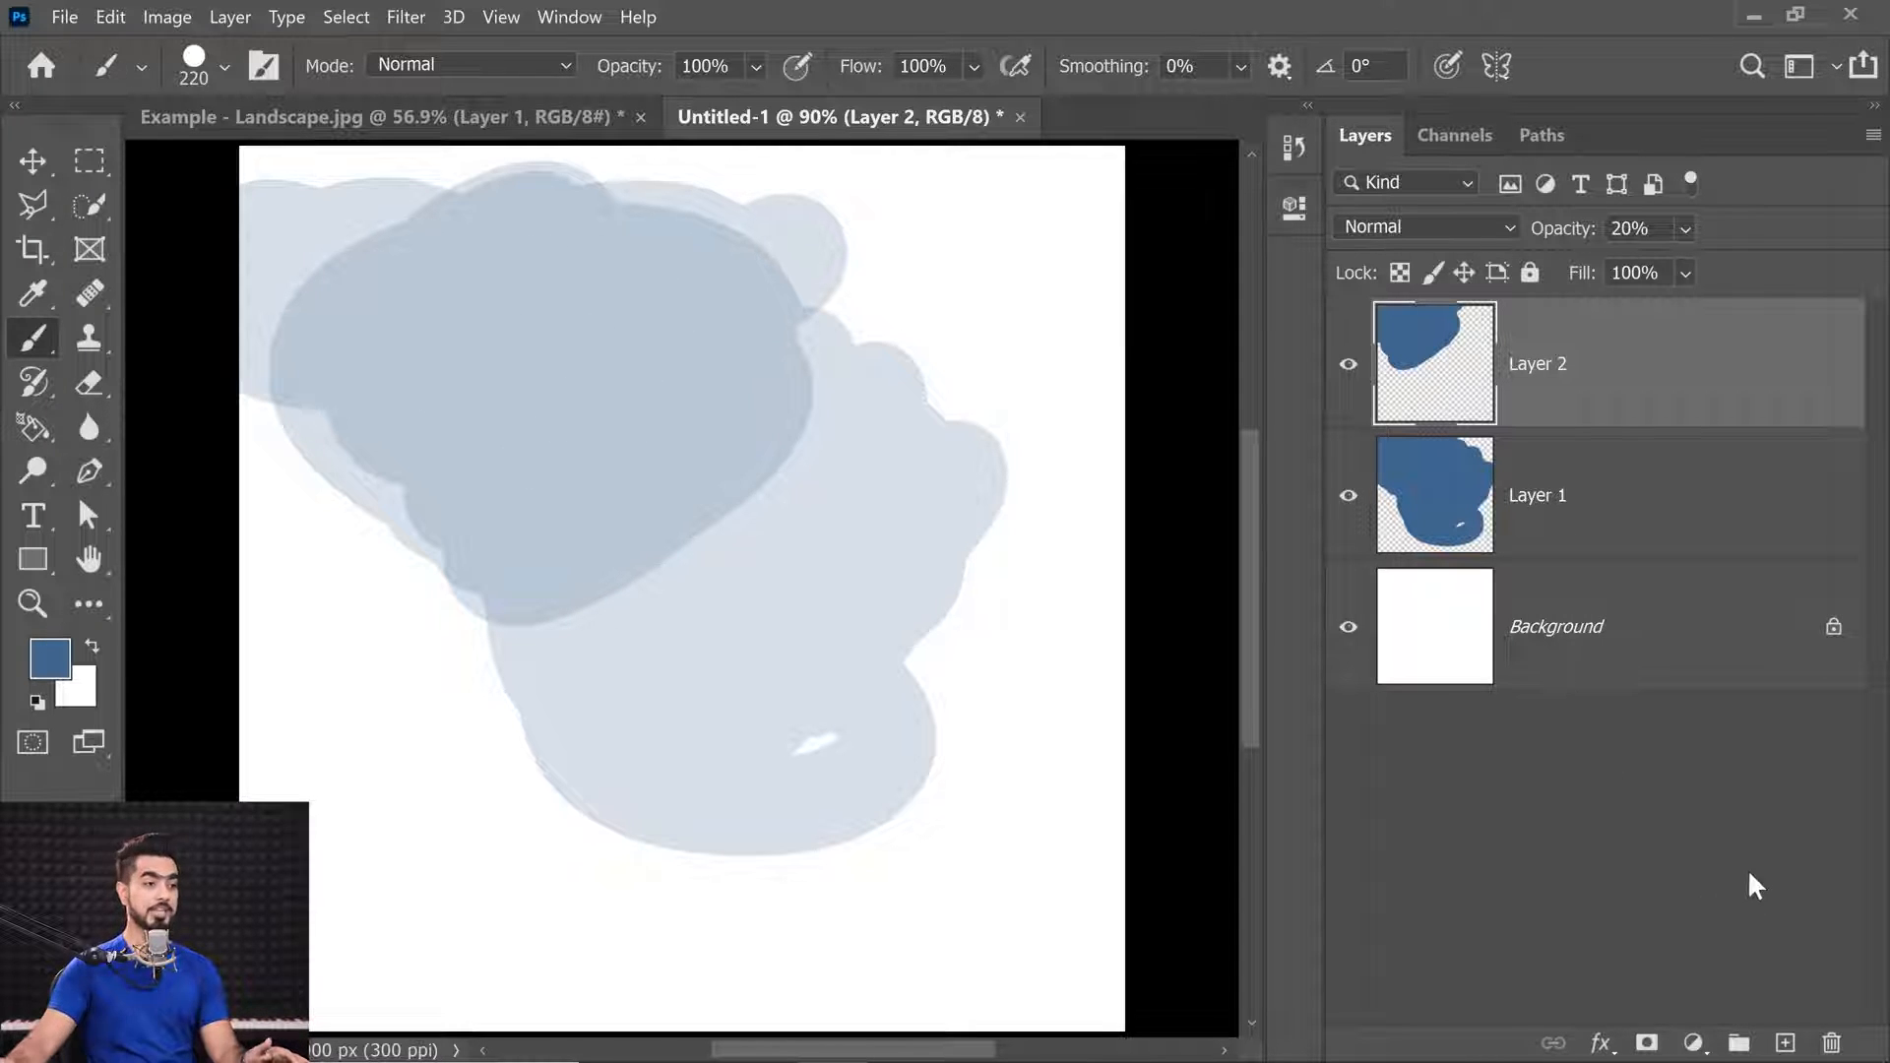
Add a third layer at 20% layer opacity and paint a smaller blue area over the overlapping shapes.
left_click(1785, 1044)
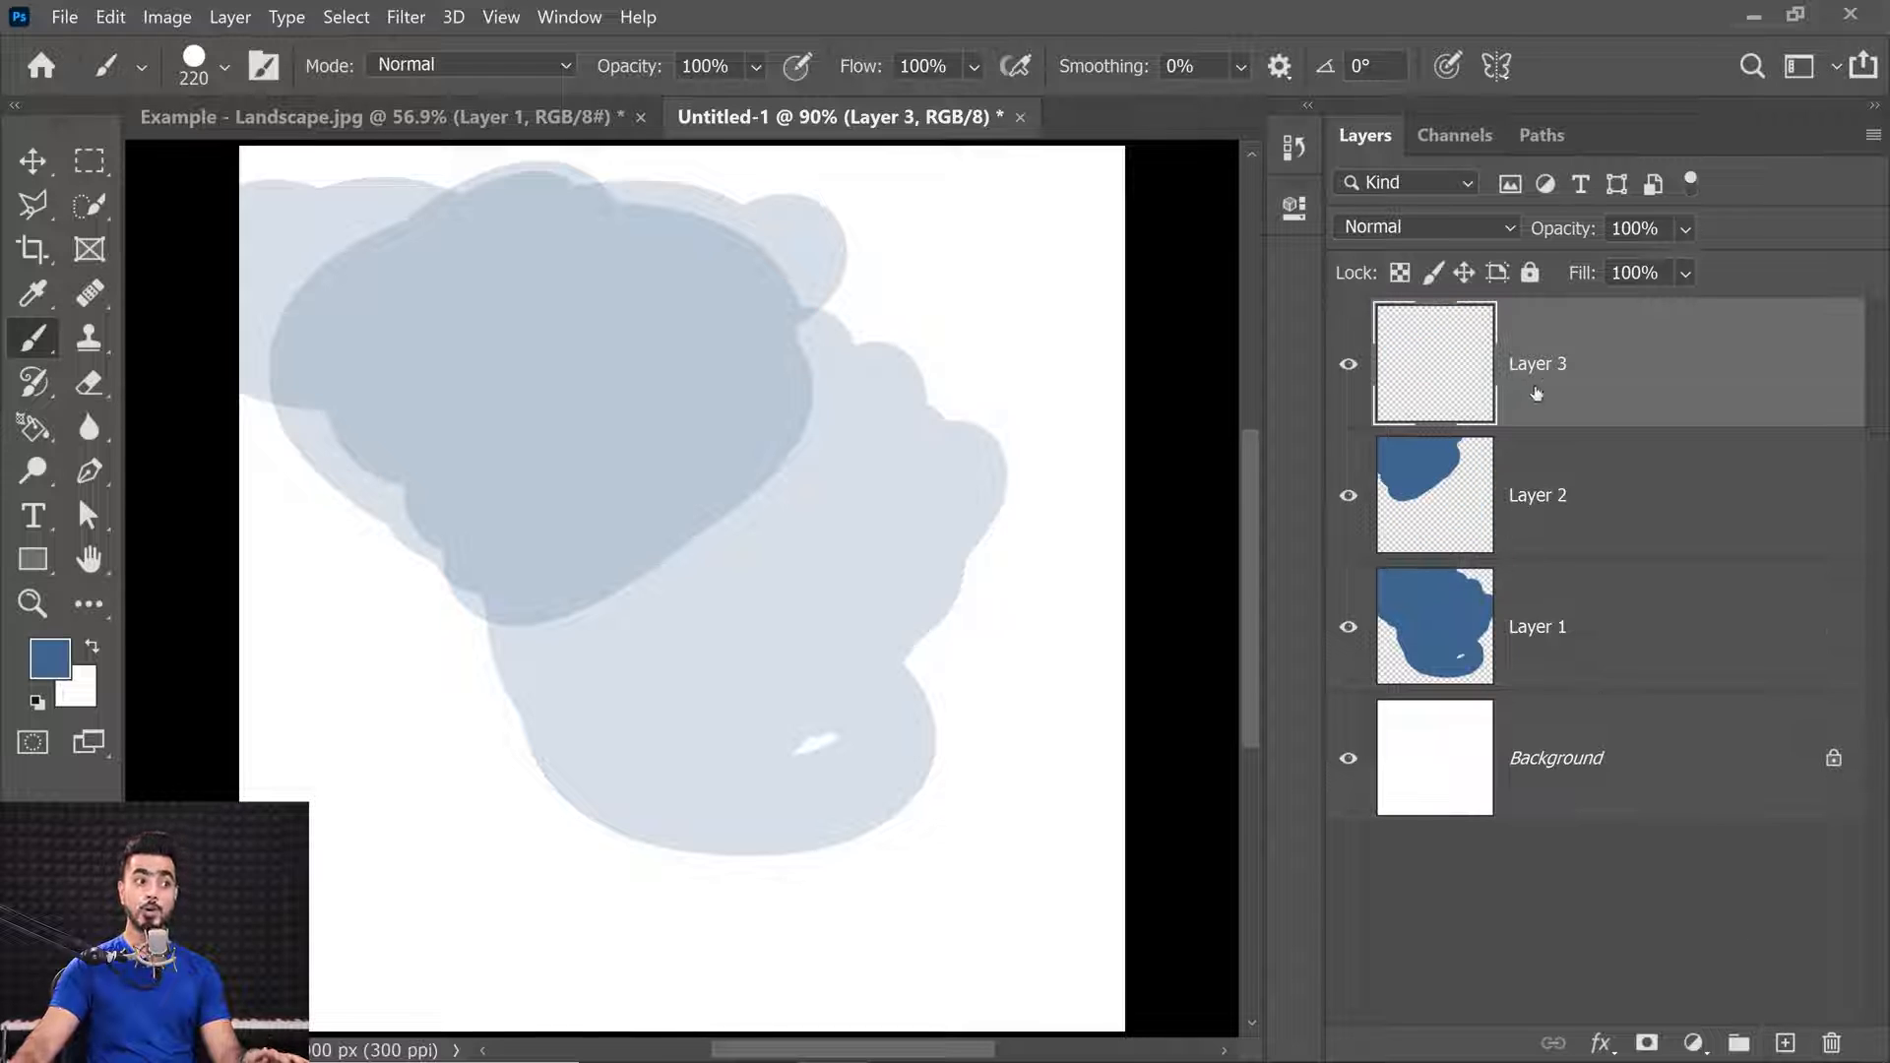
left_click(1634, 227)
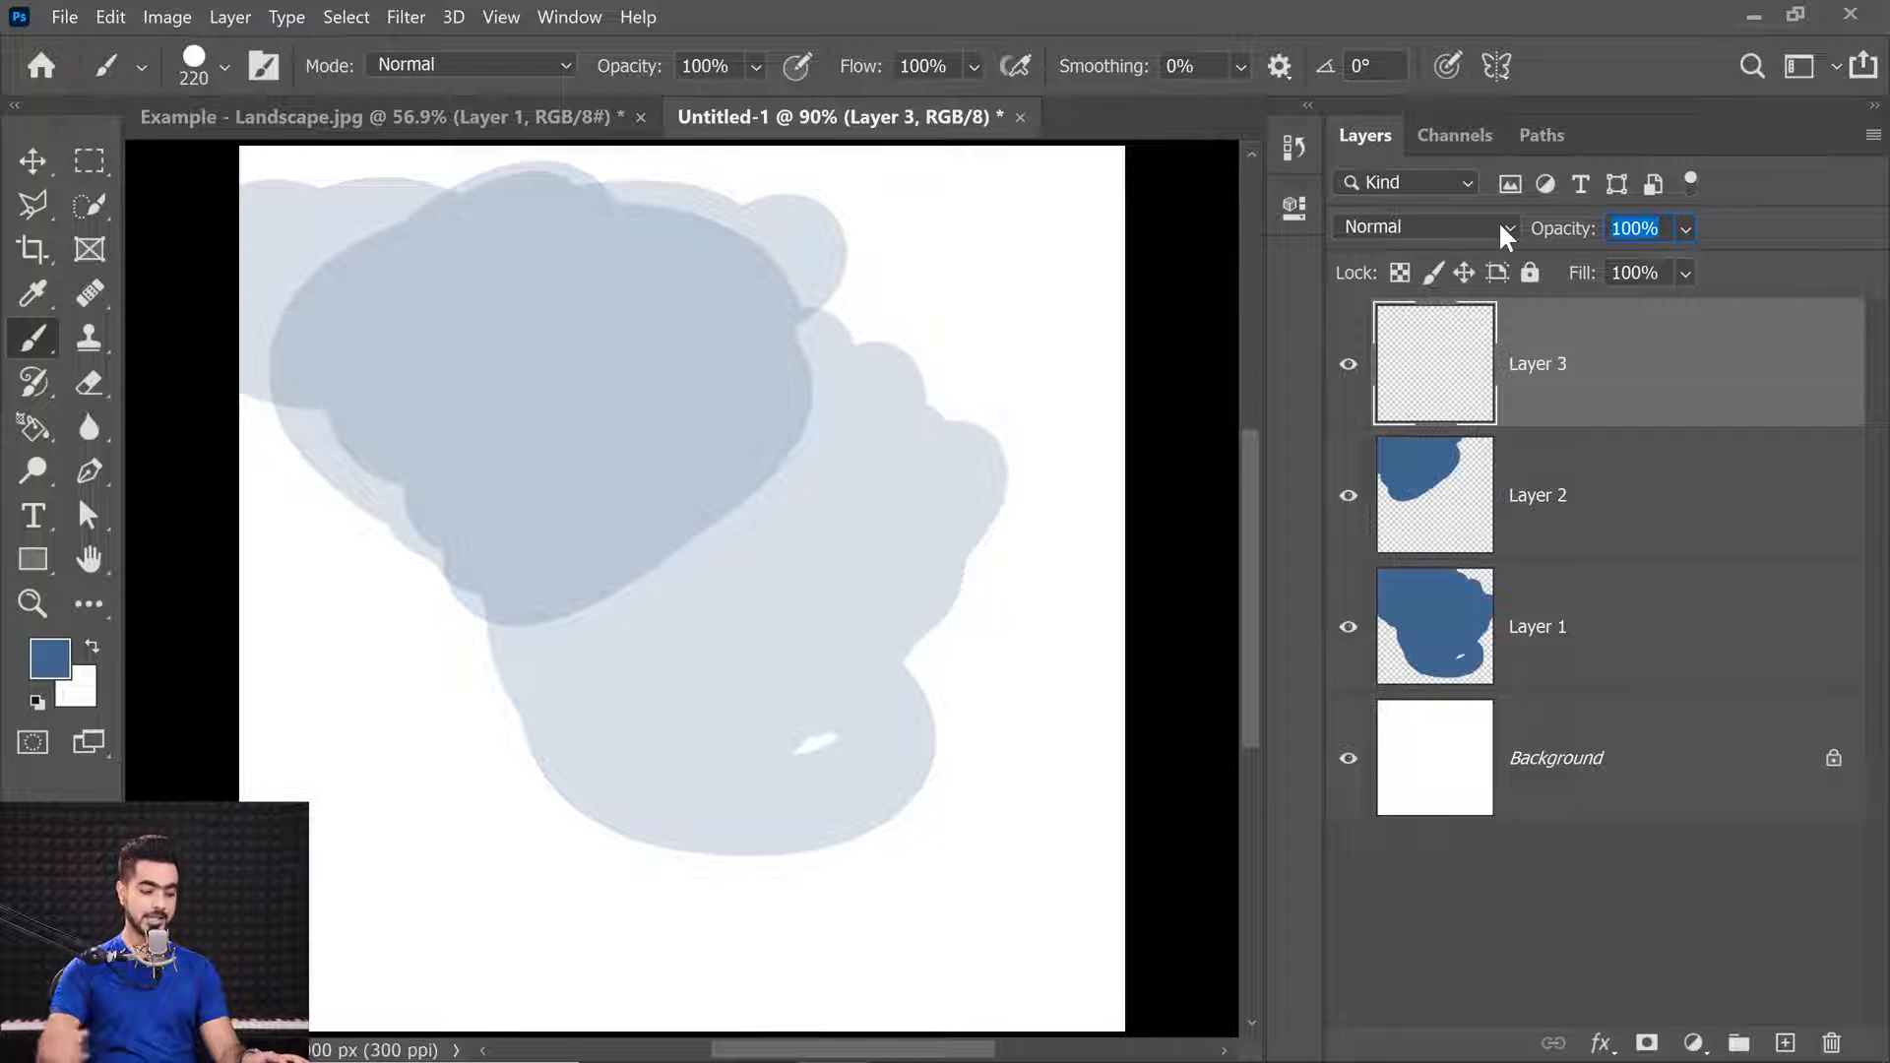
type("20")
key("Return")
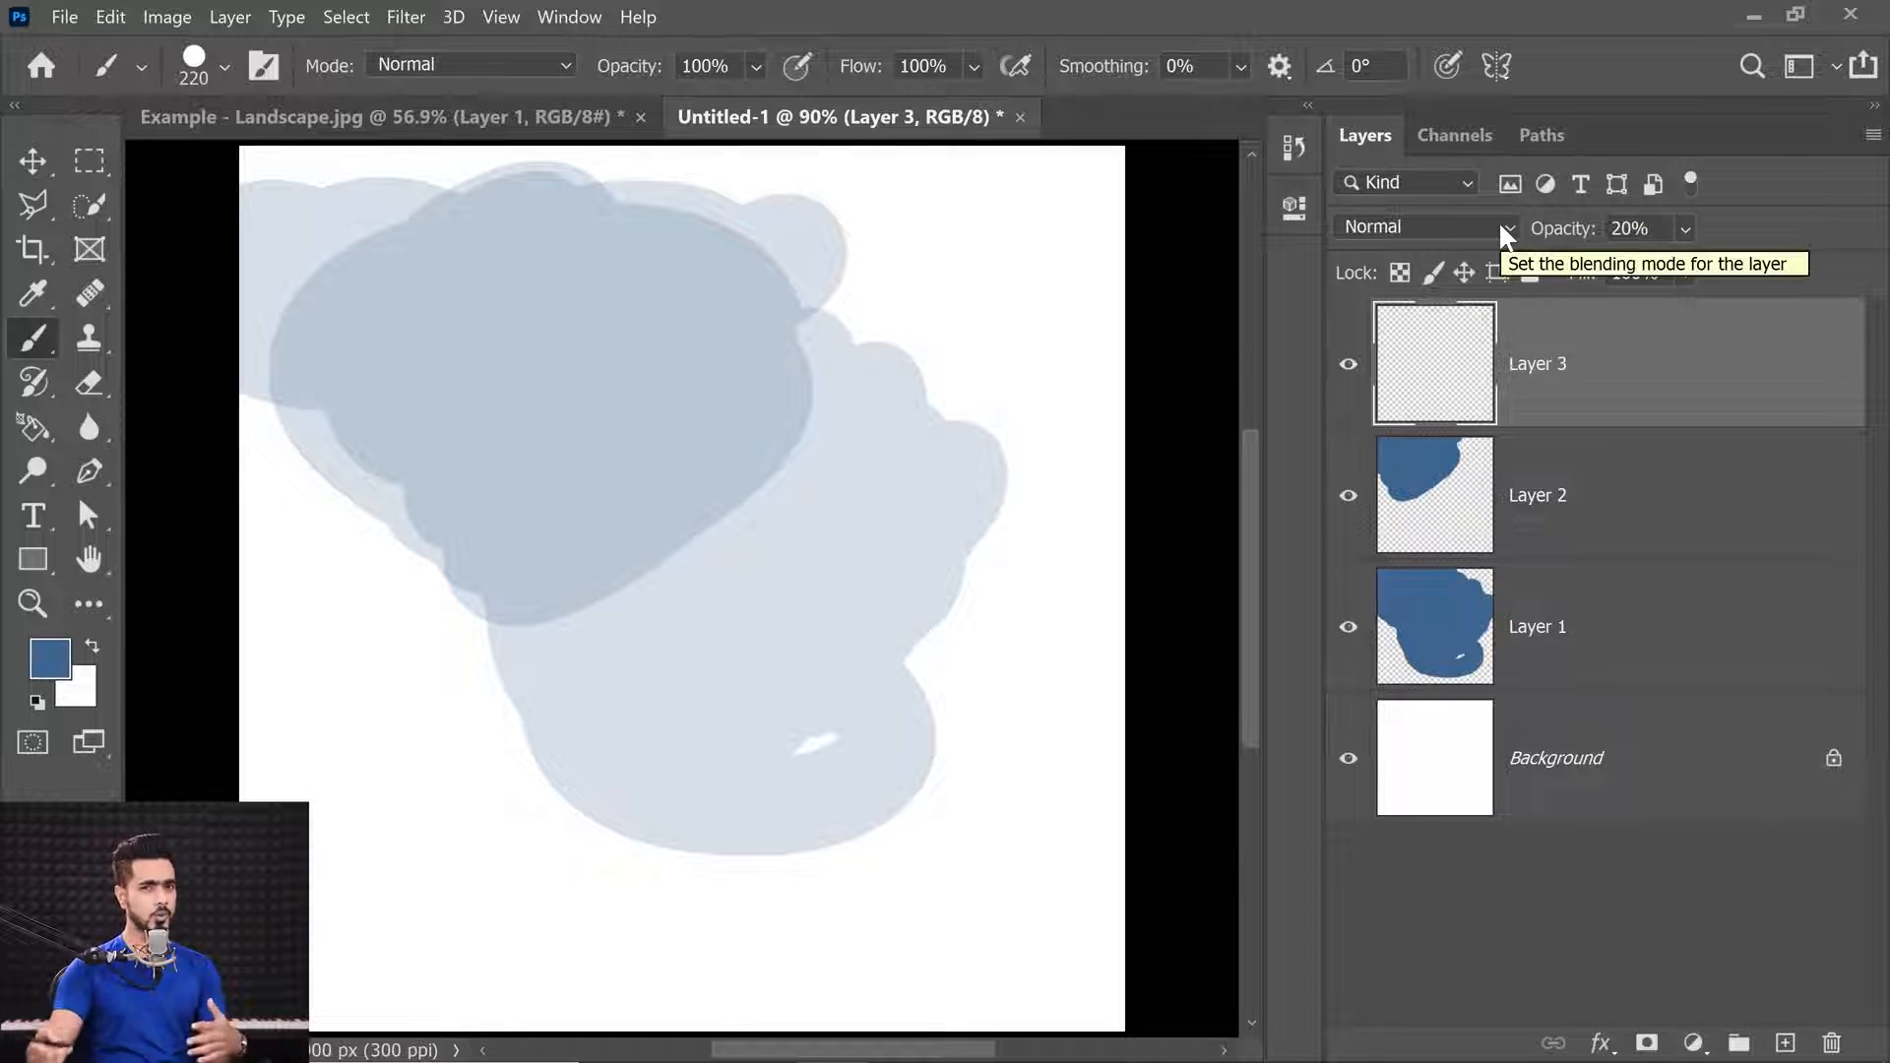
mouse_move(566, 234)
left_mouse_down()
mouse_move(498, 286)
mouse_move(587, 240)
mouse_move(728, 254)
left_mouse_up()
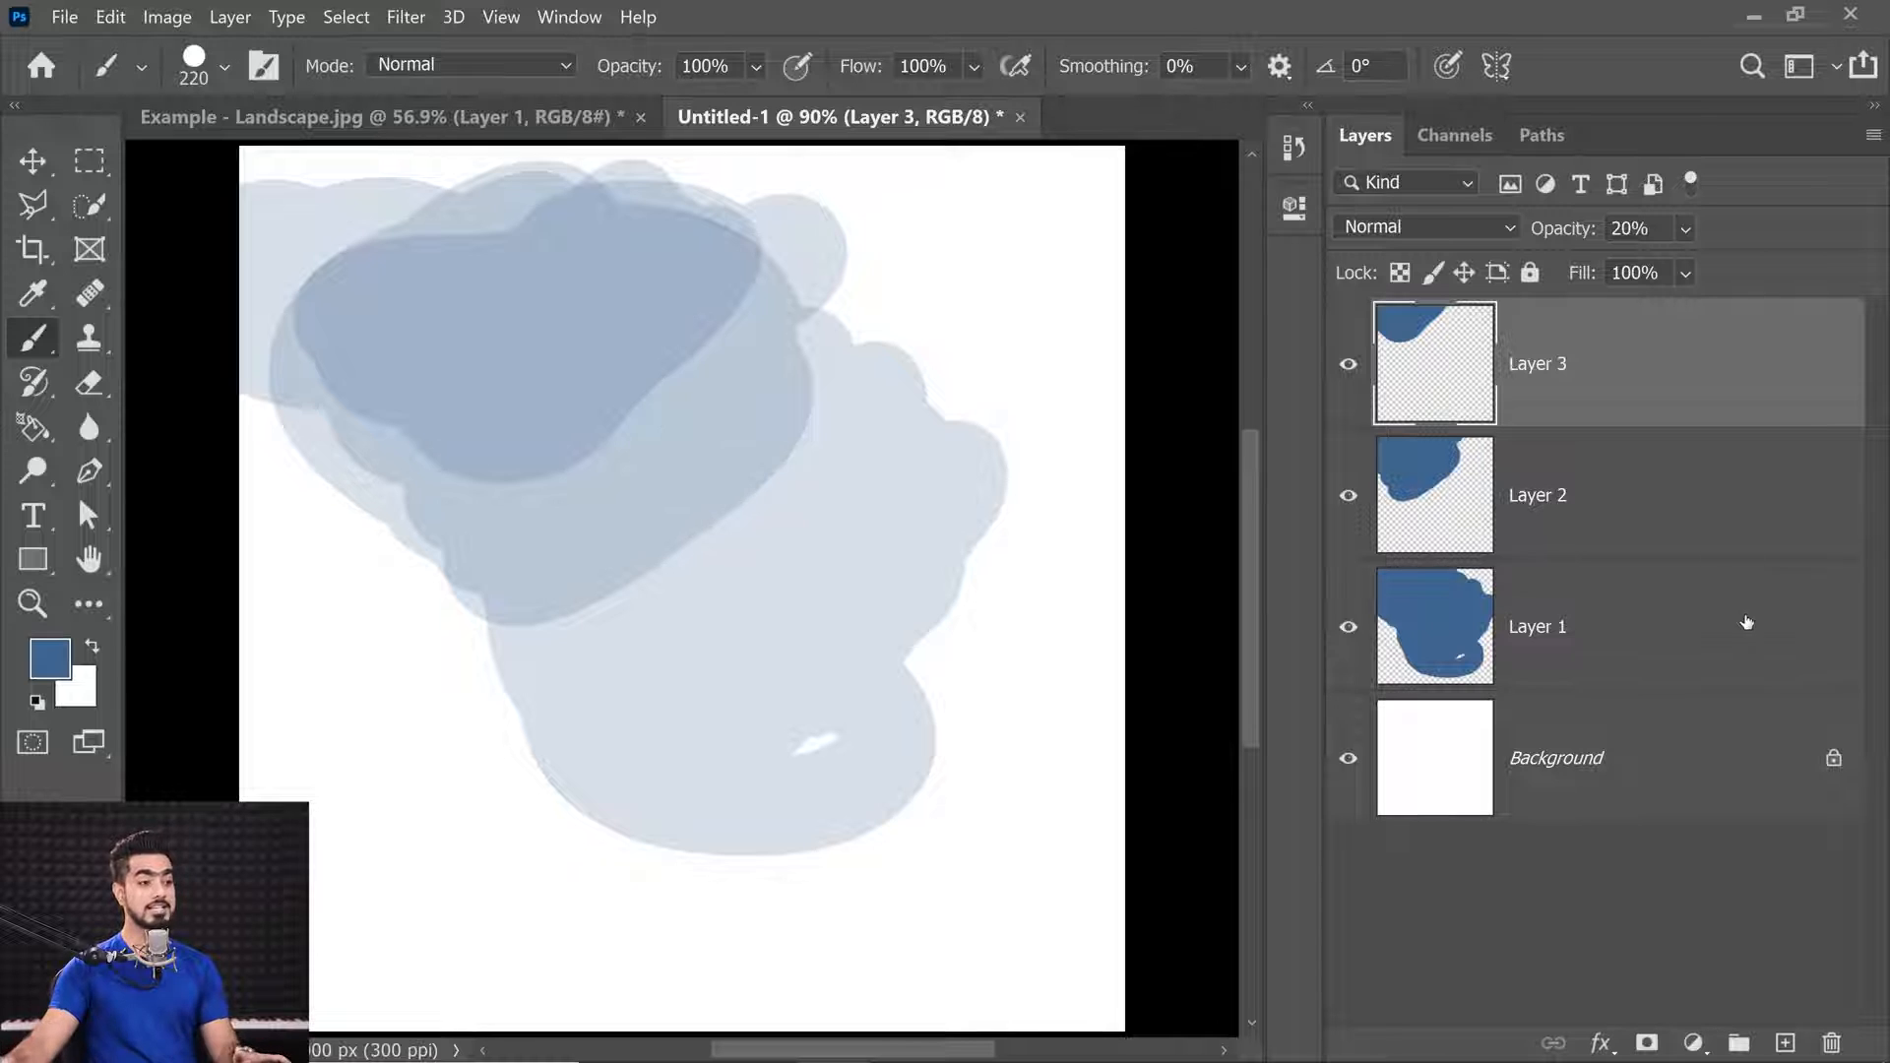
Delete the three painted layers and add a new empty layer above the white background.
left_click(1725, 637, "shift")
left_click_drag(1734, 625, 1832, 1043)
left_click(1784, 1042)
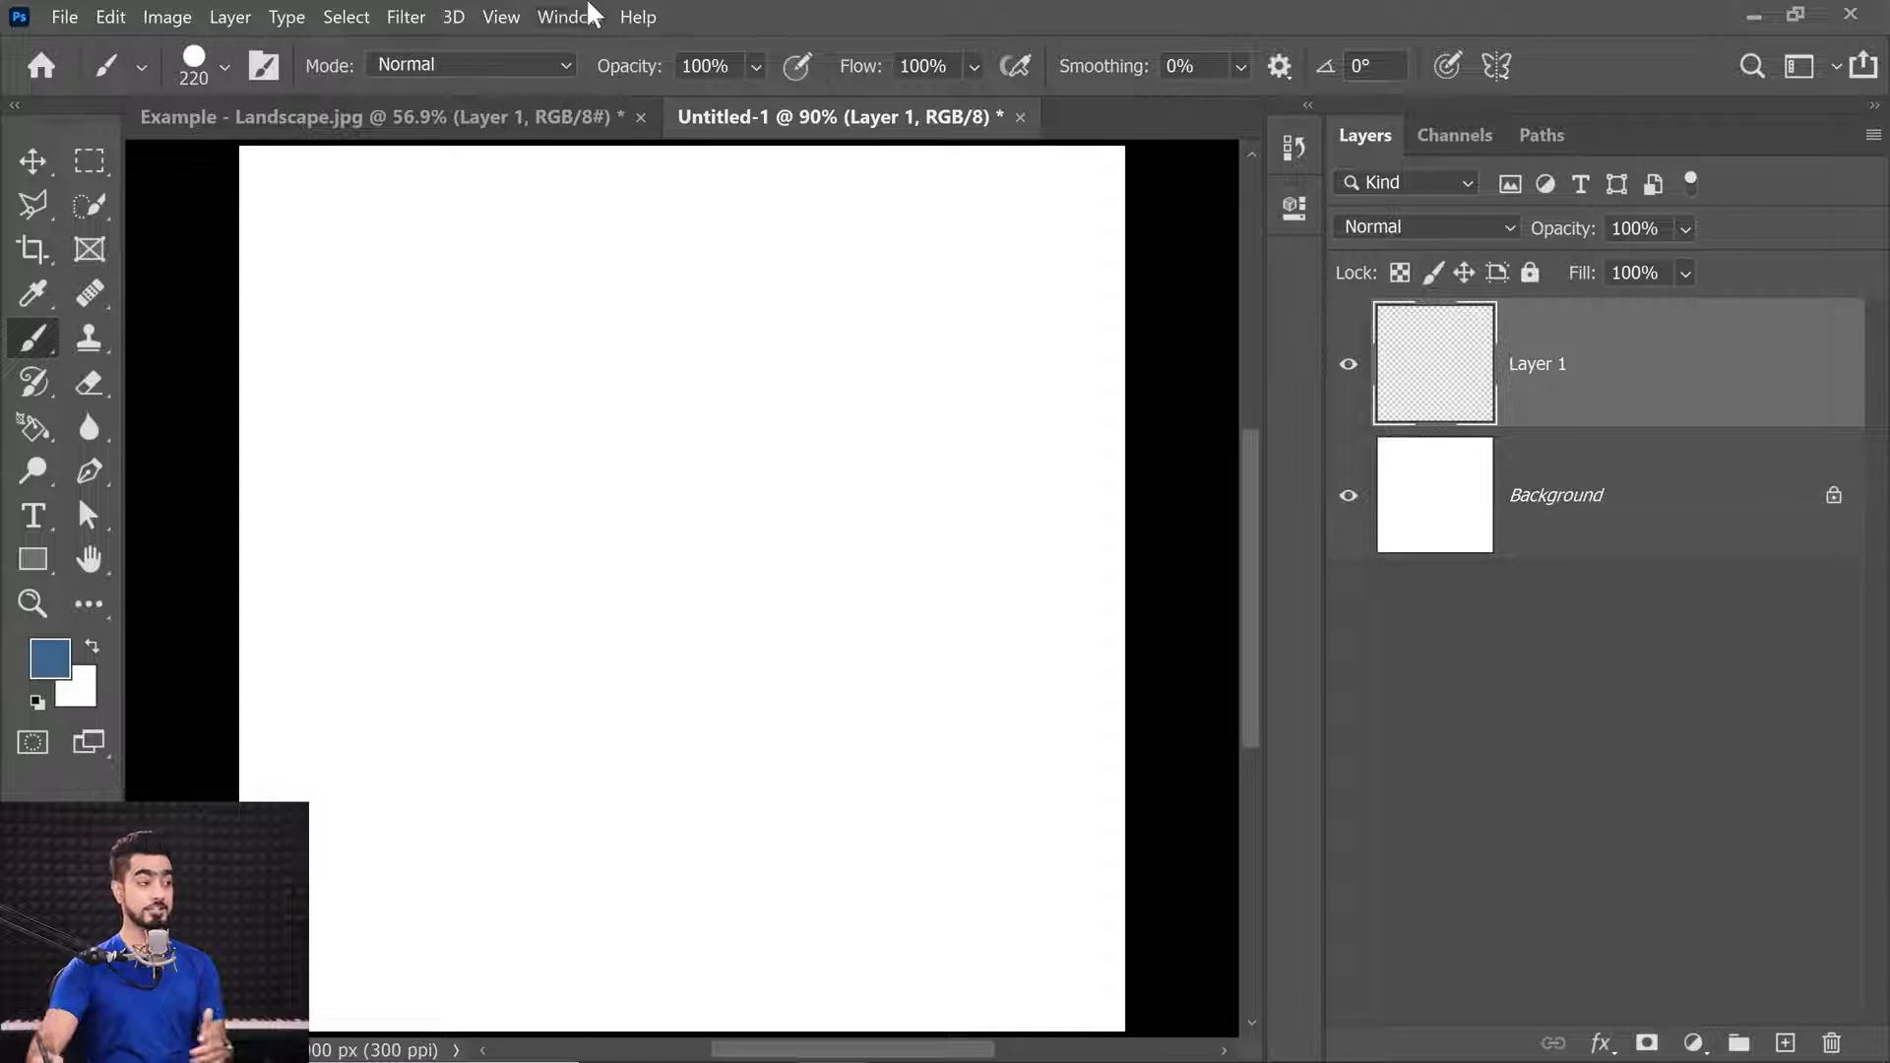
Set the brush opacity to 20% and paint separate overlapping strokes on the single layer to build up the blue.
left_click(636, 74)
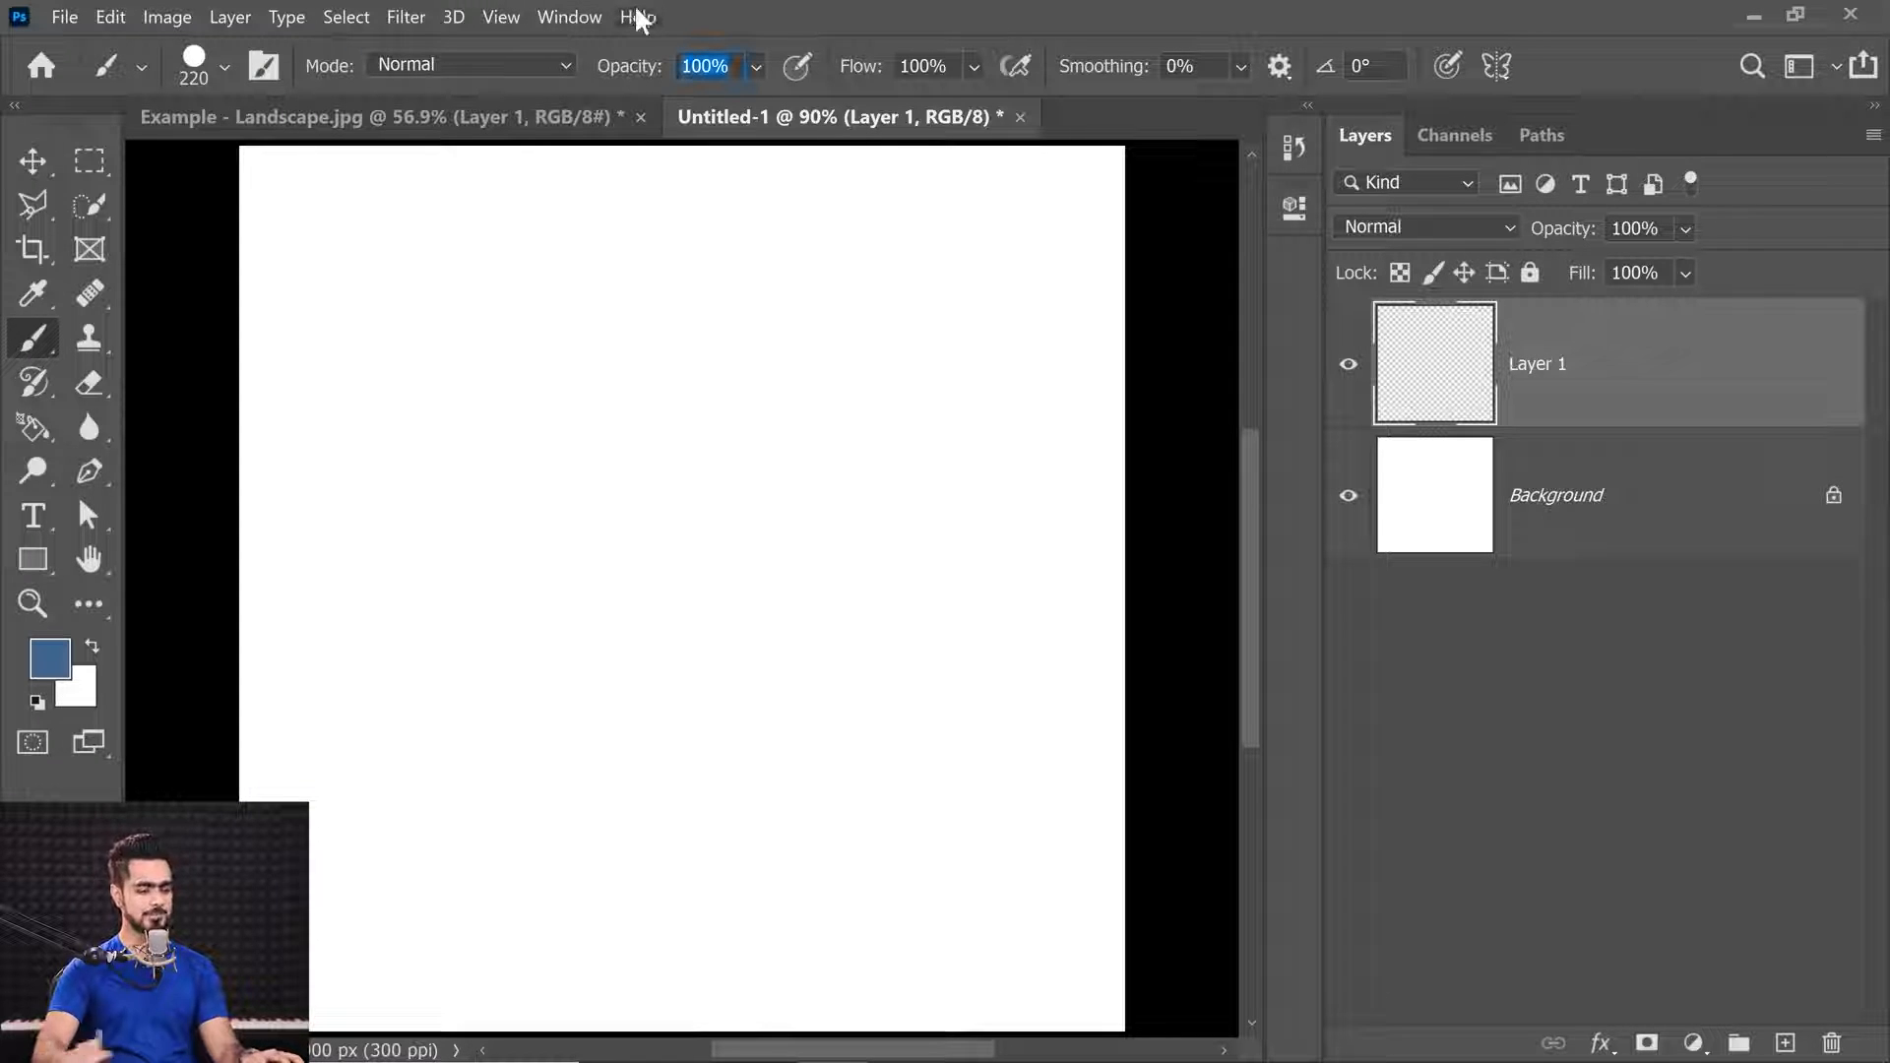
type("20")
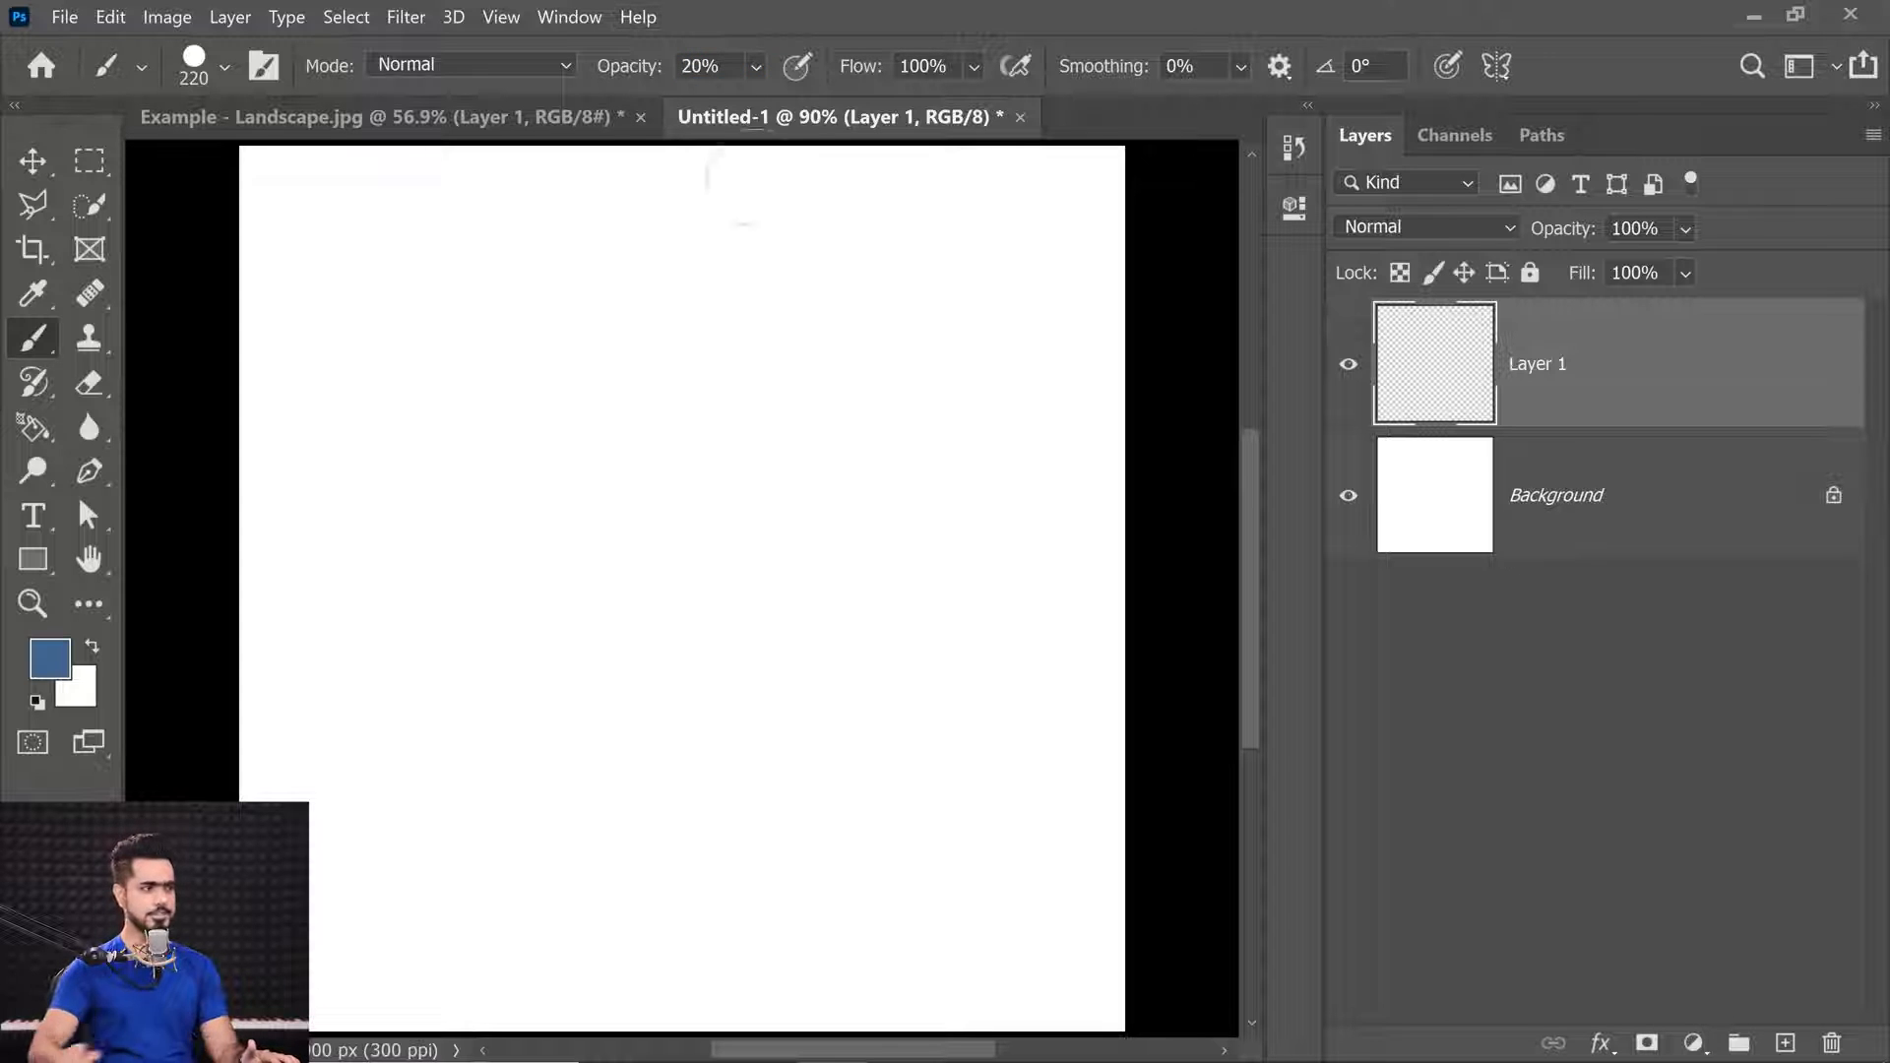
mouse_move(535, 227)
left_mouse_down()
mouse_move(463, 333)
mouse_move(559, 268)
mouse_move(533, 382)
mouse_move(585, 340)
mouse_move(645, 395)
mouse_move(614, 435)
mouse_move(792, 390)
mouse_move(551, 527)
mouse_move(816, 406)
mouse_move(545, 530)
mouse_move(709, 426)
mouse_move(869, 401)
mouse_move(670, 513)
mouse_move(928, 389)
mouse_move(756, 485)
mouse_move(747, 513)
mouse_move(914, 358)
mouse_move(798, 458)
mouse_move(524, 579)
mouse_move(909, 412)
mouse_move(558, 439)
mouse_move(373, 349)
mouse_move(638, 360)
mouse_move(668, 218)
mouse_move(308, 369)
mouse_move(409, 241)
mouse_move(749, 284)
mouse_move(678, 197)
mouse_move(245, 297)
mouse_move(563, 286)
mouse_move(863, 224)
mouse_move(353, 363)
mouse_move(482, 291)
mouse_move(809, 308)
mouse_move(567, 369)
mouse_move(340, 332)
mouse_move(598, 405)
mouse_move(838, 303)
mouse_move(562, 392)
mouse_move(448, 290)
mouse_move(733, 465)
mouse_move(737, 360)
mouse_move(384, 337)
mouse_move(696, 410)
mouse_move(798, 300)
mouse_move(421, 325)
mouse_move(705, 389)
left_mouse_up()
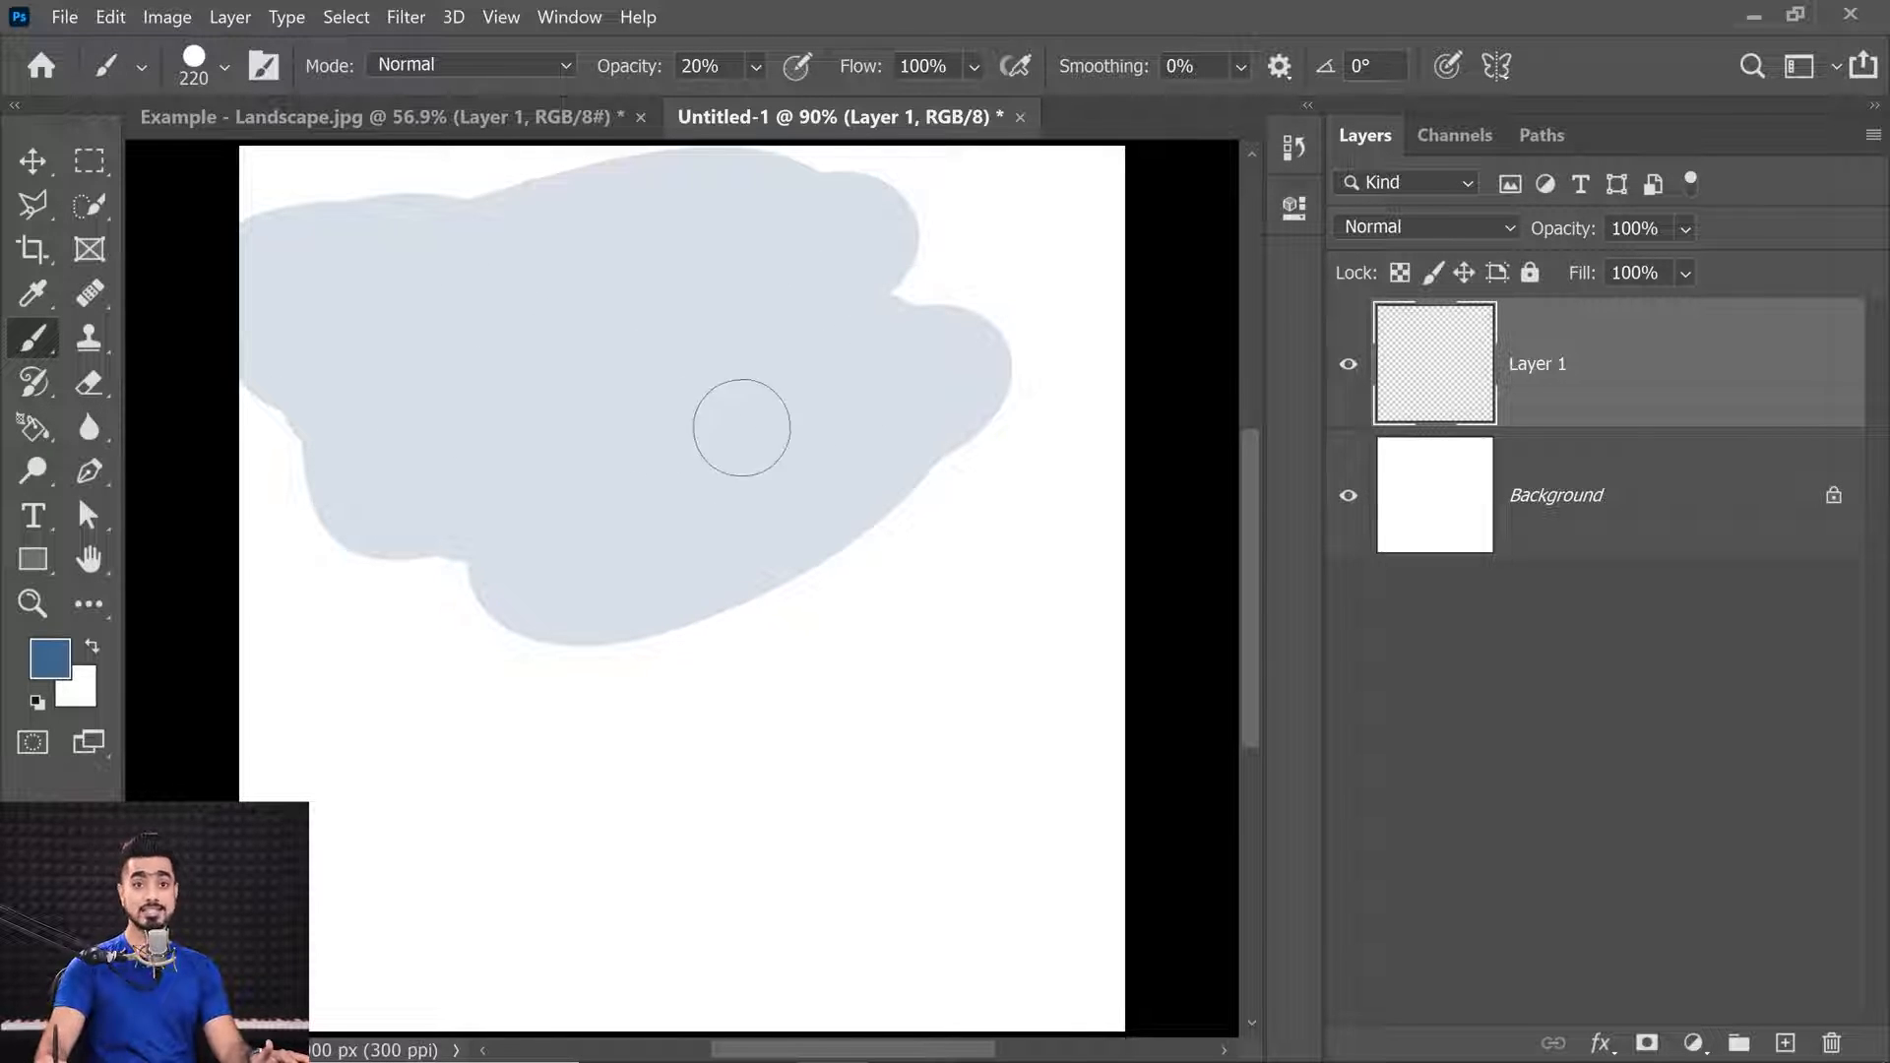
left_click_drag(704, 454, 524, 381)
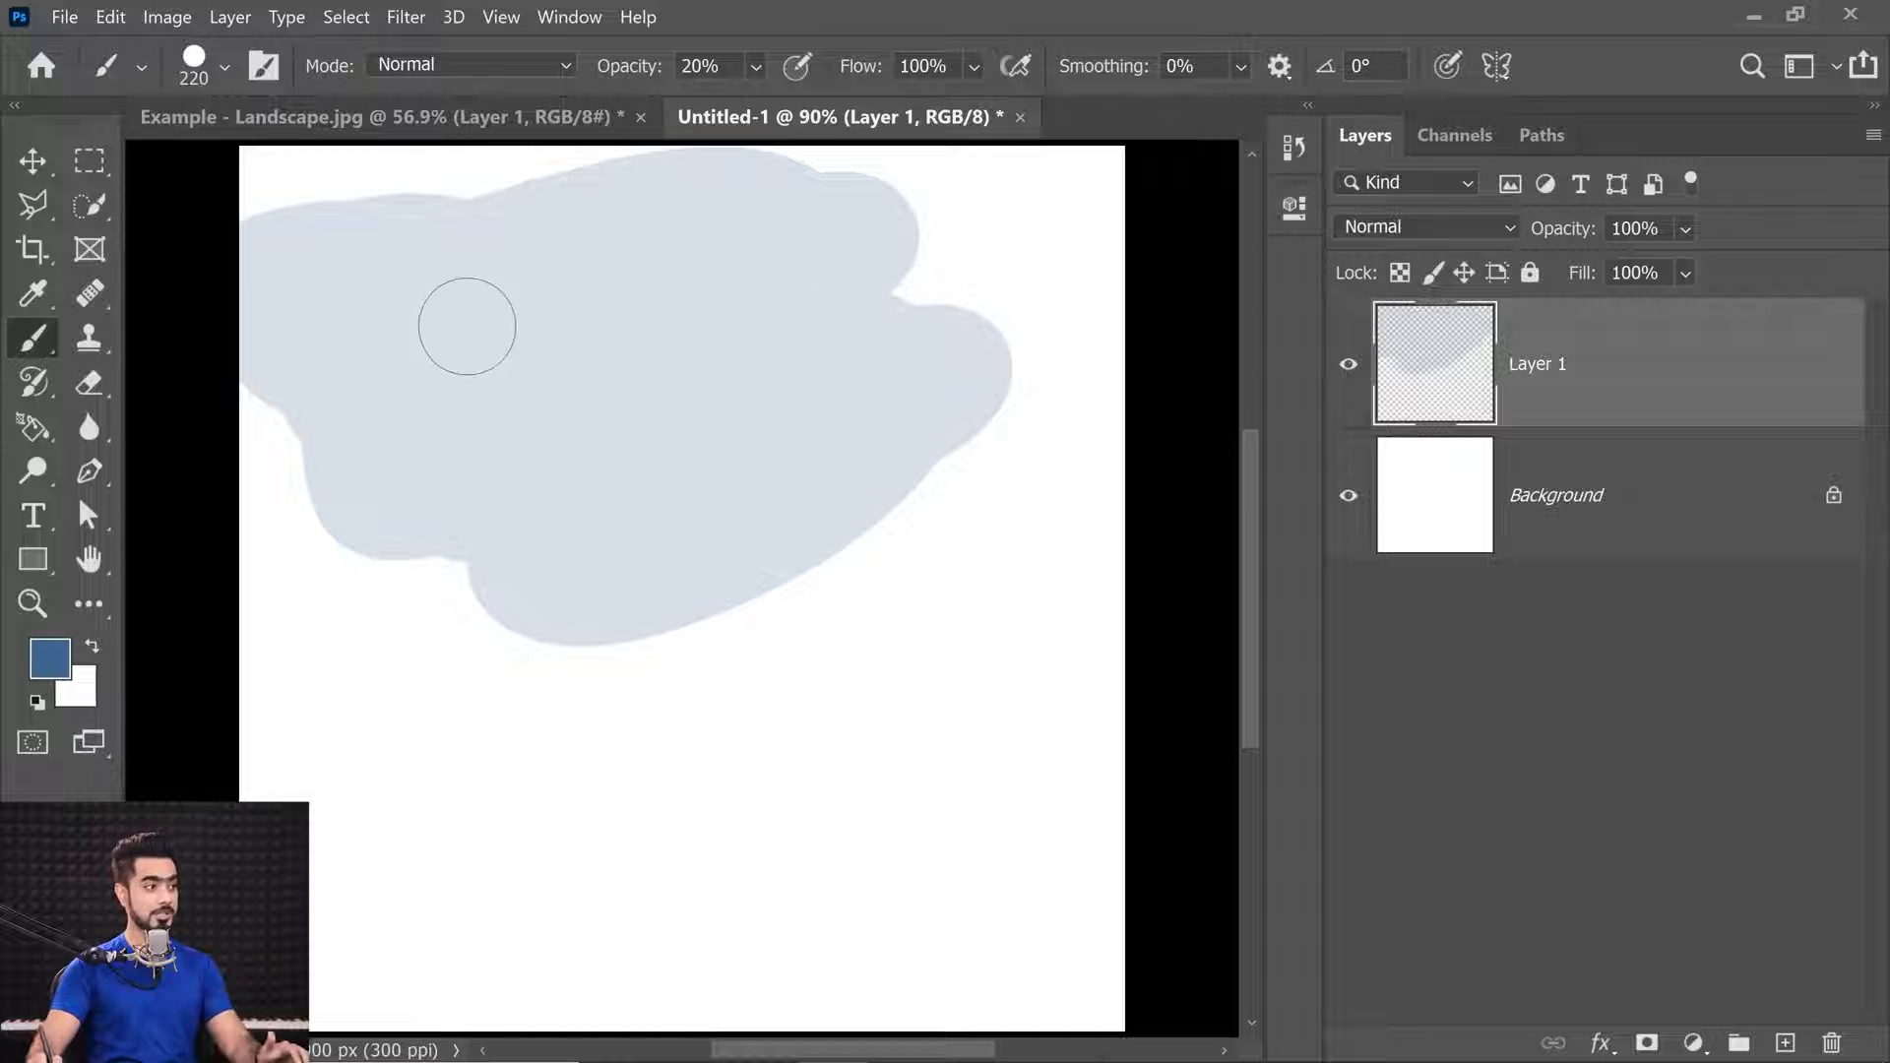
mouse_move(380, 282)
left_mouse_down()
mouse_move(584, 285)
mouse_move(731, 221)
mouse_move(408, 347)
mouse_move(668, 316)
mouse_move(759, 248)
mouse_move(395, 389)
mouse_move(717, 331)
mouse_move(763, 306)
mouse_move(439, 419)
mouse_move(876, 279)
mouse_move(629, 432)
mouse_move(797, 295)
mouse_move(551, 446)
mouse_move(721, 366)
left_mouse_up()
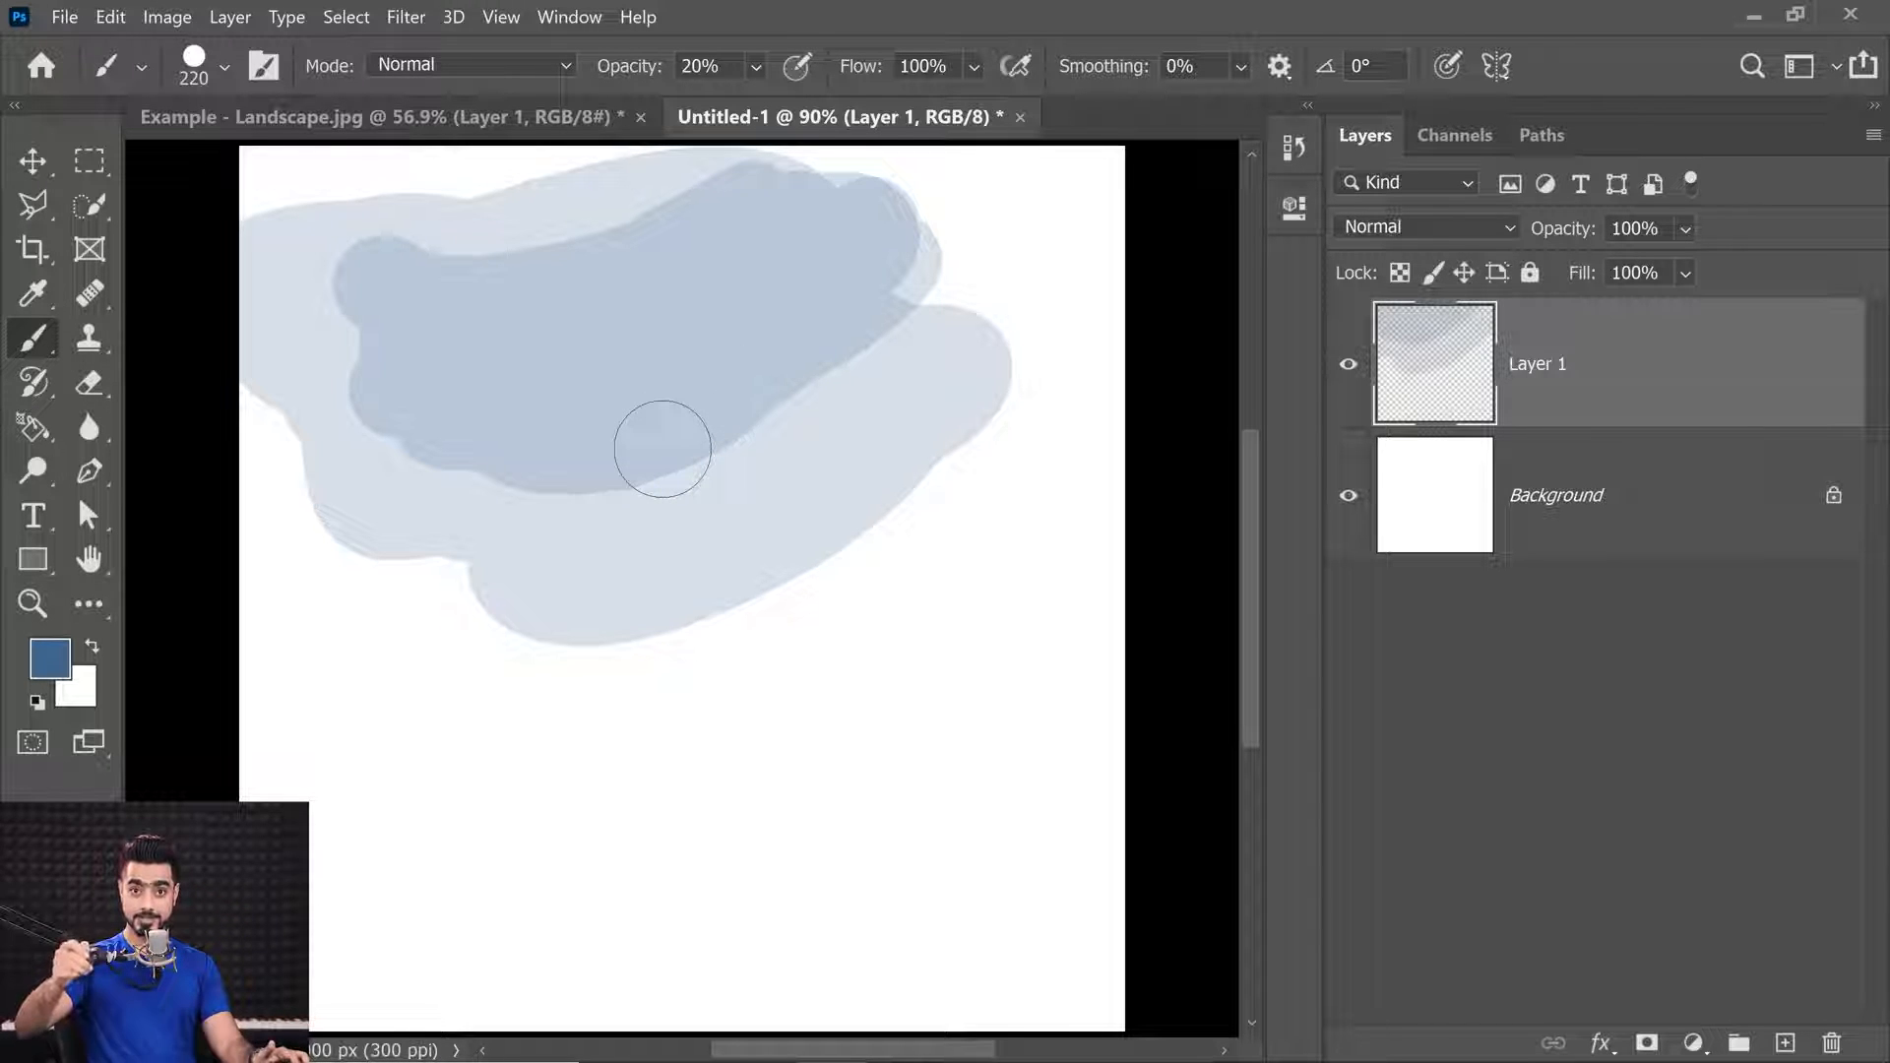
mouse_move(514, 294)
left_mouse_down()
mouse_move(506, 347)
mouse_move(777, 244)
mouse_move(440, 373)
mouse_move(857, 267)
mouse_move(492, 423)
mouse_move(814, 319)
mouse_move(560, 419)
mouse_move(822, 370)
mouse_move(548, 446)
mouse_move(646, 498)
left_mouse_up()
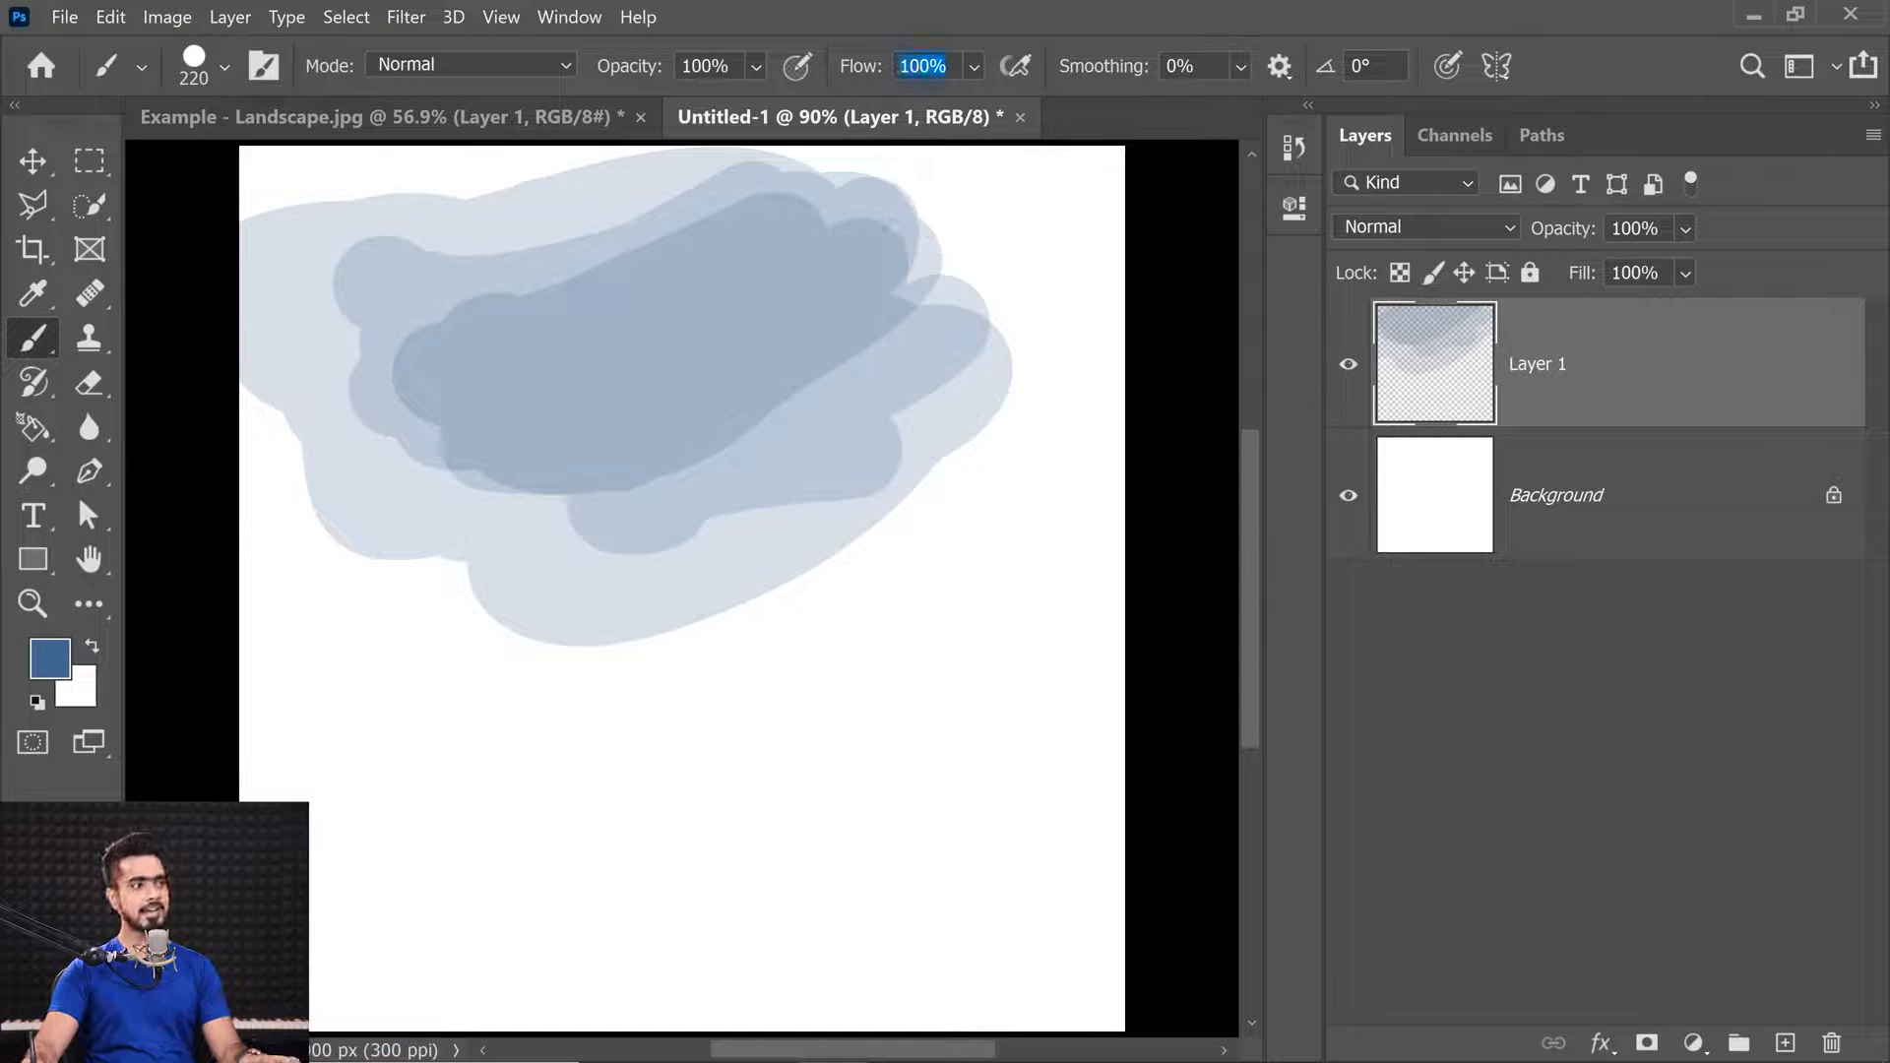
Set the brush flow to 20%, choose the Soft Round preset and paint a horizontal stroke below the blue shapes.
type("20")
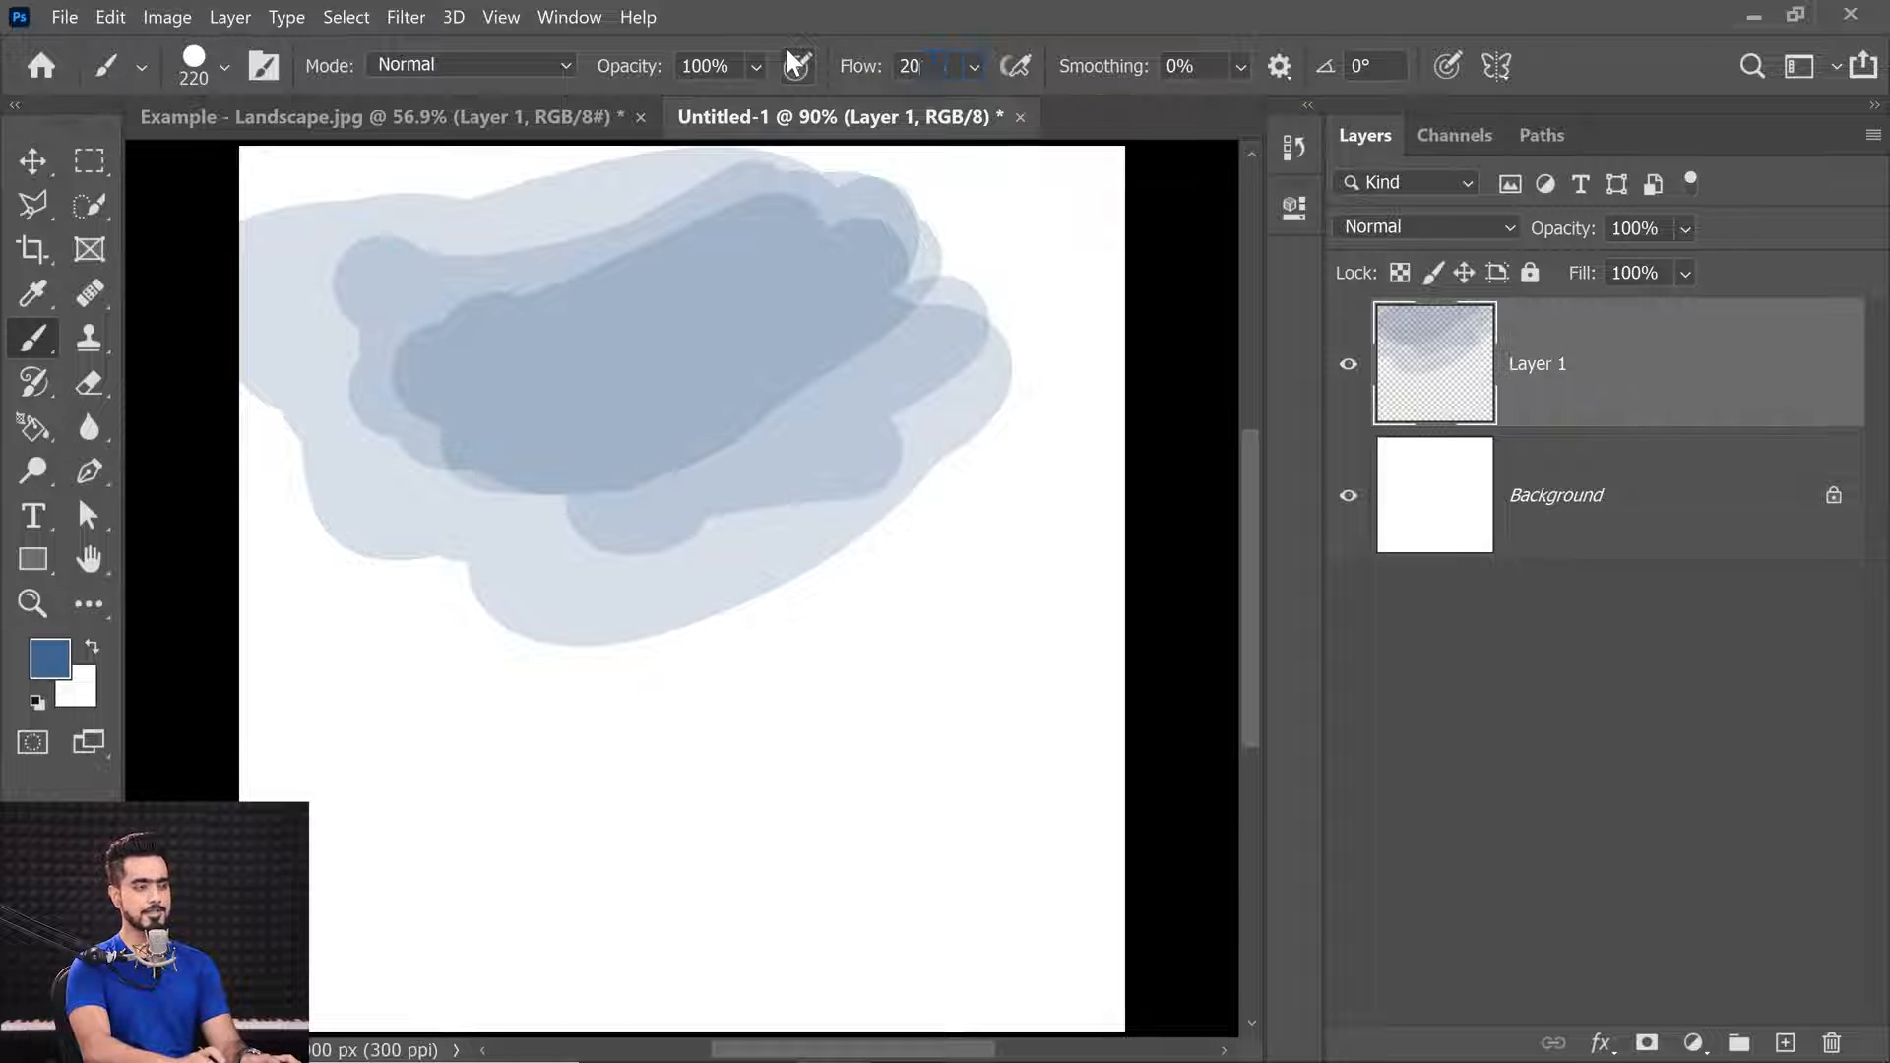
left_click(197, 63)
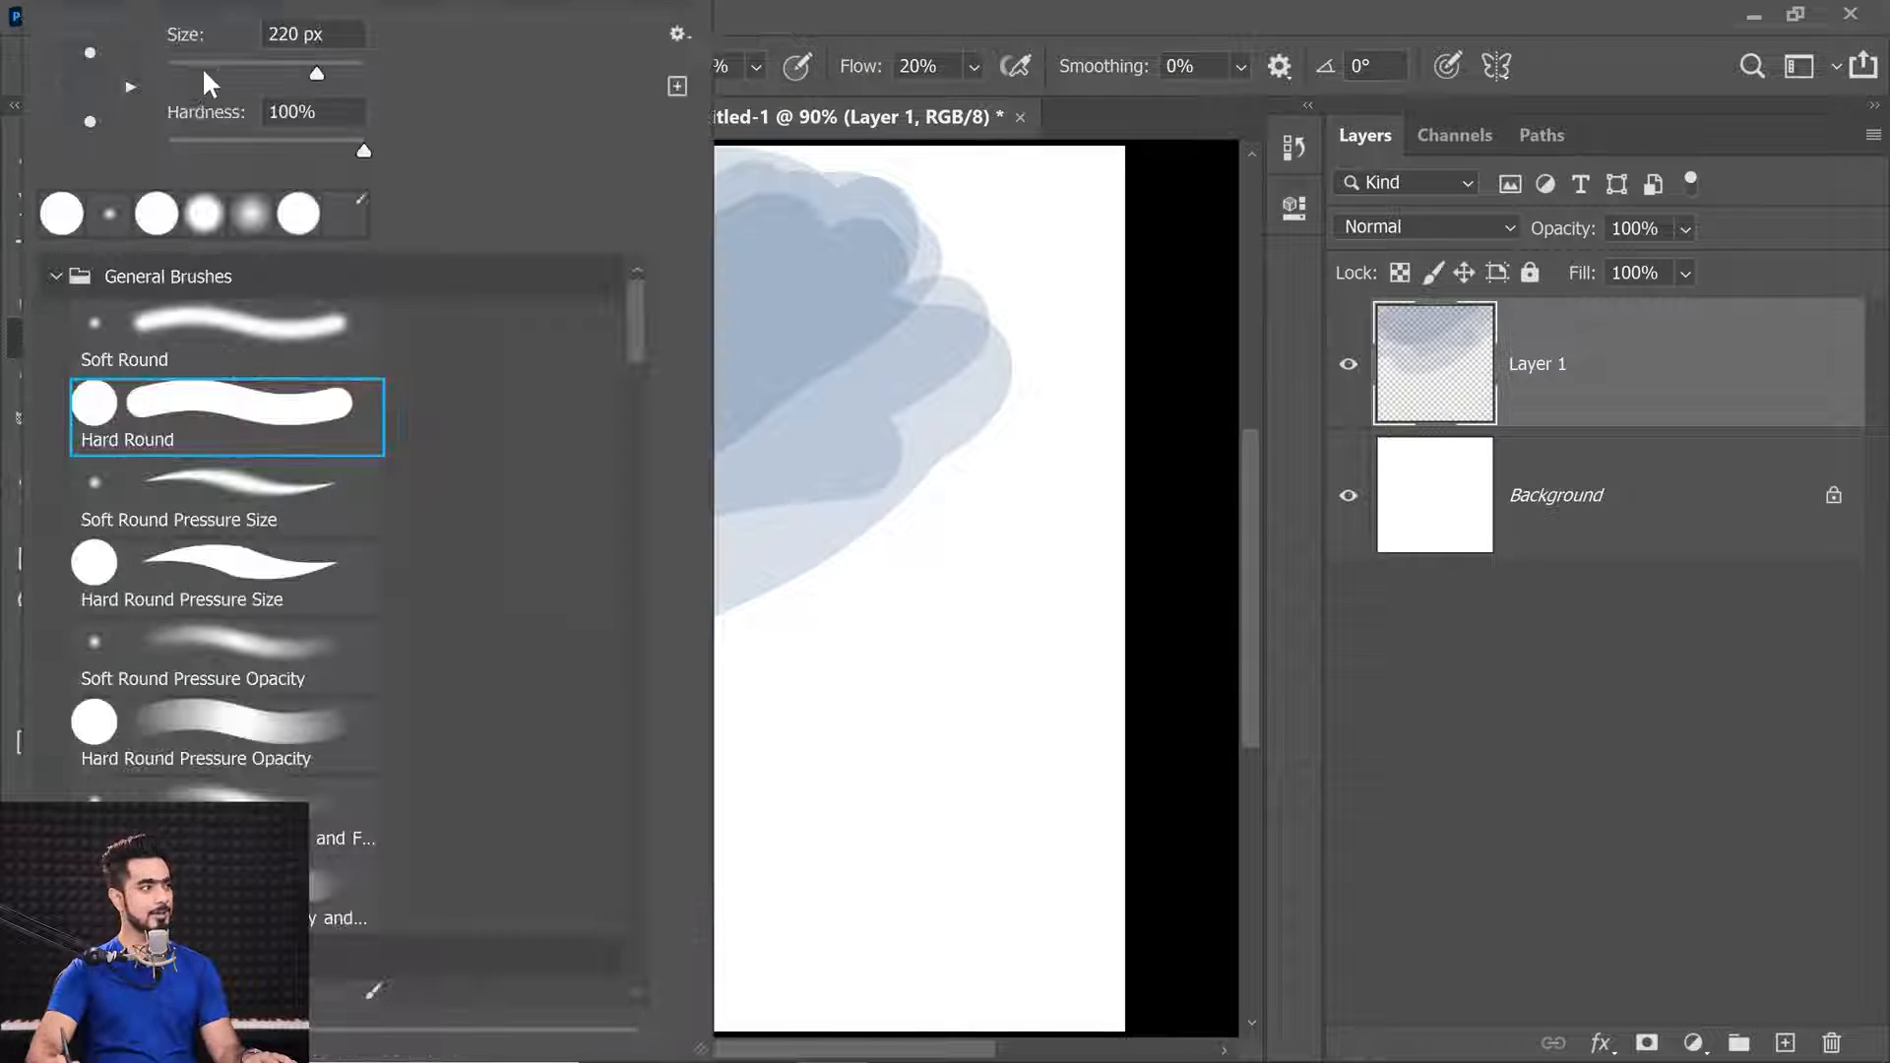
left_click(311, 361)
left_click(1190, 457)
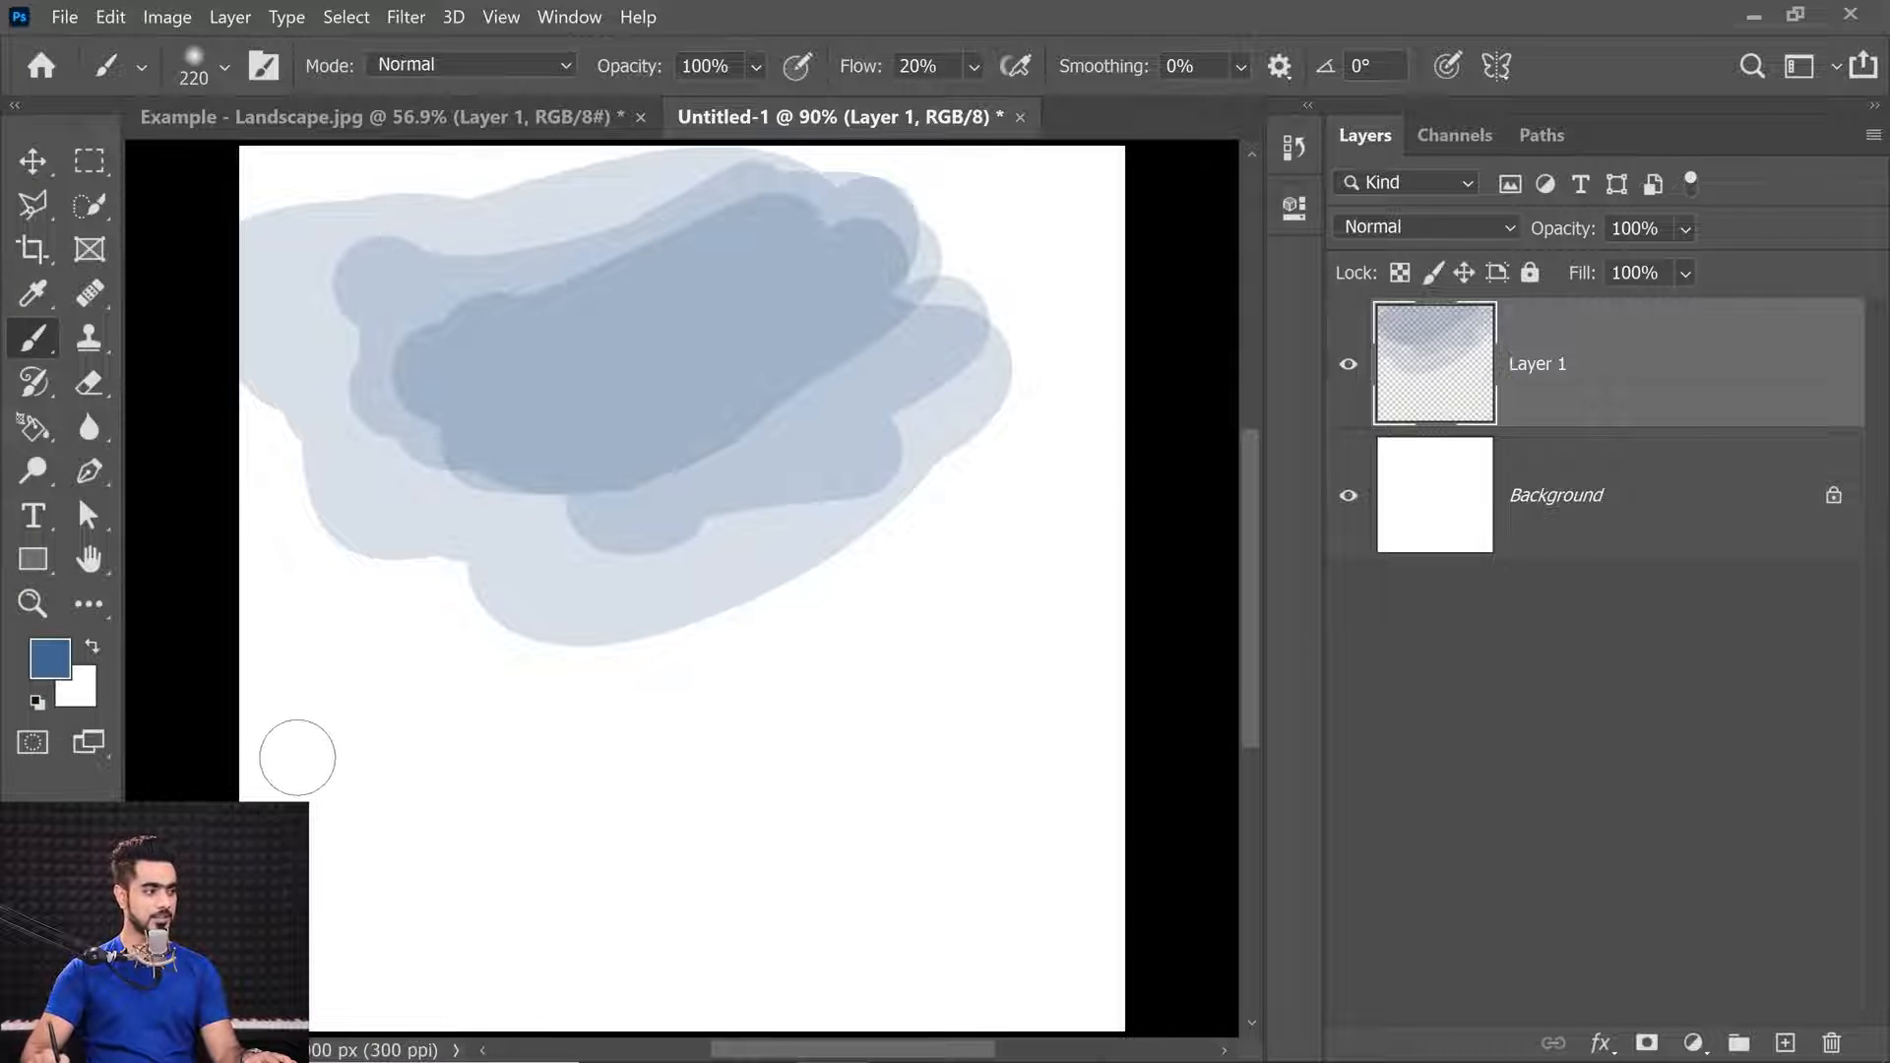
mouse_move(295, 759)
left_mouse_down()
mouse_move(730, 732)
mouse_move(915, 751)
left_mouse_up()
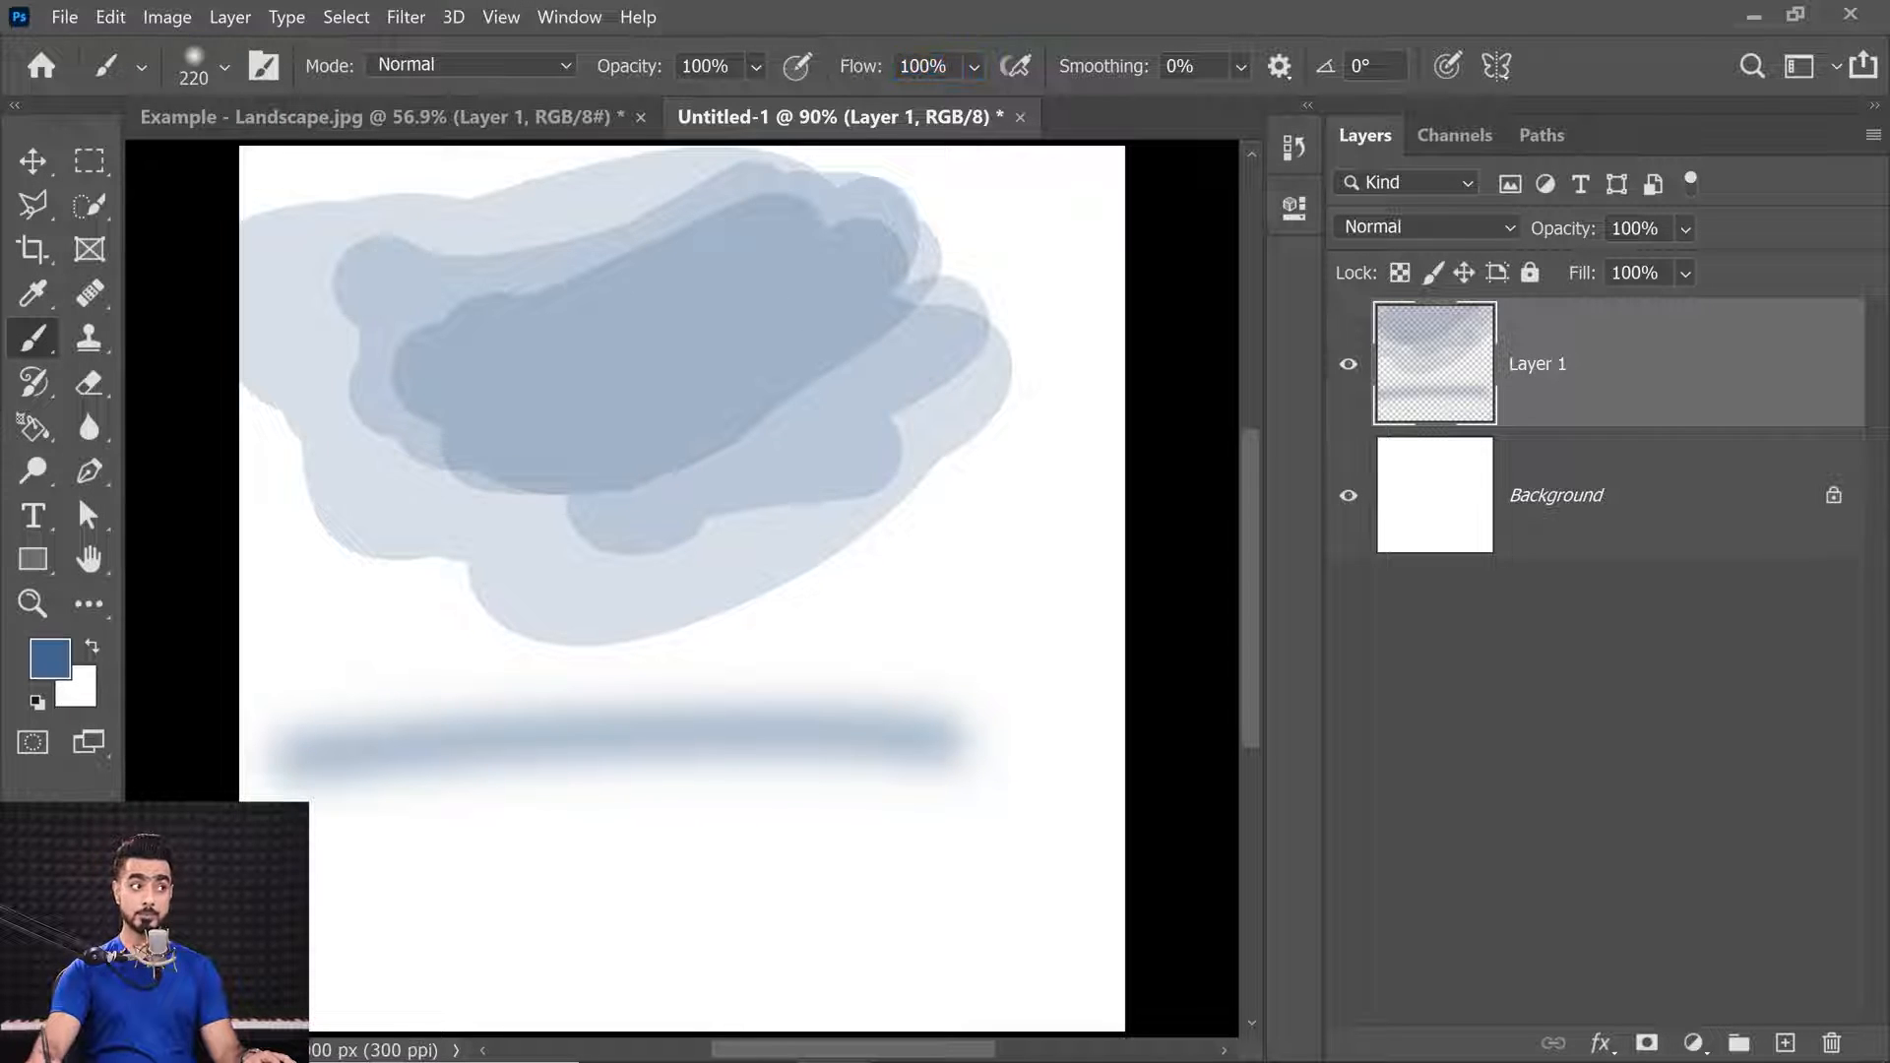
Set the brush opacity to 20% and paint a second soft horizontal stroke below the existing one.
type("02")
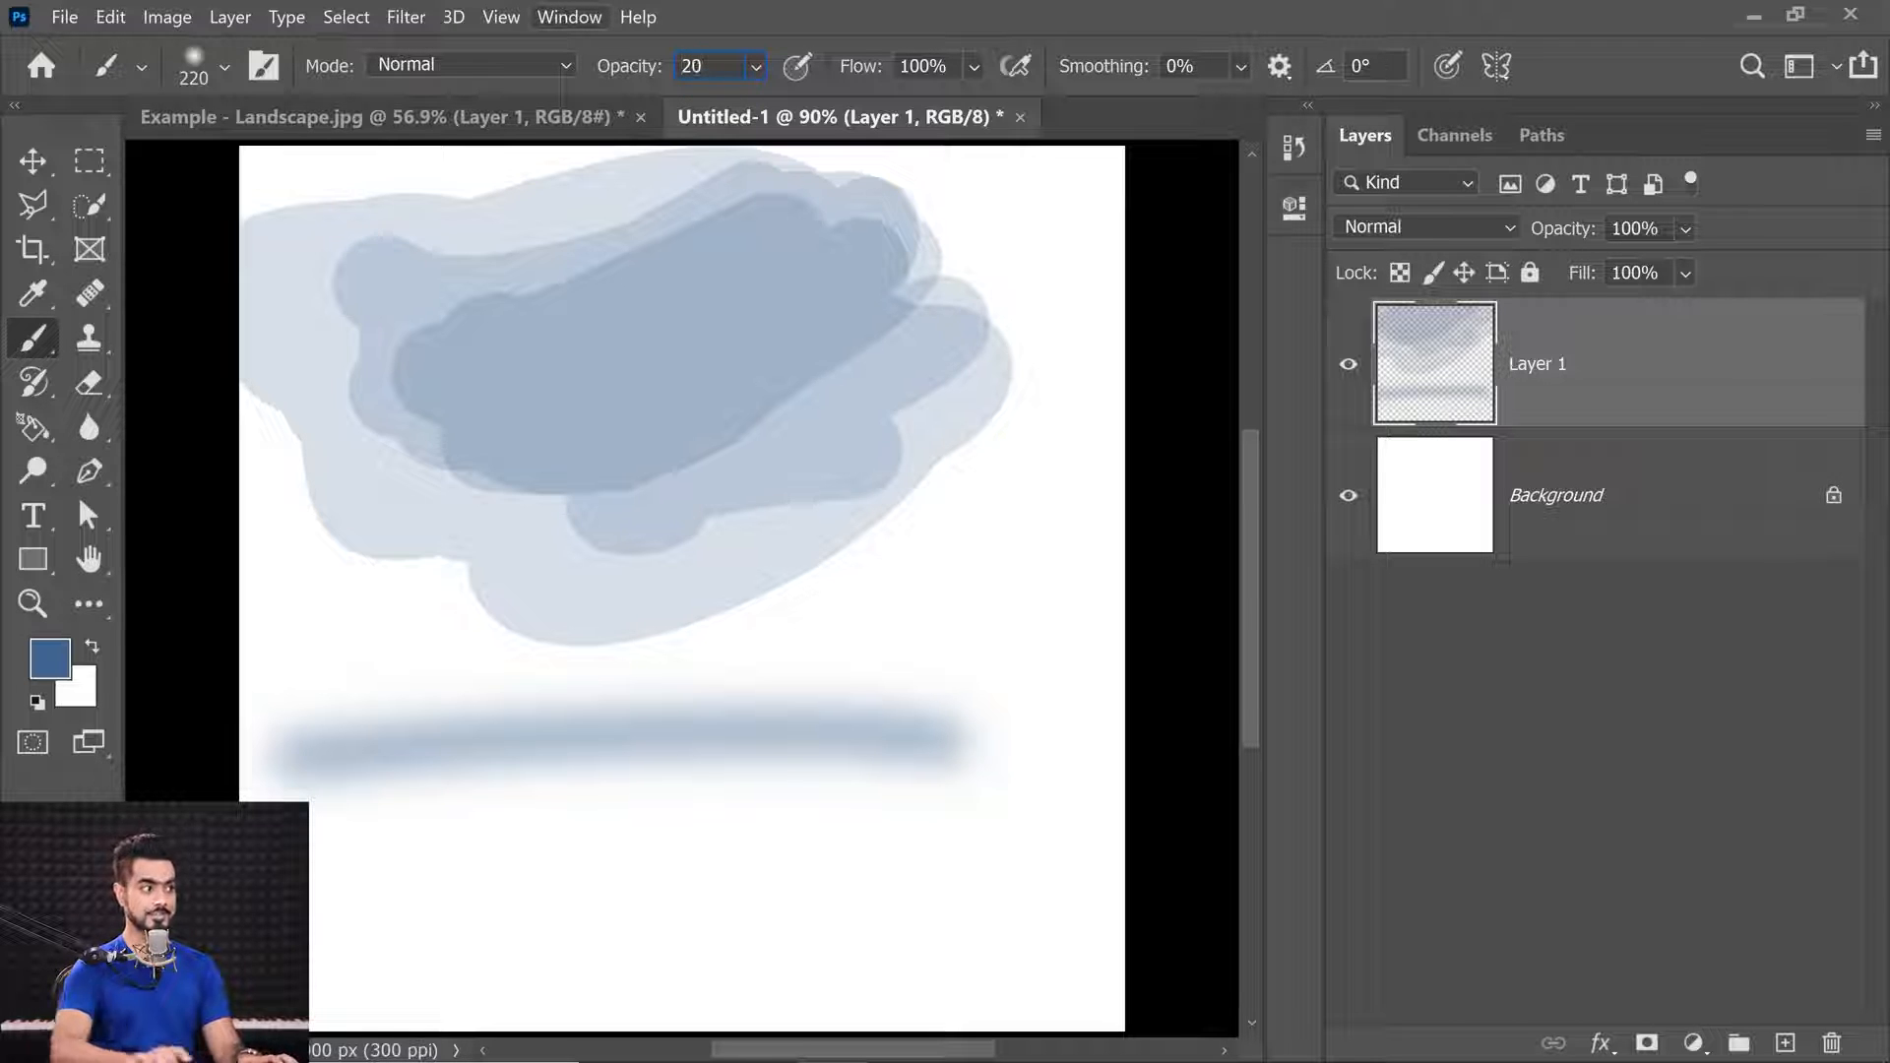
key("Return")
mouse_move(304, 893)
left_mouse_down()
mouse_move(817, 837)
mouse_move(1067, 843)
left_mouse_up()
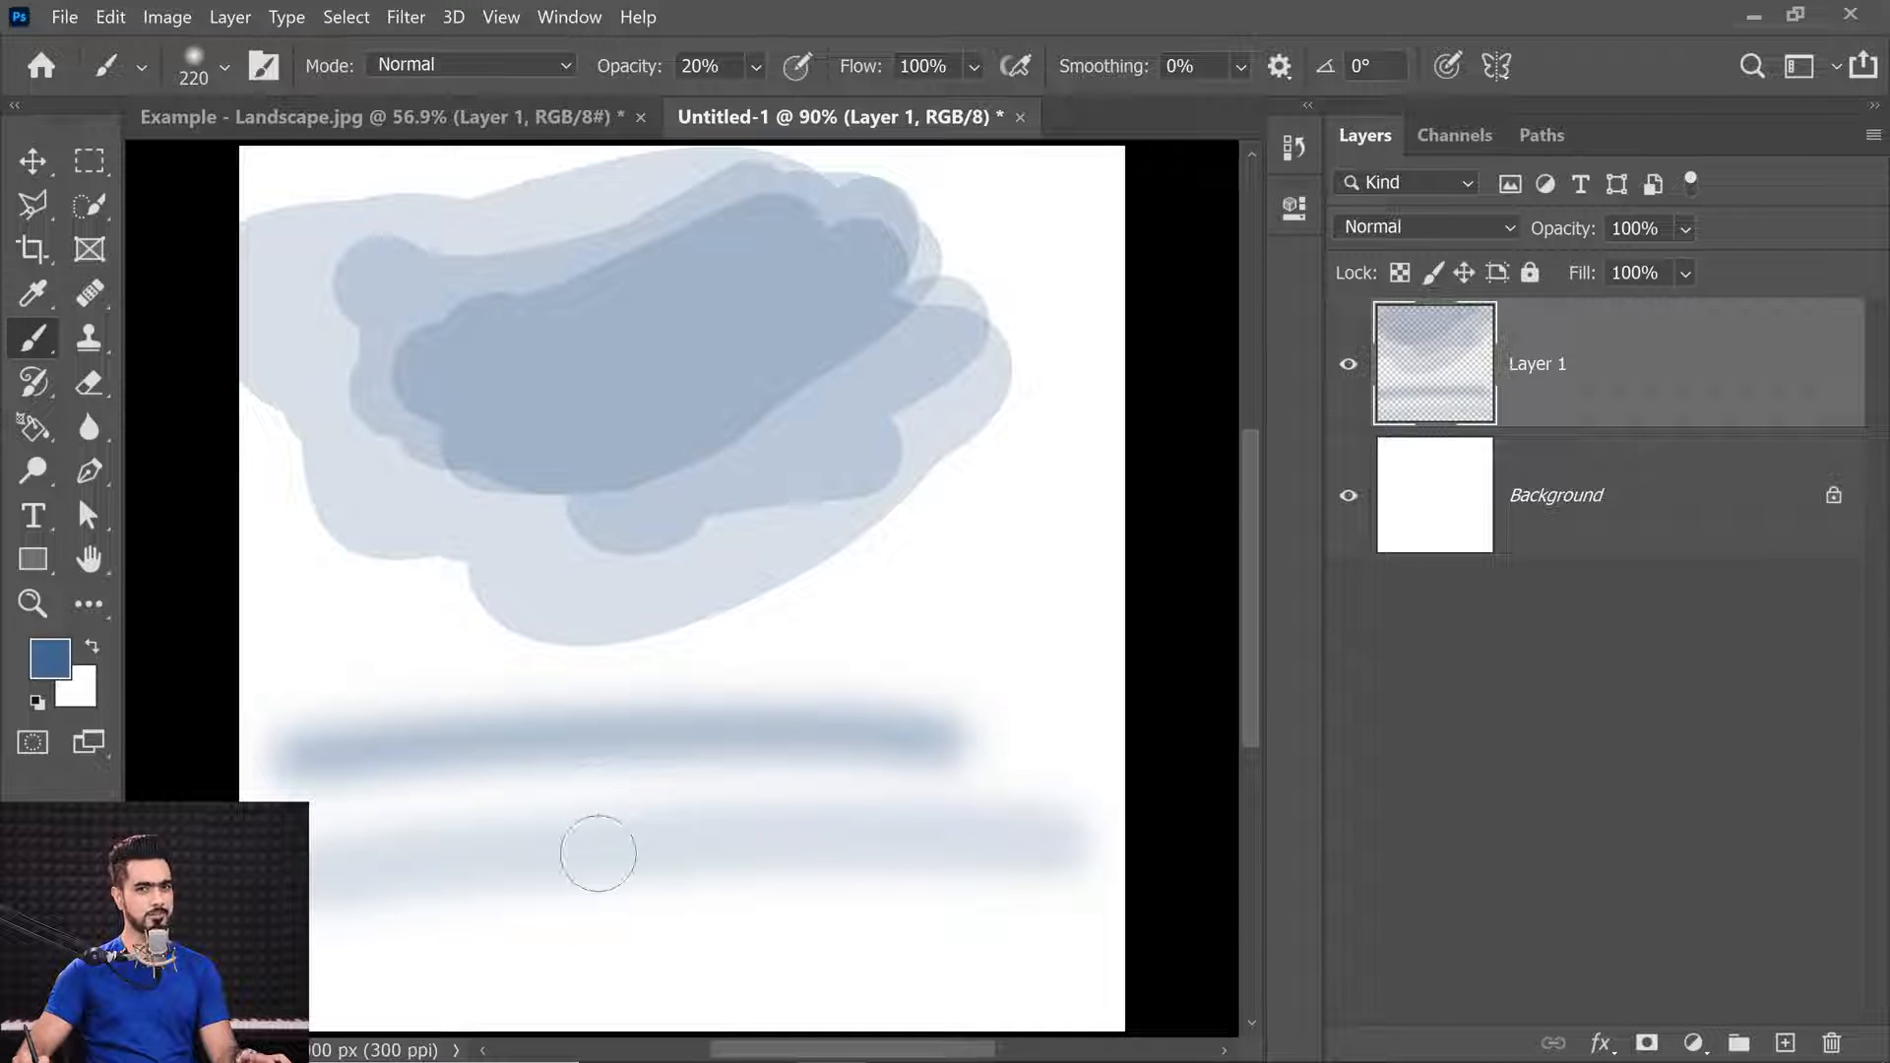
Replace the painted layer with a new empty one and paint a soft, pale blue patch in the canvas's upper-left area.
mouse_move(1663, 352)
left_mouse_down()
mouse_move(1673, 1030)
mouse_move(1831, 1043)
left_mouse_up()
left_click(1784, 1043)
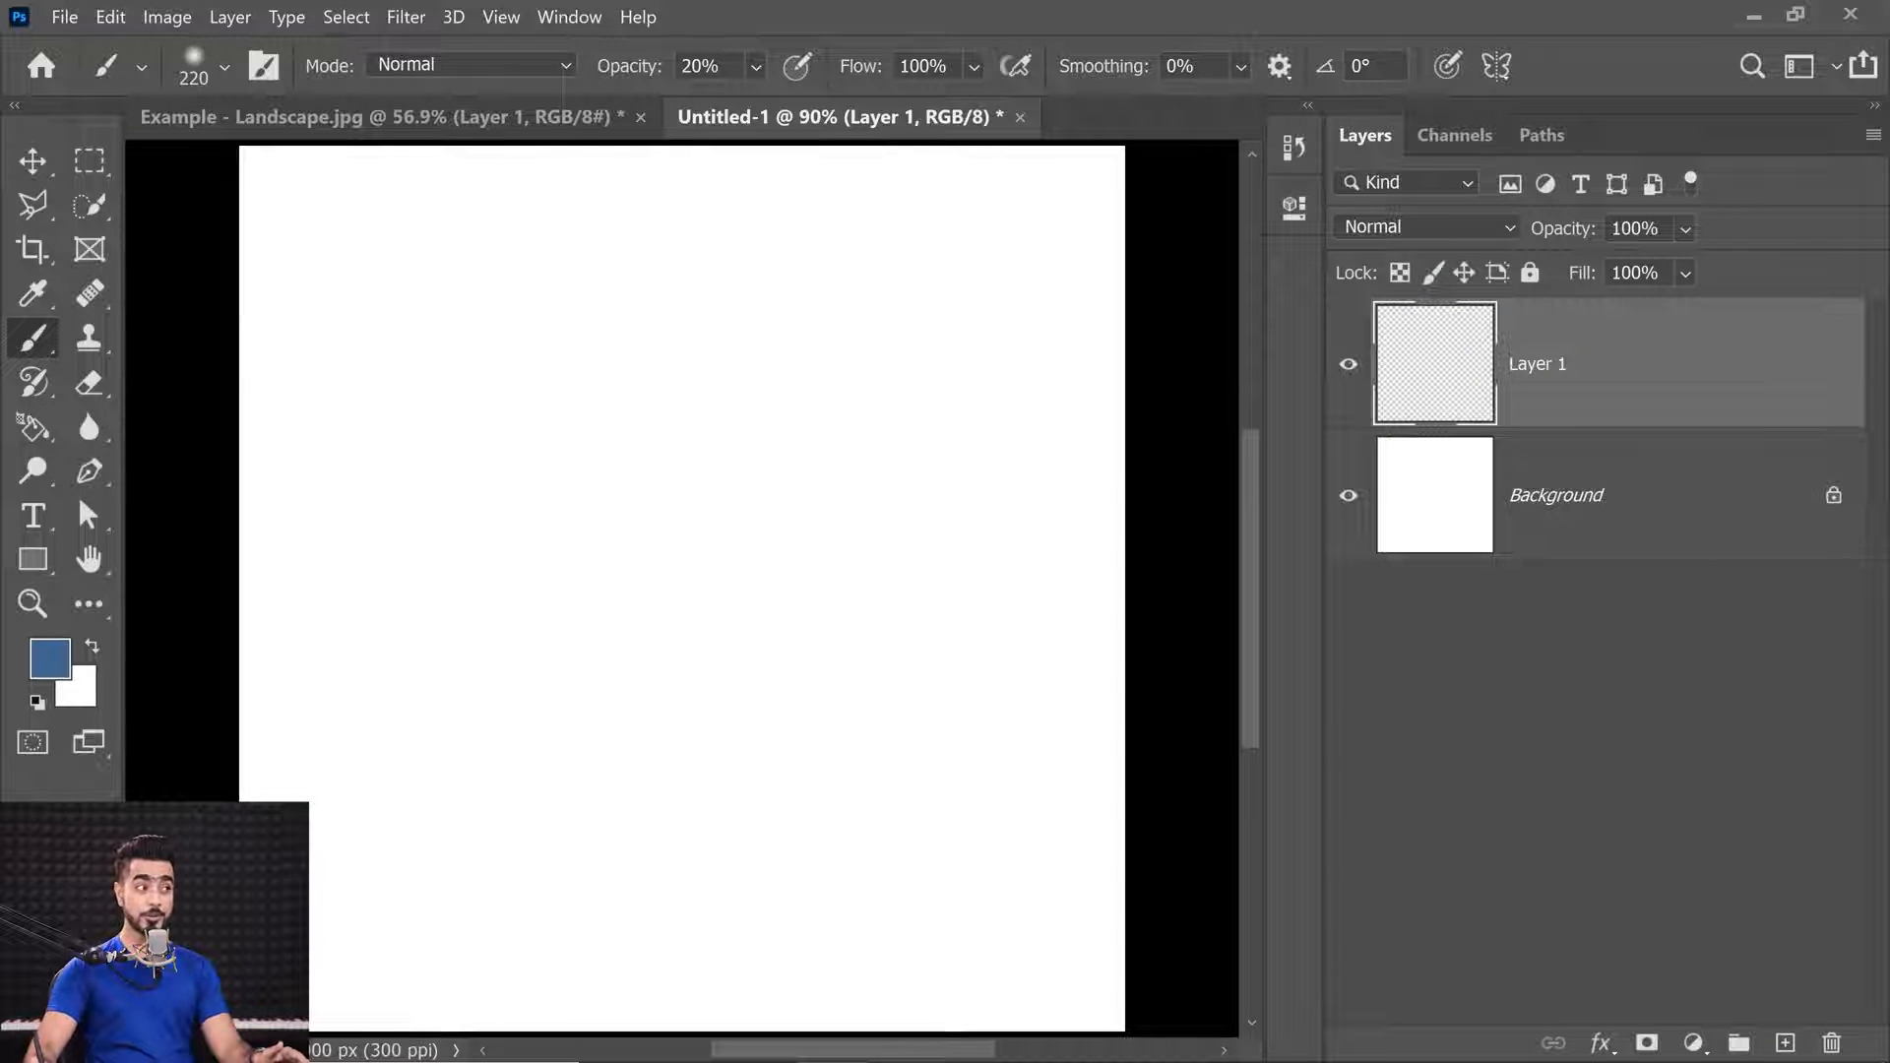
mouse_move(296, 224)
left_mouse_down()
mouse_move(316, 358)
mouse_move(438, 492)
left_mouse_up()
Set the brush opacity to 30% and paint a large blue oval overlapping the pale patch, plus a smaller oval inside it.
type("99")
key("Return")
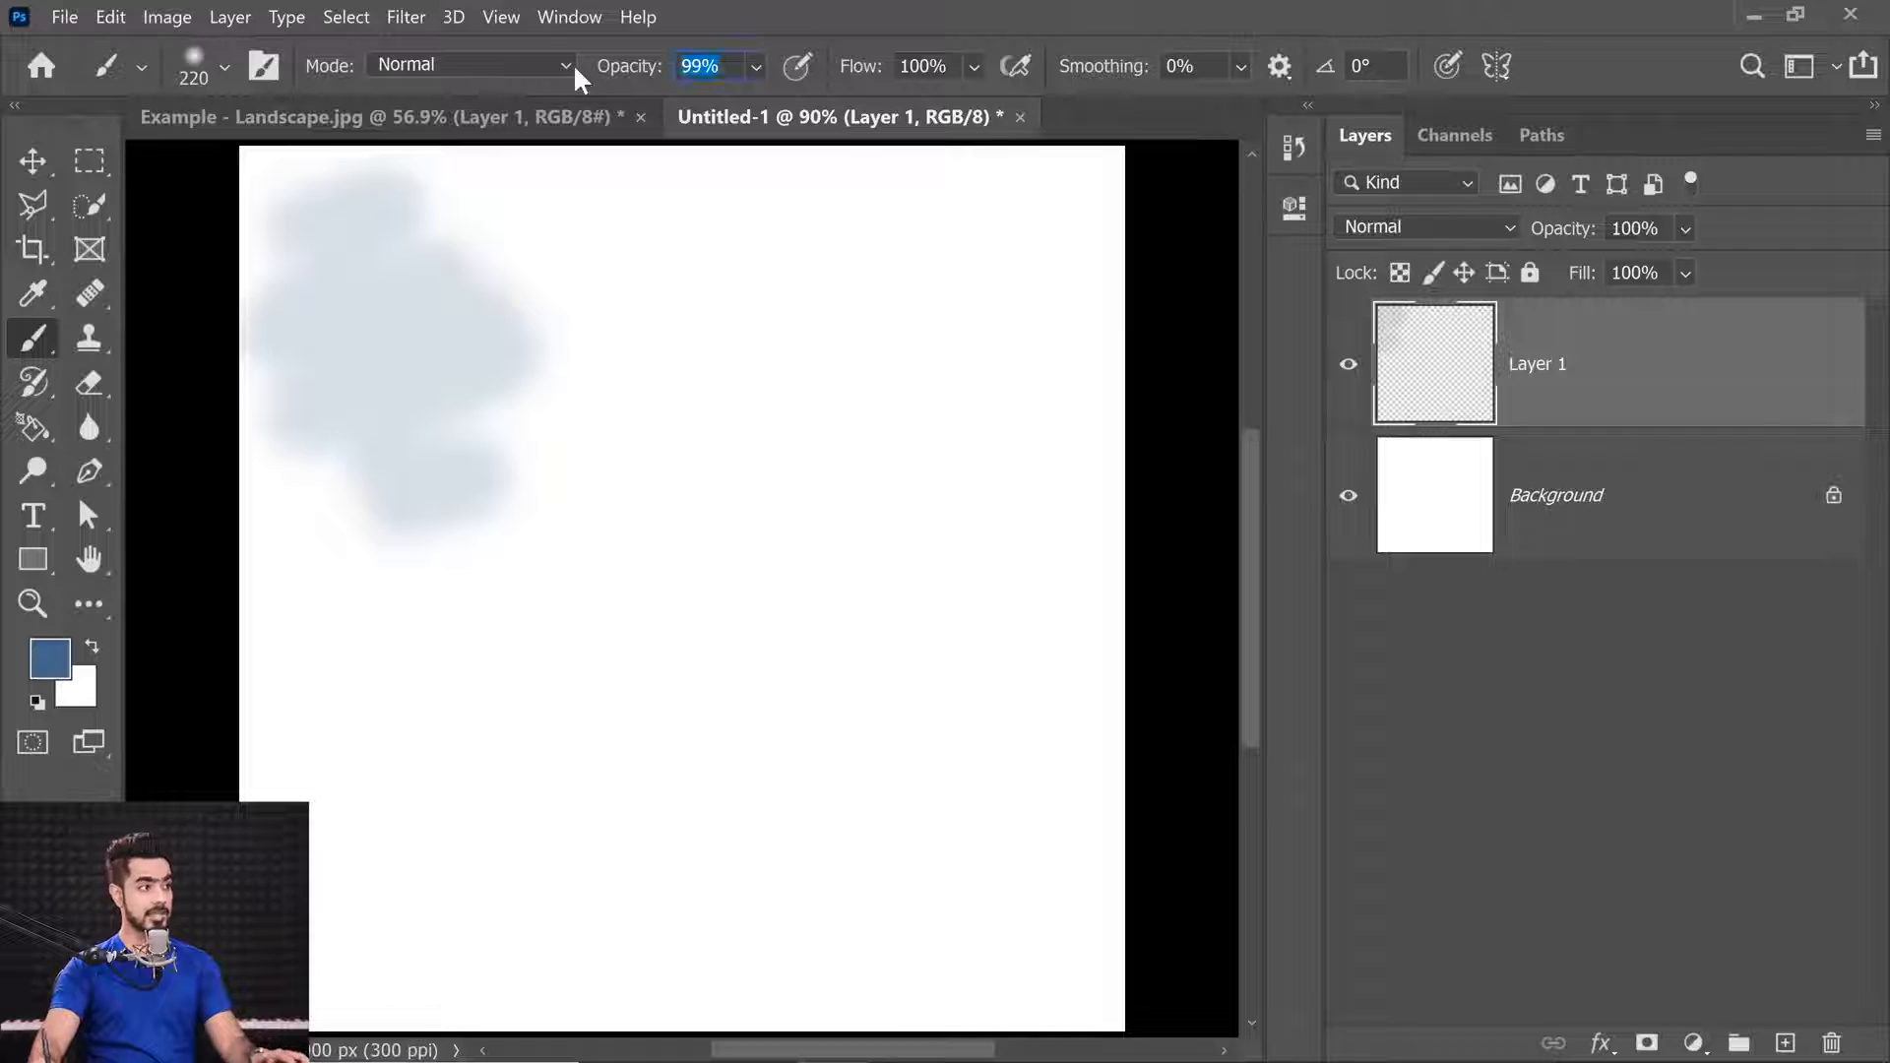
type("30")
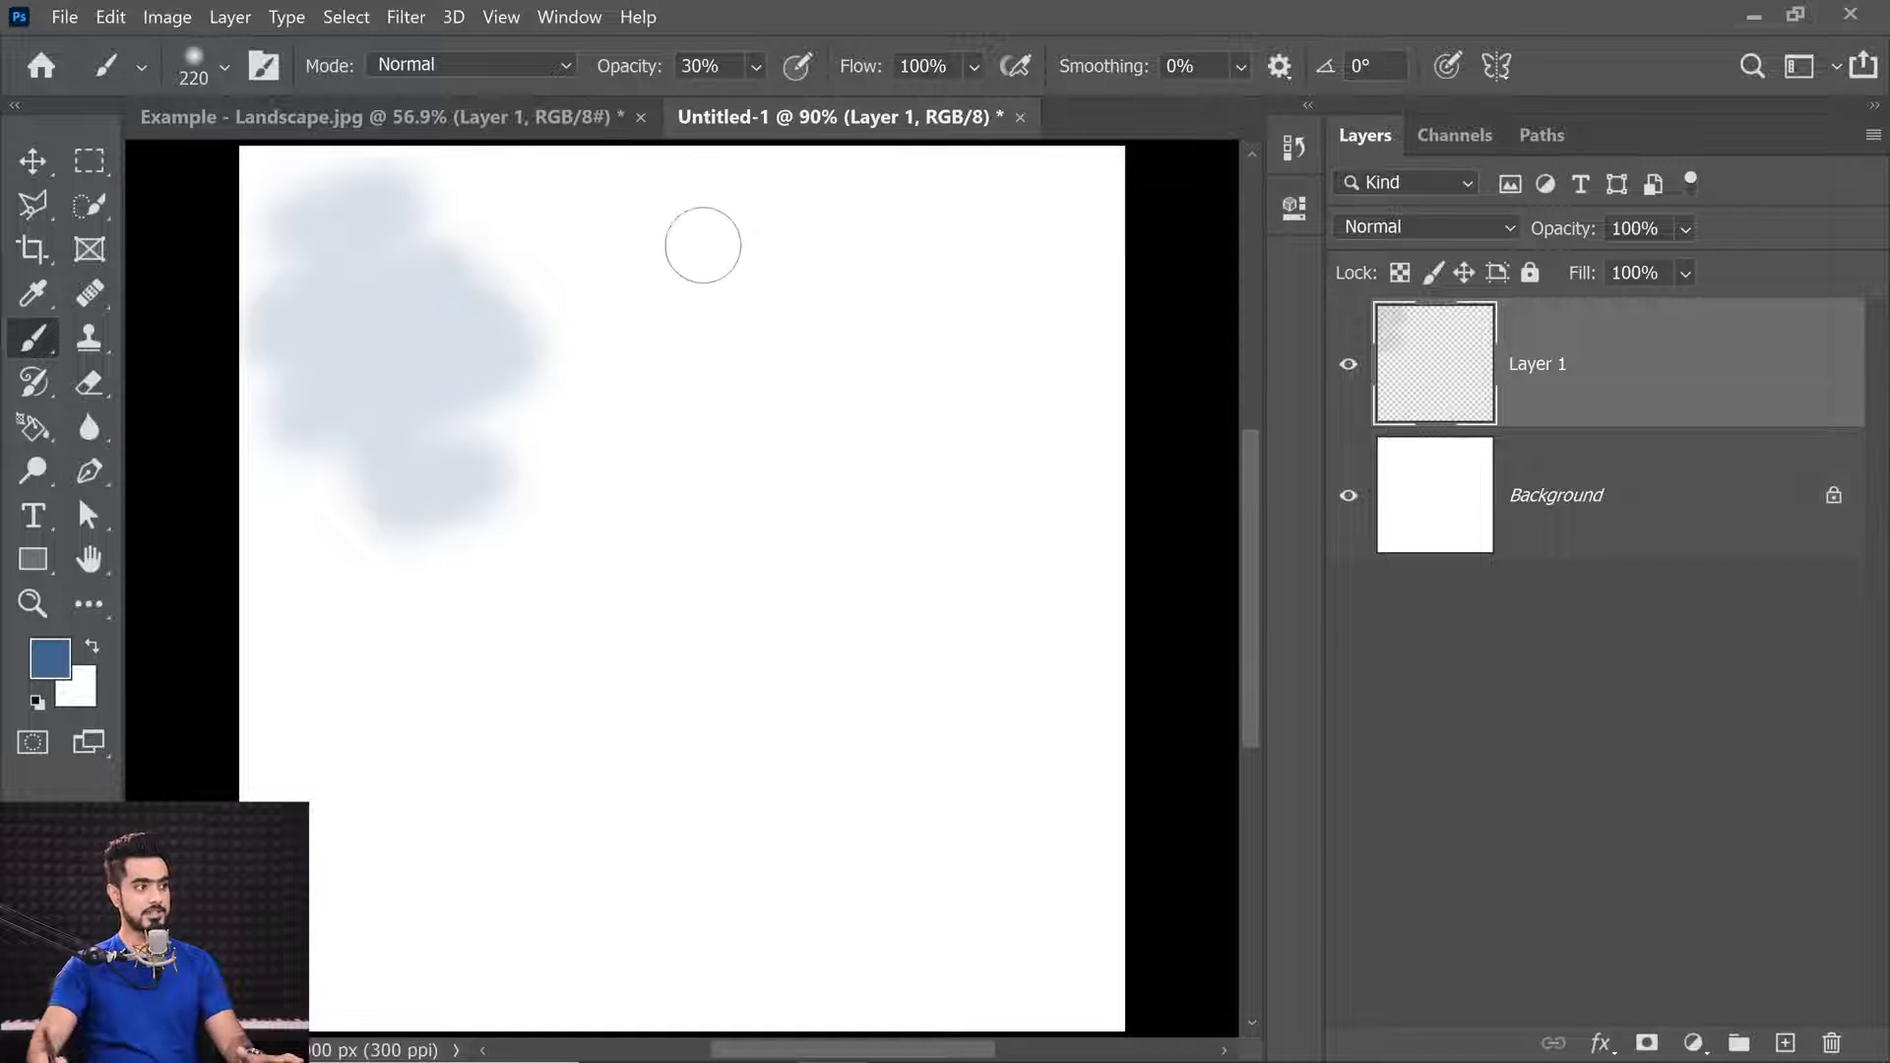
mouse_move(700, 244)
left_mouse_down()
mouse_move(779, 304)
mouse_move(672, 400)
mouse_move(655, 349)
mouse_move(609, 377)
mouse_move(626, 277)
mouse_move(782, 301)
mouse_move(898, 363)
mouse_move(775, 415)
mouse_move(756, 462)
mouse_move(573, 419)
mouse_move(552, 269)
mouse_move(662, 243)
mouse_move(936, 341)
mouse_move(863, 453)
mouse_move(737, 510)
mouse_move(596, 463)
mouse_move(559, 418)
mouse_move(568, 470)
mouse_move(703, 429)
left_mouse_up()
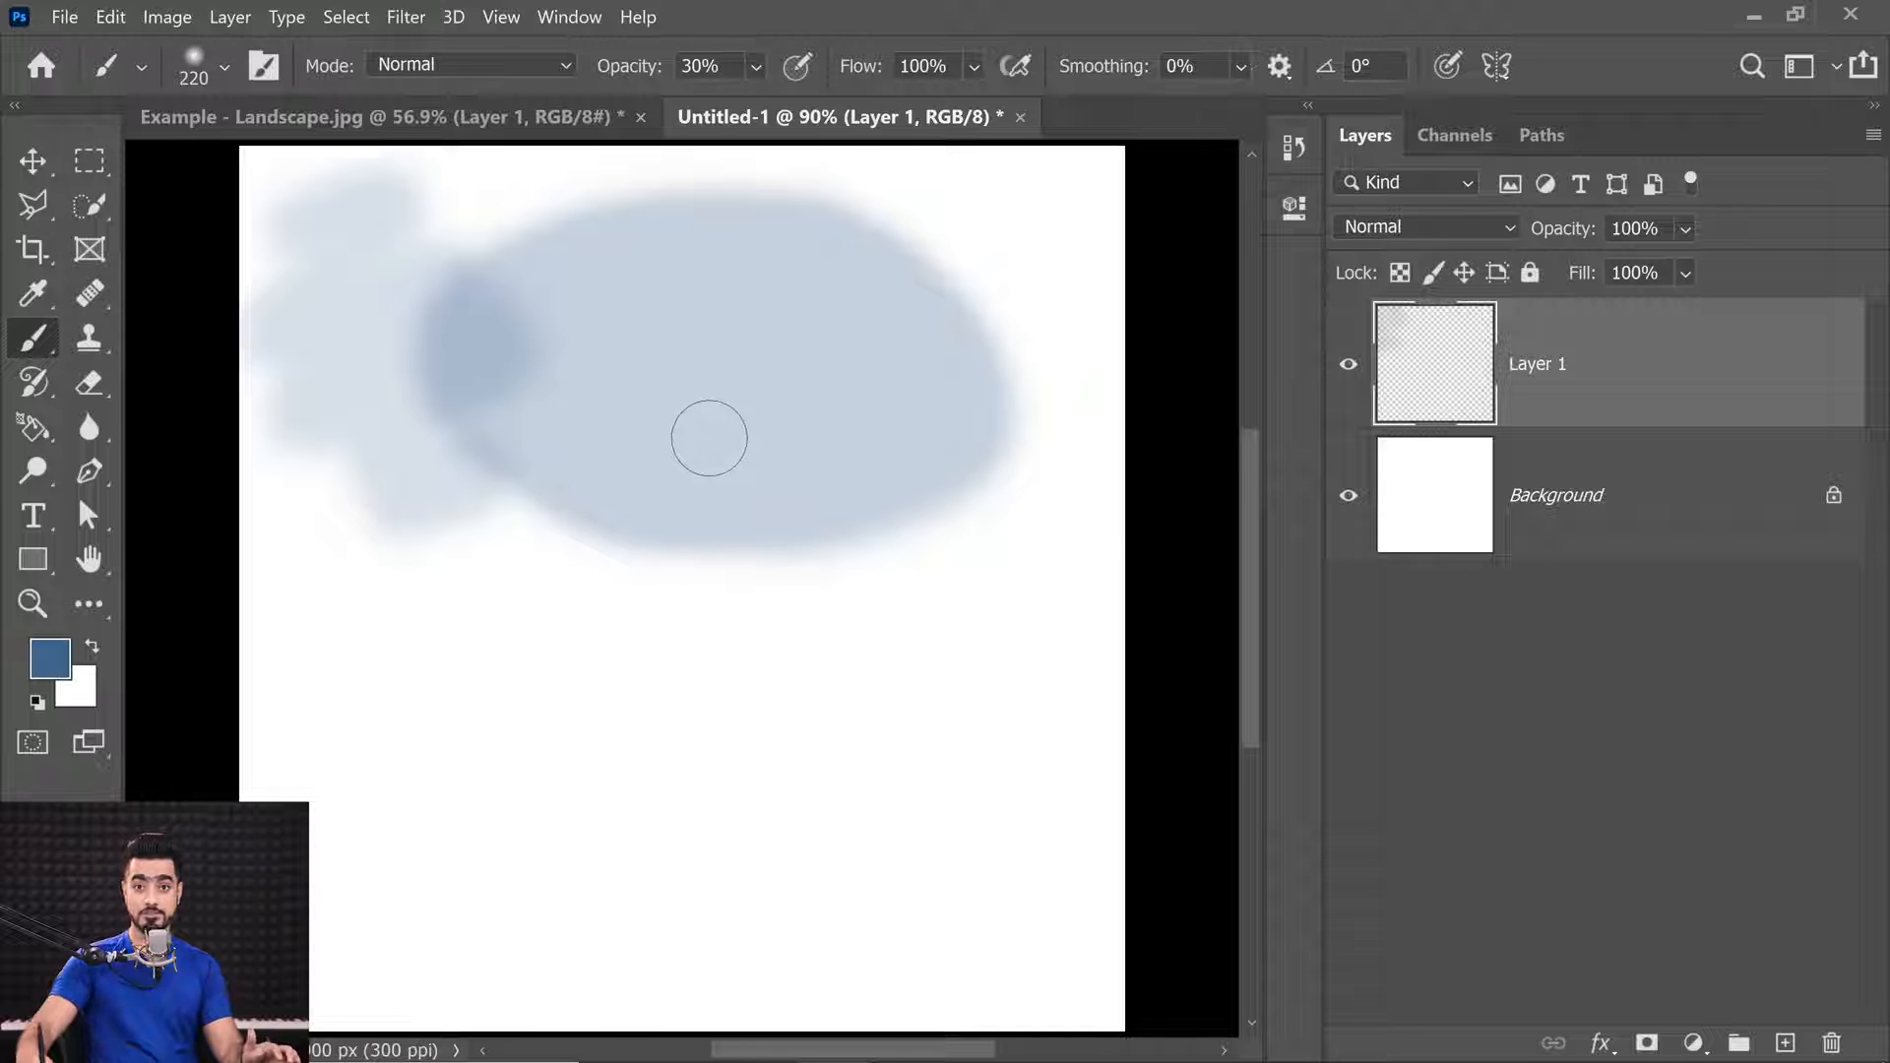
mouse_move(823, 350)
left_mouse_down()
mouse_move(602, 387)
mouse_move(688, 400)
left_mouse_up()
Set the brush opacity to 100% and flow to 20%, and paint overlapping oval strokes below the existing shapes.
left_click_drag(630, 67, 924, 79)
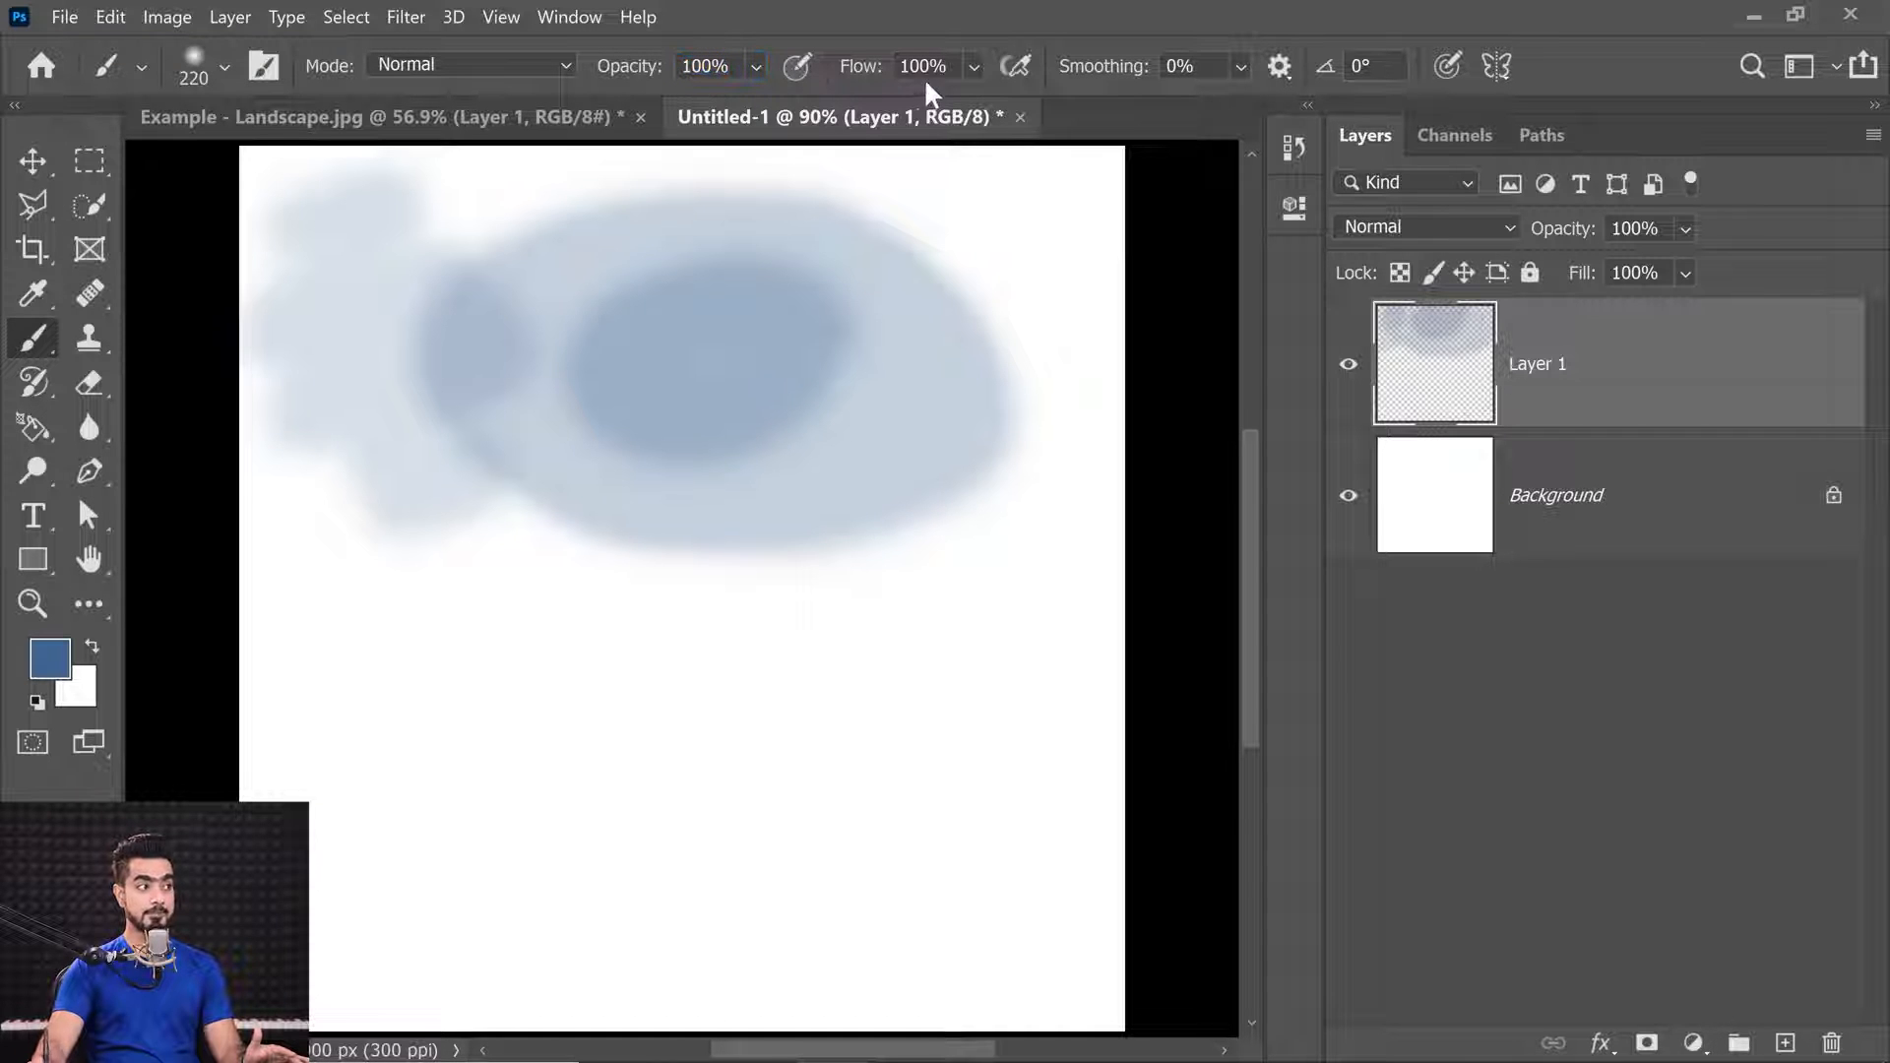
type("20")
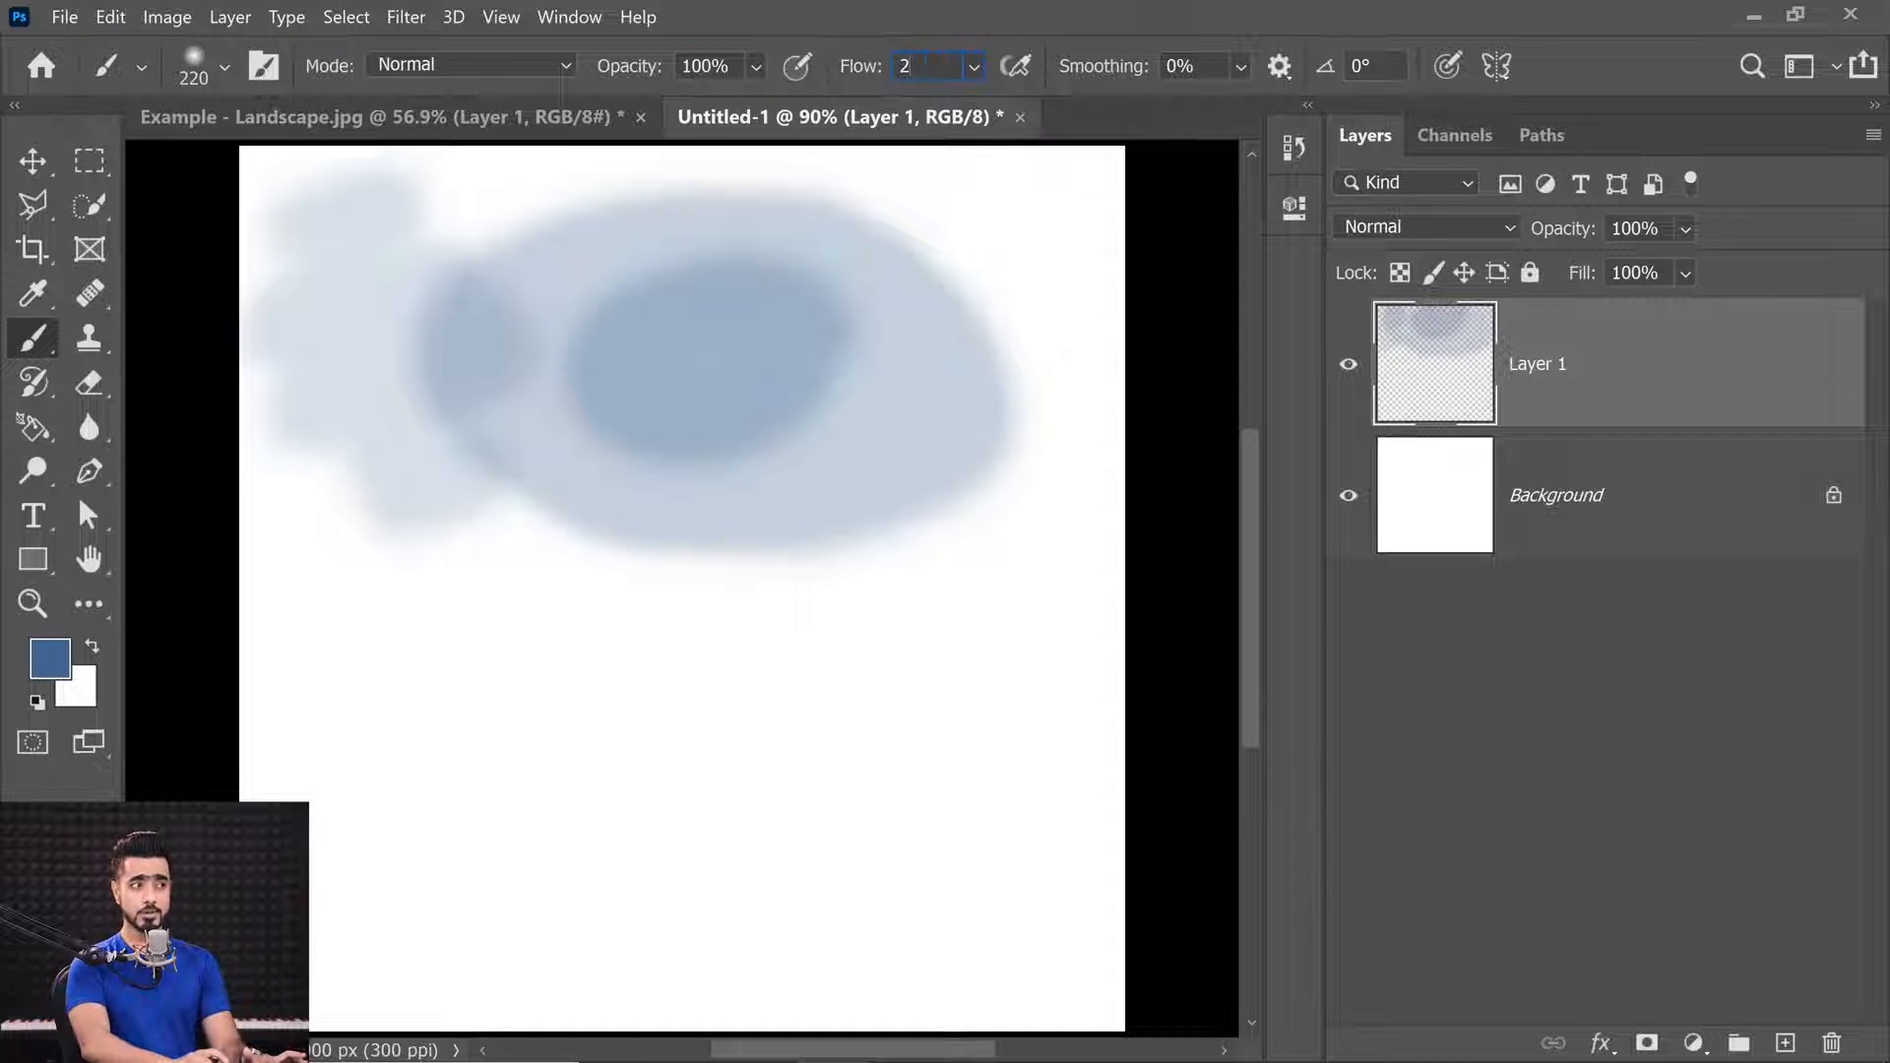
key("Return")
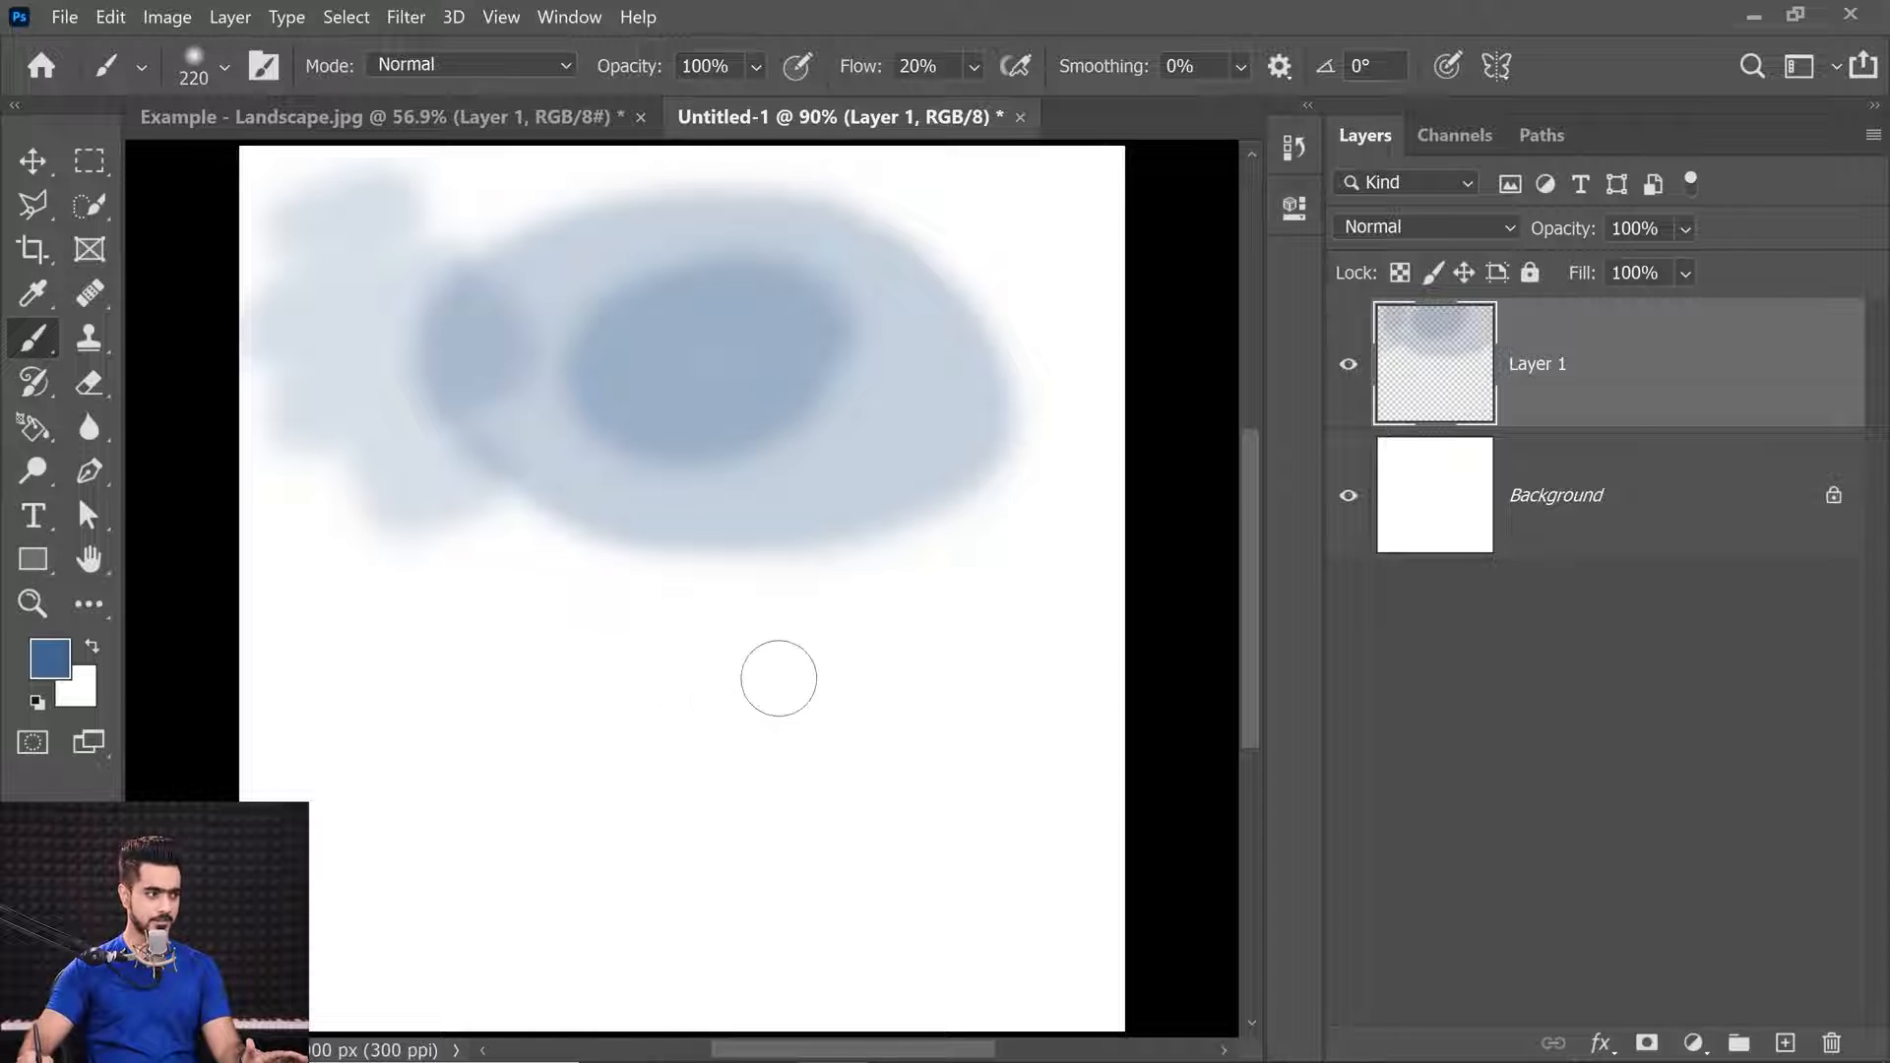
mouse_move(776, 675)
left_mouse_down()
mouse_move(405, 725)
mouse_move(496, 818)
mouse_move(738, 789)
mouse_move(789, 675)
mouse_move(494, 667)
mouse_move(432, 800)
mouse_move(688, 785)
mouse_move(633, 624)
mouse_move(497, 642)
mouse_move(521, 615)
mouse_move(679, 714)
left_mouse_up()
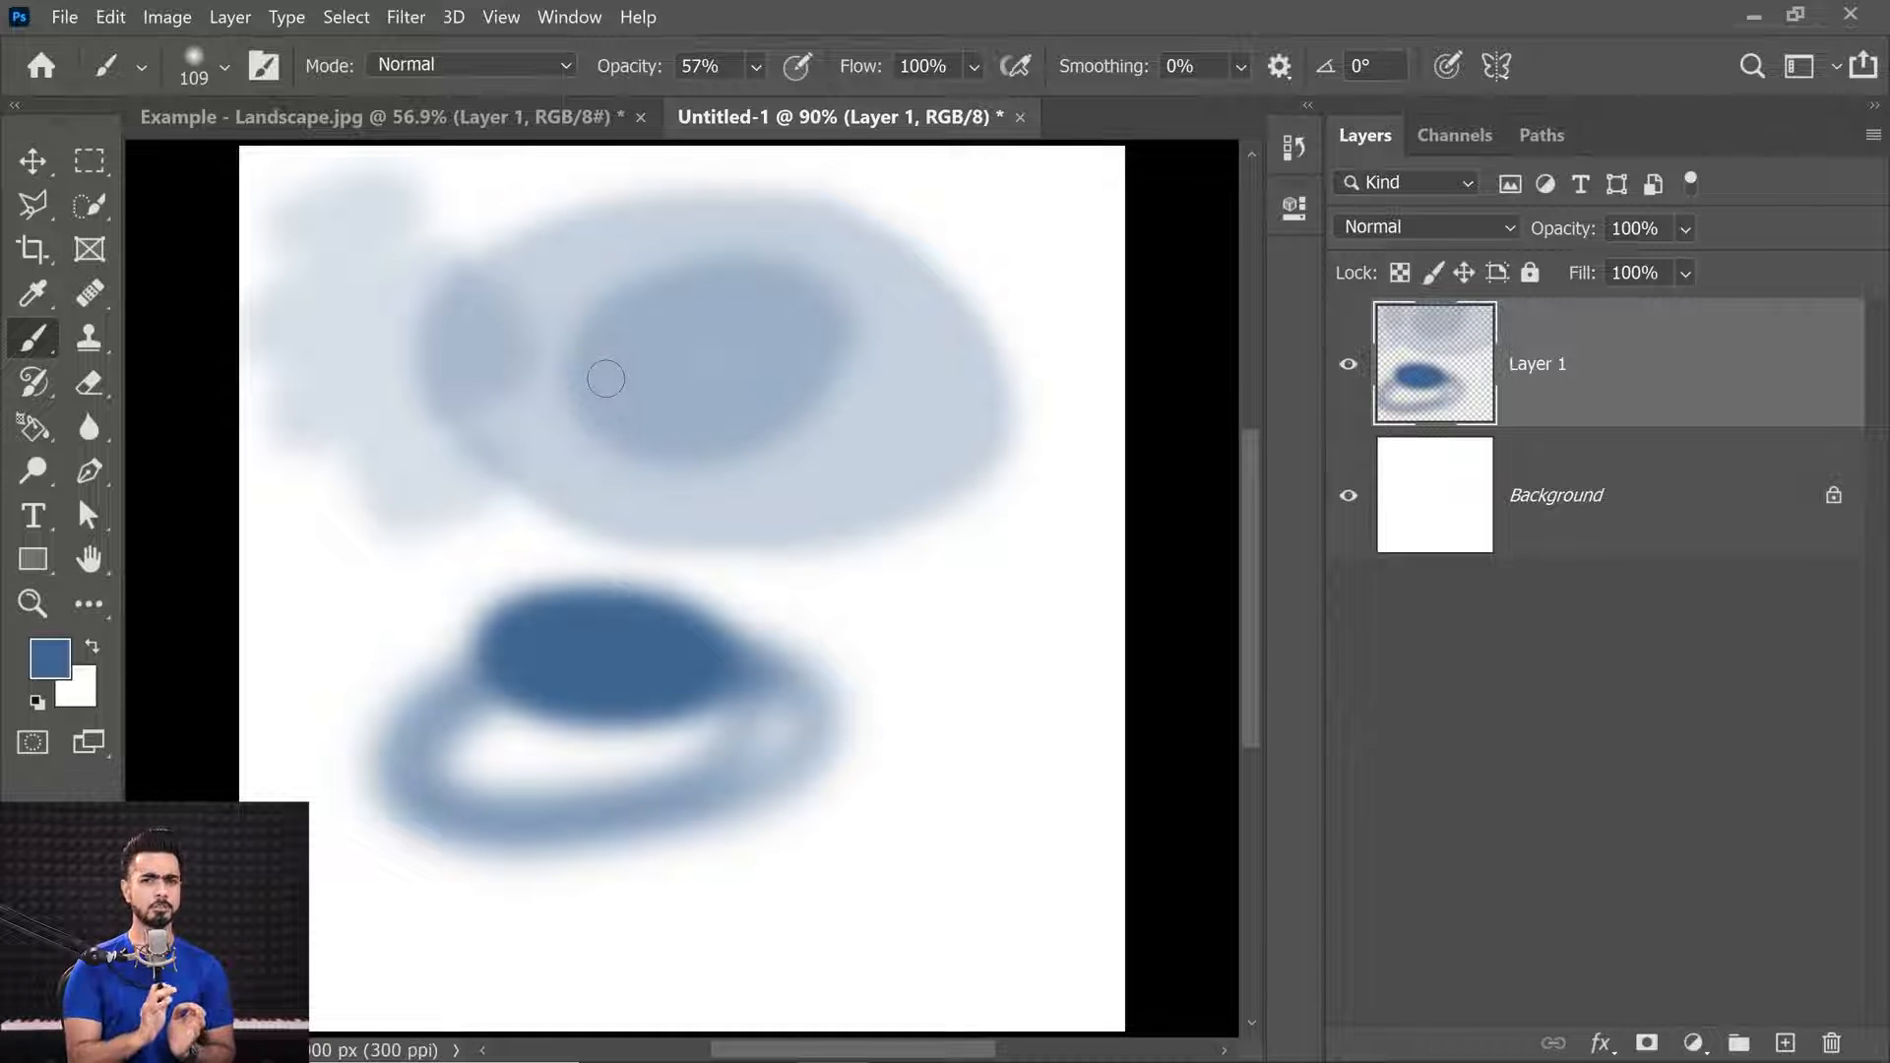
Replace the painted layer with a new empty one and choose the KYLE Ultimate Pencil Hard brush preset.
left_click_drag(1846, 389, 1833, 1041)
left_click(1785, 1042)
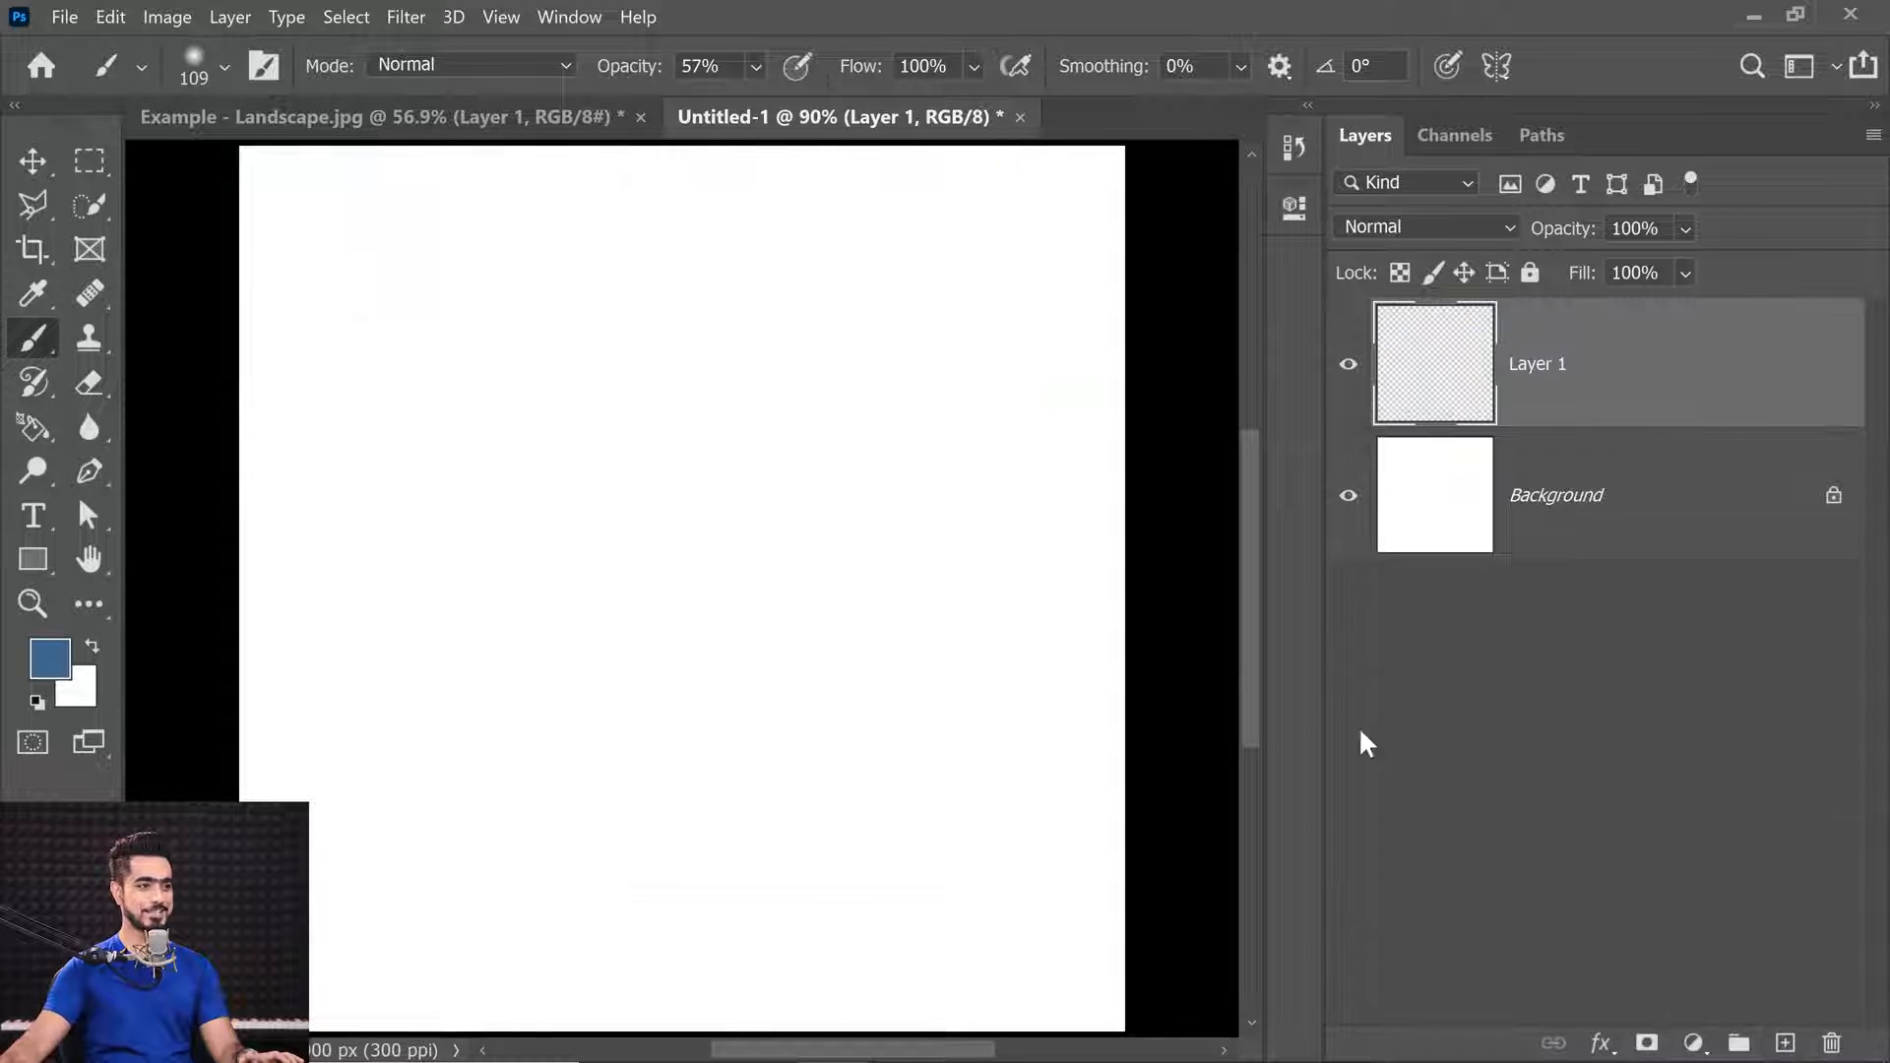
left_click(226, 66)
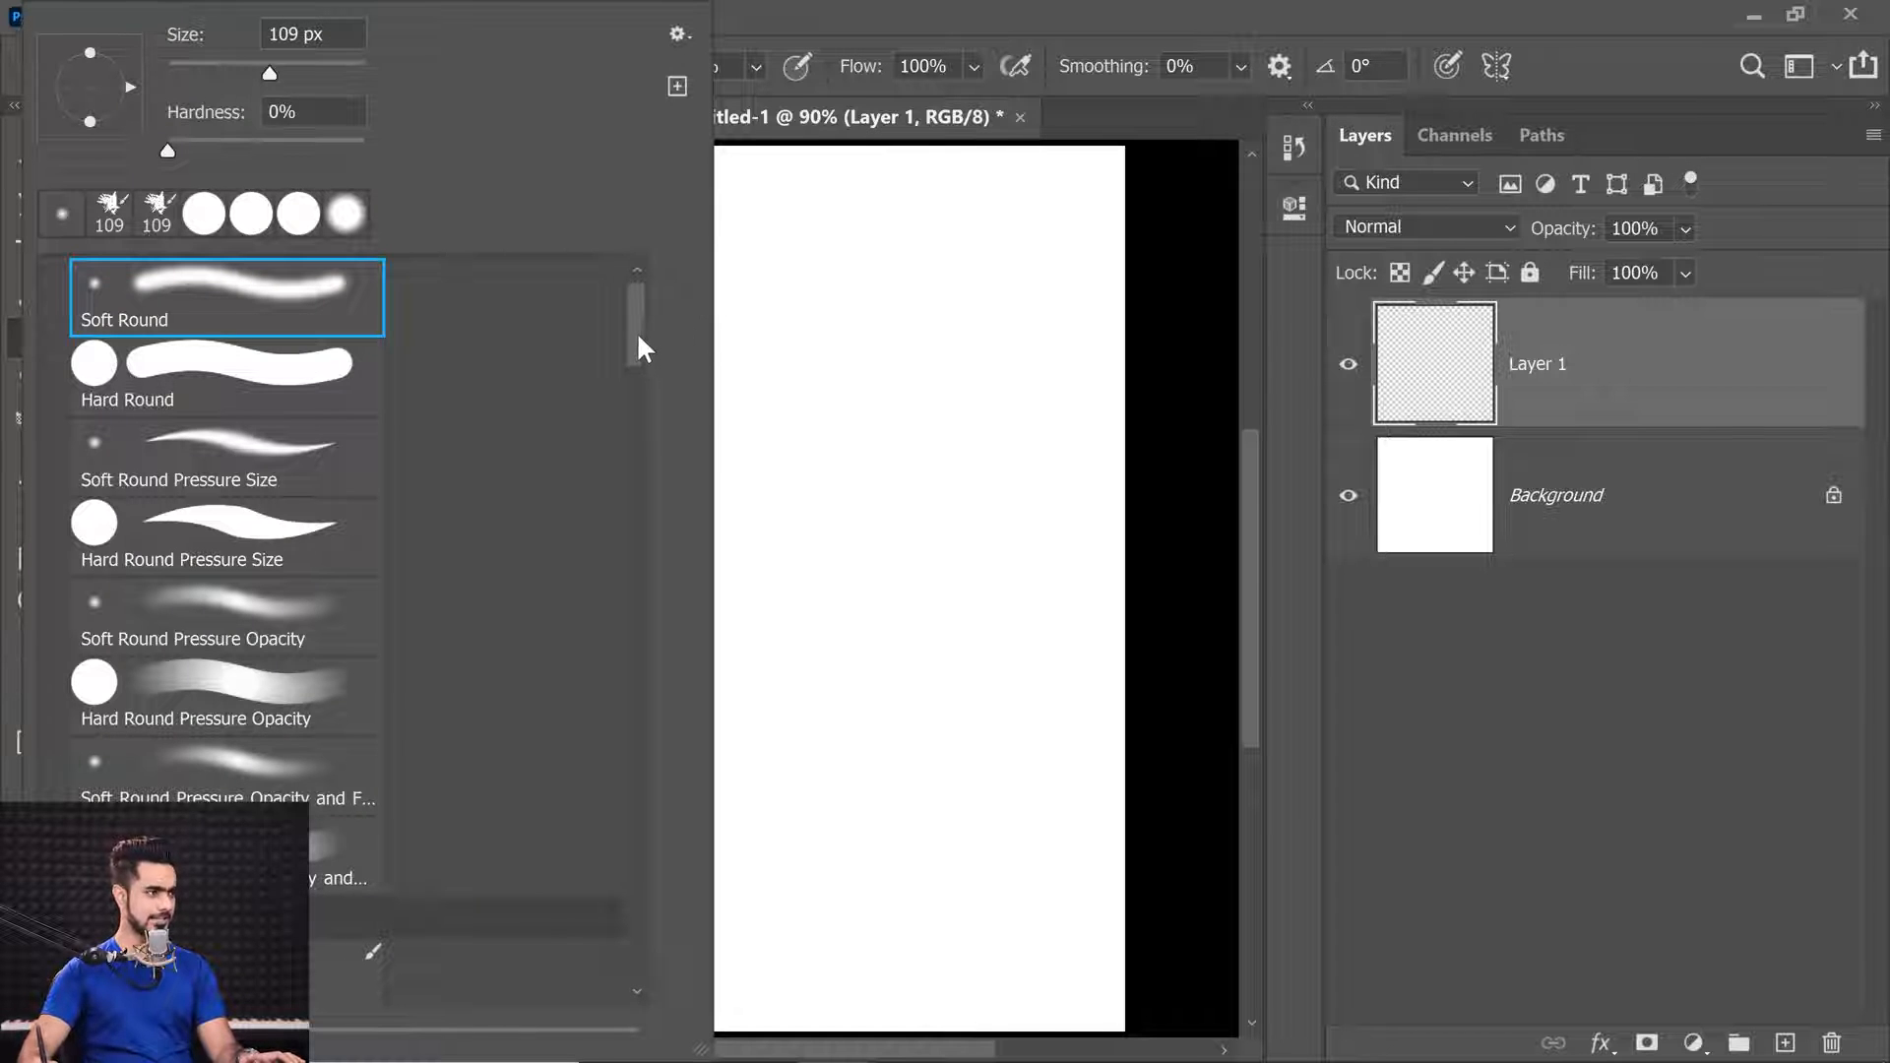
scroll(635, 359, "down", 5)
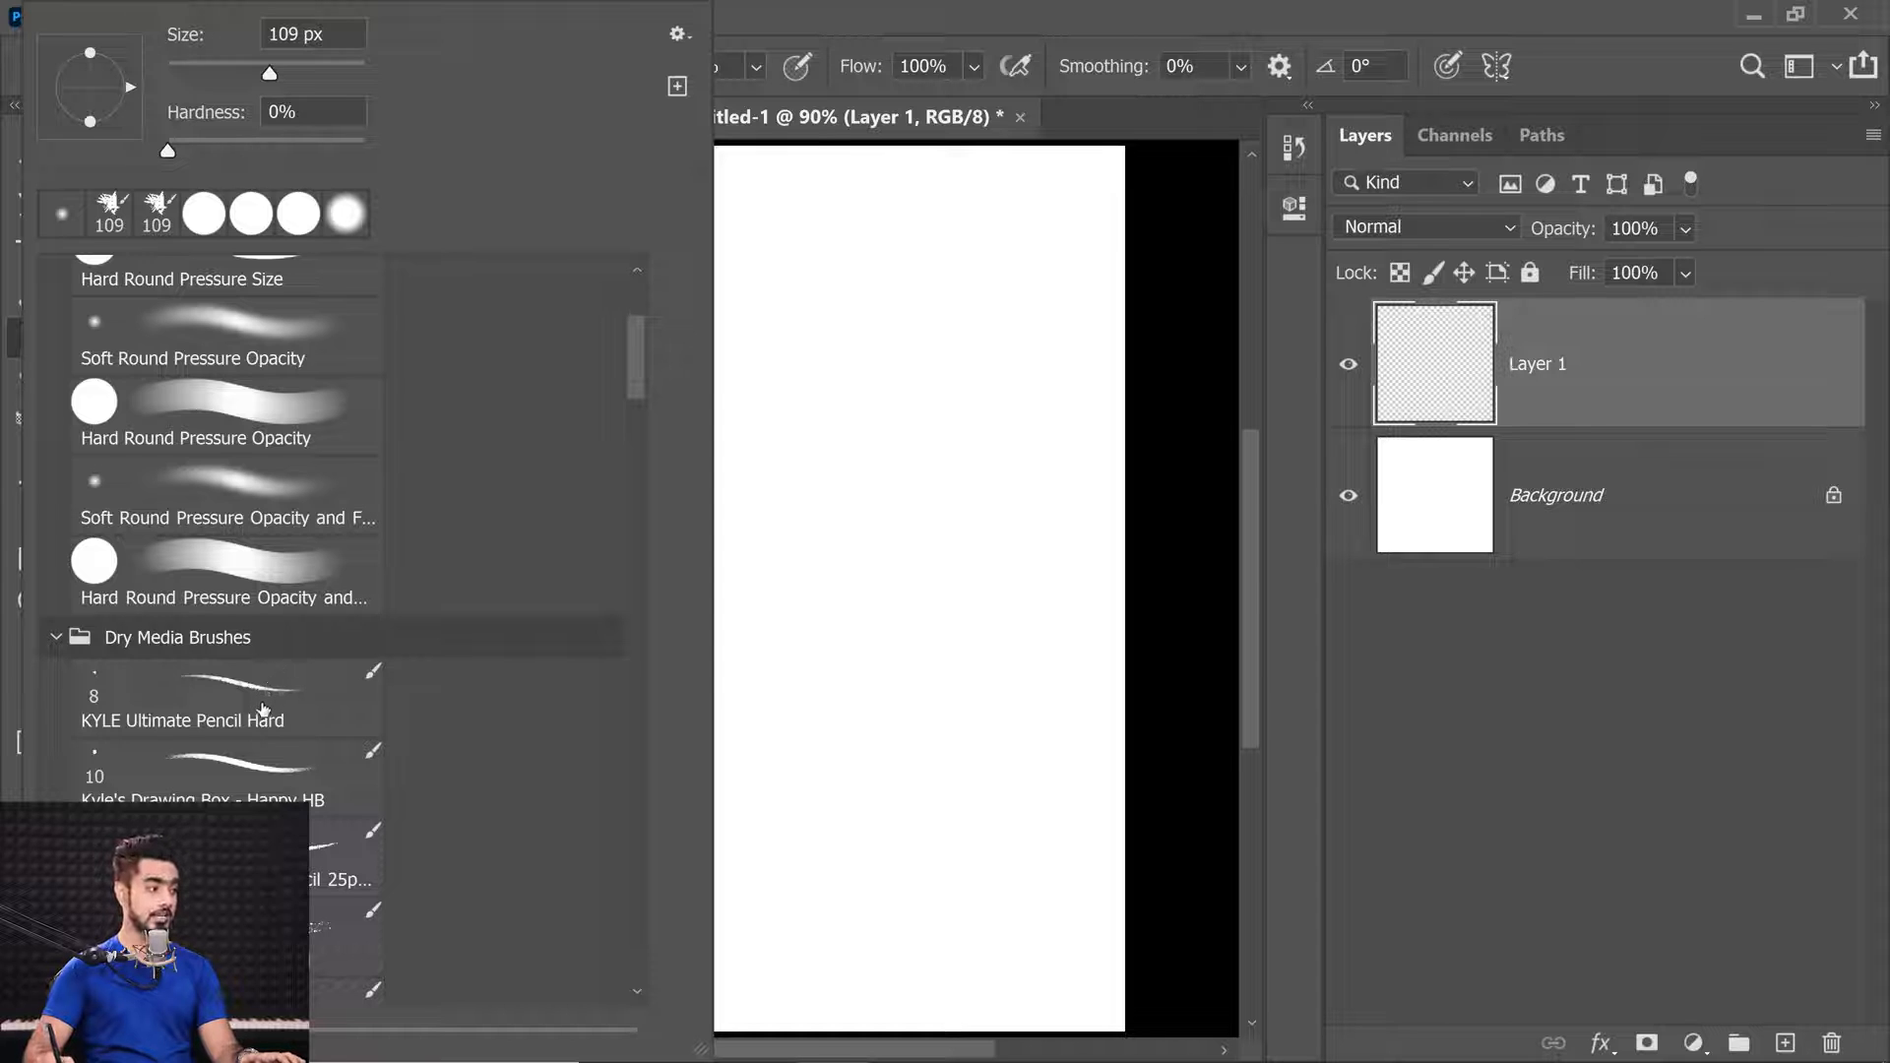
left_click(280, 697)
key("Return")
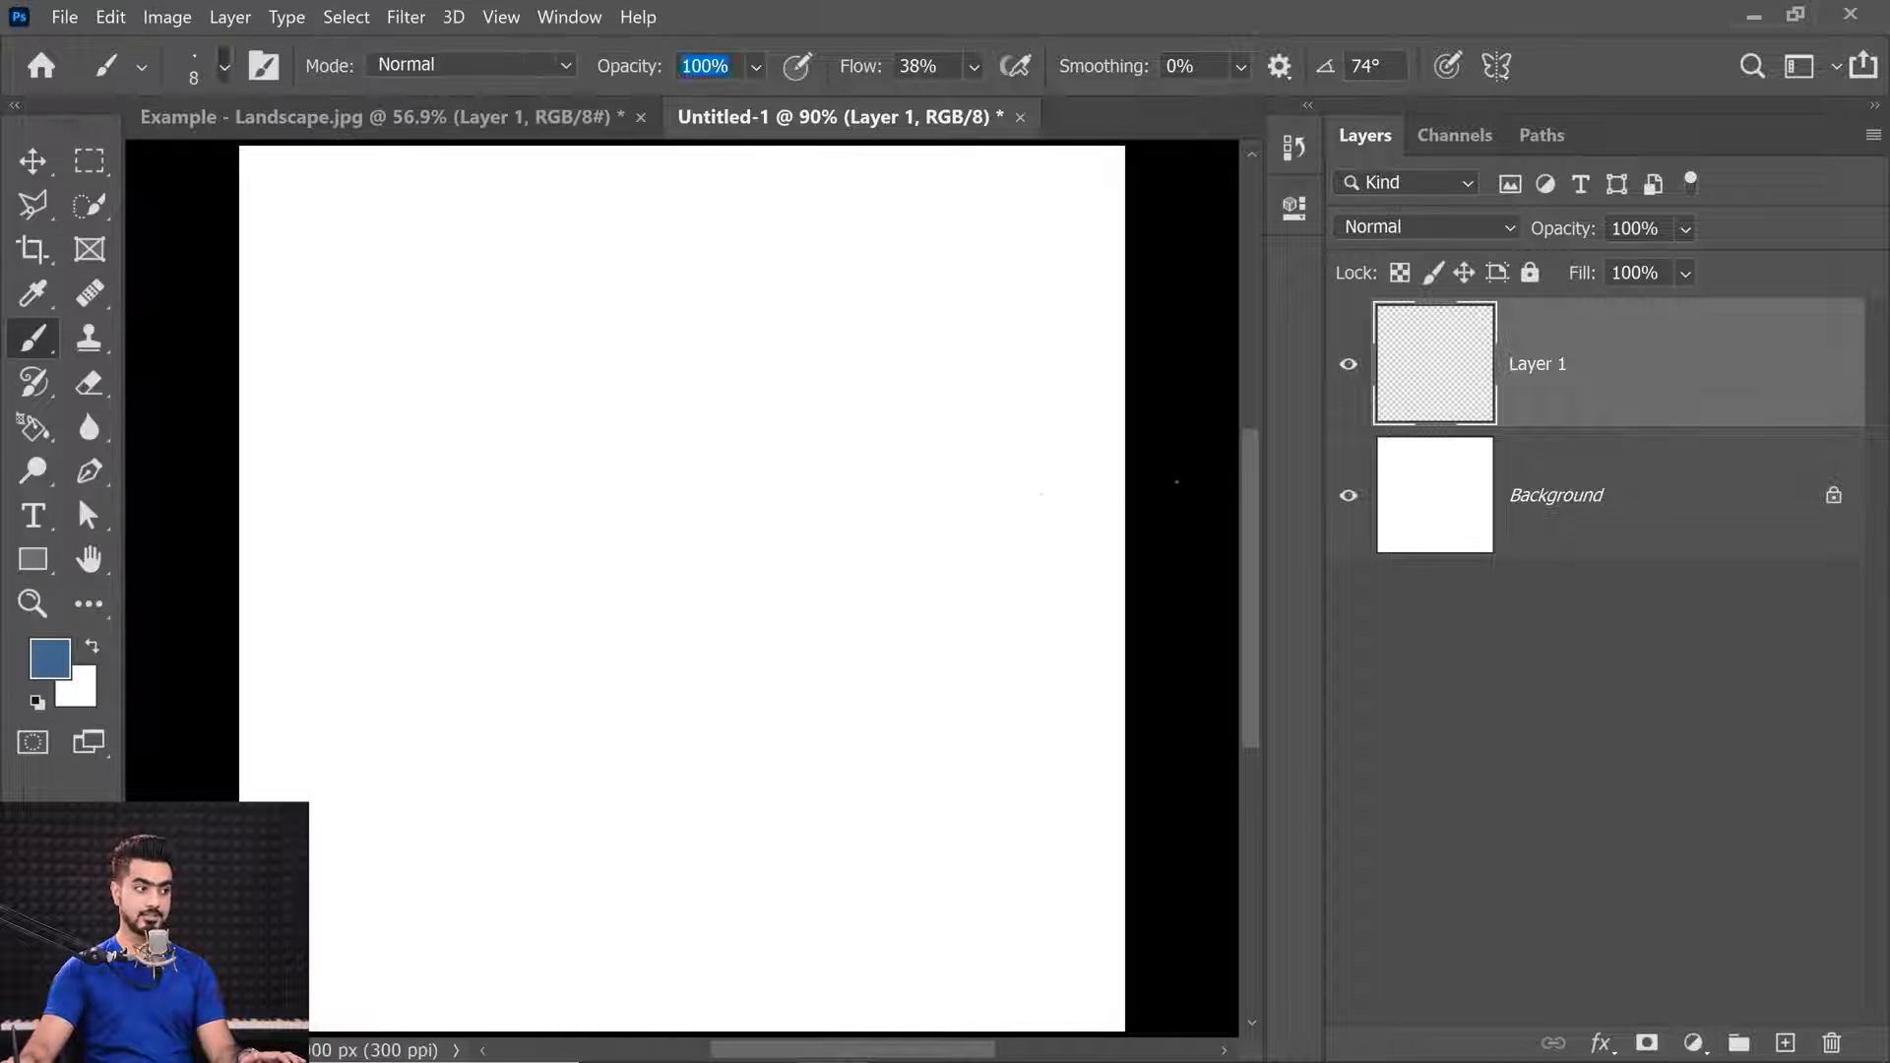
Set the foreground color to black, 000000.
left_click(37, 664)
type("000000")
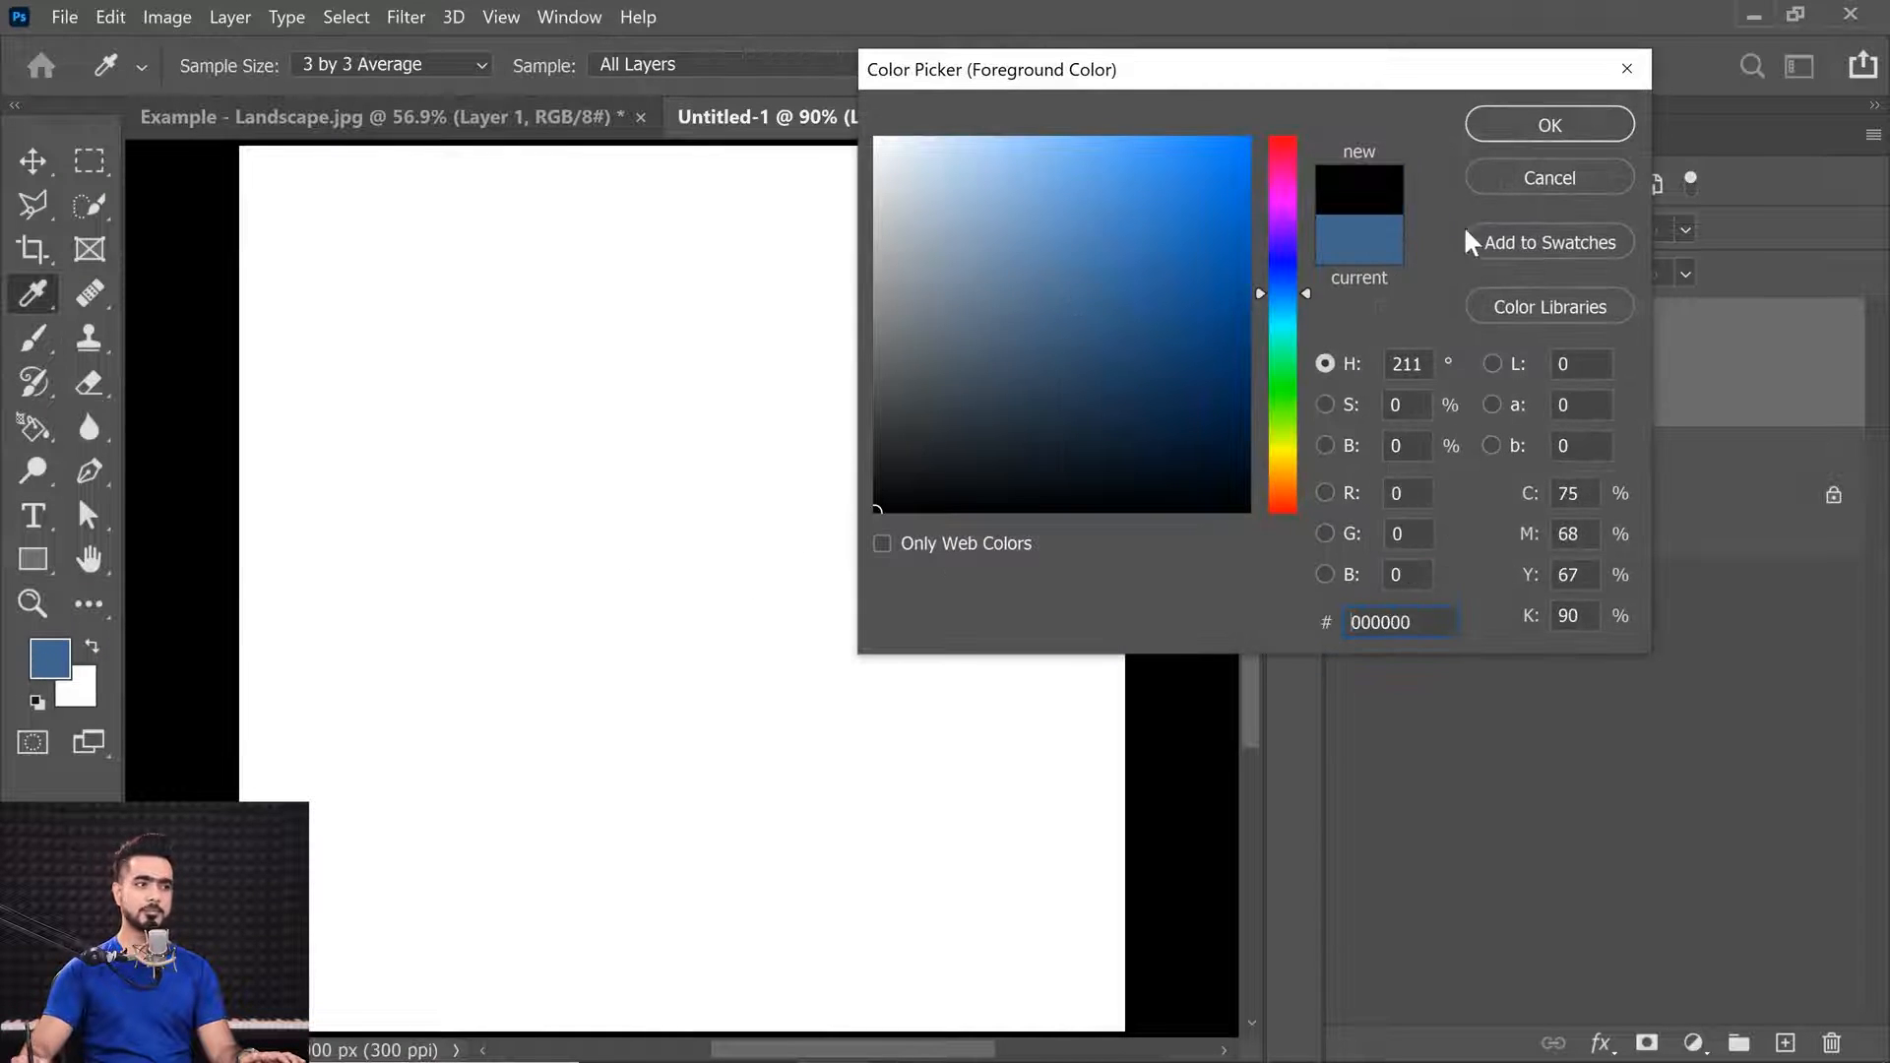
left_click(1549, 122)
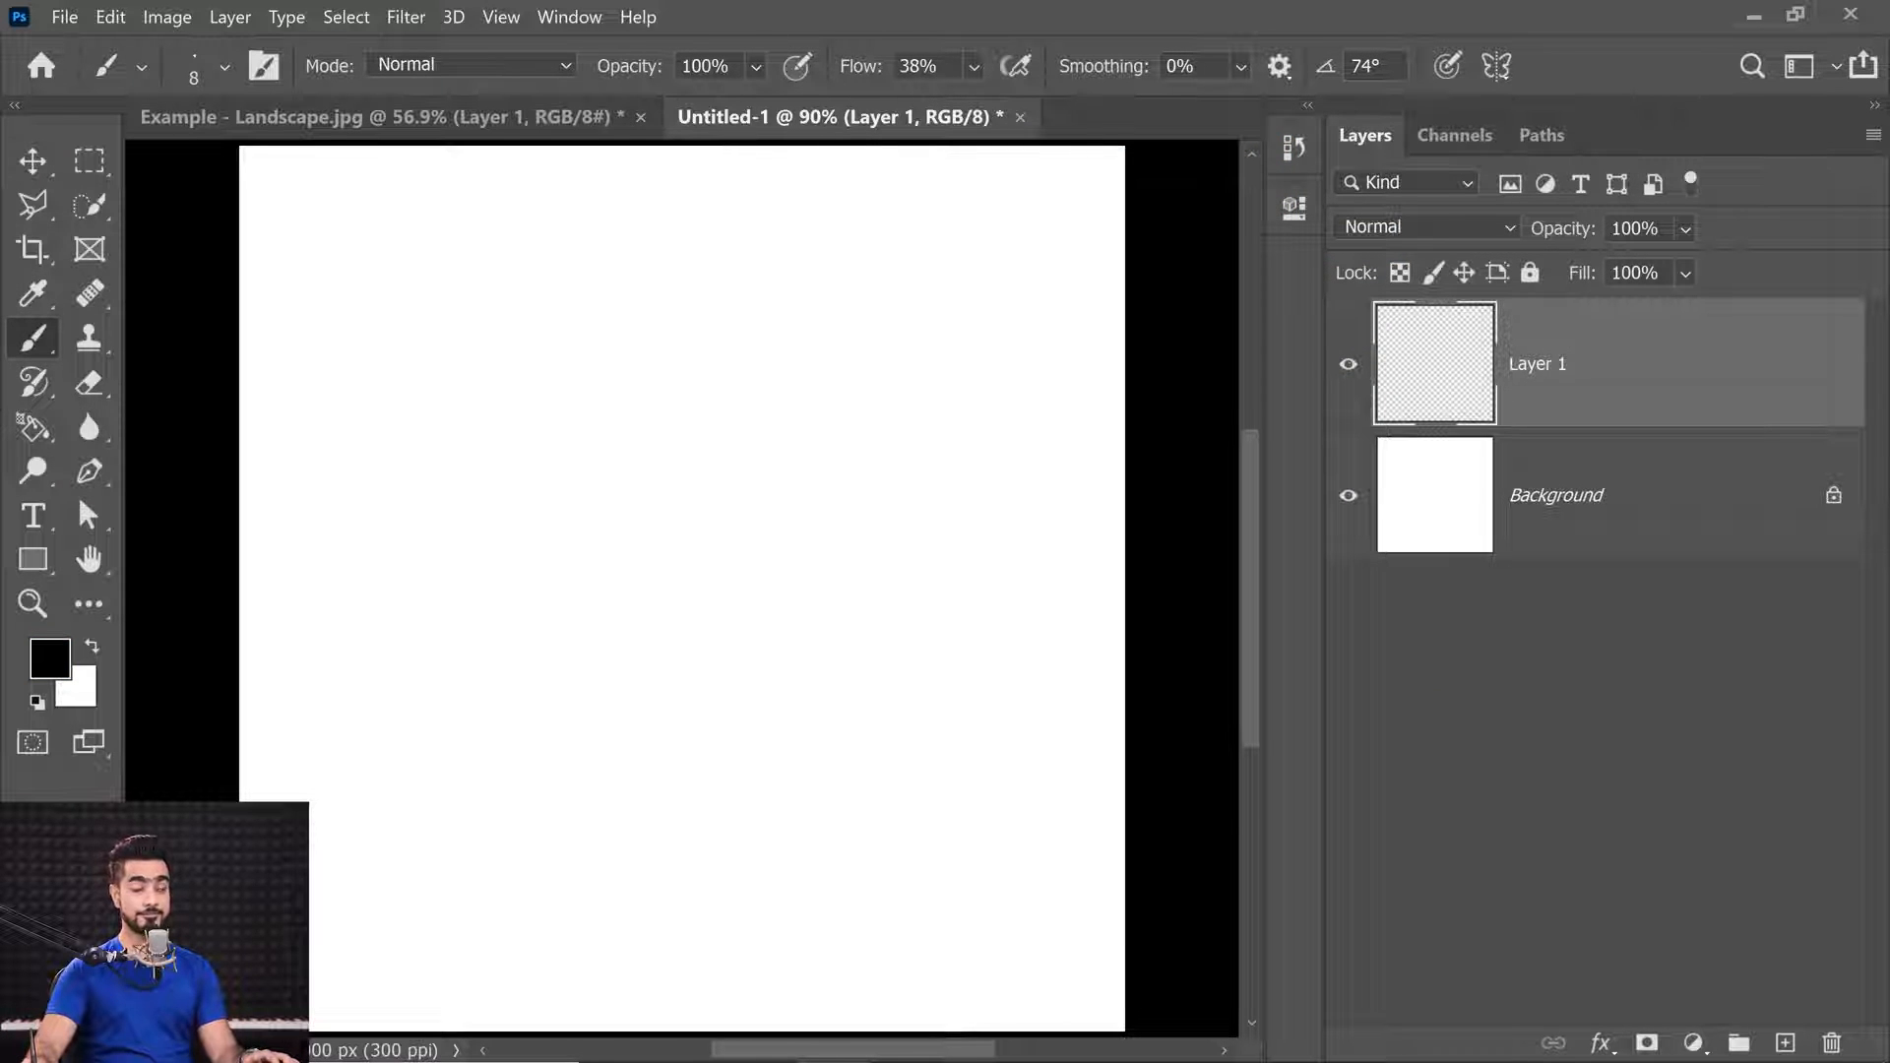
Set the brush flow to 10% and shade a short vertical mark and a darkening horizontal patch with overlapping pencil strokes.
left_click(860, 67)
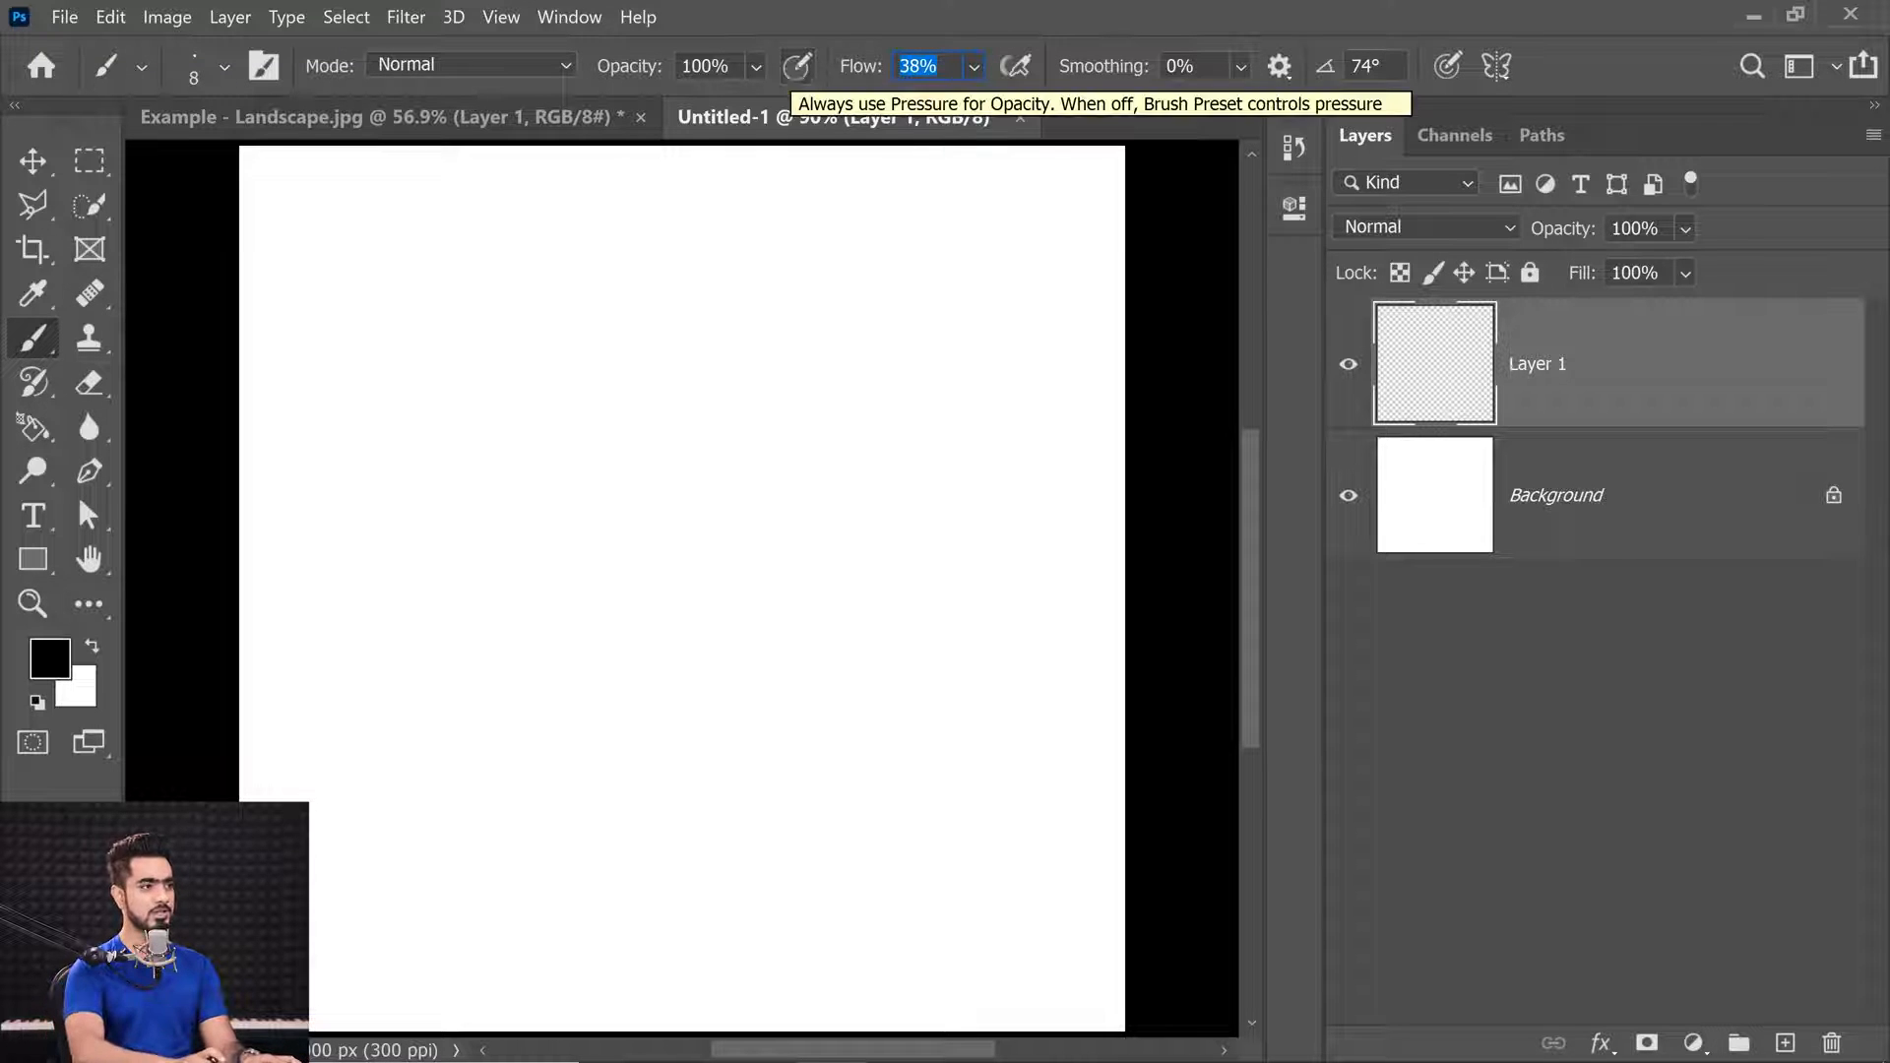
type("10")
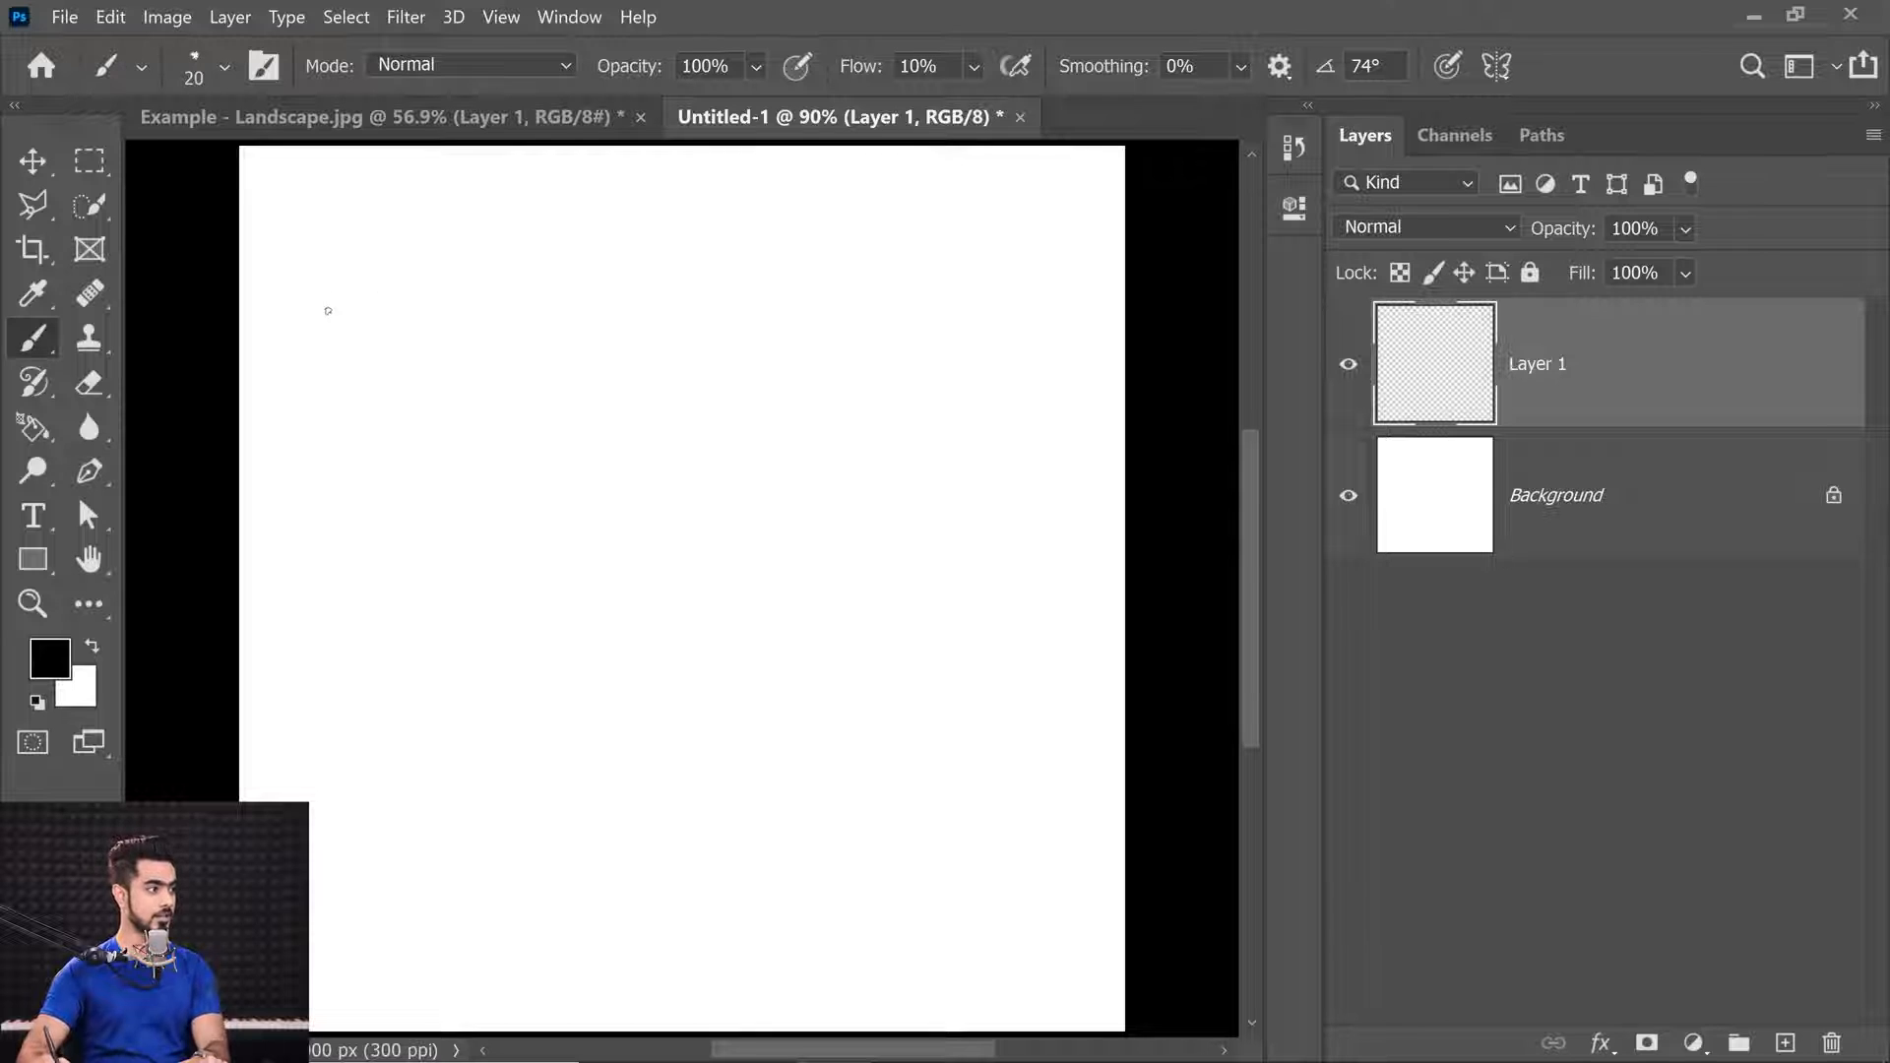
left_click_drag(474, 276, 486, 274)
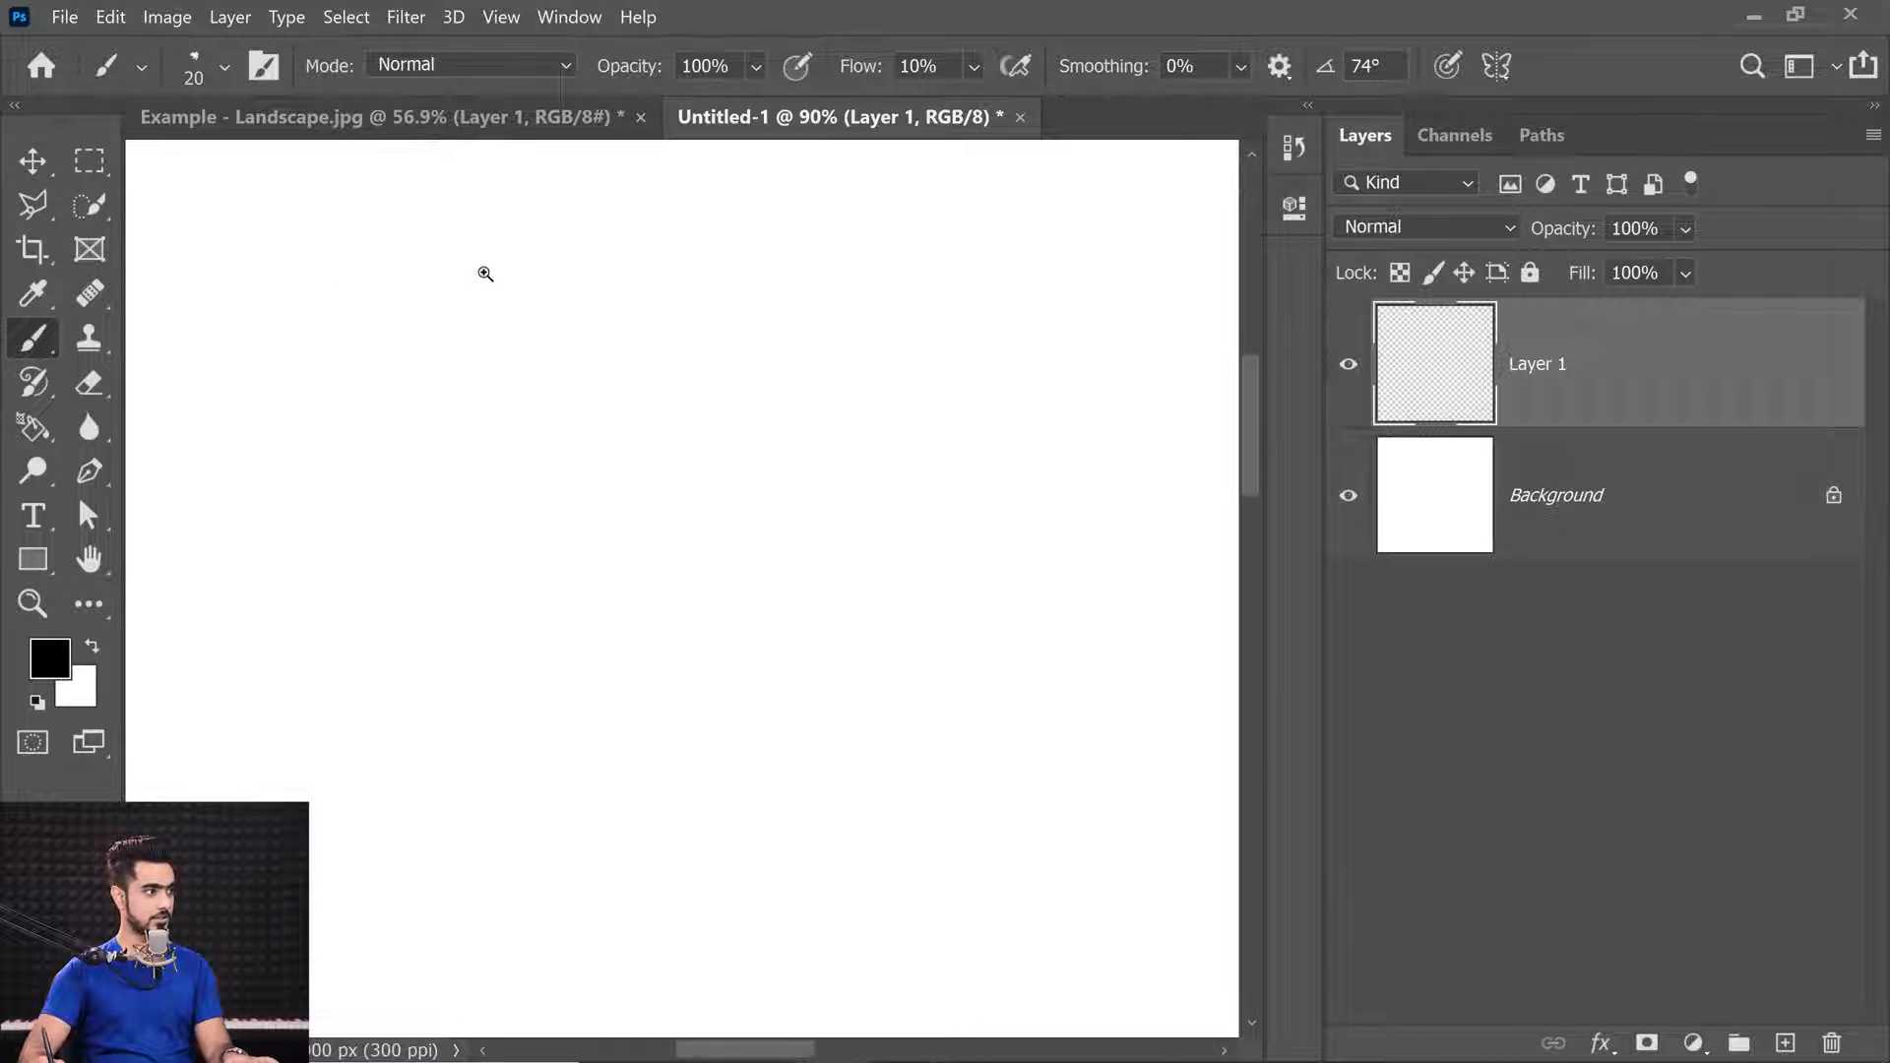
mouse_move(217, 490)
left_mouse_down()
mouse_move(279, 253)
mouse_move(239, 503)
mouse_move(268, 354)
mouse_move(266, 443)
mouse_move(273, 403)
mouse_move(285, 438)
left_mouse_up()
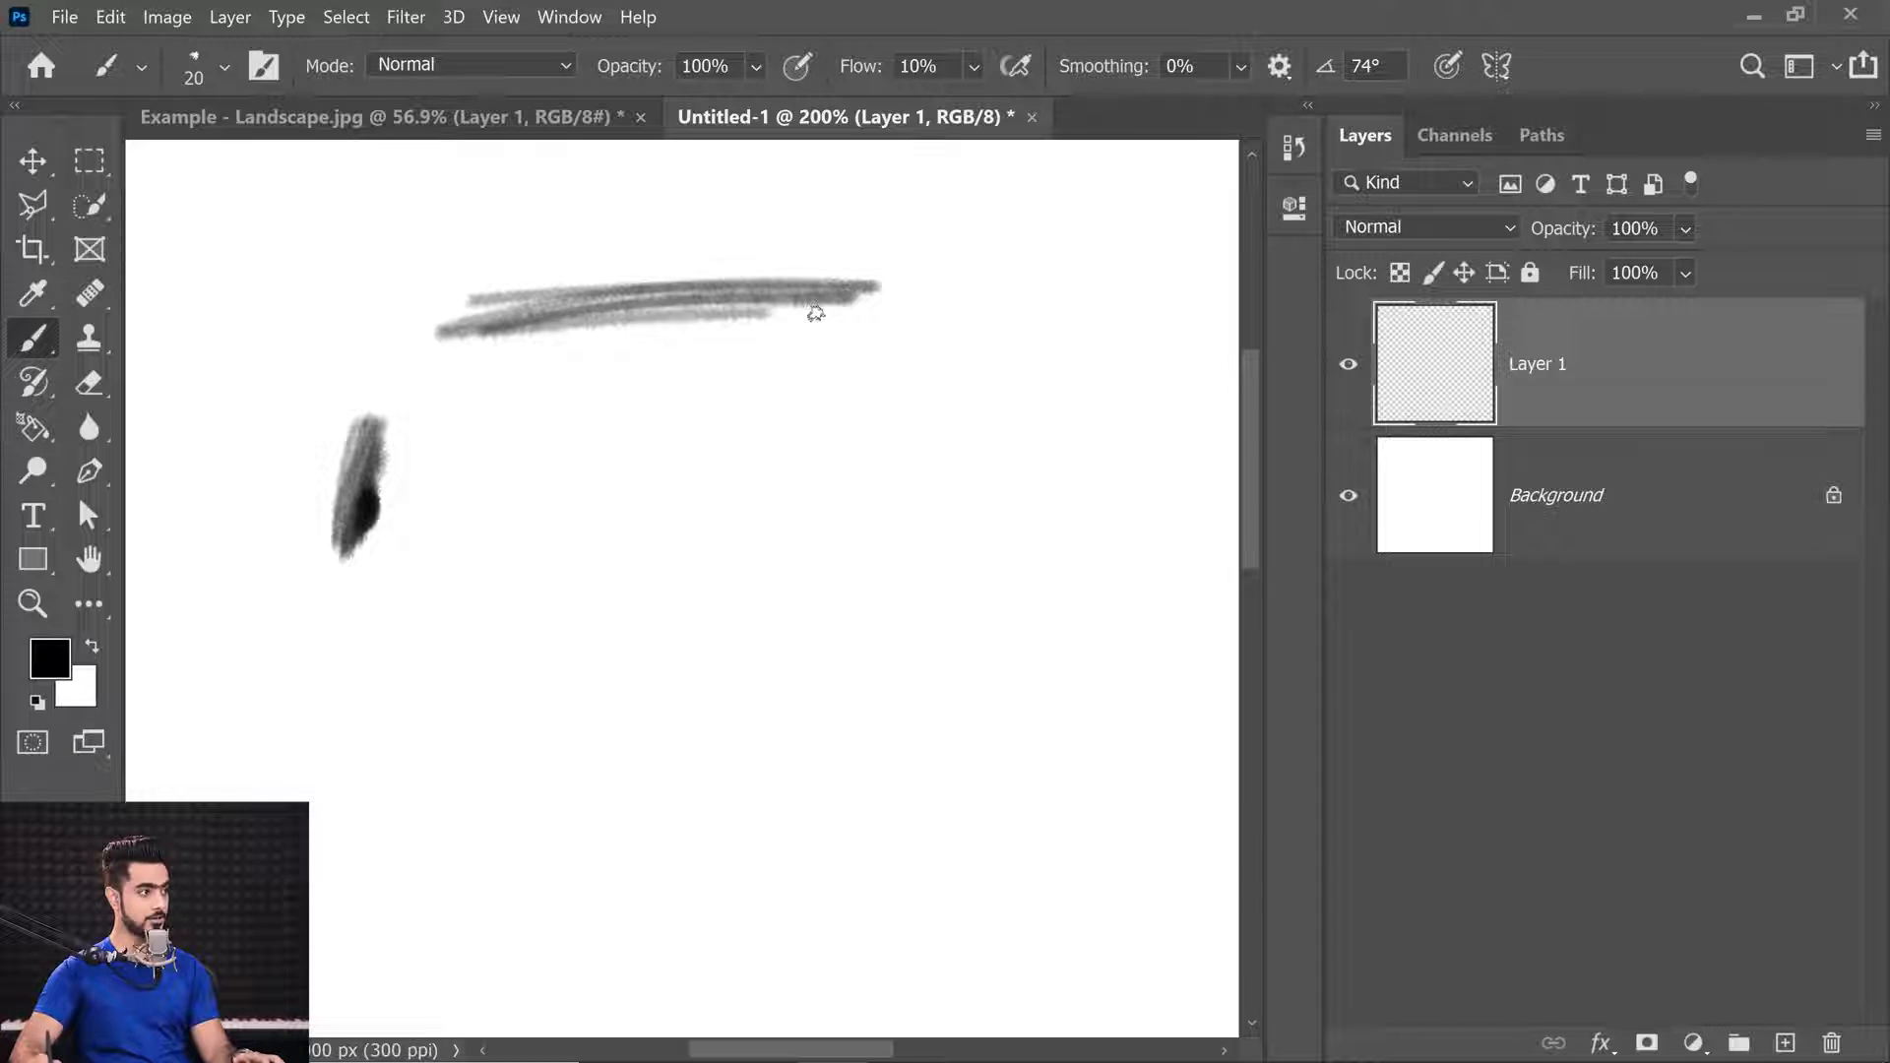
mouse_move(814, 308)
left_mouse_down()
mouse_move(506, 345)
mouse_move(768, 367)
mouse_move(556, 411)
mouse_move(551, 387)
mouse_move(772, 364)
mouse_move(536, 359)
mouse_move(768, 376)
mouse_move(585, 396)
mouse_move(624, 418)
mouse_move(728, 408)
mouse_move(576, 429)
left_mouse_up()
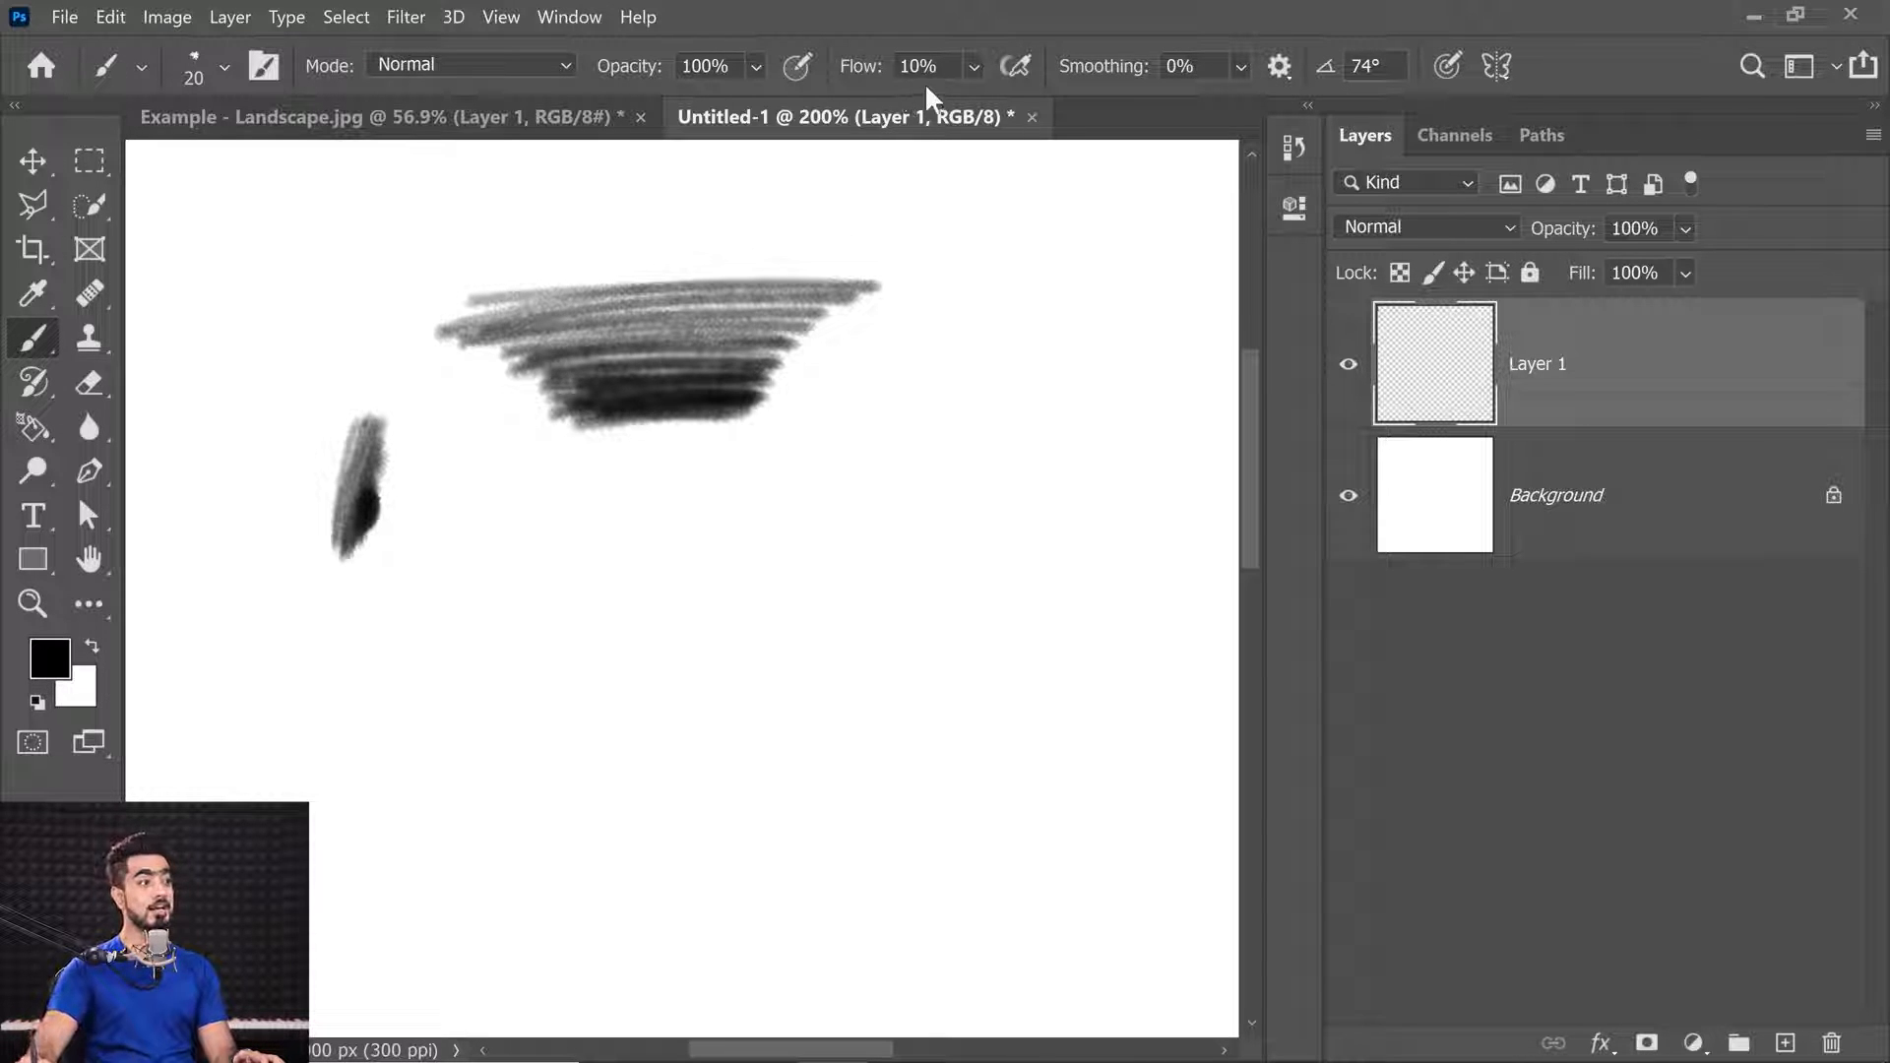
Set the flow to 100% and opacity to 10%, paint a light gray patch beside the shading and darken its lower part with repeated strokes.
left_click(849, 67)
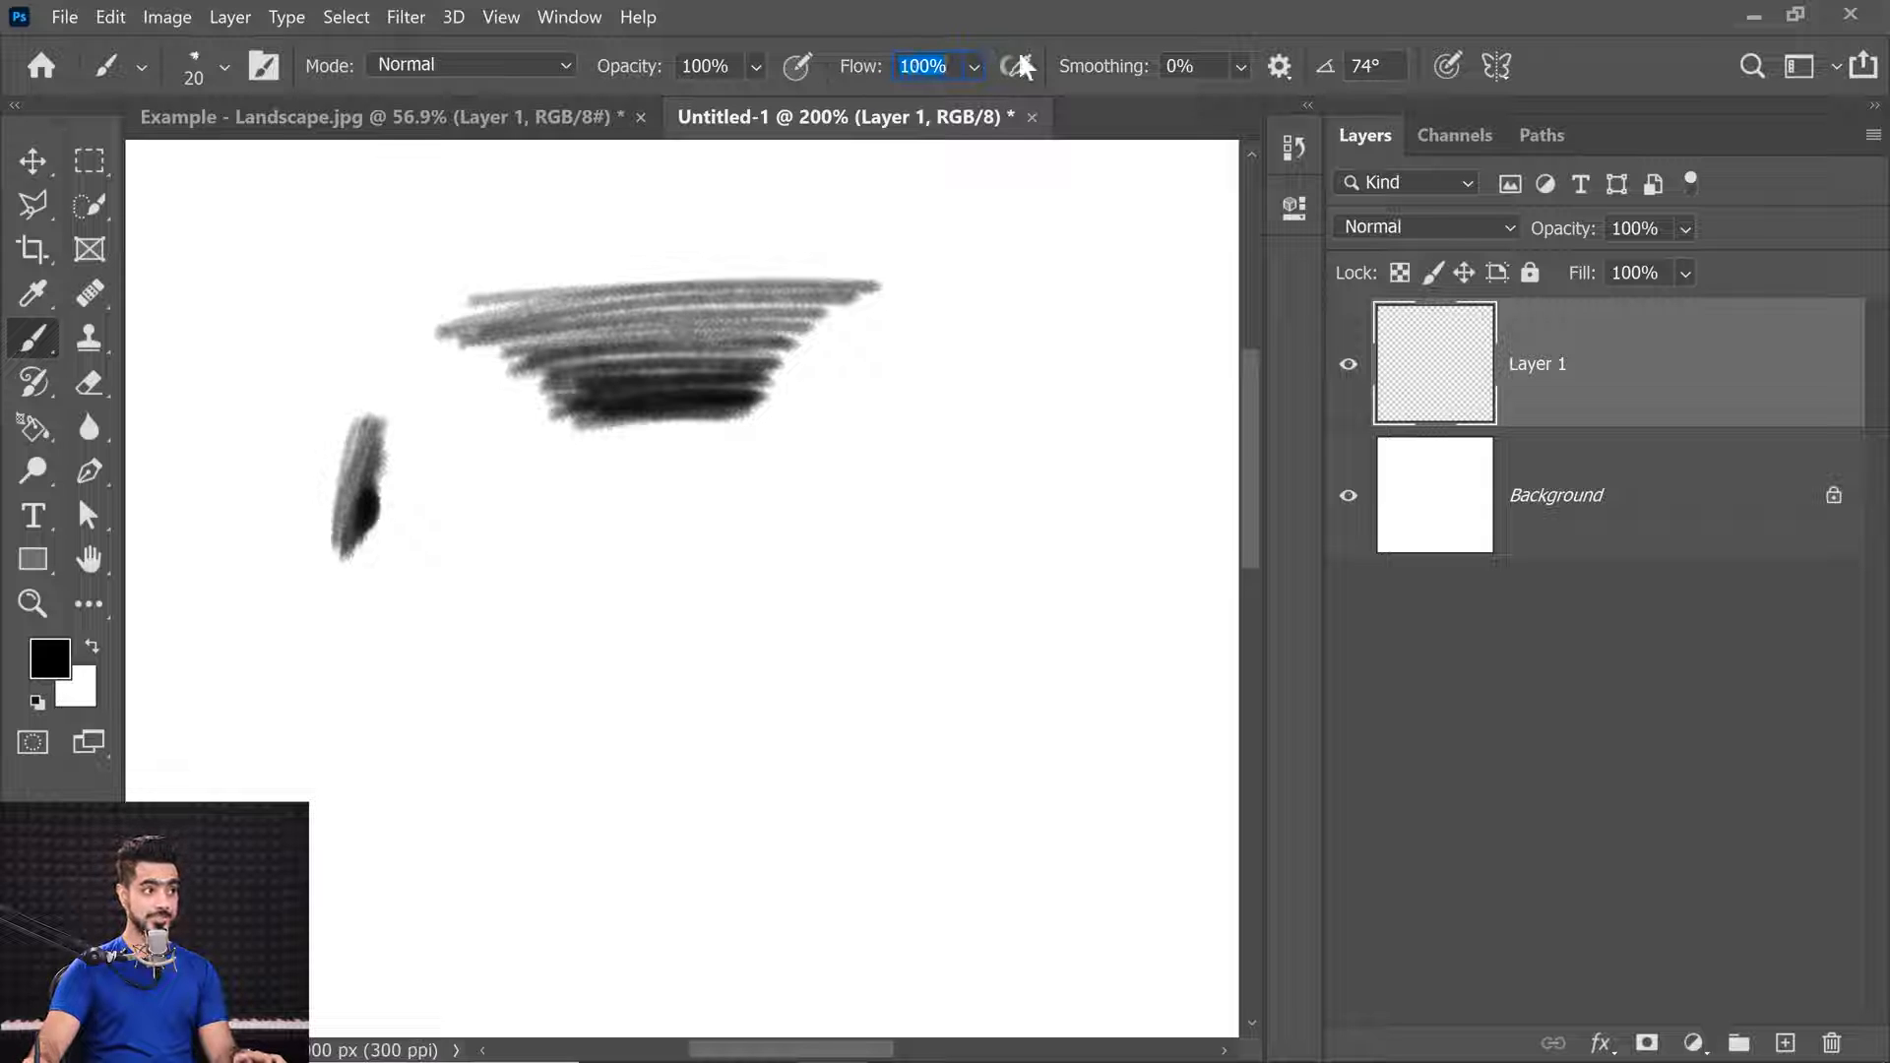
left_click(580, 63)
type("10")
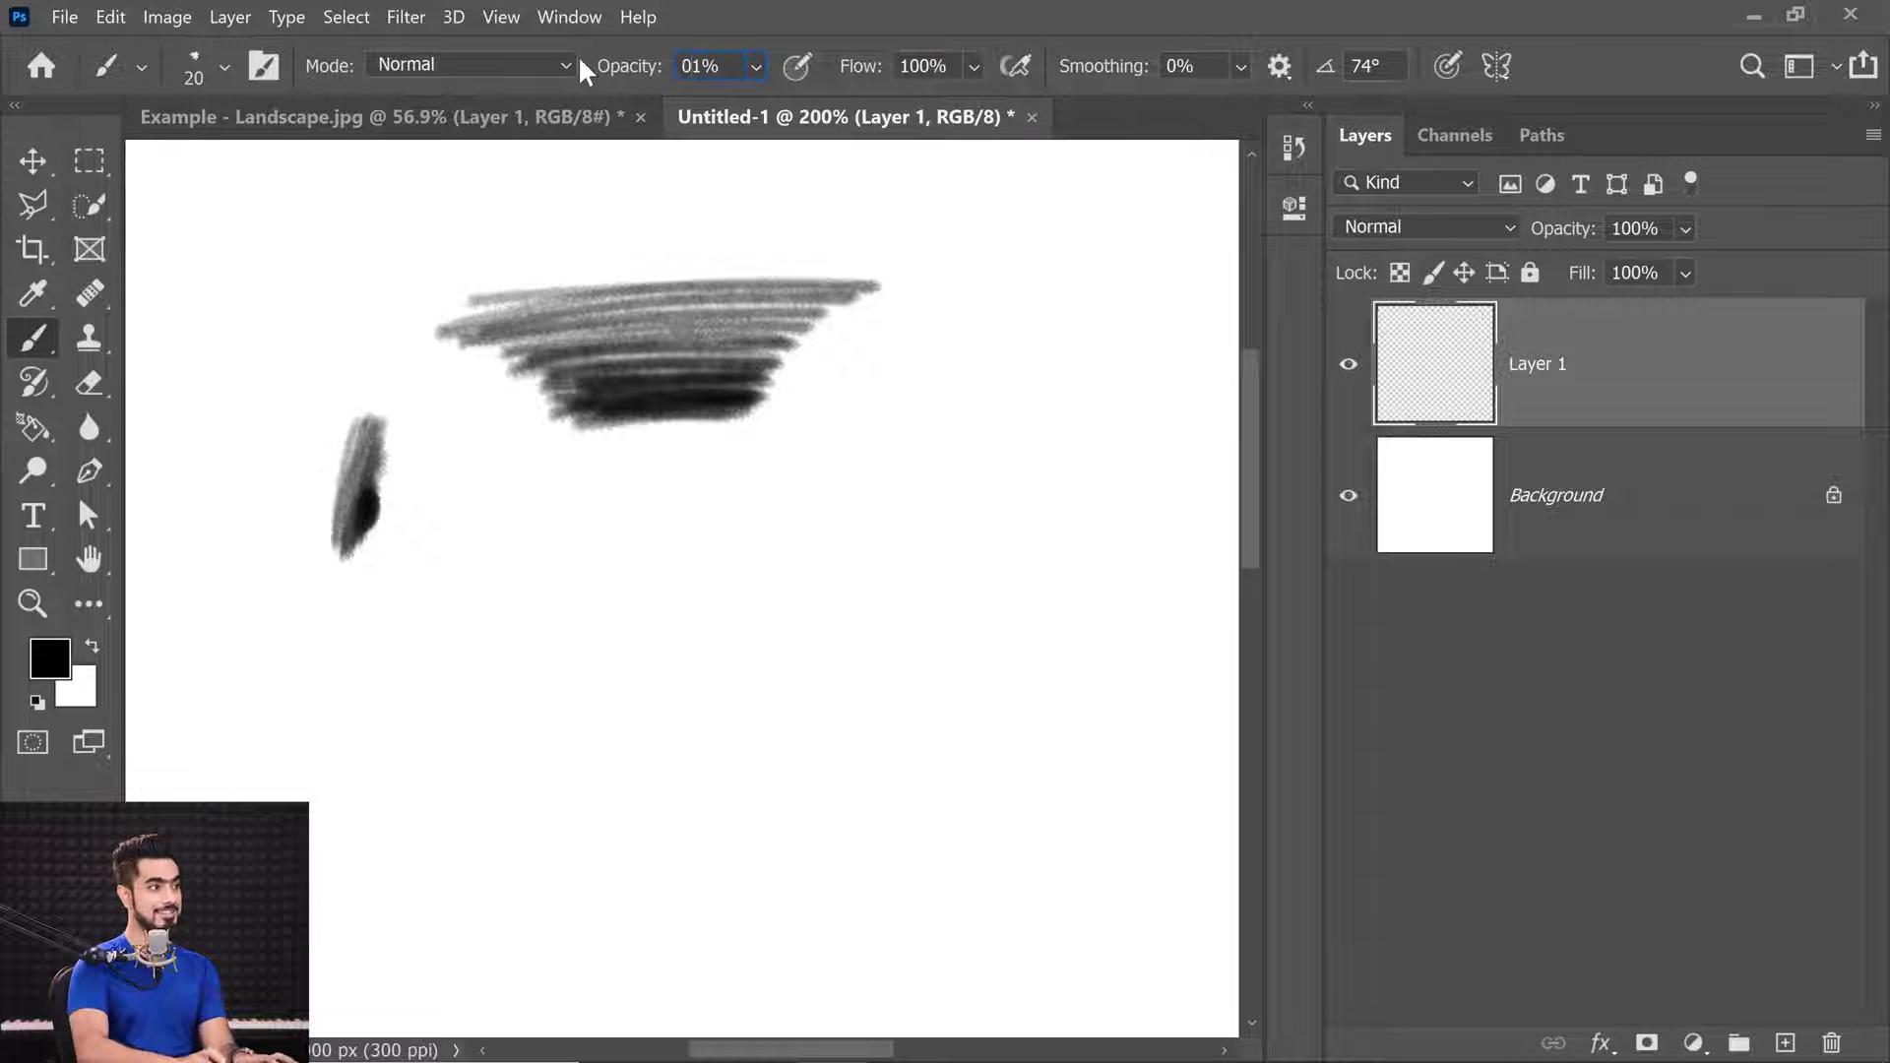
key("Return")
mouse_move(902, 313)
left_mouse_down()
mouse_move(985, 333)
mouse_move(885, 354)
mouse_move(1034, 406)
mouse_move(1048, 429)
mouse_move(940, 404)
mouse_move(875, 421)
mouse_move(1074, 457)
mouse_move(985, 410)
mouse_move(893, 430)
mouse_move(983, 455)
mouse_move(1050, 444)
mouse_move(873, 411)
mouse_move(985, 431)
left_mouse_up()
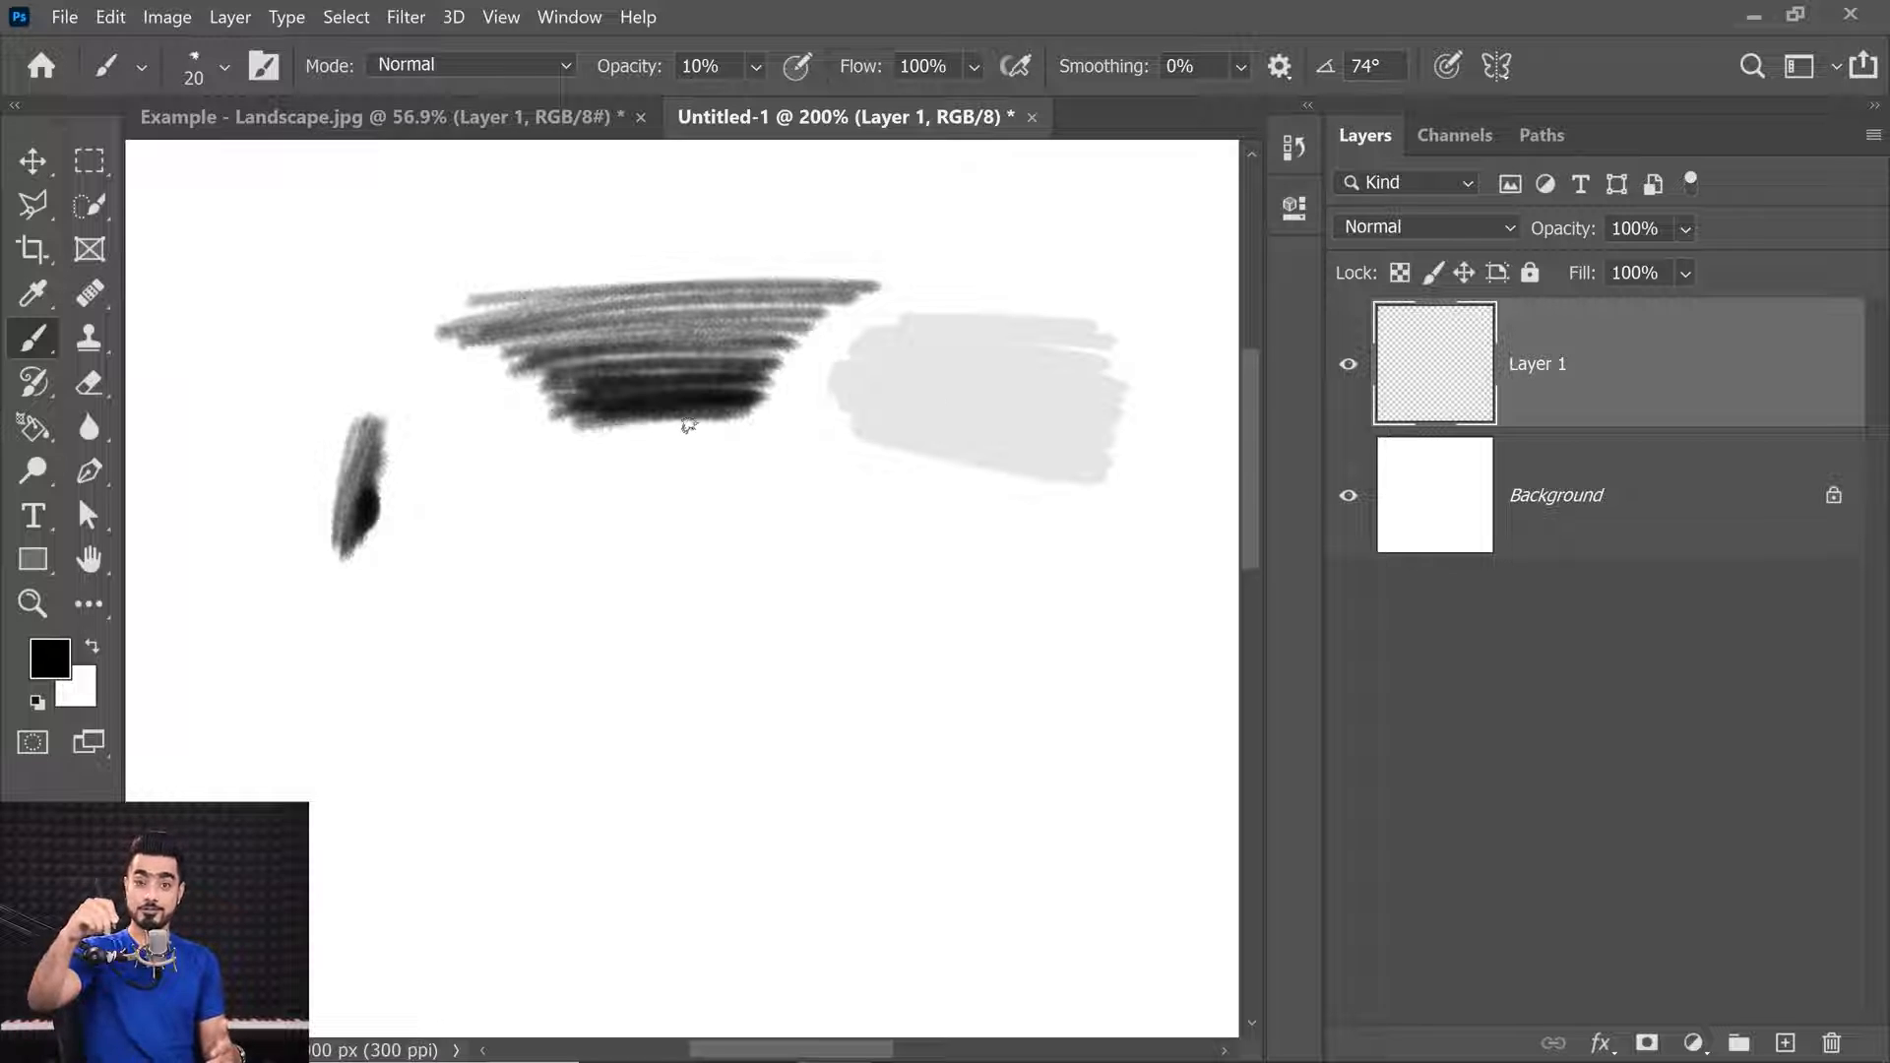
mouse_move(884, 376)
left_mouse_down()
mouse_move(942, 428)
mouse_move(1021, 449)
mouse_move(885, 437)
mouse_move(972, 422)
mouse_move(972, 444)
mouse_move(998, 441)
mouse_move(847, 428)
left_mouse_up()
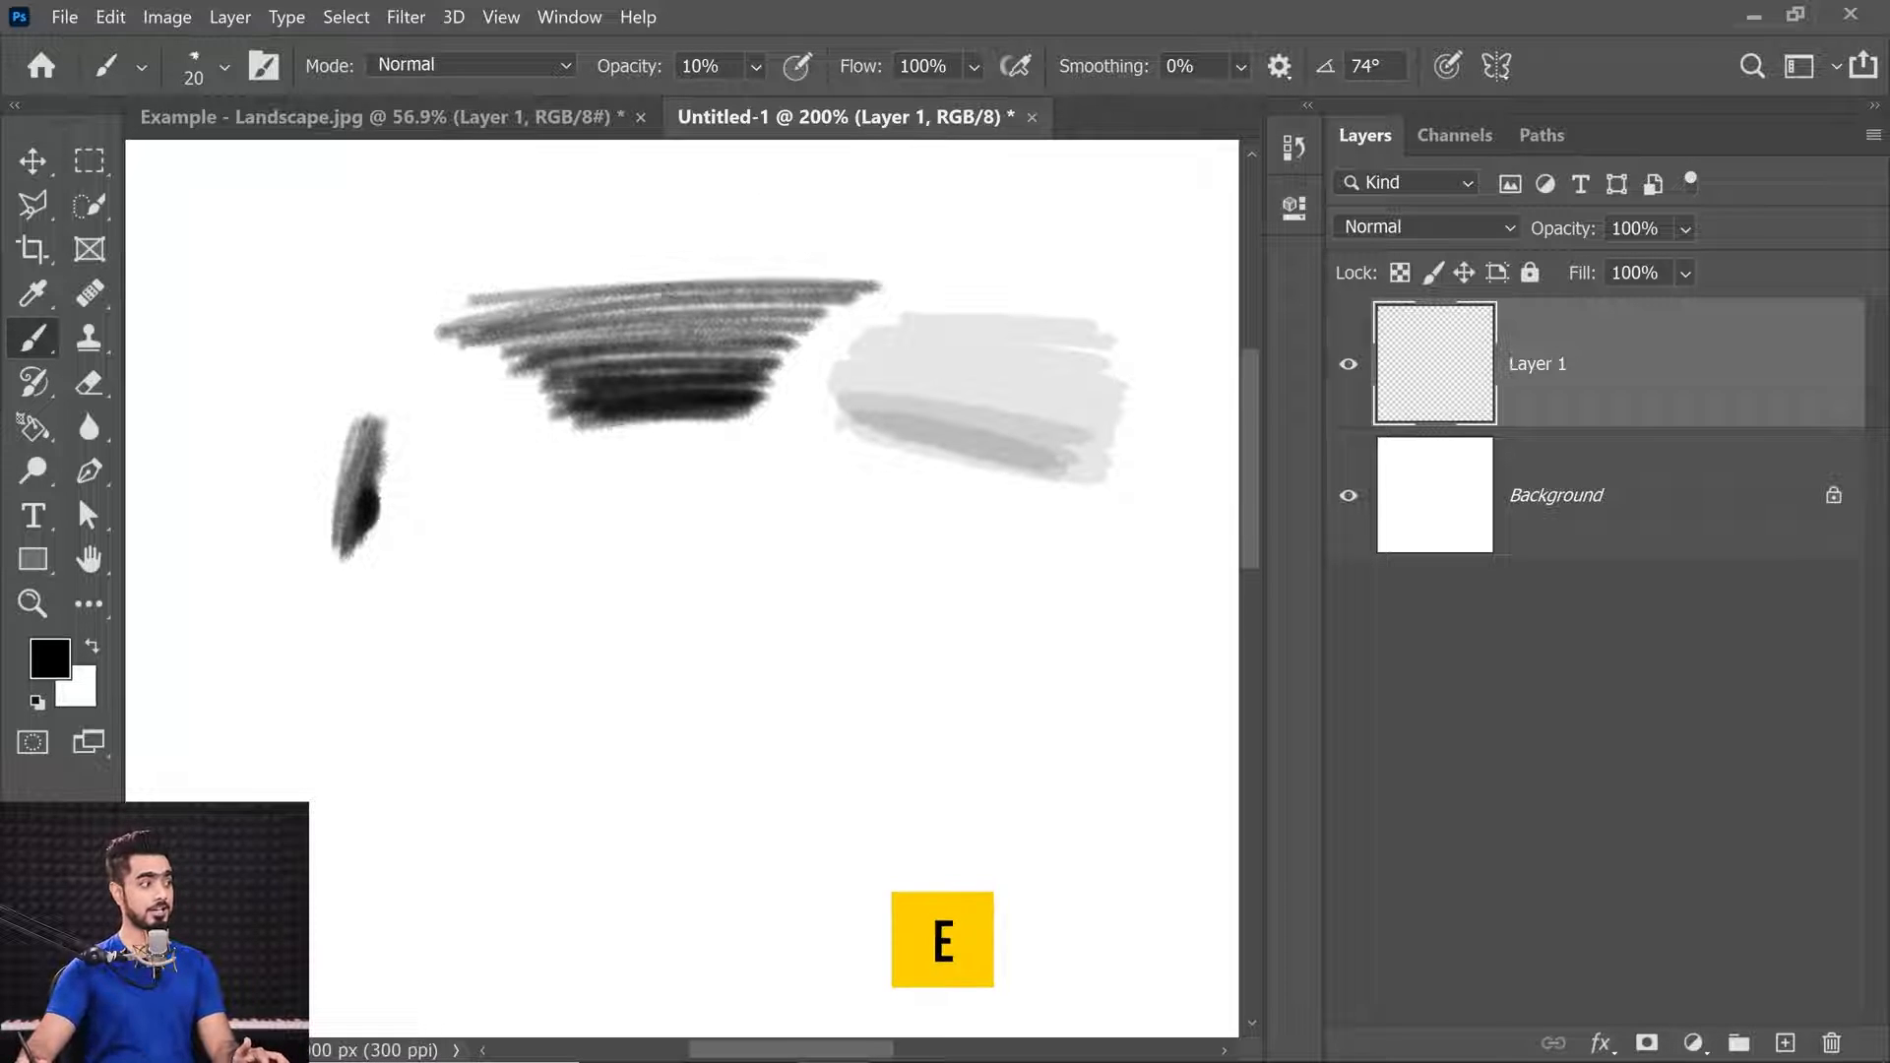
Switch to the Eraser tool with the Hard Round preset and erase the left ends of the pencil shading.
key("e")
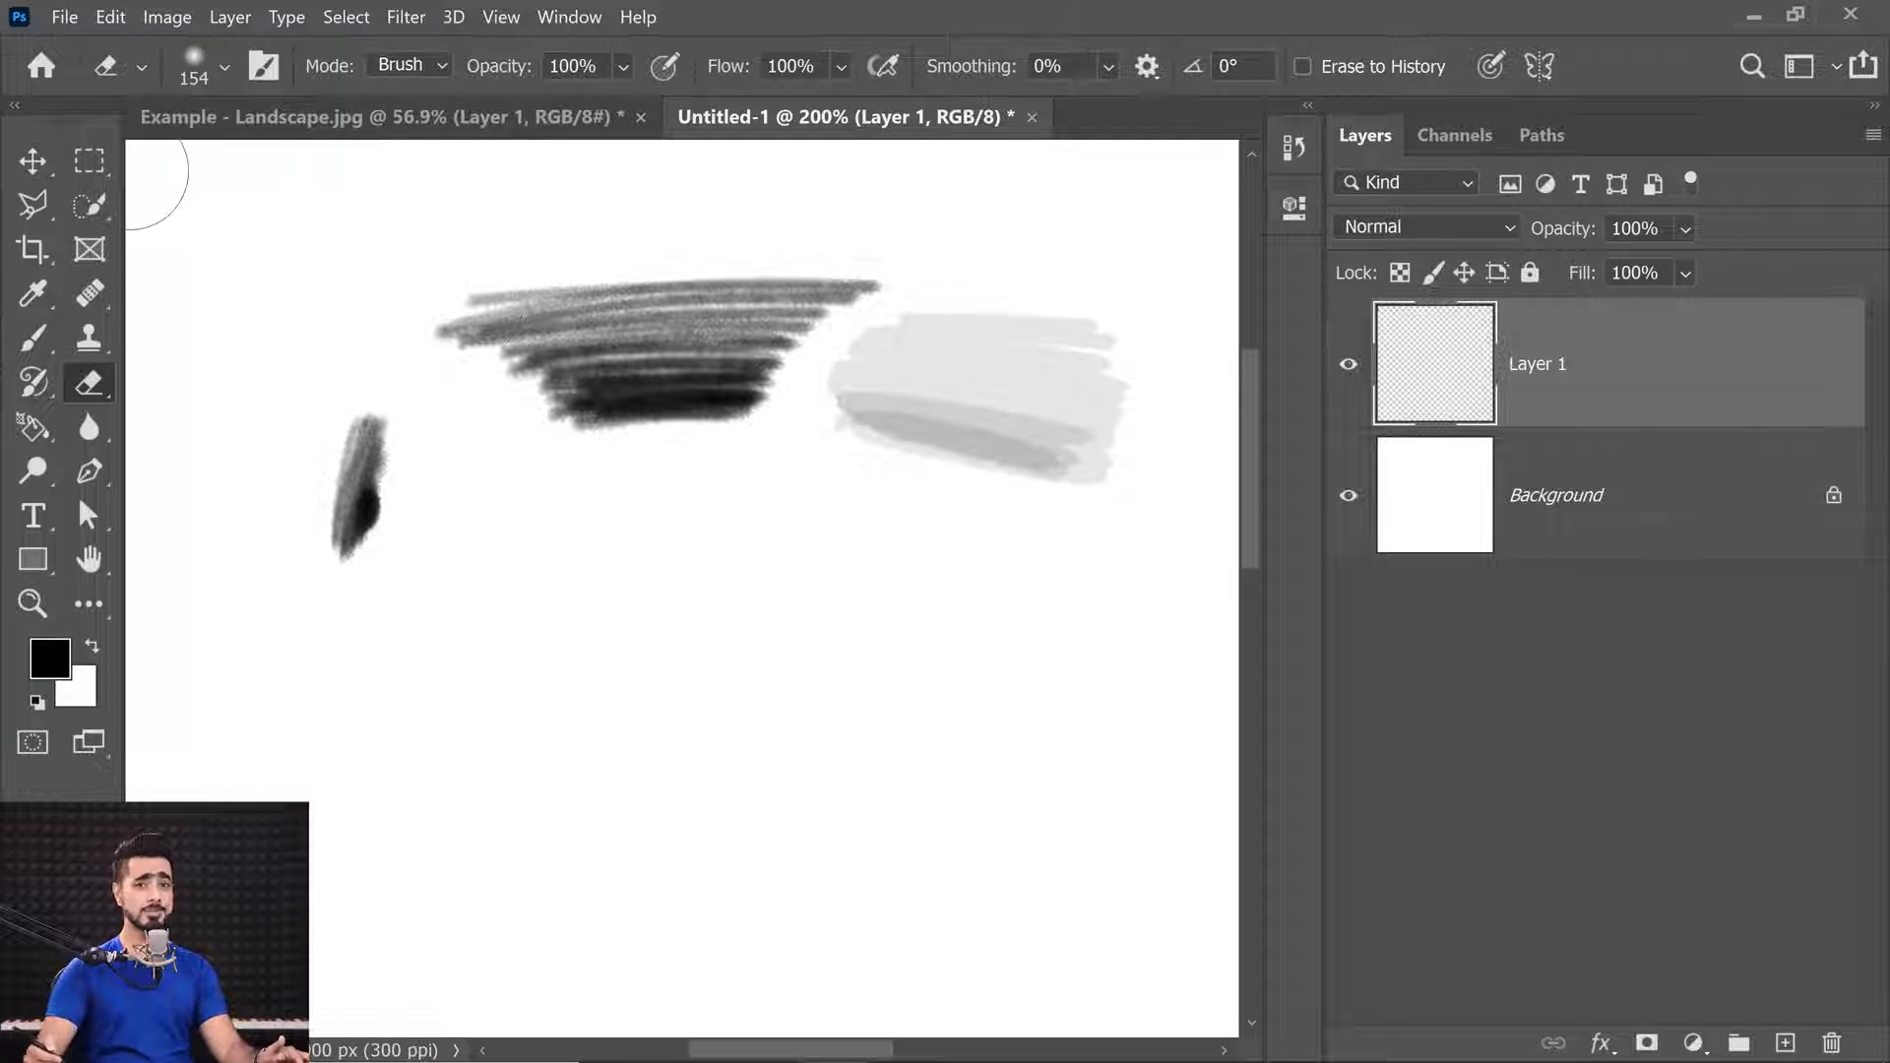
left_click(219, 65)
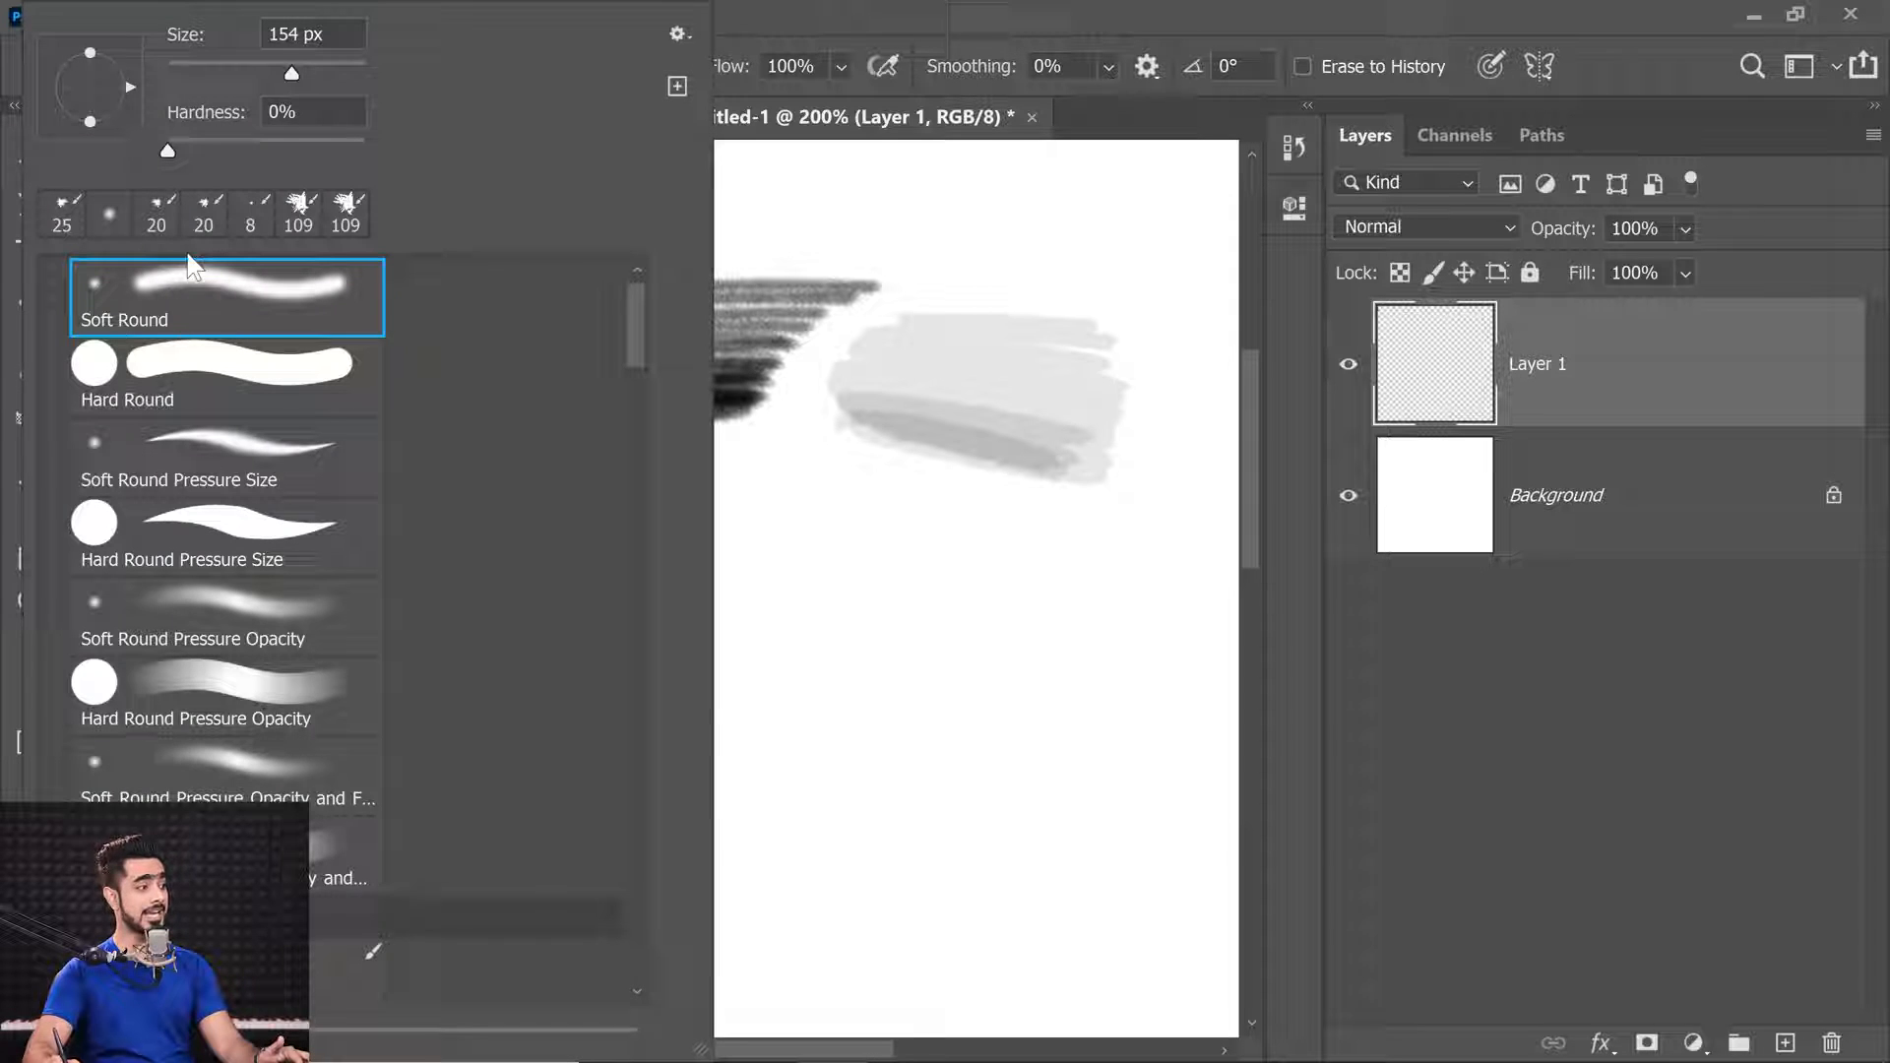
left_click(252, 378)
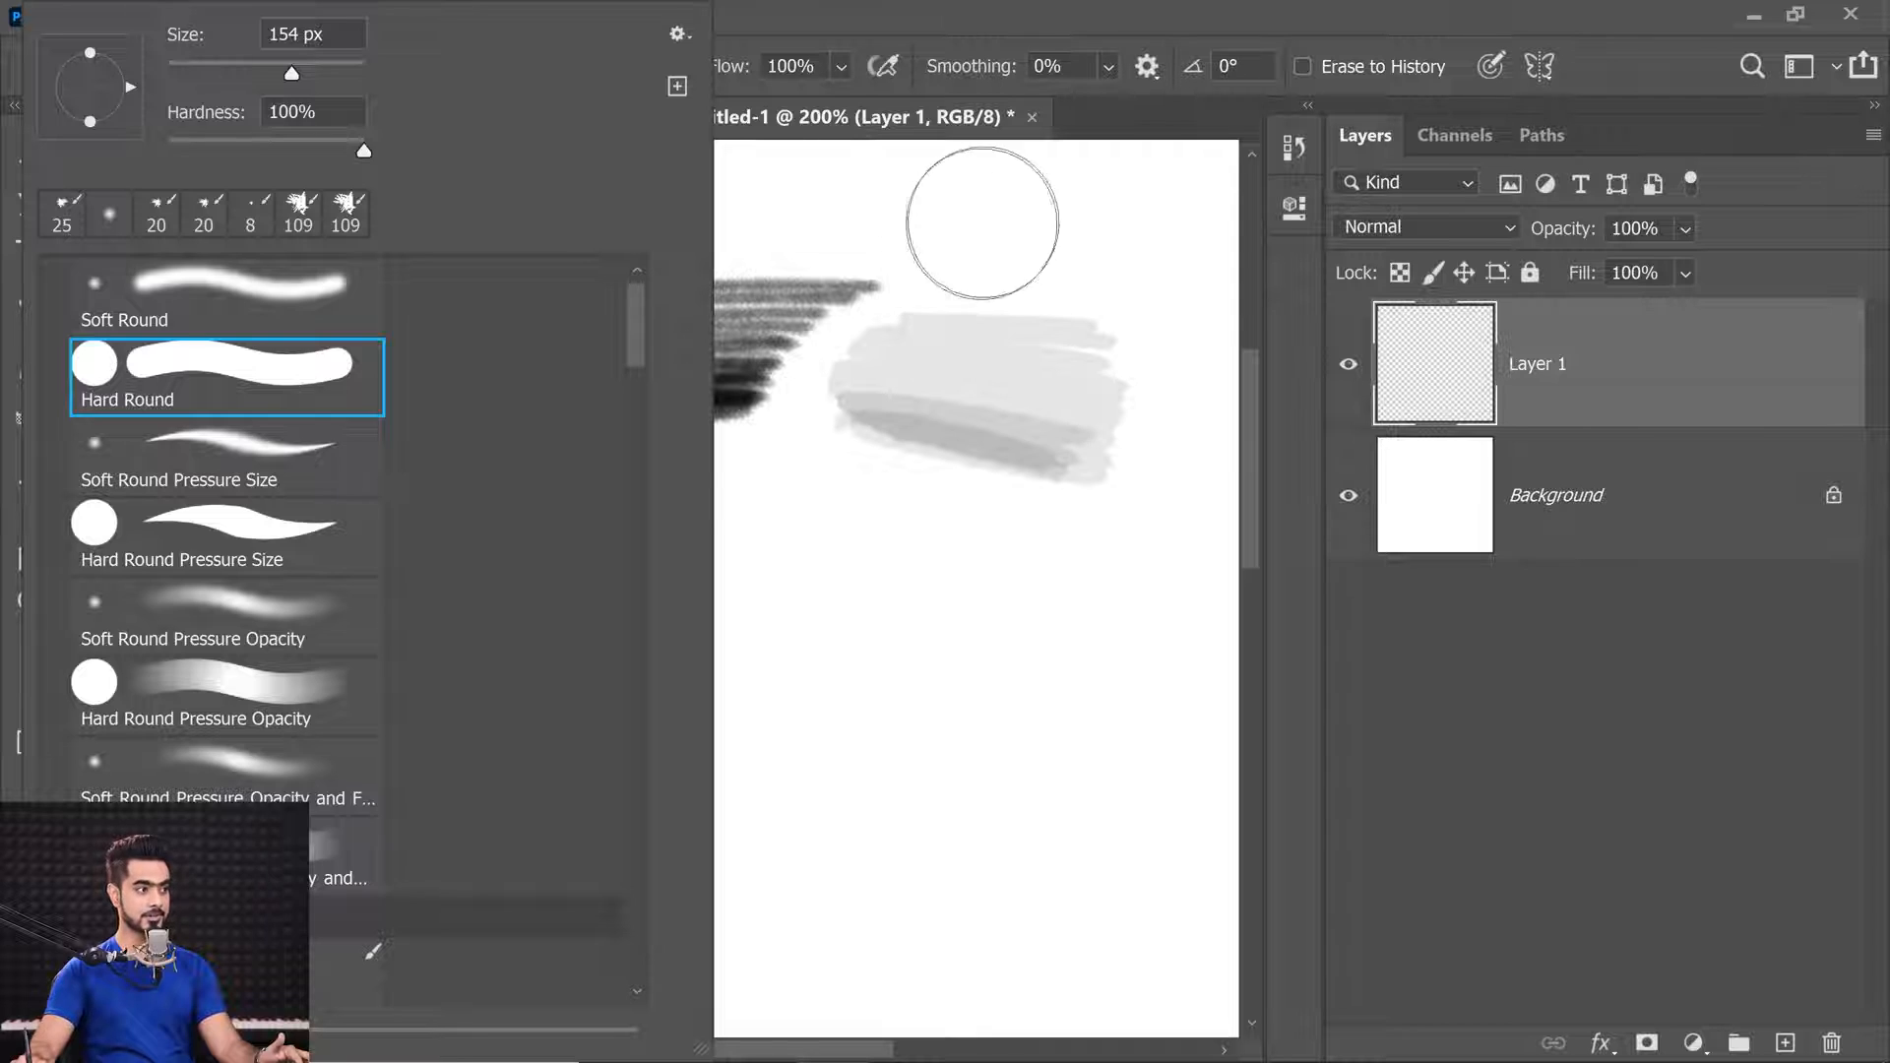
left_click(982, 219)
mouse_move(412, 236)
left_mouse_down()
mouse_move(414, 302)
mouse_move(536, 447)
left_mouse_up()
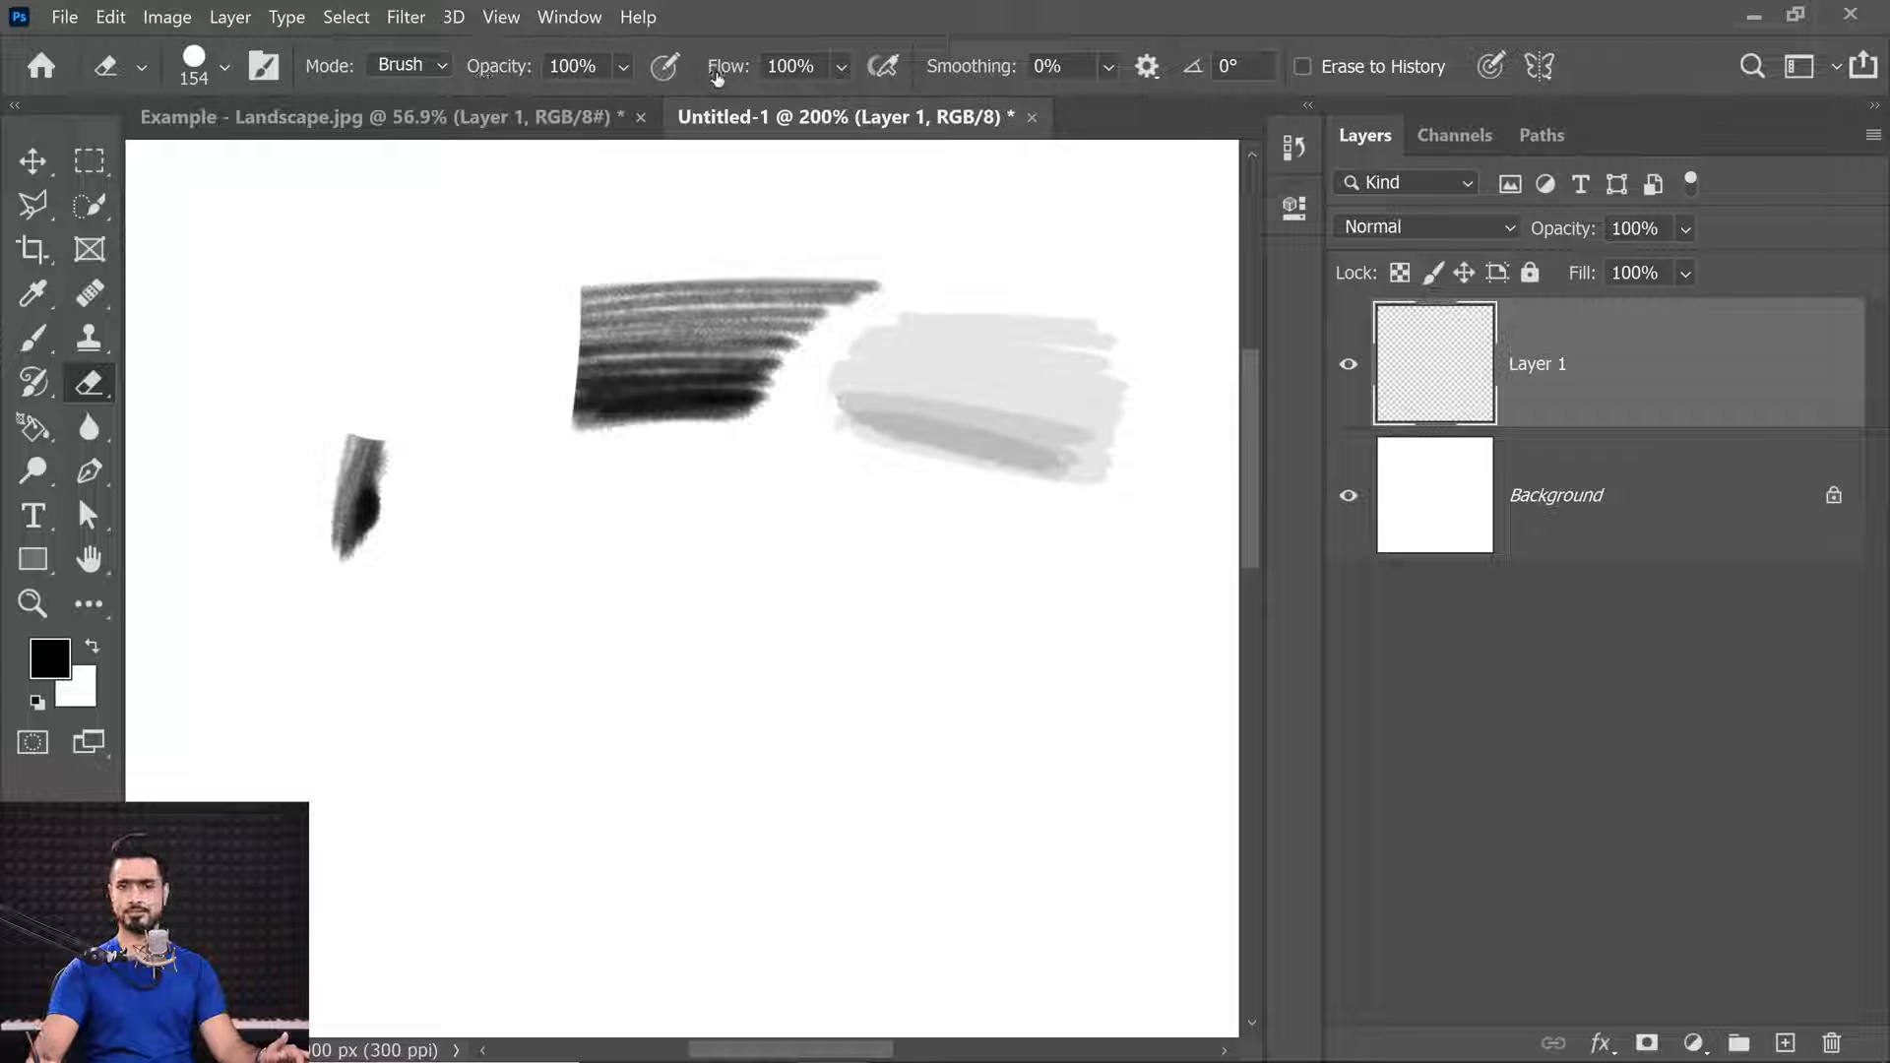
Try the eraser's Pencil mode on the left edge of the dark pencil shading.
left_click(421, 64)
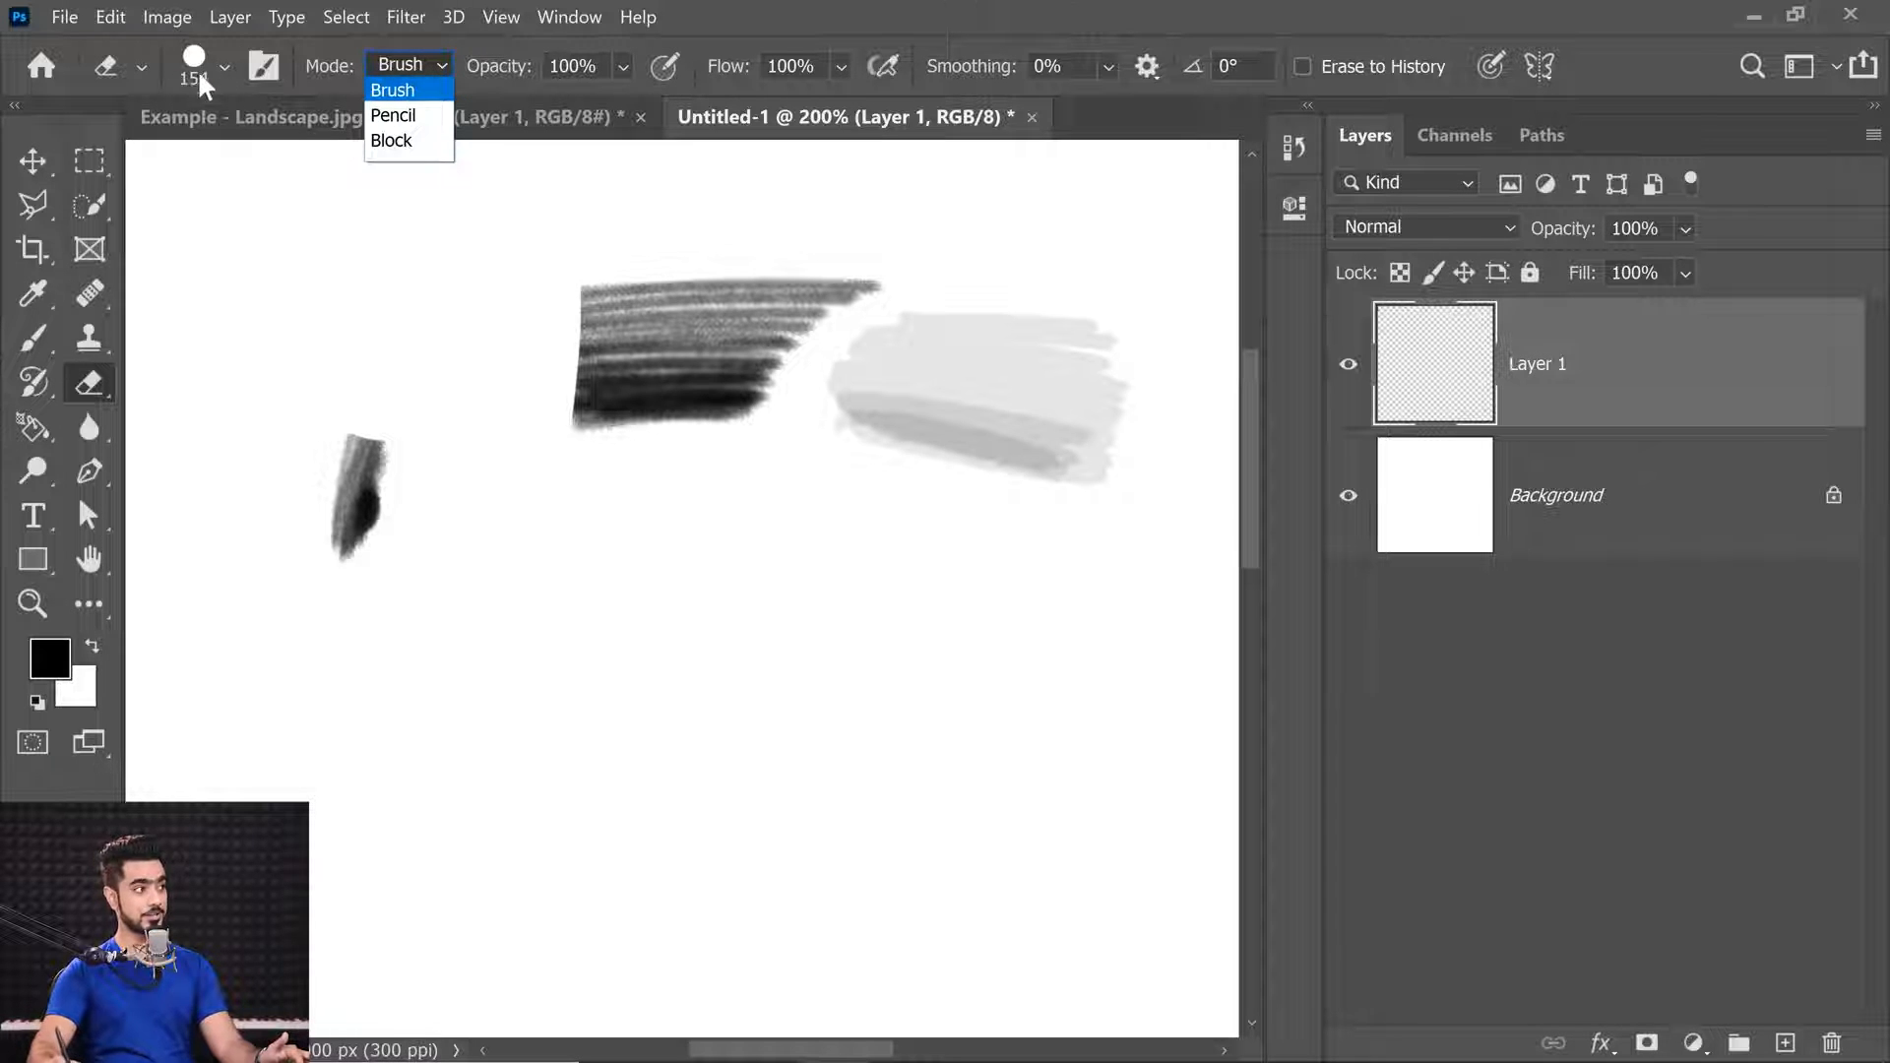
left_click(394, 115)
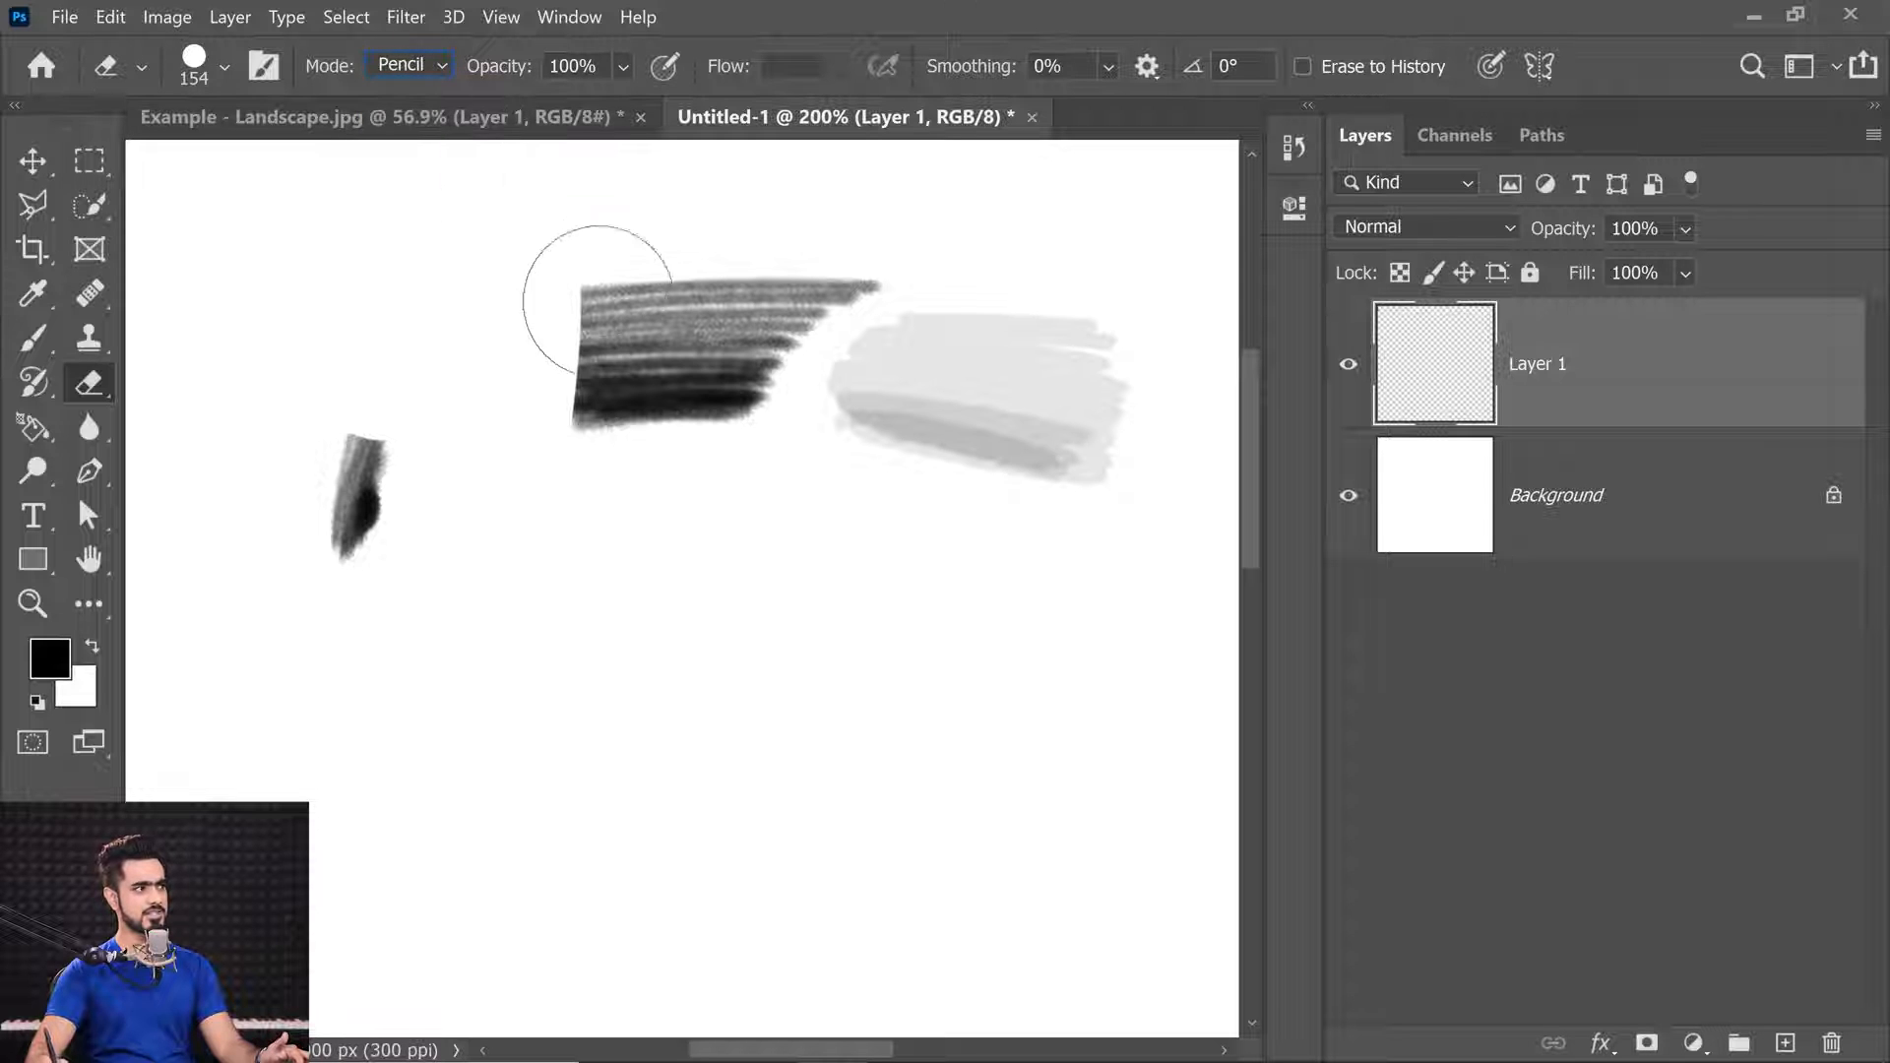
mouse_move(598, 301)
left_mouse_down()
mouse_move(582, 296)
mouse_move(570, 337)
mouse_move(767, 329)
mouse_move(765, 294)
left_mouse_up()
mouse_move(653, 359)
left_mouse_down()
mouse_move(594, 368)
mouse_move(625, 358)
left_mouse_up()
Try the eraser's Block mode with scribbles across the middle of the dark pencil shading.
left_click(418, 68)
left_click(394, 140)
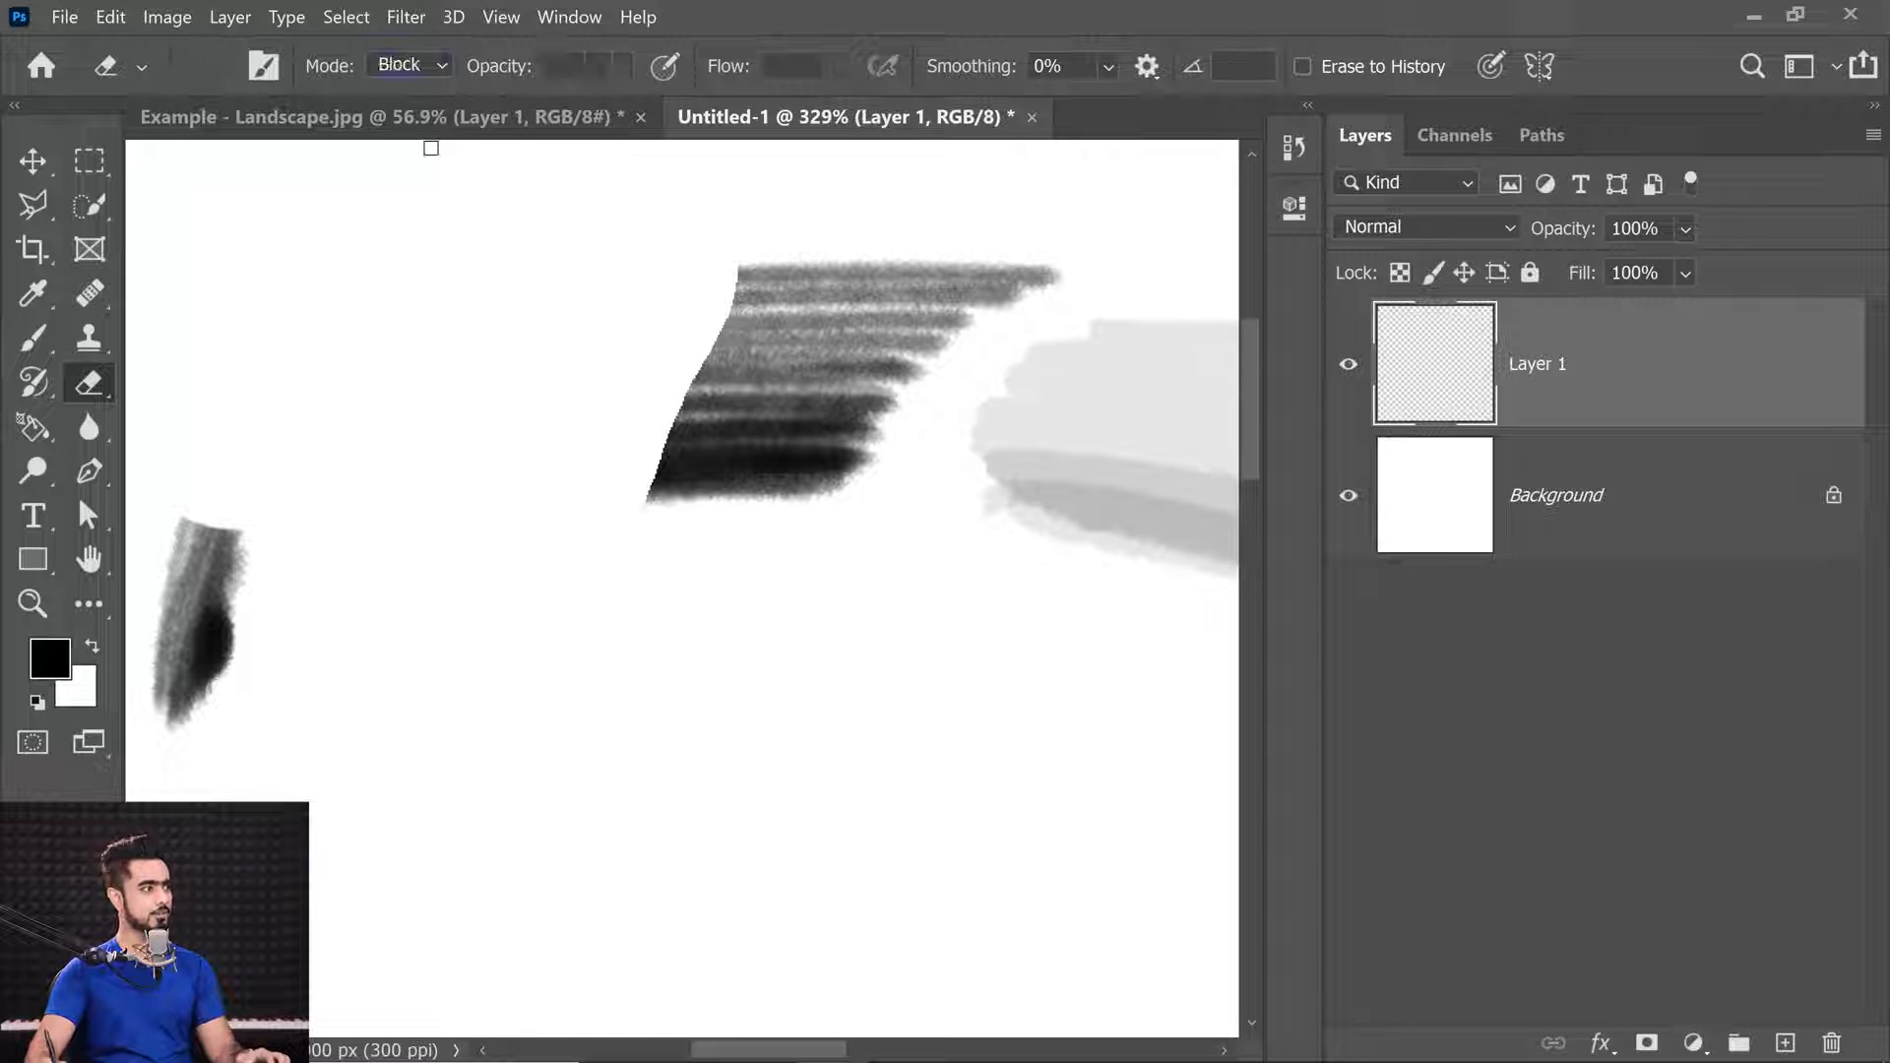
mouse_move(810, 310)
left_mouse_down()
mouse_move(790, 402)
mouse_move(811, 455)
mouse_move(781, 402)
mouse_move(694, 377)
mouse_move(886, 376)
mouse_move(845, 318)
left_mouse_up()
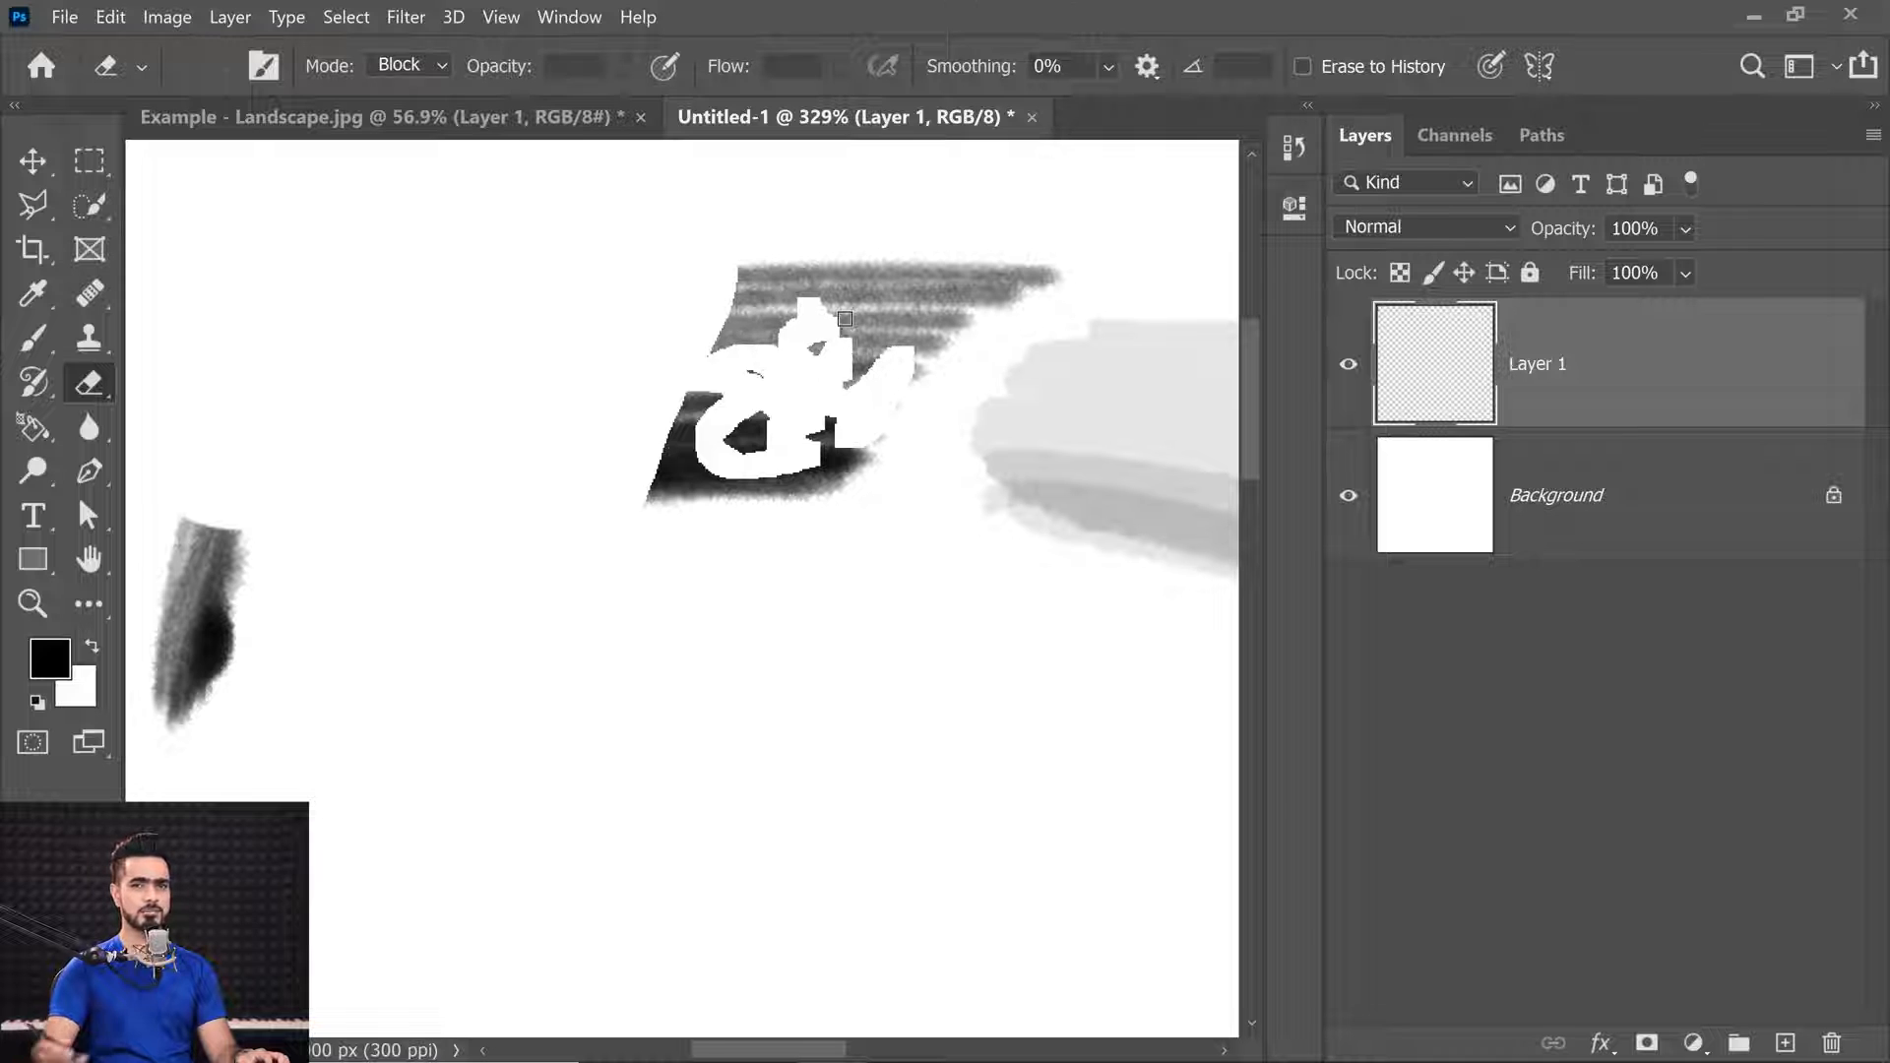
Undo the Block and Pencil mode erasing and set the eraser mode back to Brush.
key("ctrl+z")
key("ctrl+z")
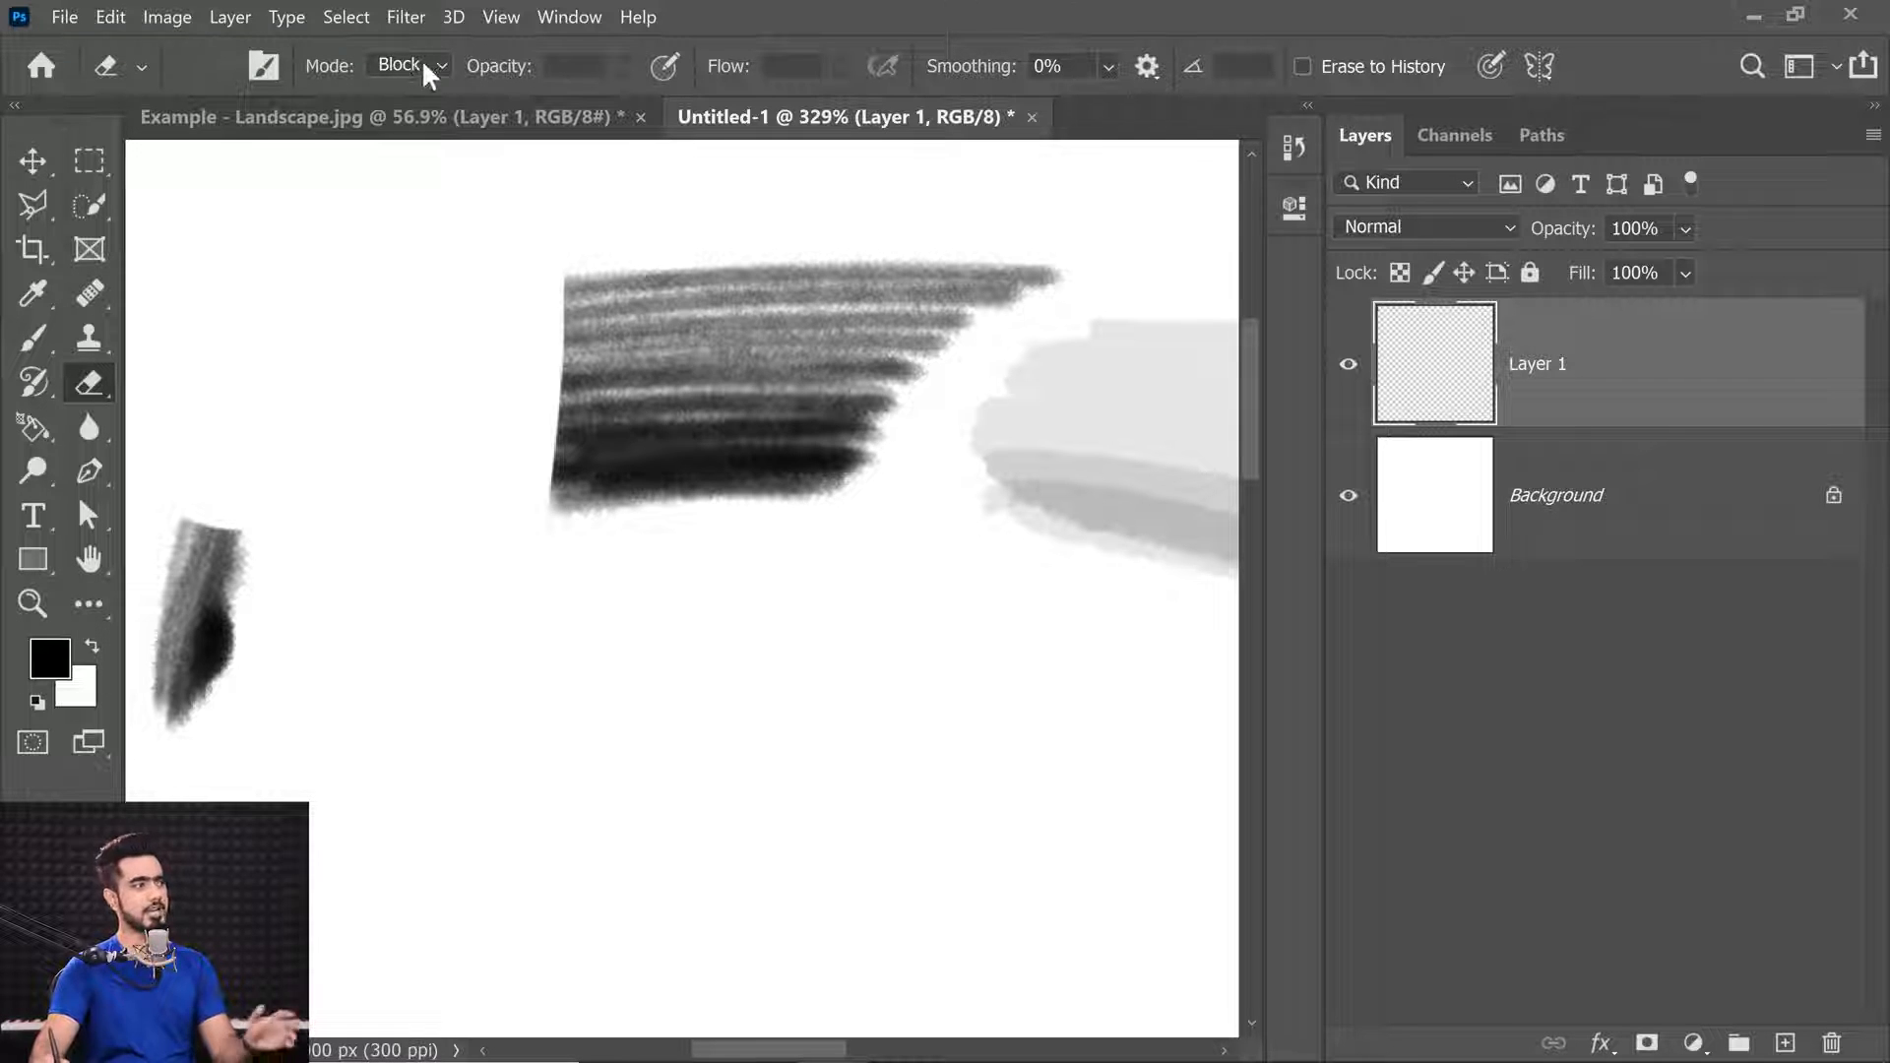
left_click(421, 69)
left_click(413, 92)
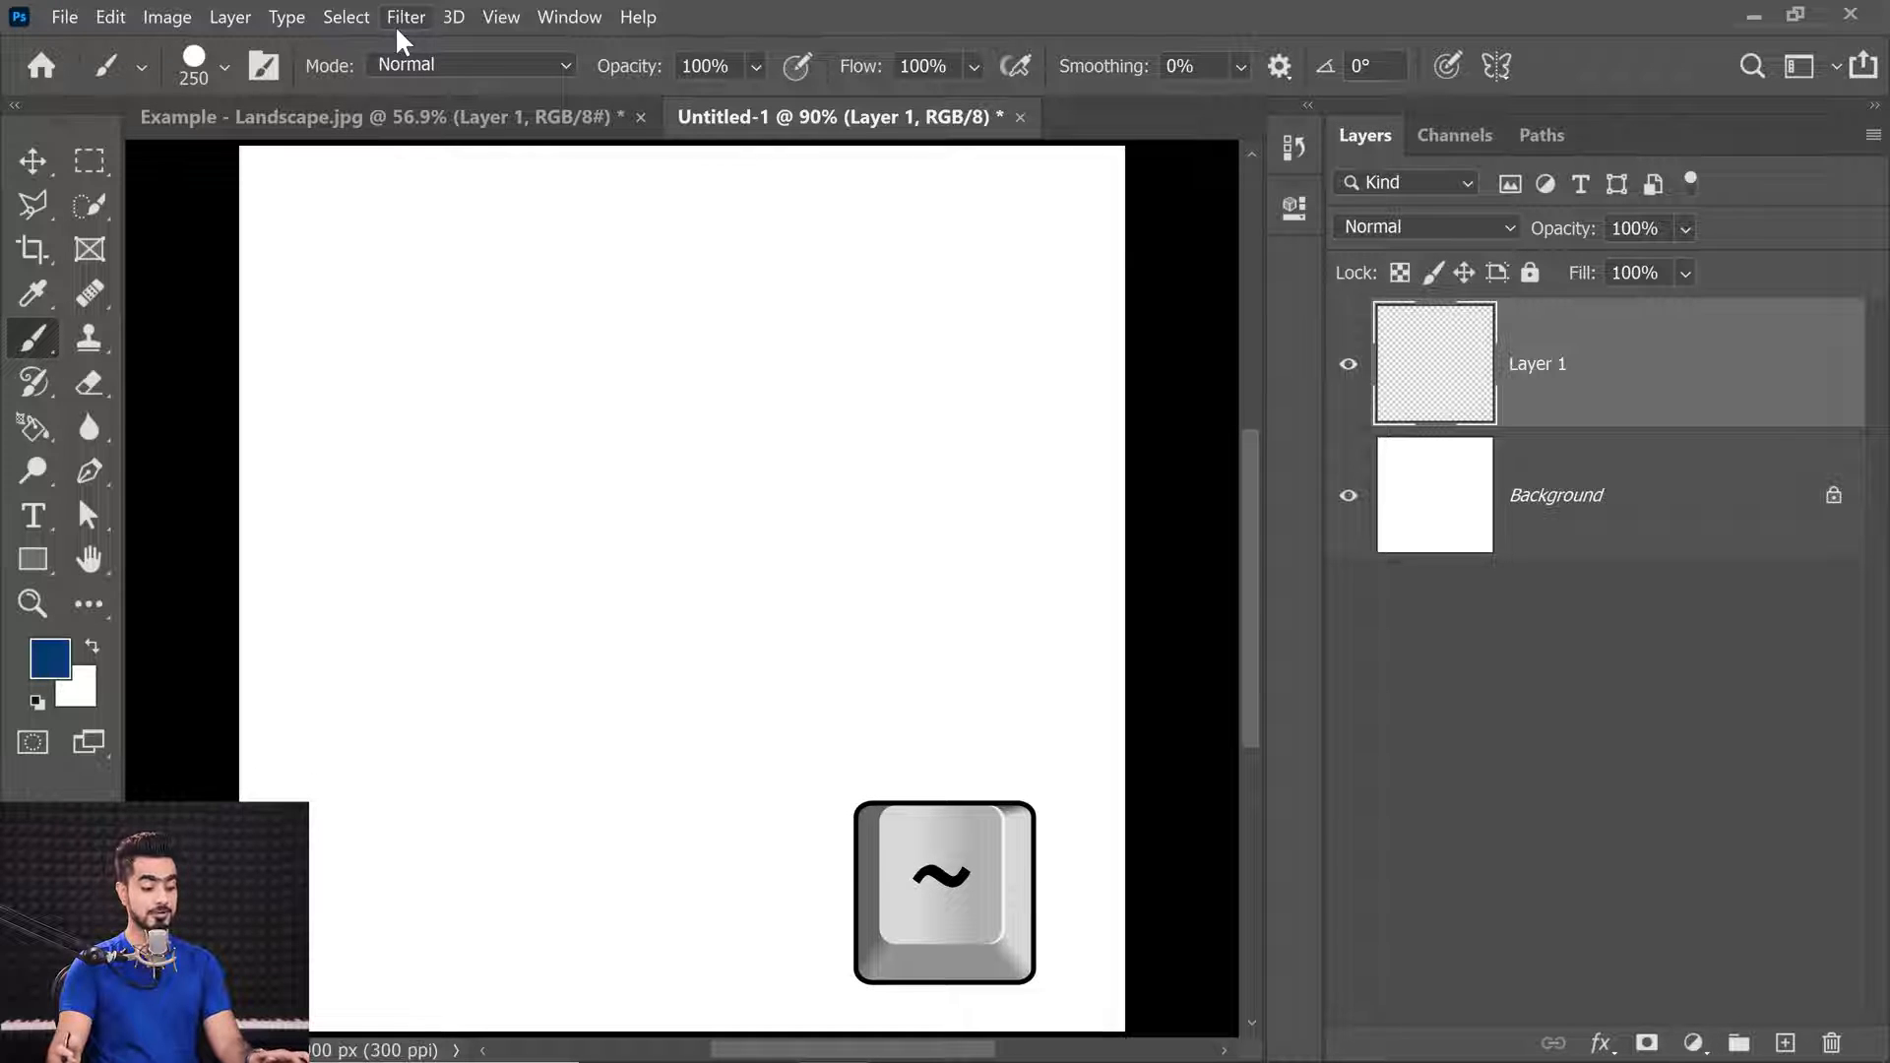
Paint a broad blue zigzag with a 200 px brush, and try the brush's temporary erasing and repainting on its upper bend.
key("bracketleft")
mouse_move(305, 307)
left_mouse_down()
mouse_move(346, 548)
mouse_move(746, 489)
mouse_move(919, 578)
mouse_move(780, 771)
mouse_move(728, 935)
left_mouse_up()
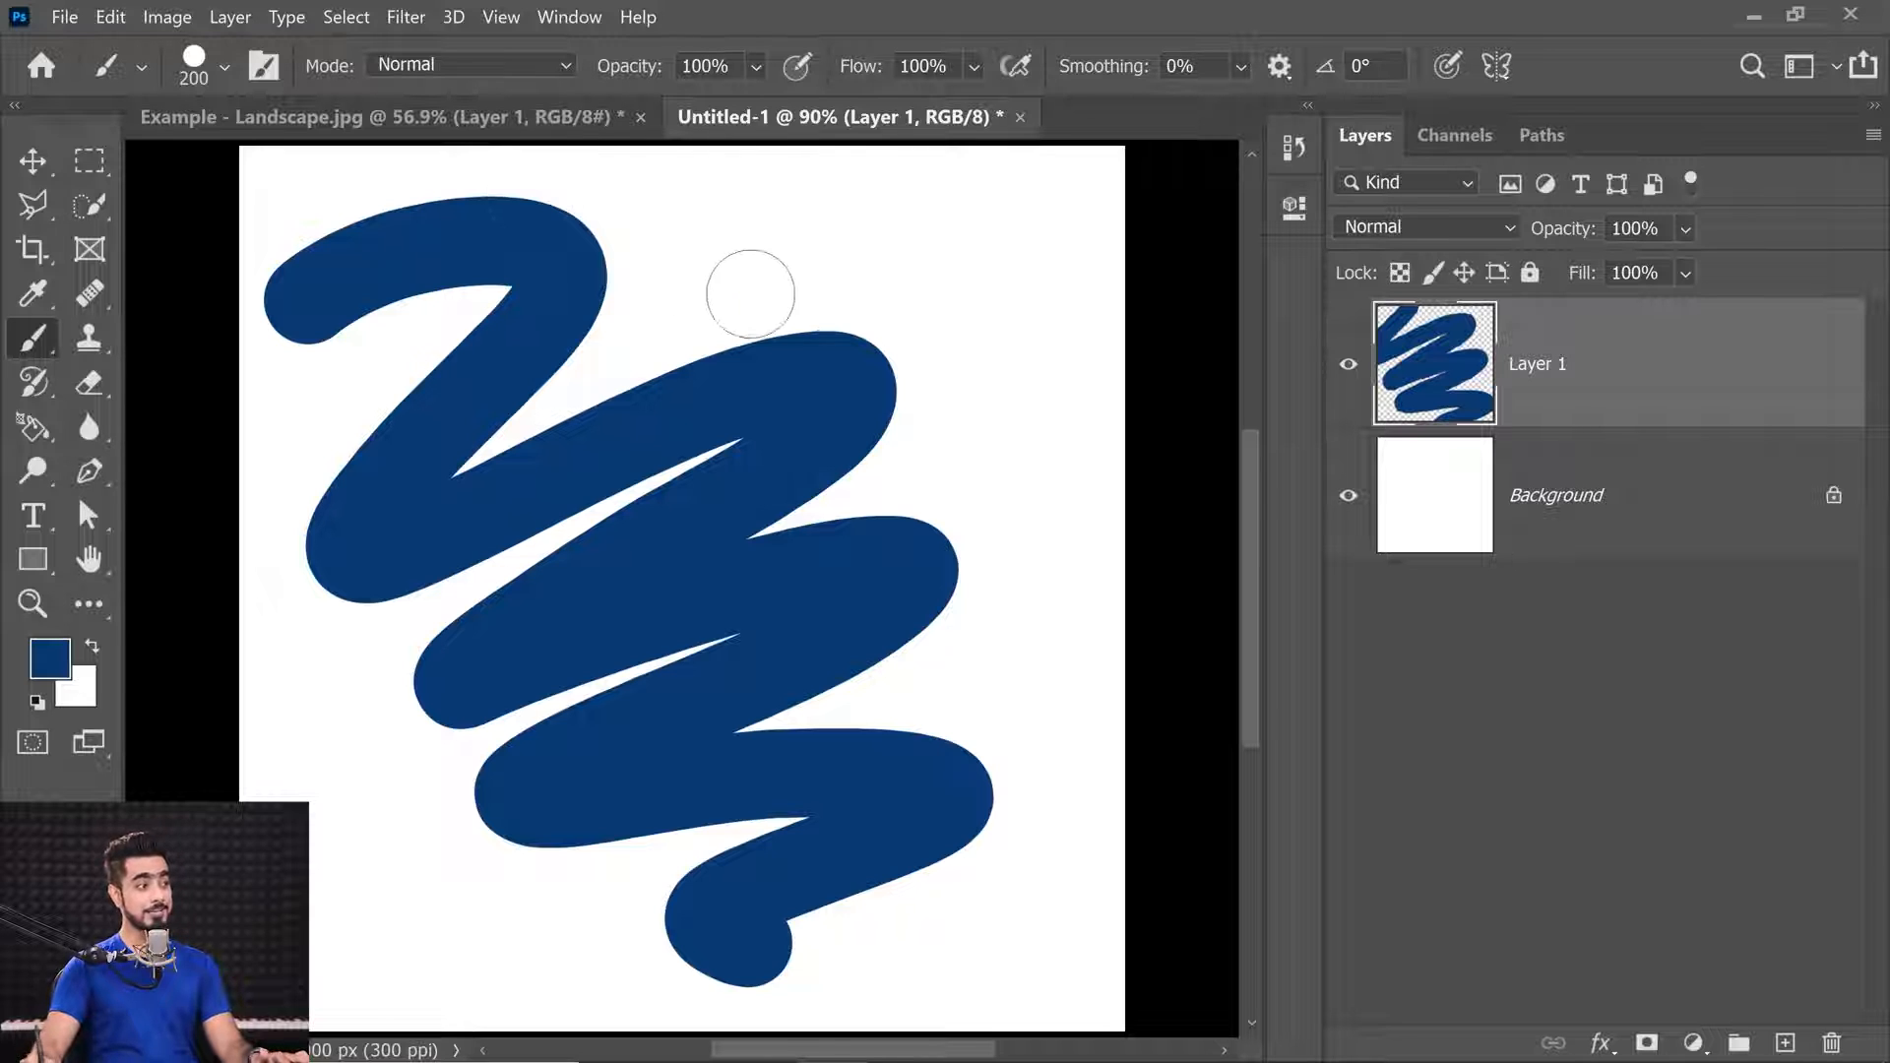
mouse_move(747, 280)
left_mouse_down()
mouse_move(946, 362)
mouse_move(752, 294)
mouse_move(799, 323)
left_mouse_up()
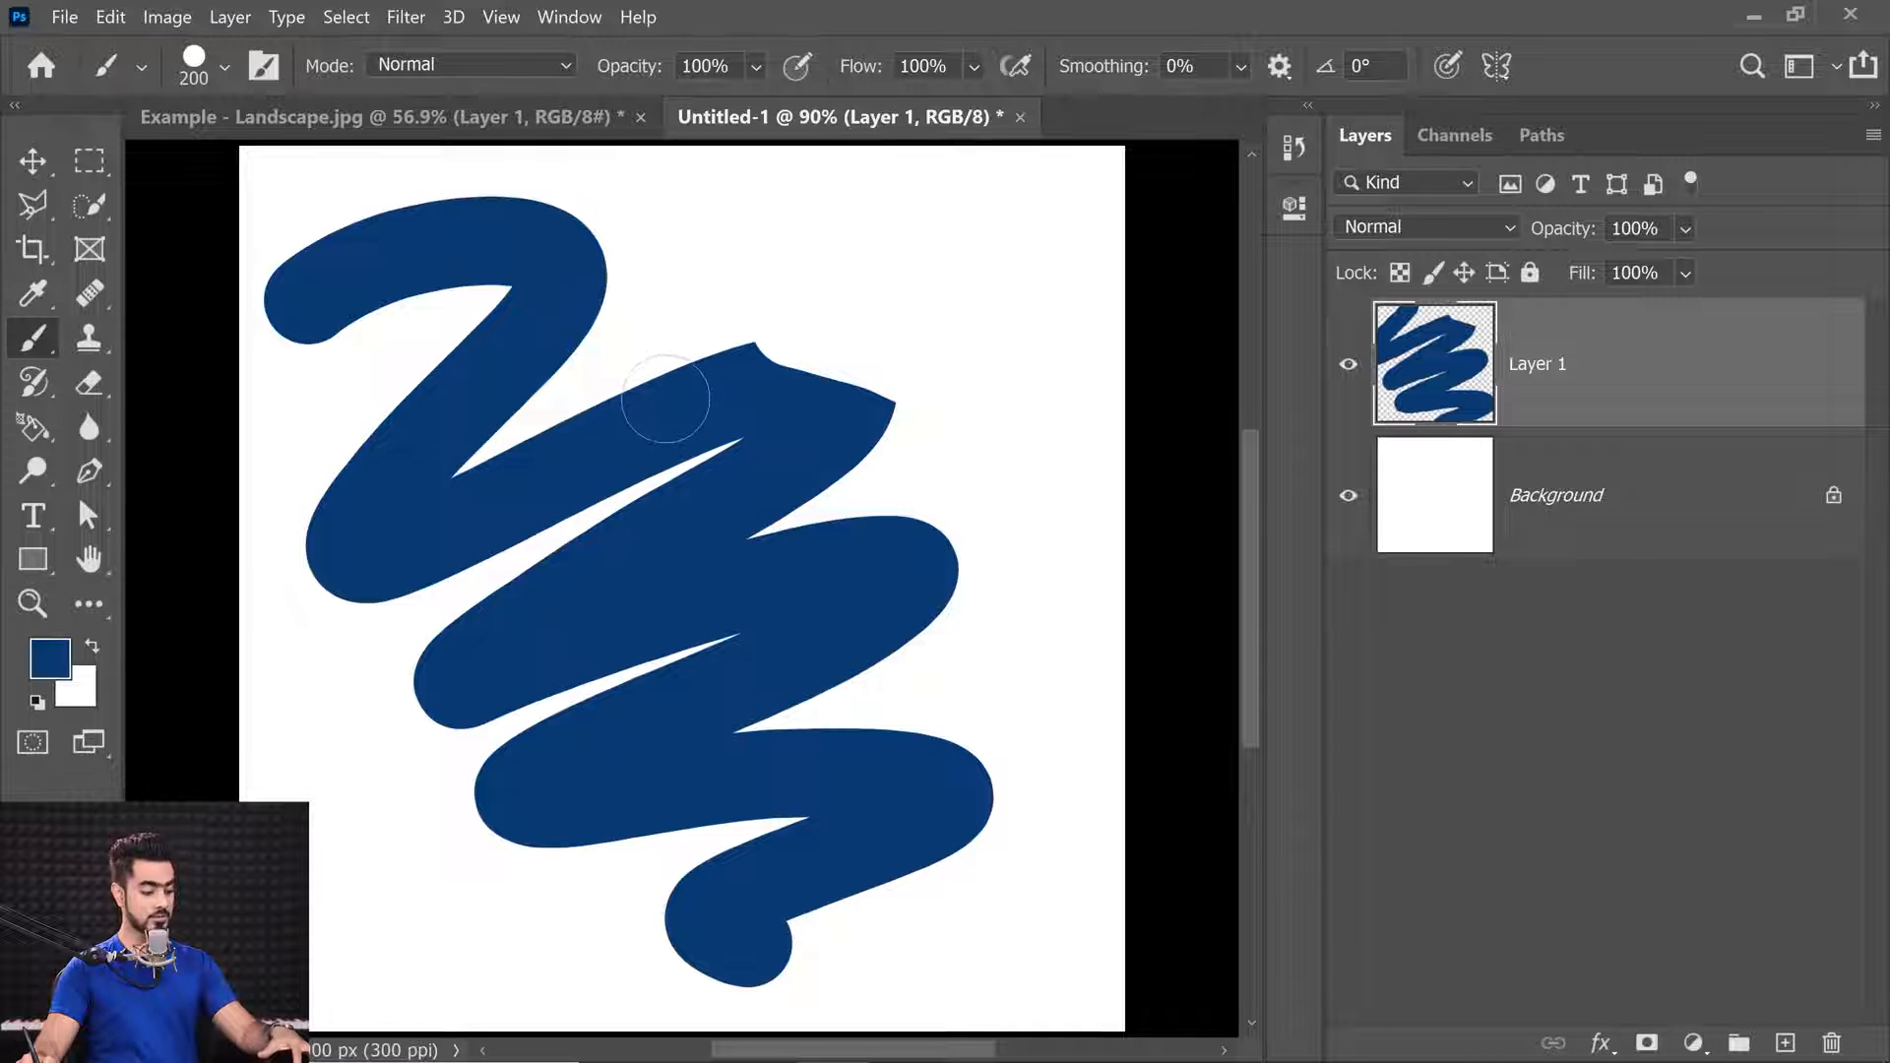
key("ctrl+z")
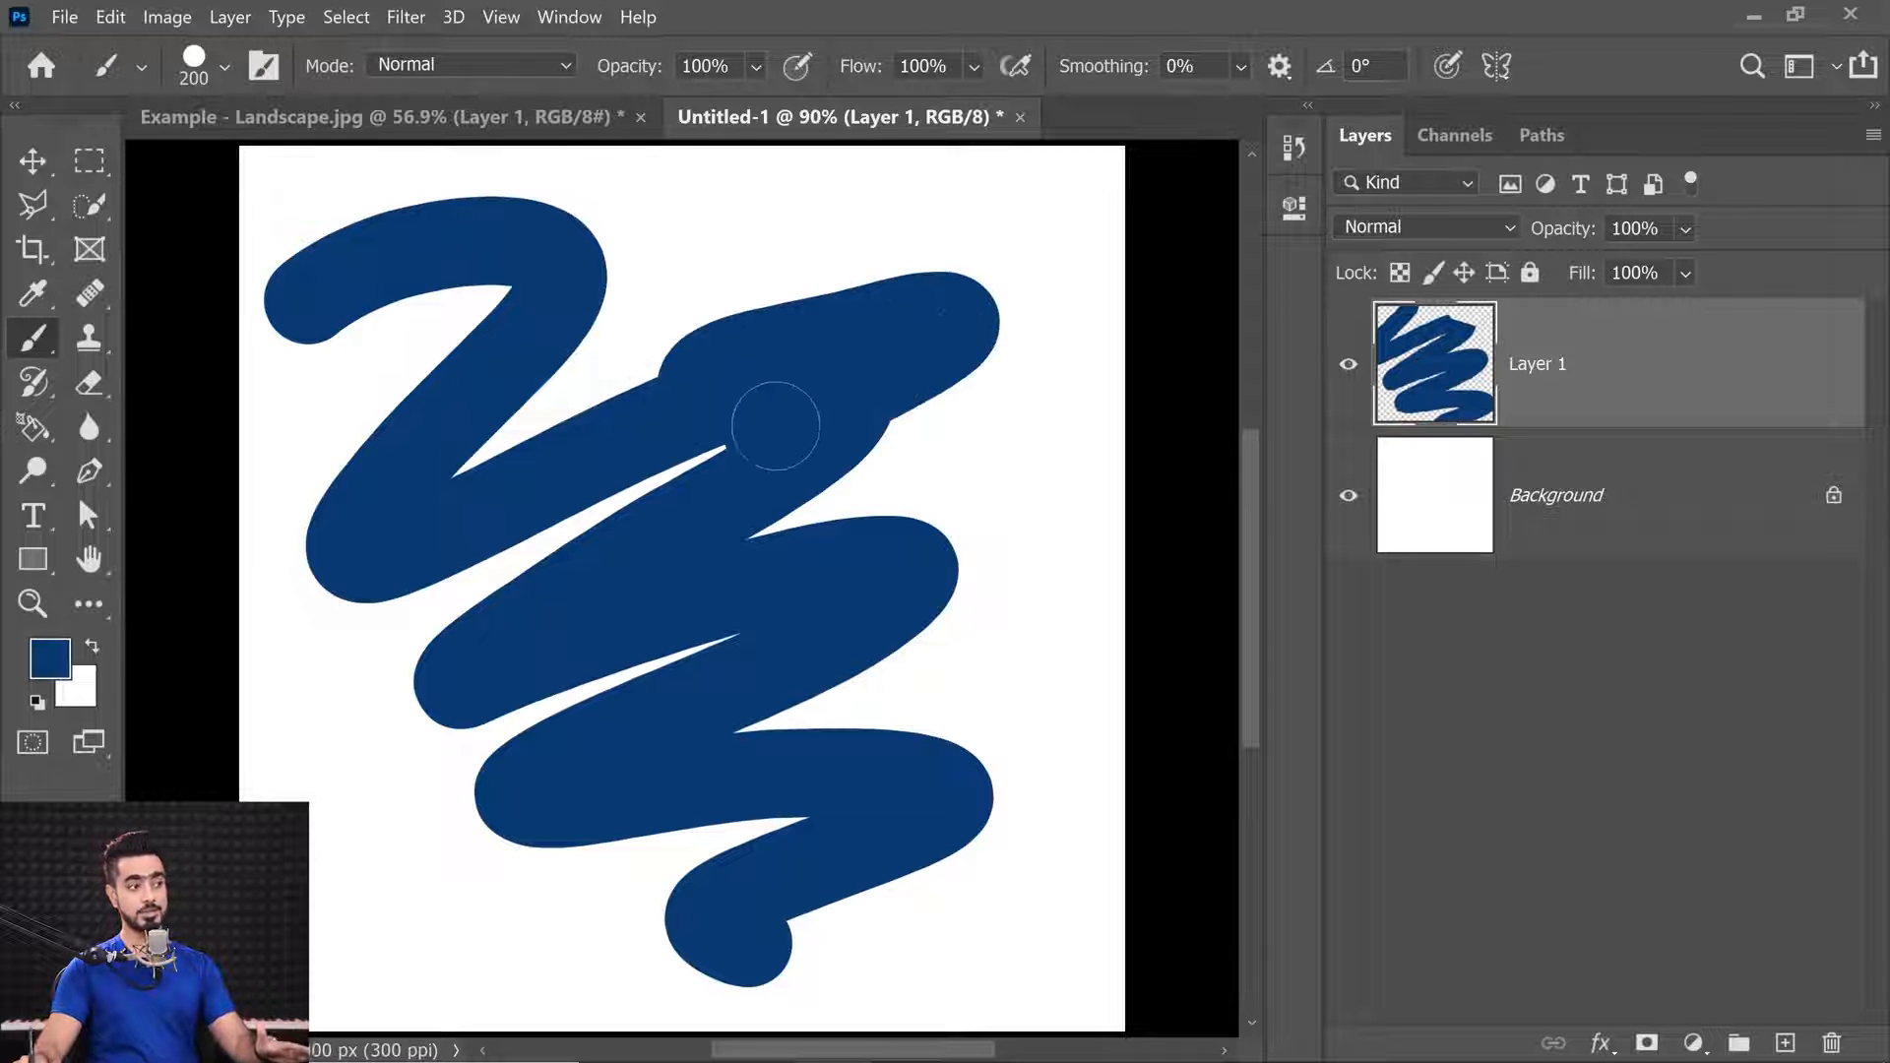
mouse_move(776, 425)
left_mouse_down()
mouse_move(987, 401)
mouse_move(633, 541)
left_mouse_up()
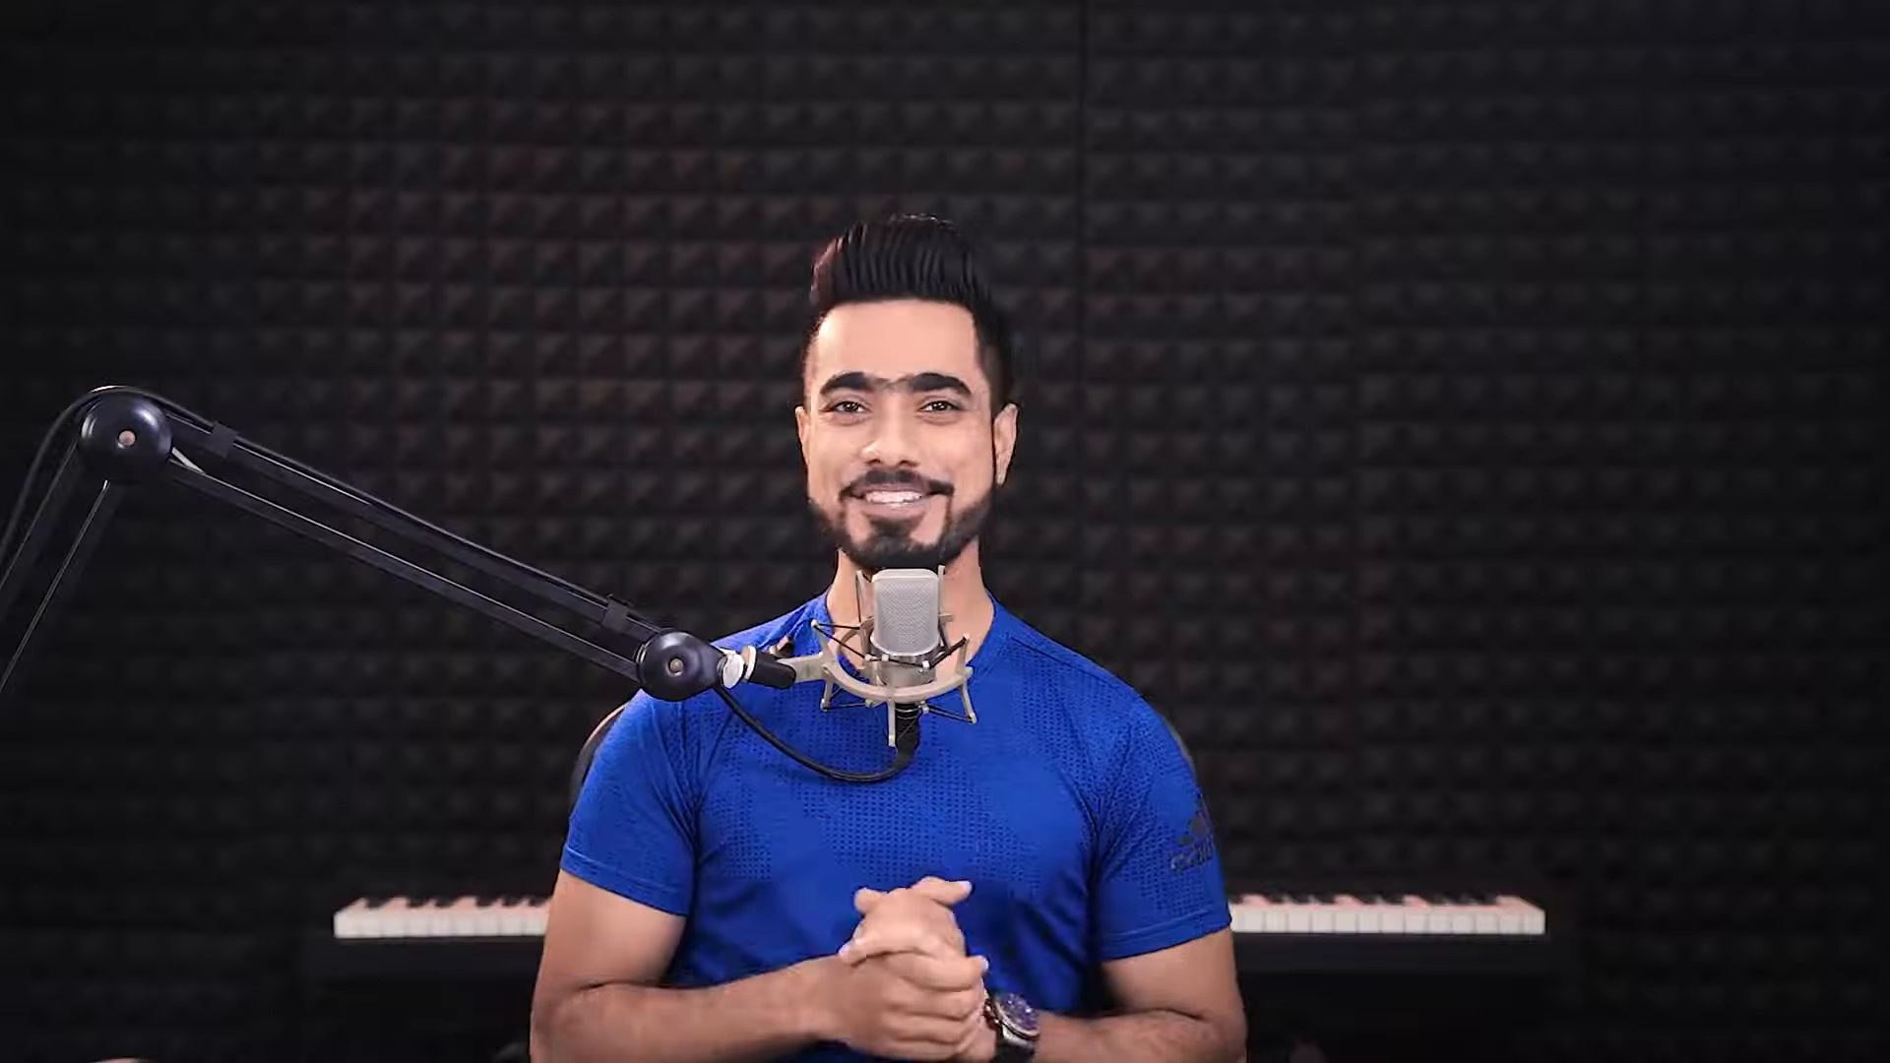
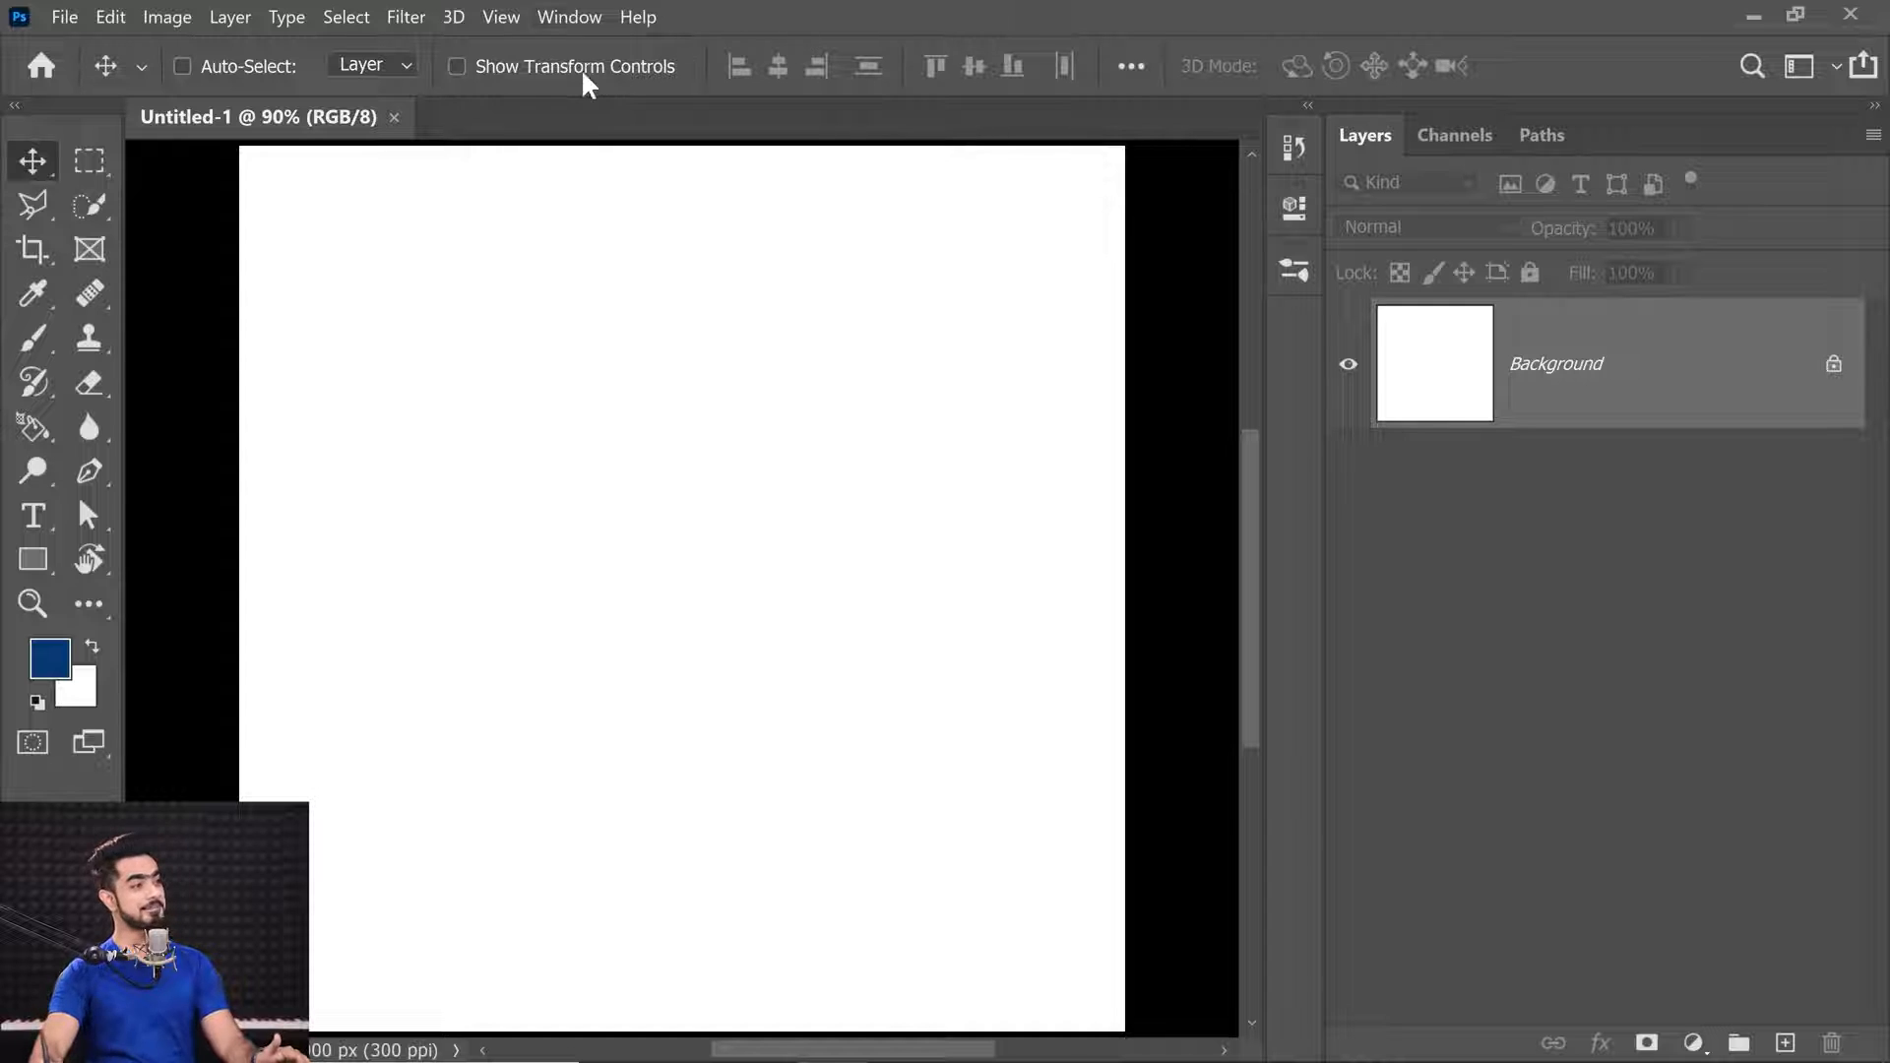
Show the Brush Settings, dock them in the collapsed panel strip and expand them.
left_click(575, 16)
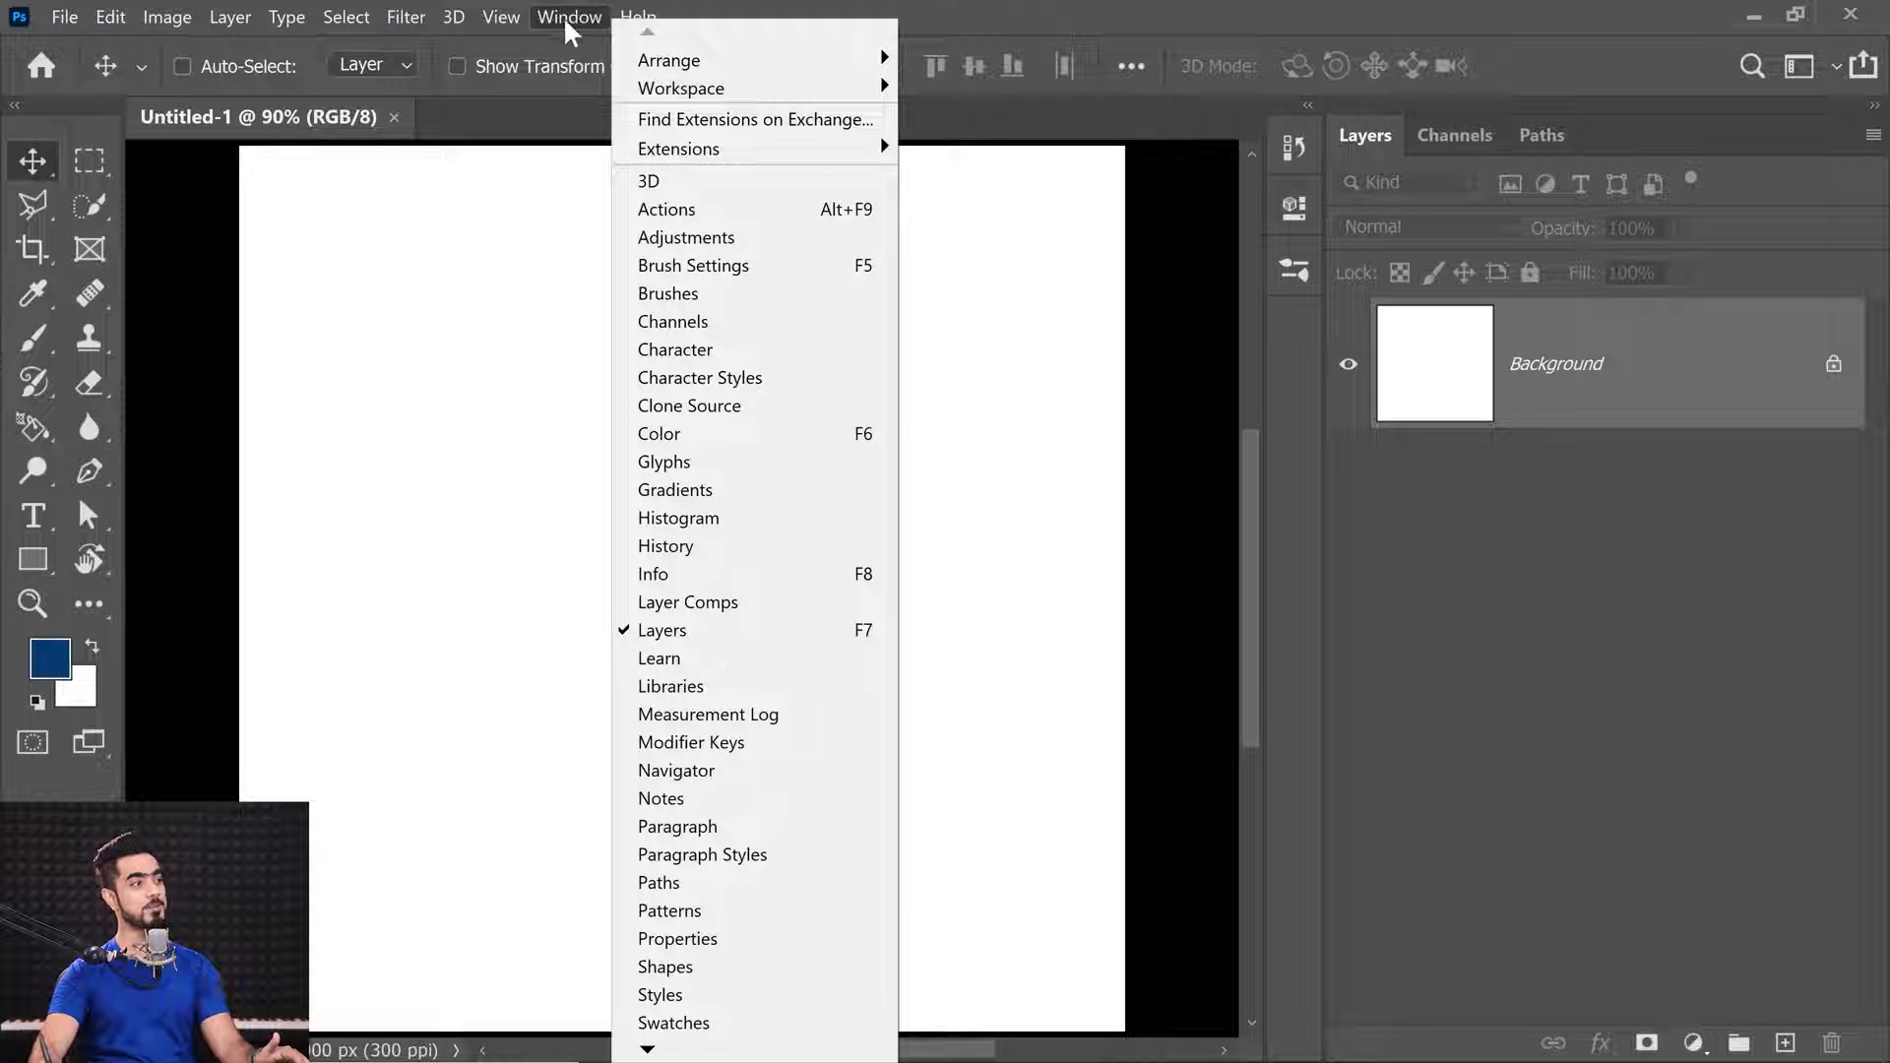
left_click(689, 266)
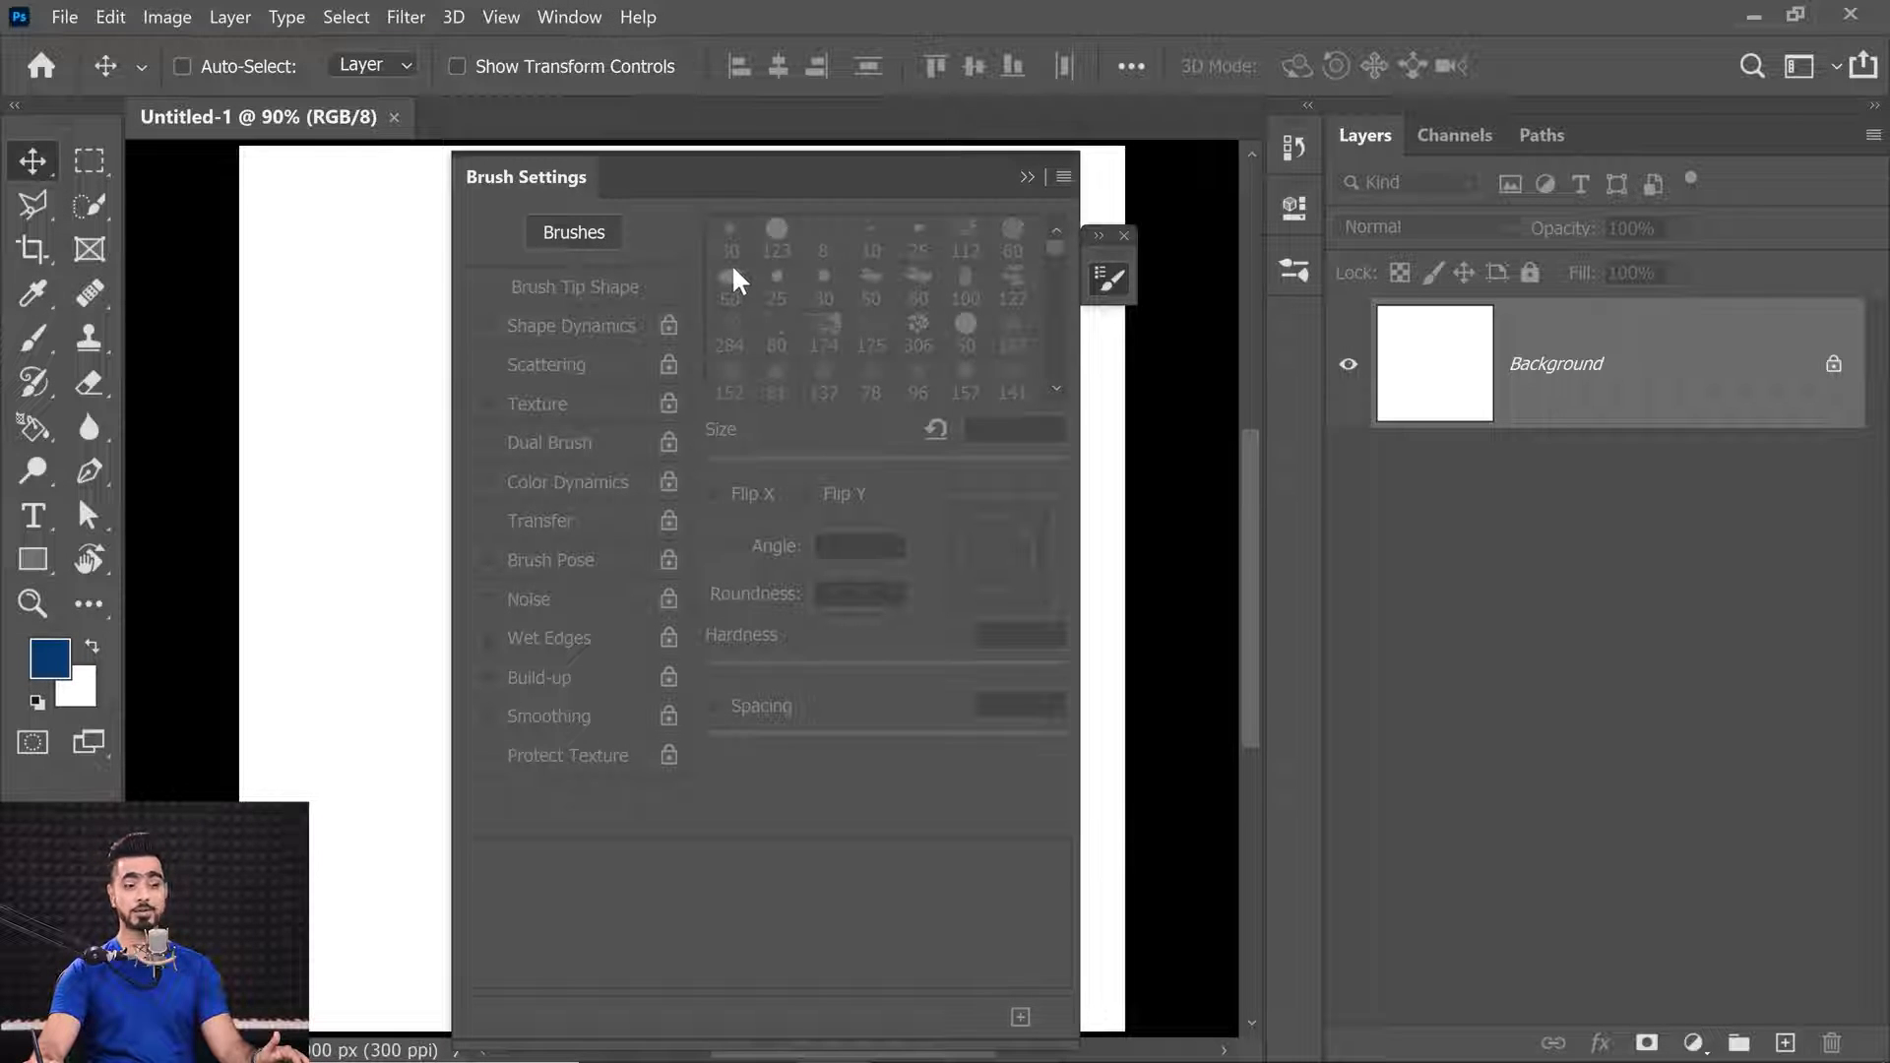
mouse_move(548, 177)
left_mouse_down()
mouse_move(1073, 345)
mouse_move(1270, 341)
mouse_move(1298, 313)
mouse_move(1314, 335)
mouse_move(1295, 325)
left_mouse_up()
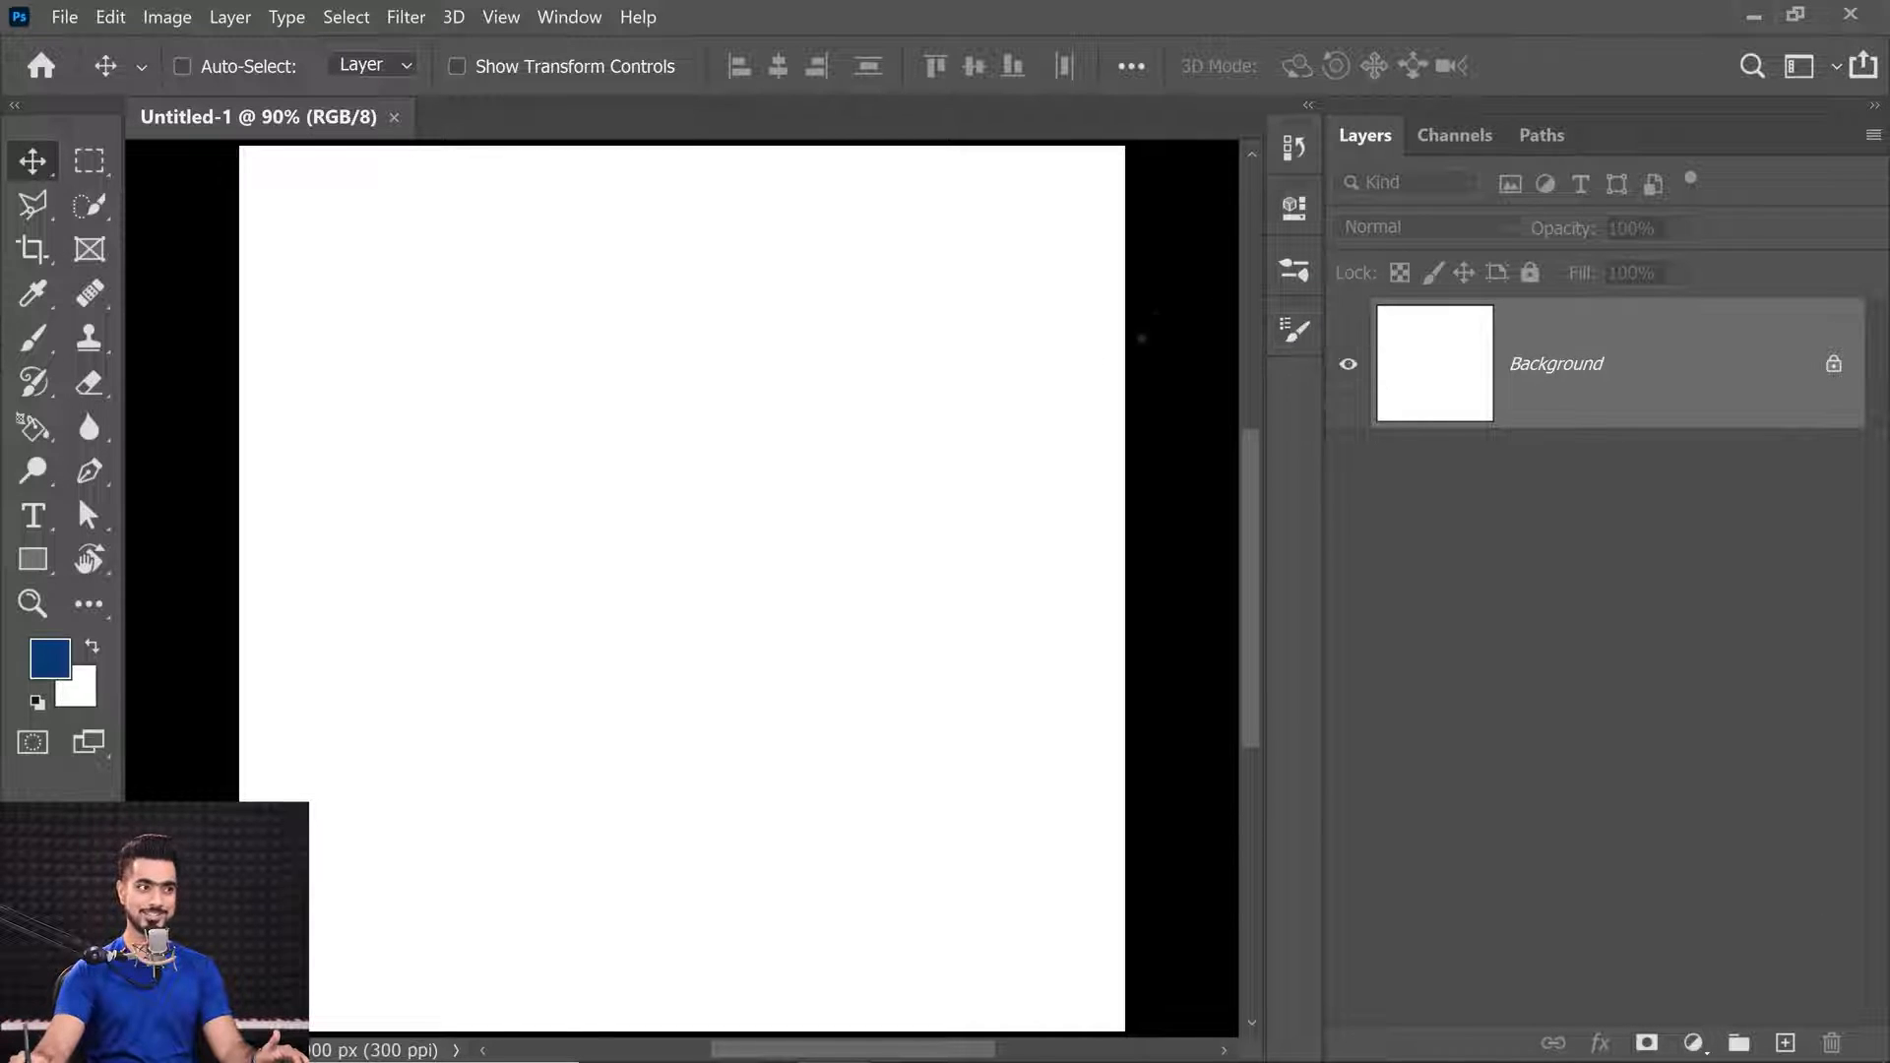
left_click(1296, 334)
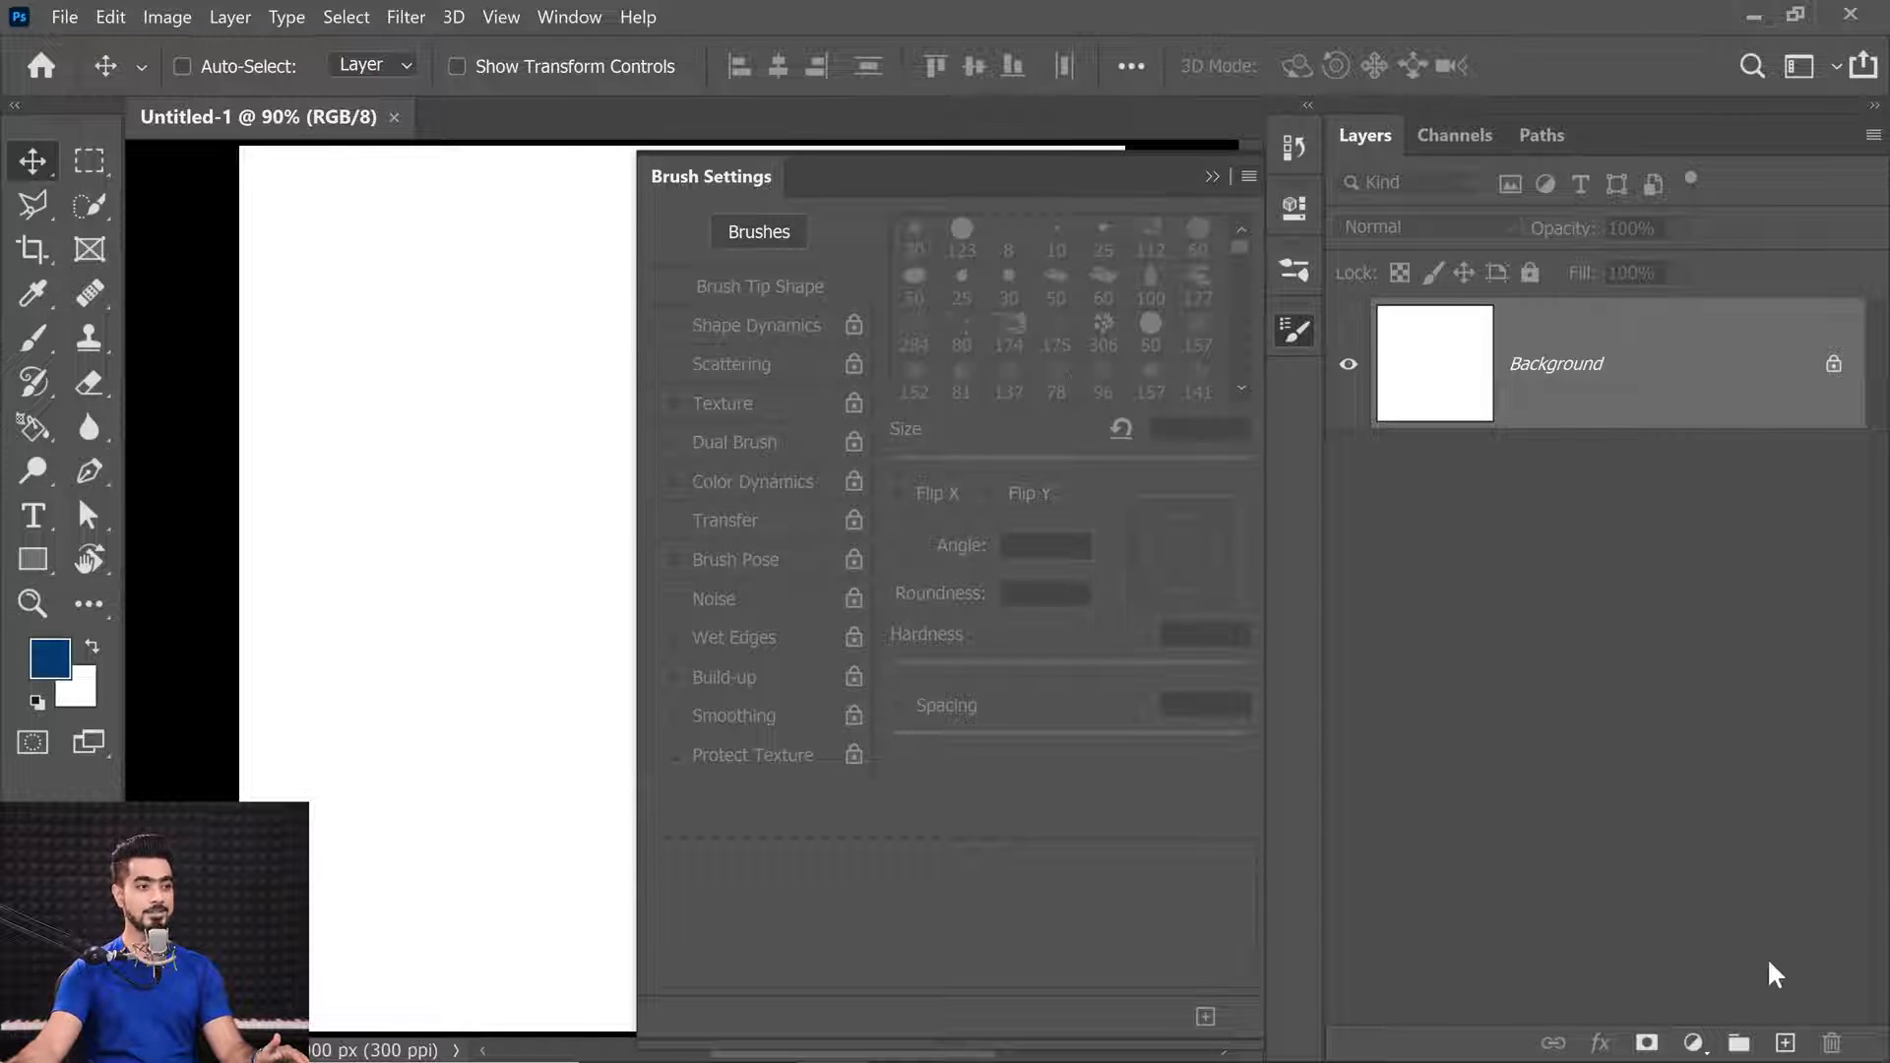
Add a new empty layer above the Background and activate the Brush tool.
left_click(1784, 1042)
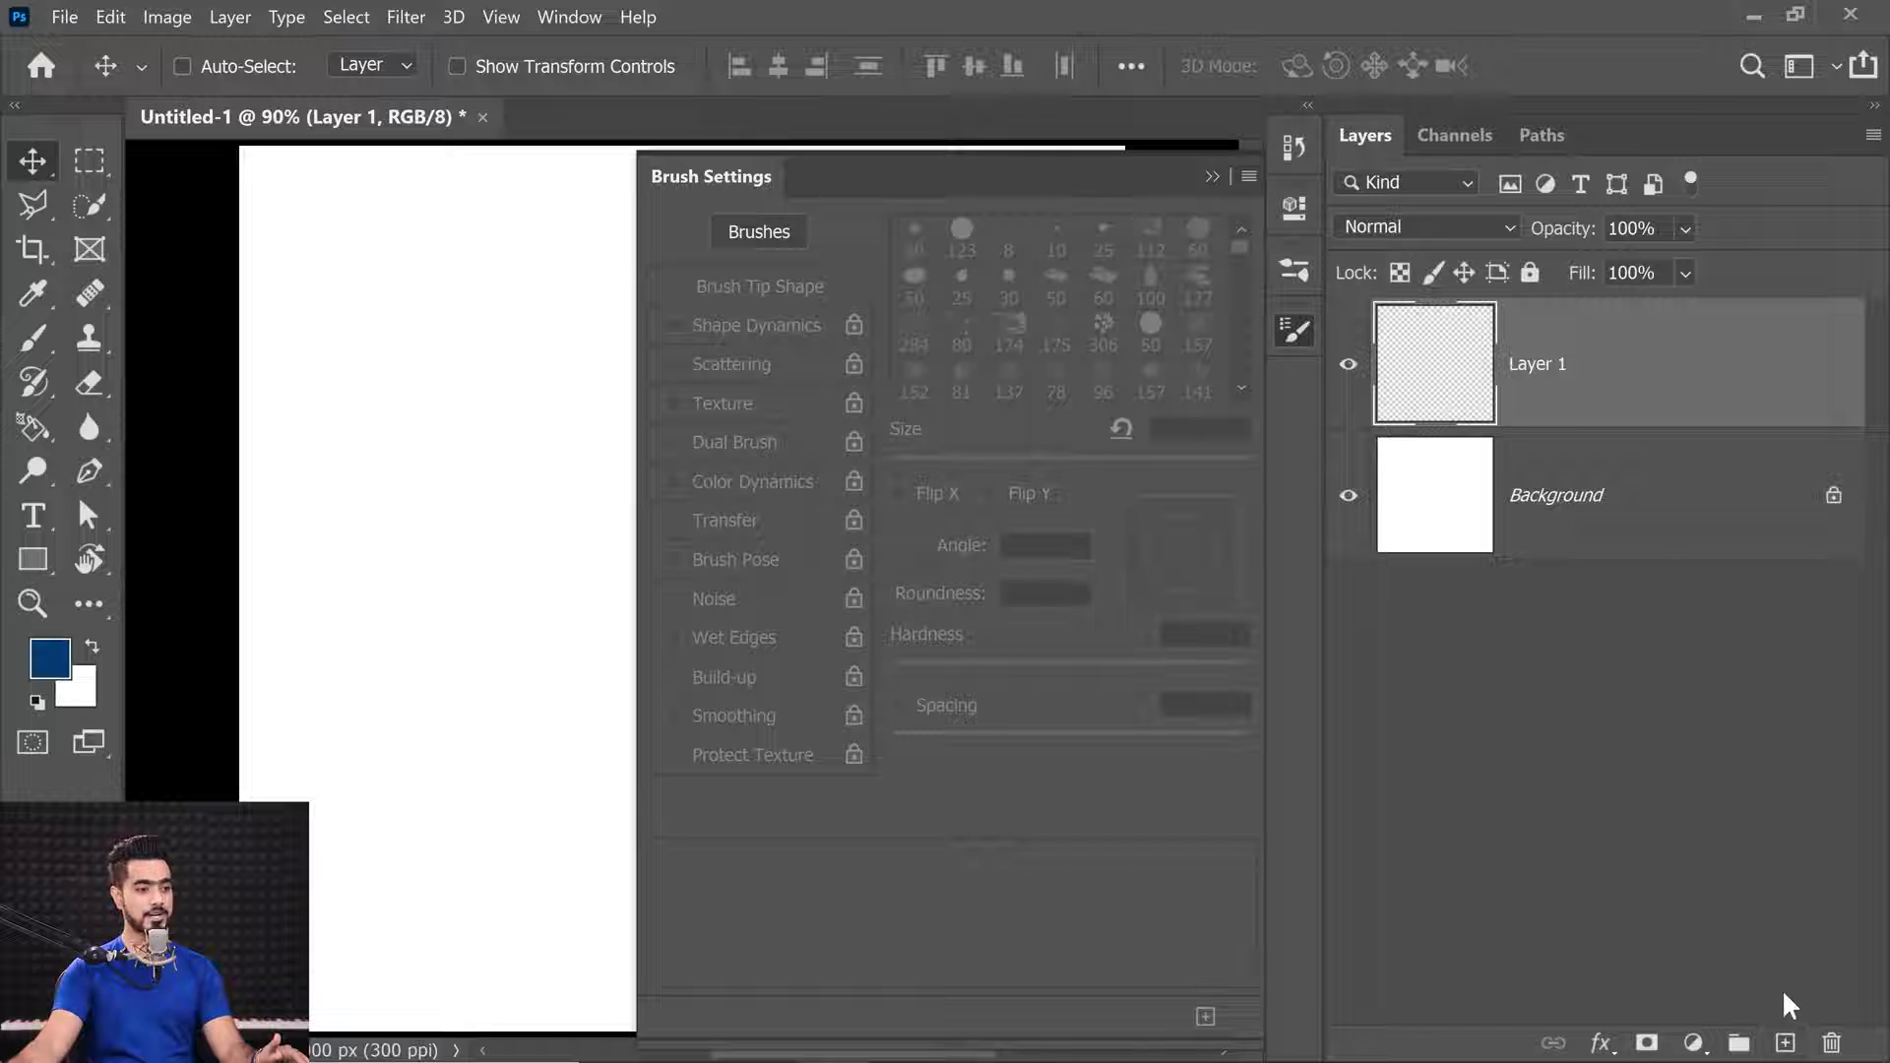
left_click(32, 338)
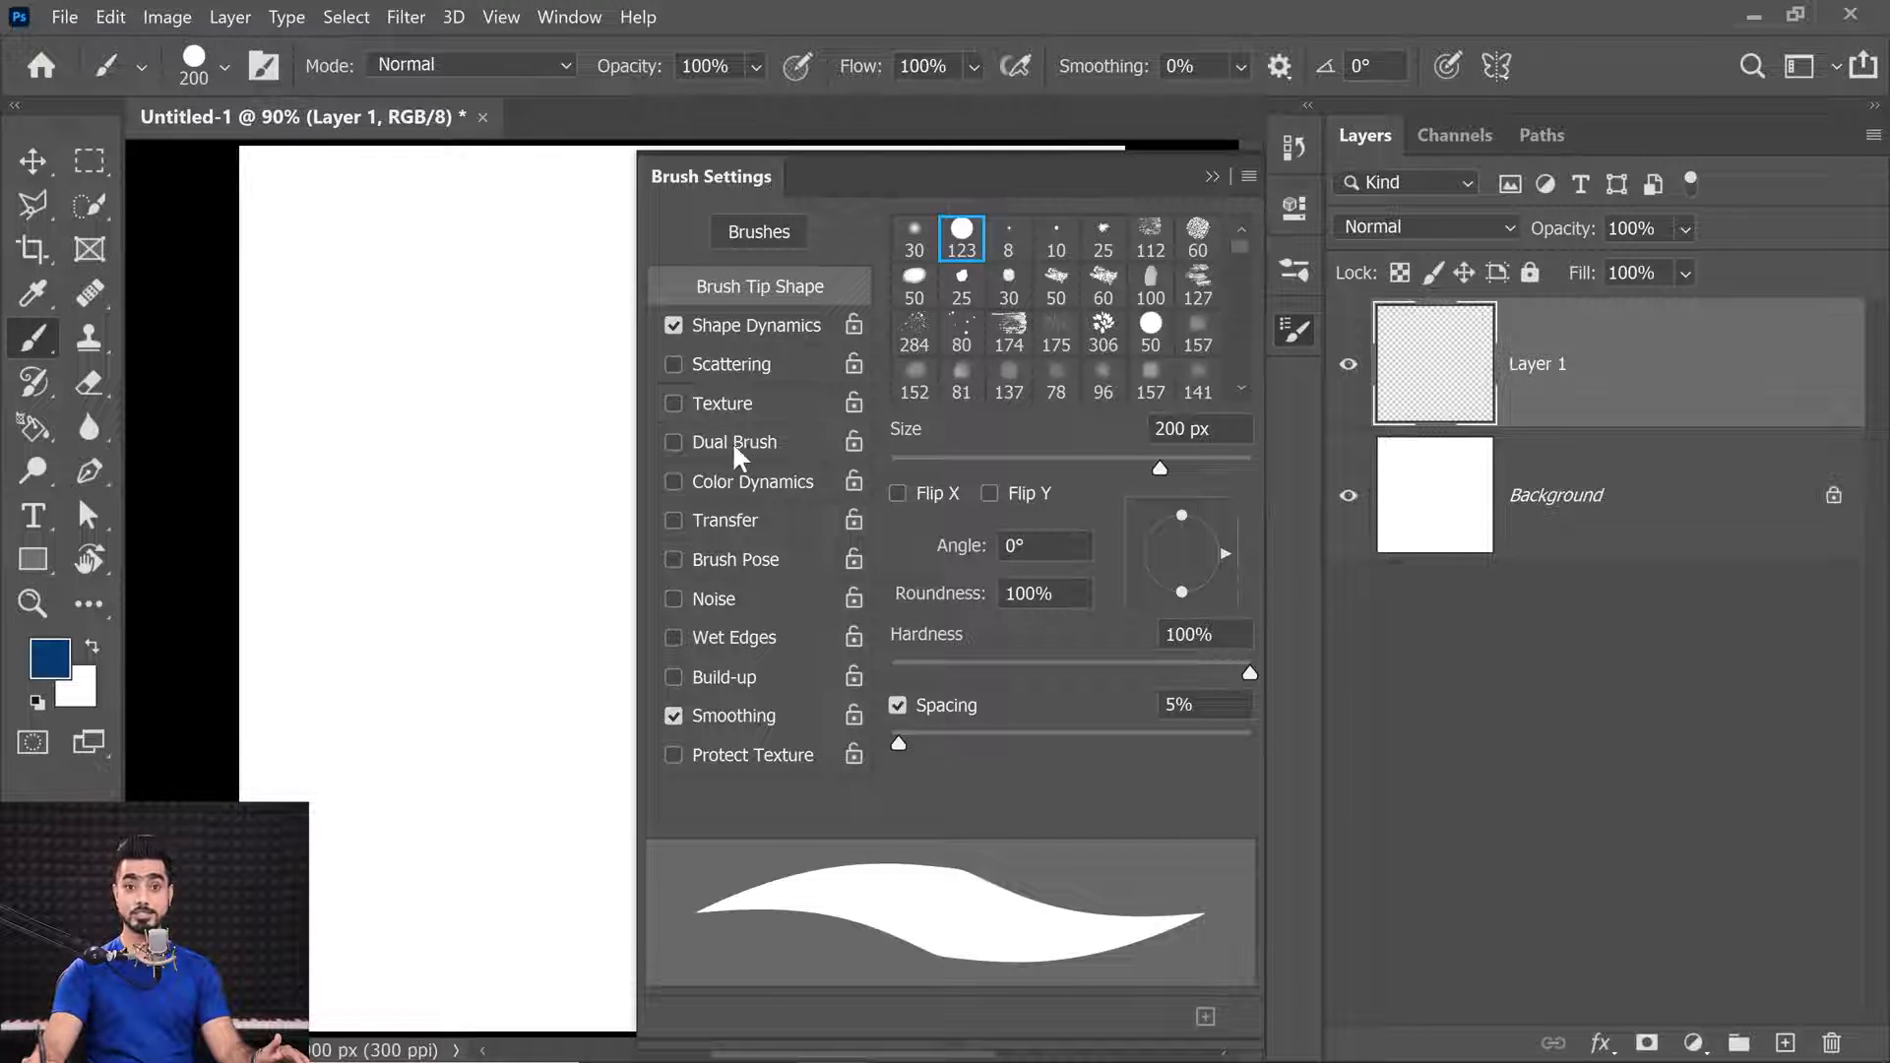
Try several brush tips in the tip grid, ending with the 25 px one, and look at the General Brushes presets.
left_click(1063, 293)
left_click(1104, 290)
left_click(1197, 287)
left_click(1013, 288)
left_click(965, 286)
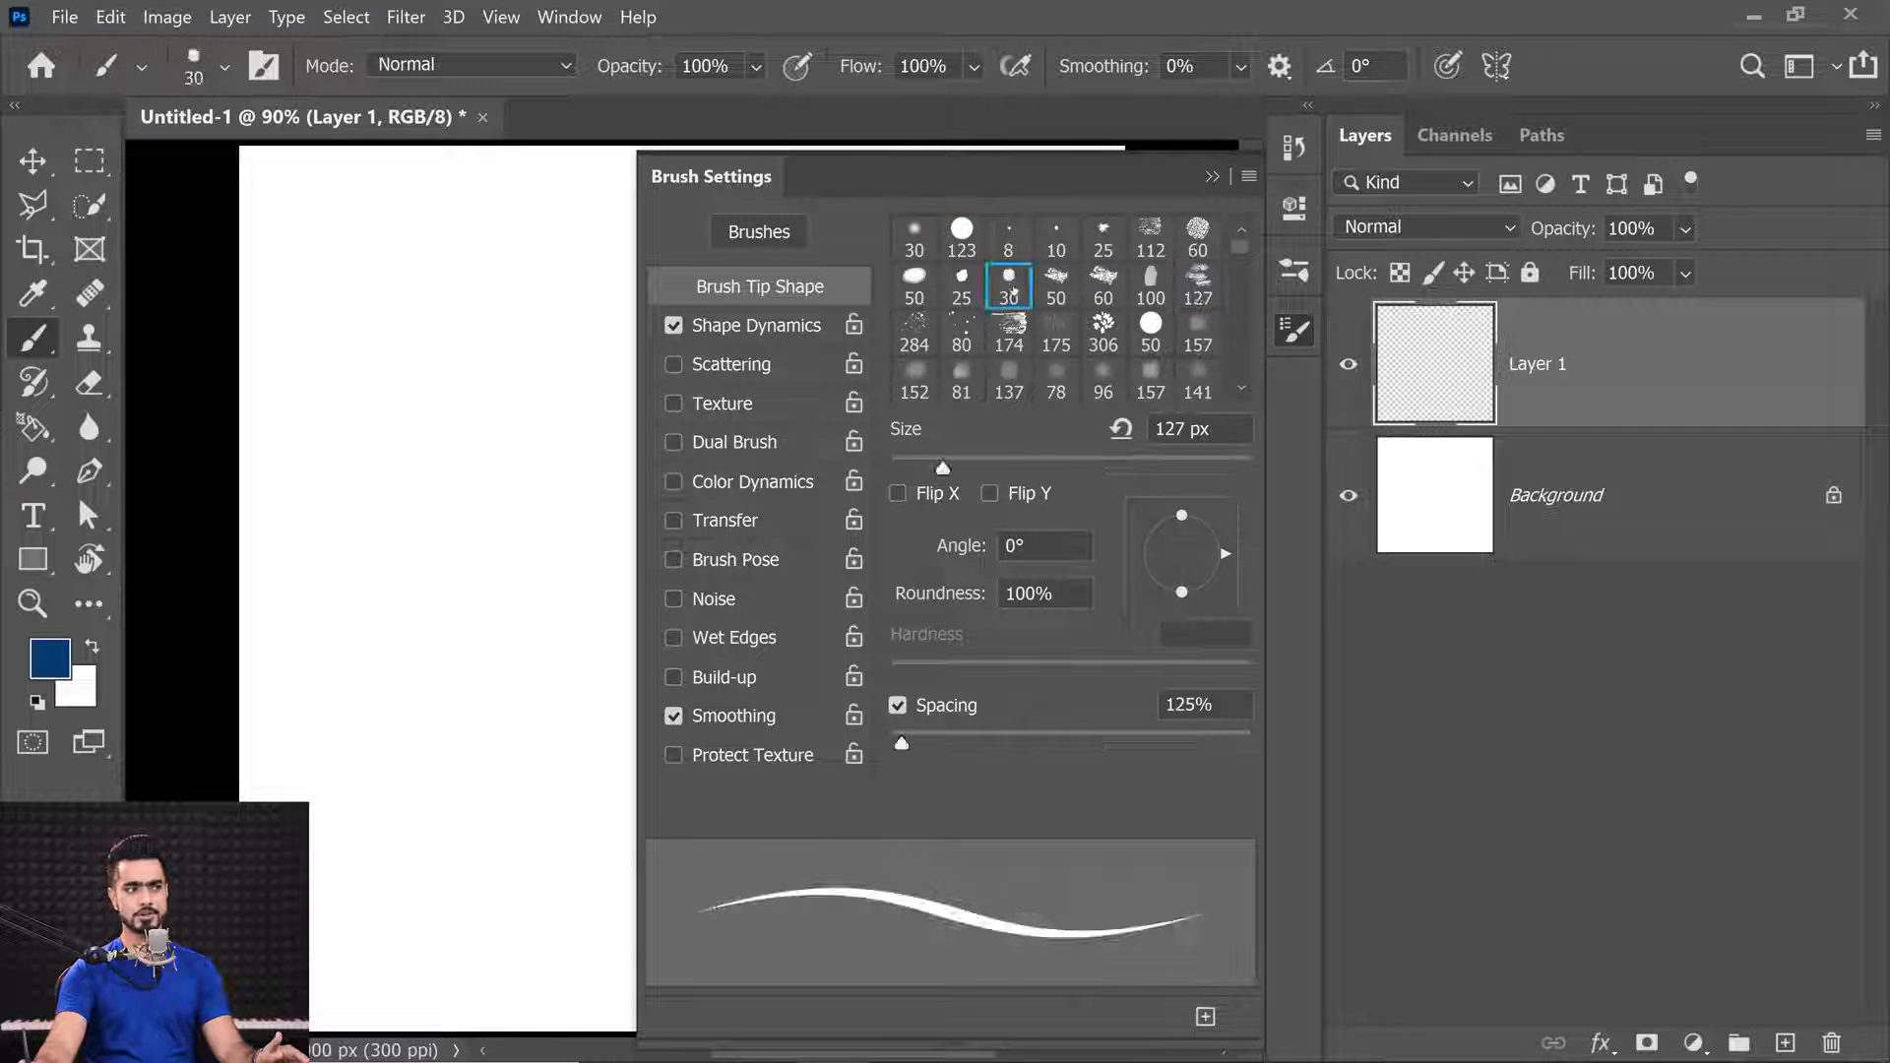
left_click(211, 84)
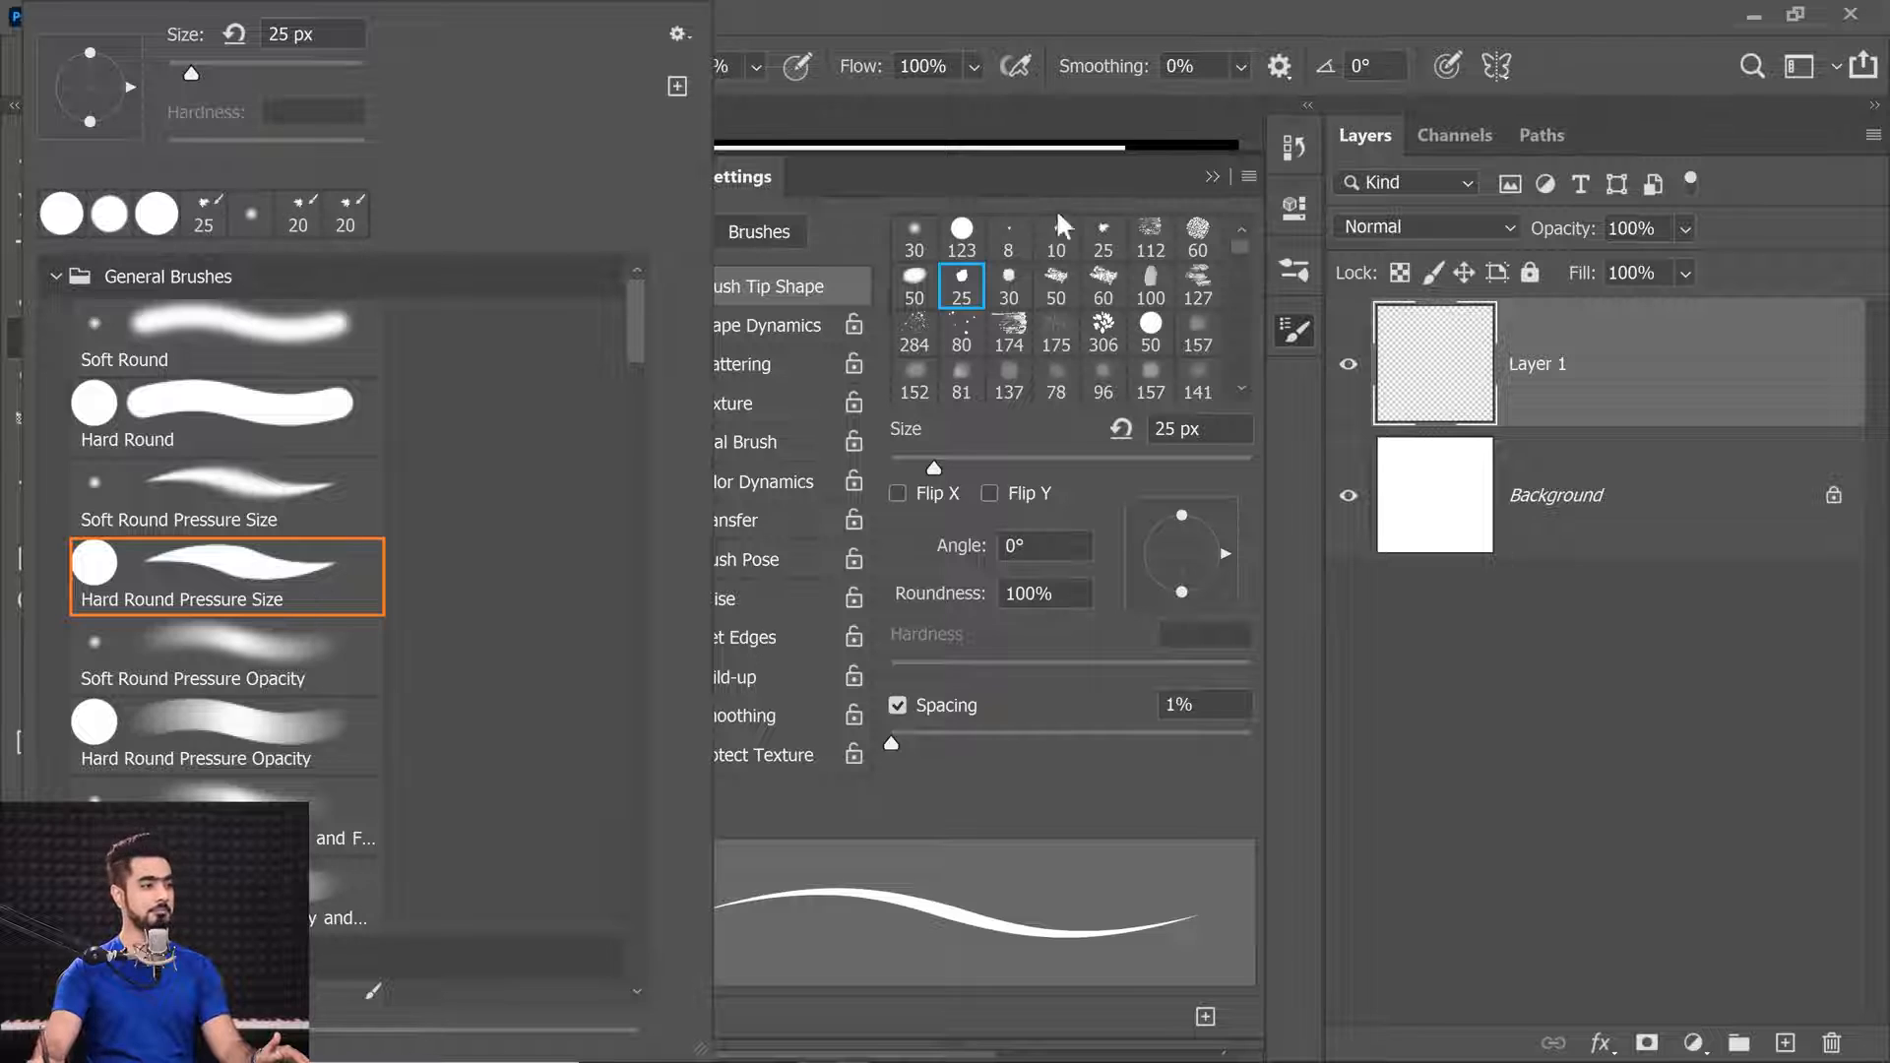
left_click(866, 305)
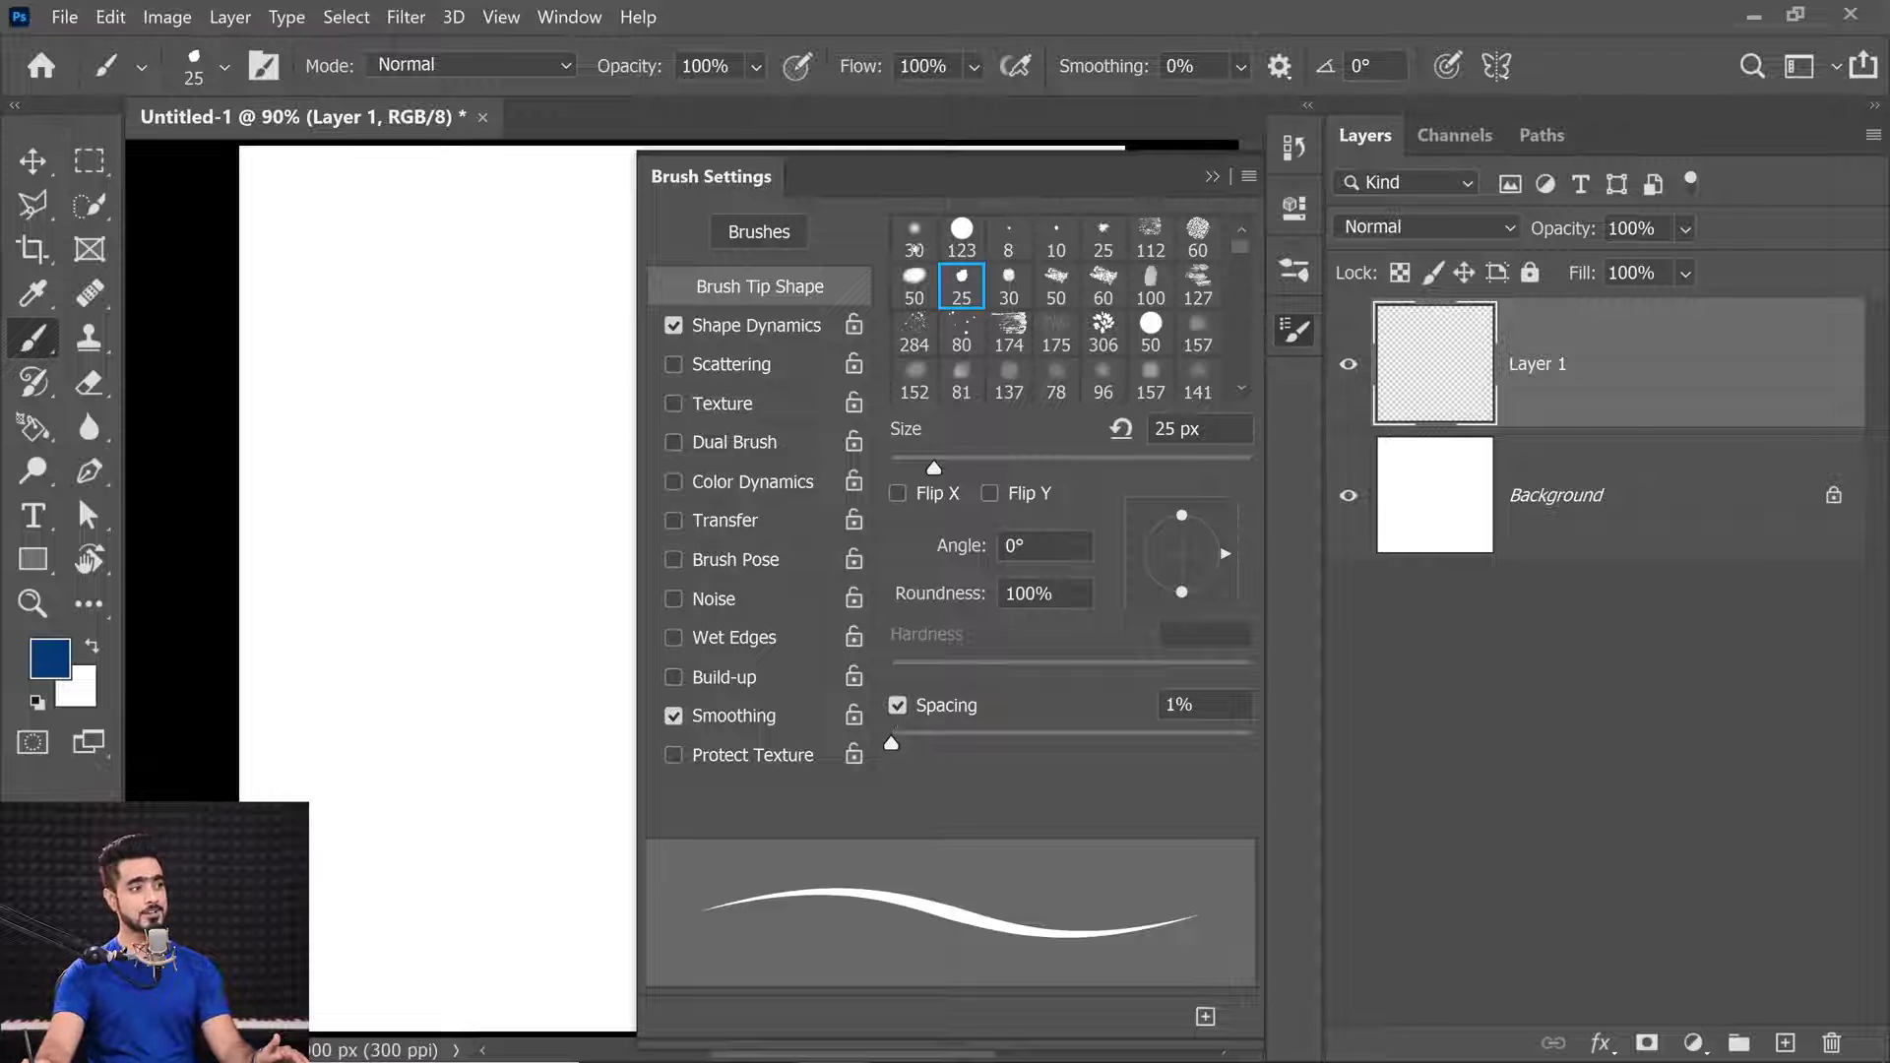
Select the soft round 30 px tip, turn off Shape Dynamics and set the brush size to 82 px.
left_click(914, 241)
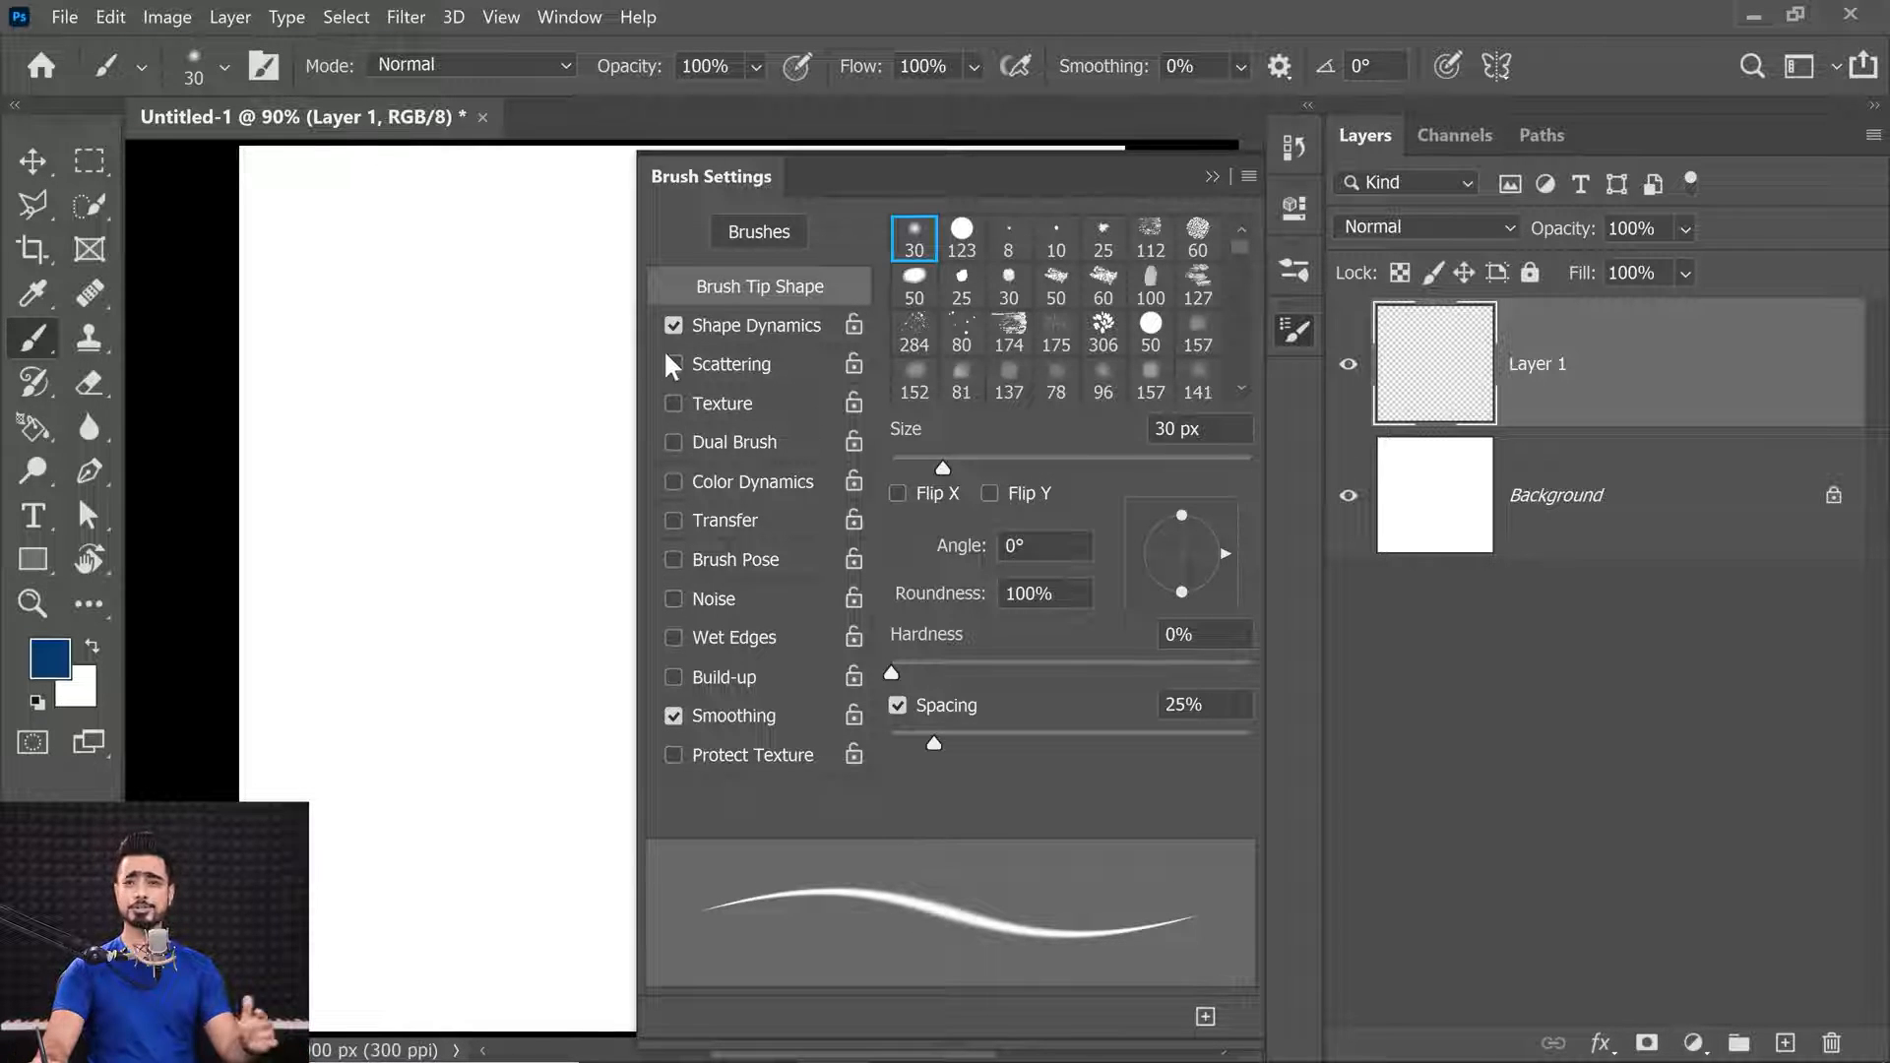
left_click(674, 324)
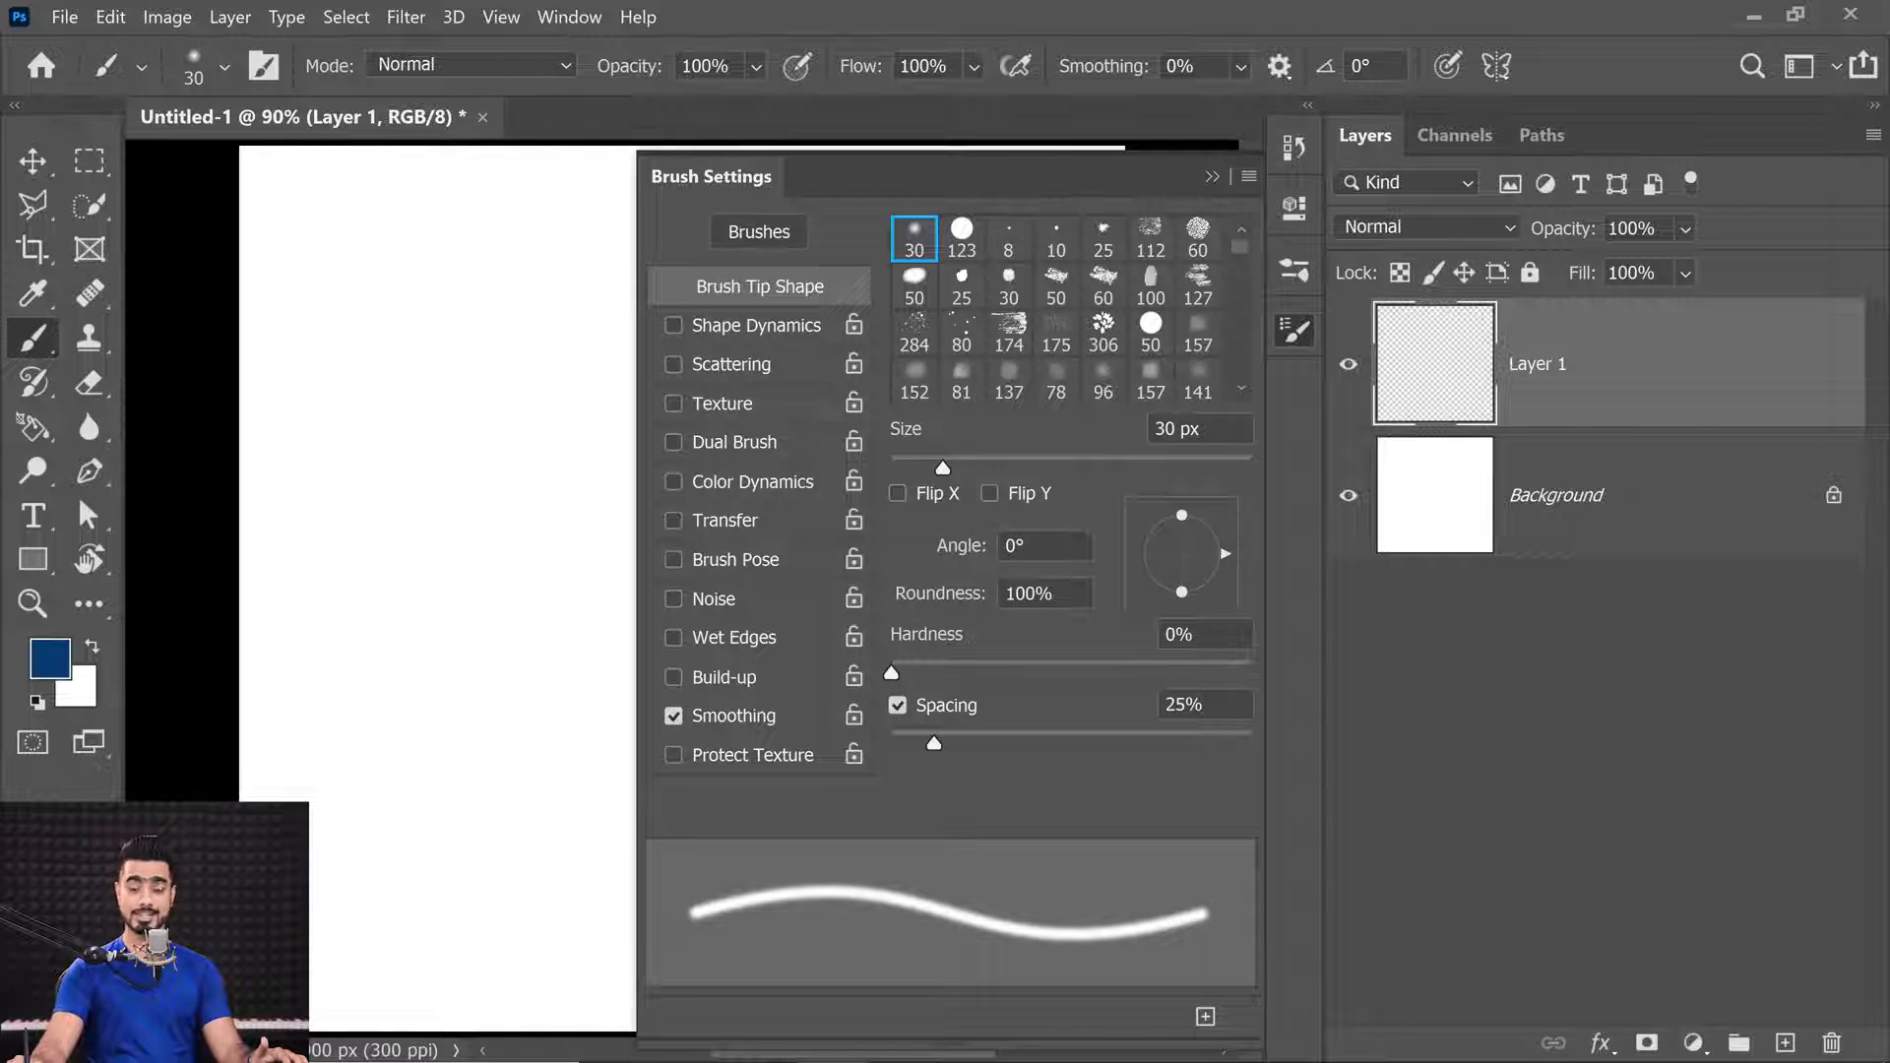
left_click_drag(943, 469, 1034, 462)
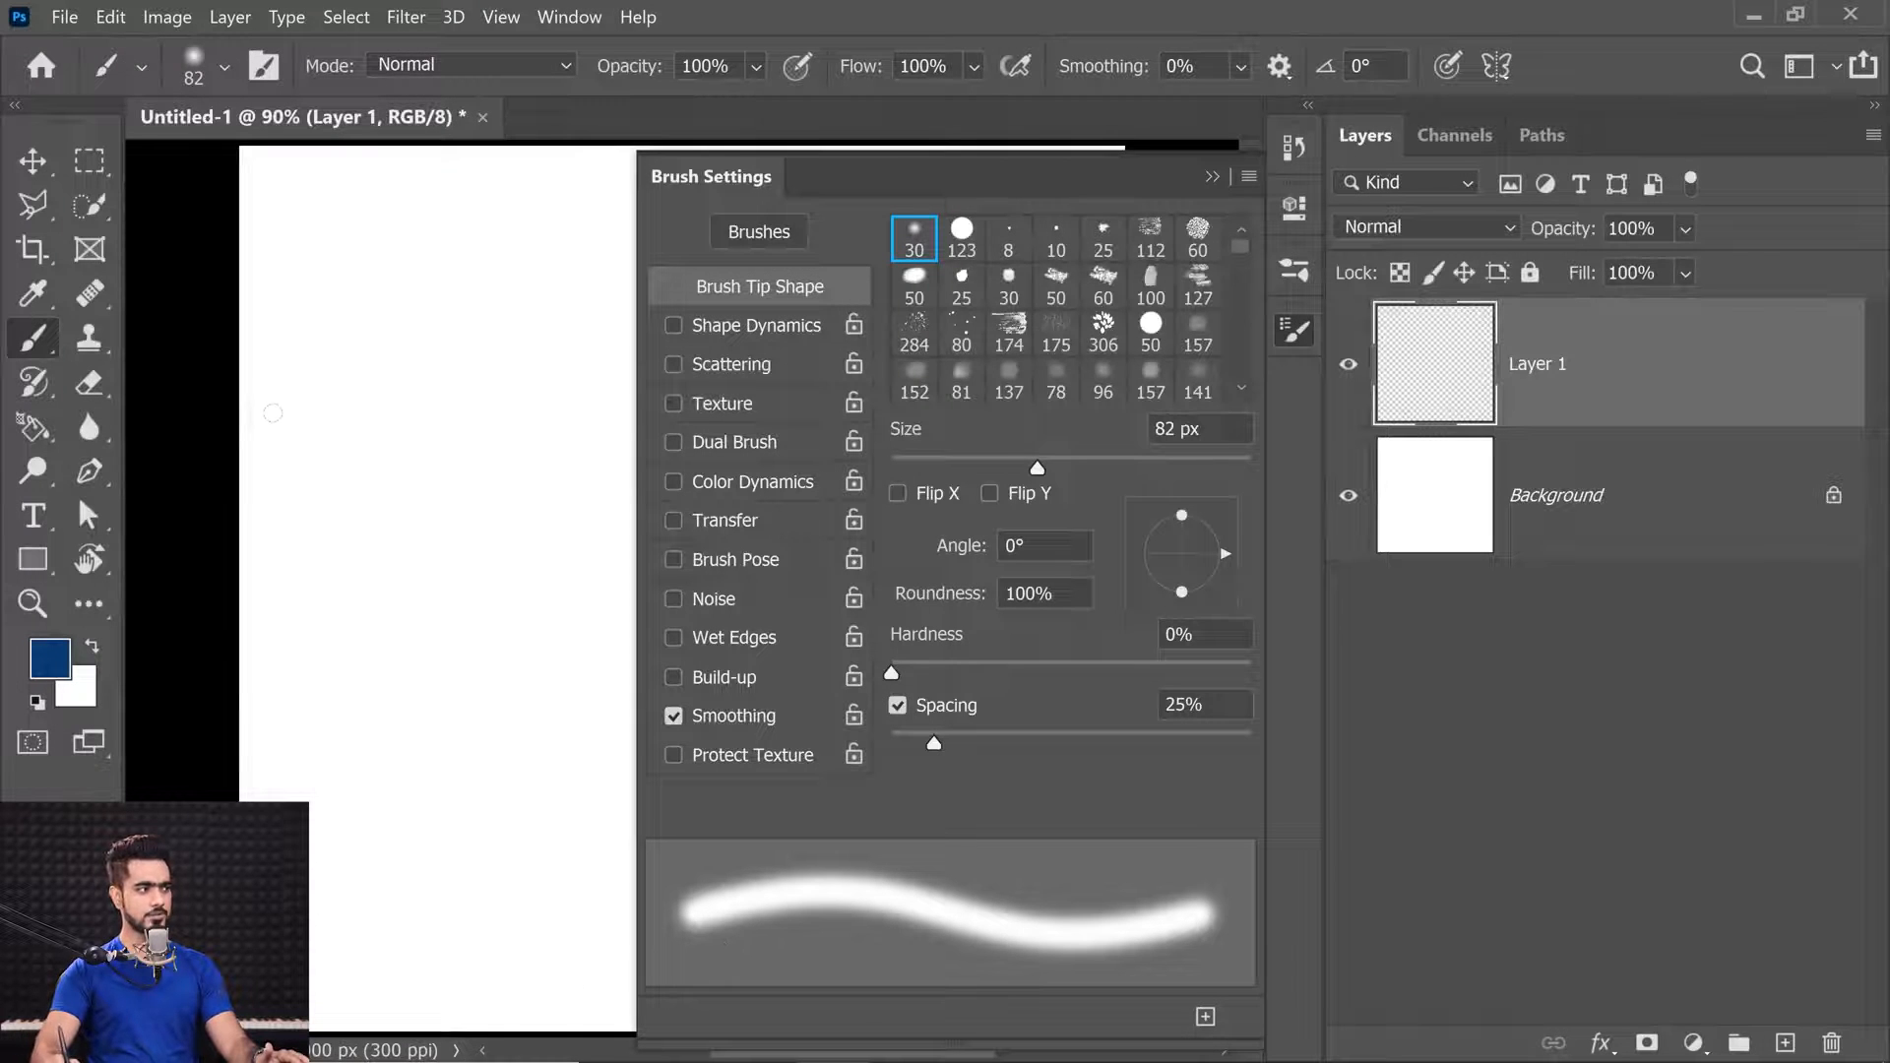
Try a wavy soft stroke, undo it, and try a brush size of 126 px before returning to 82 px.
mouse_move(272, 413)
left_mouse_down()
mouse_move(447, 423)
mouse_move(668, 472)
left_mouse_up()
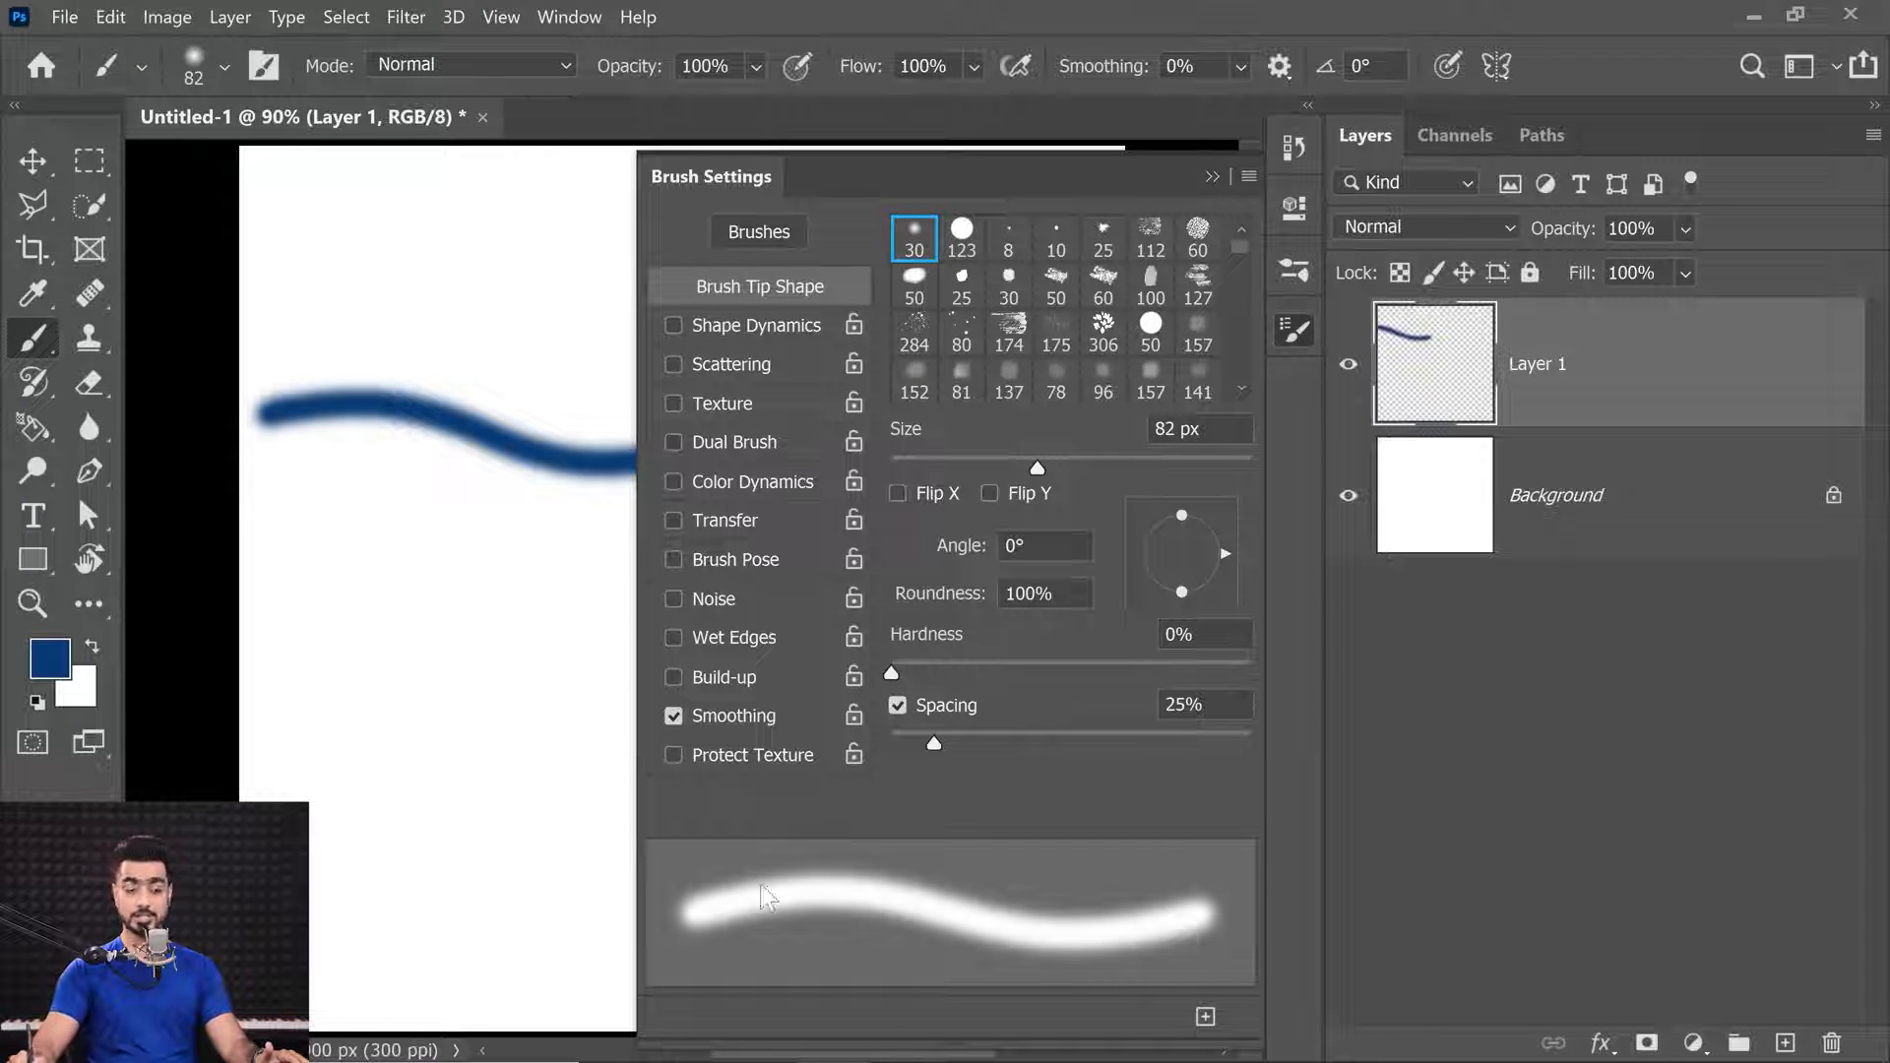
key("ctrl+z")
mouse_move(1042, 463)
left_mouse_down()
mouse_move(1137, 461)
mouse_move(1020, 469)
mouse_move(1137, 457)
mouse_move(1091, 464)
left_mouse_up()
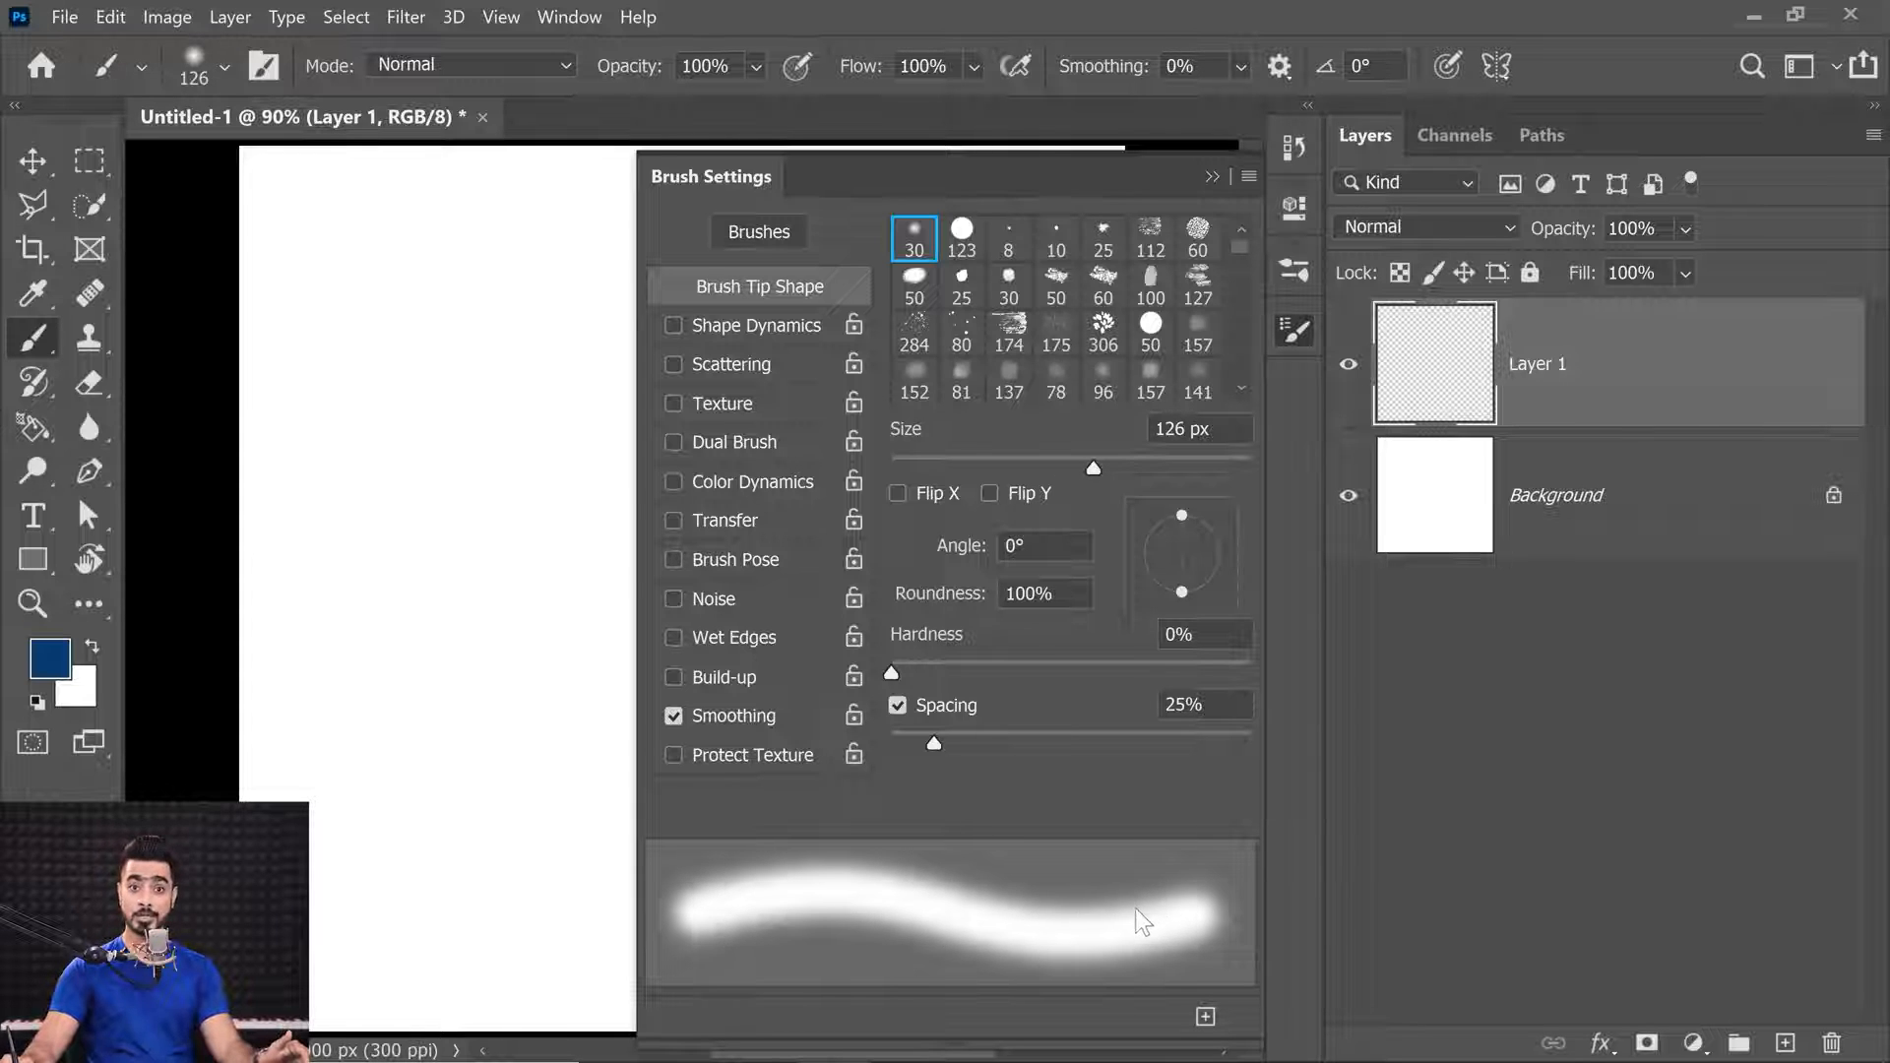
left_click_drag(1047, 458, 1016, 467)
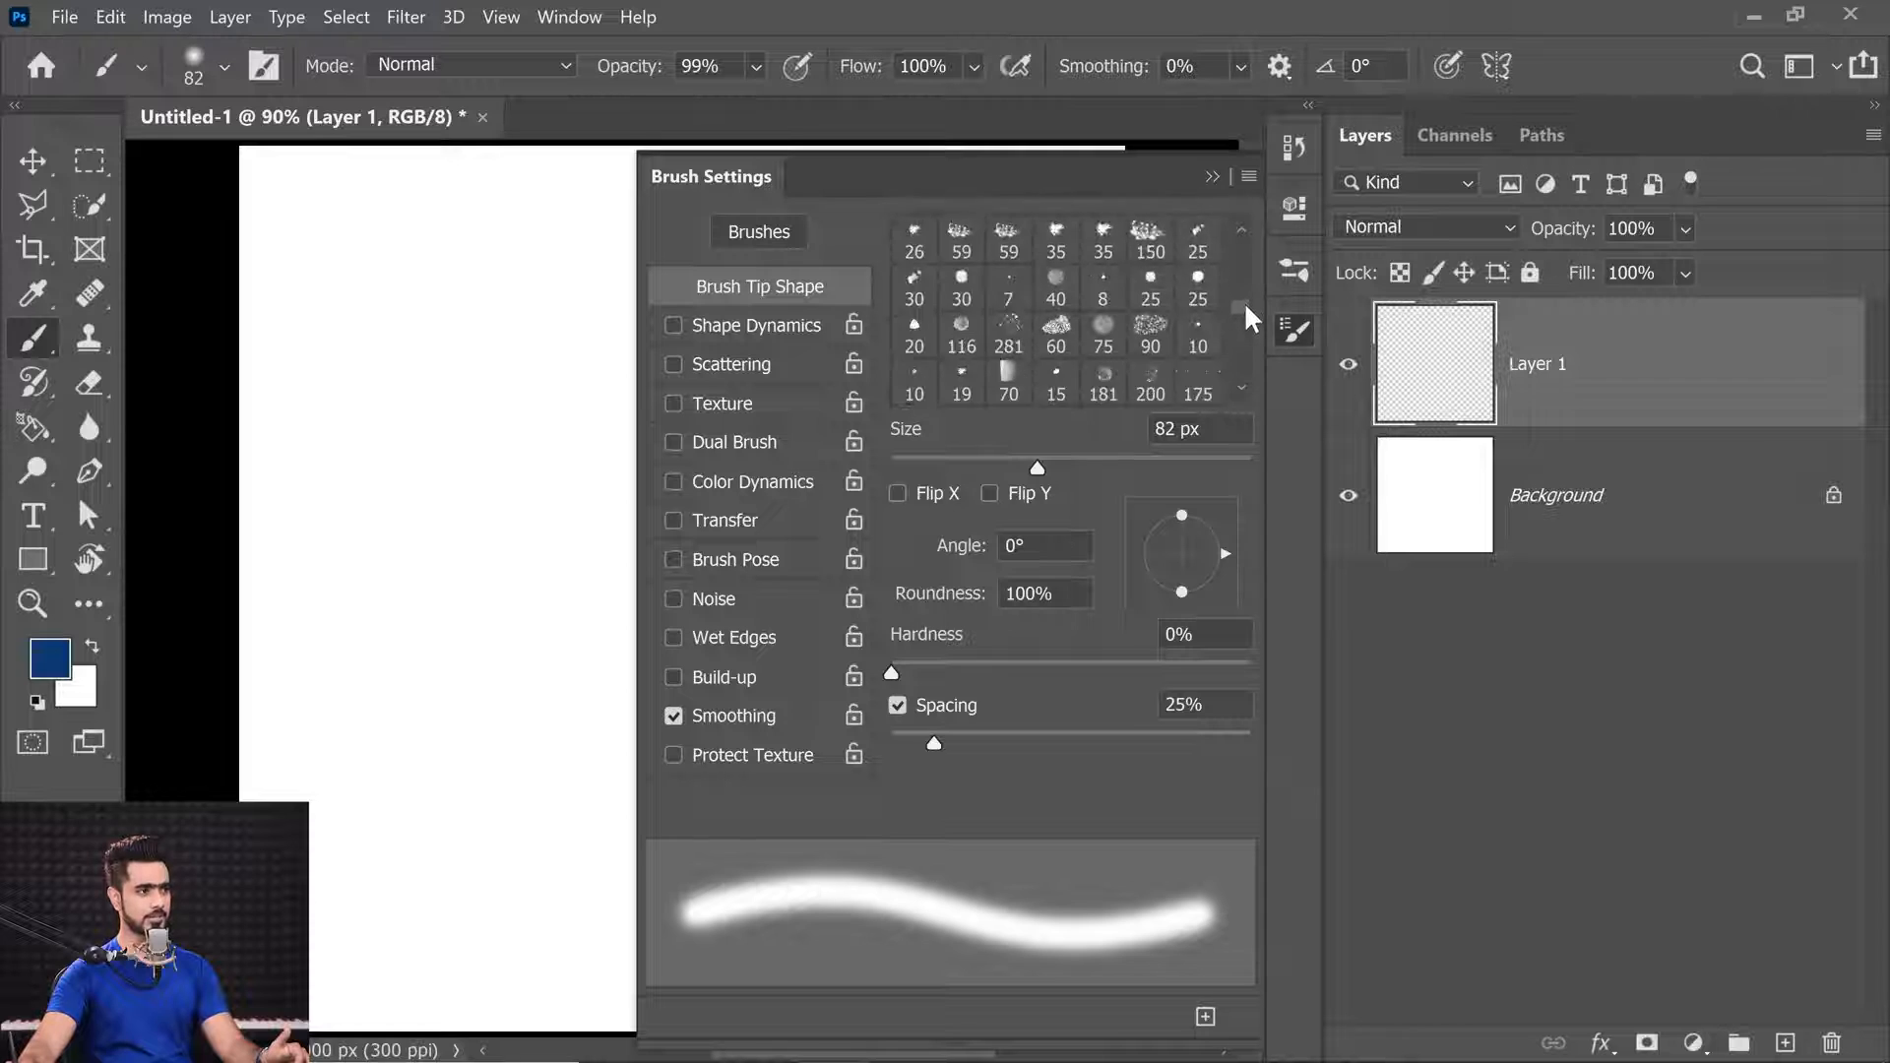
Select the watercolor blot tip of 675 px and stamp it once in the upper-left area of the canvas.
left_click_drag(1243, 305, 1244, 327)
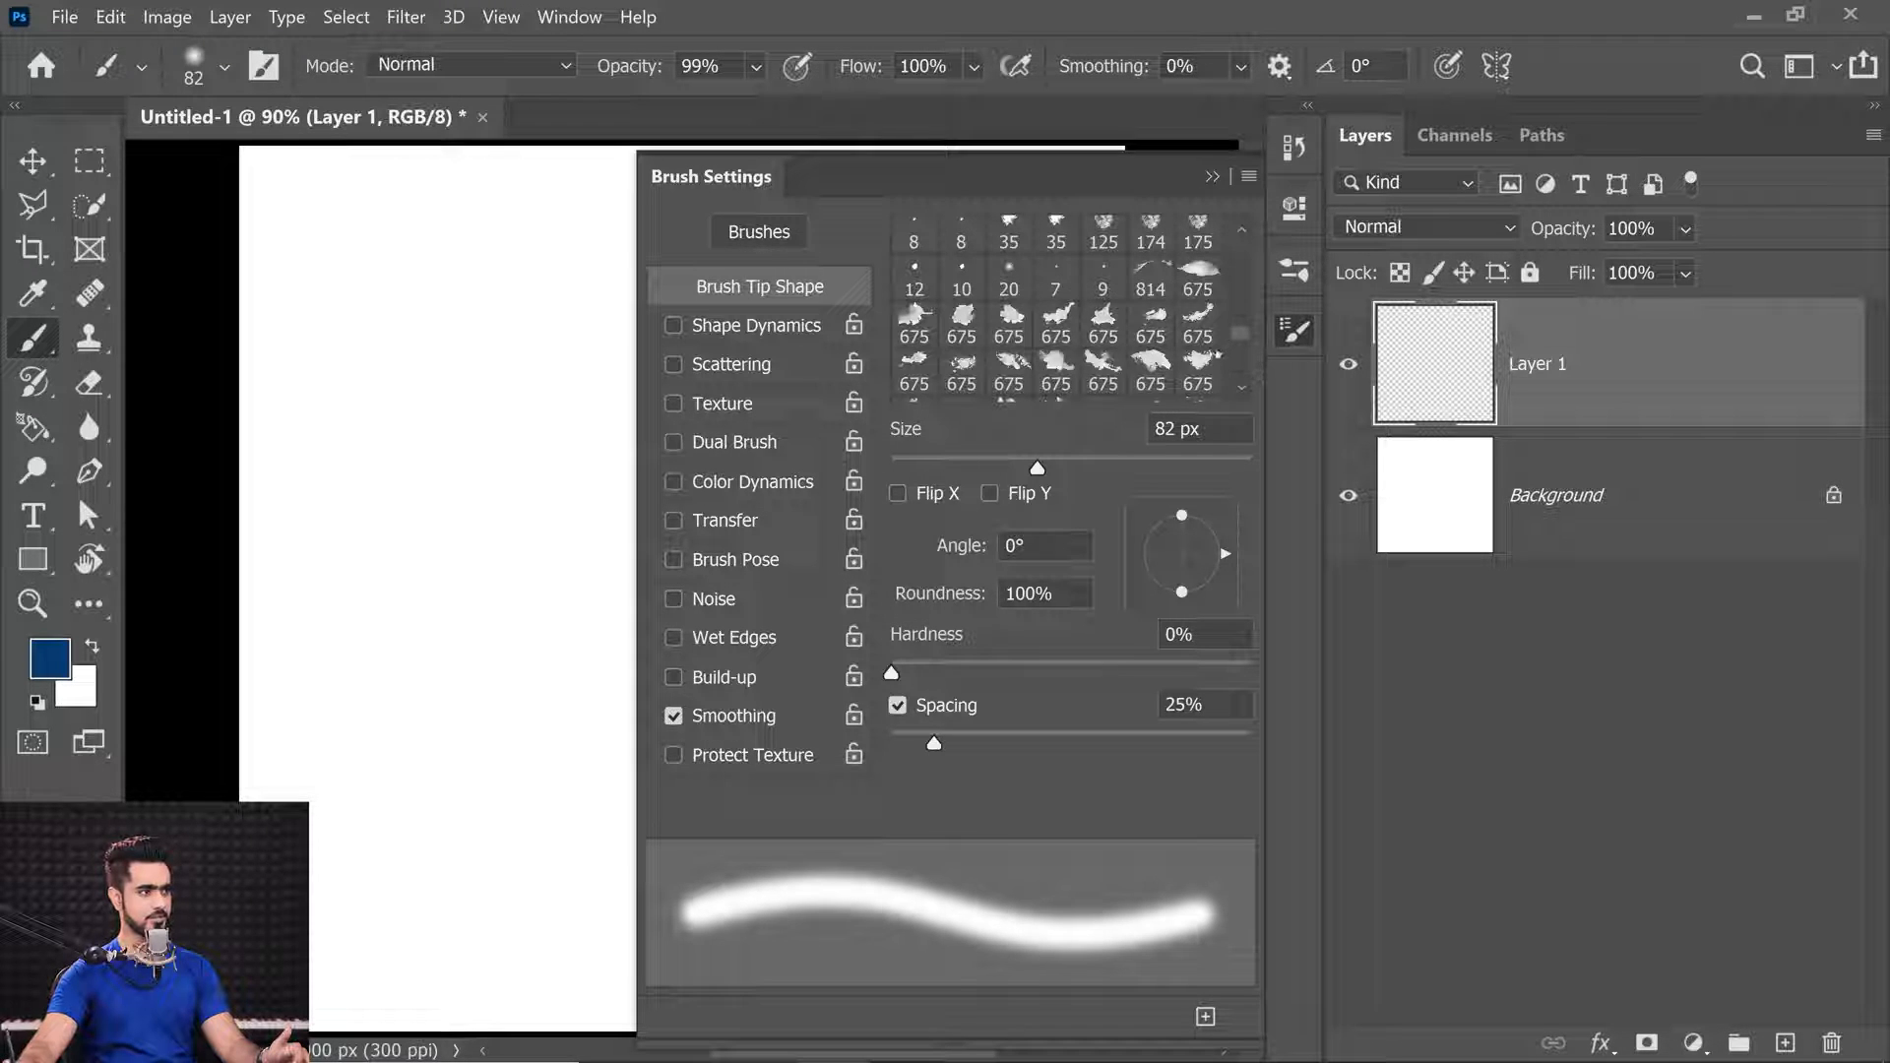
left_click(967, 332)
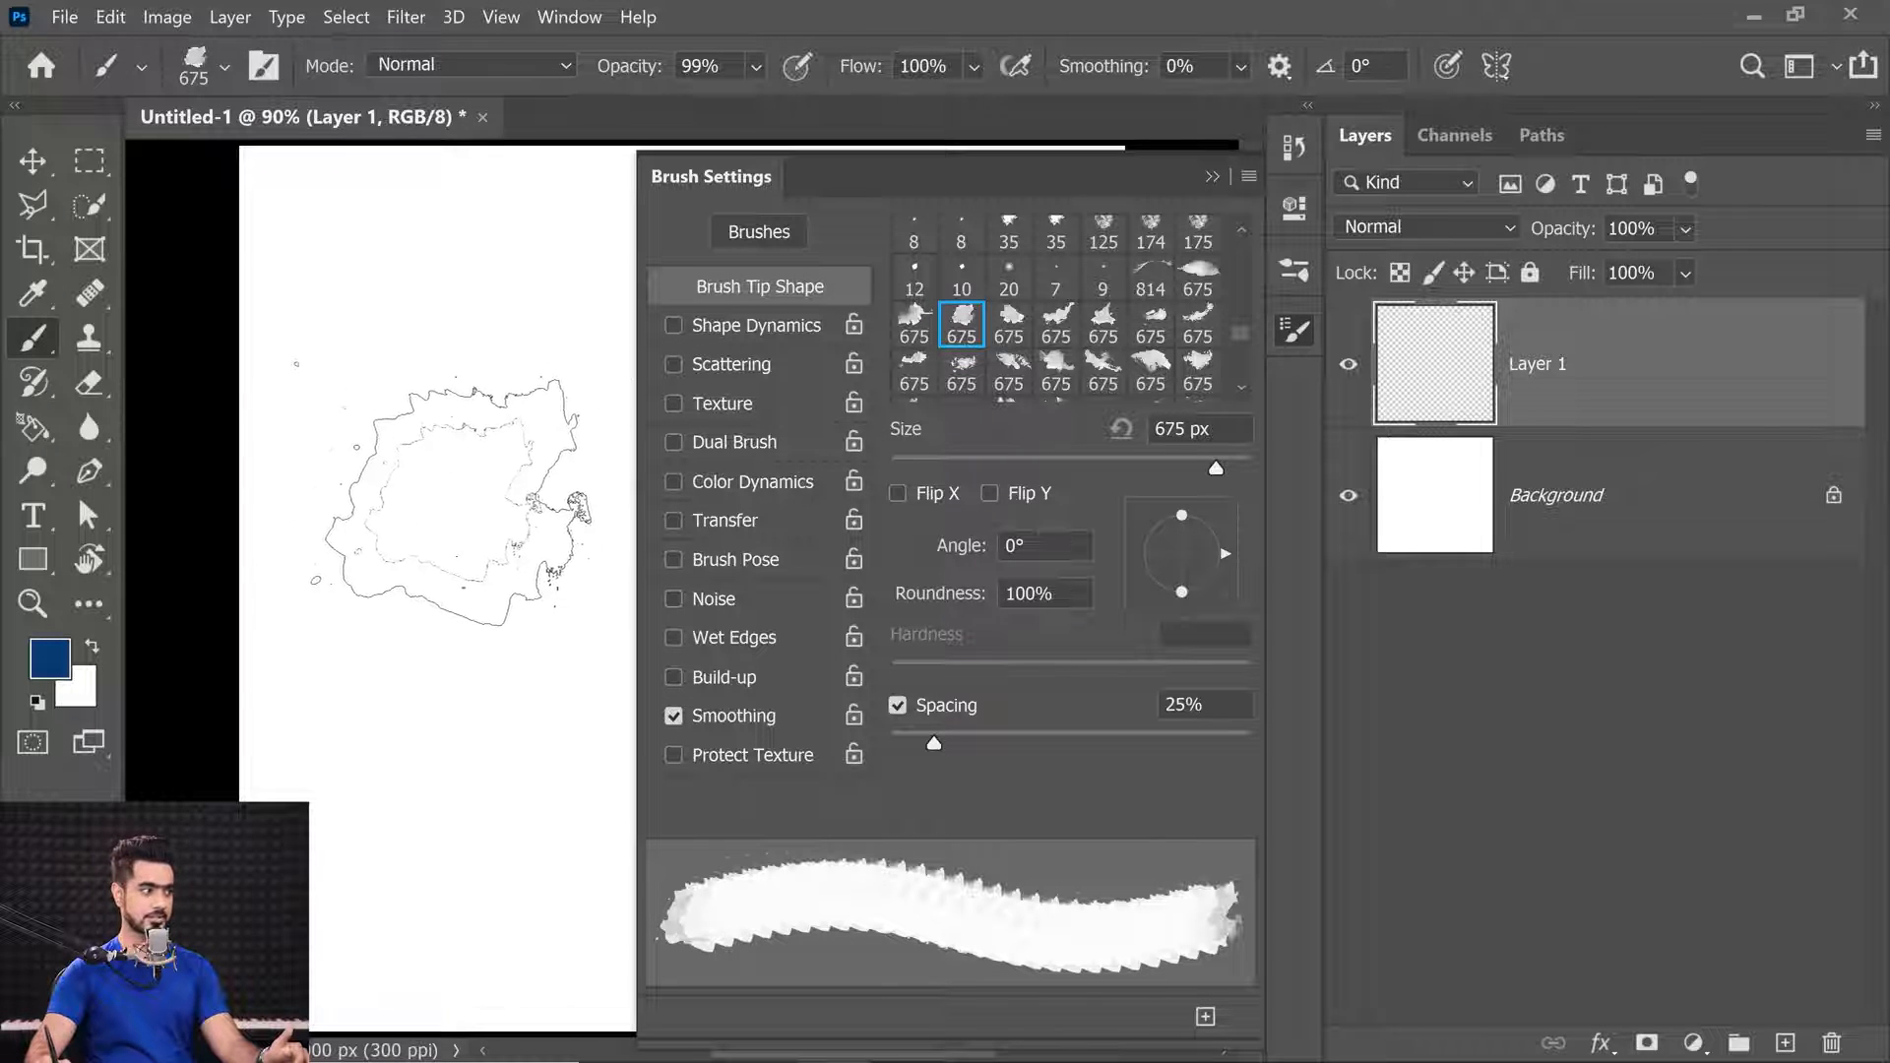
left_click(467, 492)
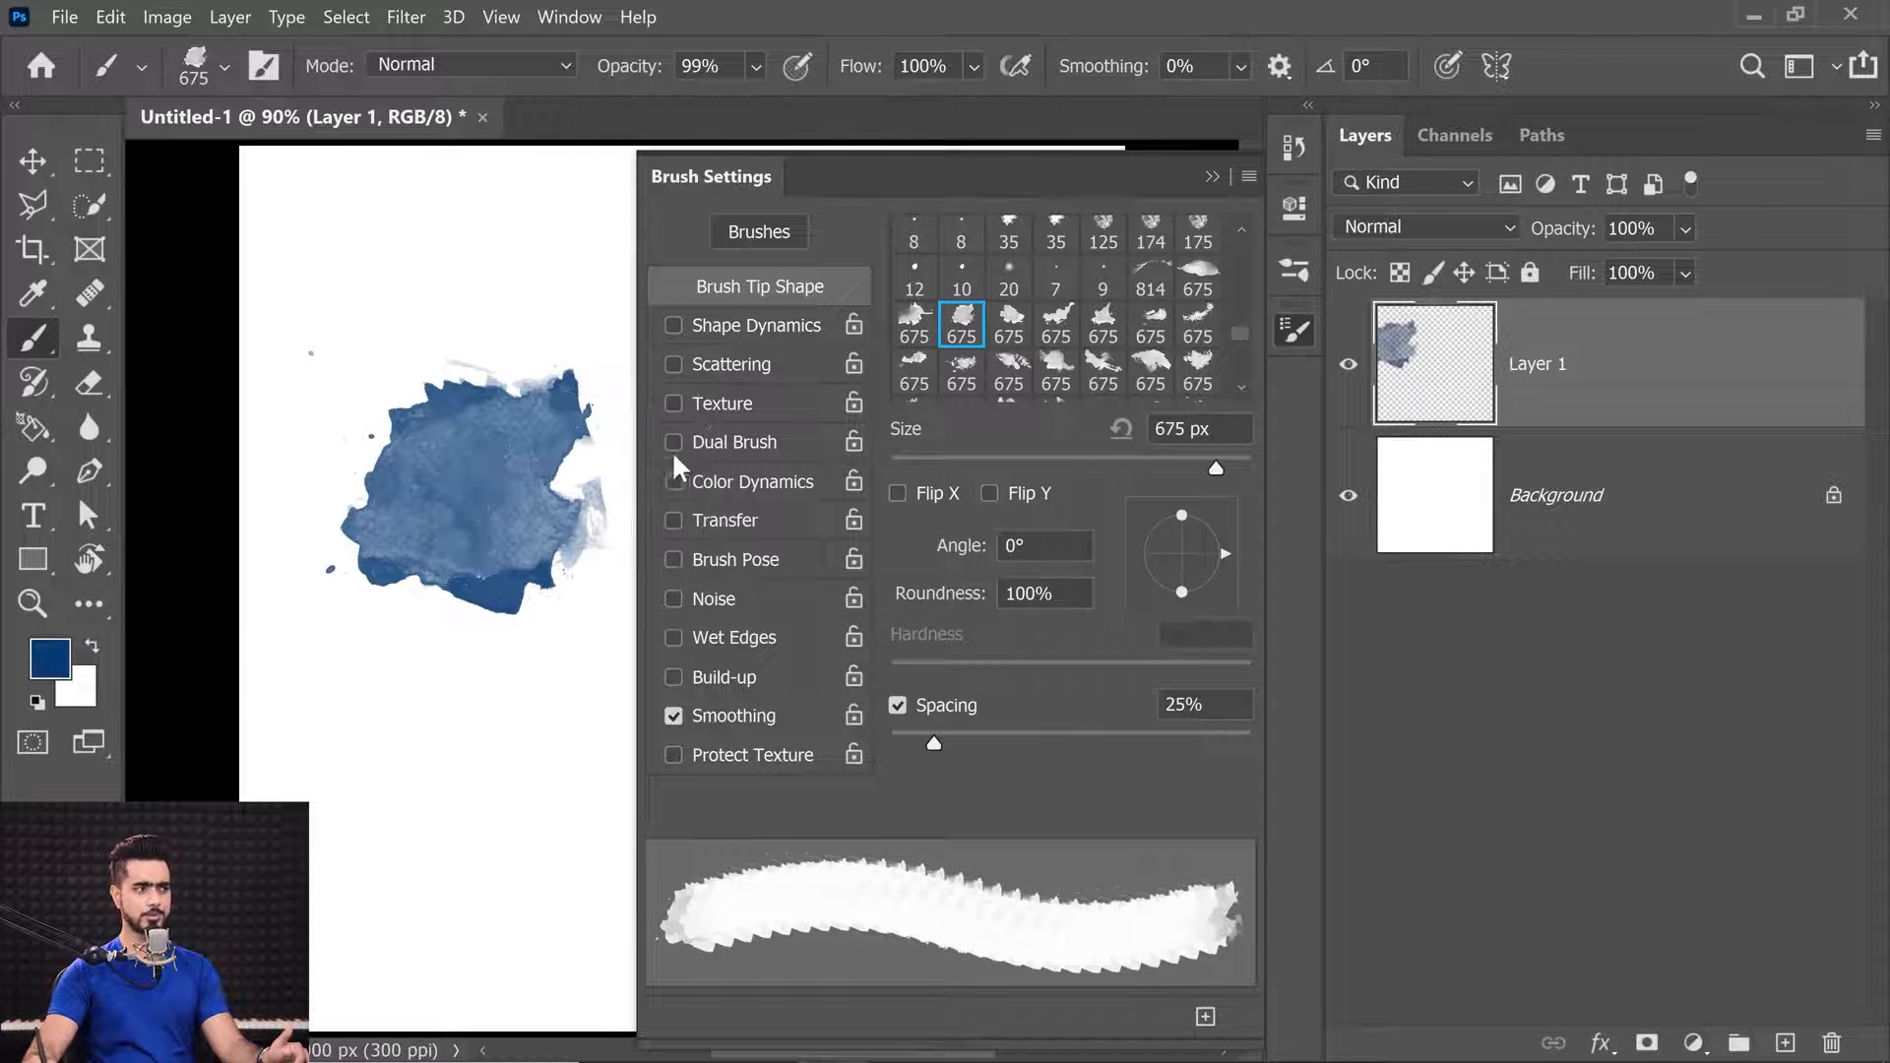
Turn on Flip X for the blot tip and stamp a mirrored blot beside the first one.
mouse_move(476, 509)
left_mouse_down()
mouse_move(410, 526)
mouse_move(378, 502)
left_mouse_up()
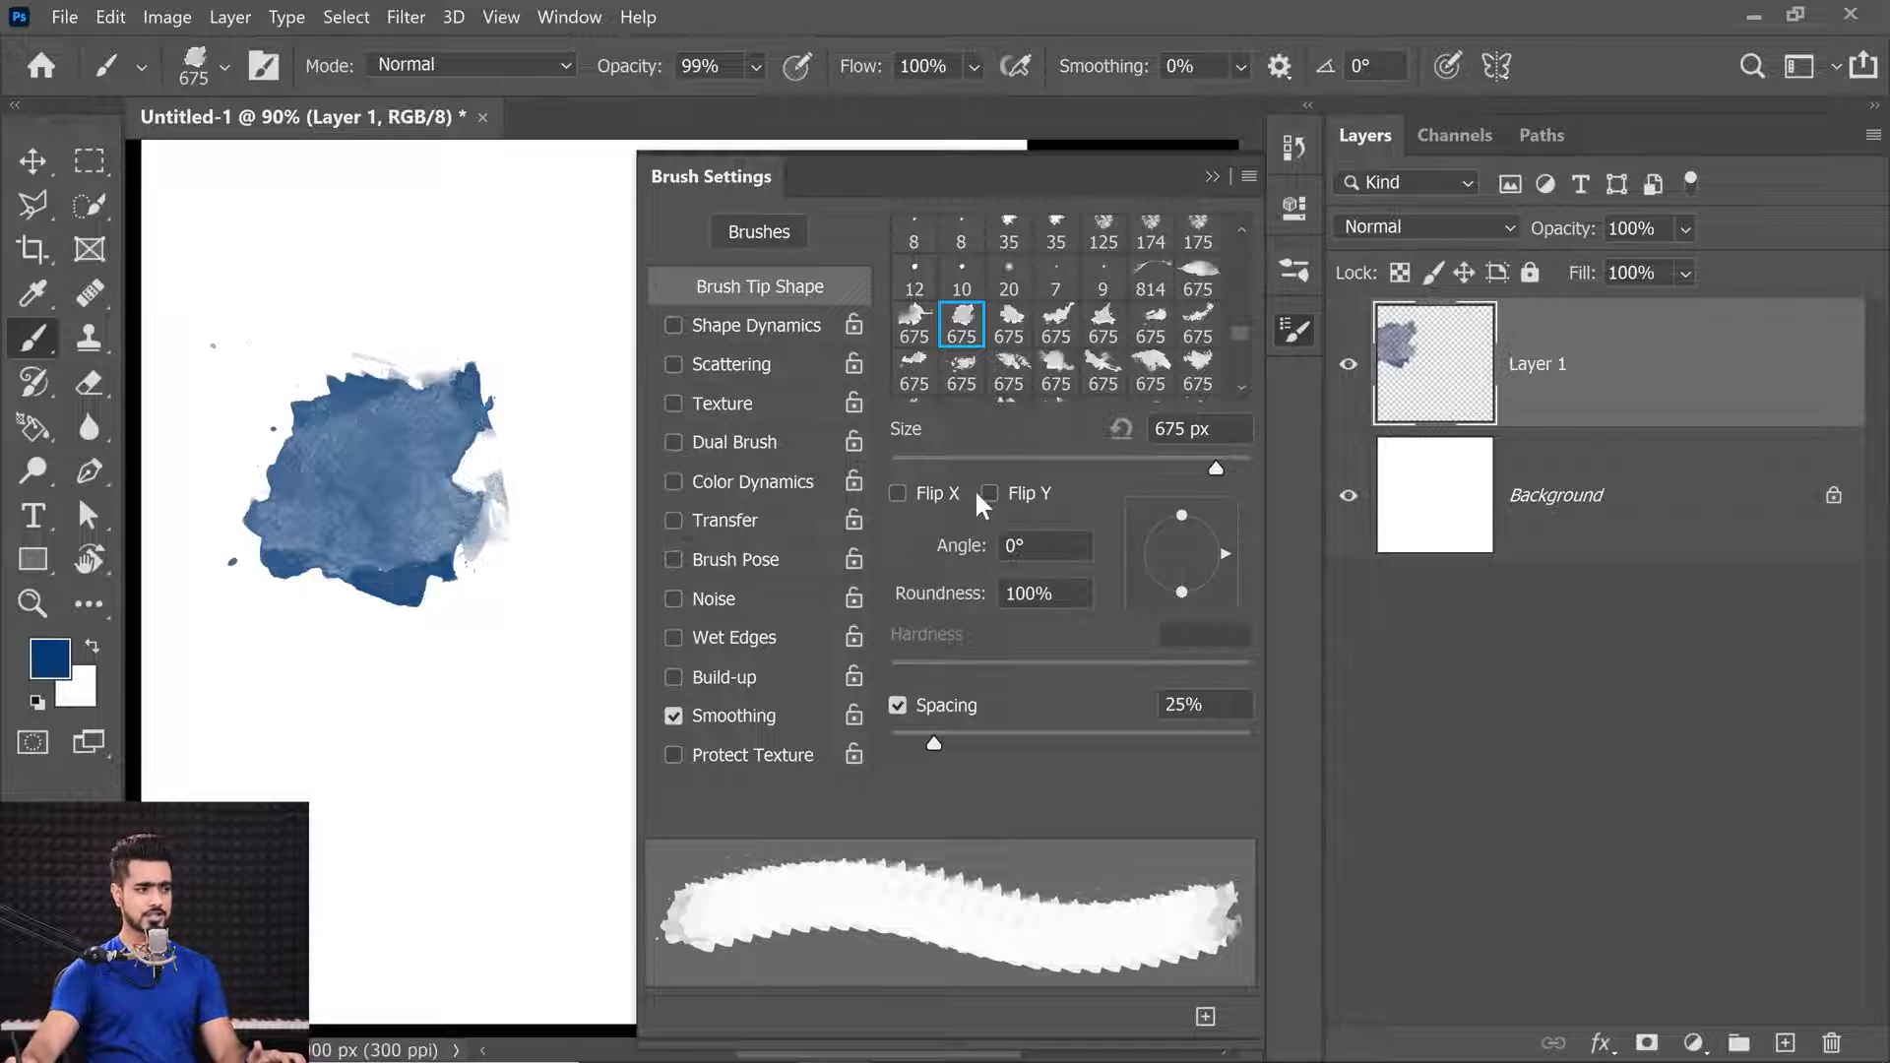
left_click(896, 492)
left_click_drag(590, 473, 463, 499)
left_click(502, 497)
mouse_move(463, 807)
left_mouse_down()
mouse_move(548, 718)
mouse_move(494, 745)
left_mouse_up()
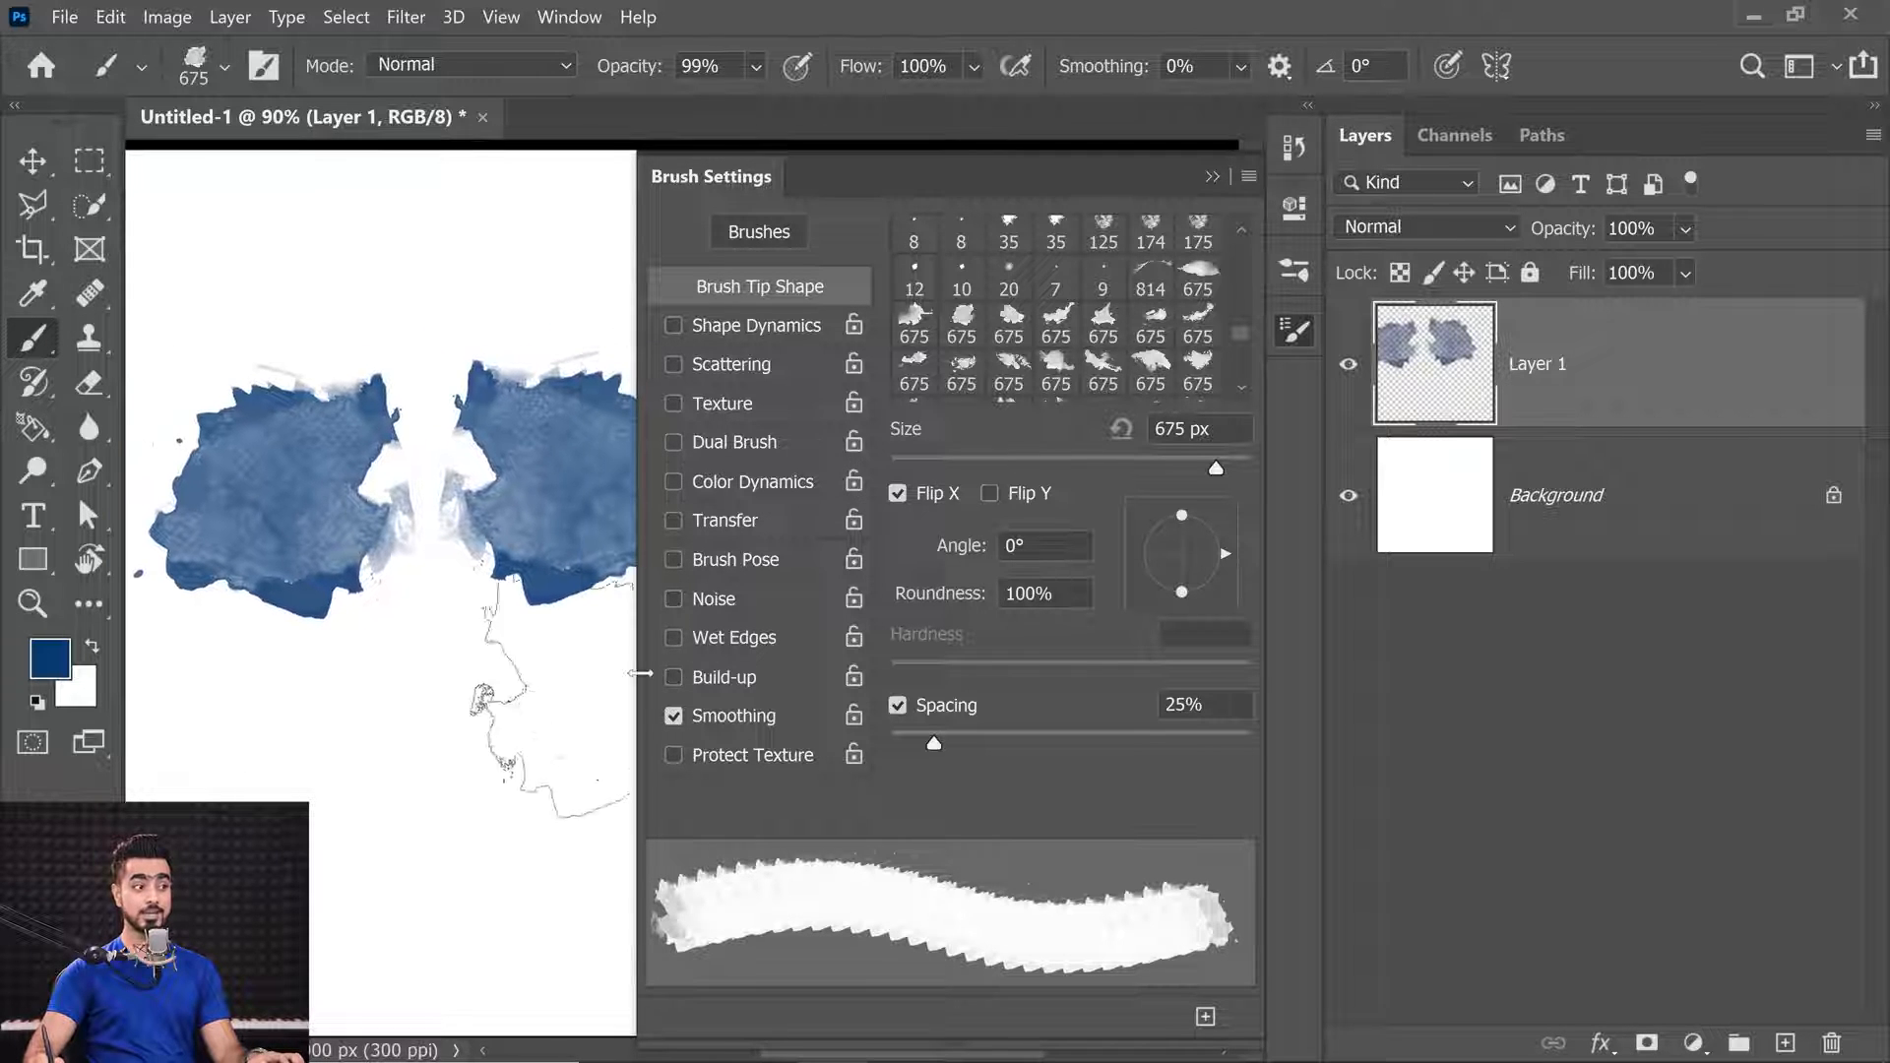
Turn off Flip X, turn on Flip Y and stamp a vertically flipped blot below the first one.
left_click(897, 492)
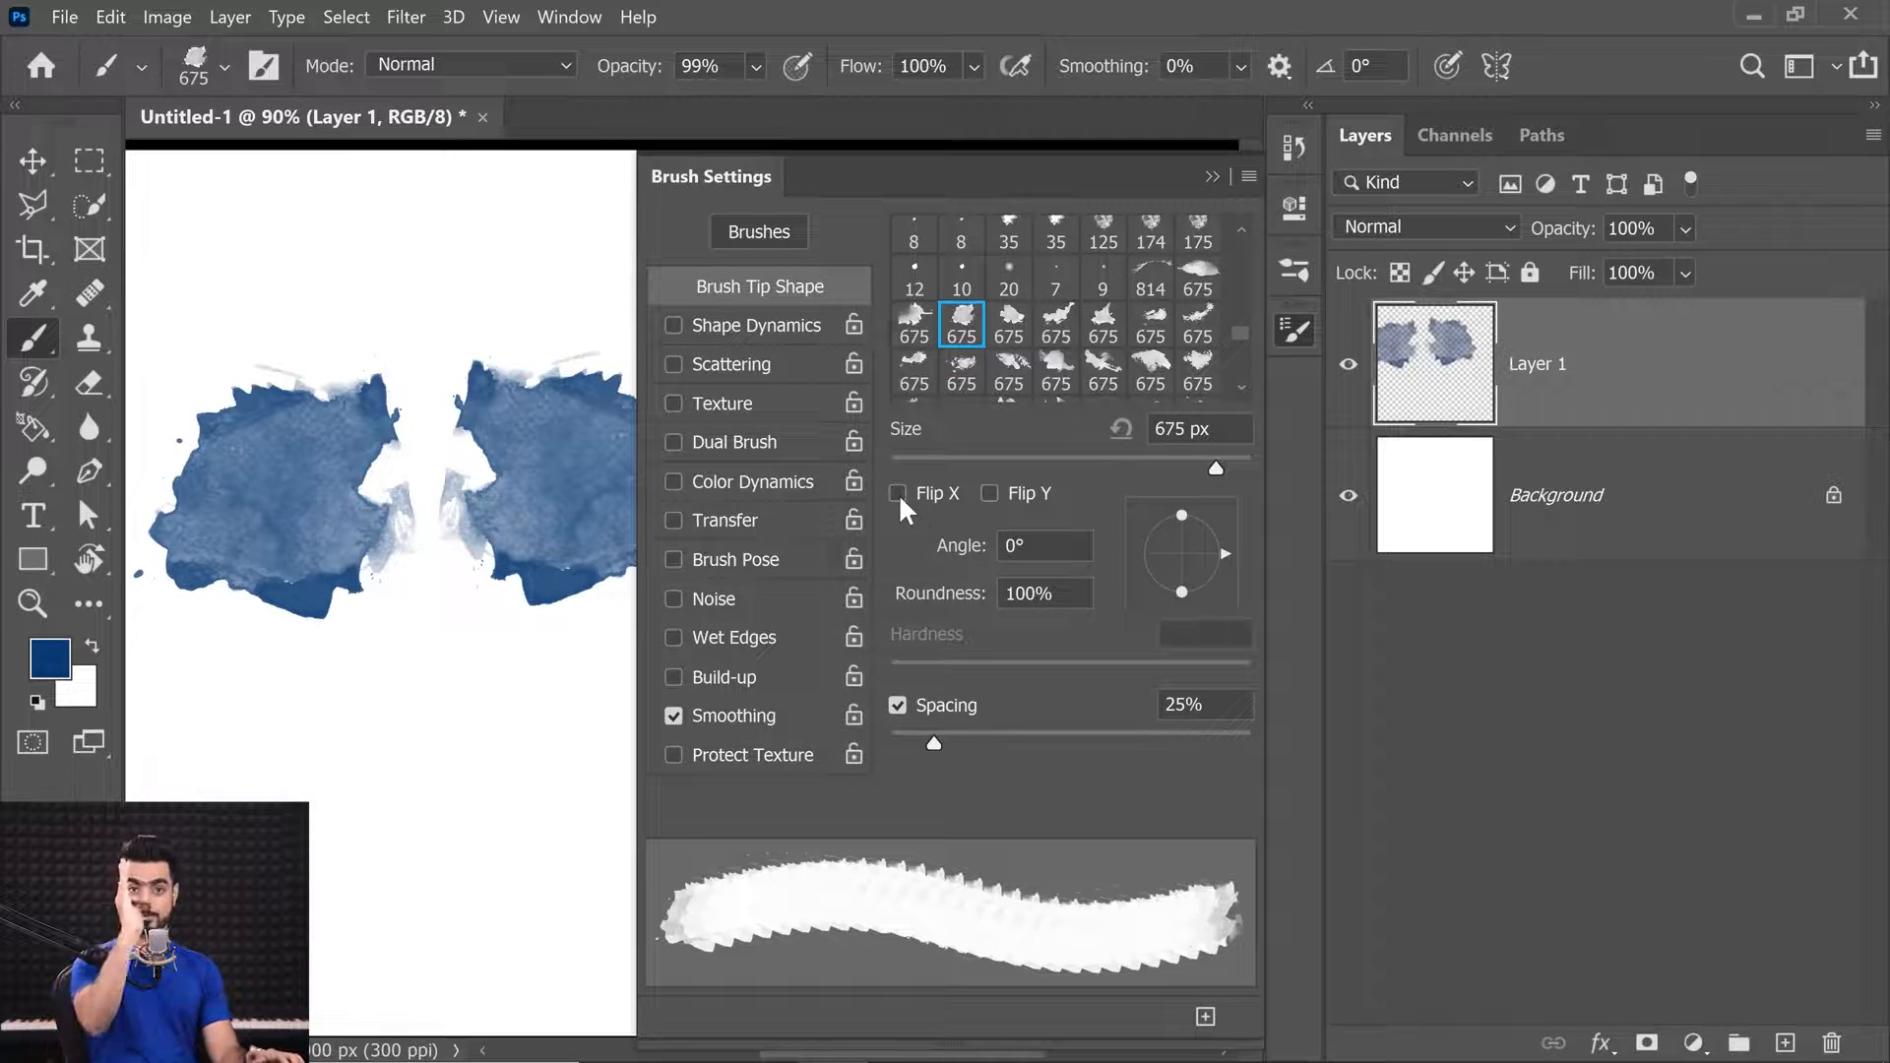
left_click(988, 488)
left_click(325, 799)
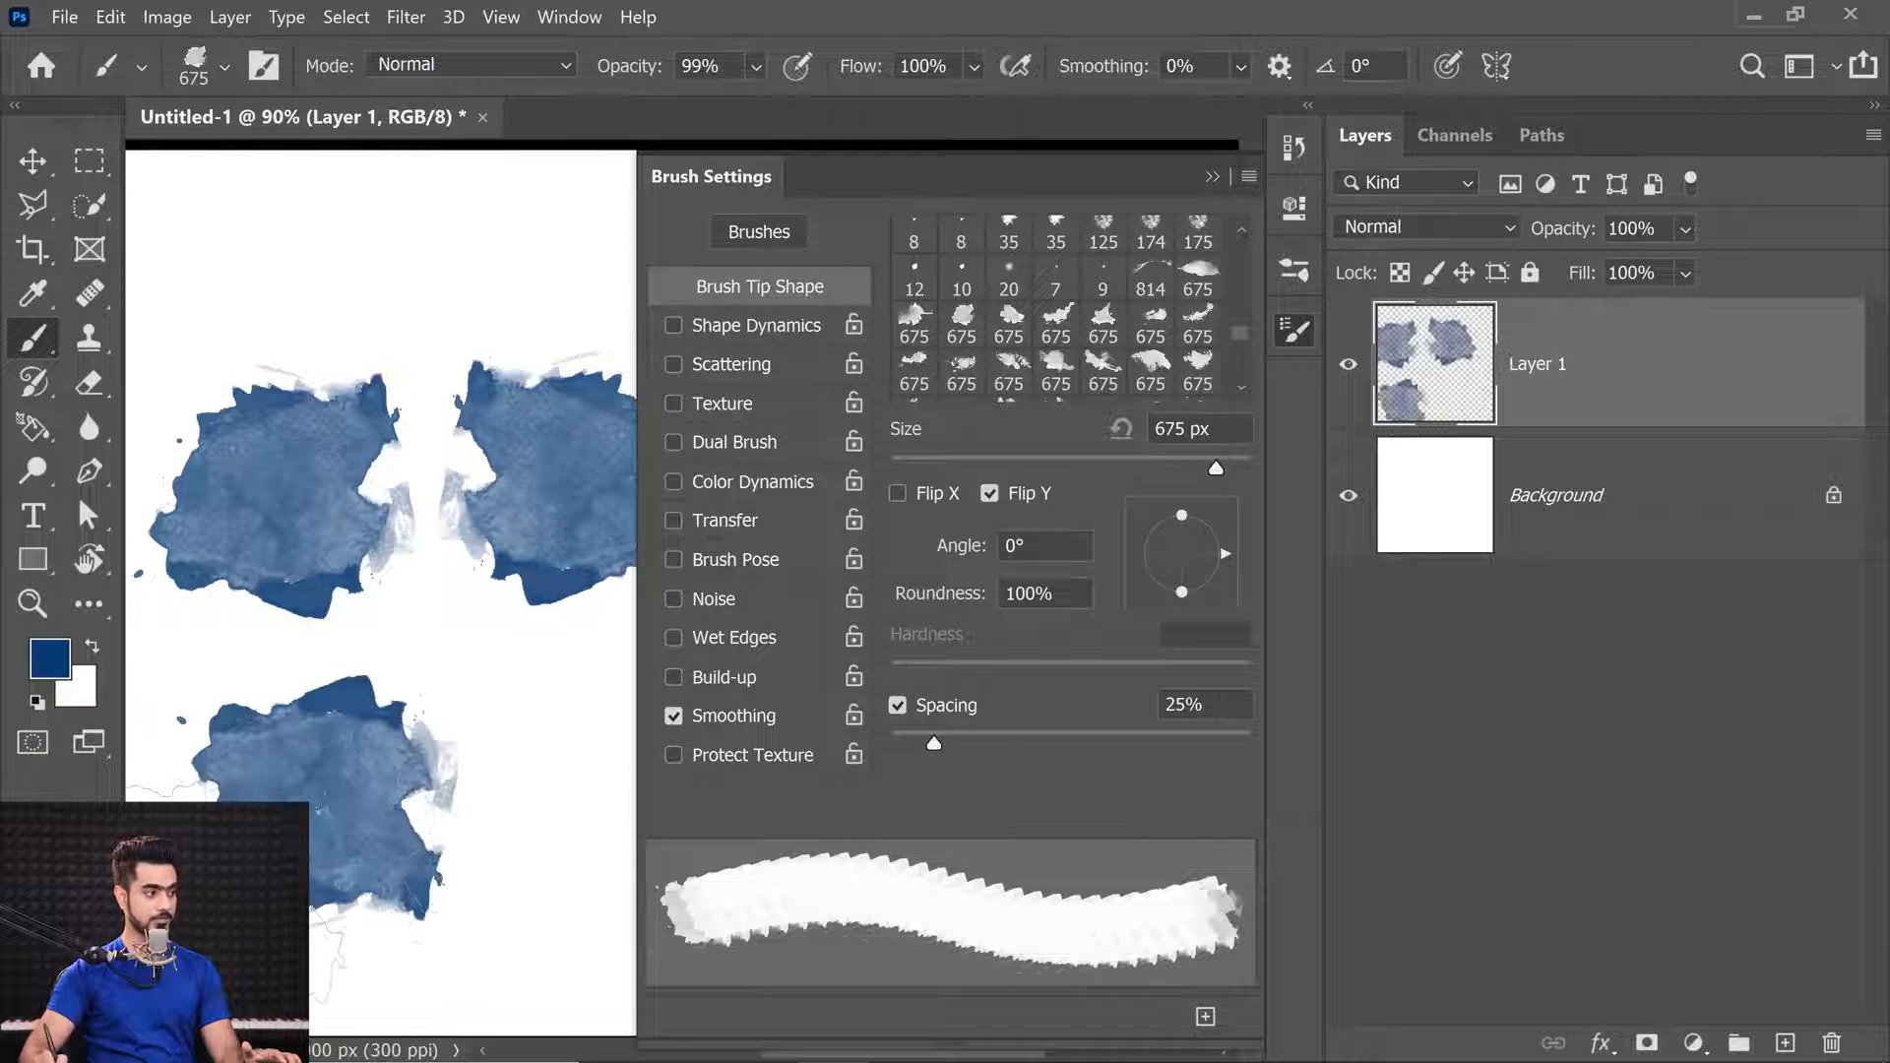
Reset the blot tip's flipping, stamp it below the mirrored blot and set the tip's angle to 42°.
left_click(962, 324)
left_click_drag(530, 668, 329, 656)
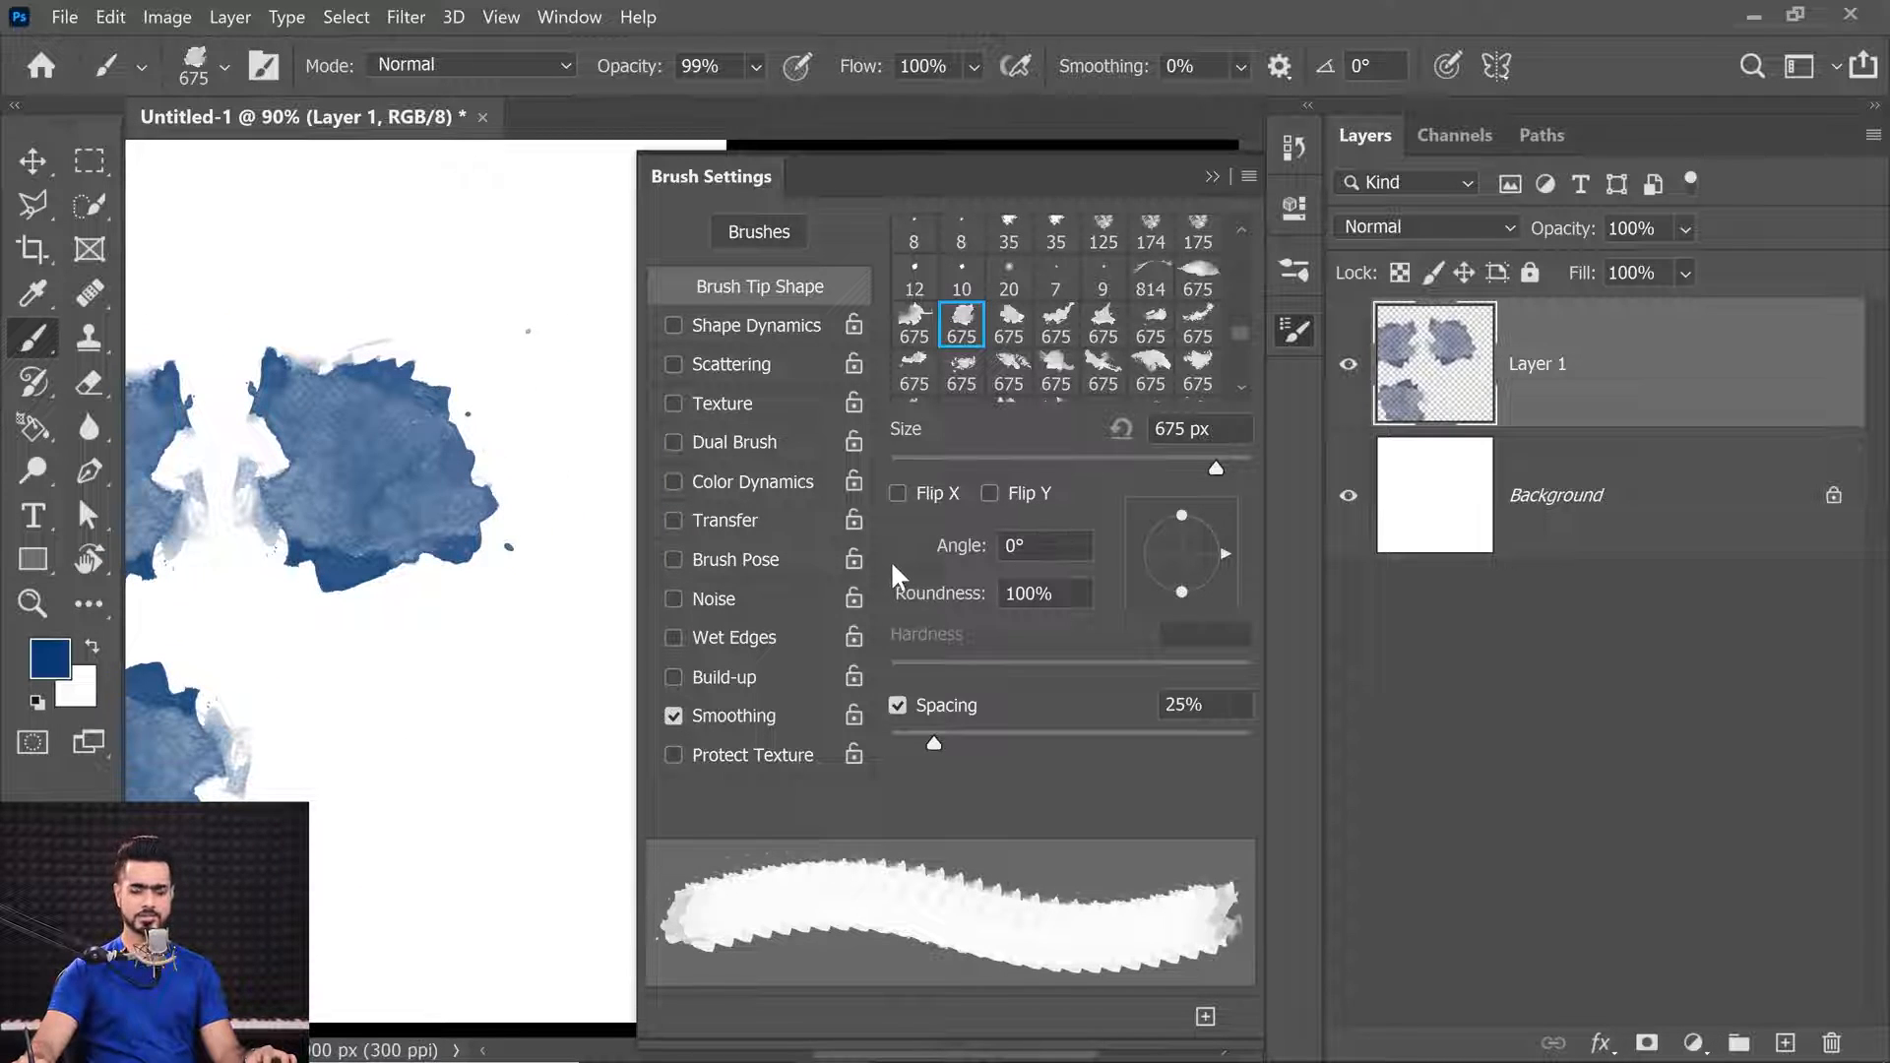
mouse_move(952, 548)
left_mouse_down()
mouse_move(979, 549)
mouse_move(946, 551)
mouse_move(963, 548)
left_mouse_up()
left_click(391, 742)
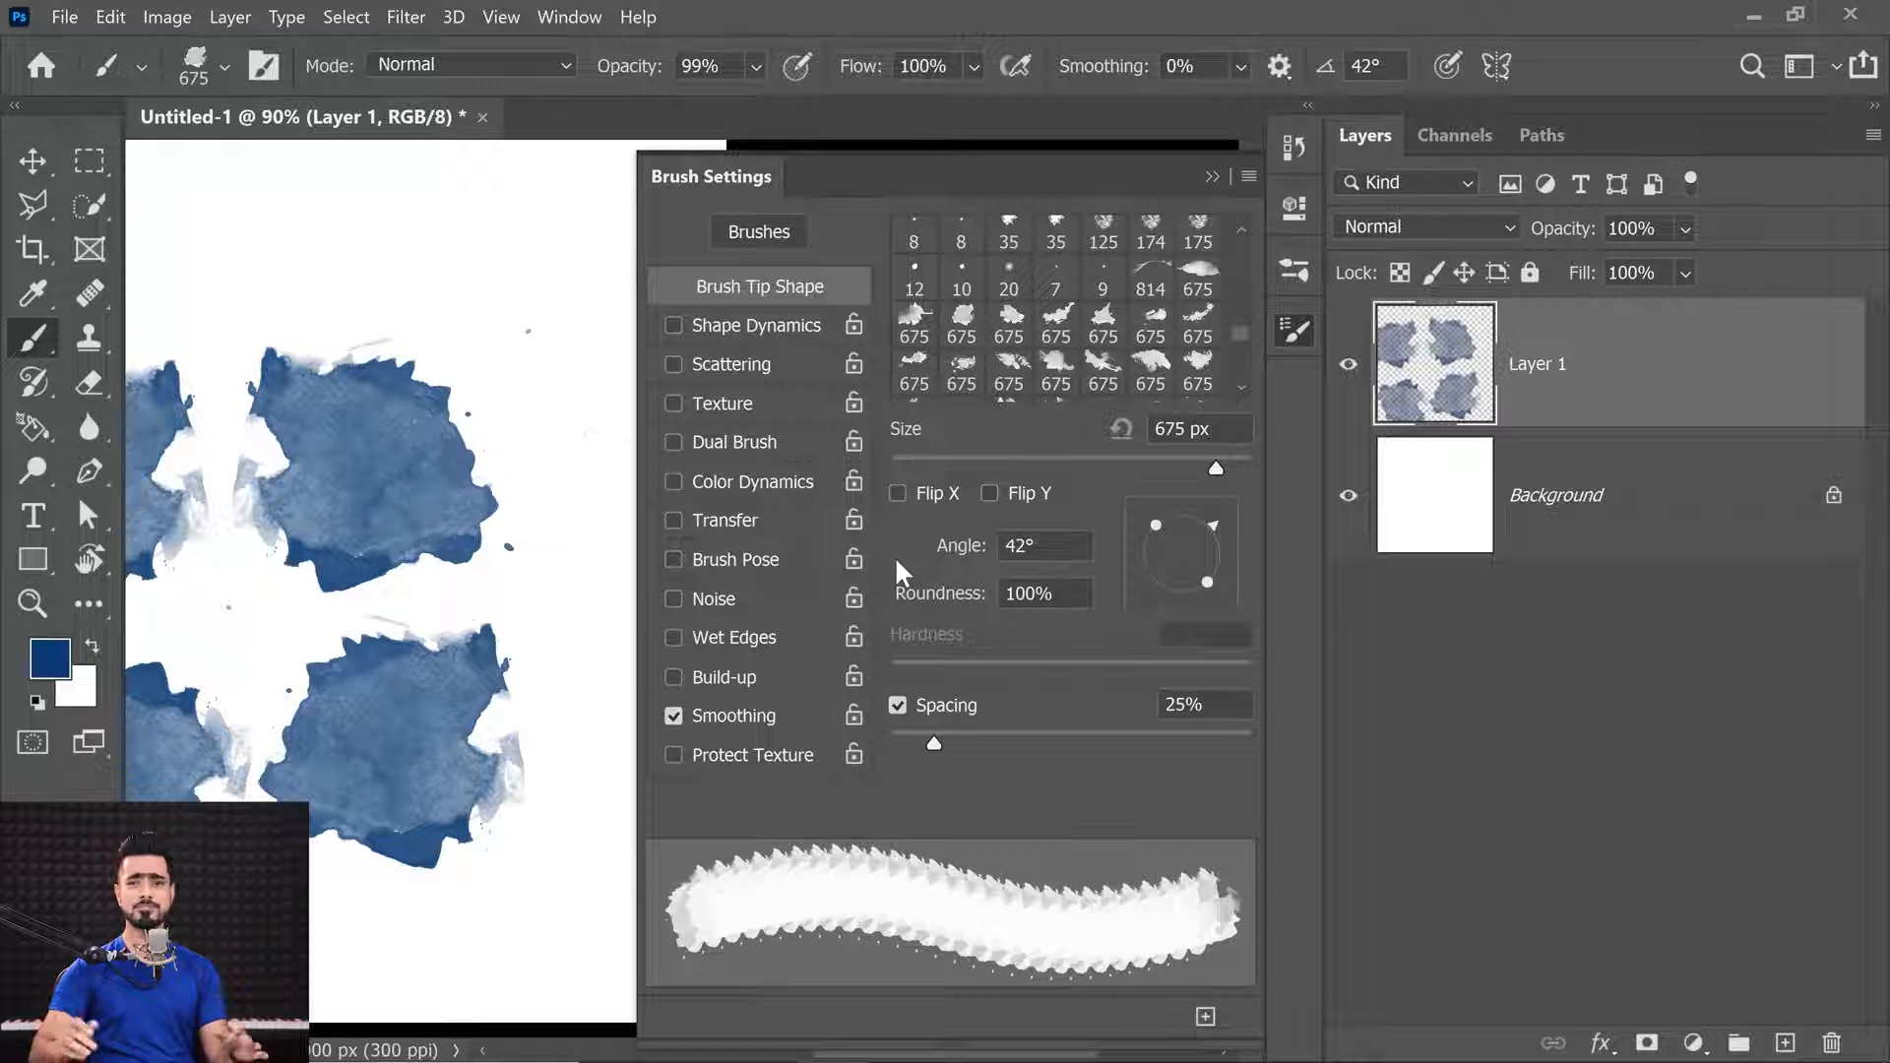
Stamp the rotated tip in the canvas's upper-right corner, set its angle to -64° and stamp it near the upper-left blots.
mouse_move(453, 667)
left_mouse_down()
mouse_move(353, 725)
mouse_move(280, 706)
left_mouse_up()
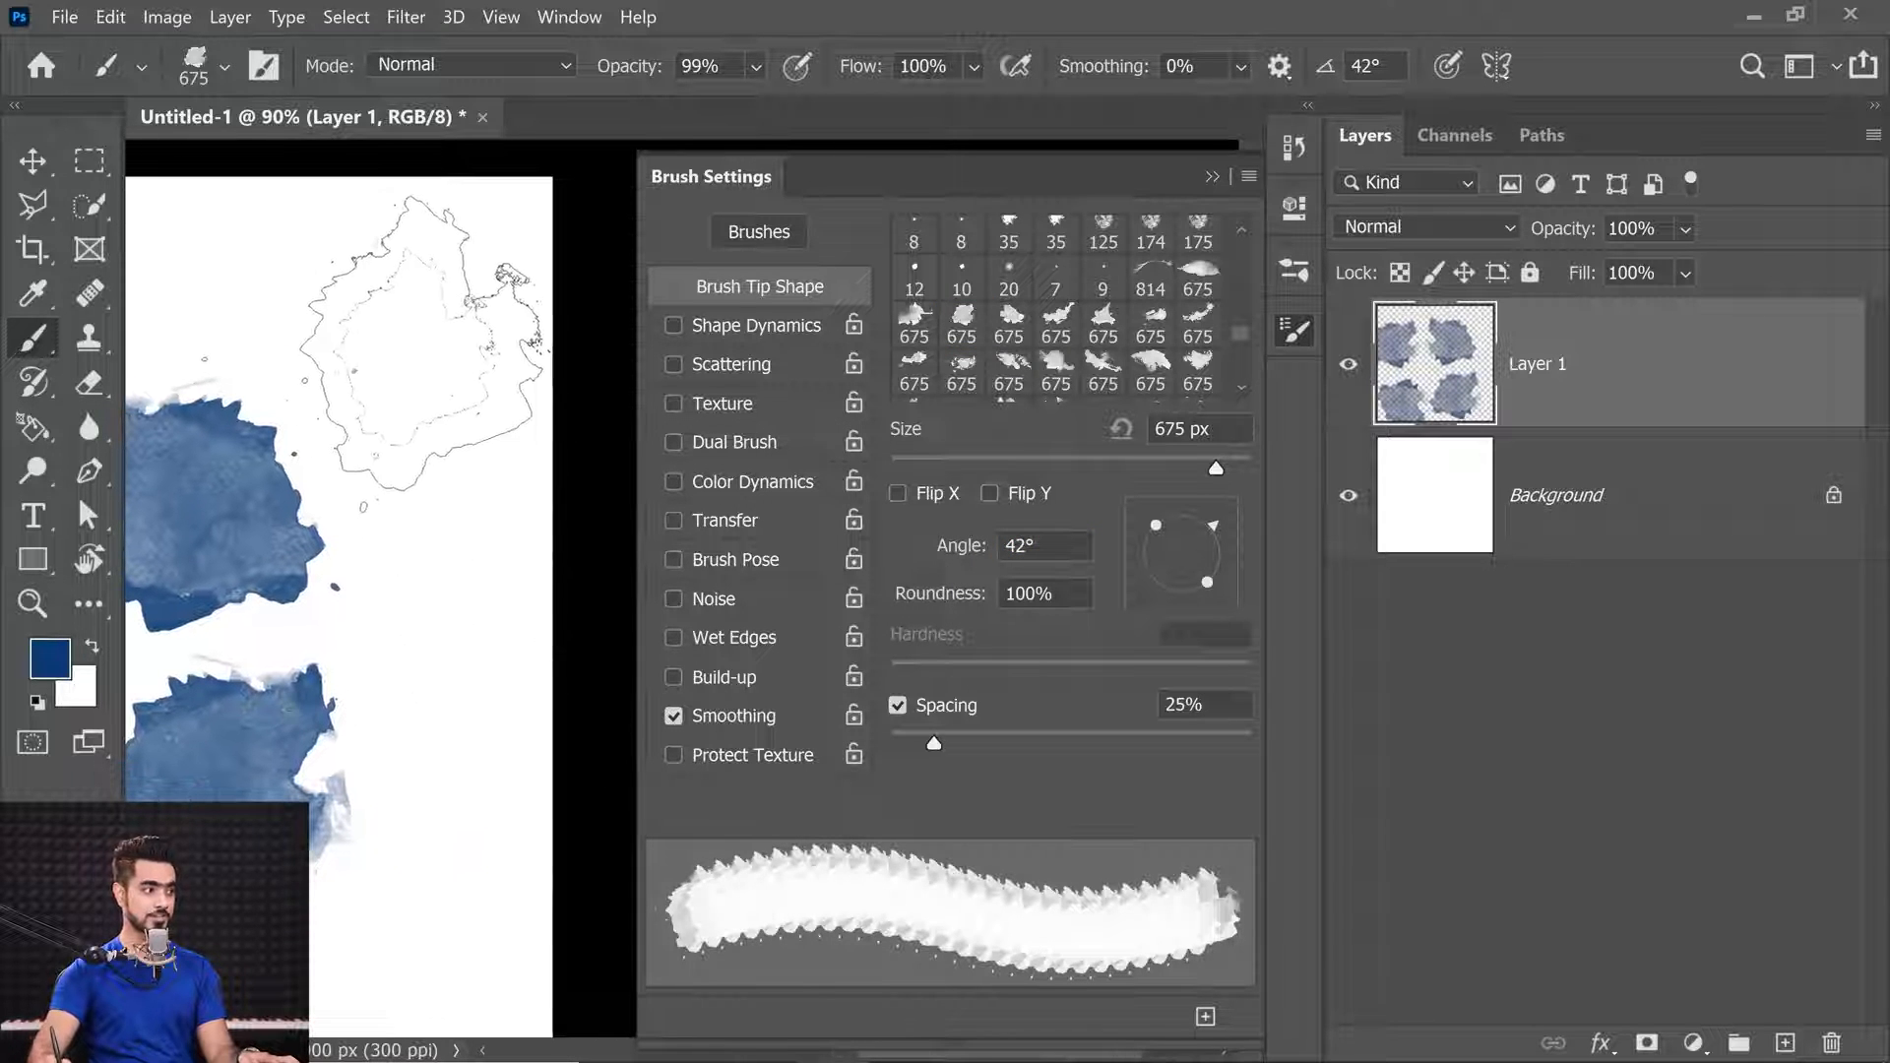
left_click(428, 334)
left_click_drag(393, 650, 616, 747)
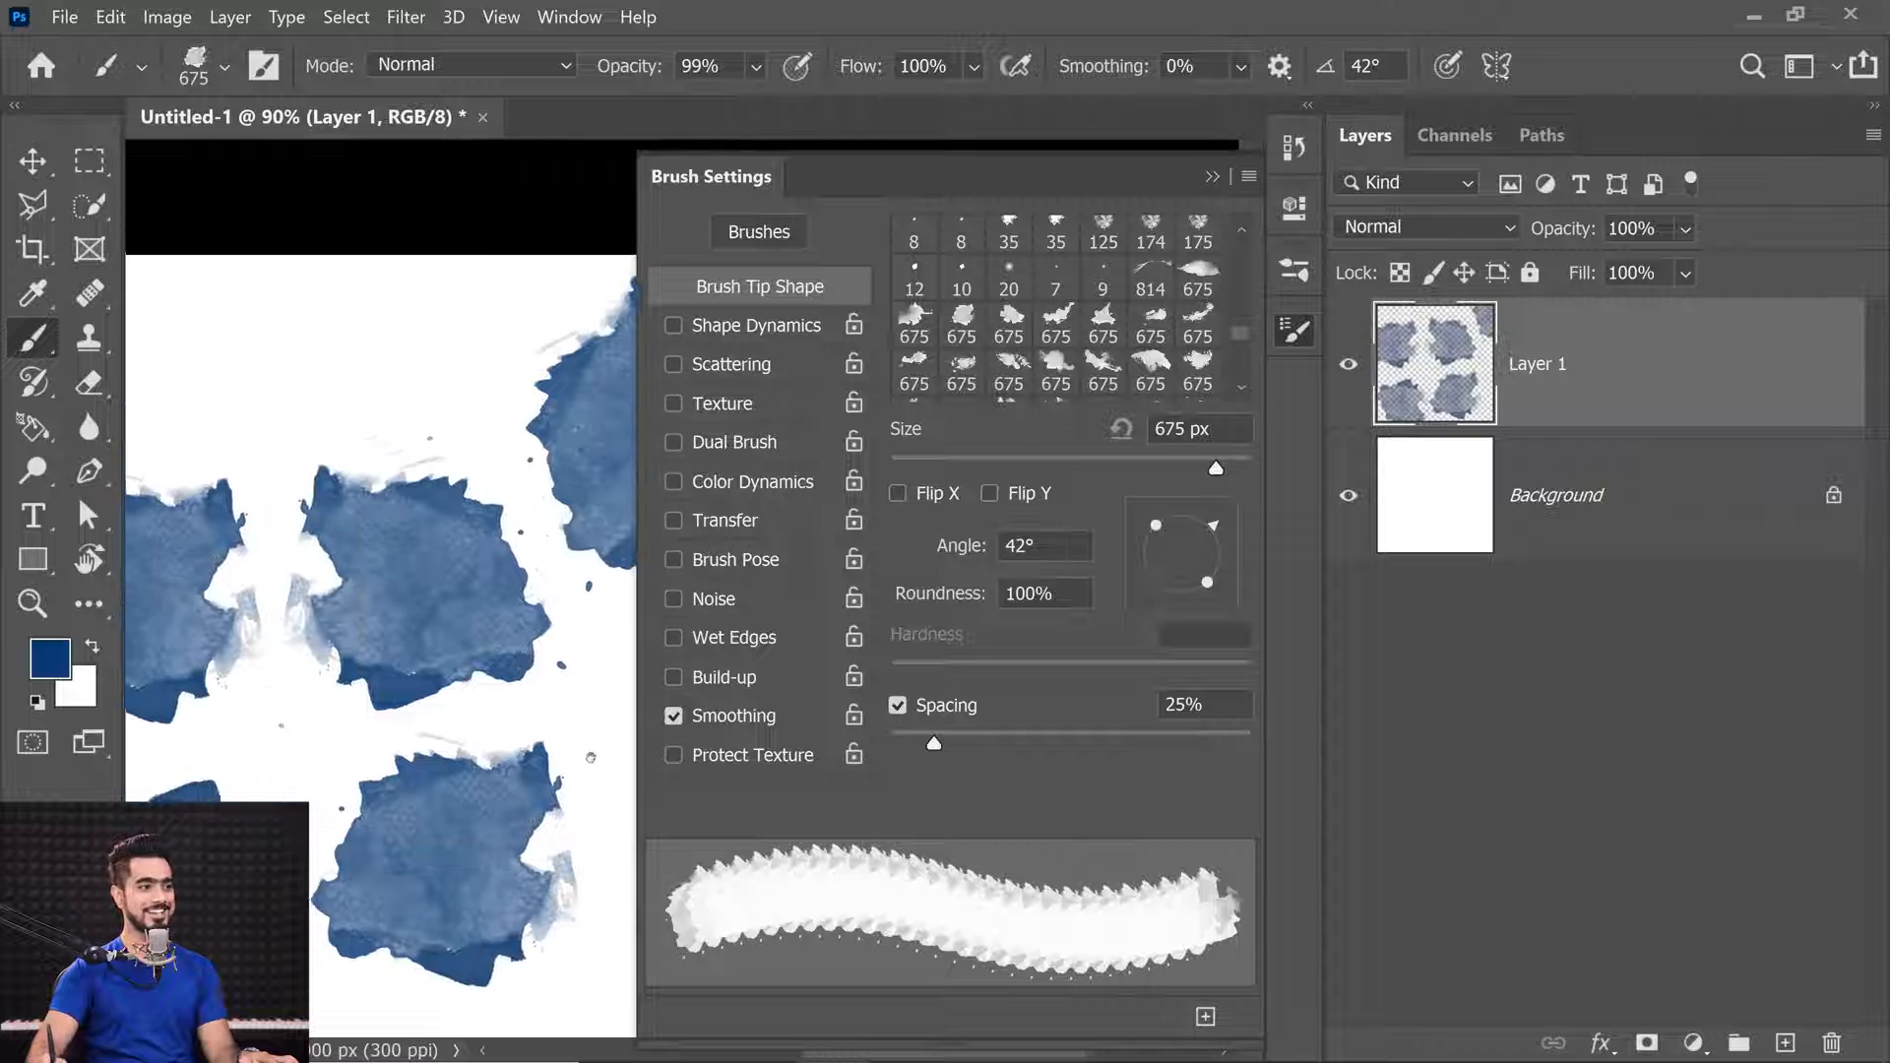
mouse_move(1212, 531)
left_mouse_down()
mouse_move(1148, 531)
mouse_move(1197, 591)
left_mouse_up()
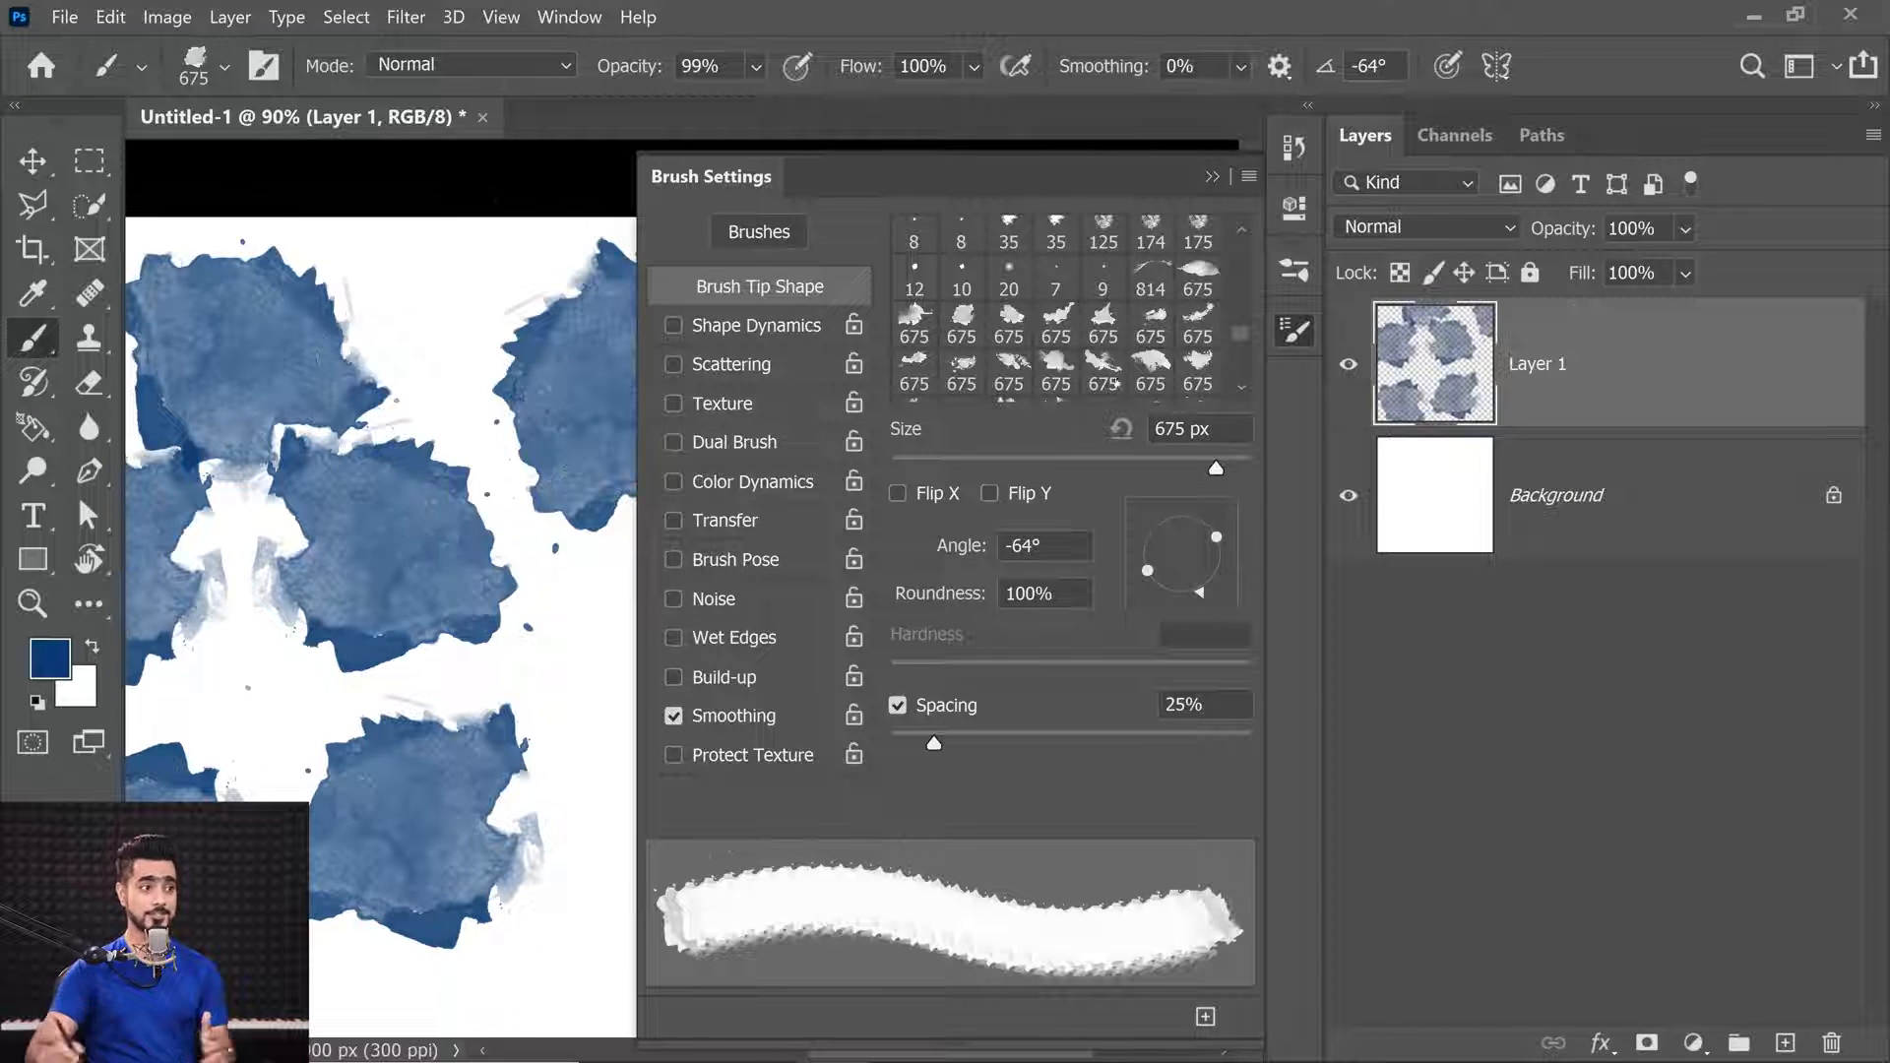
Delete the layer with the blots and add a new empty layer in its place.
left_click_drag(1838, 384, 1832, 1041)
left_click(1785, 1043)
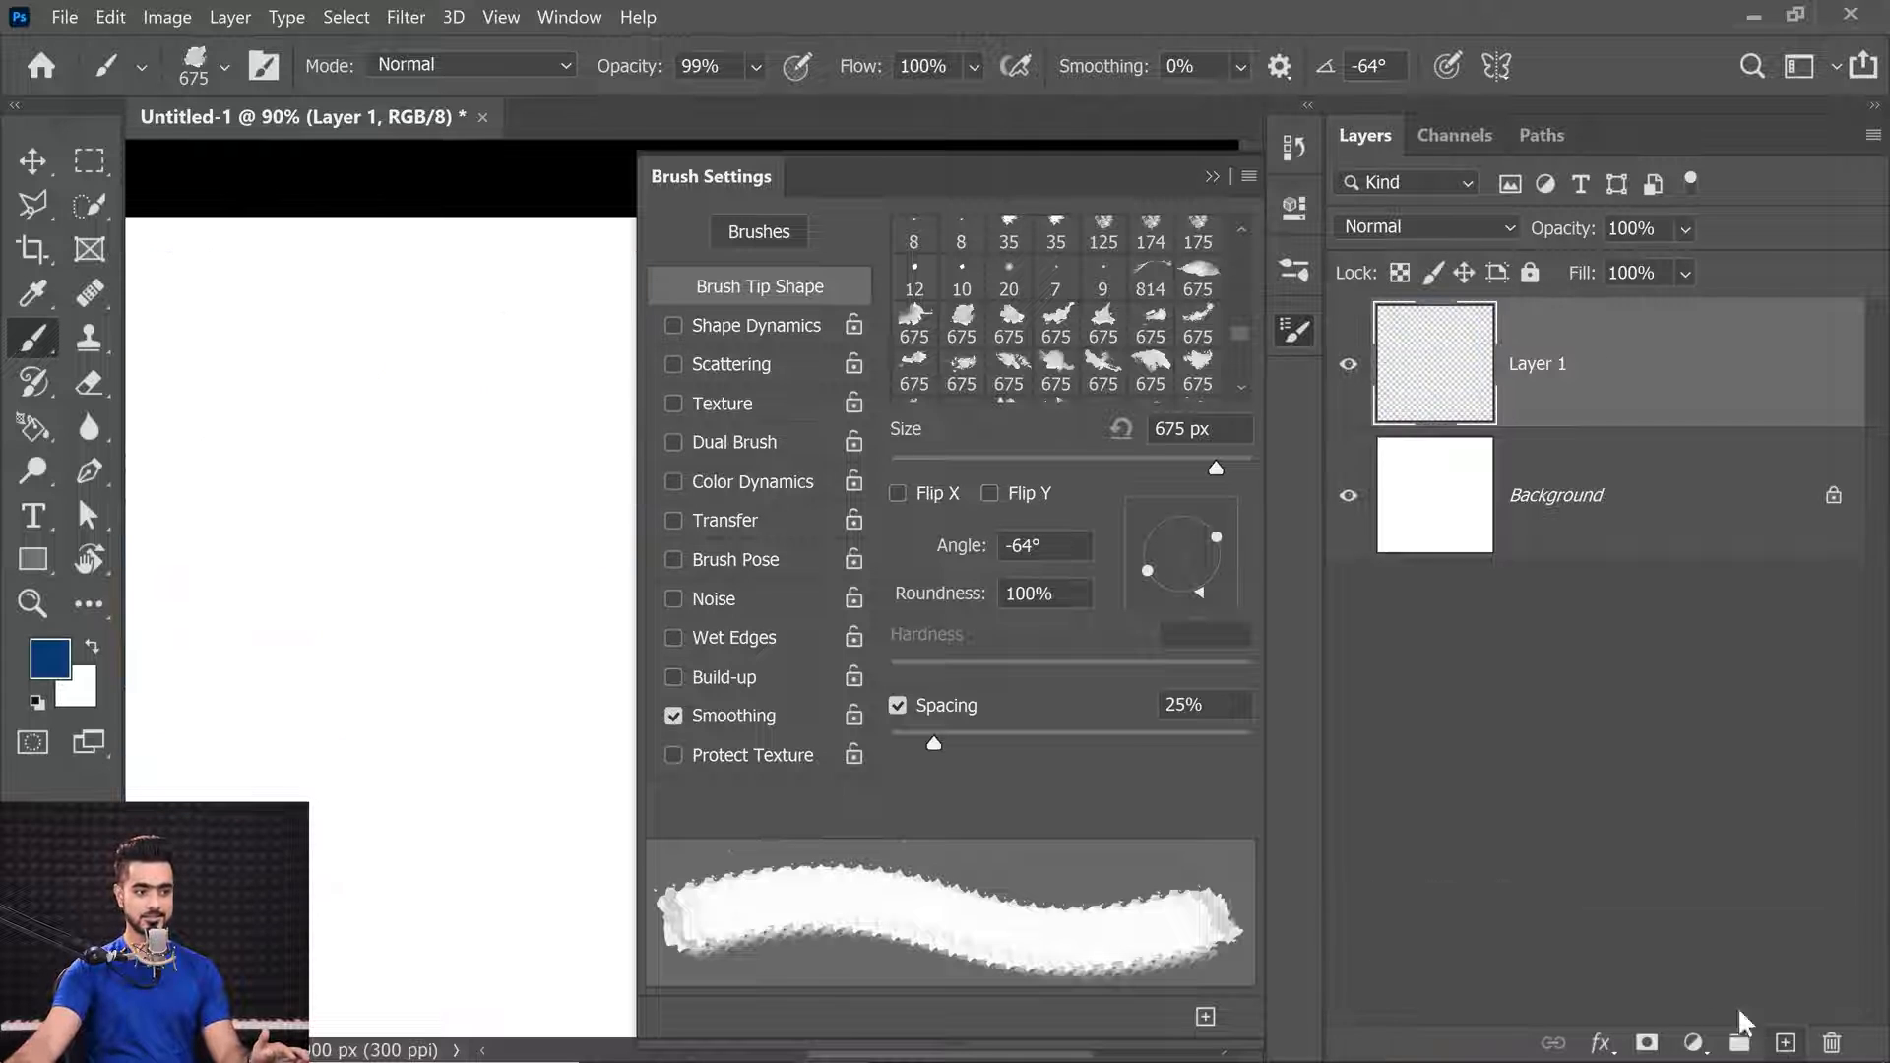
Set the tip's roundness to 39%, stamp a squeezed blot on the canvas and set the roundness back to 100%.
left_click_drag(1216, 538, 1195, 545)
left_click(274, 587)
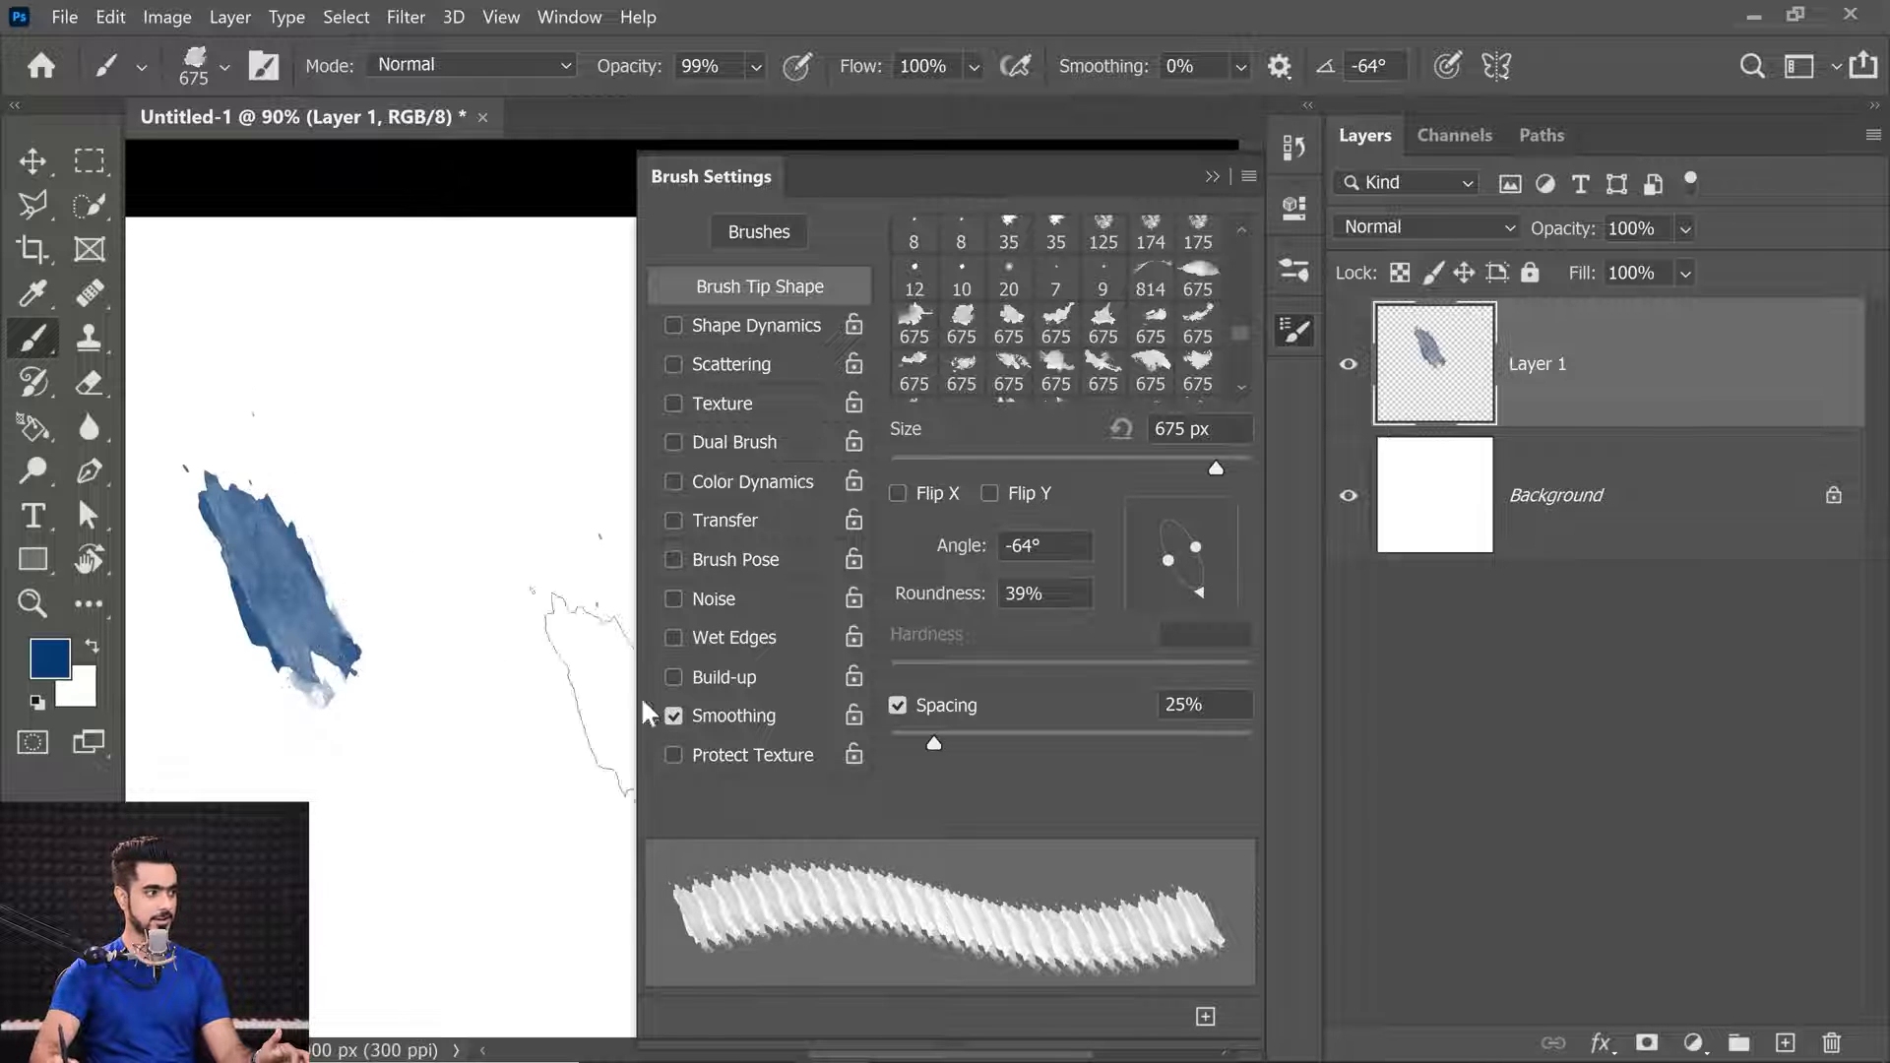
left_click_drag(1196, 542, 1235, 533)
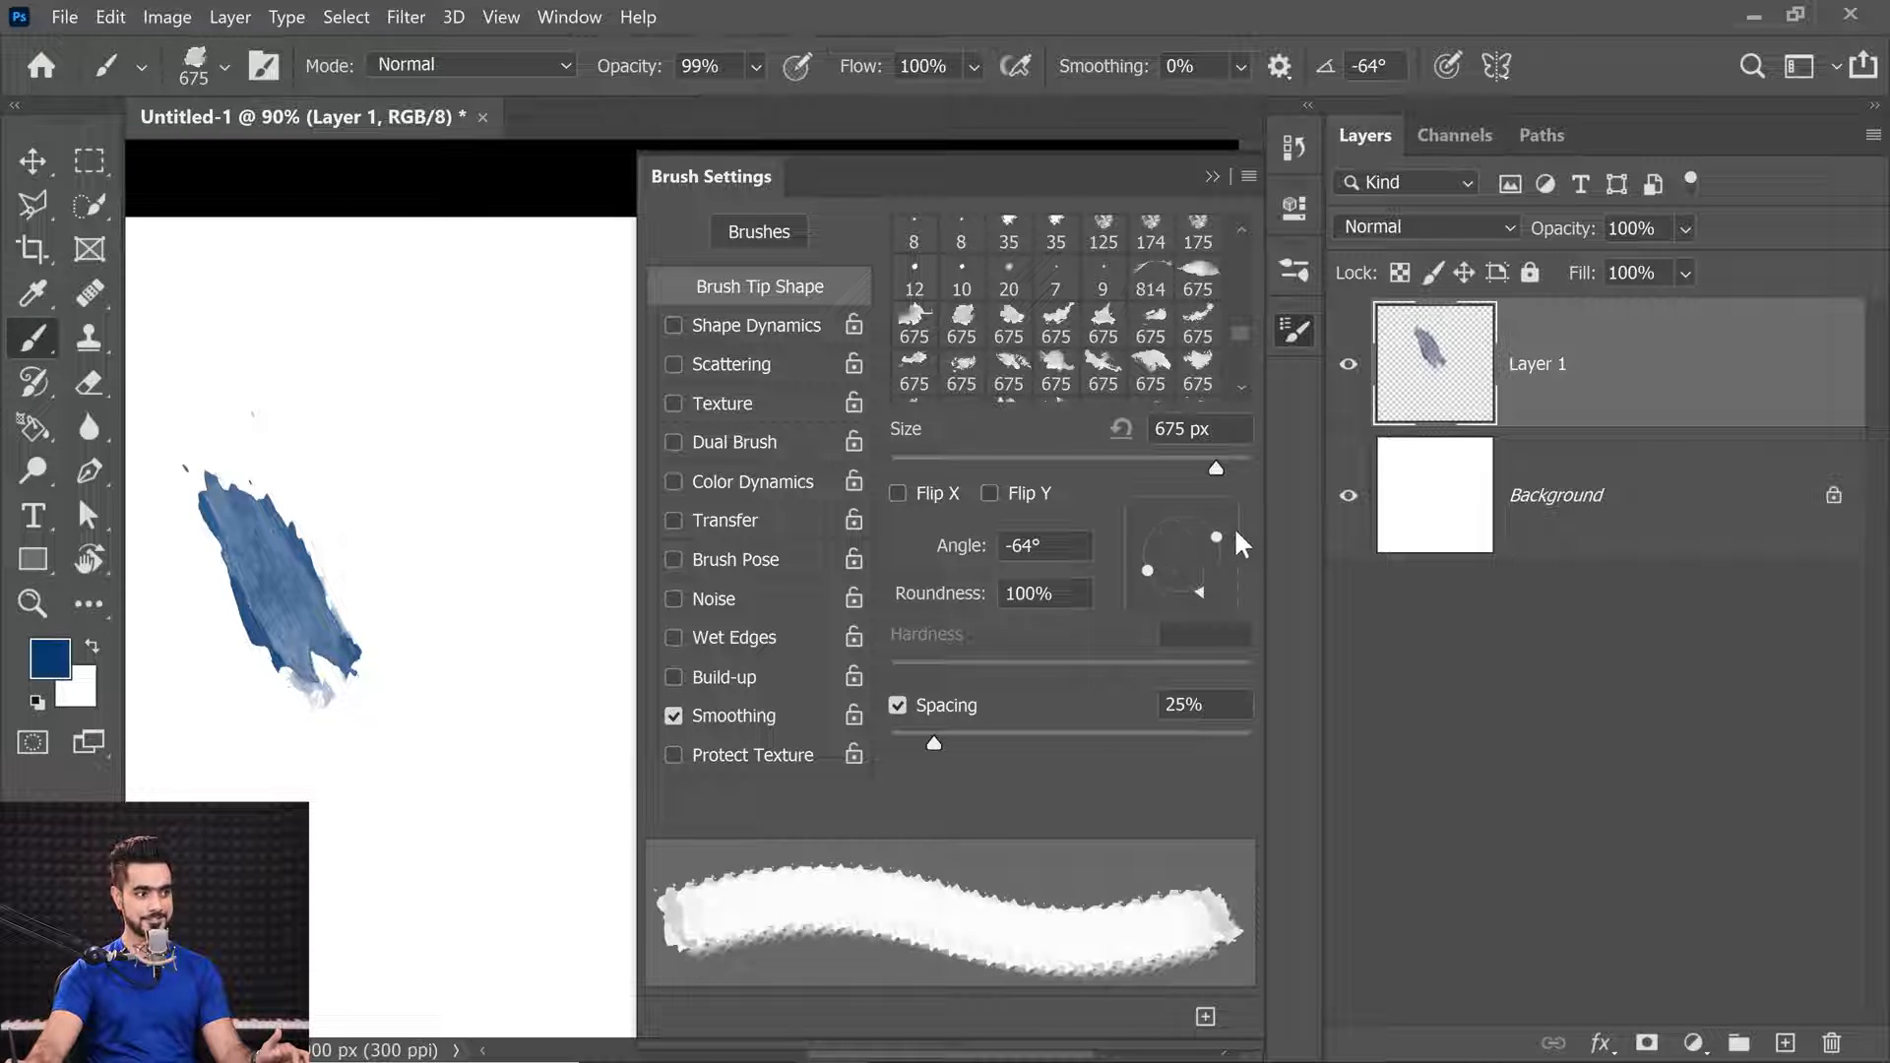
Stamp the full-round blot, and paint a wavy stroke below with the soft round 30 px tip at -47° angle and 23% roundness.
left_click(483, 521)
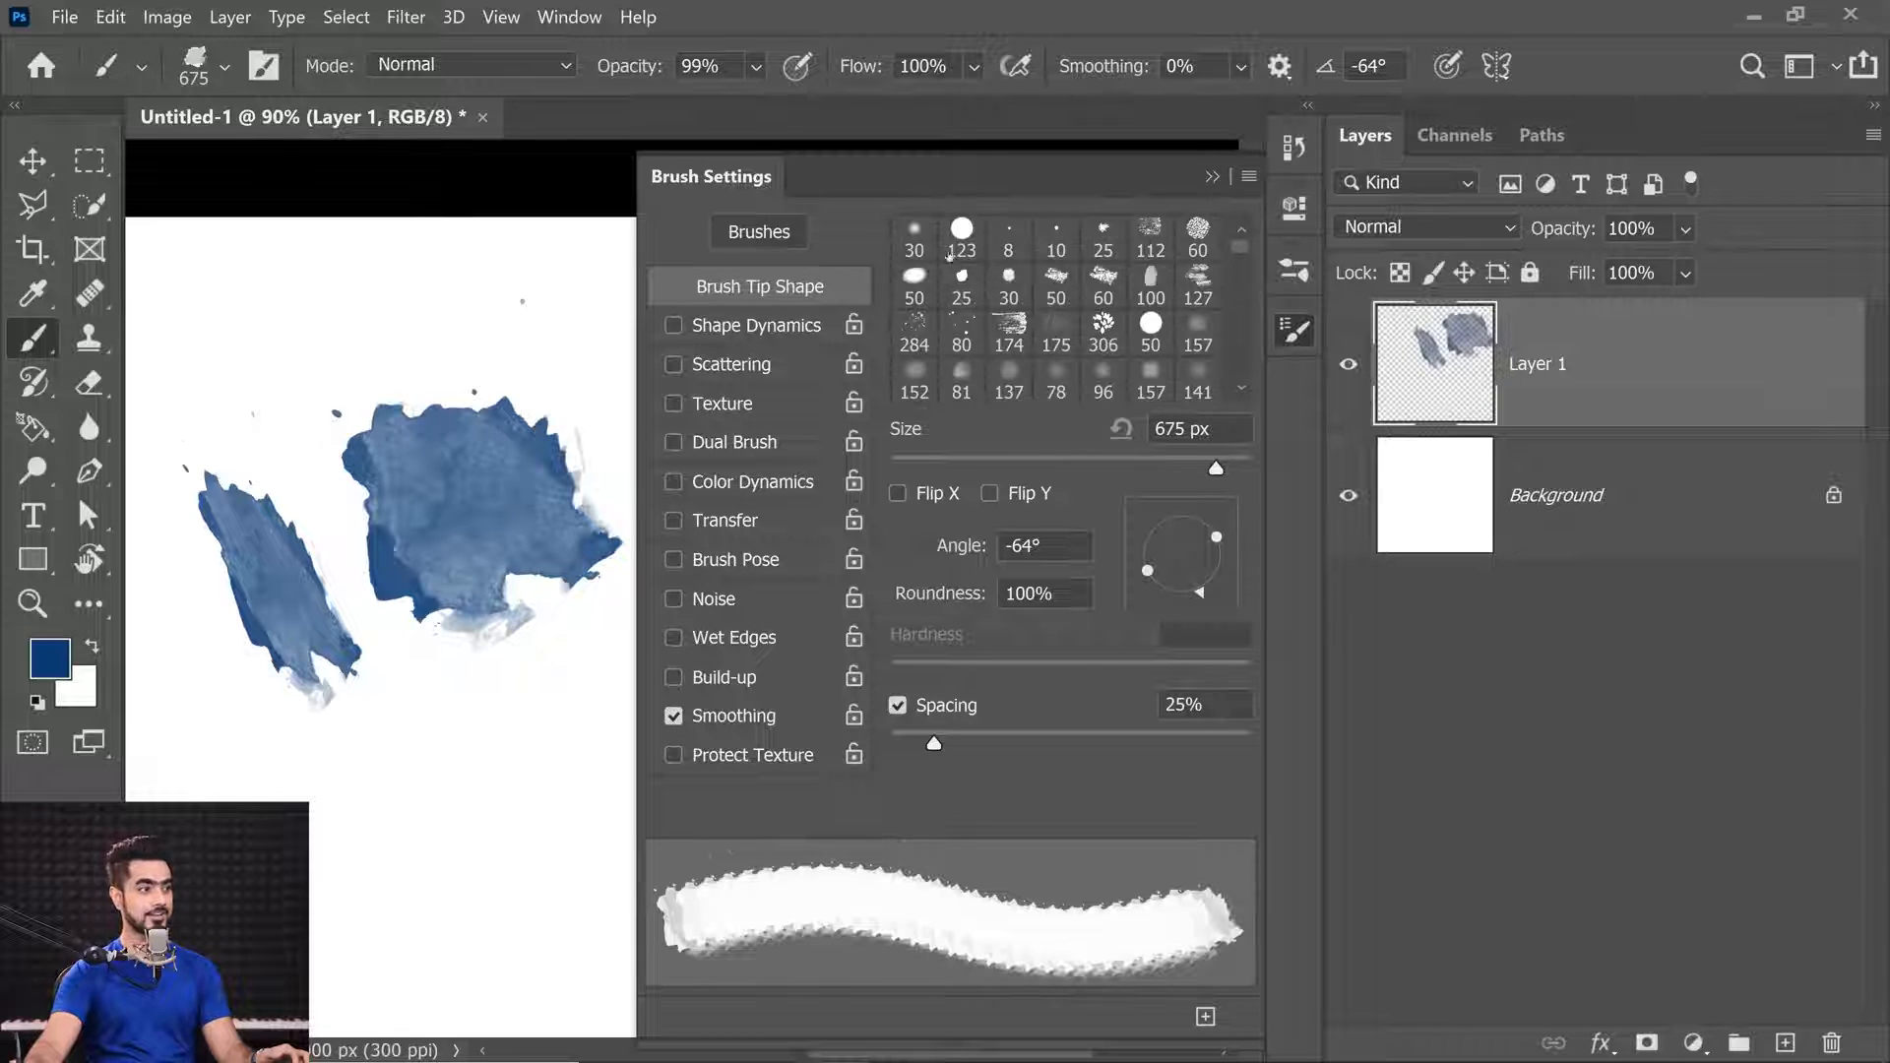
left_click(914, 236)
mouse_move(1181, 515)
left_mouse_down()
mouse_move(1175, 553)
mouse_move(1209, 581)
left_mouse_up()
left_click(1223, 552)
mouse_move(310, 807)
left_mouse_down()
mouse_move(399, 840)
mouse_move(589, 836)
left_mouse_up()
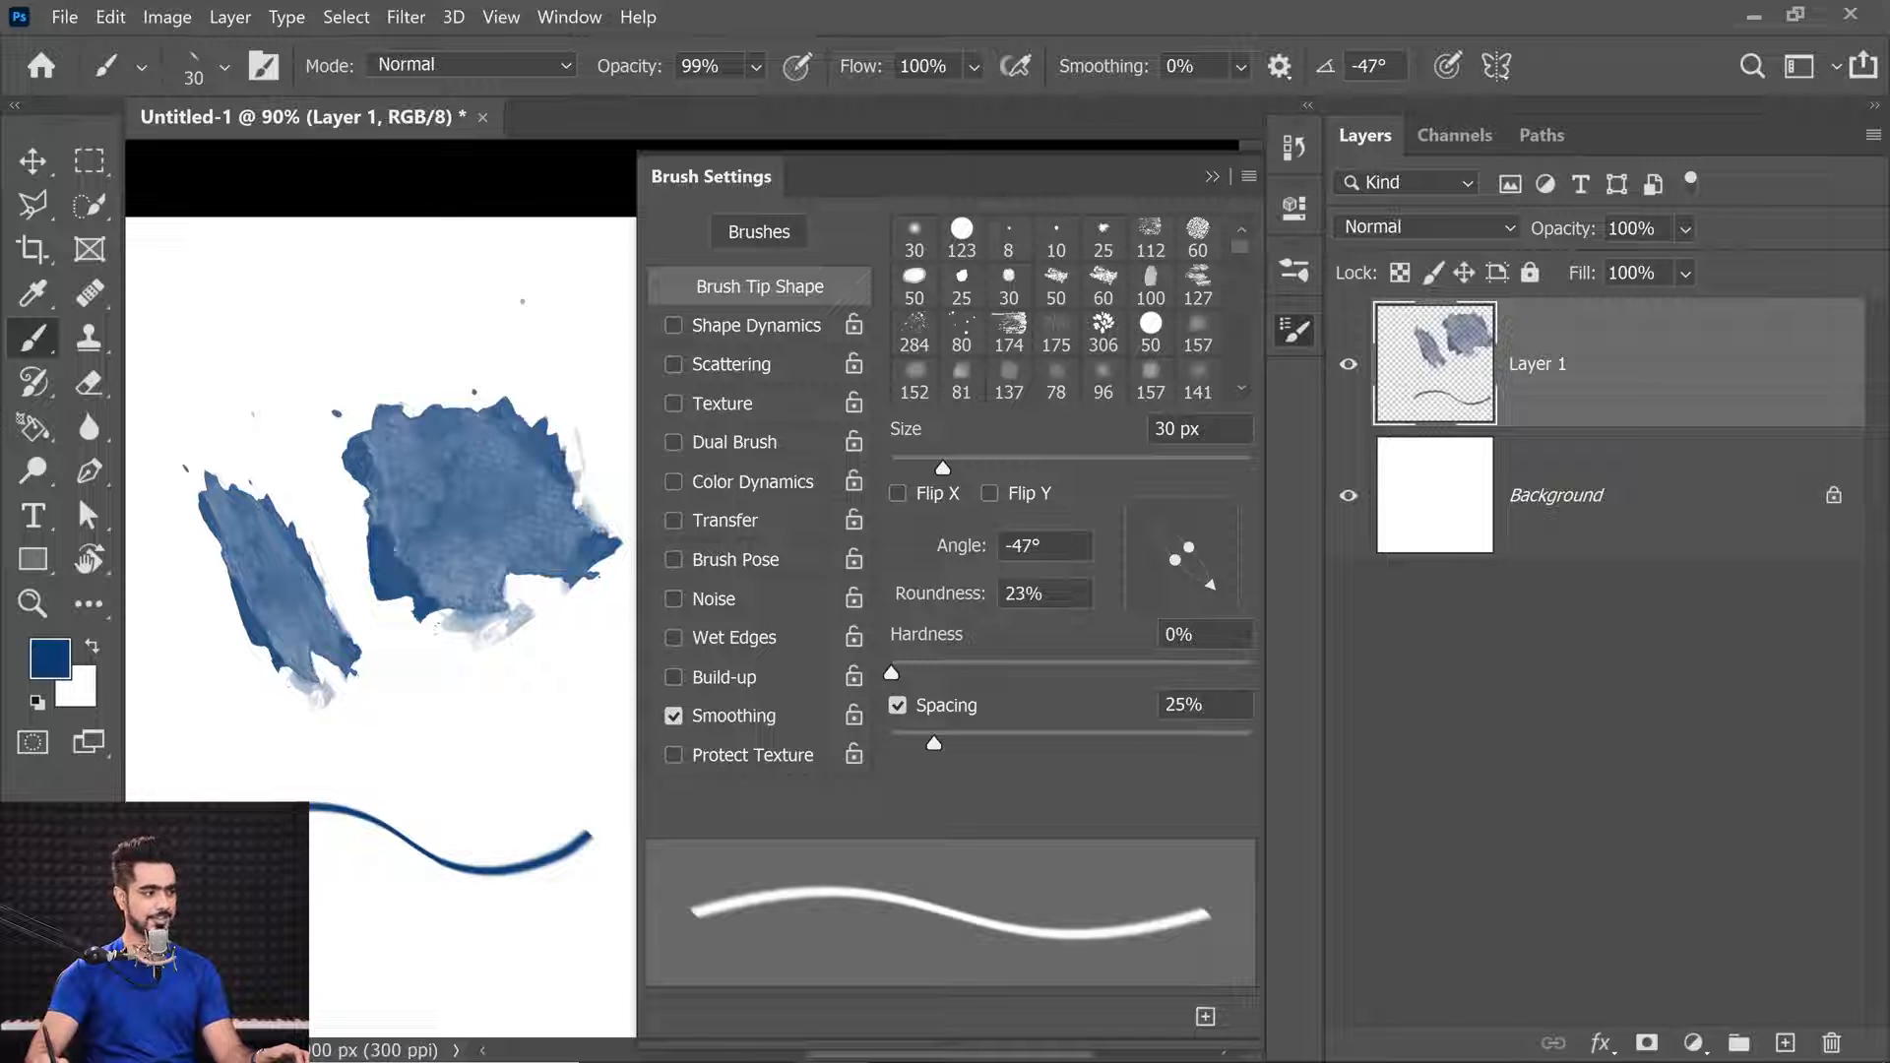
Enlarge the squeezed soft tip to 400 px and stamp it between the blots and the wavy stroke.
key("bracketright")
key("bracketright")
key("bracketright")
key("bracketright")
key("bracketright")
key("bracketright")
key("bracketright")
key("bracketright")
key("bracketright")
key("bracketright")
key("bracketright")
key("bracketright")
key("bracketright")
key("bracketright")
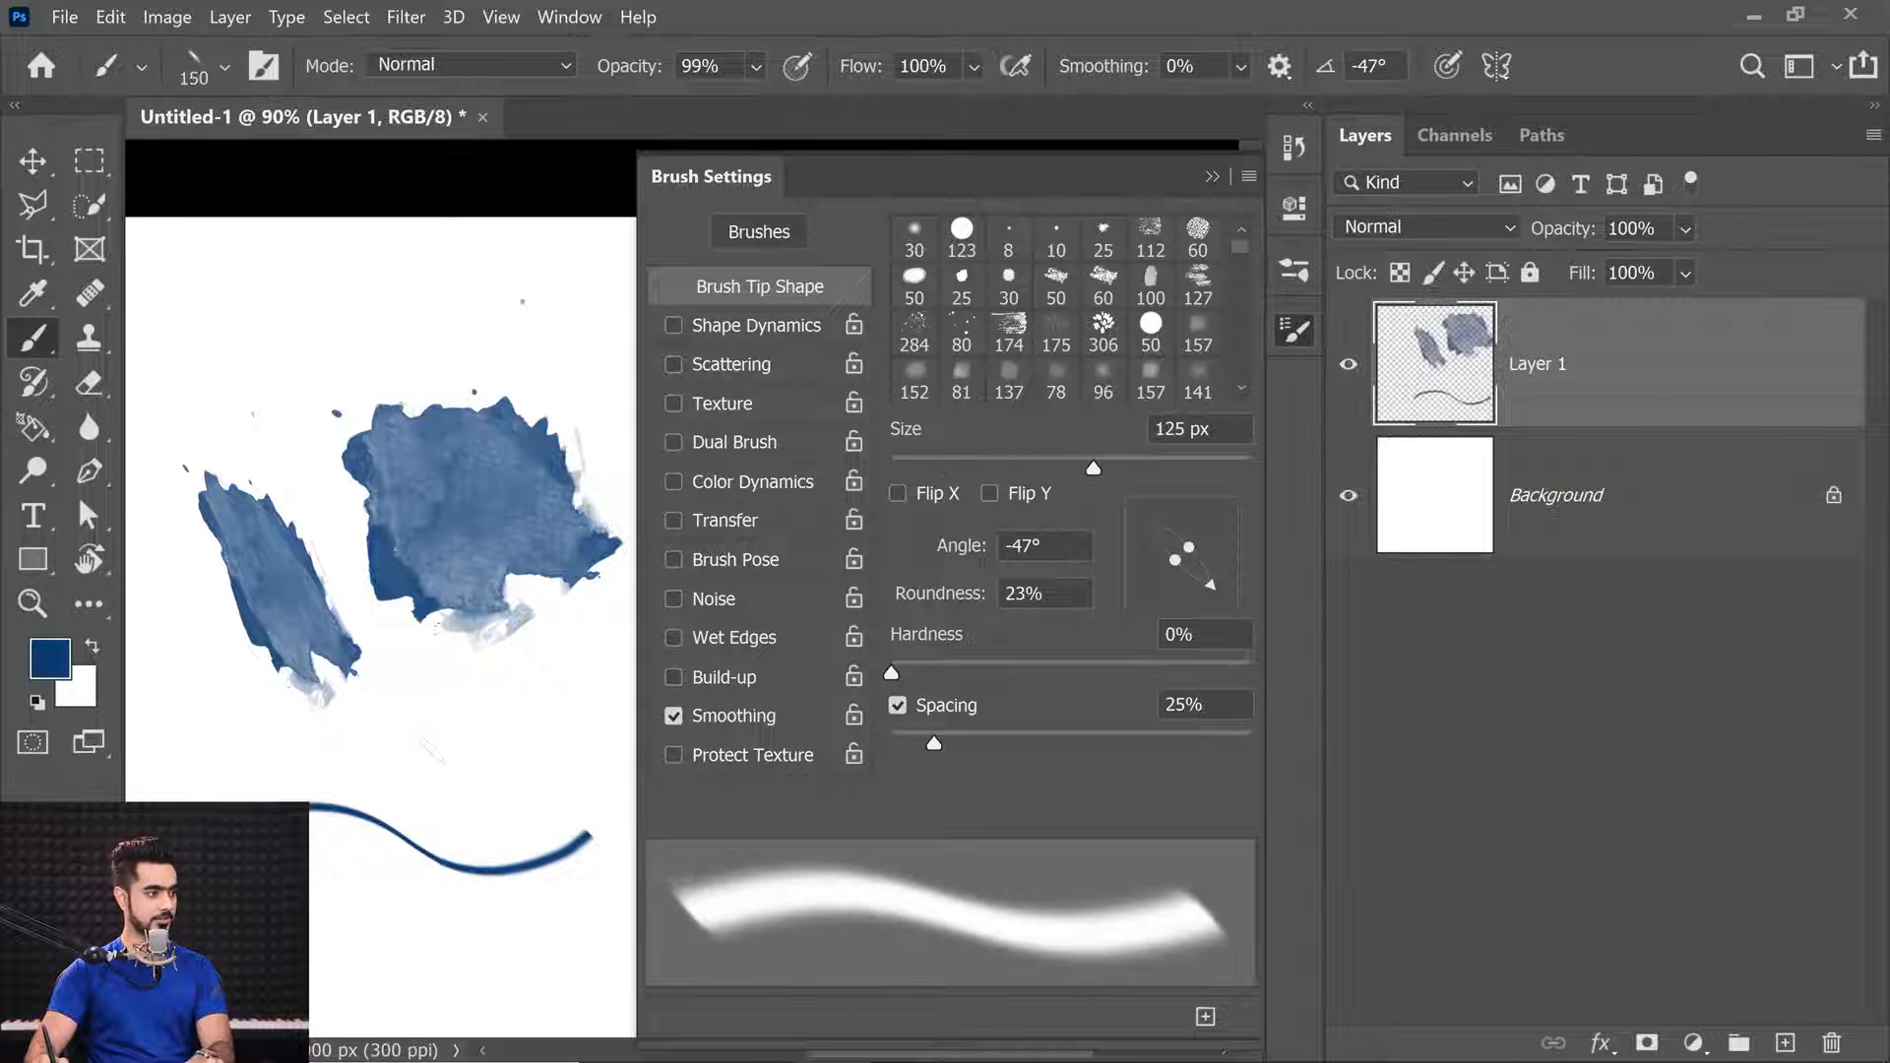
left_click(428, 748)
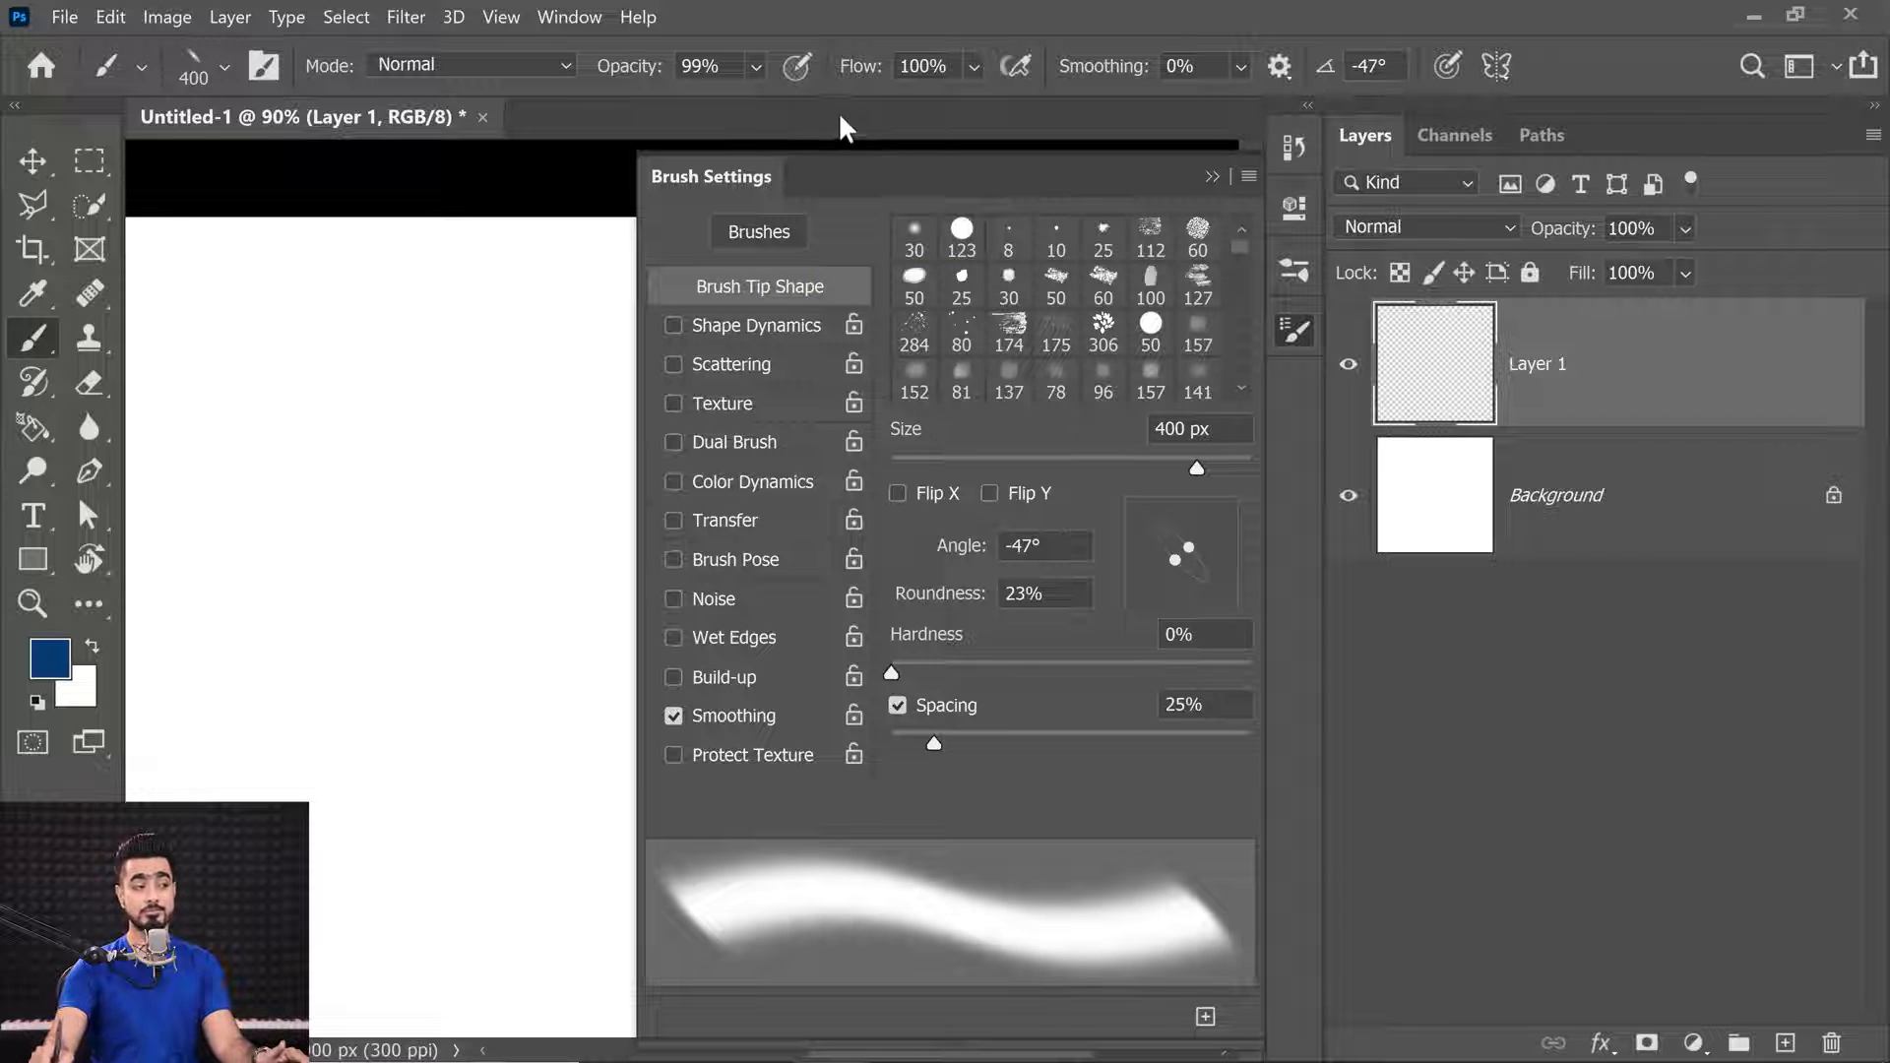
Choose the soft round 30 px tip, enlarge it to 89 px and paint a long wavy stroke and a short vertical one.
left_click(914, 243)
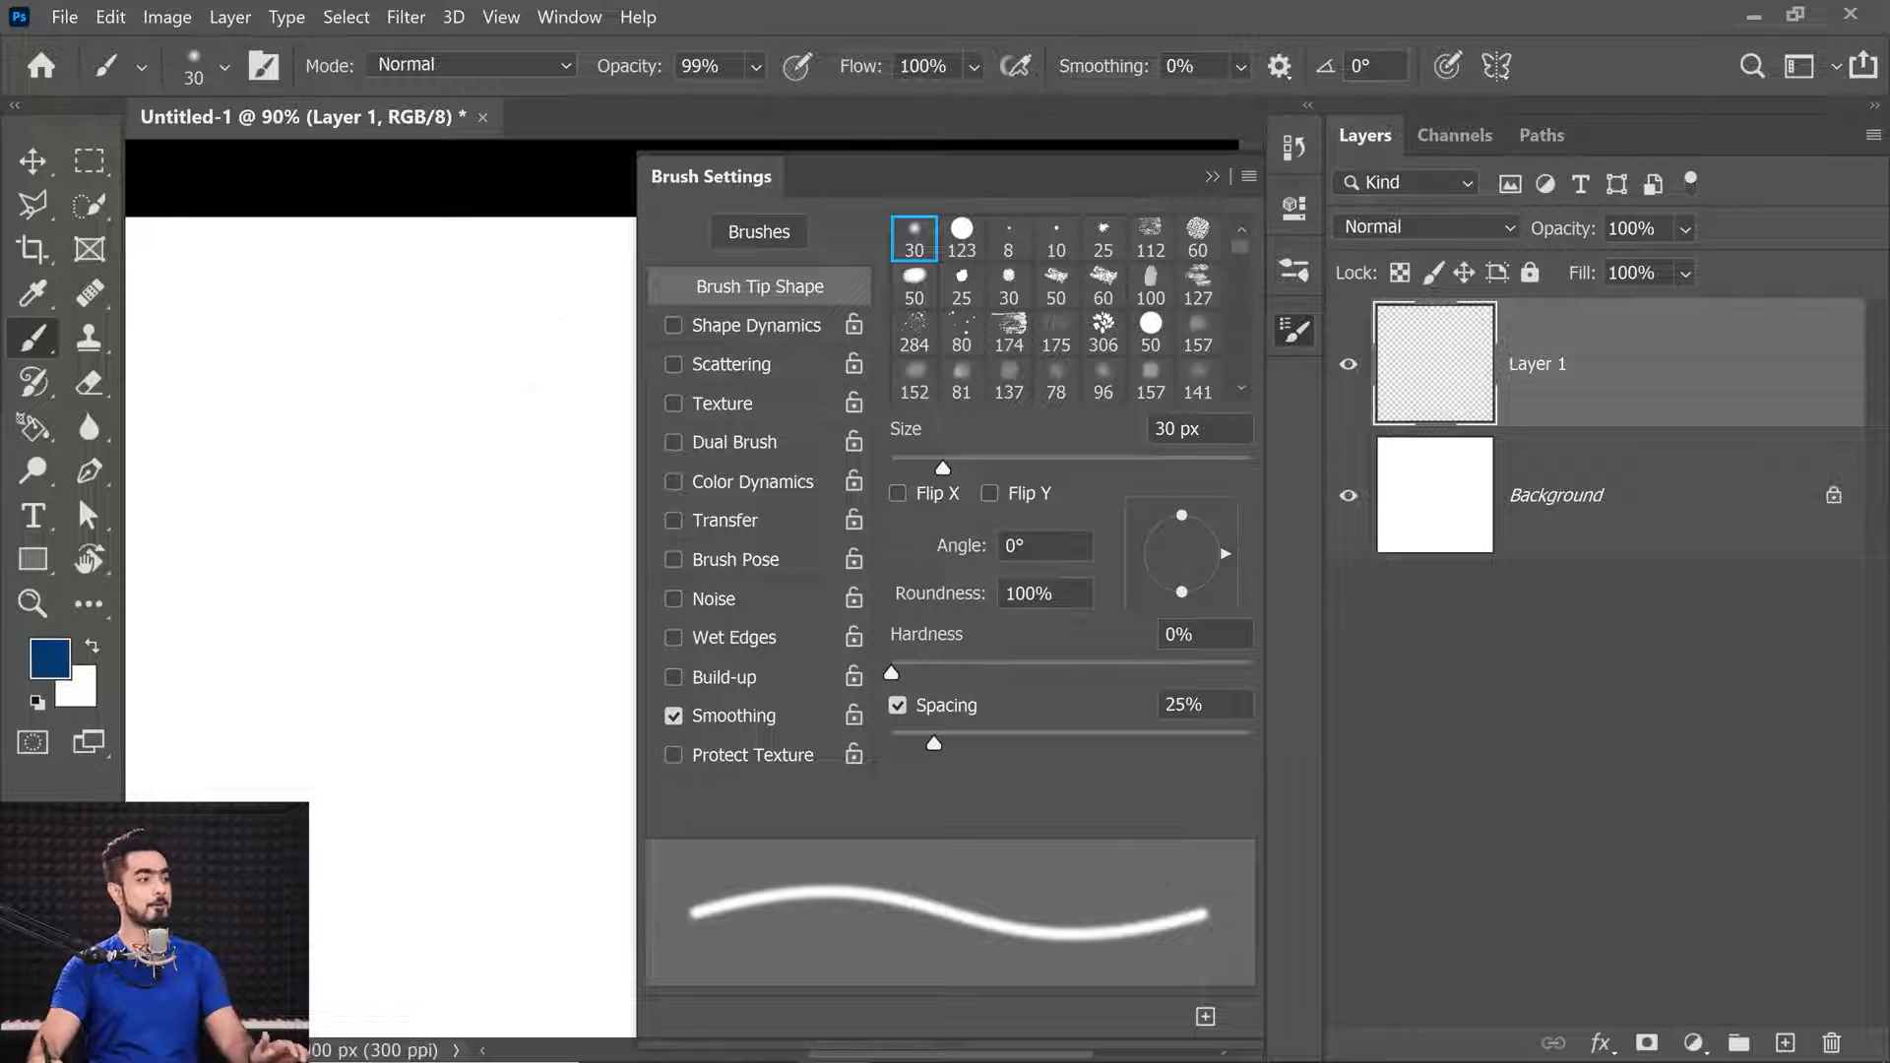
mouse_move(269, 333)
left_mouse_down()
mouse_move(315, 339)
mouse_move(216, 339)
mouse_move(197, 281)
mouse_move(244, 795)
left_mouse_up()
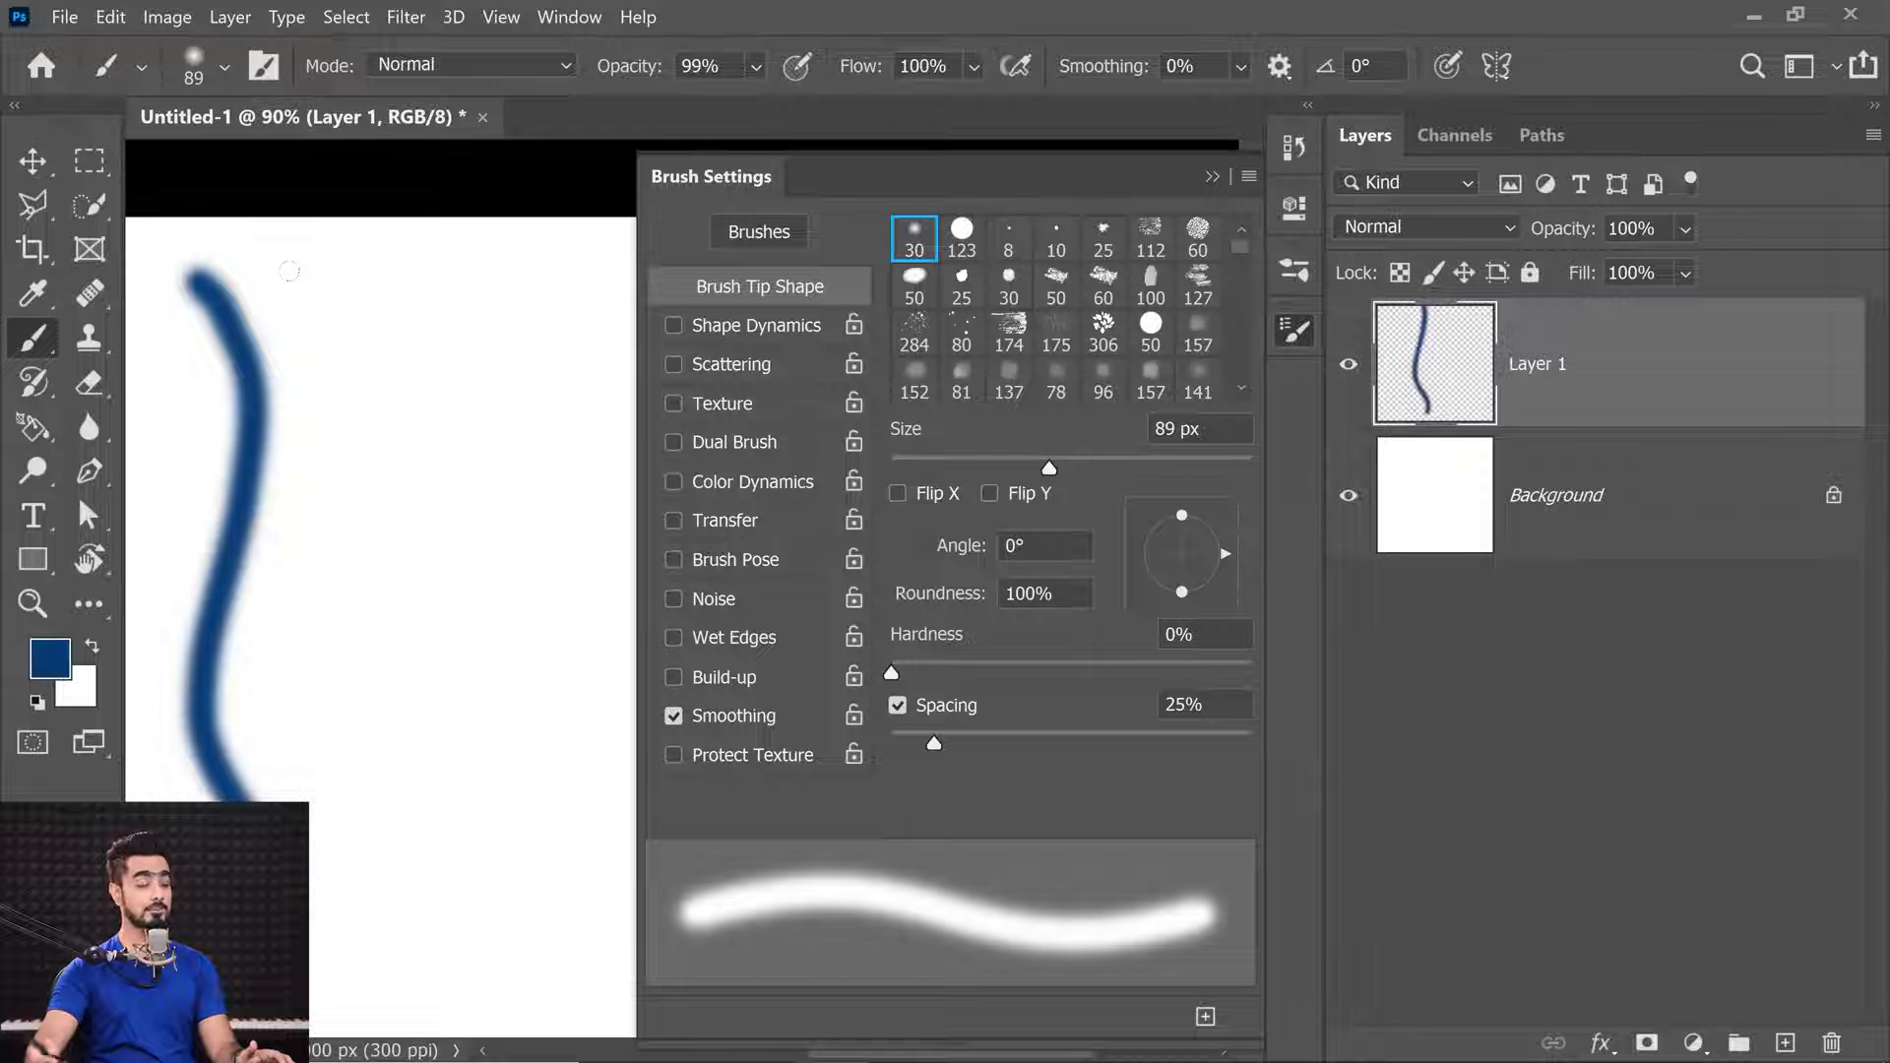
left_click_drag(283, 260, 284, 333)
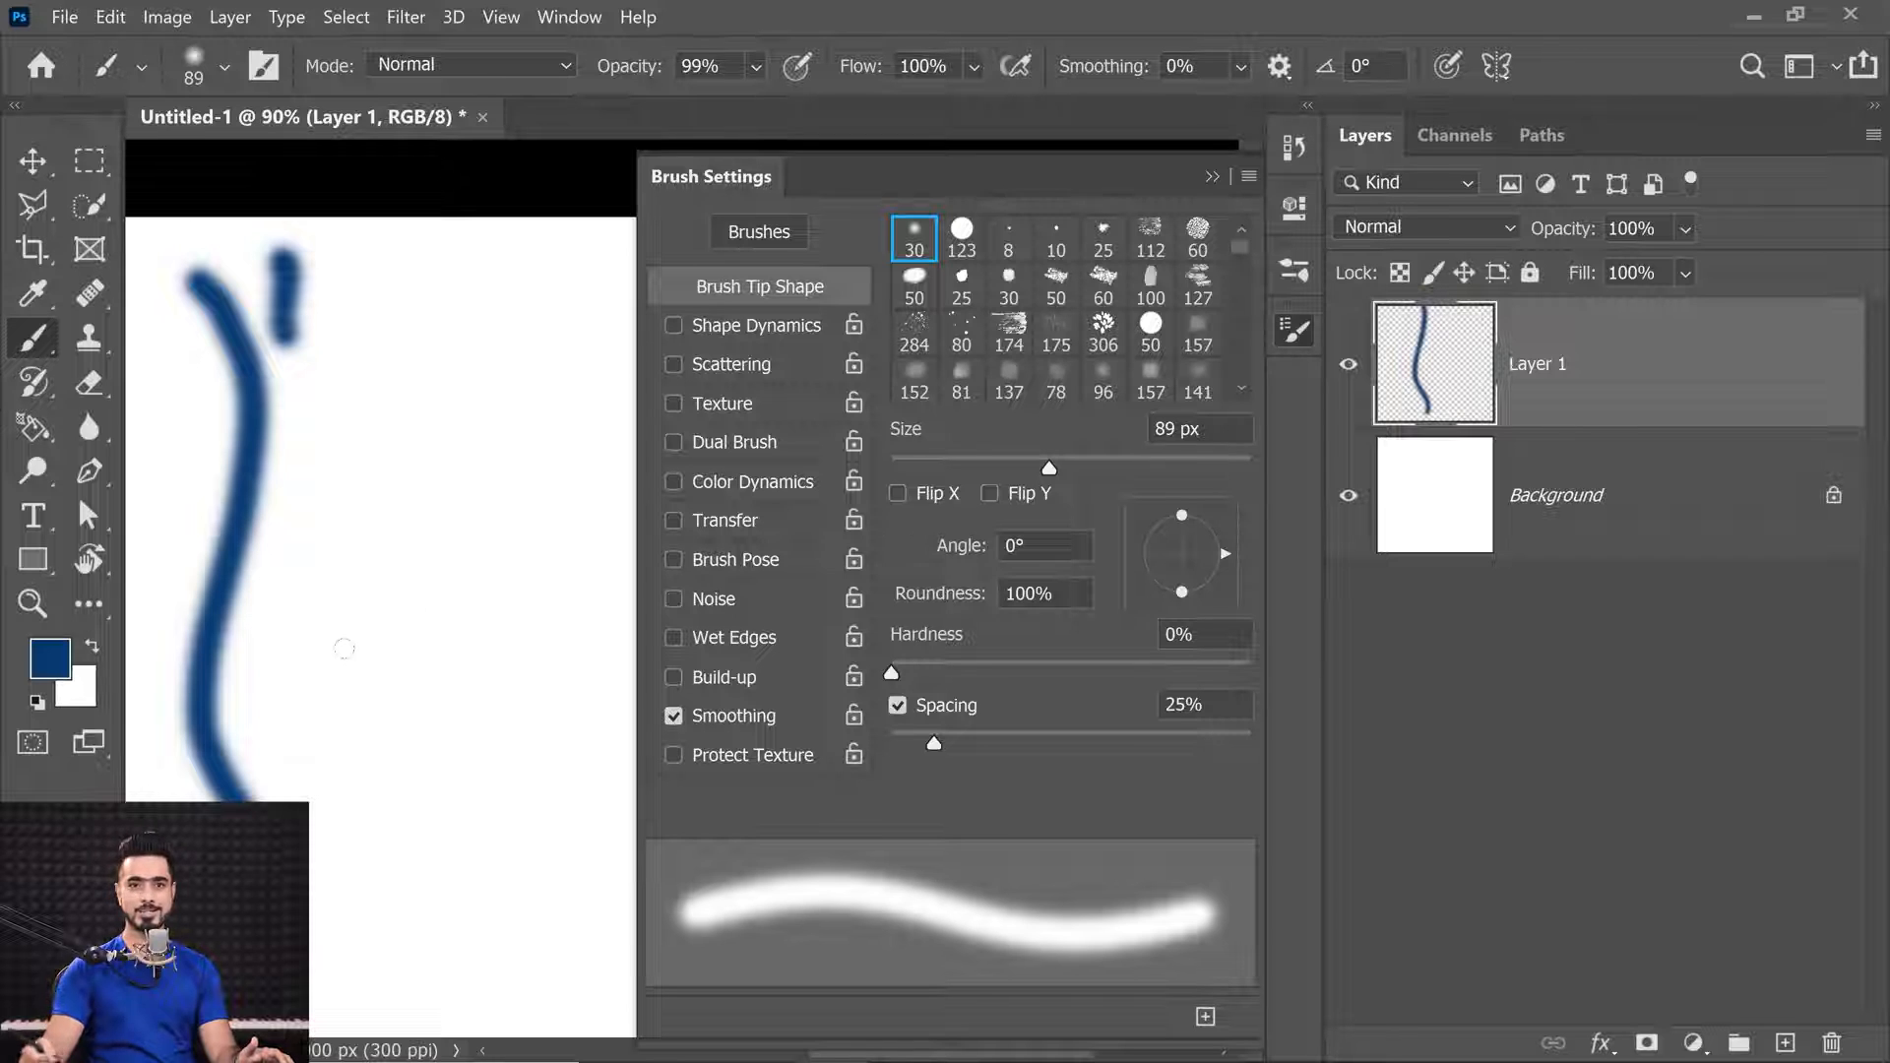
Set the round tip to 99 px and 100% hardness and paint a long wavy stroke beside the soft ones.
left_click_drag(431, 473, 342, 478)
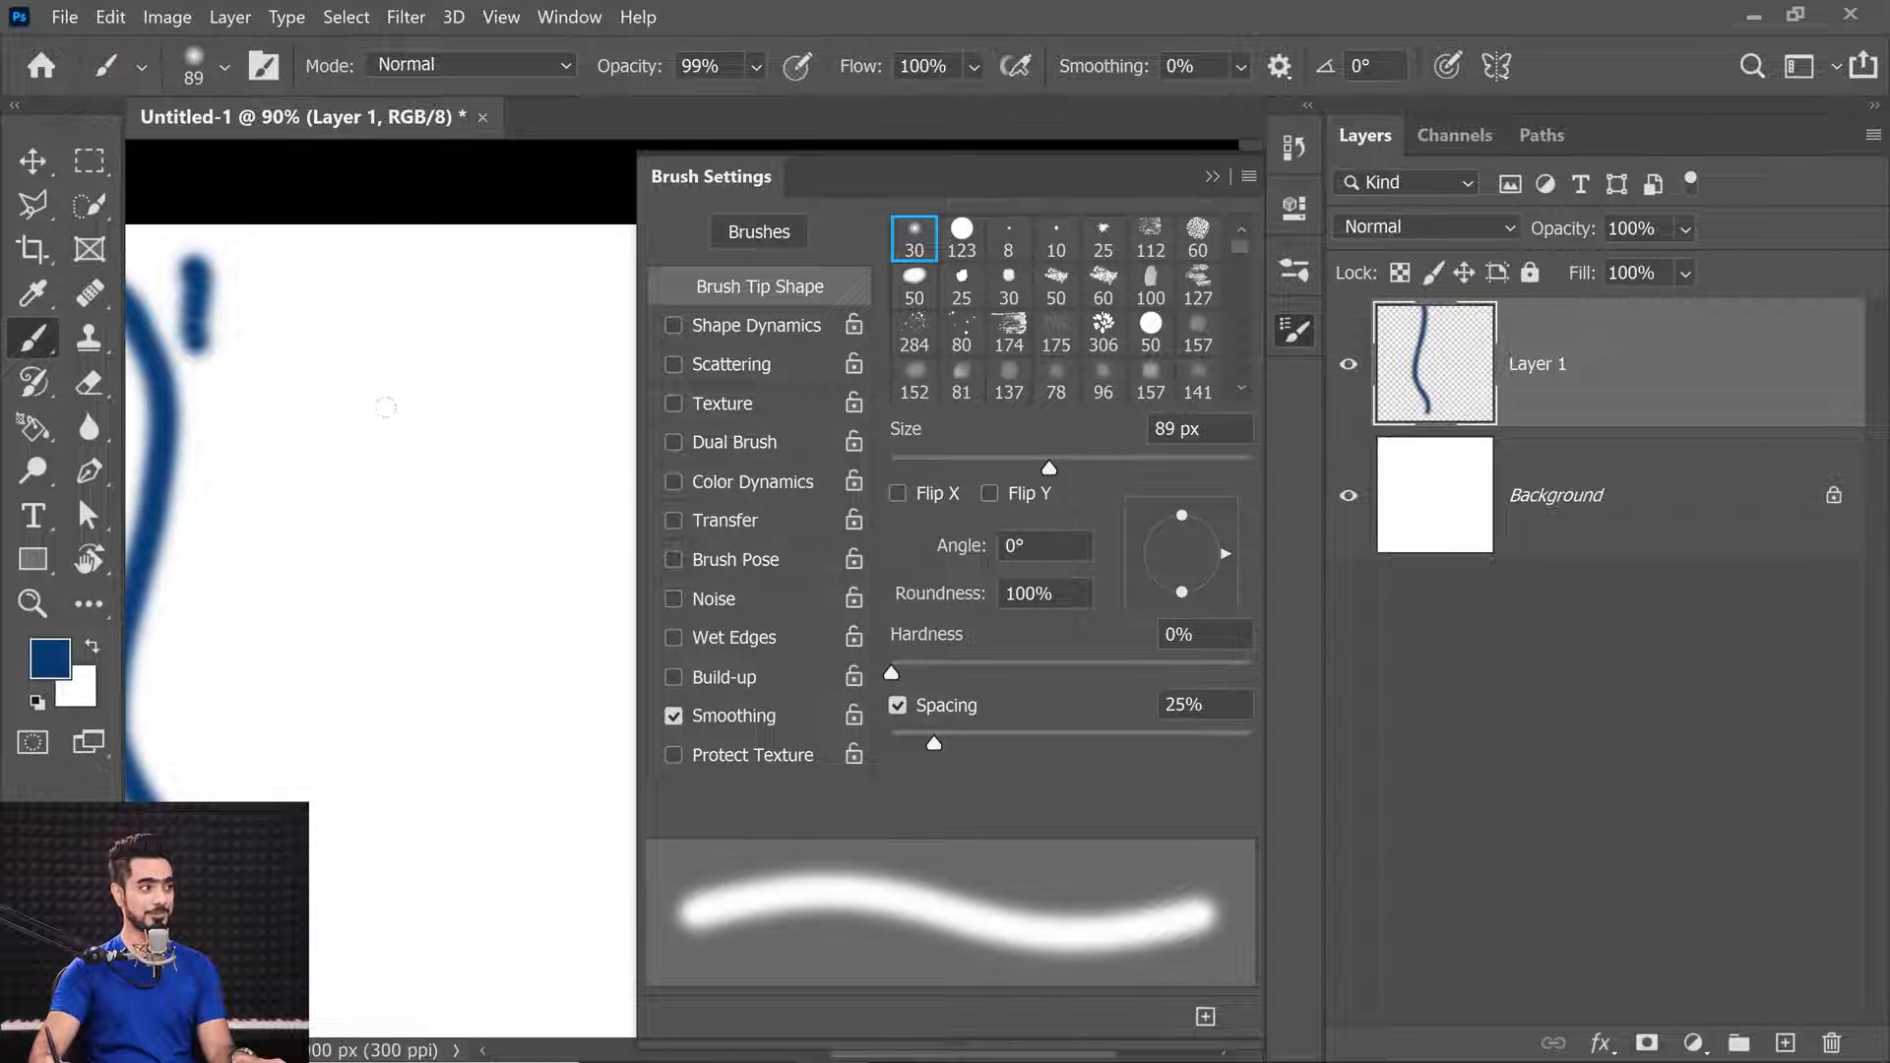
left_click_drag(321, 341, 343, 357)
left_click_drag(907, 670, 1286, 656)
mouse_move(316, 282)
left_mouse_down()
mouse_move(295, 282)
mouse_move(315, 282)
mouse_move(274, 625)
mouse_move(458, 787)
mouse_move(470, 896)
left_mouse_up()
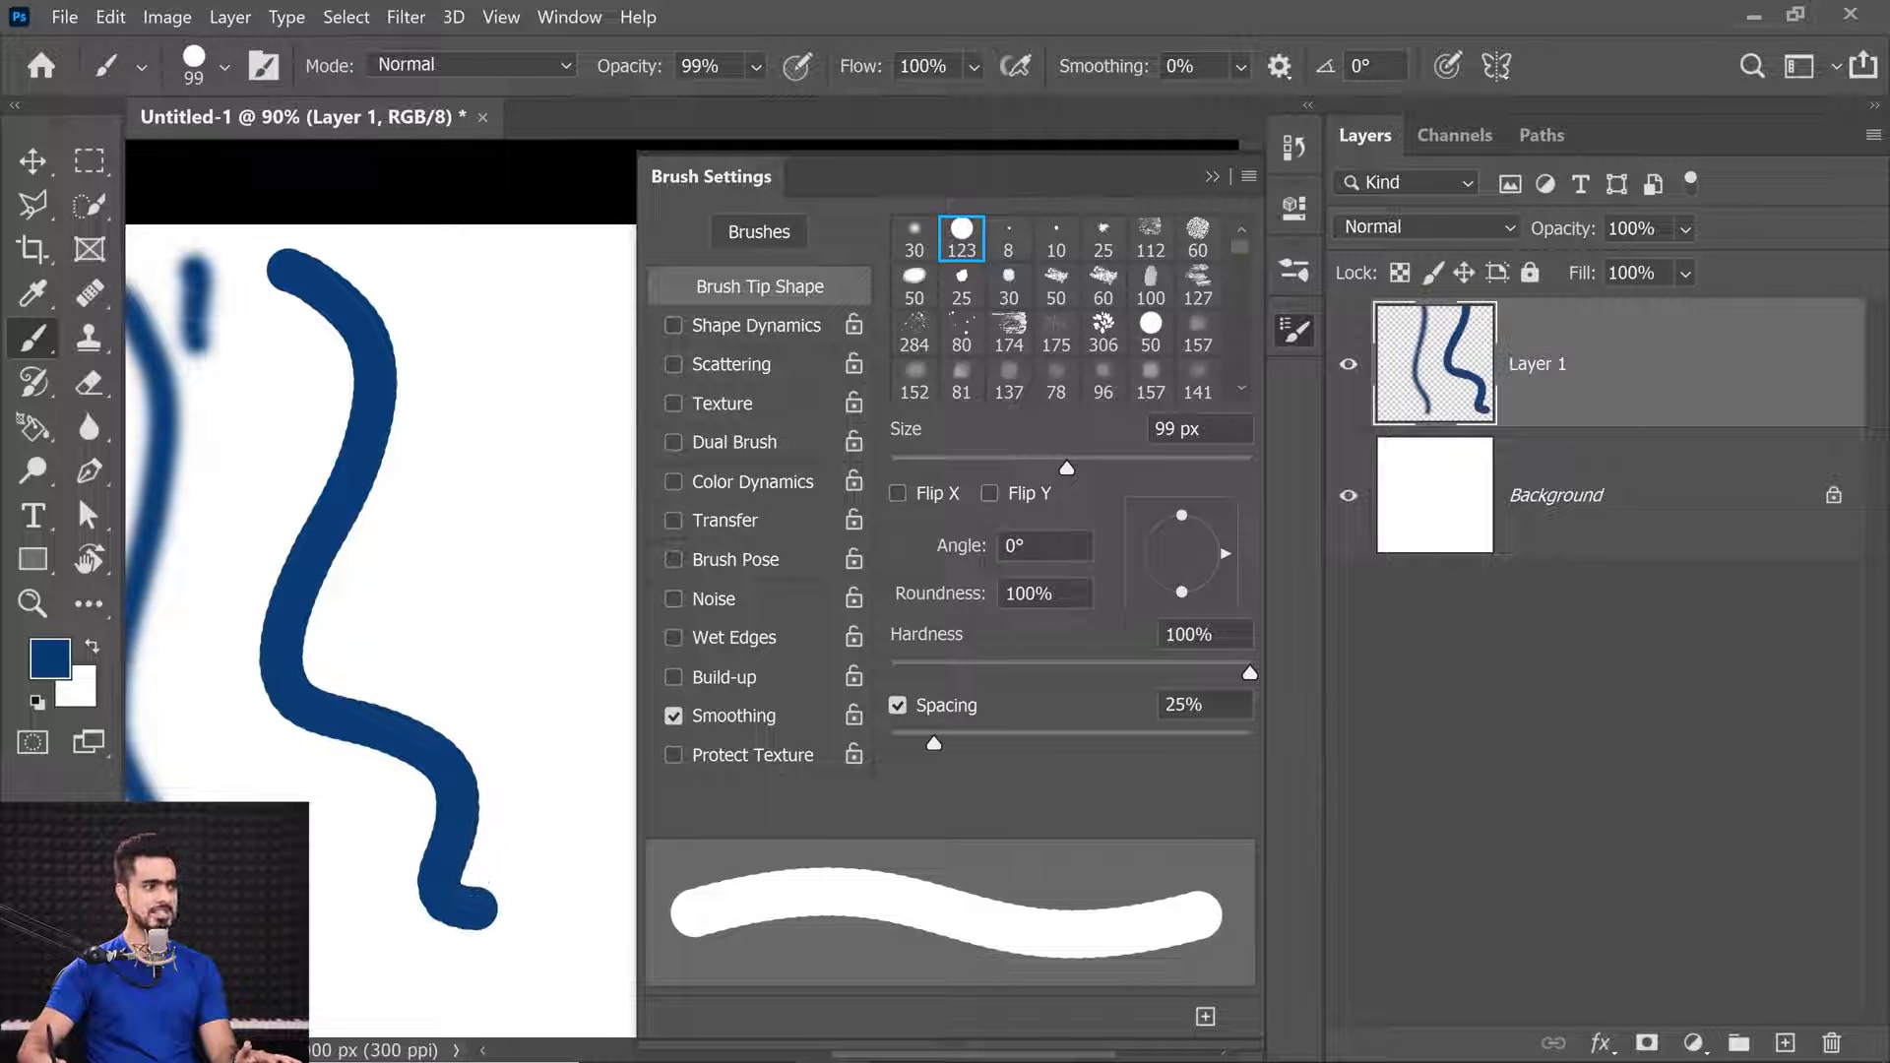
Examine the edge of the hard wavy stroke up close and paint a short diagonal stroke beside its upper end.
scroll(345, 279, "up", 8)
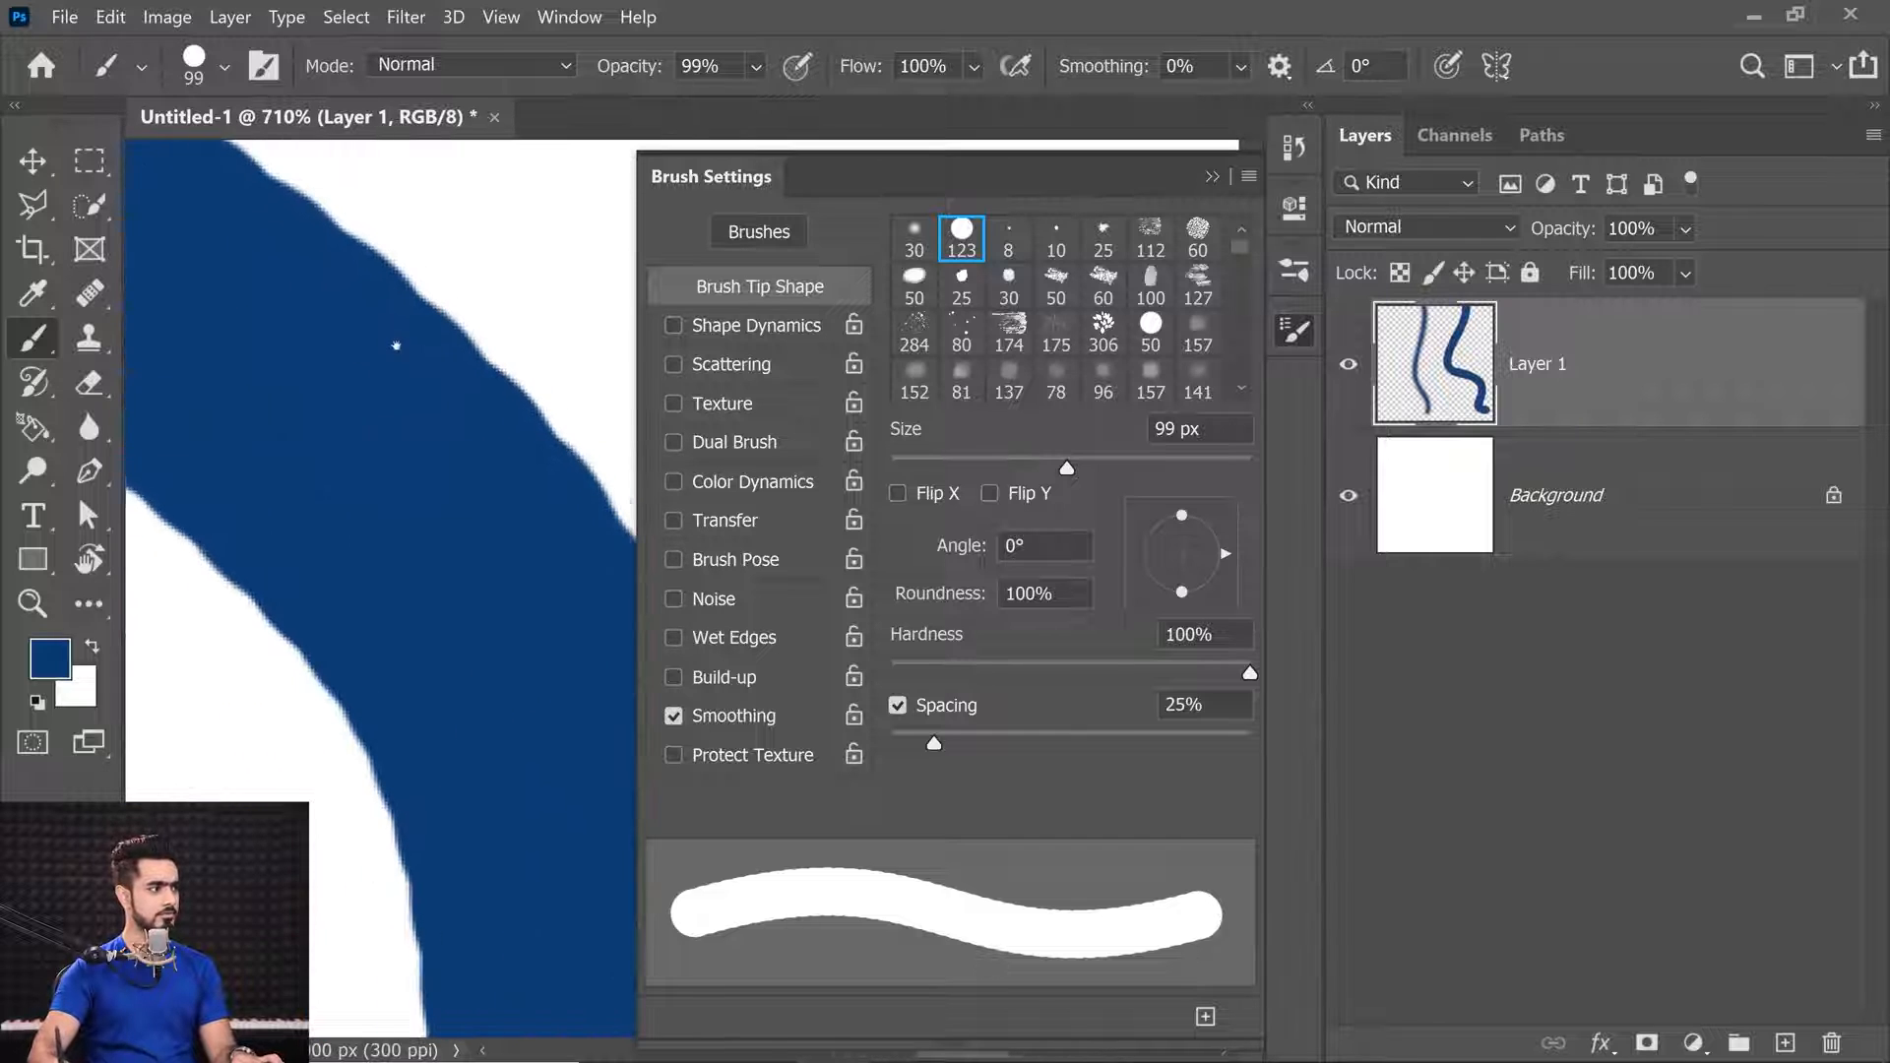
scroll(329, 434, "down", 6)
scroll(422, 408, "up", 3)
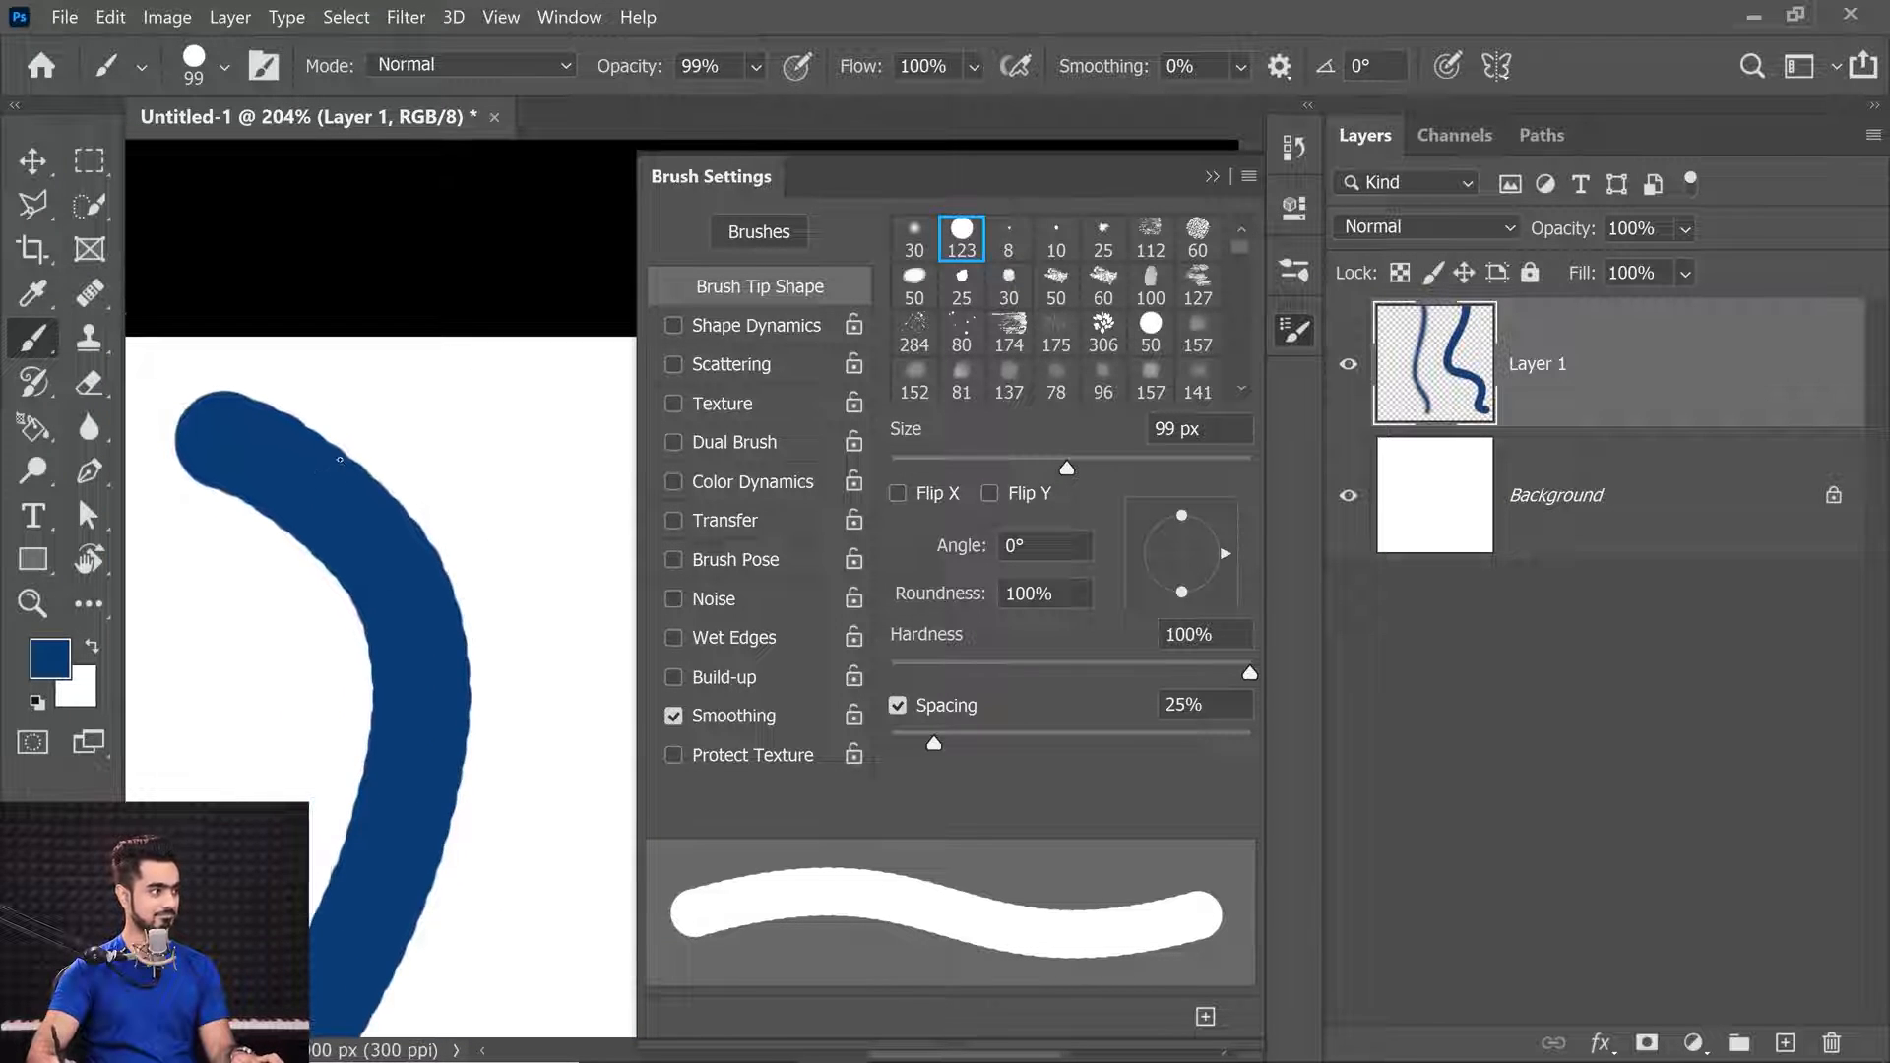
mouse_move(442, 381)
left_mouse_down()
mouse_move(512, 419)
mouse_move(593, 521)
left_mouse_up()
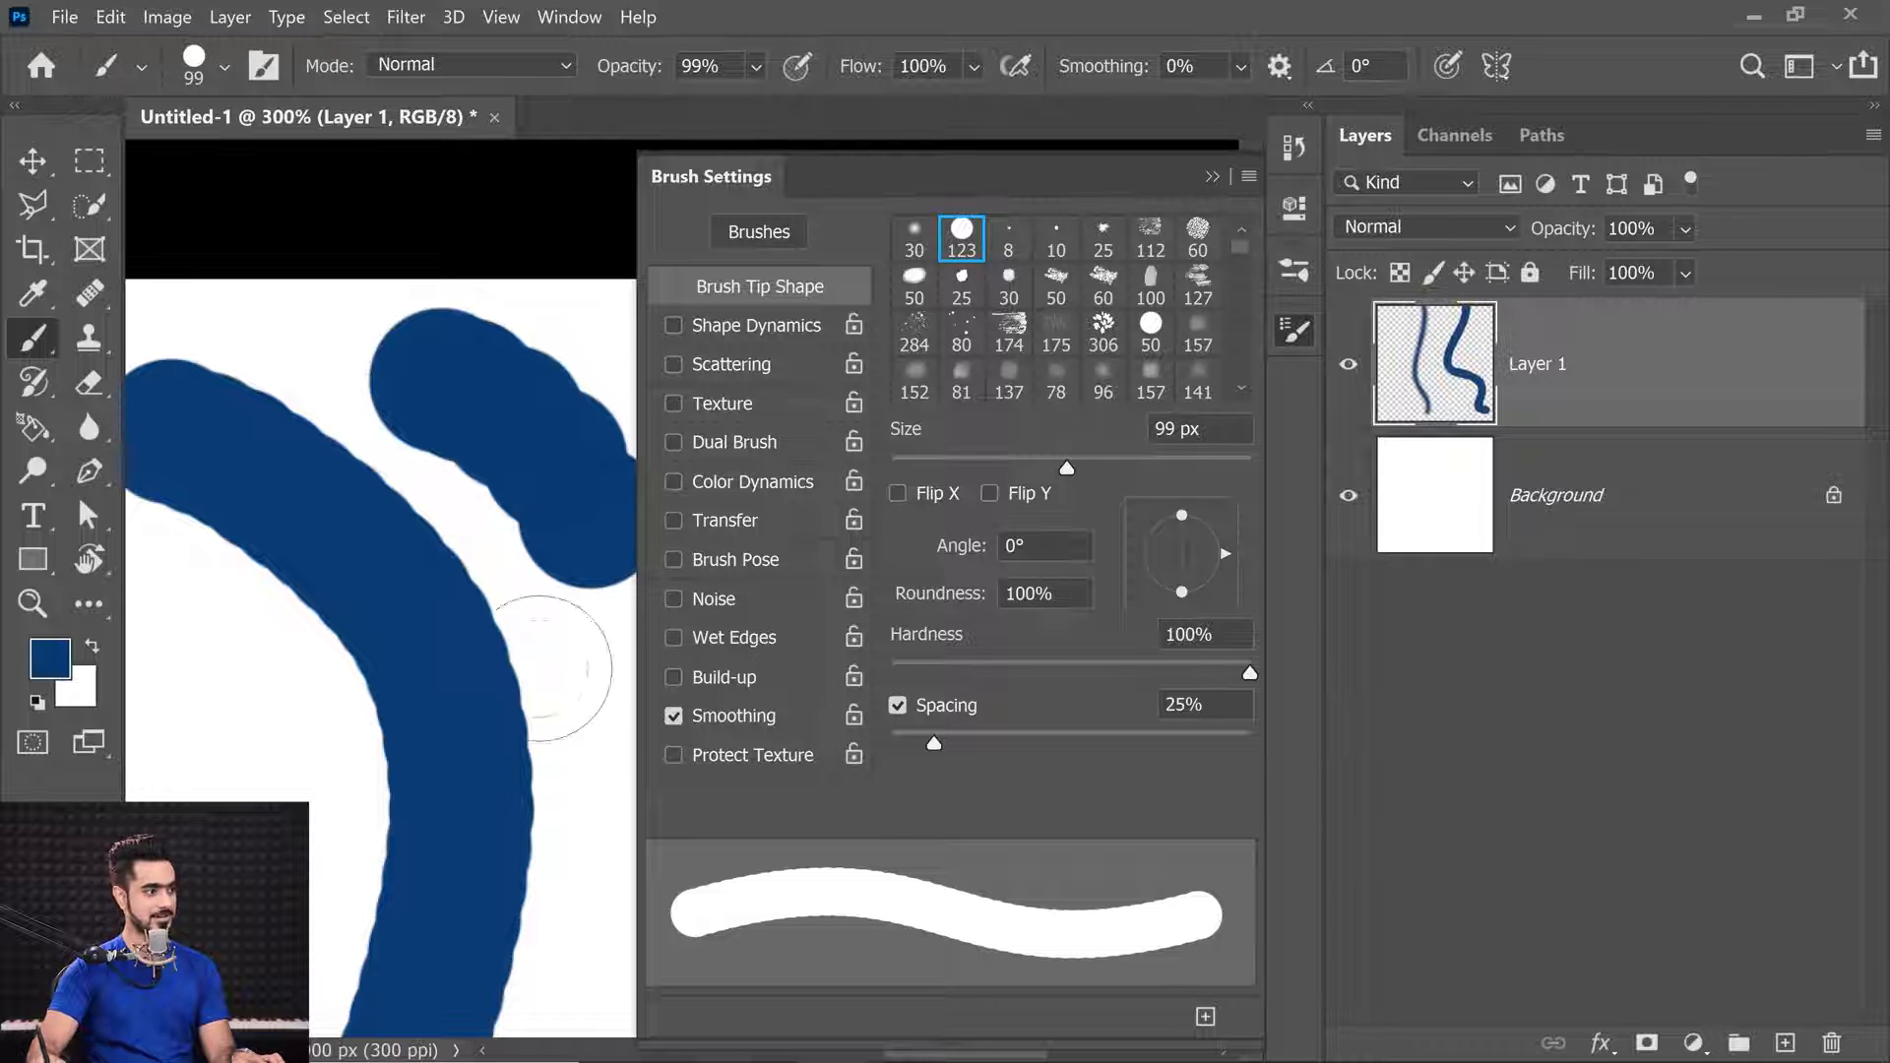
scroll(521, 571, "down", 4)
scroll(486, 583, "down", 4)
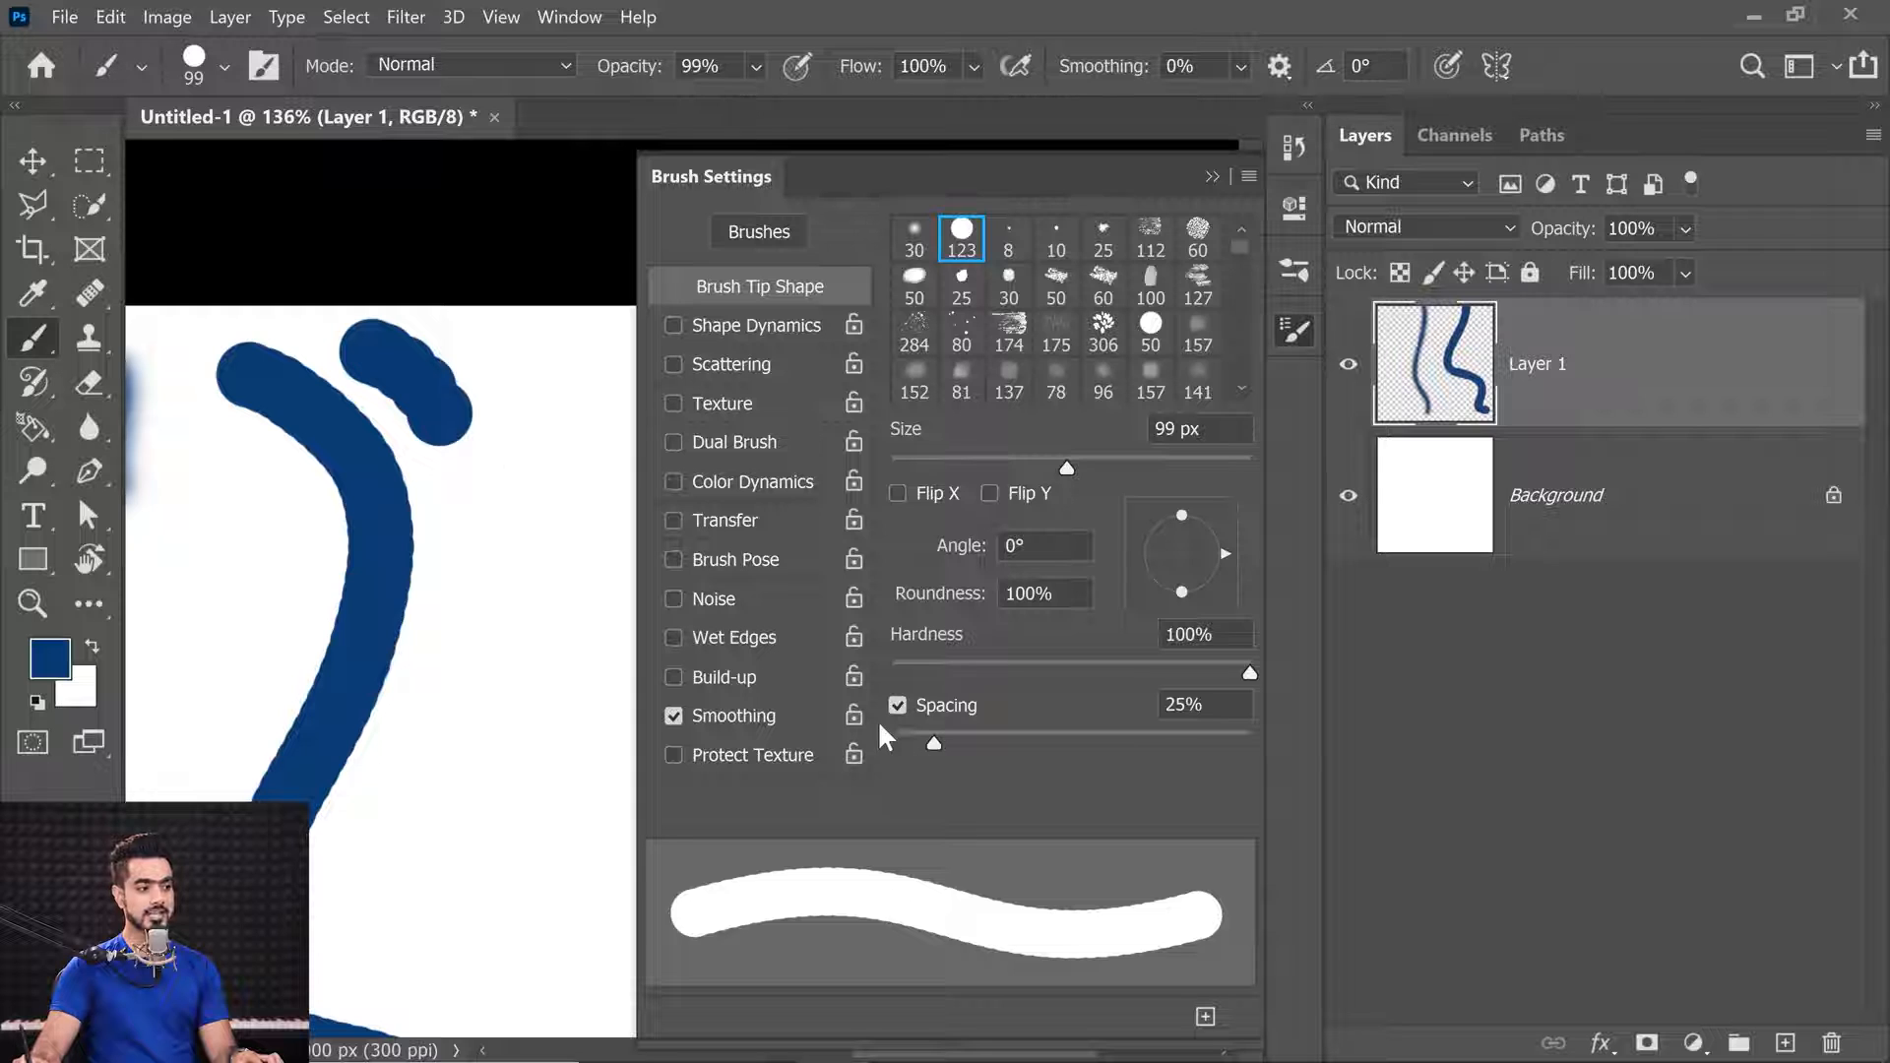
Set the brush opacity to 100% and the flow to 19%, and paint a long wavy stroke beside the solid ones.
key("0")
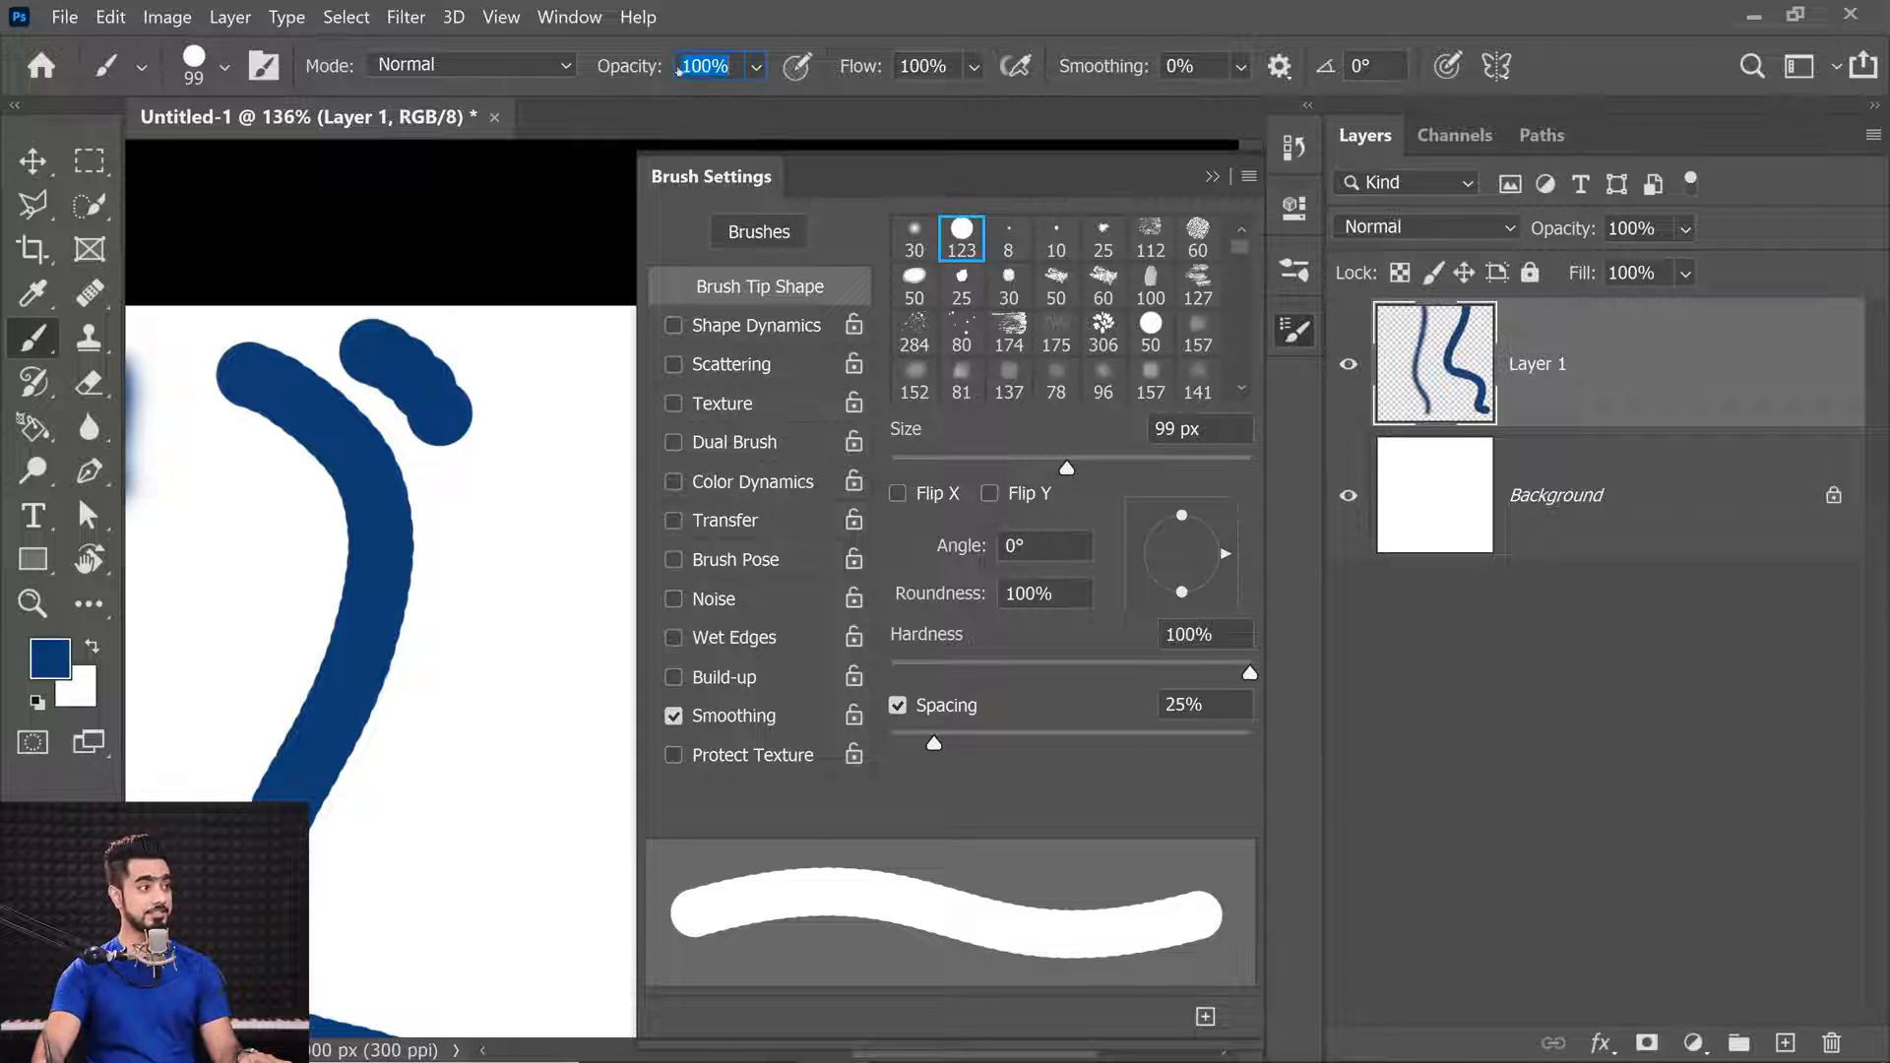
left_click_drag(861, 67, 807, 71)
left_click_drag(466, 458, 371, 418)
mouse_move(450, 305)
left_mouse_down()
mouse_move(482, 345)
mouse_move(472, 502)
mouse_move(409, 669)
mouse_move(487, 783)
mouse_move(478, 925)
mouse_move(320, 936)
left_mouse_up()
mouse_move(451, 353)
left_mouse_down()
mouse_move(491, 343)
mouse_move(449, 374)
left_mouse_up()
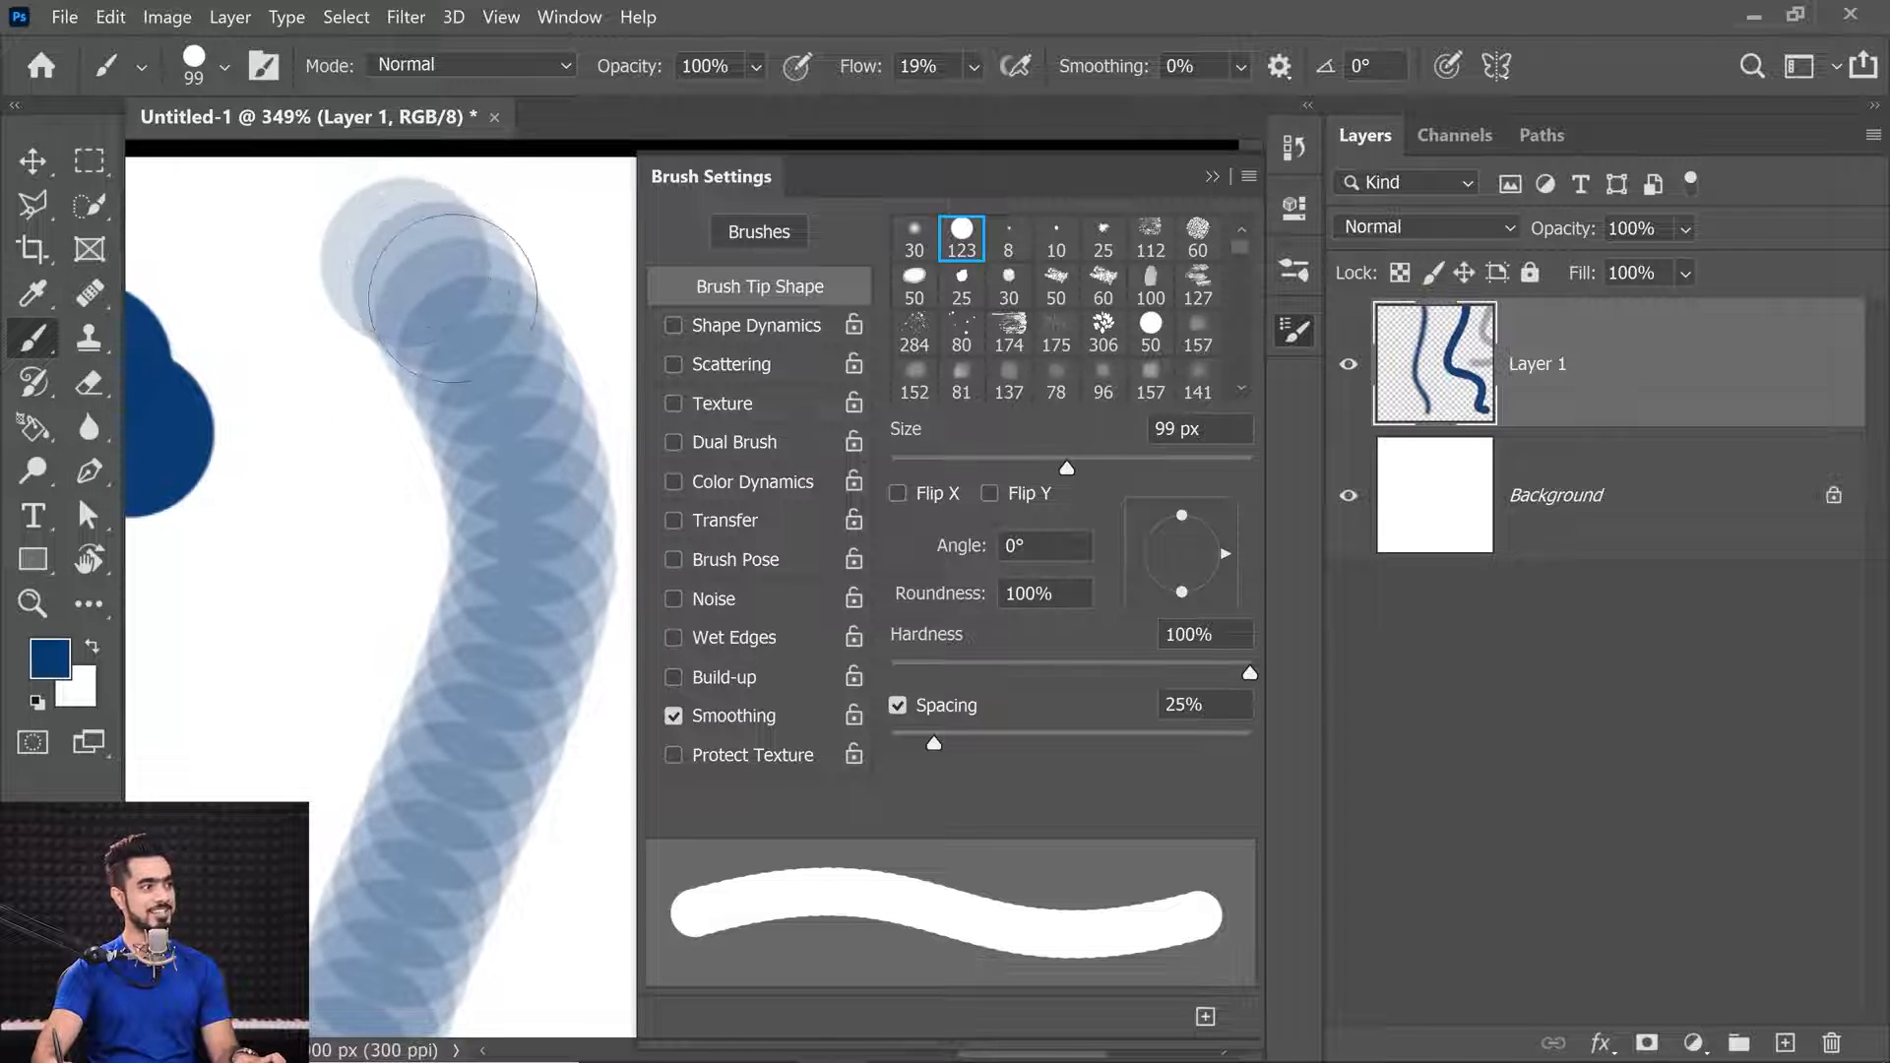
left_click_drag(512, 528, 561, 547)
Delete the layer with the strokes and add a new empty layer in its place.
left_click_drag(1660, 353, 1831, 1043)
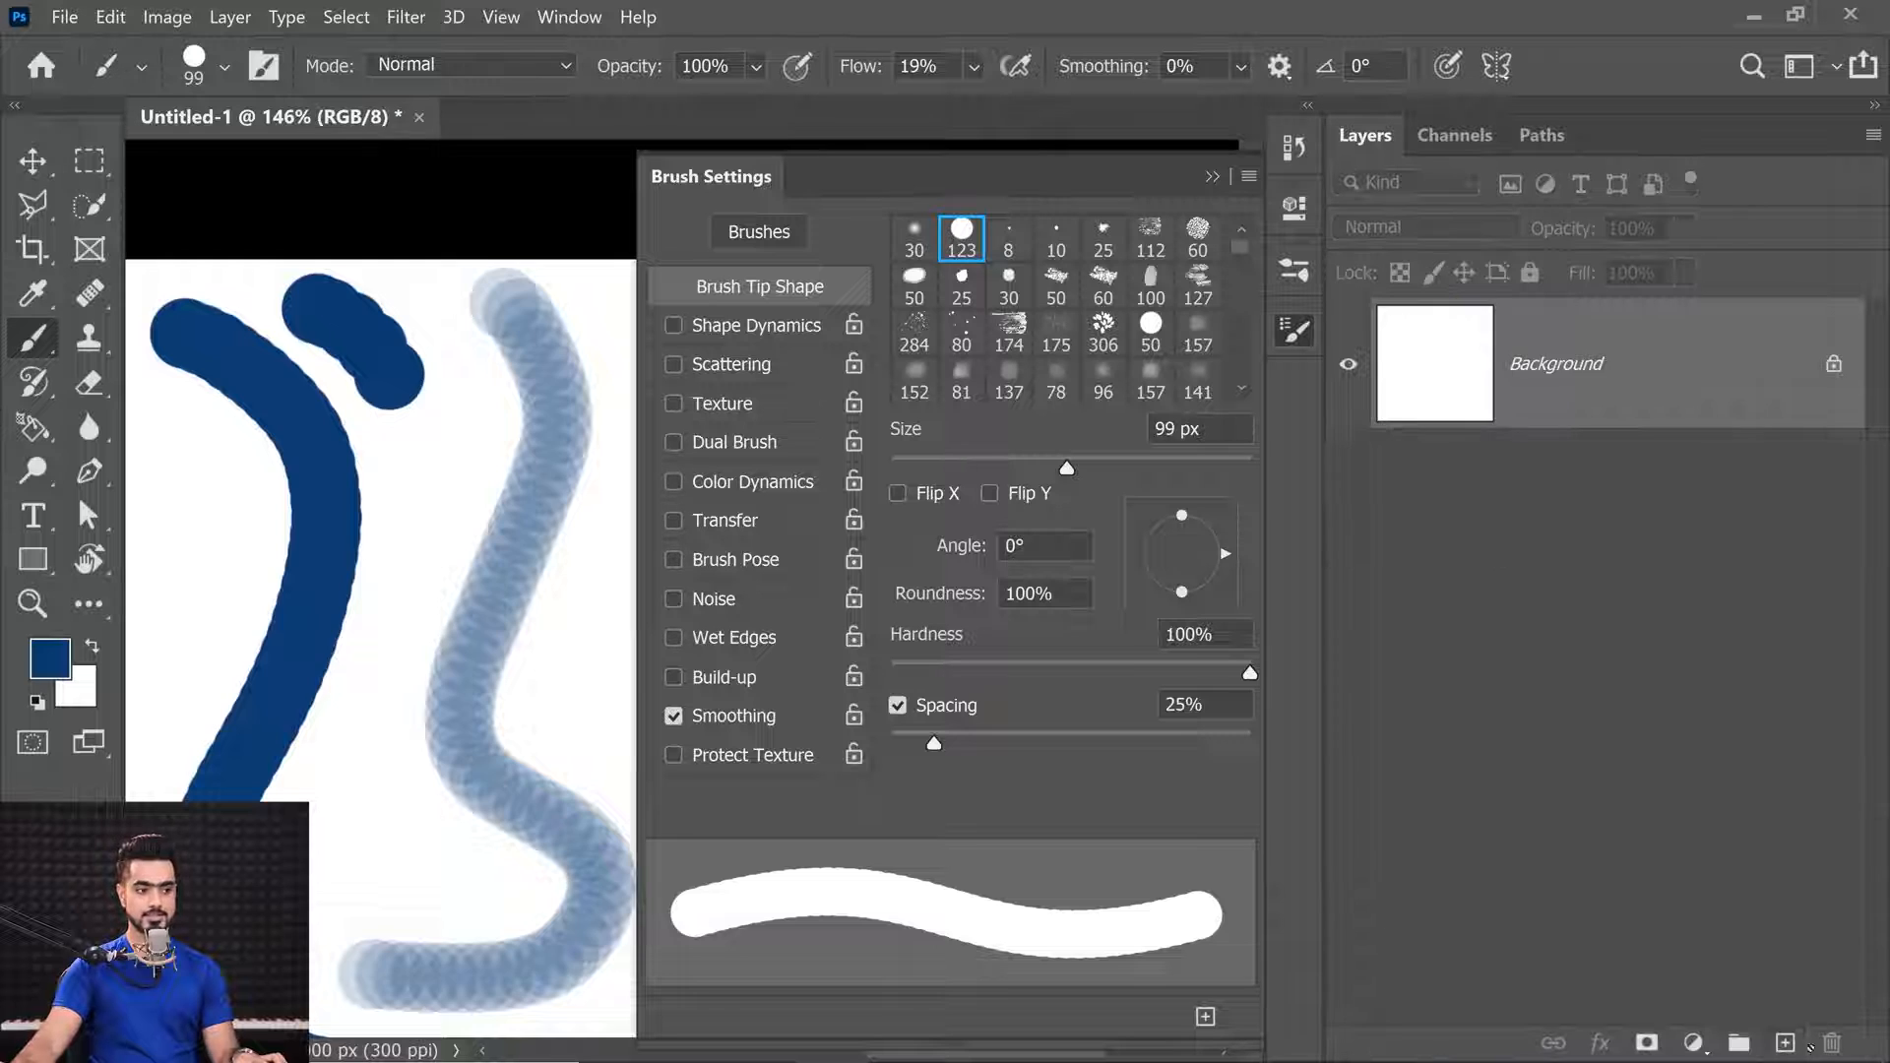
left_click(1784, 1042)
left_click_drag(339, 630, 337, 566)
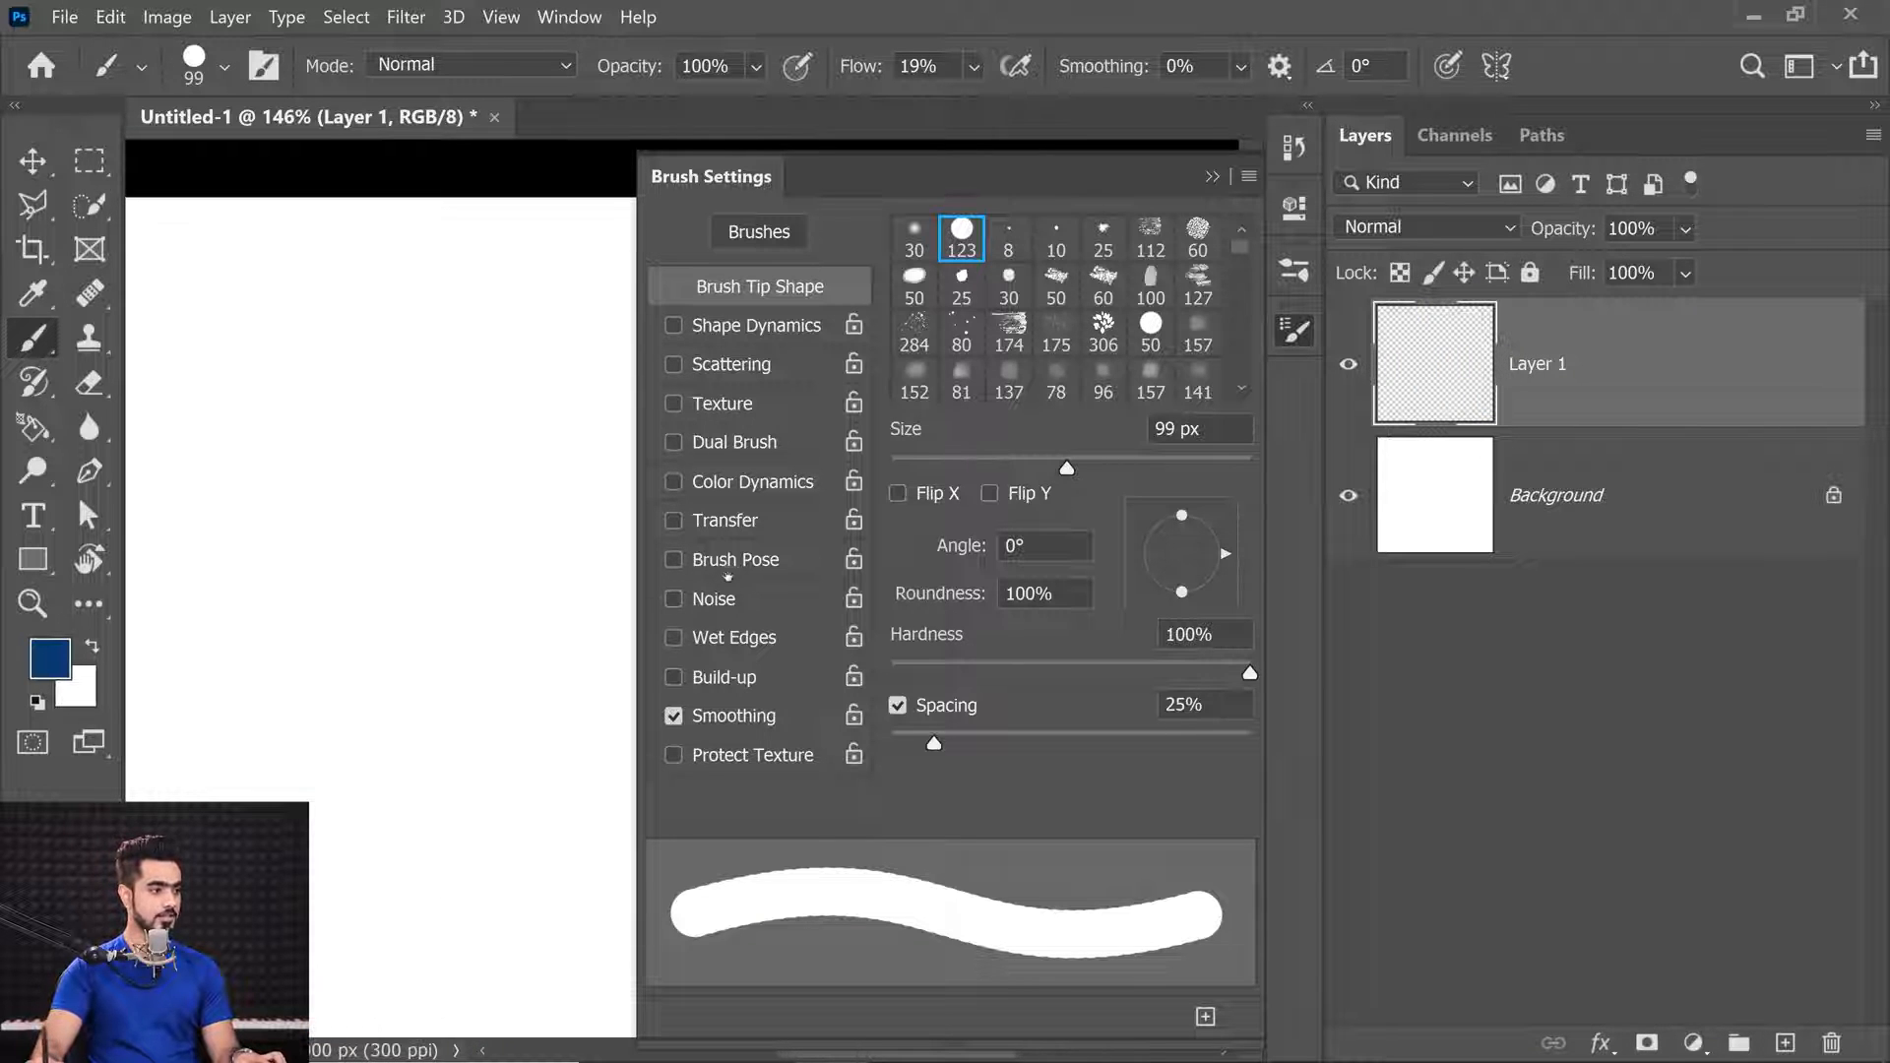
Increase the tip's spacing until the dabs separate and paint a wavy chain of dots down the canvas.
left_click(935, 745)
left_click_drag(936, 740, 1050, 744)
left_click_drag(362, 667, 630, 626)
mouse_move(264, 287)
left_mouse_down()
mouse_move(306, 348)
mouse_move(311, 463)
mouse_move(271, 583)
mouse_move(257, 766)
mouse_move(350, 970)
left_mouse_up()
Set the tip's spacing to 7% and paint a wavy stroke beside the dotted chain.
left_click_drag(948, 741, 901, 744)
mouse_move(421, 257)
left_mouse_down()
mouse_move(462, 365)
mouse_move(394, 562)
mouse_move(497, 920)
left_mouse_up()
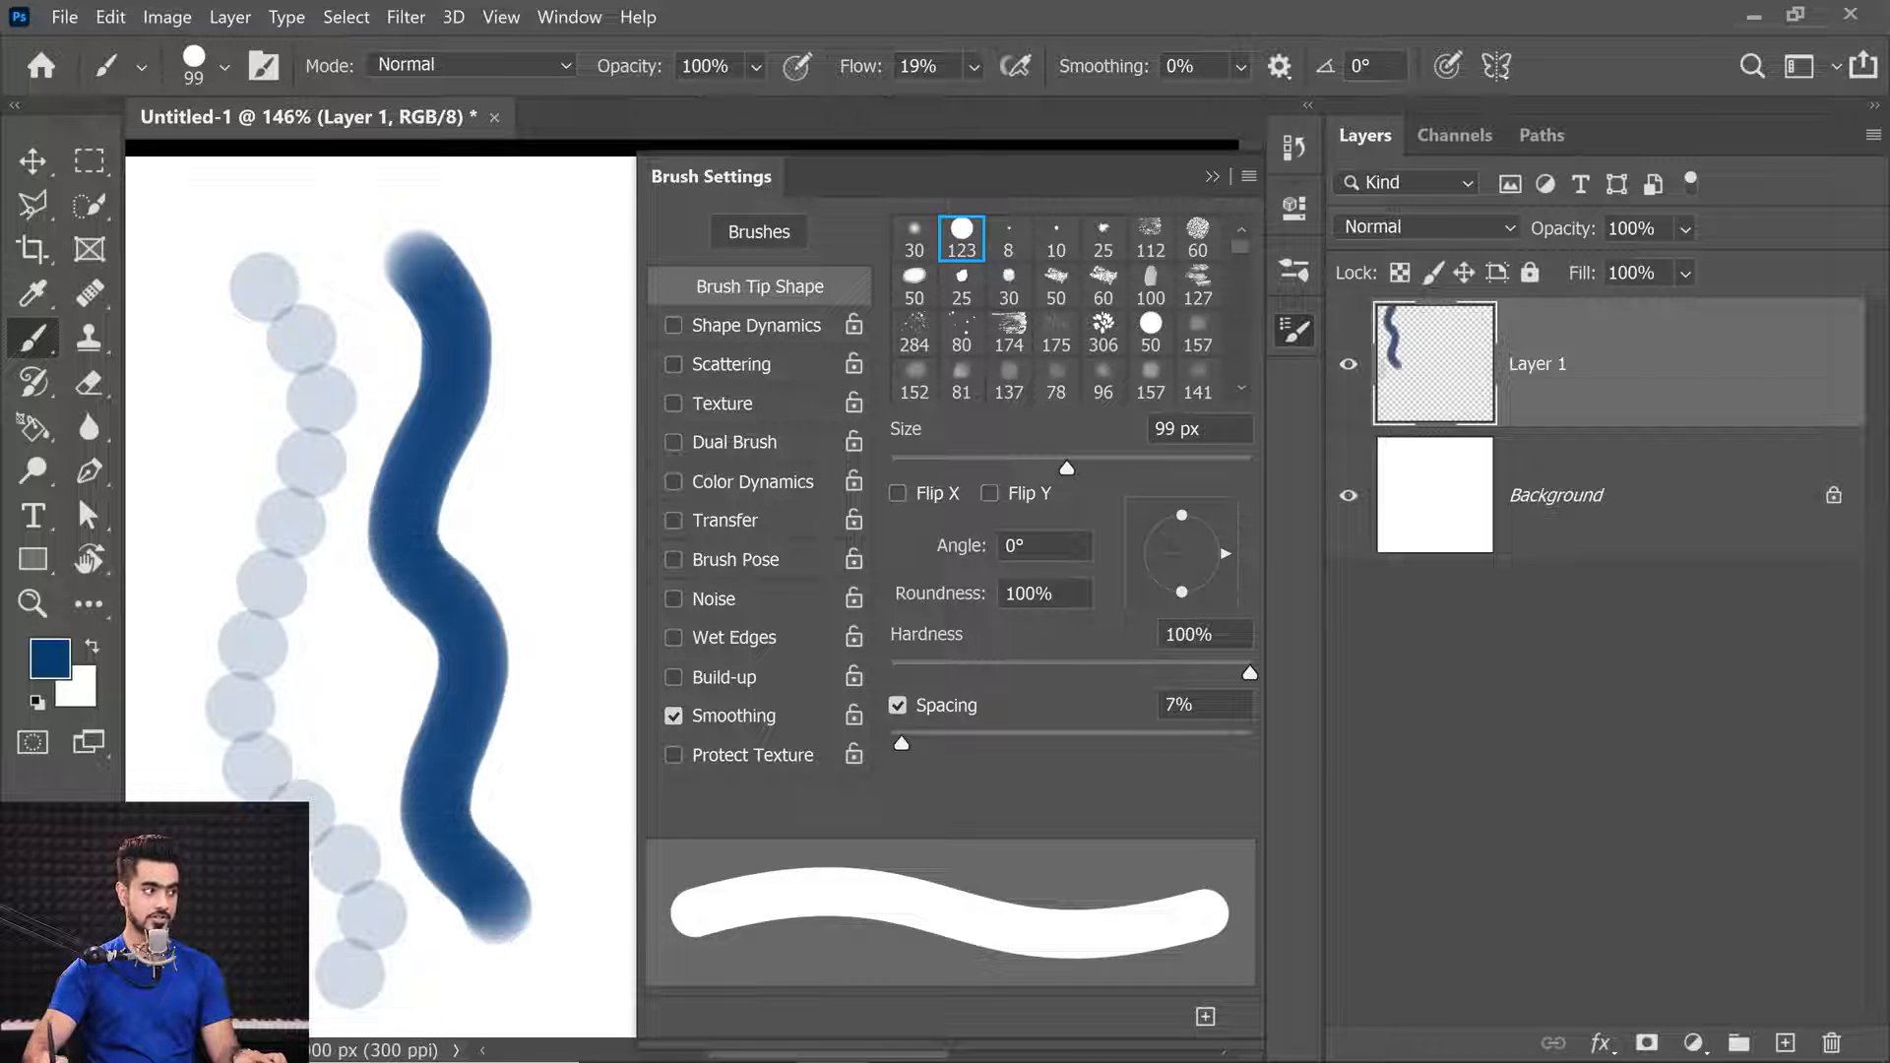
scroll(418, 291, "up", 13)
left_click_drag(513, 535, 411, 560)
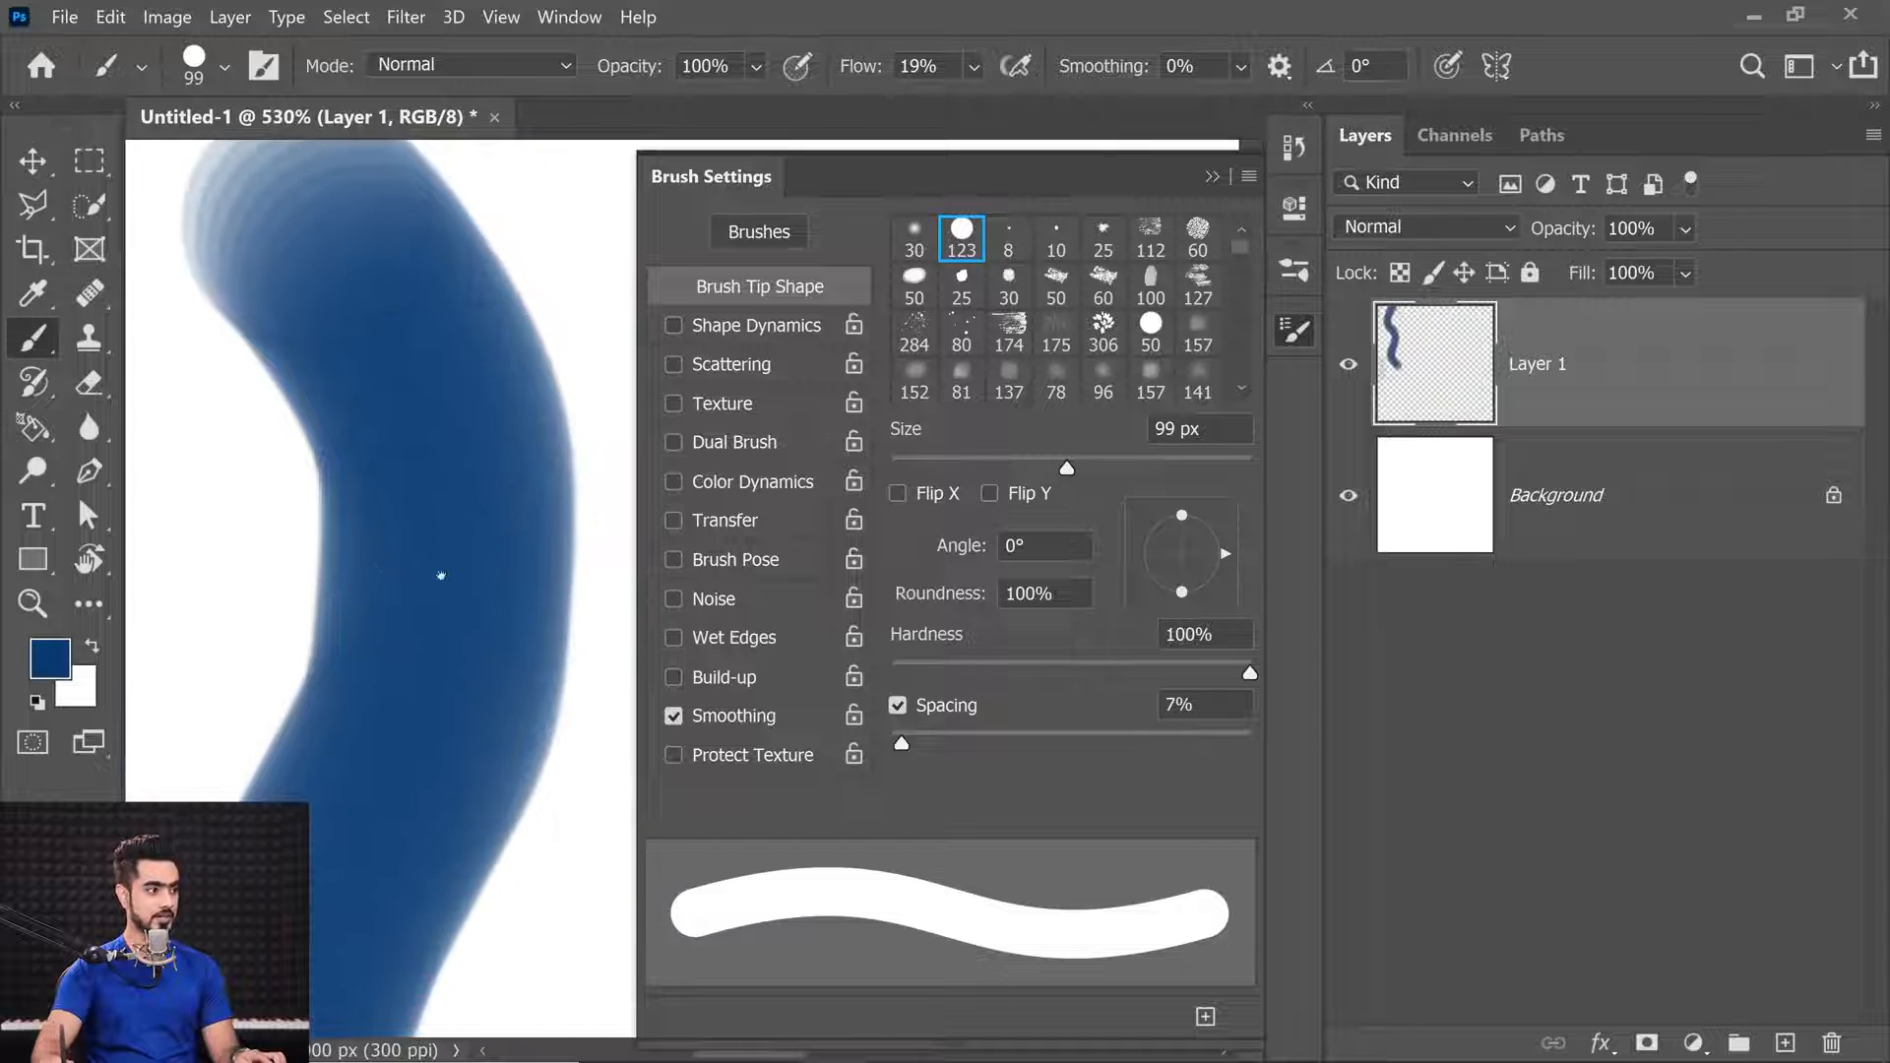
Set the tip's spacing to 1% and paint another wavy stroke beside the previous one to compare its edges.
scroll(410, 559, "down", 11)
left_click_drag(903, 744, 782, 757)
left_click_drag(390, 541, 325, 532)
mouse_move(366, 352)
left_mouse_down()
mouse_move(455, 498)
mouse_move(423, 778)
mouse_move(521, 994)
left_mouse_up()
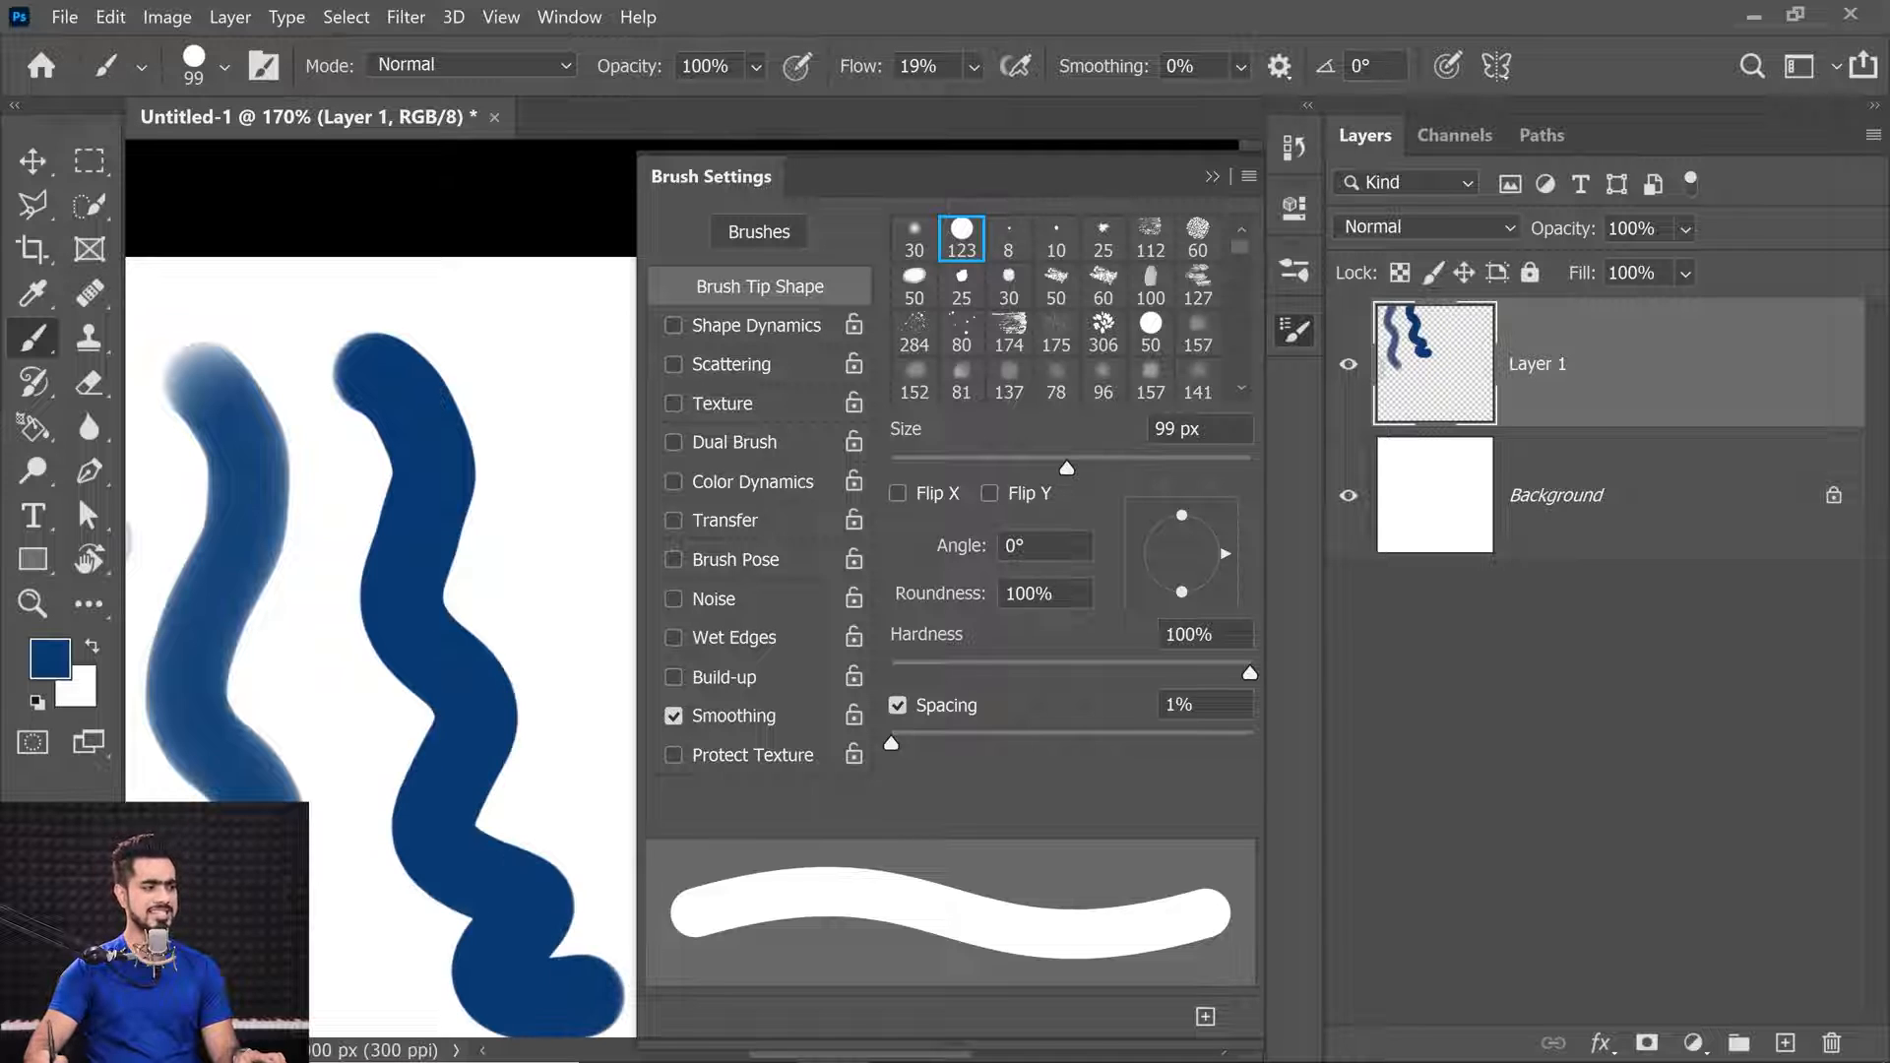
scroll(426, 556, "up", 6)
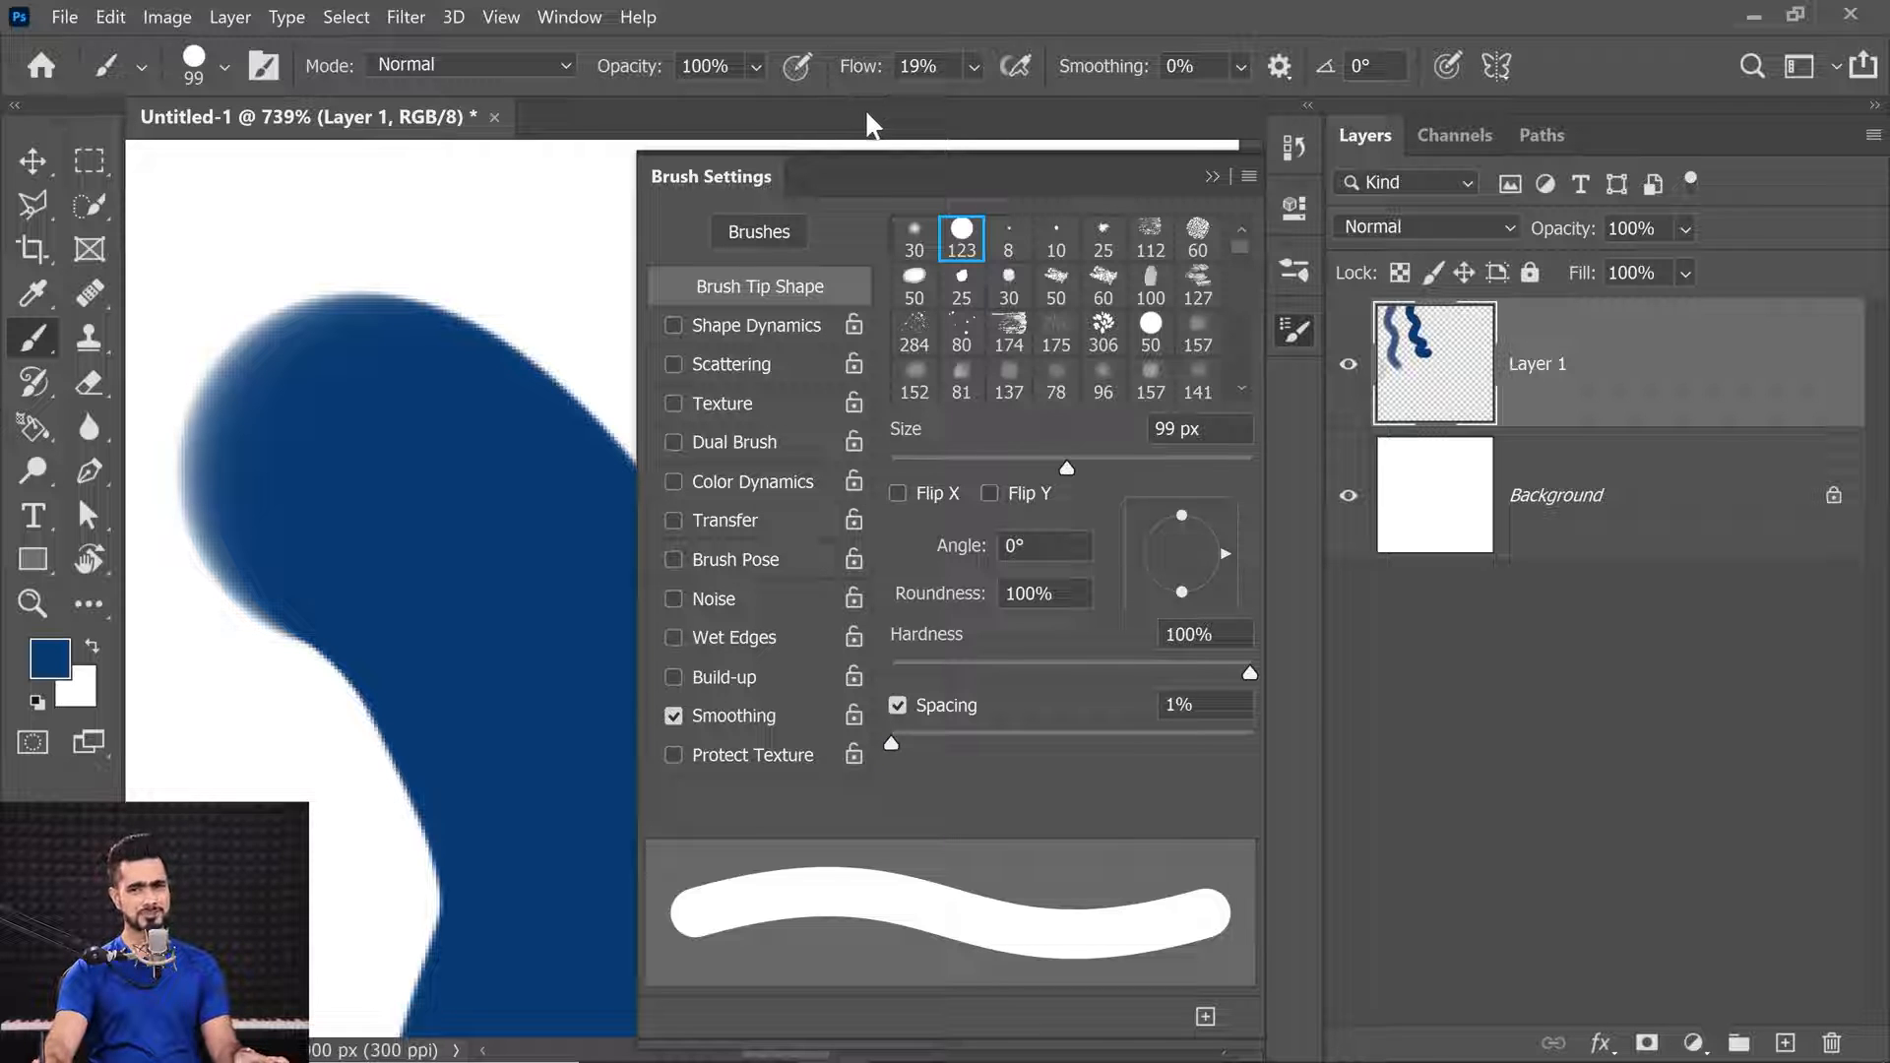
left_click_drag(361, 465, 307, 480)
Set the brush flow to 2% and paint a wavy stroke in the empty area beside the solid stroke.
mouse_move(456, 487)
left_mouse_down()
mouse_move(270, 511)
mouse_move(180, 488)
left_mouse_up()
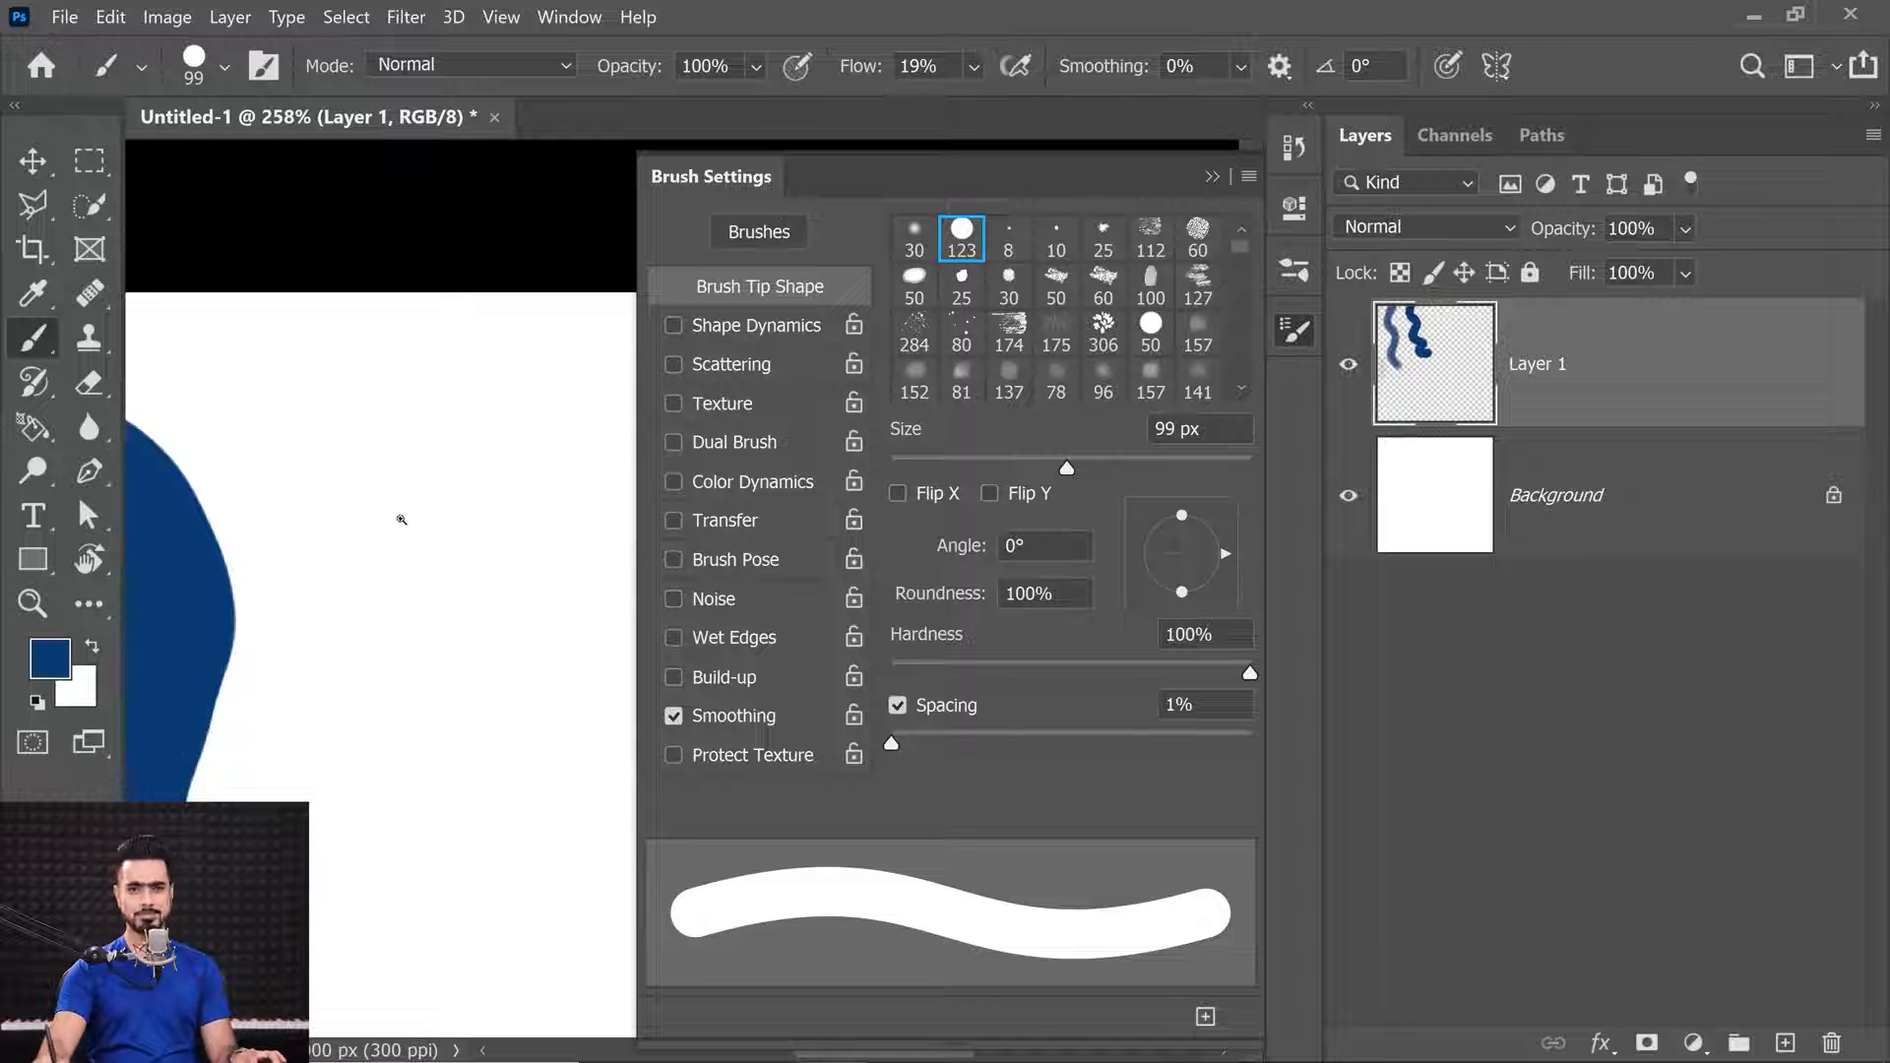
left_click(909, 57)
type("10")
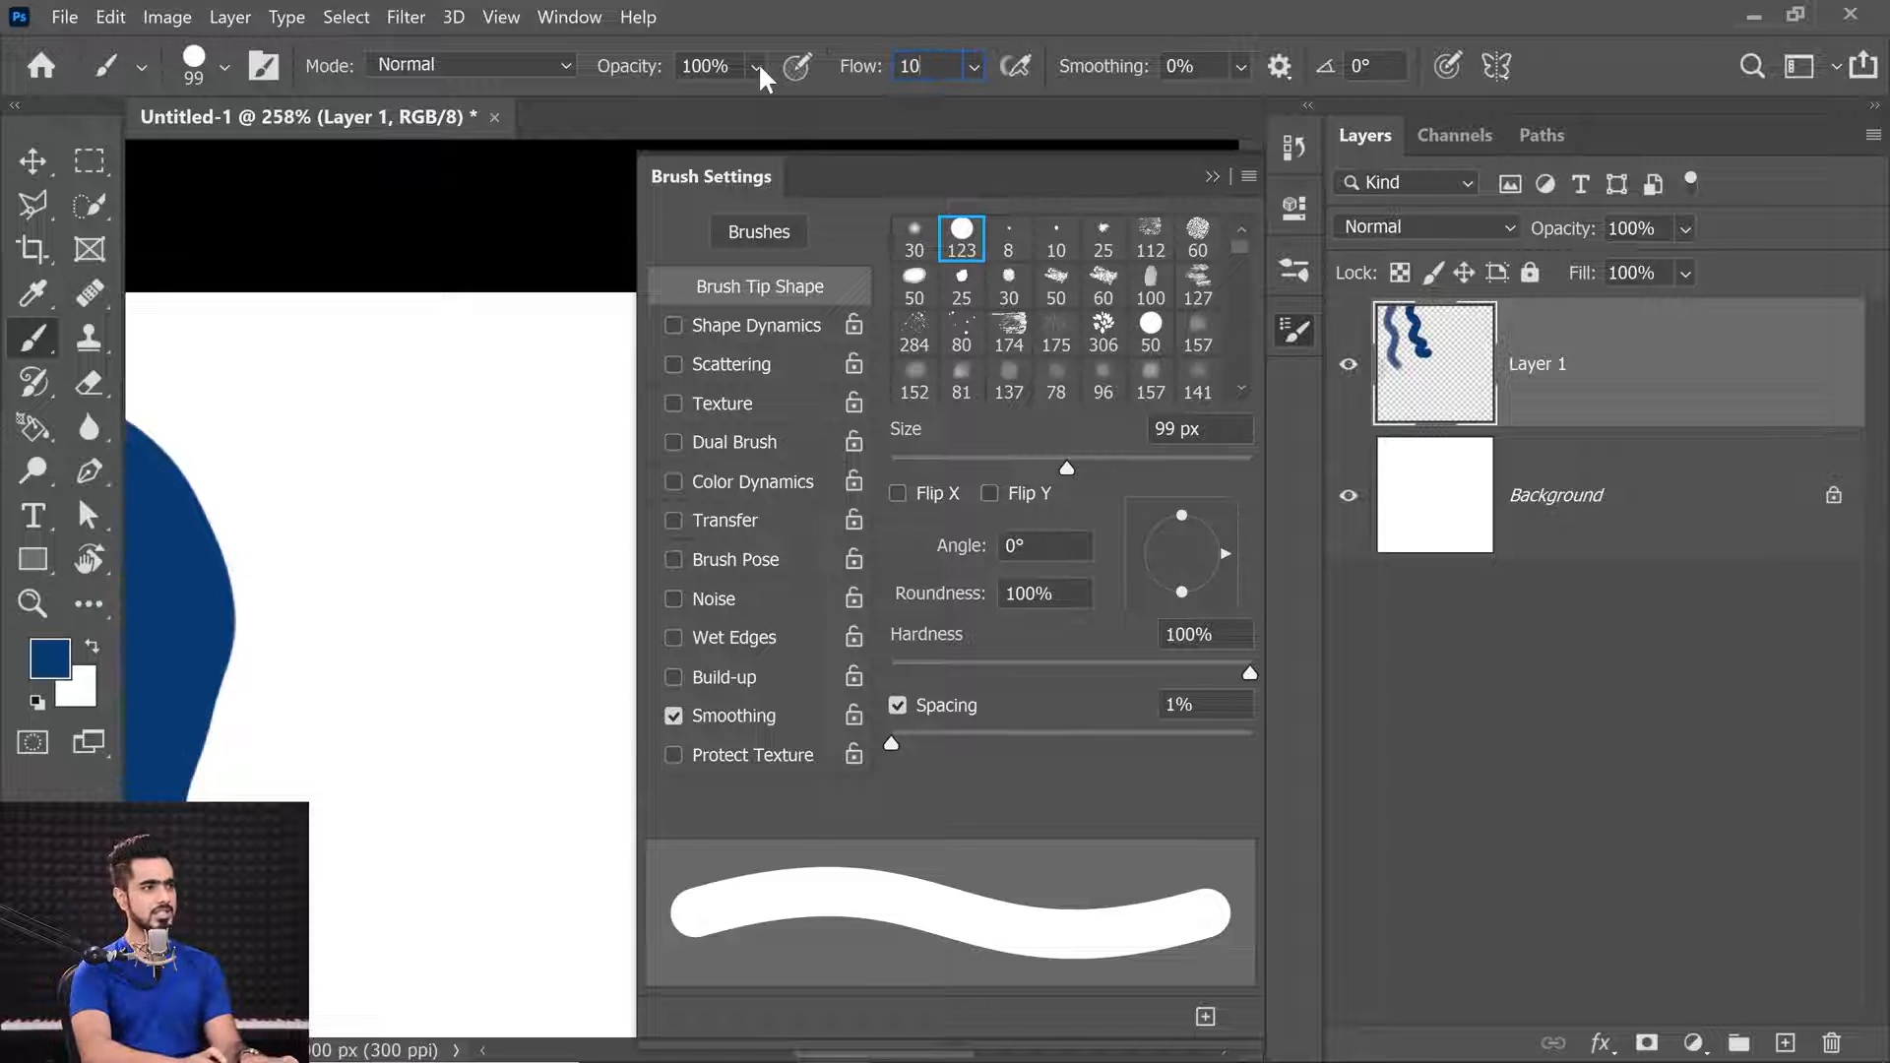
key("BackSpace")
key("BackSpace")
type("2")
key("Return")
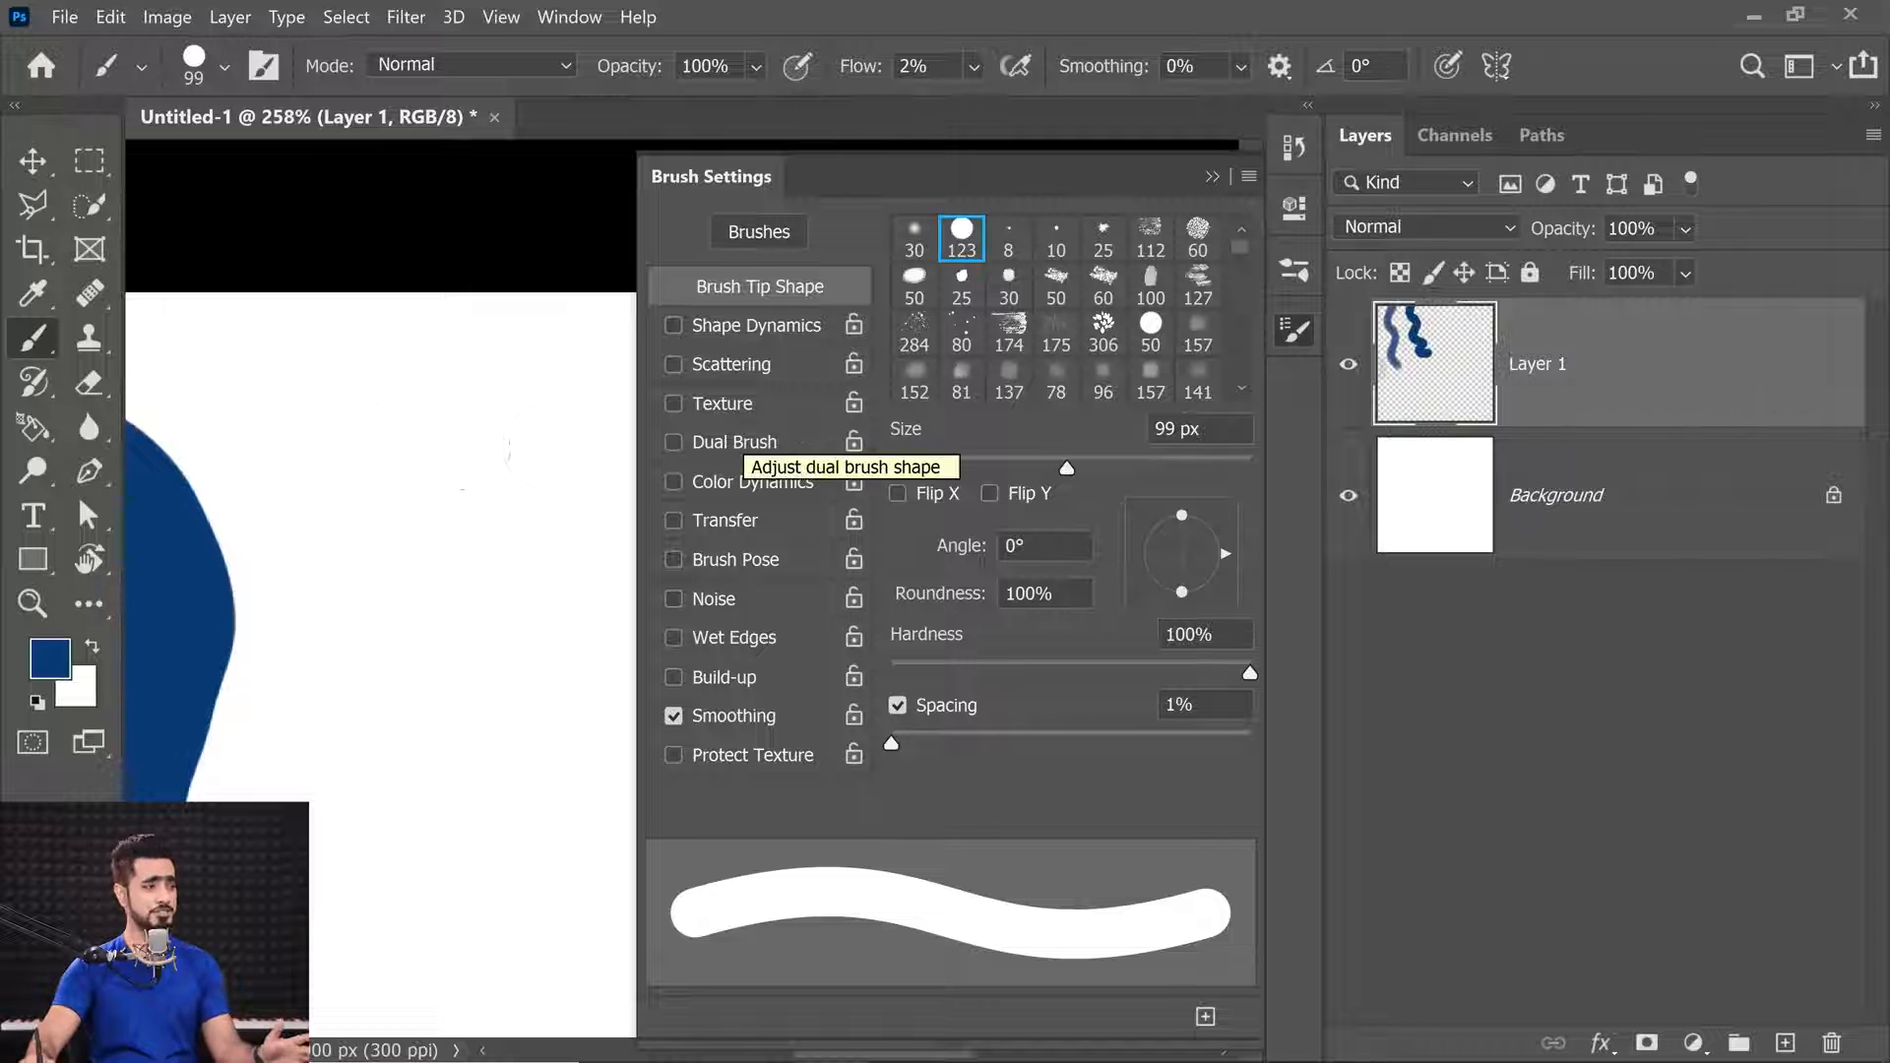
mouse_move(280, 388)
left_mouse_down()
mouse_move(399, 975)
mouse_move(384, 996)
left_mouse_up()
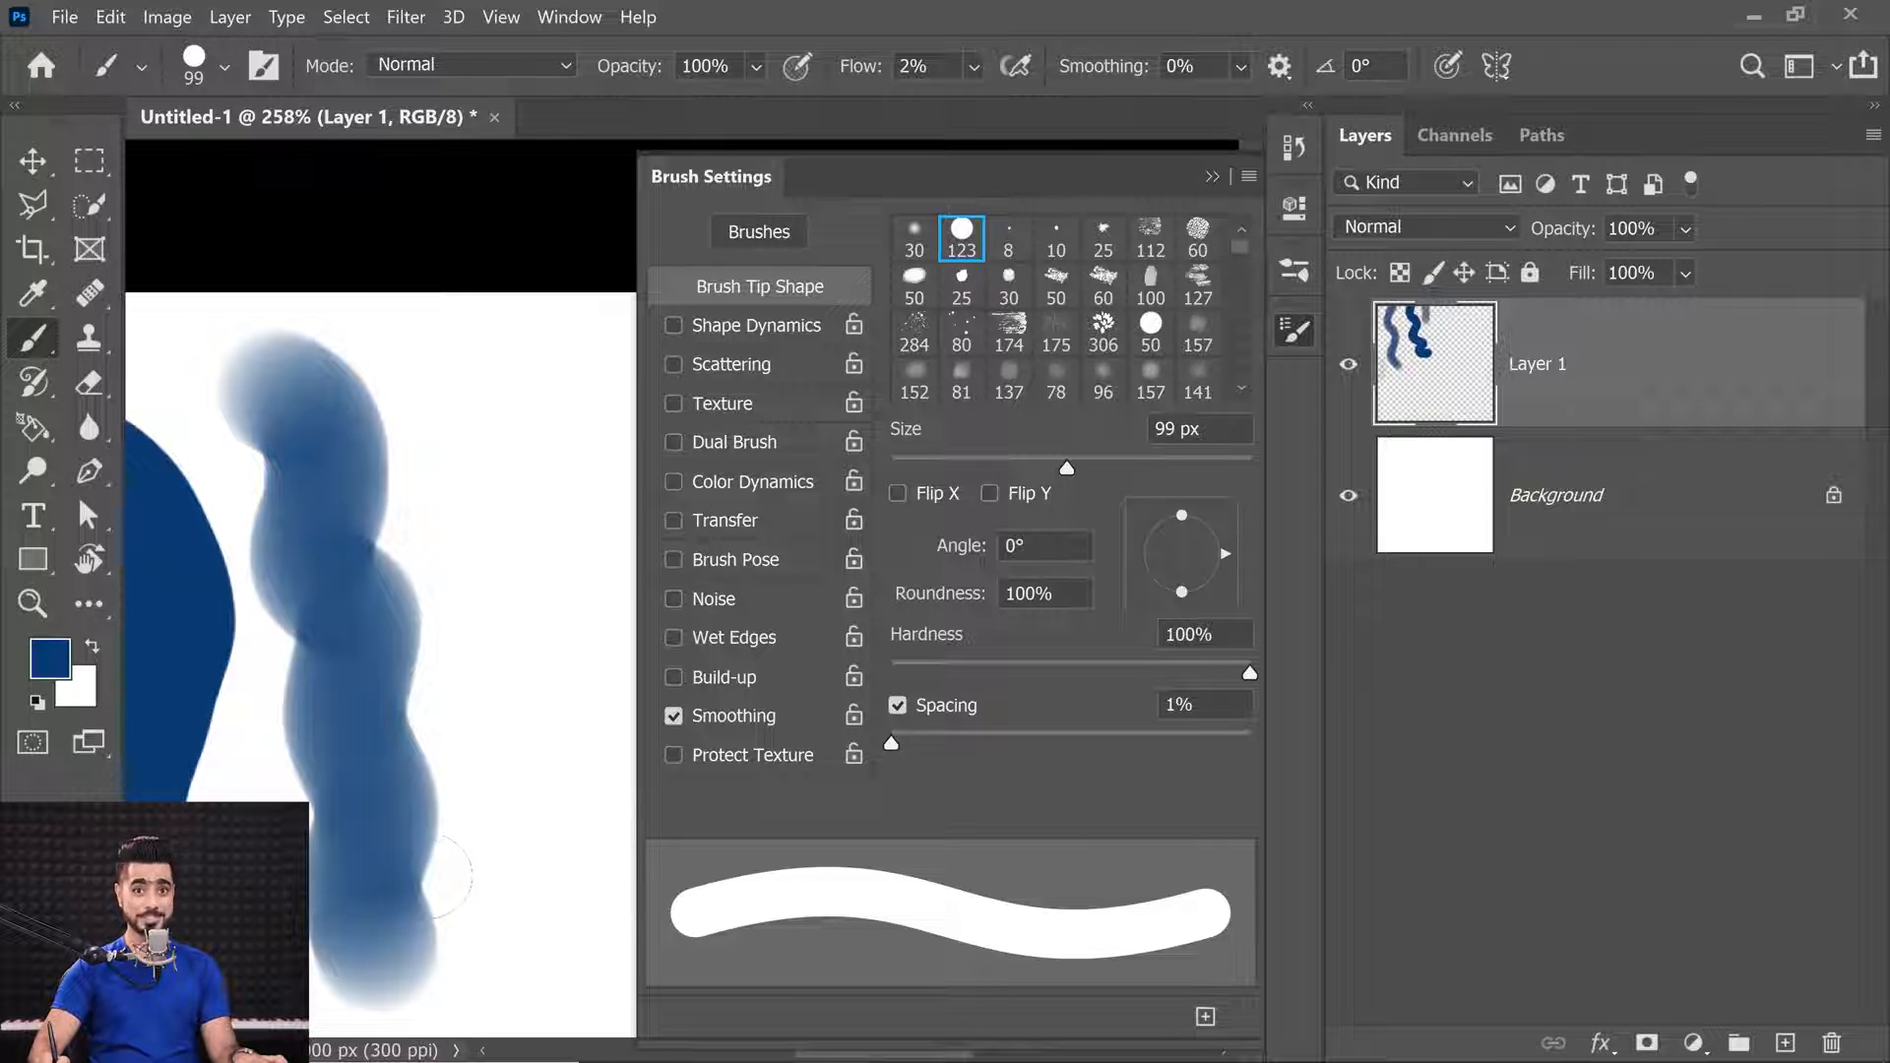
Choose the hard round 123 px tip with its 5% spacing and paint a long stroke beside the previous one.
left_click(962, 234)
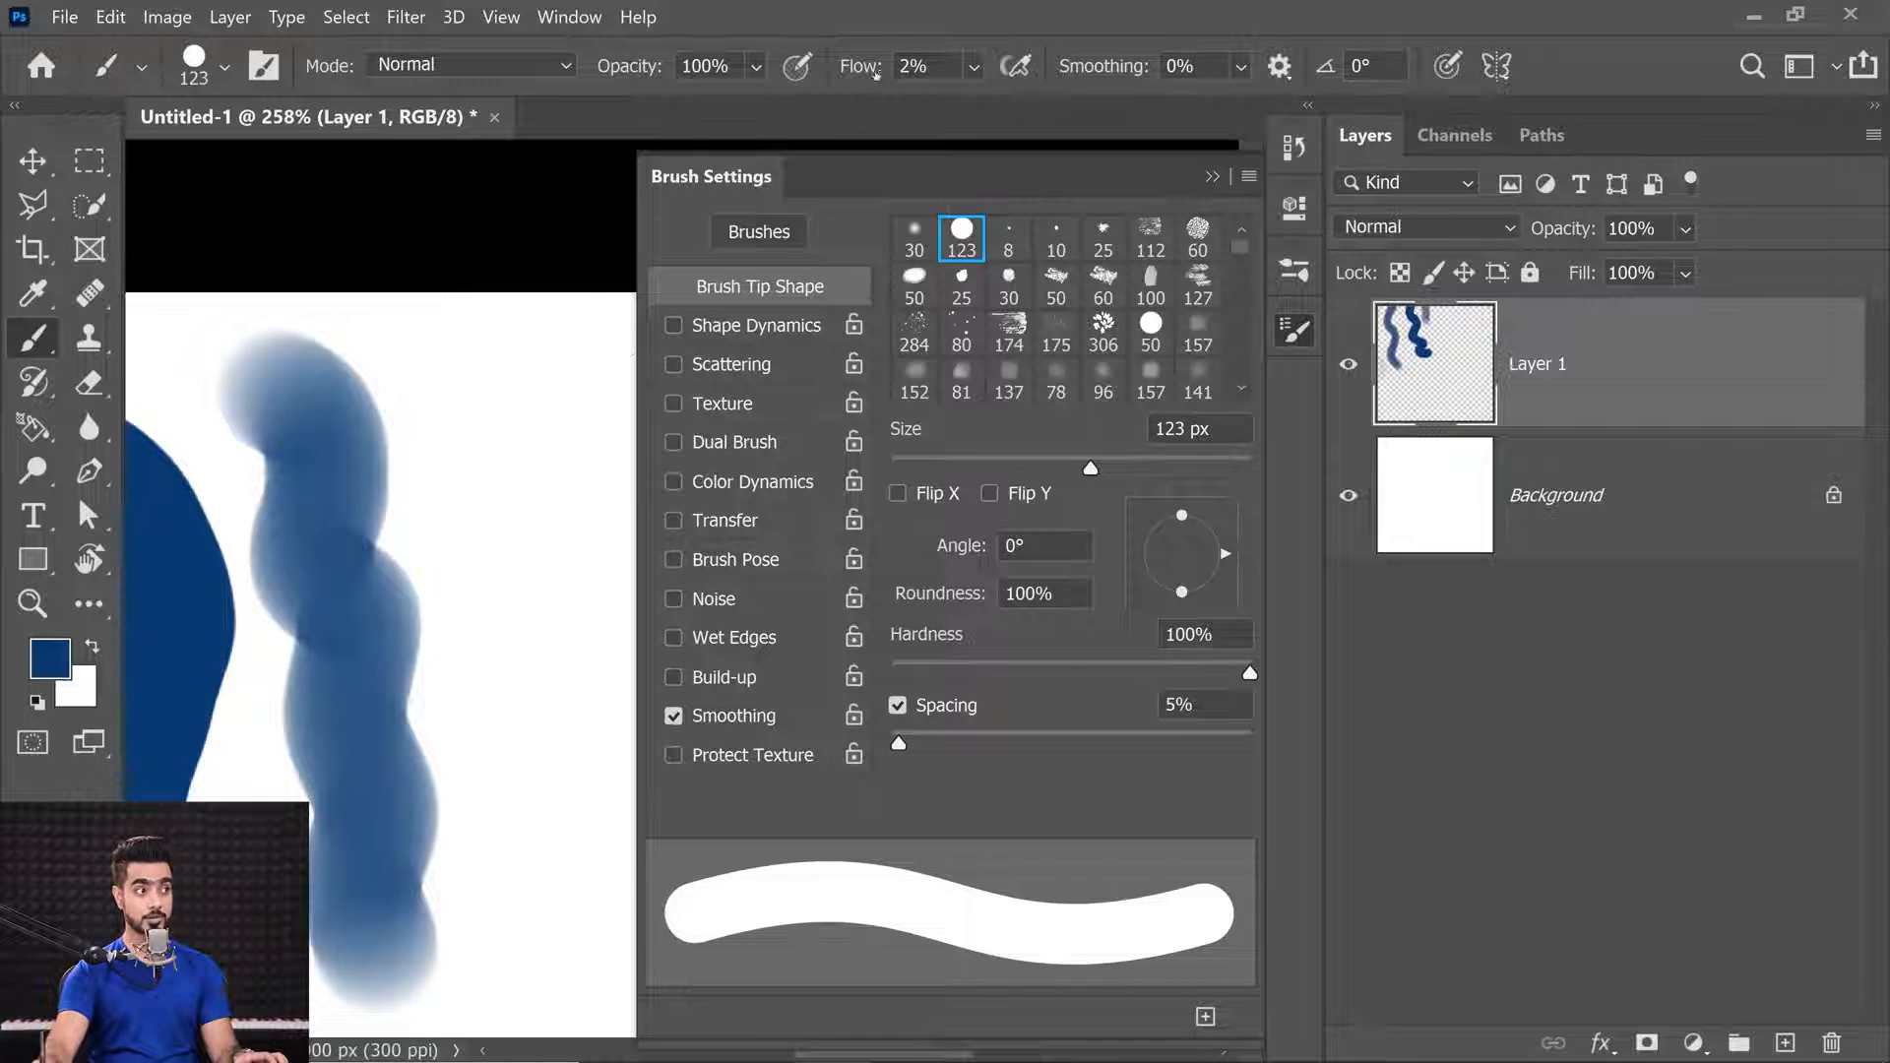
left_click_drag(443, 339, 551, 1024)
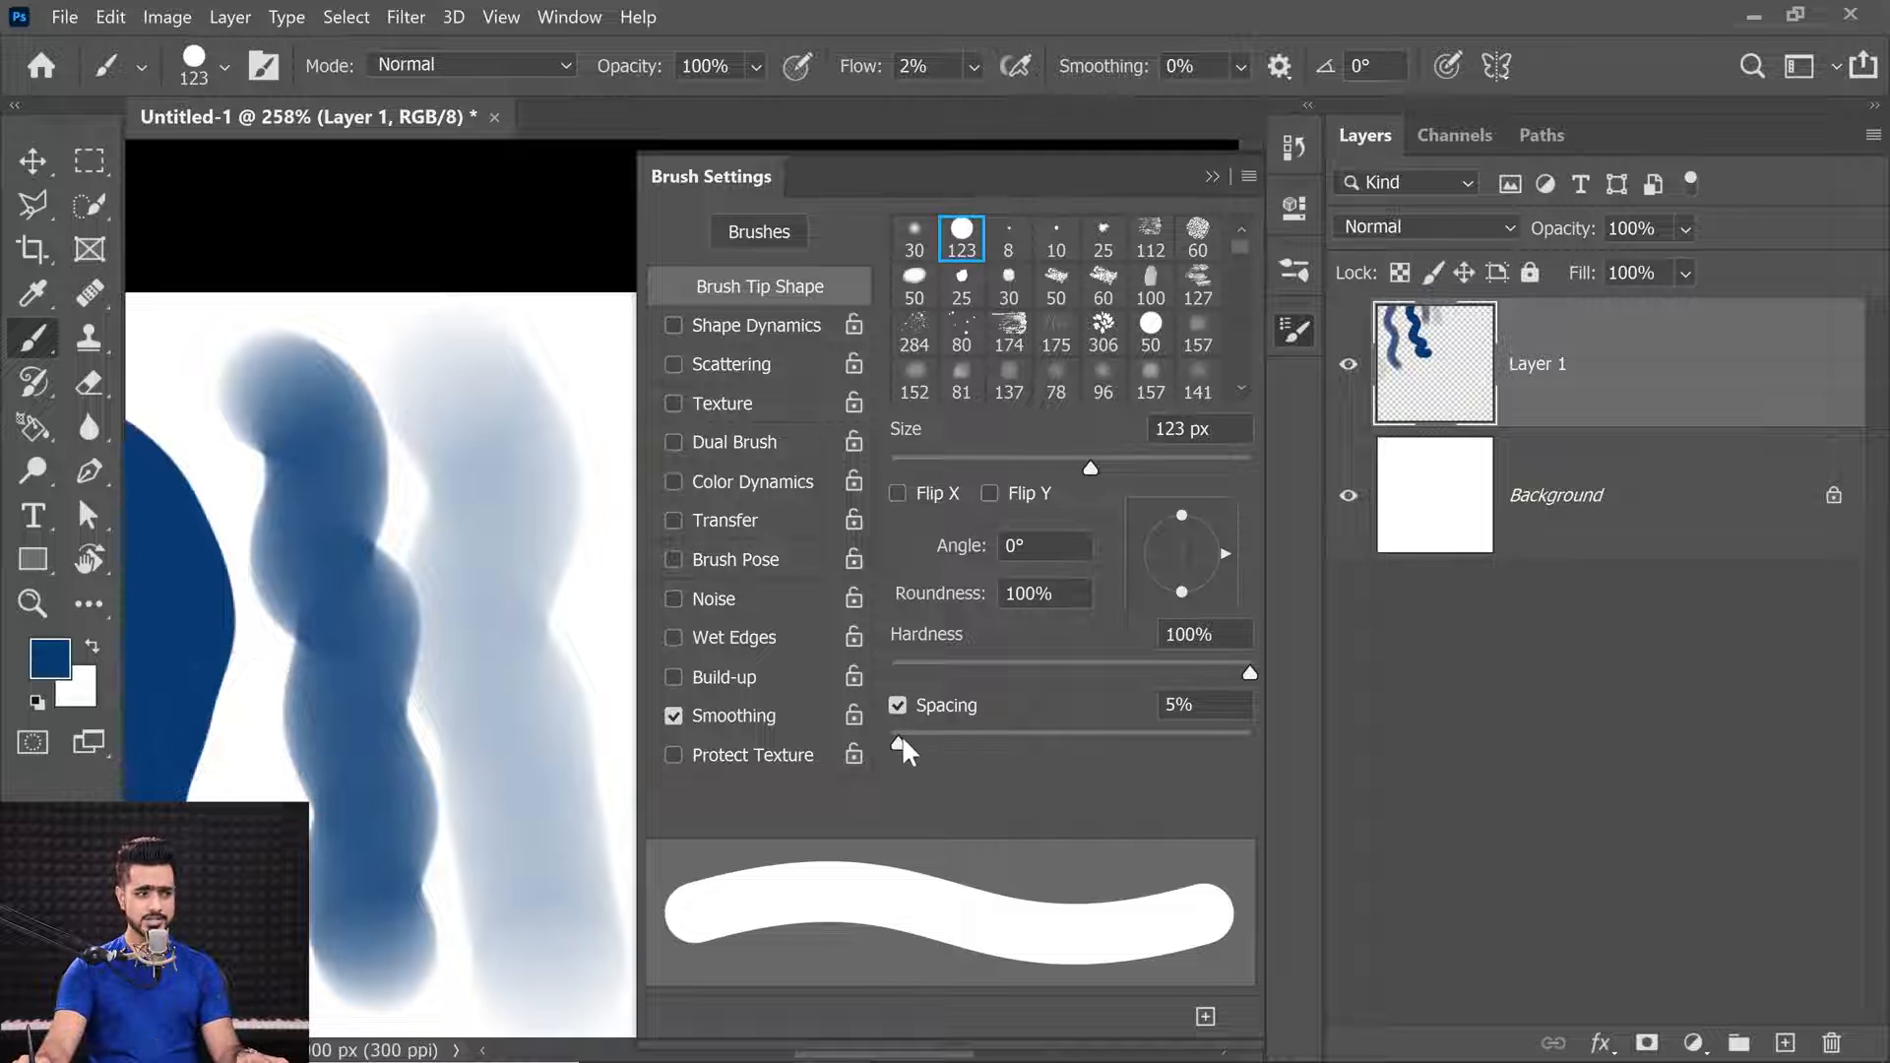
Set the 123 px tip's spacing to 1% and paint a short stroke near the canvas's upper-left corner.
left_click_drag(898, 740, 884, 740)
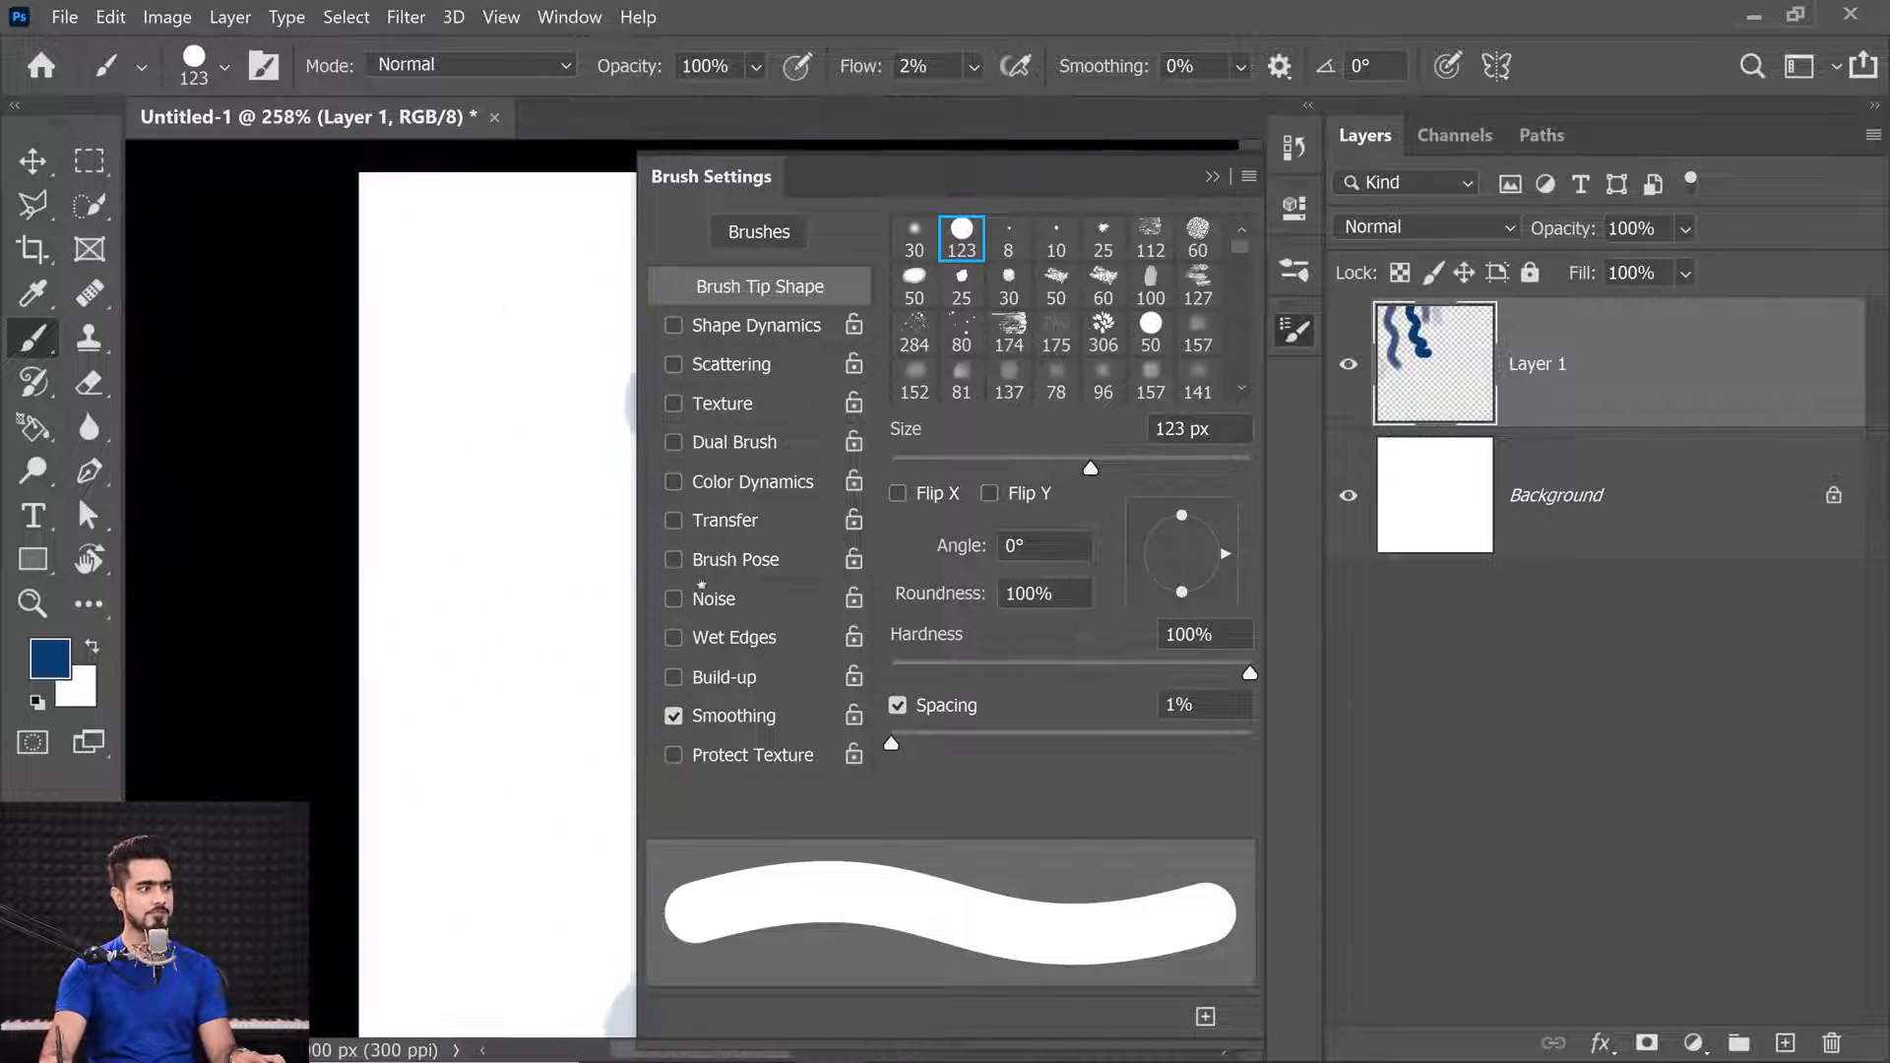
scroll(506, 421, "up", 6)
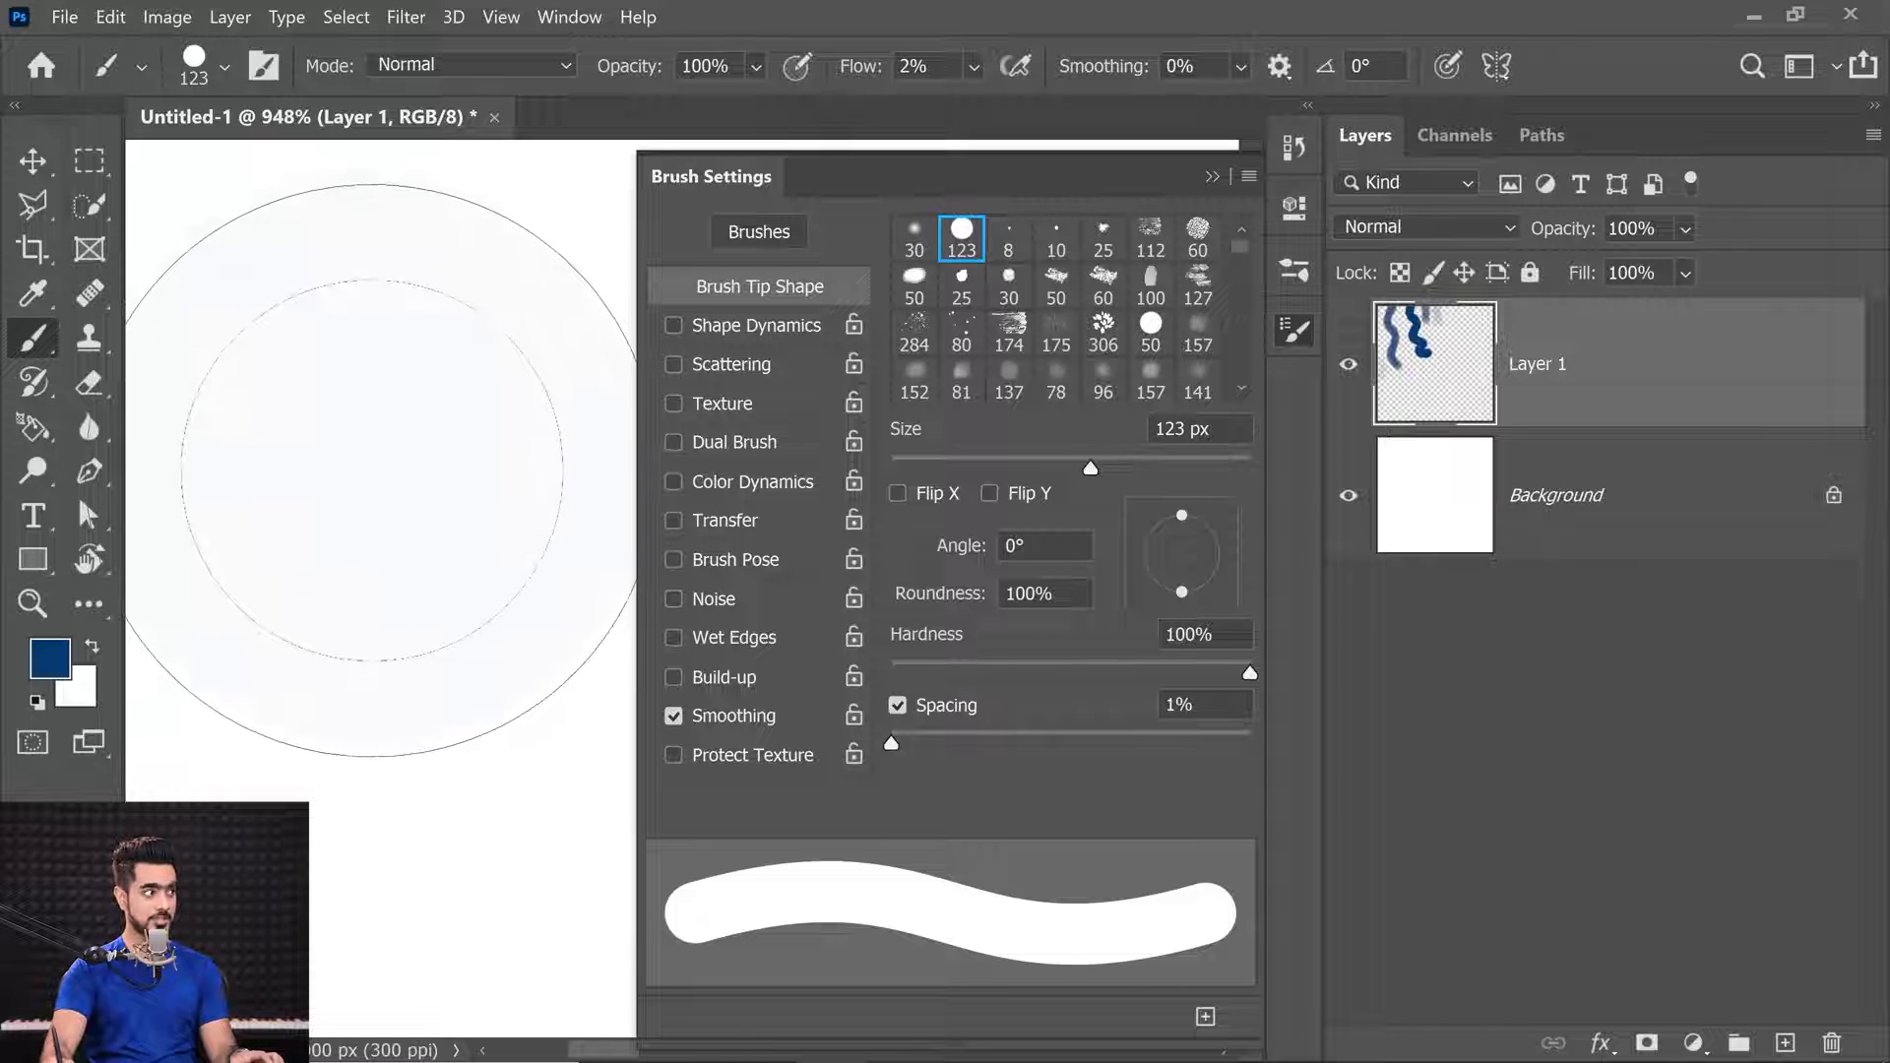
mouse_move(370, 481)
left_mouse_down()
mouse_move(382, 771)
mouse_move(236, 717)
left_mouse_up()
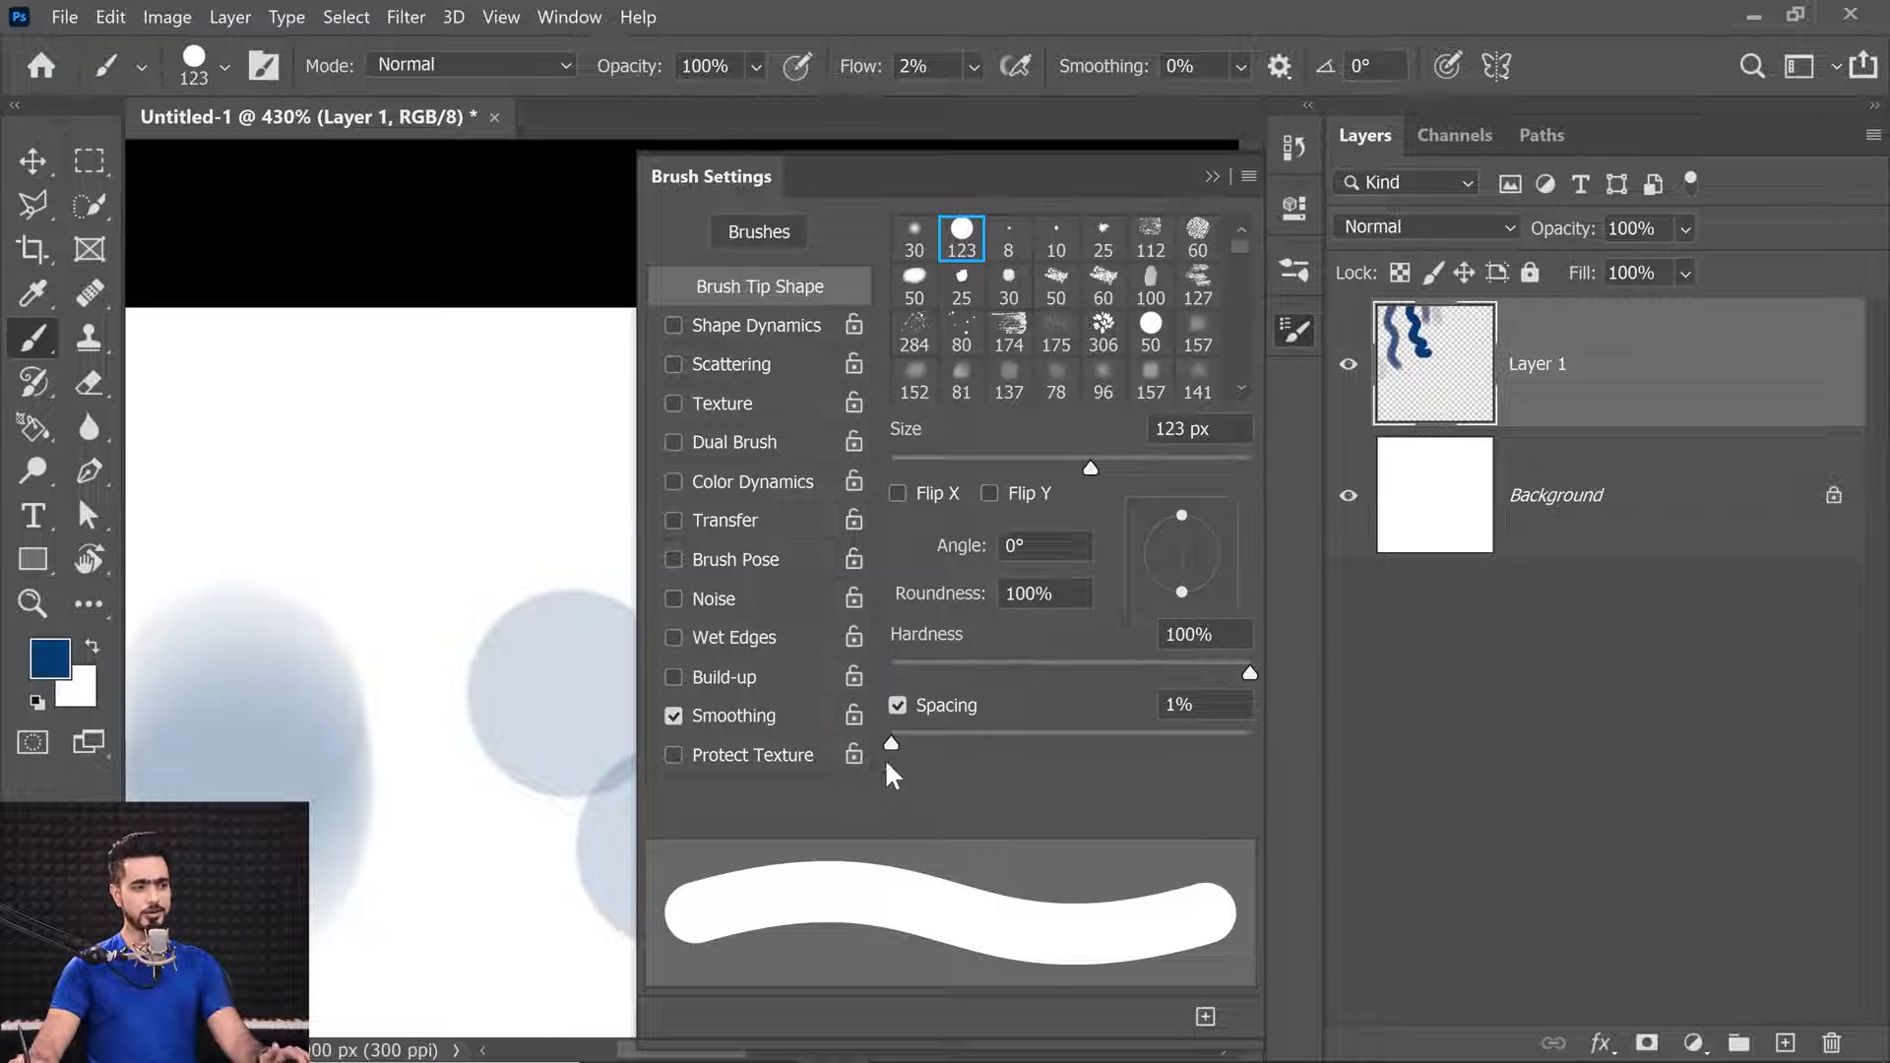
Set the tip's spacing to 247% and the brush flow to 100%, and stamp individual dots around the canvas's upper-left strokes.
left_click_drag(890, 743, 1170, 741)
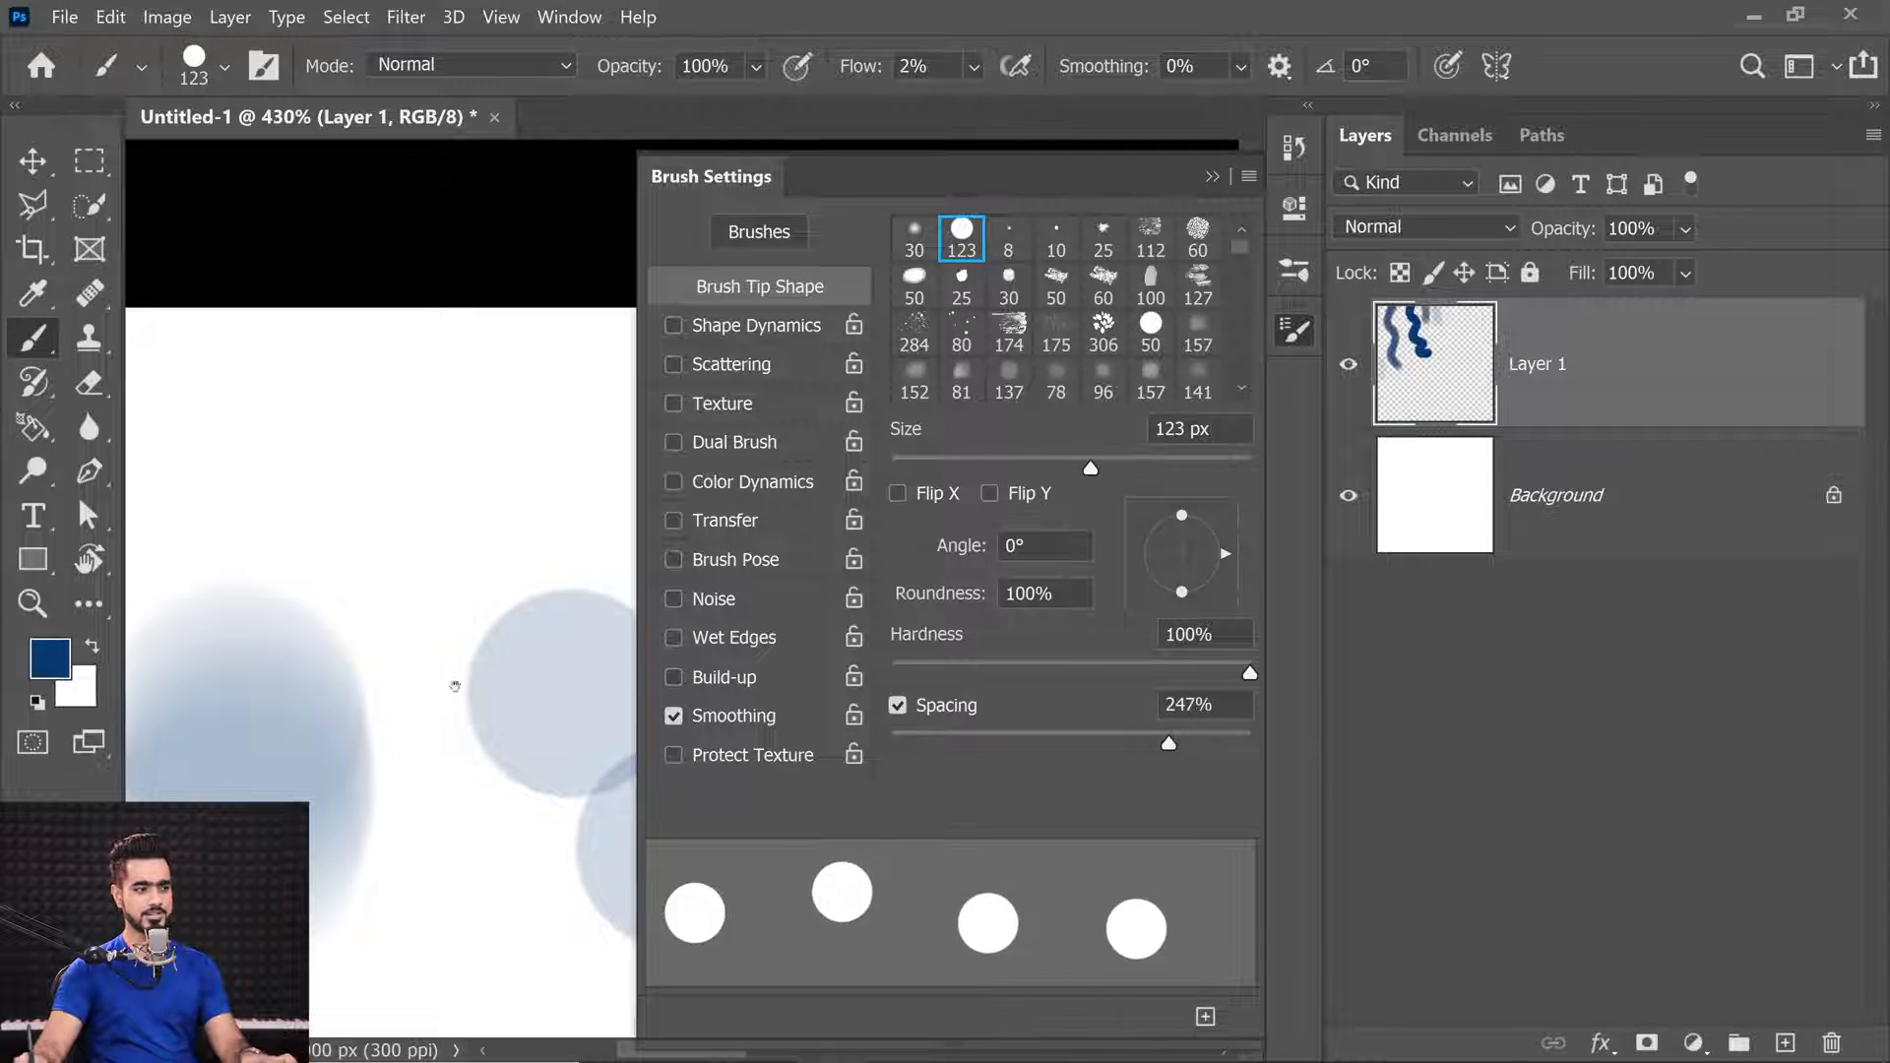
scroll(467, 689, "down", 5)
key("shift+0")
left_click(399, 603)
left_click(478, 794)
left_click(480, 983)
left_click(592, 646)
left_click(361, 583)
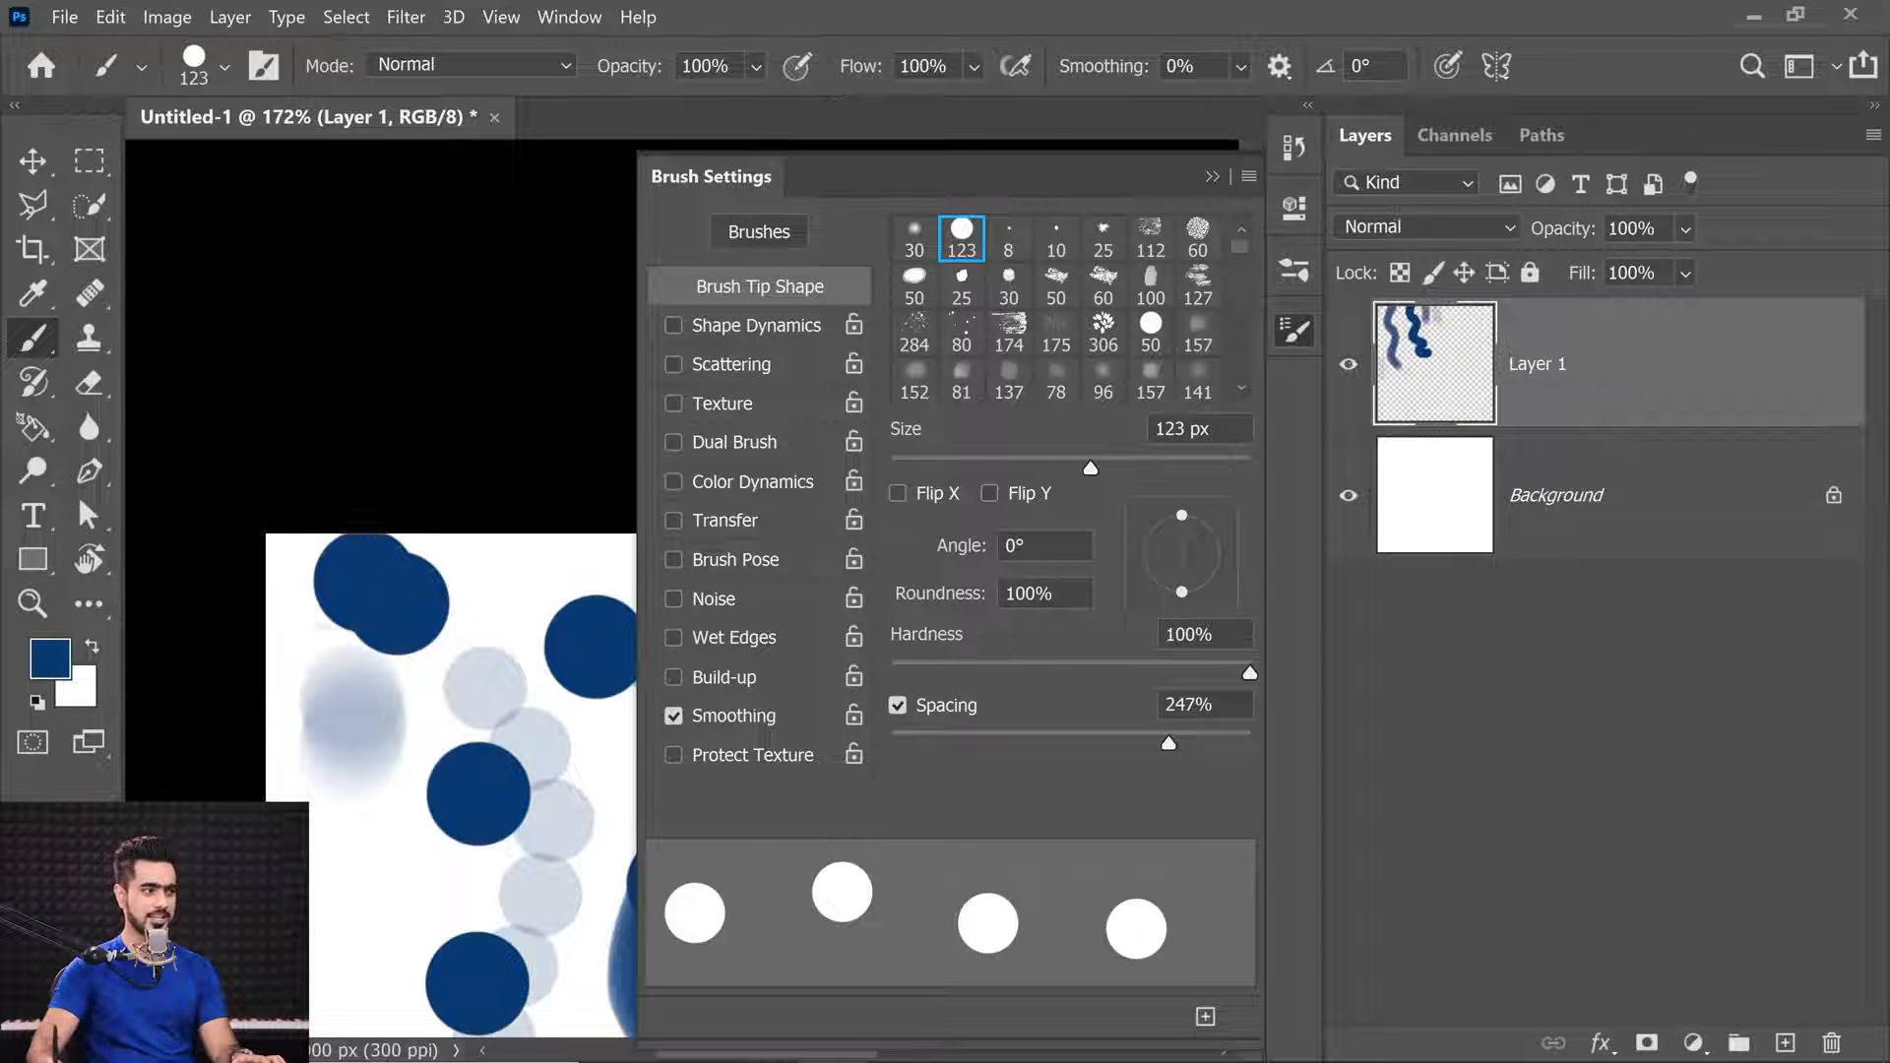
left_click(367, 960)
left_click(599, 977)
left_click(451, 717)
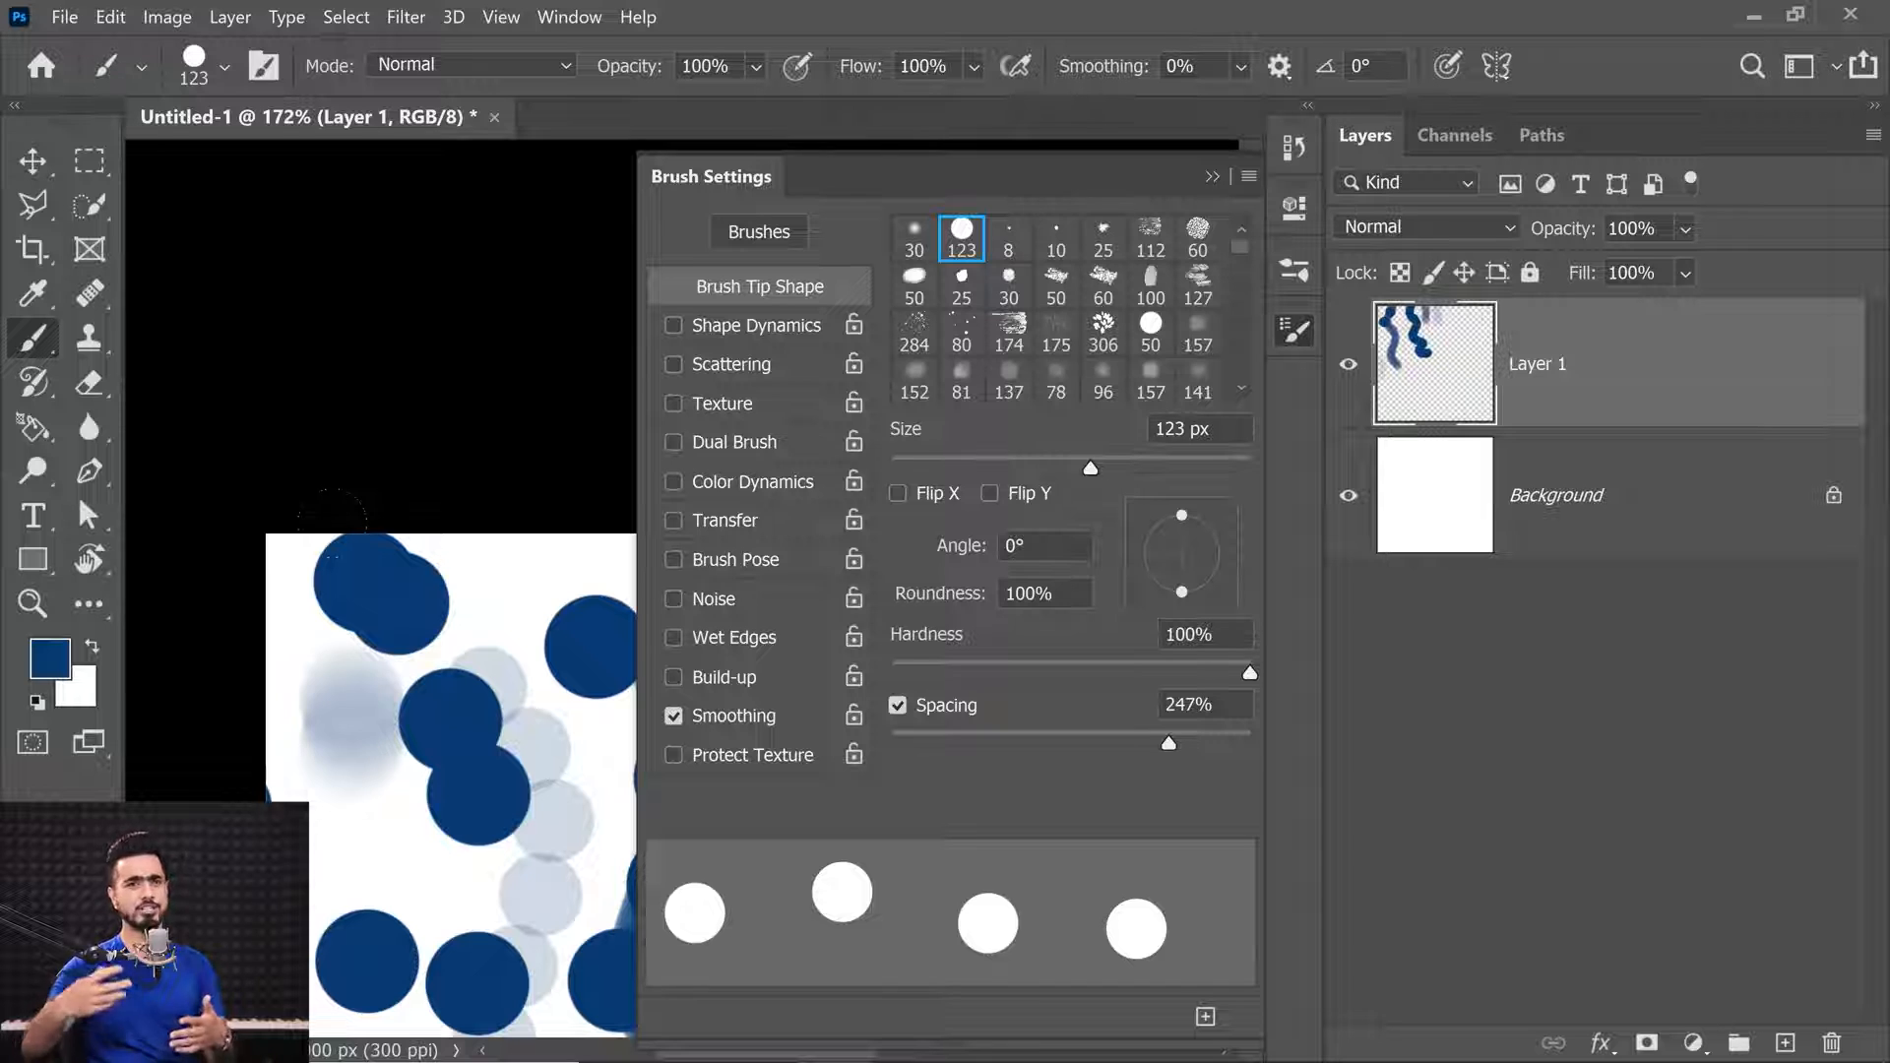
Reduce the tip's spacing to near its minimum and disable the Spacing option.
scroll(331, 512, "down", 3)
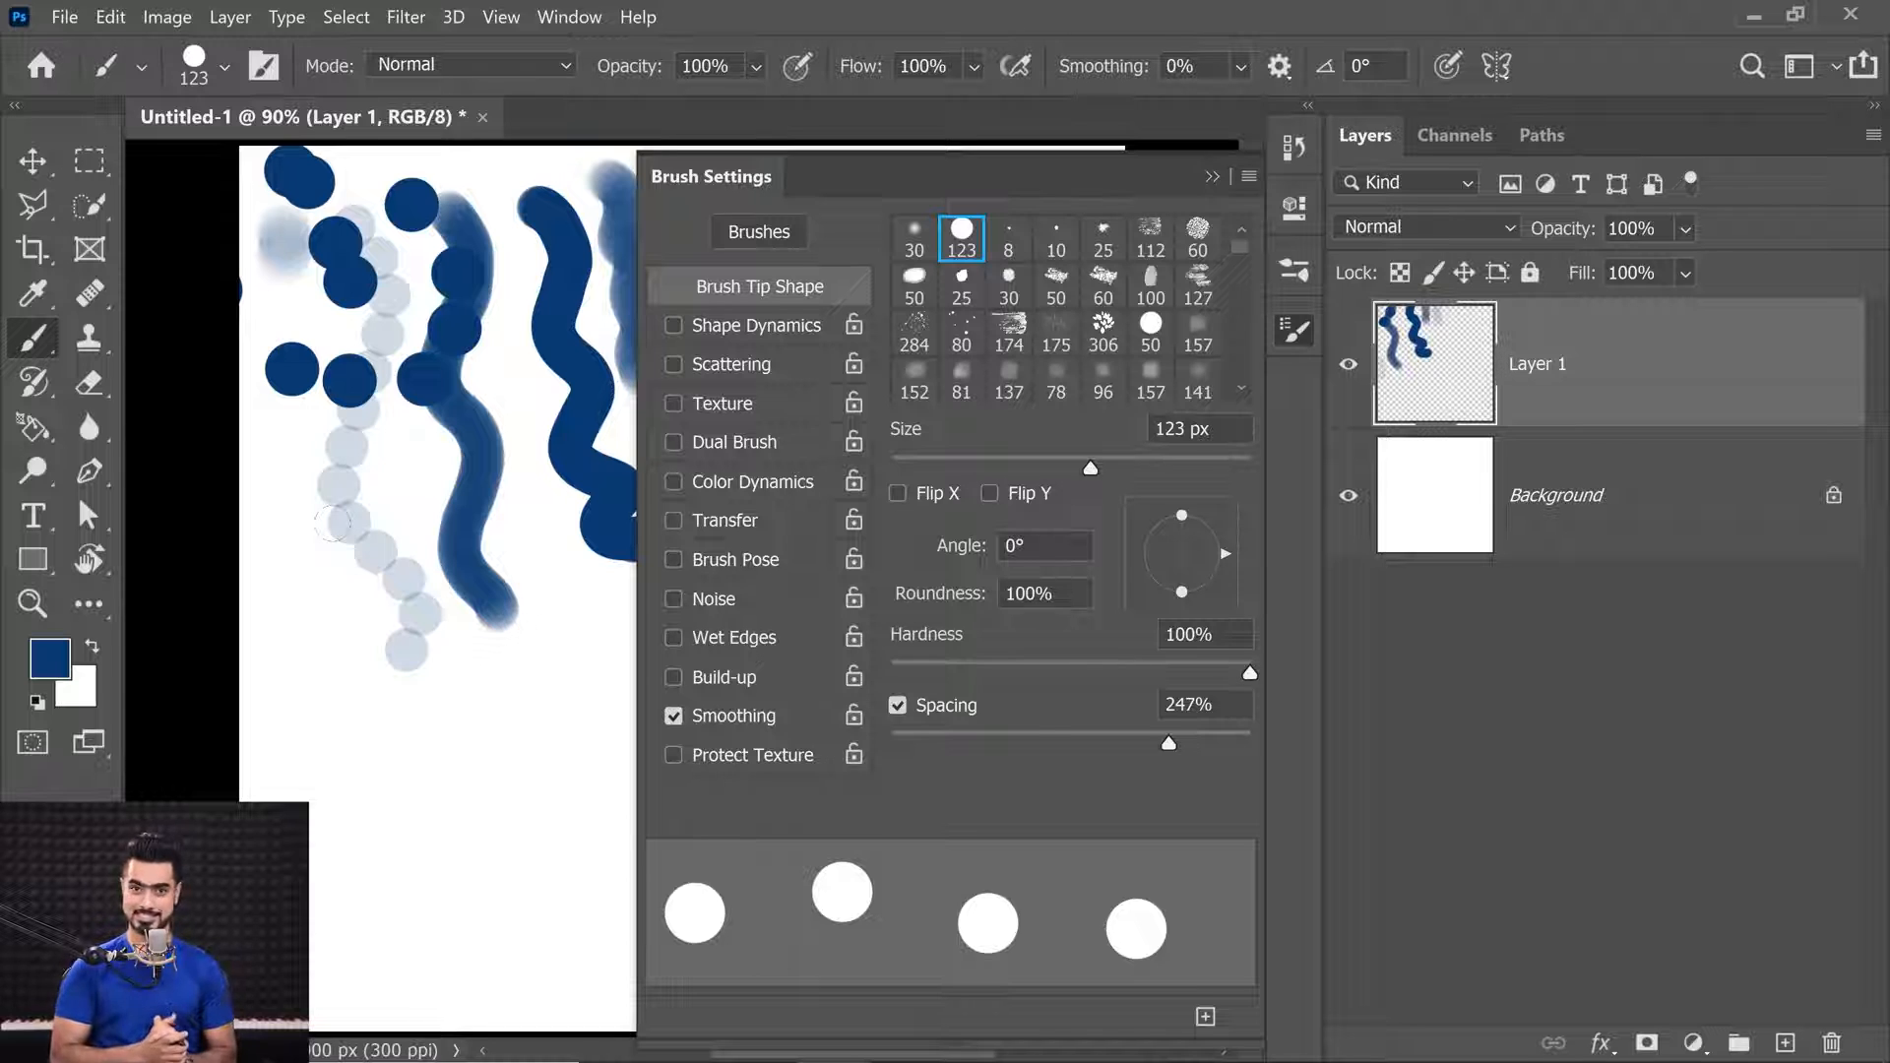
left_click_drag(1168, 744, 894, 743)
left_click(897, 704)
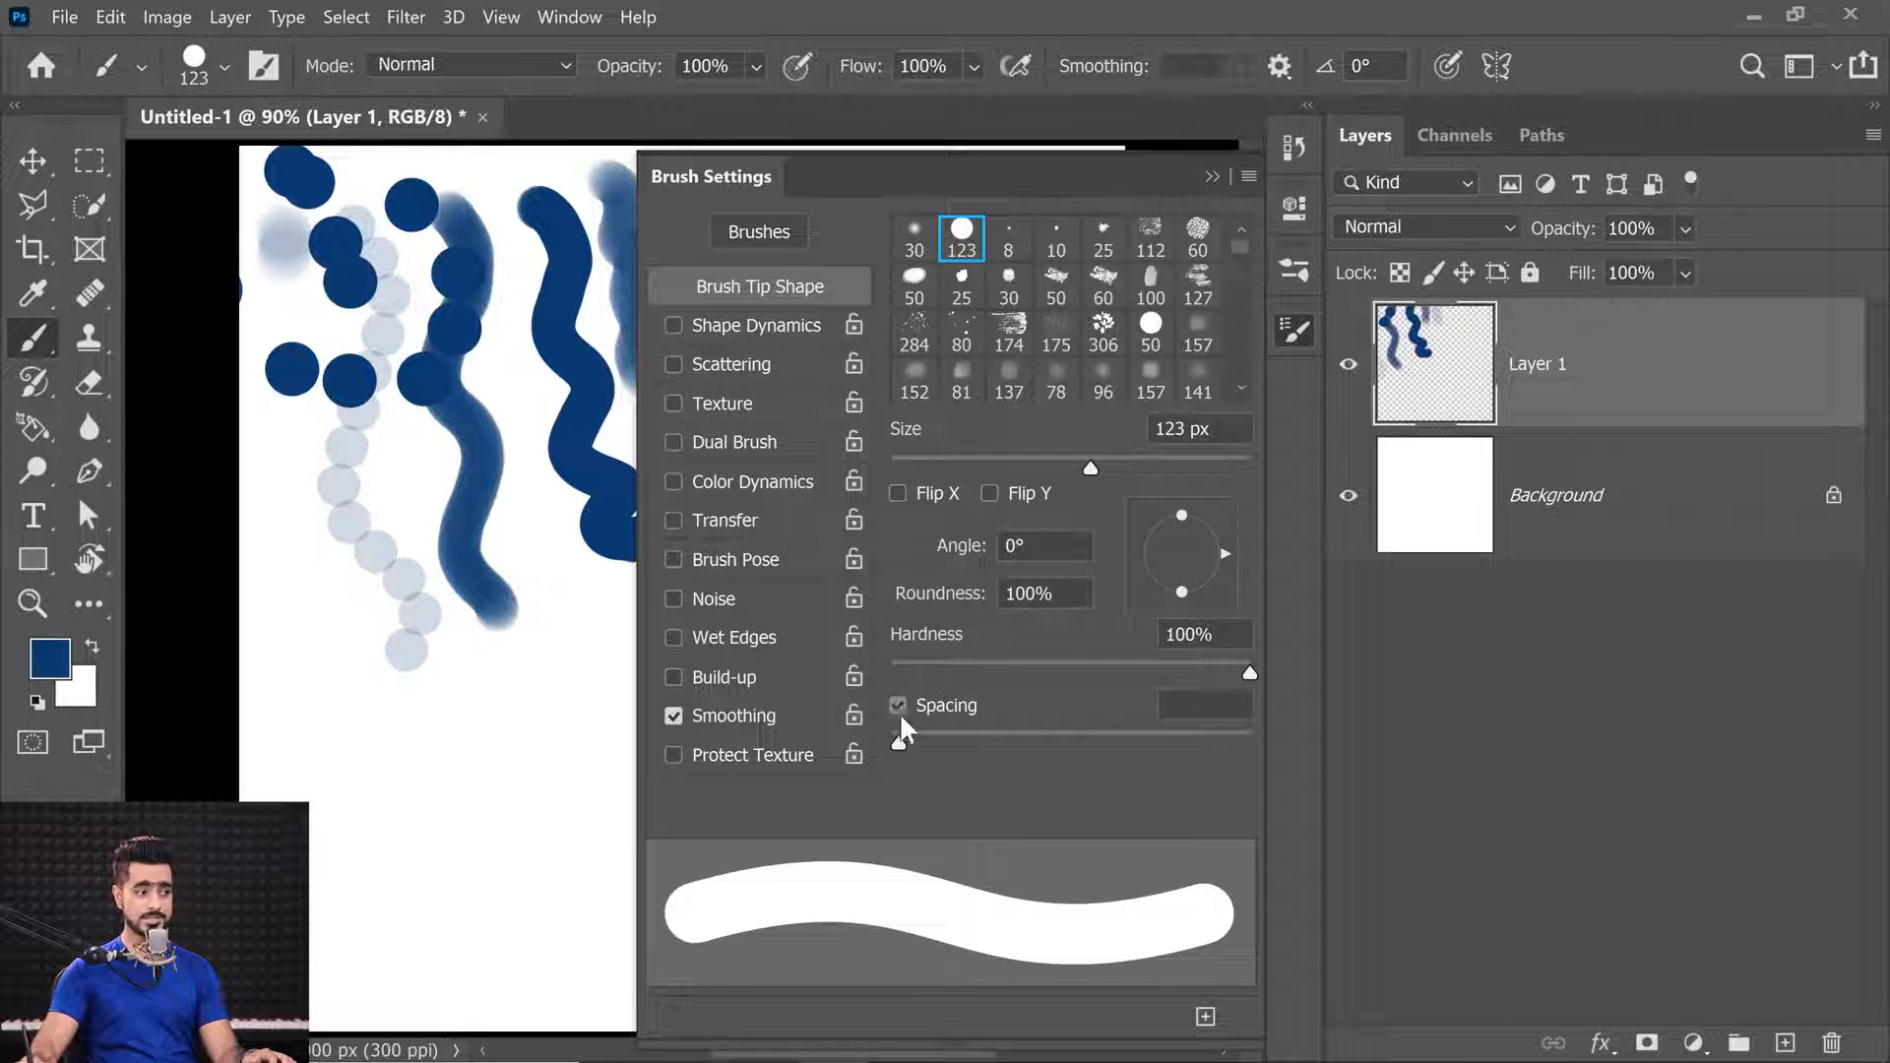
Resize the hard round brush to 41 px and paint fast looping strokes across the canvas with Spacing disabled.
left_click_drag(303, 746, 277, 741)
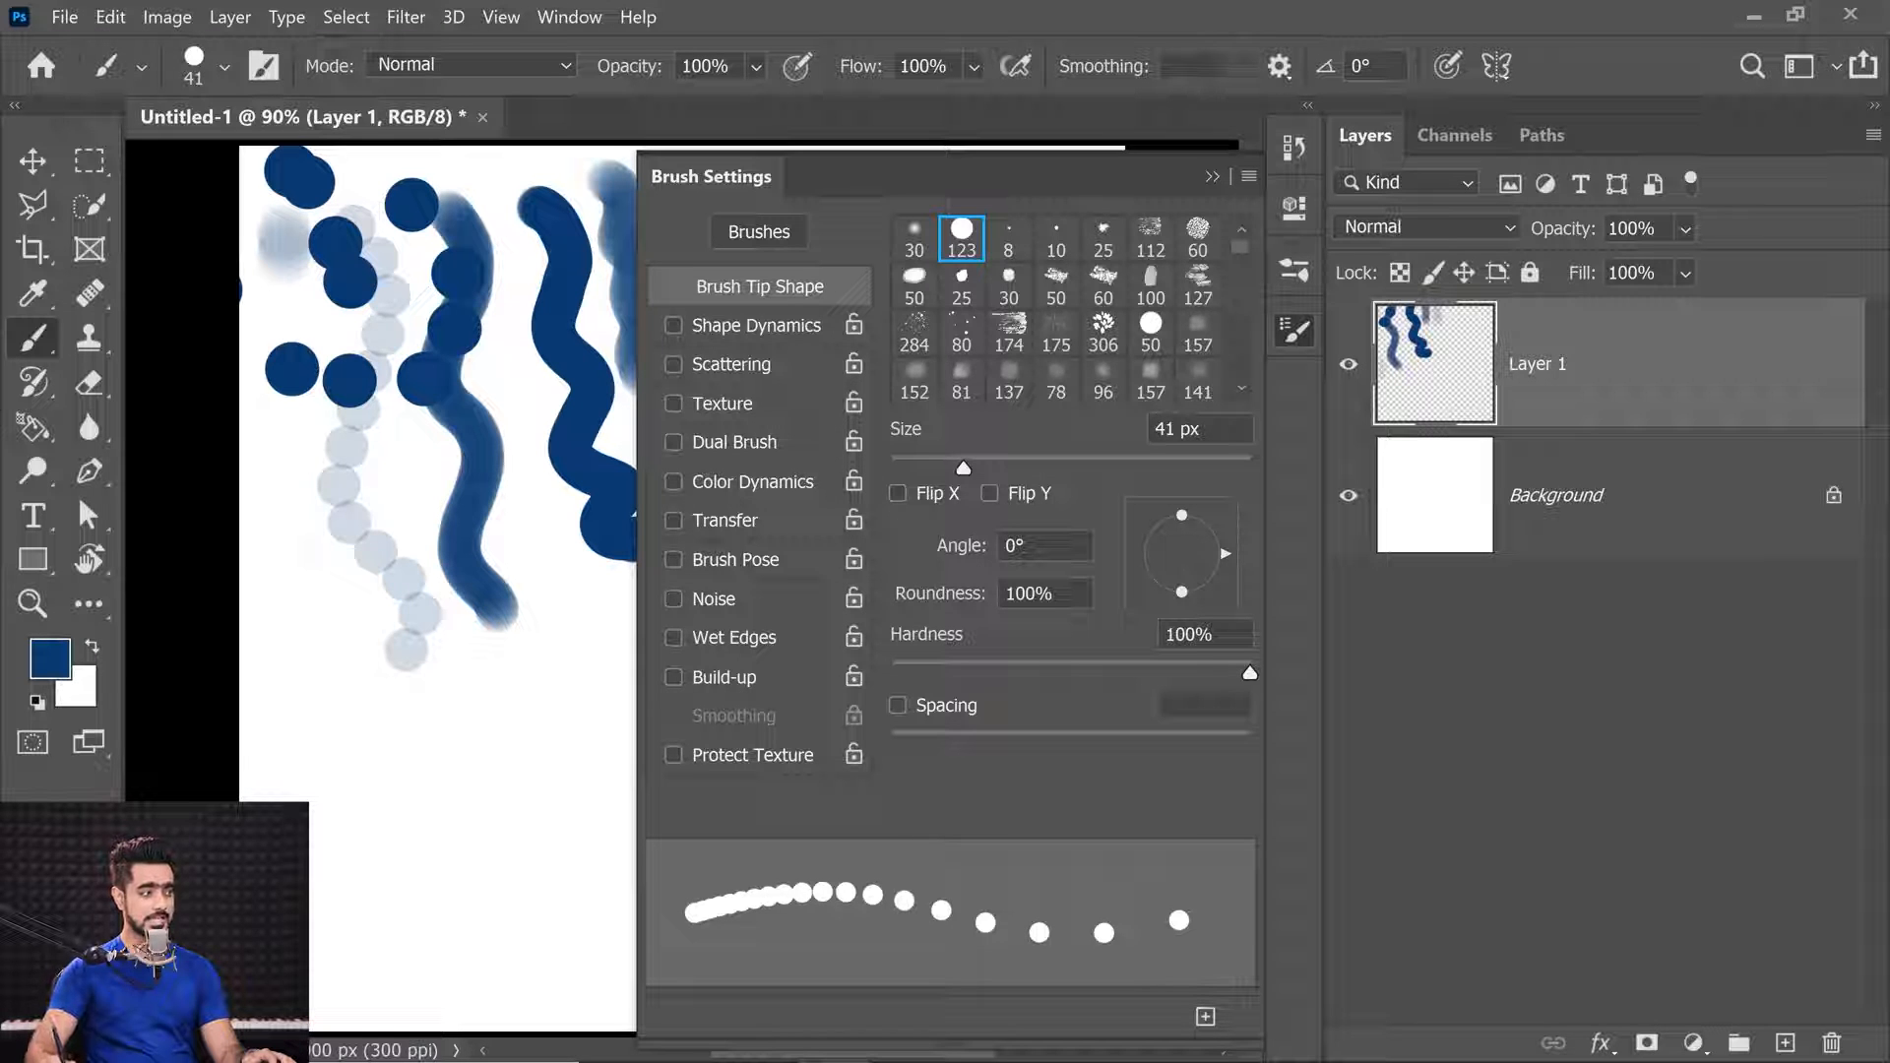
mouse_move(277, 560)
left_mouse_down()
mouse_move(292, 673)
mouse_move(388, 532)
mouse_move(404, 1029)
mouse_move(330, 1014)
mouse_move(601, 901)
left_mouse_up()
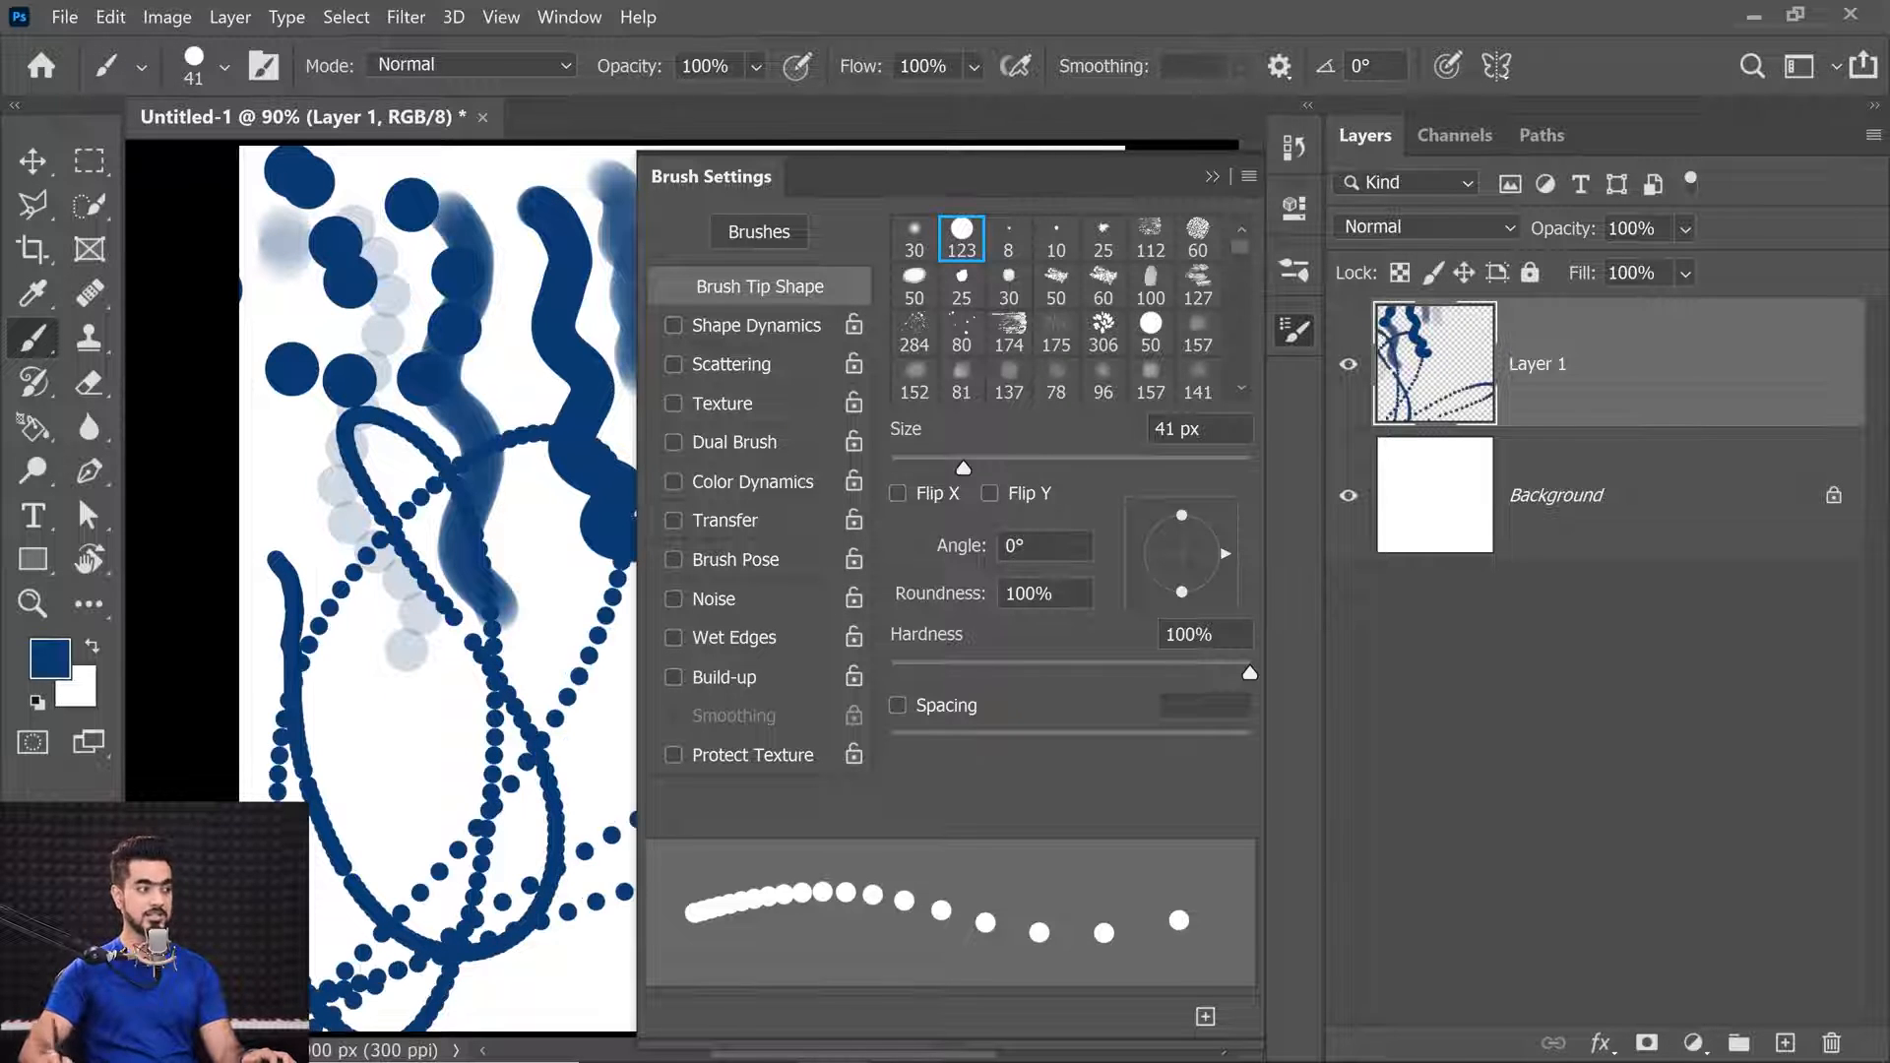
Undo the looping strokes and replace the painted layer with a new empty layer.
key("ctrl+z")
key("ctrl+z")
key("ctrl+z")
mouse_move(1625, 413)
left_mouse_down()
mouse_move(1673, 729)
mouse_move(1856, 1049)
mouse_move(1833, 1043)
left_mouse_up()
left_click(1784, 1042)
Choose the soft round 30 px tip, enlarge it to 117 px and paint a wavy vertical stroke down the canvas.
left_click(907, 251)
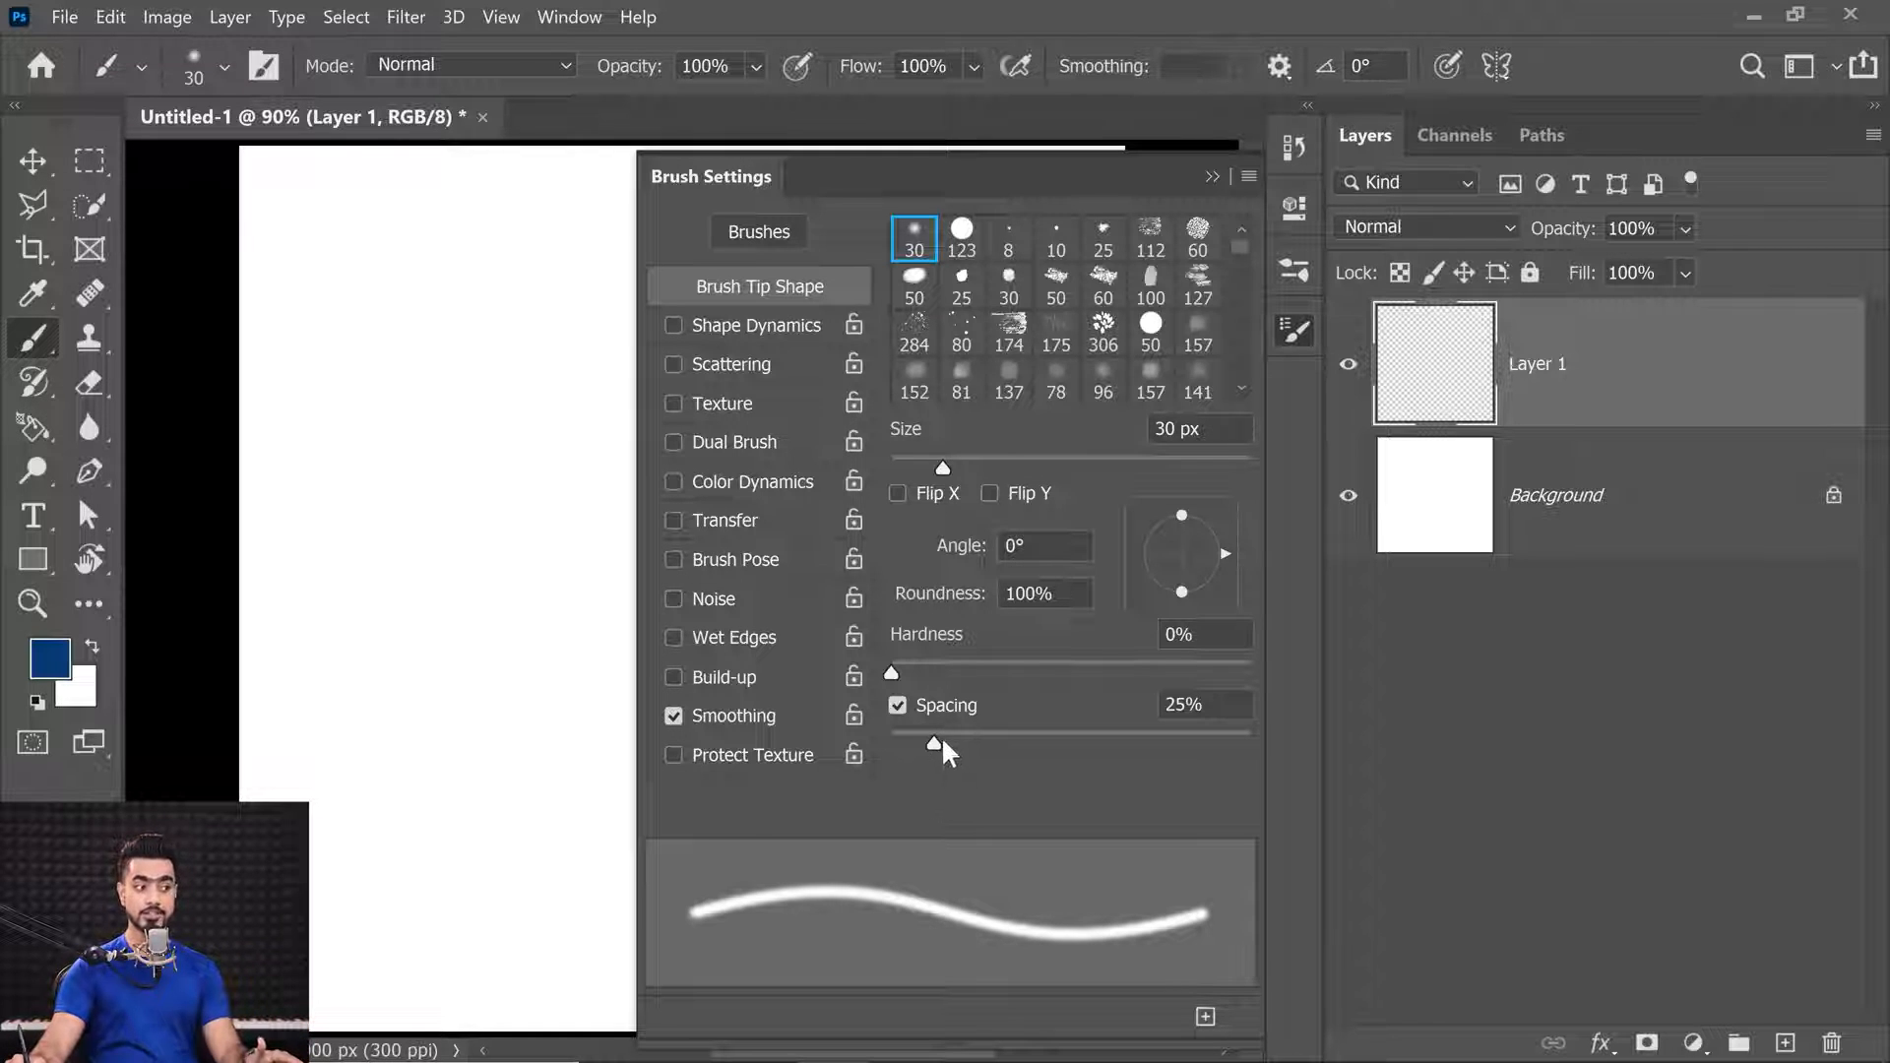
left_click_drag(350, 292, 431, 304)
mouse_move(353, 216)
left_mouse_down()
mouse_move(384, 311)
mouse_move(427, 767)
left_mouse_up()
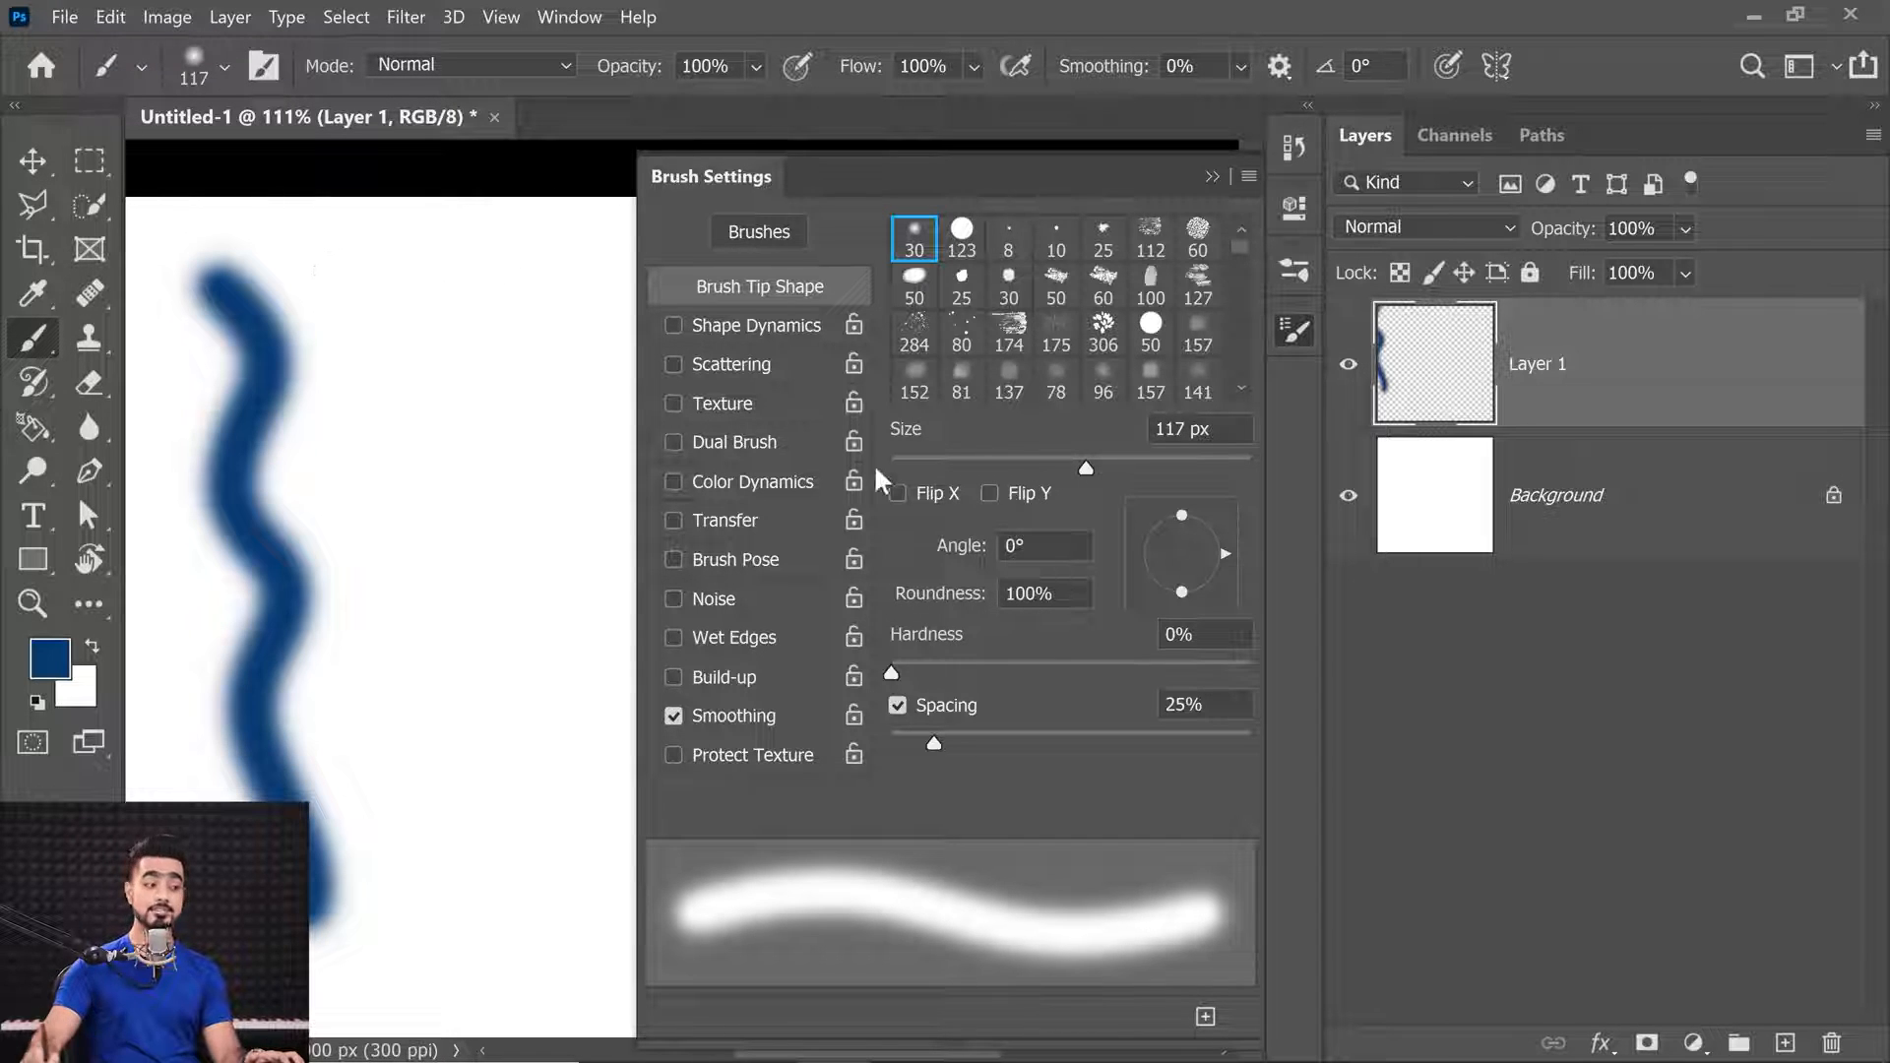
Set the tip's hardness to 100%, paint a hard wavy stroke beside the soft one, and lower the tip's spacing.
mouse_move(937, 669)
left_mouse_down()
mouse_move(1169, 673)
mouse_move(1261, 697)
left_mouse_up()
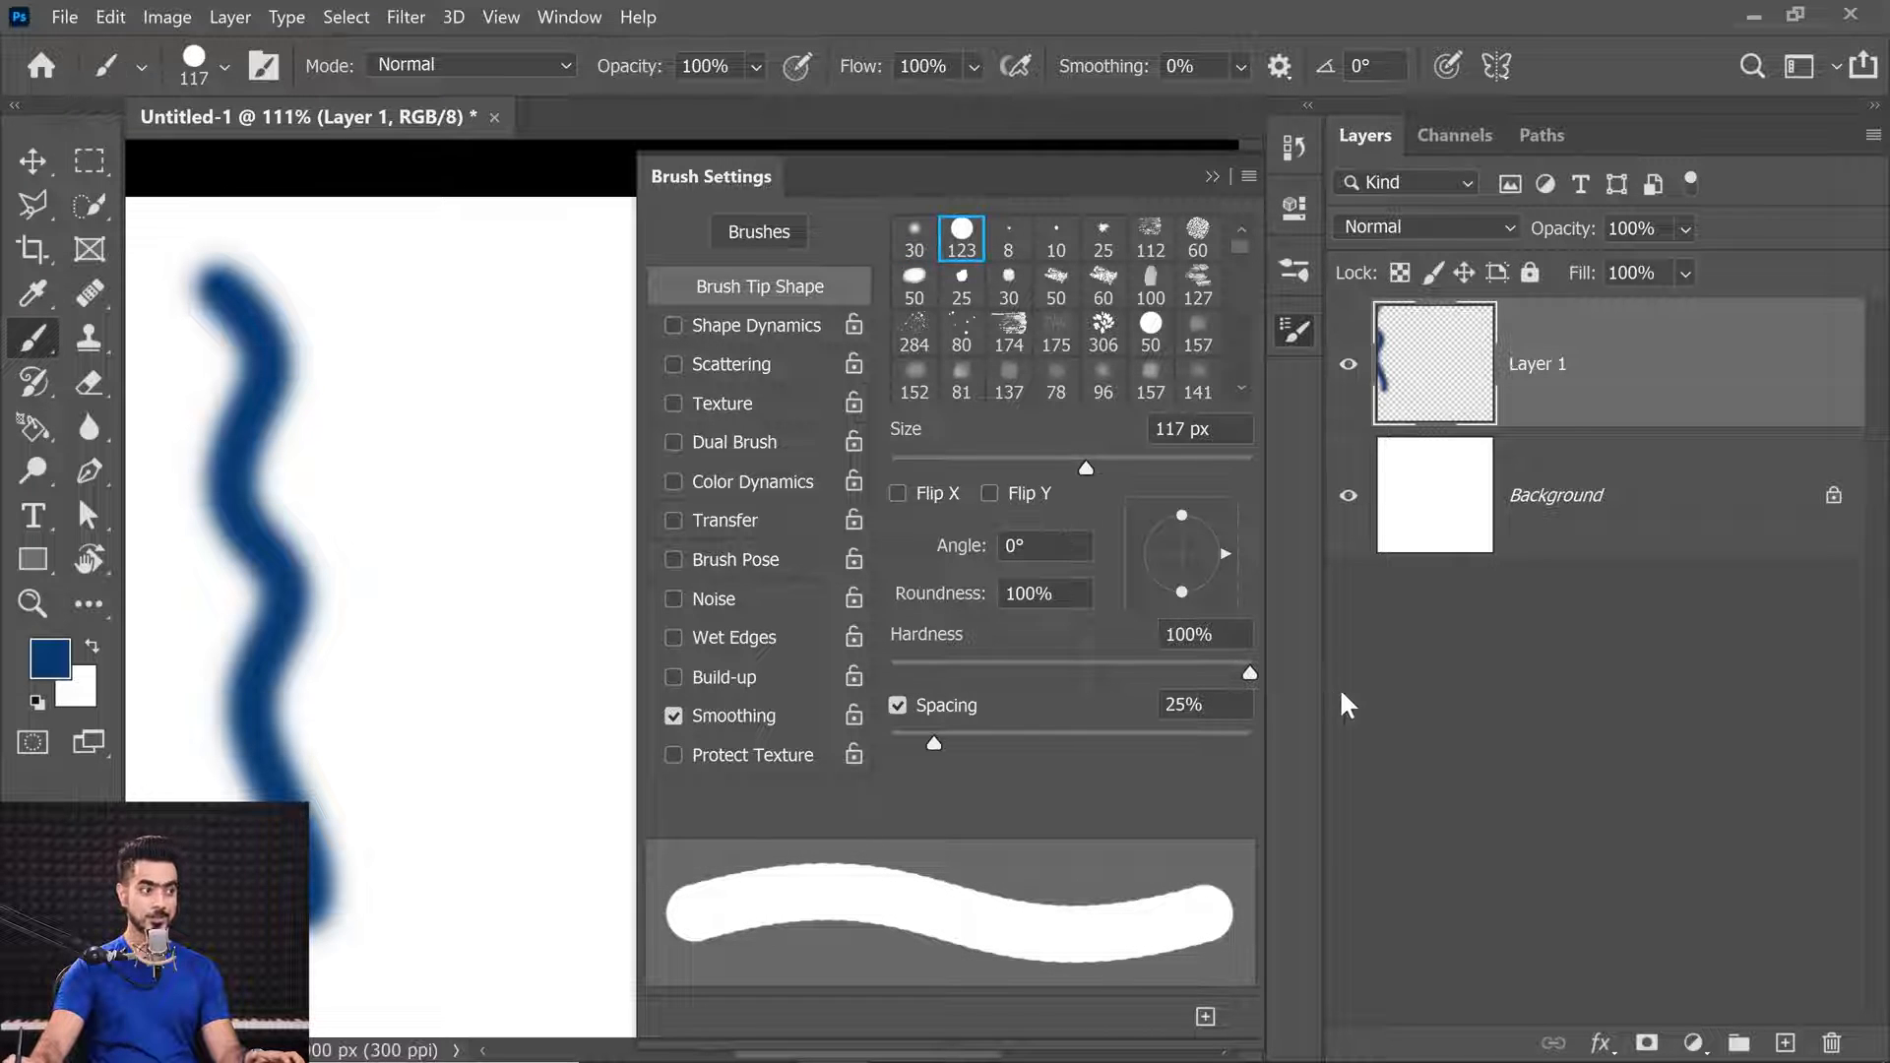
mouse_move(379, 300)
left_mouse_down()
mouse_move(405, 341)
mouse_move(447, 605)
mouse_move(528, 820)
left_mouse_up()
left_click_drag(444, 389, 508, 446)
left_click_drag(561, 658, 473, 653)
left_click_drag(933, 743, 911, 738)
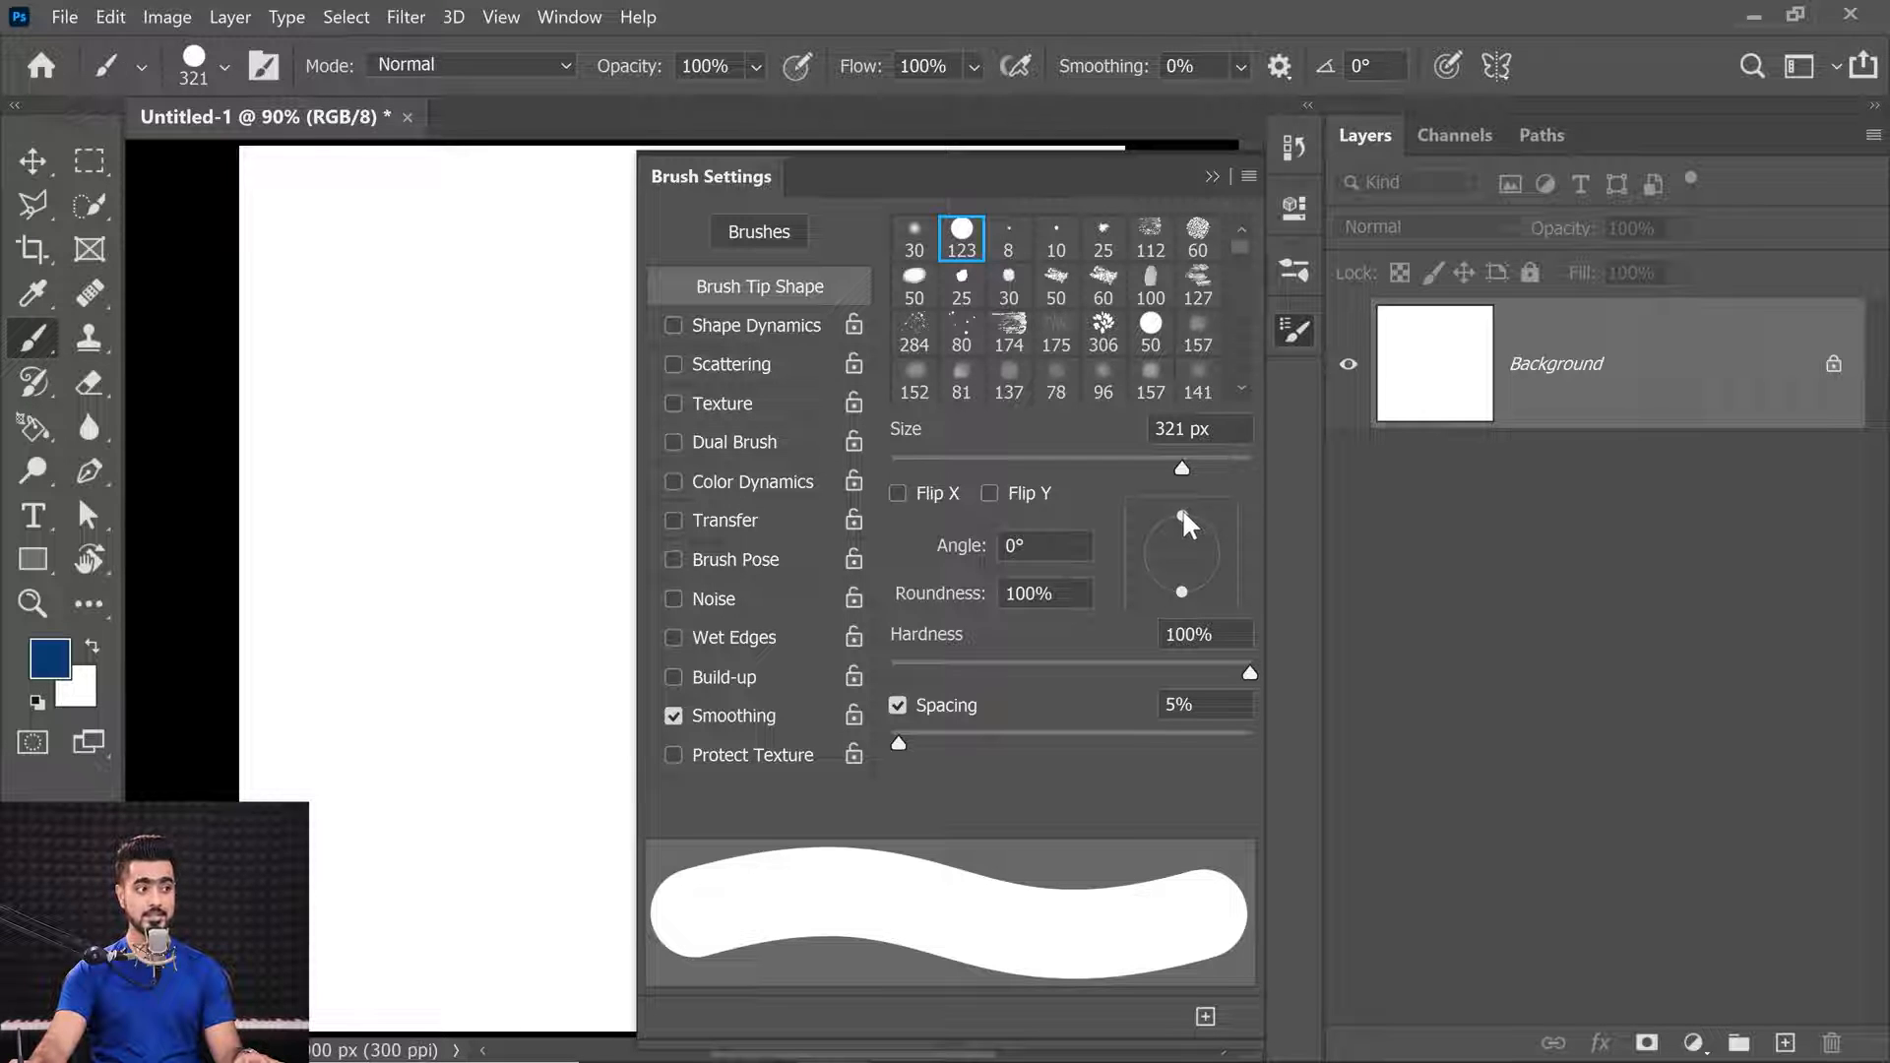
Reshape the 321 px tip to 44% roundness at a -16° angle and stamp one ellipse on the canvas.
left_click_drag(1182, 512, 1225, 566)
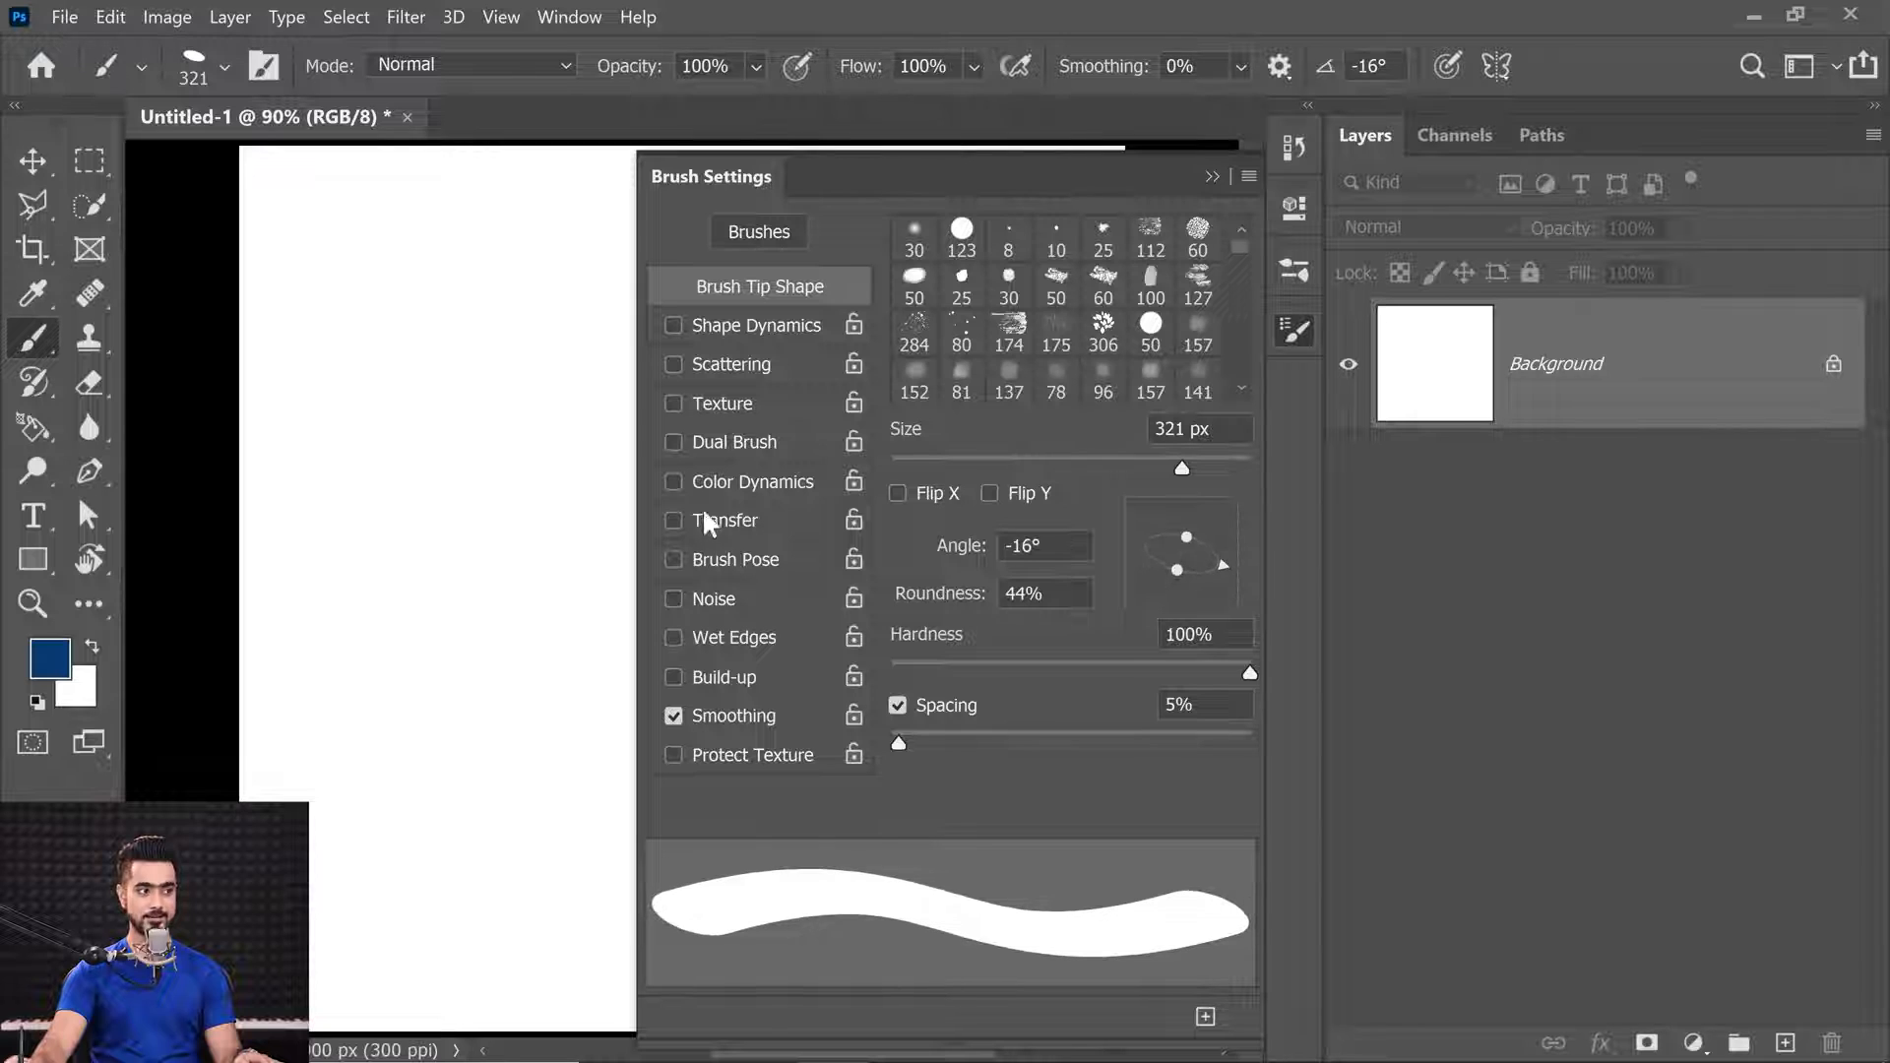
left_click(388, 424)
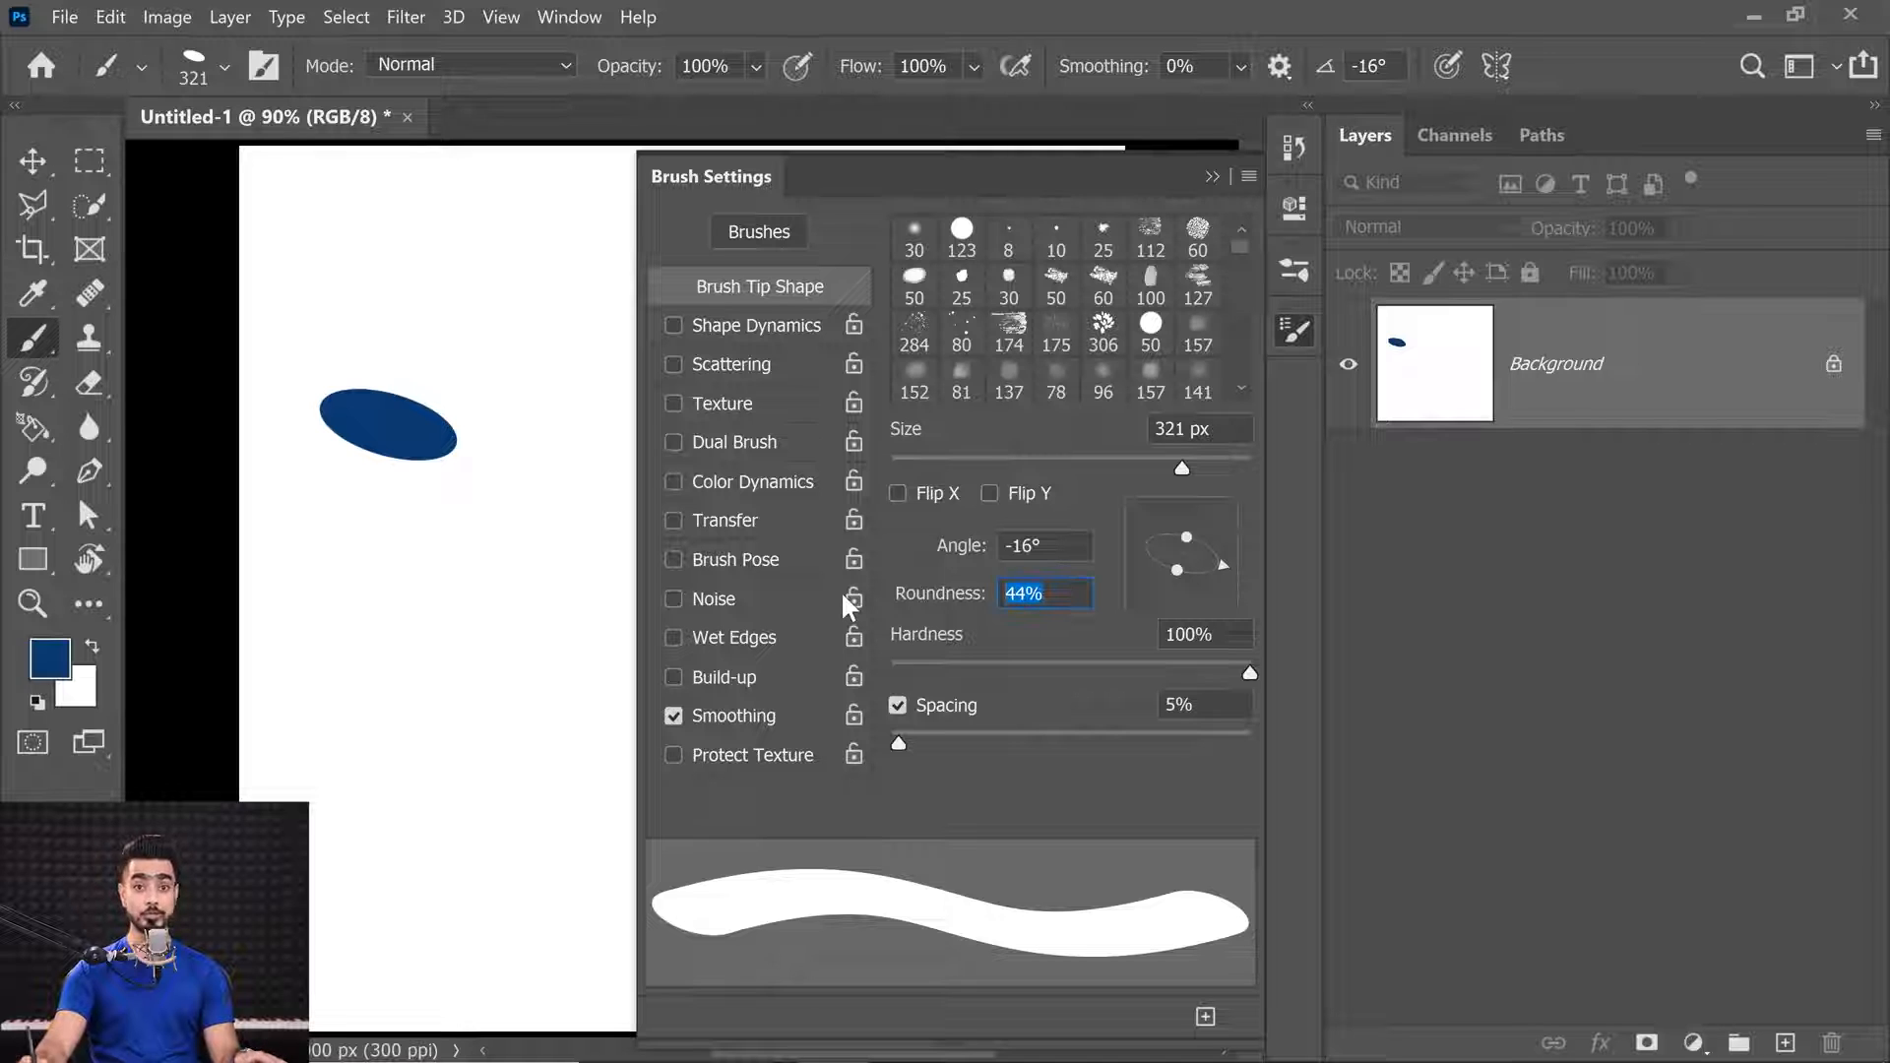
Set the tip's roundness to 5% and paint a wide calligraphic wave below the ellipse.
type("5")
key("Return")
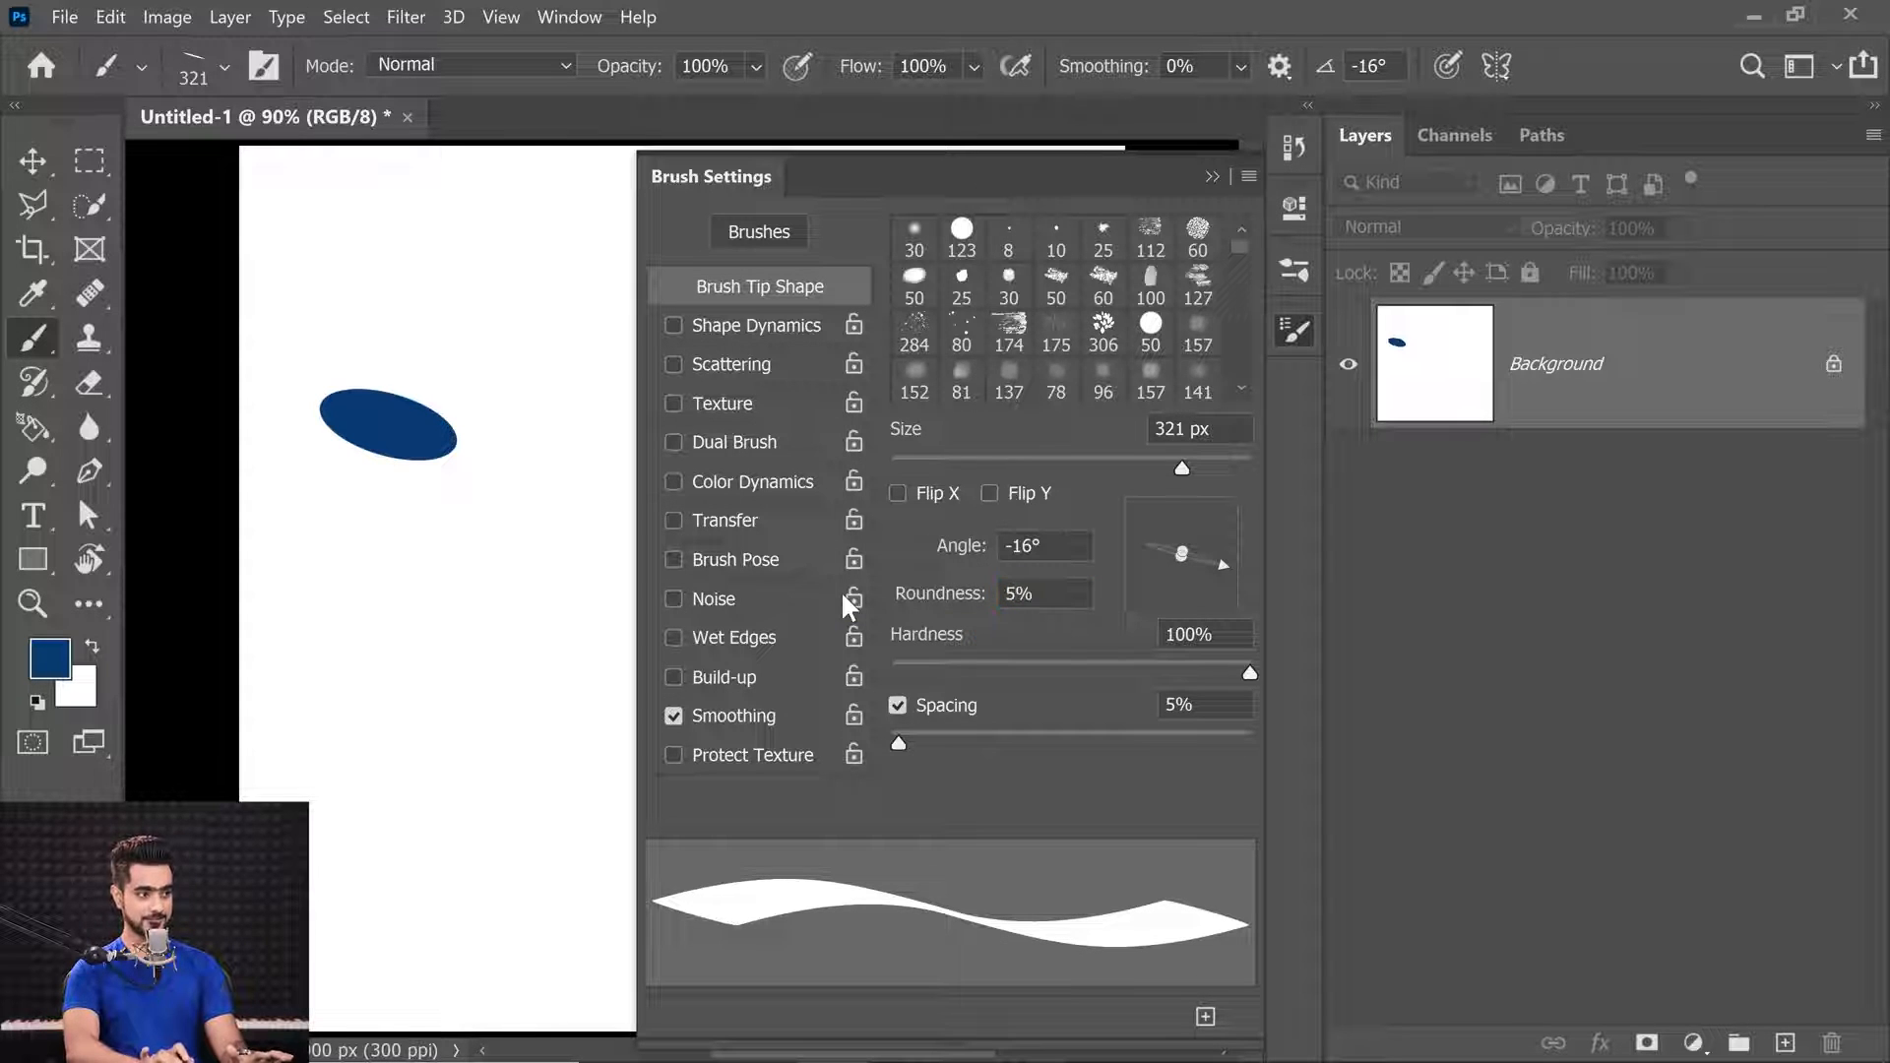
left_click_drag(334, 701, 886, 777)
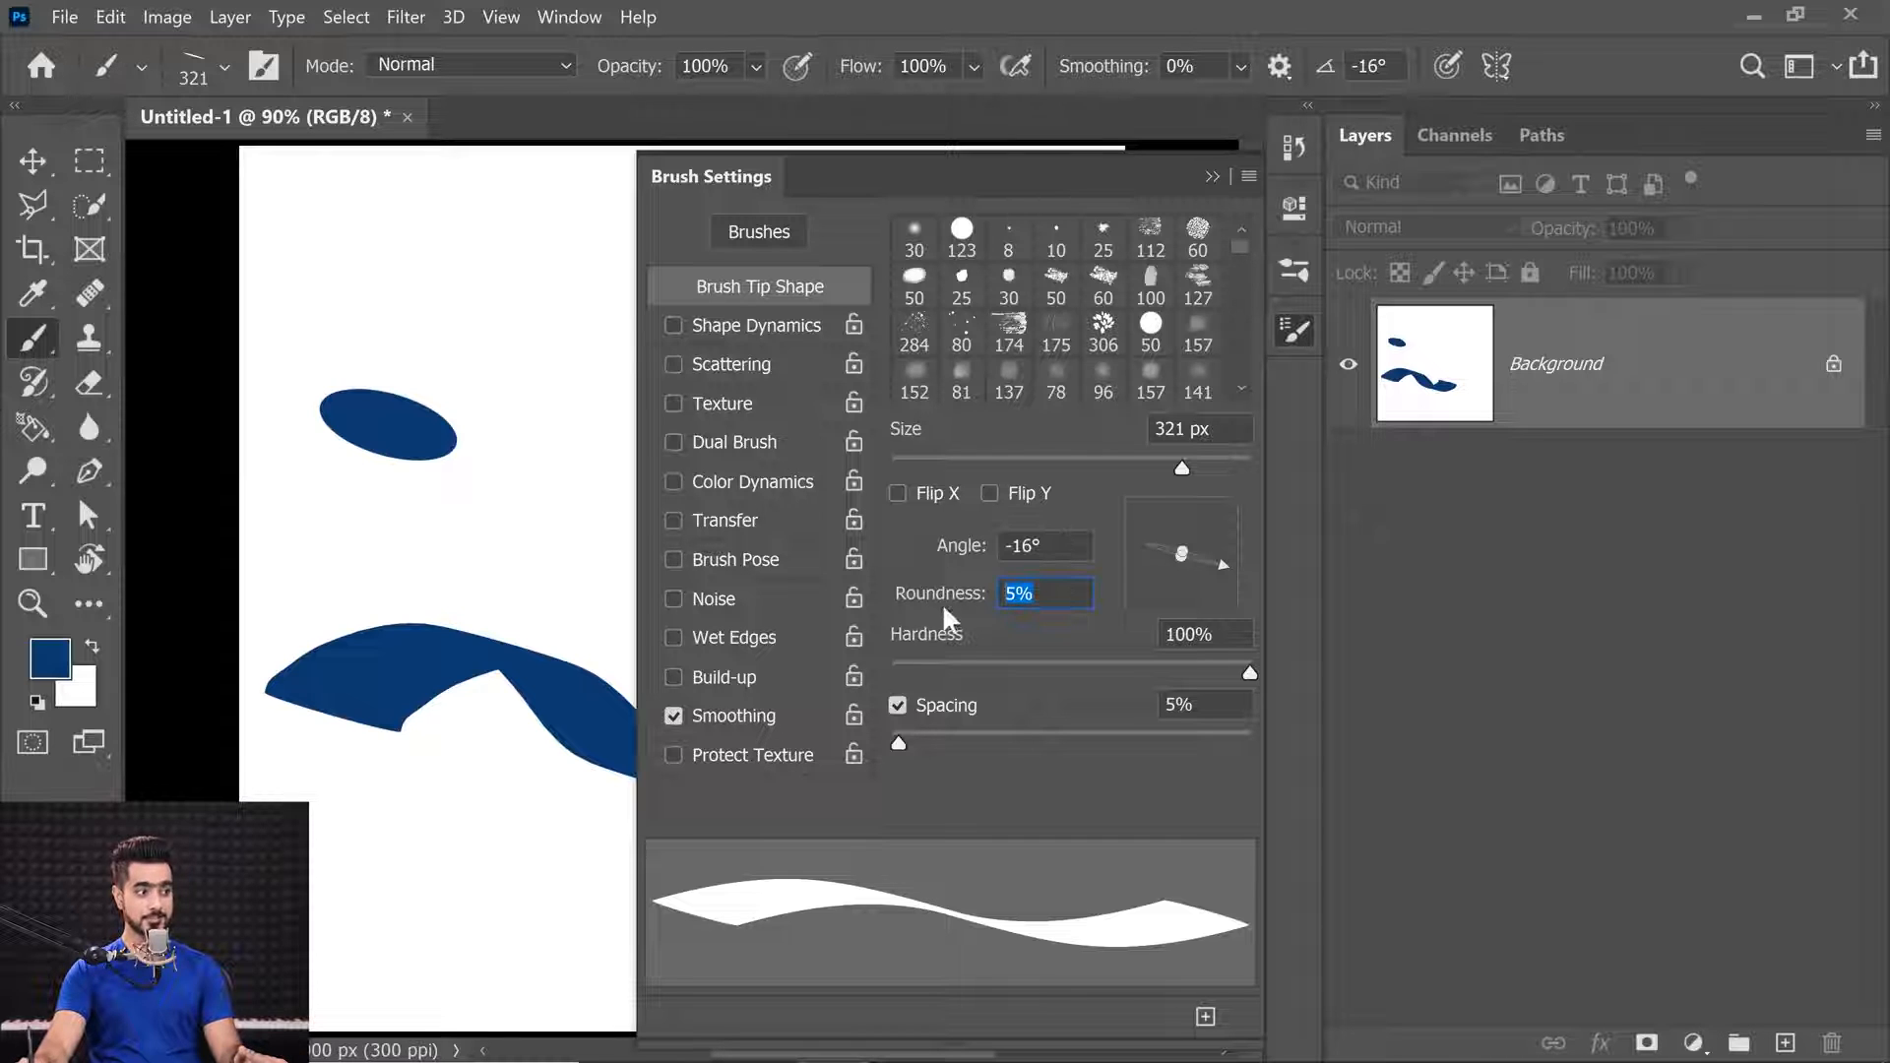
Set the tip's roundness to 100% and stamp above the ellipse.
type("100")
key("Return")
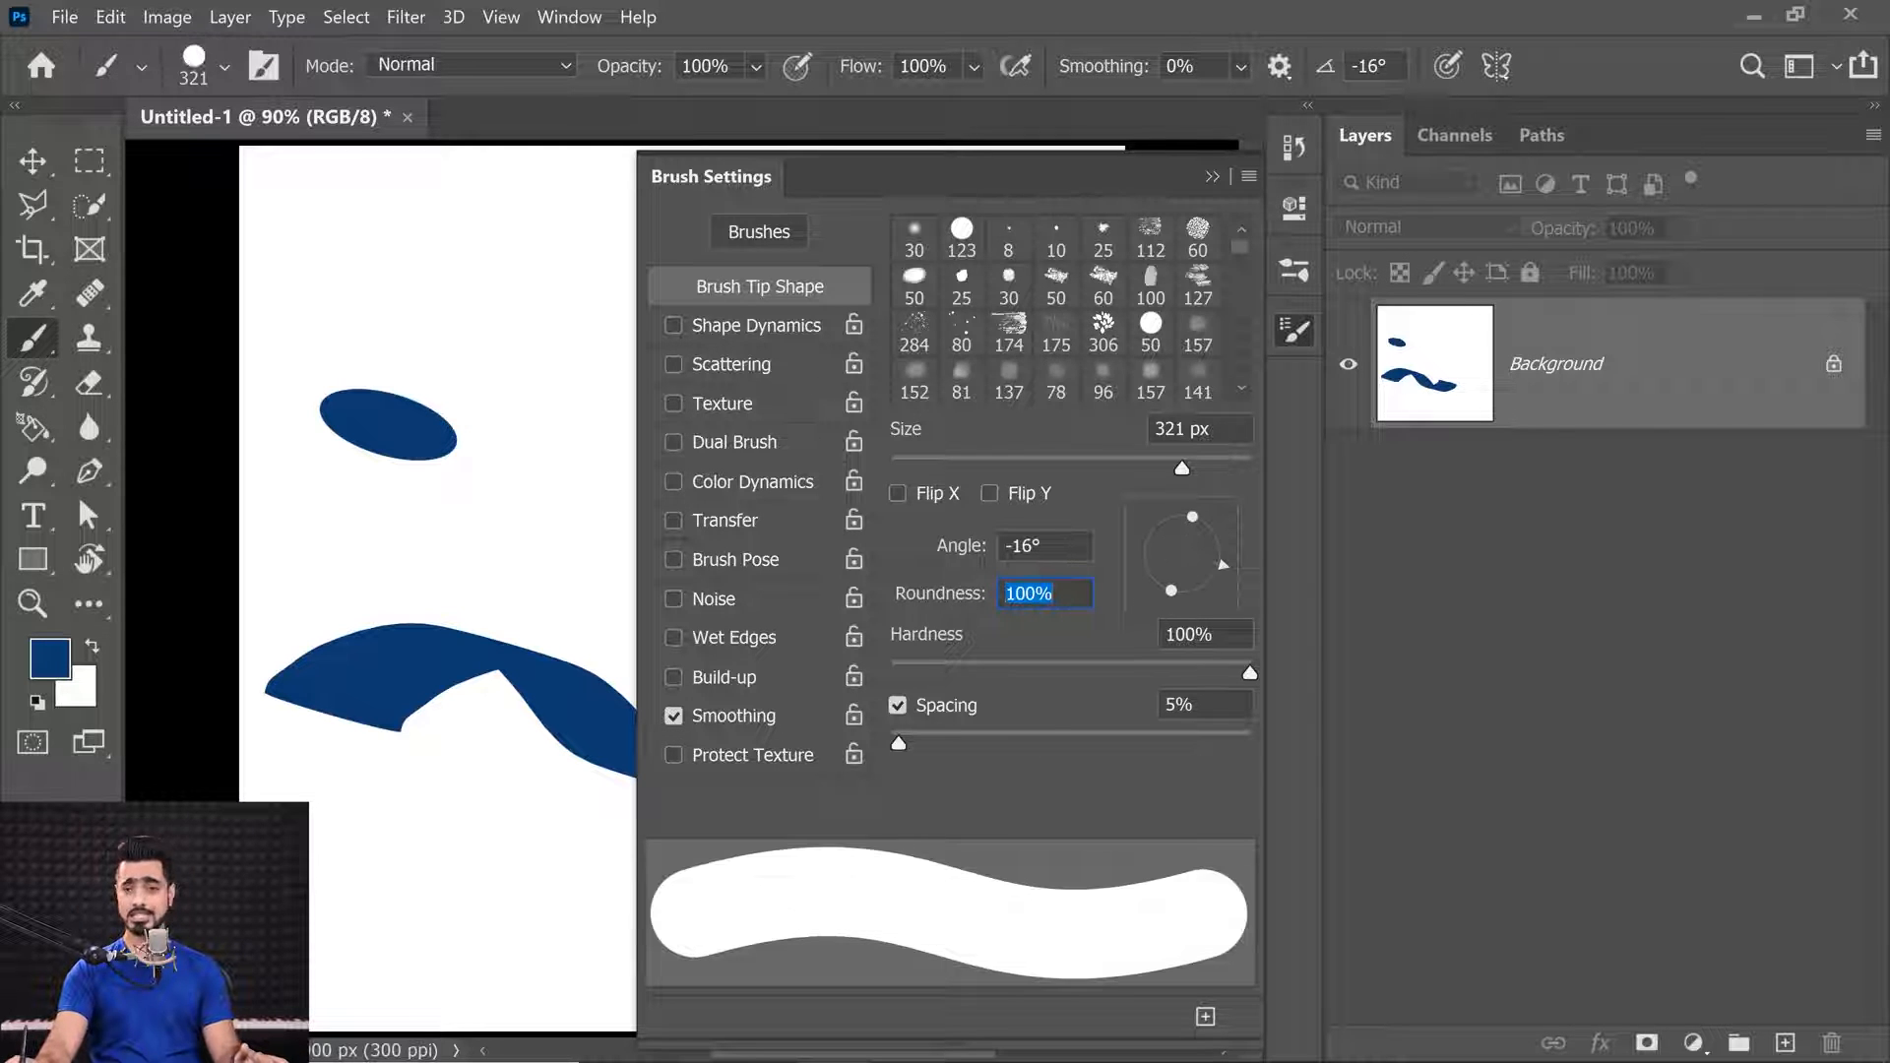
left_click(444, 276)
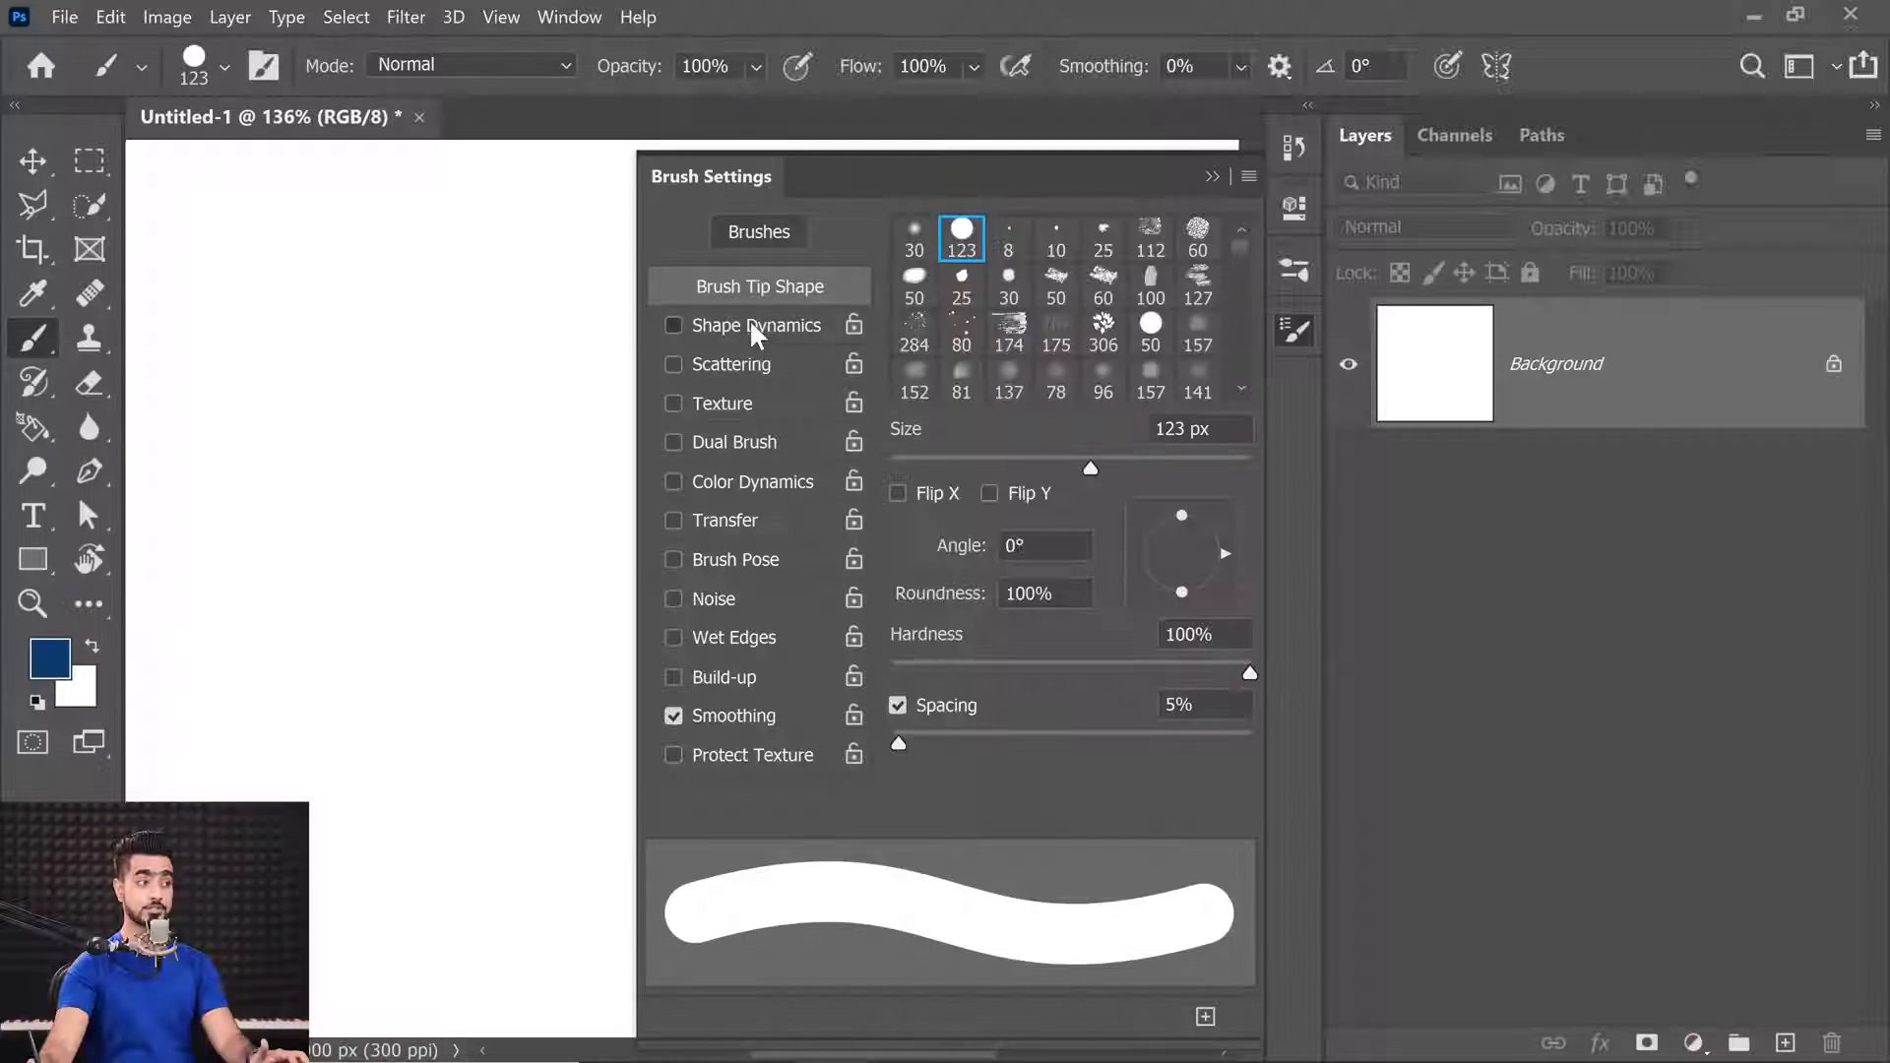
Enable Shape Dynamics with its size control Off and Size Jitter at 100%.
left_click(753, 323)
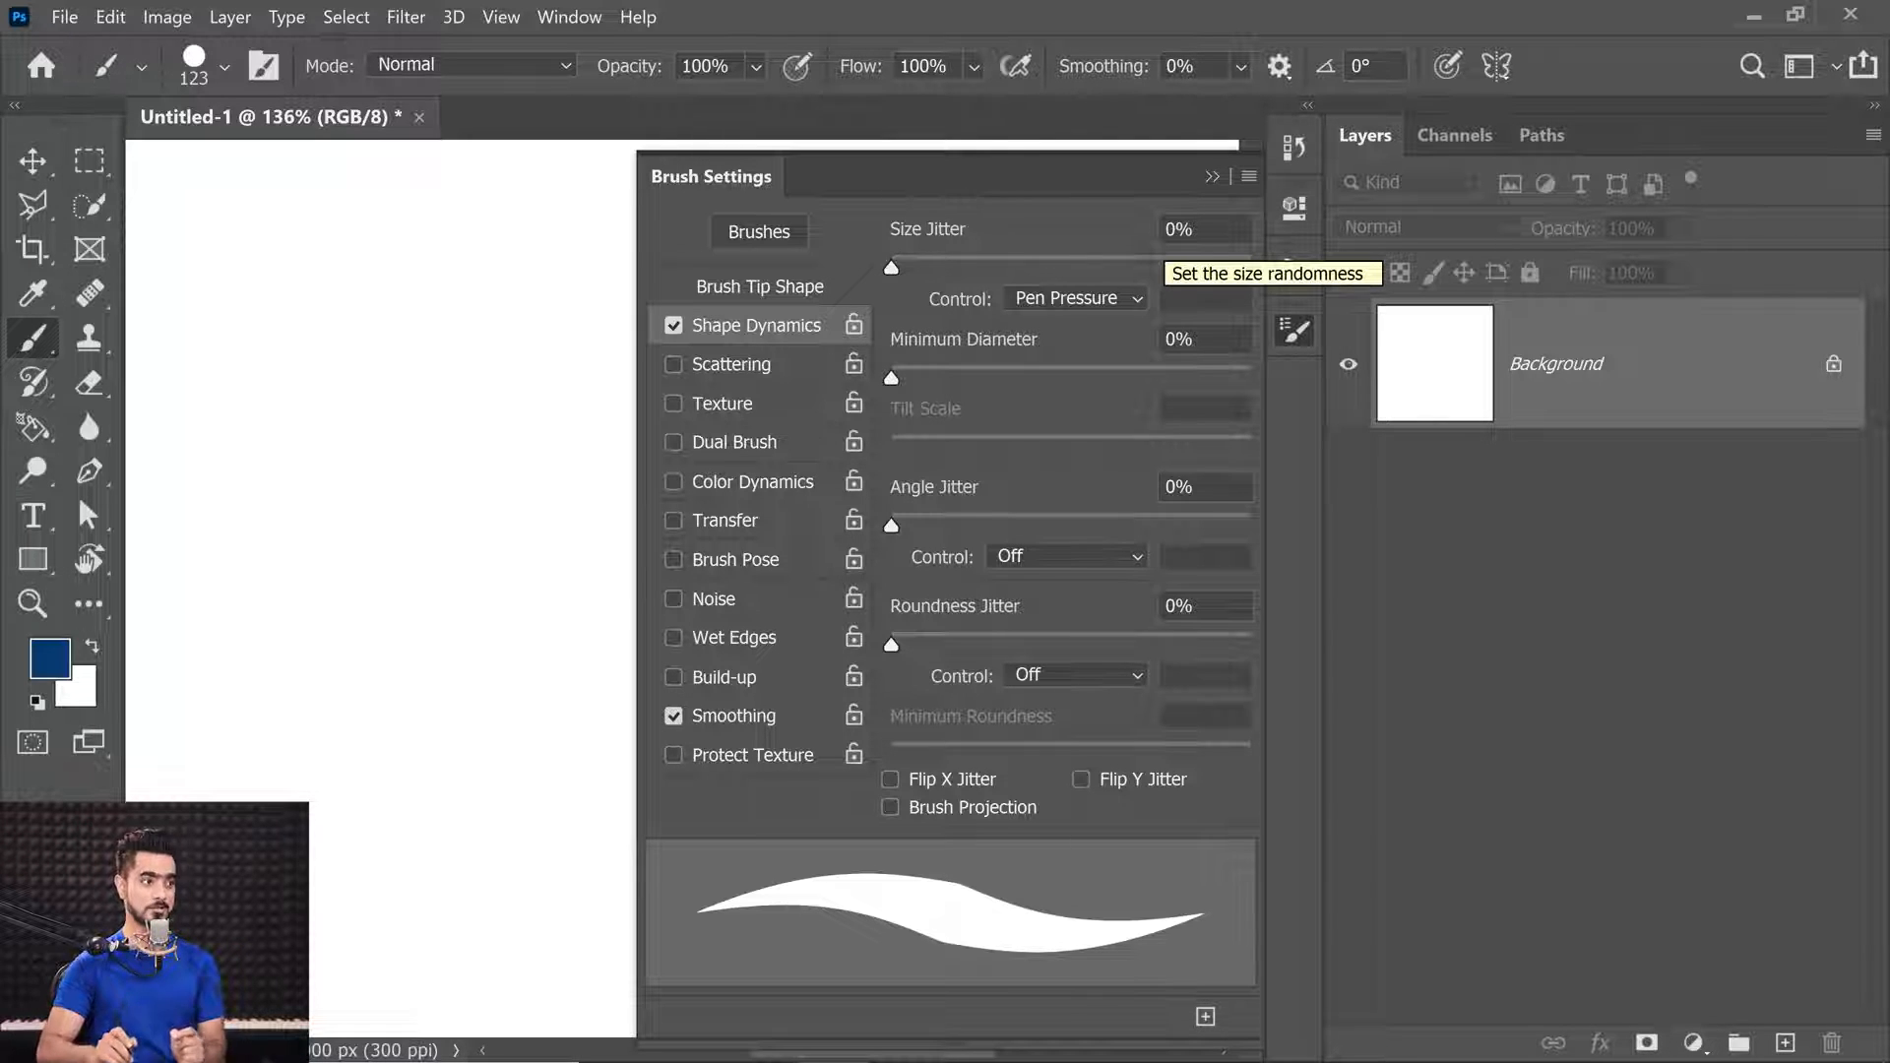
left_click(1101, 297)
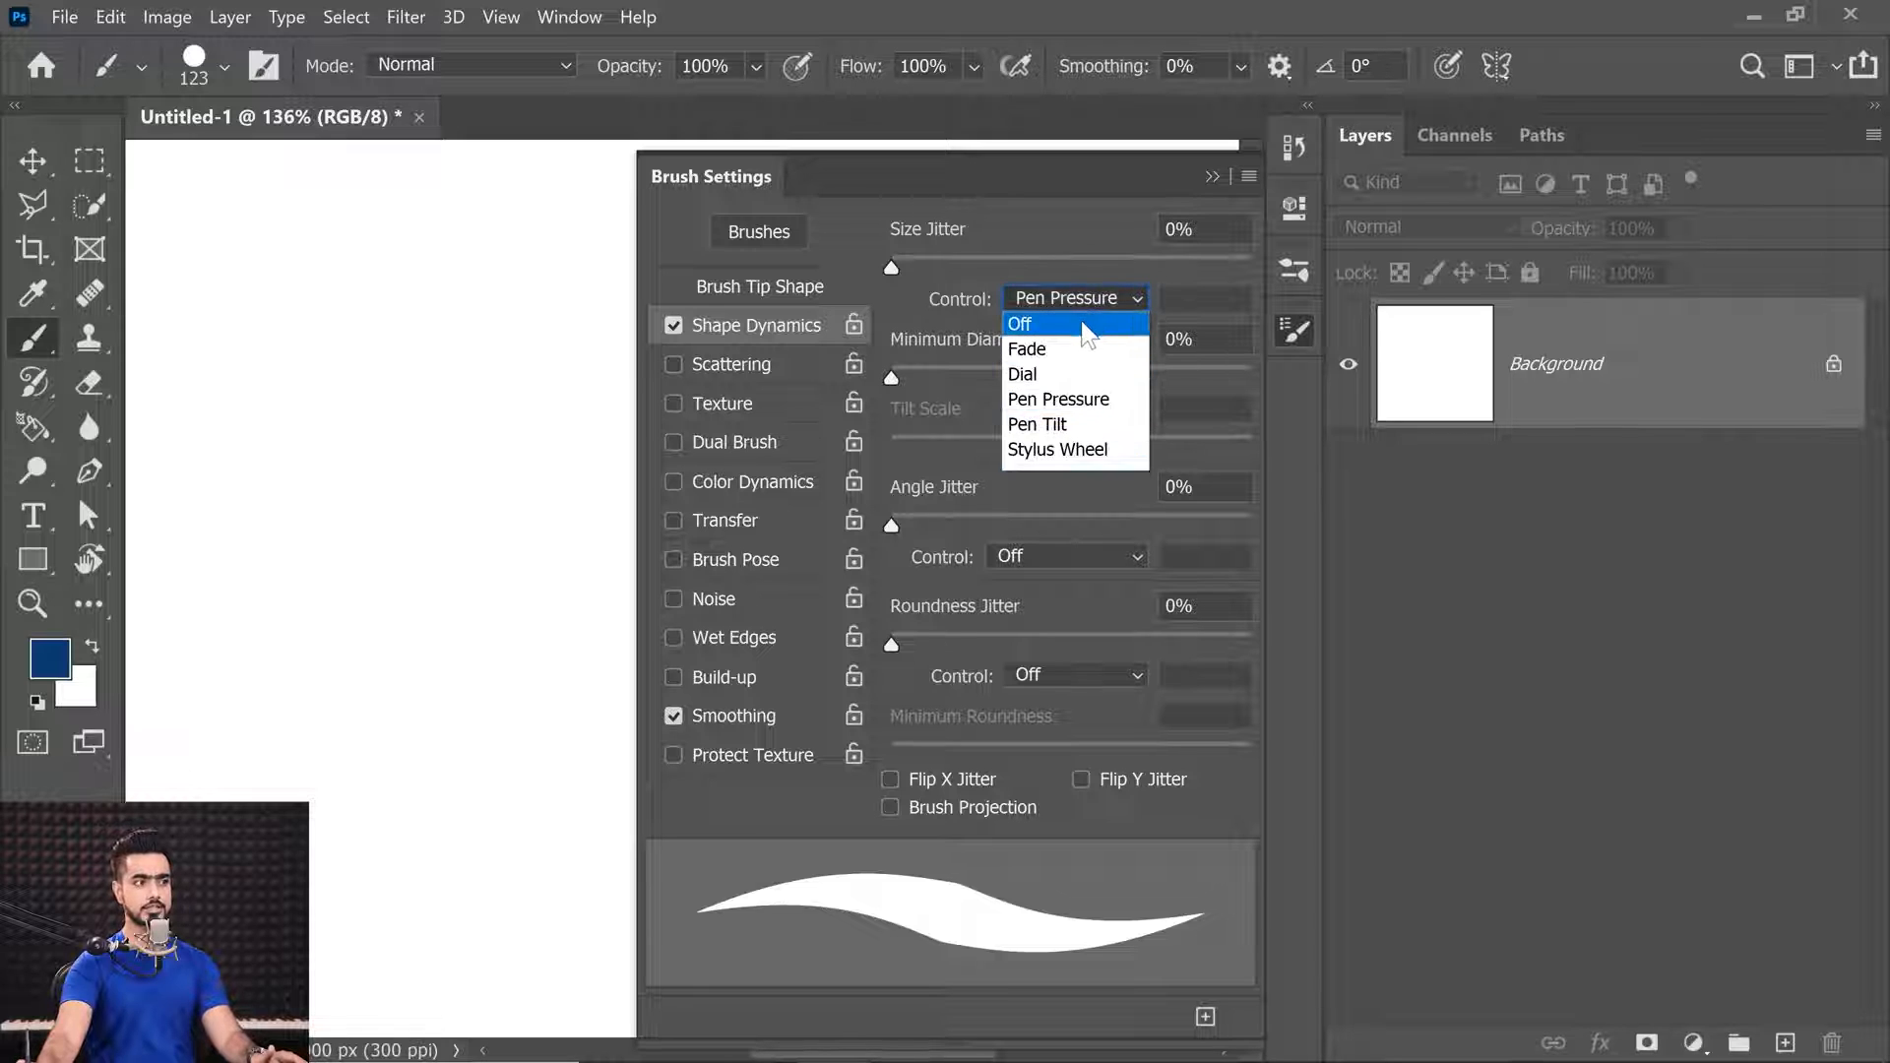
left_click(1084, 323)
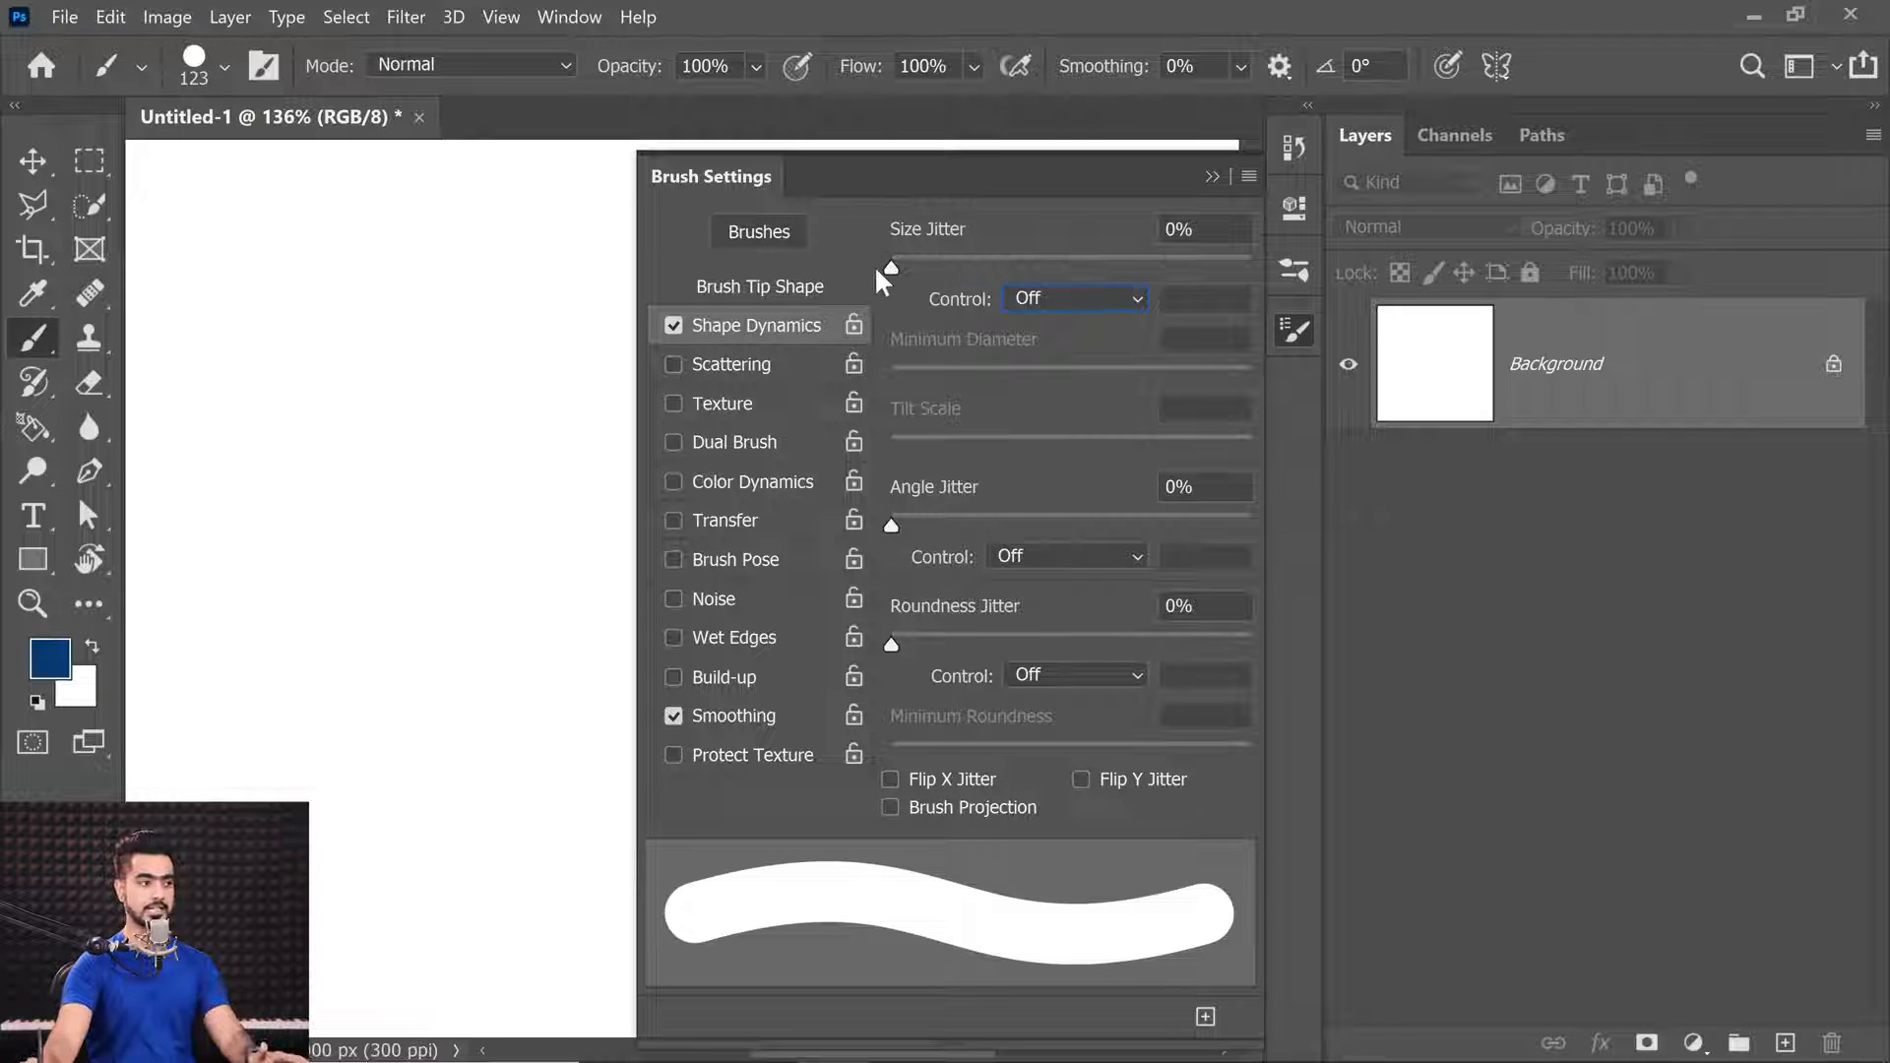
left_click_drag(901, 264, 1290, 244)
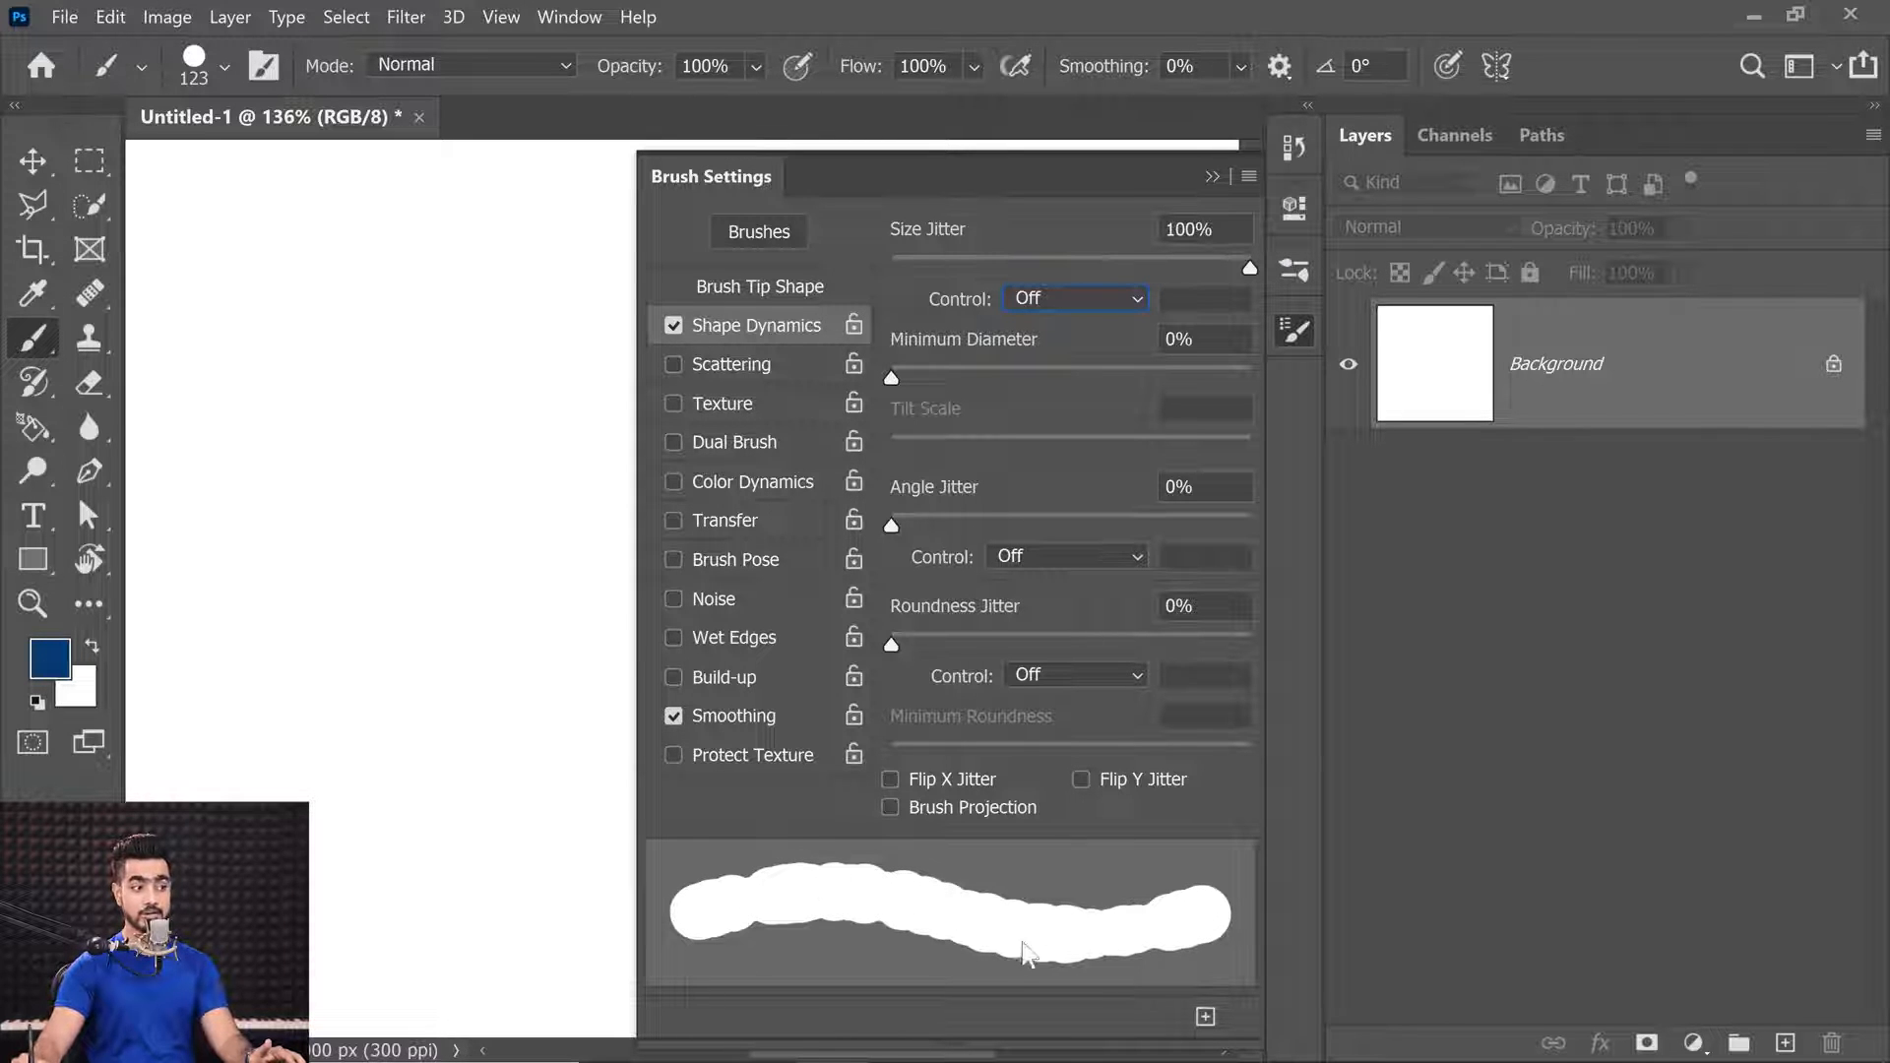
Reduce the brush to 65 px and paint a long winding size-jittered stroke on a new layer.
mouse_move(219, 314)
left_mouse_down()
mouse_move(276, 318)
mouse_move(169, 318)
left_mouse_up()
left_click_drag(340, 335, 396, 353)
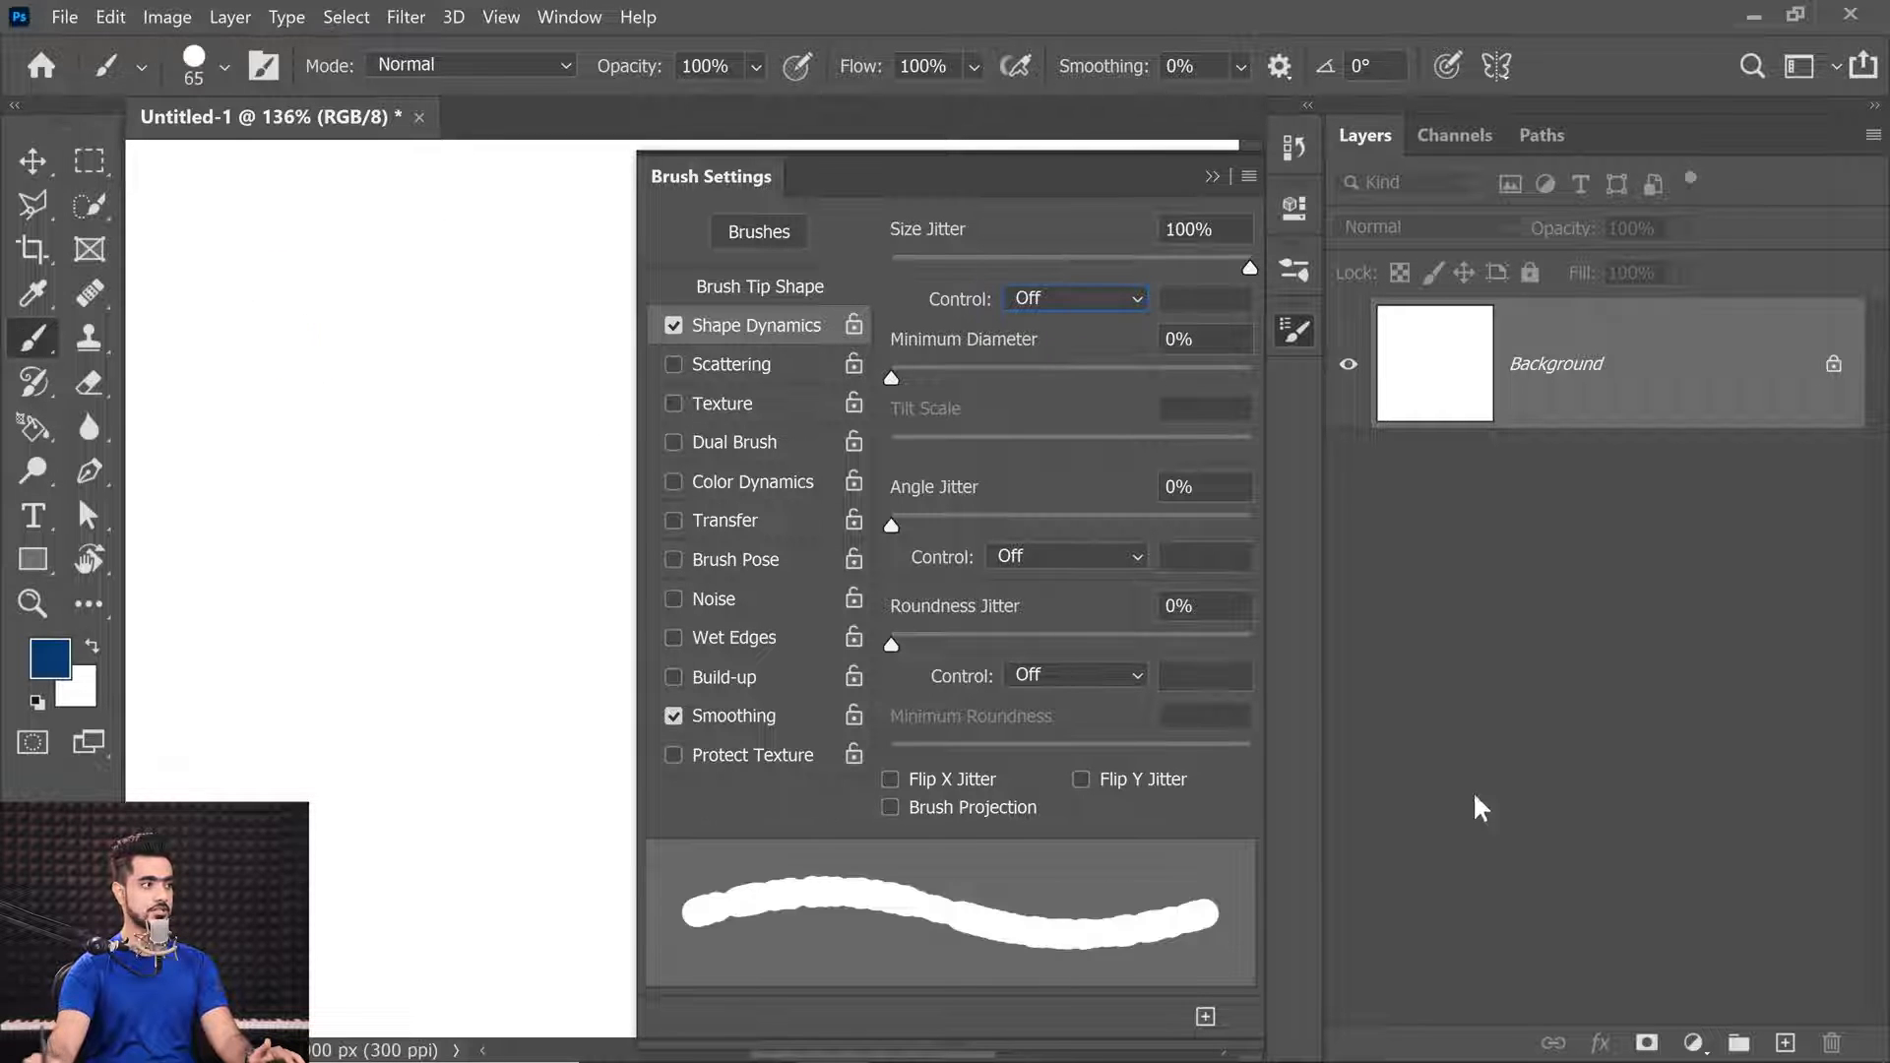
left_click(1784, 1043)
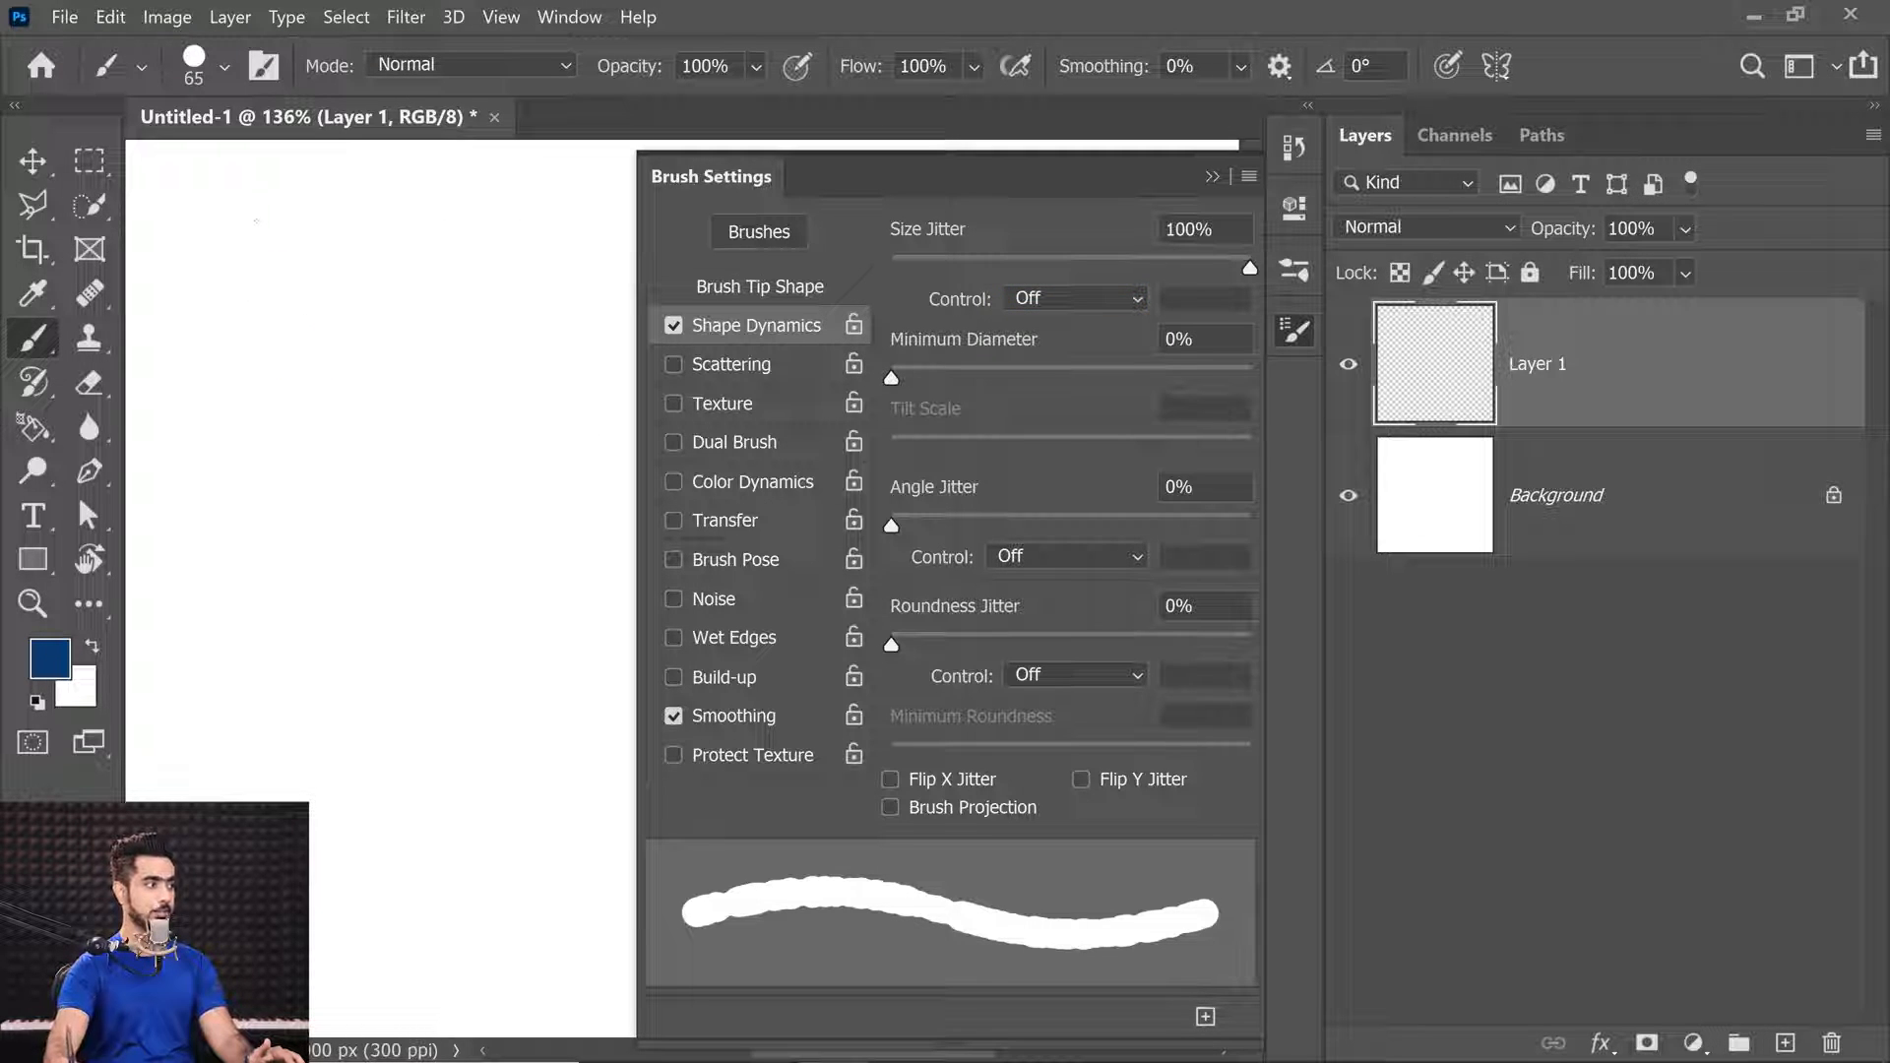
mouse_move(260, 230)
left_mouse_down()
mouse_move(296, 260)
mouse_move(305, 386)
mouse_move(283, 490)
mouse_move(392, 584)
mouse_move(346, 696)
mouse_move(505, 829)
mouse_move(579, 773)
mouse_move(493, 317)
mouse_move(389, 338)
mouse_move(455, 441)
mouse_move(480, 561)
mouse_move(460, 617)
left_mouse_up()
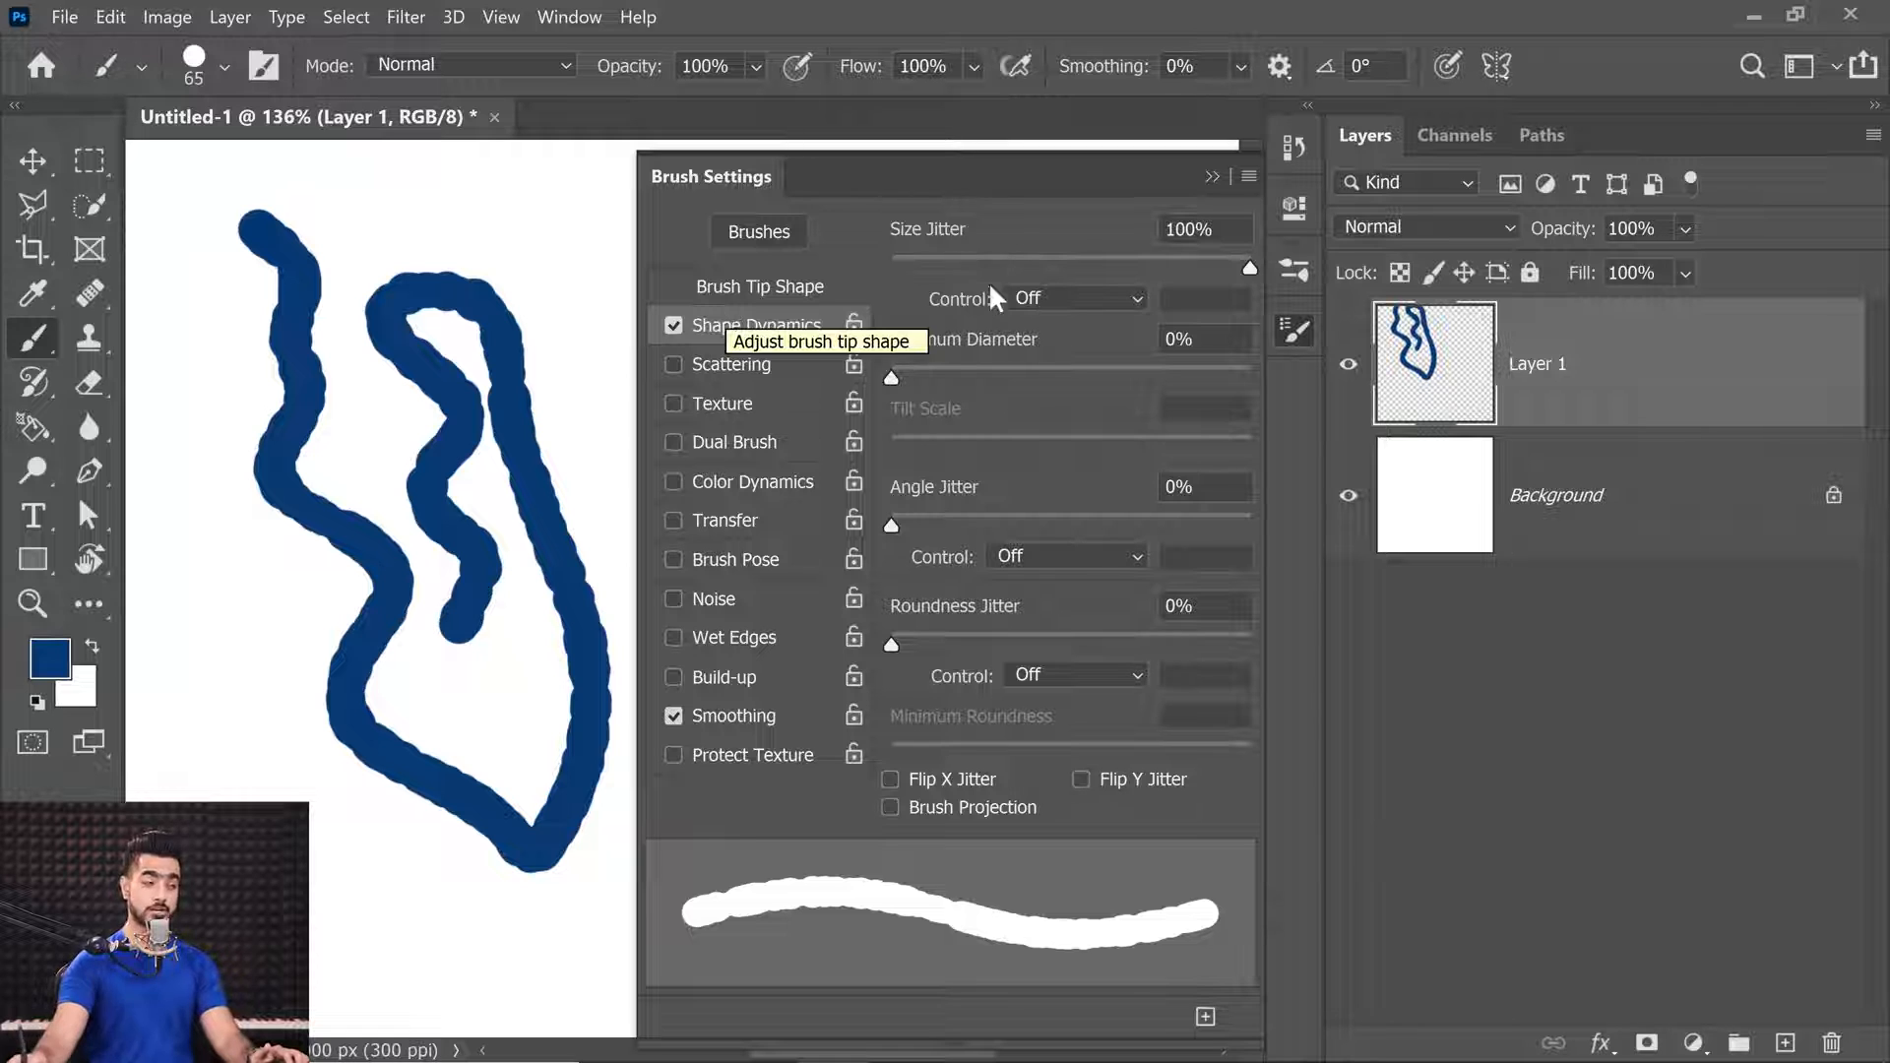
Choose the soft round 30 px tip and reshape it to 62% roundness at a -53° angle.
left_click(760, 284)
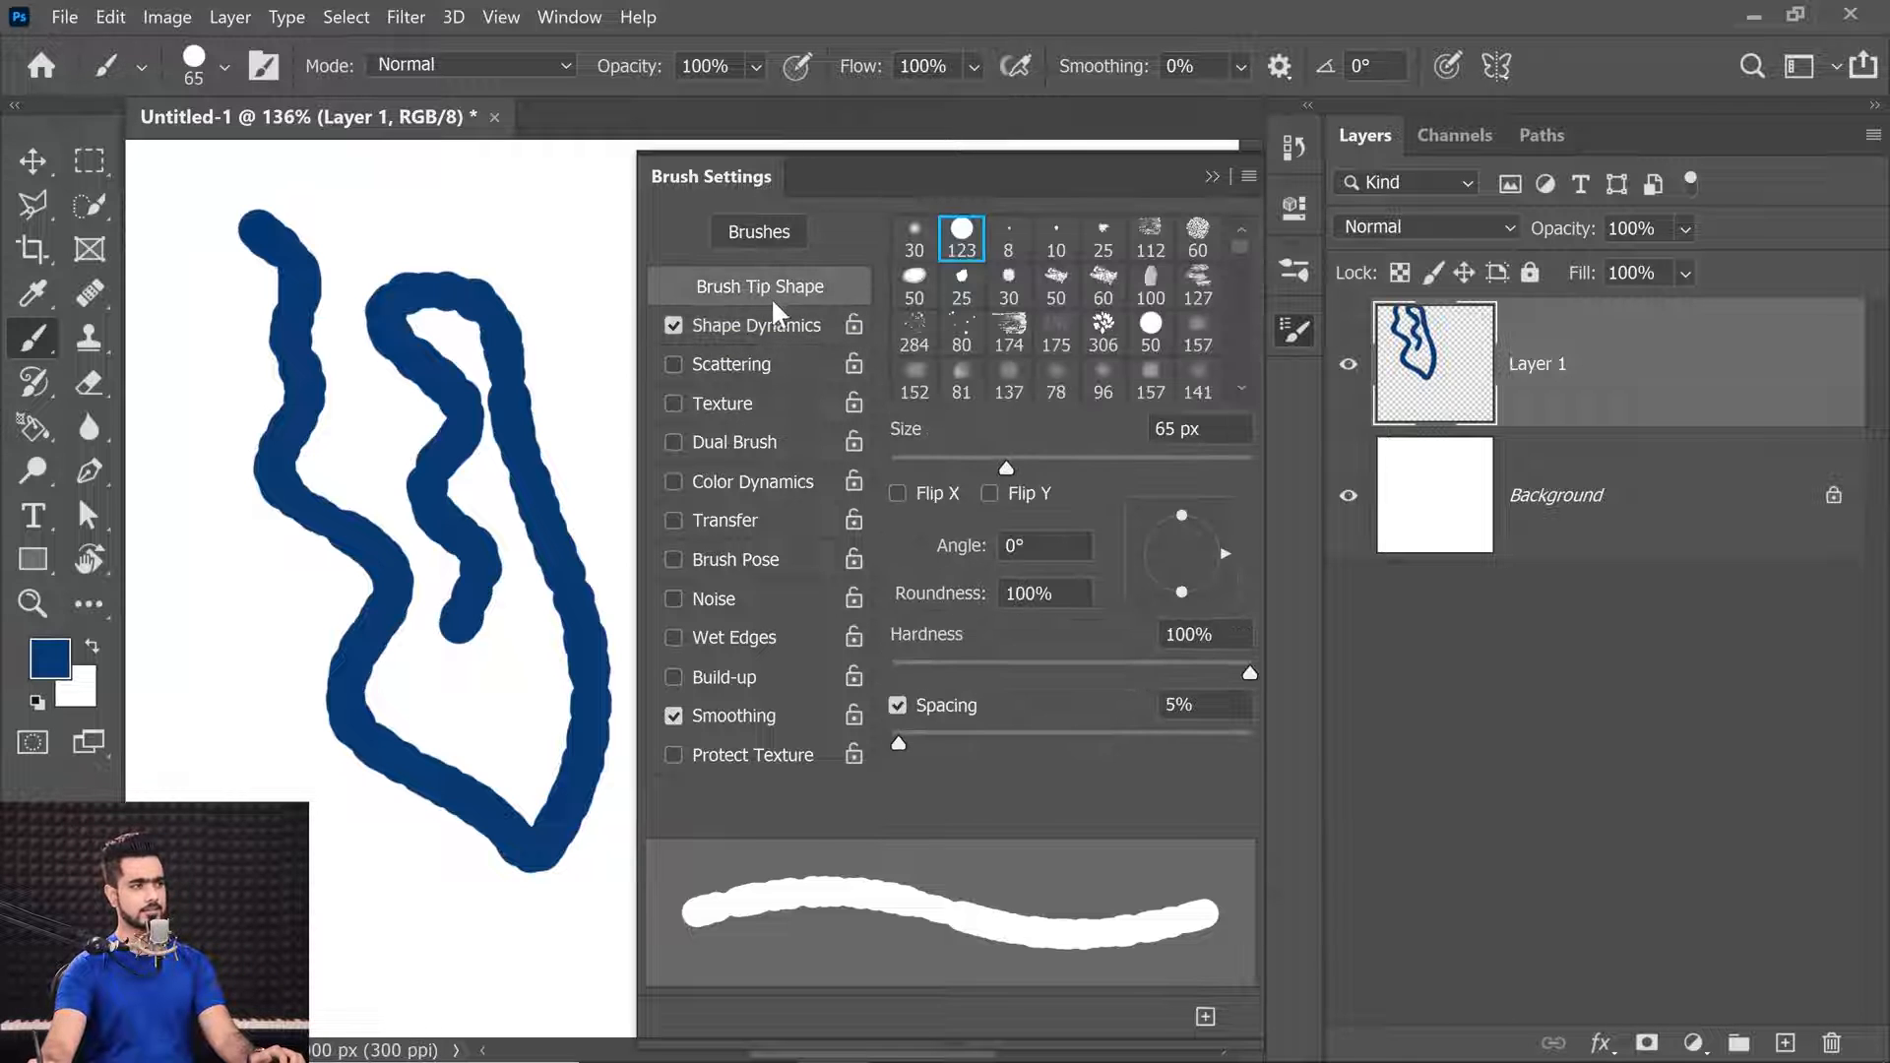
left_click(913, 252)
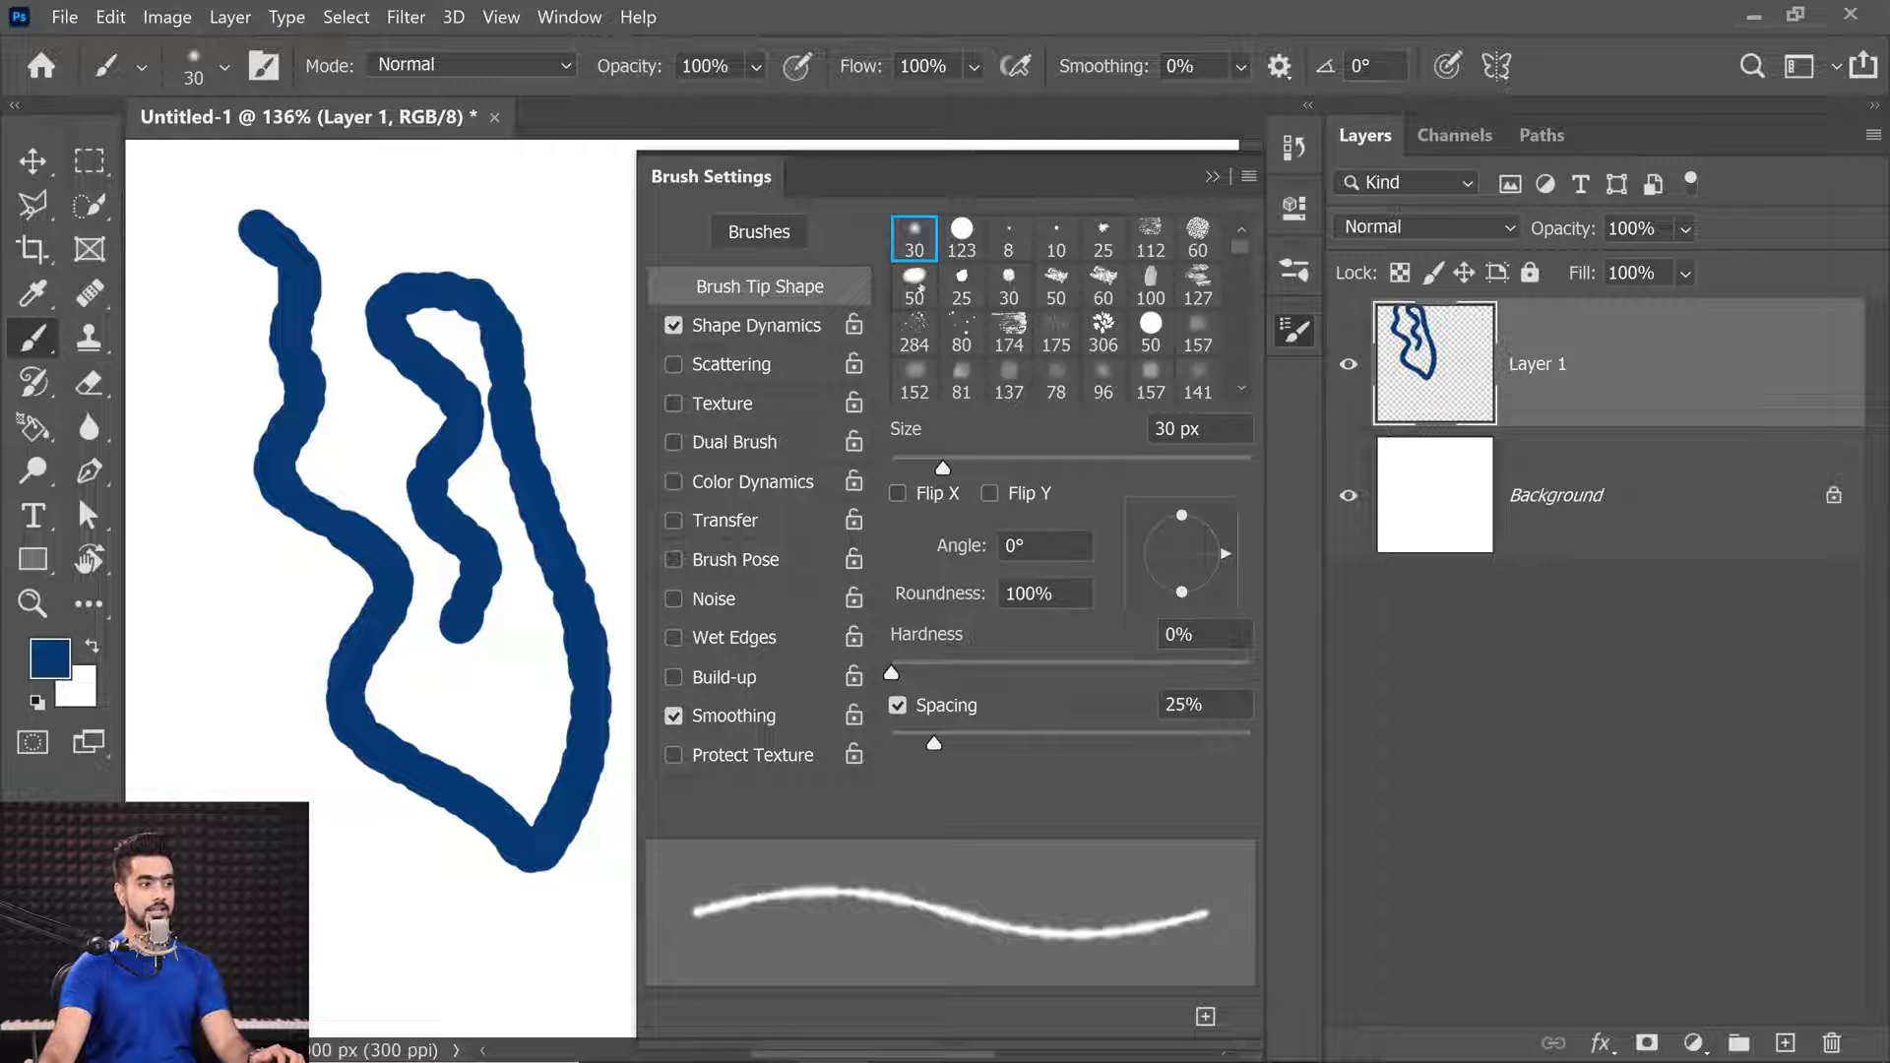
left_click_drag(1180, 514, 1206, 588)
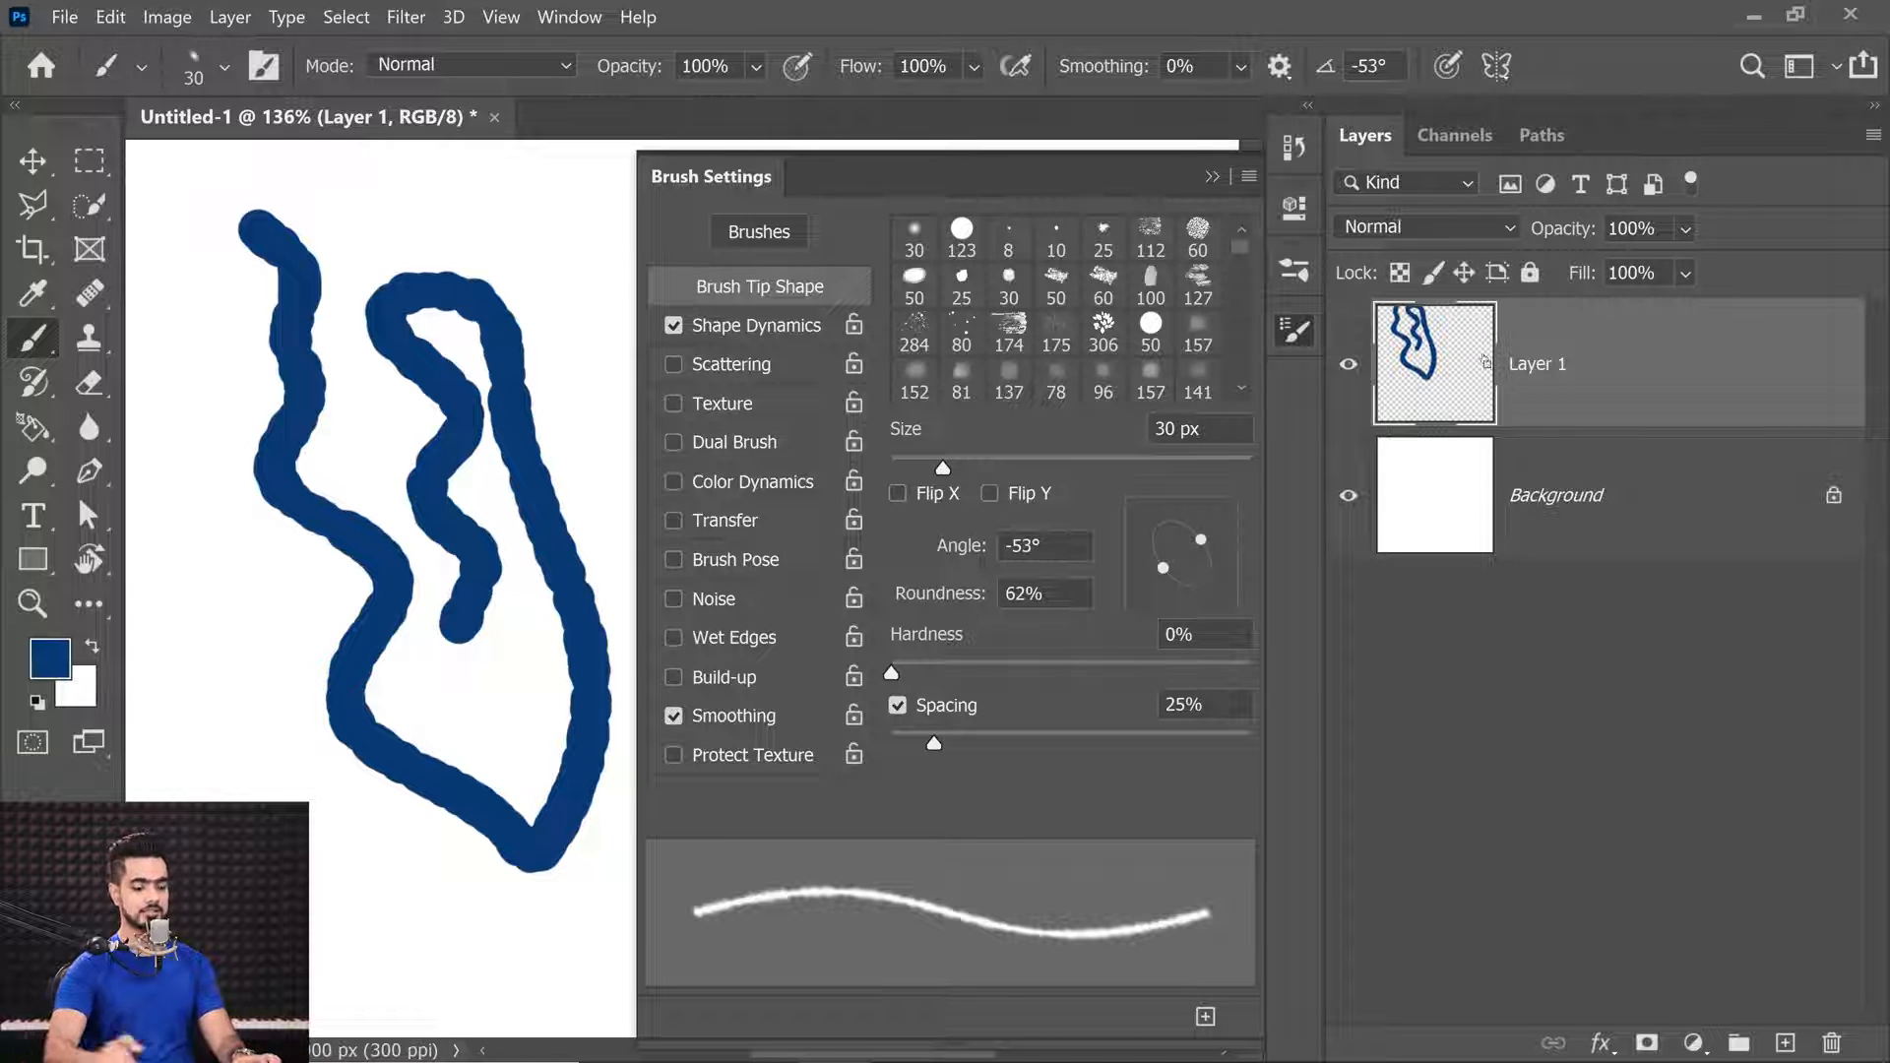
Undo the winding stroke and a short test stroke, and set the tip's spacing to 785%.
key("ctrl+z")
left_click_drag(233, 305, 295, 563)
key("ctrl+z")
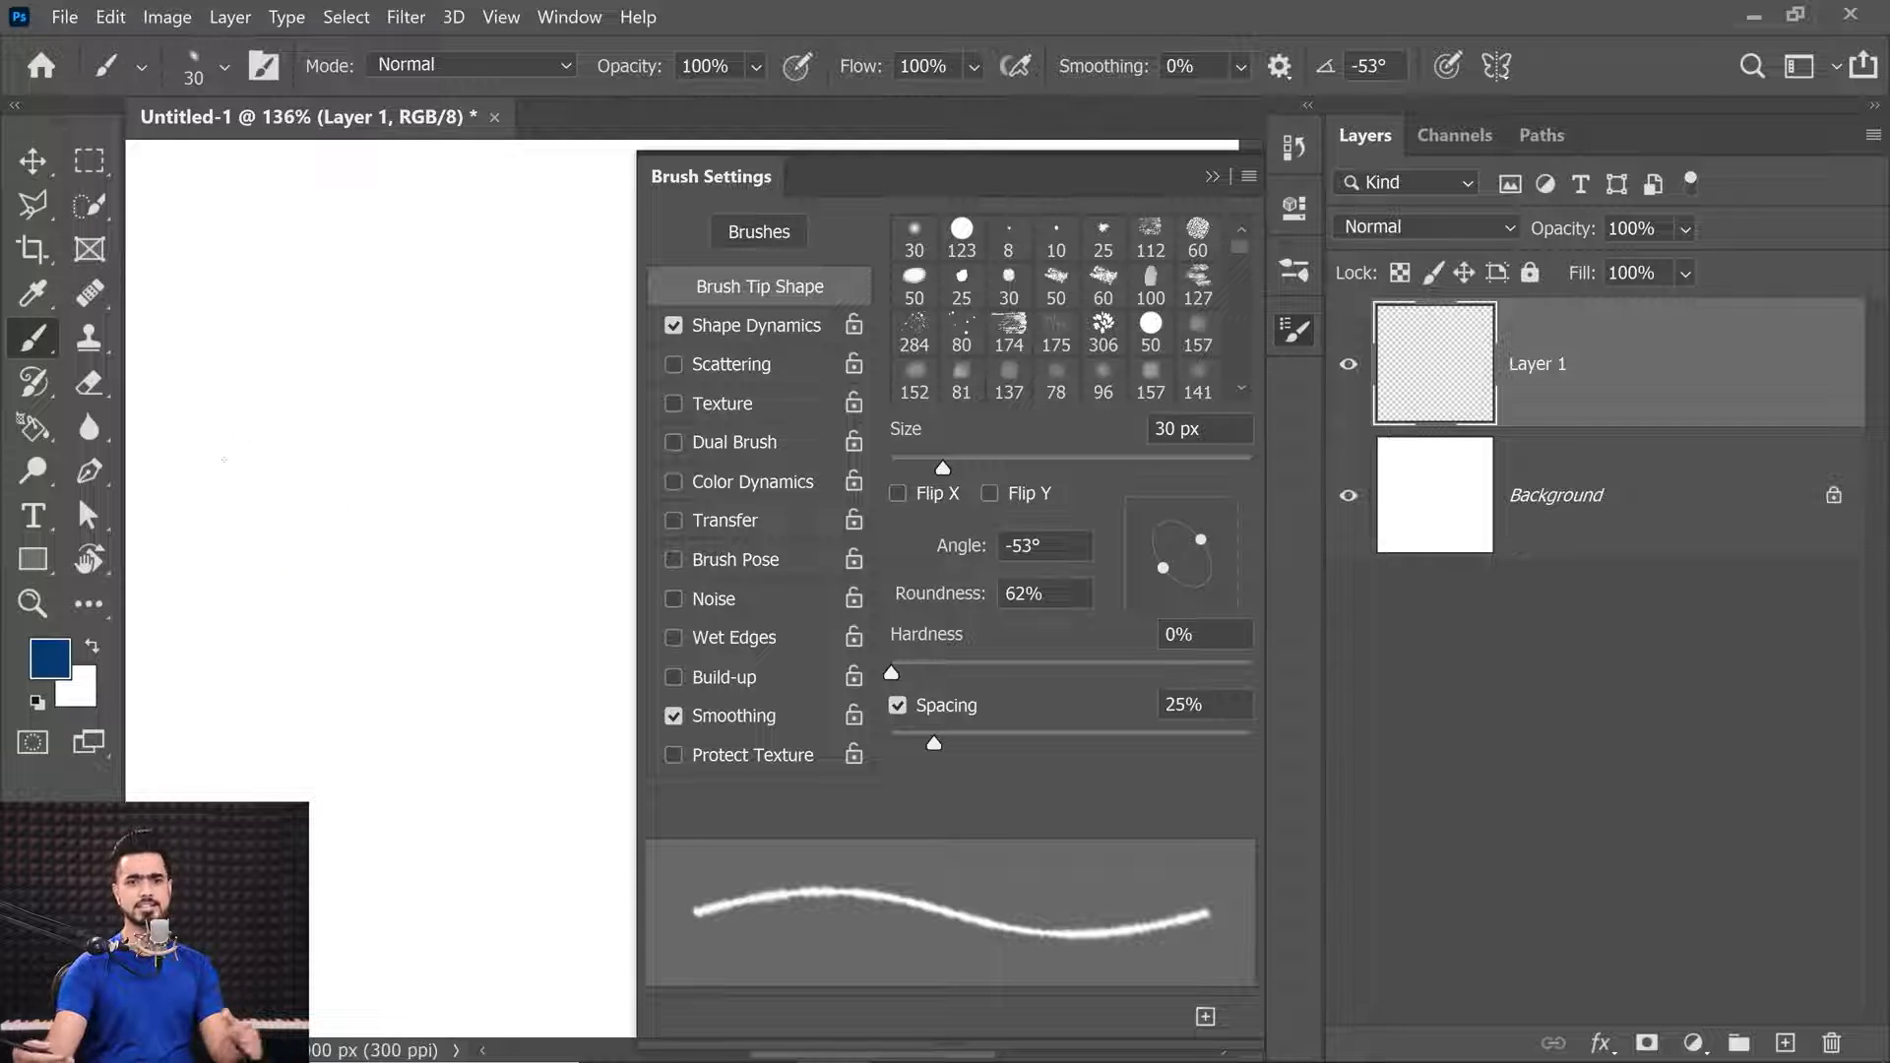
left_click_drag(950, 741, 1231, 758)
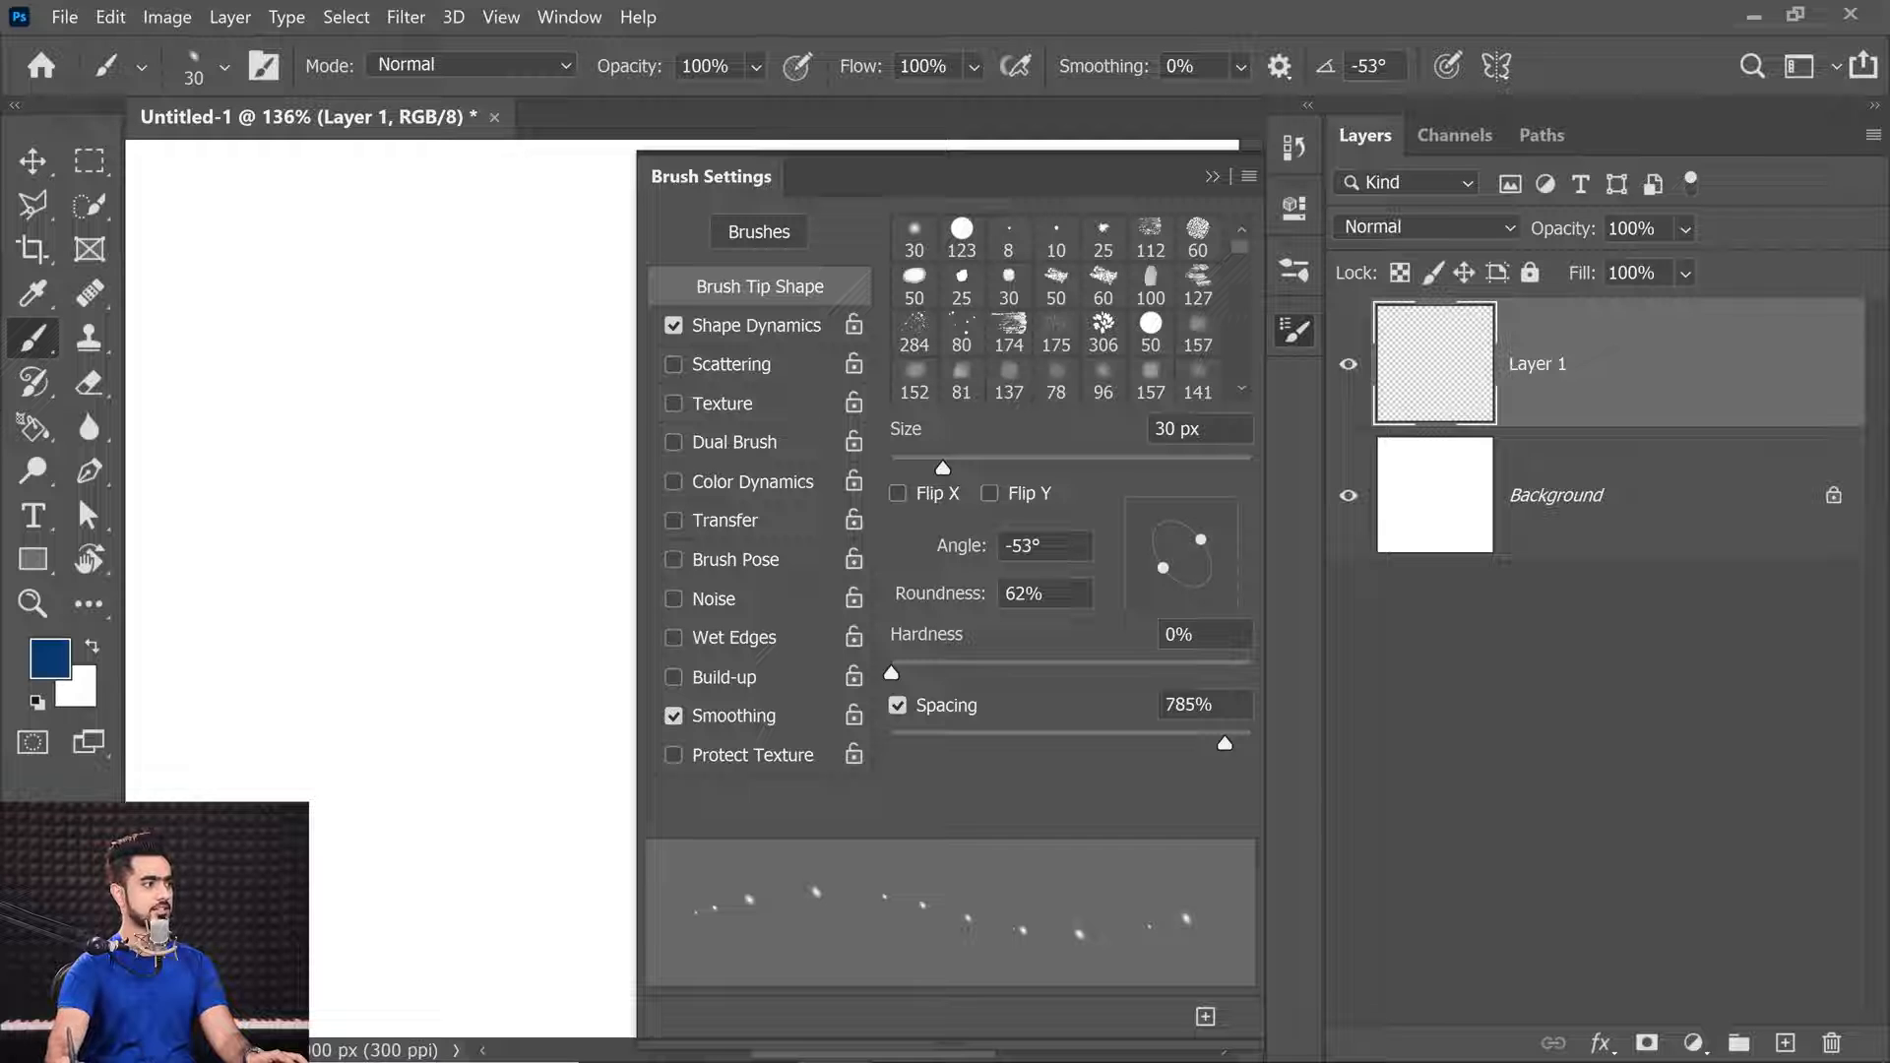
Add a black (000000) Solid Color fill layer directly above the Background.
left_click(1532, 512)
left_click(1693, 1042)
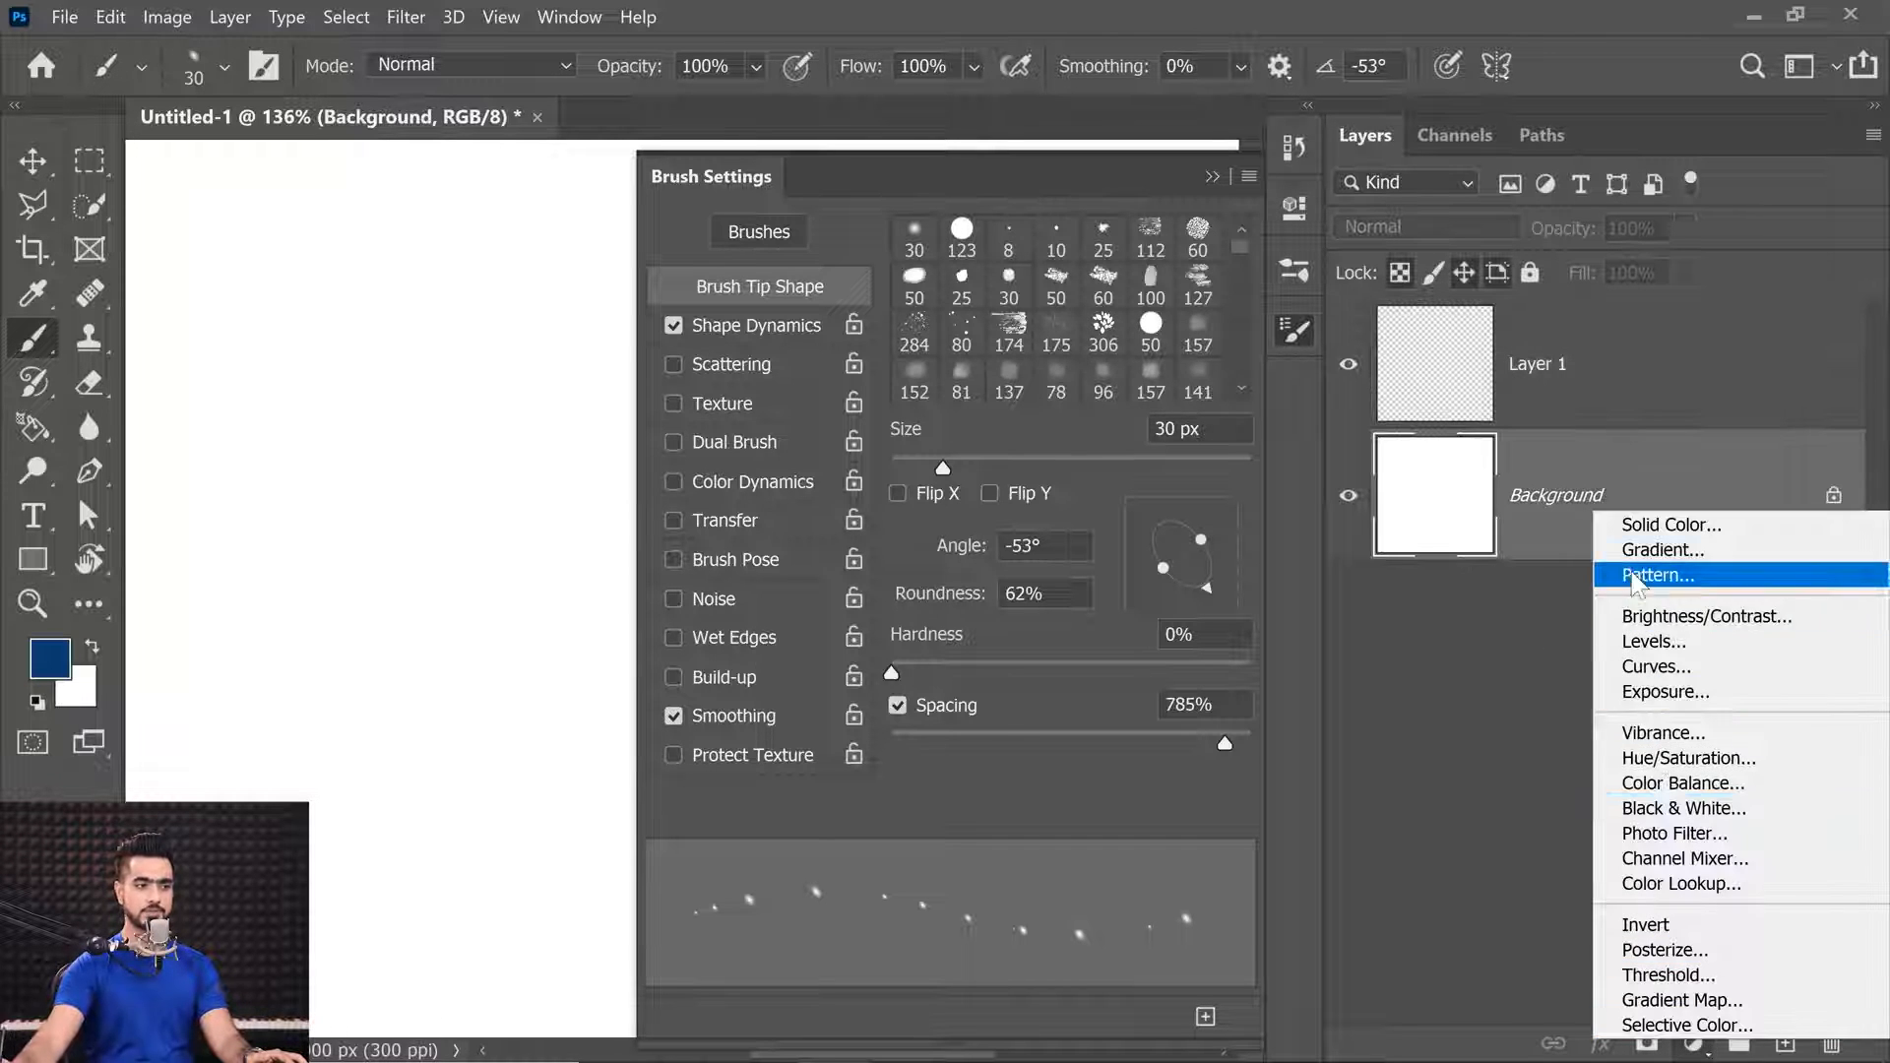
left_click(1671, 524)
type("000000")
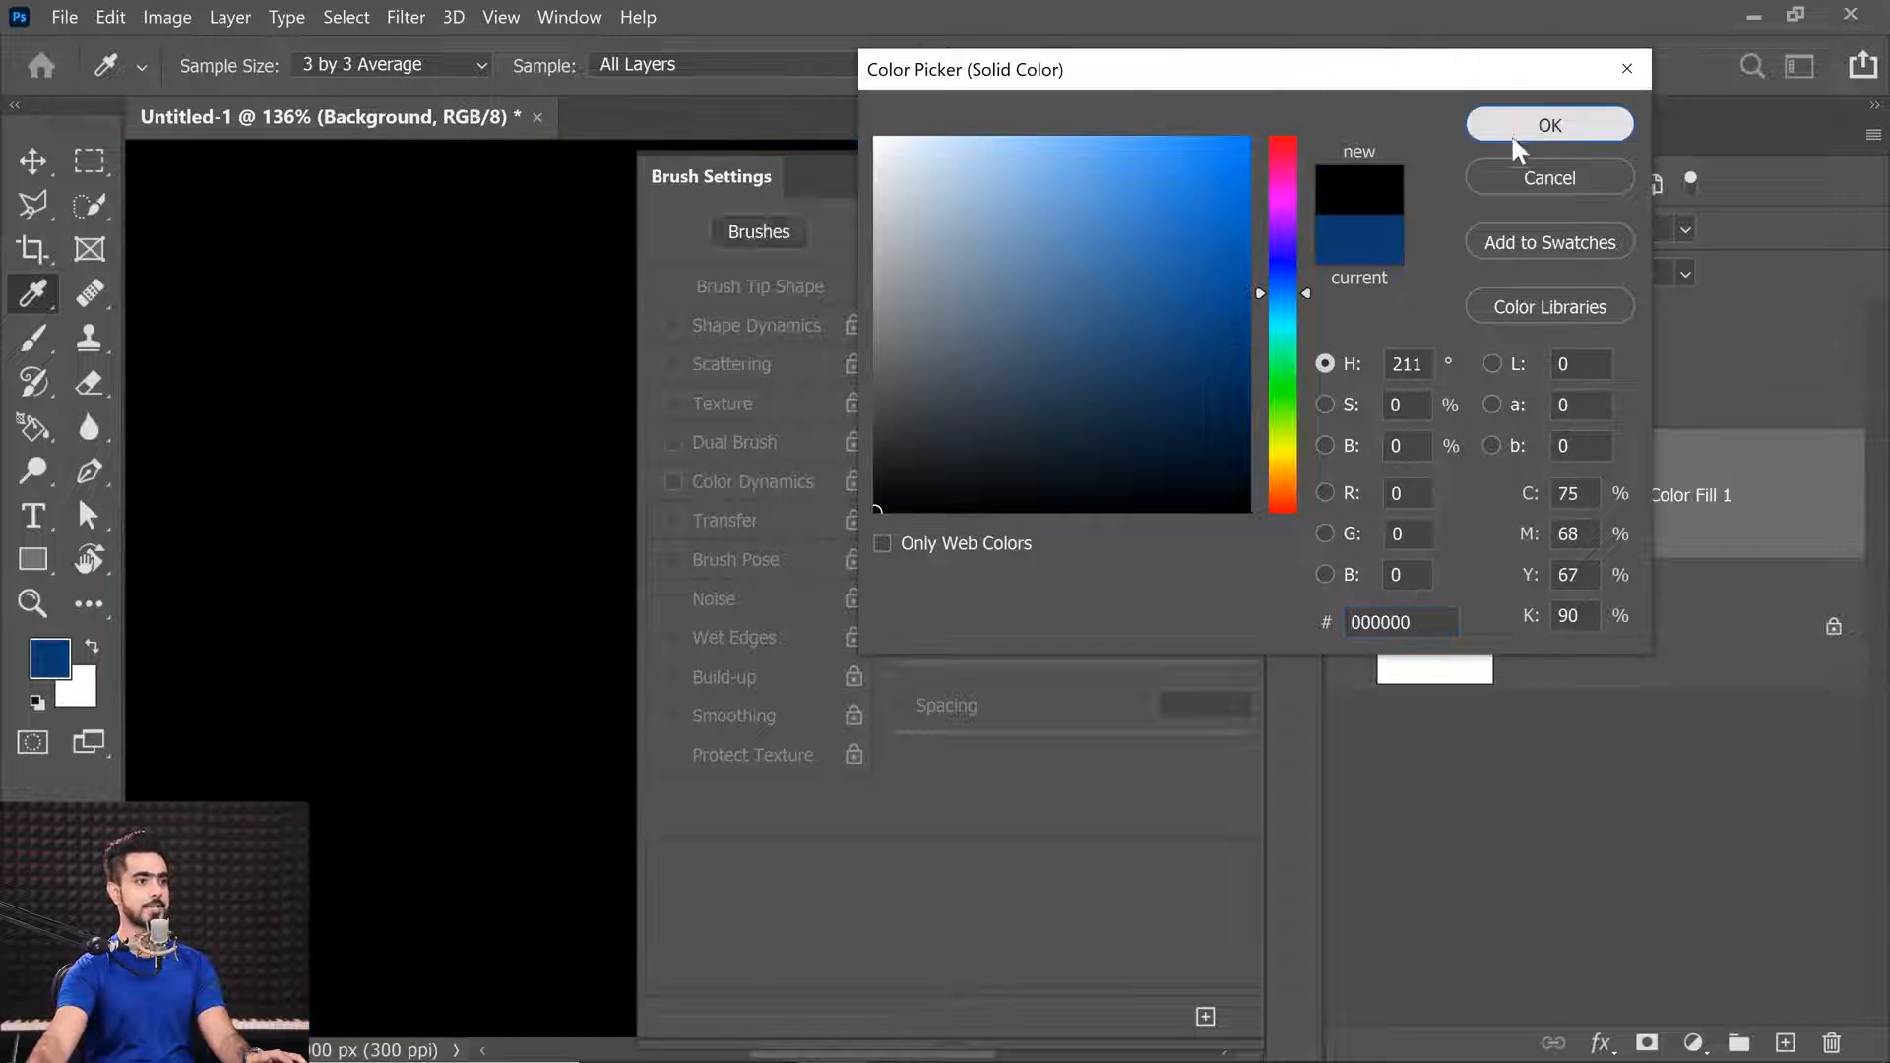
left_click(1549, 124)
Make white the foreground colour and paint scattered star-like dots on Layer 1 across the black canvas.
left_click(1448, 363)
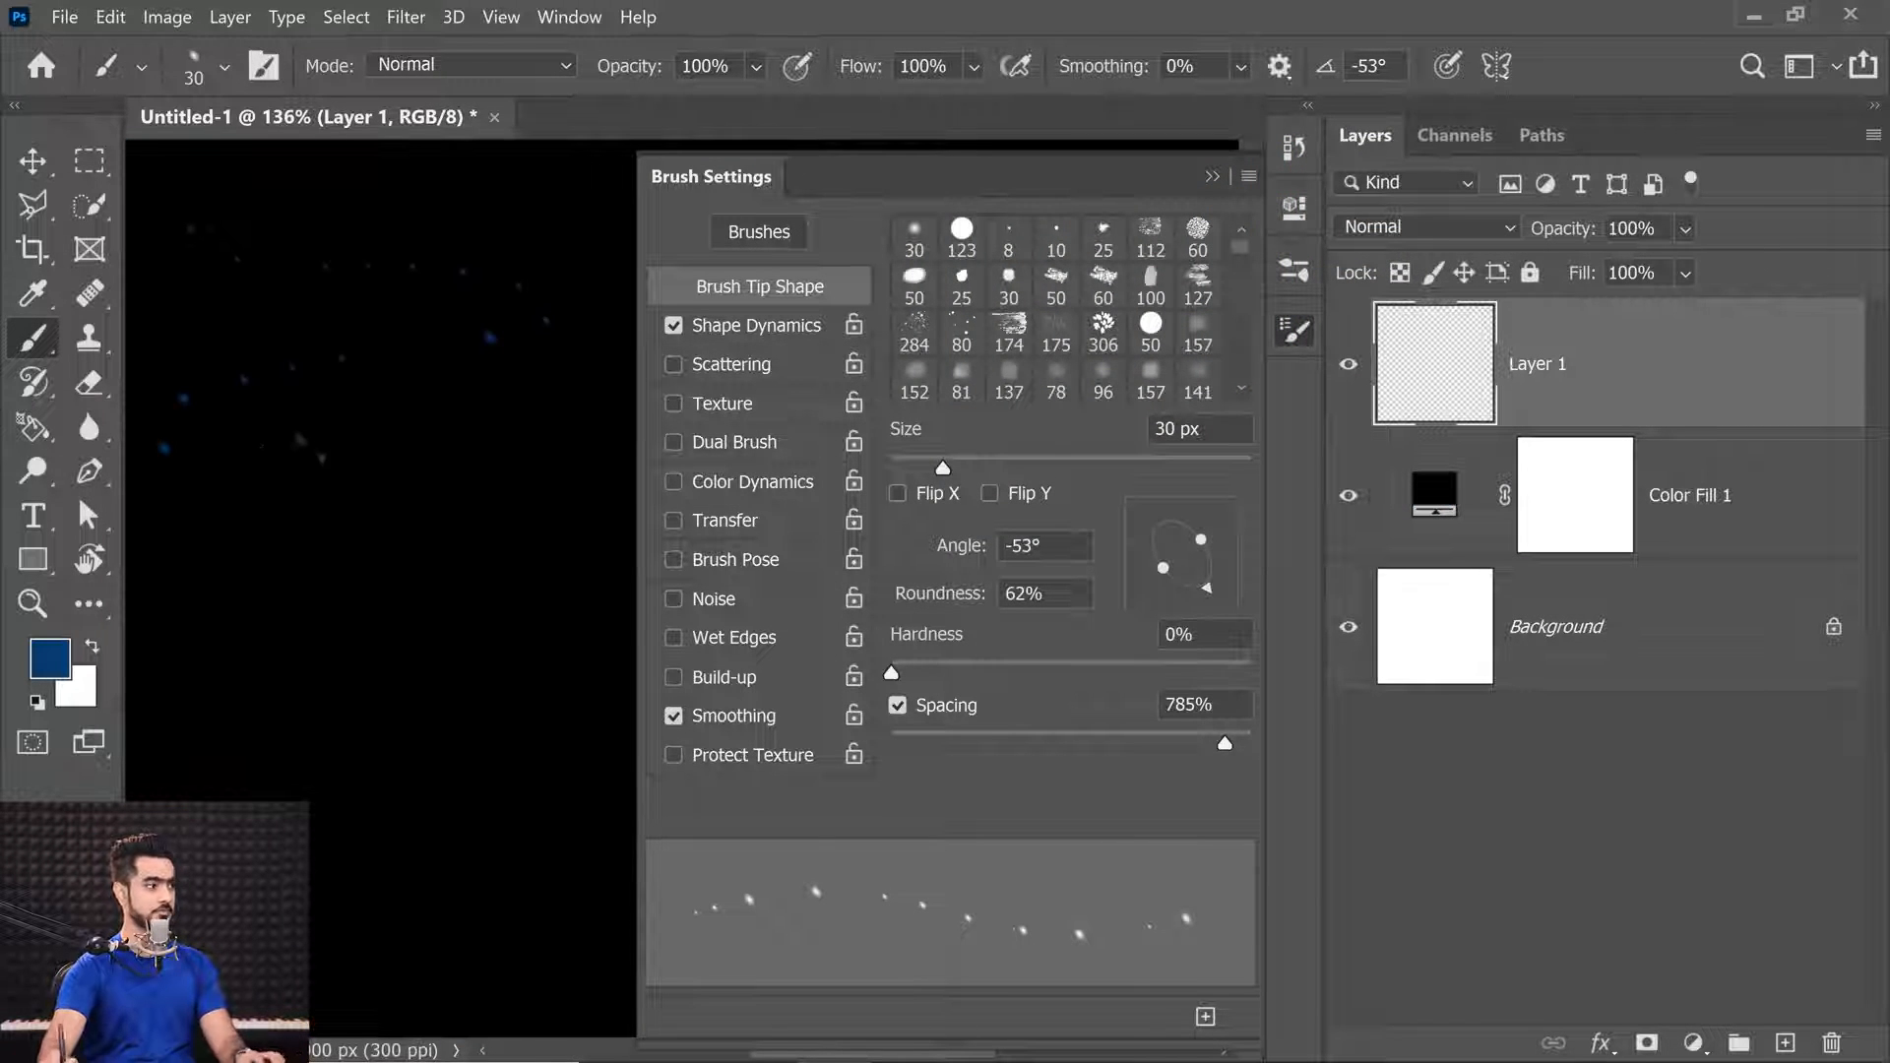
key("x")
mouse_move(219, 224)
left_mouse_down()
mouse_move(446, 295)
mouse_move(542, 413)
mouse_move(517, 554)
mouse_move(580, 773)
left_mouse_up()
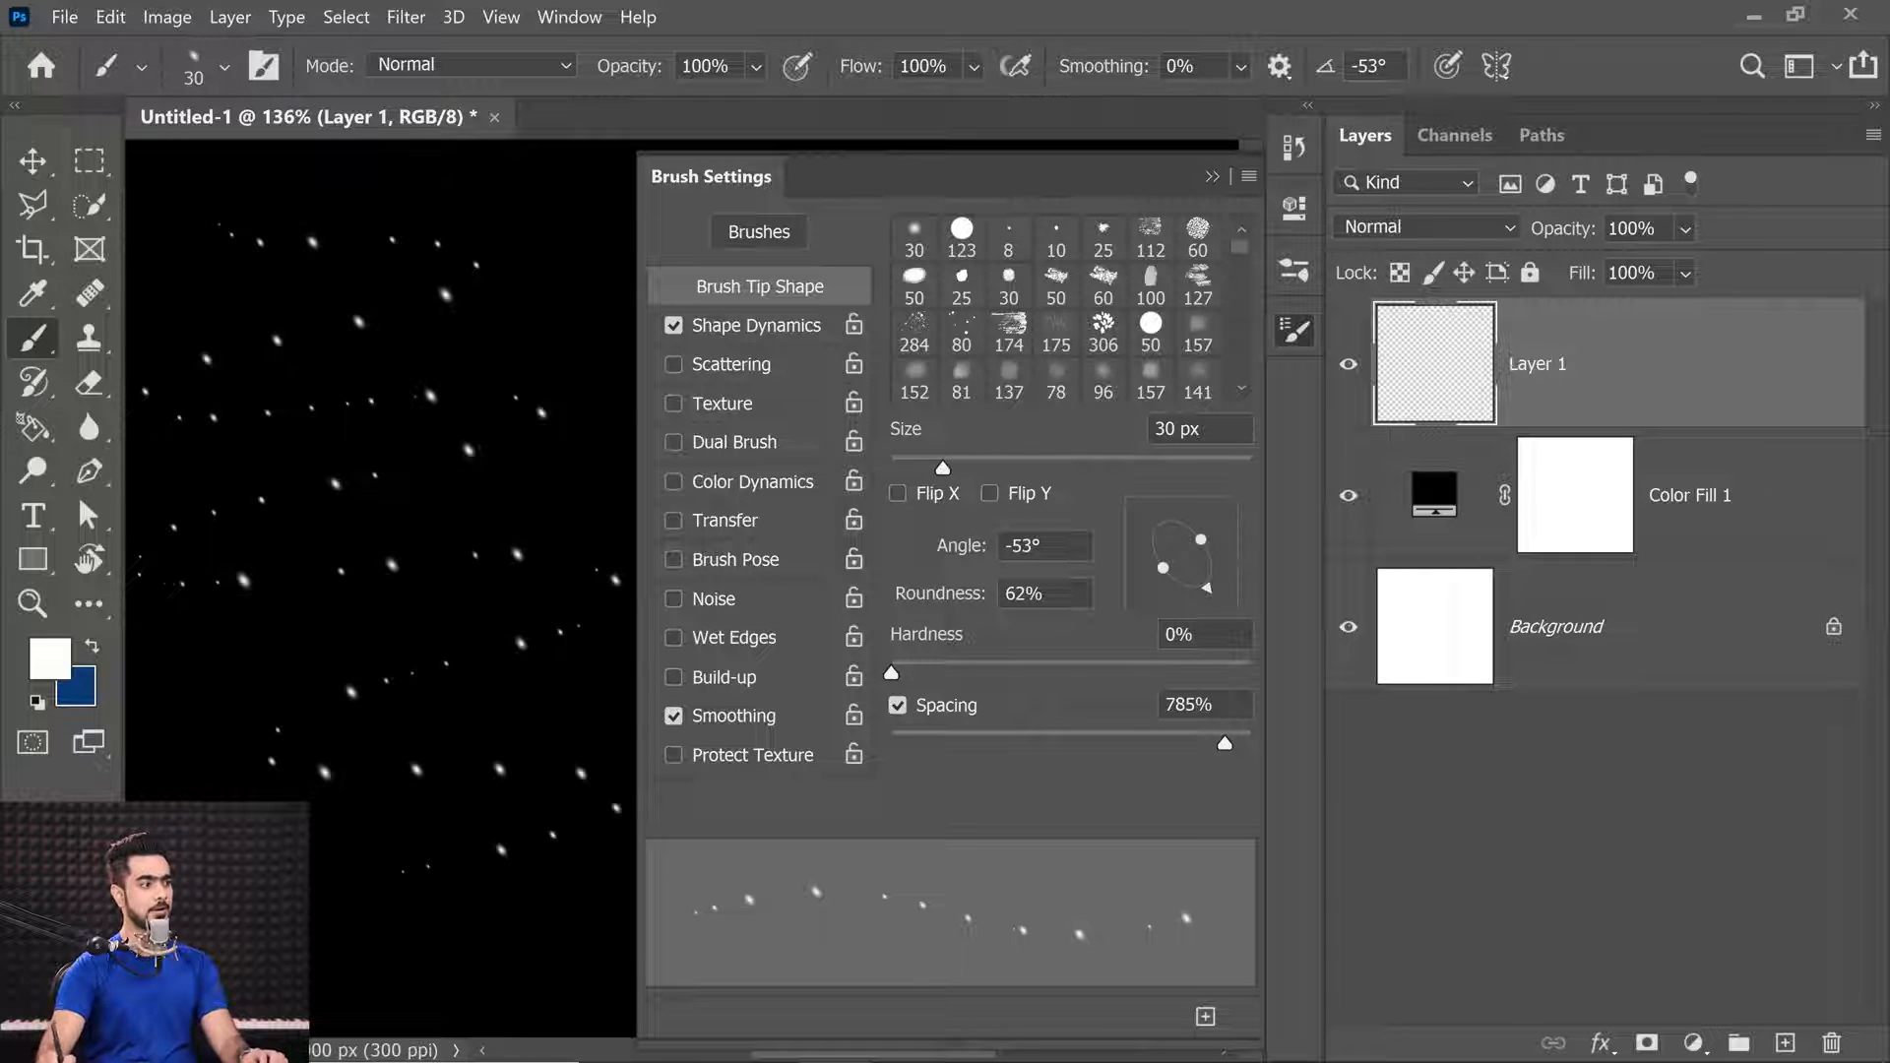
Undo the scattered dots, open the Shape Dynamics settings and paint new rows of widely spaced white dots.
key("ctrl+z")
left_click(753, 324)
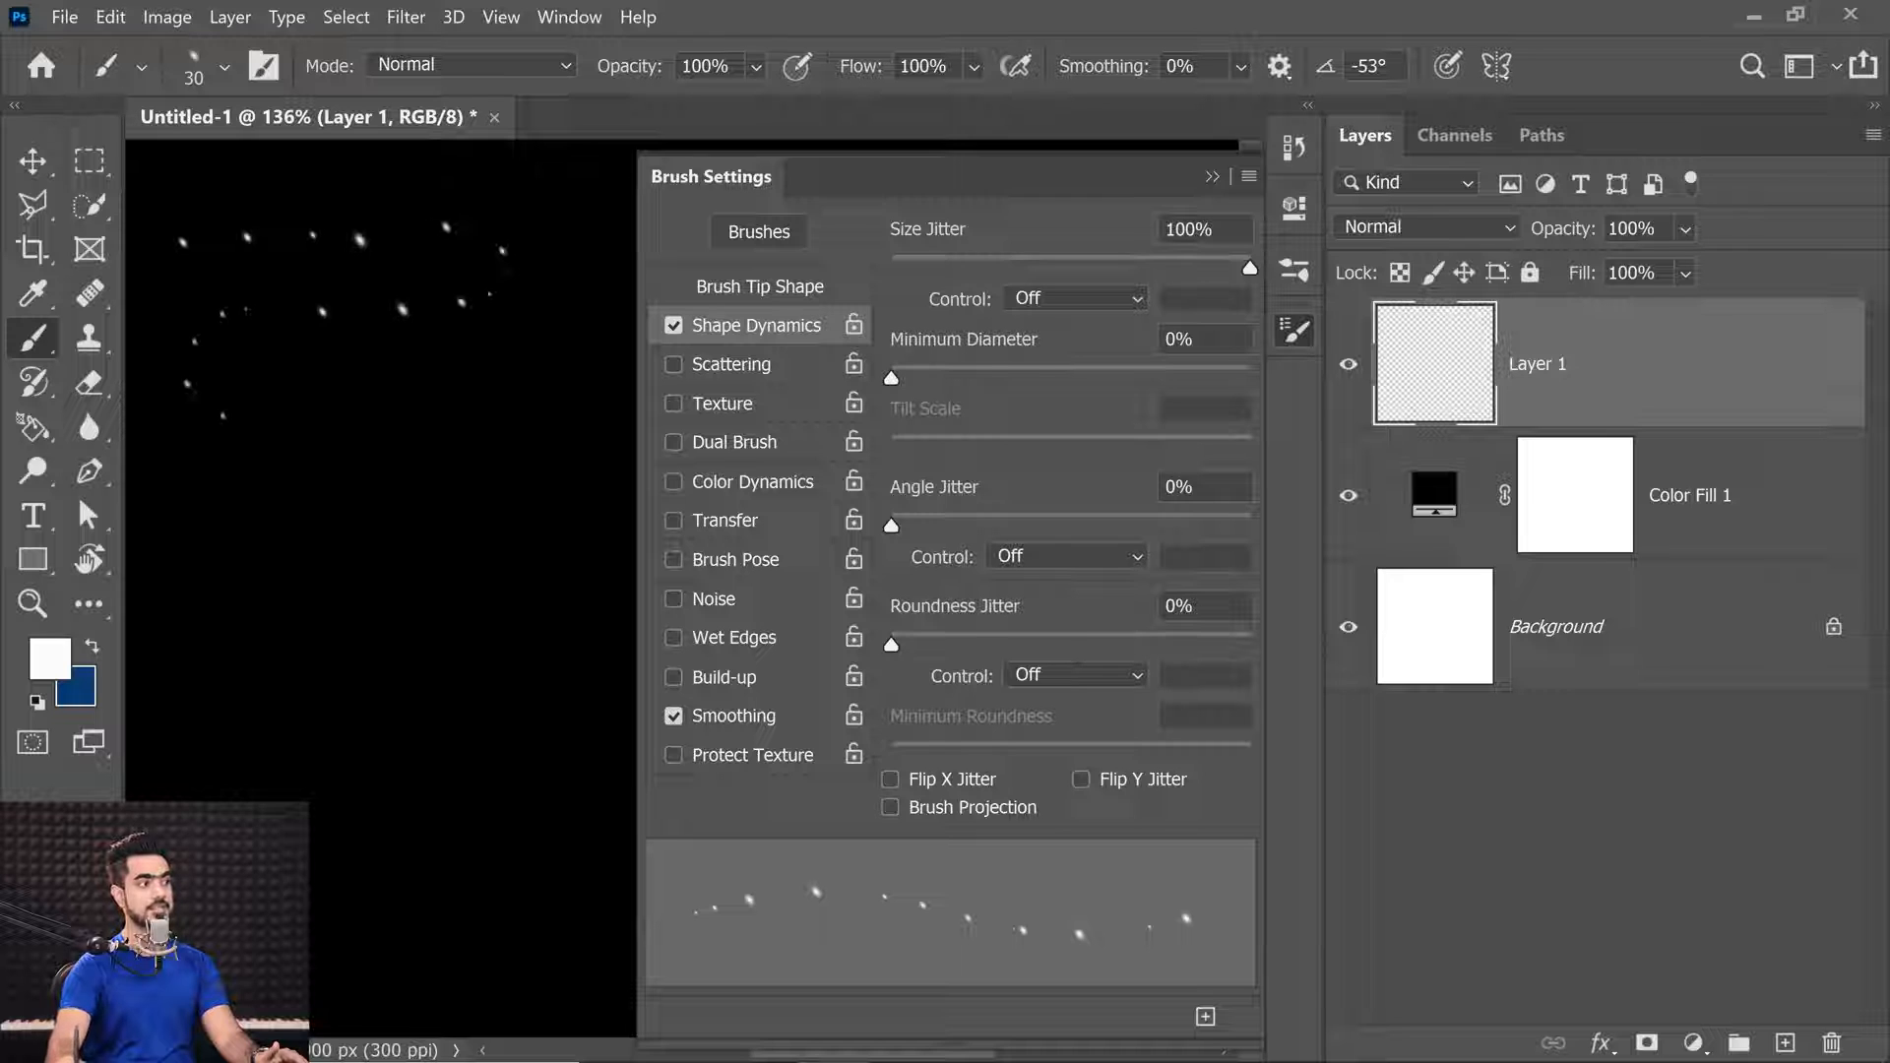
mouse_move(292, 543)
left_mouse_down()
mouse_move(420, 529)
mouse_move(580, 568)
left_mouse_up()
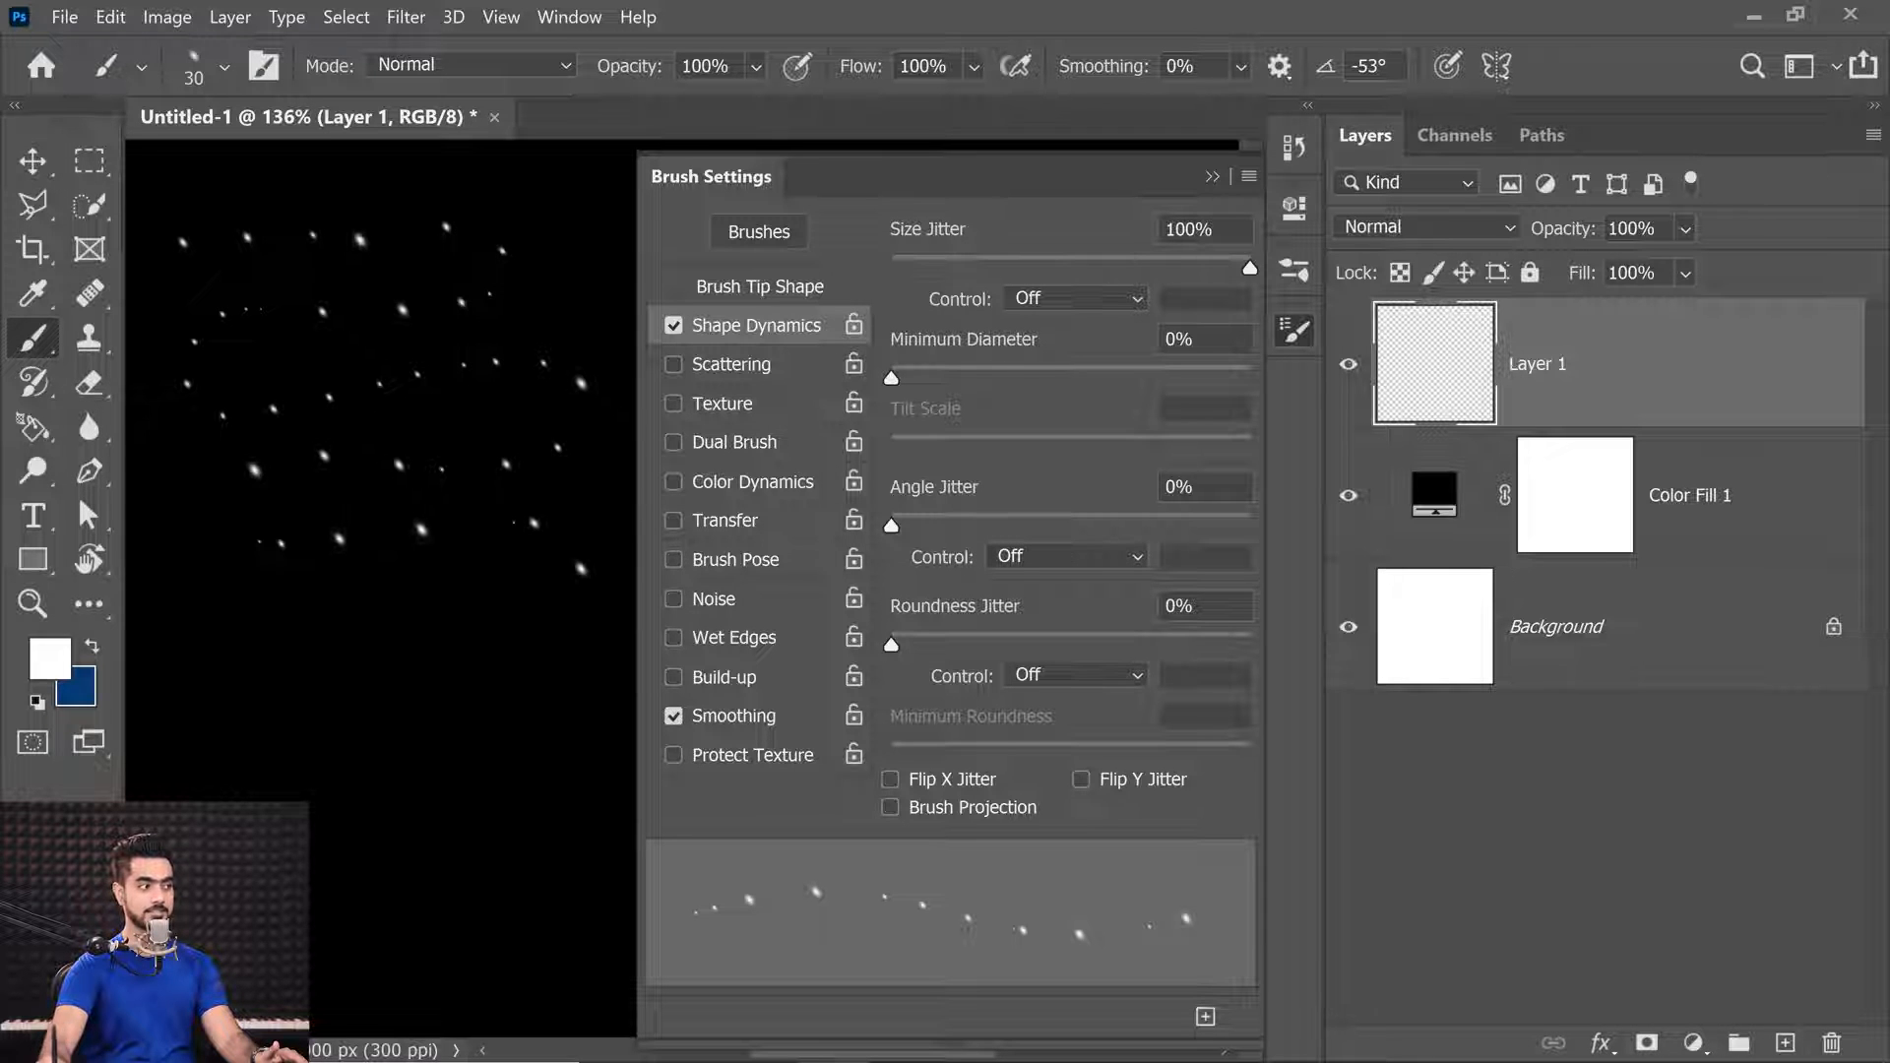
left_click_drag(258, 616, 367, 843)
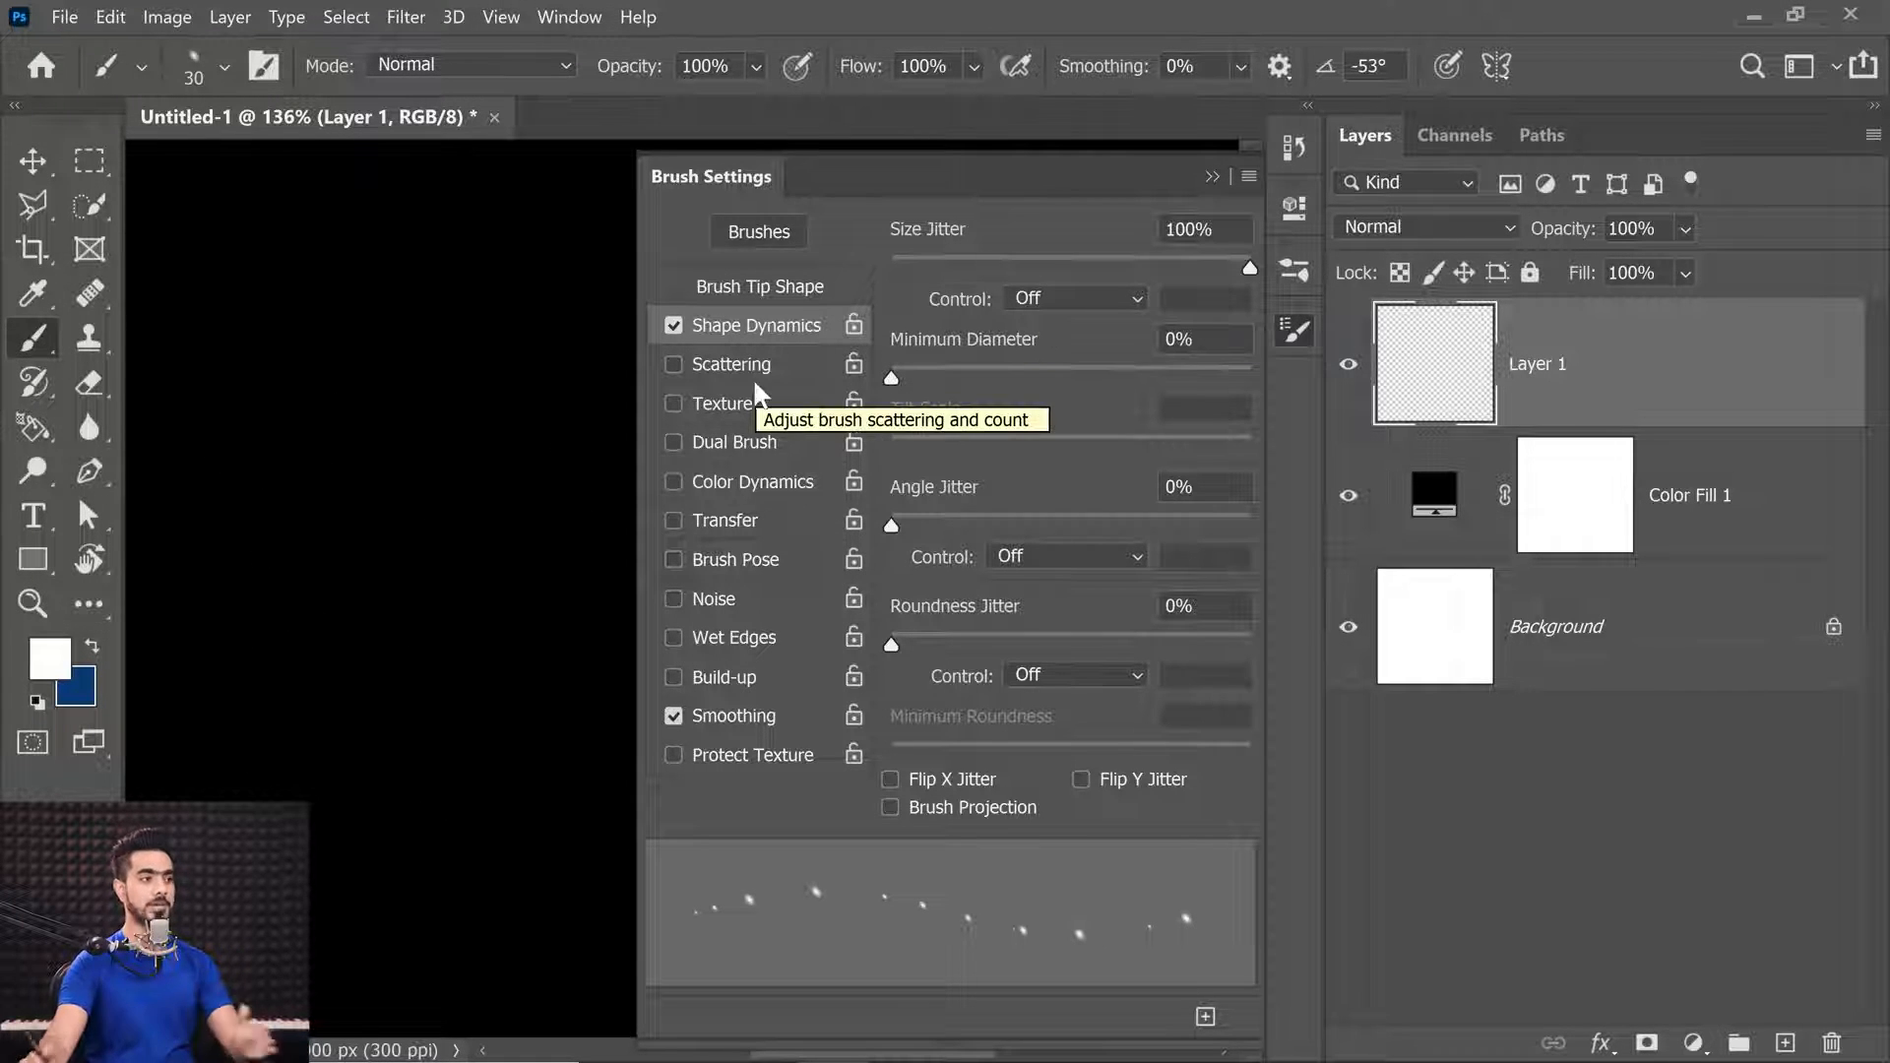
Set the Size Jitter to 0%.
left_click_drag(898, 258, 876, 256)
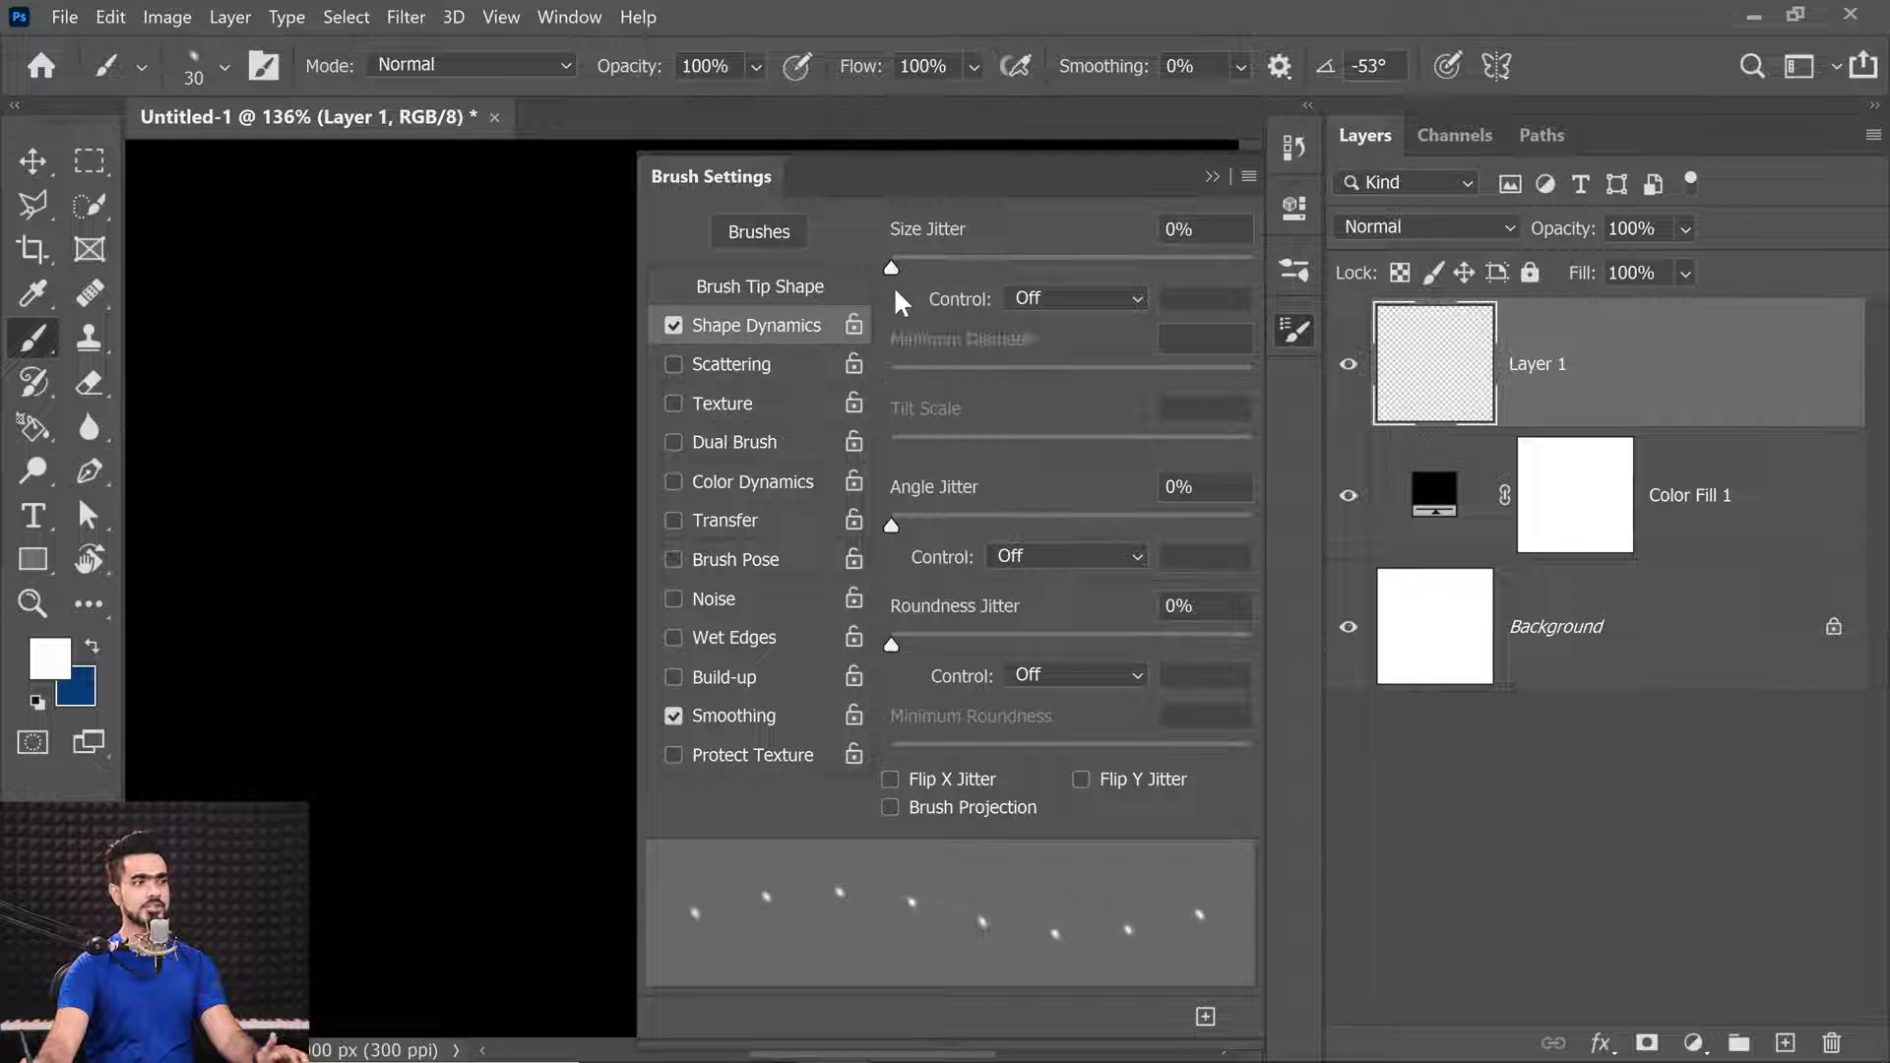
mouse_move(897, 260)
left_mouse_down()
mouse_move(1022, 258)
mouse_move(932, 265)
left_mouse_up()
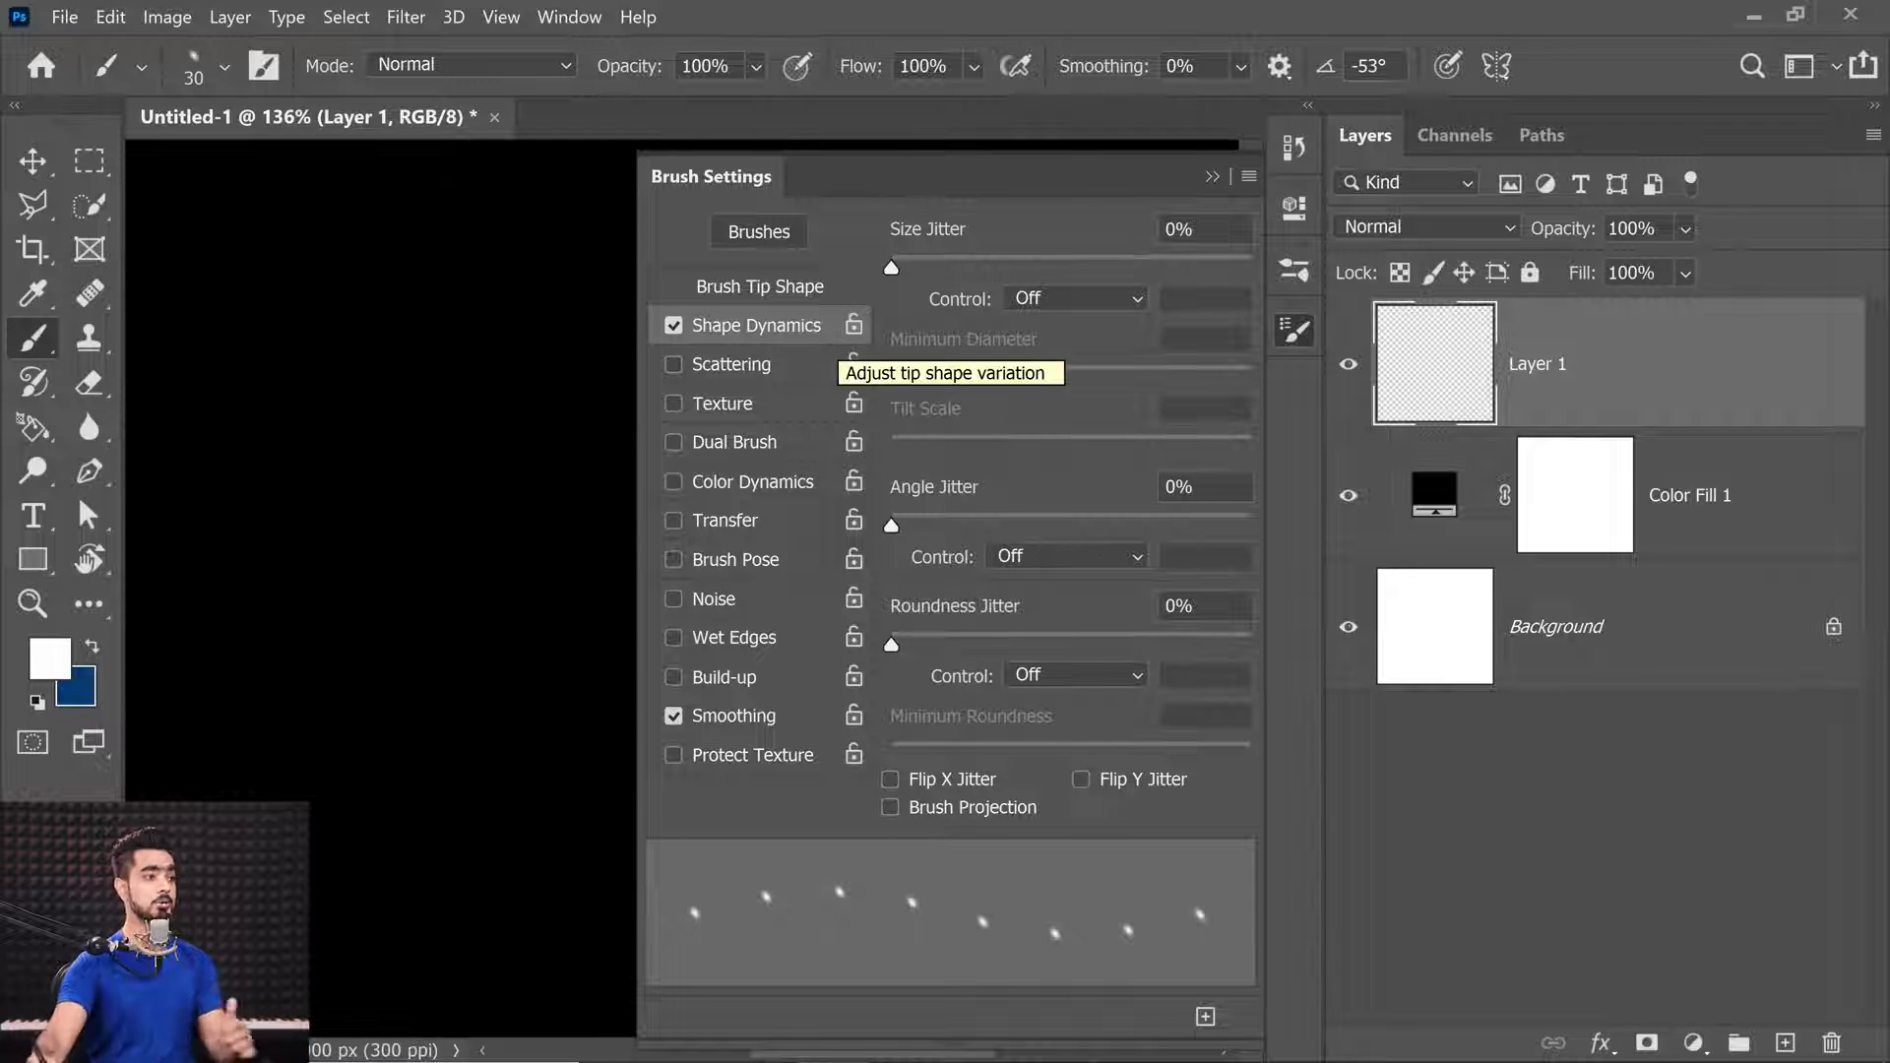
Choose the hard round 123 px tip and return to the Shape Dynamics settings.
left_click(763, 288)
left_click(962, 239)
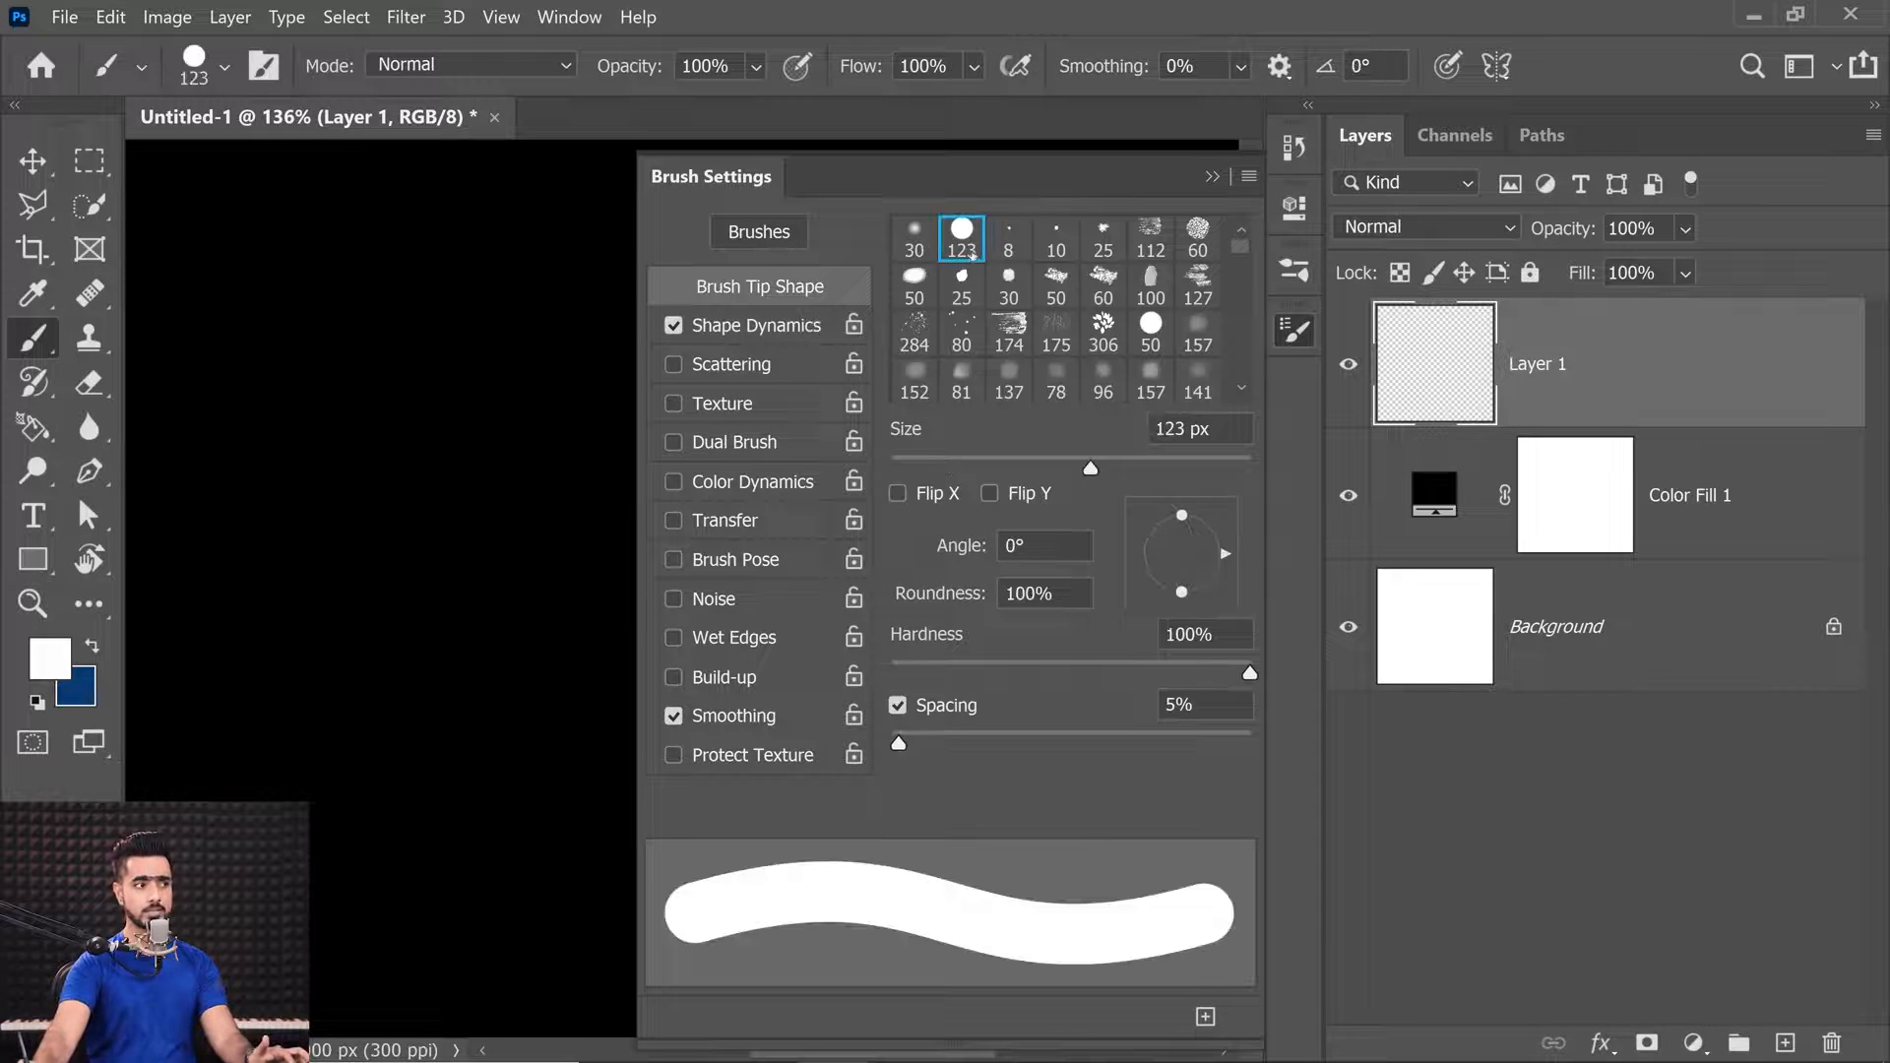
left_click(758, 325)
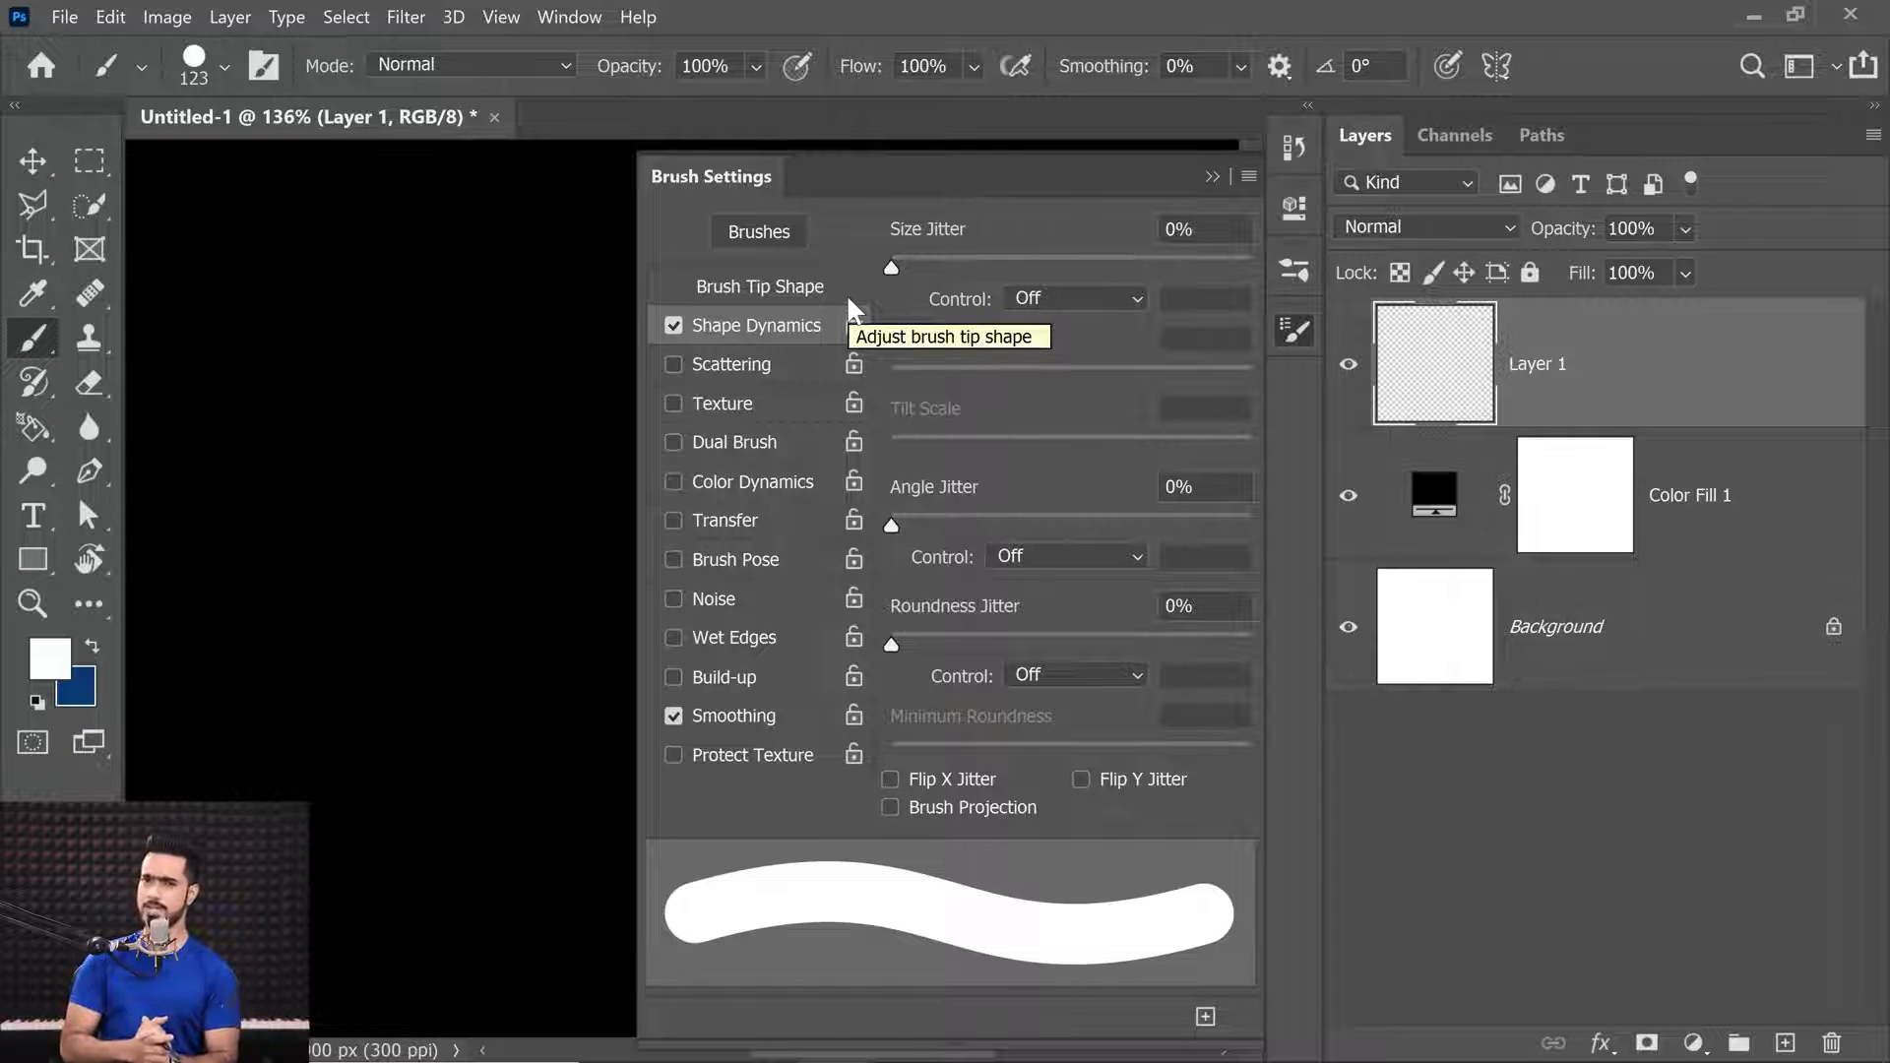
Set the Size Jitter control to Fade and paint a short white test stroke near the canvas's upper left.
left_click(1065, 295)
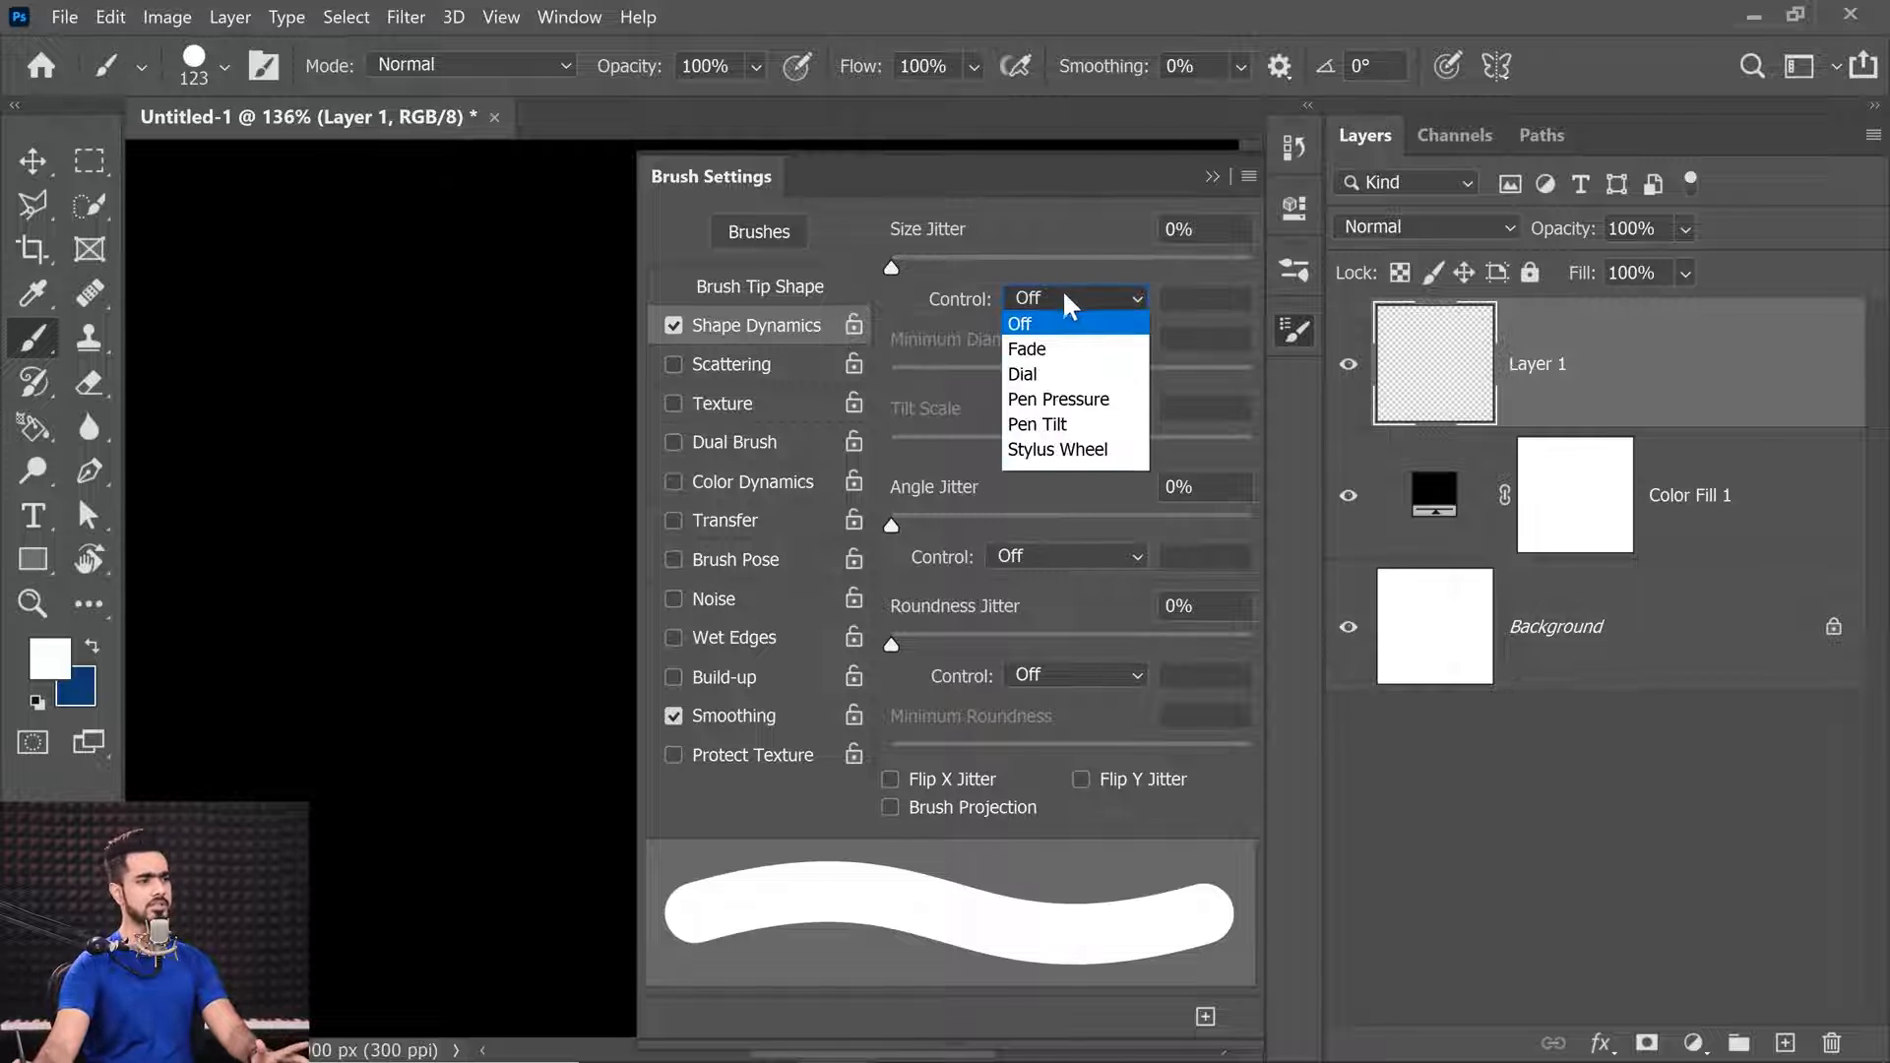
left_click(1051, 353)
left_click_drag(244, 284, 261, 296)
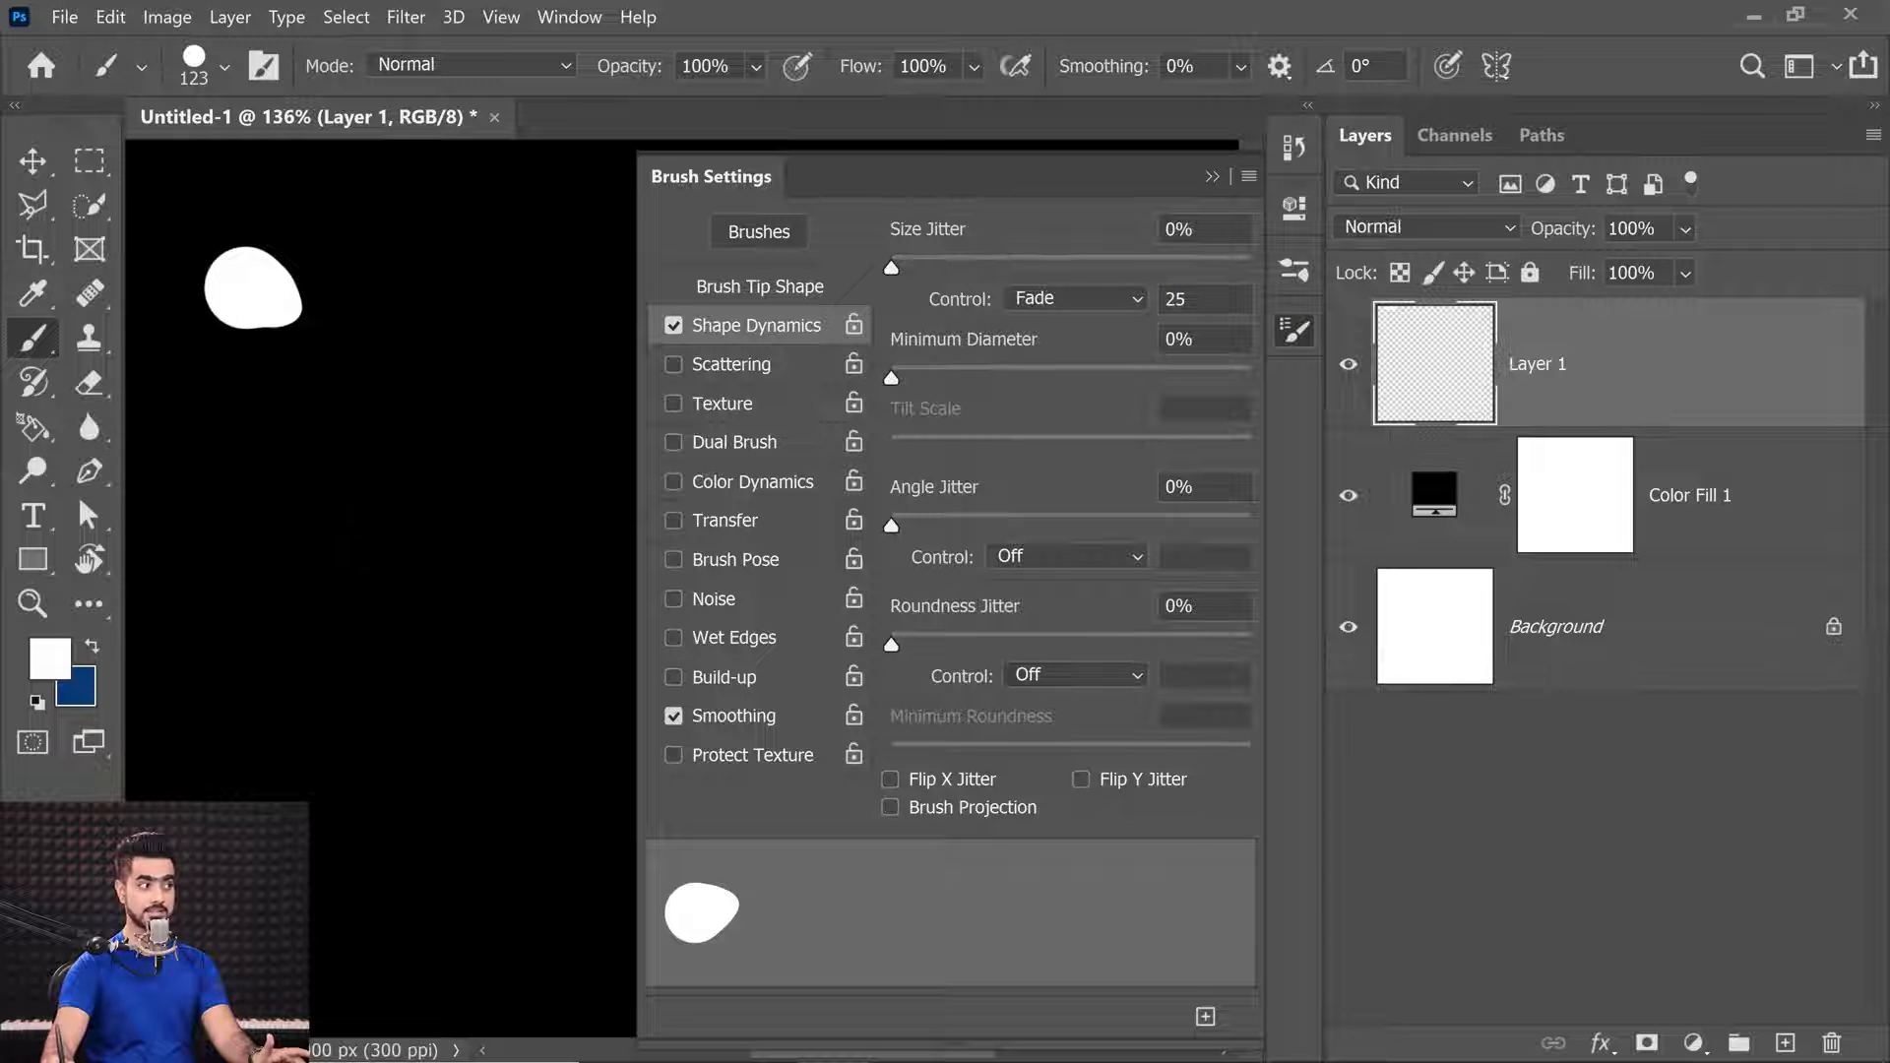
Set the Size Jitter control to Pen Pressure, then paint a test stroke and undo it.
left_click(1073, 298)
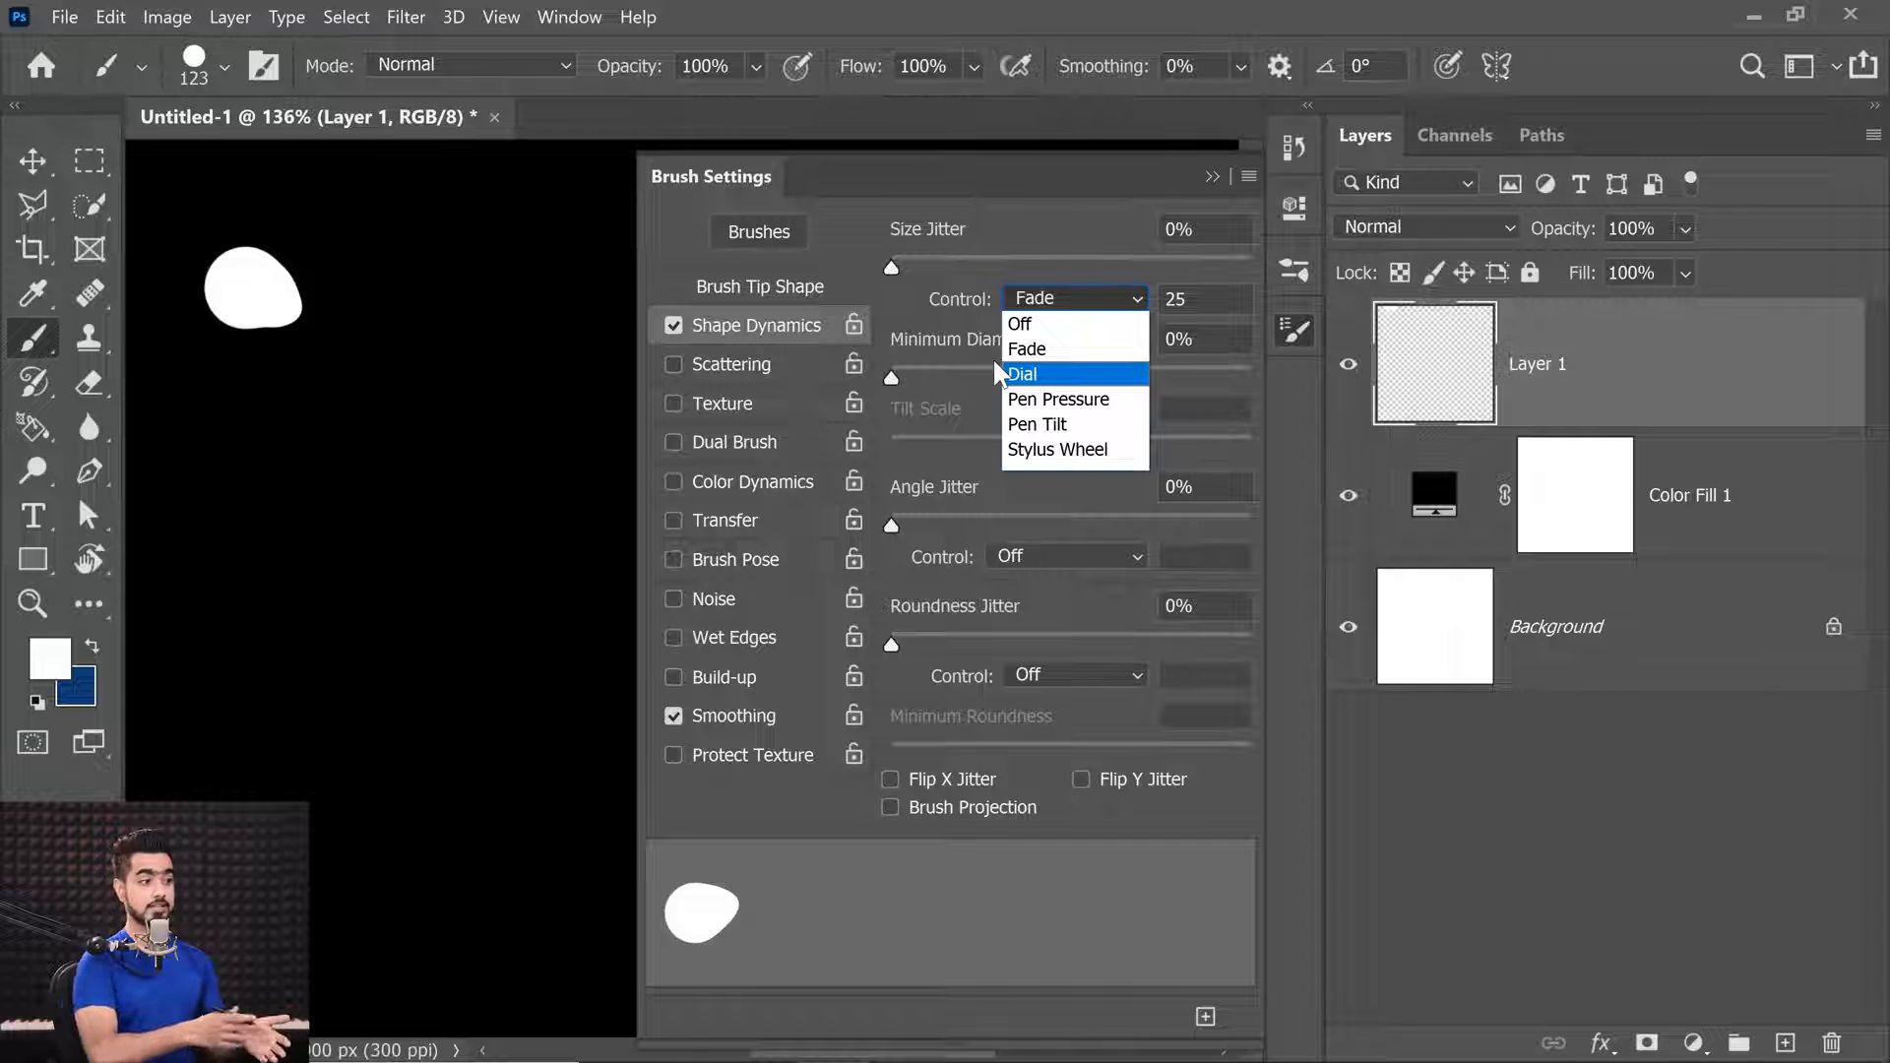
left_click(1071, 398)
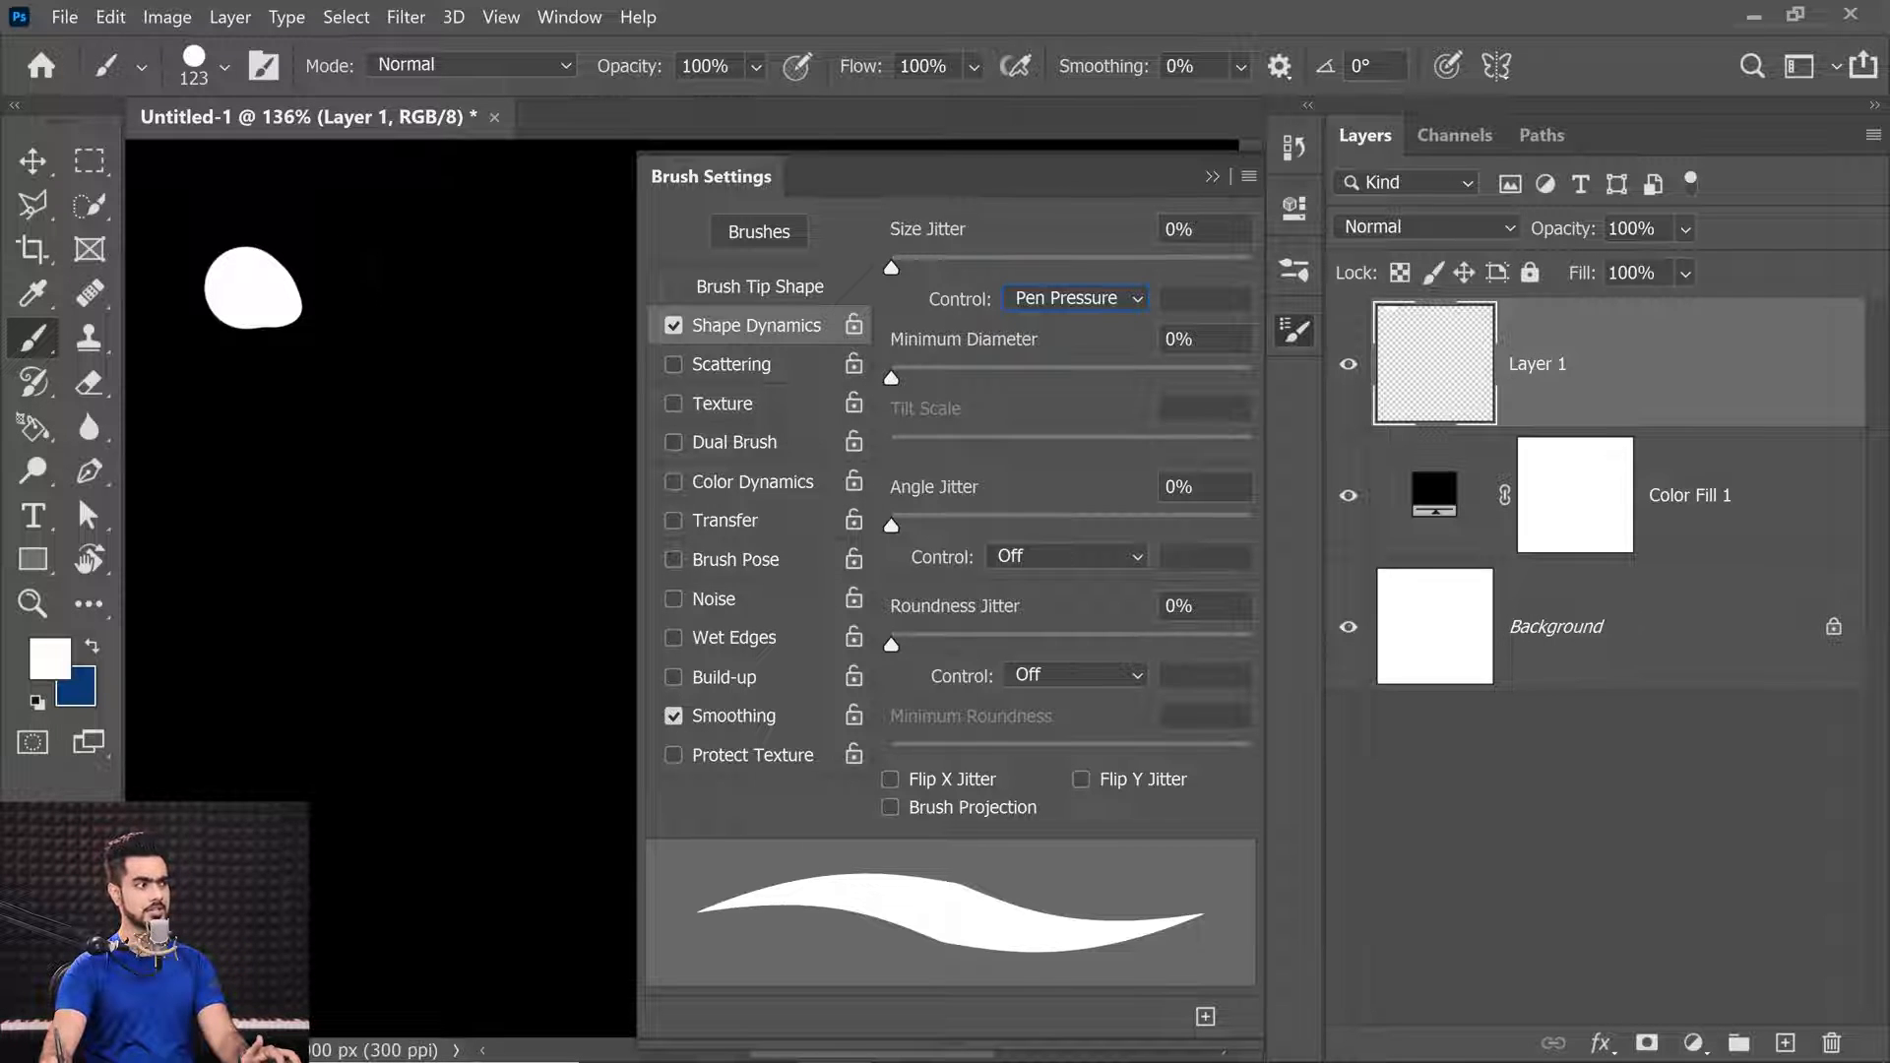
mouse_move(390, 286)
left_mouse_down()
mouse_move(337, 547)
mouse_move(384, 708)
mouse_move(608, 782)
mouse_move(261, 499)
mouse_move(132, 521)
mouse_move(603, 419)
mouse_move(423, 581)
mouse_move(295, 866)
mouse_move(310, 960)
mouse_move(241, 551)
left_mouse_up()
key("ctrl+z")
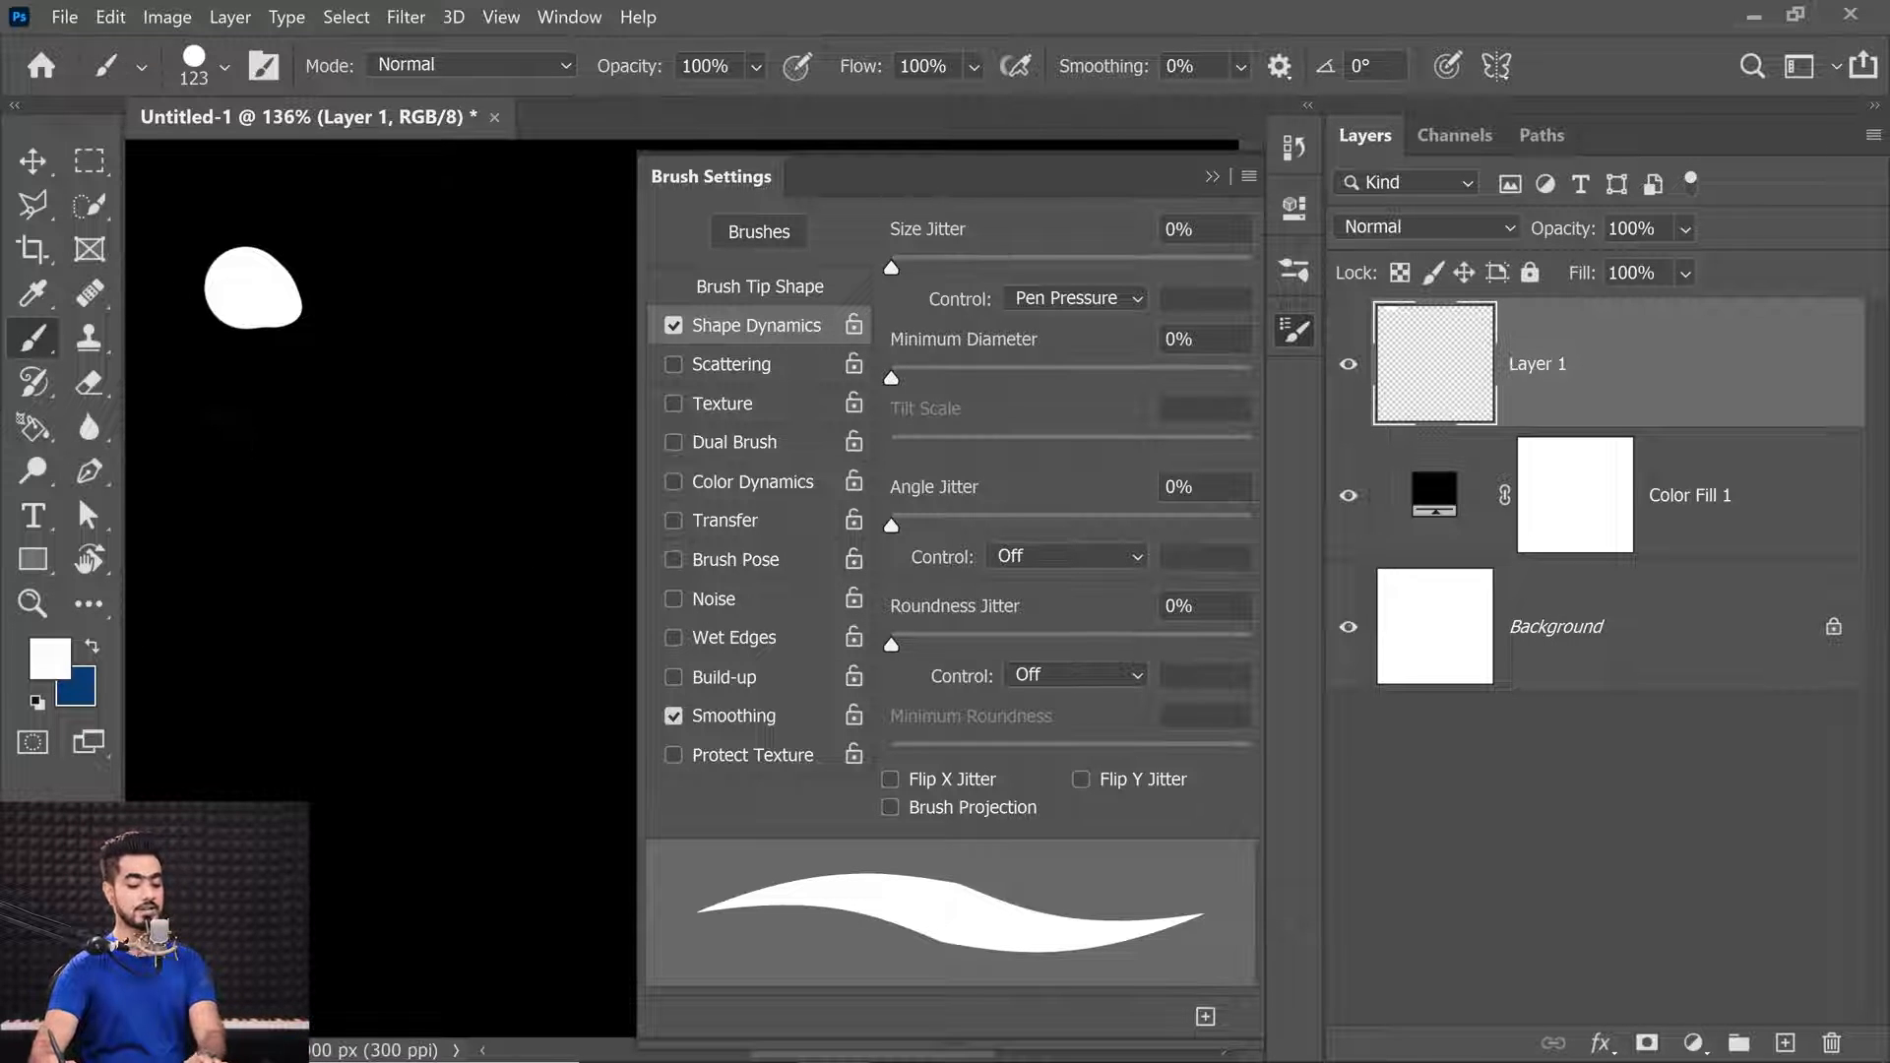
Reduce the brush size to 30 px and handwrite the word "Learn" in white on Layer 1.
key("bracketleft")
key("bracketleft")
key("bracketleft")
key("bracketleft")
key("bracketleft")
key("bracketleft")
key("bracketleft")
key("bracketleft")
key("bracketleft")
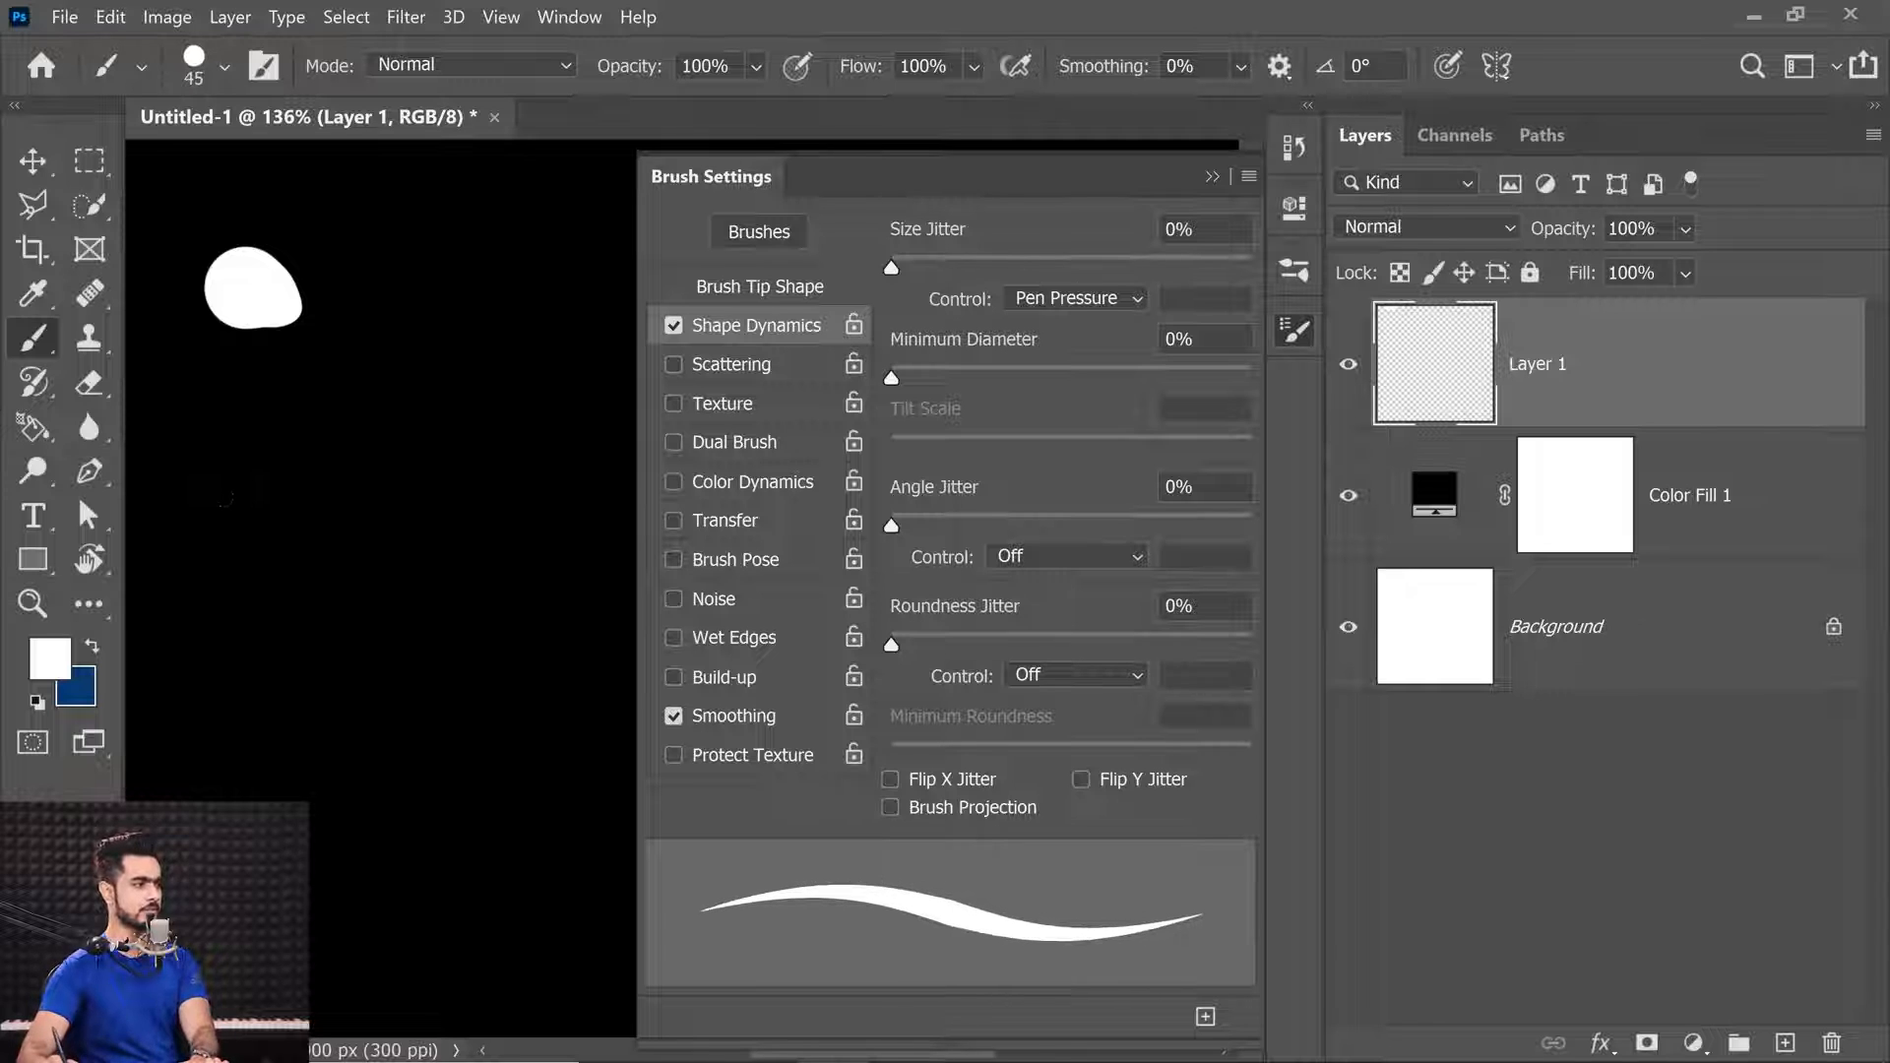
key("bracketleft")
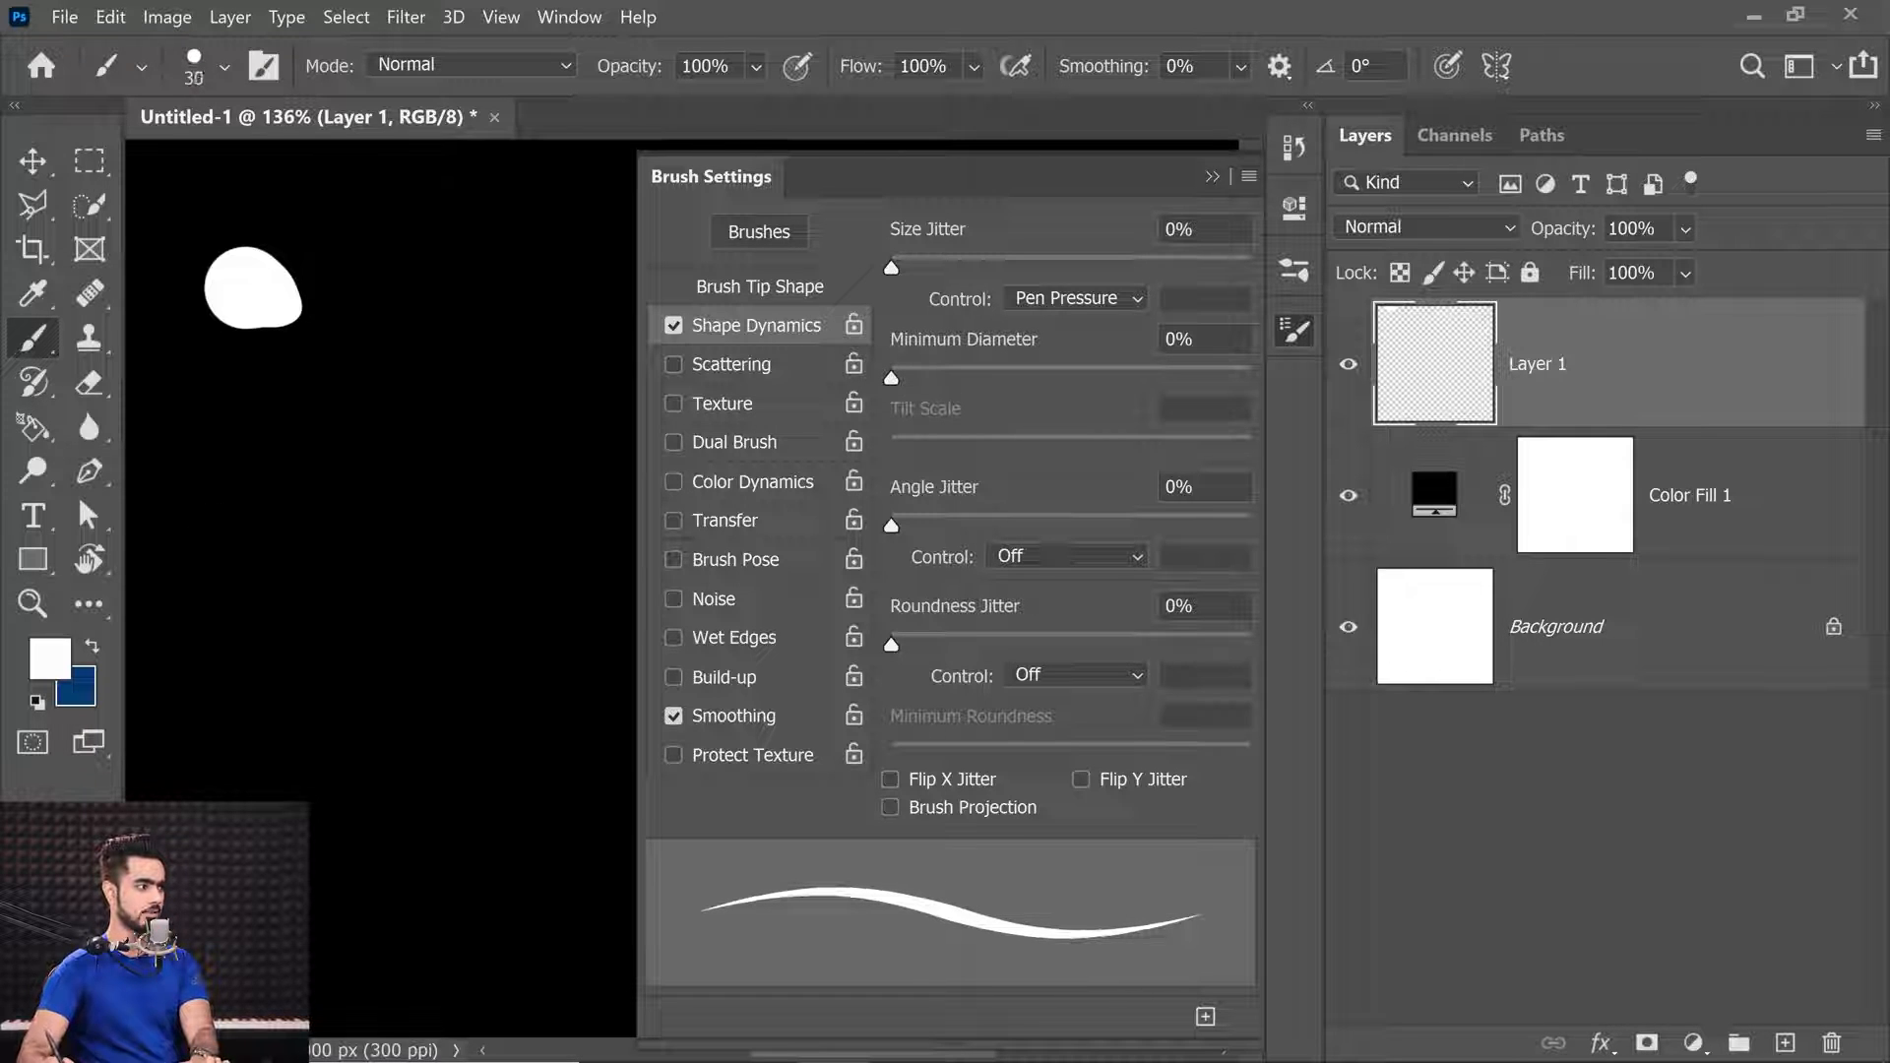
mouse_move(246, 399)
left_mouse_down()
mouse_move(221, 591)
mouse_move(278, 473)
mouse_move(335, 431)
left_mouse_up()
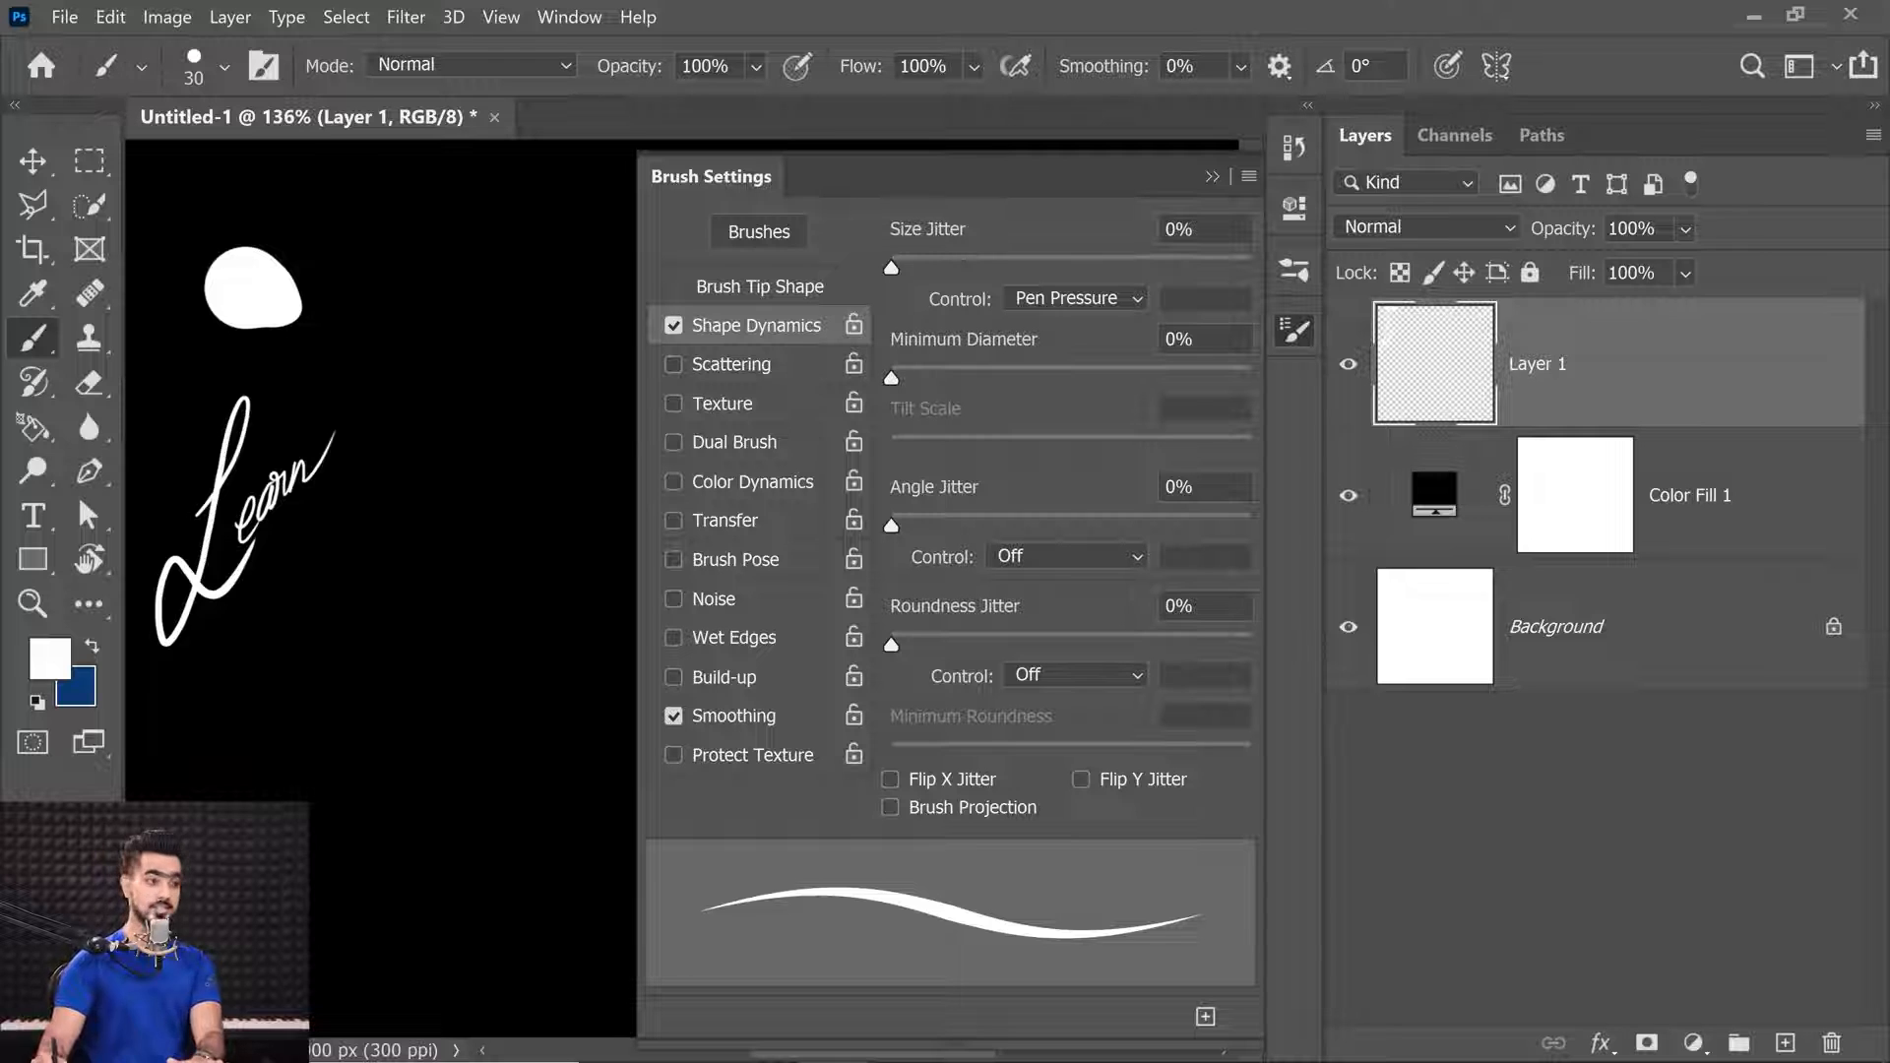
Enlarge the brush to 40 px, paint larger lettering strokes below "Learn" and undo all the painting on Layer 1.
key("bracketright")
mouse_move(179, 793)
left_mouse_down()
mouse_move(512, 453)
mouse_move(317, 861)
left_mouse_up()
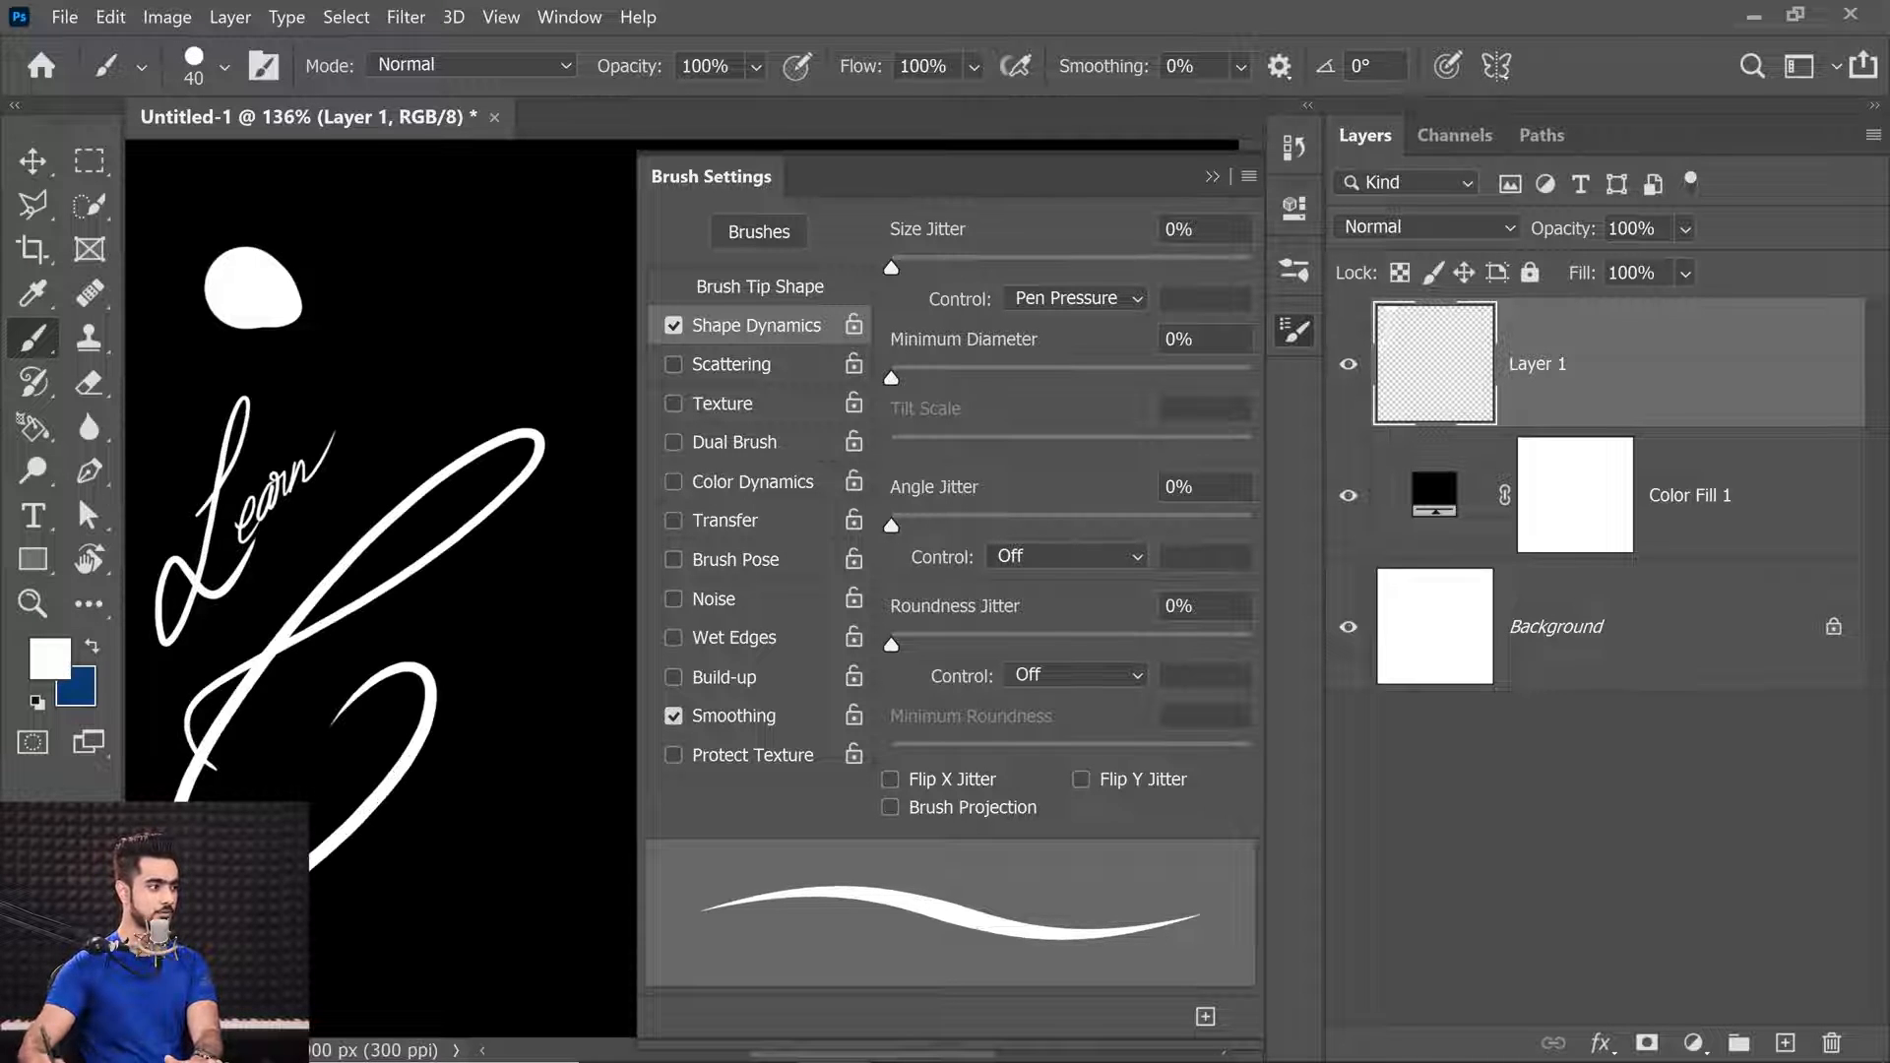
mouse_move(332, 745)
left_mouse_down()
mouse_move(376, 720)
mouse_move(382, 750)
mouse_move(401, 688)
mouse_move(442, 681)
mouse_move(420, 814)
mouse_move(450, 696)
mouse_move(484, 654)
mouse_move(482, 731)
left_mouse_up()
left_click_drag(489, 670, 511, 661)
mouse_move(523, 589)
left_mouse_down()
mouse_move(517, 650)
mouse_move(538, 642)
left_mouse_up()
mouse_move(538, 623)
left_mouse_down()
mouse_move(545, 706)
mouse_move(596, 590)
left_mouse_up()
key("ctrl+z")
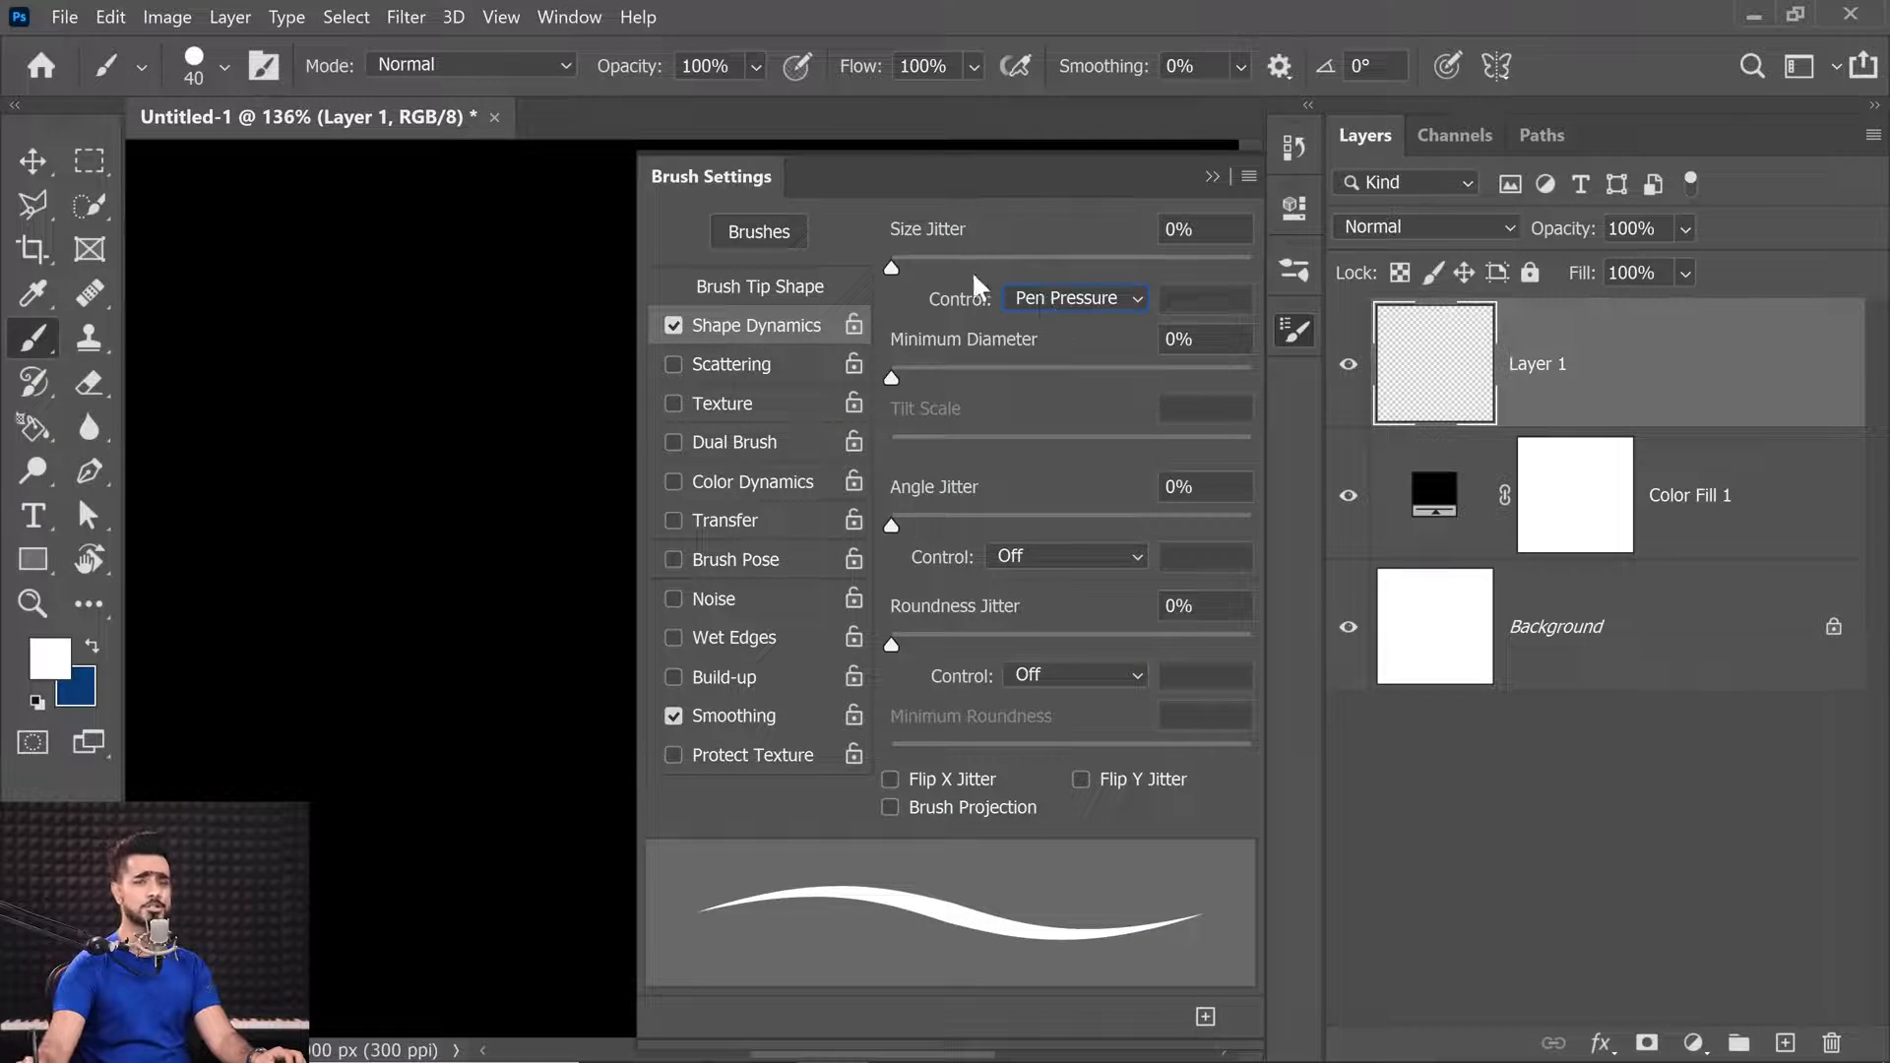
Switch the Size Jitter control to Stylus Wheel and return it to Pen Pressure.
left_click(1073, 297)
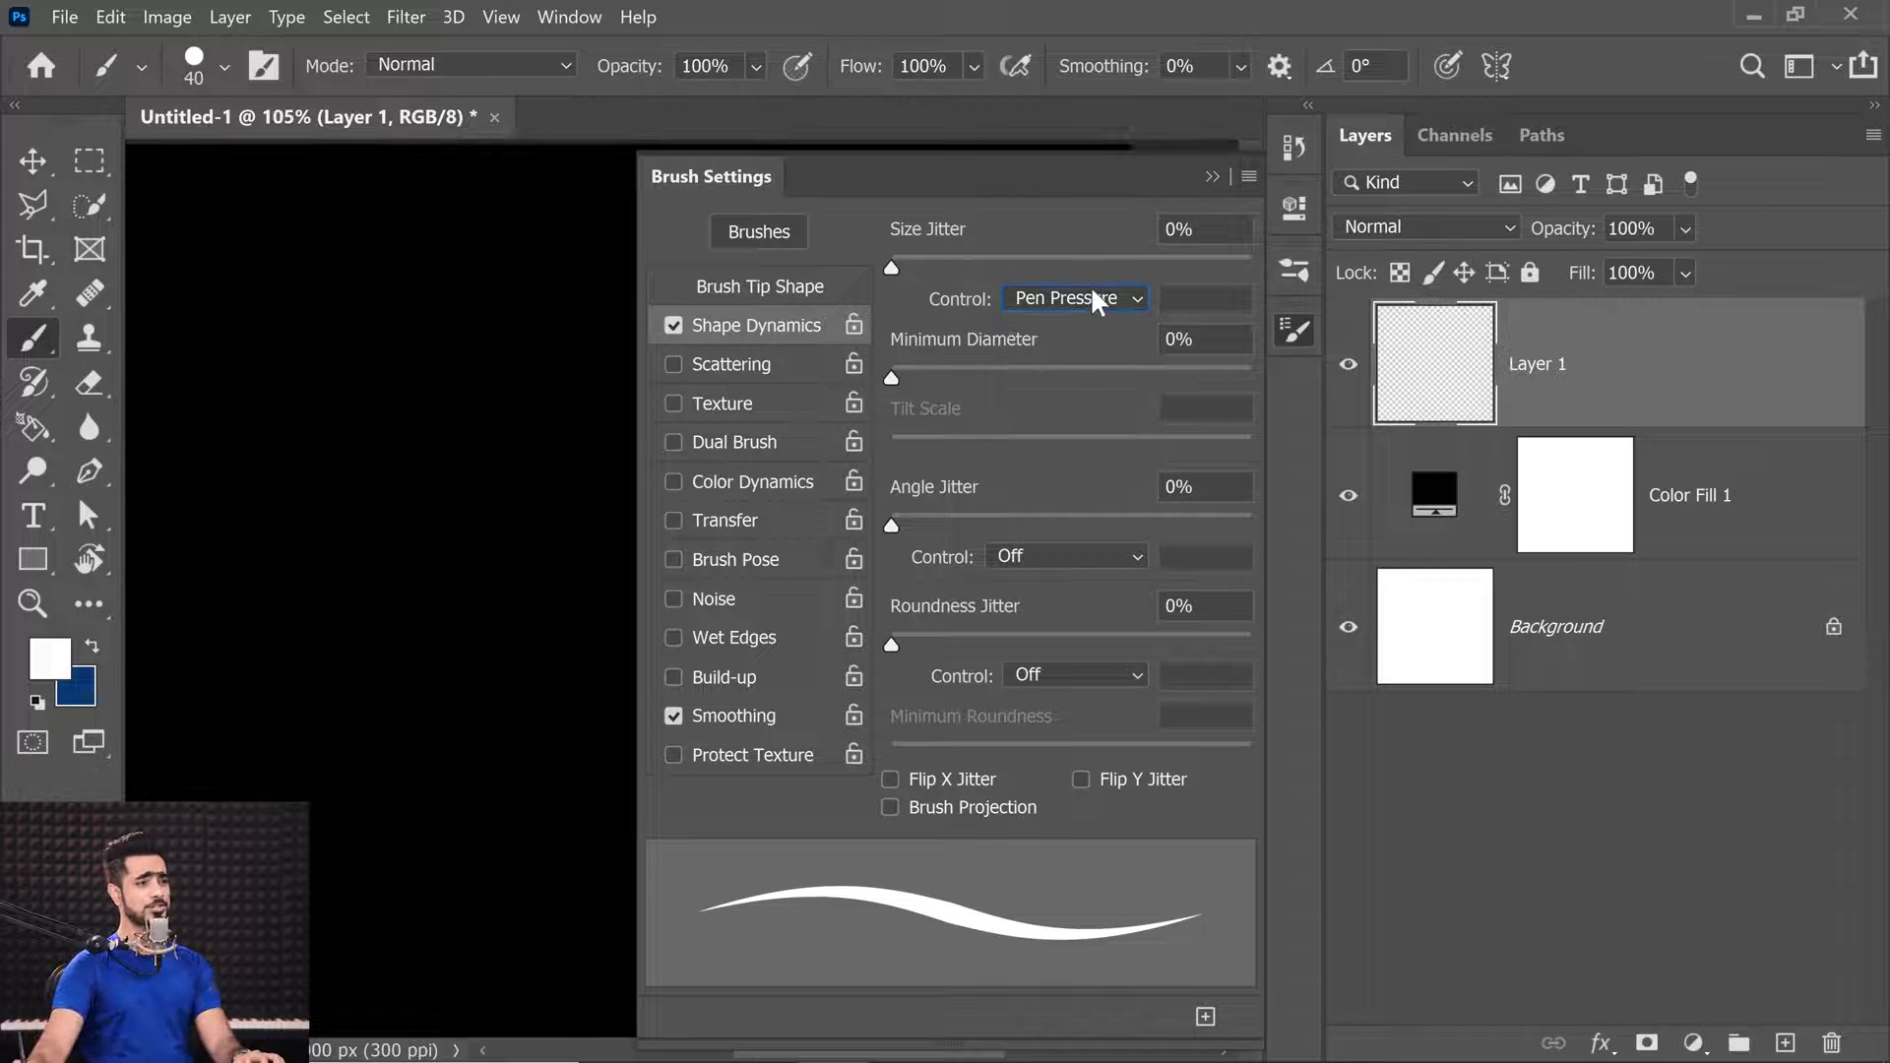
left_click(1092, 293)
left_click(1063, 451)
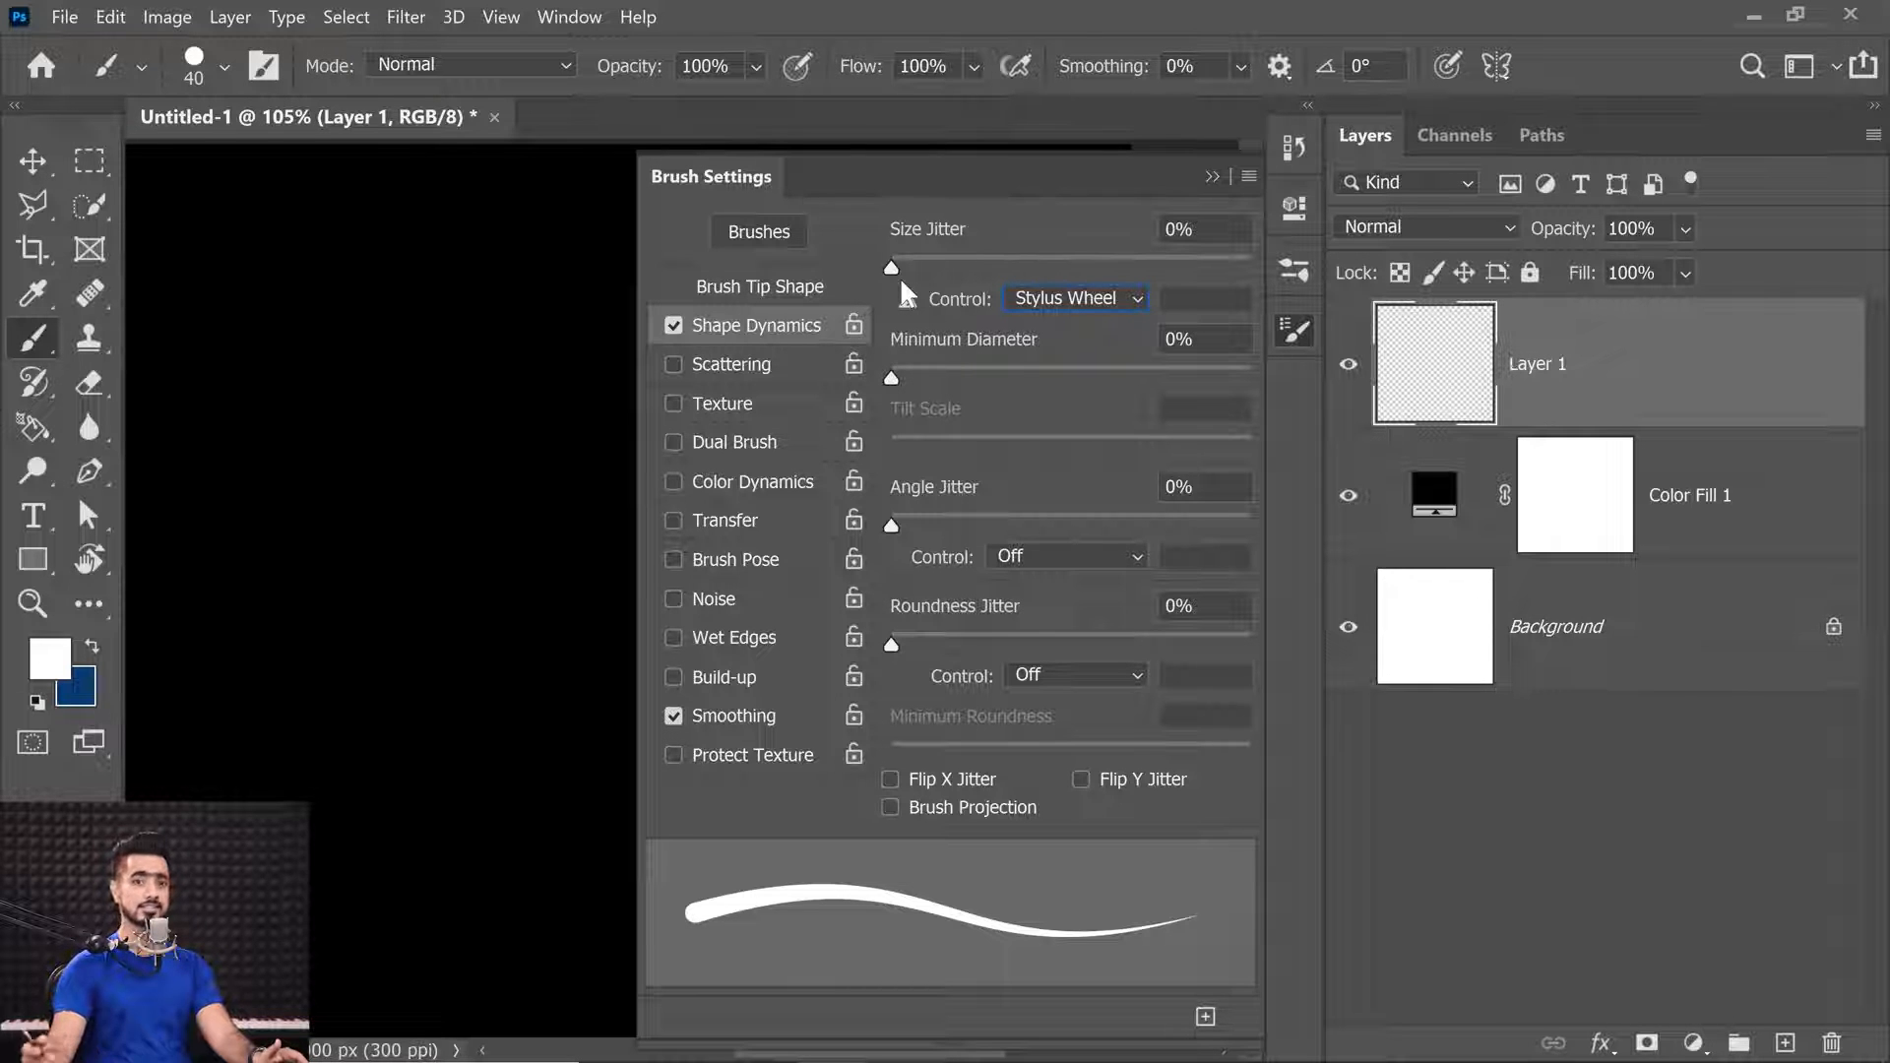
left_click(1025, 291)
left_click(1068, 404)
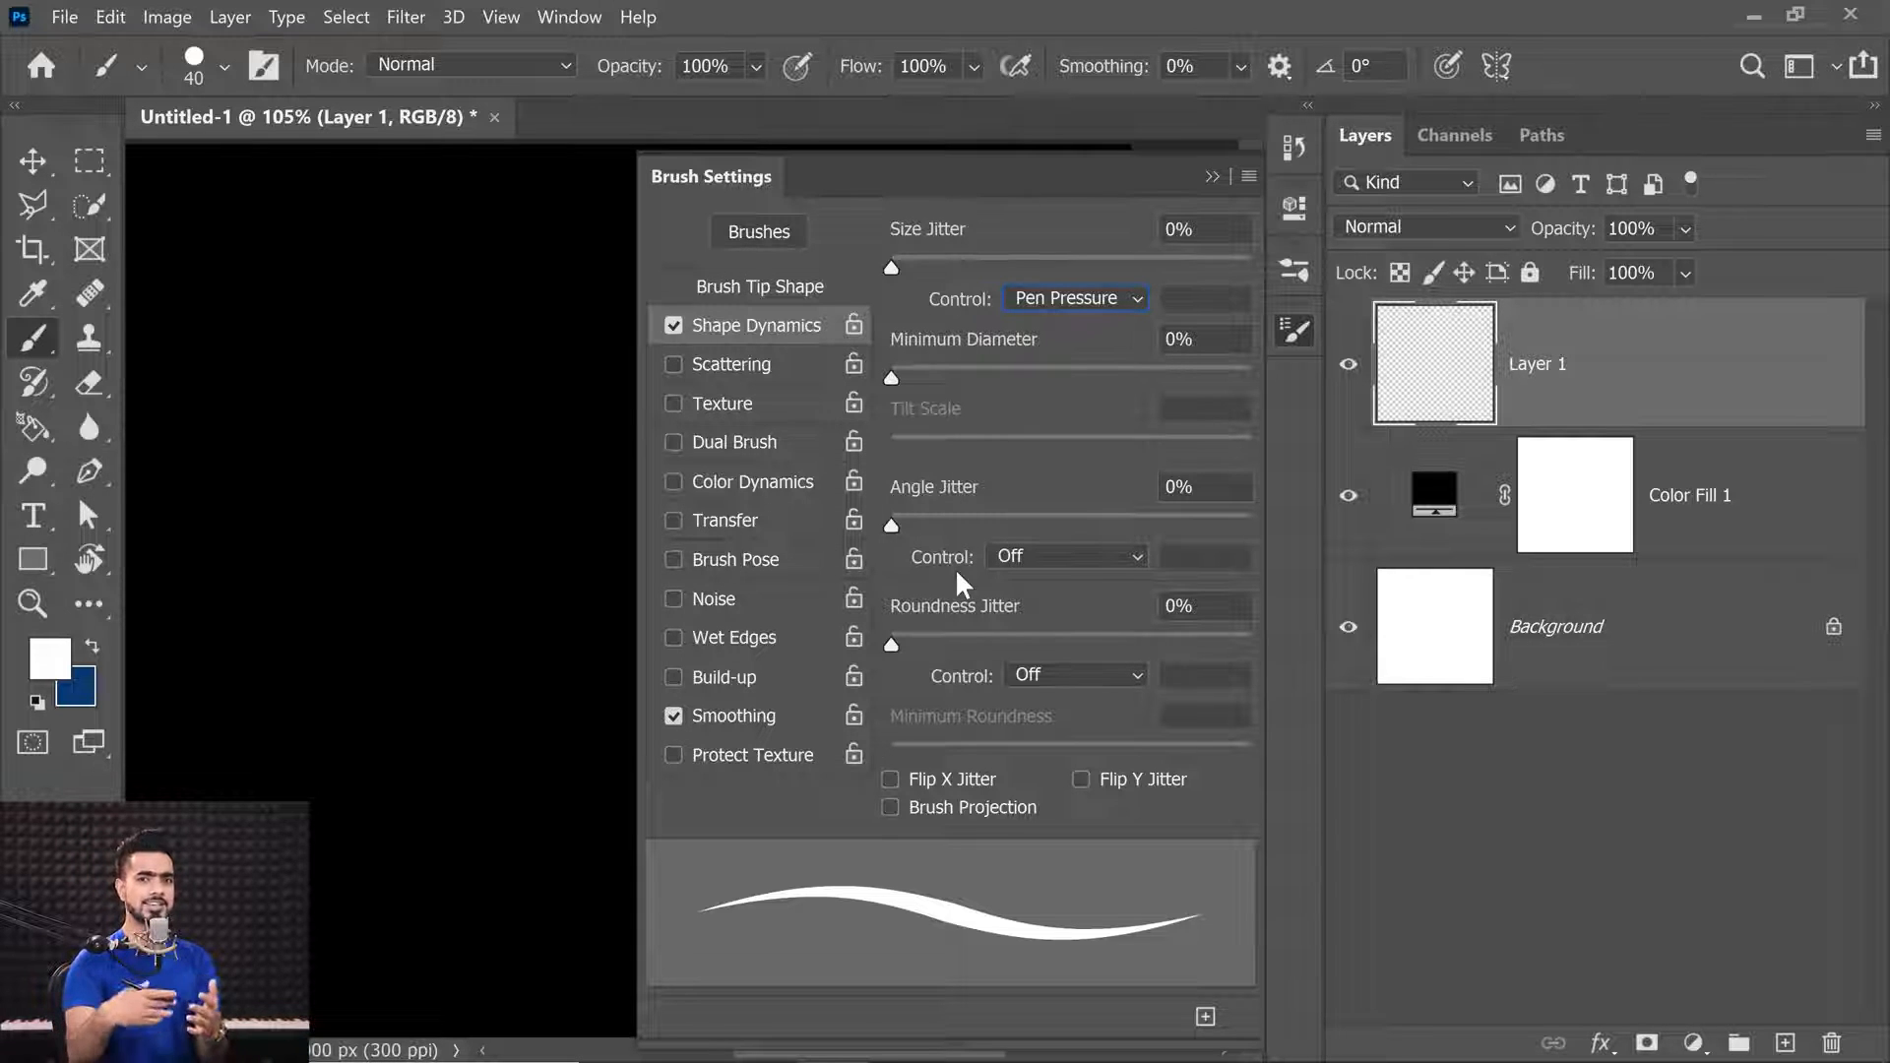
Choose the soft 30 px brush tip and shape it to a -51° angle and 47% roundness.
left_click(786, 285)
left_click(915, 253)
mouse_move(1183, 516)
left_mouse_down()
mouse_move(1219, 559)
mouse_move(1207, 586)
left_mouse_up()
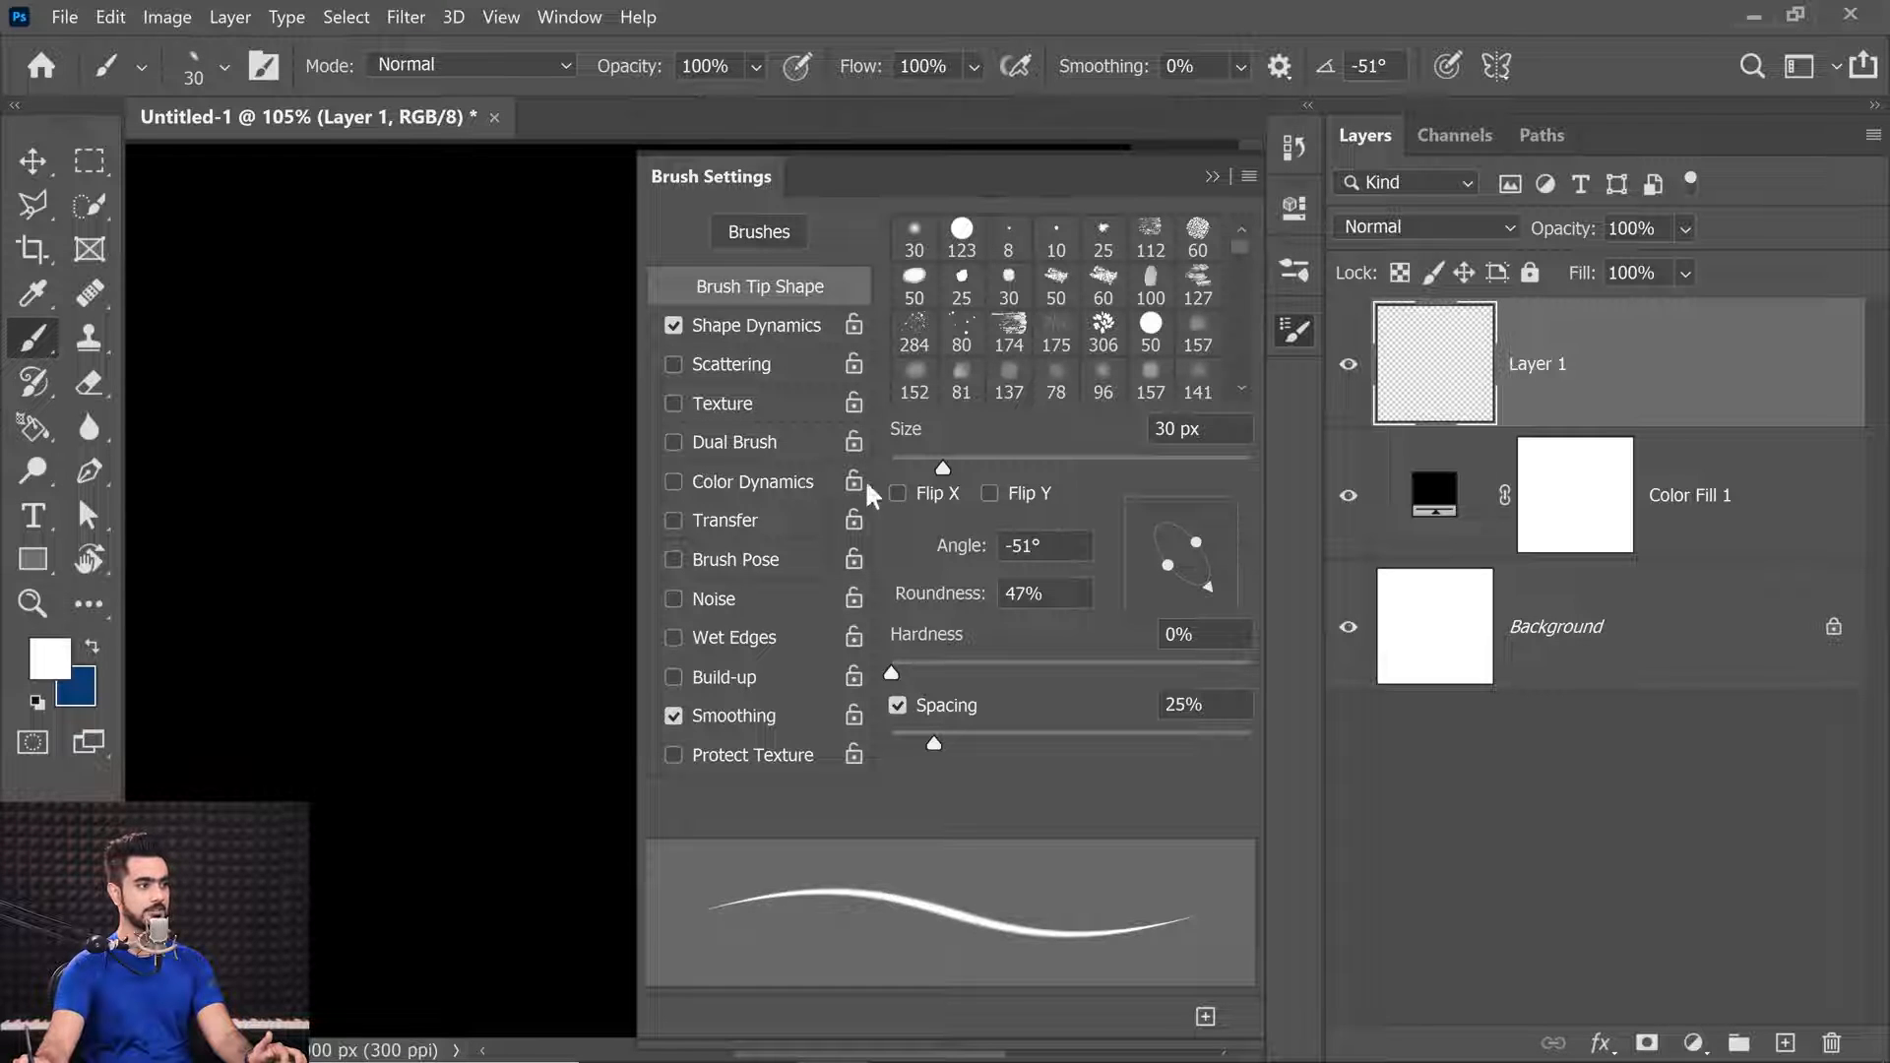
Set the brush spacing to 590%, then paint a winding dotted test stroke and undo it.
left_click_drag(1182, 739, 1218, 741)
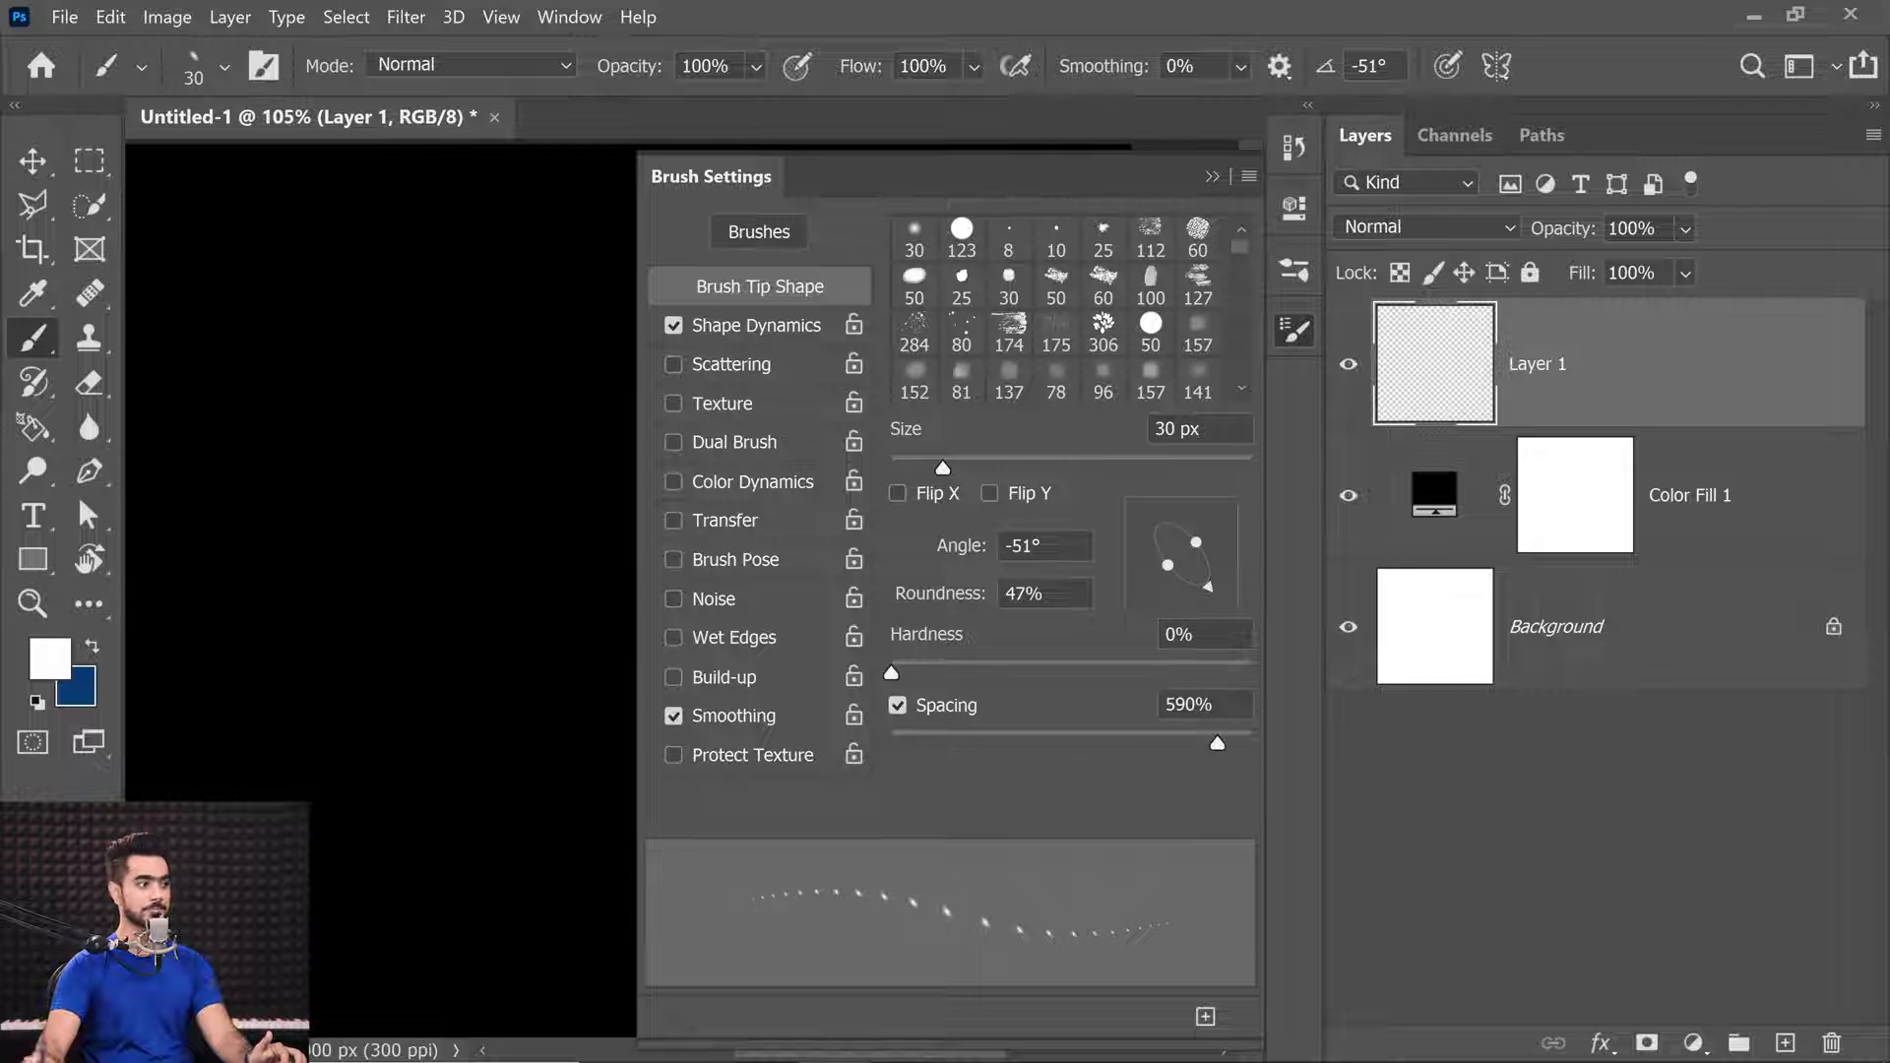
left_click_drag(204, 262, 328, 360)
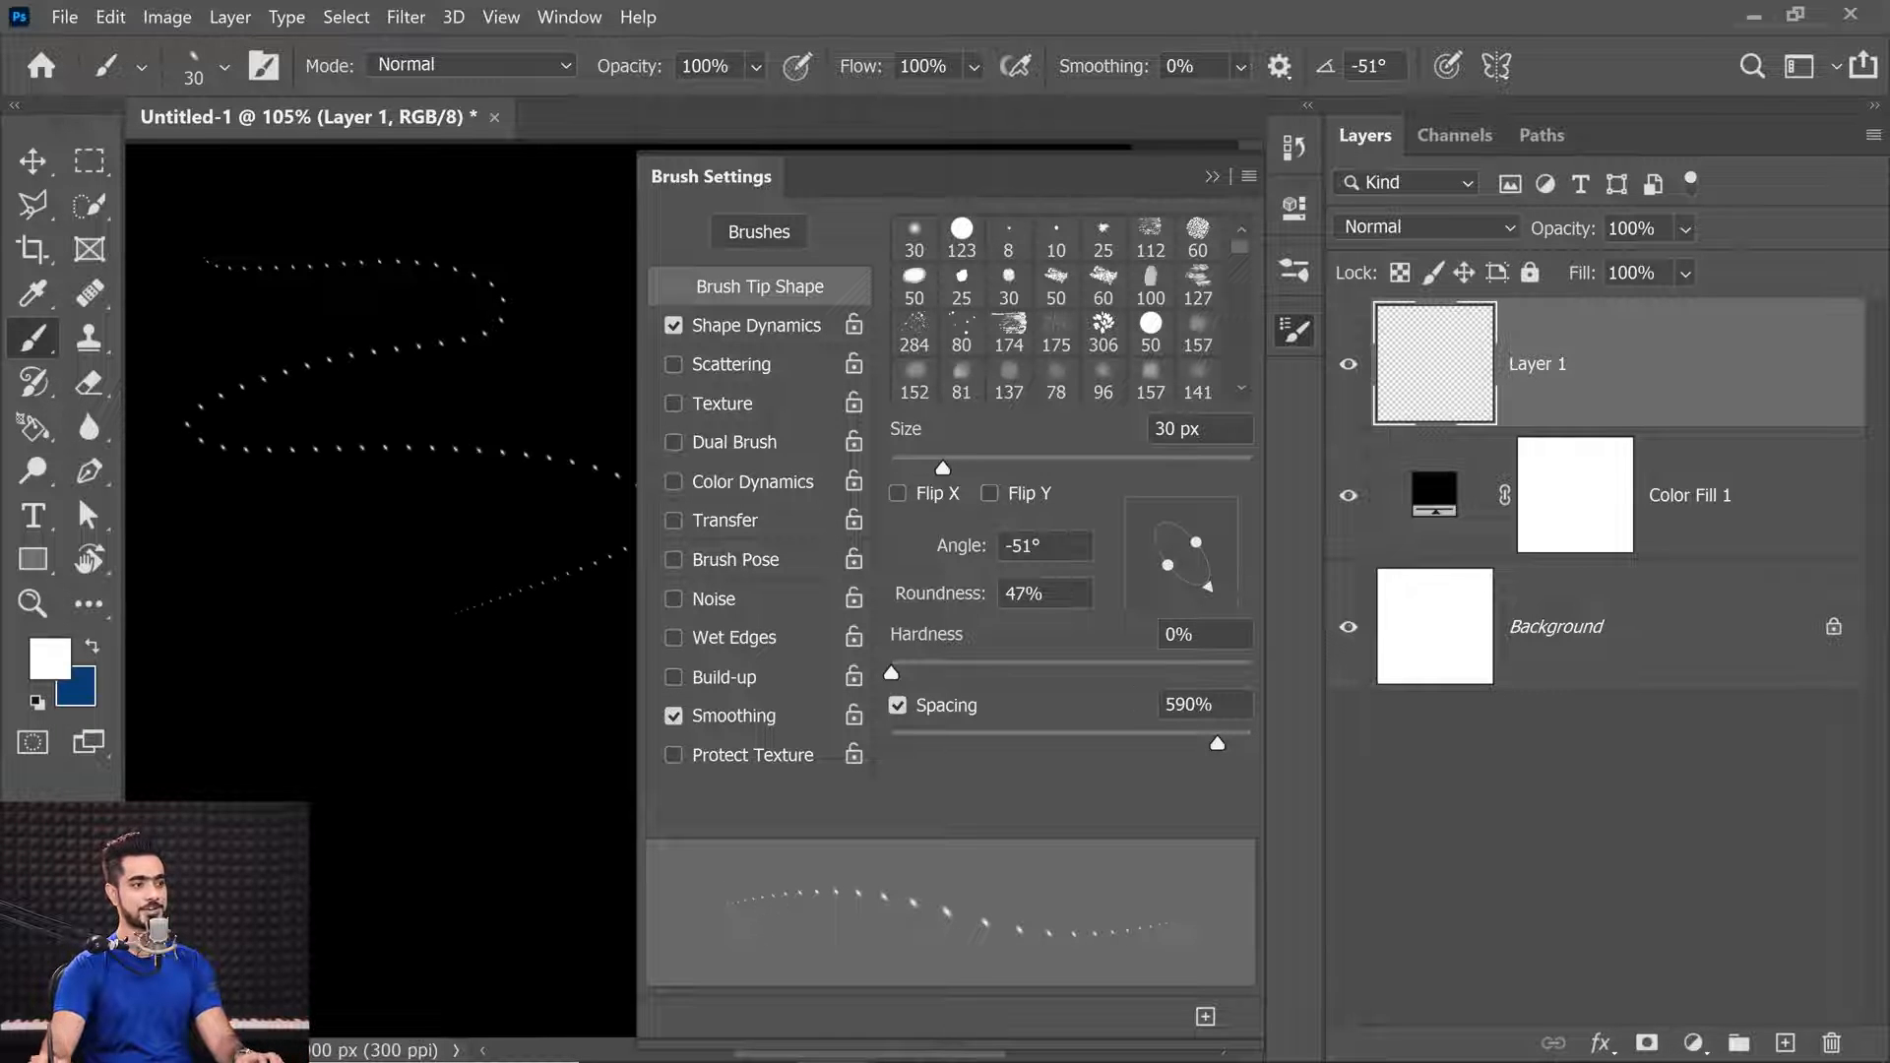
key("ctrl+z")
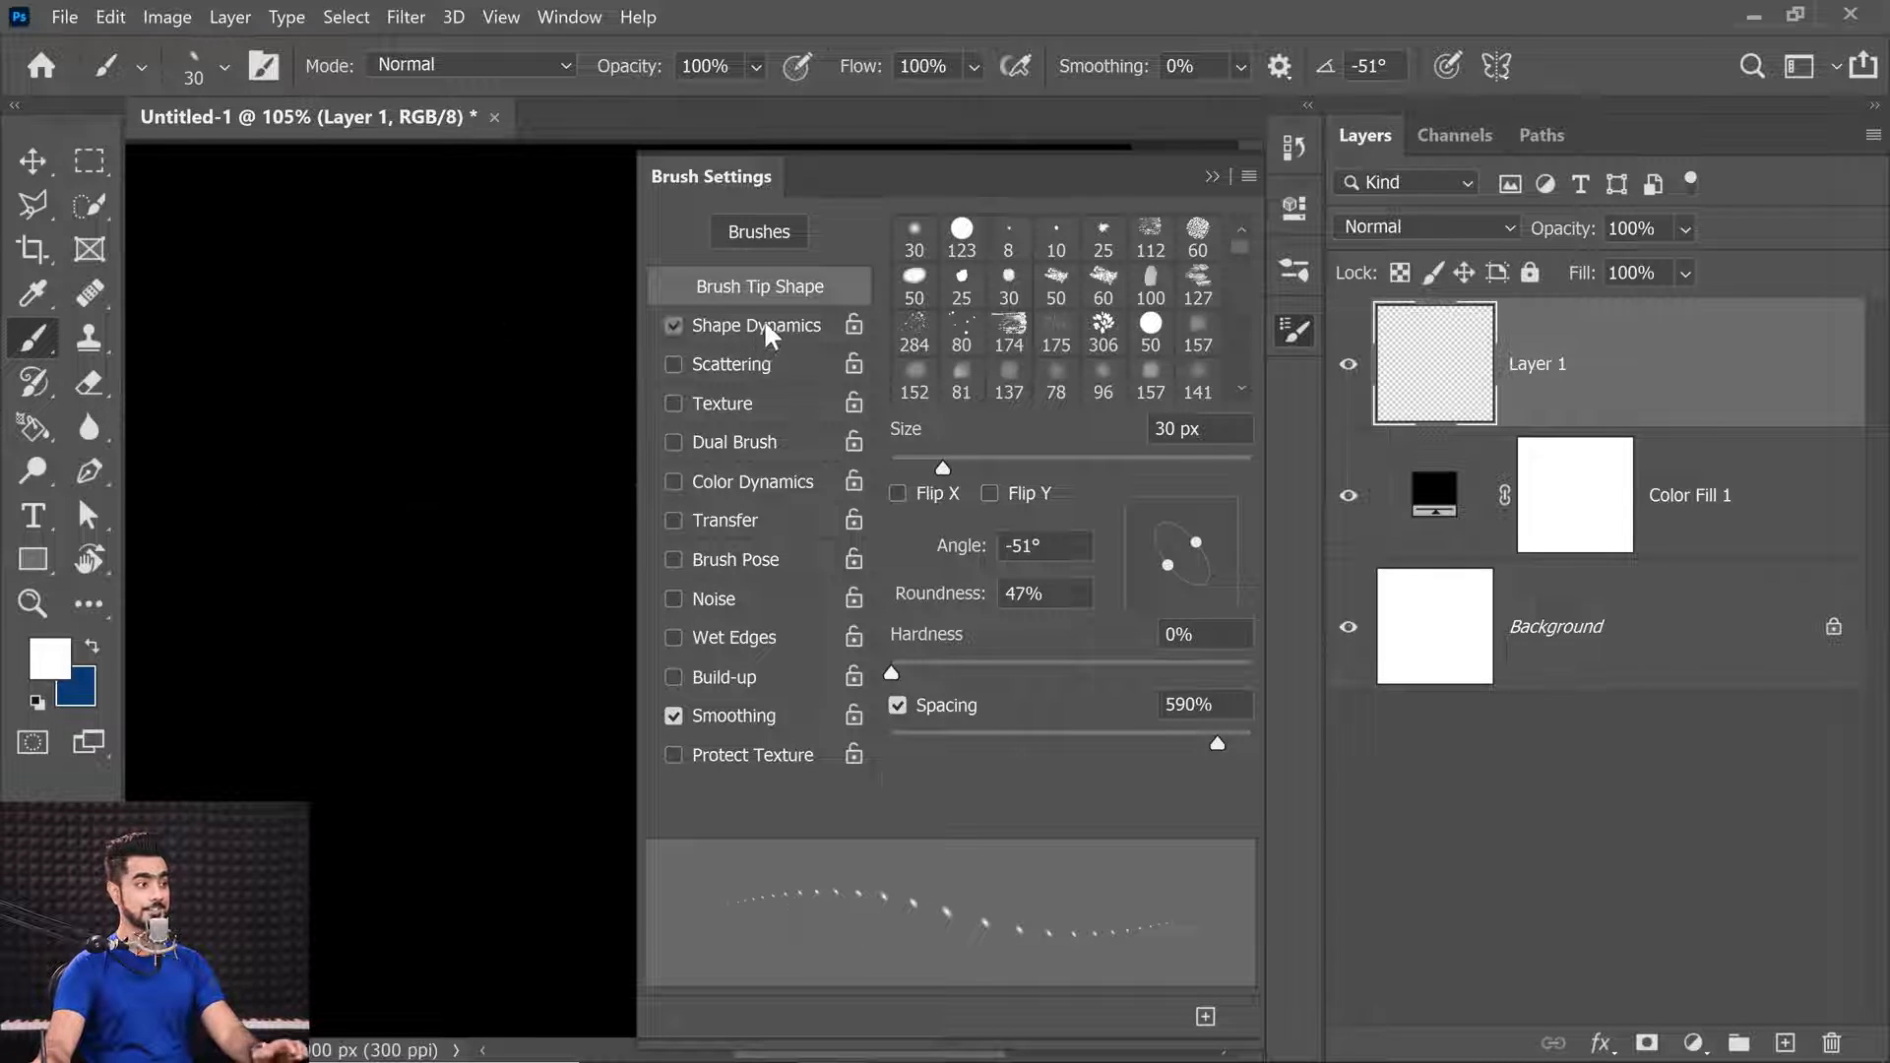
In Shape Dynamics, set the Size Jitter to 77% and turn its control off.
left_click(758, 325)
left_click_drag(891, 266, 1169, 268)
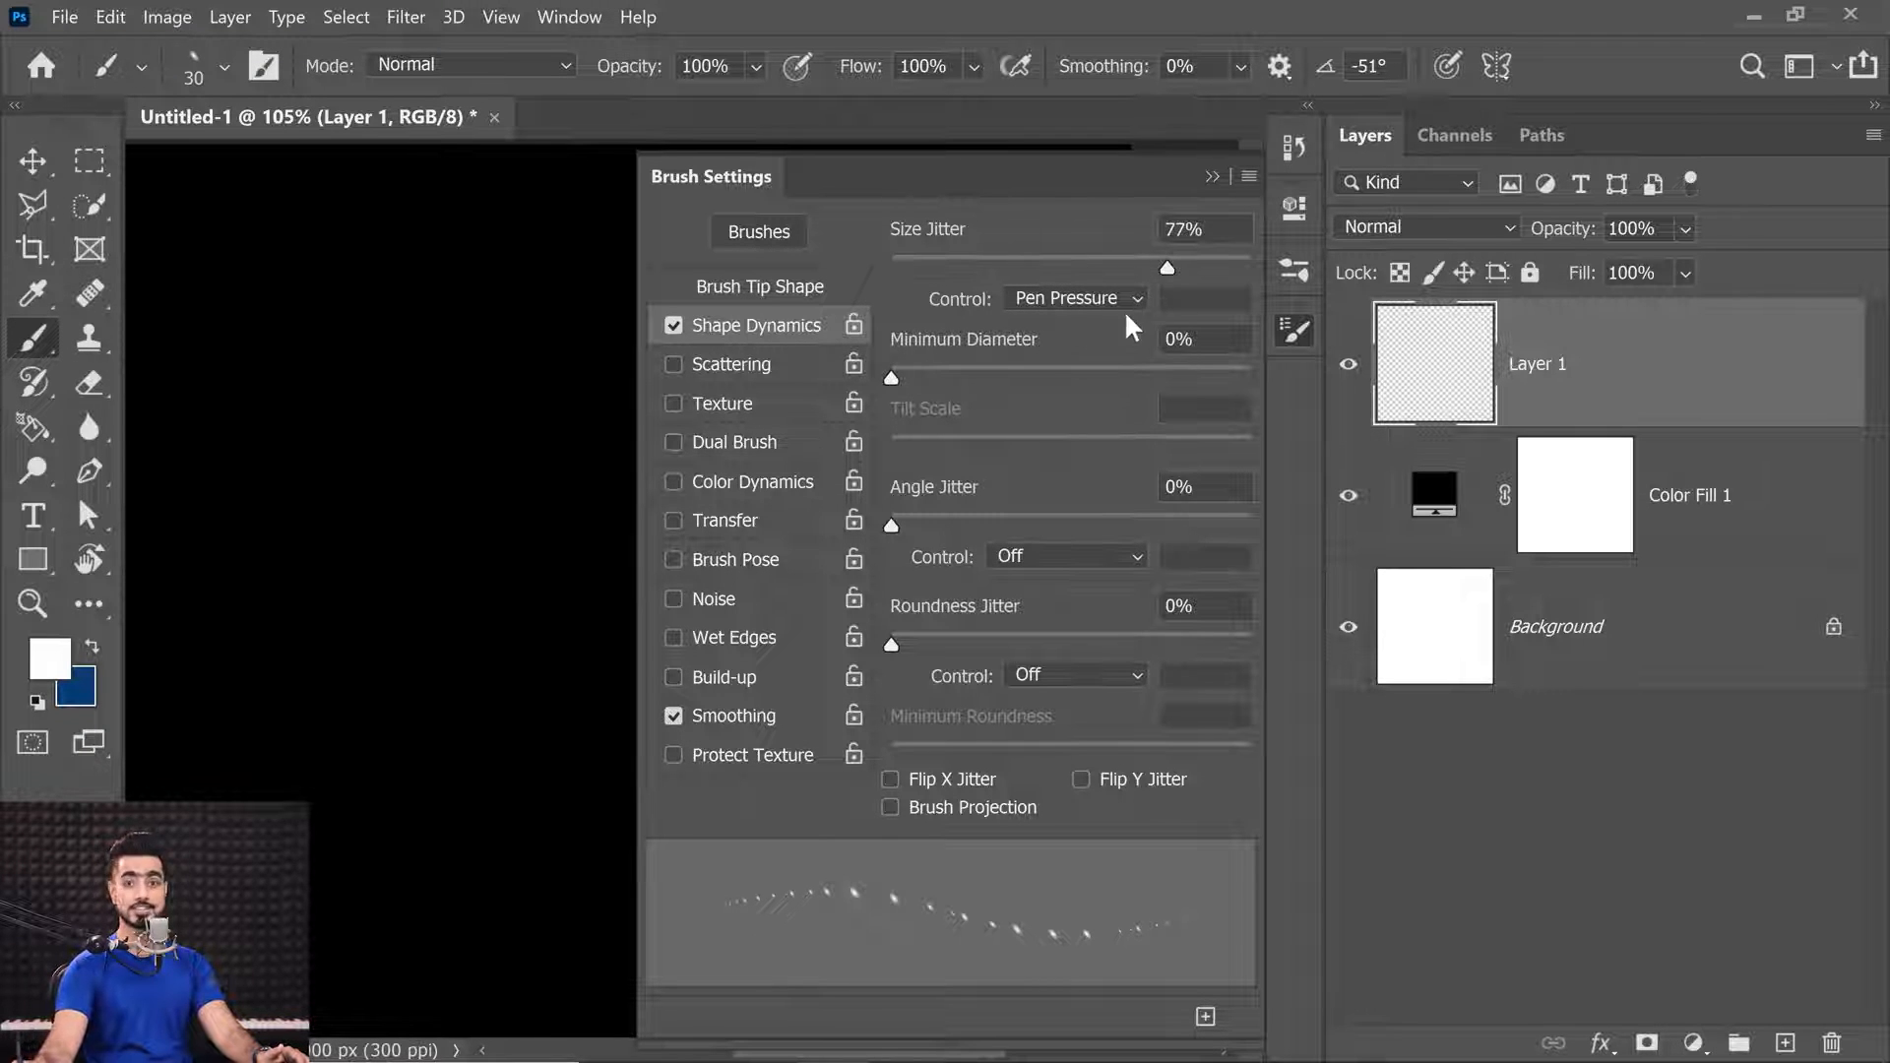
left_click(1083, 298)
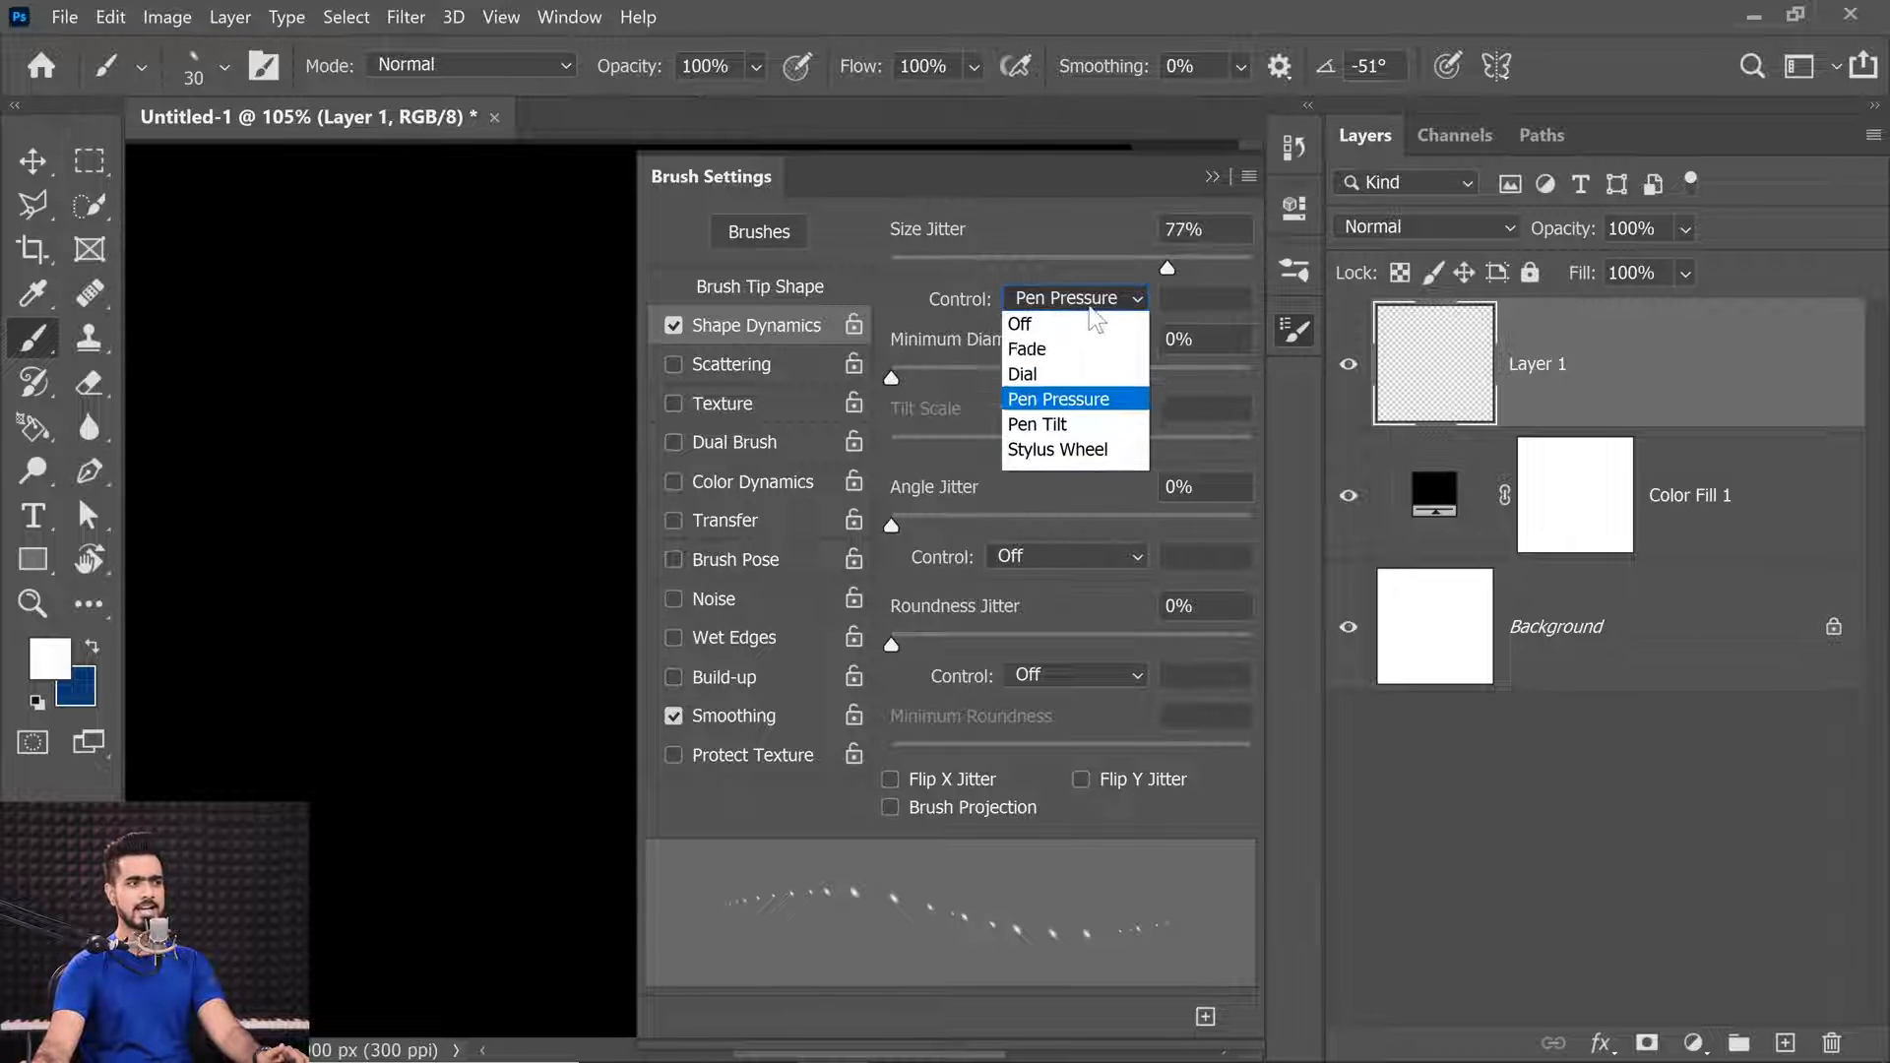
left_click(1018, 324)
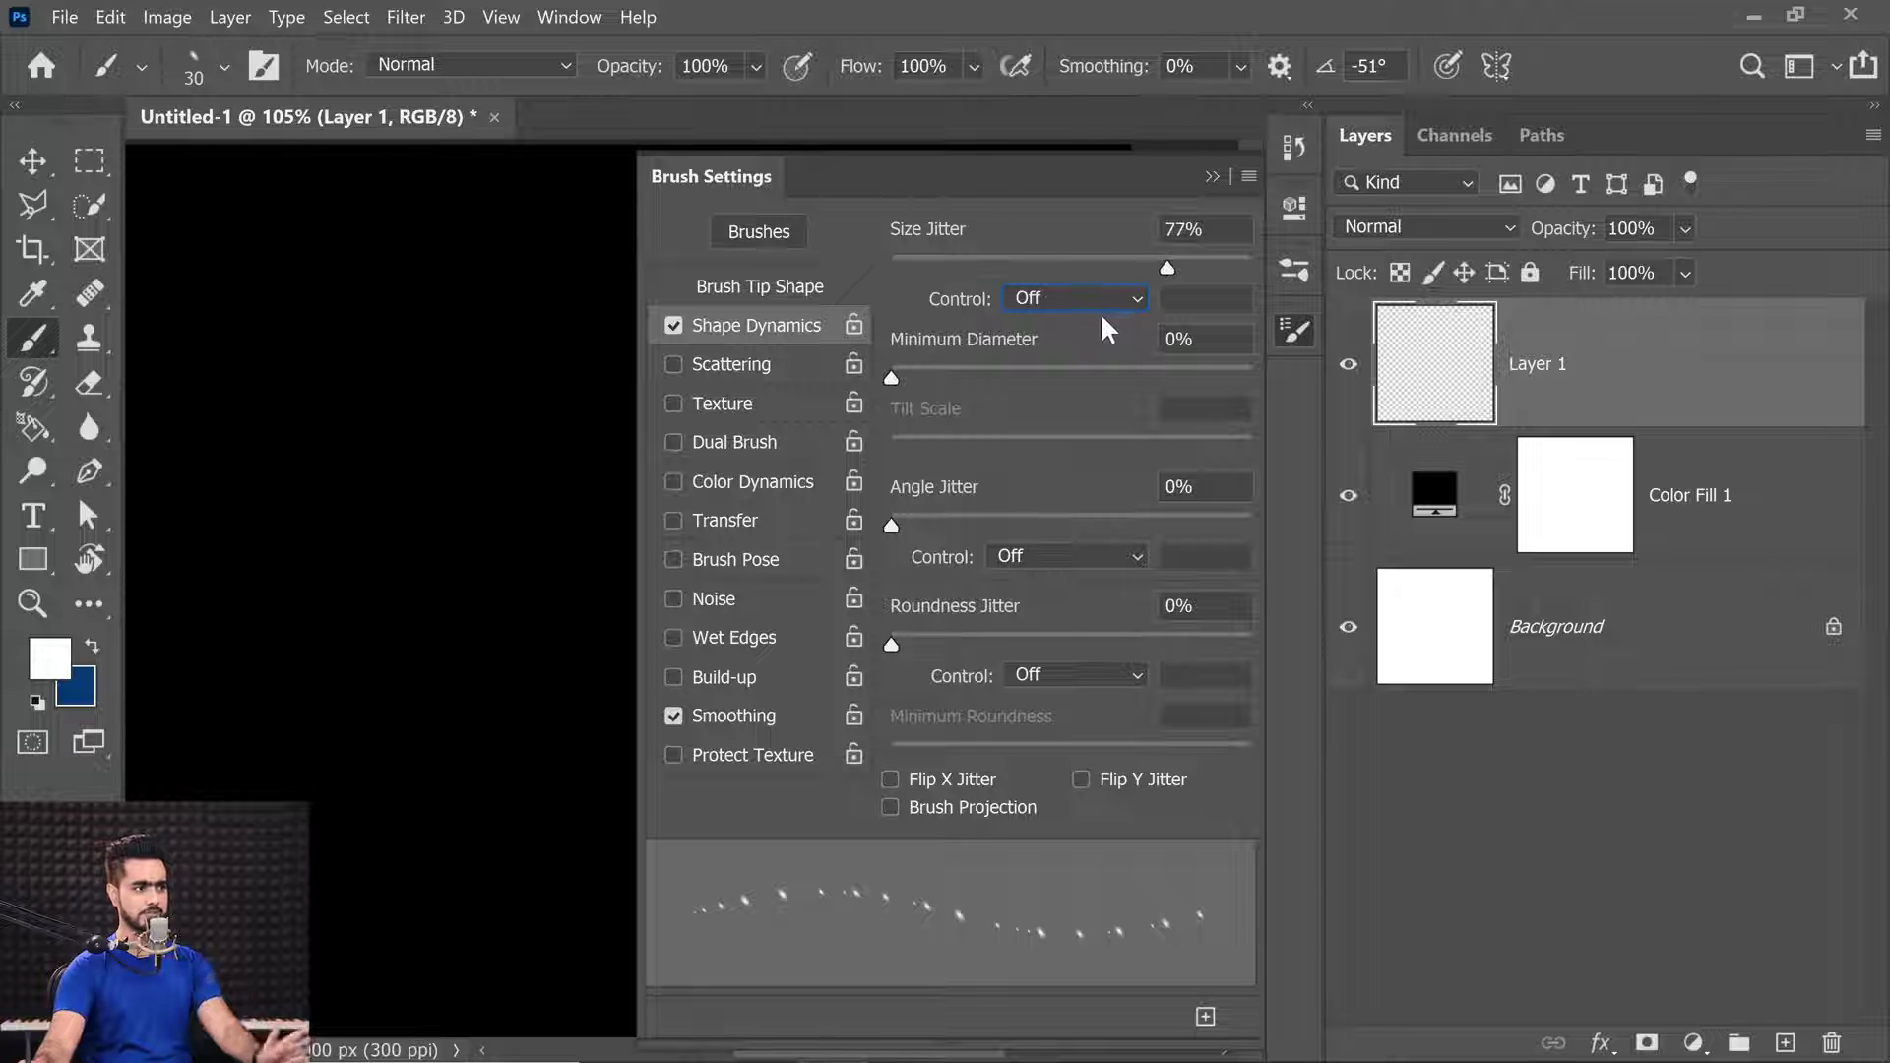
Set the Angle Jitter to 9% with its control off and the Roundness Jitter to 12%.
mouse_move(894, 523)
left_mouse_down()
mouse_move(1280, 502)
mouse_move(947, 505)
mouse_move(1047, 517)
mouse_move(885, 525)
mouse_move(920, 527)
left_mouse_up()
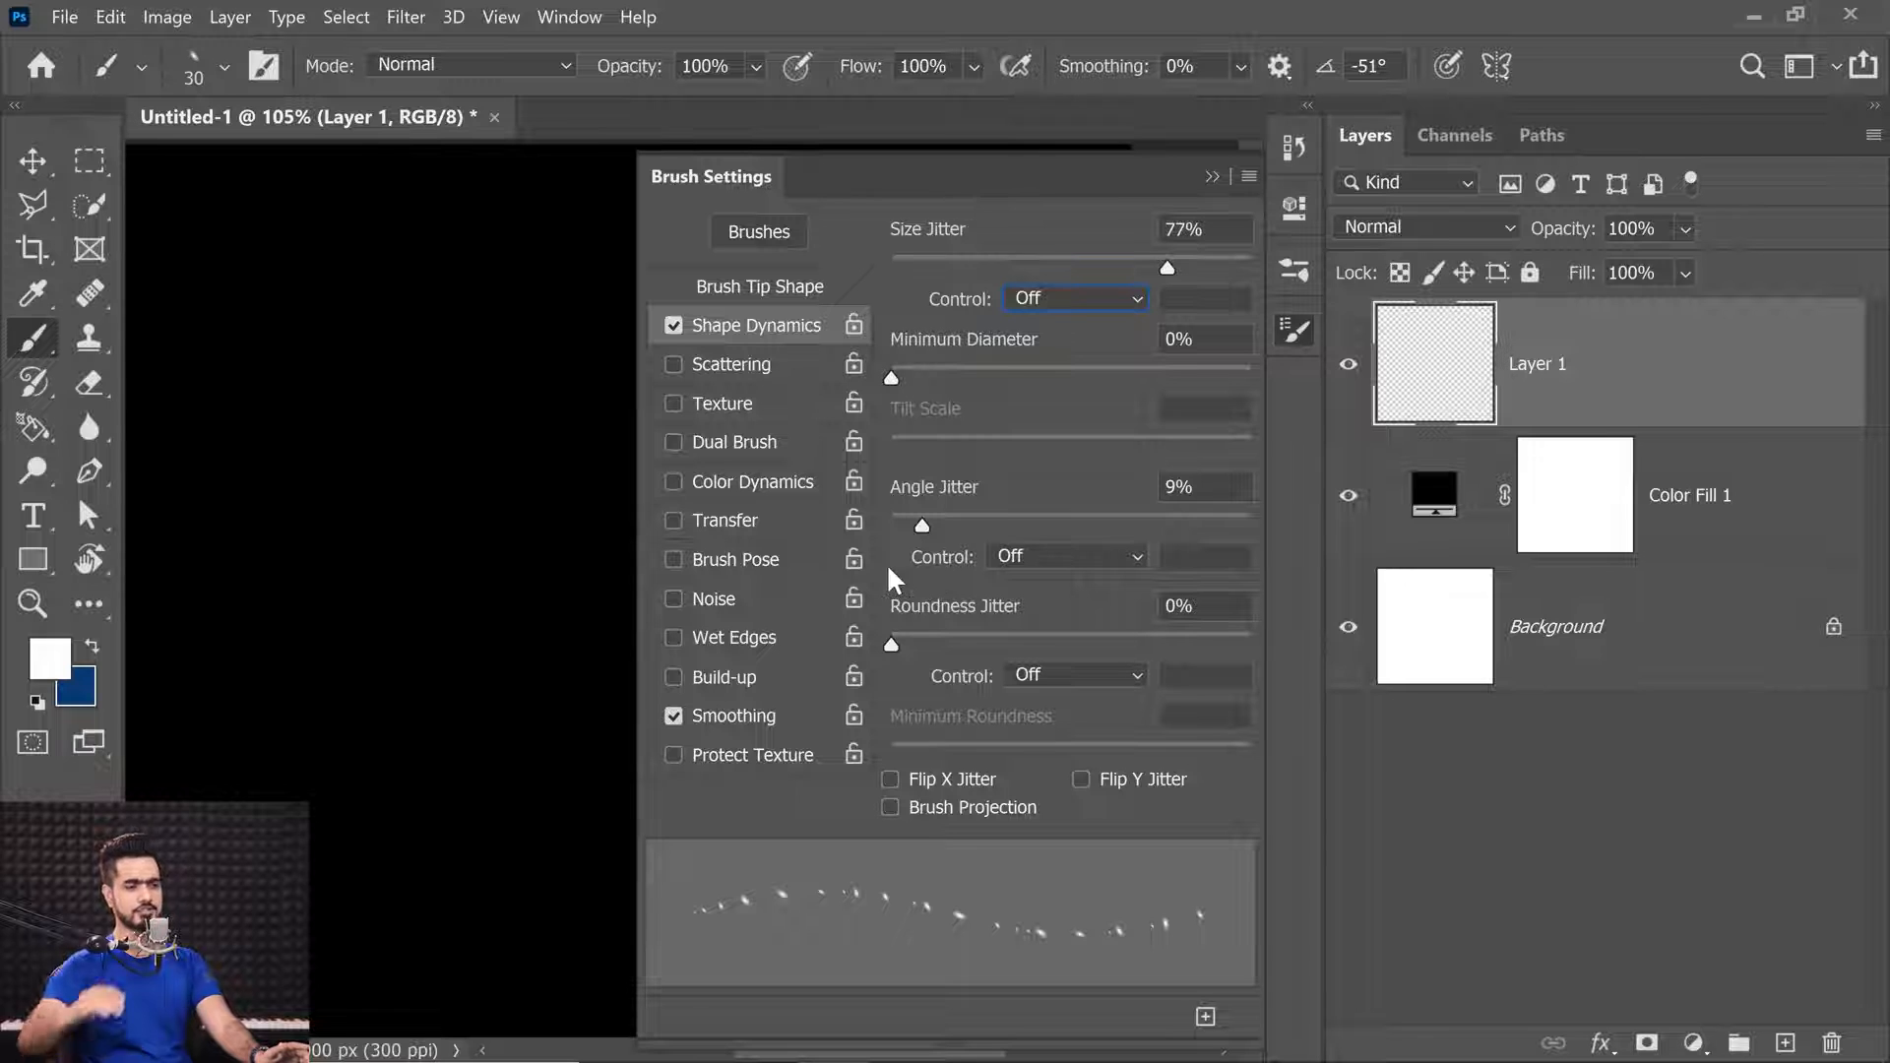
left_click(1068, 556)
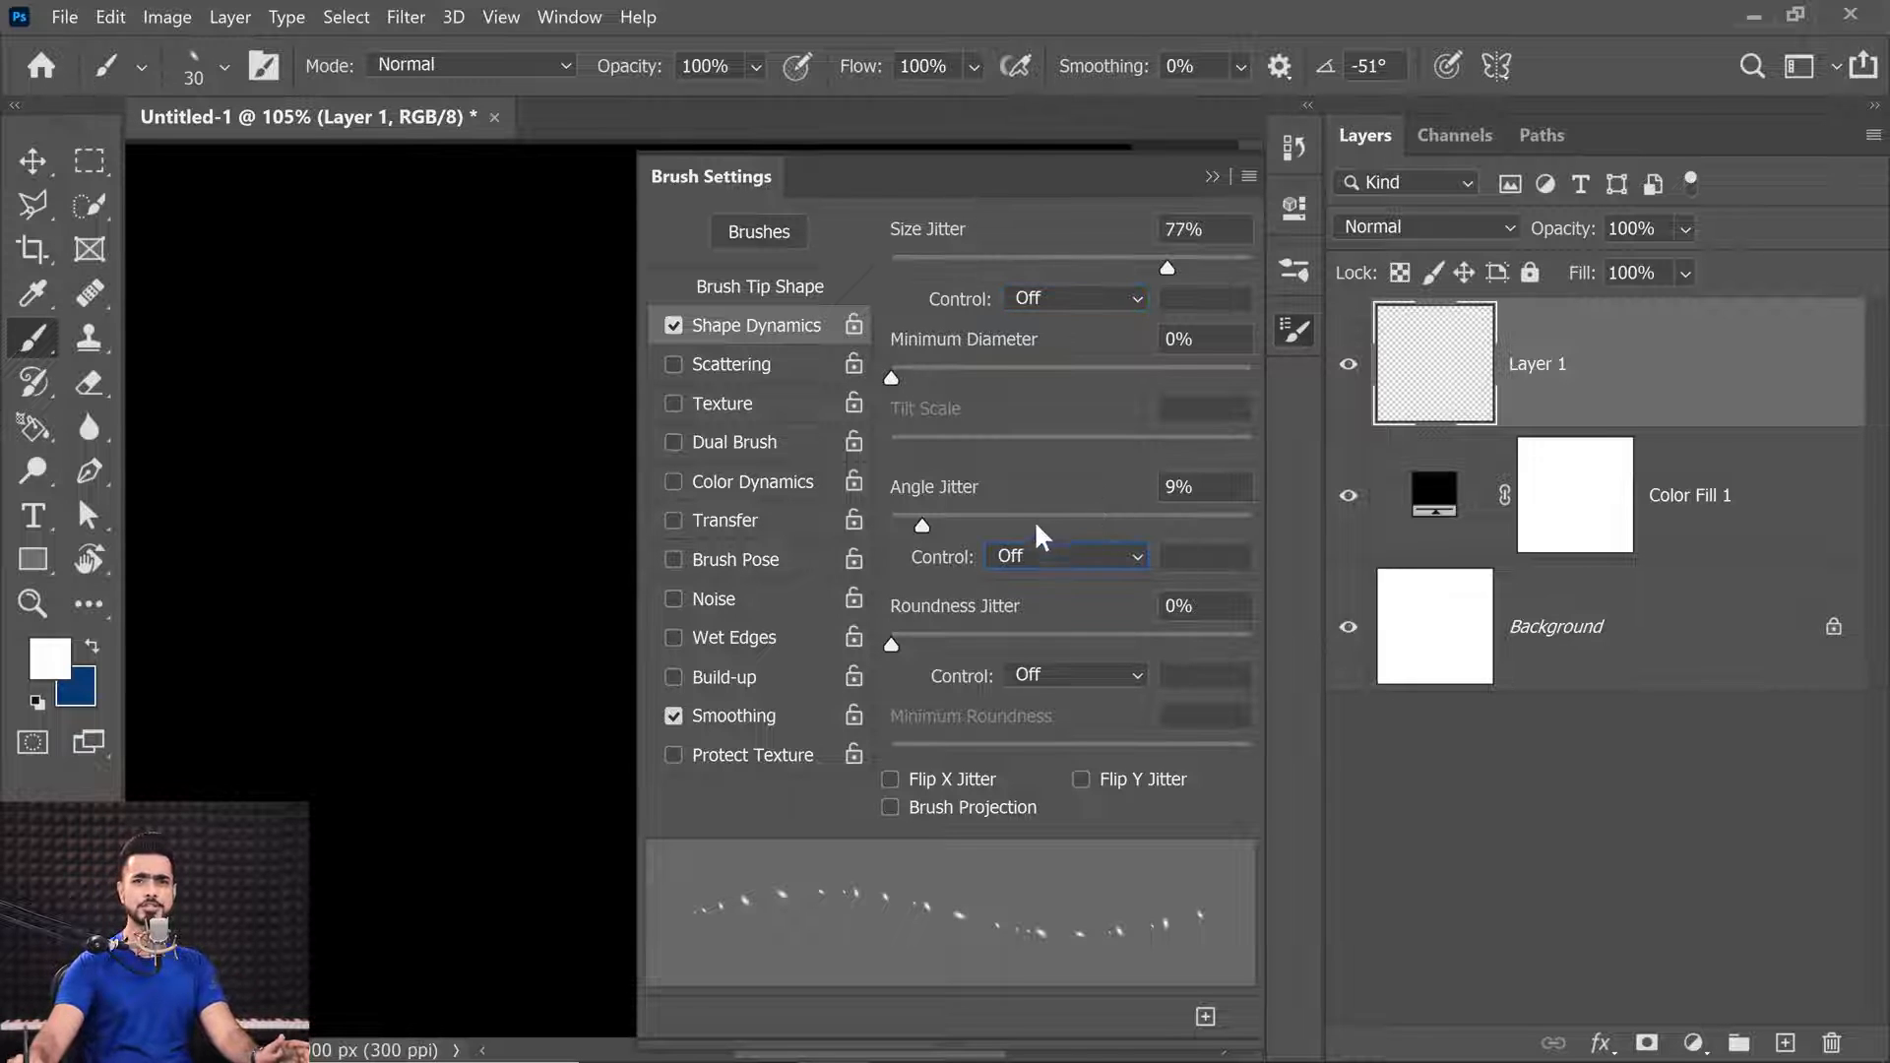
left_click(1019, 553)
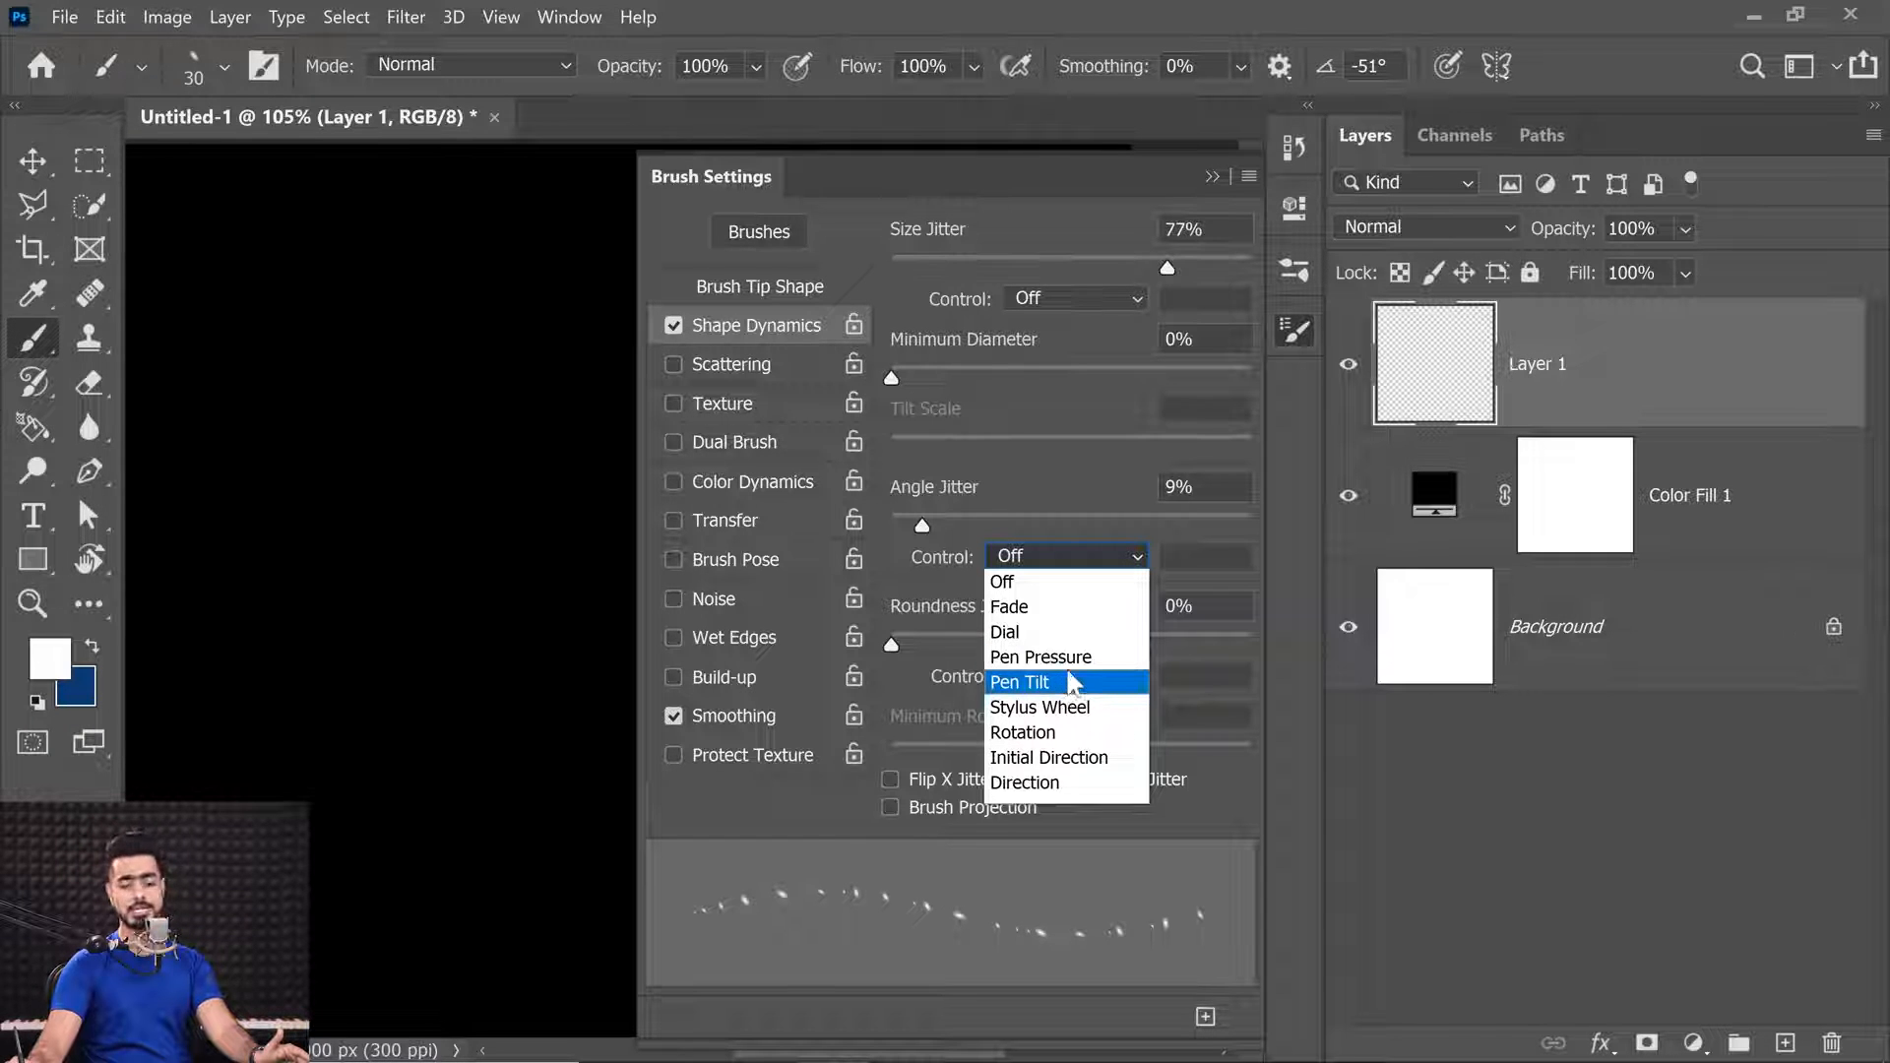
left_click(1060, 584)
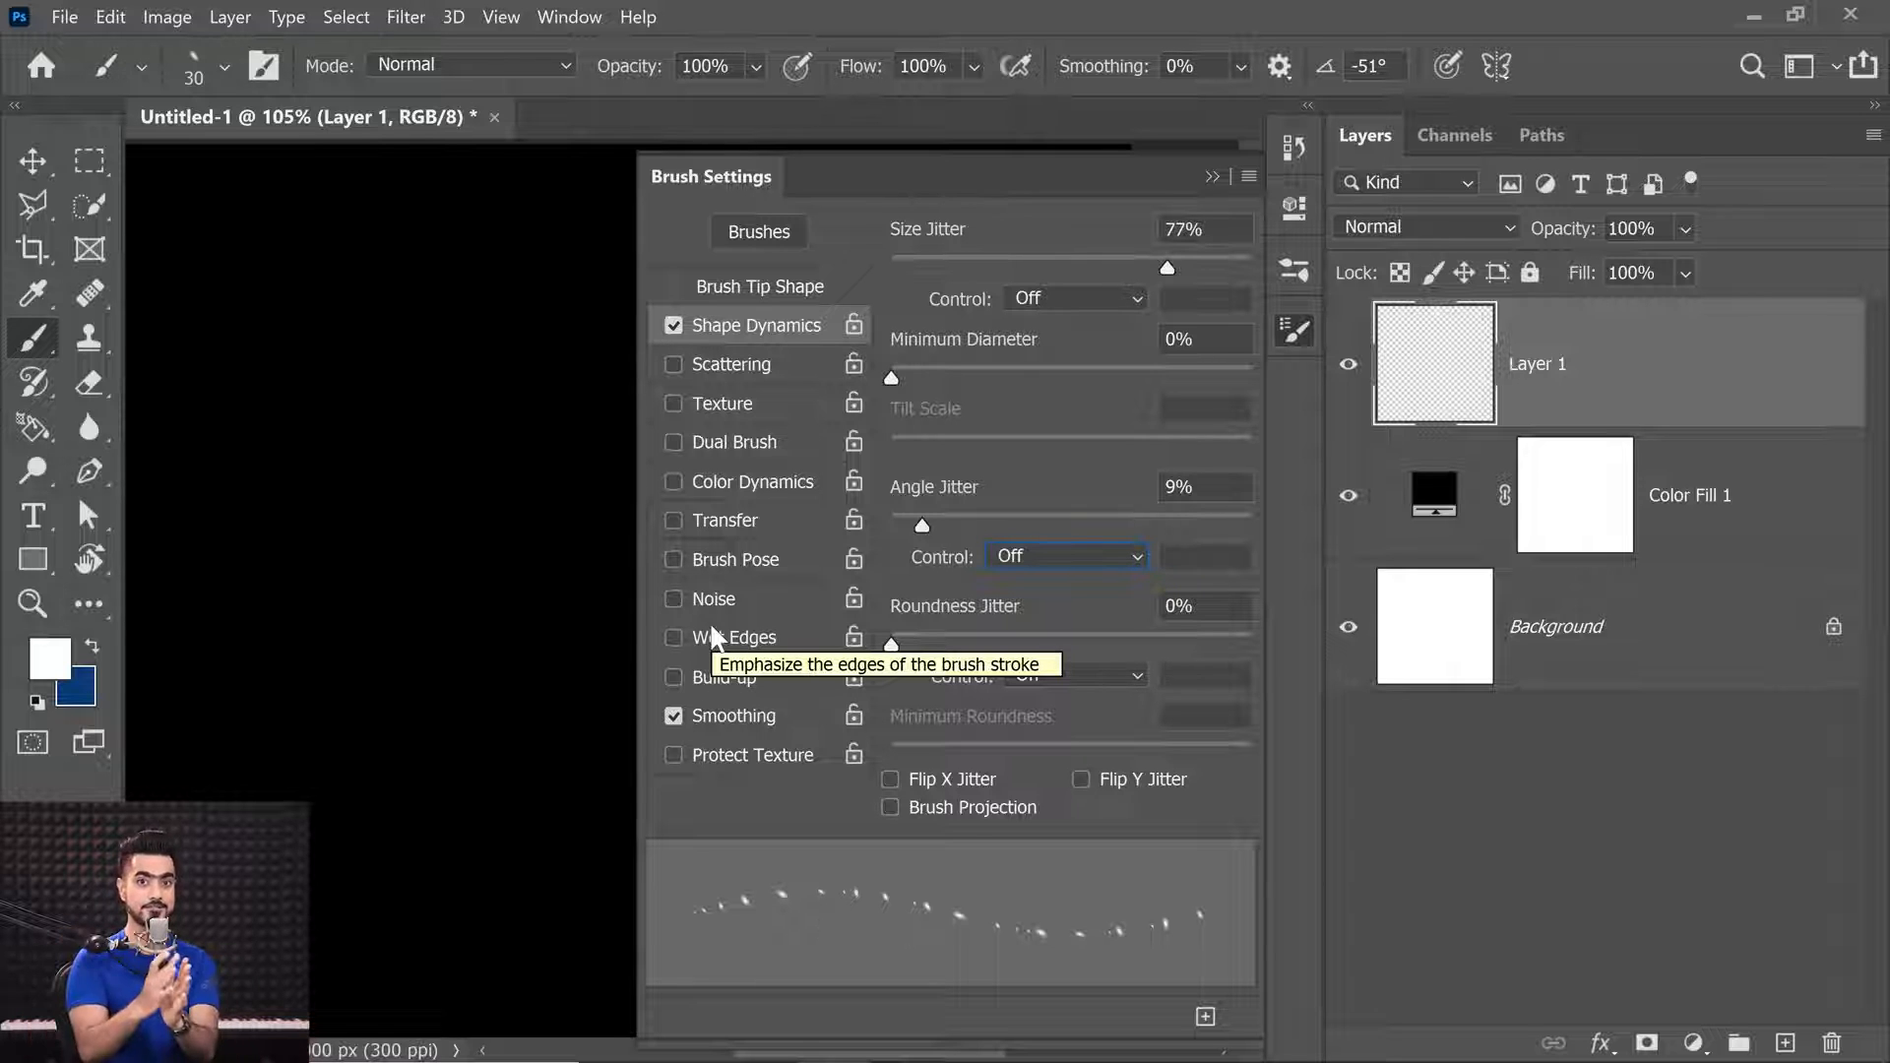
mouse_move(906, 637)
left_mouse_down()
mouse_move(1118, 645)
mouse_move(928, 652)
left_mouse_up()
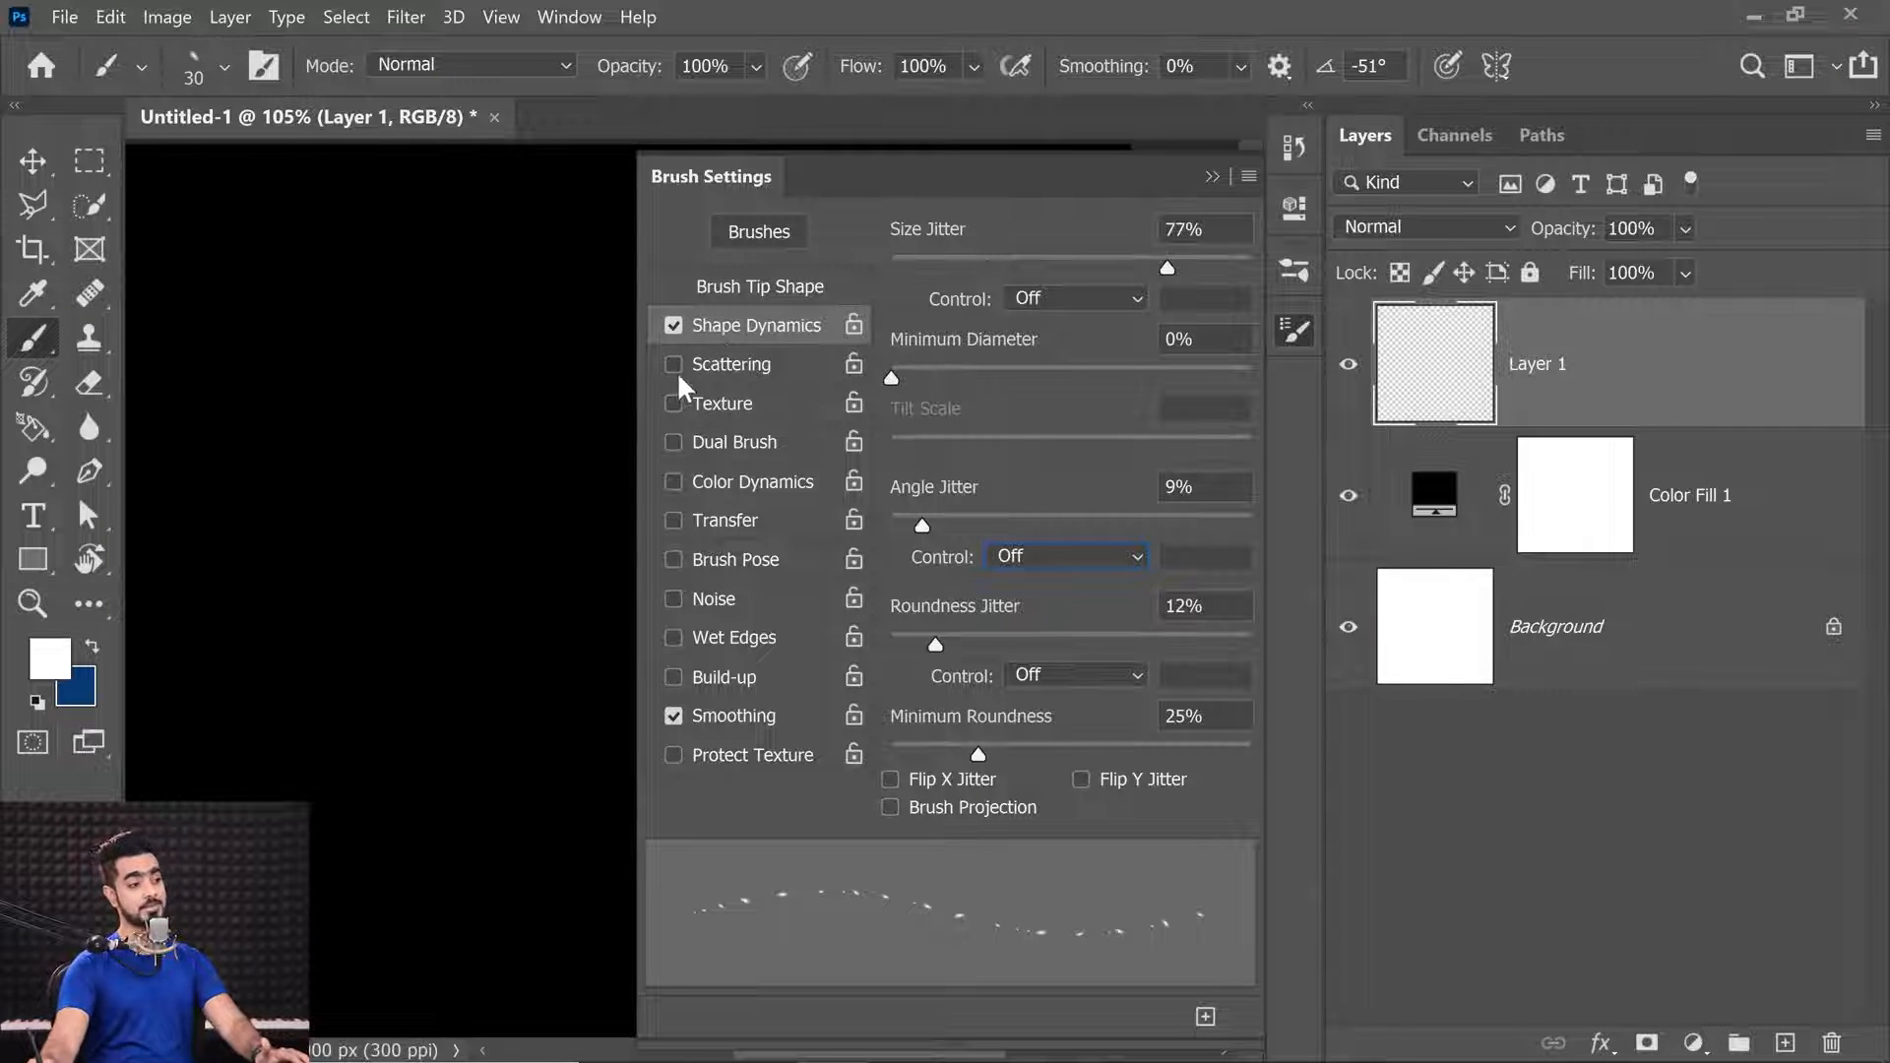
Enlarge the brush to 144 px, then paint scattered soft oval dots across the canvas and undo them.
left_click_drag(231, 345, 256, 346)
mouse_move(190, 287)
left_mouse_down()
mouse_move(355, 290)
mouse_move(471, 338)
mouse_move(164, 420)
mouse_move(578, 447)
mouse_move(450, 557)
mouse_move(213, 621)
mouse_move(468, 631)
mouse_move(309, 734)
mouse_move(544, 820)
mouse_move(395, 923)
left_mouse_up()
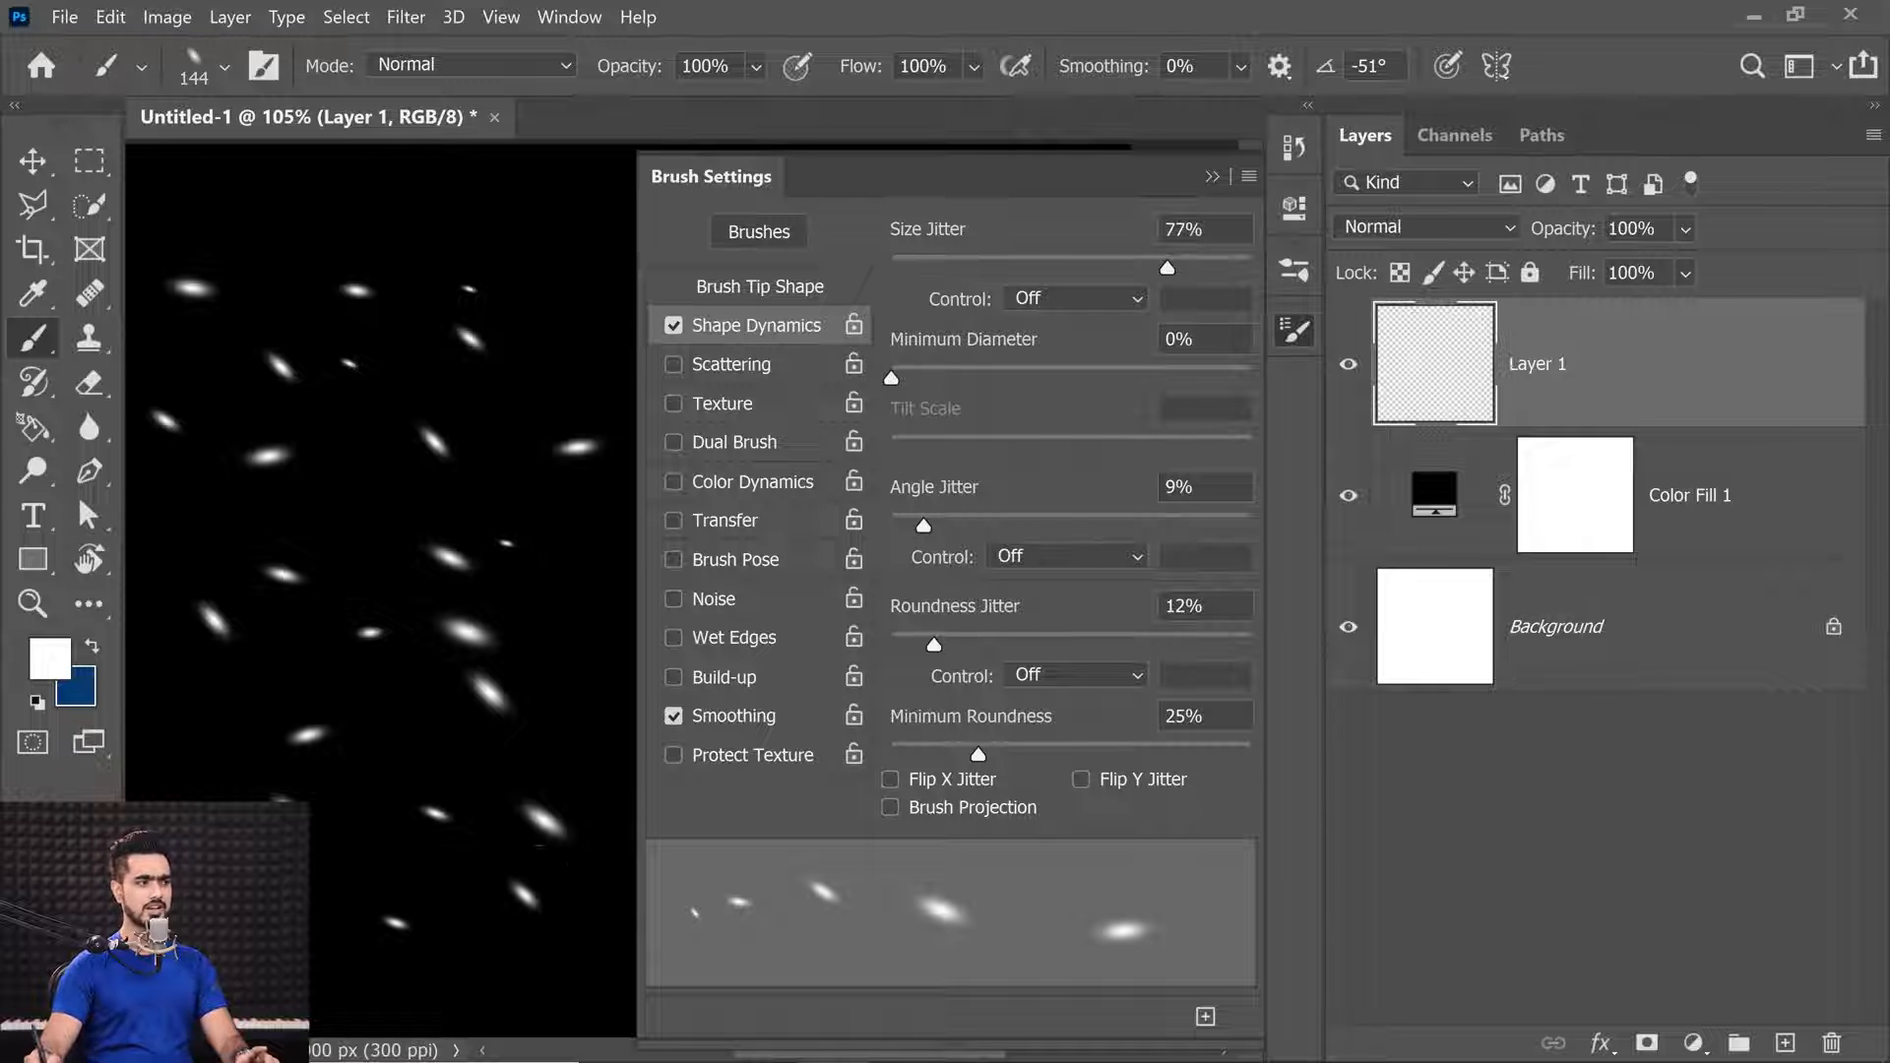
key("ctrl+z")
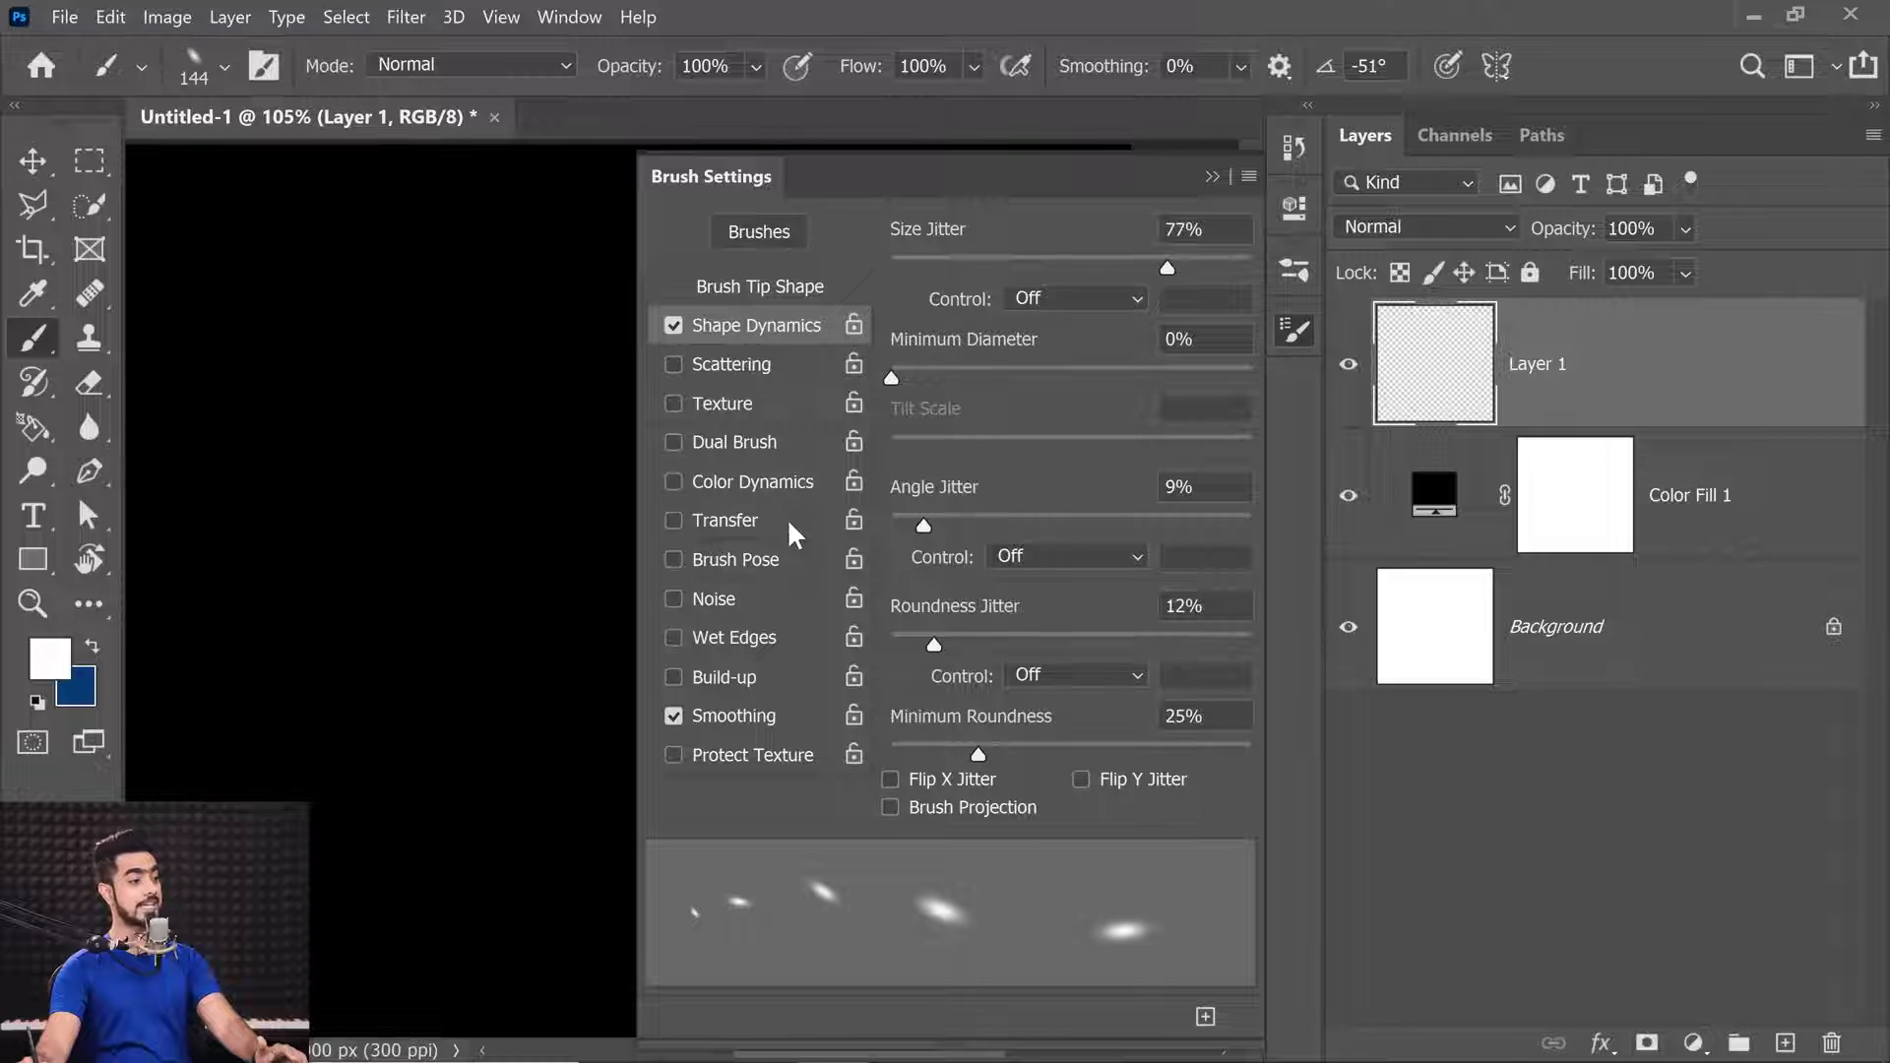
Enable Transfer, set the Opacity Jitter to 100% and paint scattered white dots across the canvas.
left_click(758, 514)
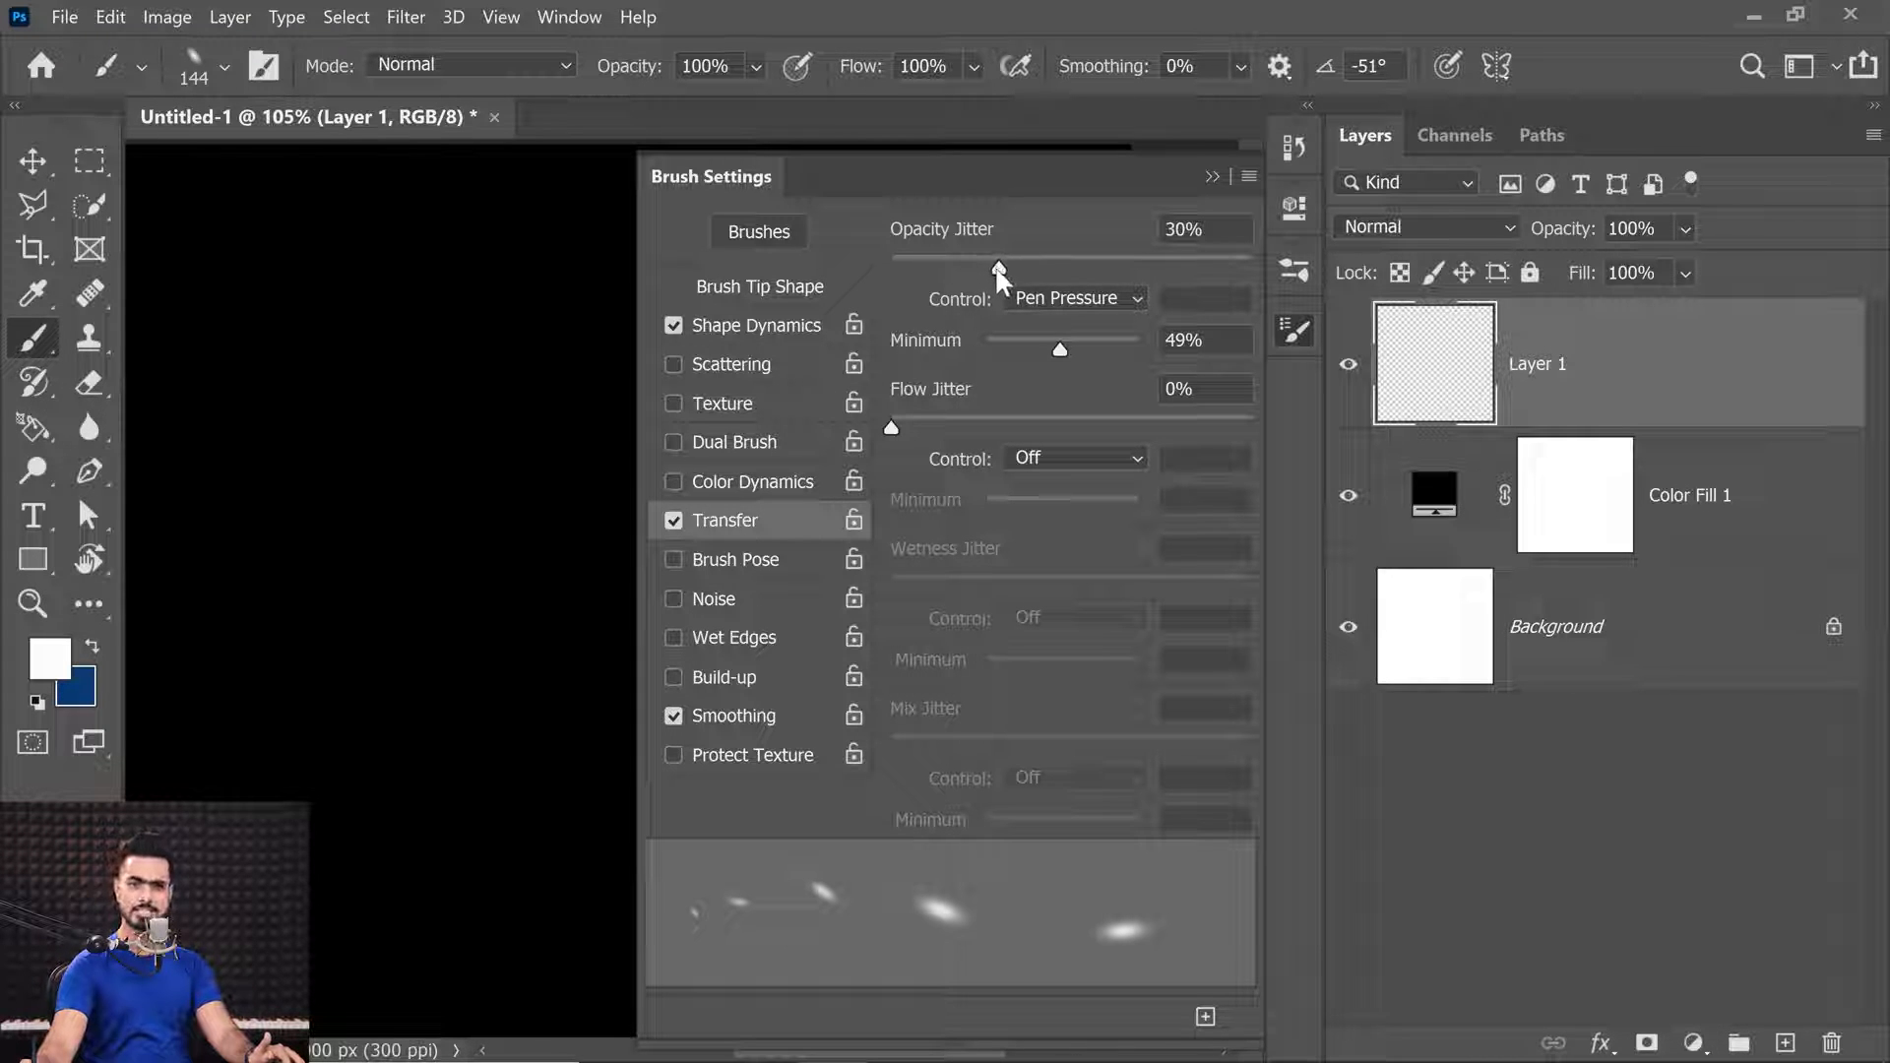
left_click_drag(998, 268, 1255, 258)
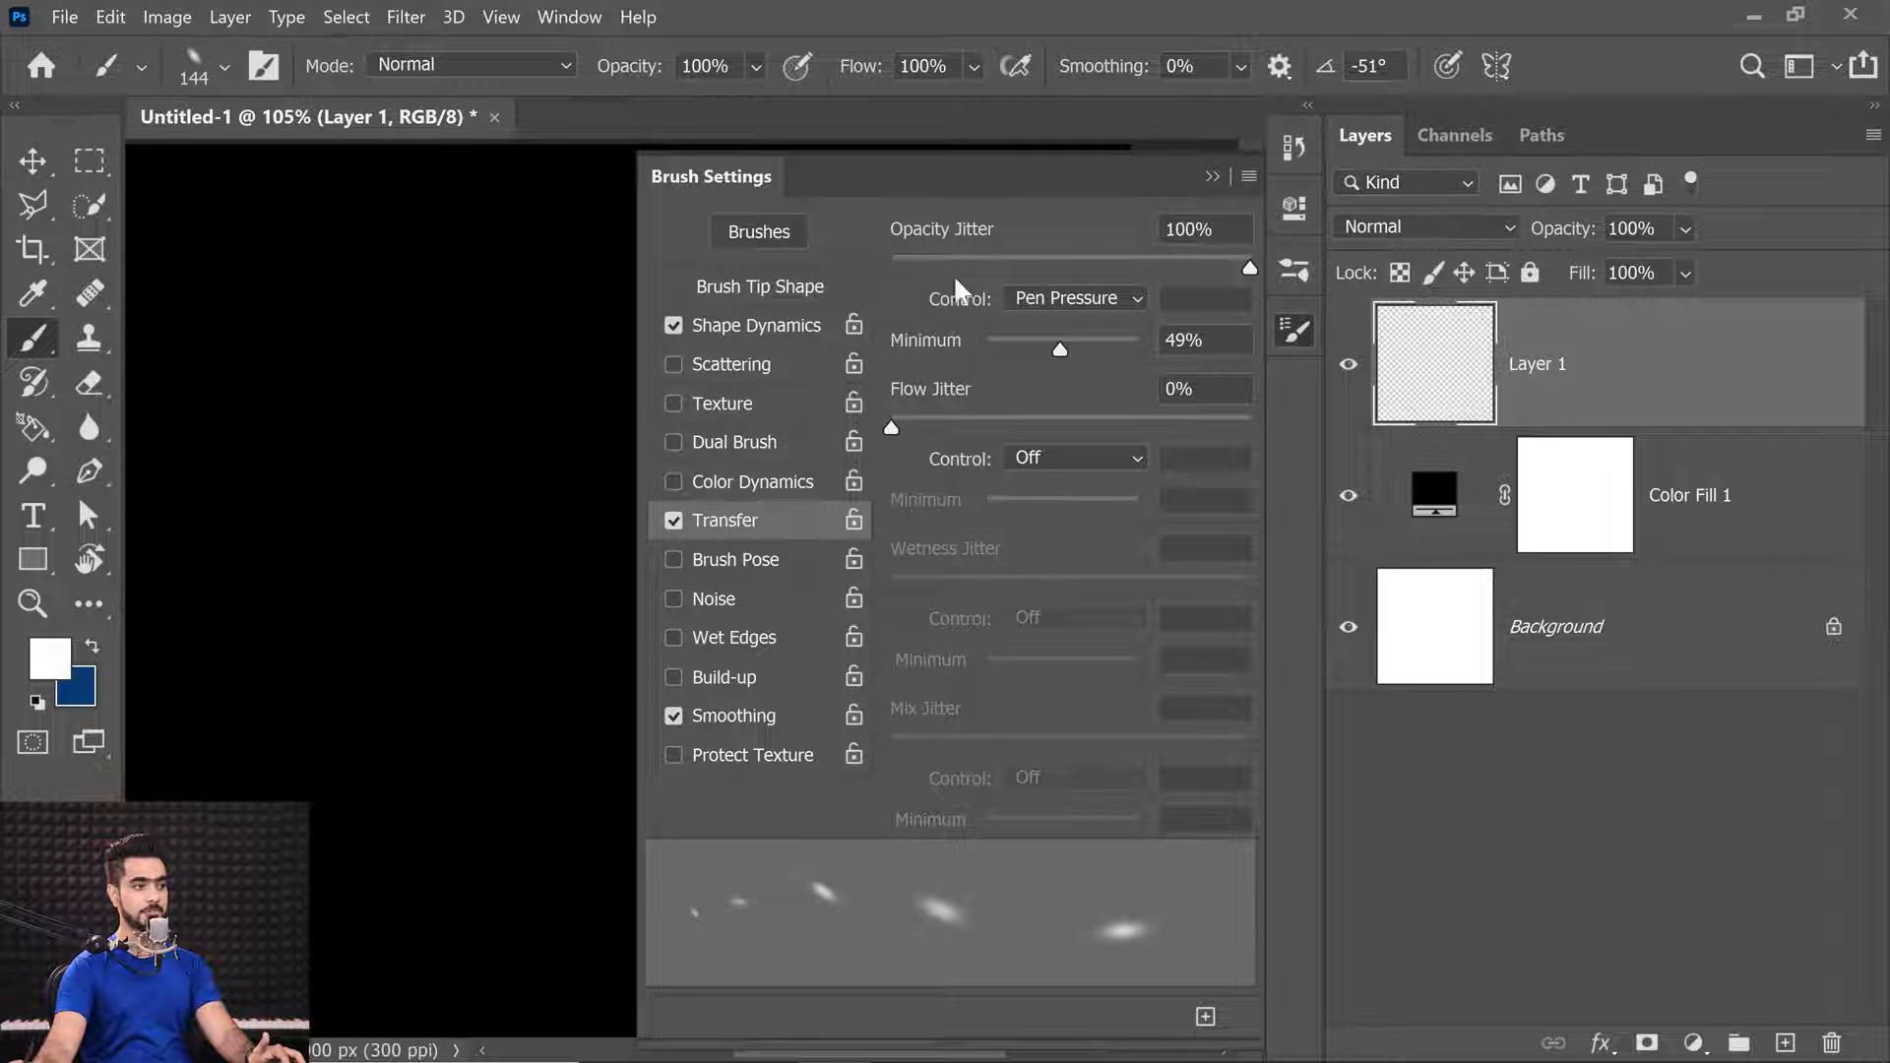
left_click_drag(205, 280, 397, 351)
mouse_move(618, 433)
left_mouse_down()
mouse_move(175, 554)
mouse_move(423, 566)
mouse_move(181, 649)
mouse_move(588, 752)
left_mouse_up()
mouse_move(419, 862)
left_mouse_down()
mouse_move(378, 972)
mouse_move(482, 963)
left_mouse_up()
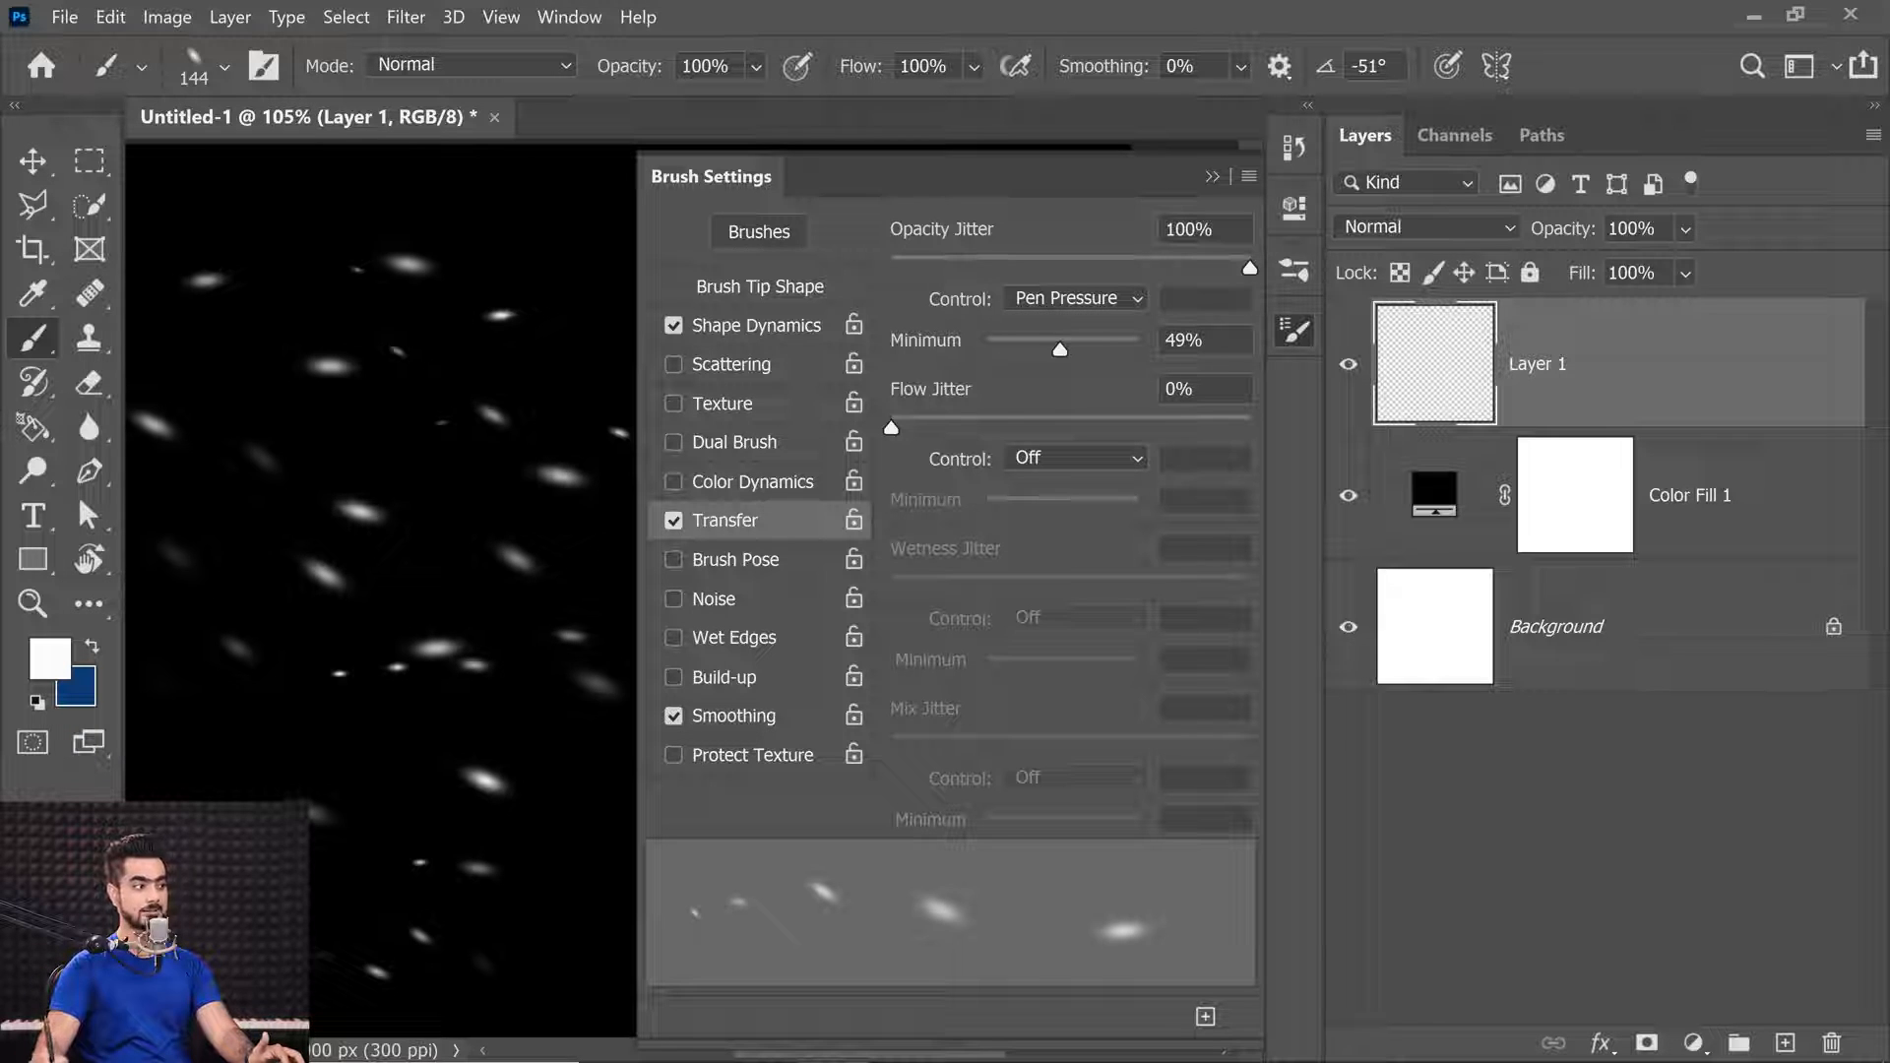
Clear the dots, turn the Opacity Jitter control off, then paint another scatter of dots and clear it.
key("Delete")
left_click(1105, 298)
left_click(1068, 317)
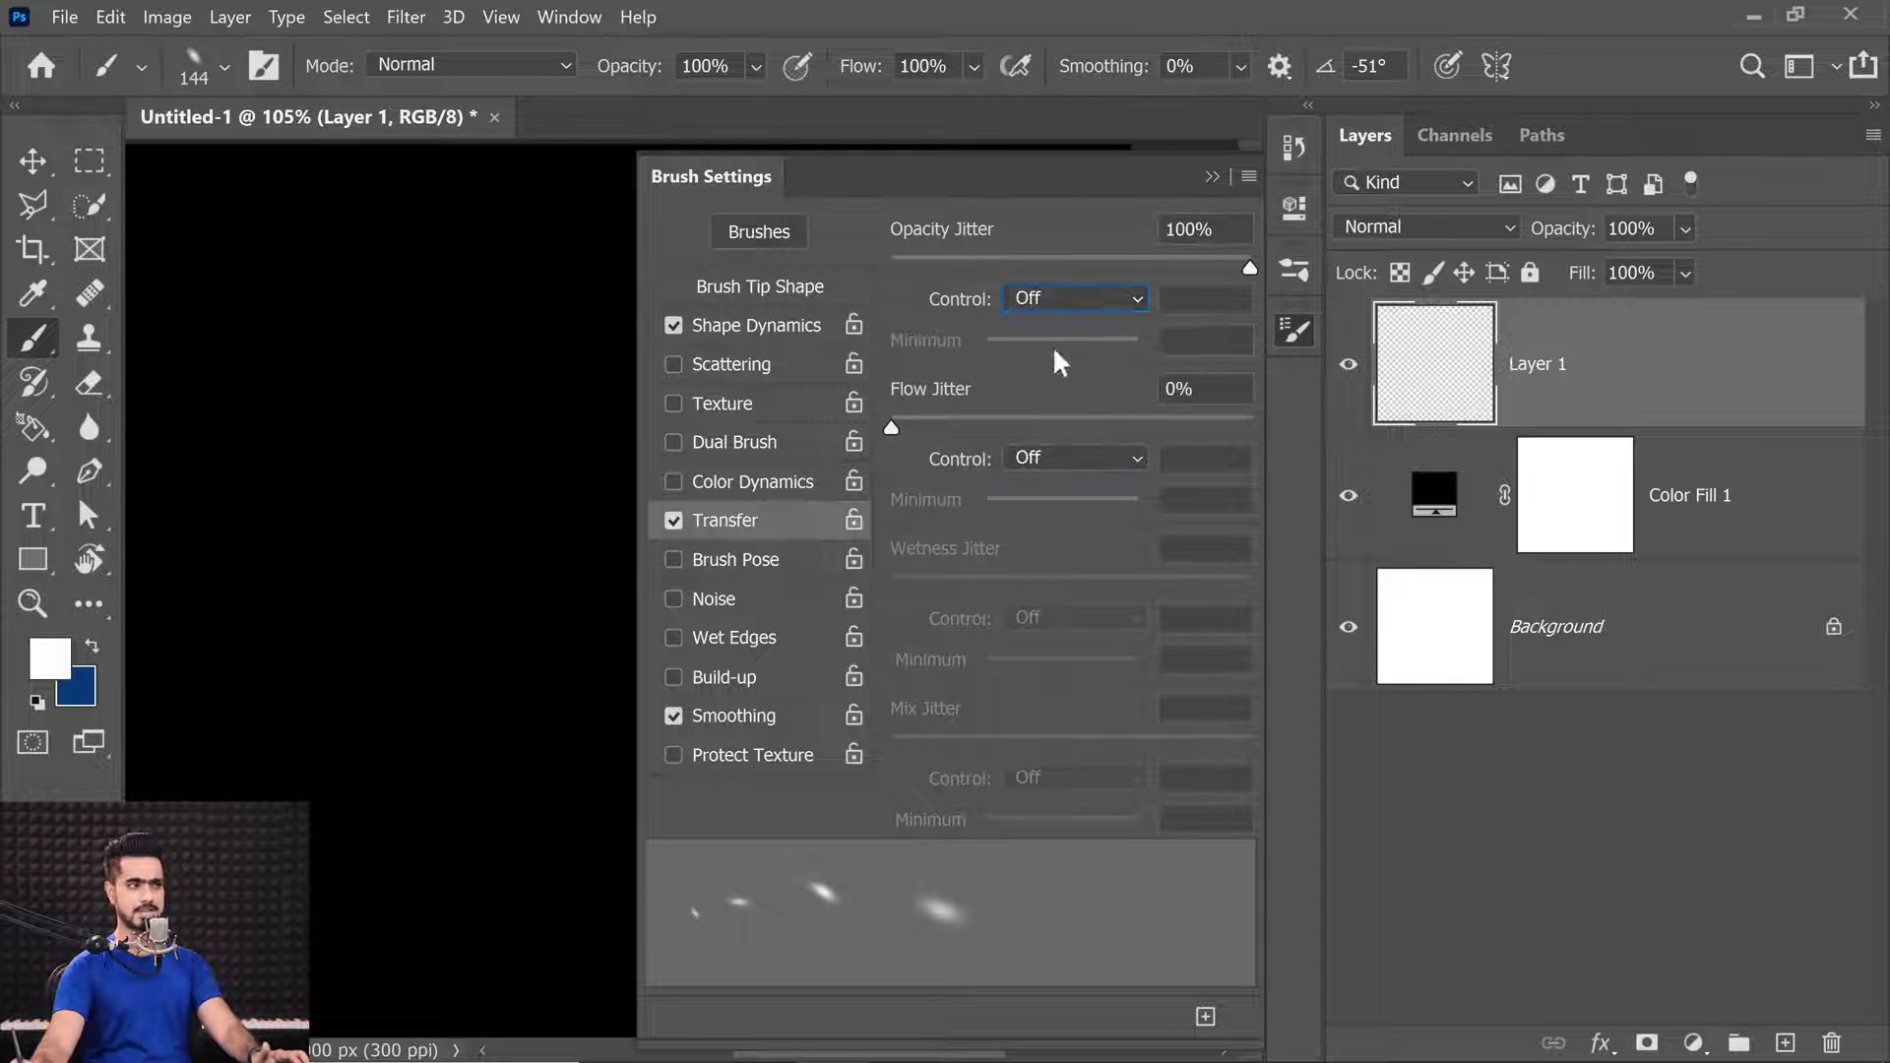
mouse_move(163, 227)
left_mouse_down()
mouse_move(565, 220)
mouse_move(290, 431)
mouse_move(278, 622)
mouse_move(514, 650)
mouse_move(434, 941)
left_mouse_up()
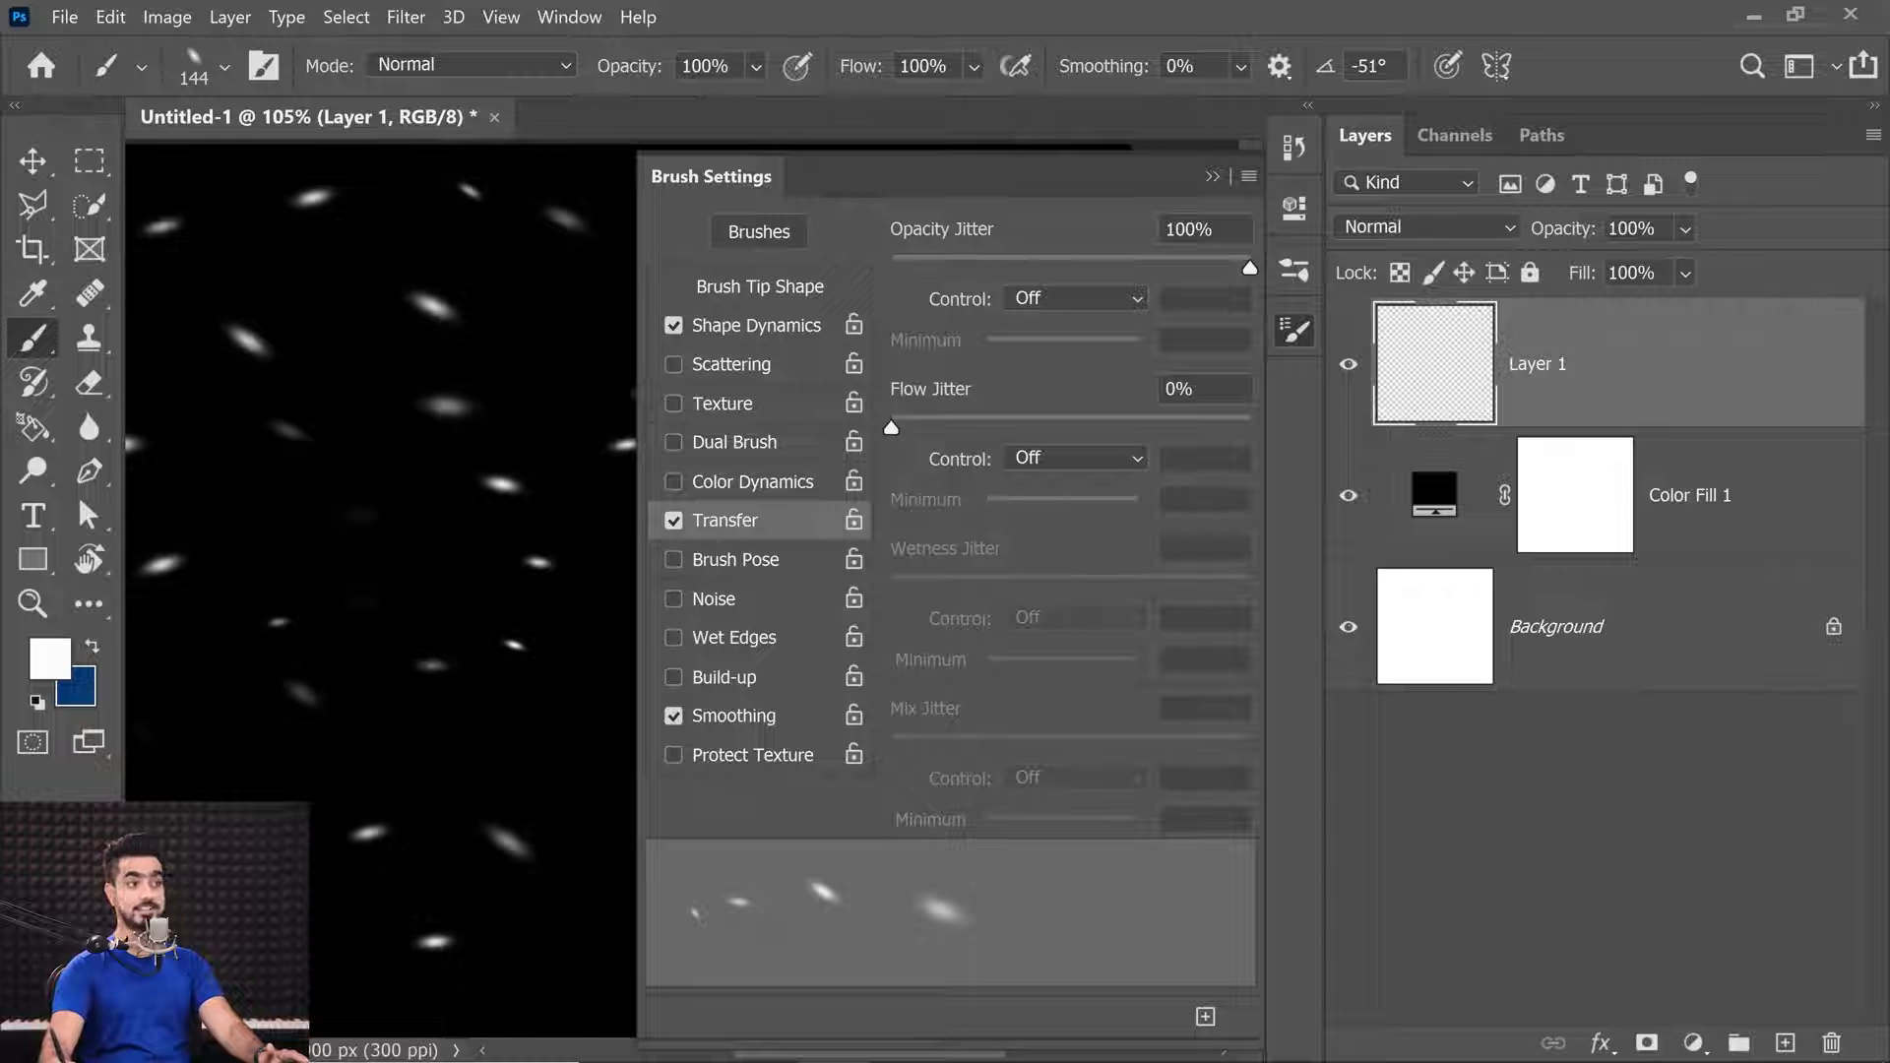
key("Delete")
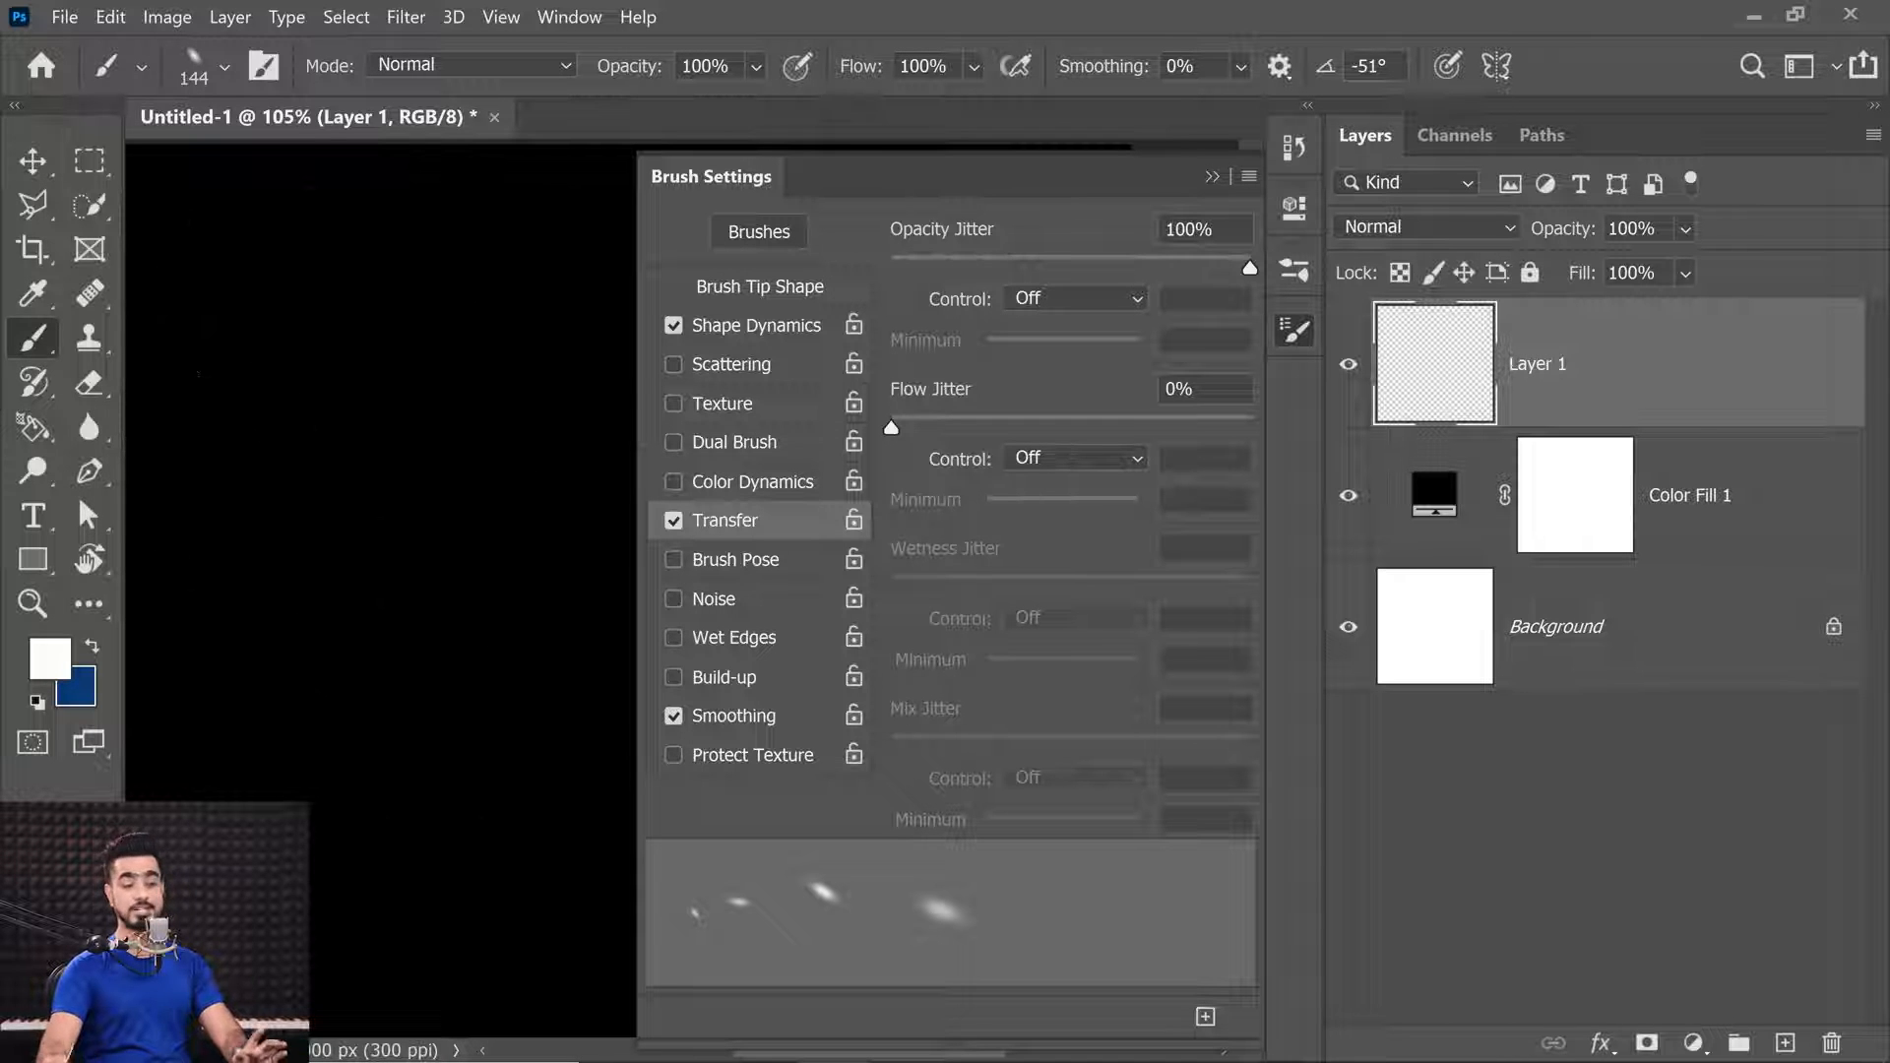
Set the Flow Jitter to 100%, then paint a dense scatter of dots across the canvas and undo it.
left_click_drag(892, 426, 1252, 427)
mouse_move(287, 169)
left_mouse_down()
mouse_move(140, 549)
mouse_move(451, 835)
mouse_move(470, 199)
mouse_move(225, 730)
mouse_move(412, 451)
mouse_move(173, 366)
mouse_move(470, 234)
mouse_move(545, 328)
mouse_move(548, 670)
mouse_move(479, 868)
mouse_move(296, 595)
left_mouse_up()
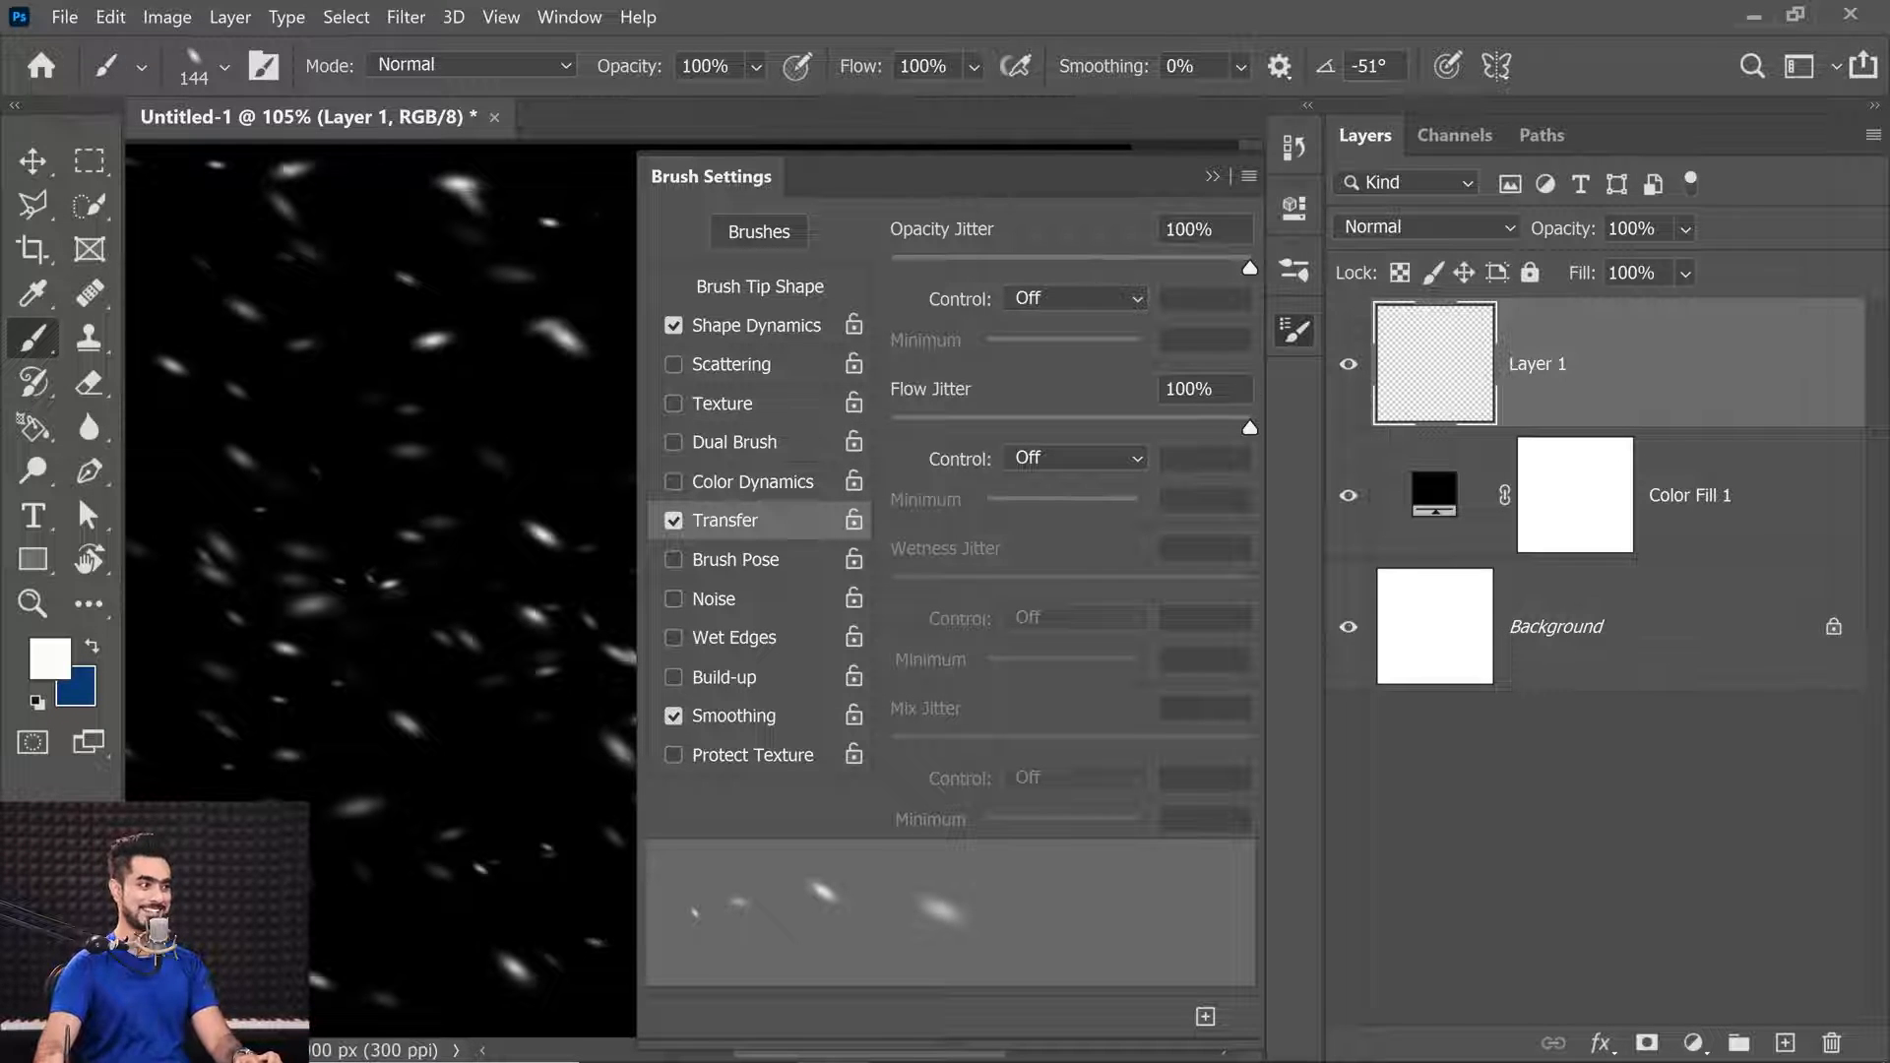
key("ctrl+z")
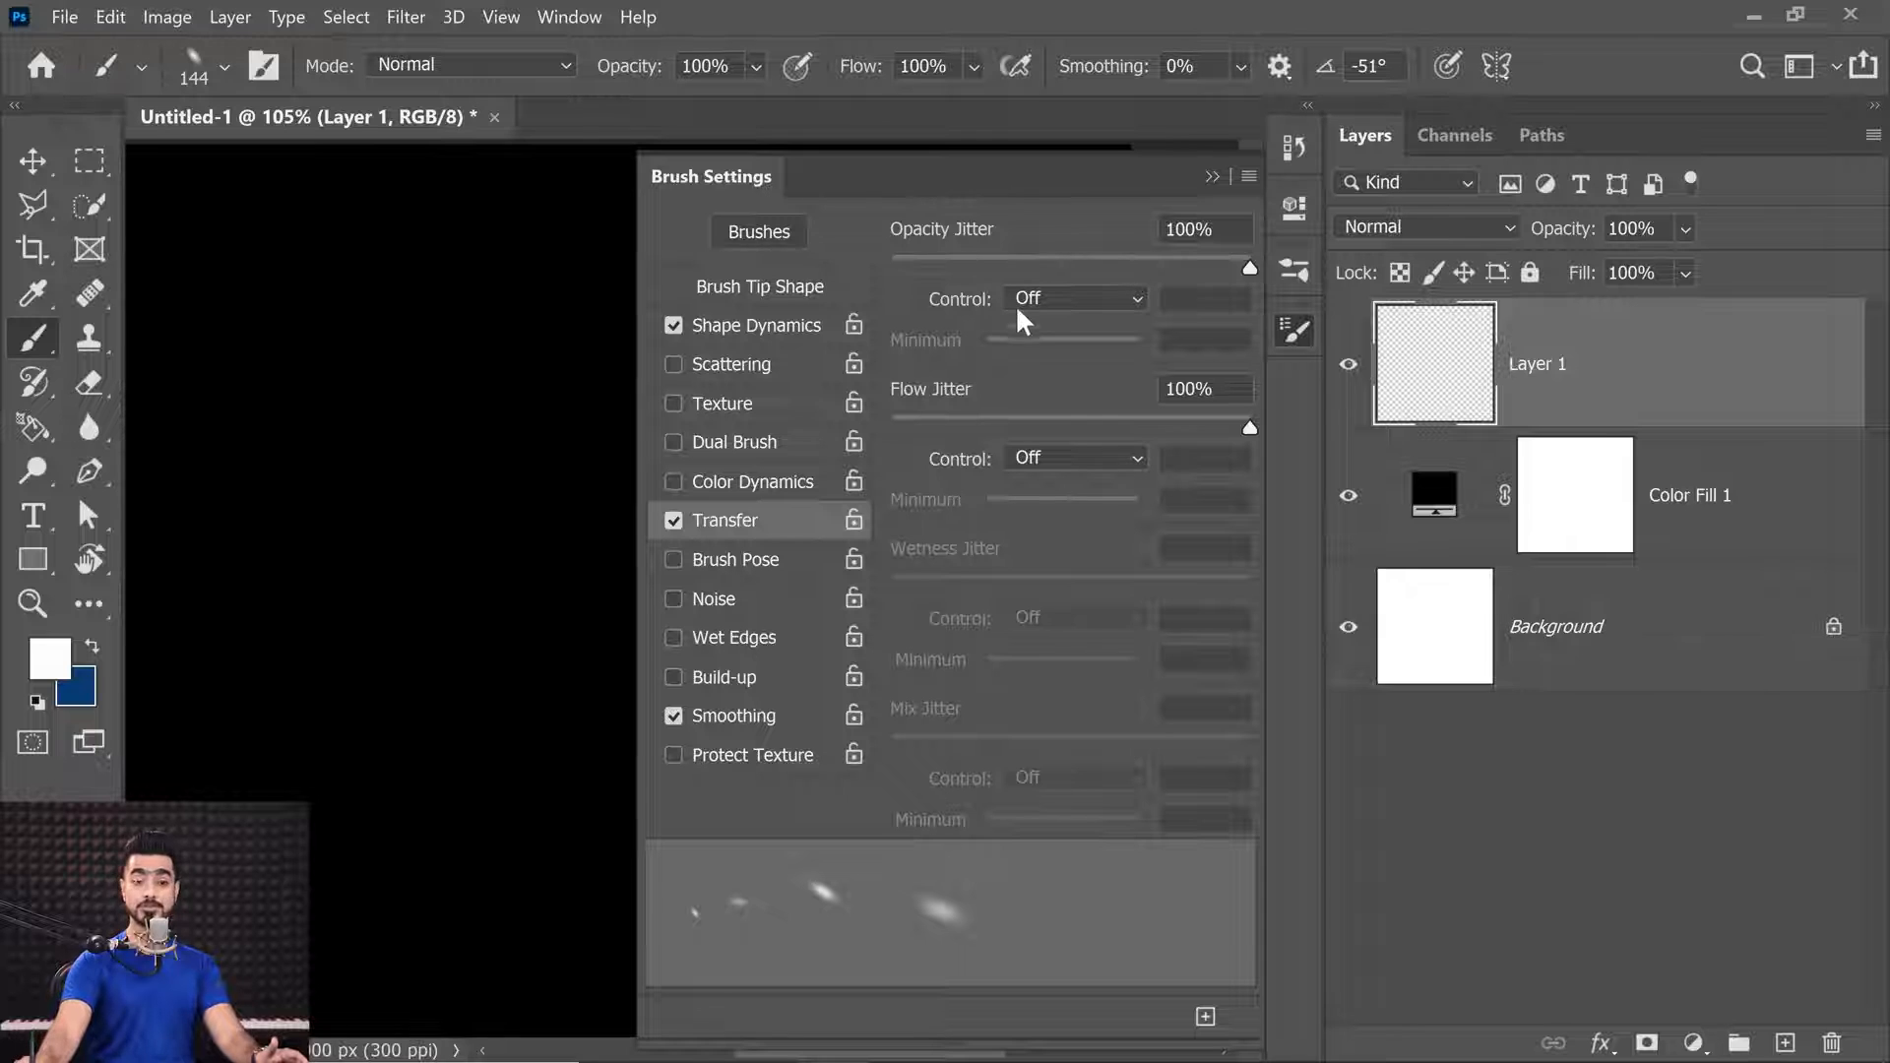
Reset the Opacity and Flow Jitter to 0% and switch to the 123 px hard round tip with Shape Dynamics off.
left_click_drag(1243, 267, 893, 264)
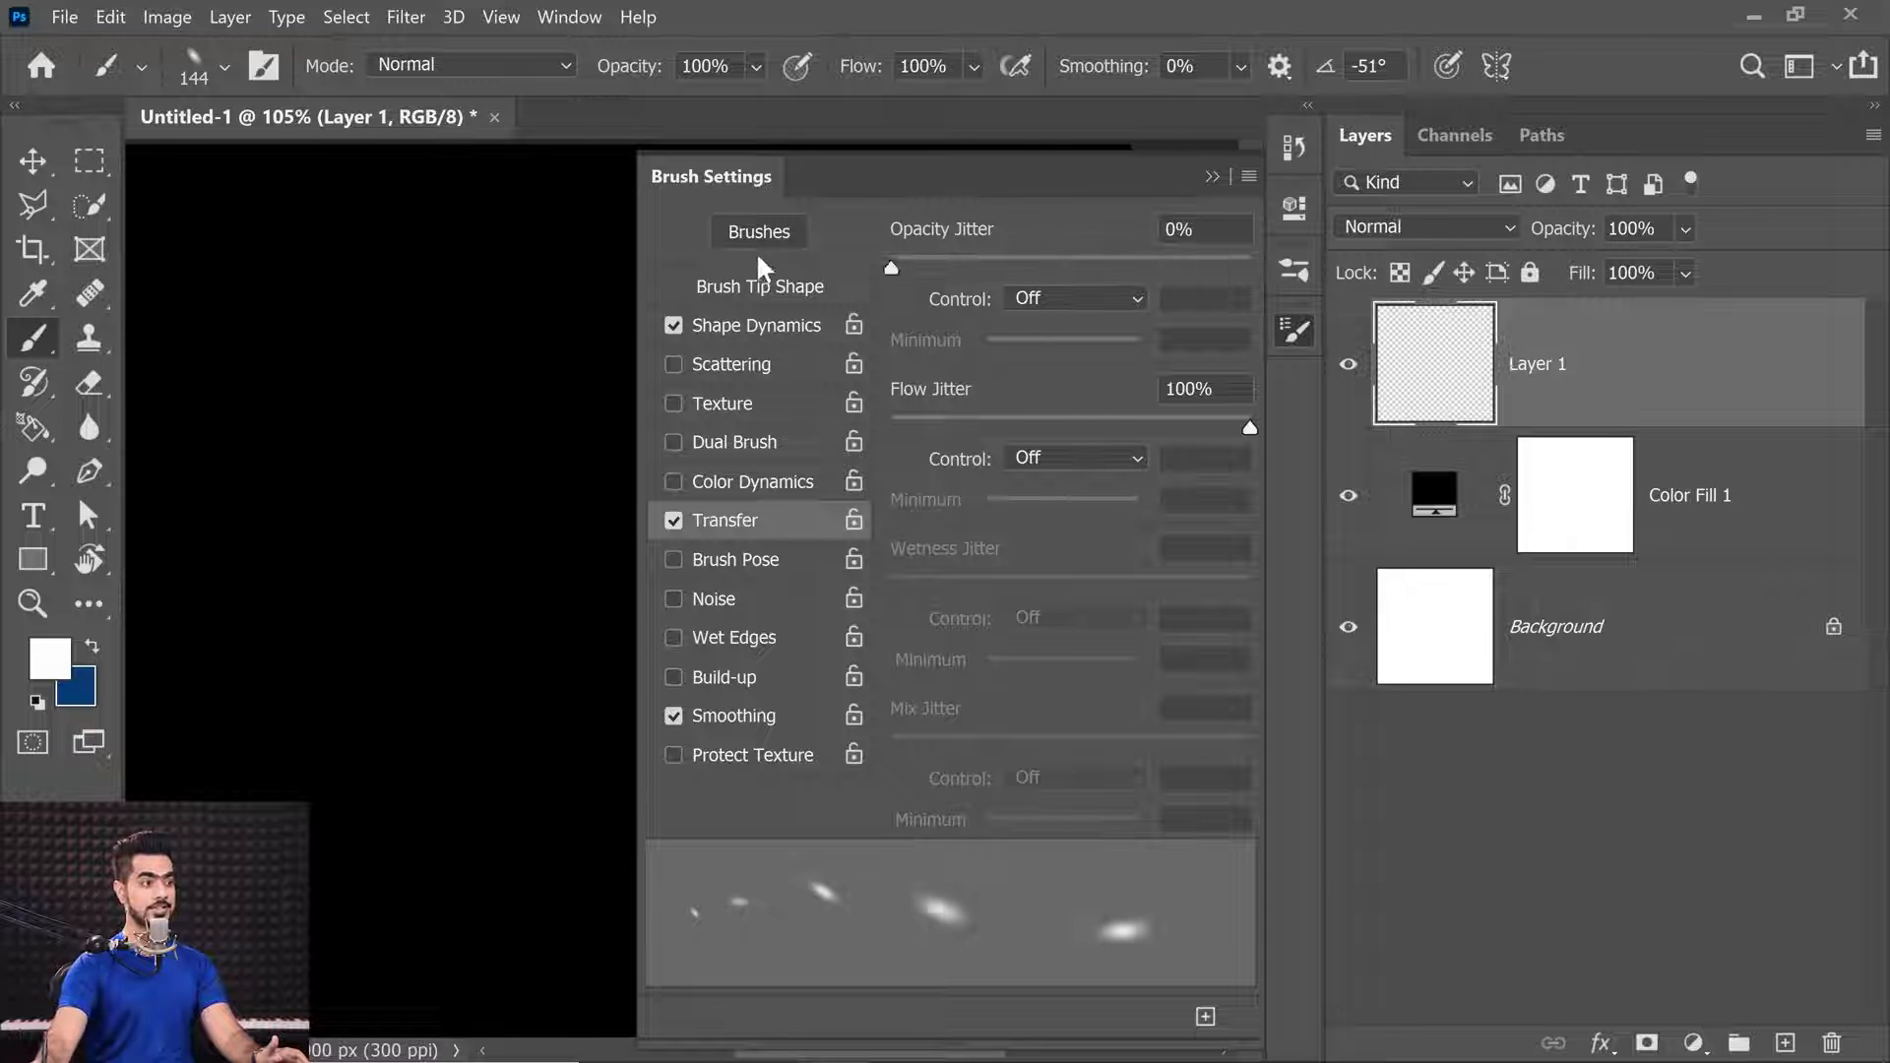
left_click_drag(1182, 426, 805, 398)
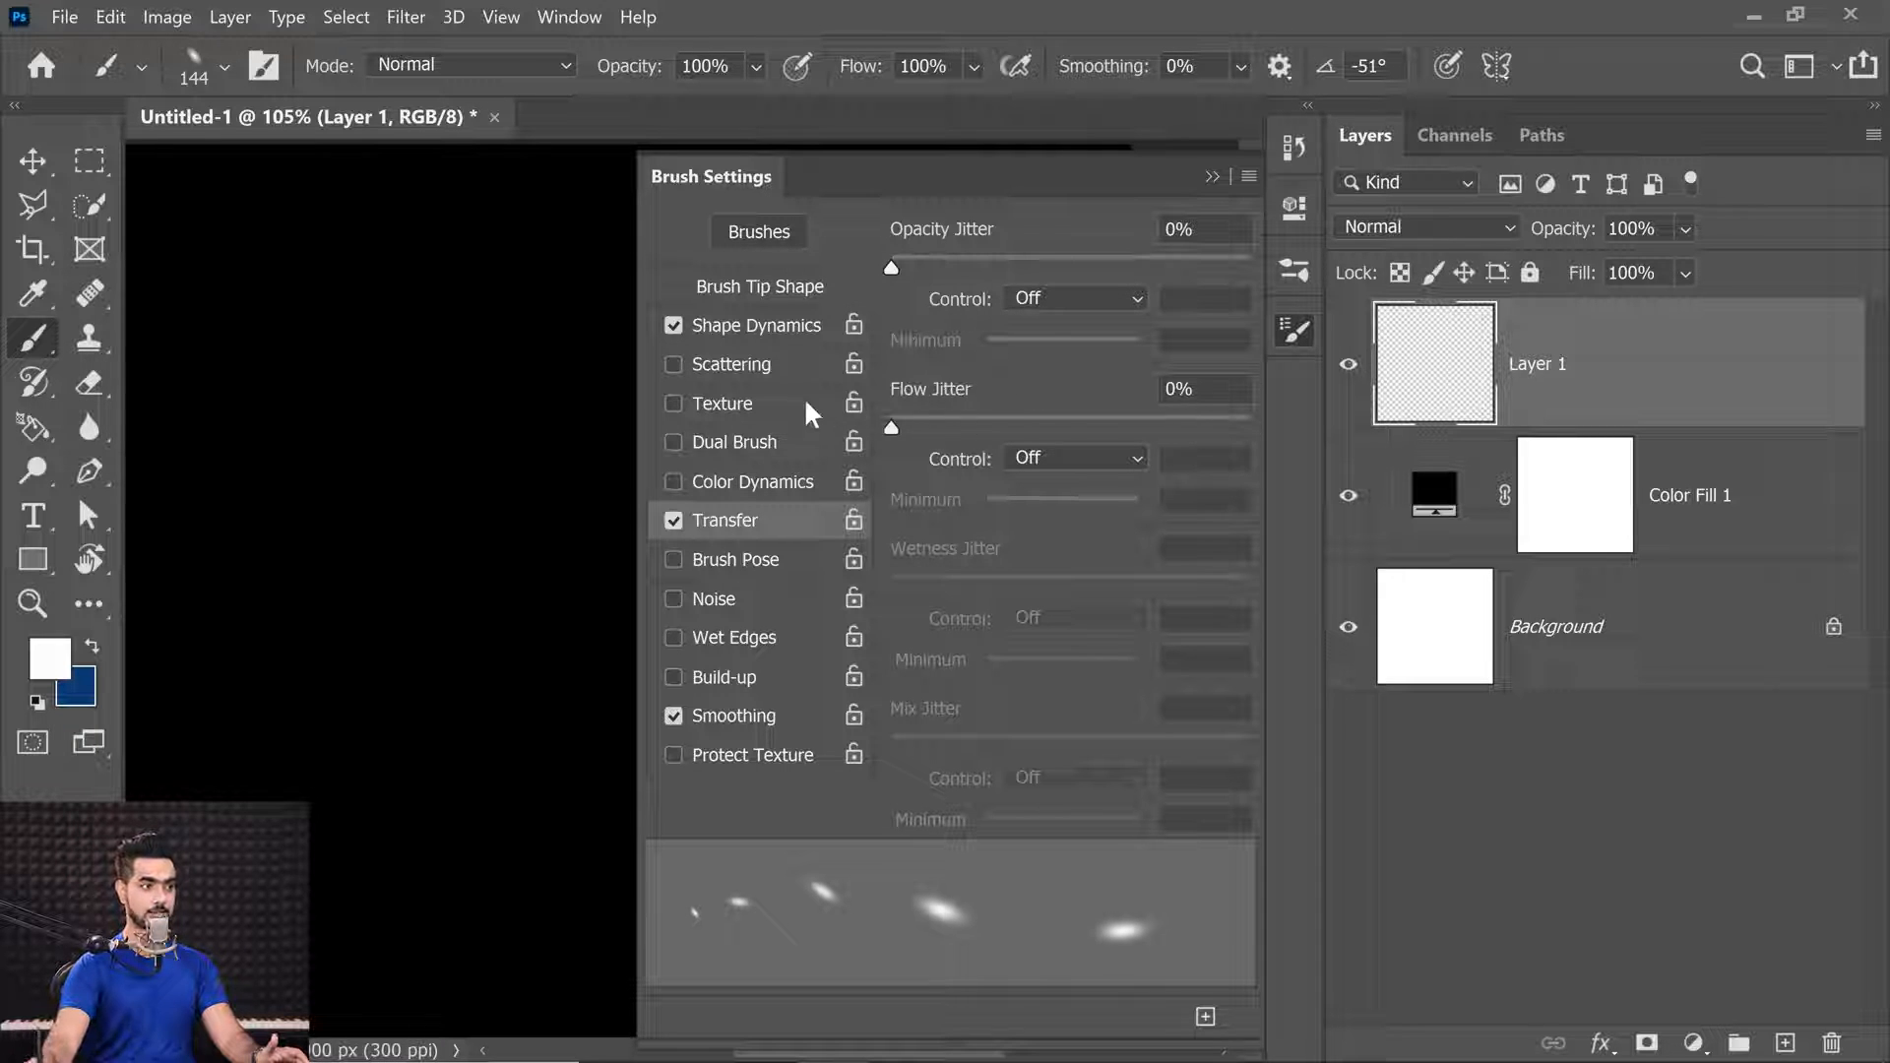
left_click(763, 288)
left_click(961, 239)
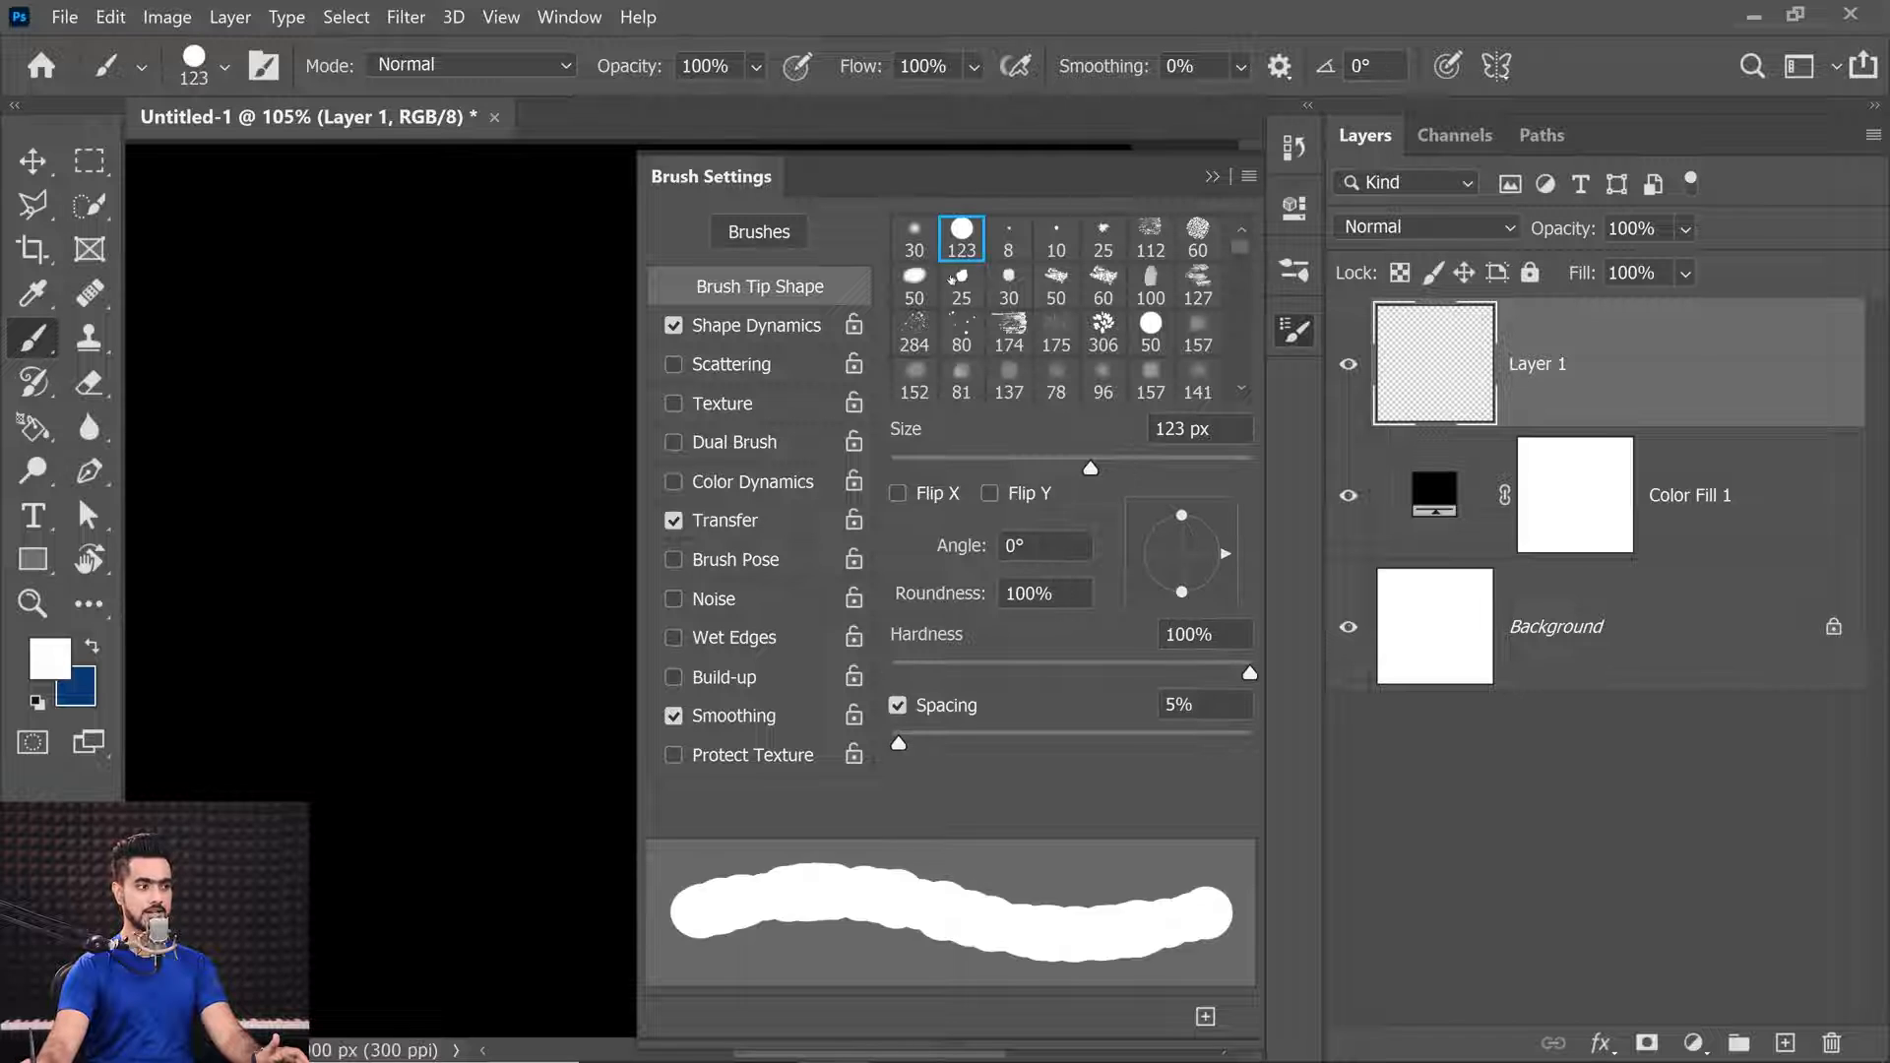
left_click(728, 327)
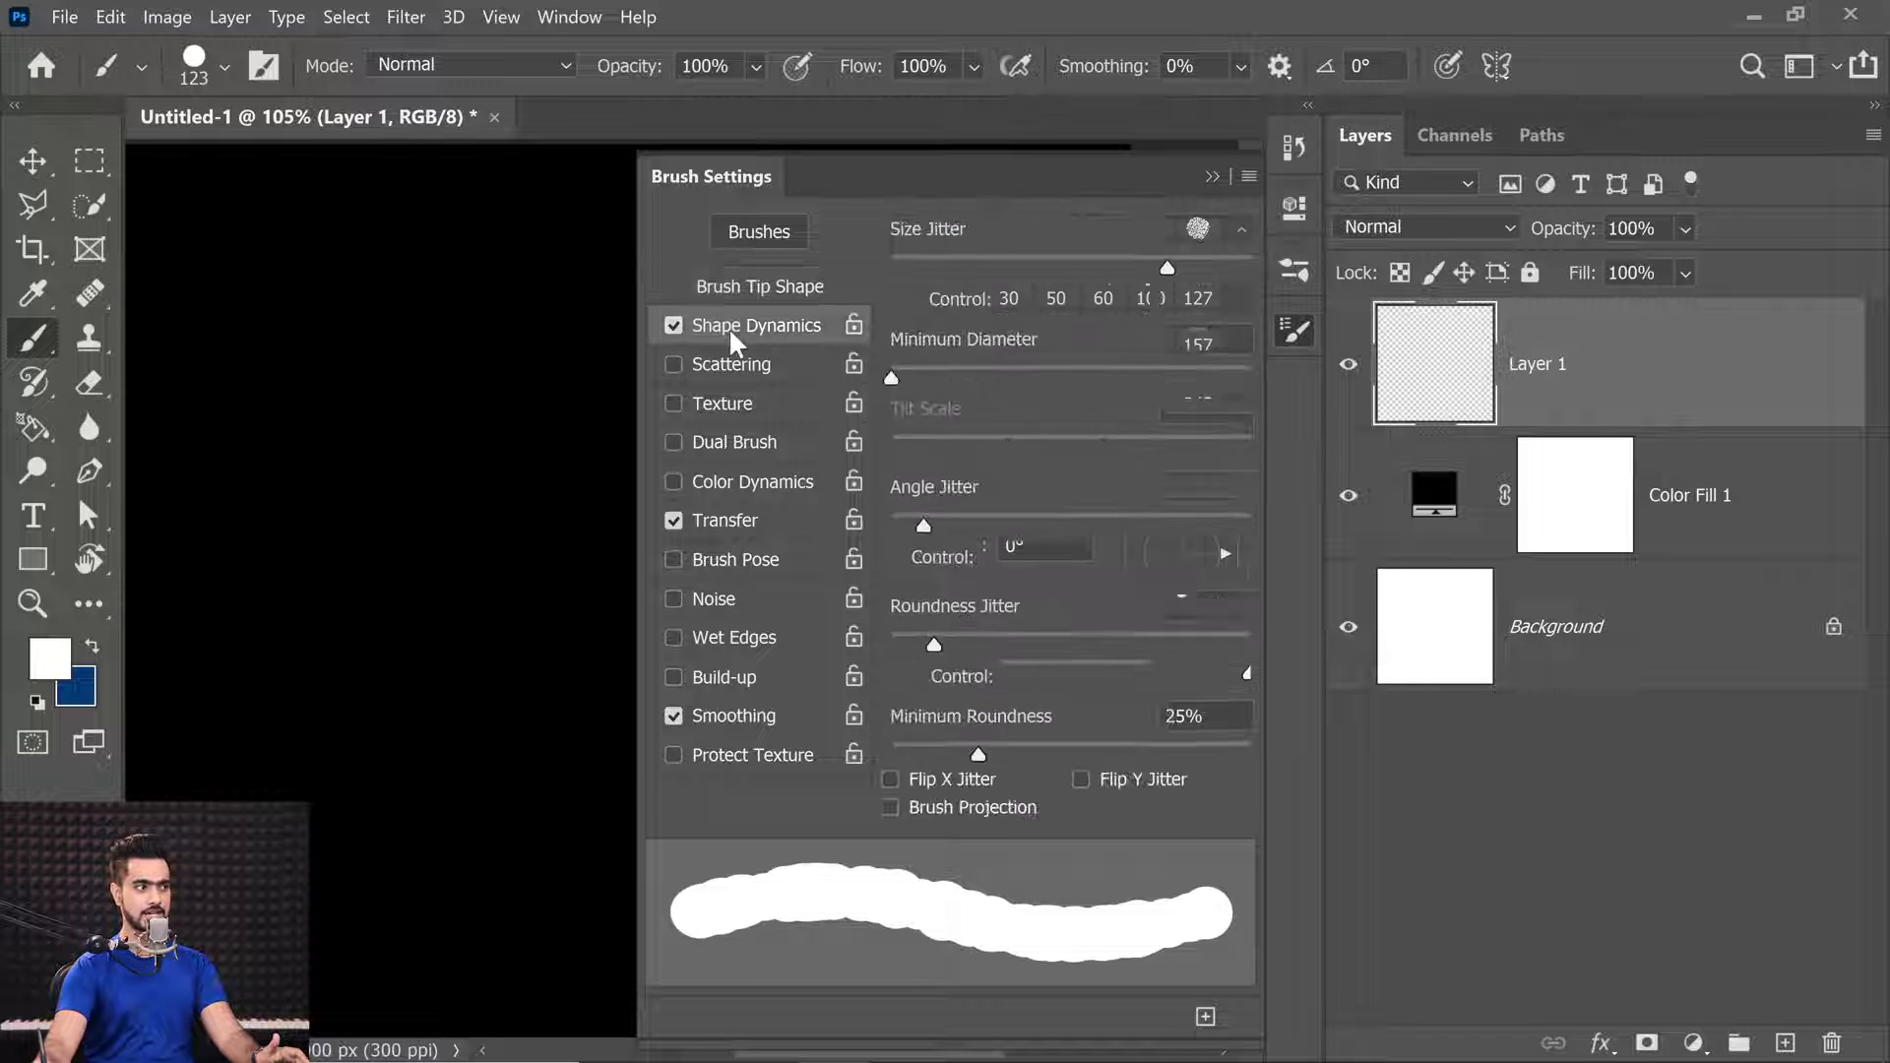
left_click(673, 325)
Set the Transfer Opacity and Flow Jitter controls to Pen Pressure, then paint winding test strokes on the canvas and clear them.
left_click(748, 522)
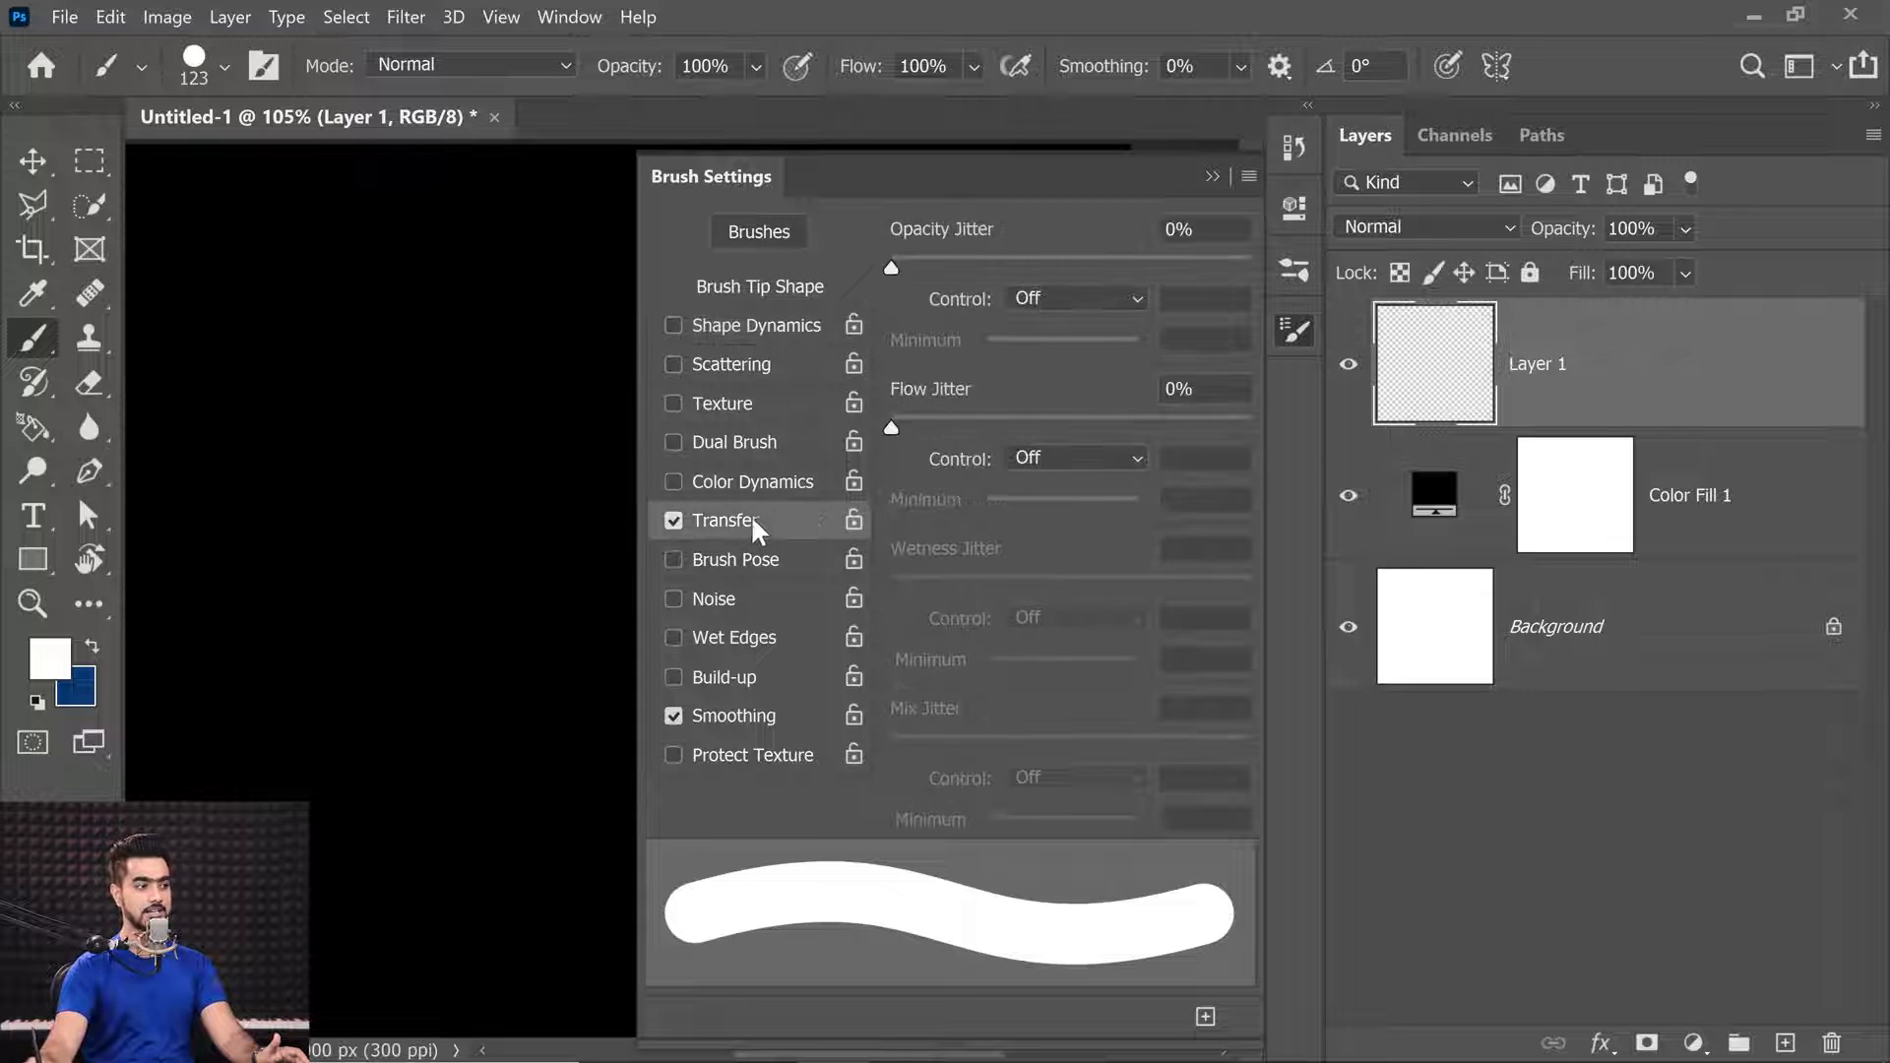
left_click(1060, 293)
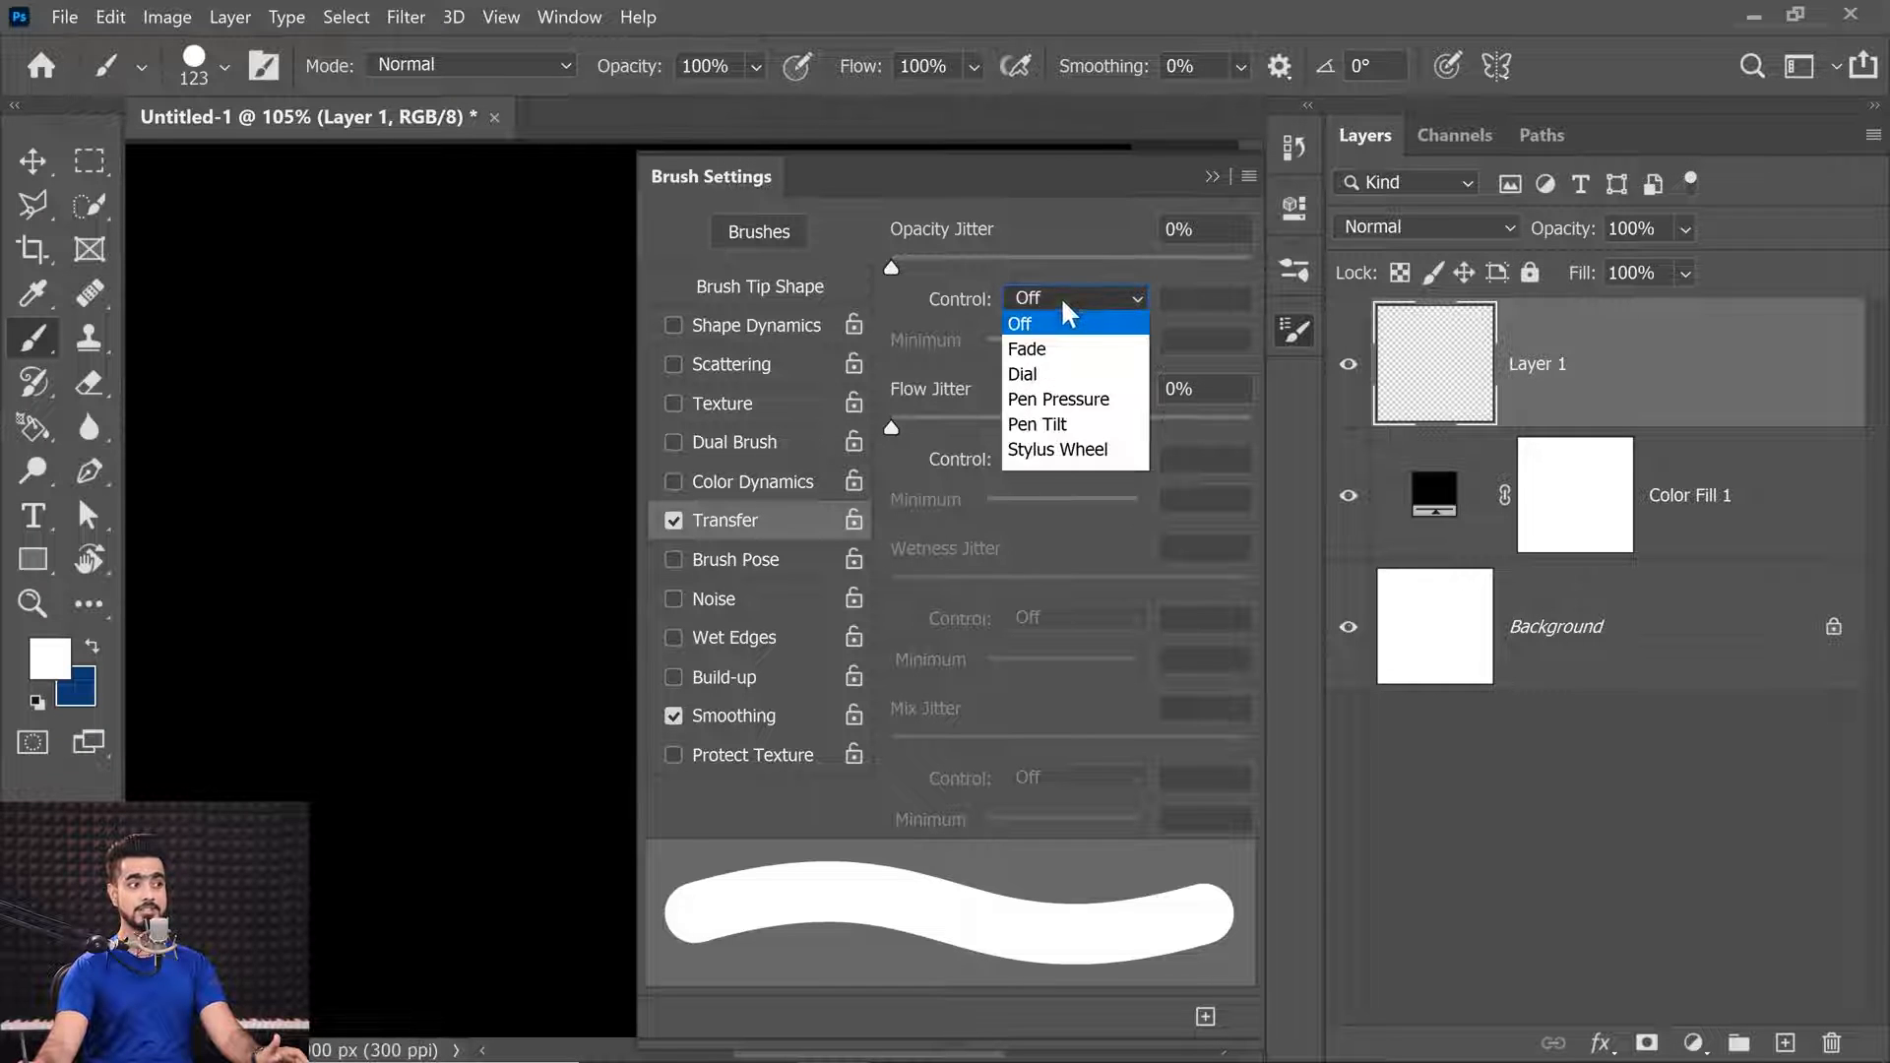
left_click(1061, 406)
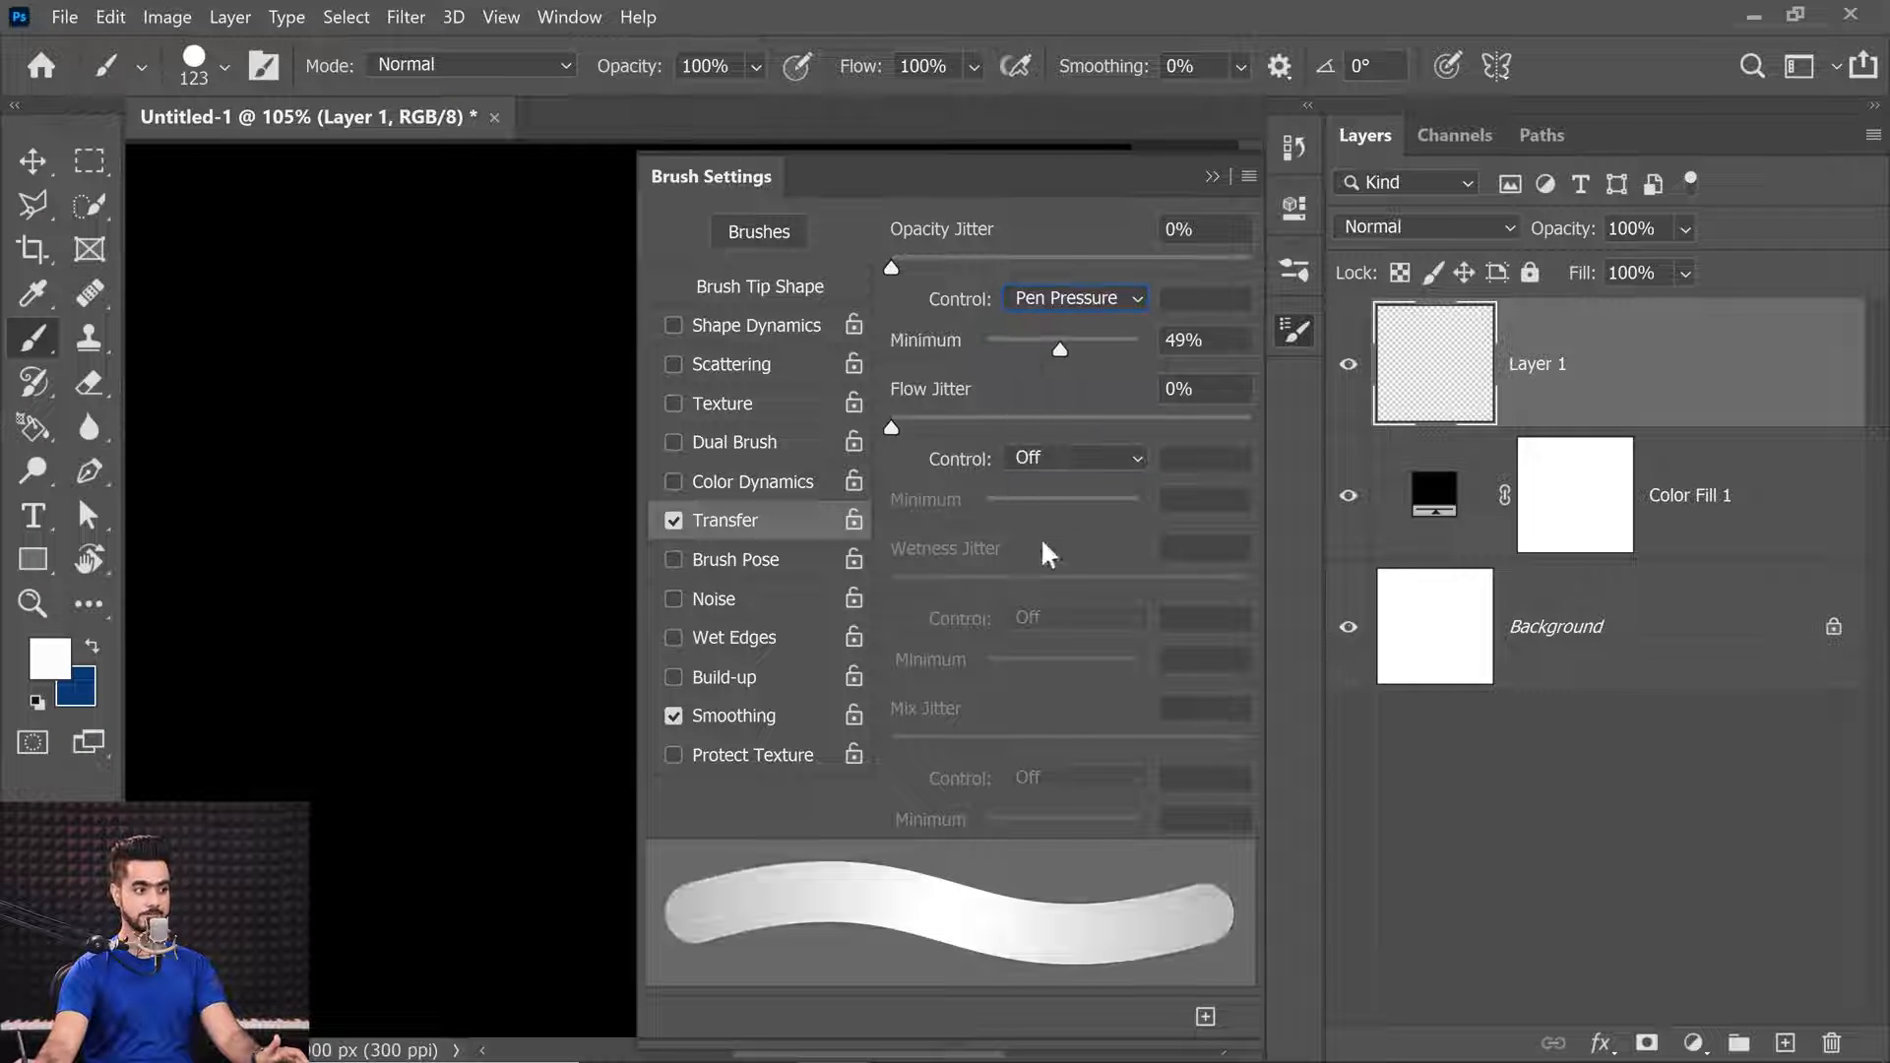
left_click(1045, 455)
left_click(1060, 570)
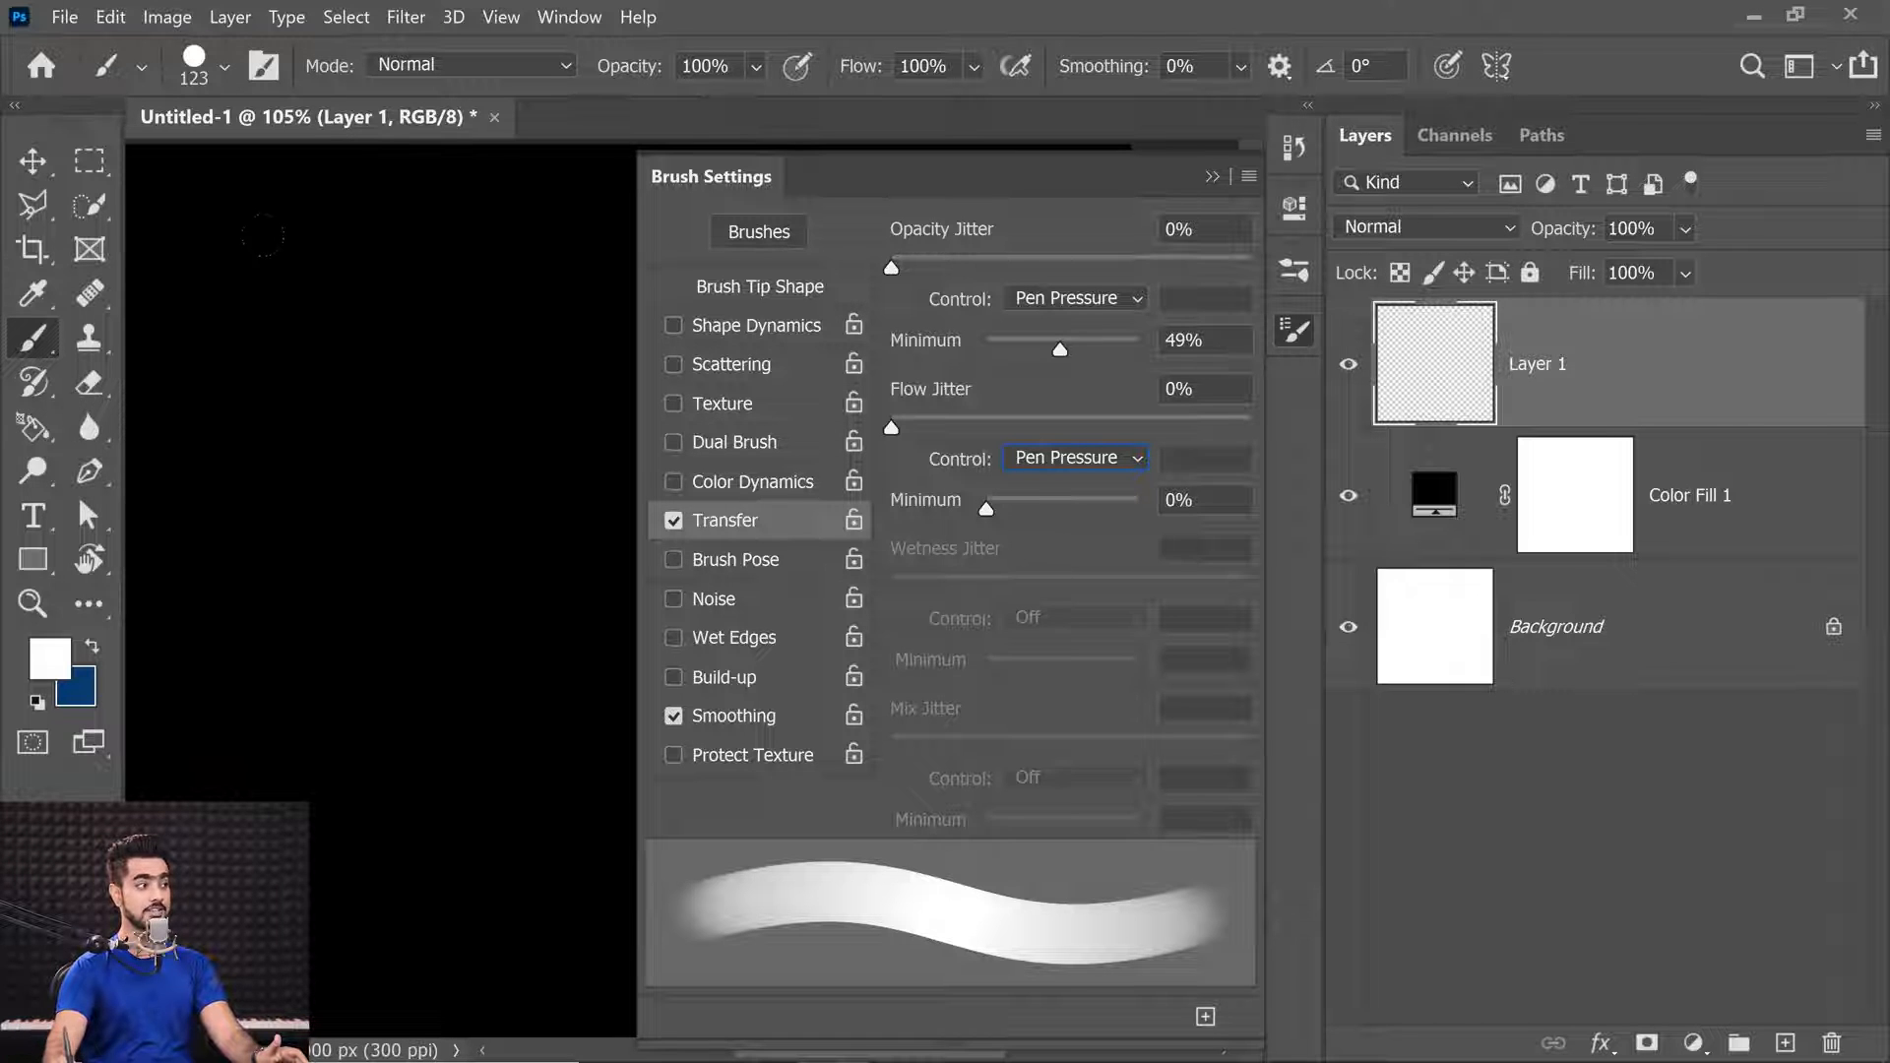
mouse_move(242, 212)
left_mouse_down()
mouse_move(305, 246)
mouse_move(379, 409)
mouse_move(192, 537)
mouse_move(197, 703)
mouse_move(236, 782)
mouse_move(512, 935)
mouse_move(581, 817)
mouse_move(492, 532)
mouse_move(556, 296)
mouse_move(340, 221)
left_mouse_up()
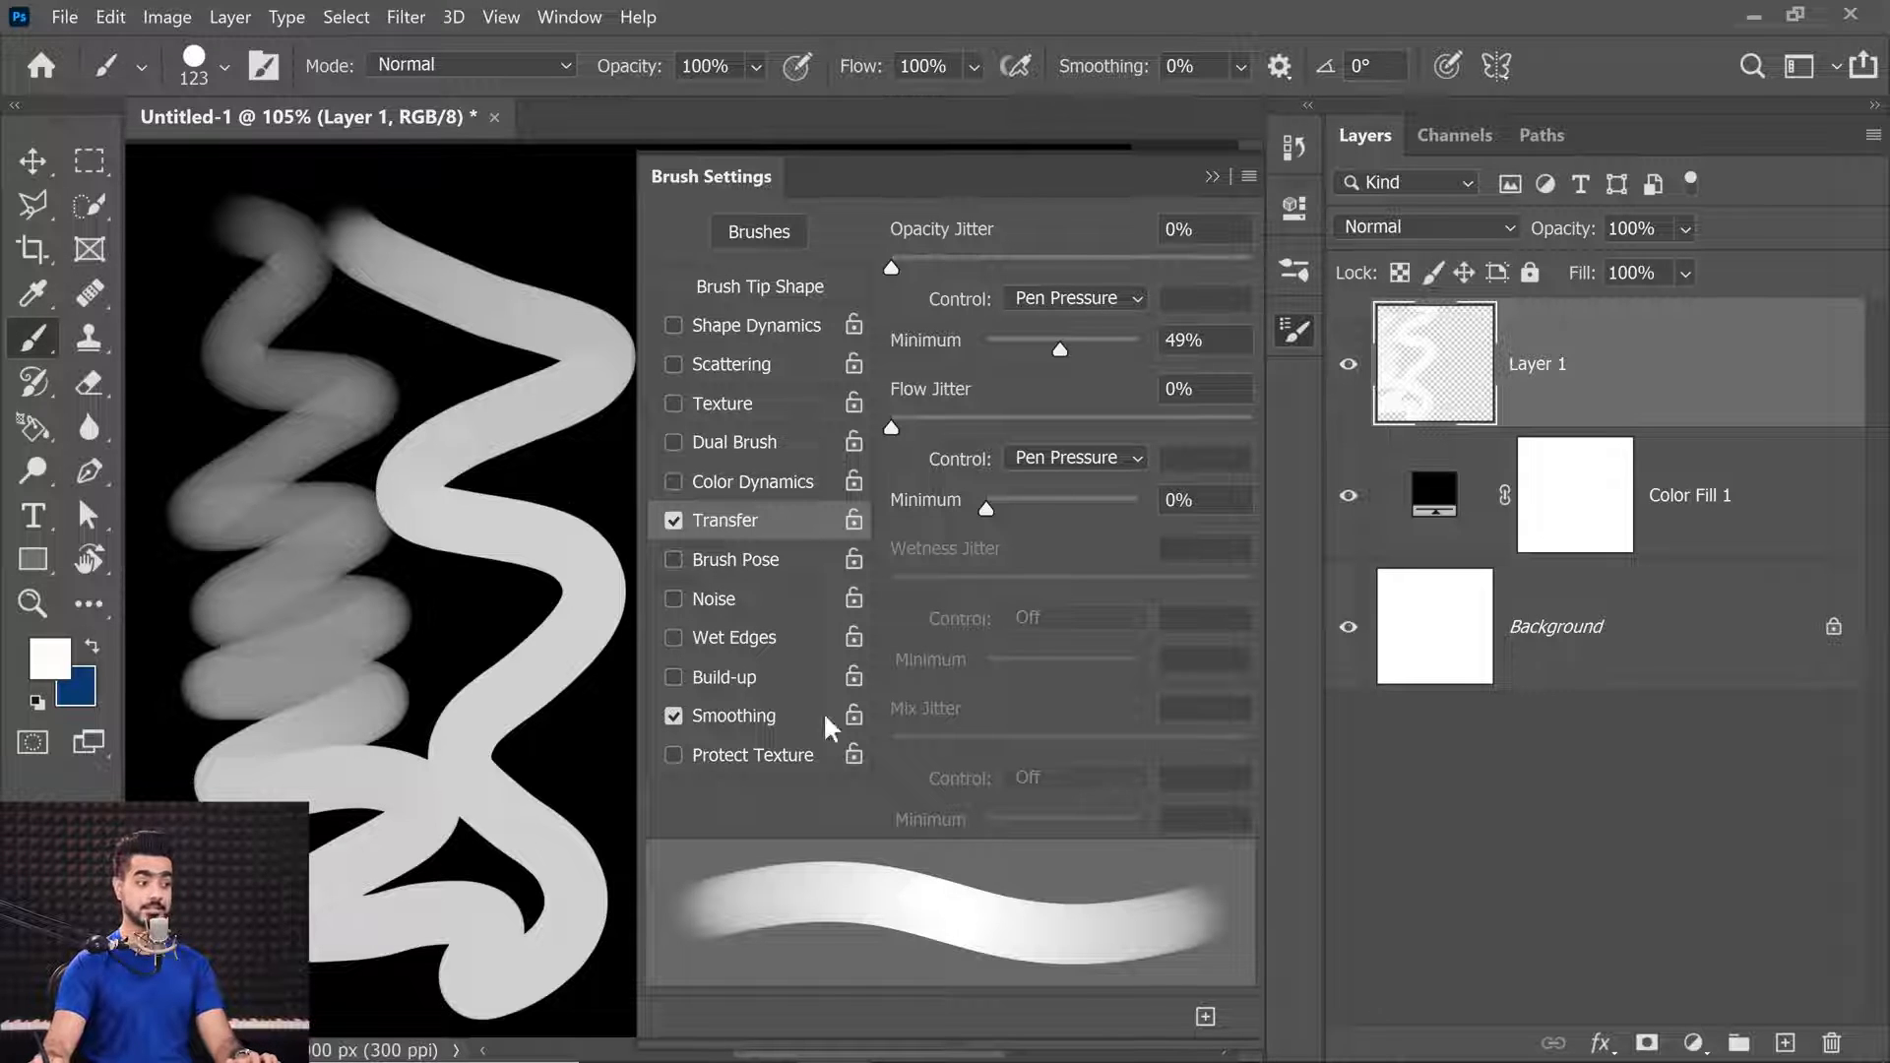
key("Delete")
Enable Shape Dynamics with all jitters at 0% and size controlled by Pen Pressure, then paint a test stroke down the canvas.
left_click(674, 324)
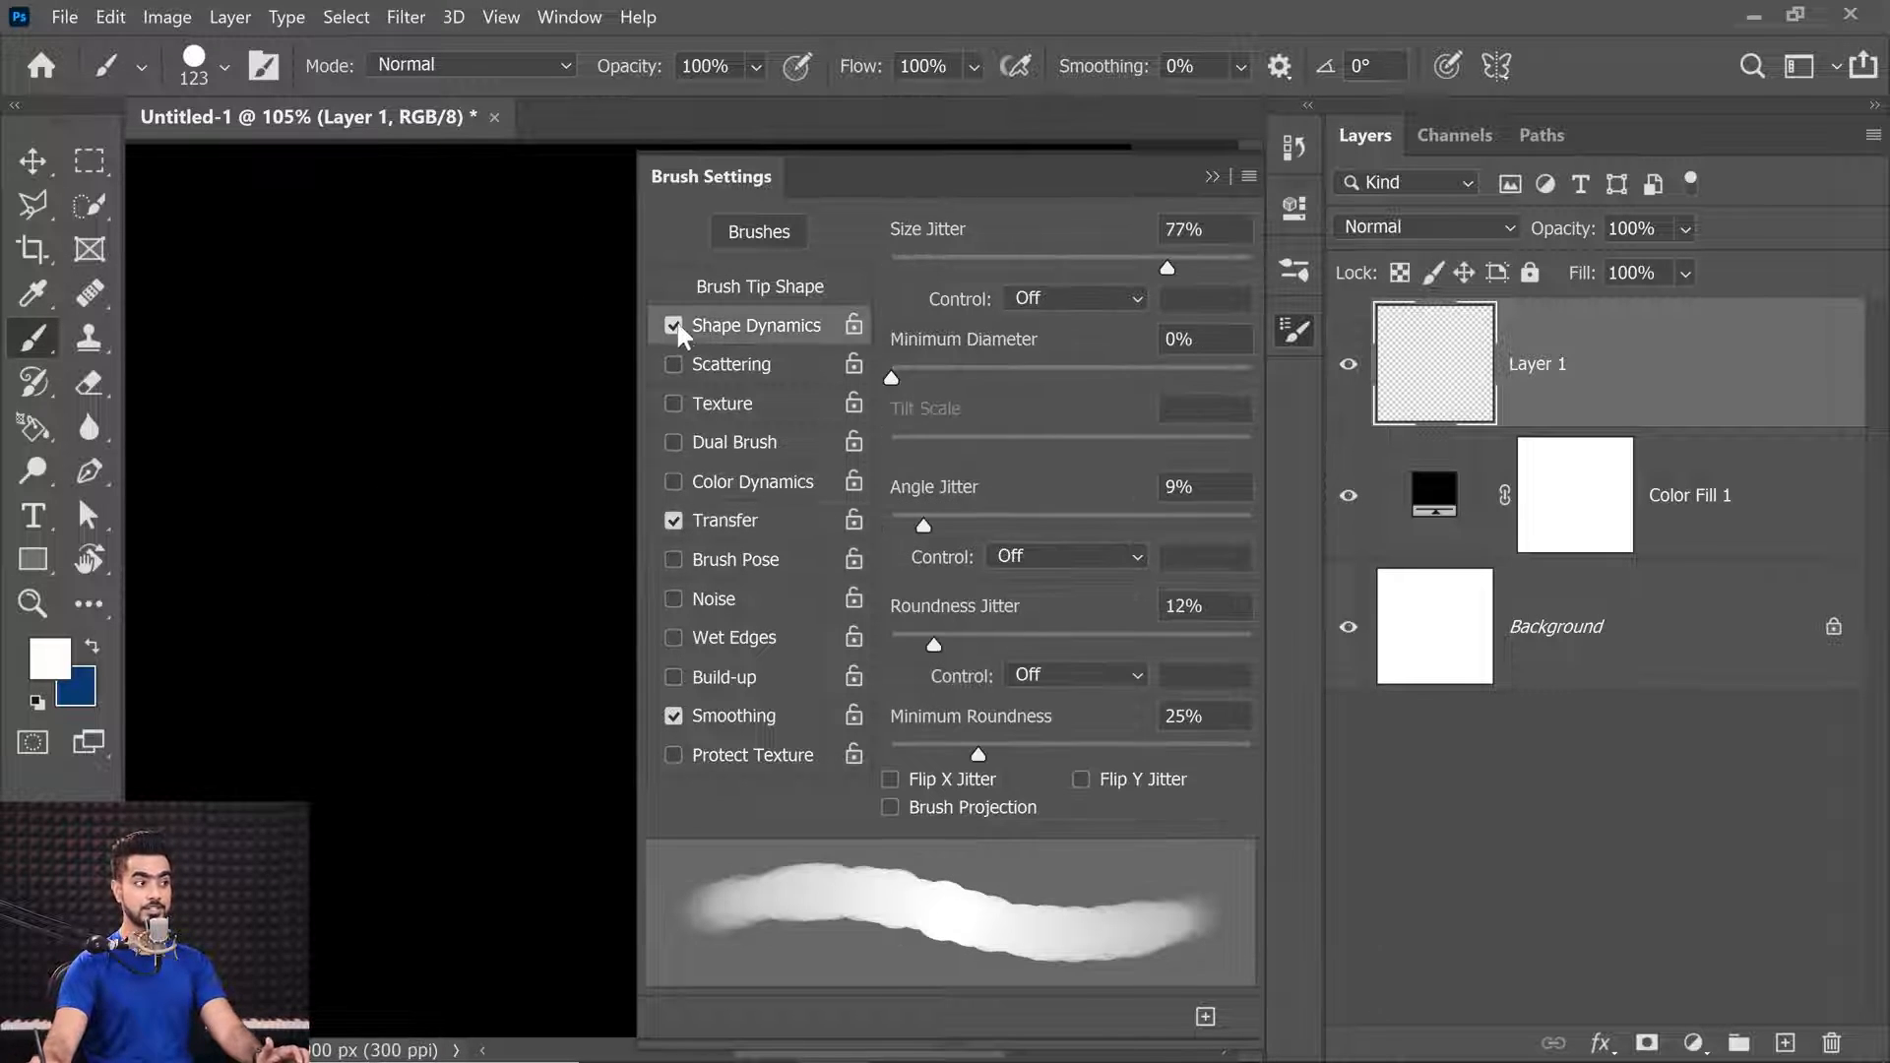
left_click_drag(1000, 257, 831, 252)
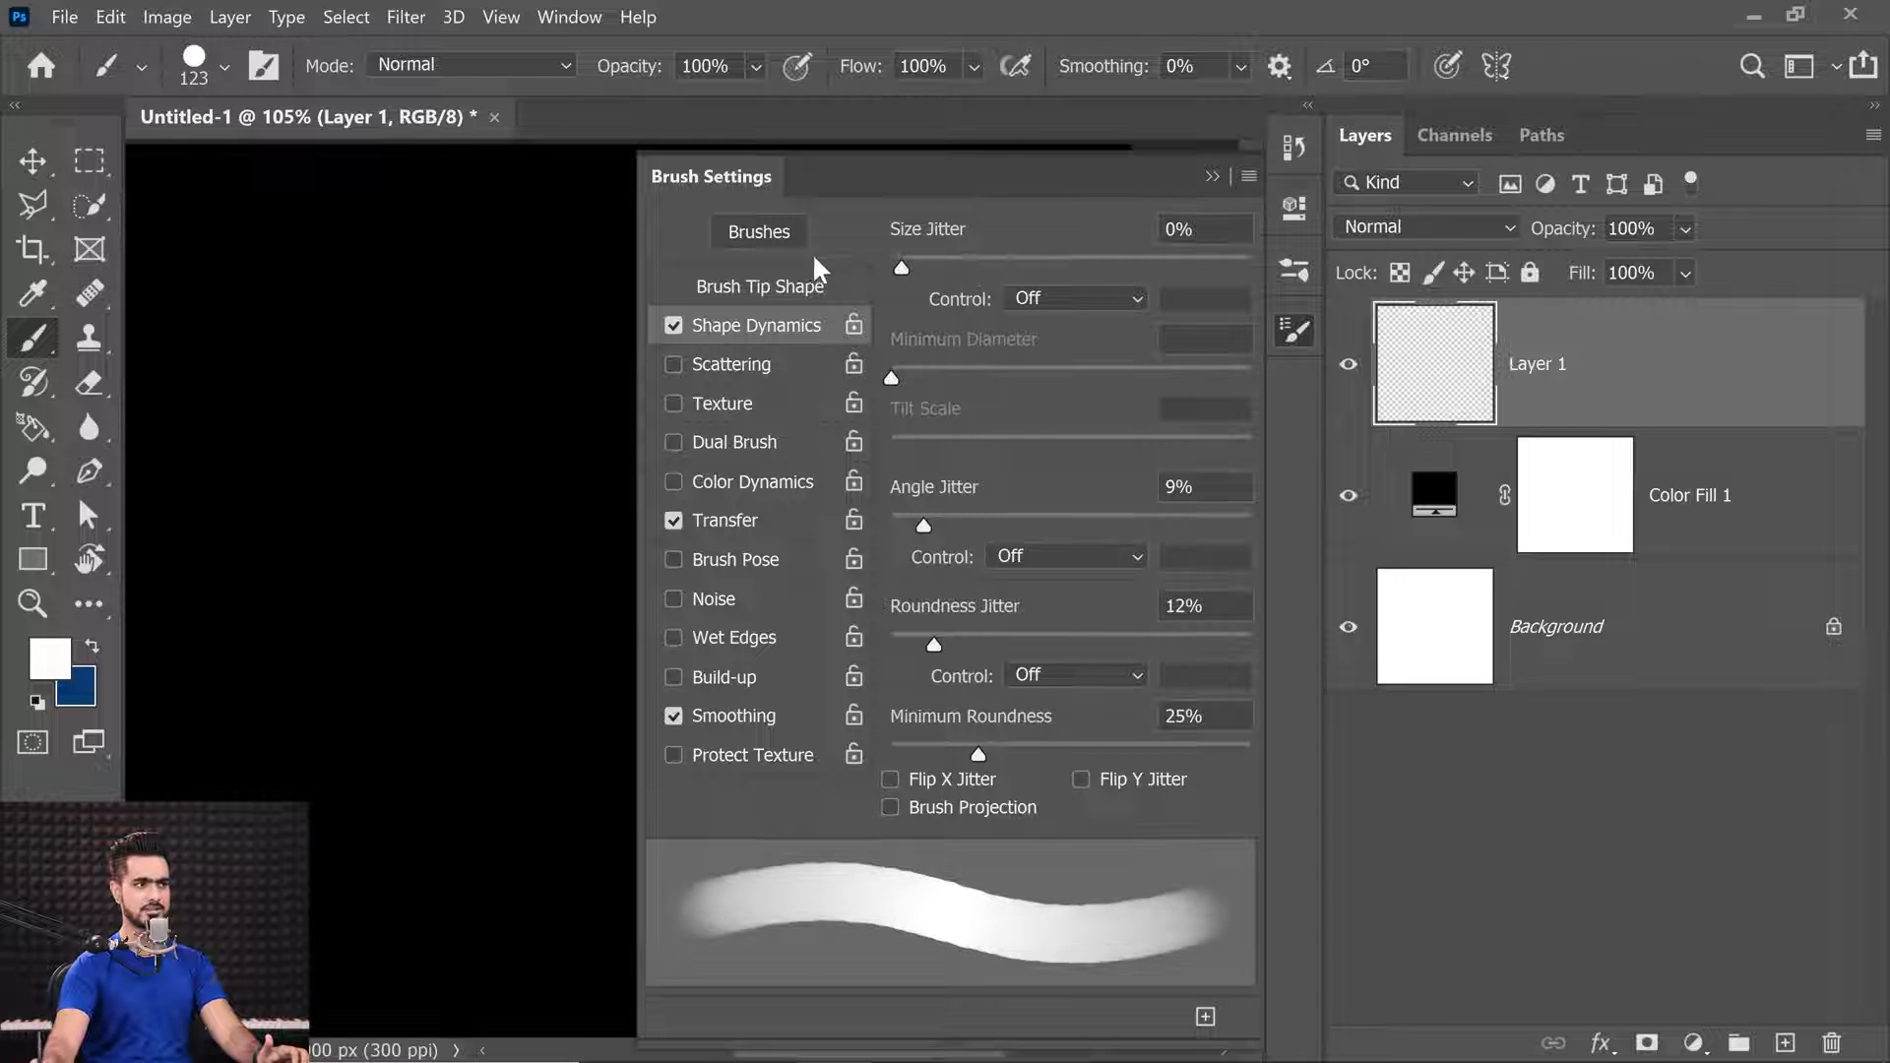
left_click_drag(872, 524, 746, 542)
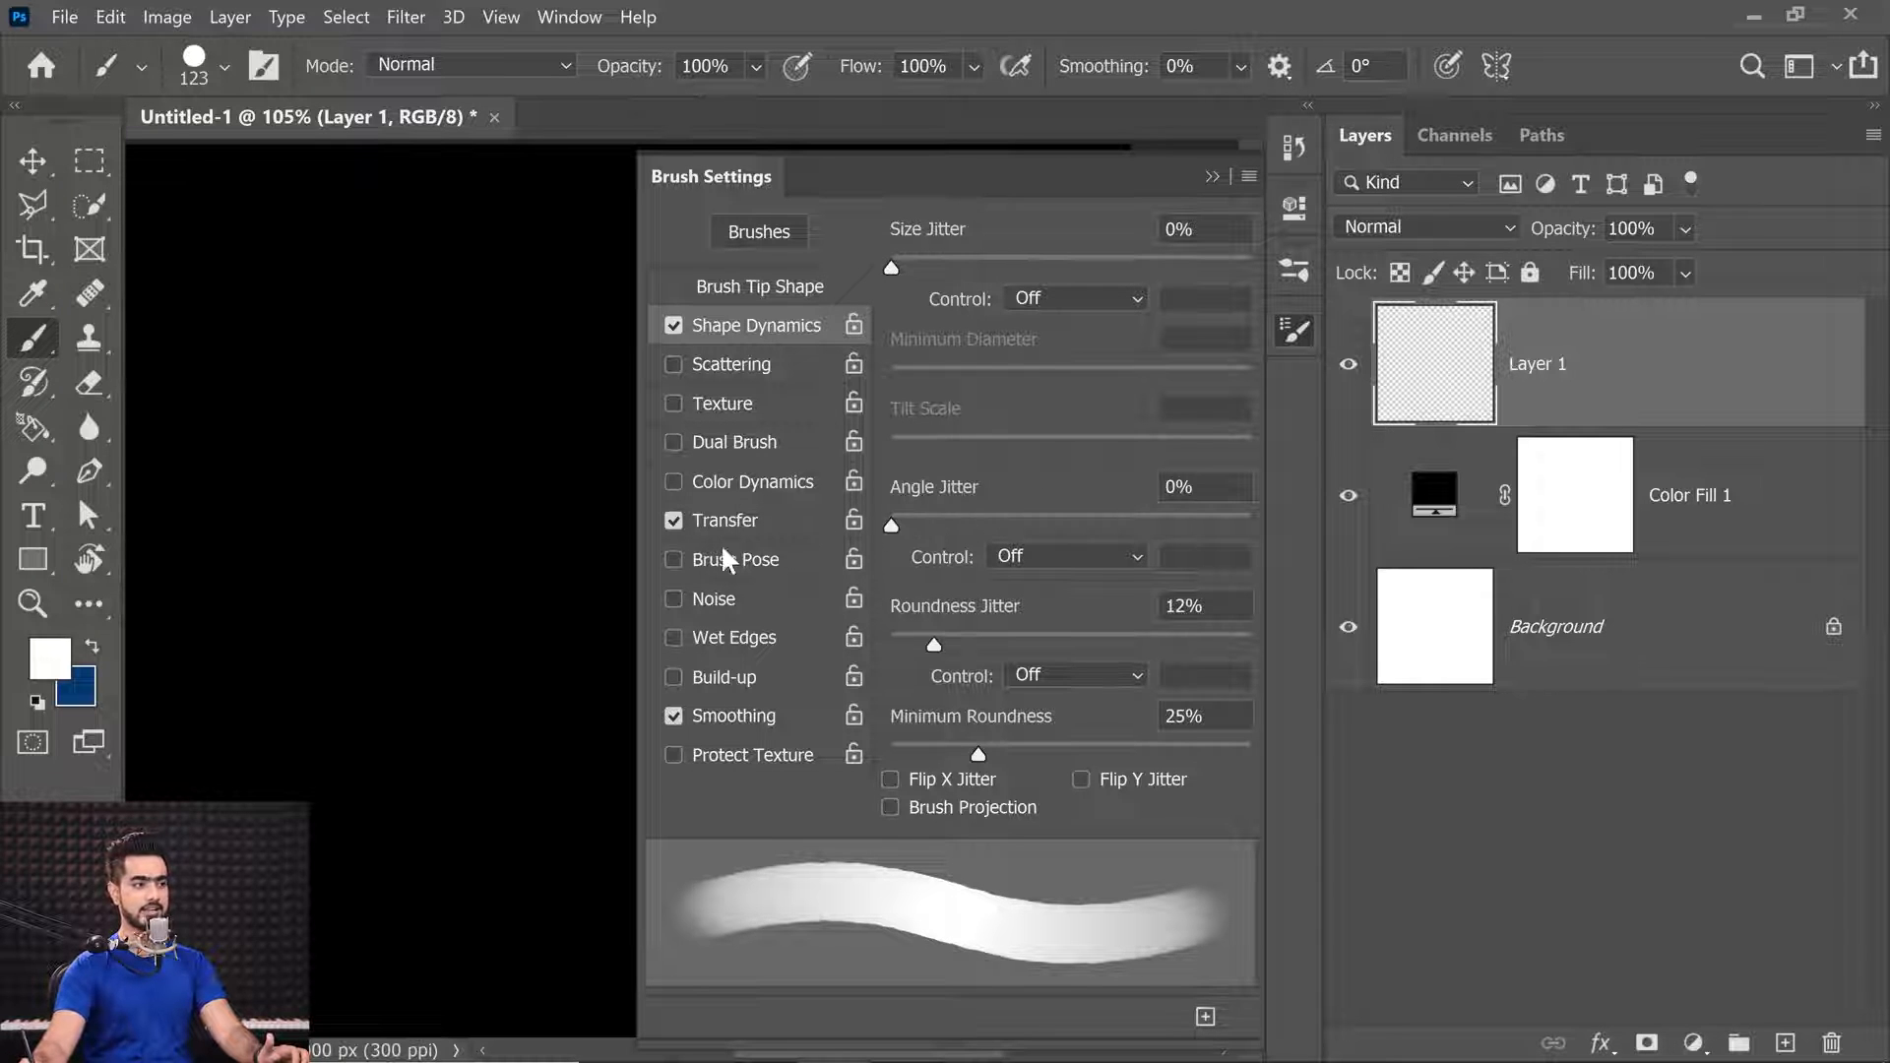
left_click(996, 296)
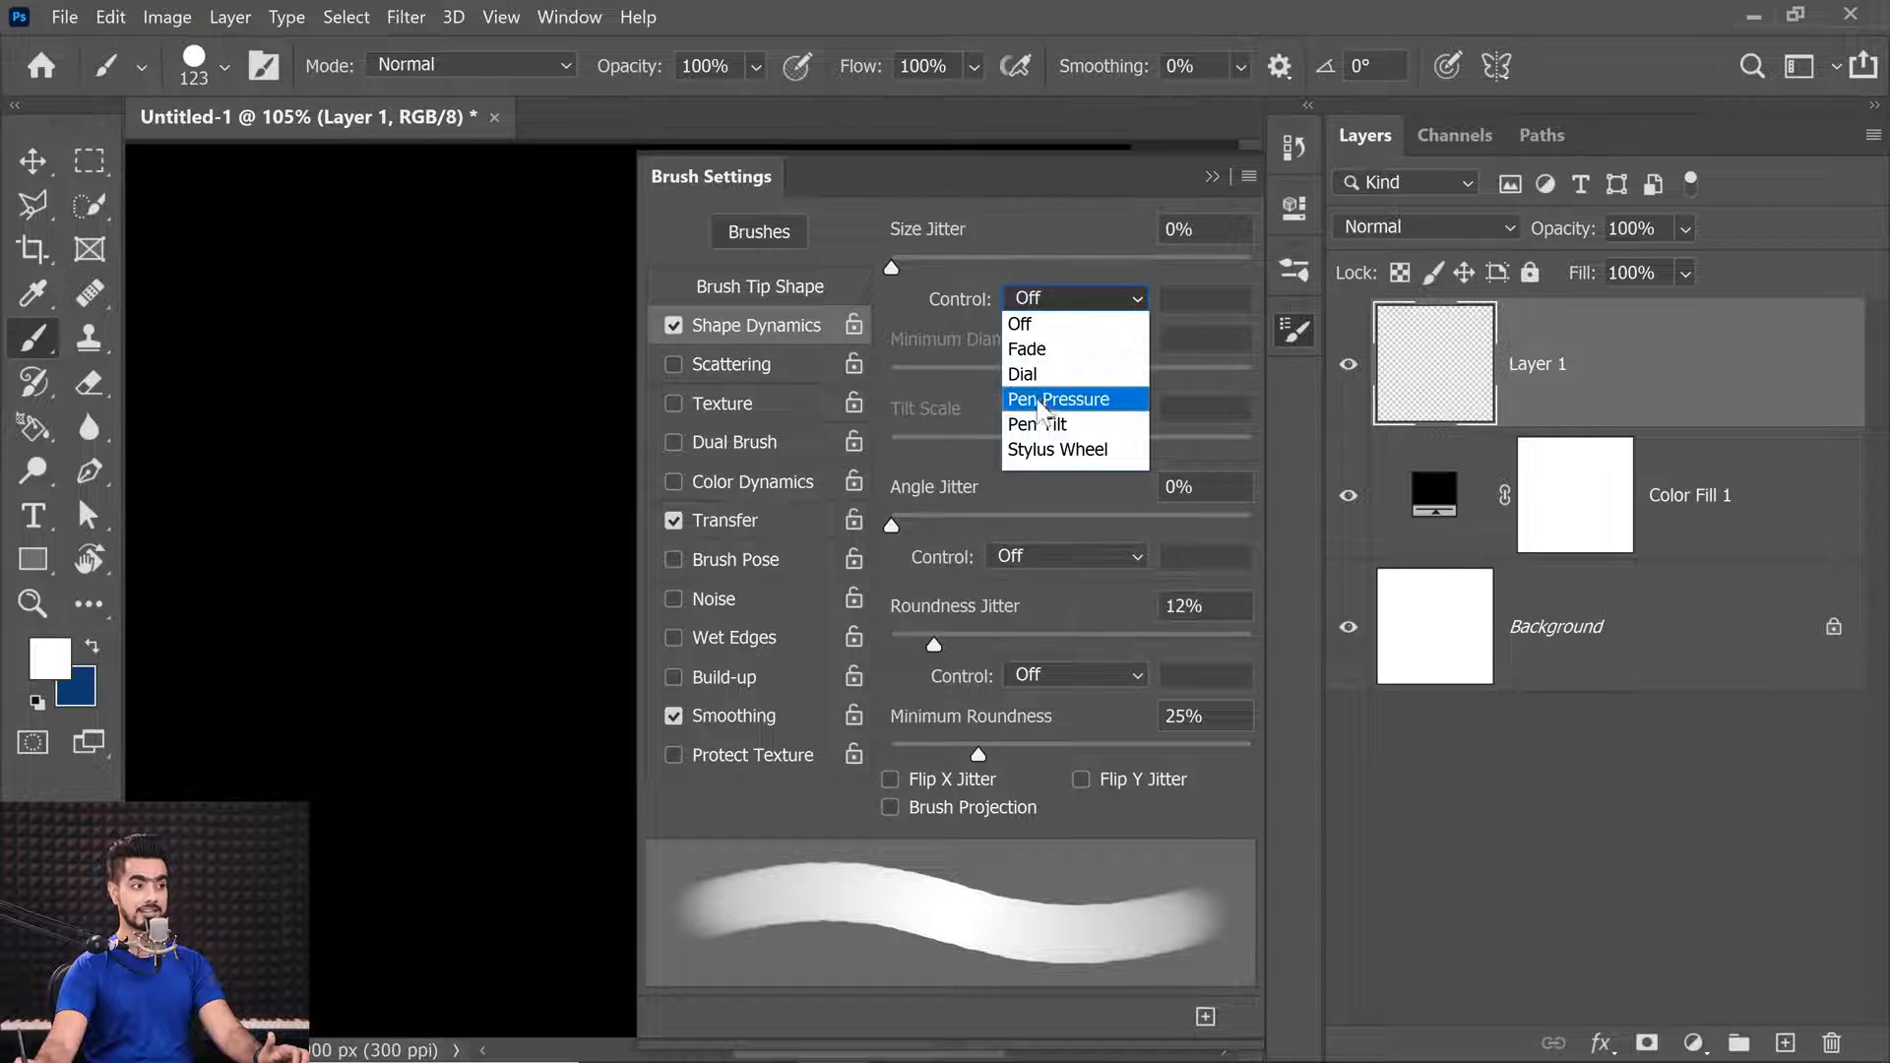
left_click(1043, 401)
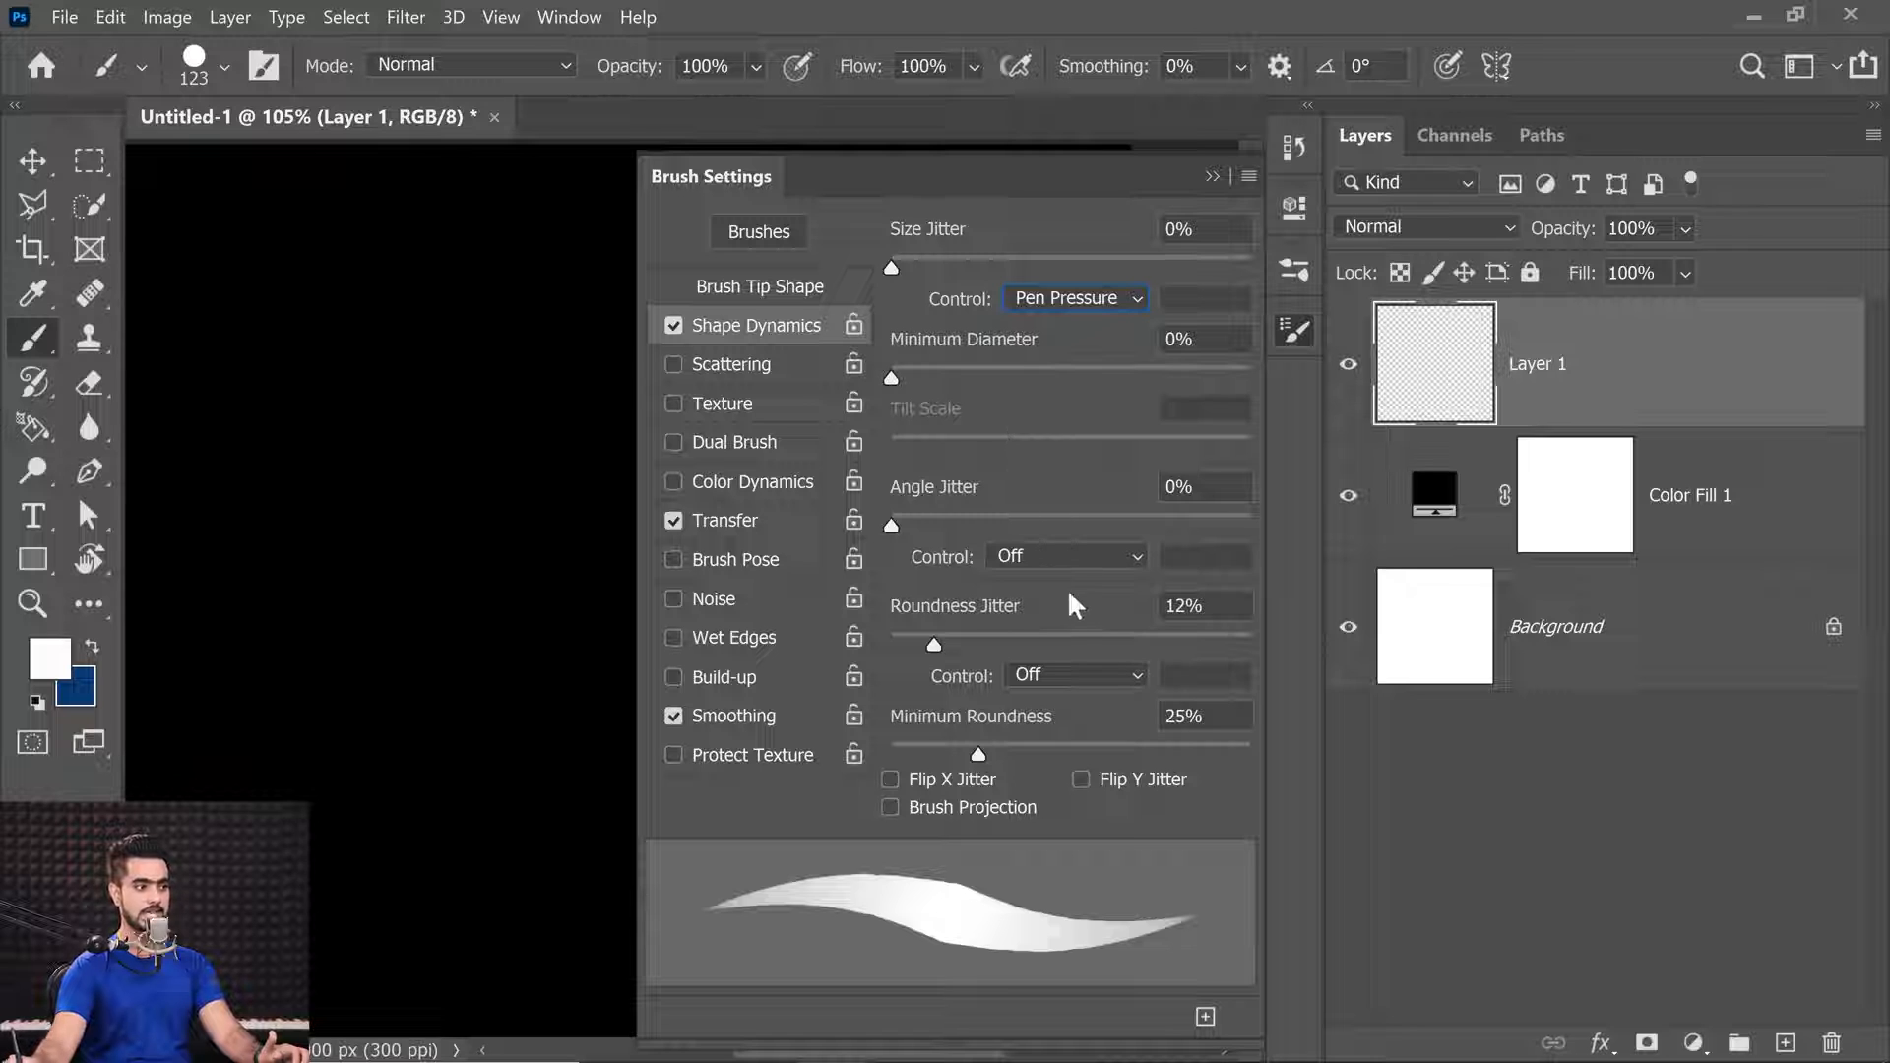
left_click_drag(898, 642, 776, 645)
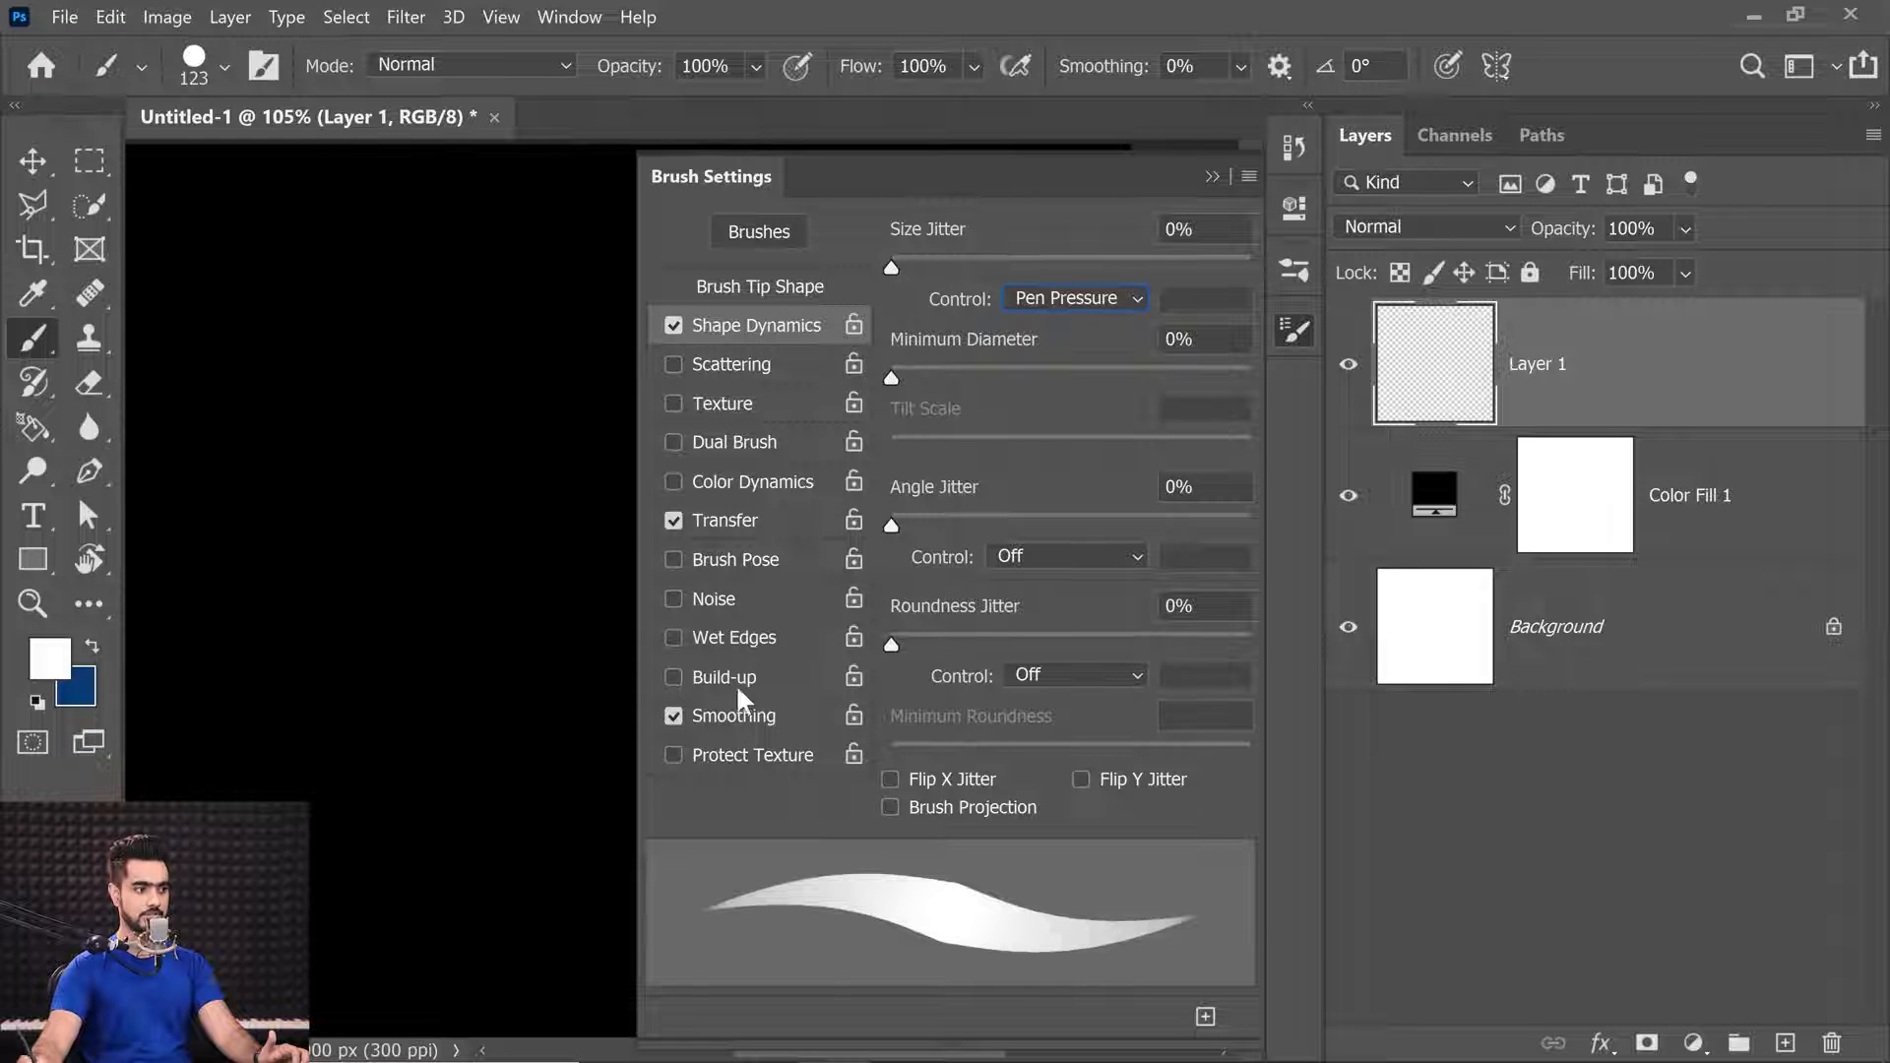
left_click(764, 522)
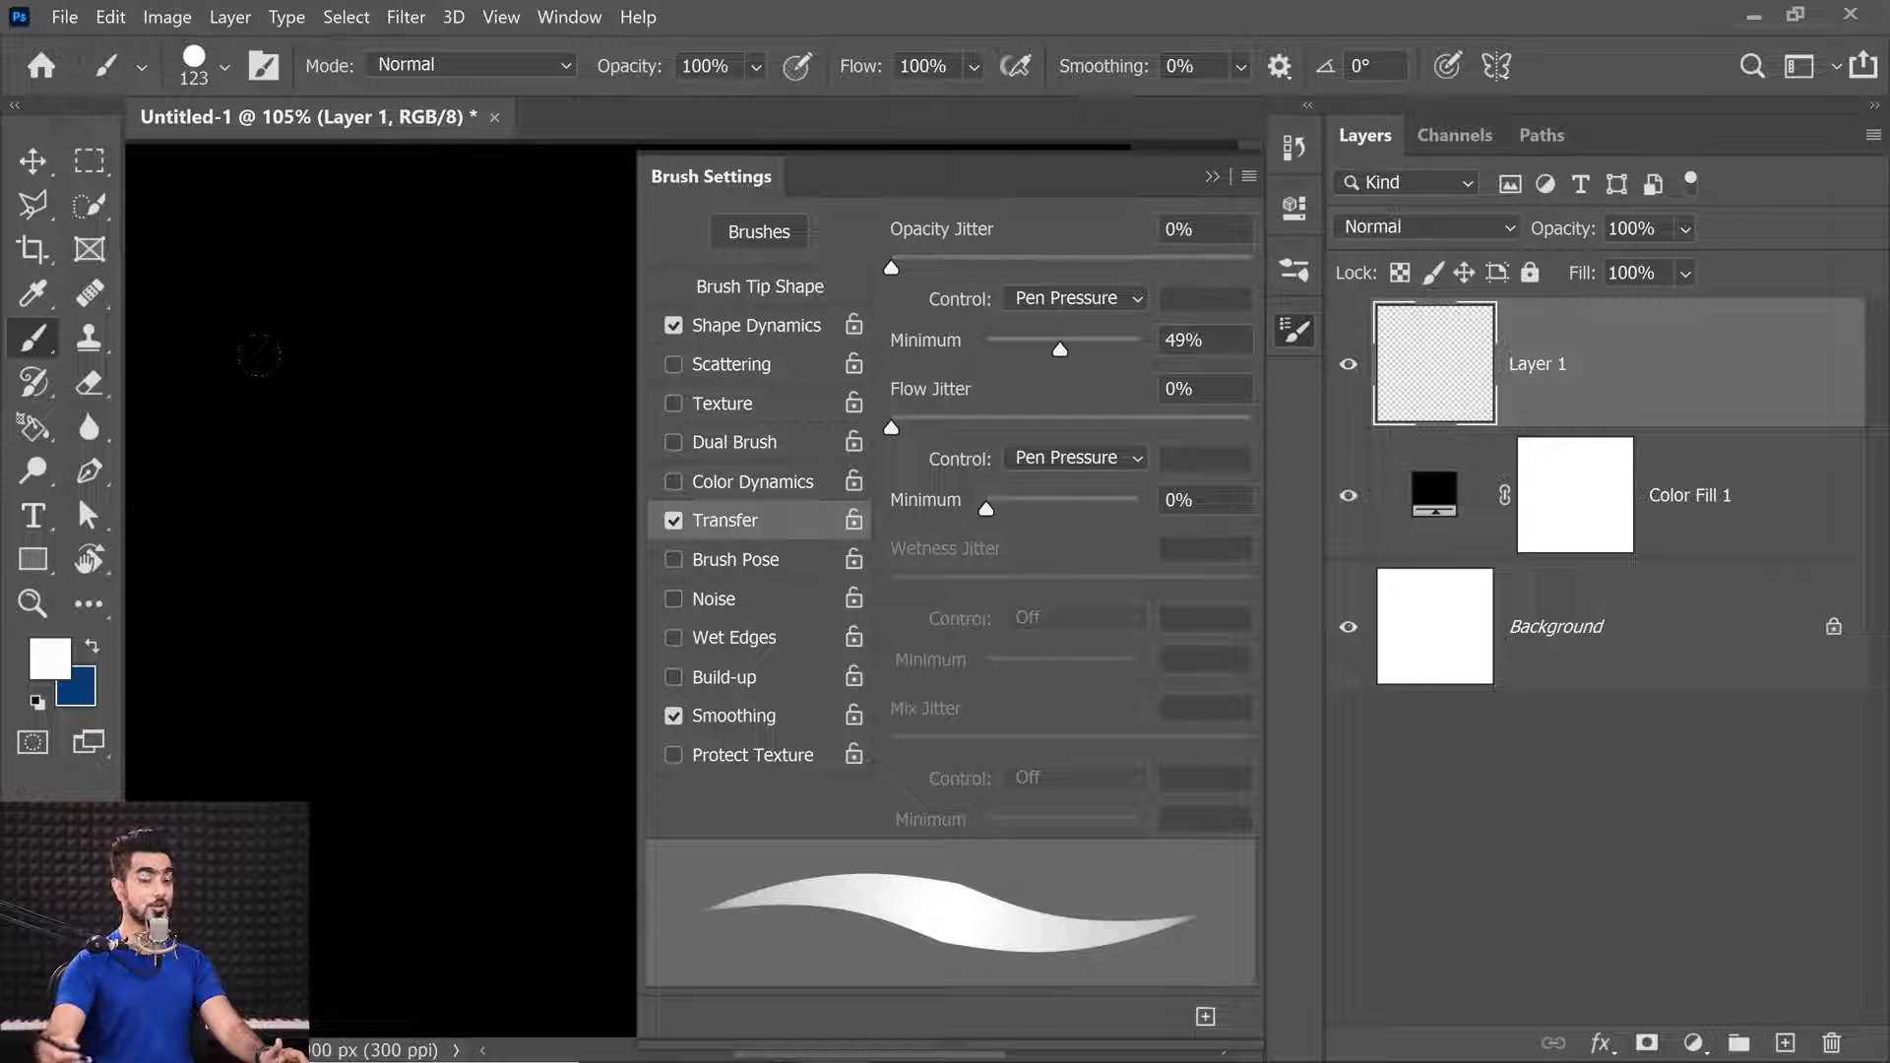
mouse_move(254, 236)
left_mouse_down()
mouse_move(196, 526)
mouse_move(552, 699)
mouse_move(231, 389)
mouse_move(262, 709)
left_mouse_up()
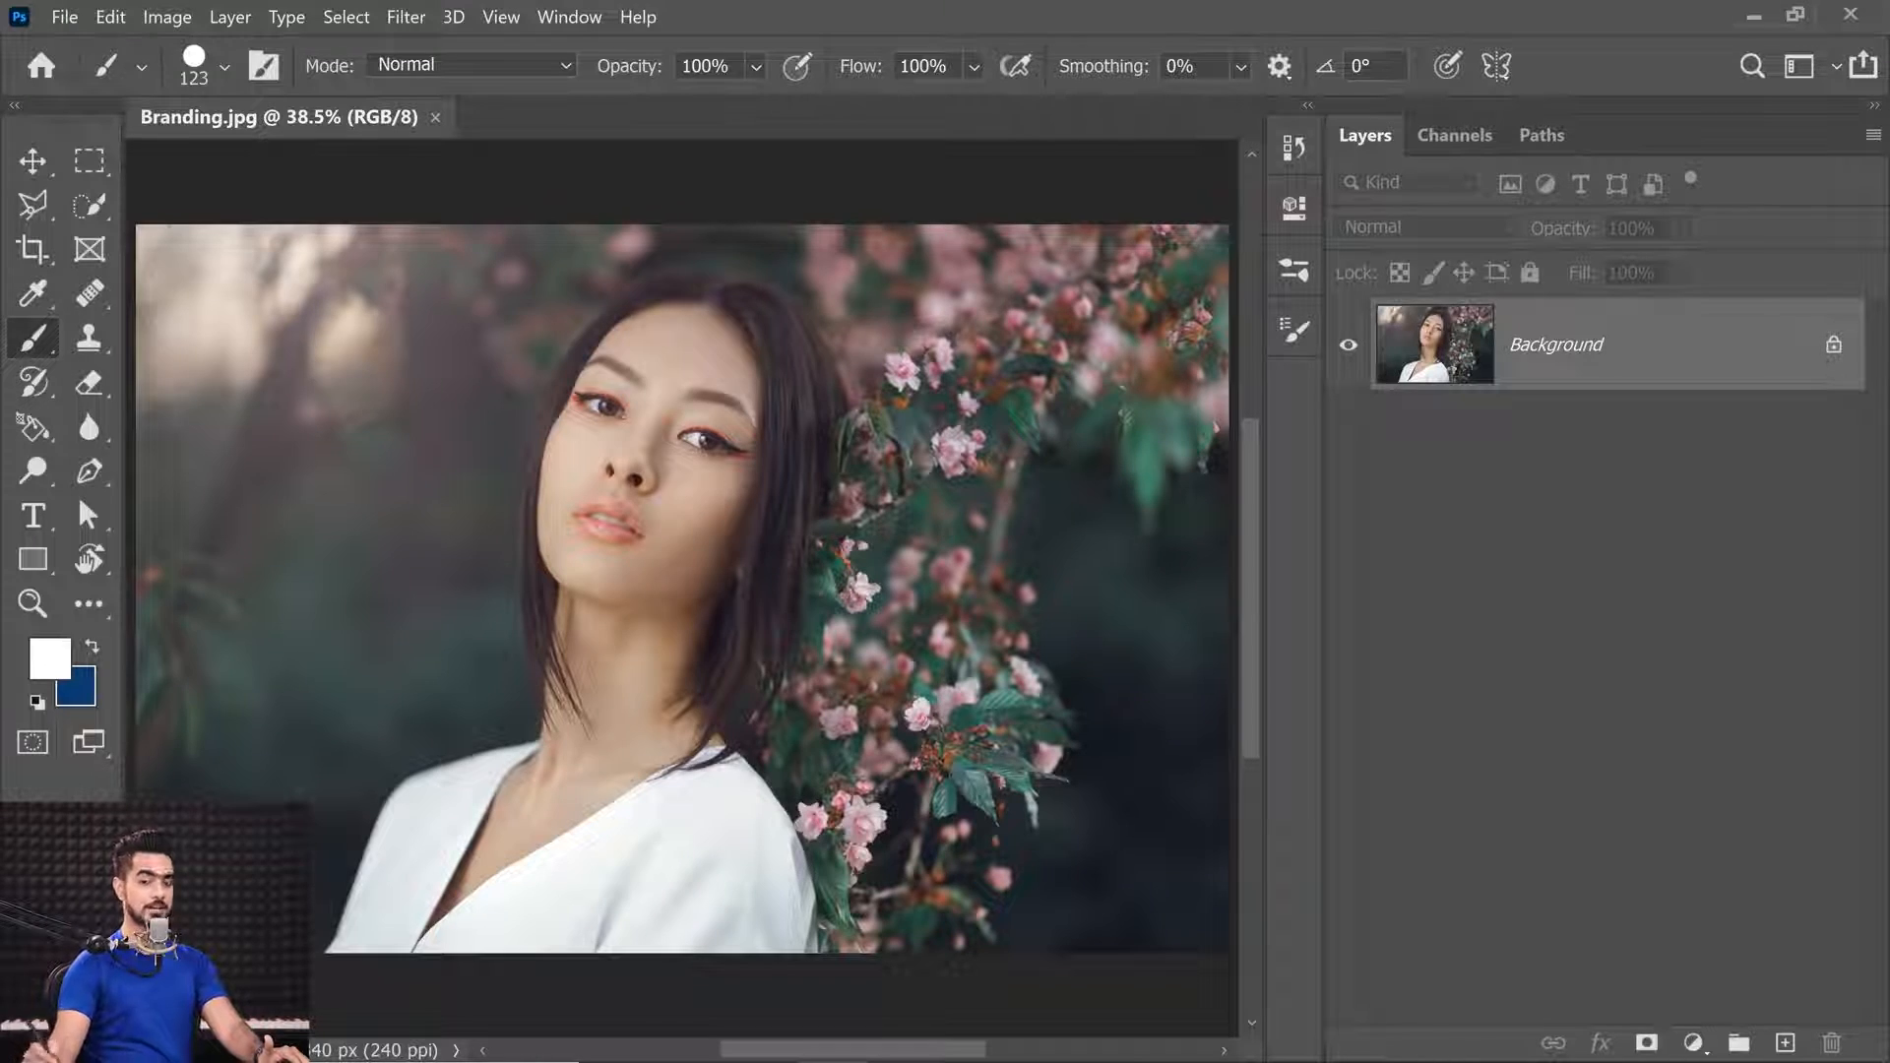
Create a new 1000 x 1000 px document at 300 ppi from the 1000 pixel grid preset and fit it to the view.
left_click(63, 17)
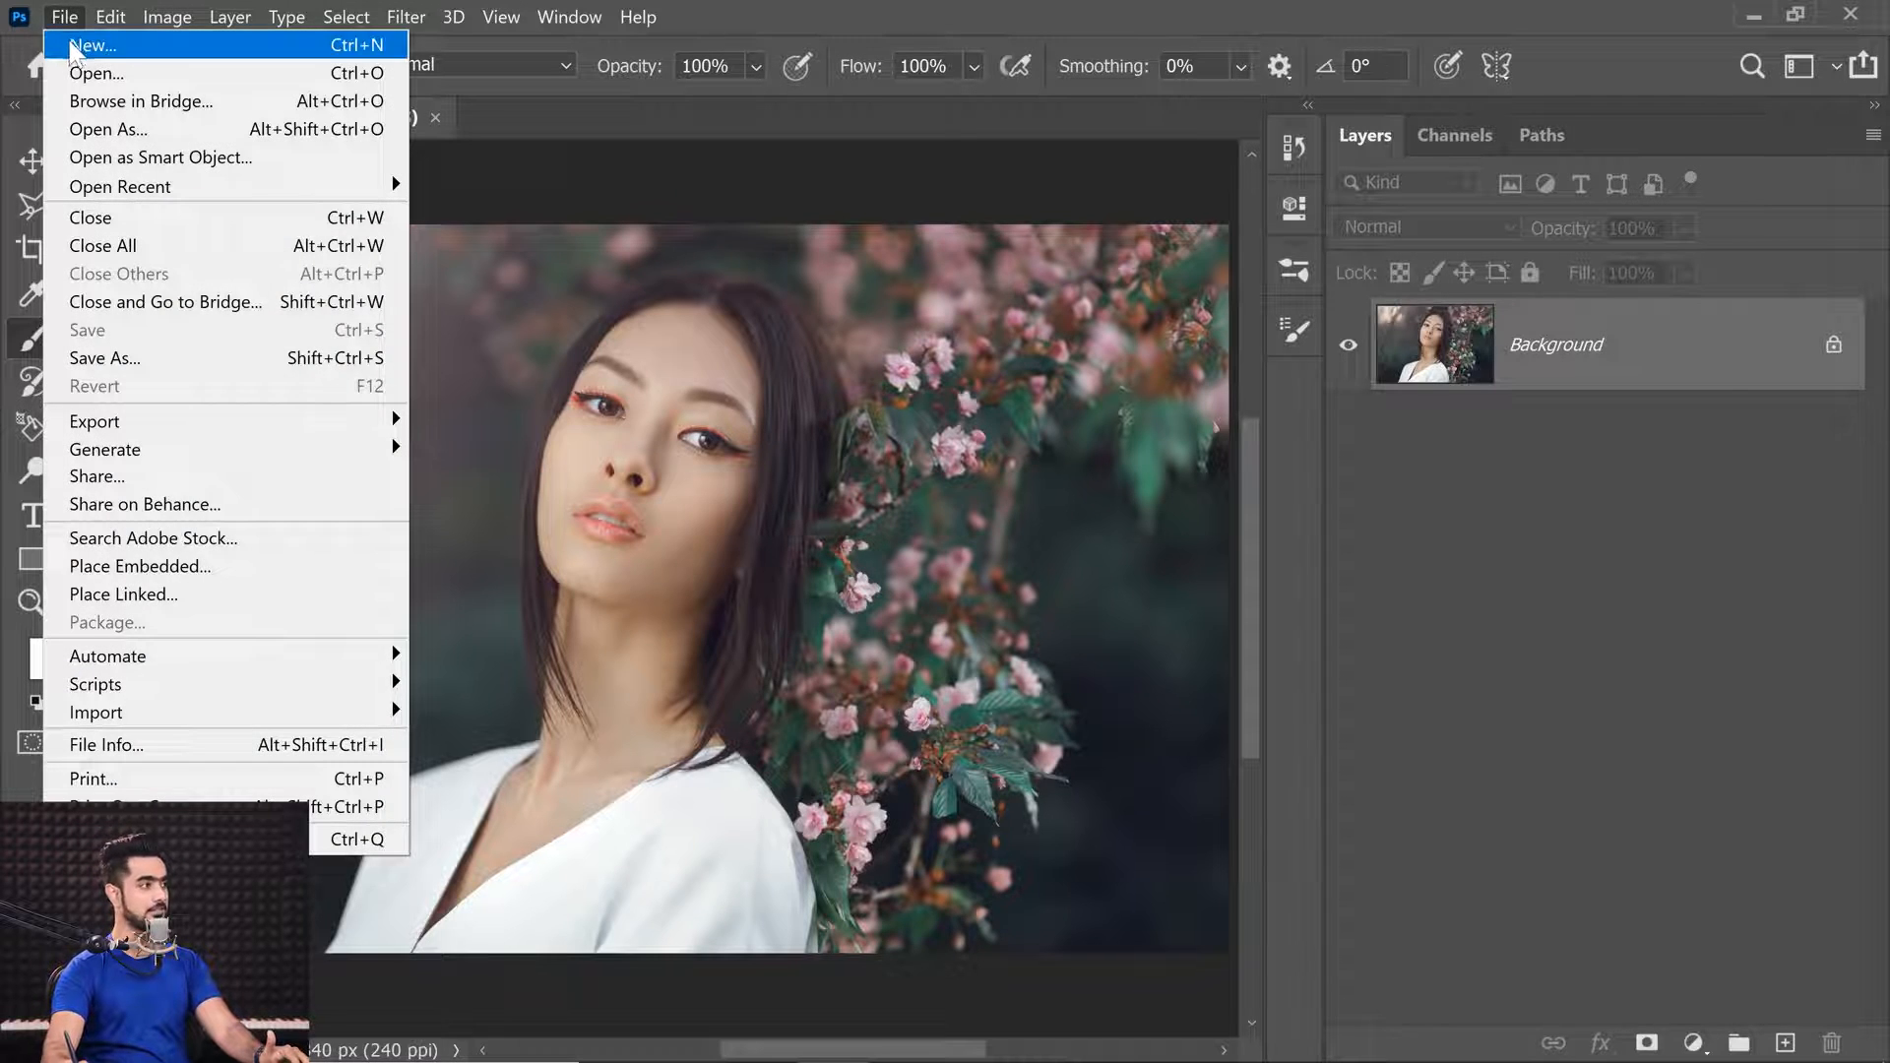
left_click(79, 45)
left_click(842, 332)
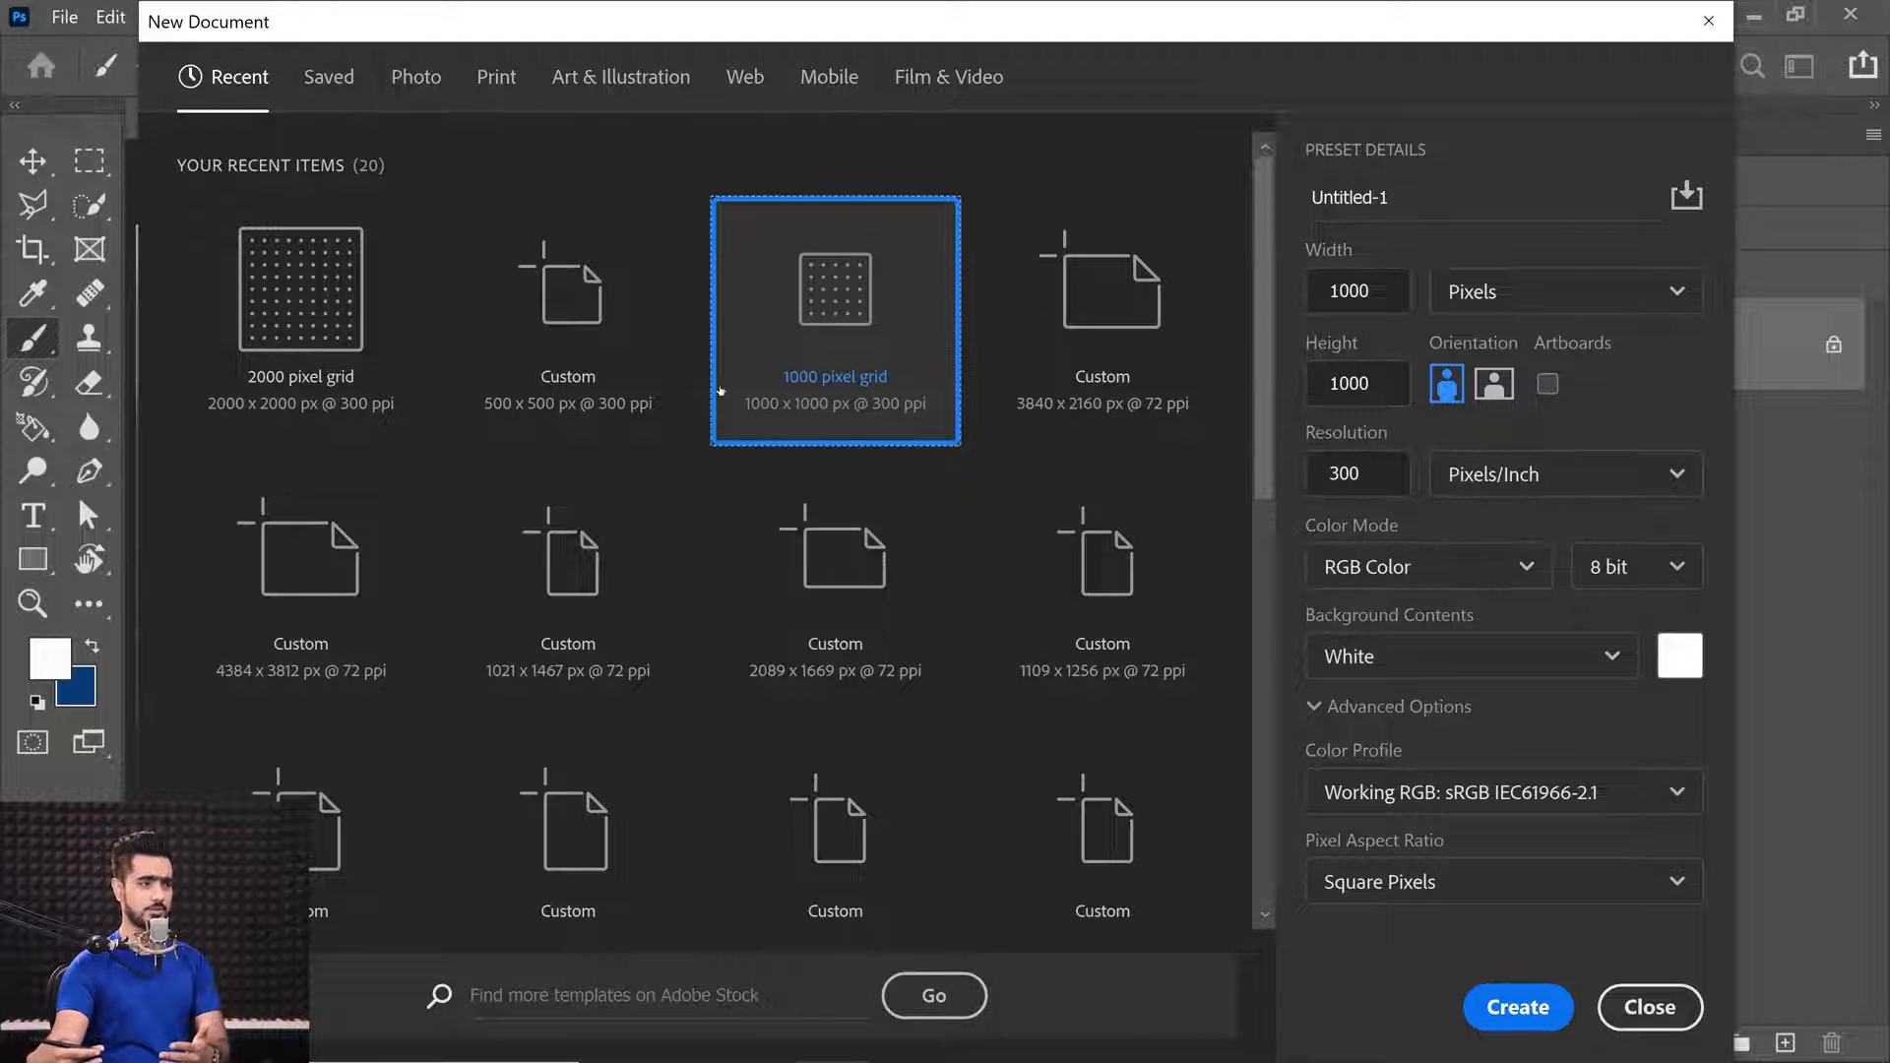
left_click(1518, 1006)
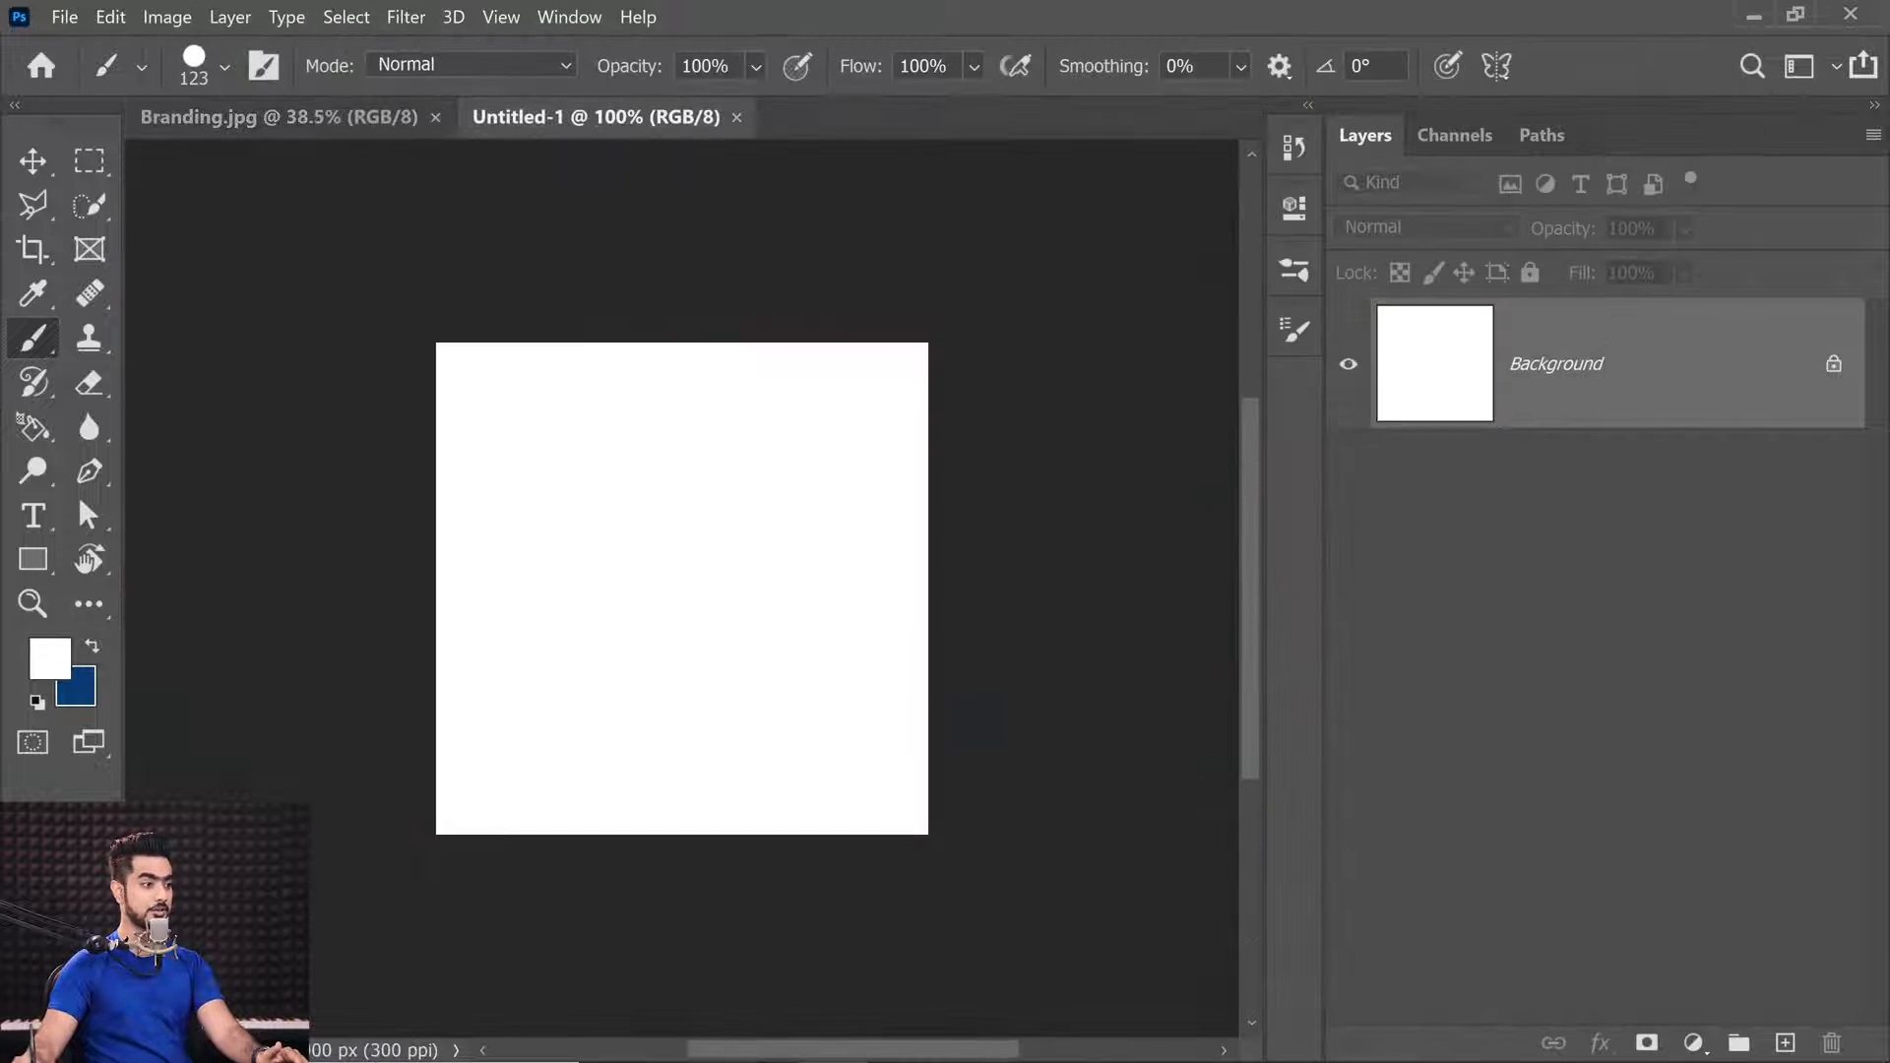
key("ctrl+0")
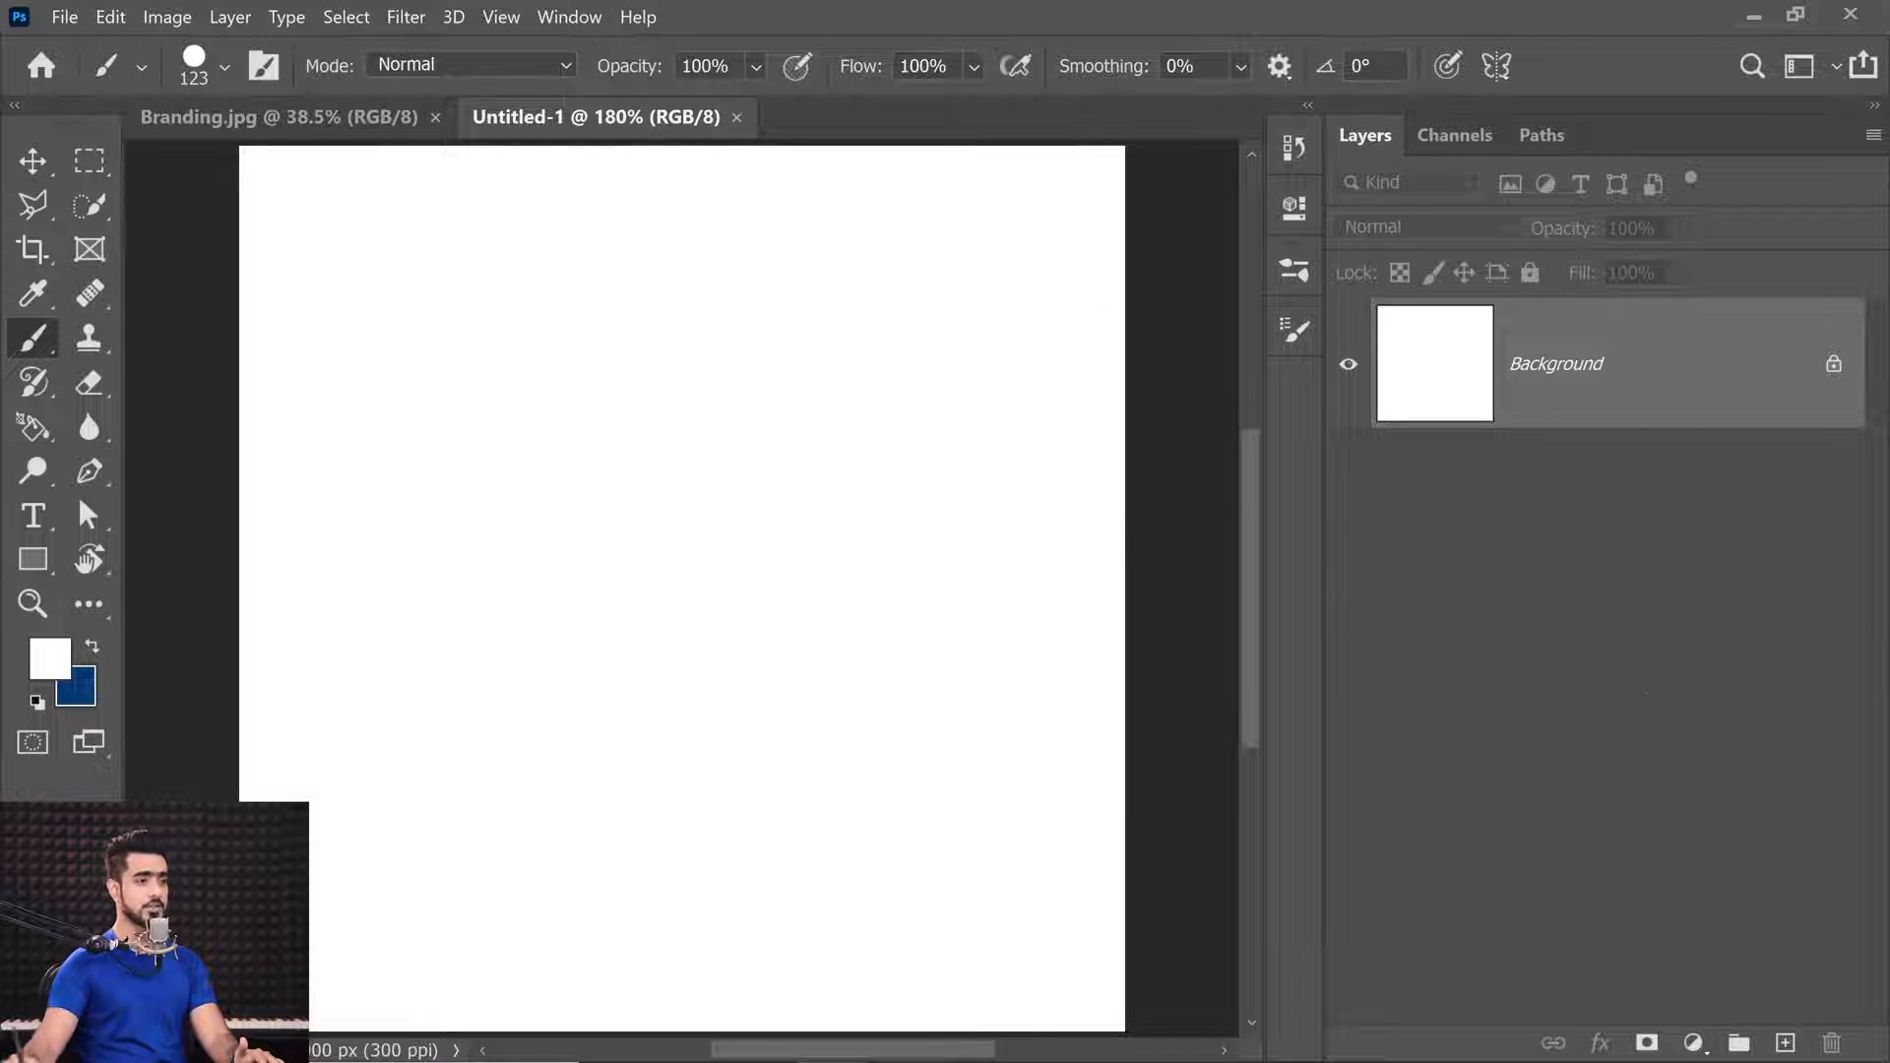
Add a new layer above the Background and choose the KYLE Ultimate Inking Thick 'n Thin brush, keeping the new layer active.
left_click(1785, 1043)
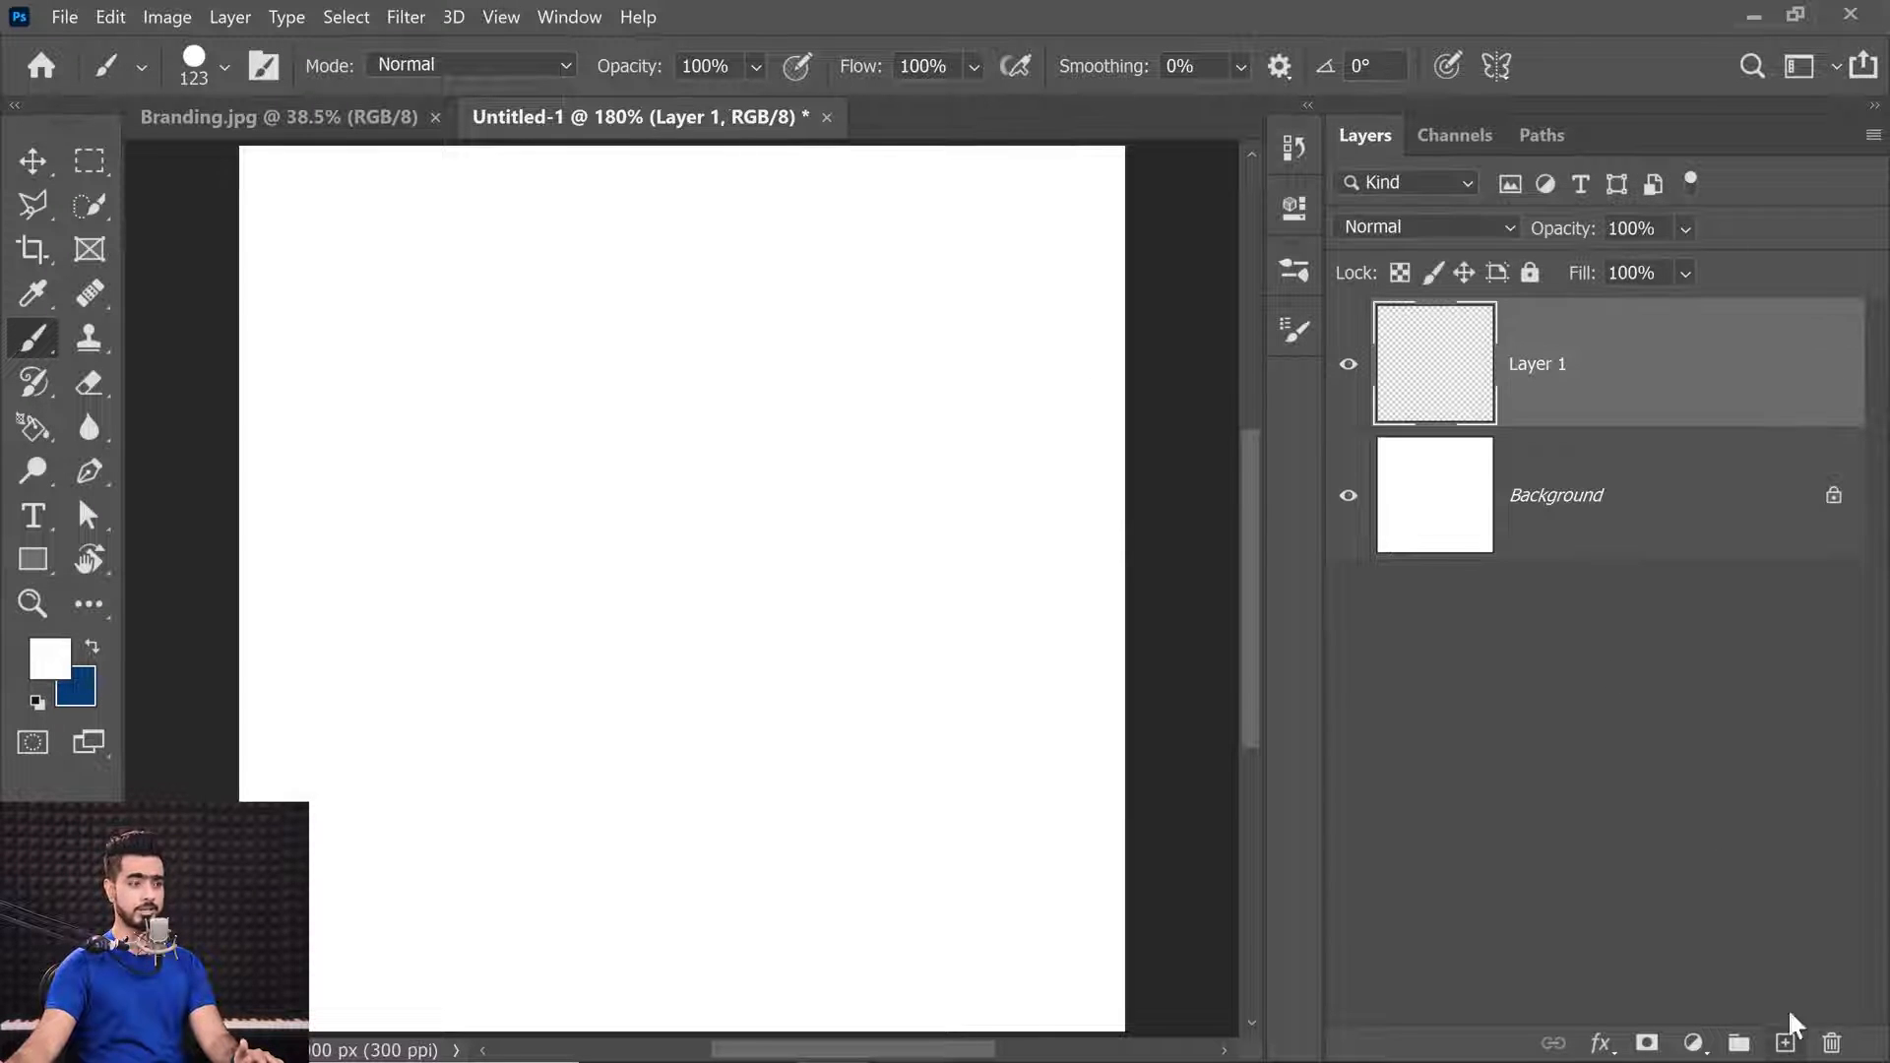
left_click(212, 63)
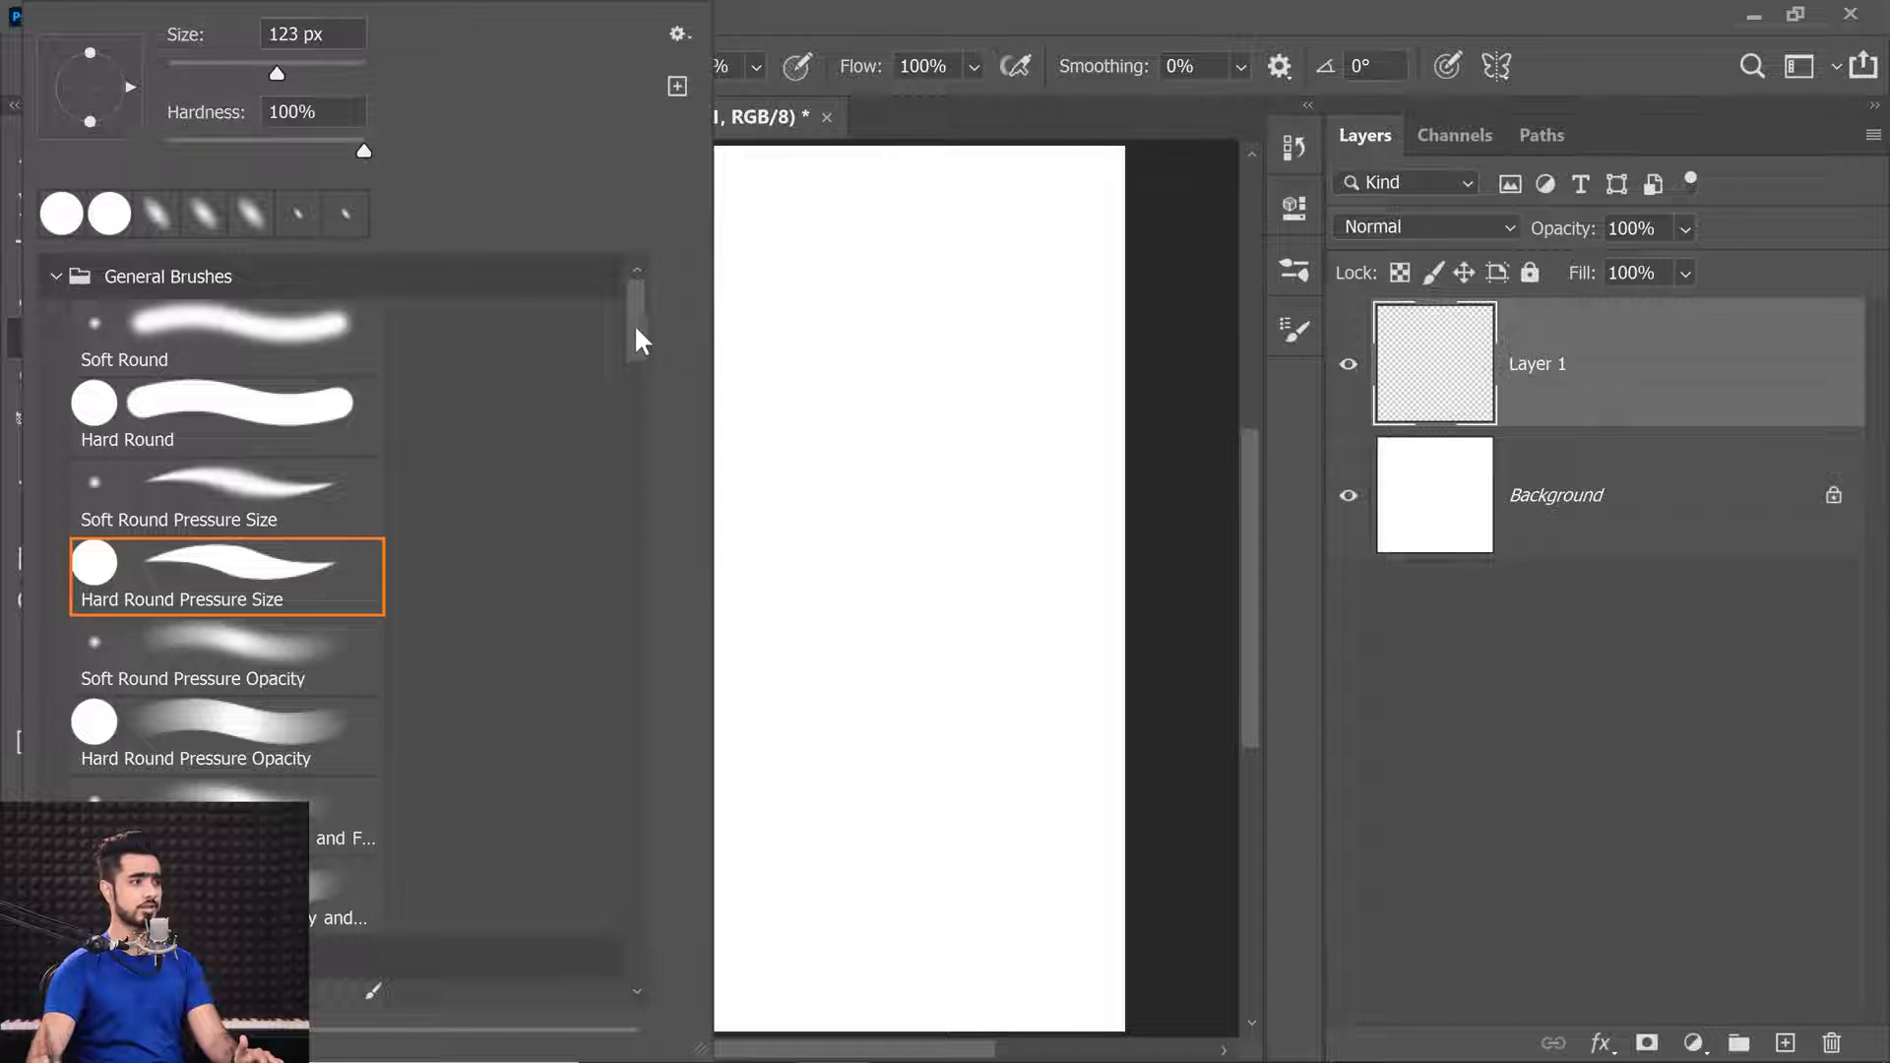
left_click_drag(641, 333, 646, 419)
scroll(646, 421, "down", 5)
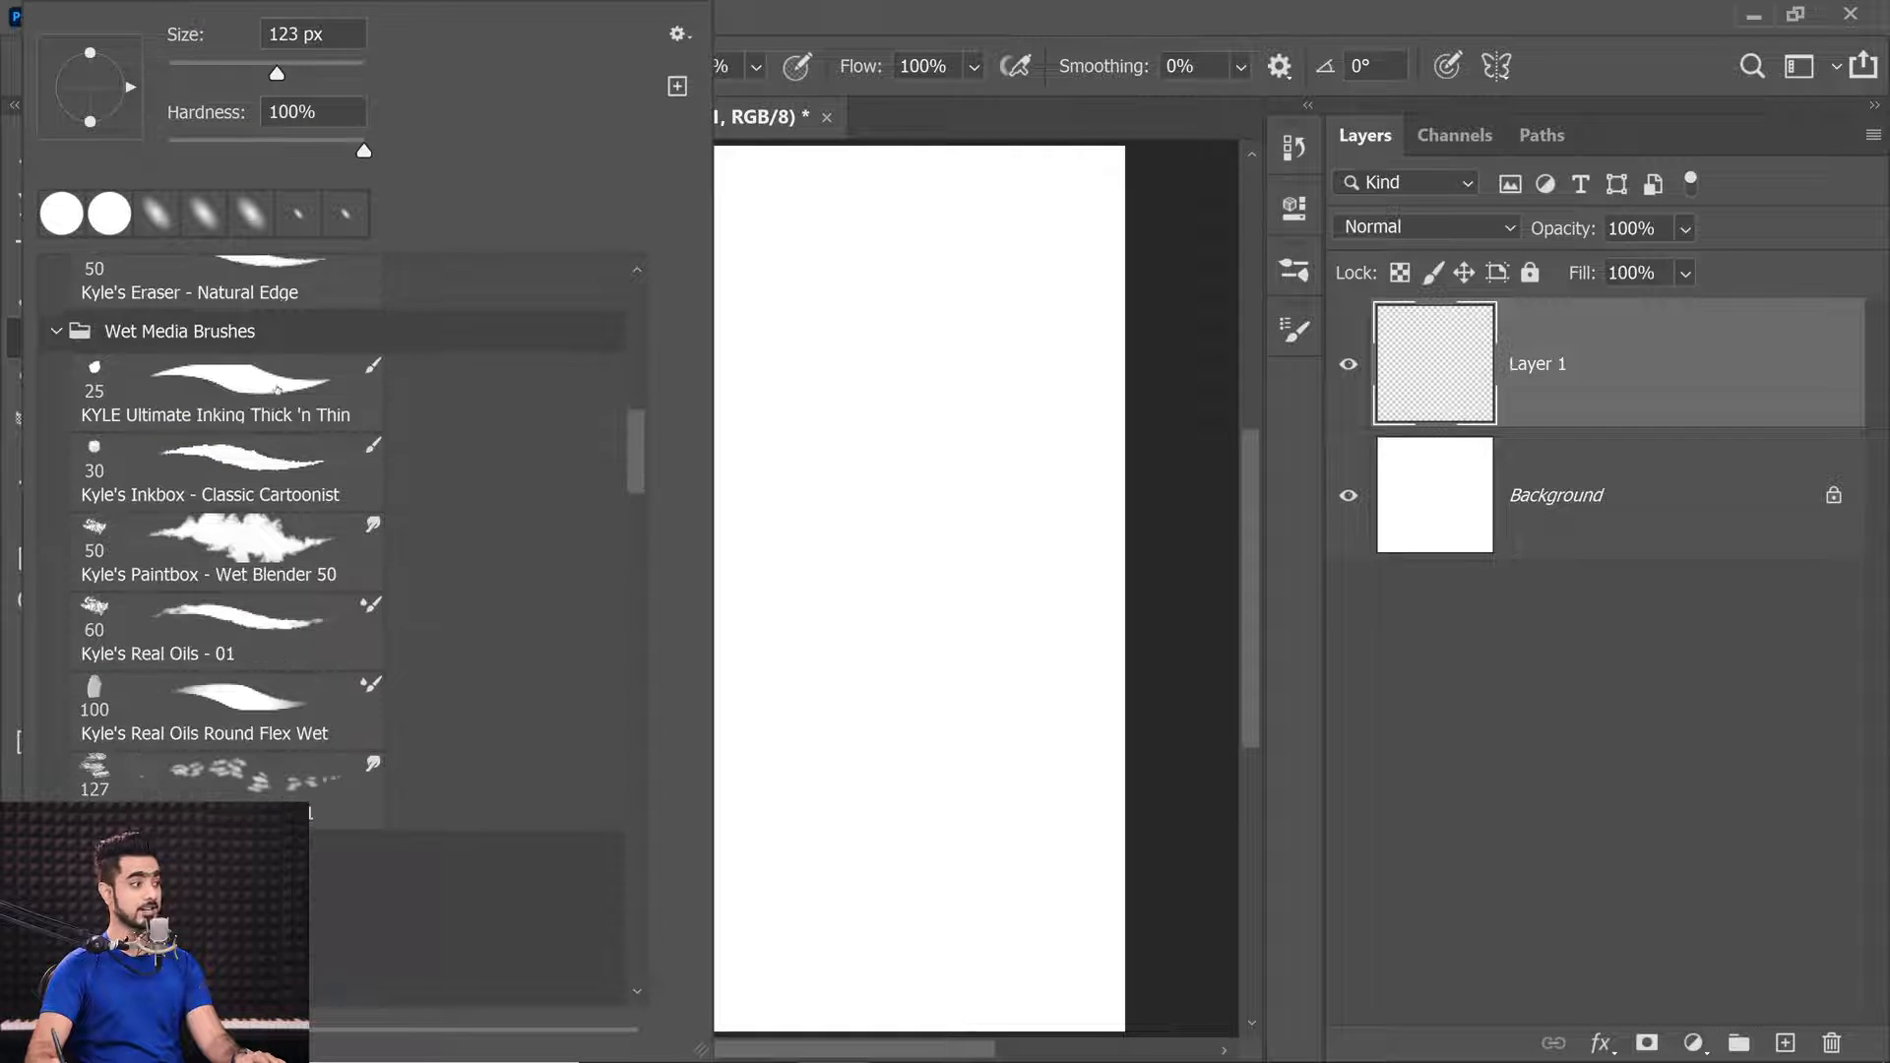
left_click(275, 387)
left_click(1417, 662)
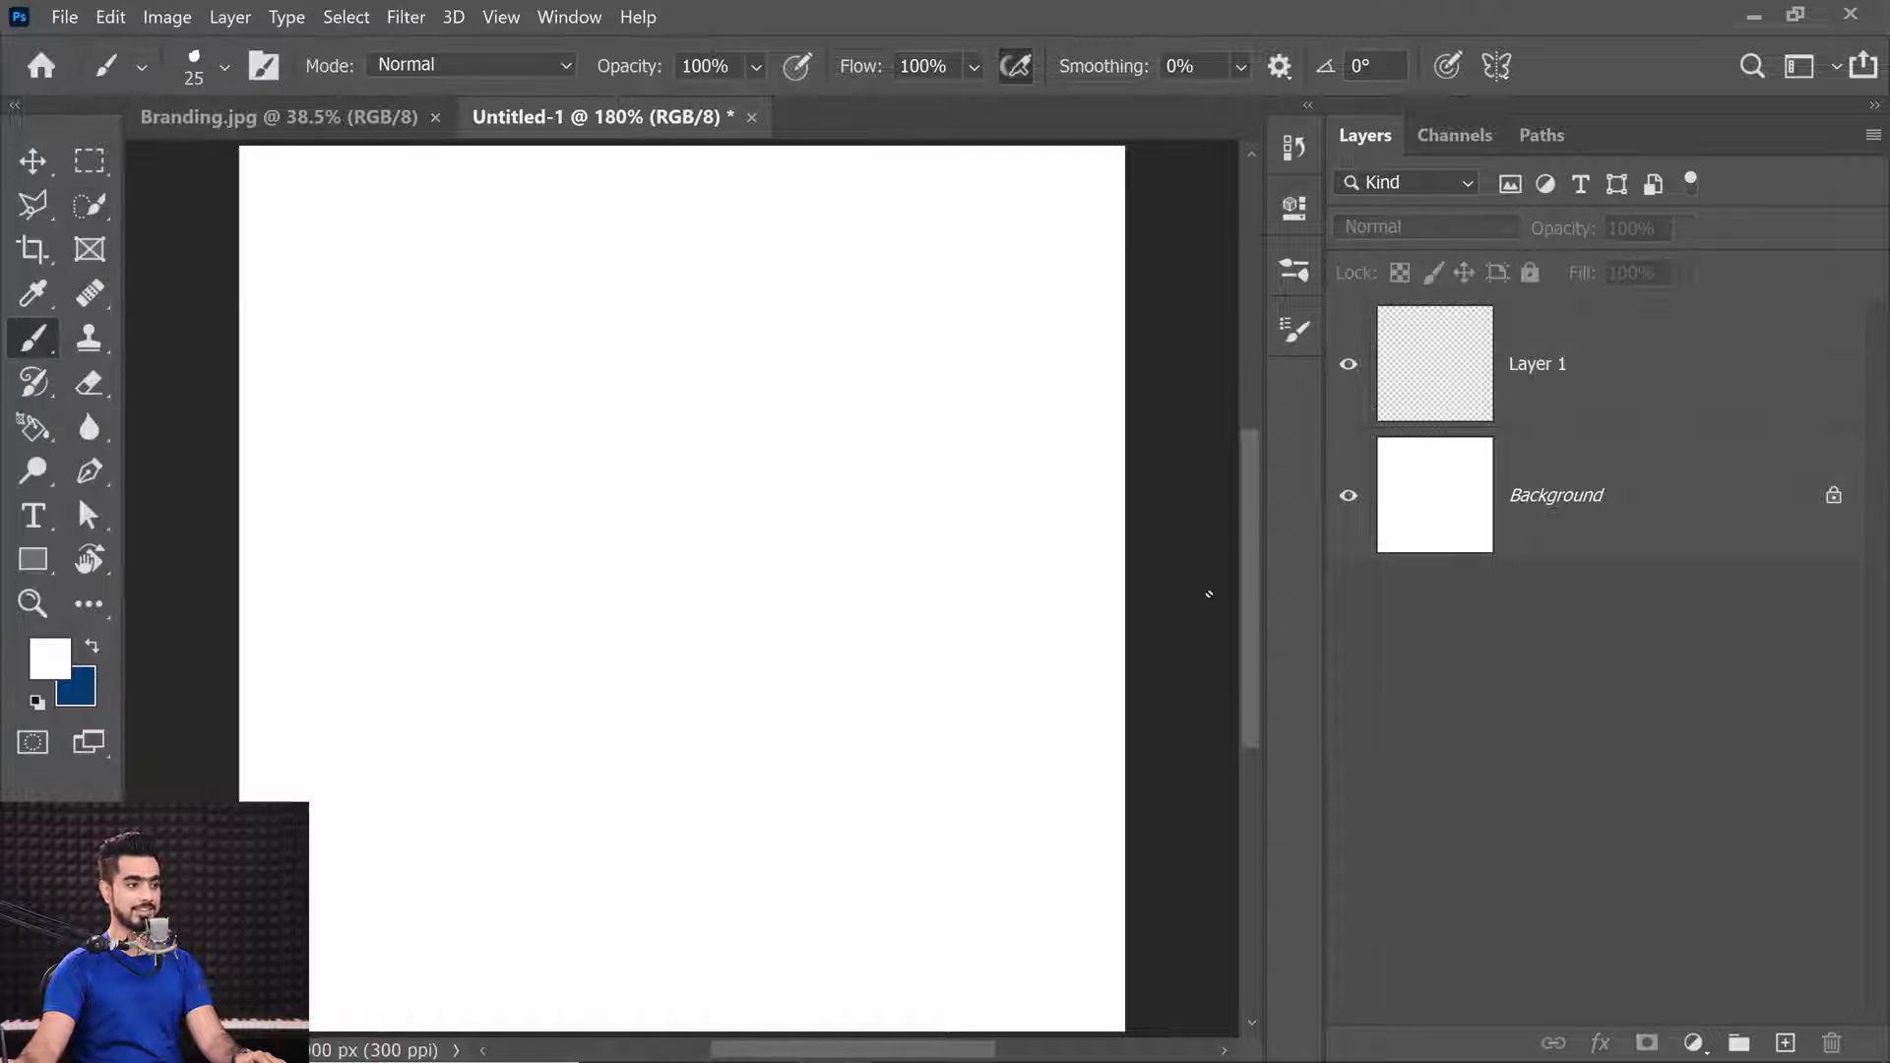
left_click(1536, 346)
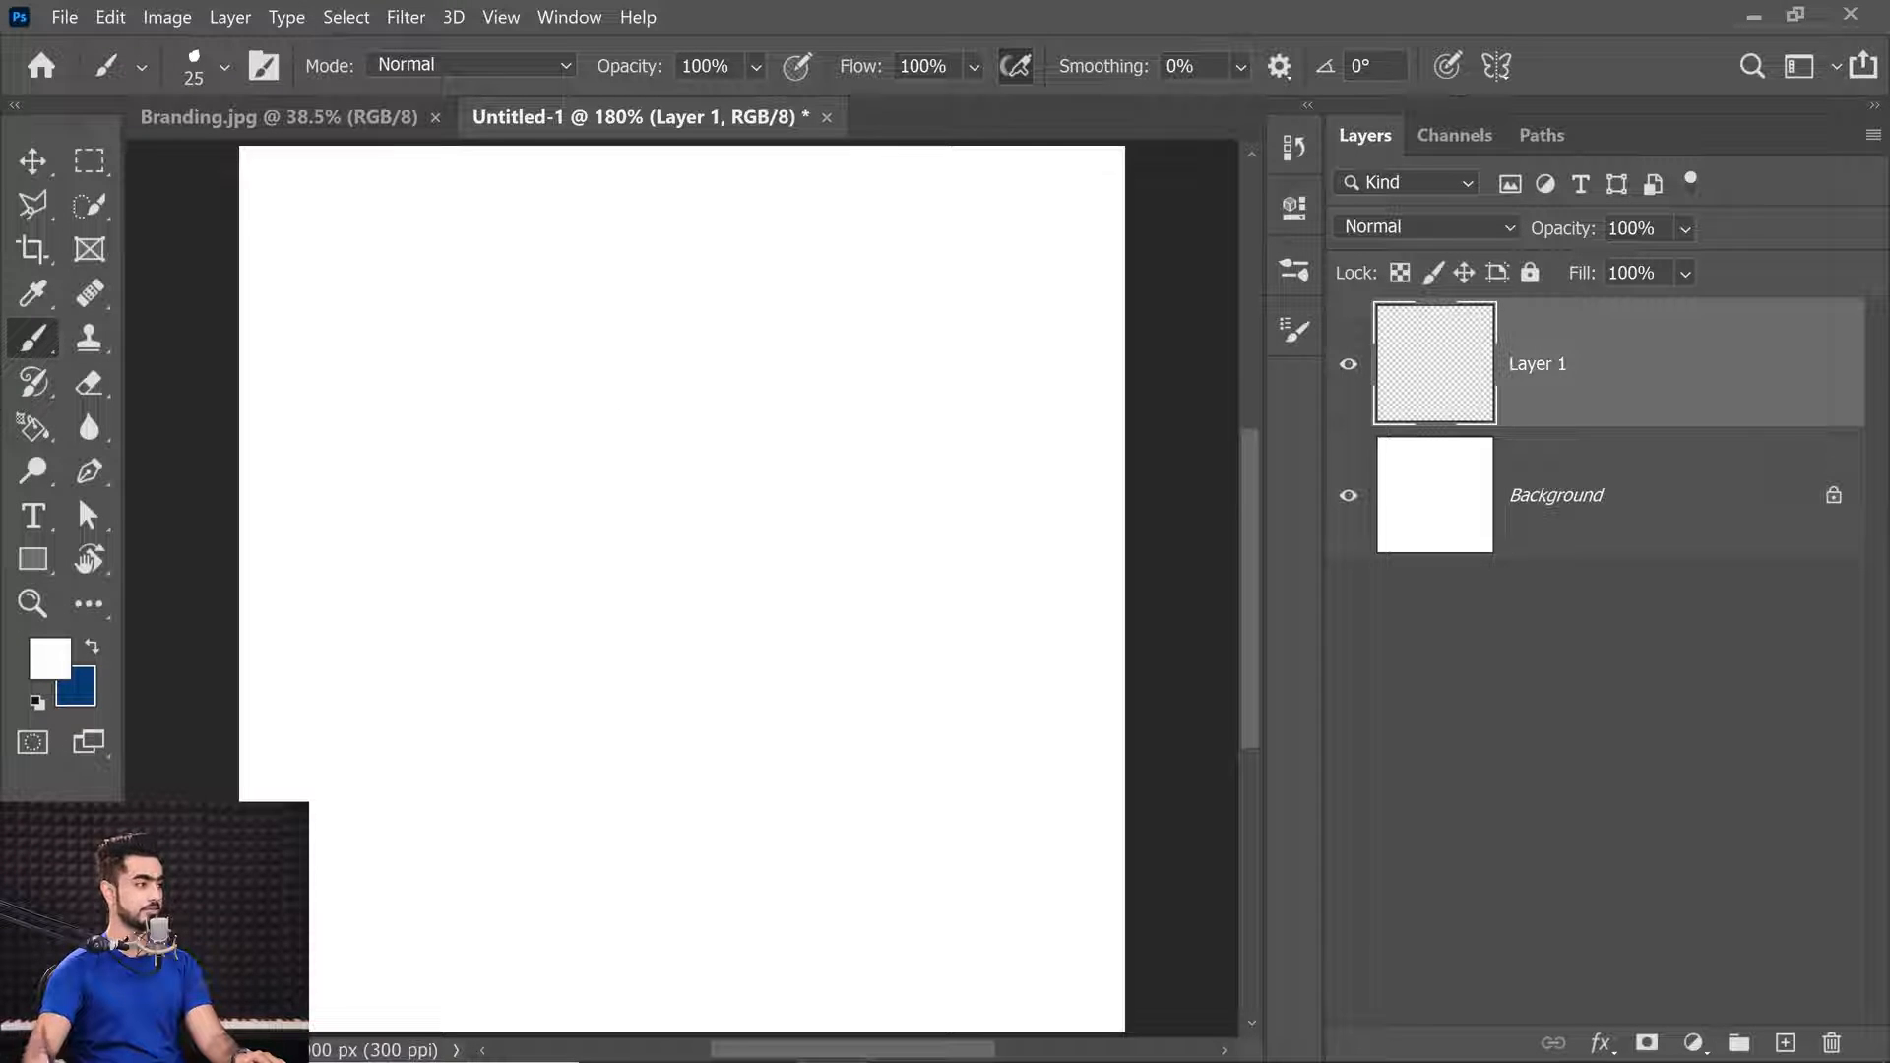
Set the foreground color to black (000000).
left_click(49, 658)
type("000000")
left_click(1517, 138)
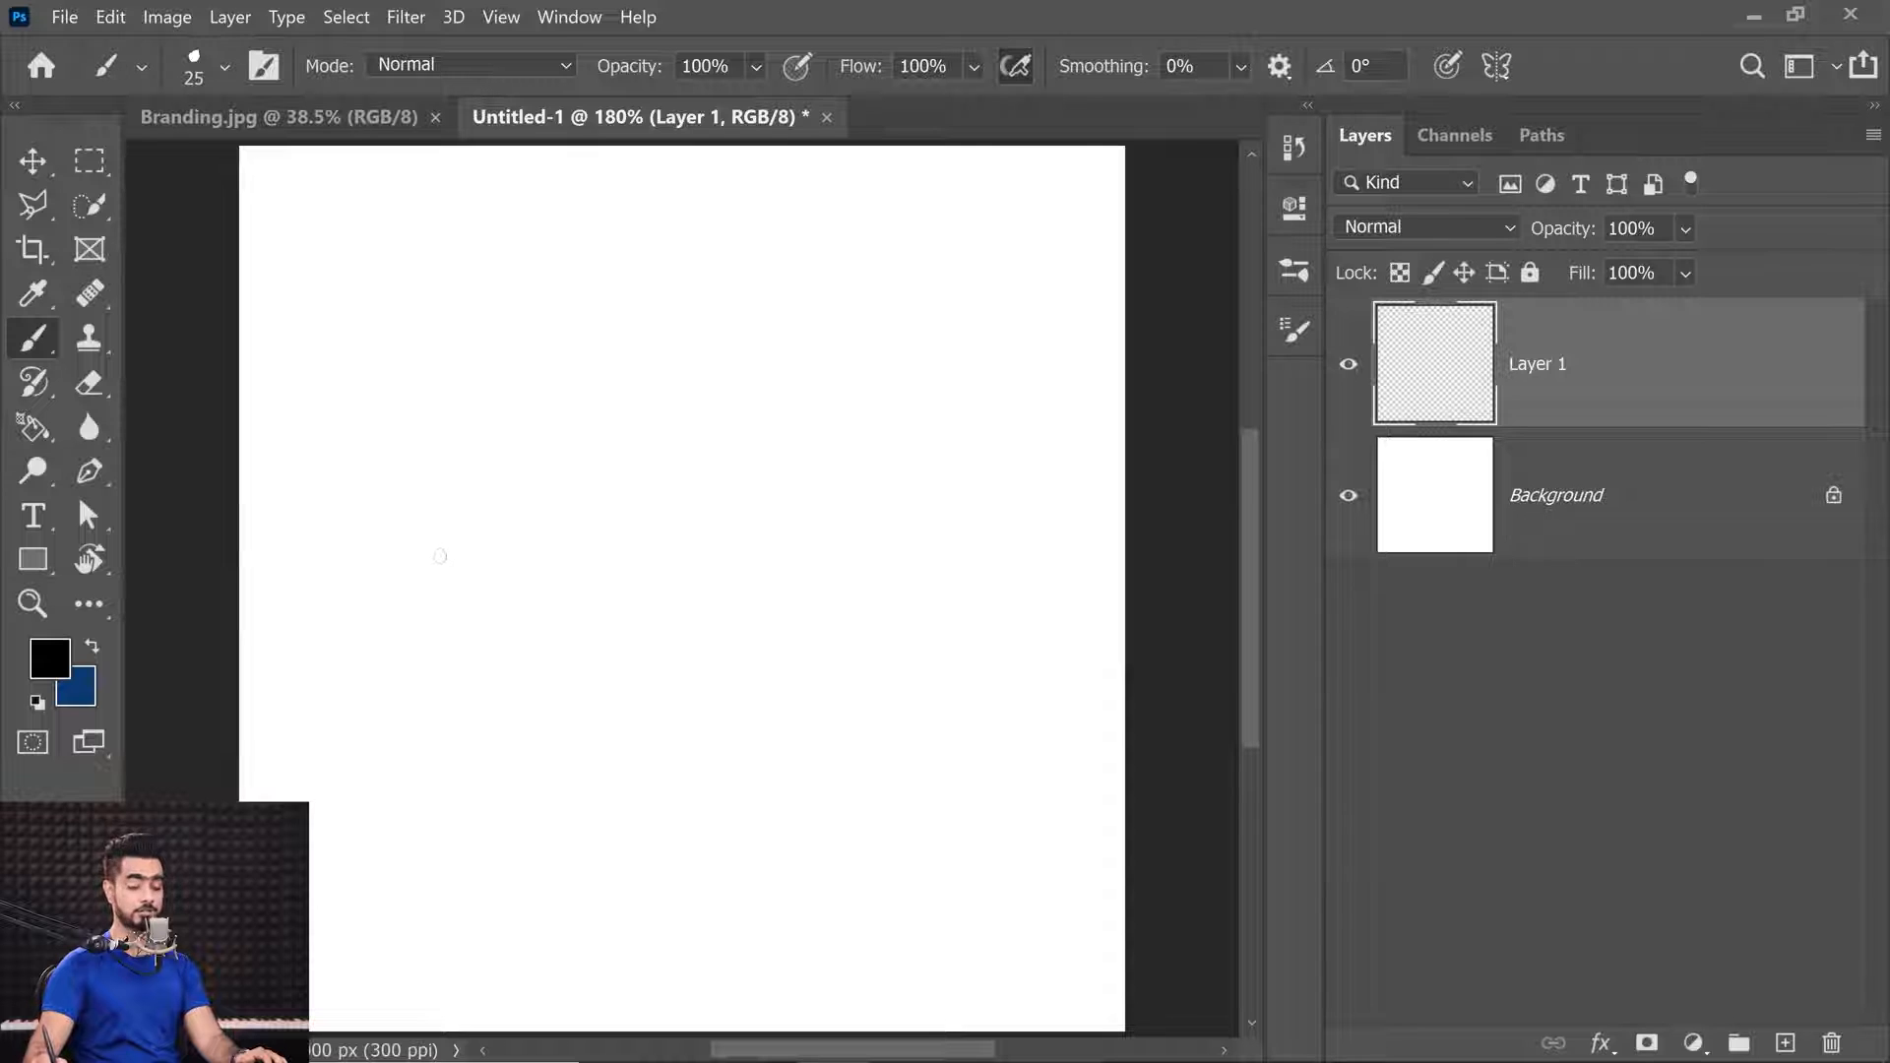
Enlarge the inking brush to 200 px.
key("bracketright")
key("bracketright")
key("bracketright")
key("bracketright")
key("bracketright")
key("bracketright")
key("bracketright")
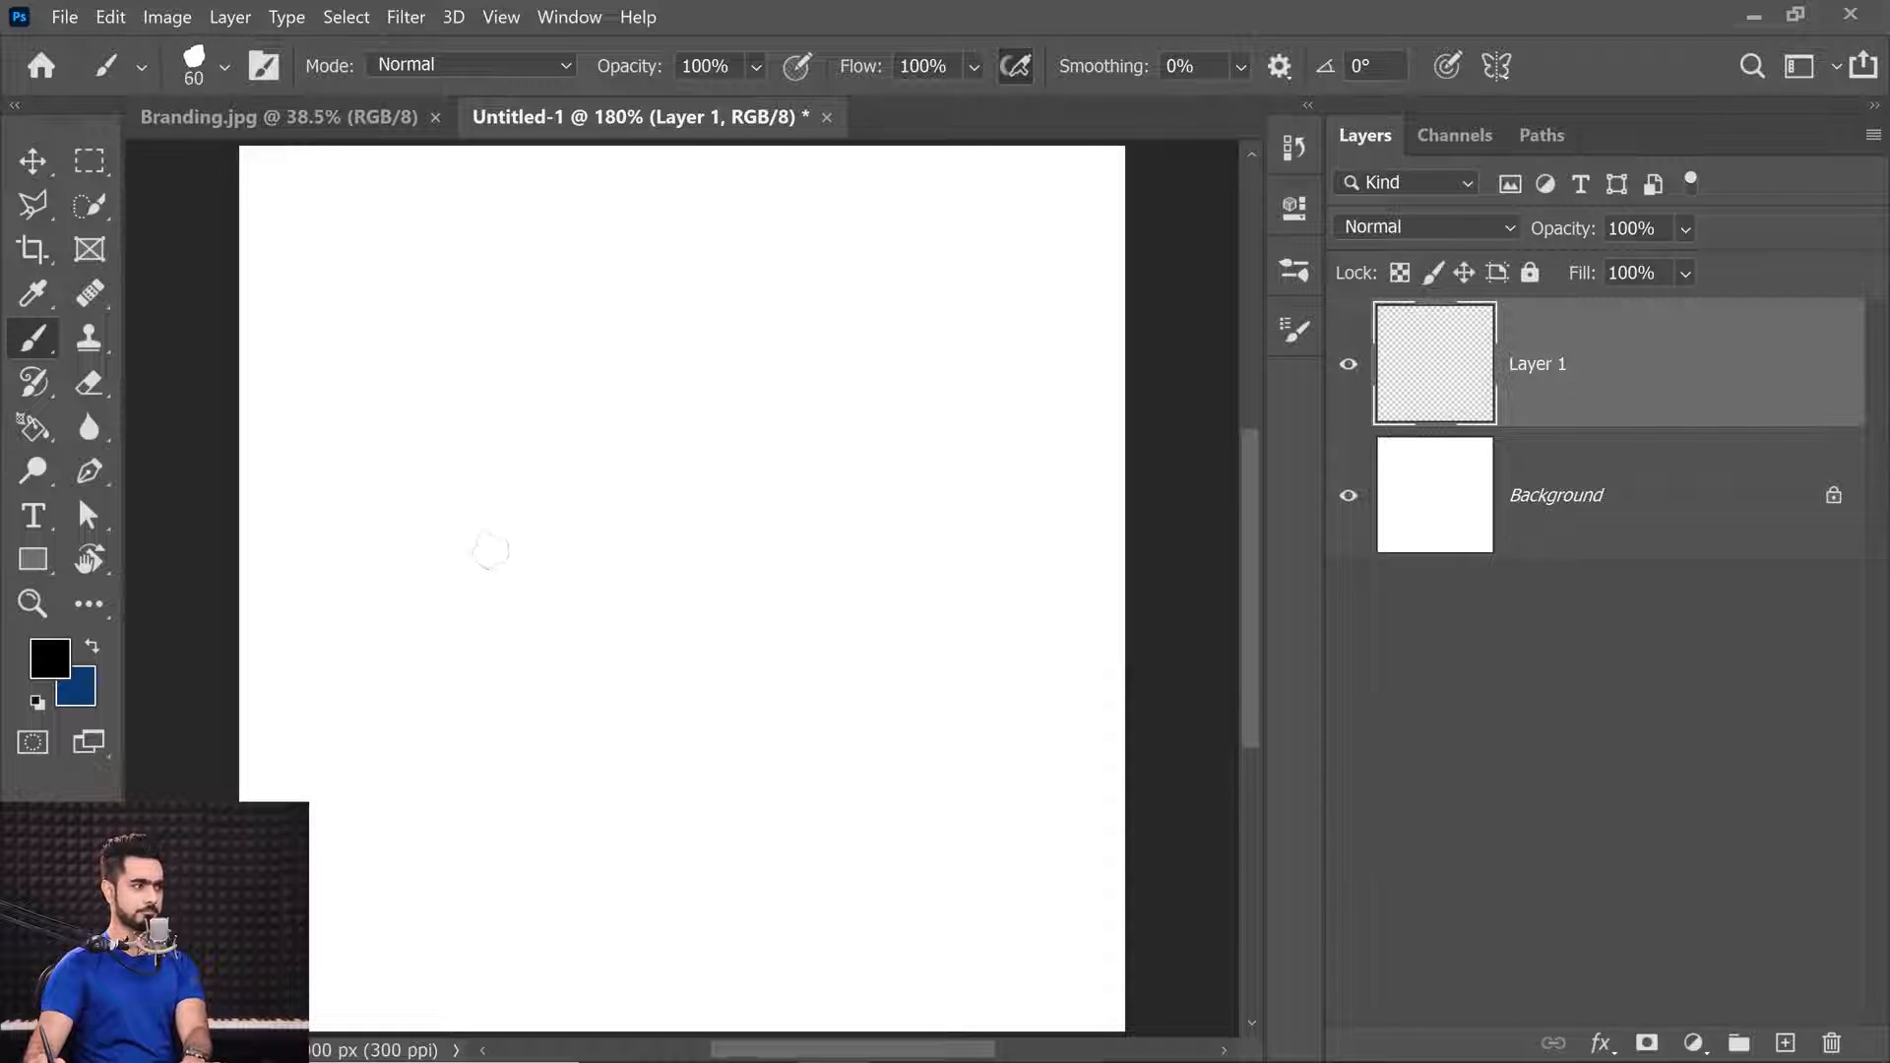
key("bracketright")
key("bracketright")
key("bracketright")
key("bracketright")
key("bracketright")
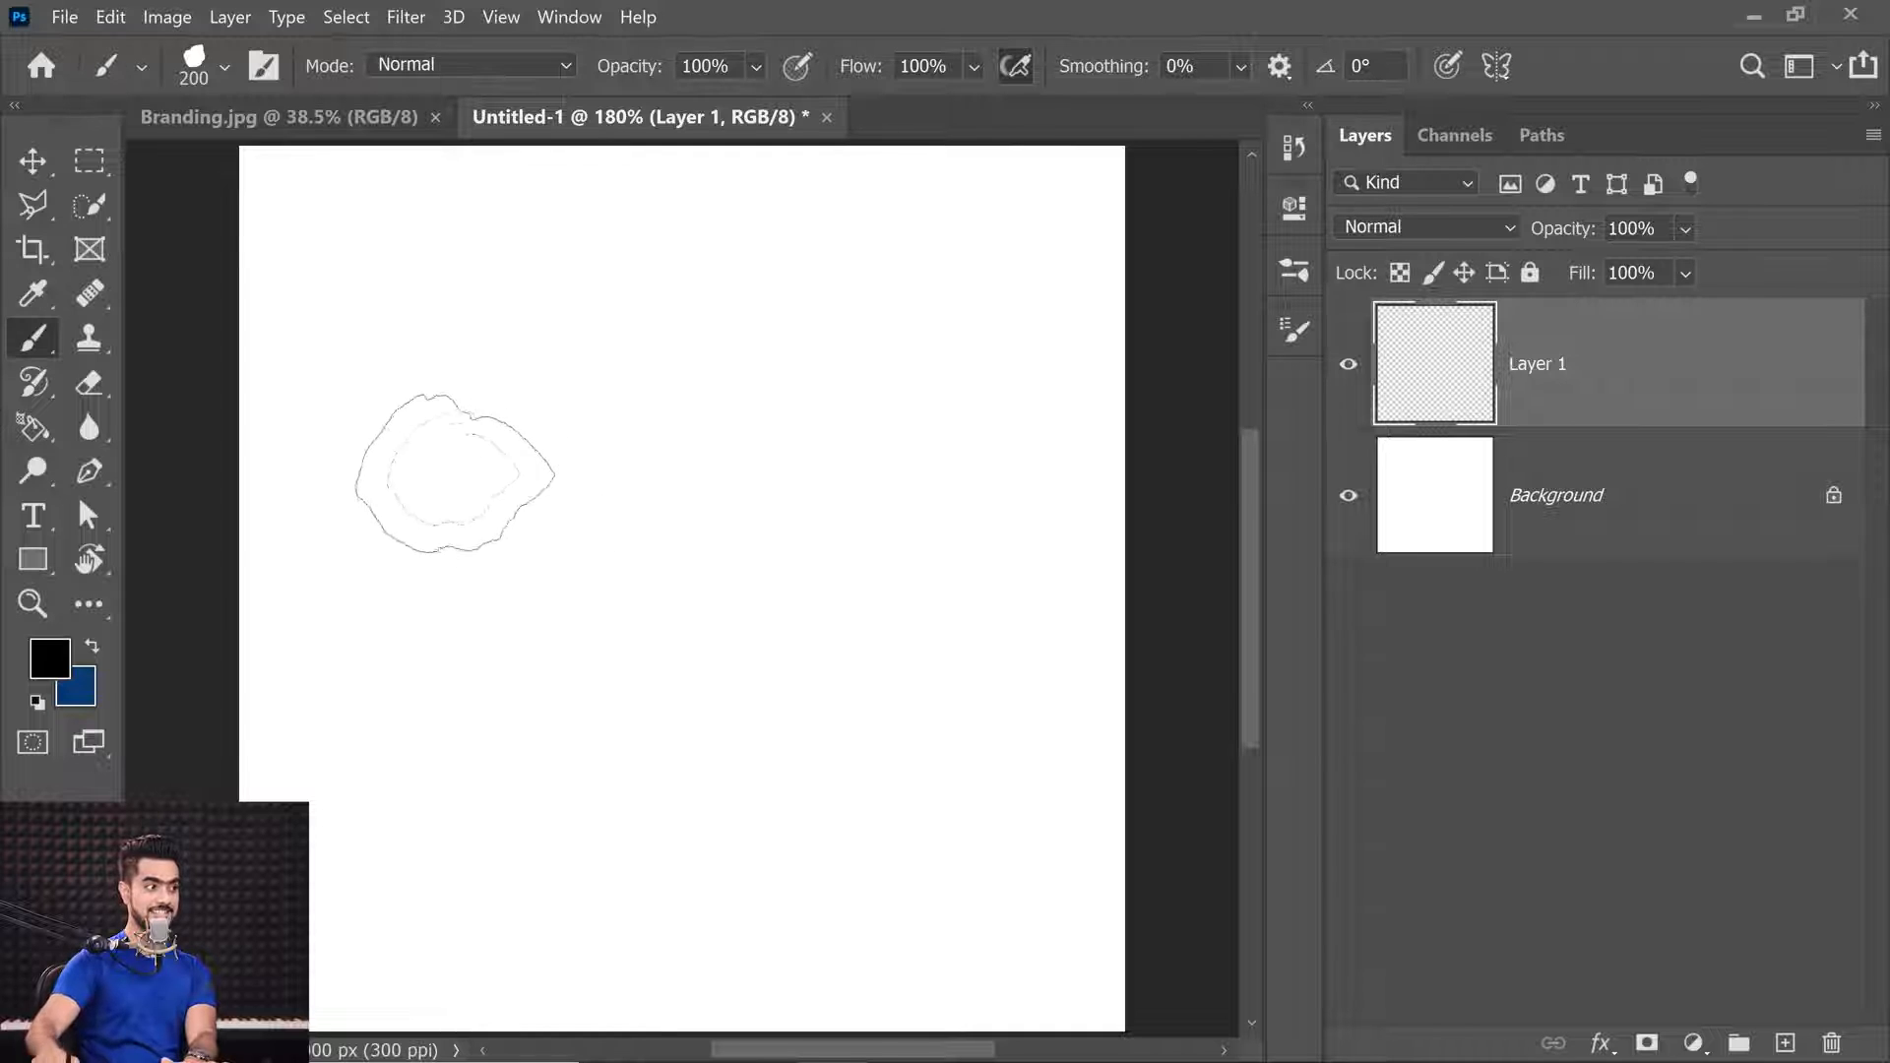
Reduce the inking brush size to 25 px.
key("bracketleft")
key("bracketleft")
key("bracketleft")
key("bracketleft")
key("bracketleft")
key("bracketleft")
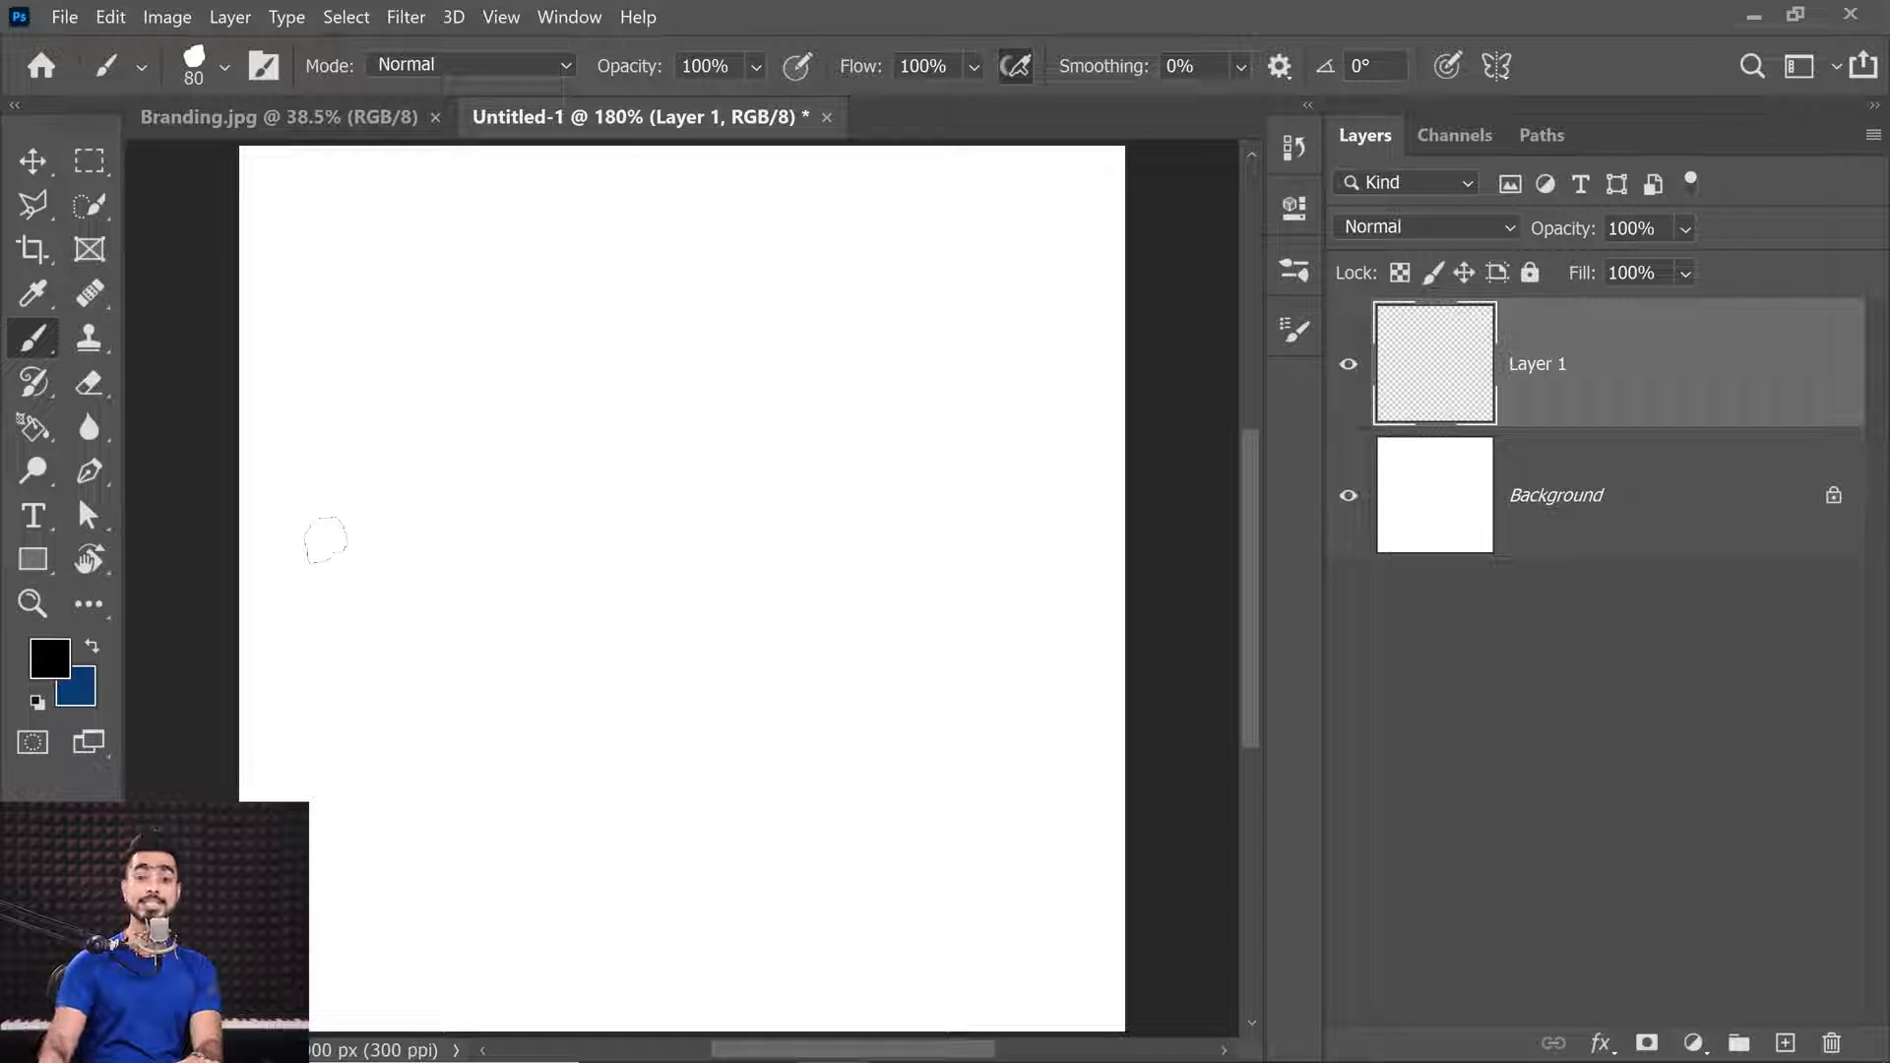
key("bracketleft")
key("bracketleft")
key("bracketleft")
key("bracketleft")
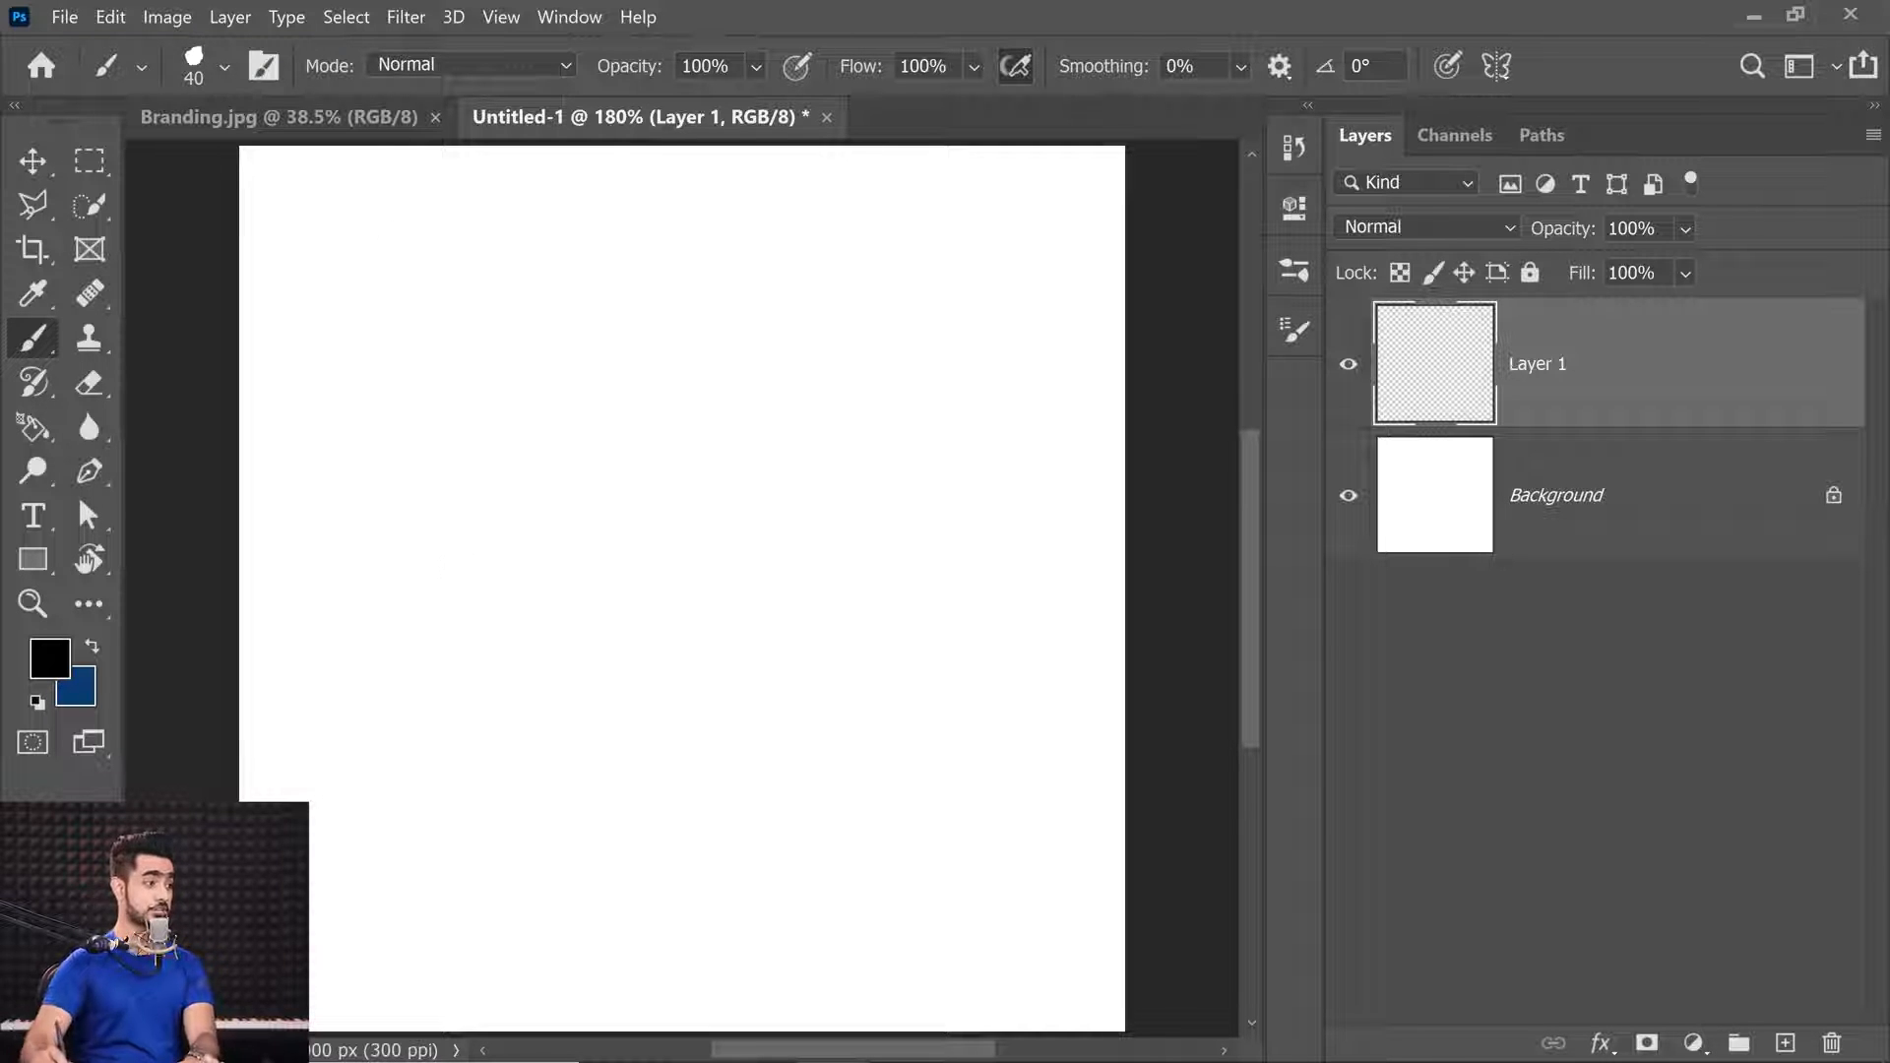
key("bracketleft")
key("bracketleft")
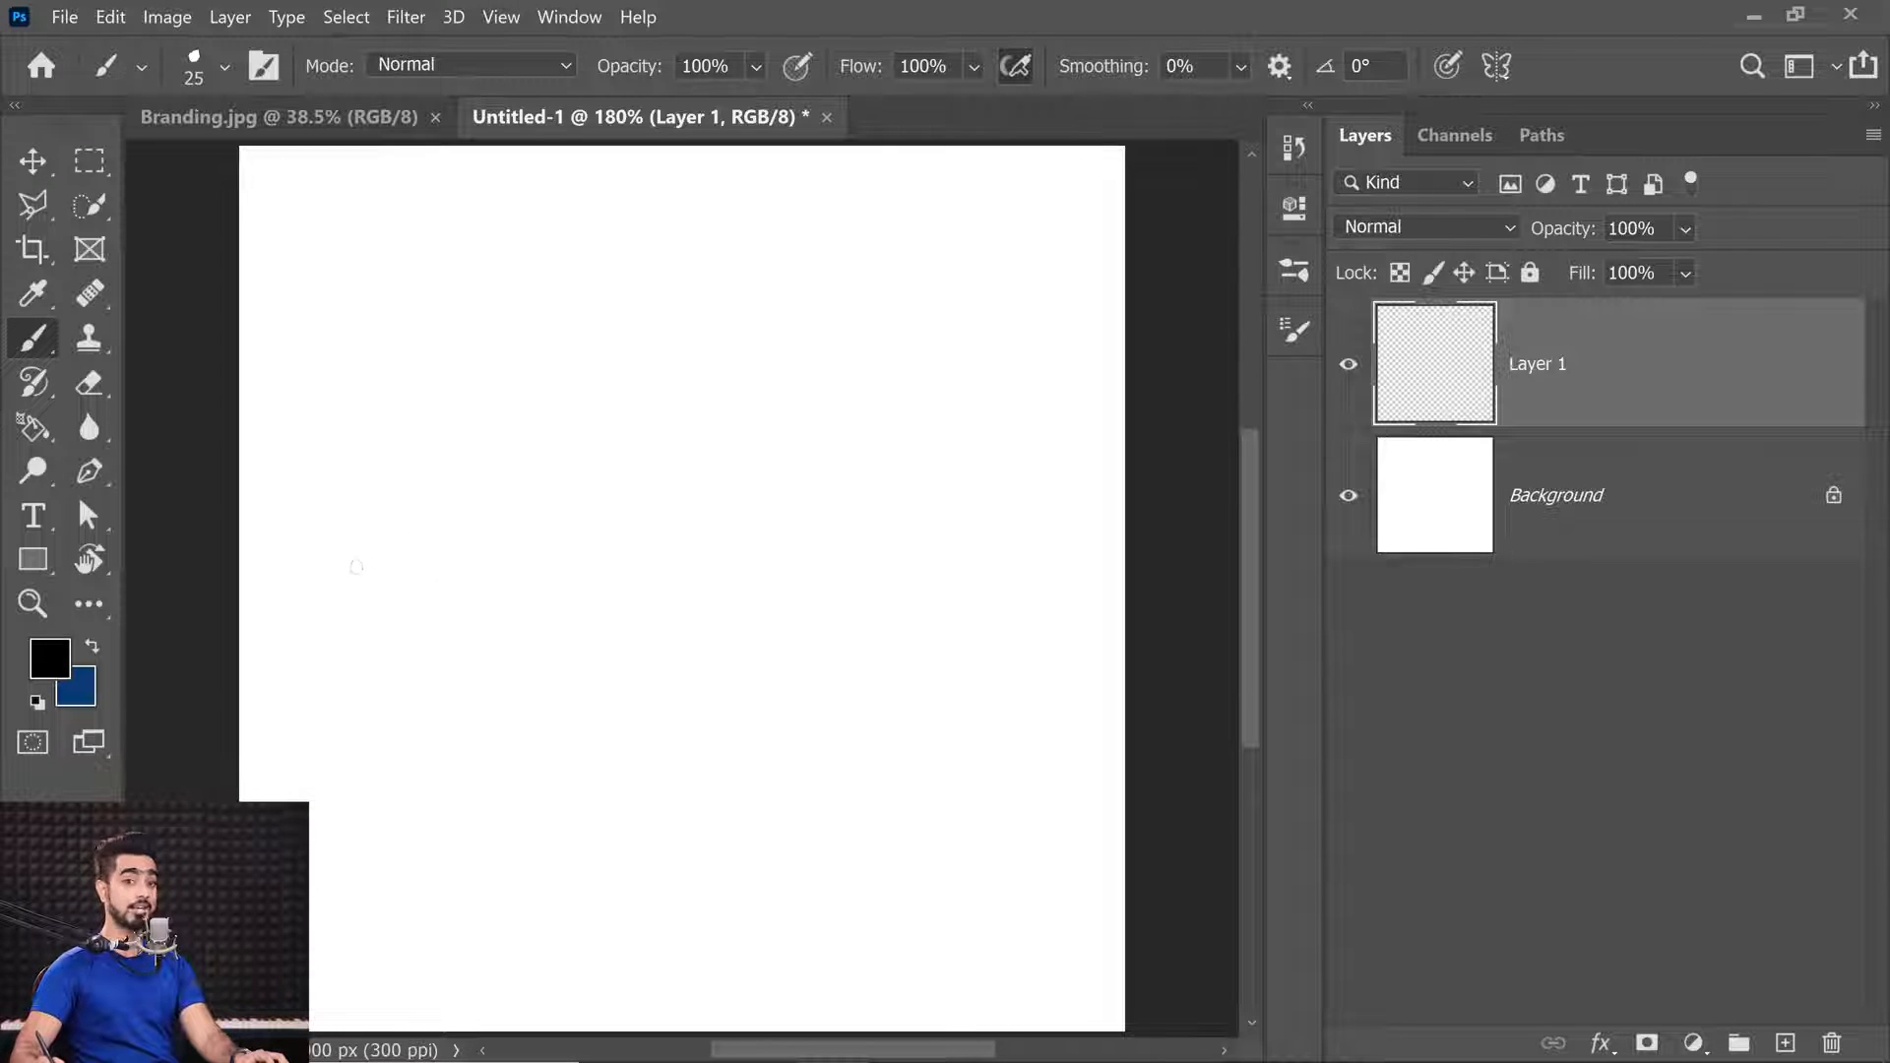
Hand-write a black signature on Layer 1 and enclose it in a rectangular marquee selection.
mouse_move(355, 553)
left_mouse_down()
mouse_move(492, 335)
mouse_move(356, 551)
mouse_move(379, 566)
mouse_move(372, 602)
left_mouse_up()
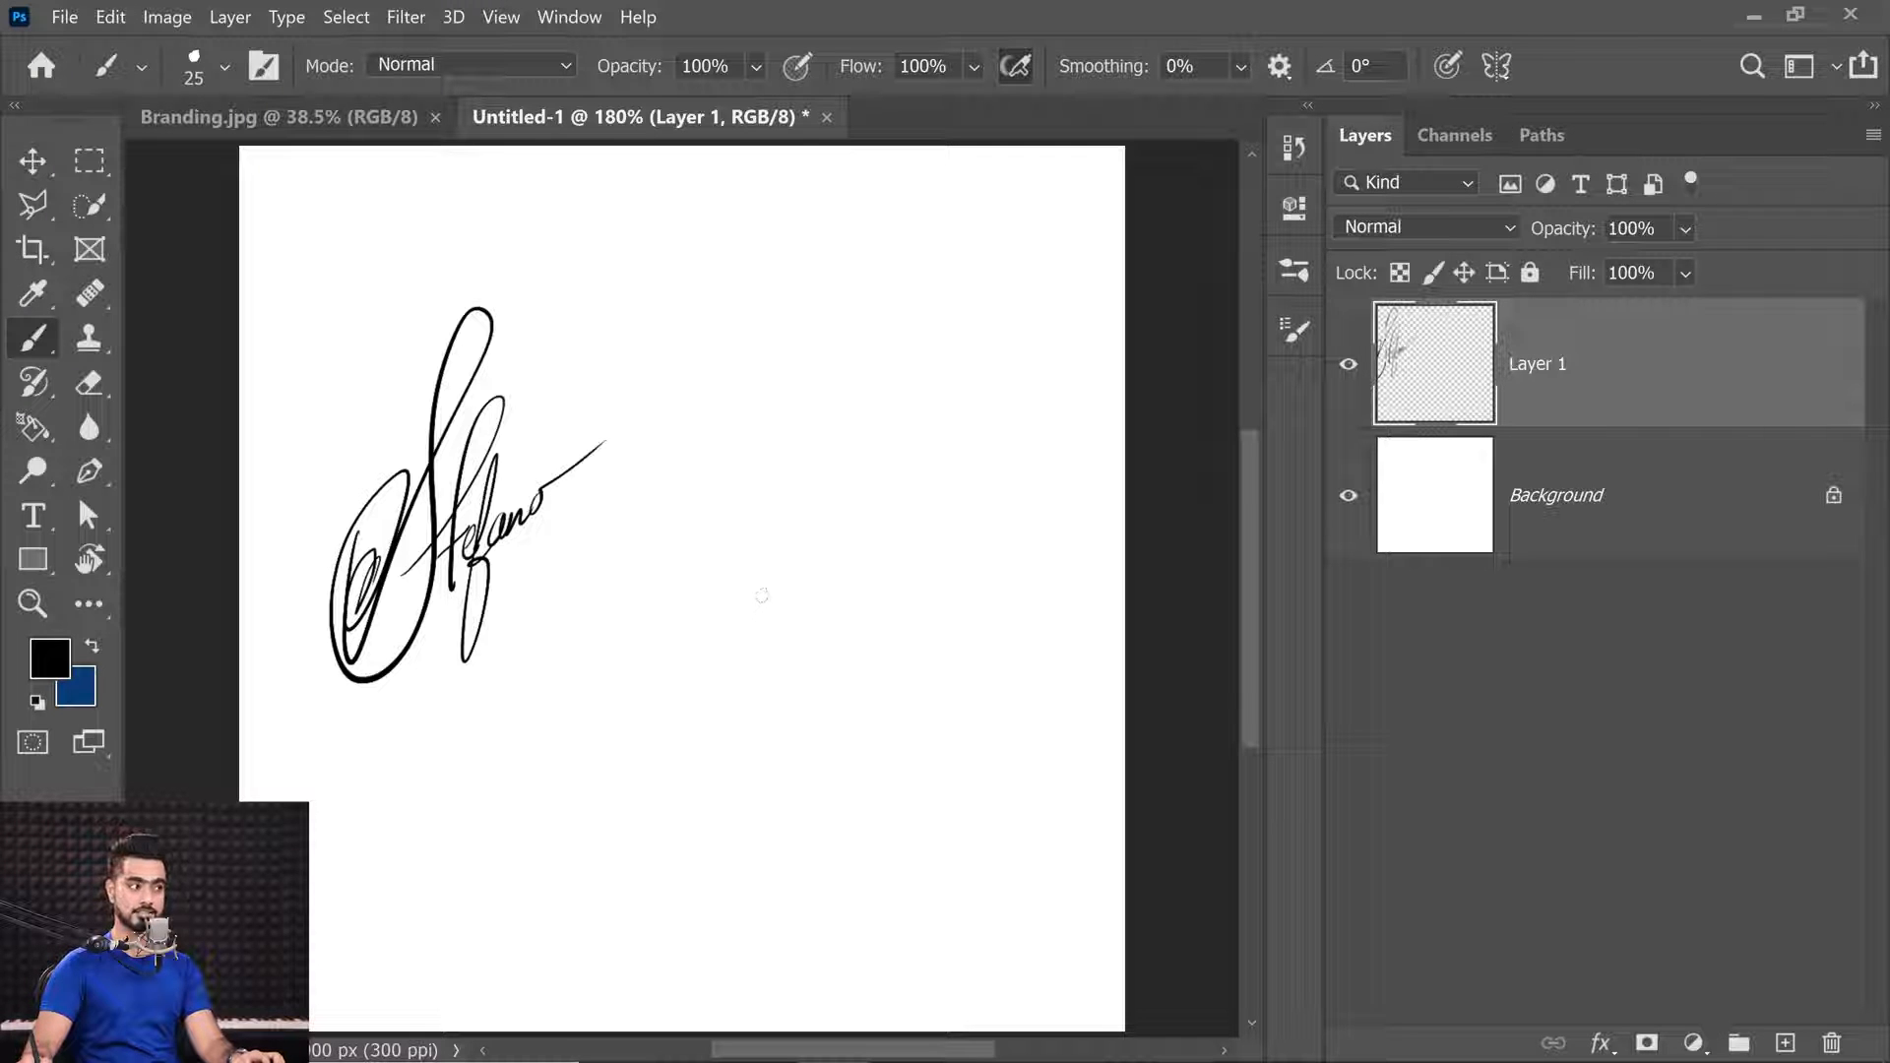
left_click(89, 159)
right_click(90, 162)
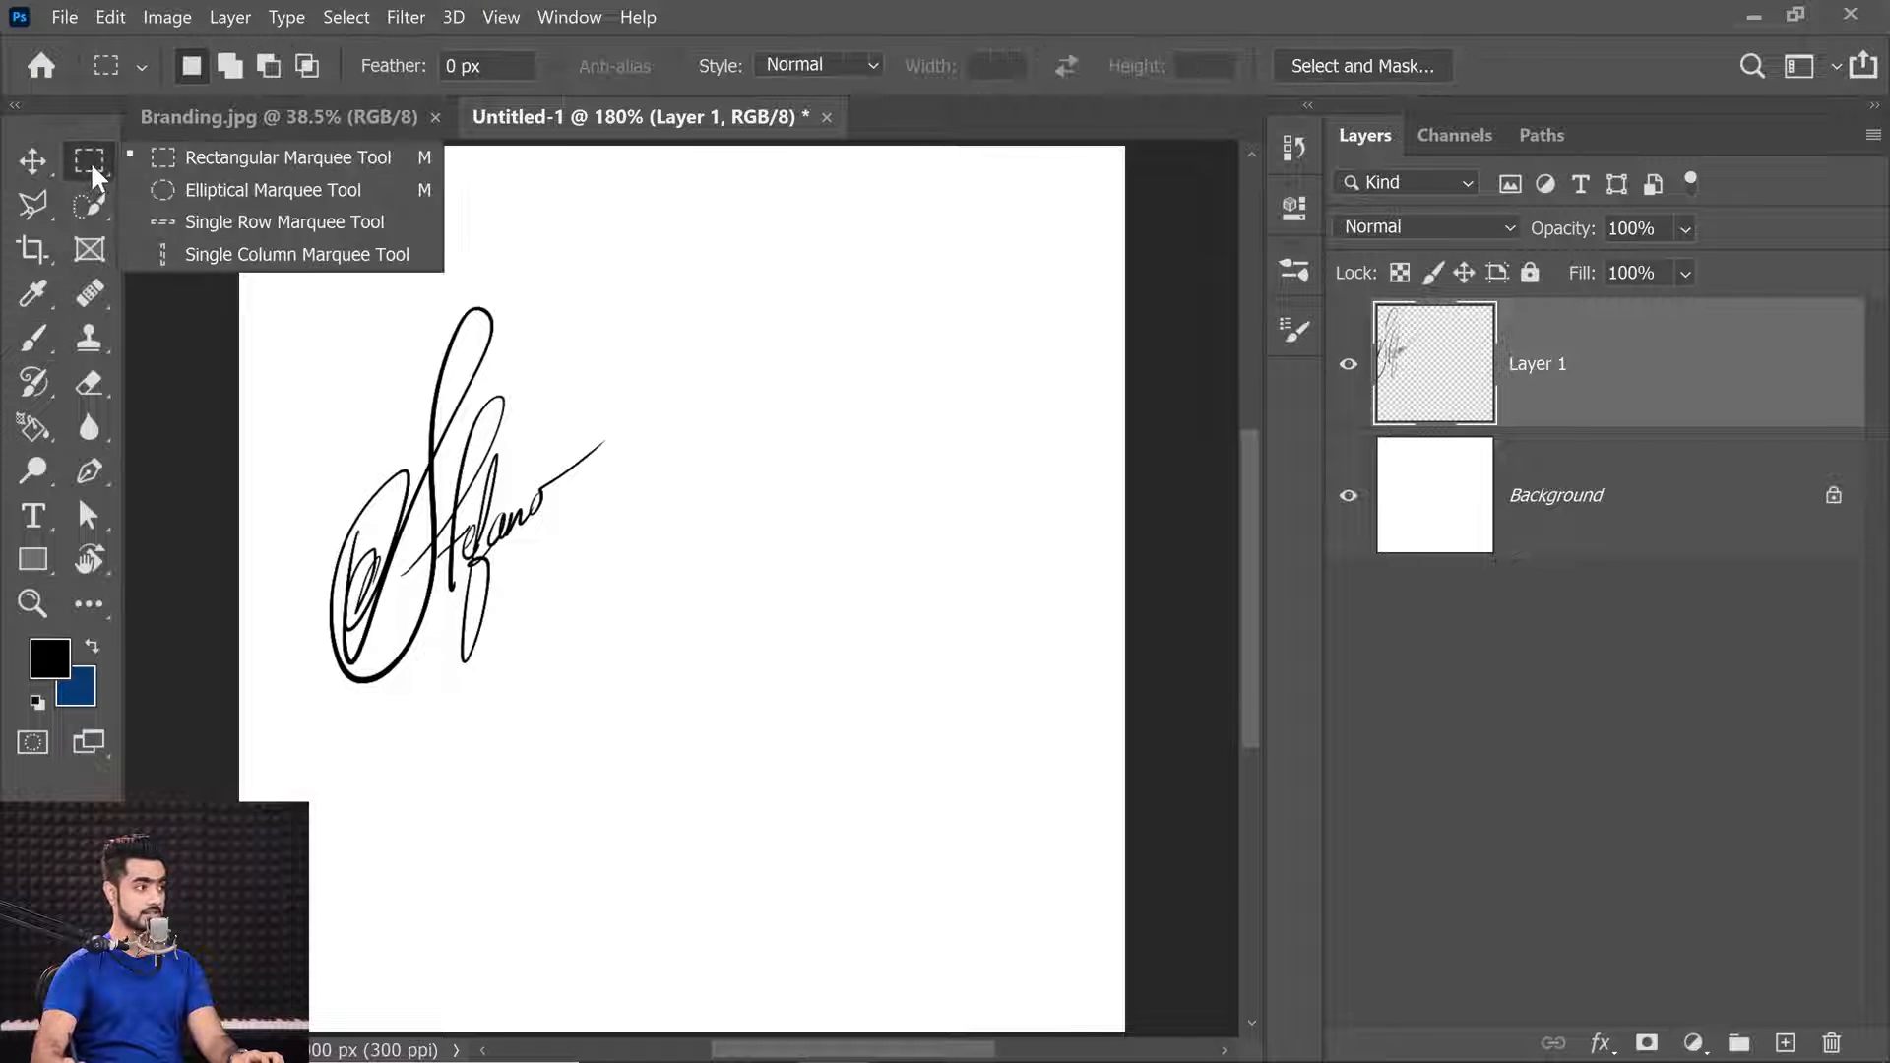
left_click(174, 162)
mouse_move(249, 265)
left_mouse_down()
mouse_move(485, 630)
mouse_move(680, 757)
left_mouse_up()
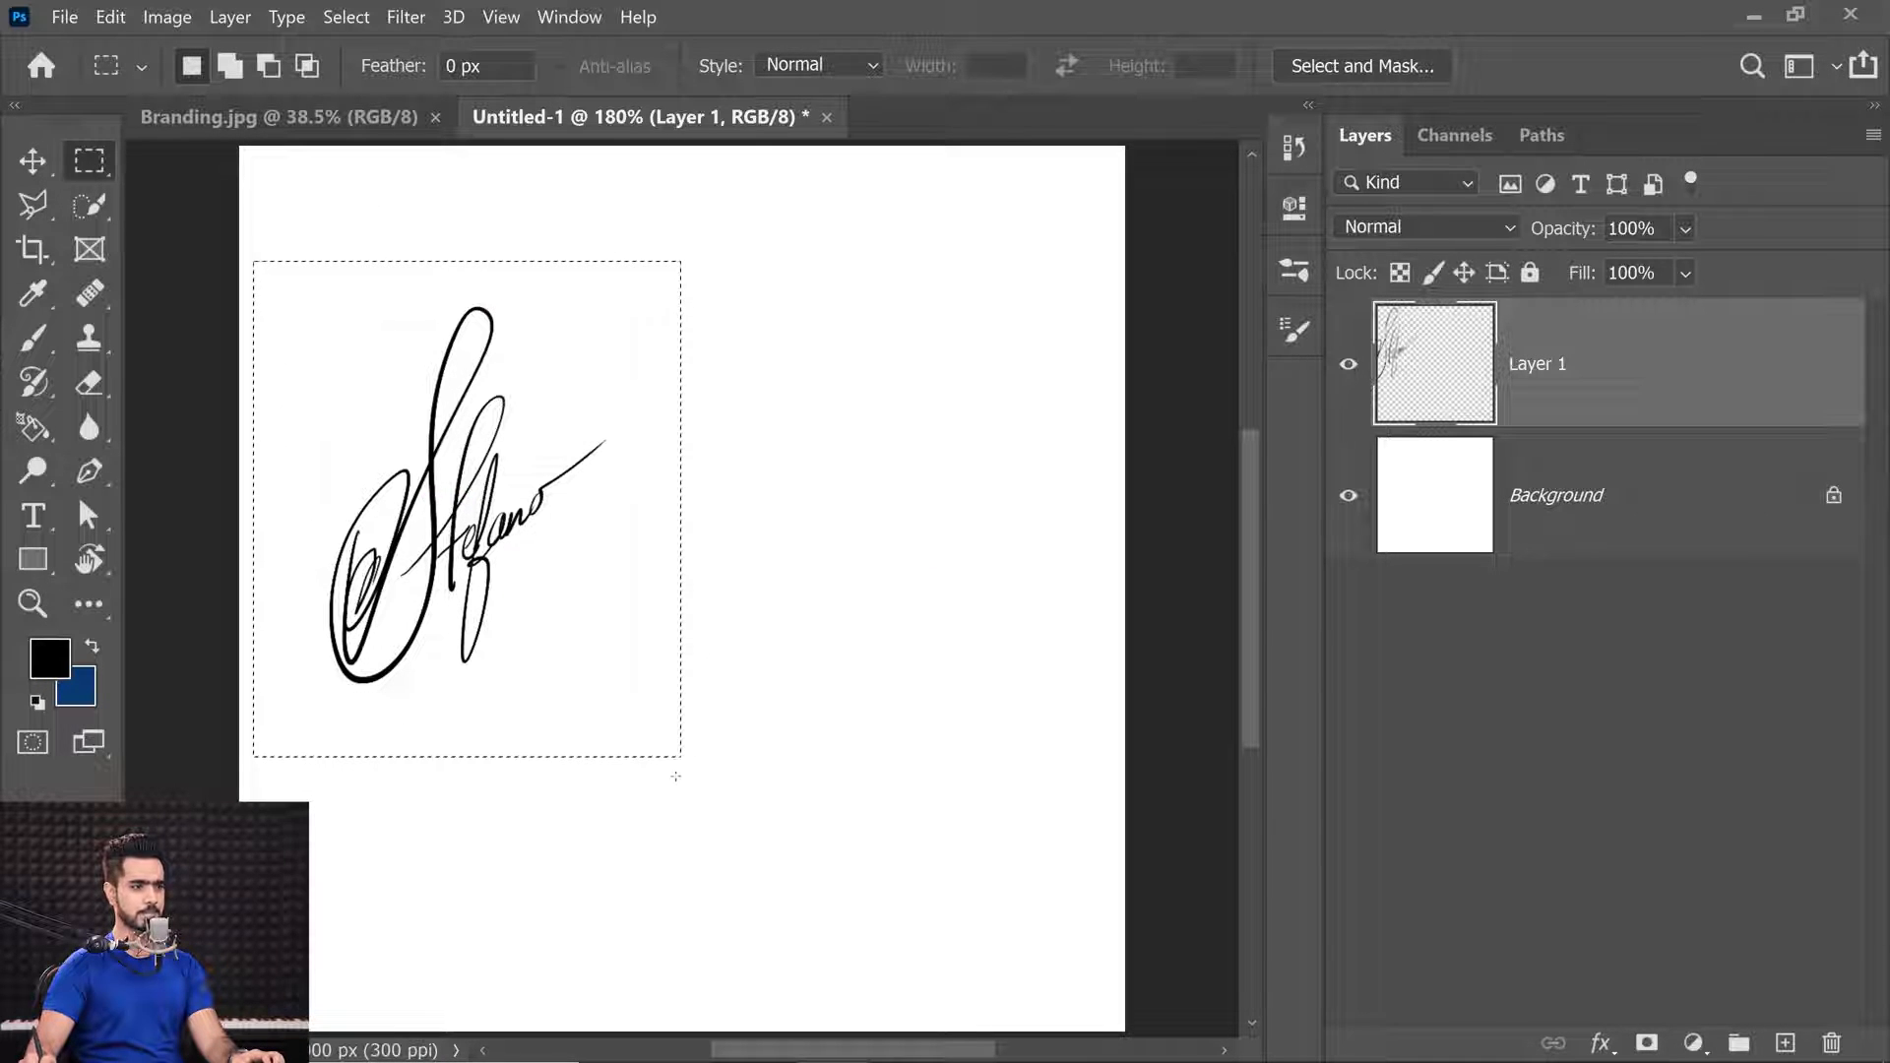
Define a brush preset from the selected signature and name it with the signature's first name.
left_click(110, 16)
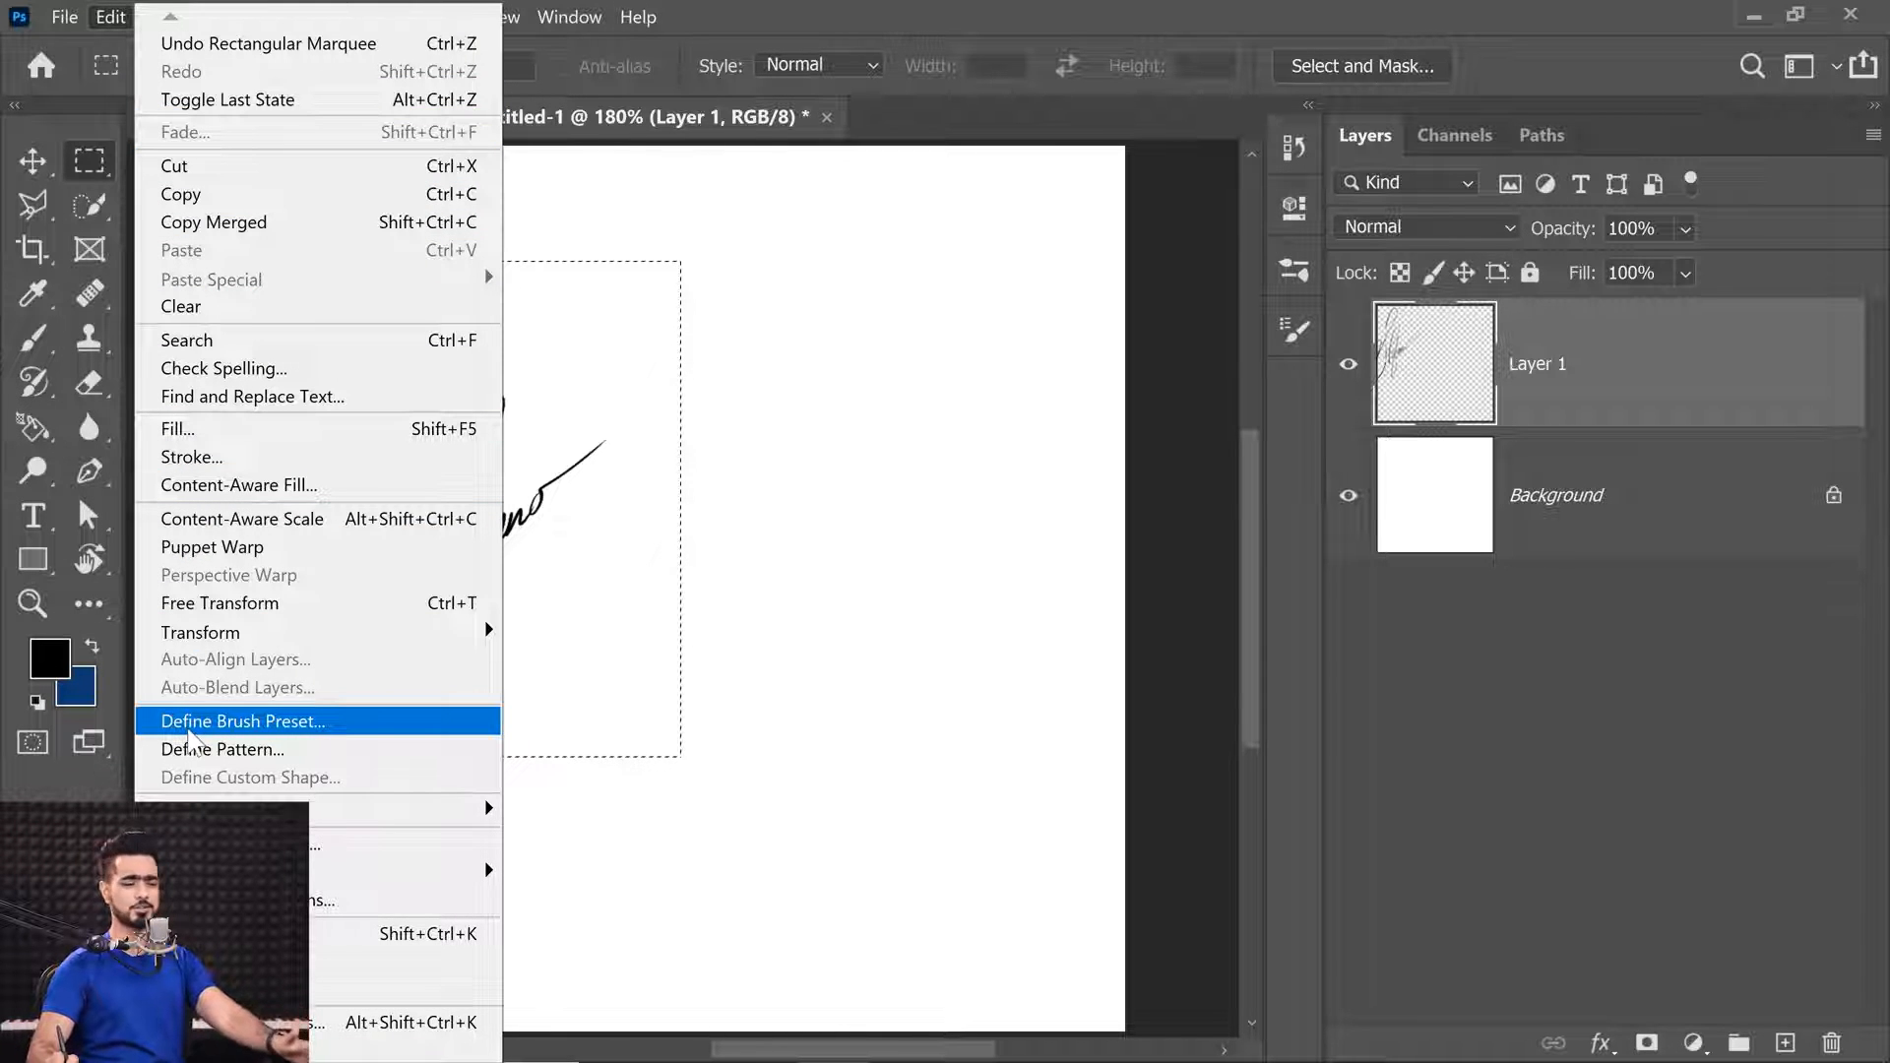
left_click(193, 725)
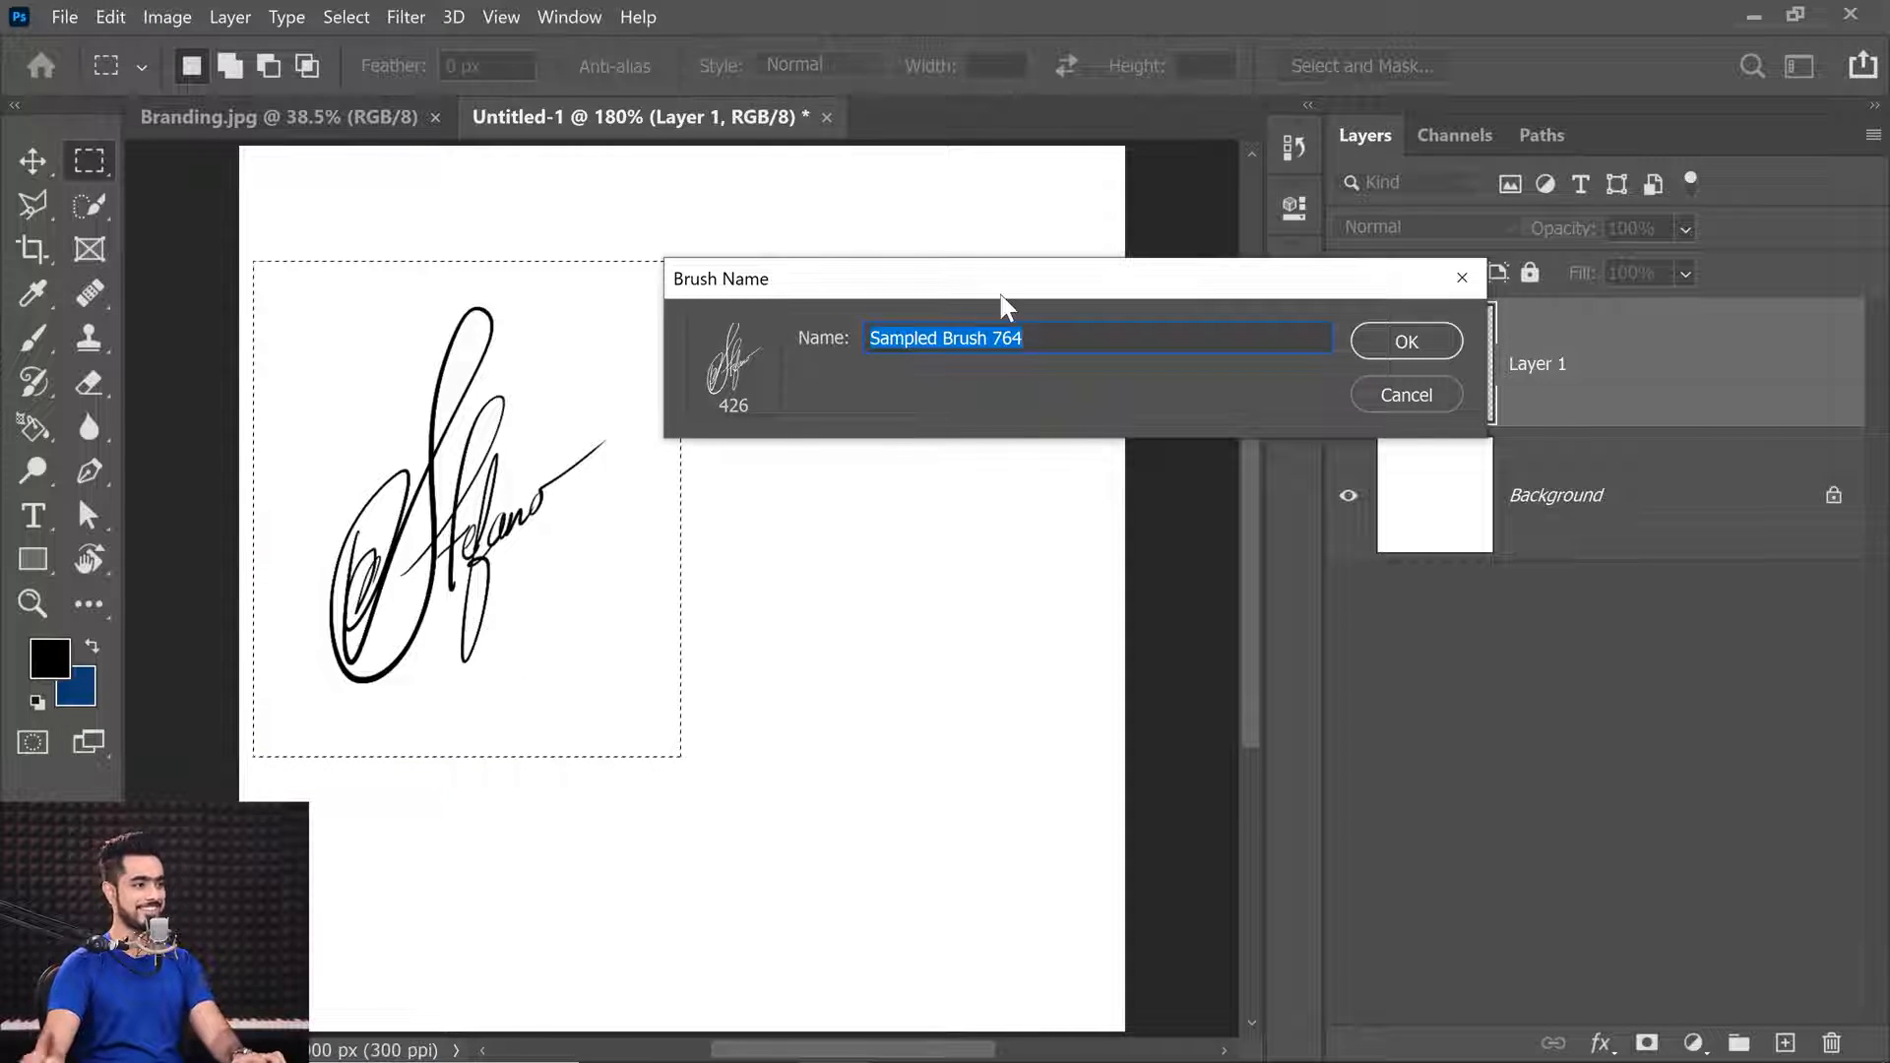
type("Stefano")
key("Return")
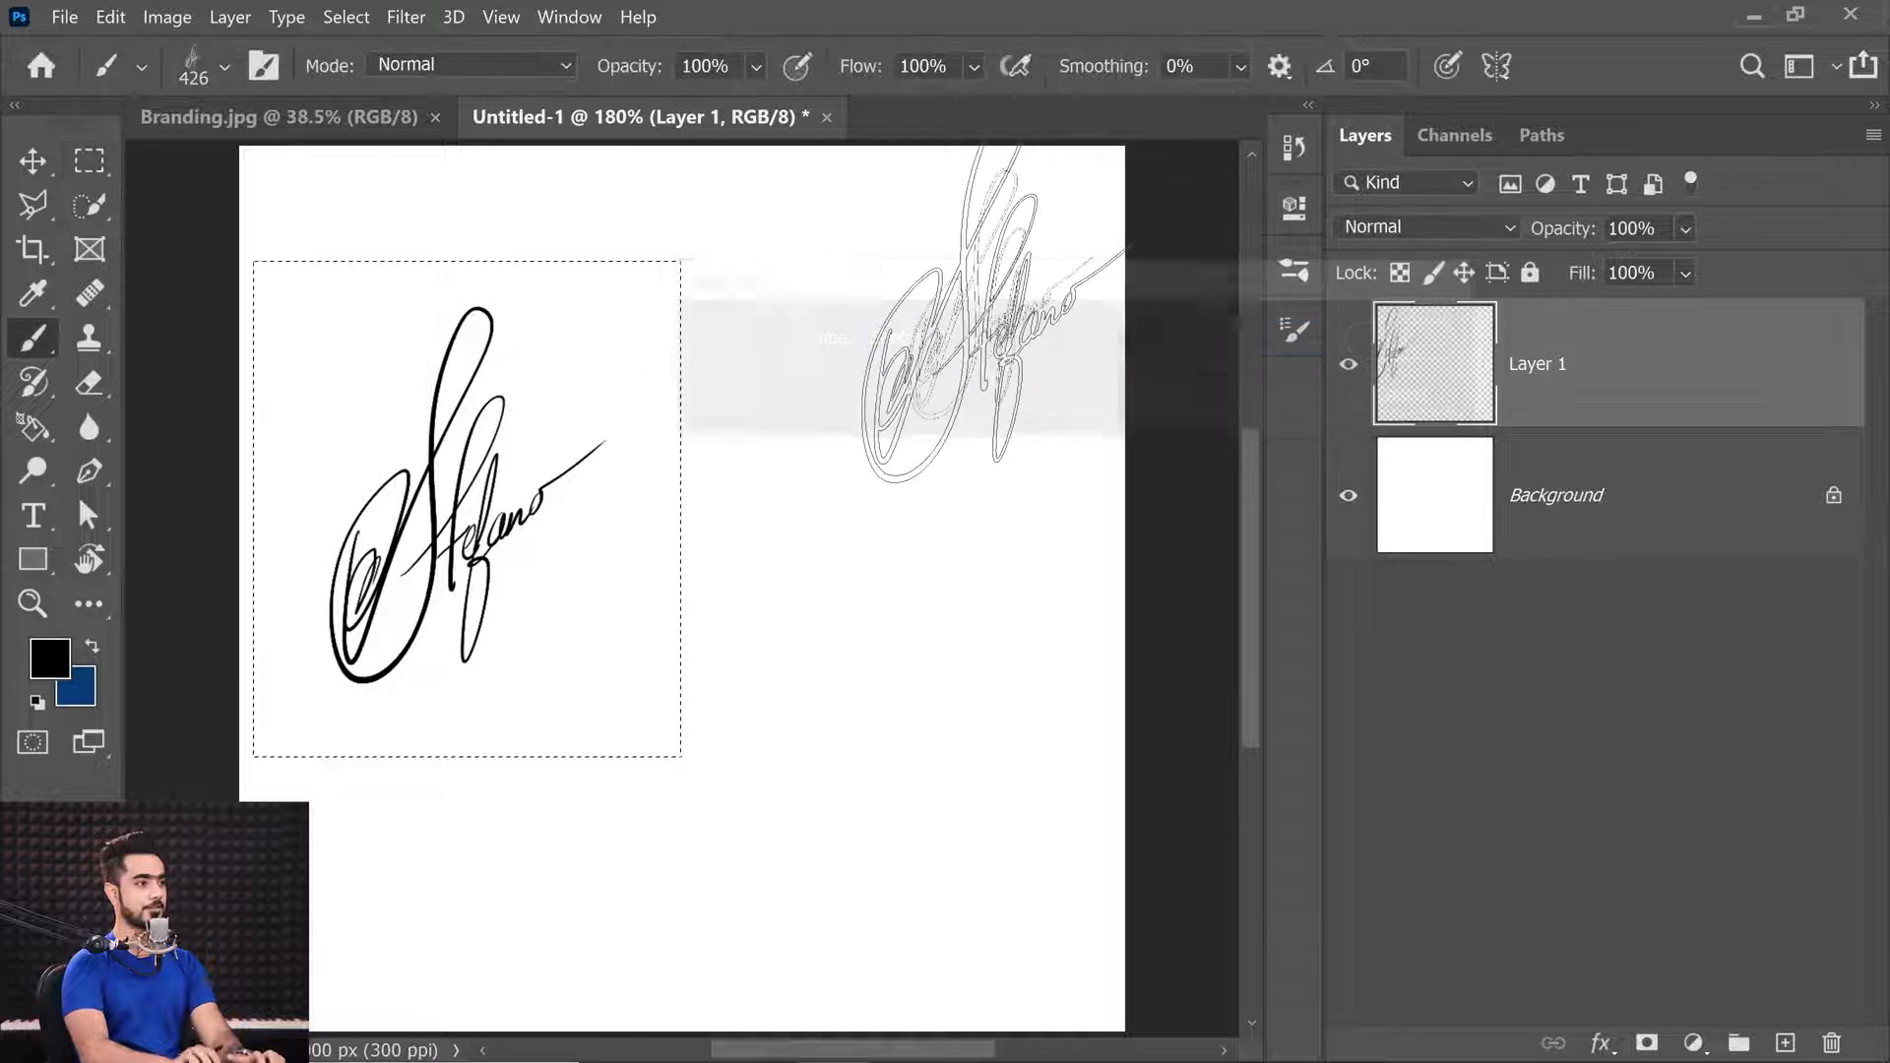
Deselect the signature and stamp three black copies of it with the new brush on the white canvas.
key("ctrl+d")
left_click(822, 480)
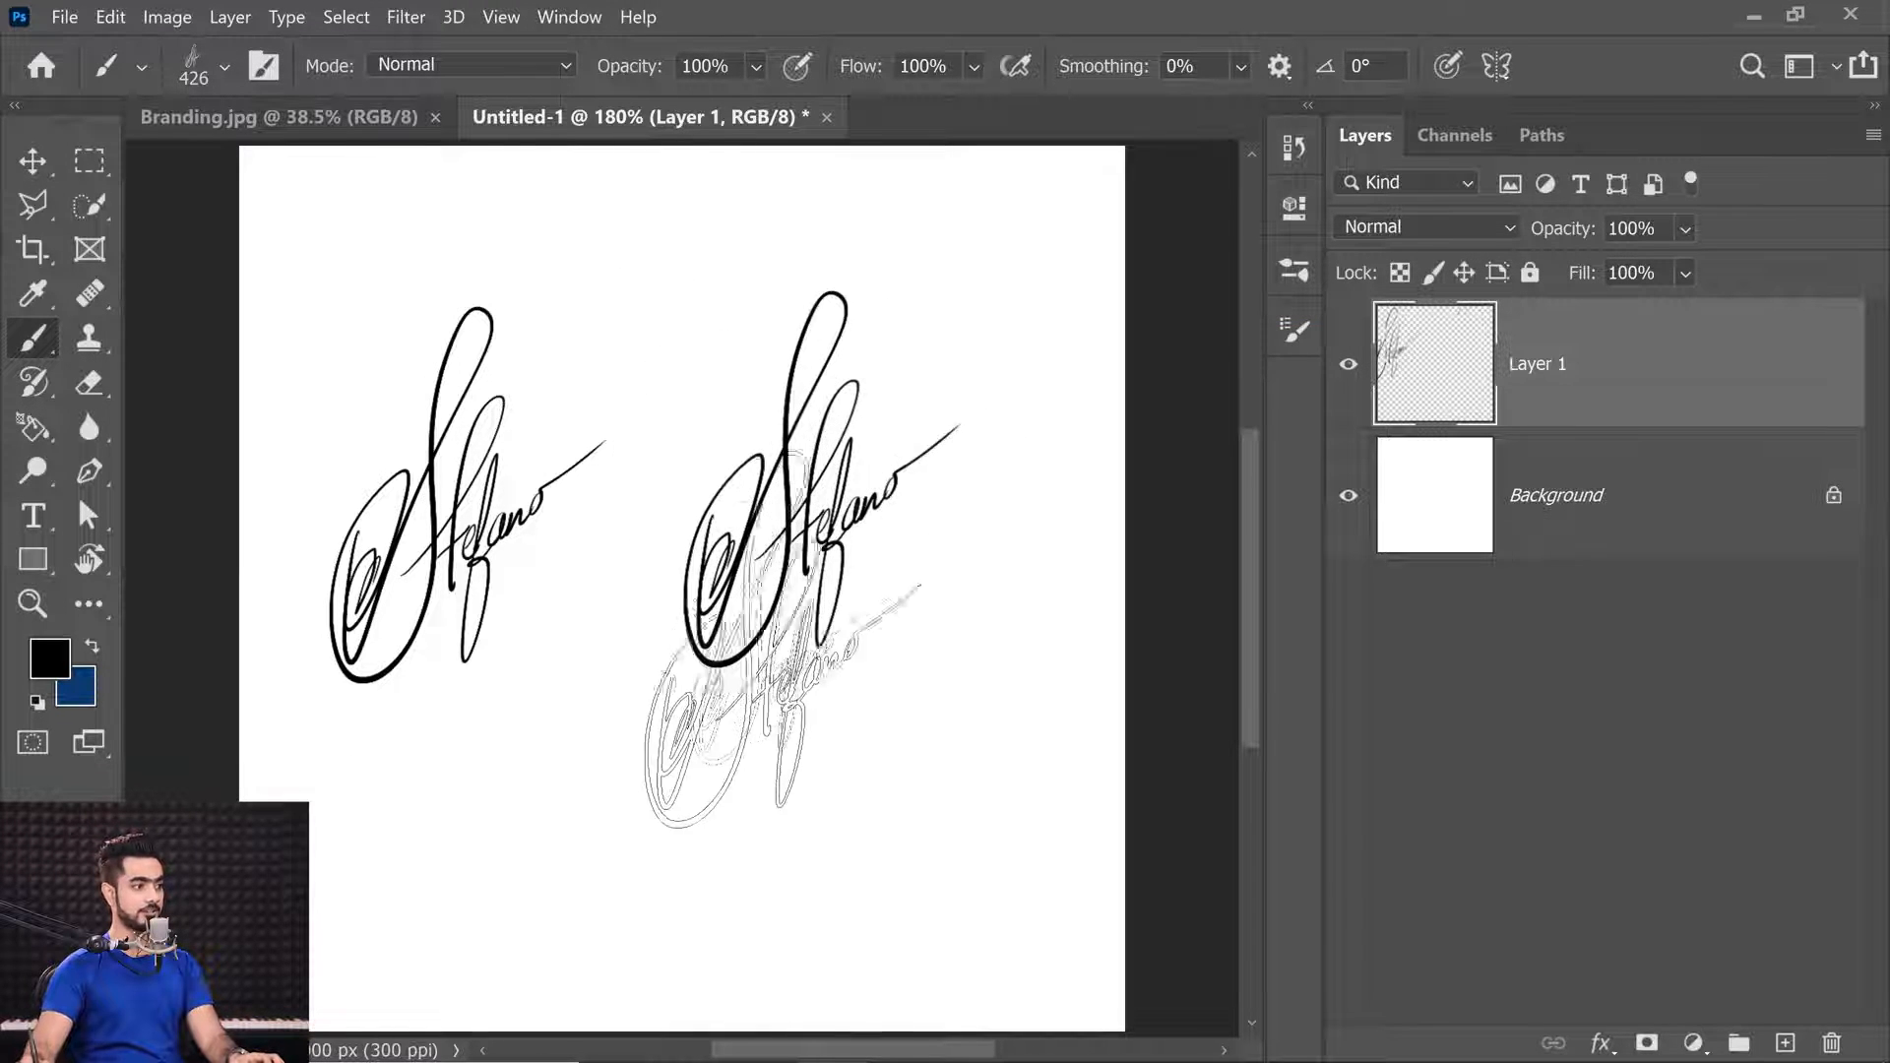
left_click(585, 842)
left_click(1029, 788)
Set the foreground color to white (ffffff) in Branding.jpg and add a new empty layer.
left_click(177, 120)
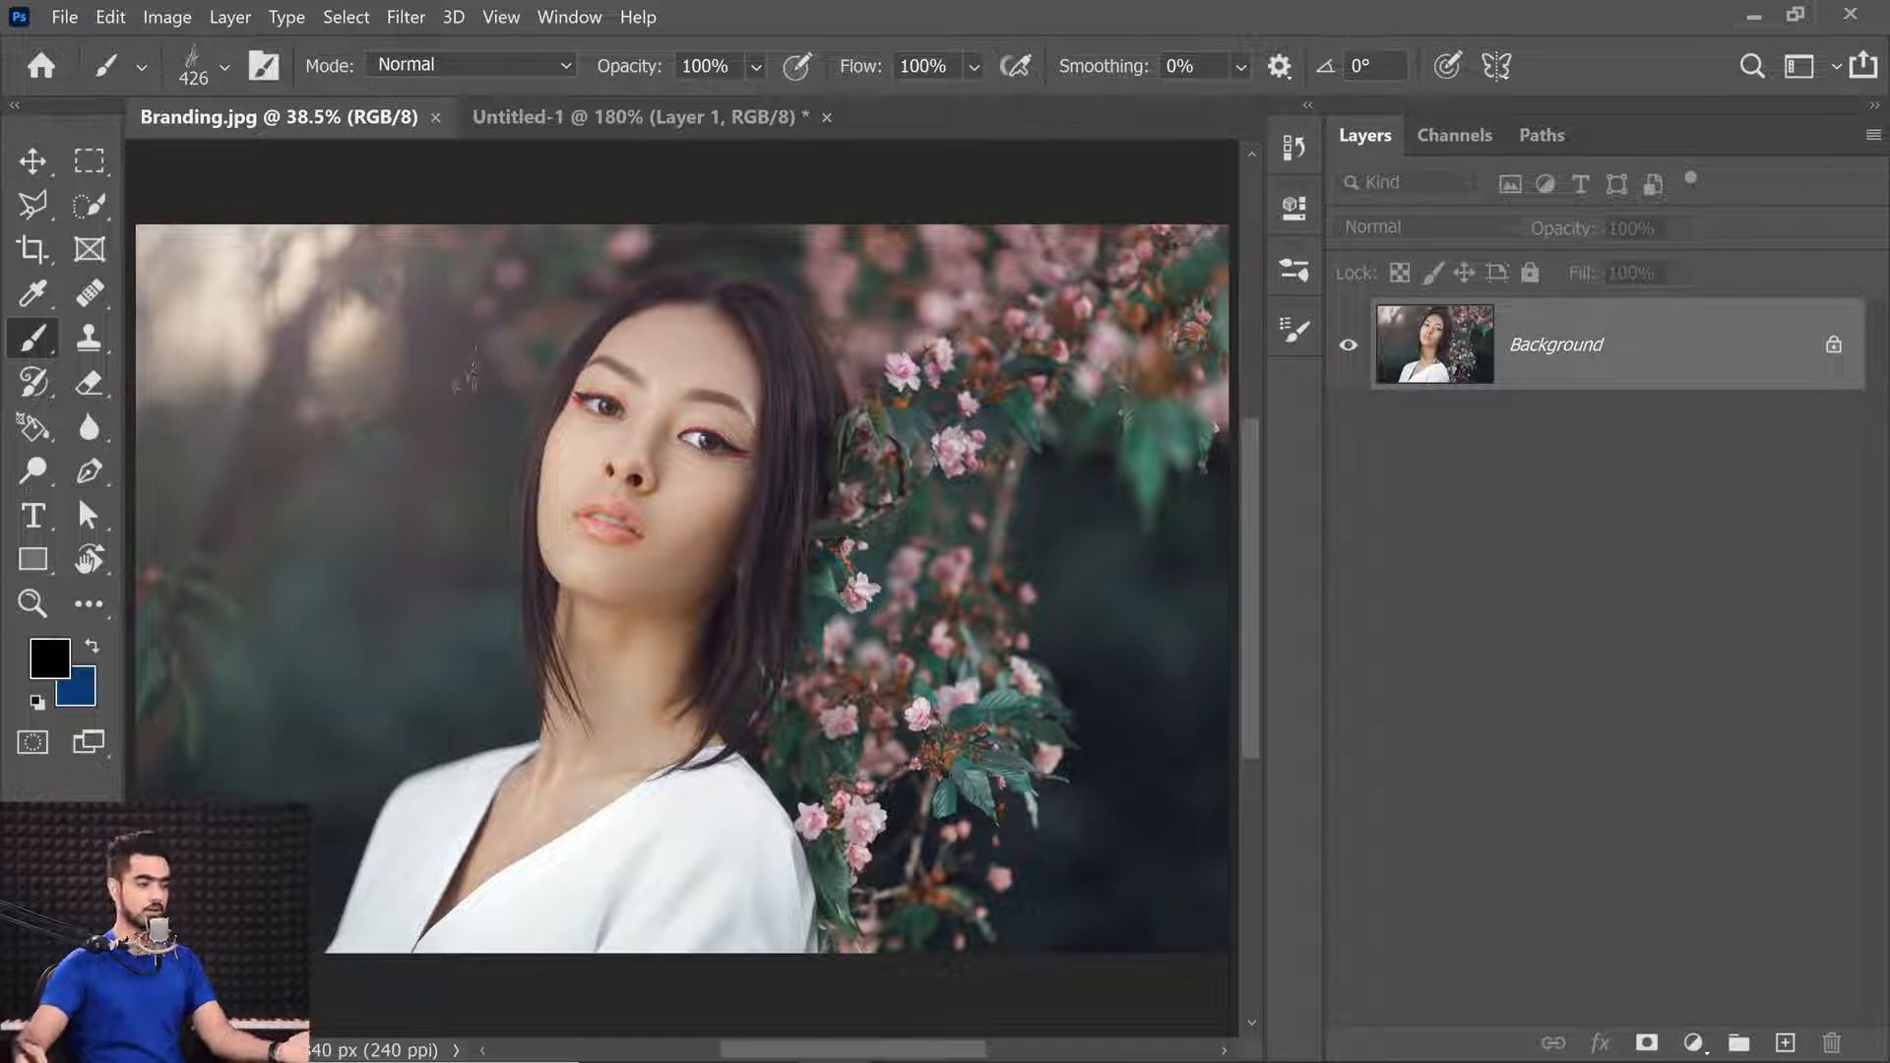
left_click(45, 653)
type("ffffff")
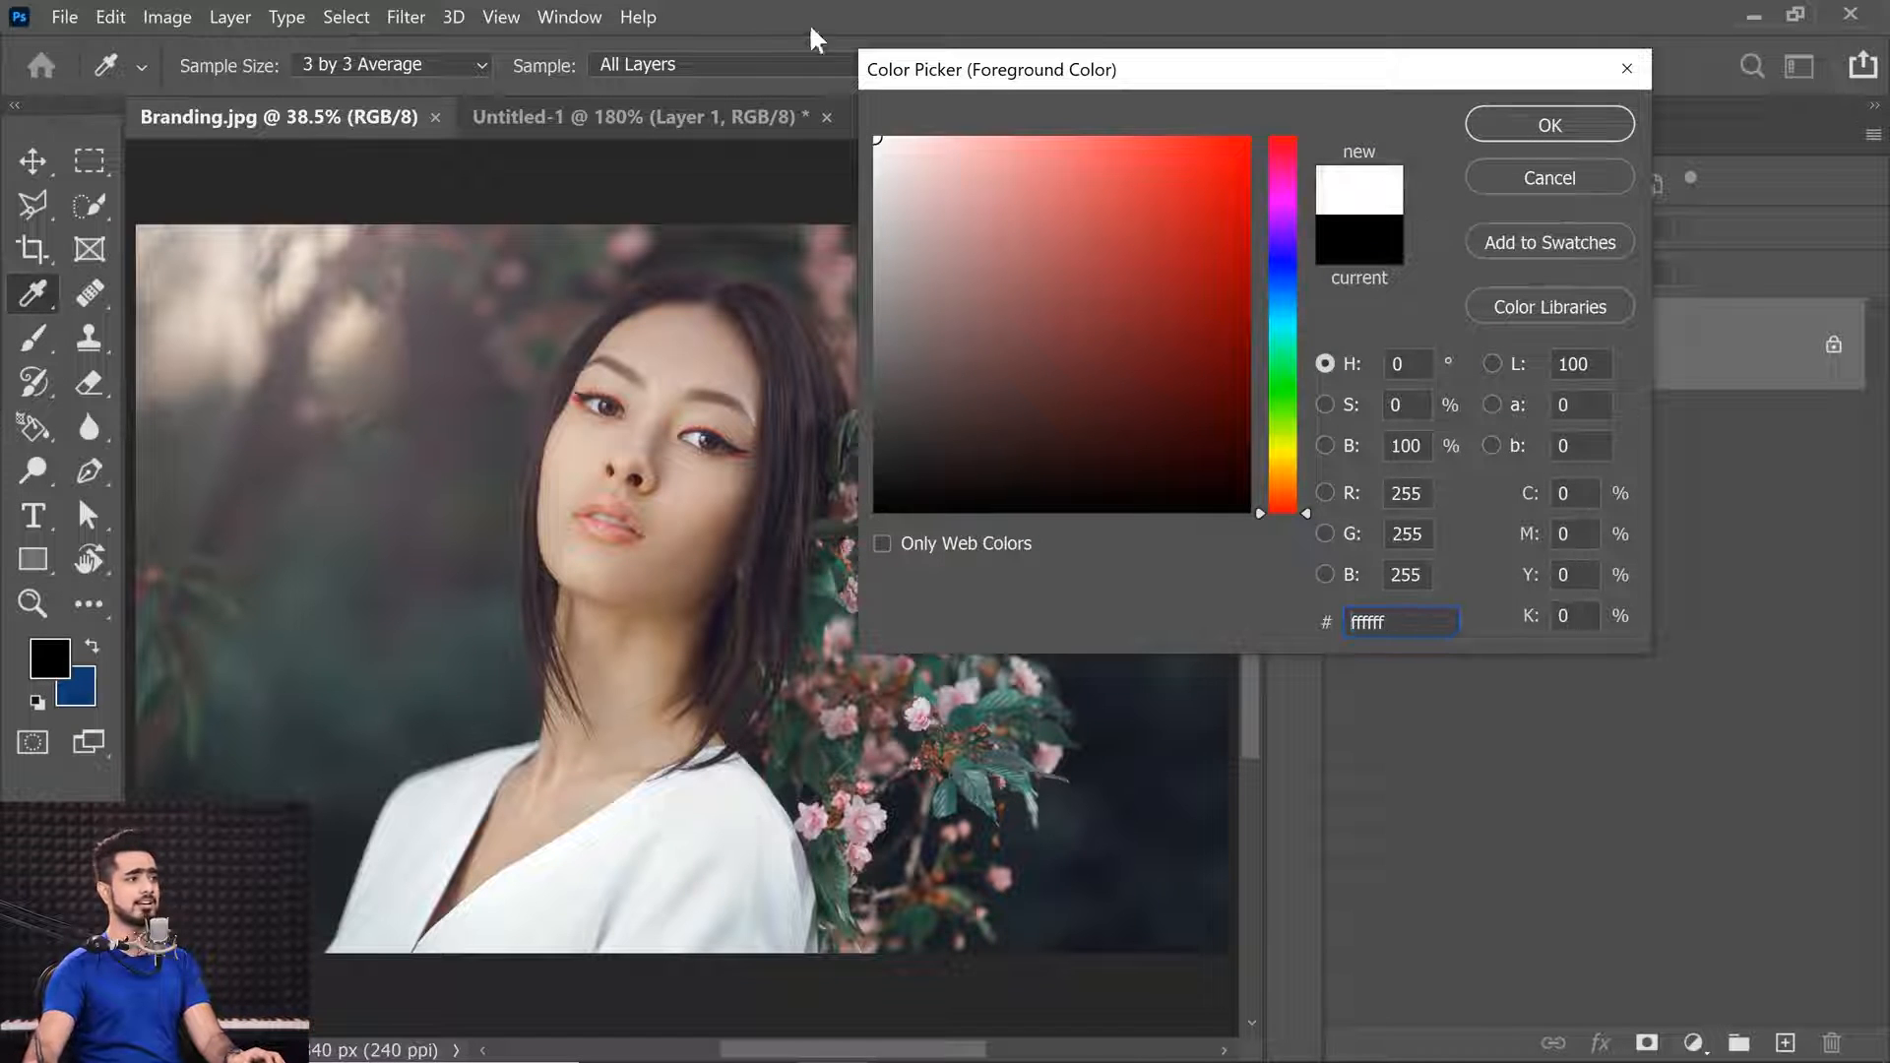
left_click(1536, 126)
left_click(1786, 1042)
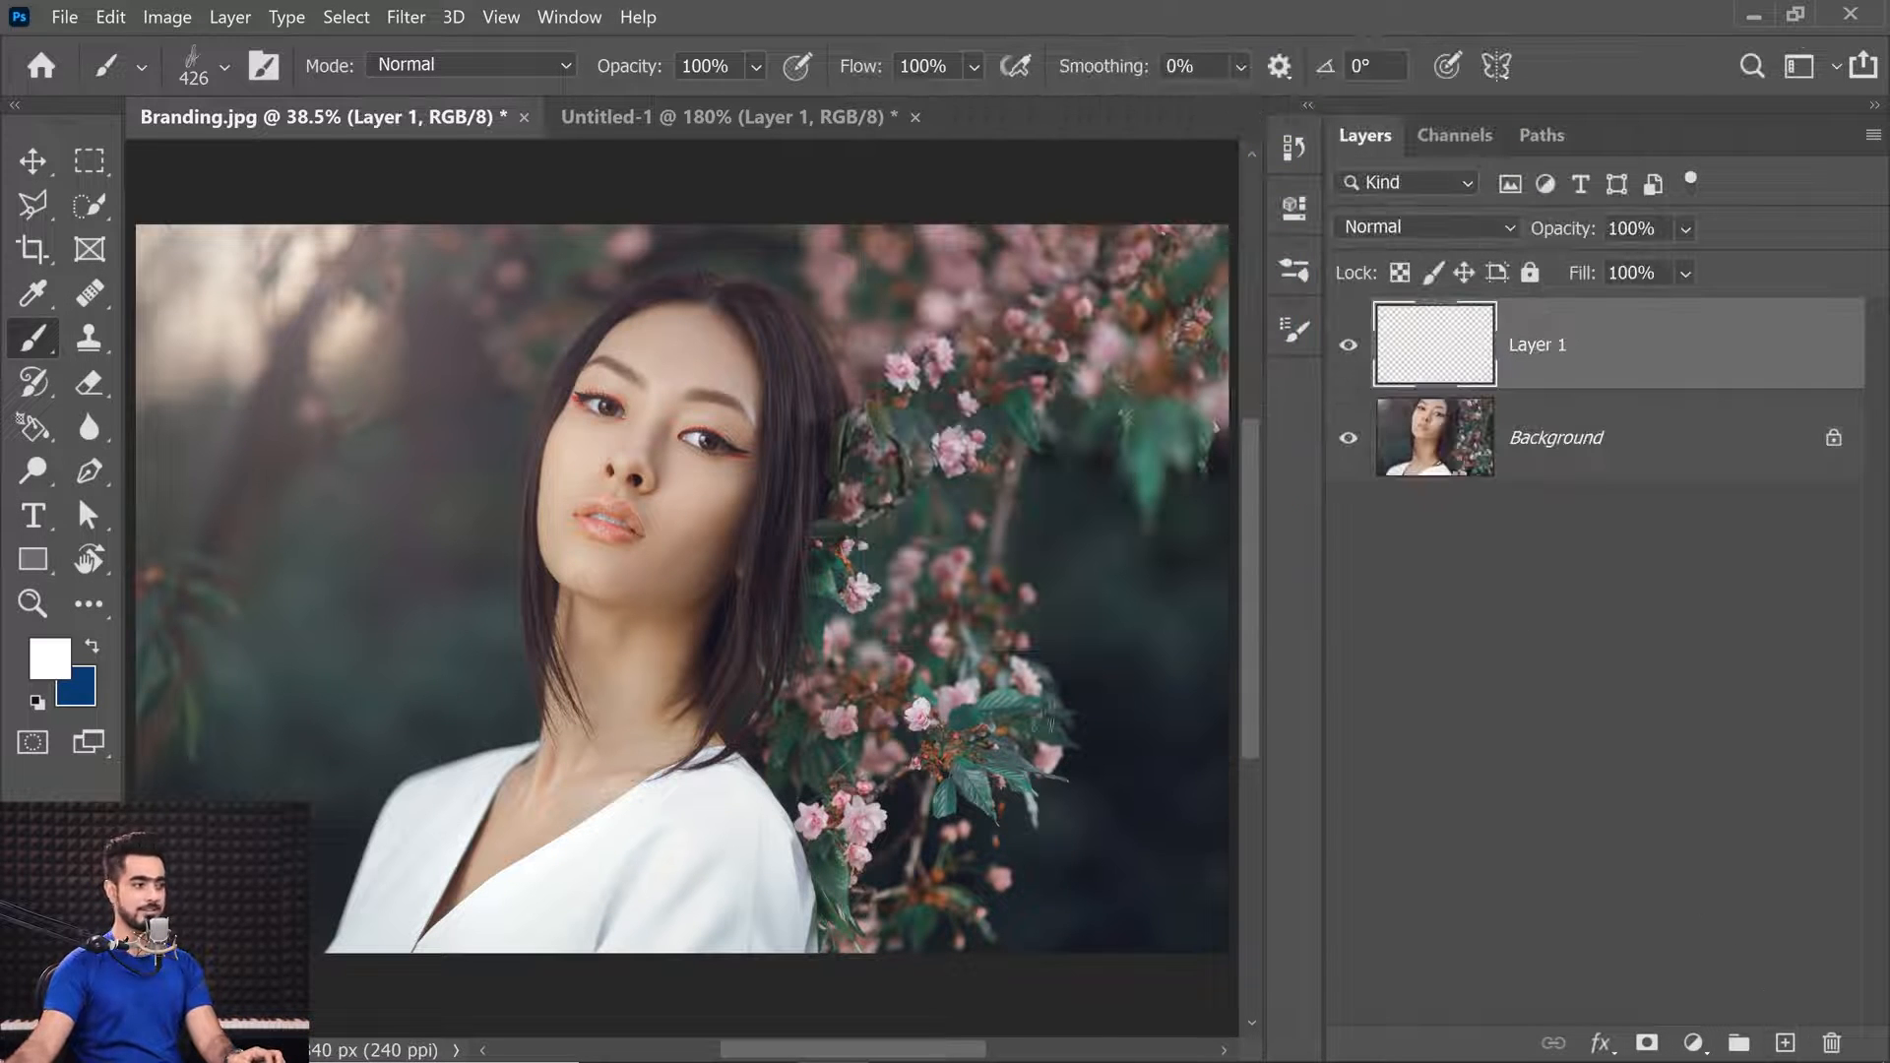
Enlarge the signature brush to 900 px and stamp it beside the woman's shoulder and in the photo's lower-right corner.
key("bracketright")
key("bracketright")
key("bracketright")
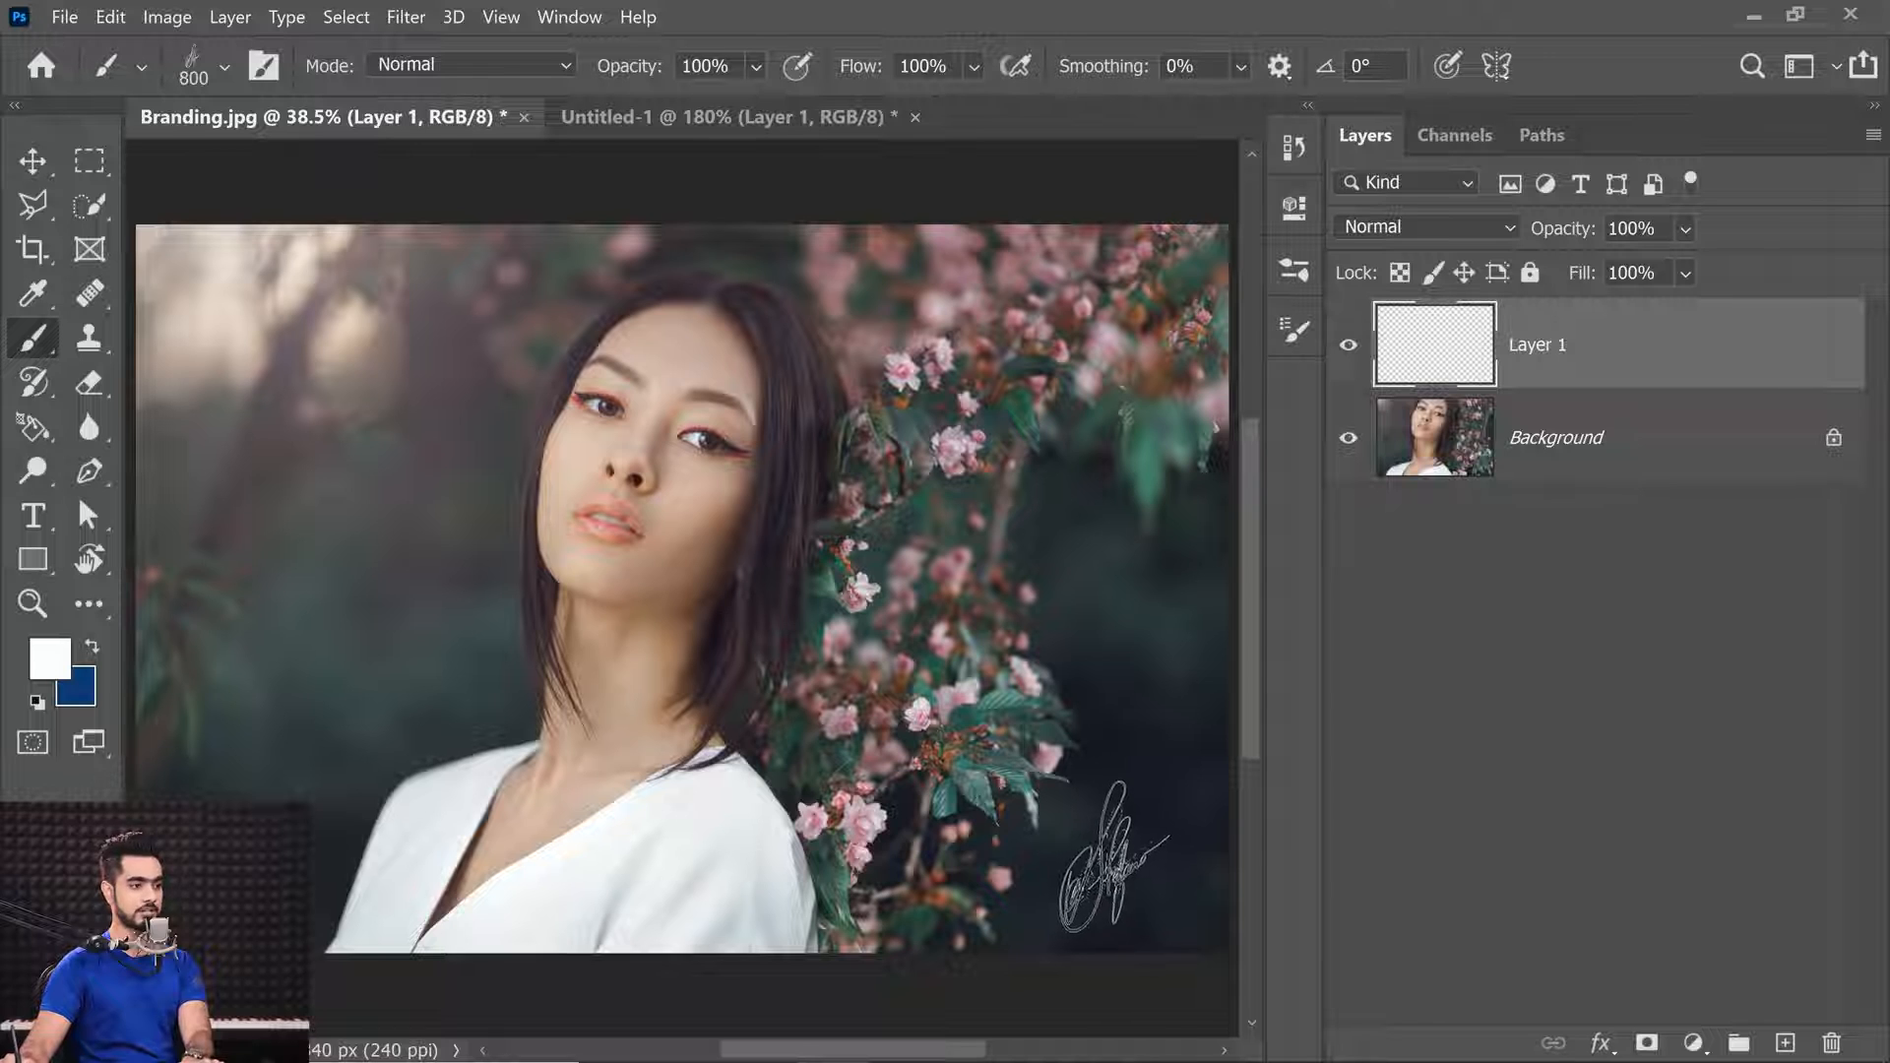
left_click(339, 670)
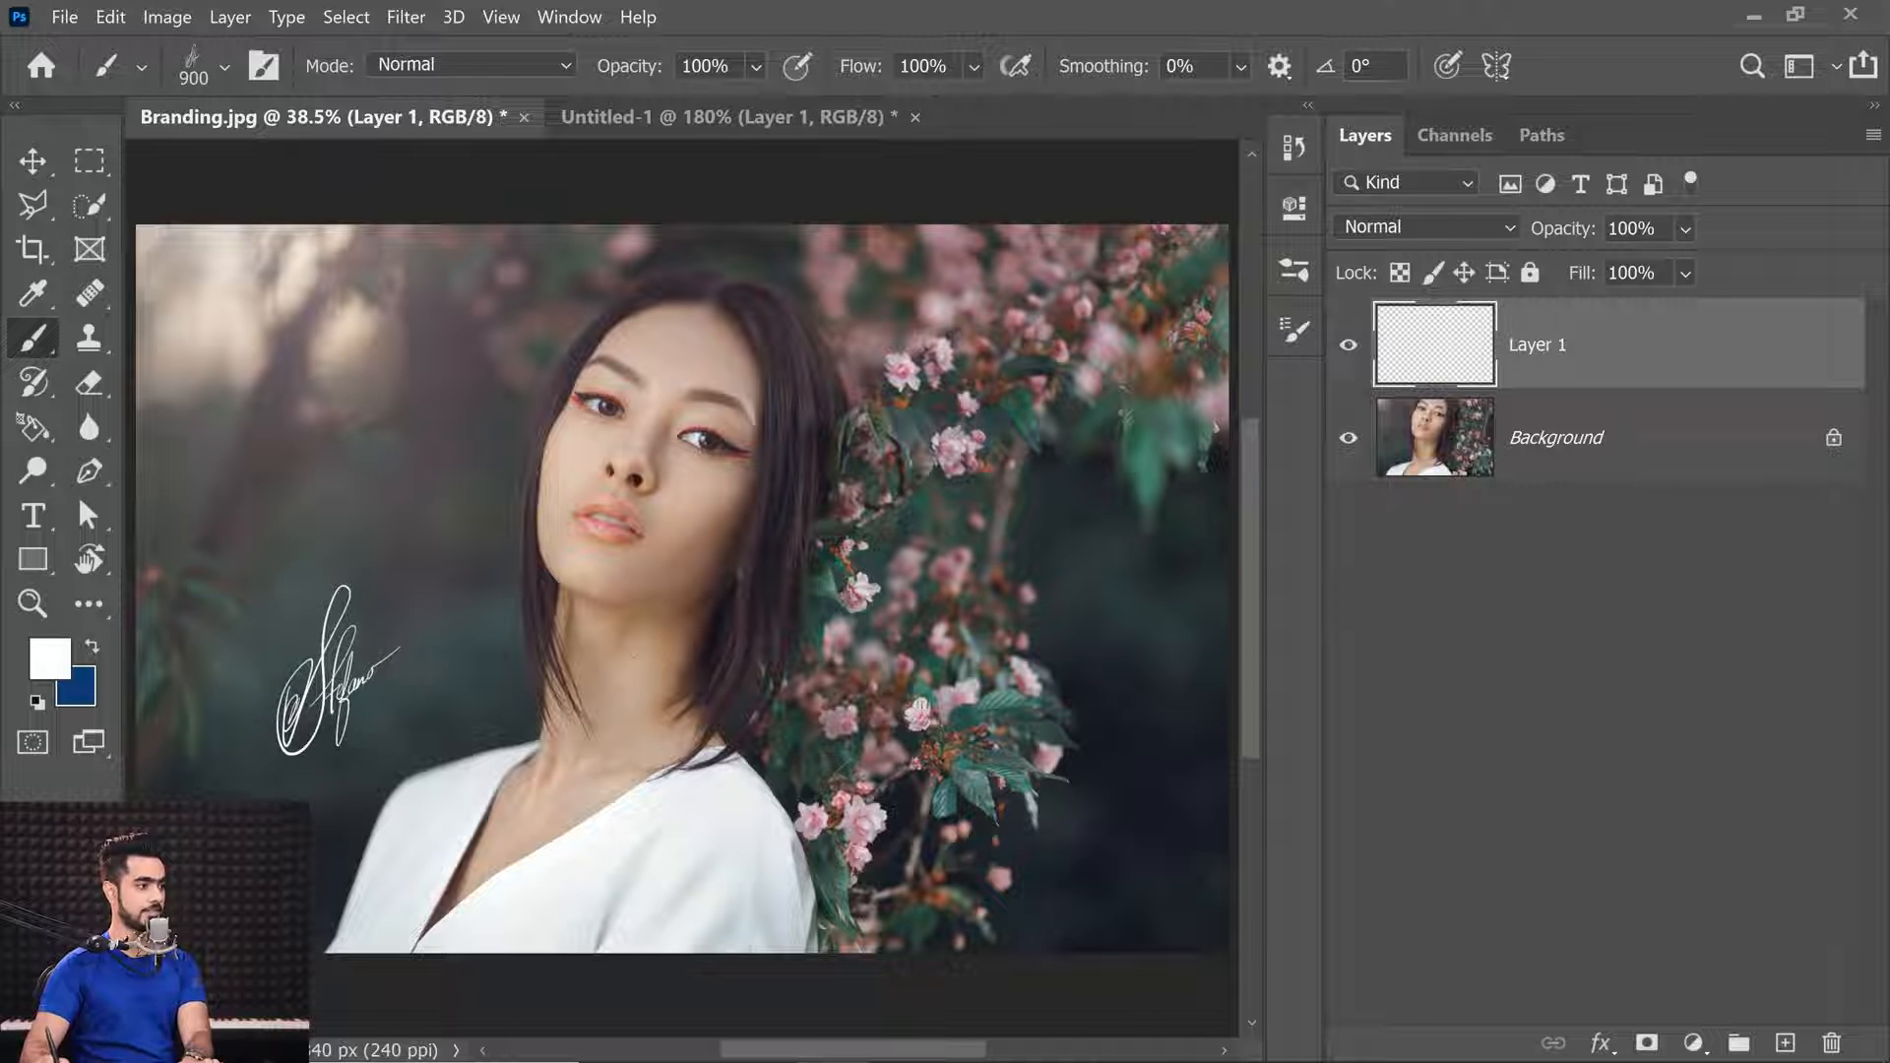
left_click(1134, 847)
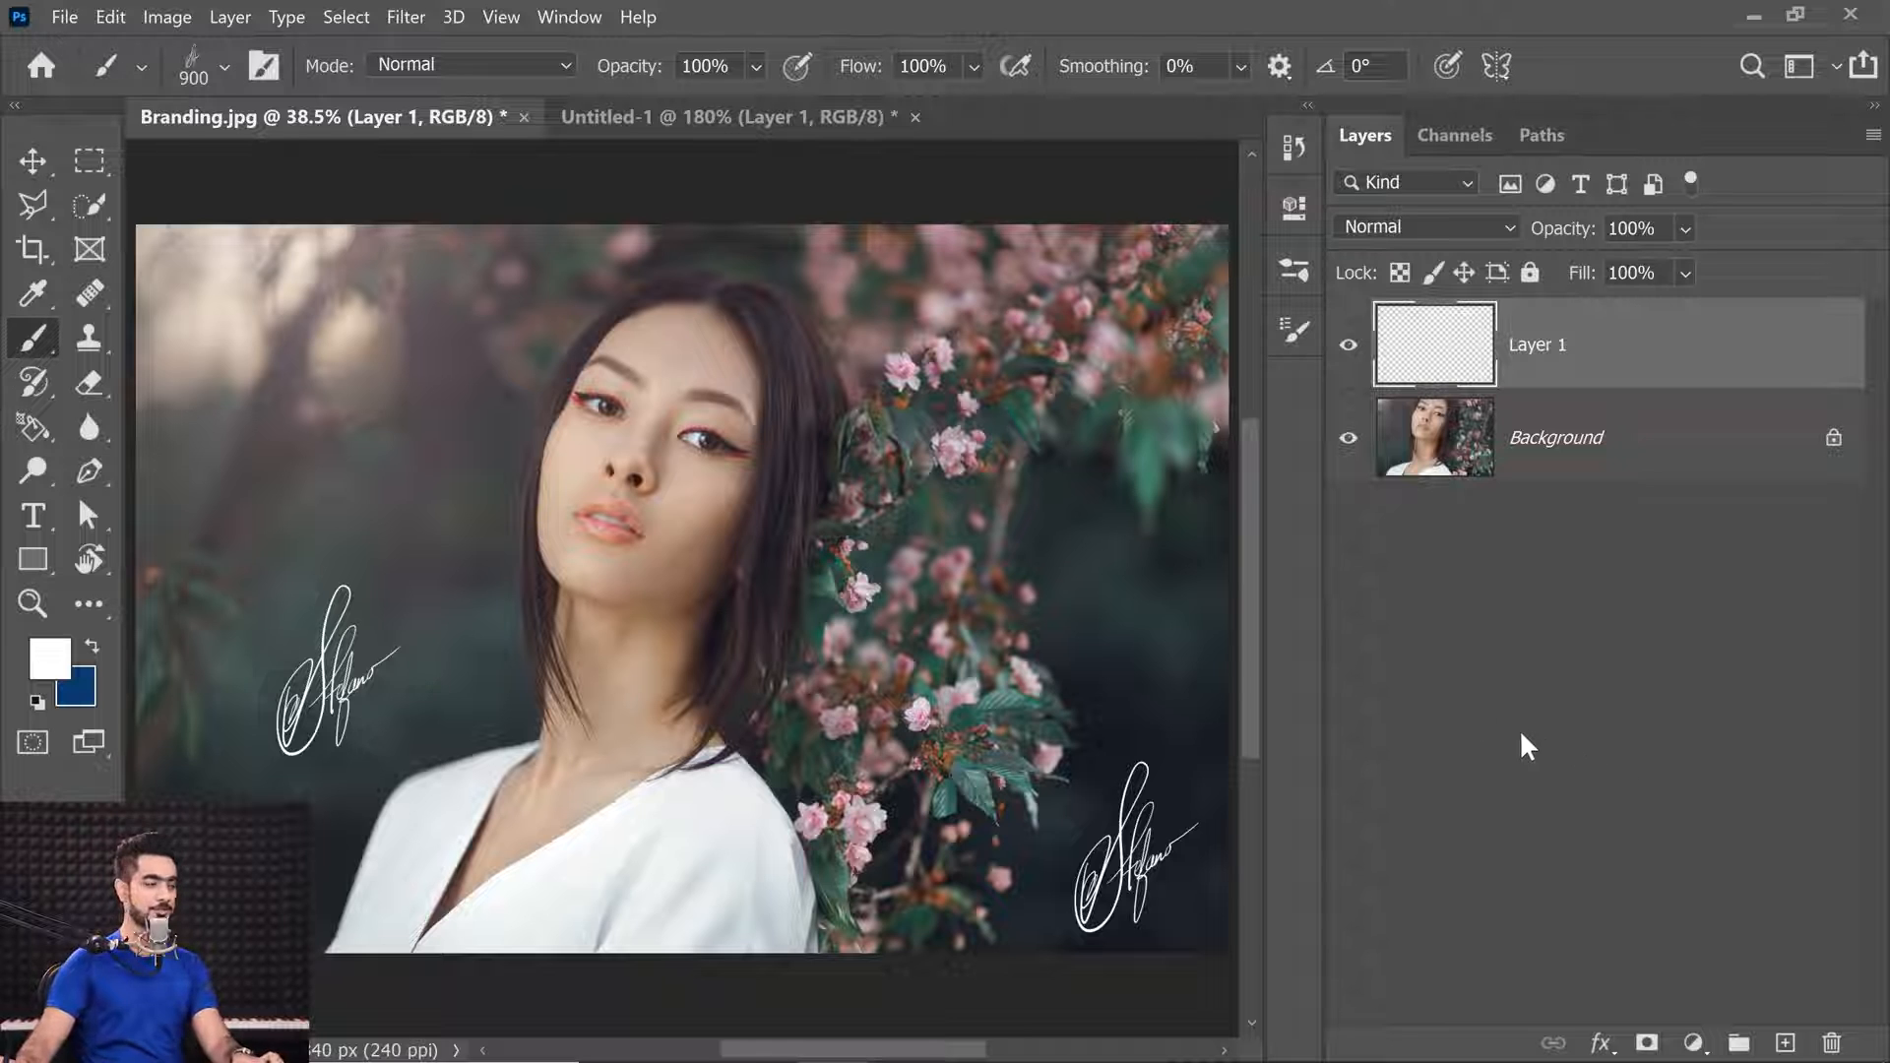
Enlarge the signature brush to 4000 px and stamp it over the left half of the Branding.jpg photo.
left_click(636, 114)
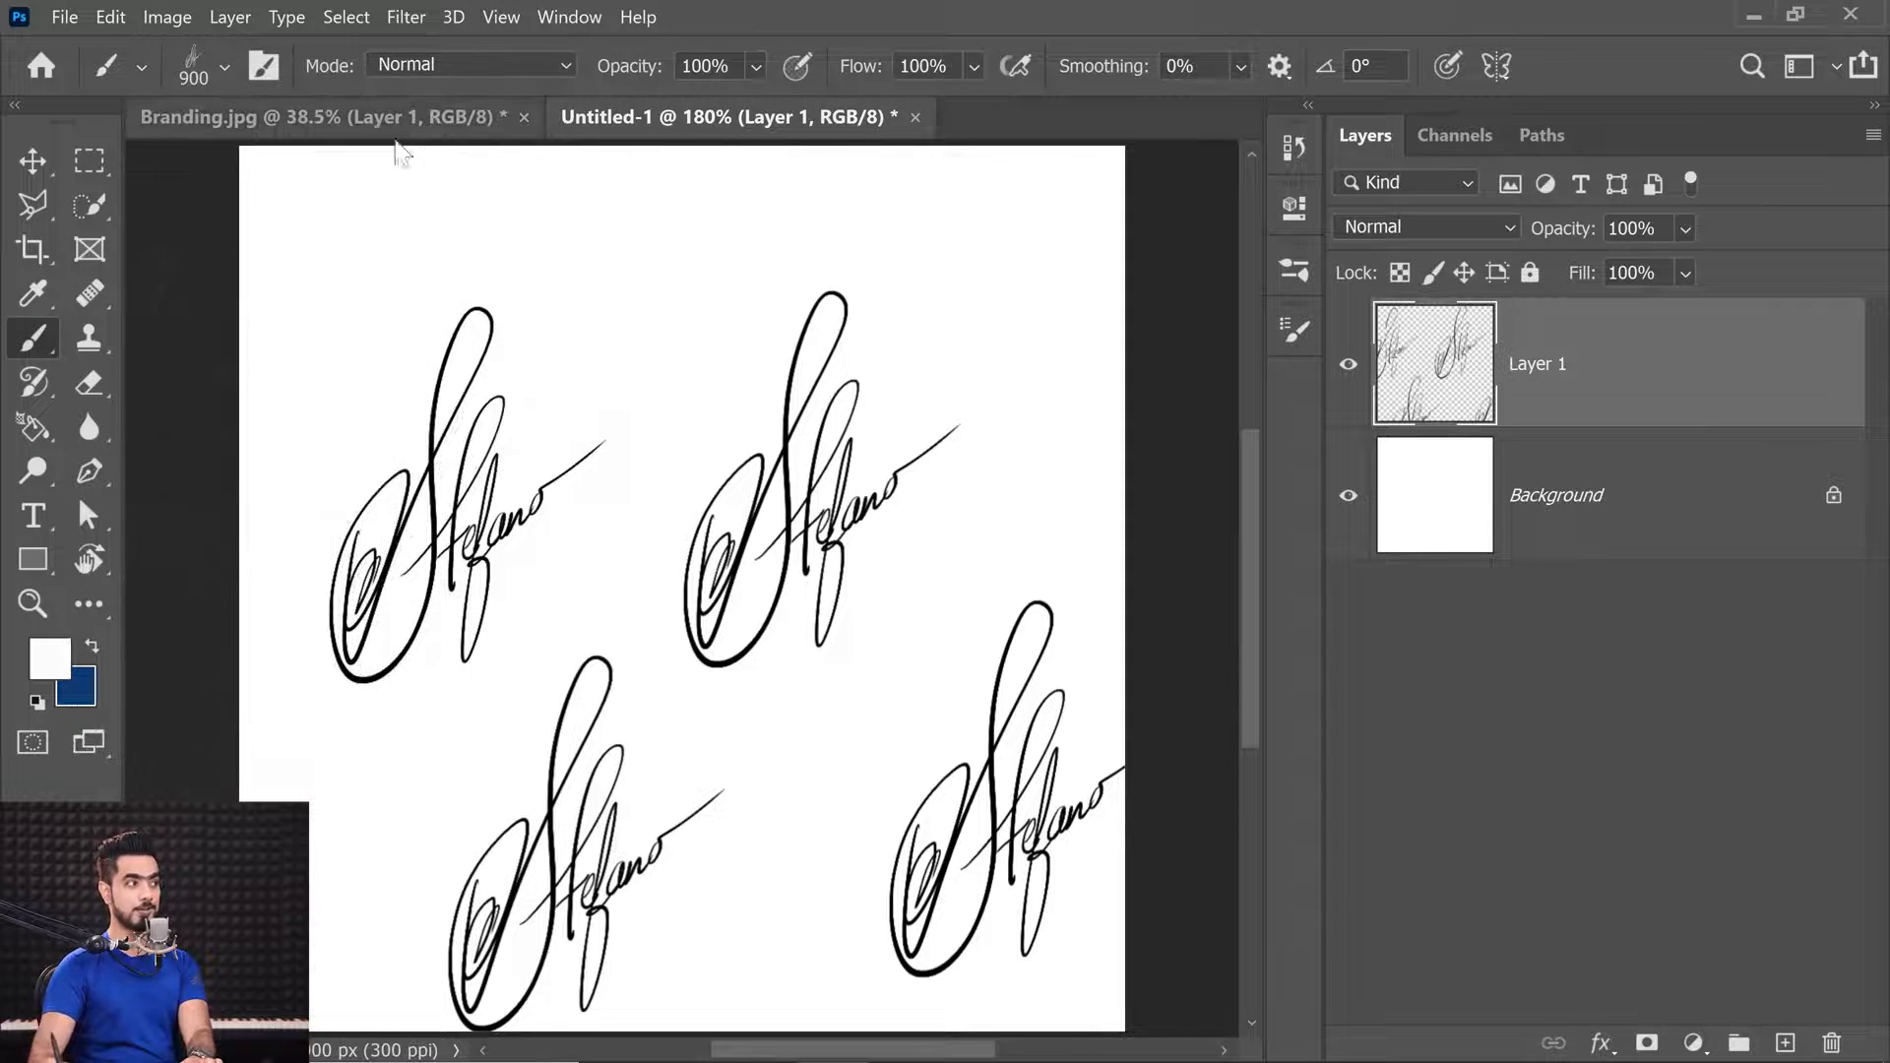
left_click(406, 110)
key("bracketright")
key("bracketright")
key("bracketright")
key("bracketright")
key("bracketright")
key("bracketright")
left_click(455, 542)
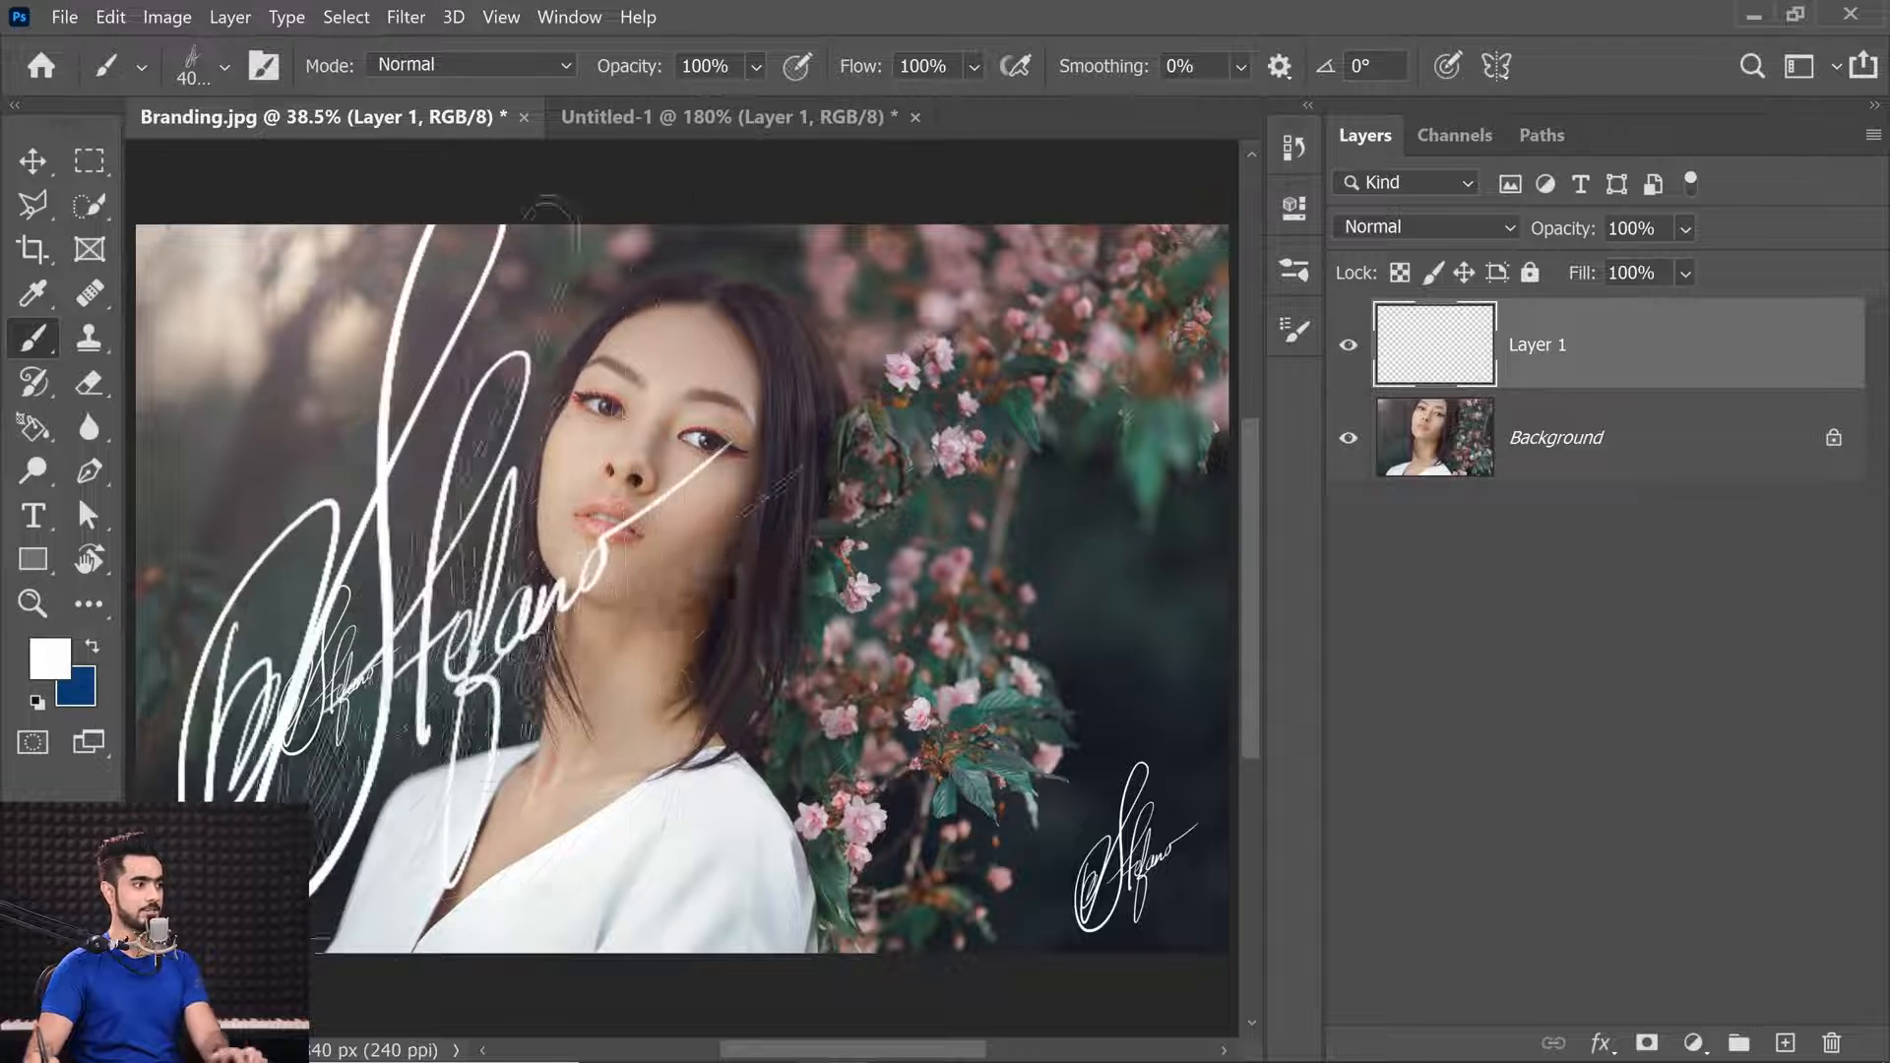
Examine the oversized stamp's edges up close, then undo it together with the lower-right stamp.
mouse_move(298, 574)
left_mouse_down()
mouse_move(358, 548)
mouse_move(464, 442)
left_mouse_up()
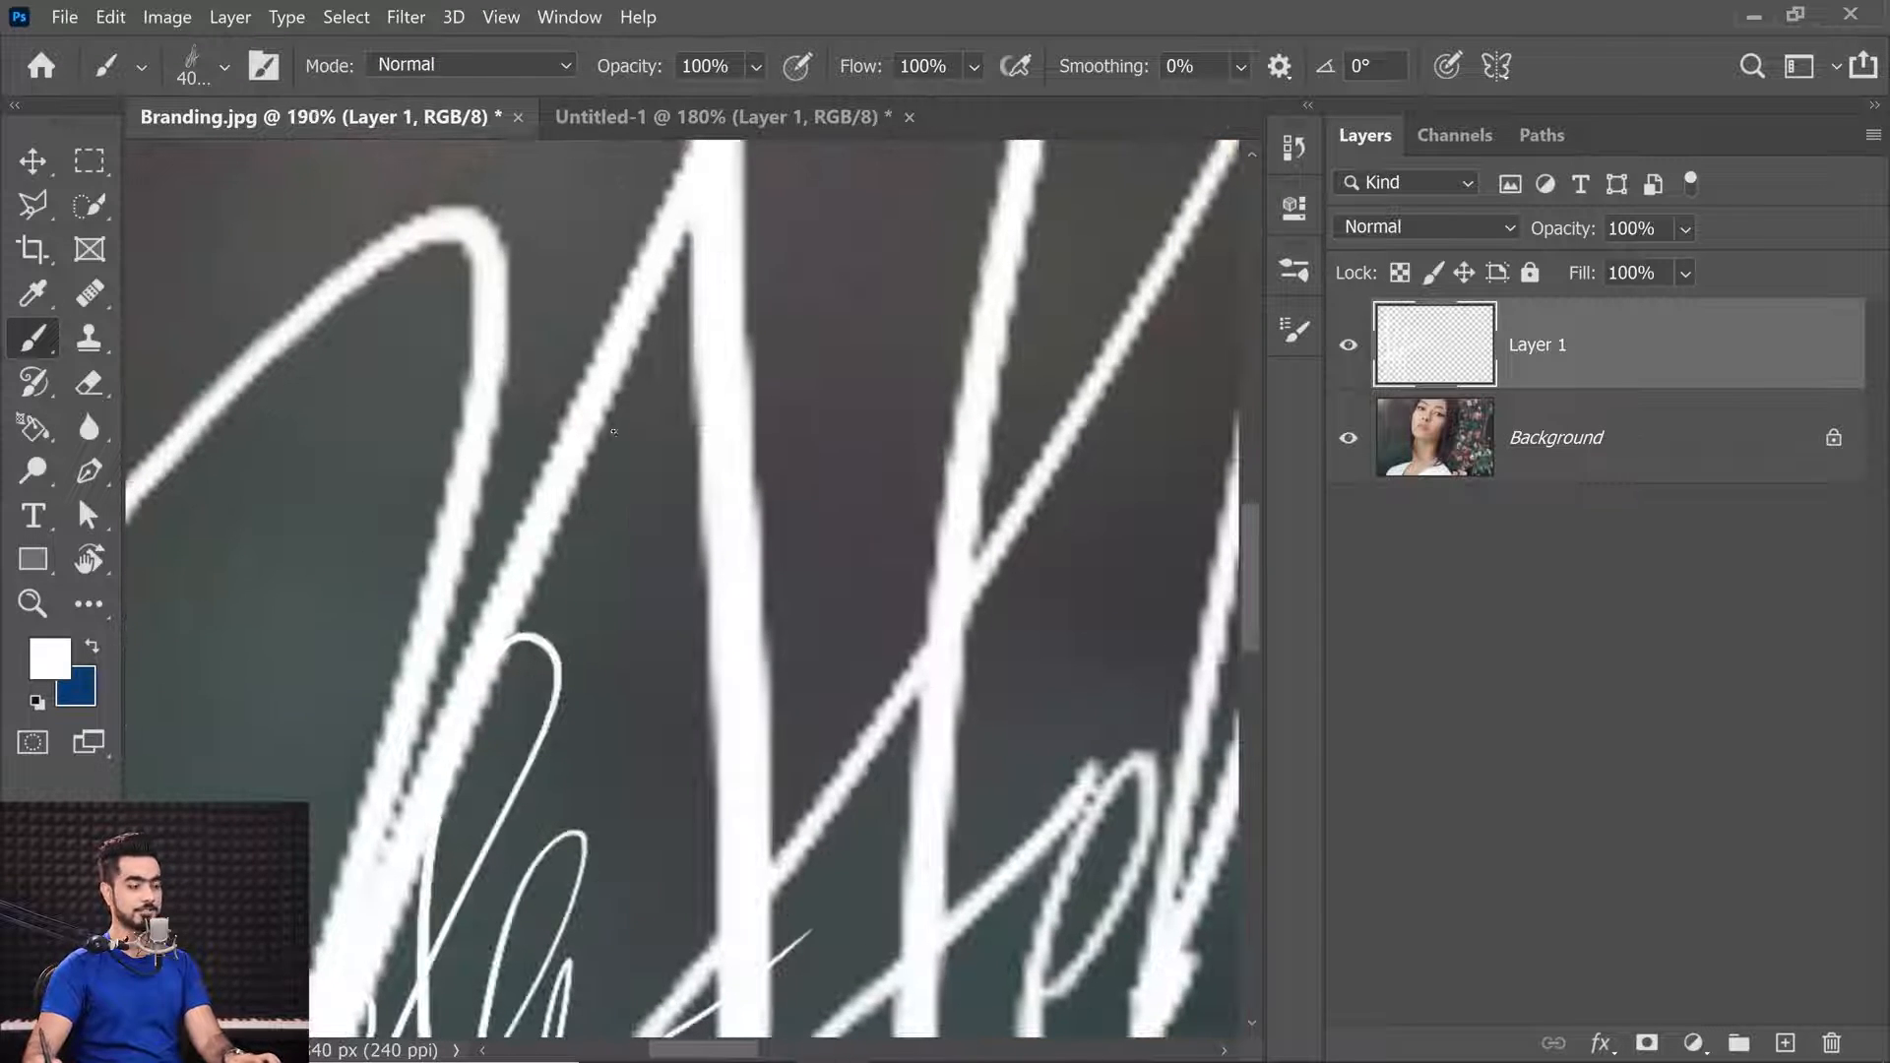
key("ctrl+z")
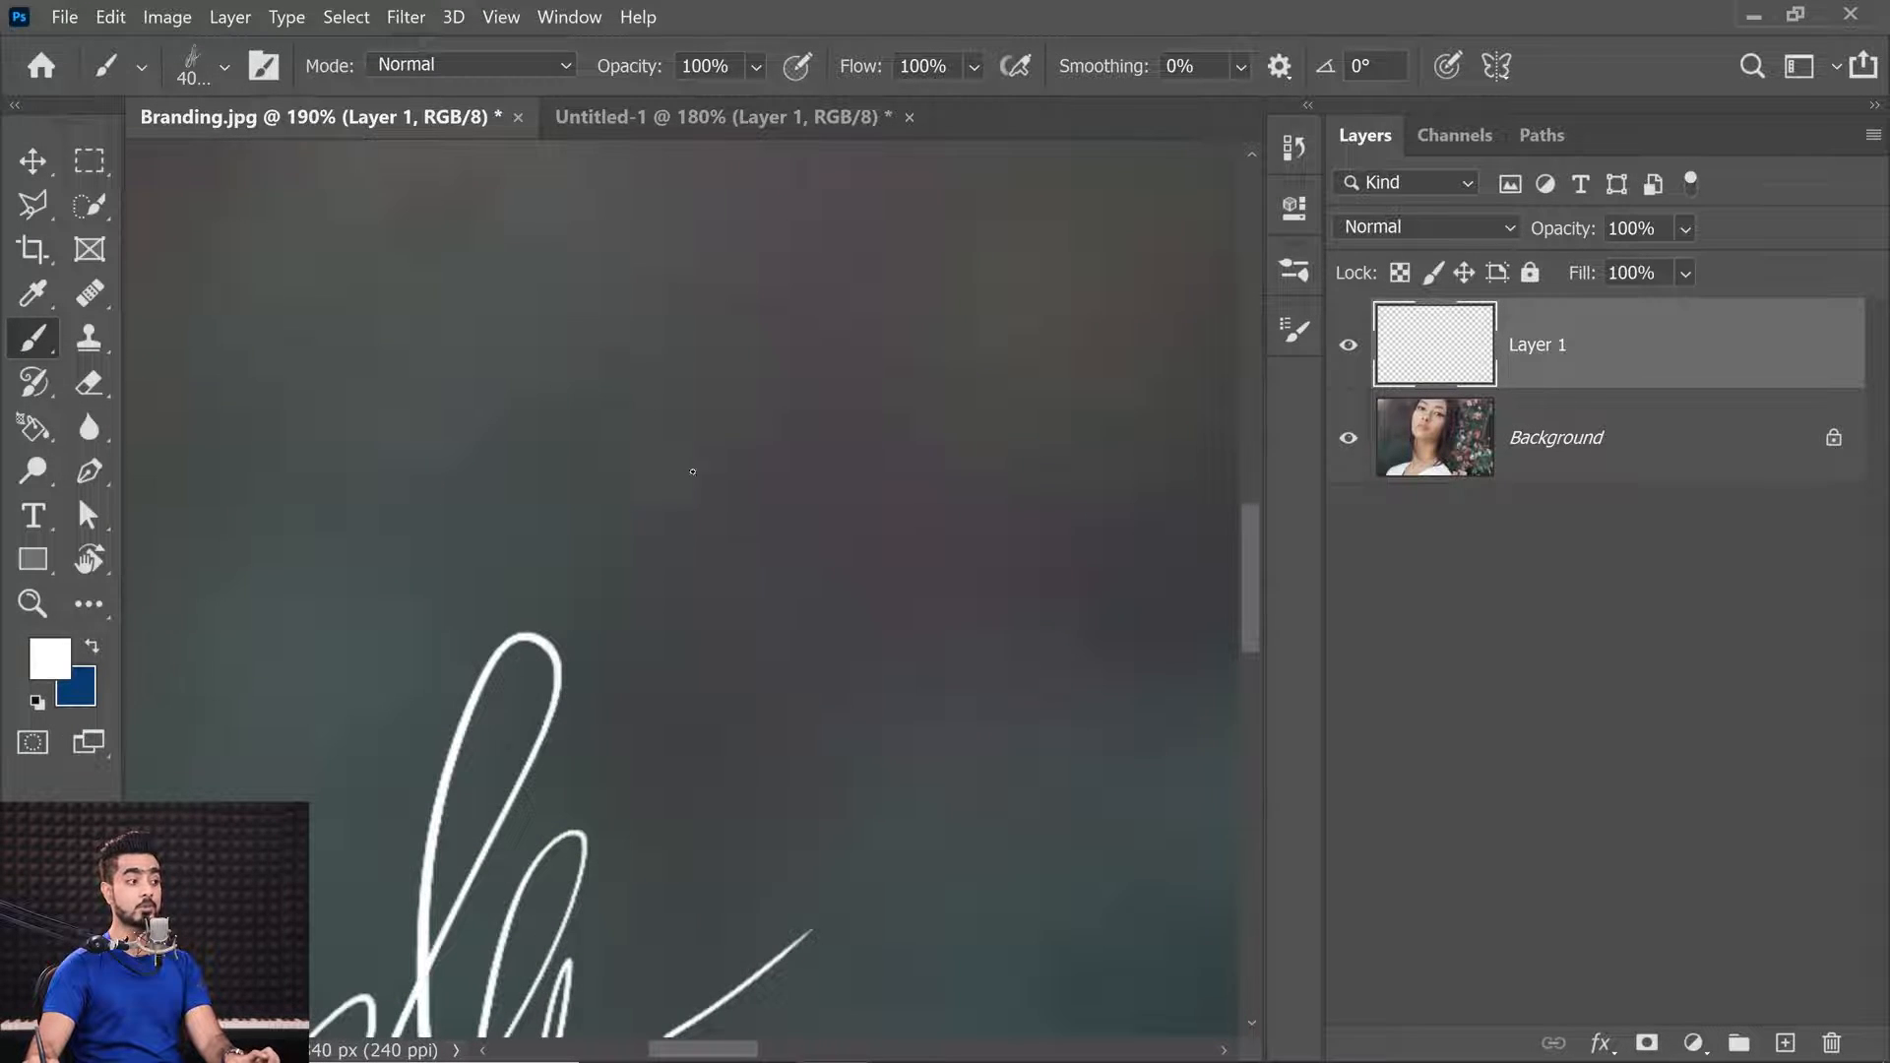
left_click_drag(694, 477, 616, 476)
key("ctrl+0")
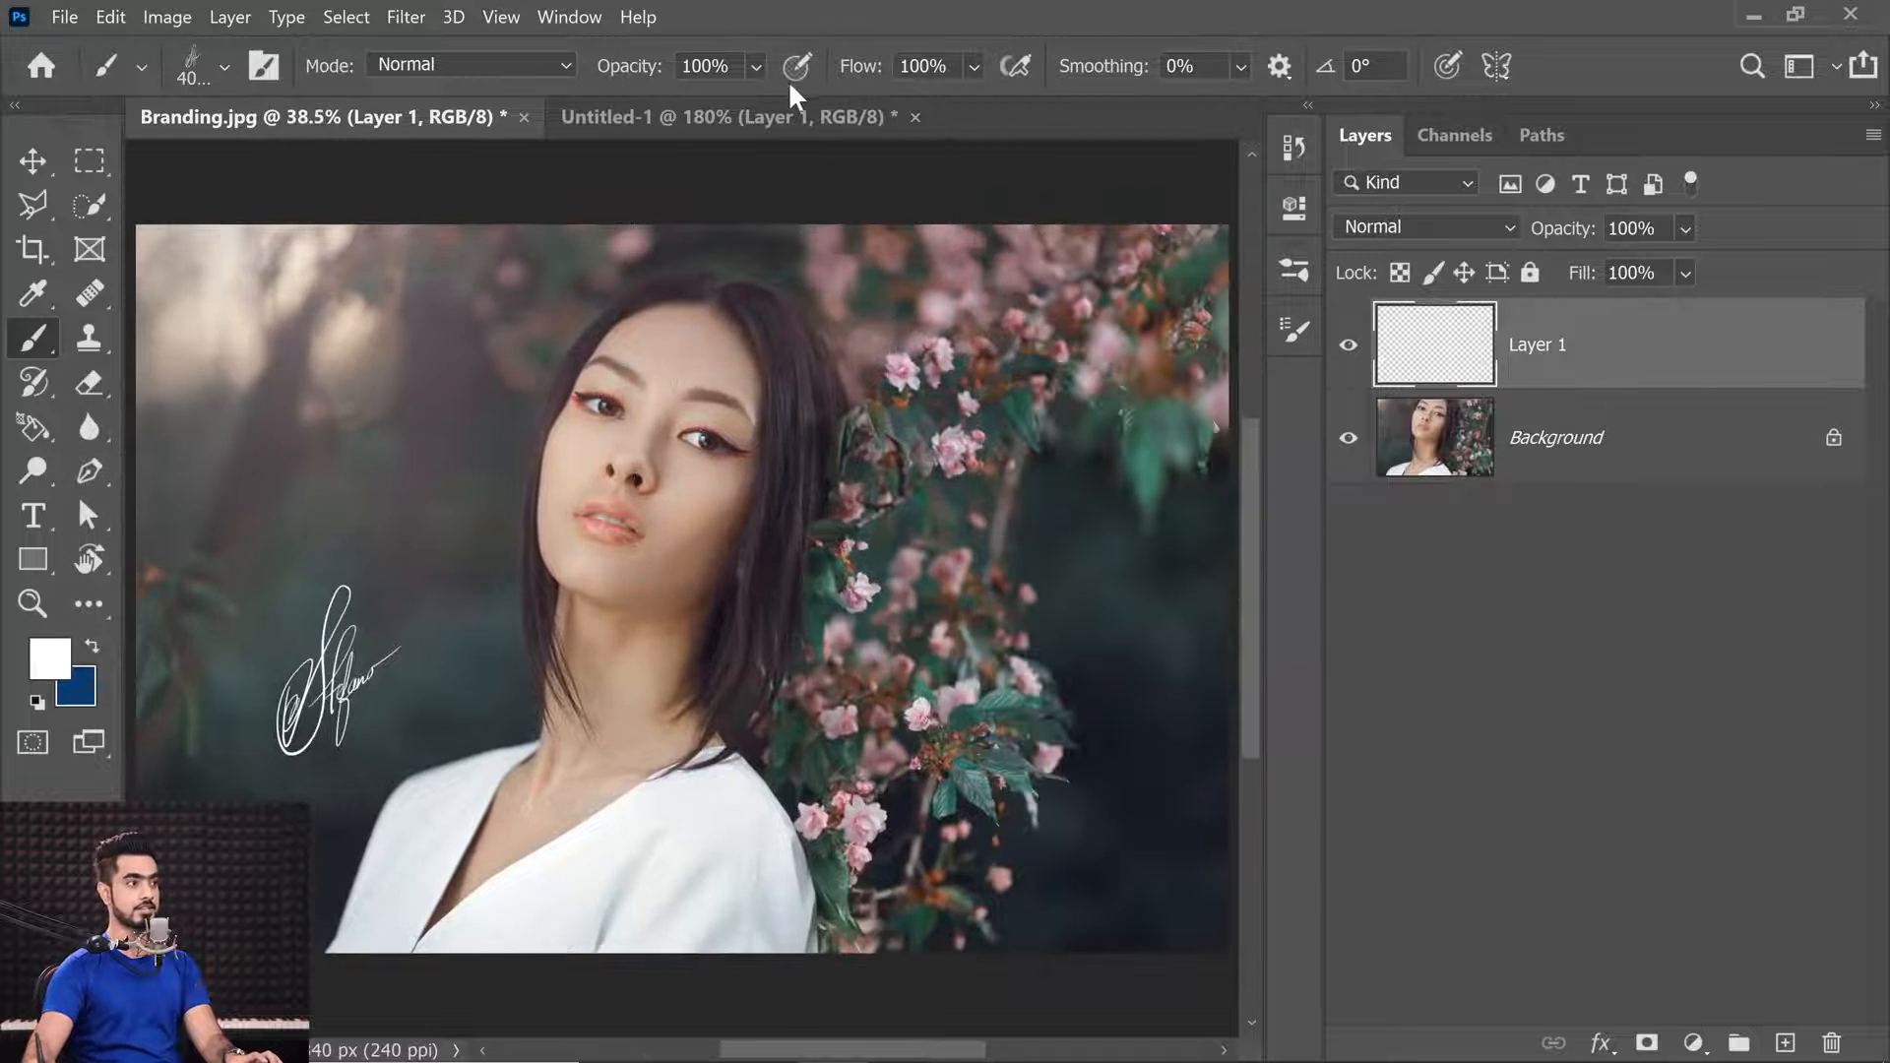
Delete Layer 1 from the Untitled-1 document and close the document without saving.
left_click(800, 116)
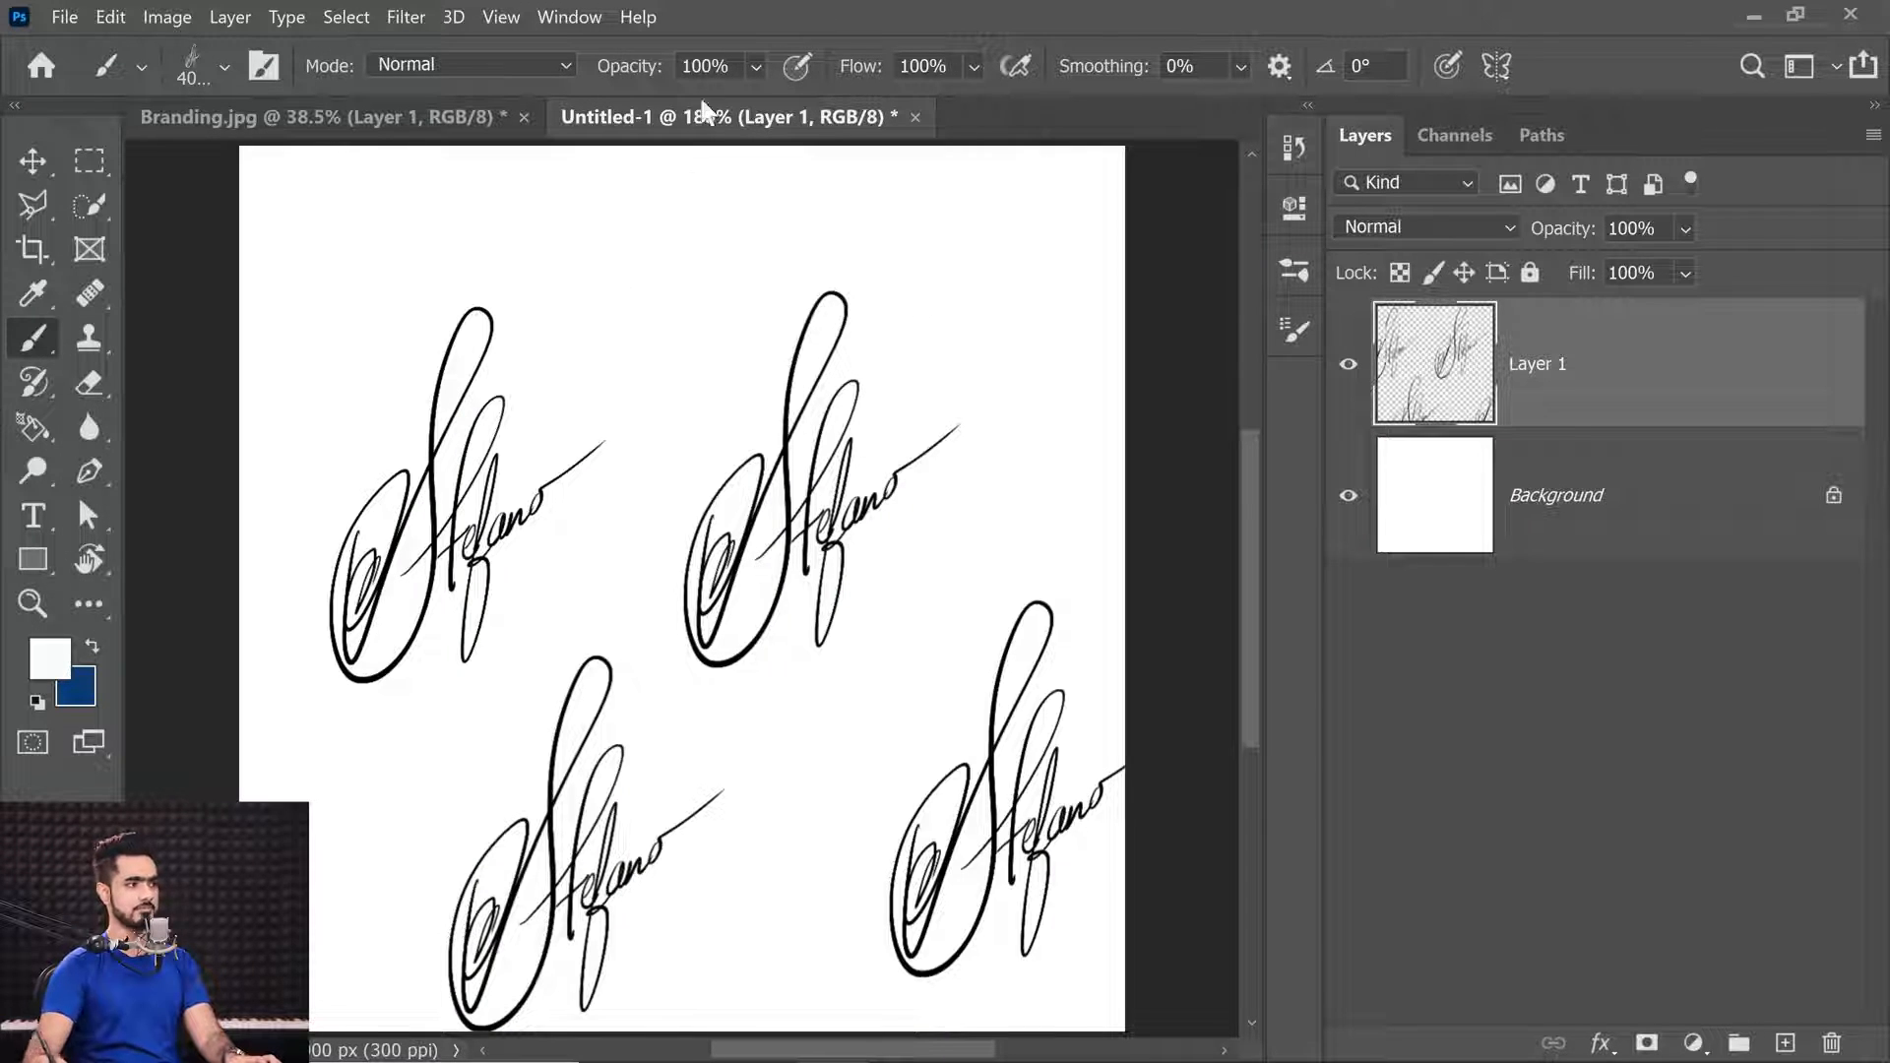
left_click_drag(1670, 382, 1831, 1042)
left_click(839, 117)
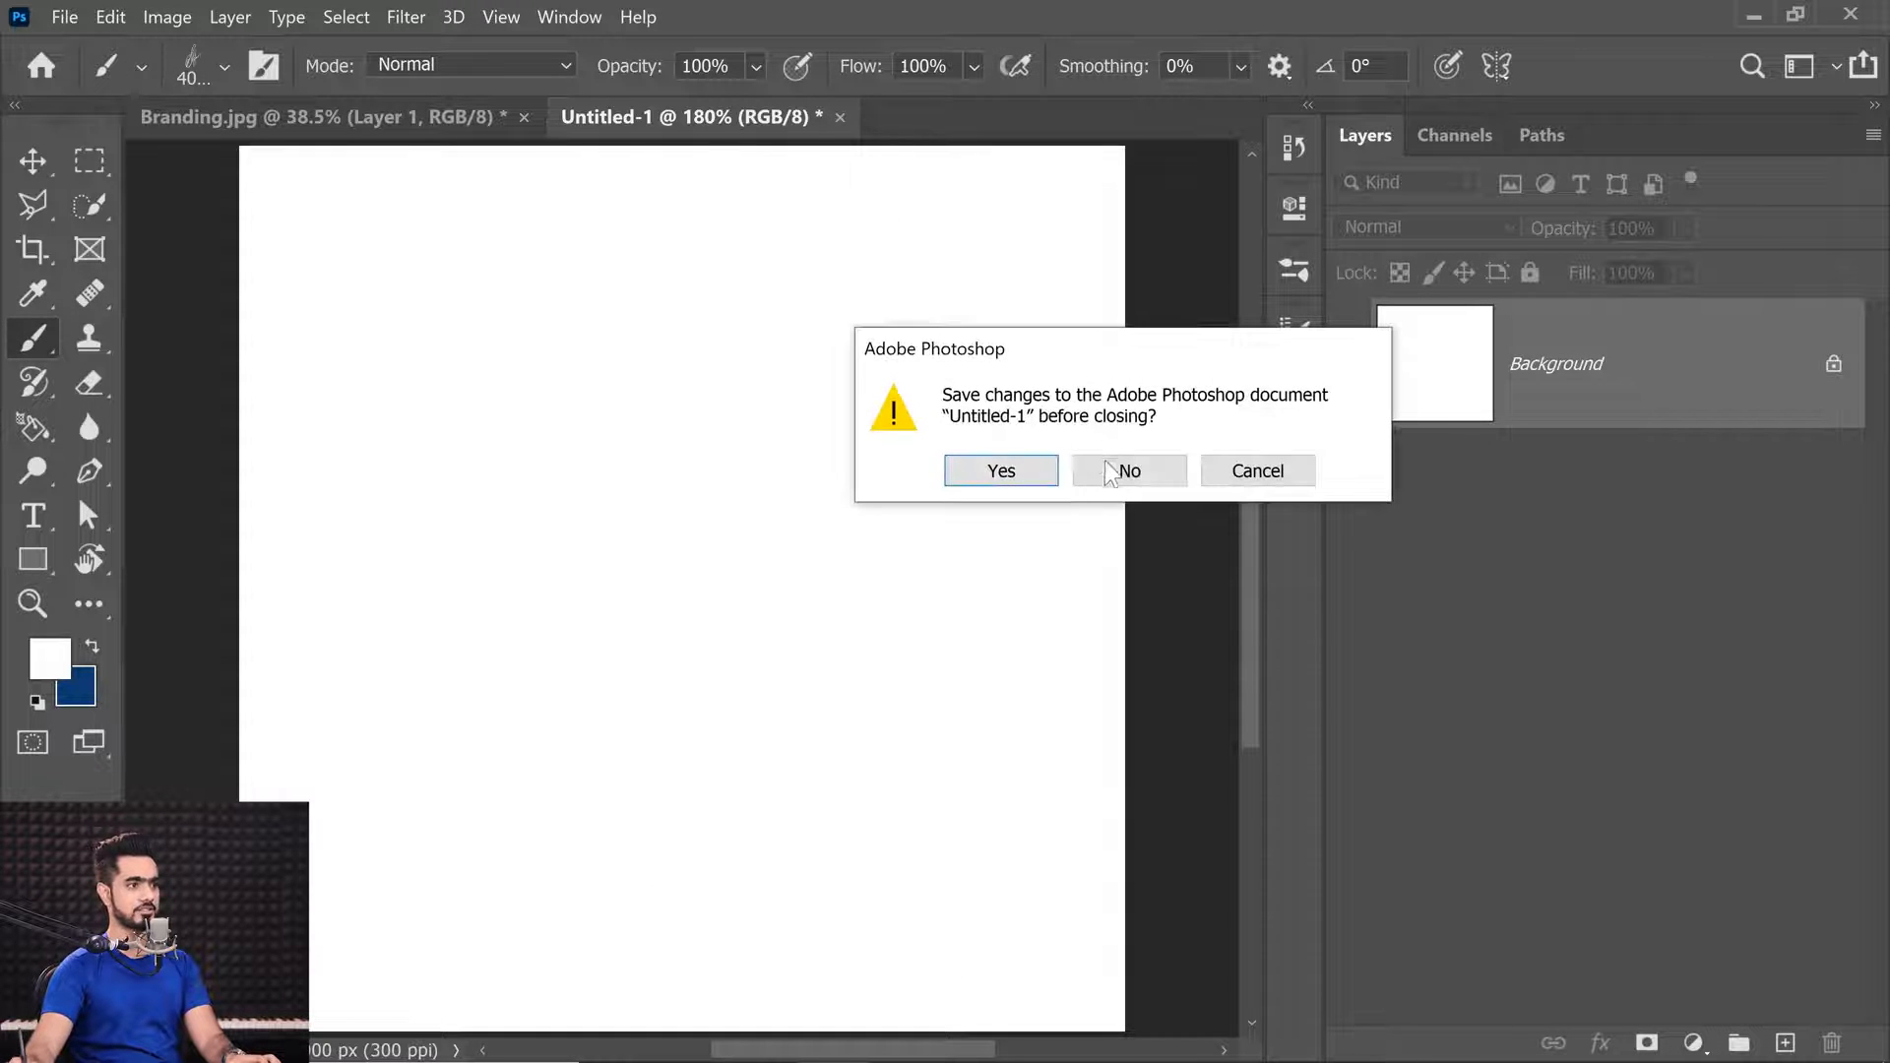
left_click(1122, 468)
Create a new document from the 2000 pixel grid preset, 2000 x 2000 px at 300 ppi.
left_click(64, 17)
left_click(86, 55)
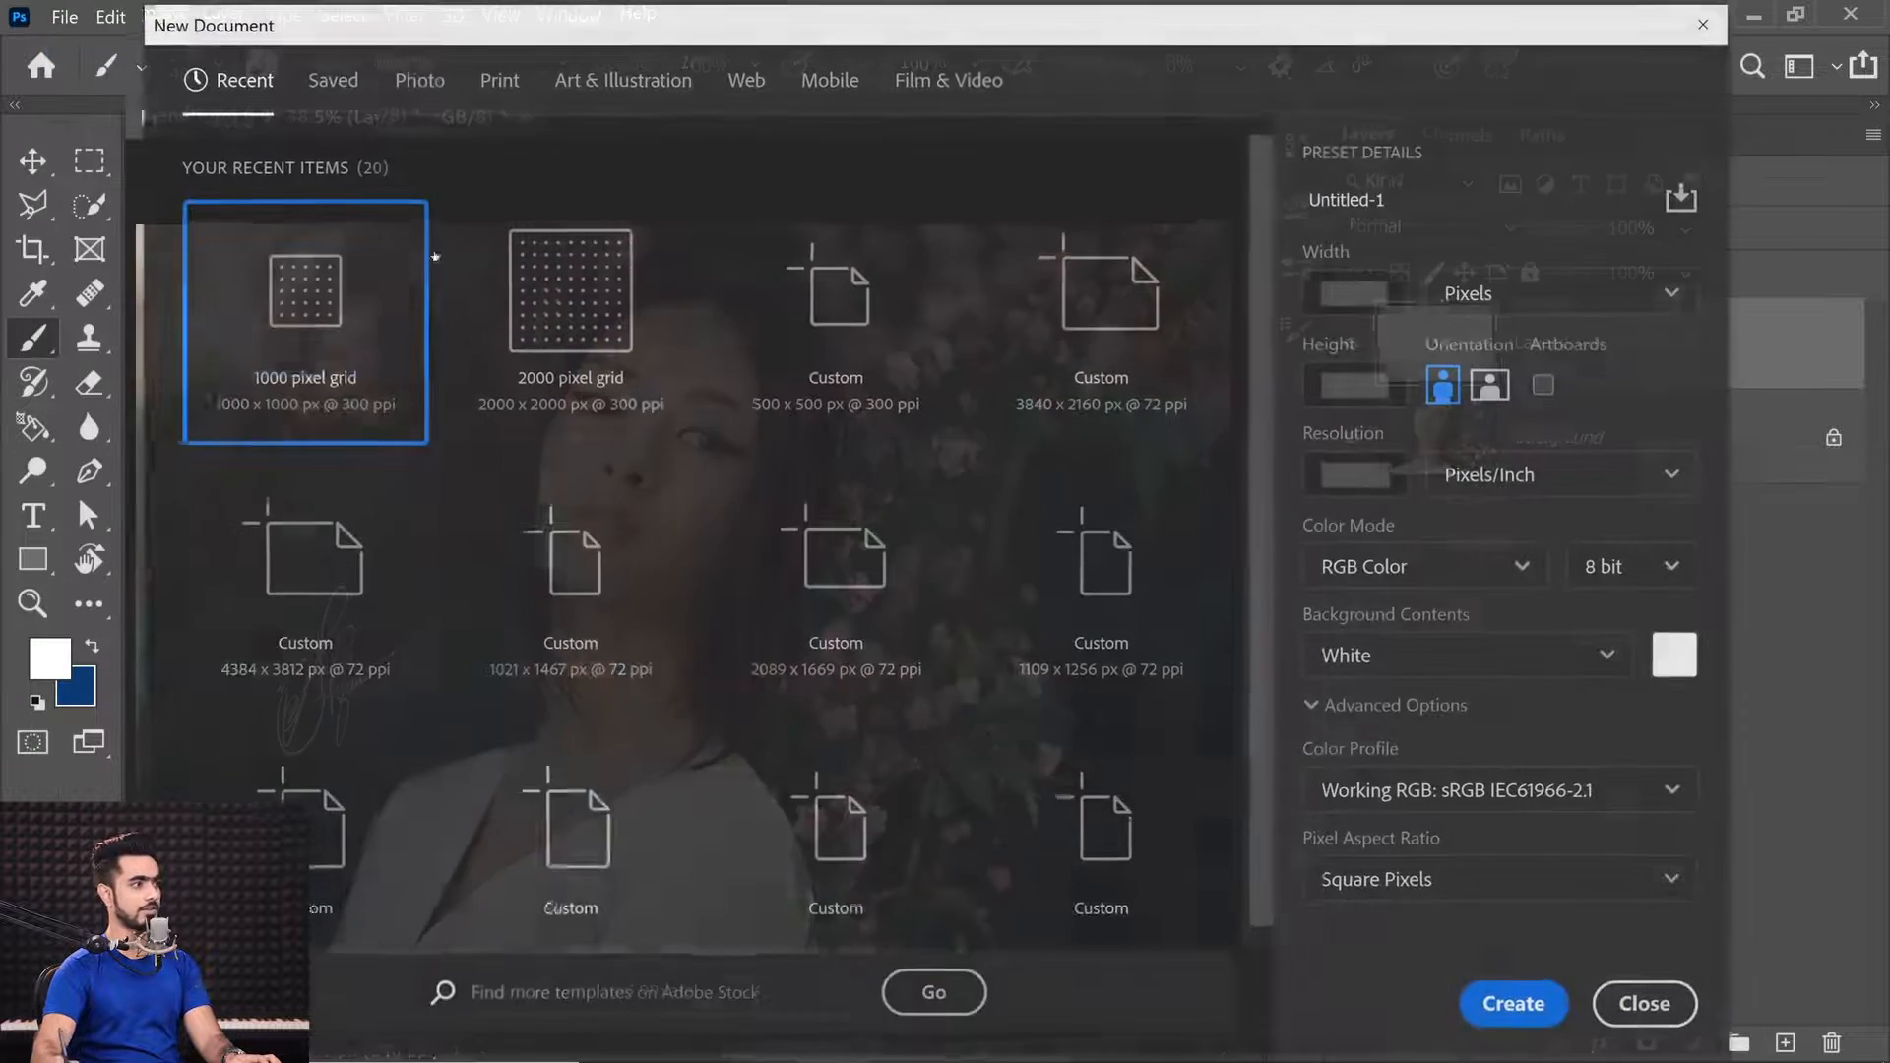
left_click(571, 345)
key("Return")
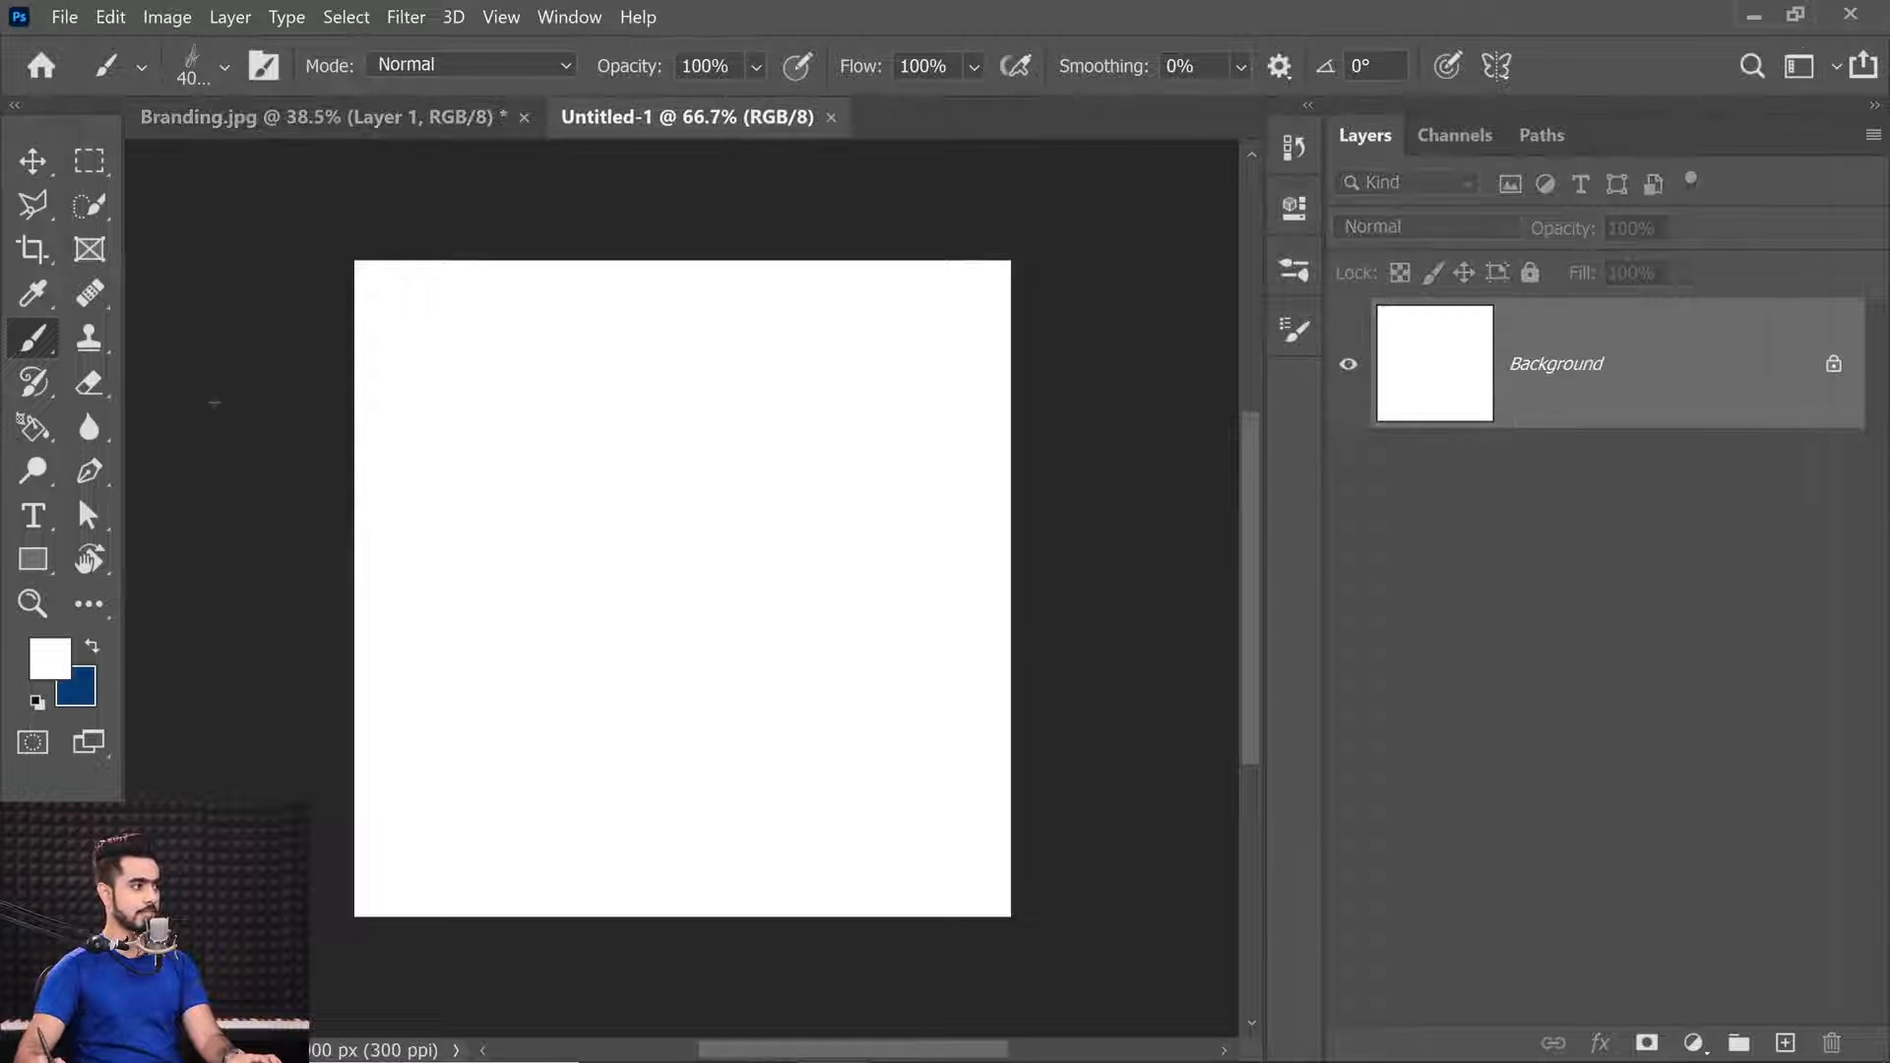
Choose the KYLE Ultimate Inking Thick 'n Thin brush from the Wet Media Brushes.
left_click(203, 63)
left_click_drag(635, 910, 624, 422)
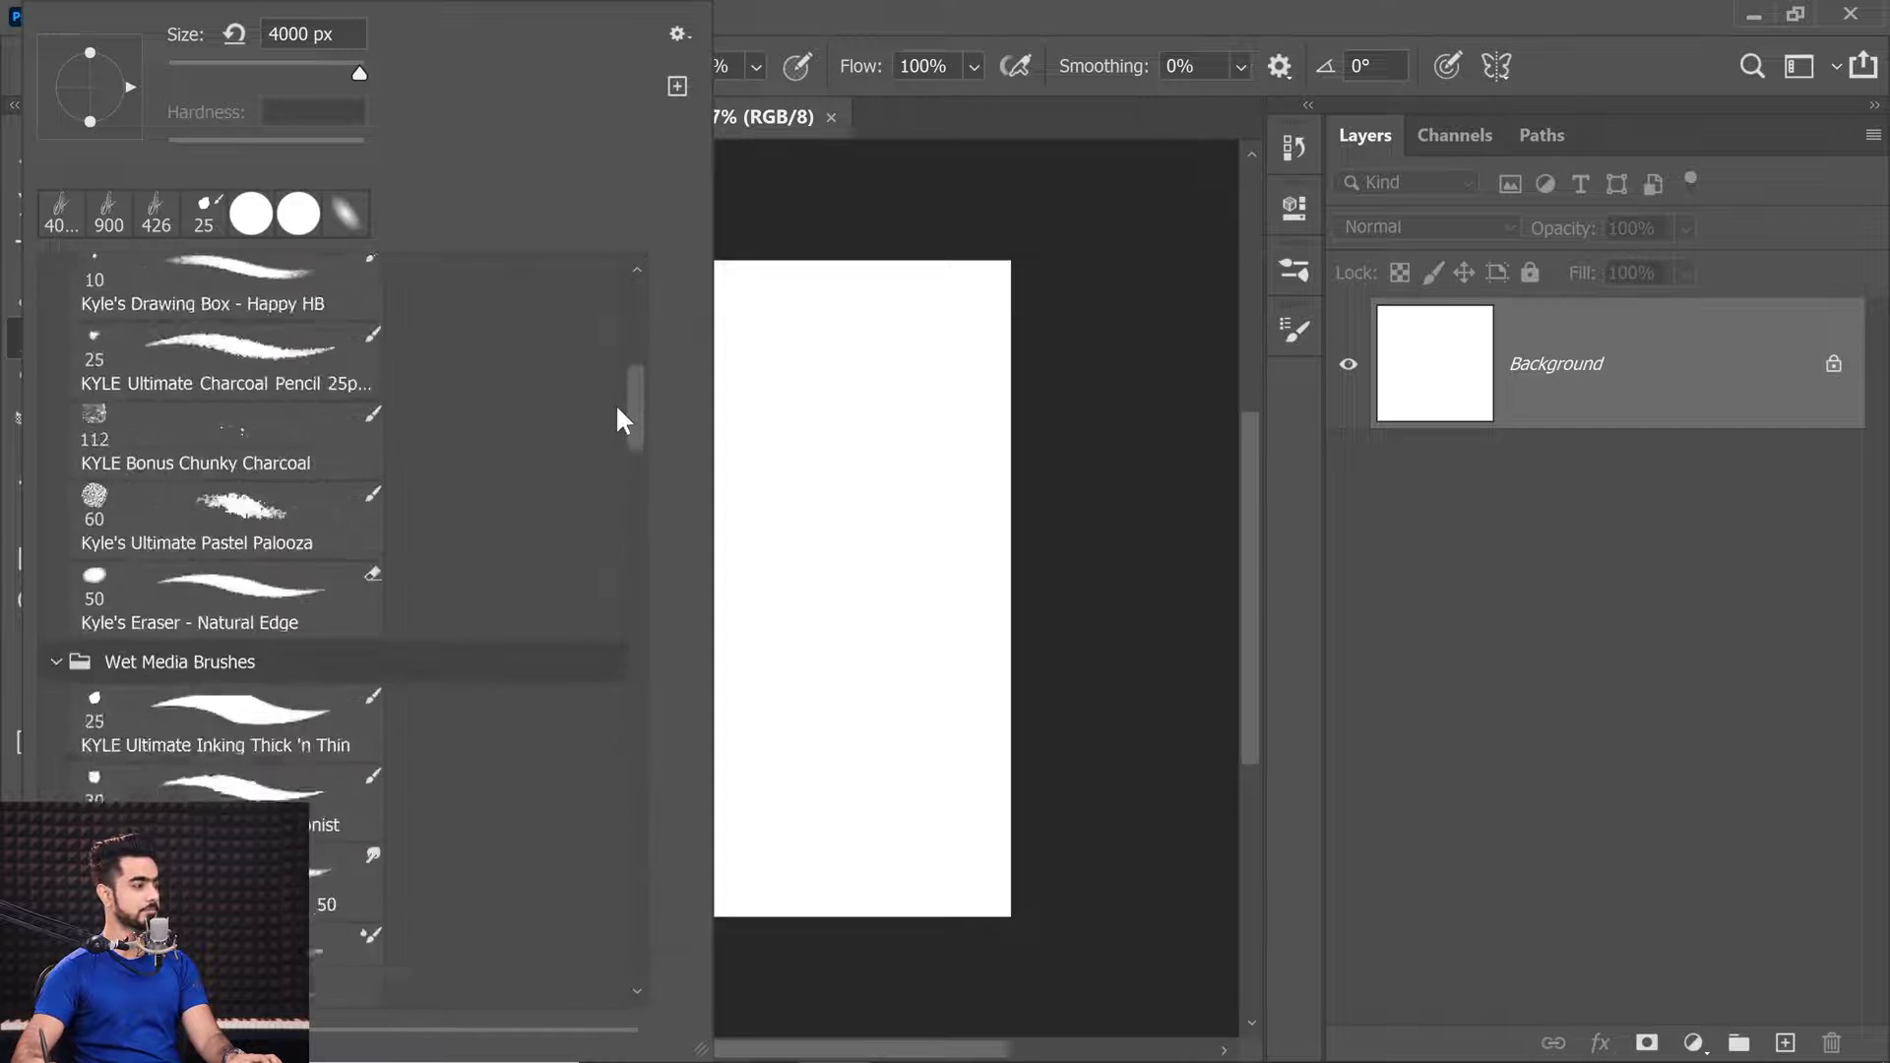
scroll(624, 426, "down", 2)
left_click(226, 666)
left_click(1152, 523)
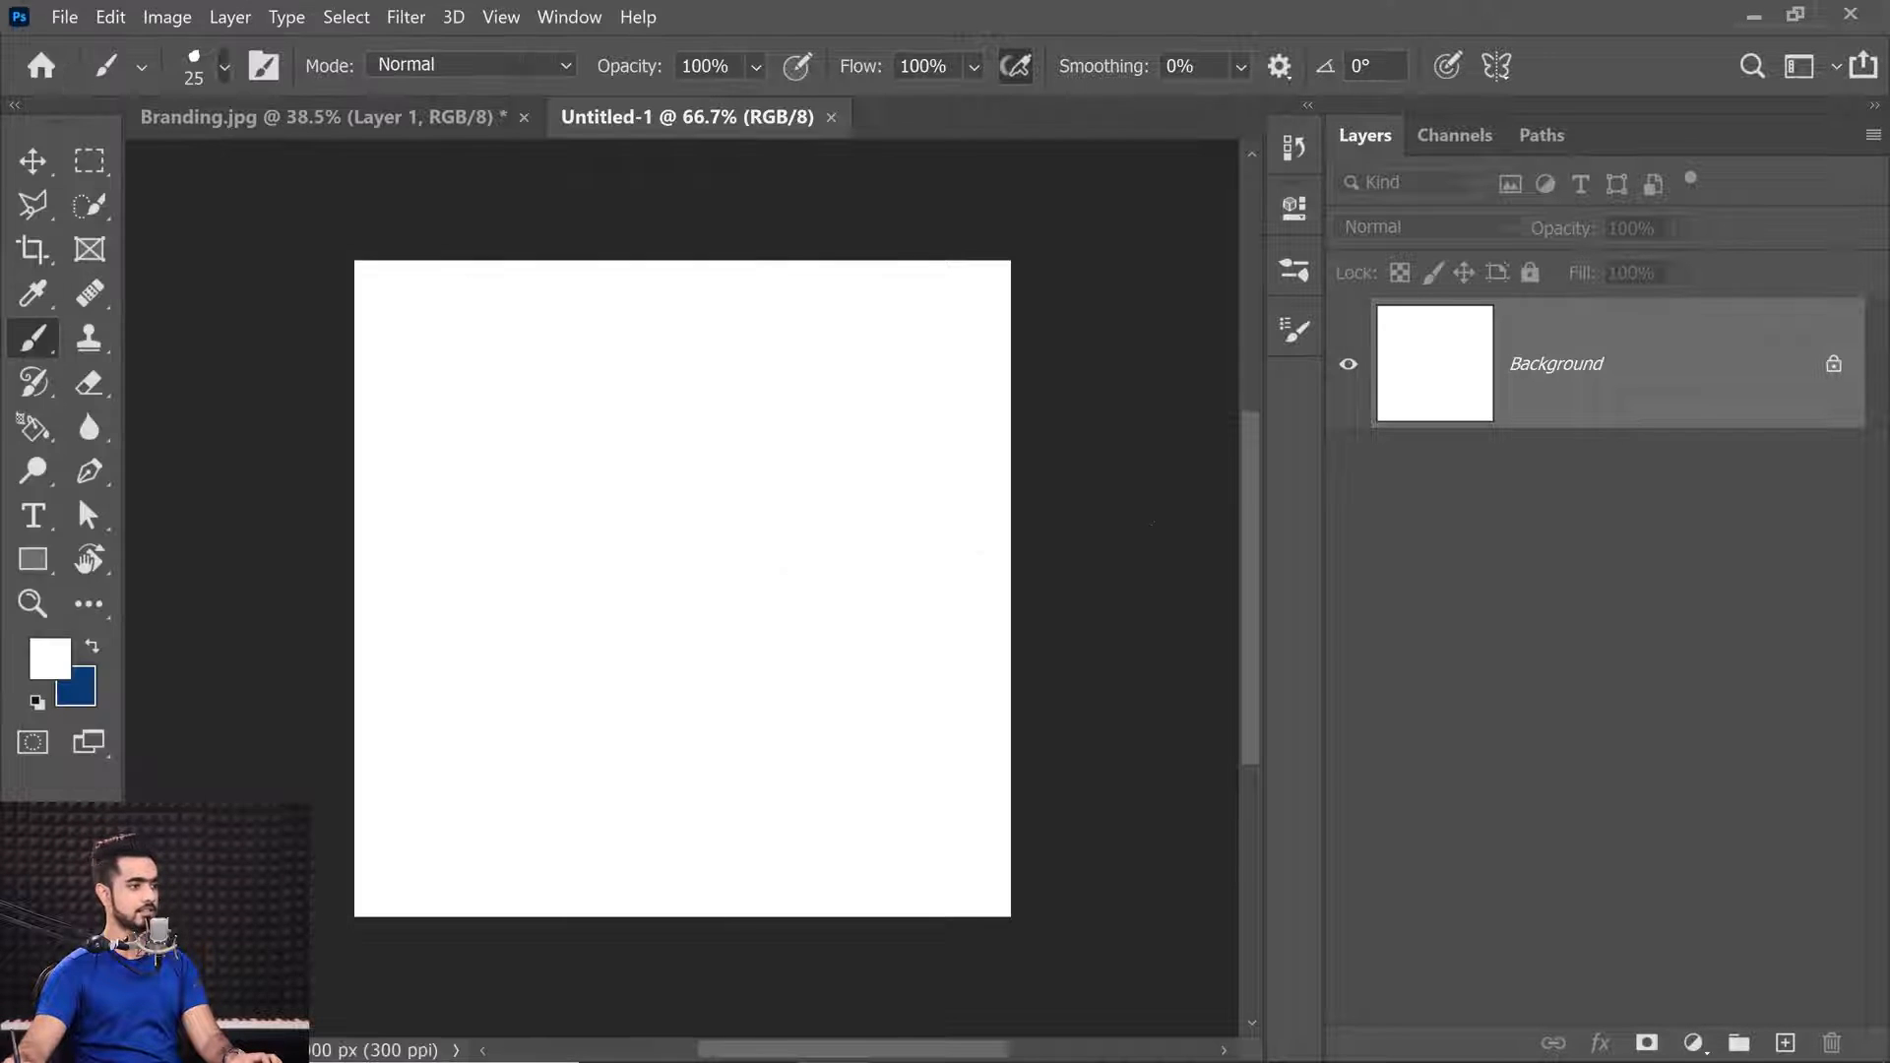
Set the foreground color to black with white as background, and enlarge the inking brush to 60 px.
key("ctrl+plus")
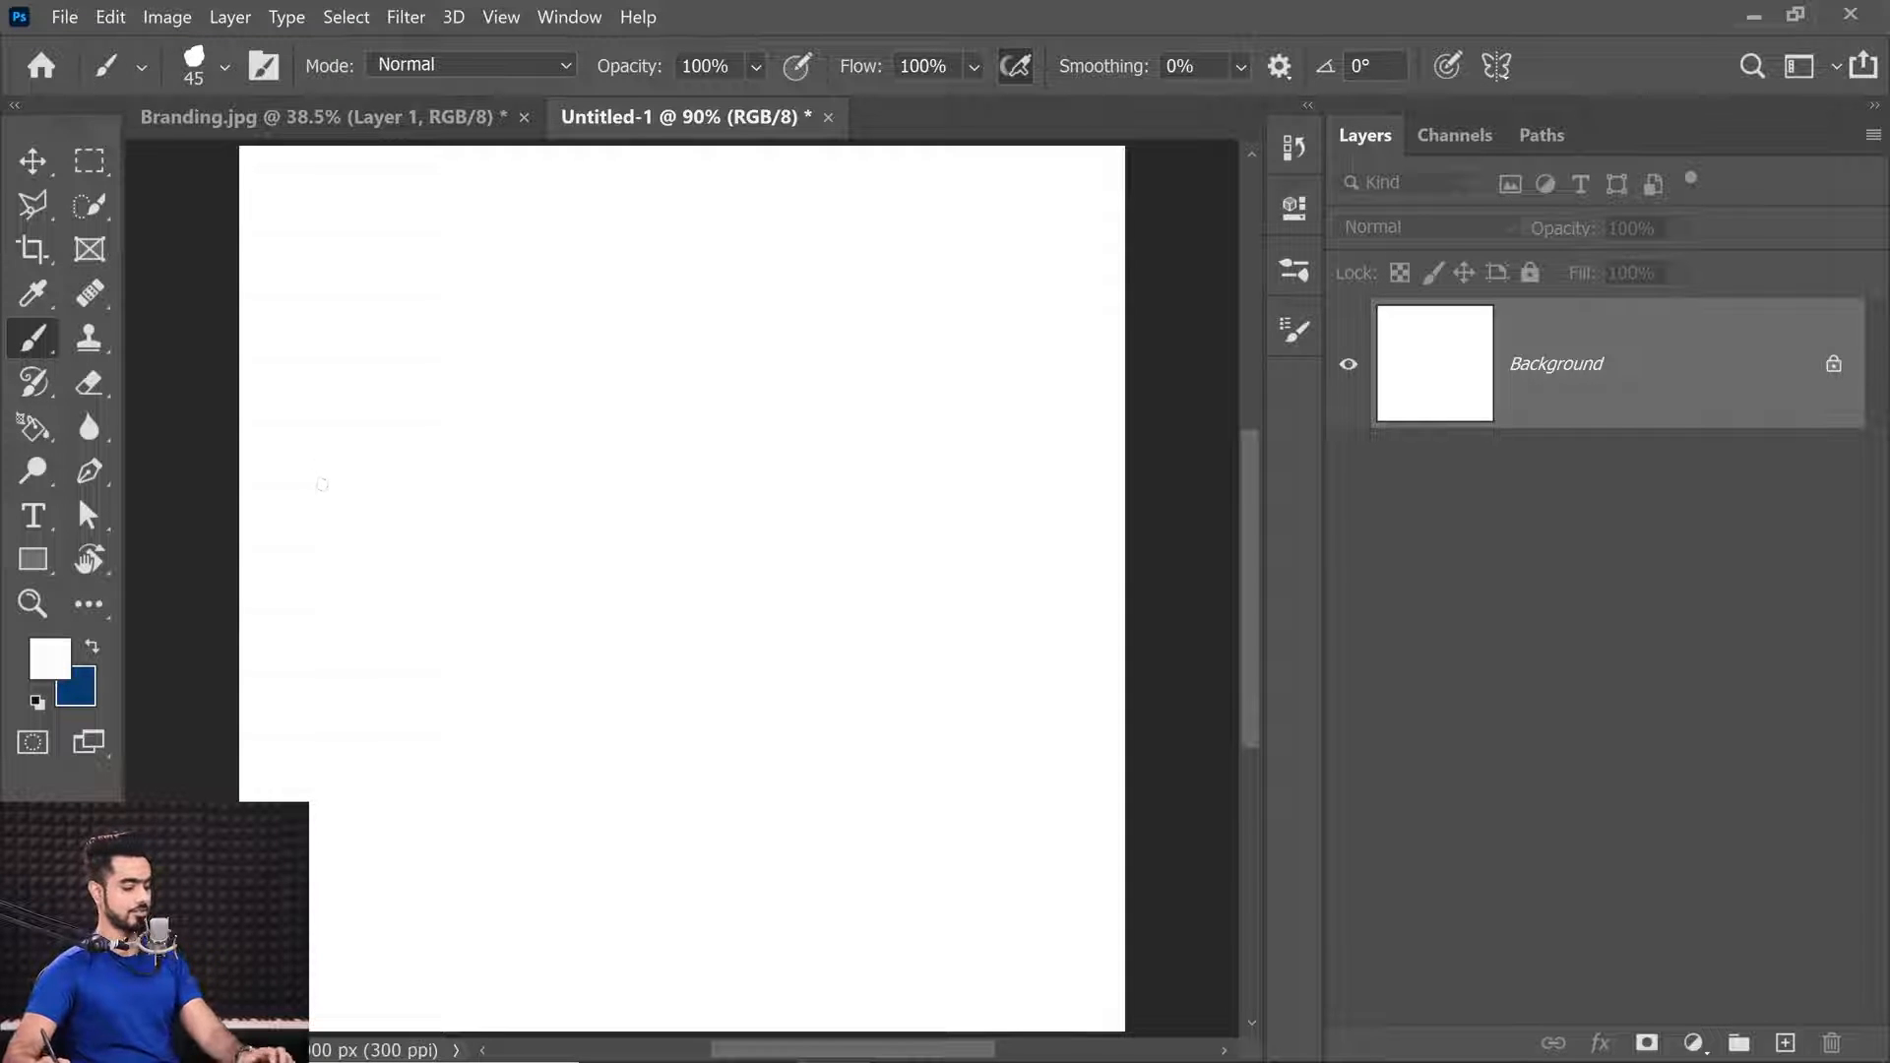
key("x")
left_click(52, 659)
left_click(877, 508)
left_click(1532, 123)
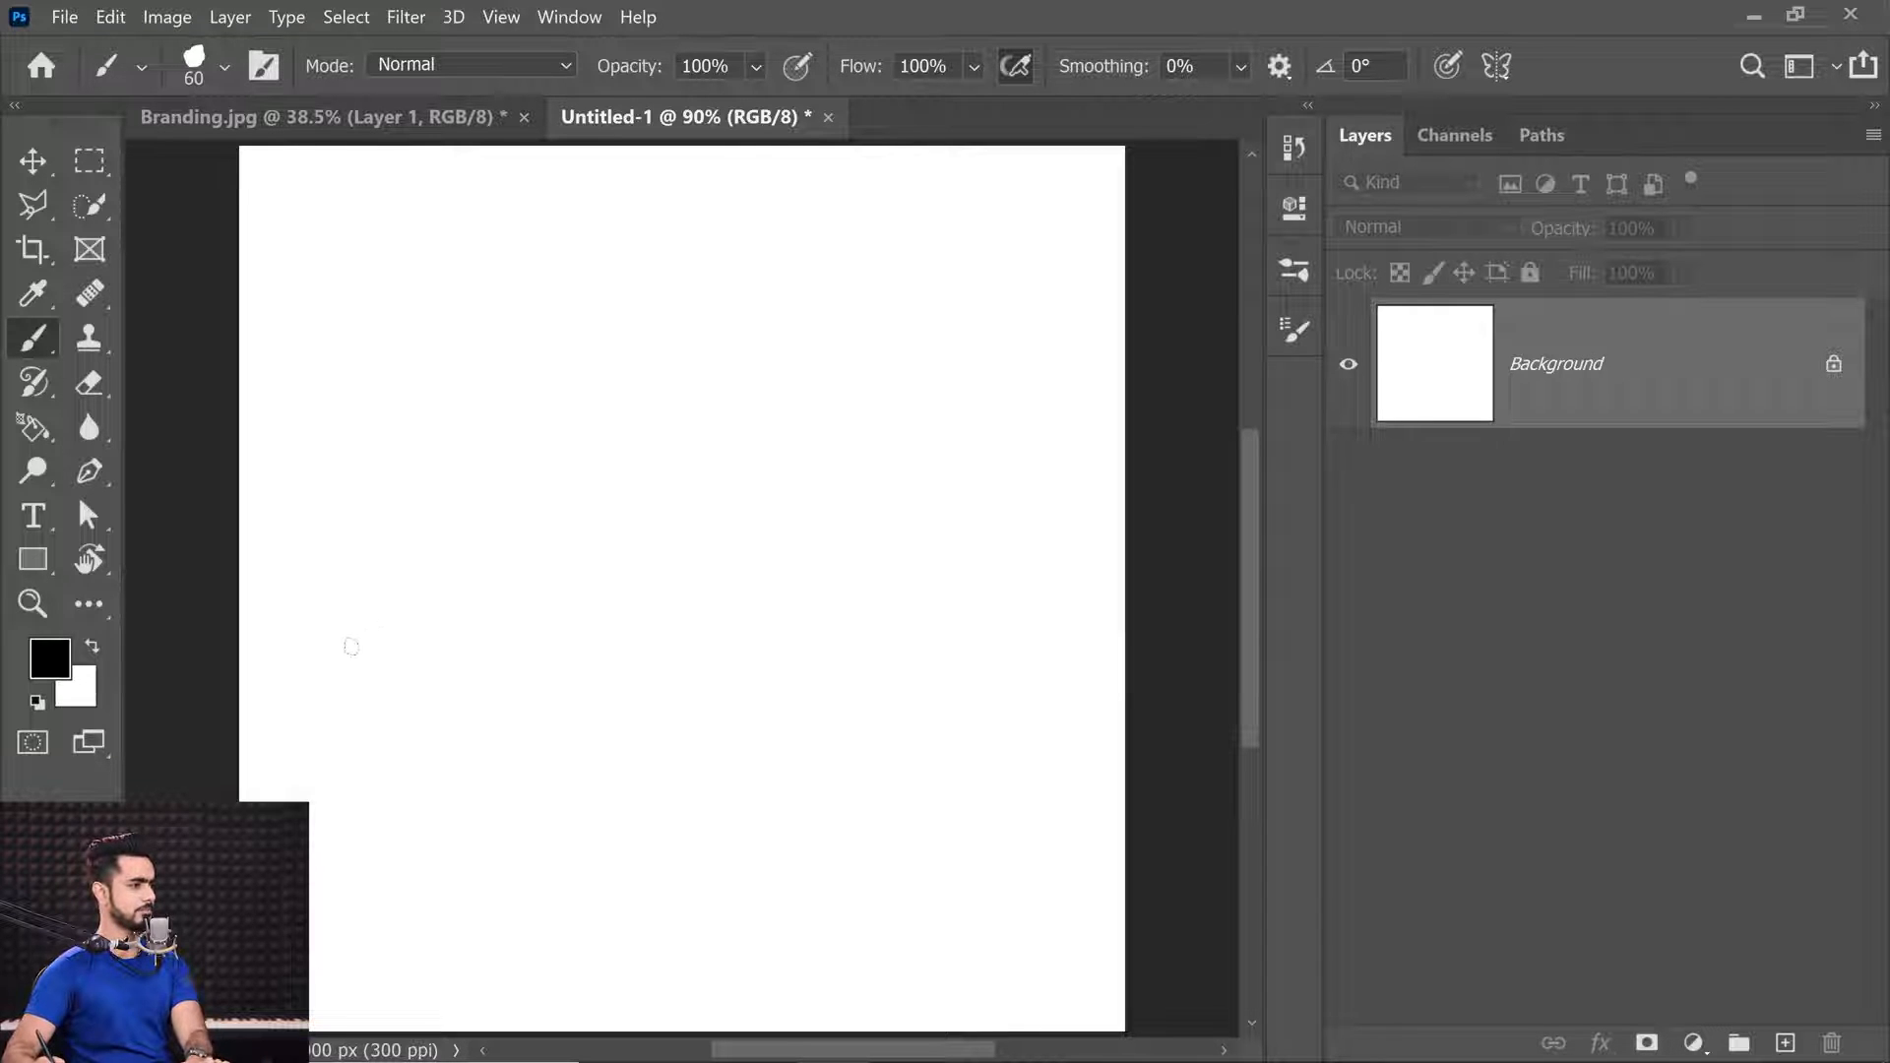
Hand-write a black signature on the Background layer and enclose it in a rectangular marquee selection.
mouse_move(378, 695)
left_mouse_down()
mouse_move(429, 563)
mouse_move(389, 640)
left_mouse_up()
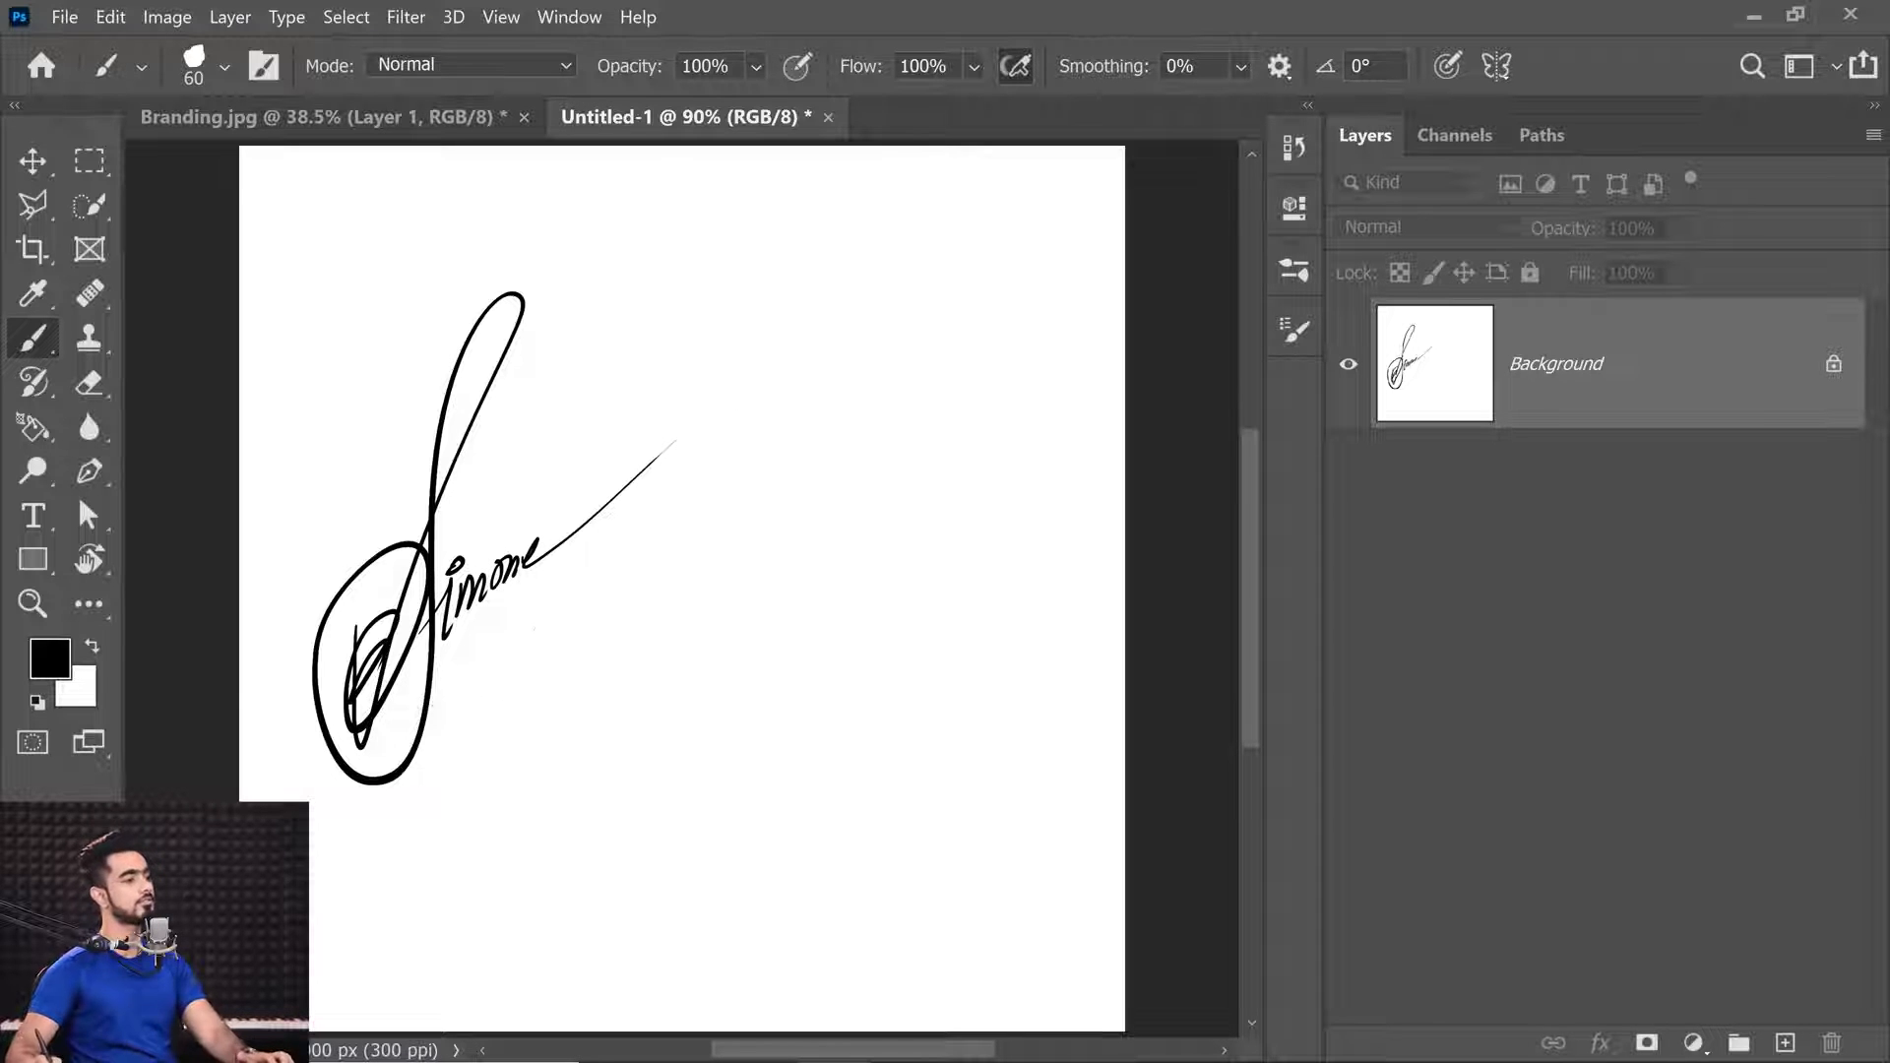
key("ctrl+z")
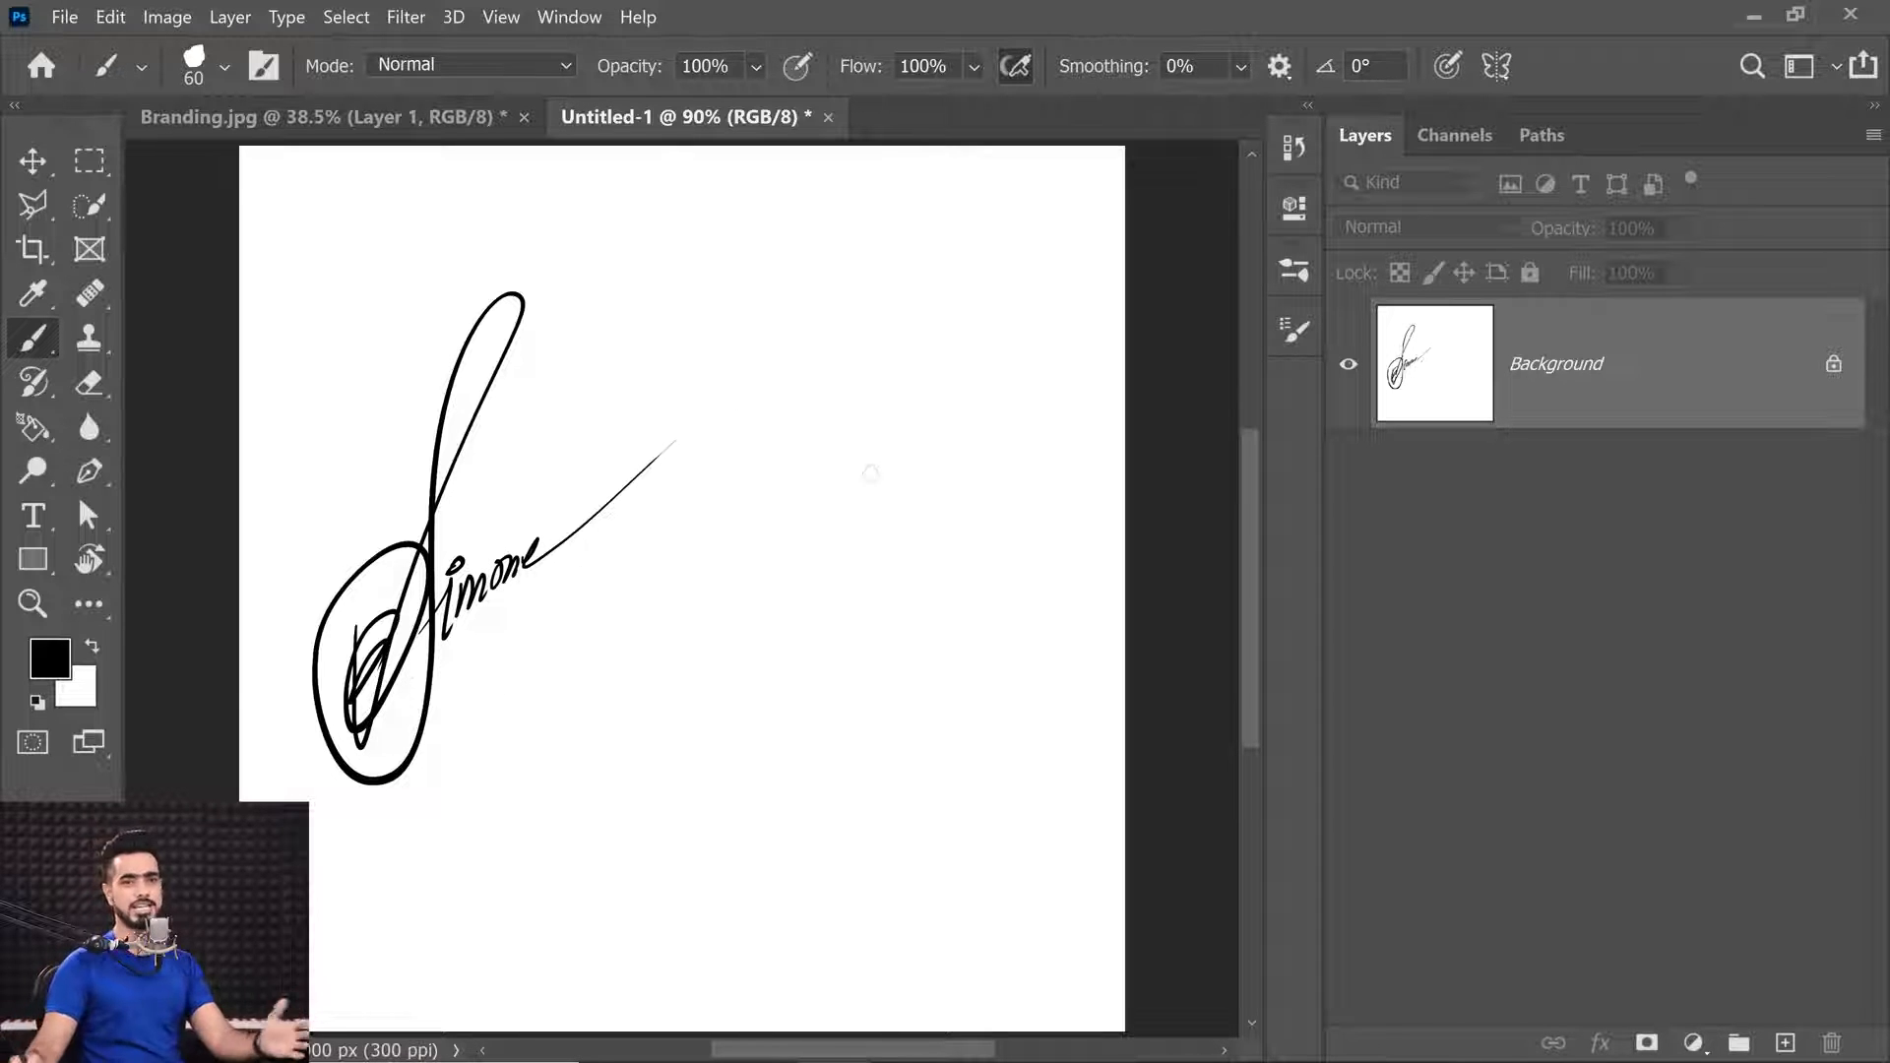
mouse_move(469, 389)
left_mouse_down()
mouse_move(532, 377)
mouse_move(477, 393)
left_mouse_up()
left_click(88, 161)
left_click_drag(185, 210, 829, 937)
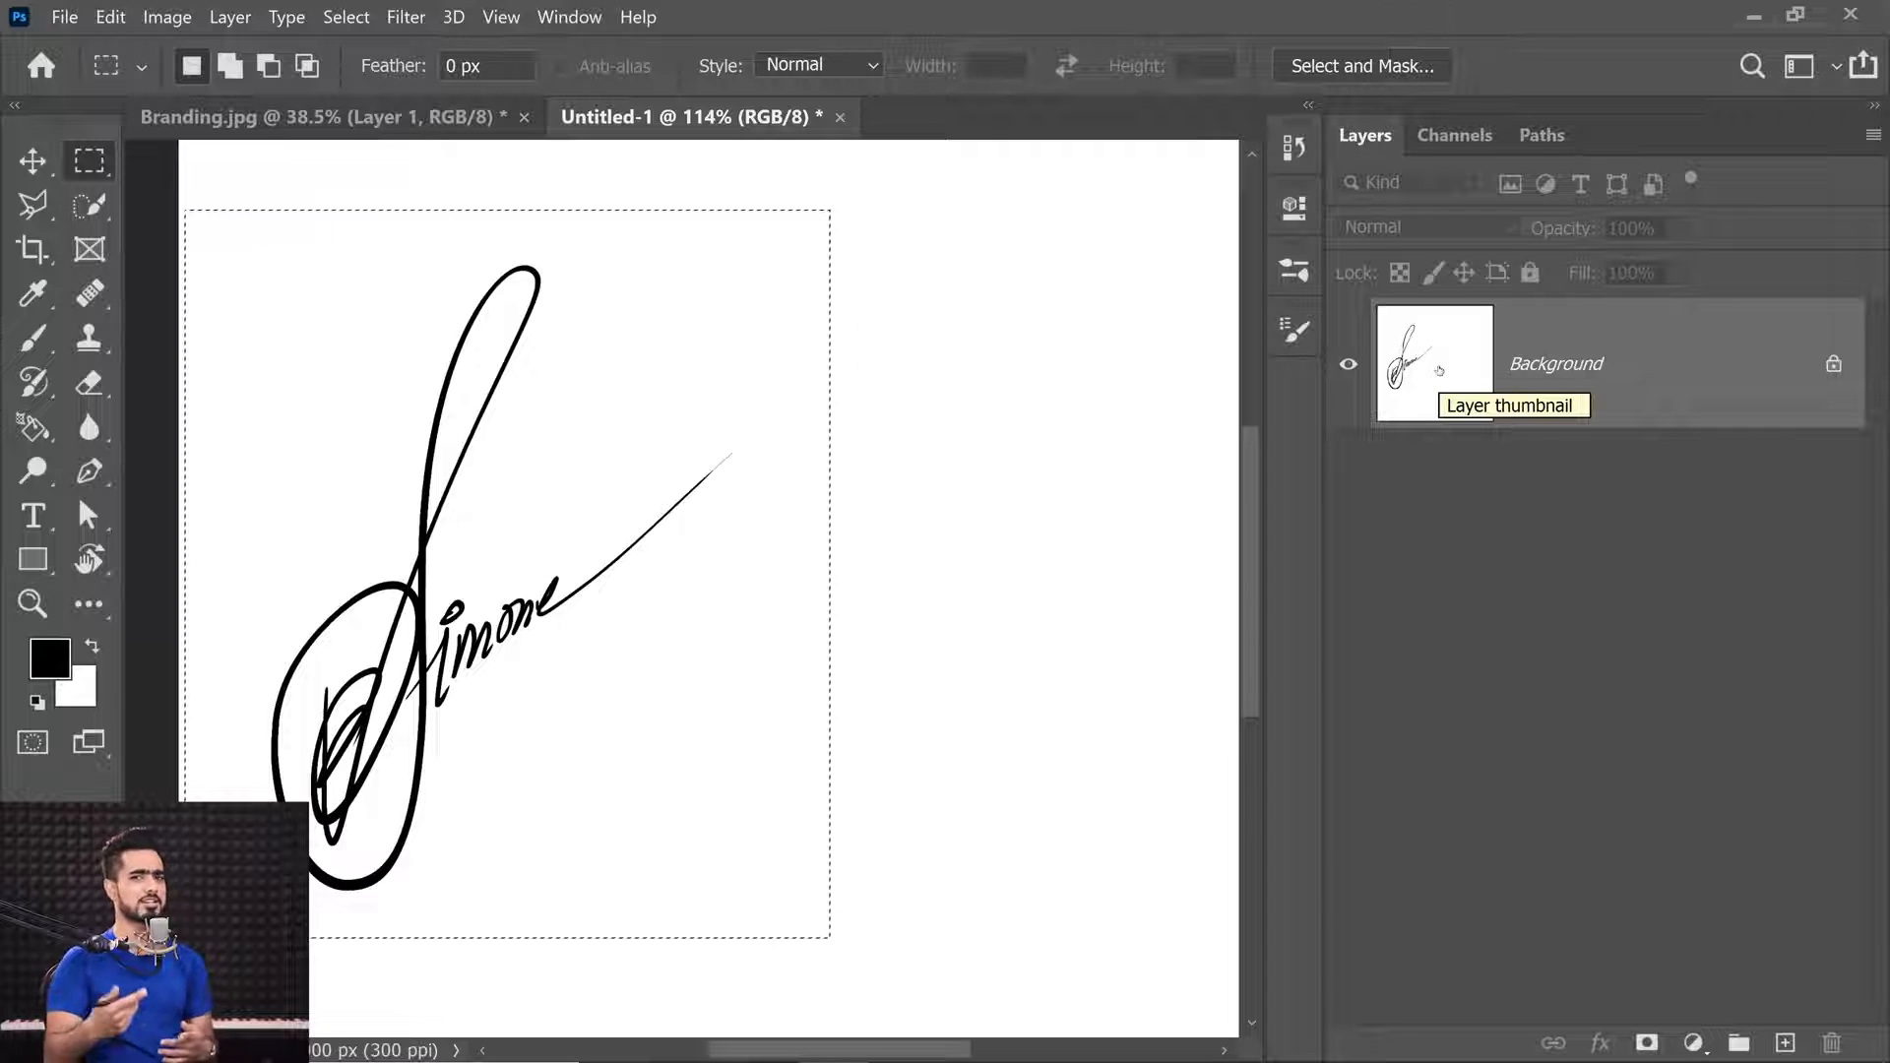
Define a second brush preset from the high-resolution signature and name it with that signature's first name.
left_click(111, 17)
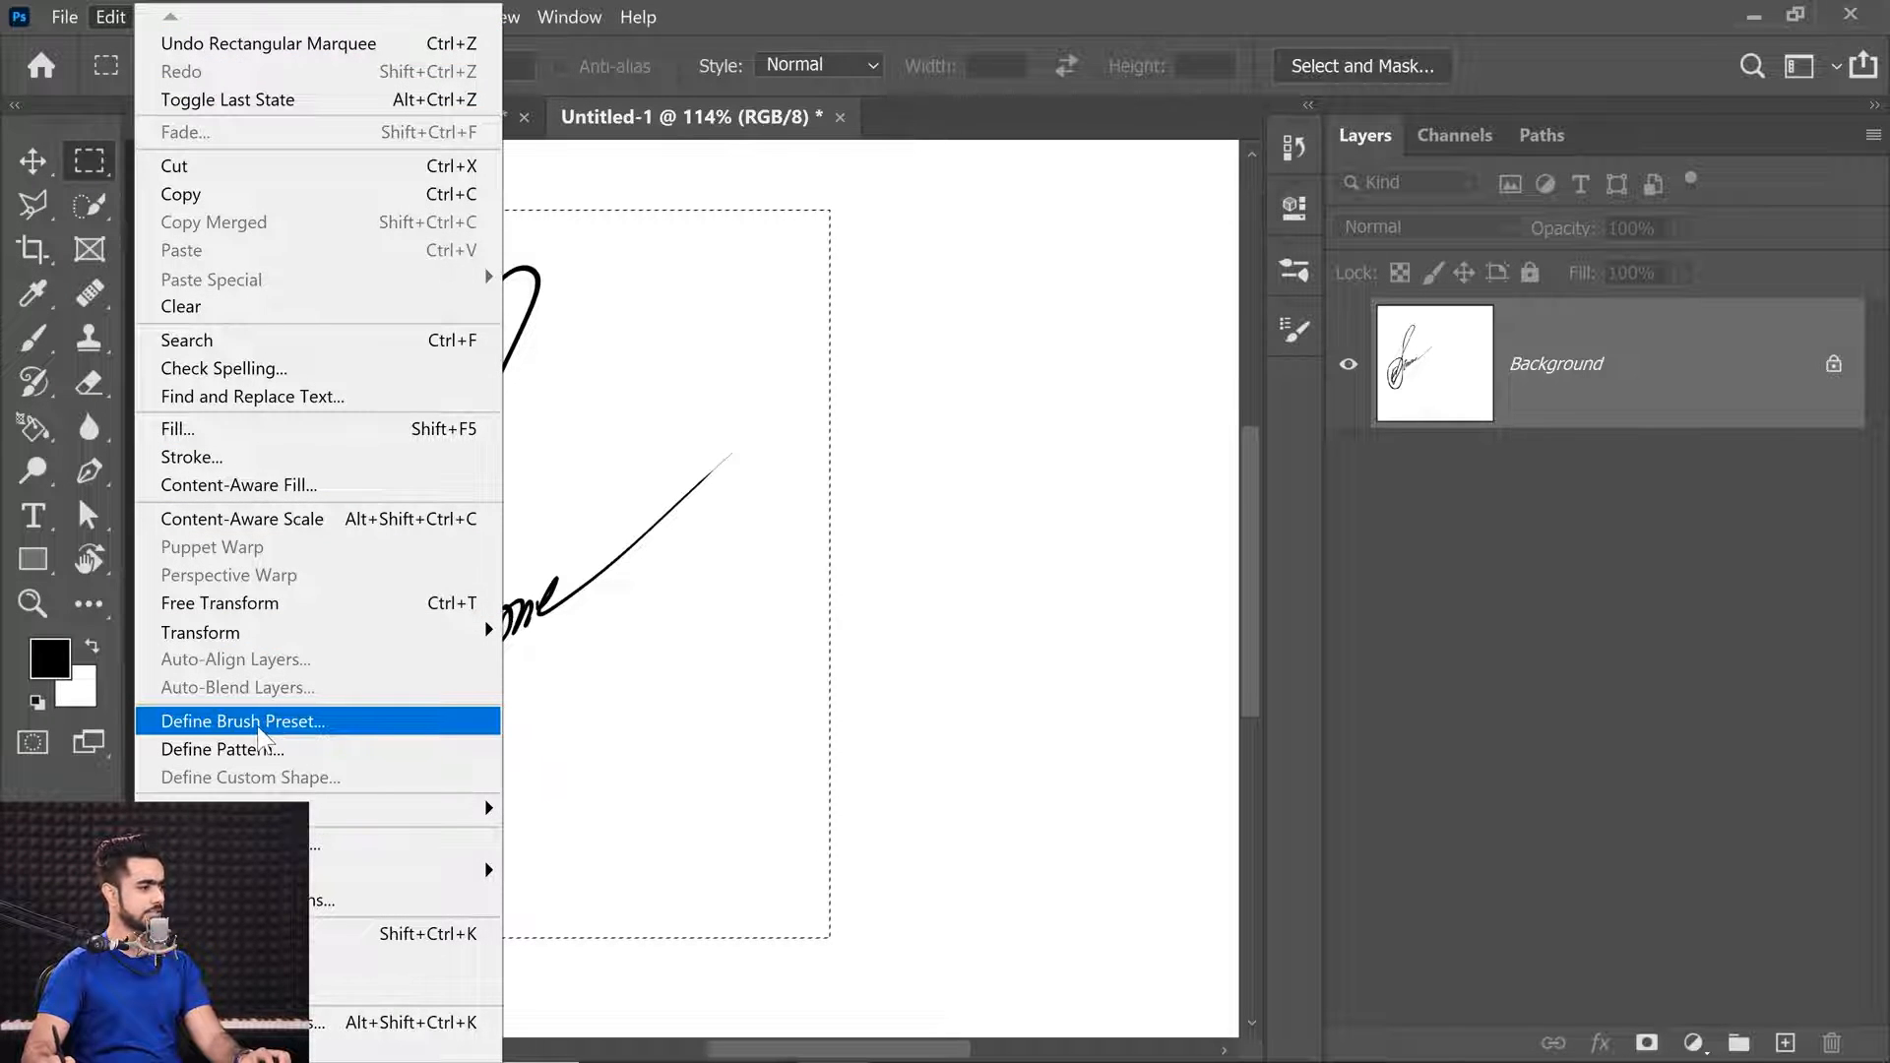
left_click(259, 726)
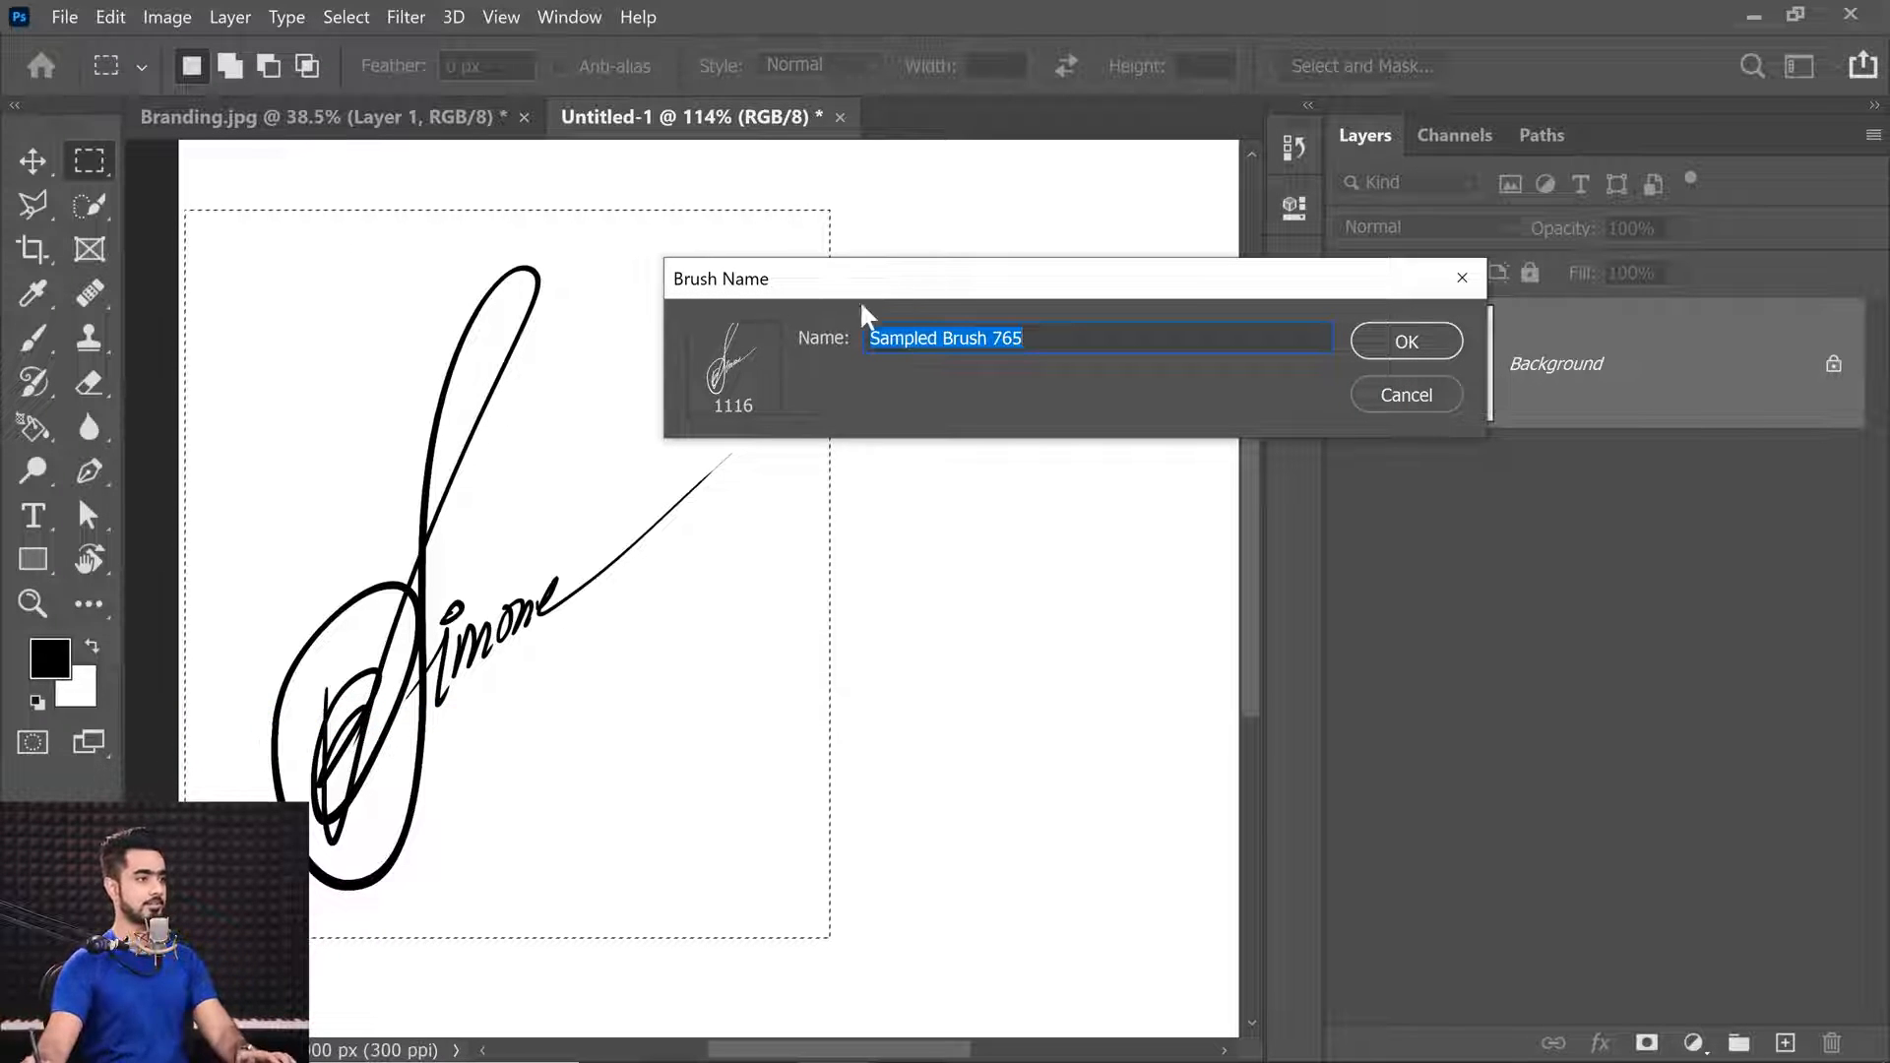
type("Simone")
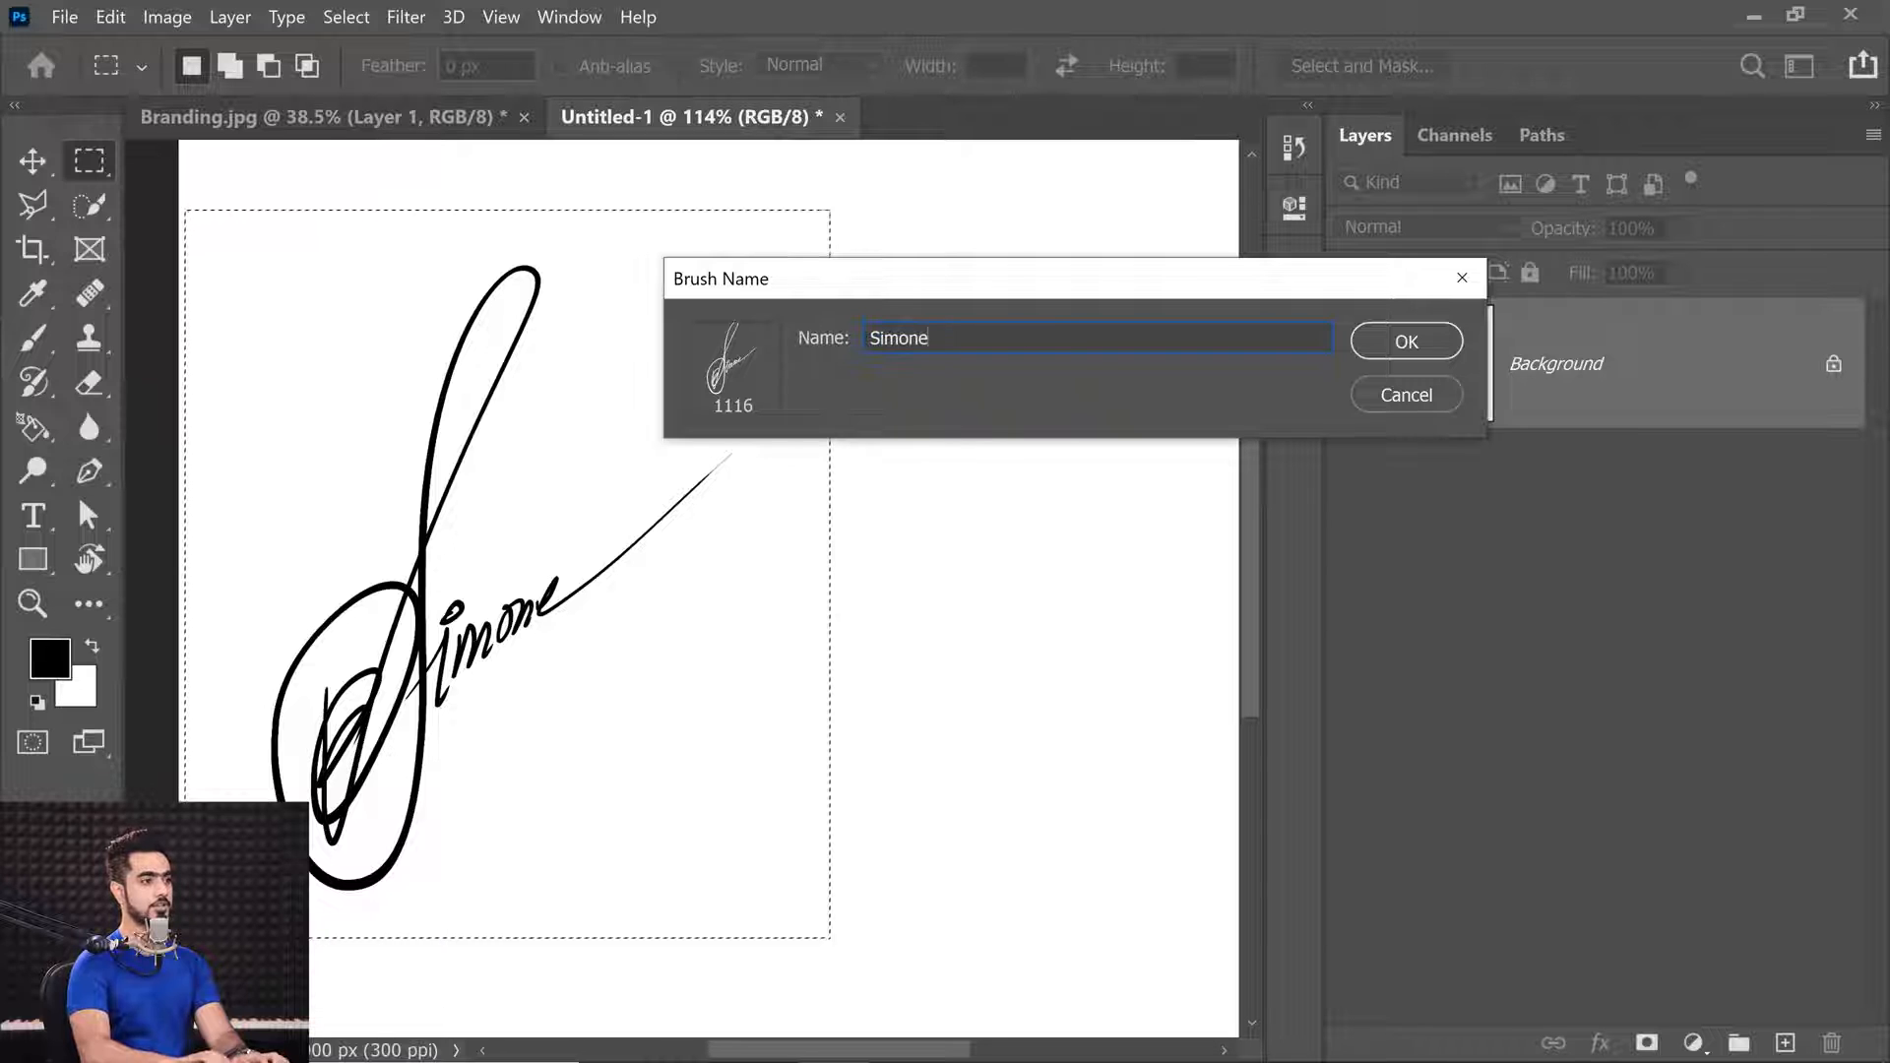
left_click(1408, 341)
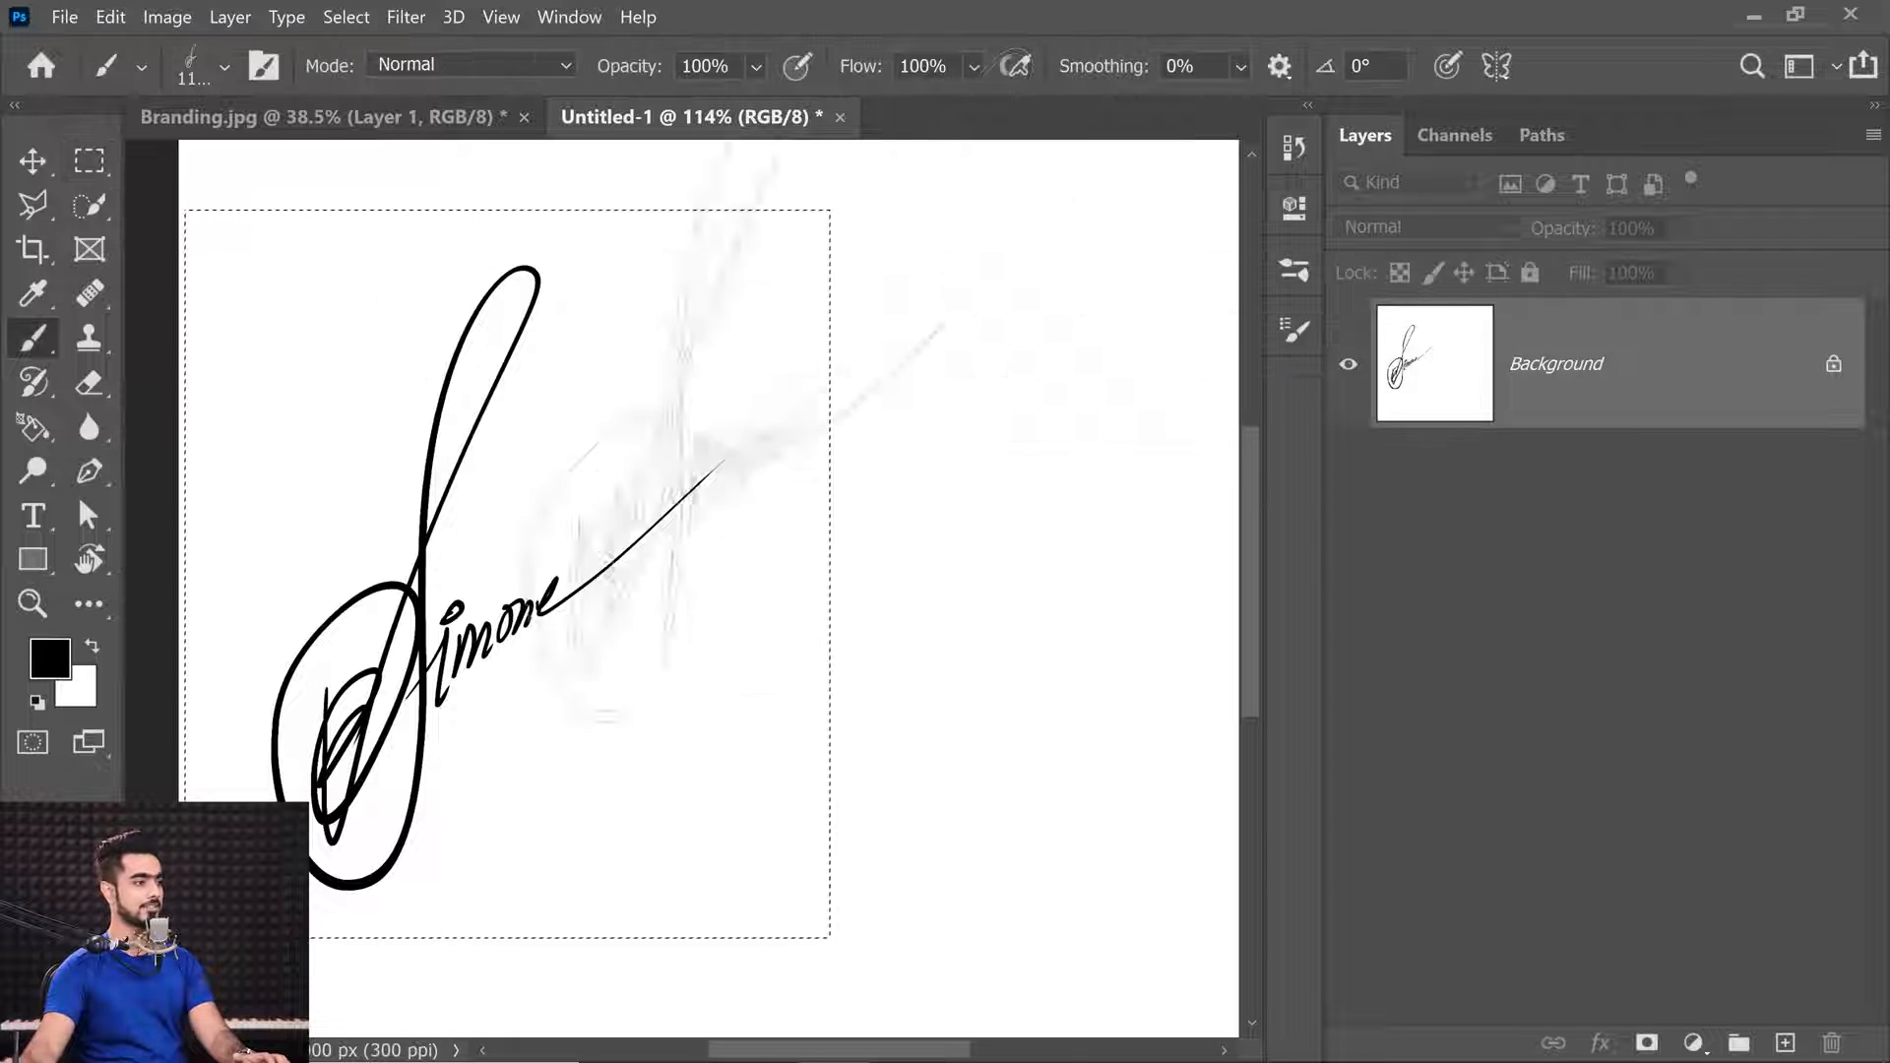
Make white the foreground color in Branding.jpg and enlarge the new signature brush well beyond its default size.
left_click(316, 116)
key("x")
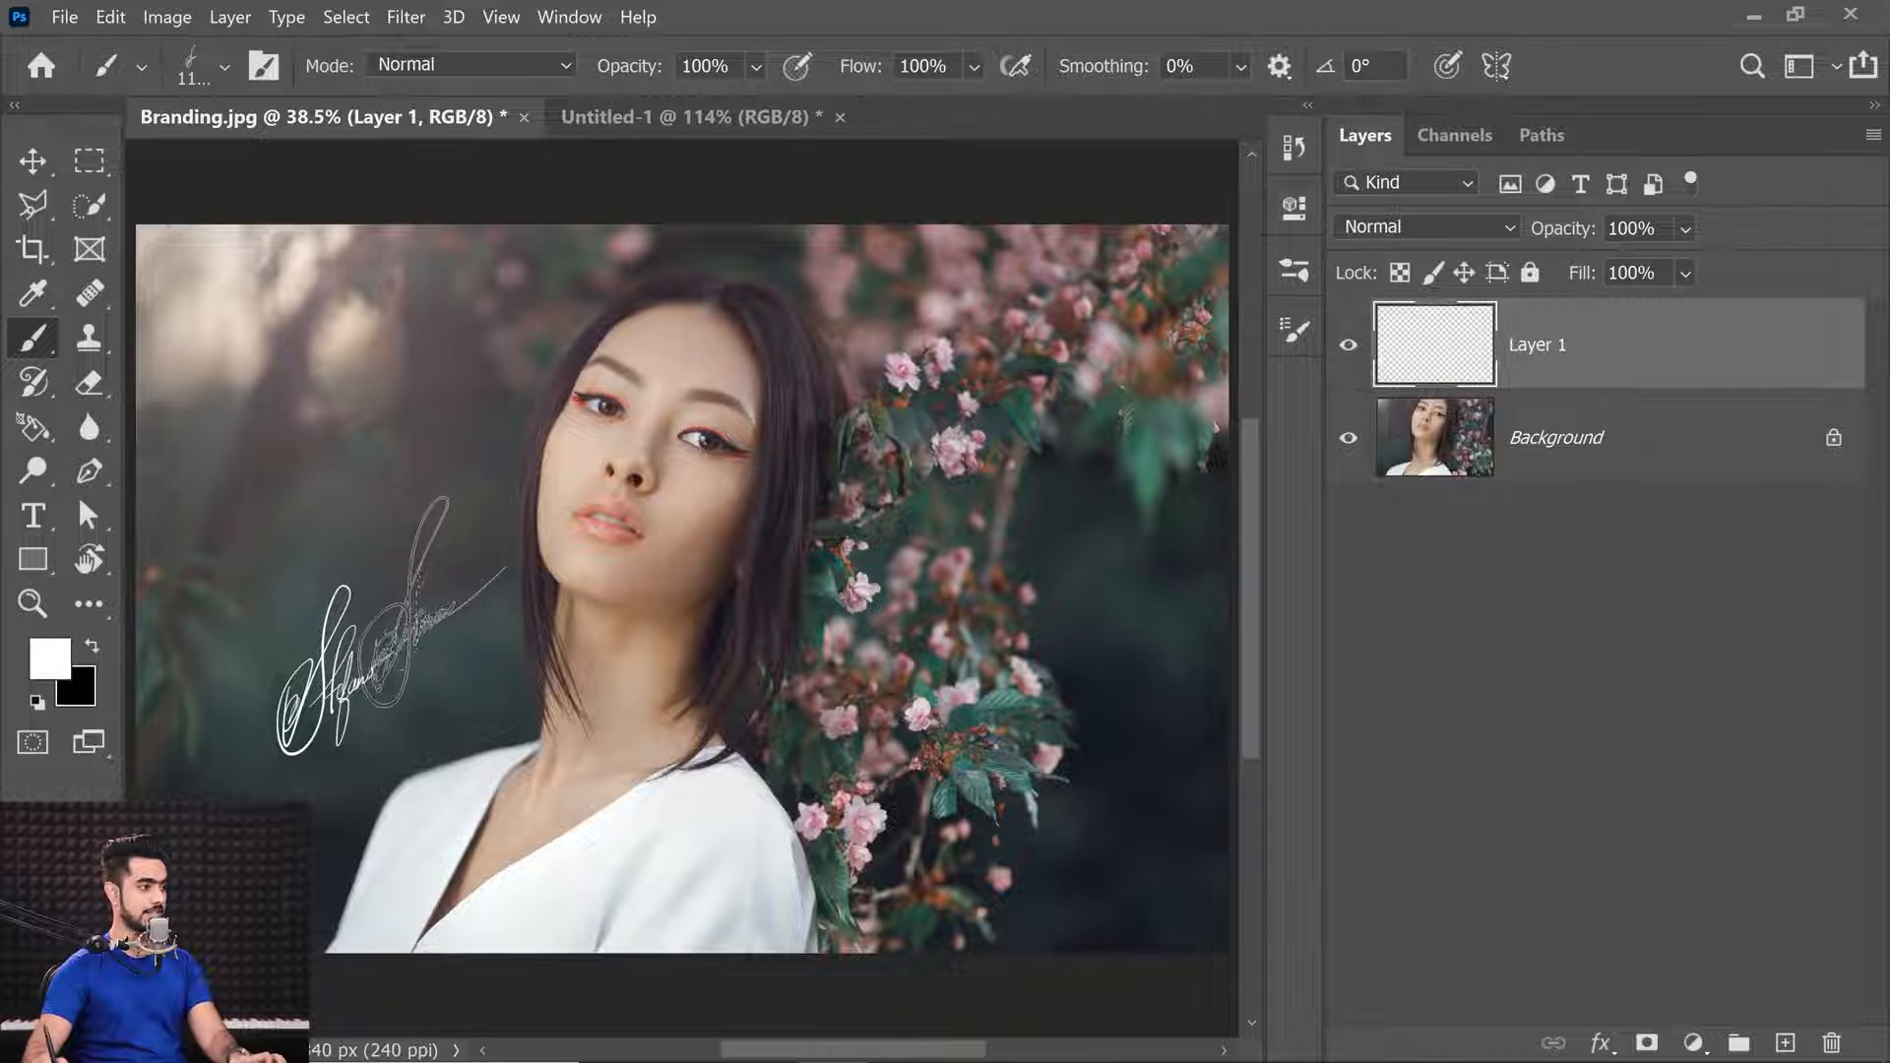
key("bracketright")
key("bracketright")
key("bracketright")
key("bracketright")
key("bracketright")
key("bracketright")
key("bracketright")
key("bracketright")
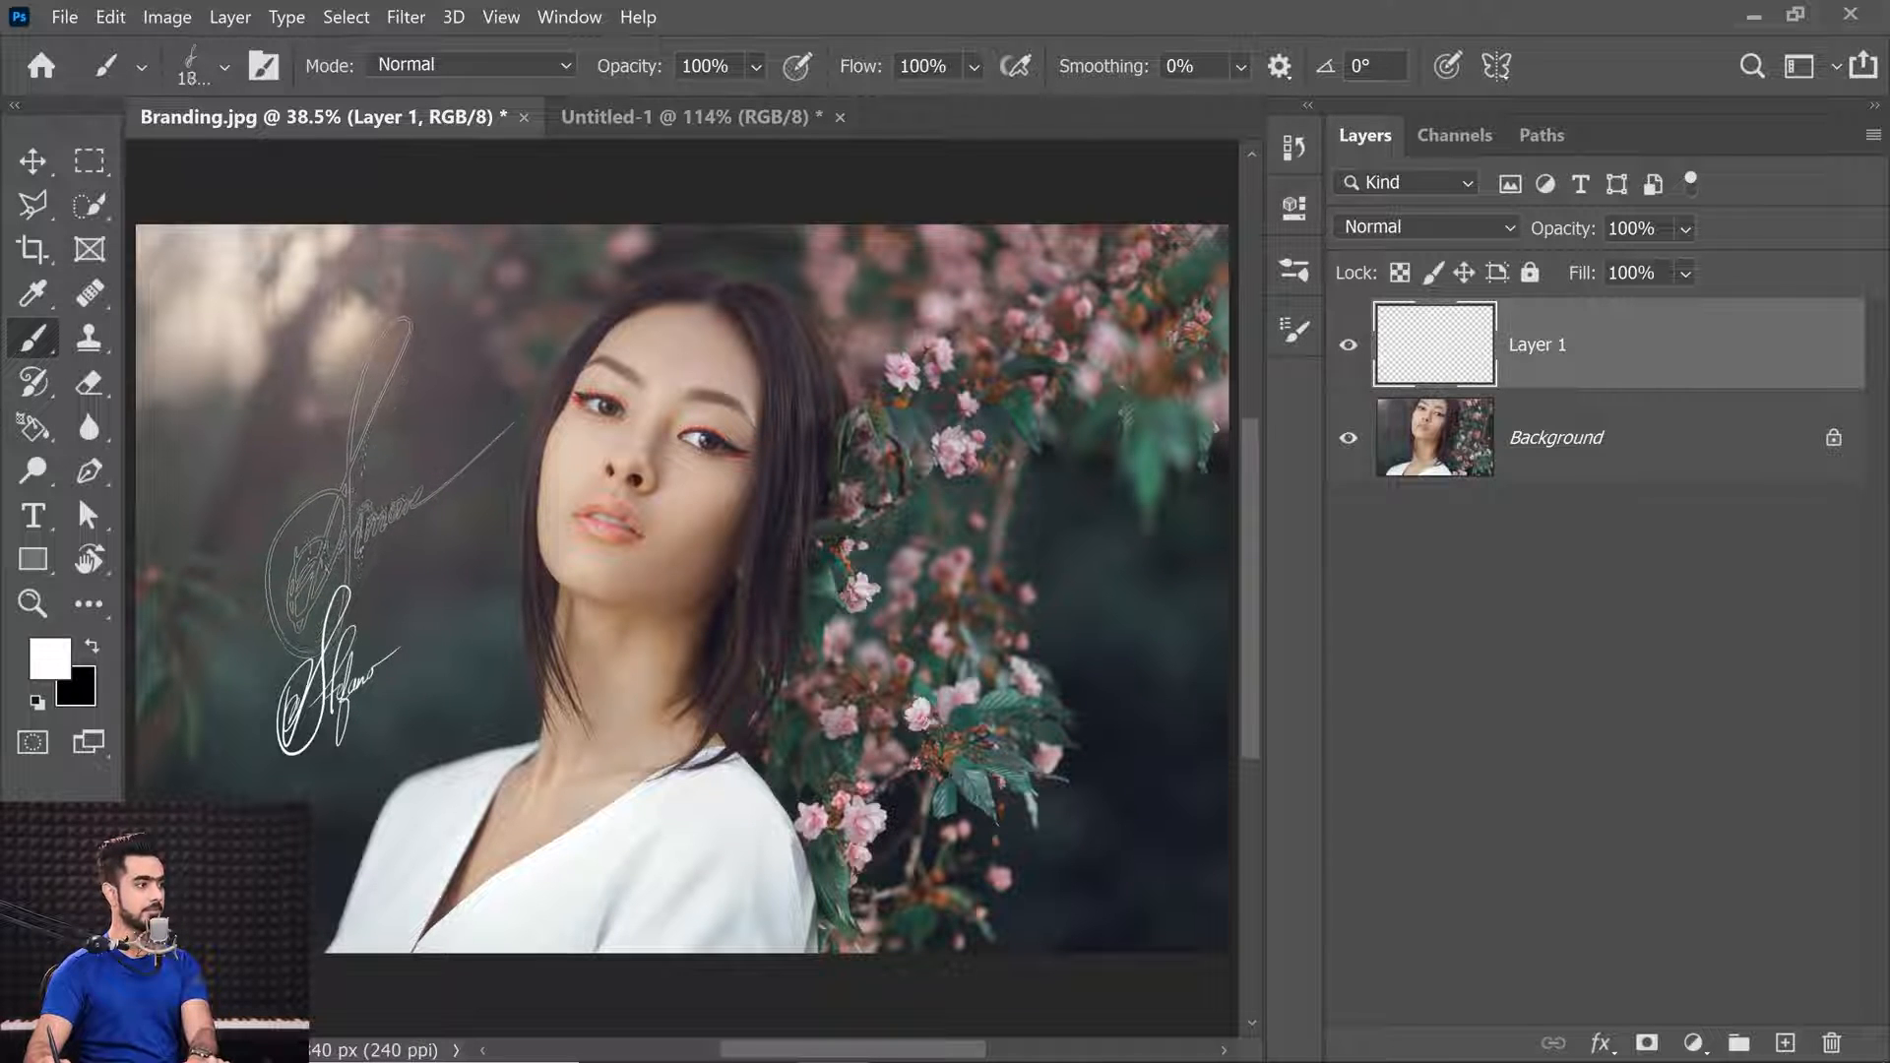
Stamp the new signature above the existing one, examine its edges up close, and undo the stamp.
left_click(390, 478)
mouse_move(390, 474)
left_mouse_down()
mouse_move(439, 456)
mouse_move(422, 460)
left_mouse_up()
mouse_move(217, 596)
left_mouse_down()
mouse_move(378, 512)
mouse_move(495, 481)
left_mouse_up()
left_click_drag(690, 528, 563, 531)
key("ctrl+z")
Reduce the signature brush size to fit the dark area in the photo's lower-right corner.
left_click_drag(803, 570, 750, 575)
left_click_drag(977, 597, 720, 597)
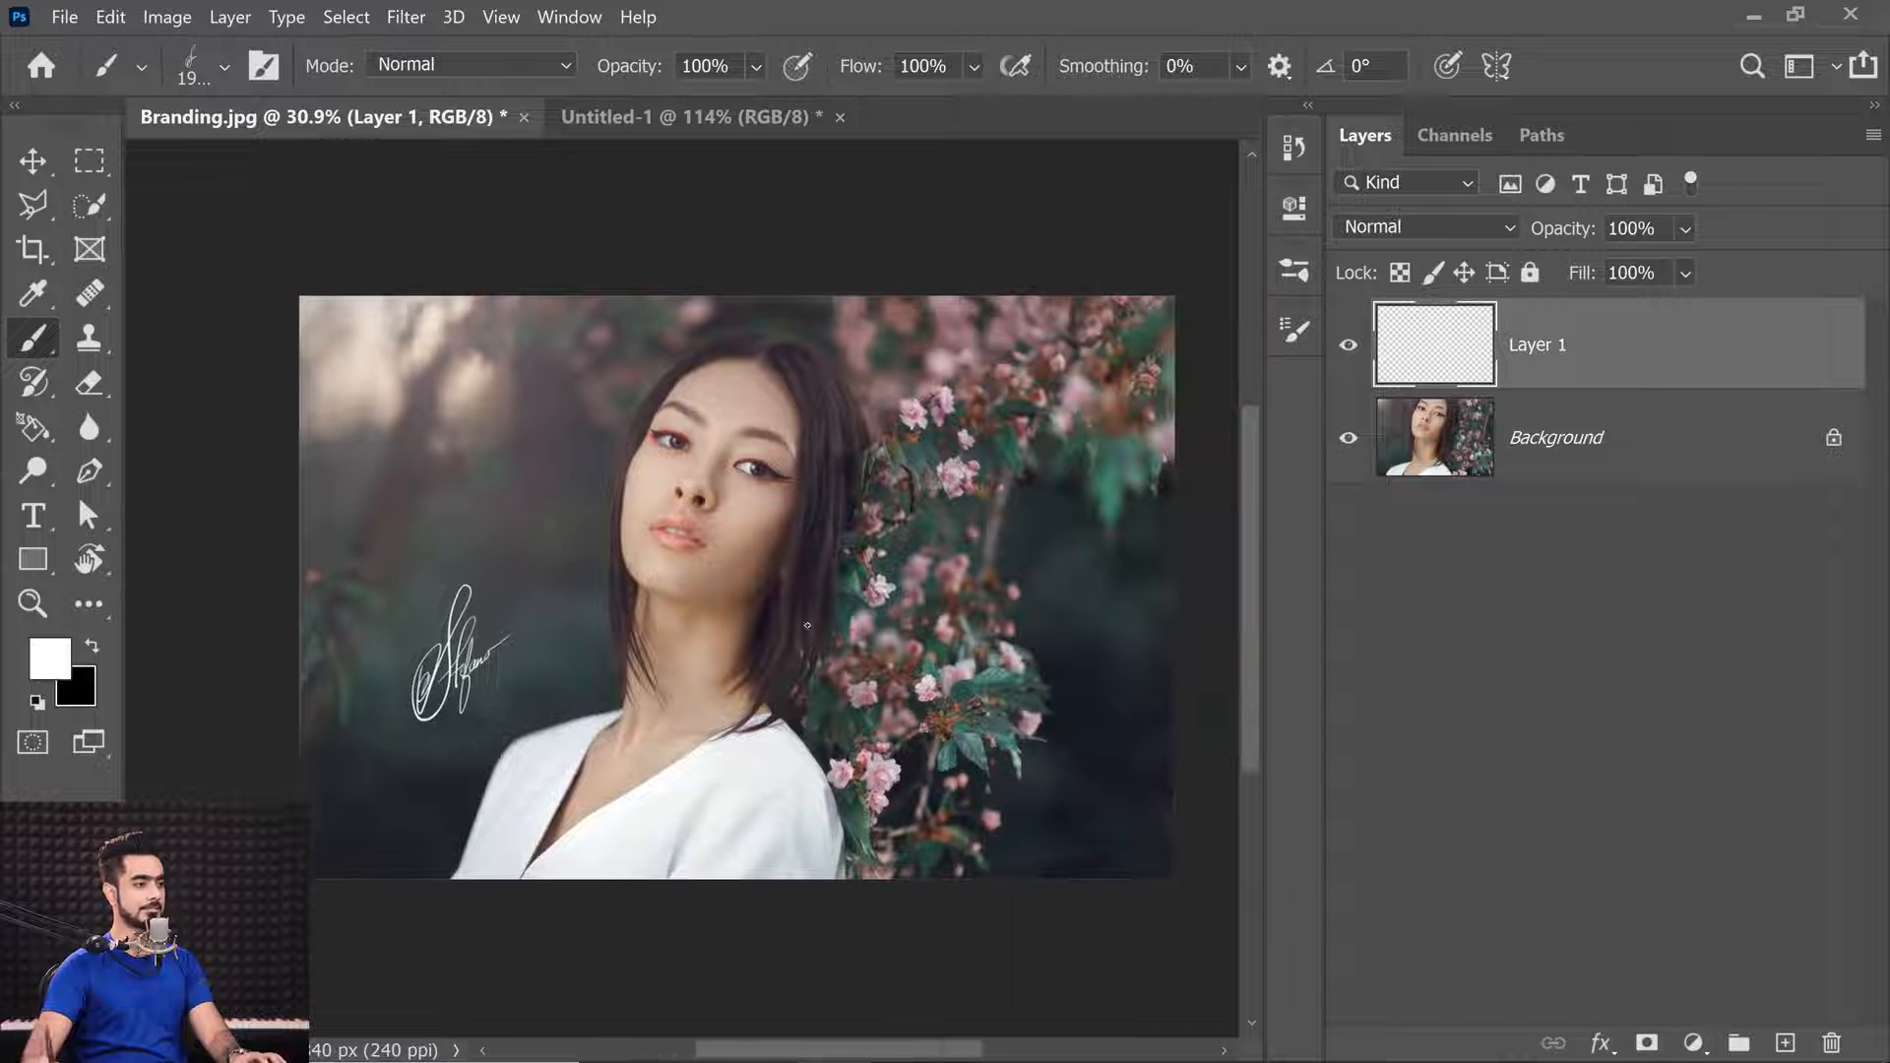
left_click_drag(974, 674, 1041, 677)
left_click_drag(1102, 748, 935, 684)
key("bracketleft")
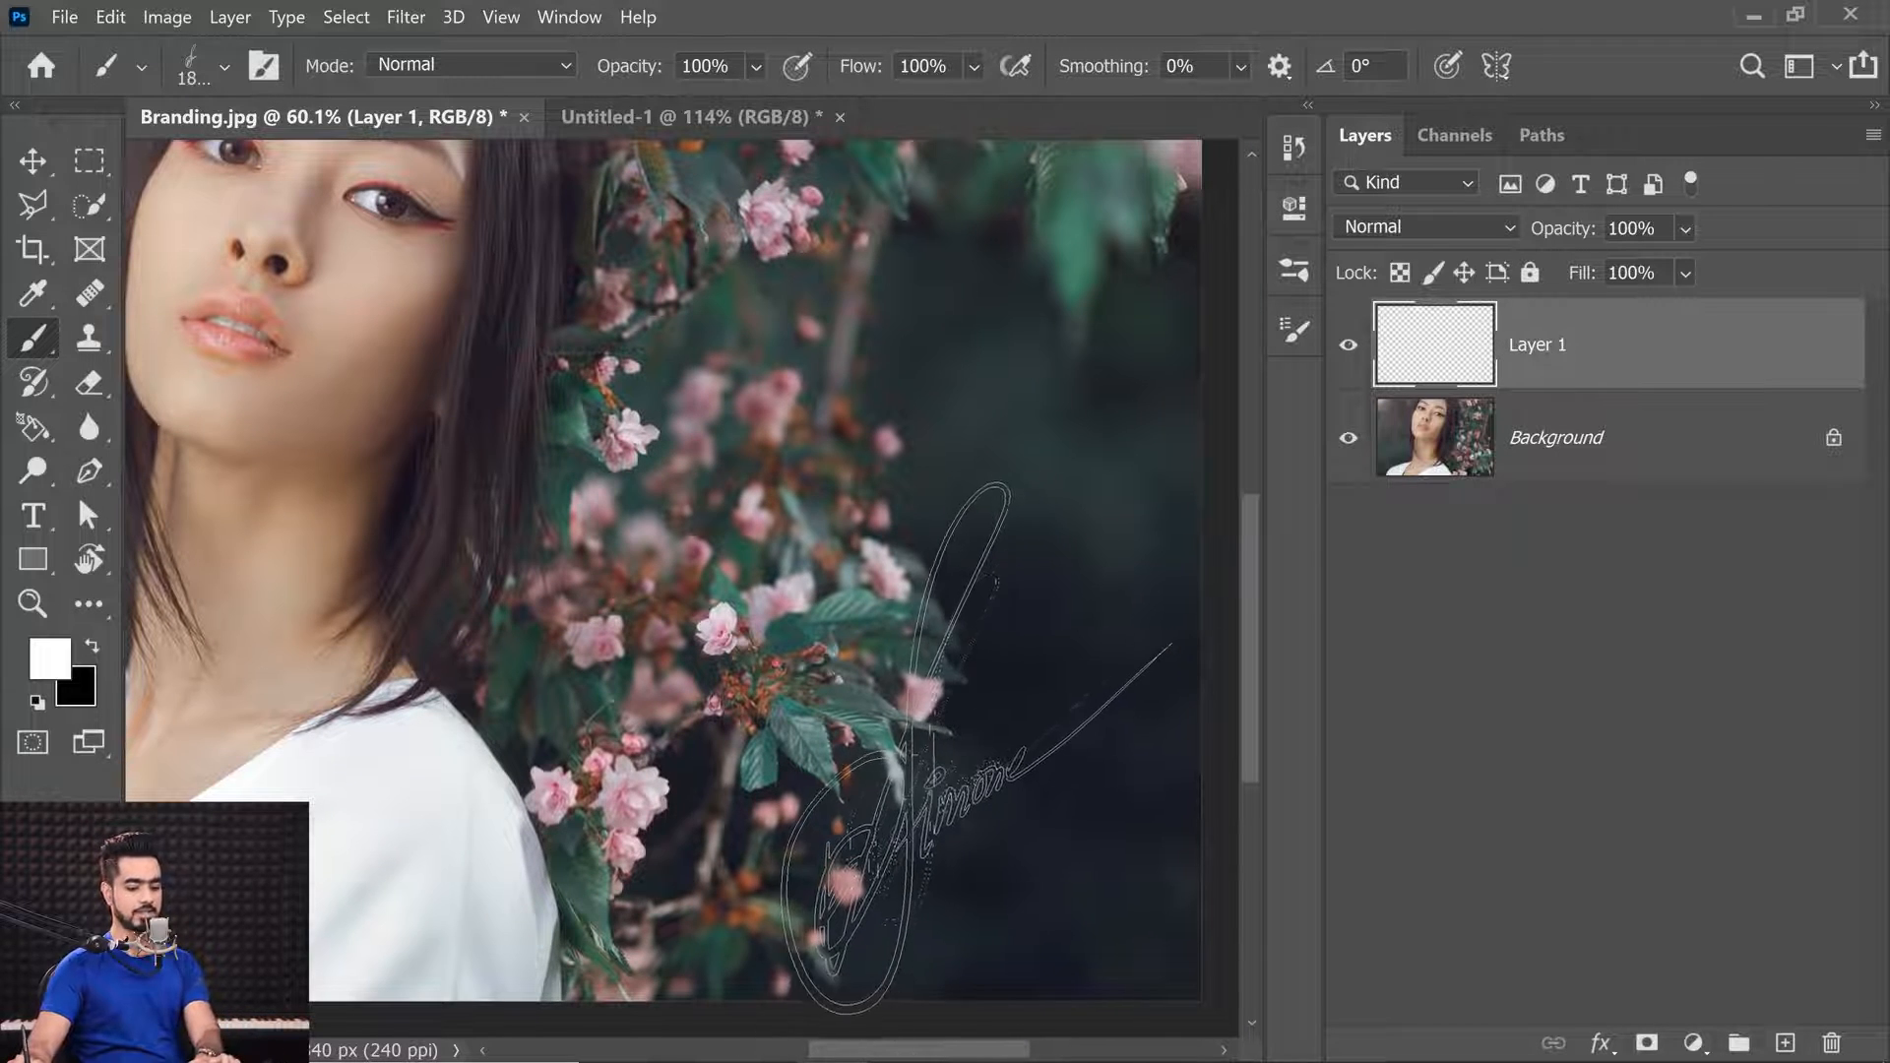
key("bracketleft")
key("bracketleft")
key("bracketleft")
key("bracketleft")
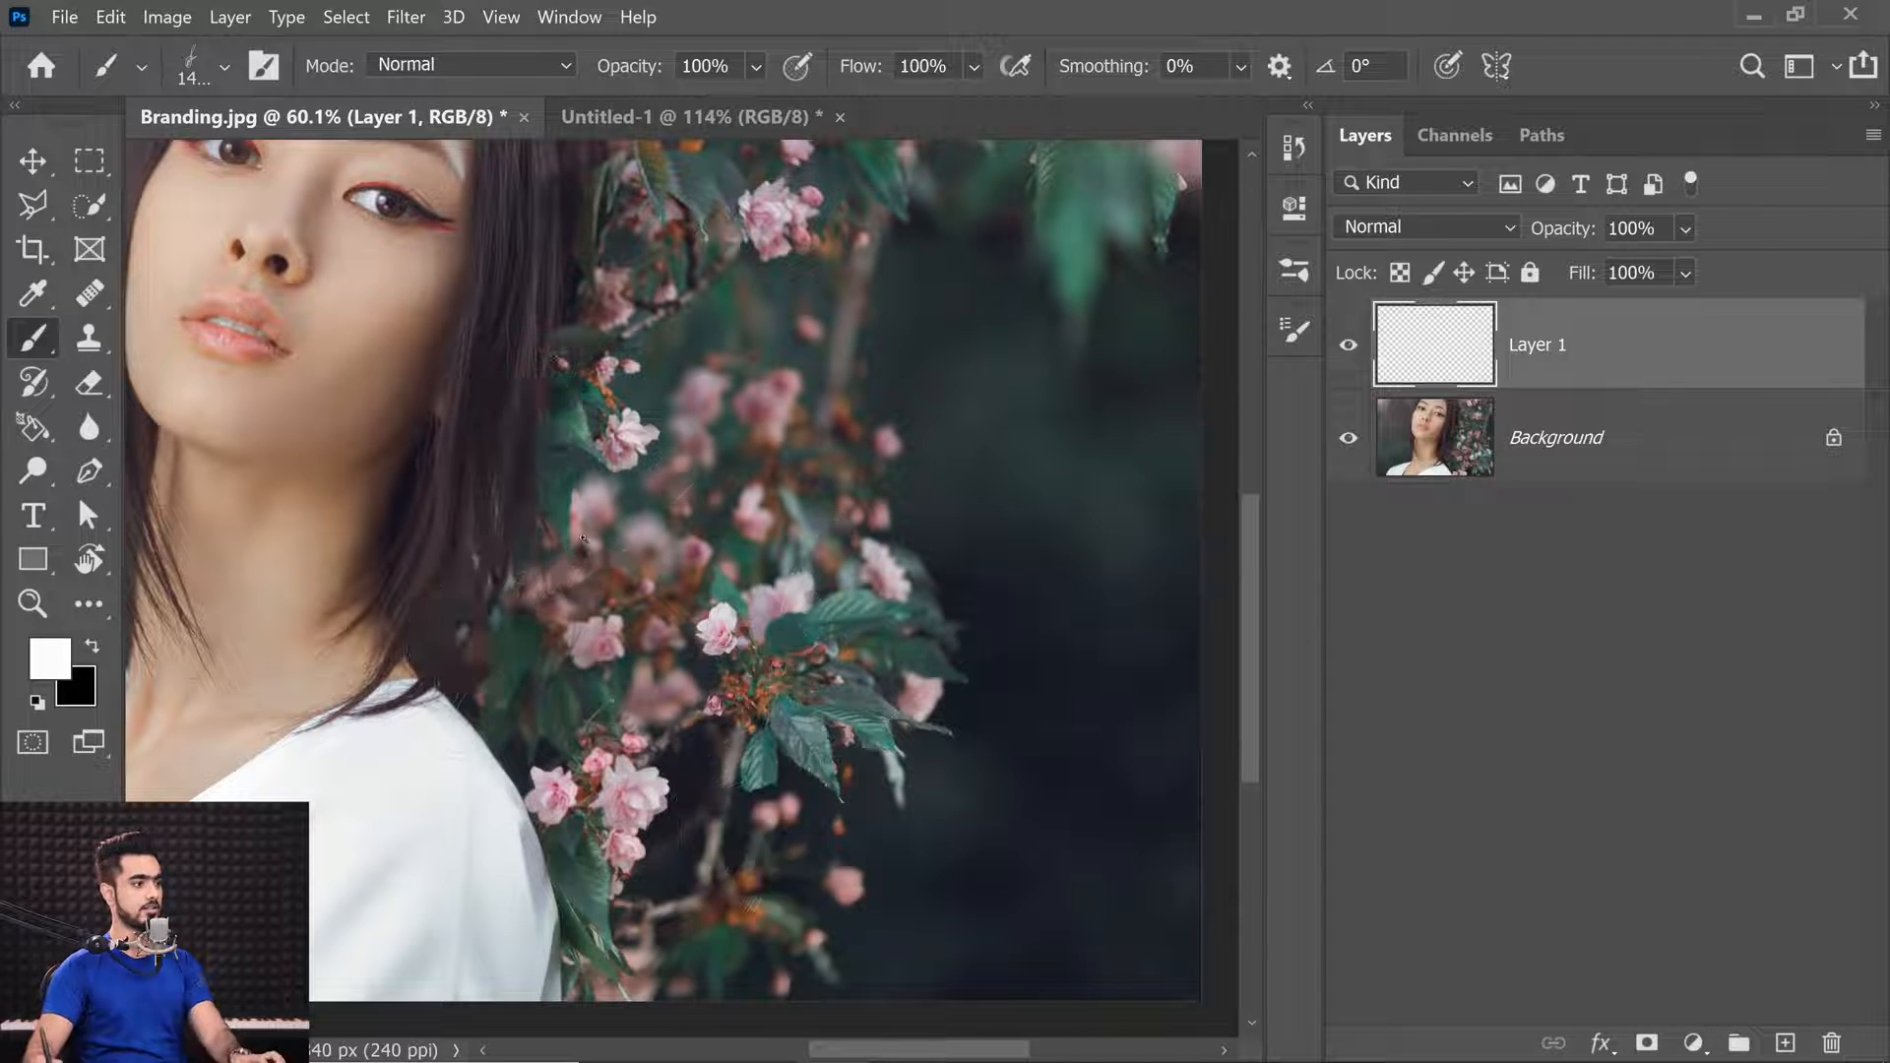
Delete the existing Layer 1 in Branding.jpg and add a new empty layer above the Background.
left_click_drag(579, 540, 510, 540)
left_click_drag(1611, 357, 1831, 1043)
left_click(1784, 1043)
Stamp the white signature over the dark area beside the model's shoulder, undoing the first placement and stamping again slightly higher.
left_click_drag(478, 592, 614, 671)
left_click(365, 677)
key("ctrl+z")
left_click(361, 611)
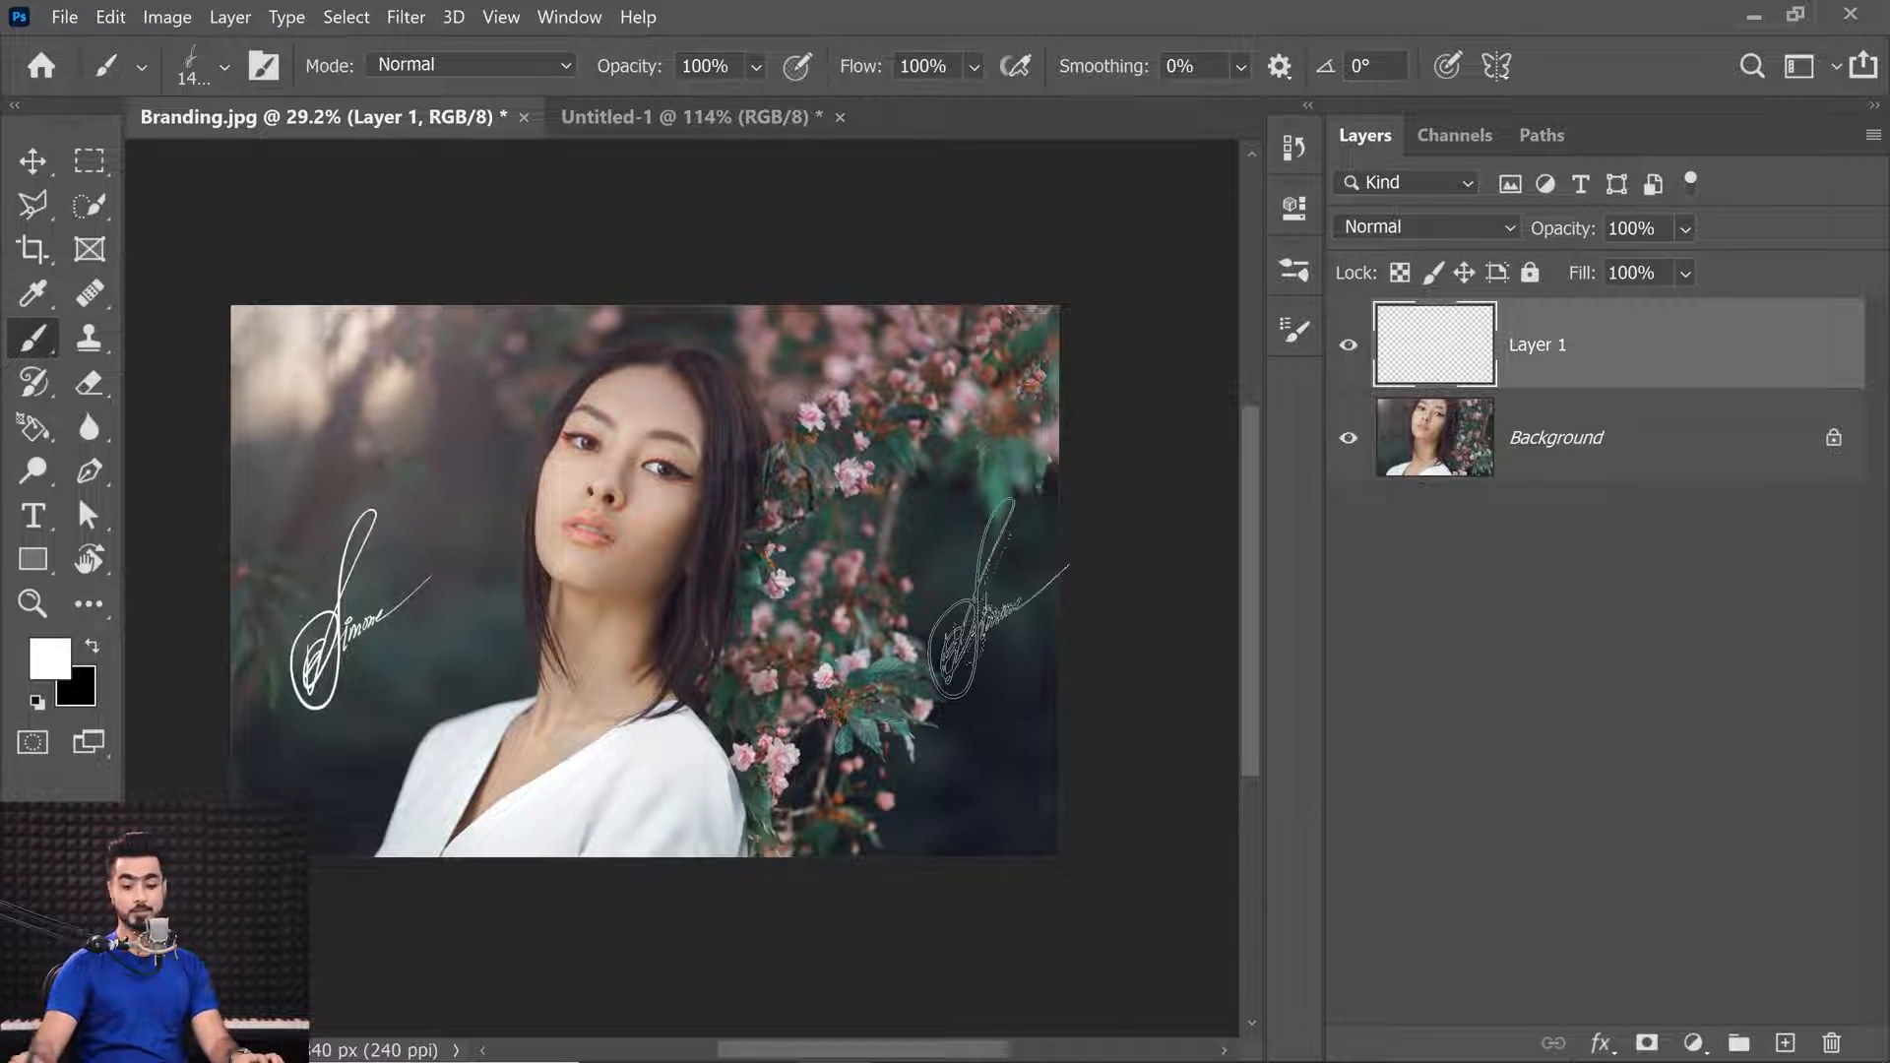
scroll(971, 611, "up", 2)
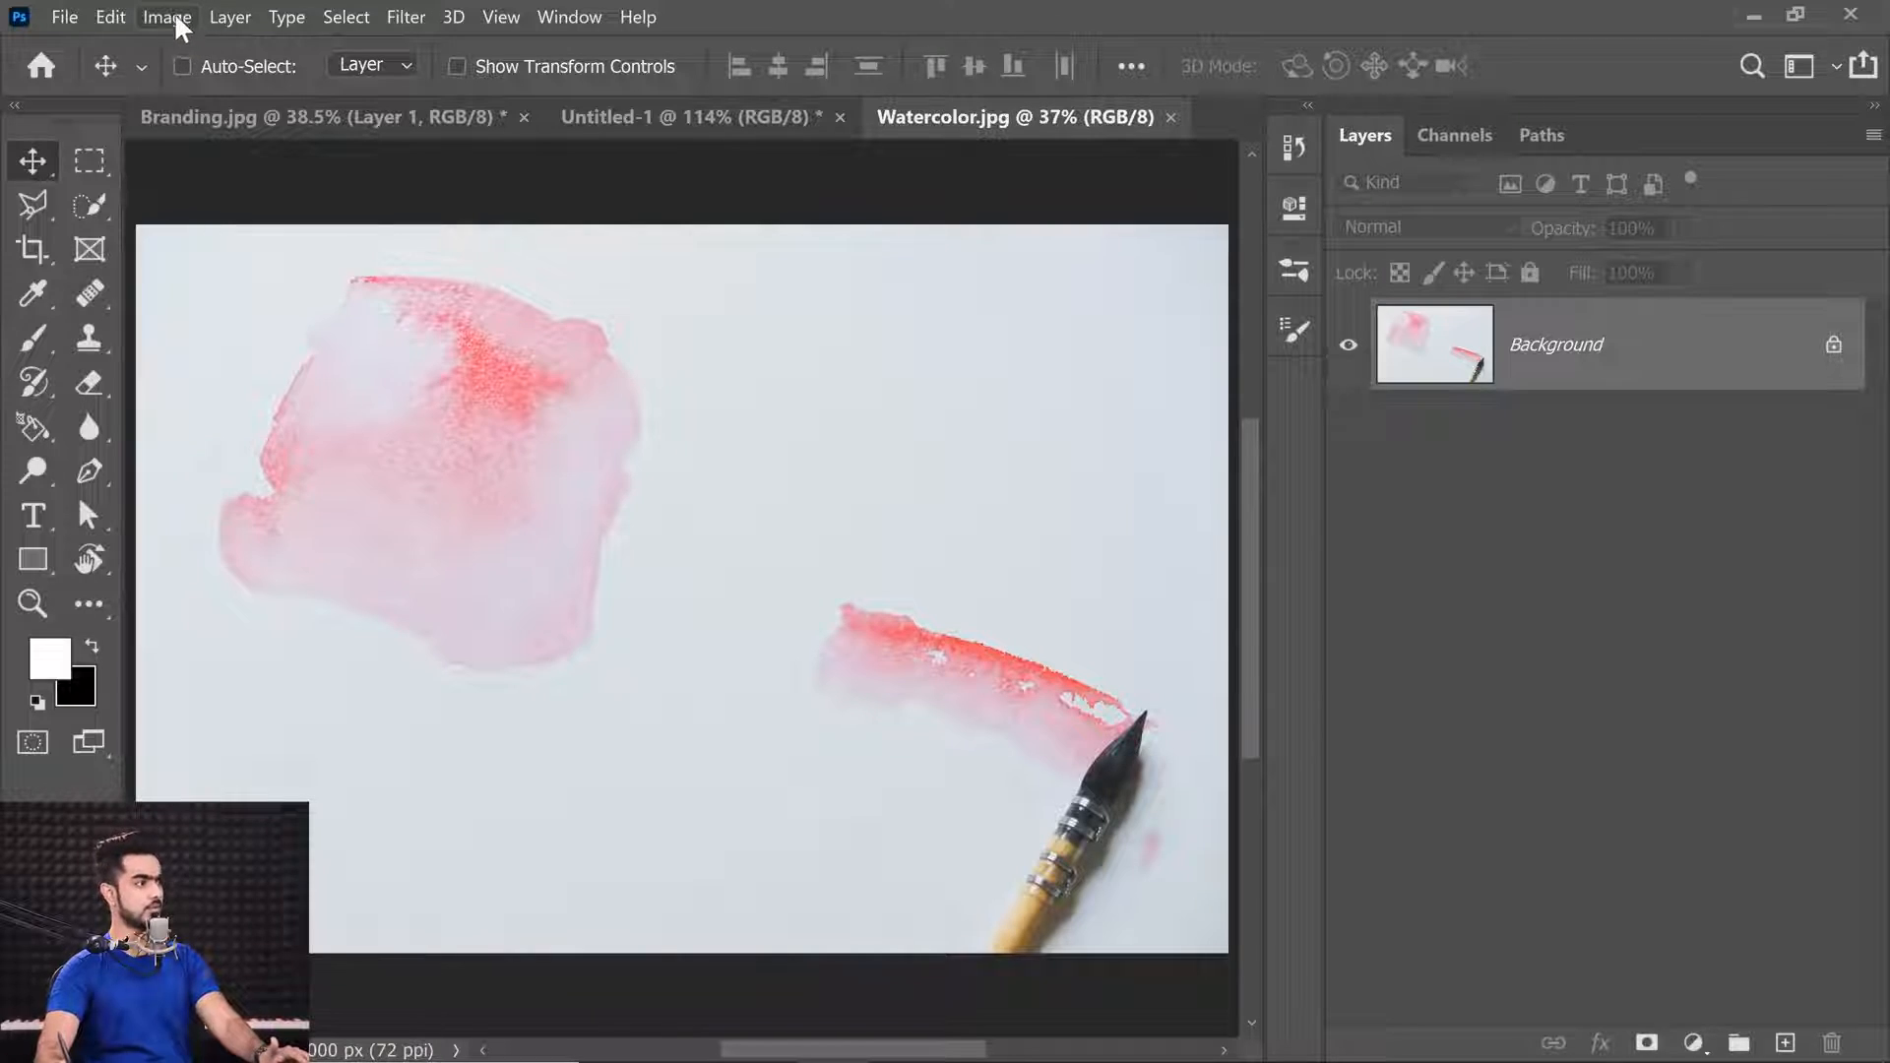
Desaturate the Watercolor.jpg image.
left_click(176, 16)
mouse_move(209, 88)
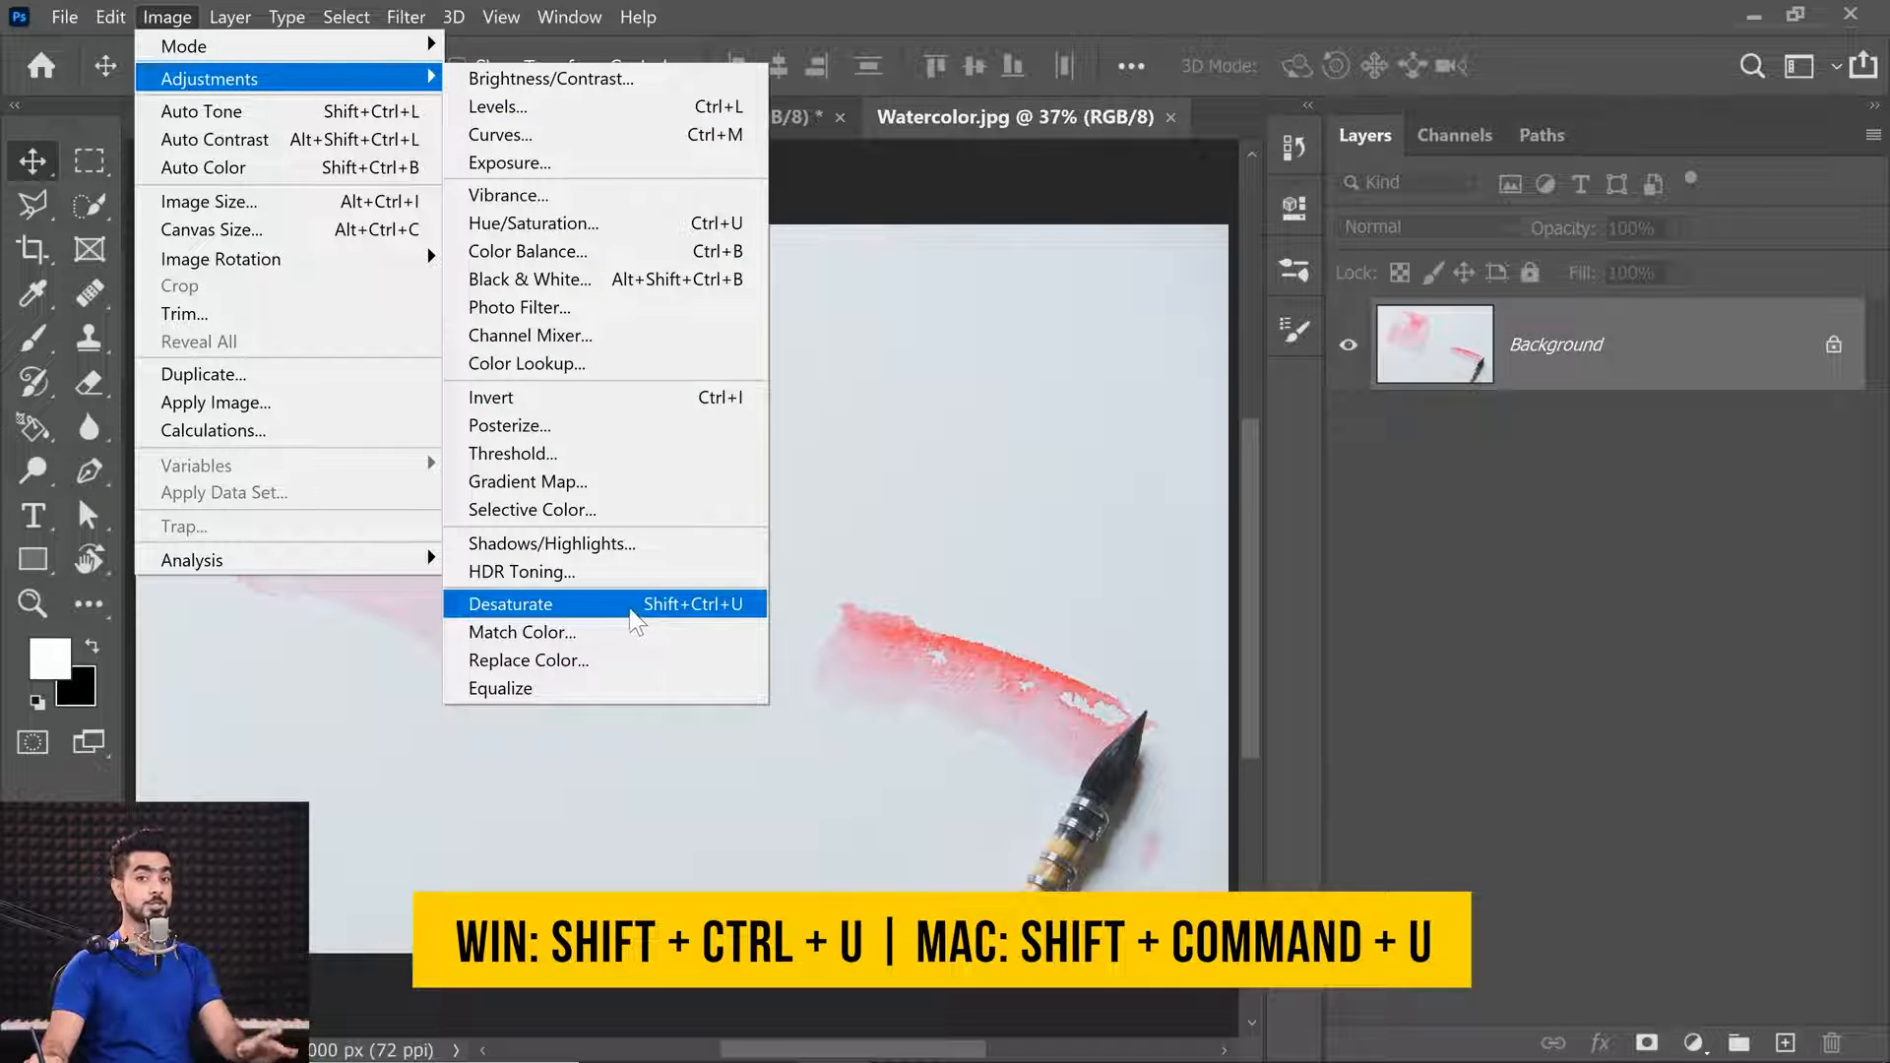
left_click(635, 603)
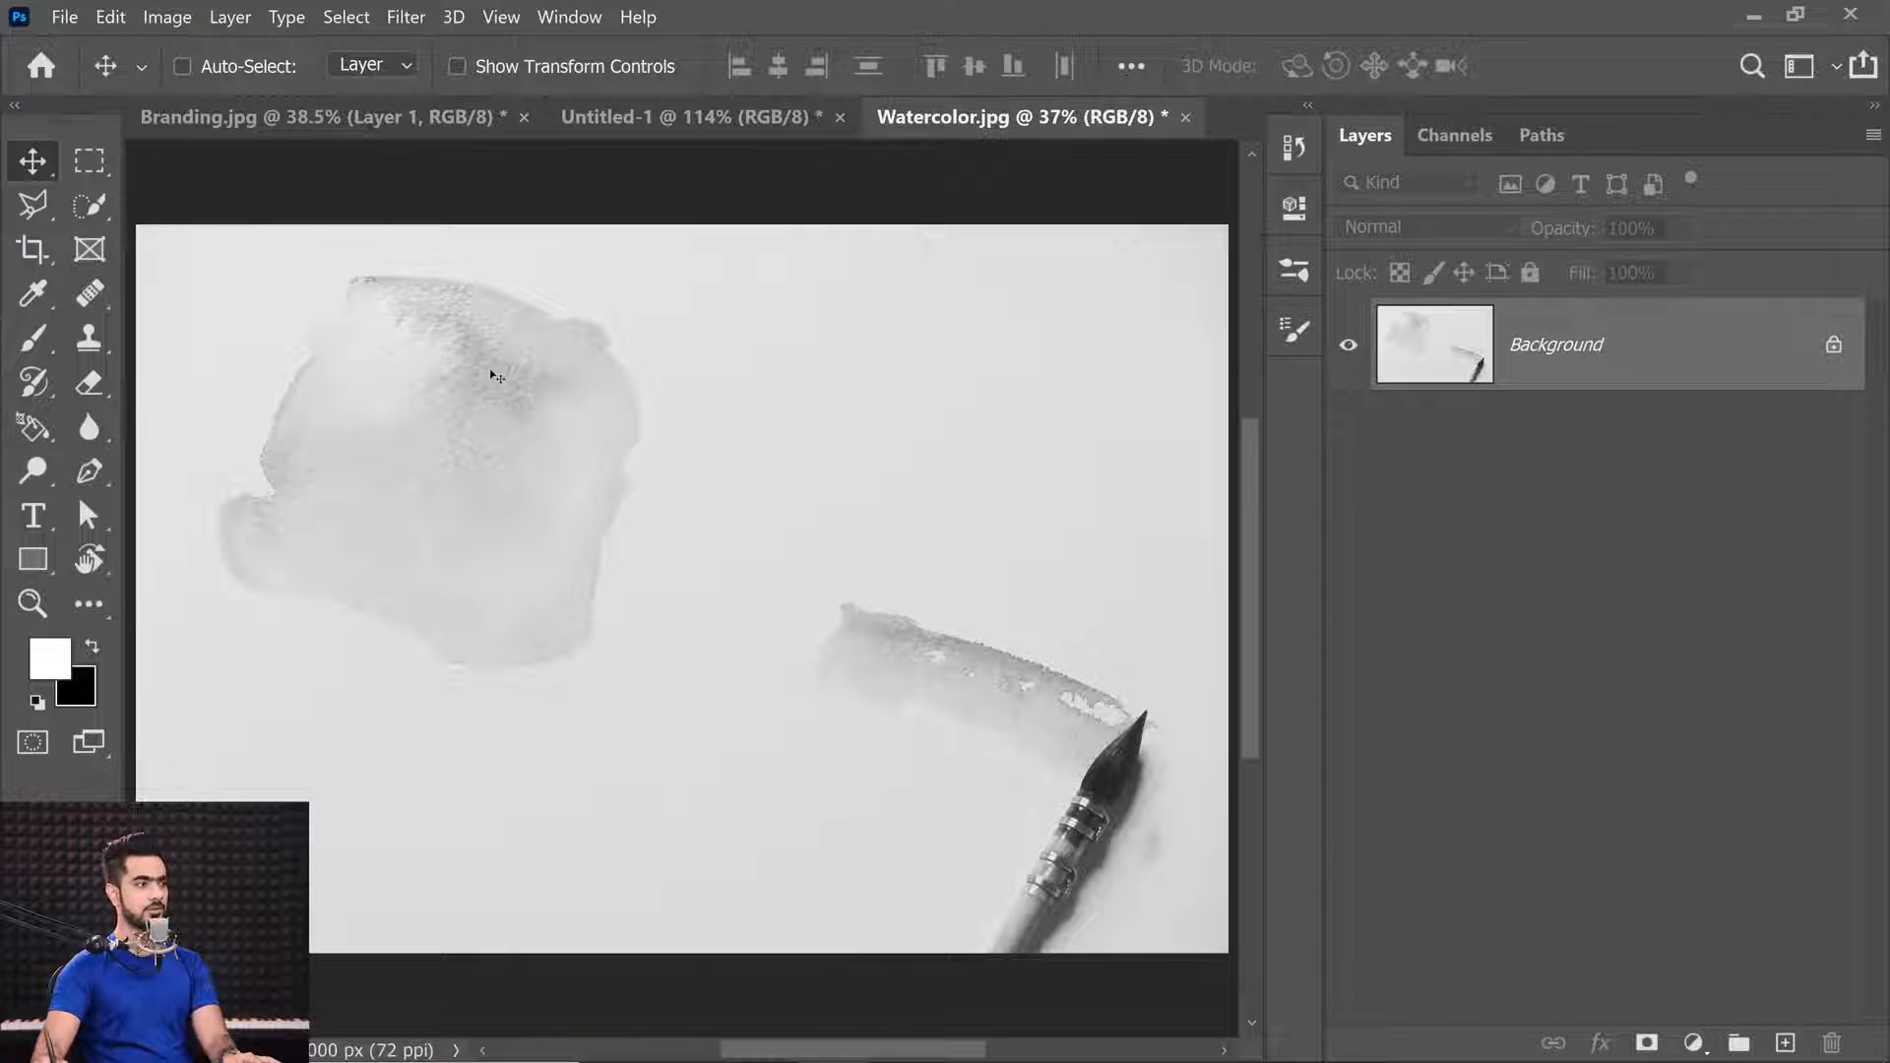
Select the large watercolor blot with a rectangular marquee and define it as a brush preset, keeping the suggested name.
scroll(500, 375, "up", 6)
scroll(570, 393, "down", 2)
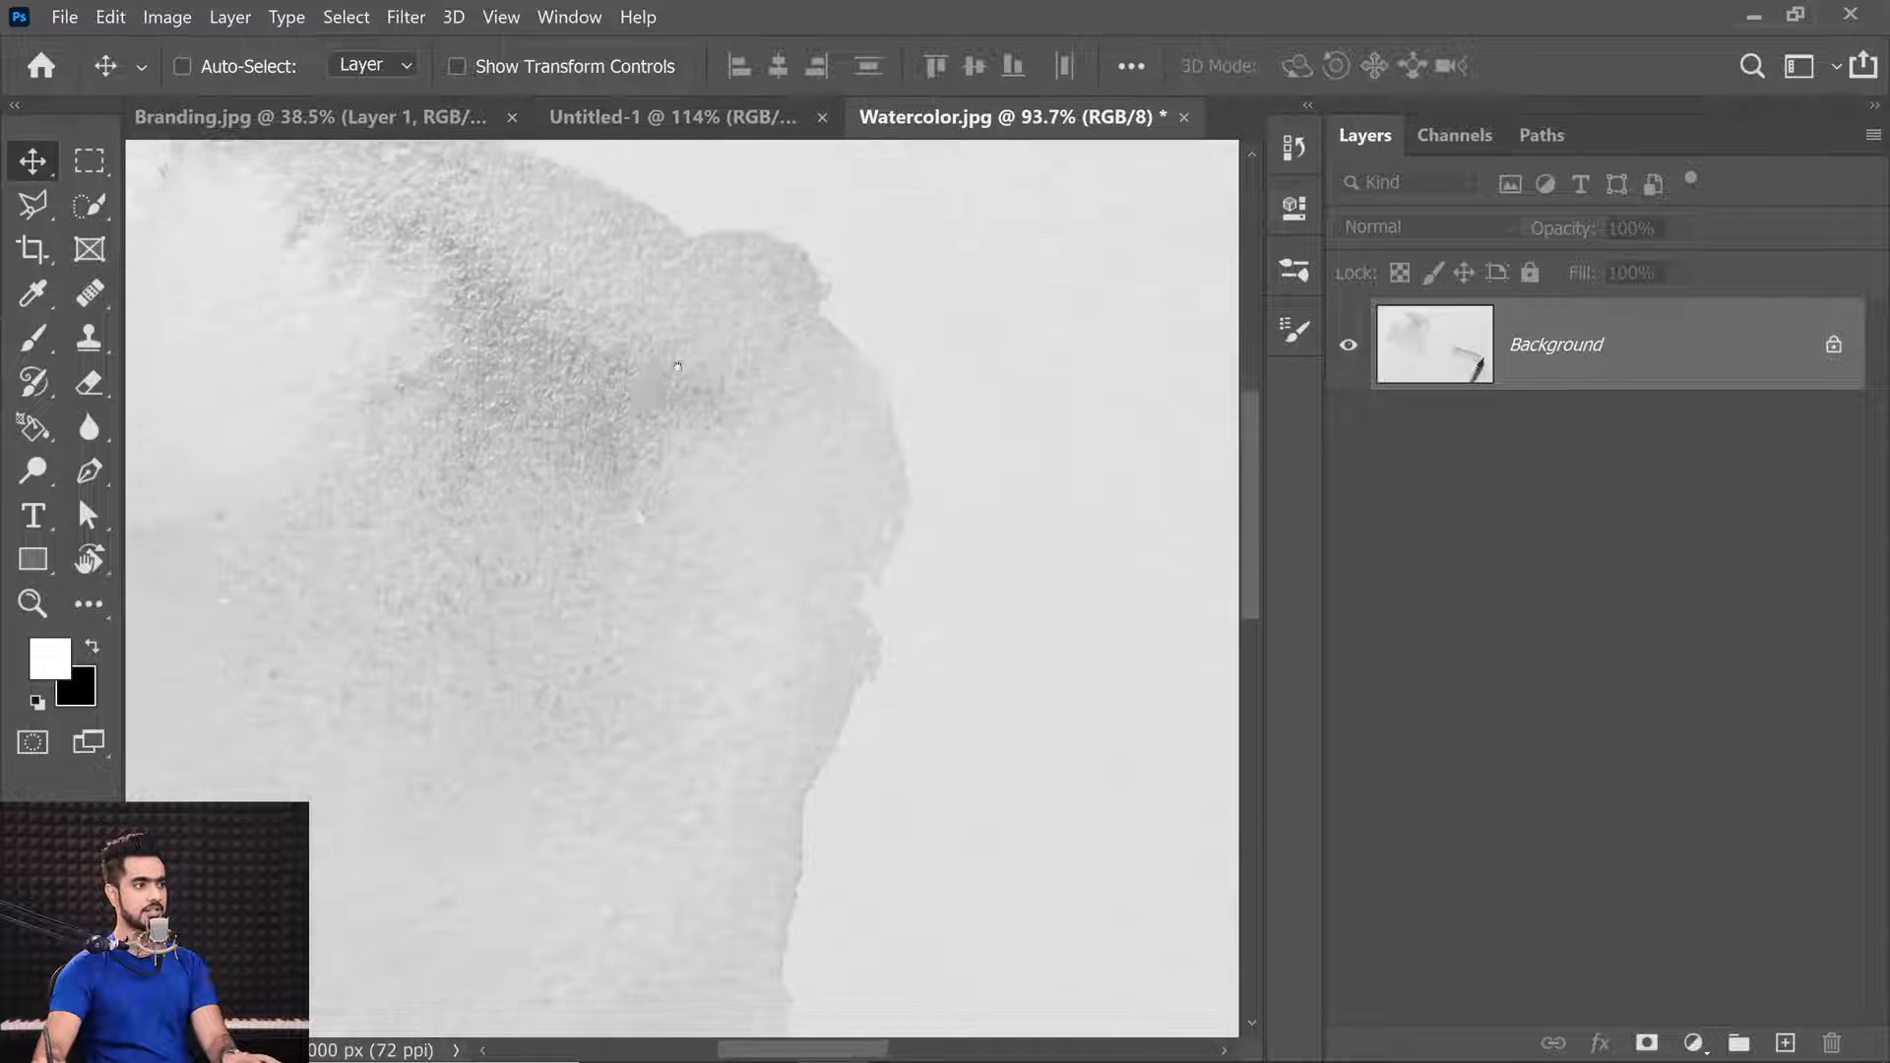
left_click_drag(850, 289, 588, 546)
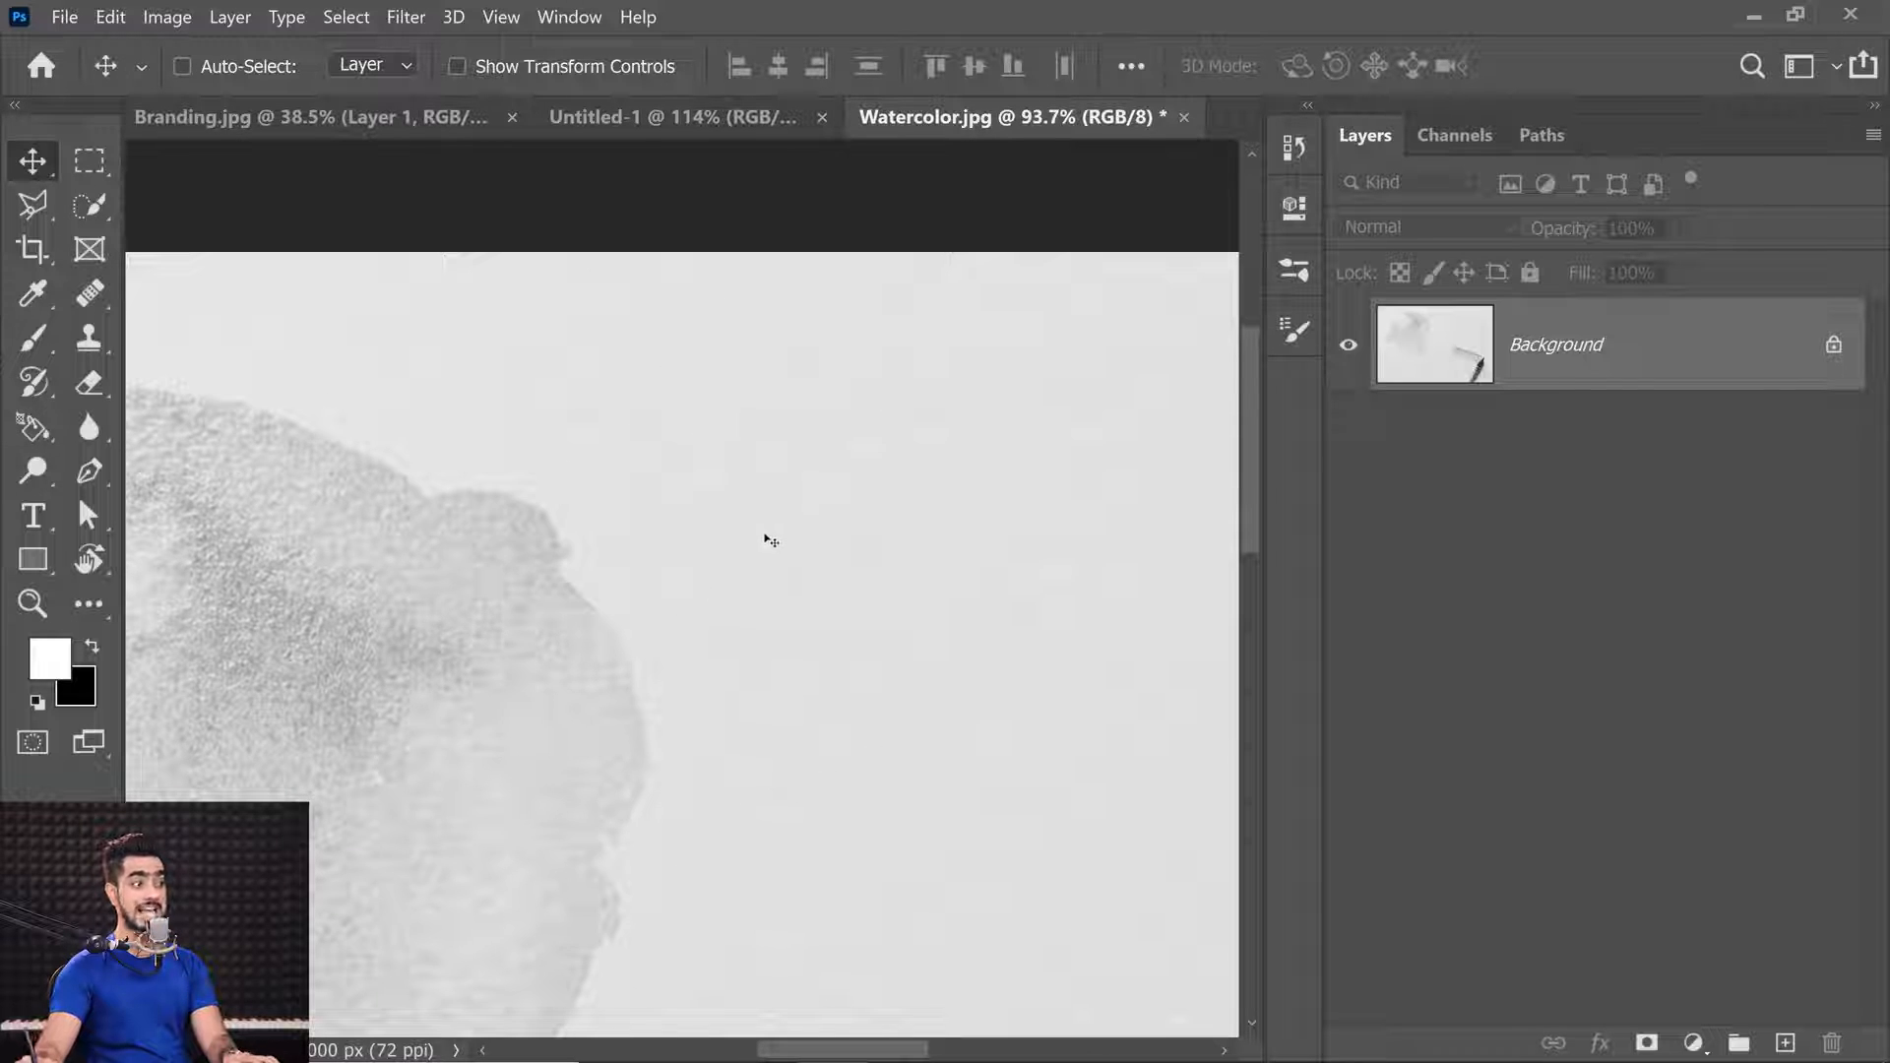
scroll(773, 568, "down", 5)
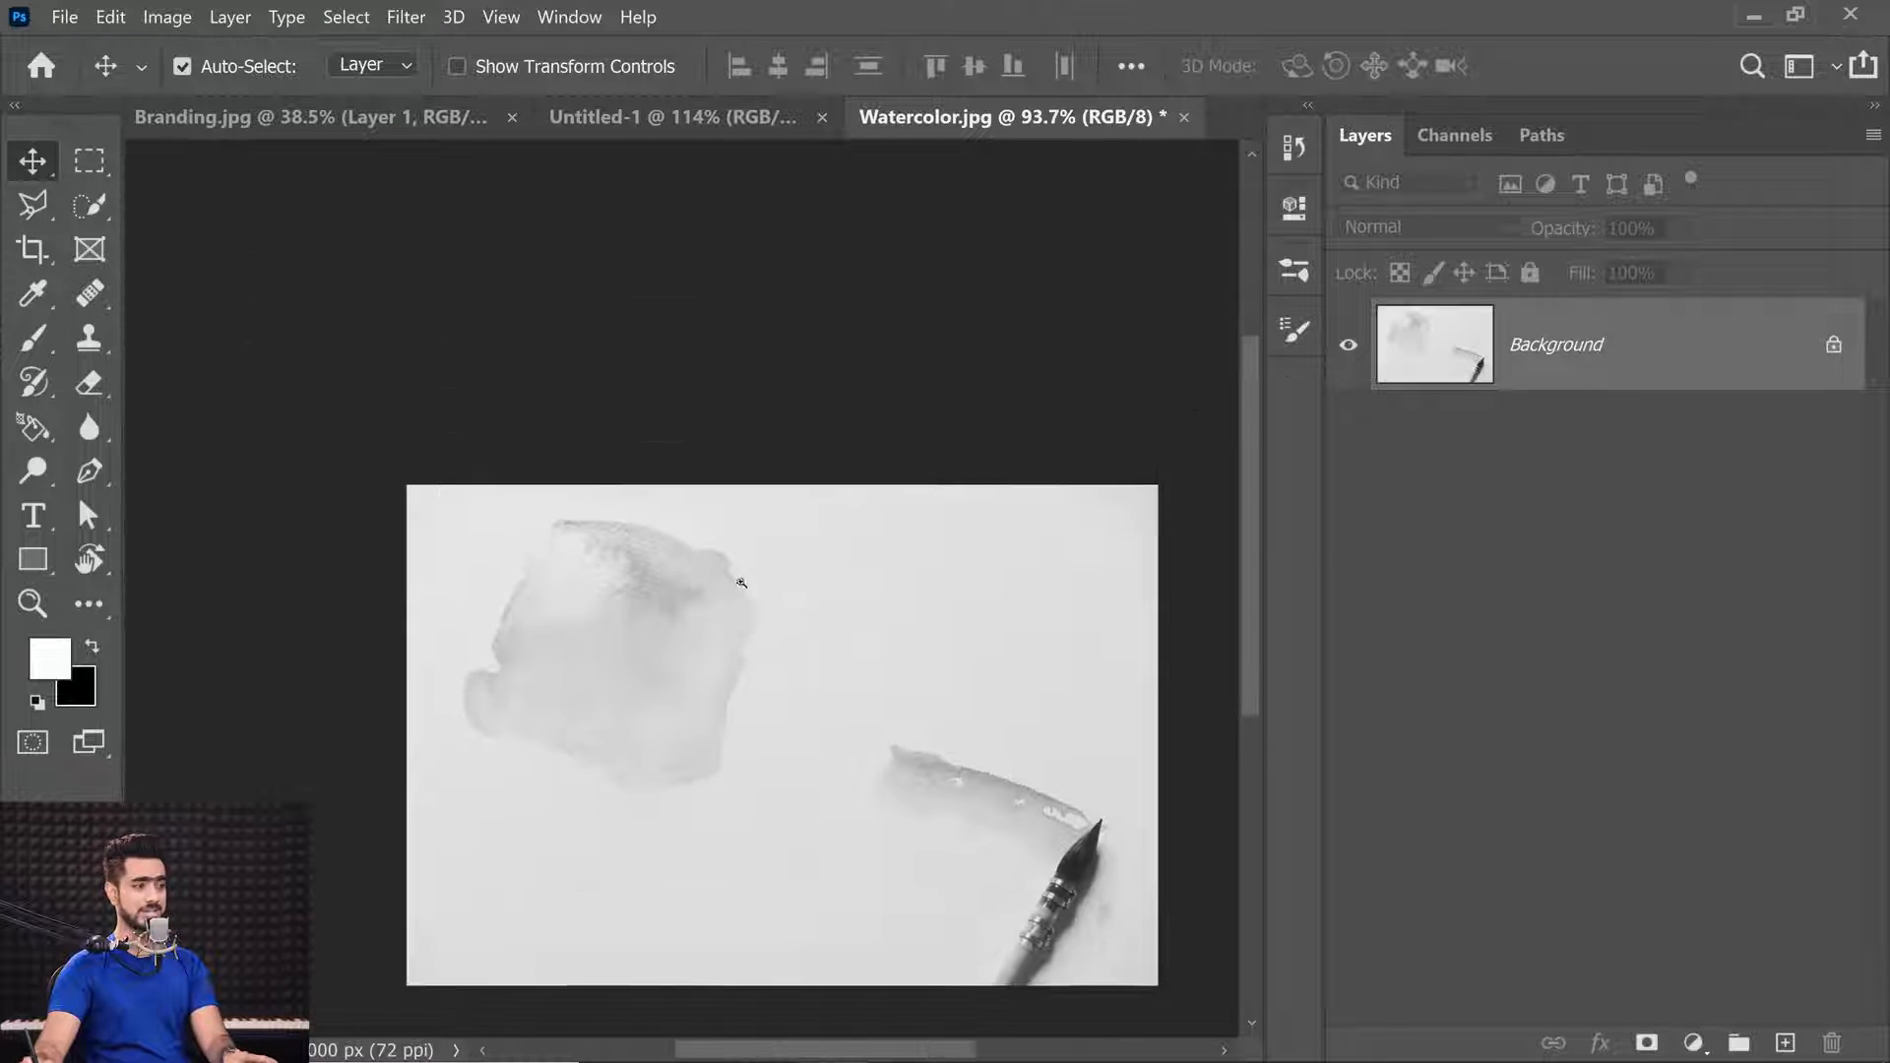
scroll(693, 572, "up", 2)
left_click(89, 161)
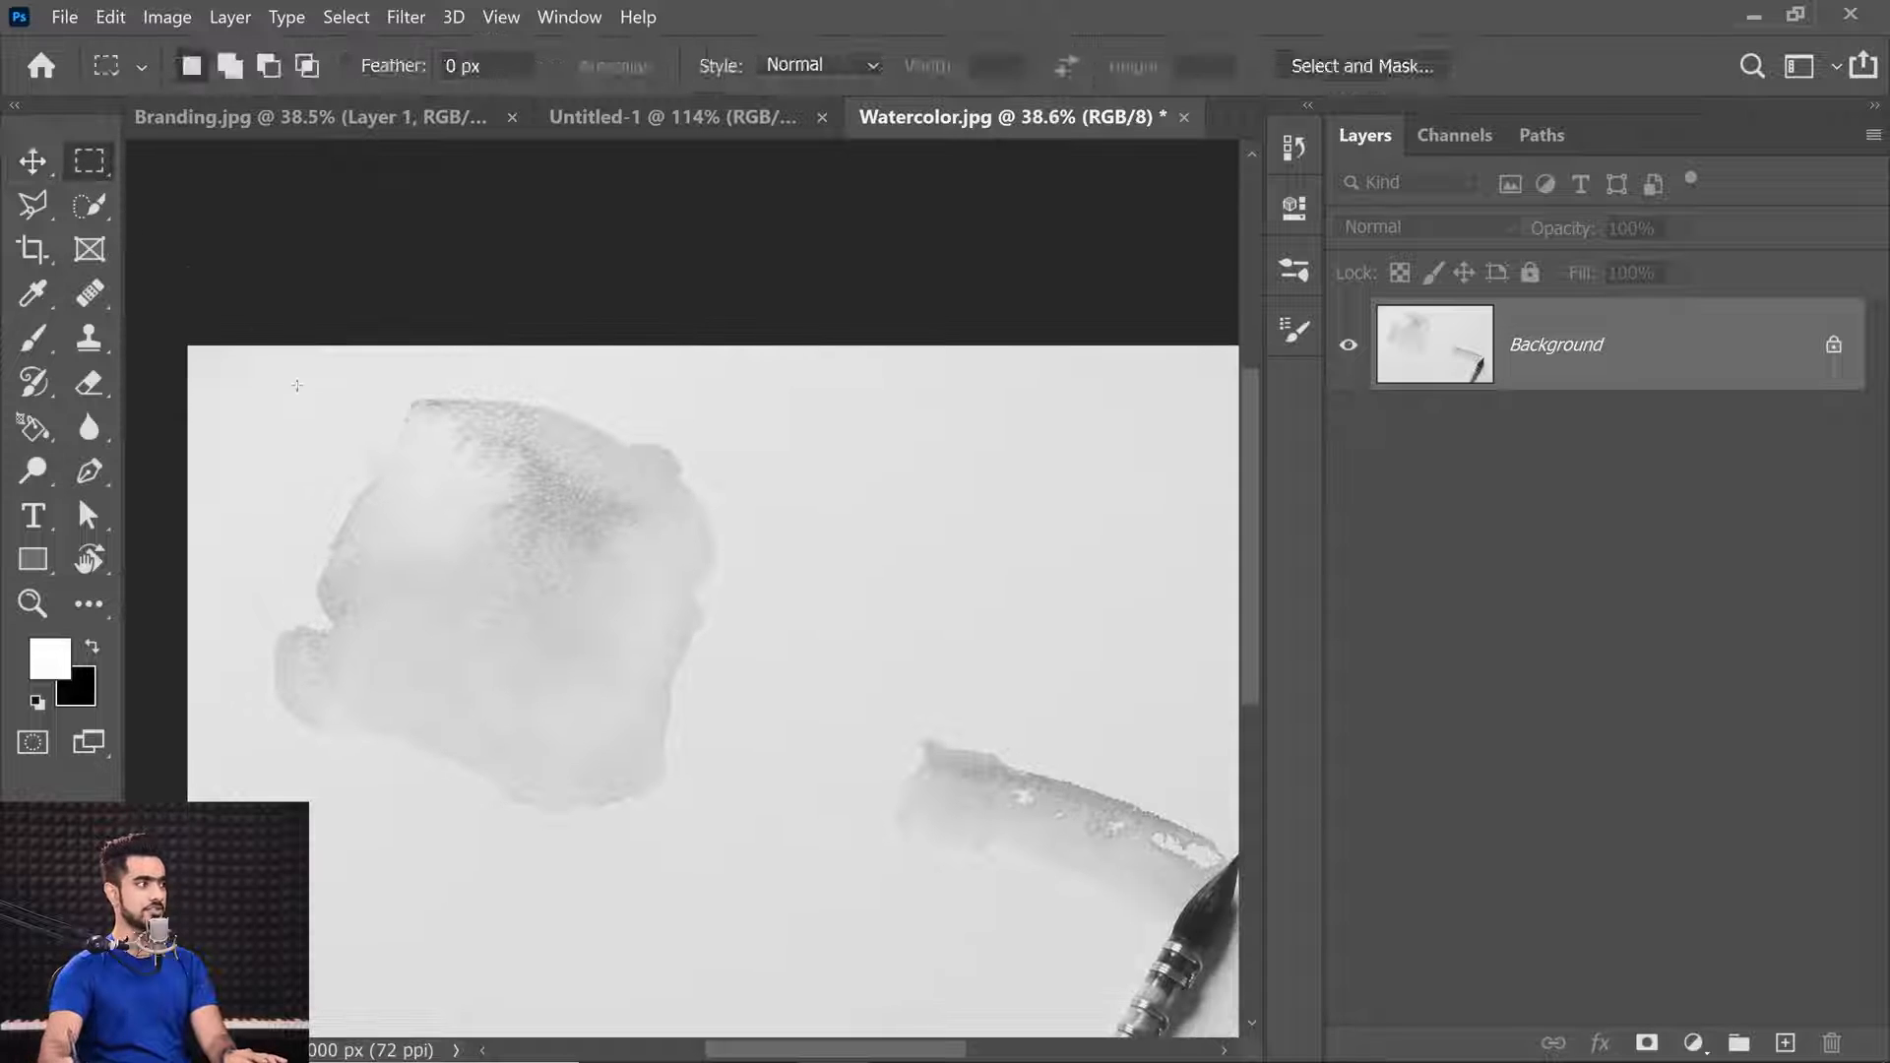
left_click_drag(209, 307, 776, 870)
left_click(109, 18)
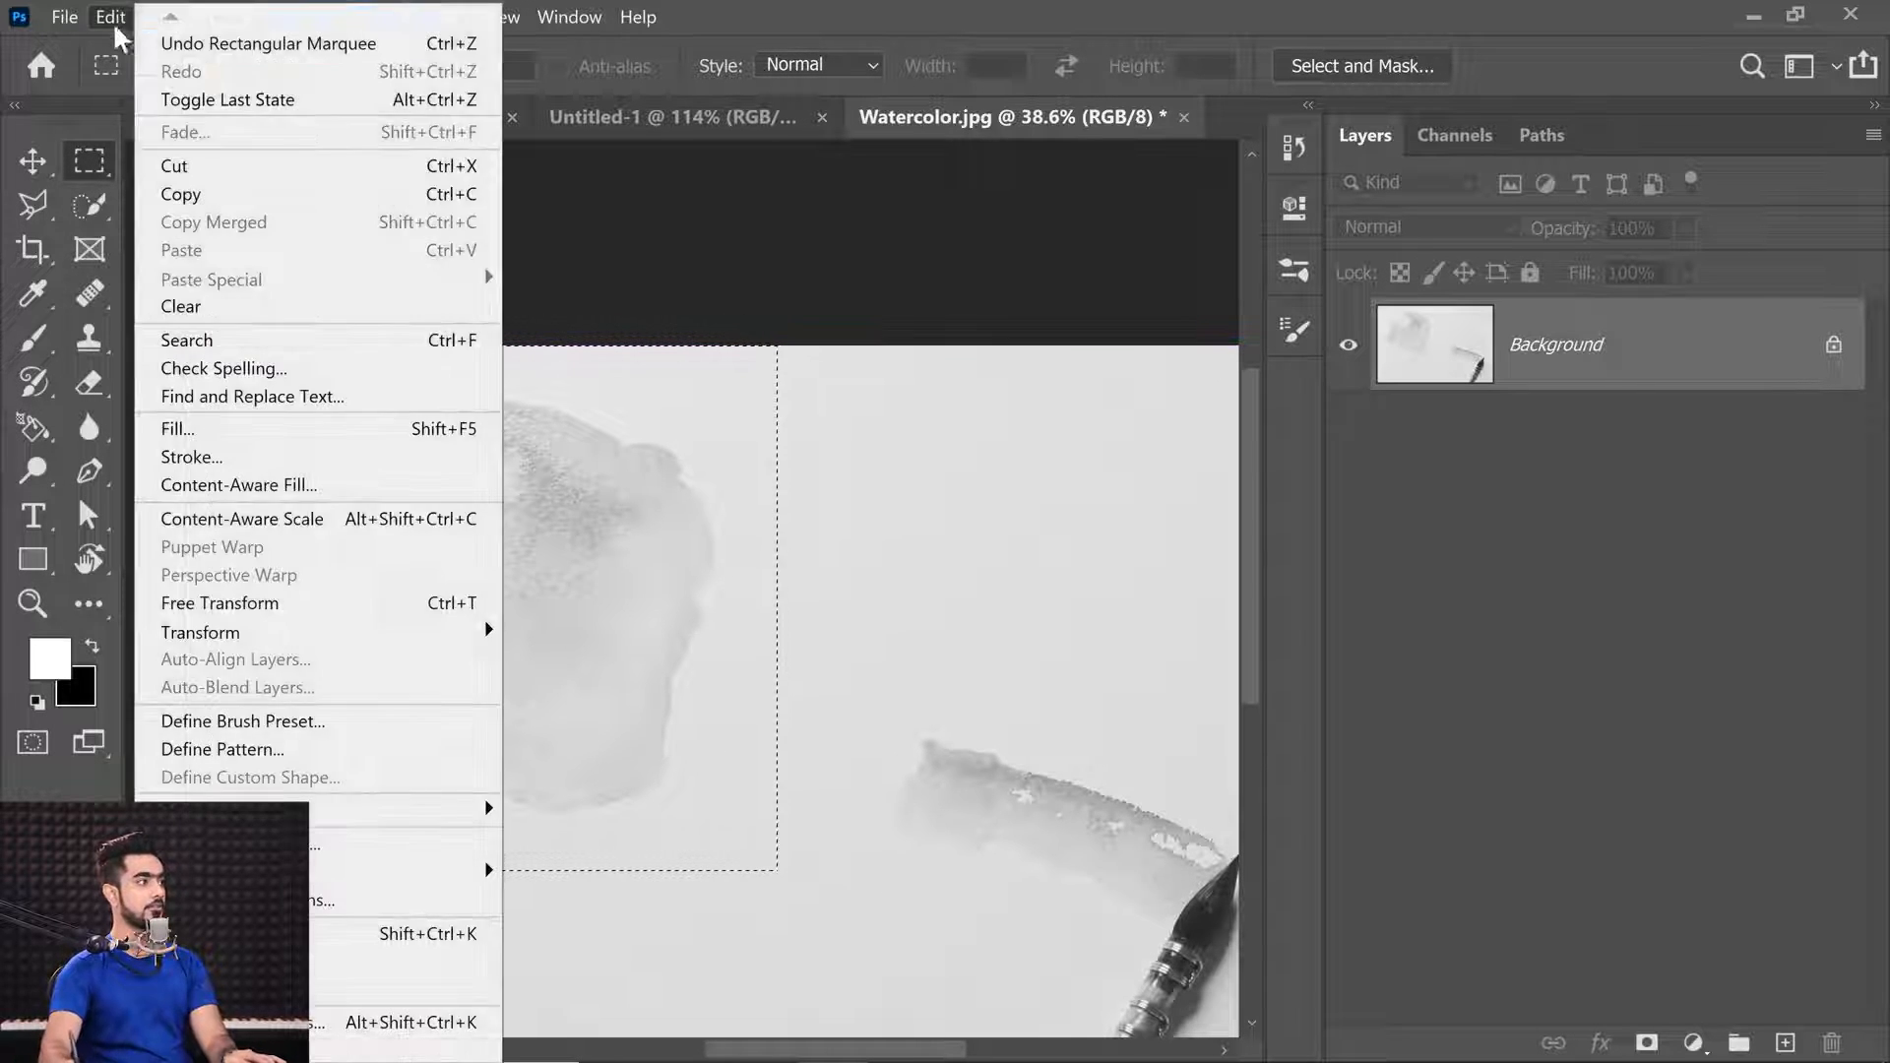
left_click(273, 718)
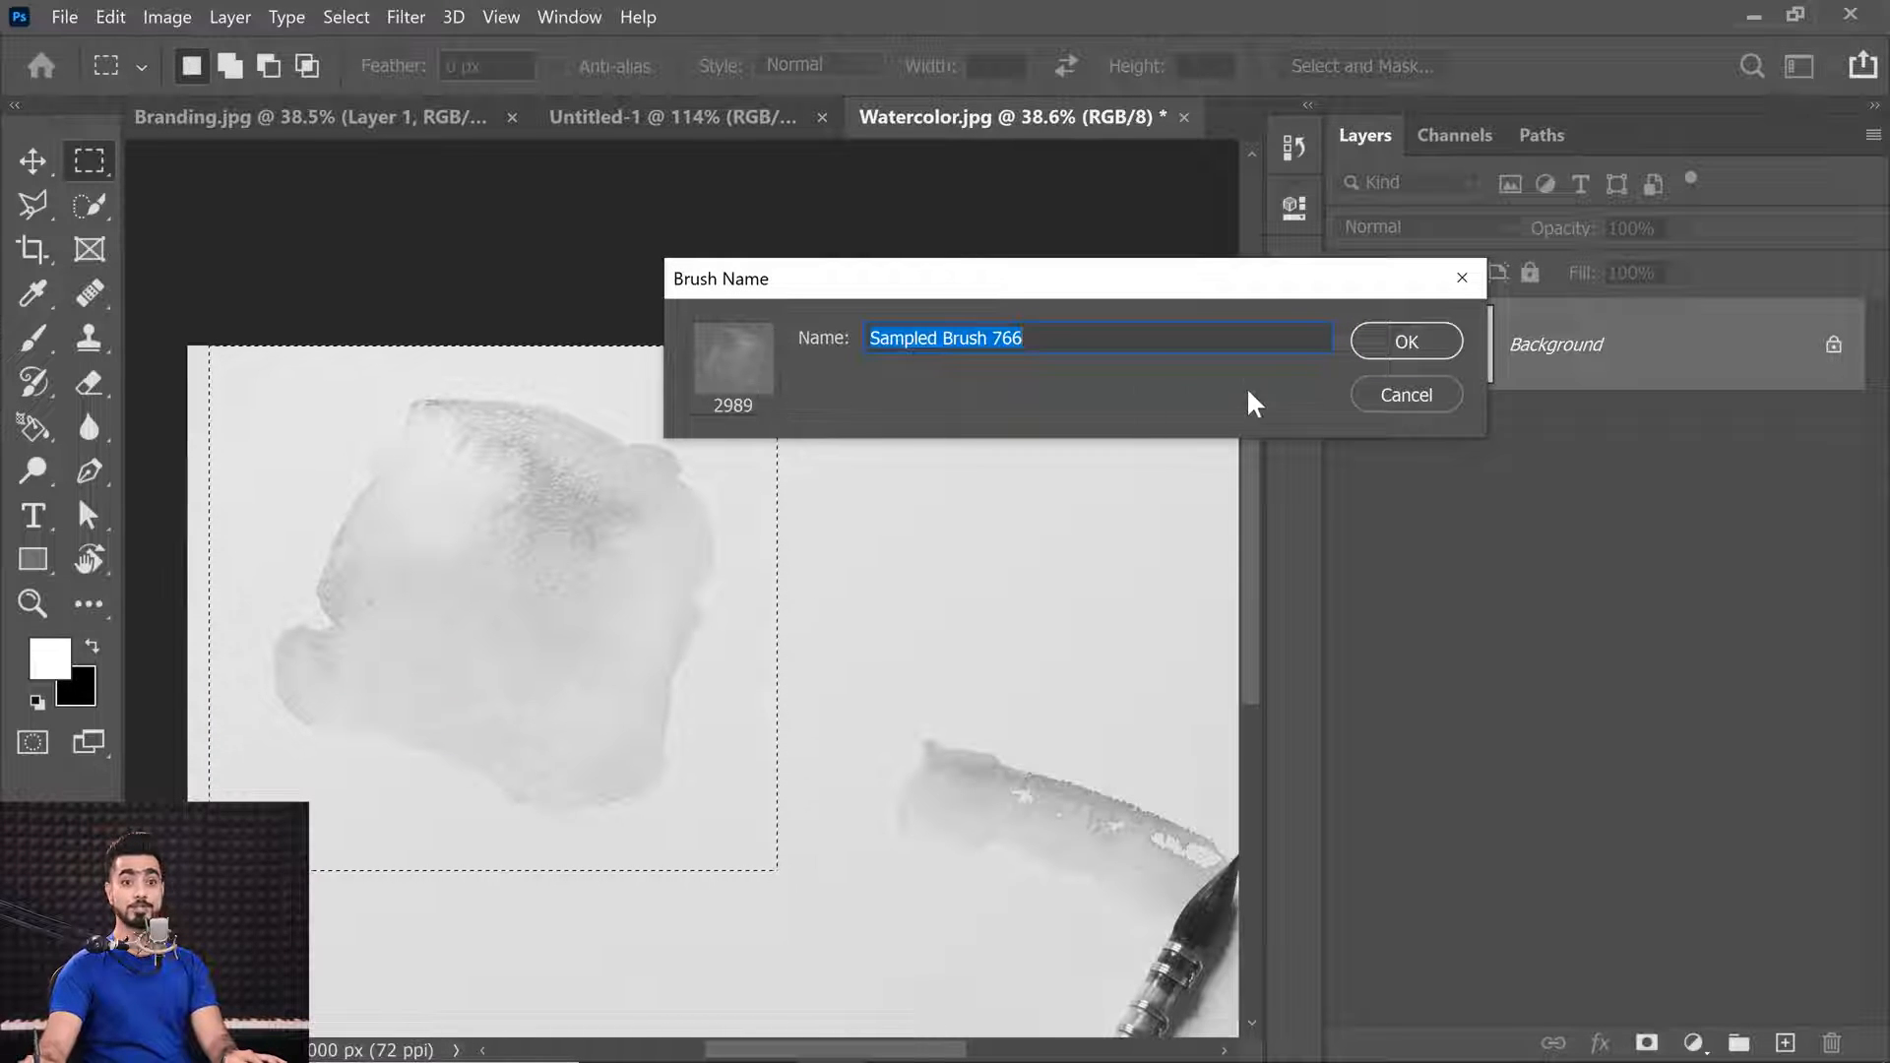
left_click(1406, 340)
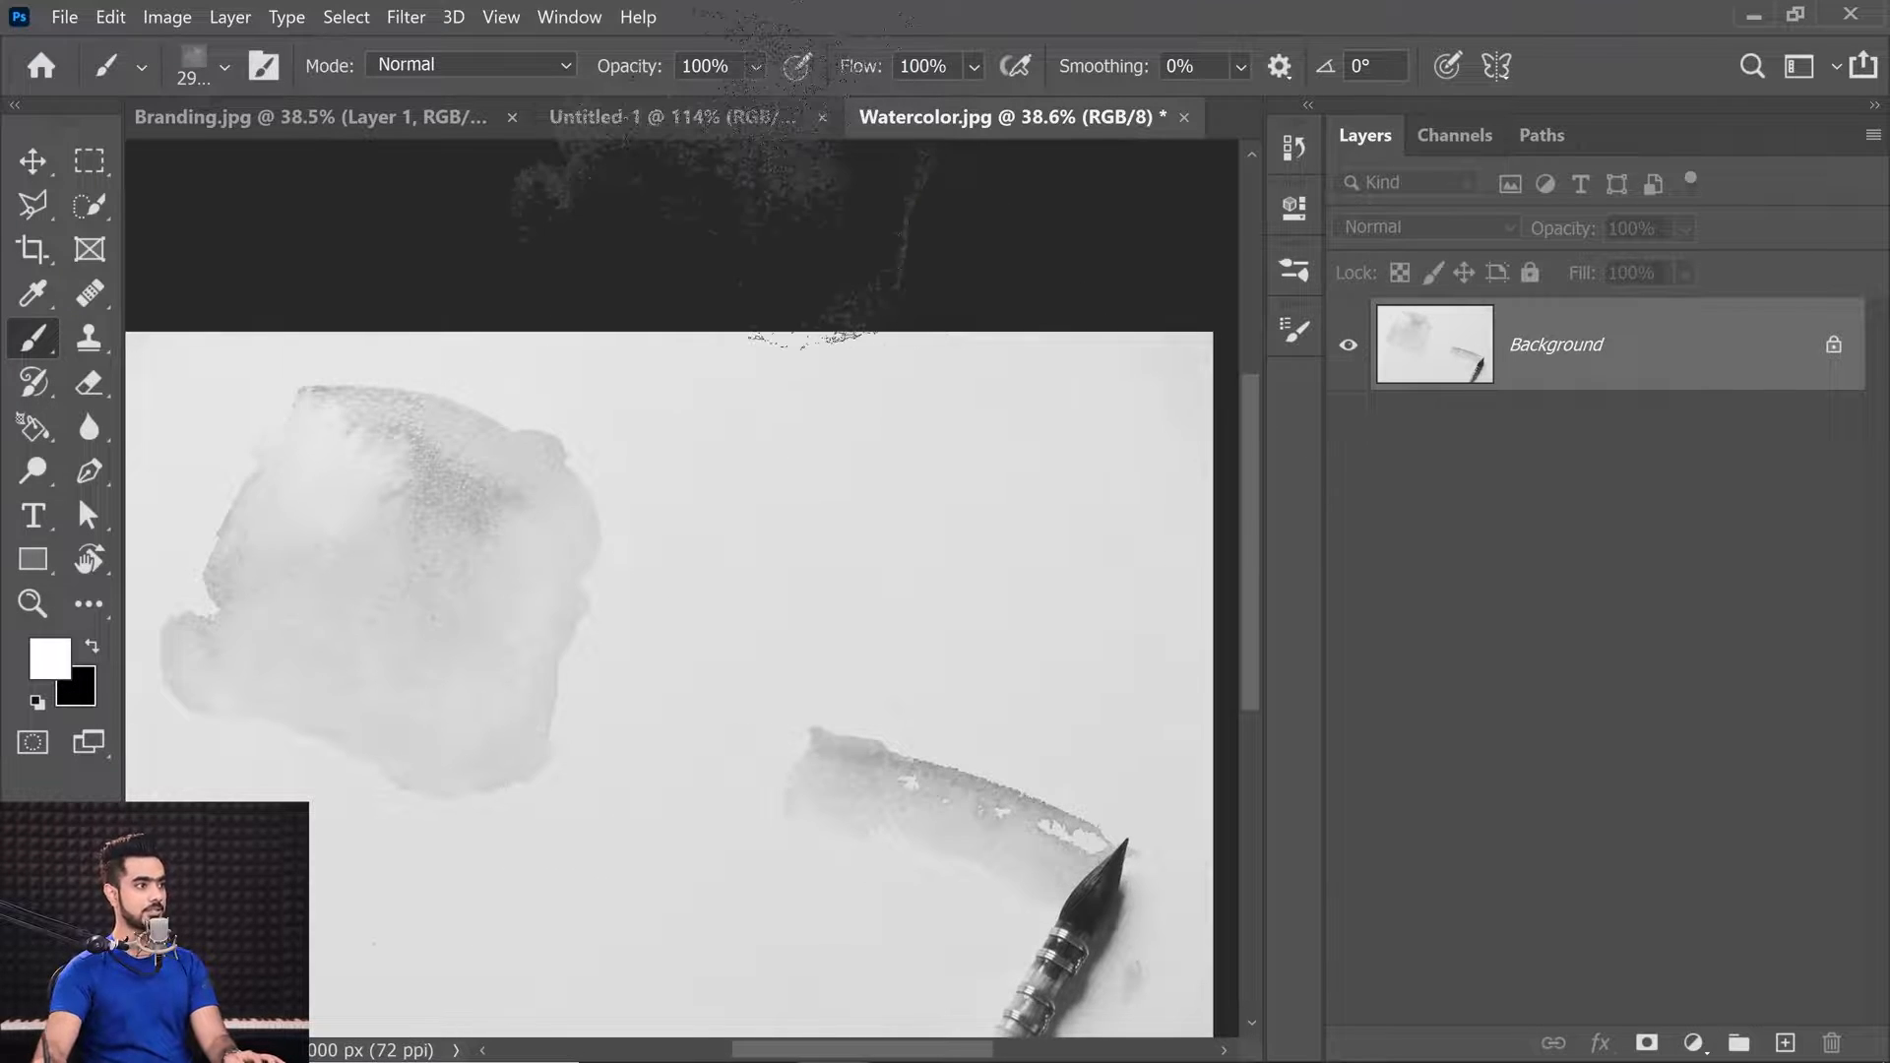
Create a new white document from the 2000 pixel grid preset, 2000 x 2000 px at 300 ppi.
left_click(64, 18)
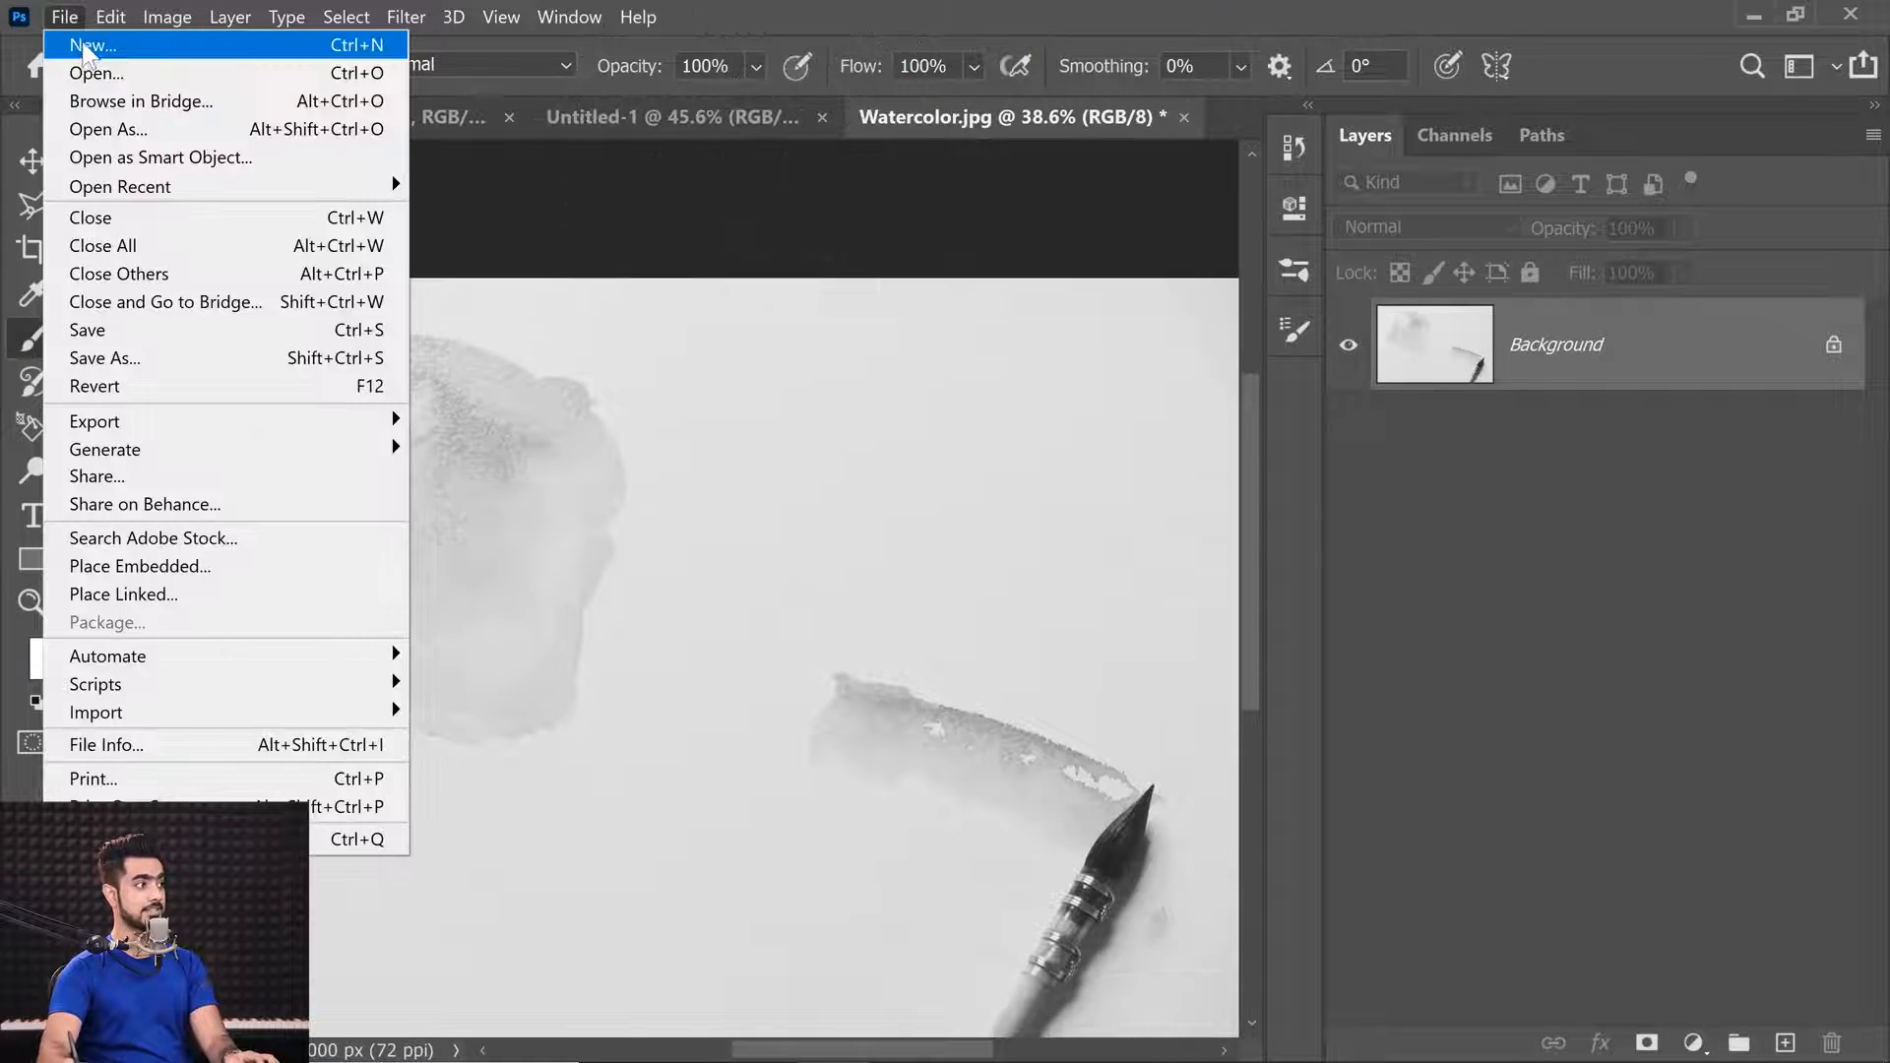
left_click(86, 45)
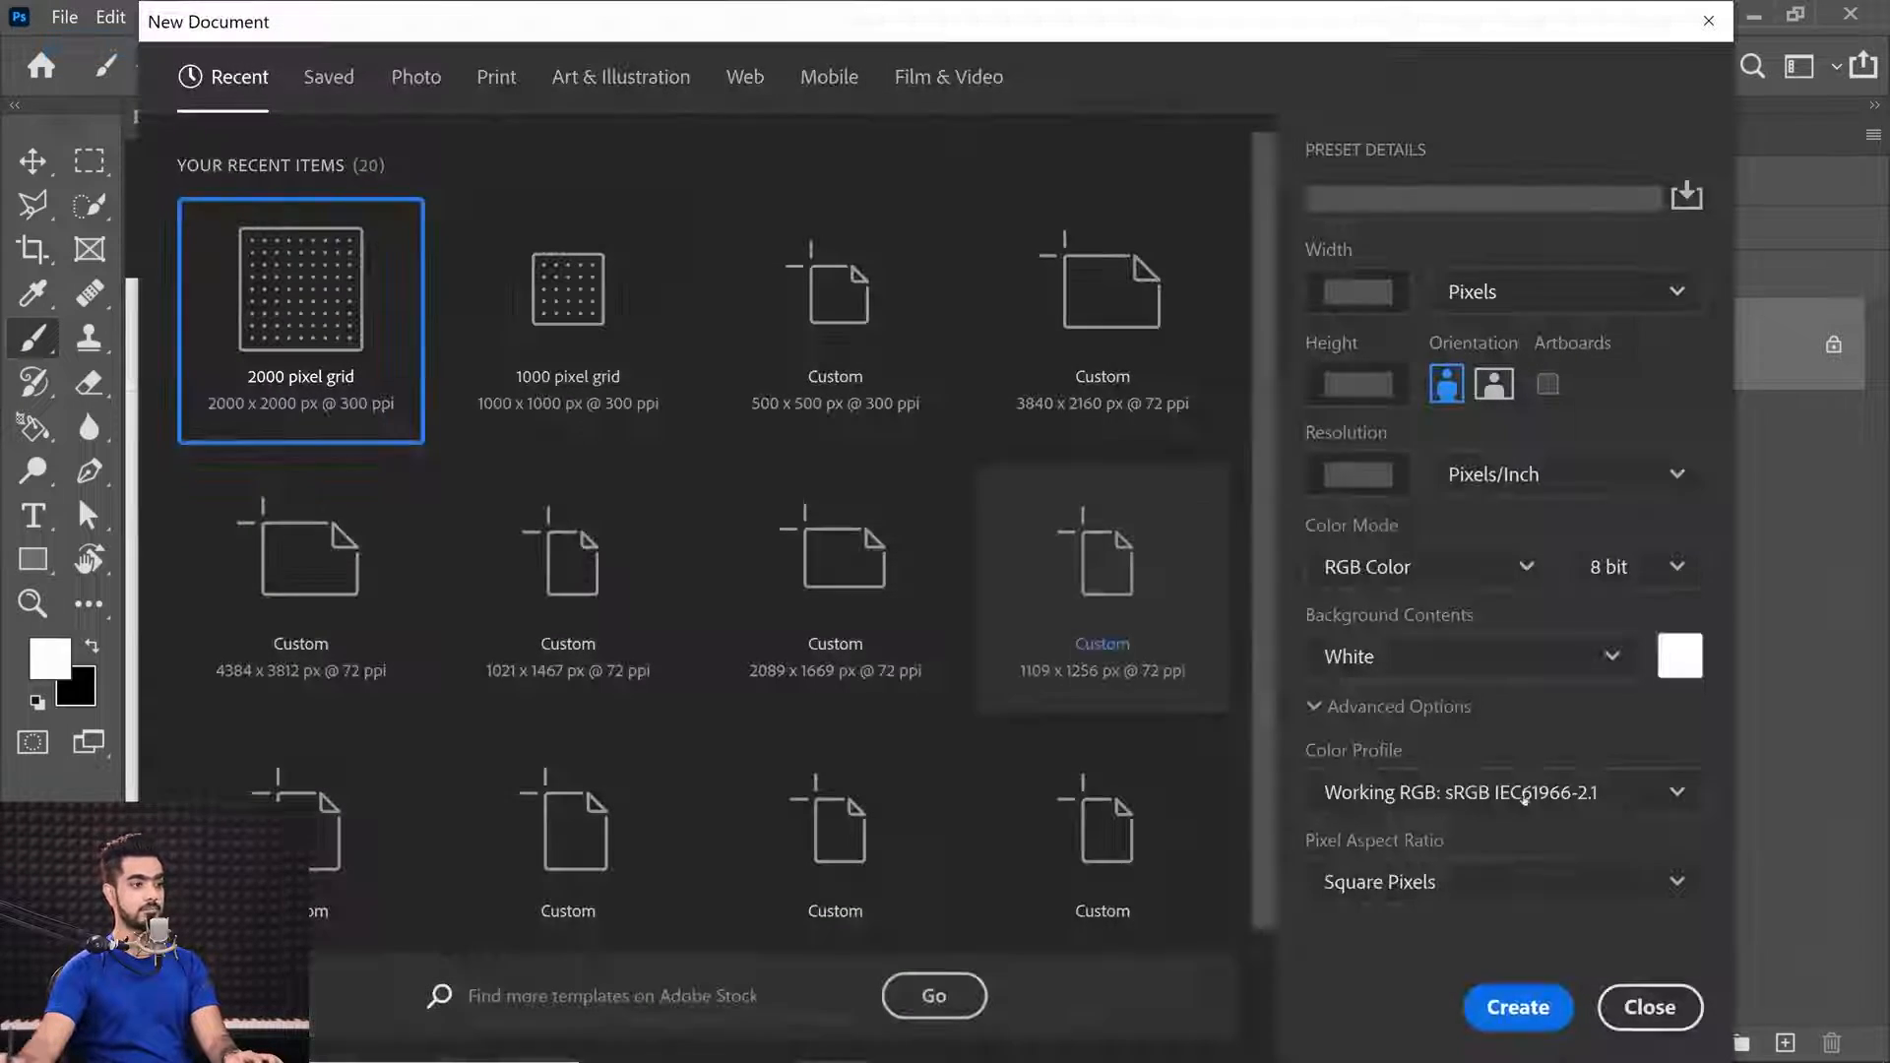
left_click(1516, 1008)
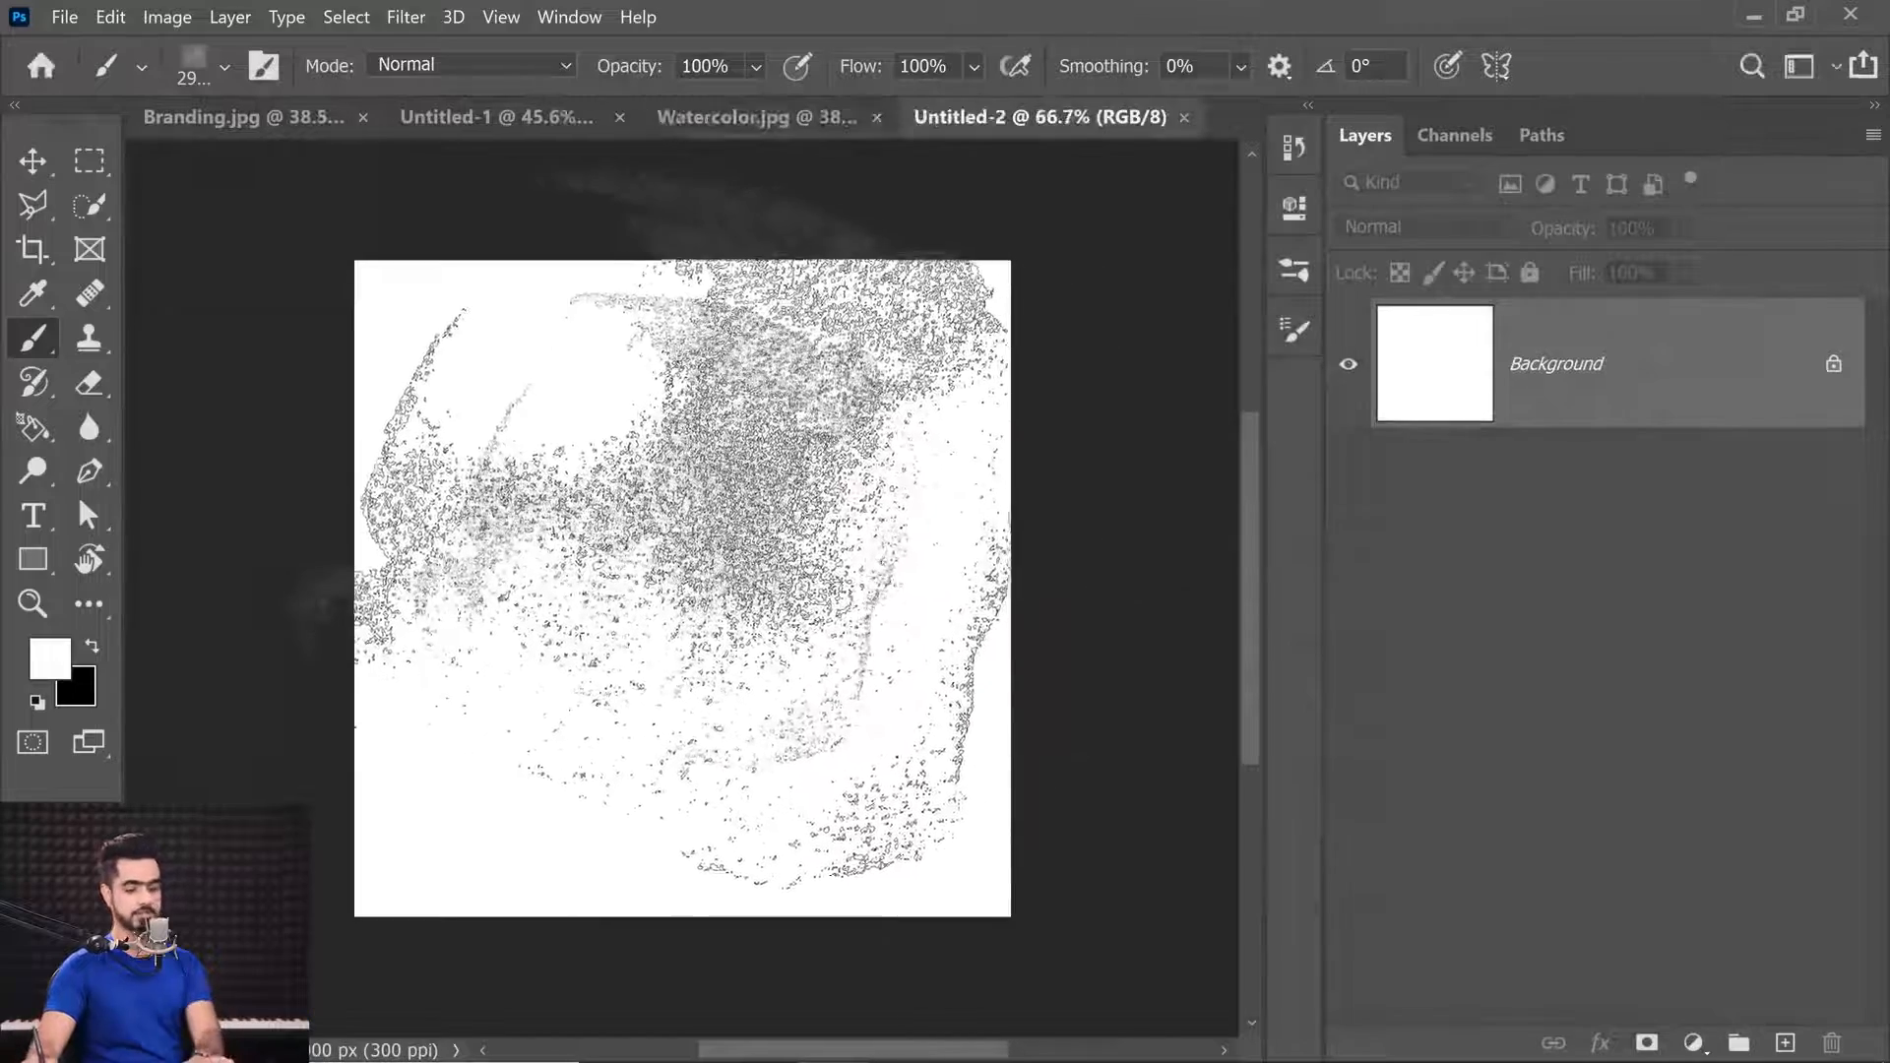
Reduce the watercolor blot brush until its outline fits inside the square canvas.
key("bracketleft")
key("bracketleft")
key("bracketleft")
key("bracketleft")
key("bracketleft")
key("bracketleft")
key("bracketleft")
key("bracketleft")
key("bracketleft")
key("bracketleft")
key("bracketleft")
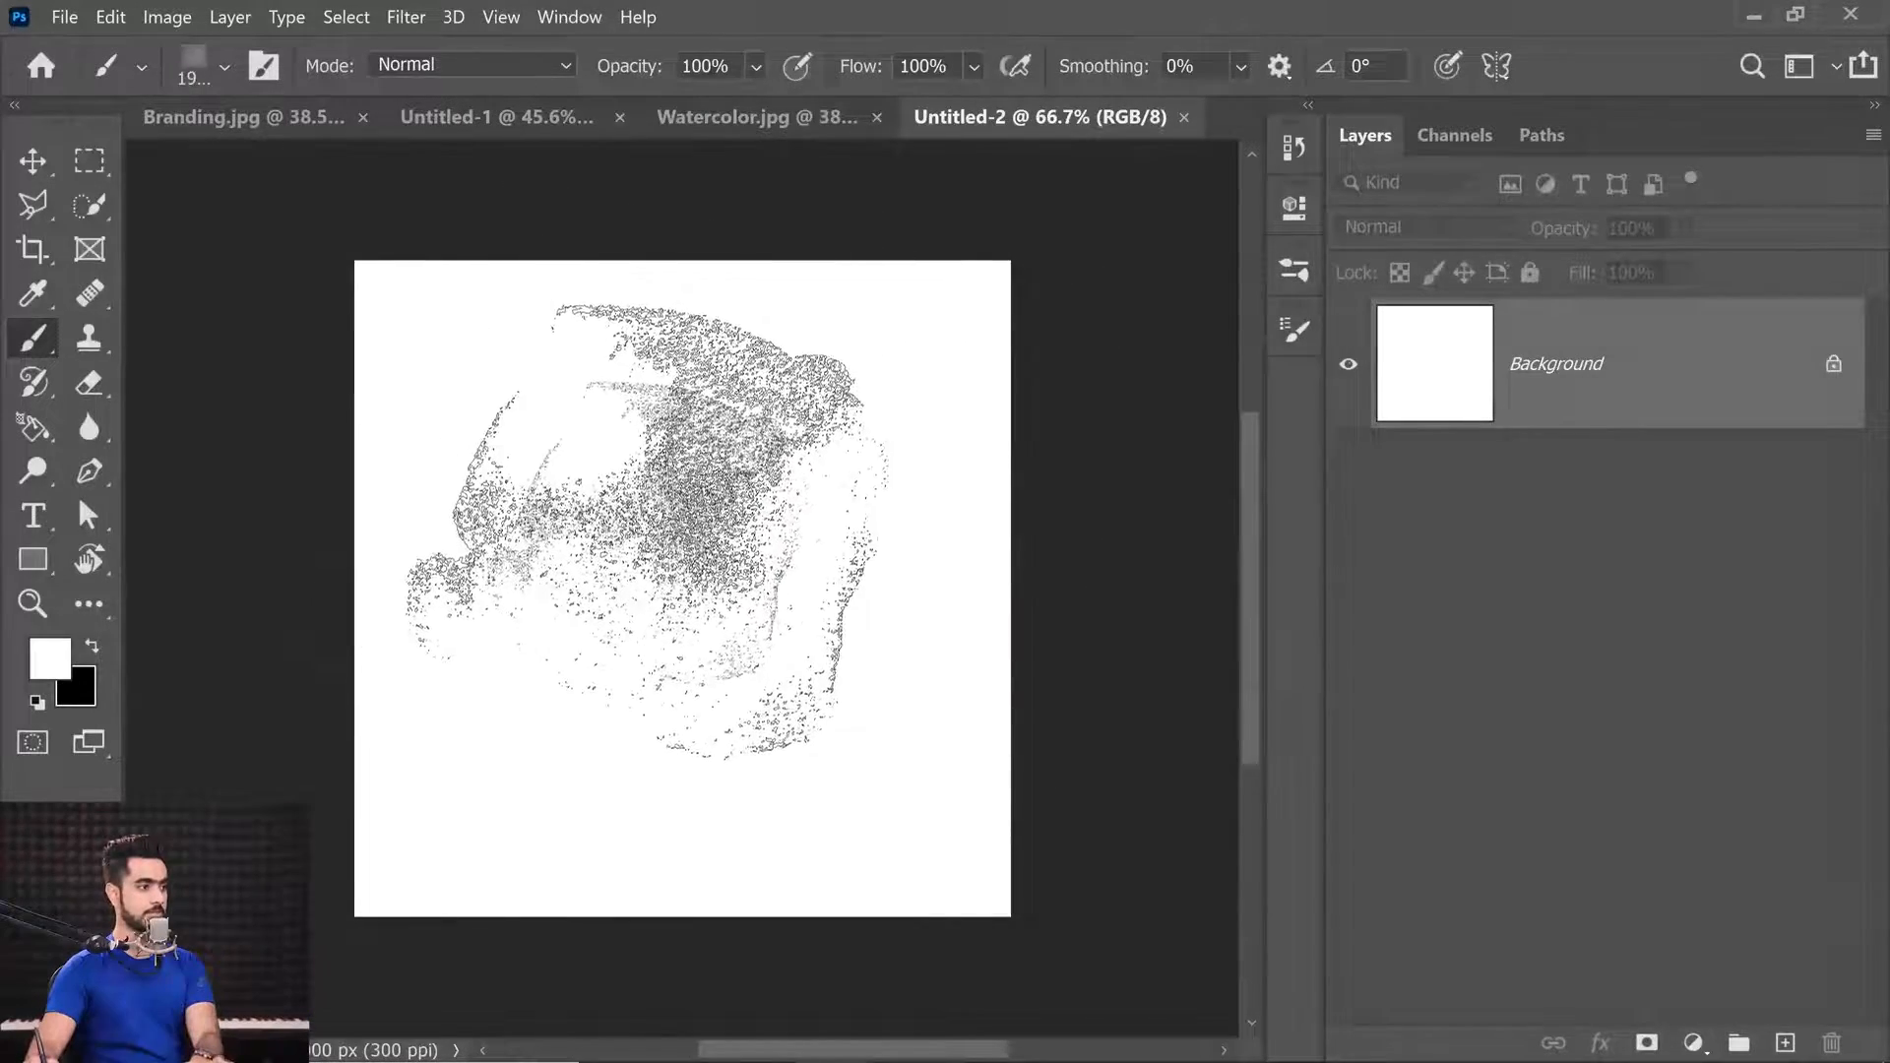
Make black the foreground color, stamp the blot brush once in the new document, and examine the stamp's surroundings up close.
key("x")
left_click(657, 559)
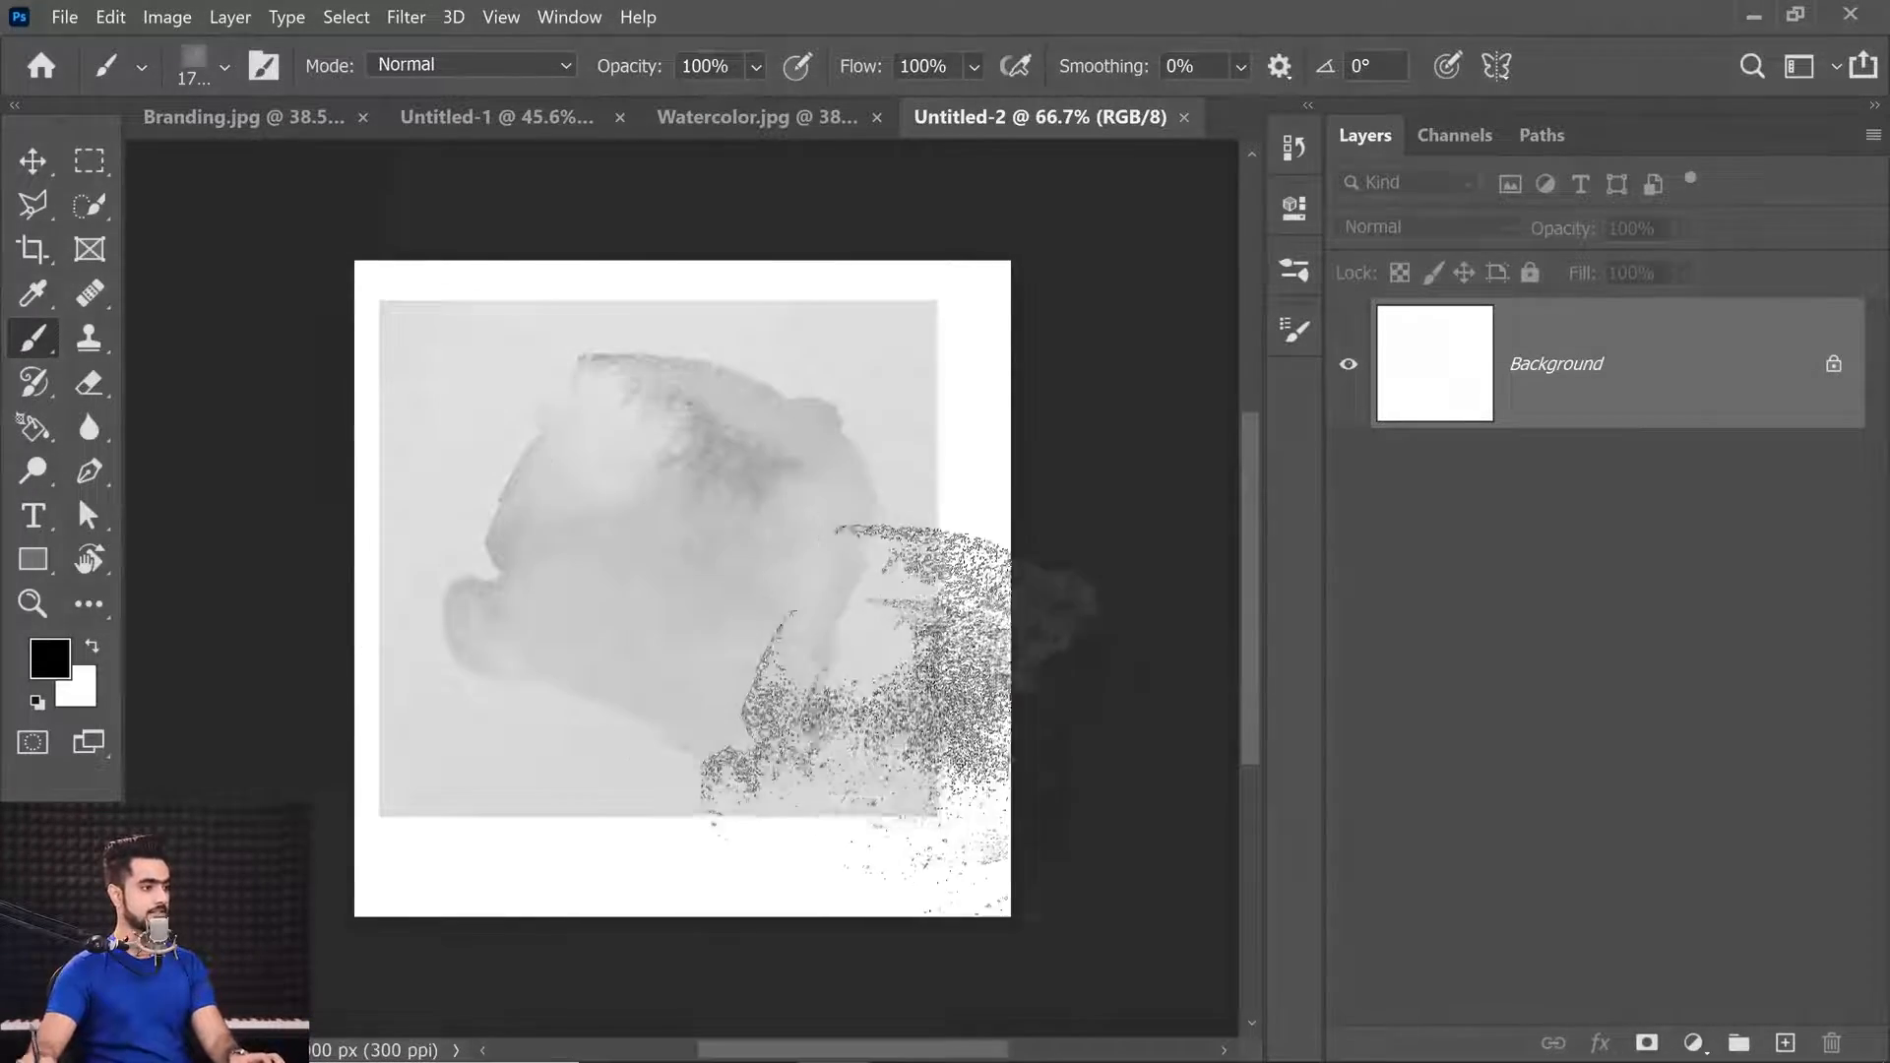
left_click_drag(716, 619, 796, 581)
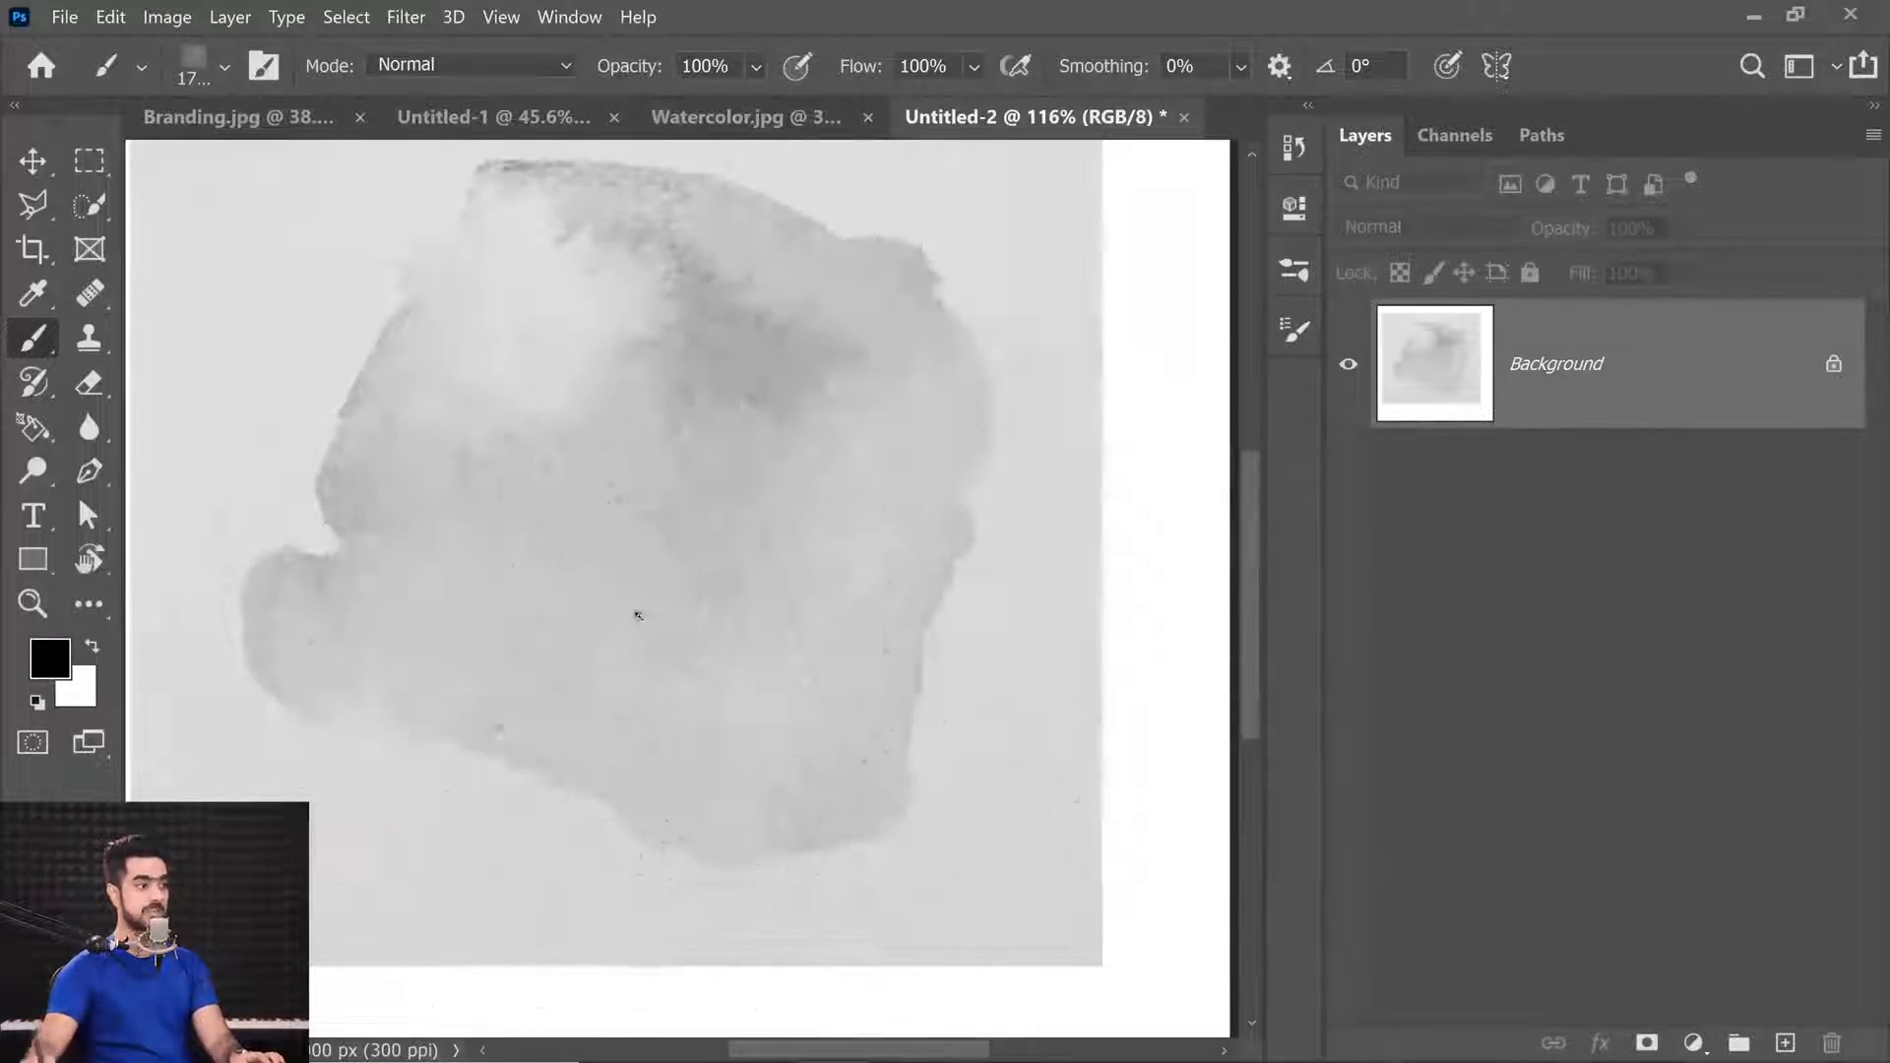
left_click_drag(641, 614, 639, 514)
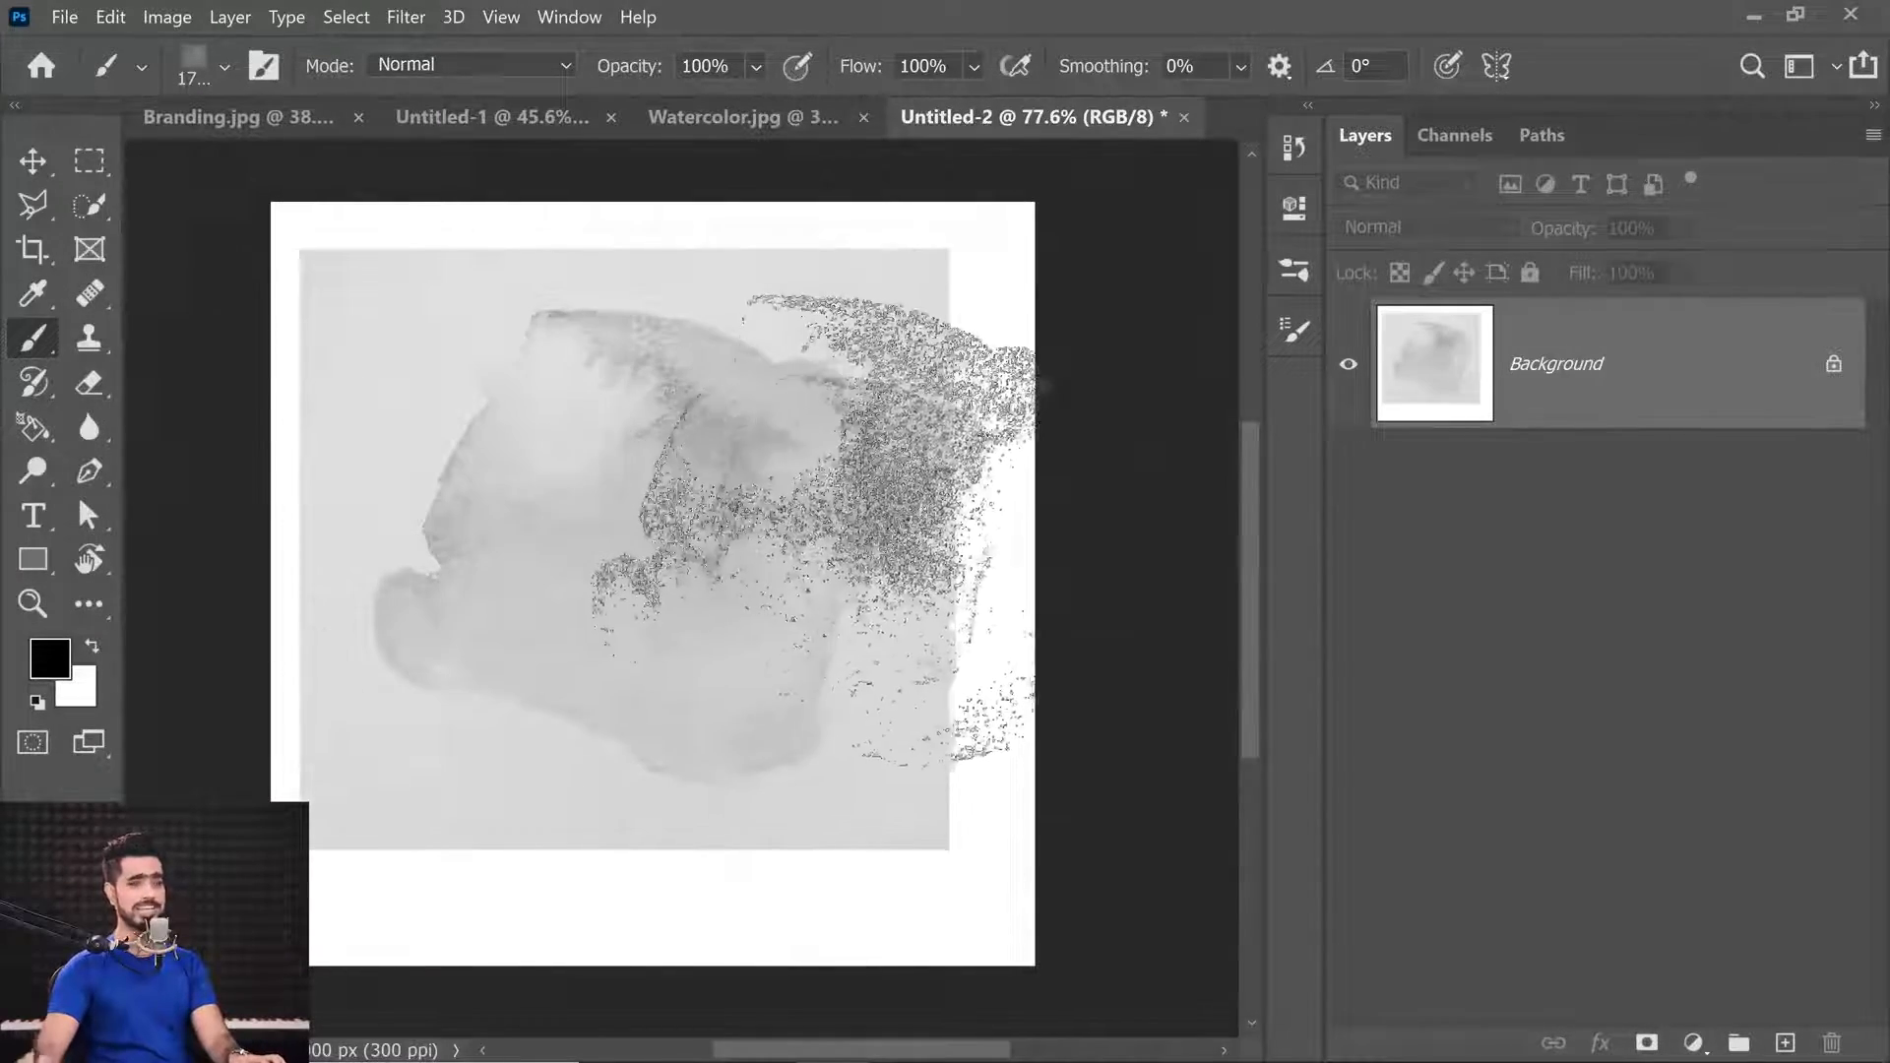
Return to Watercolor.jpg and add a Curves adjustment layer above the Background.
left_click(742, 116)
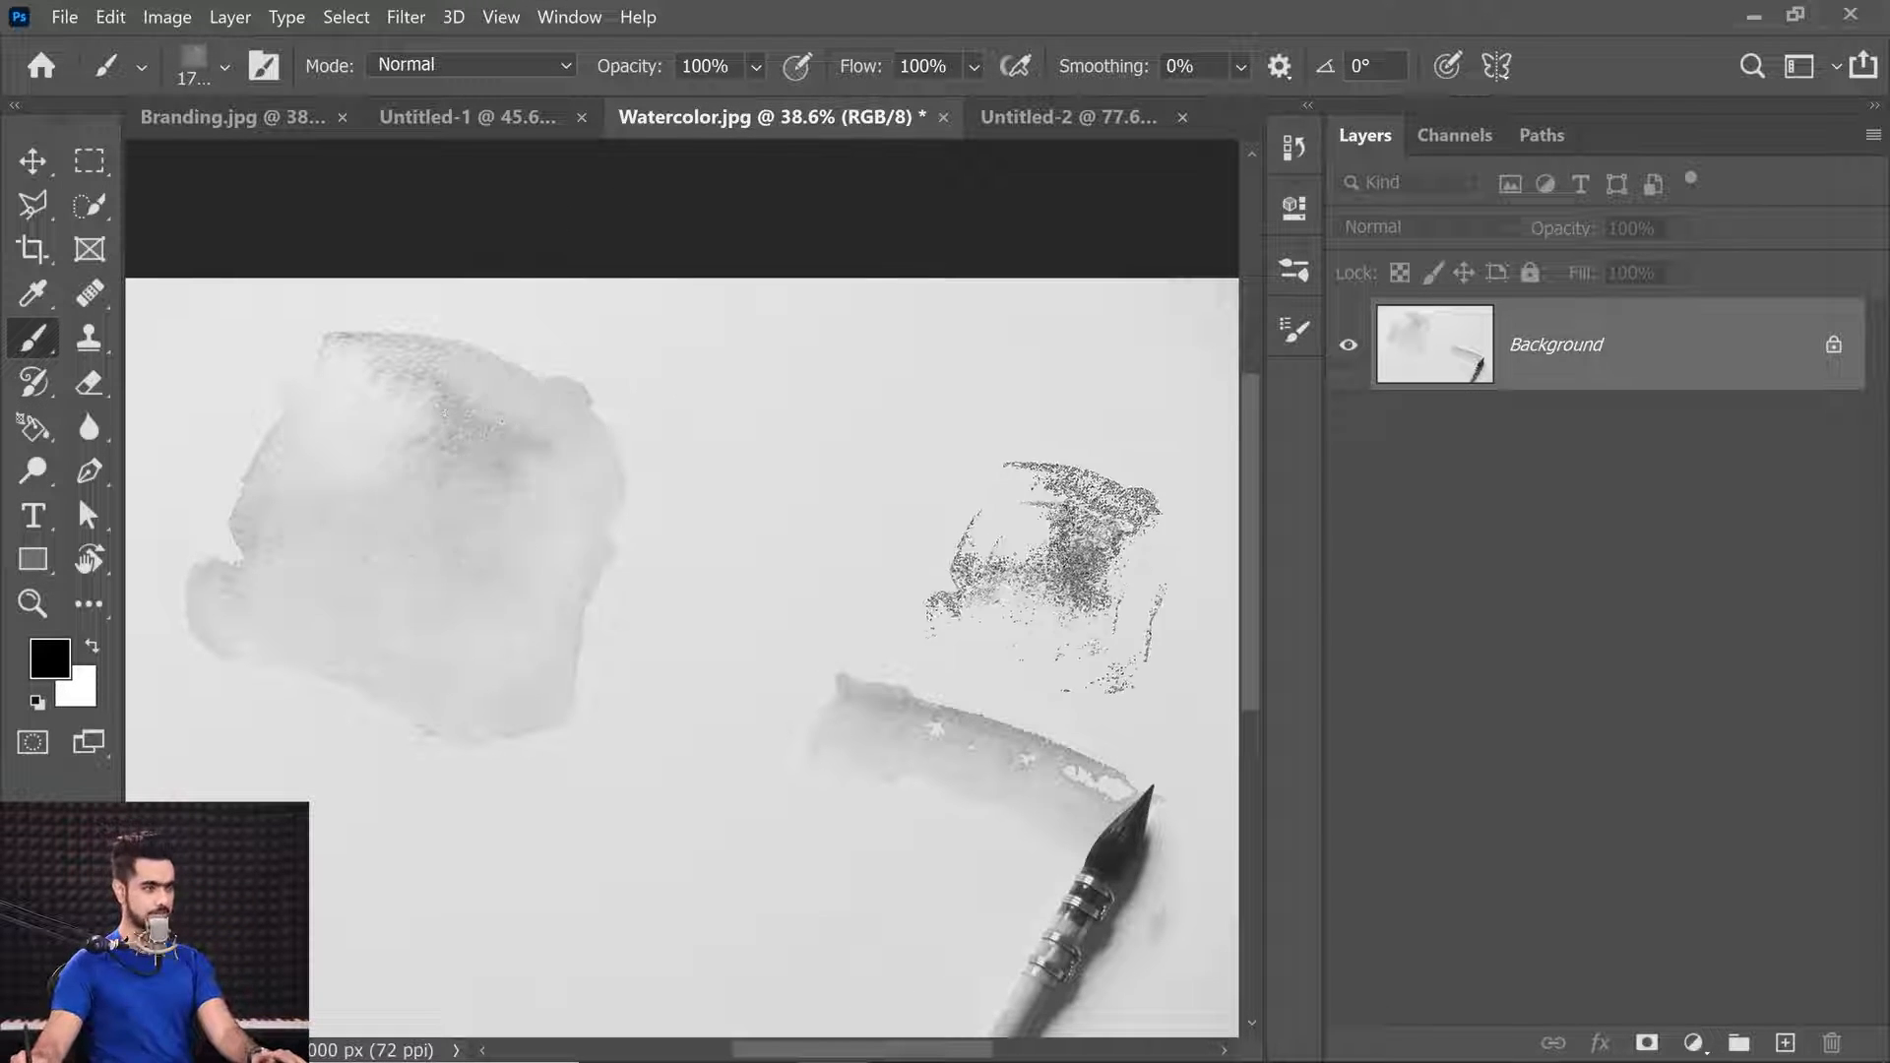
left_click(1693, 1042)
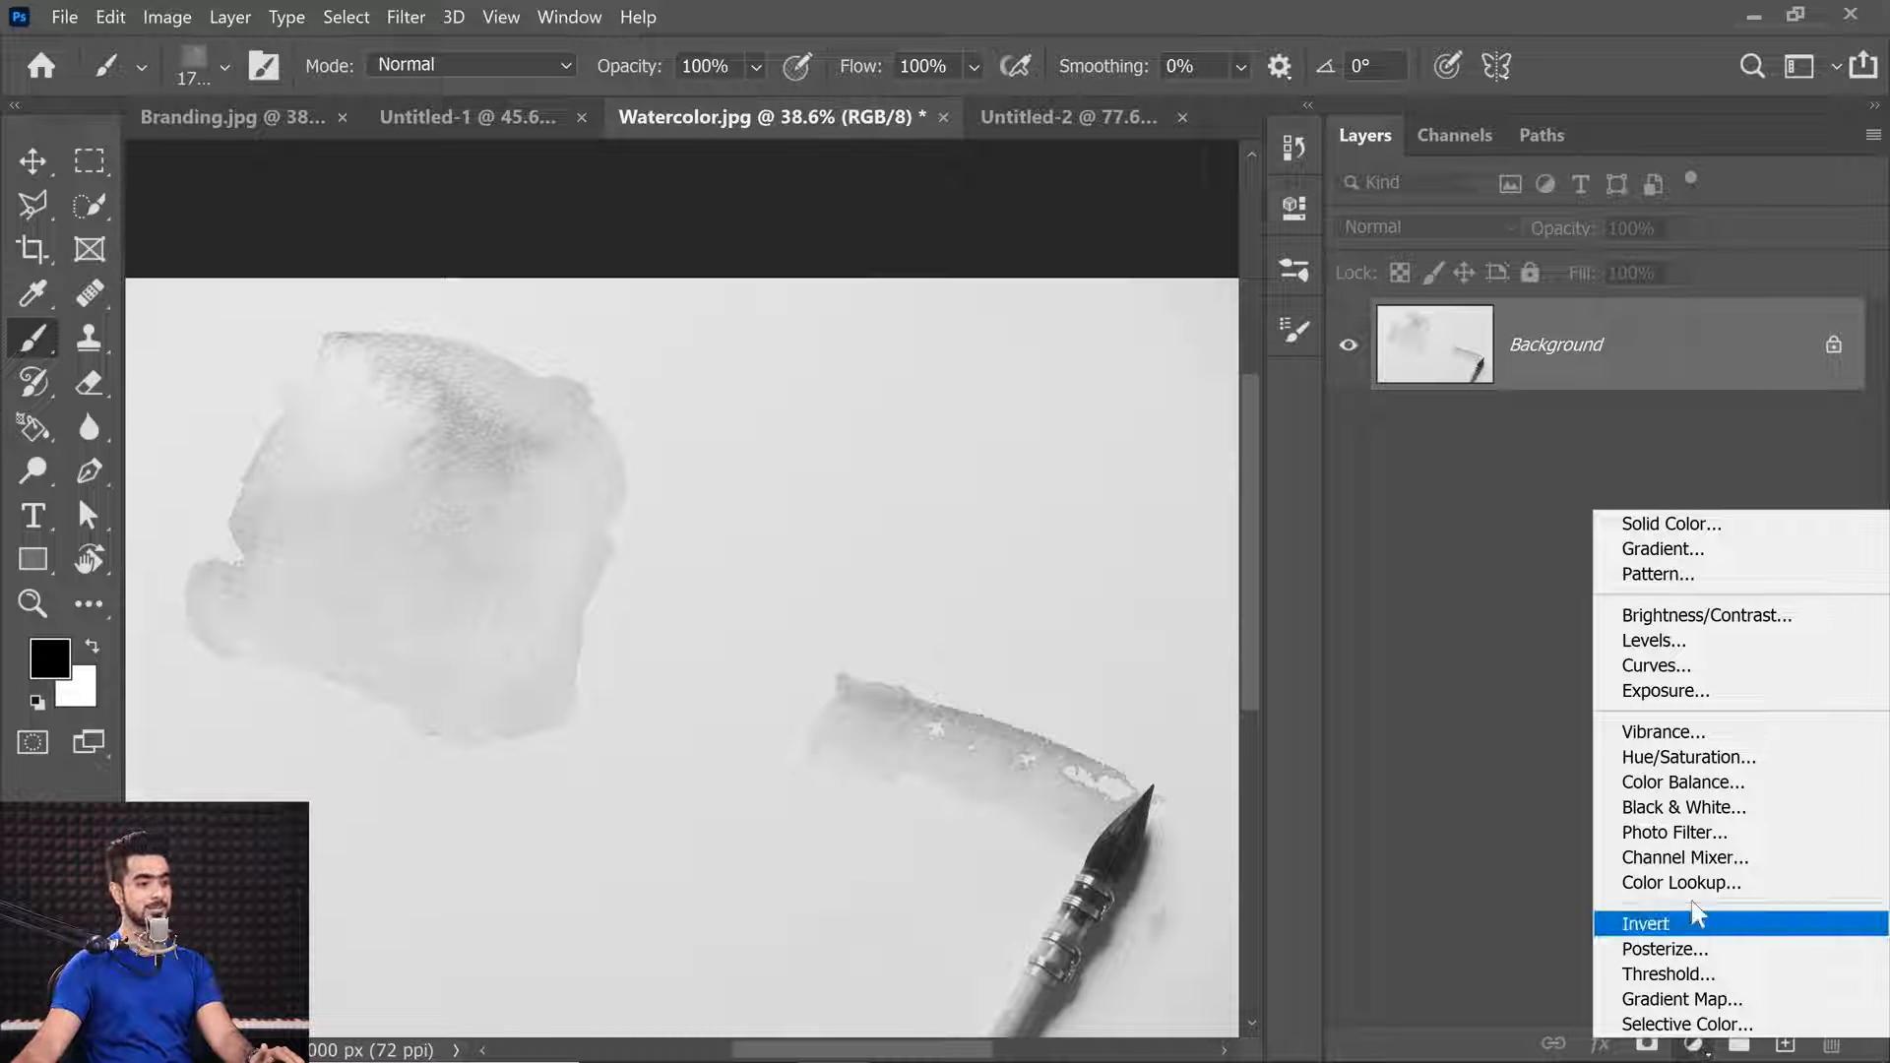
left_click(1639, 667)
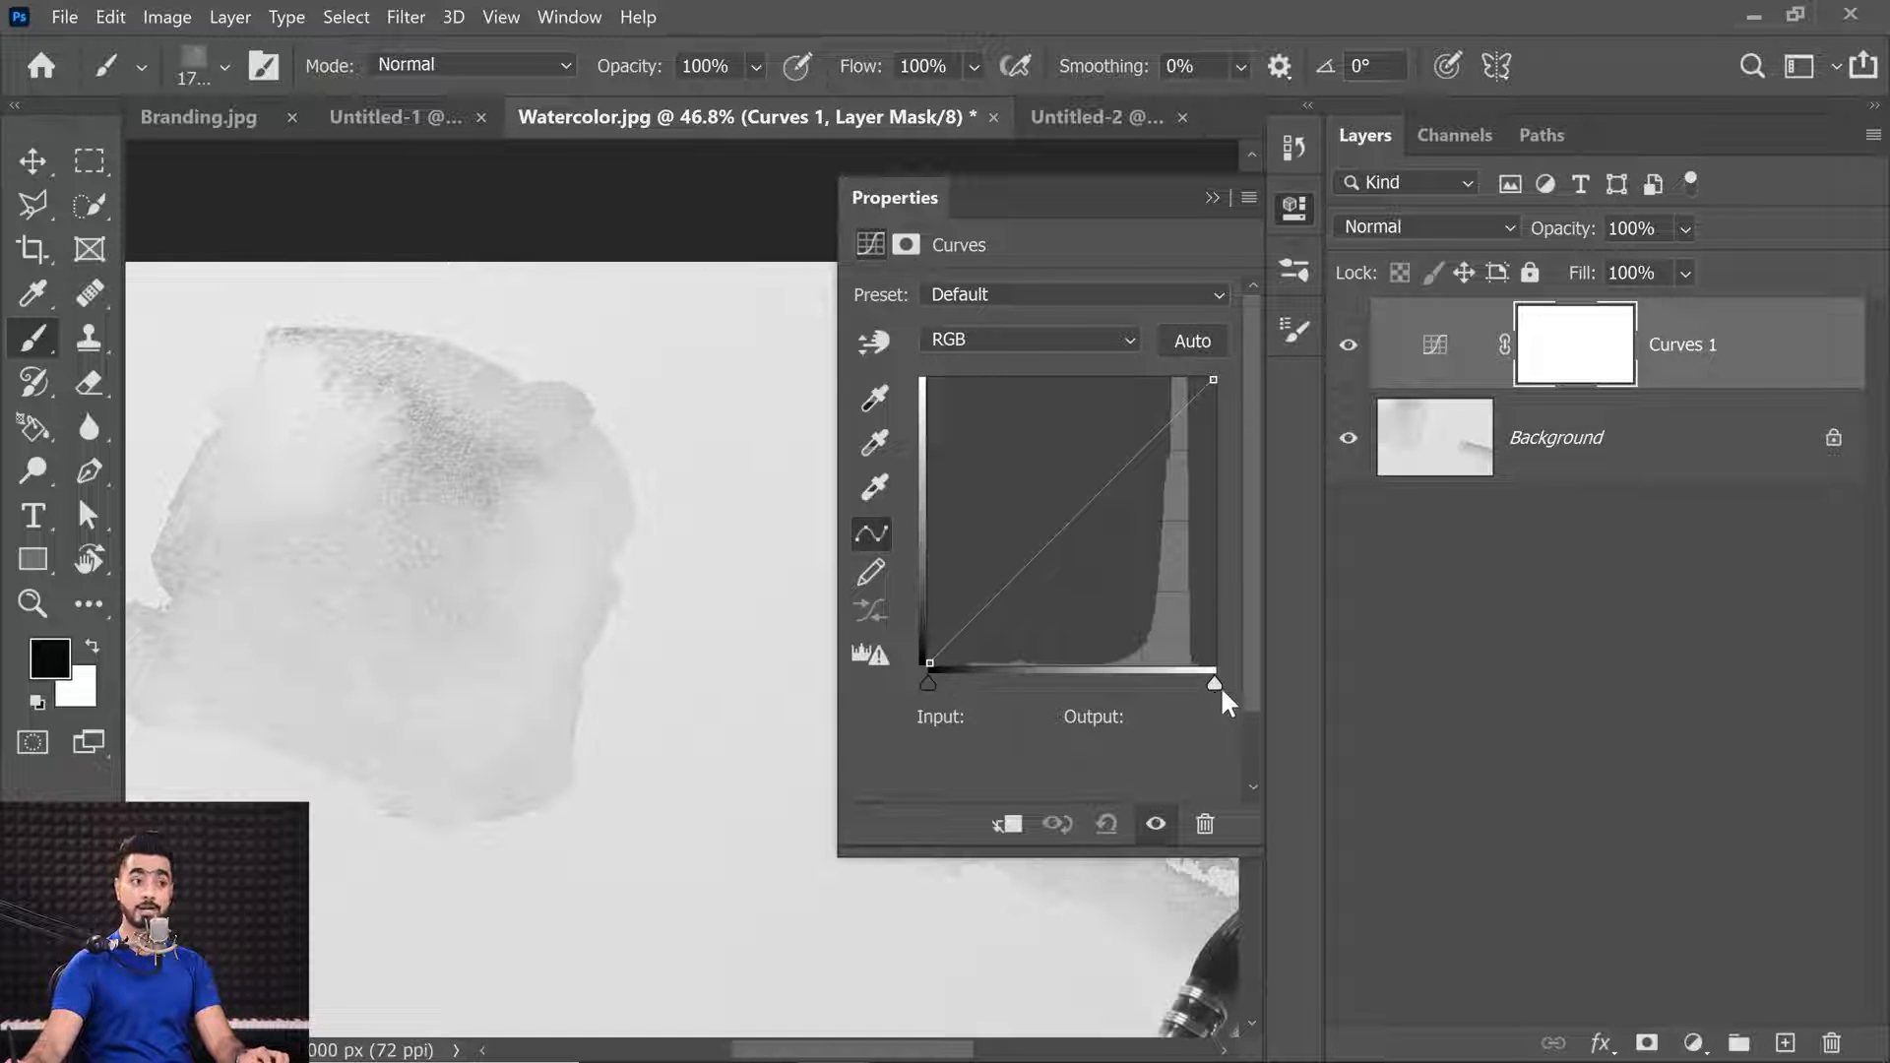
Set the curve's white point to input 216 and its black point to input 143 to whiten the paper and darken the paint.
left_click_drag(1215, 682, 1173, 682)
left_click_drag(645, 378, 755, 394)
mouse_move(1170, 685)
left_mouse_down()
mouse_move(1199, 683)
mouse_move(1158, 682)
left_mouse_up()
left_click_drag(611, 574, 776, 564)
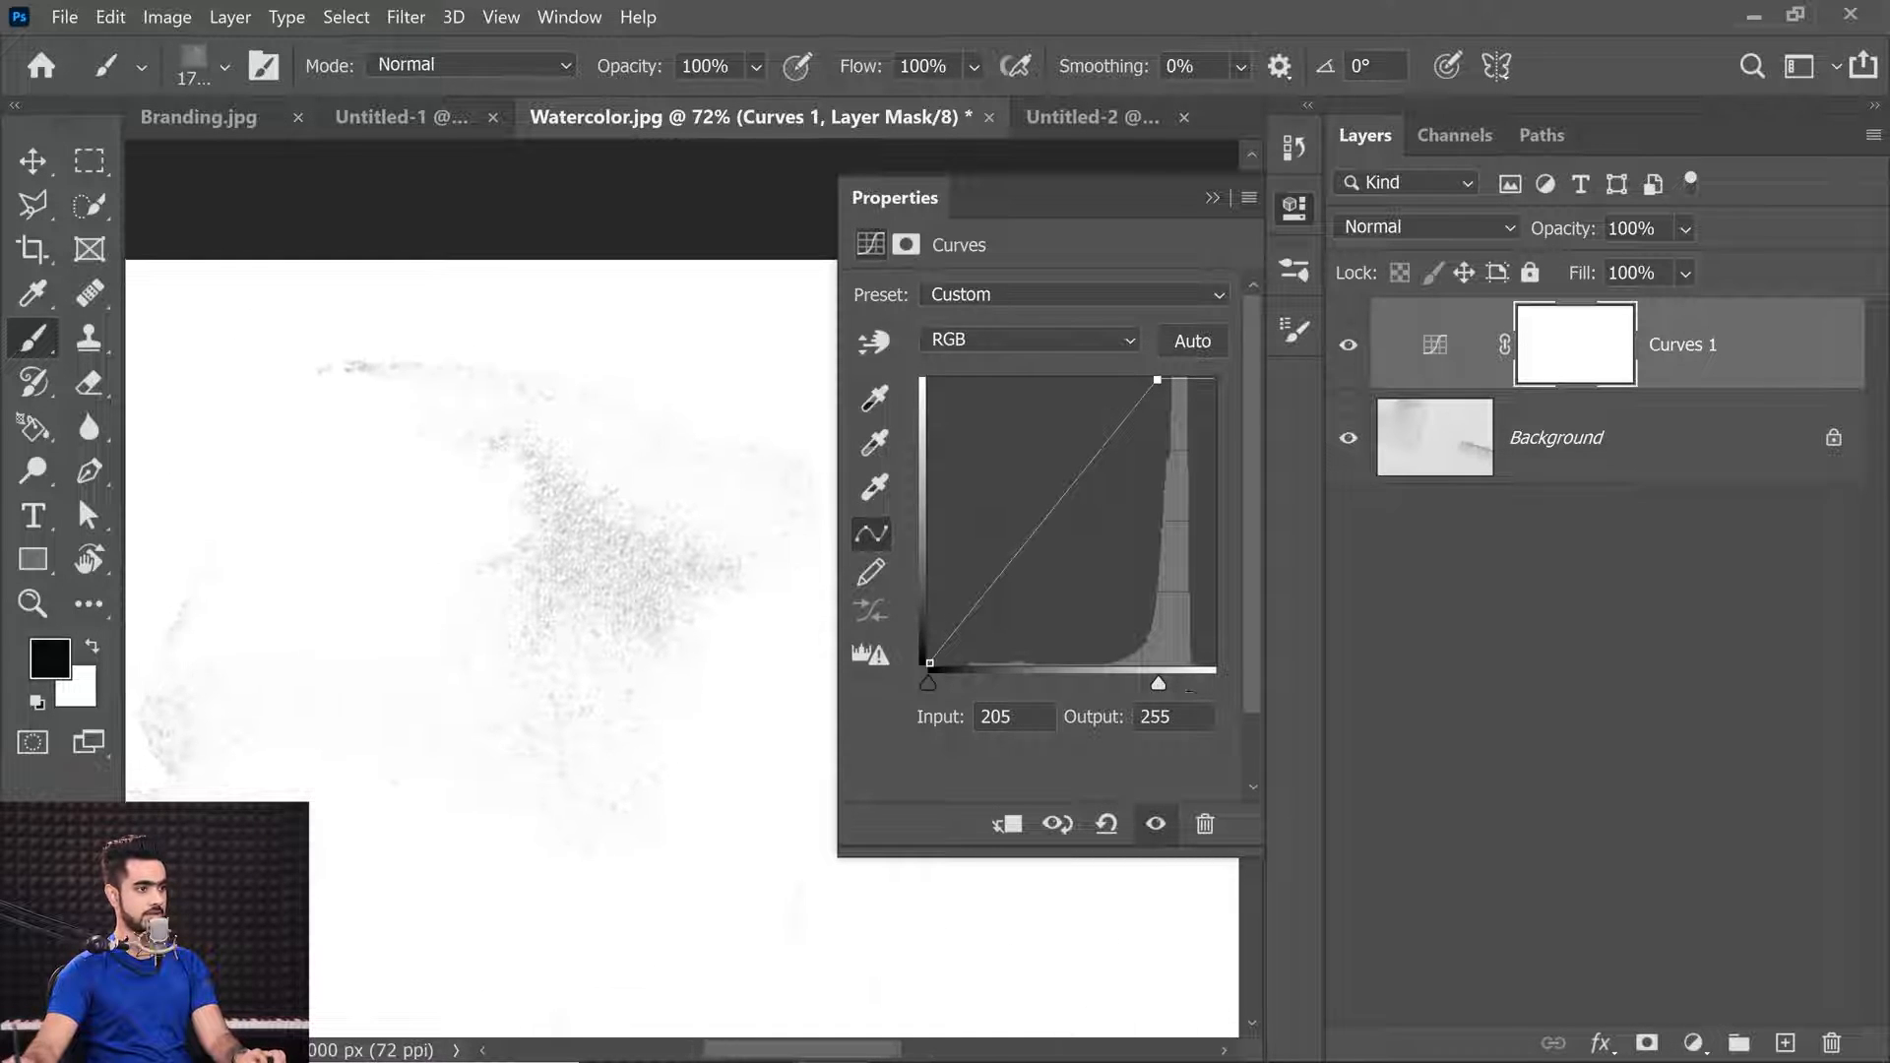
left_click_drag(1159, 683, 1169, 683)
left_click_drag(679, 743, 549, 600)
left_click_drag(1166, 686, 1169, 682)
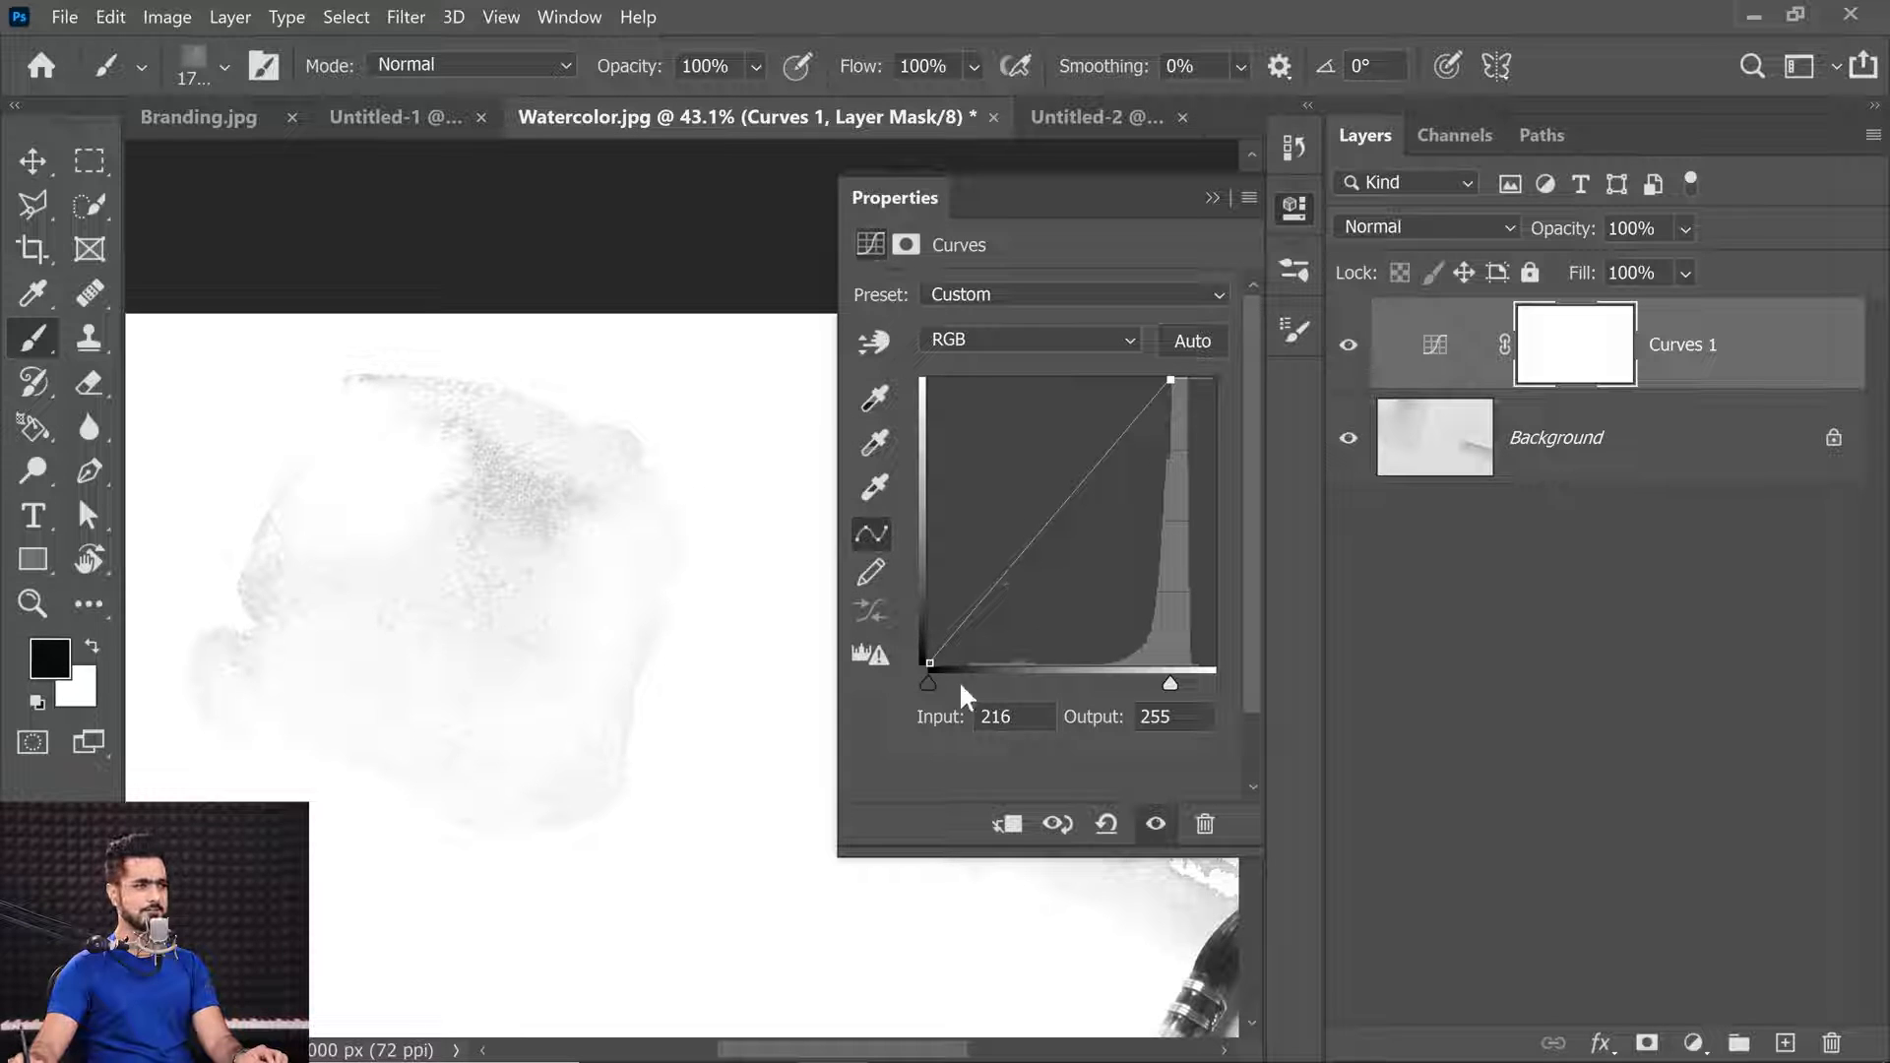
left_click_drag(927, 682, 1088, 681)
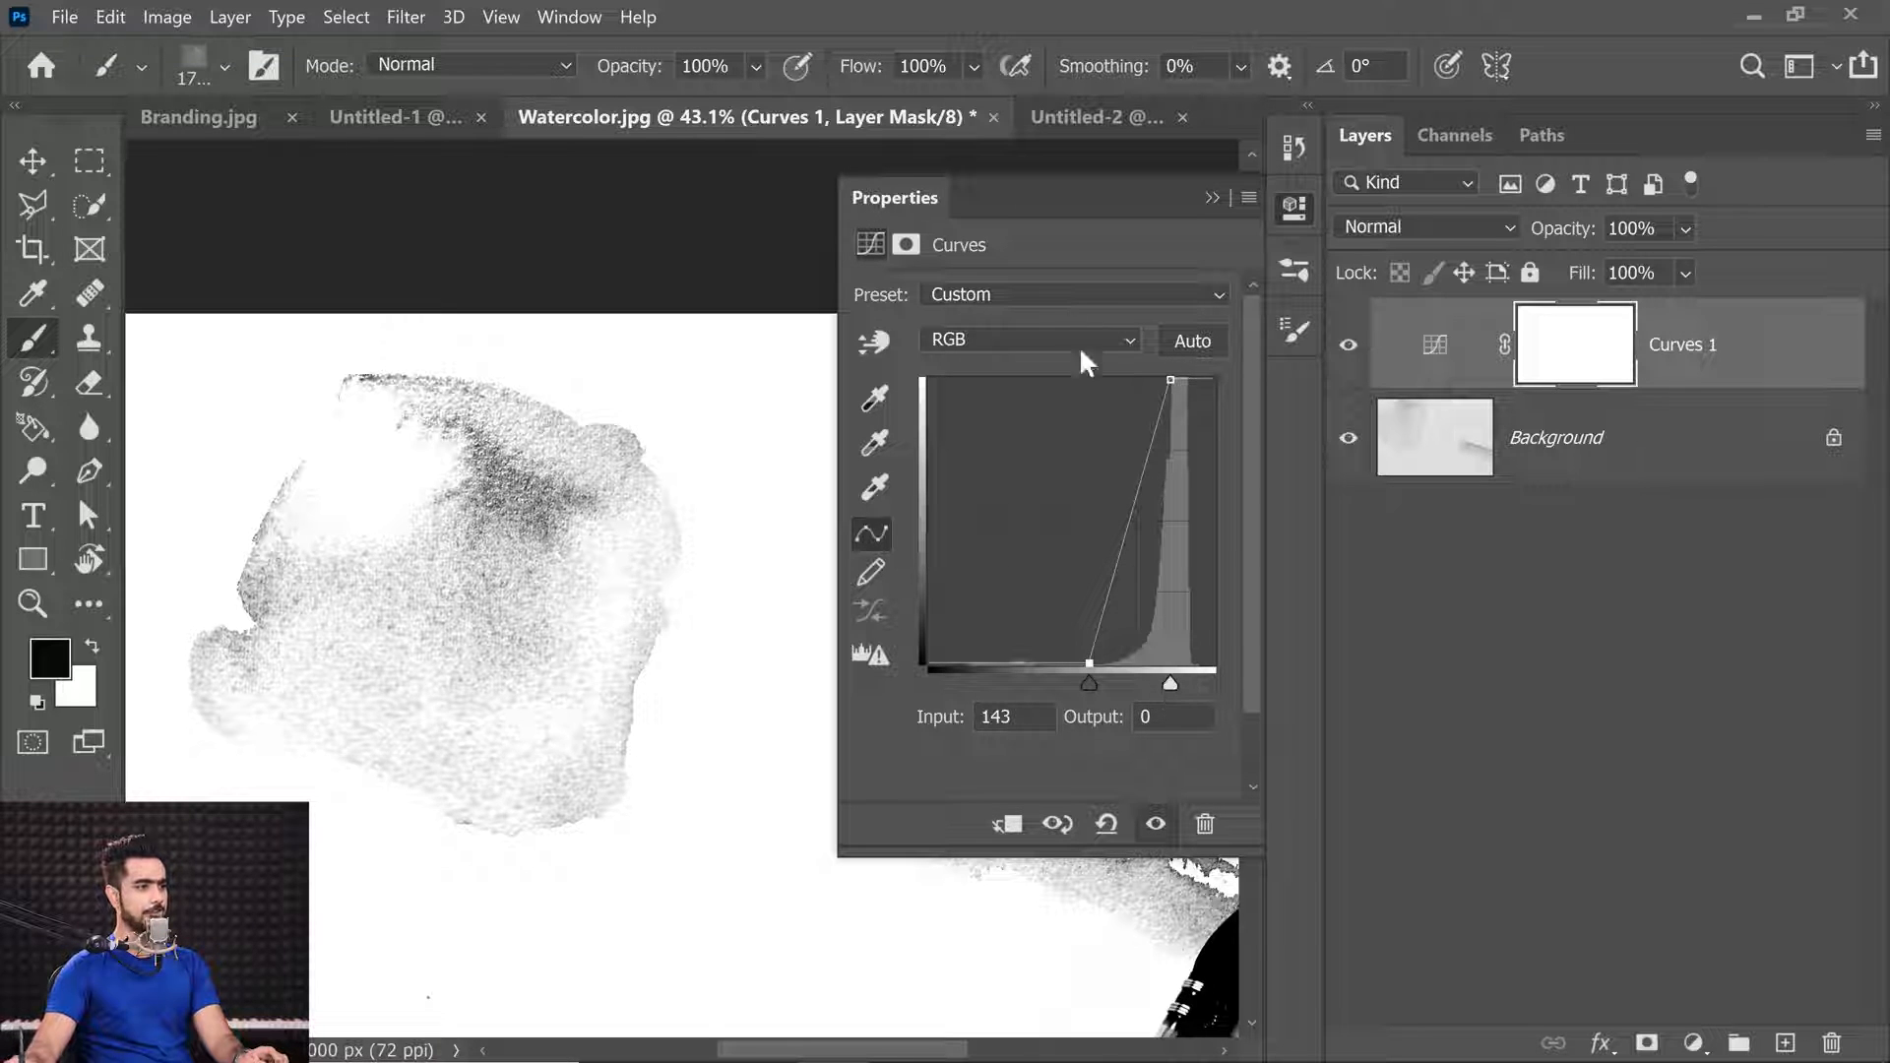
left_click(1214, 200)
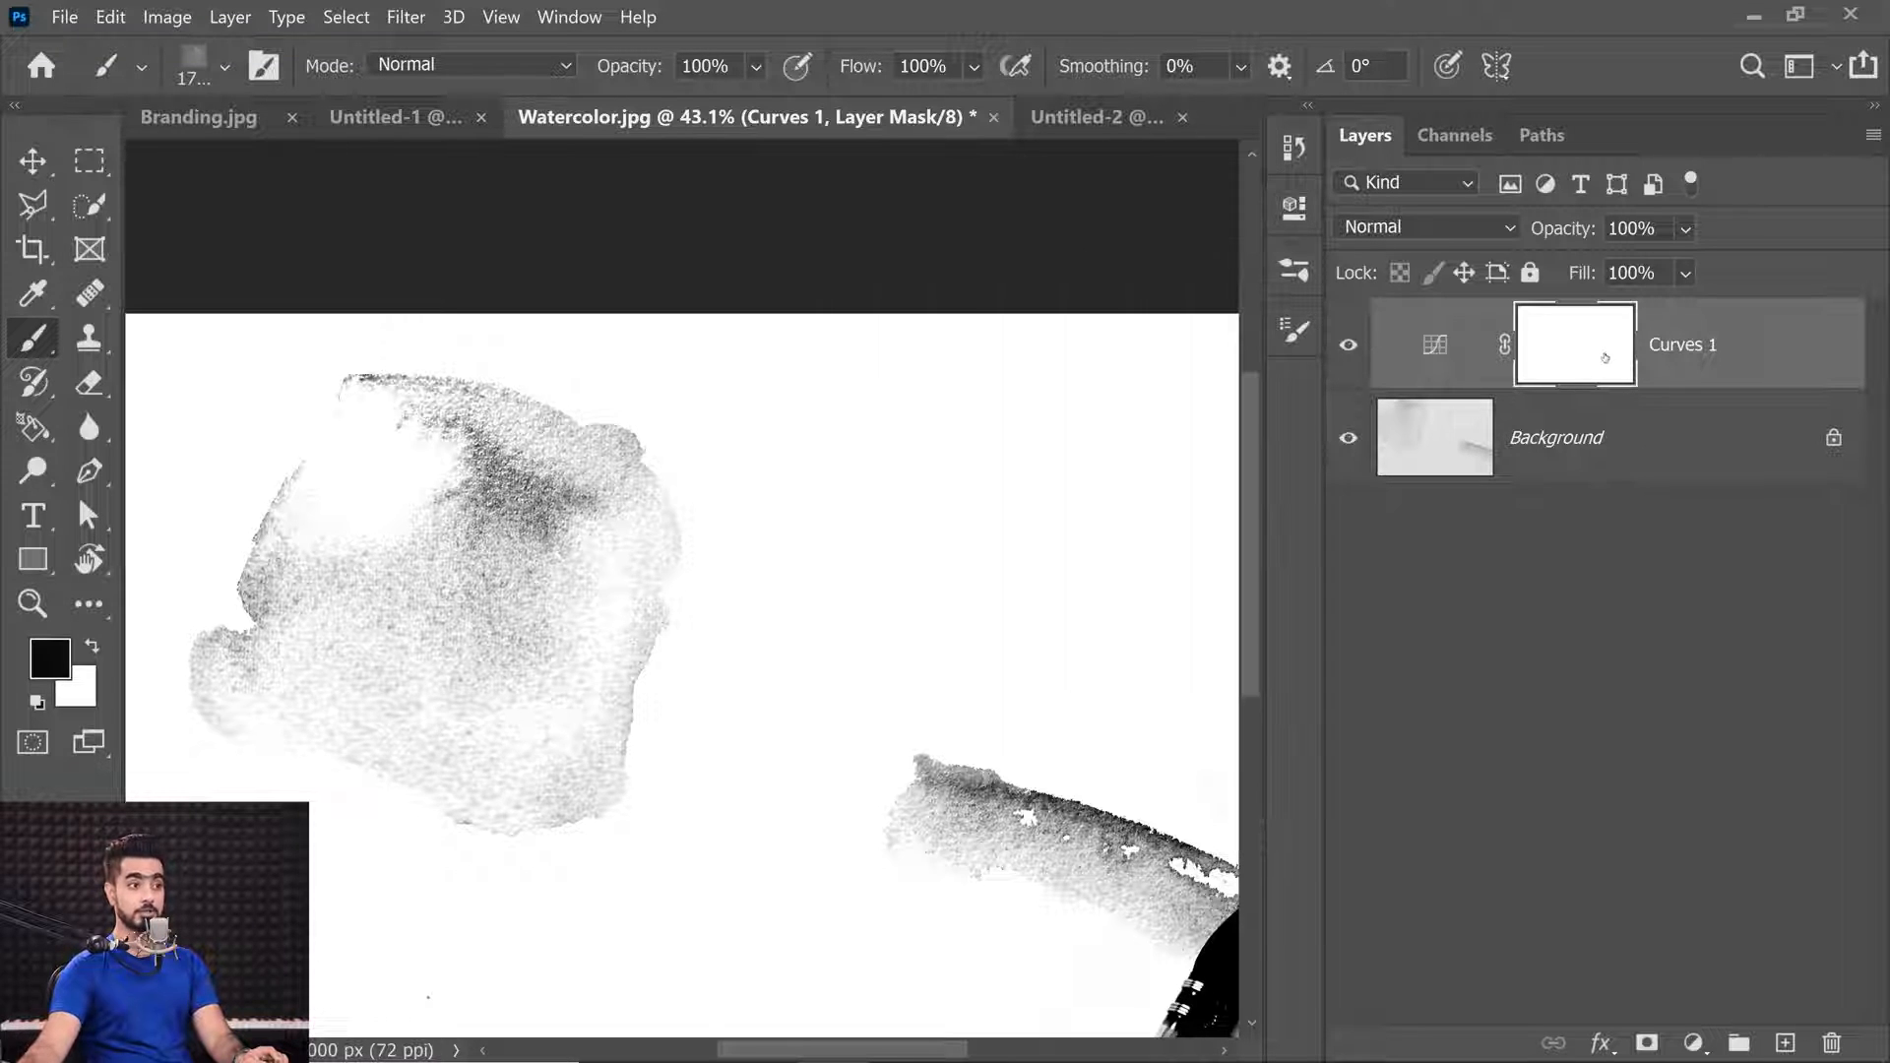
Choose the Soft Round brush, target the Curves 1 layer mask, and set the brush flow to 10%.
left_click(224, 67)
mouse_move(654, 970)
left_mouse_down()
mouse_move(608, 404)
mouse_move(618, 265)
left_mouse_up()
left_click(124, 379)
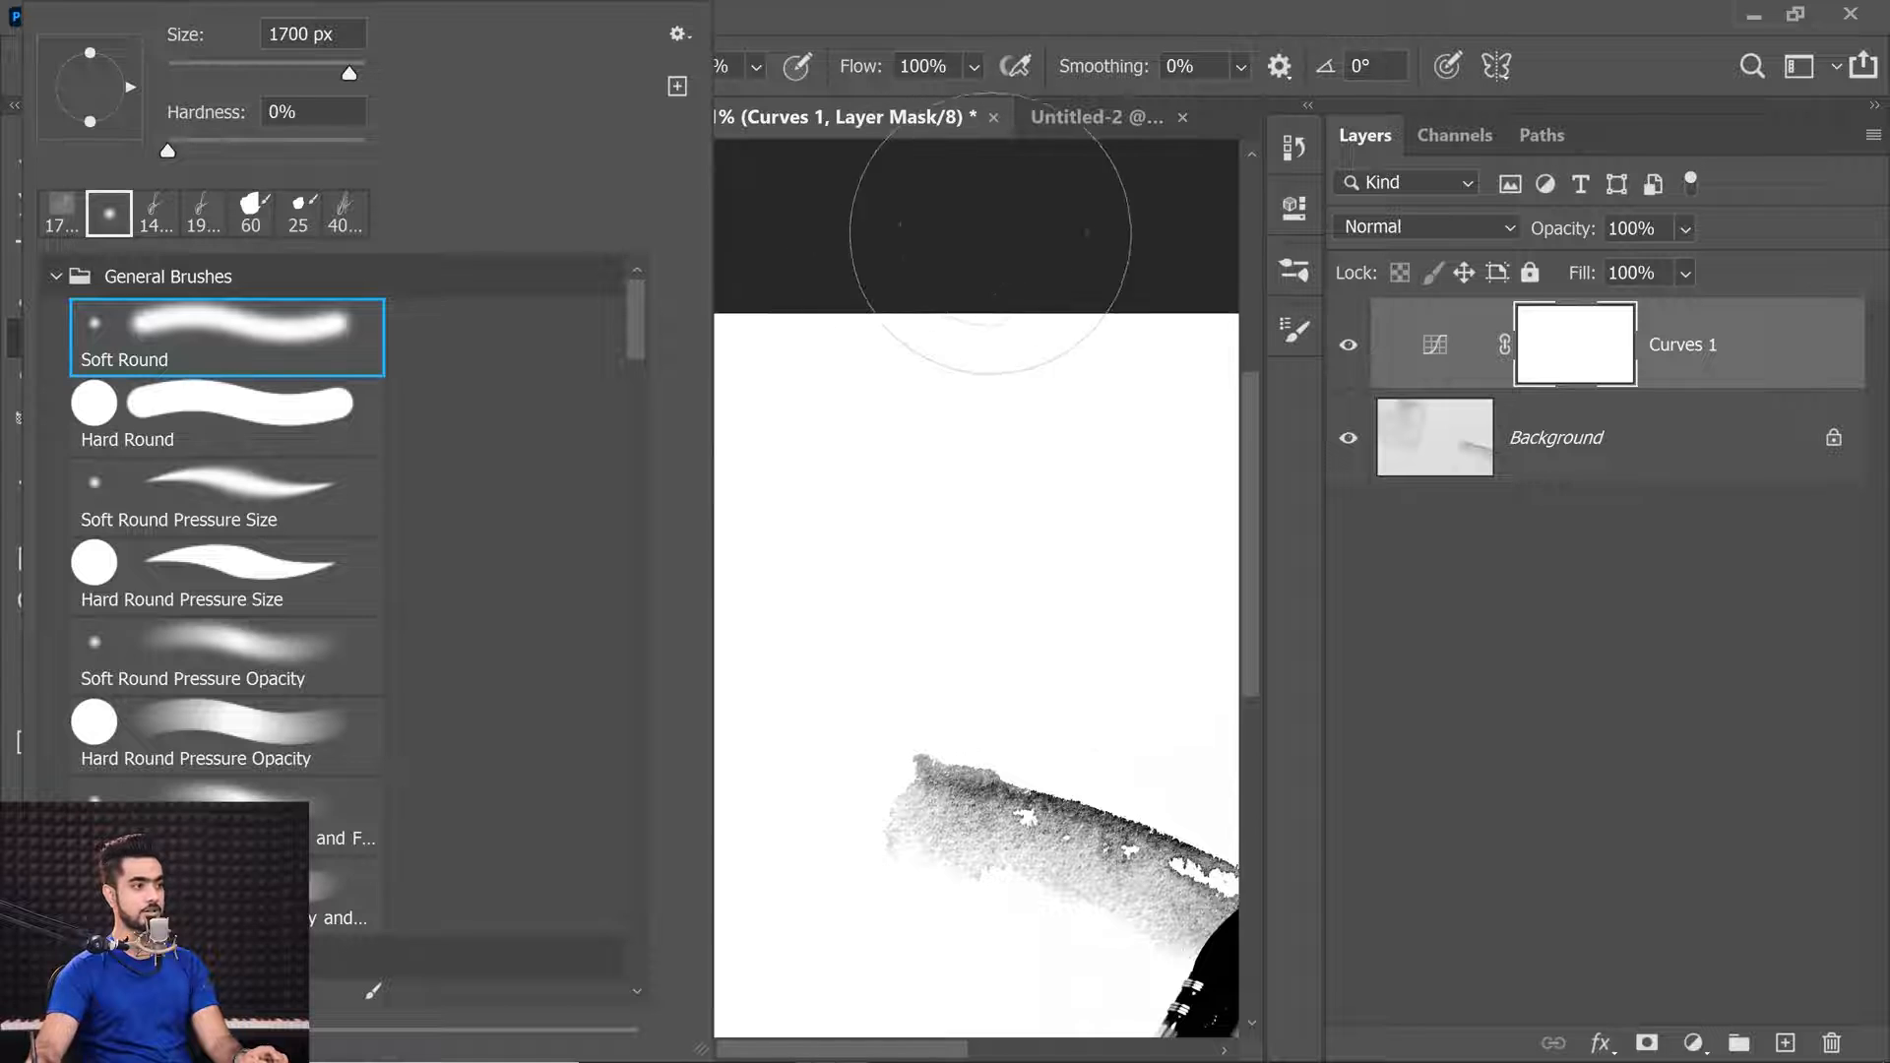
left_click(1557, 342)
left_click(1558, 343)
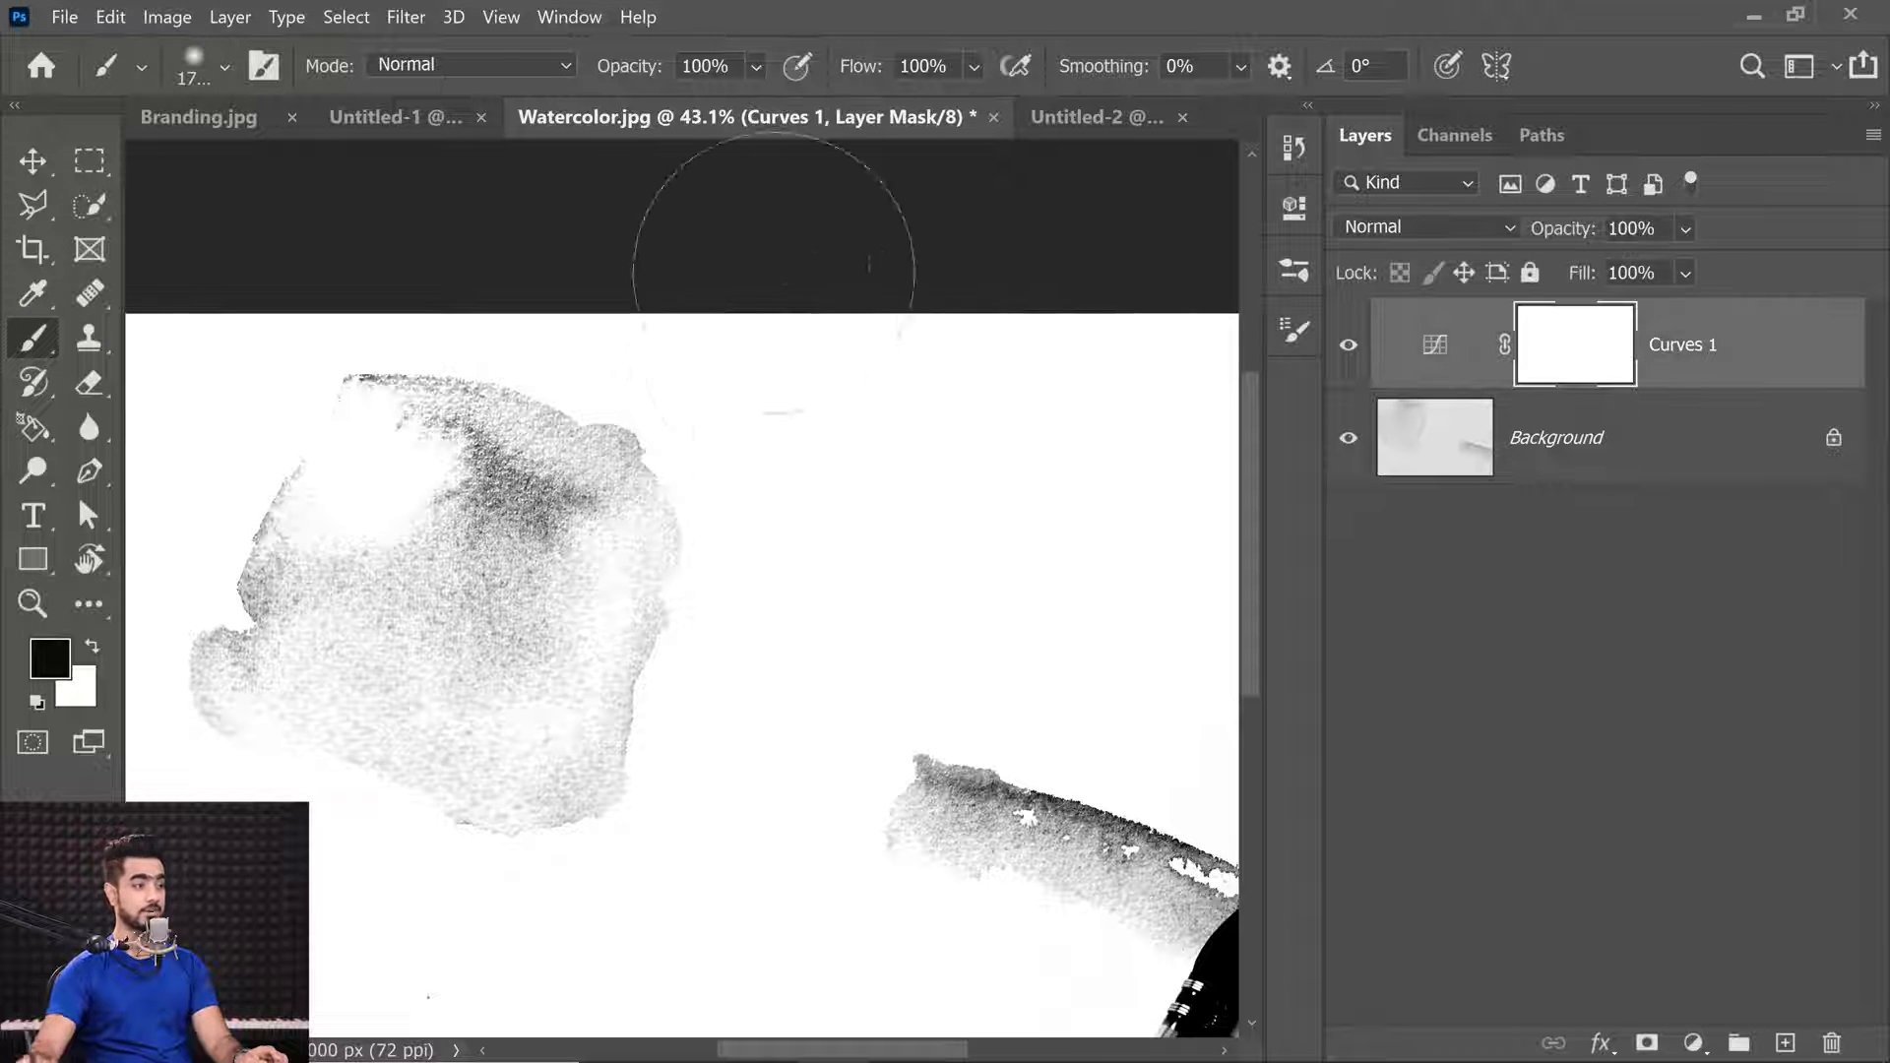
type("10")
key("Return")
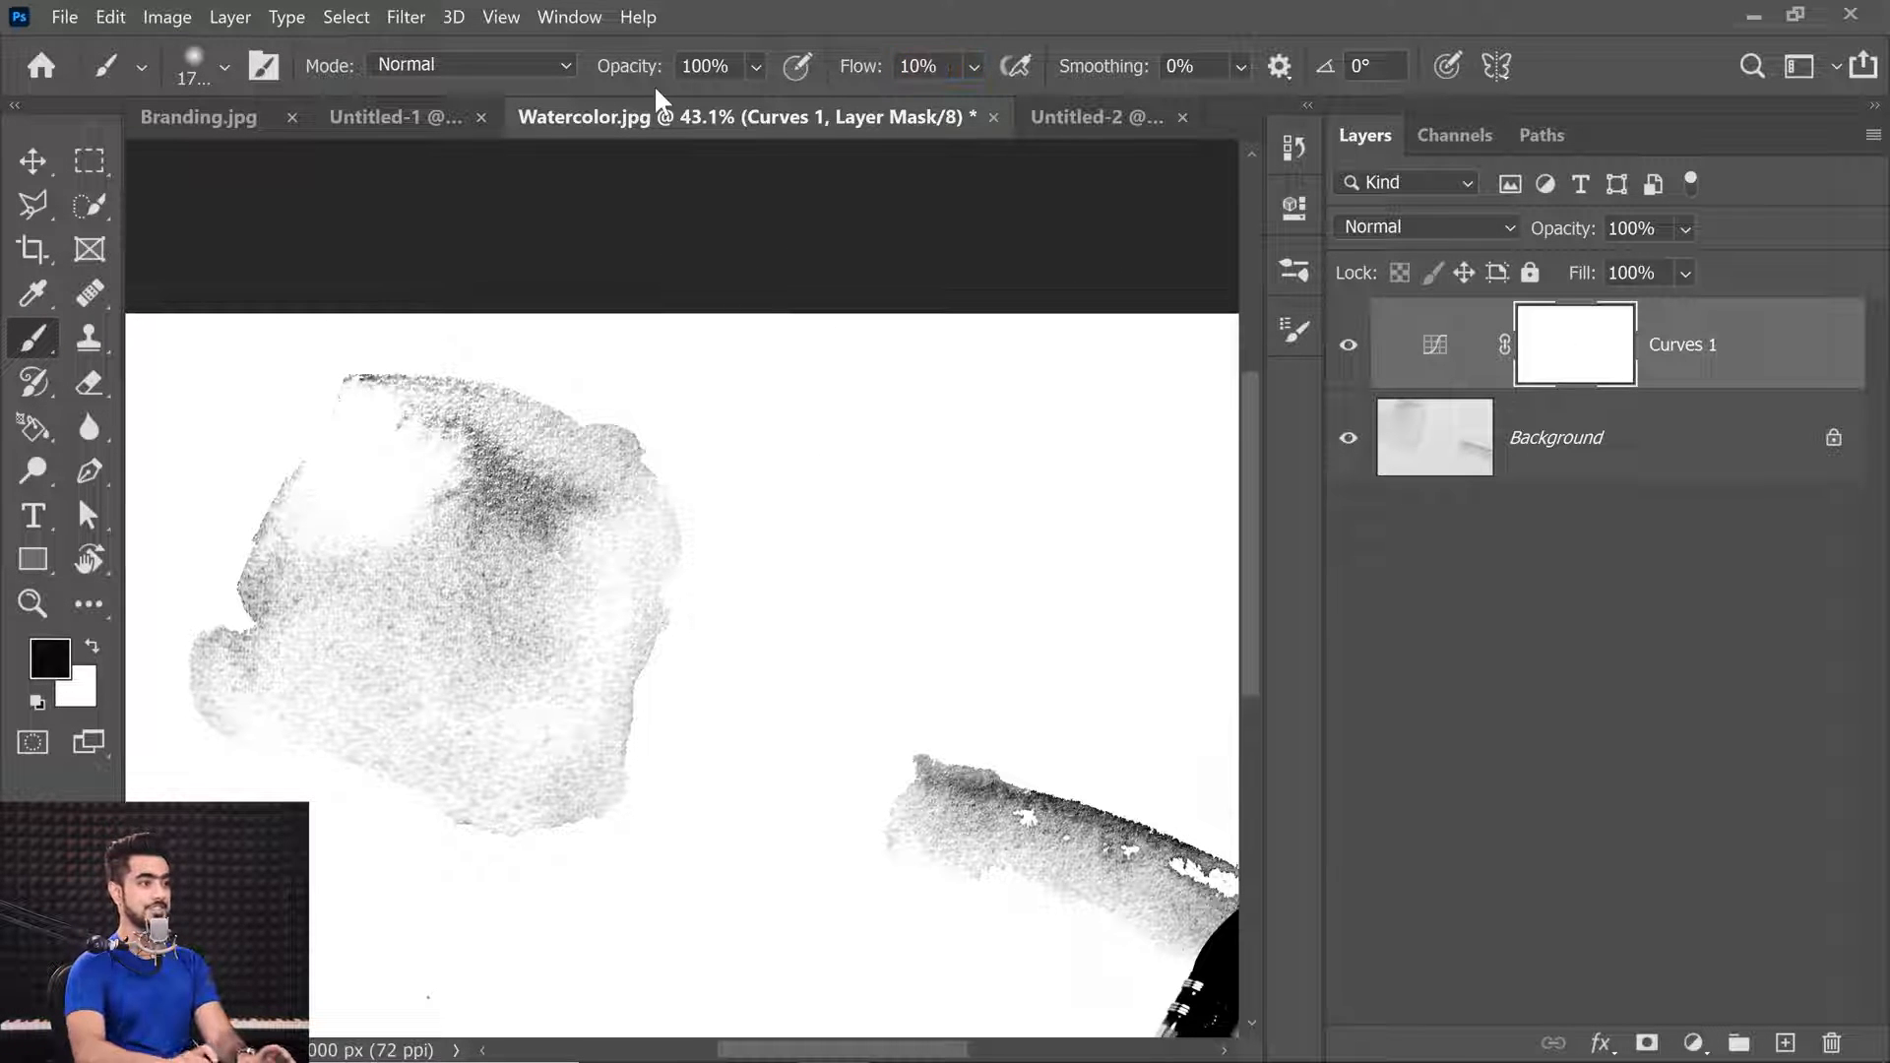
Reduce the brush to about 300 px, paint black on the Curves mask over the blot's pale area, and undo the painting.
left_click_drag(456, 582, 15, 566)
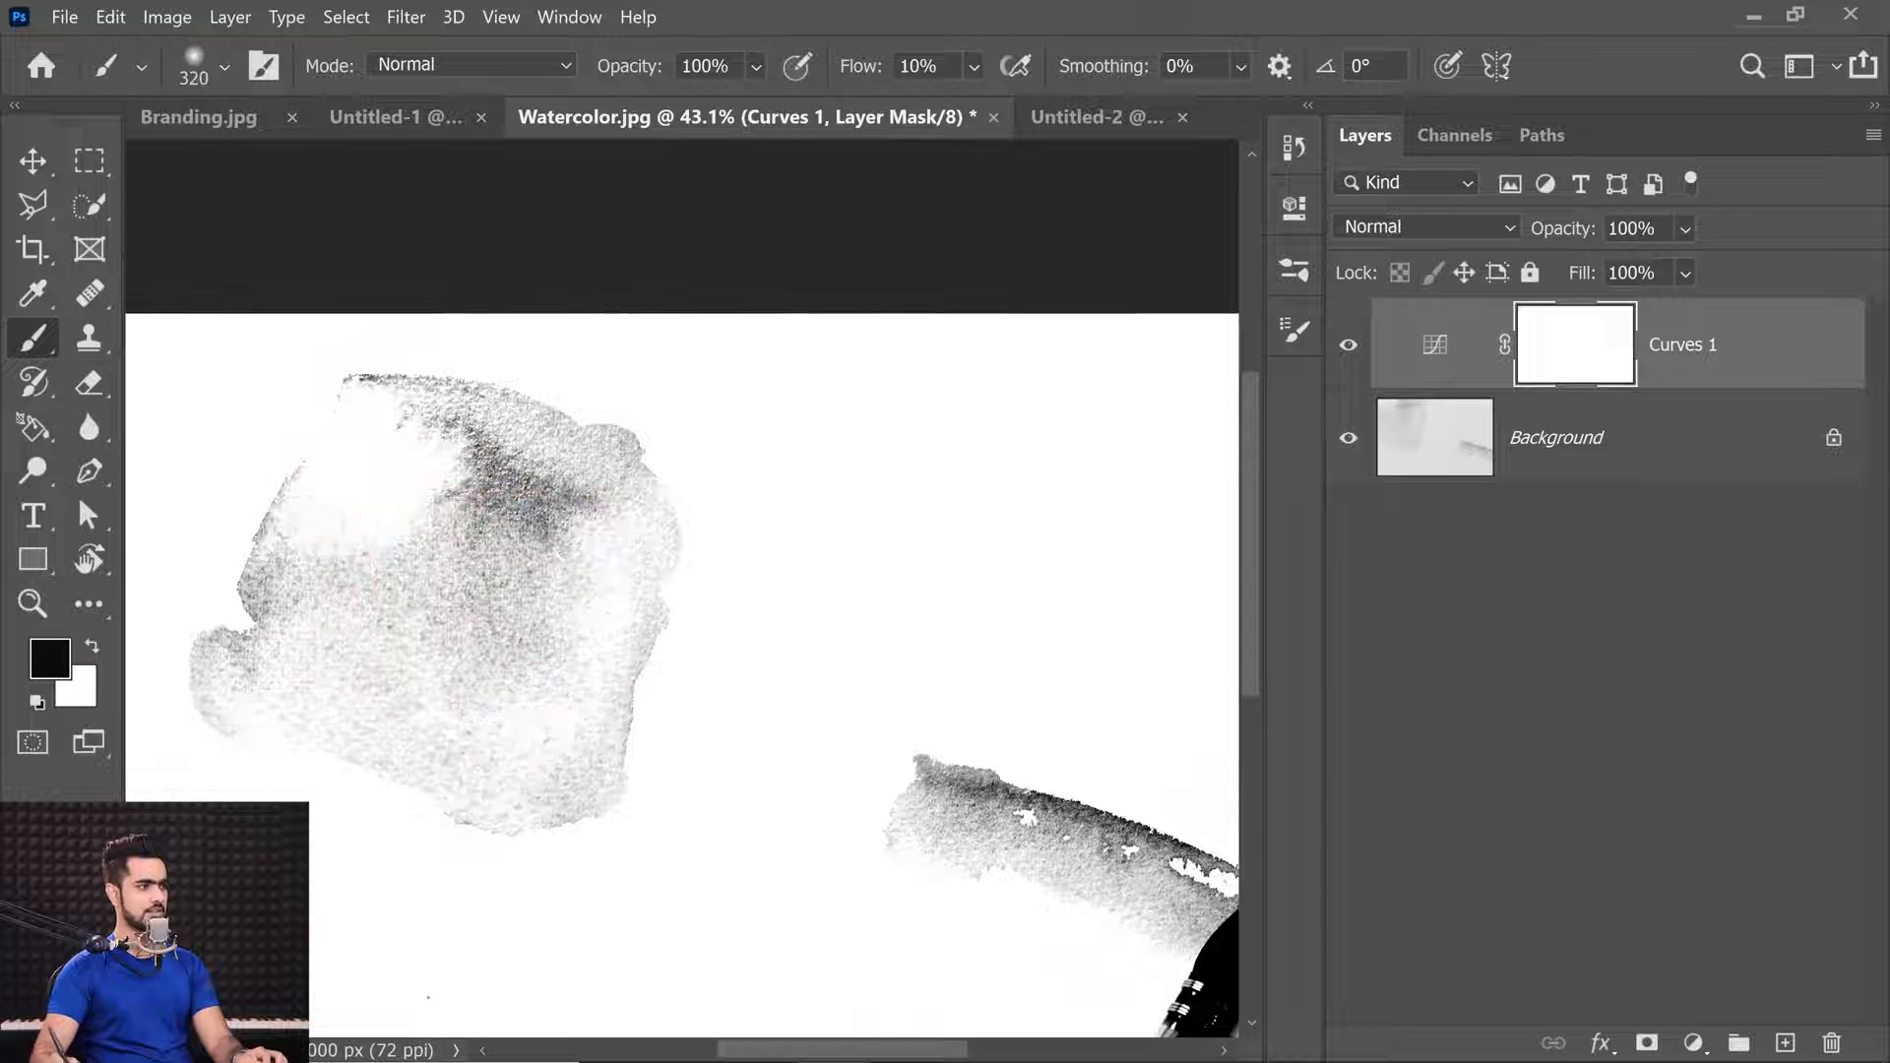
mouse_move(344, 512)
left_mouse_down()
mouse_move(374, 433)
mouse_move(315, 472)
mouse_move(428, 469)
left_mouse_up()
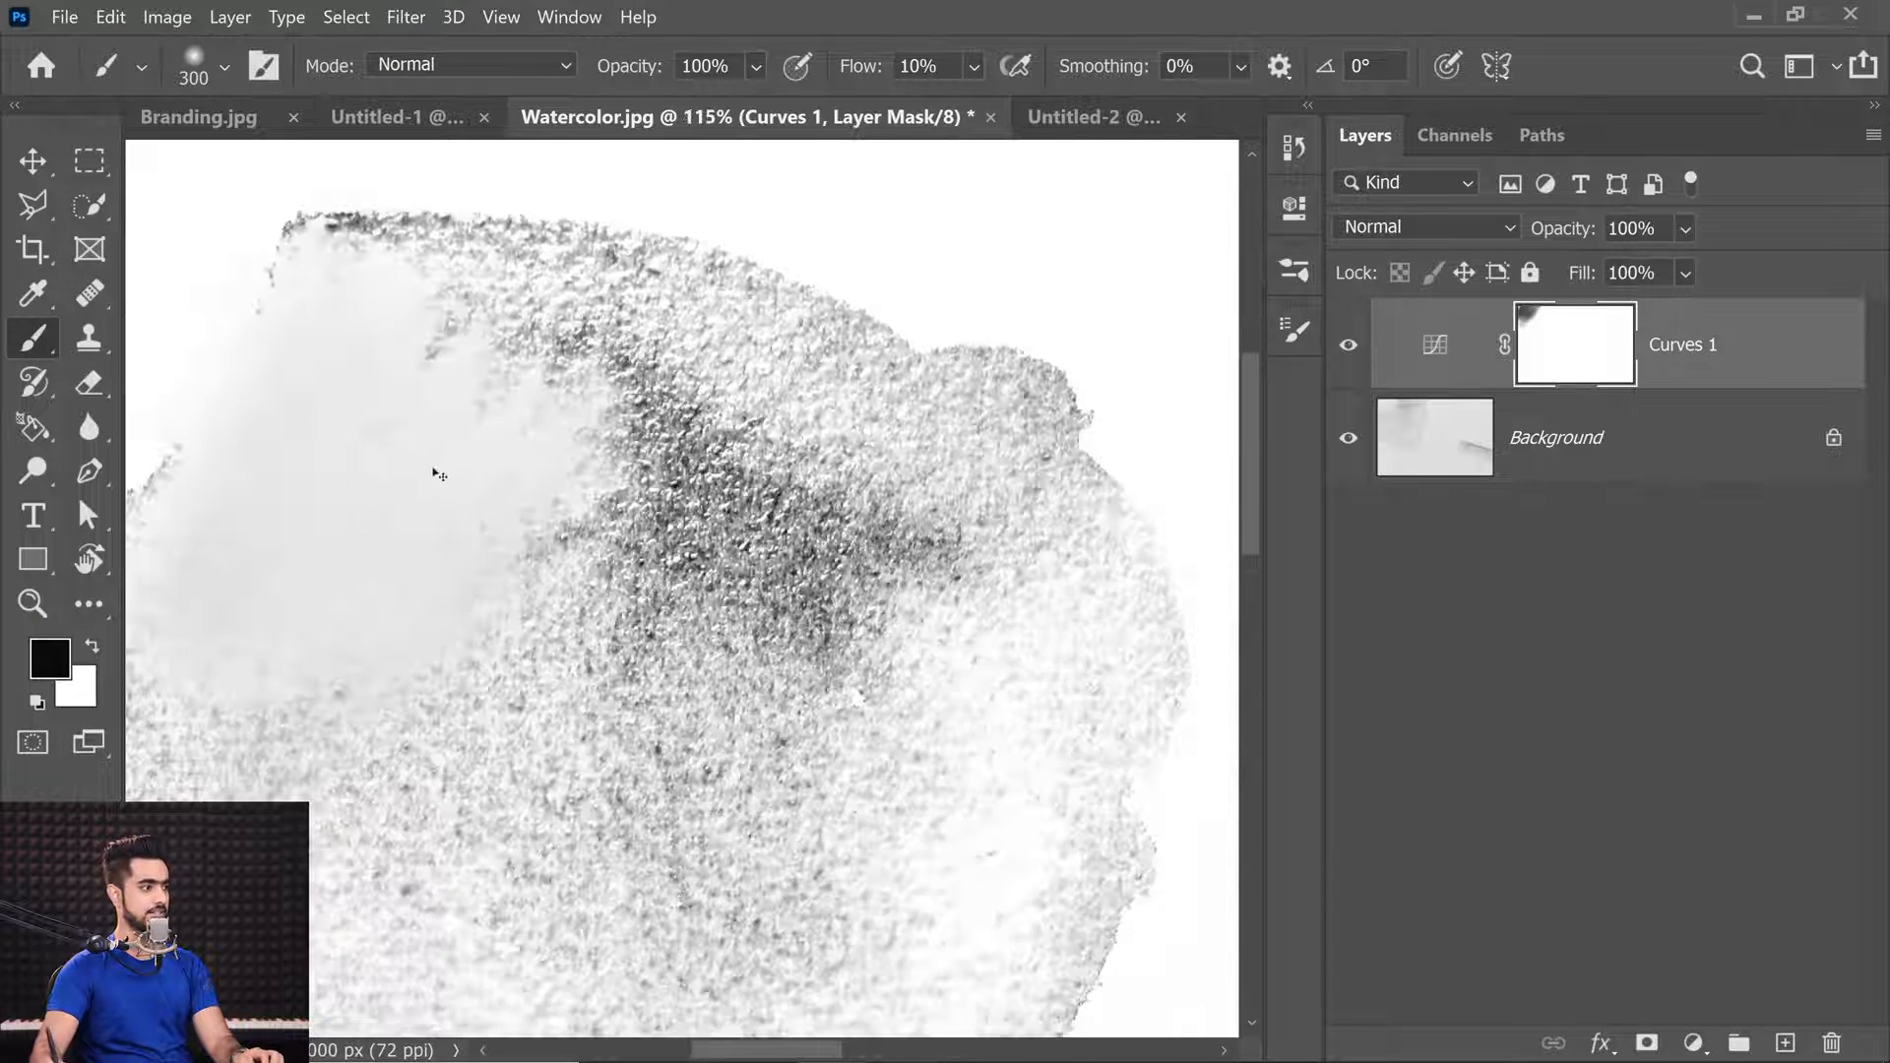
key("ctrl+z")
Merge a copy of all visible layers into a new layer above Curves 1.
mouse_move(528, 507)
left_mouse_down()
mouse_move(476, 515)
mouse_move(504, 521)
mouse_move(466, 501)
mouse_move(511, 502)
left_mouse_up()
key("m")
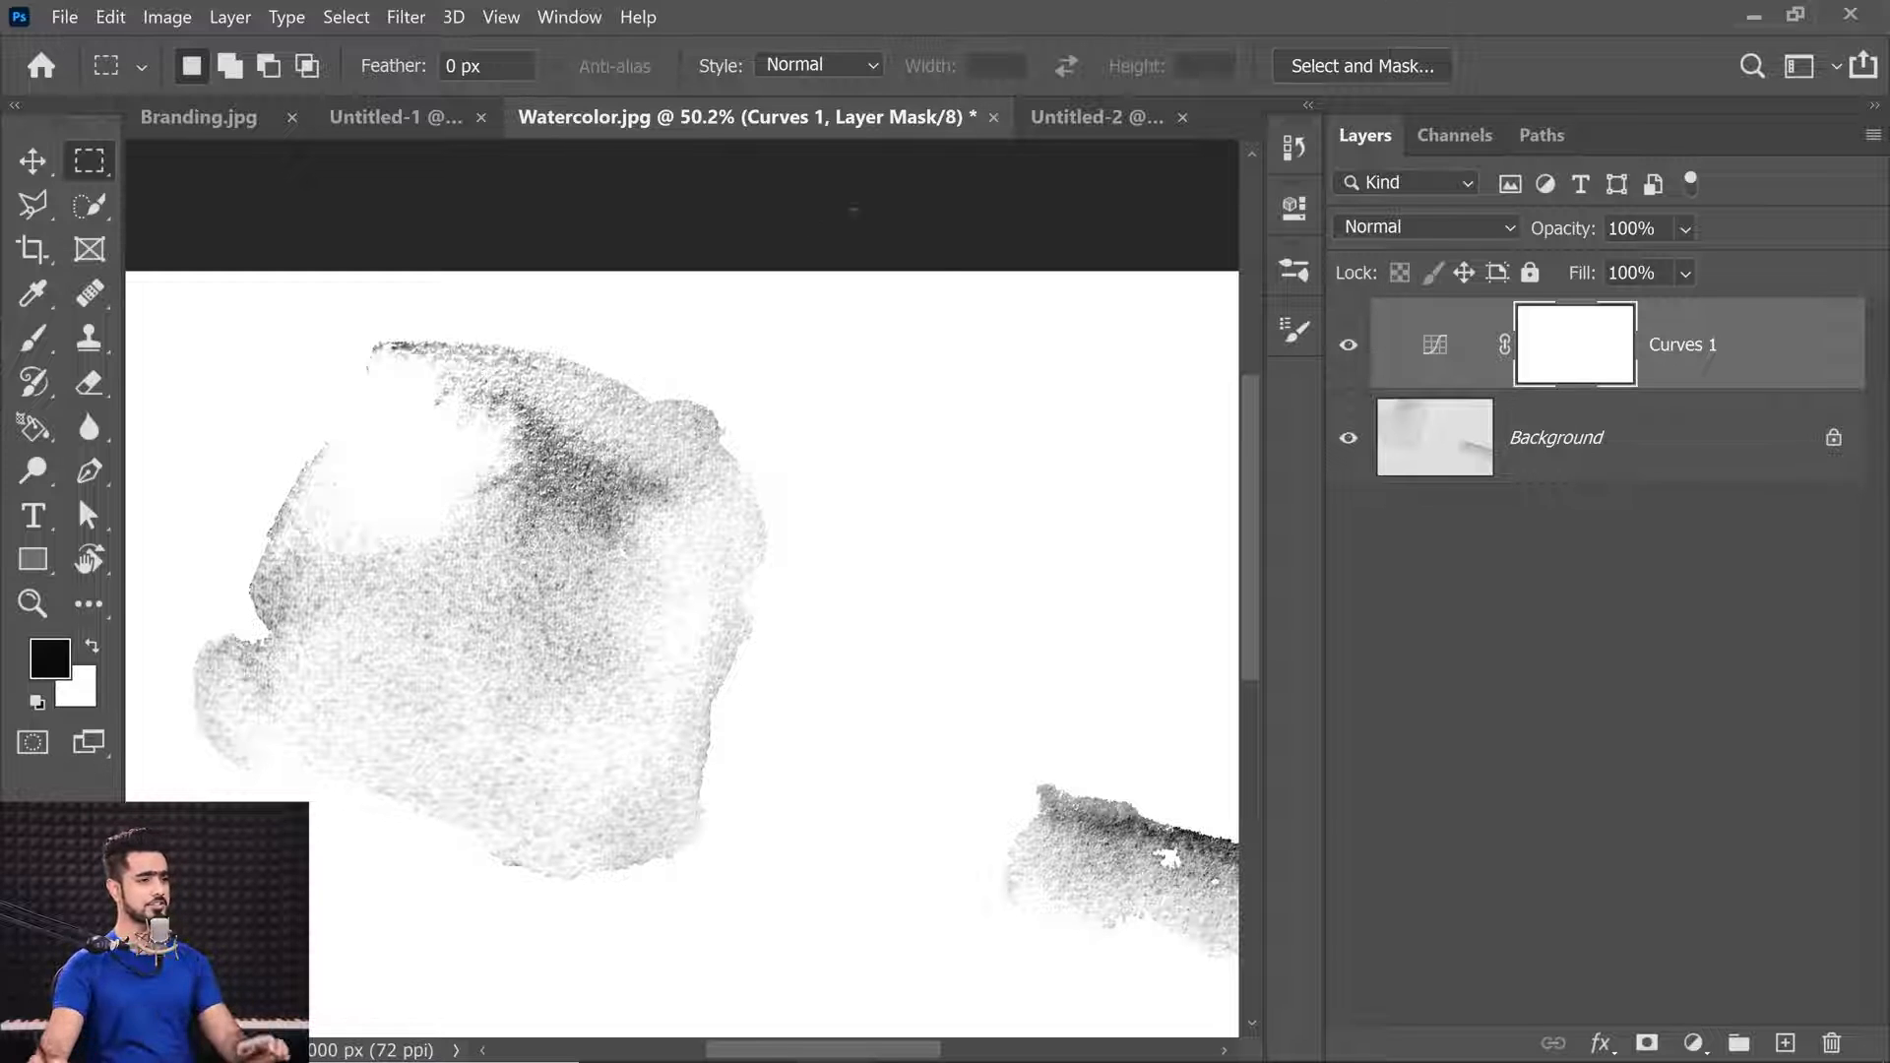
key("ctrl+alt+shift+e")
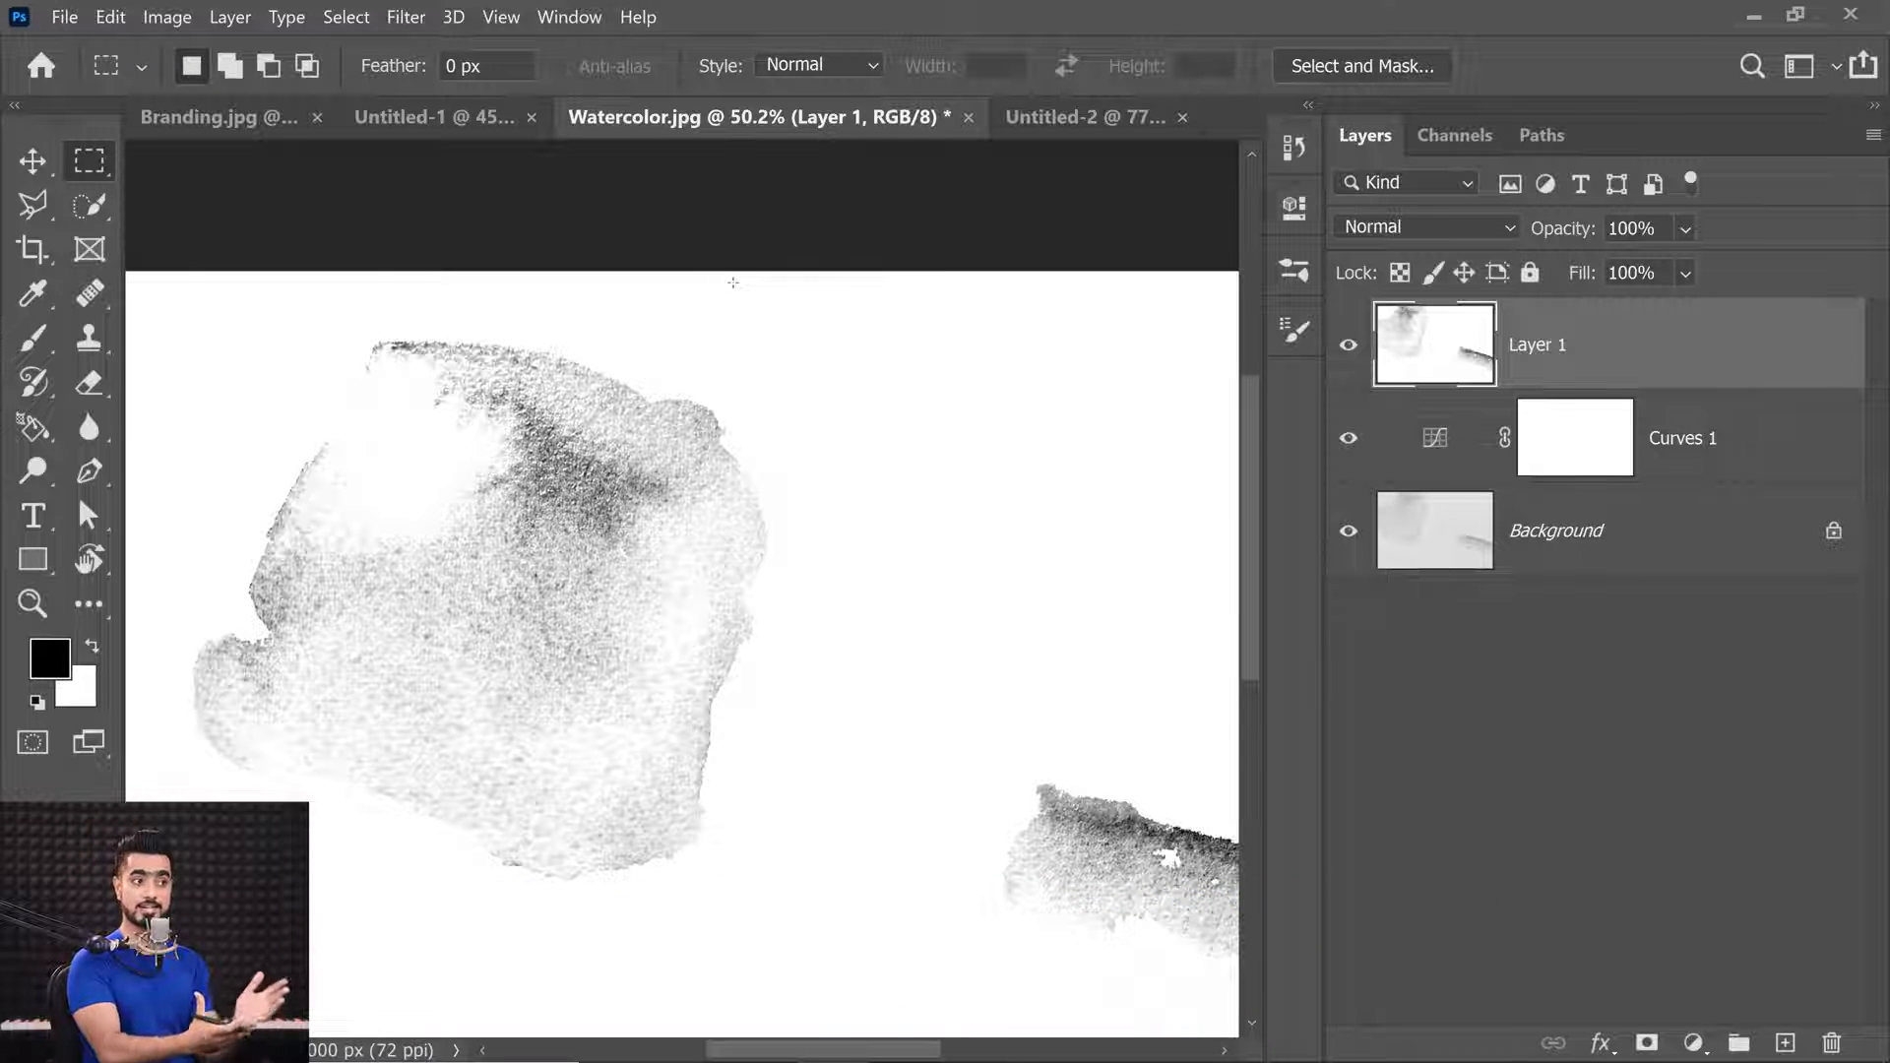
Select a rectangle around the large watercolor blot and define it as the brush preset "Watercolor Patch".
left_click_drag(138, 272, 816, 912)
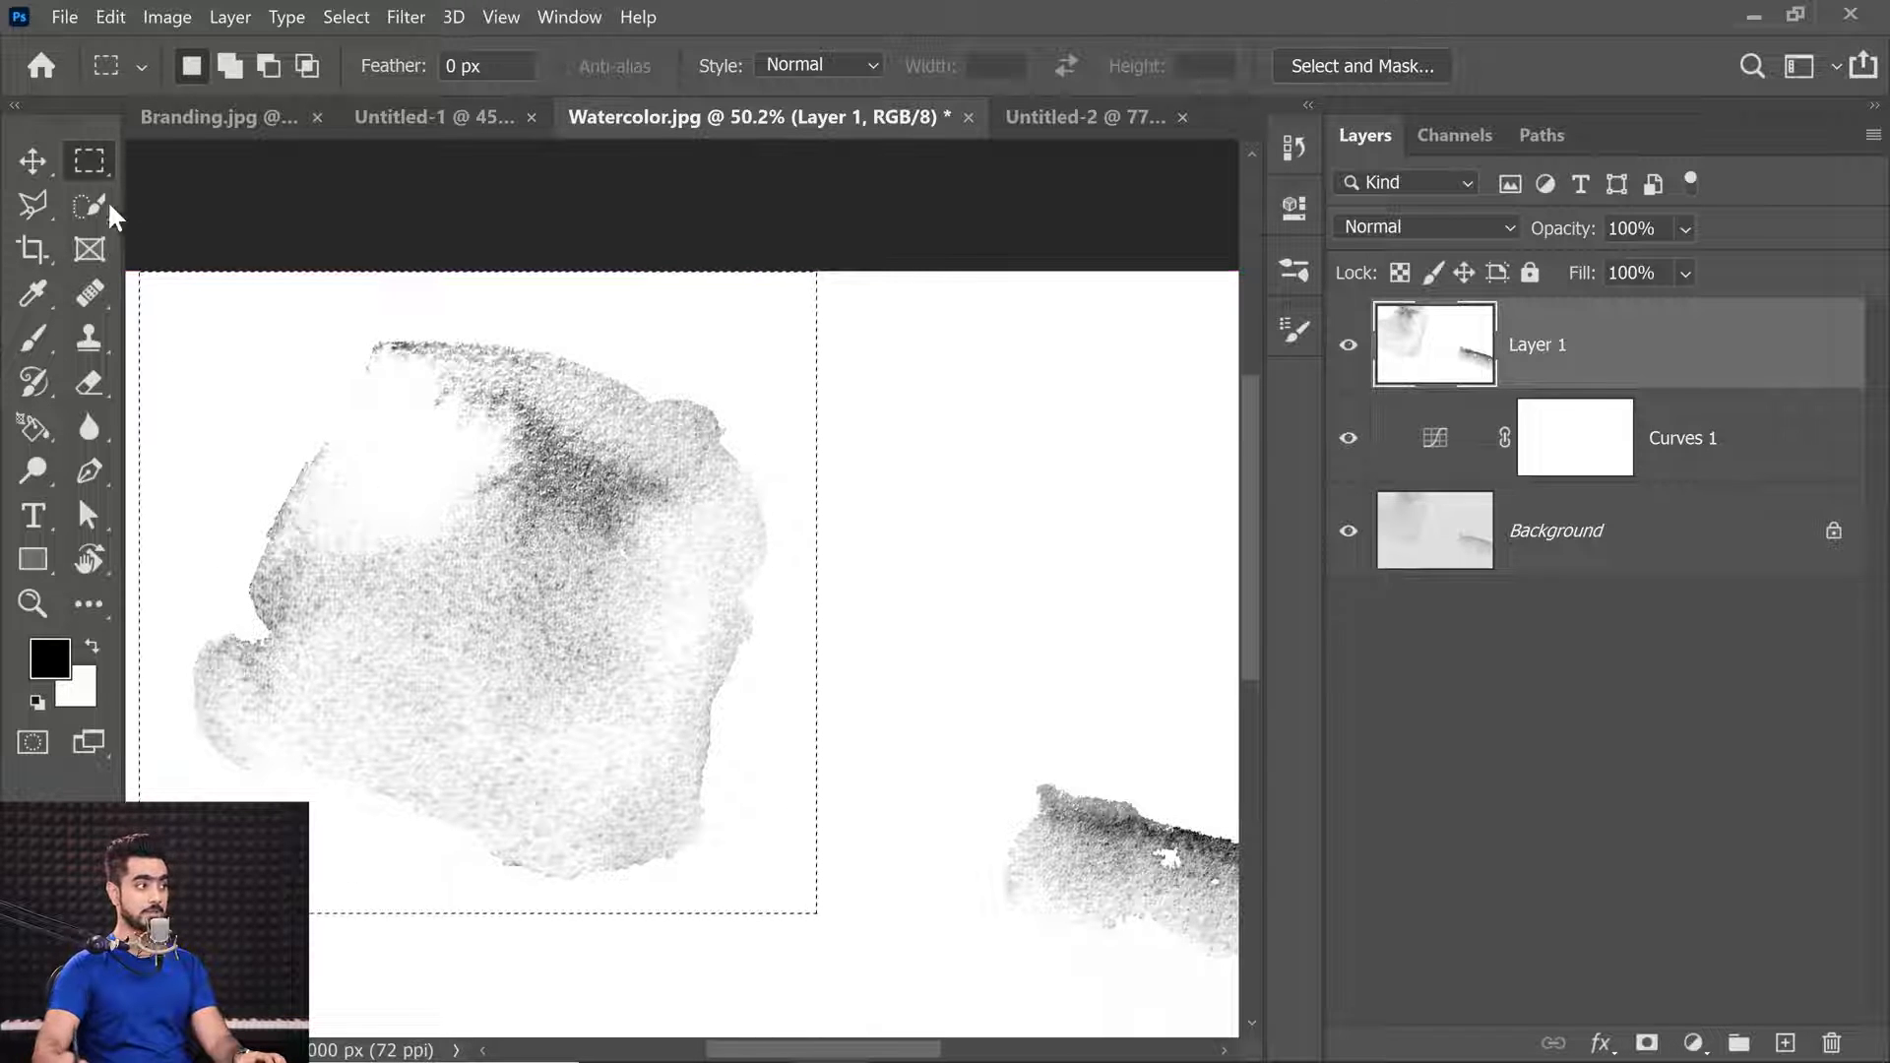
left_click(110, 17)
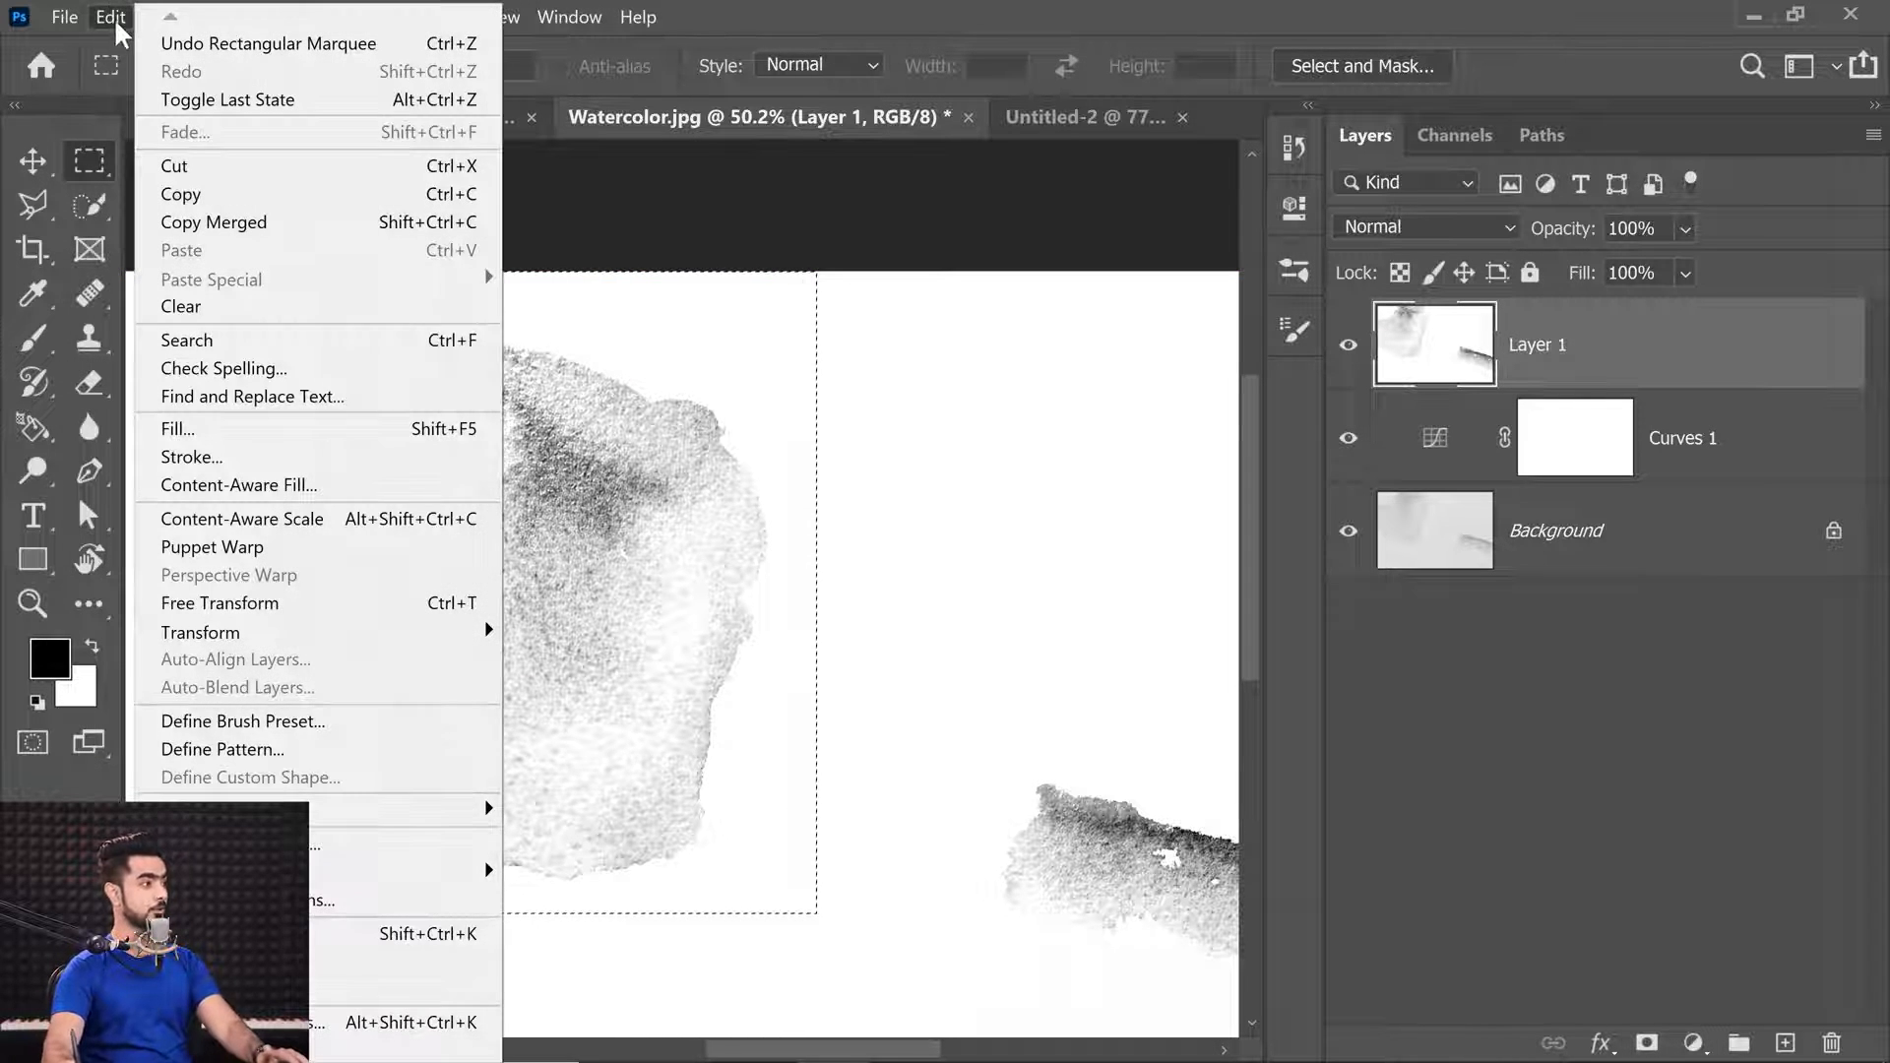
left_click(278, 724)
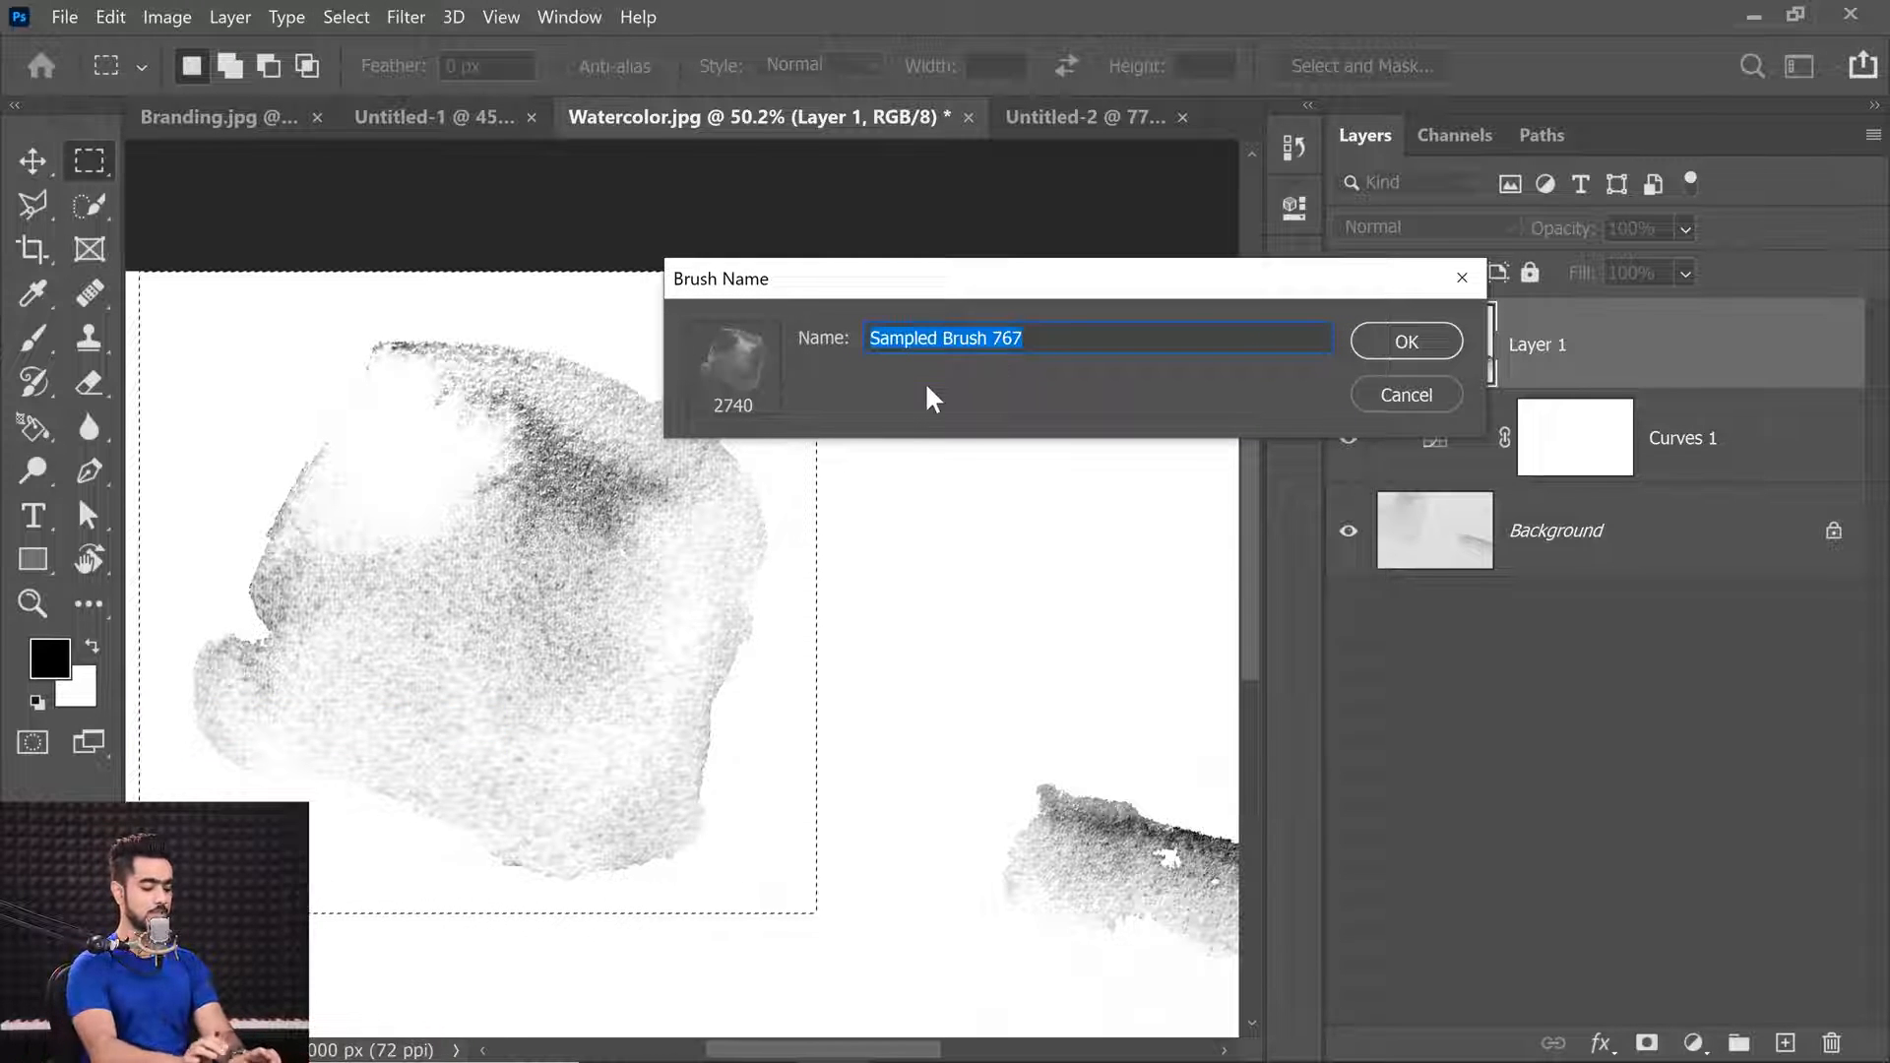
type("Watercolor Patch")
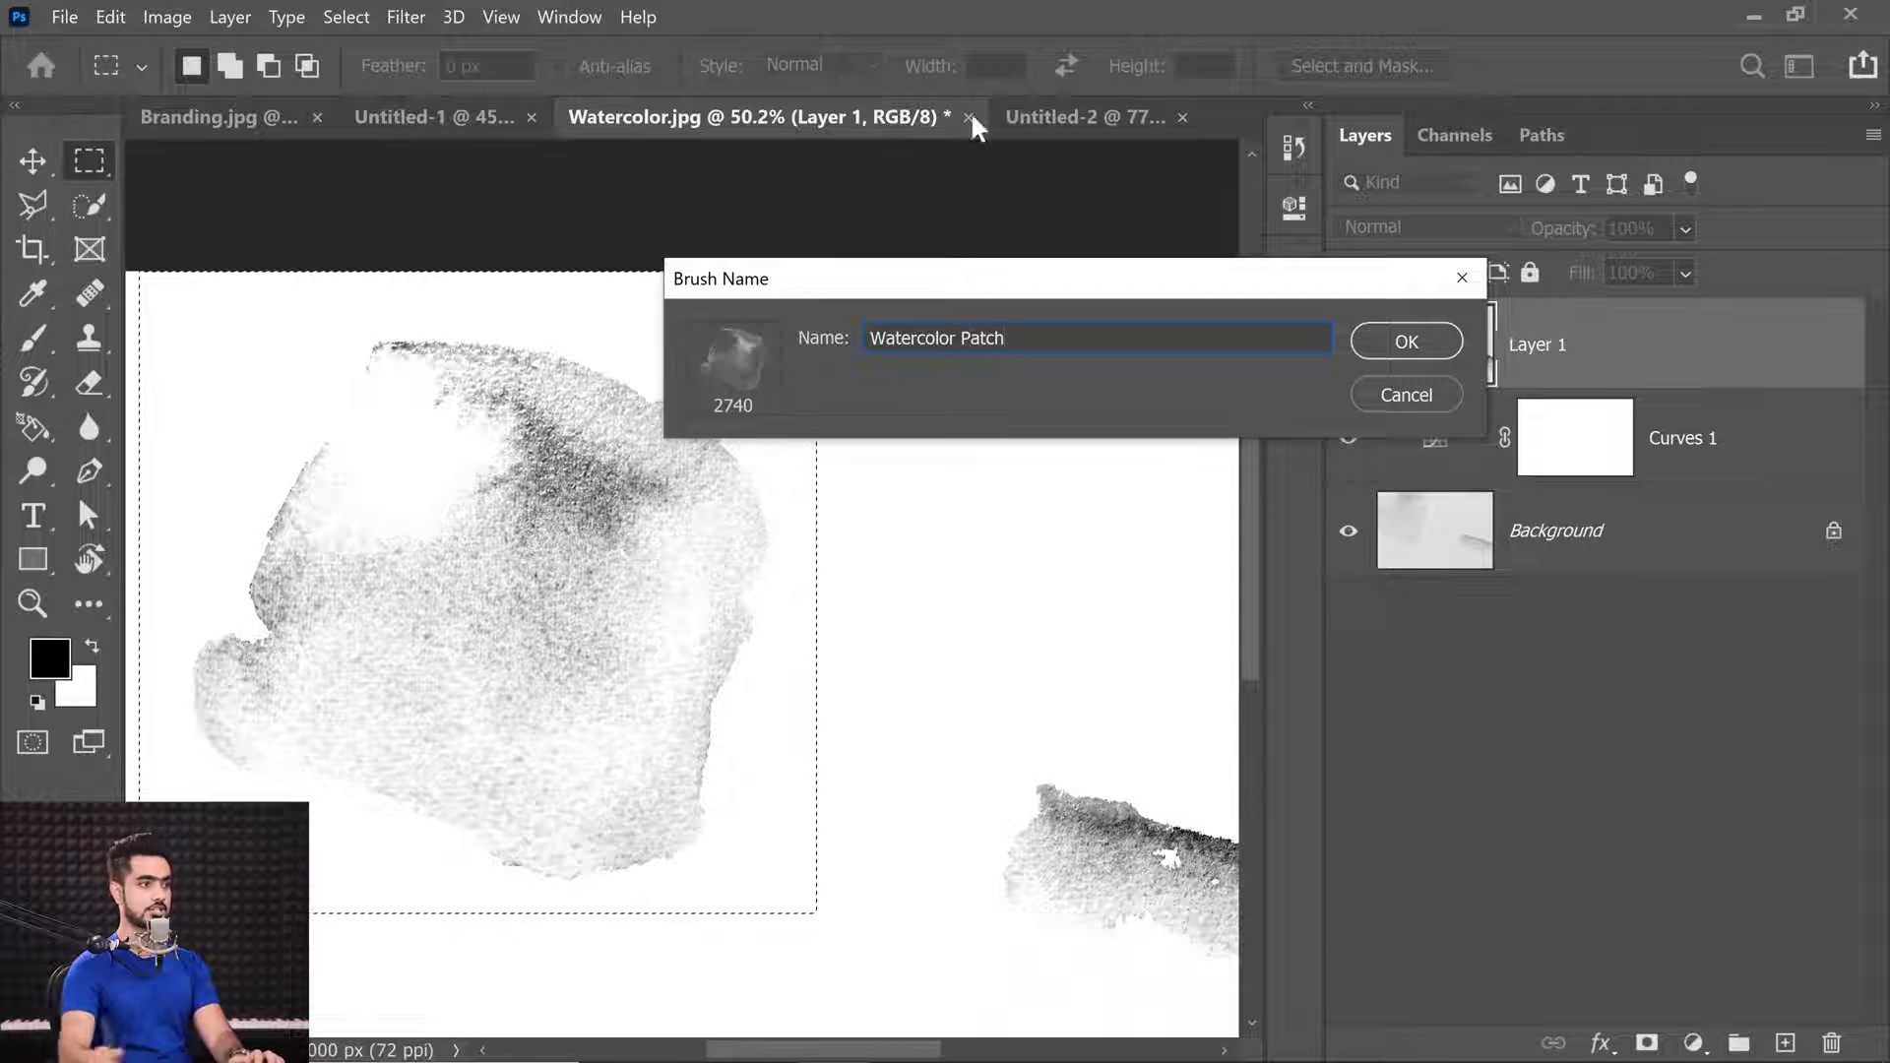
left_click(1397, 342)
key("b")
key("ctrl+d")
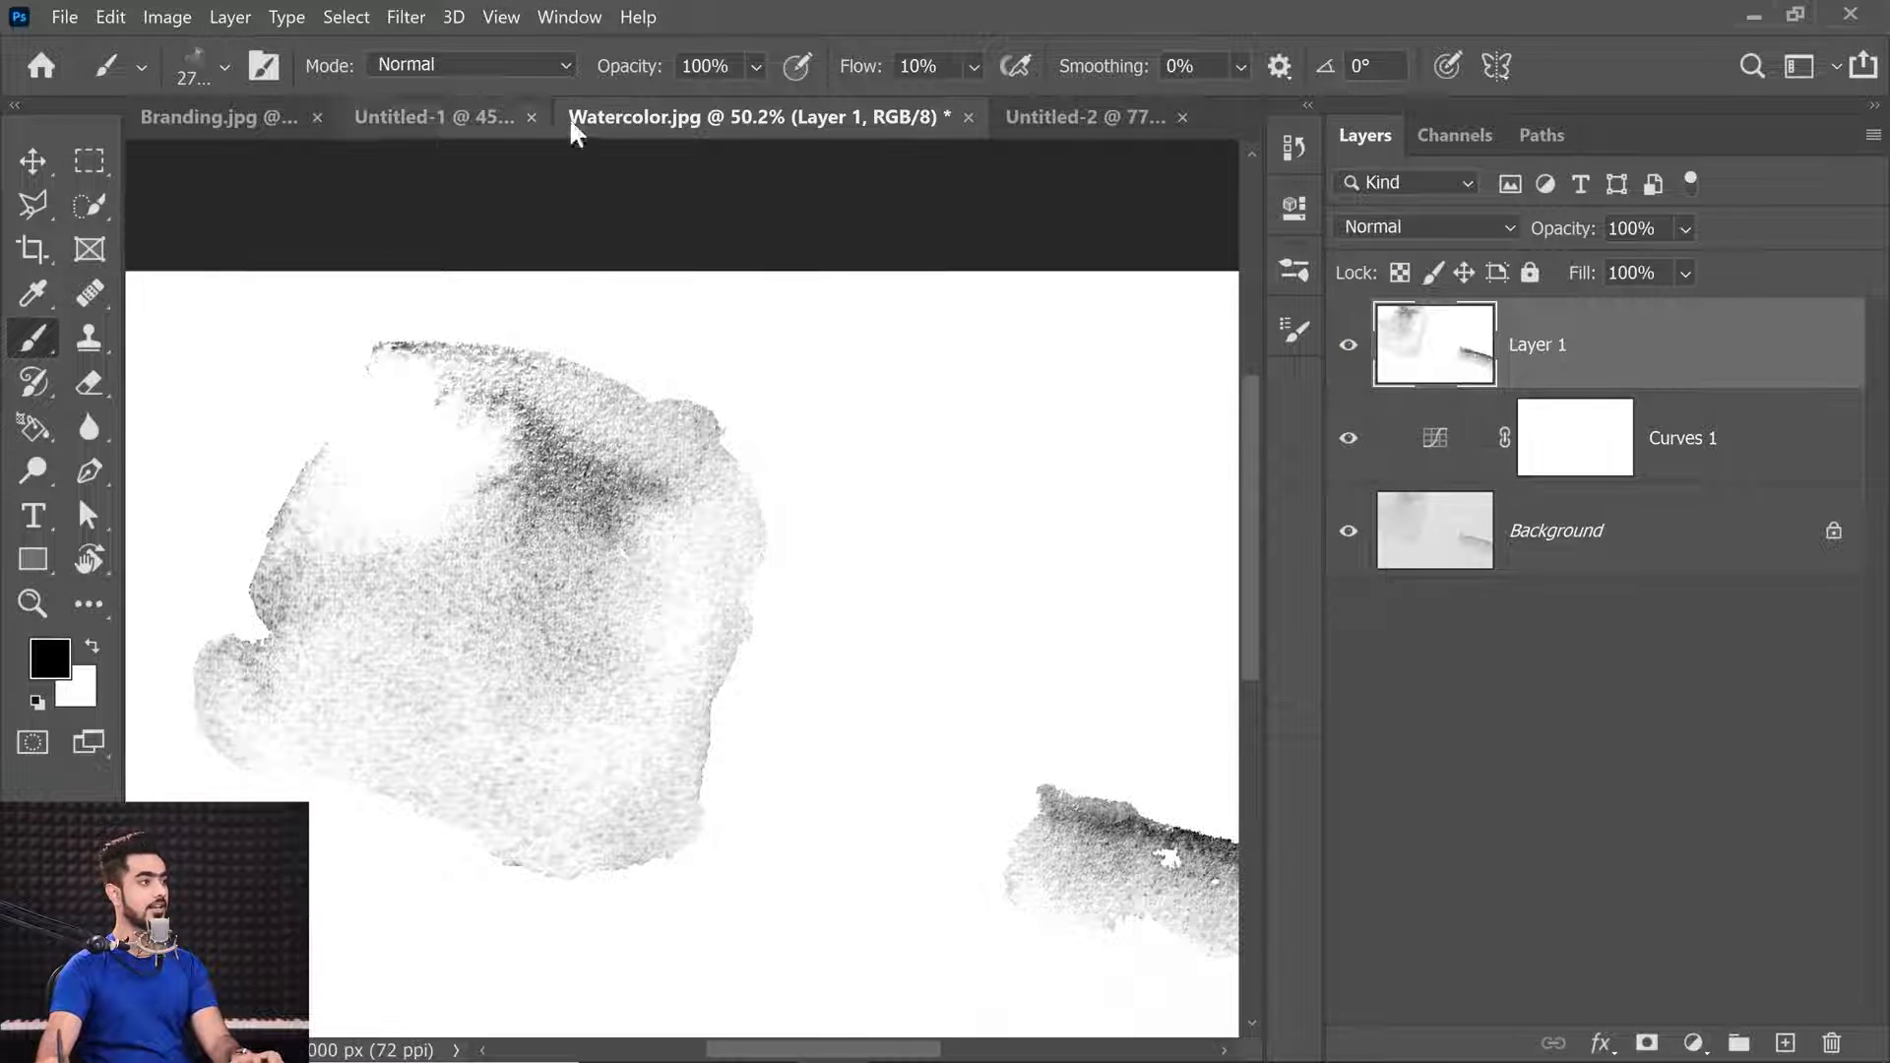
In the Untitled-2 document, fill the Background with white and reduce the size of the watercolor patch brush.
left_click(1126, 110)
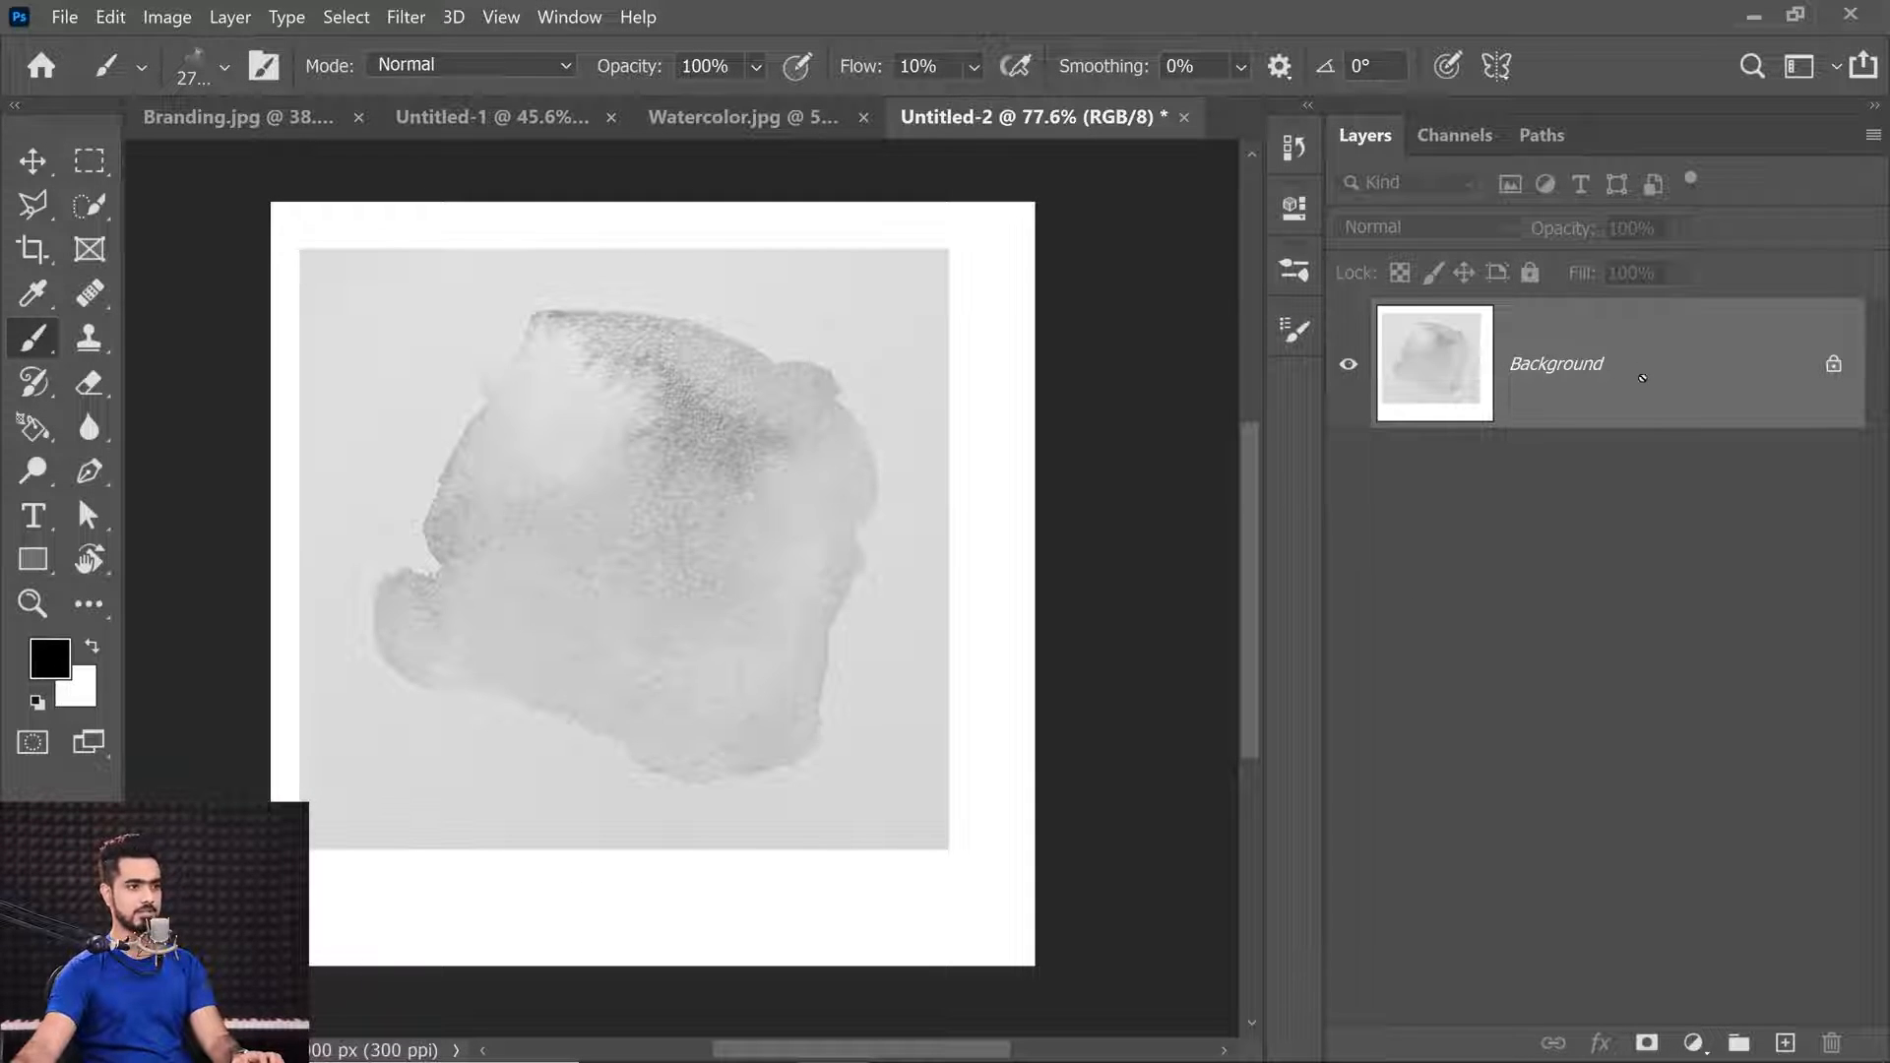
key("ctrl+BackSpace")
left_click_drag(714, 511, 379, 485)
left_click_drag(650, 522, 256, 507)
left_click_drag(546, 499, 118, 591)
Set the foreground color to a dark blue.
left_click(56, 664)
left_click_drag(1223, 307, 1233, 315)
left_click(1547, 128)
Try stamping the watercolor patch on the white canvas, undo the stamp, and set the brush flow to 100%.
left_click(632, 492)
left_click_drag(654, 531, 754, 544)
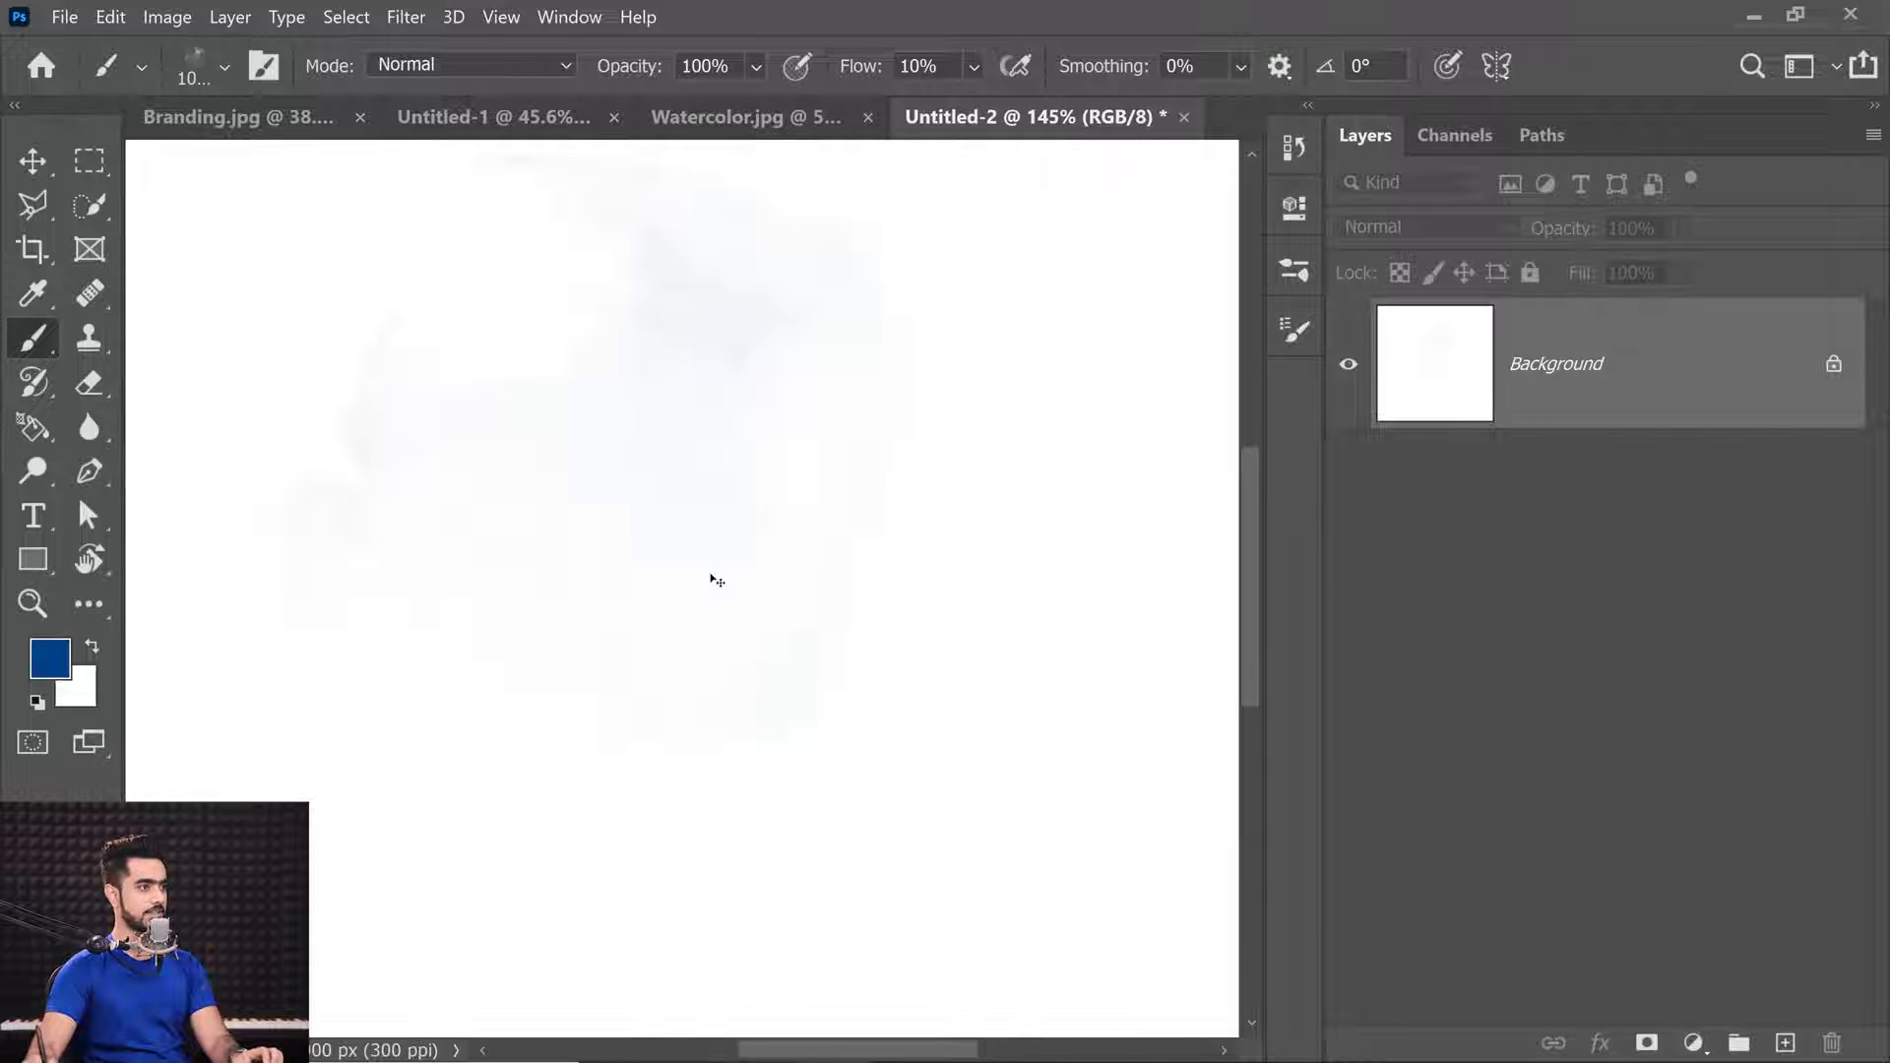
key("ctrl+z")
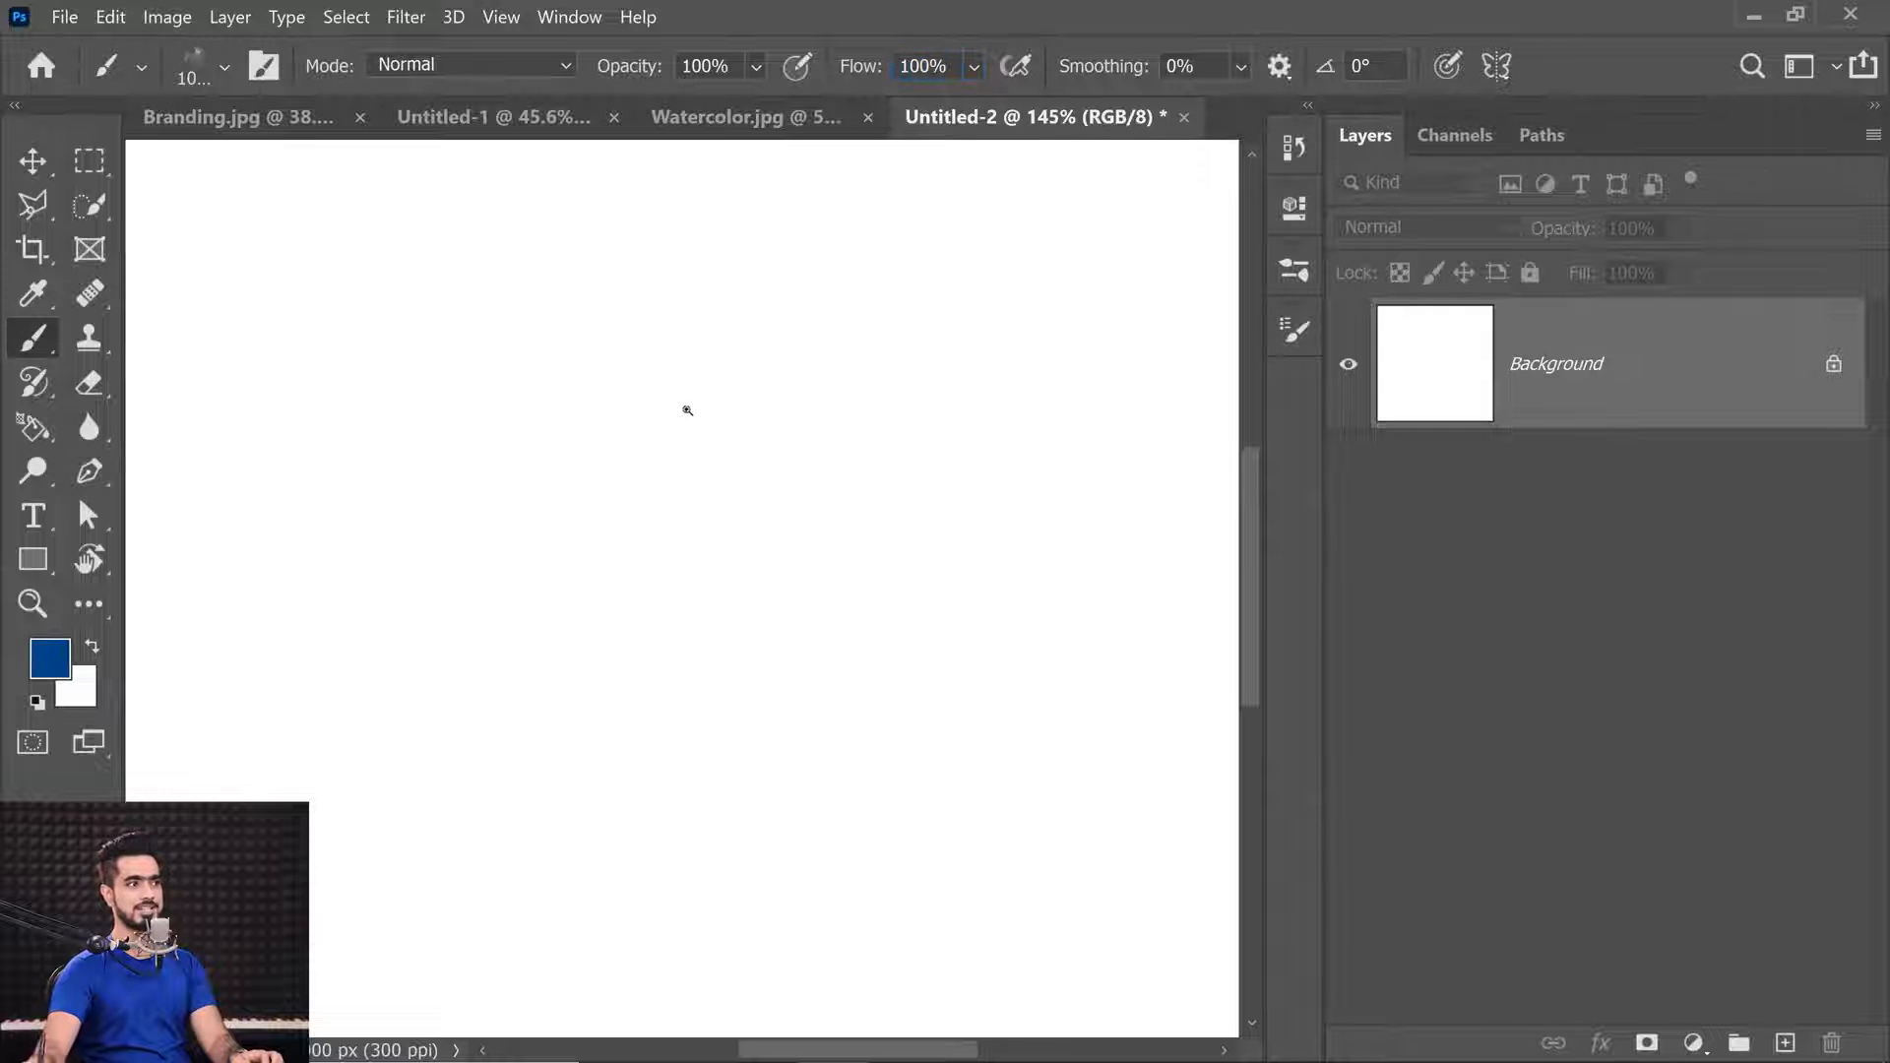
Stamp blue watercolor patches across the white canvas with the new brush.
left_click_drag(710, 406, 663, 418)
left_click(611, 430)
left_click_drag(803, 511, 834, 510)
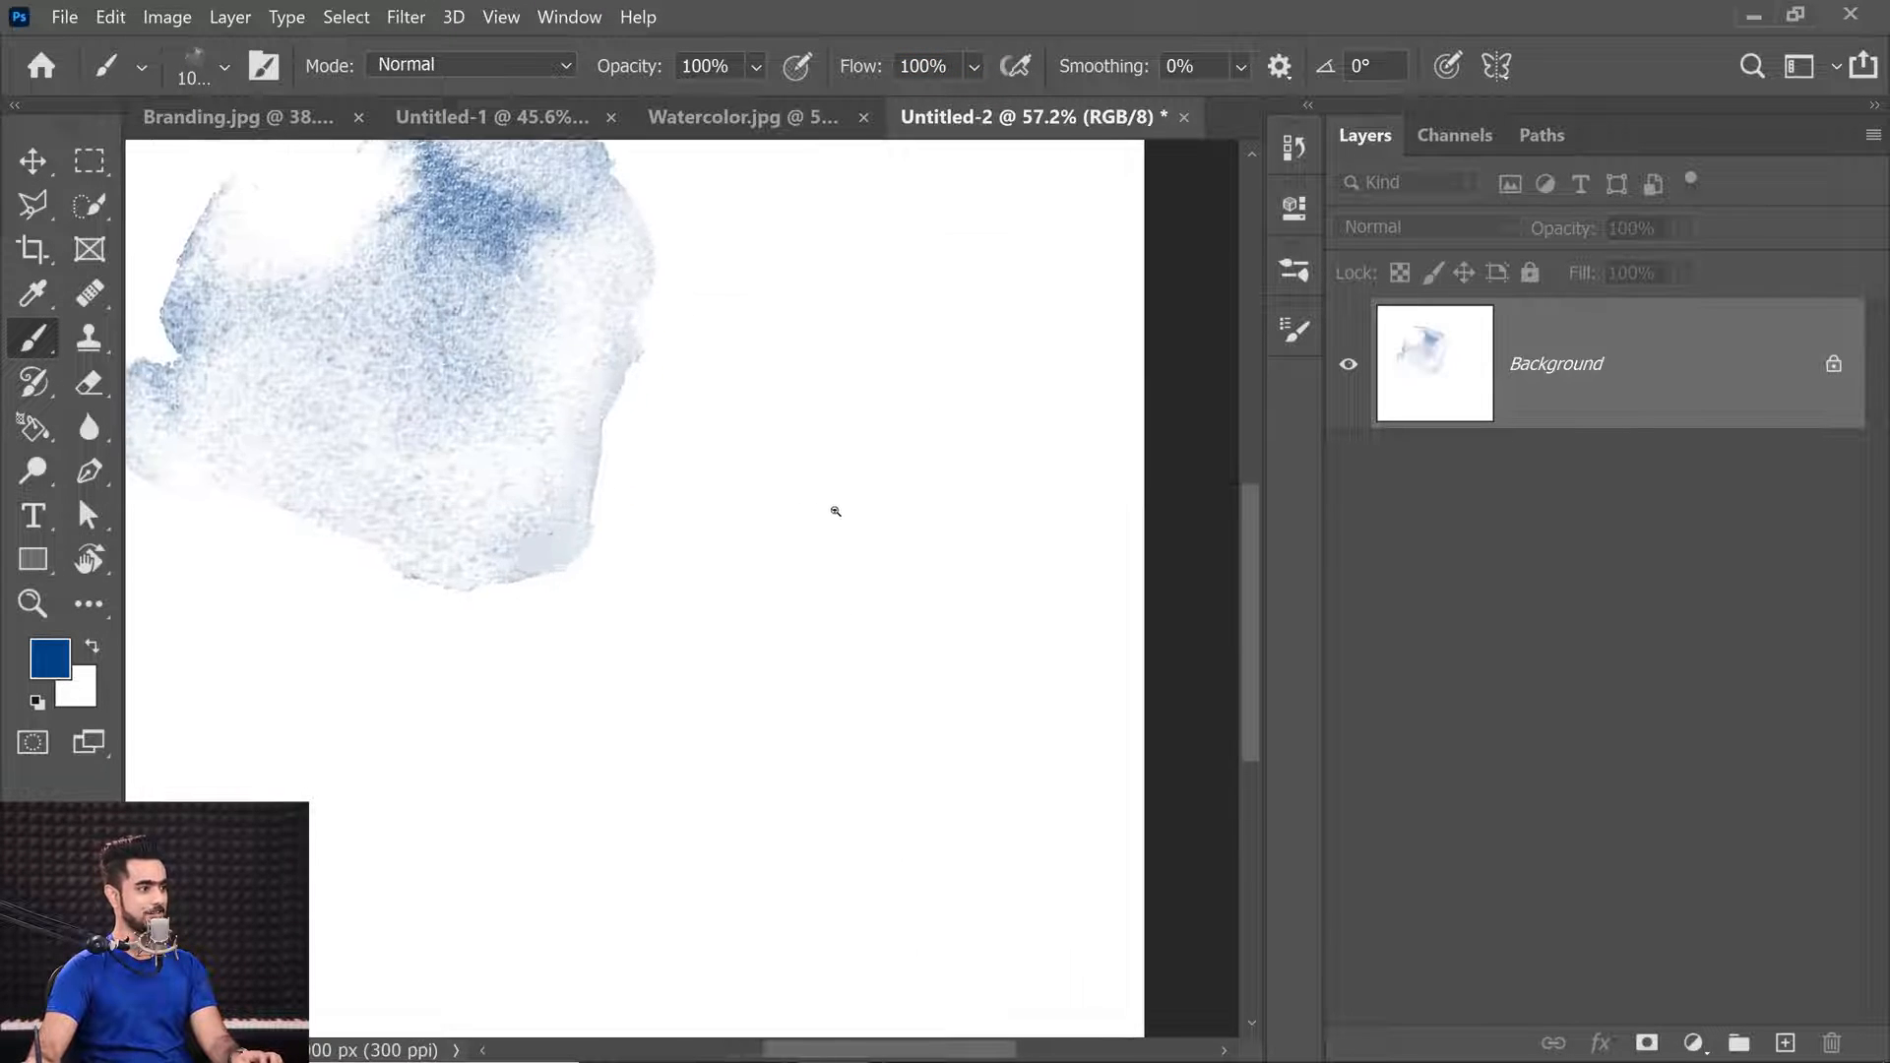
left_click_drag(529, 497, 654, 447)
left_click(920, 641)
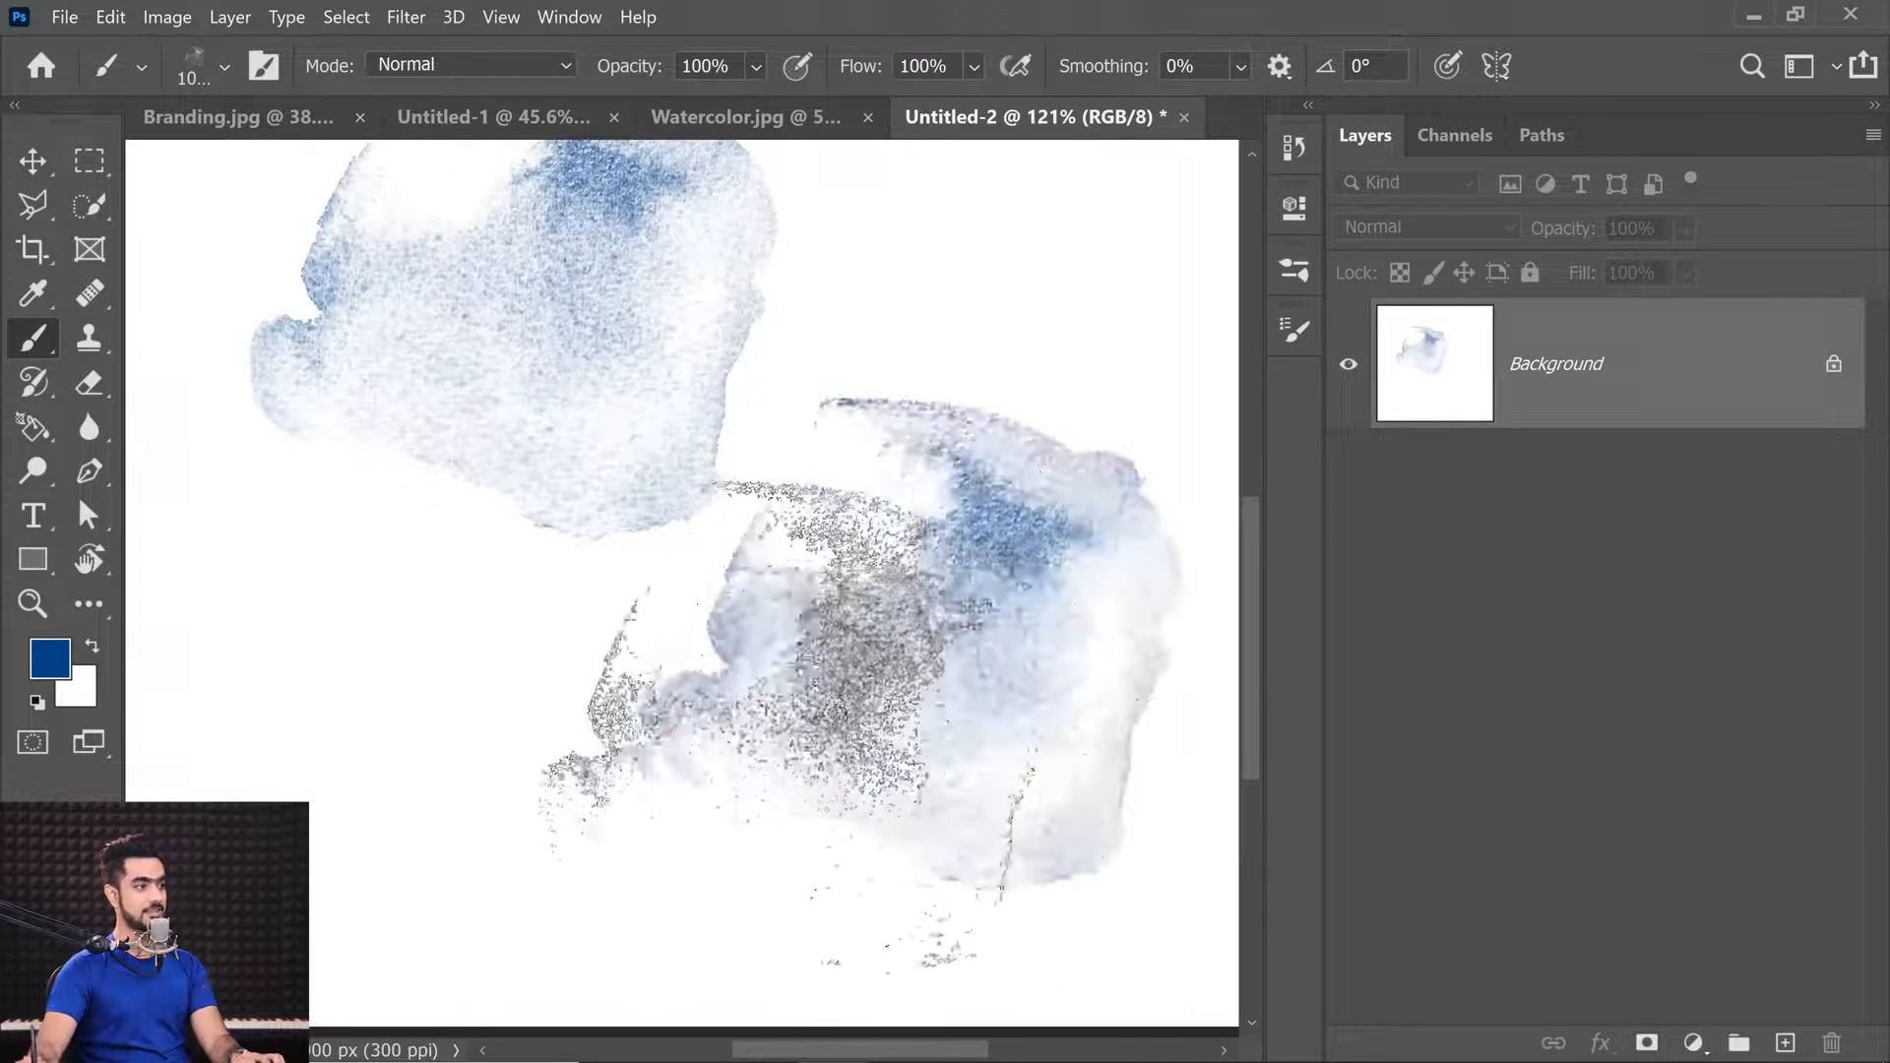
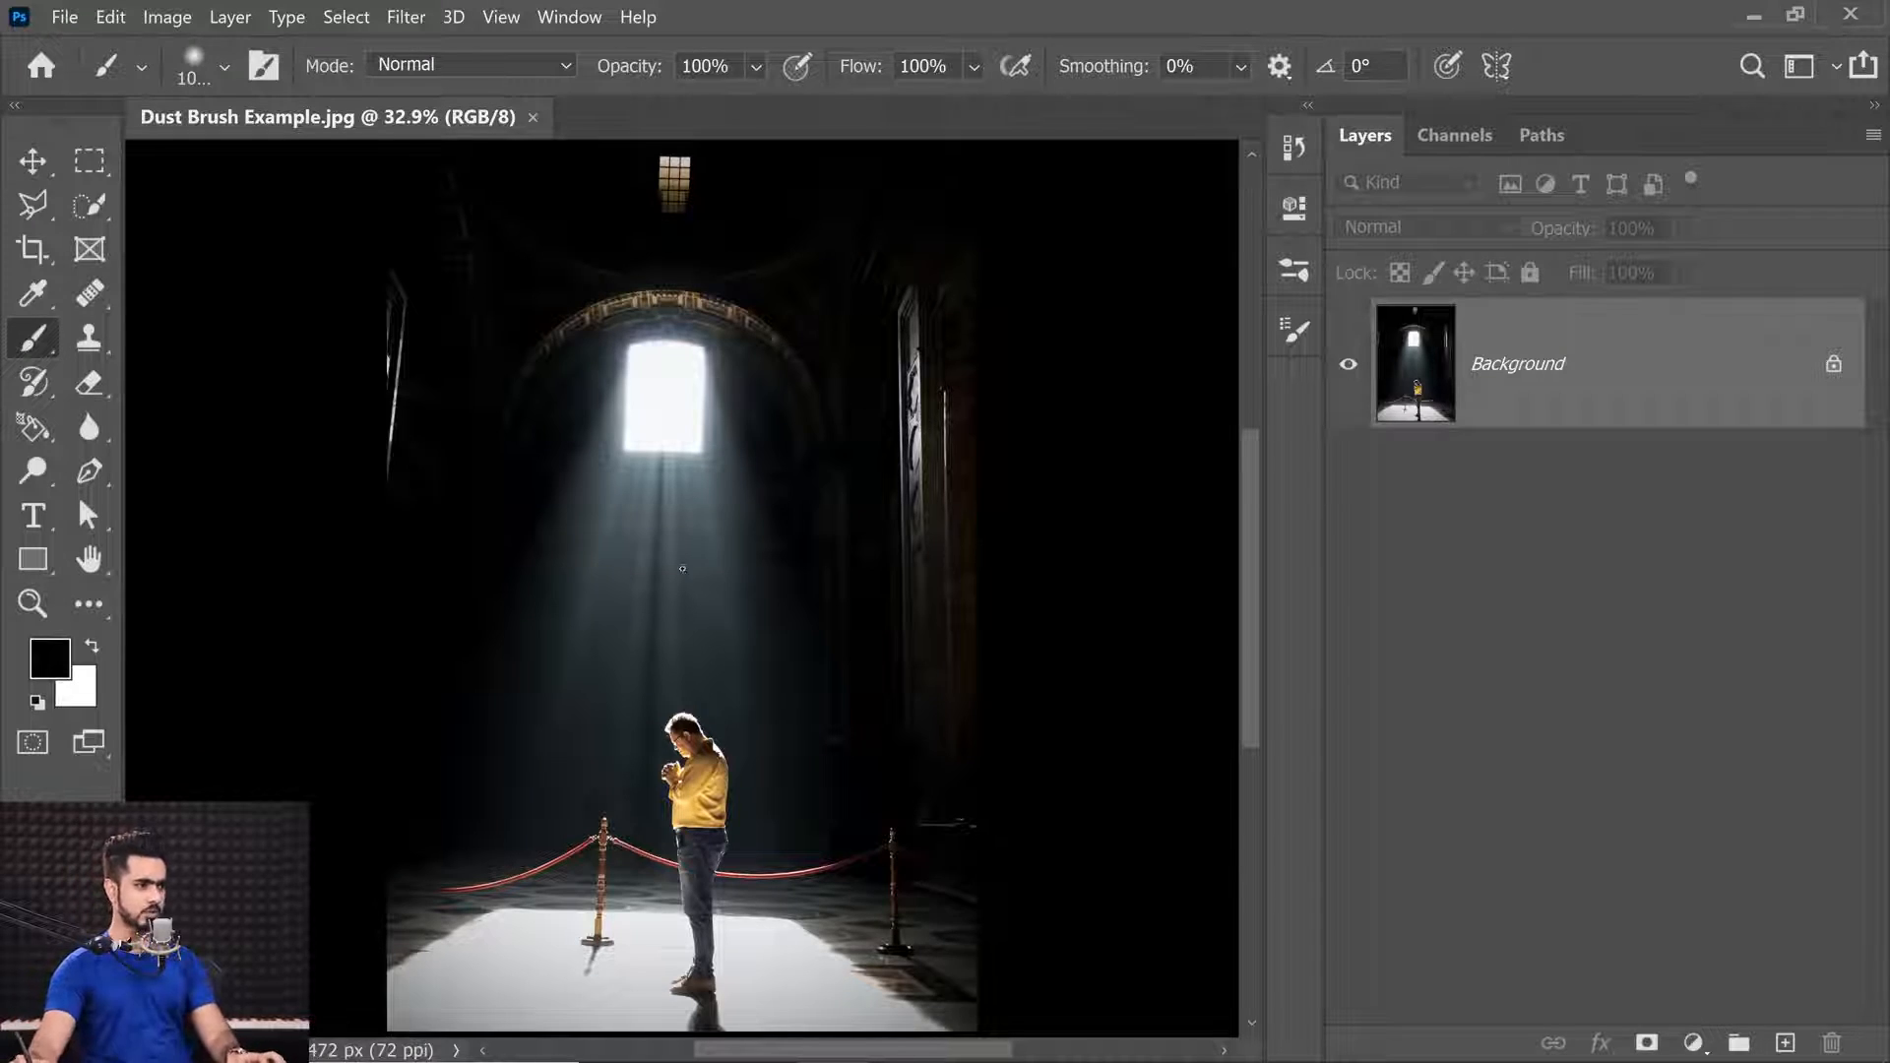
scroll(681, 536, "up", 3)
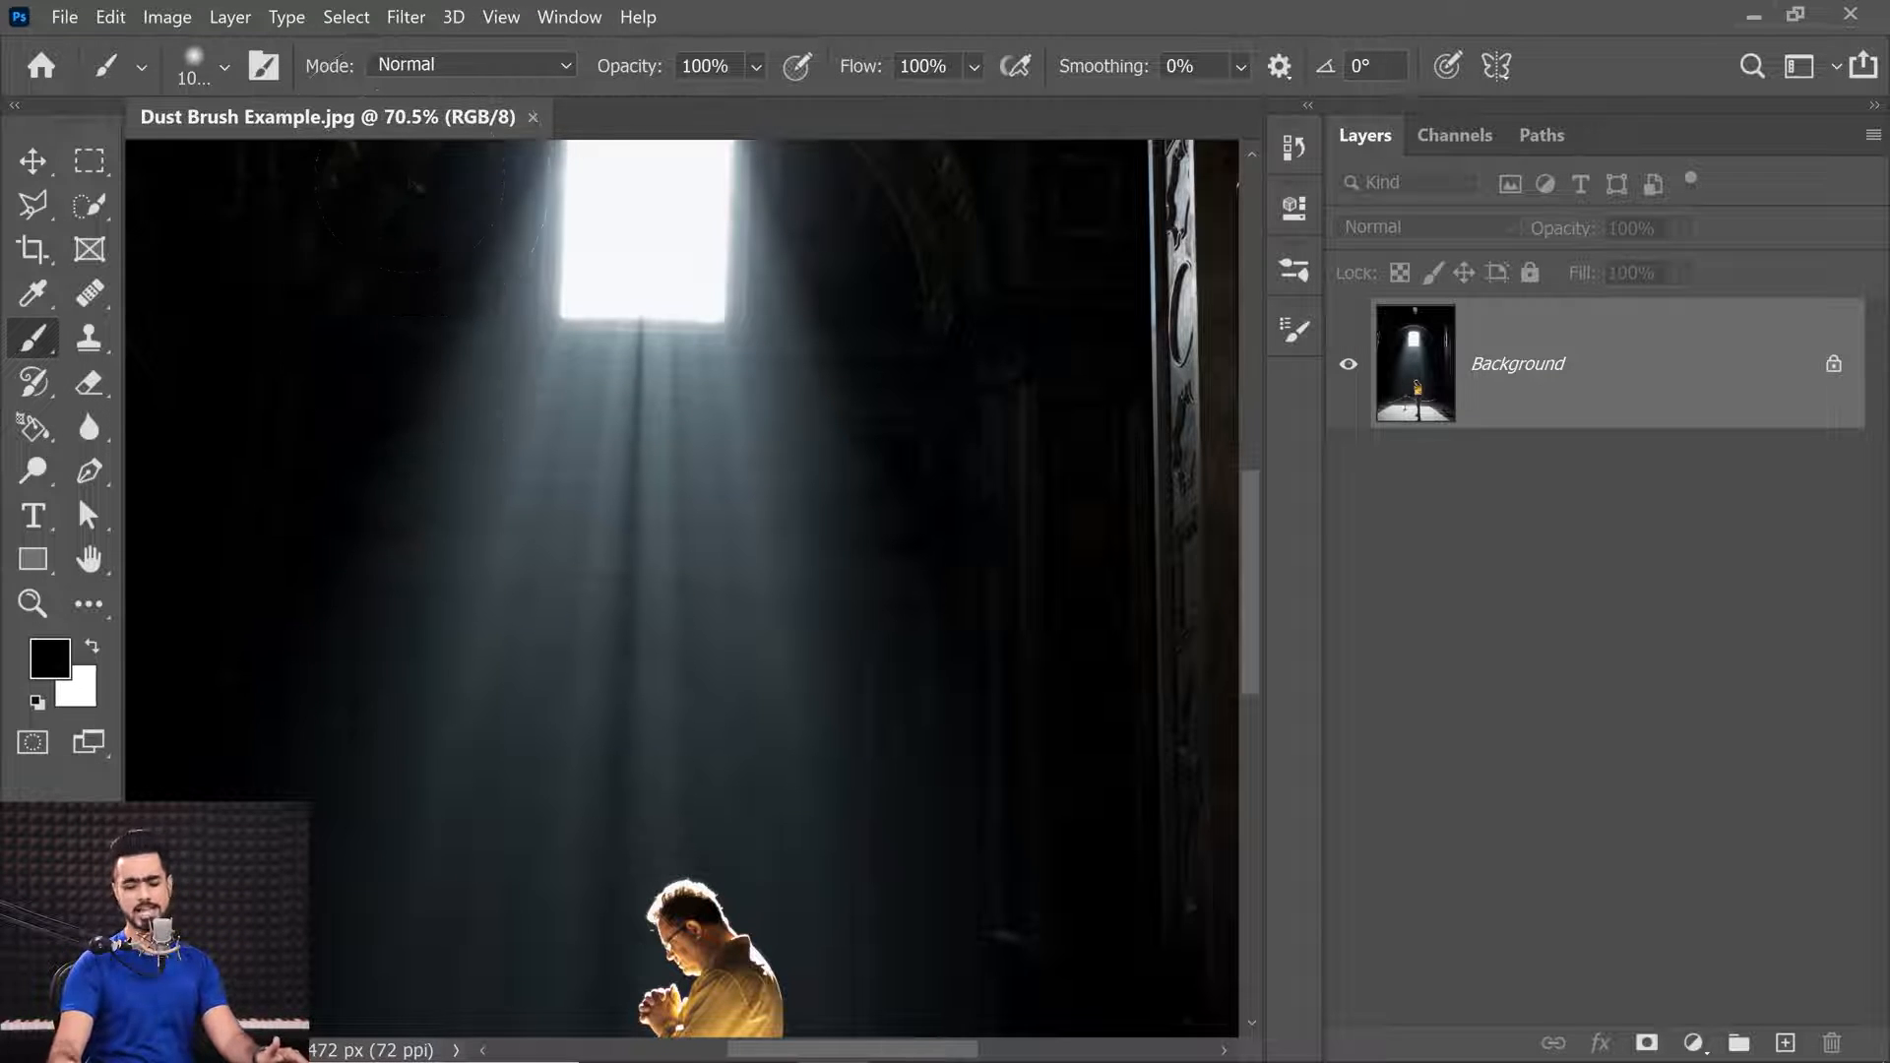
key("ctrl+0")
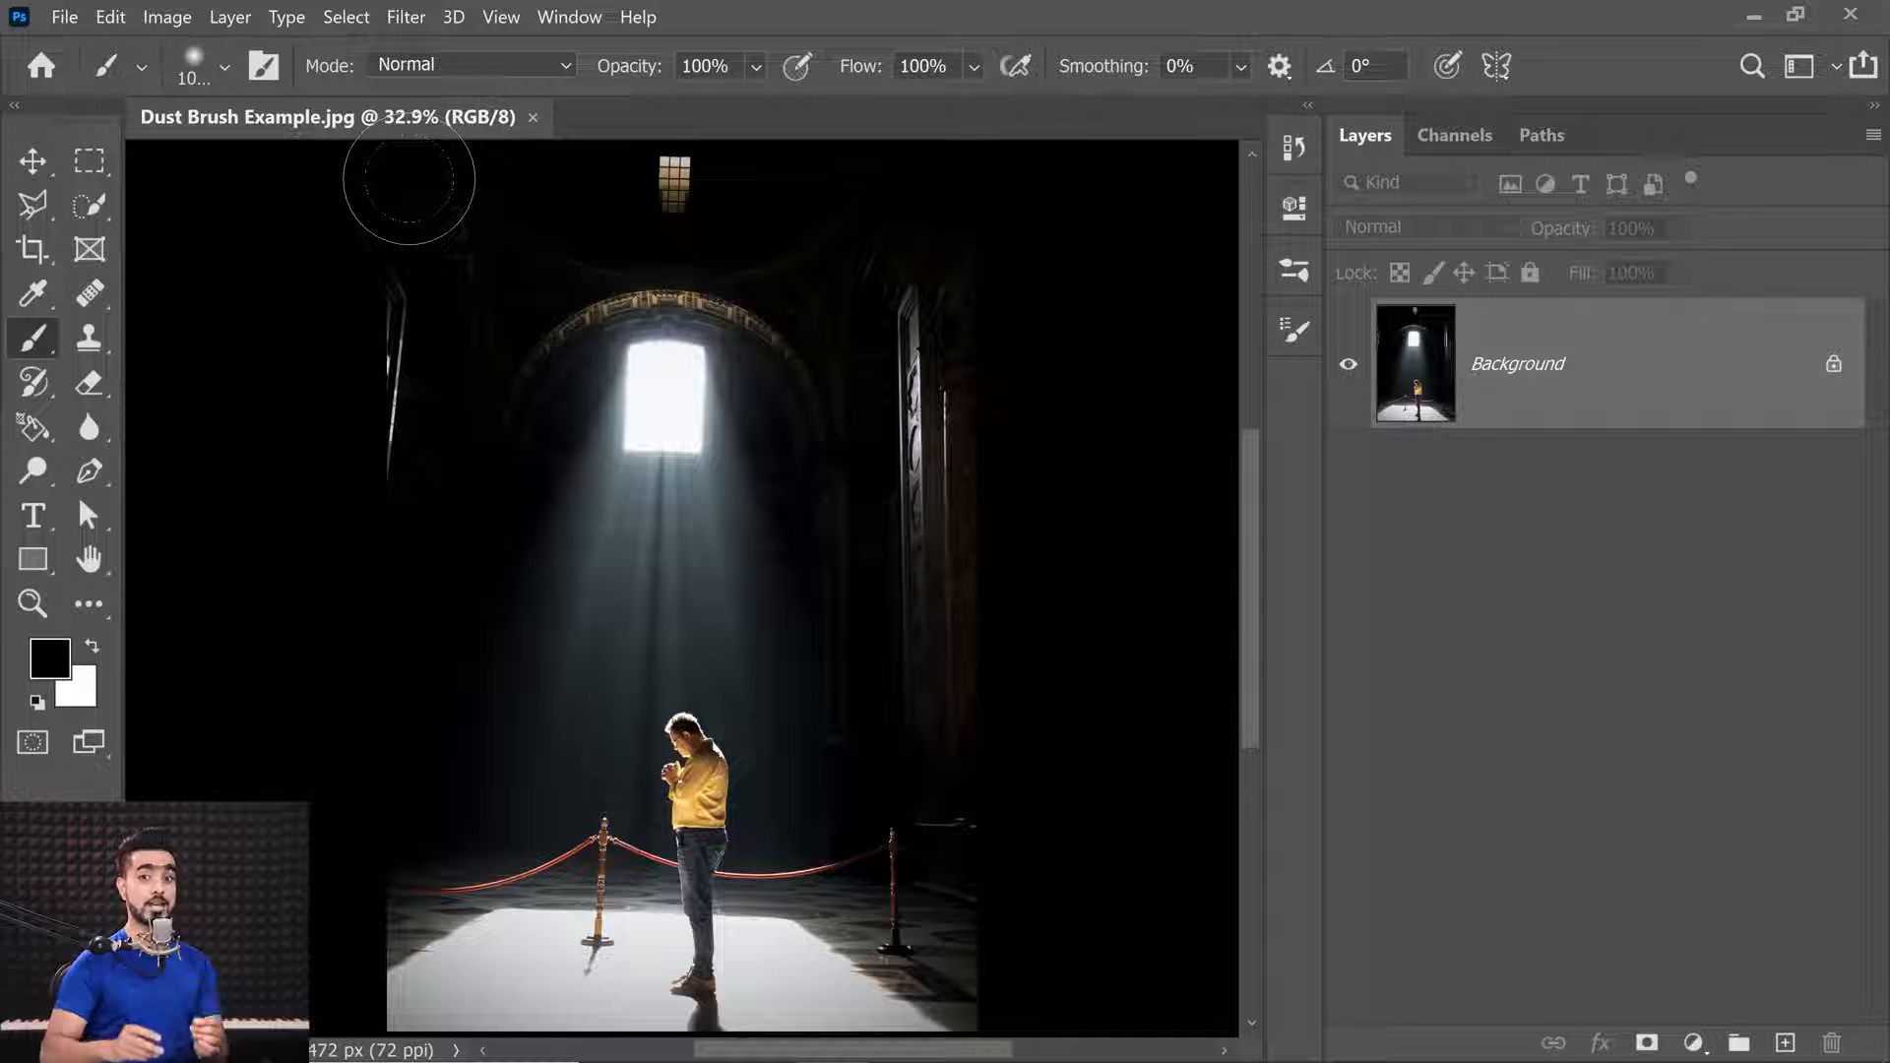
Create a new 500 x 500 px document at 300 pixels/inch with a white background.
left_click(64, 18)
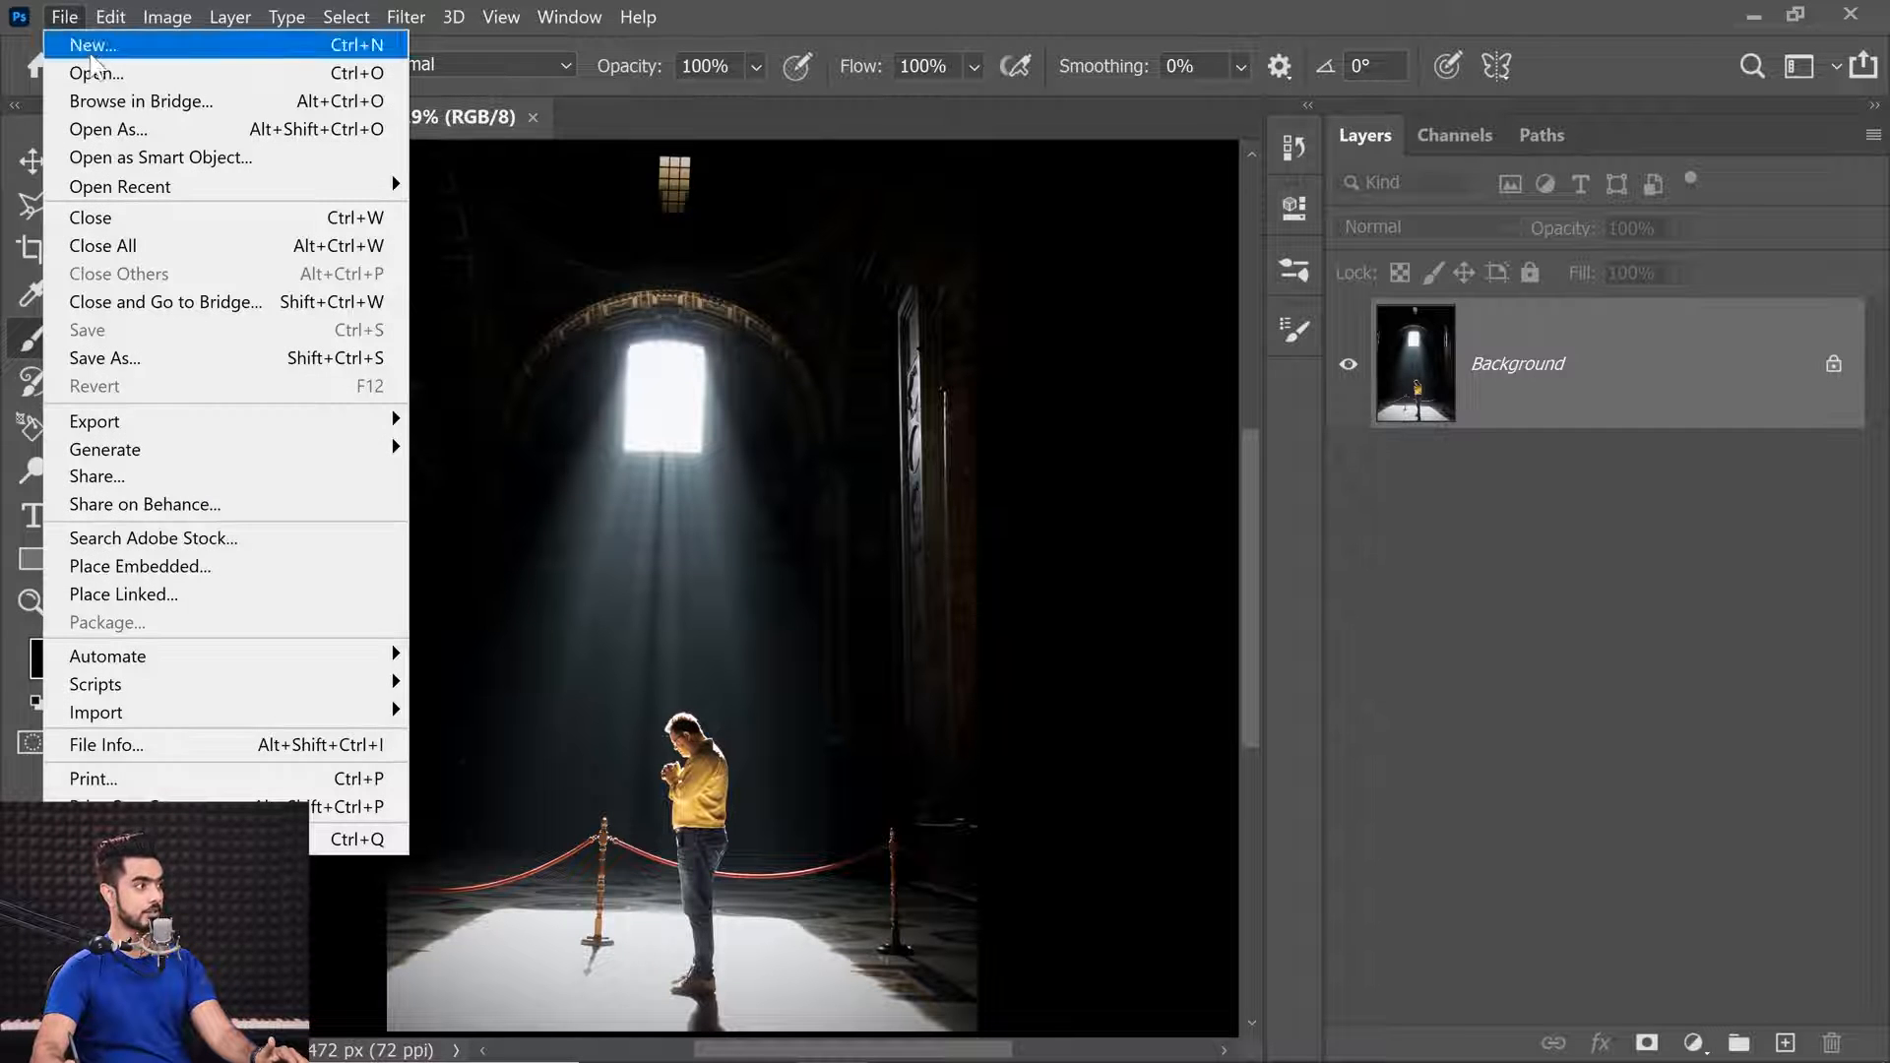
left_click(93, 45)
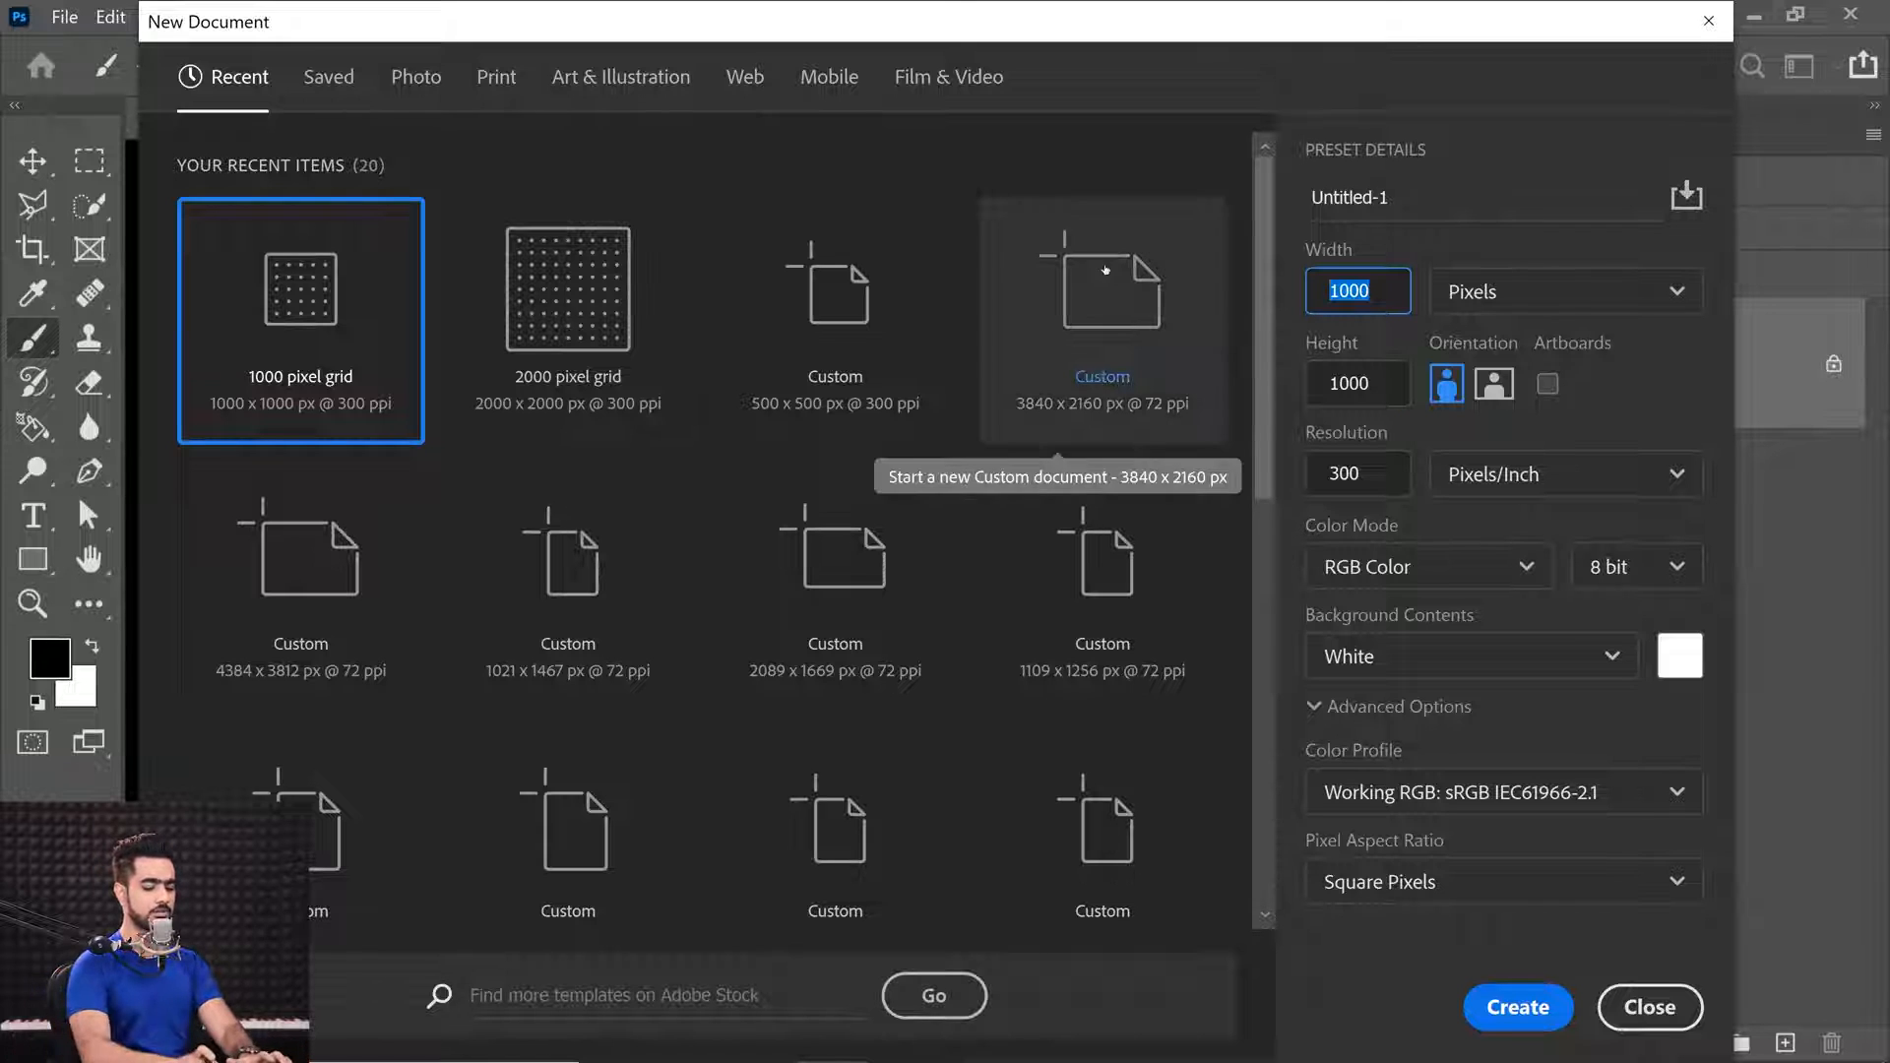
type("500")
key("Tab")
type("500")
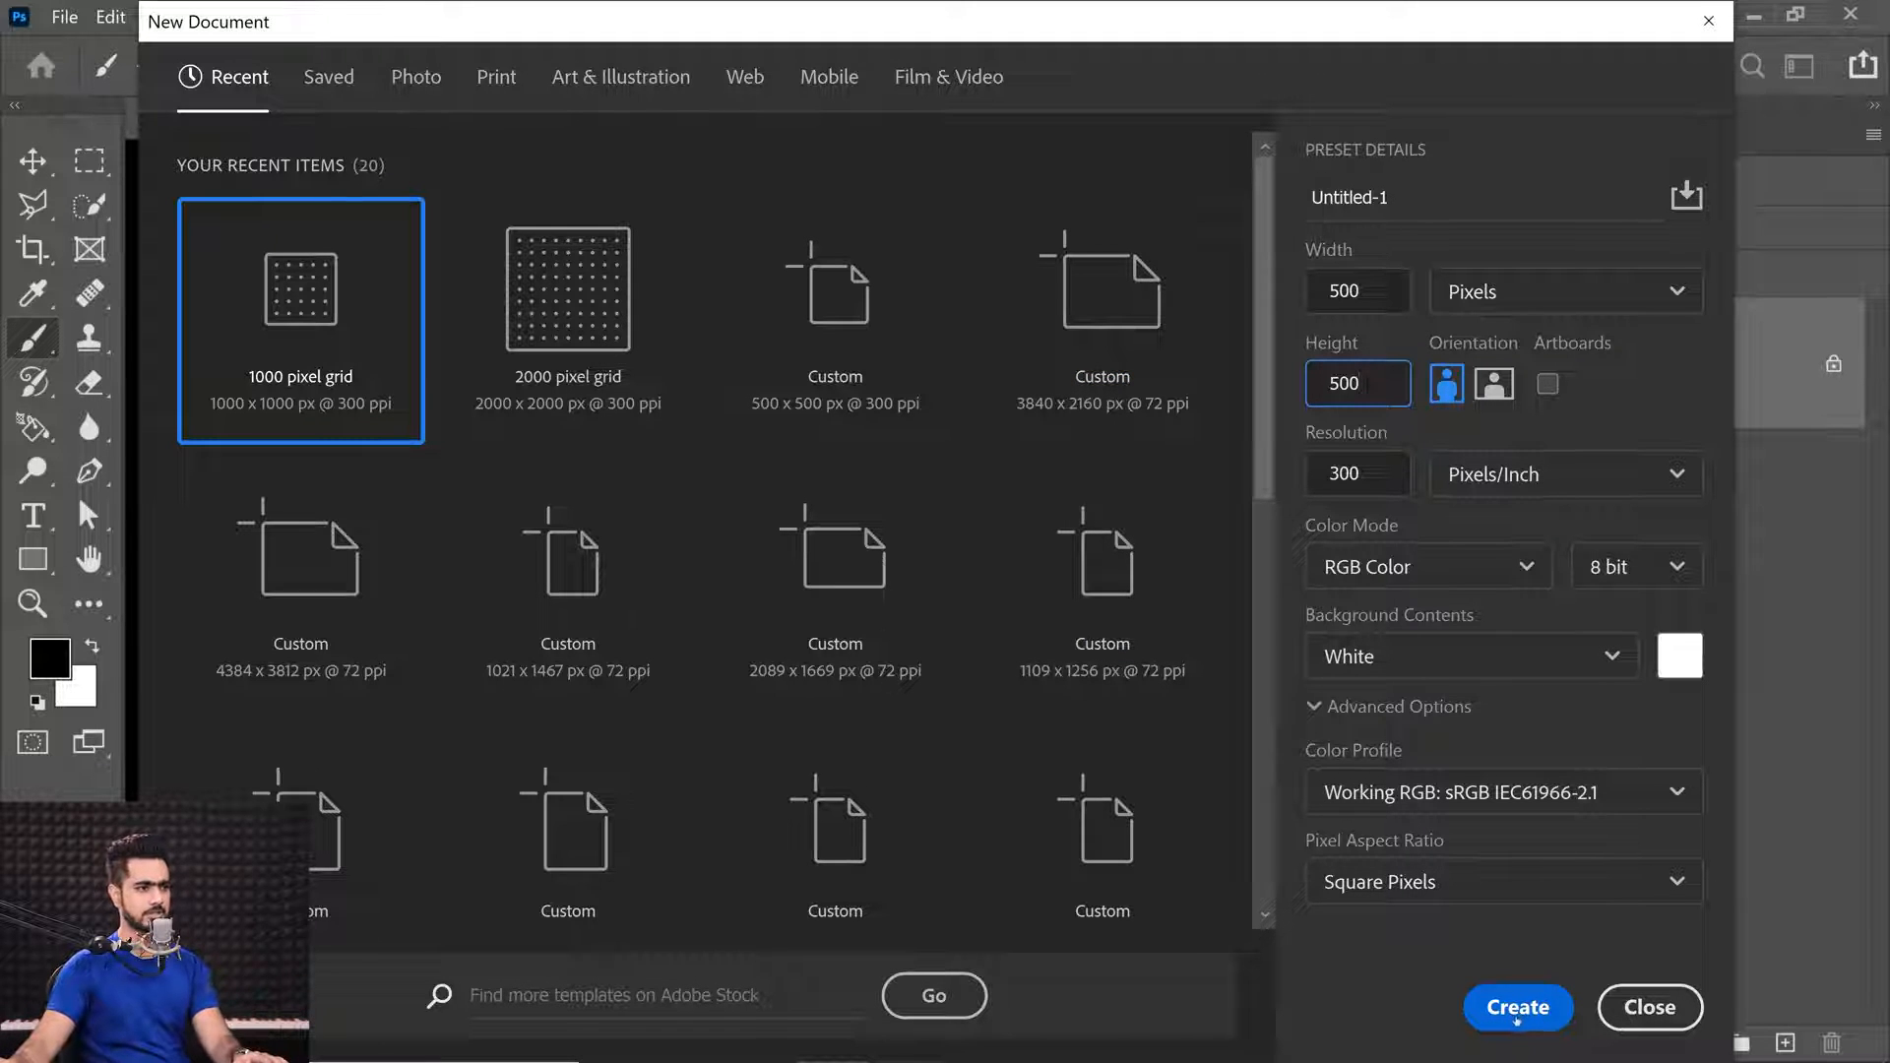
left_click(1517, 1008)
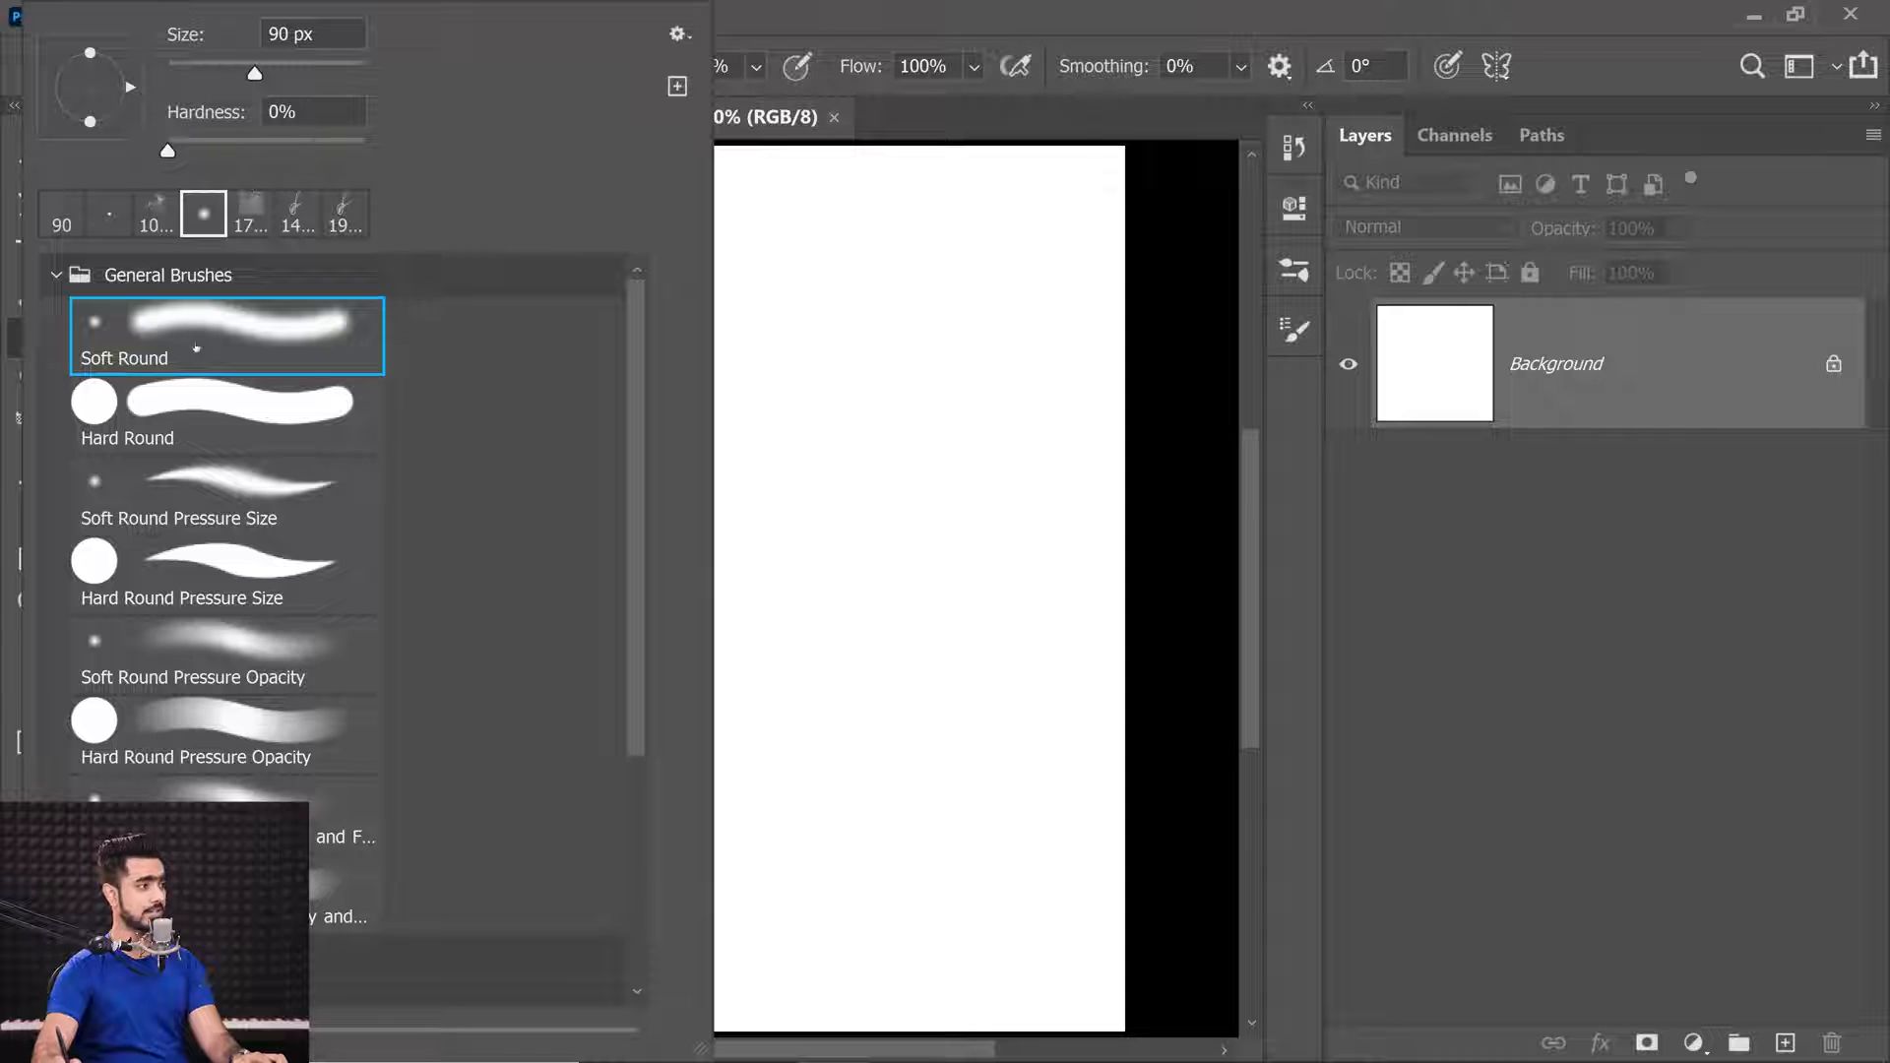
Raise the hardness of the Soft Round brush and reduce its size to 8 px.
left_click(184, 115)
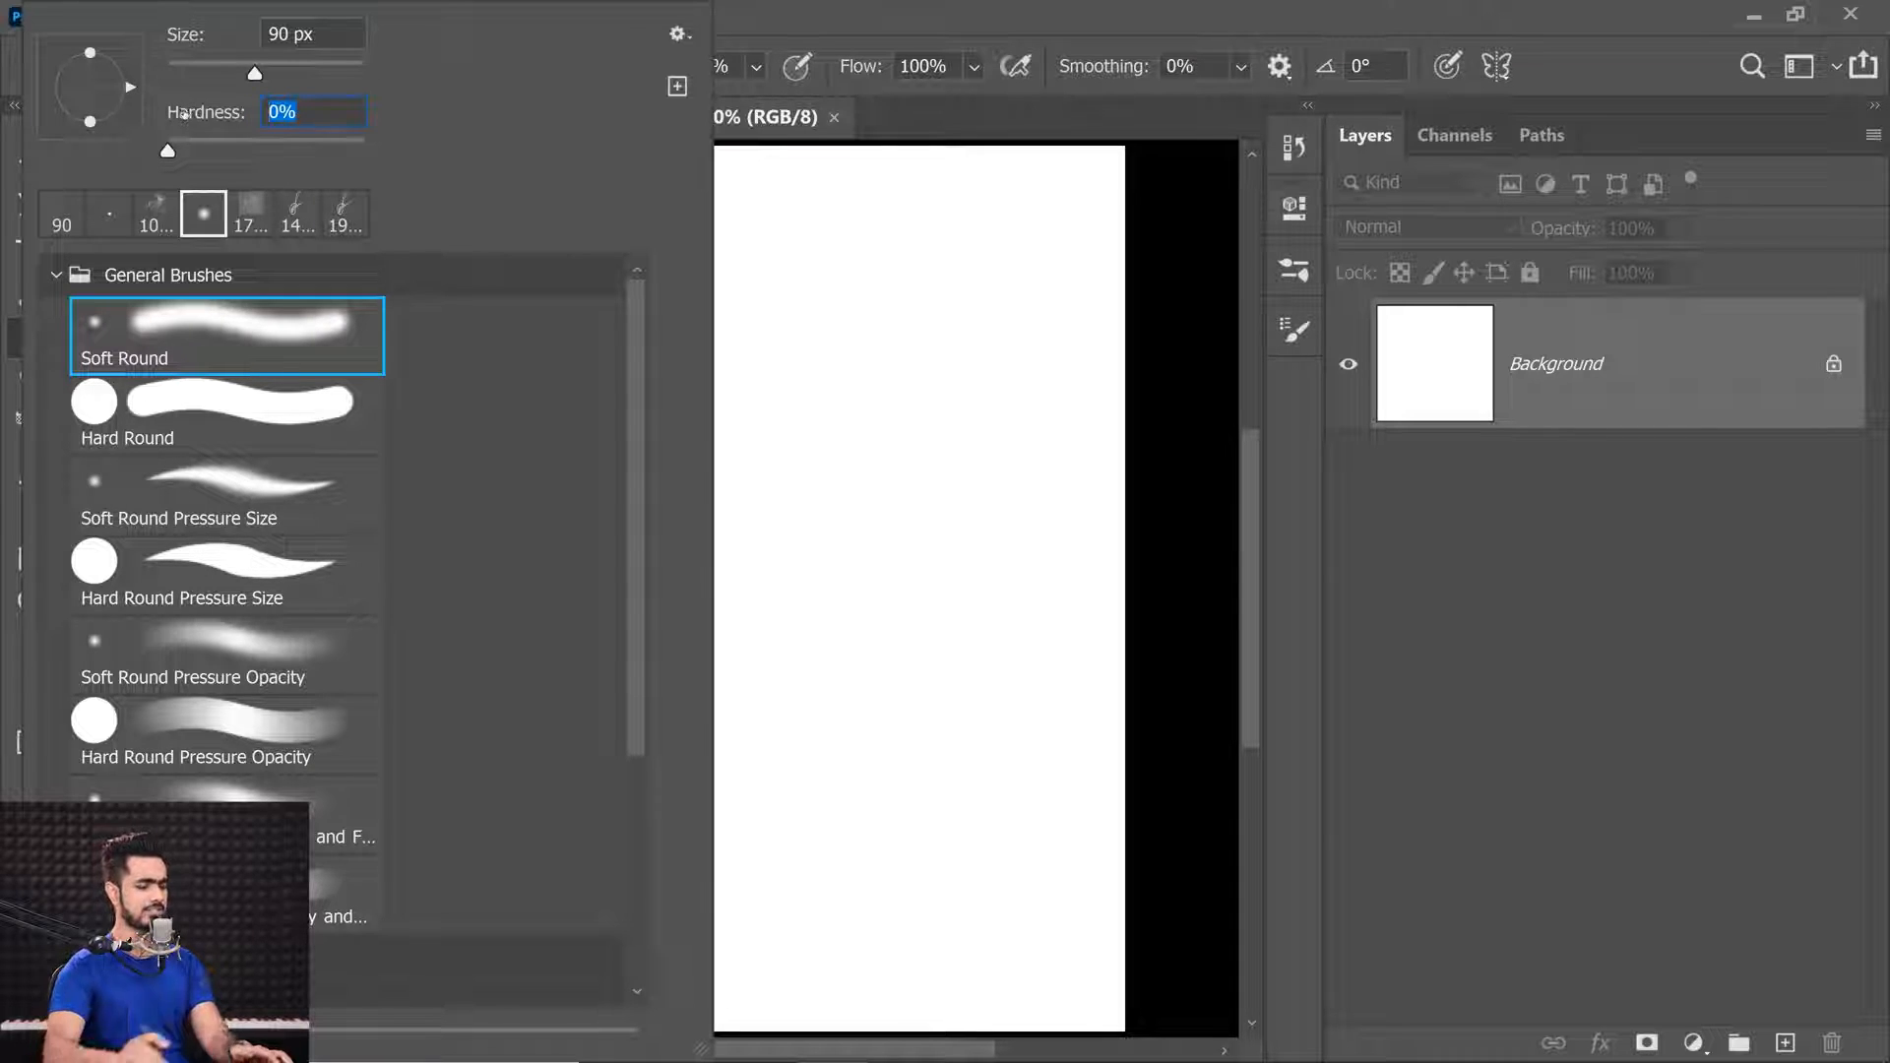
key("Return")
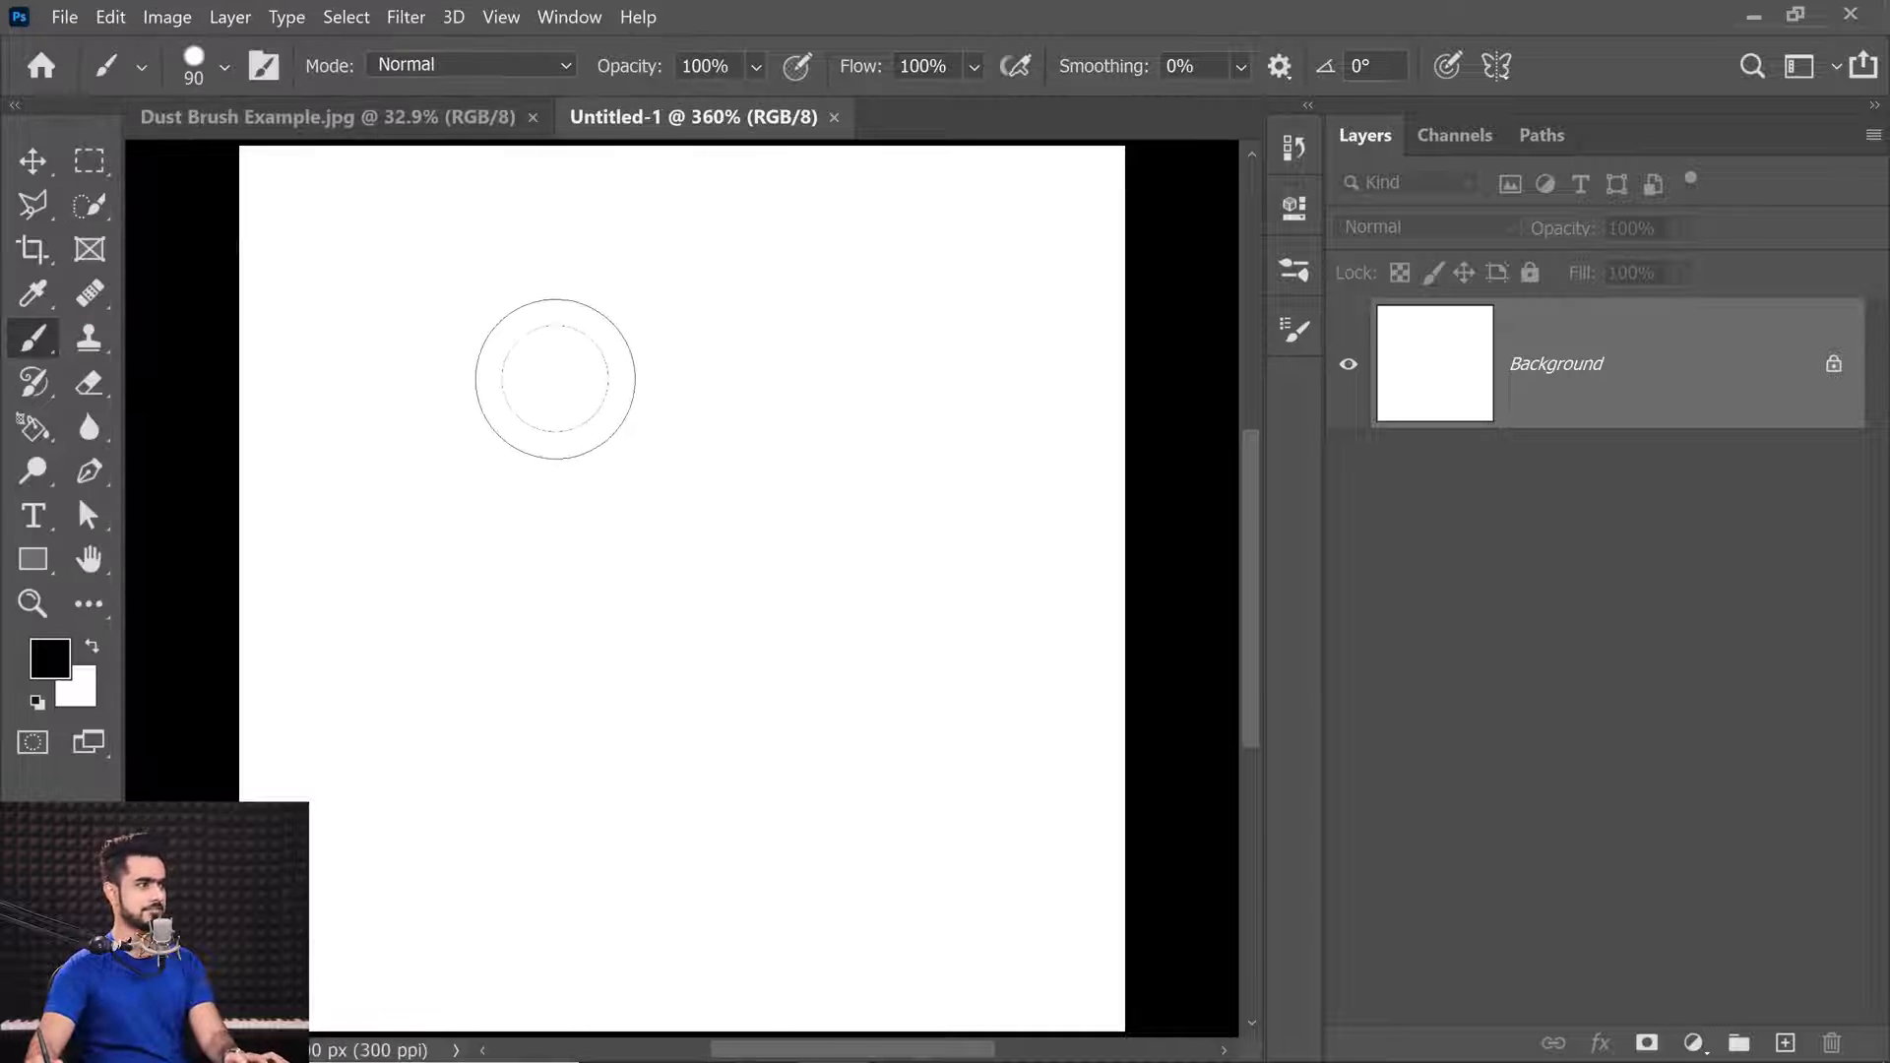
key("[")
key("[")
key("[")
key("[")
key("[")
key("[")
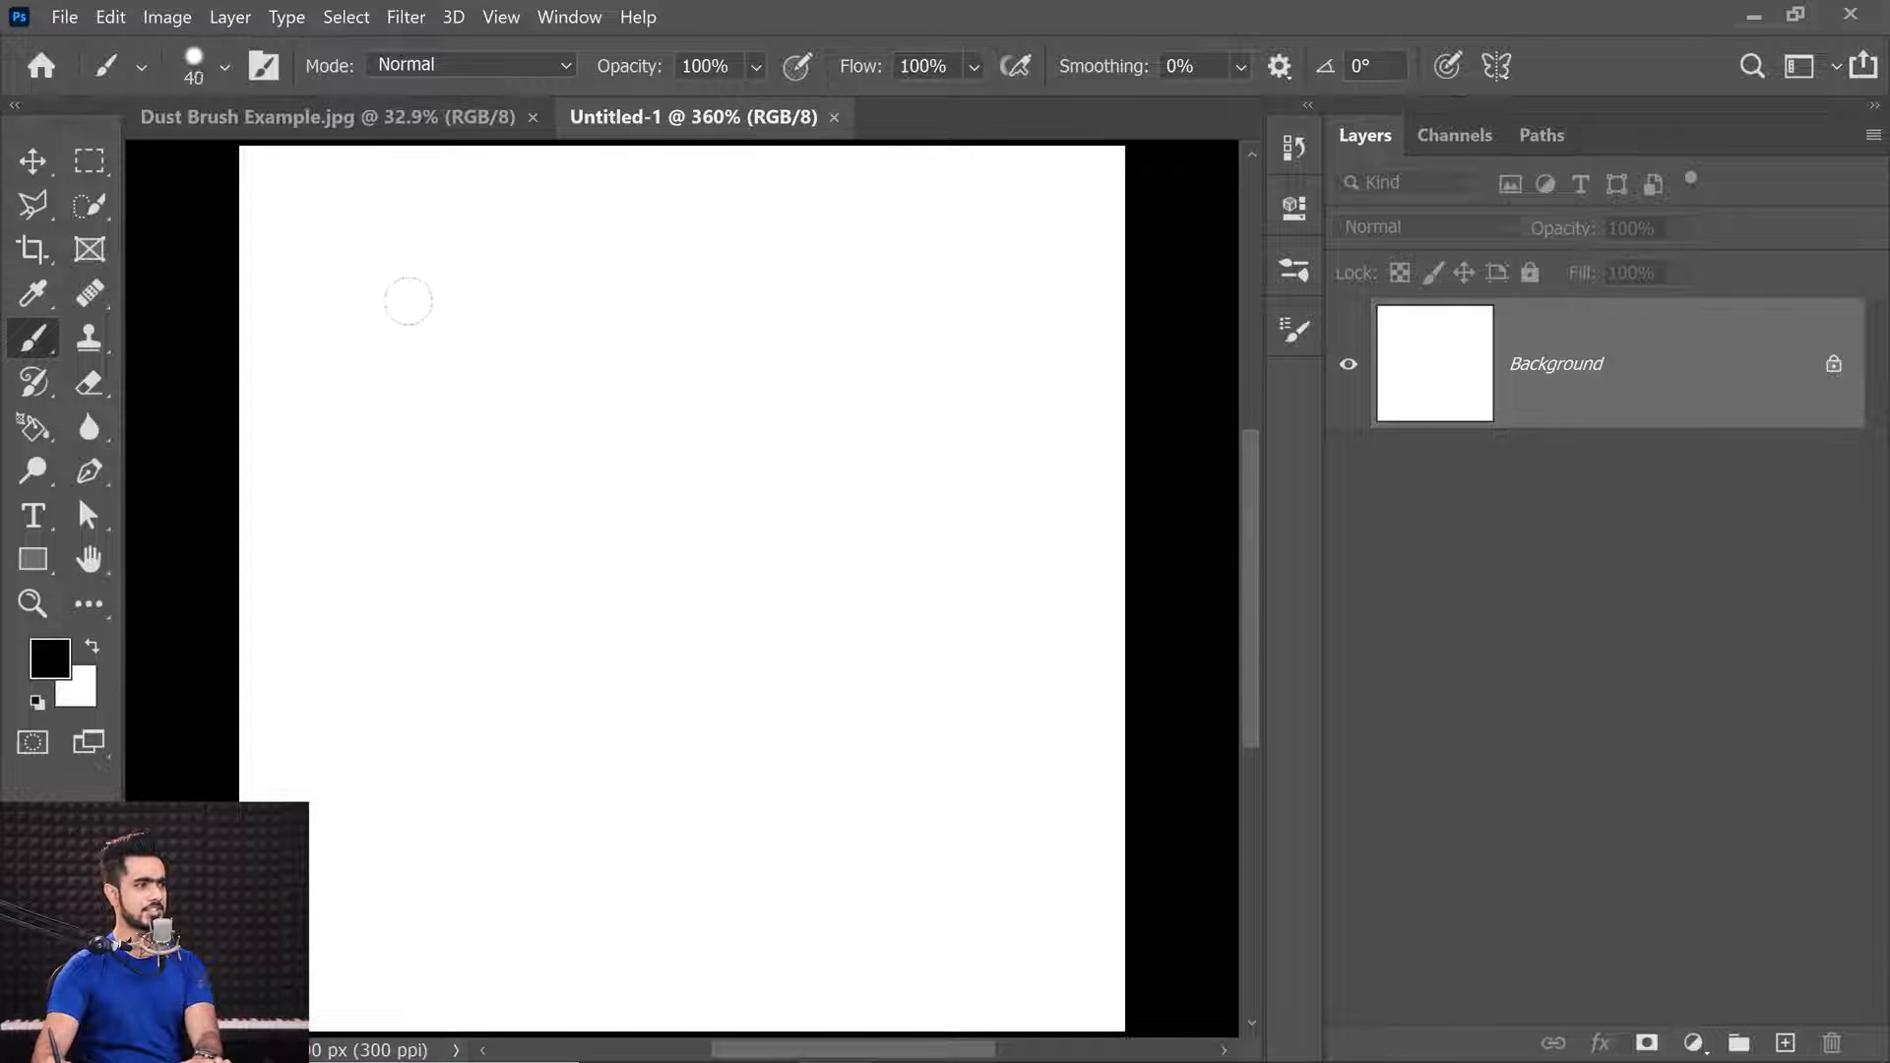
key("bracketleft")
key("bracketleft")
key("bracketleft")
key("bracketleft")
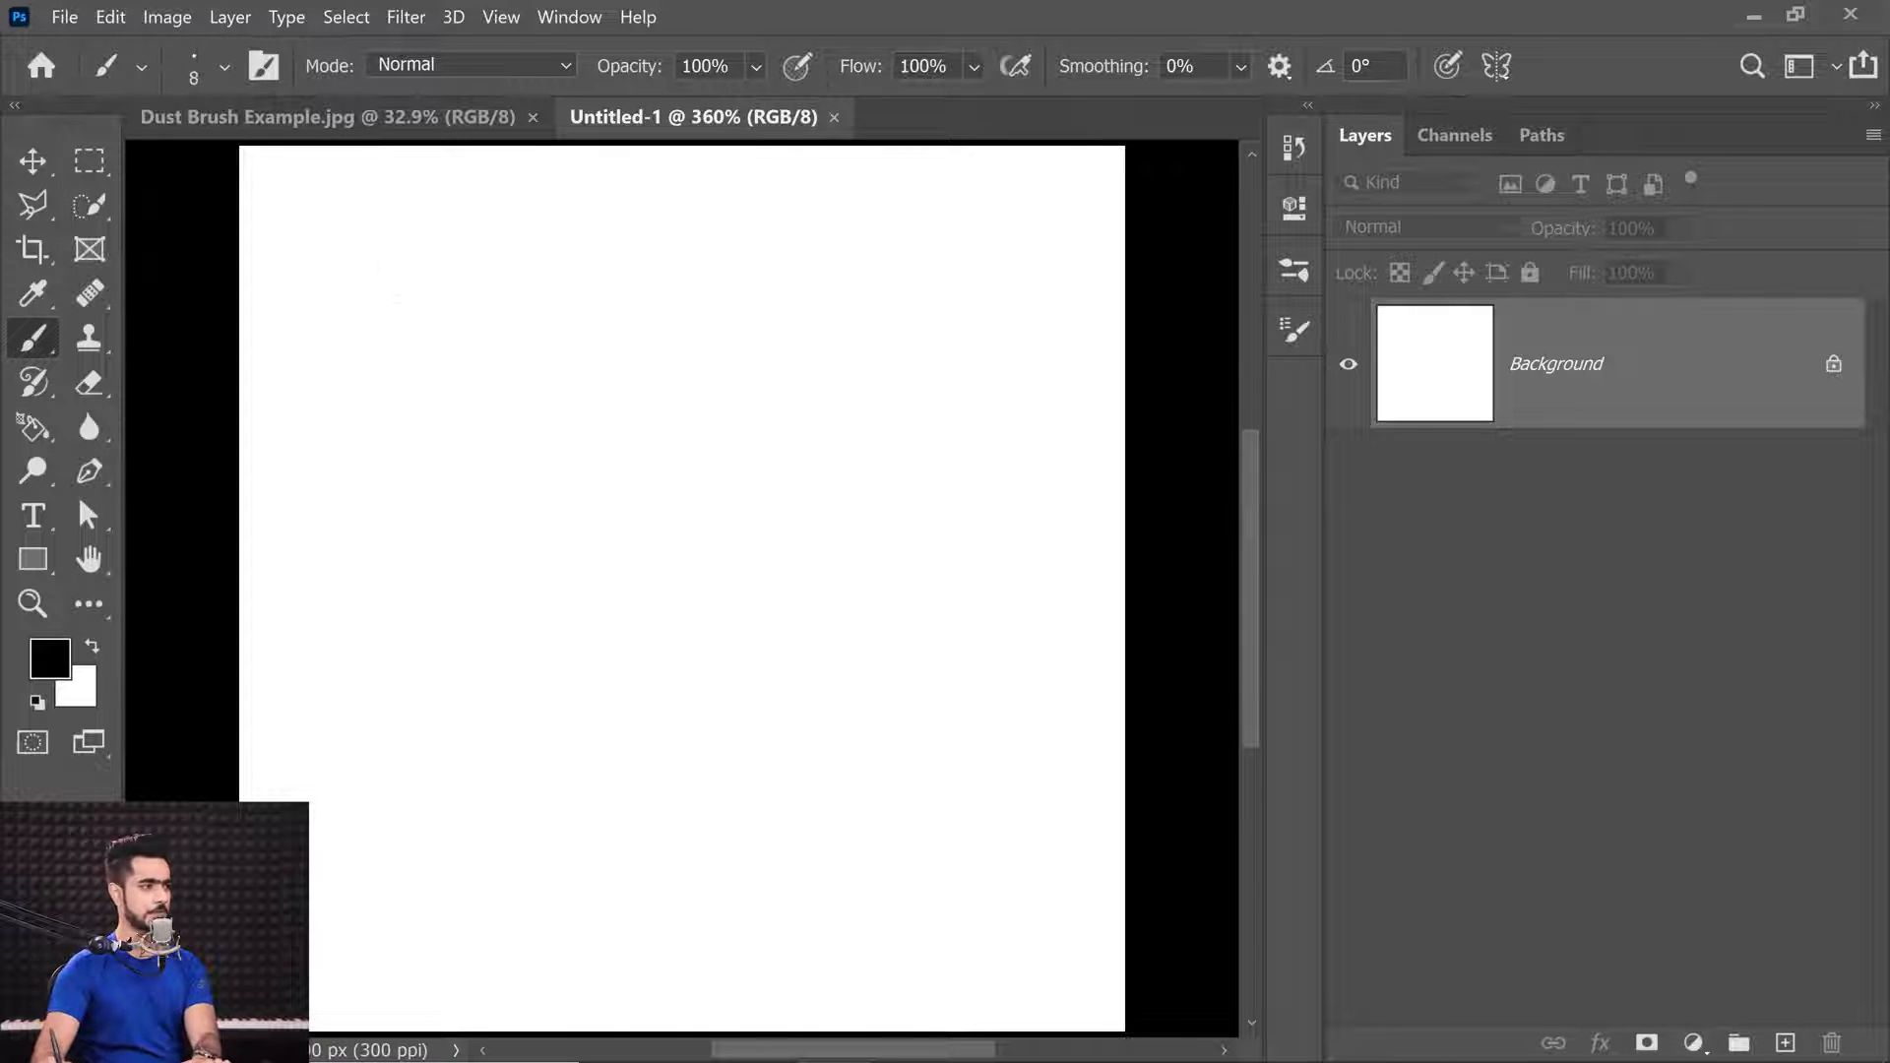
On a new layer above the Background, paint six small black specks scattered over the canvas at 20% brush flow.
left_click(1785, 1043)
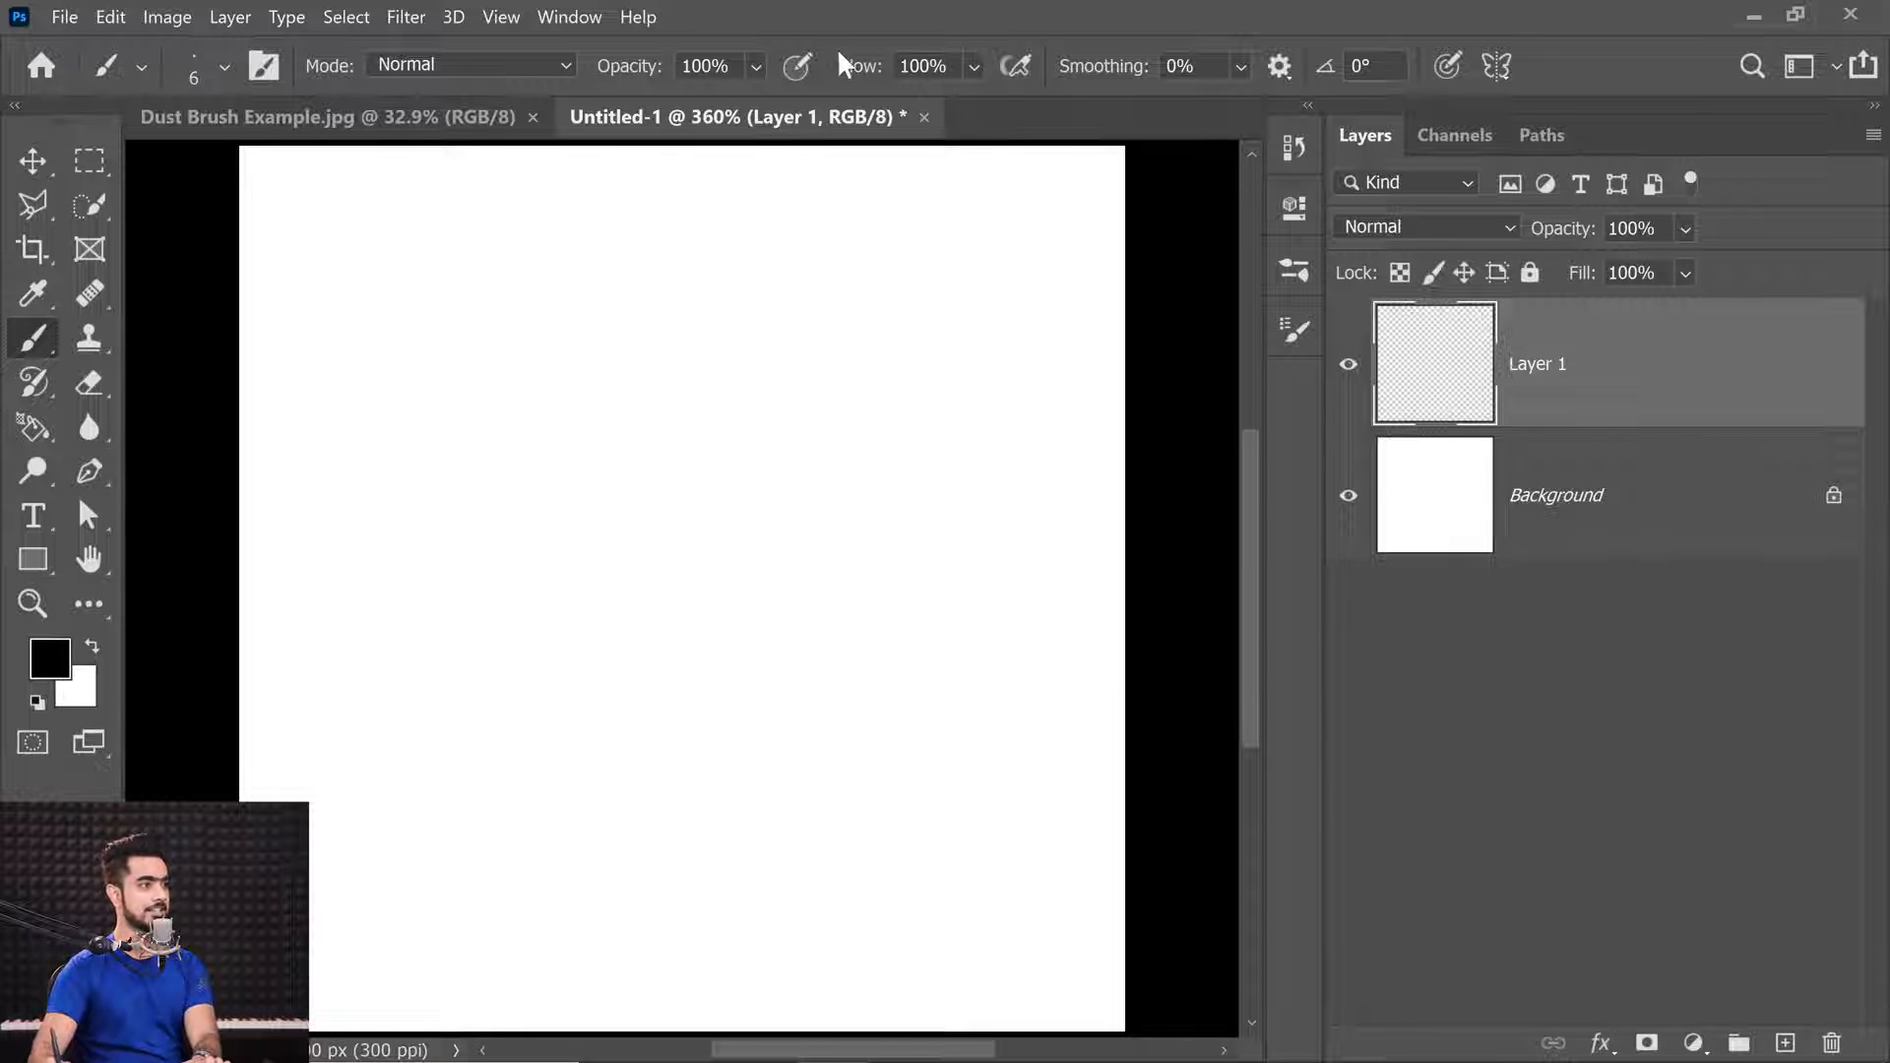
left_click(922, 66)
type("20")
key("Return")
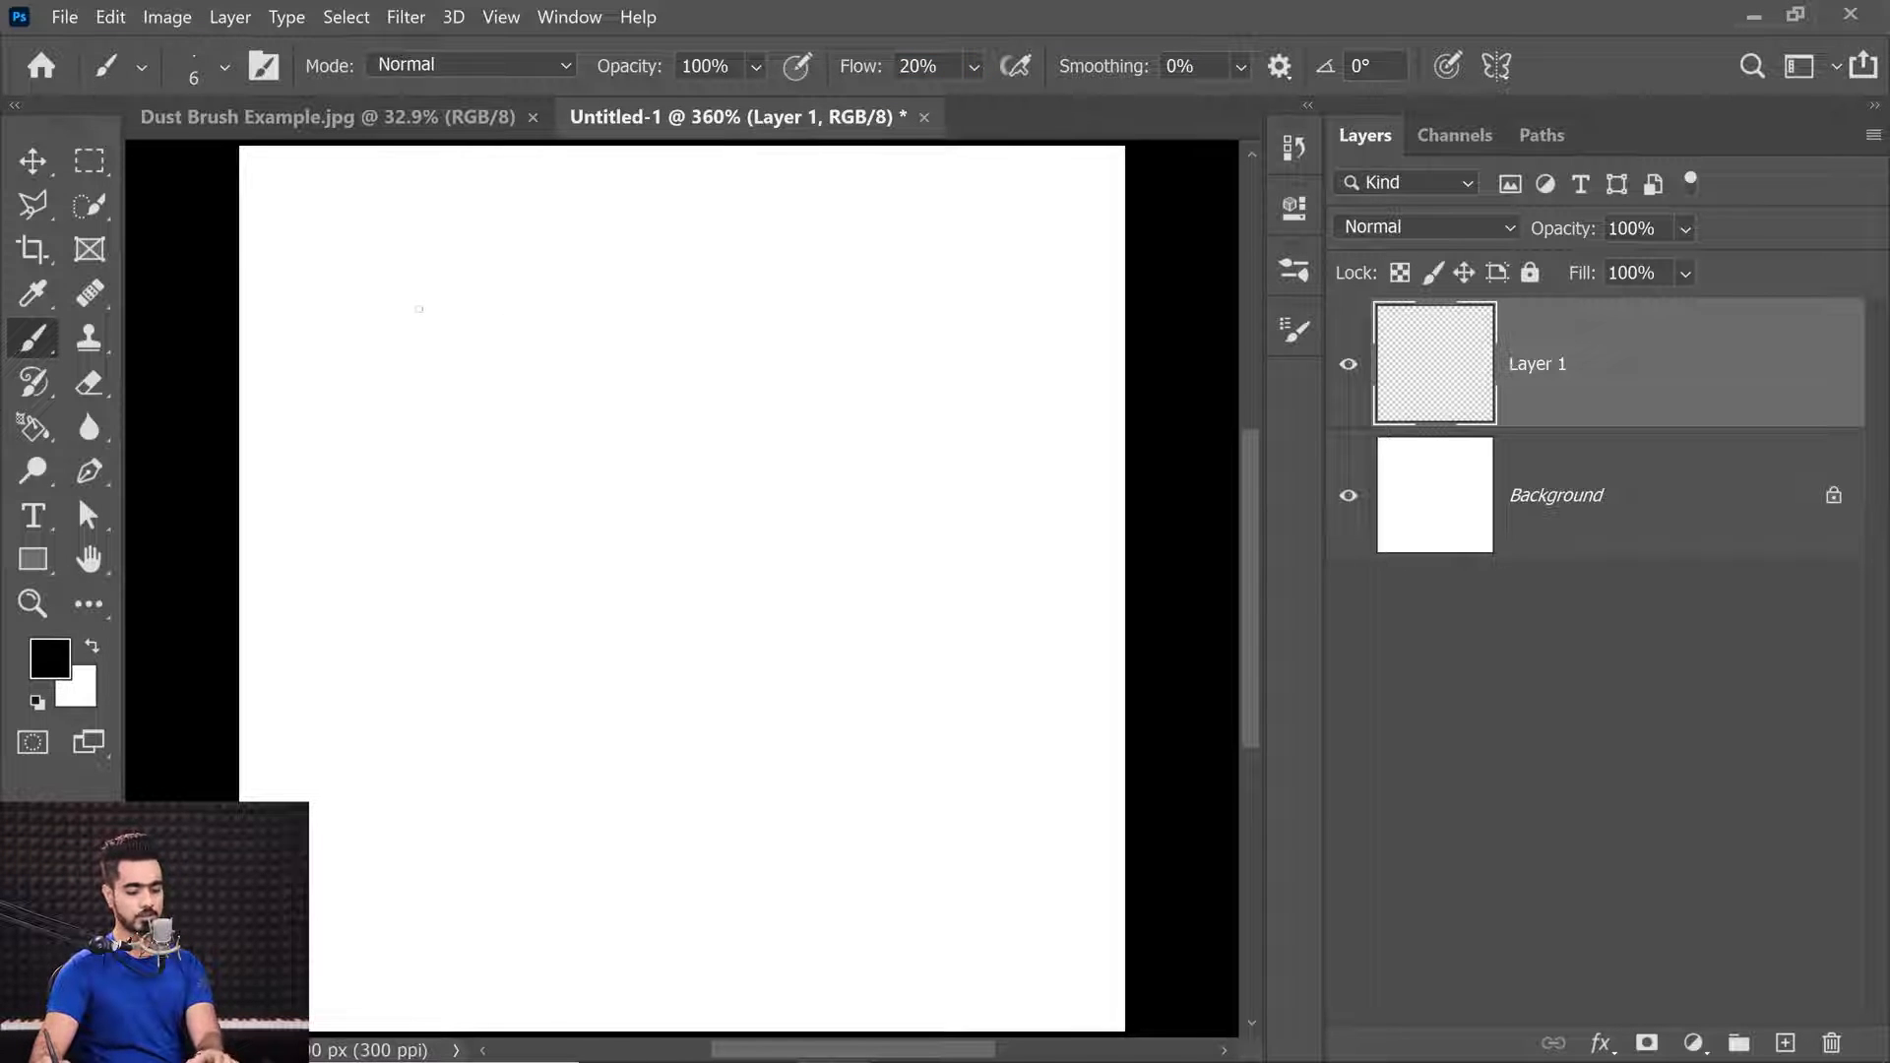
key("bracketright")
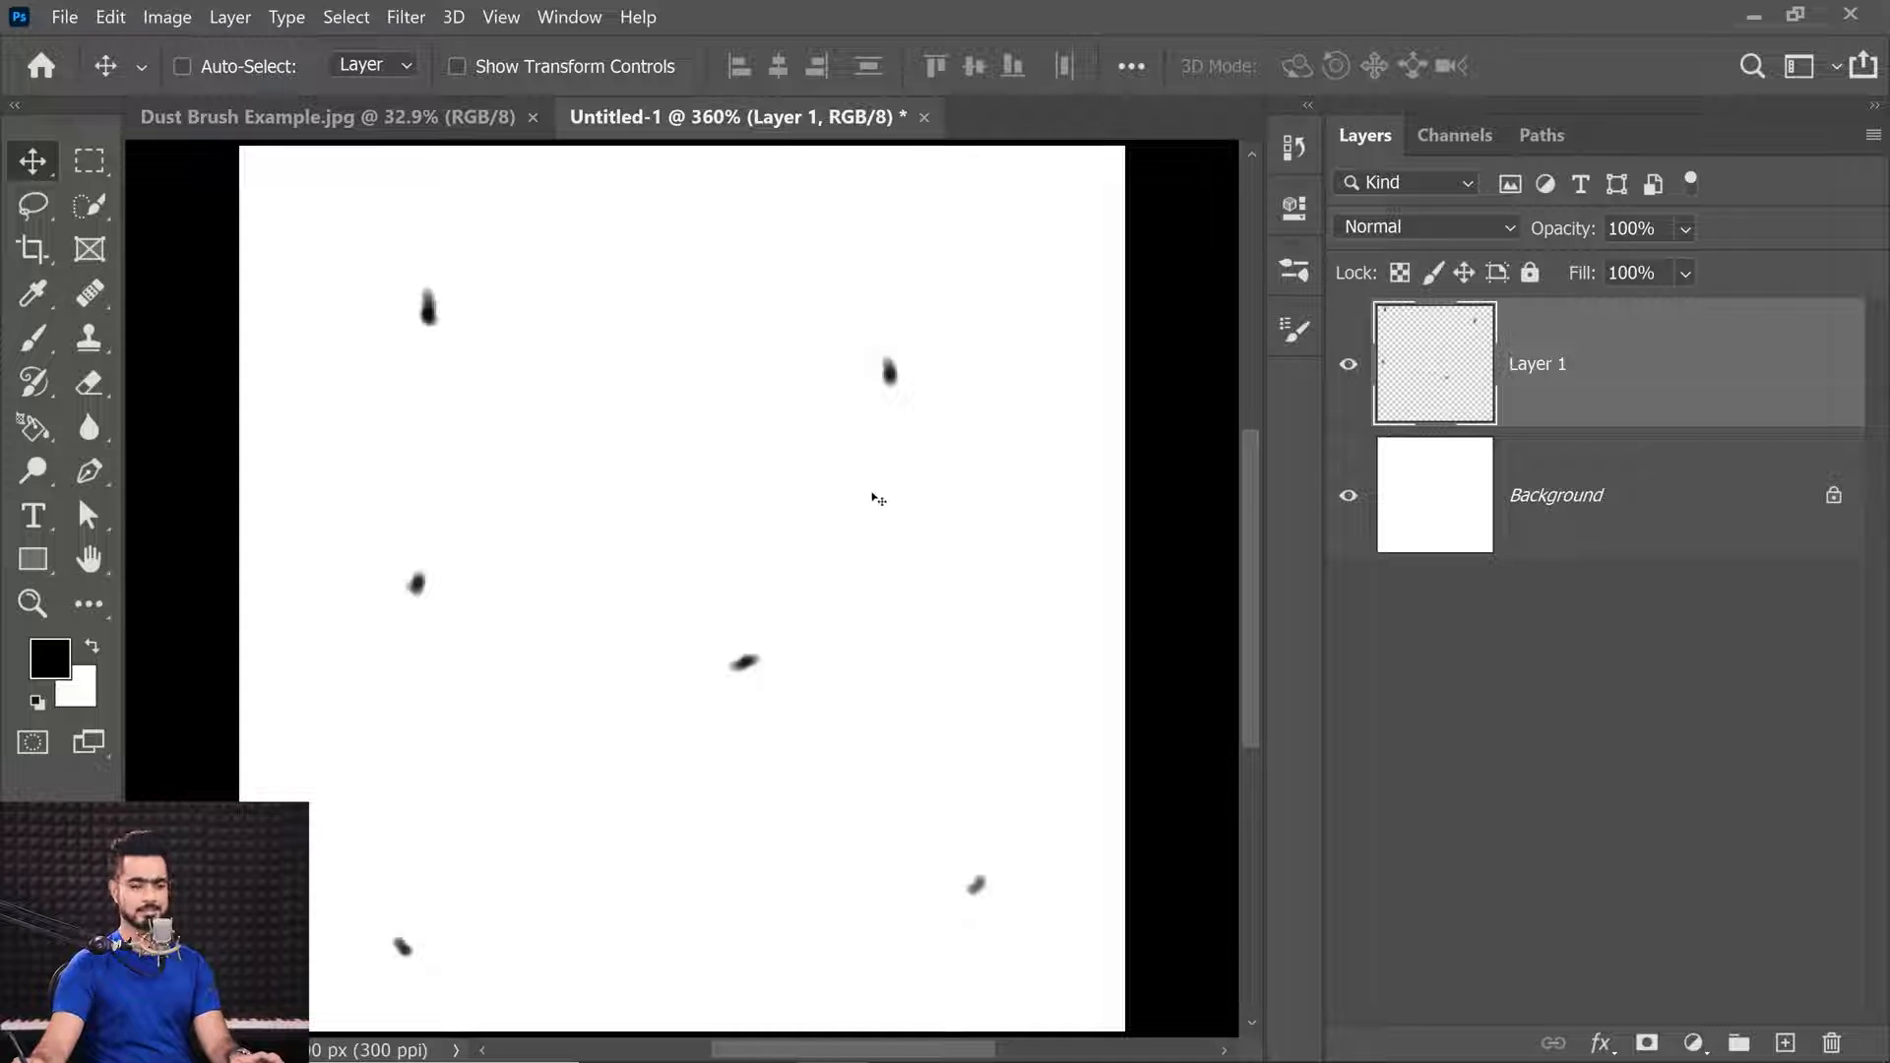
Select the whole canvas and start defining a brush preset from the painted specks.
key("ctrl+a")
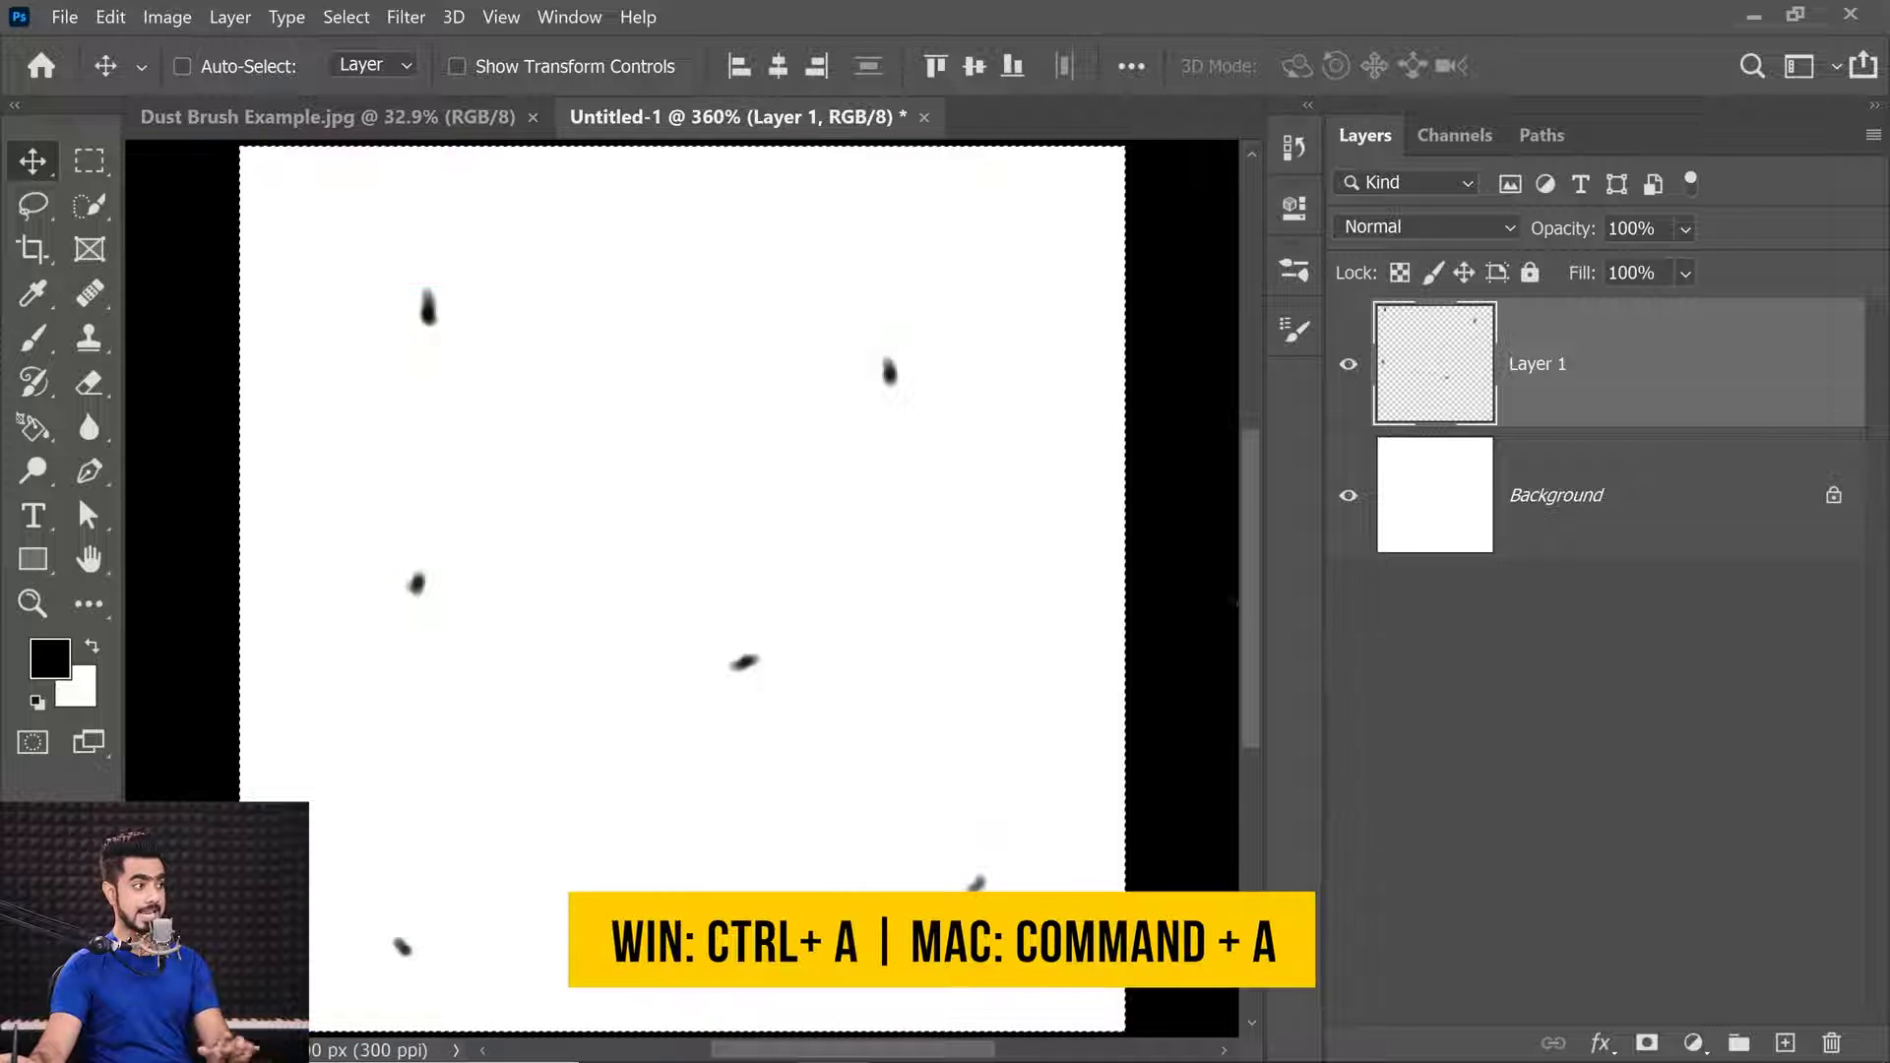
left_click(109, 19)
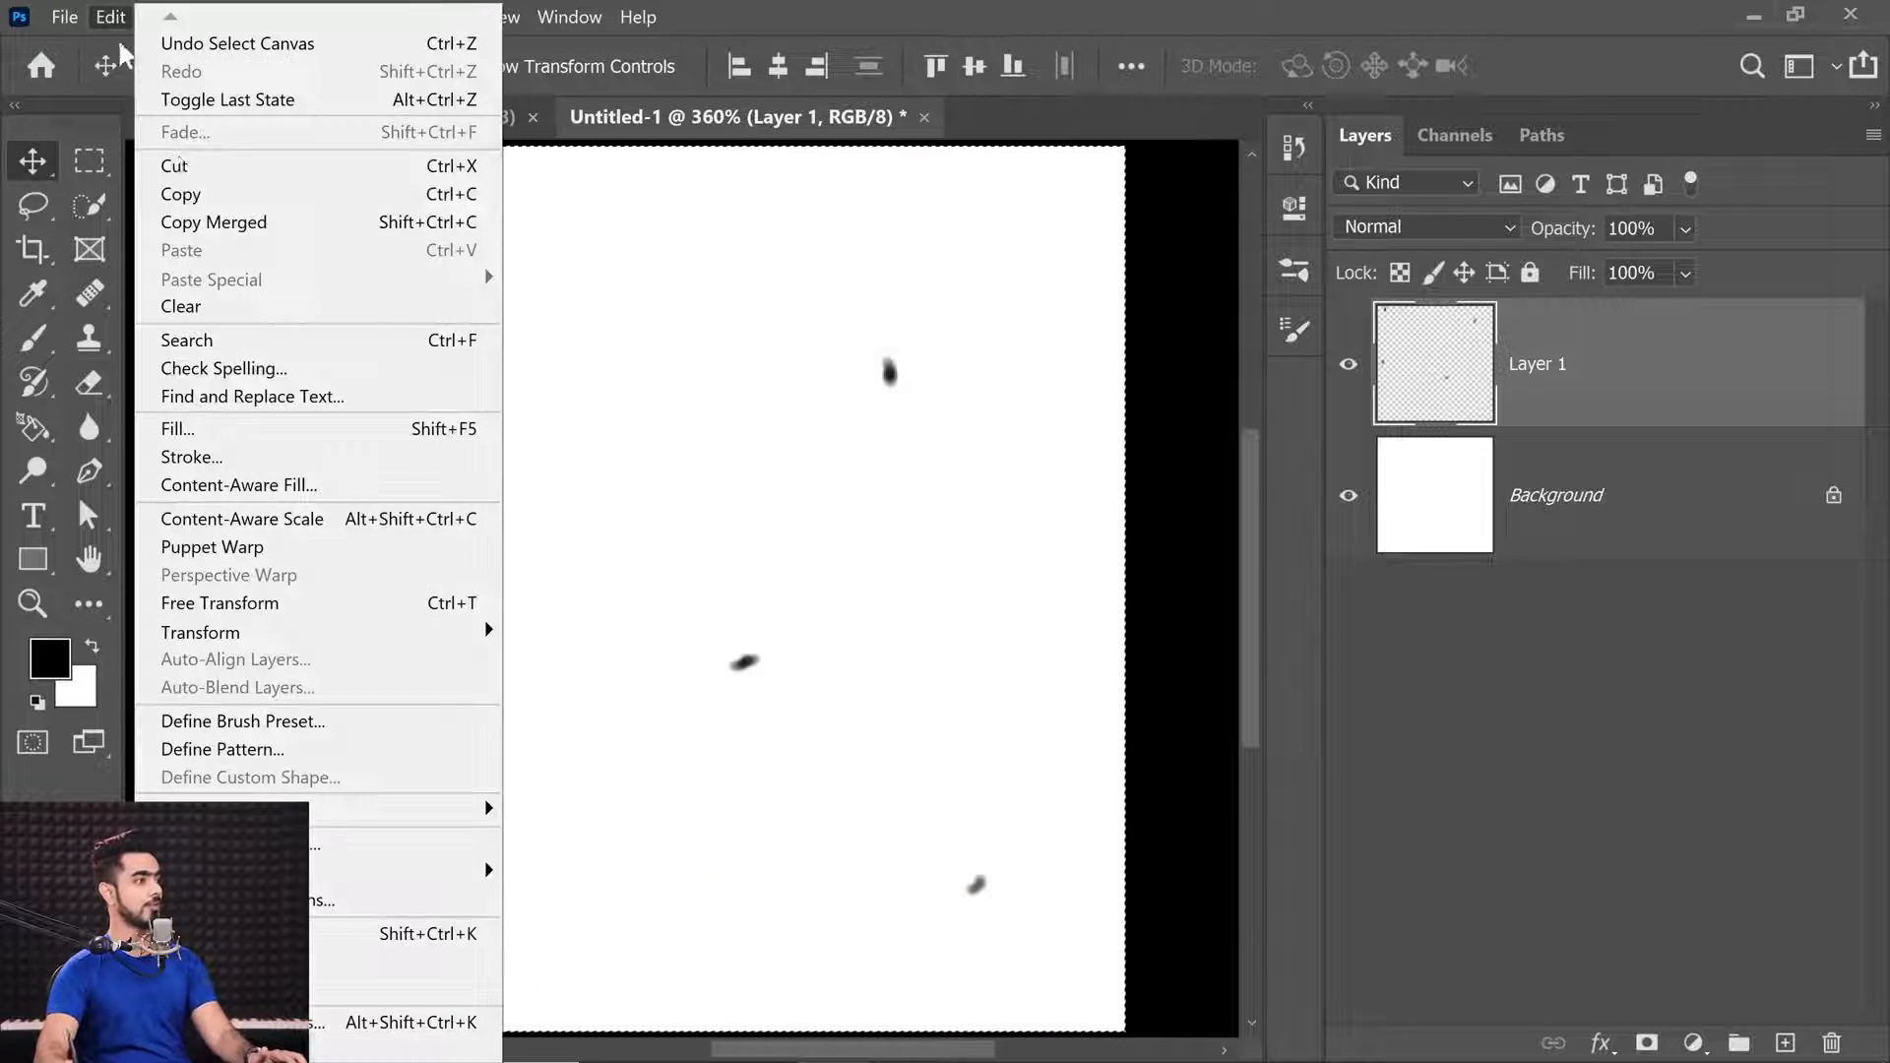
left_click(236, 721)
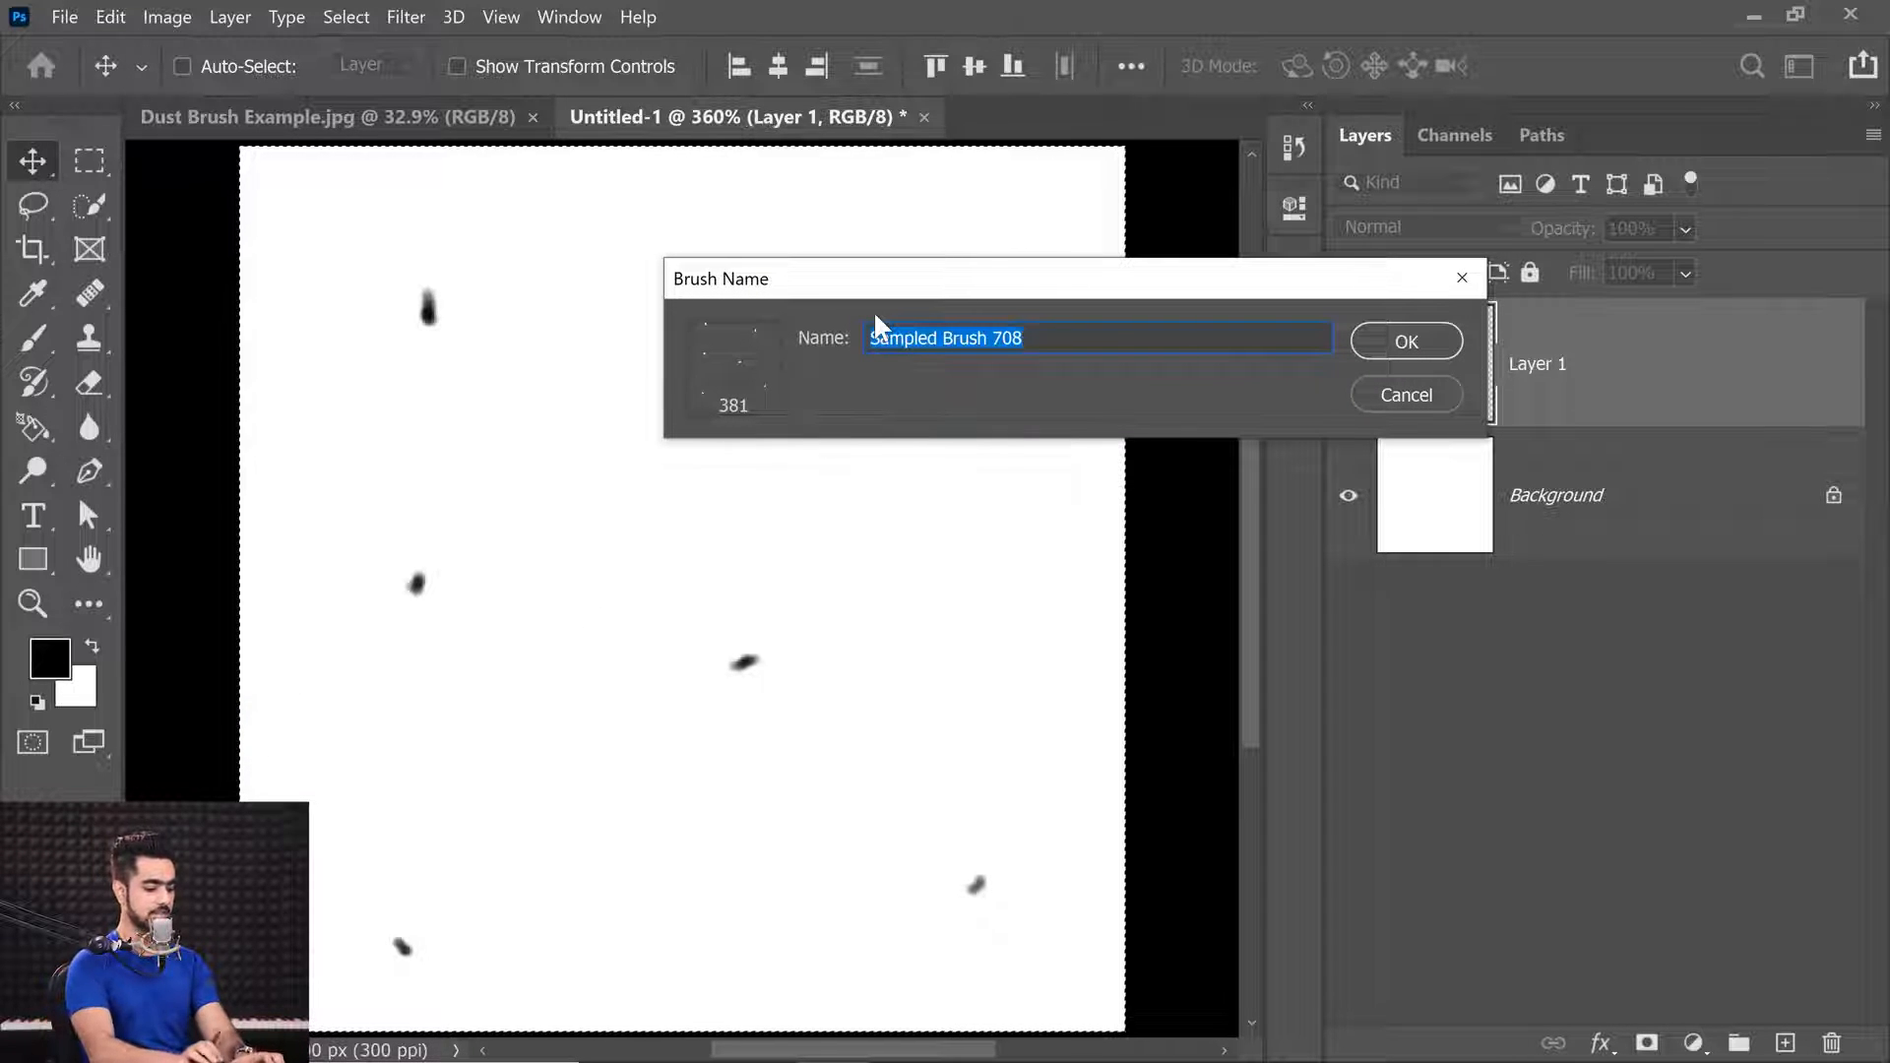
Name the new brush preset Dust1 and save it.
type("Dust1")
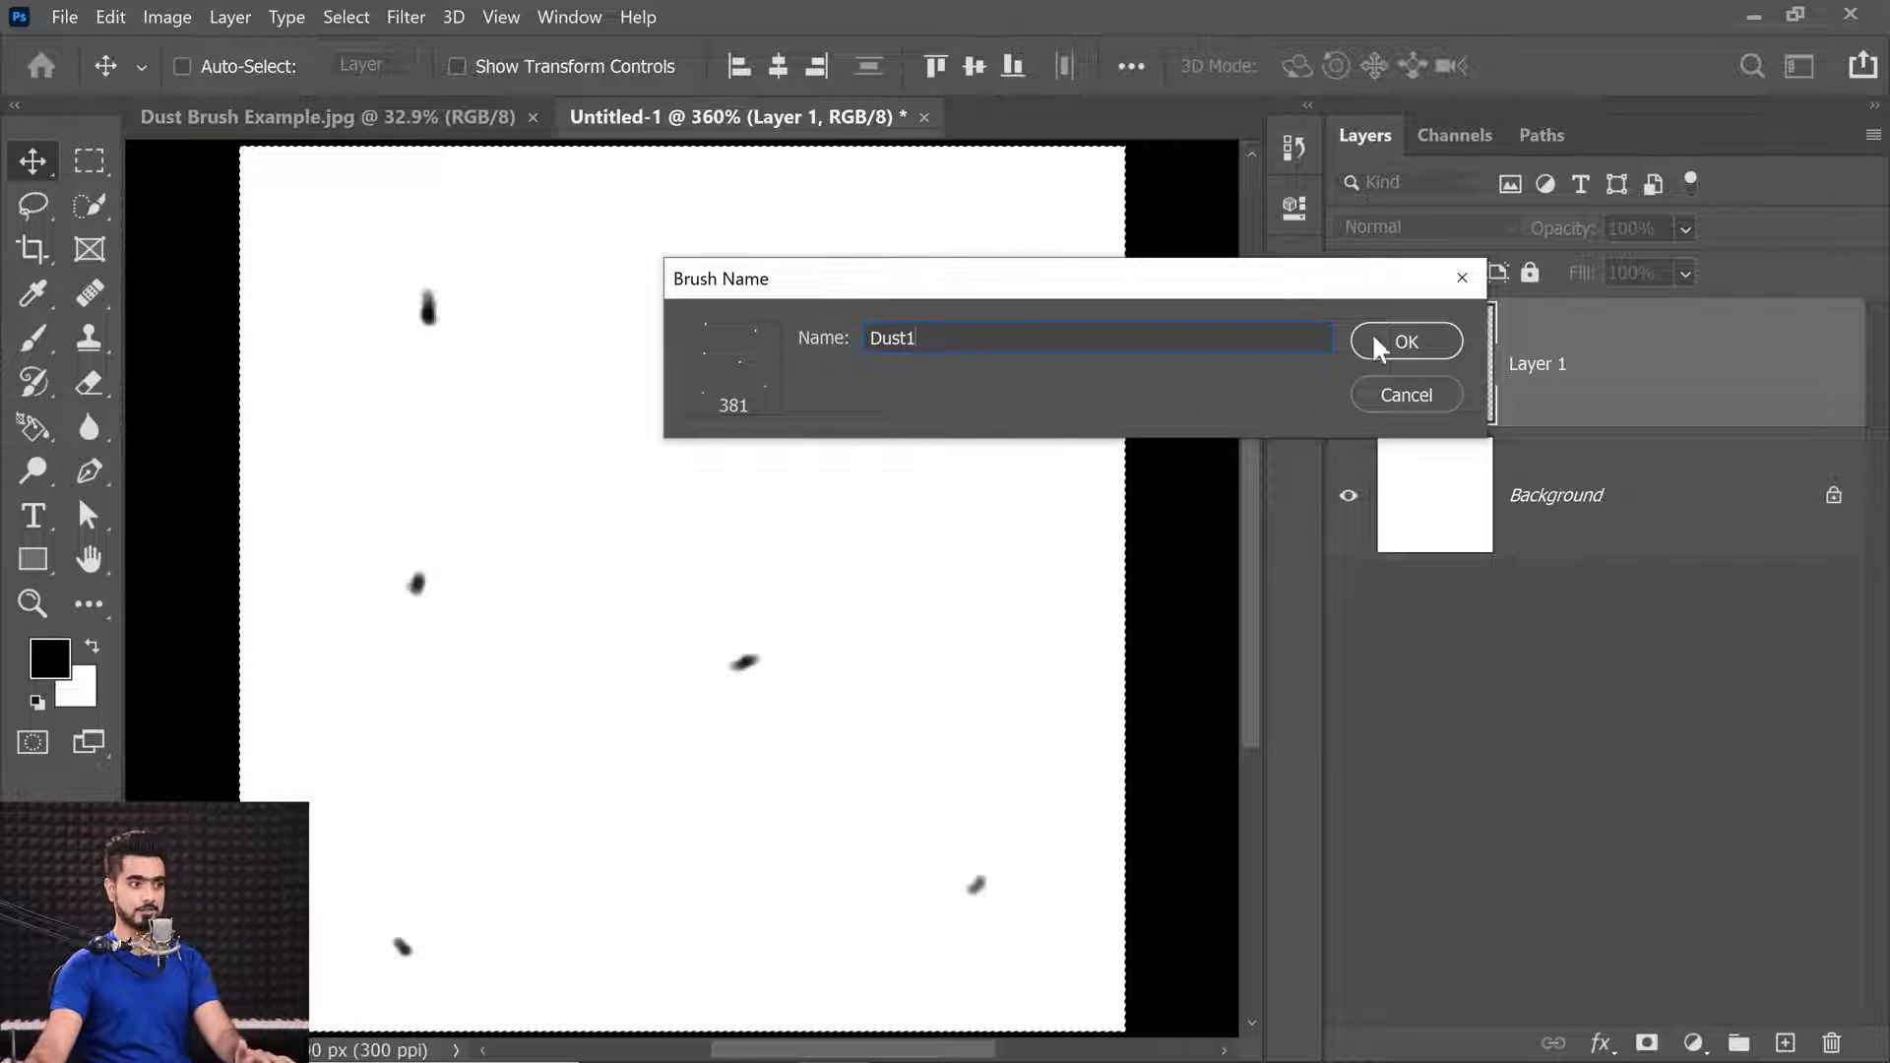
left_click(1398, 341)
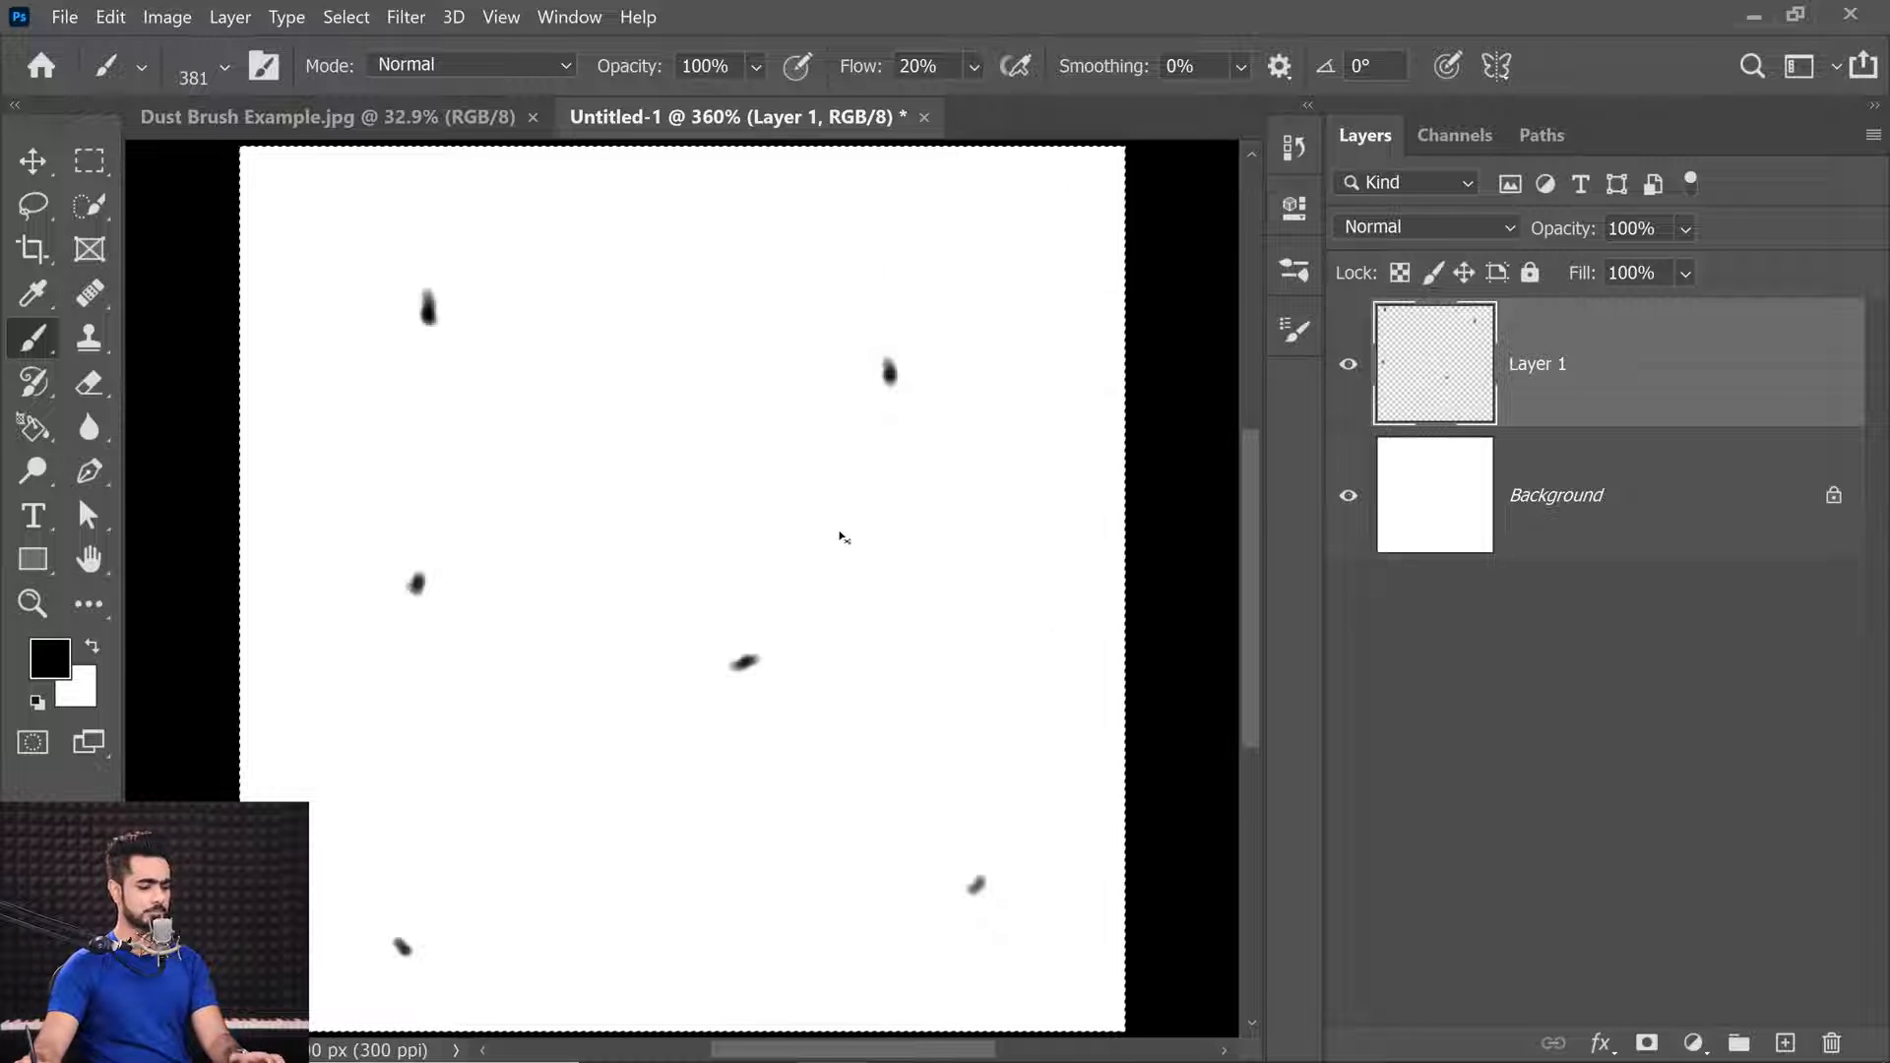
Create a new document from the recent 2000 pixel grid preset, 2000 x 2000 px at 300 ppi.
left_click(63, 17)
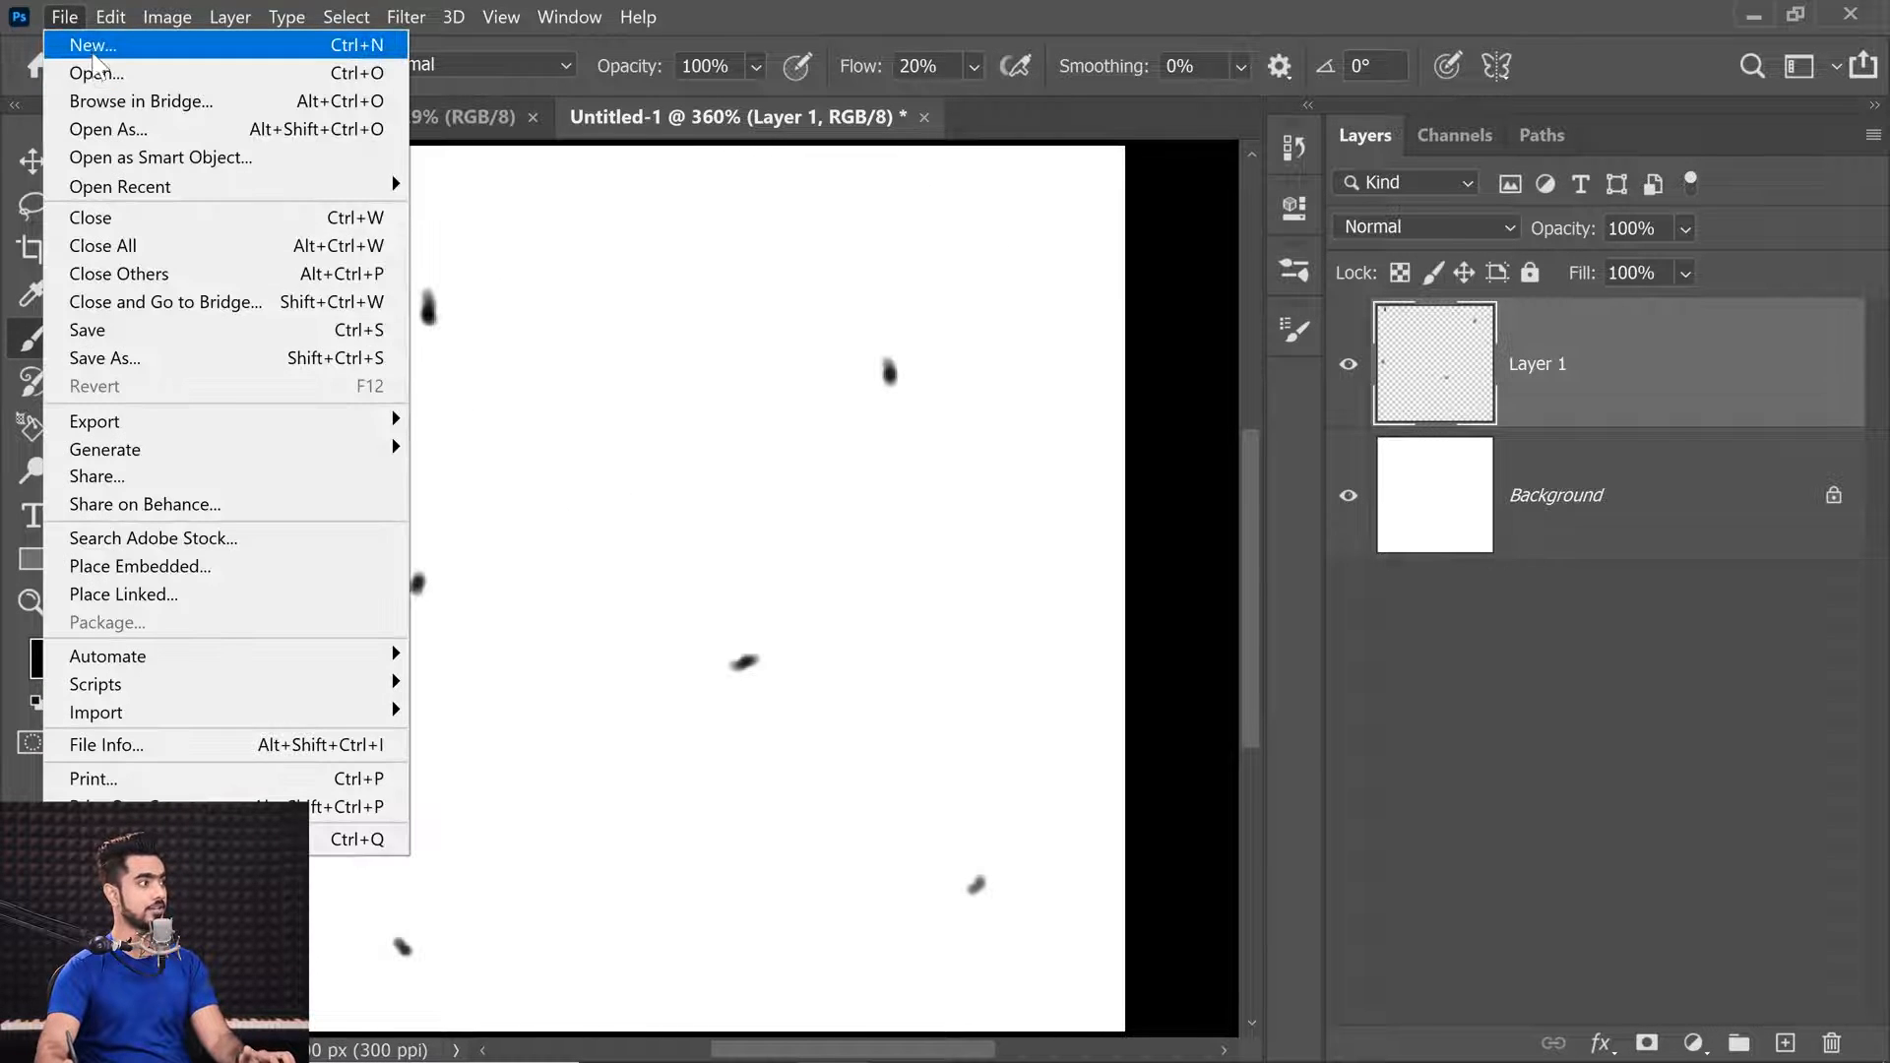
left_click(79, 45)
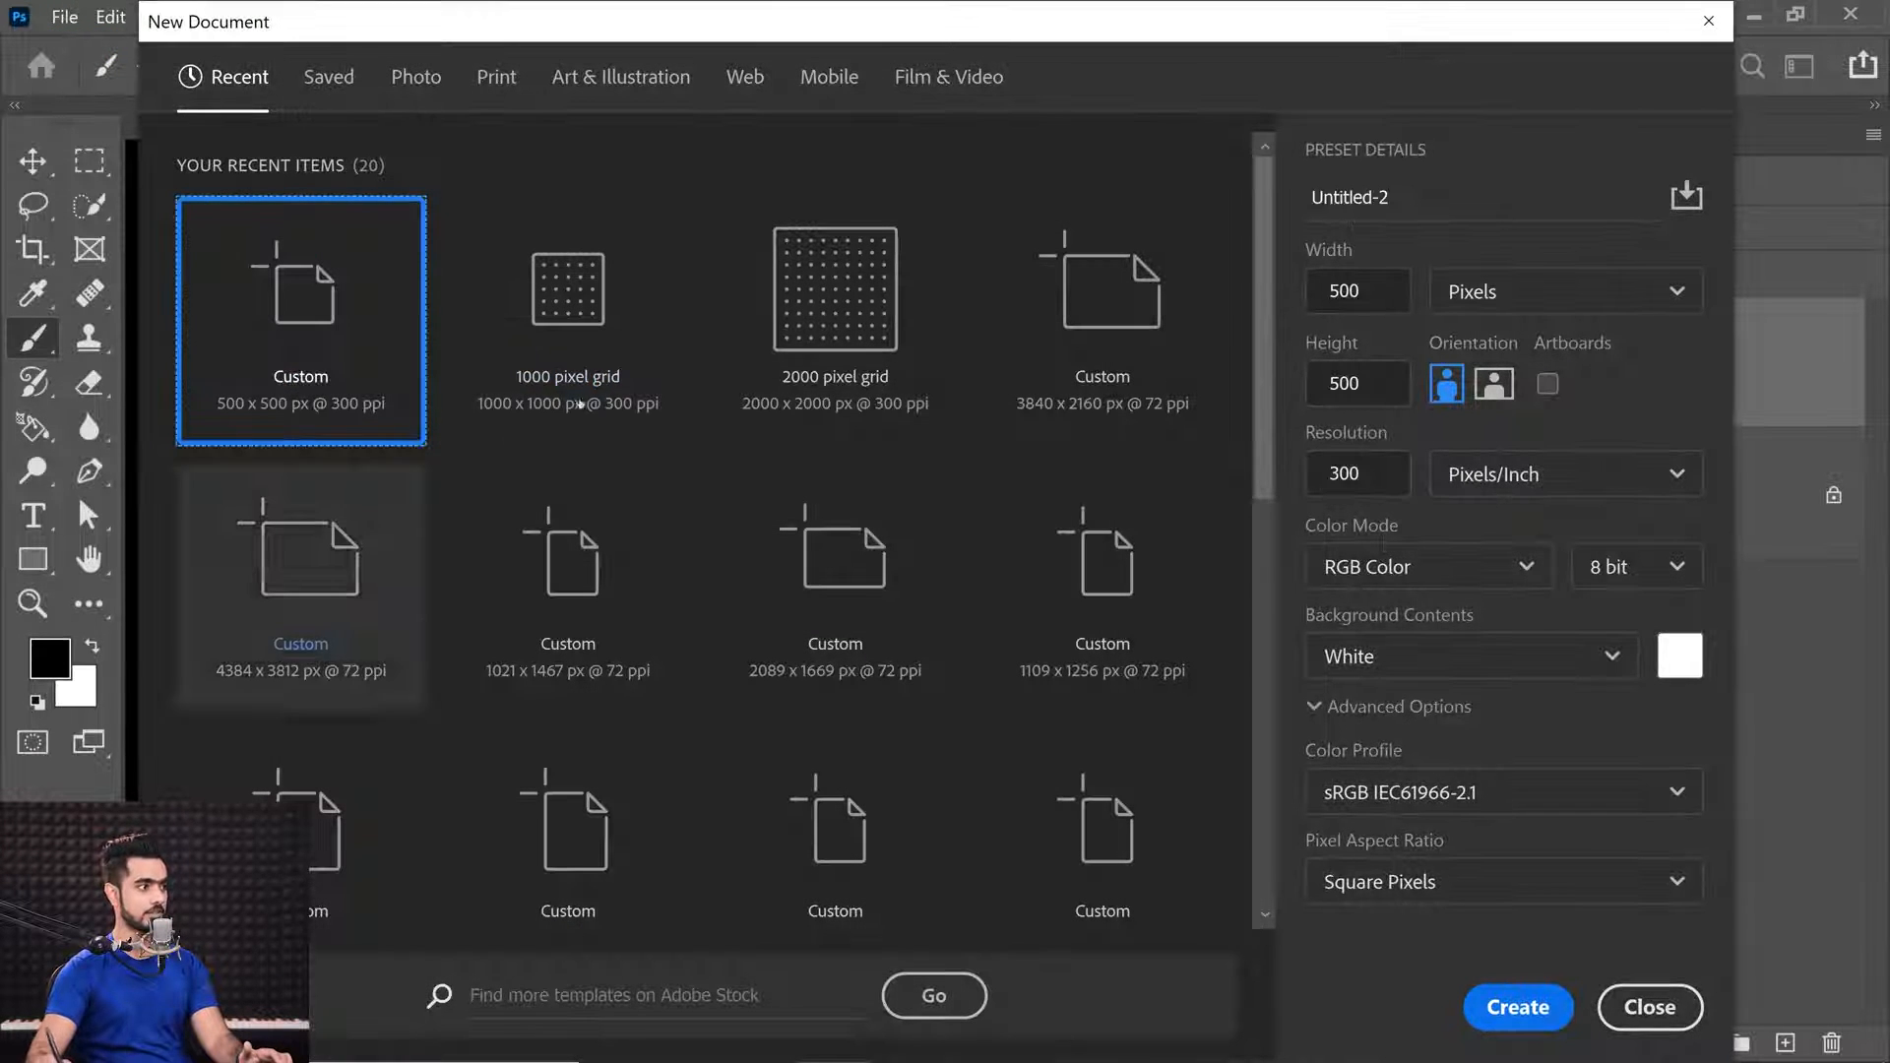
left_click(836, 374)
left_click(1516, 1004)
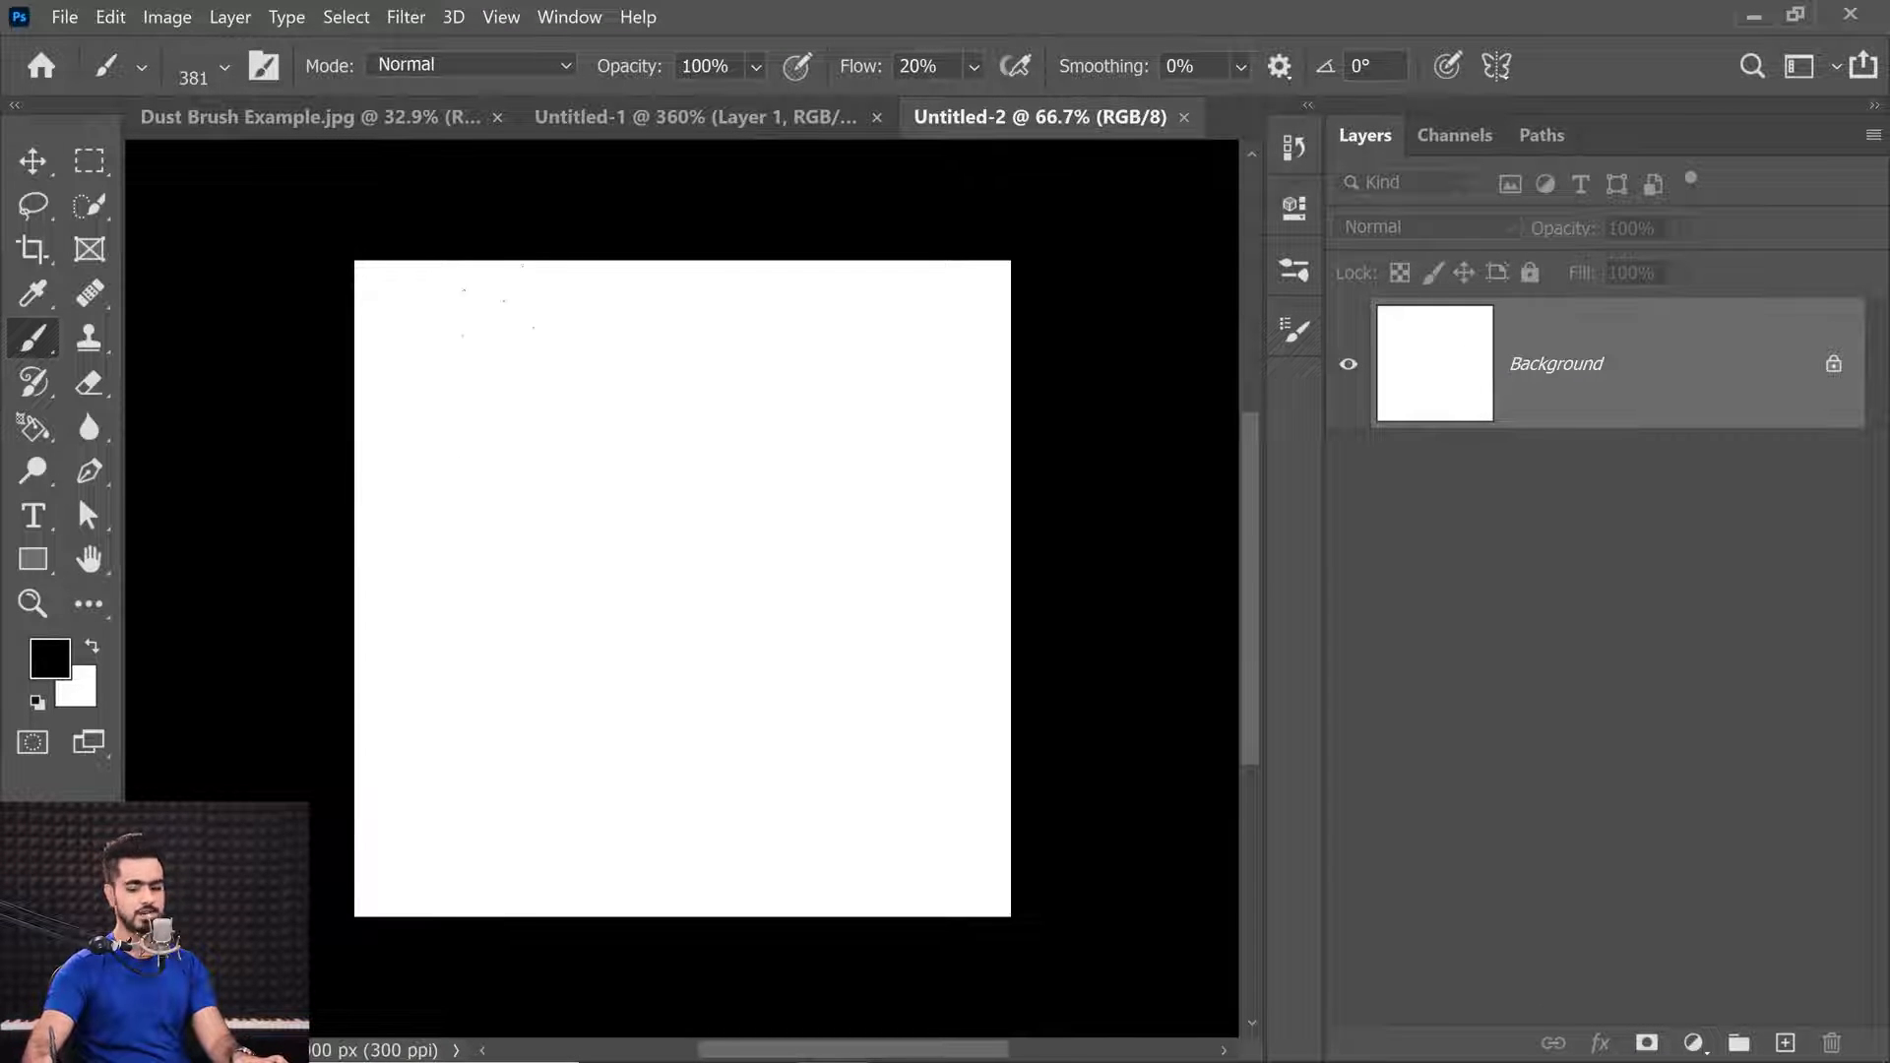
Reduce the dust brush size to 200 px.
scroll(497, 300, "up", 2)
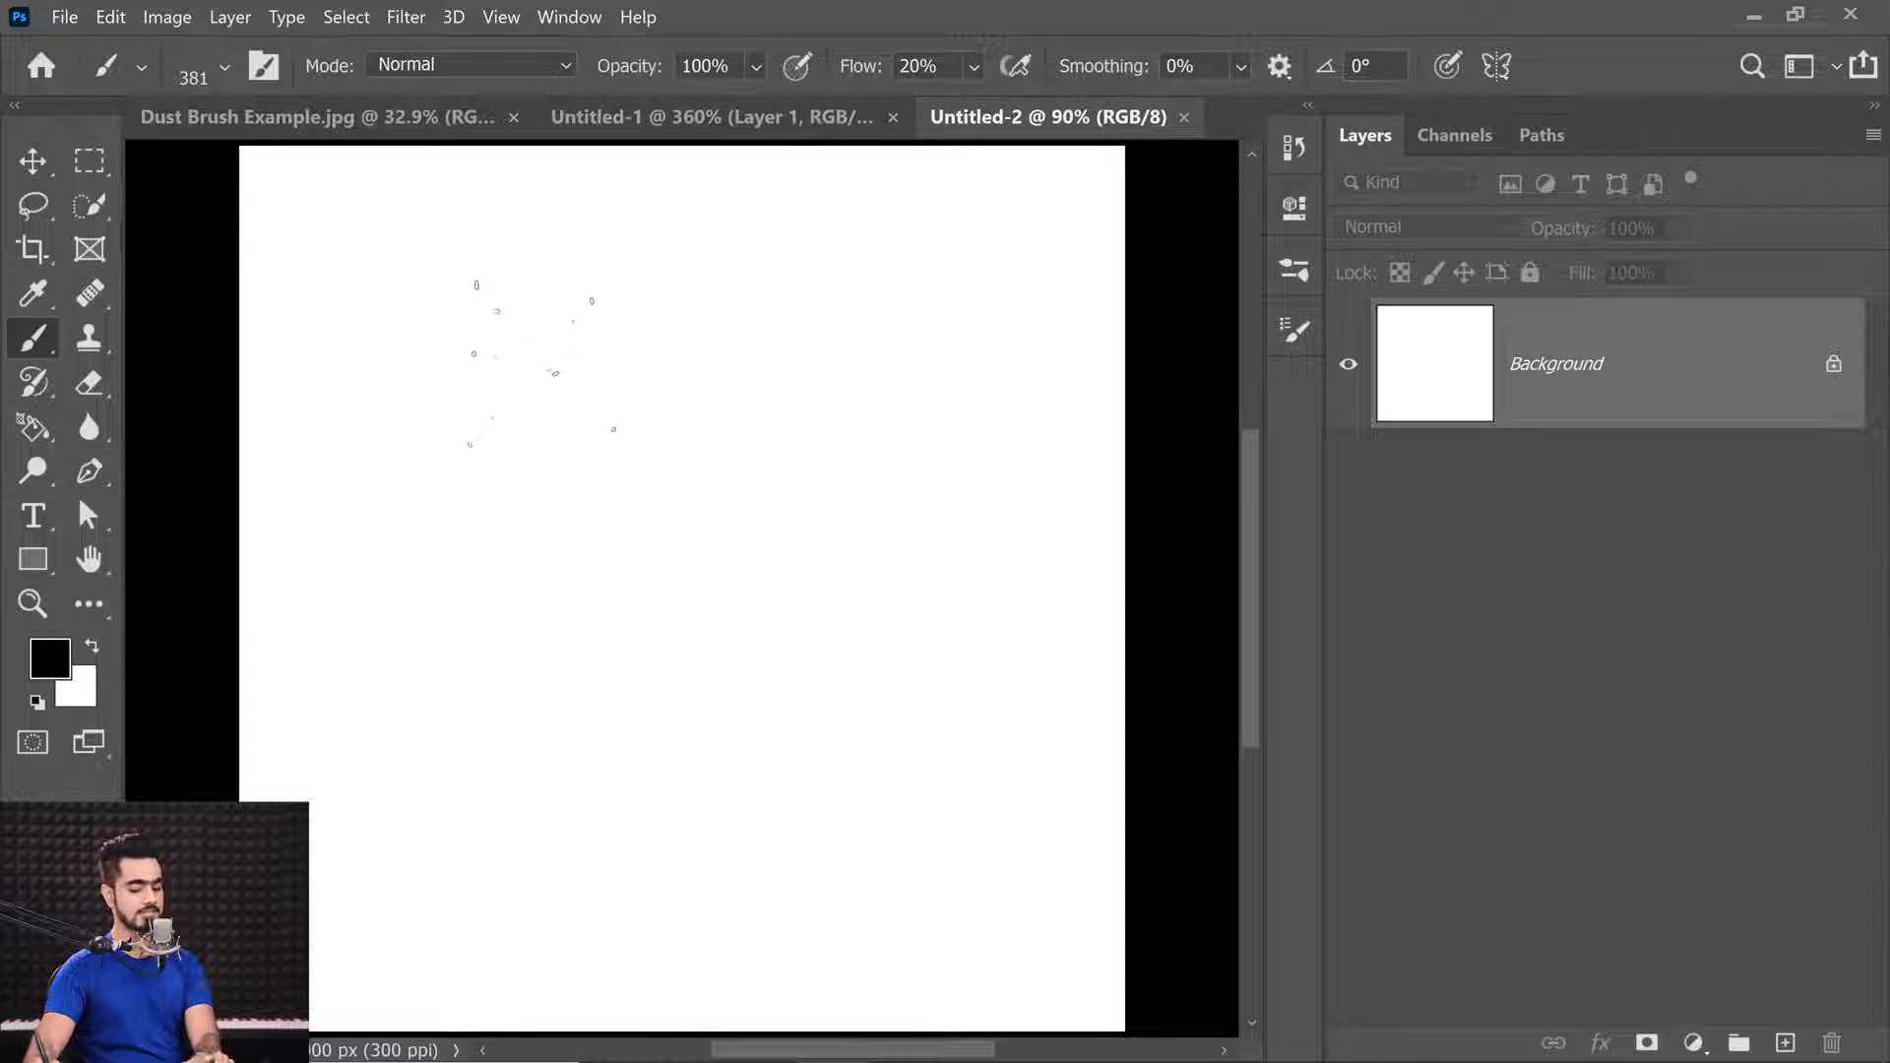
key("bracketleft")
key("bracketleft")
Paint looping black test strokes with the dust brush across the white canvas and undo them.
left_click_drag(581, 651, 969, 492)
left_click_drag(800, 418, 888, 447)
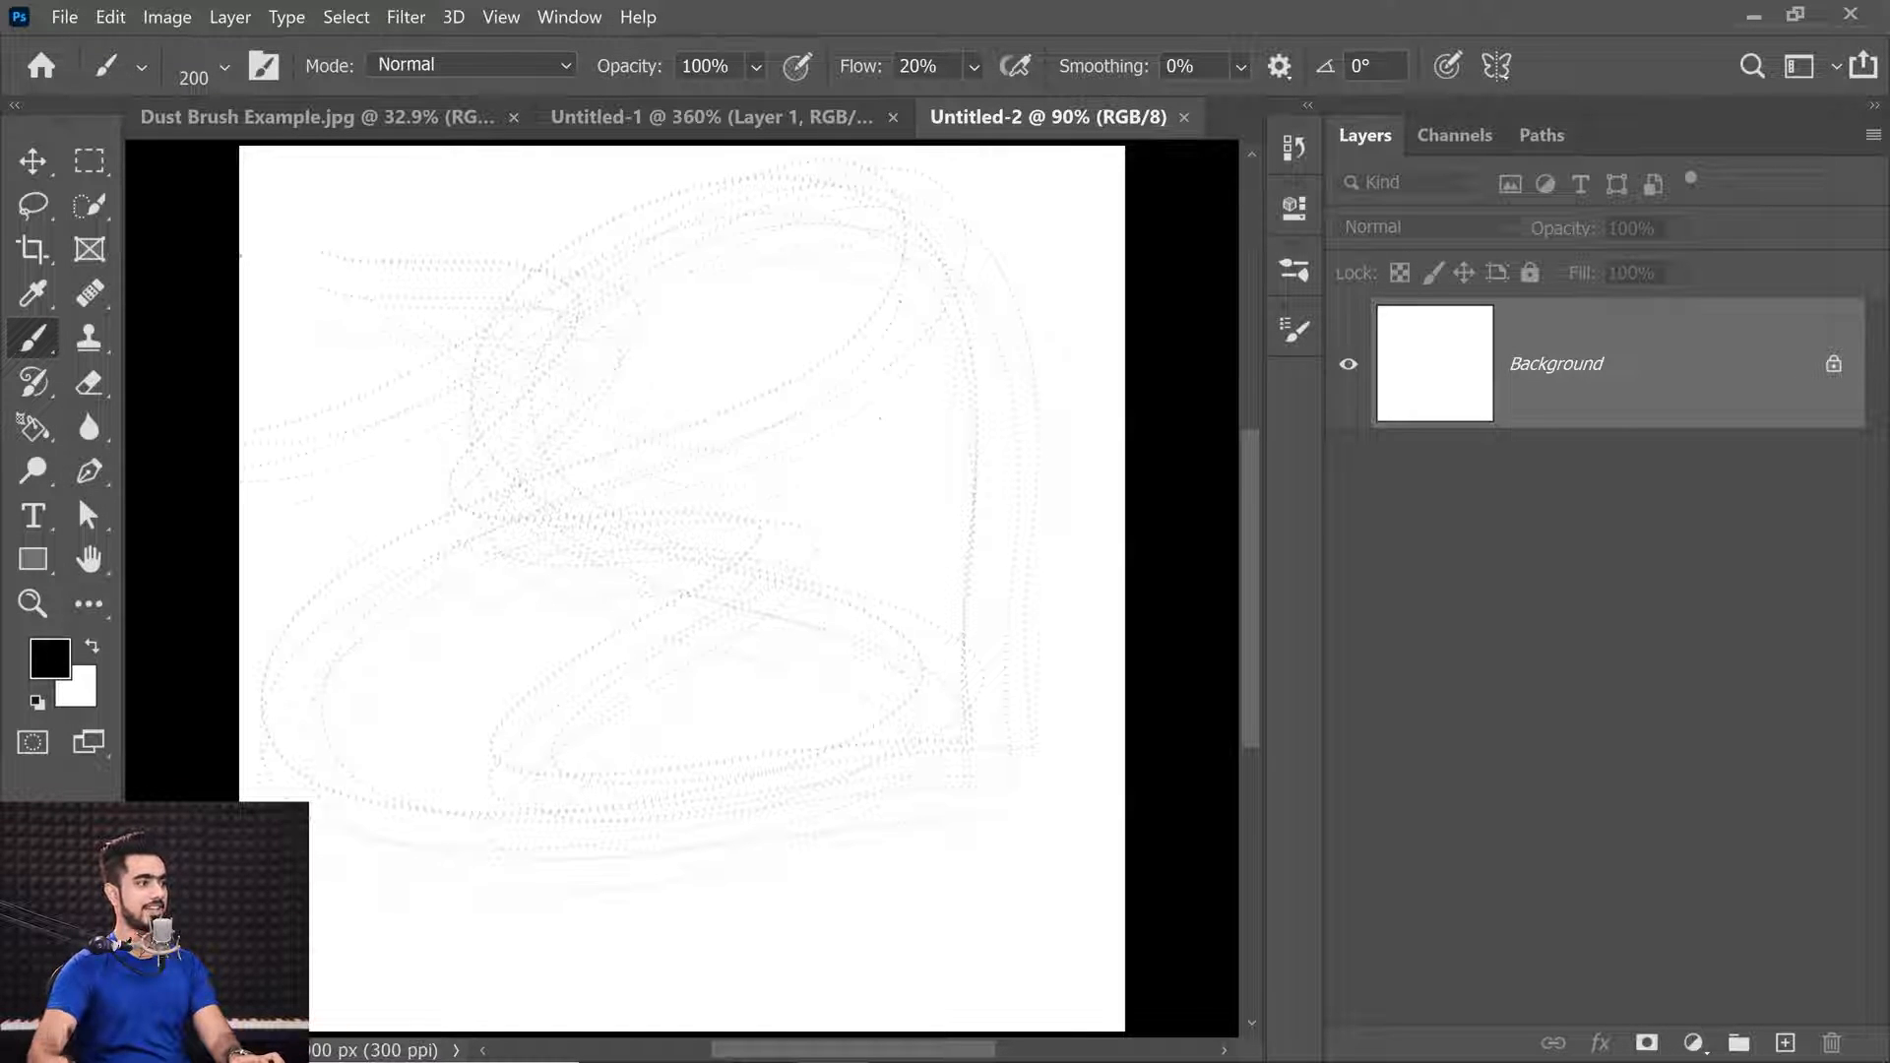
key("ctrl+z")
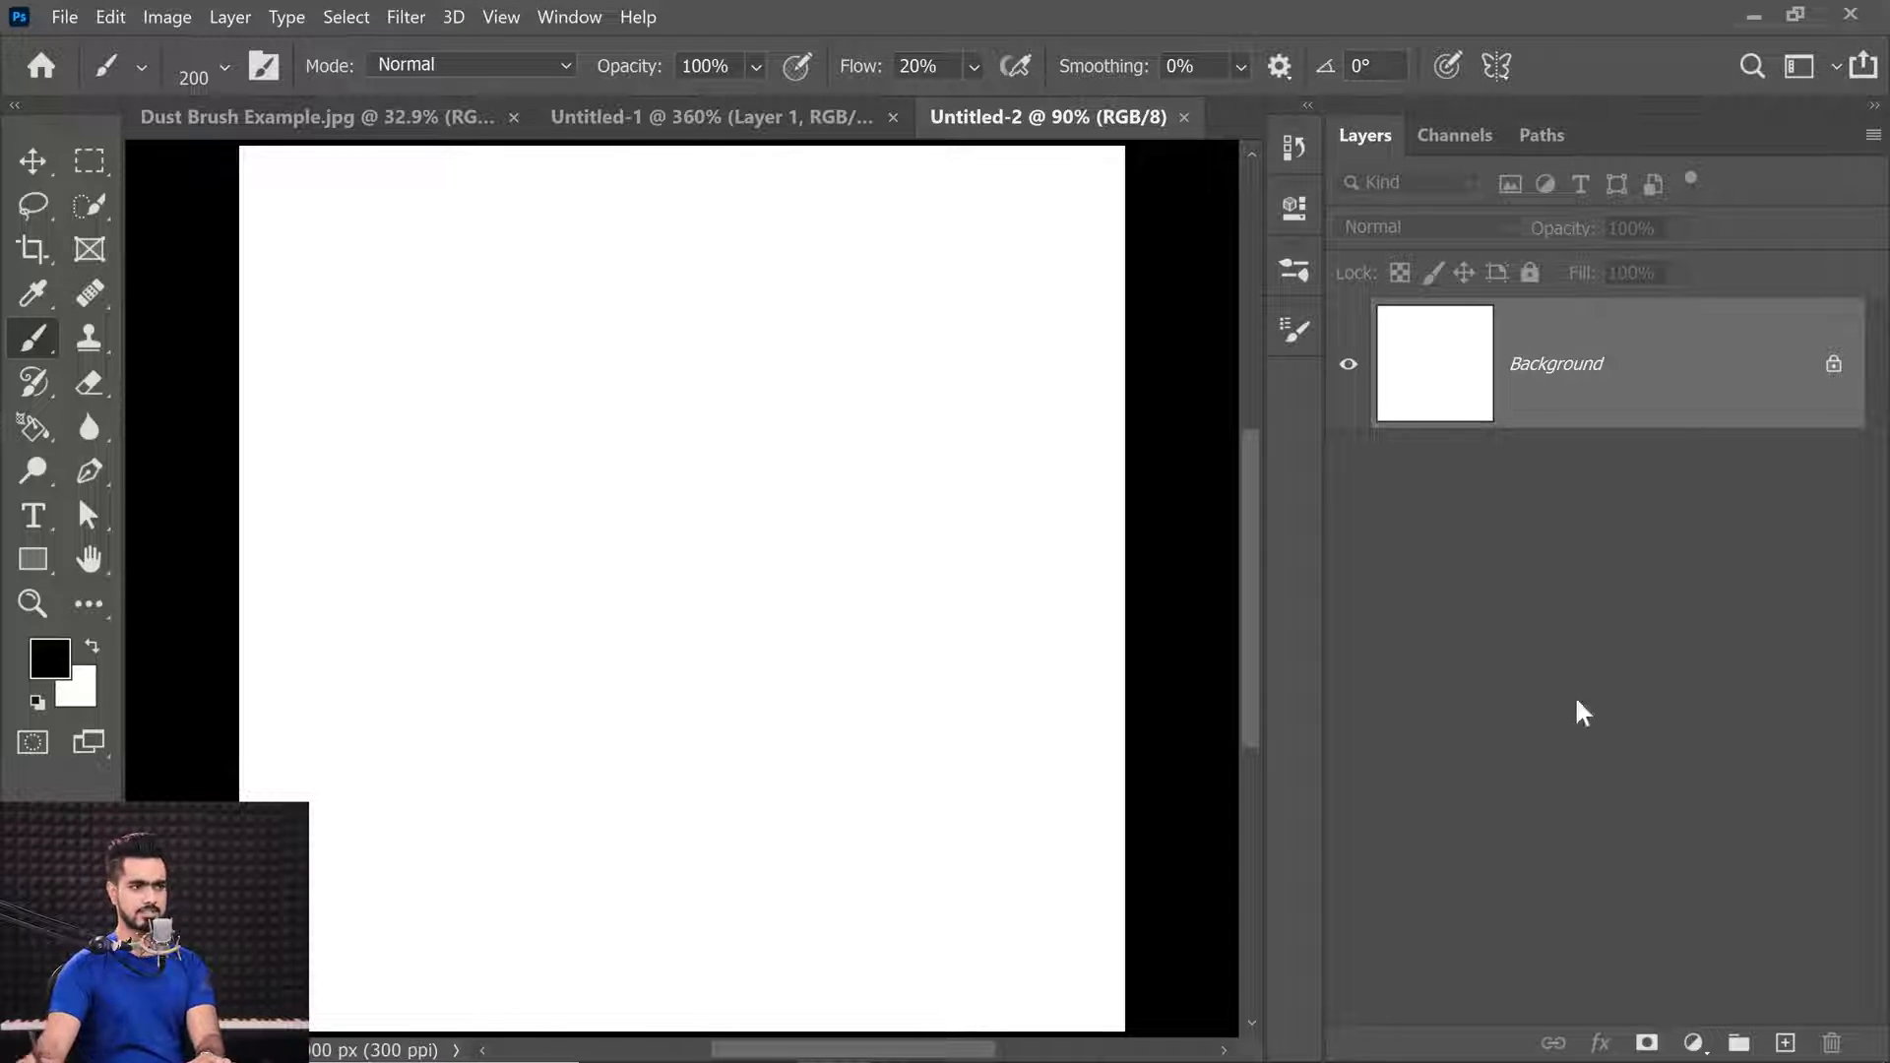
Add a Solid Color fill layer in black (000000) above the Background.
left_click(1693, 1042)
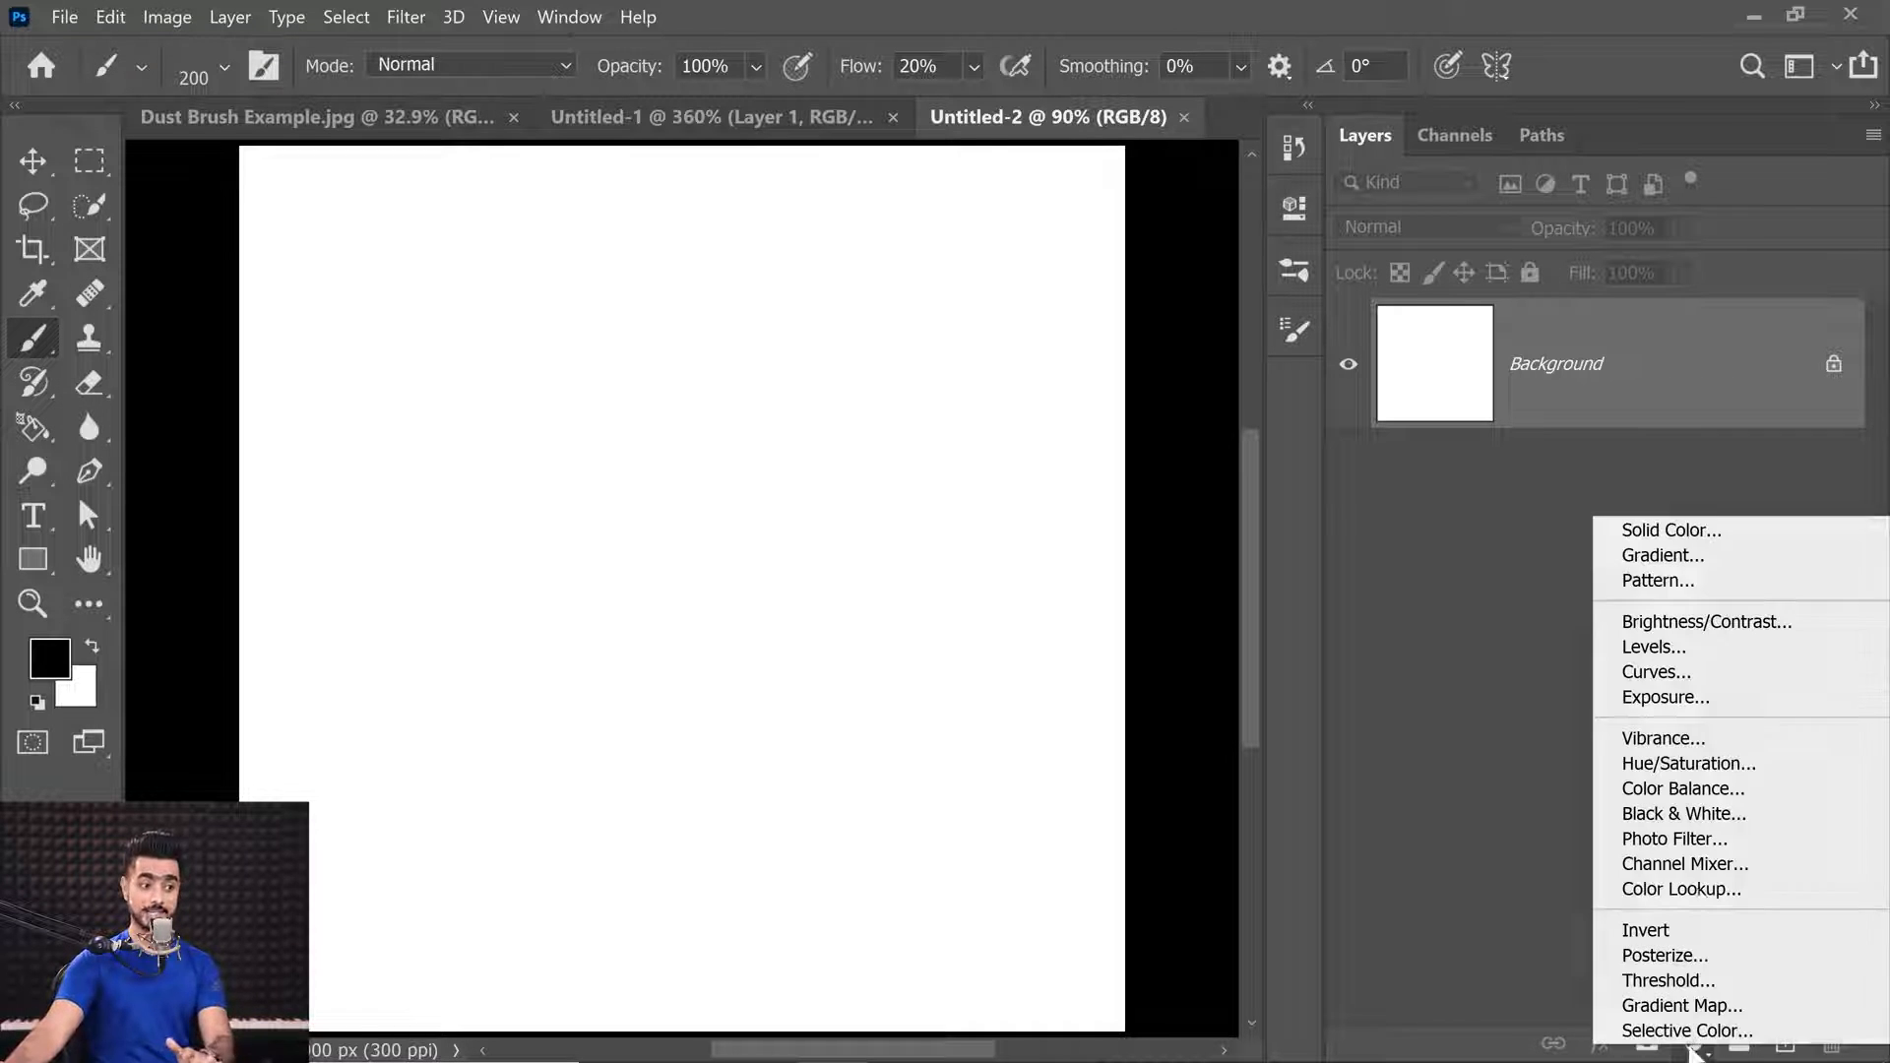
left_click(1671, 533)
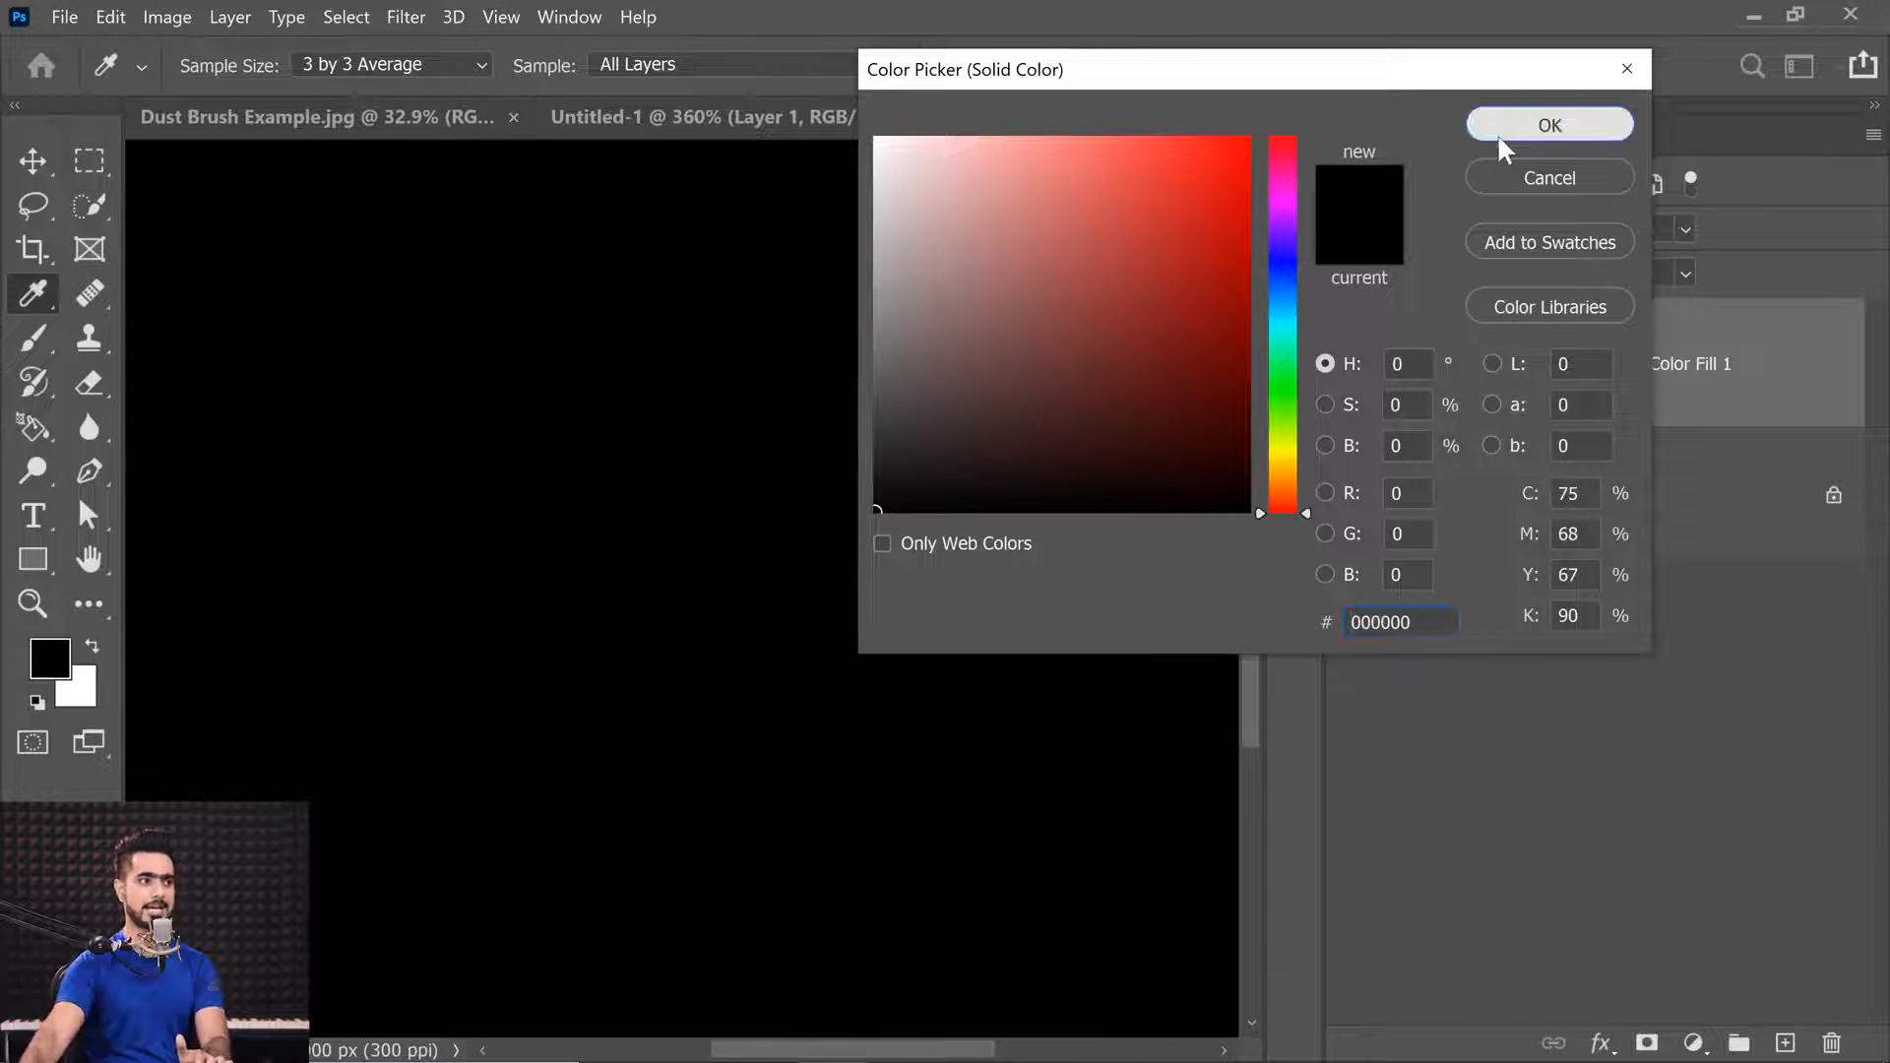
left_click(1511, 128)
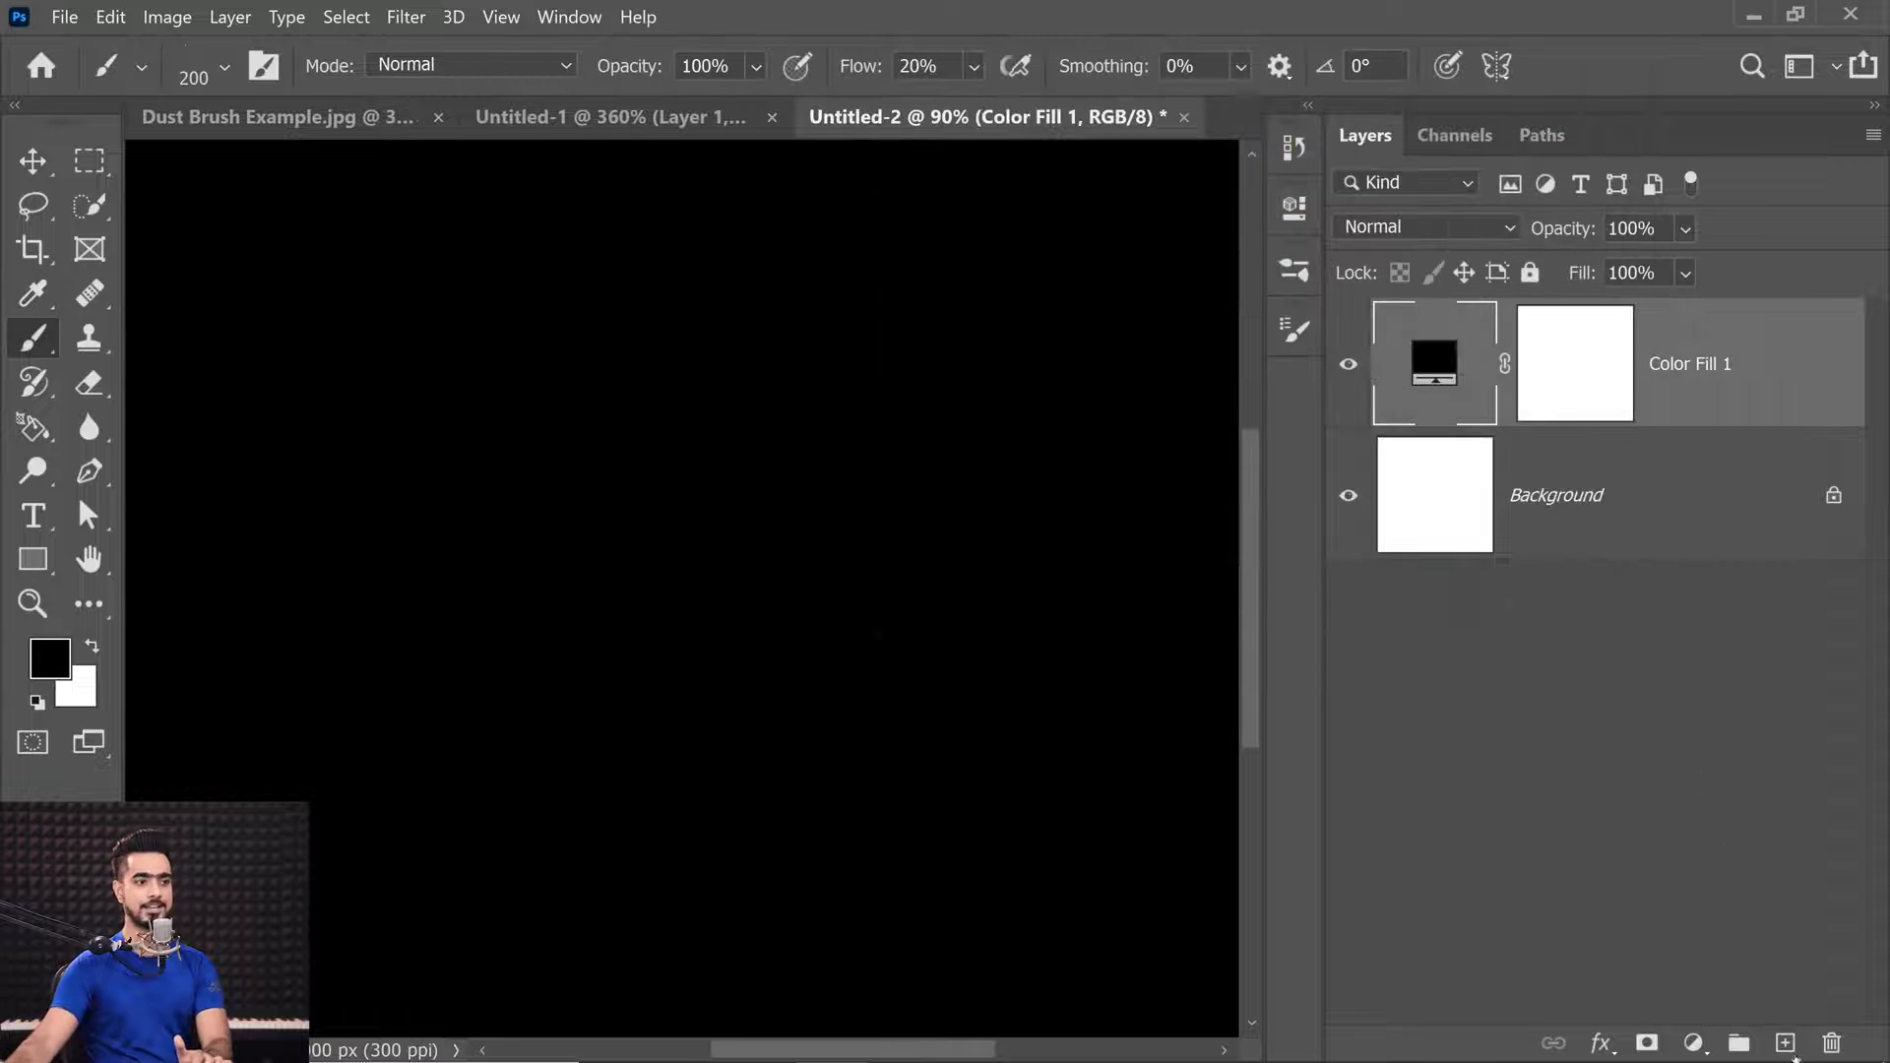
Add an empty layer above the black fill and set the colour surrounding the canvas to Default.
left_click(1784, 1042)
right_click(1191, 271)
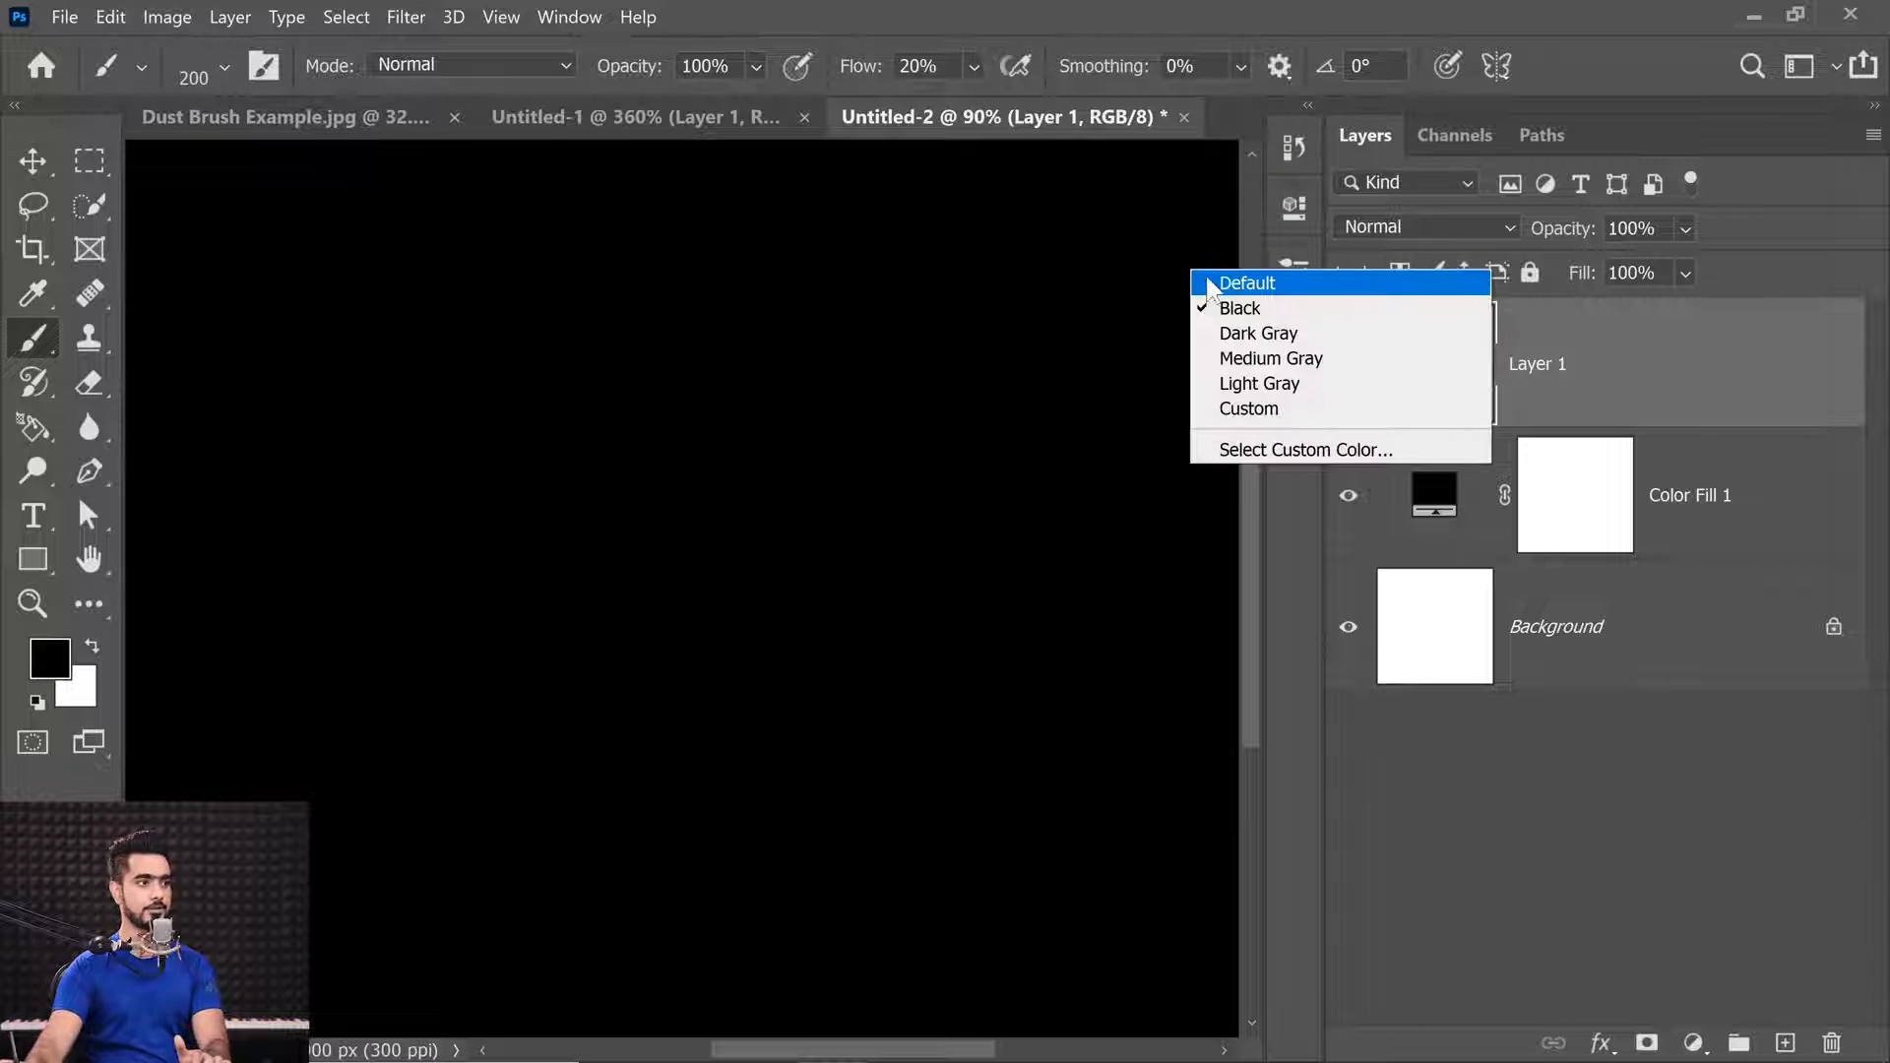
left_click(1219, 283)
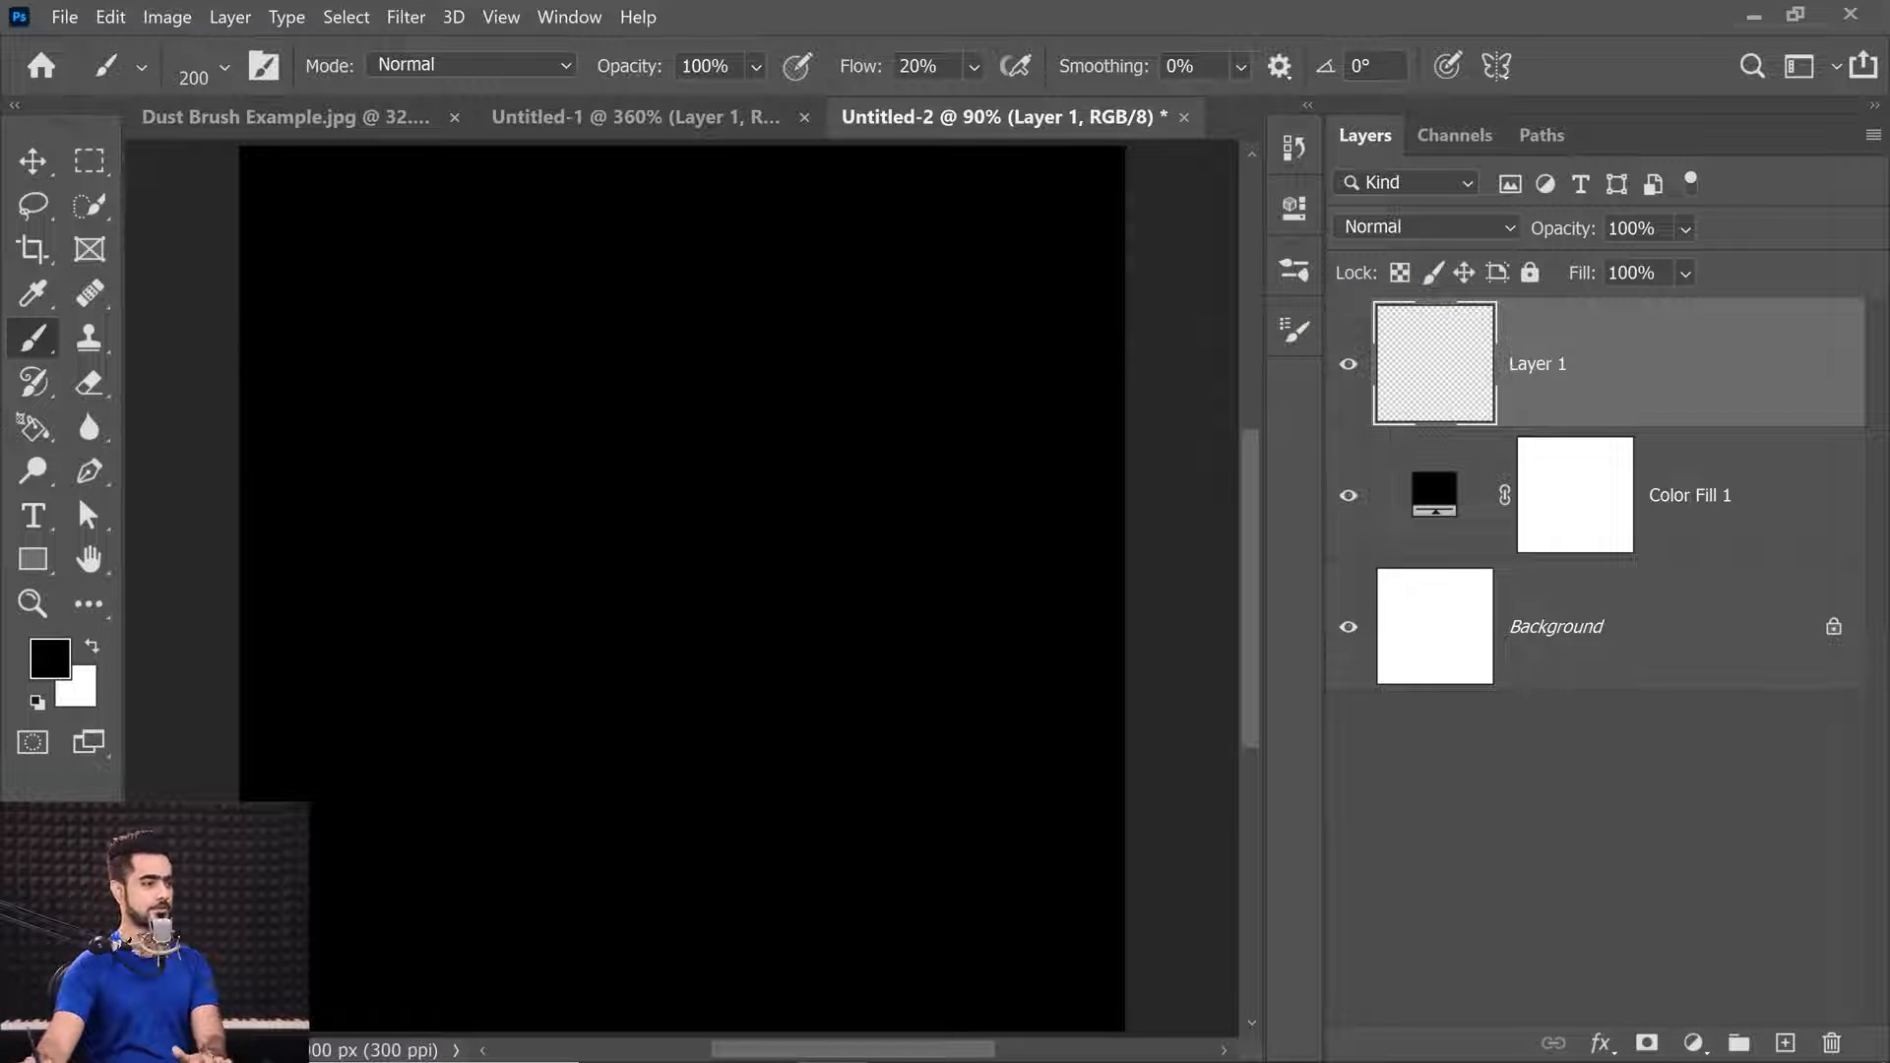
Switch the foreground colour to white, paint a test dust stroke on the empty layer, and undo the stroke.
key("x")
left_click_drag(317, 228, 288, 731)
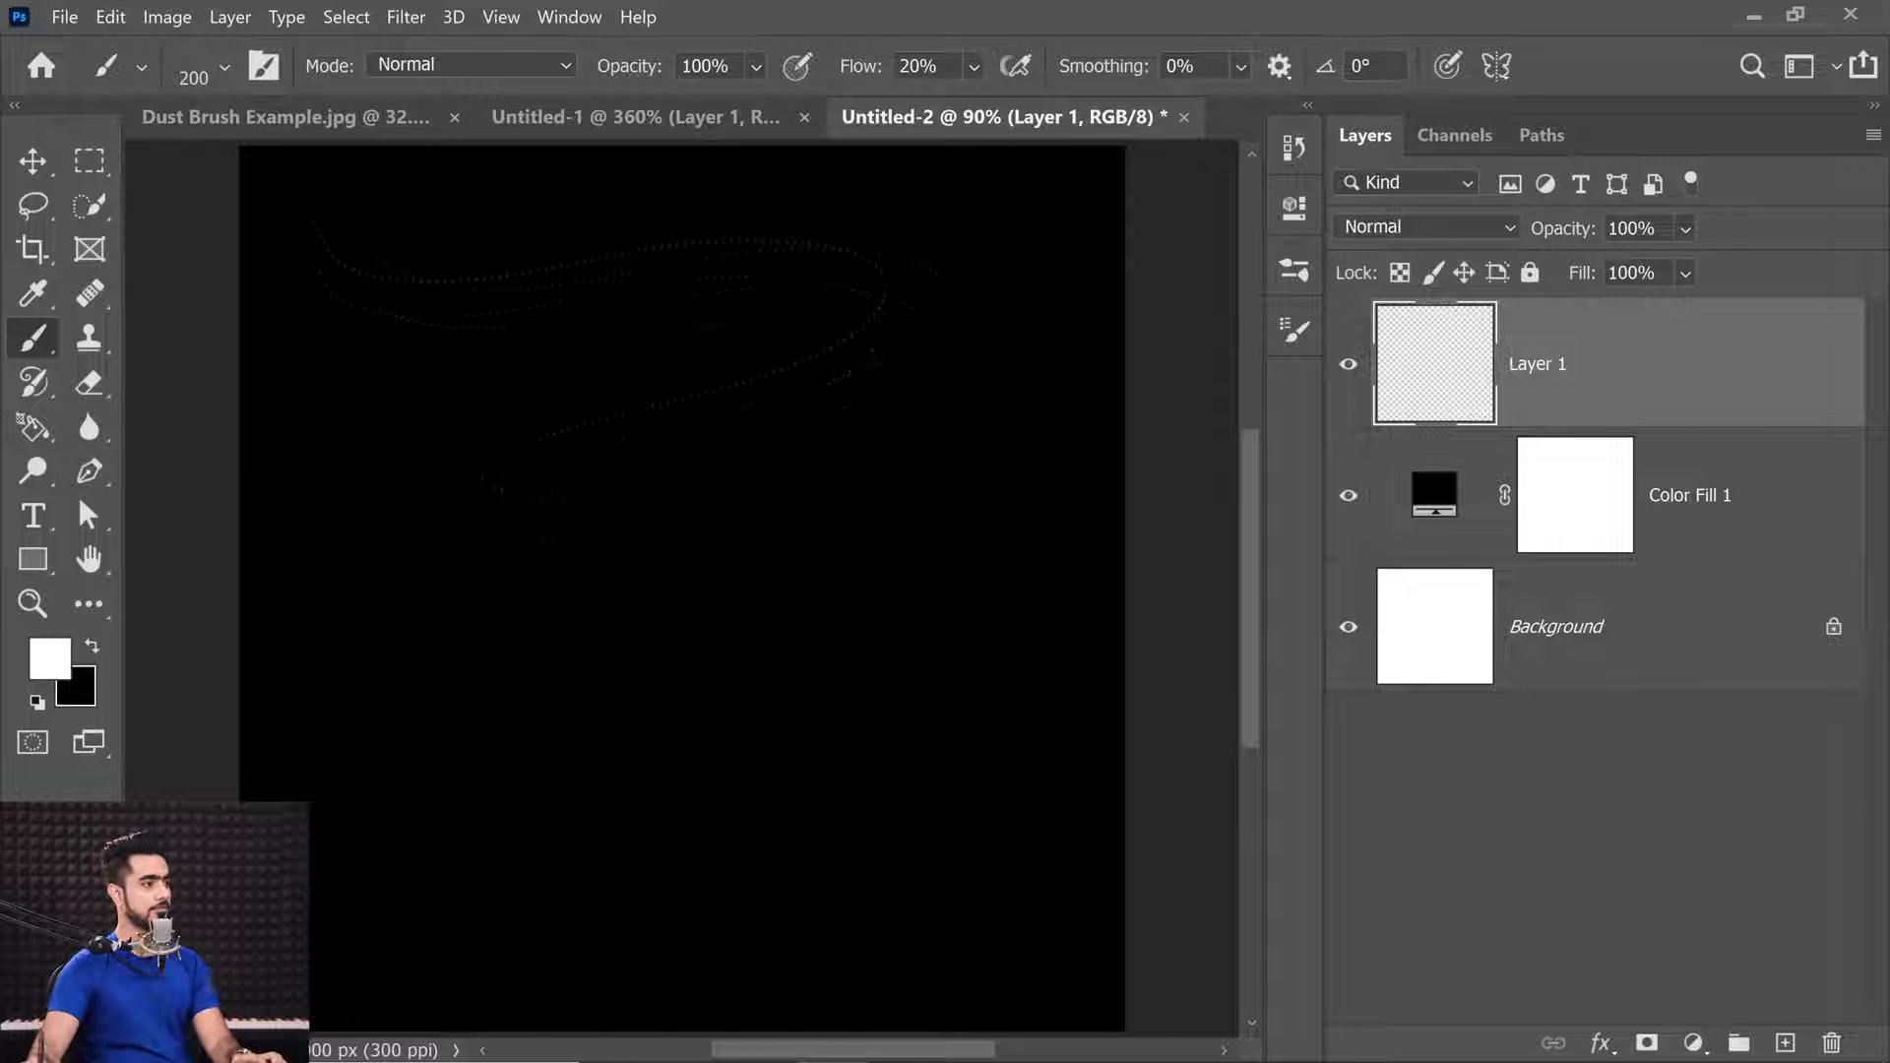
key("ctrl+z")
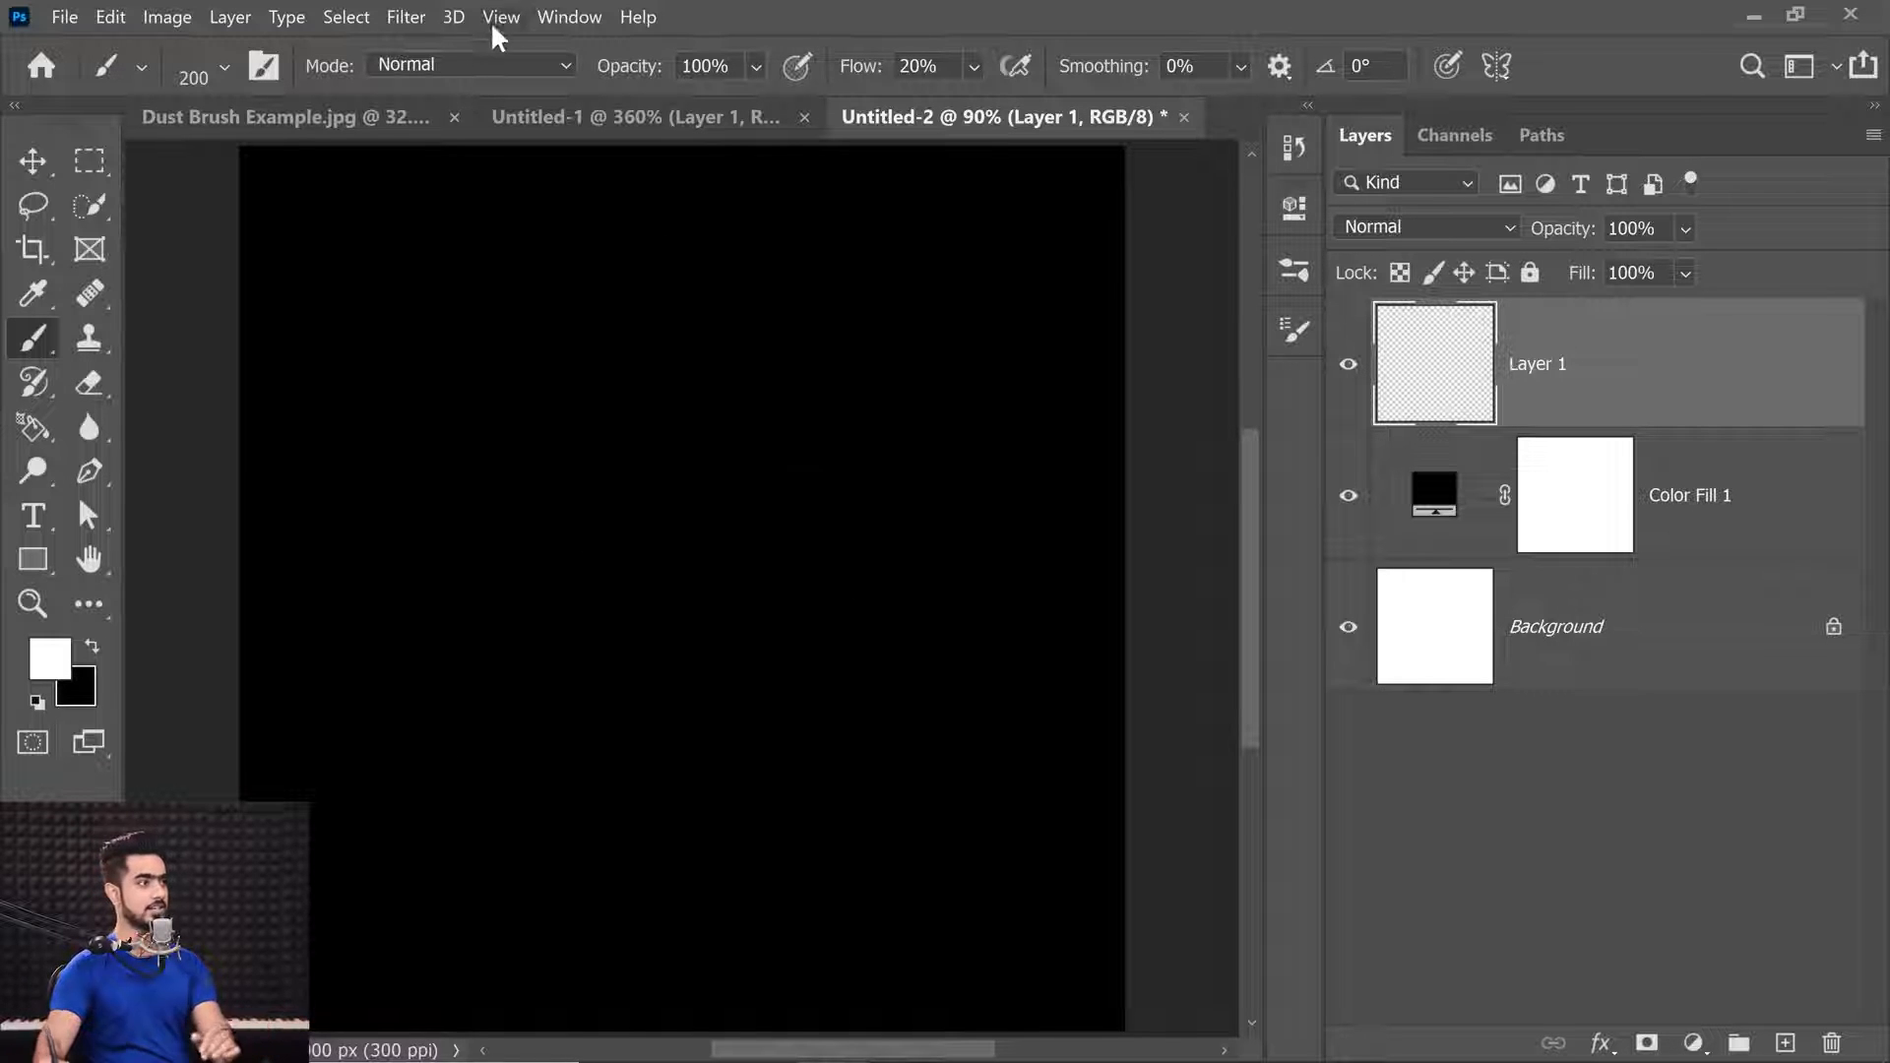
Enable Shape Dynamics for the dust brush with Size Jitter at 100% and Minimum Diameter at 0%.
left_click(568, 16)
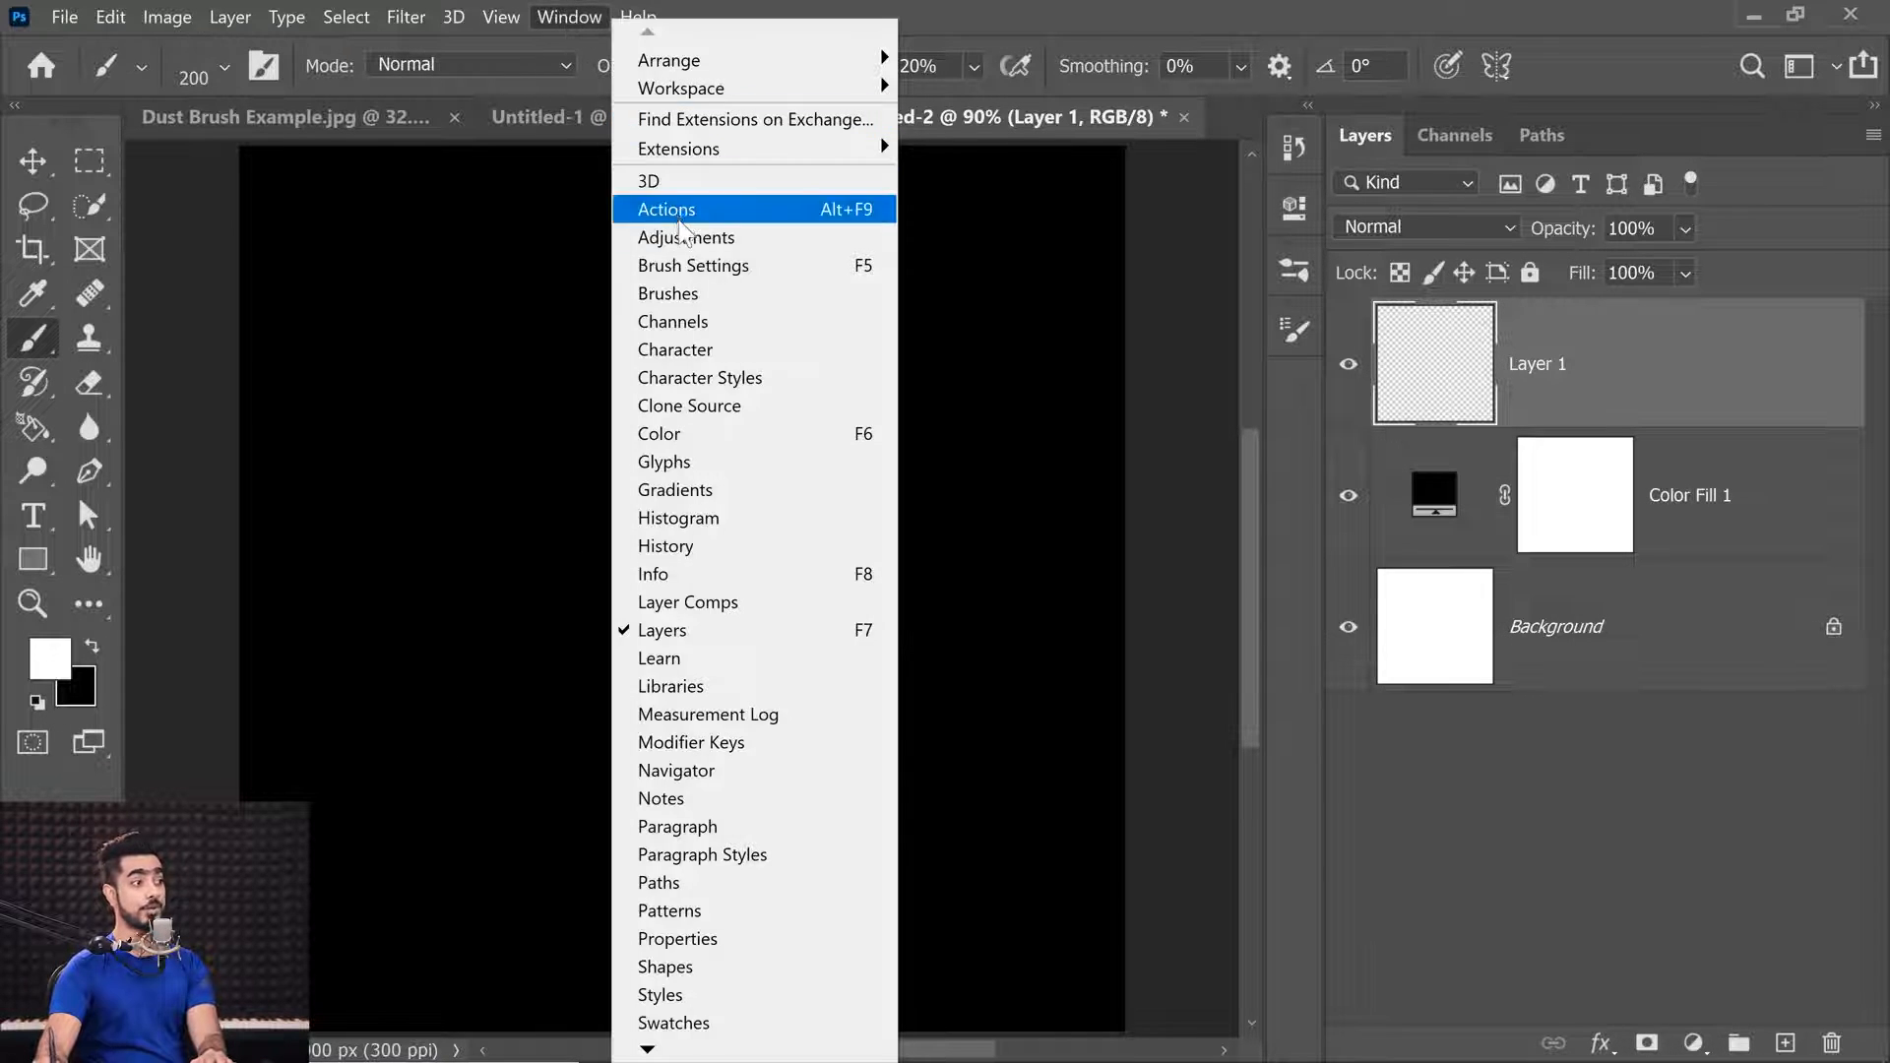
left_click(695, 272)
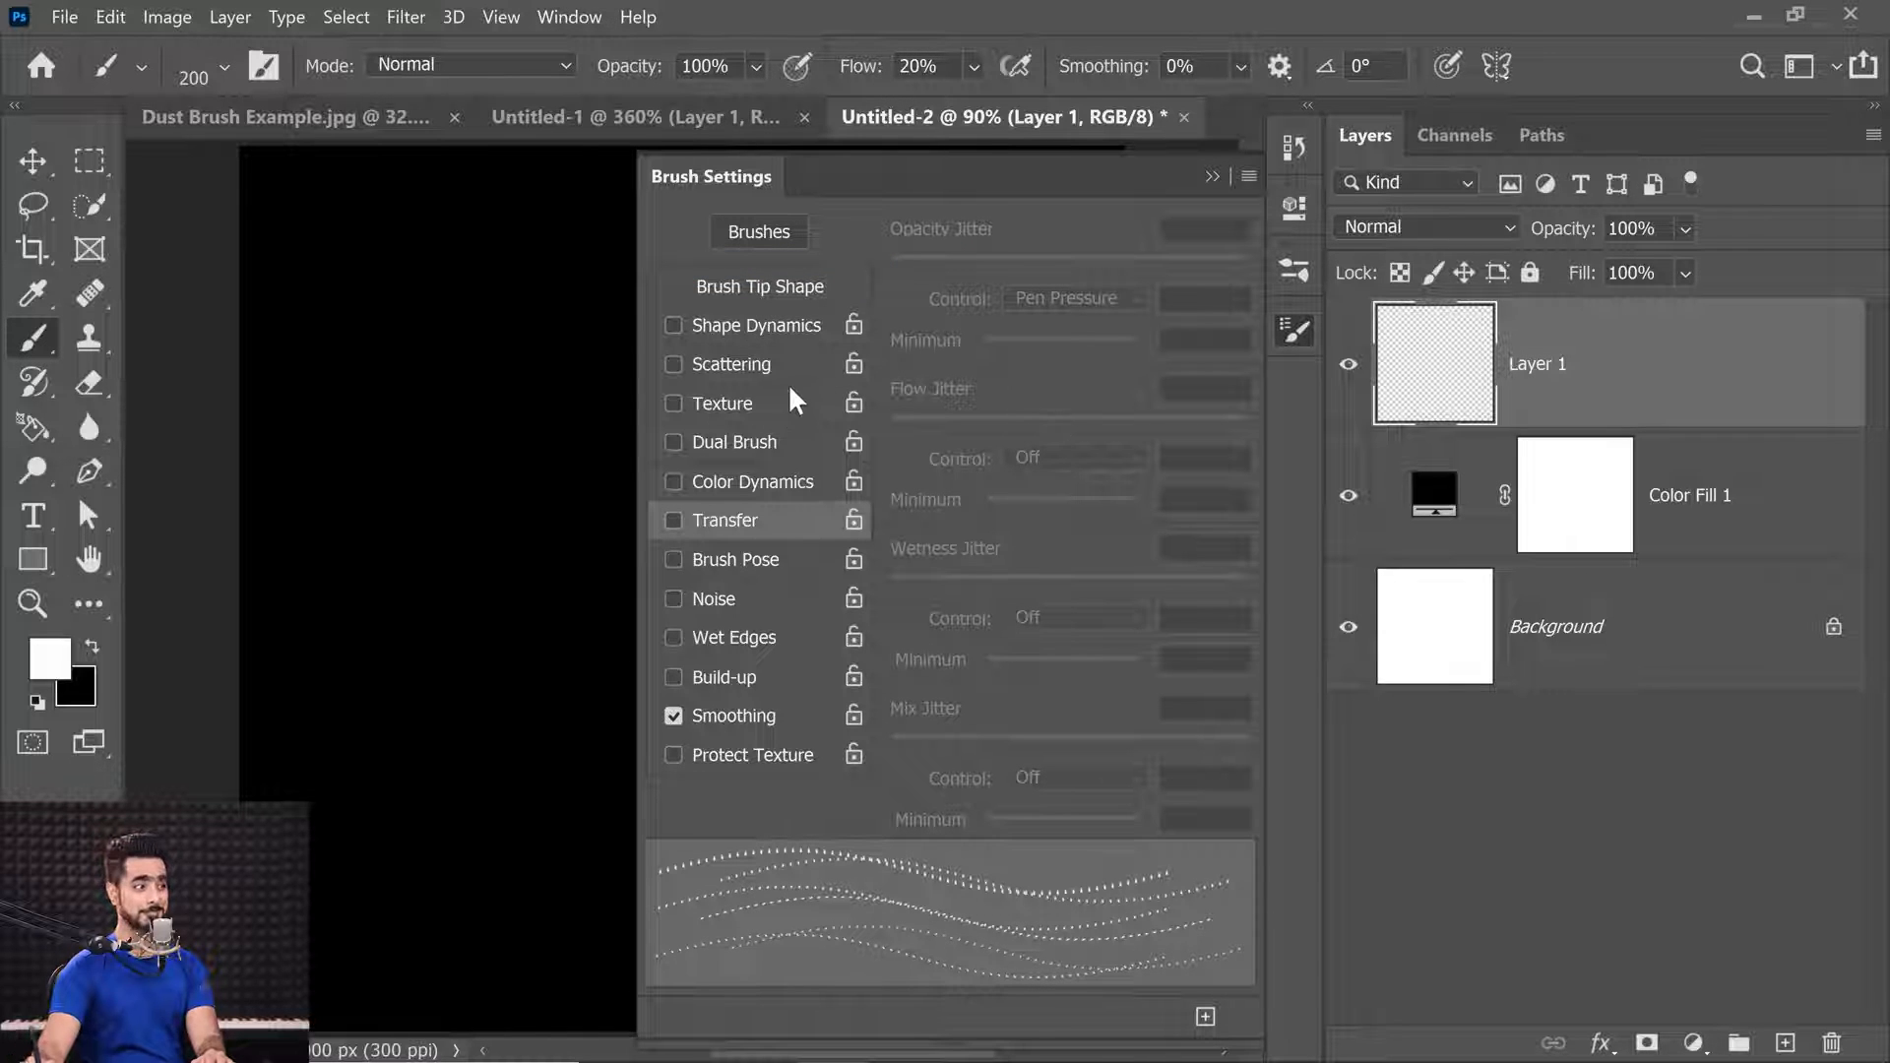
left_click(768, 326)
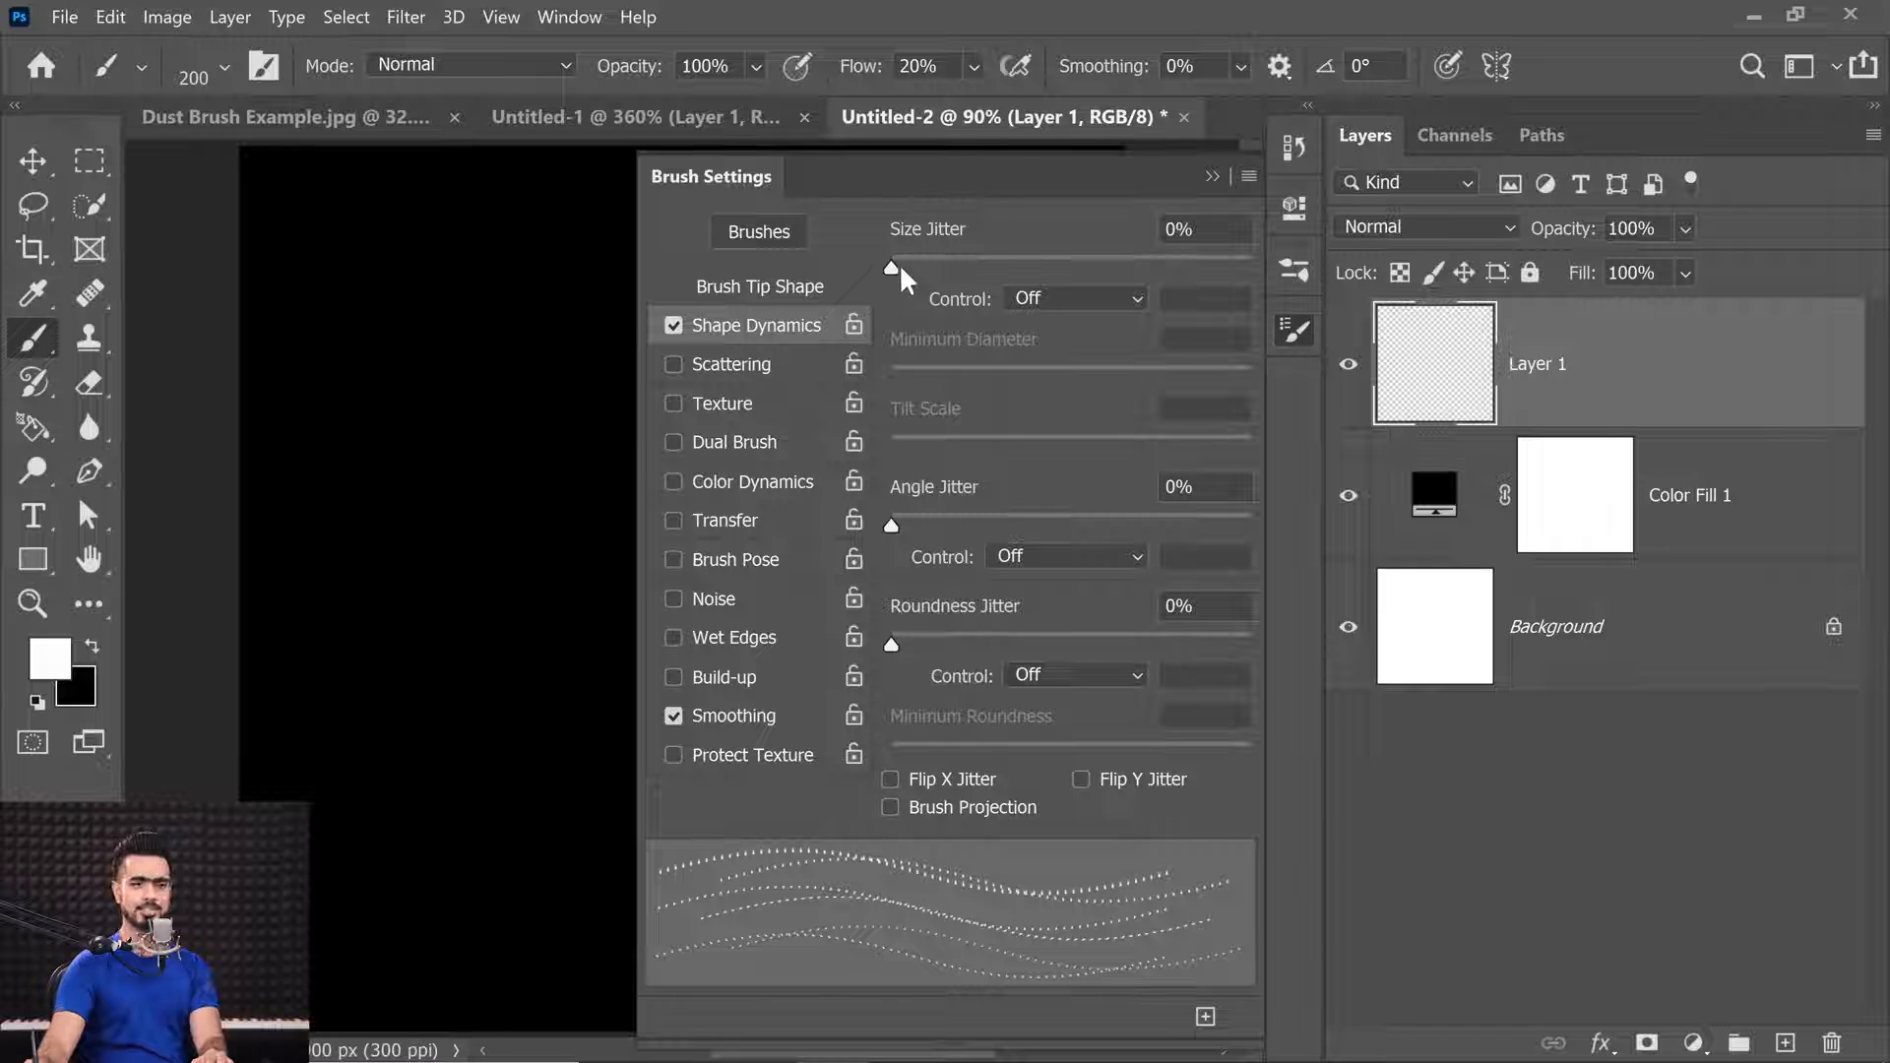
mouse_move(893, 265)
left_mouse_down()
mouse_move(1310, 273)
mouse_move(1005, 264)
left_mouse_up()
left_click_drag(1171, 259, 1291, 268)
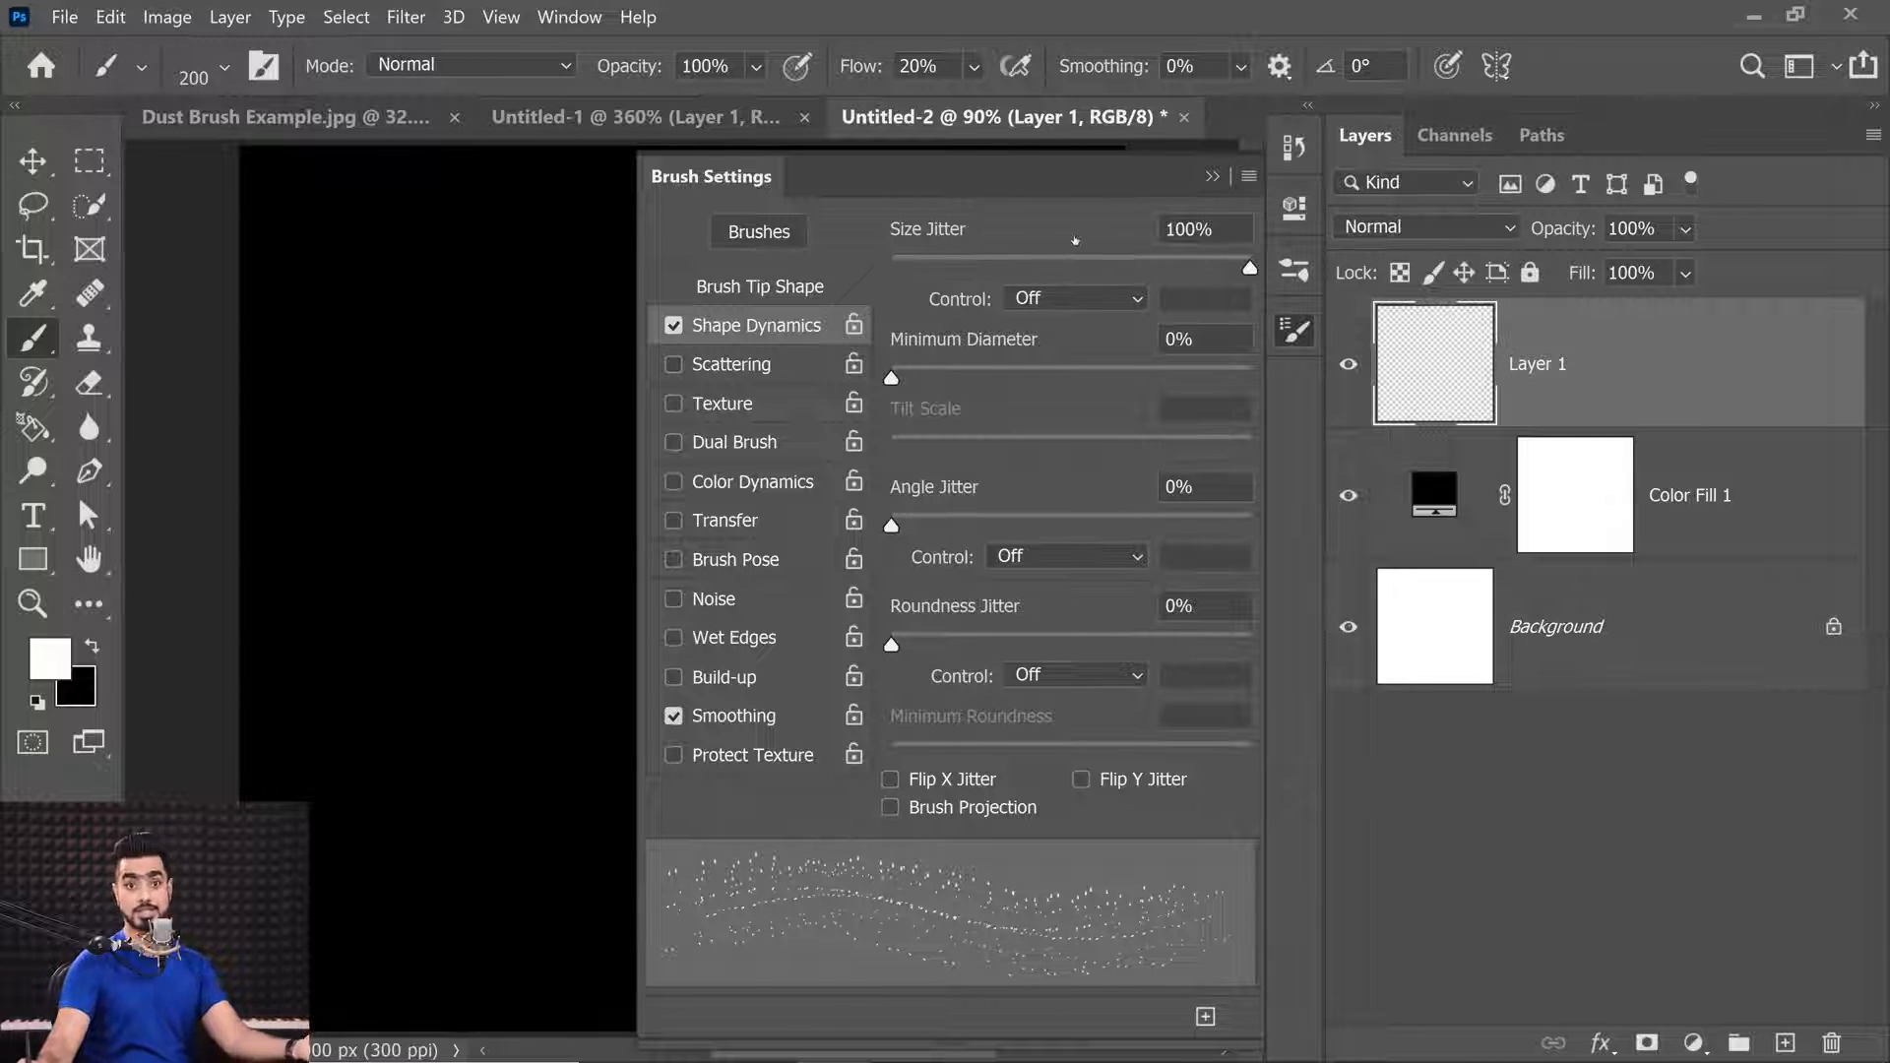
left_click(896, 373)
left_click_drag(892, 378, 831, 381)
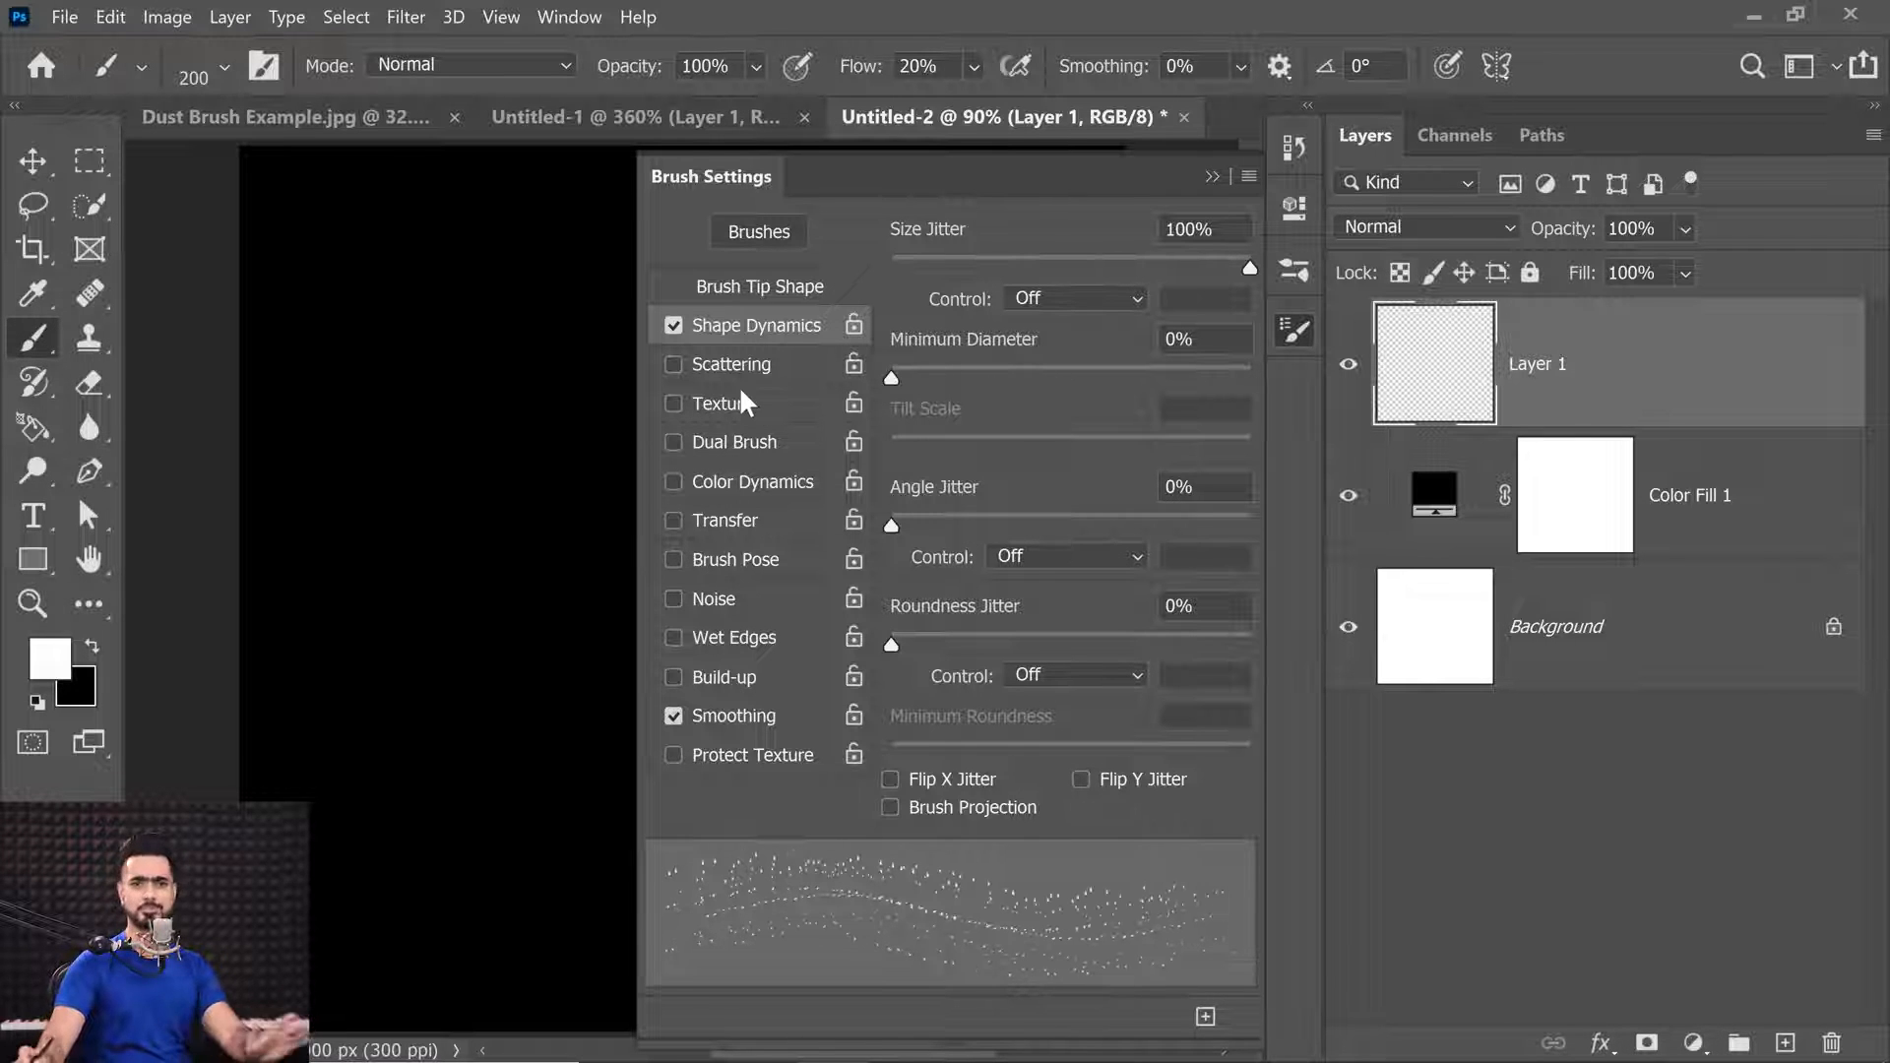
Set the brush's Angle Jitter to 100% with Roundness Jitter at 0%, and enable Flip X Jitter and Flip Y Jitter.
mouse_move(893, 528)
left_mouse_down()
mouse_move(1278, 528)
mouse_move(876, 552)
left_mouse_up()
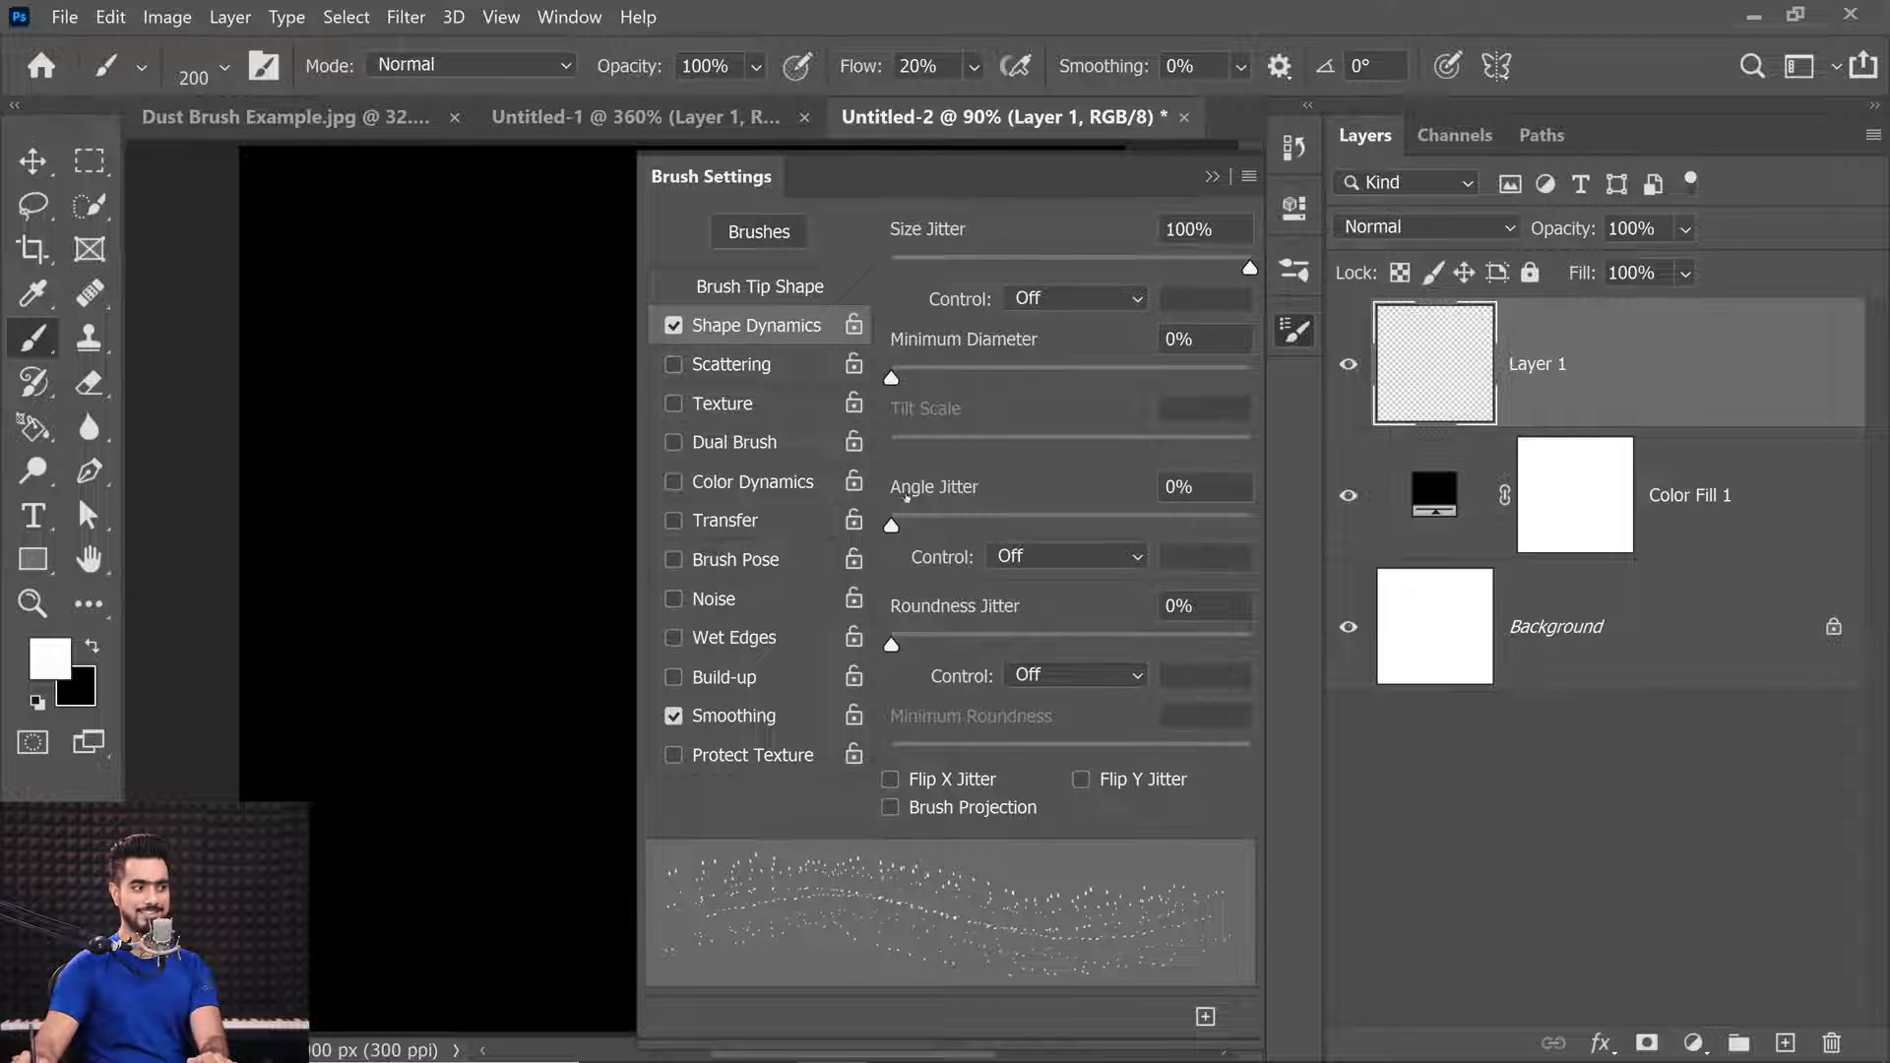
left_click_drag(894, 519, 1325, 484)
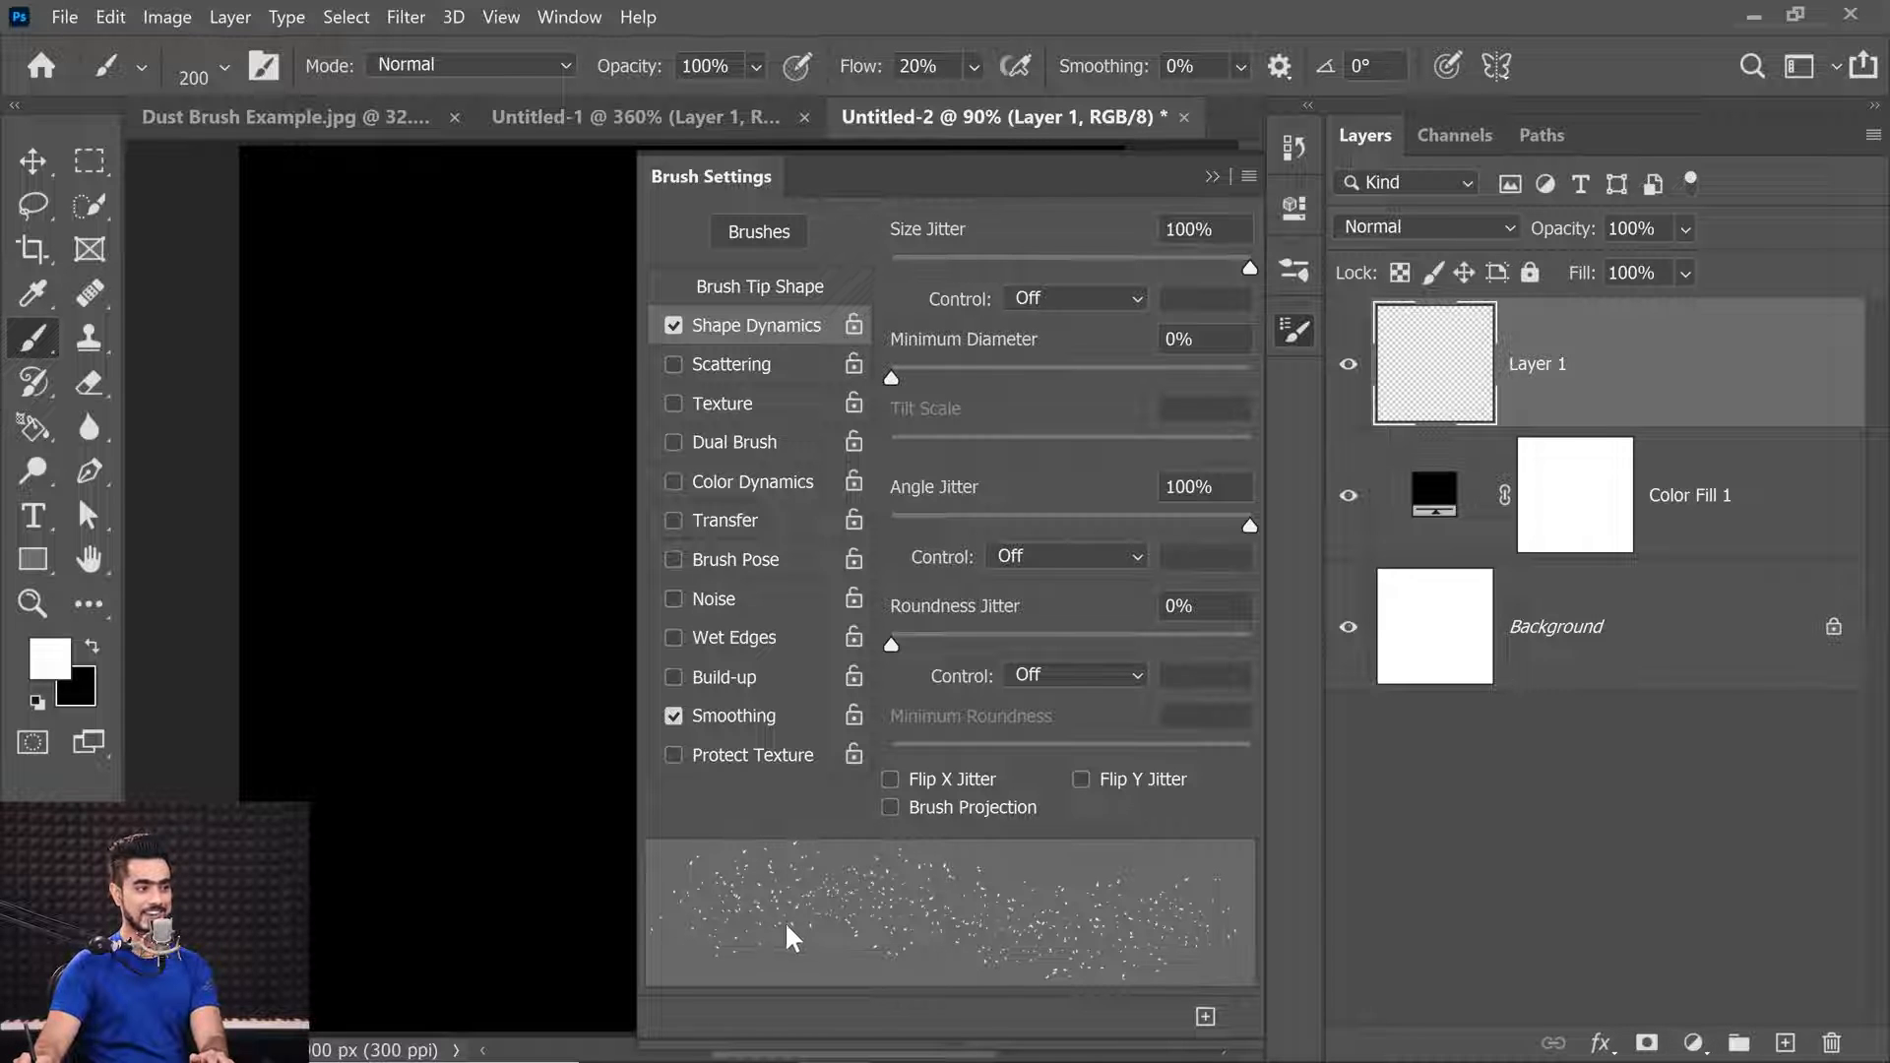
mouse_move(929, 636)
left_mouse_down()
mouse_move(1164, 630)
mouse_move(840, 660)
left_mouse_up()
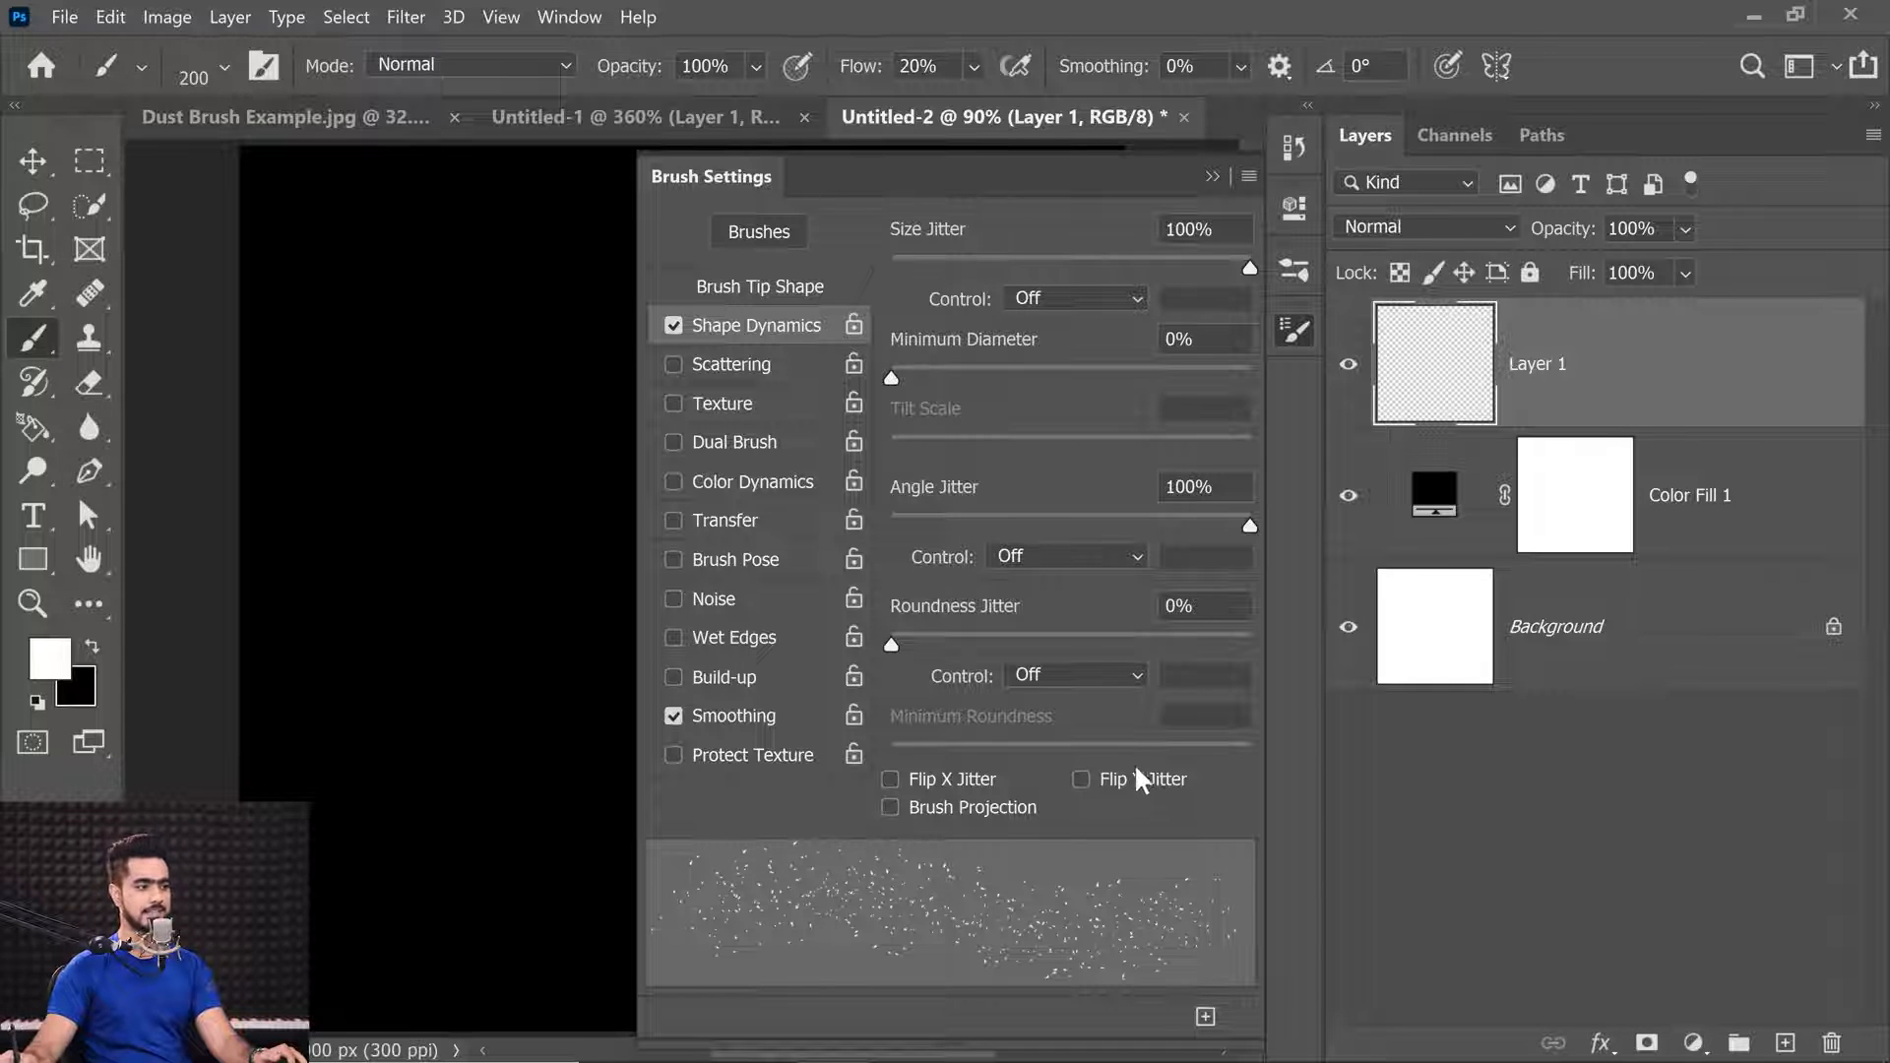
left_click(889, 778)
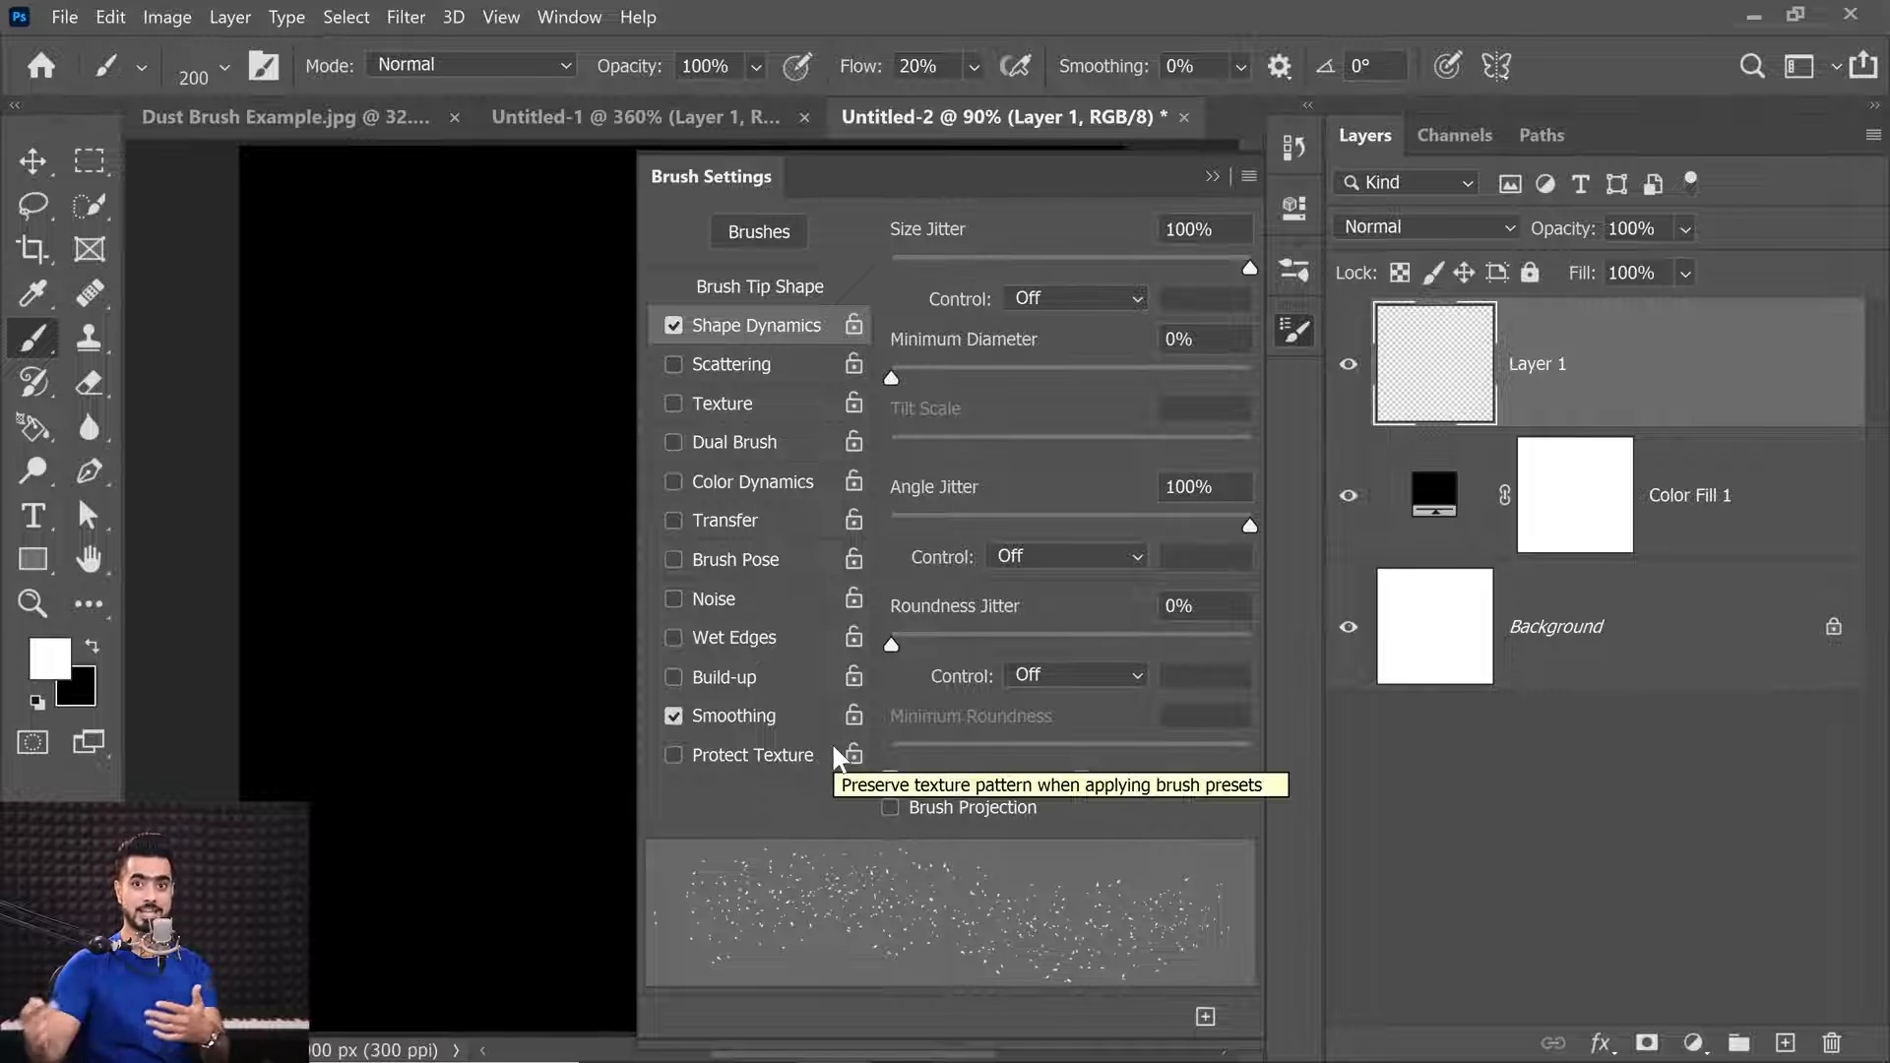
left_click(1081, 779)
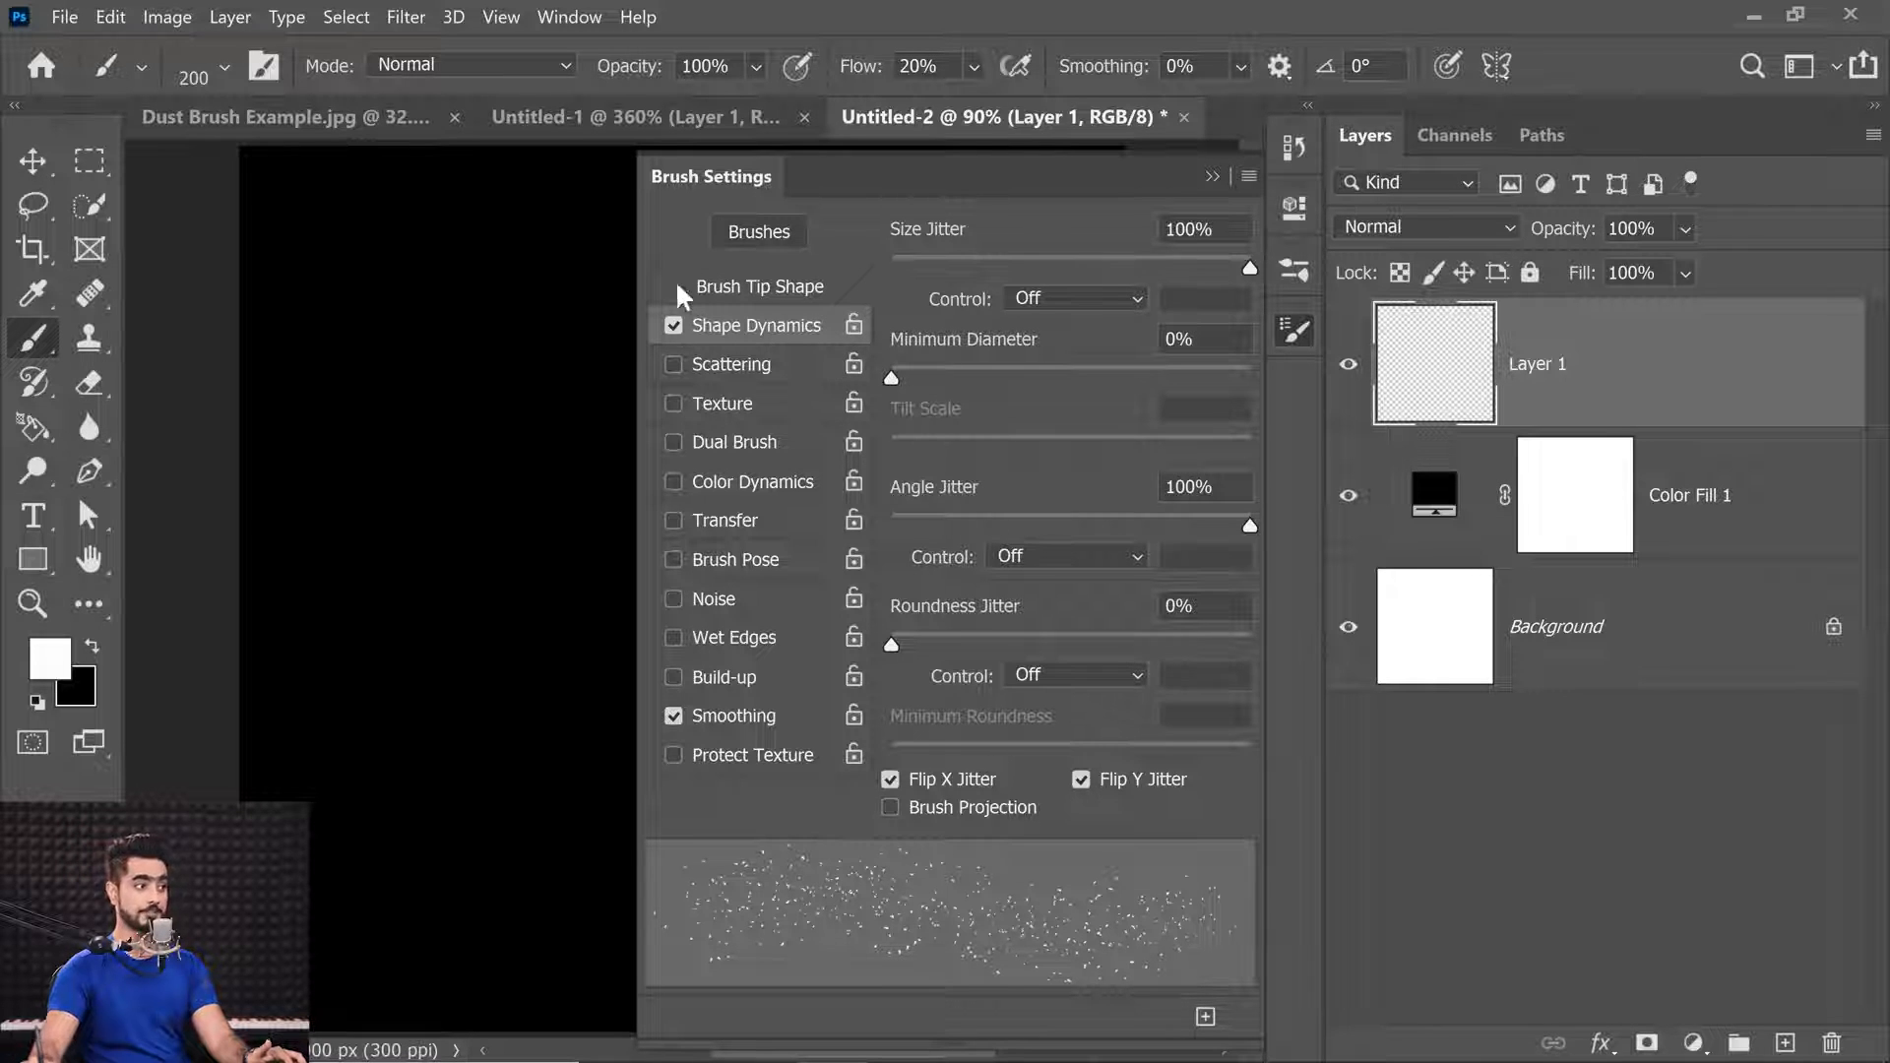
Enable Transfer with Opacity Jitter at 63% and its control Off, and Flow Jitter at 63% controlled by Pen Pressure.
left_click(746, 517)
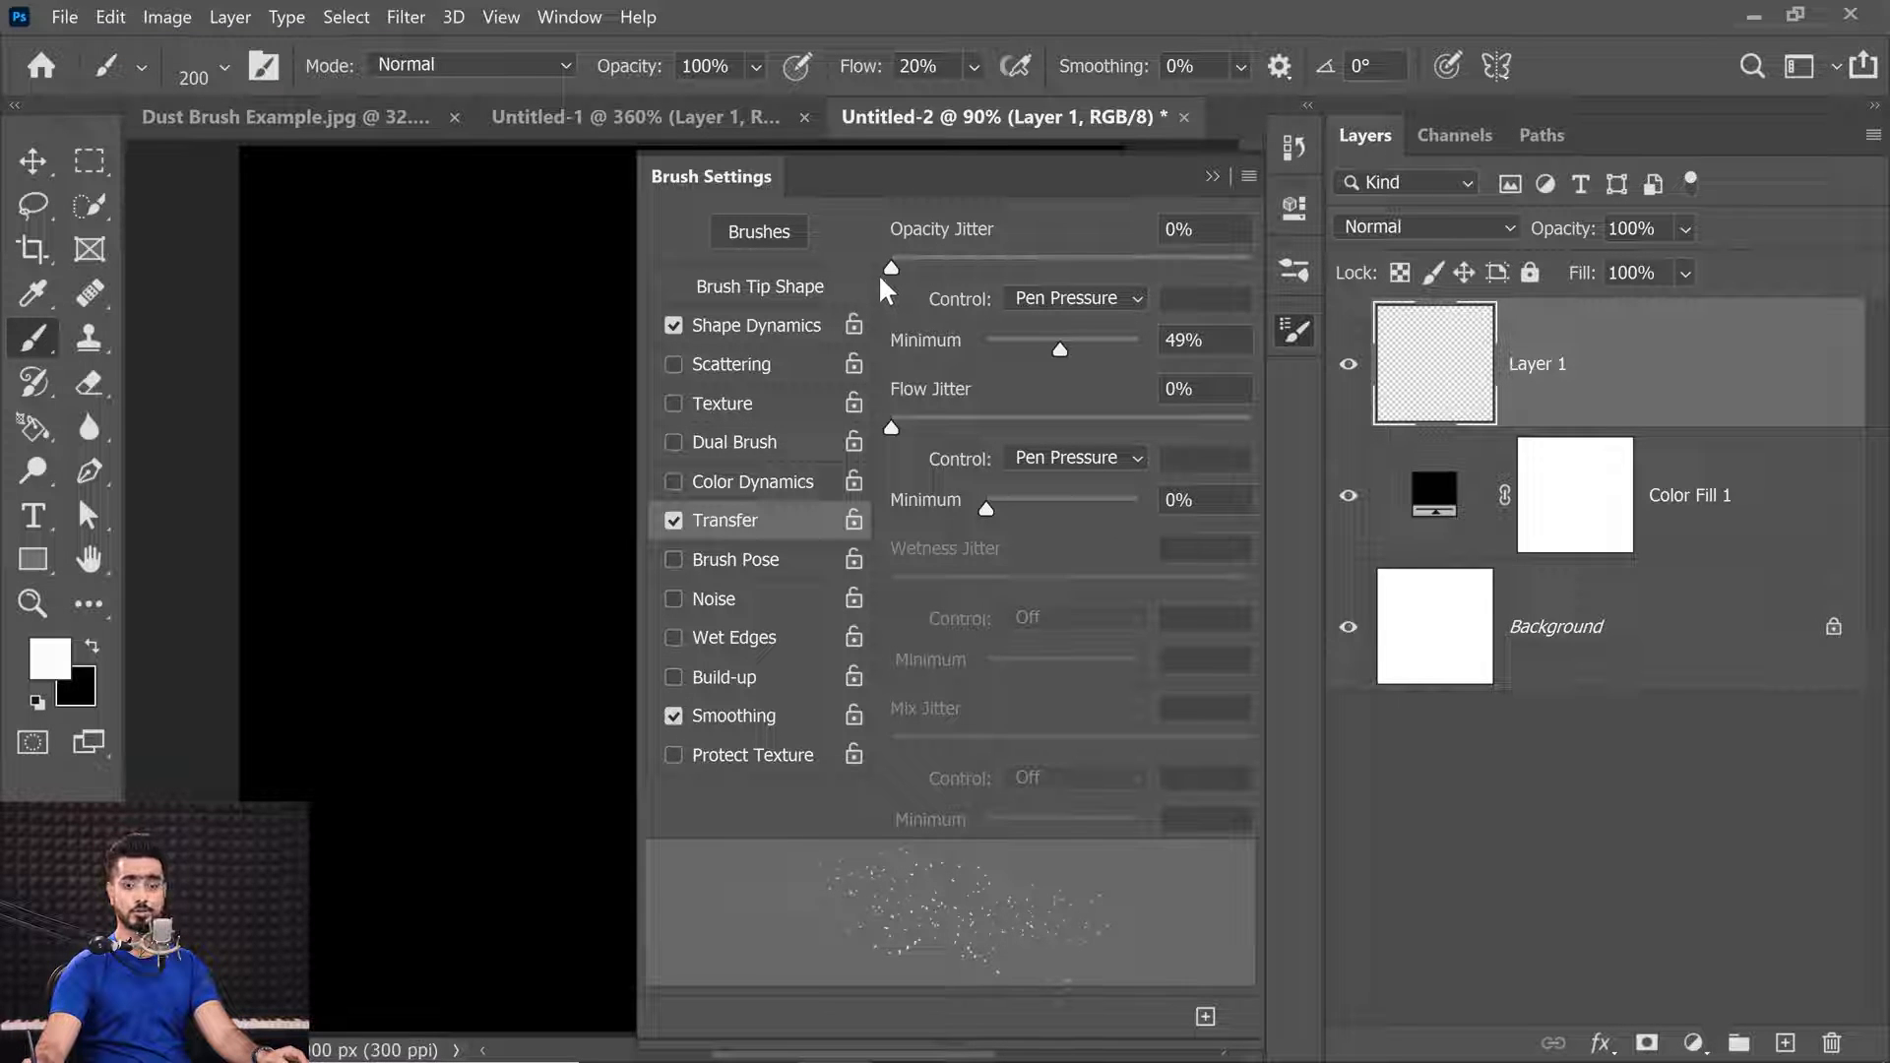
left_click(1067, 301)
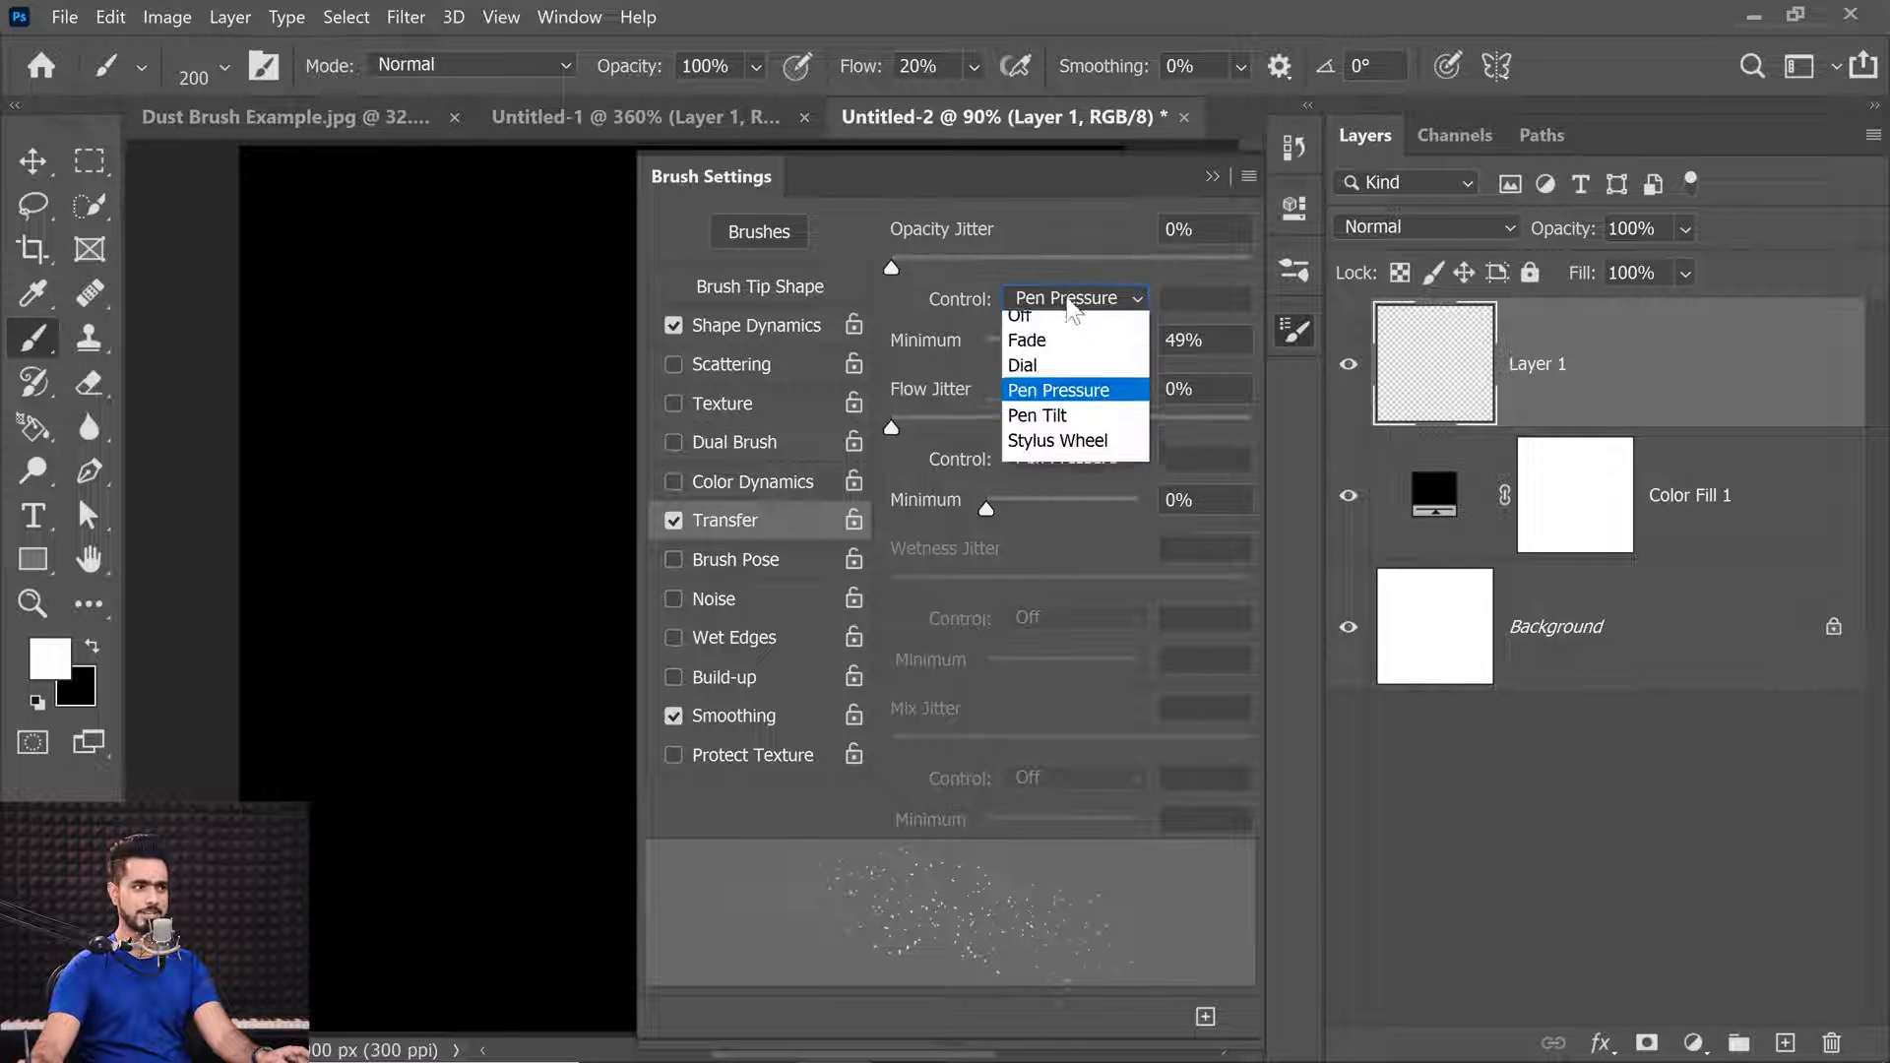
left_click(1044, 323)
left_click(1075, 457)
left_click(1045, 482)
left_click_drag(967, 261, 1289, 268)
left_click(1112, 259)
left_click(1103, 419)
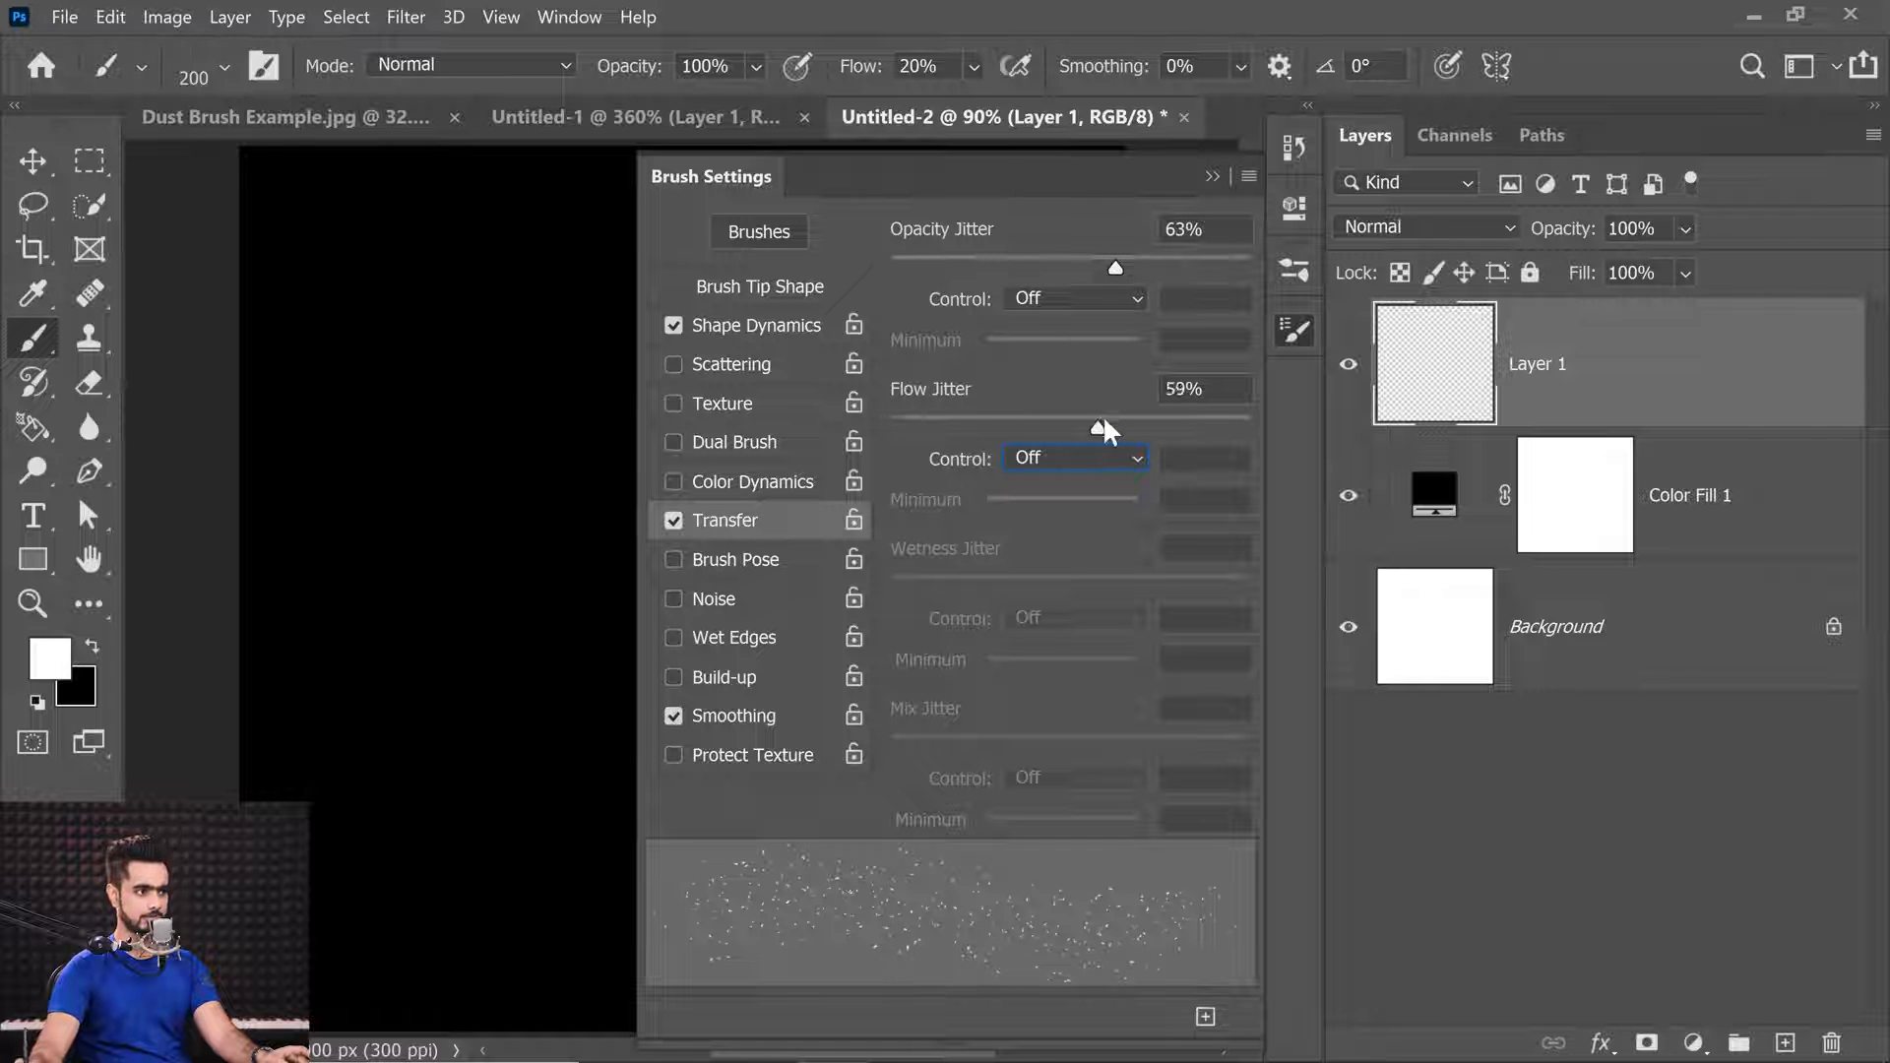
left_click_drag(1154, 421, 1118, 426)
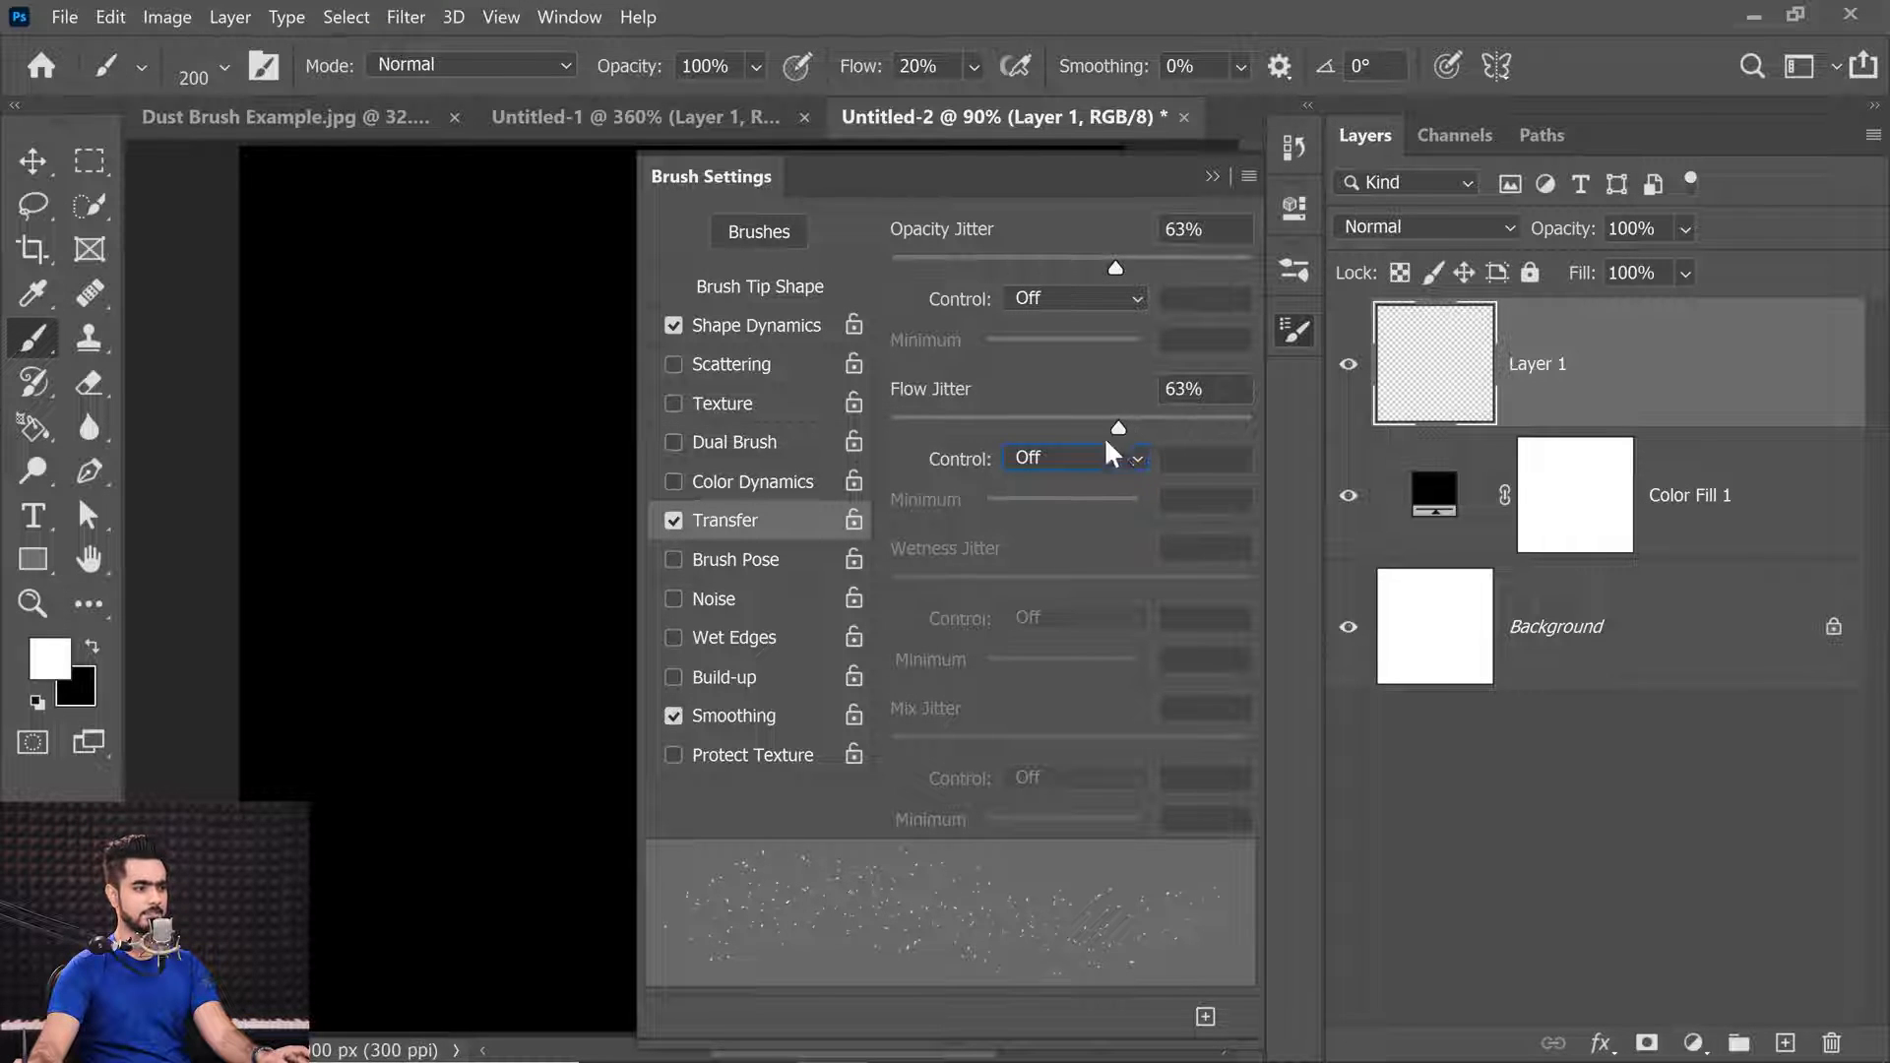
left_click(1072, 457)
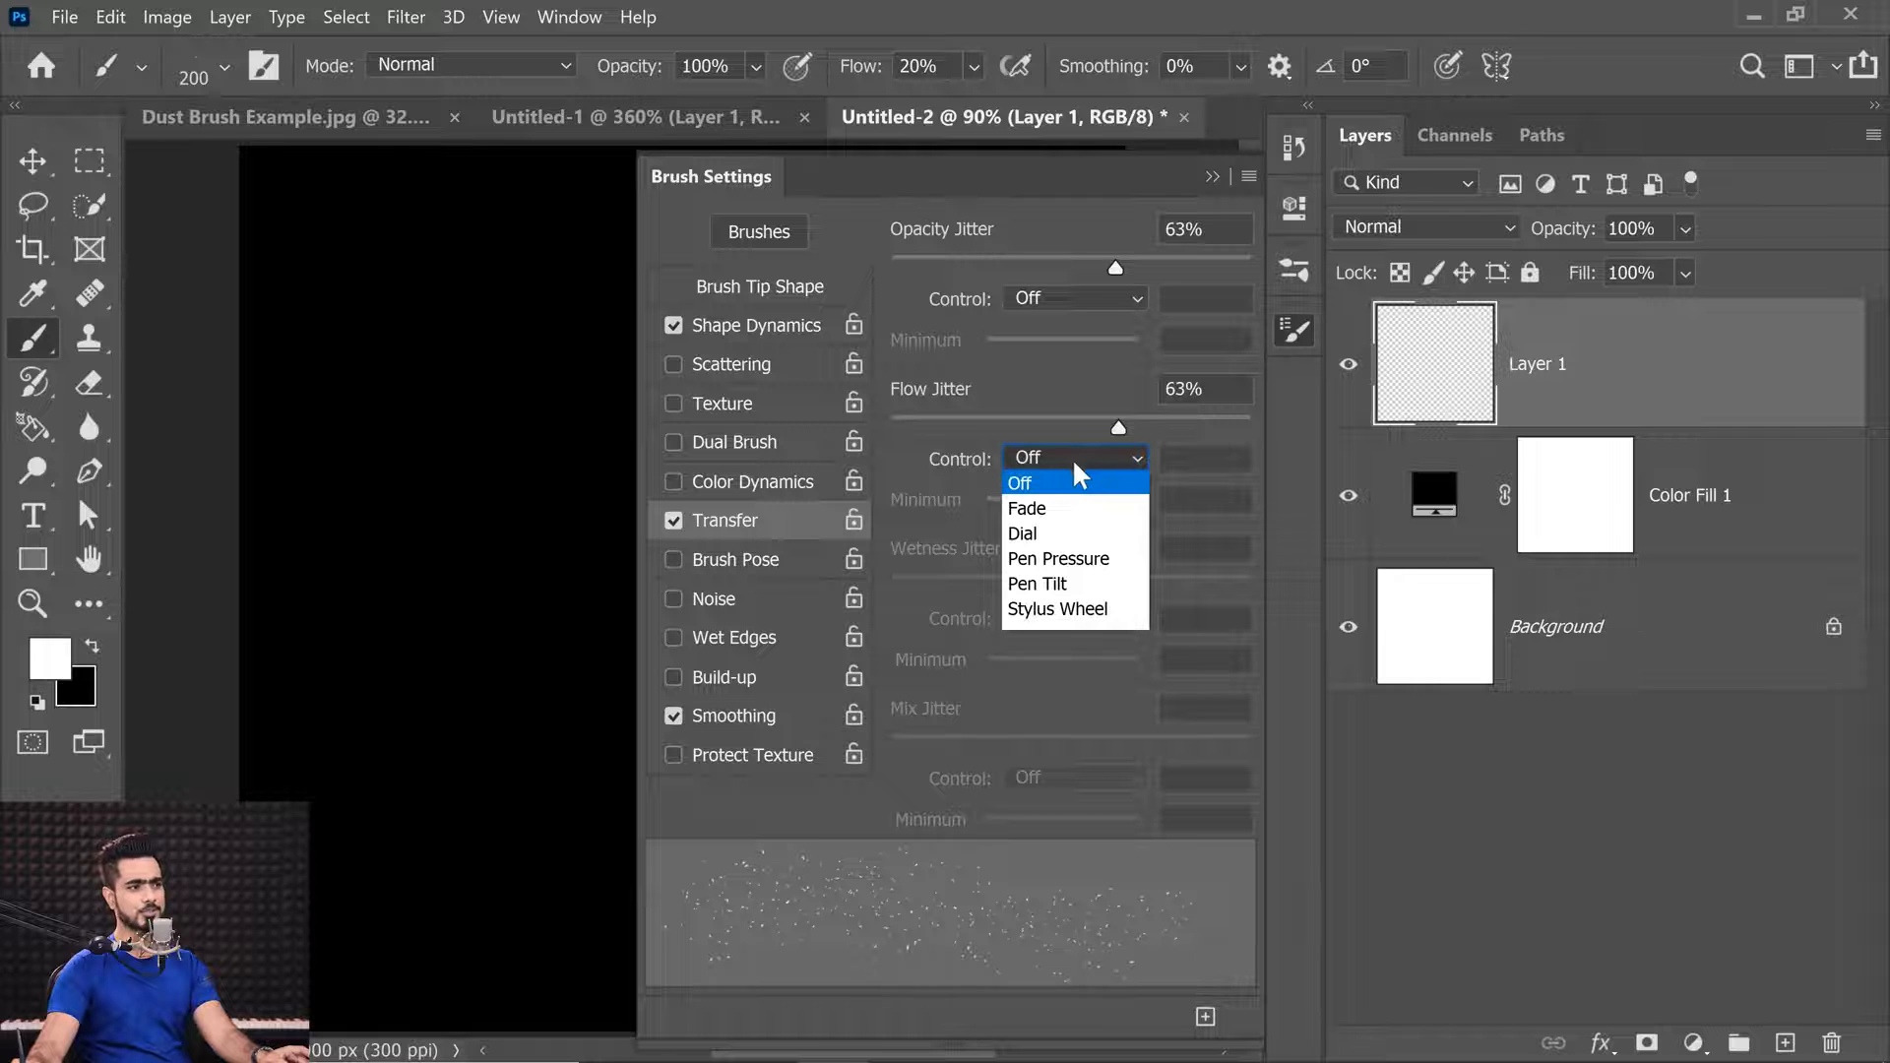
left_click(1078, 557)
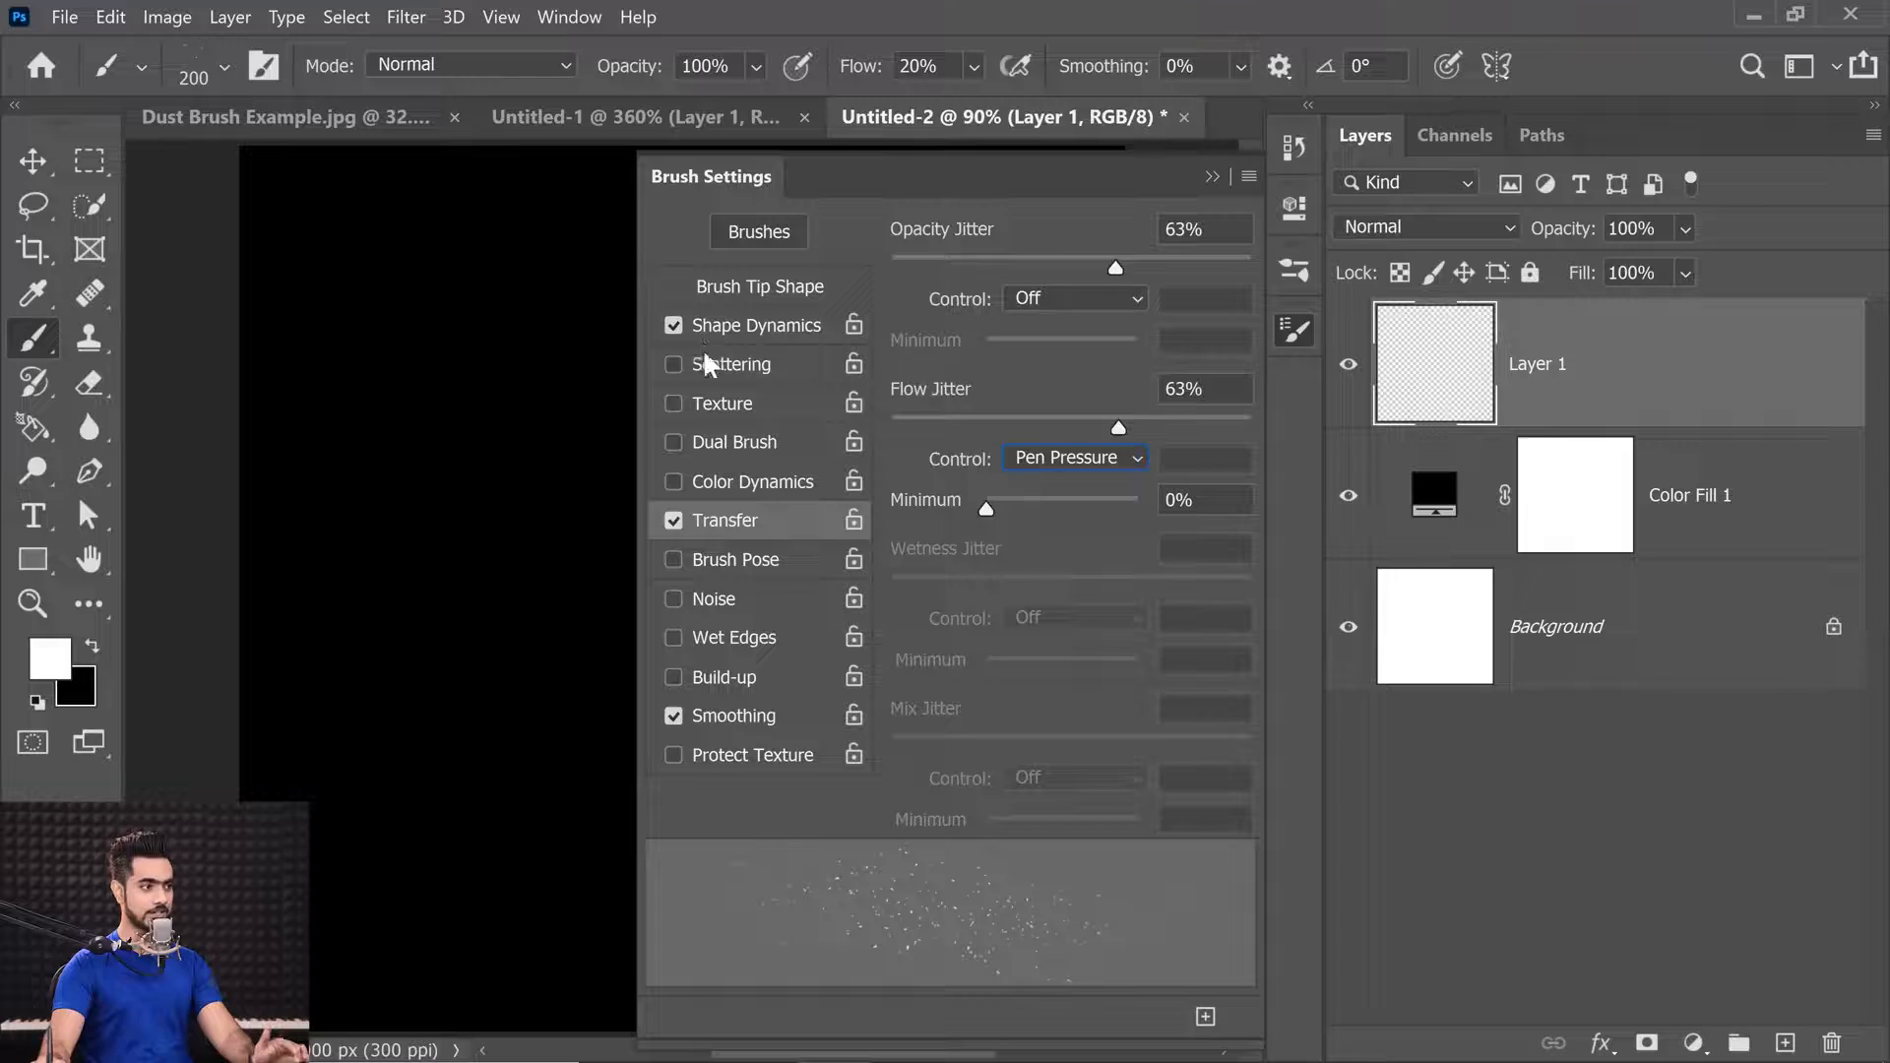
Enable Scattering on both axes and set the Scatter amount to 342%.
left_click(704, 364)
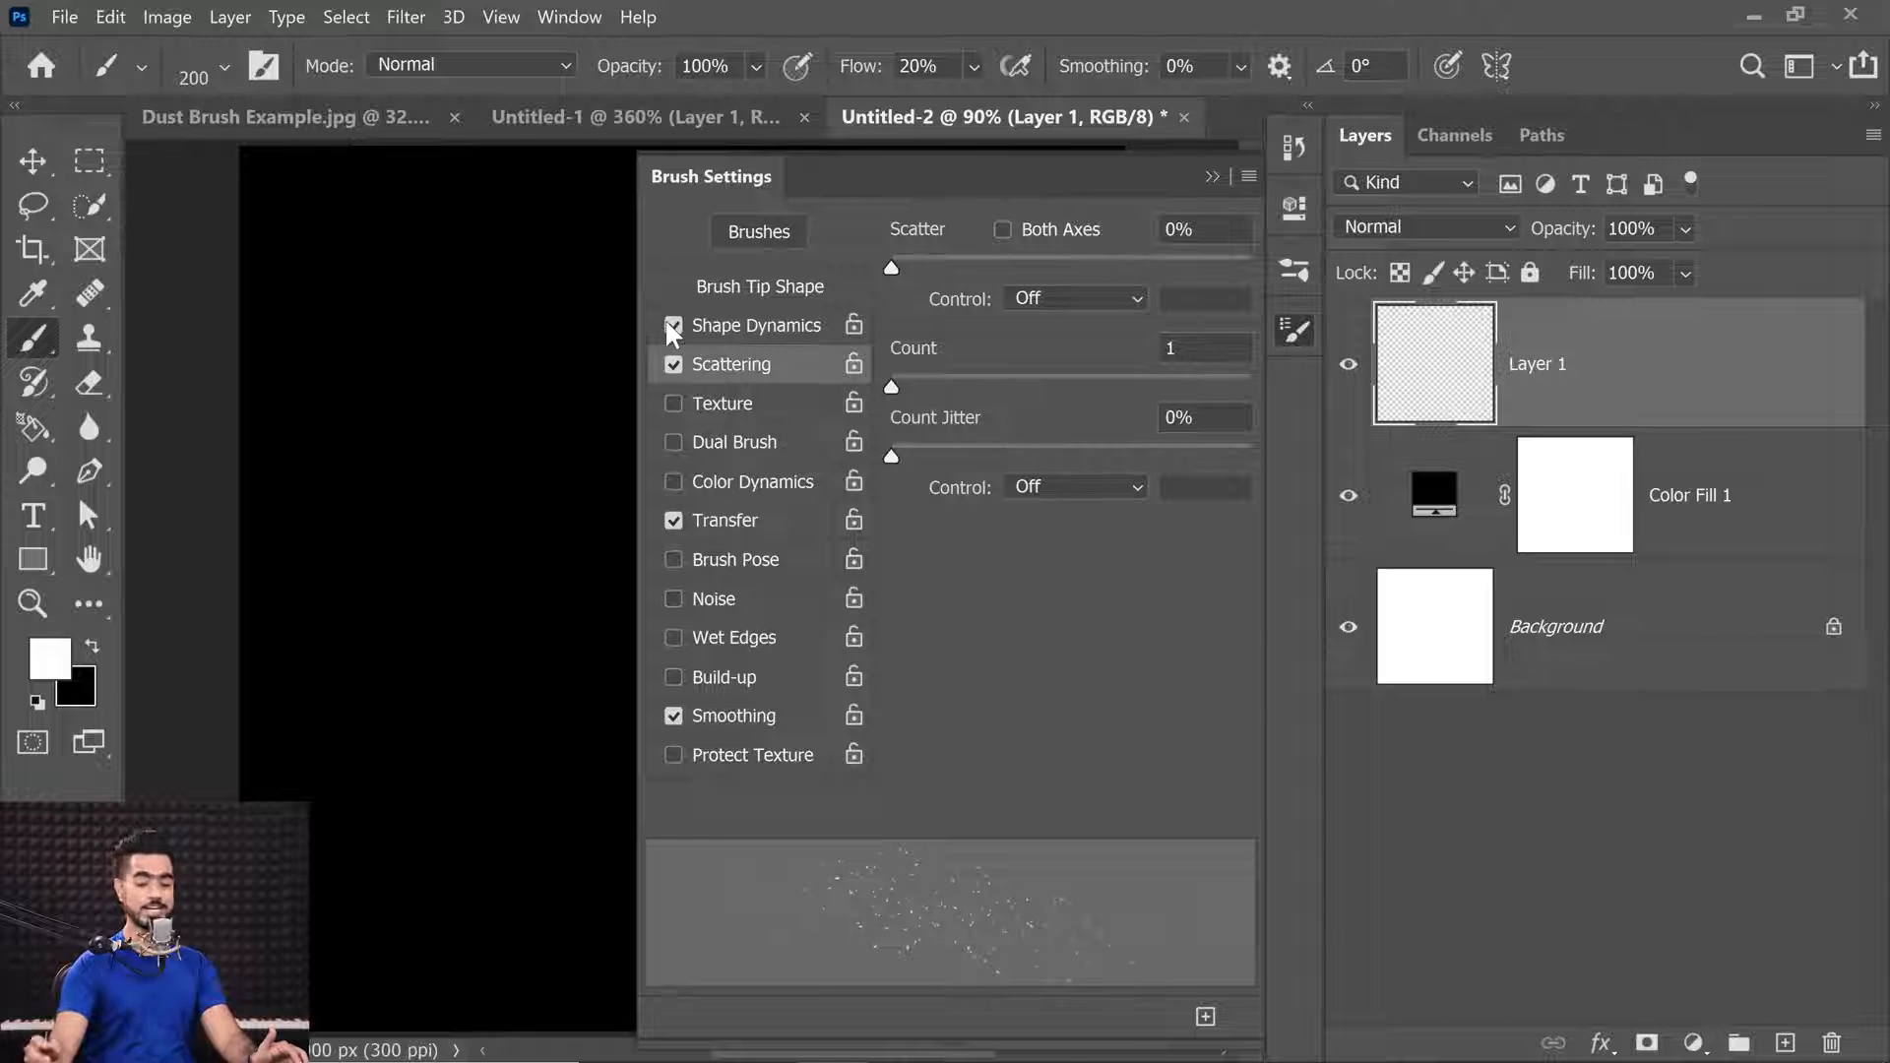
left_click_drag(892, 266, 1032, 269)
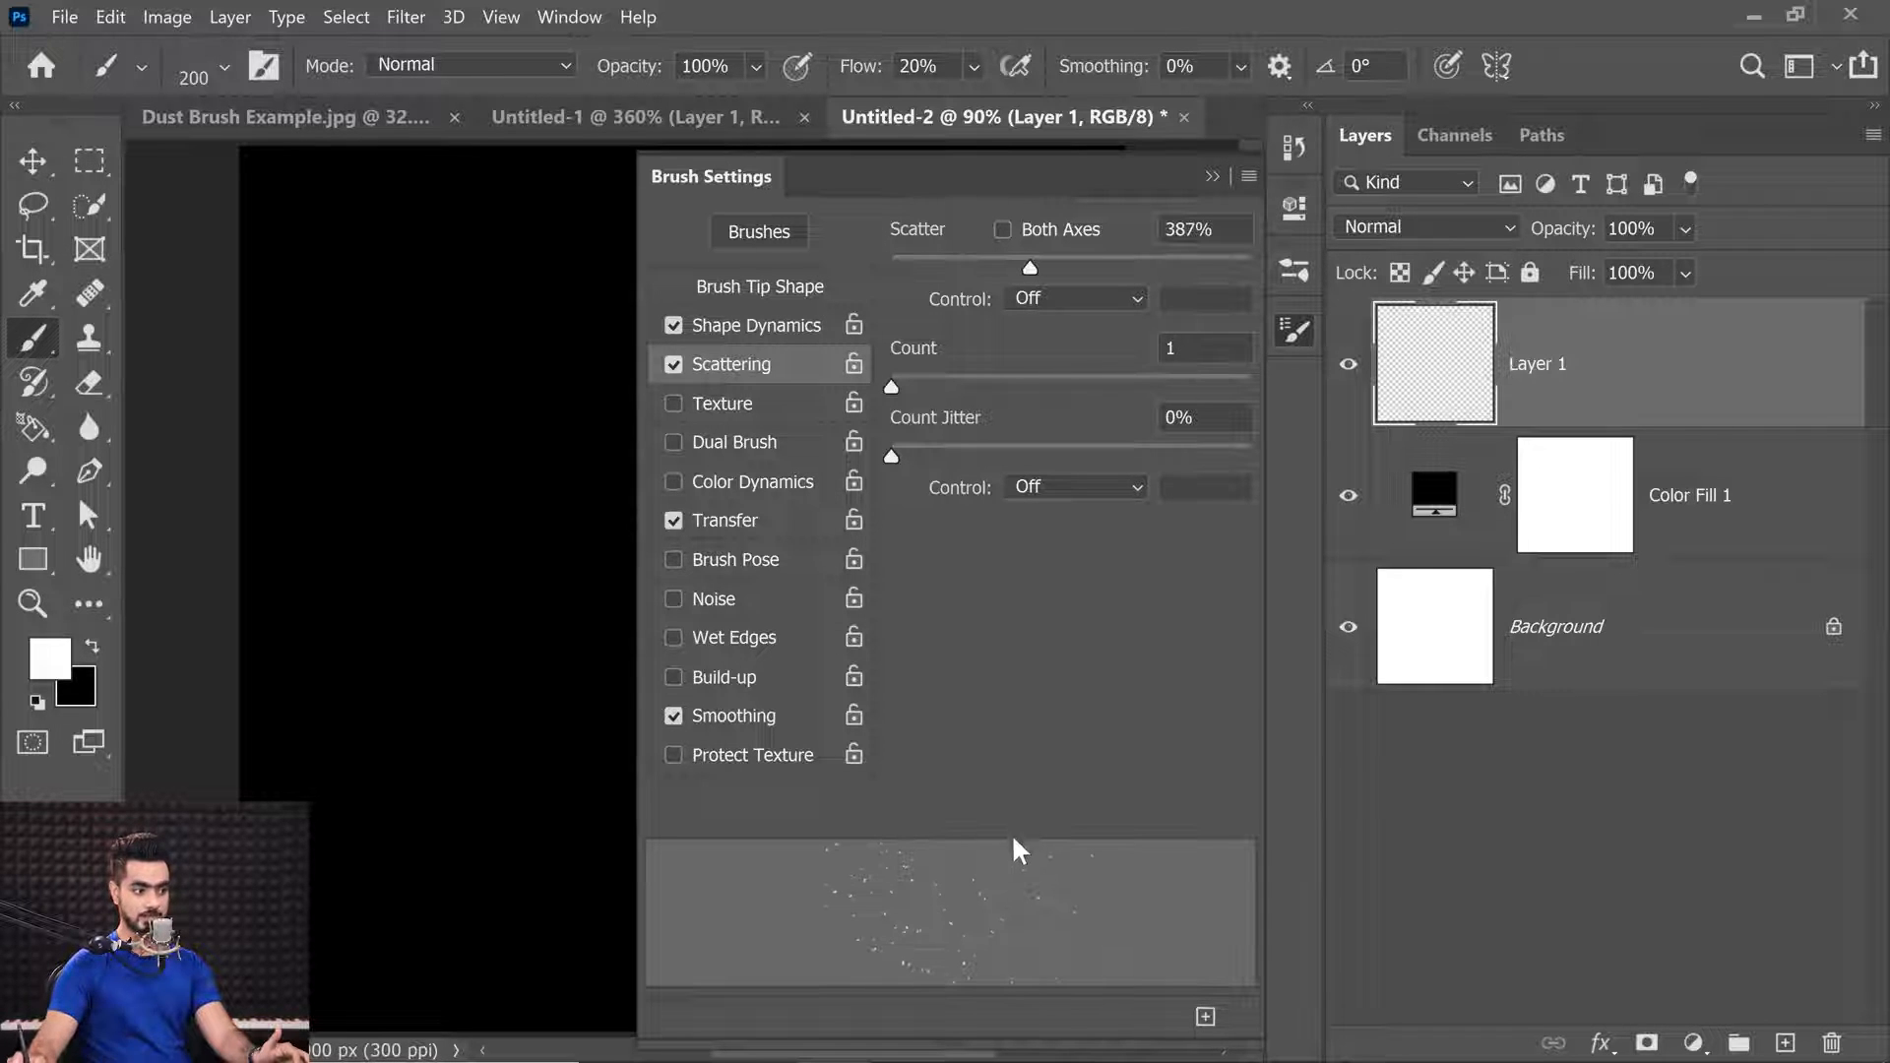
left_click_drag(1030, 266, 866, 264)
left_click(1001, 226)
mouse_move(936, 259)
left_mouse_down()
mouse_move(1047, 276)
mouse_move(1001, 283)
mouse_move(1084, 270)
mouse_move(951, 271)
mouse_move(1257, 298)
mouse_move(990, 266)
mouse_move(1014, 273)
left_mouse_up()
left_click(1003, 229)
Try higher scattering Count values, return the Count to 1, and set the Count Jitter to 47%.
left_click_drag(893, 387, 1113, 378)
left_click_drag(1231, 392, 838, 374)
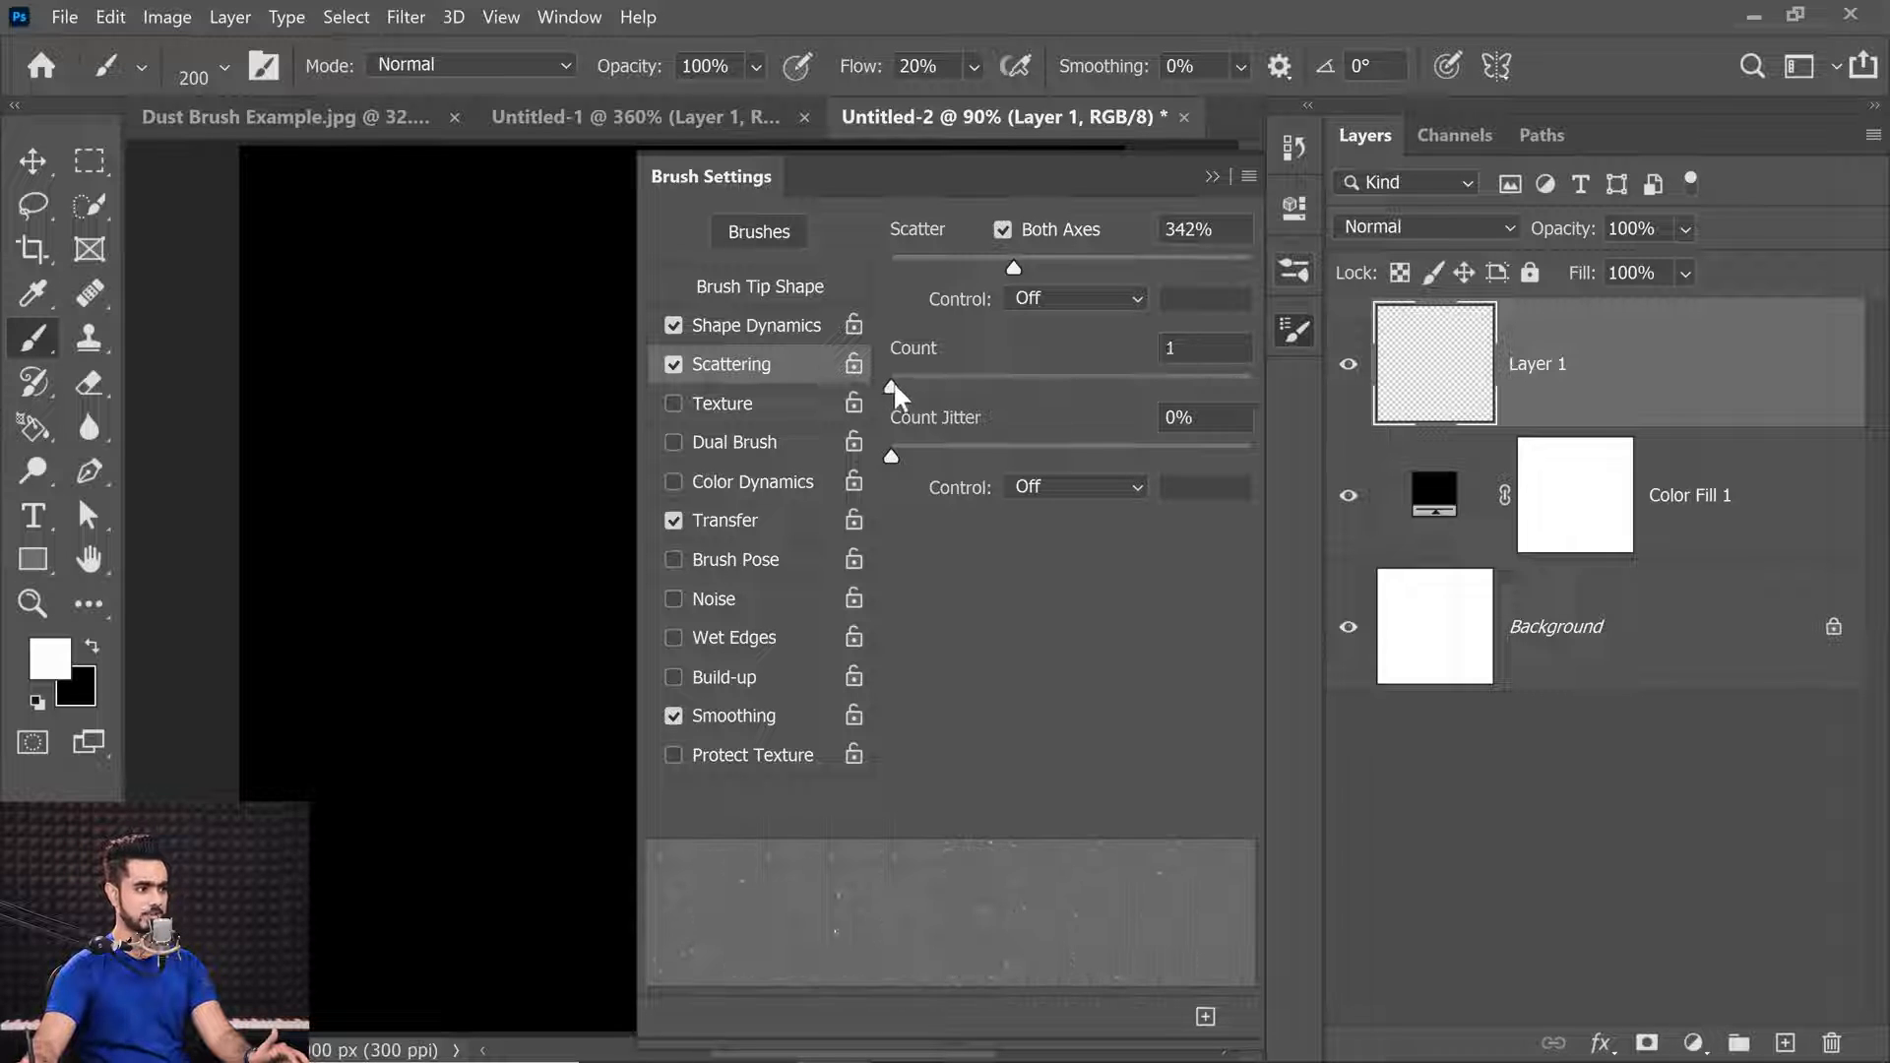
left_click_drag(906, 455, 1059, 457)
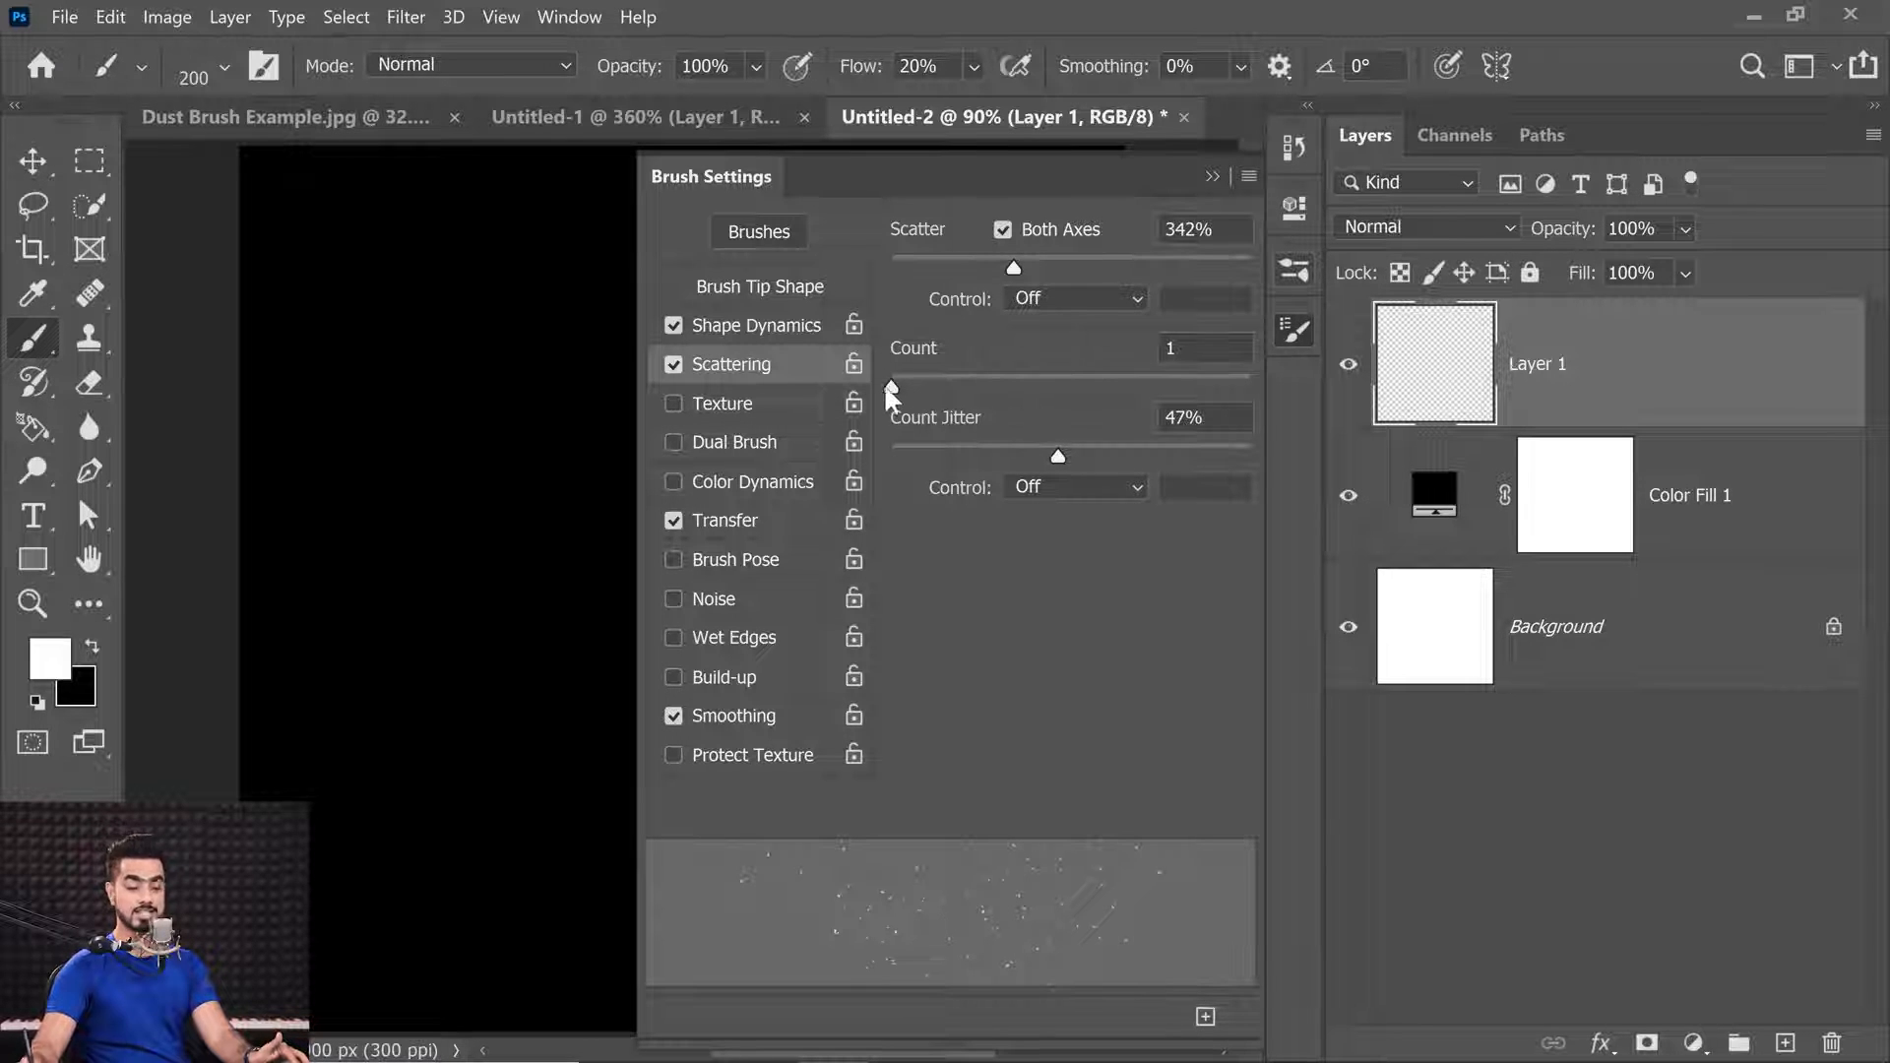
Set the scattering Count to 2 and the Count Jitter to 39%, and test-paint dust on the black canvas.
mouse_move(891, 387)
left_mouse_down()
mouse_move(965, 387)
mouse_move(921, 387)
left_mouse_up()
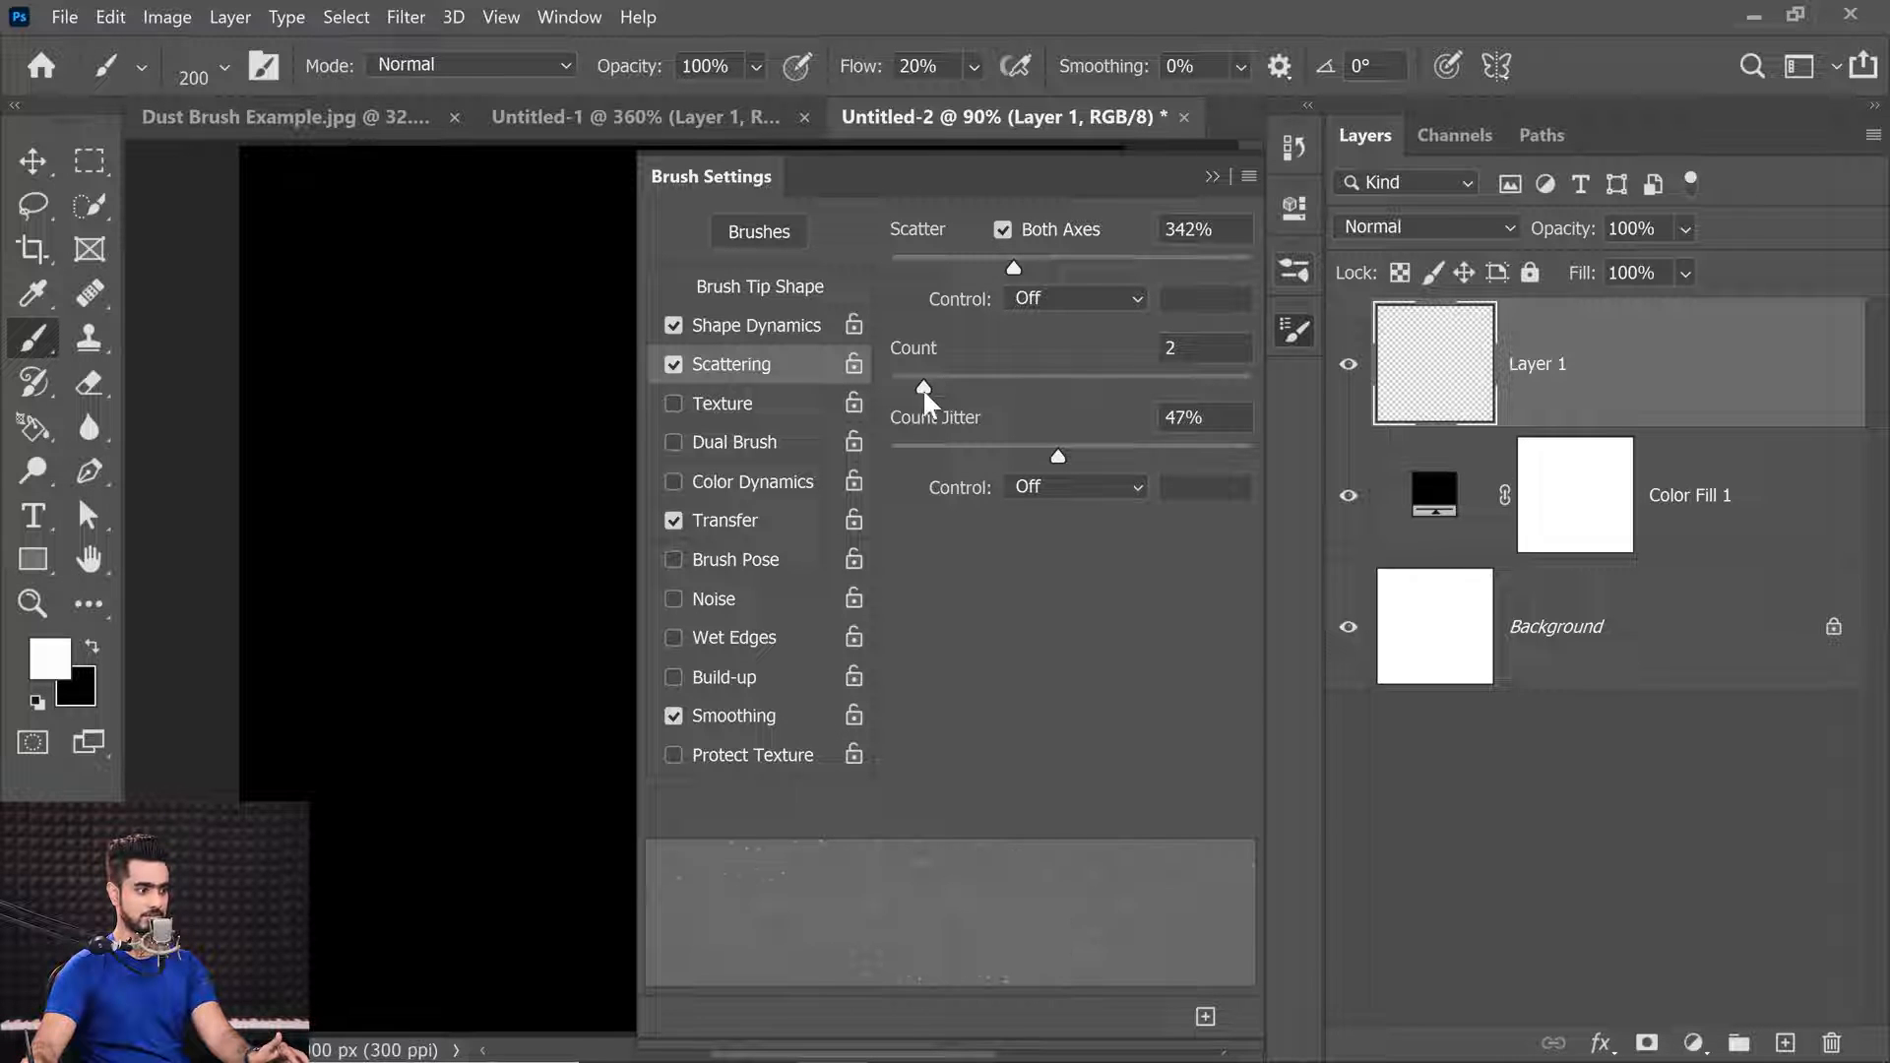
left_click_drag(1061, 457, 1031, 453)
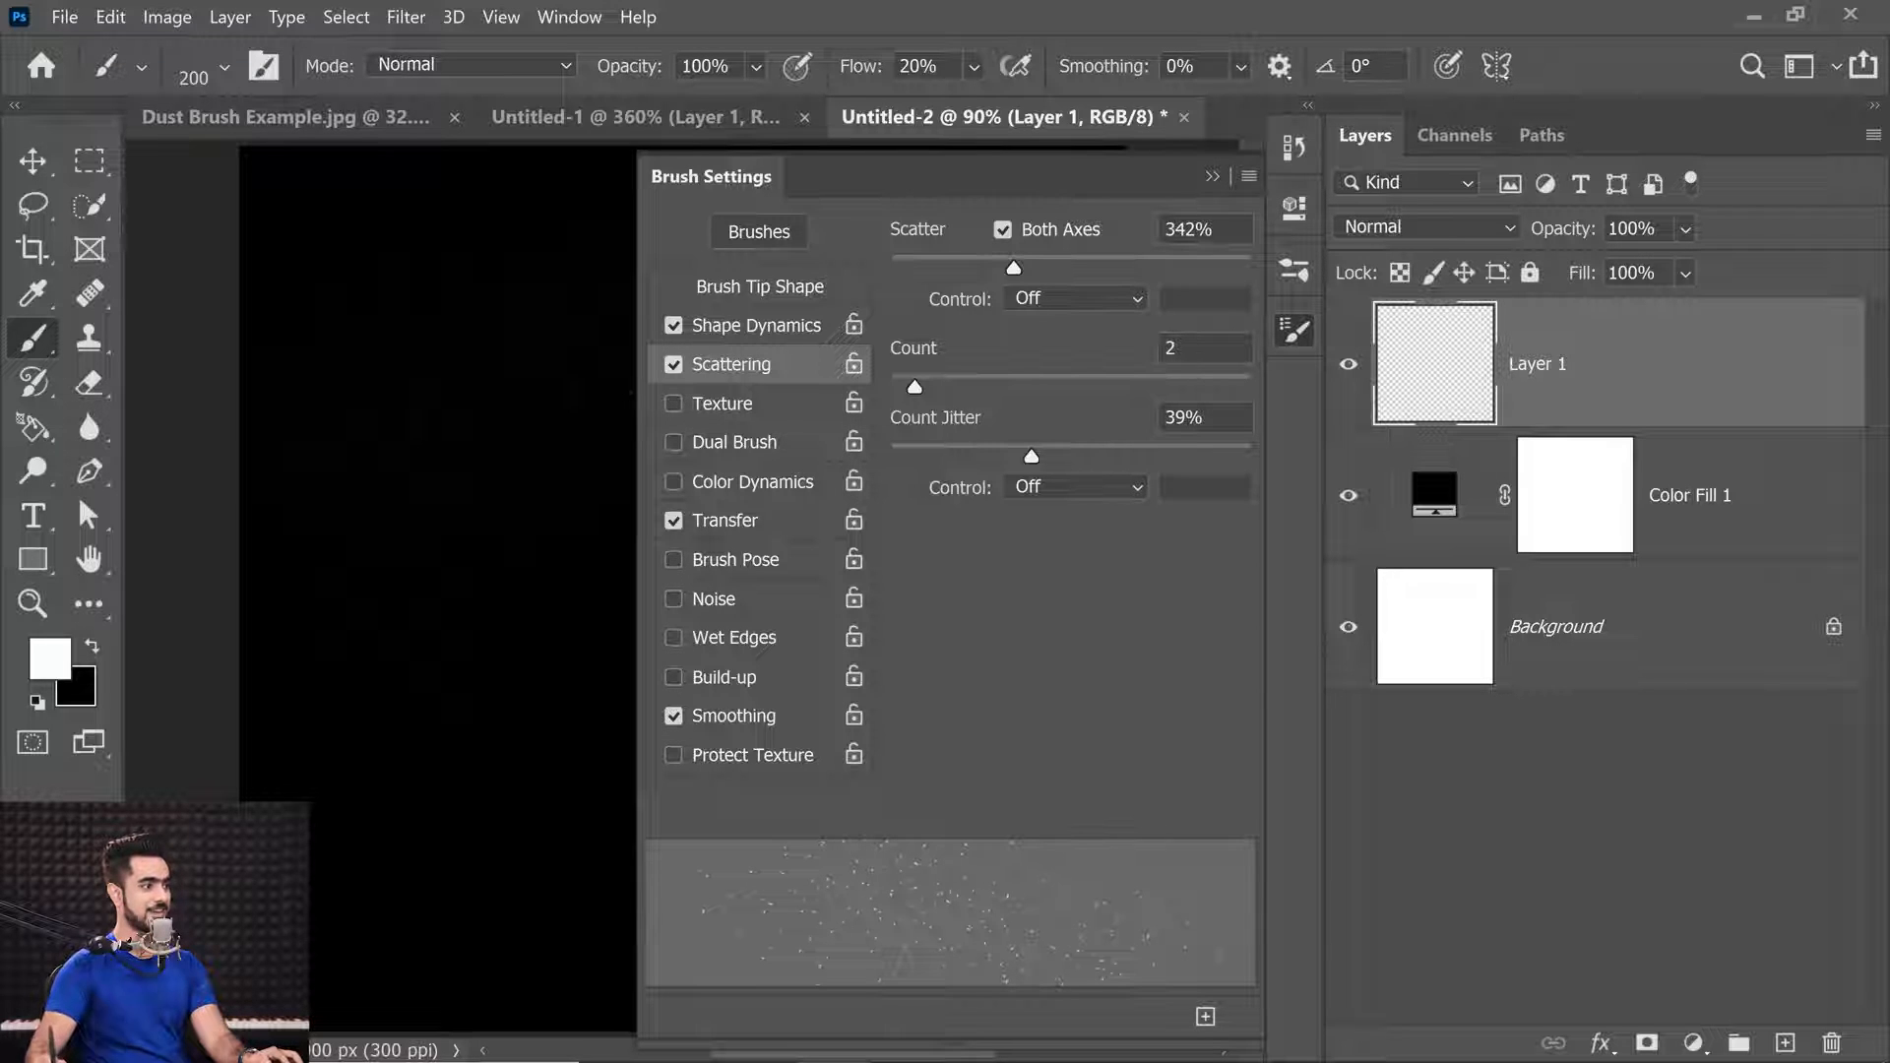
mouse_move(430, 371)
left_mouse_down()
mouse_move(511, 374)
mouse_move(489, 405)
left_mouse_up()
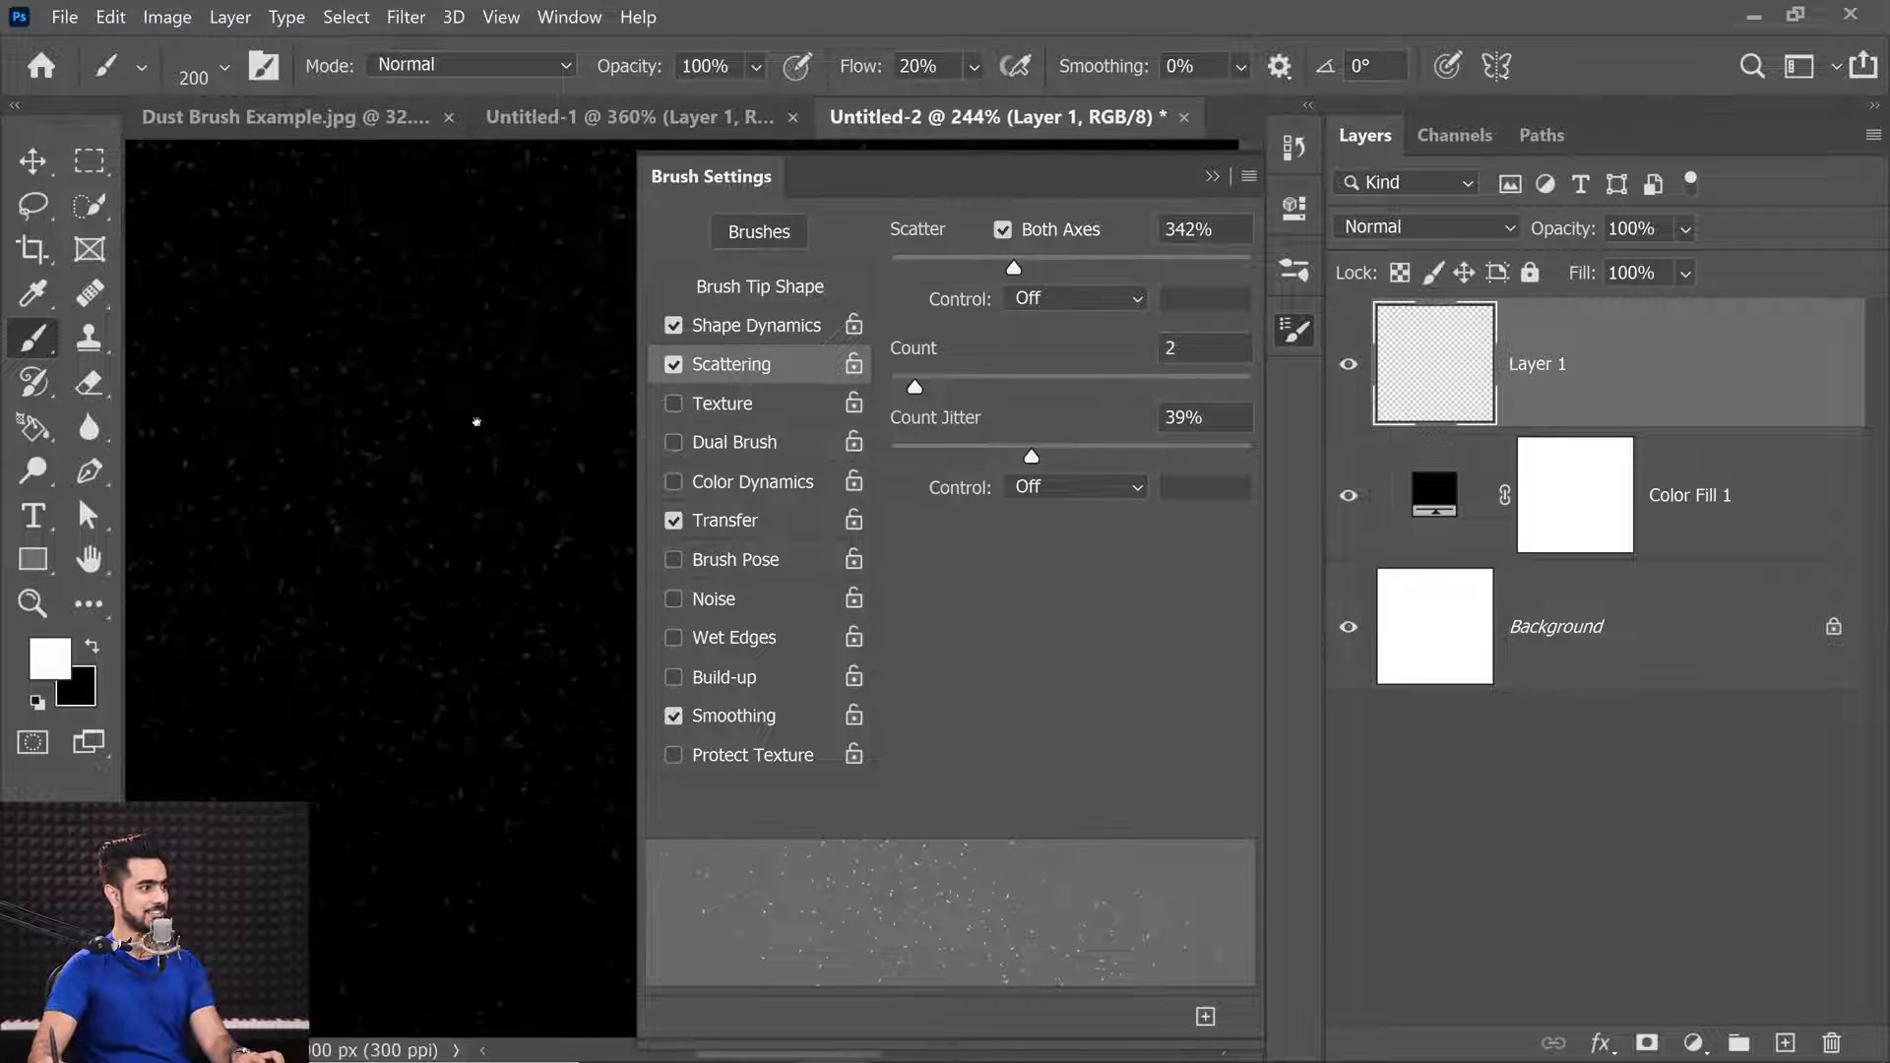
left_click_drag(395, 471, 454, 474)
left_click_drag(443, 590, 345, 542)
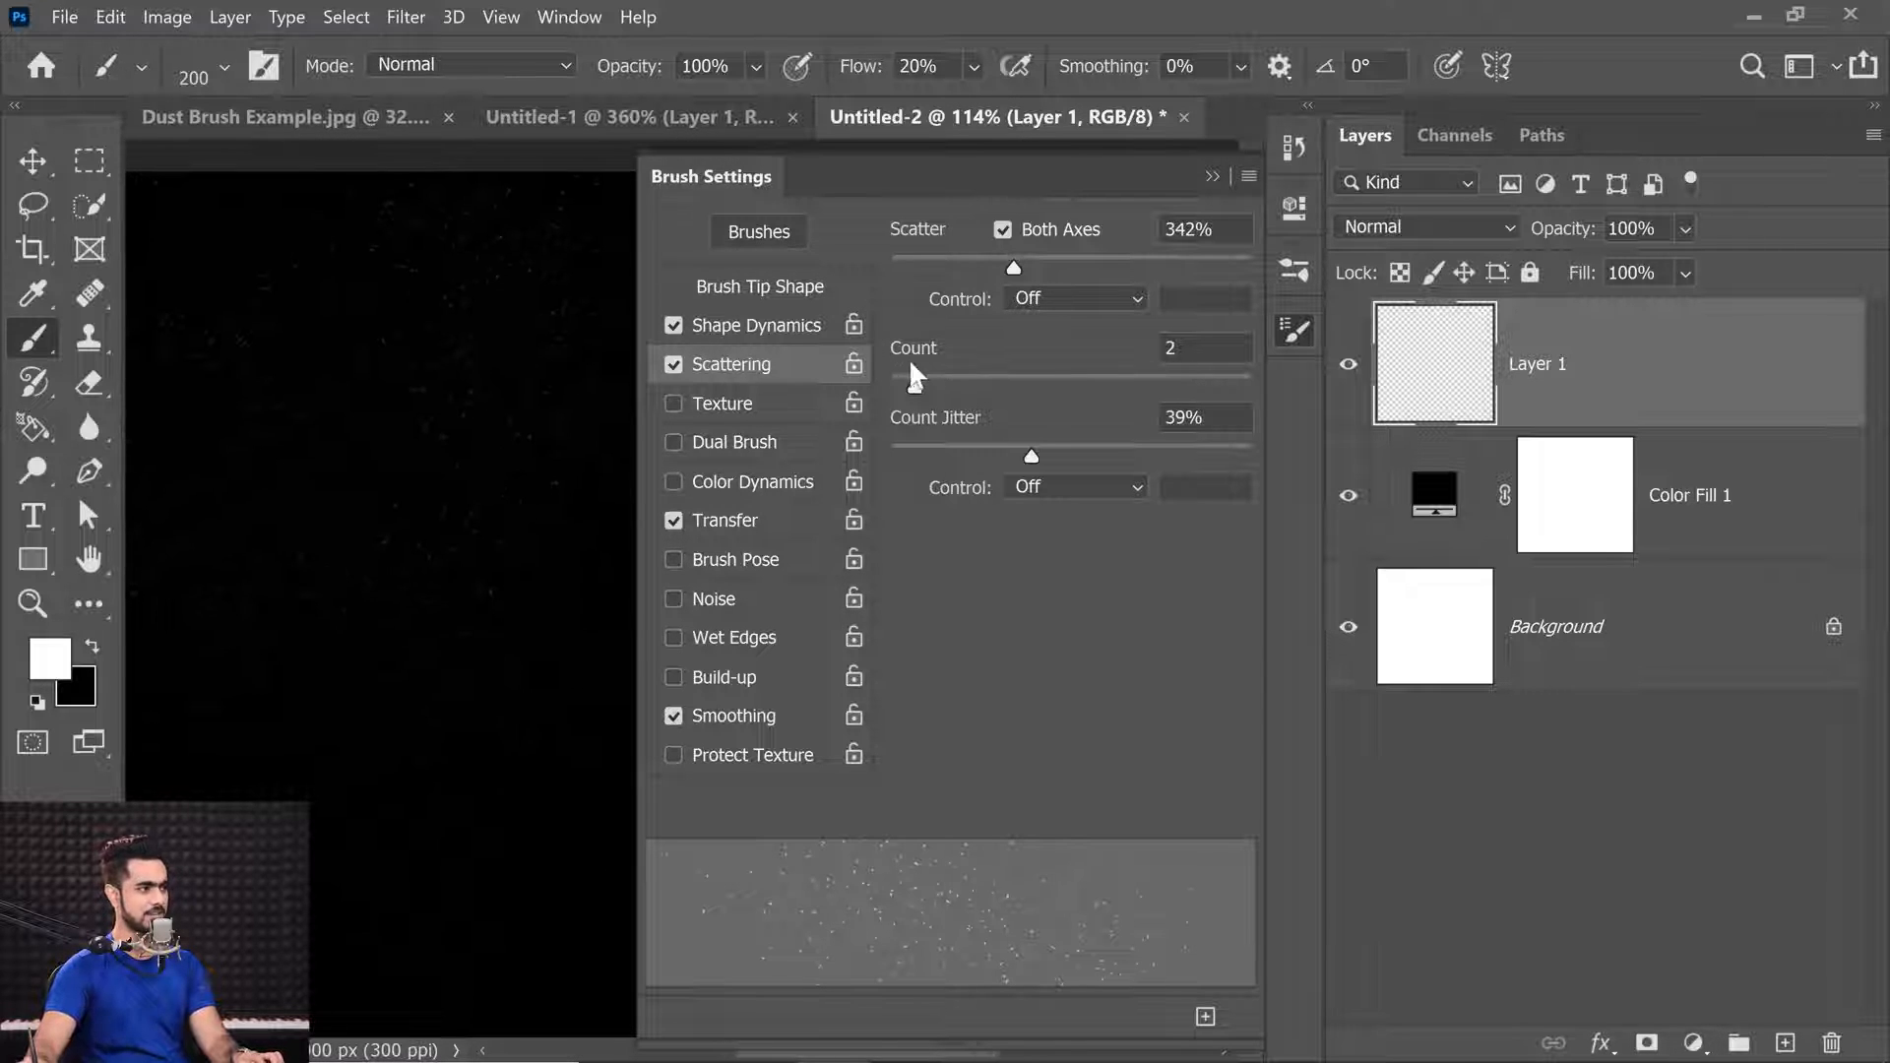
Return the scattering Count to 1, enlarge the brush to 600 px, and test the dust strokes on the black canvas.
left_click_drag(909, 384, 825, 394)
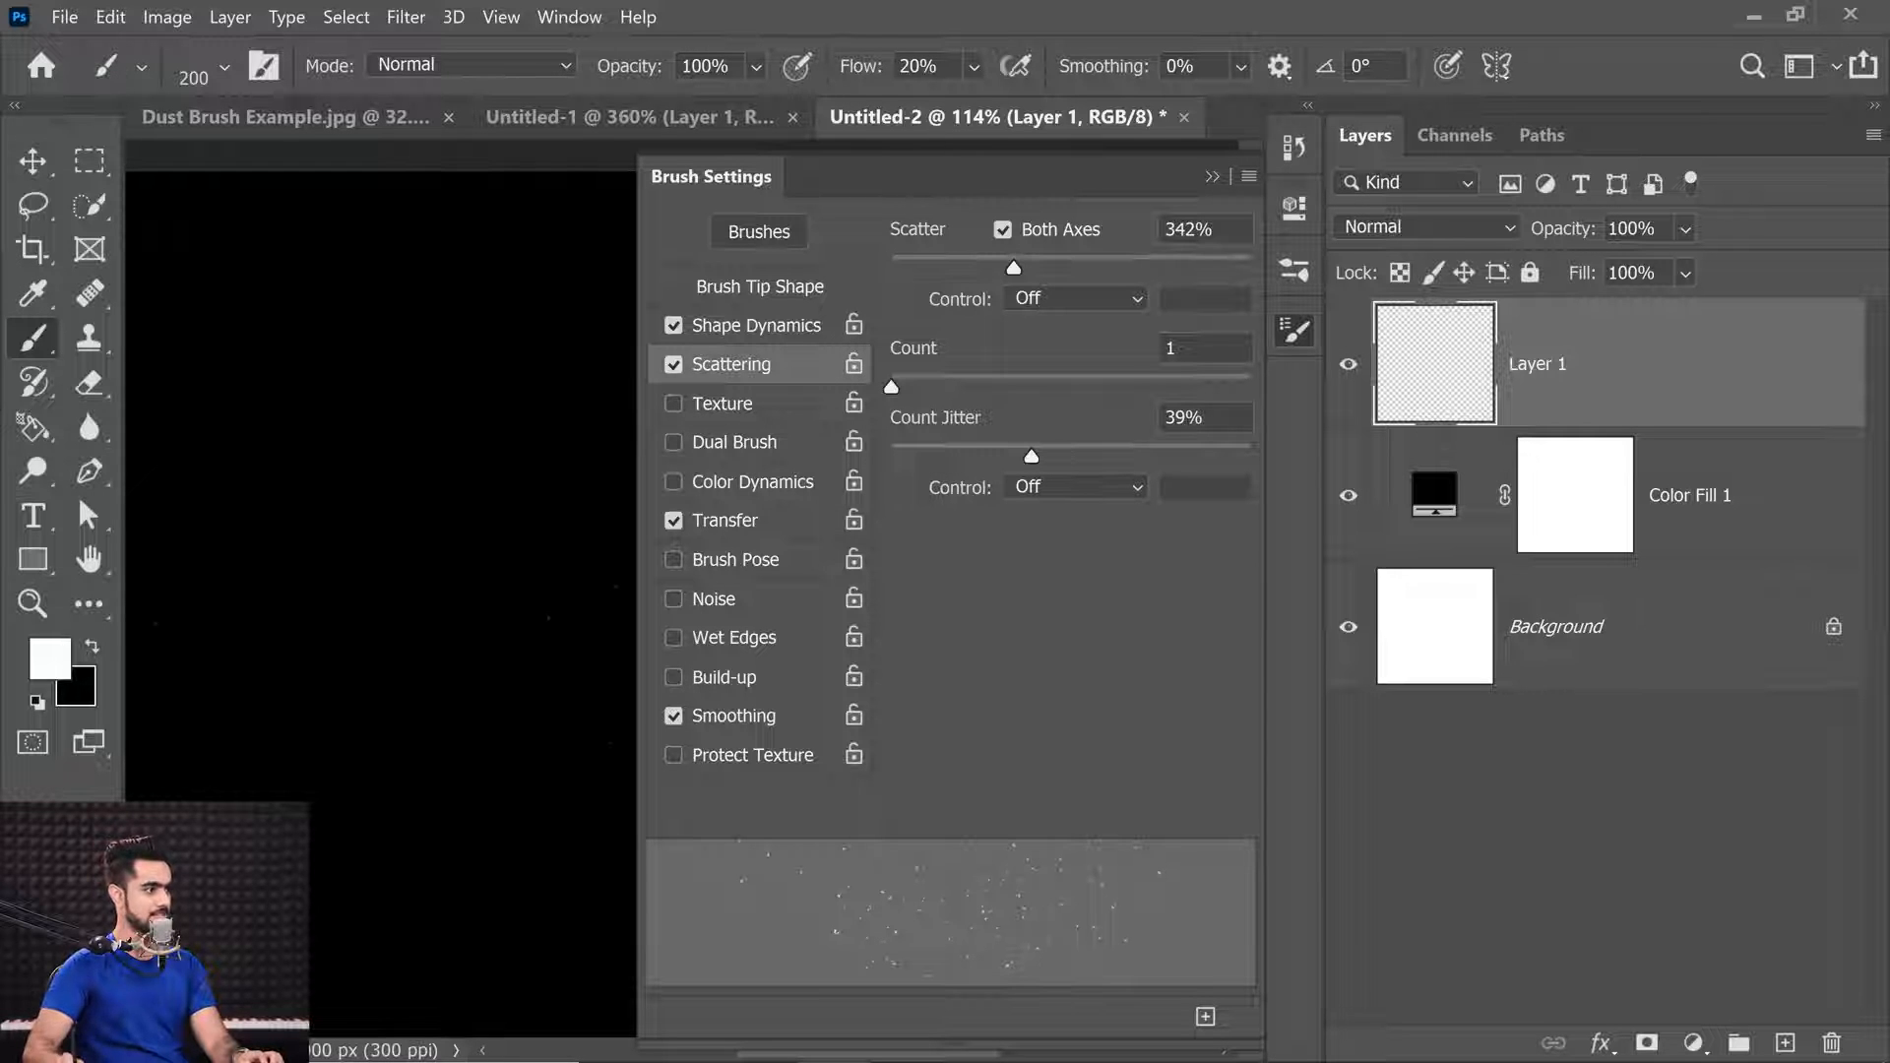
scroll(463, 763, "down", 3)
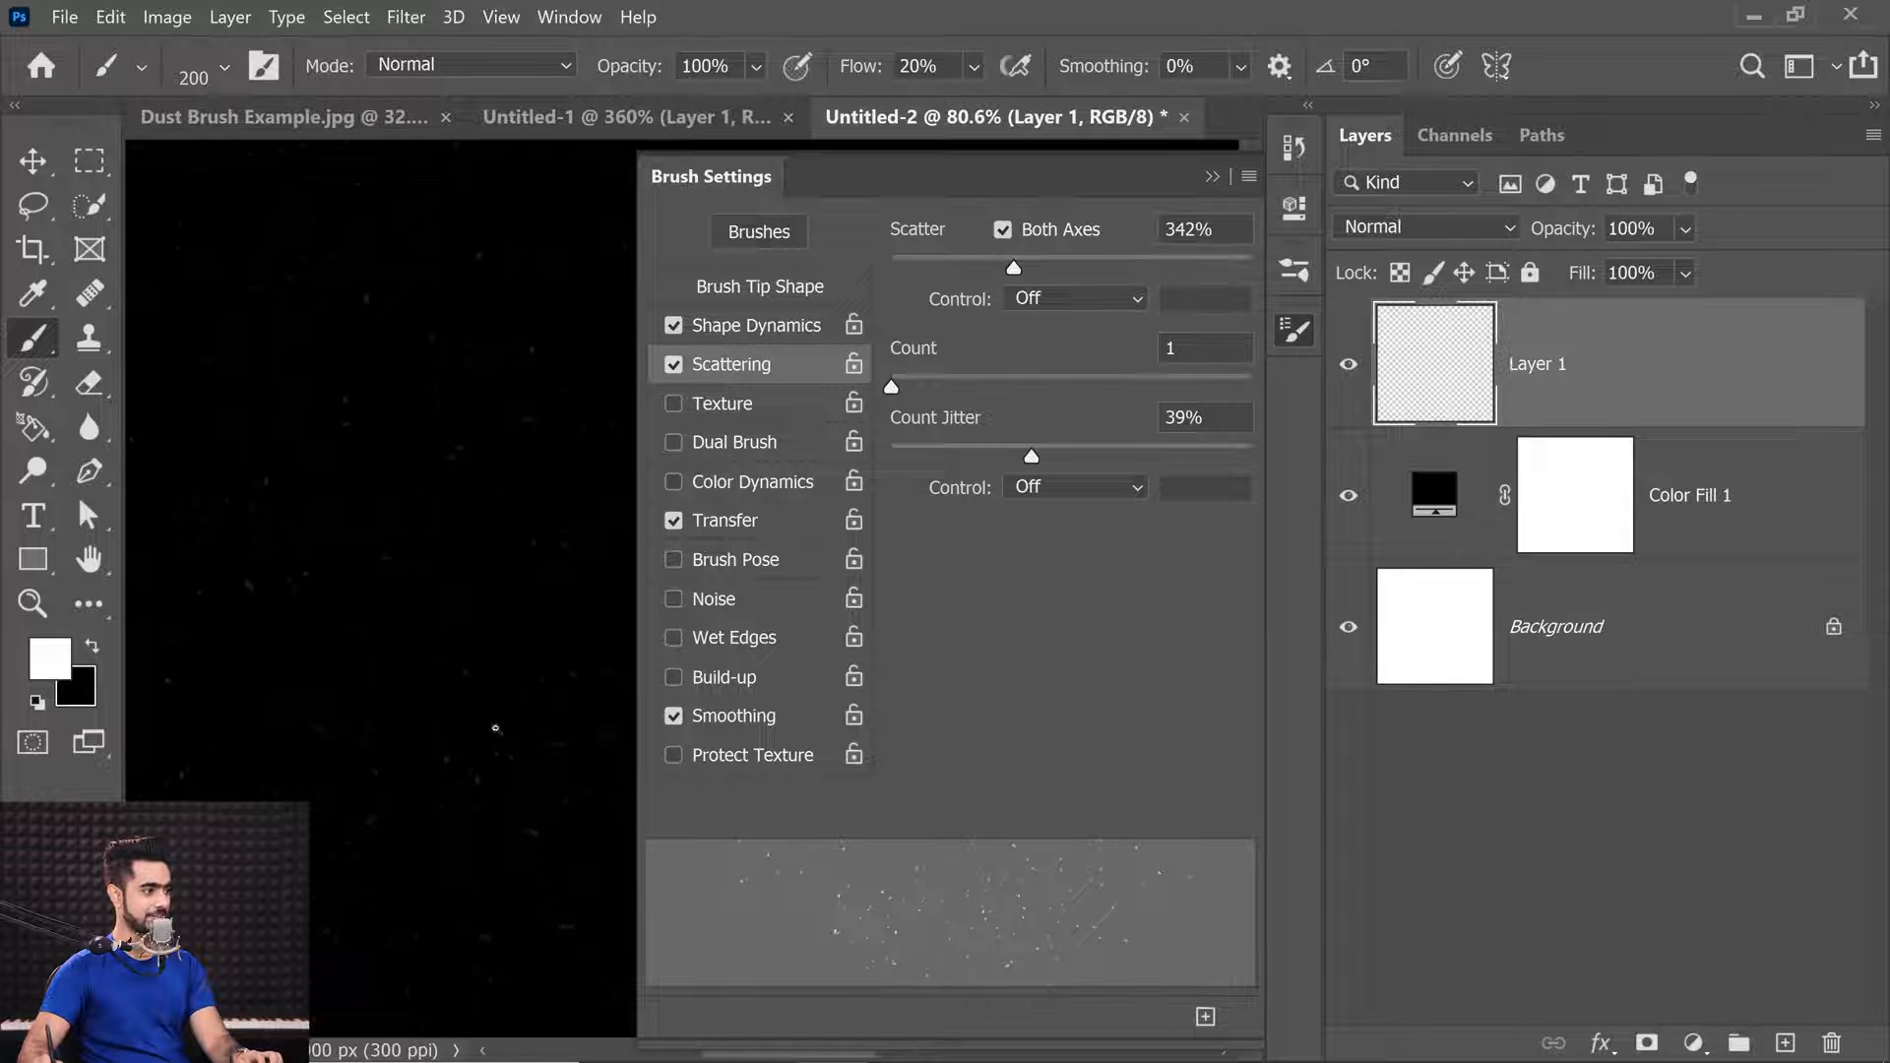
scroll(495, 728, "down", 2)
key("]")
key("]")
key("]")
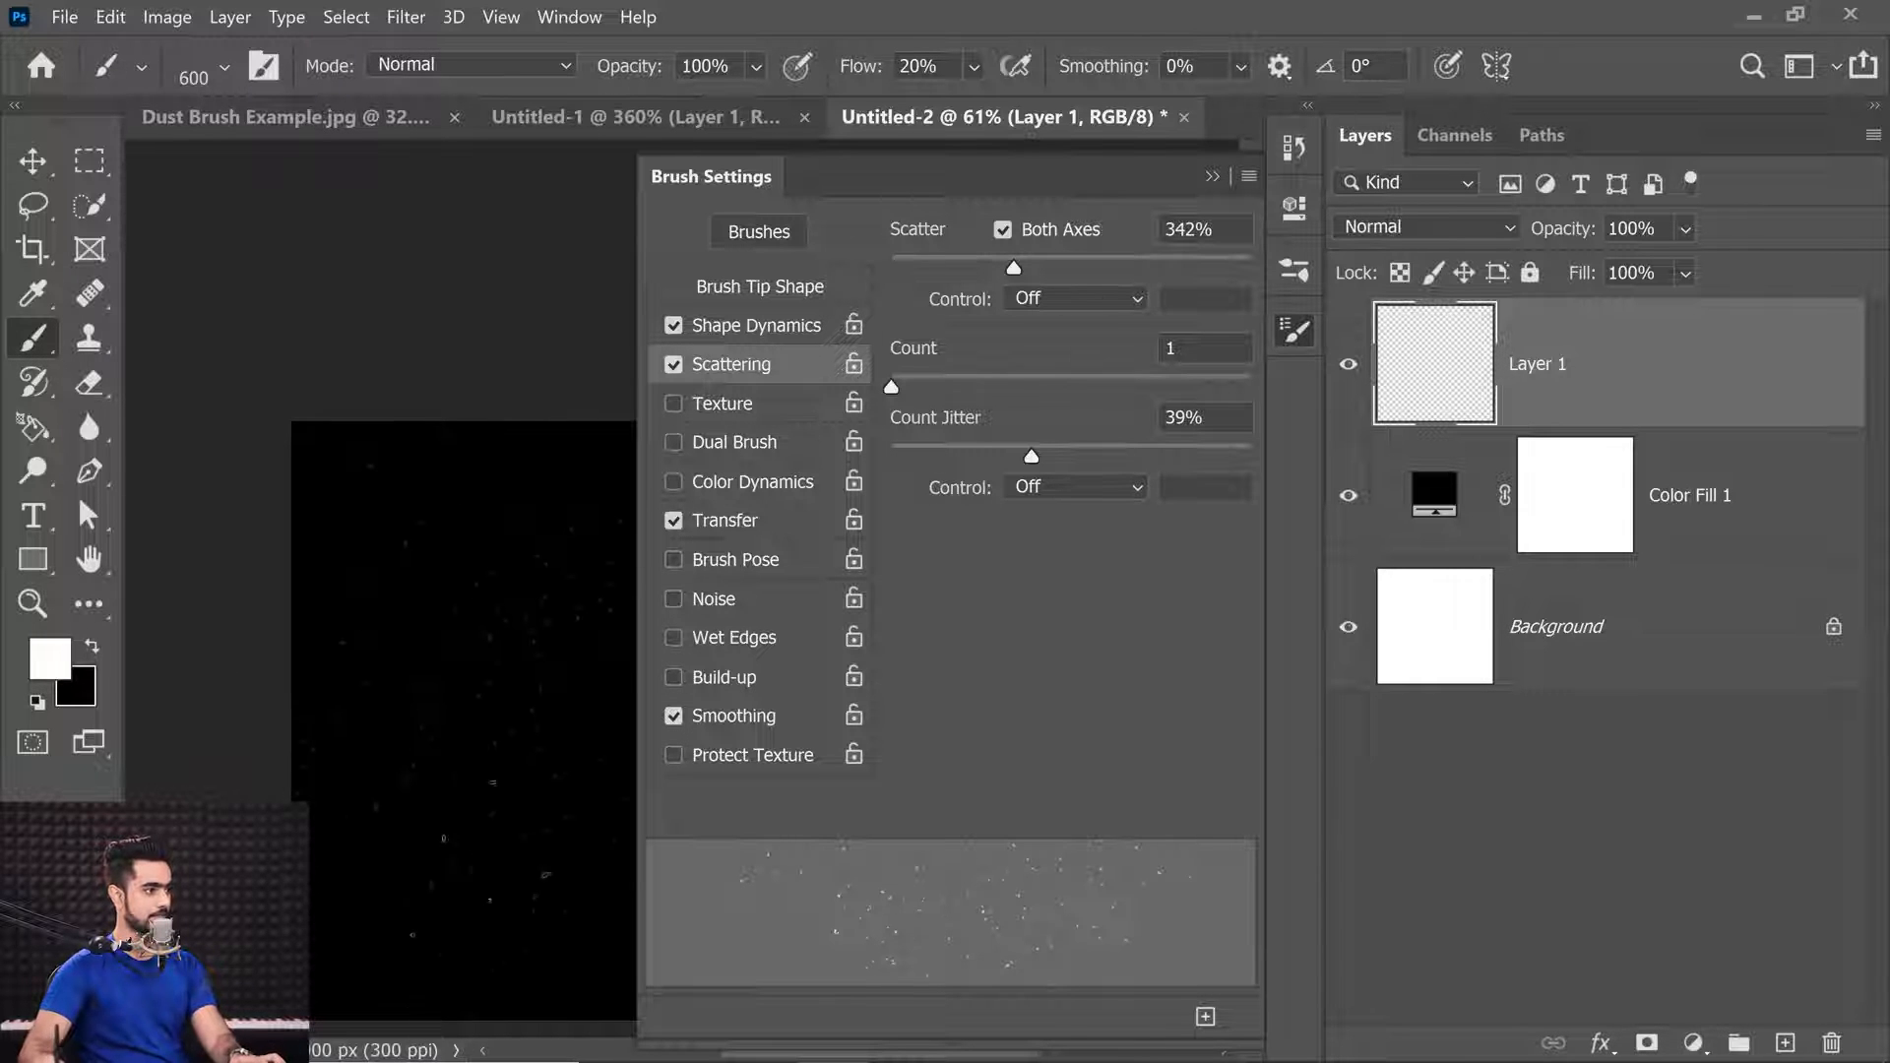
scroll(552, 768, "up", 6)
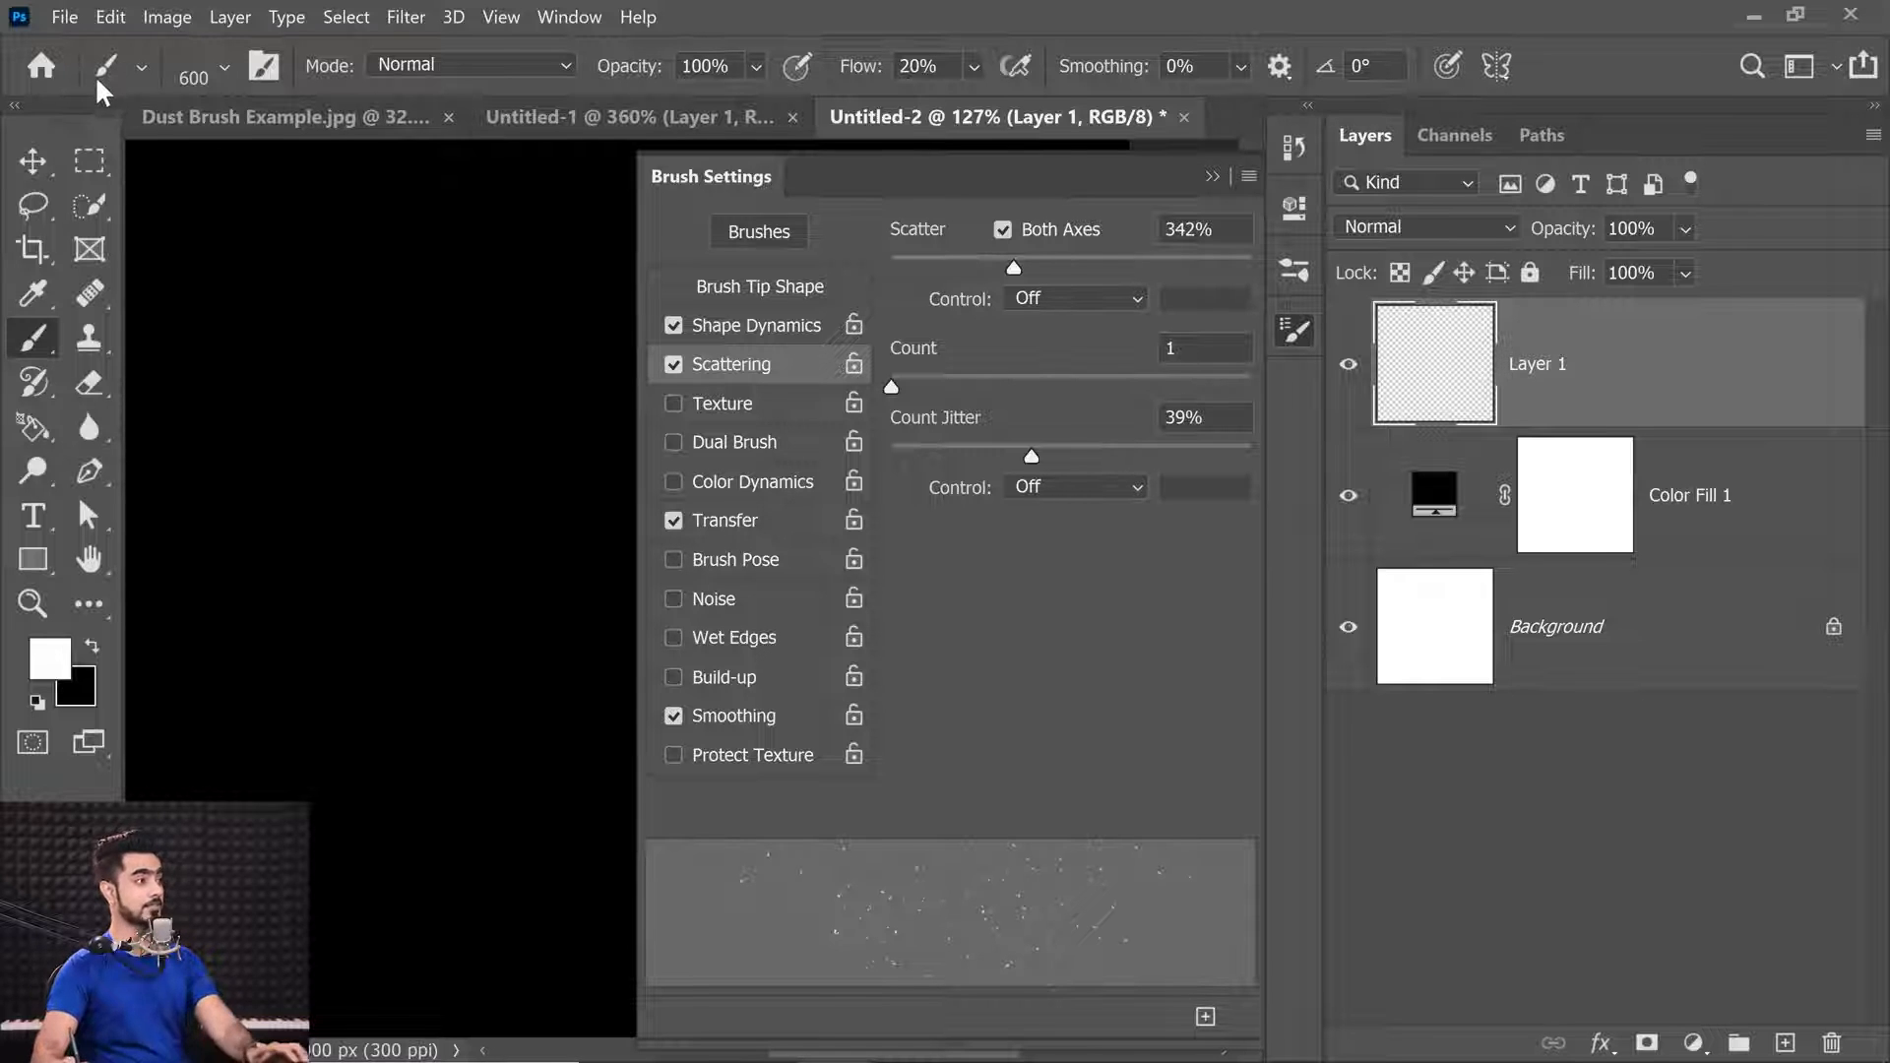
Save the brush as a new preset named Dust Final, including tool settings but not the brush size or color.
left_click(1248, 176)
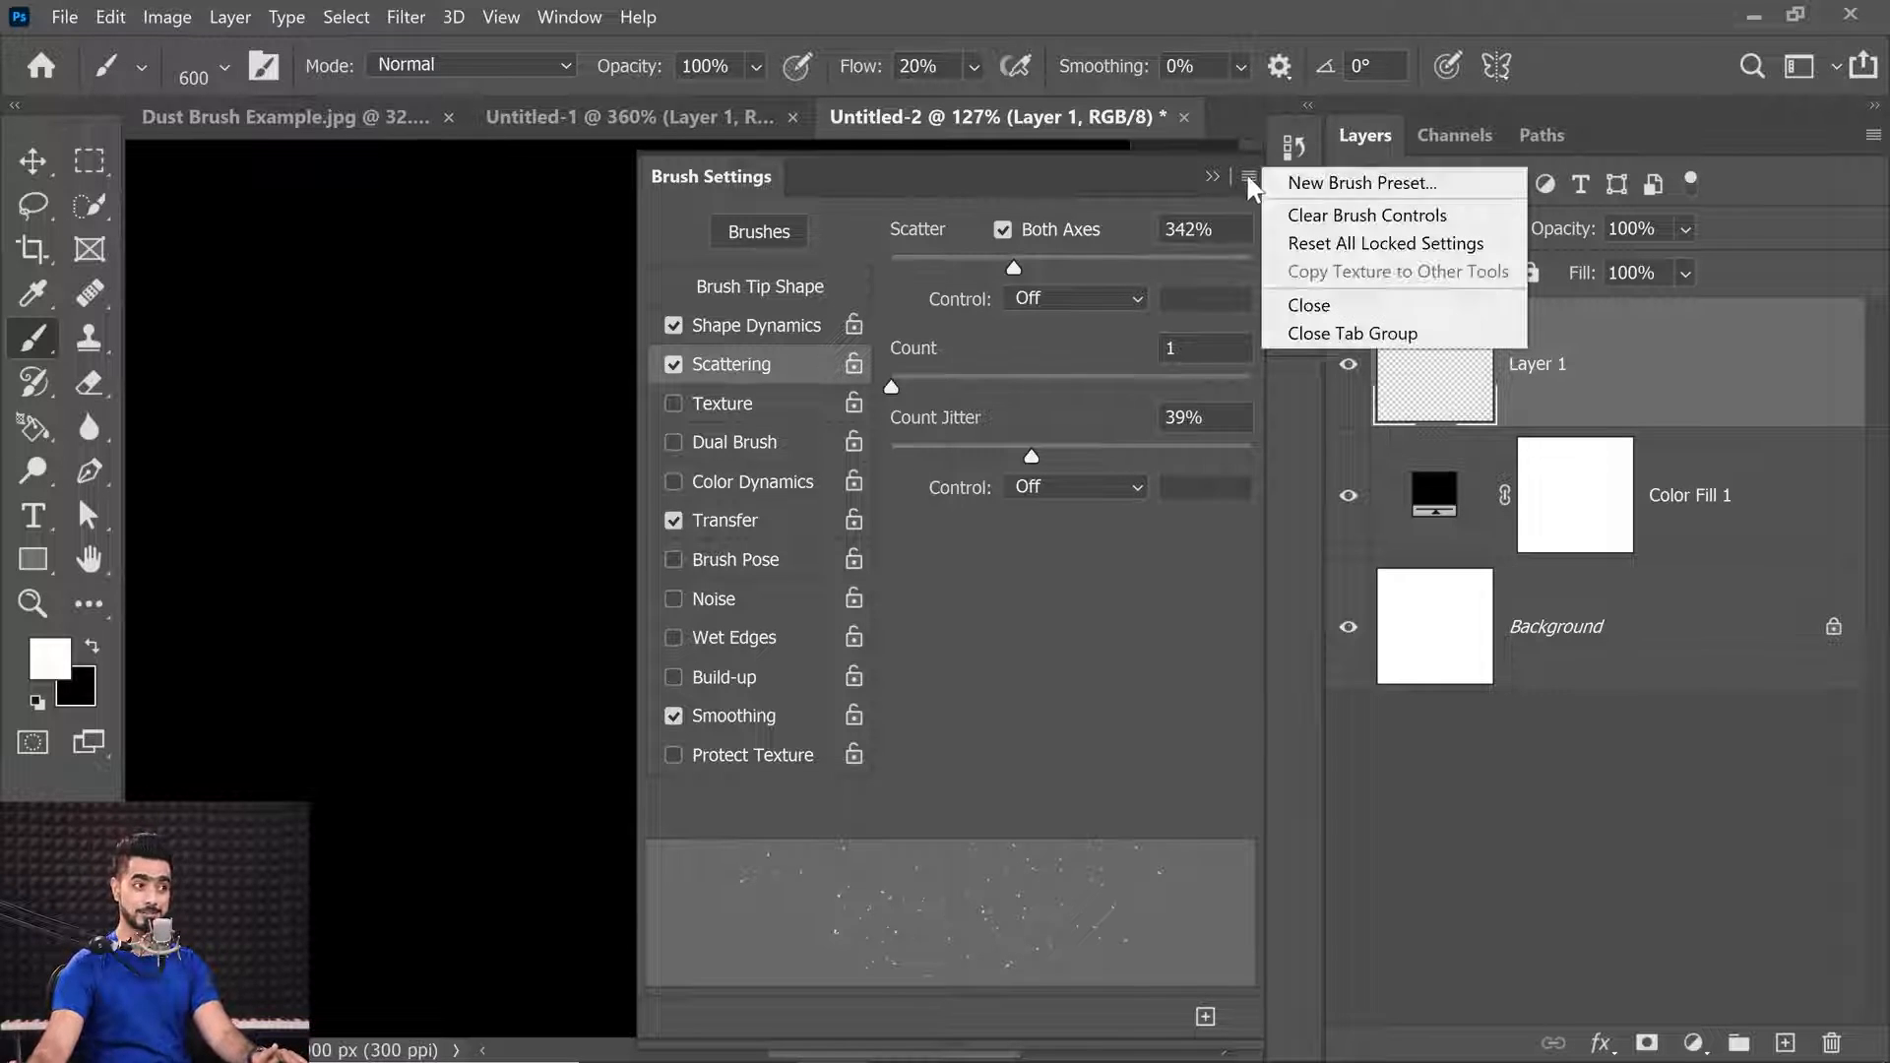
left_click(1310, 182)
left_click(907, 337)
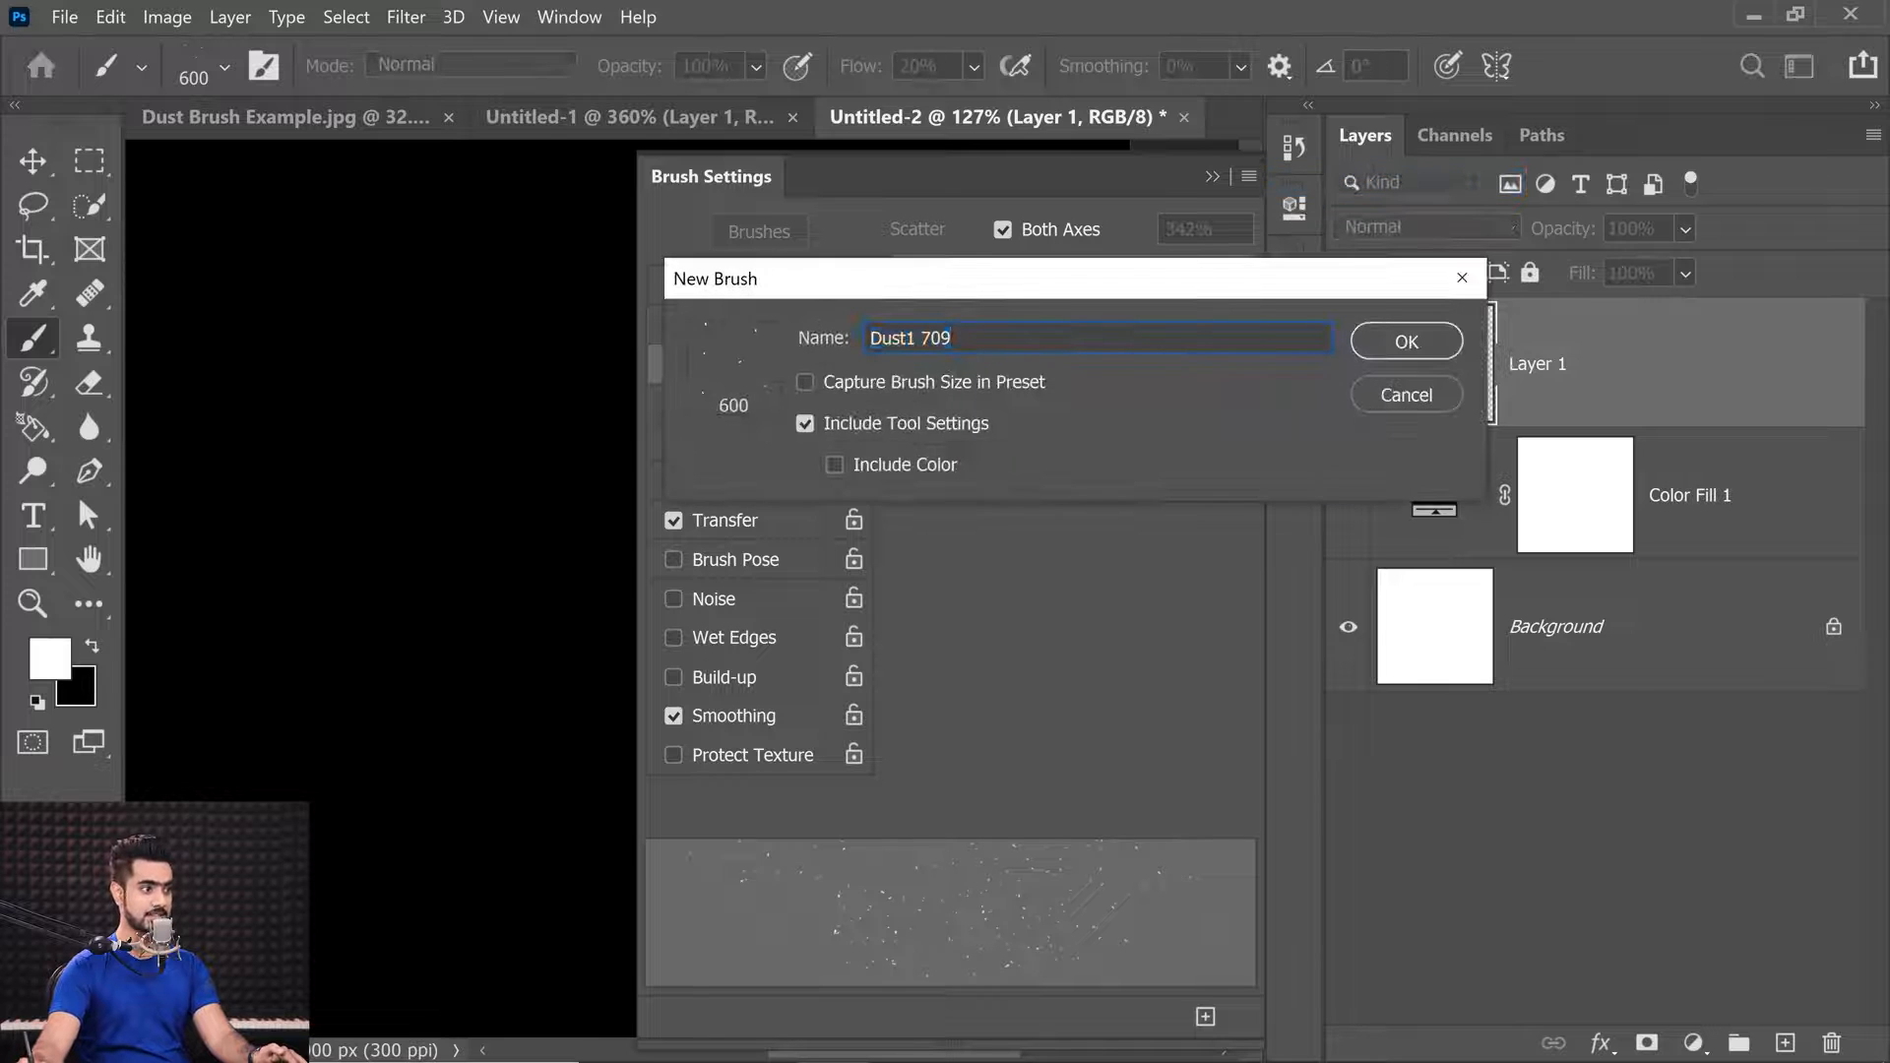
left_click_drag(906, 338, 954, 337)
type("Final")
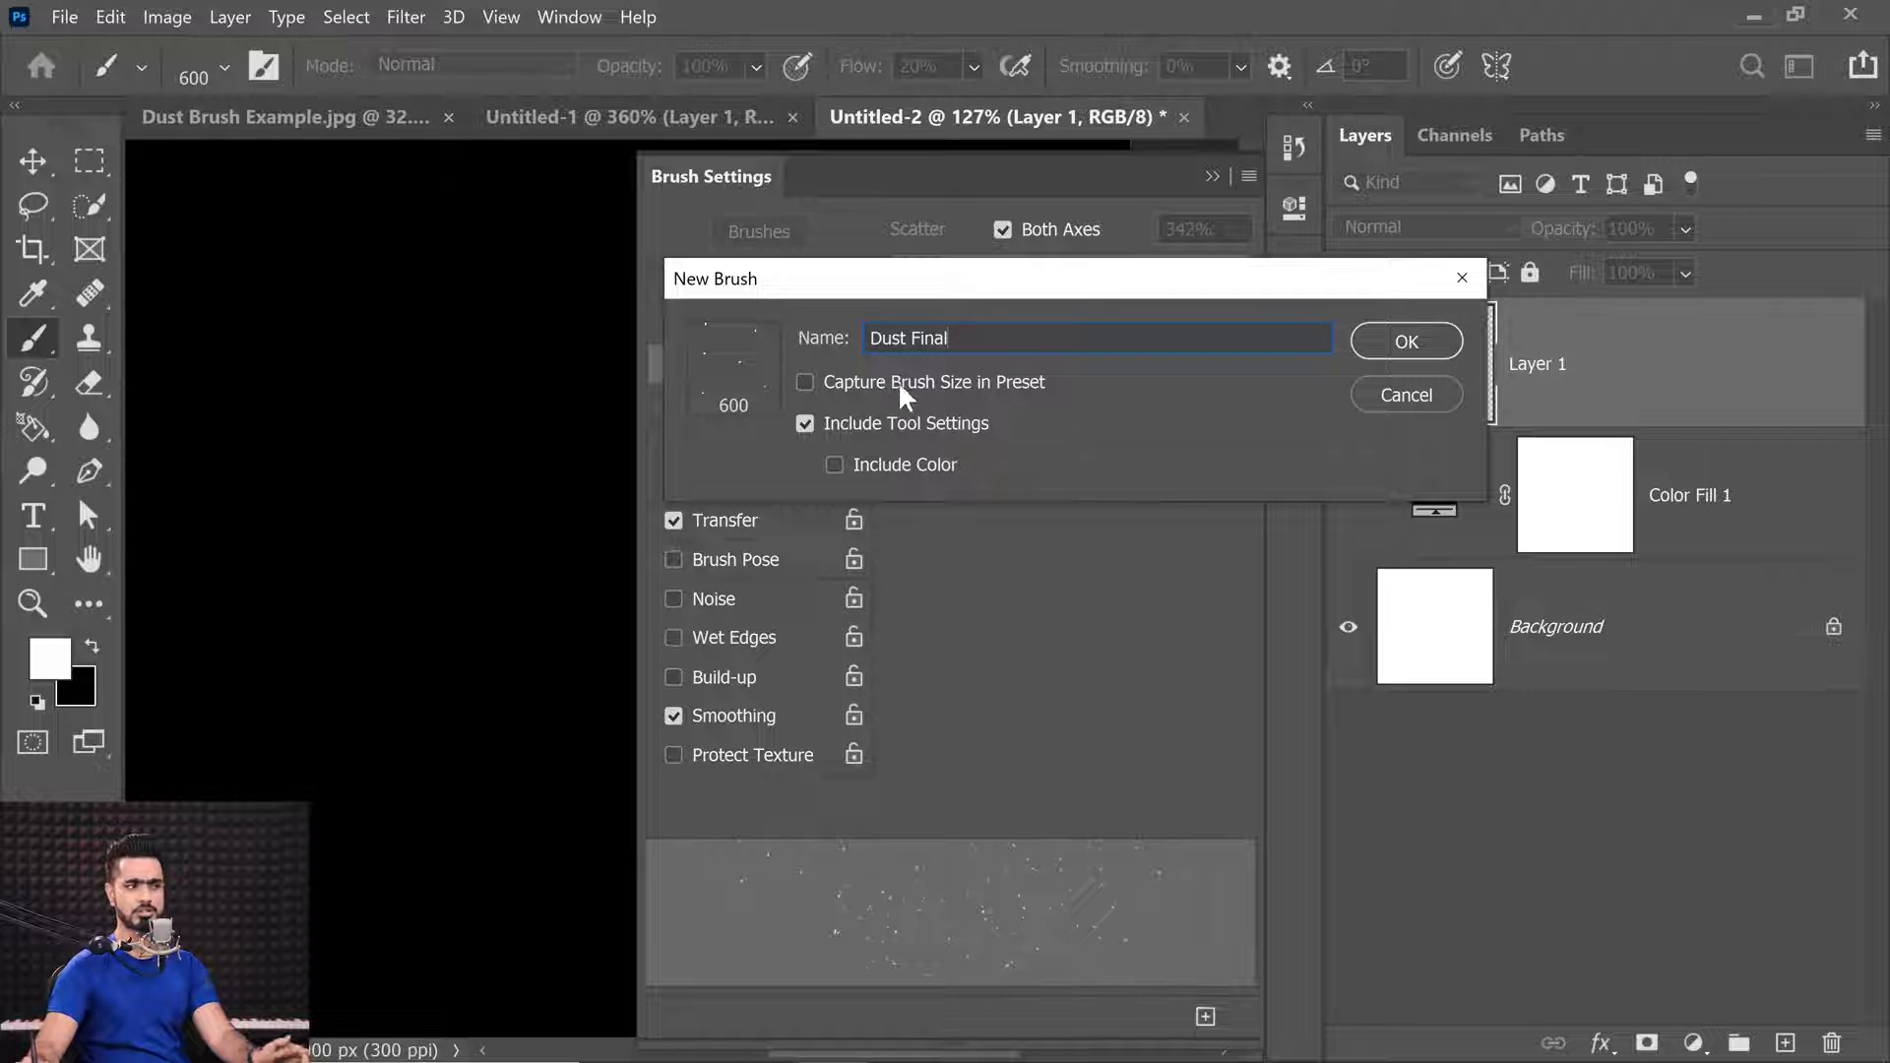
left_click(1402, 342)
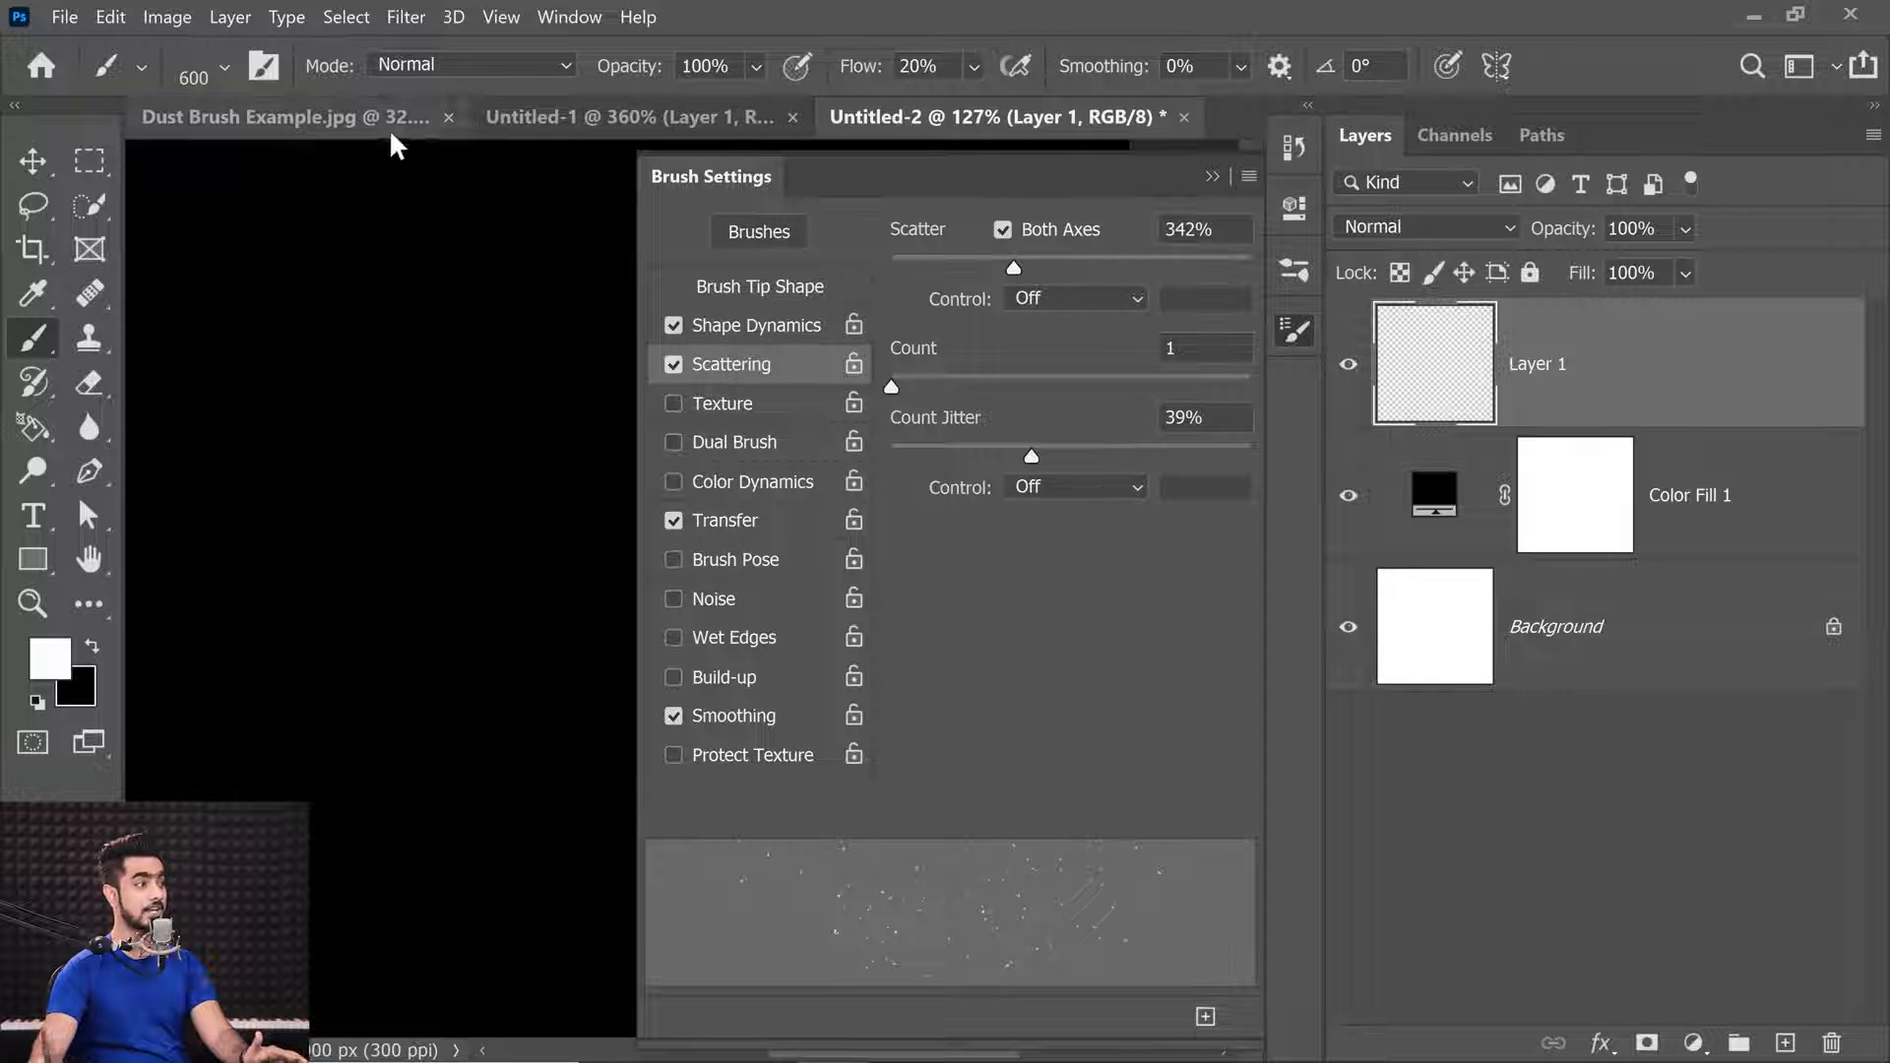
Switch to Dust Brush Example.jpg, collapse the brush settings, and choose the Dust Final brush preset.
left_click(301, 116)
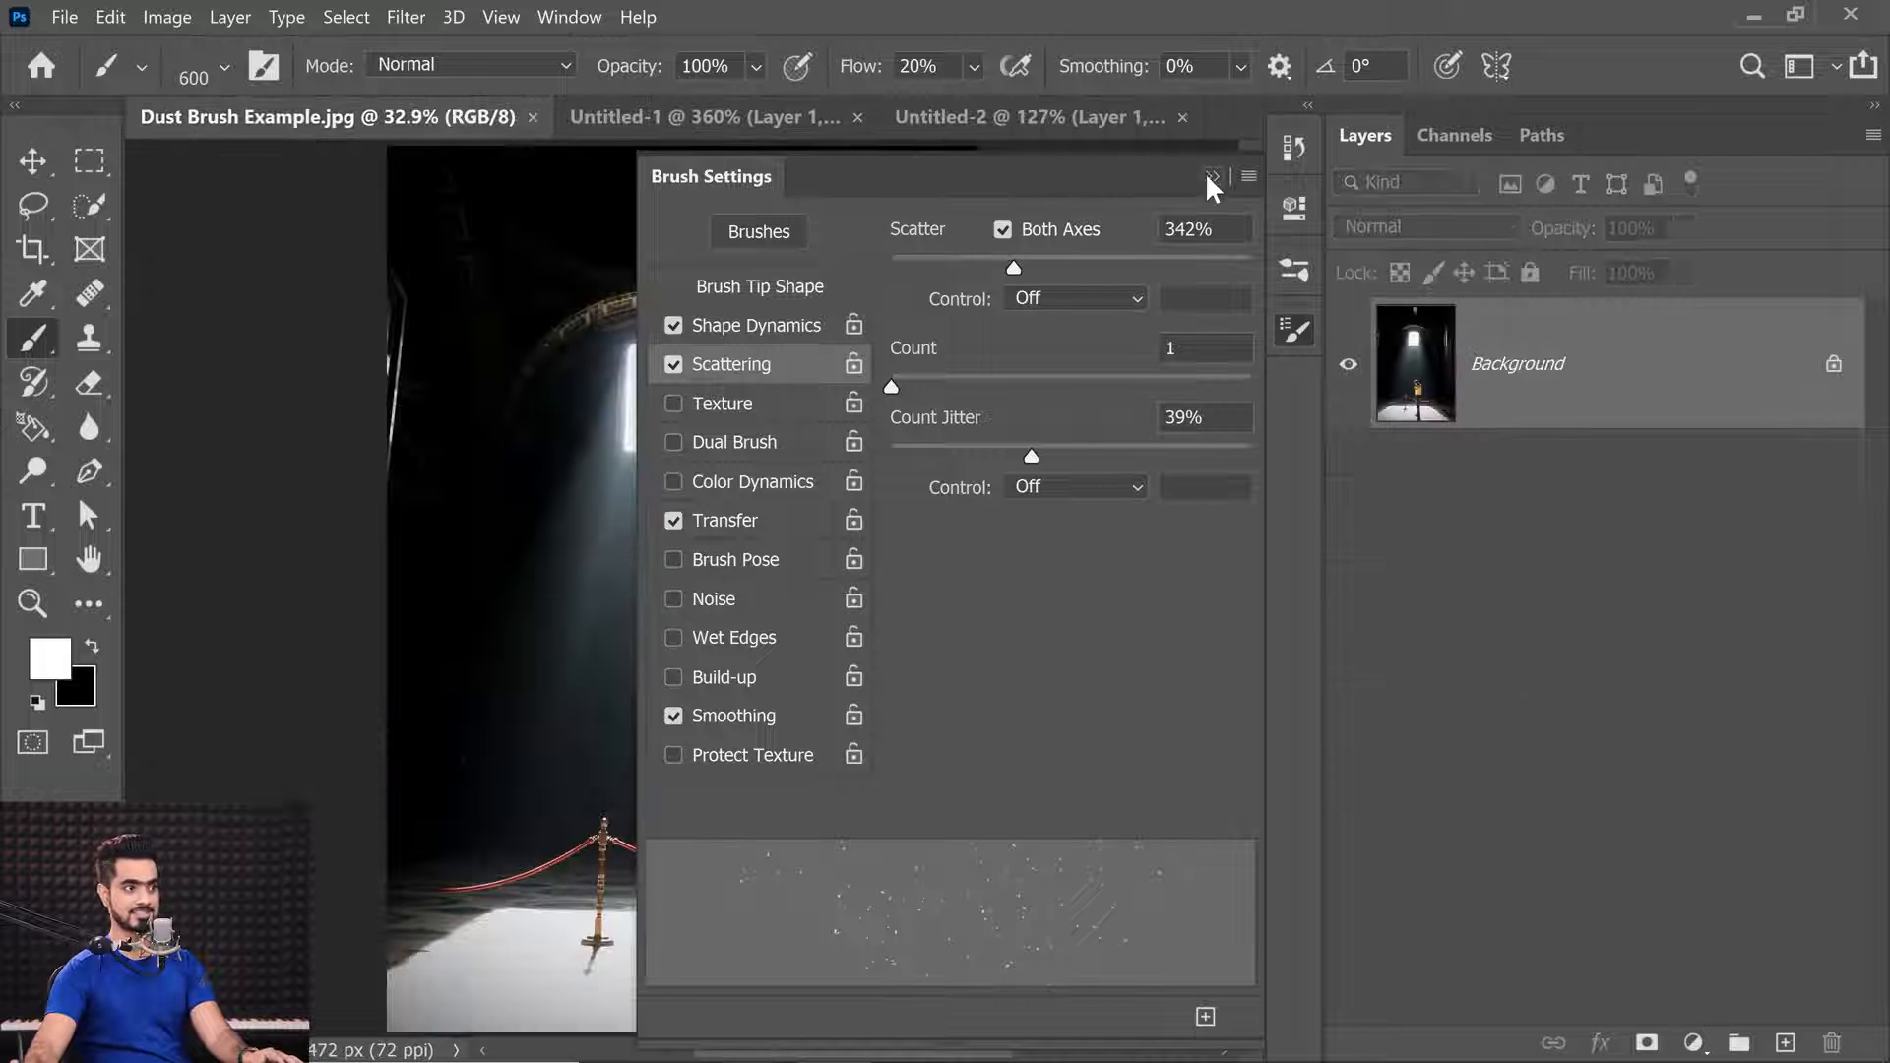
left_click(1211, 177)
left_click(224, 67)
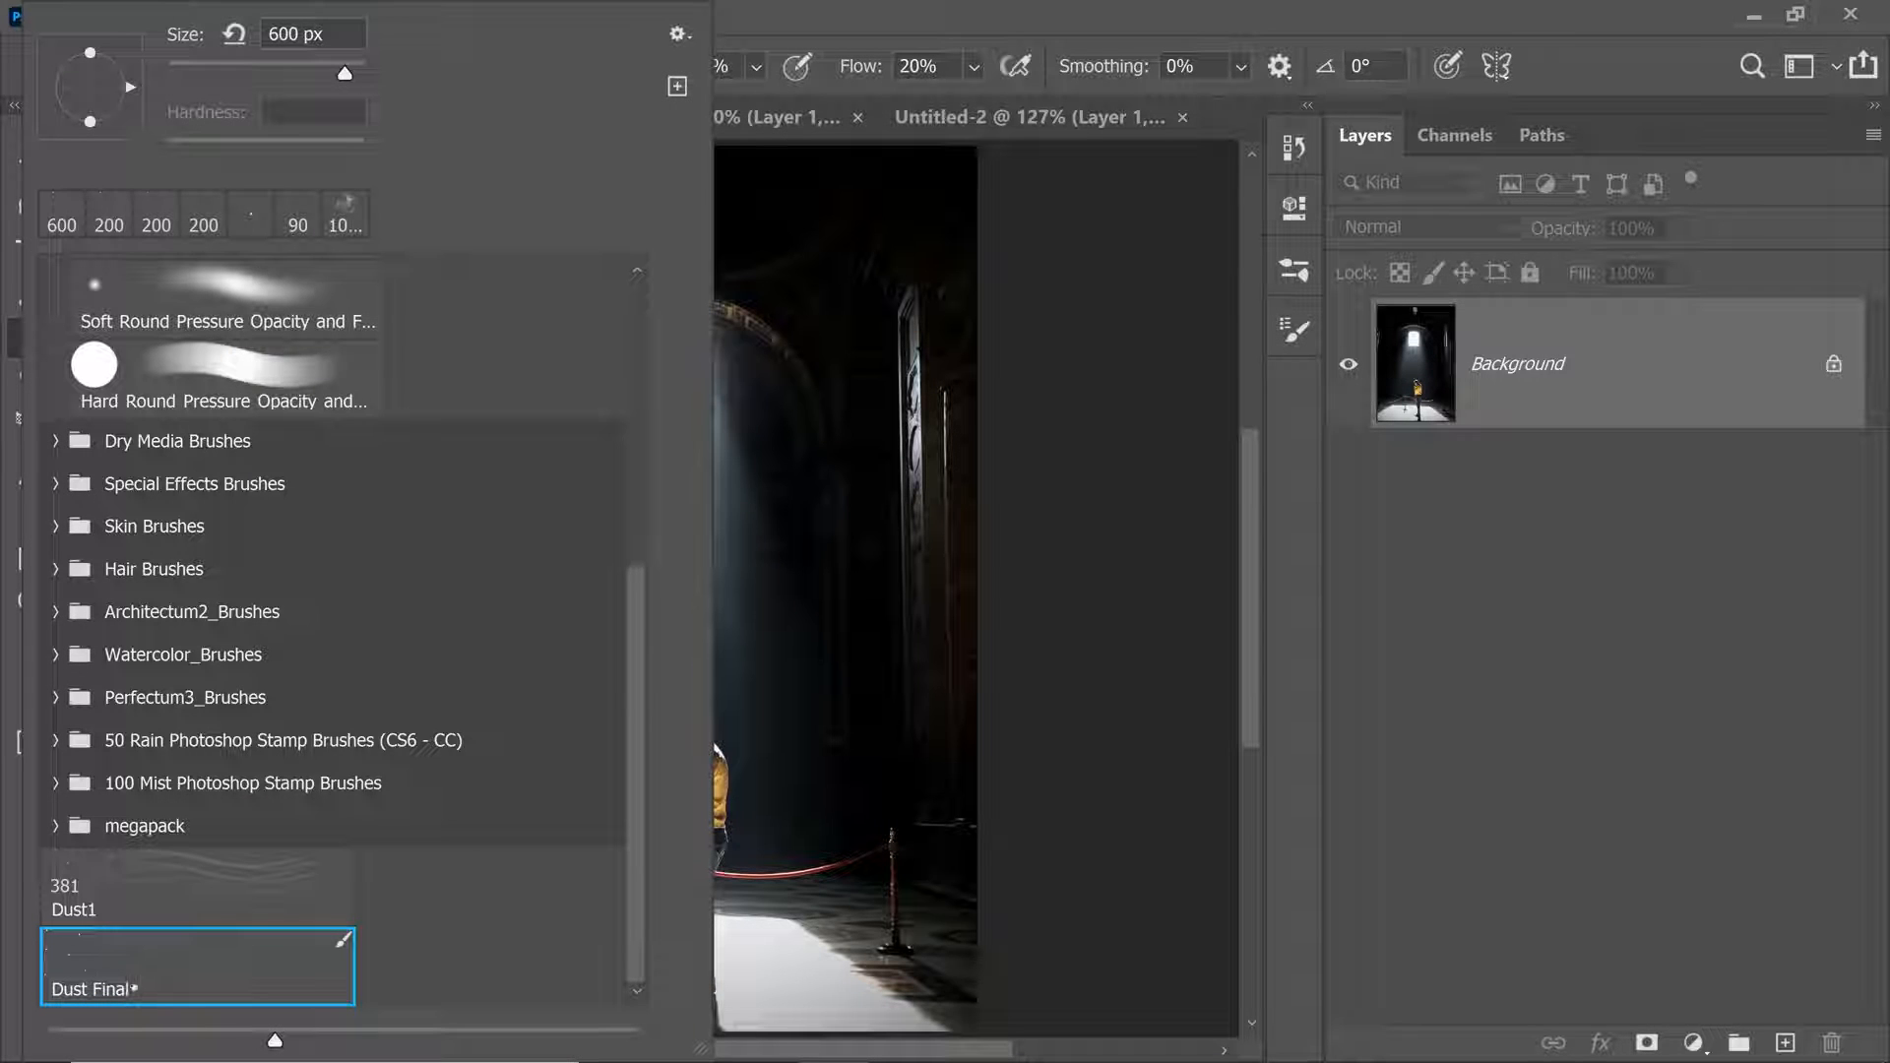
double_click(214, 972)
left_click_drag(635, 532, 802, 546)
left_click_drag(579, 457, 533, 428)
left_click(224, 71)
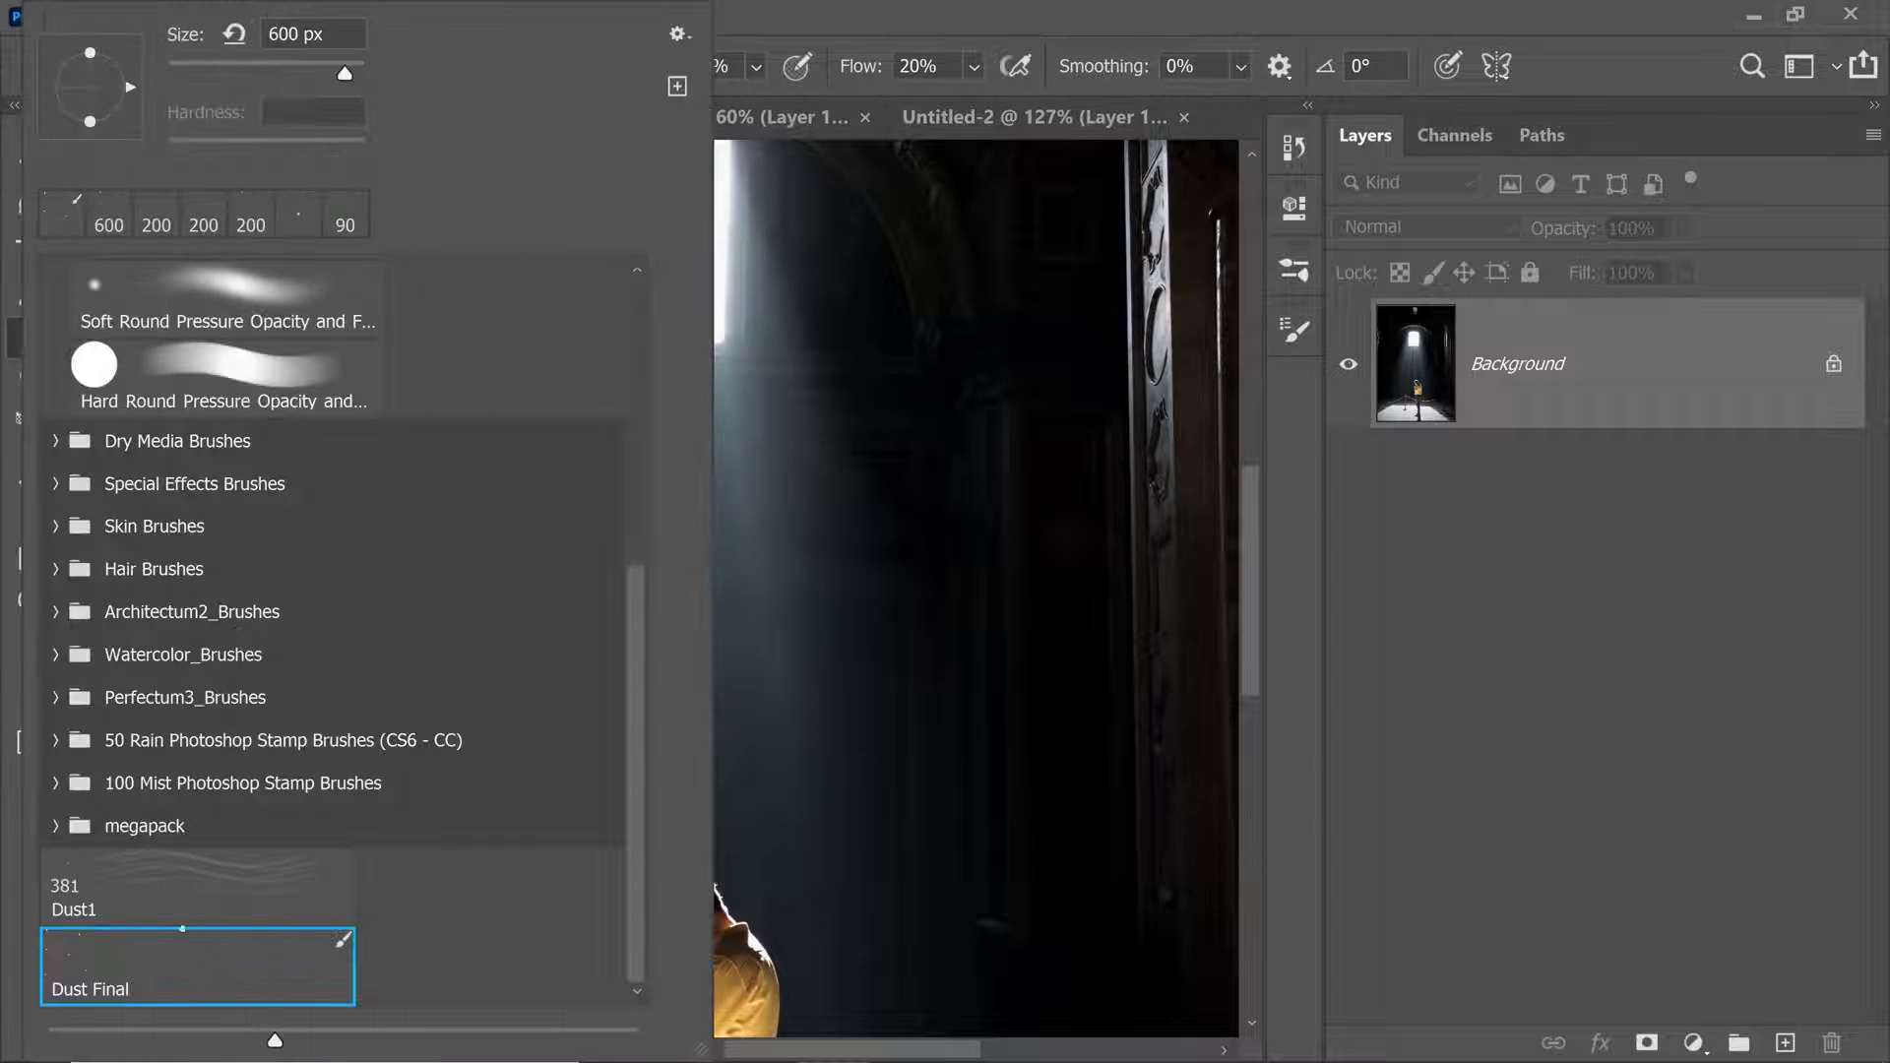
left_click(1565, 745)
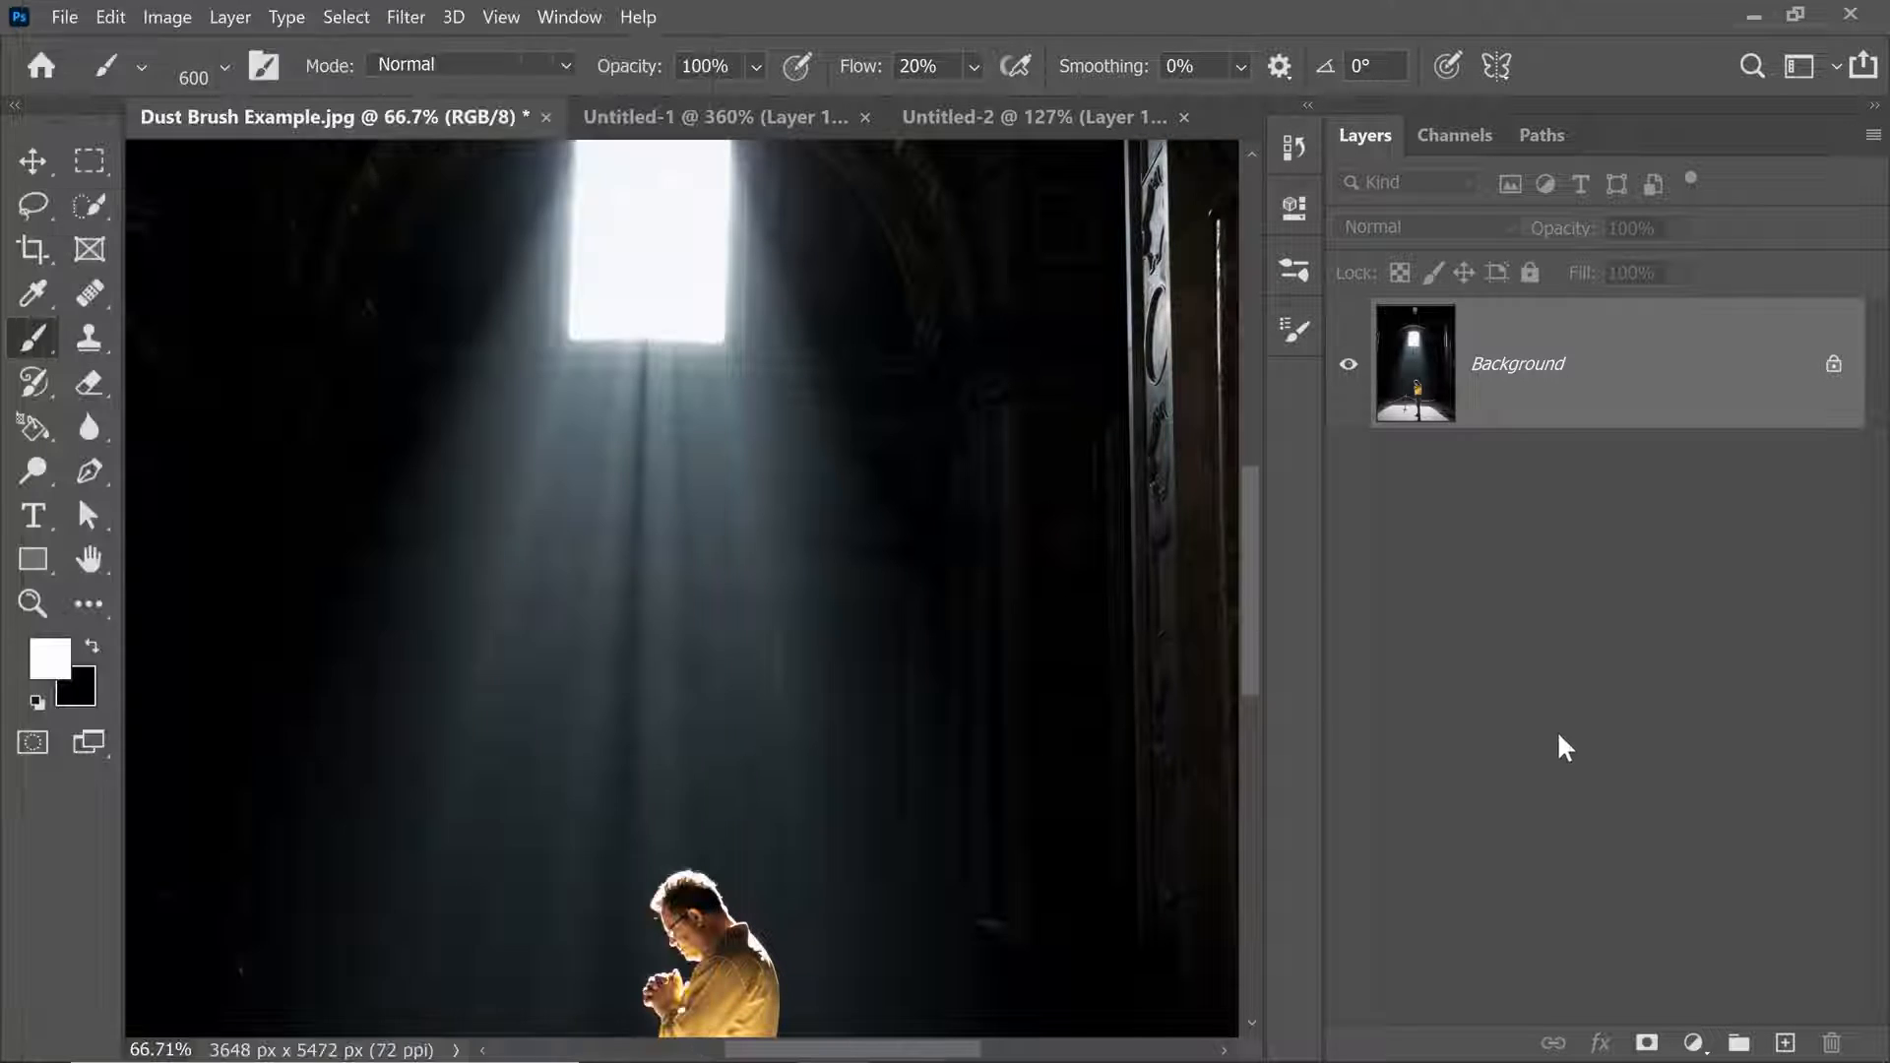
Reduce the brush size to 500 px and add a new empty layer above the Background.
scroll(632, 419, "up", 2)
scroll(632, 418, "down", 1)
key("bracketleft")
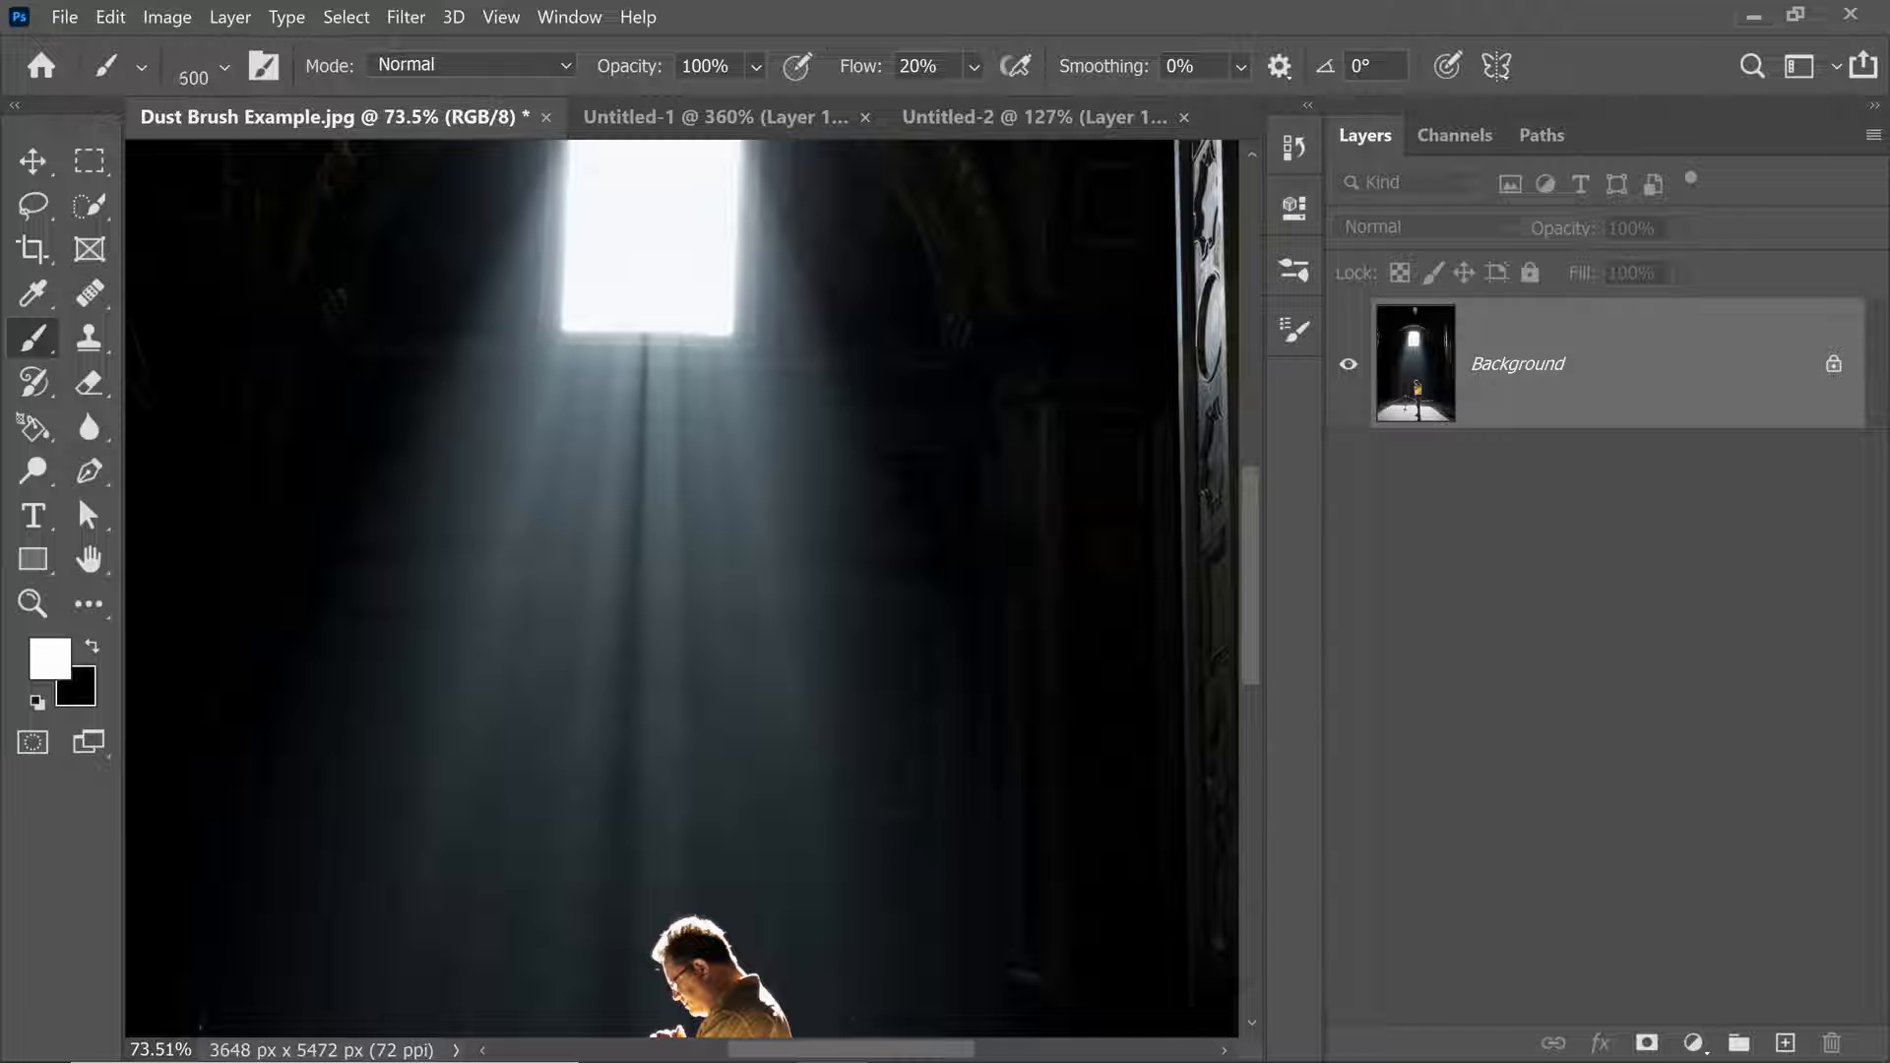
left_click(1785, 1042)
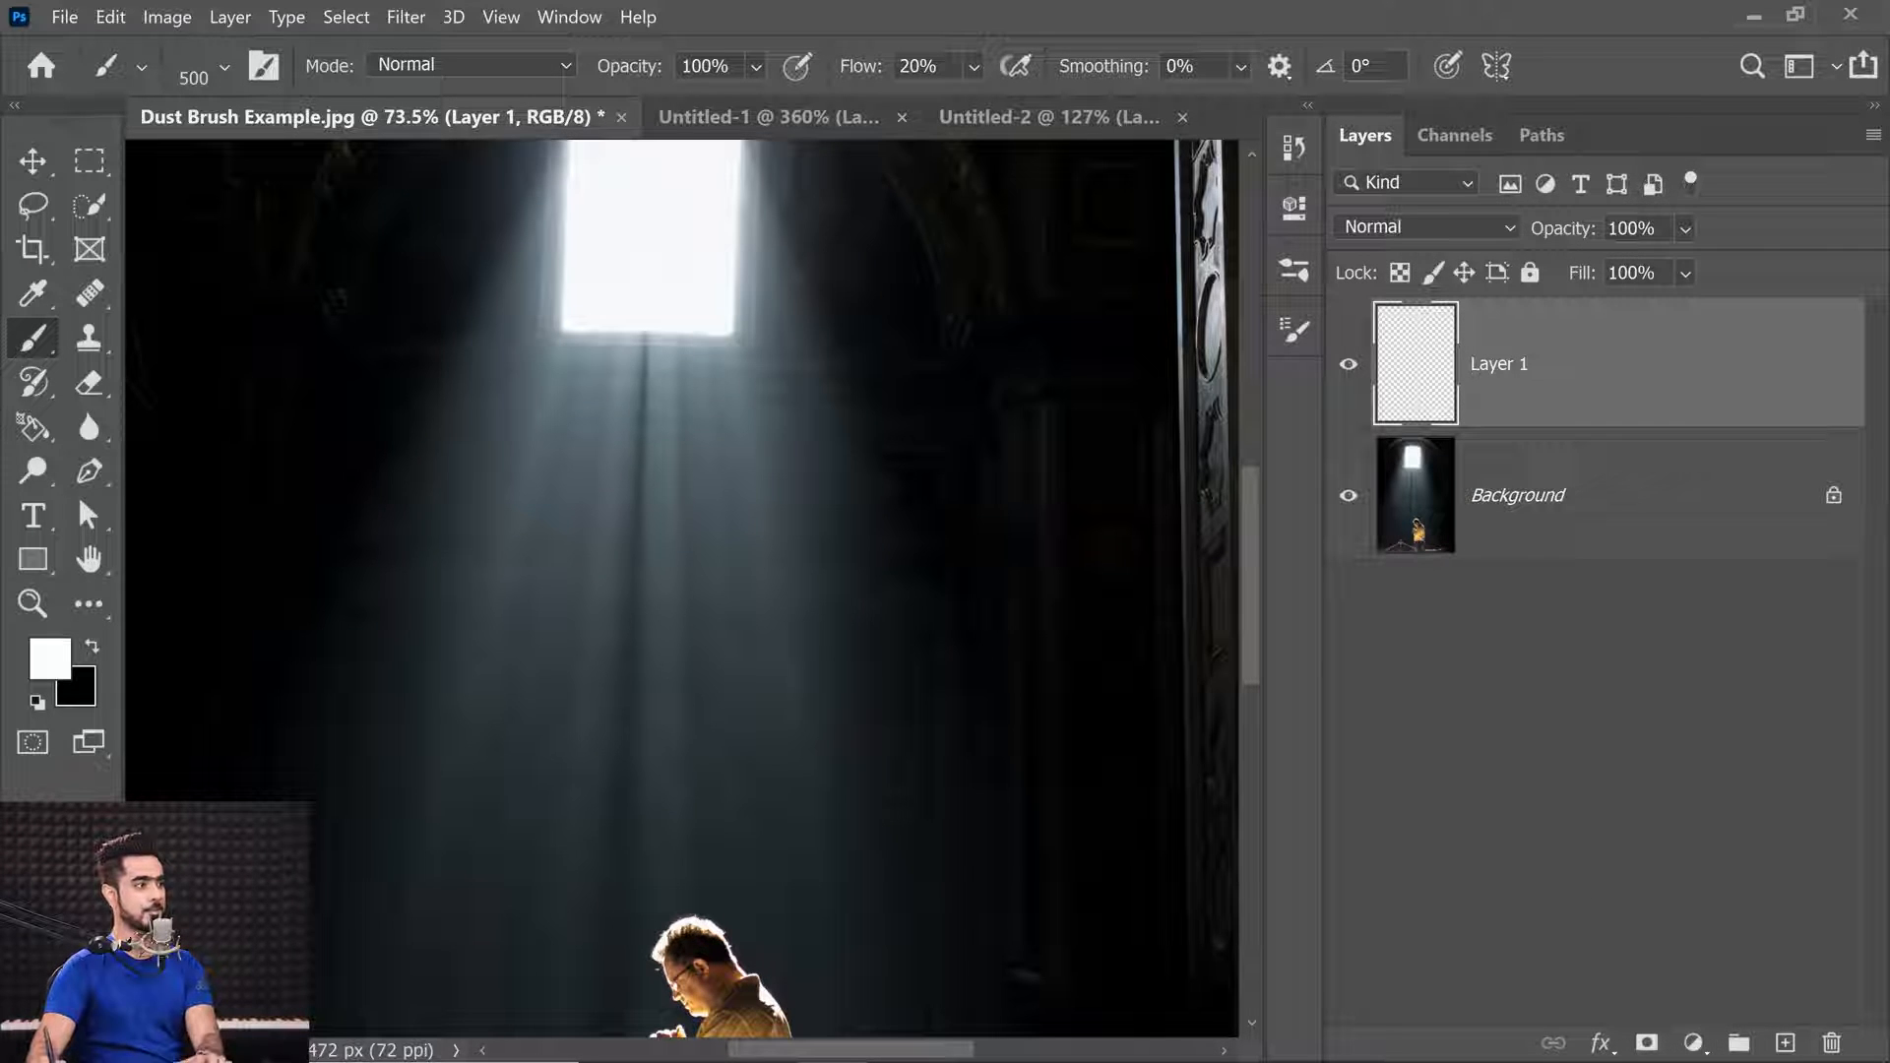
Reduce the brush to 175 px and paint dust particles in the light rays around the bright window.
key("bracketleft")
scroll(607, 344, "up", 5)
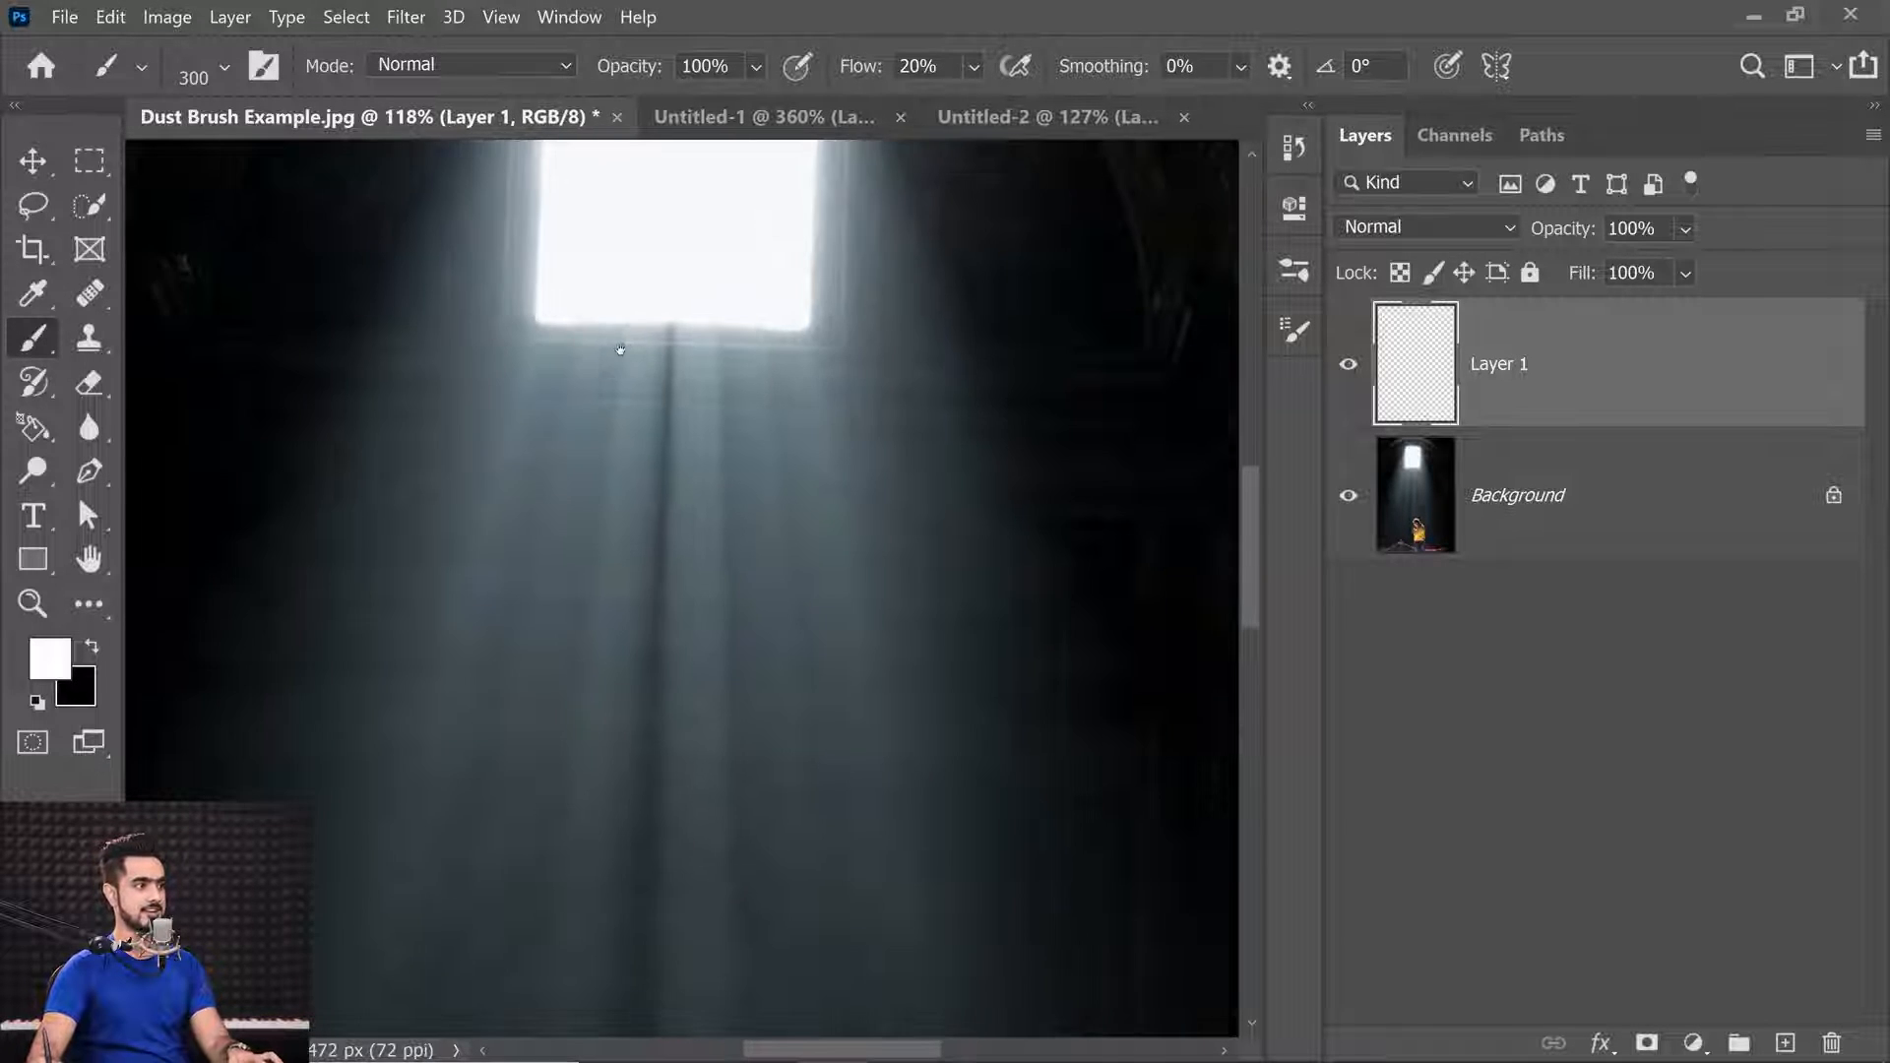
left_click_drag(622, 346, 577, 477)
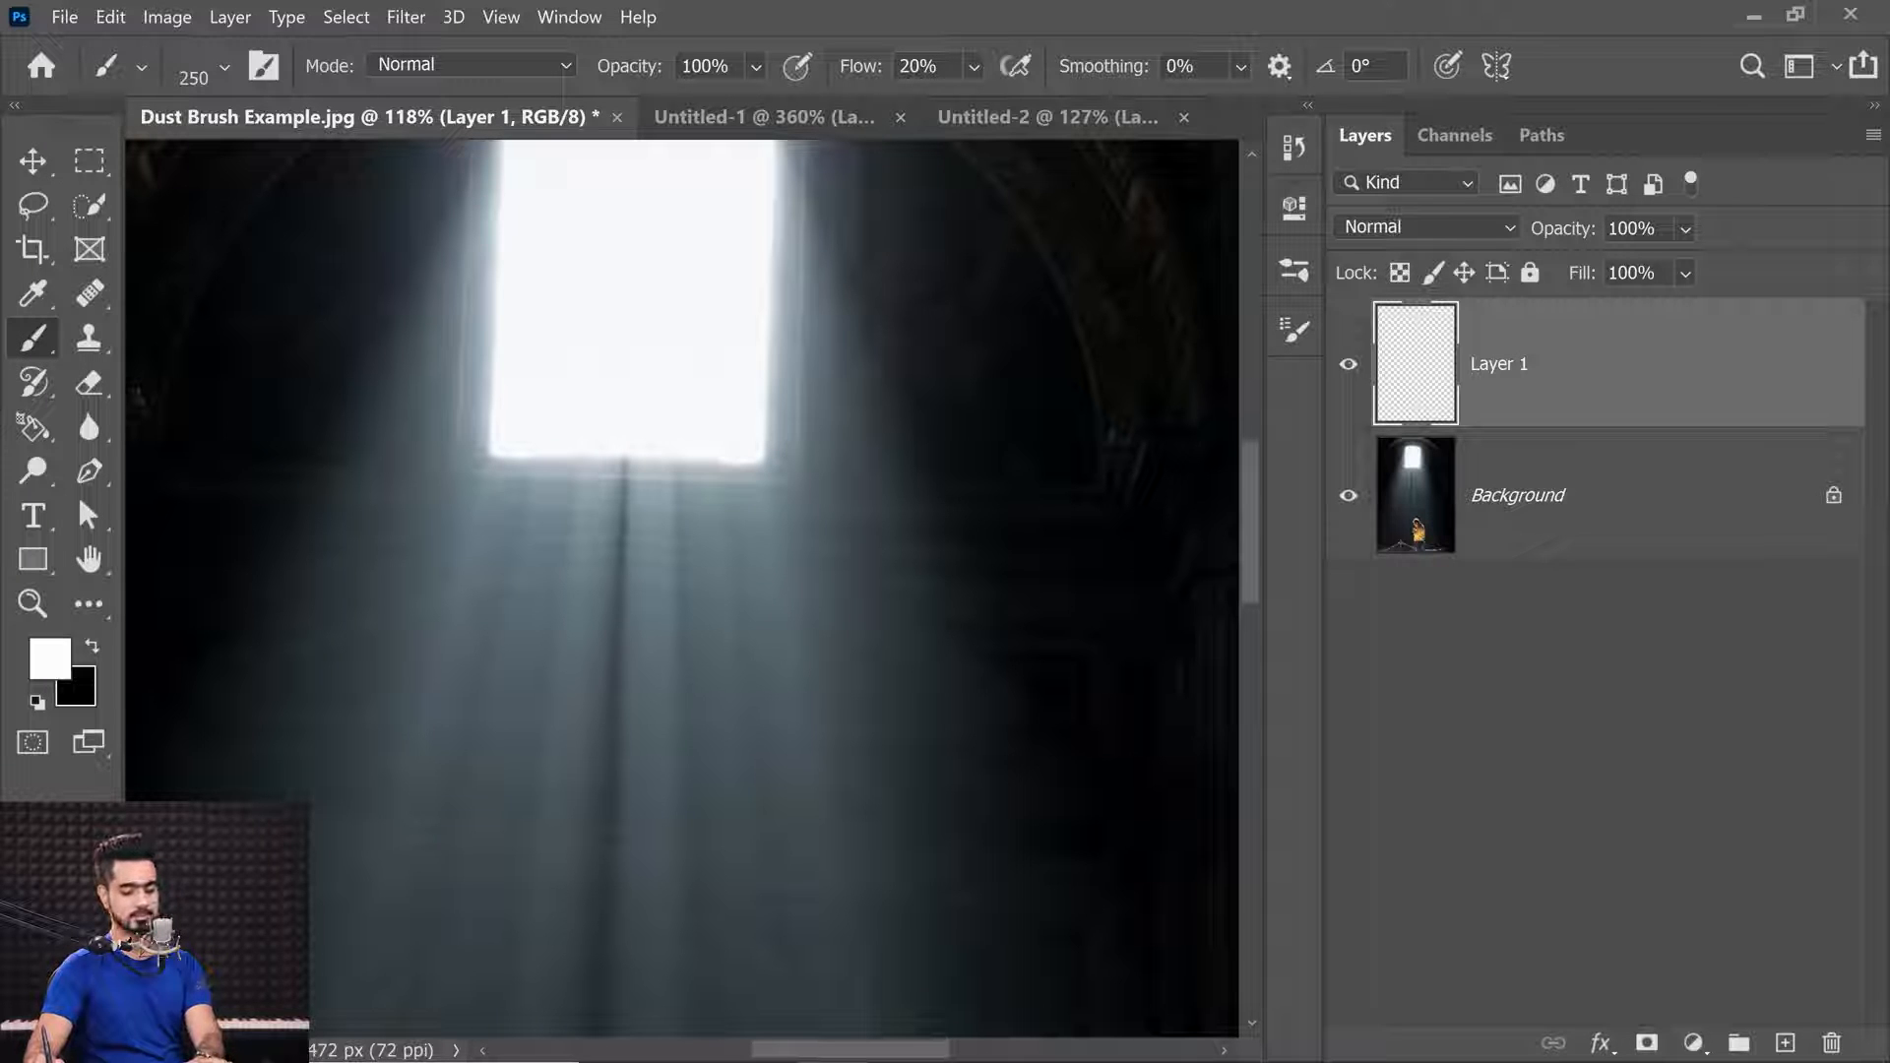
key("bracketleft")
key("bracketleft")
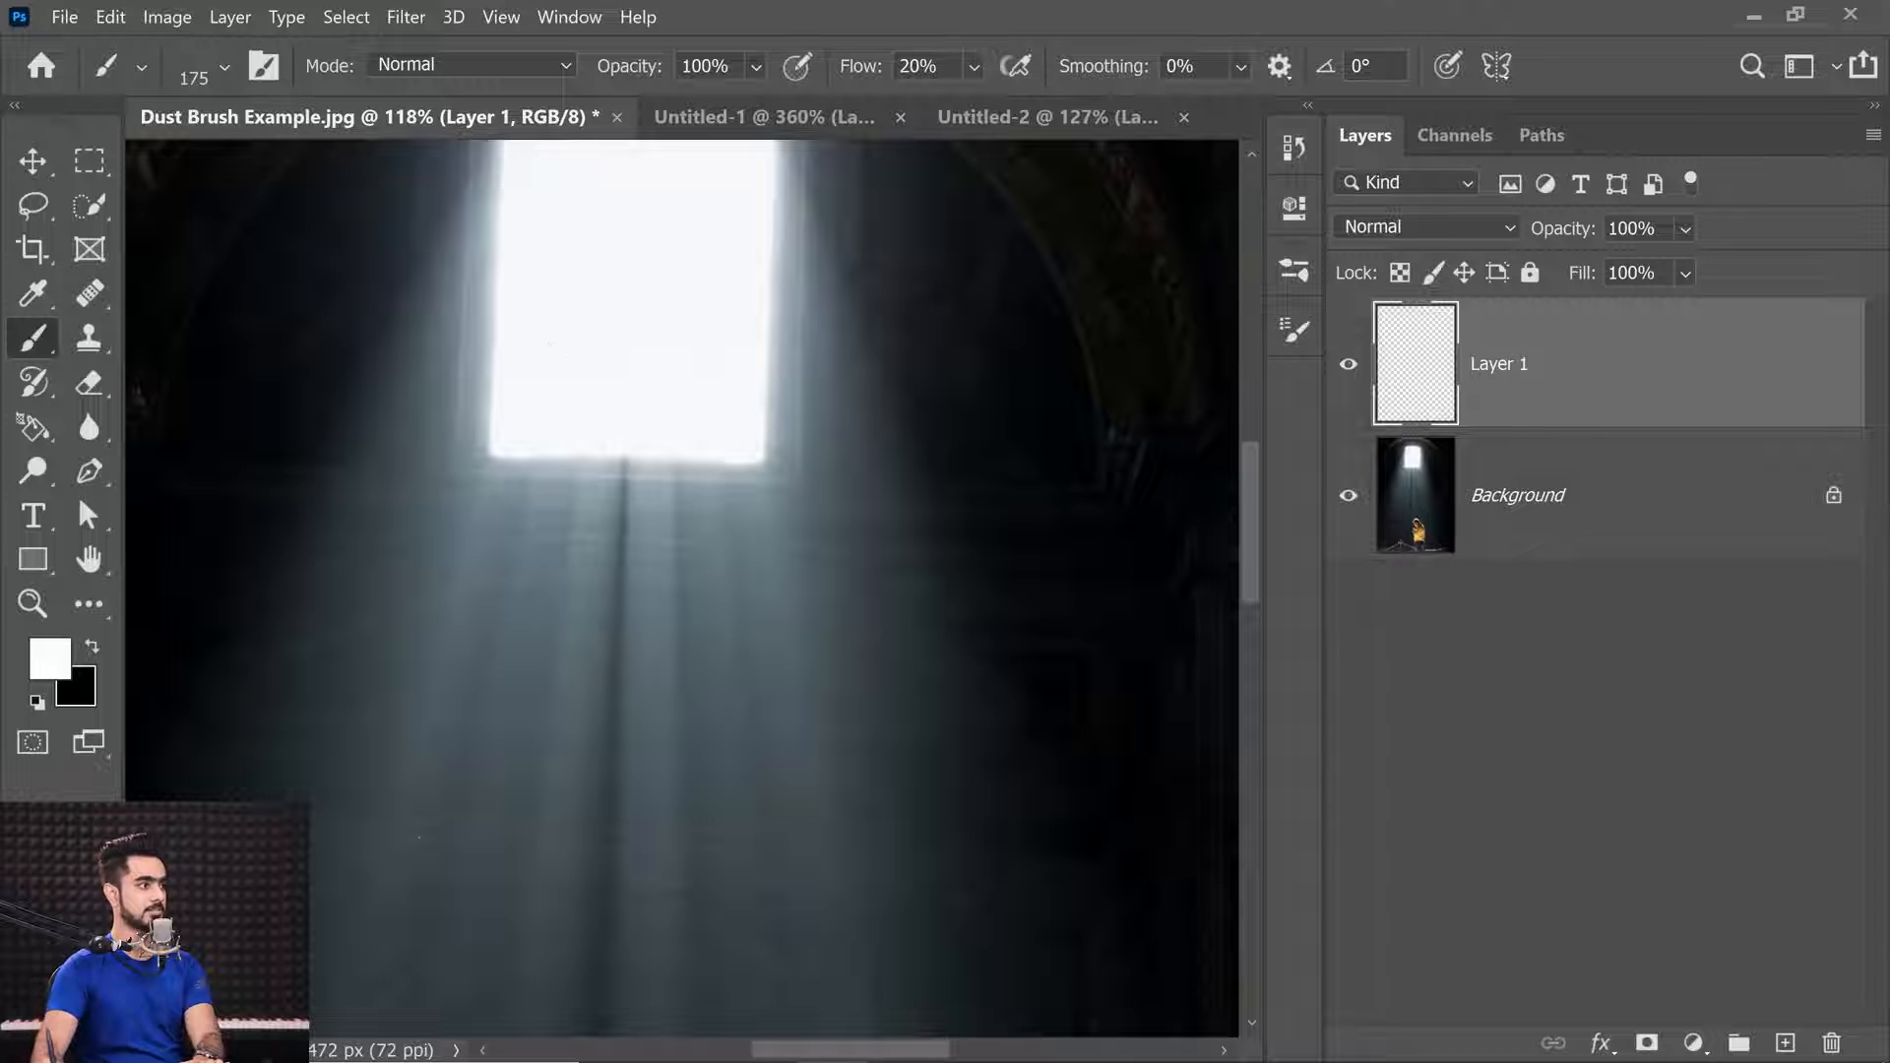
left_click_drag(548, 265, 449, 501)
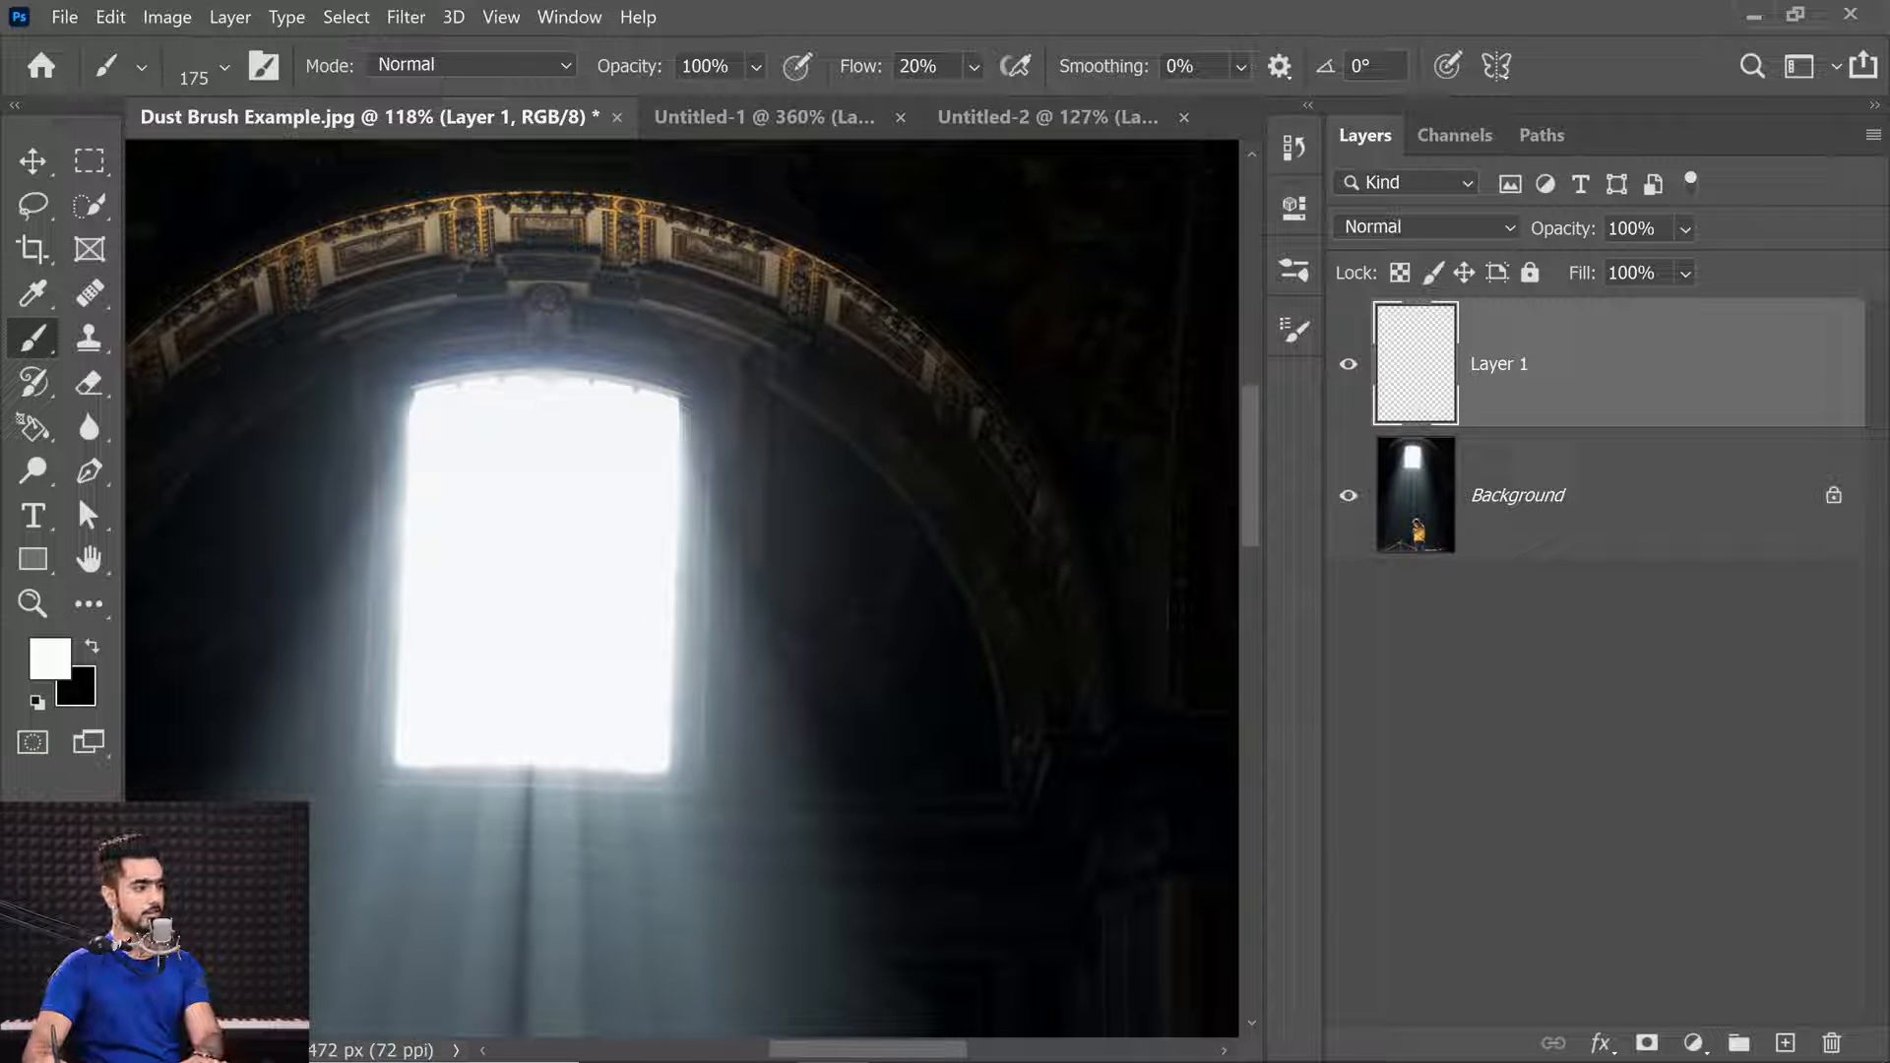
Reduce the brush to 90 px and paint finer dust just below the window's lower edge.
key("bracketleft")
key("bracketleft")
key("bracketleft")
key("bracketleft")
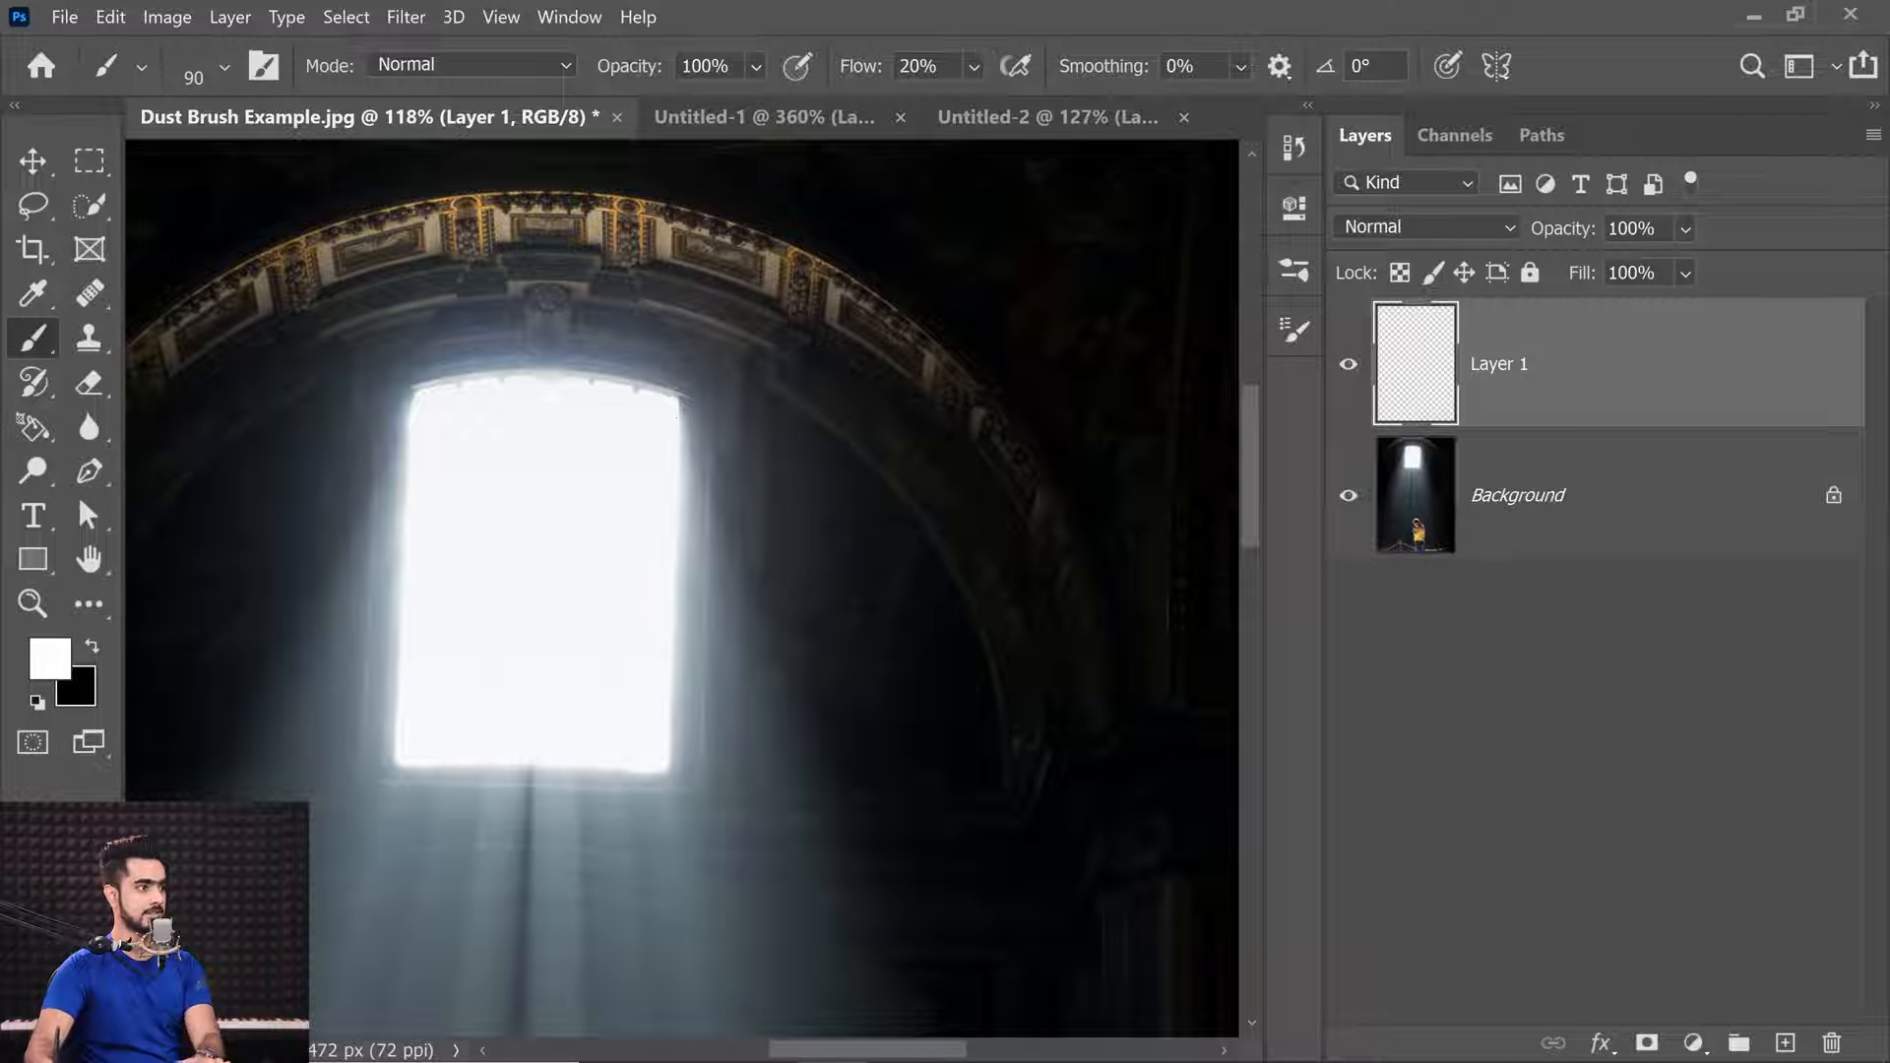
scroll(577, 792, "up", 5)
left_click_drag(576, 790, 970, 619)
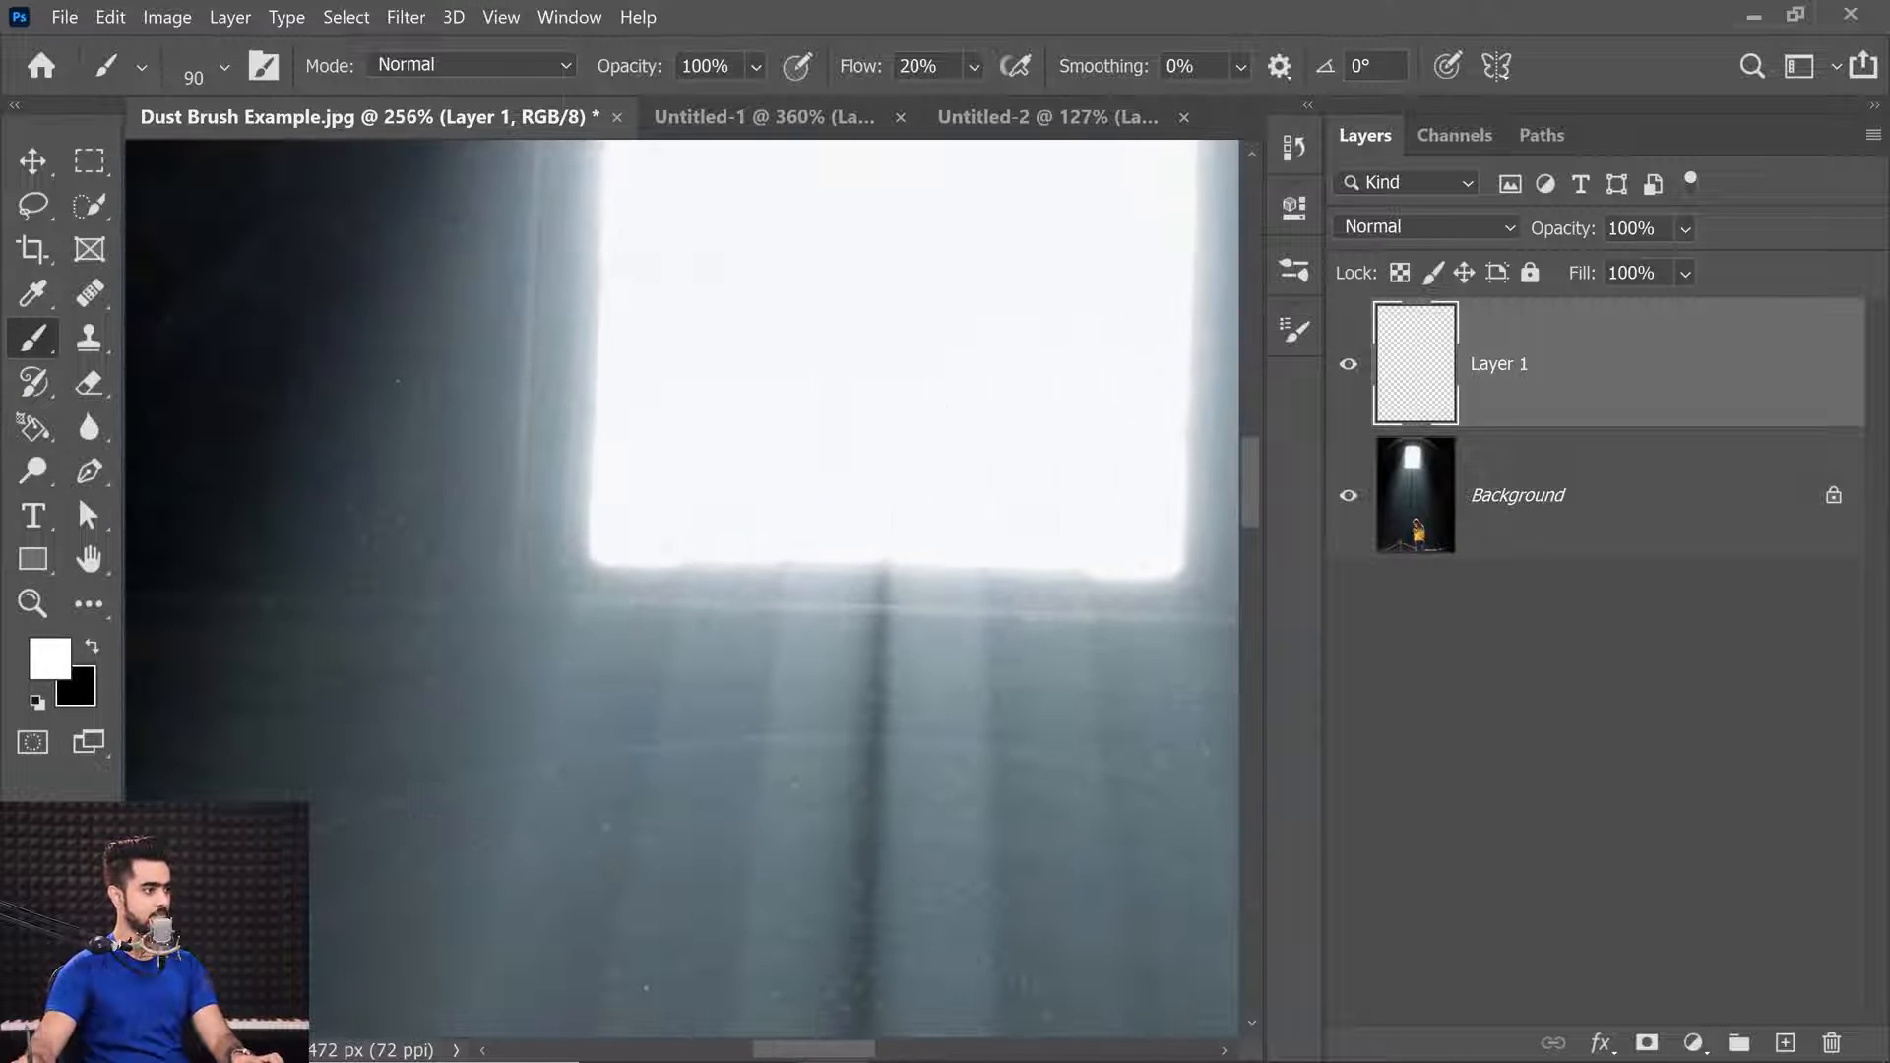
Enlarge the brush to 250 px and paint dust down the light beam between the window and the man.
scroll(613, 367, "down", 6)
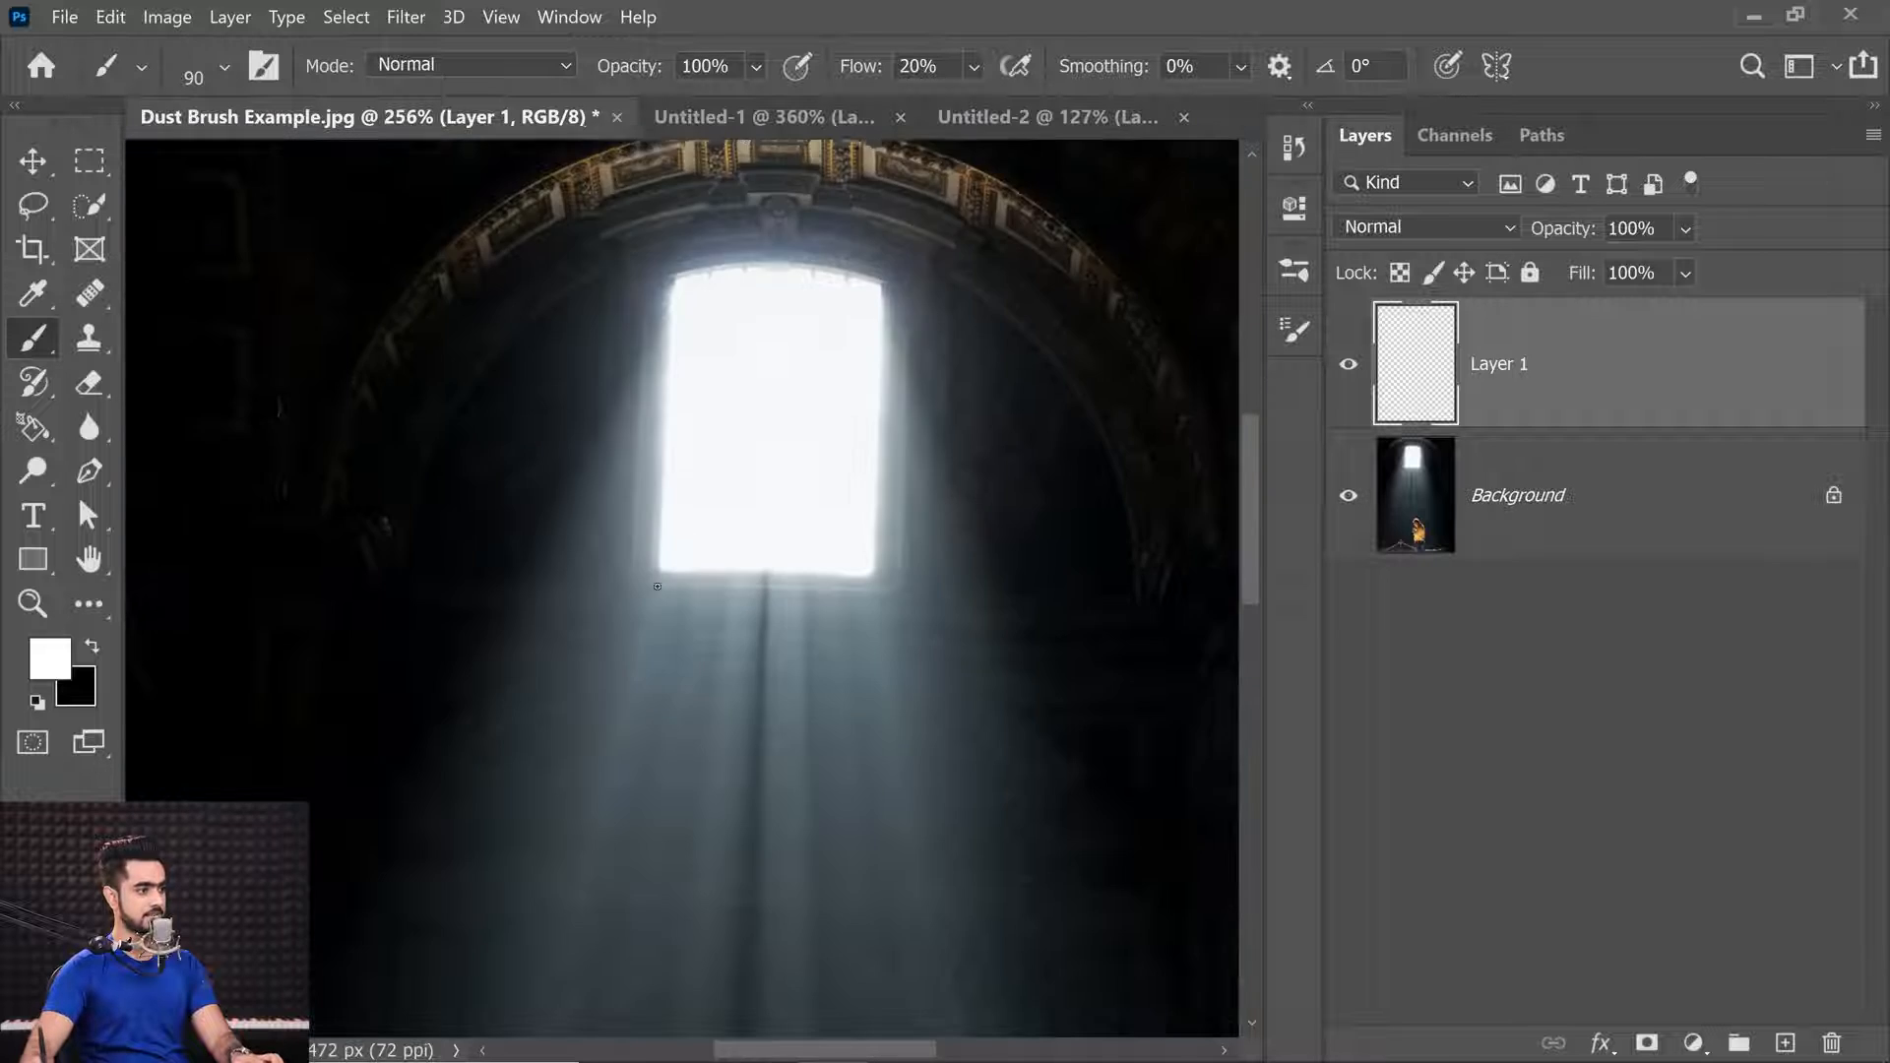
key("bracketright")
key("bracketright")
key("bracketright")
key("bracketright")
key("bracketright")
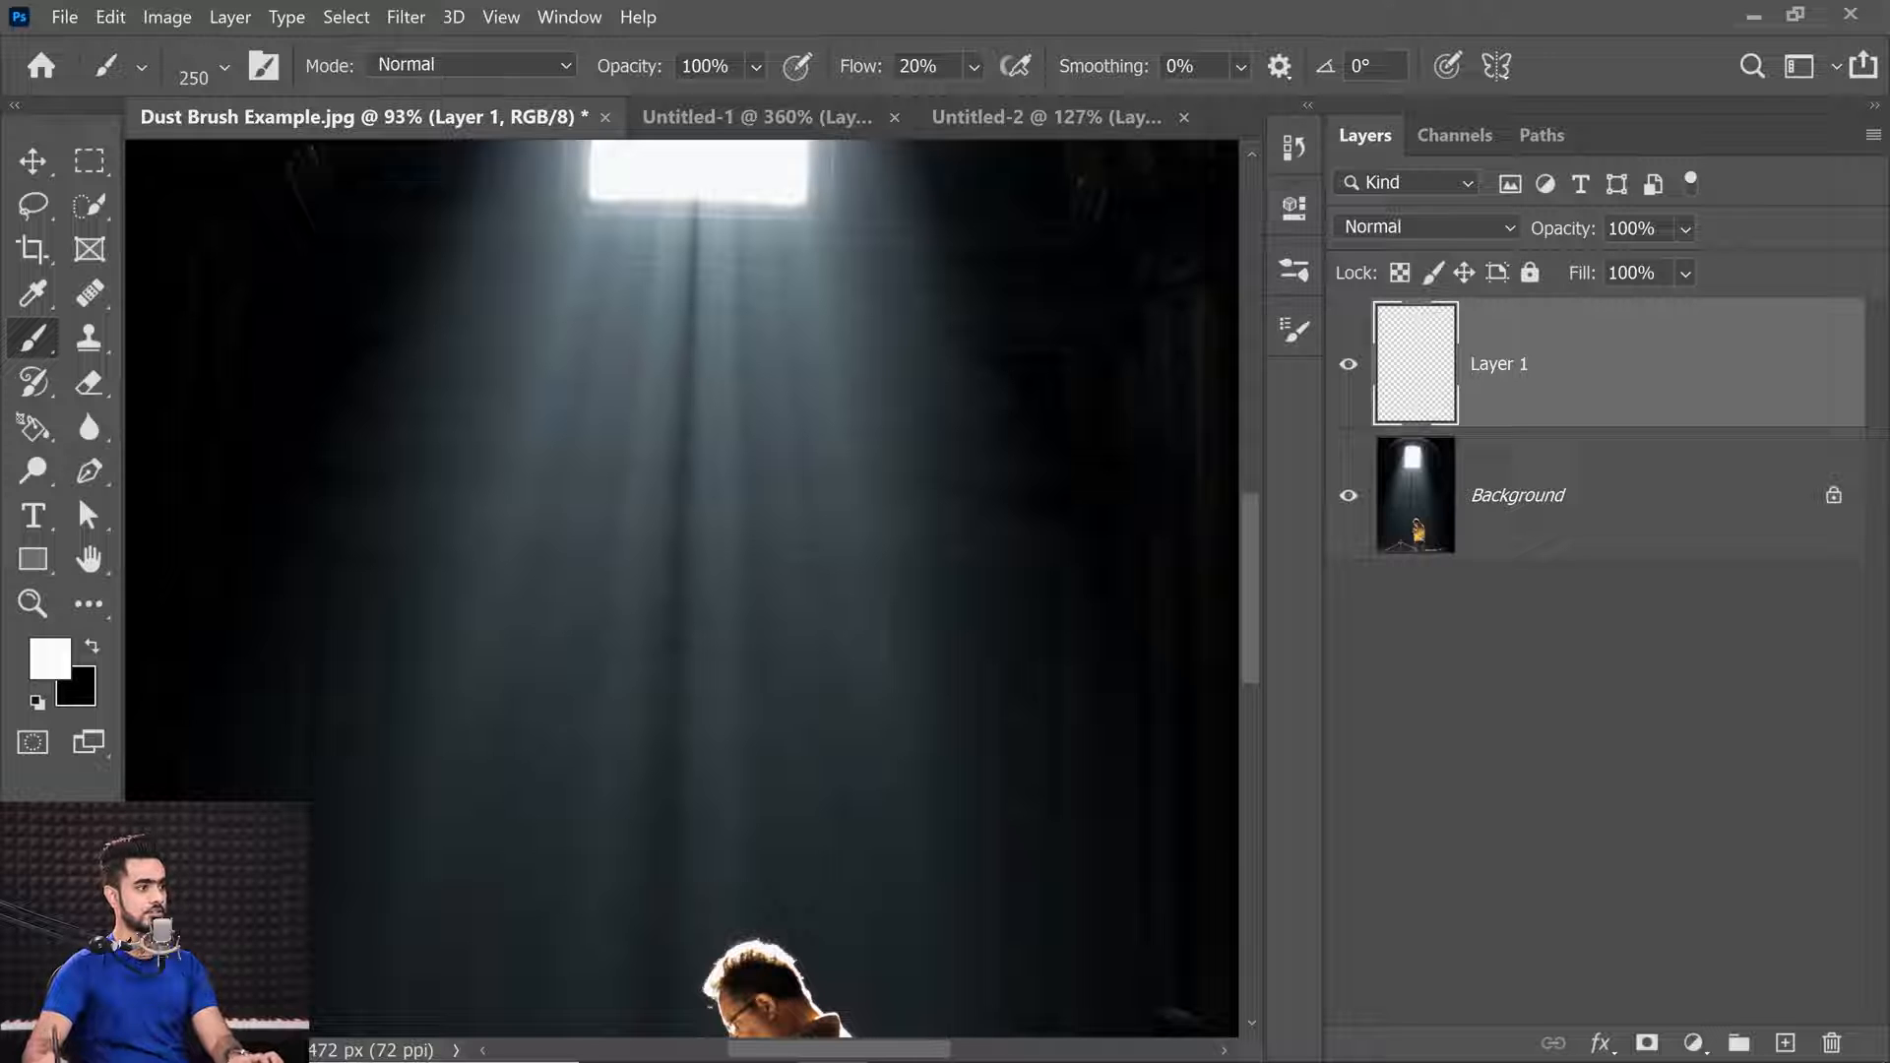
left_click_drag(558, 674, 571, 355)
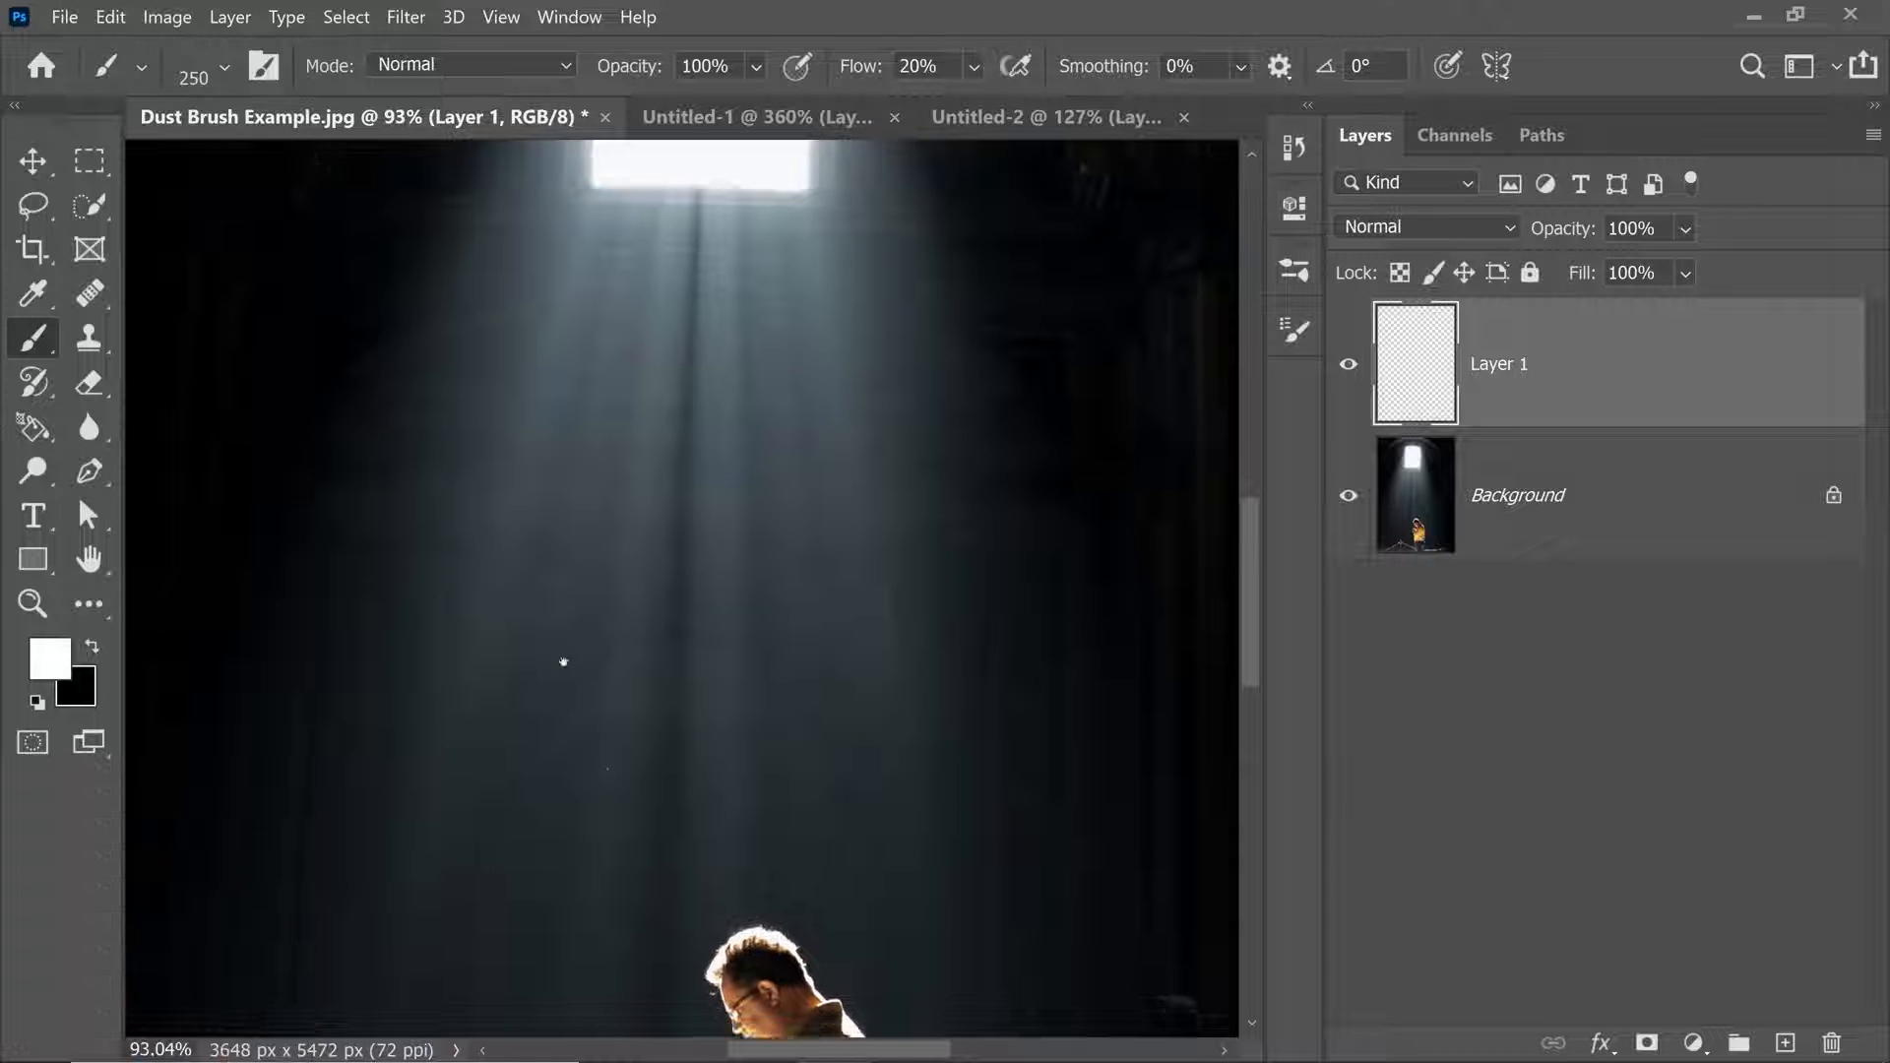
Enlarge the brush to 600 px and paint large dust particles around the praying man.
scroll(571, 355, "down", 4)
key("bracketleft")
key("bracketleft")
mouse_move(630, 591)
left_mouse_down()
mouse_move(755, 371)
mouse_move(723, 521)
left_mouse_up()
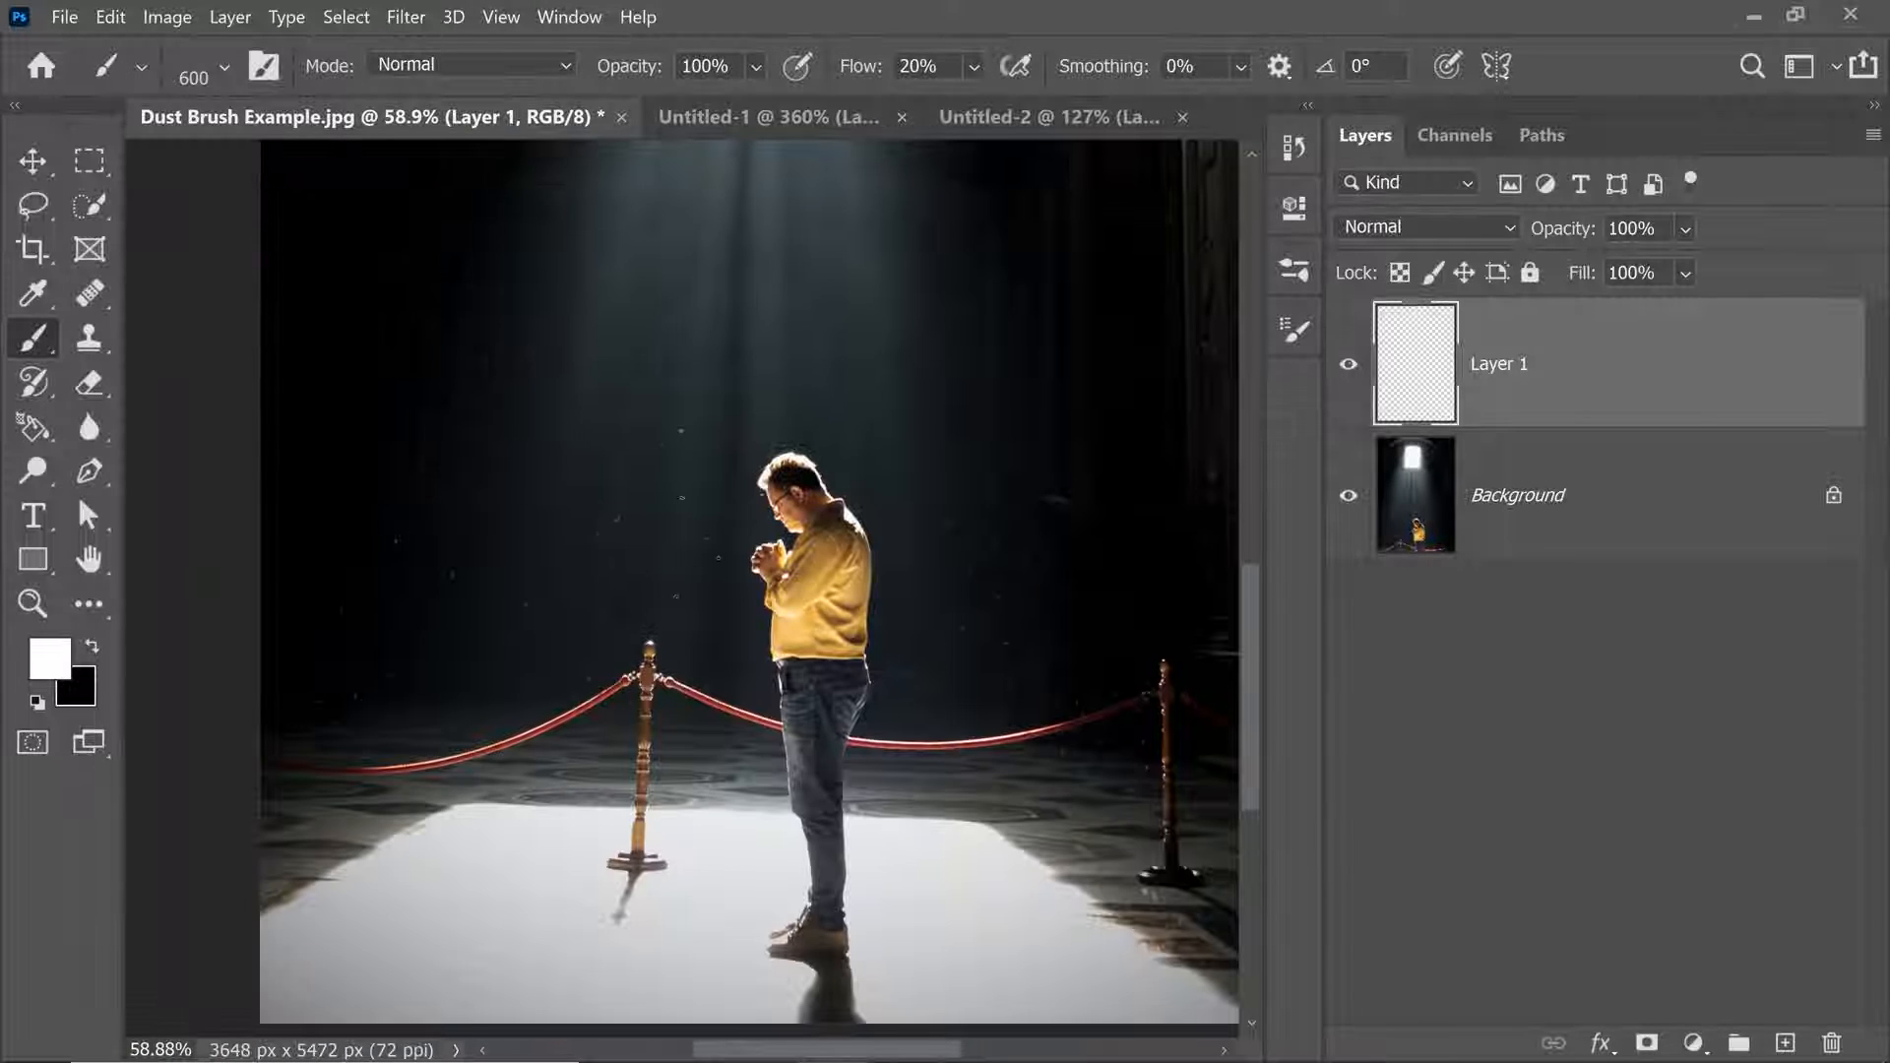
left_click_drag(710, 414, 629, 967)
left_click_drag(629, 493, 741, 497)
Reduce the brush to 300 px and paint more dust in the light beam around the man.
key("bracketleft")
key("bracketleft")
key("bracketleft")
left_click_drag(740, 655, 689, 656)
left_click_drag(690, 683, 618, 466)
left_click_drag(644, 618, 666, 620)
left_click_drag(691, 698, 675, 557)
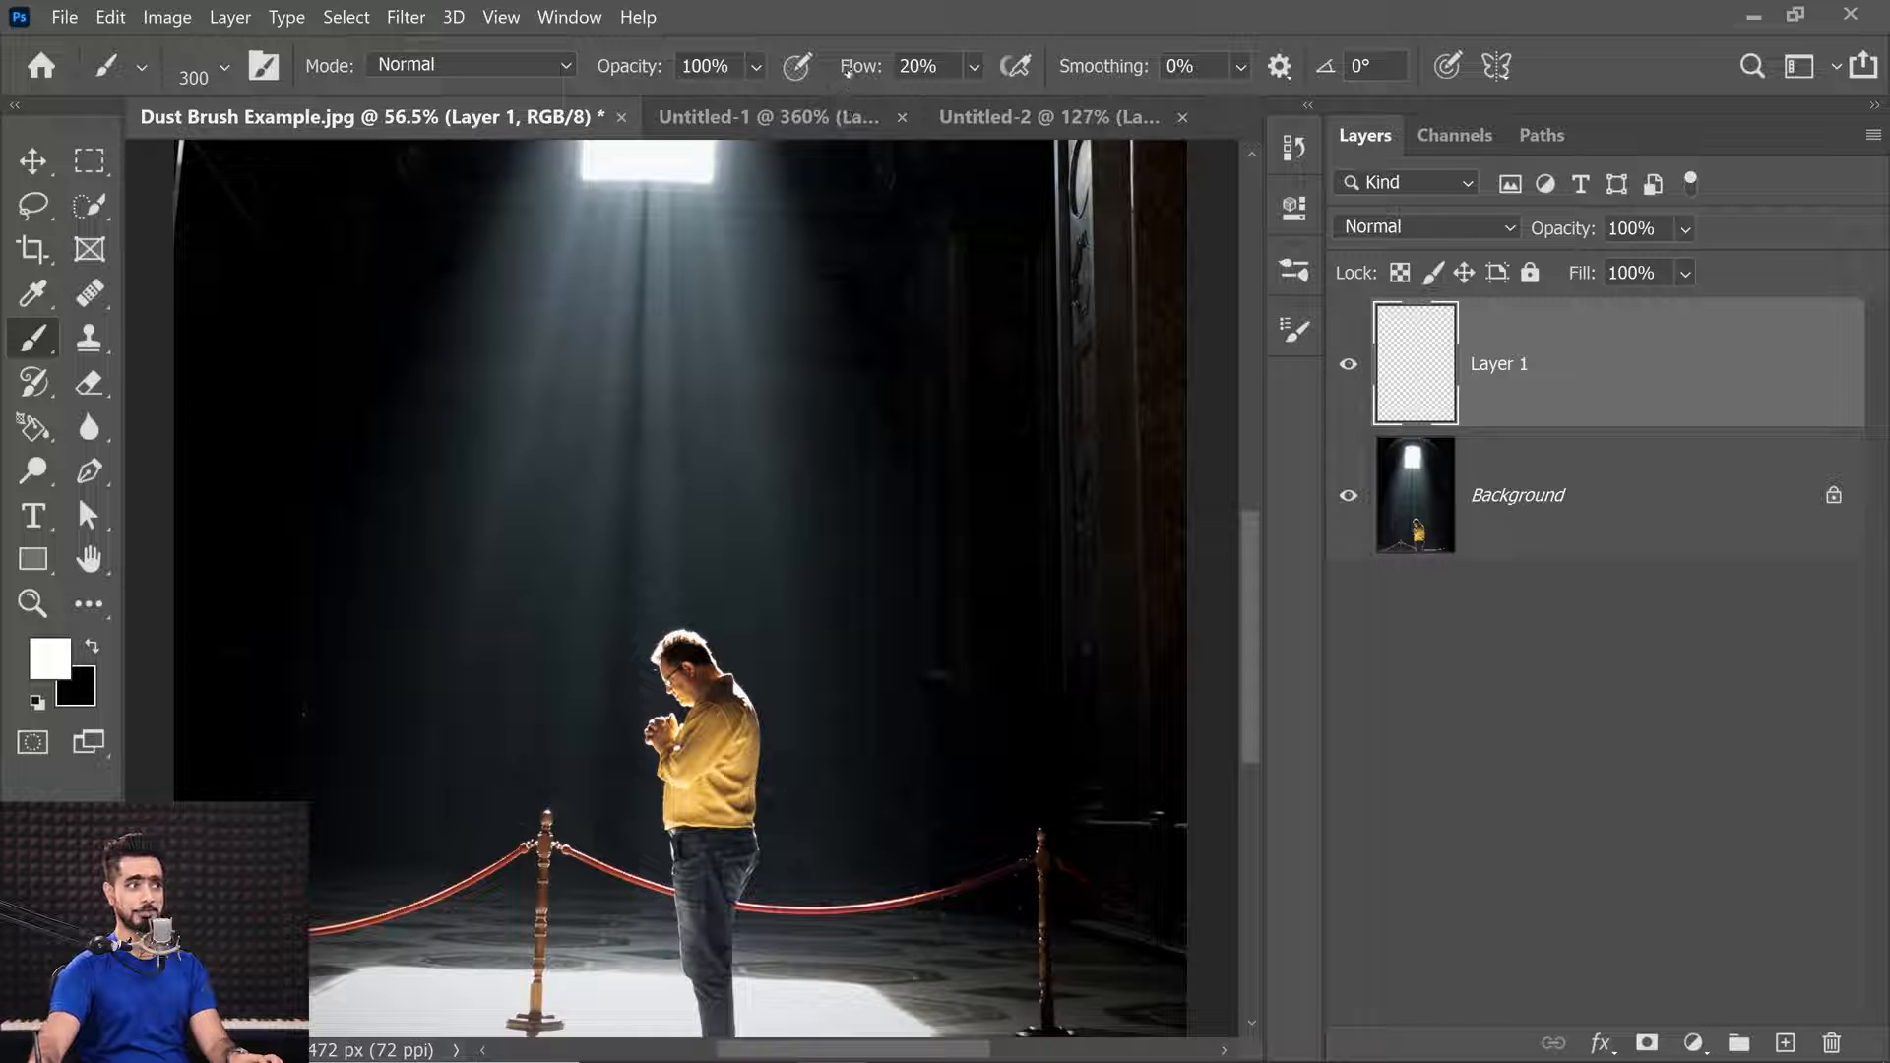
Raise the brush Flow to 100% and paint stronger dust through the light beam from the window down to the man.
left_click_drag(854, 69, 940, 69)
left_click_drag(675, 325, 654, 586)
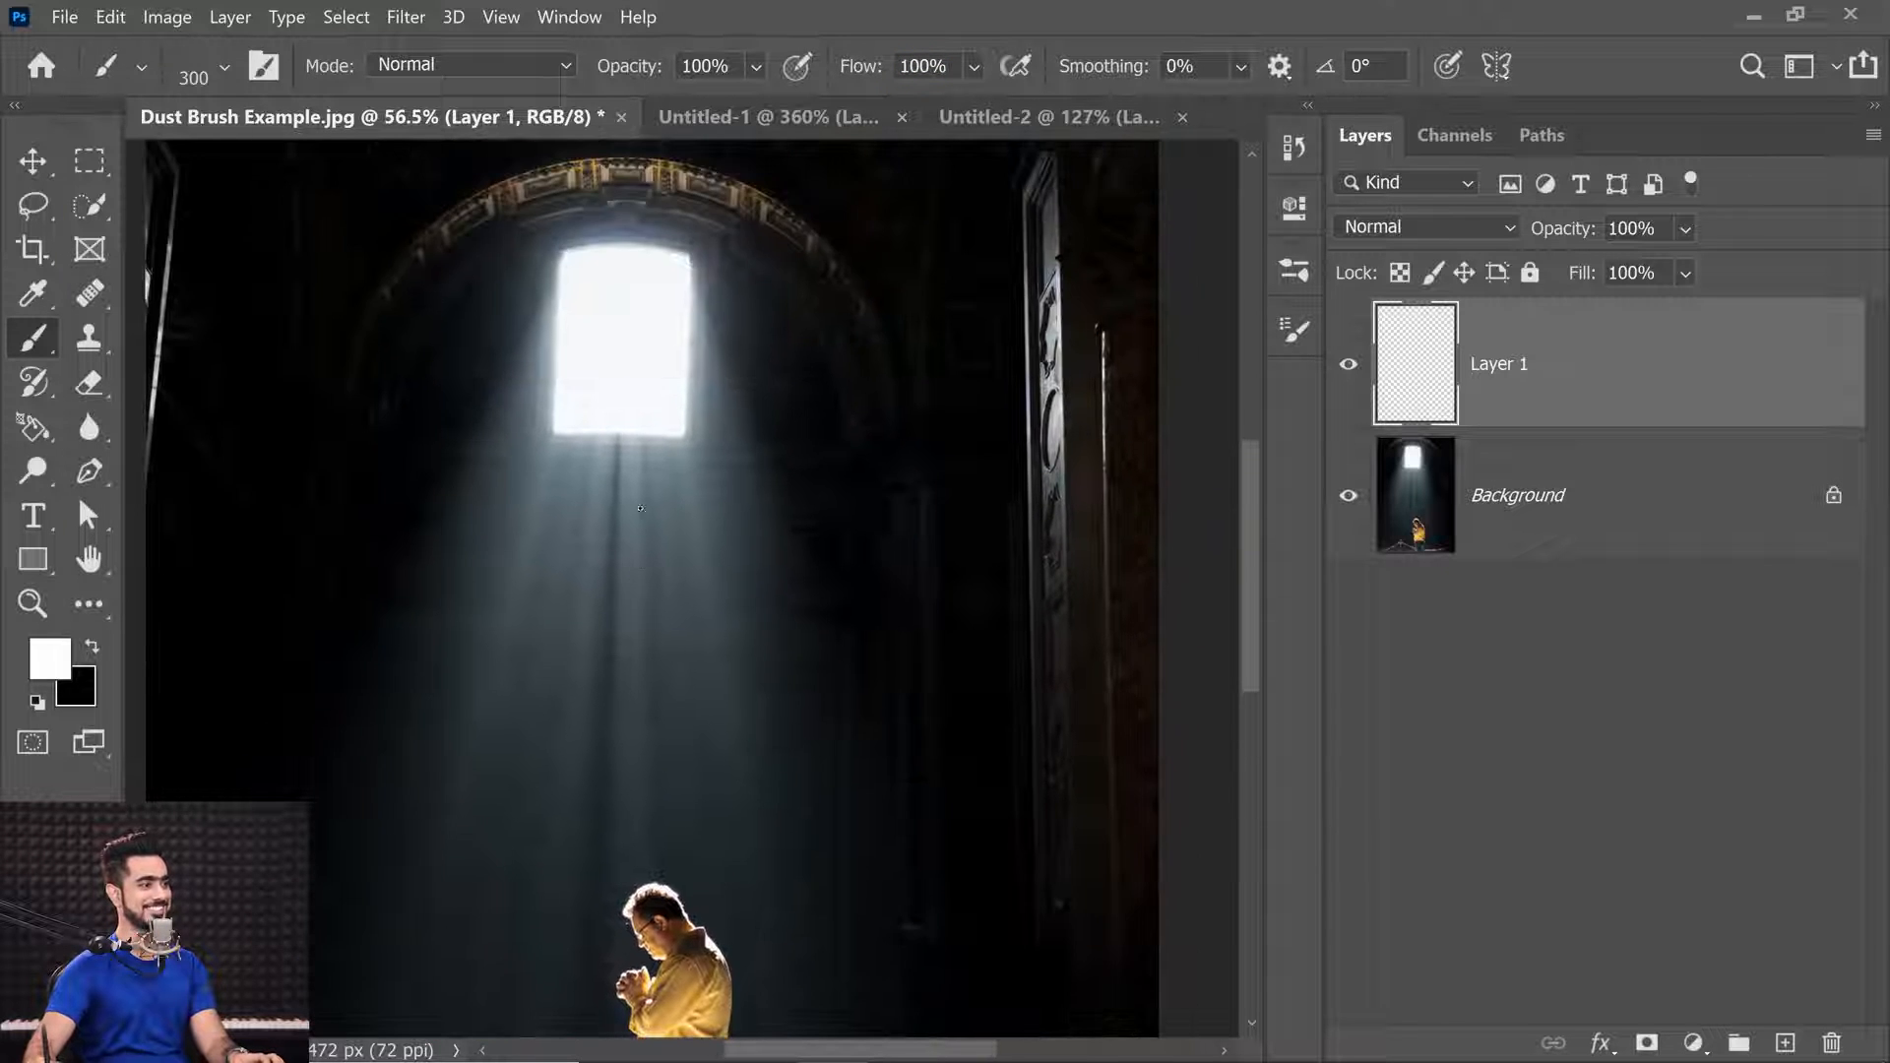
left_click_drag(653, 512, 689, 513)
left_click(582, 619)
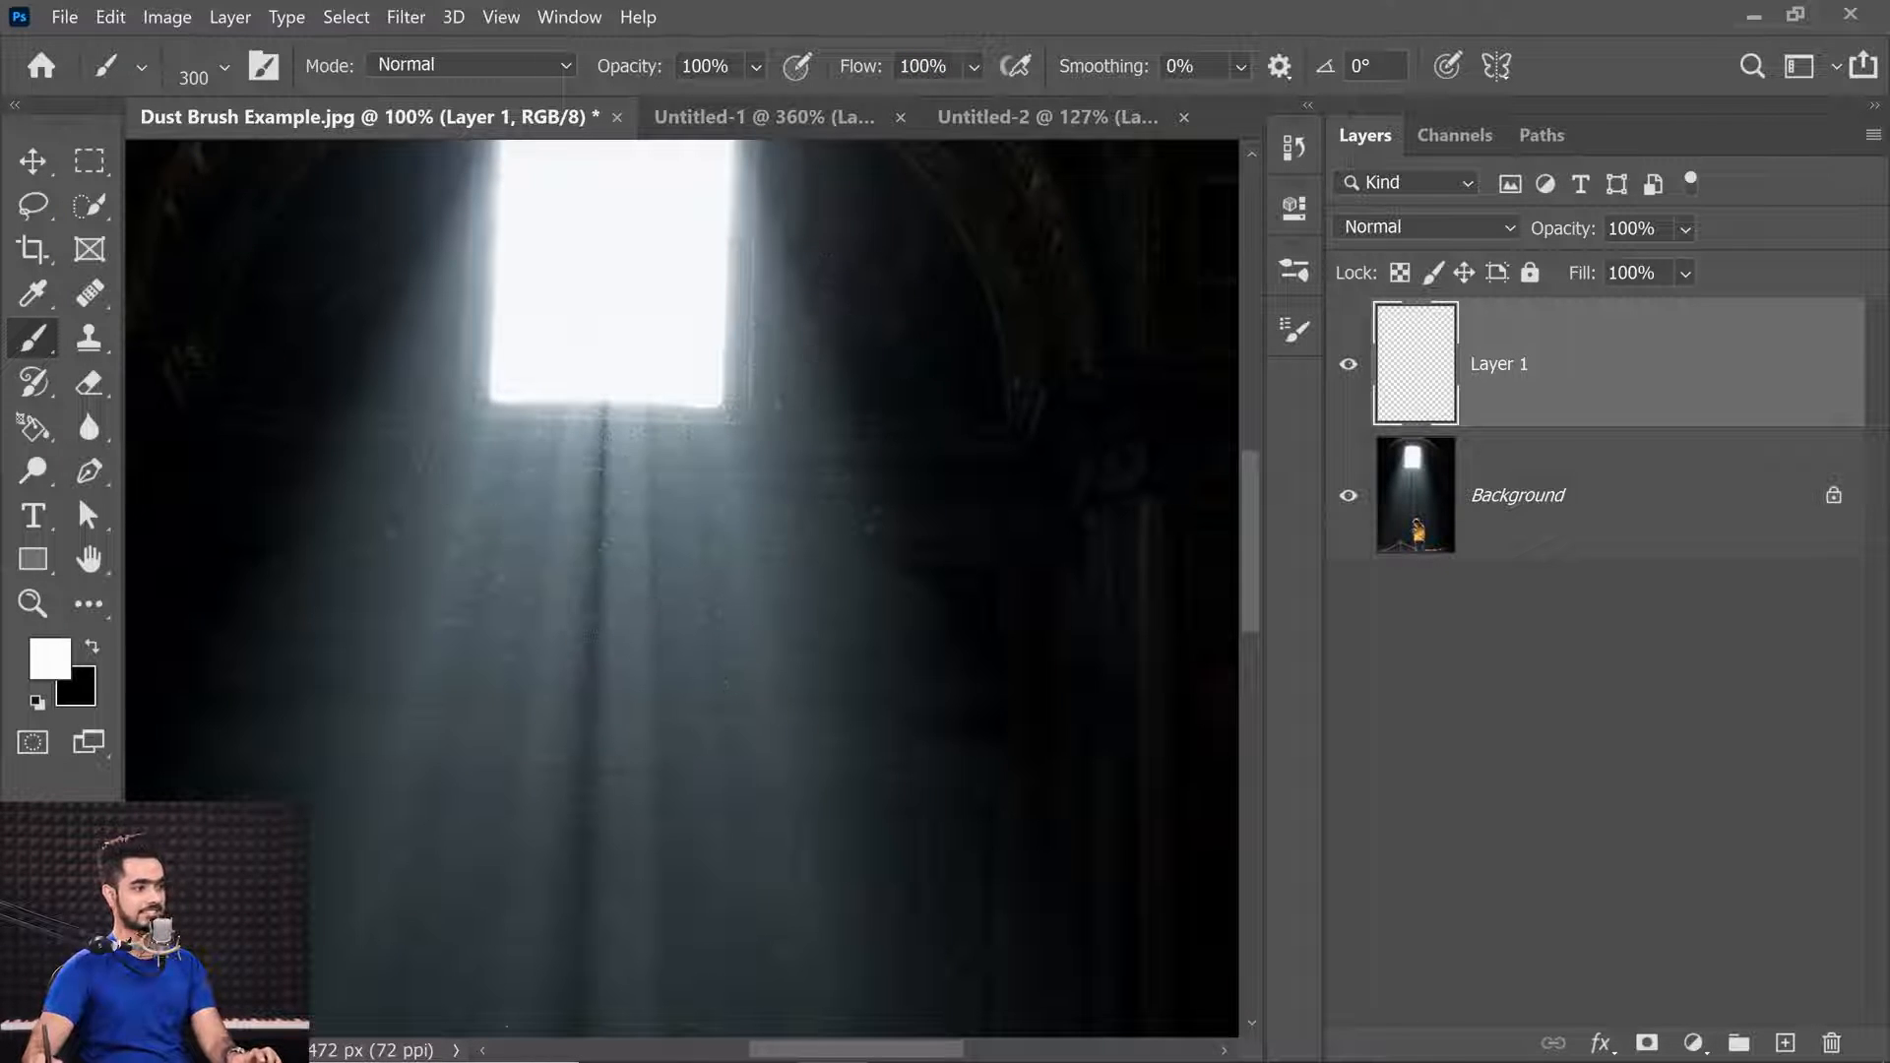
left_click(646, 609)
left_click_drag(653, 607, 602, 591)
left_click_drag(591, 660, 785, 360)
scroll(725, 585, "down", 2)
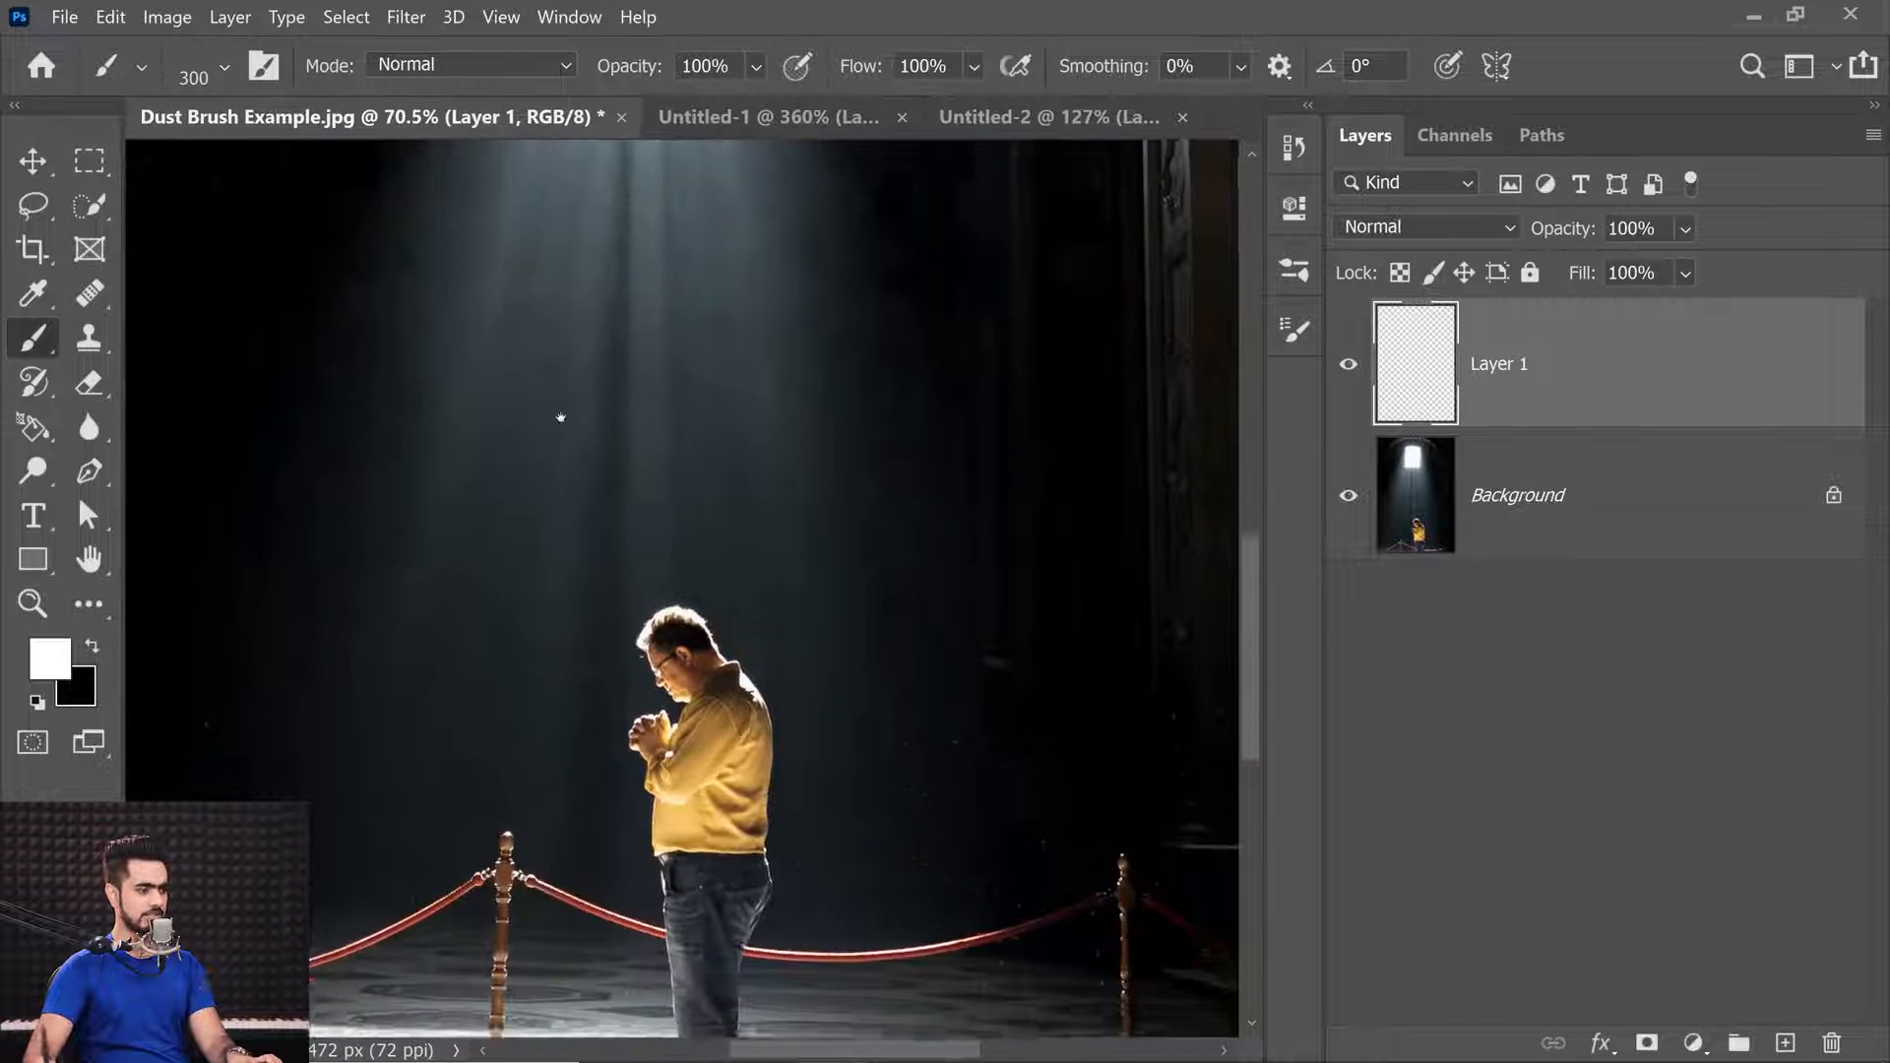
Set the dust layer's blend mode to Overlay and check the particles beneath the window.
left_click(1397, 223)
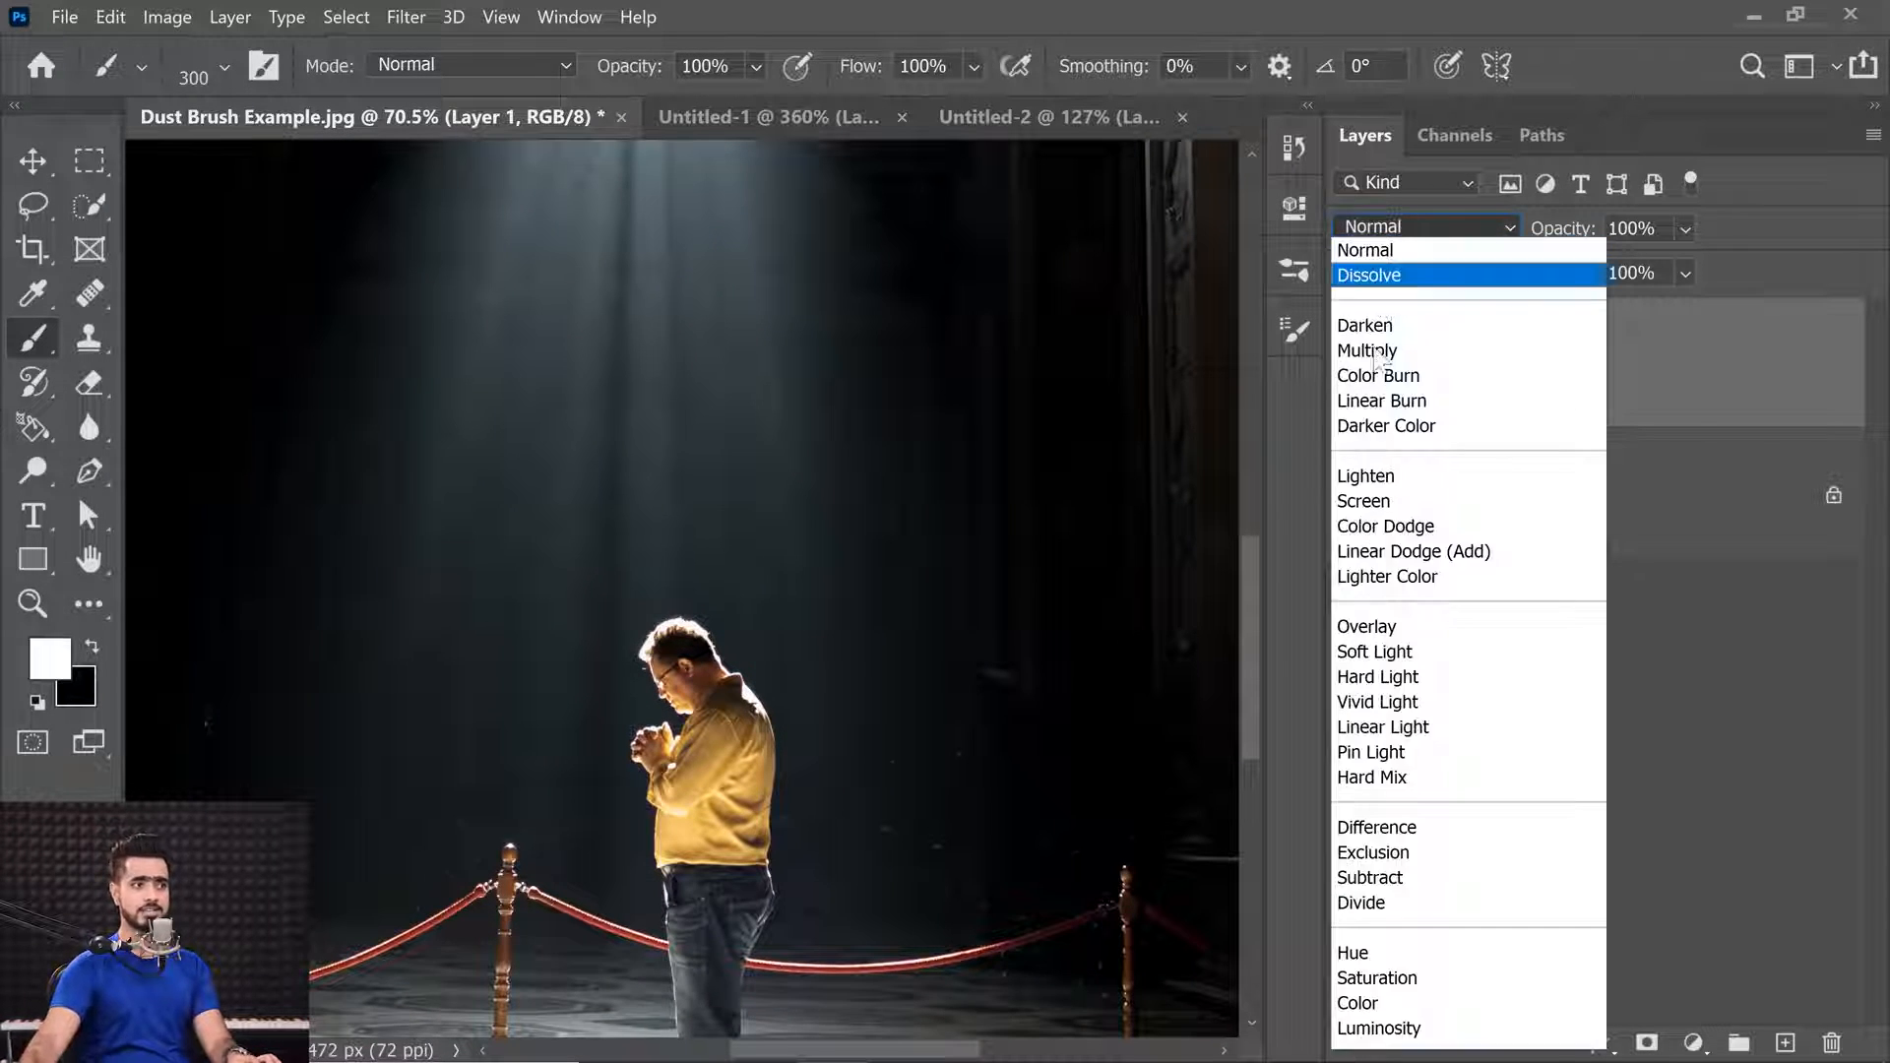
left_click(1364, 624)
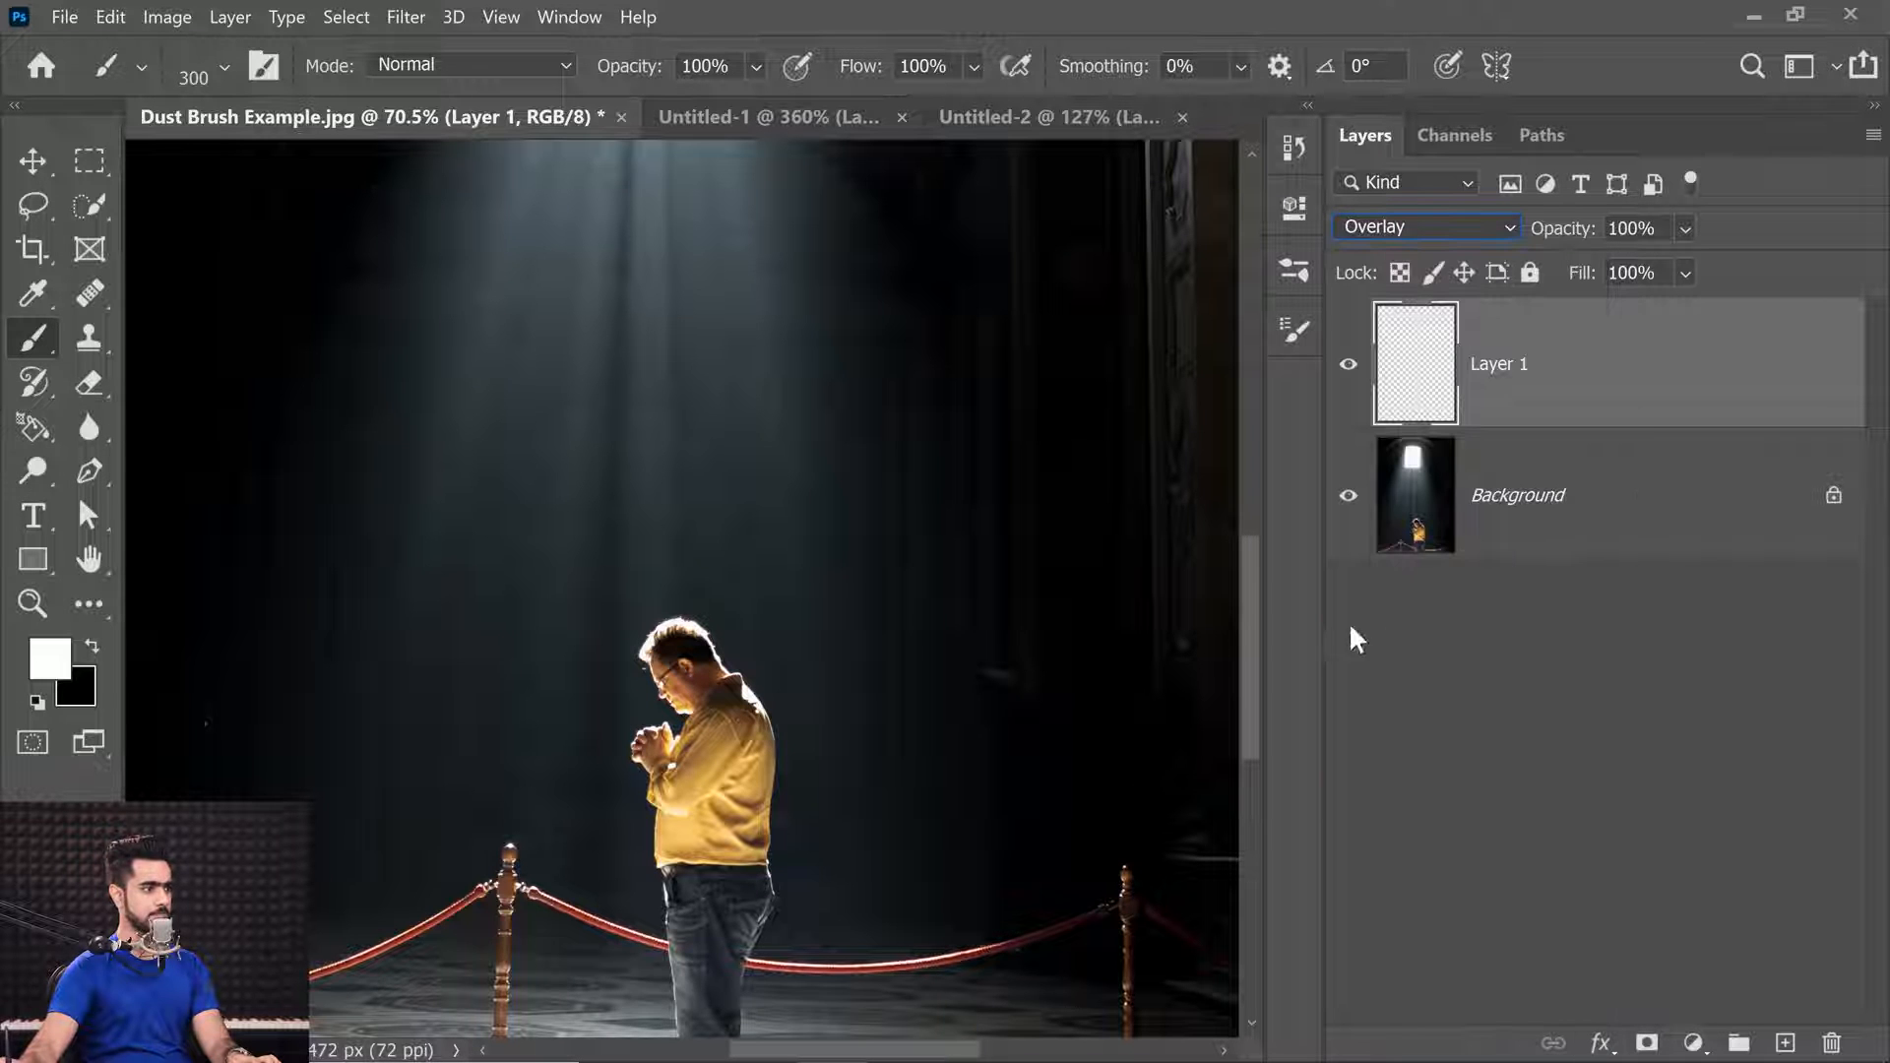
scroll(583, 398, "up", 3)
left_click_drag(706, 266, 718, 590)
scroll(751, 519, "up", 1)
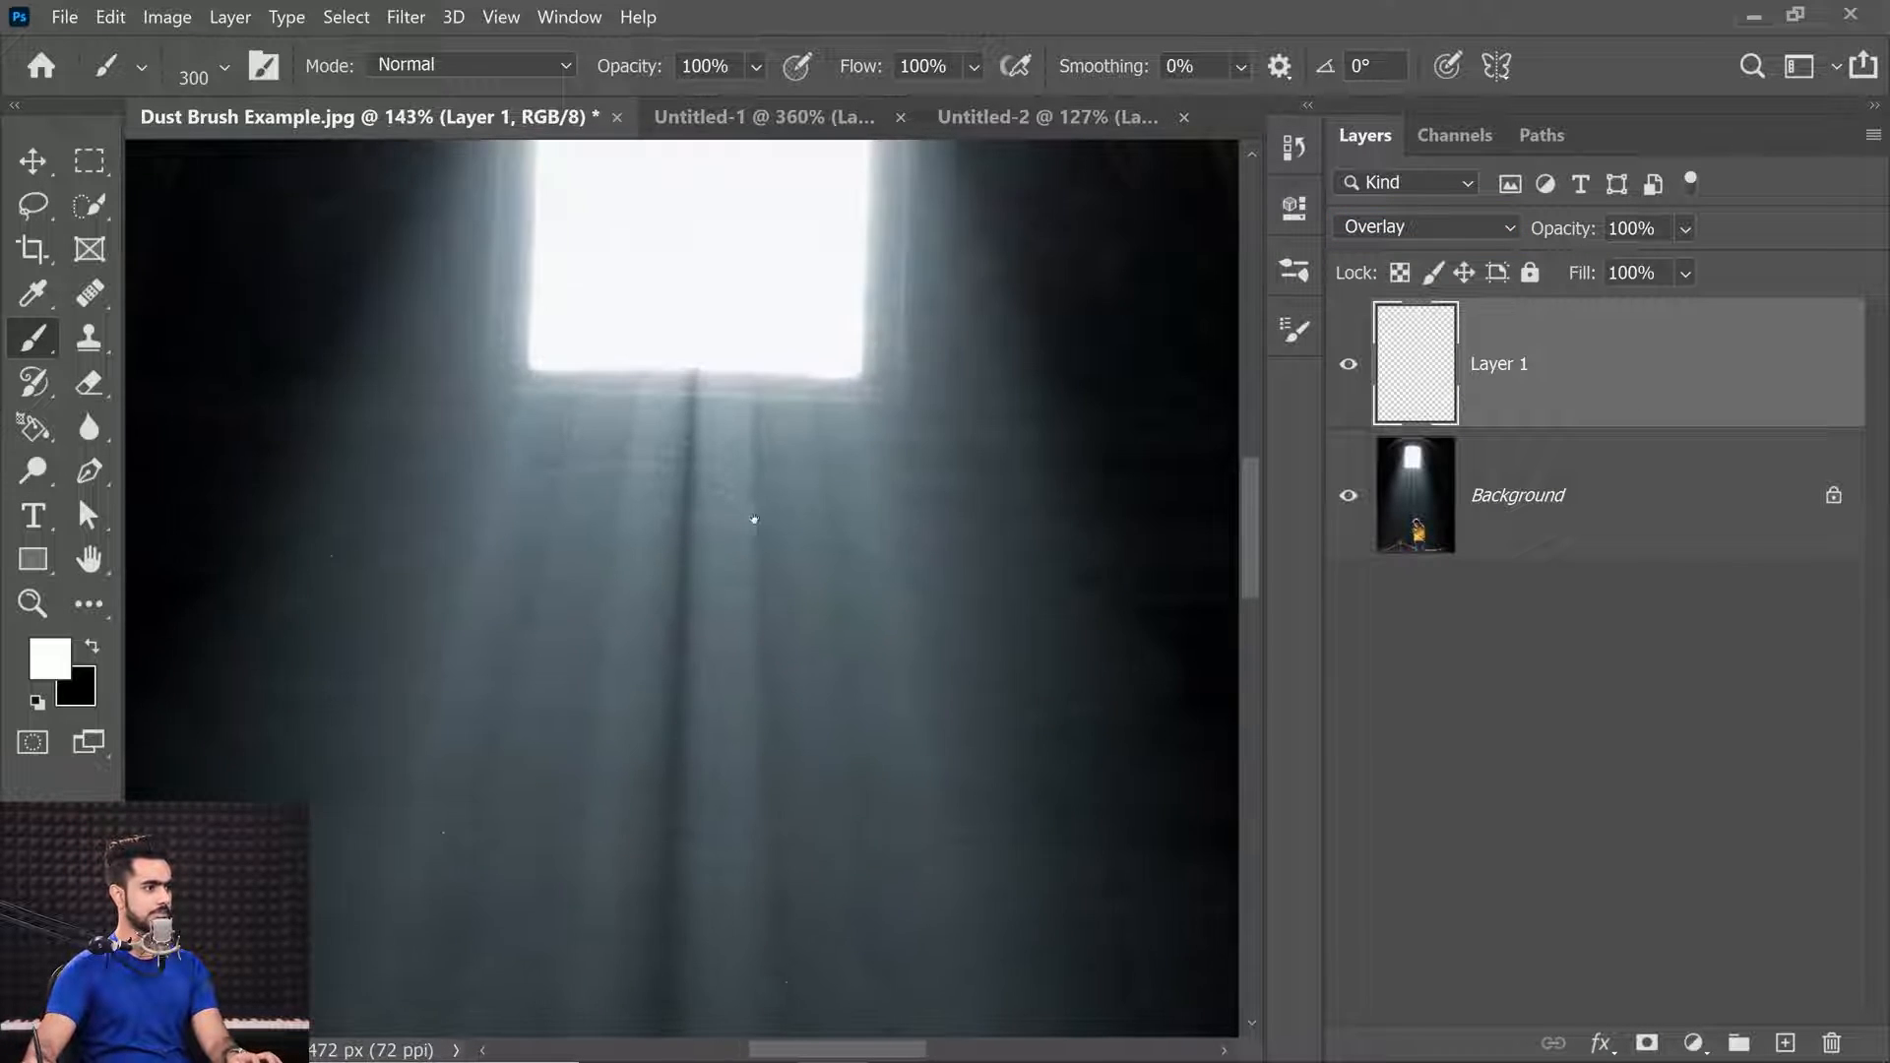
Compare the photo with and without the Overlay dust layer, examining the light beam and the floor around the rope barrier.
left_click_drag(751, 519, 742, 689)
scroll(718, 730, "down", 10)
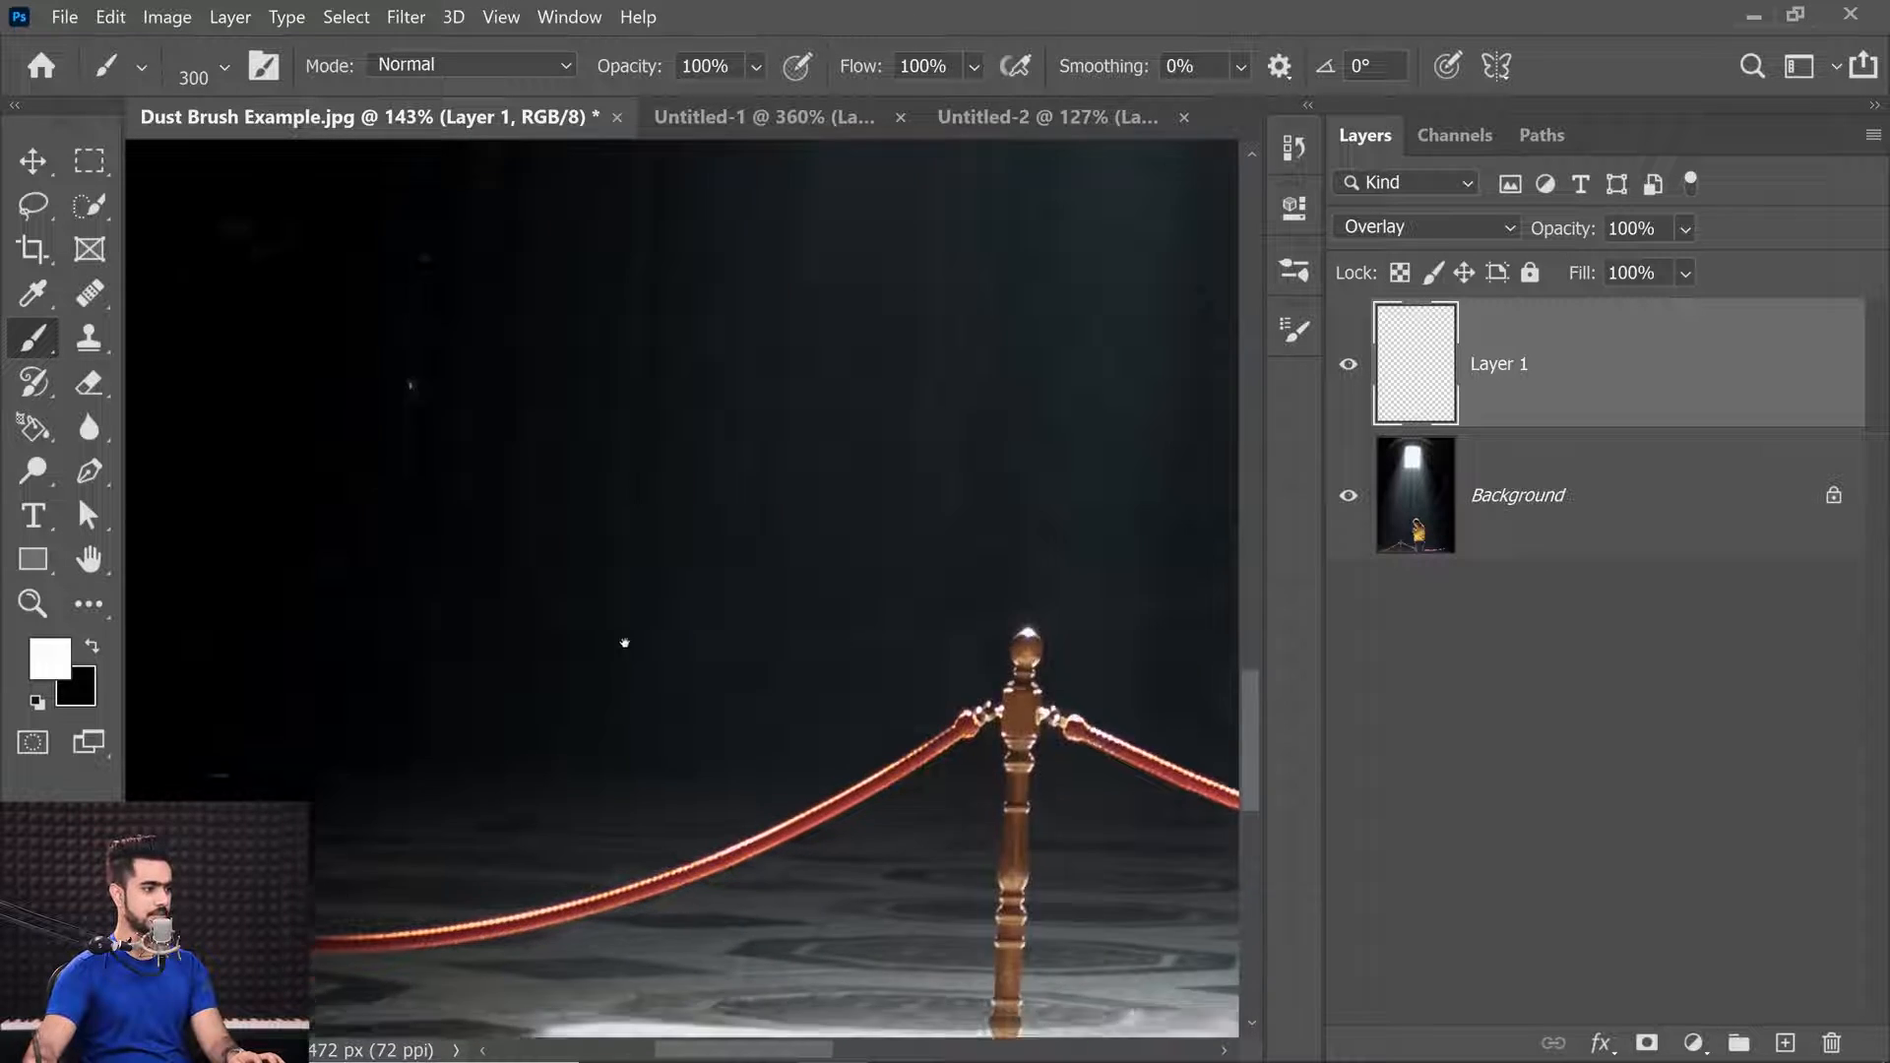
left_click_drag(624, 643, 924, 658)
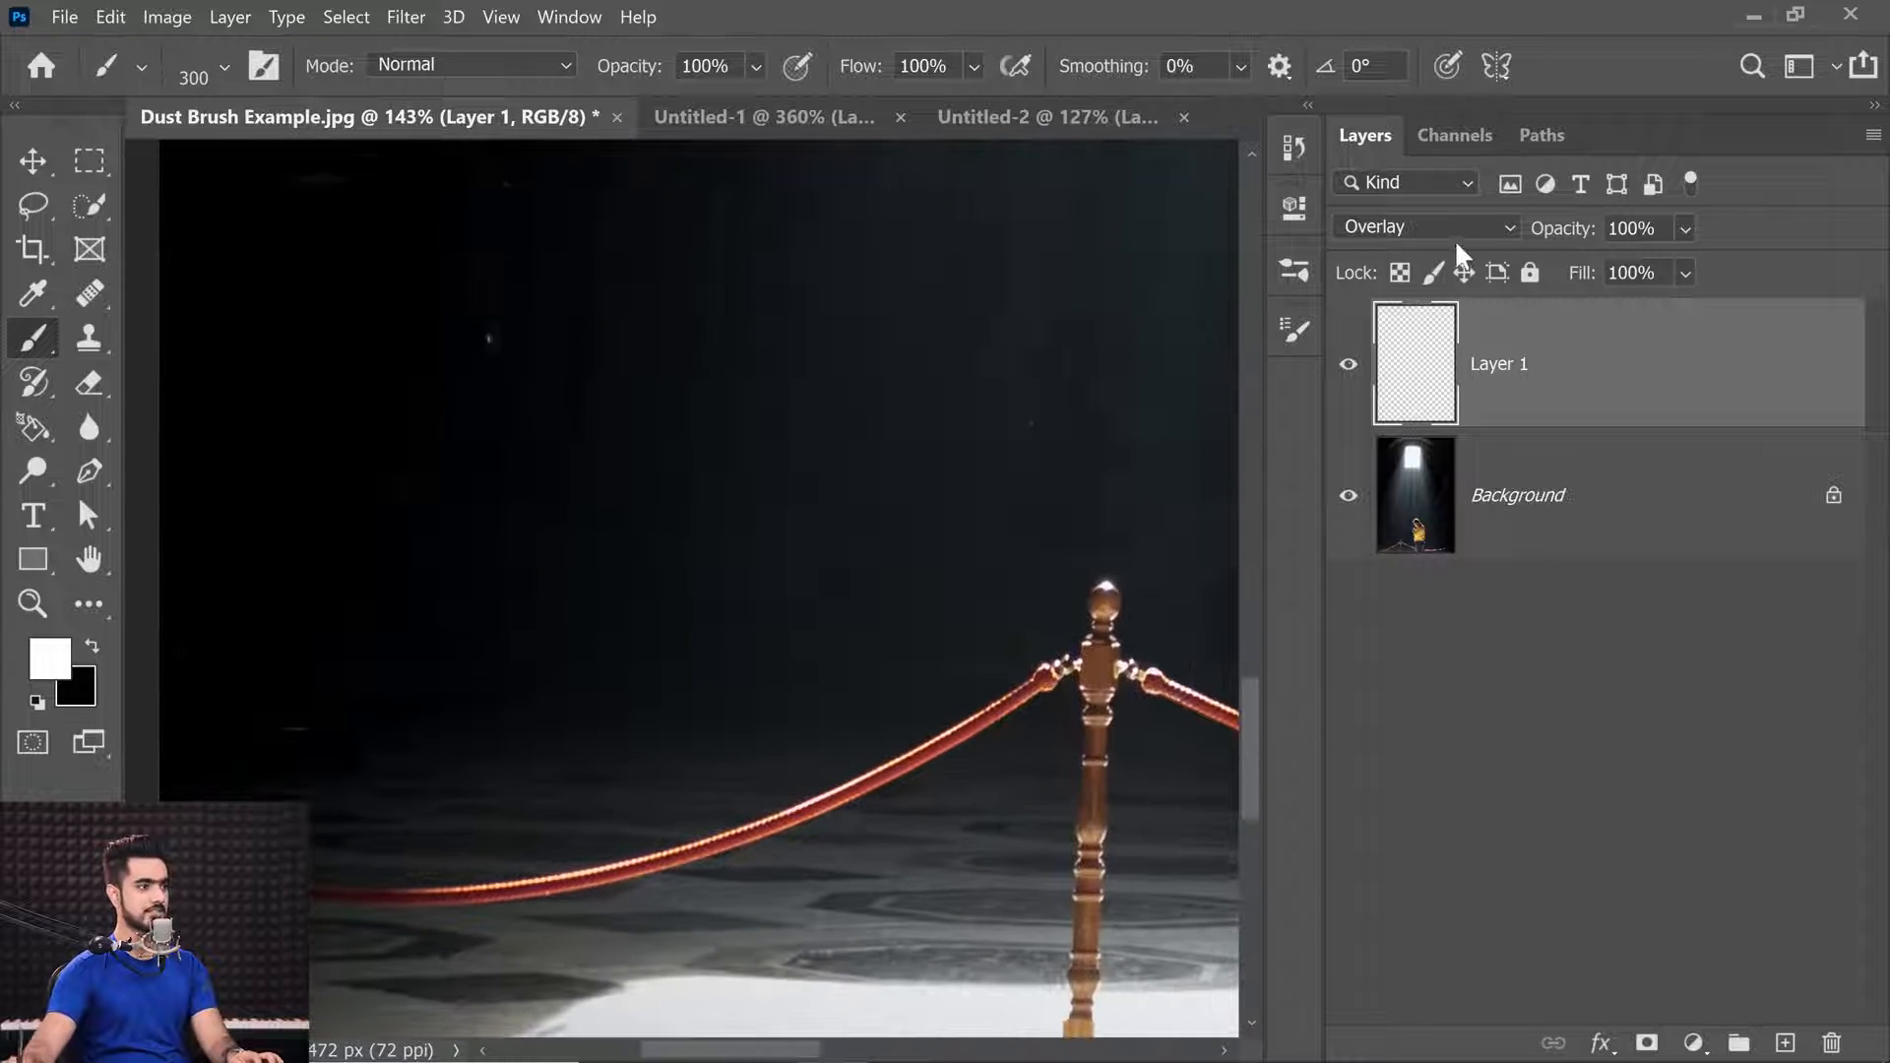
left_click(1345, 368)
left_click(1346, 368)
scroll(852, 472, "down", 5)
left_click_drag(852, 472, 602, 826)
Add a new layer above Layer 1 and reduce the brush size for painting finer dust around the window.
left_click(1785, 1042)
scroll(760, 591, "up", 2)
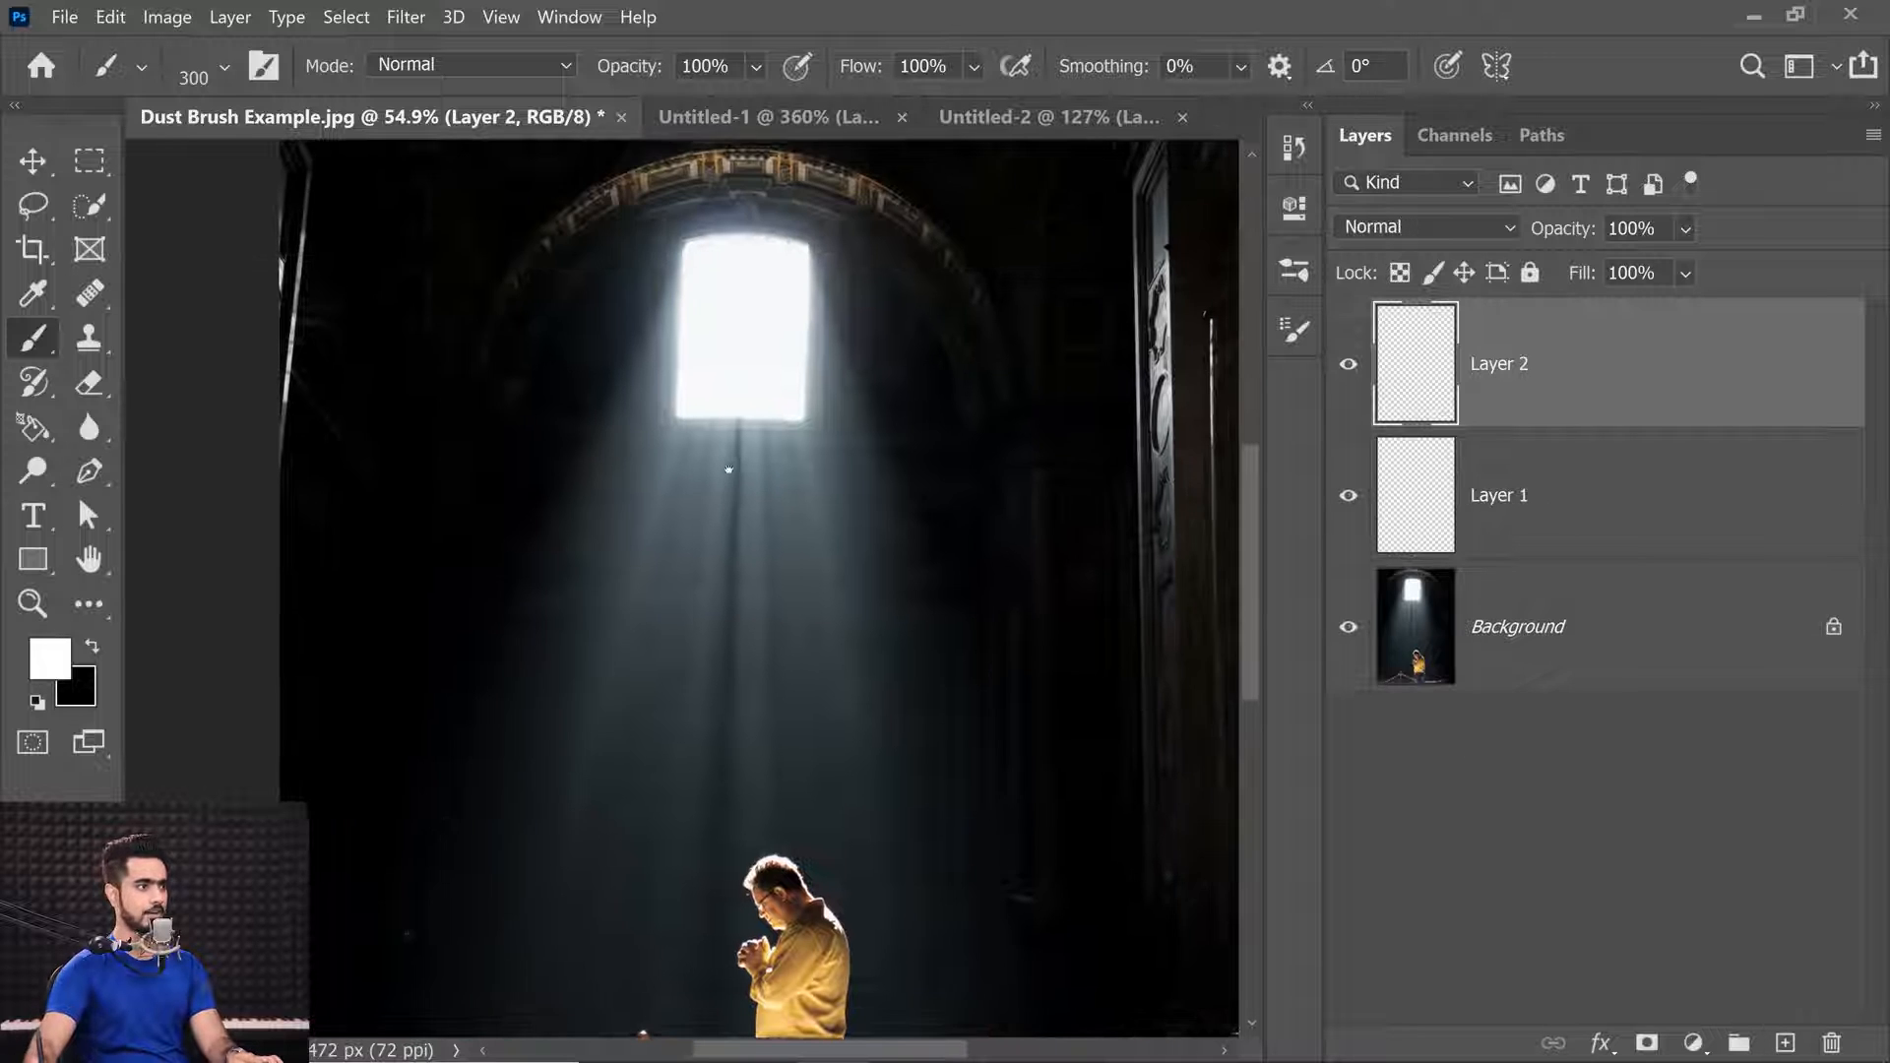
key("bracketleft")
key("bracketleft")
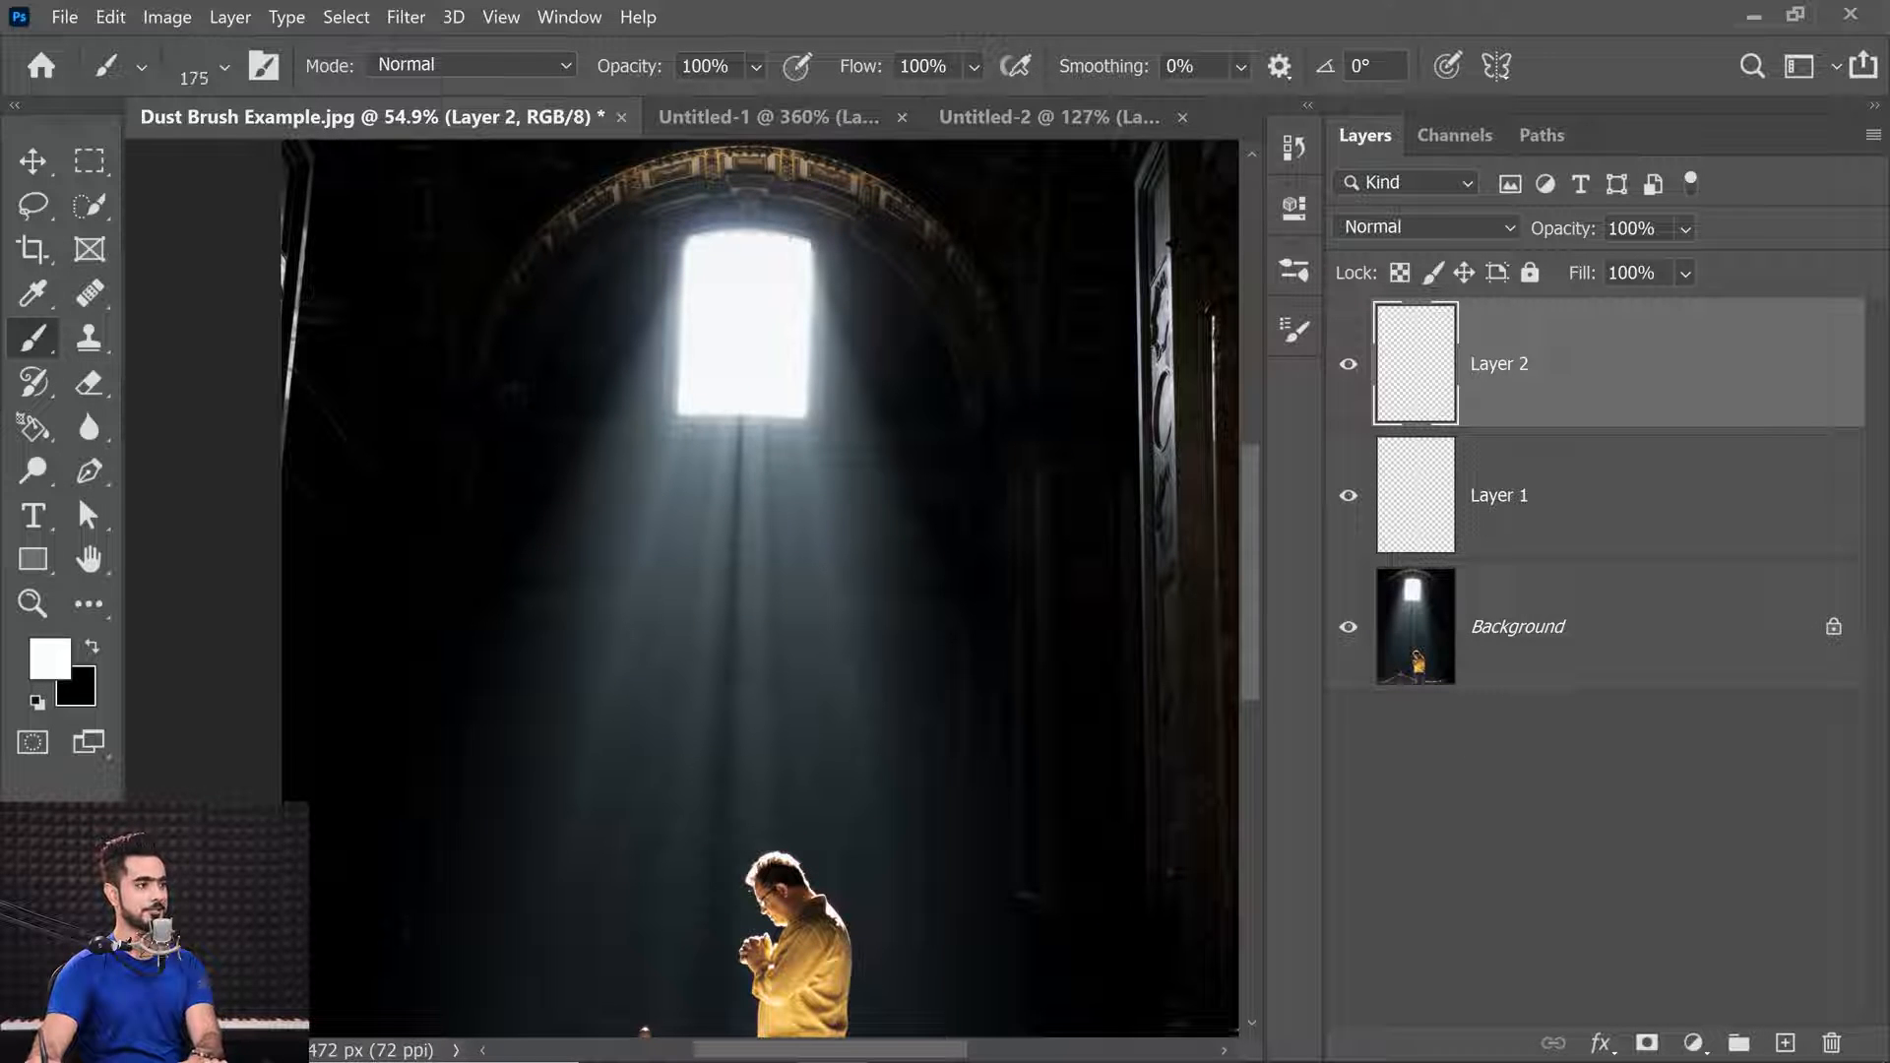
scroll(725, 401, "up", 1)
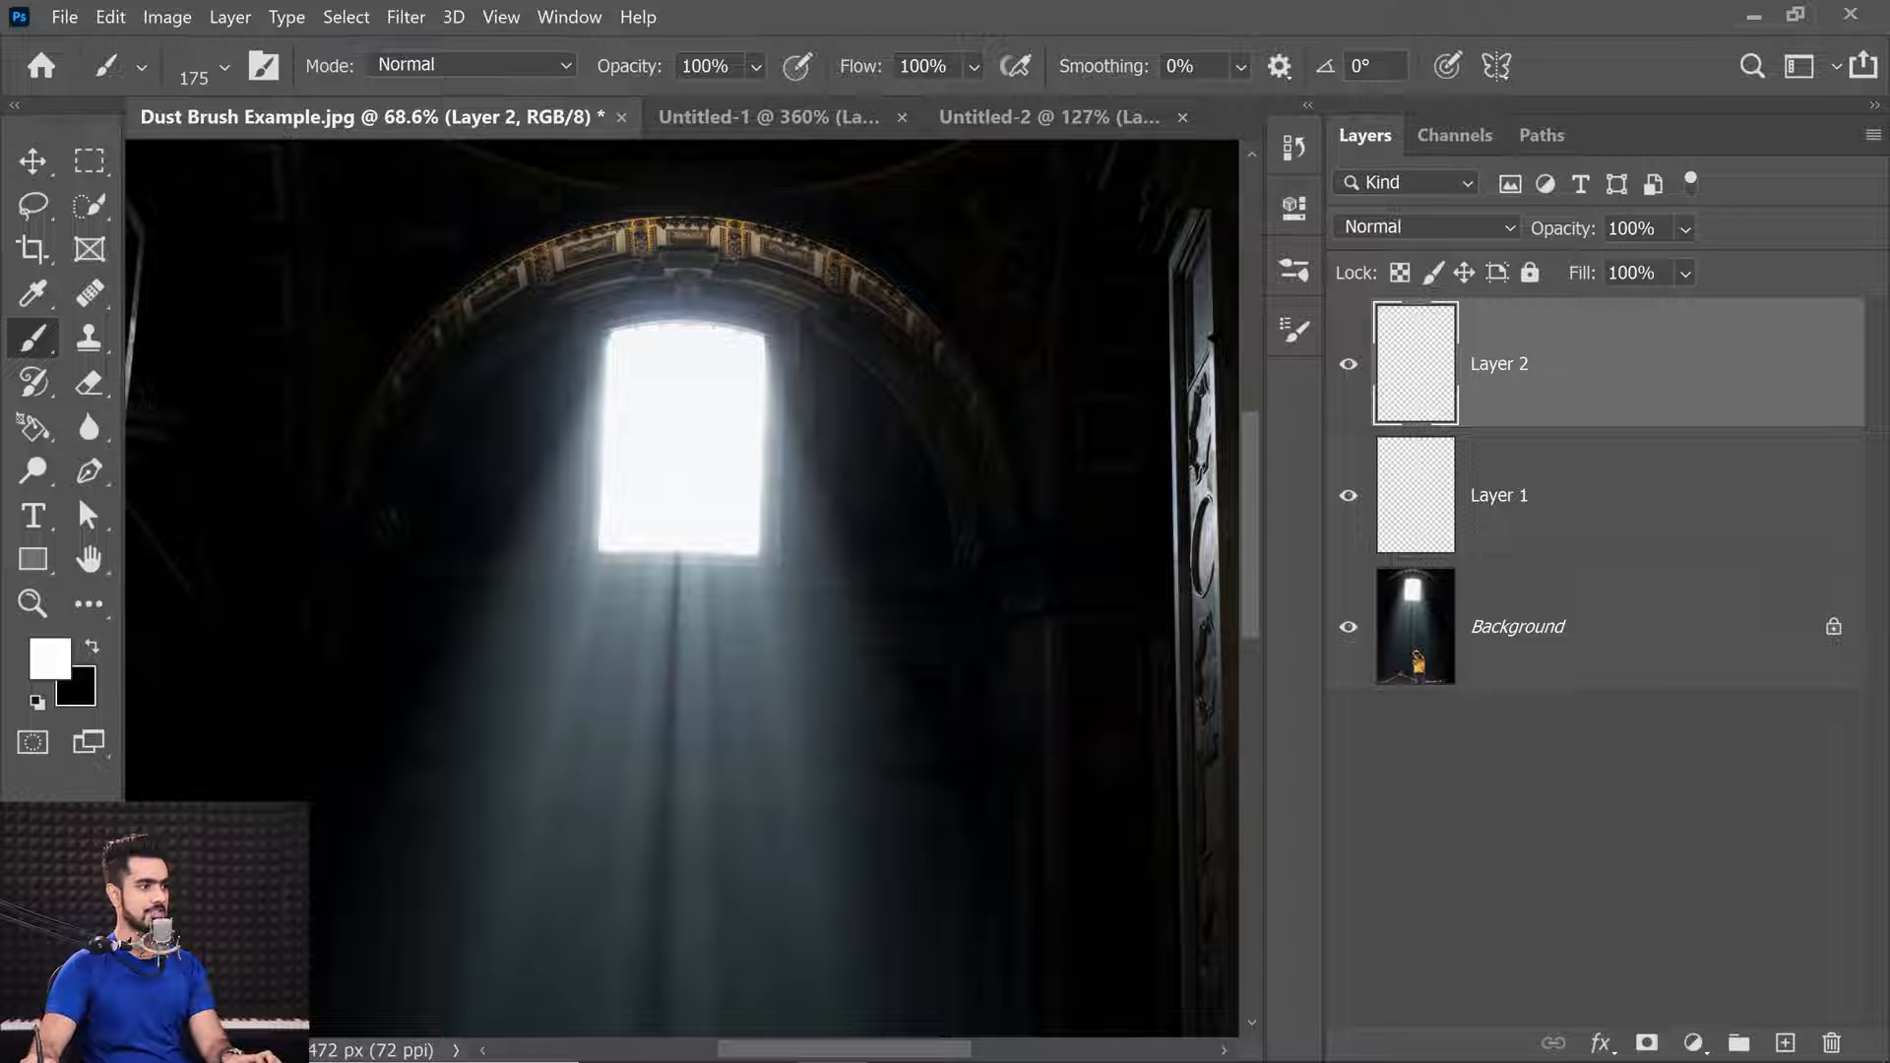
key("bracketleft")
key("bracketleft")
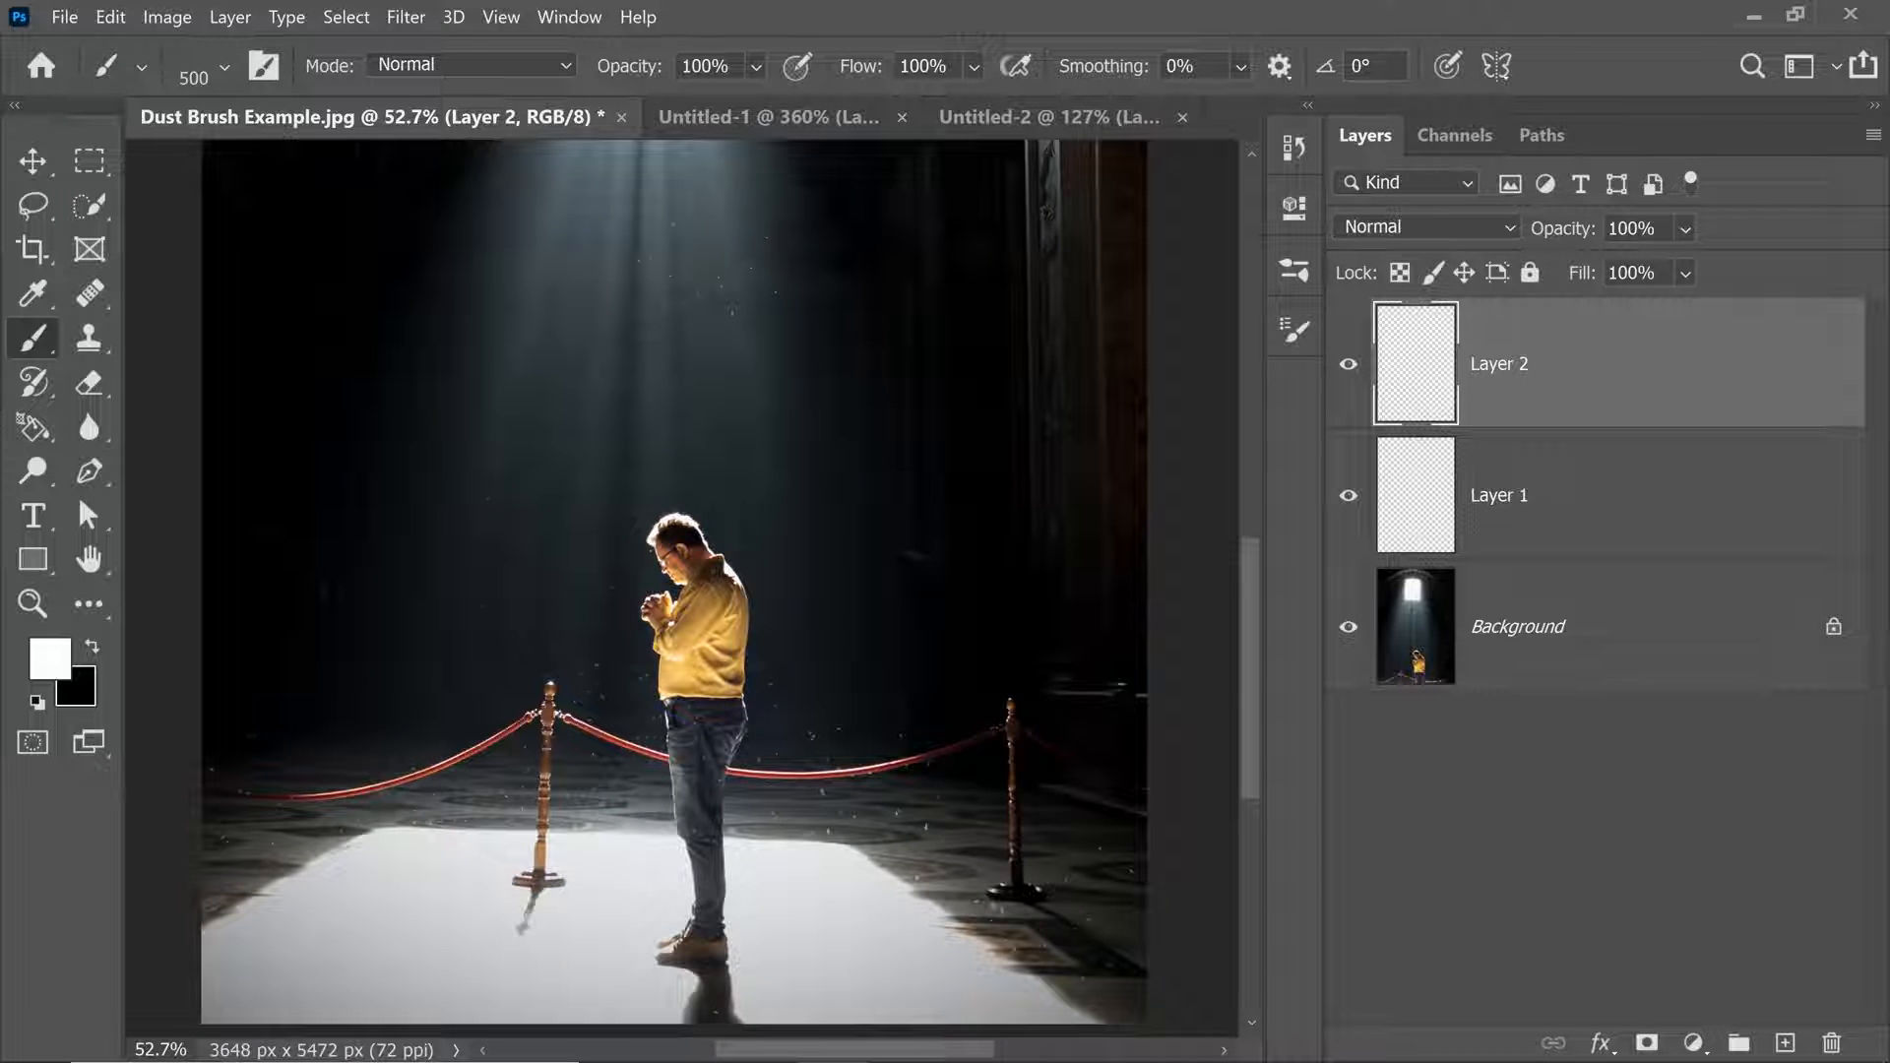
Set the brush size to 400 px and paint more dust through the light beam around the praying man.
key("[")
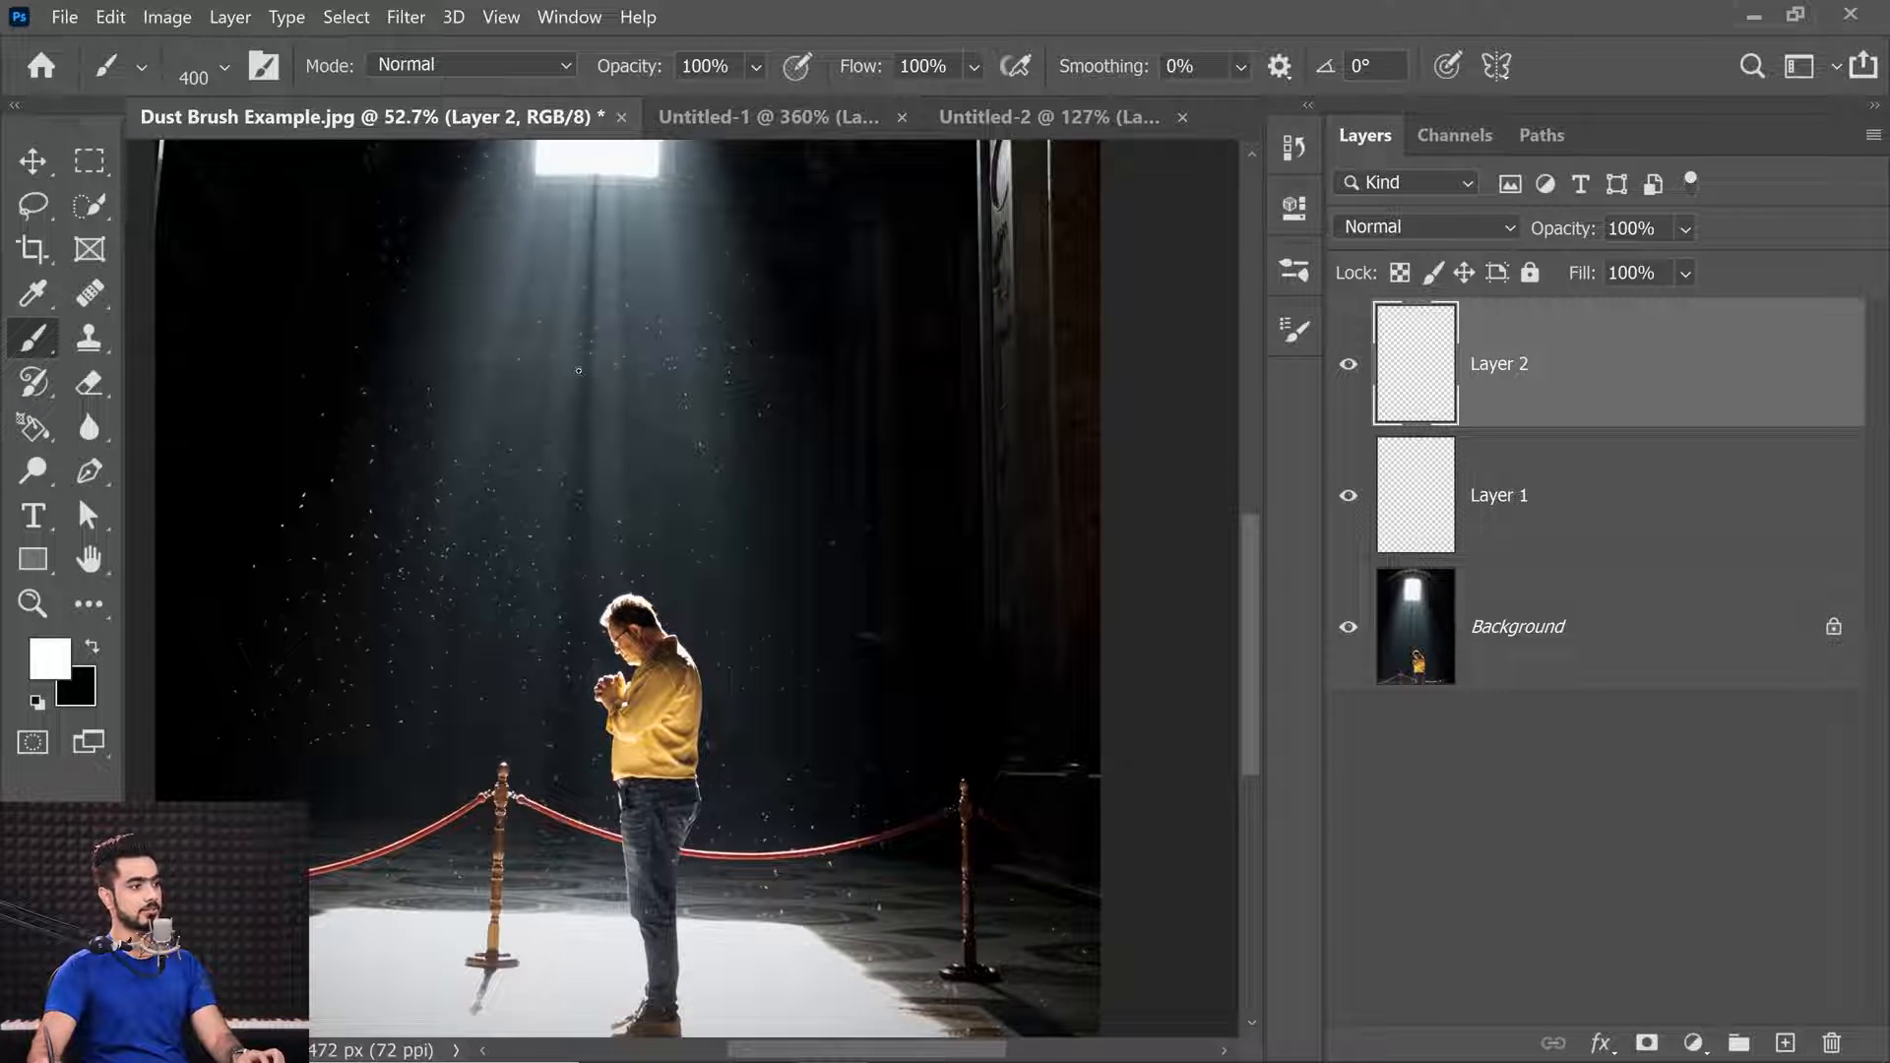
scroll(579, 371, "down", 4)
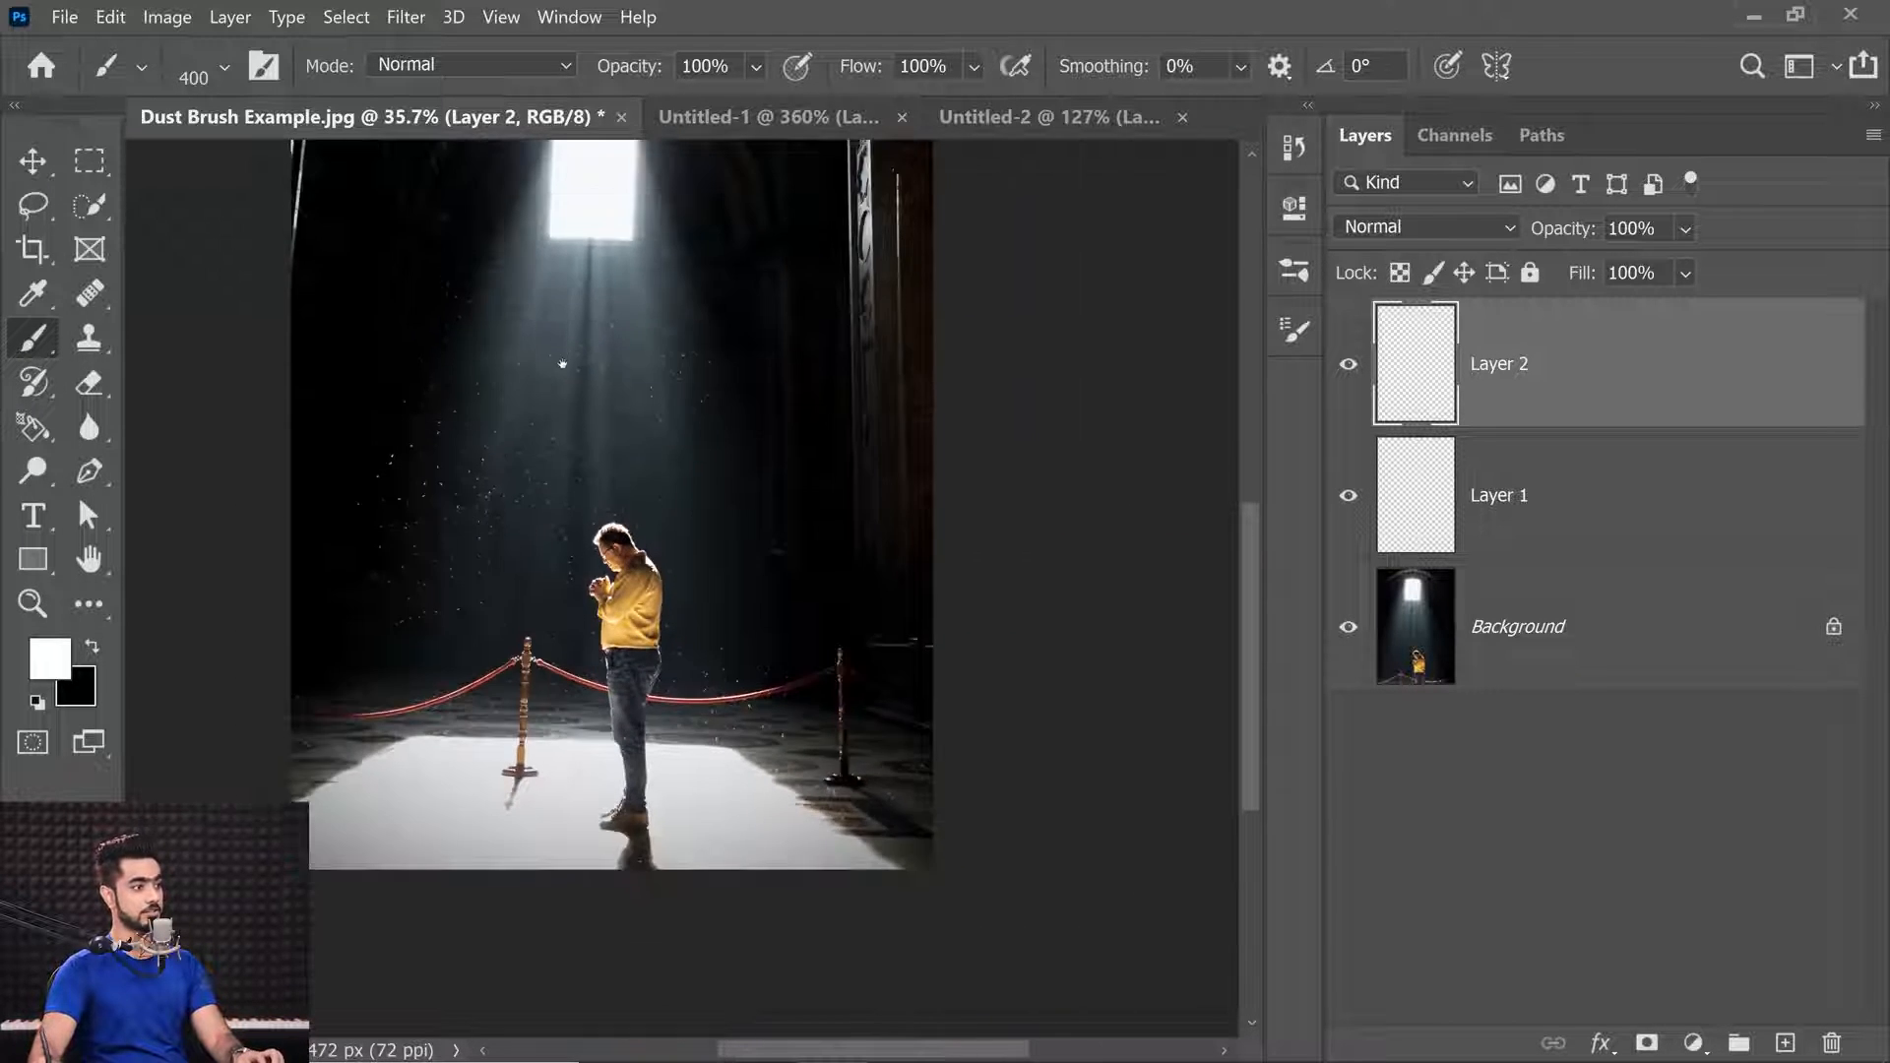
left_click_drag(561, 342, 549, 485)
scroll(592, 497, "up", 4)
scroll(575, 603, "up", 2)
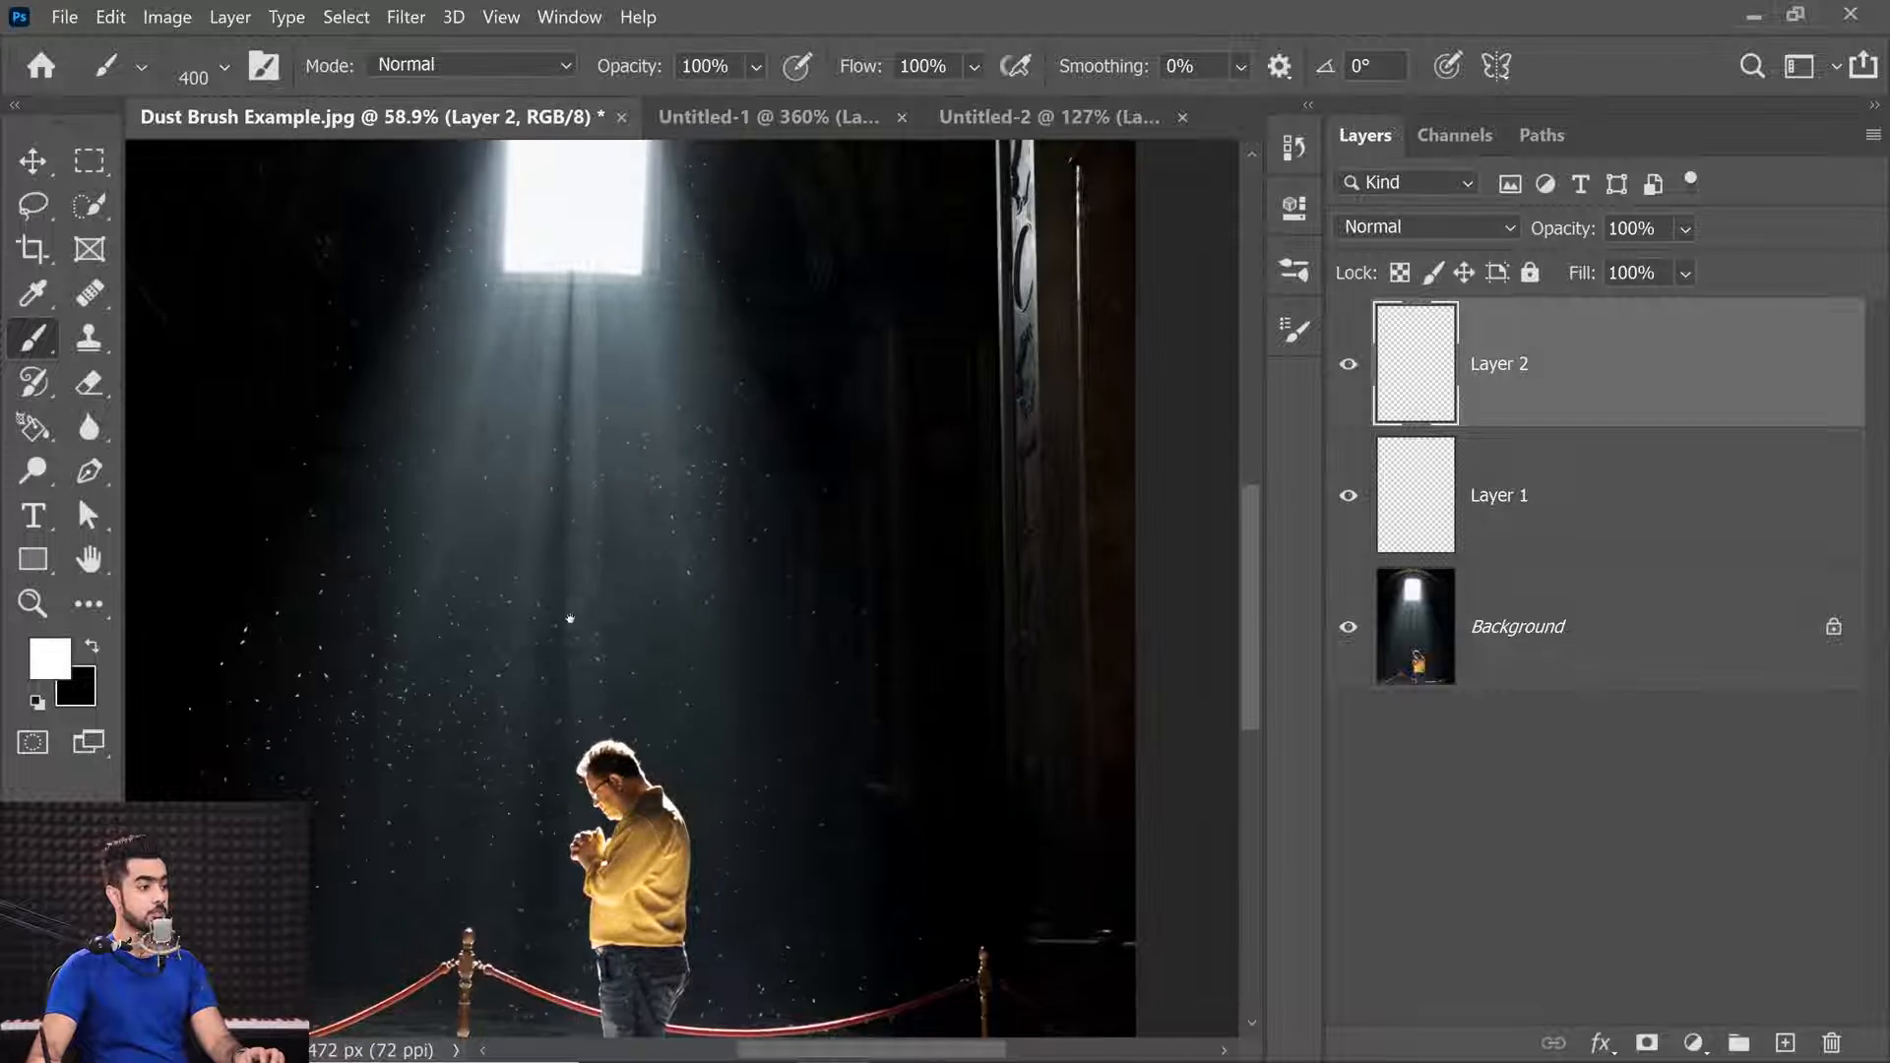
Set Layer 2's blend mode to Overlay and check the dust from the window down to the man.
left_click(1378, 228)
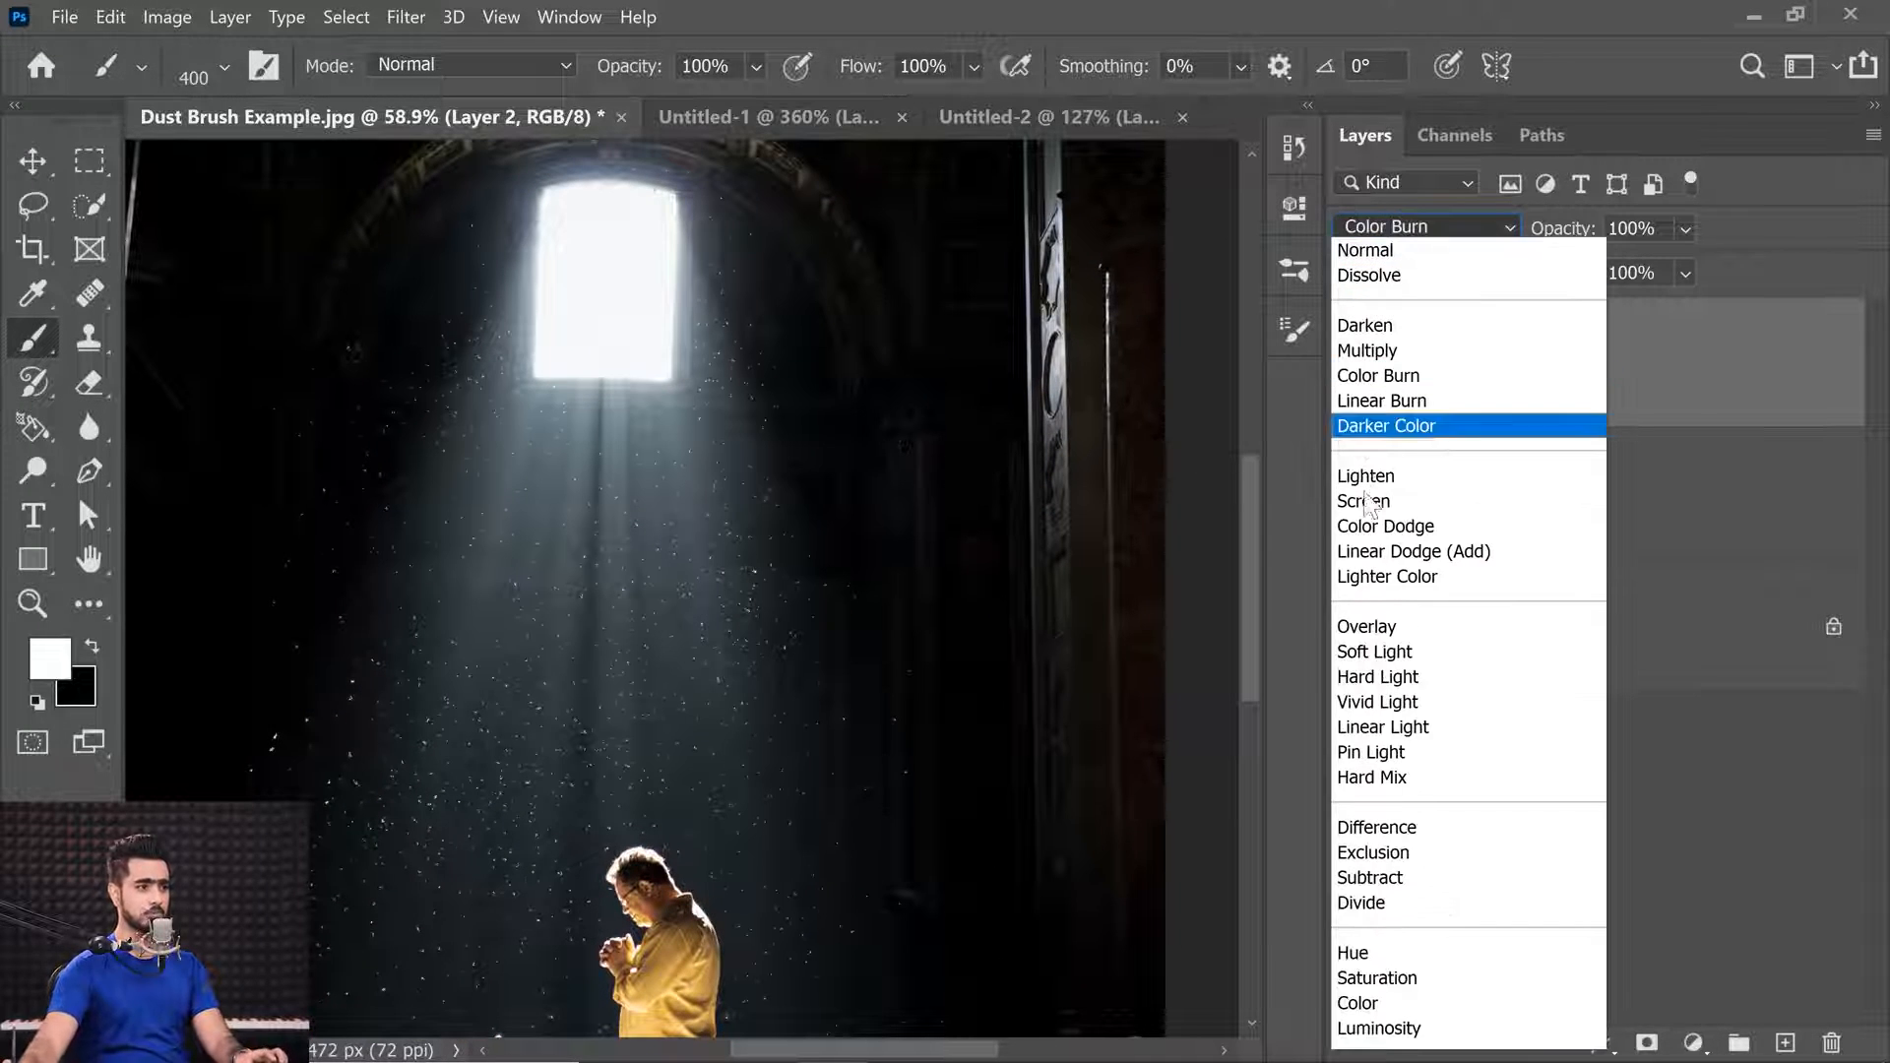
left_click(1363, 623)
scroll(556, 760, "down", 3)
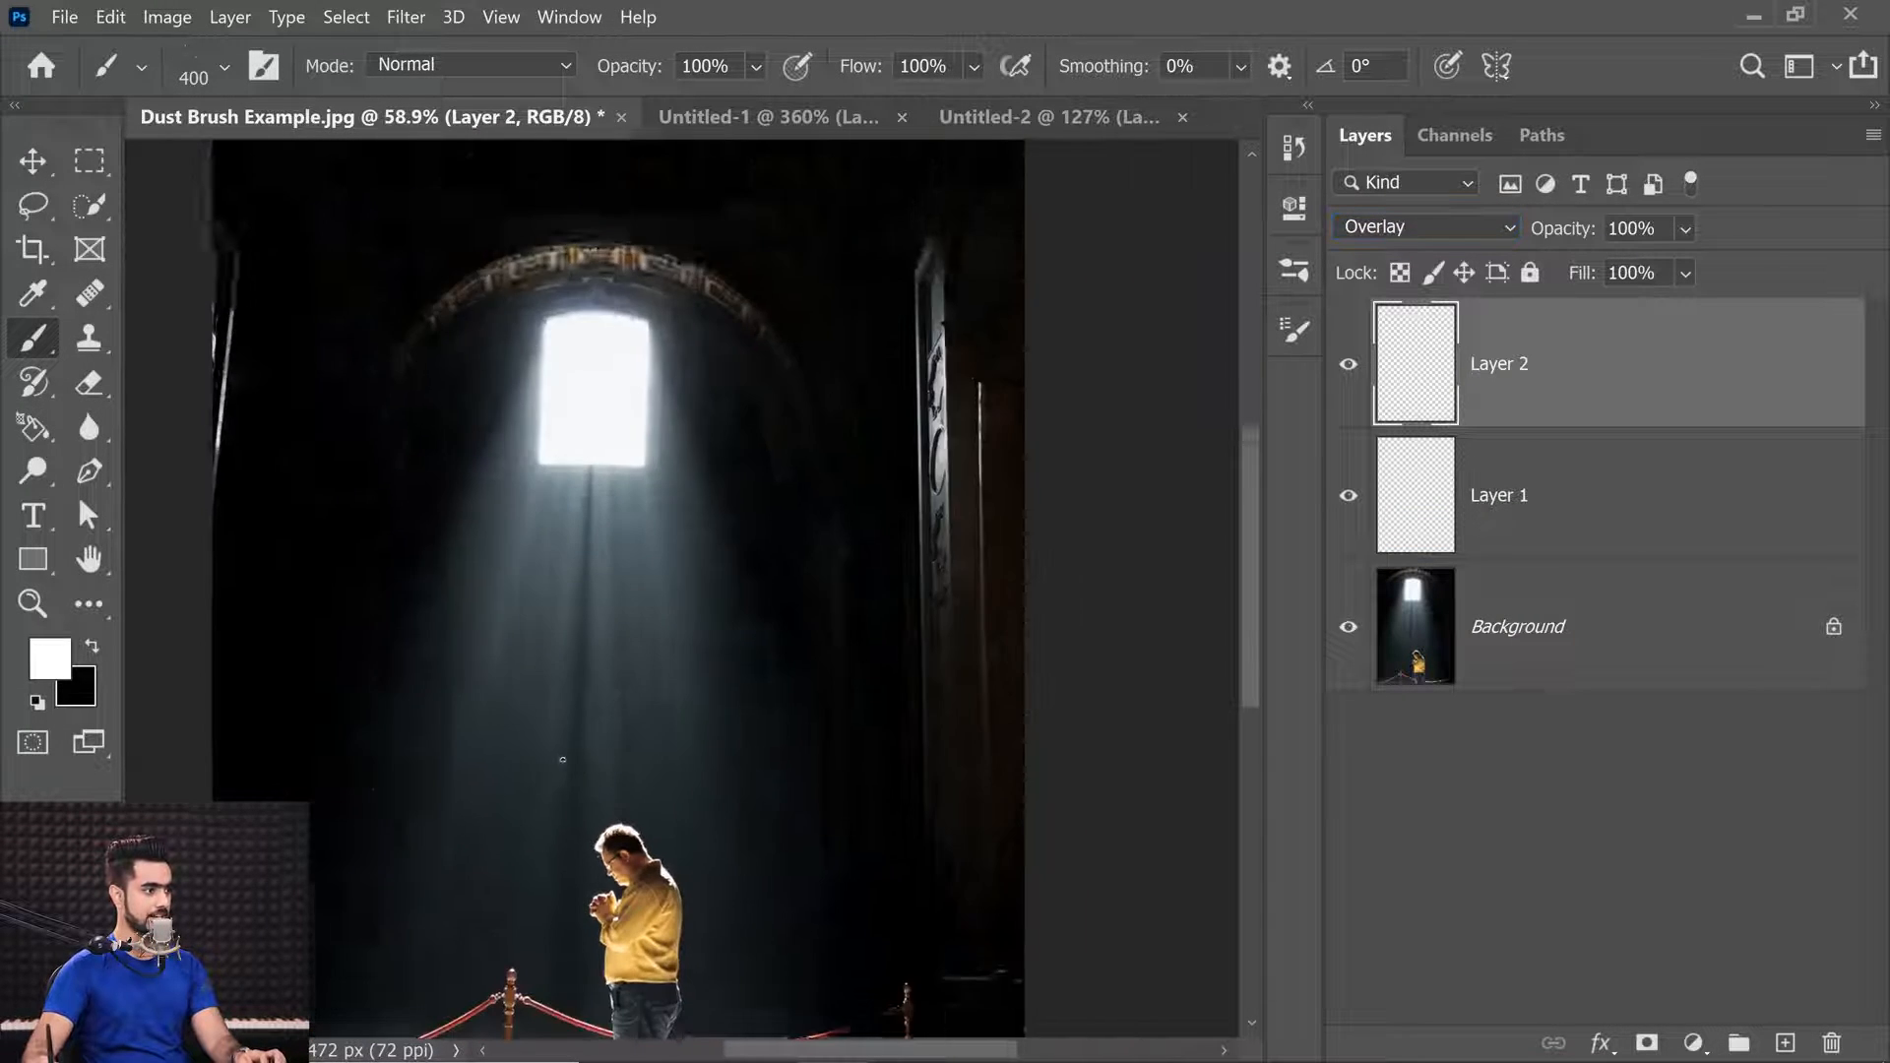
left_click_drag(576, 791, 581, 455)
scroll(465, 615, "up", 4)
left_click_drag(534, 589, 660, 729)
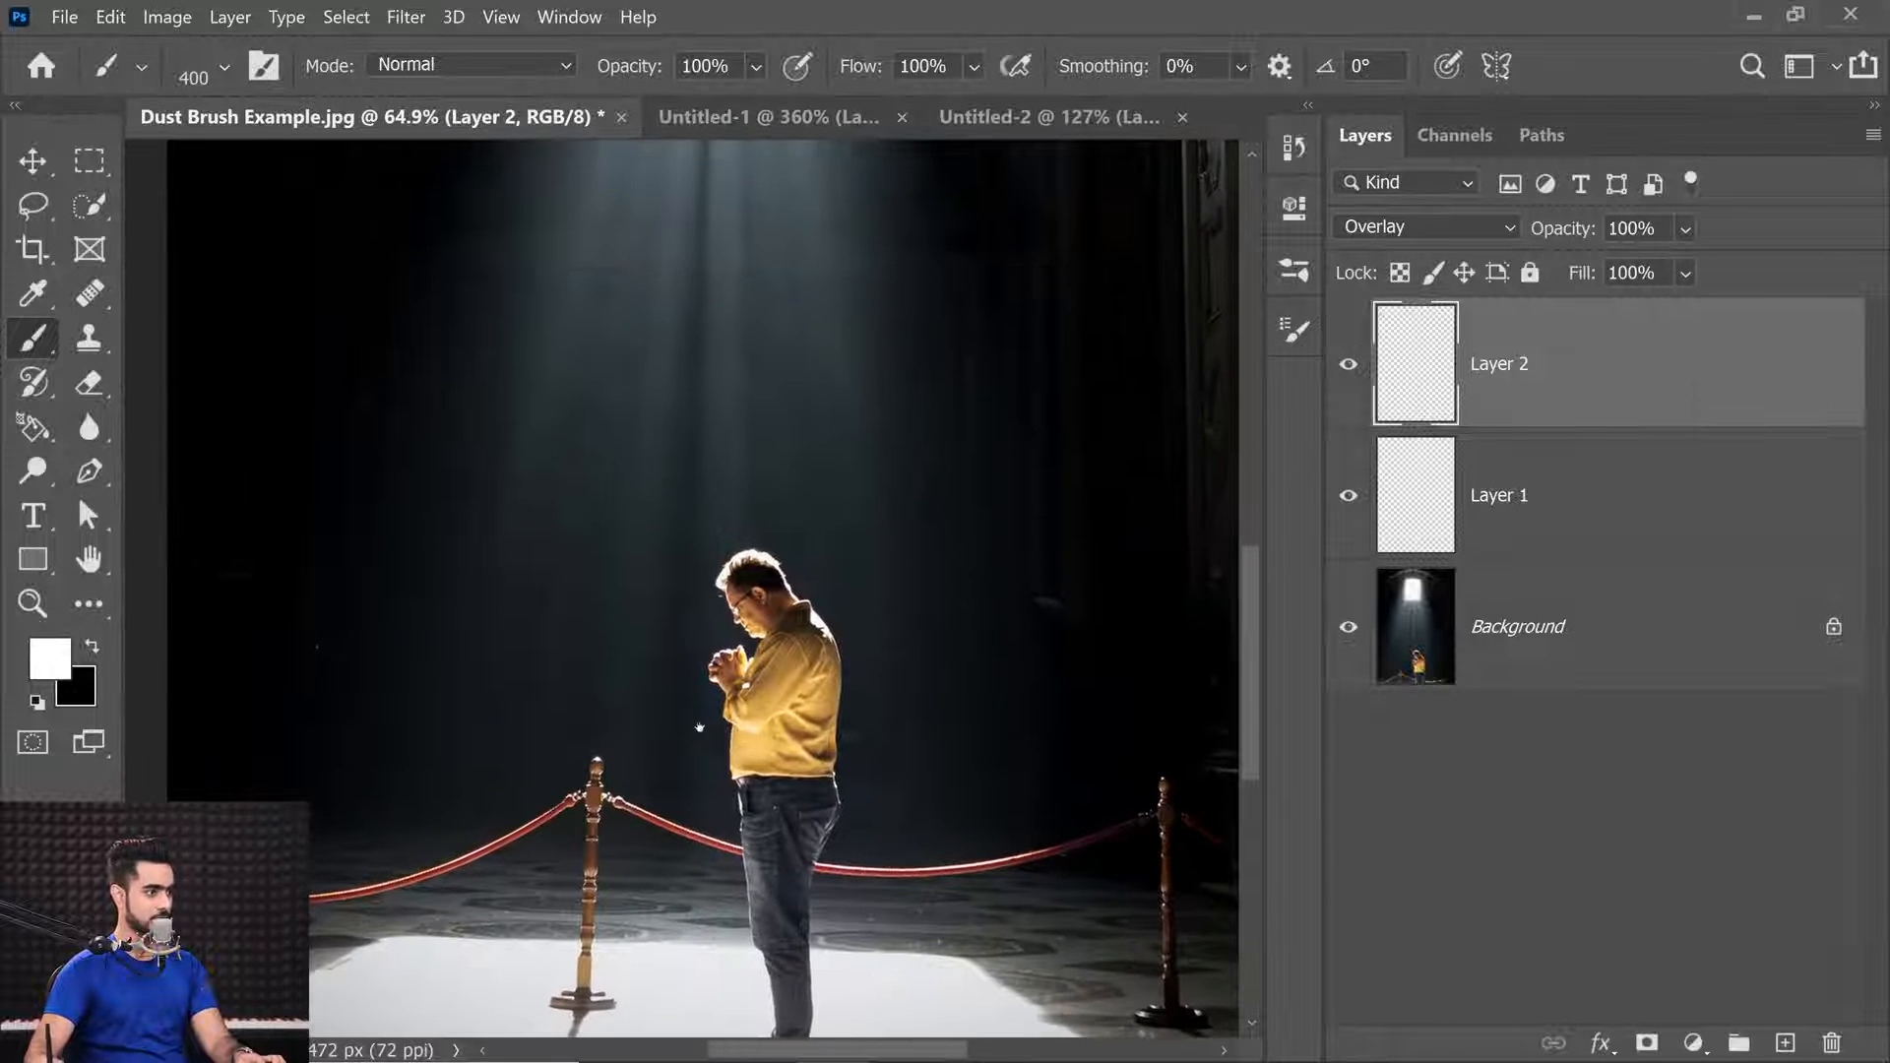
left_click_drag(681, 522, 653, 597)
left_click_drag(827, 573, 766, 712)
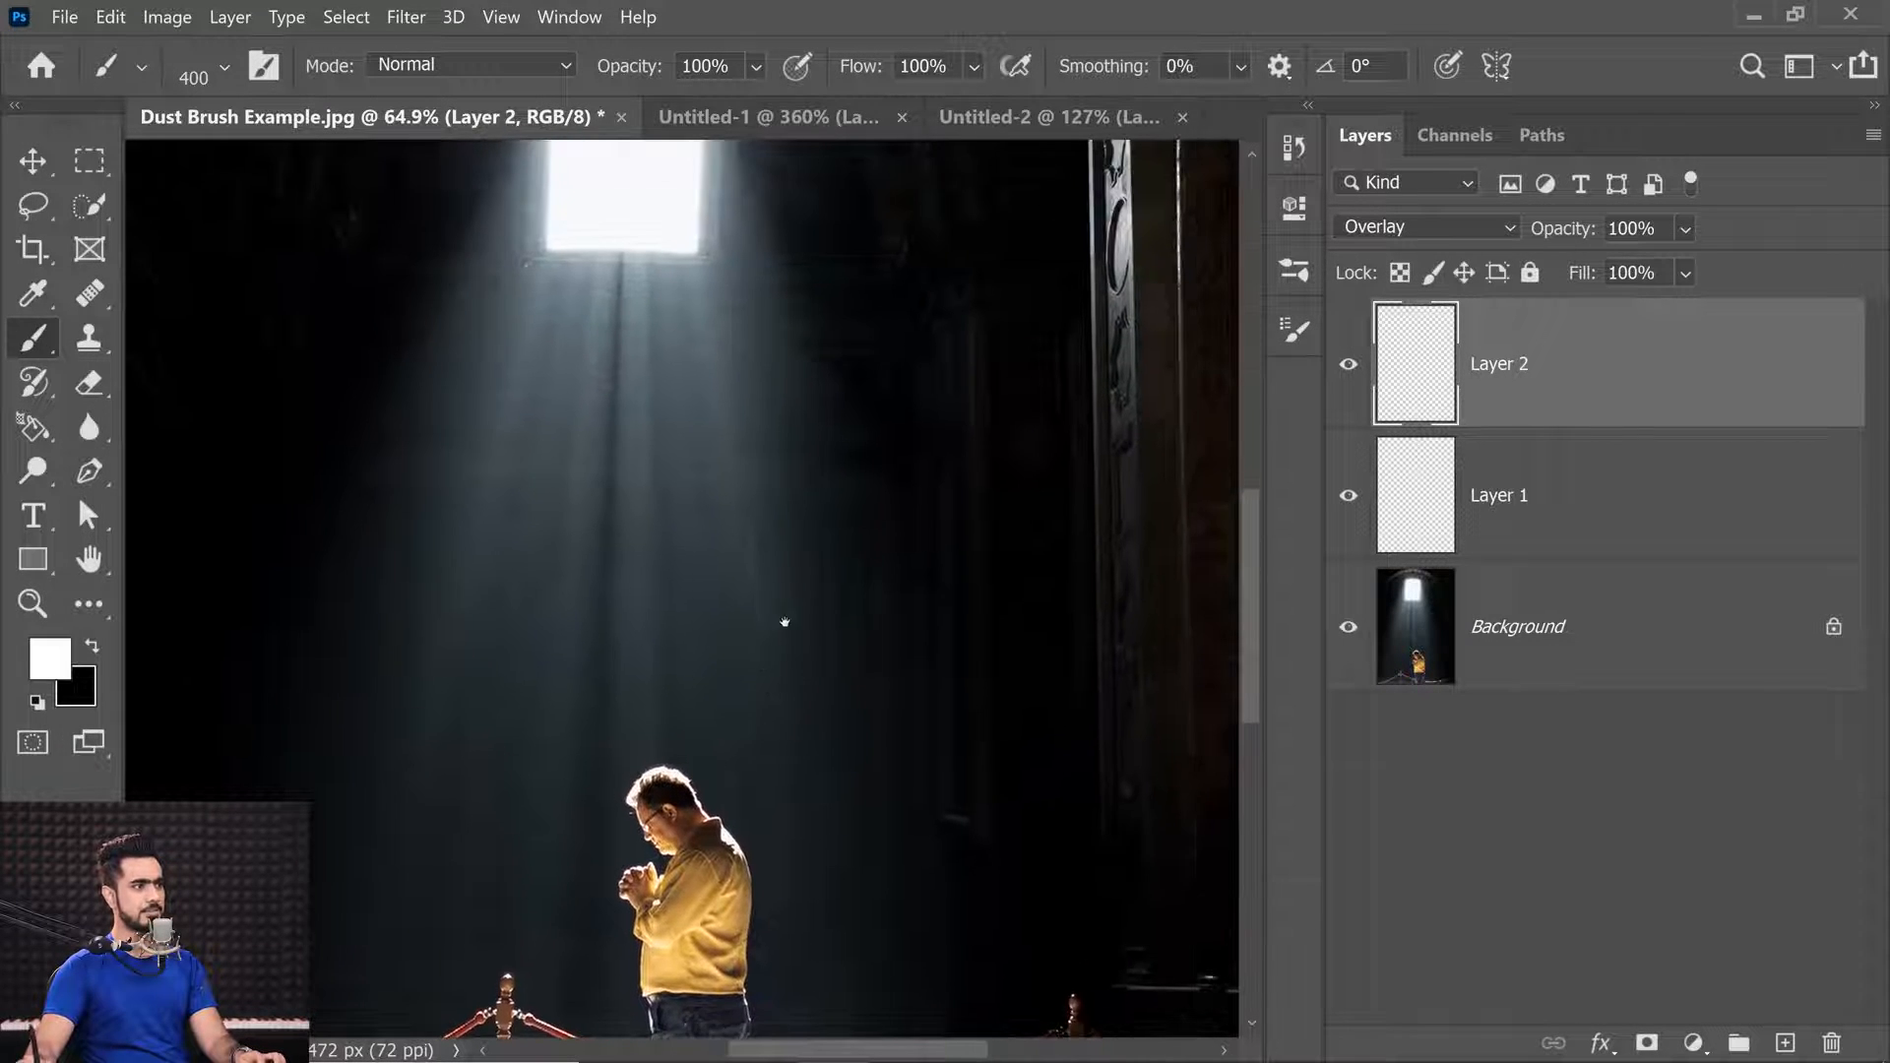
left_click_drag(784, 599, 774, 691)
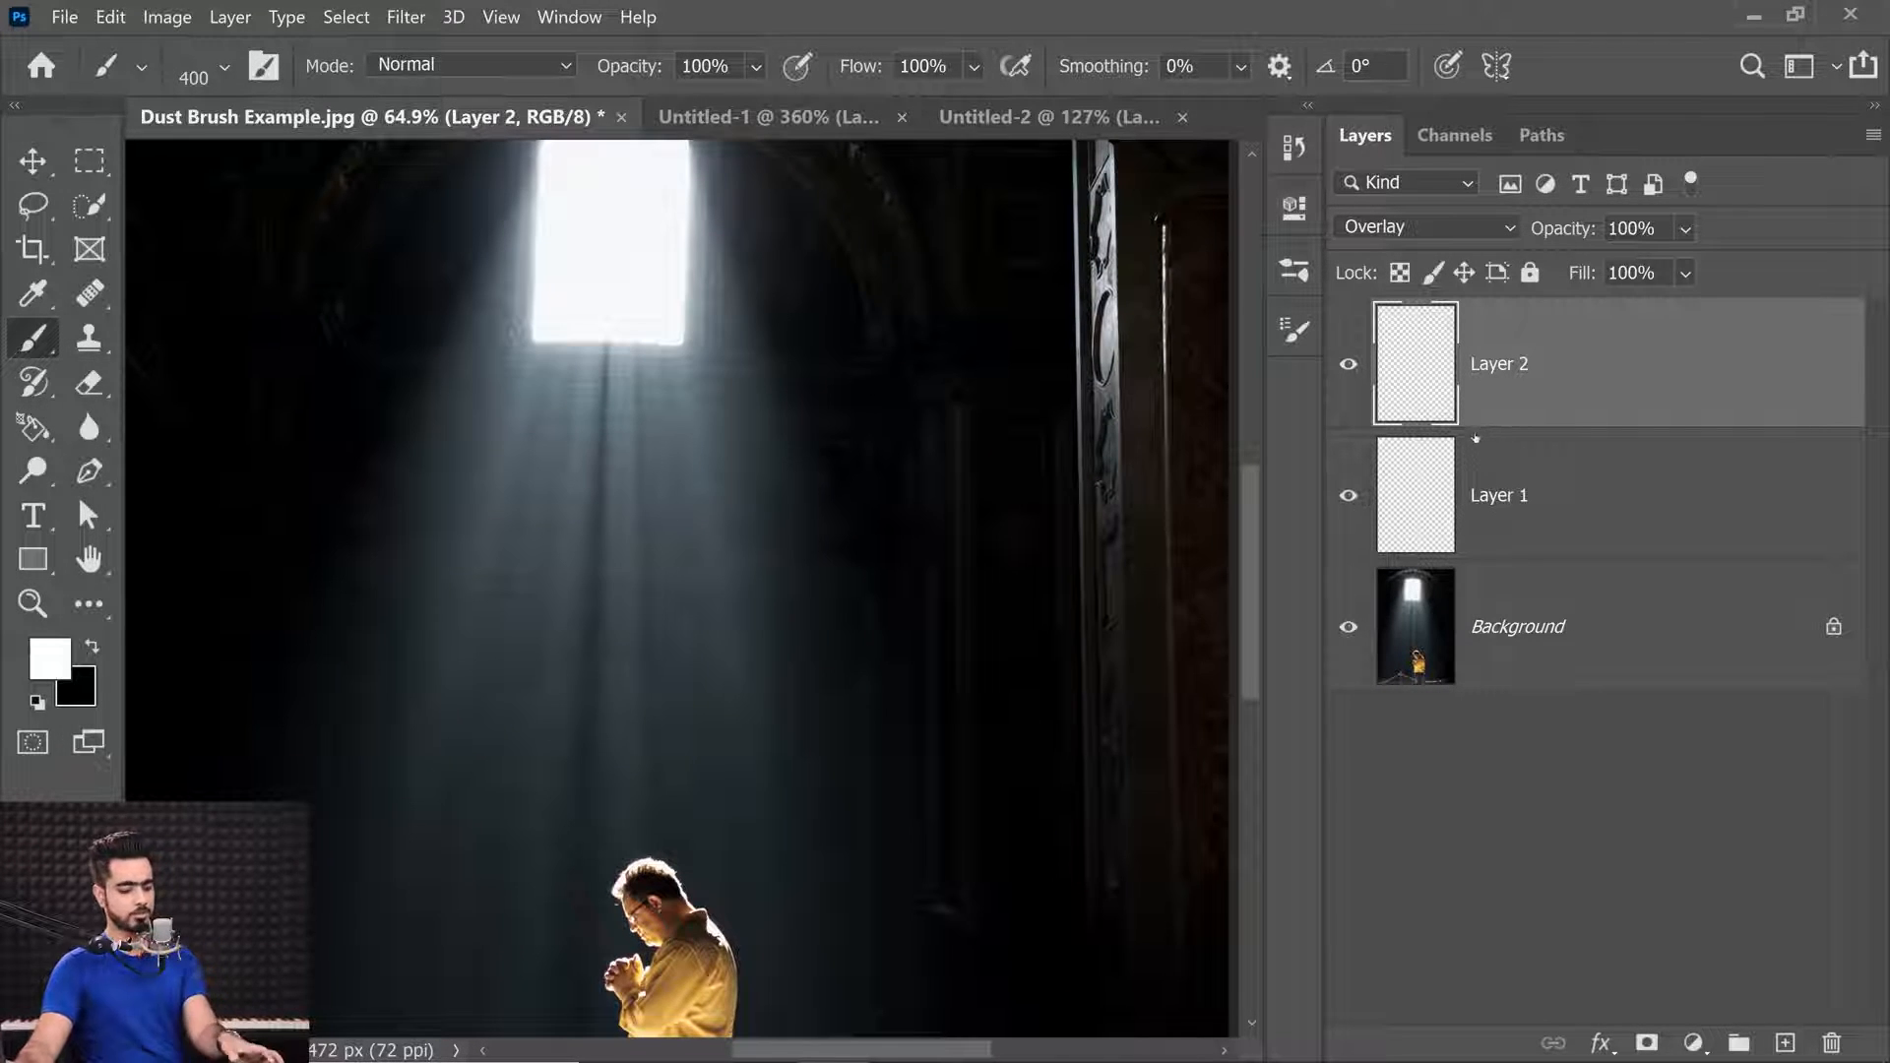
Duplicate Layer 2 twice to strengthen its dust and check the effect along the light beam.
key("ctrl+j")
key("ctrl+j")
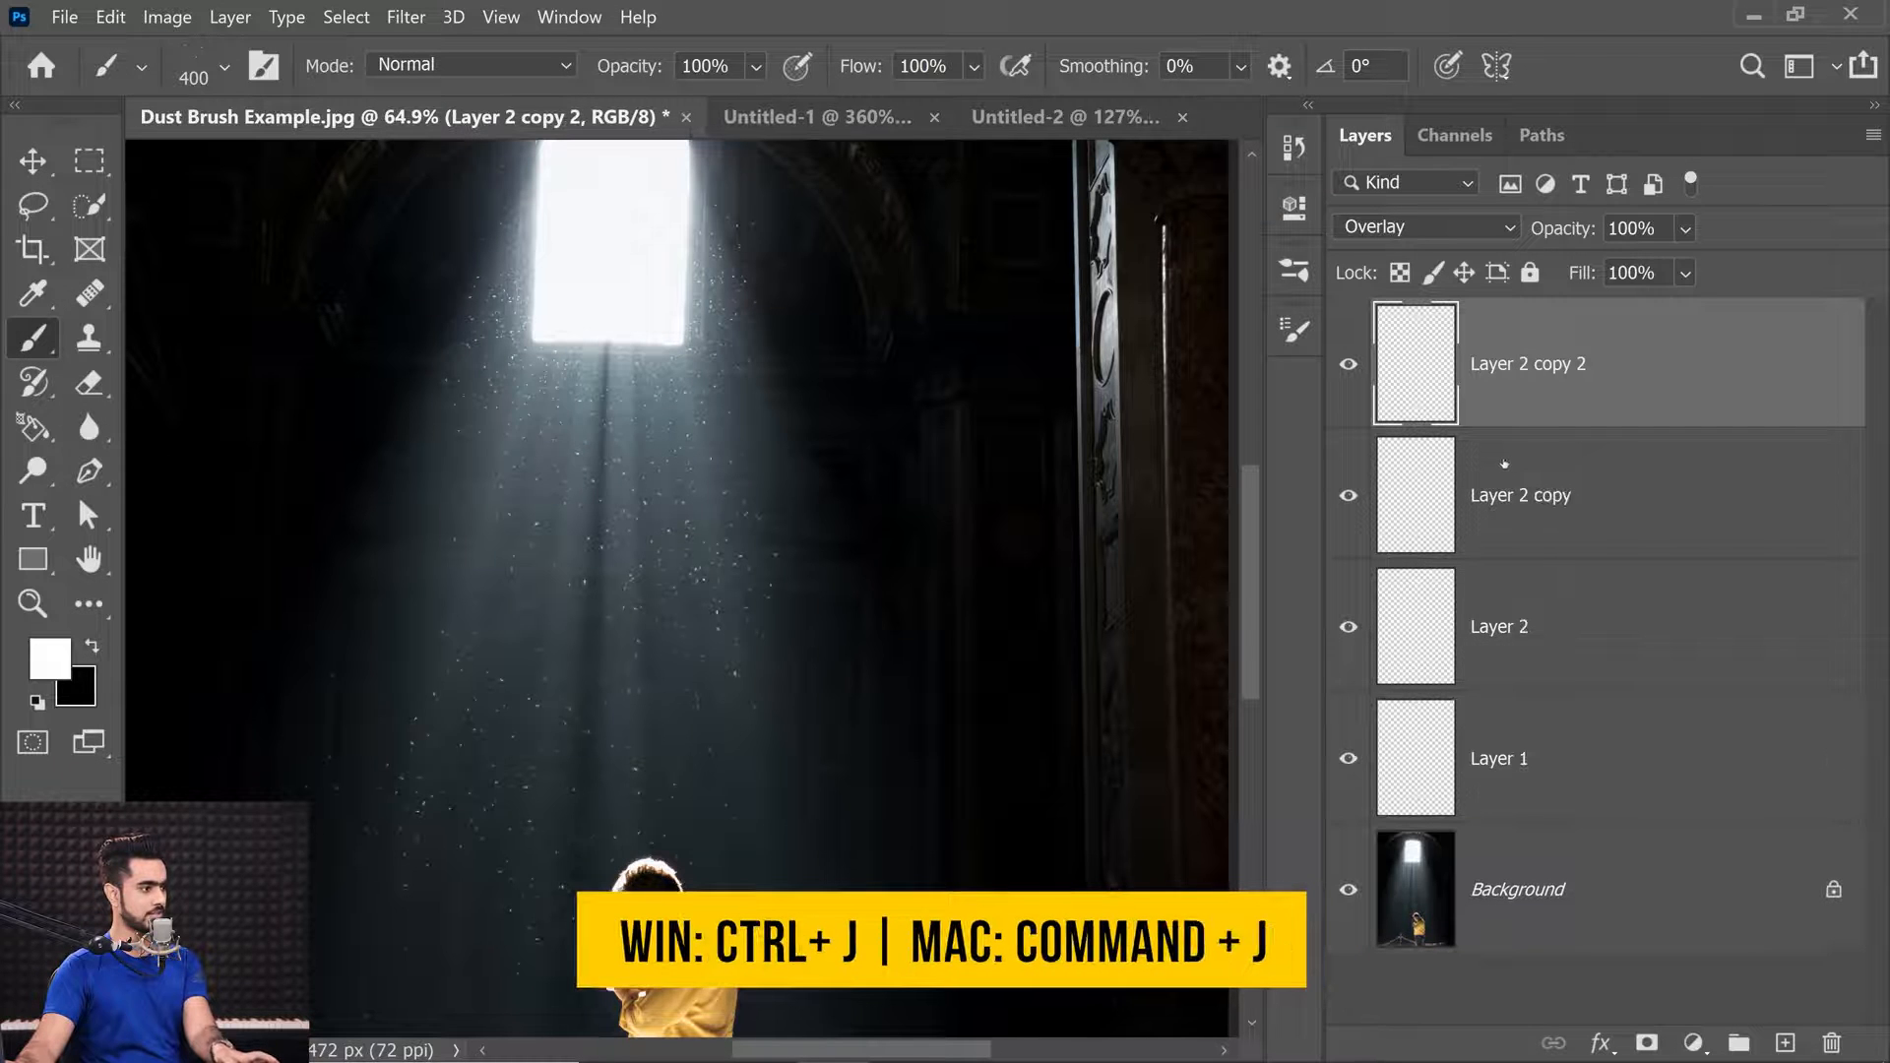
scroll(671, 753, "down", 5)
left_click_drag(654, 736, 620, 404)
scroll(677, 556, "up", 2)
left_click_drag(759, 566, 760, 631)
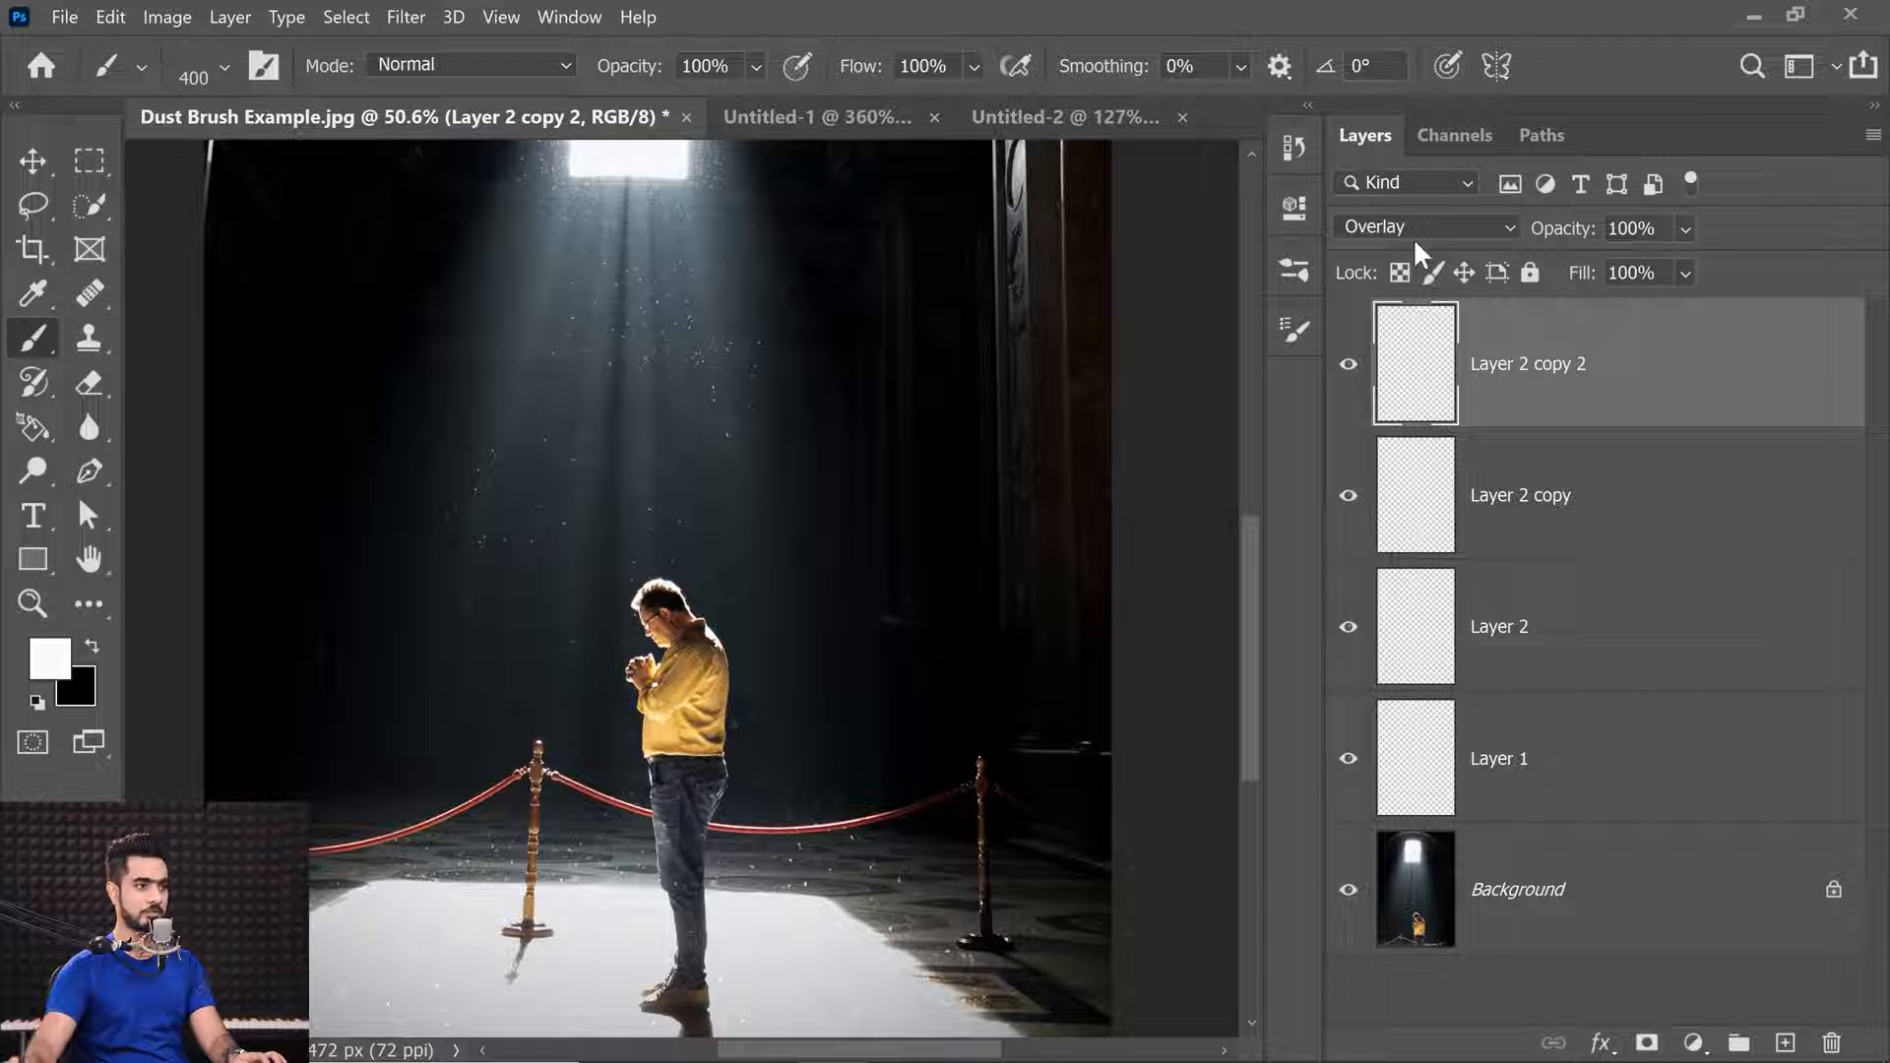
Group Layer 2 with its two copies and lower the group's opacity to 62%.
left_click(1593, 549, "shift")
left_click(1586, 624, "shift")
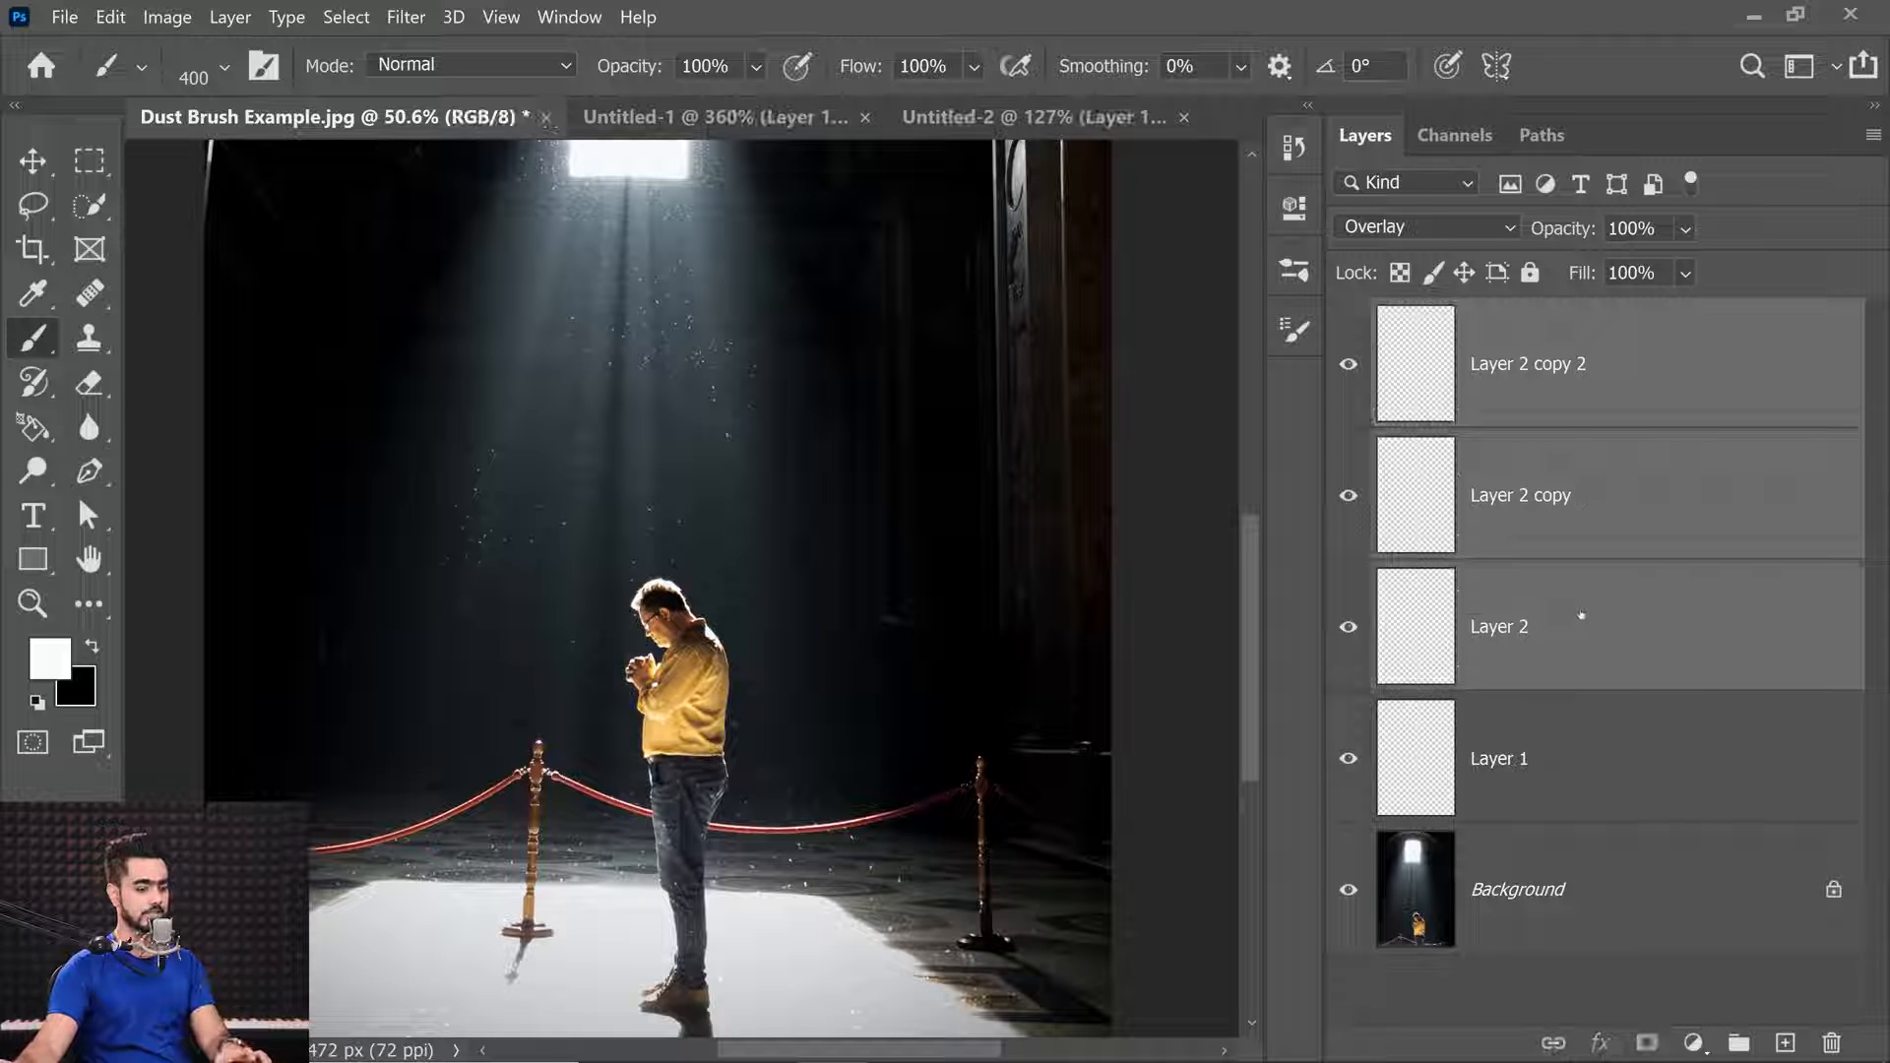
key("ctrl+g")
left_click_drag(1575, 226, 1095, 247)
left_click_drag(677, 794, 771, 500)
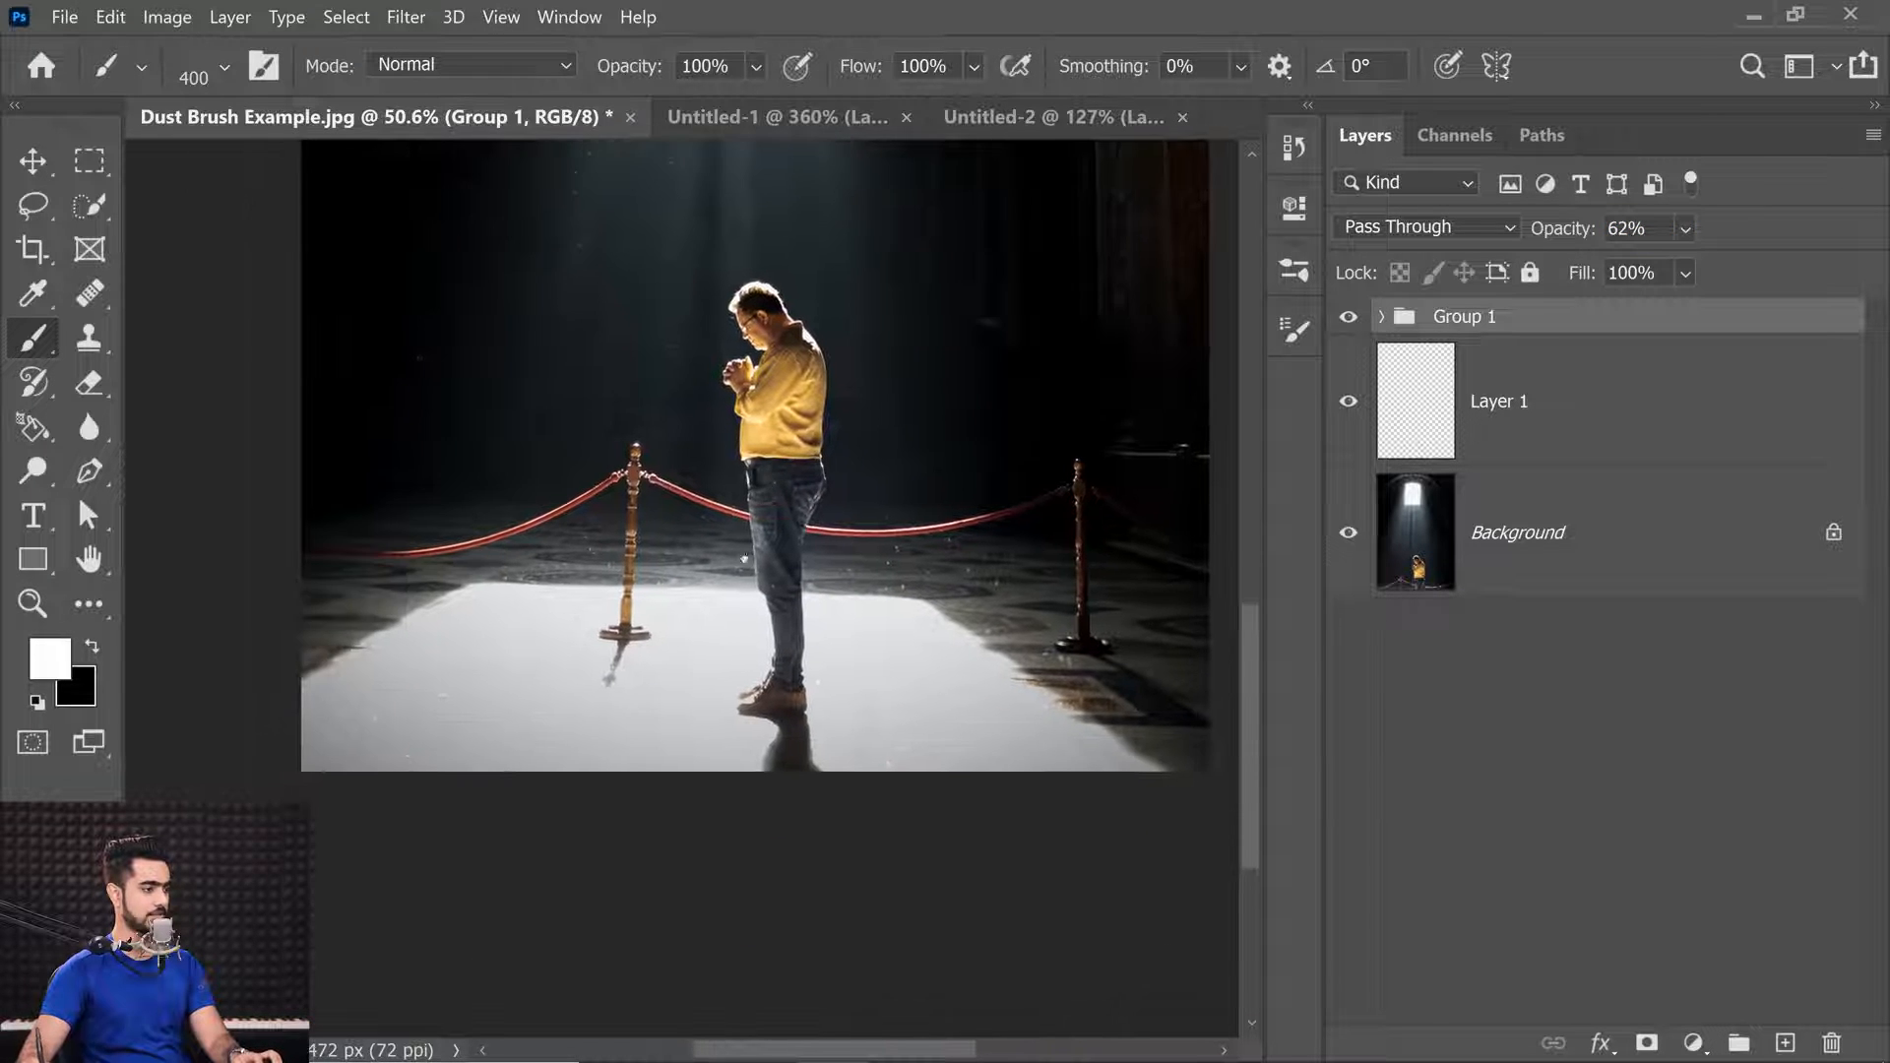
Add a layer mask to Group 1 and choose the Soft Round brush.
left_click_drag(687, 635, 715, 633)
left_click_drag(580, 659, 703, 764)
left_click_drag(551, 836, 611, 743)
left_click_drag(622, 832, 559, 790)
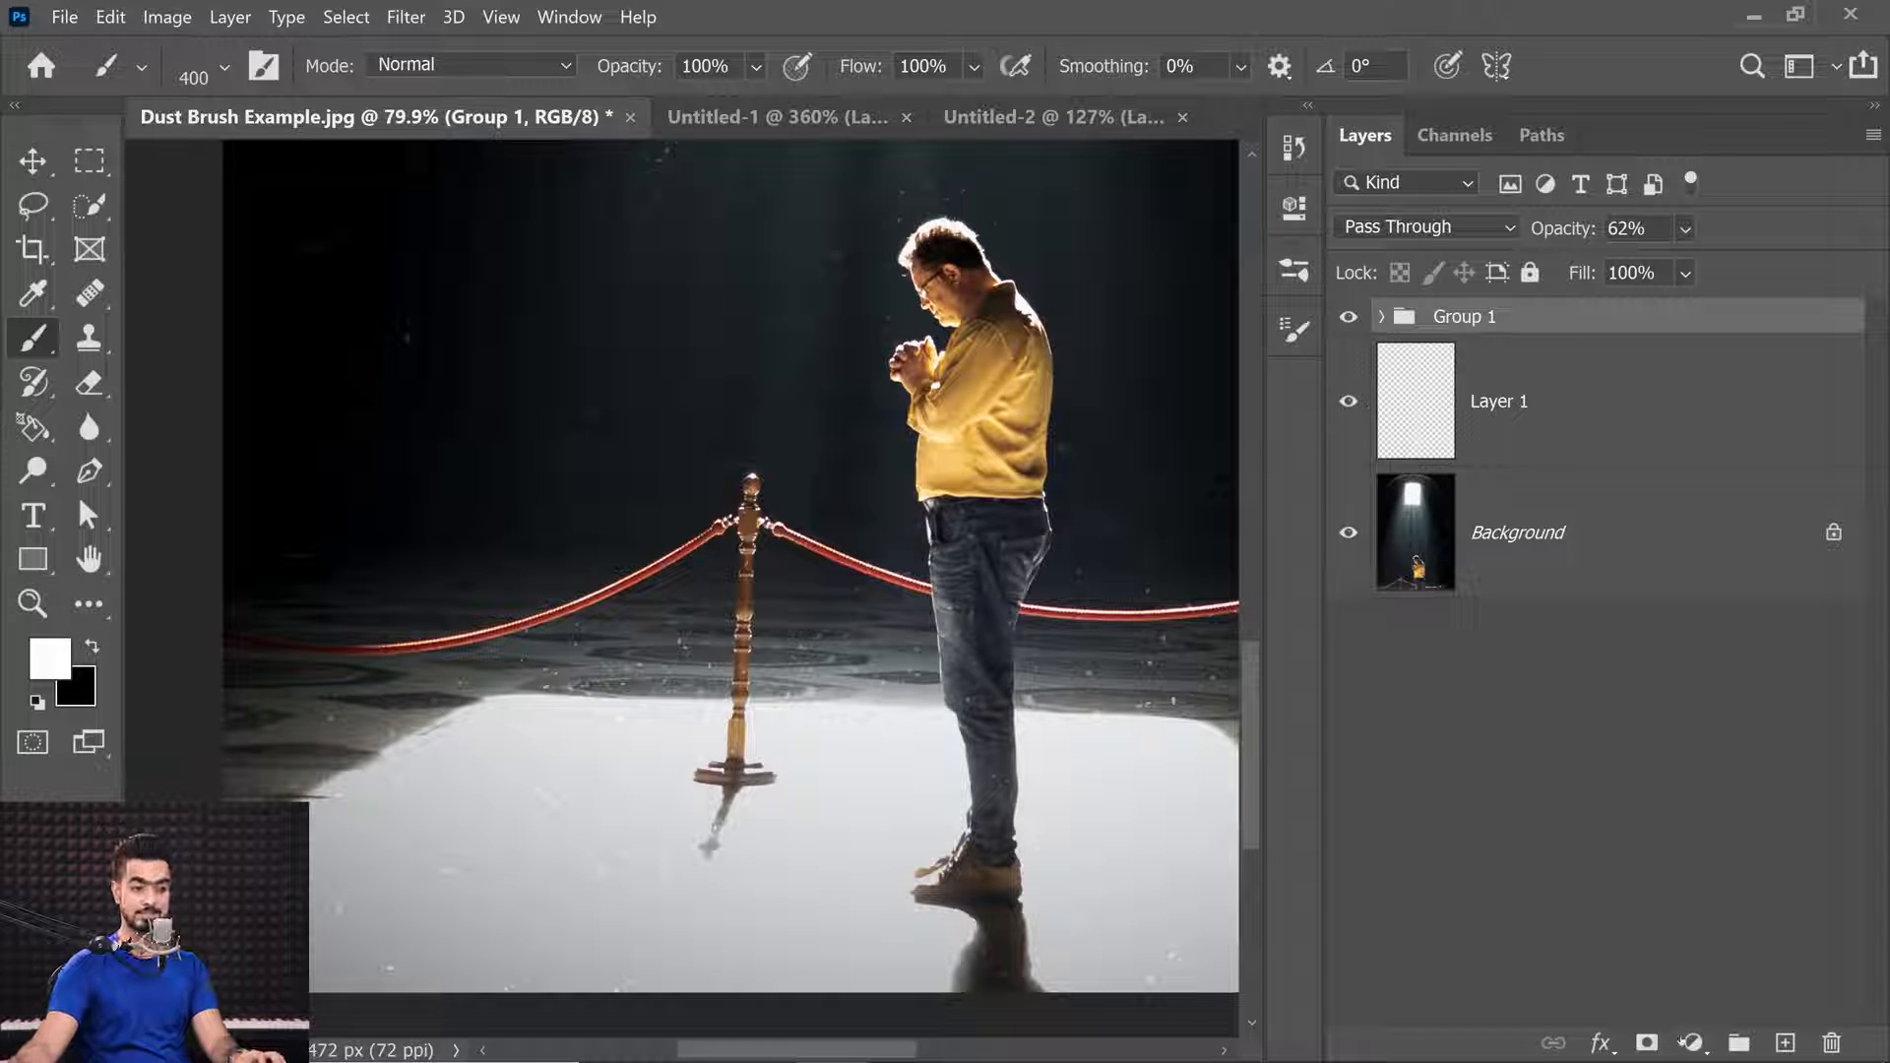
left_click(1647, 1046)
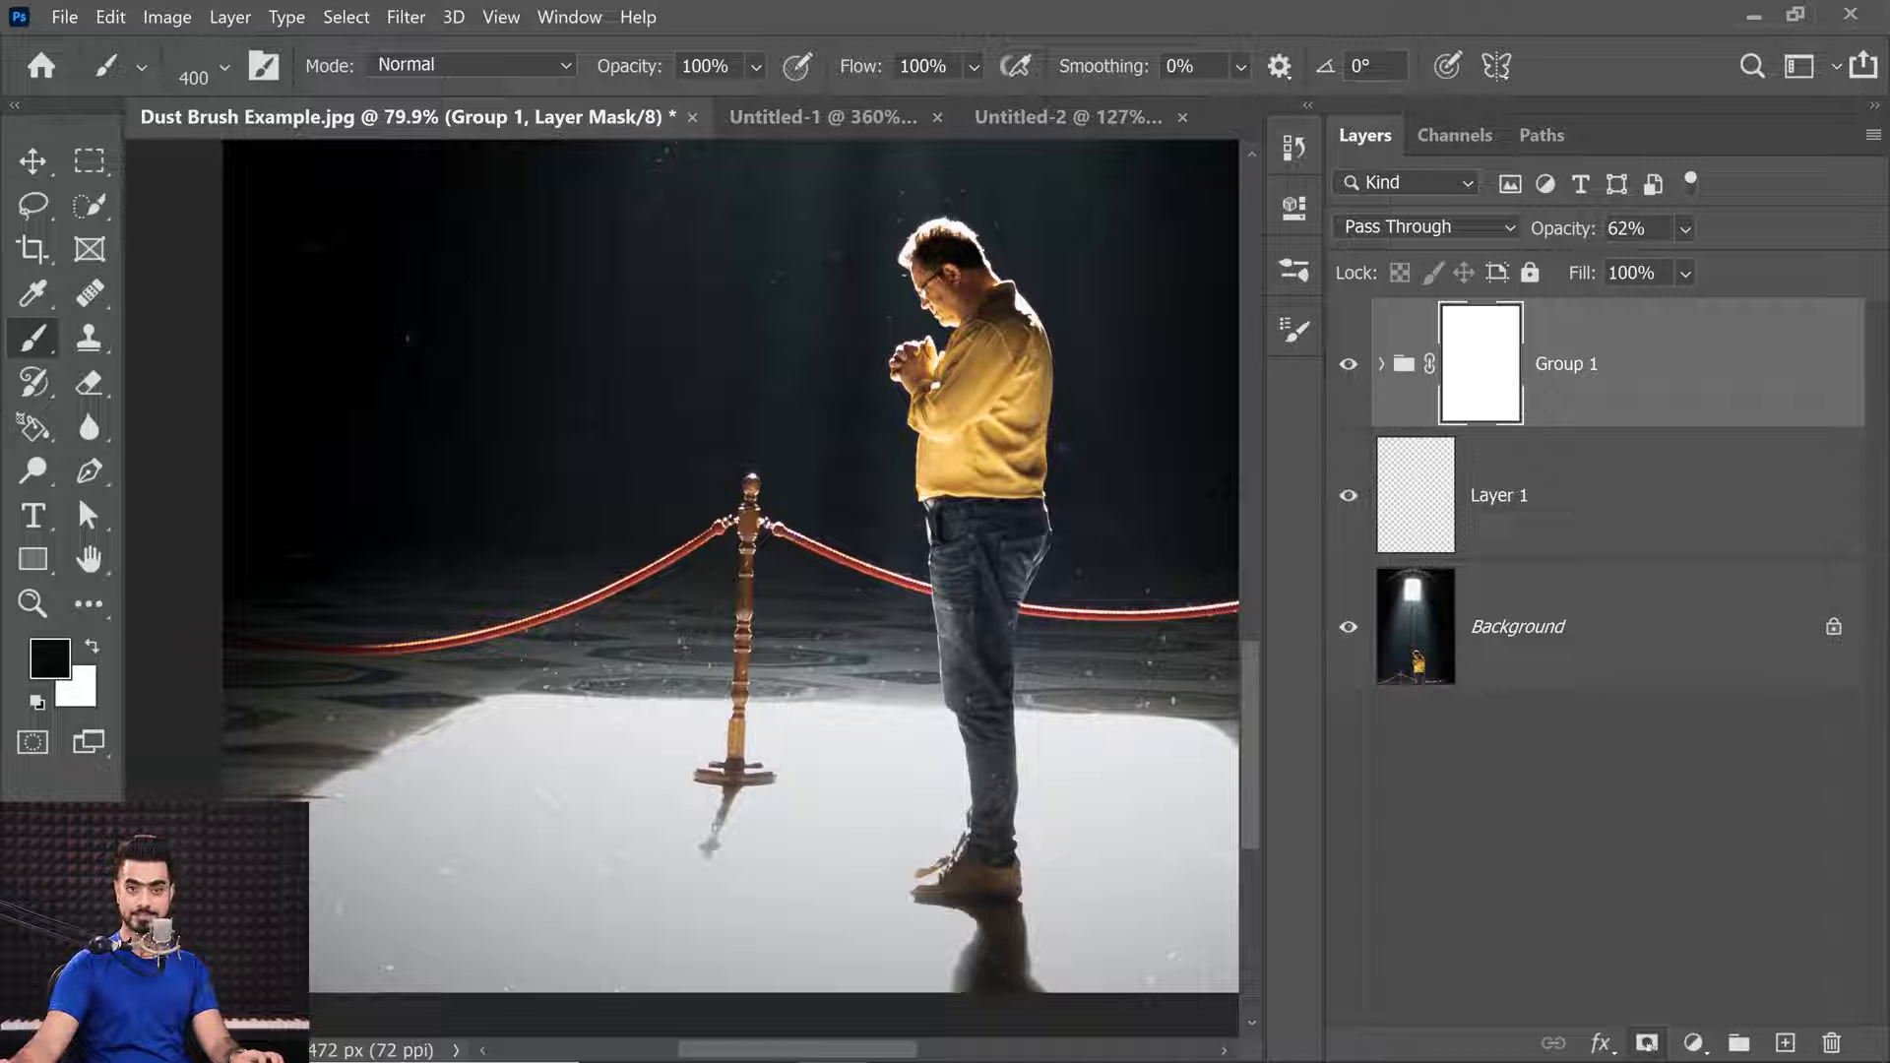
left_click(225, 67)
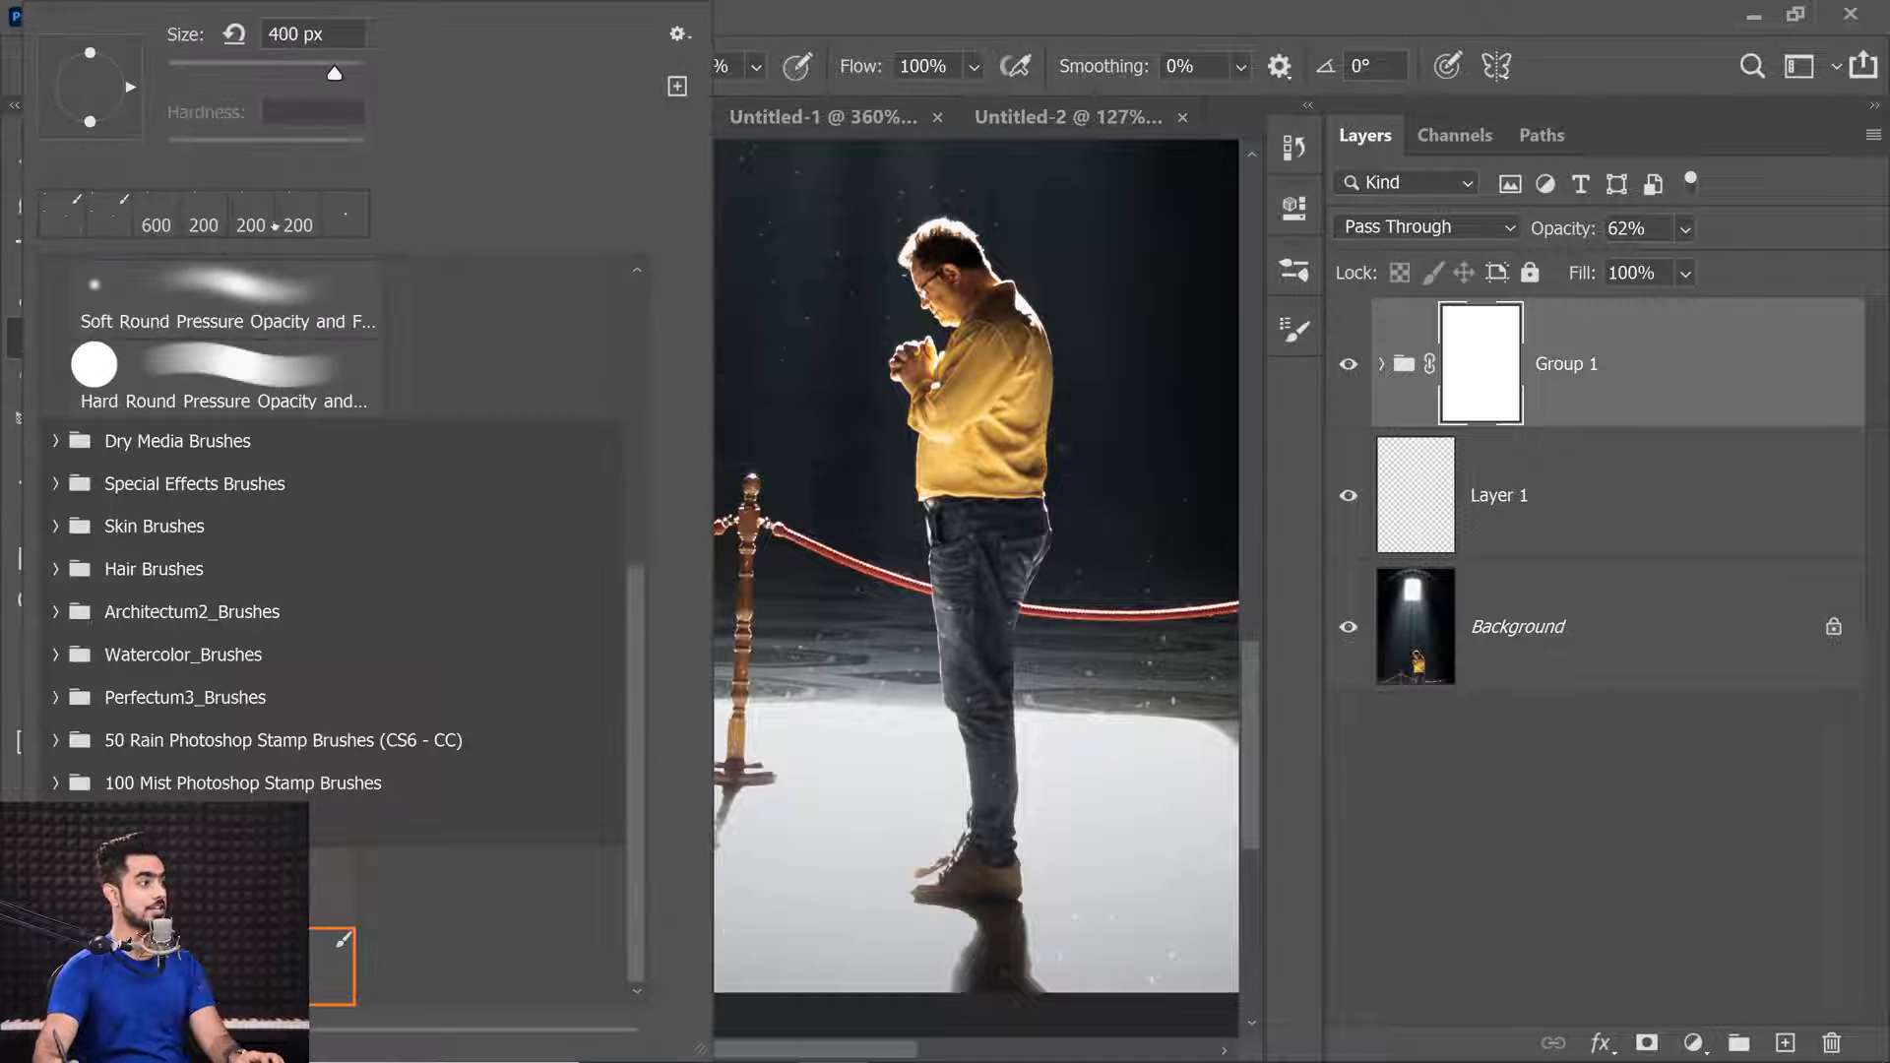
scroll(561, 295, "up", 10)
left_click(295, 335)
left_click(1421, 734)
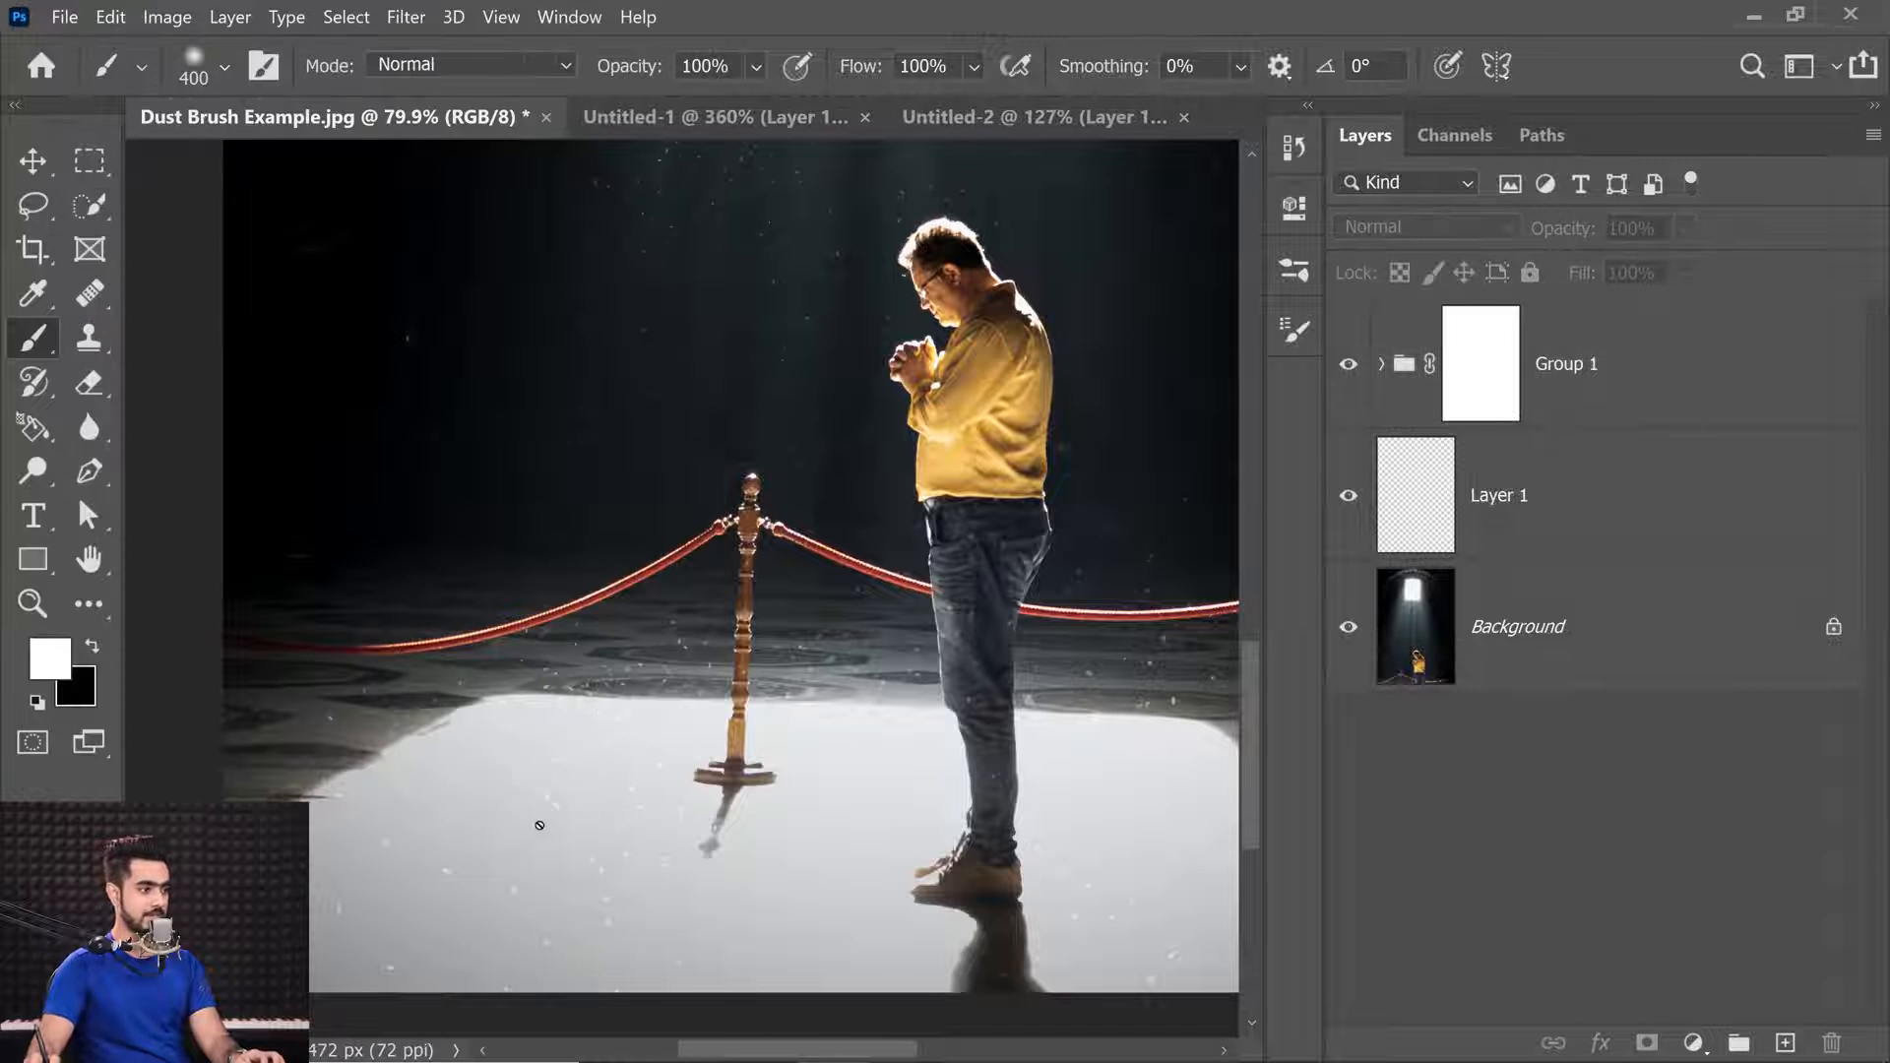
Target Group 1's mask with black as the foreground colour and enlarge the soft brush to about 1400 px.
left_click(1447, 344)
left_click_drag(443, 718, 463, 719)
key("x")
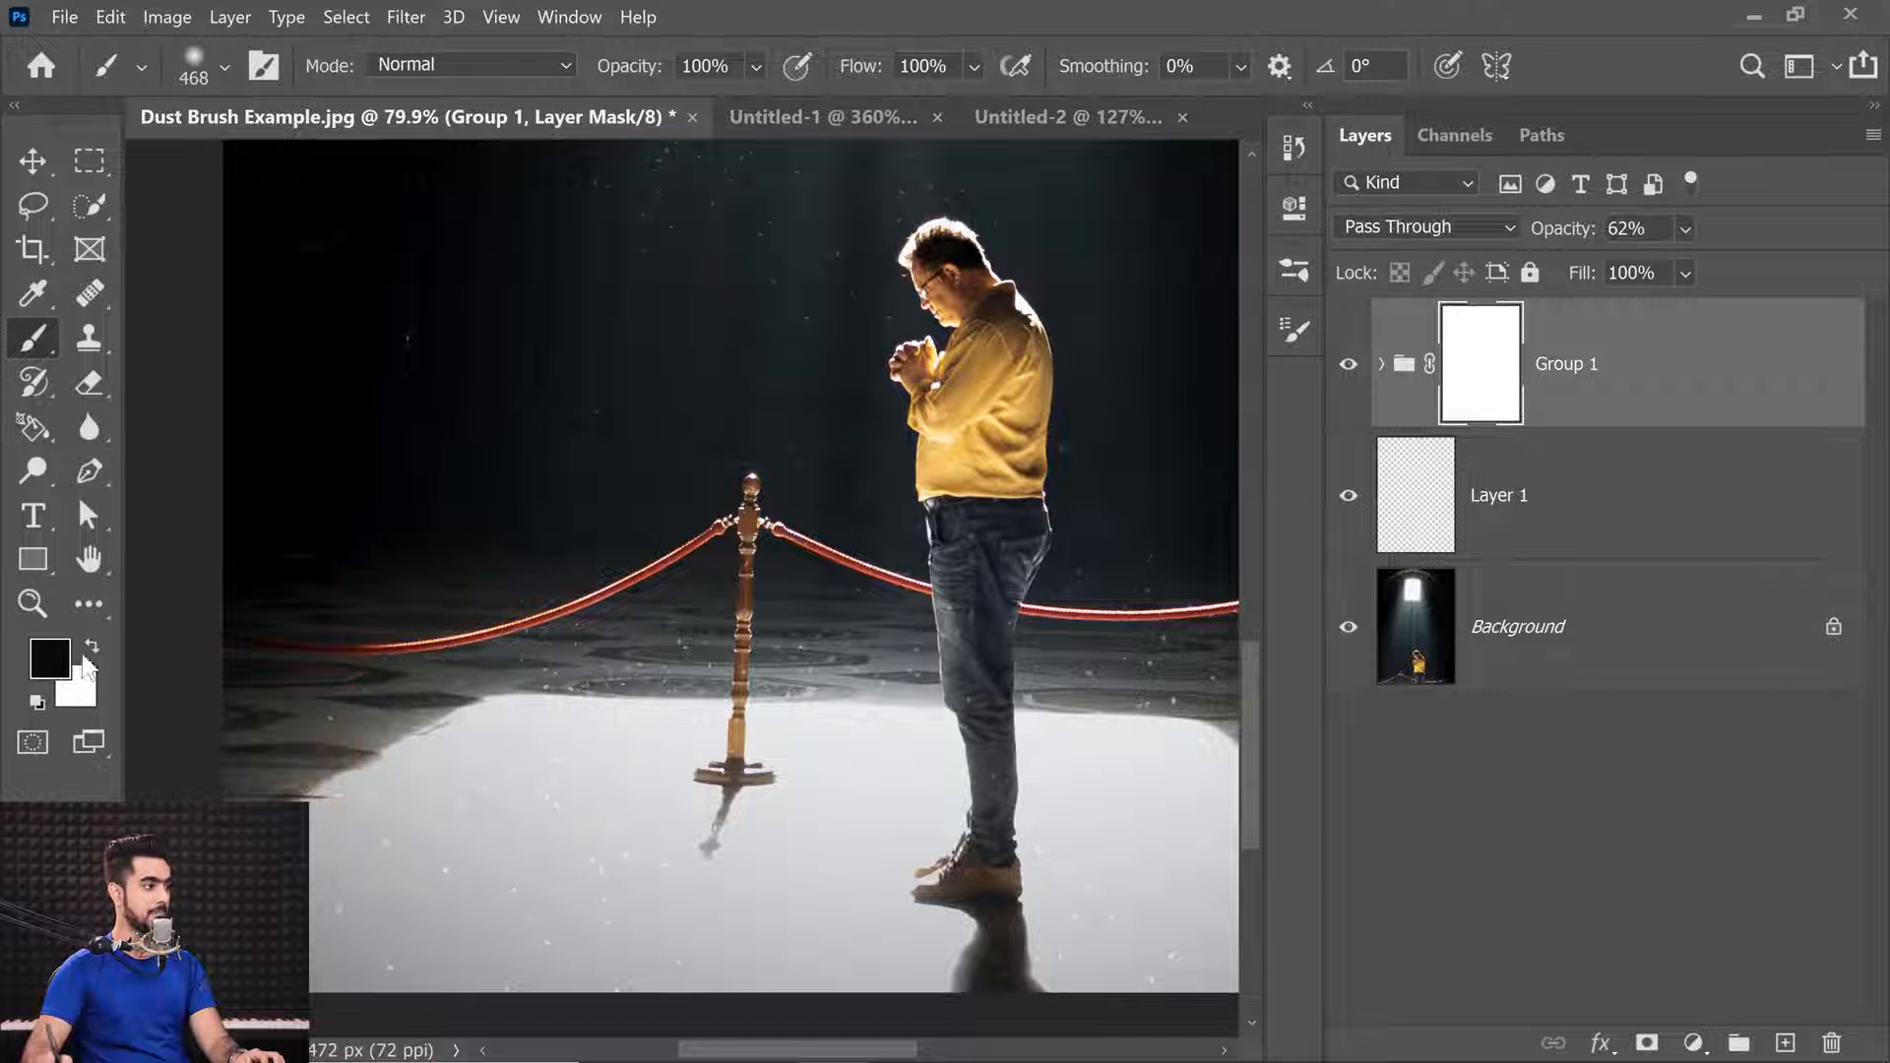
left_click_drag(574, 771, 633, 801)
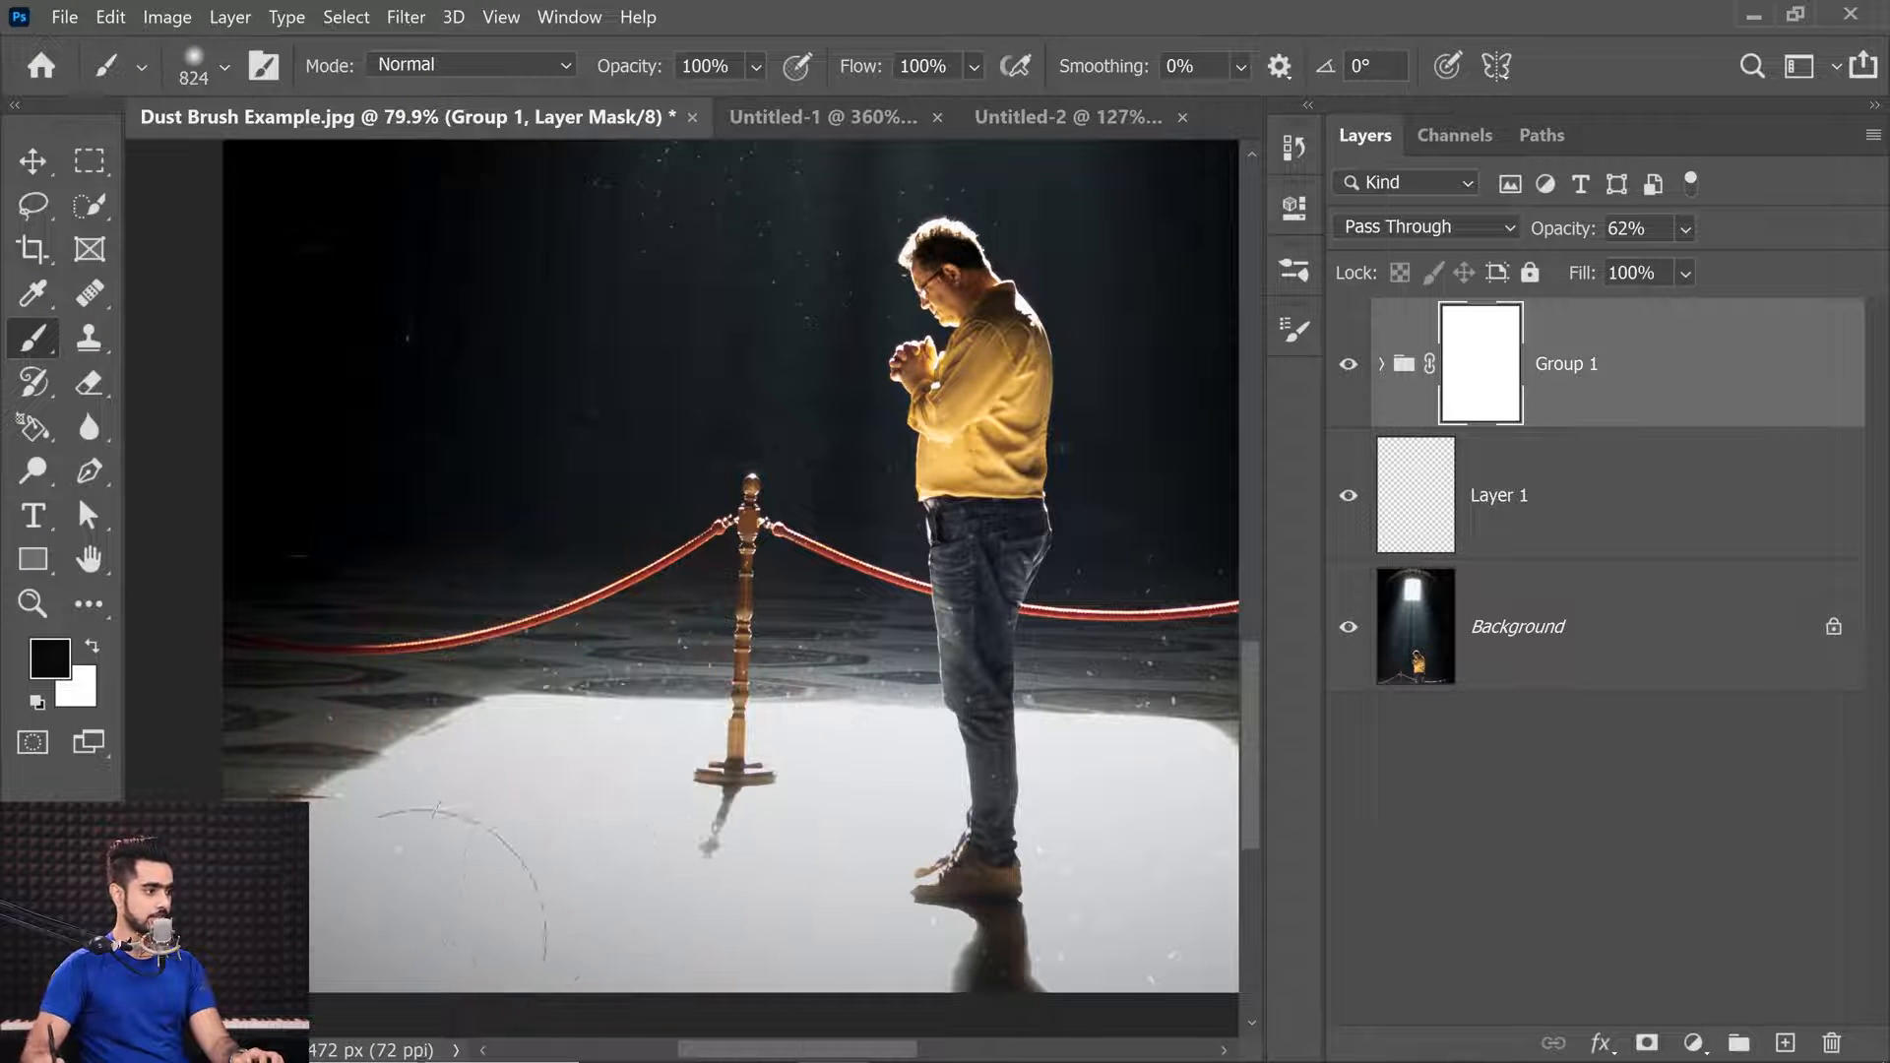
mouse_move(930, 869)
left_mouse_down()
mouse_move(840, 830)
mouse_move(533, 787)
left_mouse_up()
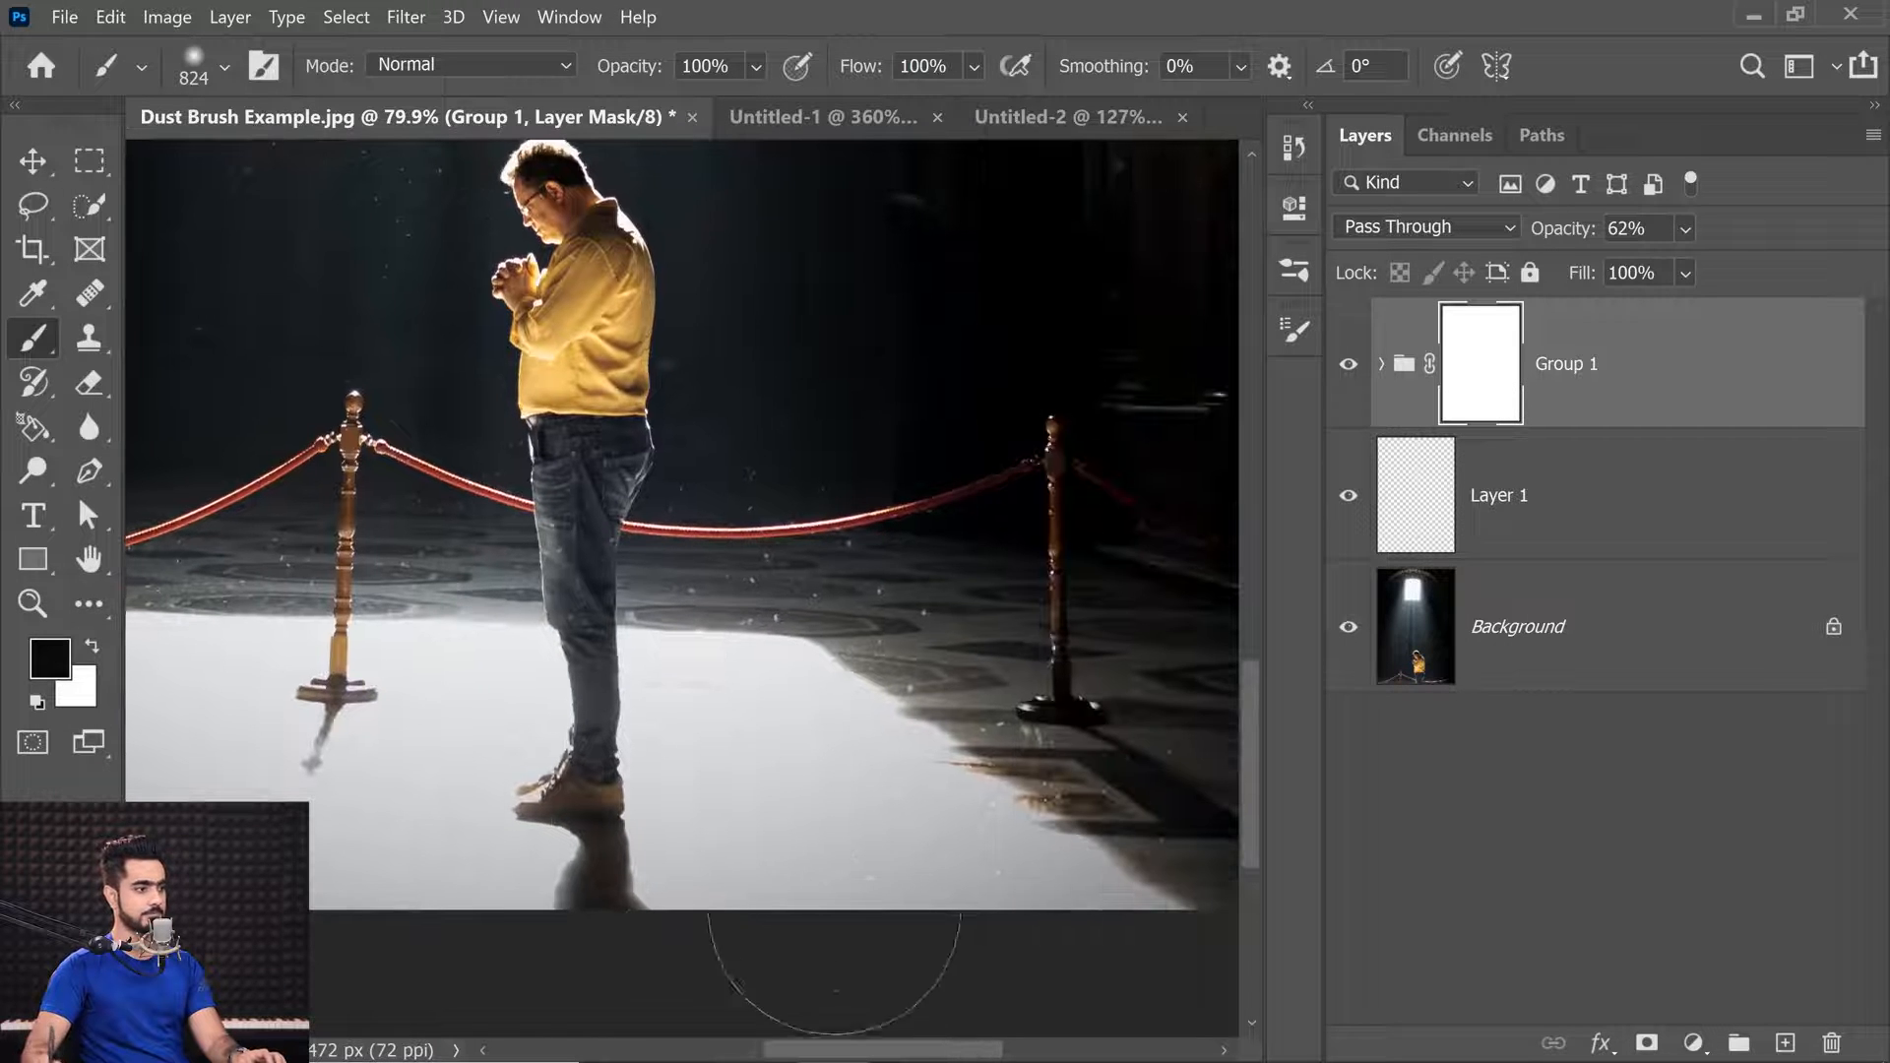
left_click_drag(394, 266, 804, 790)
left_click_drag(397, 554, 681, 593)
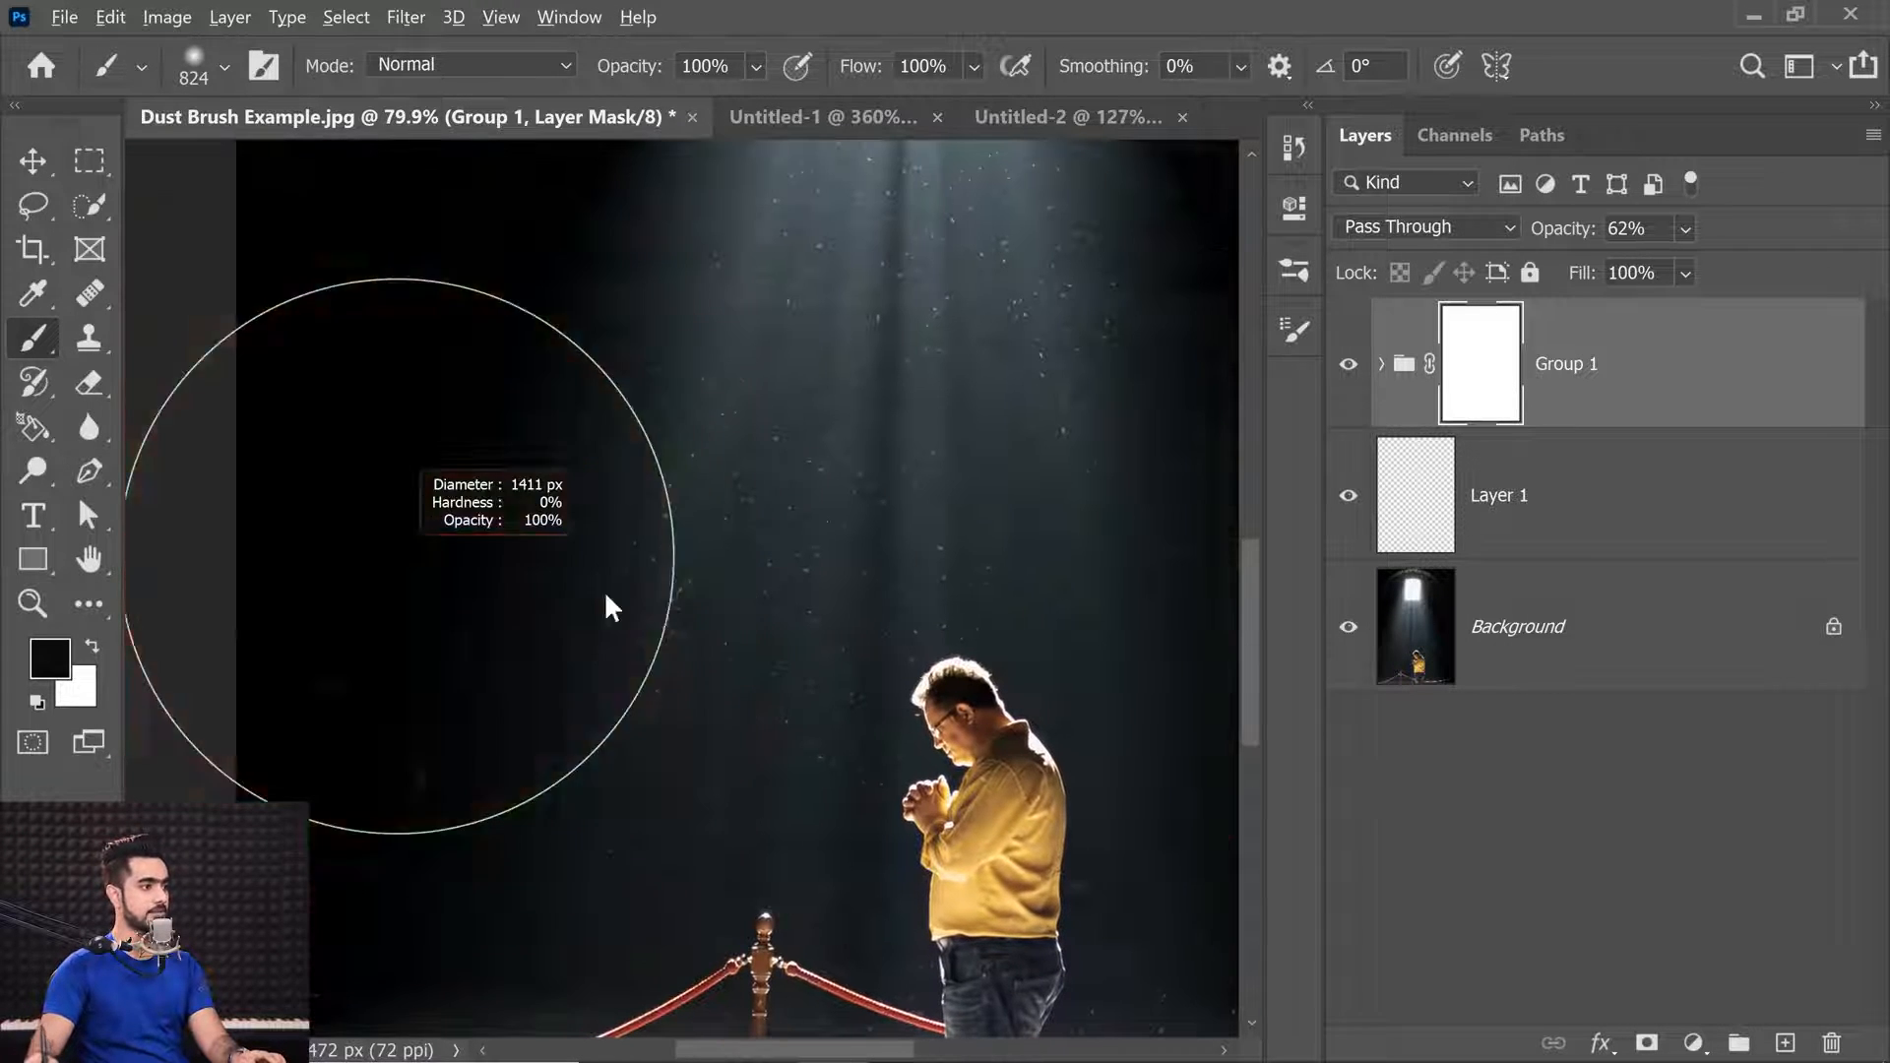
Set the brush Flow to 10% and paint on Group 1's mask to fade the dust in the dark areas beside the beam.
left_click(916, 65)
type("10")
left_click_drag(565, 561, 495, 615)
mouse_move(632, 531)
left_mouse_down()
mouse_move(399, 607)
mouse_move(316, 668)
left_mouse_up()
mouse_move(910, 512)
left_mouse_down()
mouse_move(861, 642)
mouse_move(908, 728)
left_mouse_up()
left_click_drag(801, 823, 906, 459)
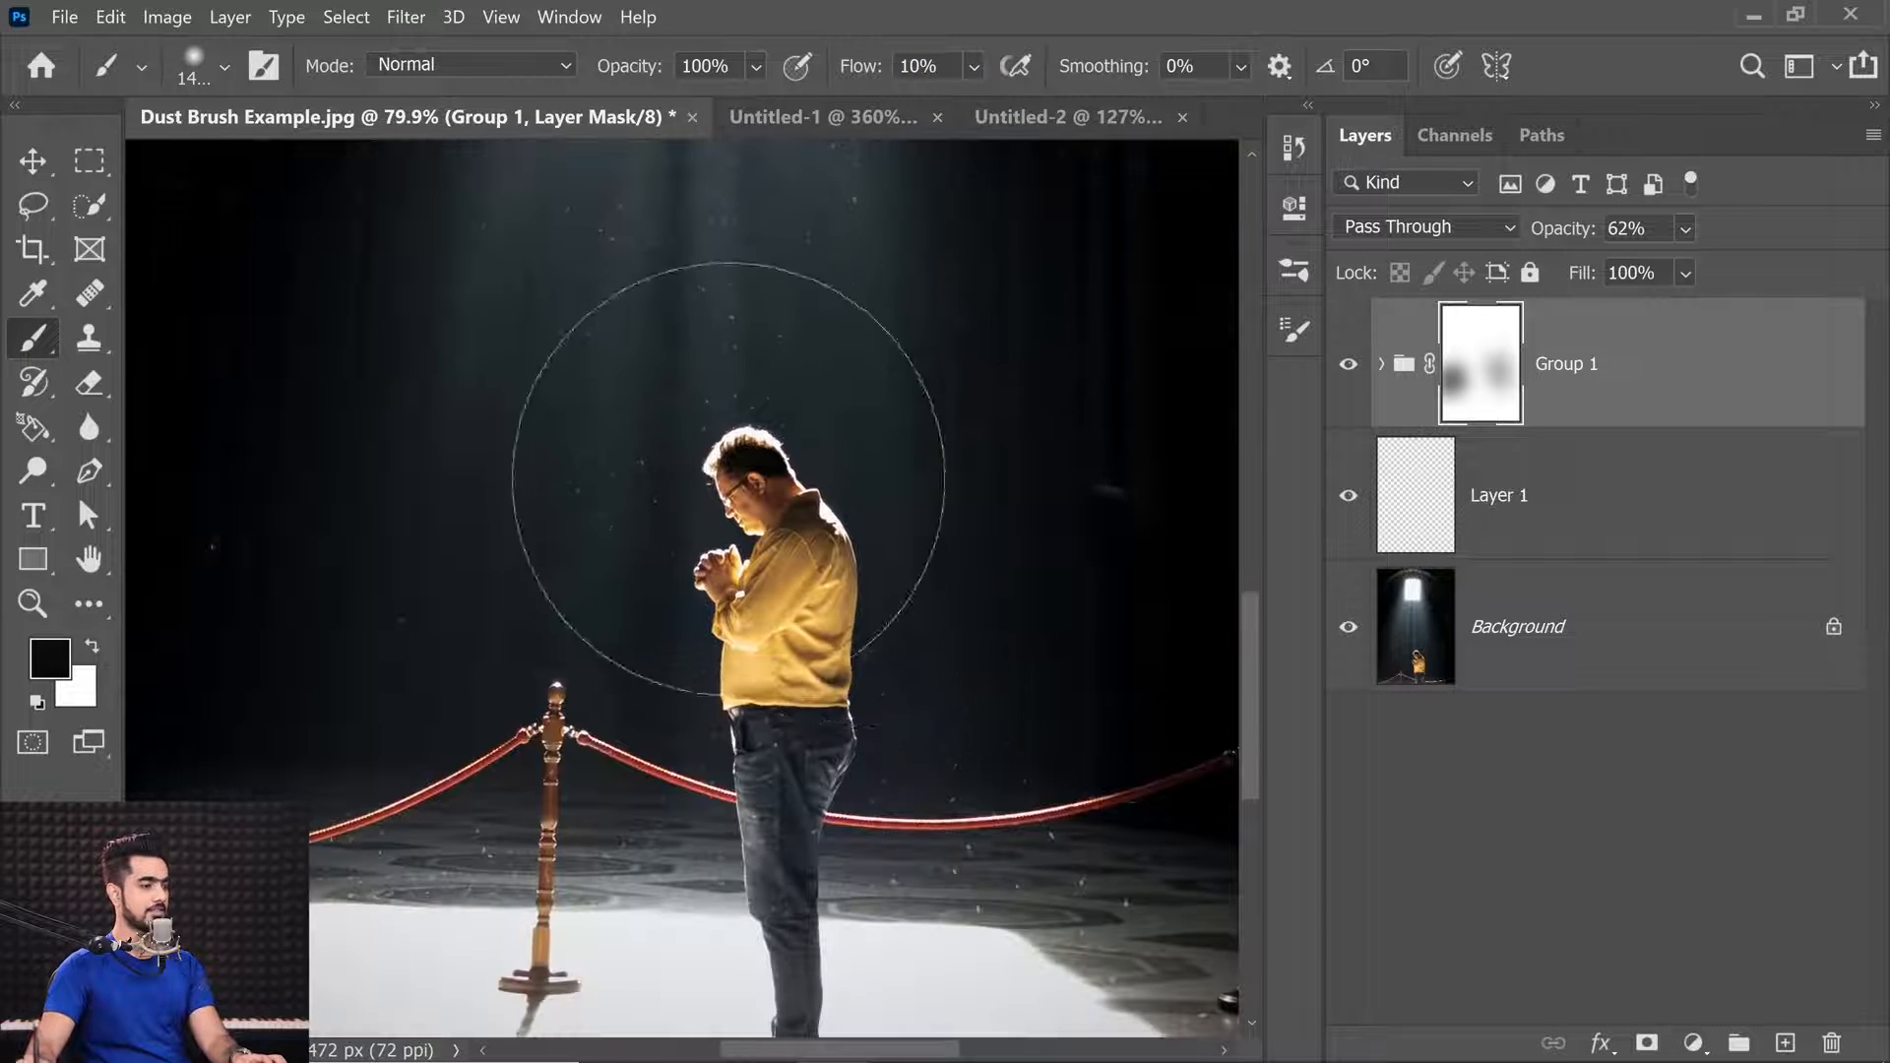
Continue painting black on Group 1's mask to fade the dust over the floor corner and the dark upper areas around the window.
left_click_drag(1189, 827, 1184, 822)
mouse_move(1189, 828)
left_mouse_down()
mouse_move(1021, 667)
mouse_move(964, 716)
mouse_move(1044, 672)
left_mouse_up()
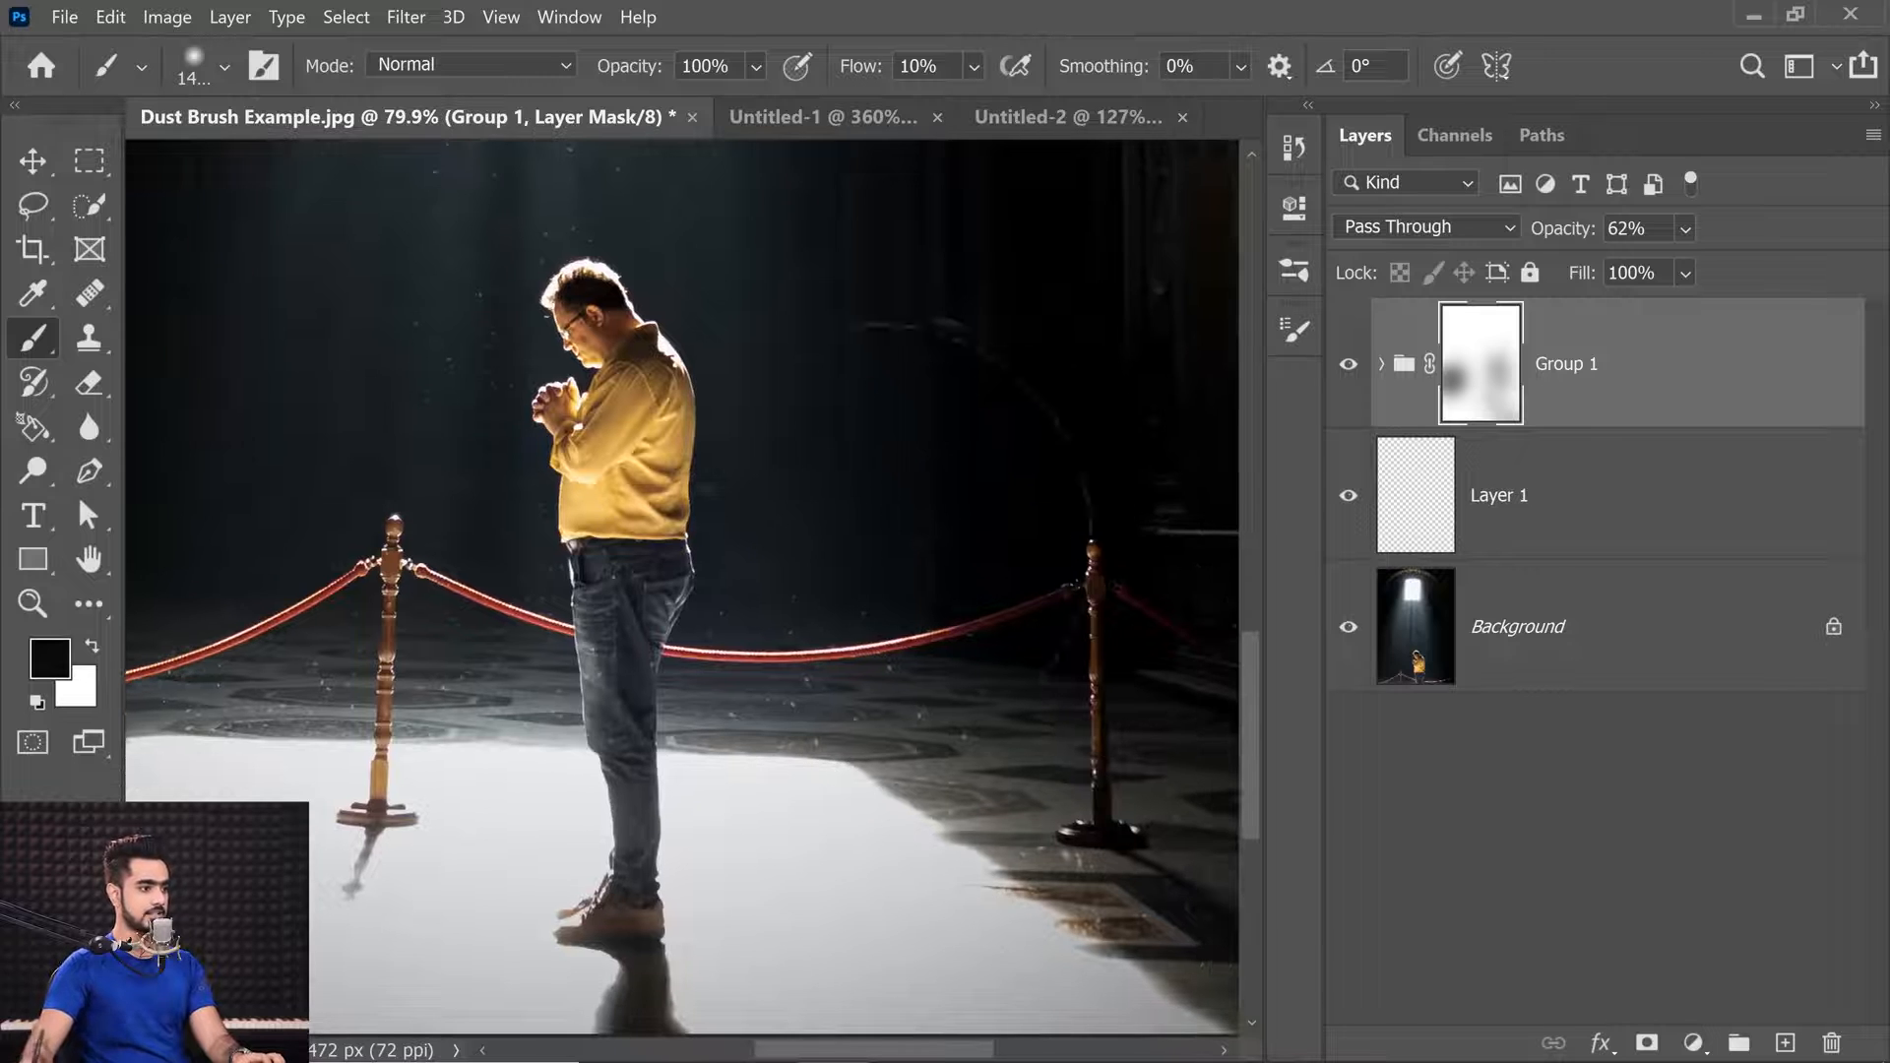
left_click_drag(711, 367, 805, 897)
left_click_drag(643, 326, 673, 630)
mouse_move(425, 551)
left_mouse_down()
mouse_move(512, 382)
mouse_move(406, 669)
left_mouse_up()
Review the whole photo and compare it with and without the masked dust group.
scroll(811, 676, "down", 3)
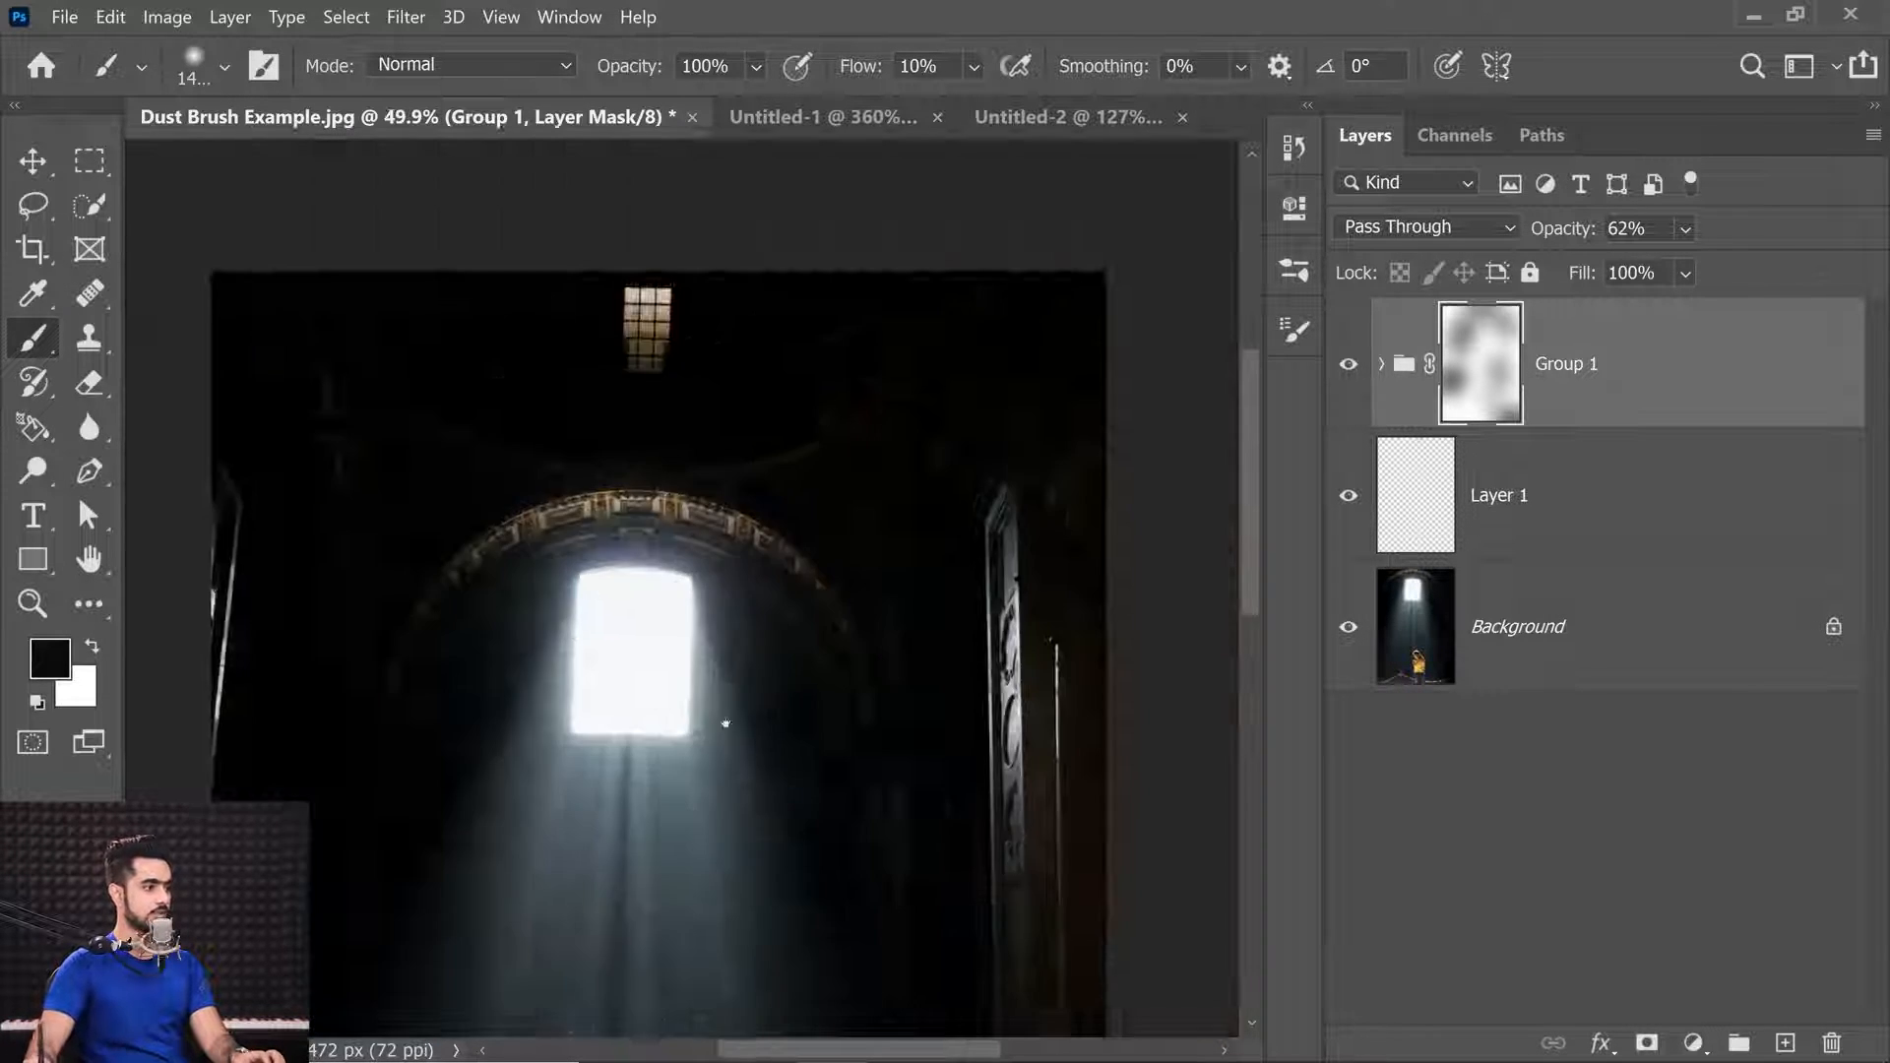
left_click_drag(755, 844, 760, 451)
scroll(587, 548, "down", 3)
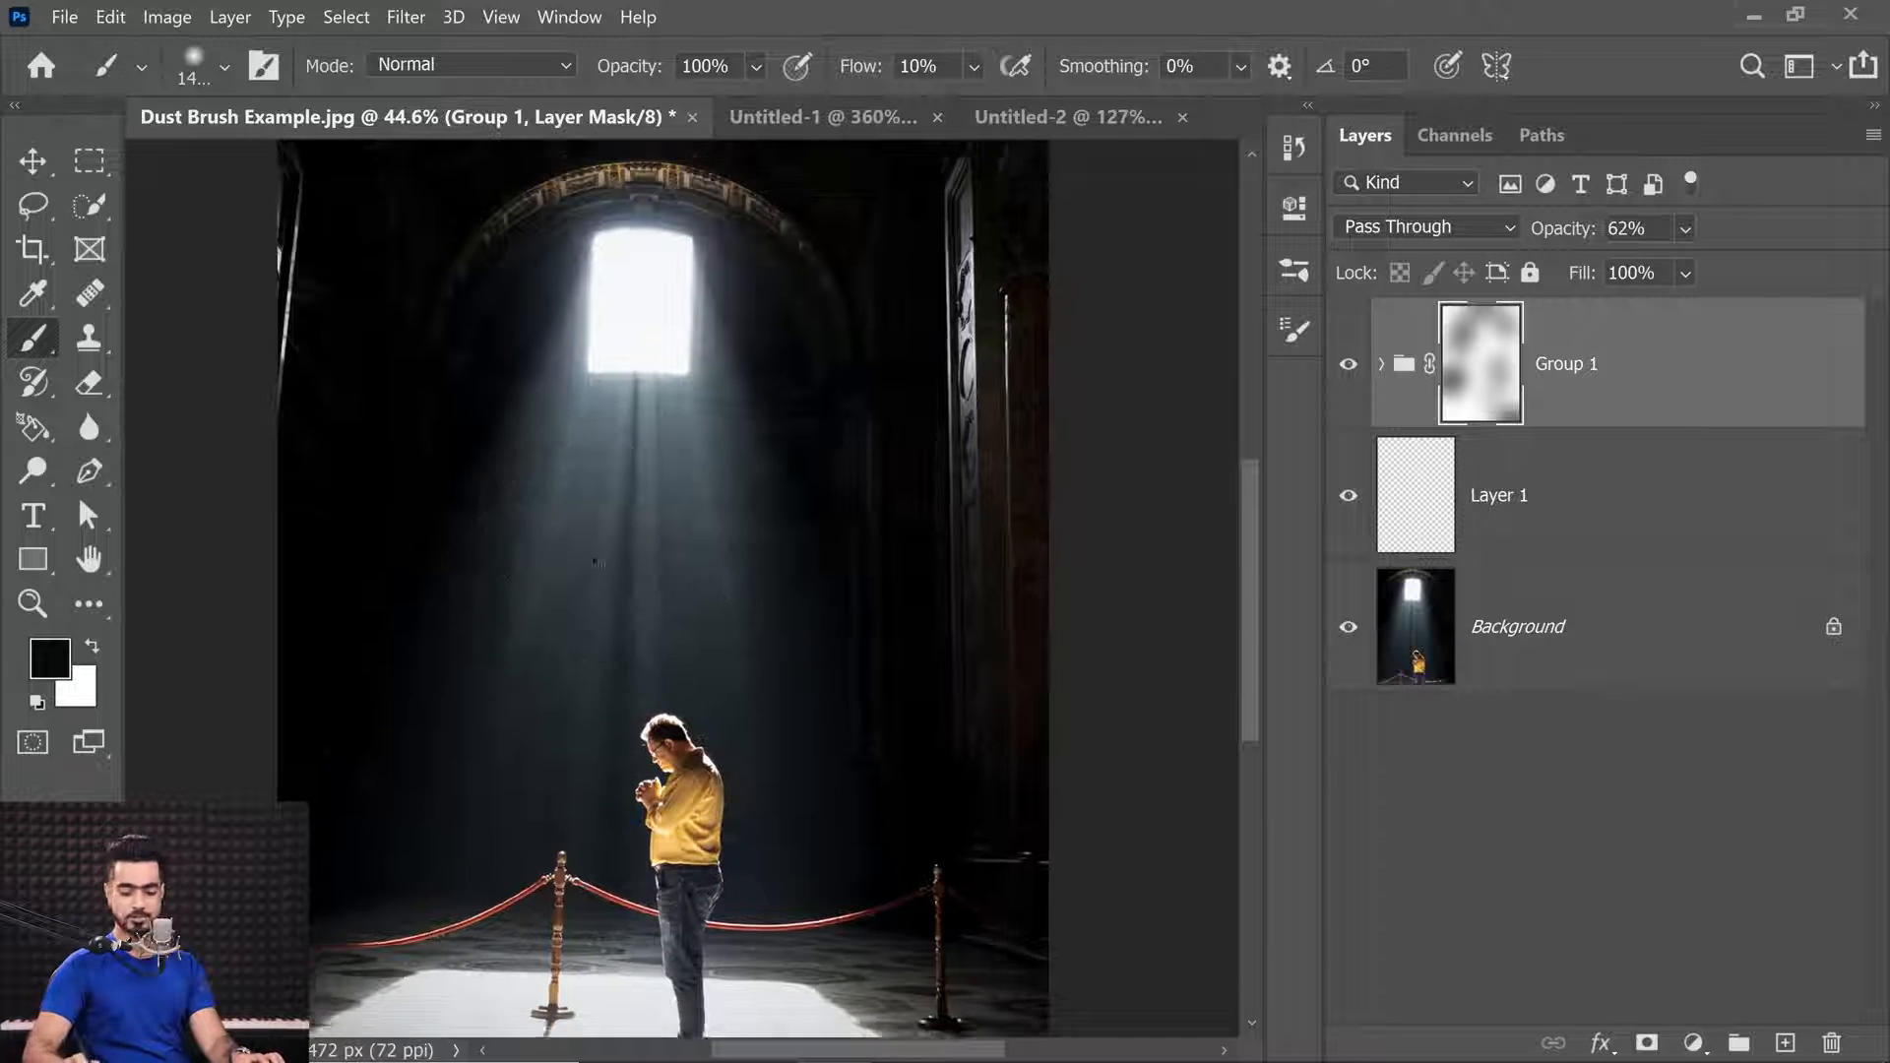
left_click_drag(763, 539, 777, 363)
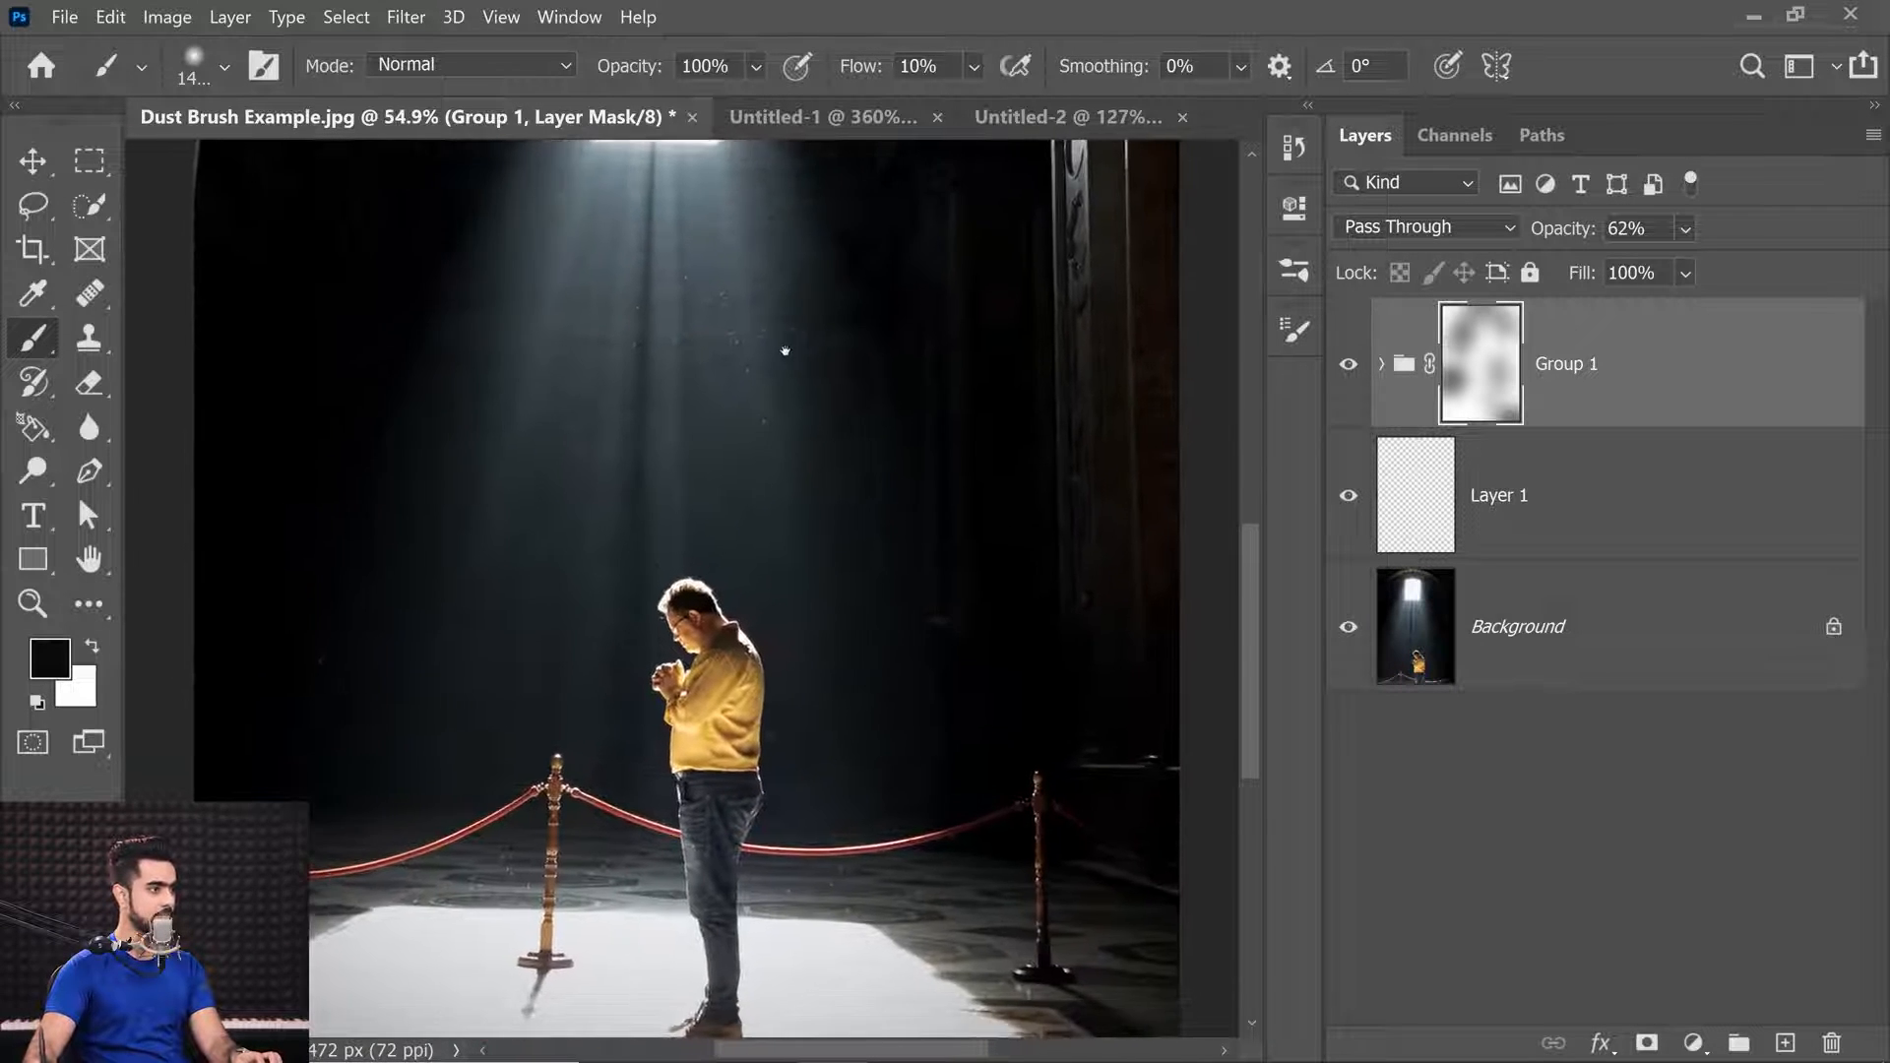
left_click(1346, 370)
left_click(1346, 370)
left_click(1346, 370)
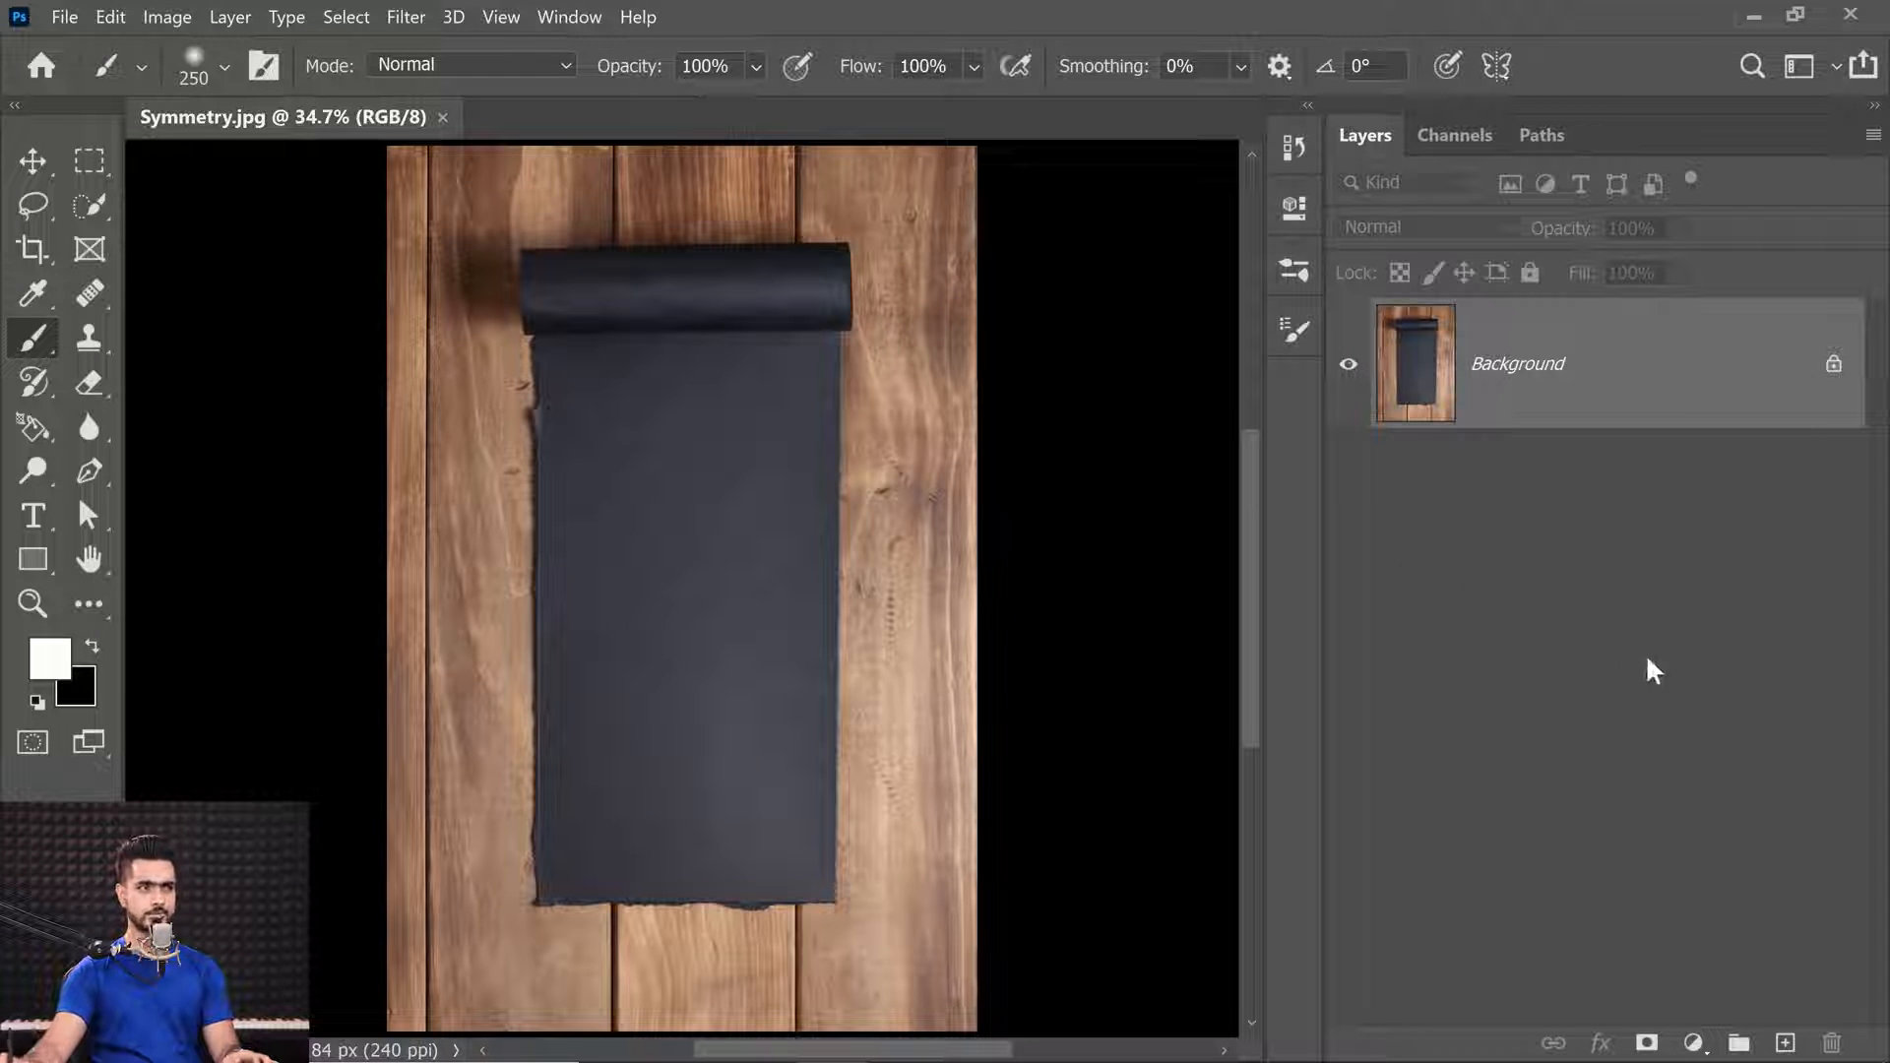
Add a new layer to Symmetry.jpg and choose the Hard Round Pressure Size brush.
left_click(1784, 1043)
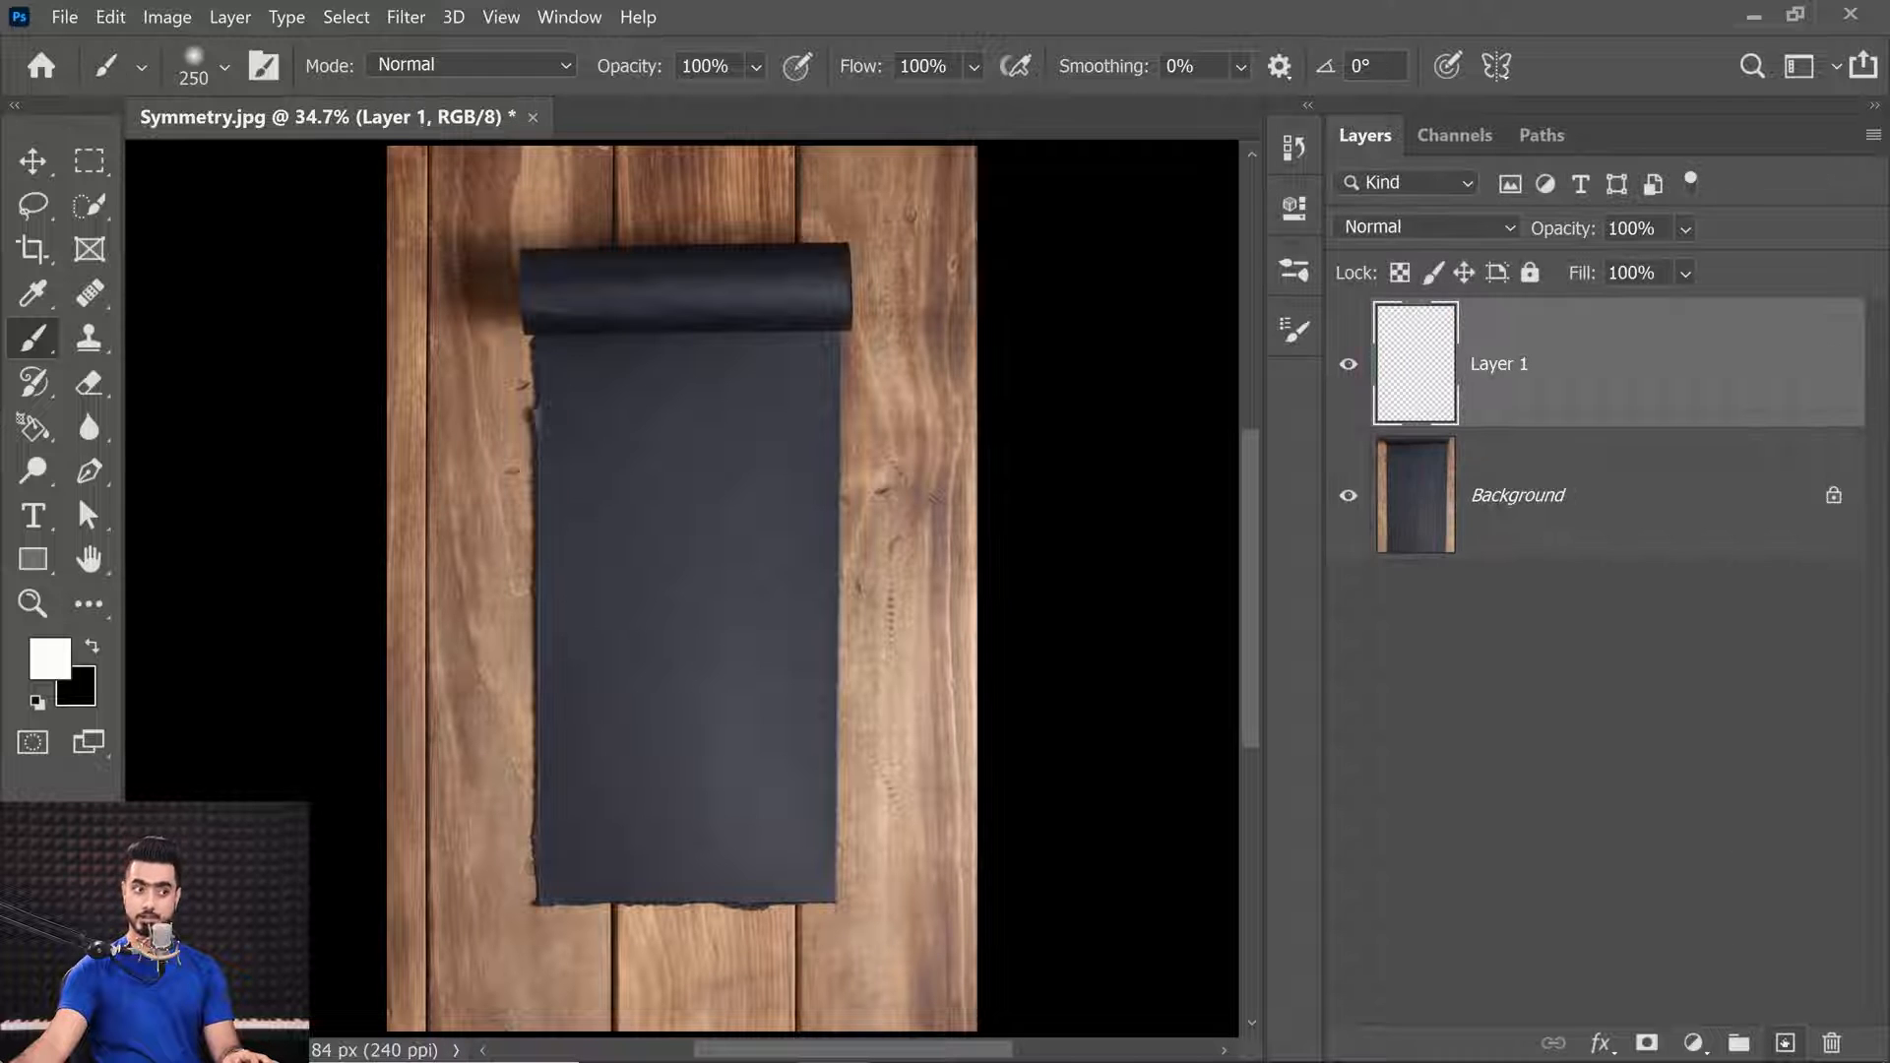
left_click(220, 73)
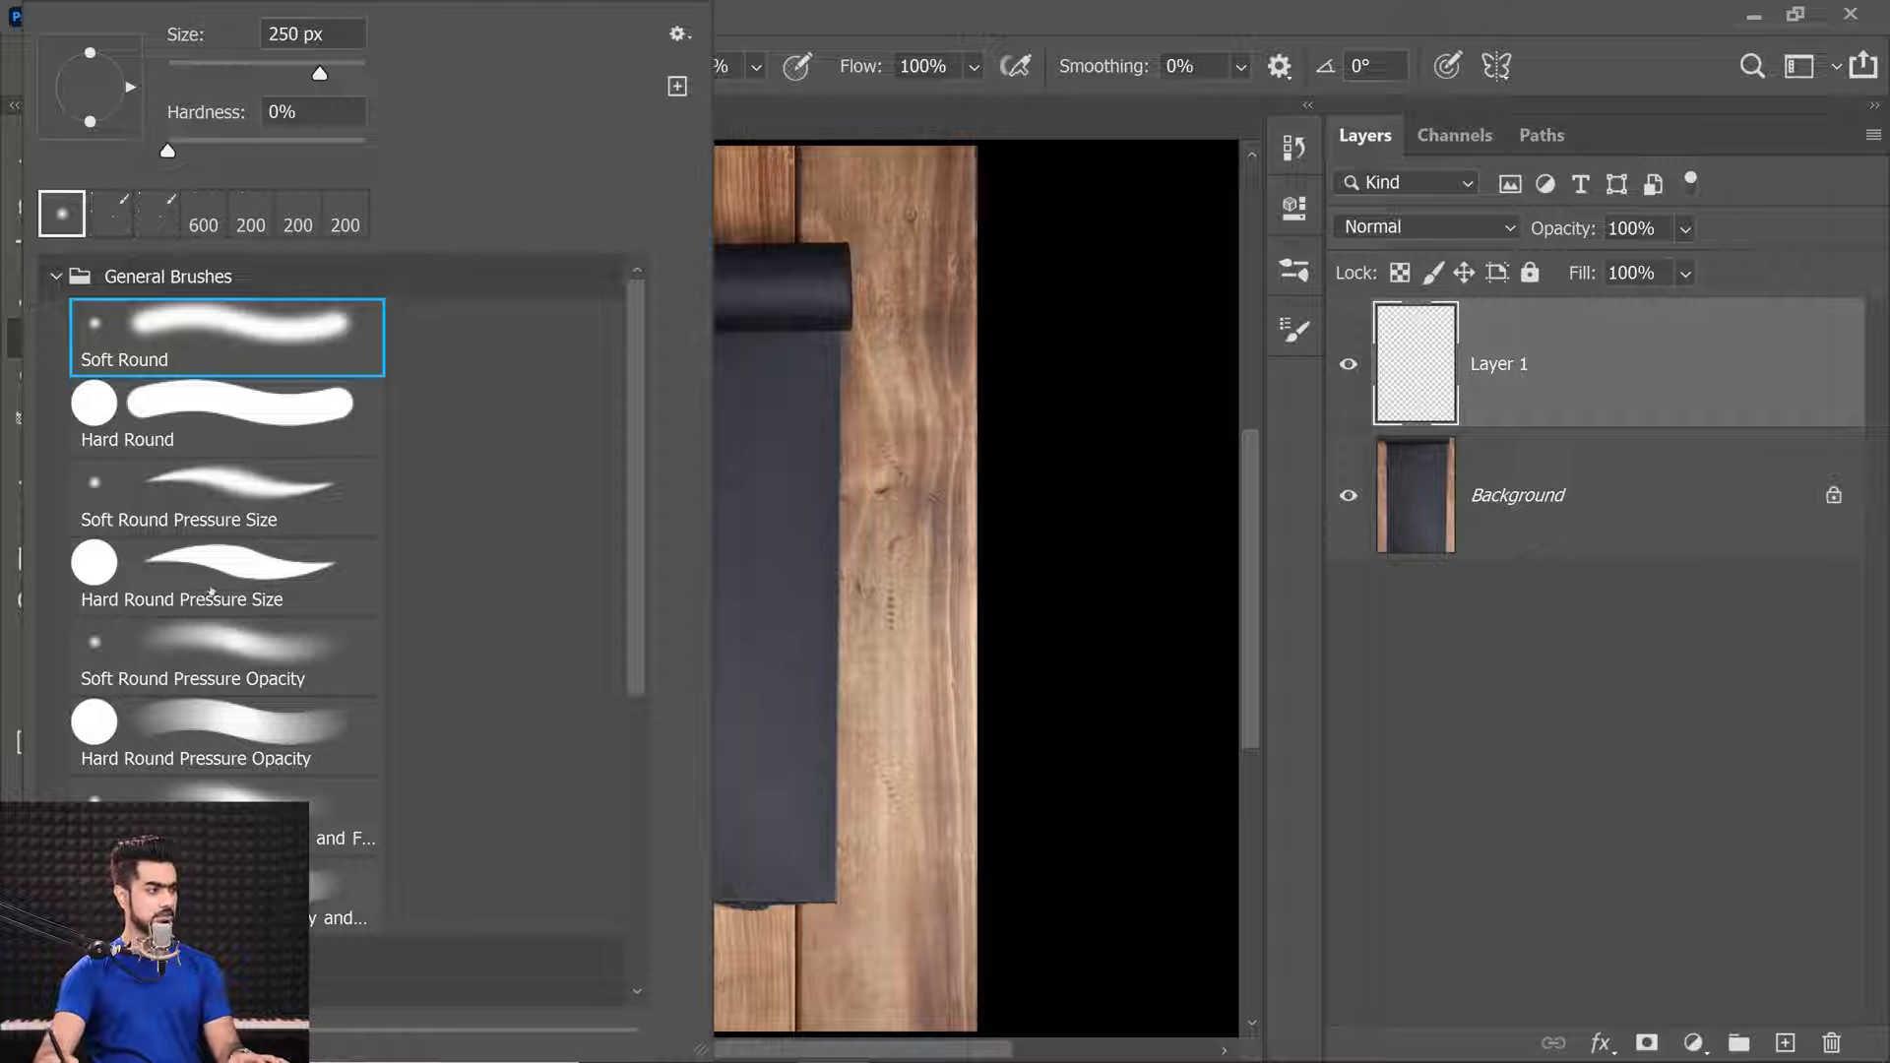
left_click(359, 577)
left_click(1530, 709)
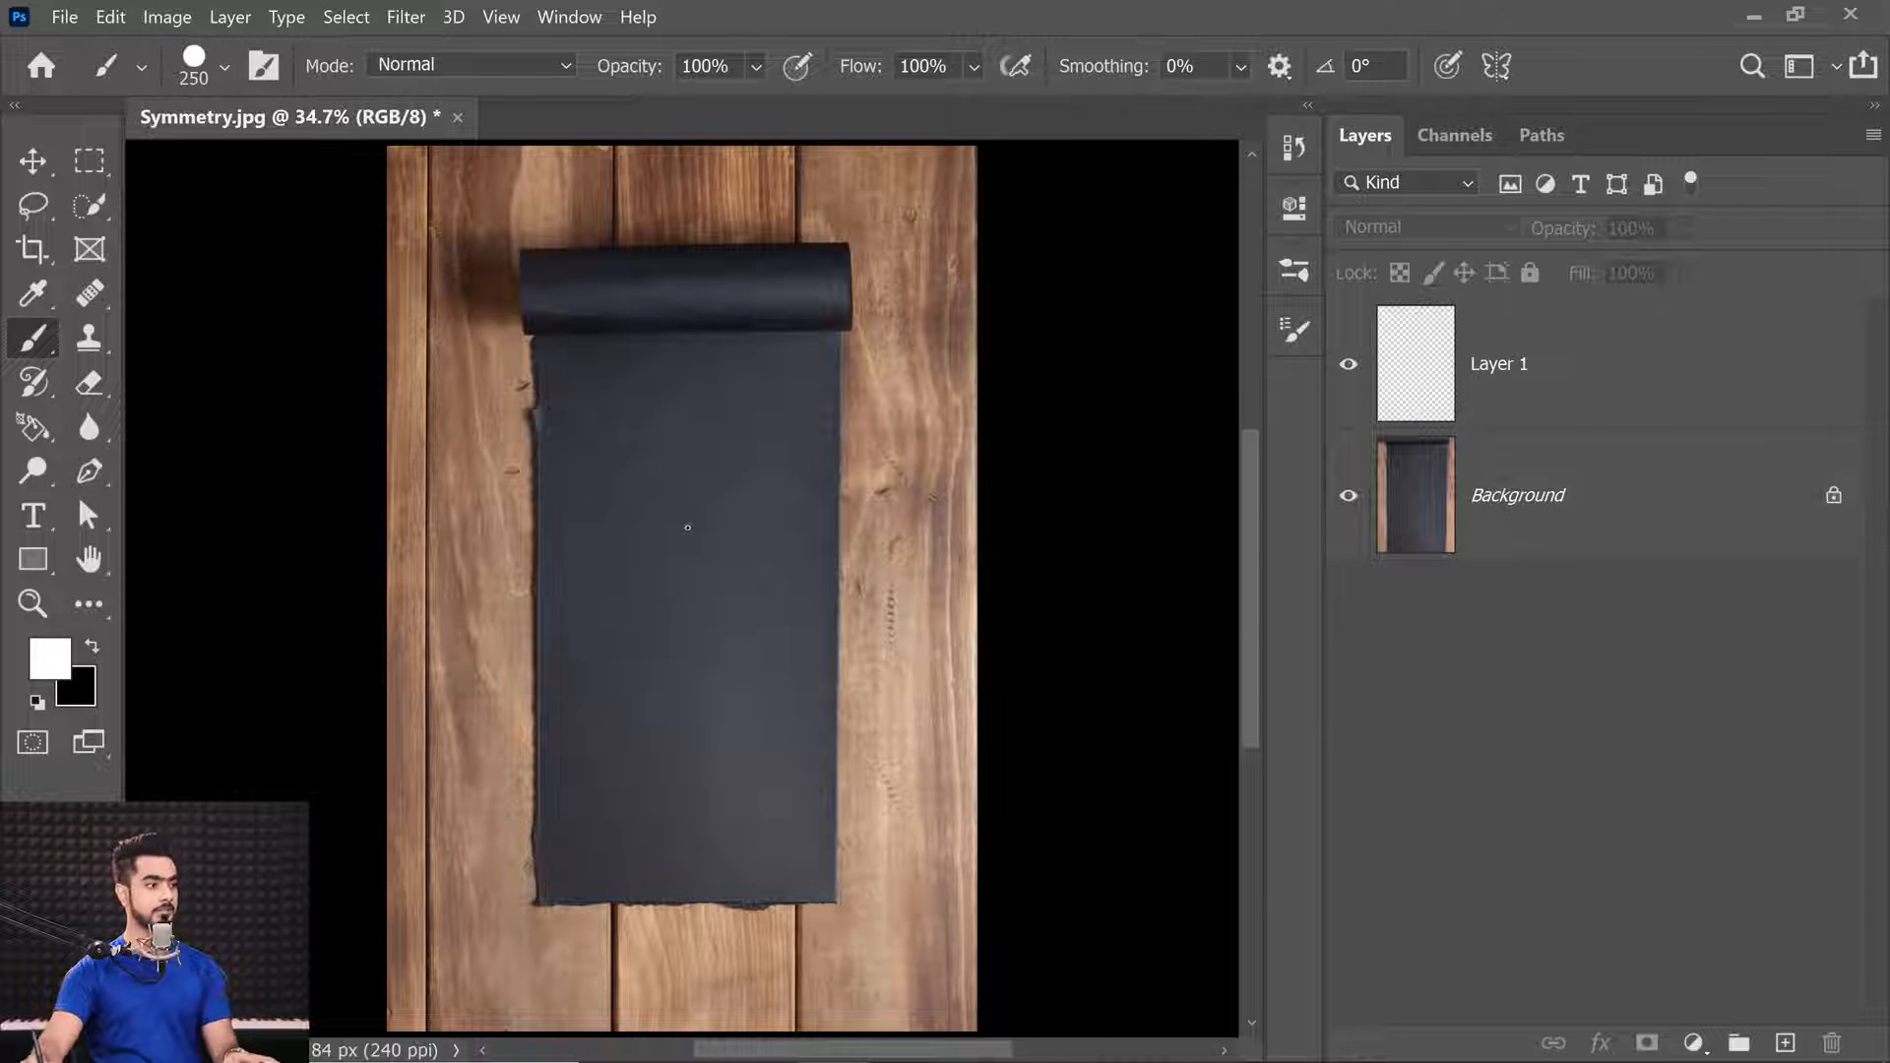
Select Layer 1 and paint freehand white test strokes on the black paper with a 144 px brush.
scroll(686, 533, "up", 5)
left_click(1597, 394)
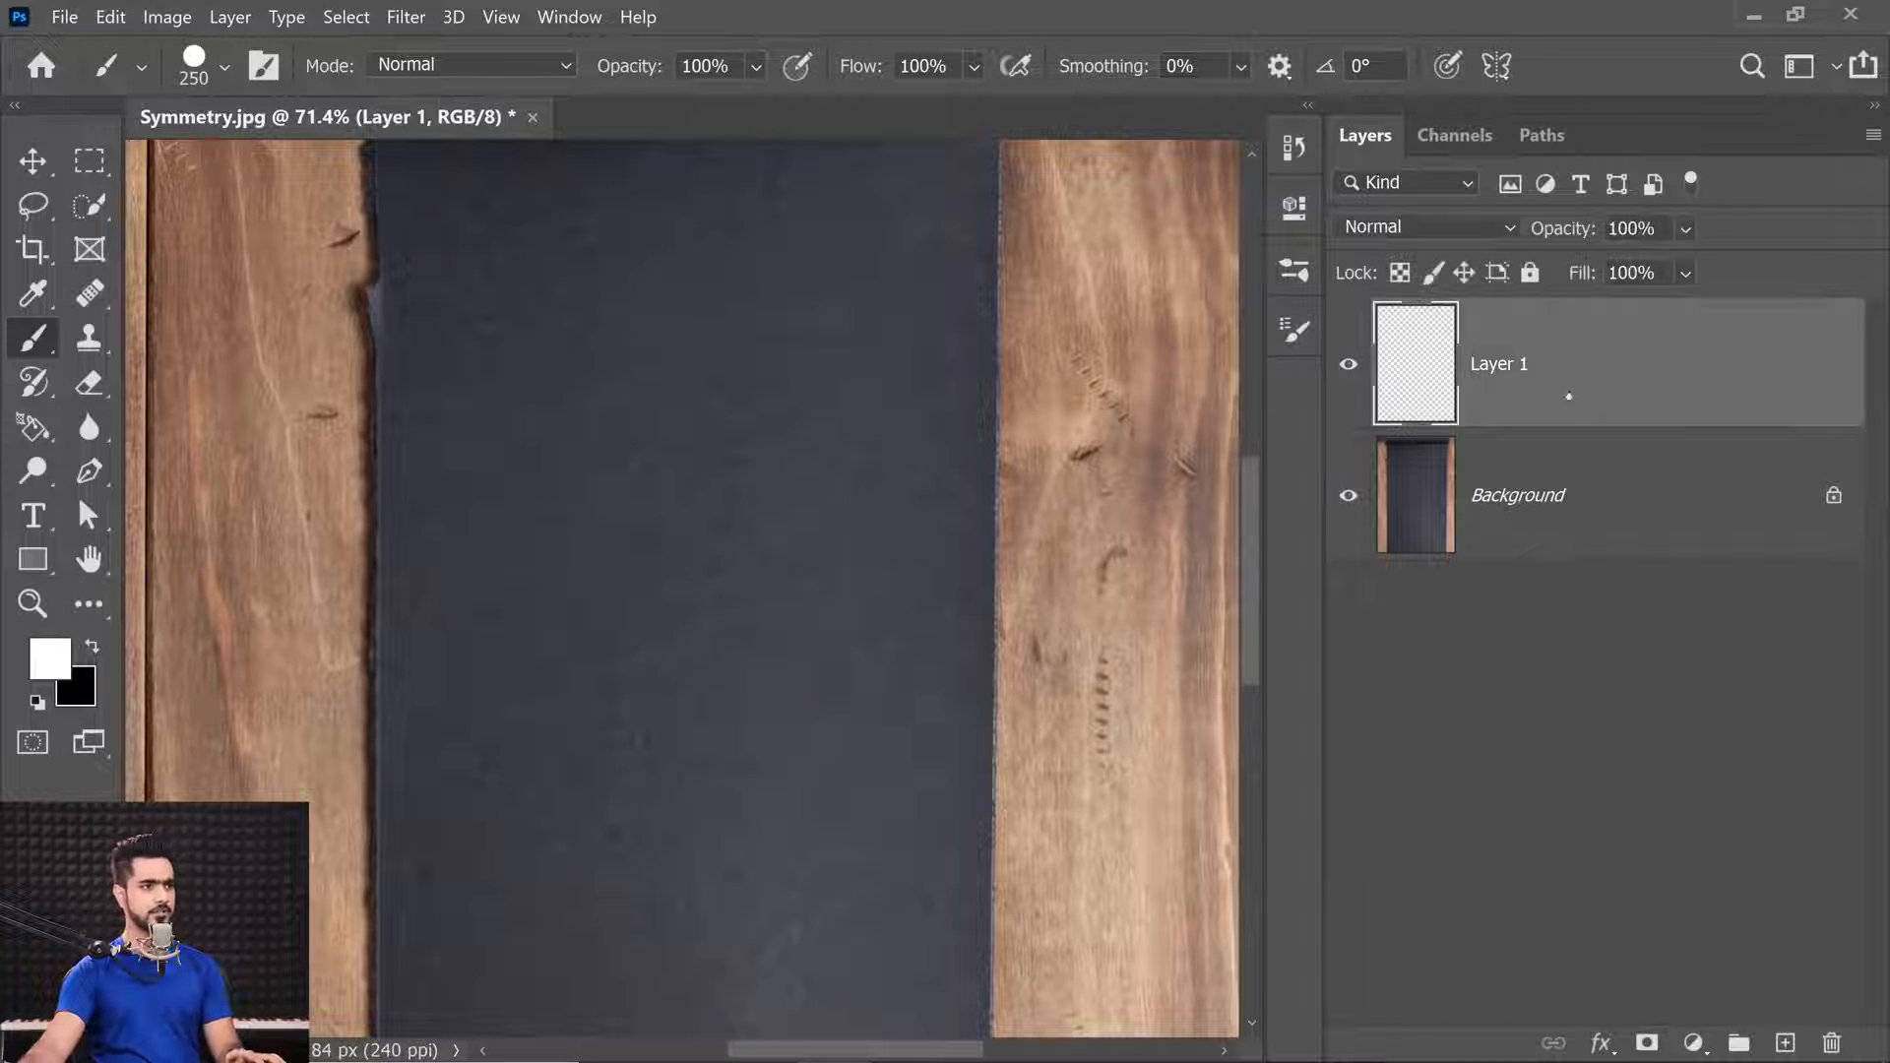
mouse_move(551, 232)
left_mouse_down()
mouse_move(696, 338)
mouse_move(476, 784)
mouse_move(504, 955)
left_mouse_up()
mouse_move(787, 807)
left_mouse_down()
mouse_move(640, 324)
mouse_move(531, 788)
mouse_move(610, 846)
left_mouse_up()
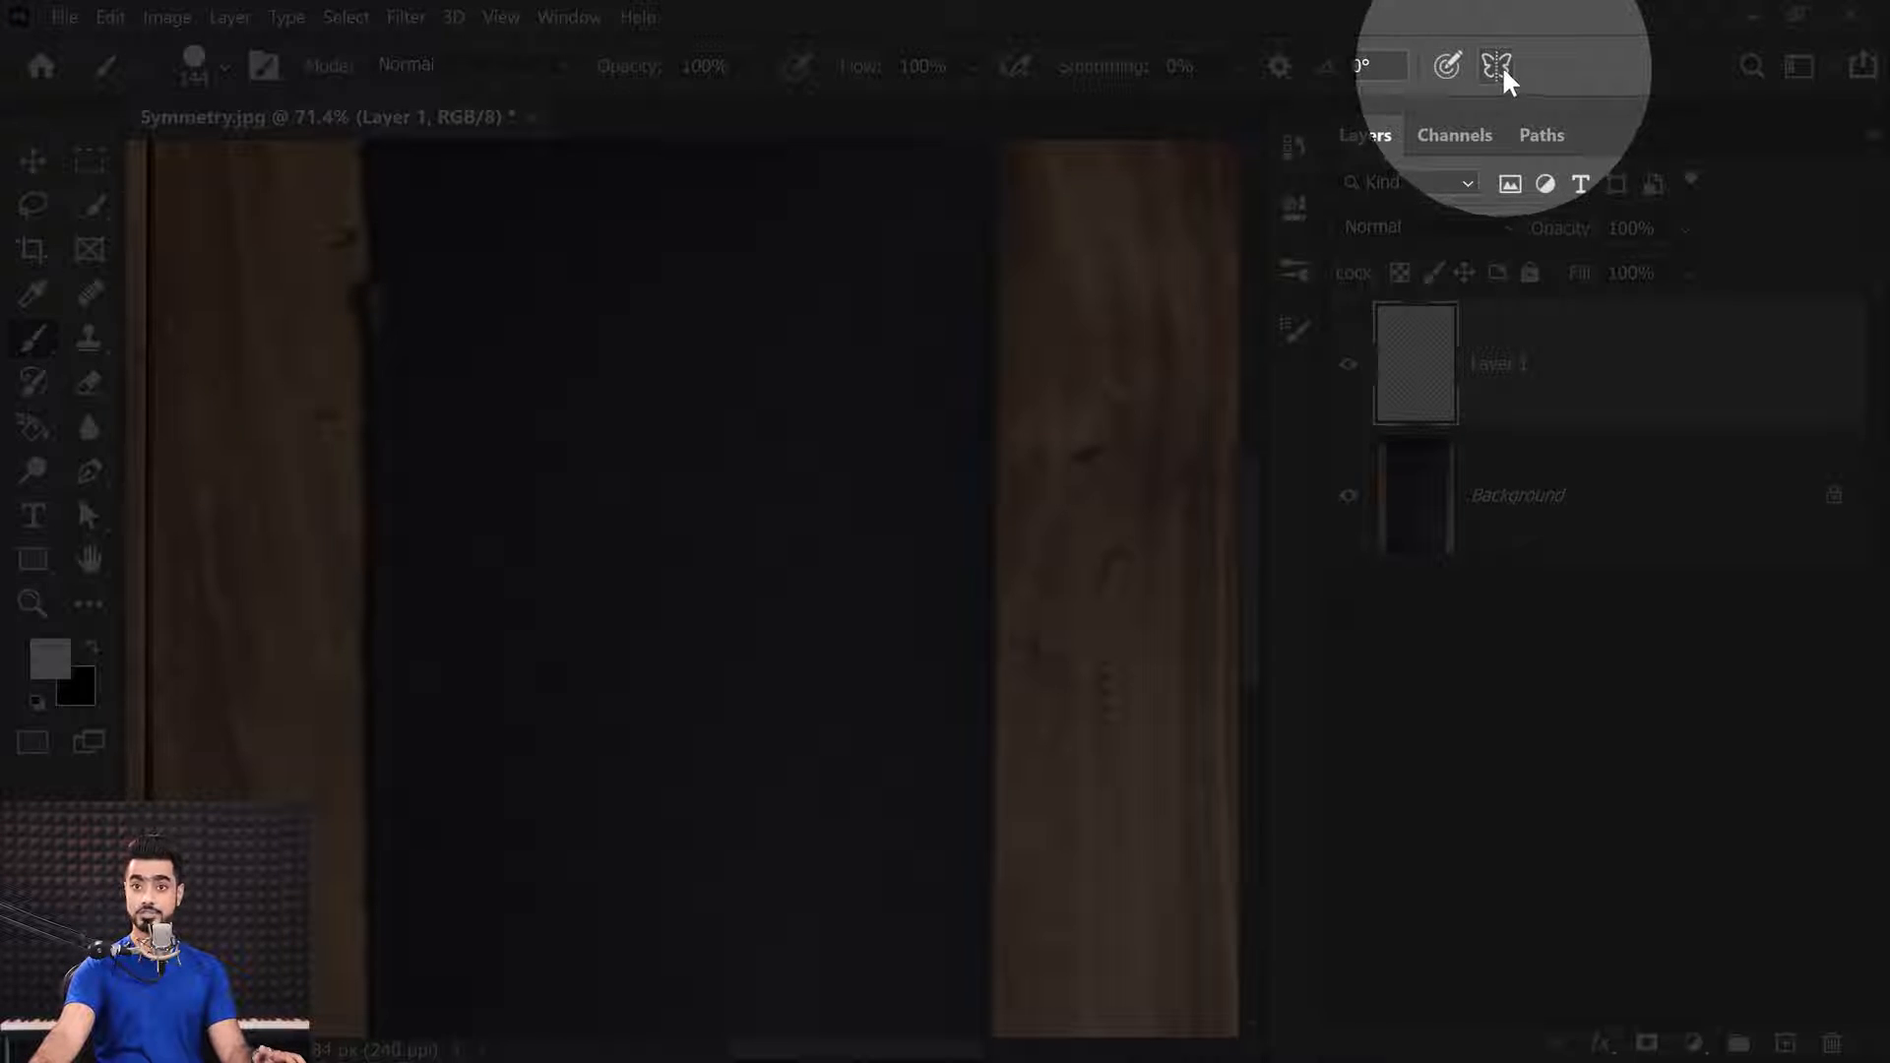
Set up Vertical paint symmetry, scaling the axis to 97.21% and centring it on the black paper.
left_click(1500, 66)
left_click(1537, 166)
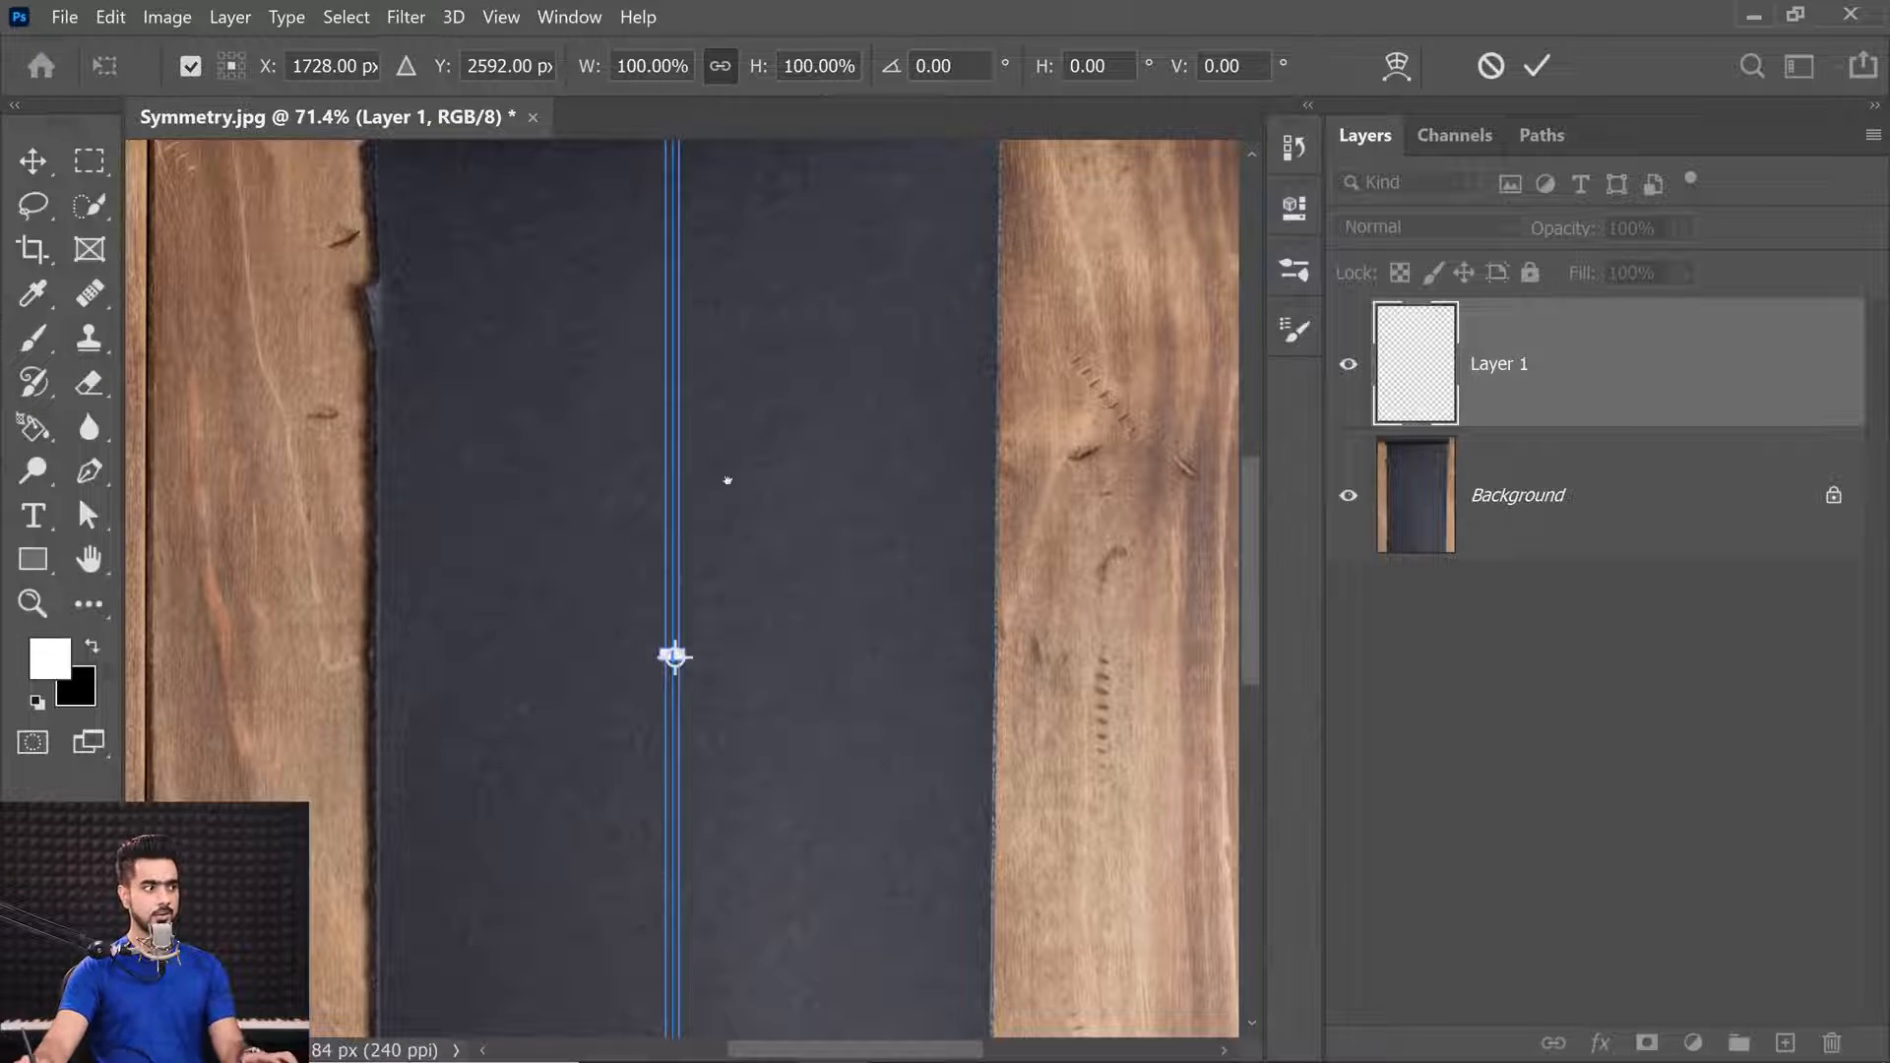
mouse_move(755, 490)
left_mouse_down()
mouse_move(689, 490)
mouse_move(736, 487)
left_mouse_up()
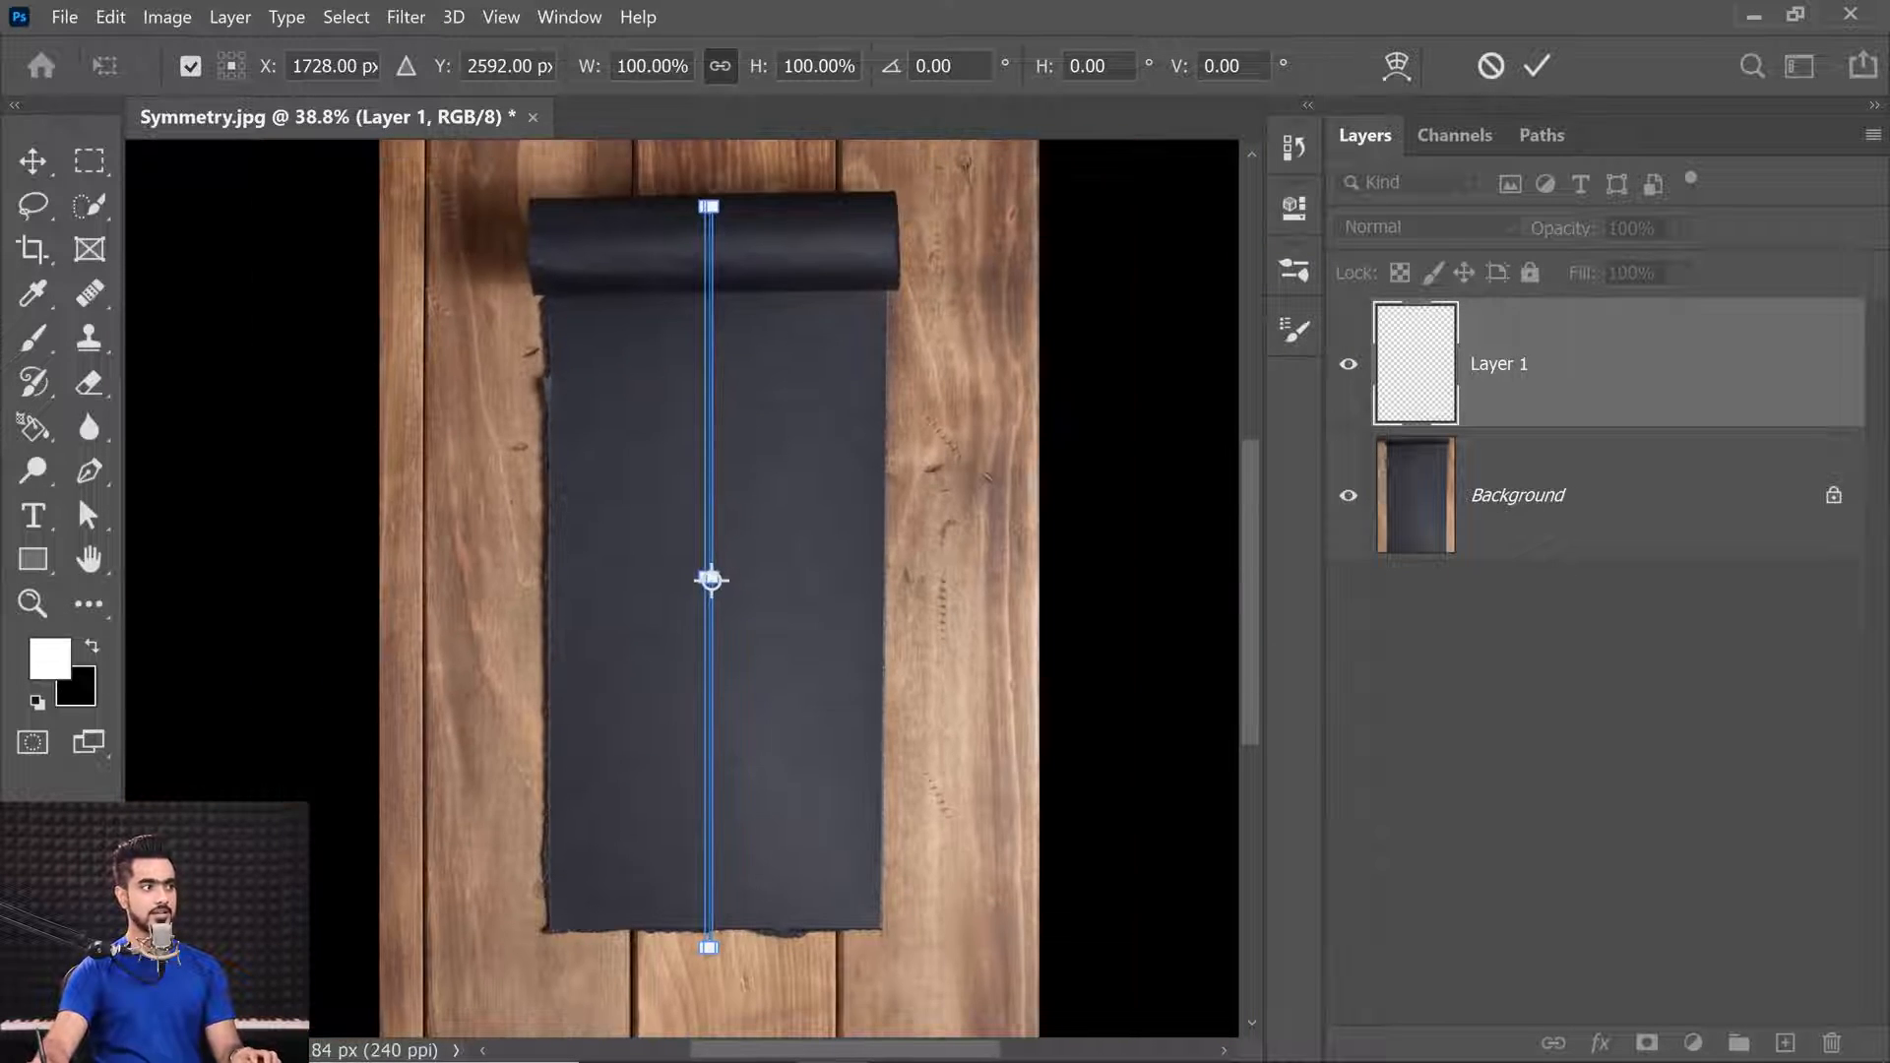
left_click_drag(709, 207, 774, 203)
mouse_move(711, 591)
left_mouse_down()
mouse_move(775, 578)
mouse_move(715, 580)
left_mouse_up()
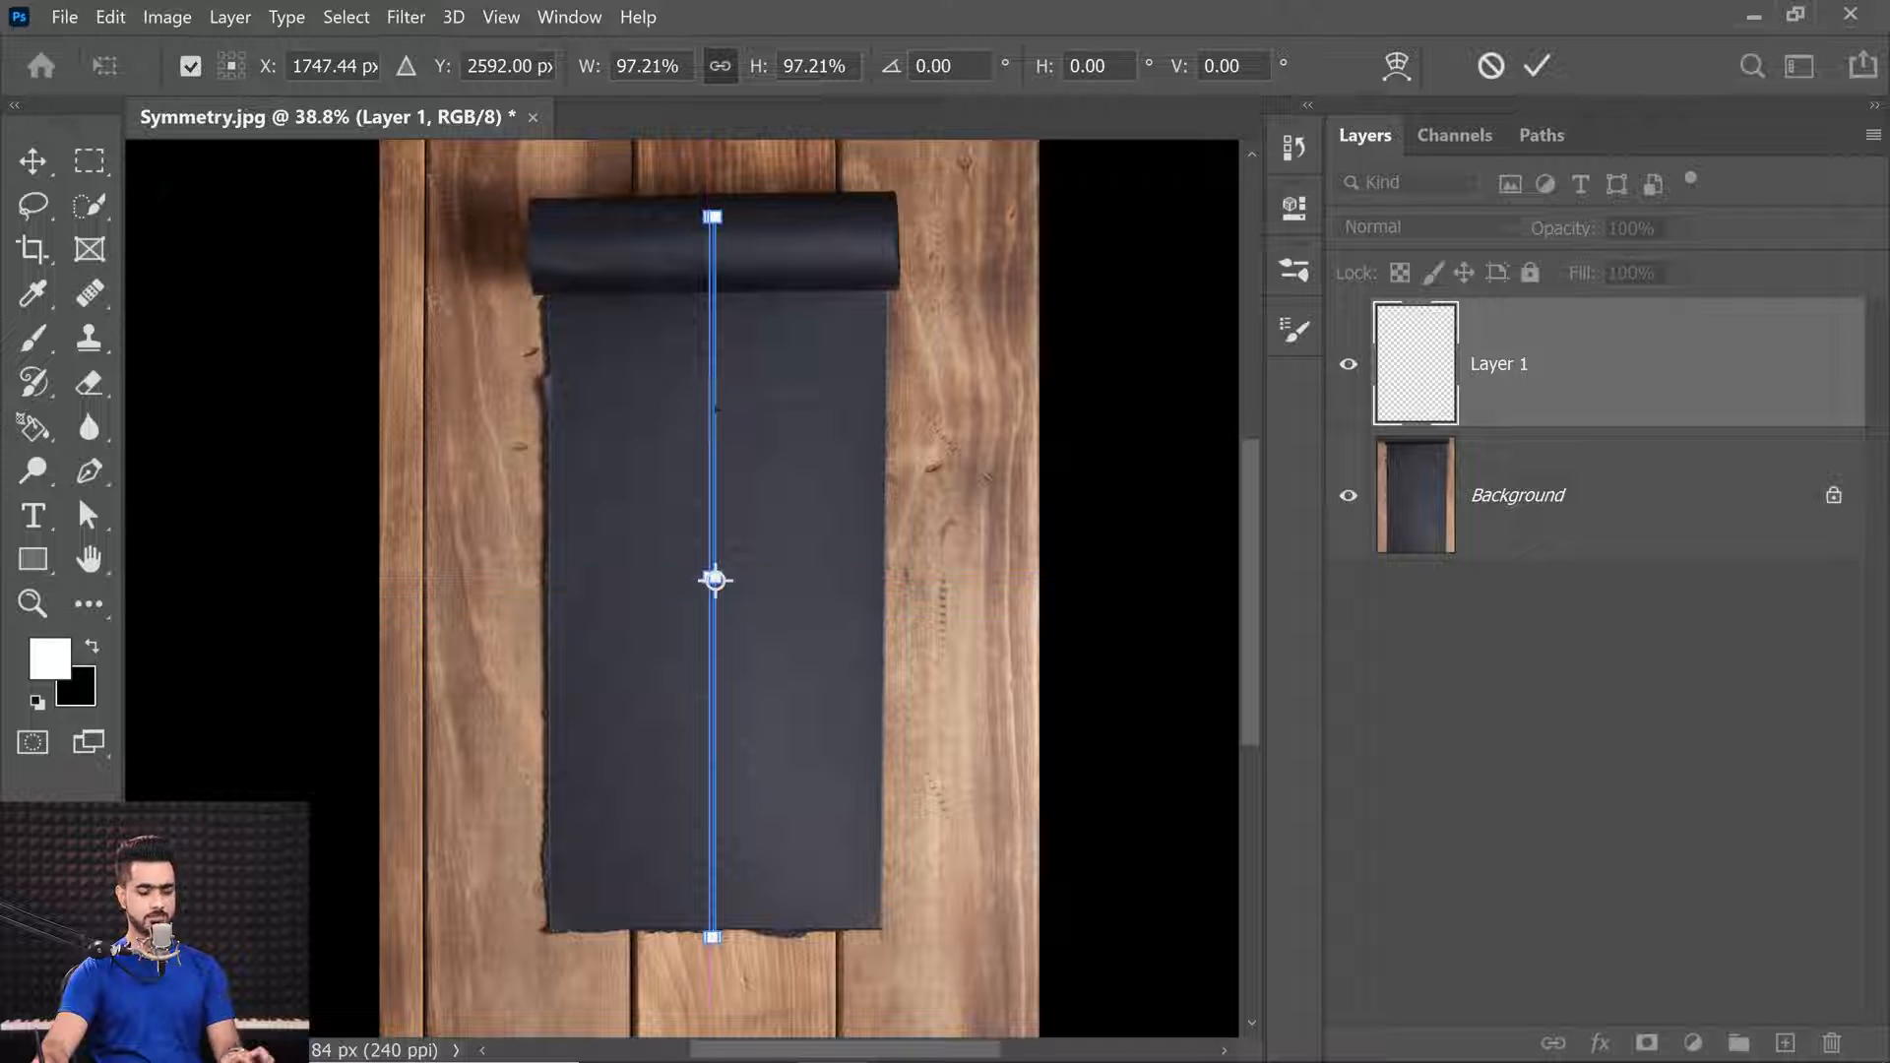
key("Return")
Paint a looping mirrored ornament along the vertical axis, then turn symmetry off and replace the painted layer with a new empty one.
scroll(739, 388, "up", 3)
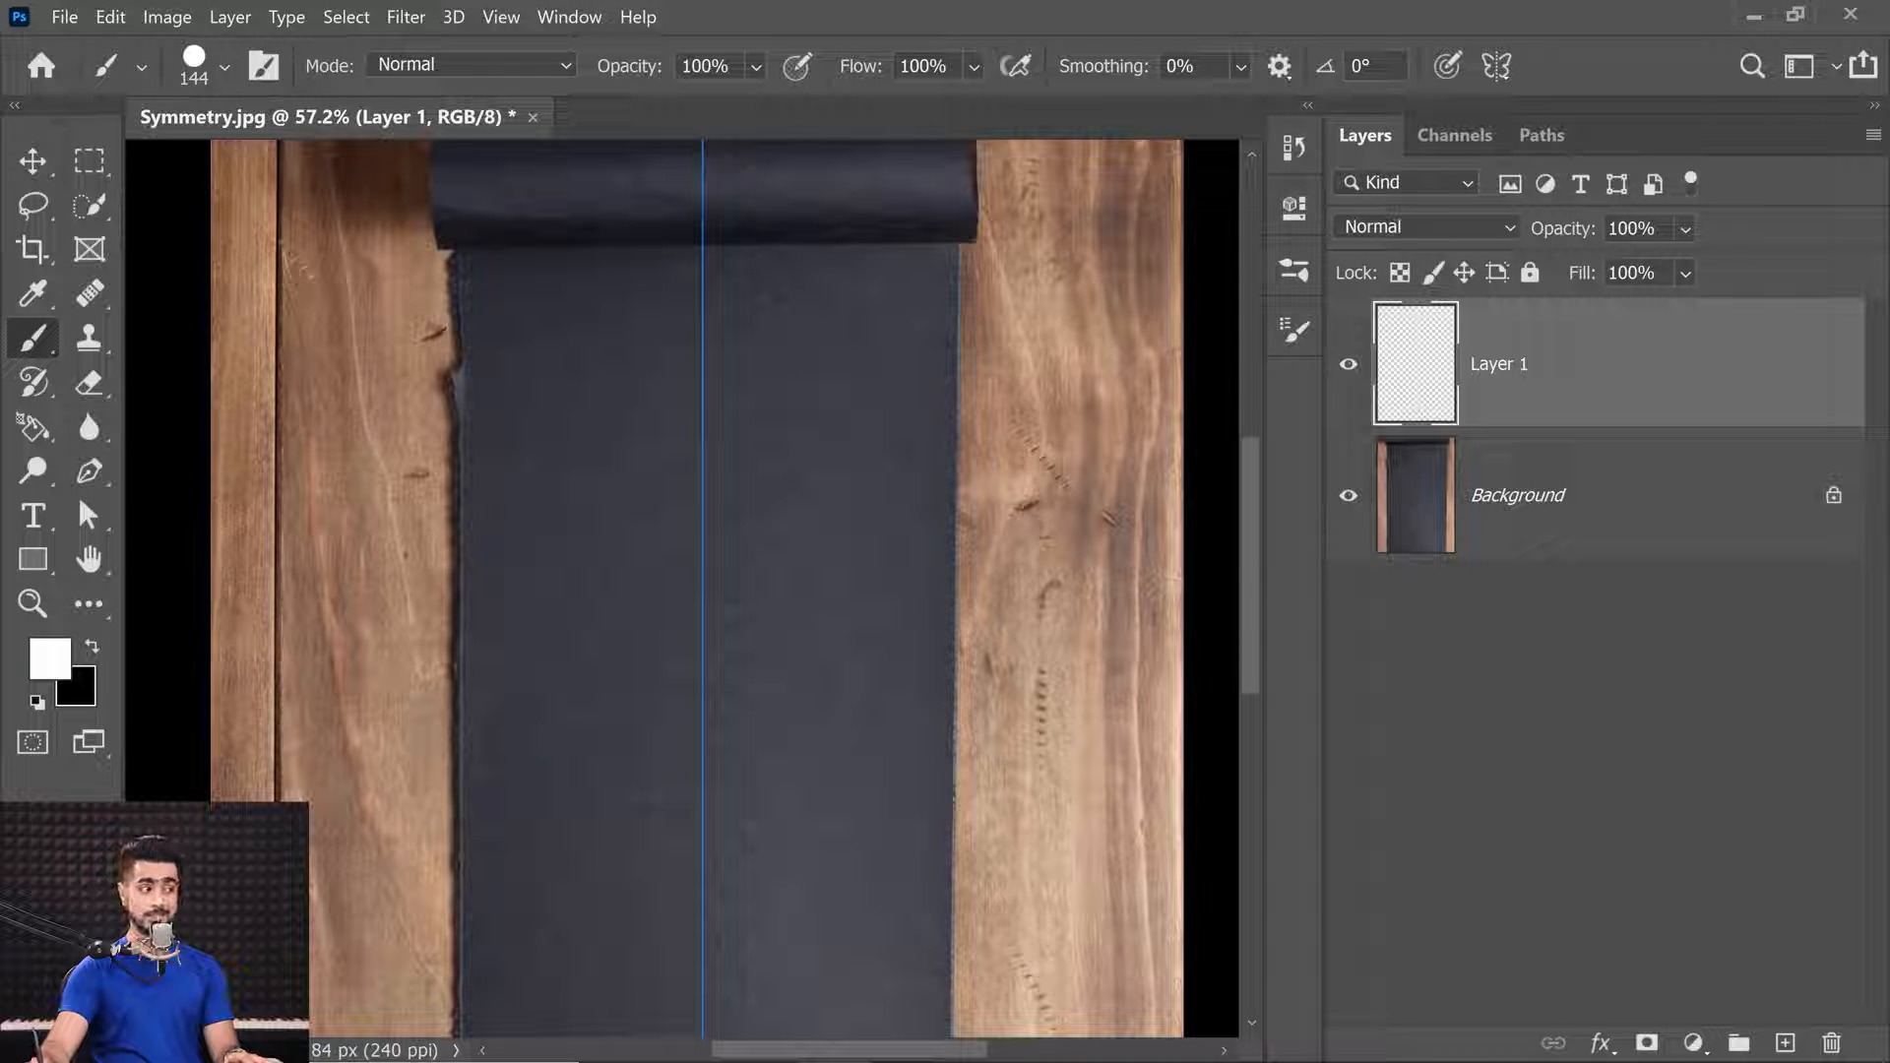
mouse_move(653, 392)
left_mouse_down()
mouse_move(624, 527)
mouse_move(625, 866)
mouse_move(845, 400)
mouse_move(517, 286)
left_mouse_up()
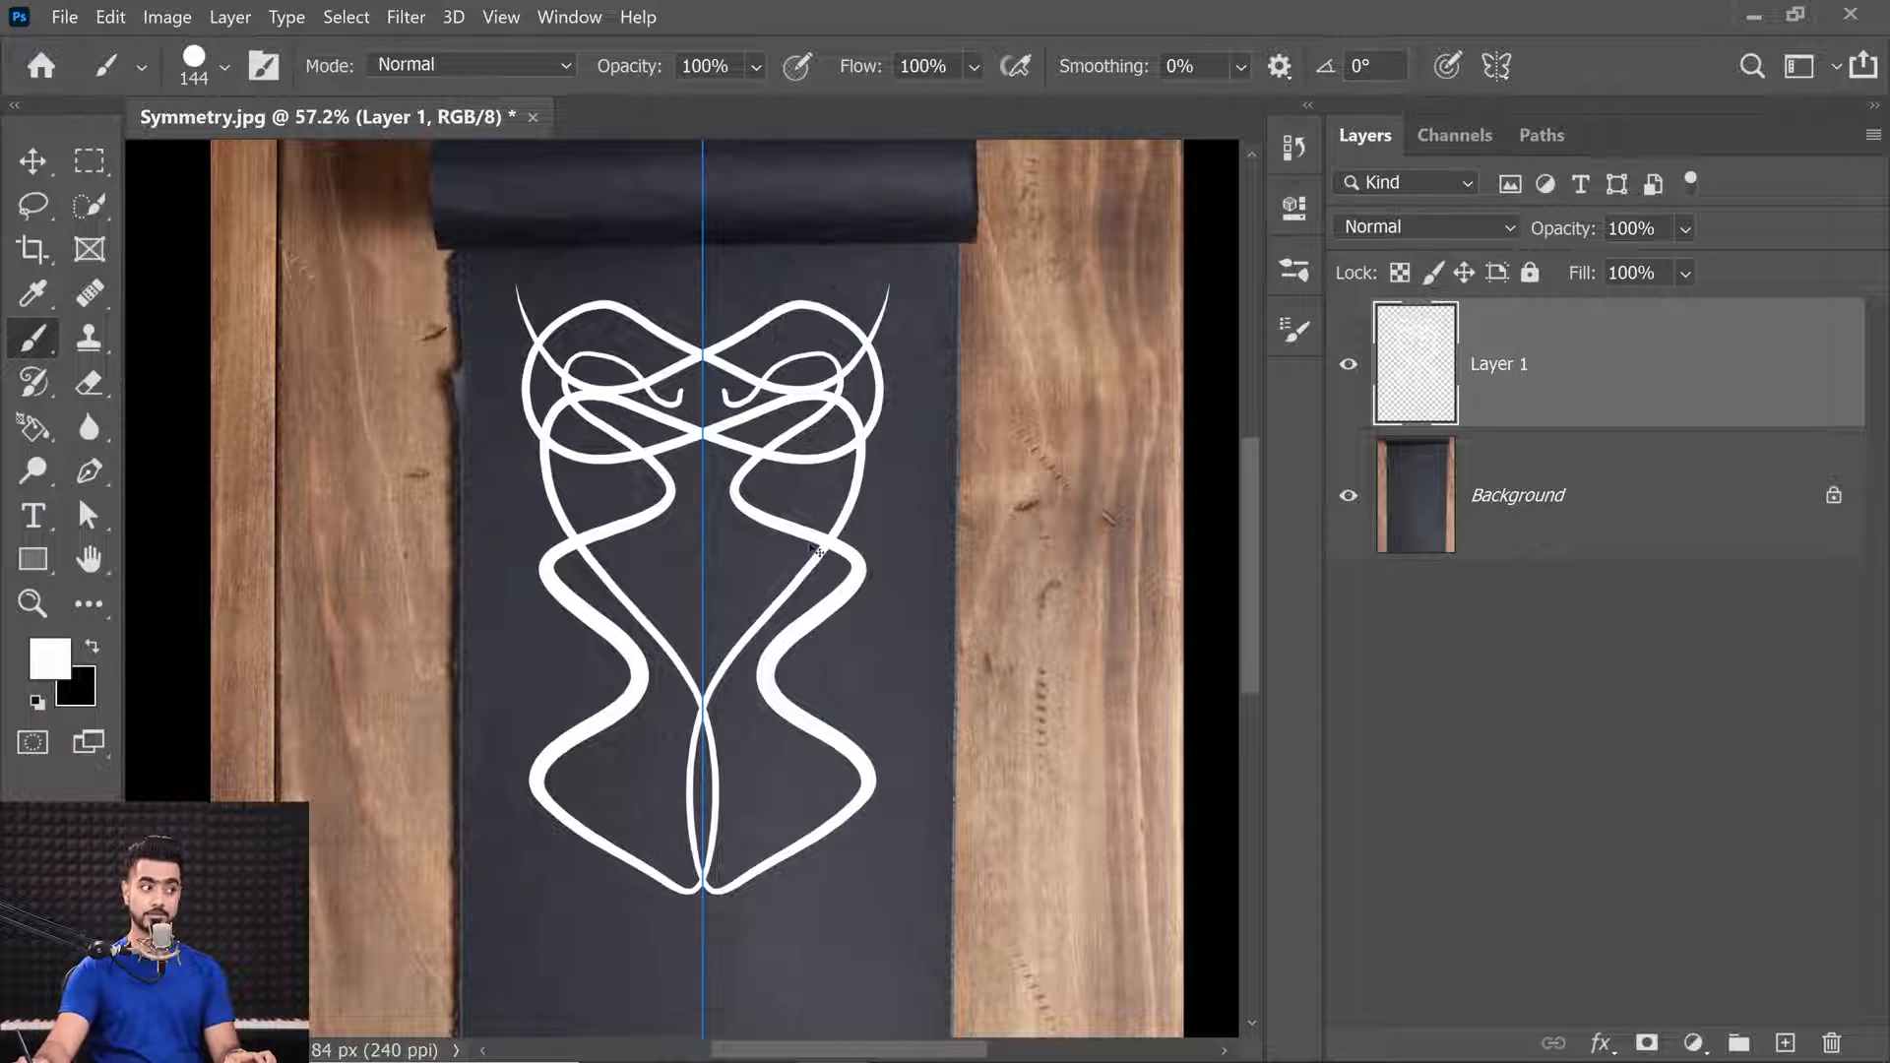
left_click(1506, 65)
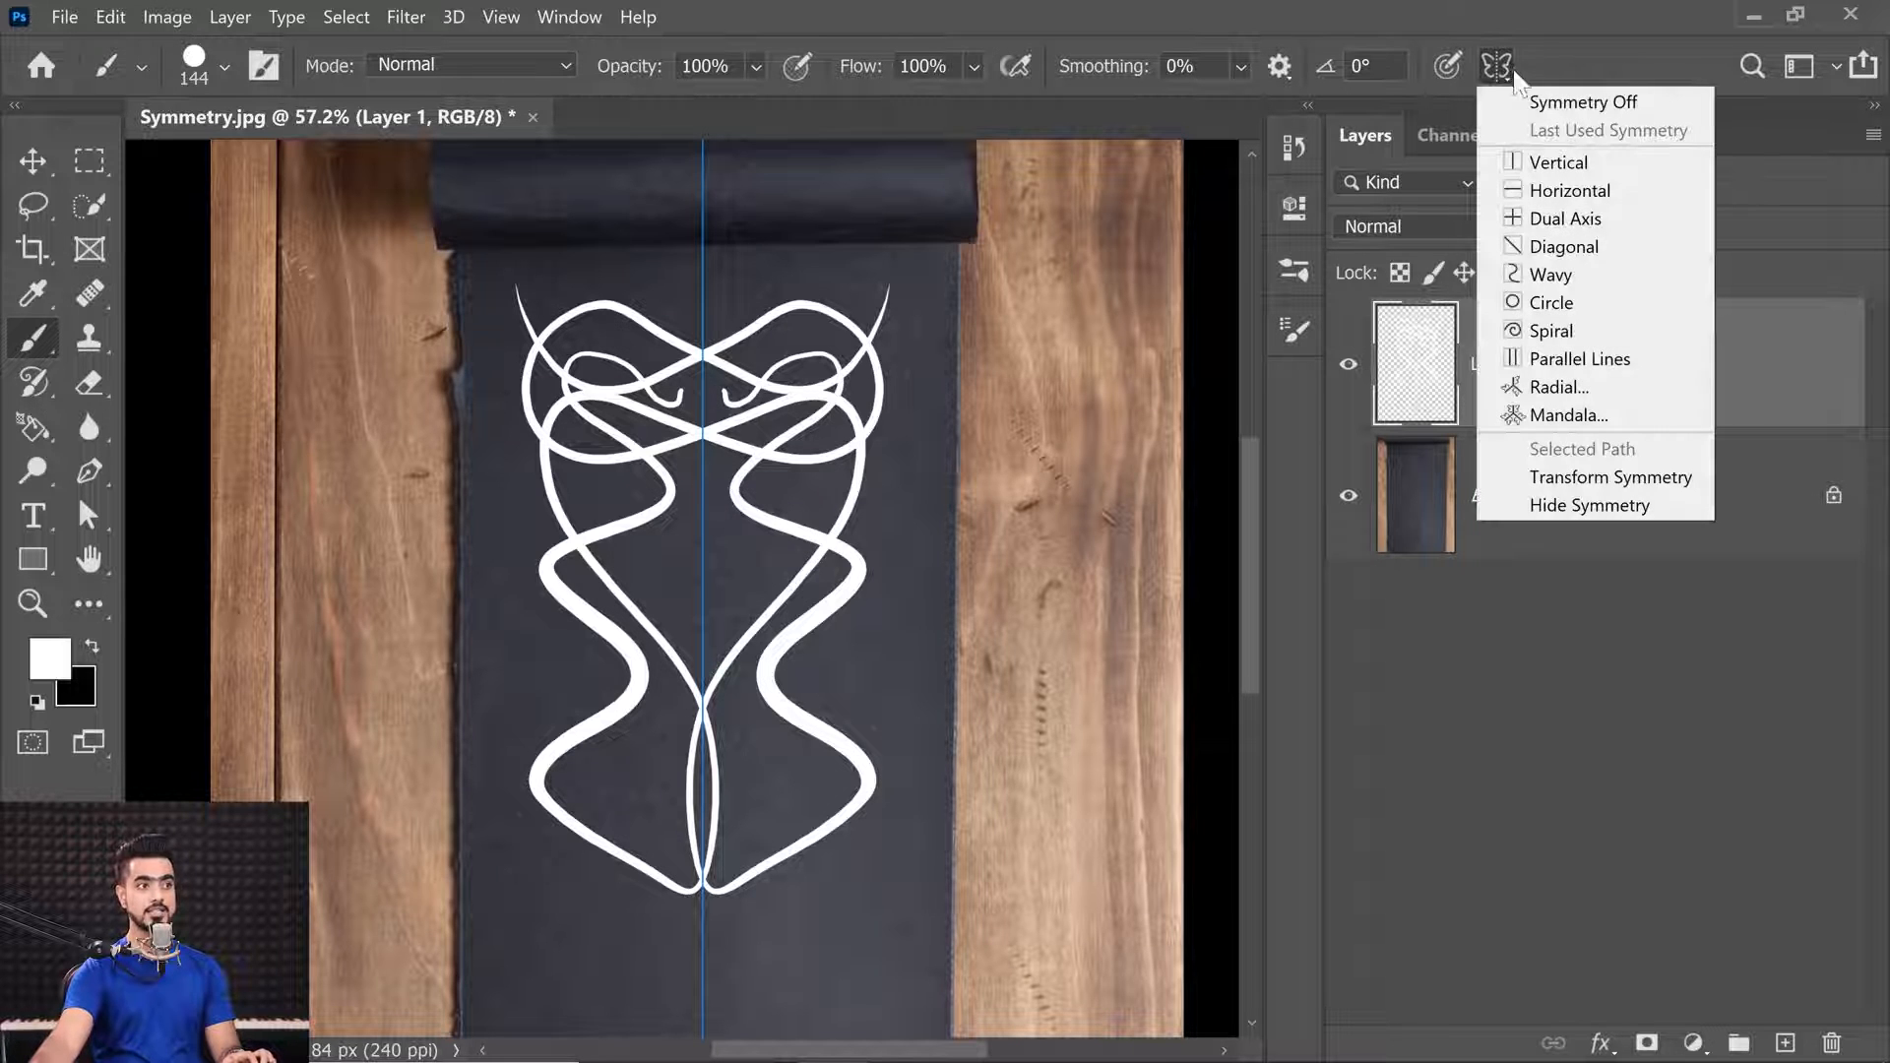
left_click(1565, 95)
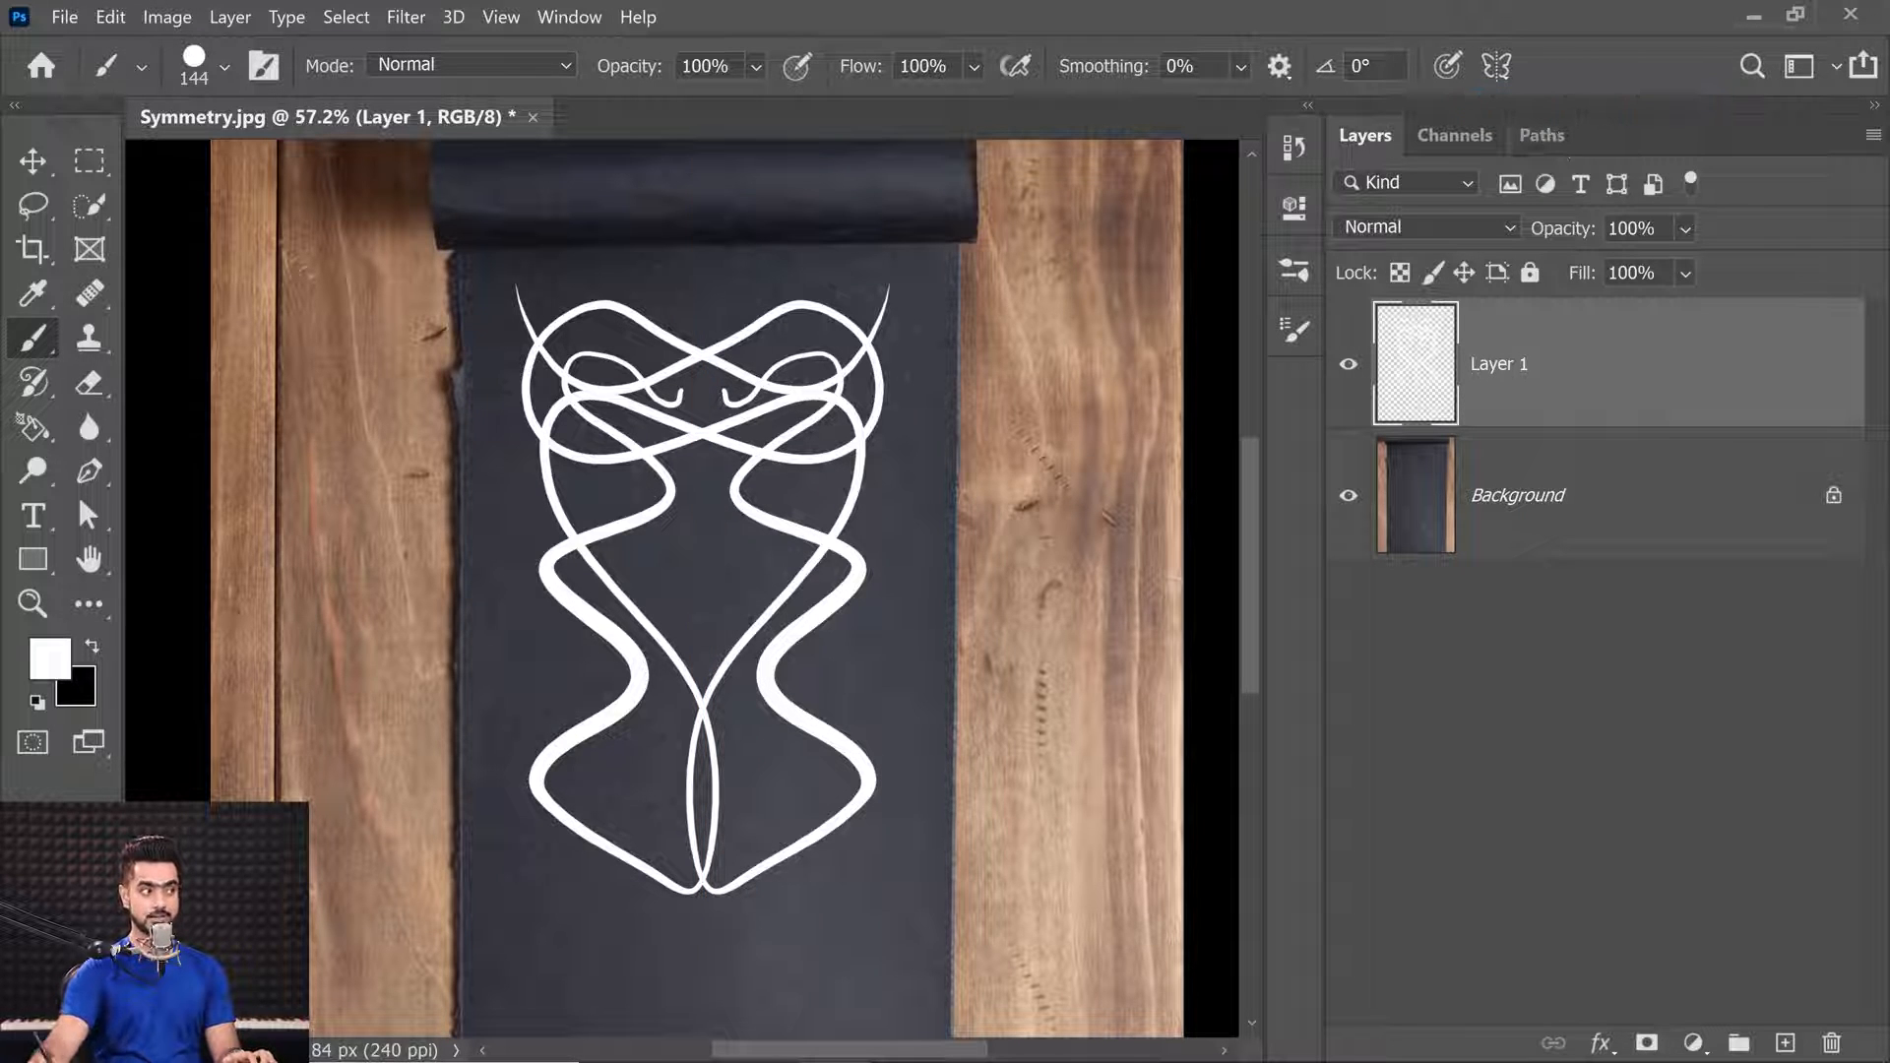
mouse_move(1391, 371)
left_mouse_down()
mouse_move(1386, 953)
mouse_move(1832, 1042)
left_mouse_up()
left_click(1784, 1043)
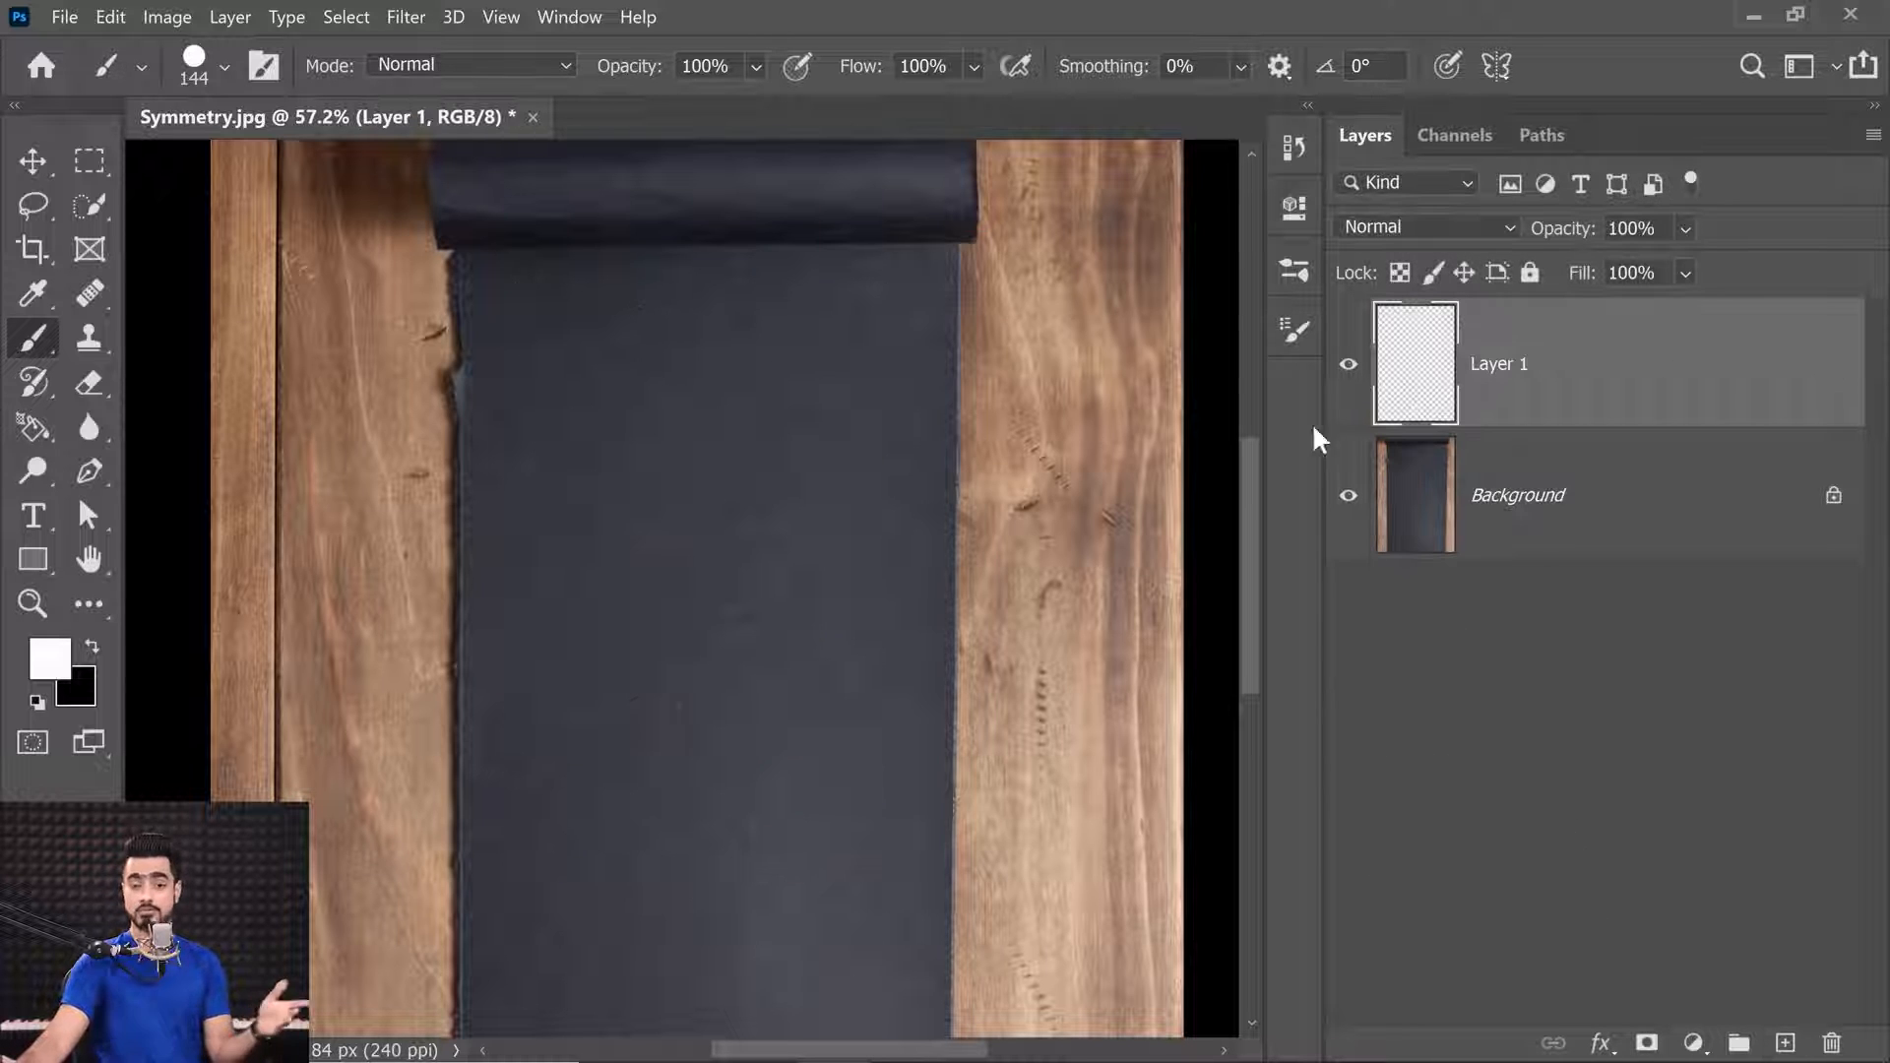
Try Diagonal symmetry with a wavy white stroke across the paper and undo the stroke.
left_click(1496, 65)
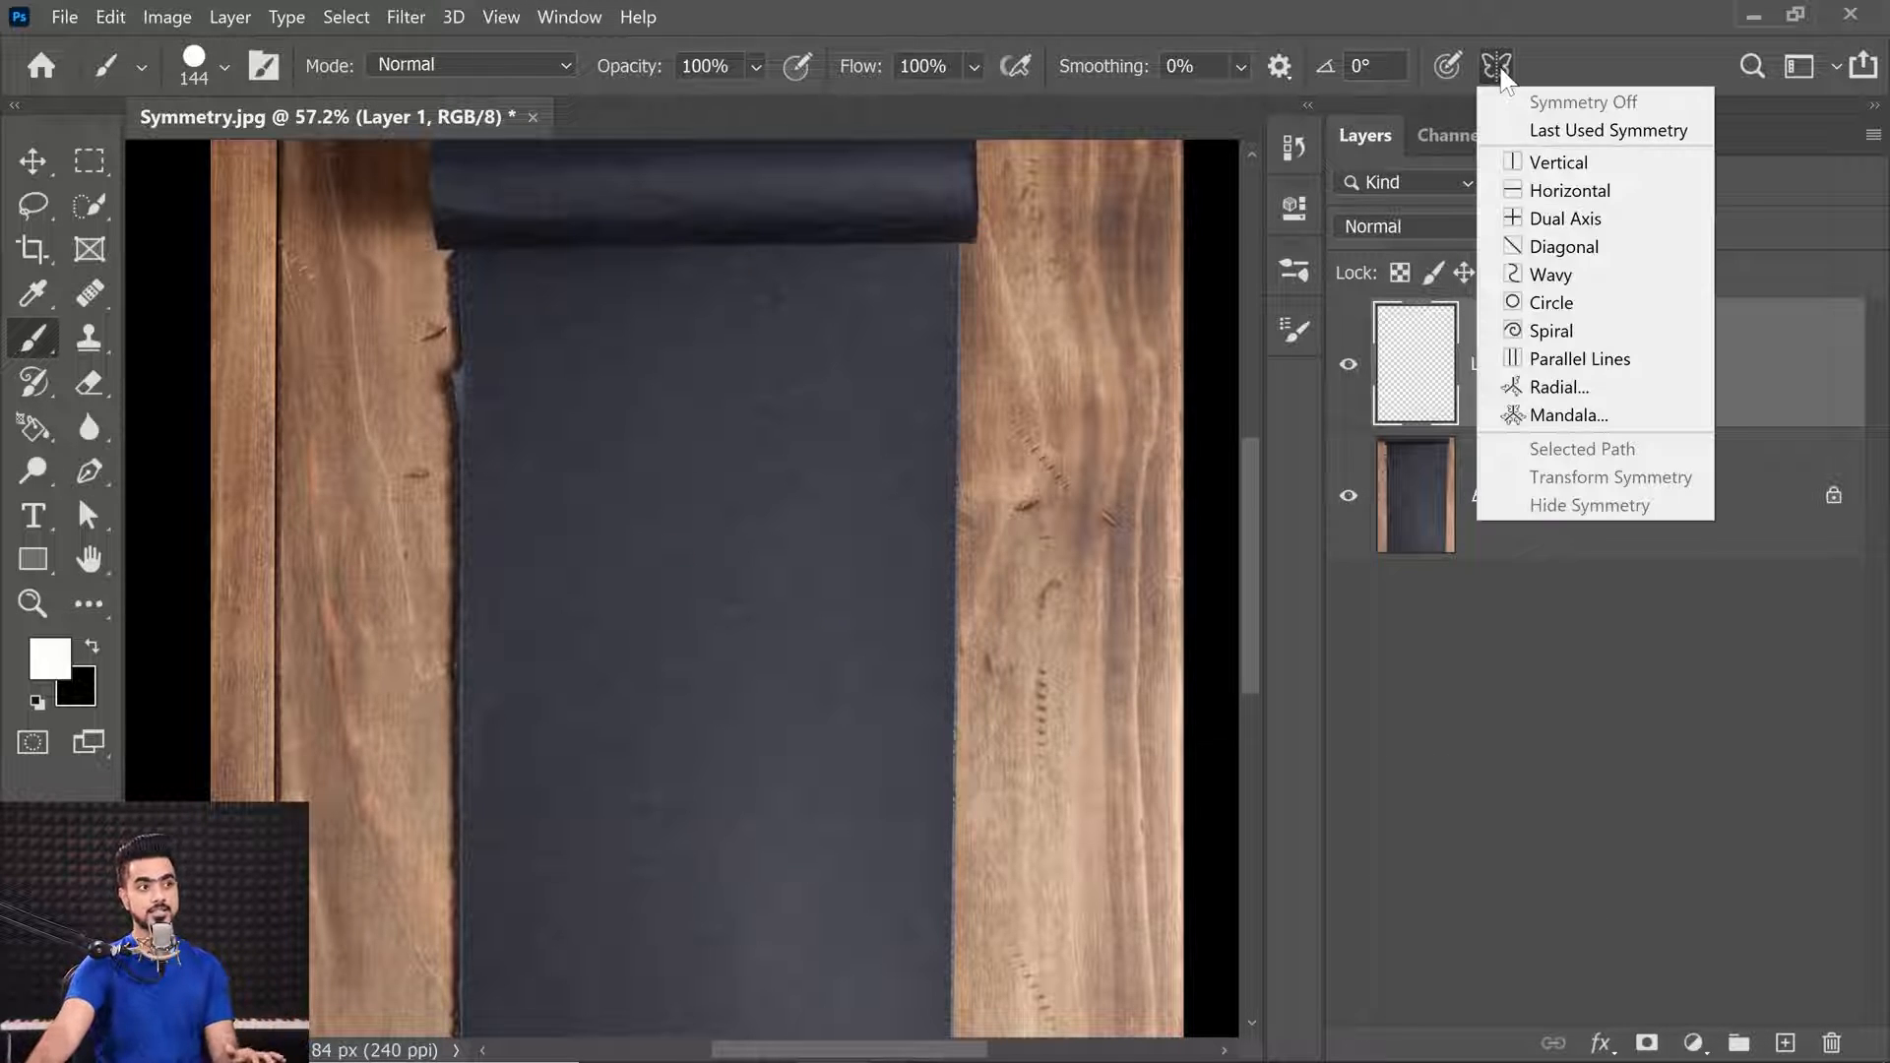
left_click(1543, 248)
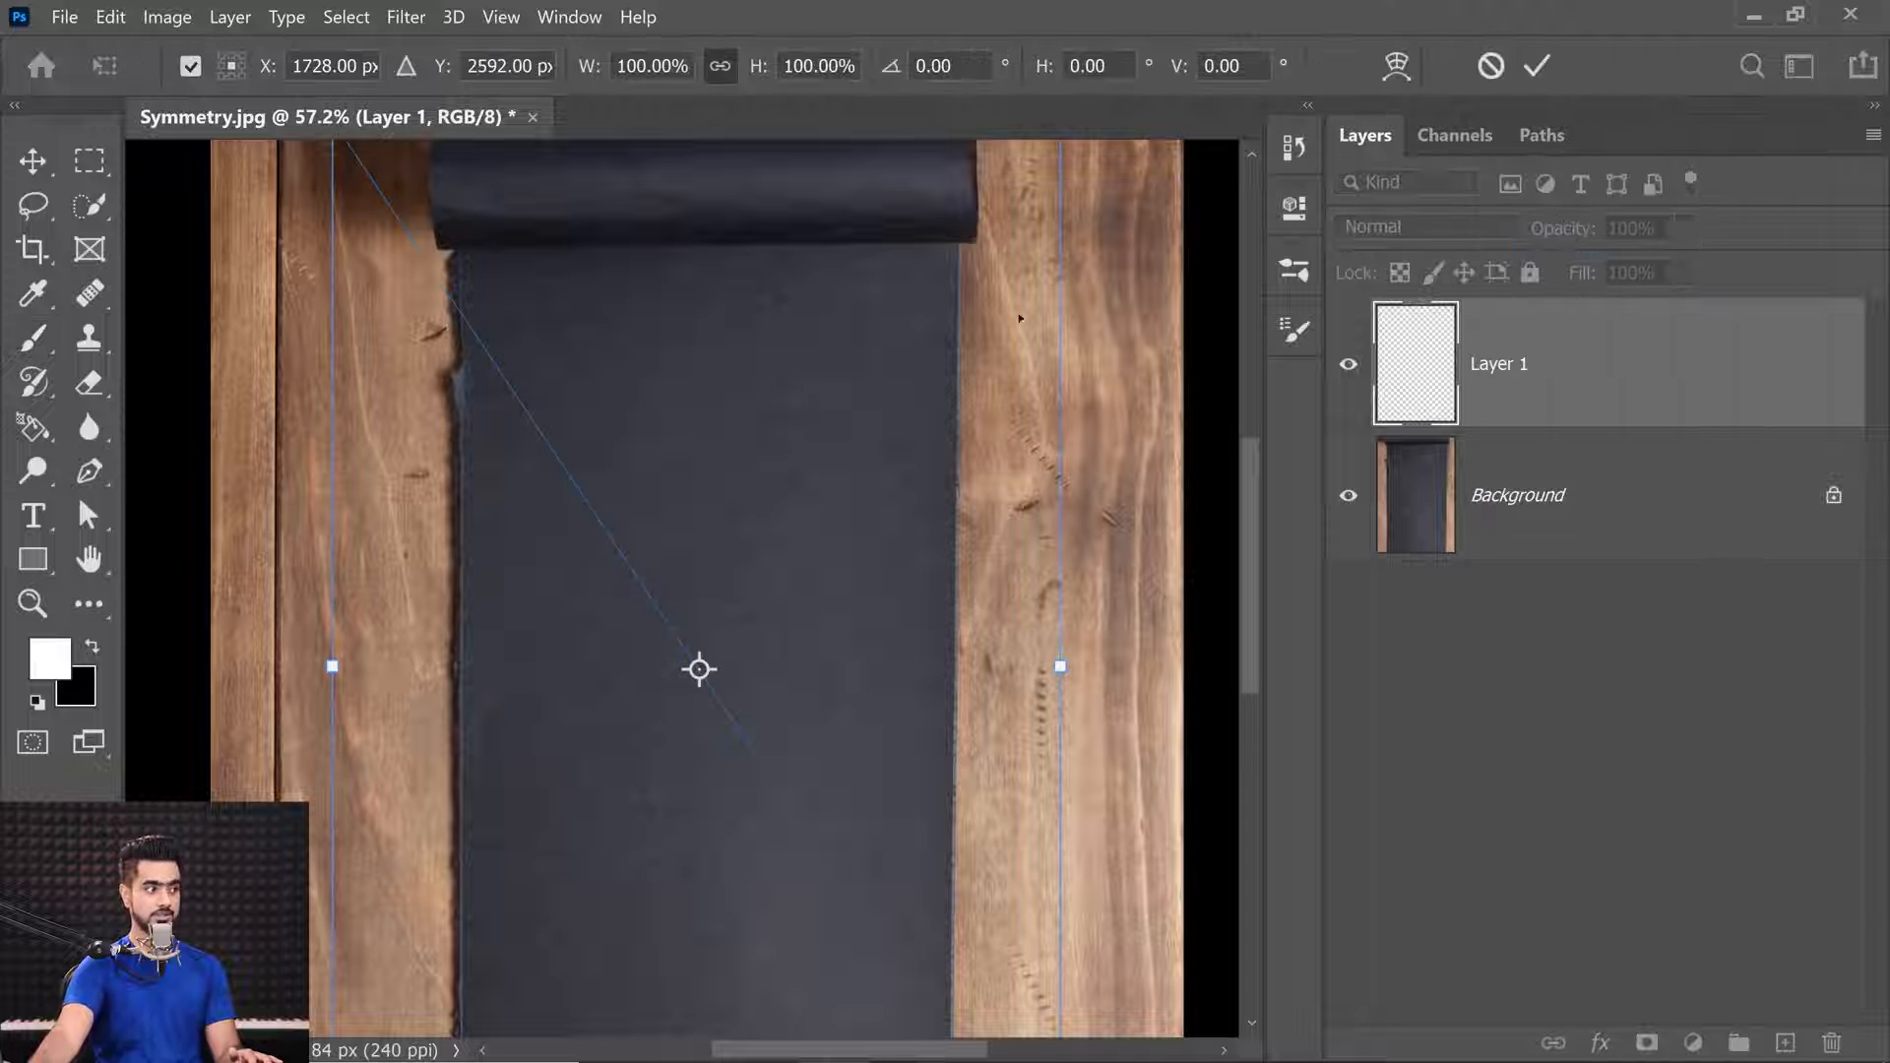
left_click(46, 345)
mouse_move(532, 300)
left_mouse_down()
mouse_move(603, 423)
mouse_move(915, 679)
mouse_move(960, 886)
left_mouse_up()
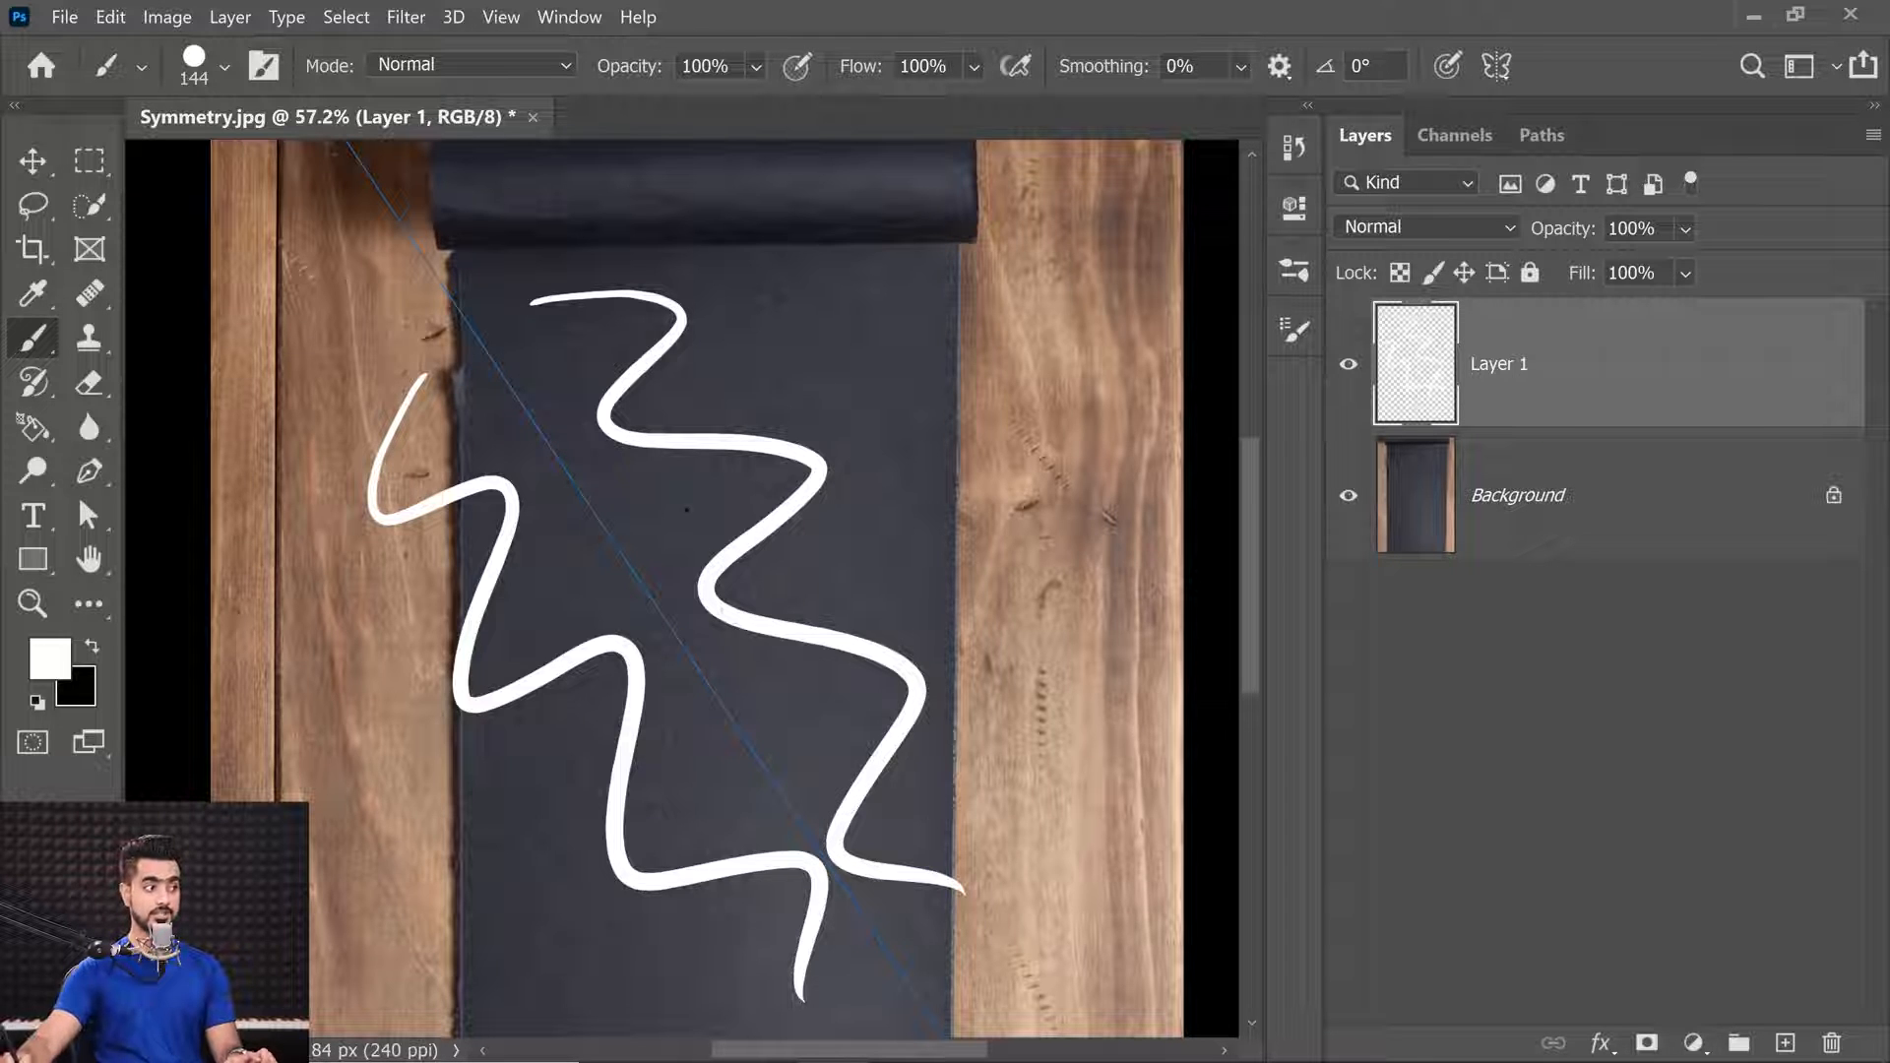
key("ctrl+z")
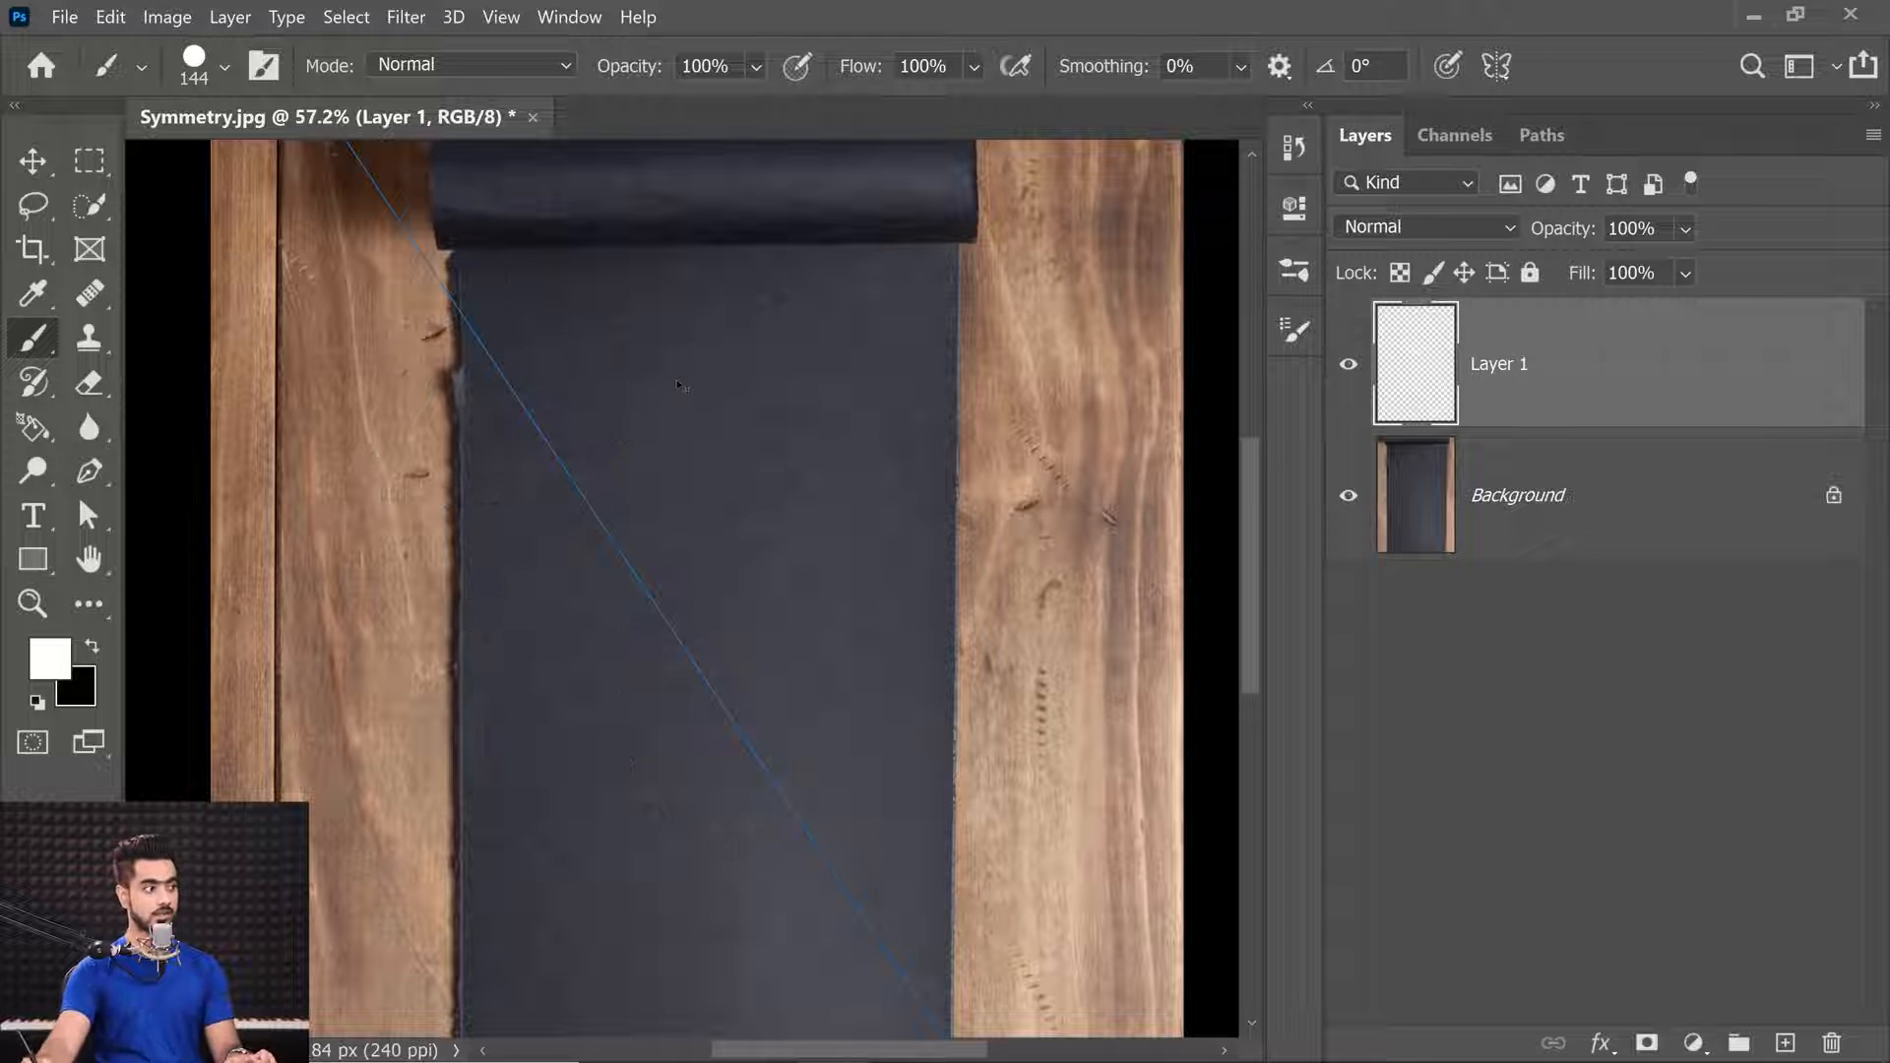
Try Circle symmetry with looping white strokes around the circular guide and undo them.
left_click(1488, 67)
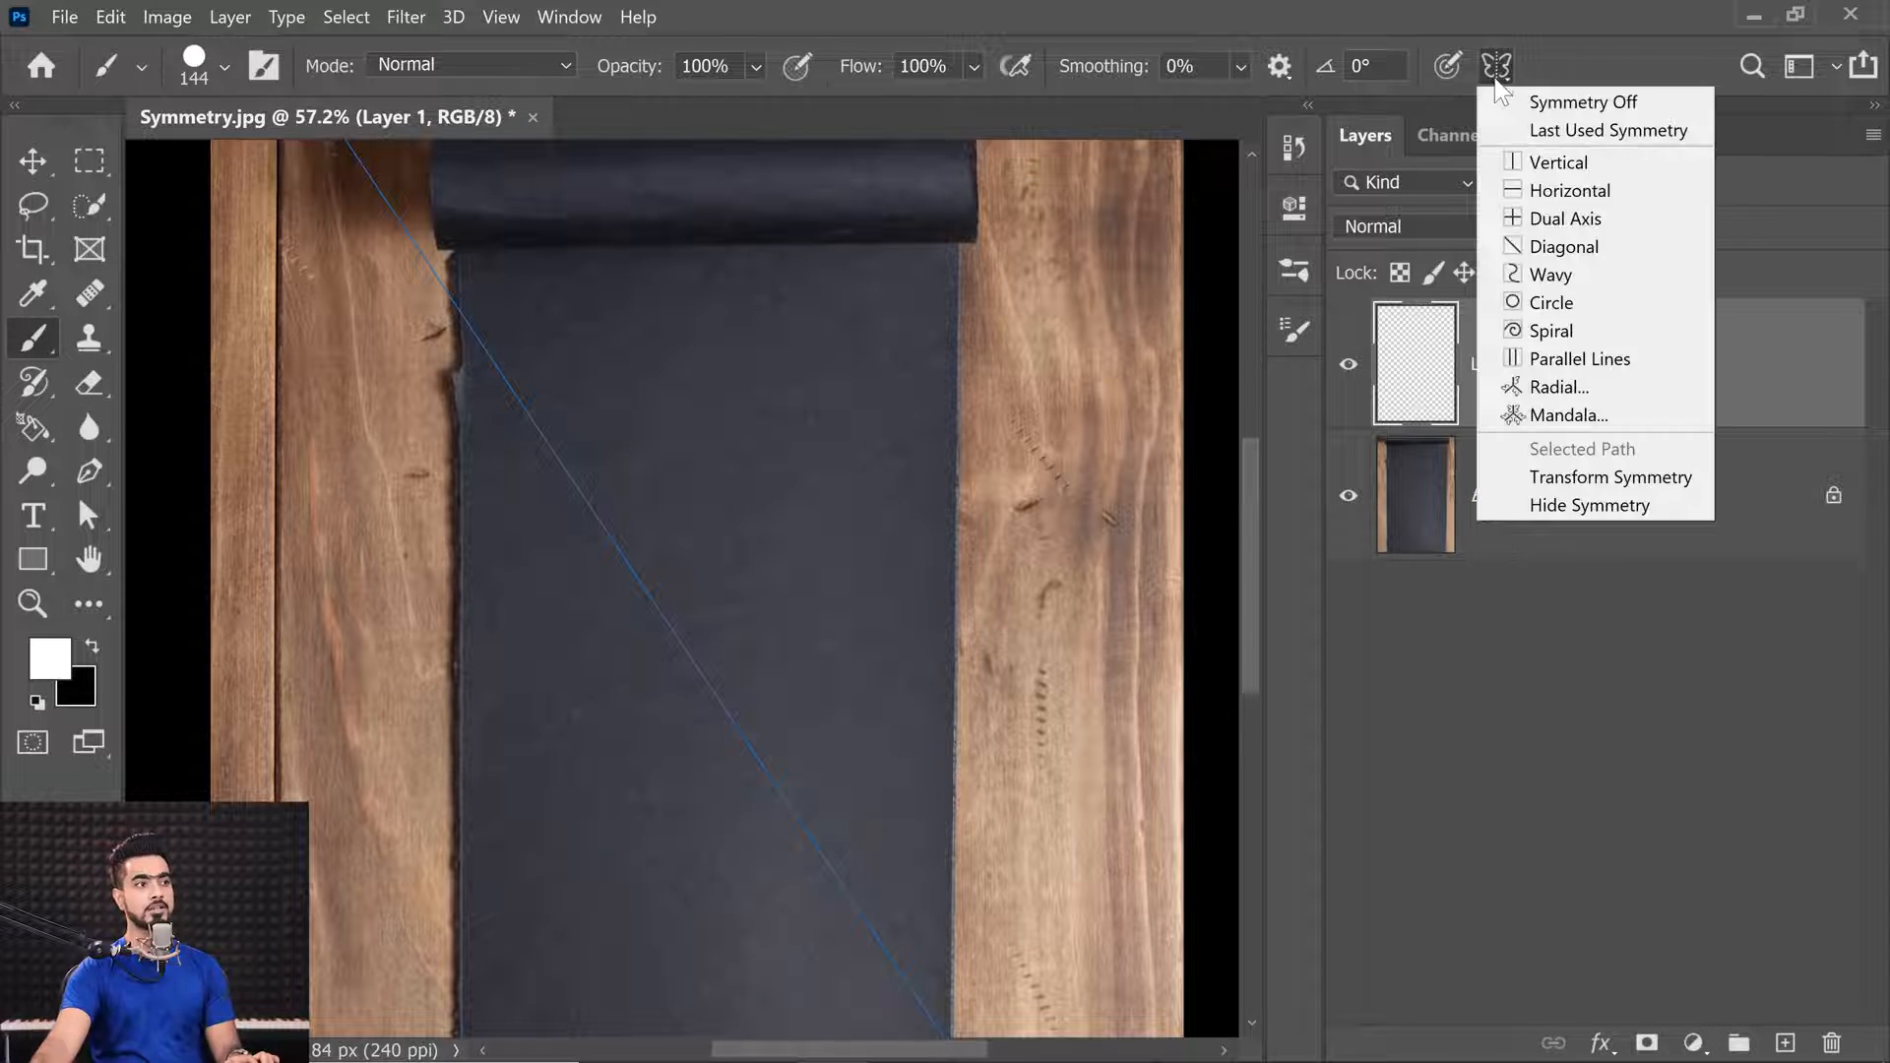
left_click(1552, 302)
key("Return")
mouse_move(720, 453)
left_mouse_down()
mouse_move(711, 476)
mouse_move(873, 759)
mouse_move(791, 559)
mouse_move(778, 642)
mouse_move(771, 597)
mouse_move(920, 825)
mouse_move(790, 863)
left_mouse_up()
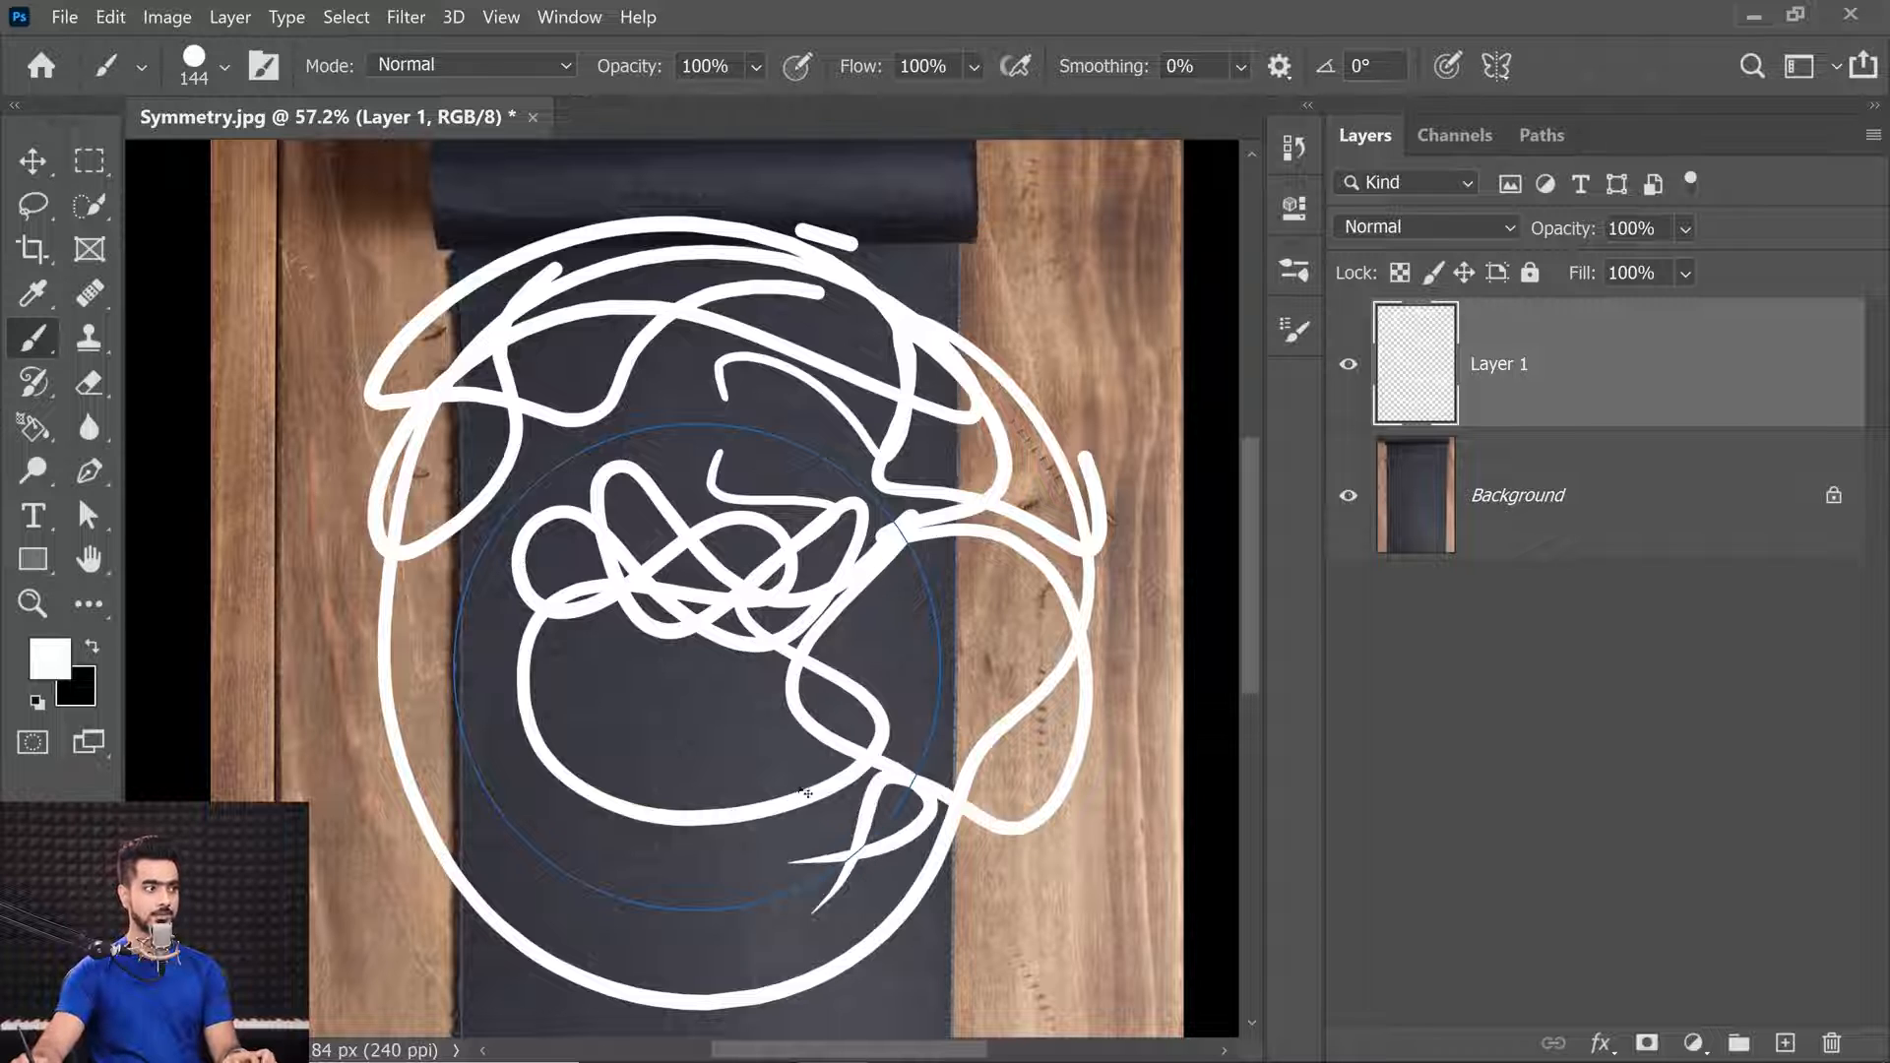
key("ctrl+z")
key("ctrl+z")
Switch the paint symmetry to Mandala with five segments.
left_click(1496, 65)
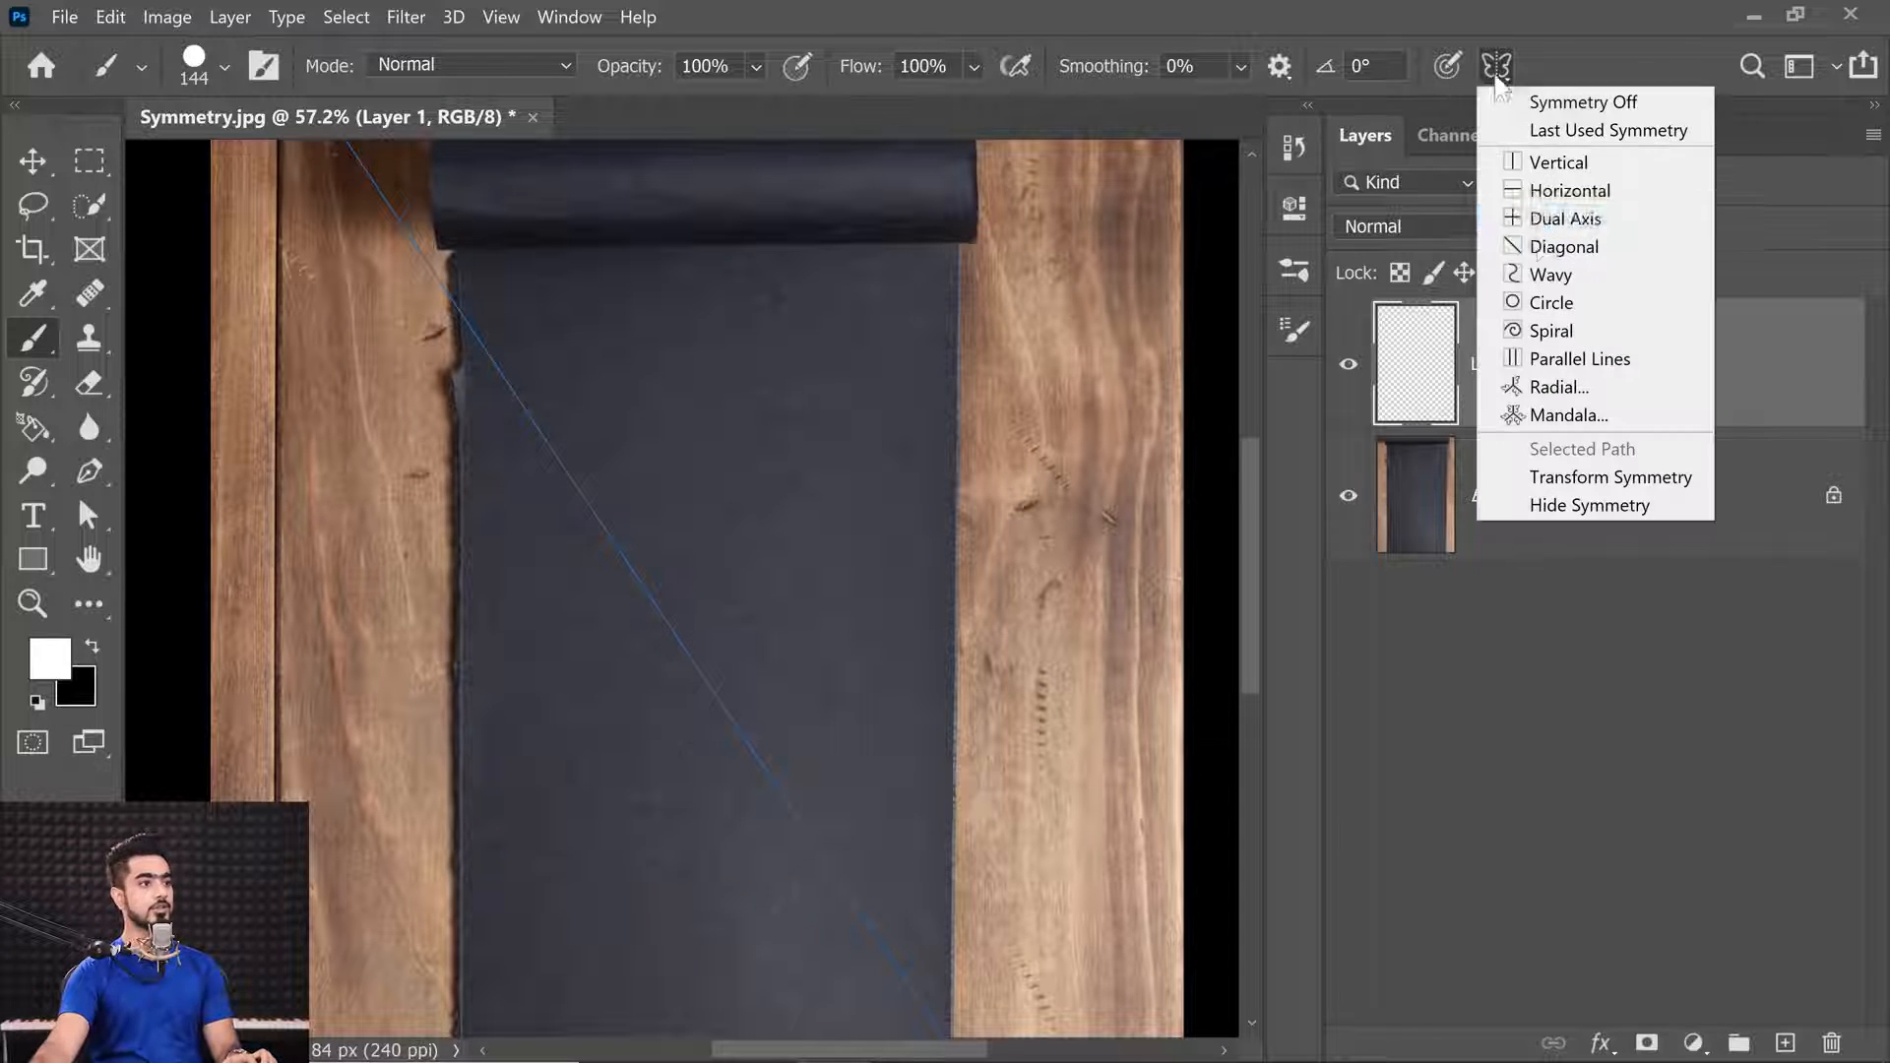
left_click(1594, 421)
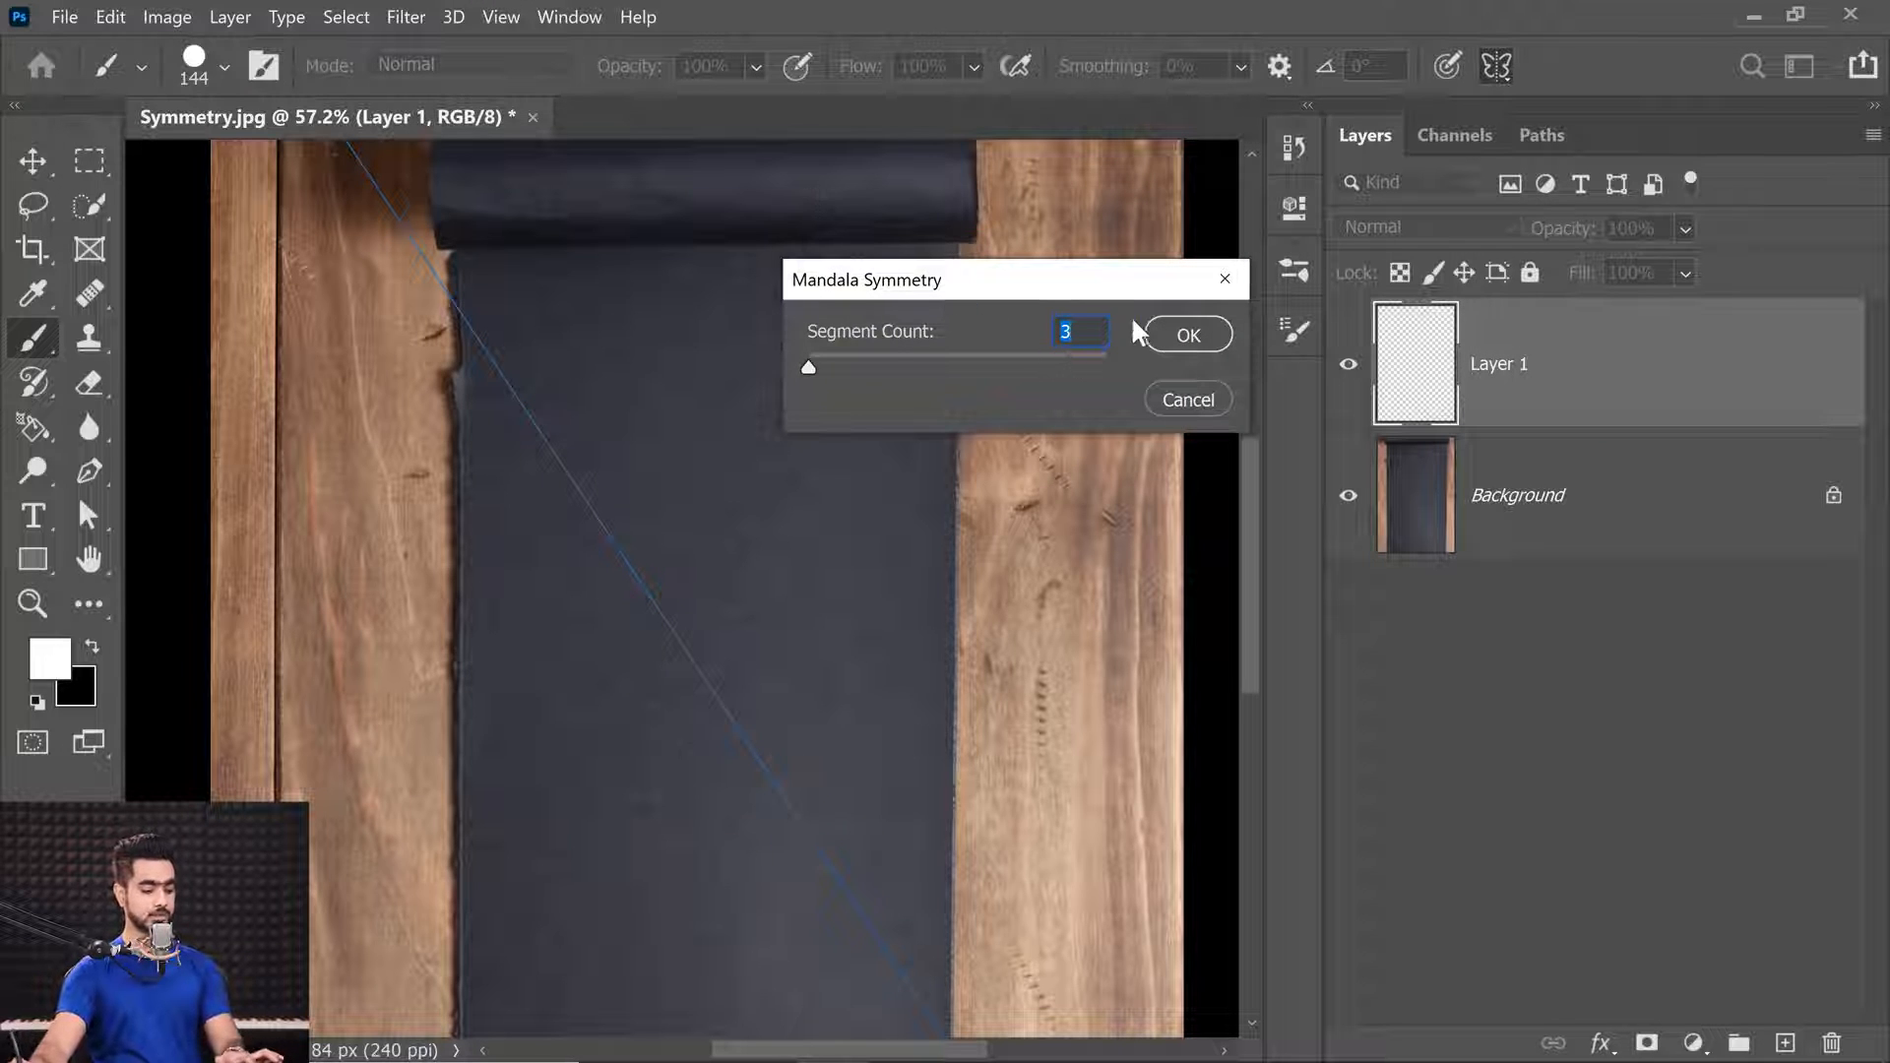
left_click(1191, 335)
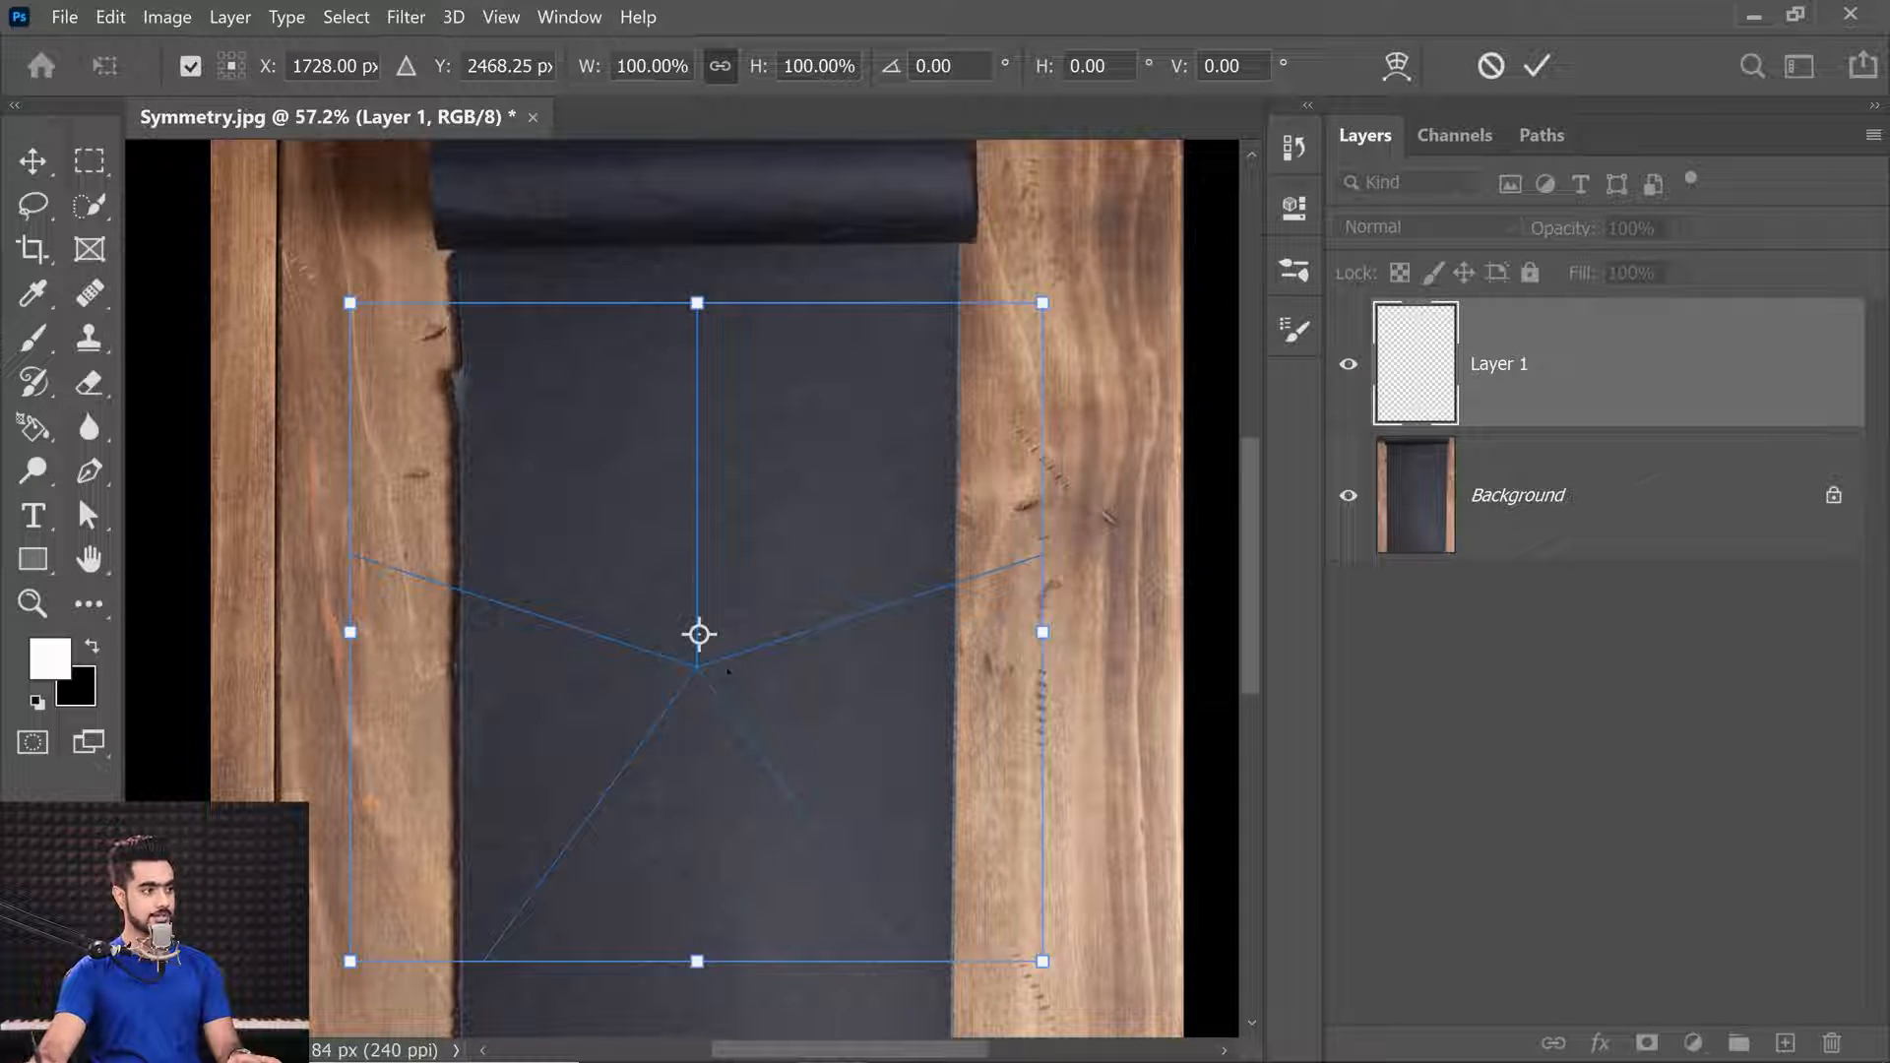
Scale the five-segment mandala guide down to the paper's width, centre it on the paper and commit the transform.
left_click_drag(1048, 334, 874, 455)
left_click_drag(733, 641, 822, 539)
key("Right")
key("Right")
key("Right")
key("Right")
key("Right")
key("Right")
key("Right")
key("Right")
key("Right")
key("Right")
key("Right")
key("Right")
key("Right")
key("Right")
key("Right")
key("Right")
key("Right")
key("Right")
key("Right")
key("Right")
key("Return")
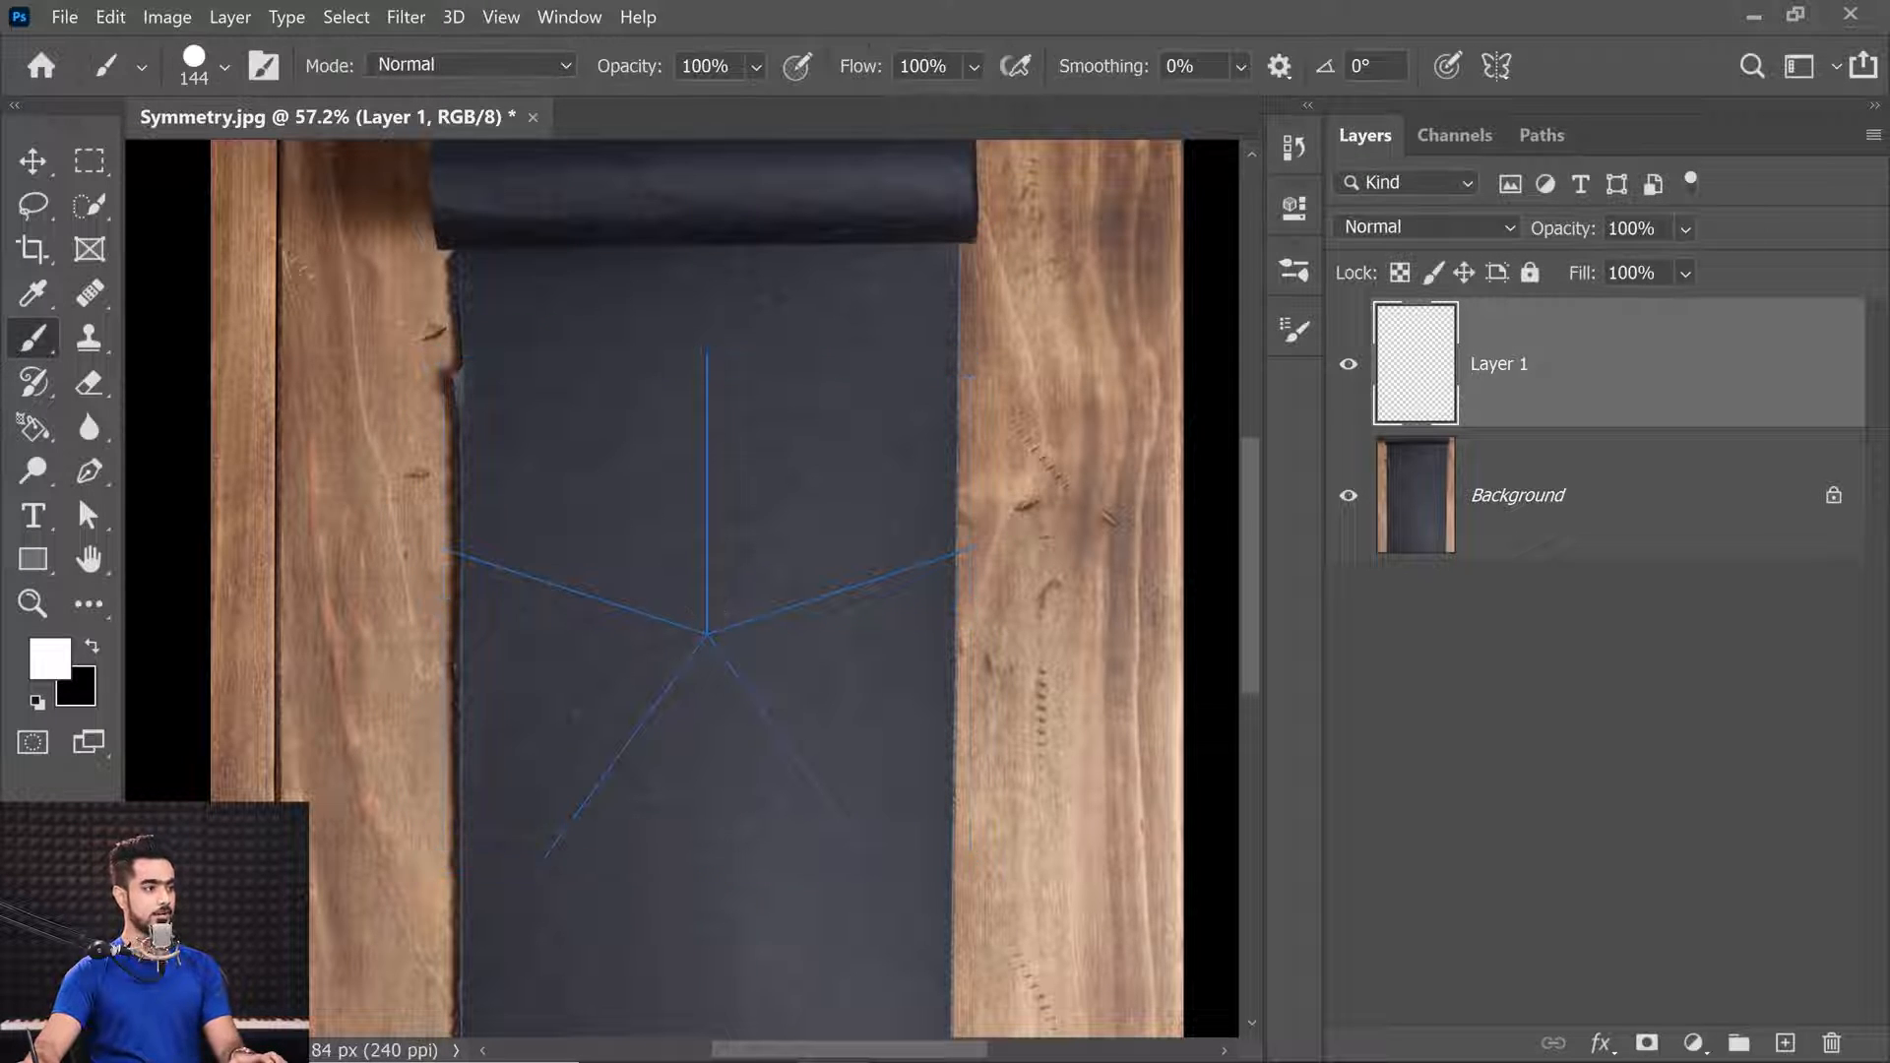
Paint a trial ornament with the five-segment mandala symmetry and undo it.
mouse_move(749, 399)
left_mouse_down()
mouse_move(858, 451)
mouse_move(752, 510)
mouse_move(765, 609)
mouse_move(736, 593)
mouse_move(783, 559)
mouse_move(742, 420)
mouse_move(726, 229)
left_mouse_up()
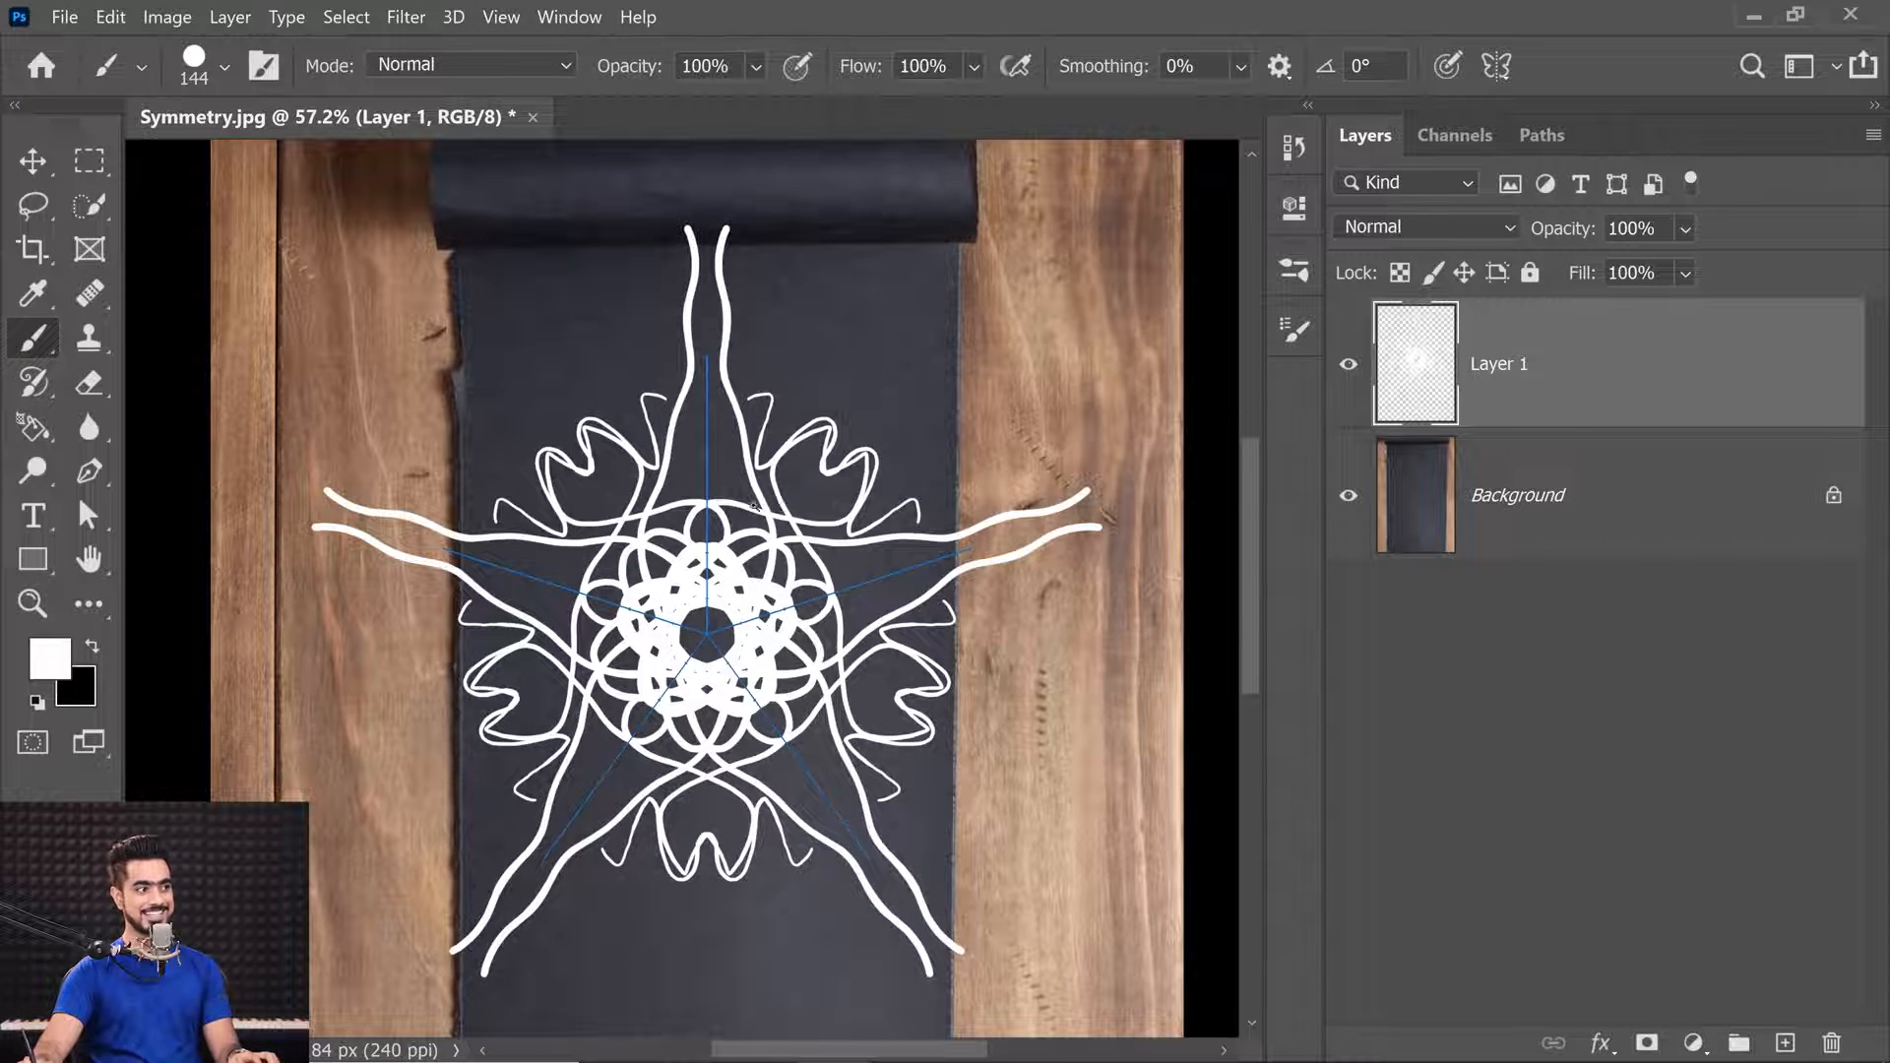
scroll(763, 503, "down", 5)
key("ctrl+z")
scroll(736, 597, "up", 5)
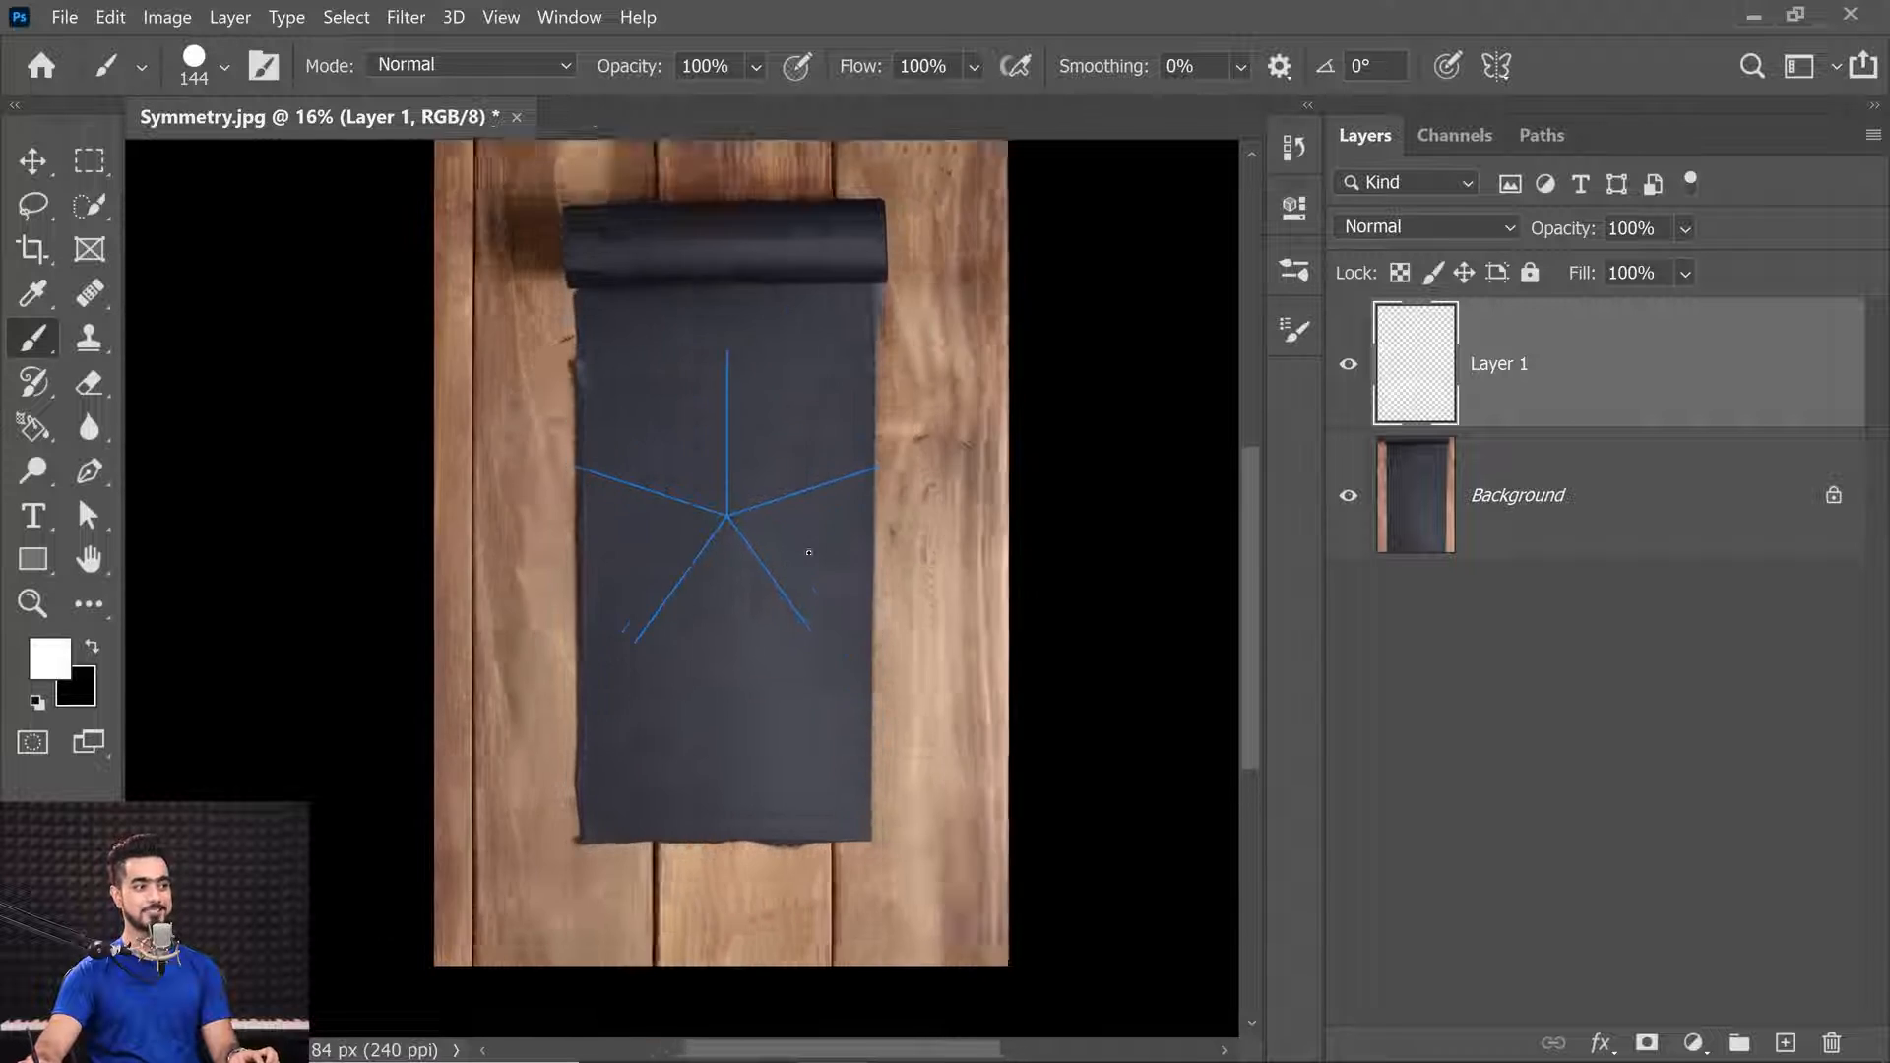
left_click_drag(842, 594, 858, 657)
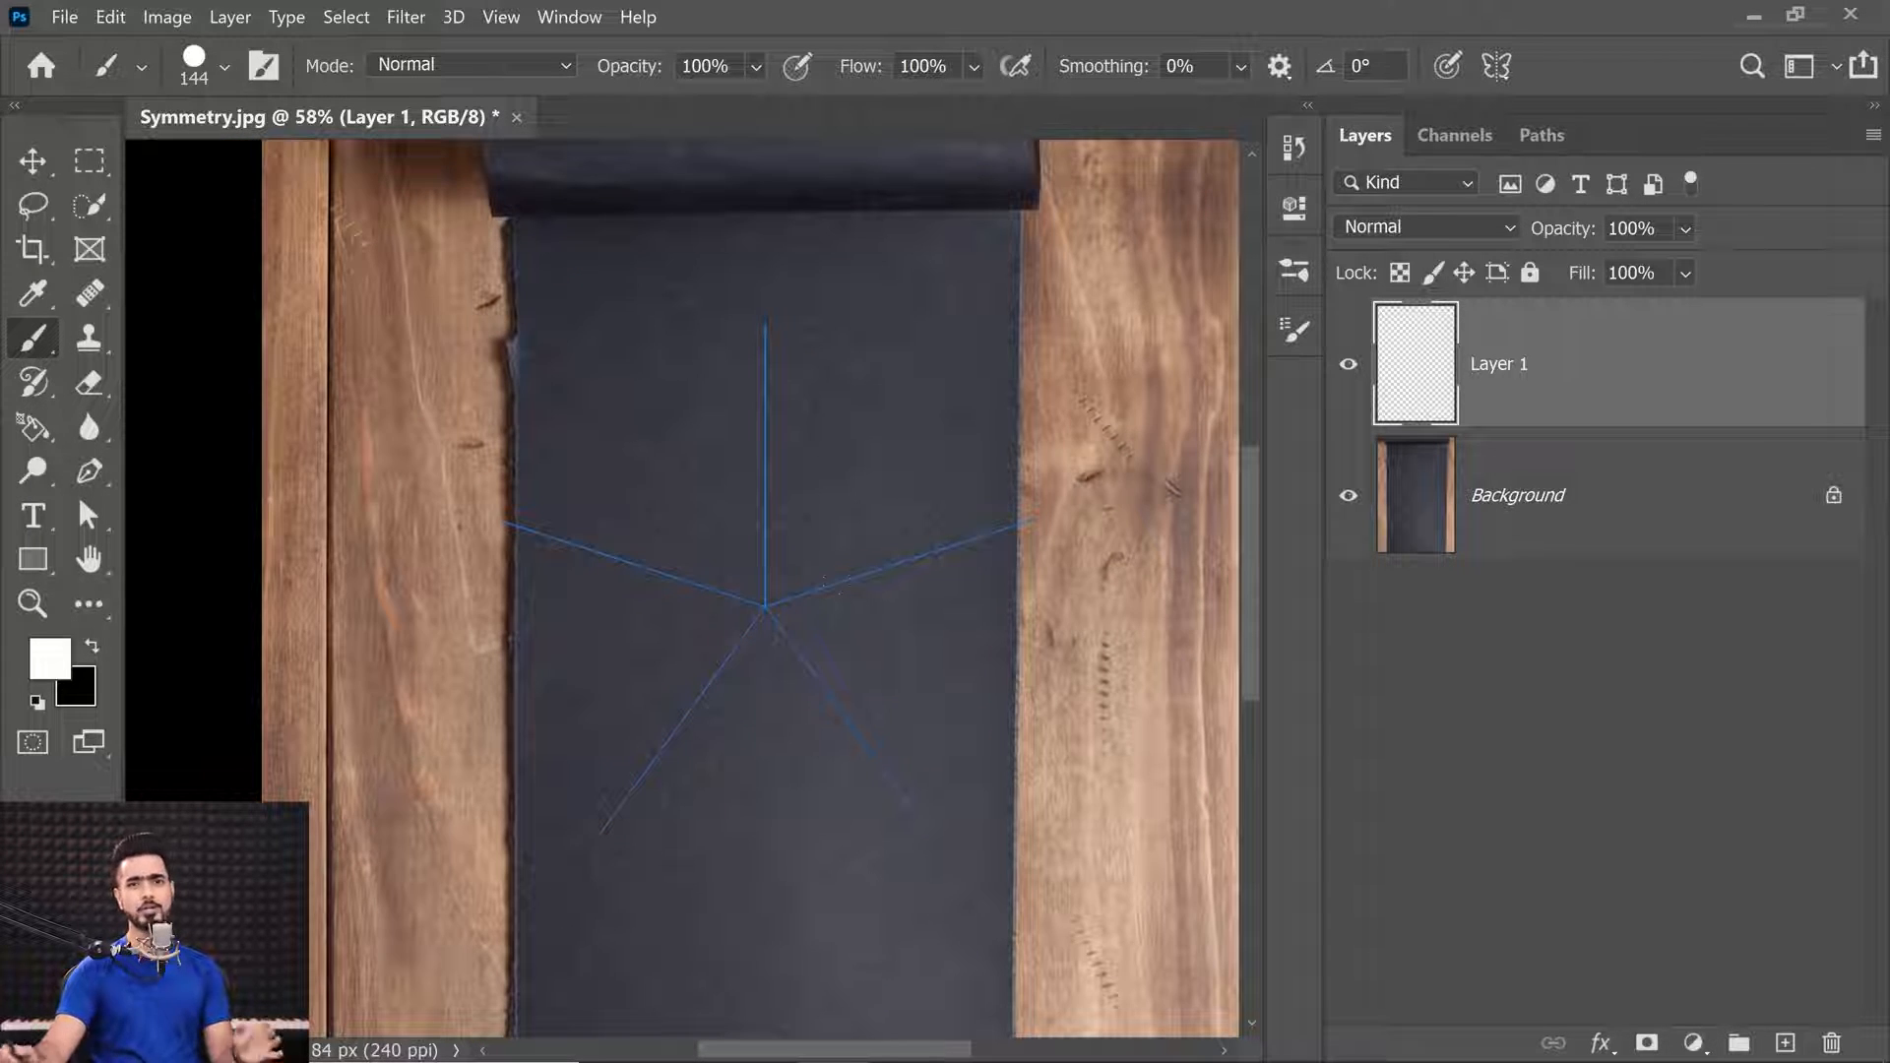
Turn symmetry off and draw an open S-shaped path with four anchor points down the paper using the Pen tool.
left_click(1496, 65)
left_click(1536, 102)
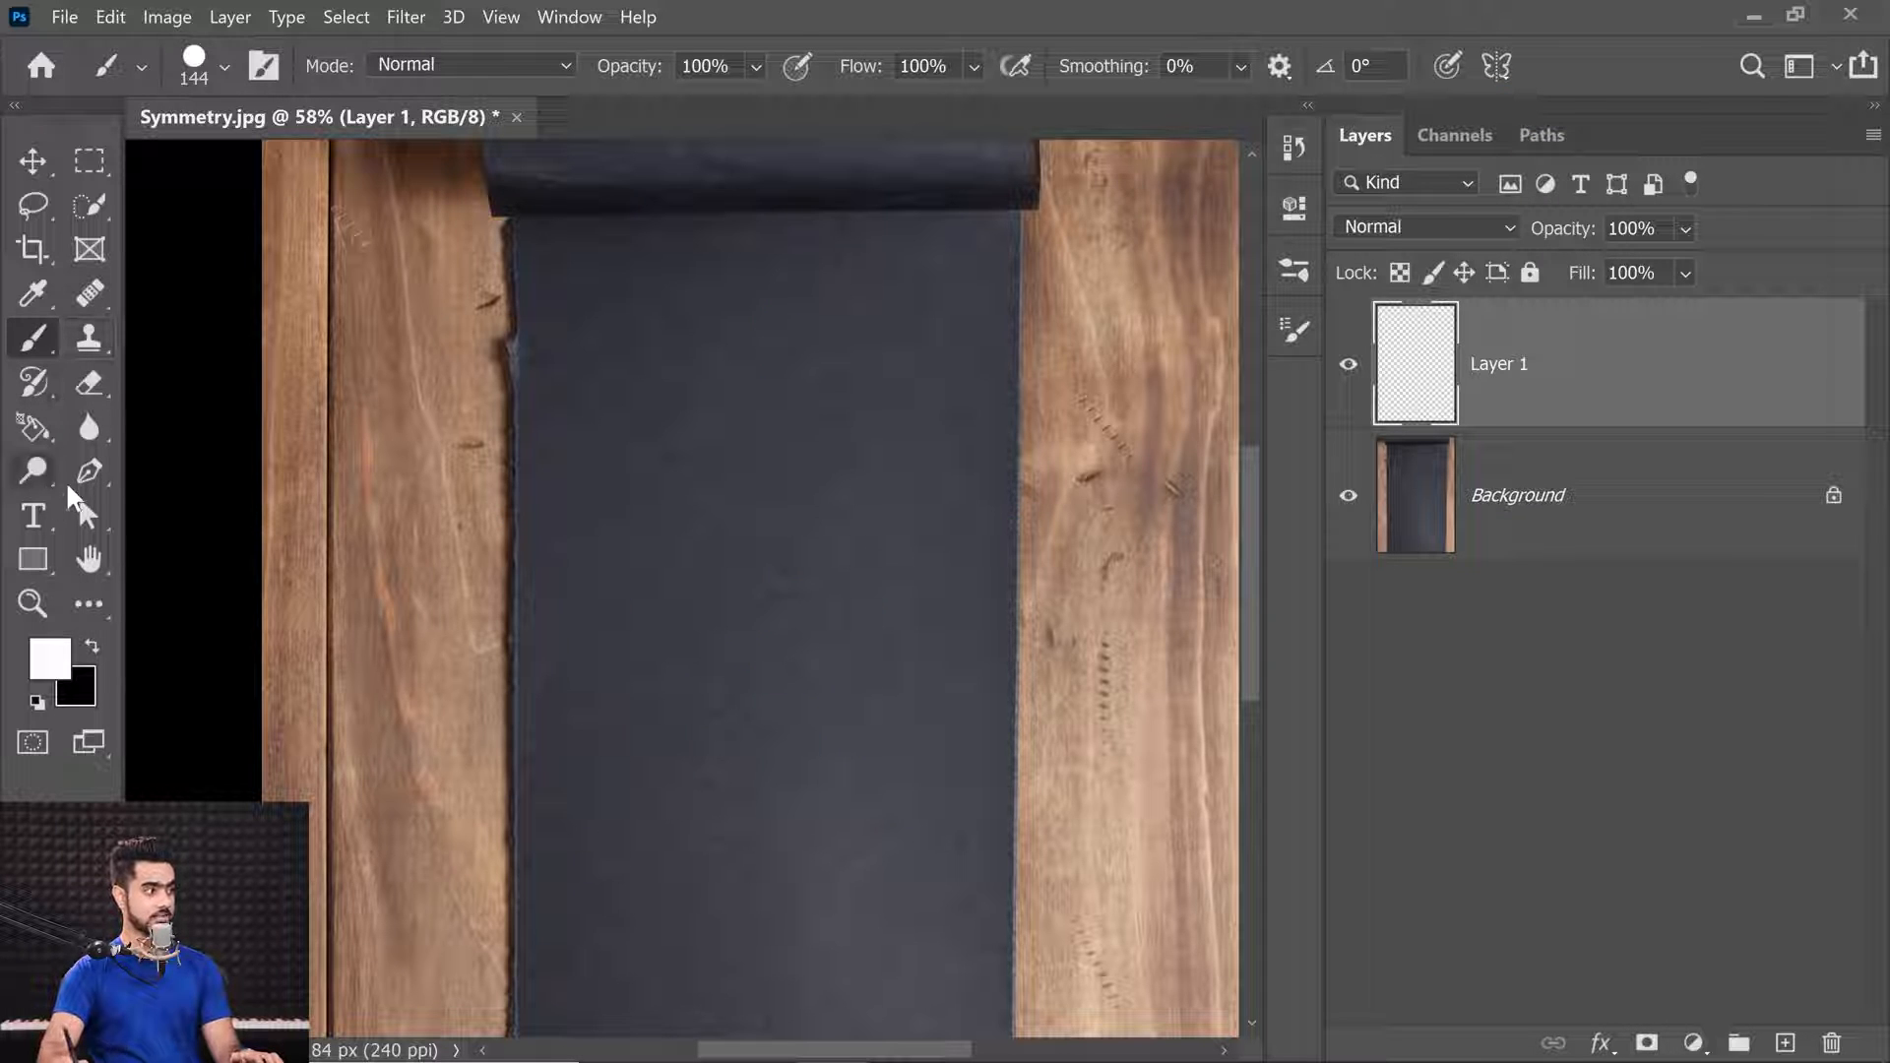
left_click(88, 471)
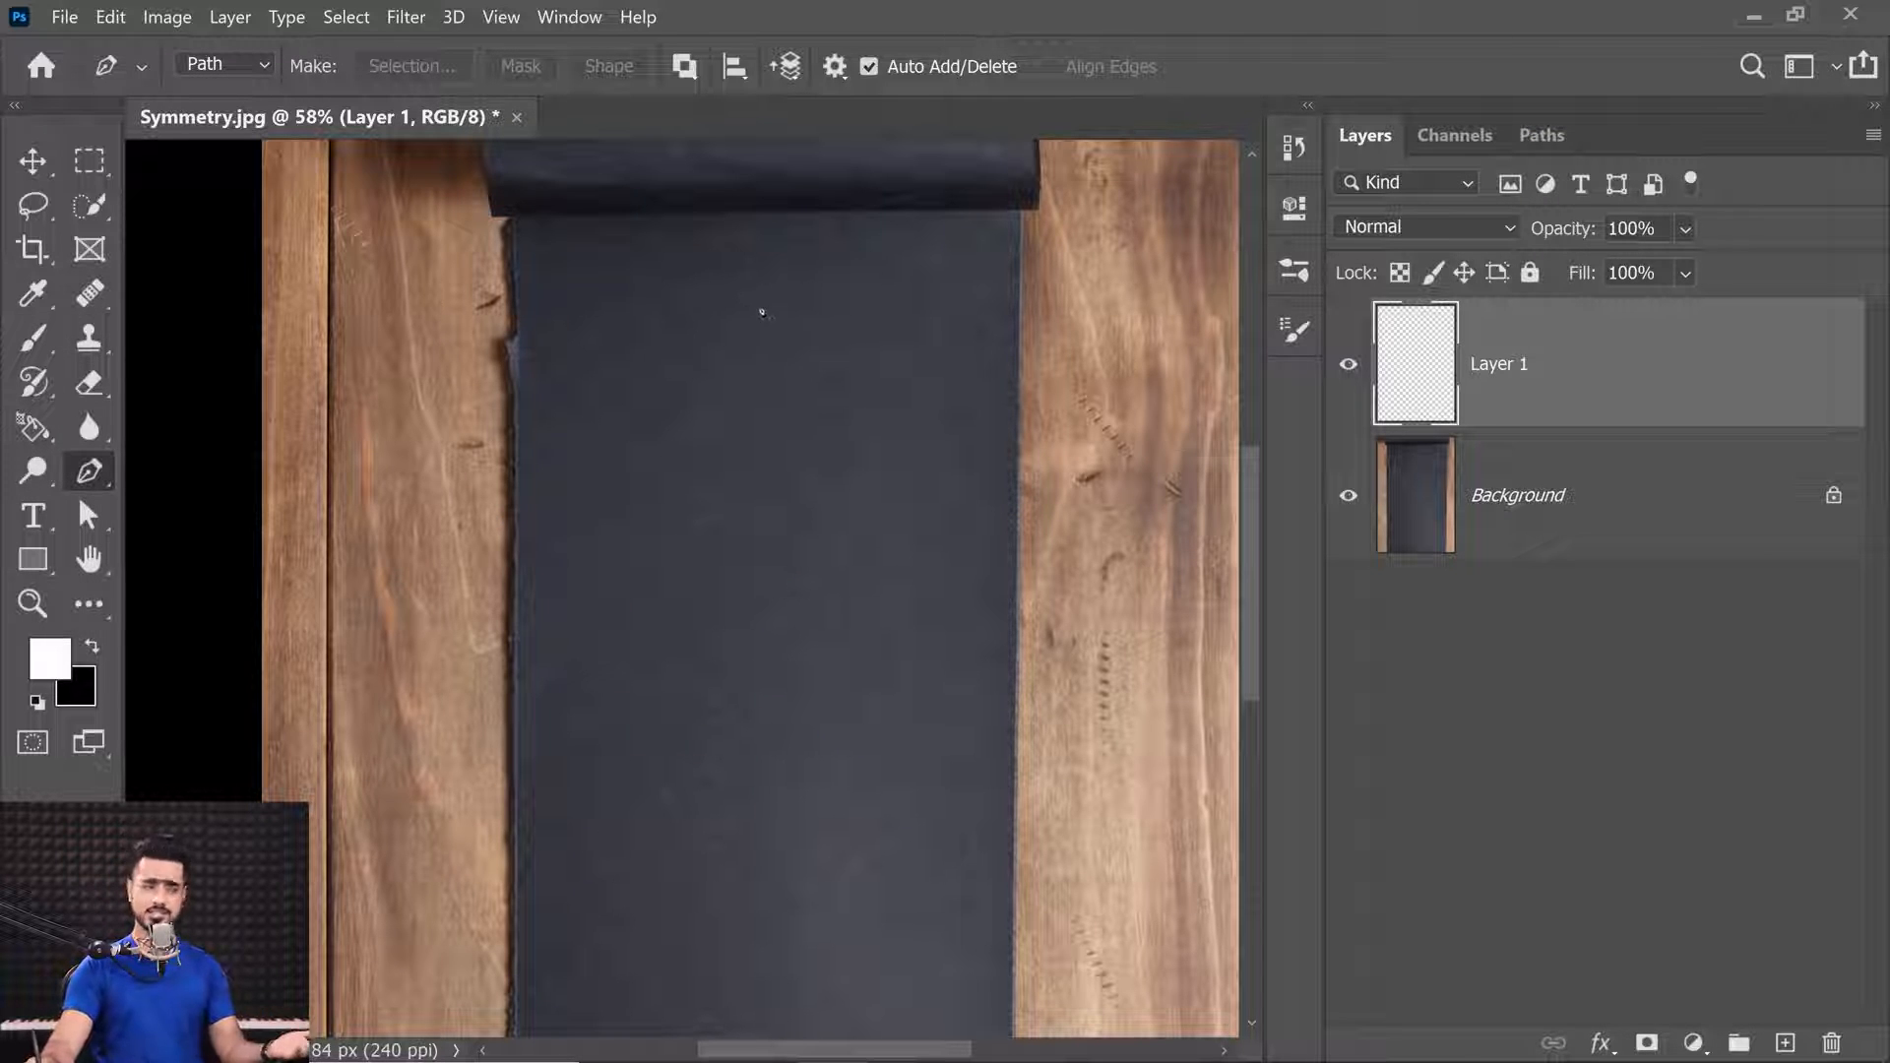
left_click(595, 380)
left_click_drag(791, 482, 761, 622)
left_click_drag(569, 764, 683, 851)
left_click_drag(849, 946, 762, 1018)
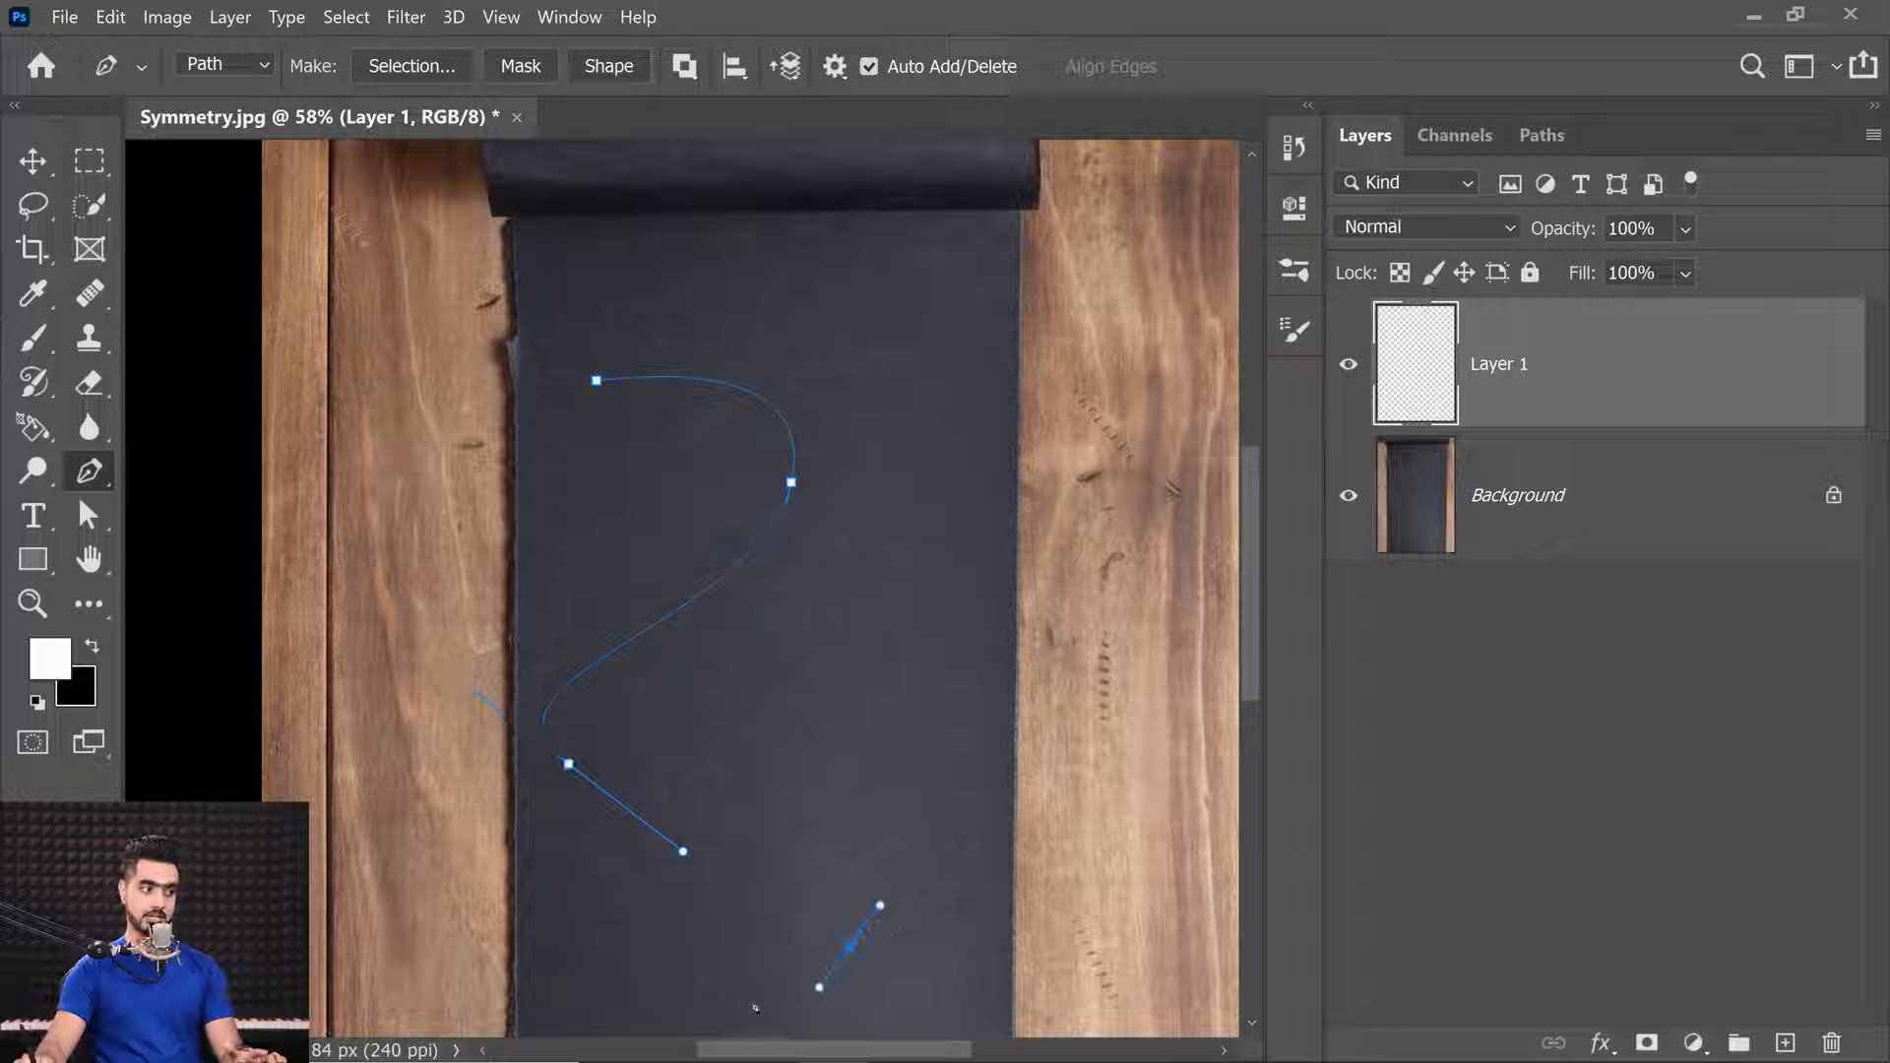
Use the selected S-shaped path as the brush symmetry axis and paint a trial stroke beside it.
left_click(34, 340)
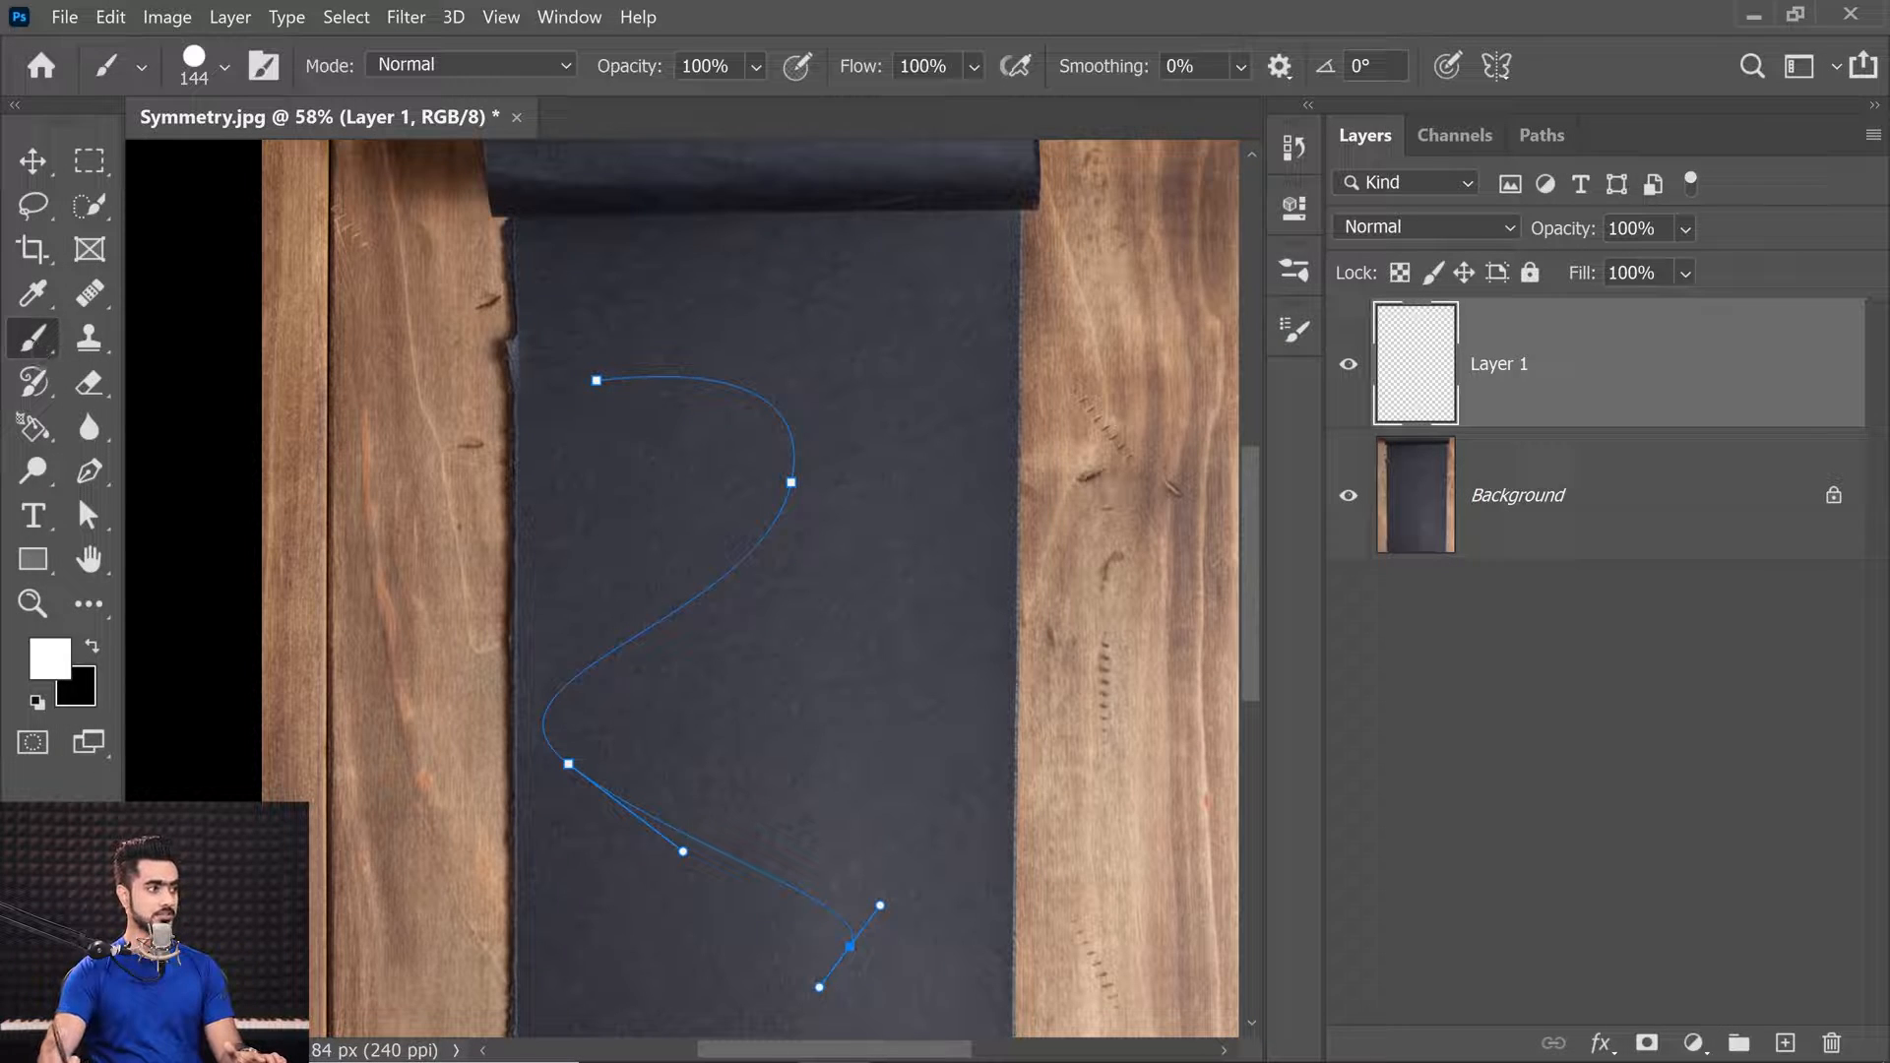
left_click(1496, 66)
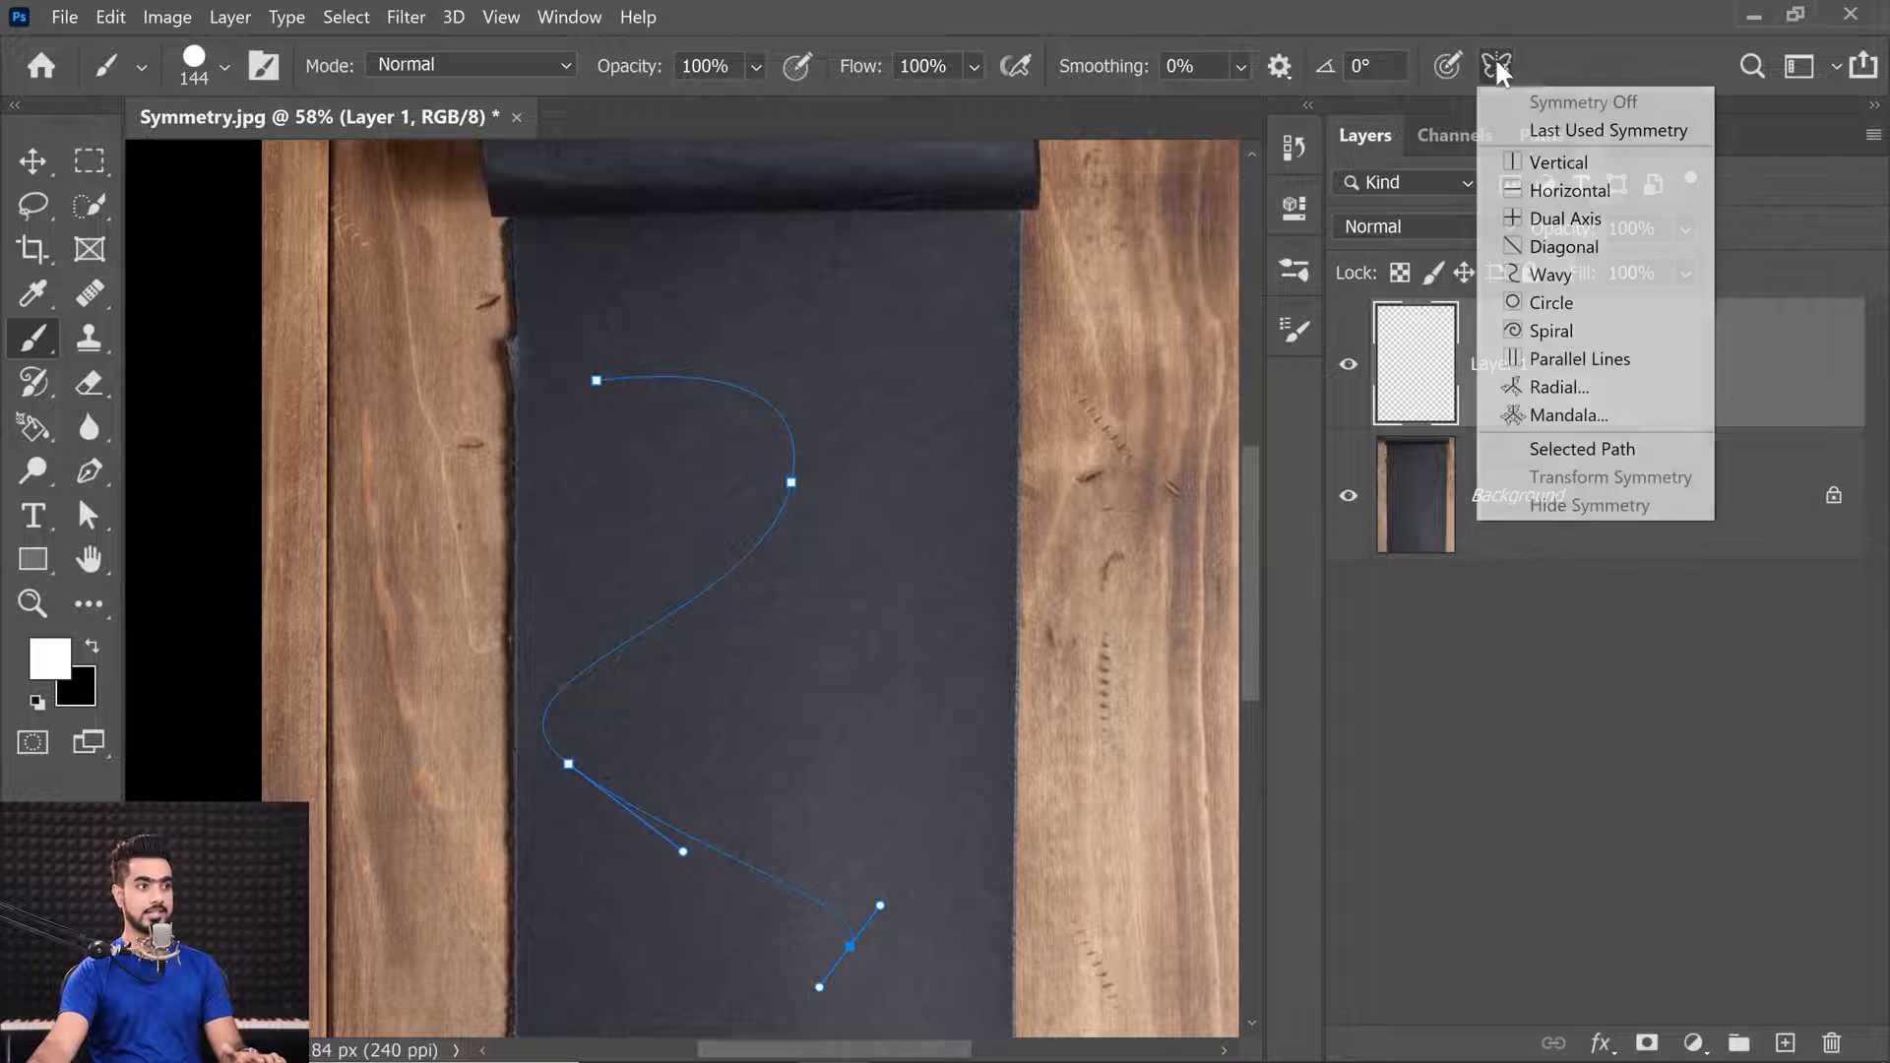
left_click(1572, 451)
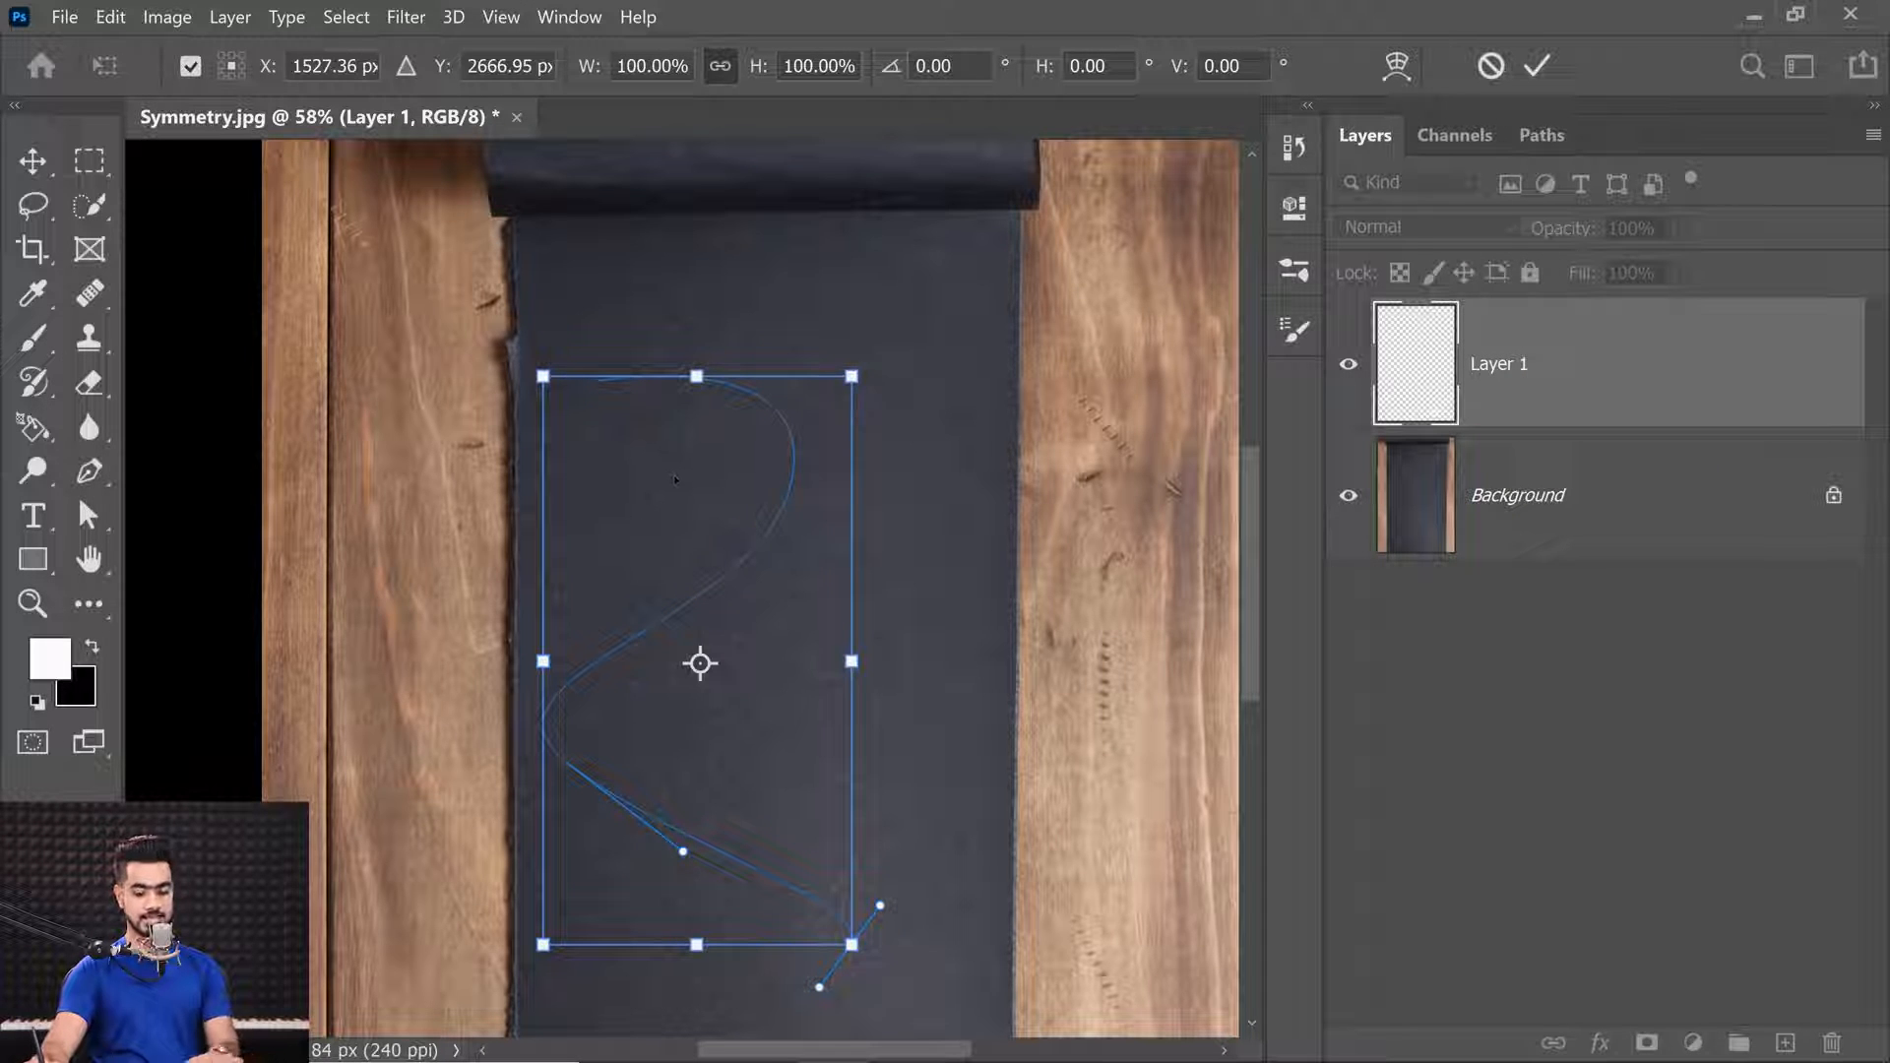
key("Return")
mouse_move(700, 358)
left_mouse_down()
mouse_move(811, 421)
mouse_move(682, 488)
mouse_move(659, 622)
mouse_move(730, 788)
mouse_move(851, 787)
left_mouse_up()
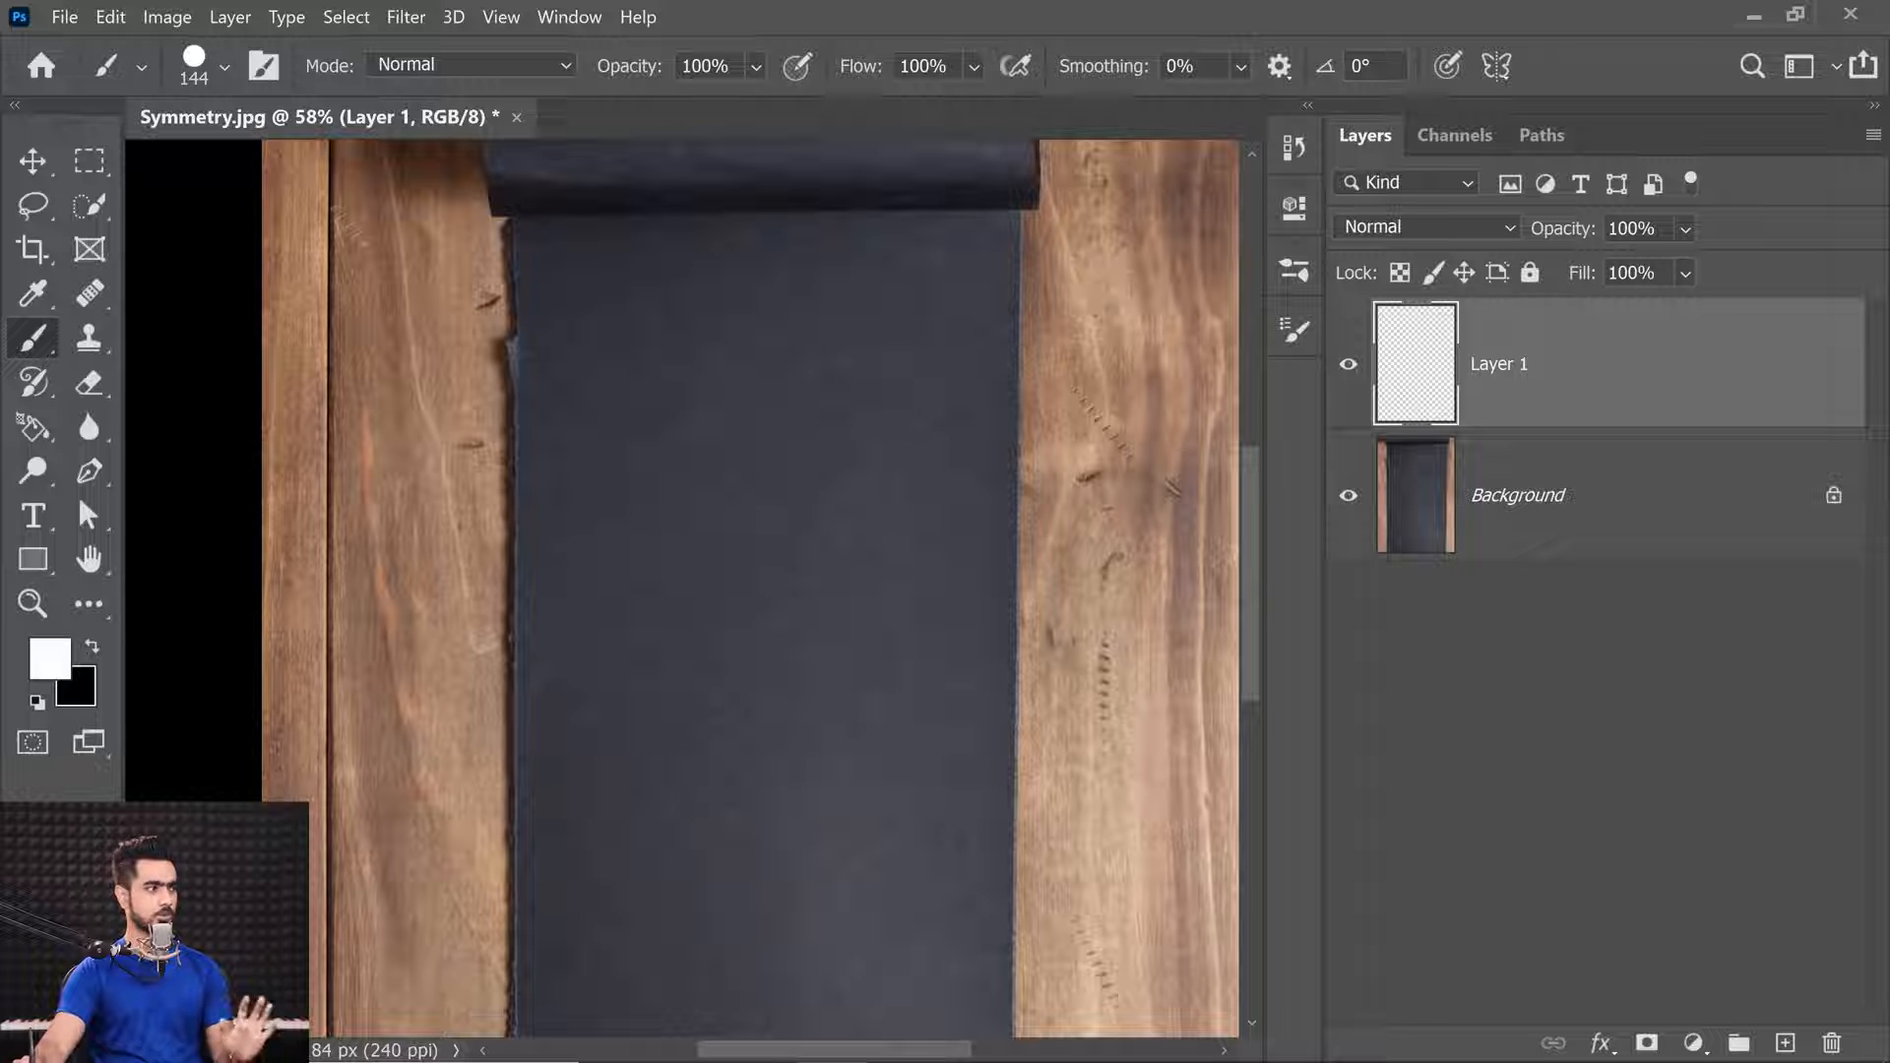
Set up a six-segment Mandala symmetry for the brush, scaling its guide to 72.41% and centring it on the paper.
left_click(1498, 66)
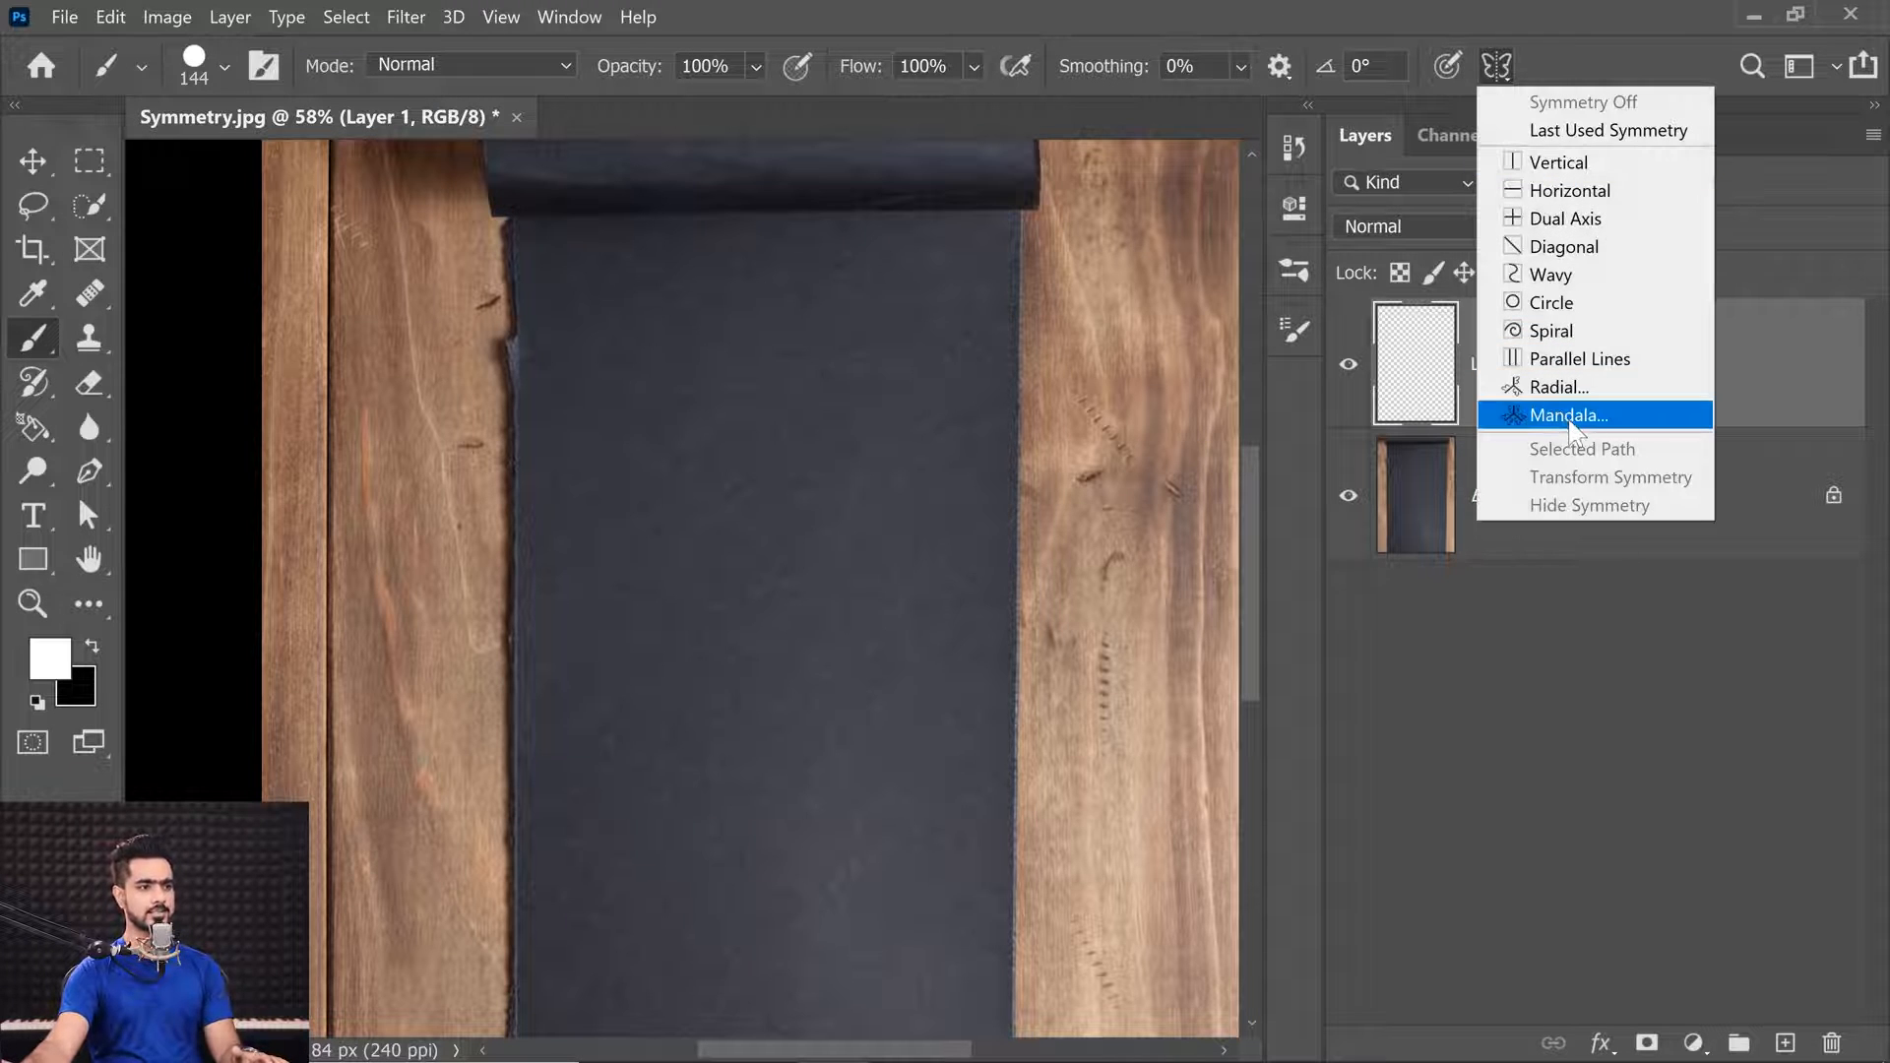
left_click(1565, 413)
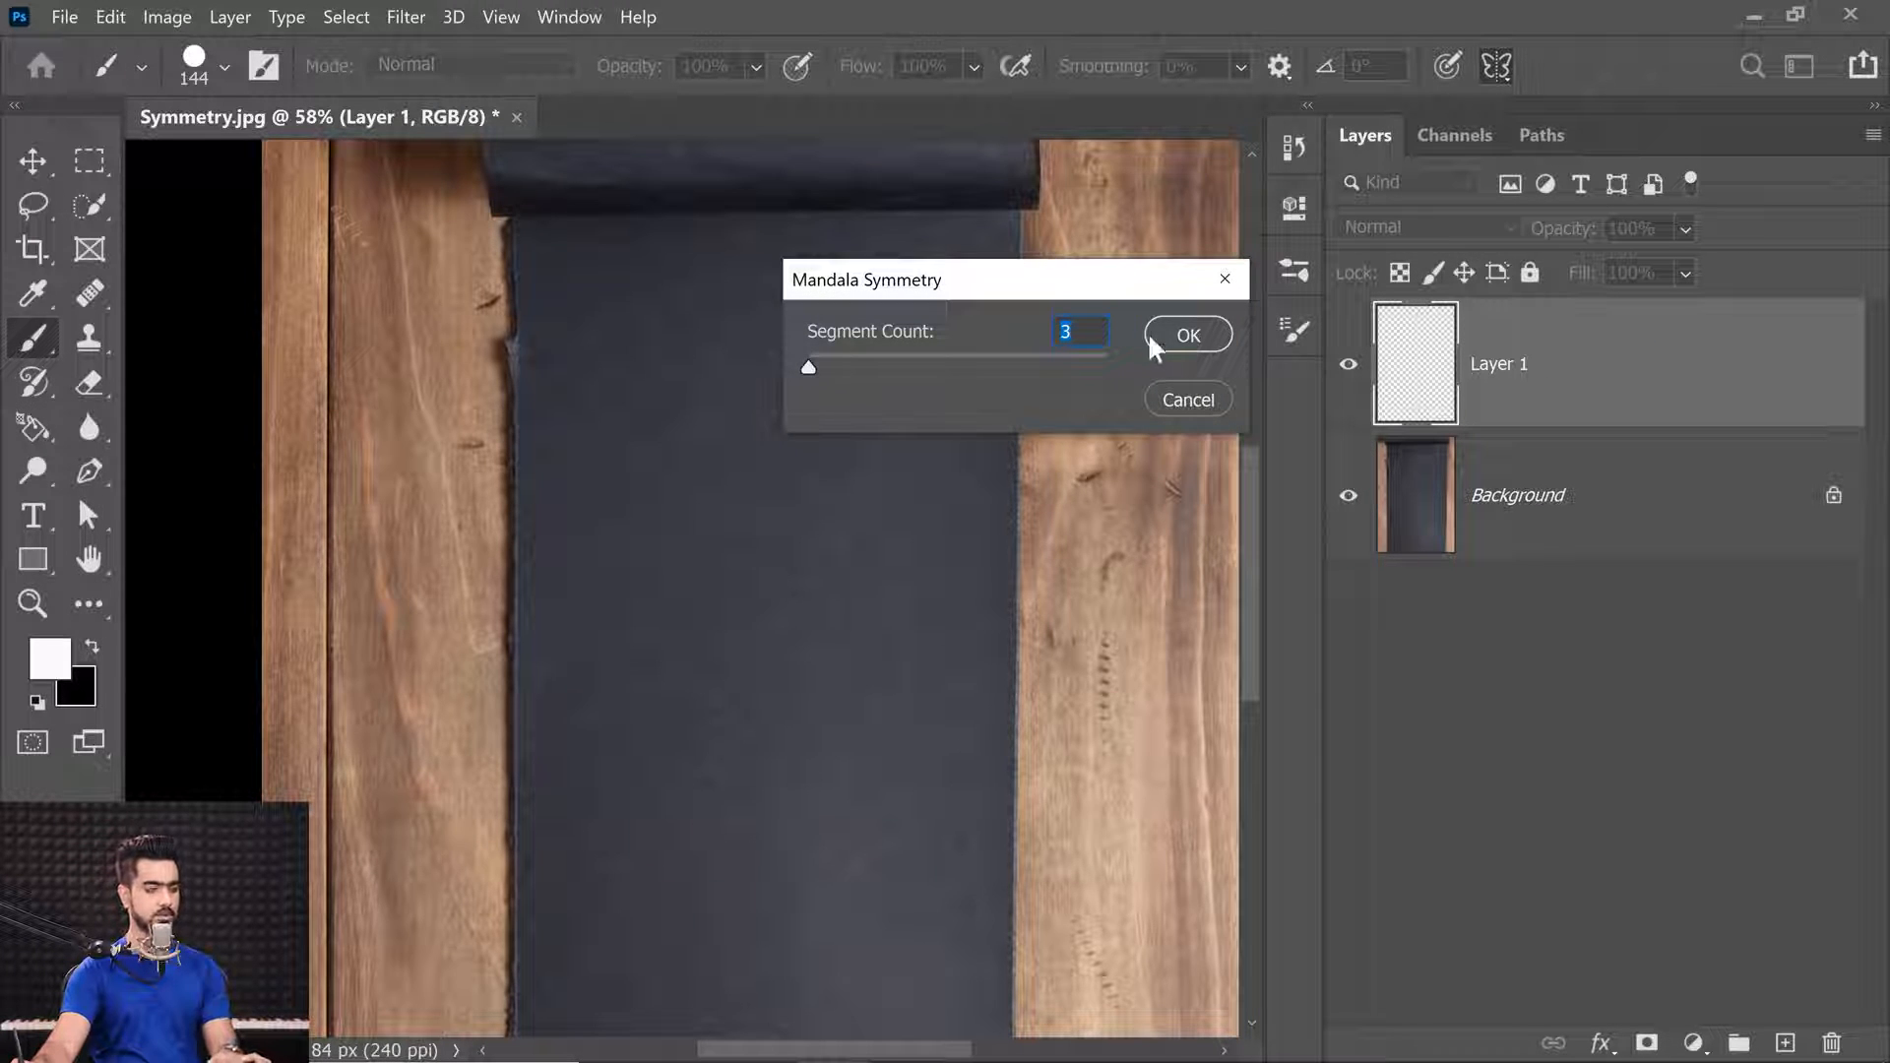
left_click(1184, 336)
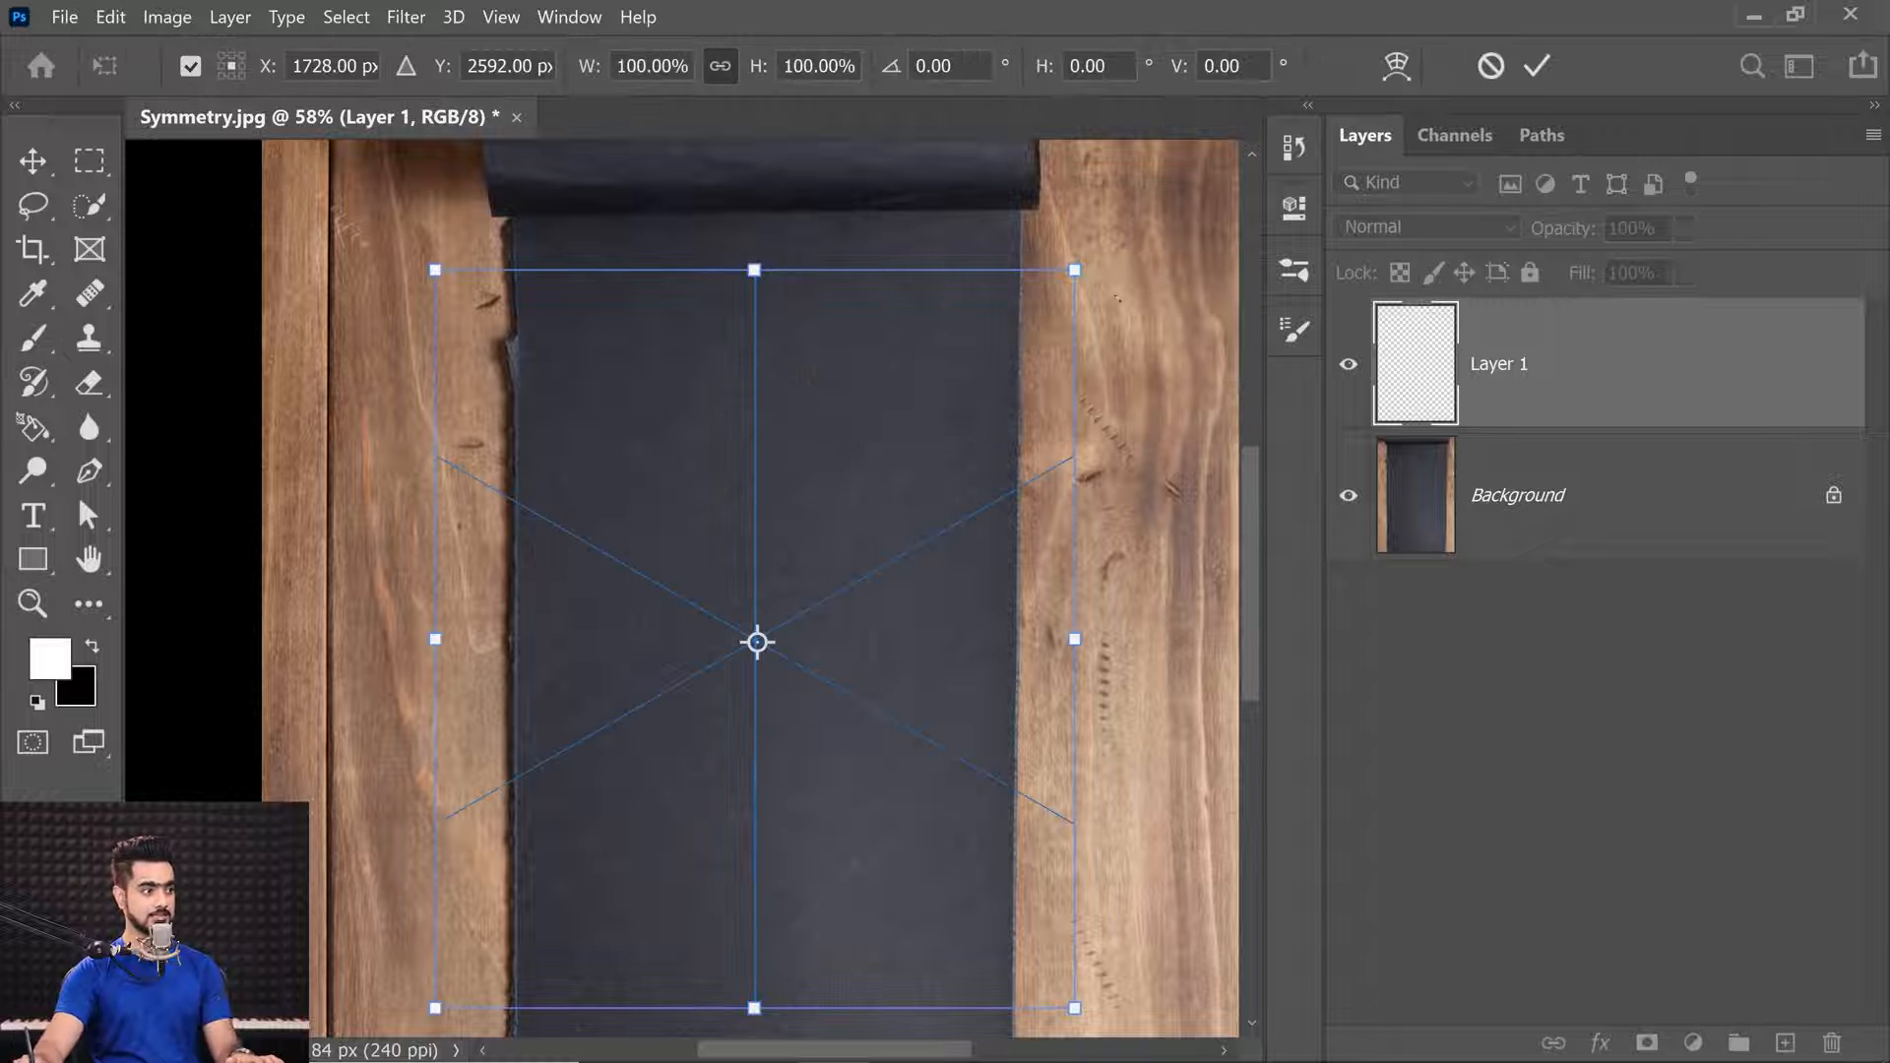
left_click_drag(1074, 270, 965, 393)
left_click_drag(874, 574, 891, 574)
left_click_drag(983, 393, 1002, 369)
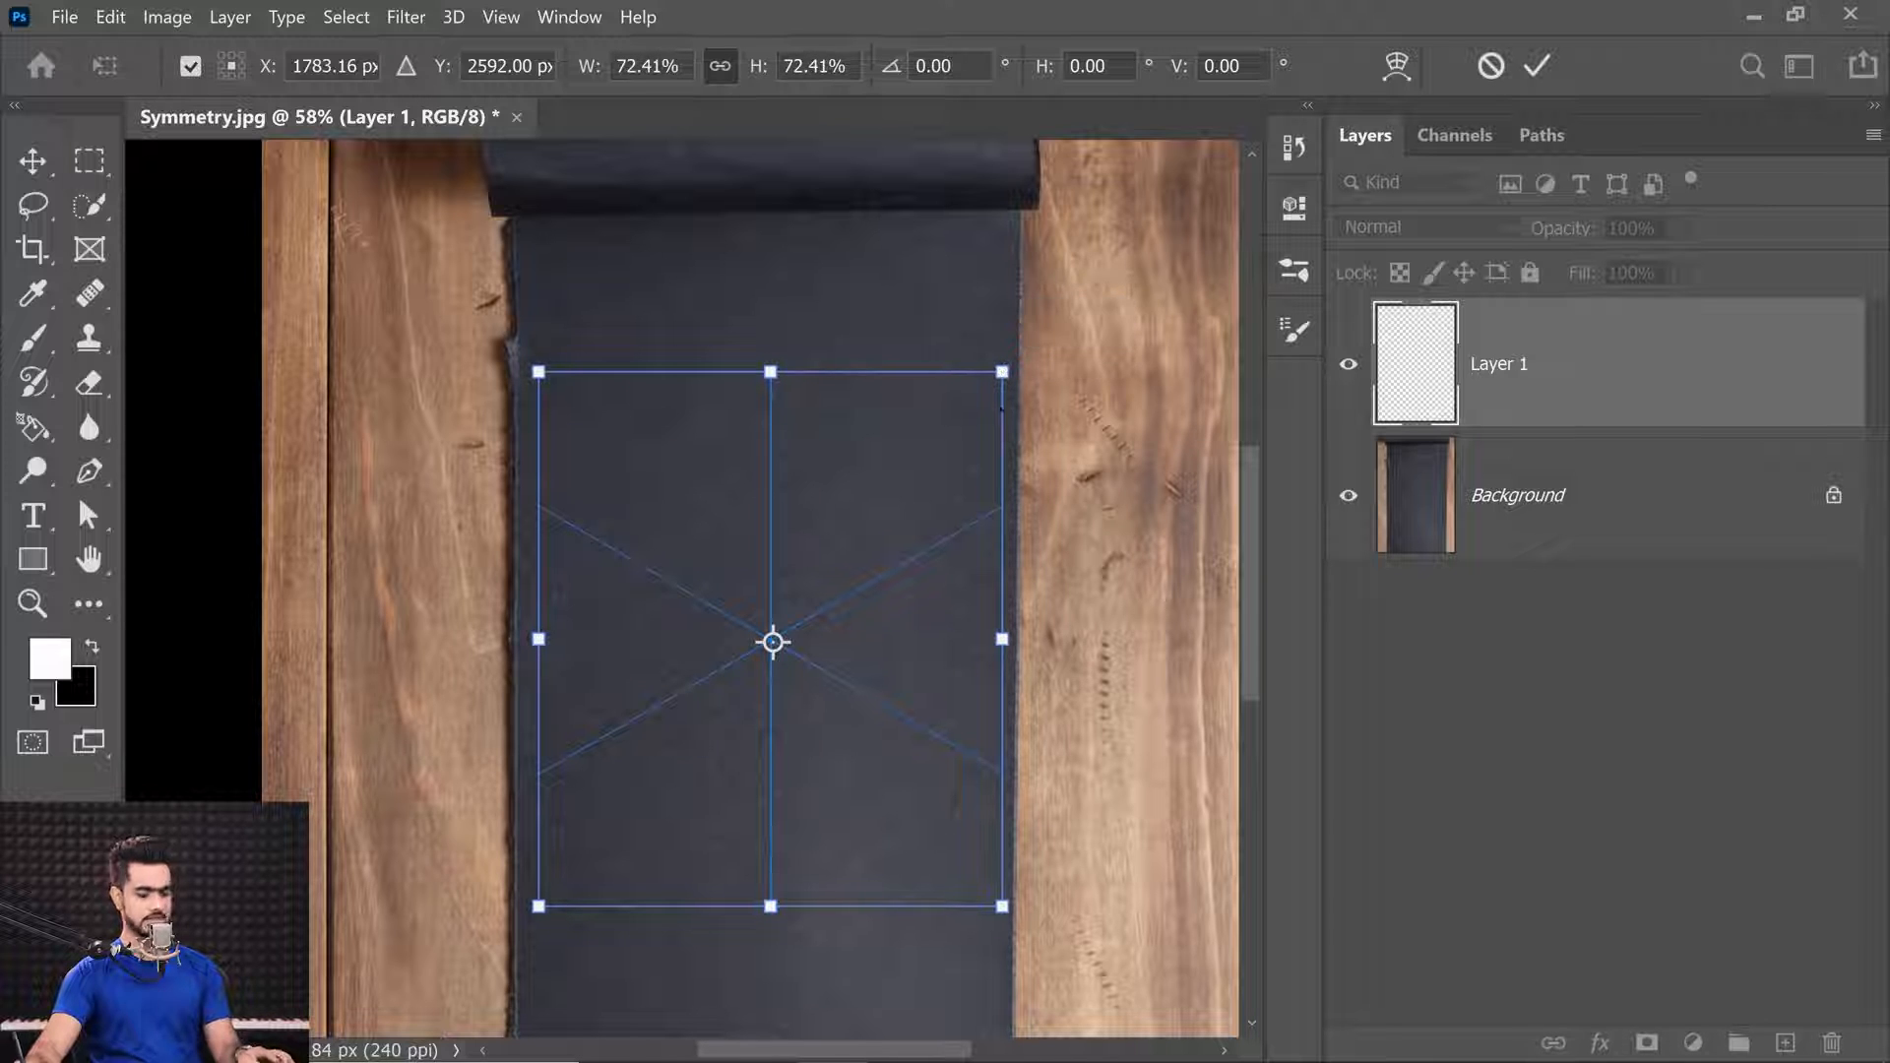
key("Return")
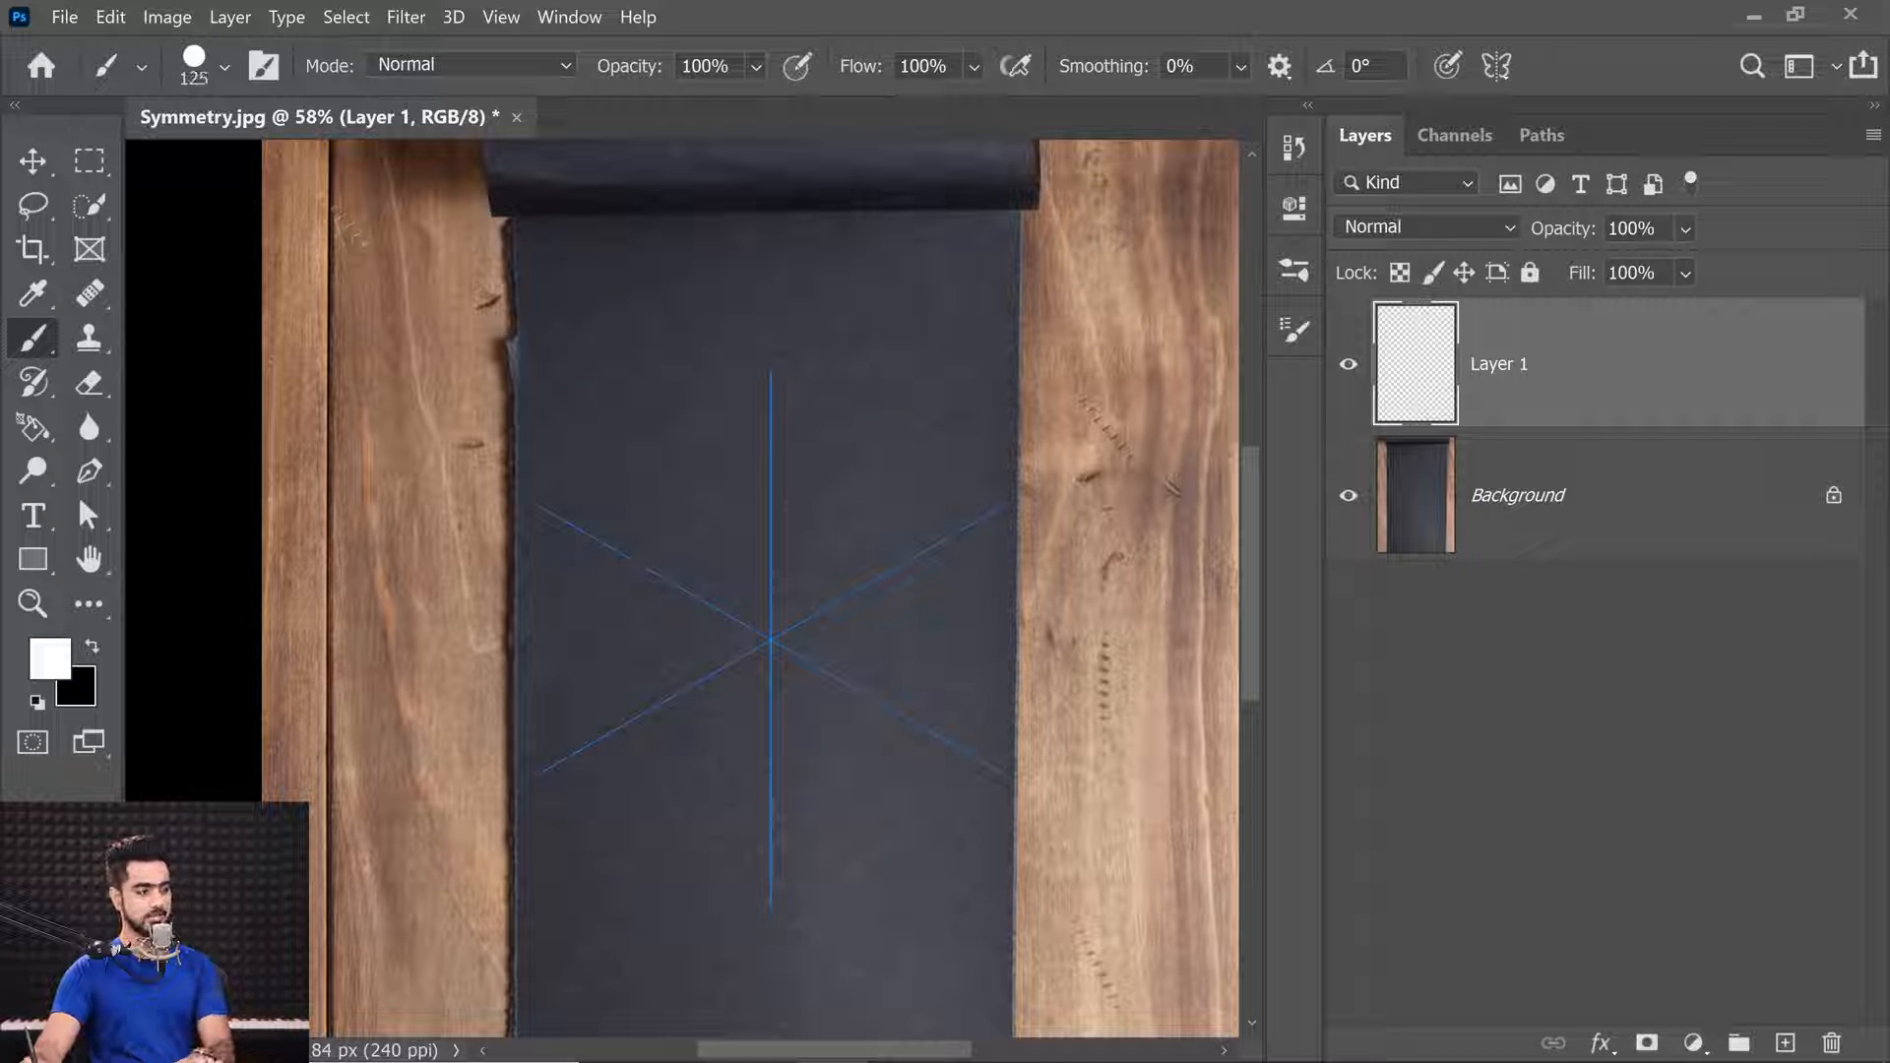
Paint a trial ornament with the six-segment mandala symmetry and undo it.
scroll(810, 447, "up", 3)
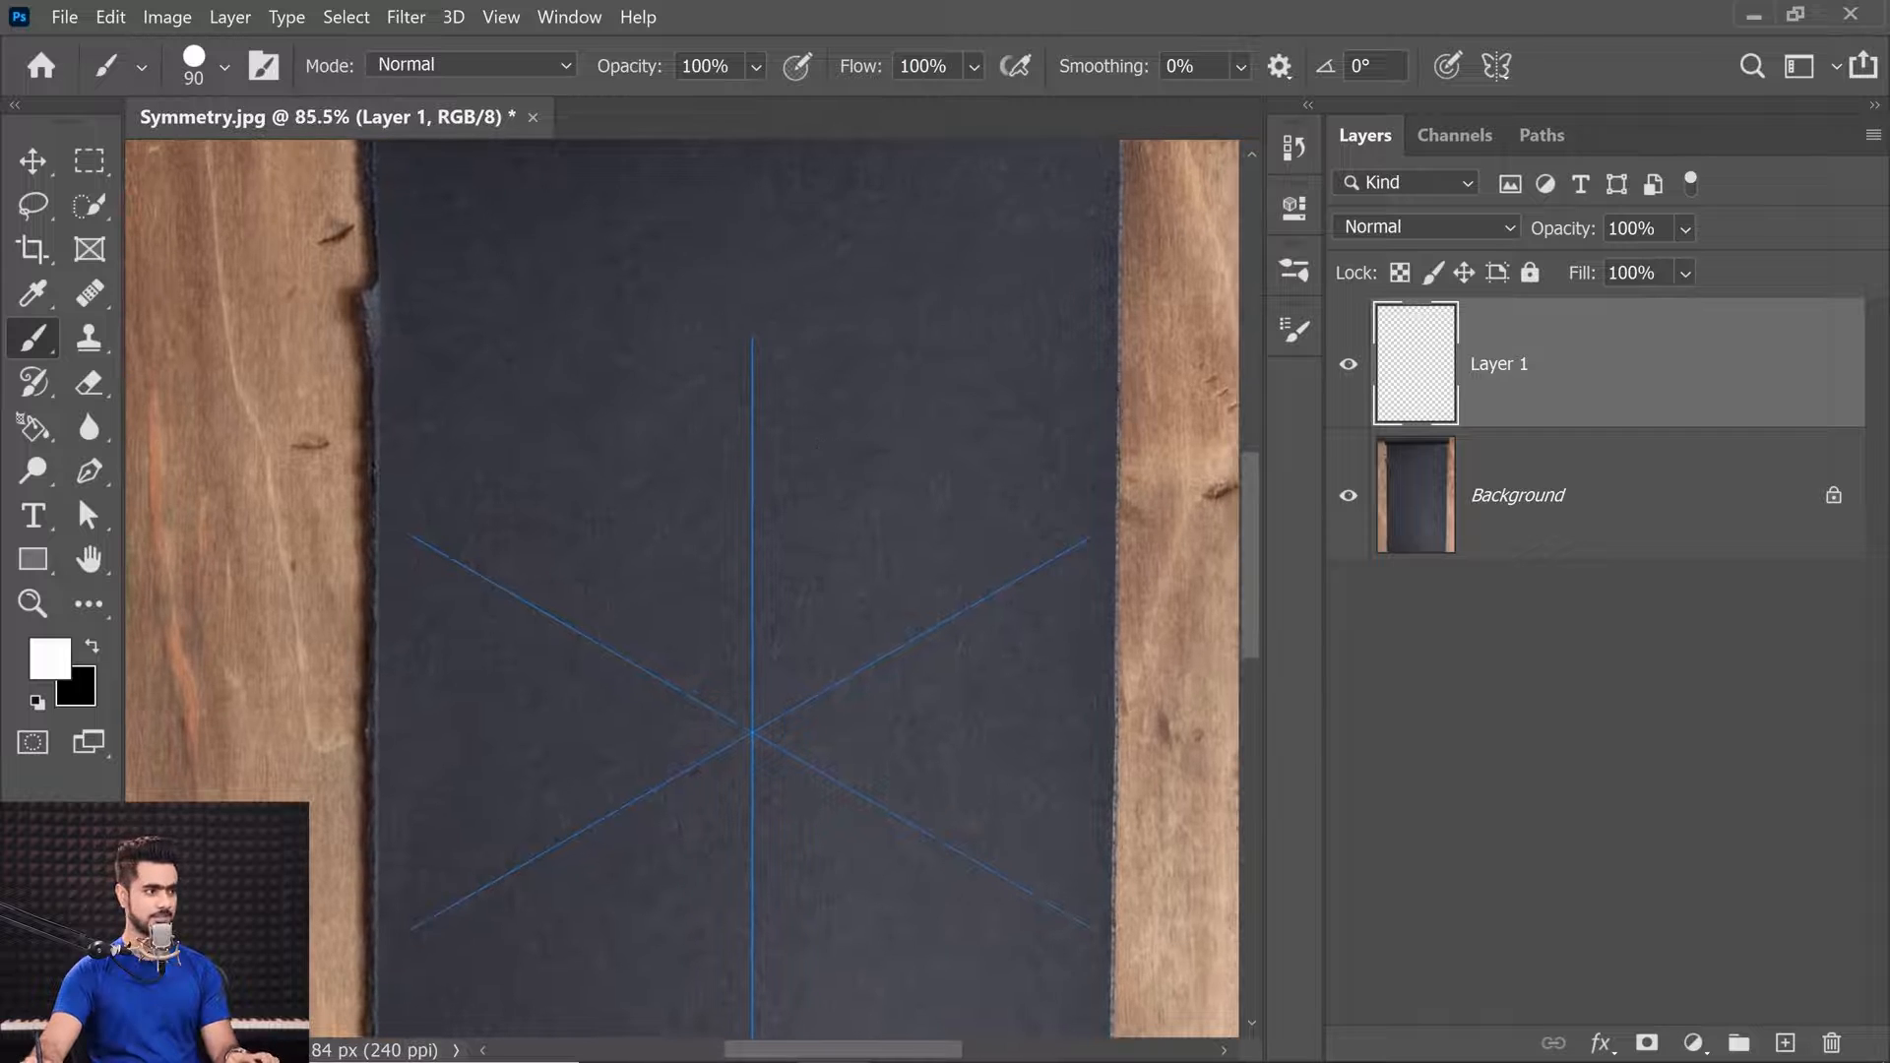
mouse_move(694, 378)
left_mouse_down()
mouse_move(702, 504)
mouse_move(658, 543)
mouse_move(566, 374)
mouse_move(656, 394)
left_mouse_up()
mouse_move(615, 327)
left_mouse_down()
mouse_move(696, 607)
mouse_move(888, 559)
mouse_move(919, 443)
mouse_move(758, 372)
mouse_move(710, 435)
mouse_move(728, 545)
mouse_move(855, 734)
mouse_move(807, 827)
mouse_move(694, 768)
left_mouse_up()
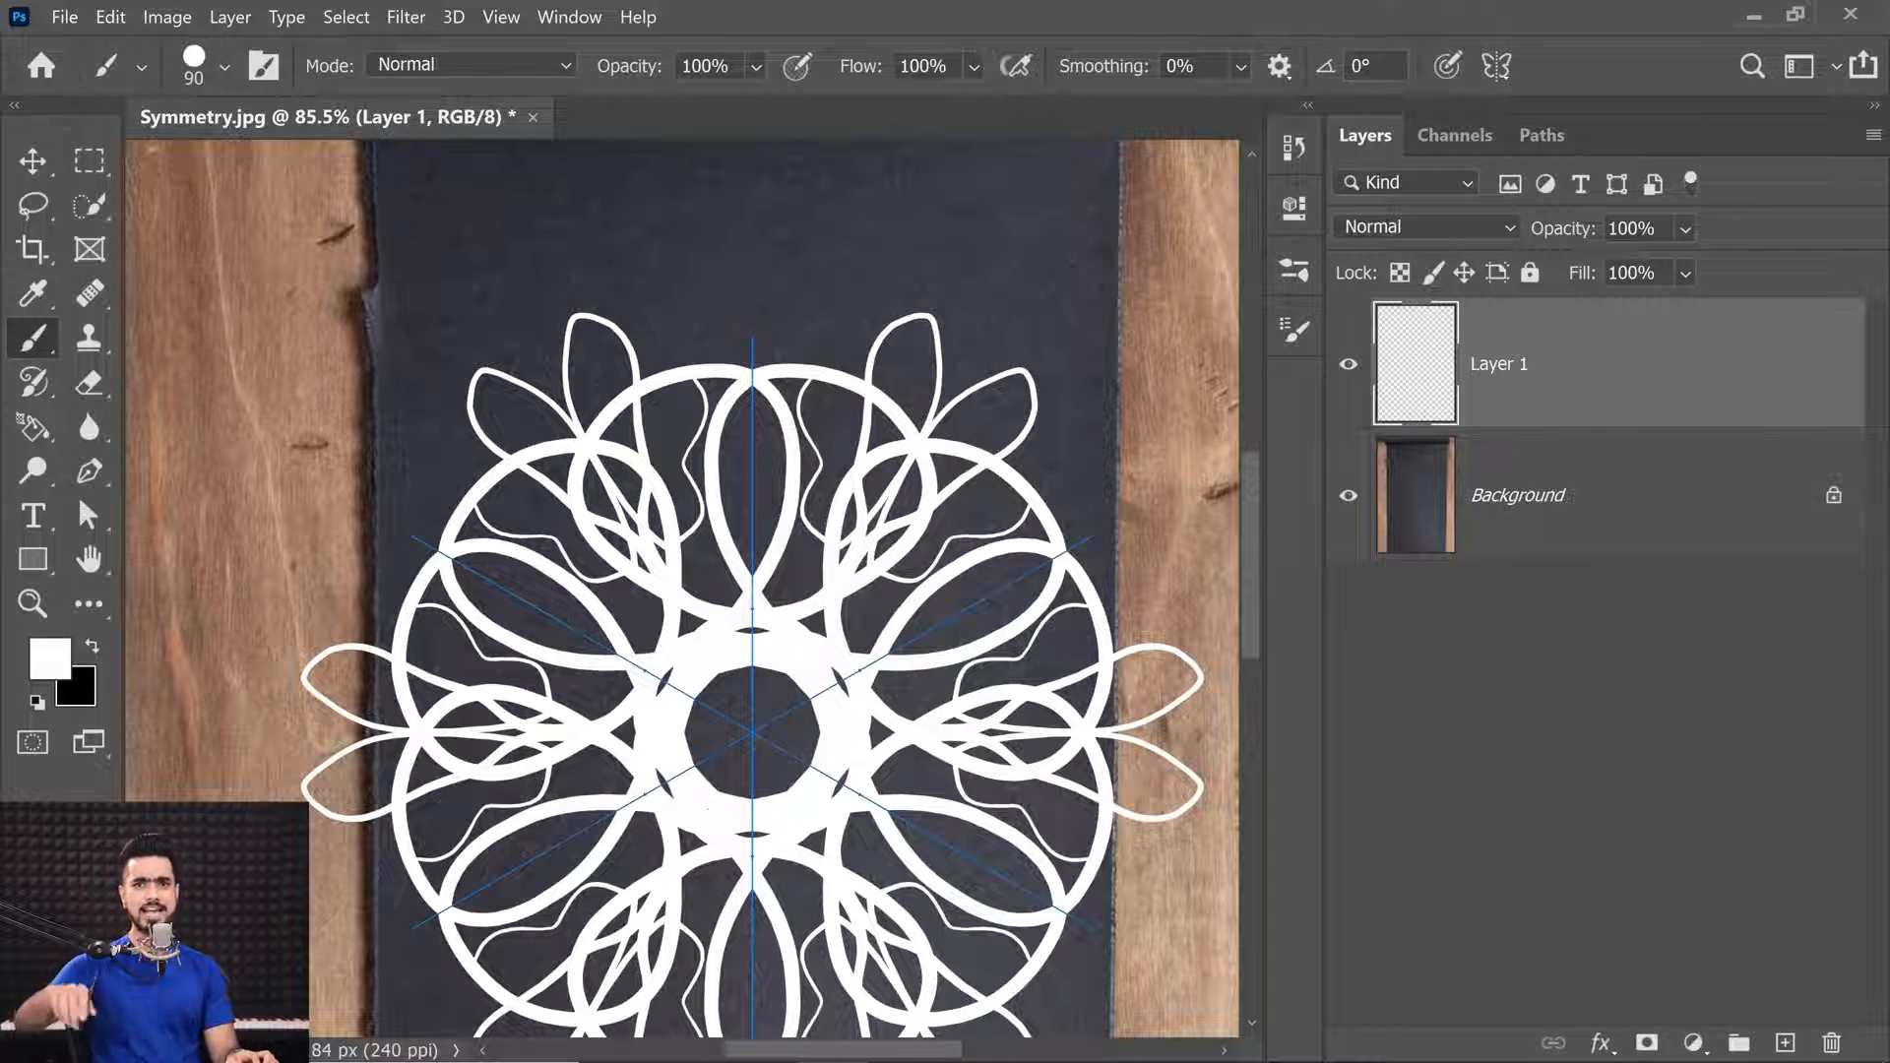
key("ctrl+z")
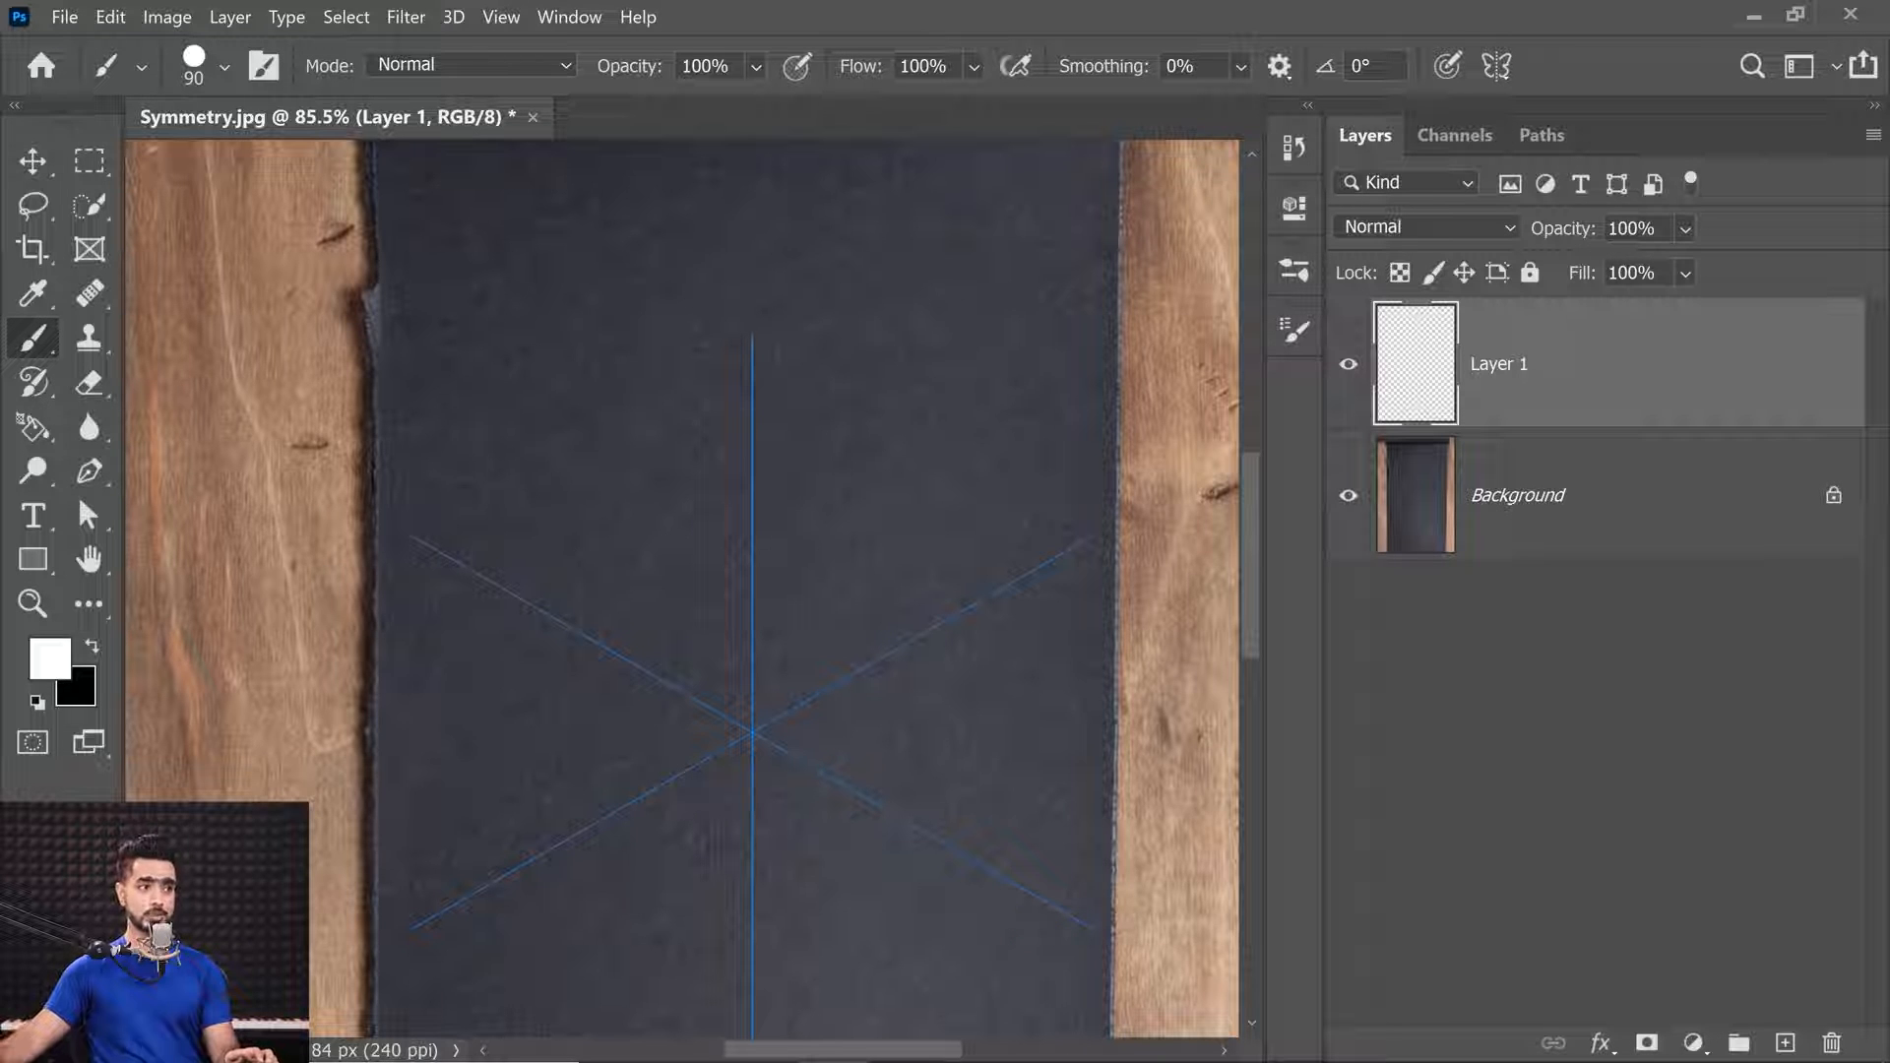
Turn the brush symmetry off and add a new empty layer above Layer 1.
left_click(1495, 67)
left_click(1523, 102)
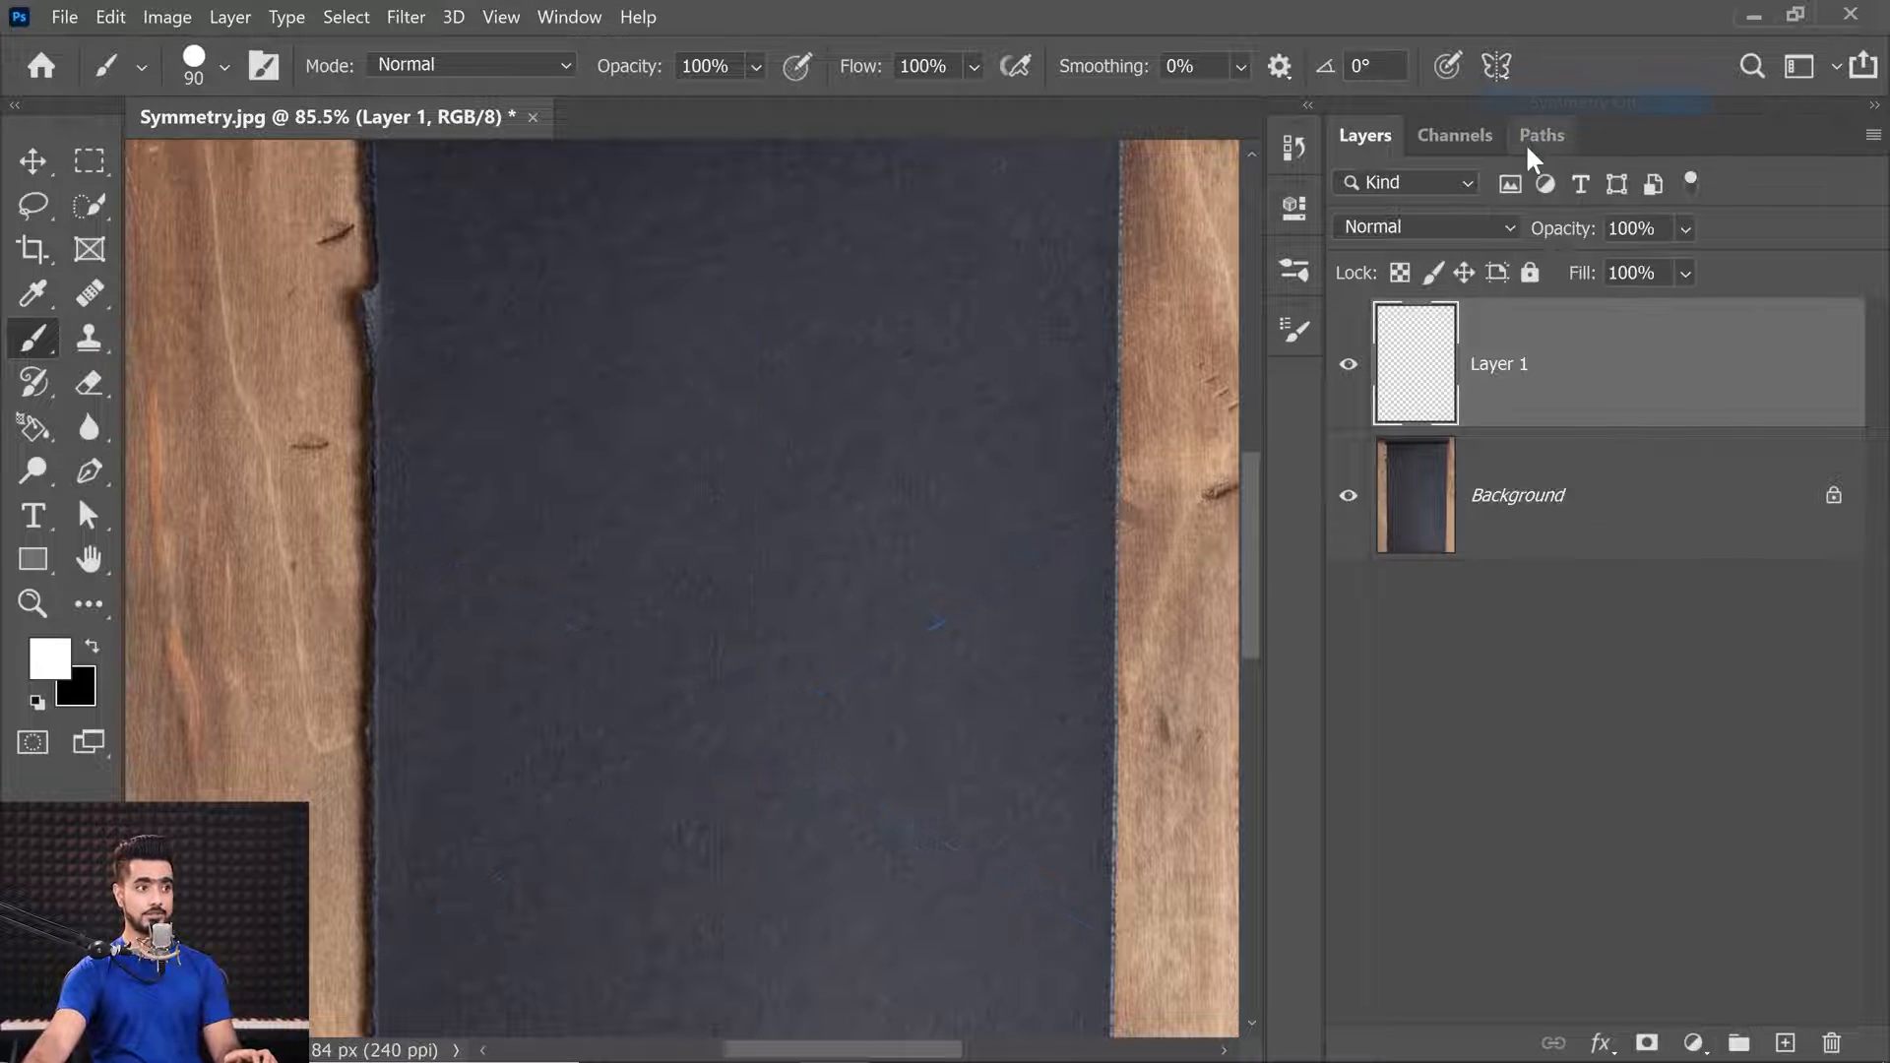
left_click(1784, 1042)
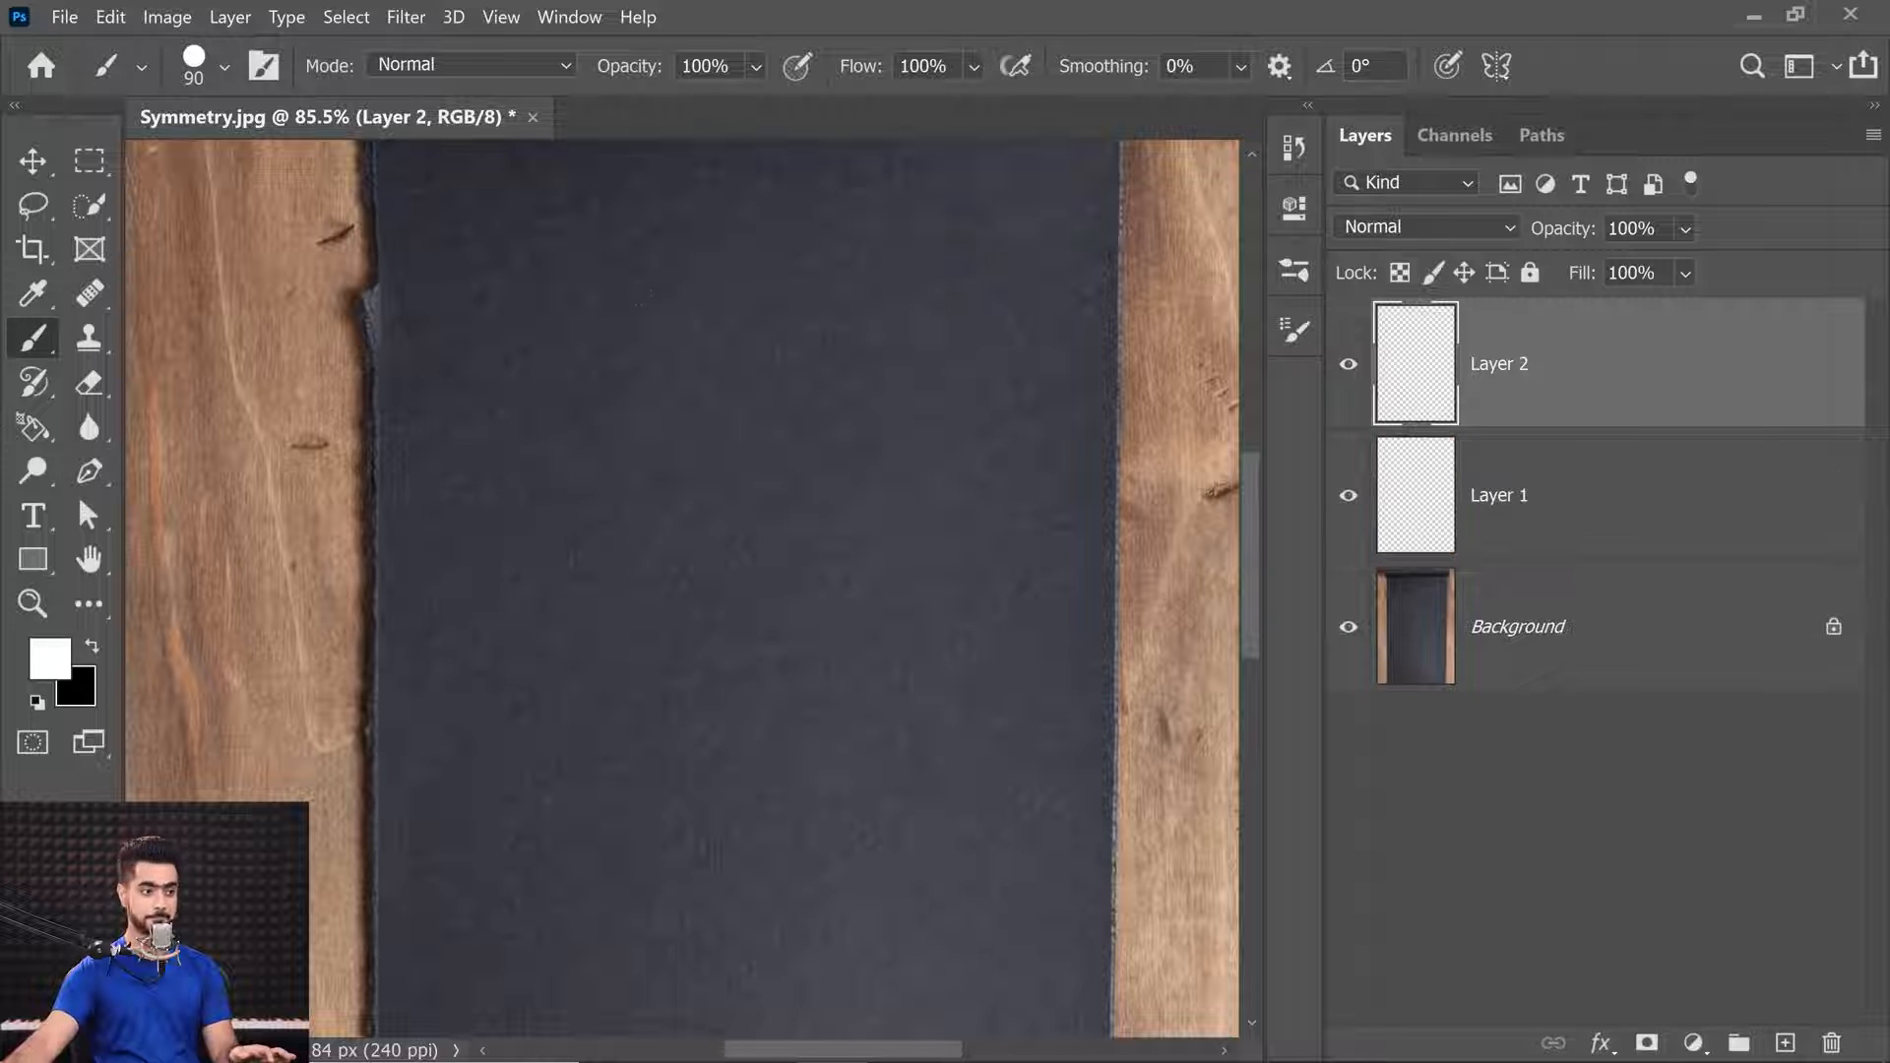
Paint curved trial strokes on the new layer with 0% brush smoothing and undo them.
scroll(645, 327, "up", 3)
mouse_move(589, 256)
left_mouse_down()
mouse_move(675, 540)
mouse_move(801, 594)
mouse_move(597, 709)
mouse_move(1002, 720)
left_mouse_up()
key("ctrl+z")
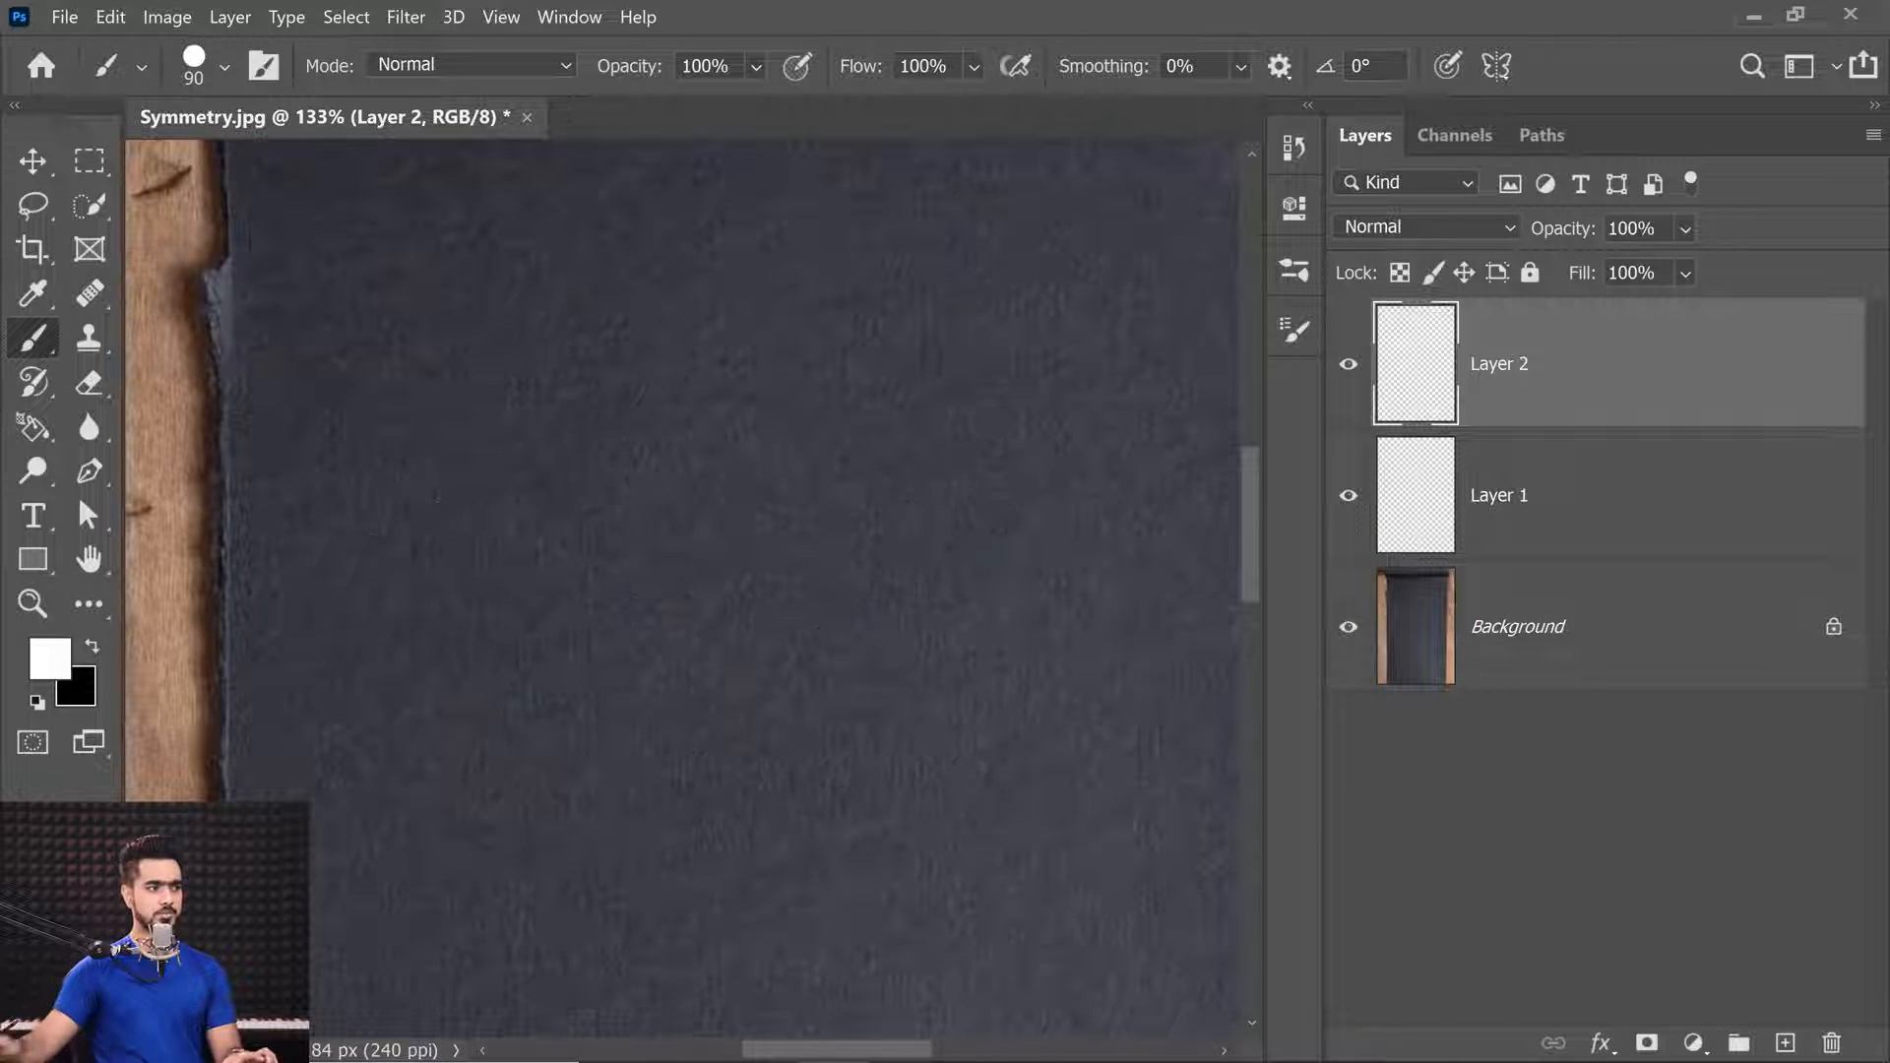
mouse_move(398, 292)
left_mouse_down()
mouse_move(433, 421)
mouse_move(677, 754)
mouse_move(901, 423)
mouse_move(640, 453)
left_mouse_up()
key("ctrl+z")
left_click_drag(310, 792, 1236, 454)
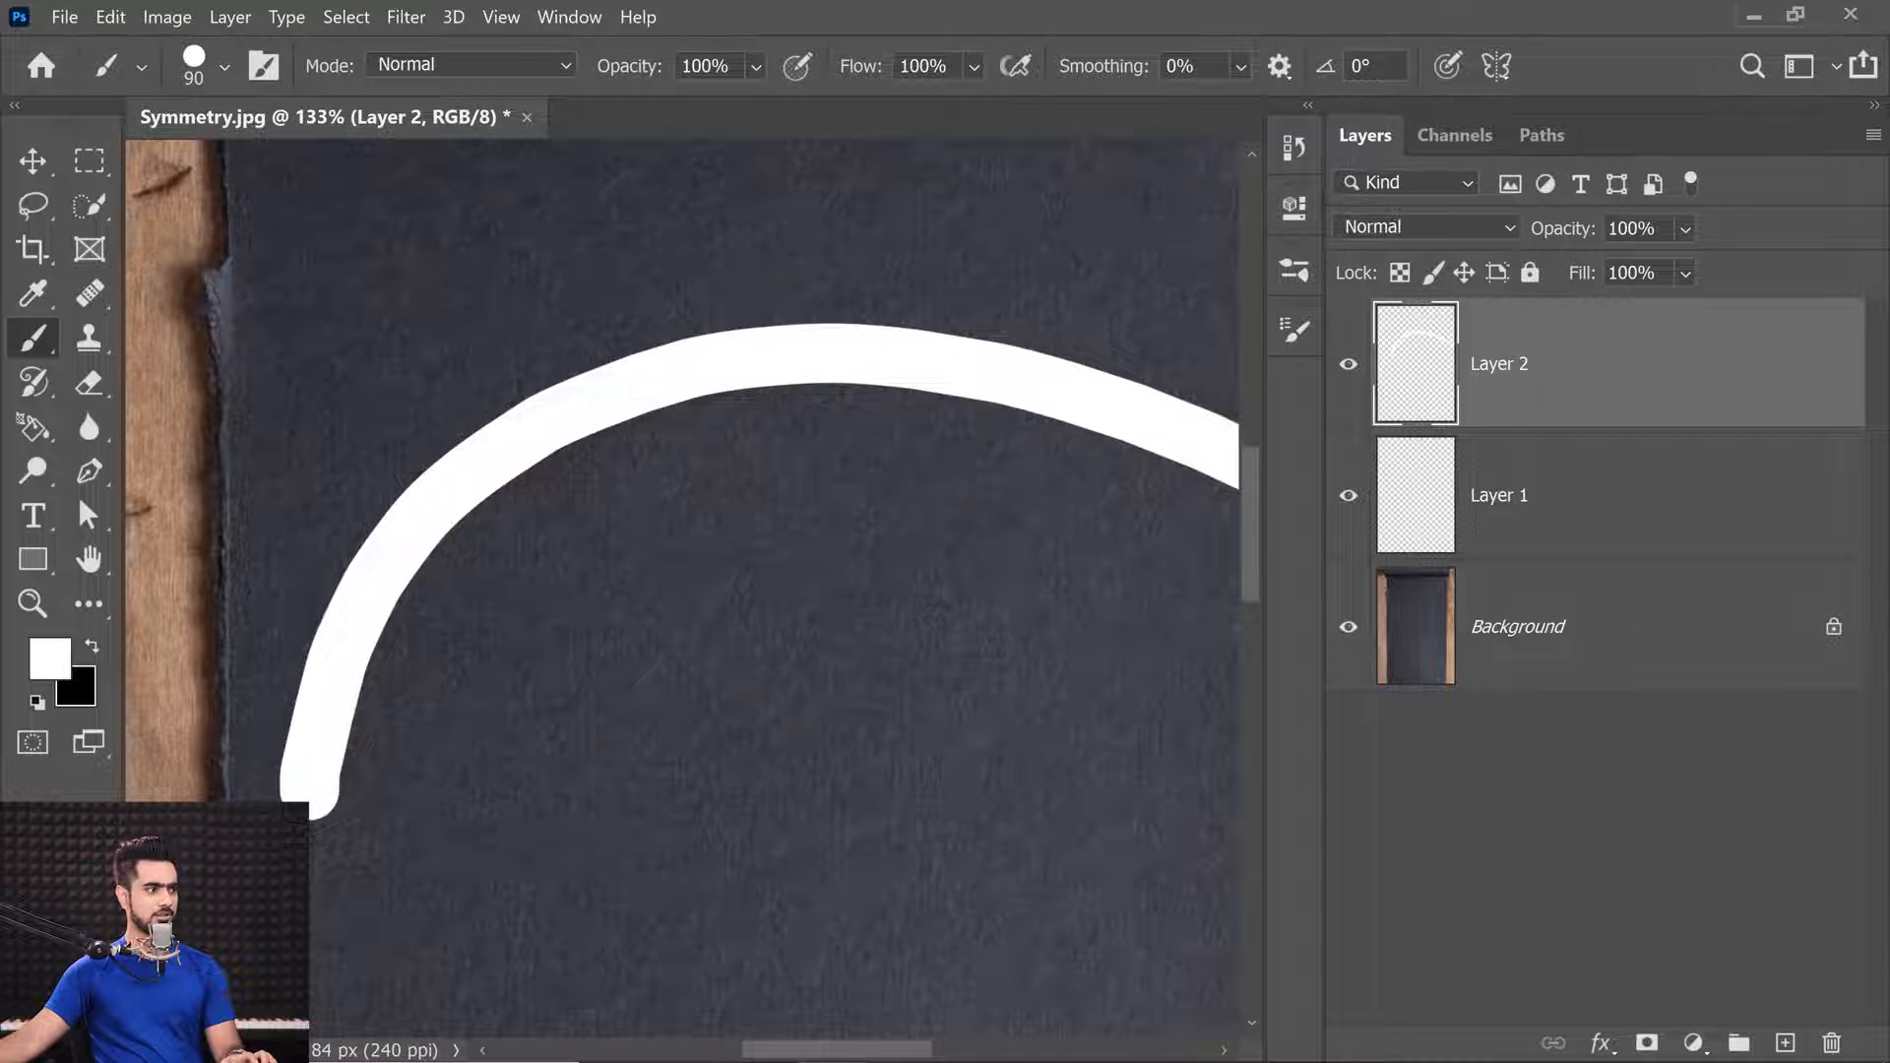
scroll(472, 640, "down", 3)
scroll(472, 639, "up", 4)
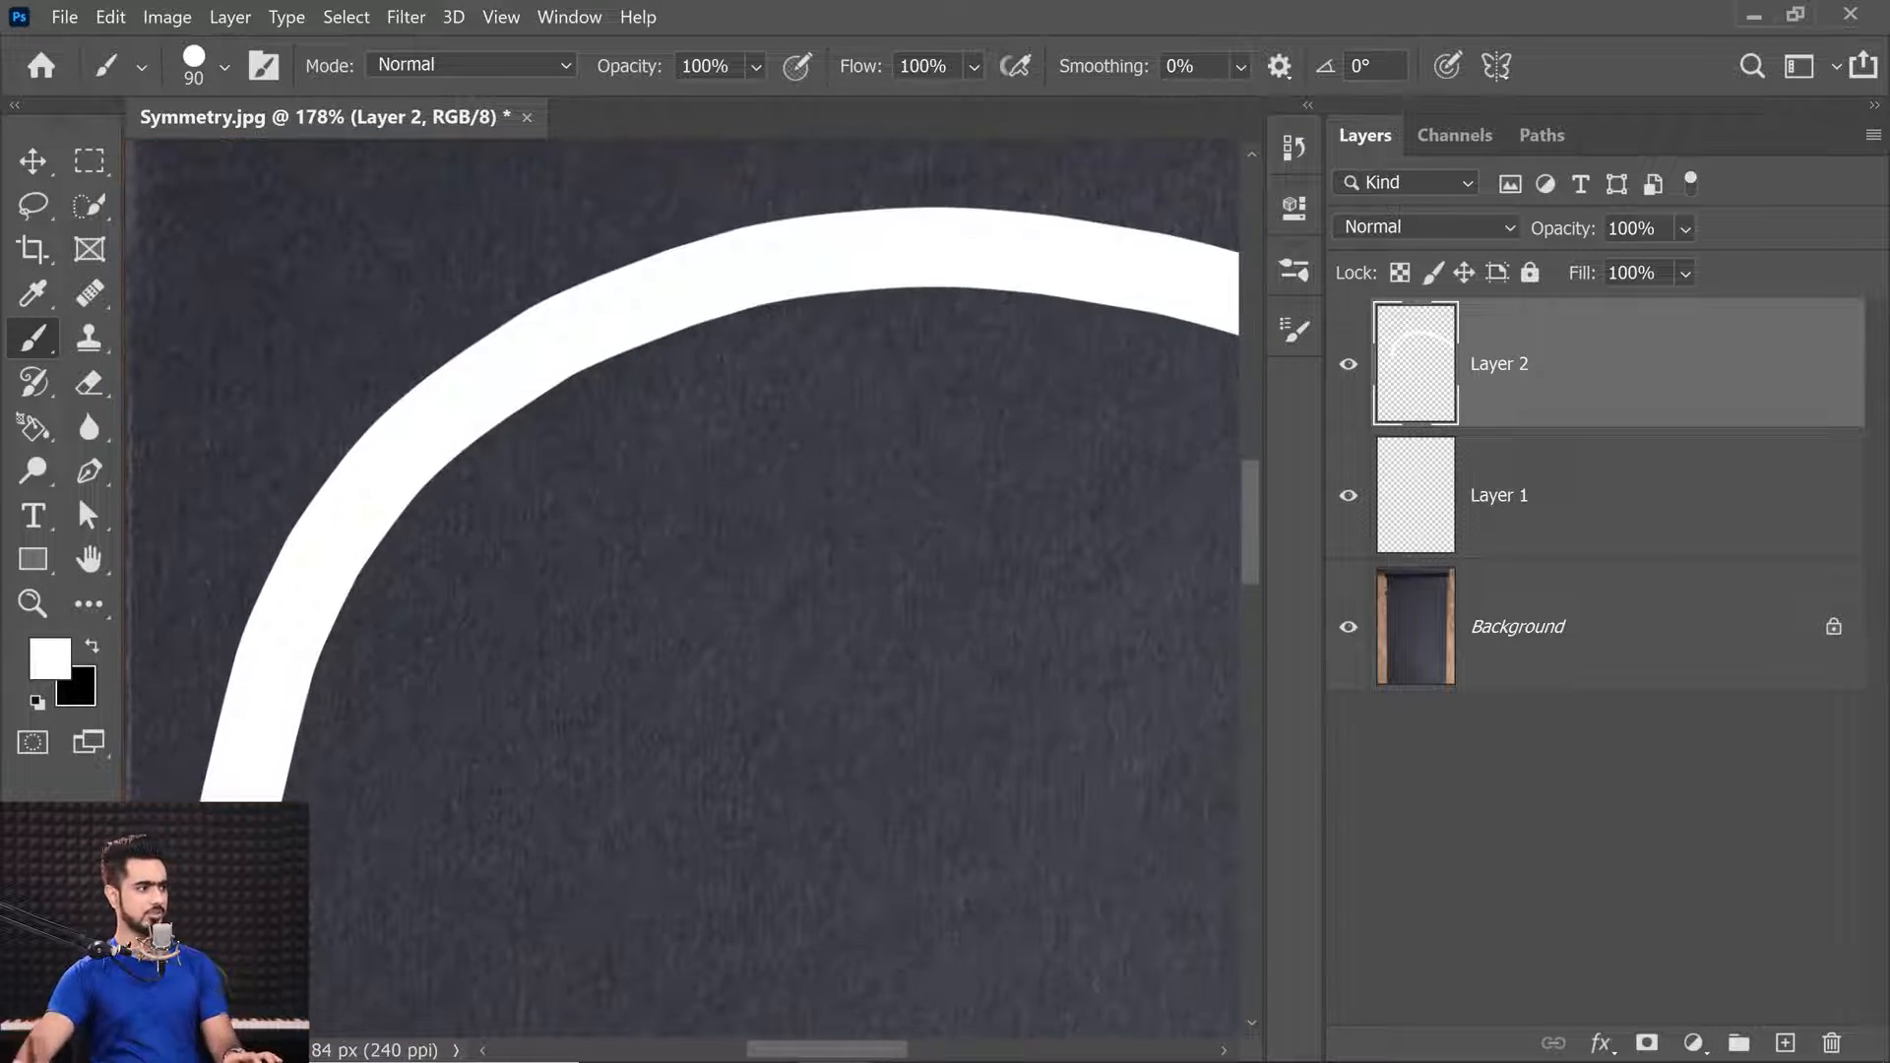
key("ctrl+z")
scroll(937, 456, "down", 4)
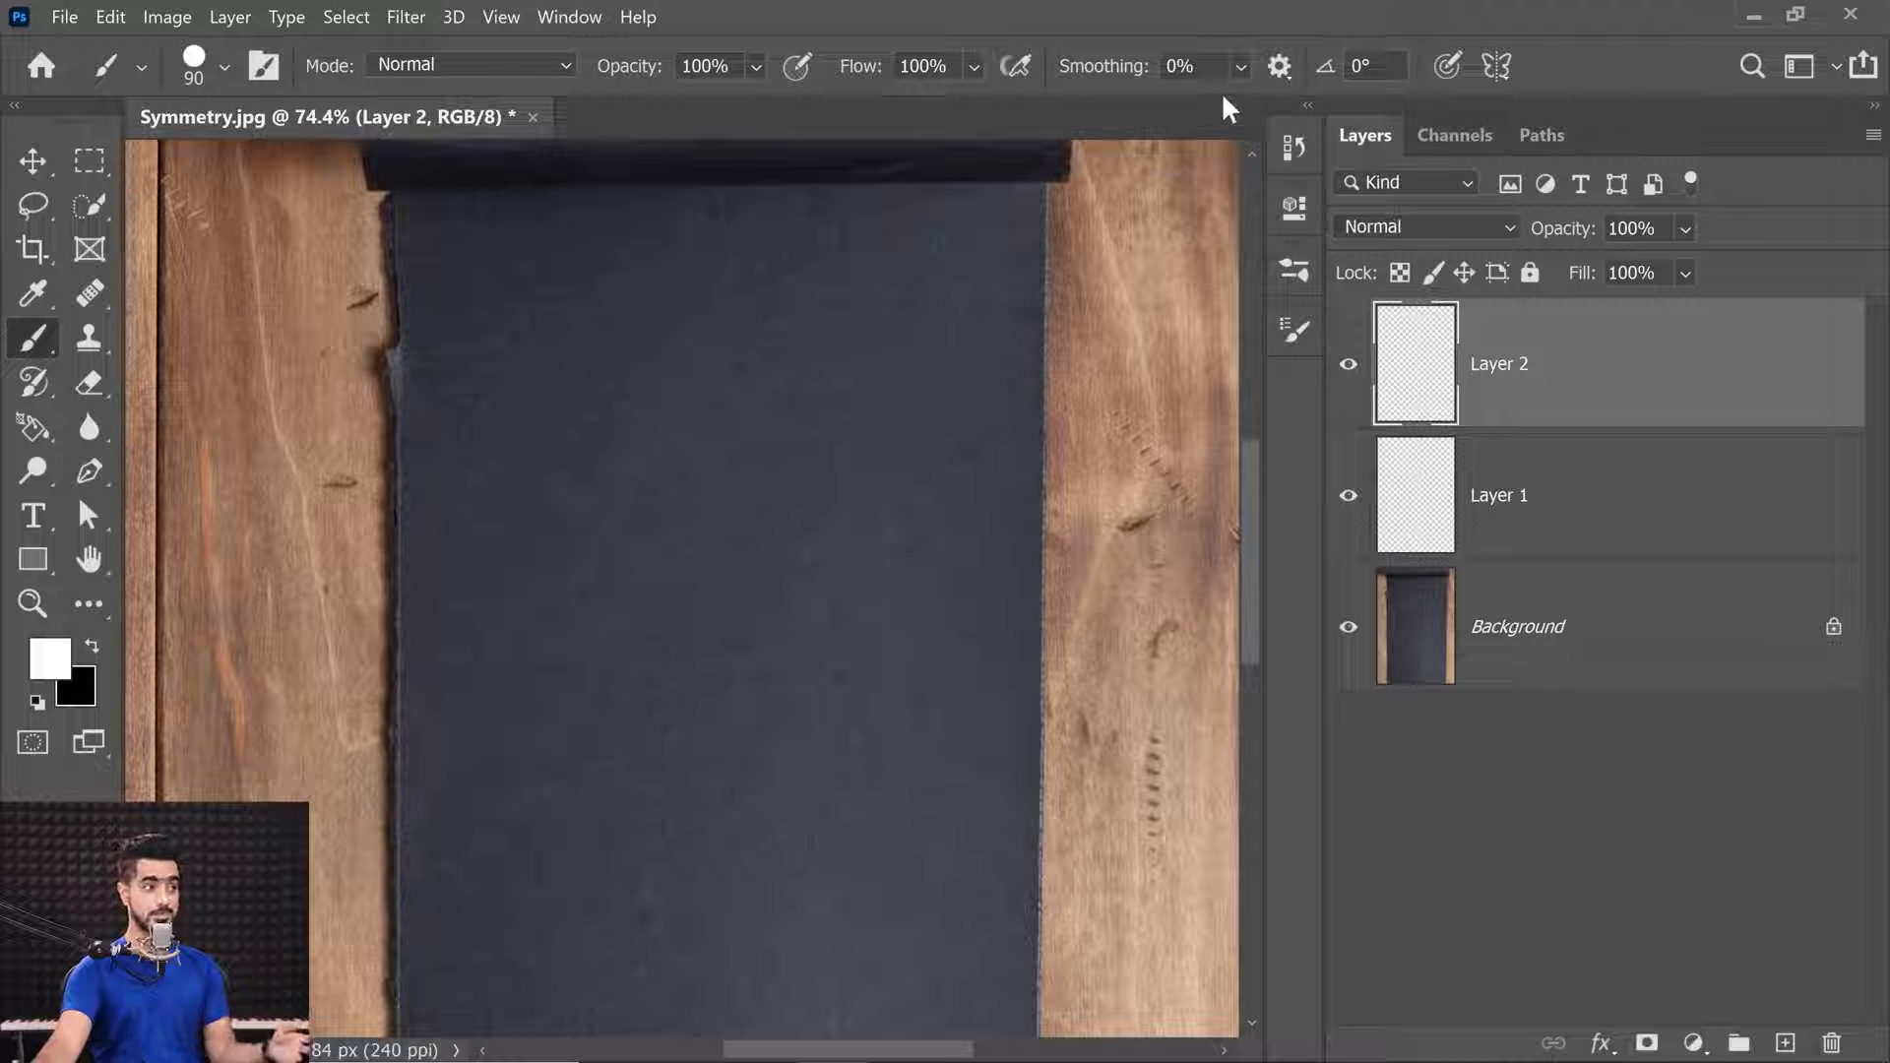
Test 100% brush smoothing with looping trial strokes on the new layer and delete that layer.
left_click_drag(1139, 77, 1407, 80)
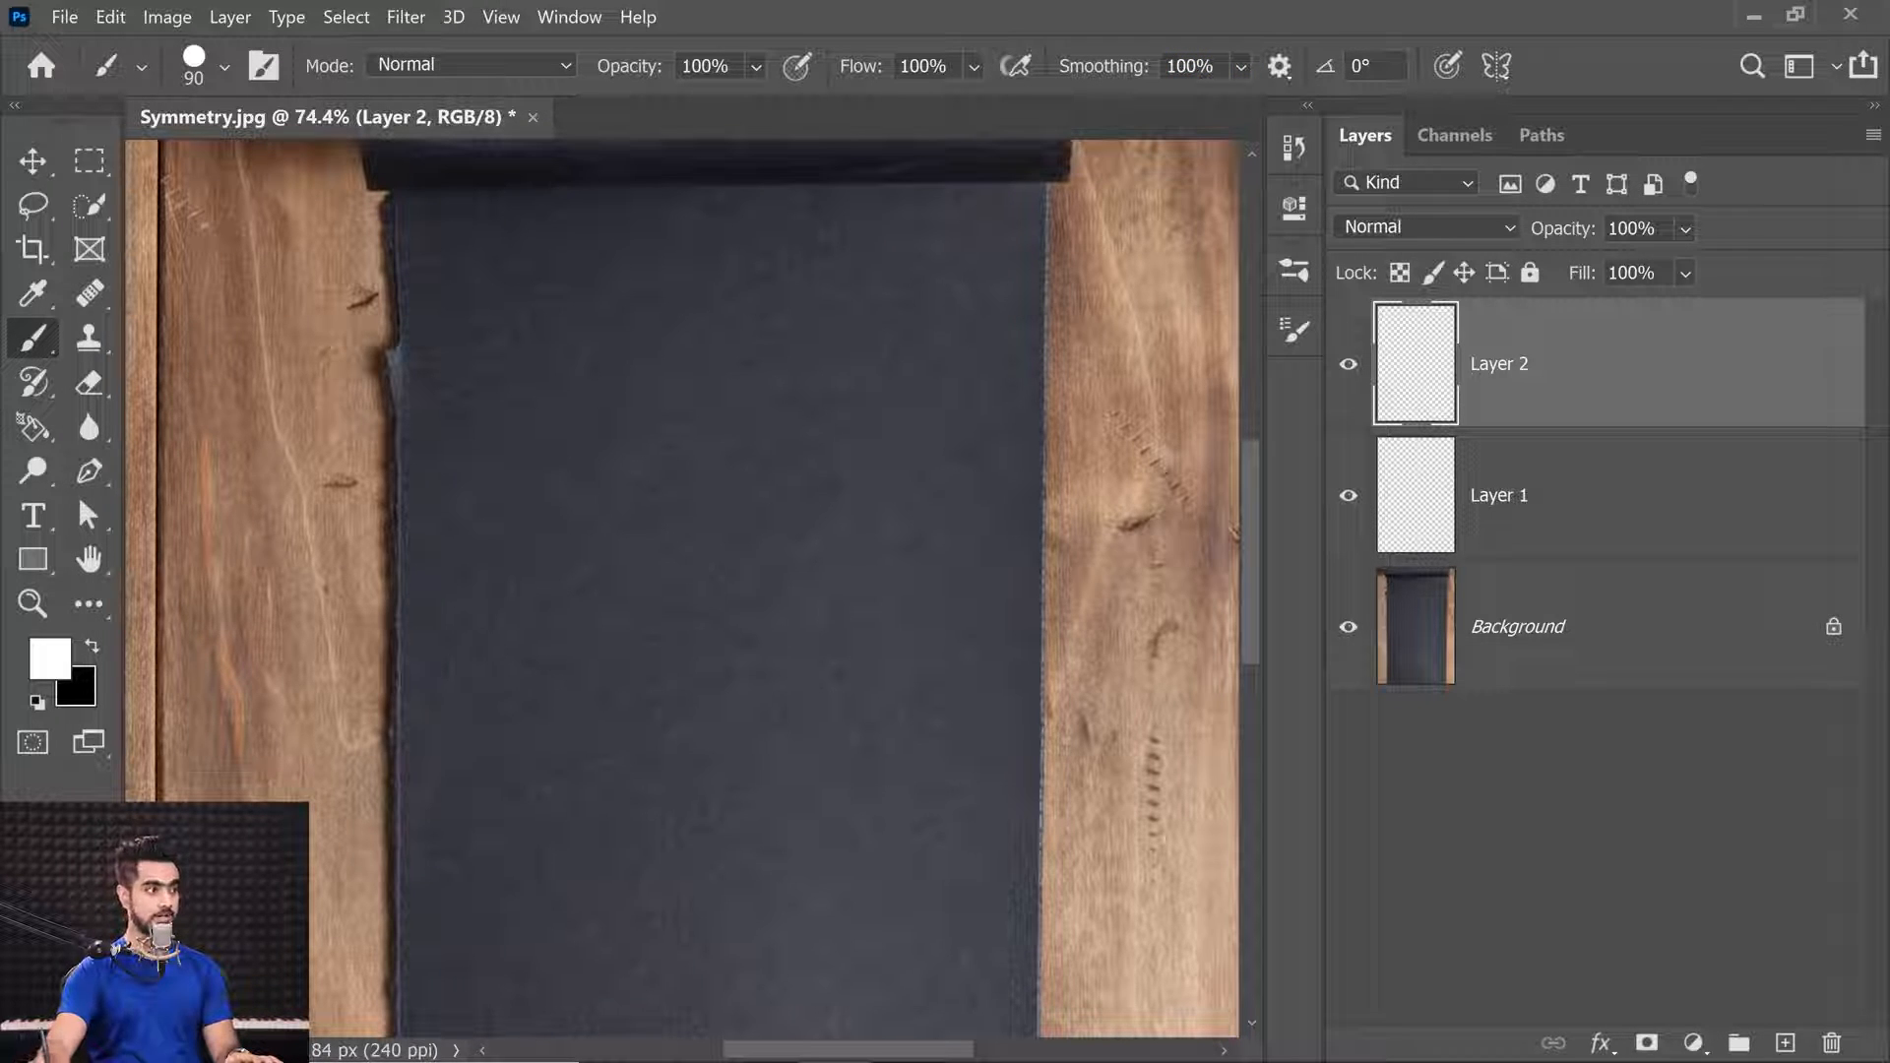
mouse_move(558, 265)
left_mouse_down()
mouse_move(725, 310)
mouse_move(813, 453)
mouse_move(652, 556)
mouse_move(502, 711)
mouse_move(766, 826)
mouse_move(988, 626)
mouse_move(696, 555)
mouse_move(446, 422)
mouse_move(601, 378)
mouse_move(920, 600)
mouse_move(1026, 397)
mouse_move(662, 542)
mouse_move(786, 916)
mouse_move(498, 900)
mouse_move(611, 692)
mouse_move(990, 728)
left_mouse_up()
key("ctrl+z")
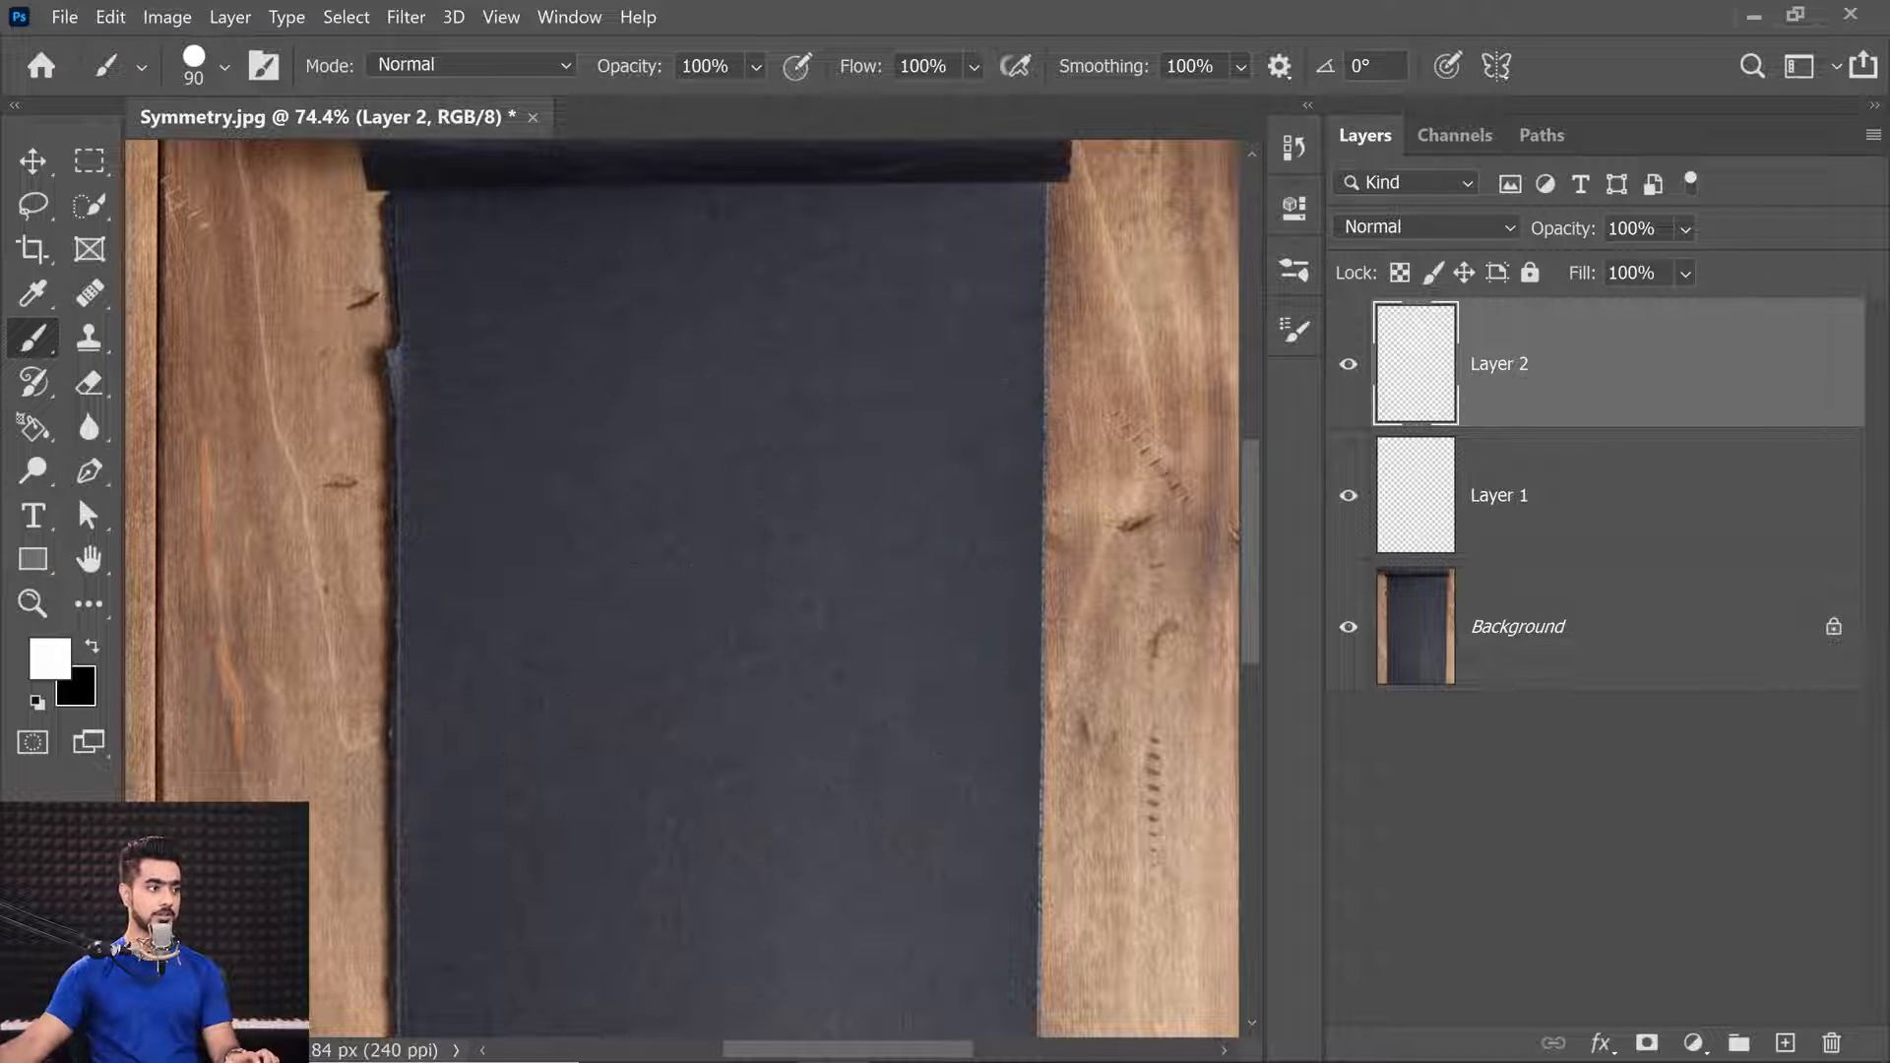
mouse_move(635, 313)
left_mouse_down()
mouse_move(742, 404)
mouse_move(652, 610)
mouse_move(789, 696)
mouse_move(880, 460)
mouse_move(684, 581)
mouse_move(472, 626)
mouse_move(498, 447)
mouse_move(525, 717)
mouse_move(517, 983)
mouse_move(701, 859)
mouse_move(761, 528)
mouse_move(773, 752)
mouse_move(840, 959)
mouse_move(732, 876)
mouse_move(855, 463)
mouse_move(733, 267)
left_mouse_up()
scroll(725, 321, "up", 5)
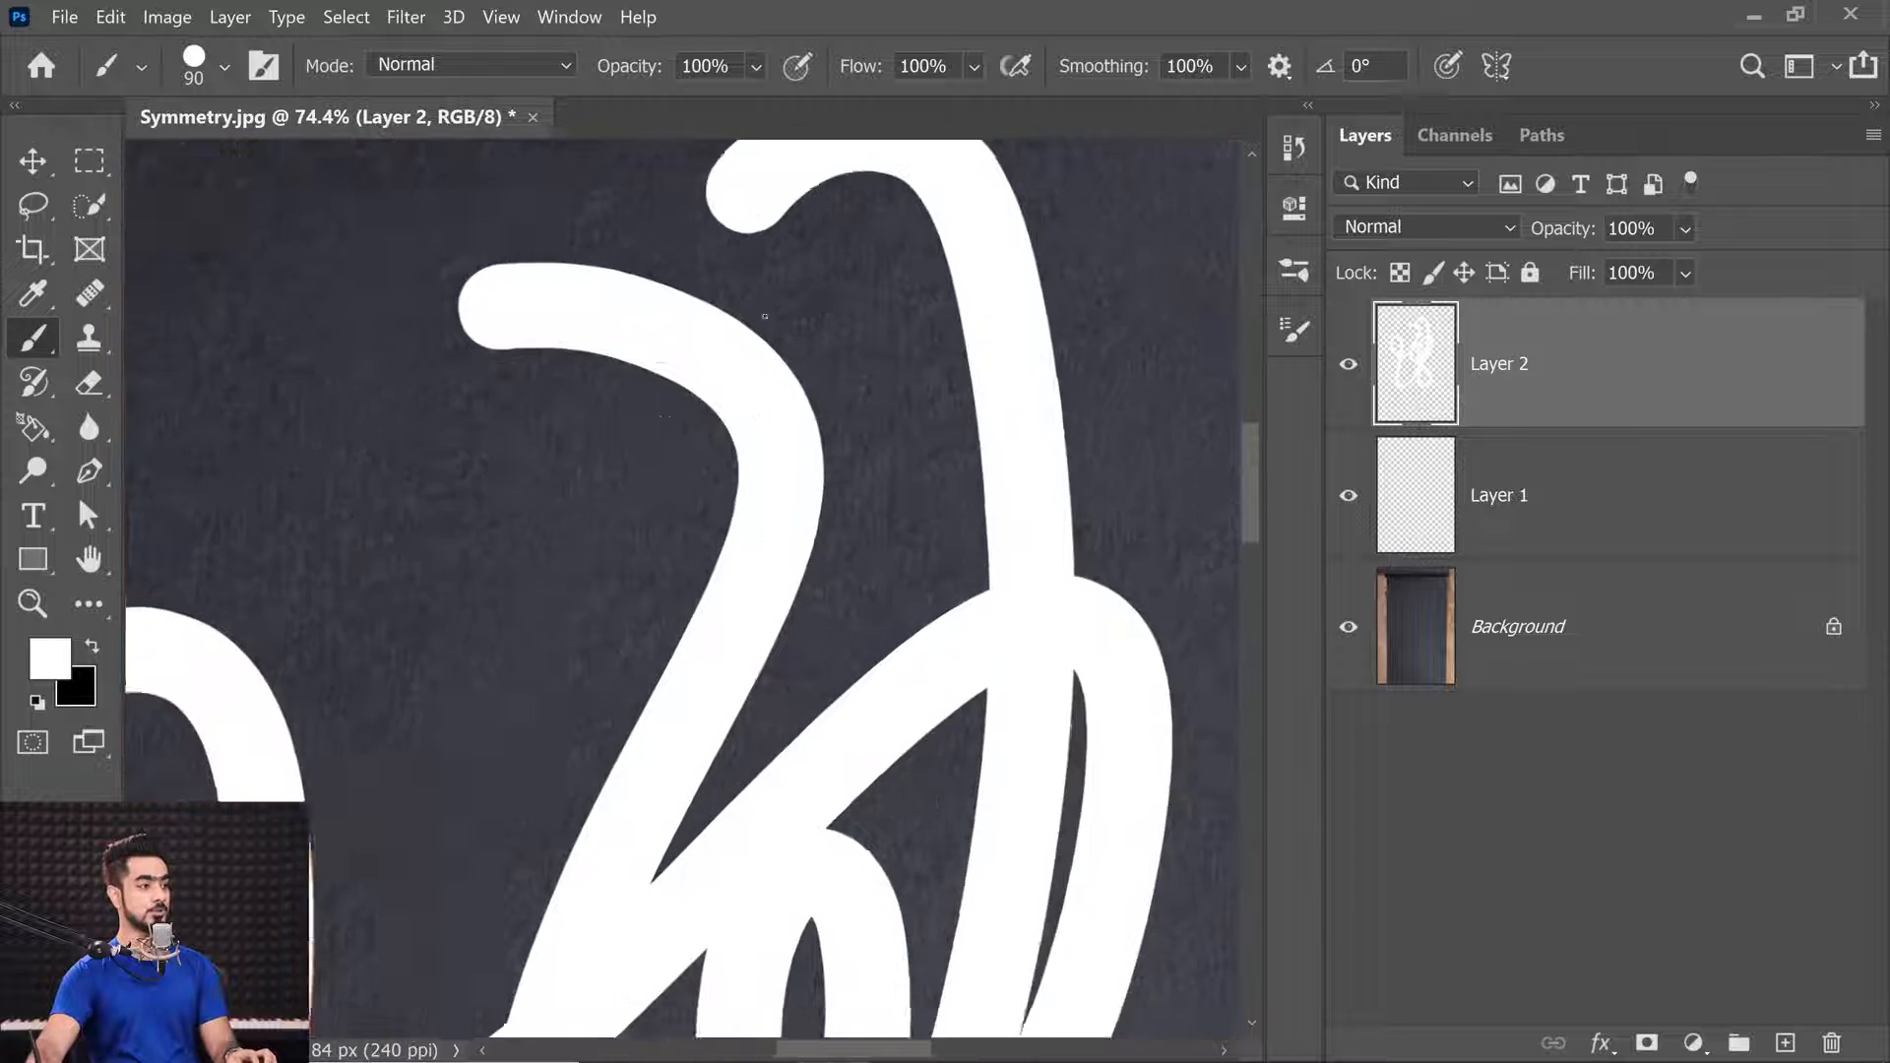
scroll(765, 569, "down", 4)
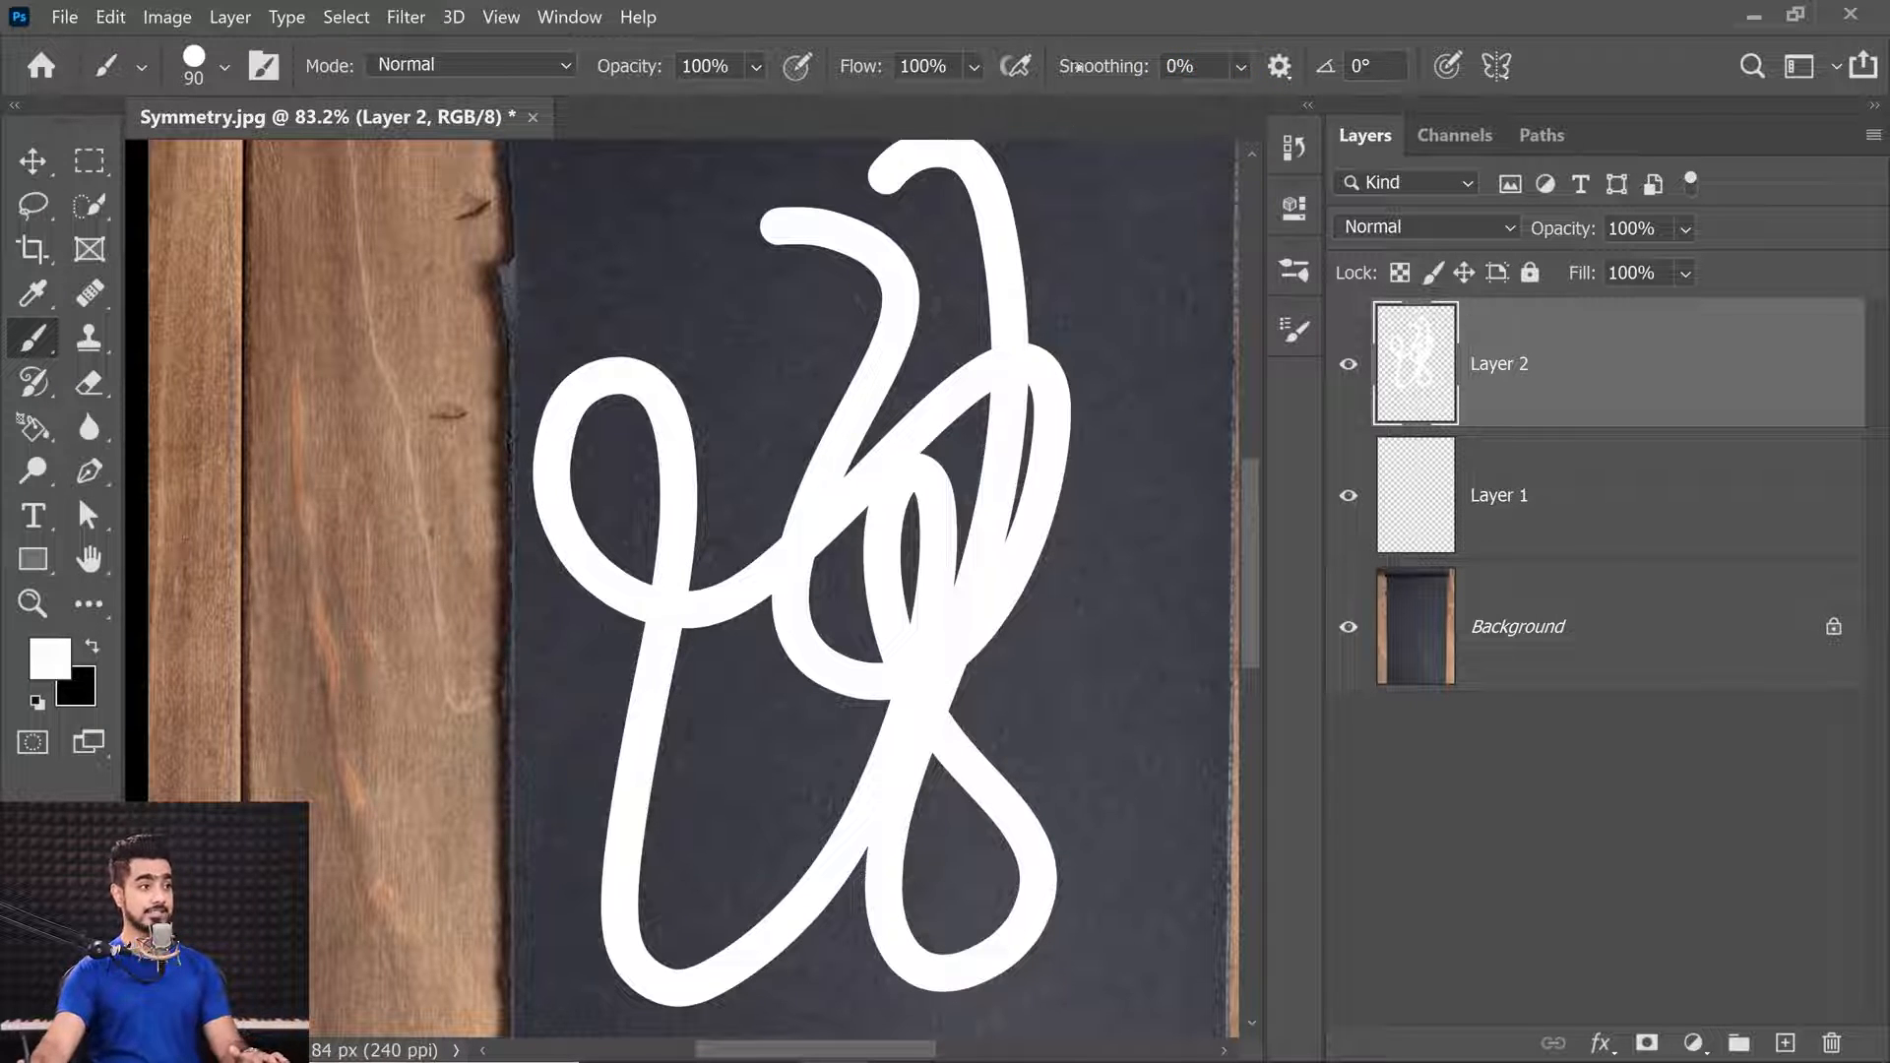
mouse_move(1644, 387)
left_mouse_down()
mouse_move(1634, 748)
mouse_move(1752, 994)
mouse_move(1831, 1043)
left_mouse_up()
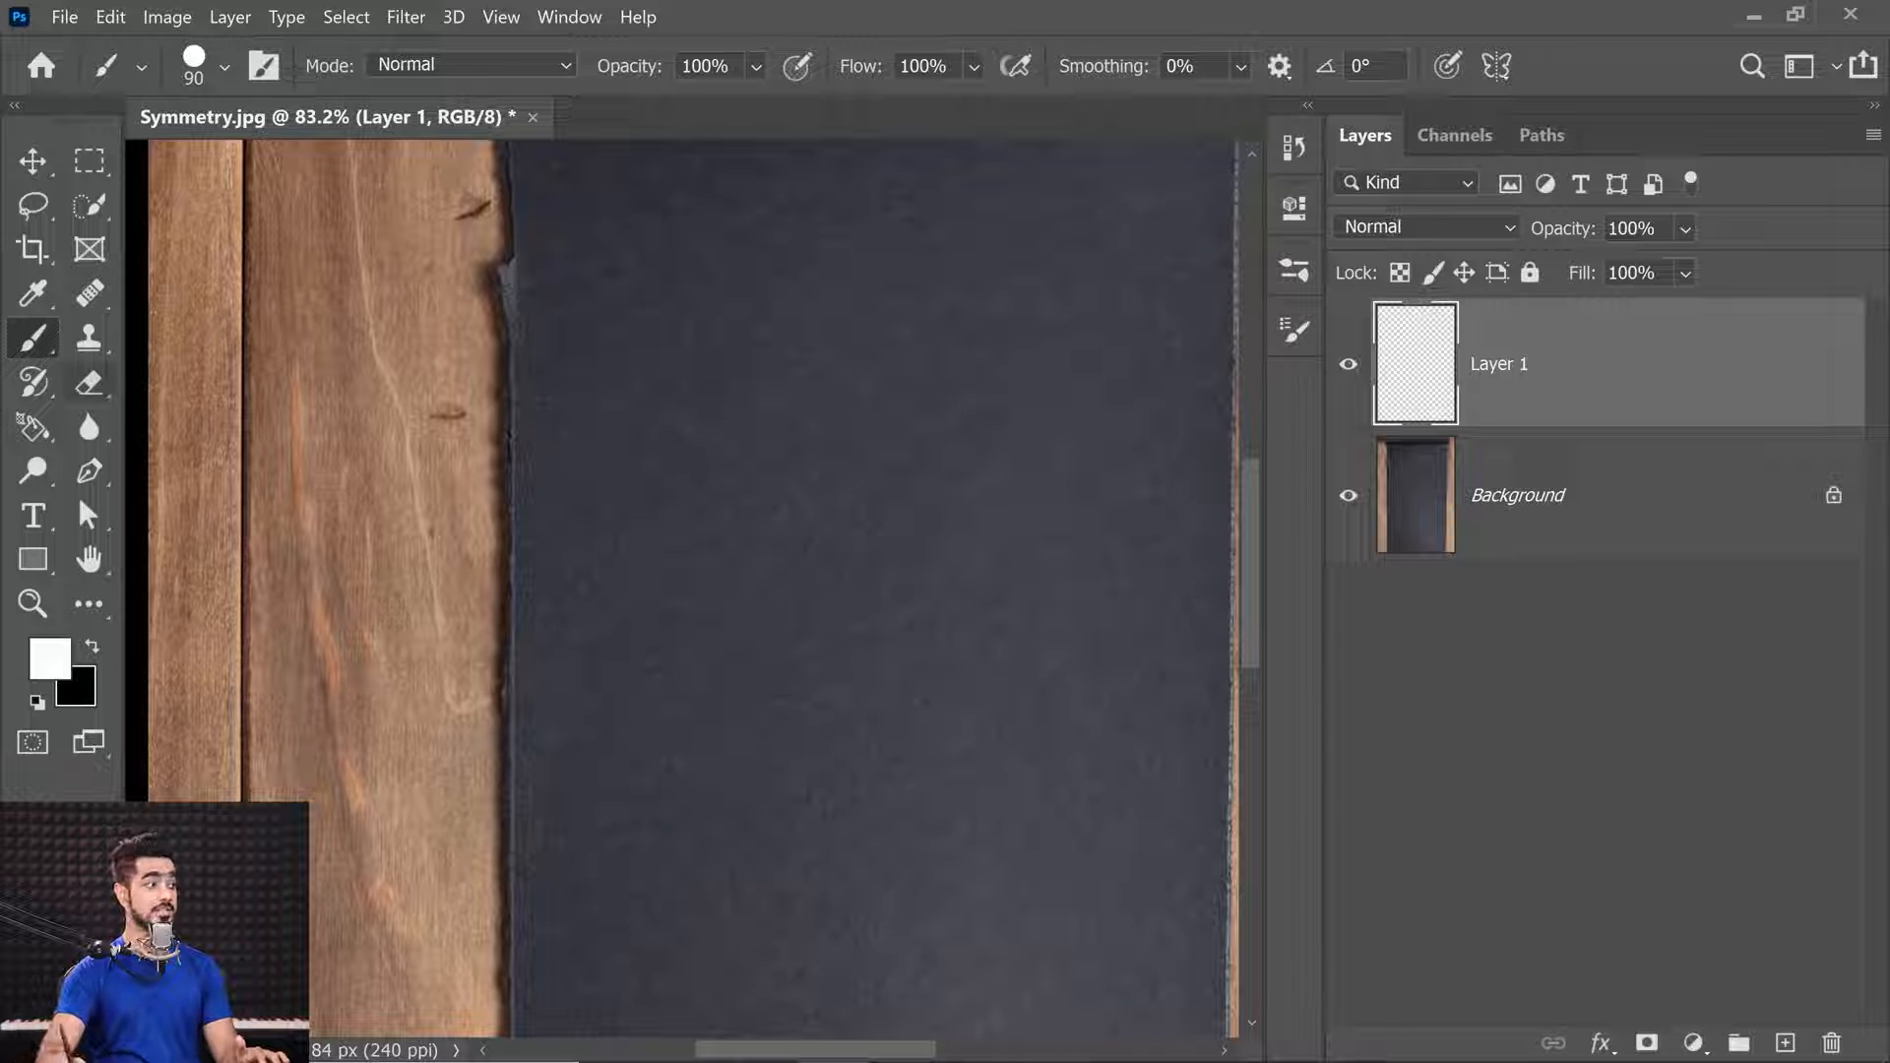
Set up a six-segment Mandala symmetry, moving its guide to X 1772.26 px over the paper and scaling it to 75.72%.
left_click(1497, 66)
left_click(1565, 416)
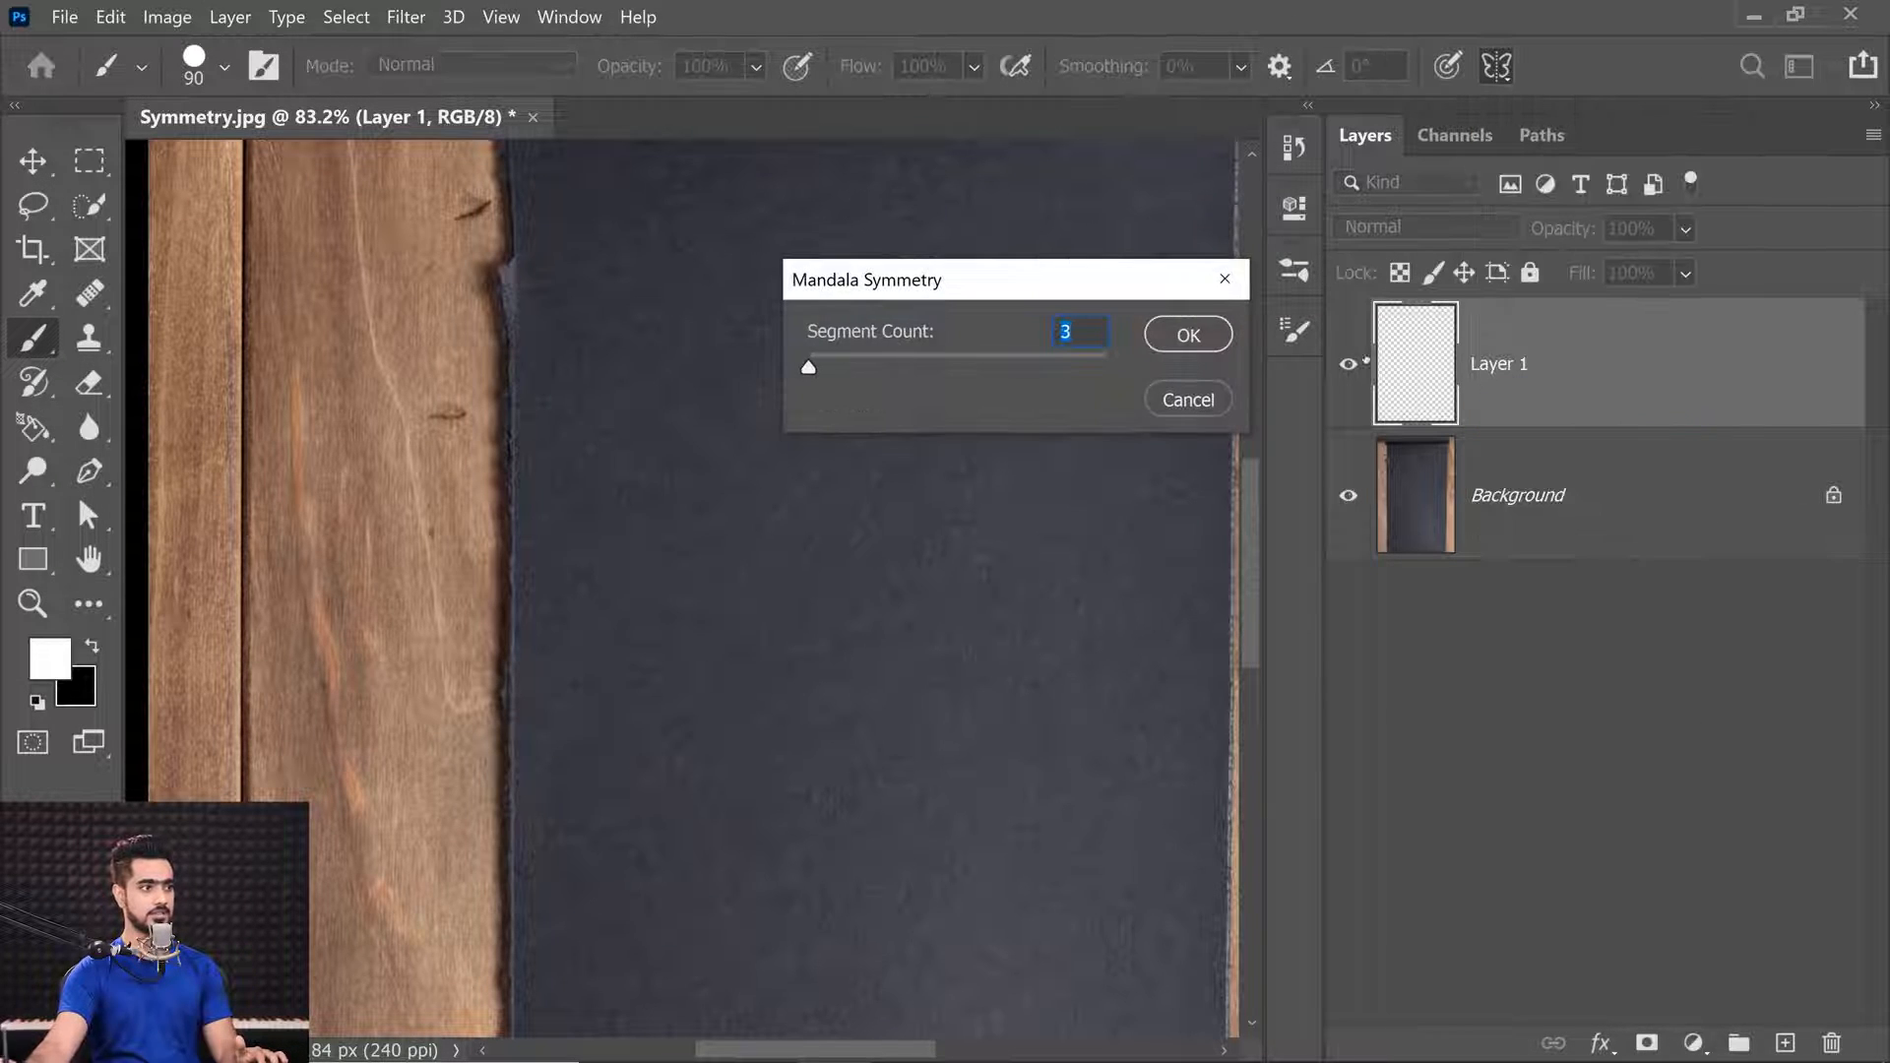
type("6")
key("Return")
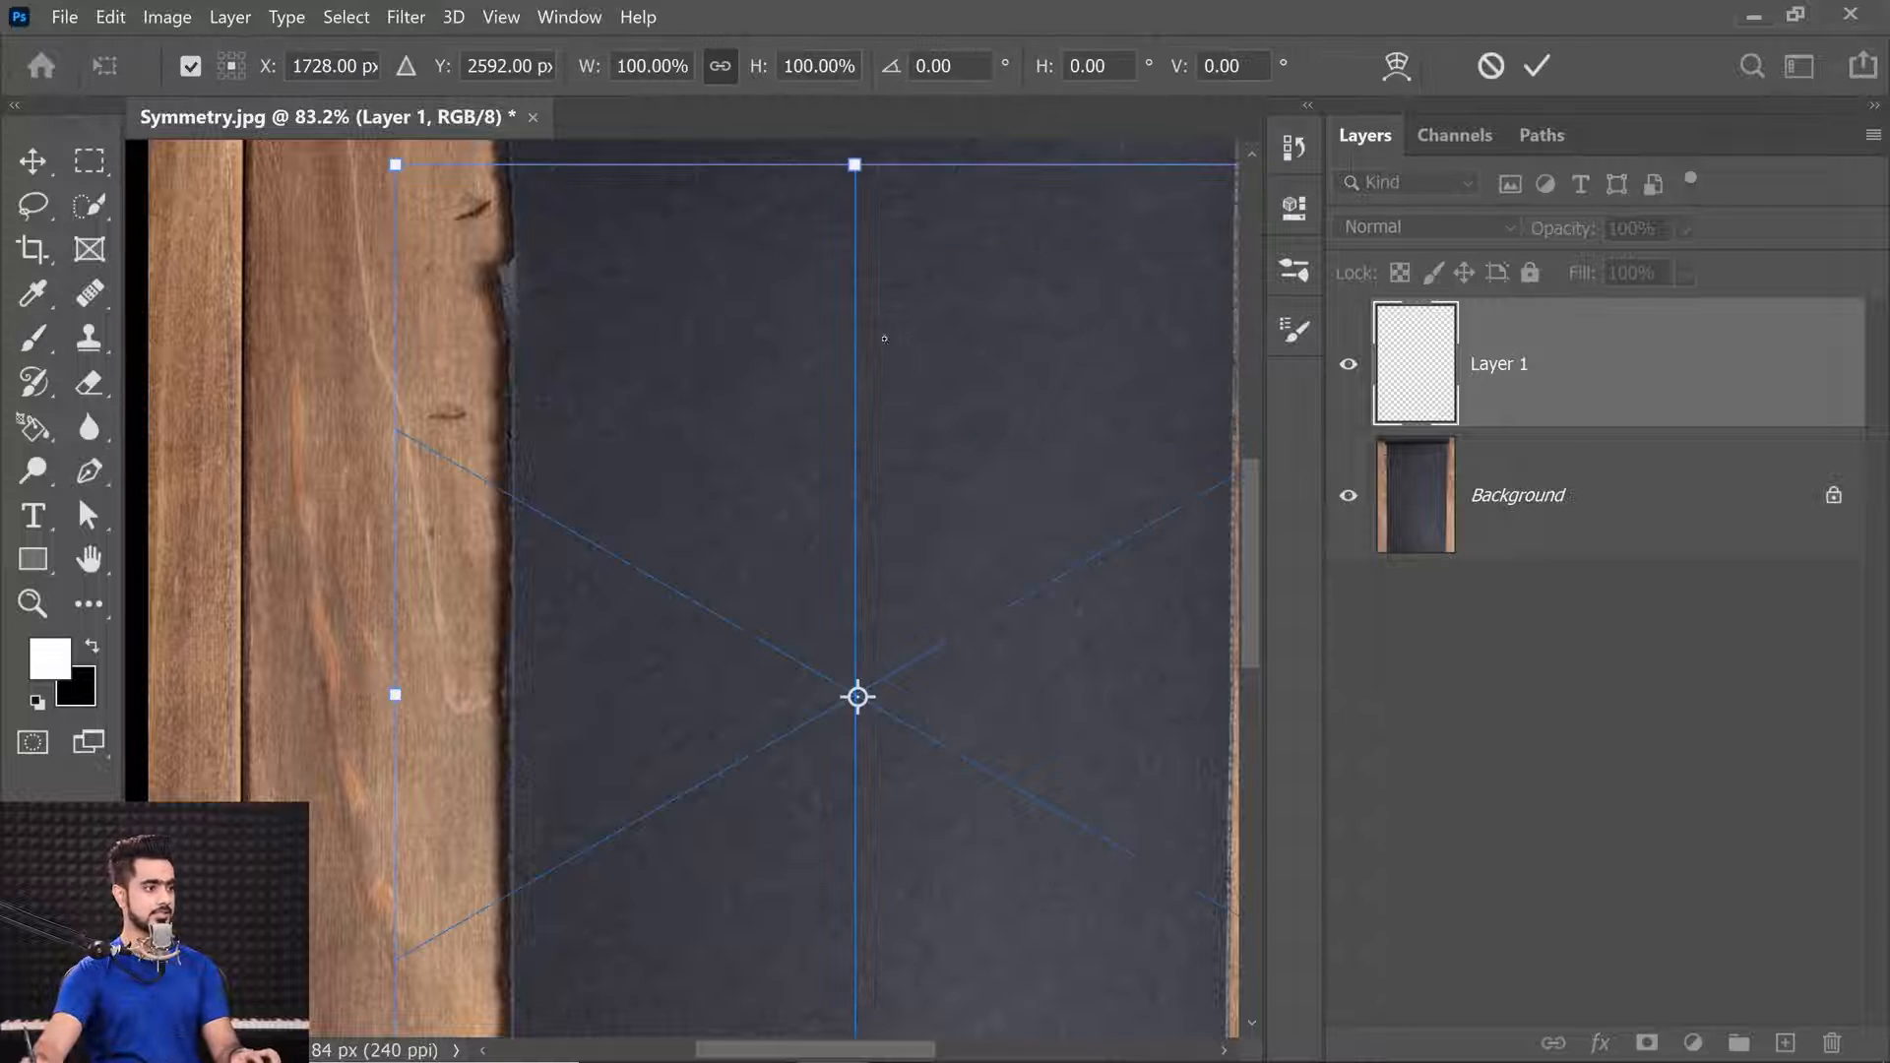
key("ctrl+0")
left_click_drag(855, 330, 728, 327)
left_click_drag(834, 420, 843, 434)
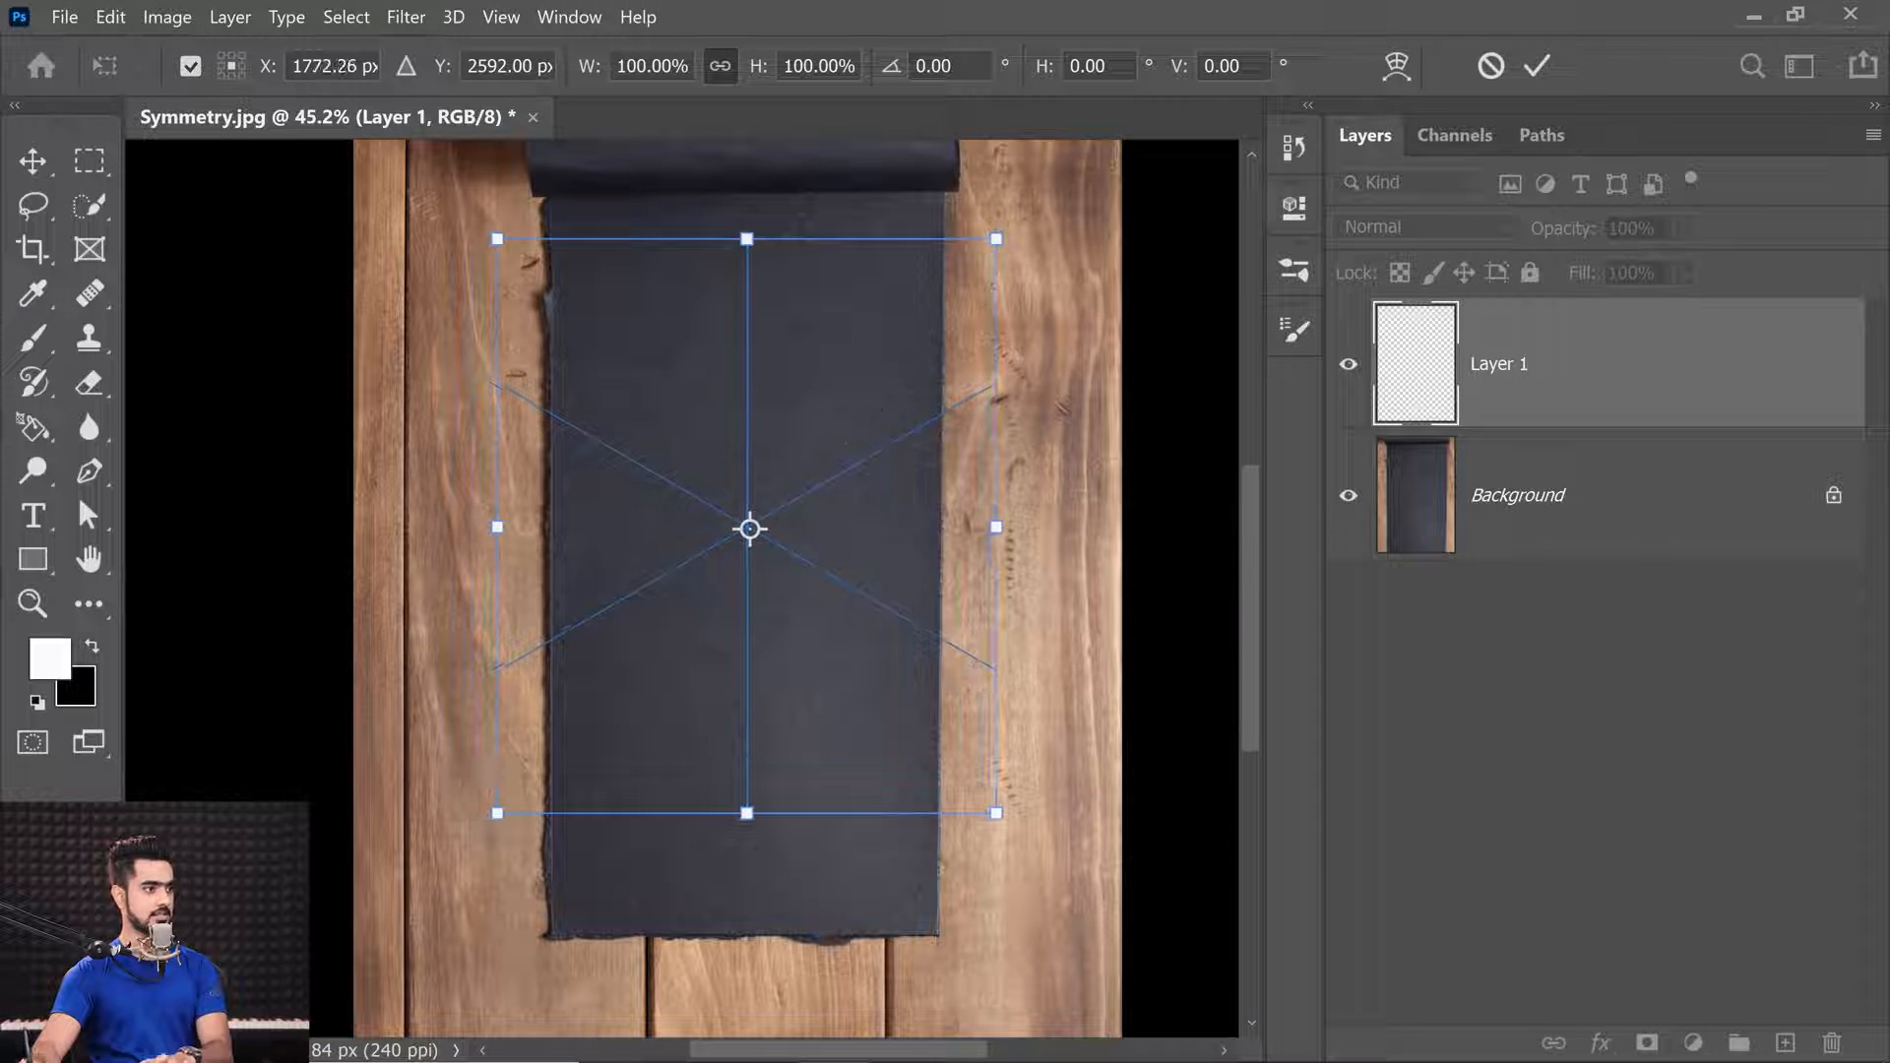
left_click_drag(996, 238, 937, 311)
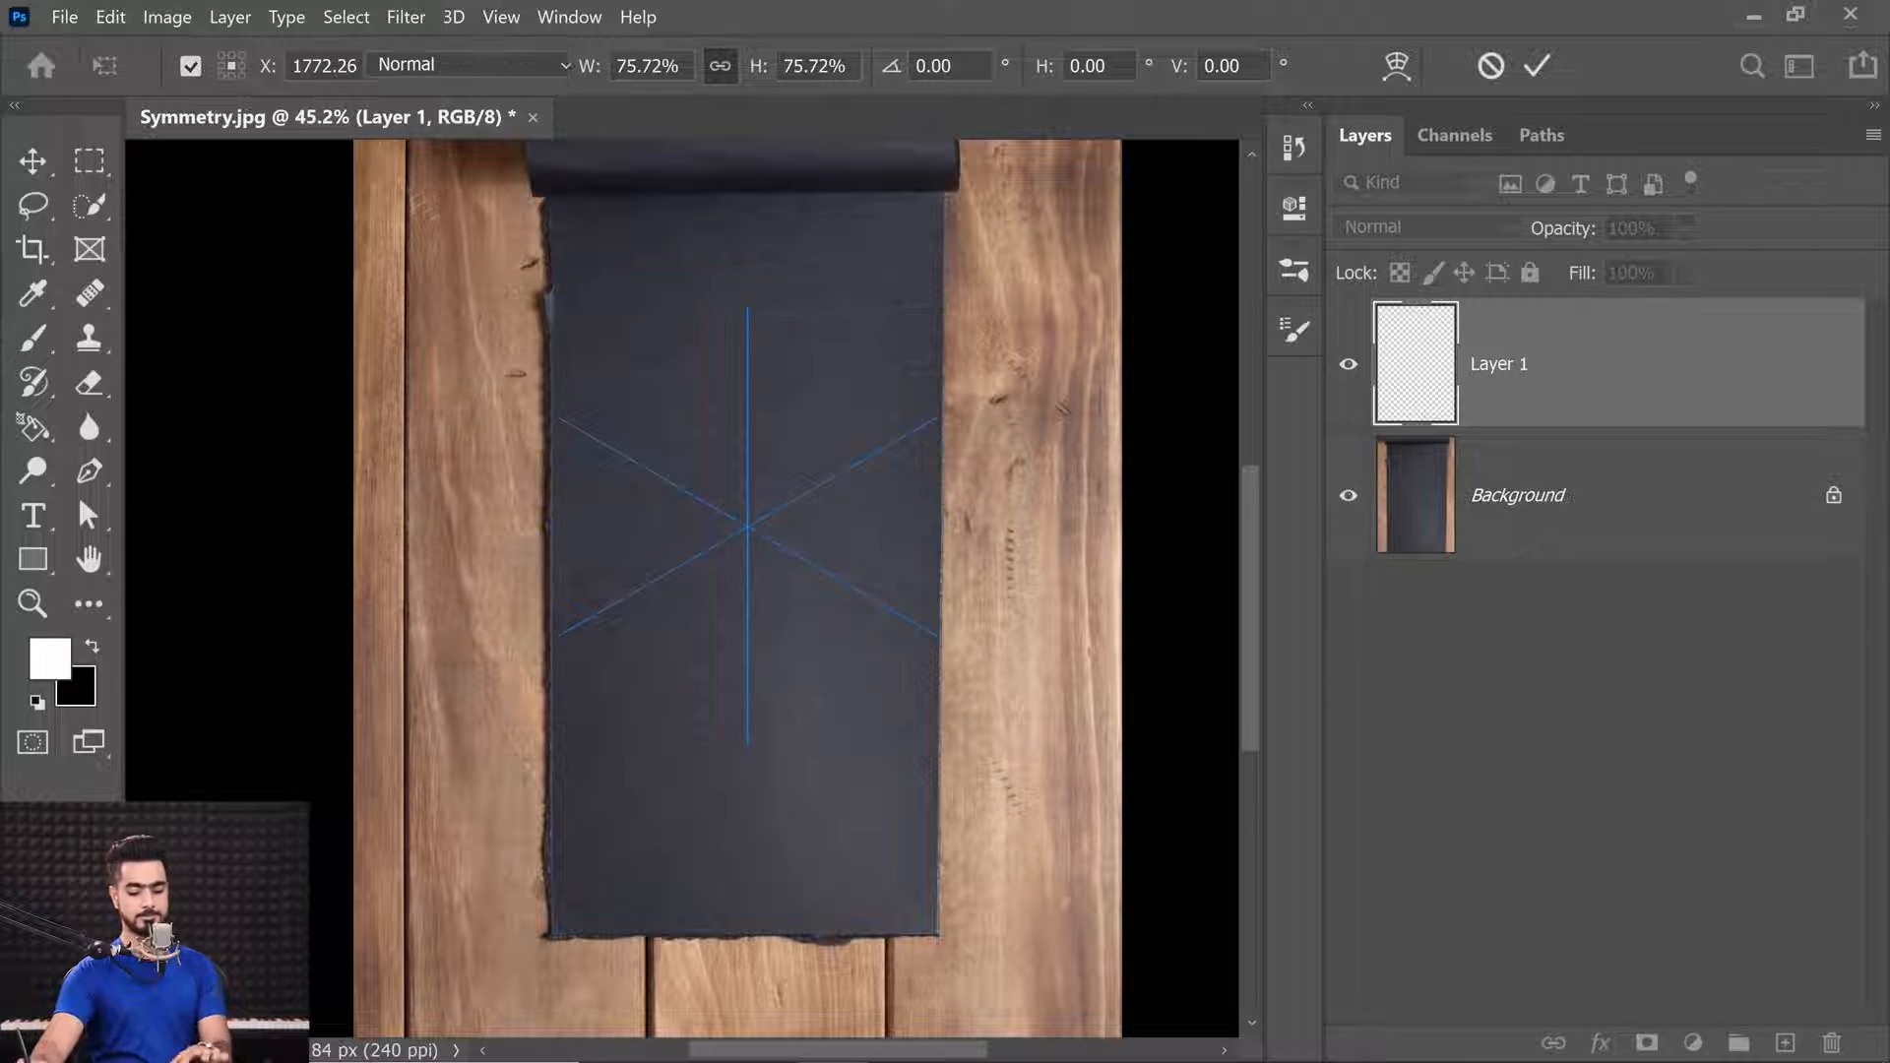
key("Return")
Set the brush smoothing to 40% and reduce the brush size to 44 px.
scroll(506, 784, "down", 3)
scroll(681, 492, "up", 5)
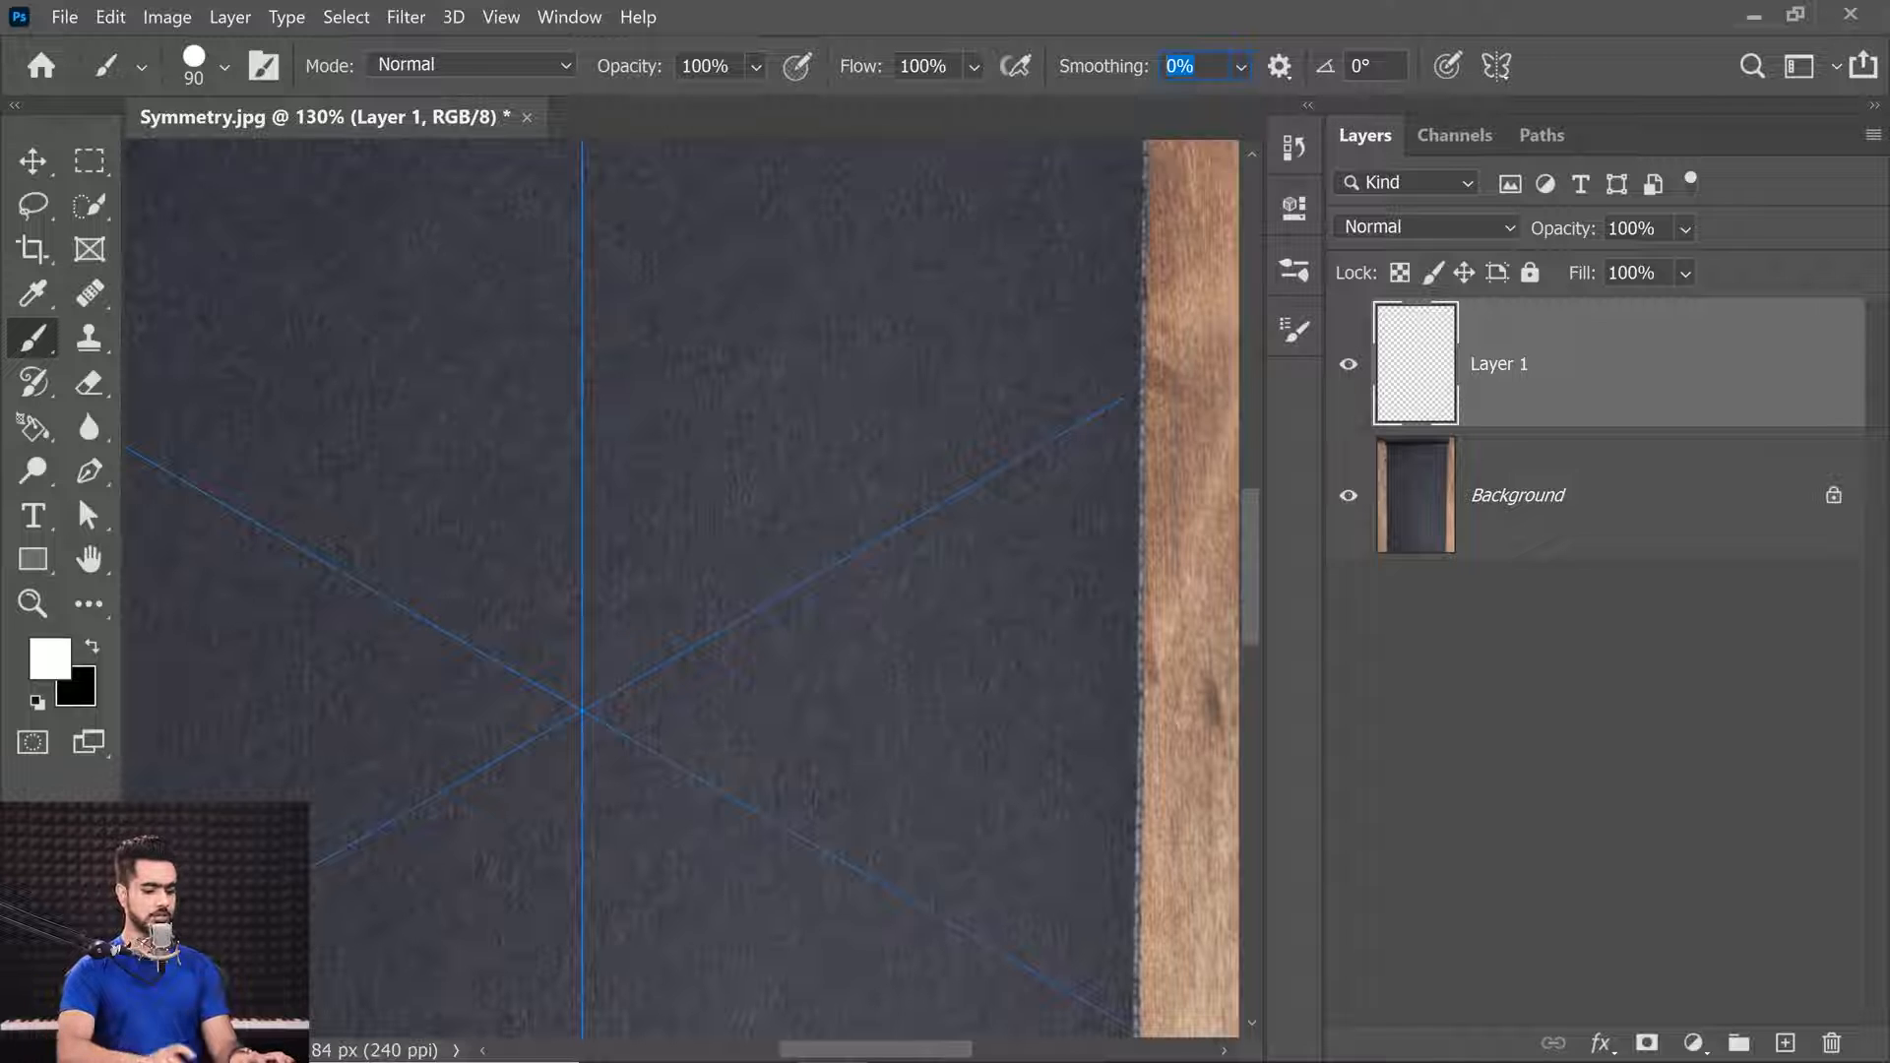
key("Return")
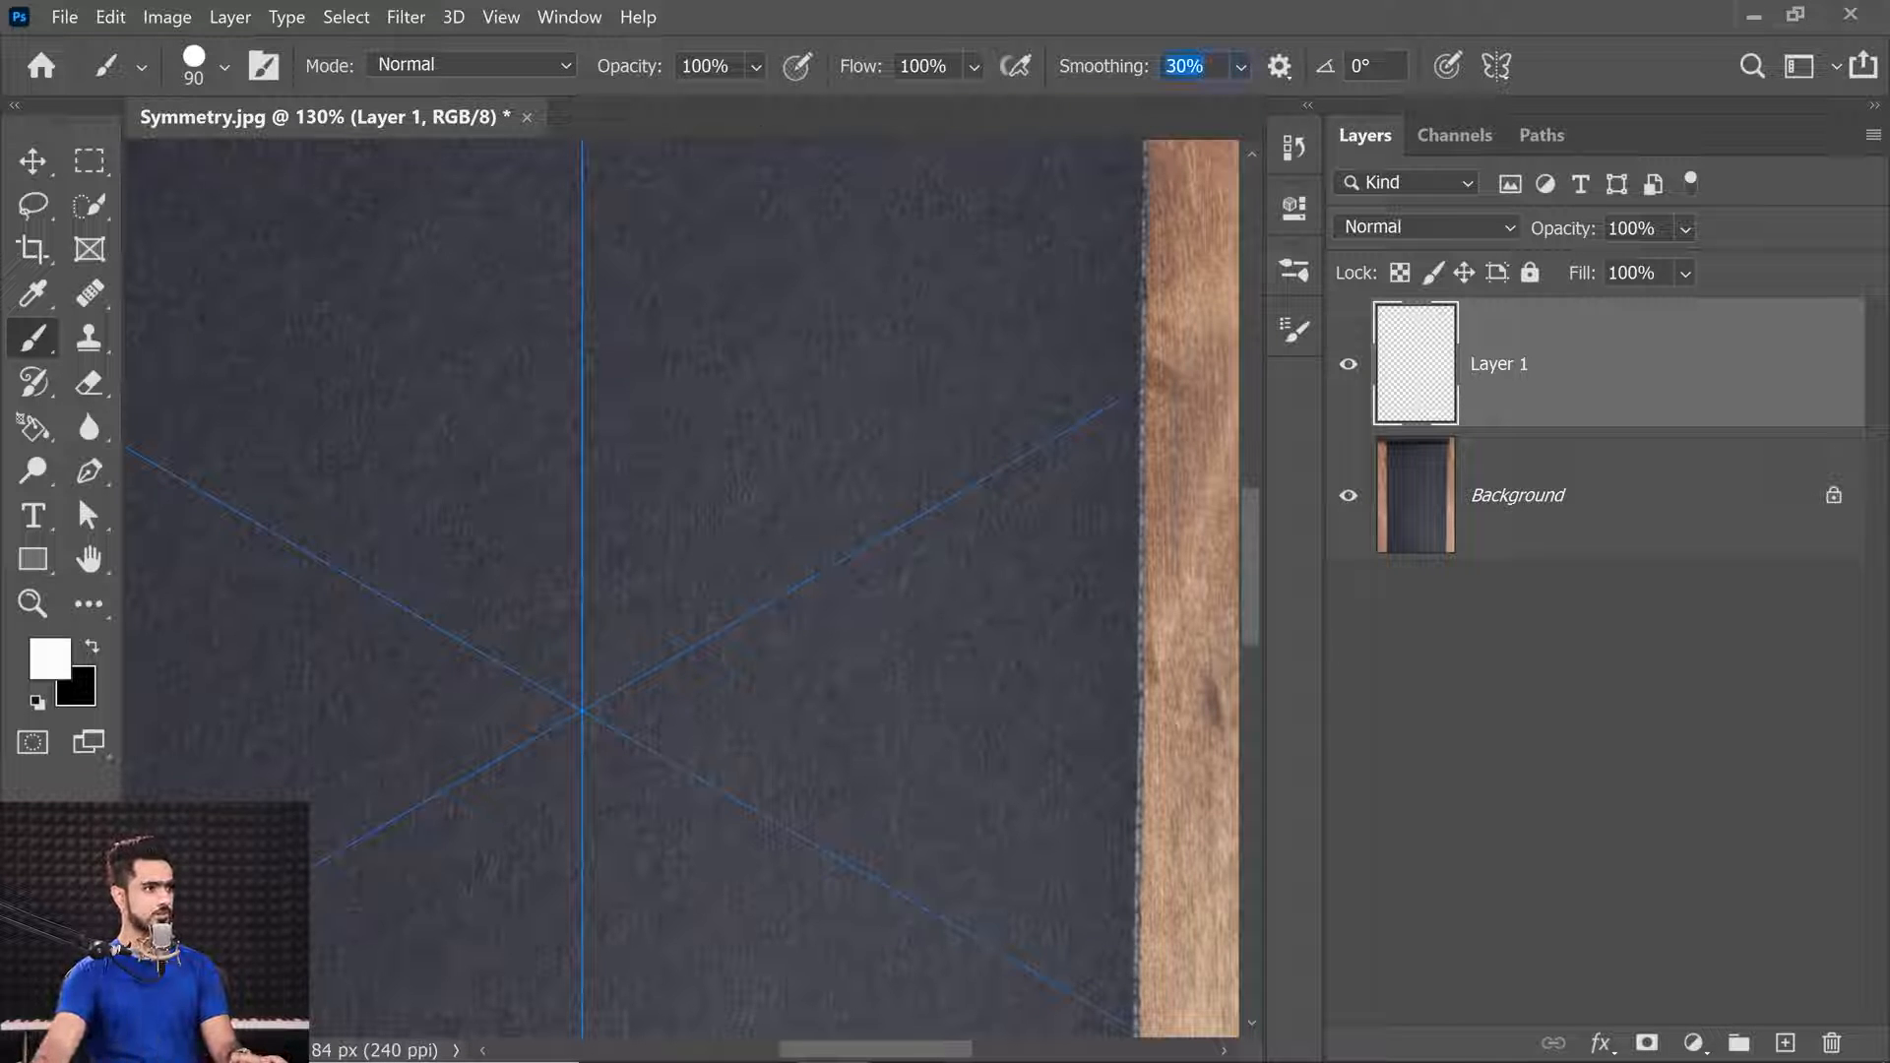
type("40")
key("Return")
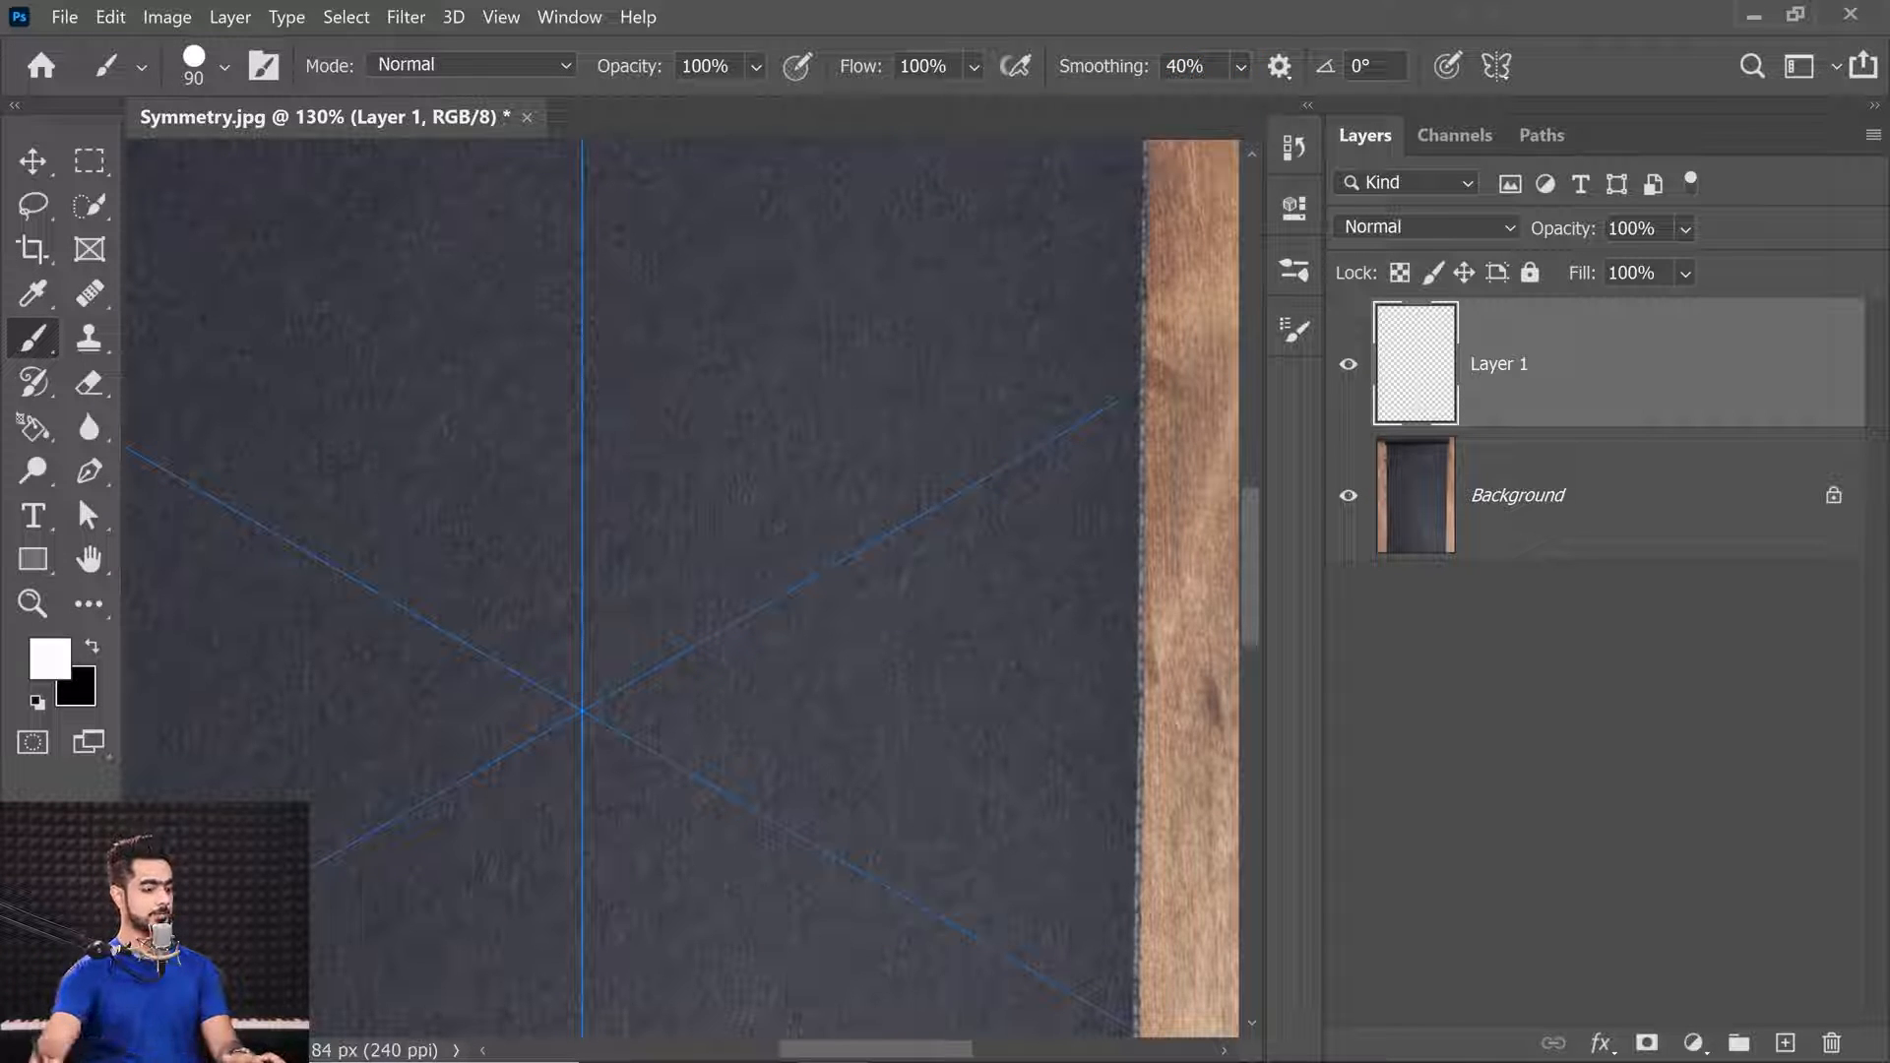
left_click_drag(666, 380, 641, 374)
Paint an ornament of looping white strokes on Layer 1 using the six-segment mandala symmetry.
scroll(641, 354, "up", 2)
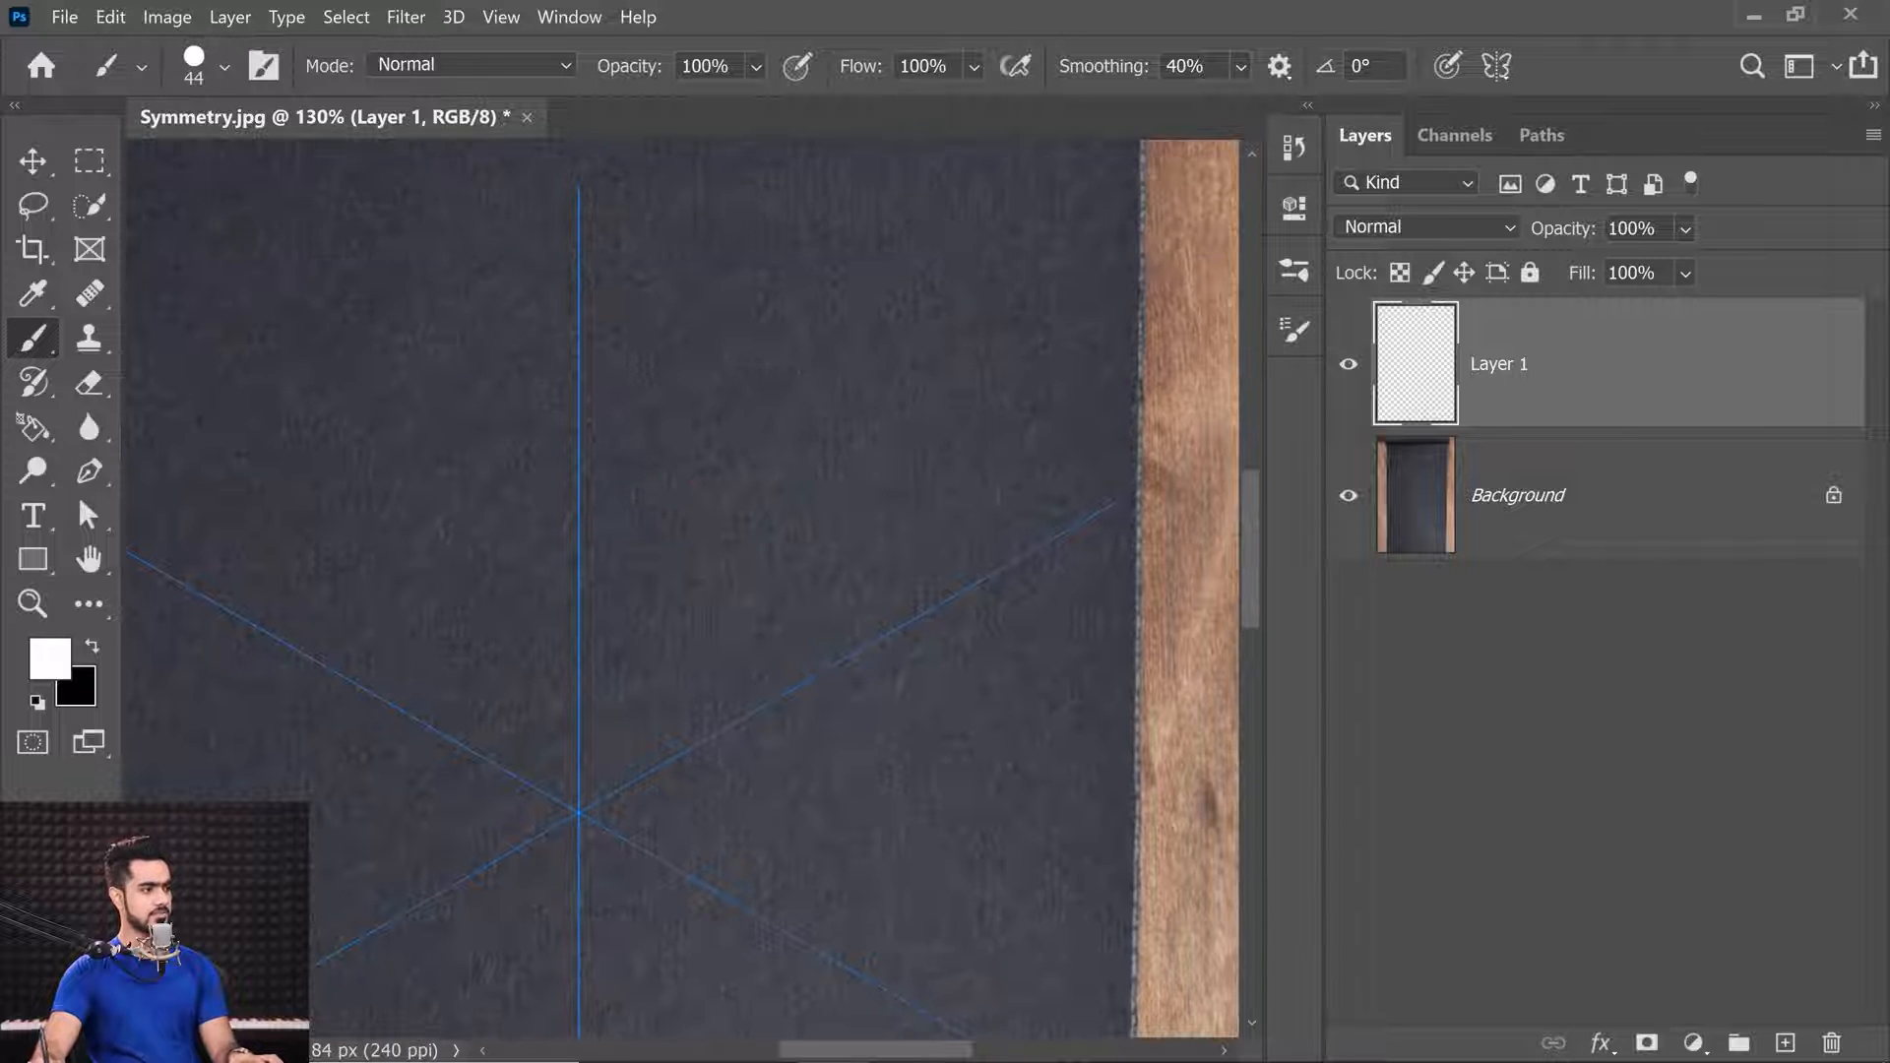
mouse_move(650, 236)
left_mouse_down()
mouse_move(655, 360)
mouse_move(723, 421)
mouse_move(590, 635)
mouse_move(727, 556)
mouse_move(759, 248)
mouse_move(770, 380)
mouse_move(608, 535)
mouse_move(489, 605)
mouse_move(334, 799)
mouse_move(489, 903)
mouse_move(716, 748)
mouse_move(799, 445)
mouse_move(770, 325)
mouse_move(723, 298)
left_mouse_up()
scroll(719, 438, "down", 5)
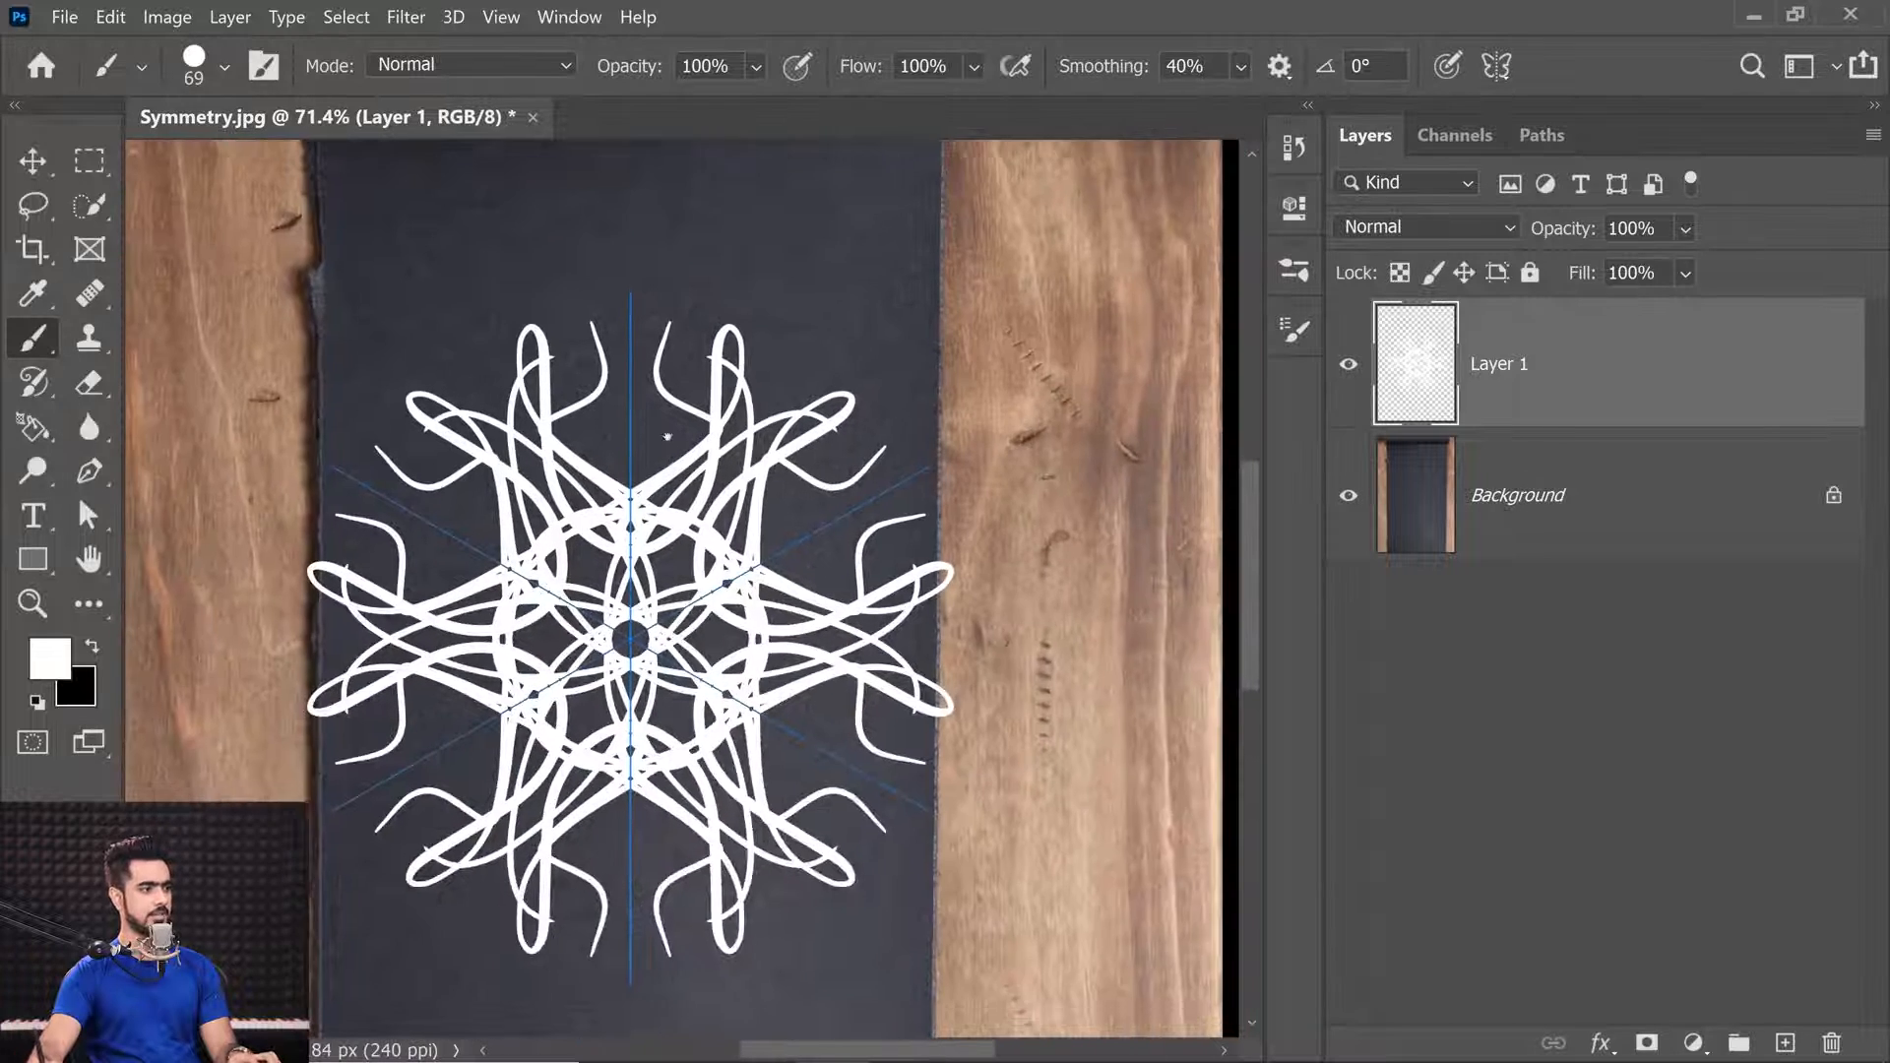
Turn the symmetry off and bring the mandala guide back with Last Used Symmetry.
left_click(1496, 67)
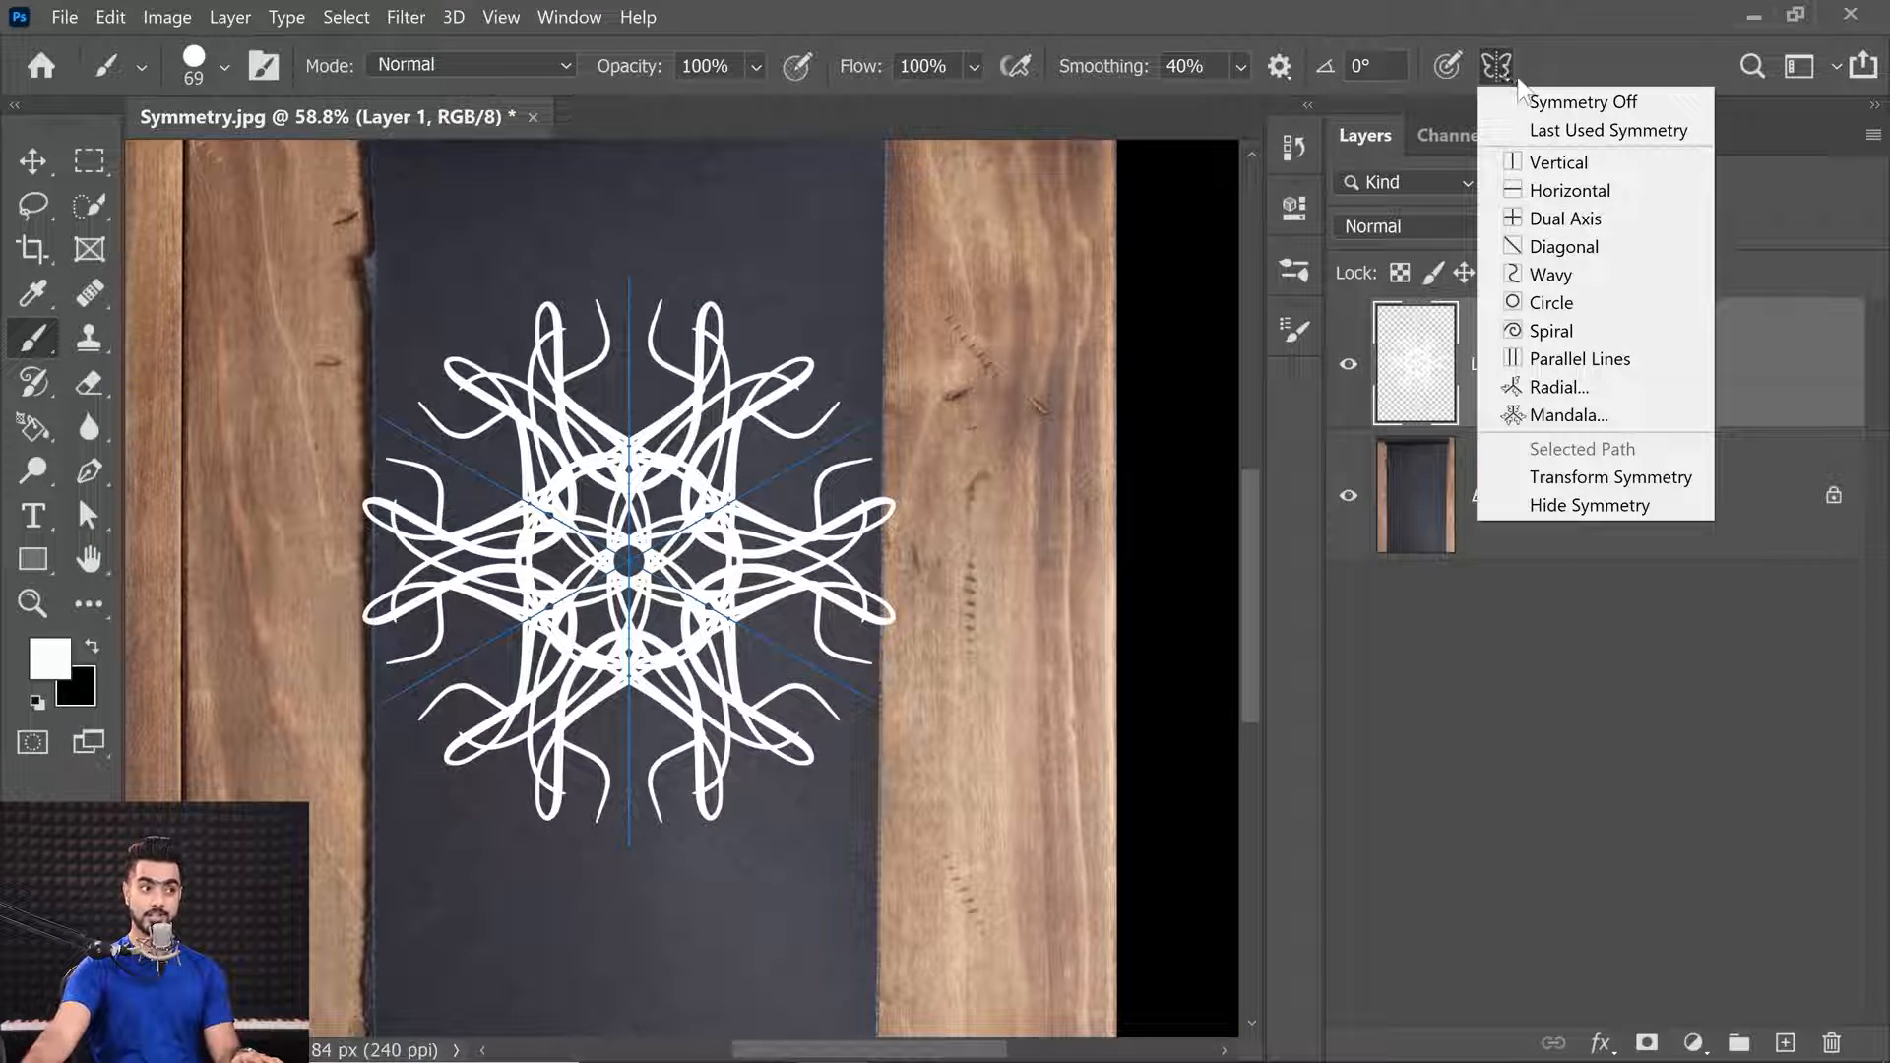
left_click(1585, 103)
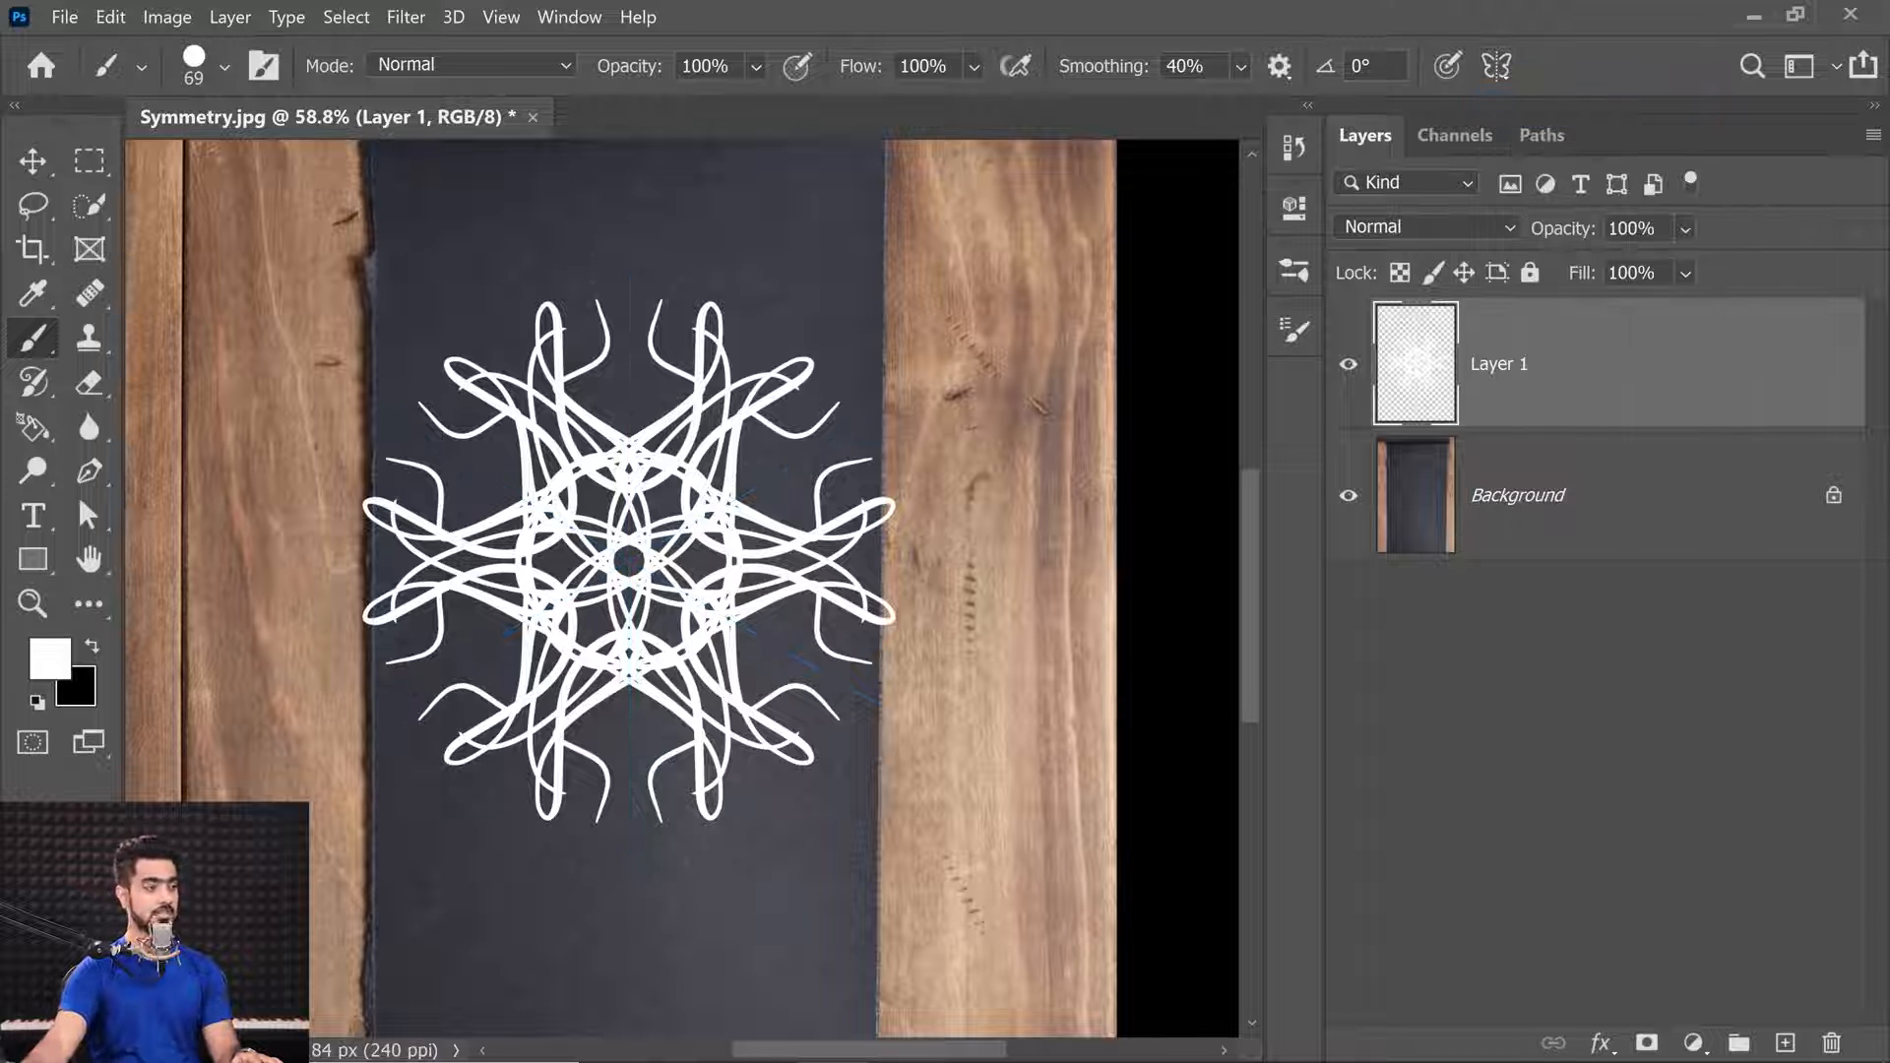
left_click(1492, 69)
left_click(1201, 145)
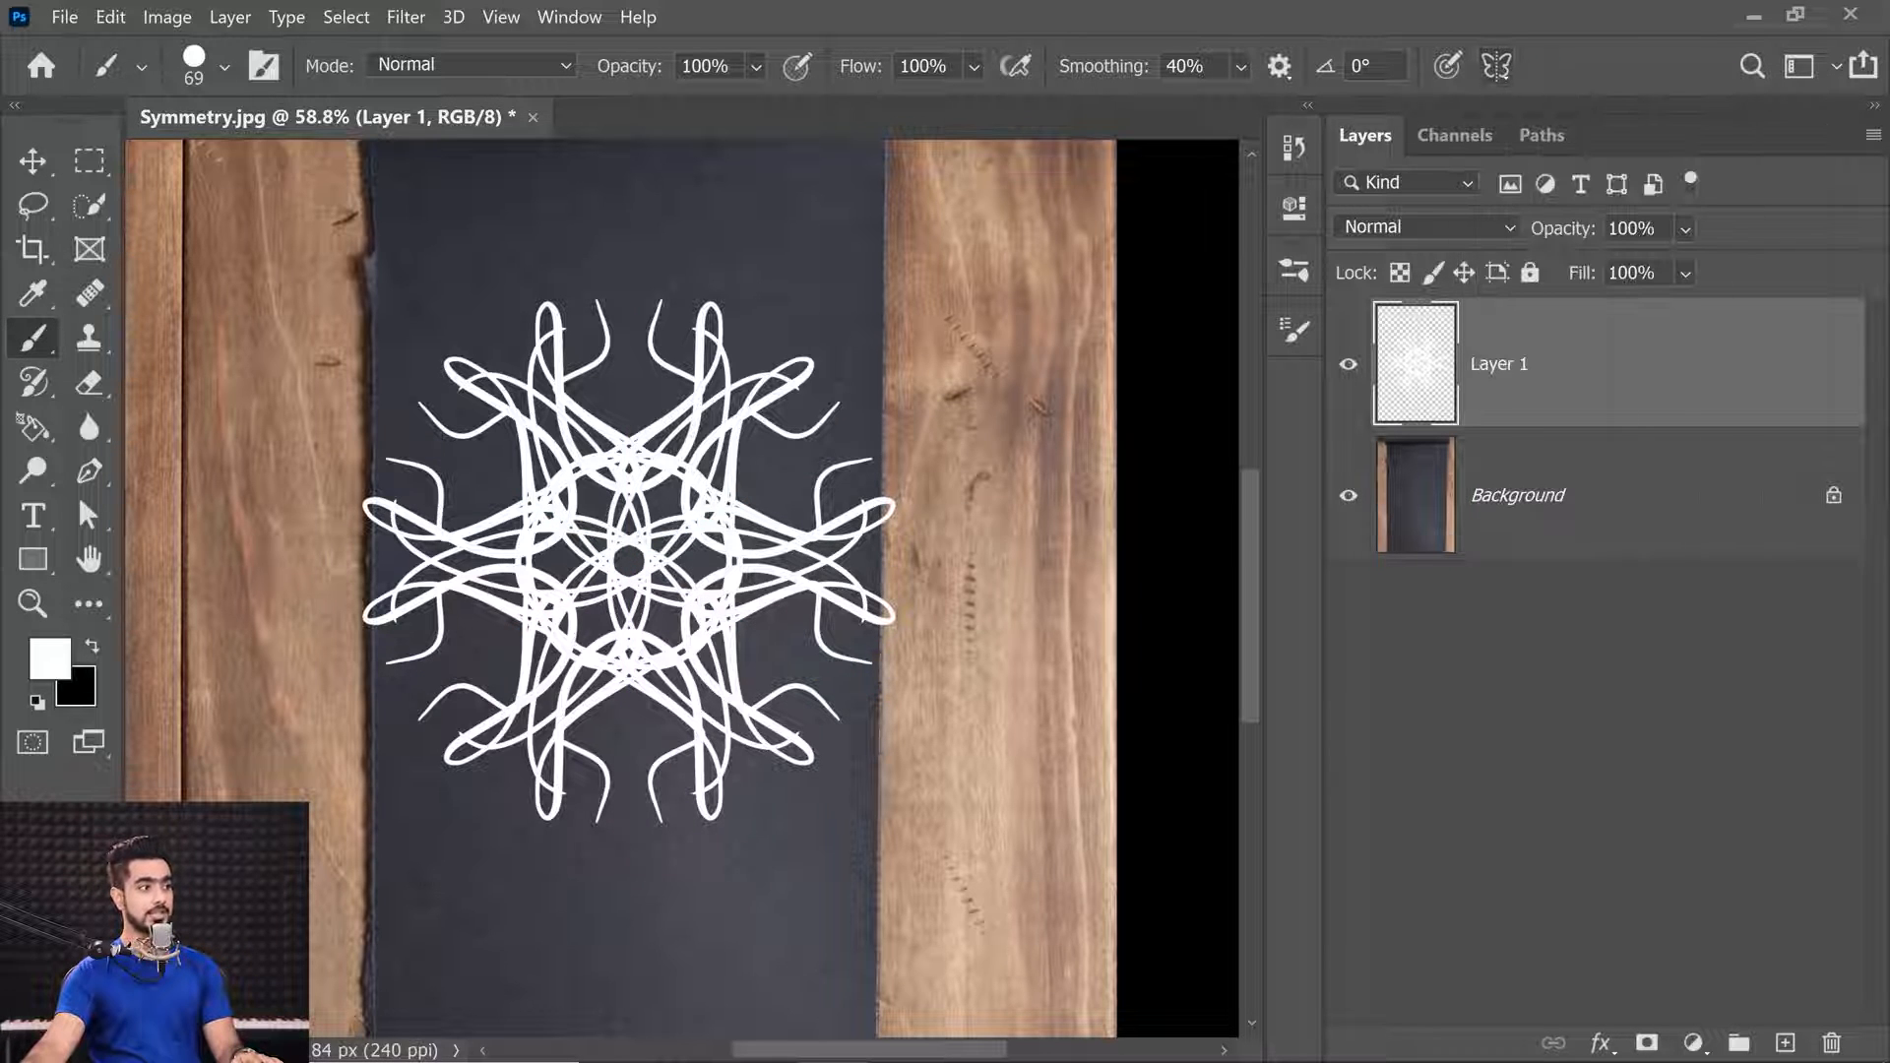
left_click(1496, 64)
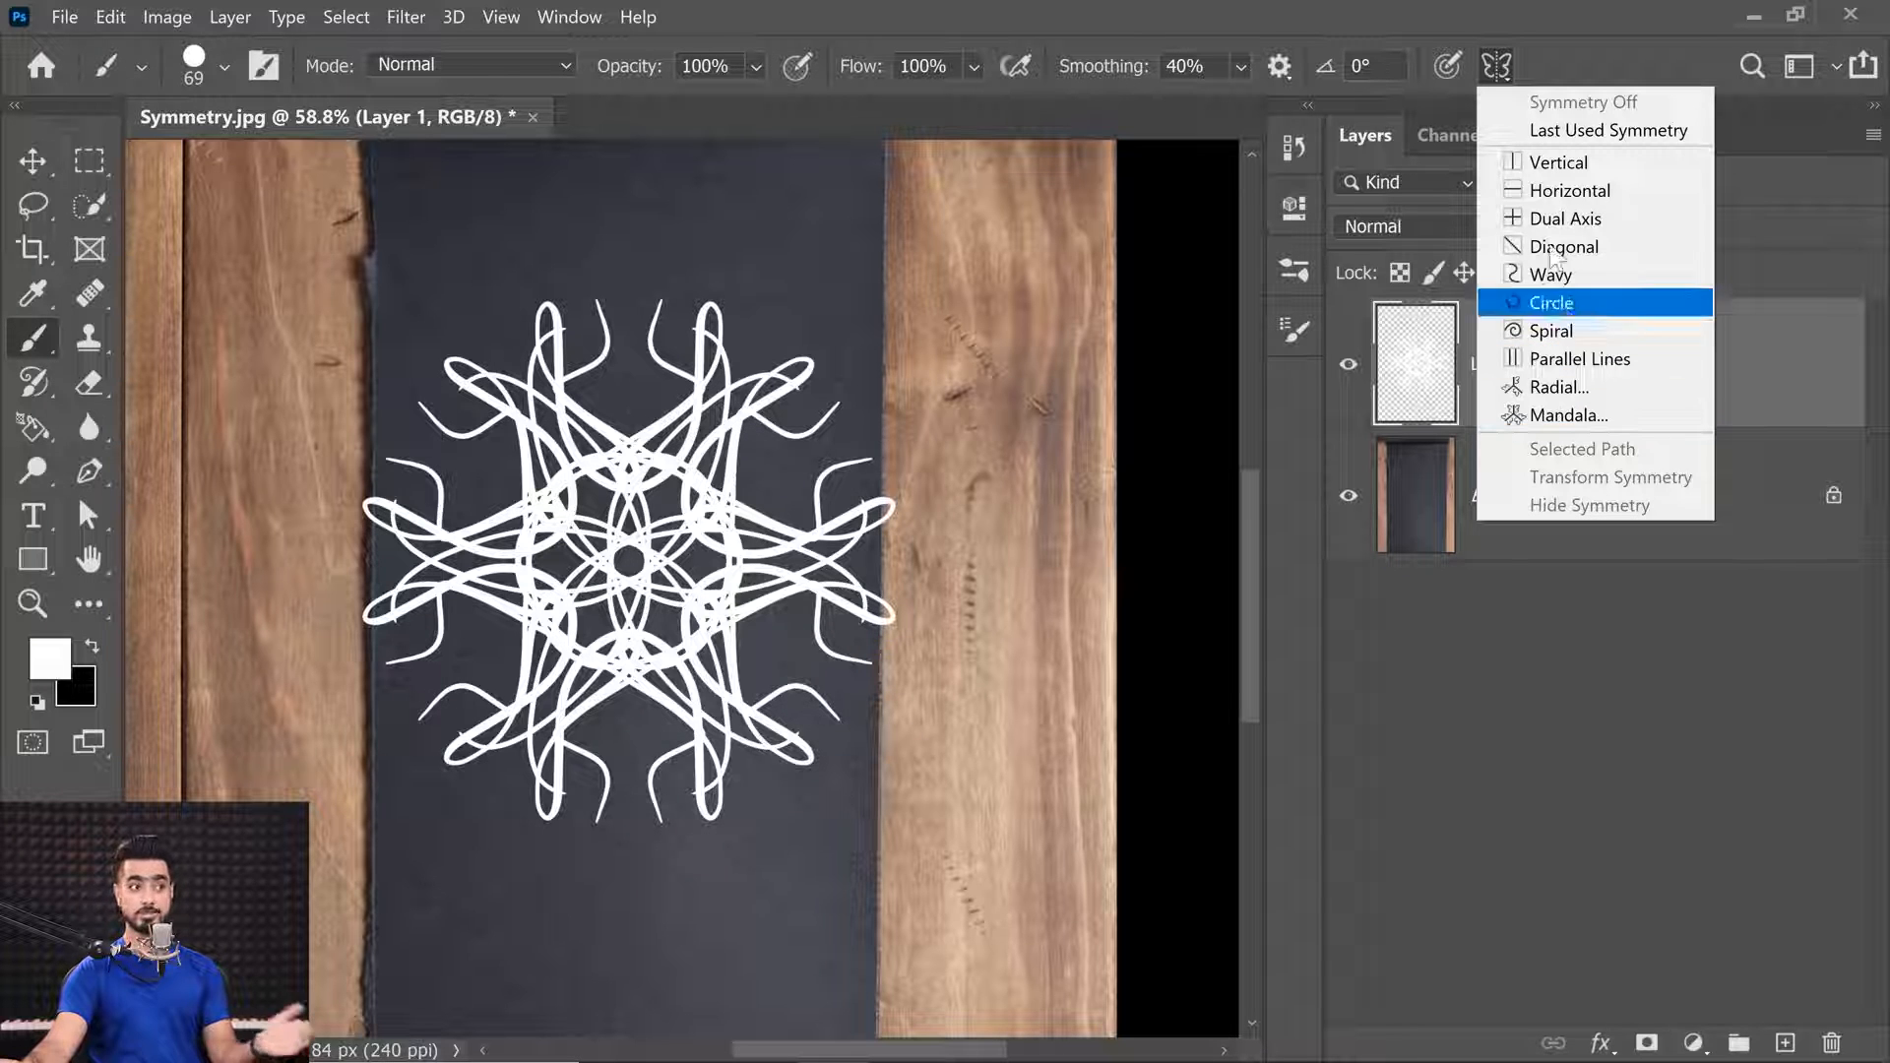
left_click(1567, 132)
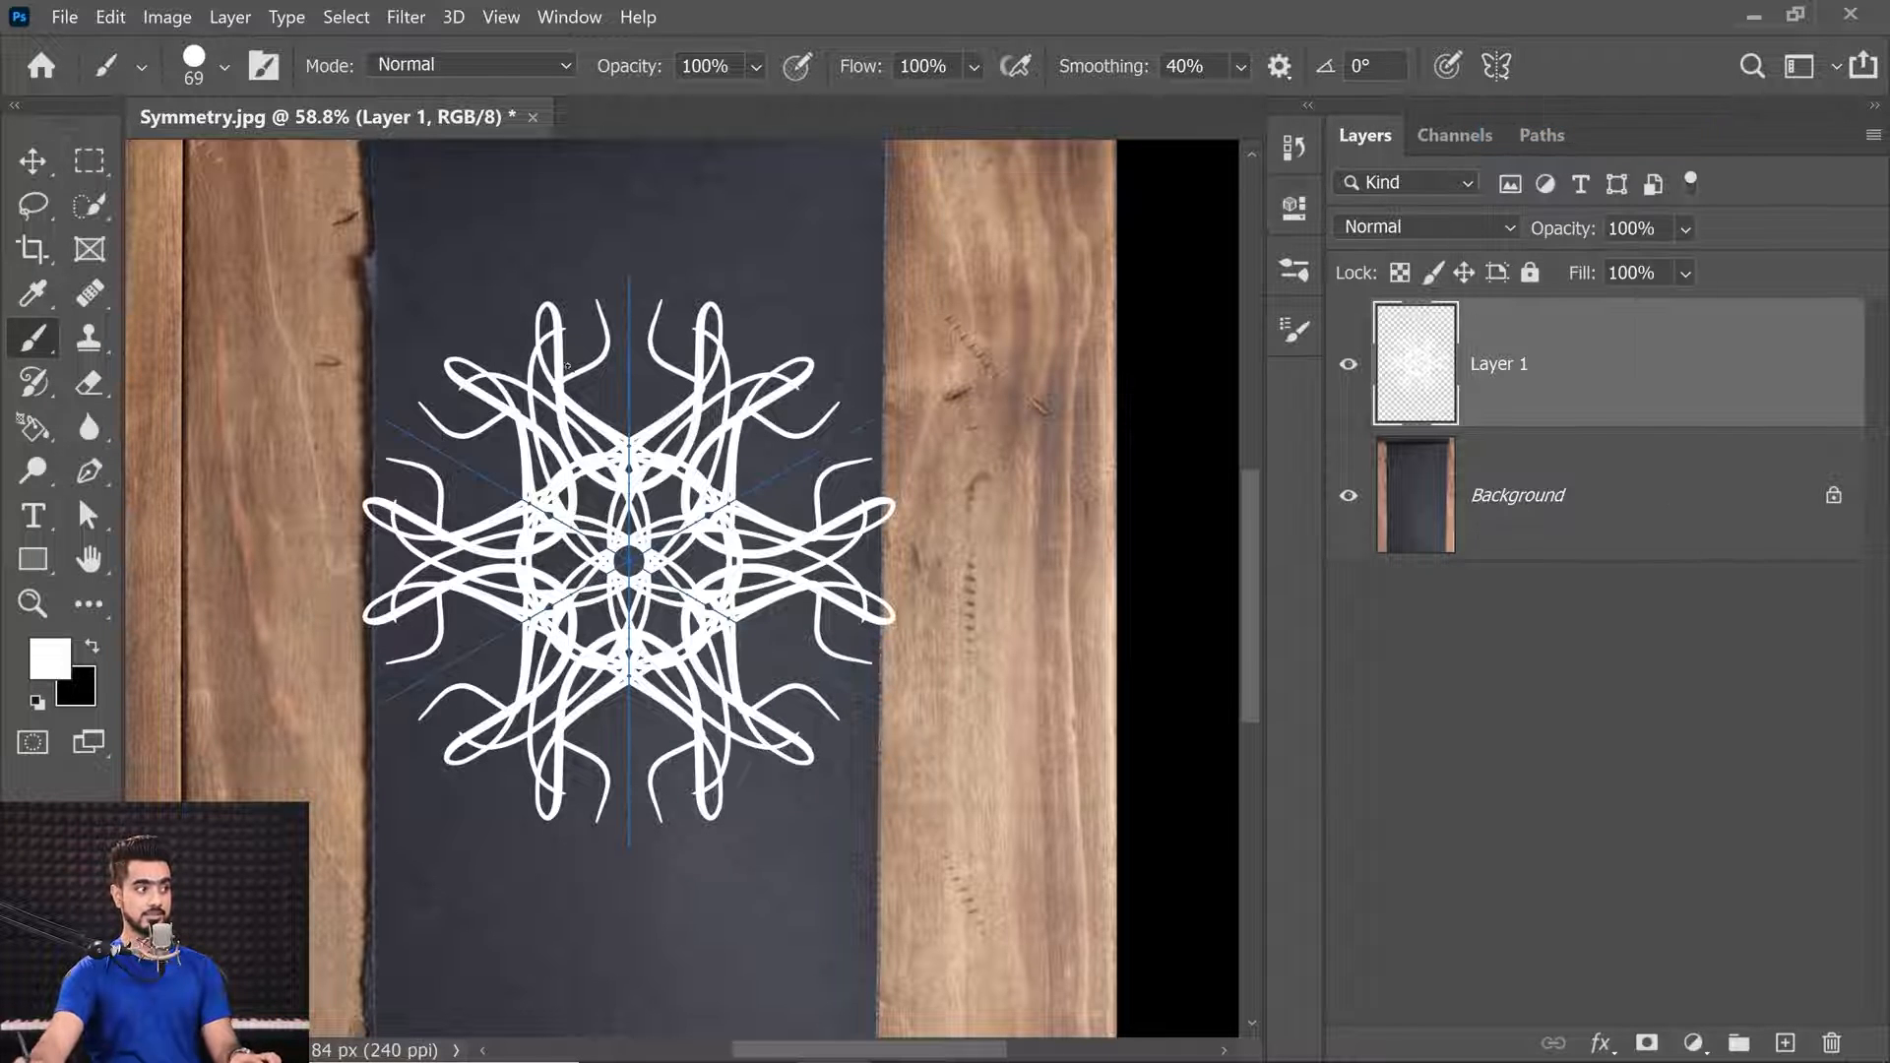
Paint teardrop shapes on the mandala axes between the ornament's outer arms and turn the symmetry off.
scroll(555, 377, "up", 5)
mouse_move(795, 287)
left_mouse_down()
mouse_move(716, 450)
mouse_move(724, 540)
mouse_move(773, 564)
left_mouse_up()
scroll(860, 516, "down", 6)
left_click_drag(914, 509, 770, 422)
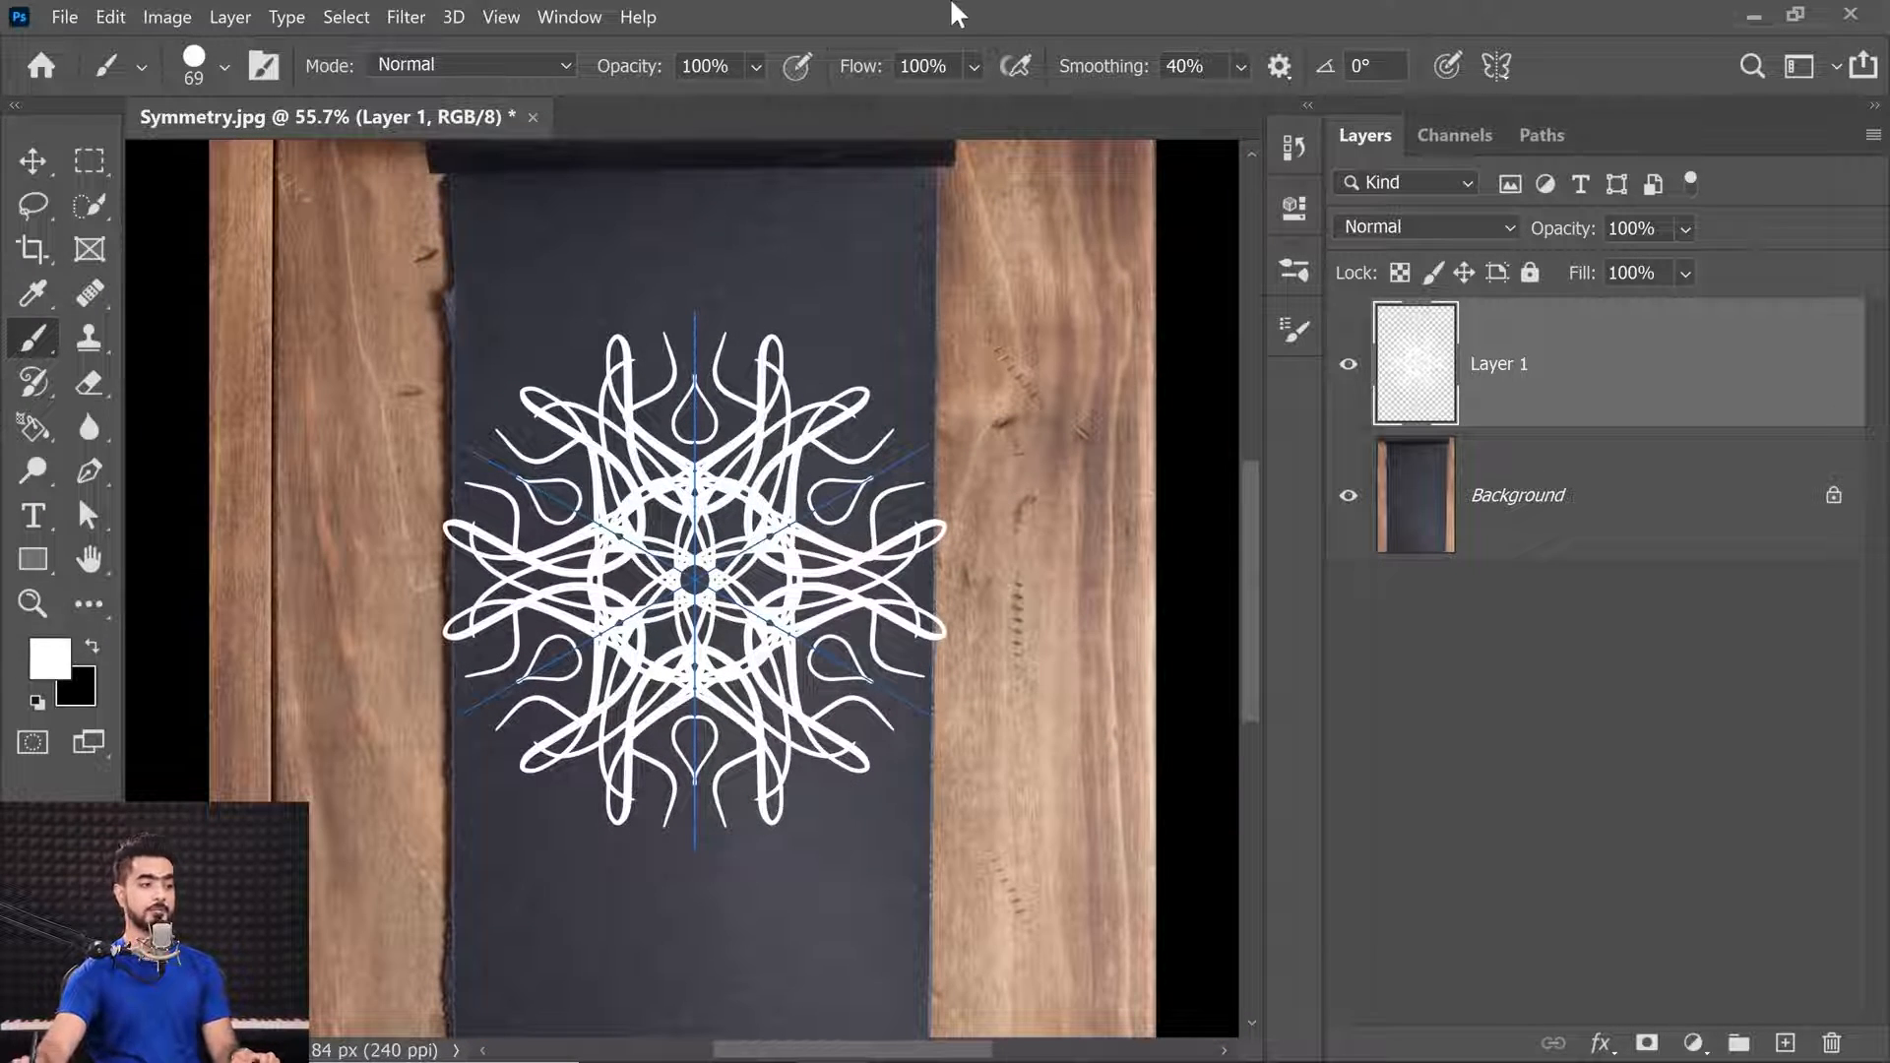
left_click(1498, 65)
left_click(1573, 99)
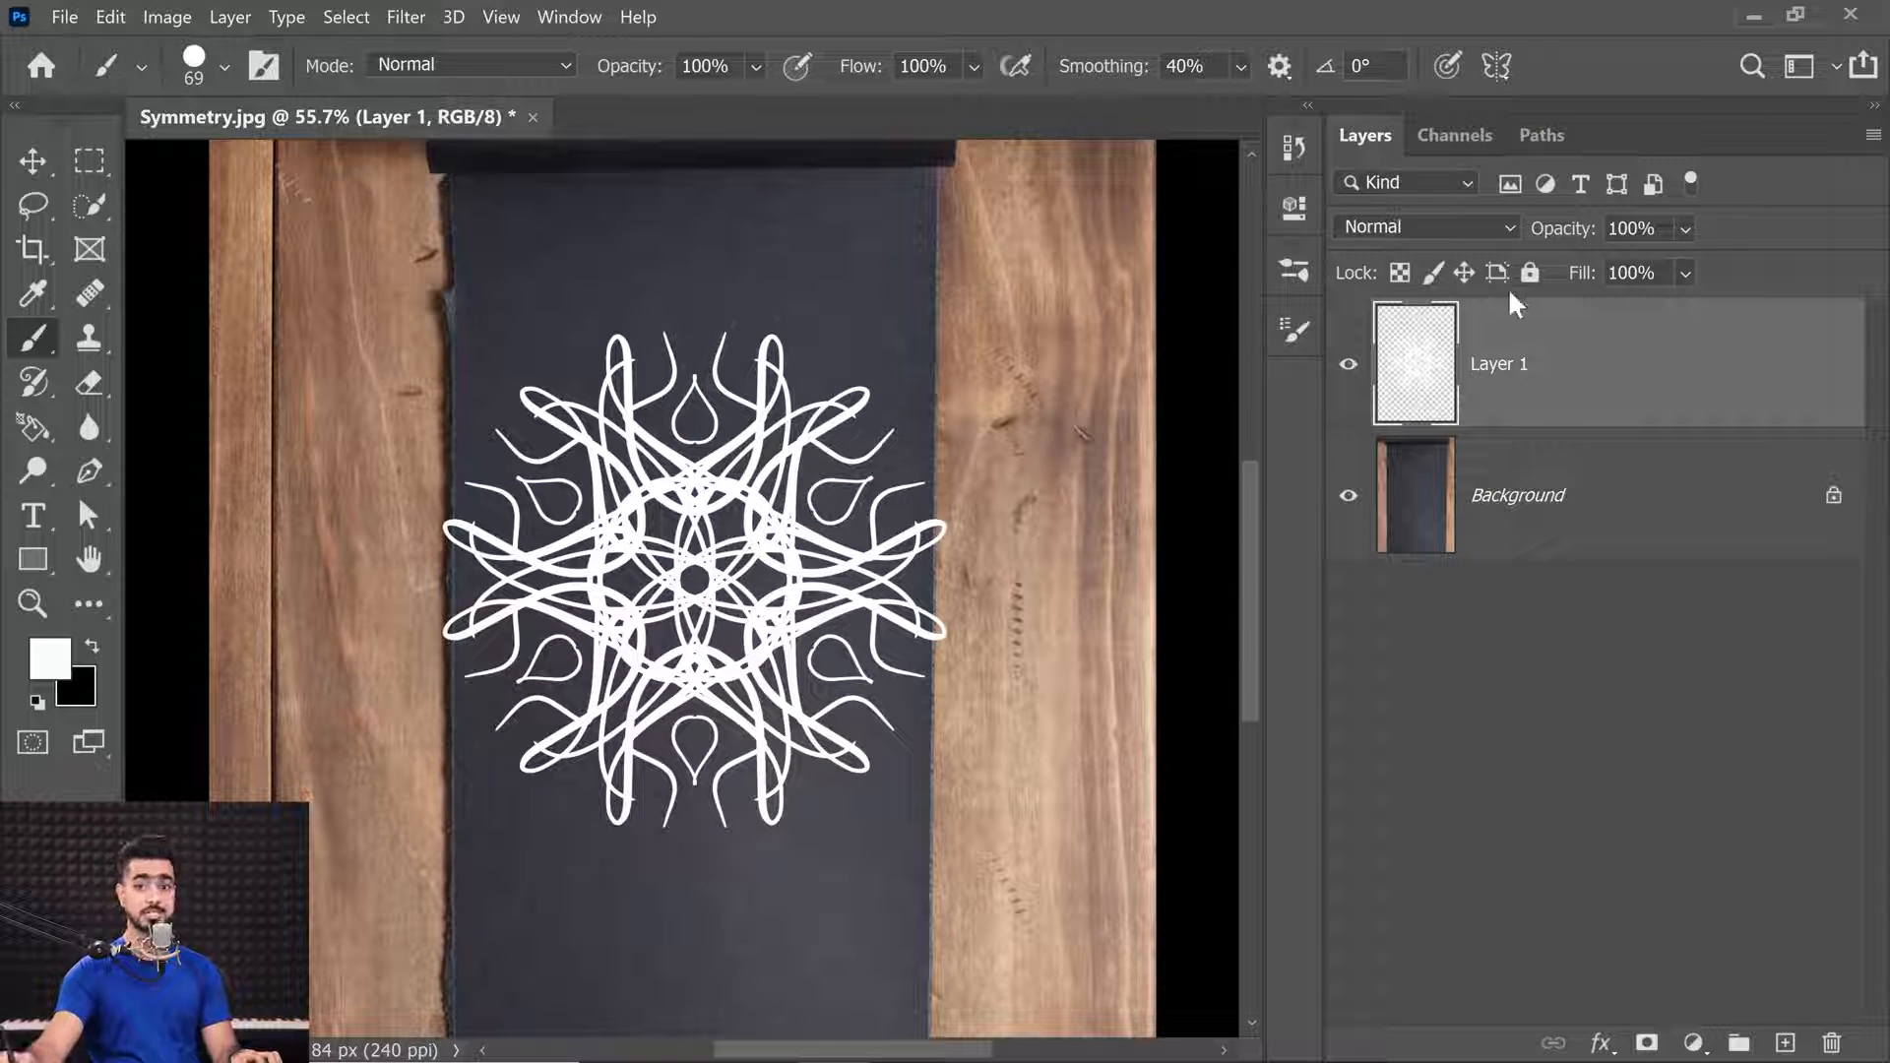
Blend Layer 1 into the paper with Blend If, splitting the Underlying Layer black slider to 9 / 88.
double_click(1770, 374)
left_click_drag(1060, 273, 1317, 226)
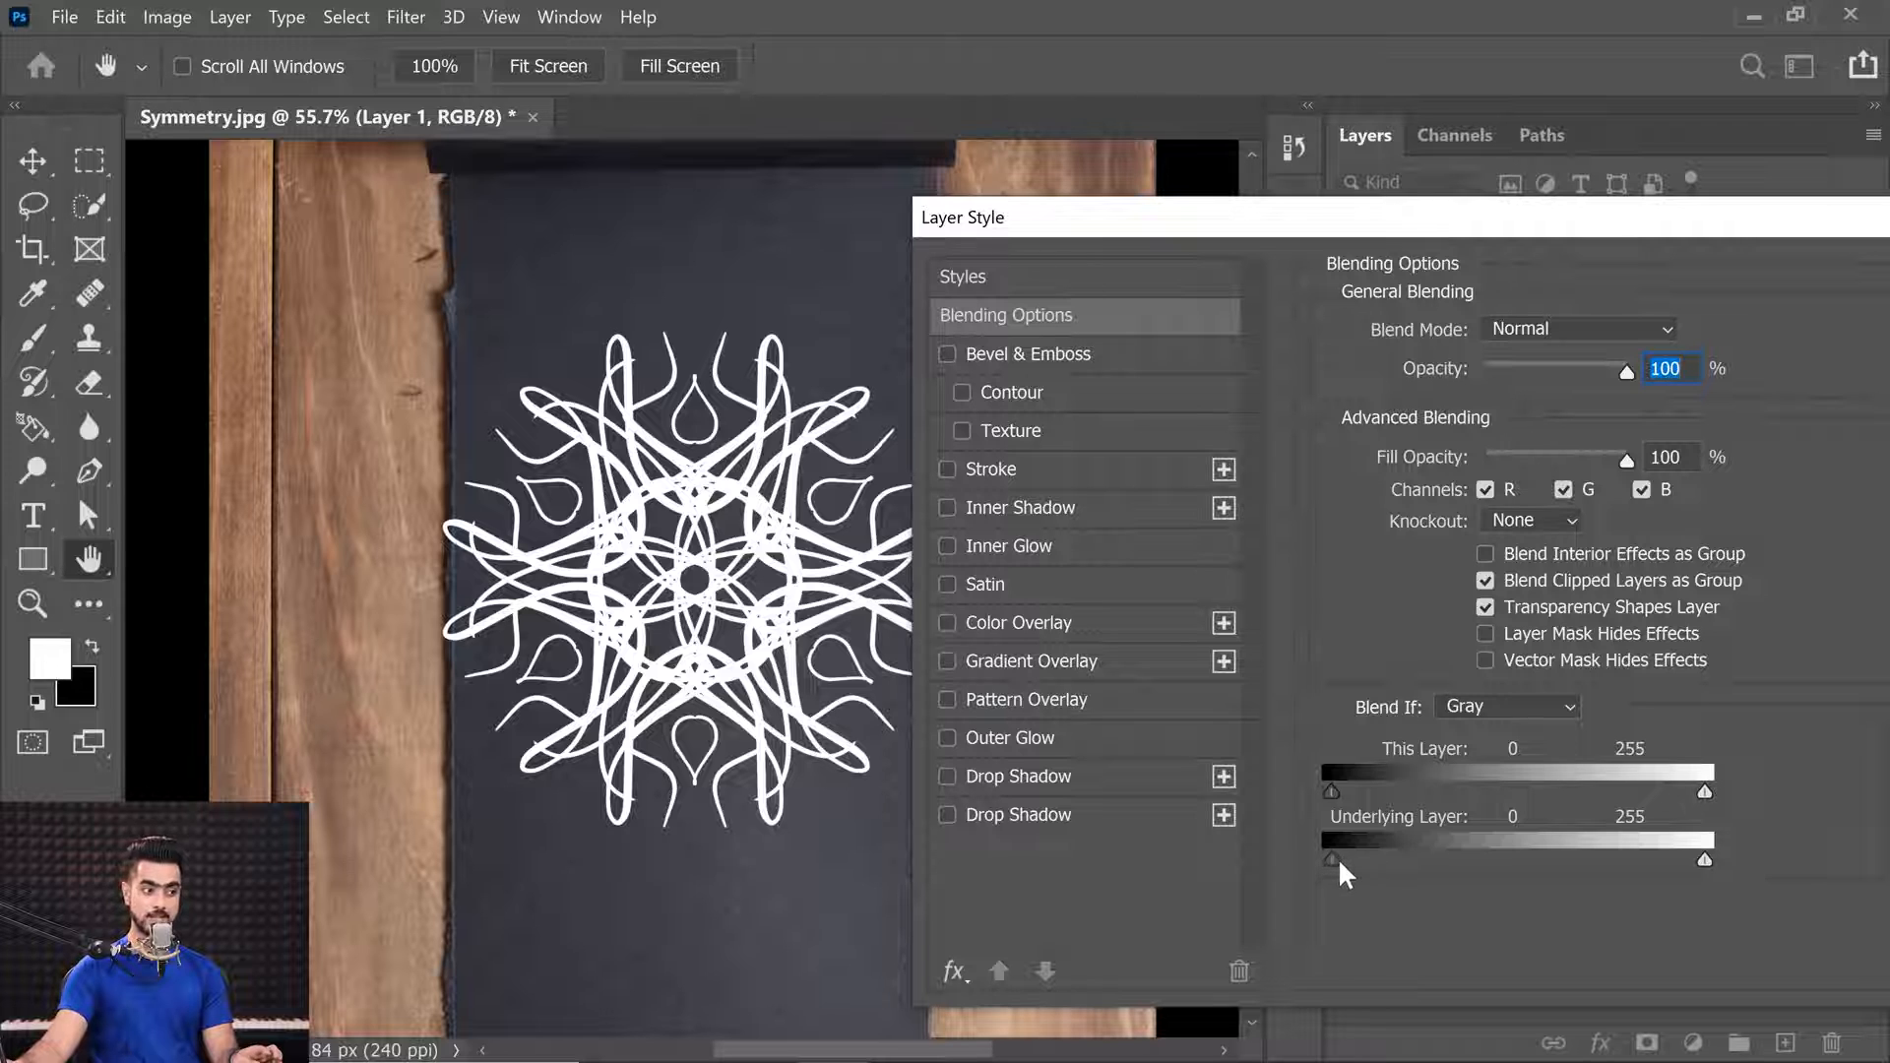
left_click_drag(1333, 861, 1460, 862)
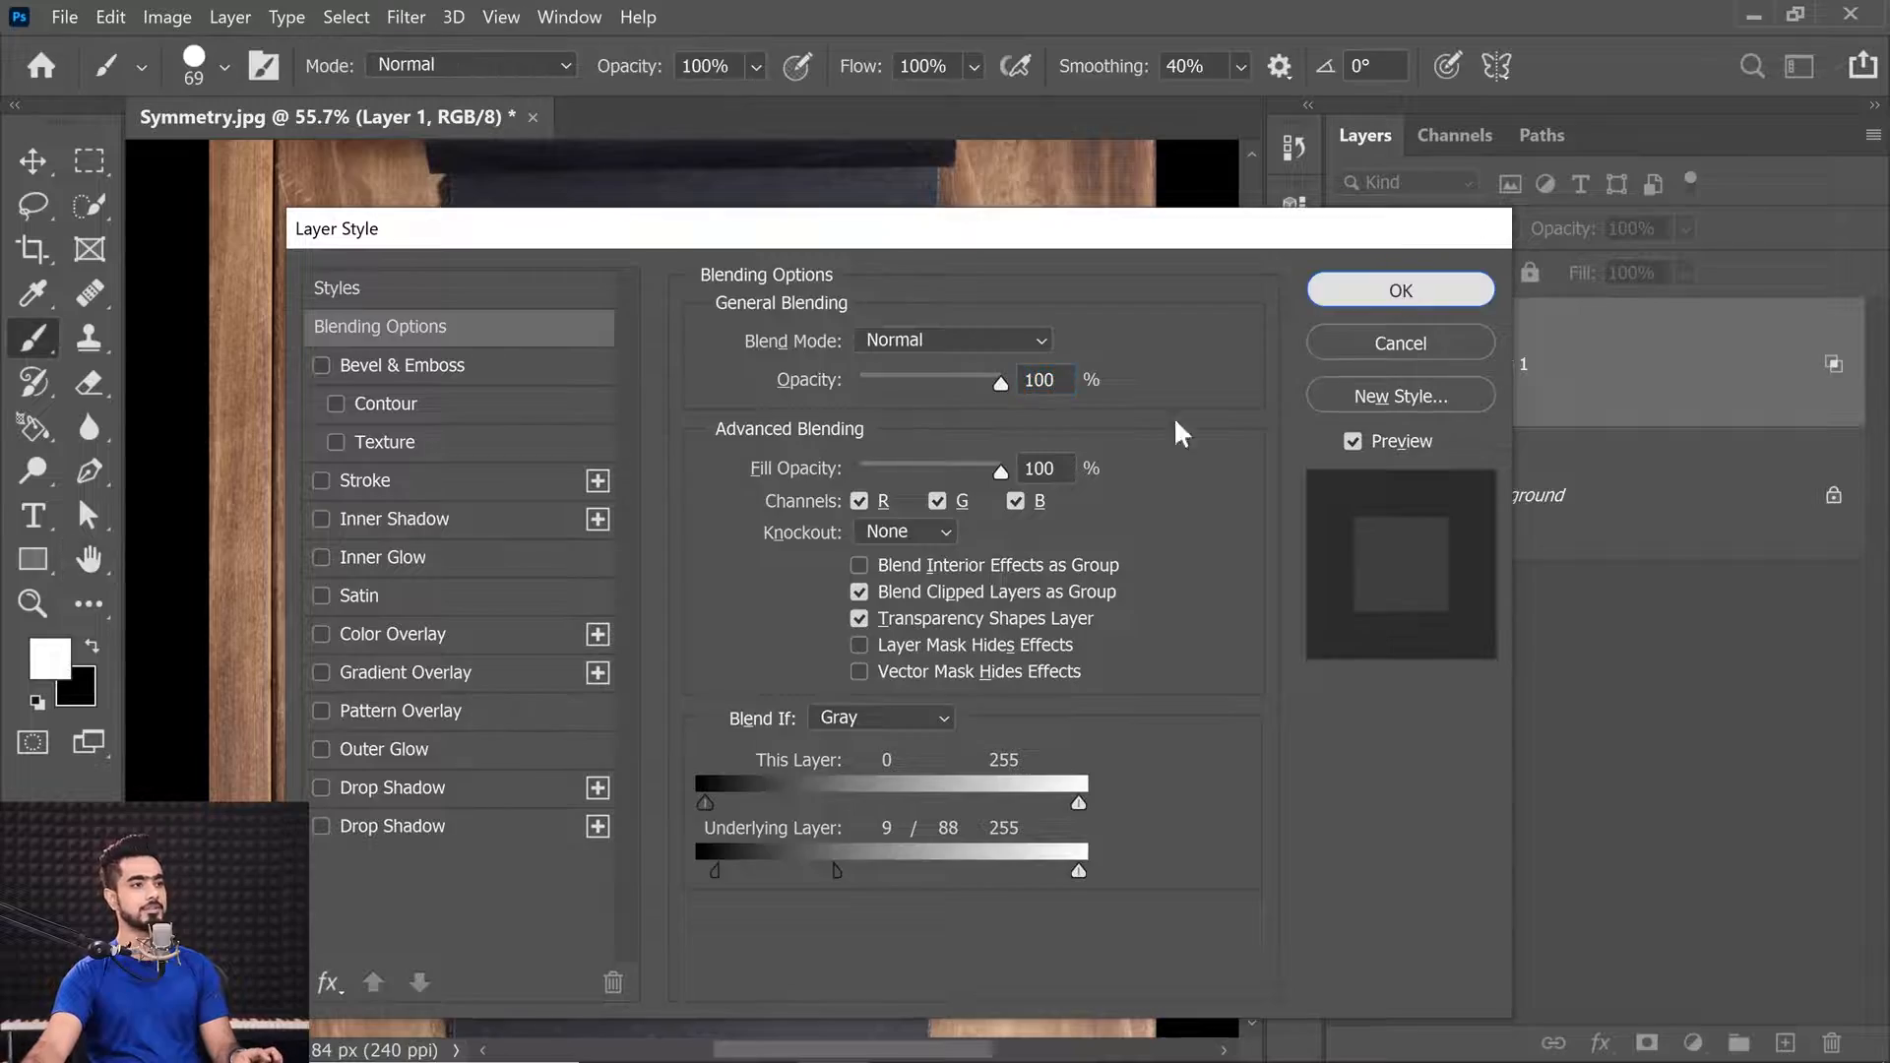
left_click(1400, 291)
Examine the blended ornament's texture up close, especially its outer strokes along the paper's edge.
left_click_drag(763, 612, 896, 612)
left_click_drag(774, 544, 777, 669)
left_click_drag(707, 566, 674, 541)
scroll(334, 460, "up", 8)
left_click_drag(329, 462, 618, 404)
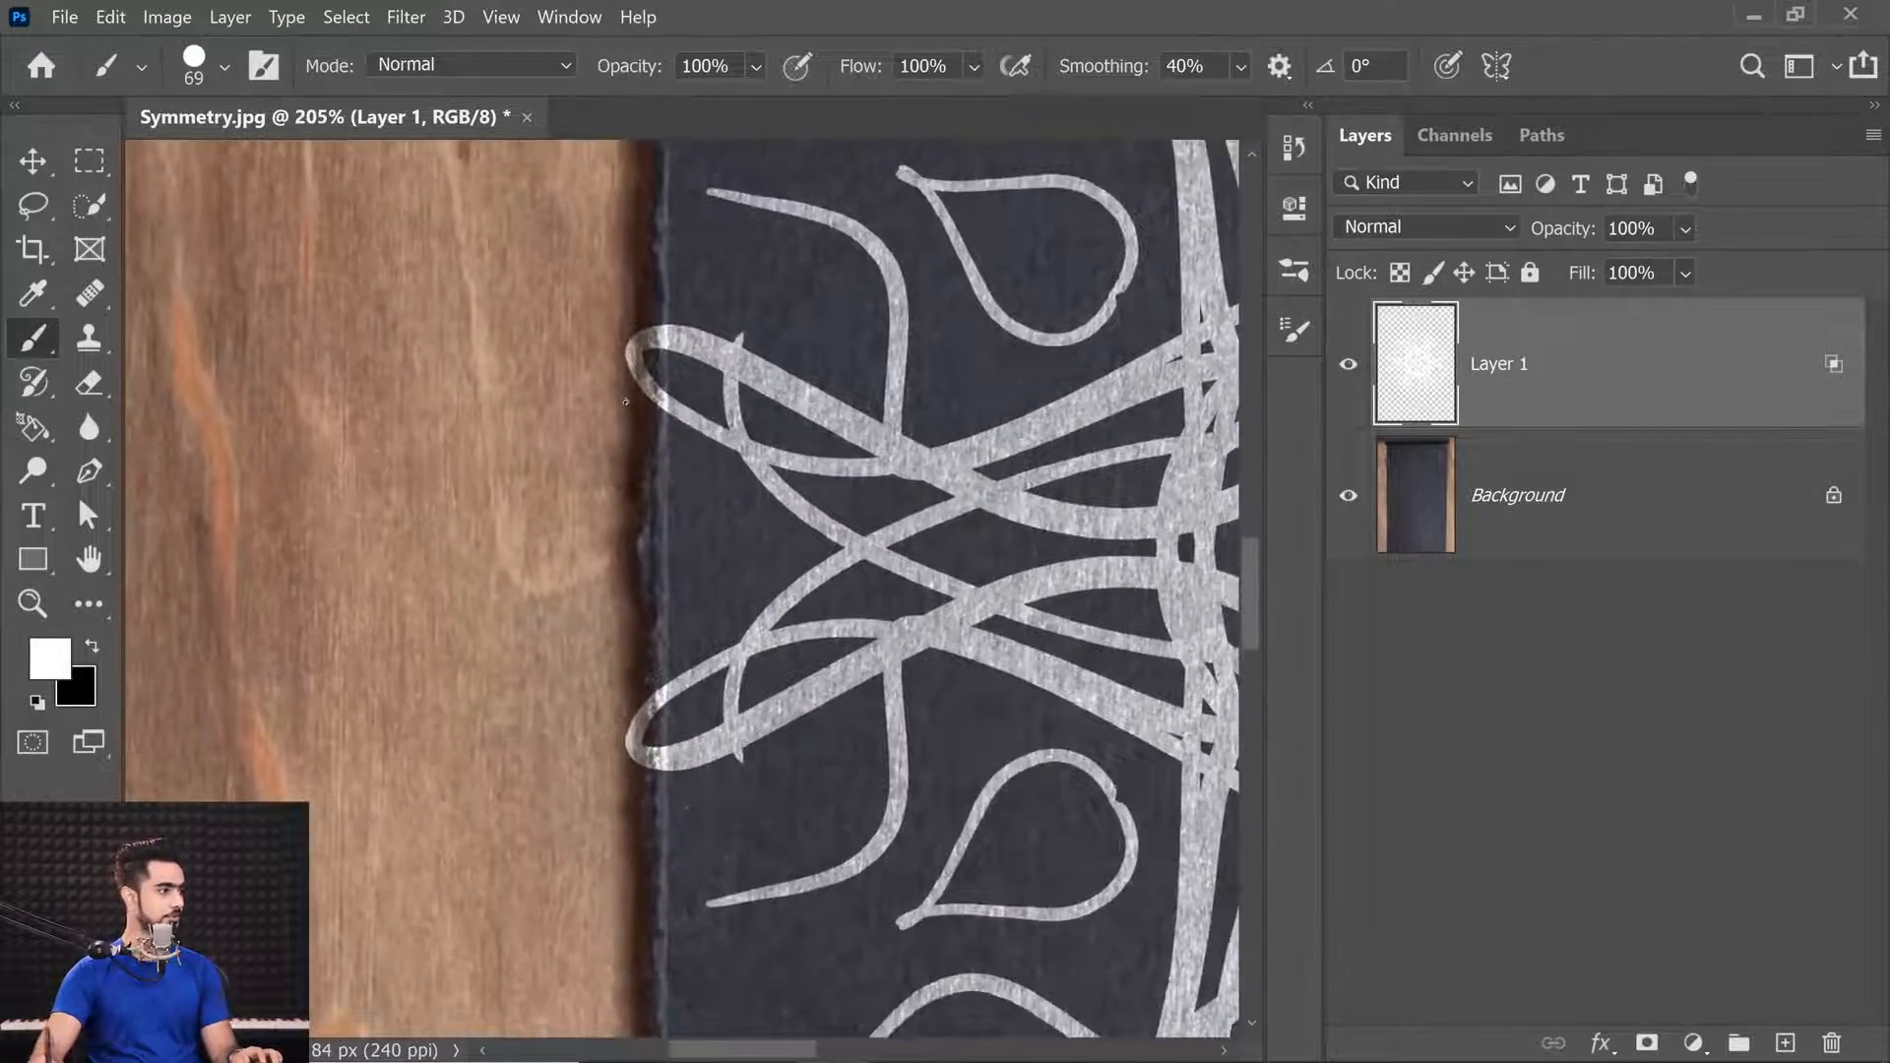
scroll(630, 403, "up", 3)
scroll(727, 458, "down", 8)
left_click_drag(728, 471, 522, 528)
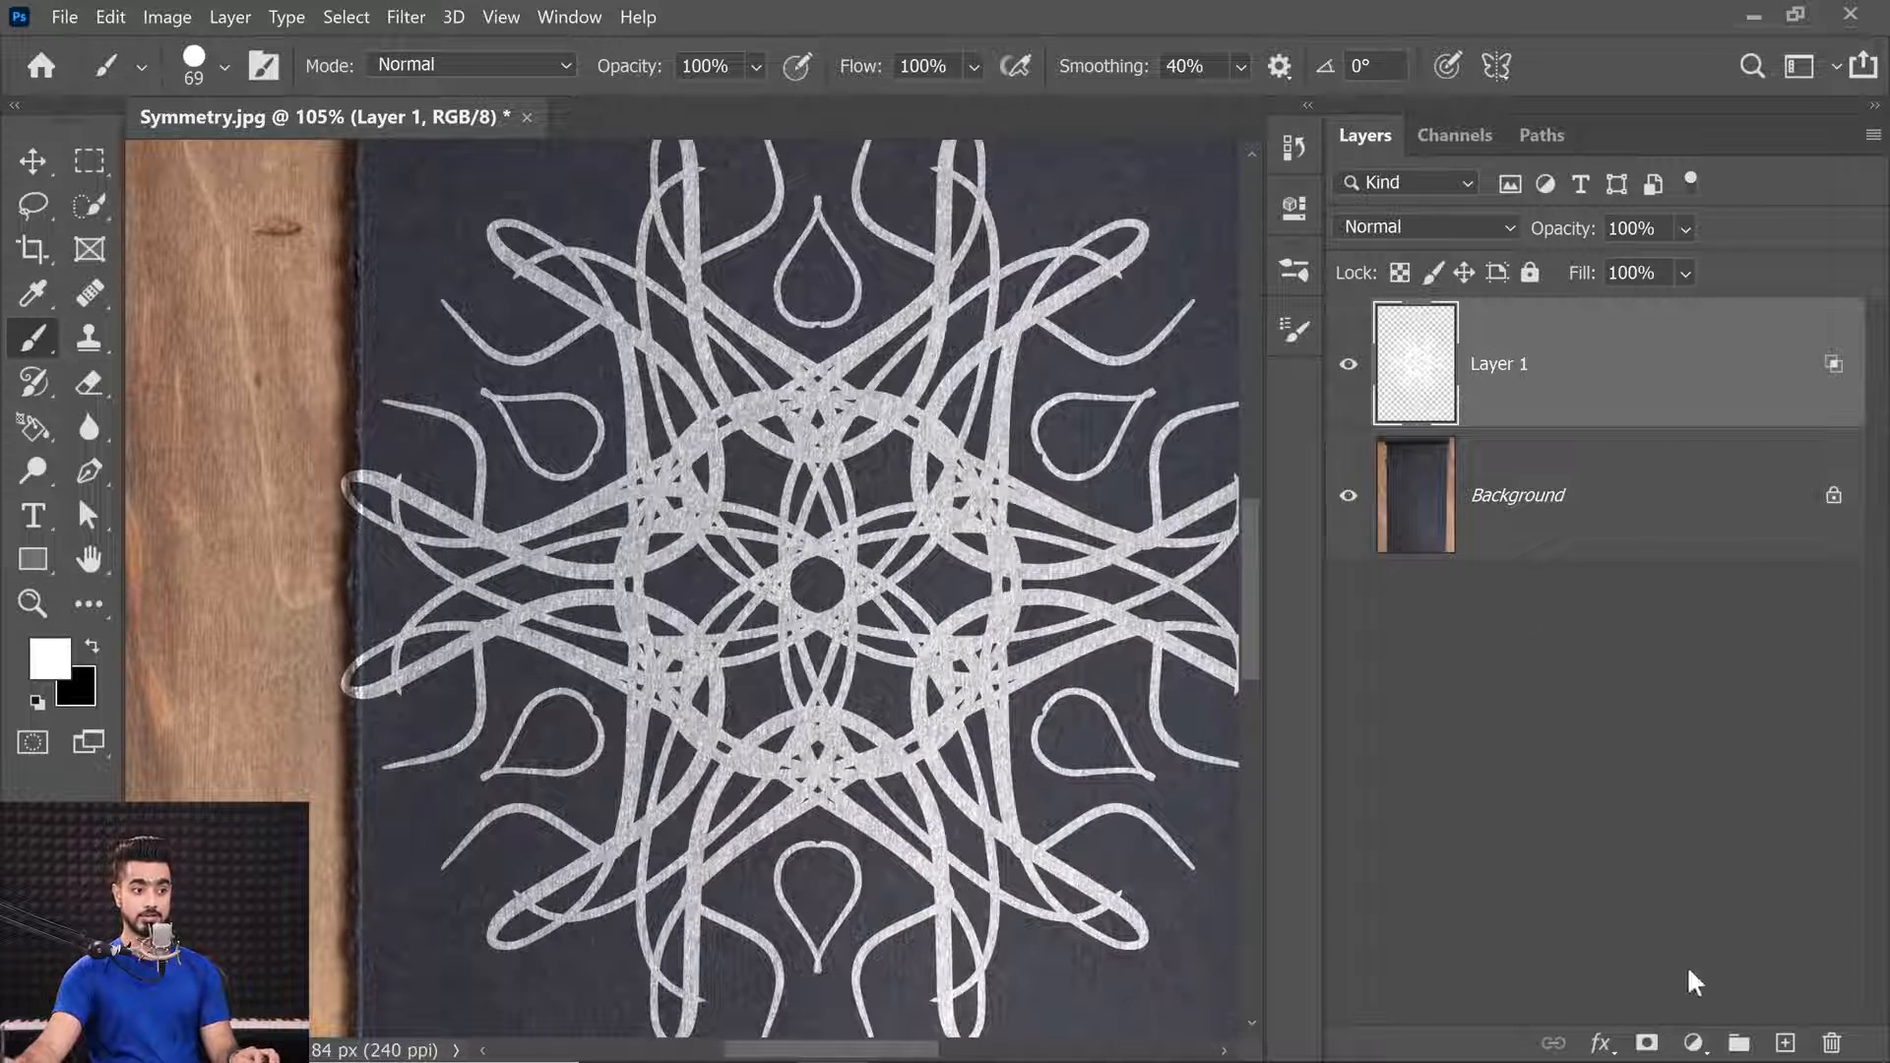
Add a white layer mask to Layer 1 and choose a soft round brush at 56 px.
left_click(1644, 1044)
left_click_drag(382, 517, 369, 516)
right_click(182, 158)
left_click(227, 335)
left_click(1499, 697)
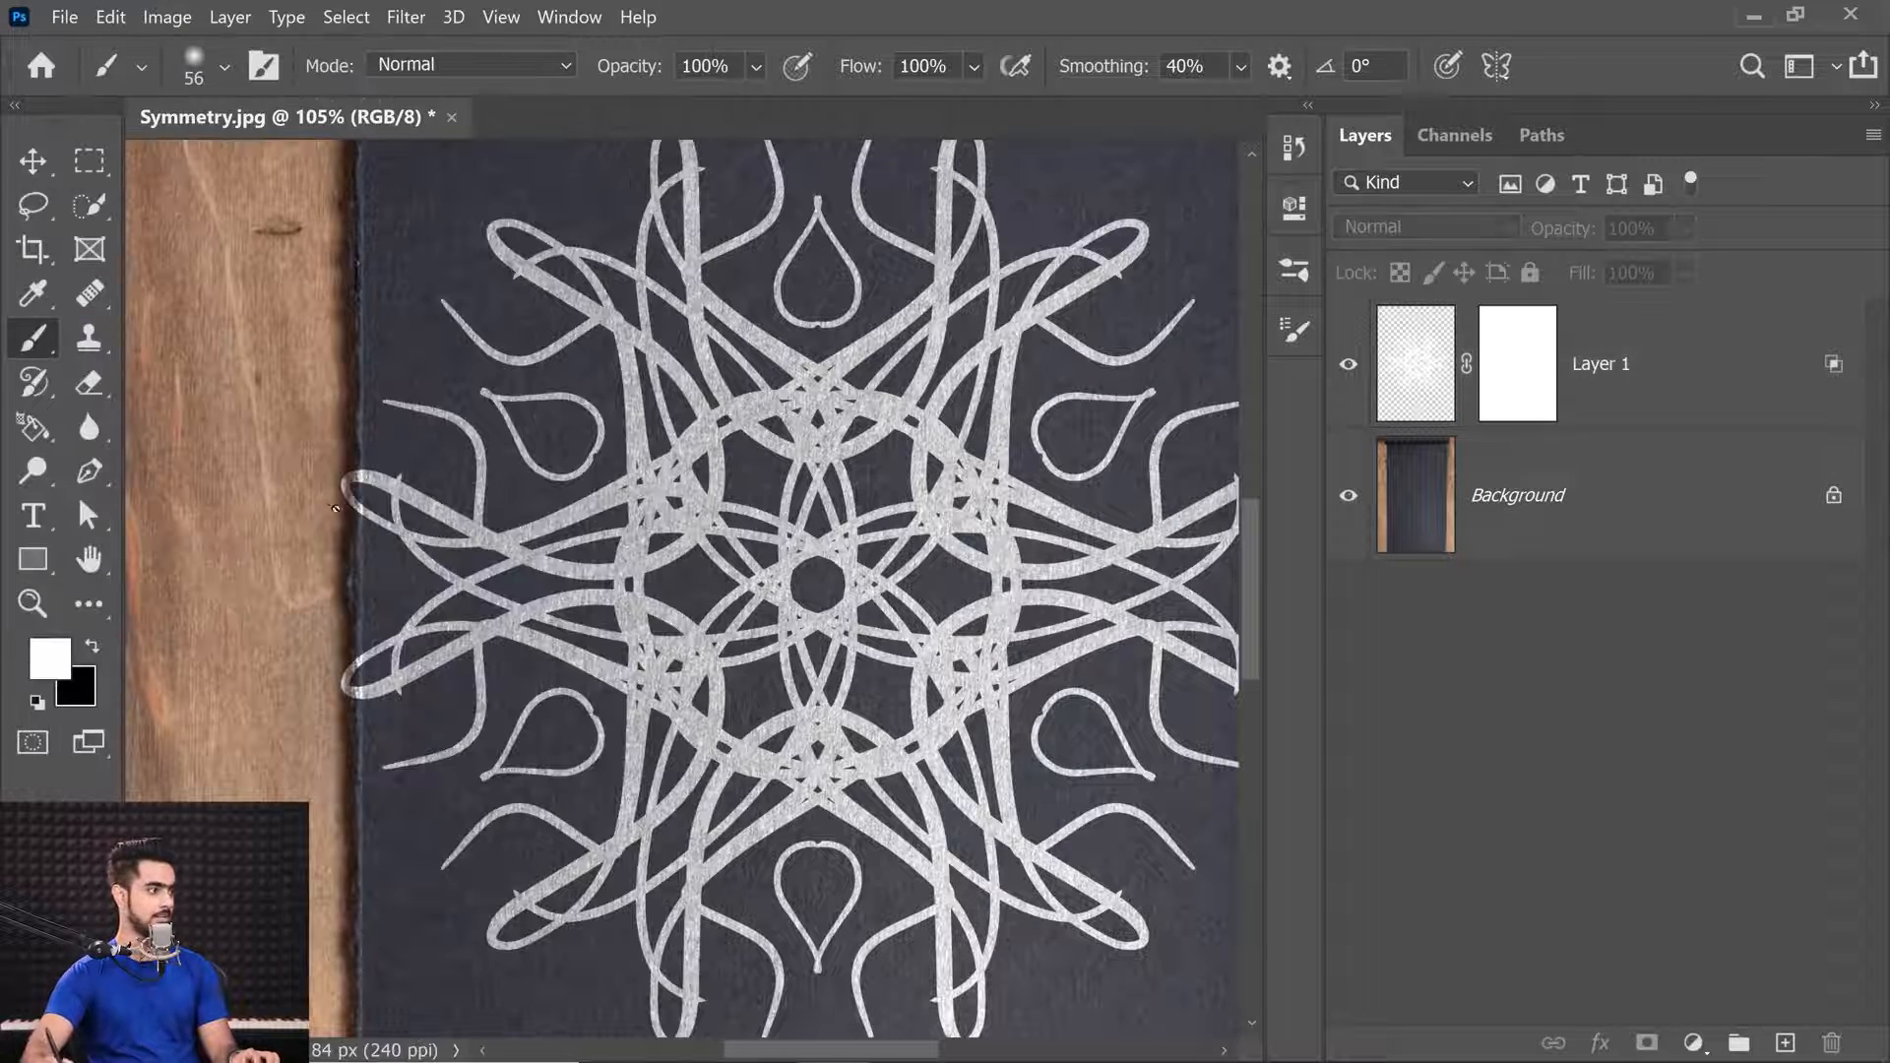
Hide the ornament strokes spilling past both side edges of the paper by painting black on Layer 1's mask.
scroll(357, 505, "up", 2)
left_click(1517, 364)
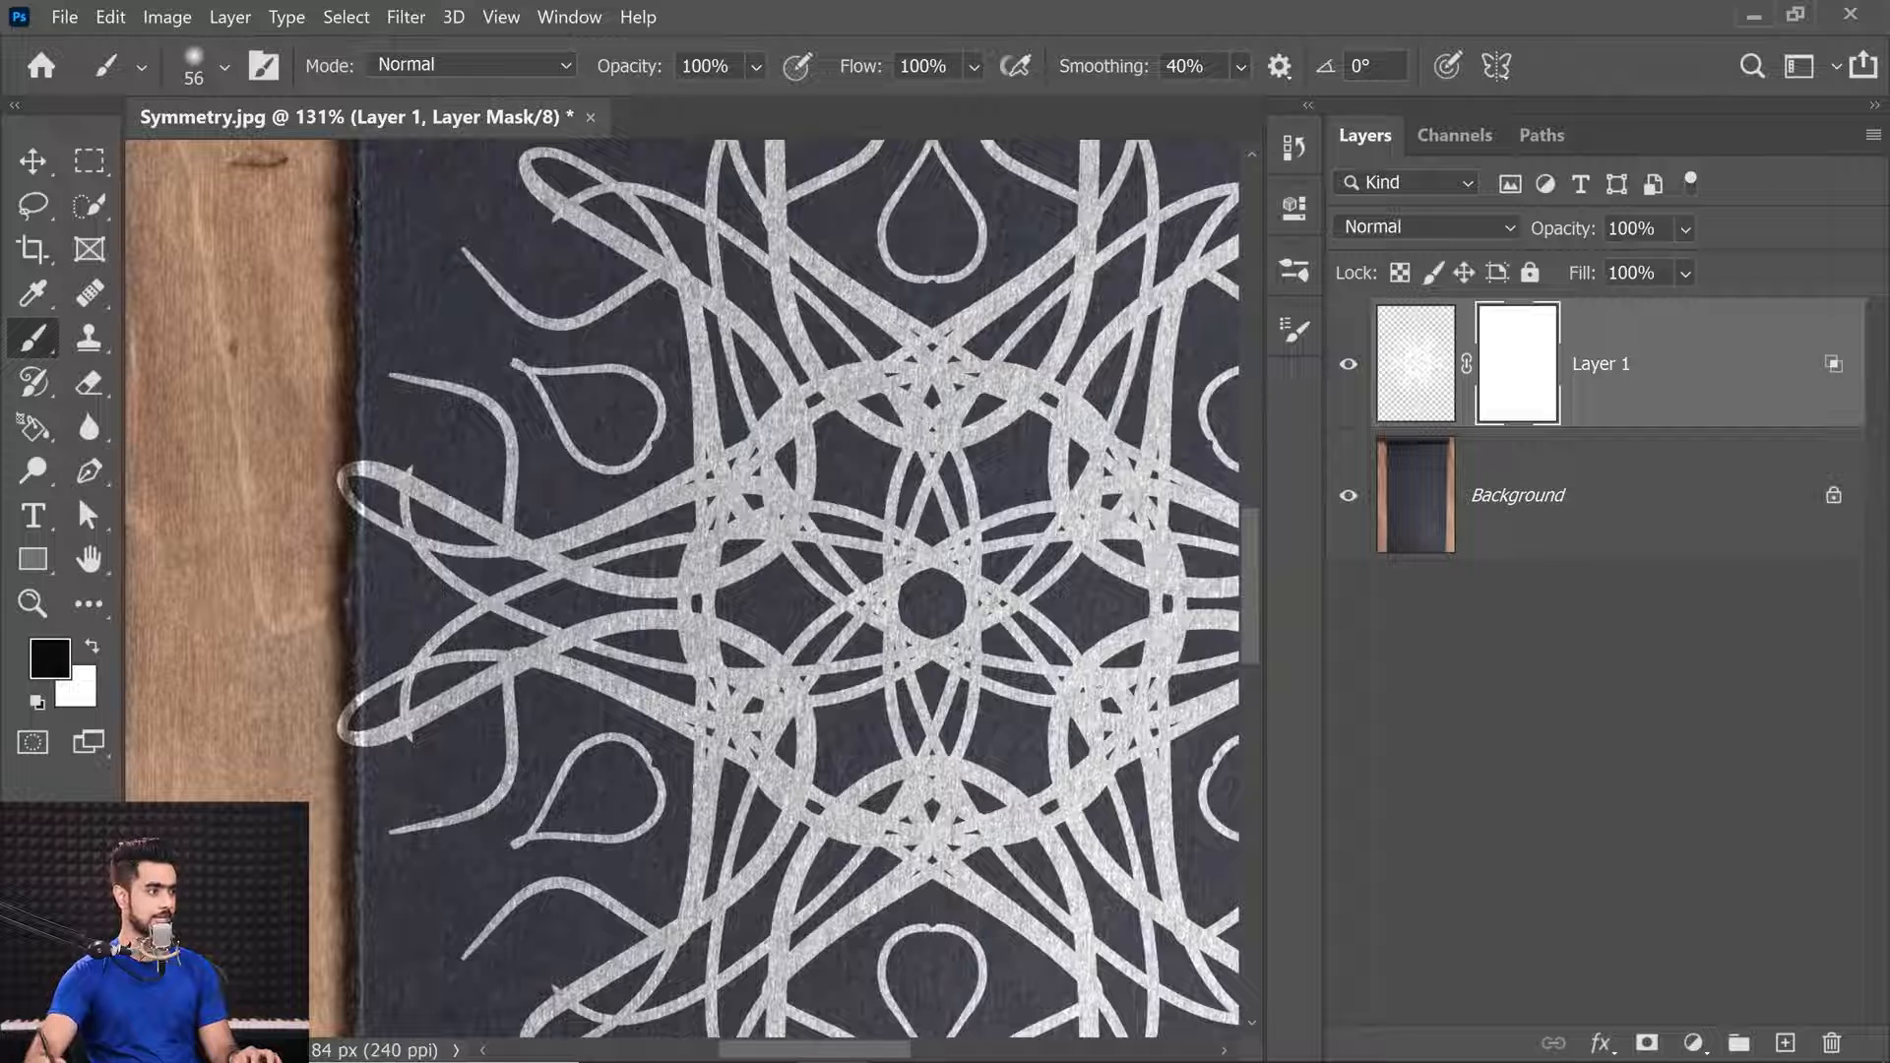
left_click_drag(321, 711, 323, 746)
scroll(412, 631, "right", 6)
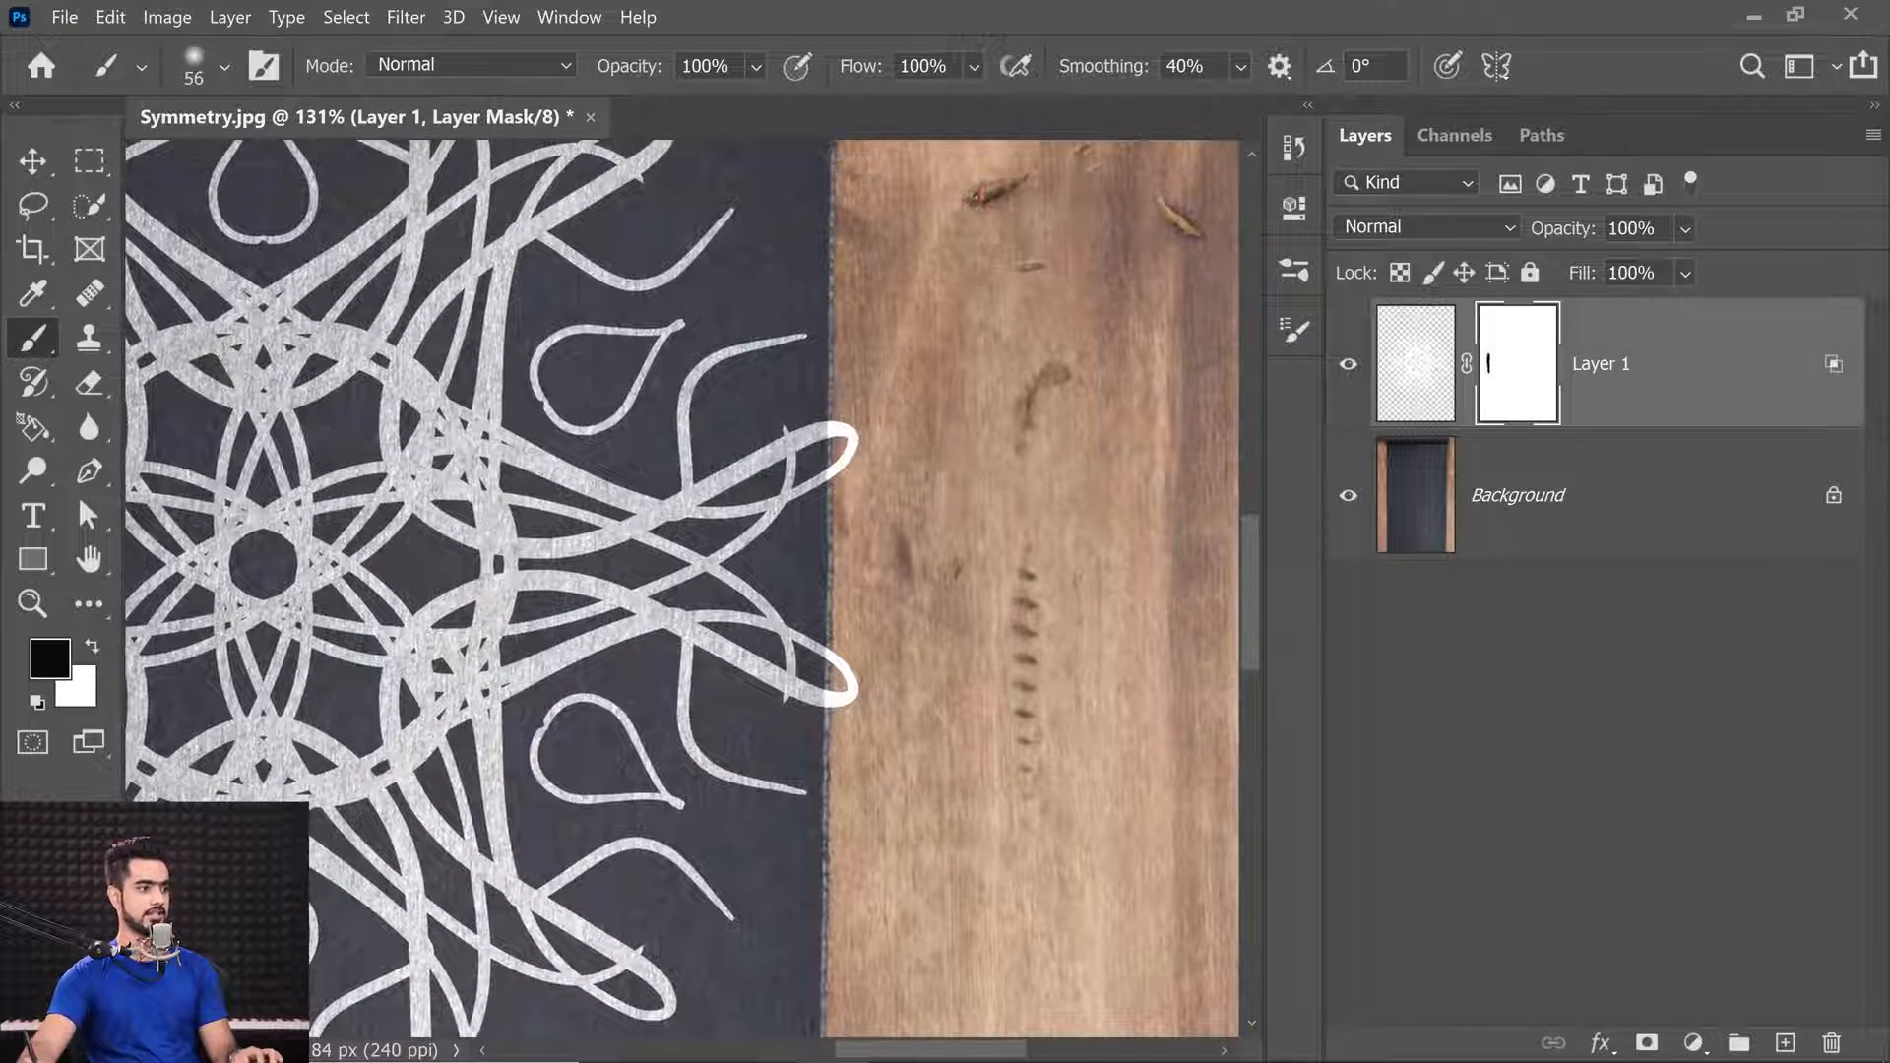
mouse_move(866, 451)
left_mouse_down()
mouse_move(855, 439)
mouse_move(859, 658)
left_mouse_up()
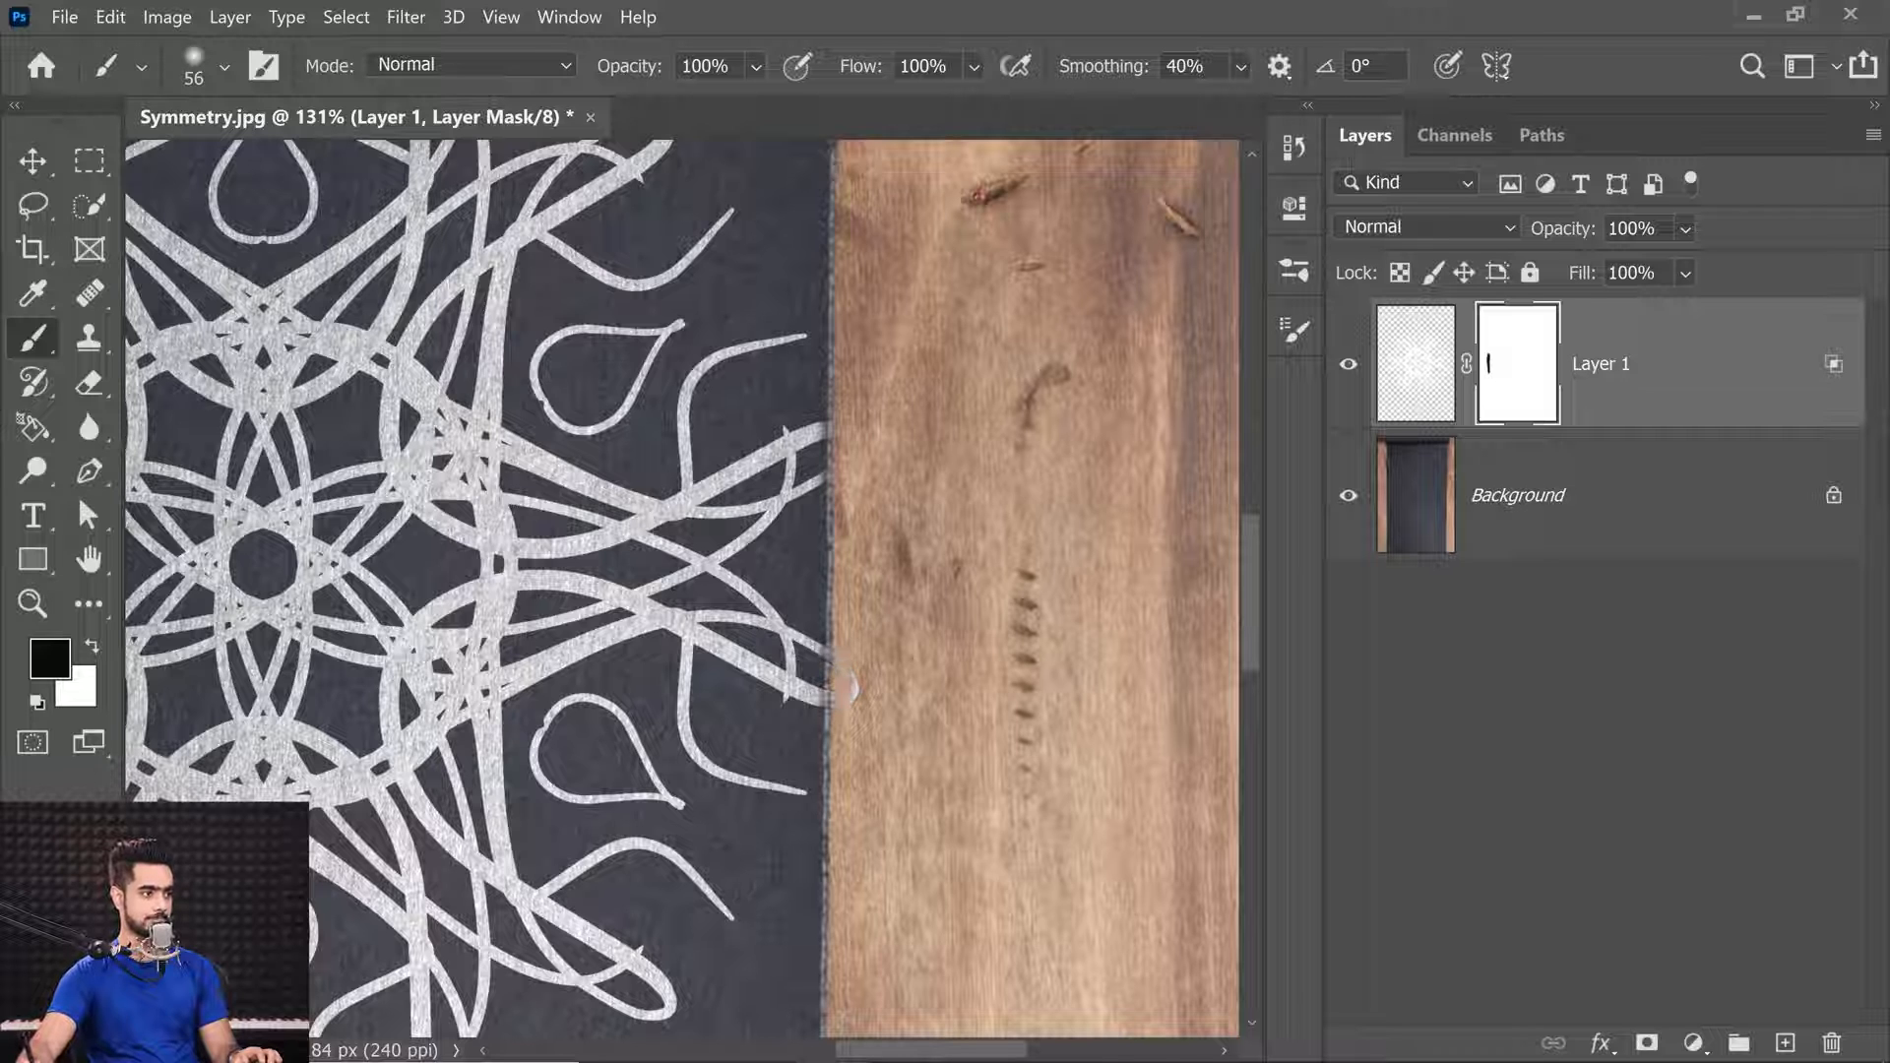
key("ctrl+0")
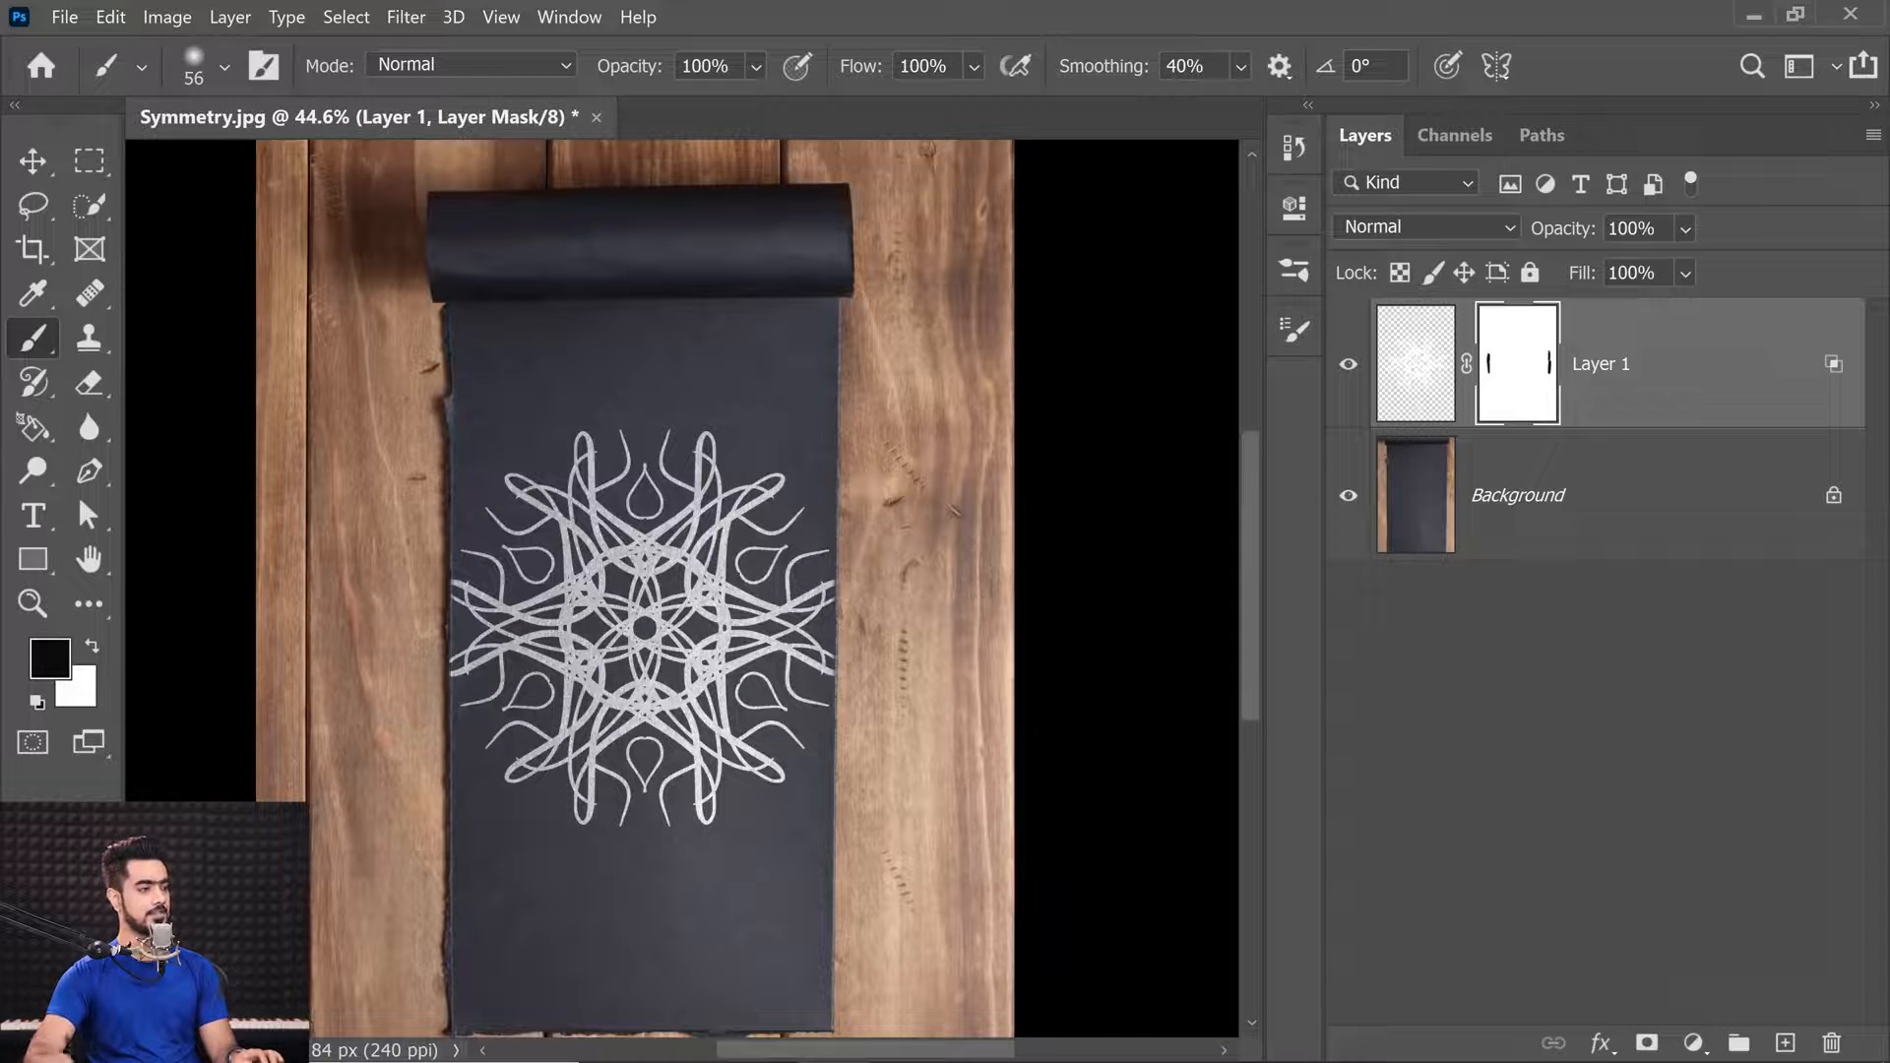
key("ctrl+0")
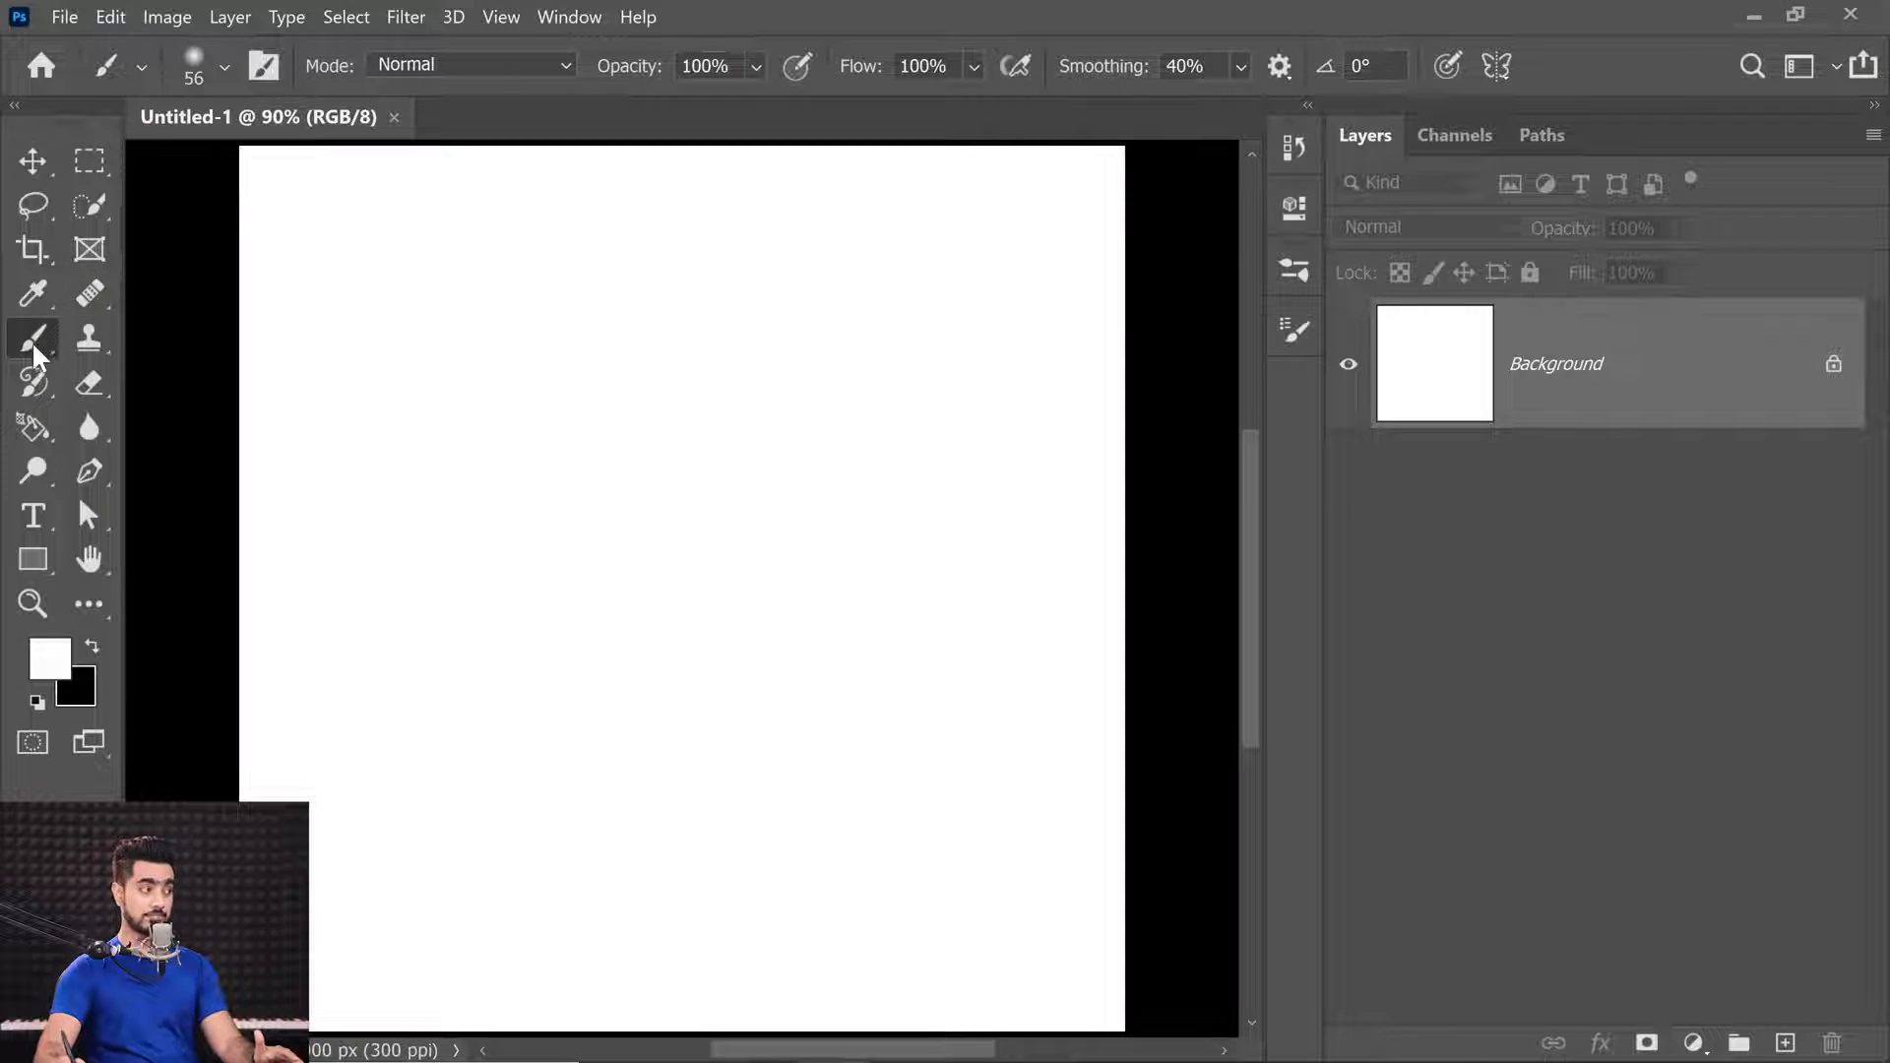
Activate the Mixer Brush Tool in Untitled-1 and add a new empty layer above the Background.
right_click(32, 338)
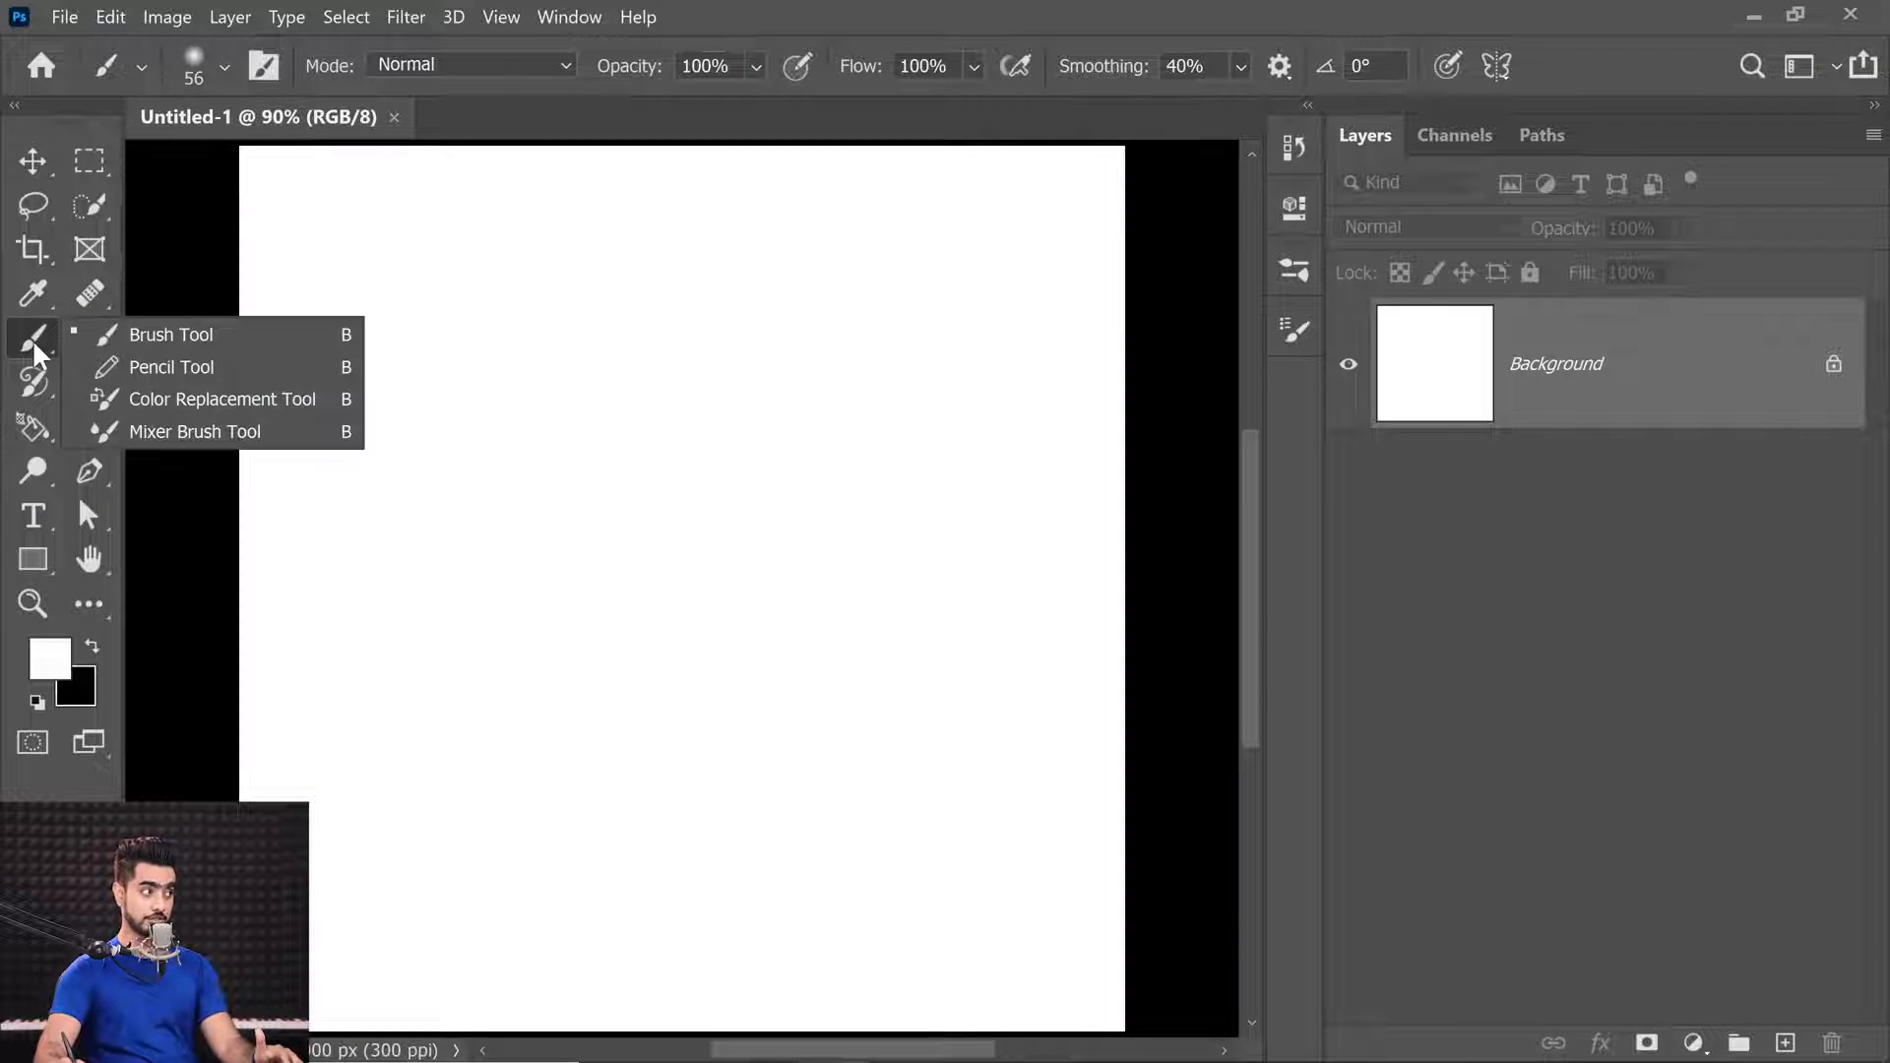
left_click(138, 430)
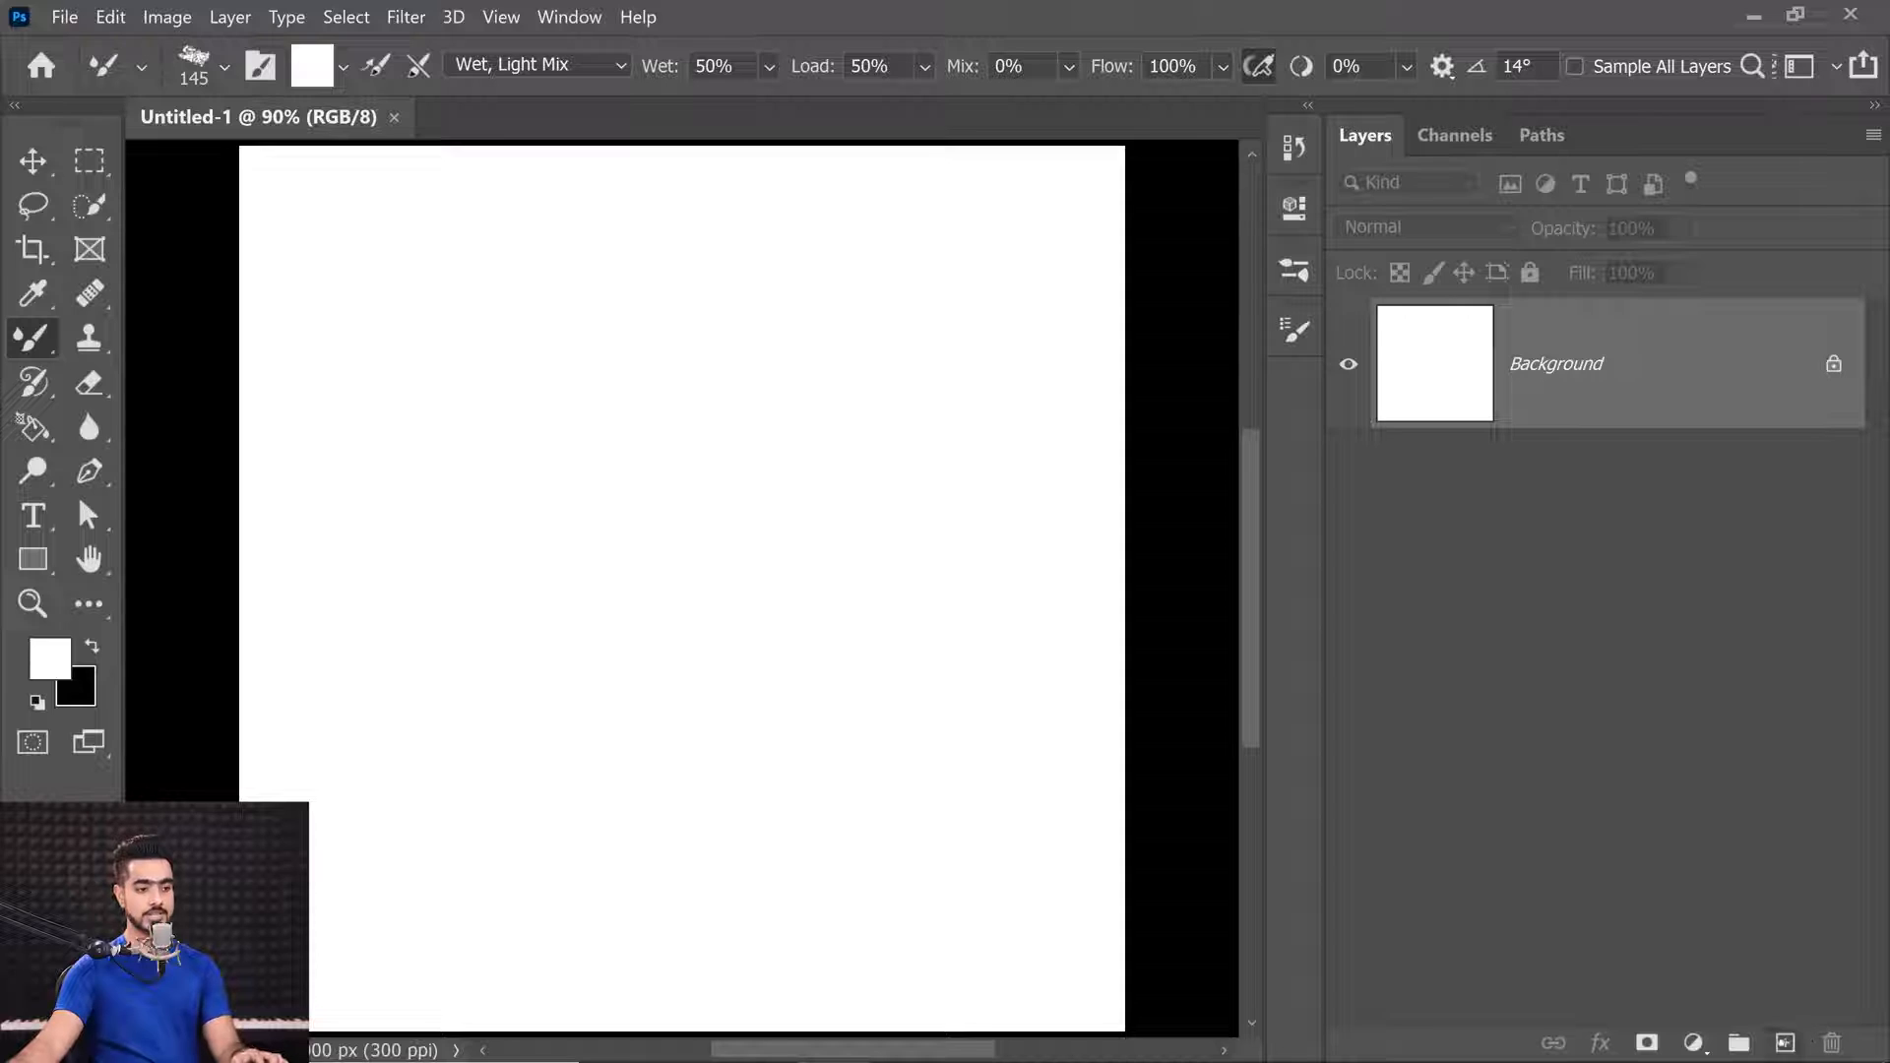
left_click(1785, 1043)
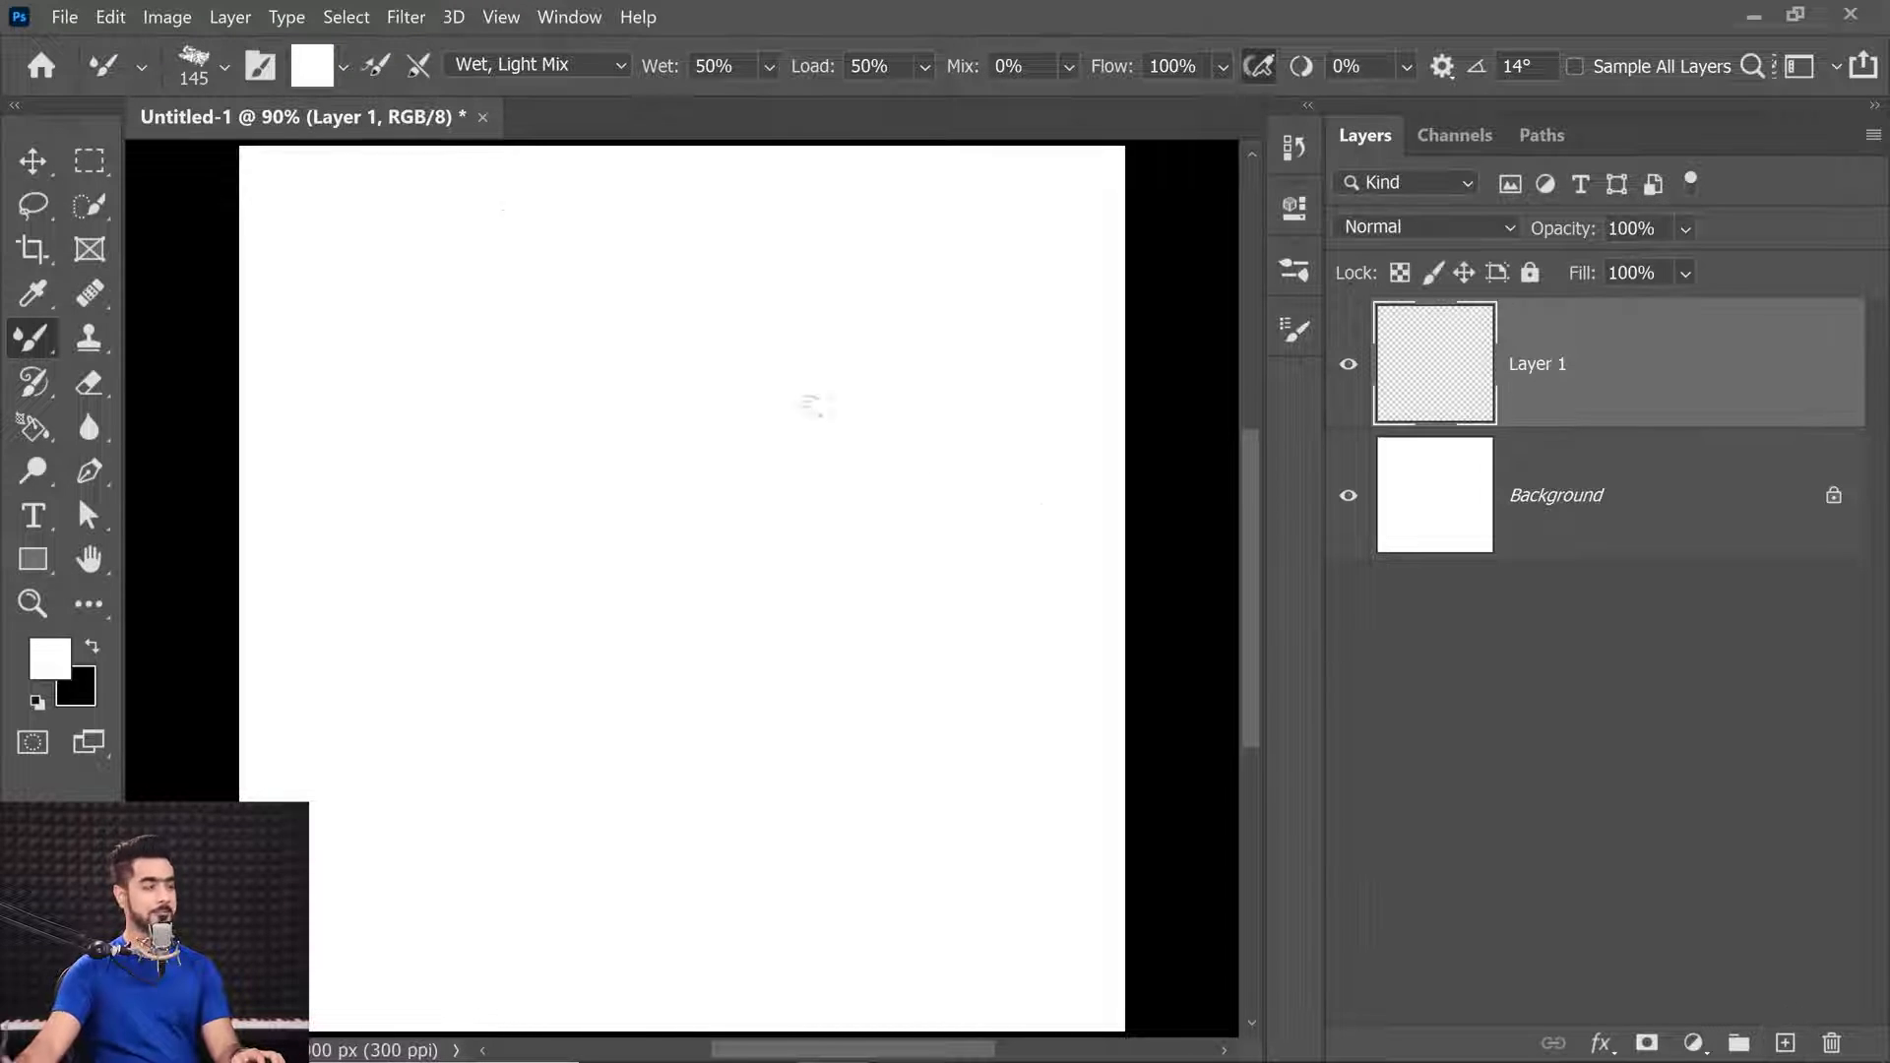
left_click(142, 66)
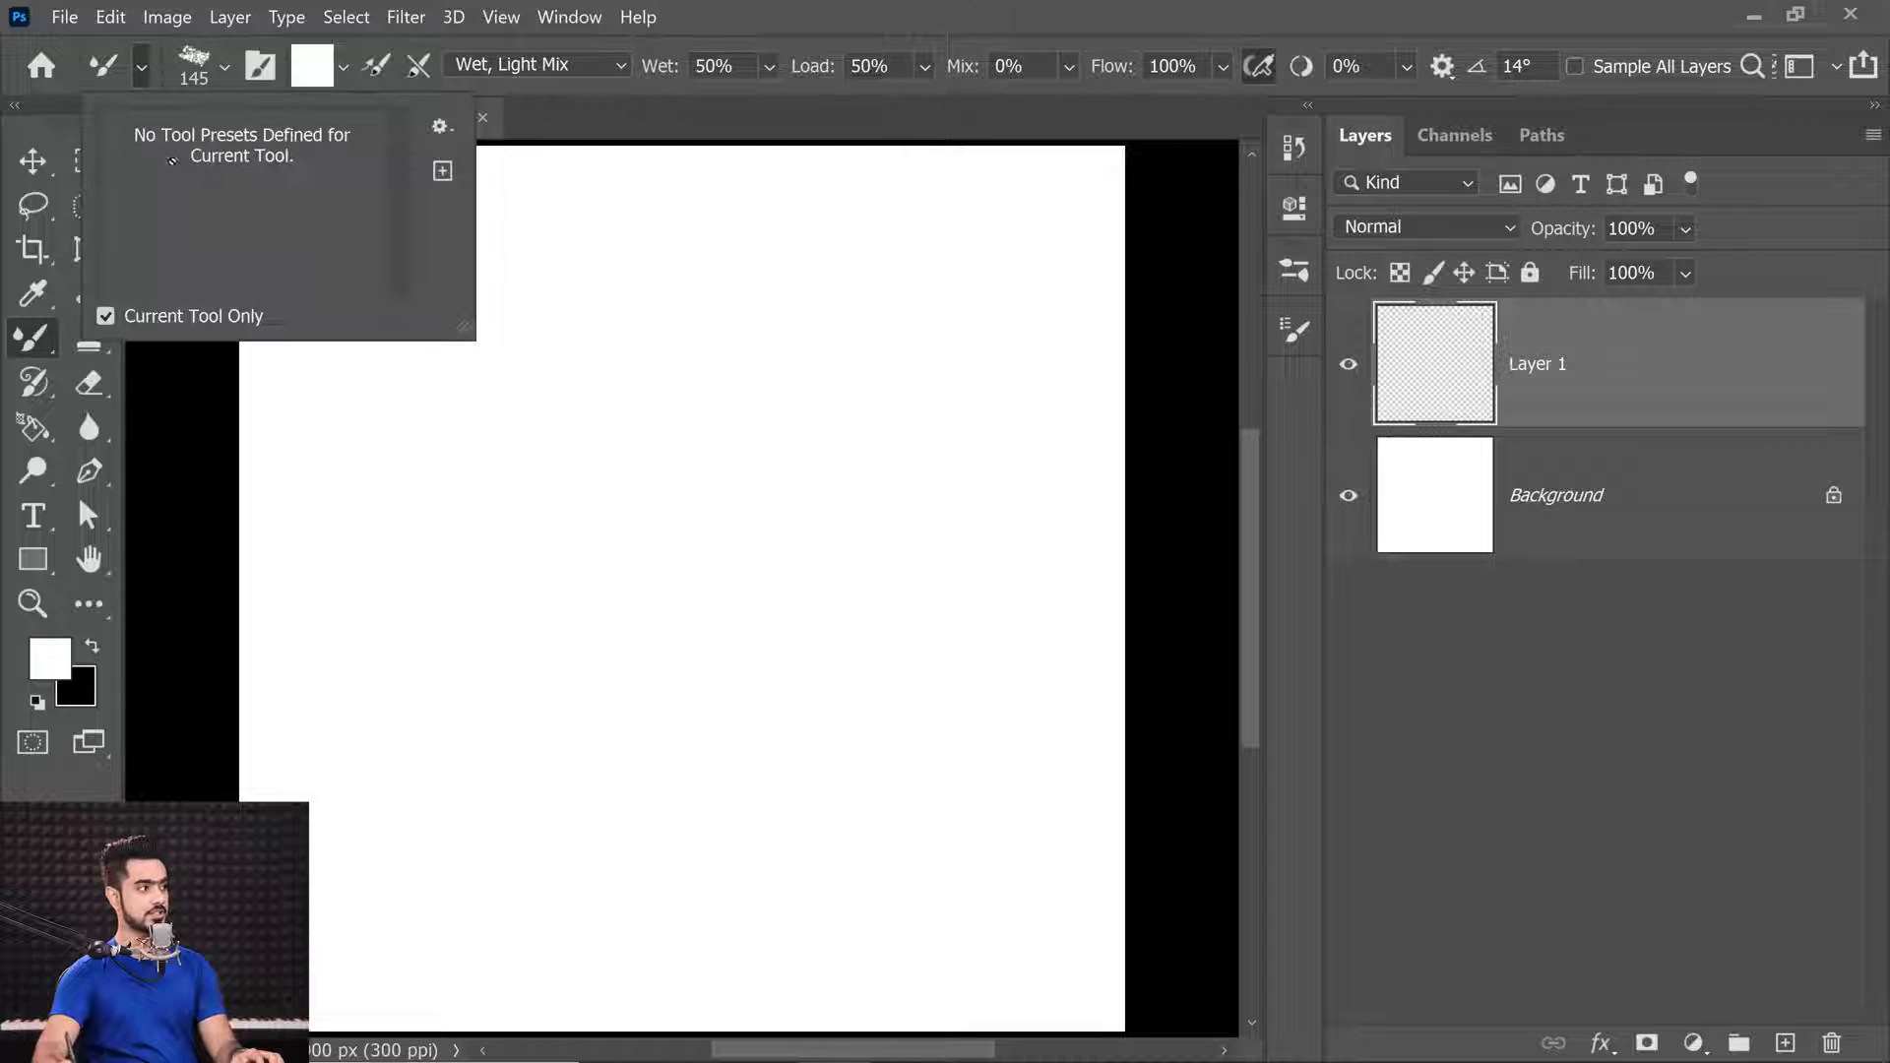
left_click(139, 79)
Collapse the General Brushes group in the brush presets and append the default brushes to the list.
left_click(221, 64)
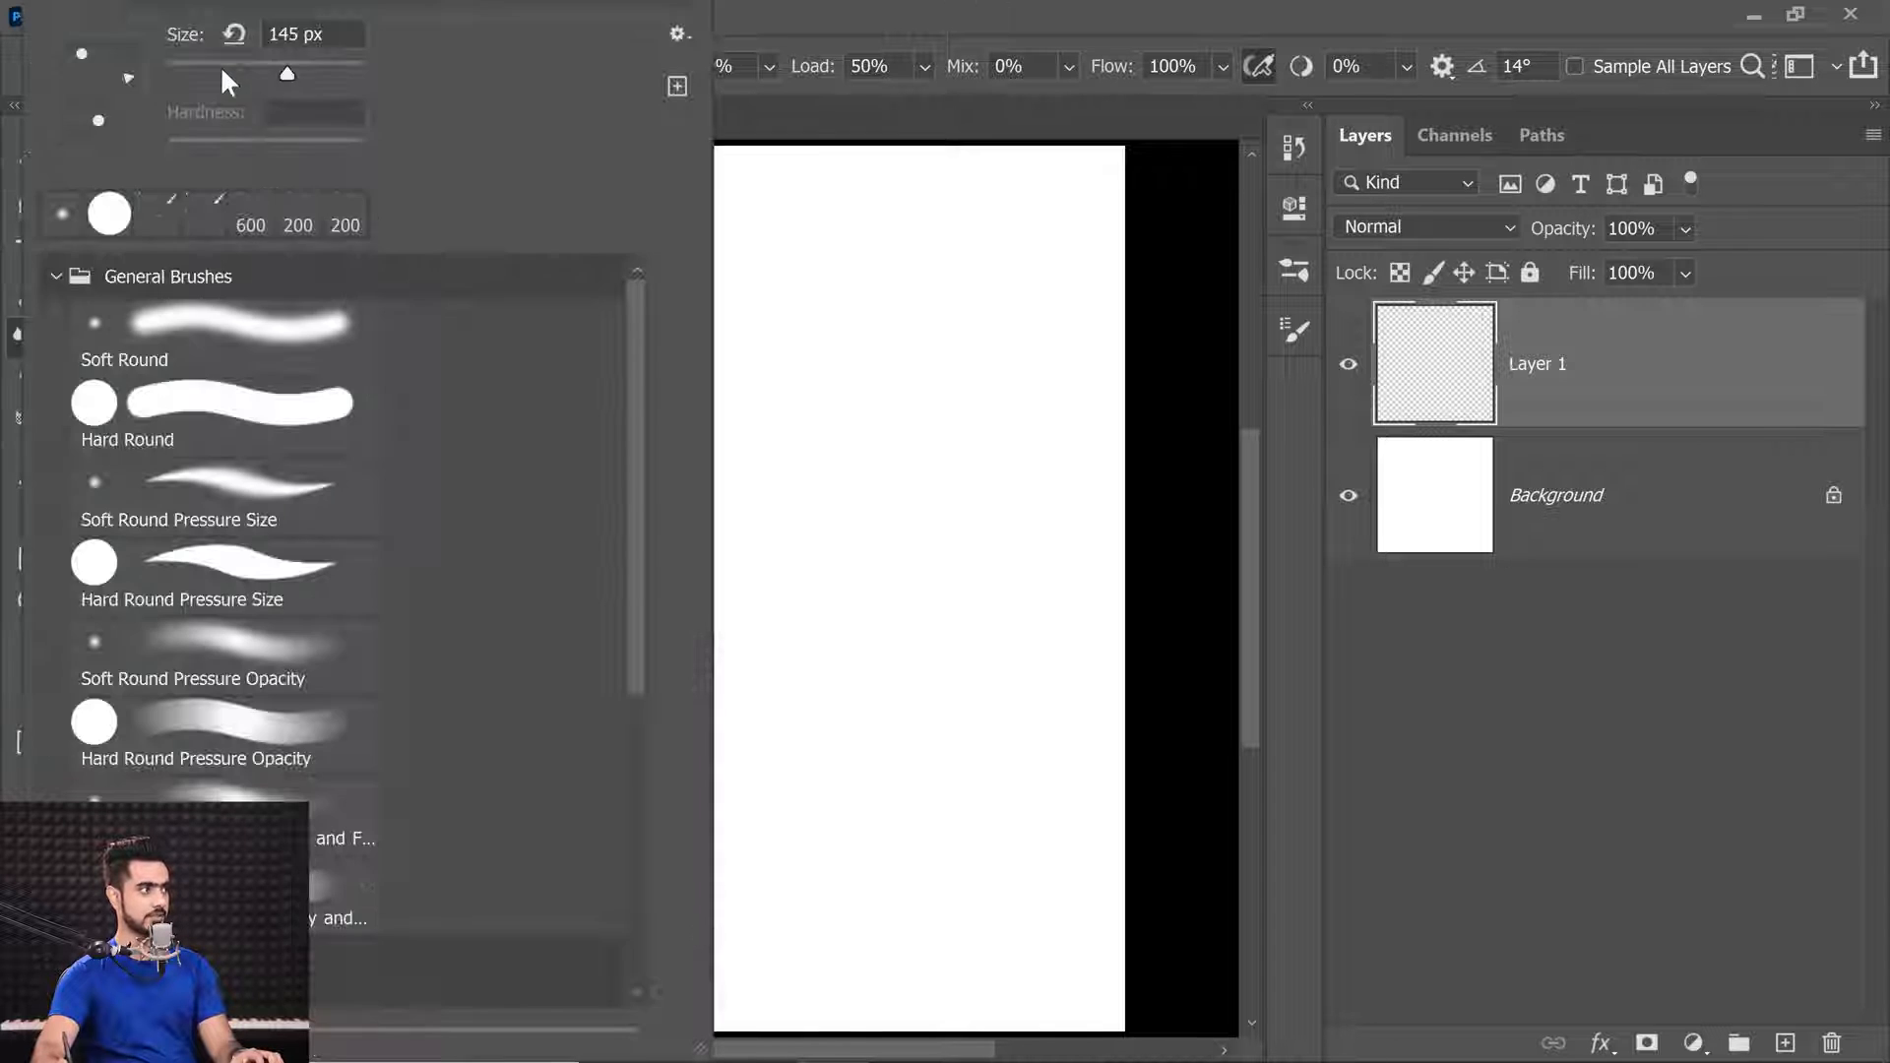
scroll(642, 502, "down", 3)
scroll(646, 401, "up", 2)
left_click_drag(644, 406, 643, 552)
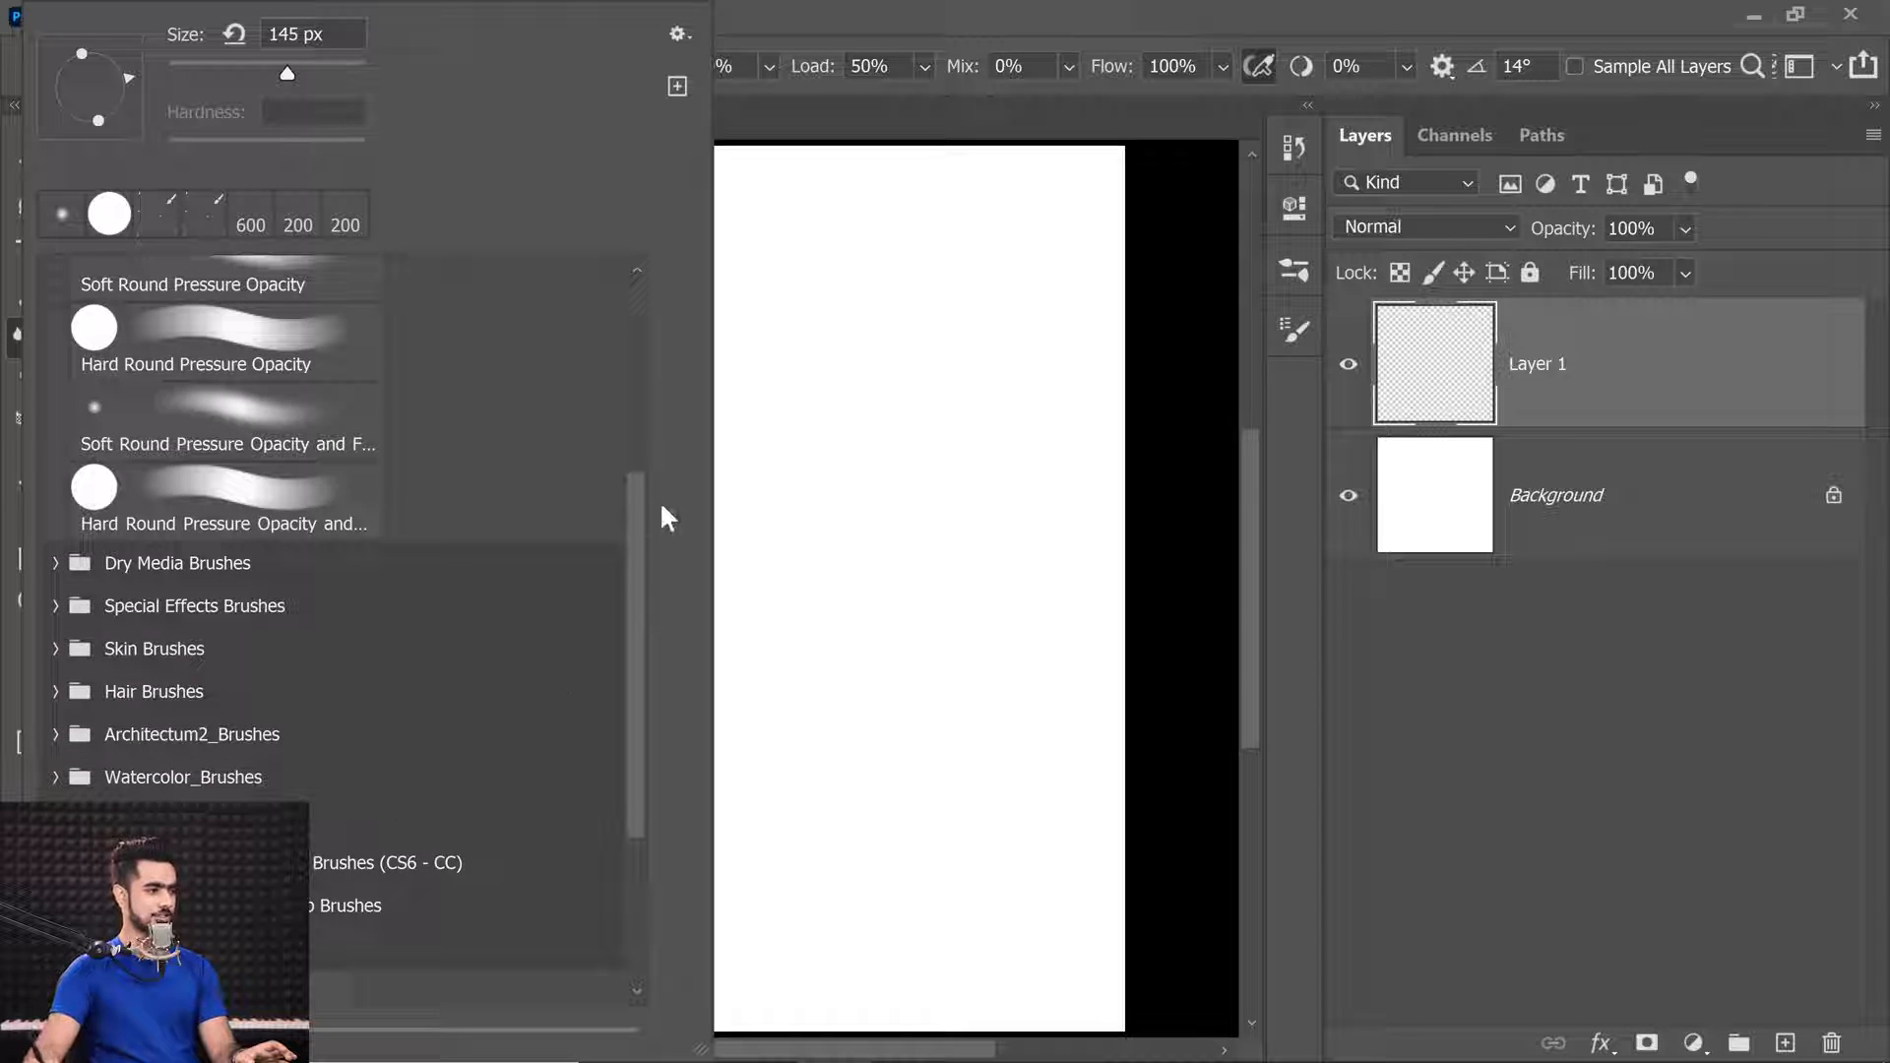
left_click_drag(618, 487, 640, 256)
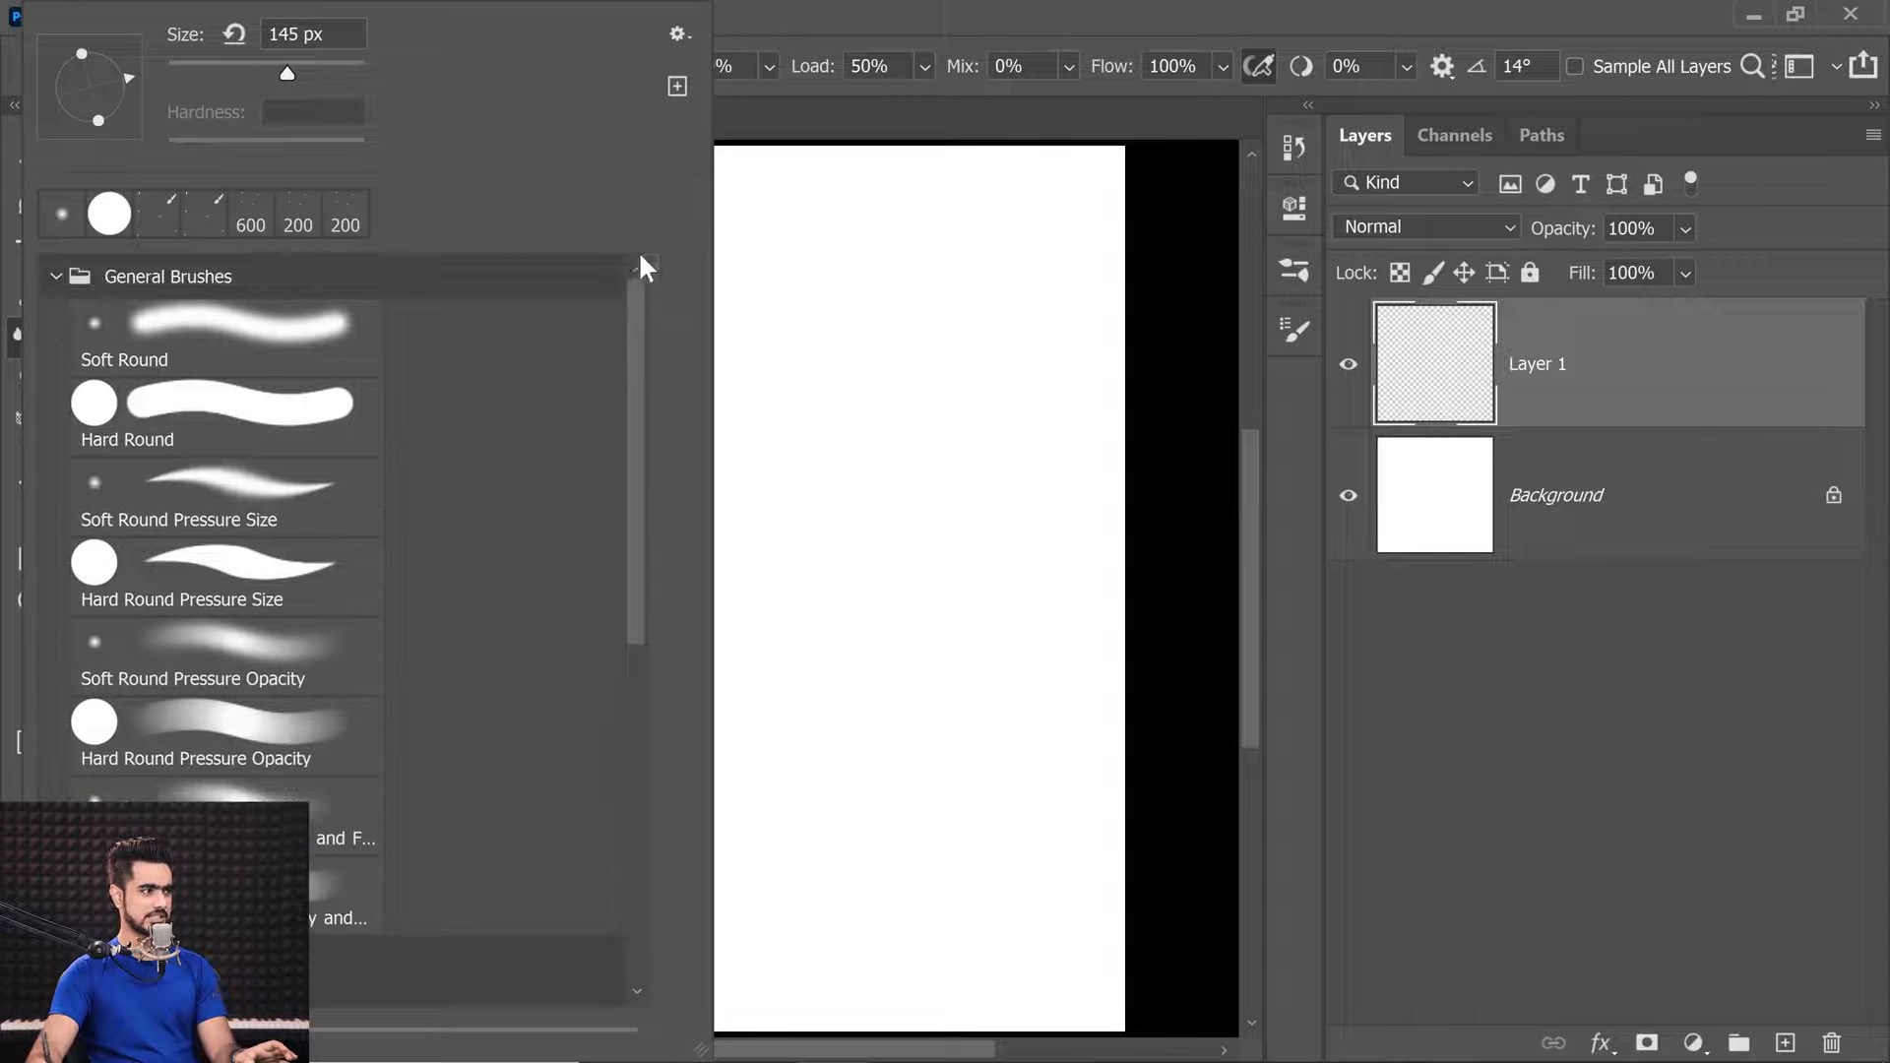
left_click(57, 277)
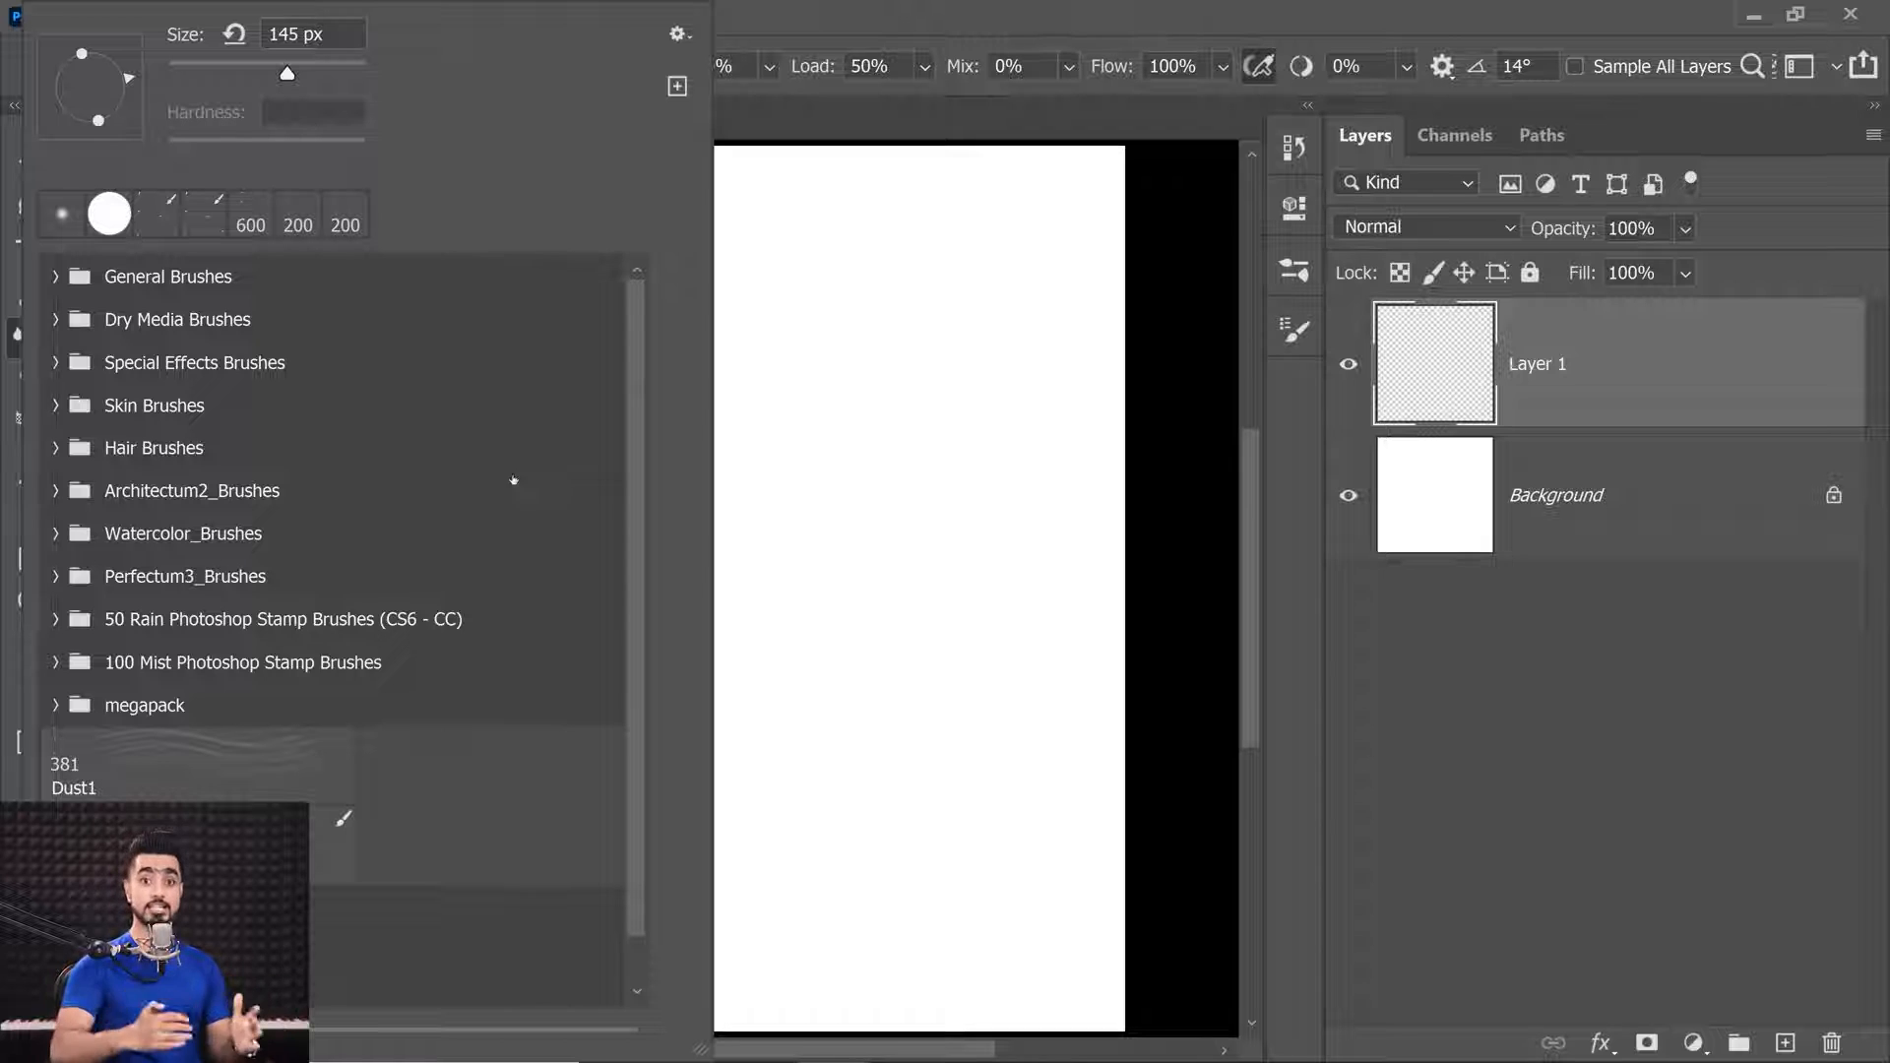
left_click(679, 36)
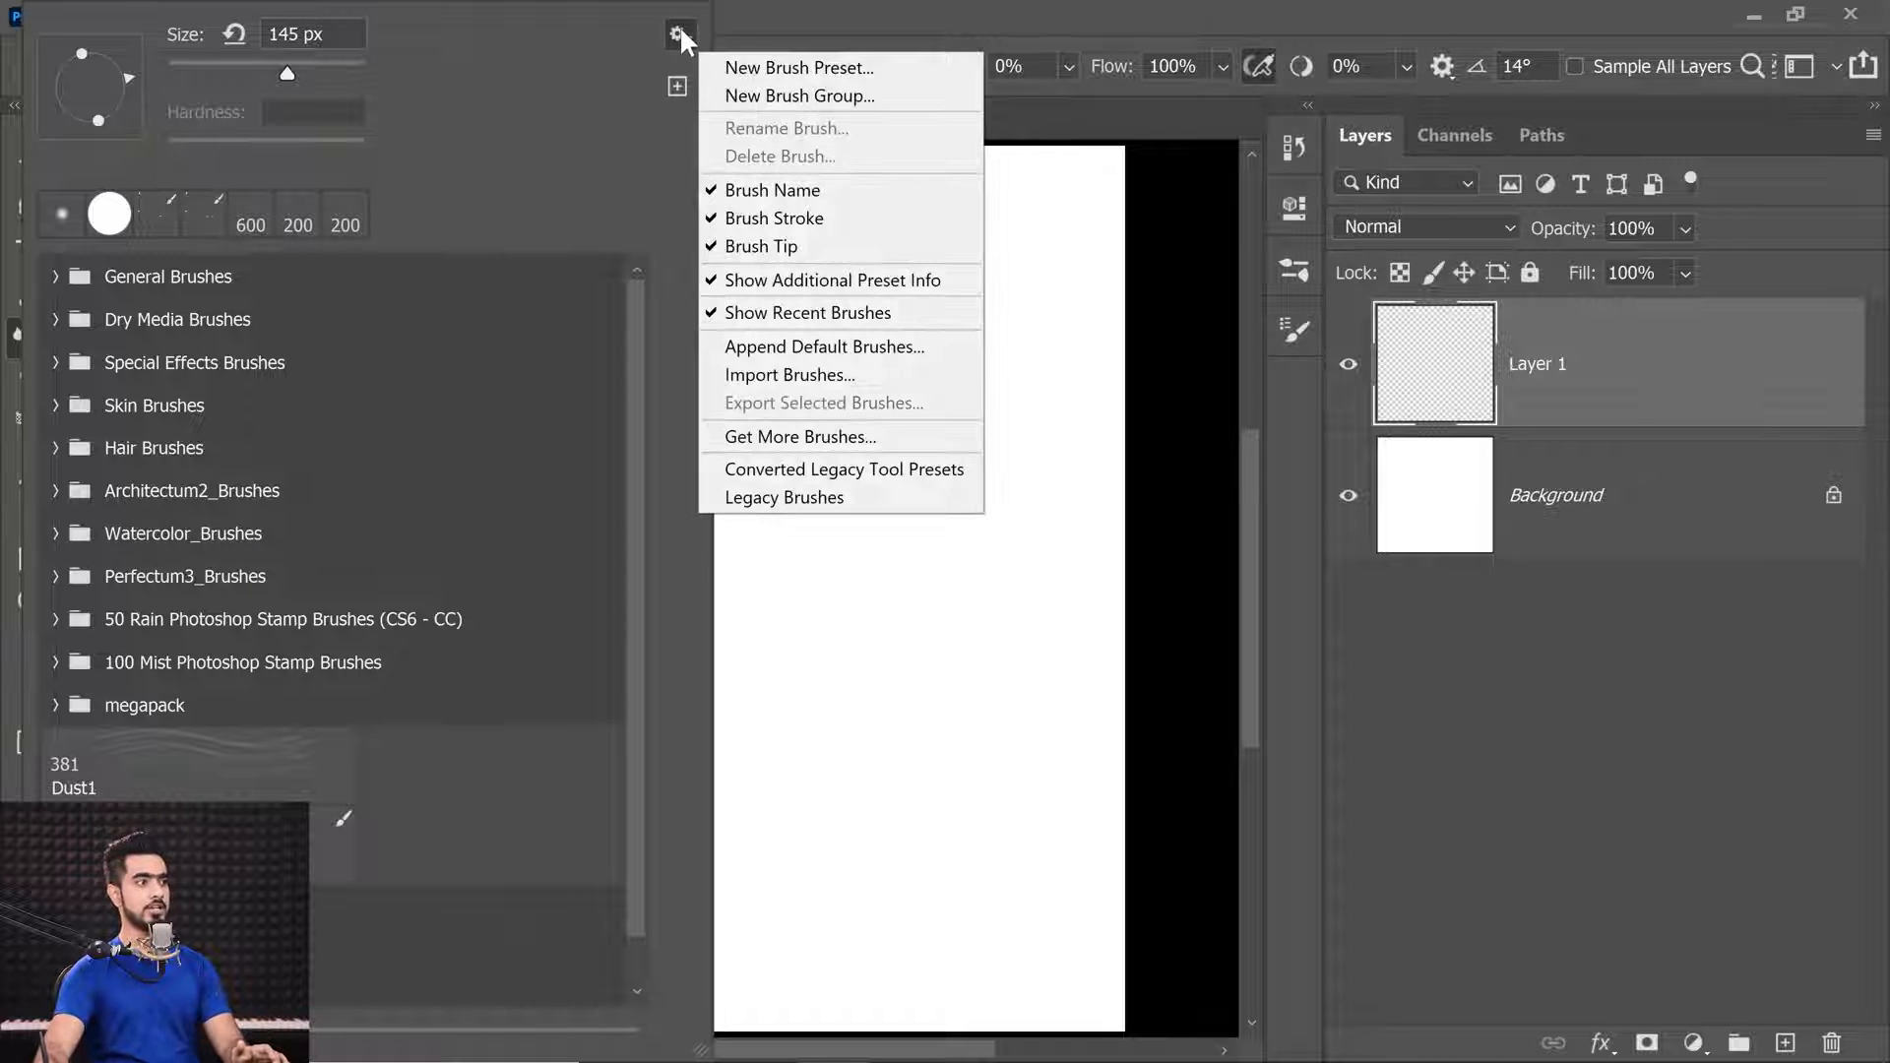
left_click(915, 347)
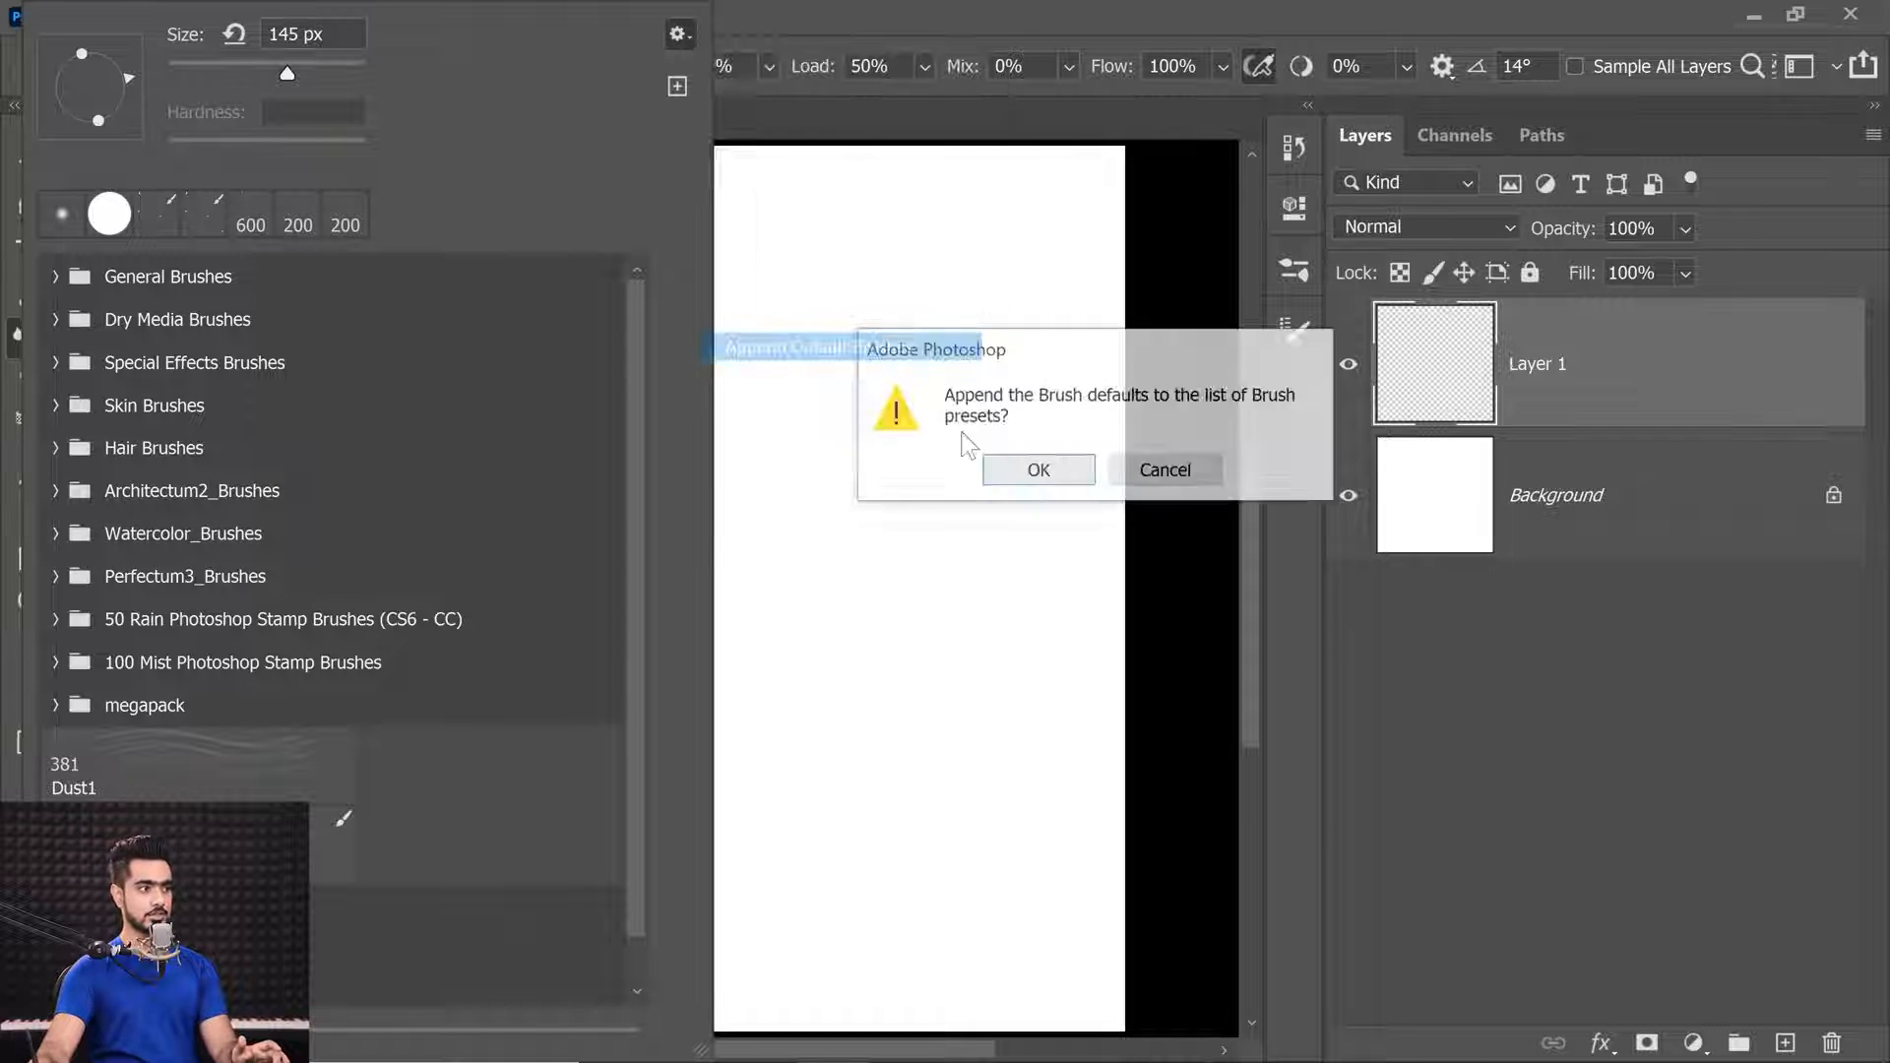
left_click(1033, 478)
scroll(635, 687, "down", 3)
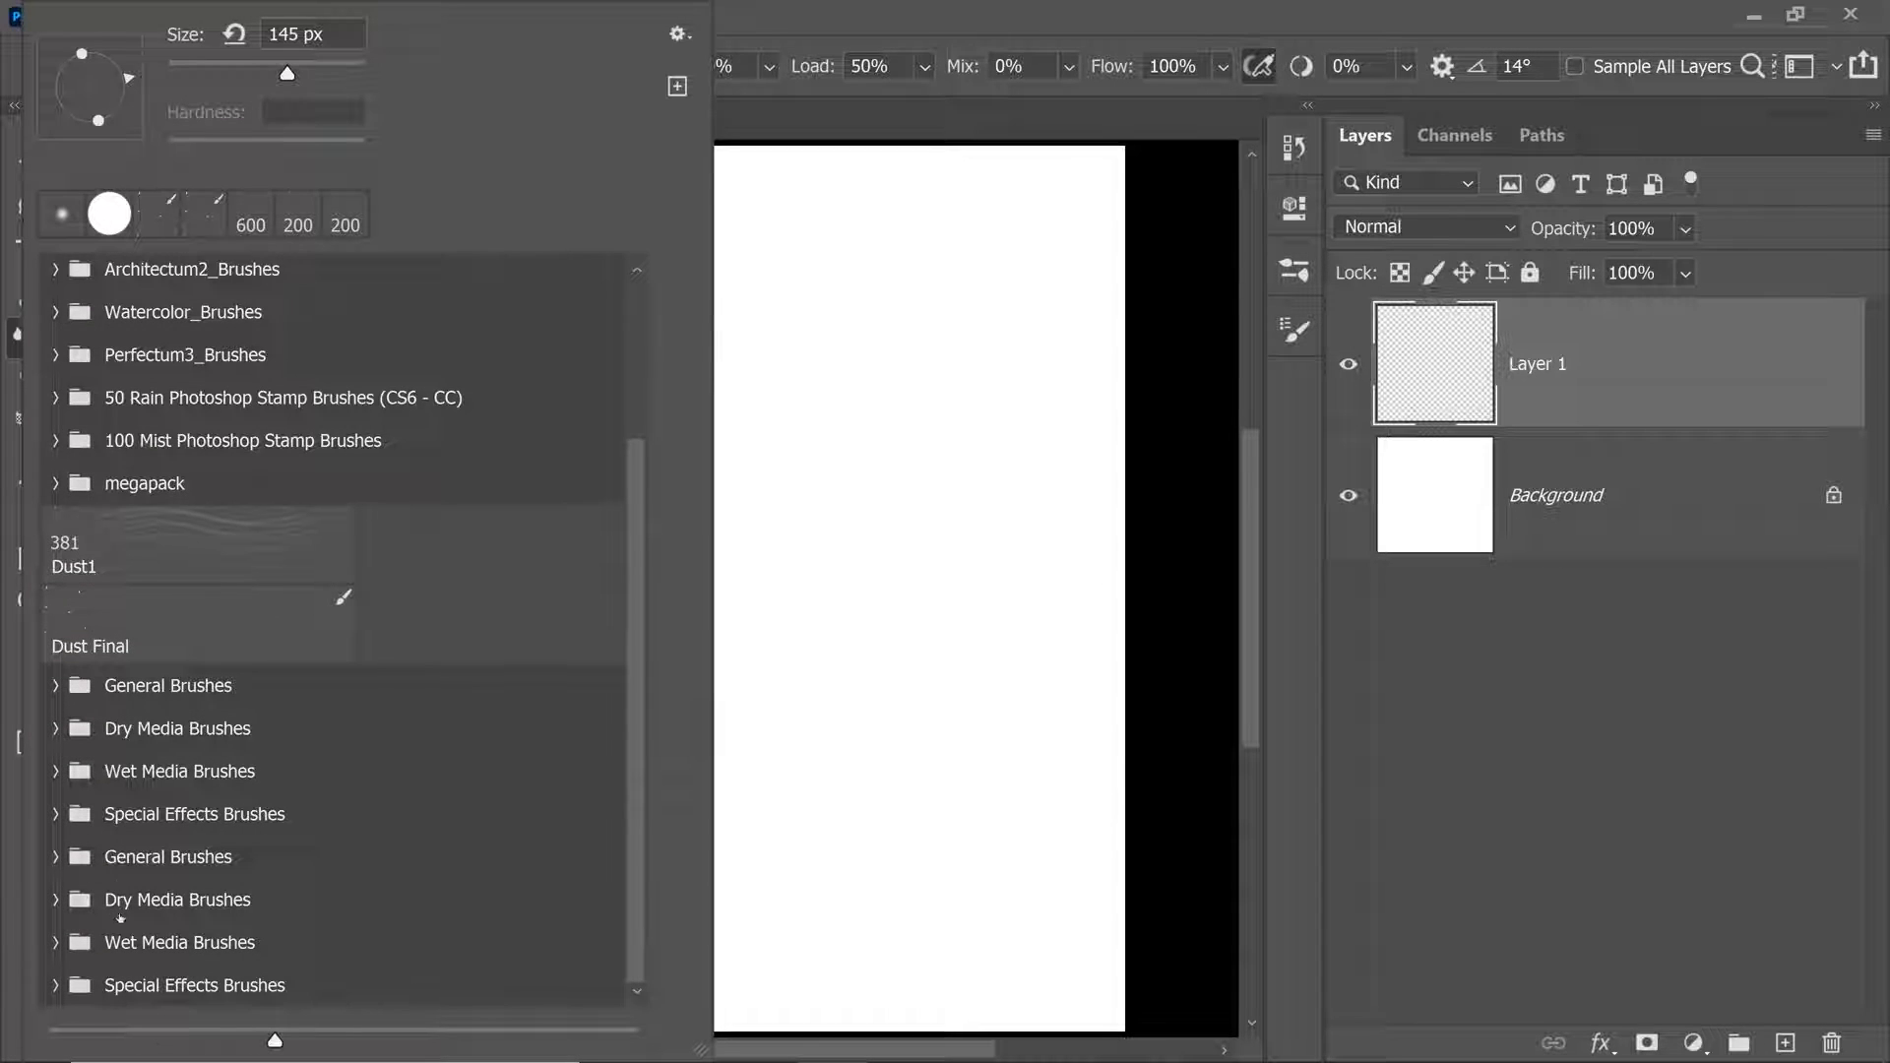
Append the default brushes to the brush presets a second time.
left_click(679, 38)
left_click(827, 347)
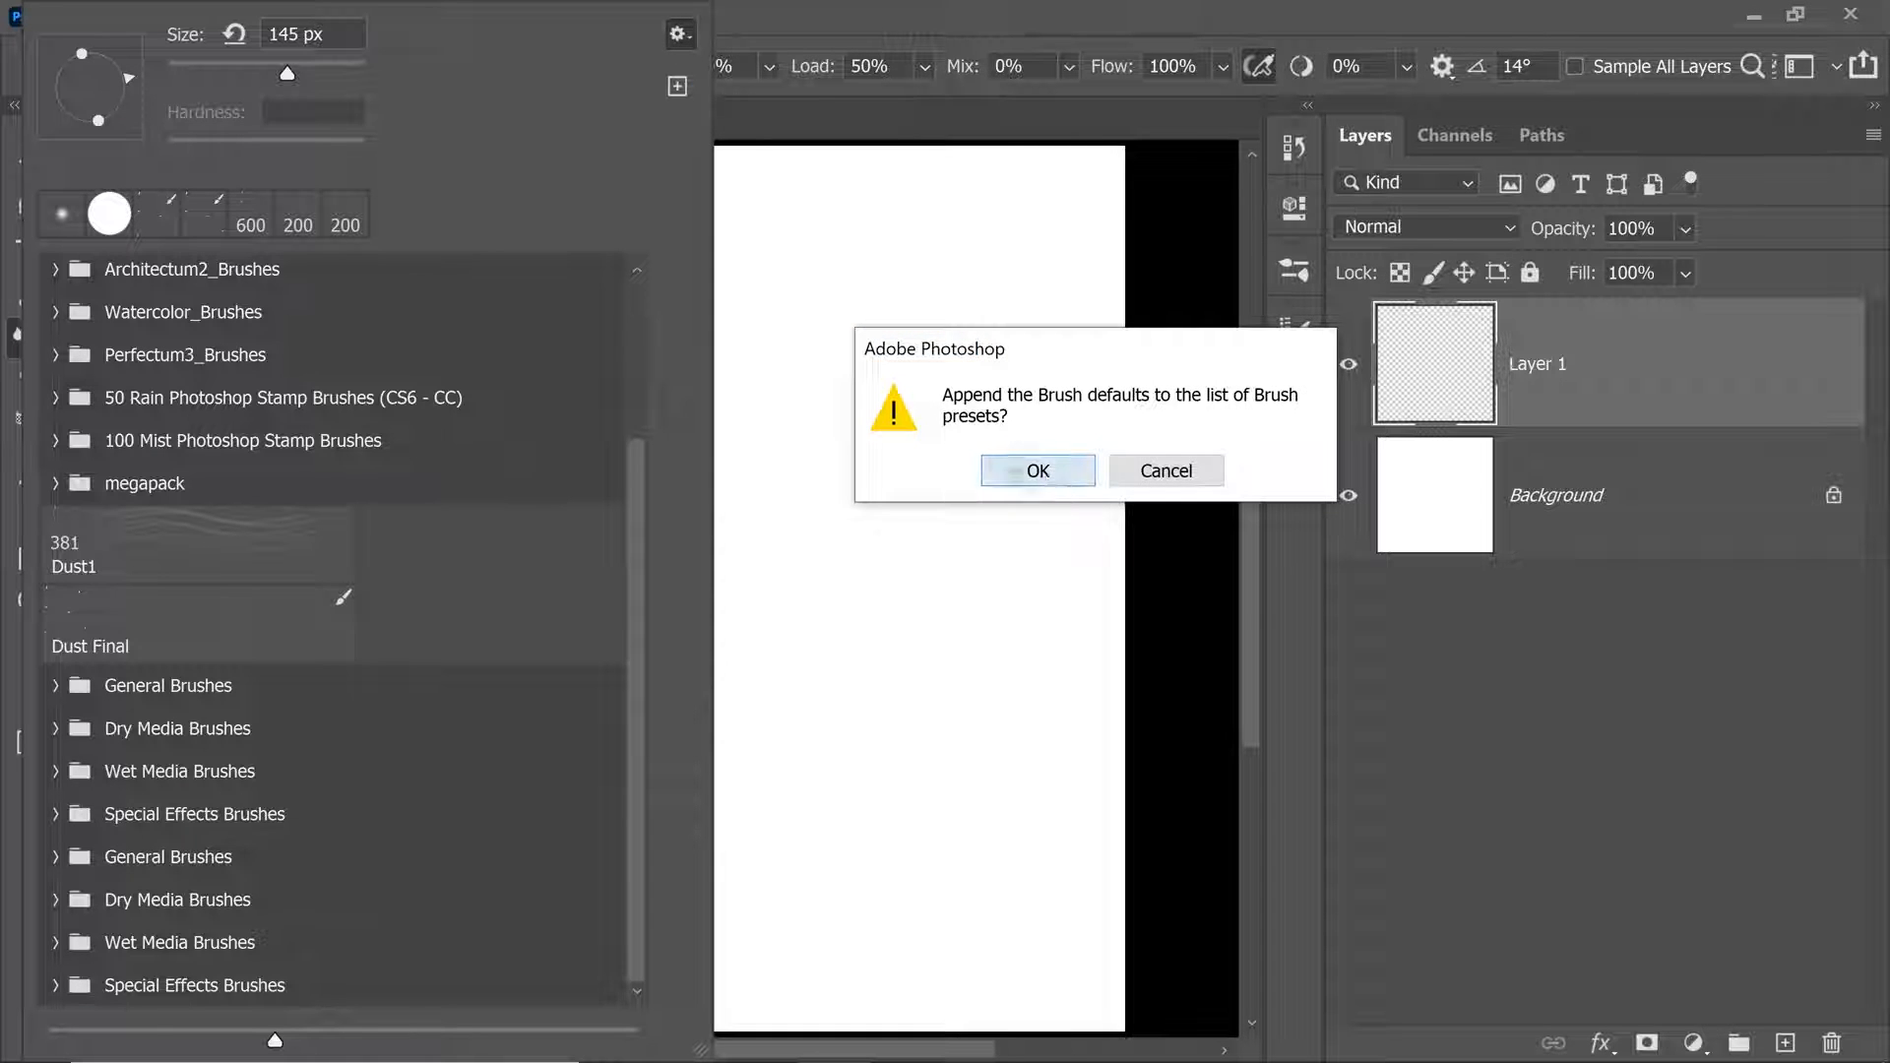
left_click(1041, 476)
scroll(635, 536, "down", 3)
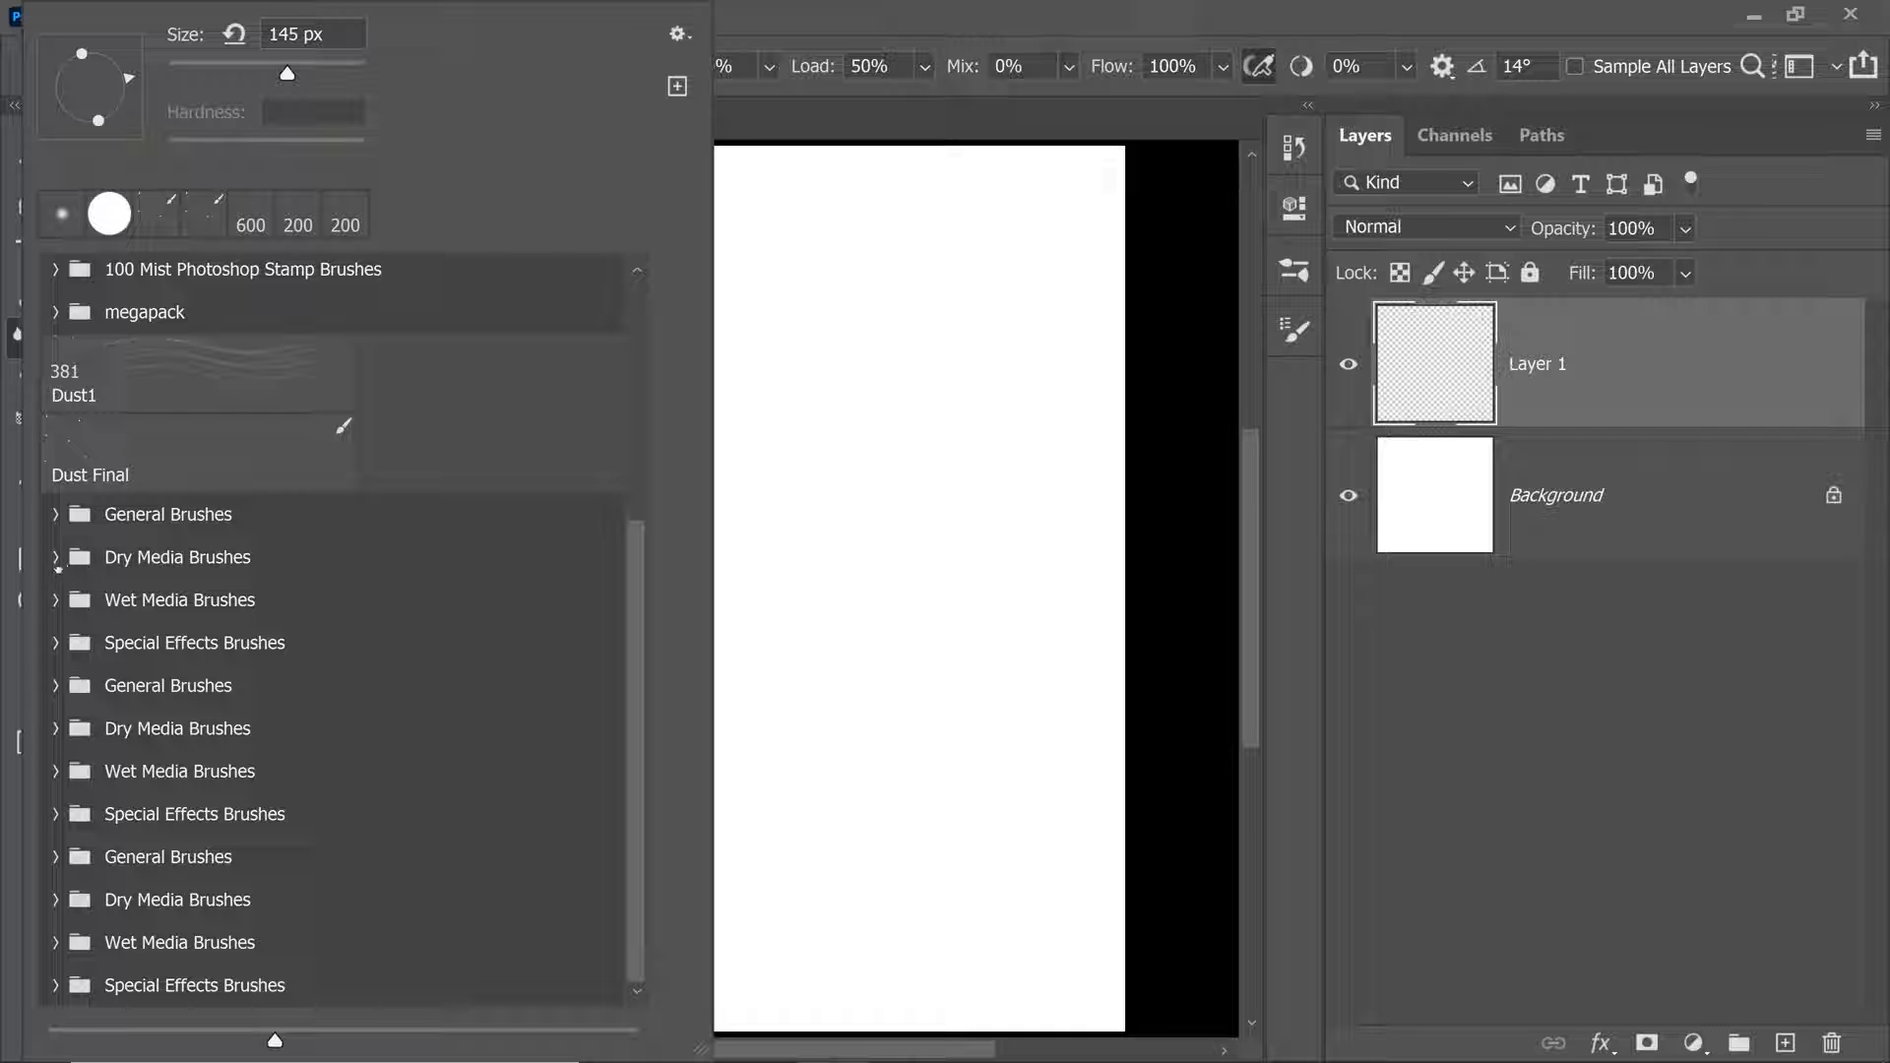
Choose the Kyle's Real Oils - 01 mixer brush from the appended Wet Media Brushes group.
left_click(55, 601)
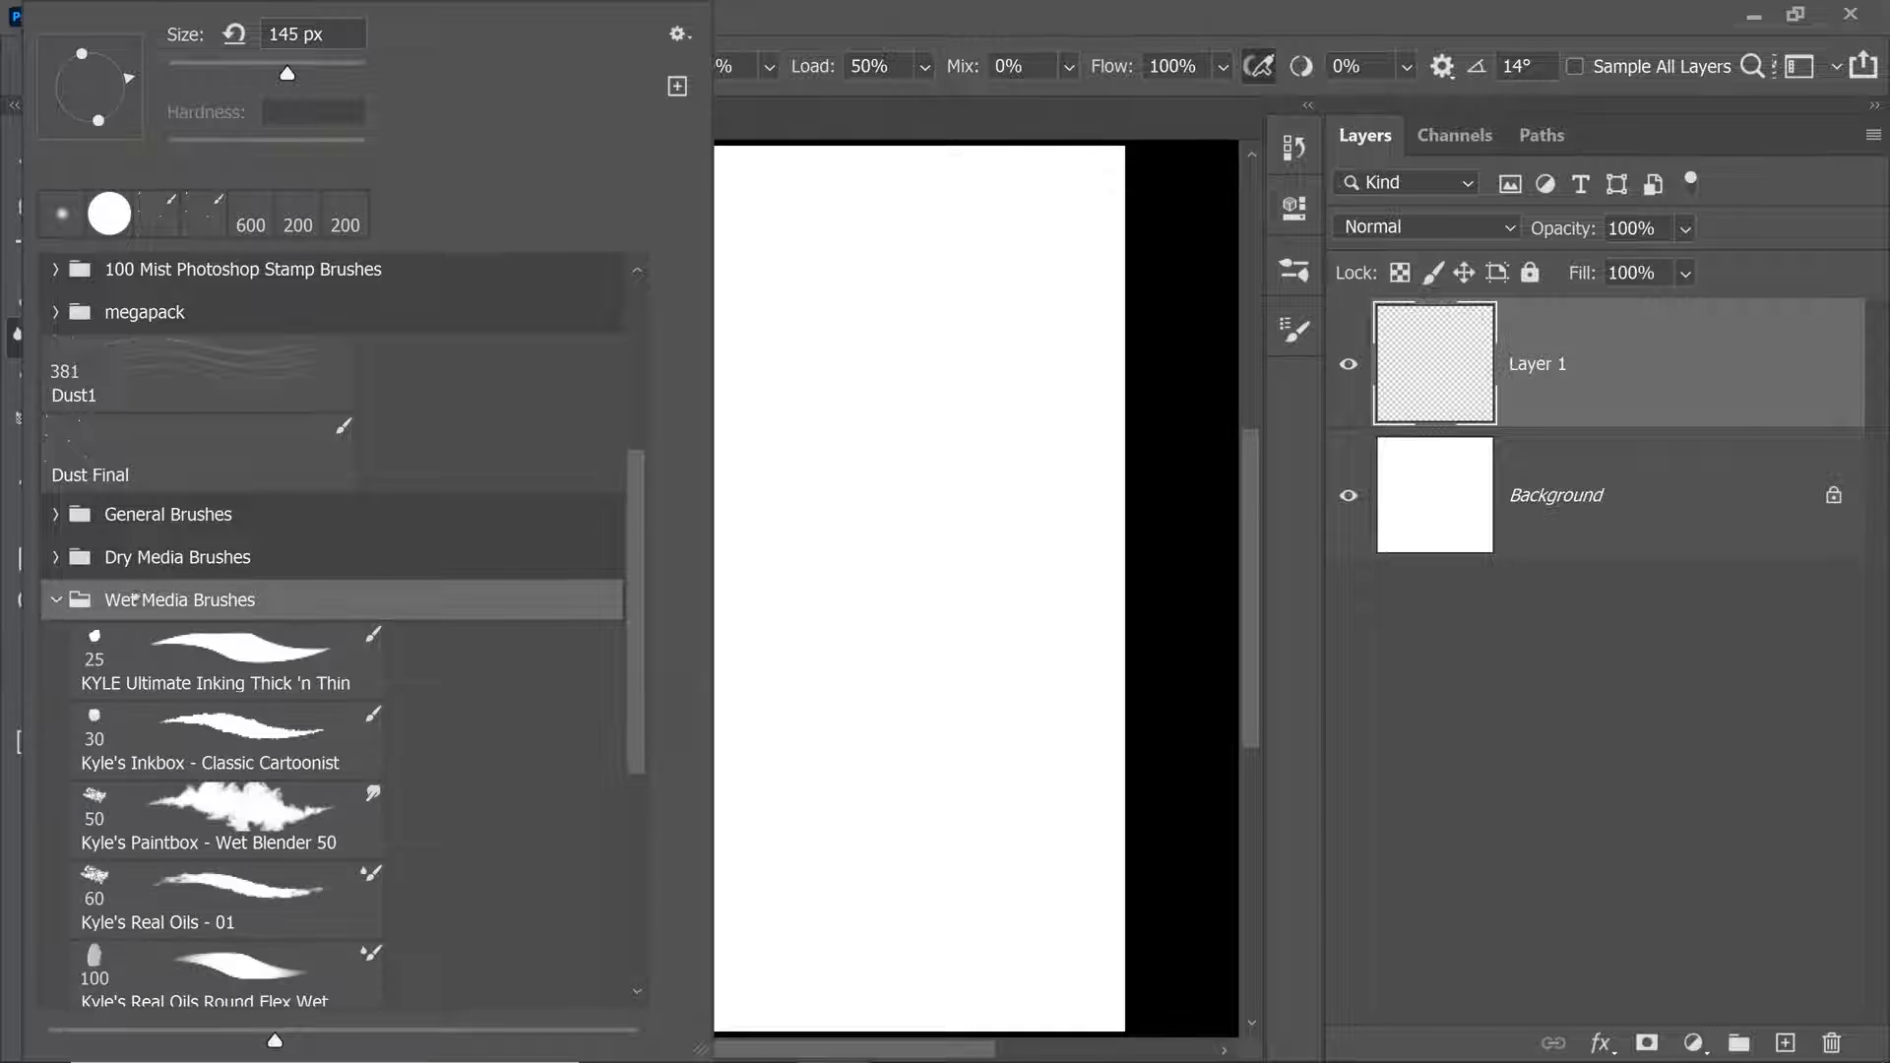
left_click_drag(636, 558, 632, 638)
left_click(237, 736)
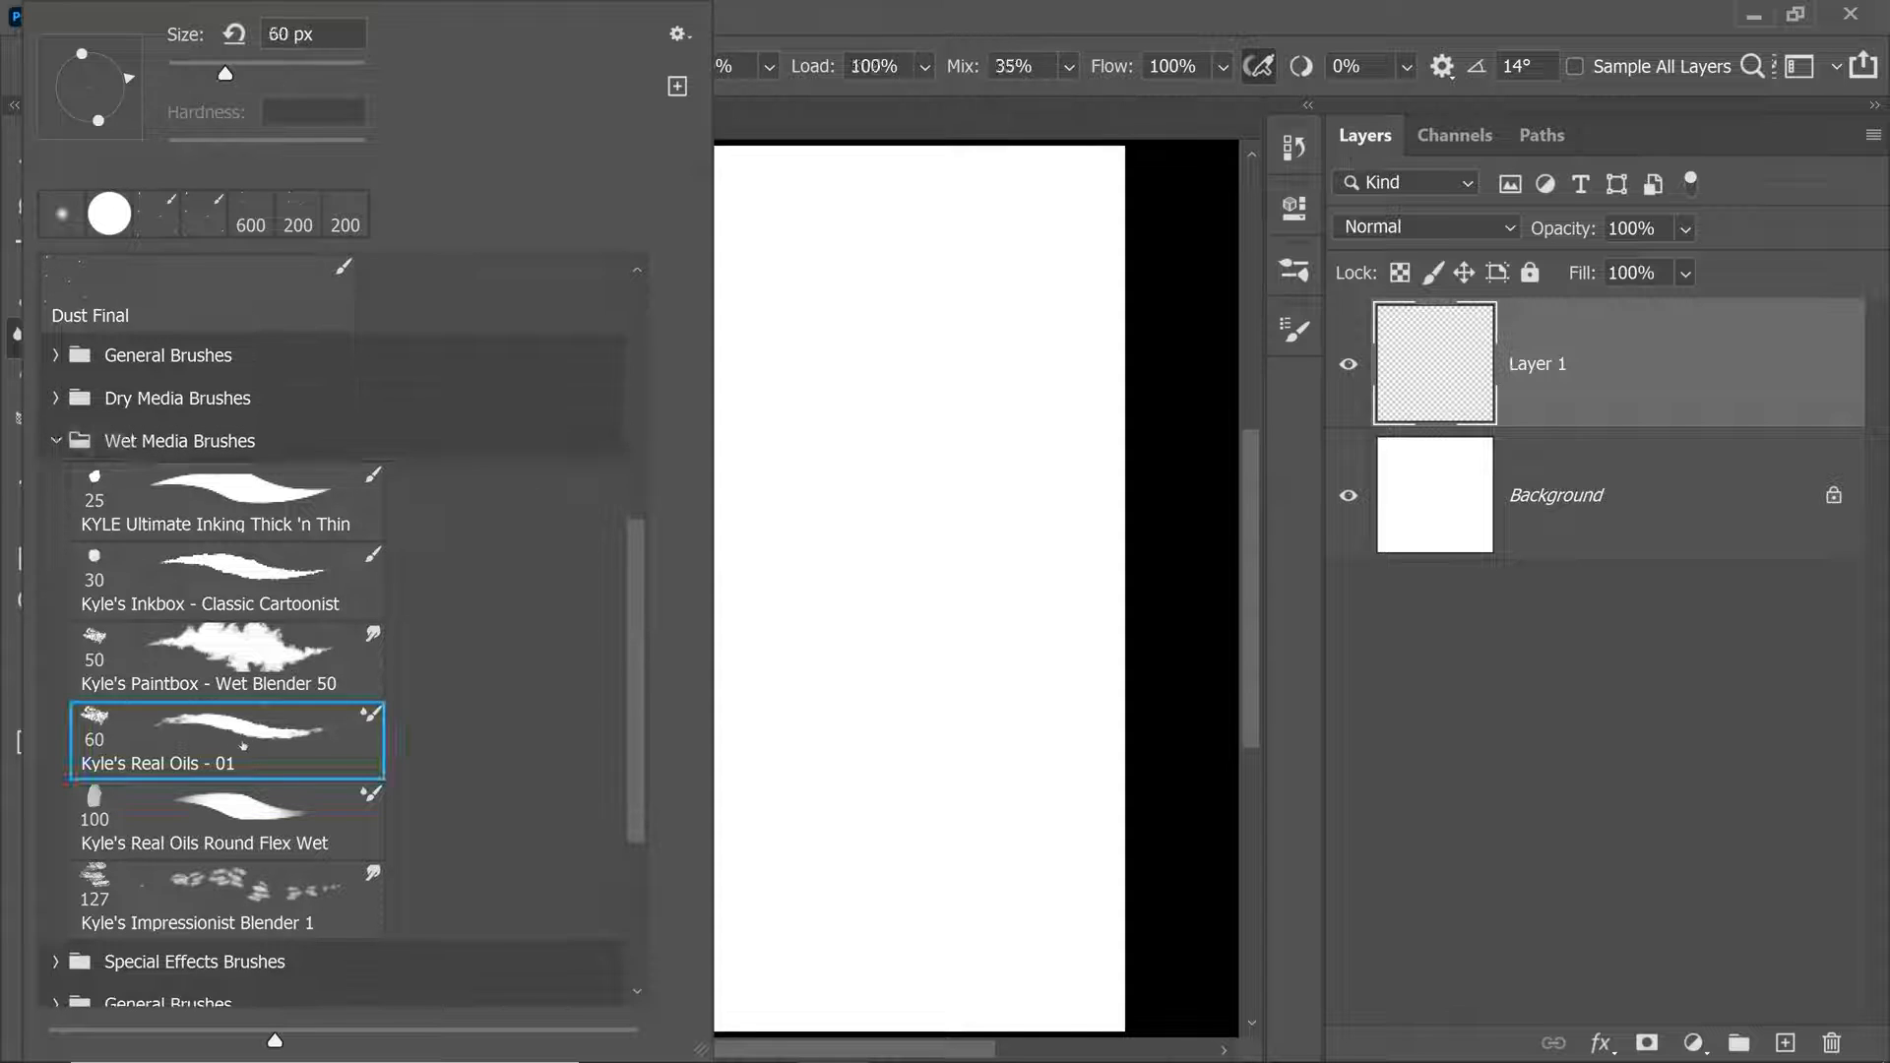
left_click(1408, 665)
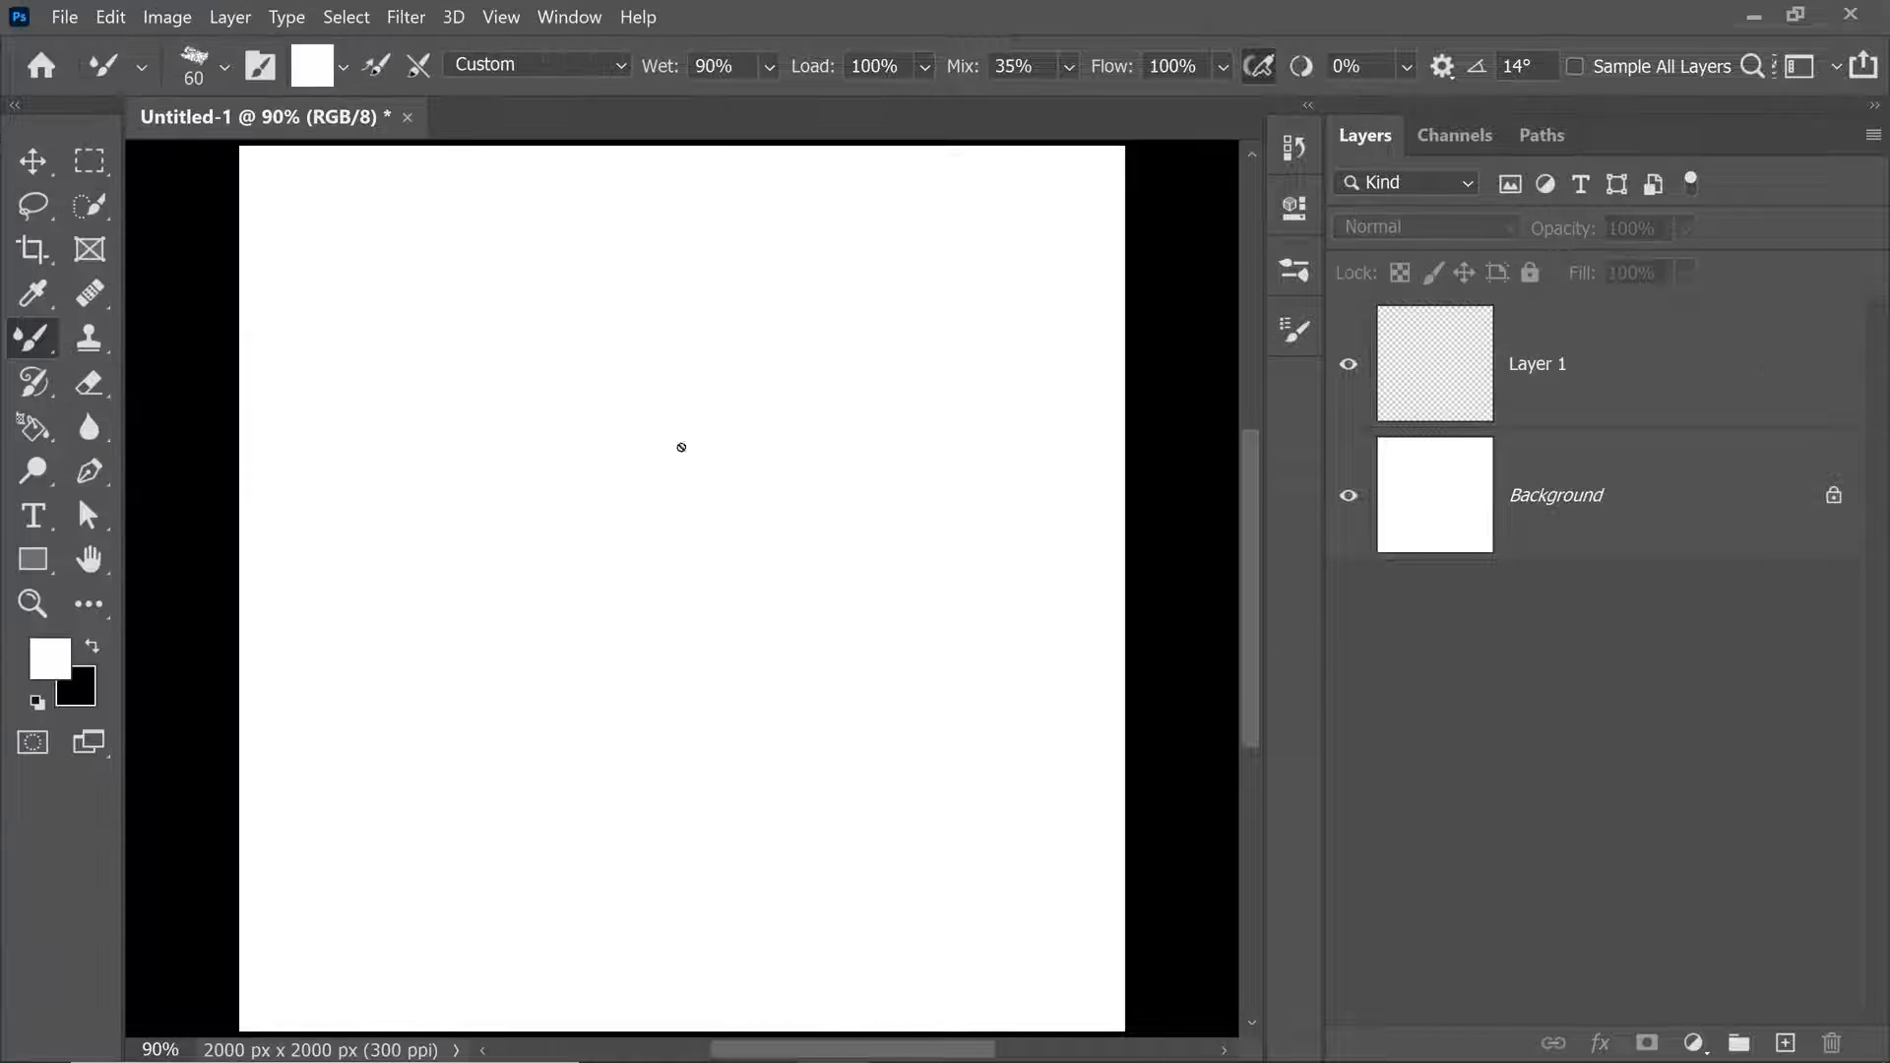
Reactivate the Mixer Brush Tool, select Layer 1 and enlarge the brush to 119 px.
right_click(20, 346)
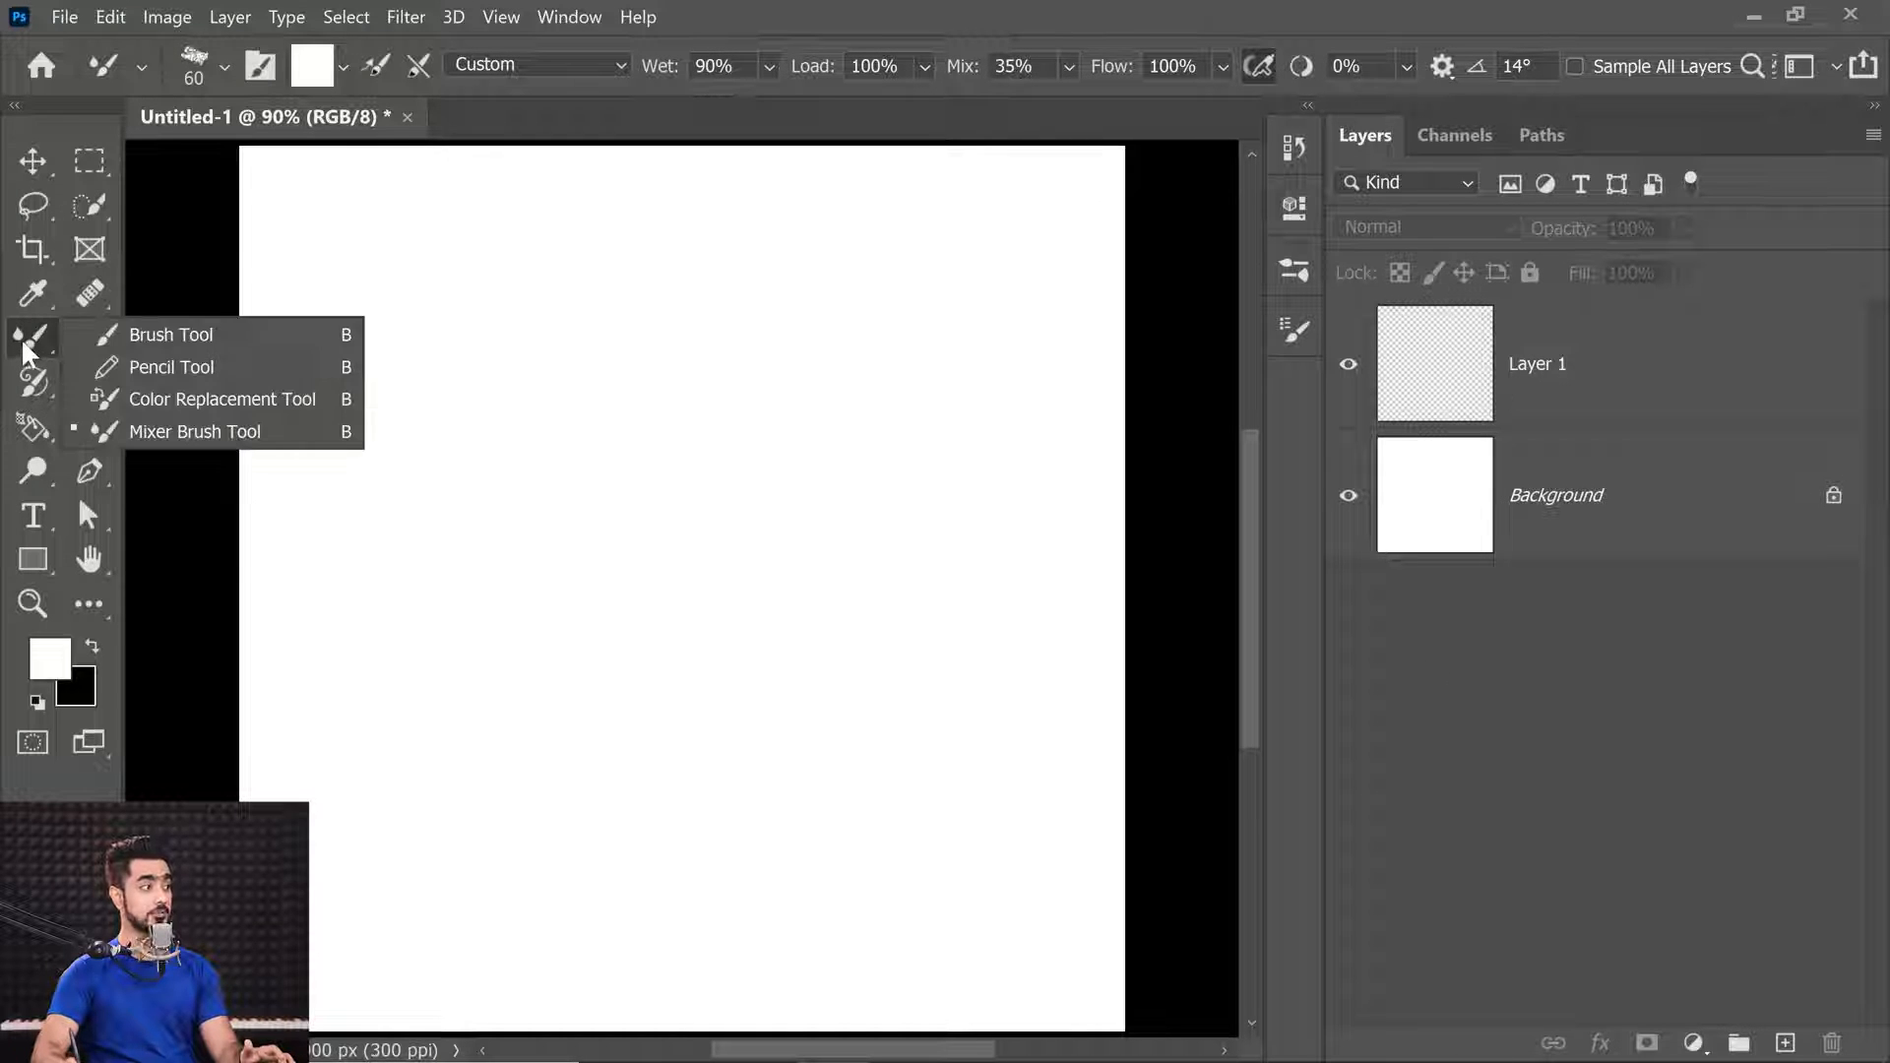
left_click(152, 433)
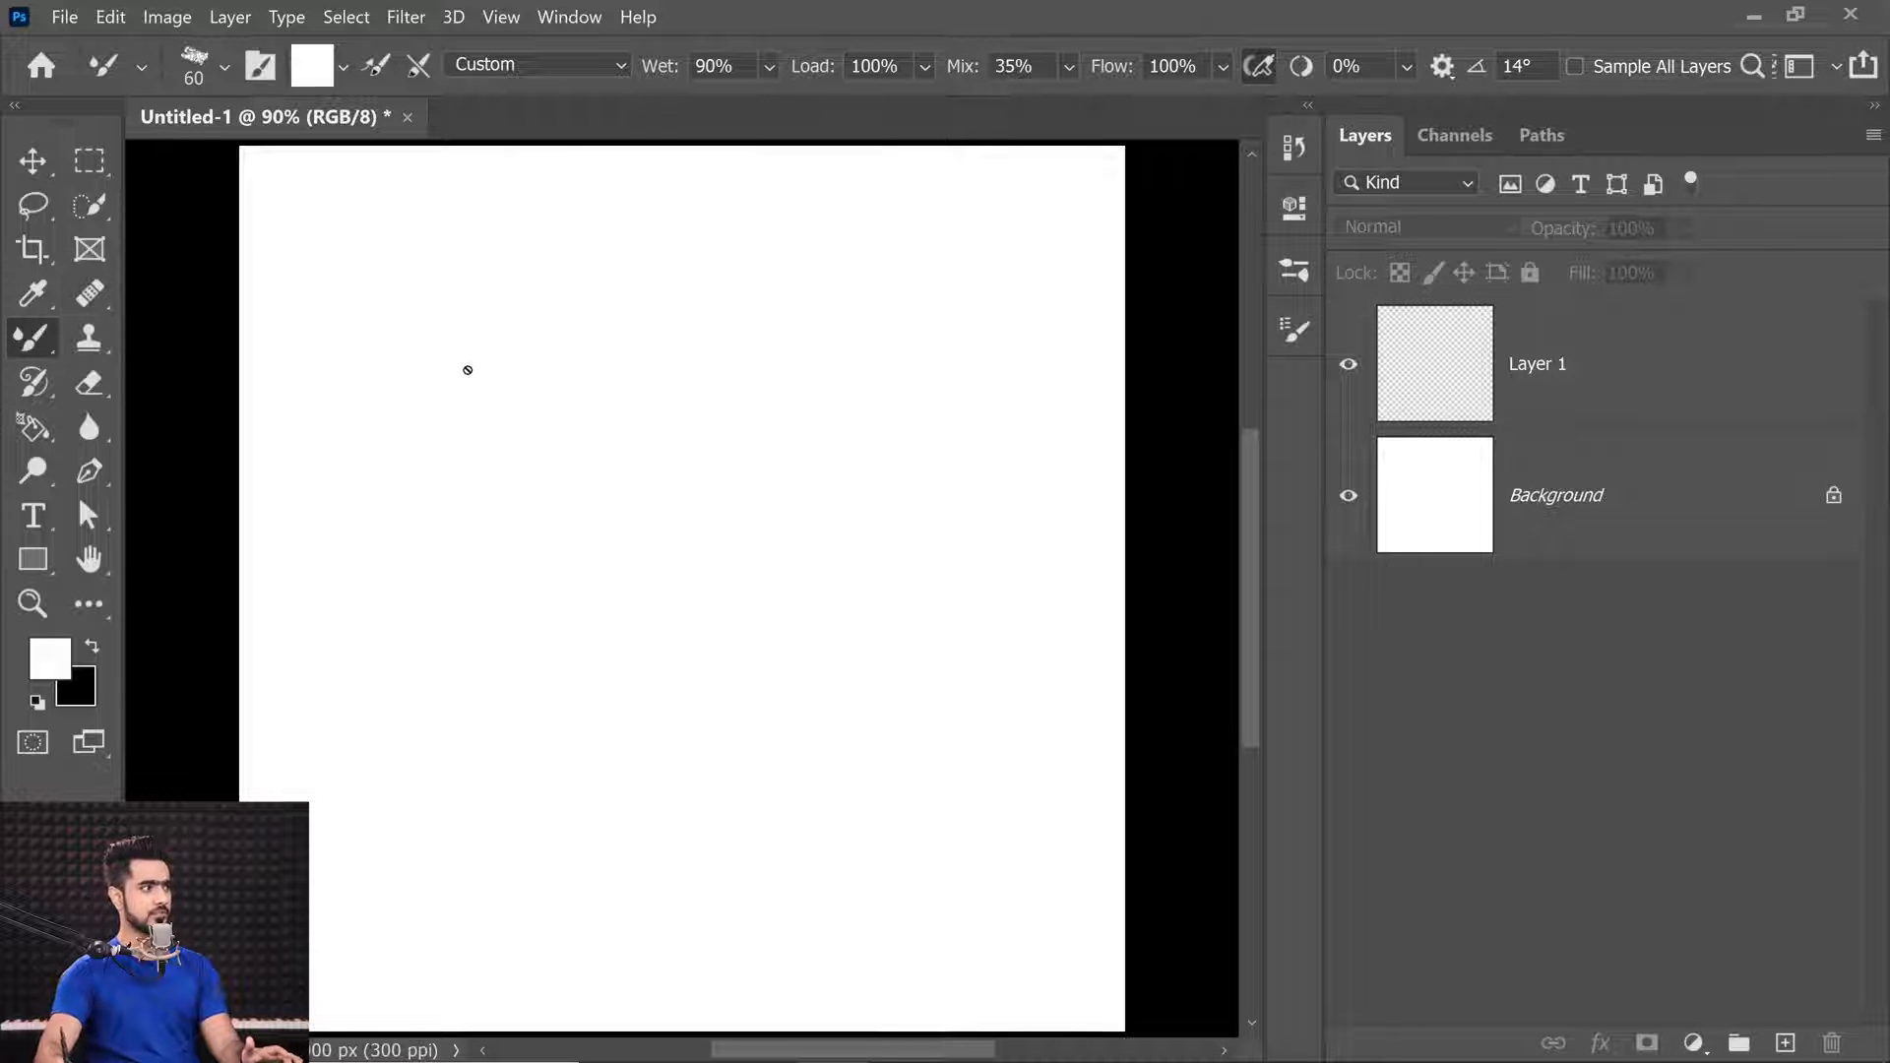
left_click(1579, 396)
left_click_drag(448, 292, 494, 305)
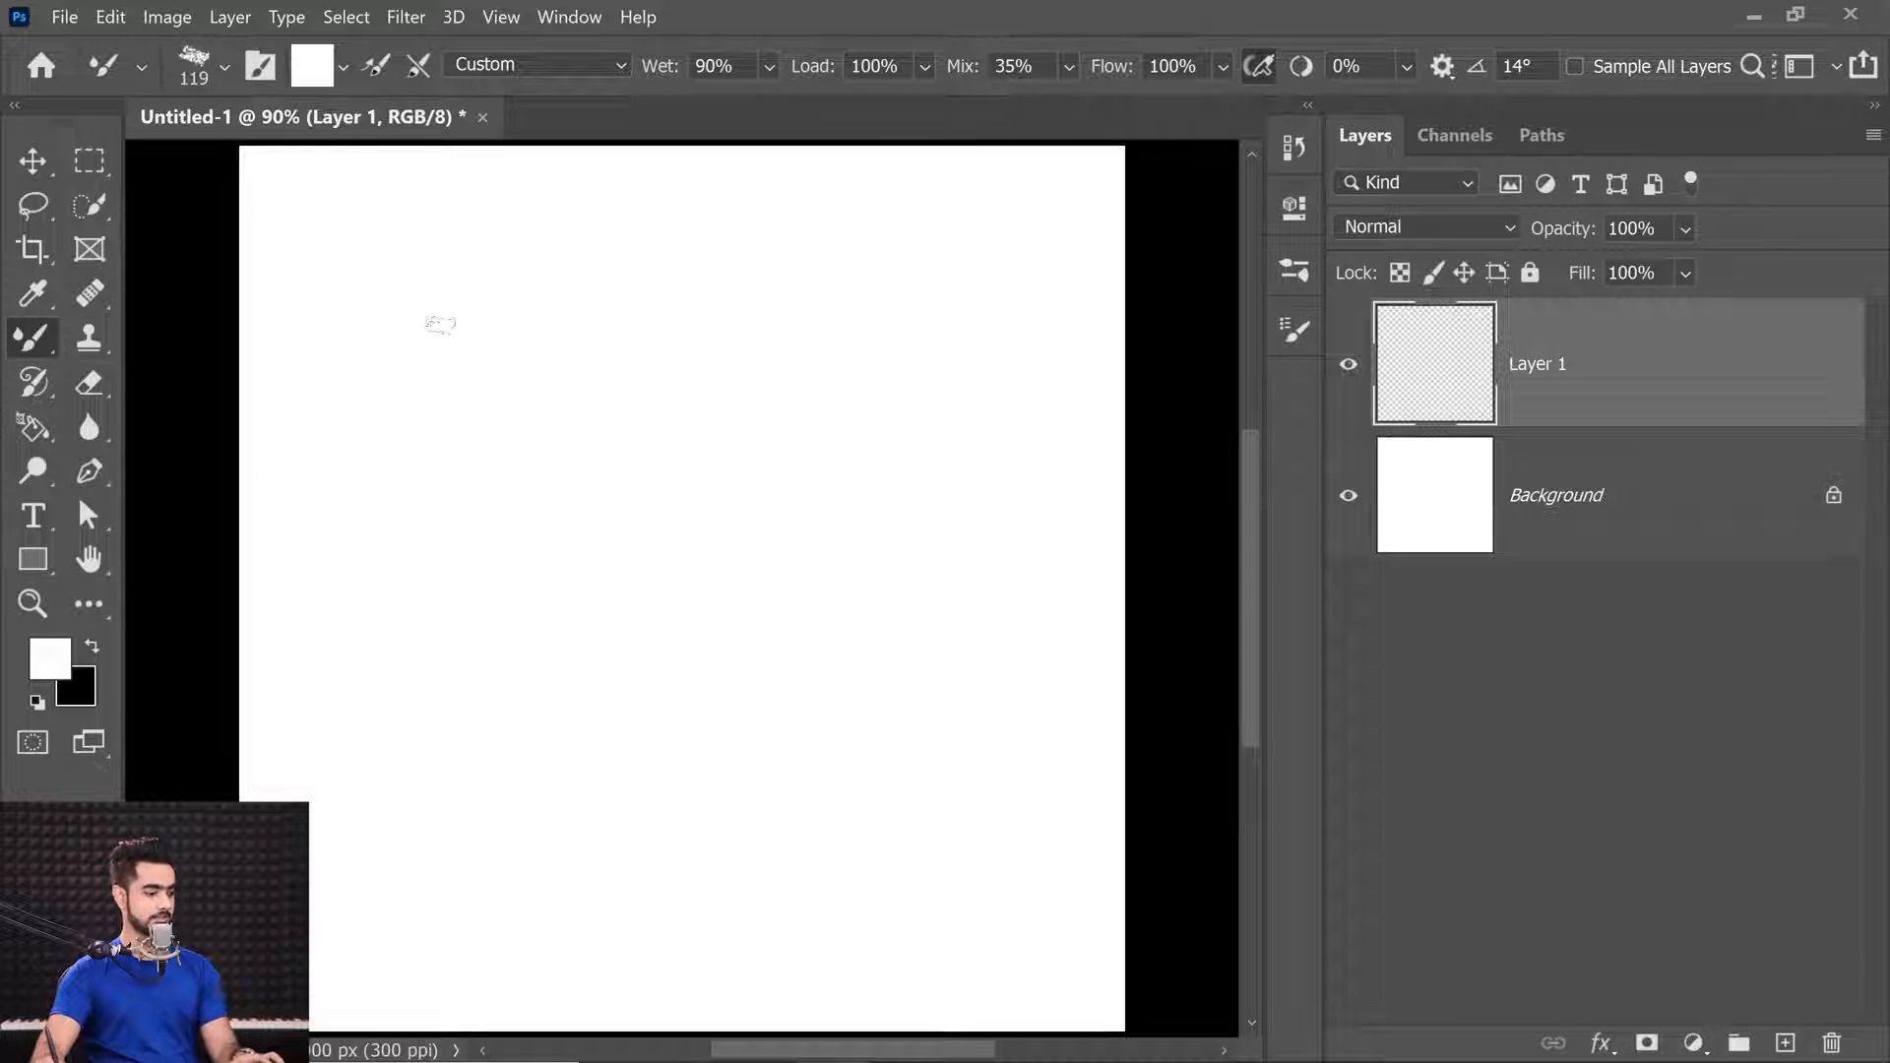
Set the foreground colour to a bright blue, #276cf8.
left_click(47, 662)
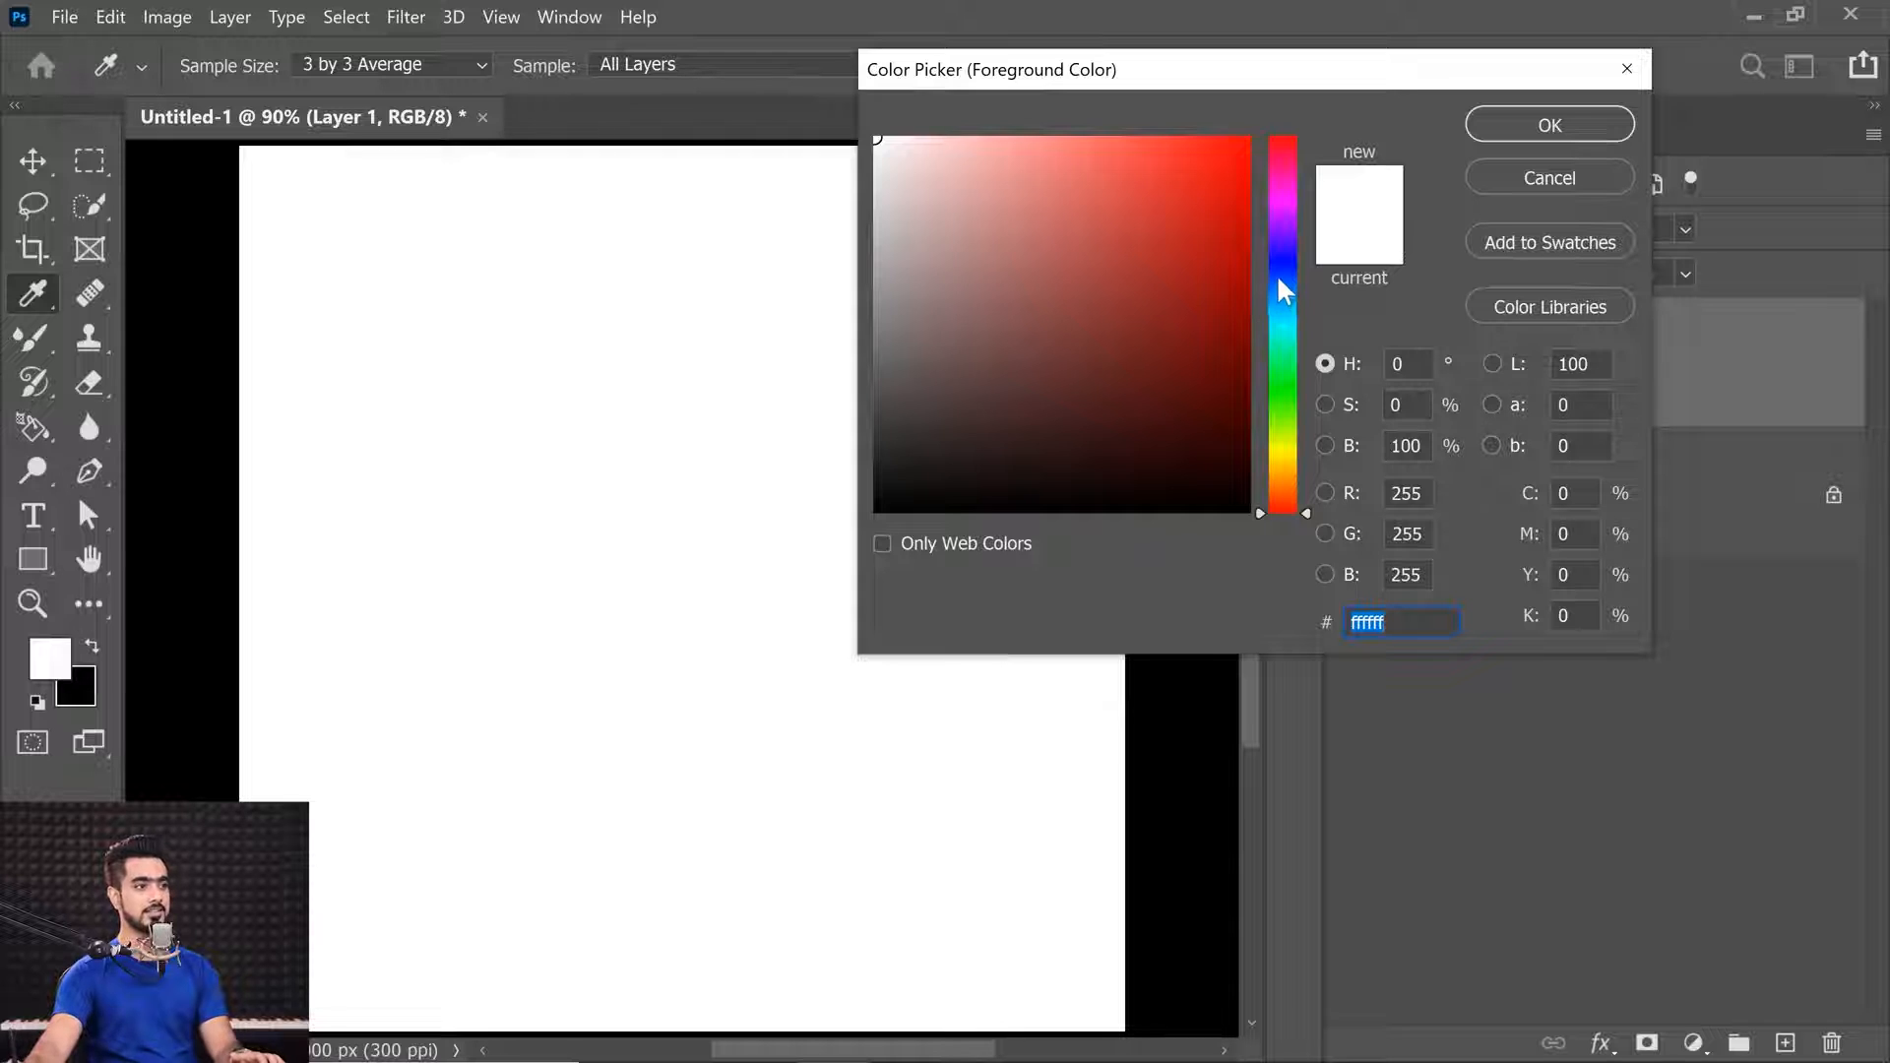
left_click(1284, 277)
left_click_drag(1197, 212, 1190, 149)
left_click(1549, 125)
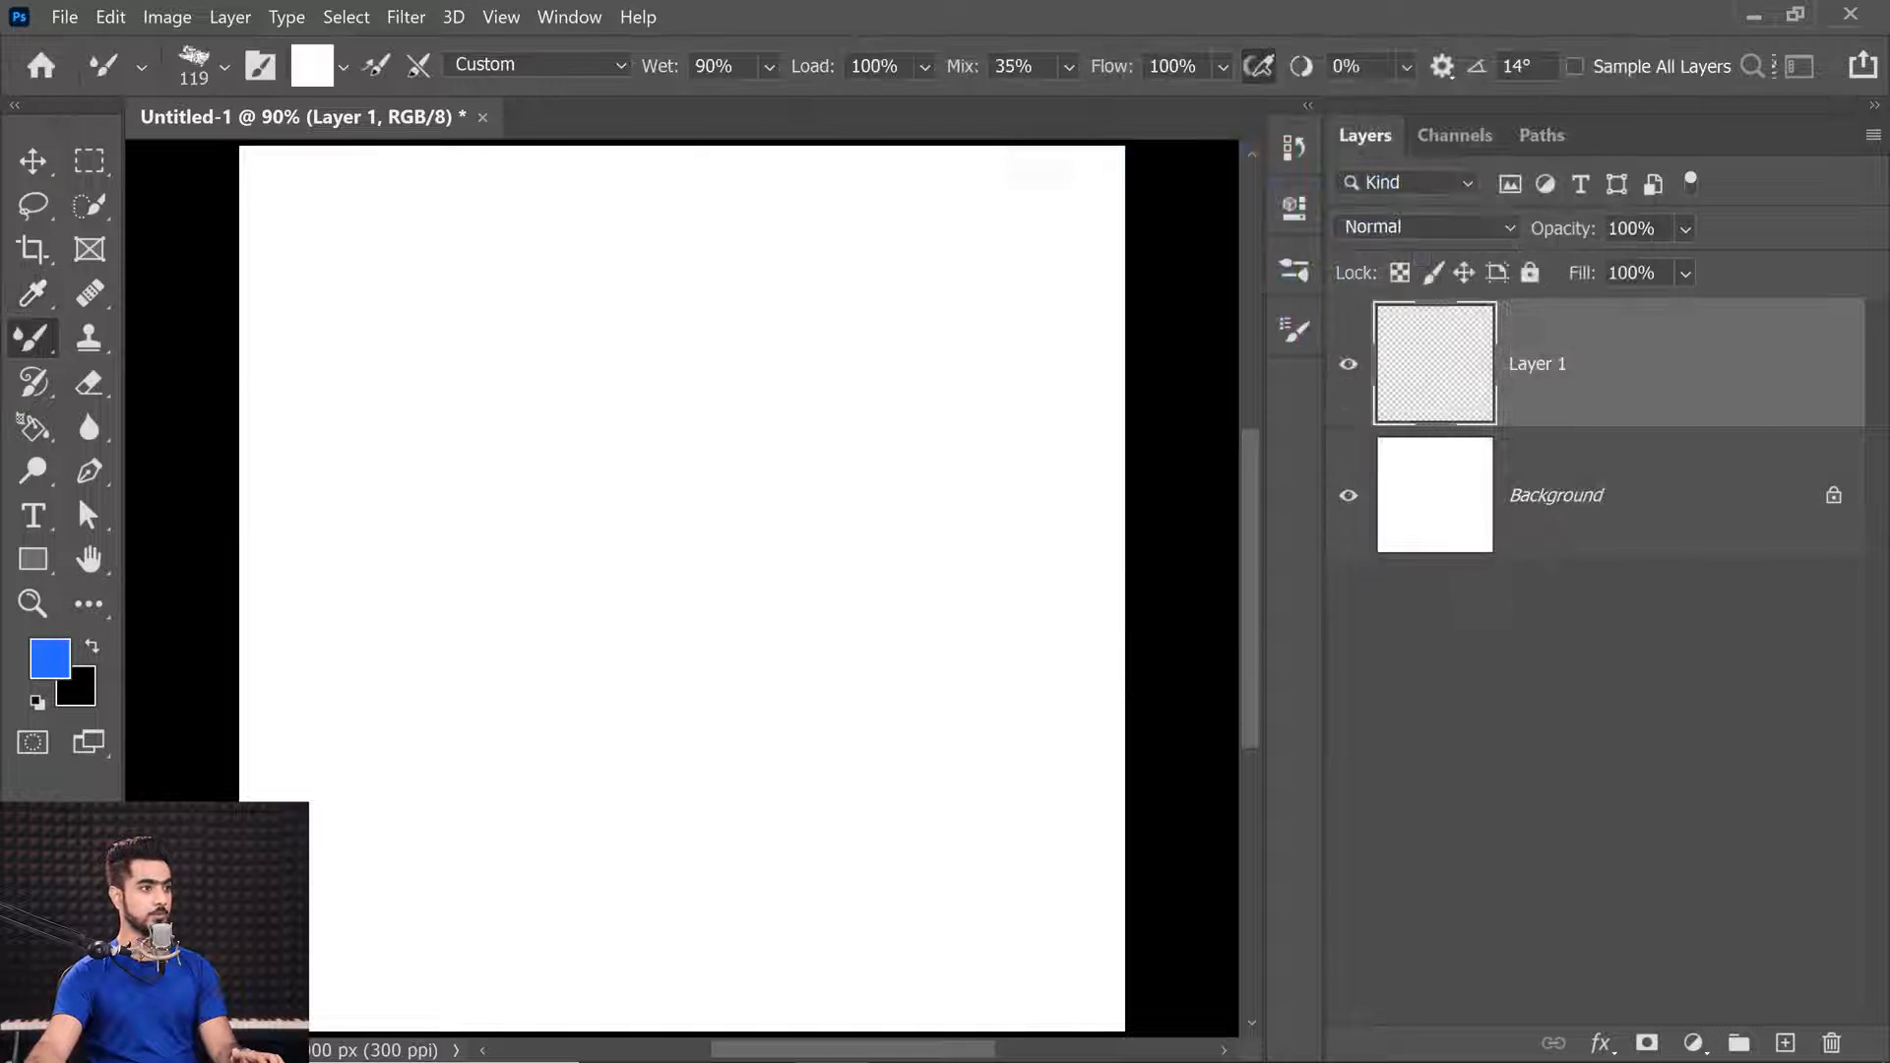
Try a blue zigzag with the oil brush, undo it and switch to the Soft Round brush from General Brushes.
mouse_move(333, 264)
left_mouse_down()
mouse_move(436, 510)
mouse_move(581, 715)
left_mouse_up()
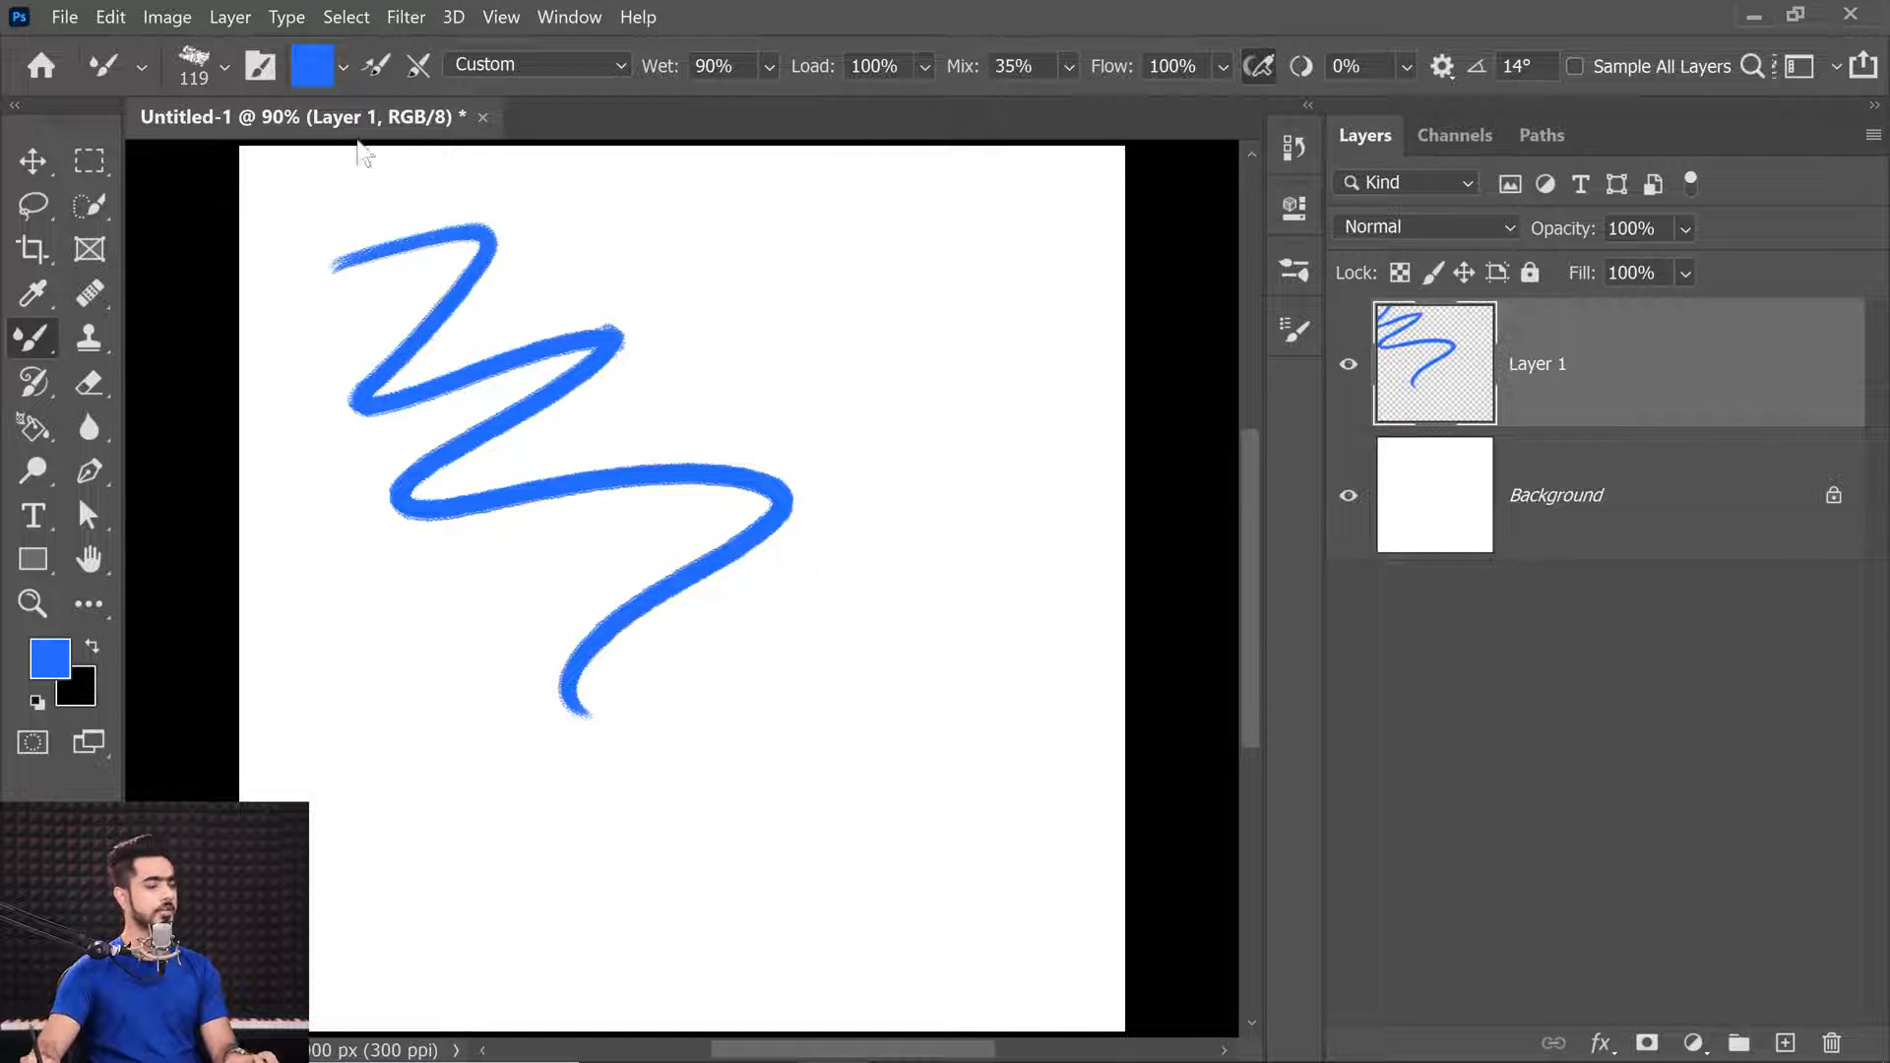
key("ctrl+z")
left_click(225, 67)
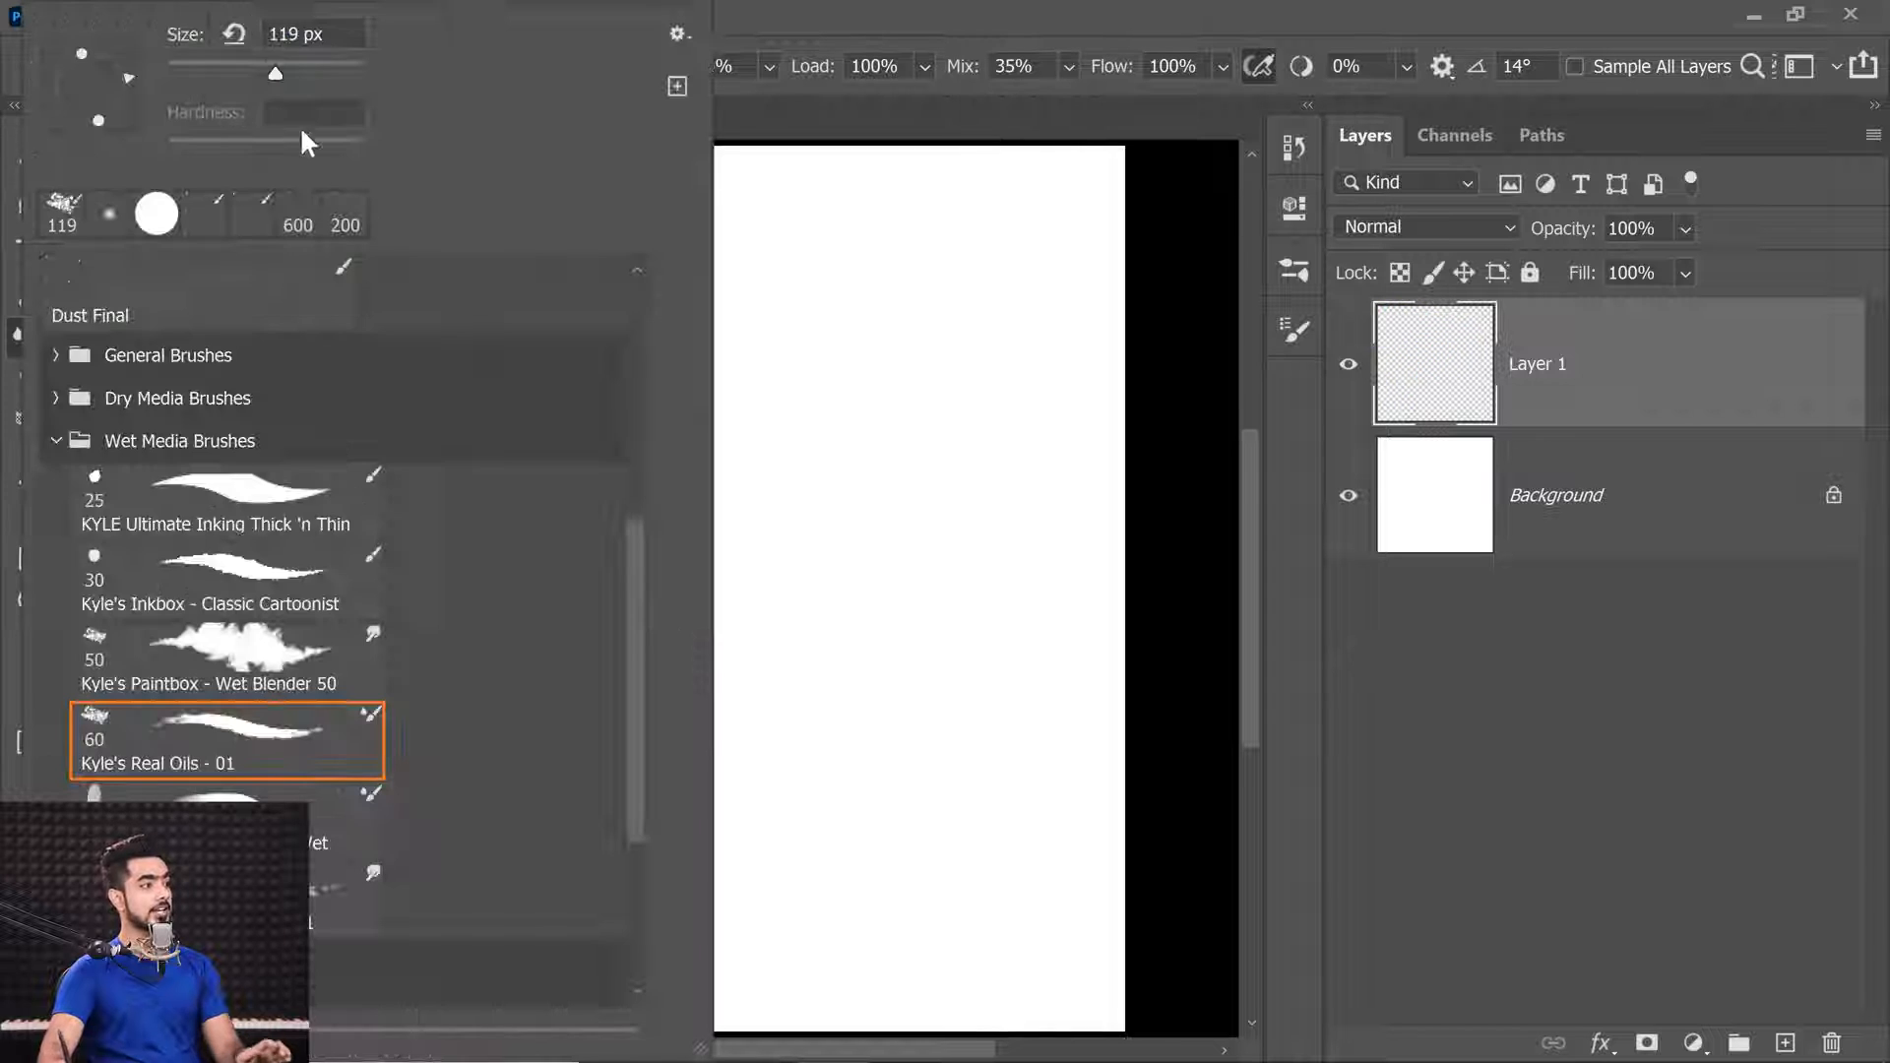
left_click_drag(646, 583, 604, 205)
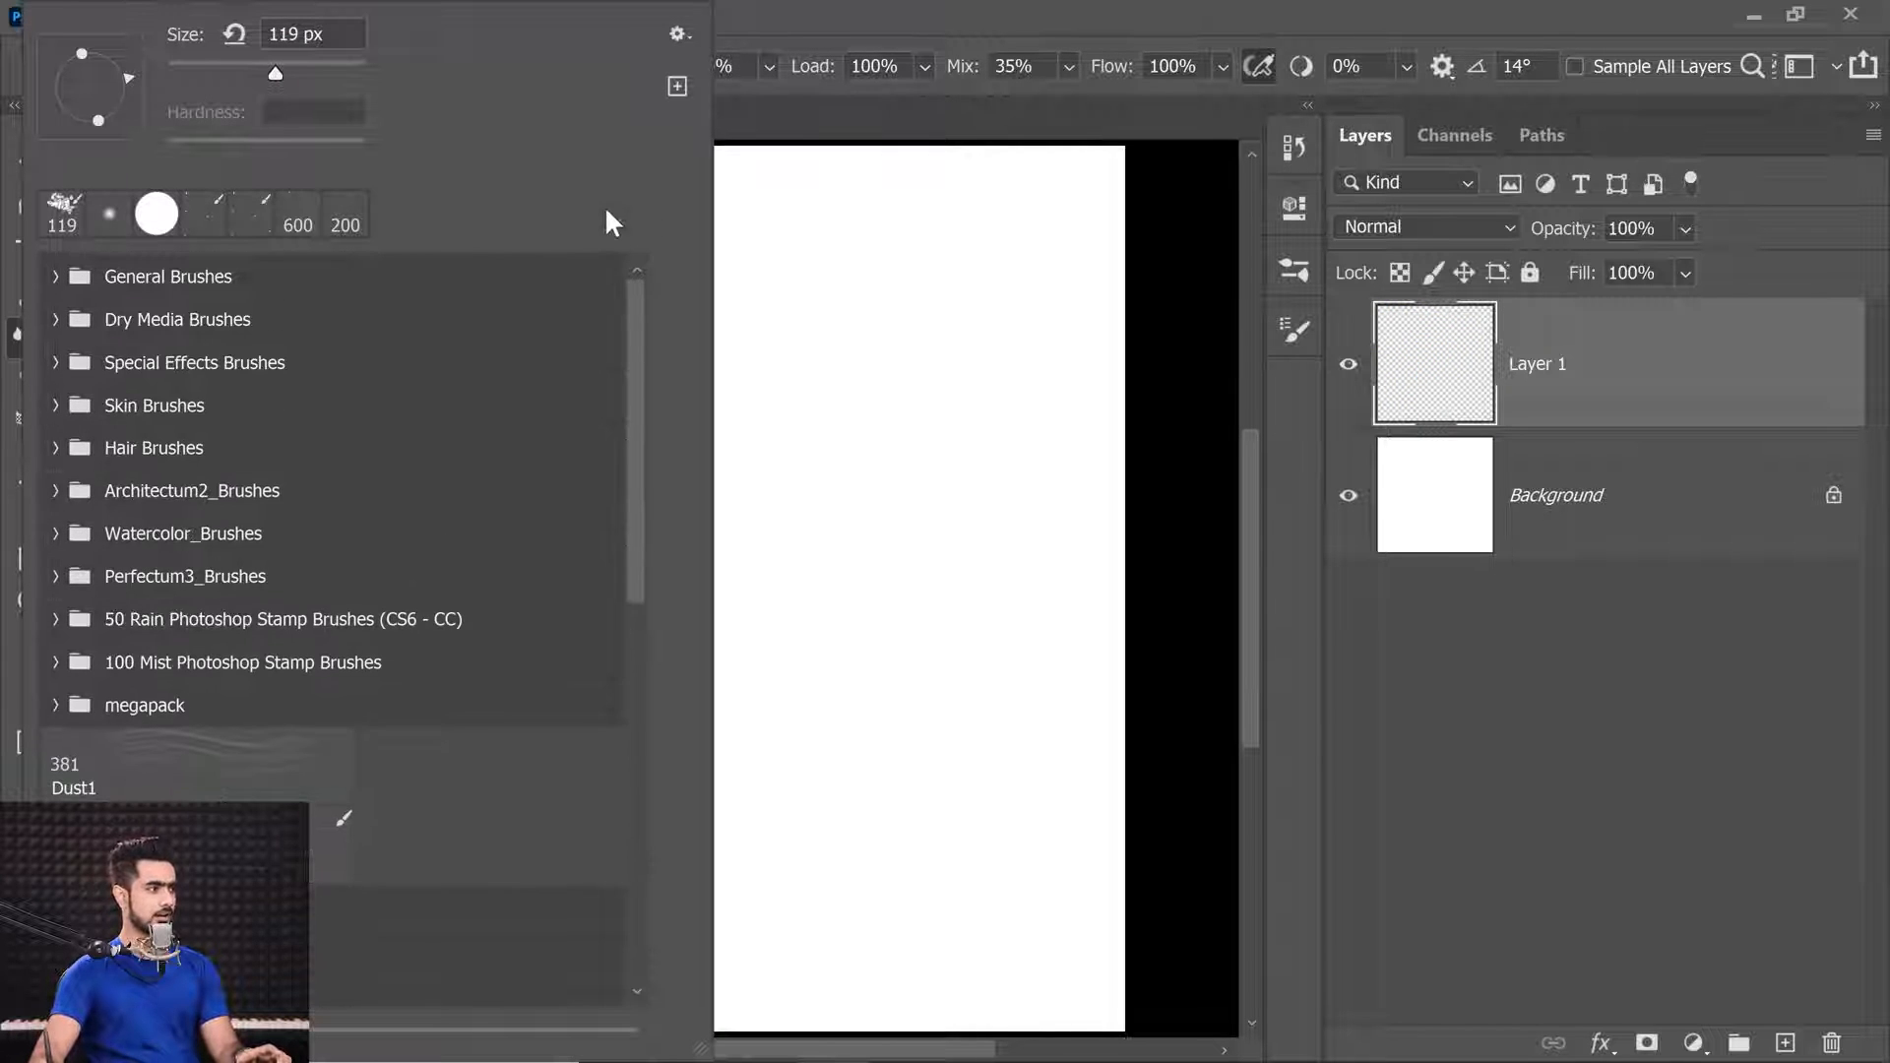
left_click(57, 277)
left_click(226, 315)
key("Return")
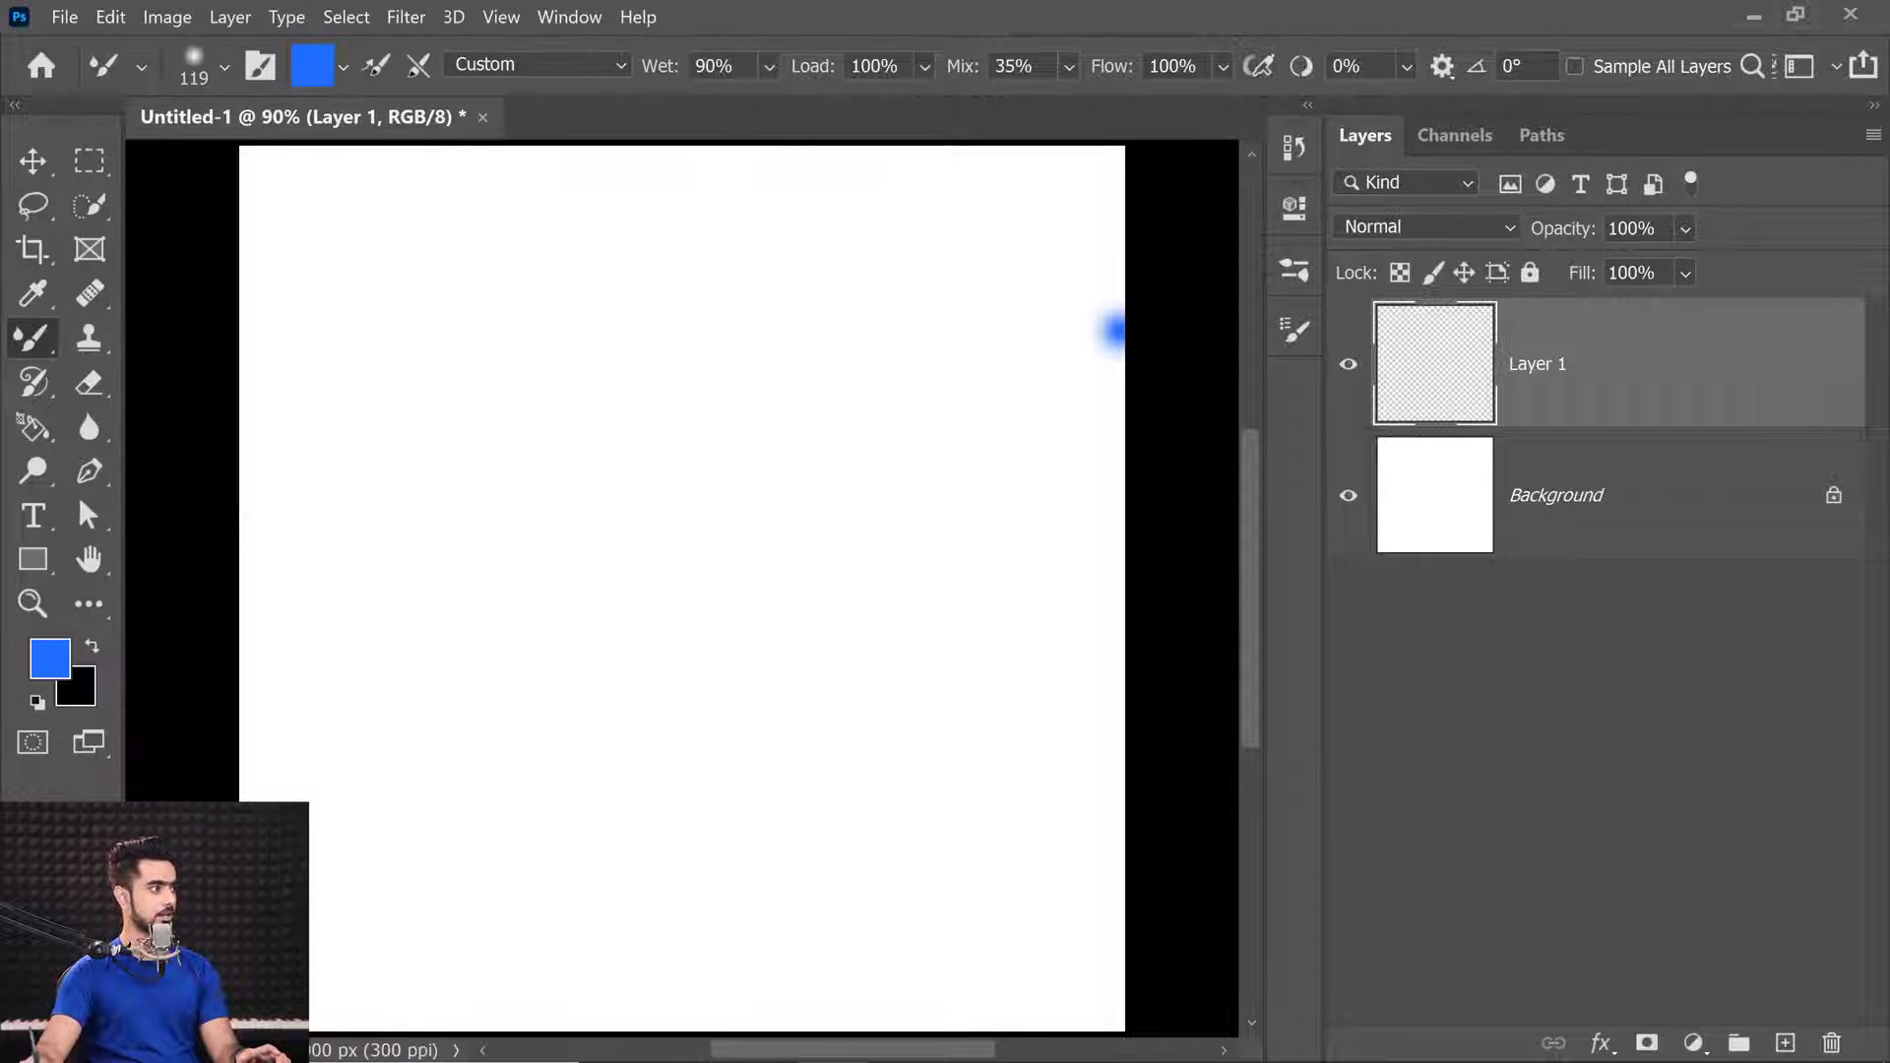
Undo a soft blue test zigzag and paint dense overlapping blue scribbles in the upper-left part of Layer 1.
mouse_move(399, 233)
left_mouse_down()
mouse_move(548, 290)
mouse_move(793, 528)
mouse_move(760, 741)
left_mouse_up()
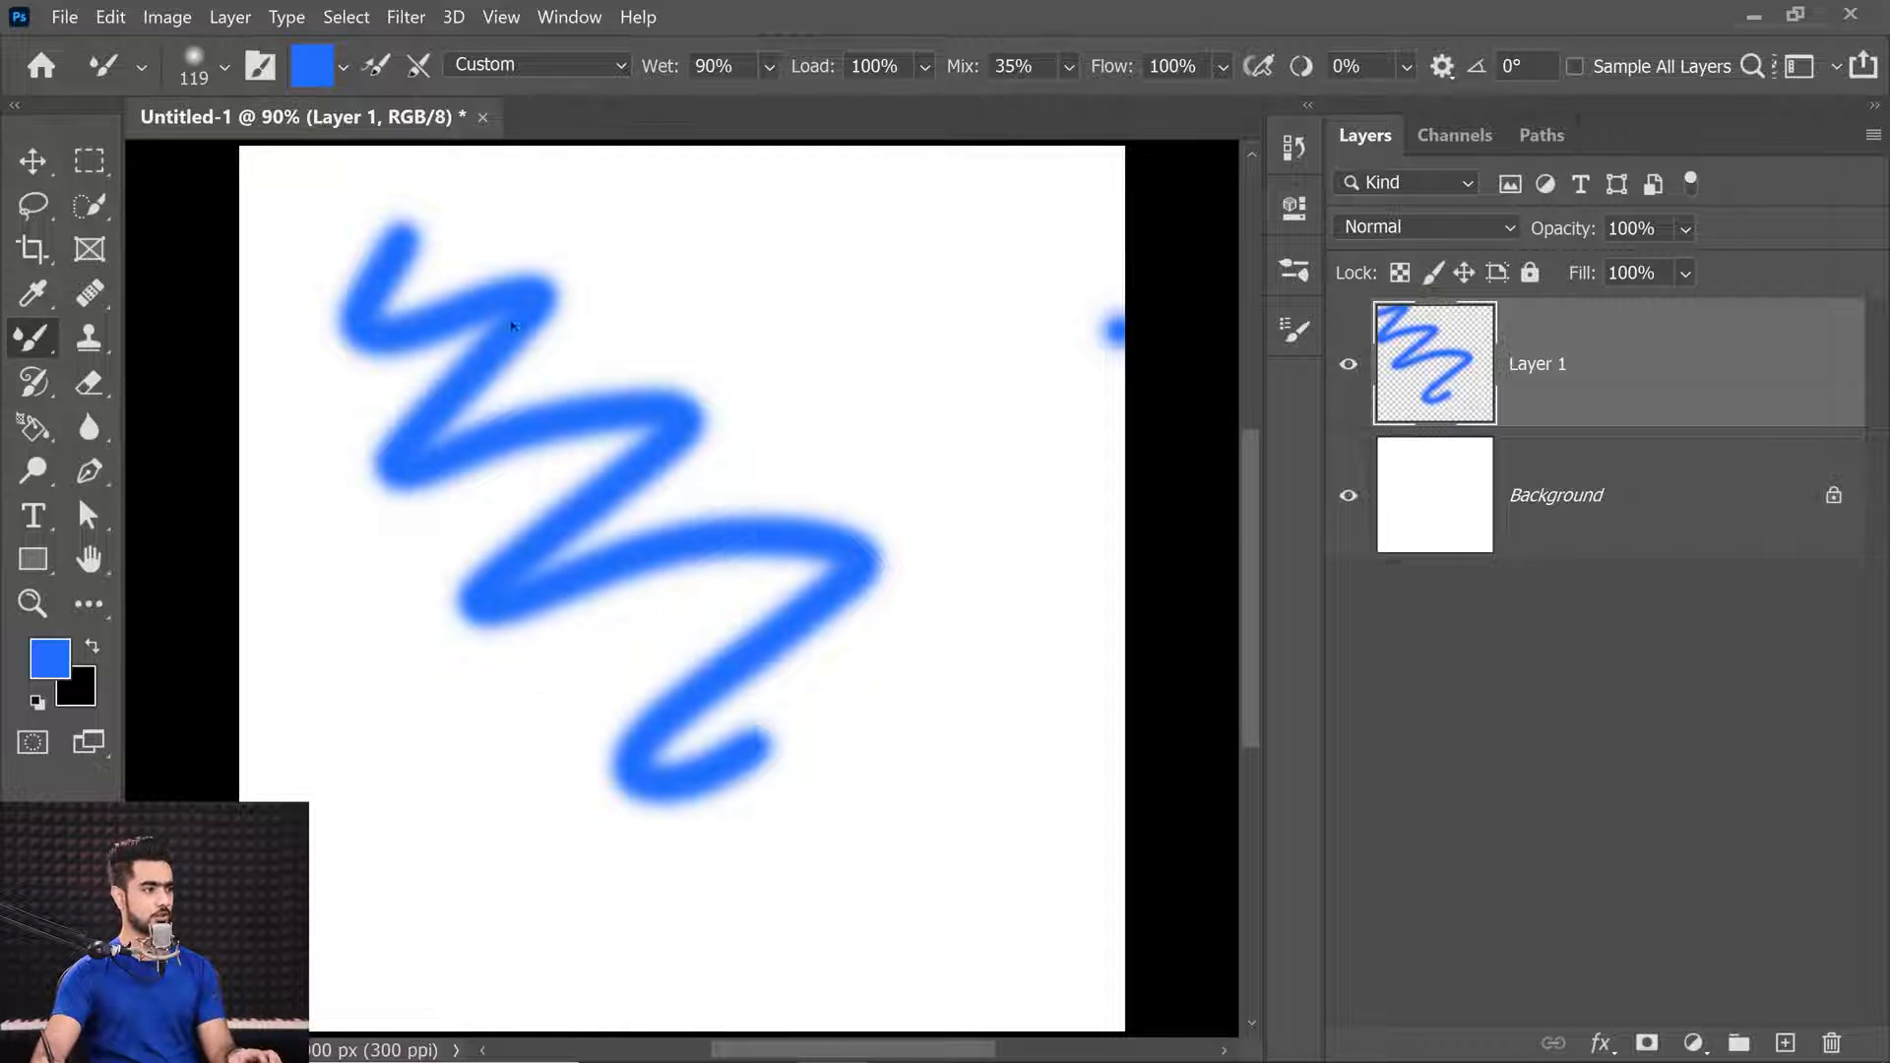
key("ctrl+z")
mouse_move(369, 275)
left_mouse_down()
mouse_move(469, 264)
mouse_move(498, 347)
mouse_move(463, 490)
mouse_move(473, 701)
left_mouse_up()
mouse_move(536, 281)
left_mouse_down()
mouse_move(625, 354)
mouse_move(649, 413)
mouse_move(657, 534)
mouse_move(581, 659)
mouse_move(758, 719)
left_mouse_up()
Change the foreground colour to yellow and paint a yellow zigzag to the right of the blue scribbles.
left_click(48, 674)
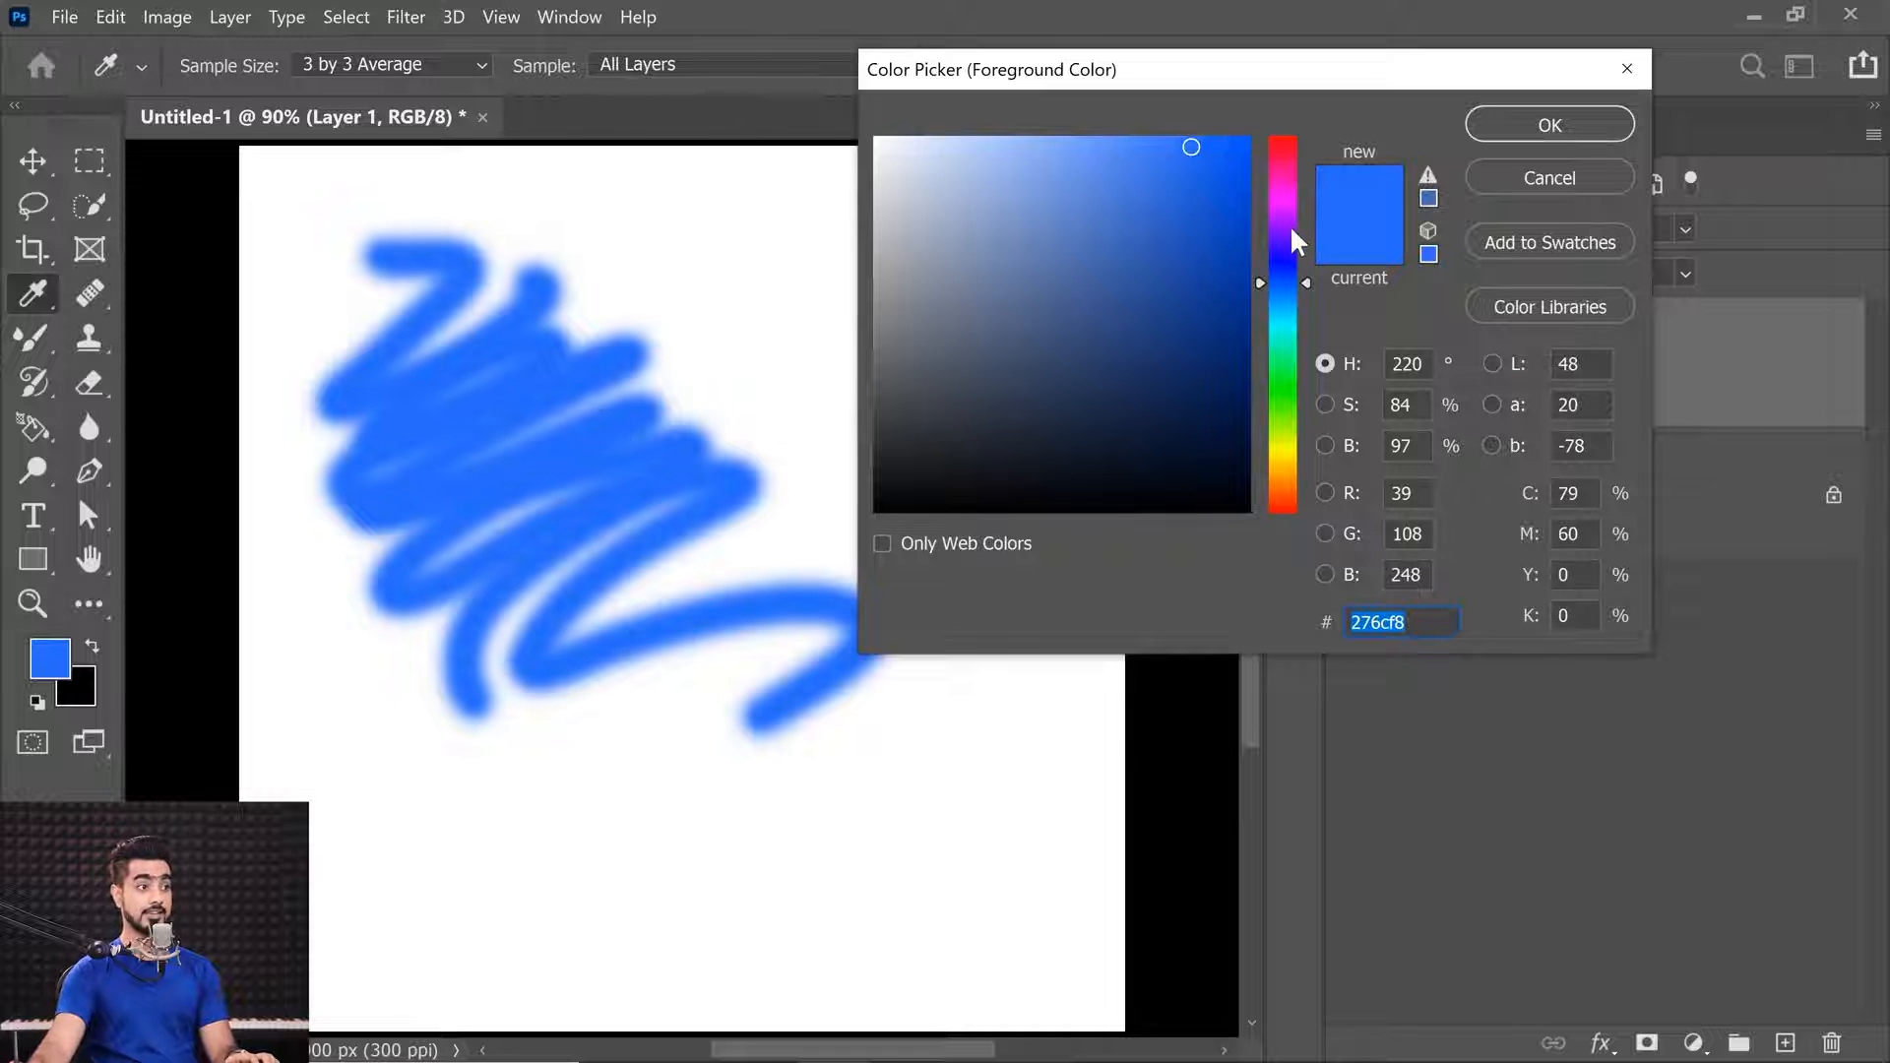
left_click_drag(1288, 444, 1279, 461)
left_click(1550, 125)
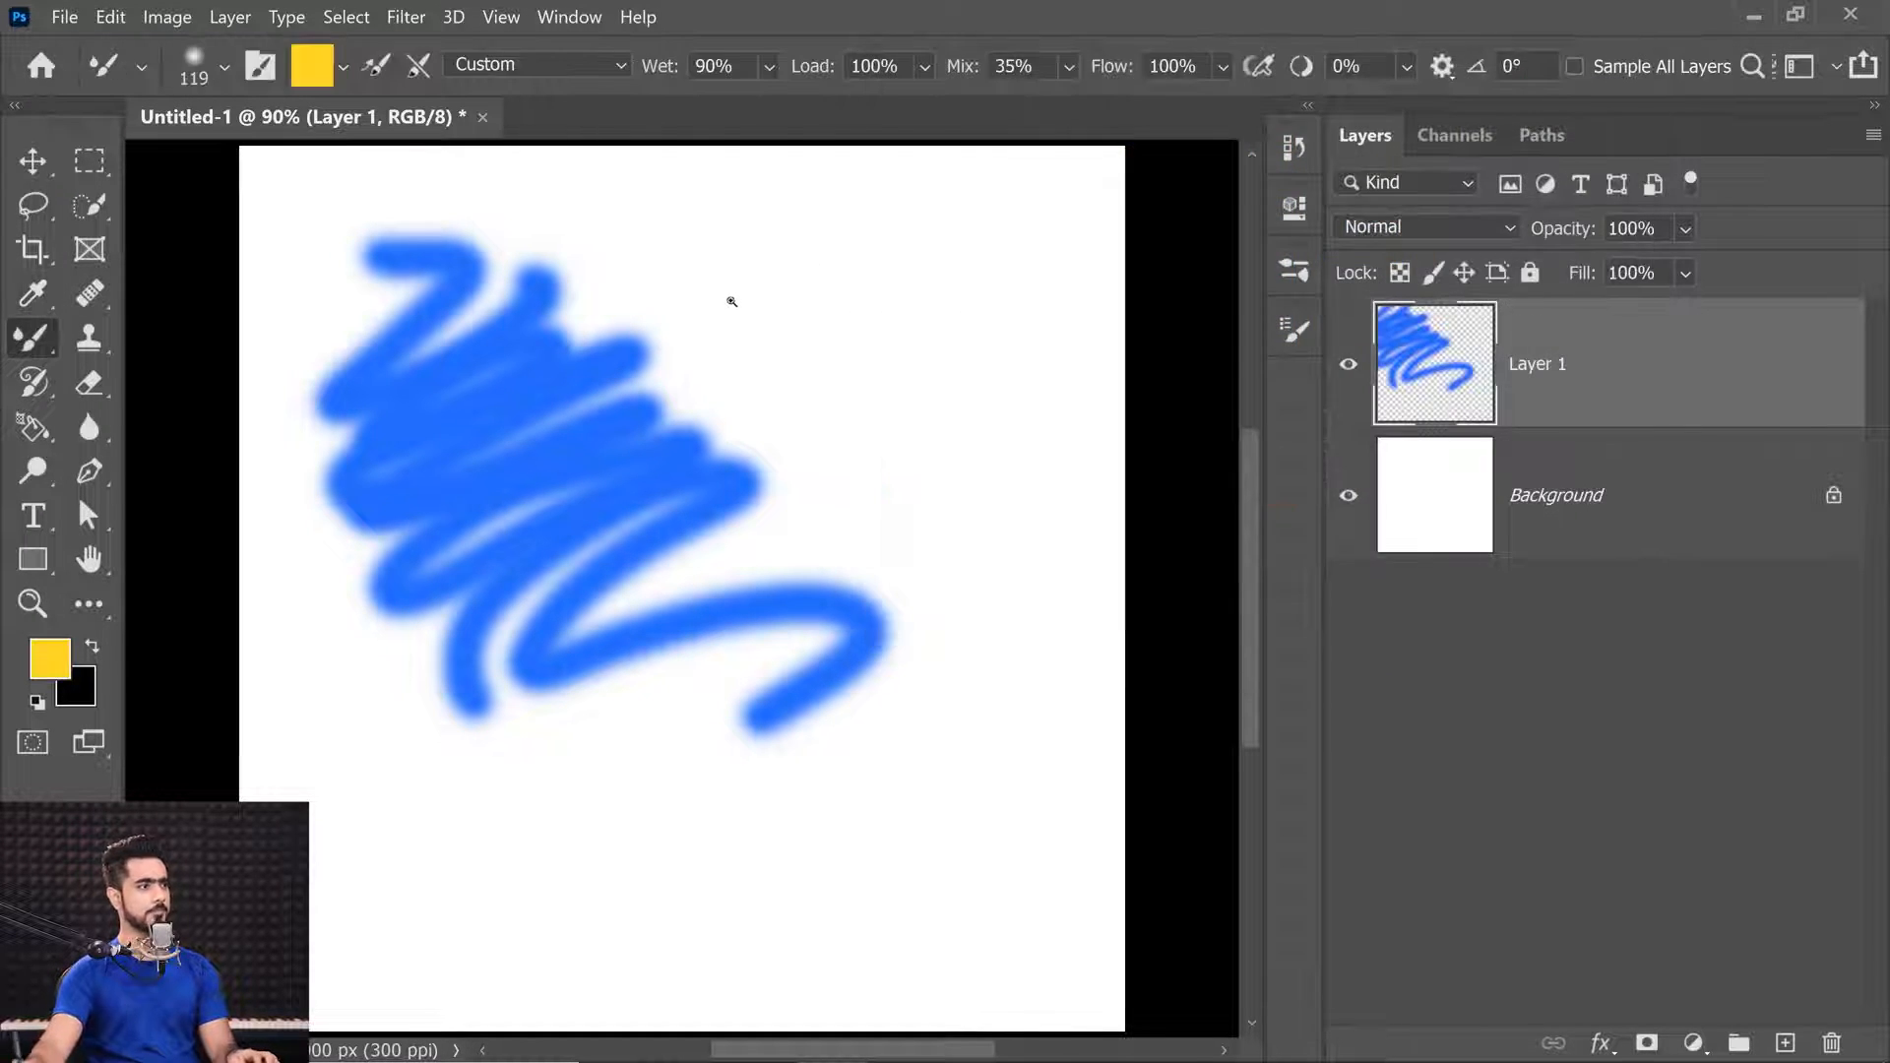
scroll(722, 295, "up", 2)
mouse_move(832, 177)
left_mouse_down()
mouse_move(942, 261)
mouse_move(976, 374)
mouse_move(974, 640)
left_mouse_up()
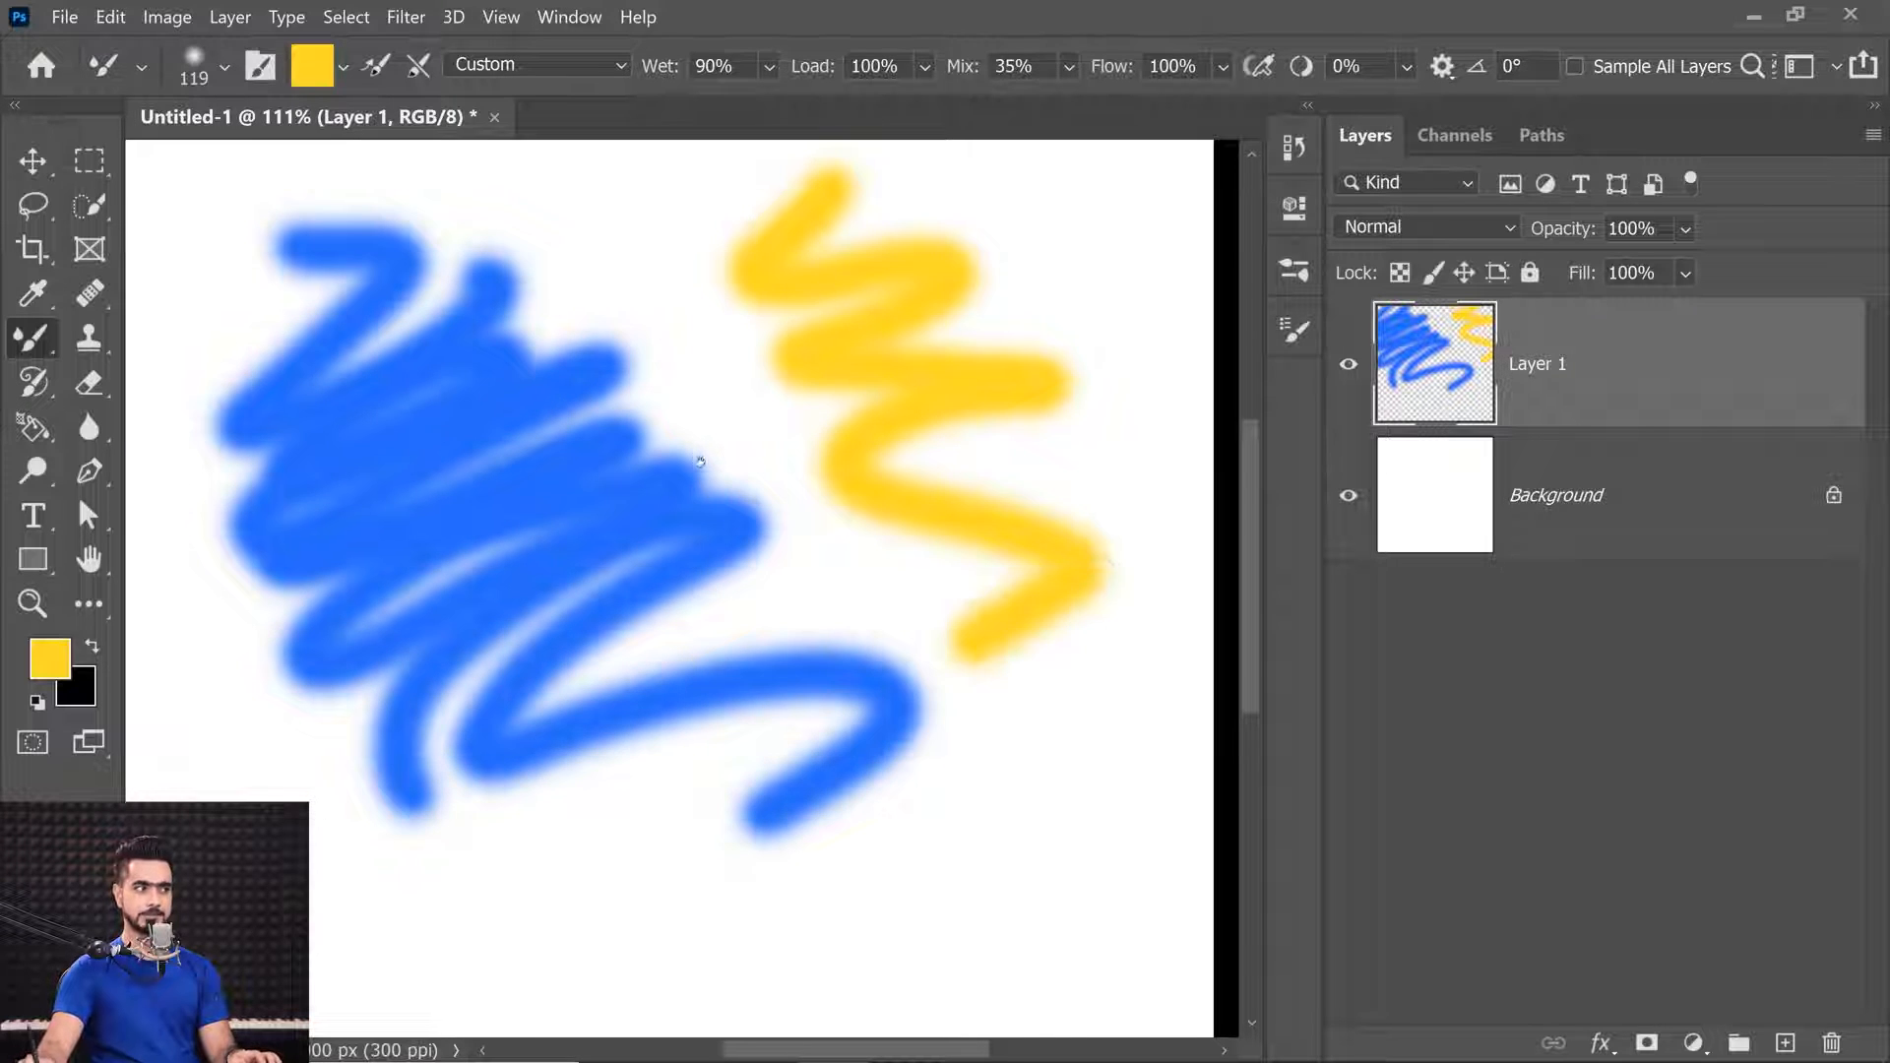
Mix yellow into the blue scribbles with overlapping mixer strokes and sweep a curved stroke down through the canvas's lower area.
left_click_drag(695, 460, 833, 706)
mouse_move(679, 640)
left_mouse_down()
mouse_move(822, 525)
mouse_move(627, 679)
mouse_move(531, 662)
mouse_move(716, 486)
mouse_move(517, 607)
mouse_move(852, 583)
mouse_move(684, 720)
mouse_move(881, 622)
mouse_move(734, 740)
mouse_move(930, 651)
mouse_move(940, 671)
mouse_move(684, 770)
mouse_move(576, 721)
mouse_move(463, 789)
mouse_move(753, 789)
mouse_move(753, 809)
mouse_move(999, 553)
mouse_move(517, 380)
mouse_move(497, 414)
mouse_move(434, 647)
mouse_move(507, 841)
mouse_move(748, 1011)
mouse_move(906, 839)
mouse_move(960, 689)
left_mouse_up()
left_click_drag(584, 847, 791, 601)
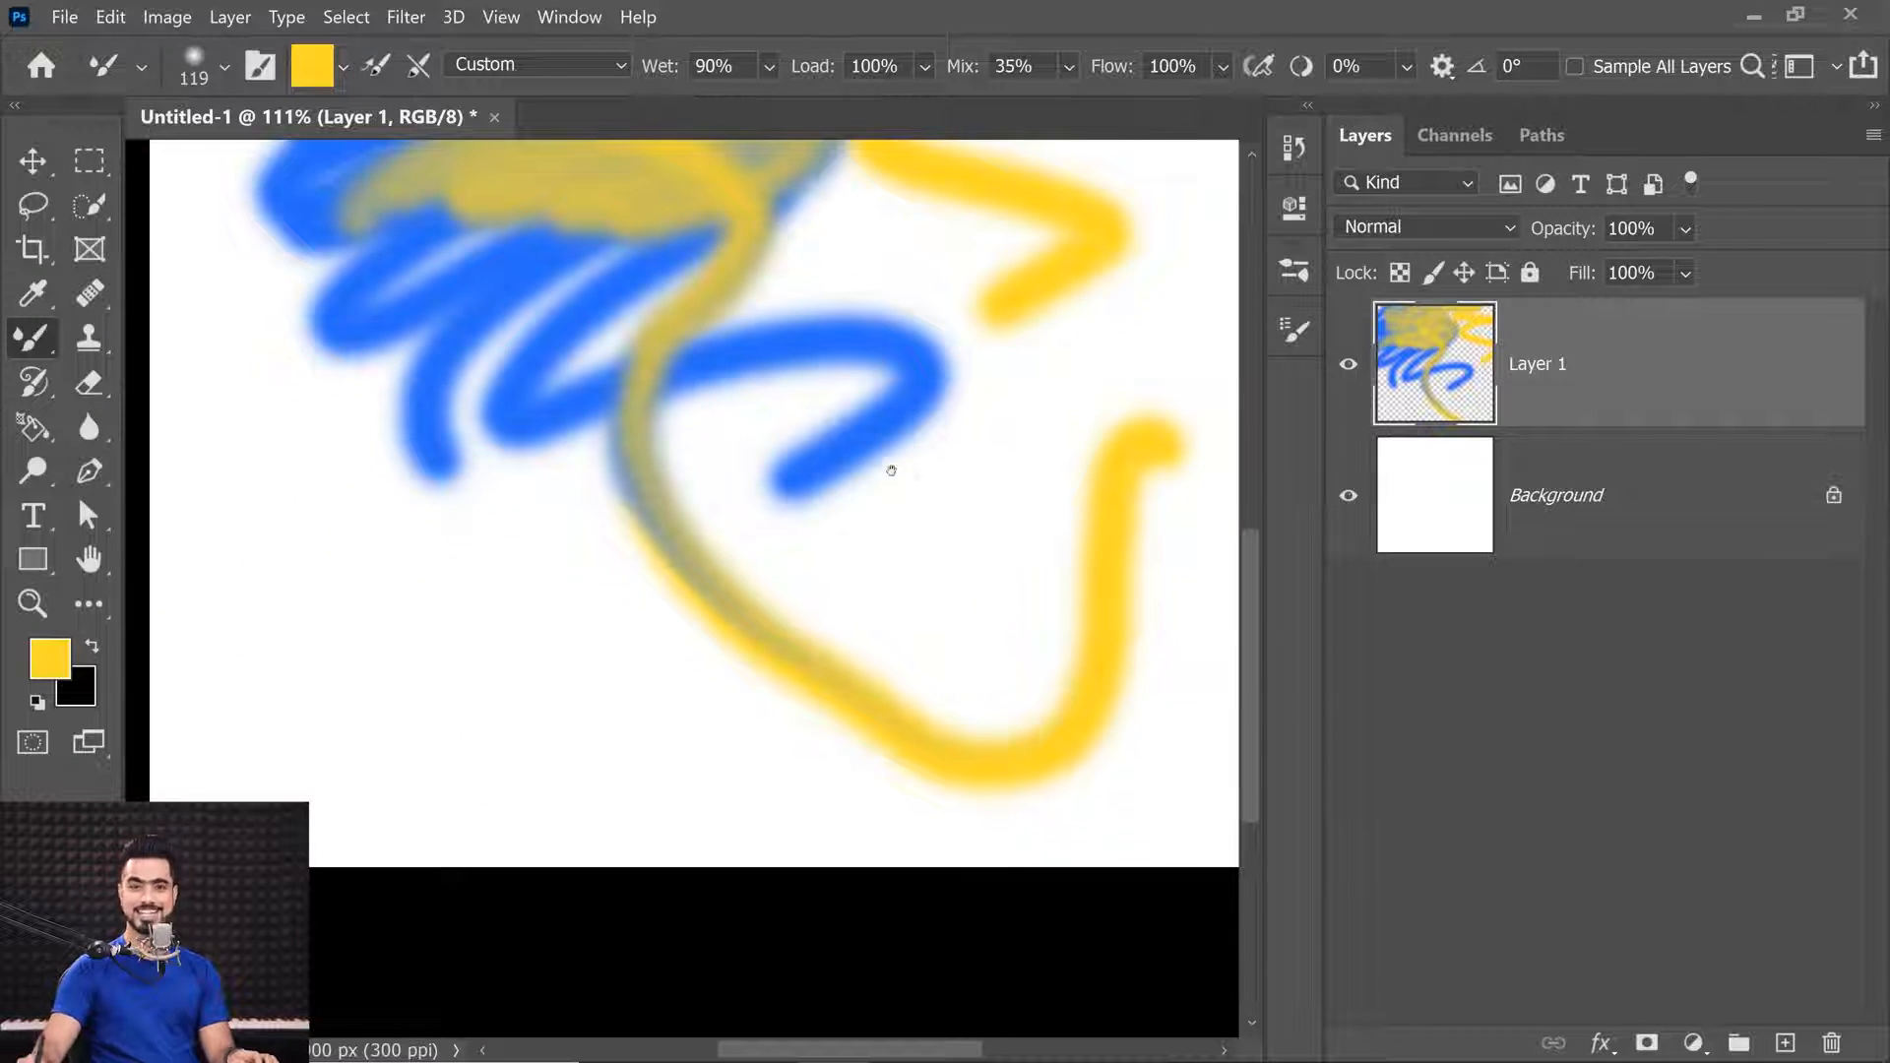
Undo the yellow mixing strokes and the curved sweep, leaving the blue scribbles and the separate yellow zigzag.
scroll(894, 466, "up", 4)
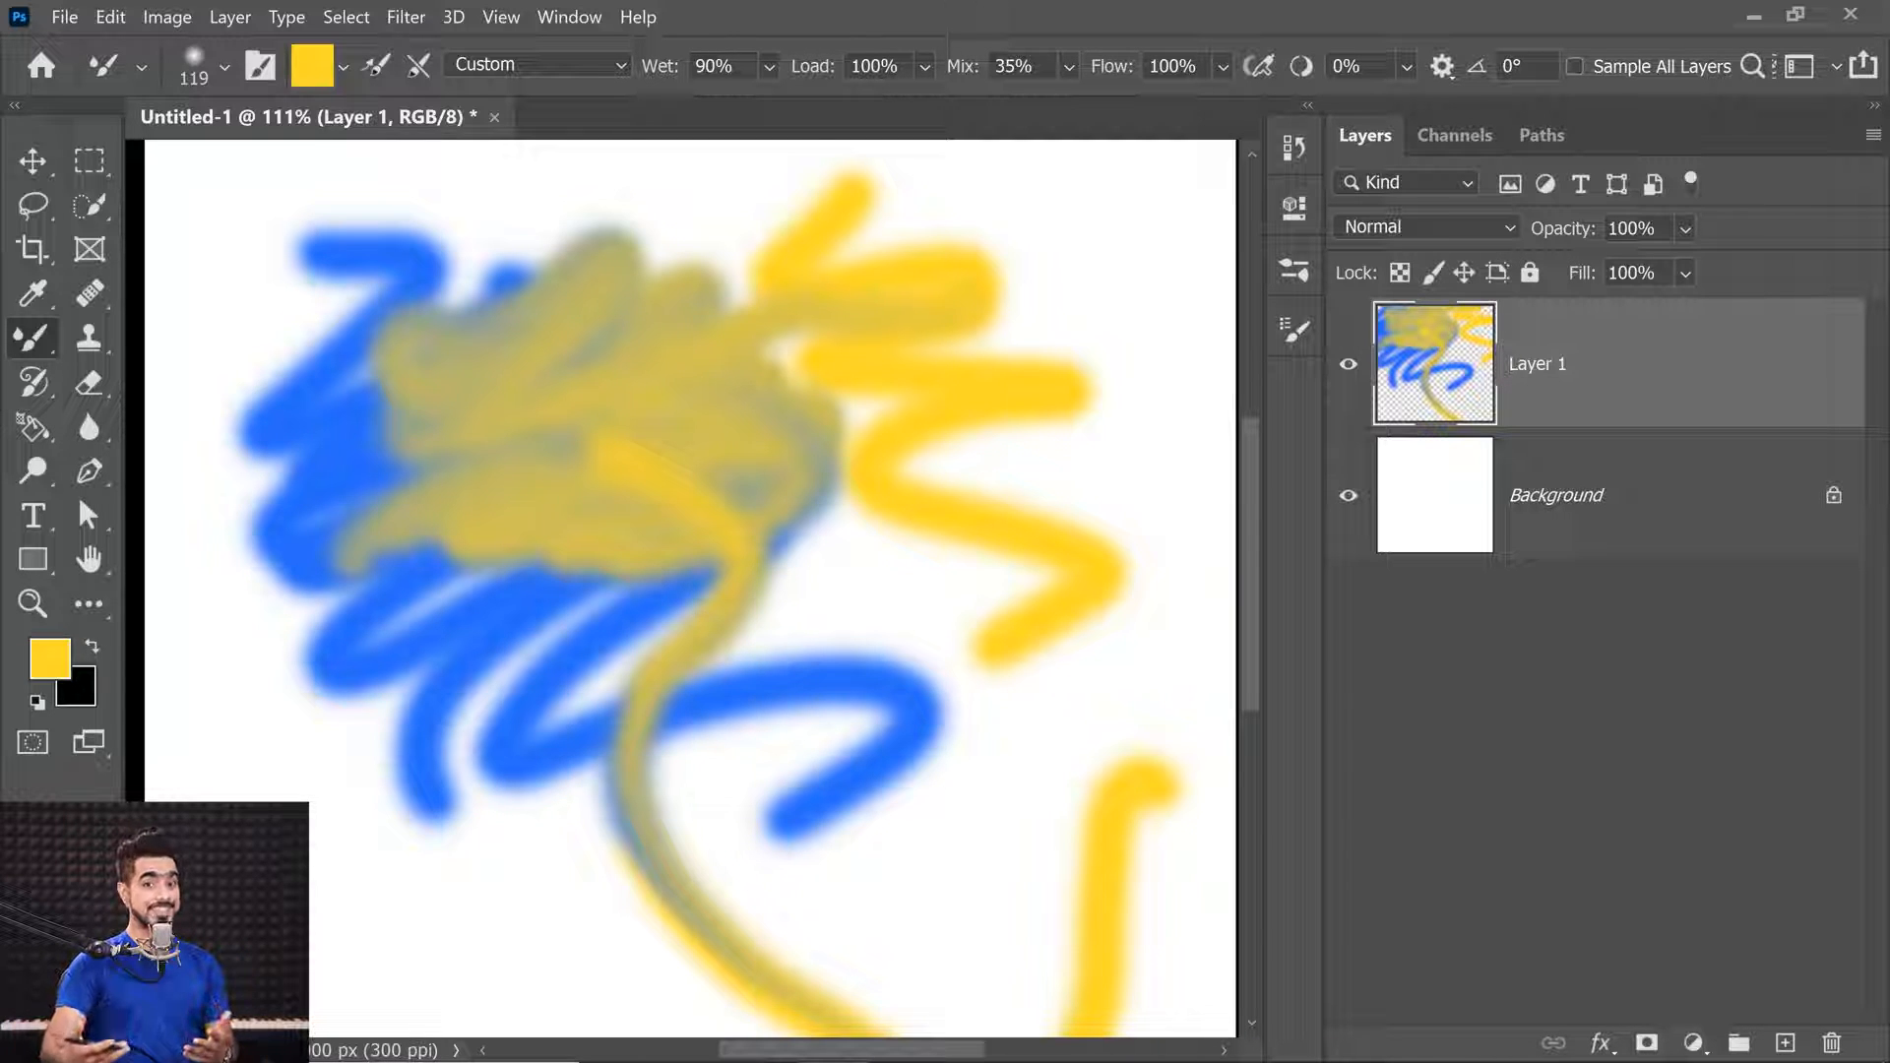
key("ctrl+z")
key("ctrl+z")
key("ctrl+z")
key("ctrl+z")
key("ctrl+z")
key("ctrl+z")
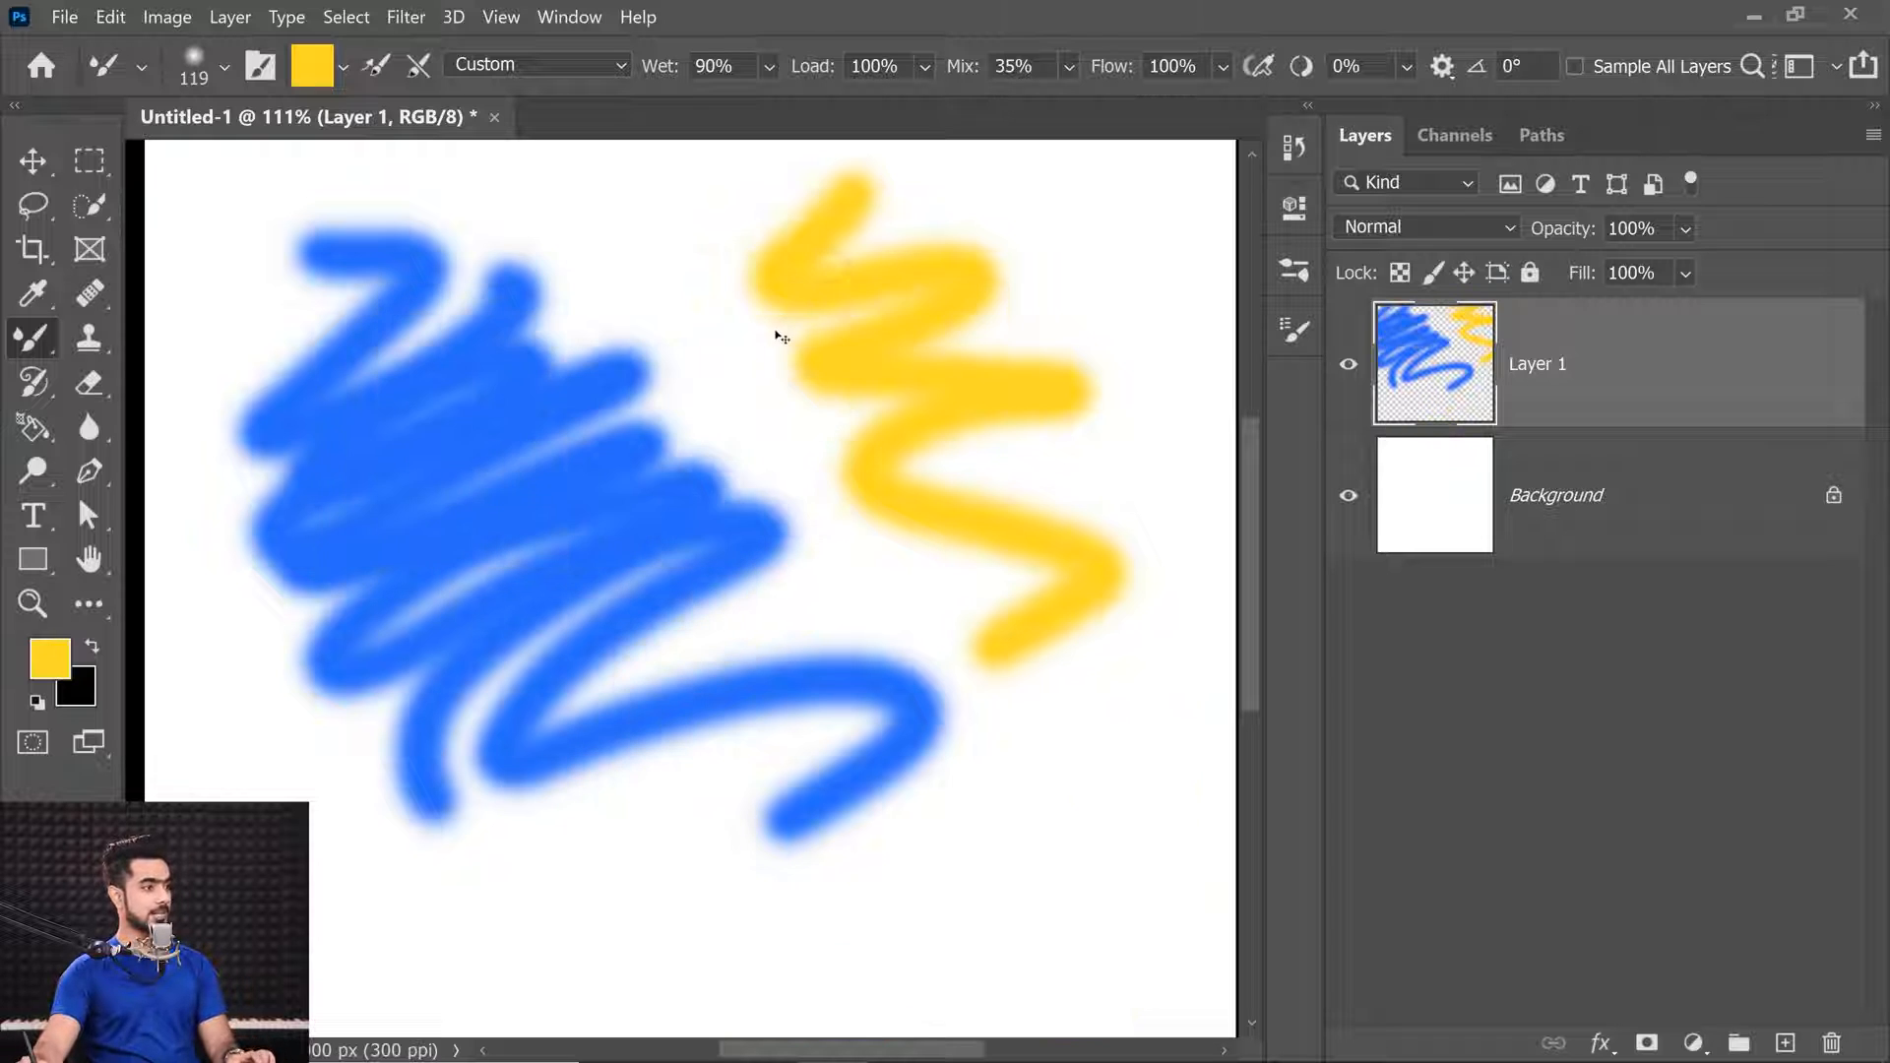
Choose Kyle's Real Oils - 01 from Wet Media Brushes and paint a yellow zigzag in the canvas's upper-left area.
left_click(196, 69)
scroll(620, 551, "down", 5)
scroll(613, 618, "down", 1)
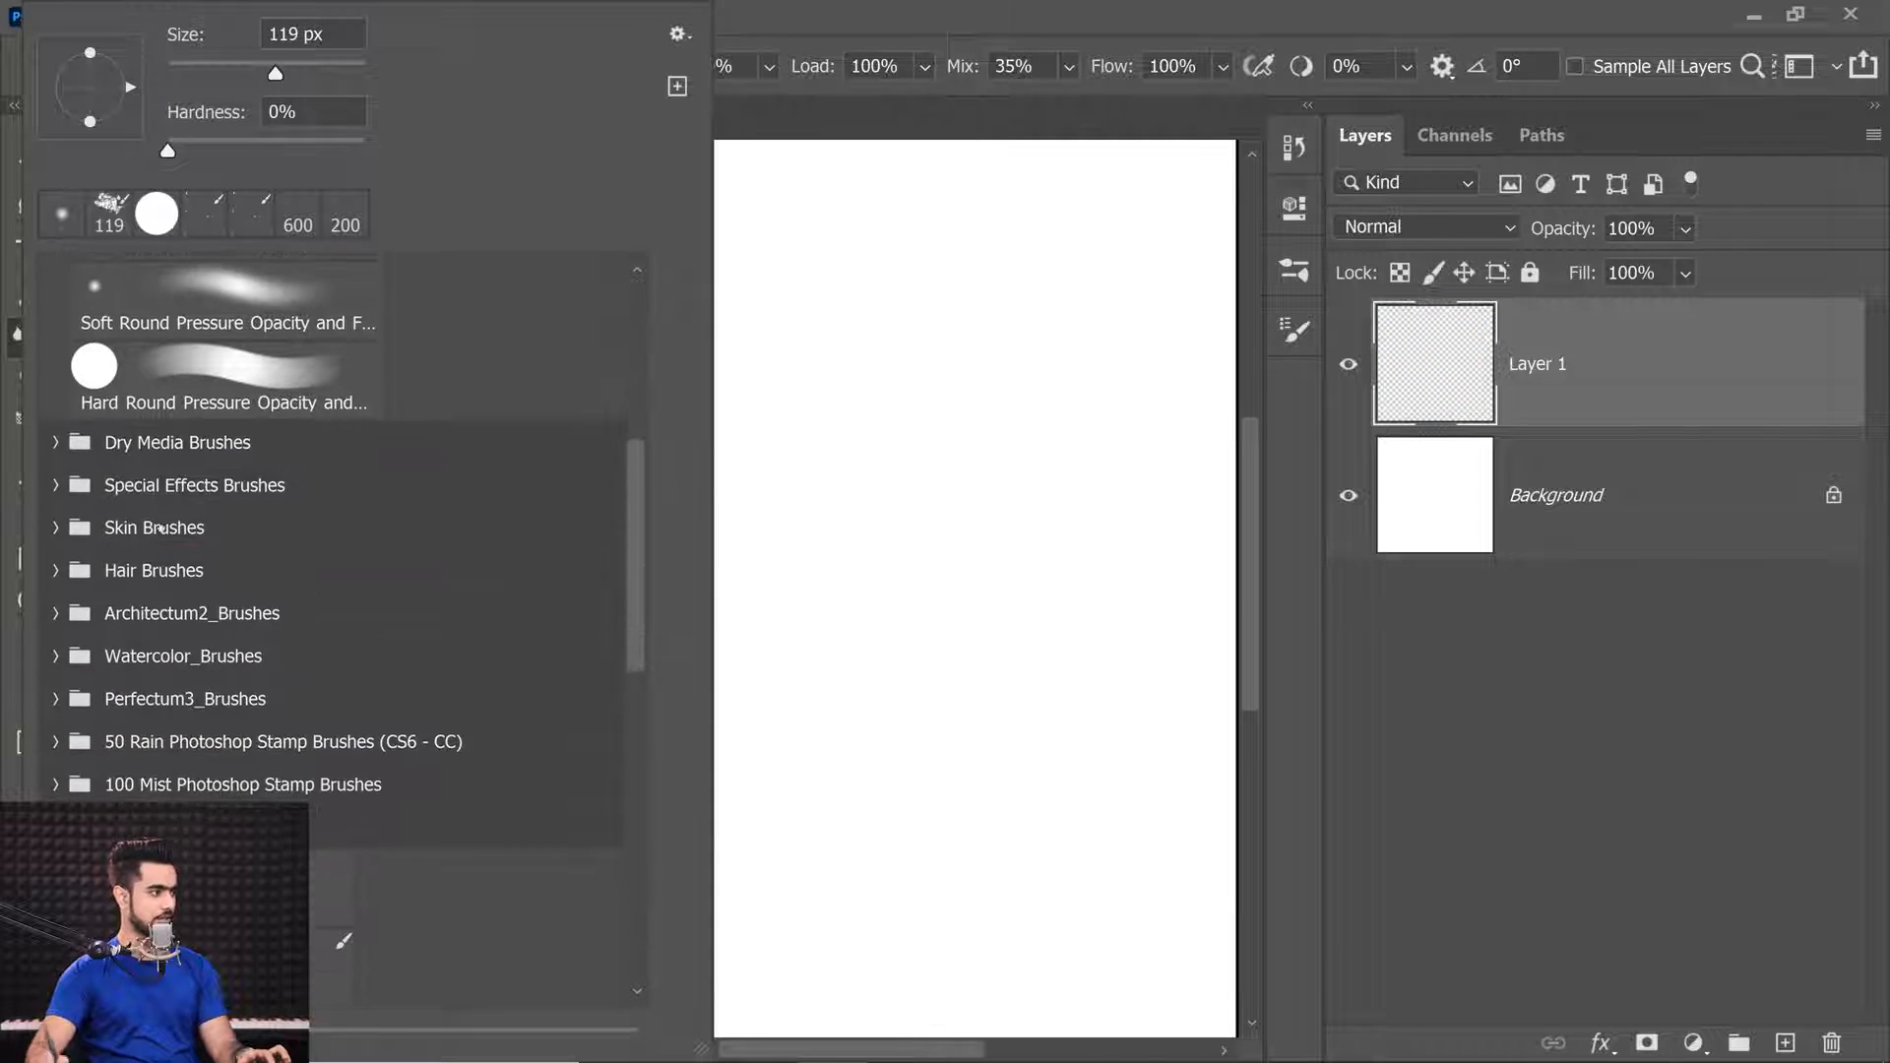
mouse_move(640, 594)
left_mouse_down()
mouse_move(616, 782)
mouse_move(577, 793)
left_mouse_up()
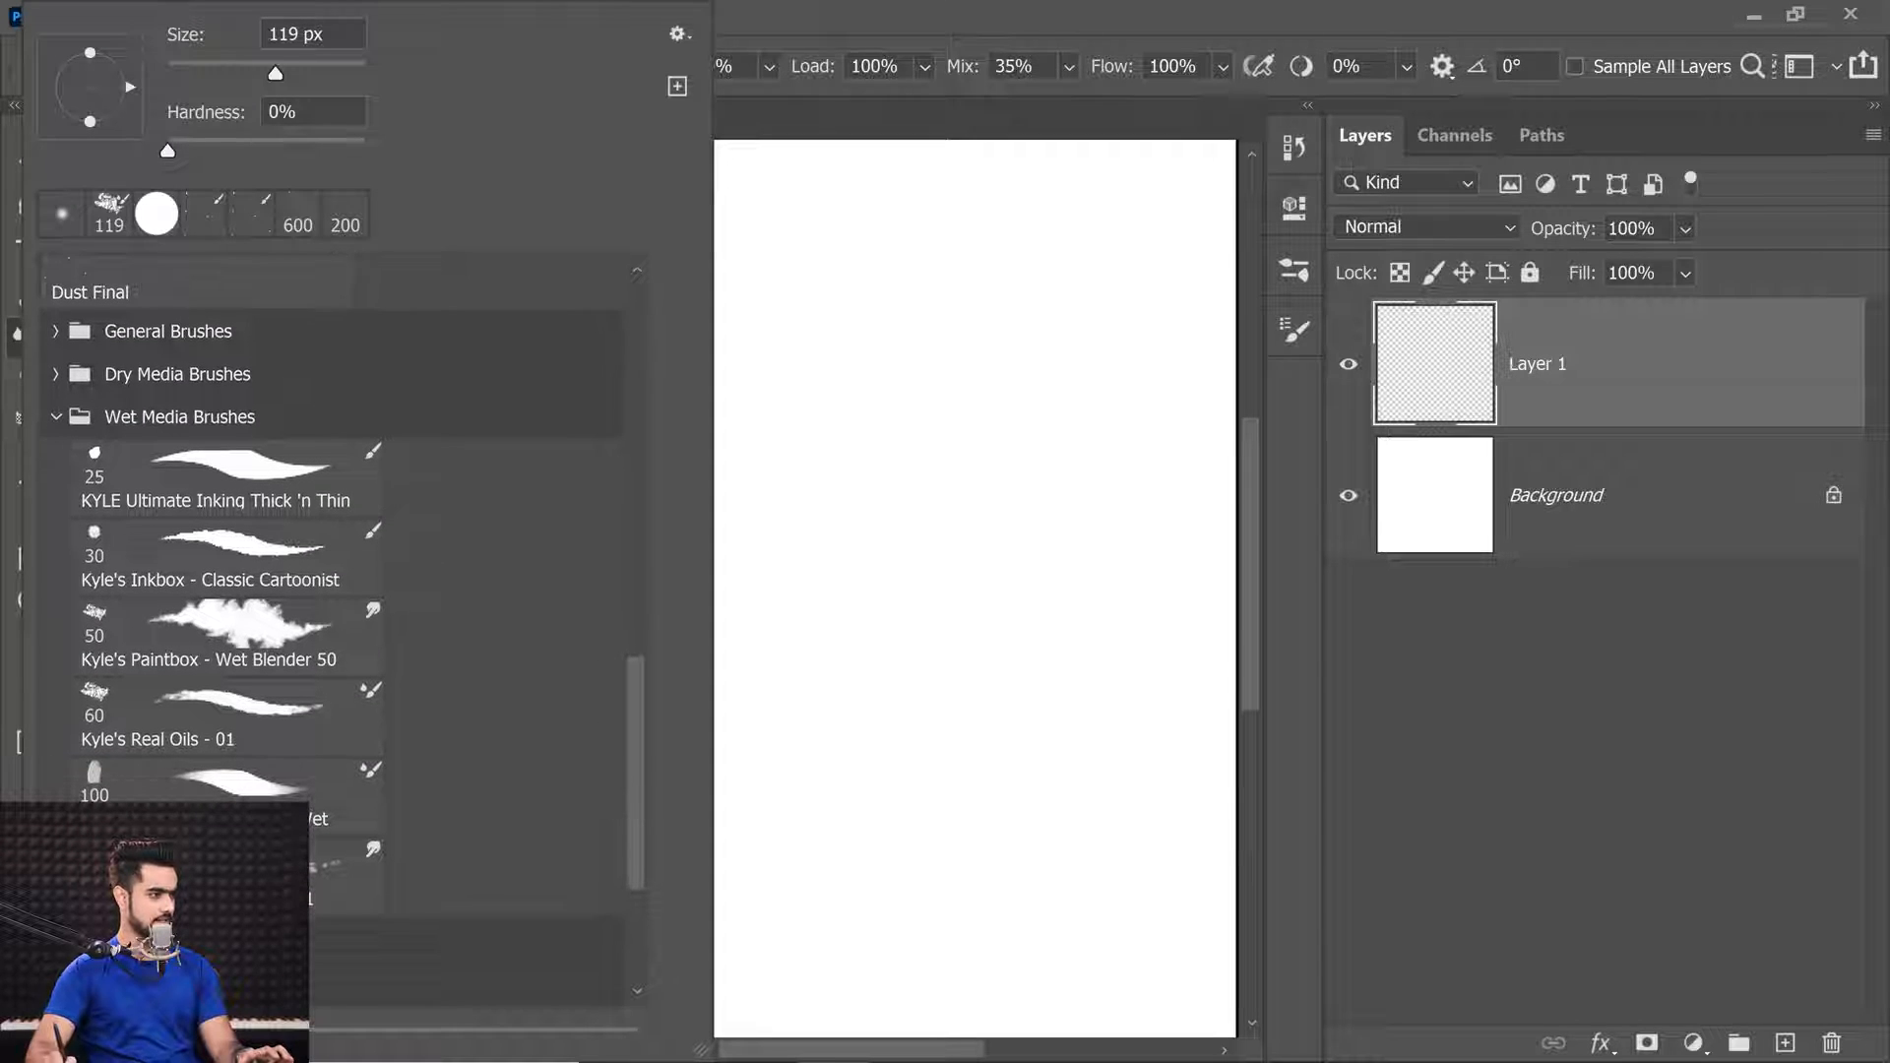
left_click(226, 815)
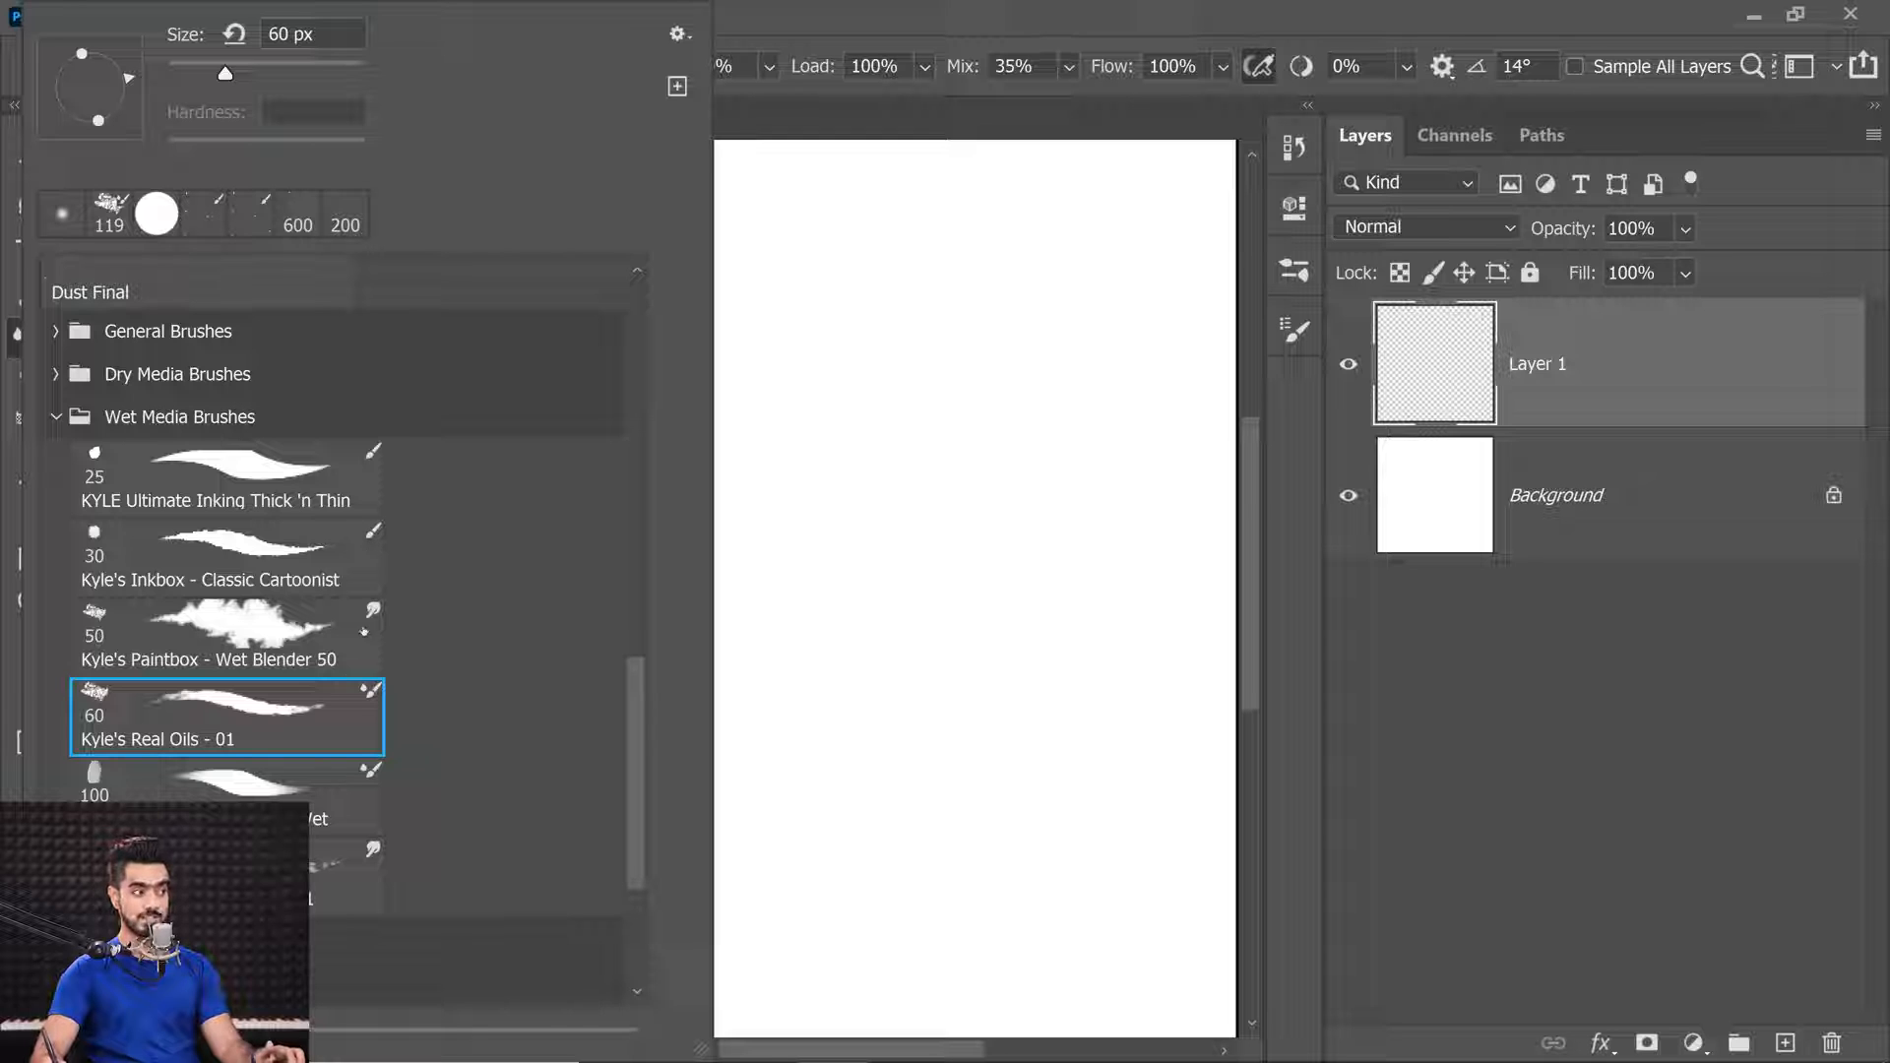
left_click(1147, 655)
mouse_move(394, 258)
left_mouse_down()
mouse_move(424, 258)
mouse_move(305, 335)
mouse_move(478, 313)
mouse_move(329, 566)
mouse_move(695, 642)
mouse_move(736, 770)
left_mouse_up()
Change the foreground colour to blue and scribble over the right end of the yellow zigzag, mixing both colours.
left_click(49, 657)
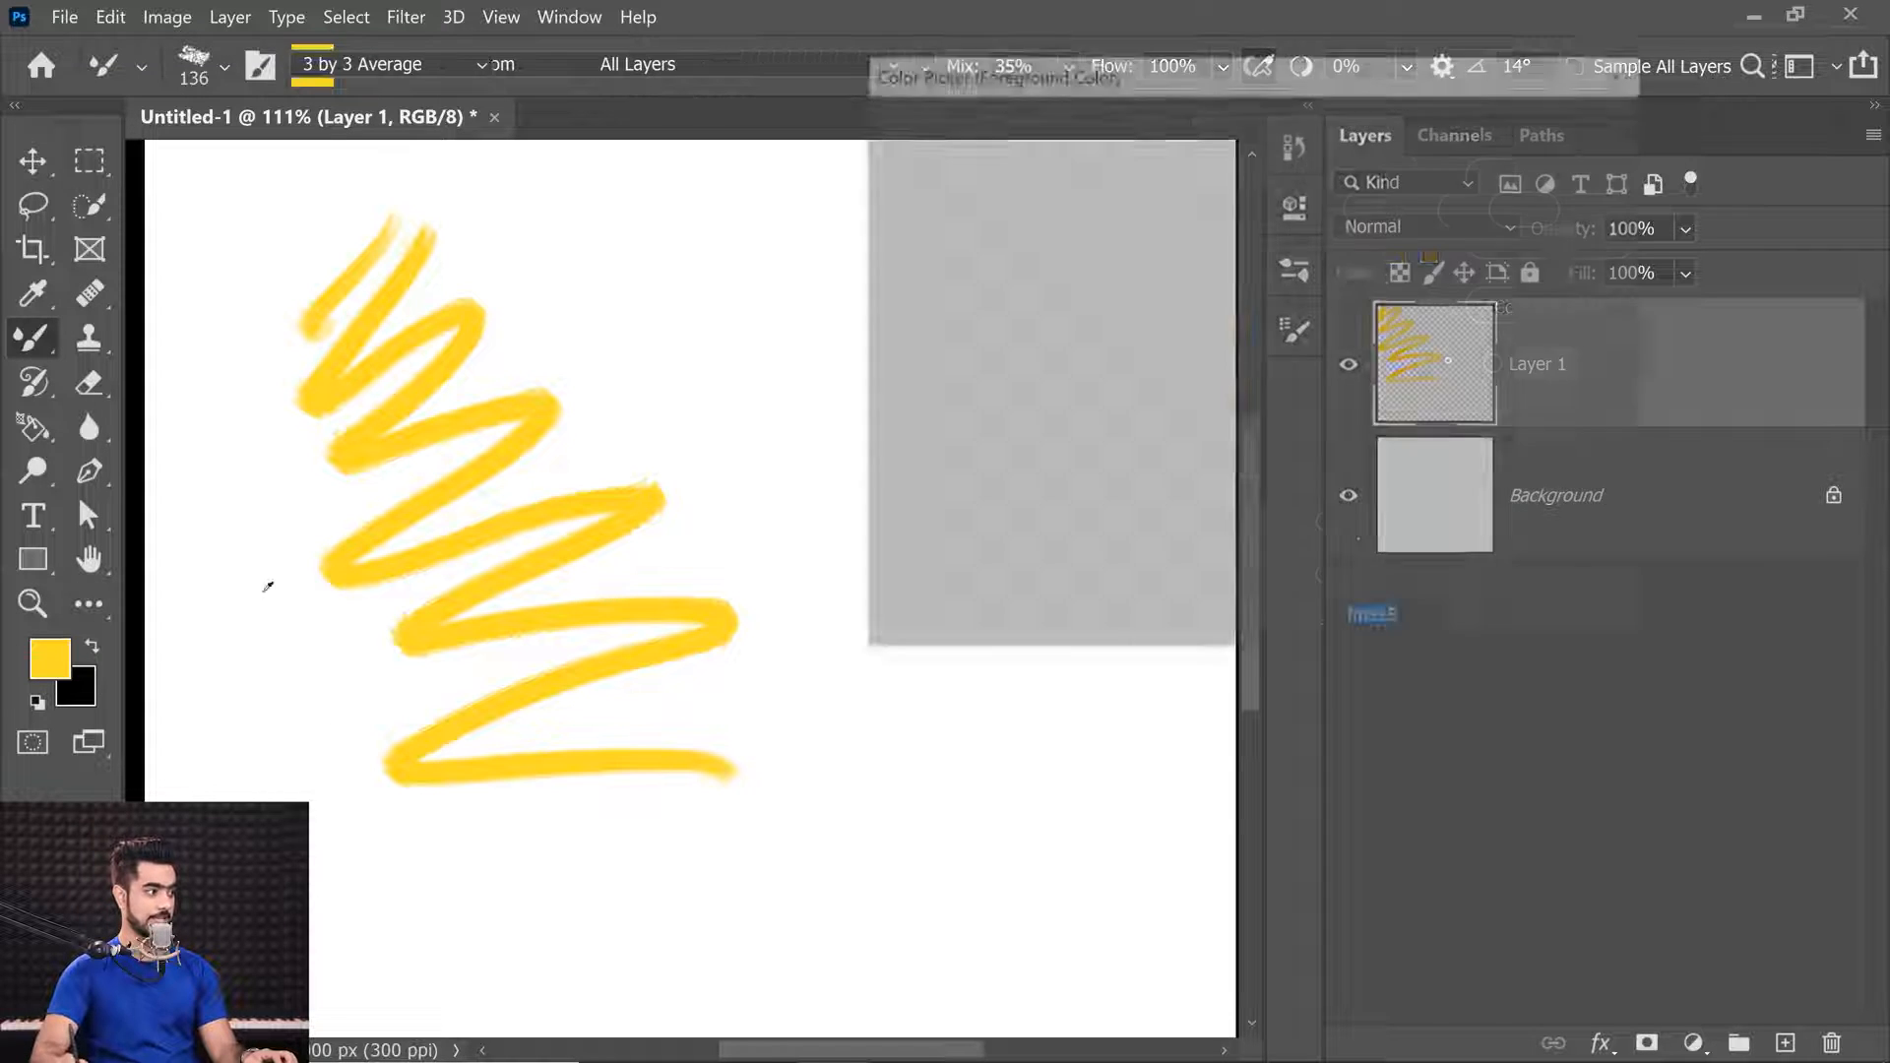
left_click(1283, 261)
left_click(1194, 155)
left_click(1549, 126)
mouse_move(622, 451)
left_mouse_down()
mouse_move(720, 471)
mouse_move(741, 505)
left_mouse_up()
left_click_drag(621, 404, 619, 640)
mouse_move(547, 525)
left_mouse_down()
mouse_move(570, 536)
mouse_move(733, 480)
left_mouse_up()
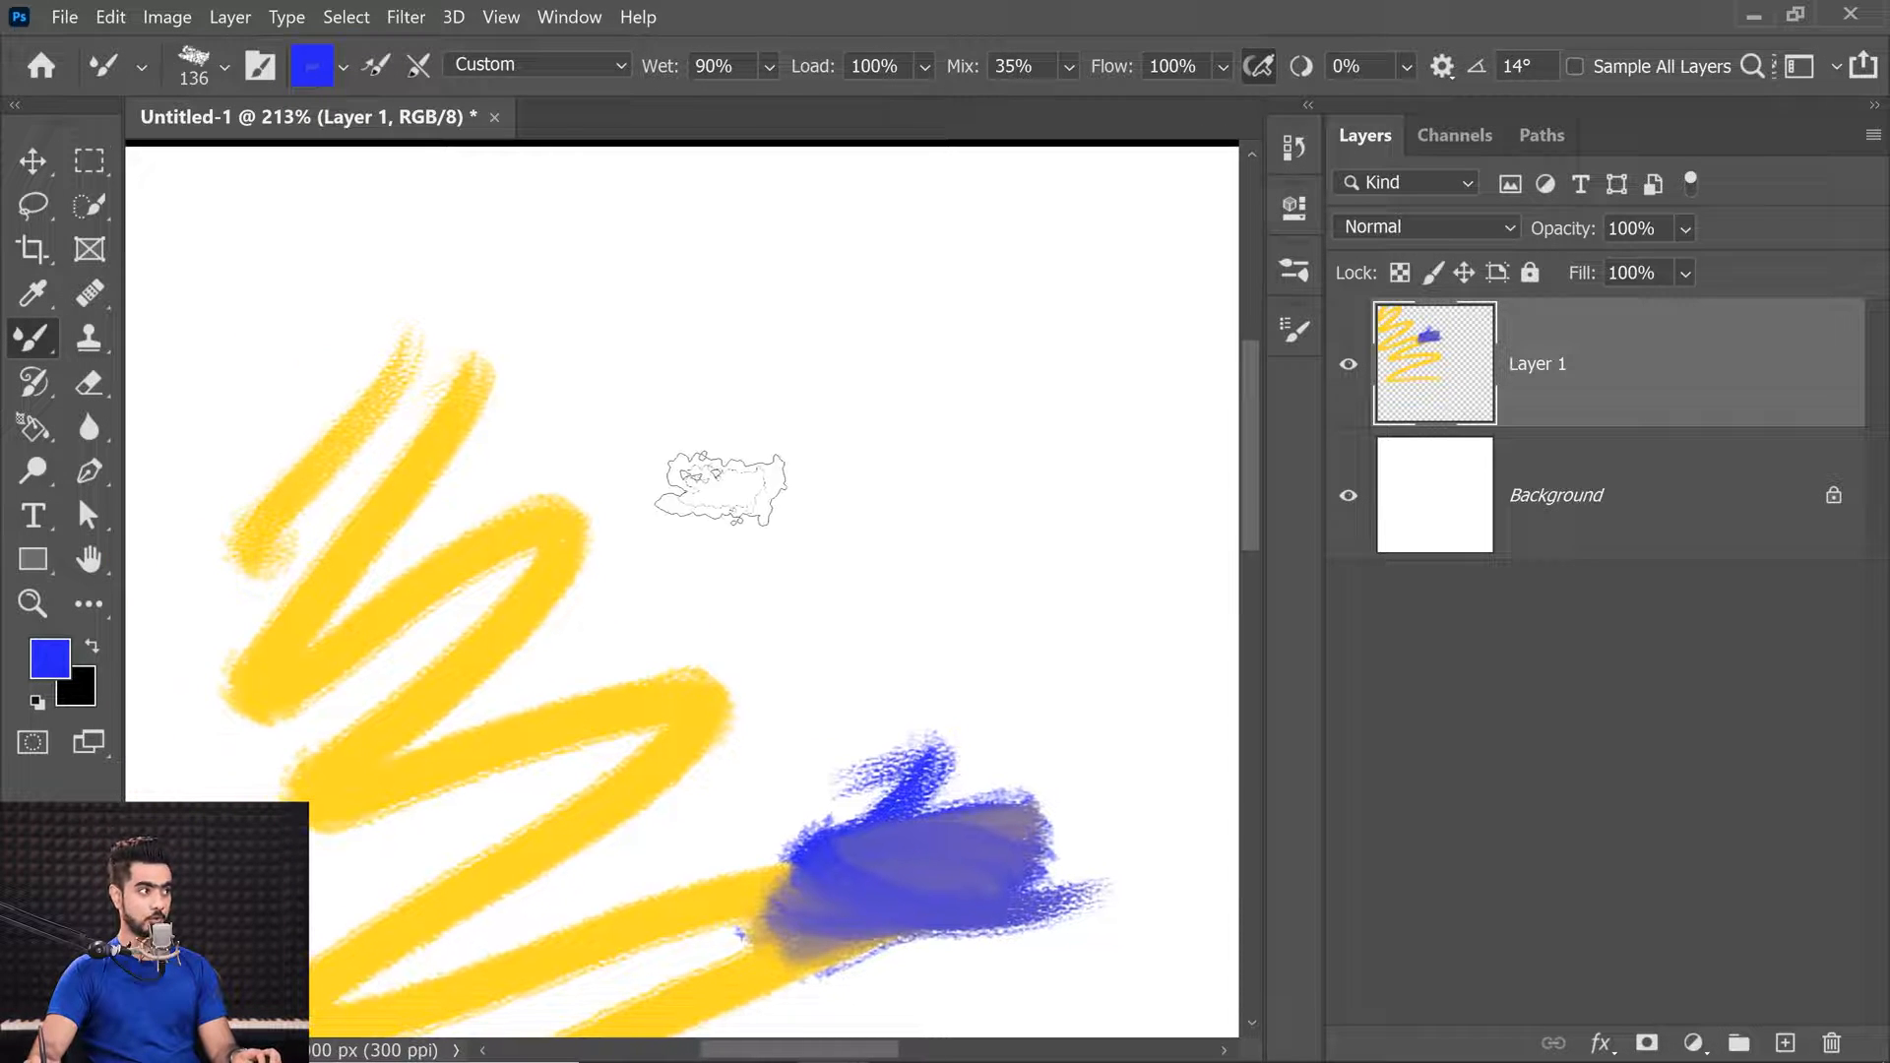
Sample yellow from the zigzag and paint a second yellow zigzag above the blue patch.
left_click(281, 666, "alt")
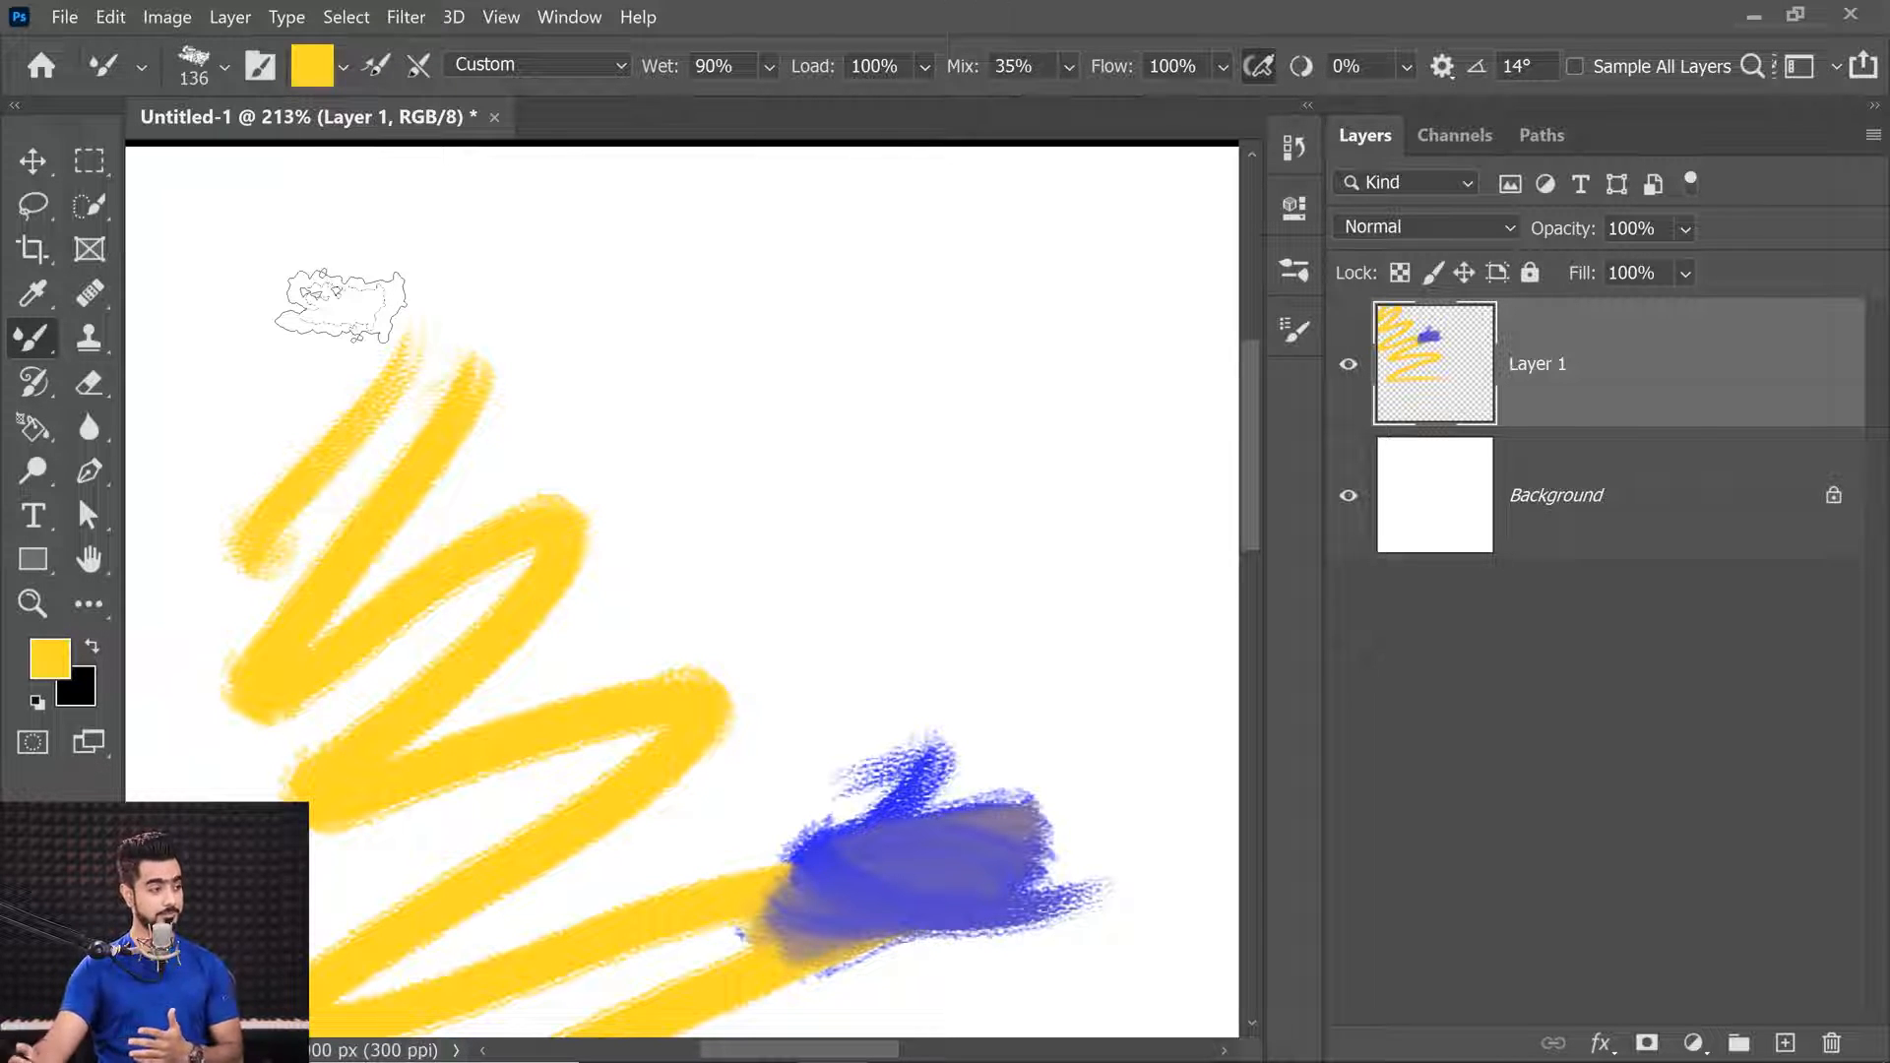
mouse_move(679, 214)
left_mouse_down()
mouse_move(845, 257)
mouse_move(744, 394)
mouse_move(675, 541)
mouse_move(930, 492)
mouse_move(1024, 547)
left_mouse_up()
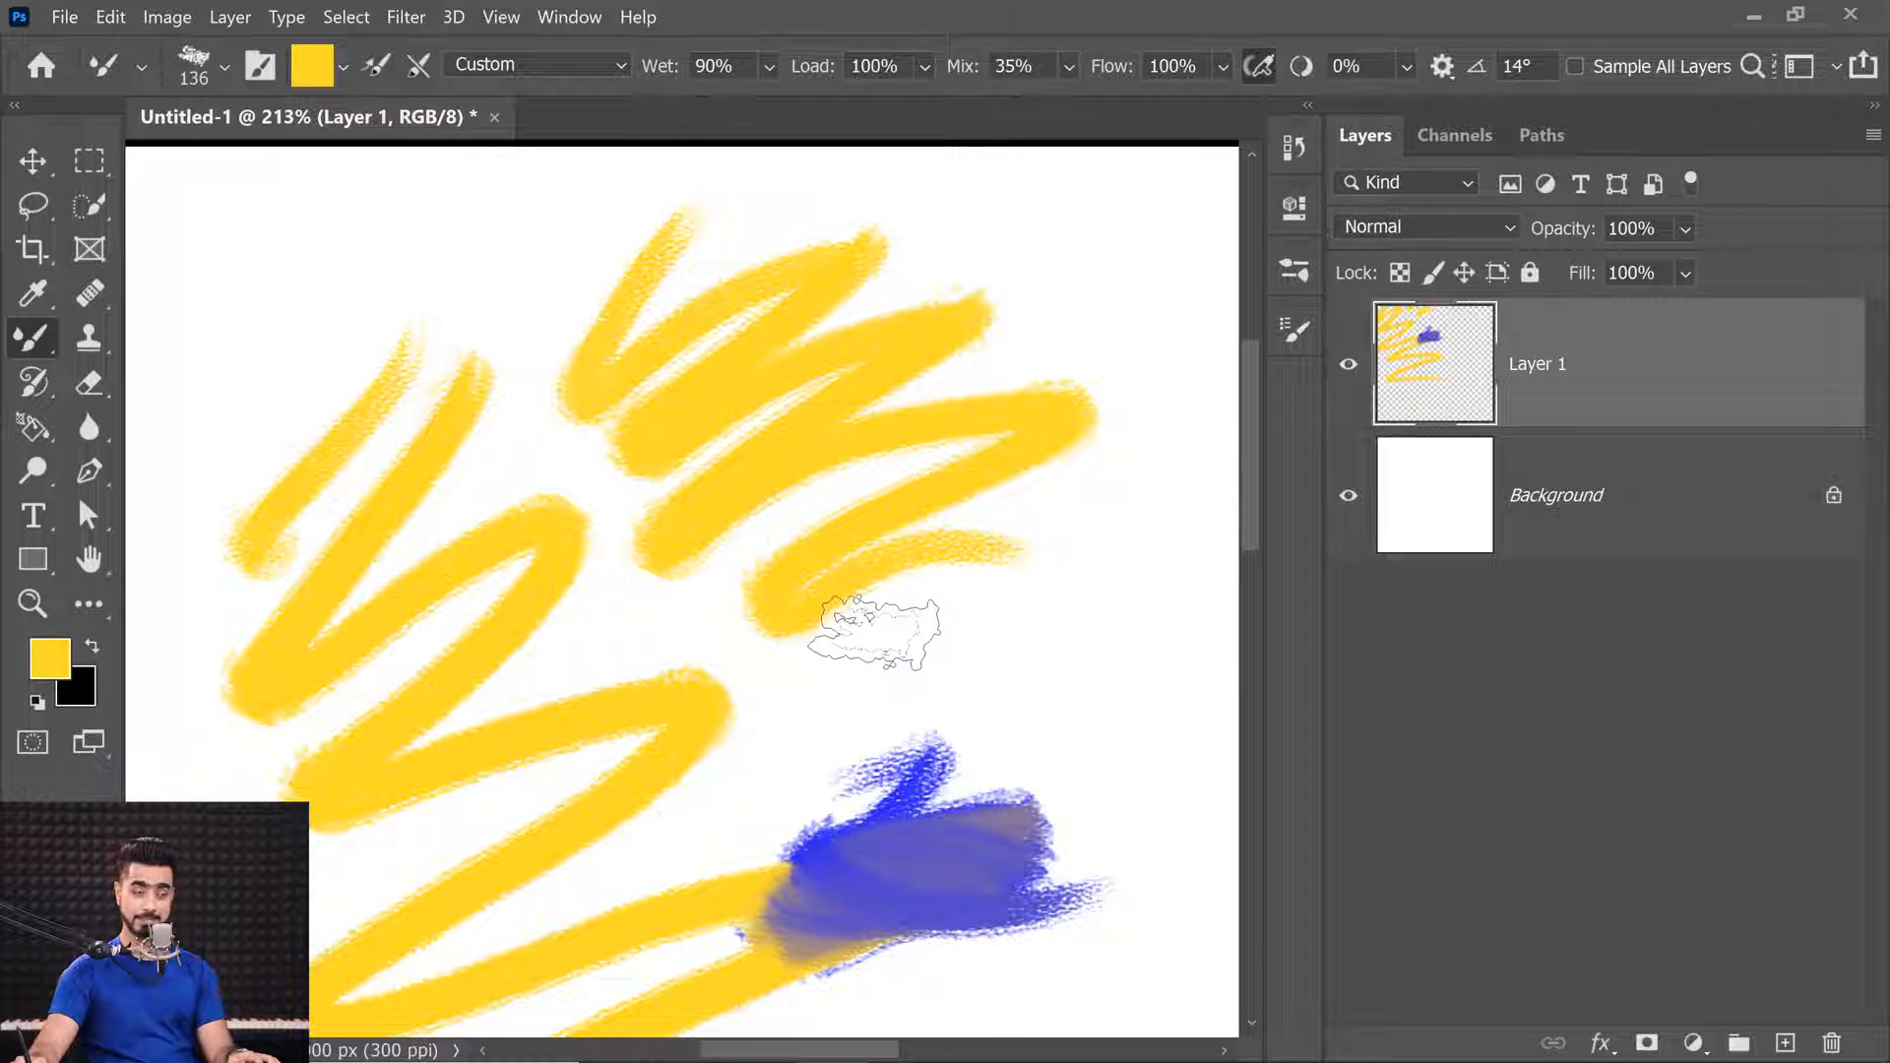
Clean the mixer brush and smear the existing yellow and blue paint together with long wavy strokes.
left_click(343, 69)
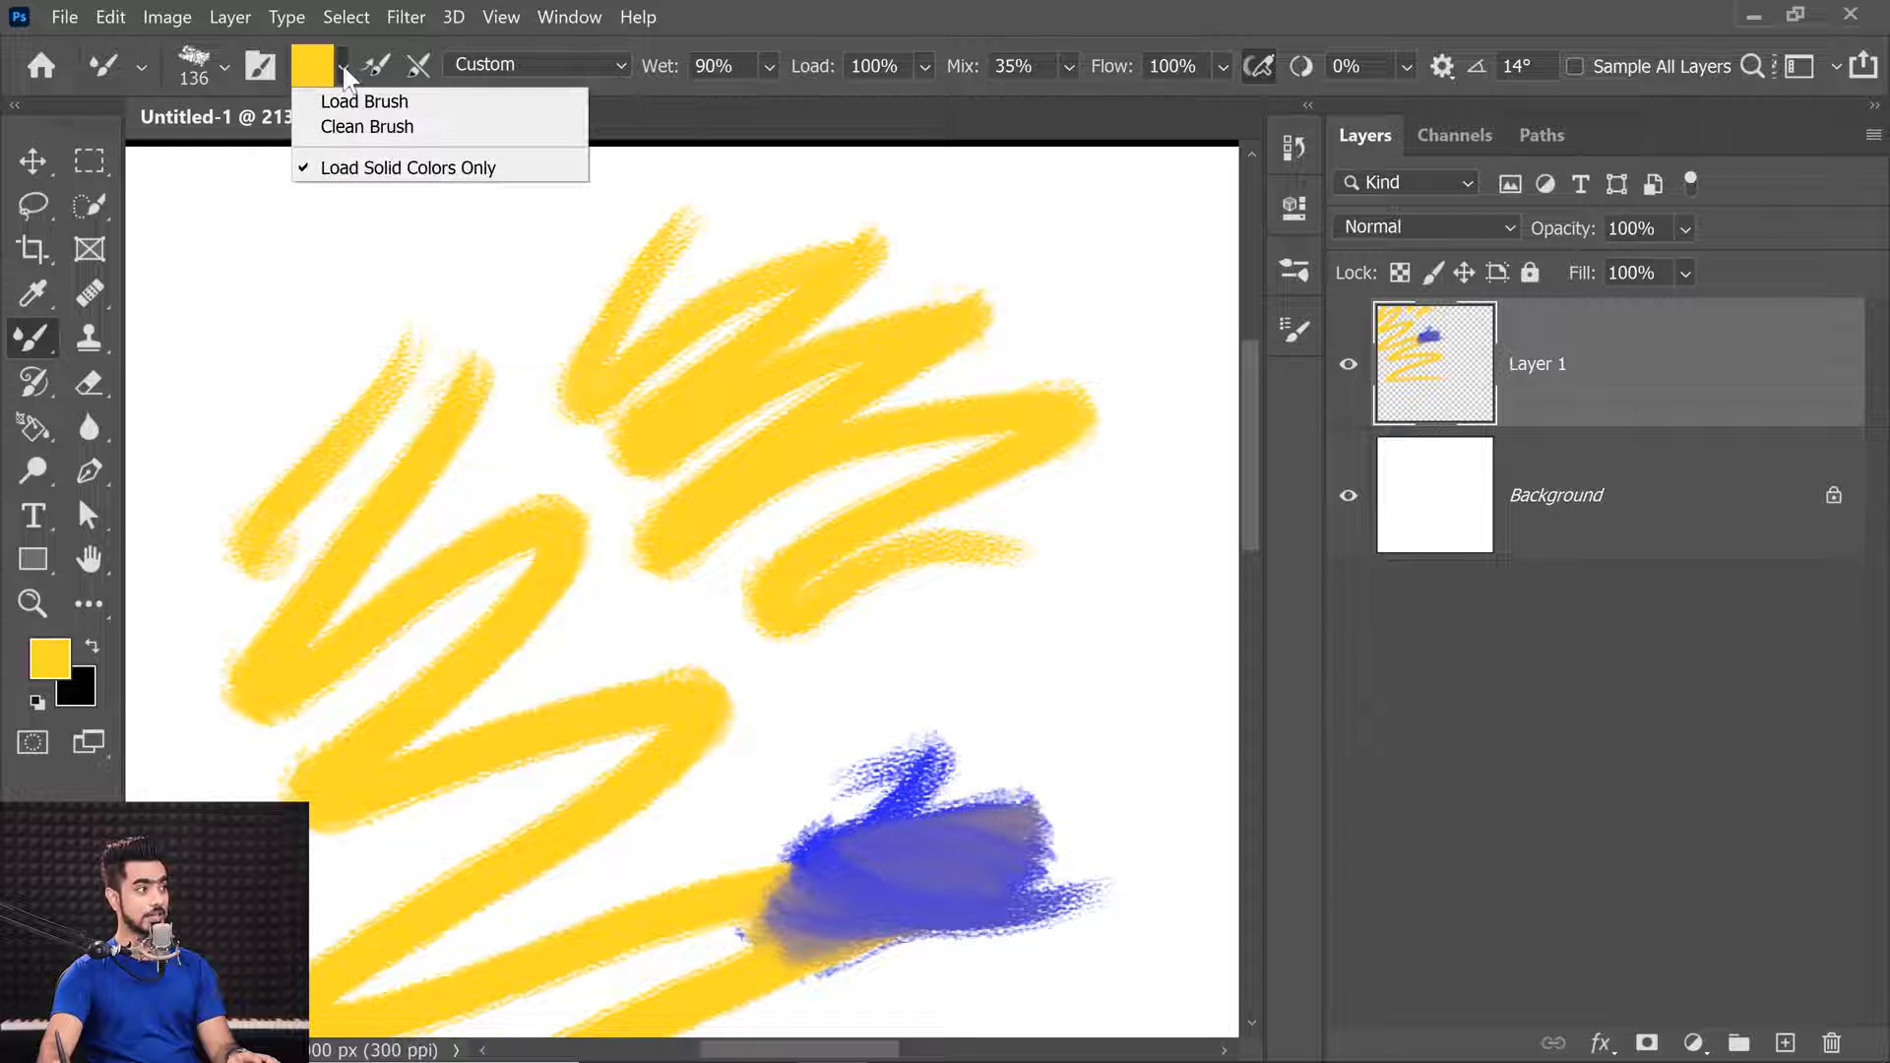
left_click(363, 128)
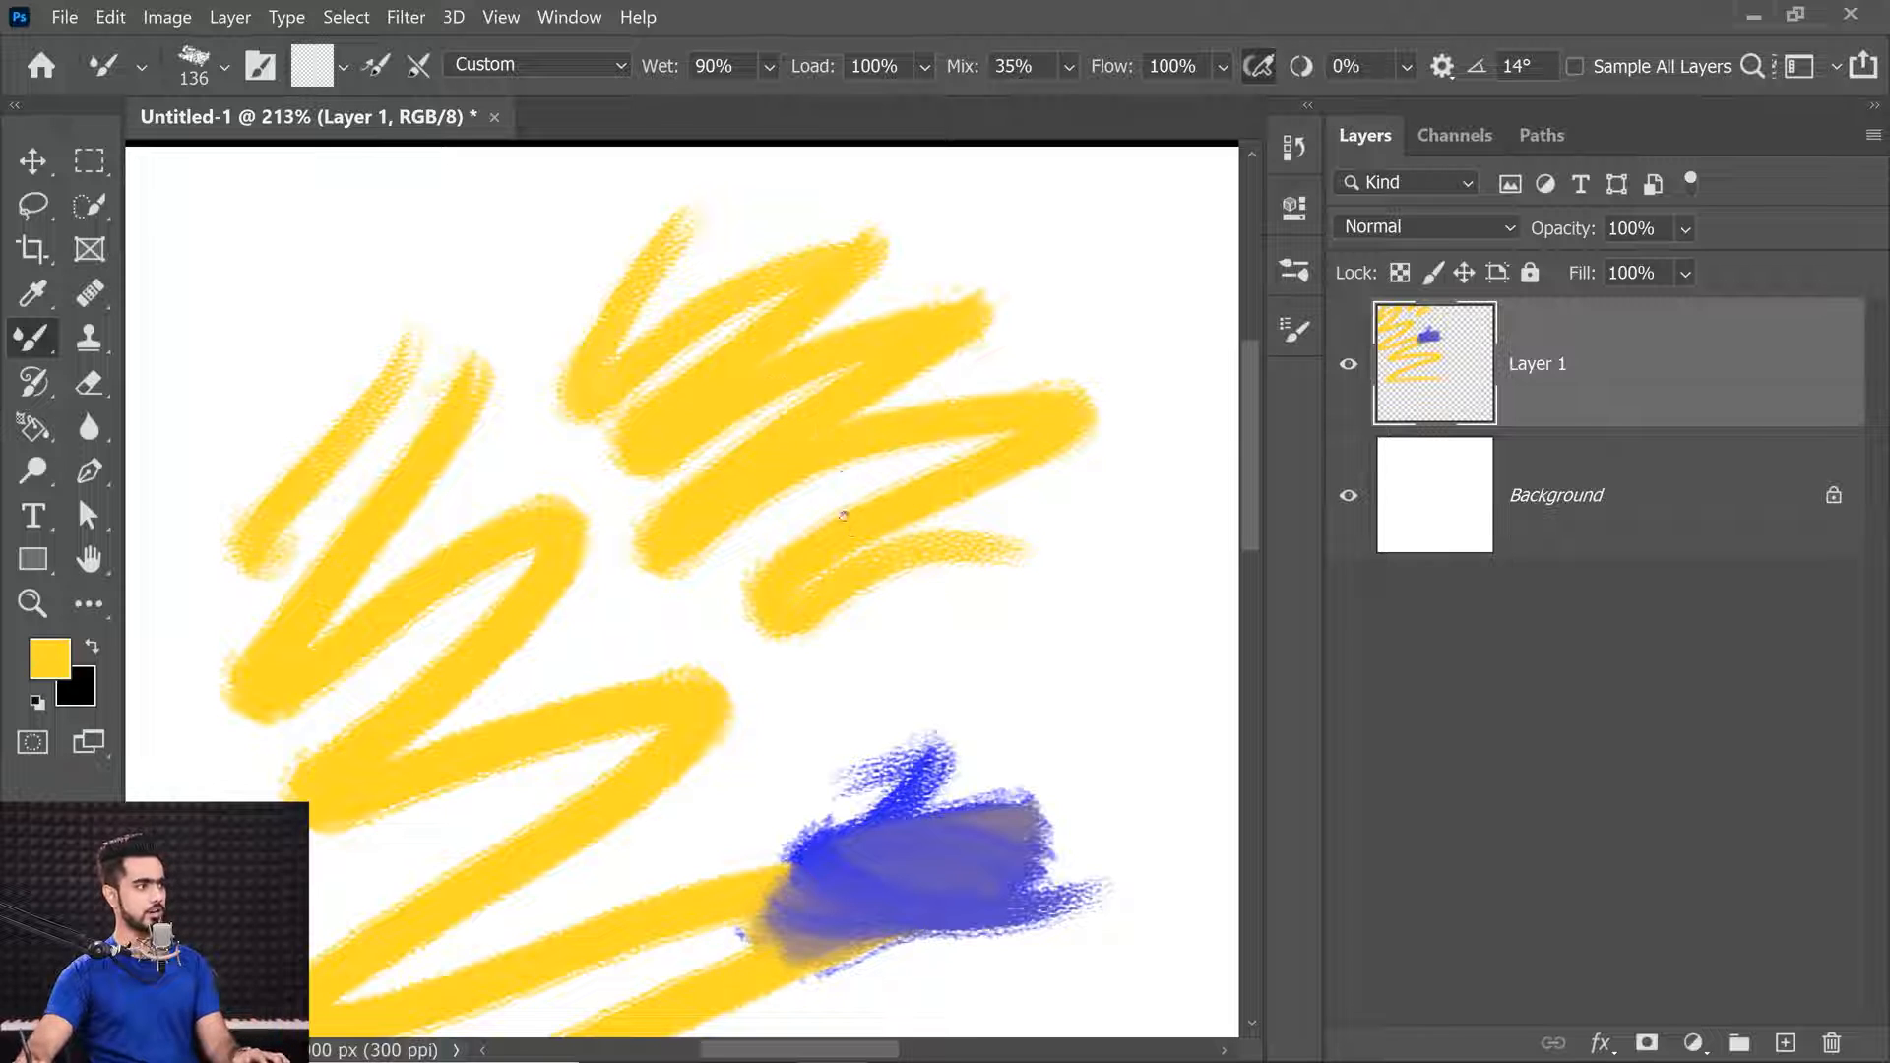
left_click_drag(852, 532, 673, 453)
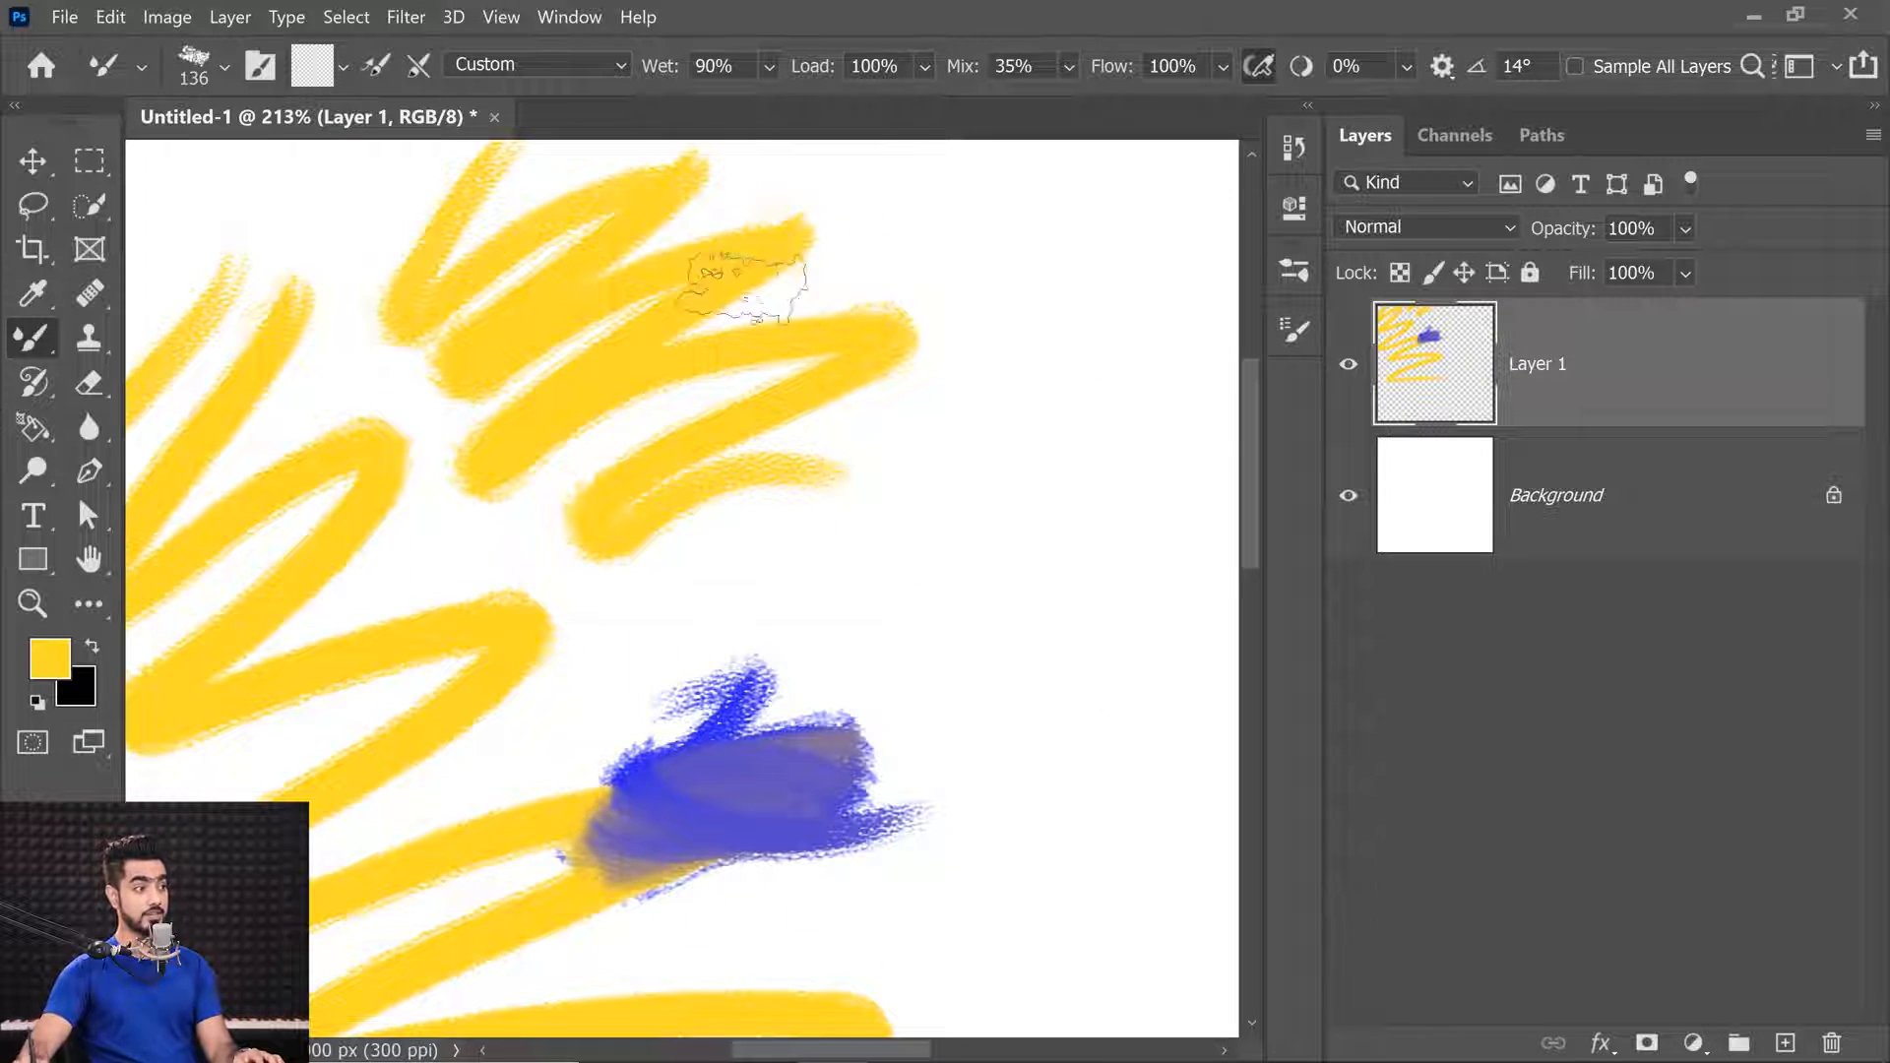
mouse_move(689, 399)
left_mouse_down()
mouse_move(900, 590)
mouse_move(1122, 984)
mouse_move(945, 571)
left_mouse_up()
mouse_move(766, 204)
left_mouse_down()
mouse_move(865, 759)
mouse_move(1063, 823)
mouse_move(1111, 770)
left_mouse_up()
mouse_move(616, 340)
left_mouse_down()
mouse_move(733, 561)
mouse_move(783, 748)
left_mouse_up()
mouse_move(674, 561)
left_mouse_down()
mouse_move(595, 339)
mouse_move(620, 354)
mouse_move(527, 246)
mouse_move(217, 167)
left_mouse_up()
mouse_move(523, 386)
left_mouse_down()
mouse_move(544, 540)
mouse_move(595, 687)
left_mouse_up()
mouse_move(642, 605)
left_mouse_down()
mouse_move(621, 461)
mouse_move(704, 320)
mouse_move(787, 380)
mouse_move(680, 591)
mouse_move(944, 699)
left_mouse_up()
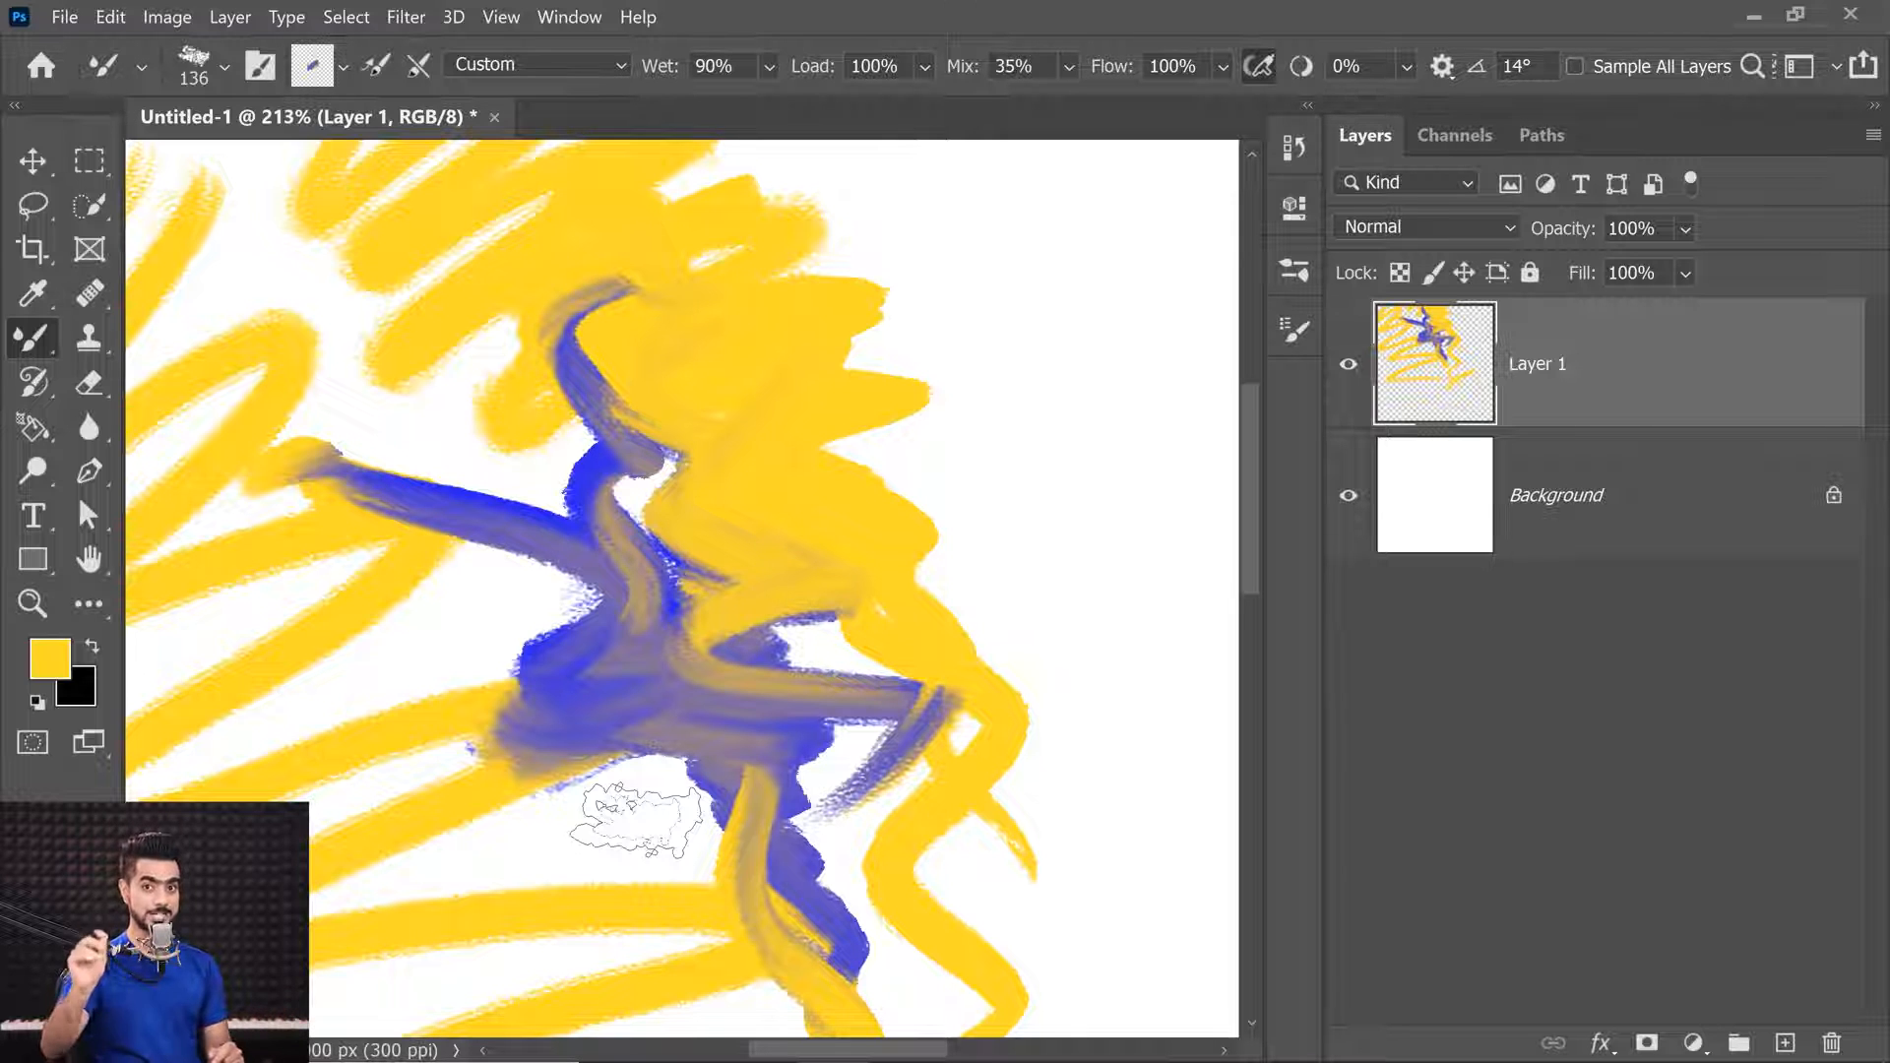
Clean the mixer brush, reload it with the yellow foreground colour and paint a wavy stroke beside the mixed paint.
left_click(341, 65)
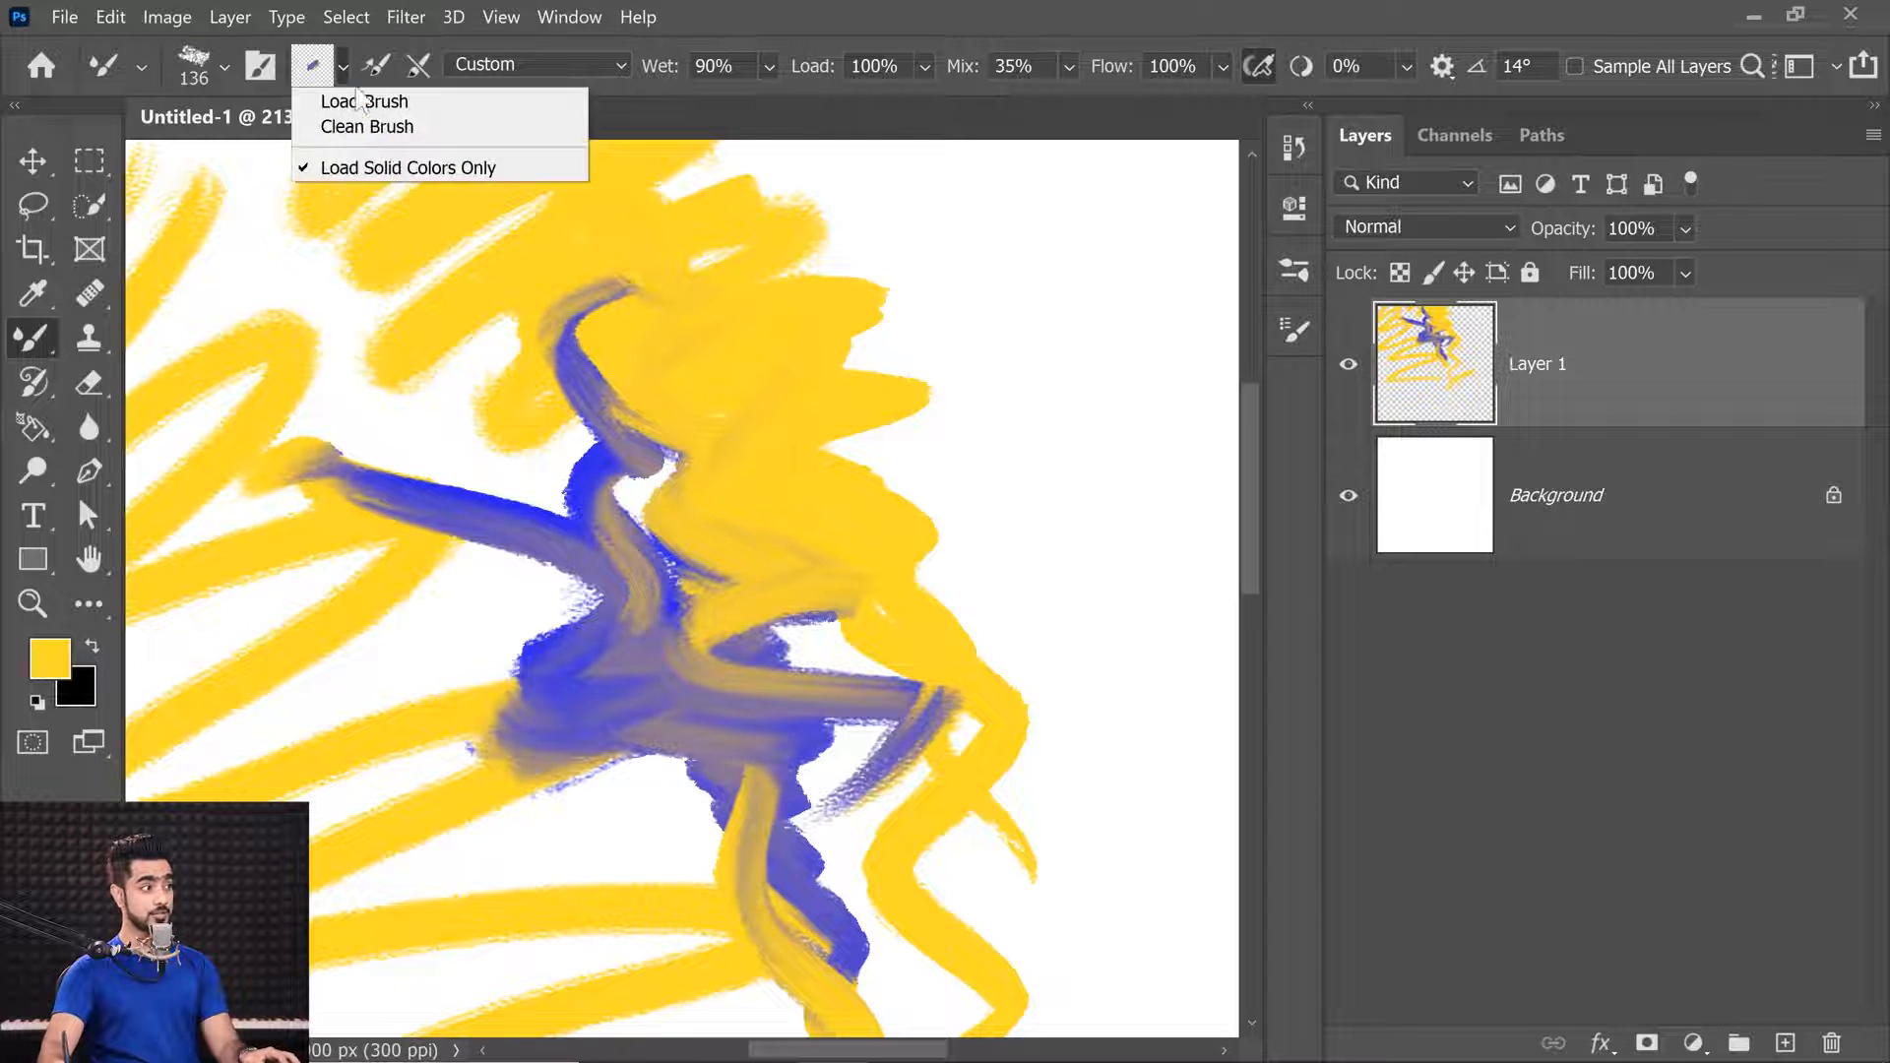
left_click(358, 129)
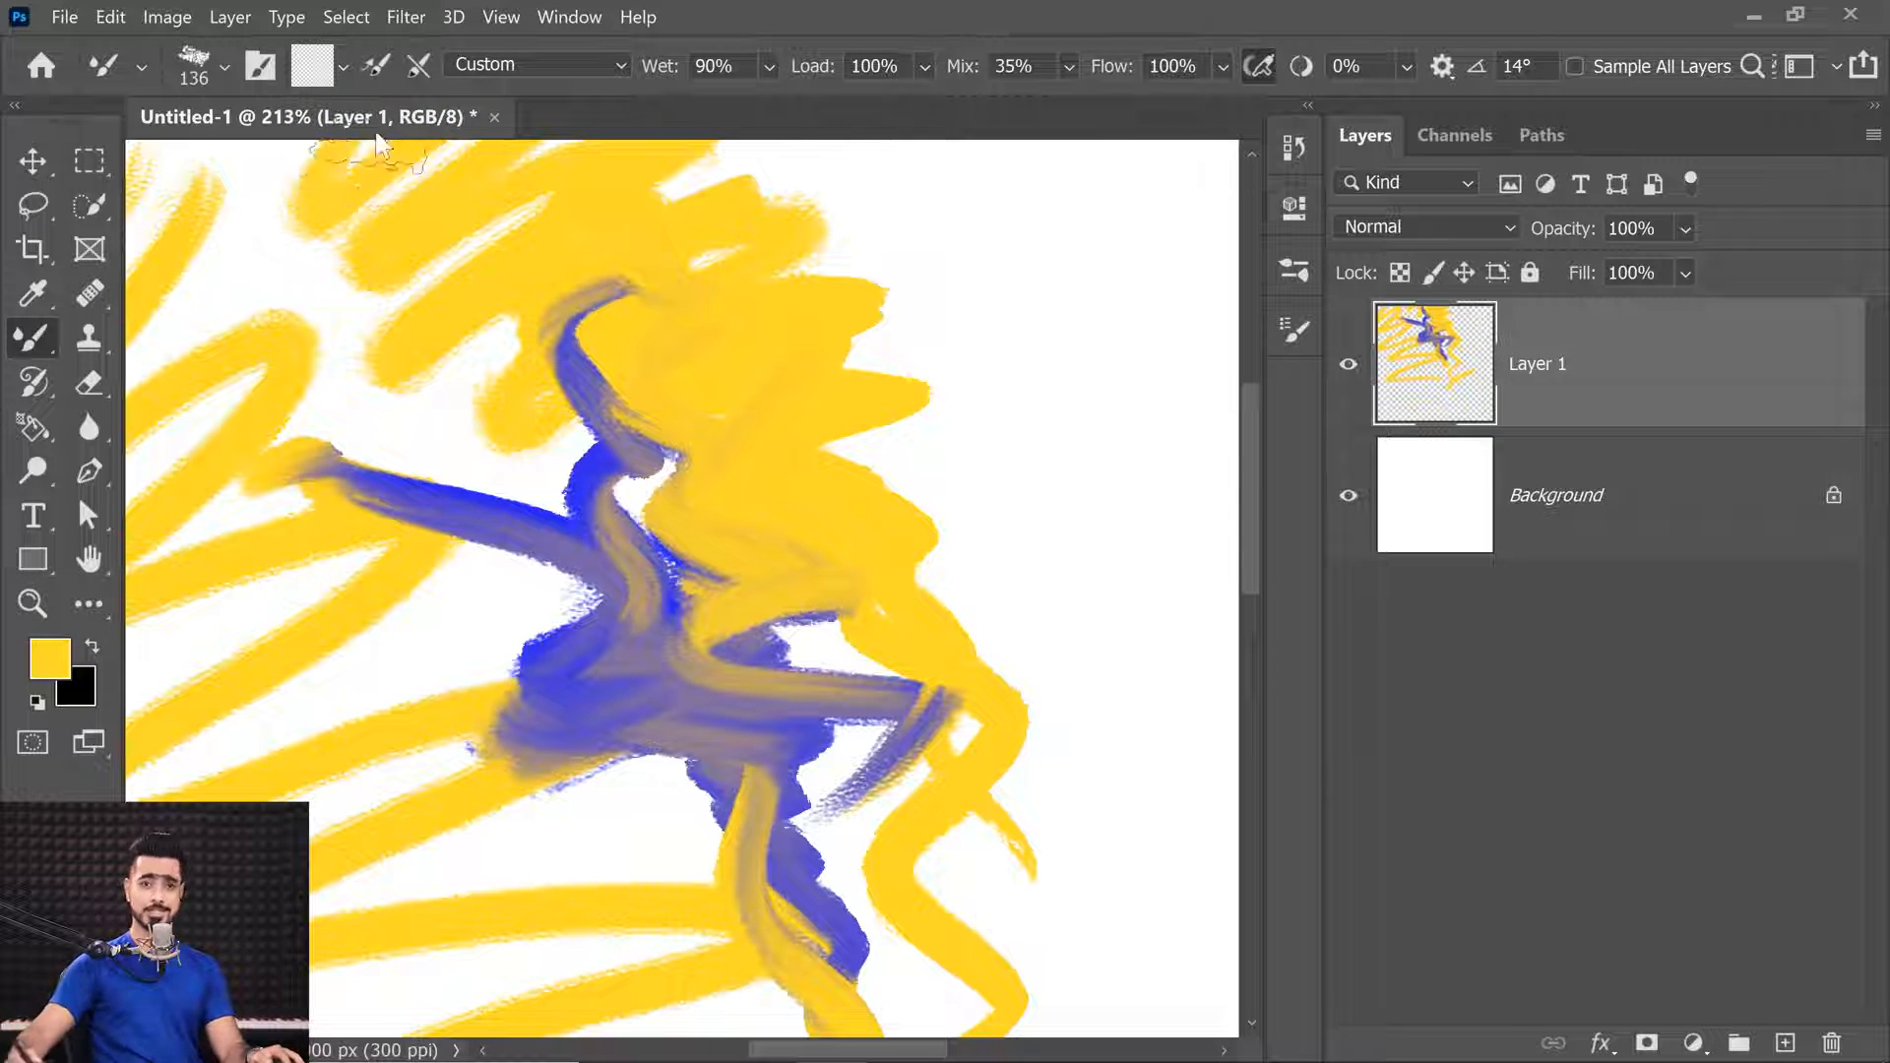
left_click(343, 68)
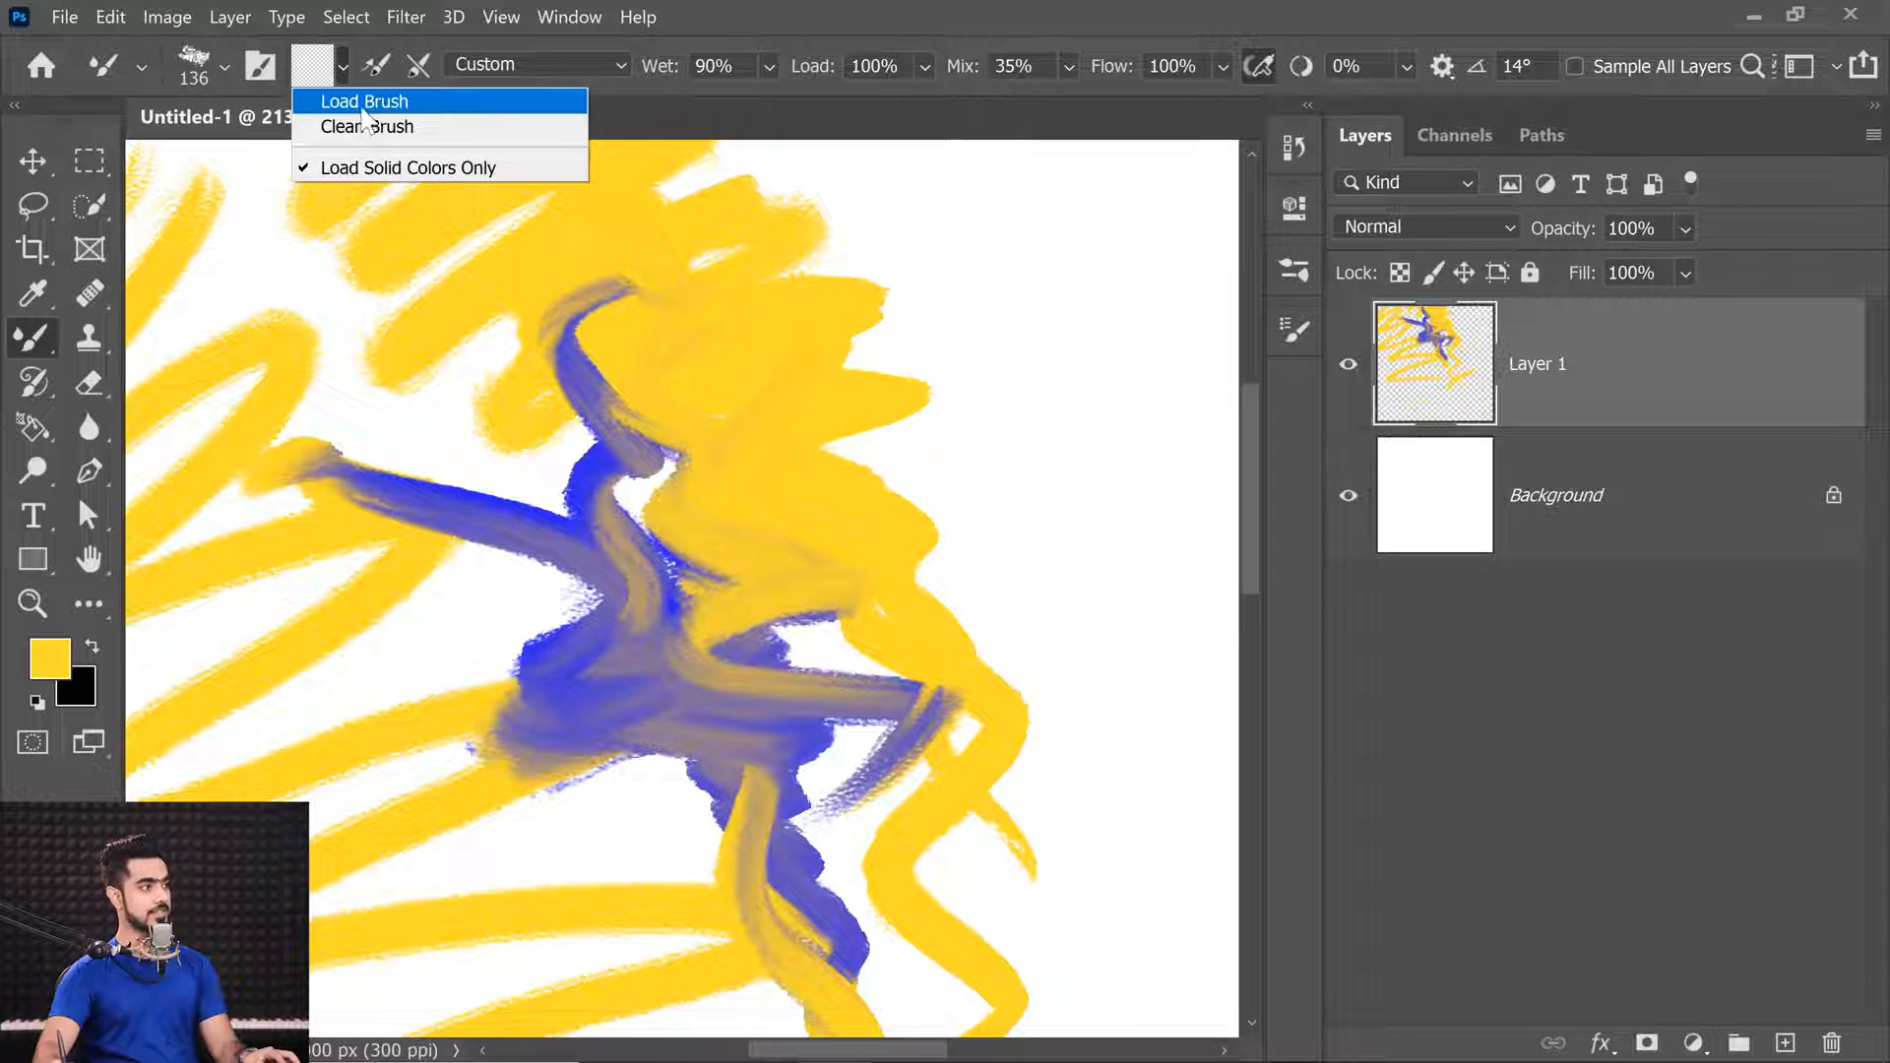
left_click(372, 106)
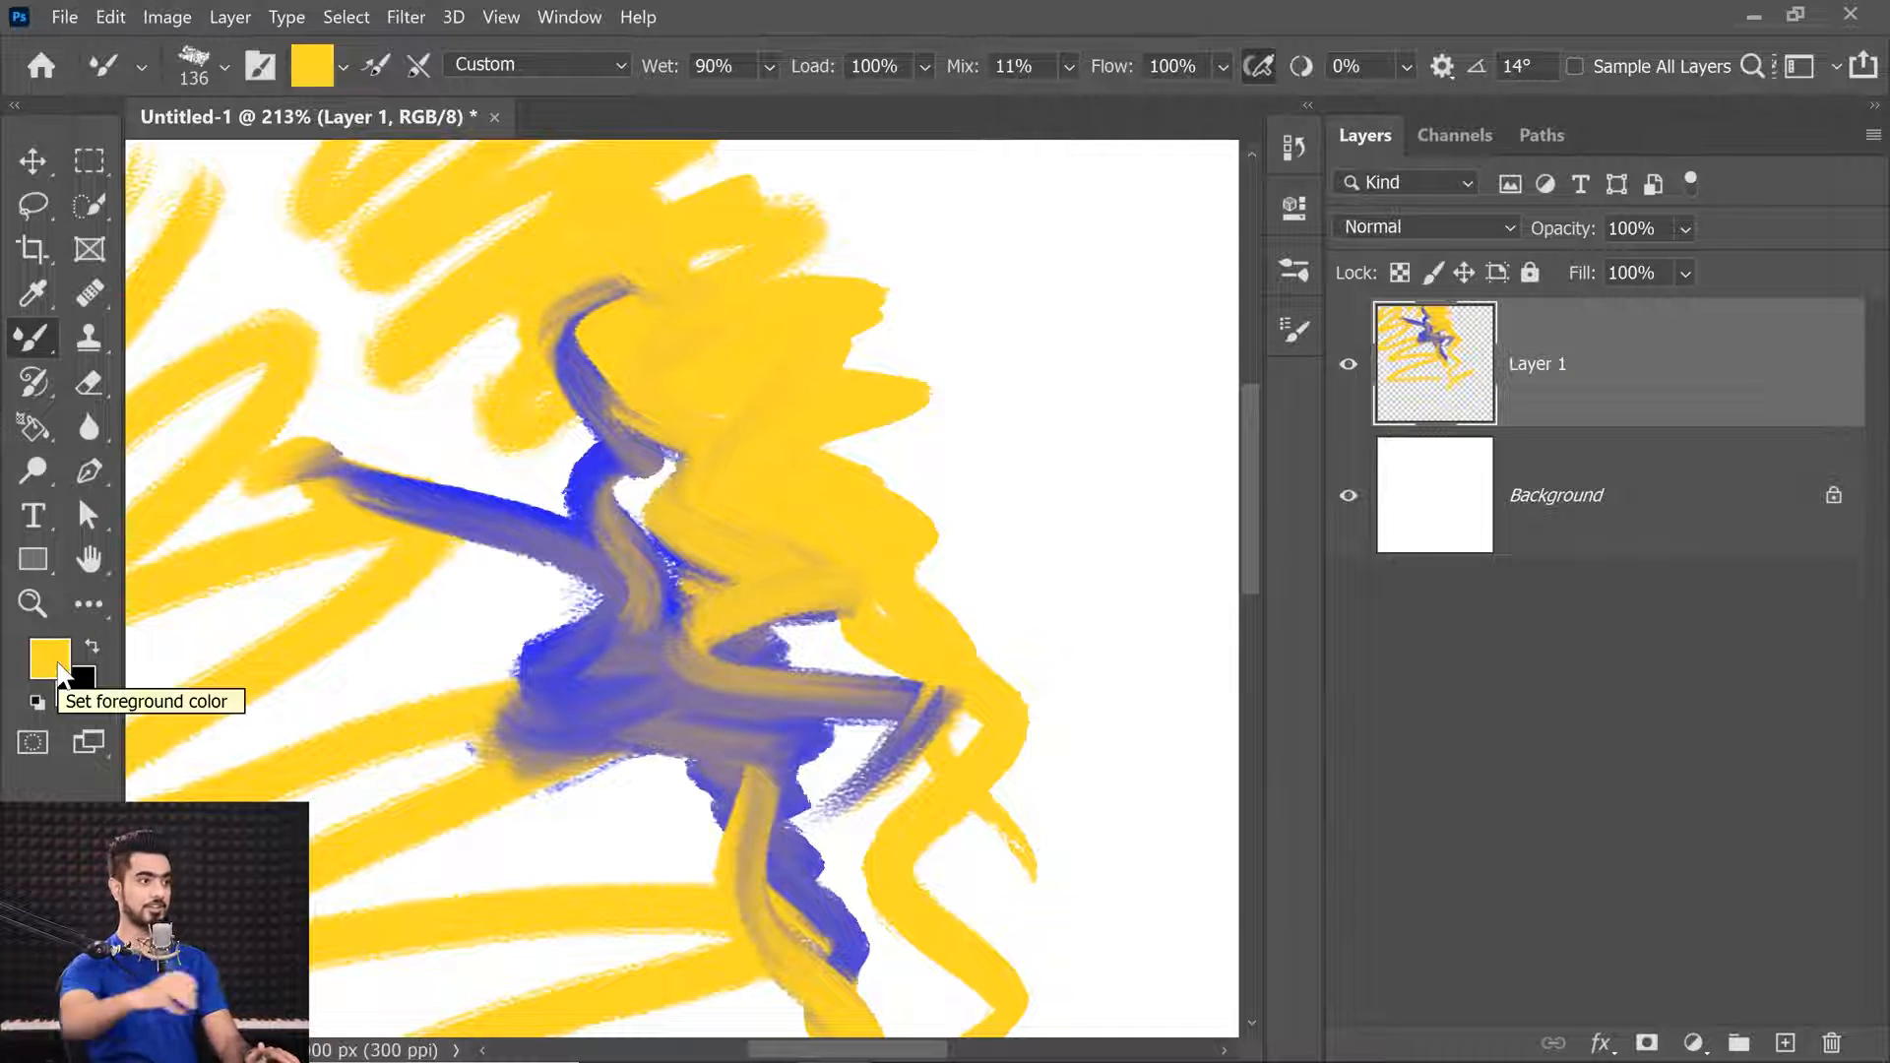
left_click_drag(1024, 217, 1112, 739)
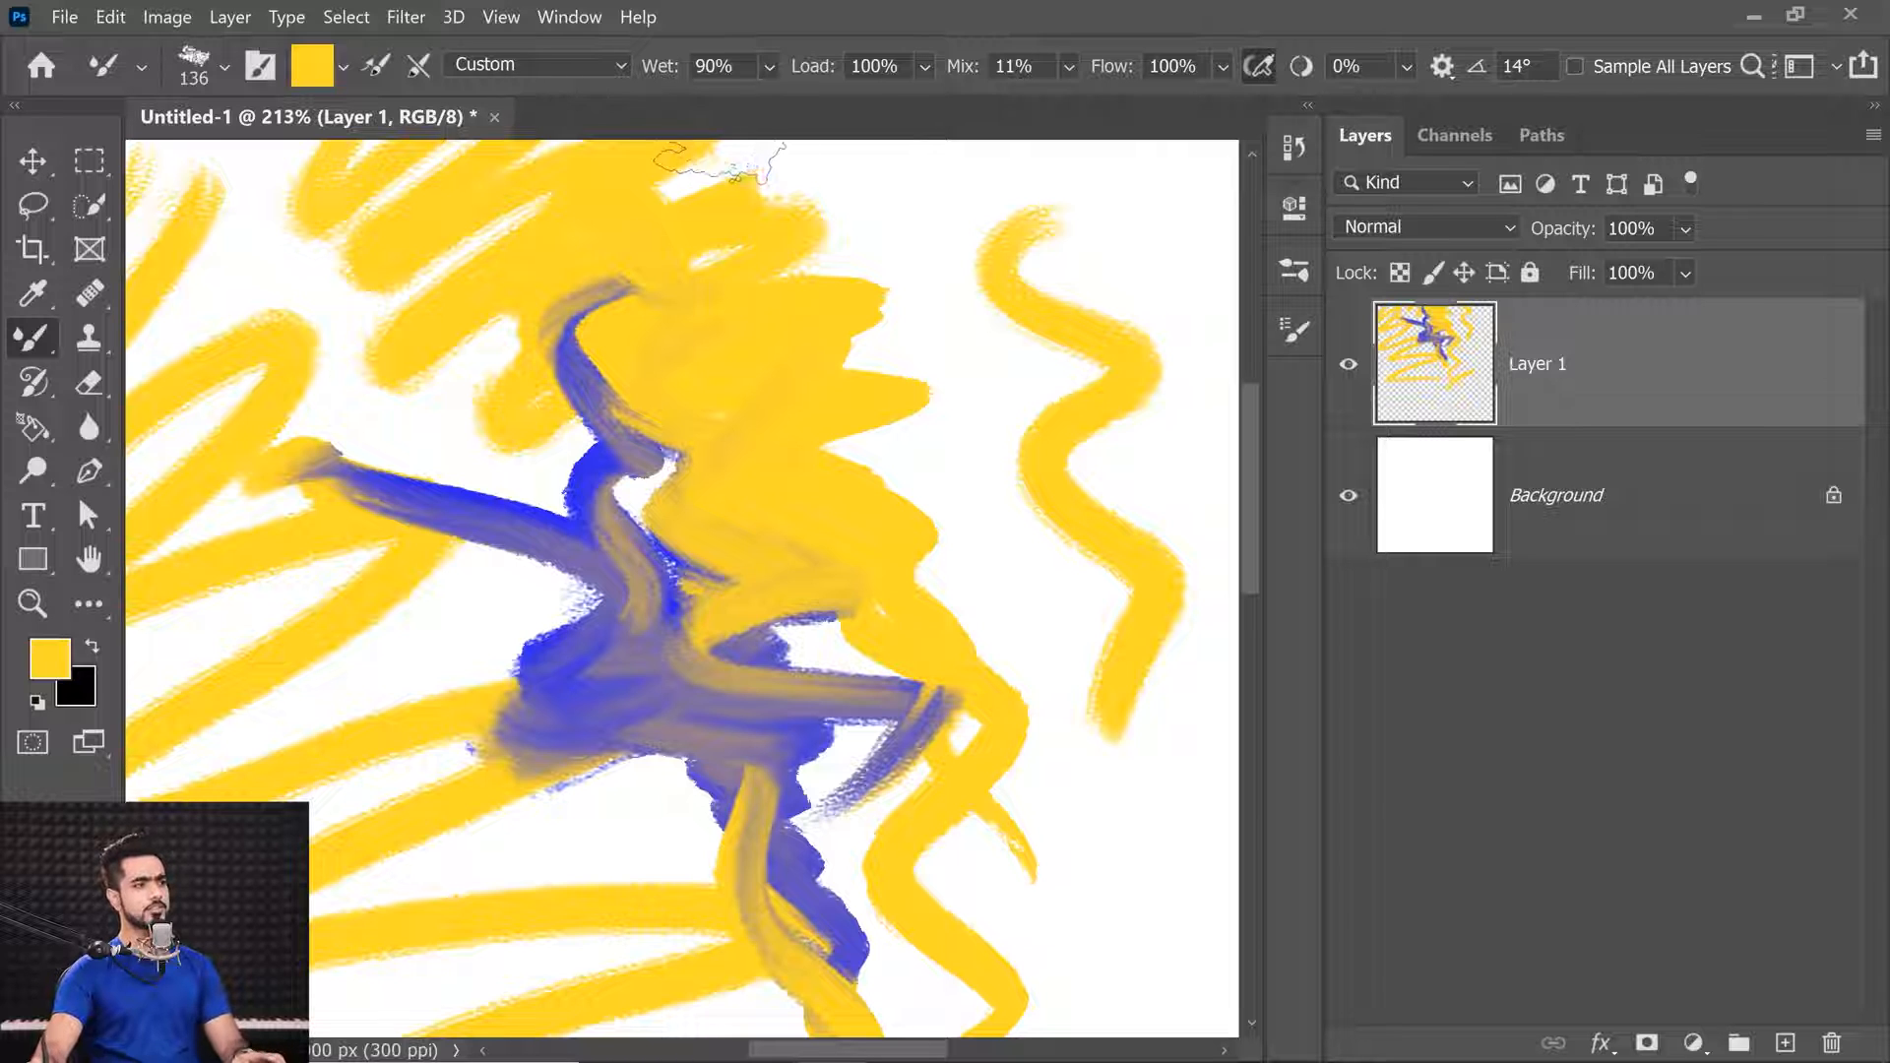
Clear the paint from Layer 1 and set the mixer brush's Load to 10%.
key("Delete")
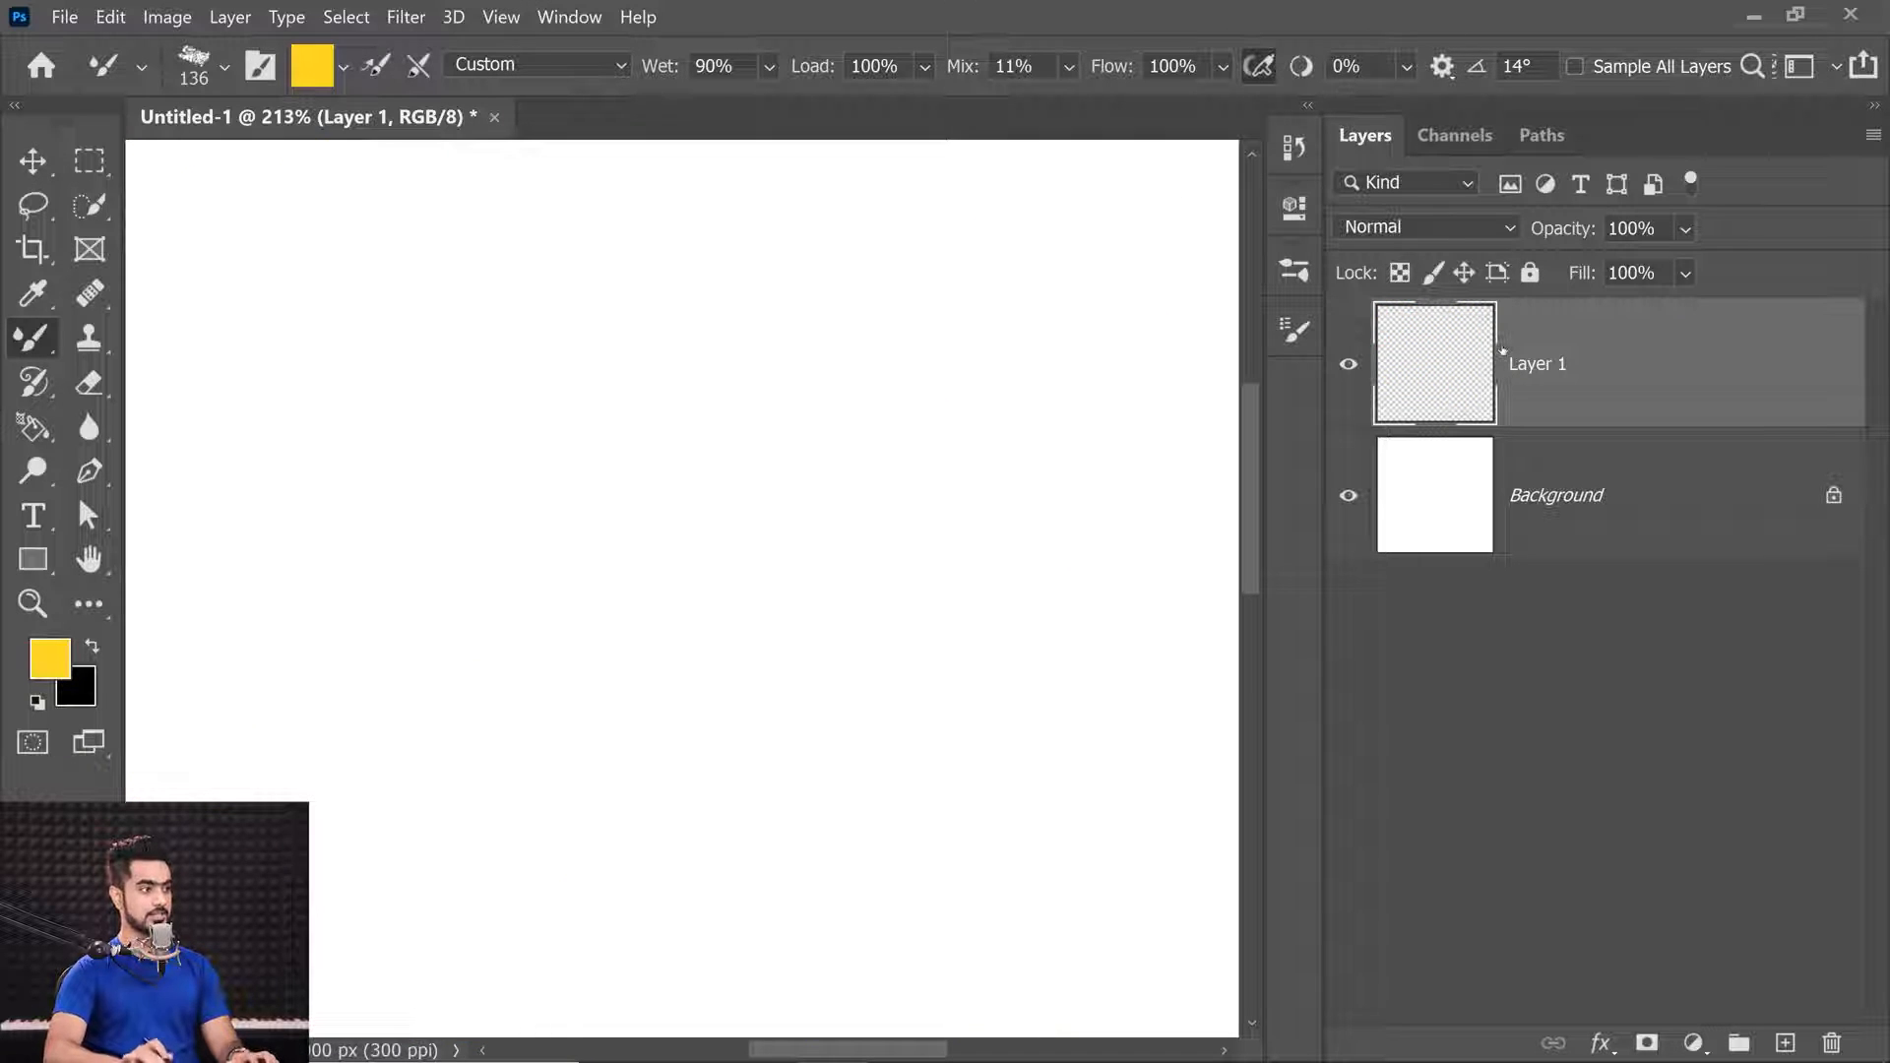
left_click(595, 63)
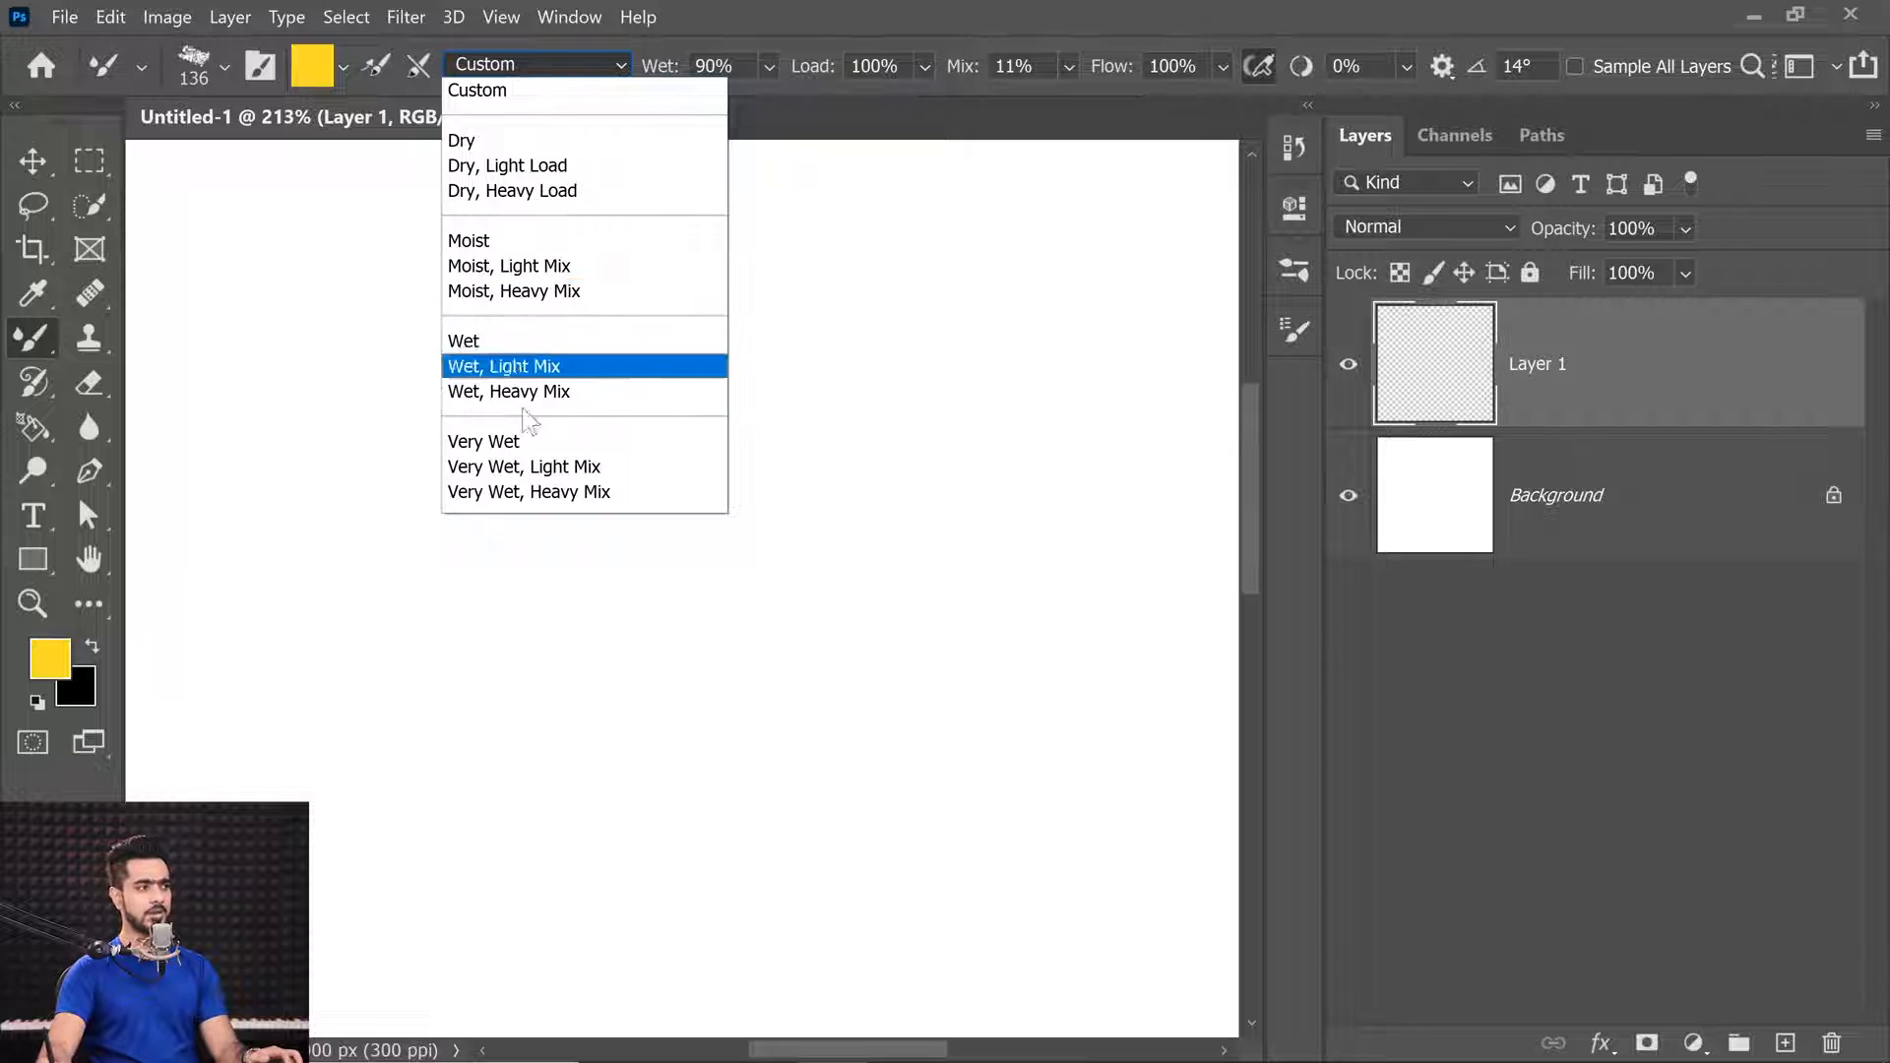
left_click(729, 53)
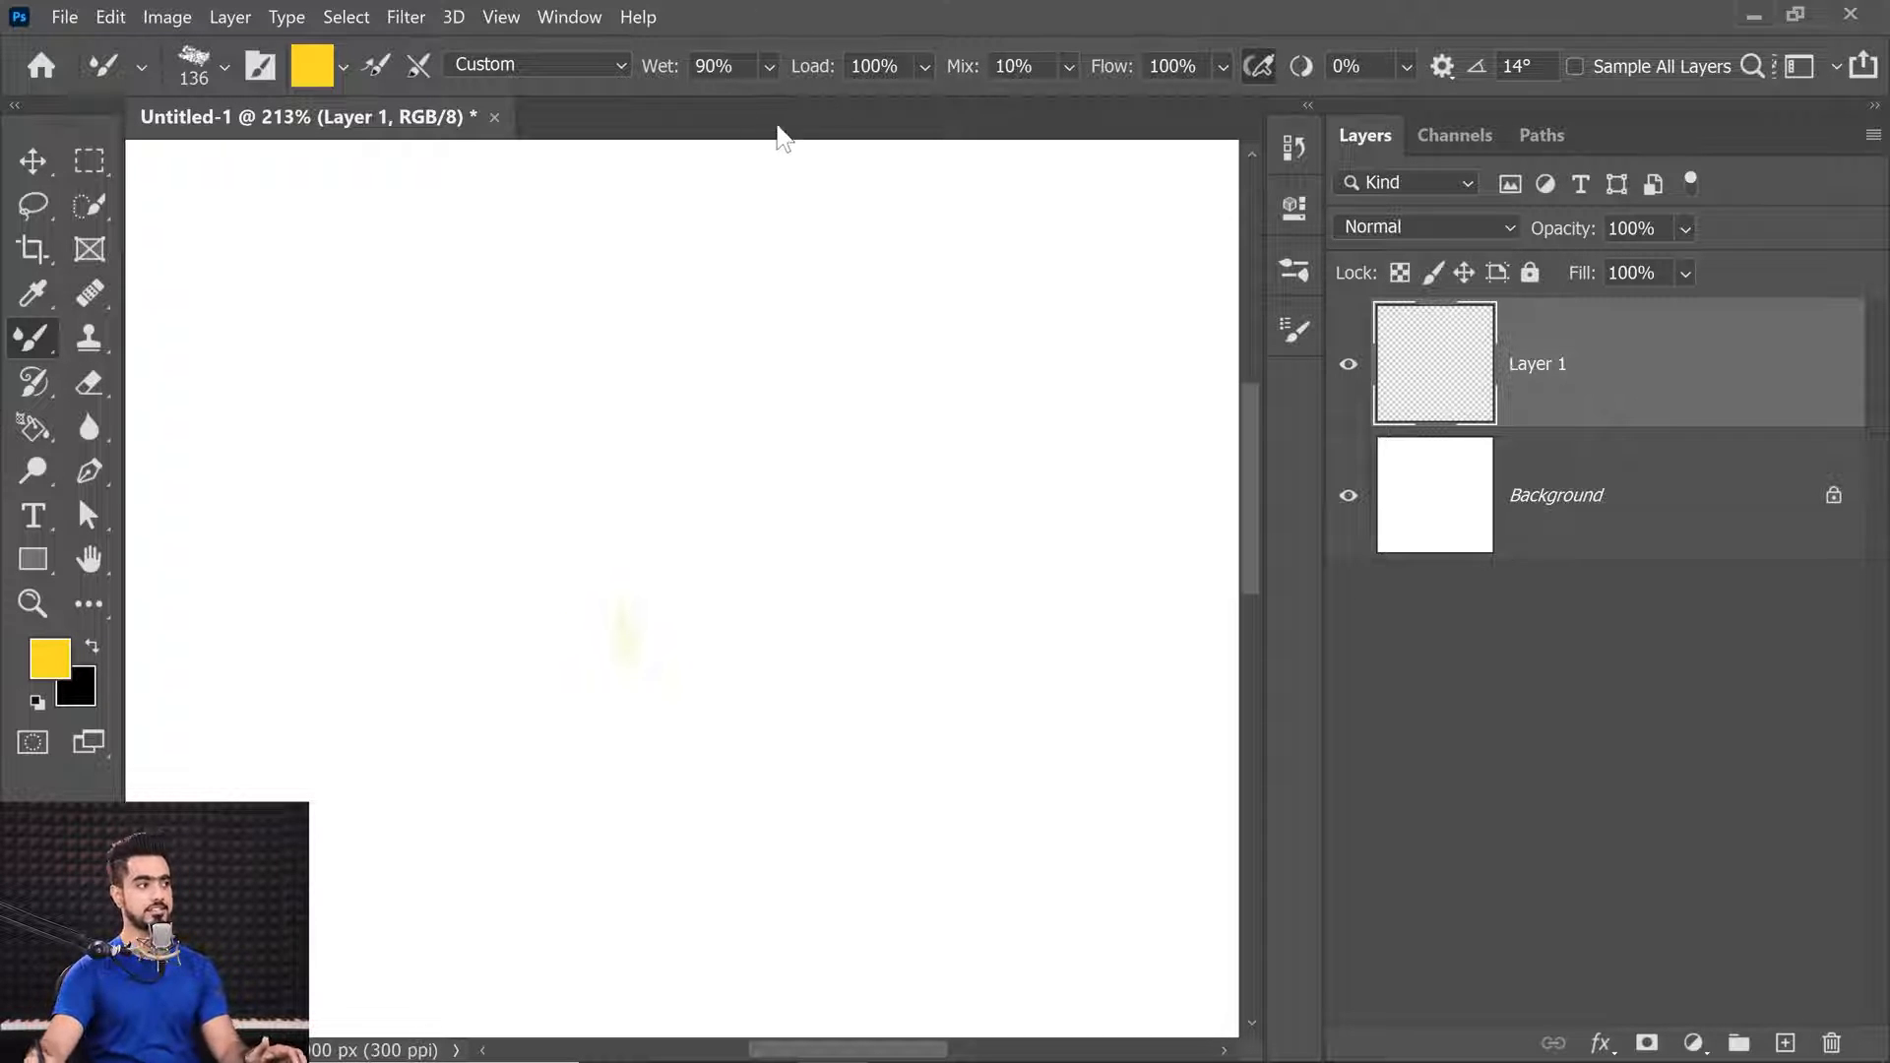
type("10")
key("shift+Tab")
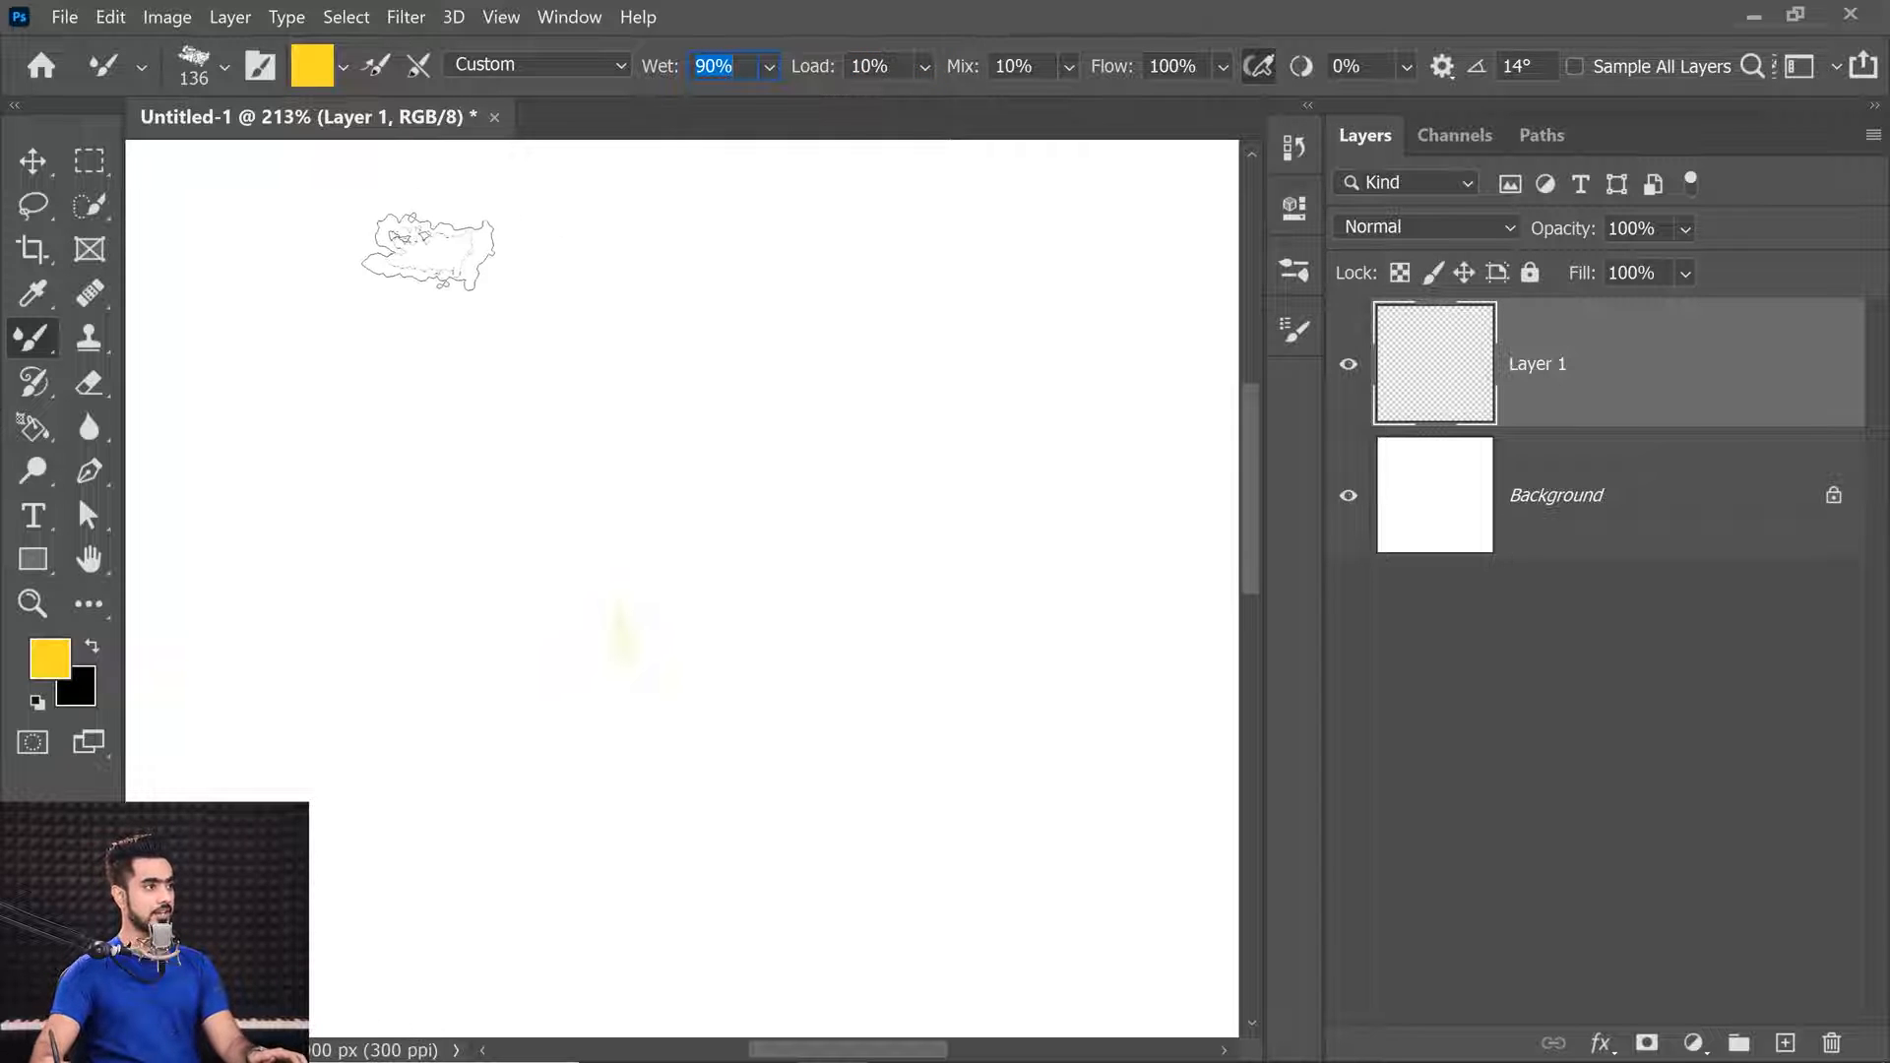
Paint long winding yellow strokes across Layer 1 with the lightly loaded mixer brush.
mouse_move(455, 202)
left_mouse_down()
mouse_move(369, 325)
mouse_move(667, 510)
mouse_move(800, 792)
left_mouse_up()
left_click_drag(640, 511, 429, 498)
mouse_move(599, 244)
left_mouse_down()
mouse_move(529, 385)
mouse_move(591, 830)
mouse_move(527, 329)
mouse_move(633, 570)
mouse_move(1068, 905)
mouse_move(758, 822)
left_mouse_up()
left_click_drag(798, 392, 589, 679)
left_click_drag(315, 594, 383, 687)
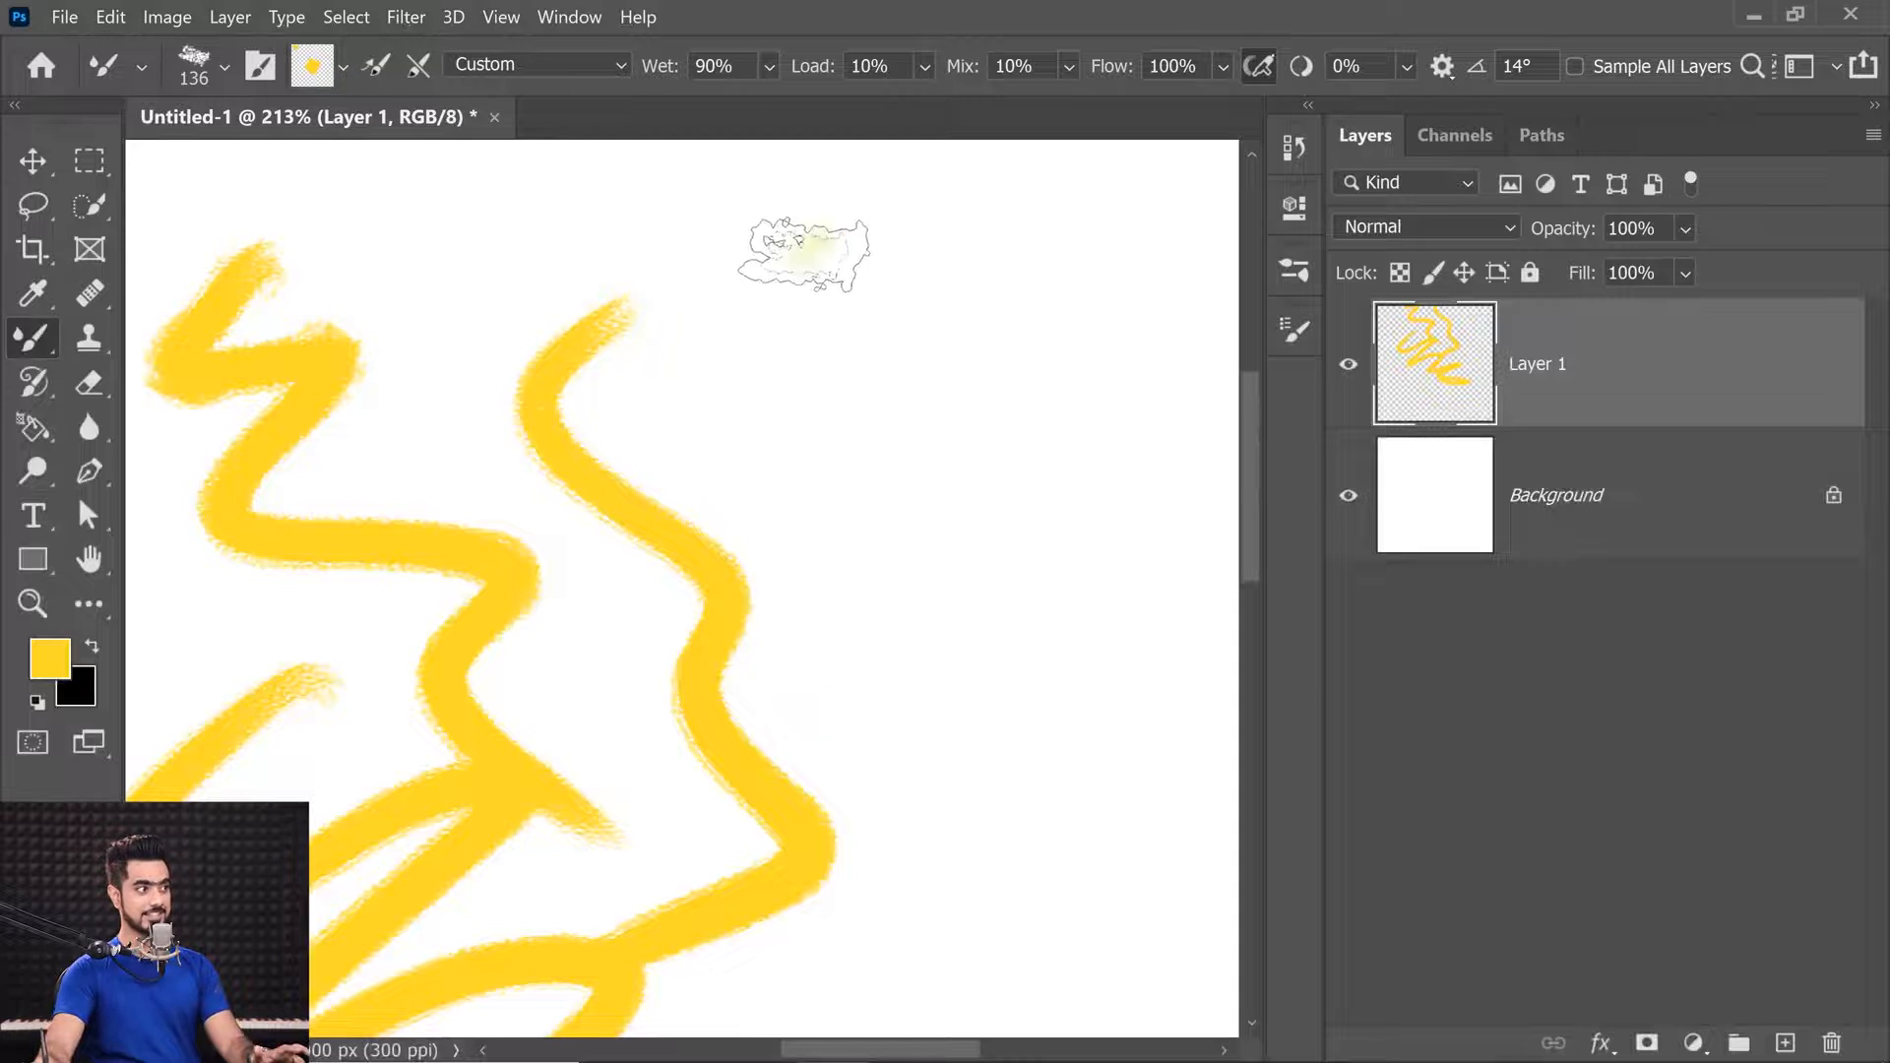
left_click_drag(803, 255, 985, 822)
left_click_drag(769, 645, 534, 281)
mouse_move(926, 335)
left_mouse_down()
mouse_move(848, 463)
mouse_move(835, 963)
left_mouse_up()
mouse_move(735, 507)
left_mouse_down()
mouse_move(705, 489)
mouse_move(911, 500)
left_mouse_up()
mouse_move(288, 266)
left_mouse_down()
mouse_move(337, 445)
mouse_move(721, 871)
mouse_move(1083, 551)
mouse_move(900, 192)
mouse_move(158, 477)
left_mouse_up()
left_click_drag(462, 717, 553, 945)
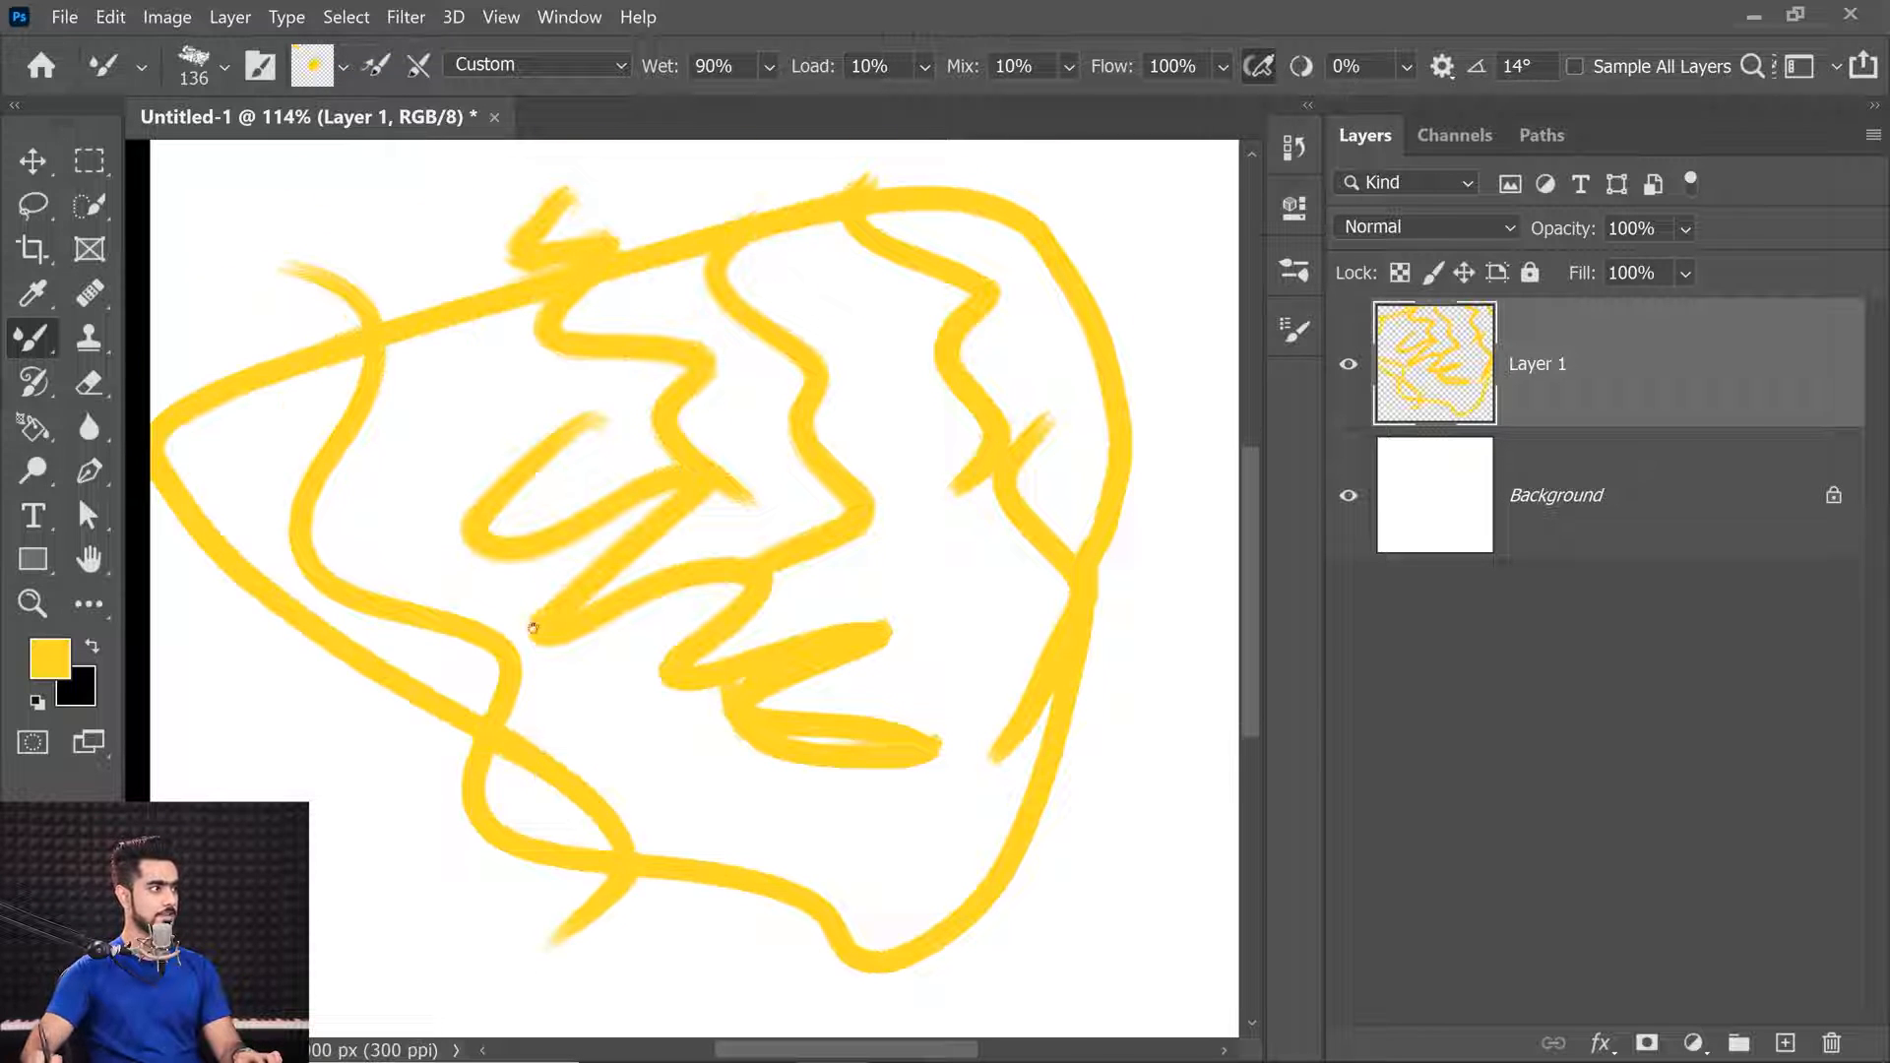
Add more long yellow strokes along the outer edges of the canvas on Layer 1.
left_click_drag(535, 675, 553, 311)
mouse_move(281, 369)
left_mouse_down()
mouse_move(960, 760)
mouse_move(1059, 744)
left_mouse_up()
left_click_drag(939, 519, 656, 898)
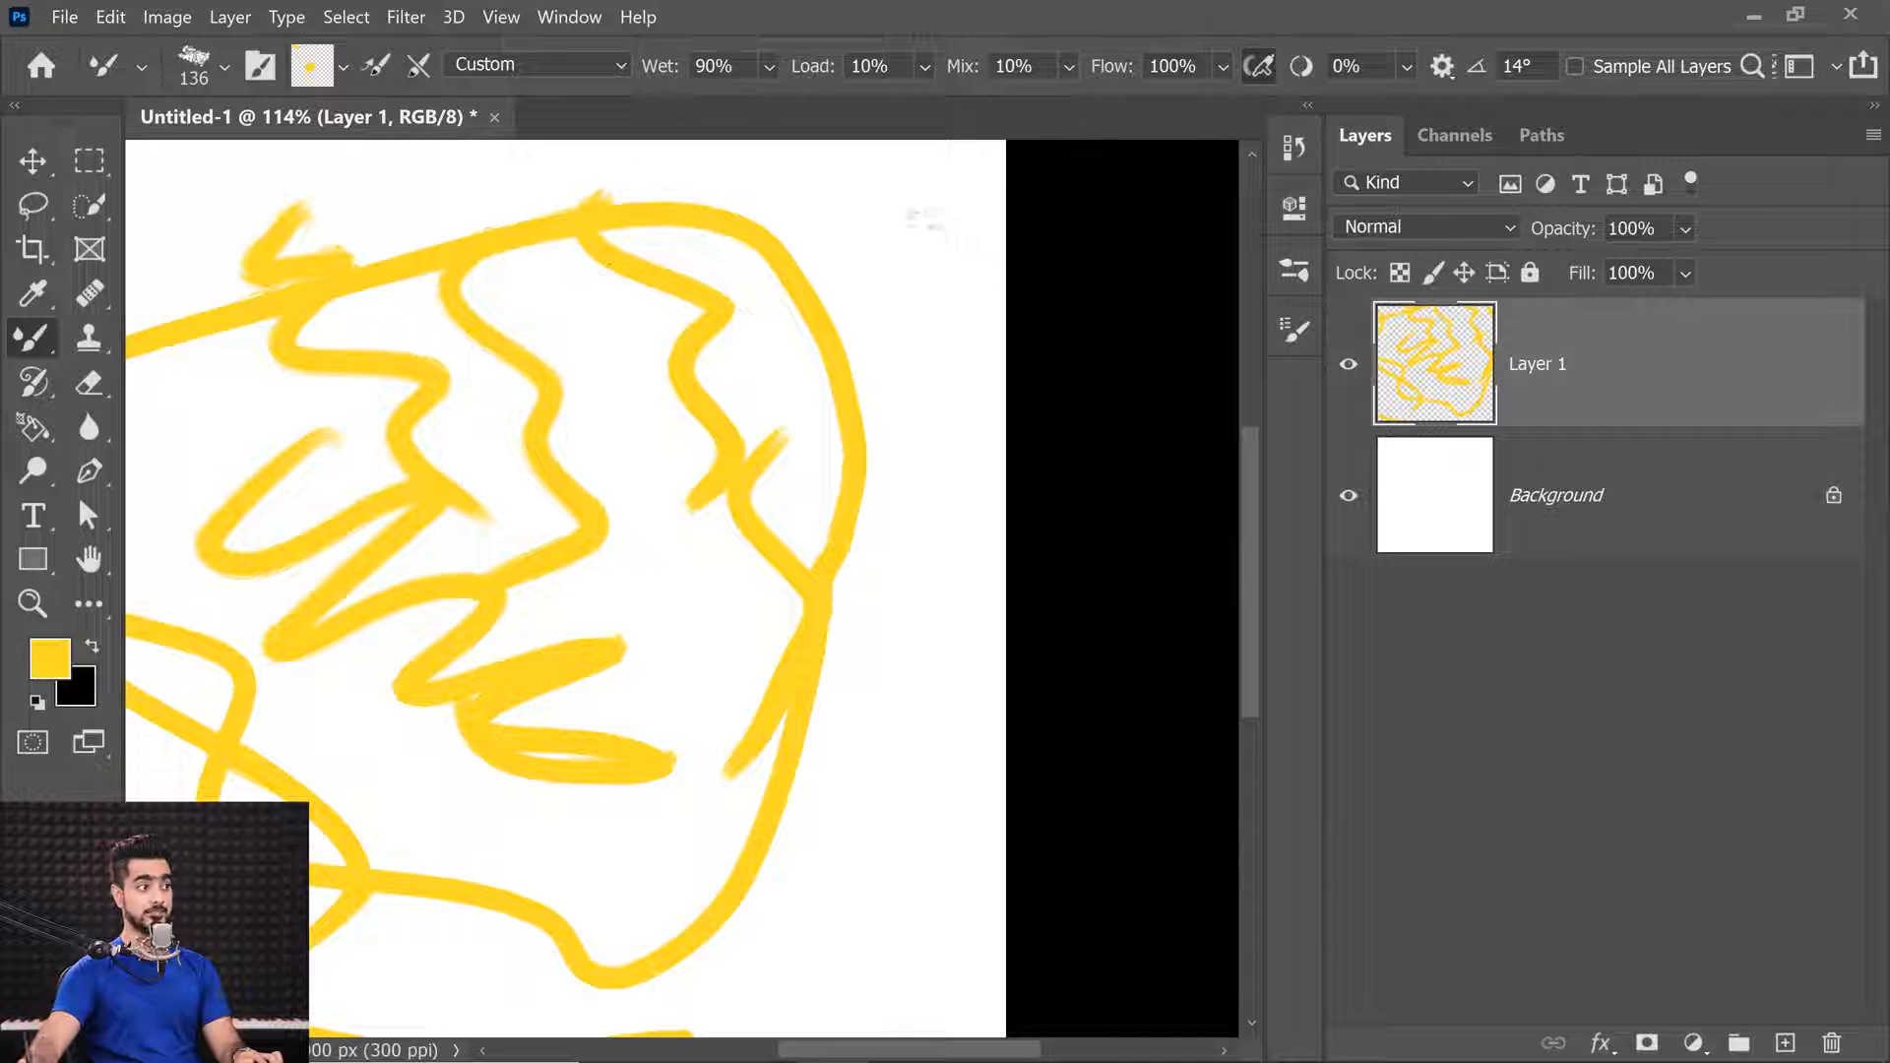
mouse_move(925, 202)
left_mouse_down()
mouse_move(949, 604)
mouse_move(906, 965)
left_mouse_up()
left_click_drag(673, 520, 899, 860)
left_click_drag(177, 512, 1073, 471)
mouse_move(281, 569)
left_mouse_down()
mouse_move(321, 580)
mouse_move(751, 507)
mouse_move(566, 456)
left_mouse_up()
Create a new layer and paint a series of slanting yellow strokes down across the existing lines.
left_click(1787, 1041)
mouse_move(424, 323)
left_mouse_down()
mouse_move(389, 429)
mouse_move(608, 648)
mouse_move(733, 925)
left_mouse_up()
mouse_move(646, 576)
left_mouse_down()
mouse_move(544, 510)
mouse_move(258, 400)
left_mouse_up()
left_click_drag(398, 210, 398, 661)
left_click_drag(492, 203, 398, 667)
left_click_drag(588, 236, 459, 645)
left_click_drag(645, 277, 524, 689)
left_click_drag(766, 289, 573, 826)
mouse_move(935, 386)
left_mouse_down()
mouse_move(675, 874)
mouse_move(635, 908)
left_mouse_up()
left_click_drag(1014, 559, 670, 954)
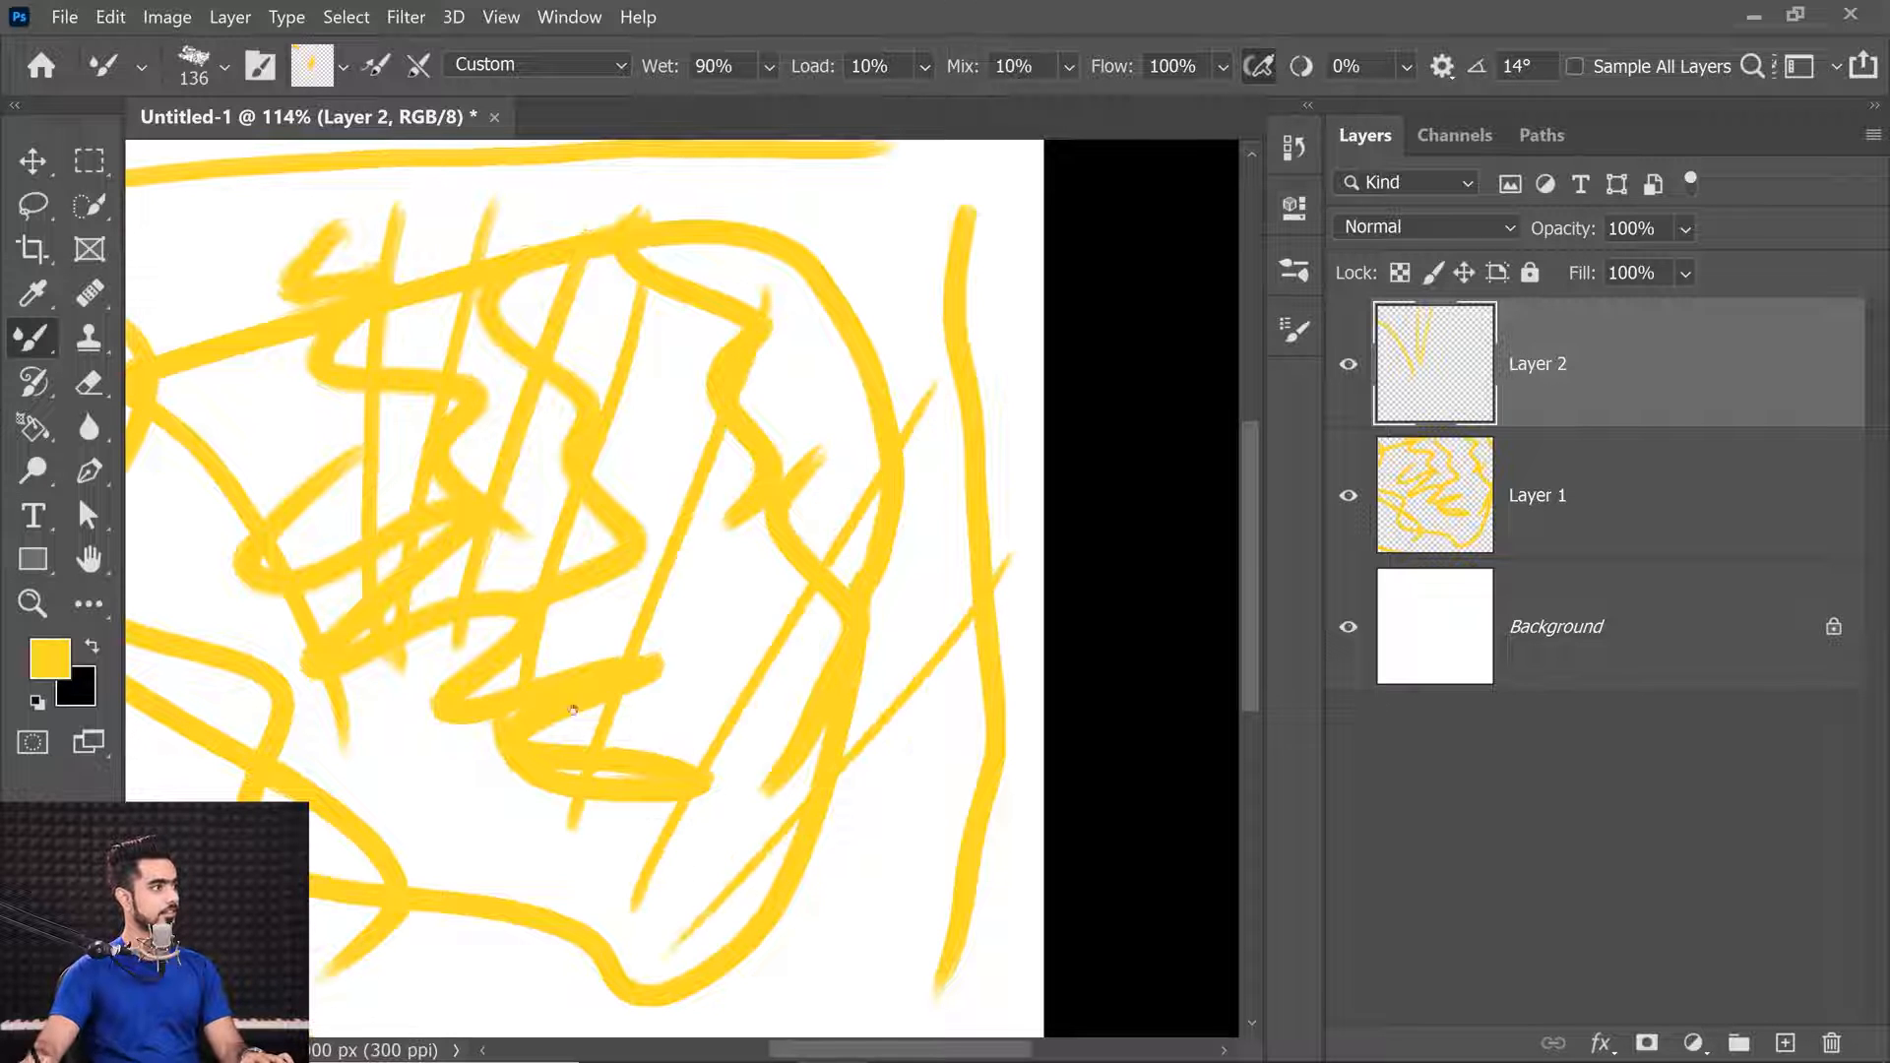
Paint further long yellow strokes through the lower part of the canvas on Layer 2.
scroll(697, 526, "down", 3)
left_click_drag(927, 561, 360, 800)
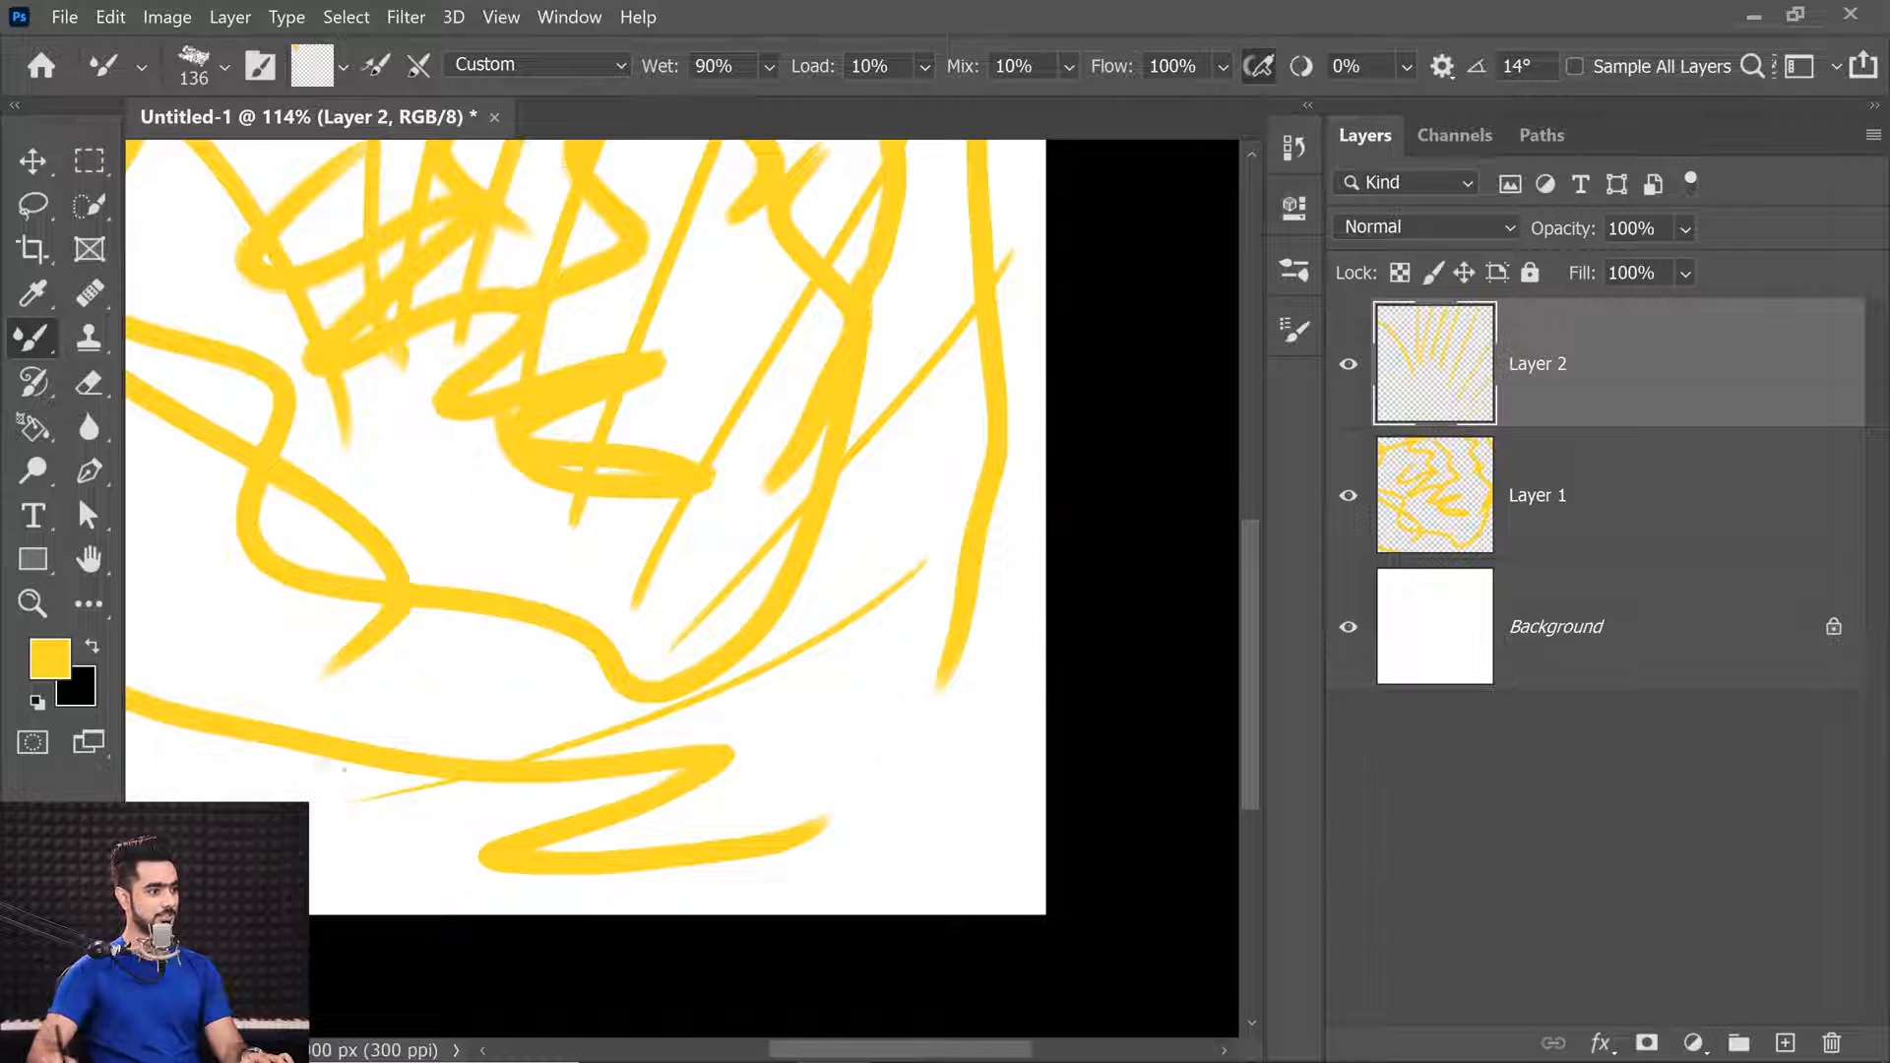
left_click_drag(470, 636, 943, 700)
left_click_drag(812, 462, 580, 779)
left_click_drag(601, 358, 547, 811)
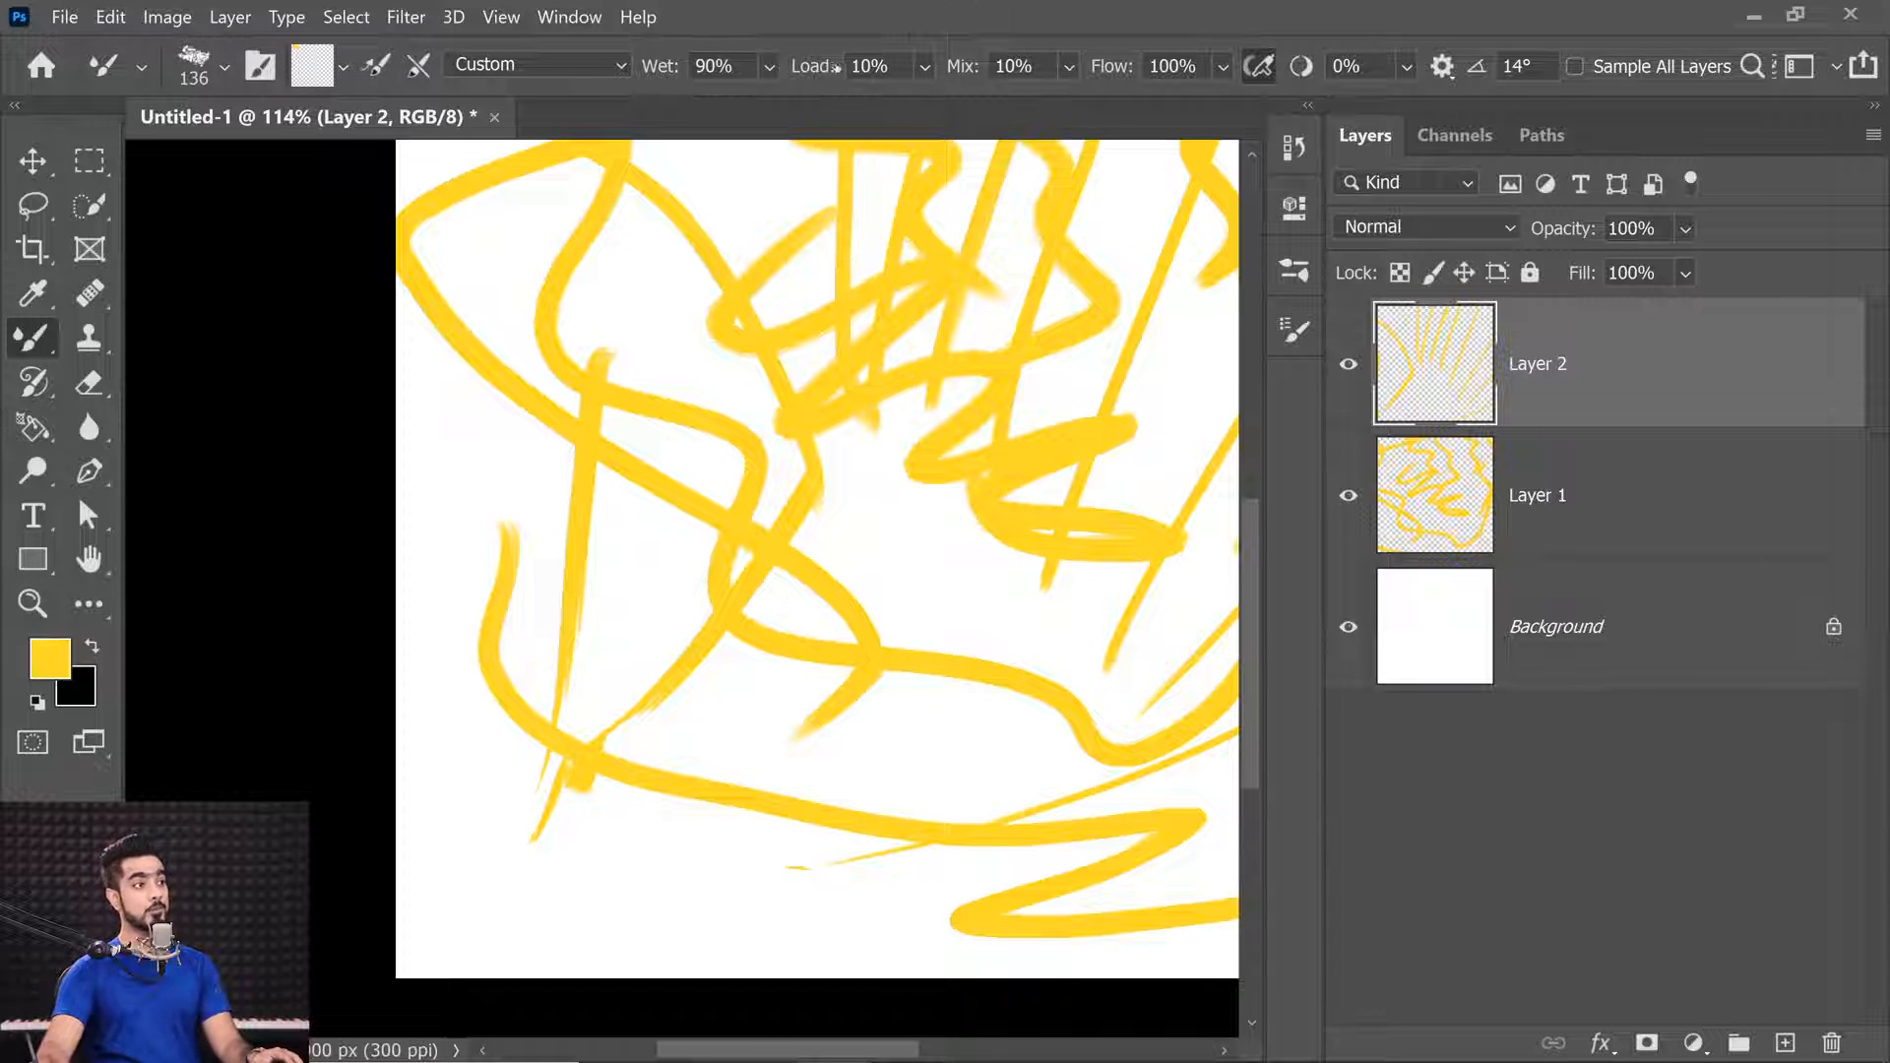
Set the mixer brush's Load to 100% and clean the paint off the brush.
left_click_drag(809, 66, 1029, 22)
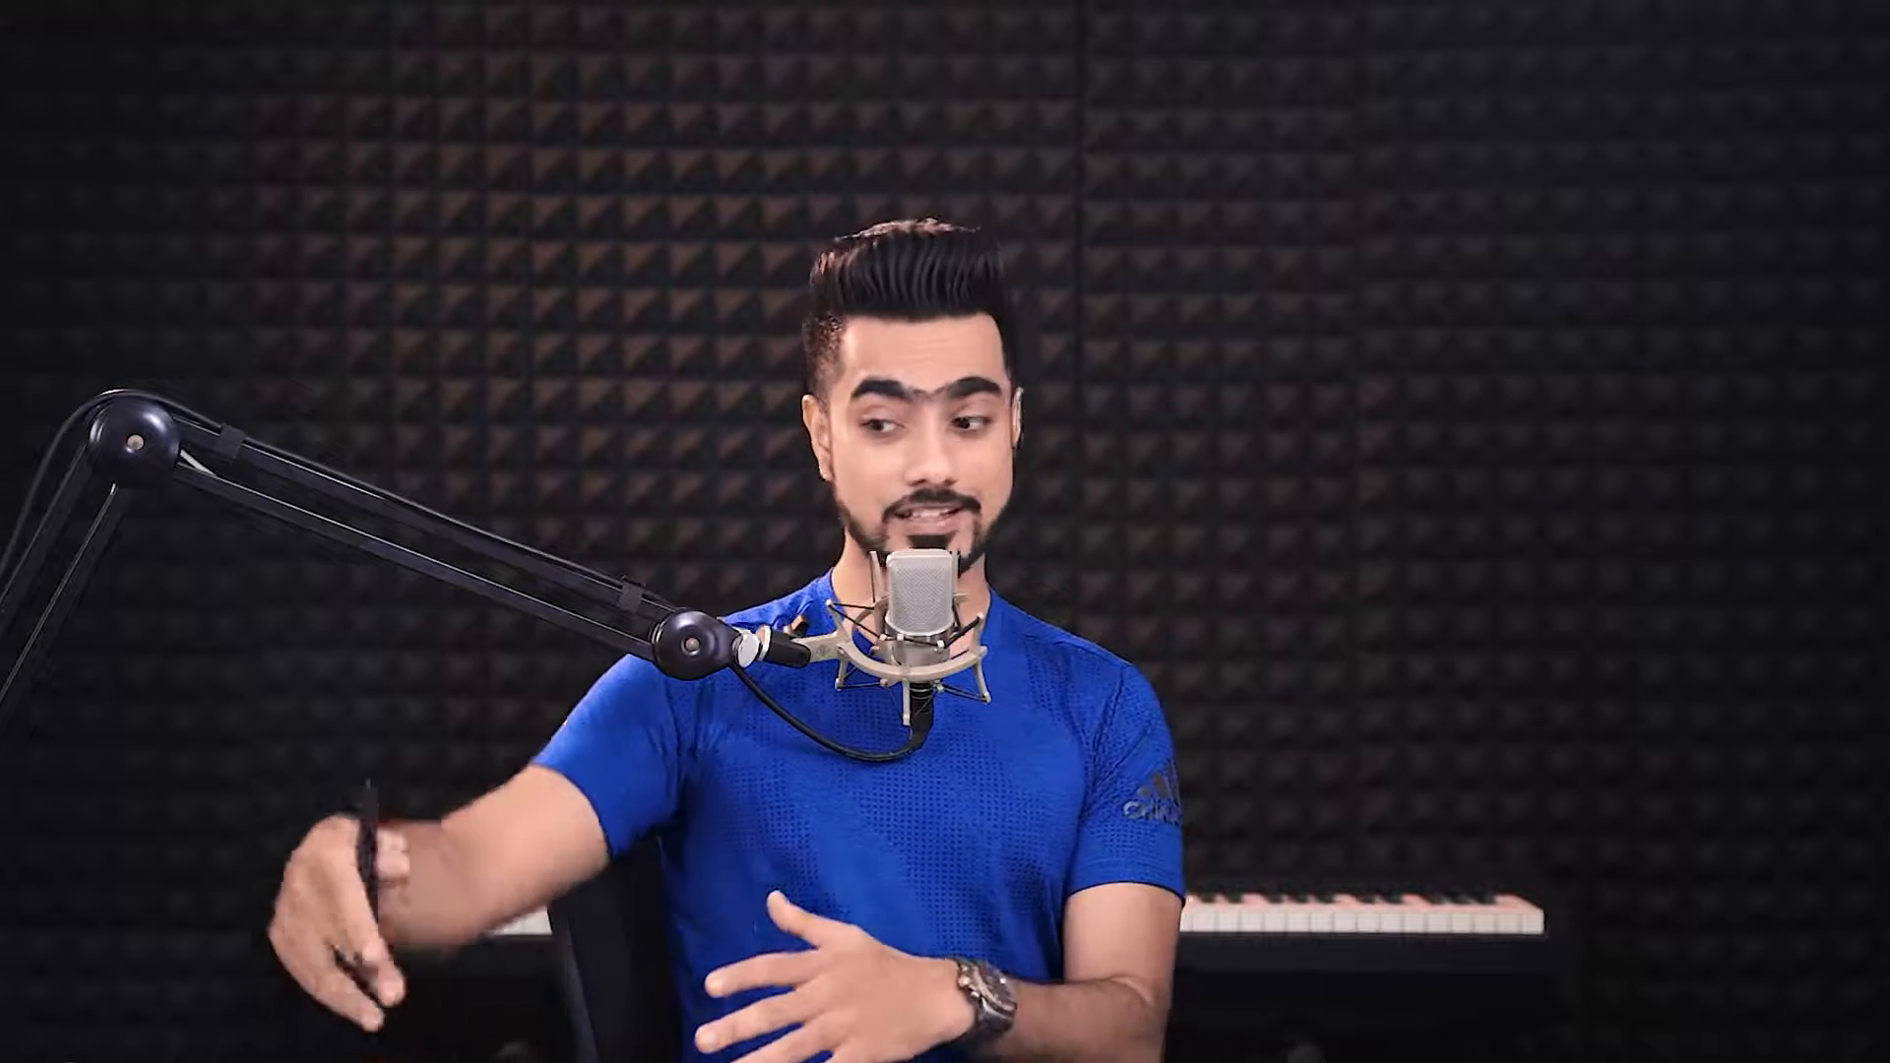
left_click(342, 66)
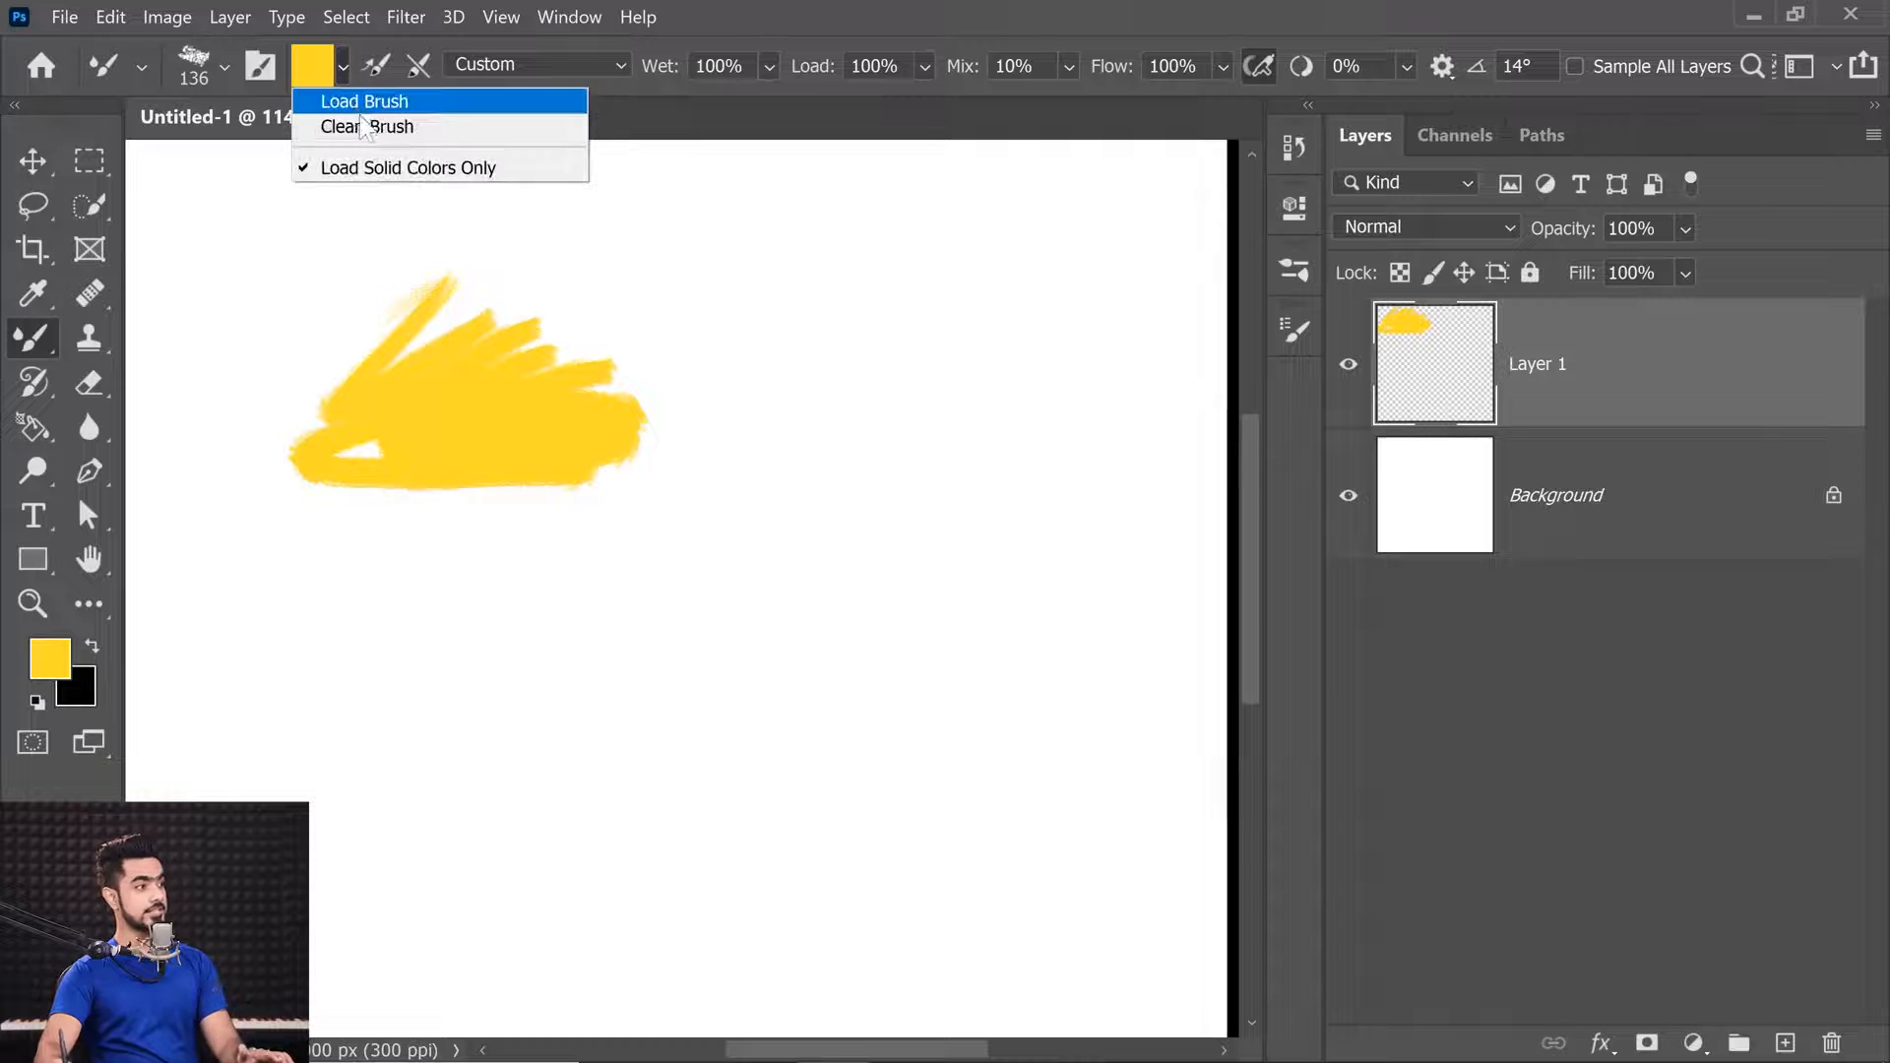
left_click(372, 127)
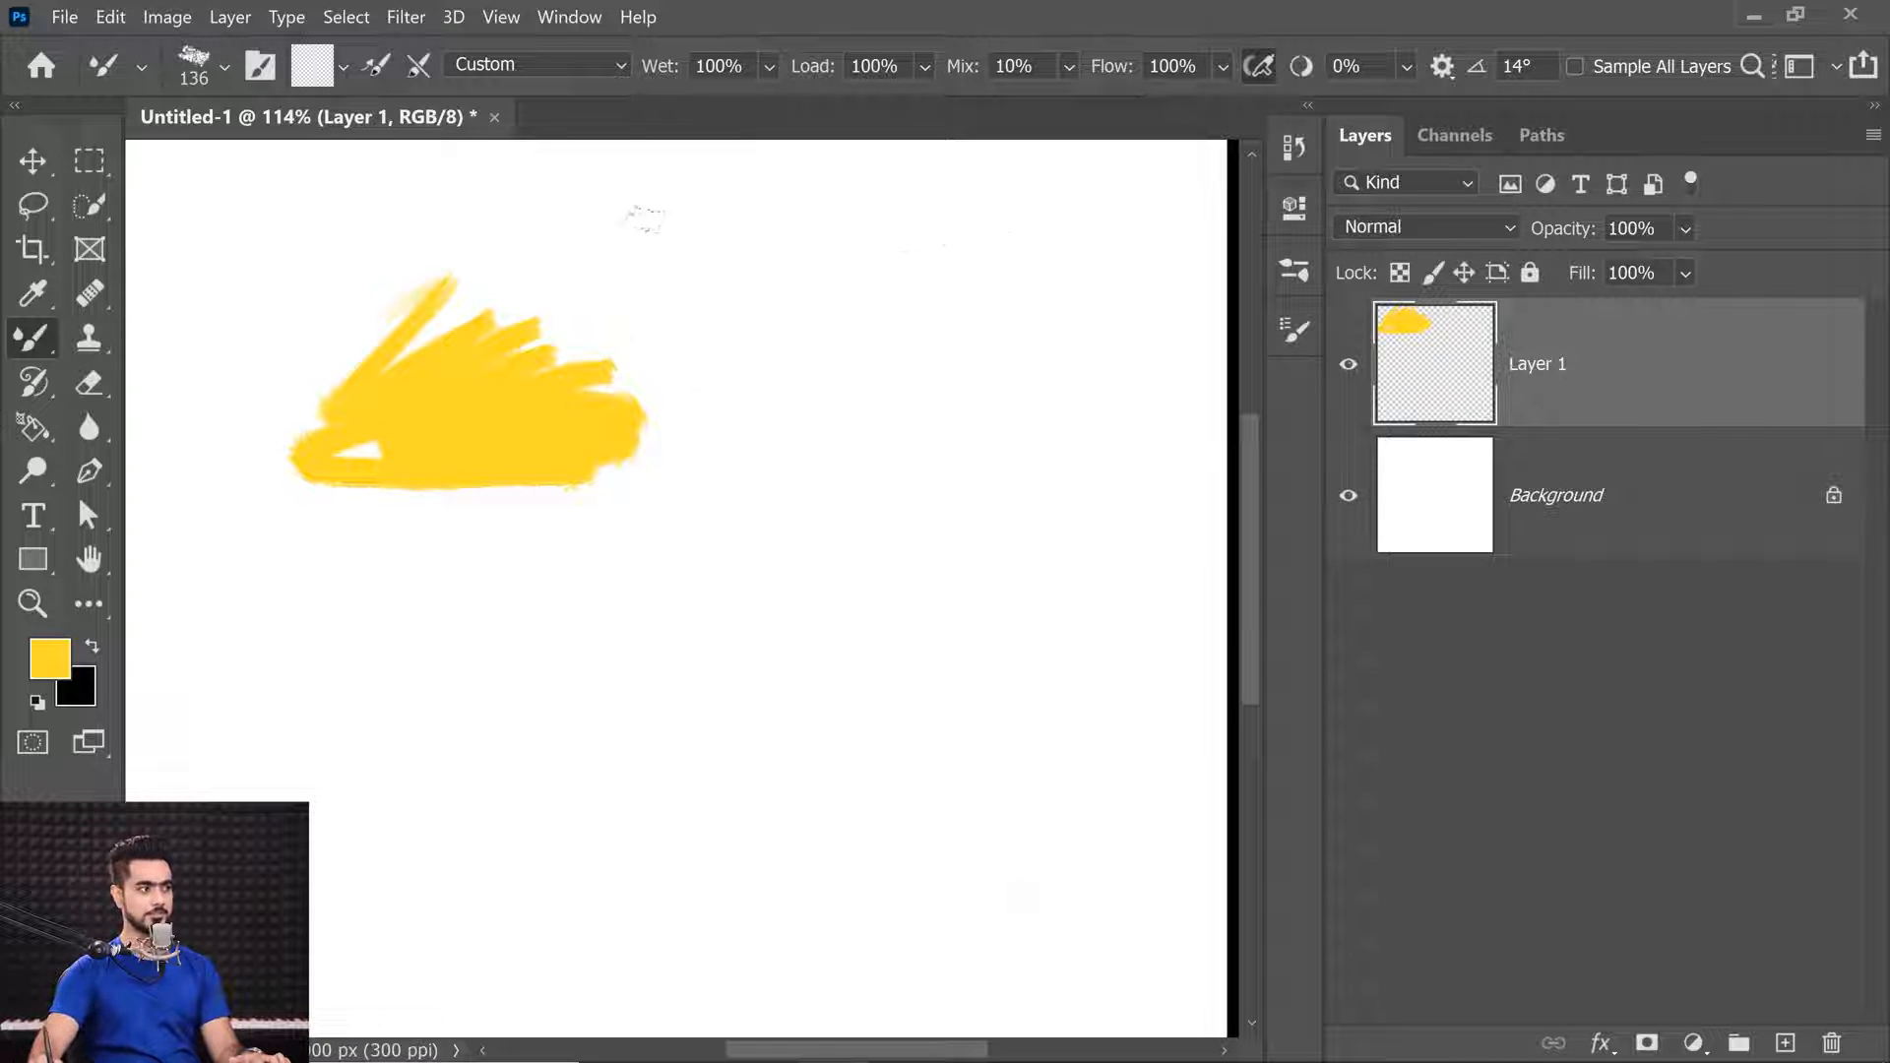
Pull long curved tails outward from the yellow patch on Layer 1 using the cleaned brush.
mouse_move(521, 488)
left_mouse_down()
mouse_move(620, 800)
mouse_move(738, 913)
left_mouse_up()
mouse_move(419, 489)
left_mouse_down()
mouse_move(460, 769)
mouse_move(448, 912)
left_mouse_up()
mouse_move(537, 319)
left_mouse_down()
mouse_move(256, 428)
mouse_move(941, 422)
mouse_move(1048, 325)
left_mouse_up()
left_click_drag(305, 394, 404, 325)
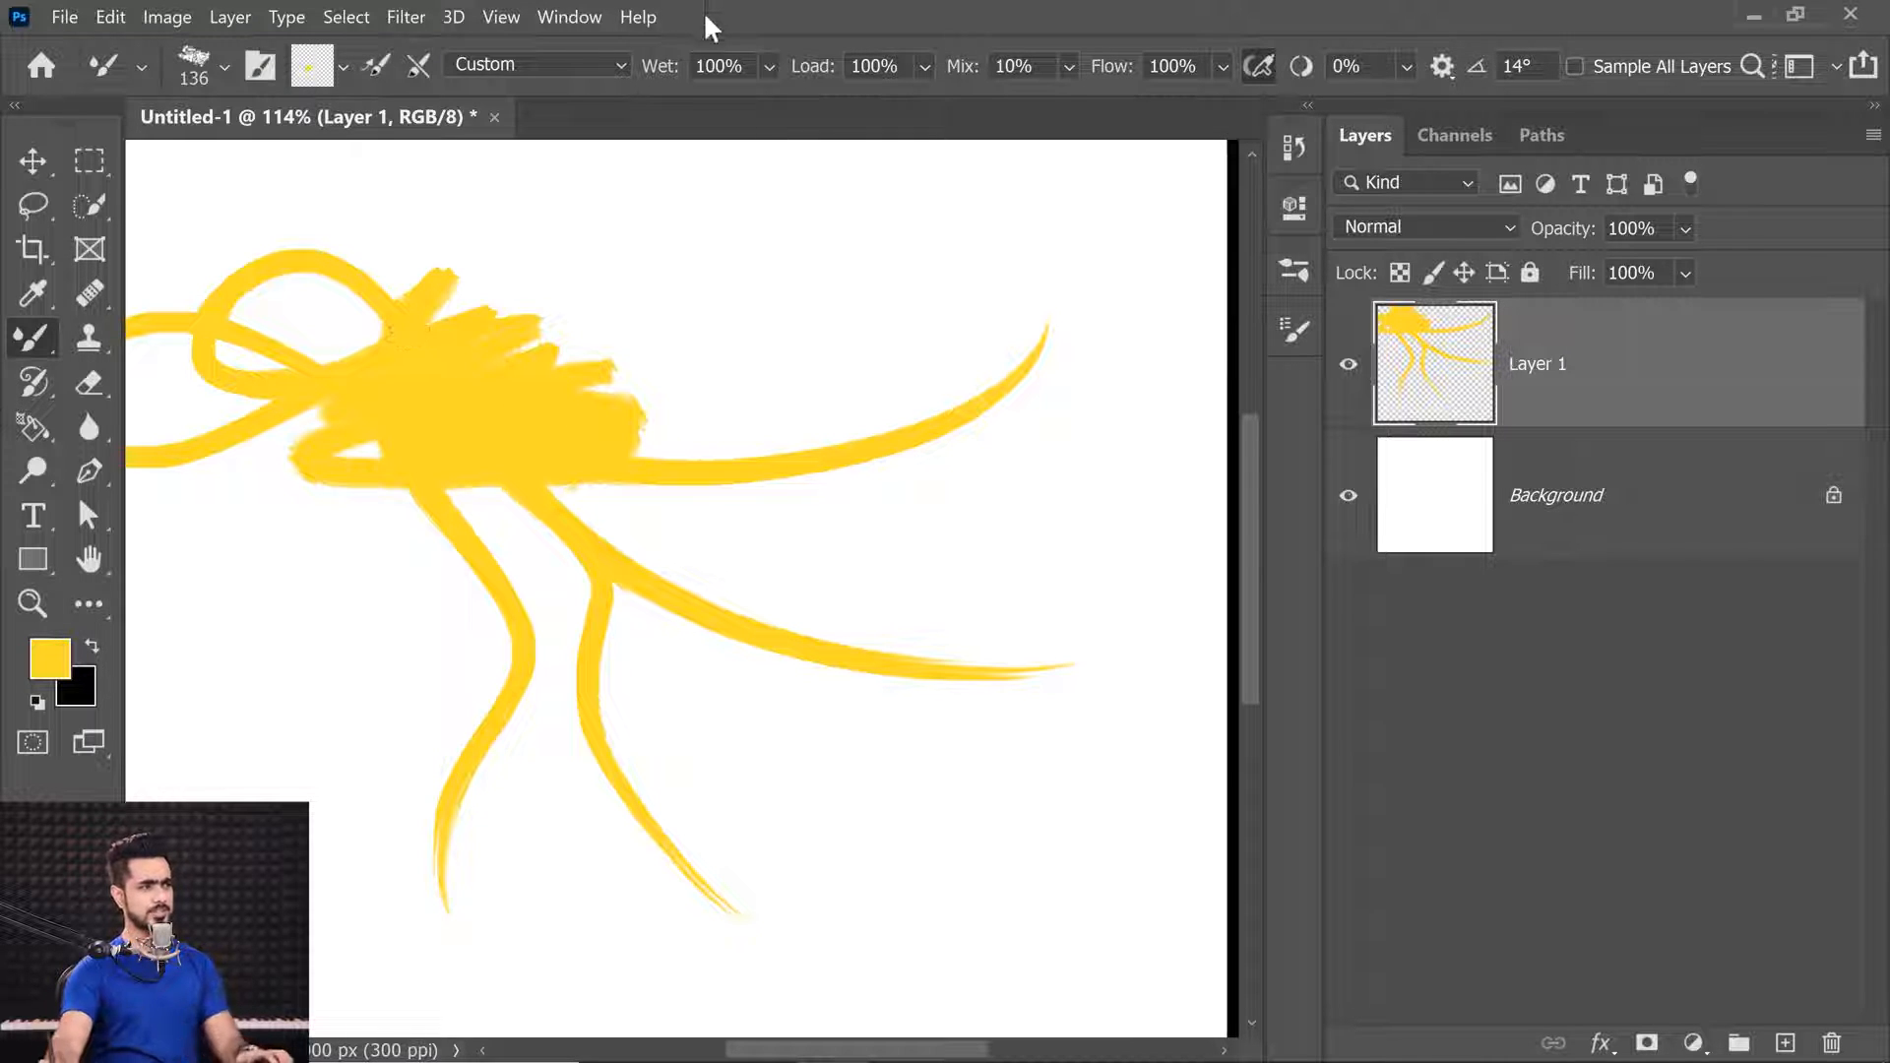
Set the brush's Wet value to 5% and pull short strokes outward from the yellow patch's upper-right edge.
left_click(717, 66)
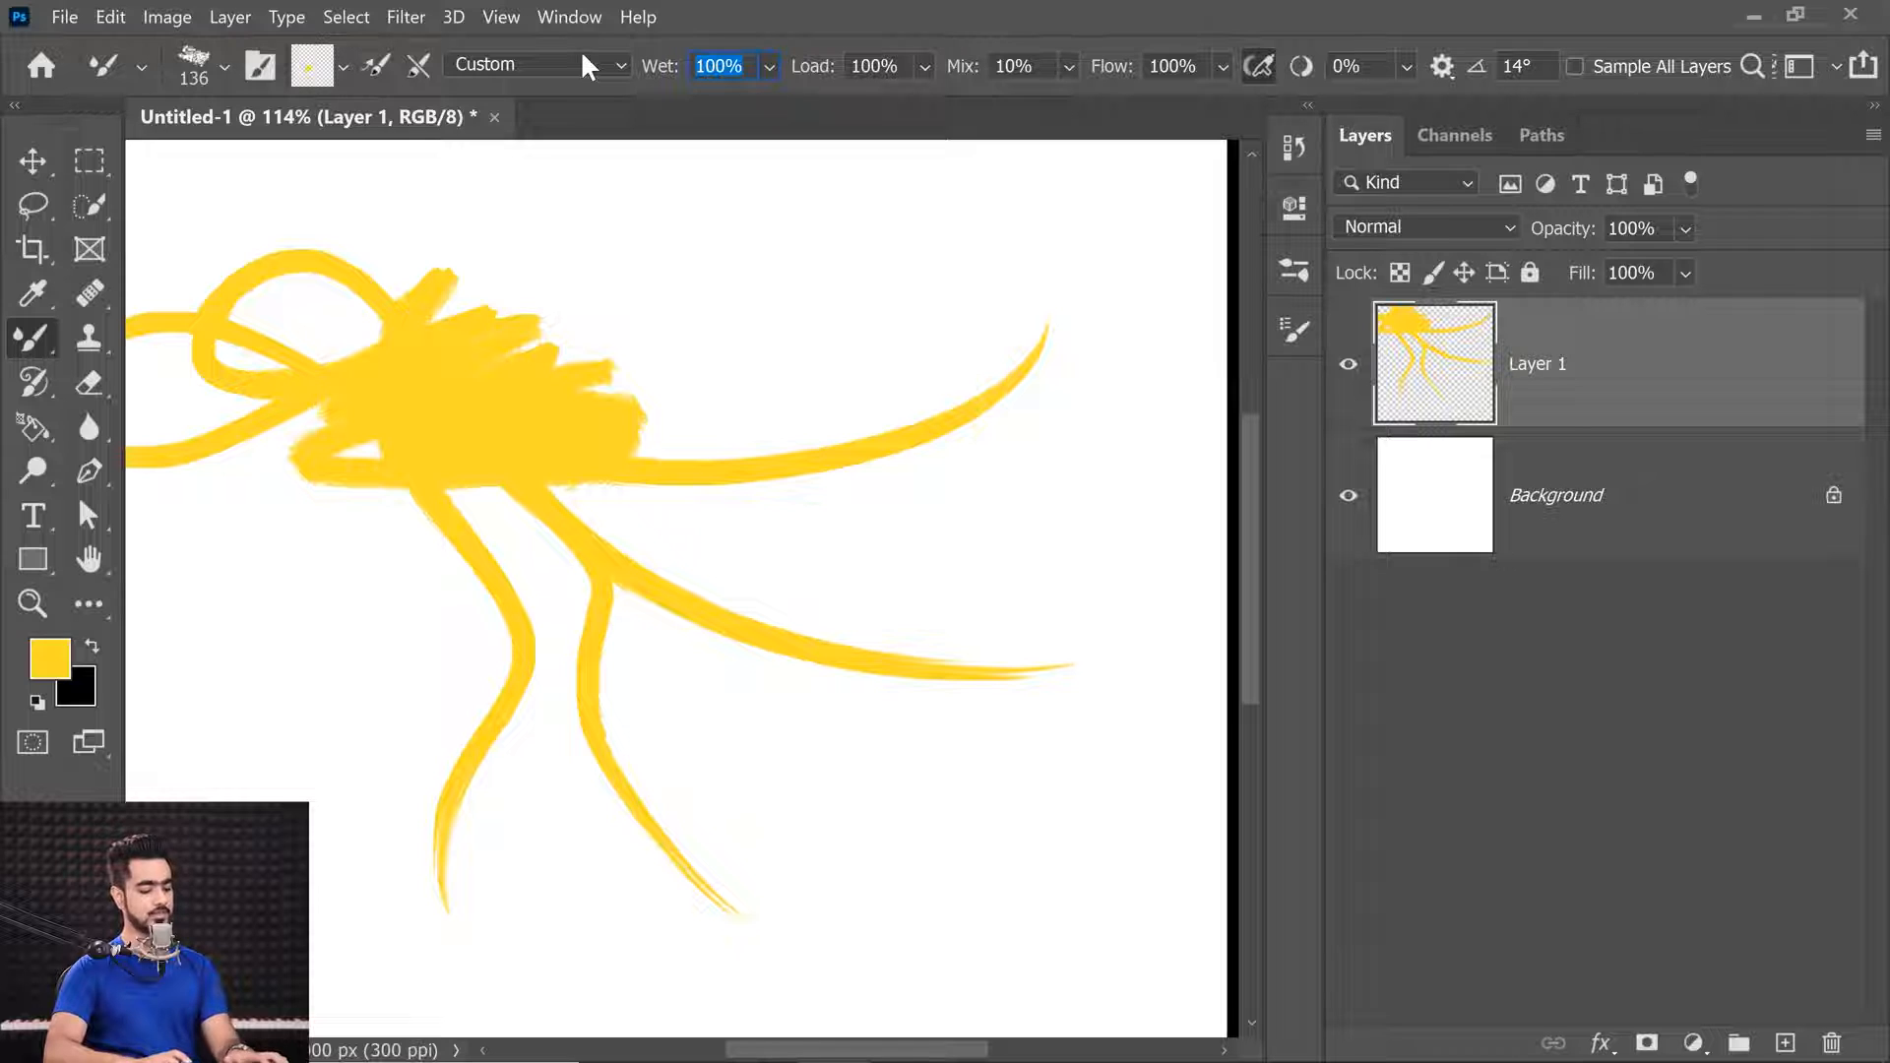
type("5")
key("Return")
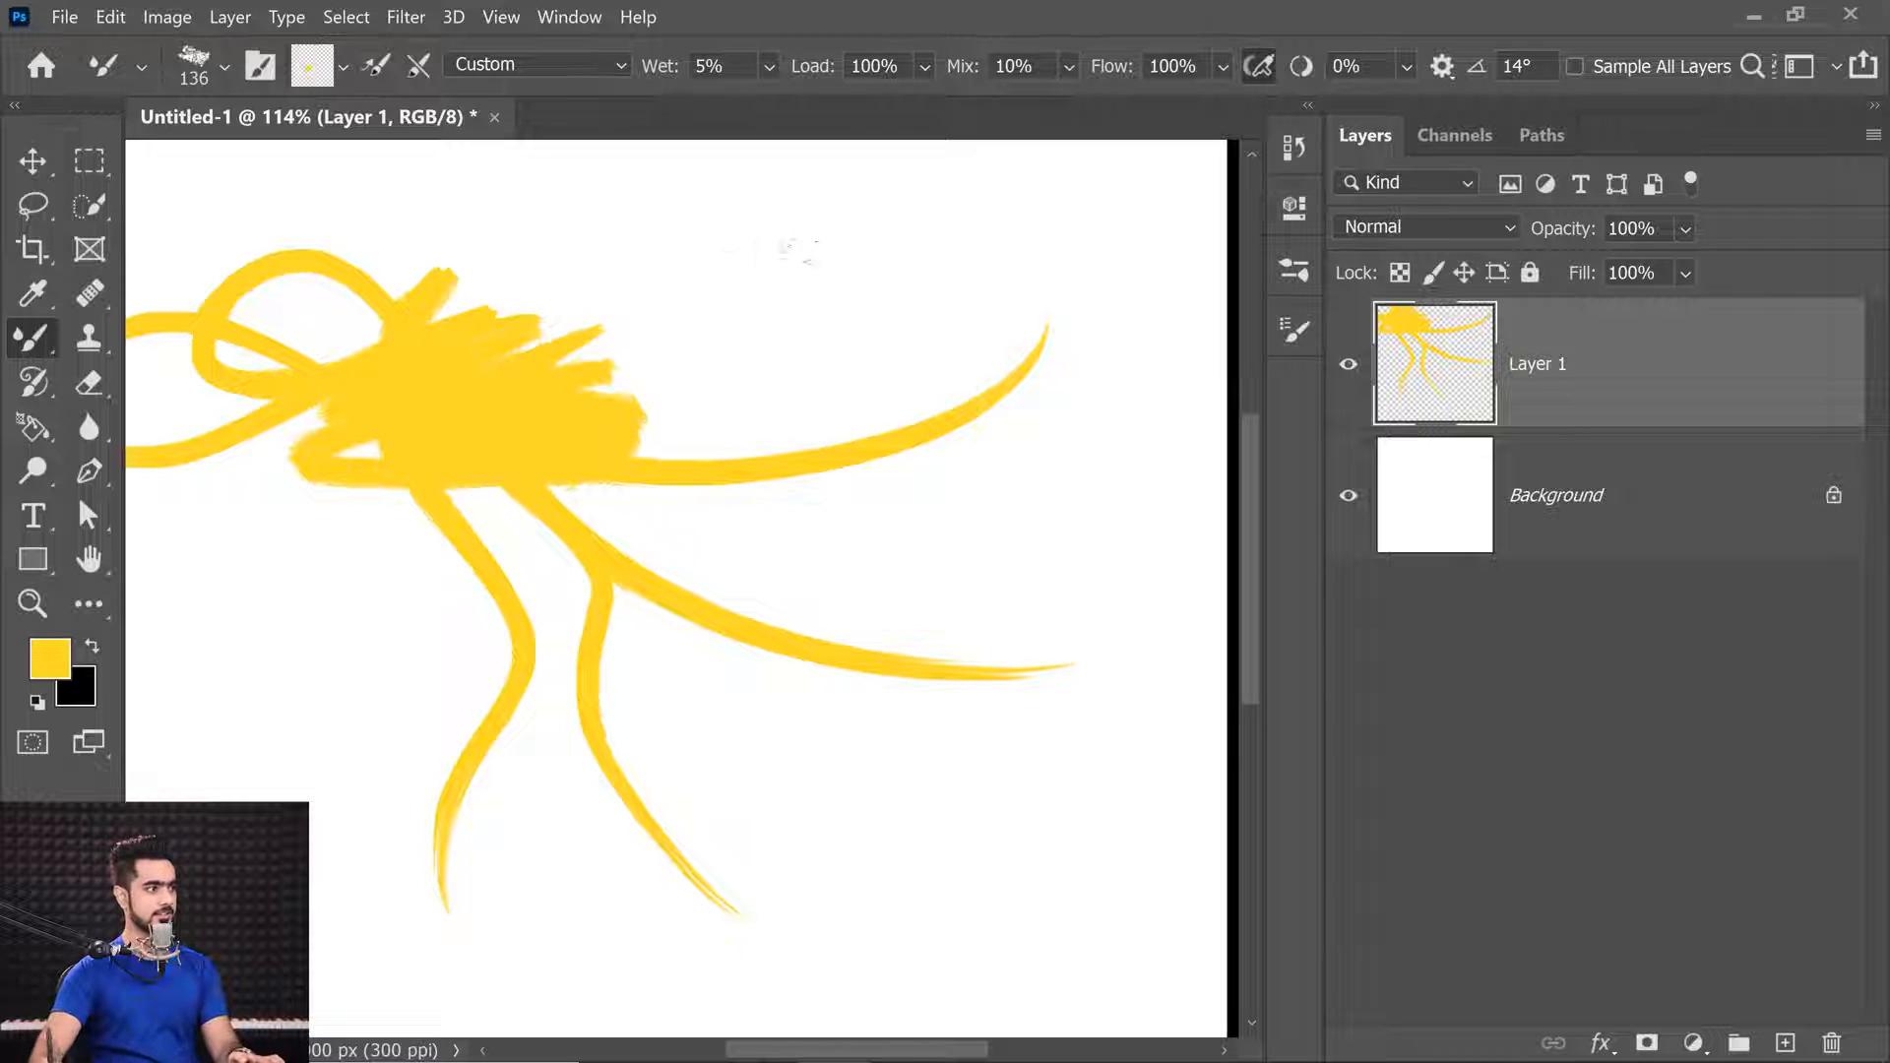
mouse_move(531, 401)
left_mouse_down()
mouse_move(669, 349)
mouse_move(682, 386)
left_mouse_up()
left_click_drag(425, 333, 535, 288)
Pull short spurs downward from the long curved yellow tails with the nearly dry mixer brush.
left_click_drag(913, 445, 907, 500)
left_click_drag(871, 672, 848, 697)
left_click_drag(978, 271, 978, 293)
left_click_drag(981, 412, 974, 467)
left_click_drag(927, 673, 908, 723)
left_click_drag(842, 465, 821, 515)
left_click_drag(774, 650, 759, 697)
left_click_drag(679, 858, 659, 907)
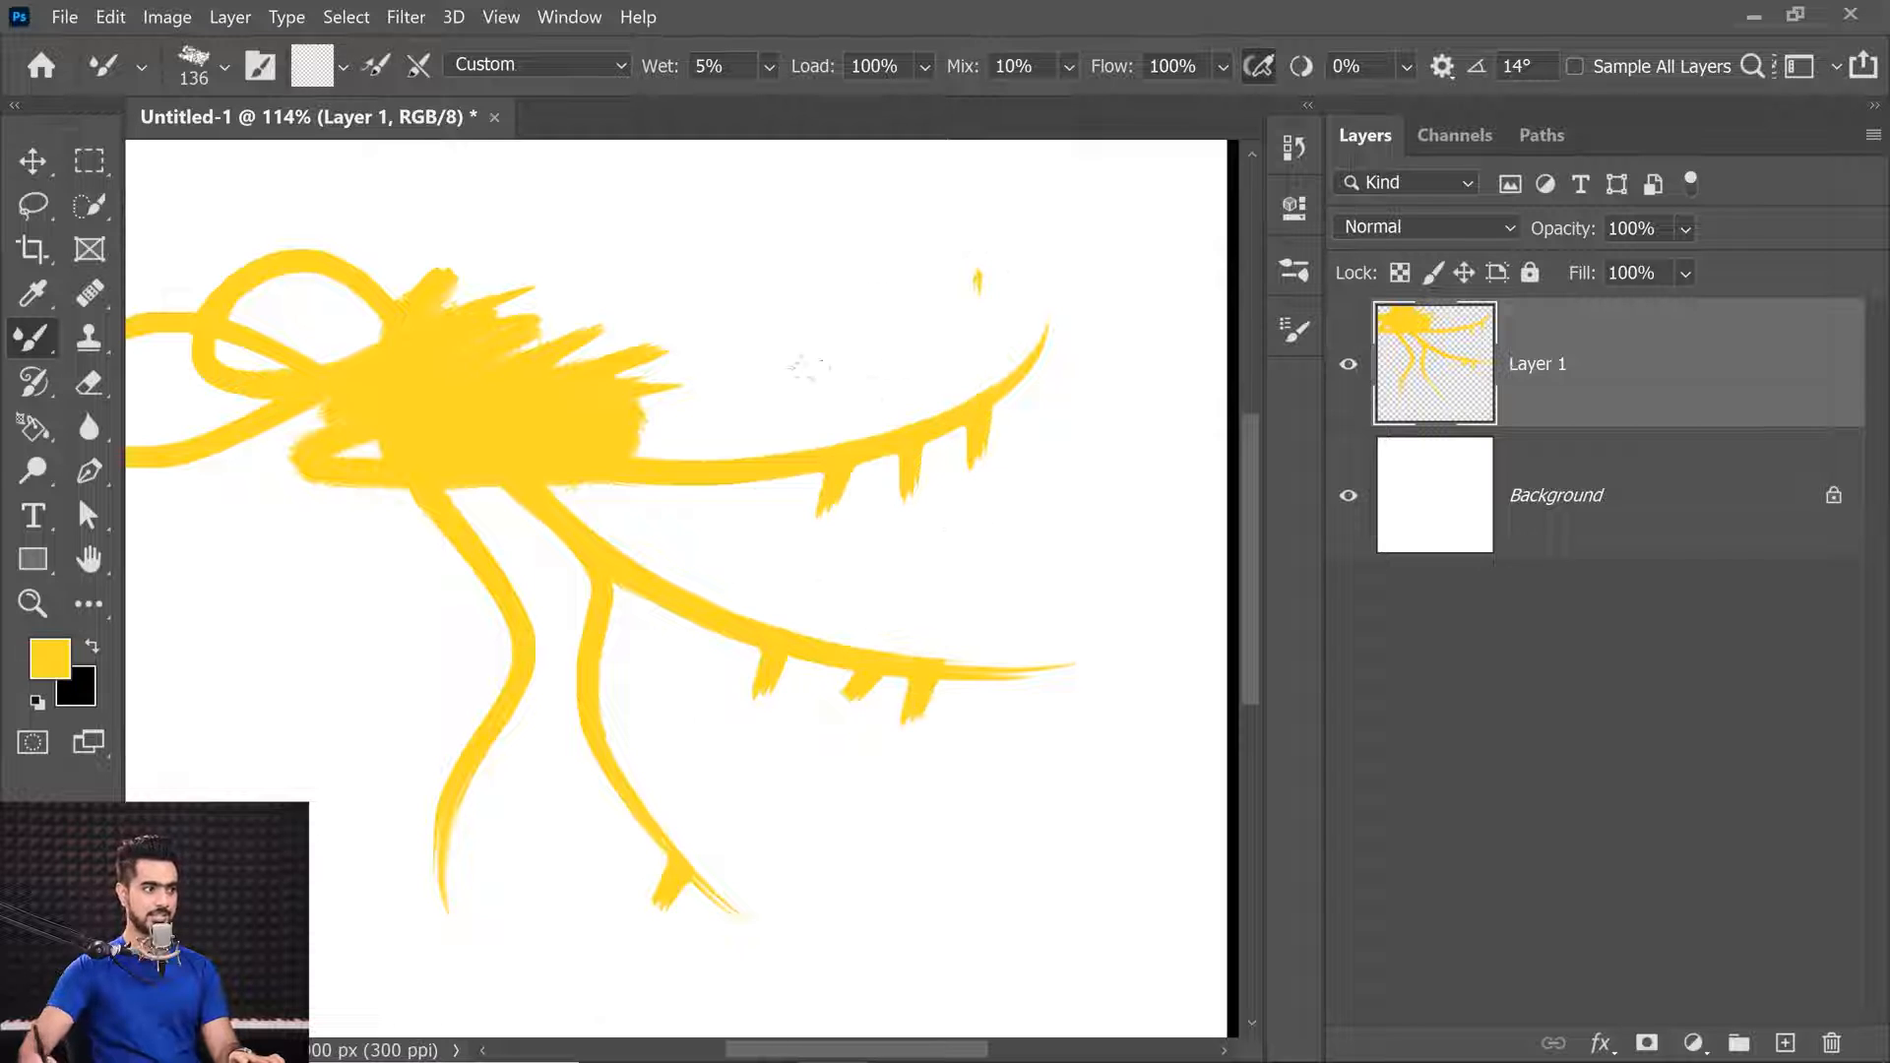
Add more short spurs along all the yellow tails on Layer 1 using the mixer brush at 5% Wet.
left_click_drag(822, 477, 793, 522)
left_click_drag(664, 834, 625, 876)
left_click_drag(684, 485, 649, 516)
left_click_drag(586, 610, 551, 694)
left_click_drag(448, 777, 398, 832)
left_click_drag(797, 477, 768, 541)
left_click_drag(714, 622, 669, 665)
left_click_drag(588, 753, 559, 788)
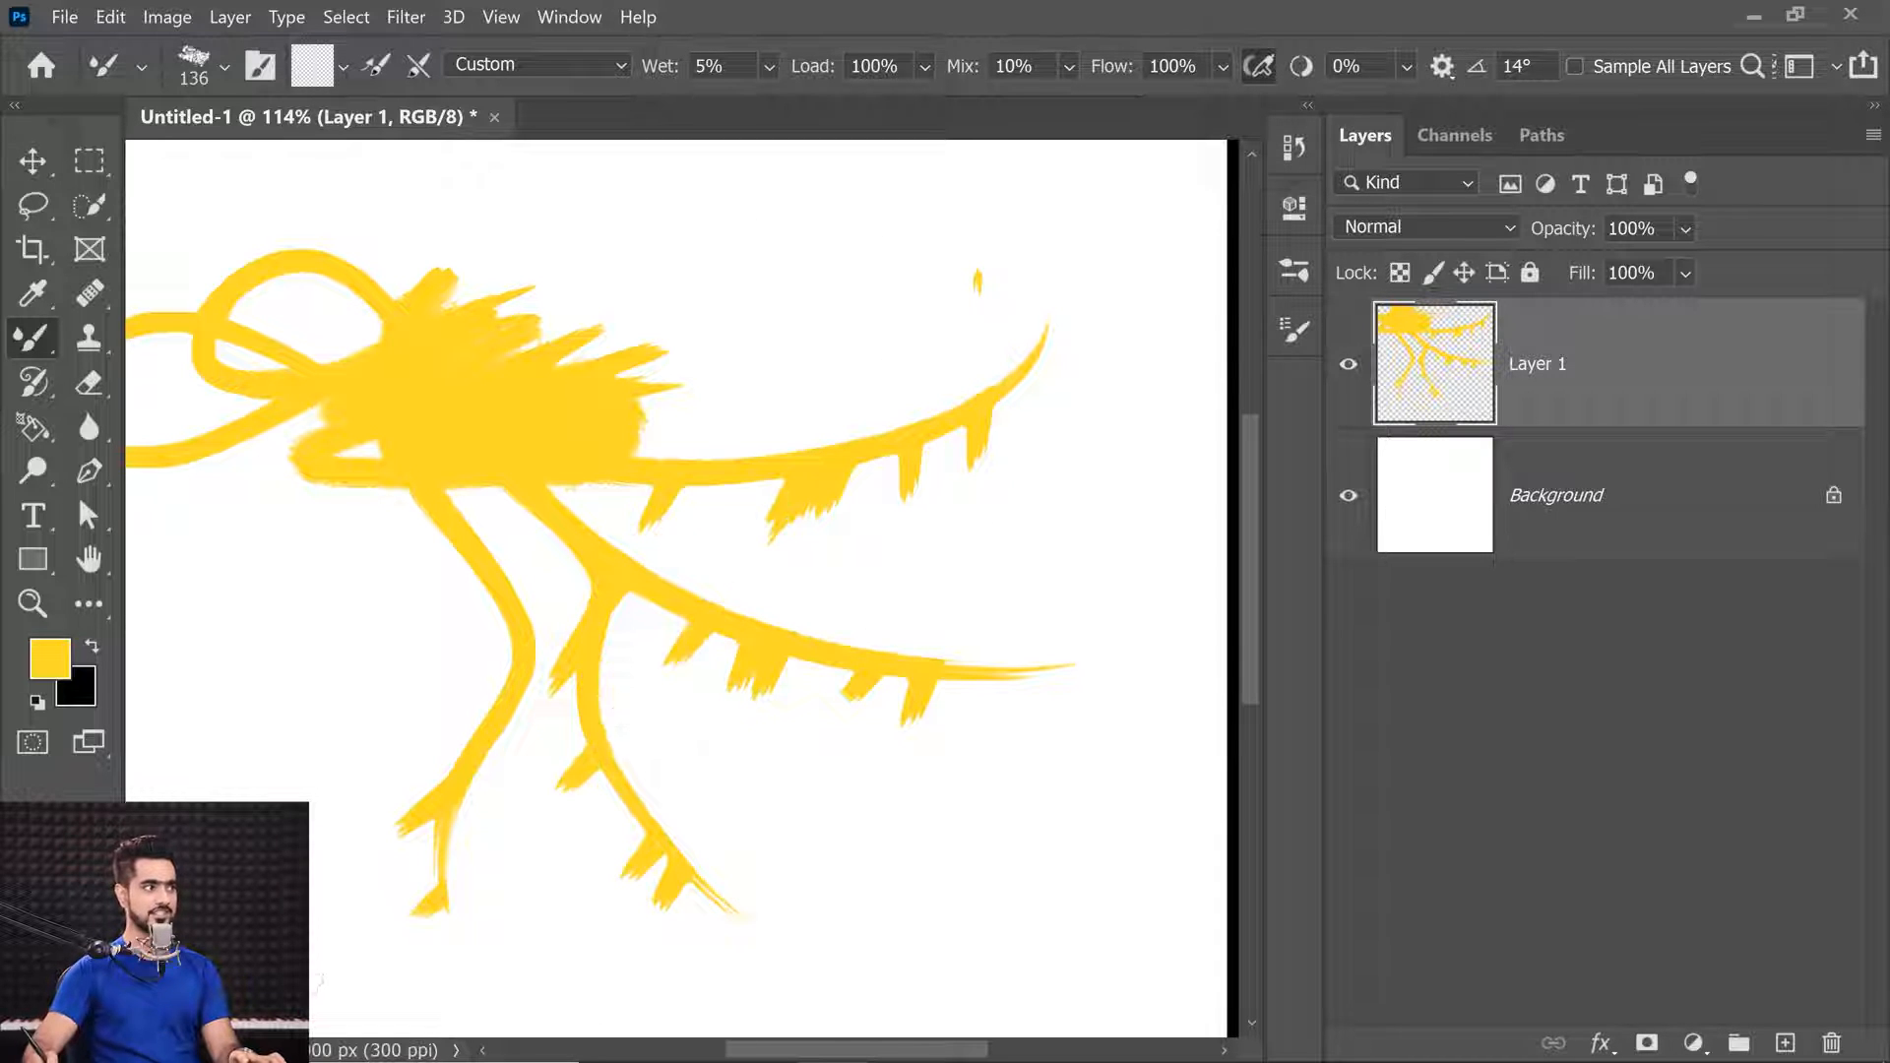
Set the mixer brush's Wet to 100% and pull long curved strokes outward from the yellow shape and its tails.
left_click_drag(672, 66, 948, 75)
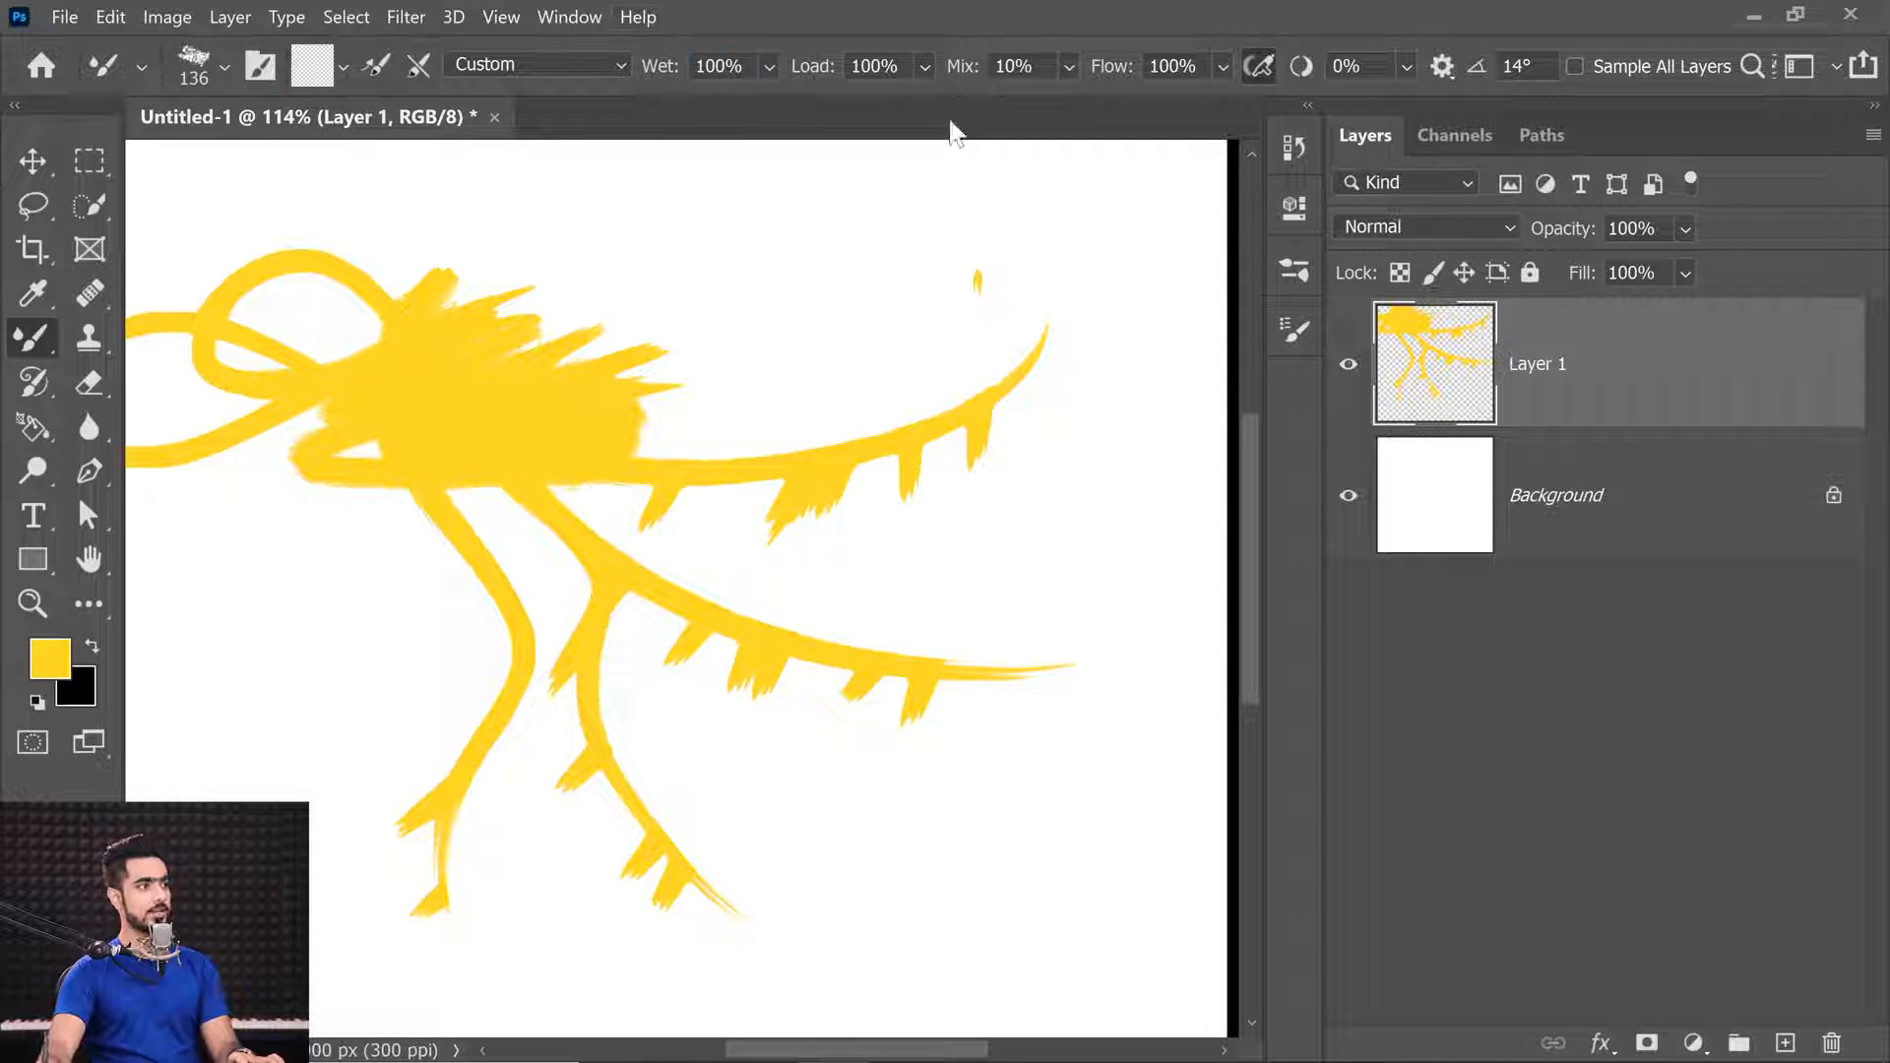
mouse_move(777, 551)
left_mouse_down()
mouse_move(590, 920)
mouse_move(969, 901)
left_mouse_up()
left_click_drag(1013, 372, 507, 303)
left_click_drag(320, 412, 409, 770)
mouse_move(460, 789)
left_mouse_down()
mouse_move(817, 917)
mouse_move(1177, 779)
left_mouse_up()
left_click_drag(1045, 335, 1055, 146)
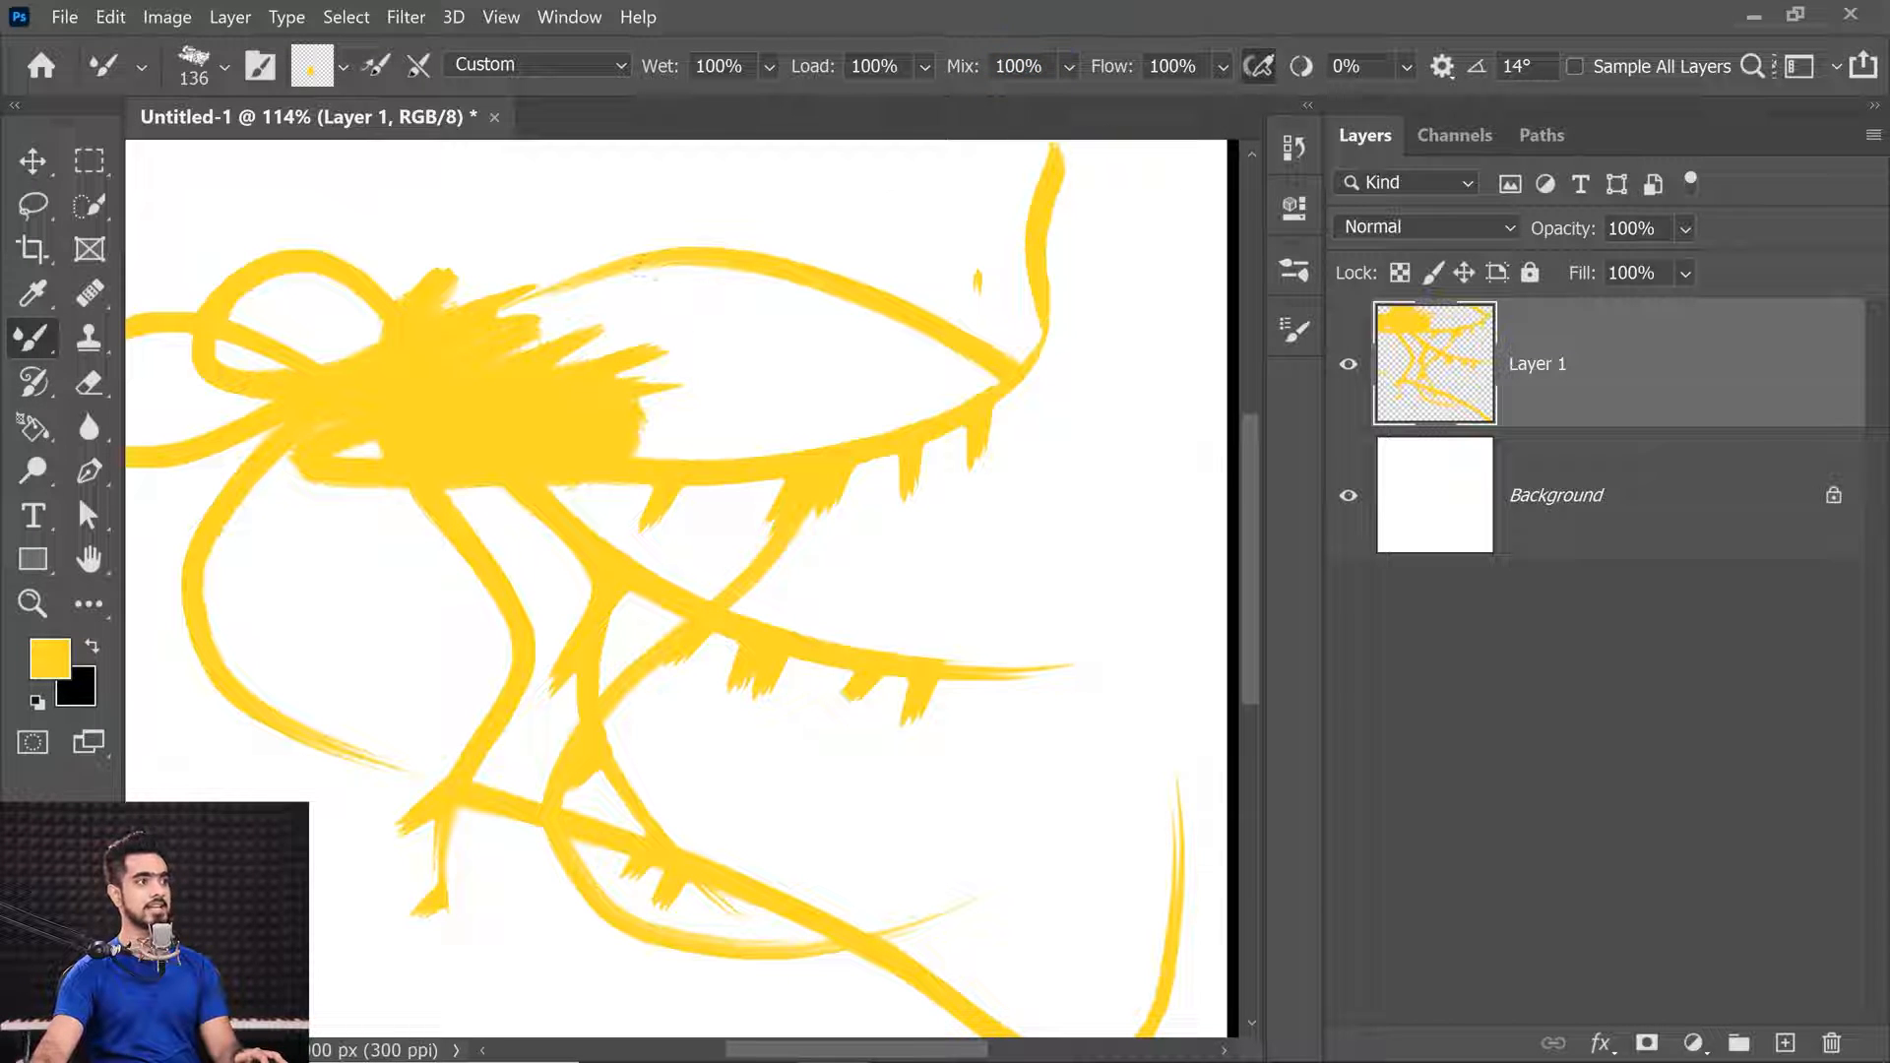
Set the foreground color to bright blue and mix it over the yellow patch's upper right with a 60 px brush at 90% Wet.
left_click(49, 670)
left_click(1284, 258)
left_click(1246, 139)
left_click(1549, 125)
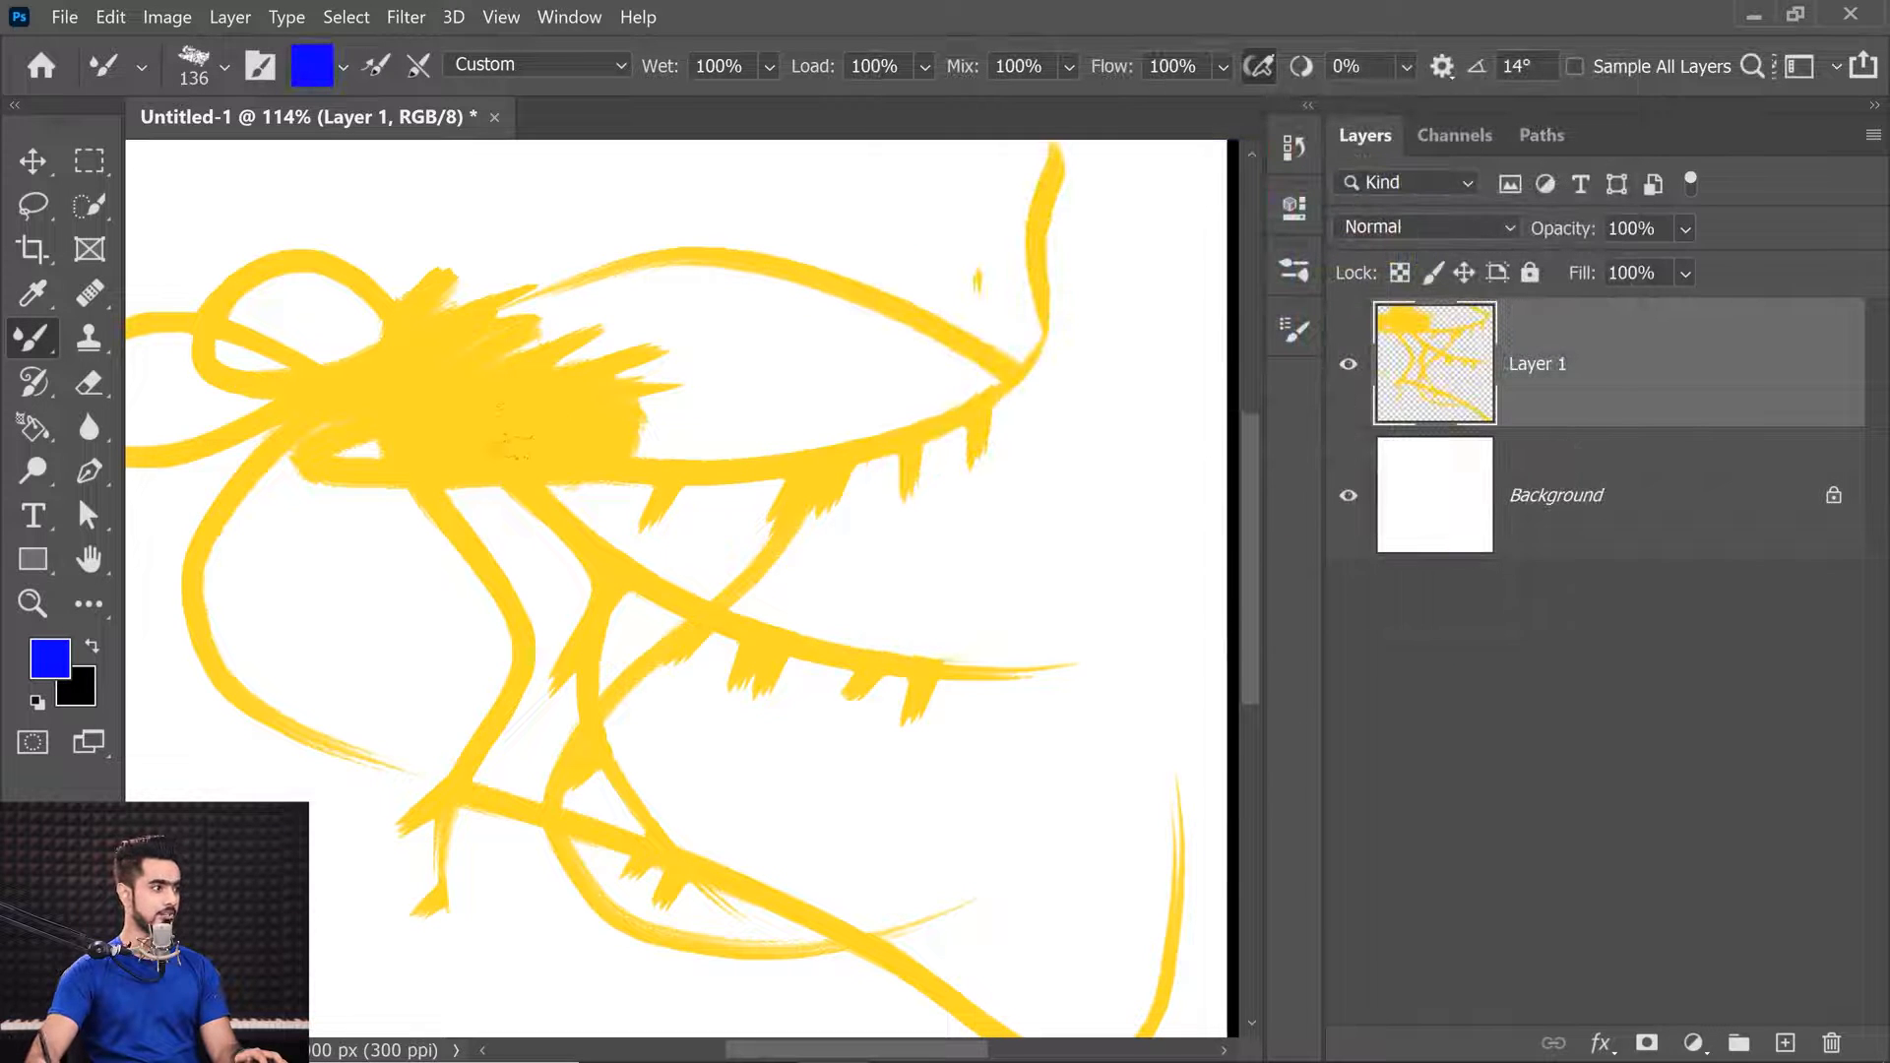
mouse_move(455, 305)
left_mouse_down()
mouse_move(610, 345)
mouse_move(531, 384)
mouse_move(670, 325)
mouse_move(463, 399)
mouse_move(689, 286)
mouse_move(512, 355)
mouse_move(698, 286)
mouse_move(463, 266)
mouse_move(708, 394)
mouse_move(512, 413)
mouse_move(709, 423)
mouse_move(443, 393)
mouse_move(584, 311)
mouse_move(689, 351)
left_mouse_up()
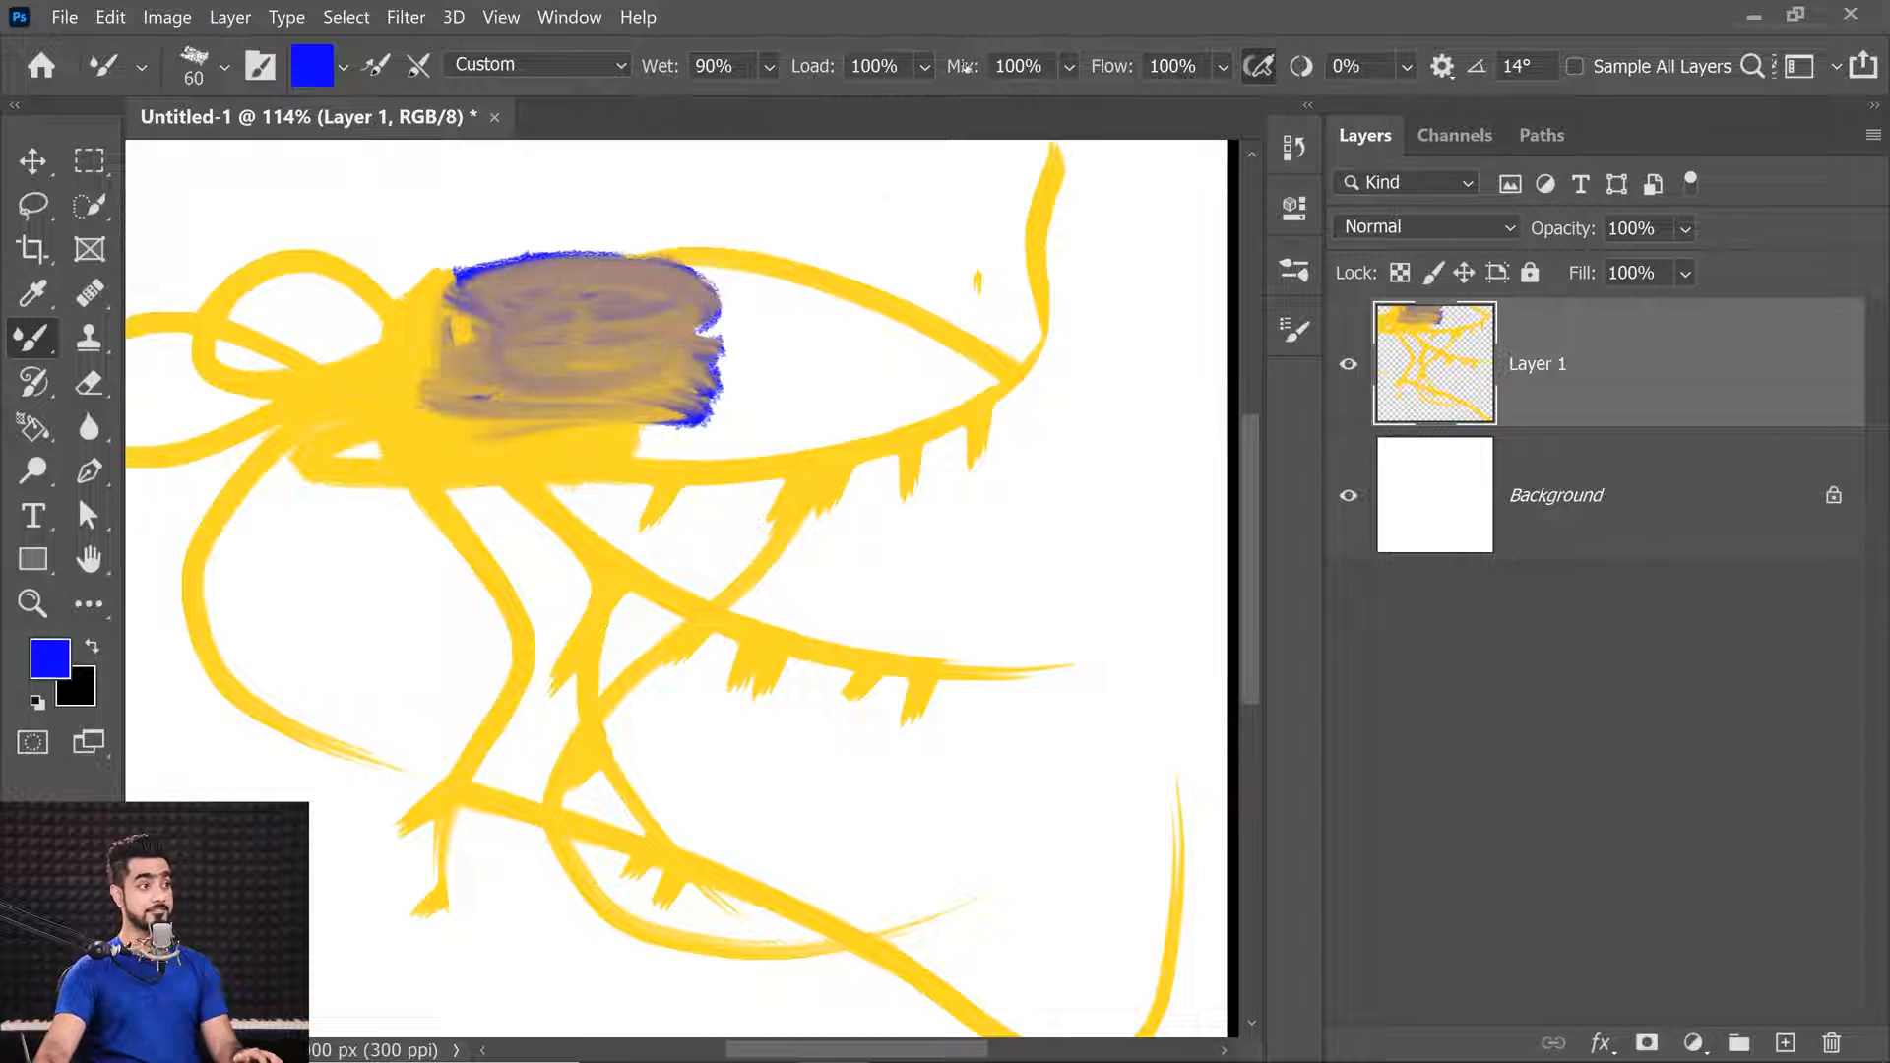
Set Mix to 0% and paint blue strokes on the blank area at right and along the yellow patch's lower edge.
left_click_drag(964, 67, 868, 74)
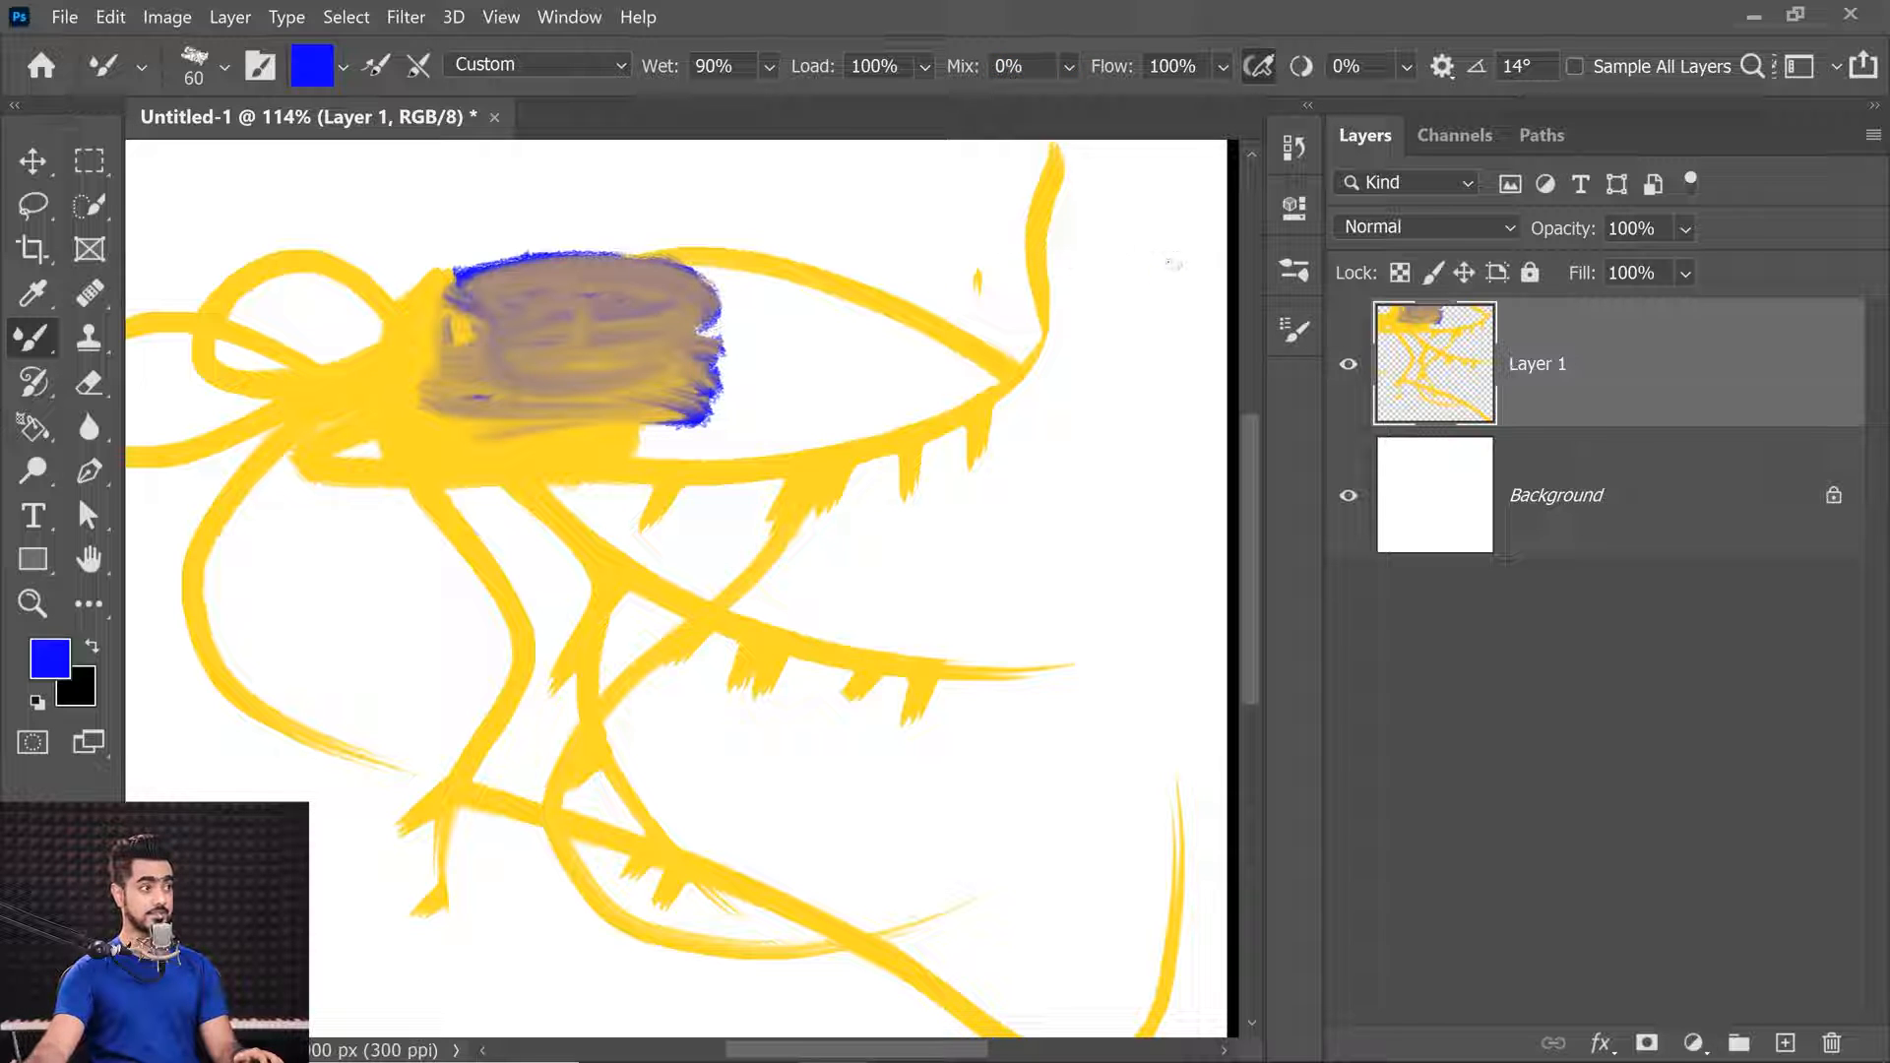
left_click_drag(1176, 257, 1114, 476)
mouse_move(847, 433)
left_mouse_down()
mouse_move(773, 492)
mouse_move(908, 419)
mouse_move(825, 474)
mouse_move(679, 458)
mouse_move(440, 476)
mouse_move(551, 471)
mouse_move(442, 470)
mouse_move(404, 433)
mouse_move(334, 467)
mouse_move(472, 458)
mouse_move(345, 433)
mouse_move(335, 463)
left_mouse_up()
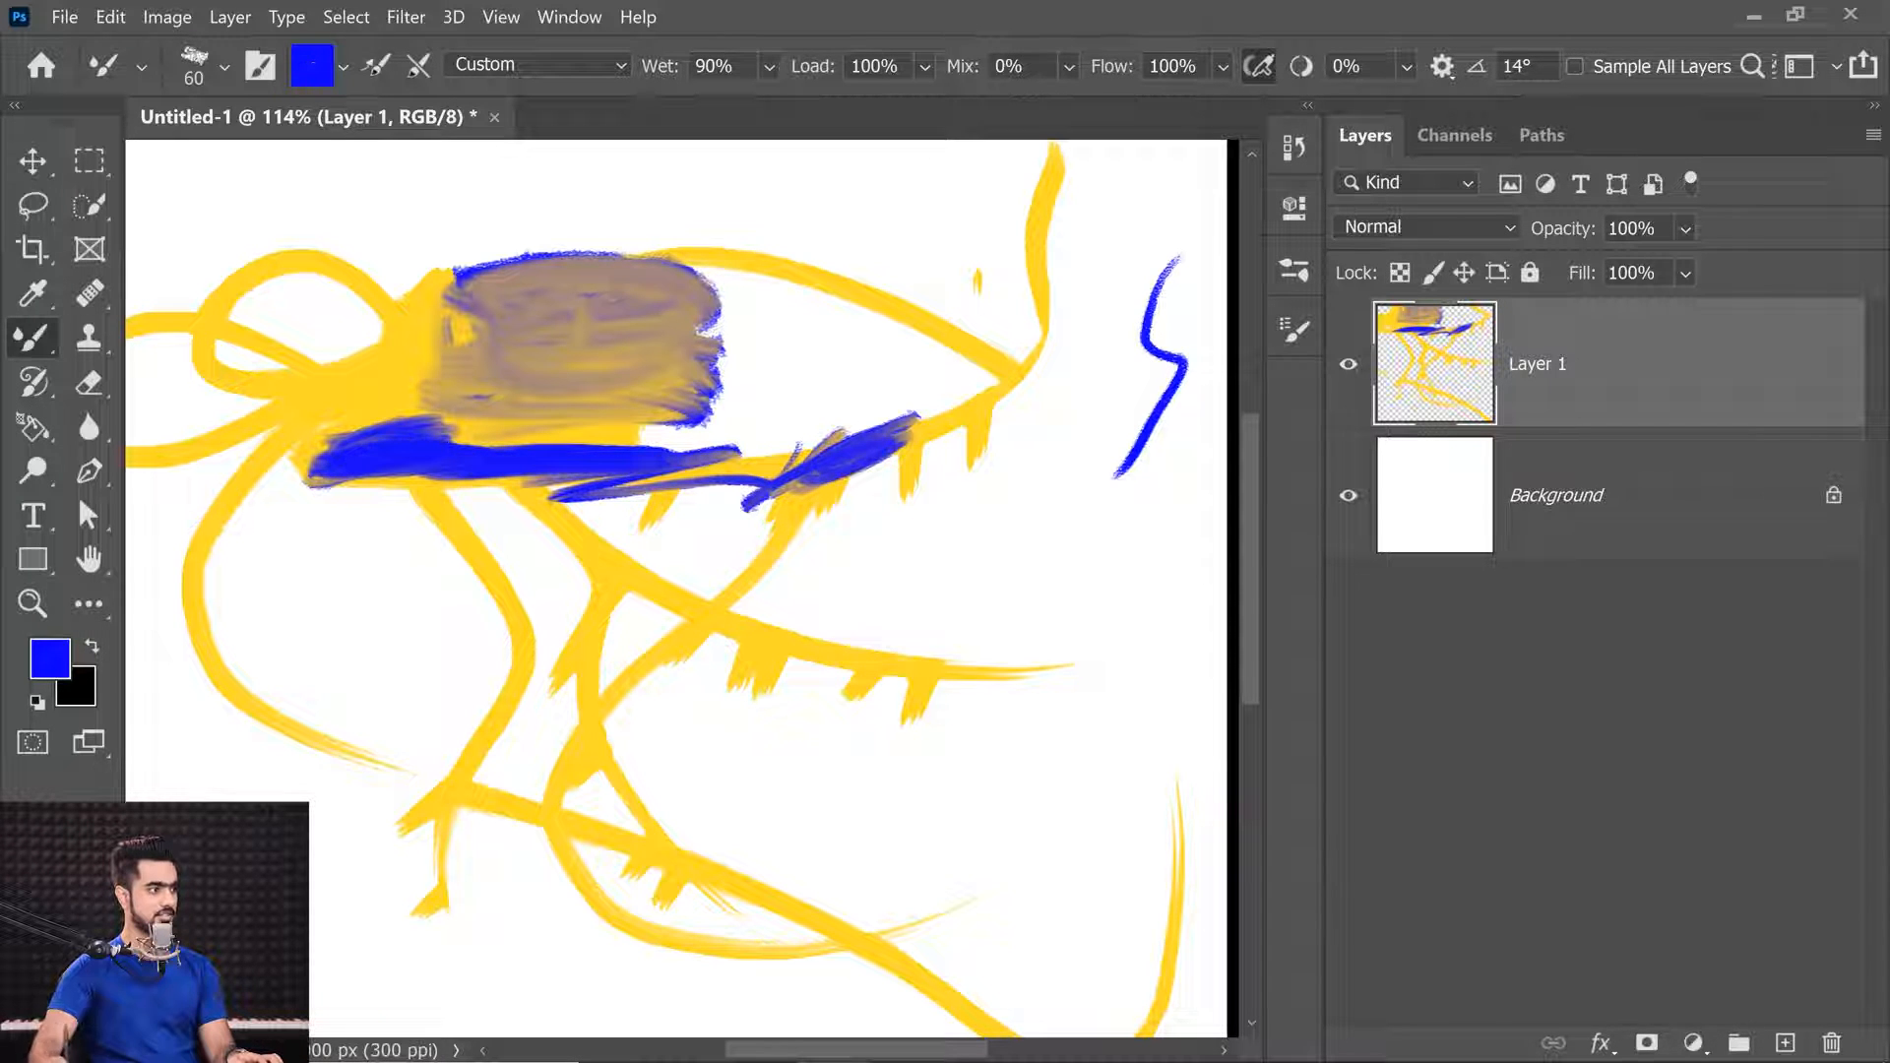
Set Mix to 100% and blend blue into the upper-left part of the yellow patch.
left_click_drag(965, 66, 1248, 67)
mouse_move(344, 307)
left_mouse_down()
mouse_move(310, 340)
mouse_move(404, 349)
mouse_move(295, 384)
mouse_move(453, 384)
left_mouse_up()
mouse_move(314, 389)
left_mouse_down()
mouse_move(374, 354)
mouse_move(265, 373)
mouse_move(453, 335)
mouse_move(305, 379)
mouse_move(433, 359)
mouse_move(325, 364)
mouse_move(462, 335)
mouse_move(315, 334)
mouse_move(443, 325)
mouse_move(426, 255)
left_mouse_up()
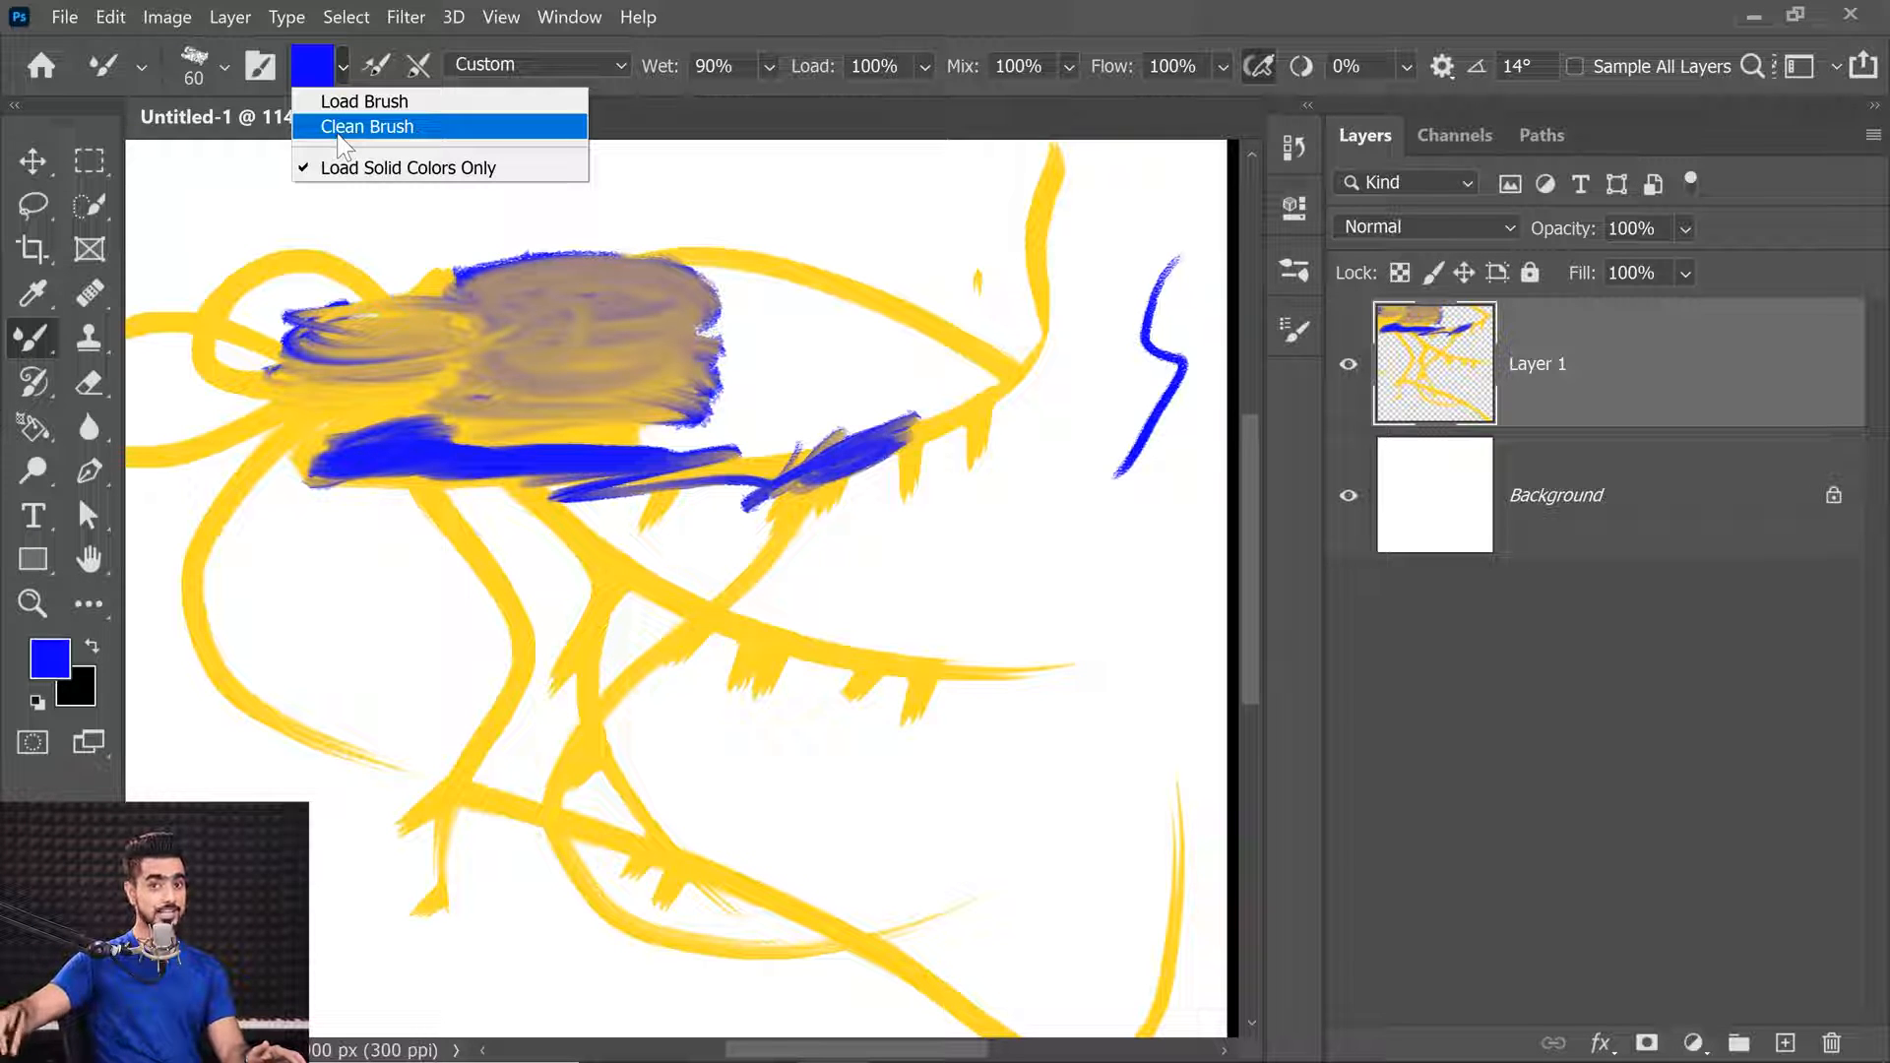
Load the brush, turn on loading after each stroke, and paint two wavy blue strokes on the right side of the canvas.
left_click(438, 101)
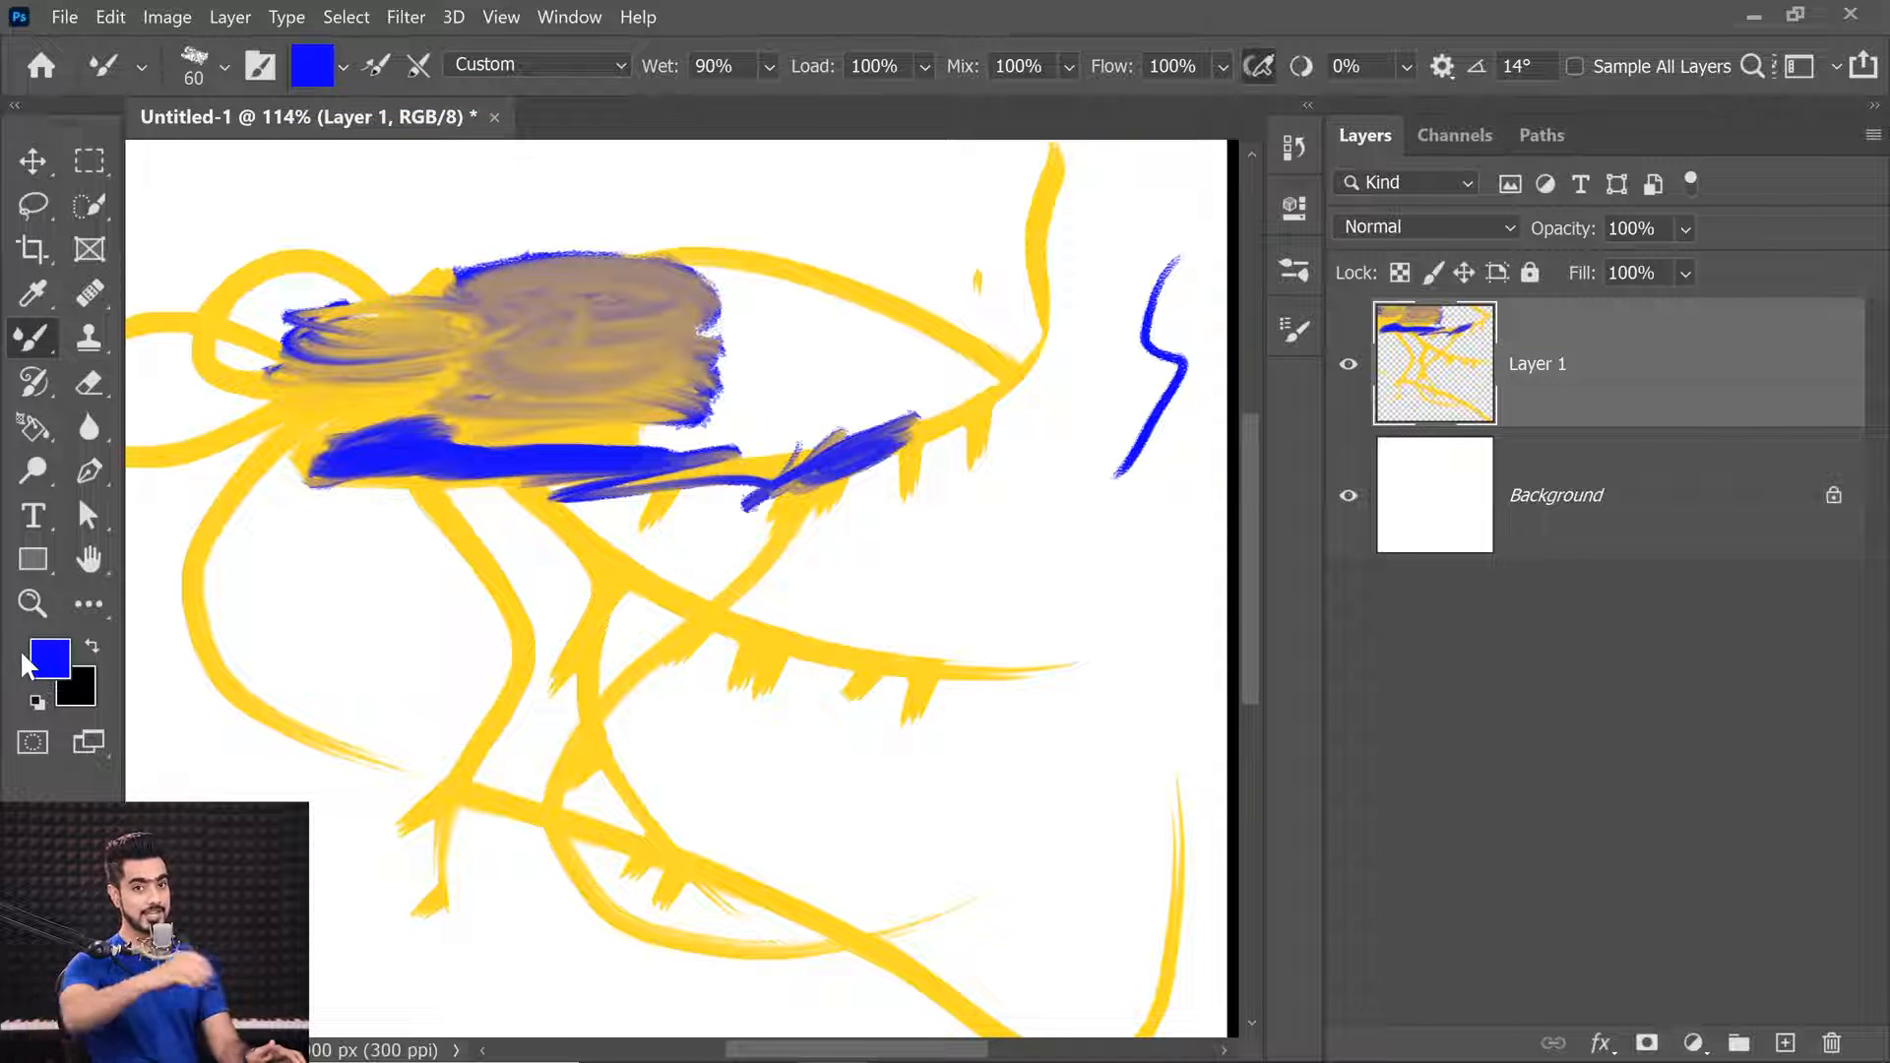
left_click(375, 62)
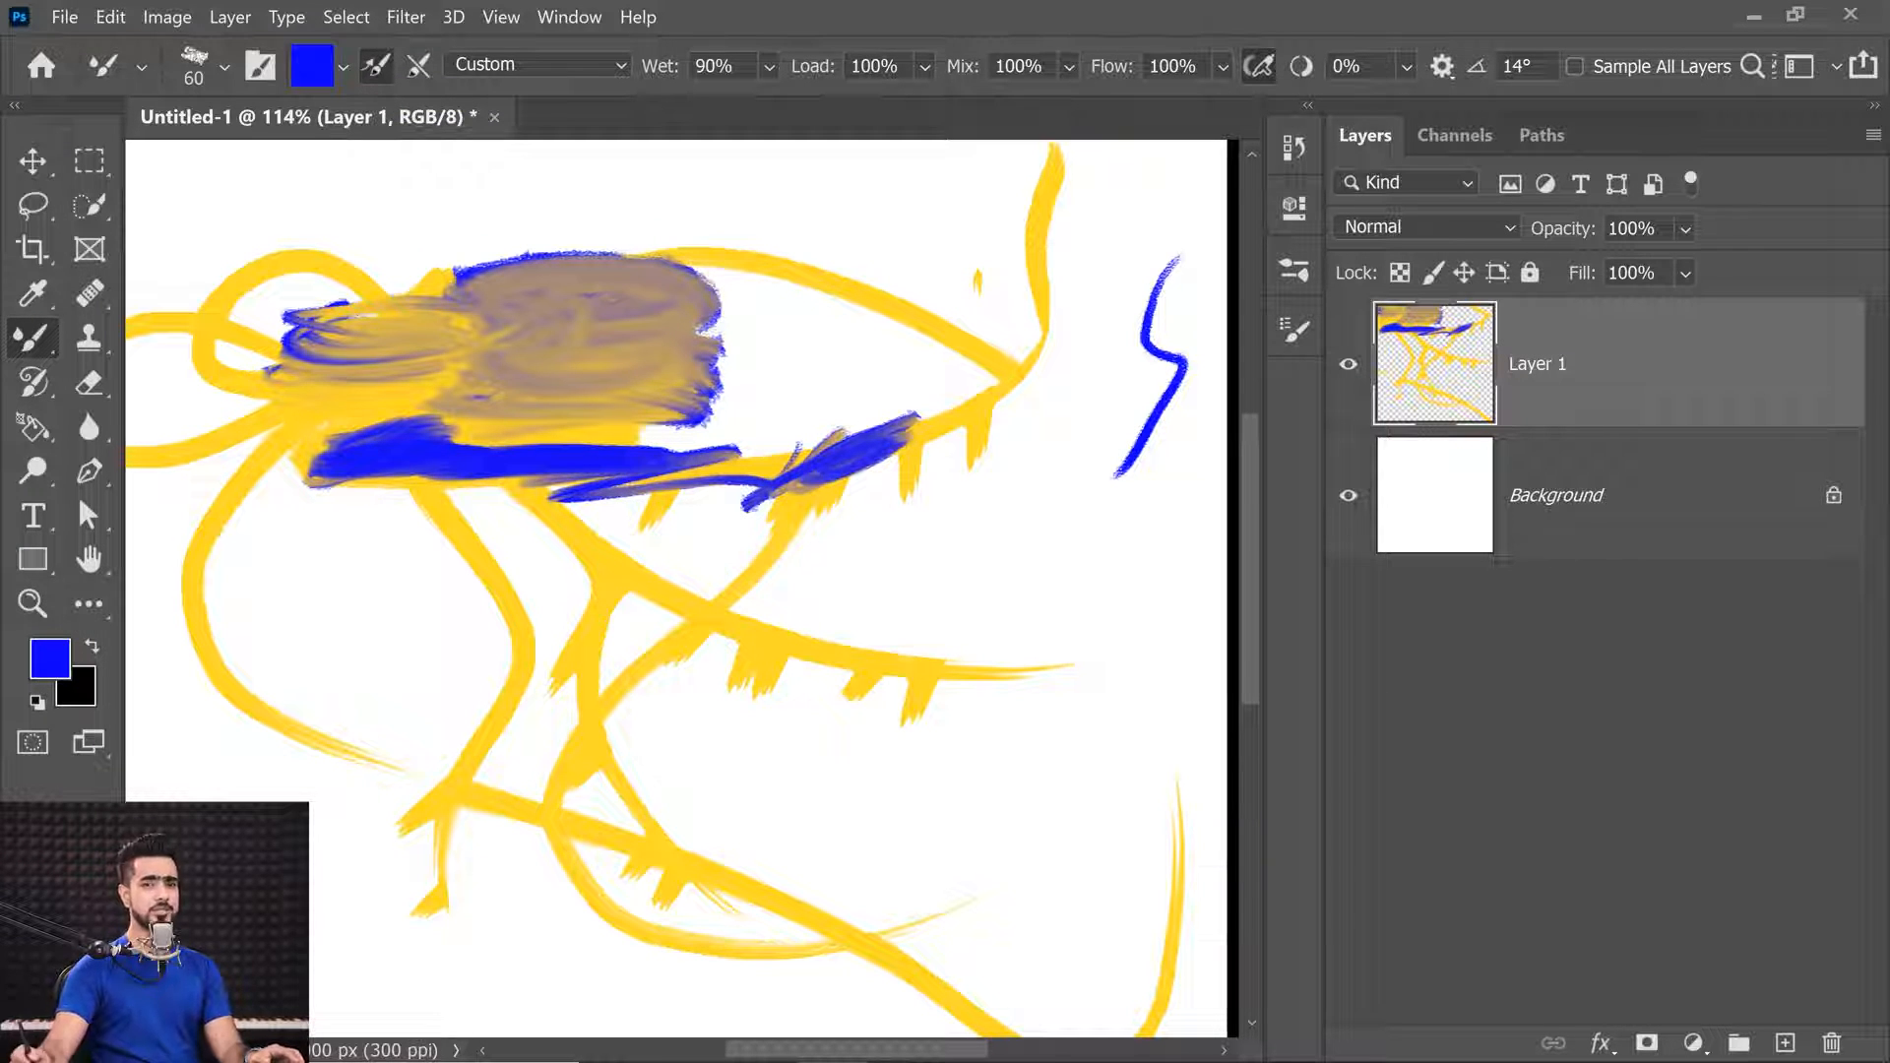
mouse_move(876, 175)
left_mouse_down()
mouse_move(993, 246)
mouse_move(979, 507)
mouse_move(943, 756)
left_mouse_up()
left_click_drag(1071, 502, 1019, 837)
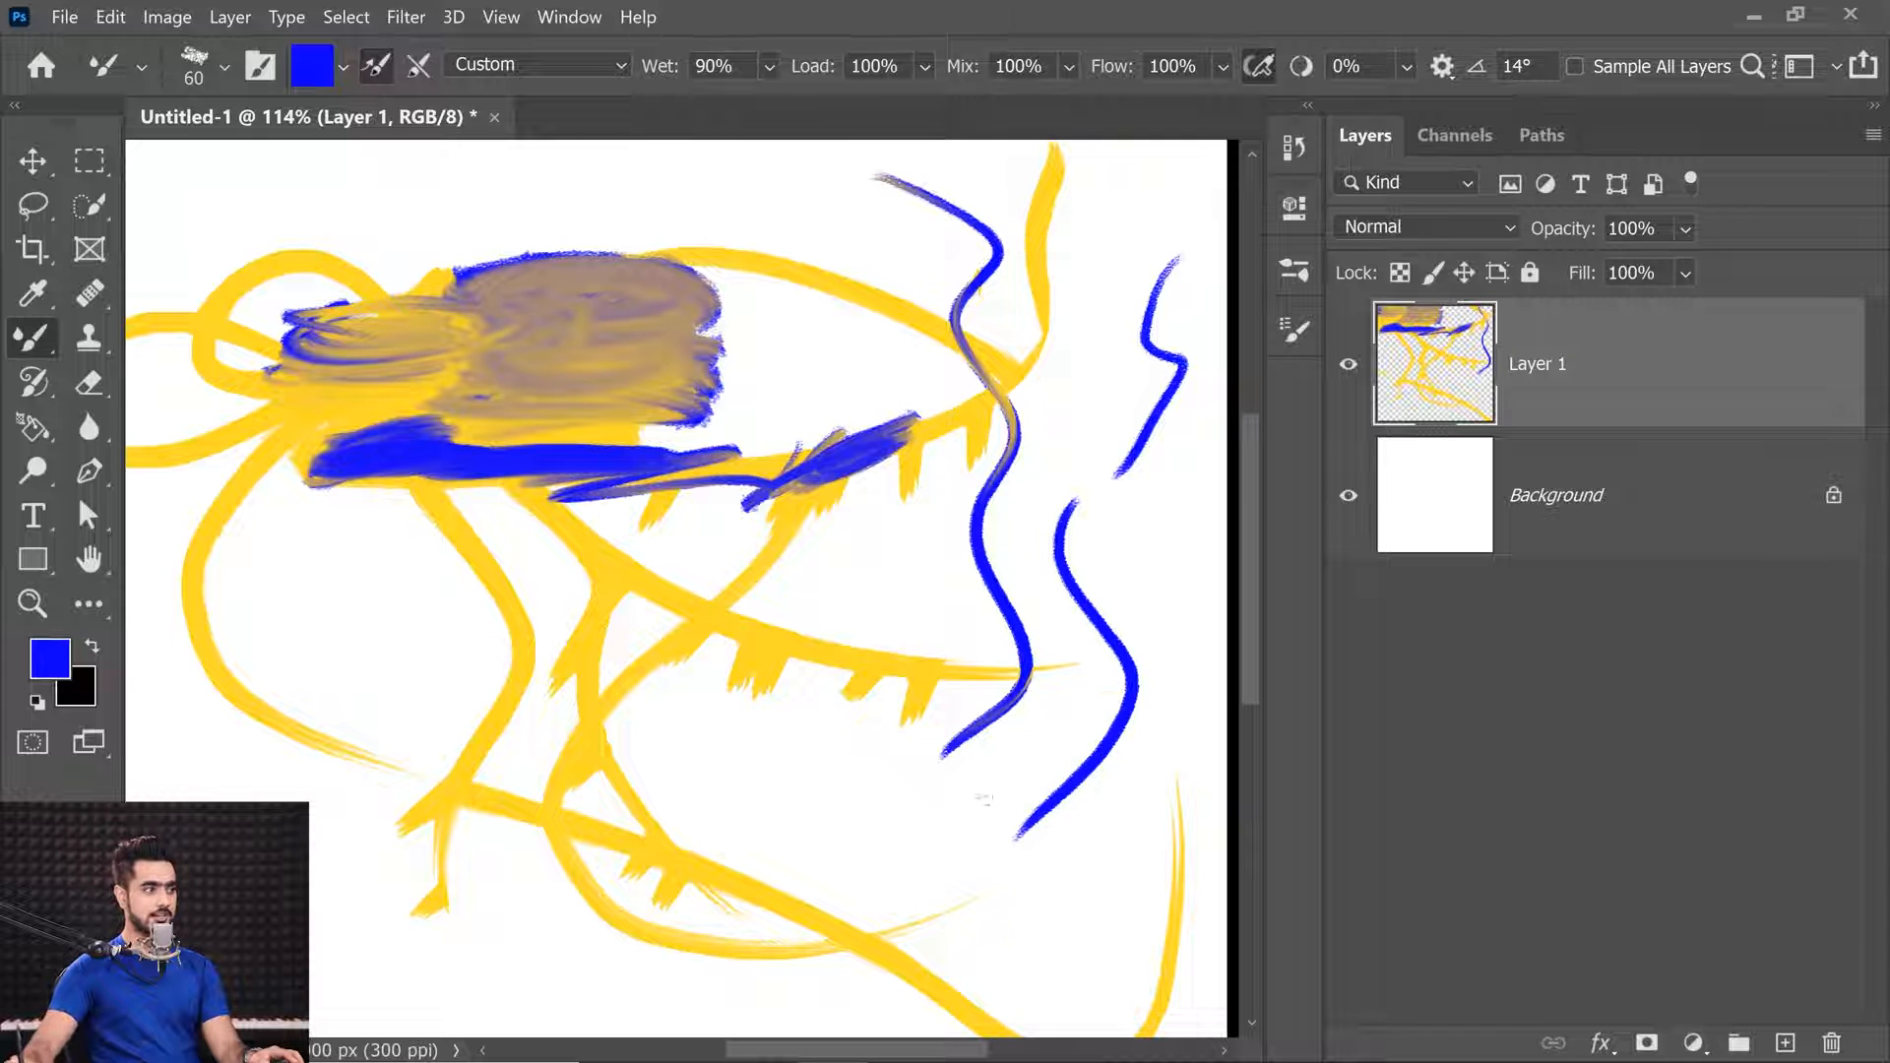
Paint a diagonal blue line across the lower canvas and scribble over the yellow patch's left part with the automatically reloaded brush.
left_click_drag(940, 710, 670, 876)
mouse_move(305, 359)
left_mouse_down()
mouse_move(423, 379)
mouse_move(325, 389)
mouse_move(384, 310)
mouse_move(463, 340)
left_mouse_up()
mouse_move(355, 313)
left_mouse_down()
mouse_move(443, 364)
mouse_move(300, 335)
left_mouse_up()
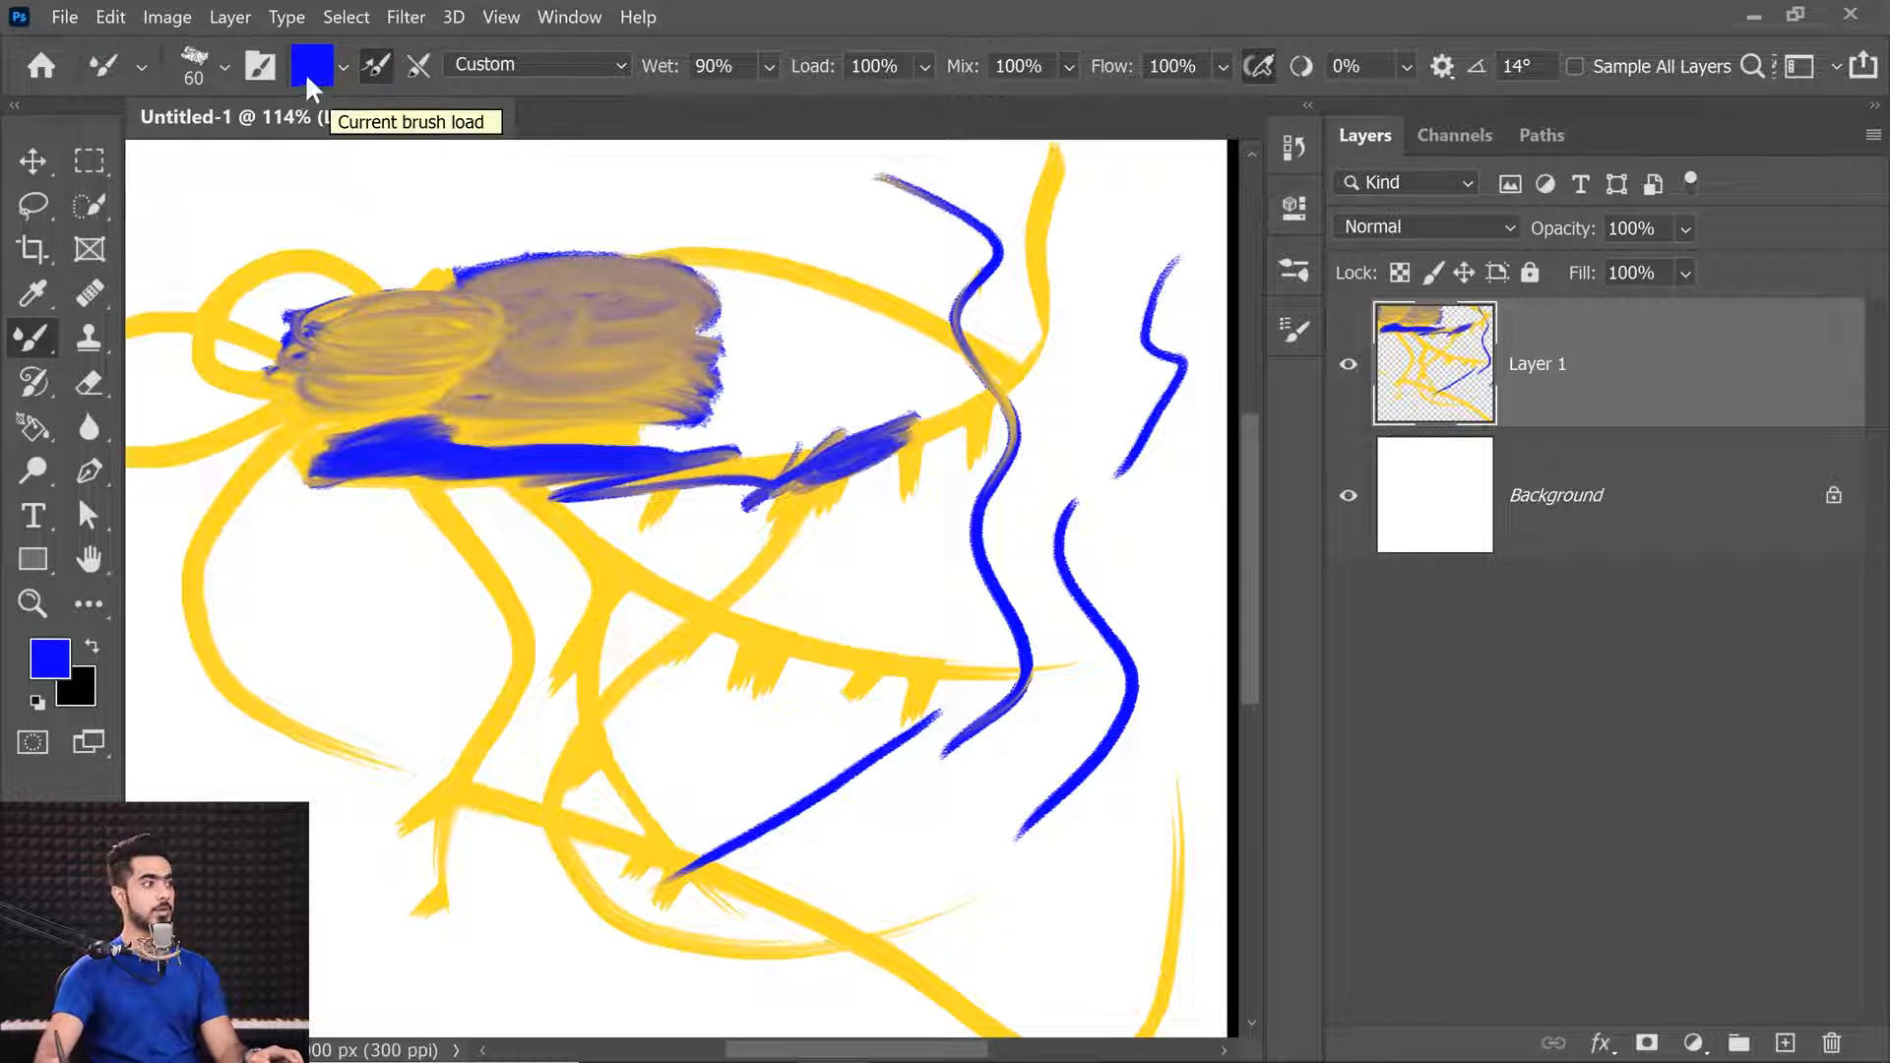
Turn on cleaning the brush after each stroke and paint a round patch in yellow ffcc25 on the empty Layer 1.
left_click(341, 67)
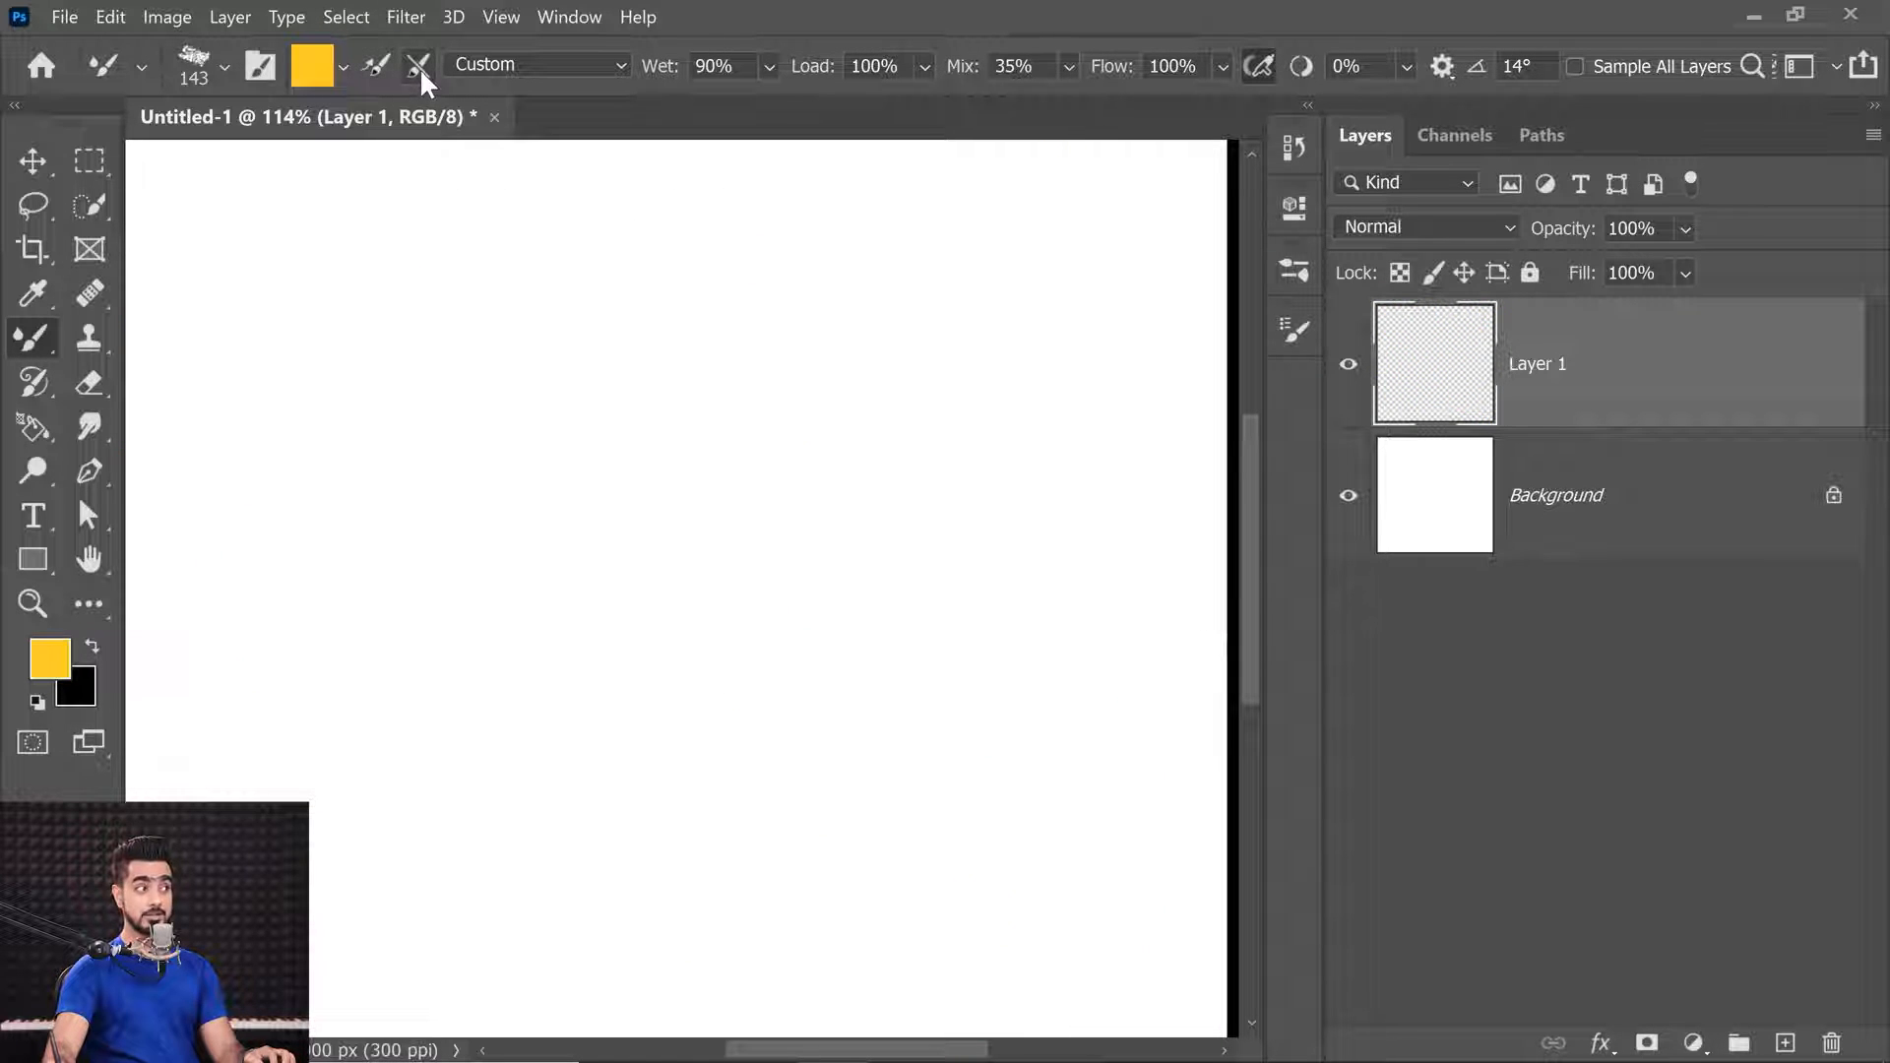
left_click(417, 65)
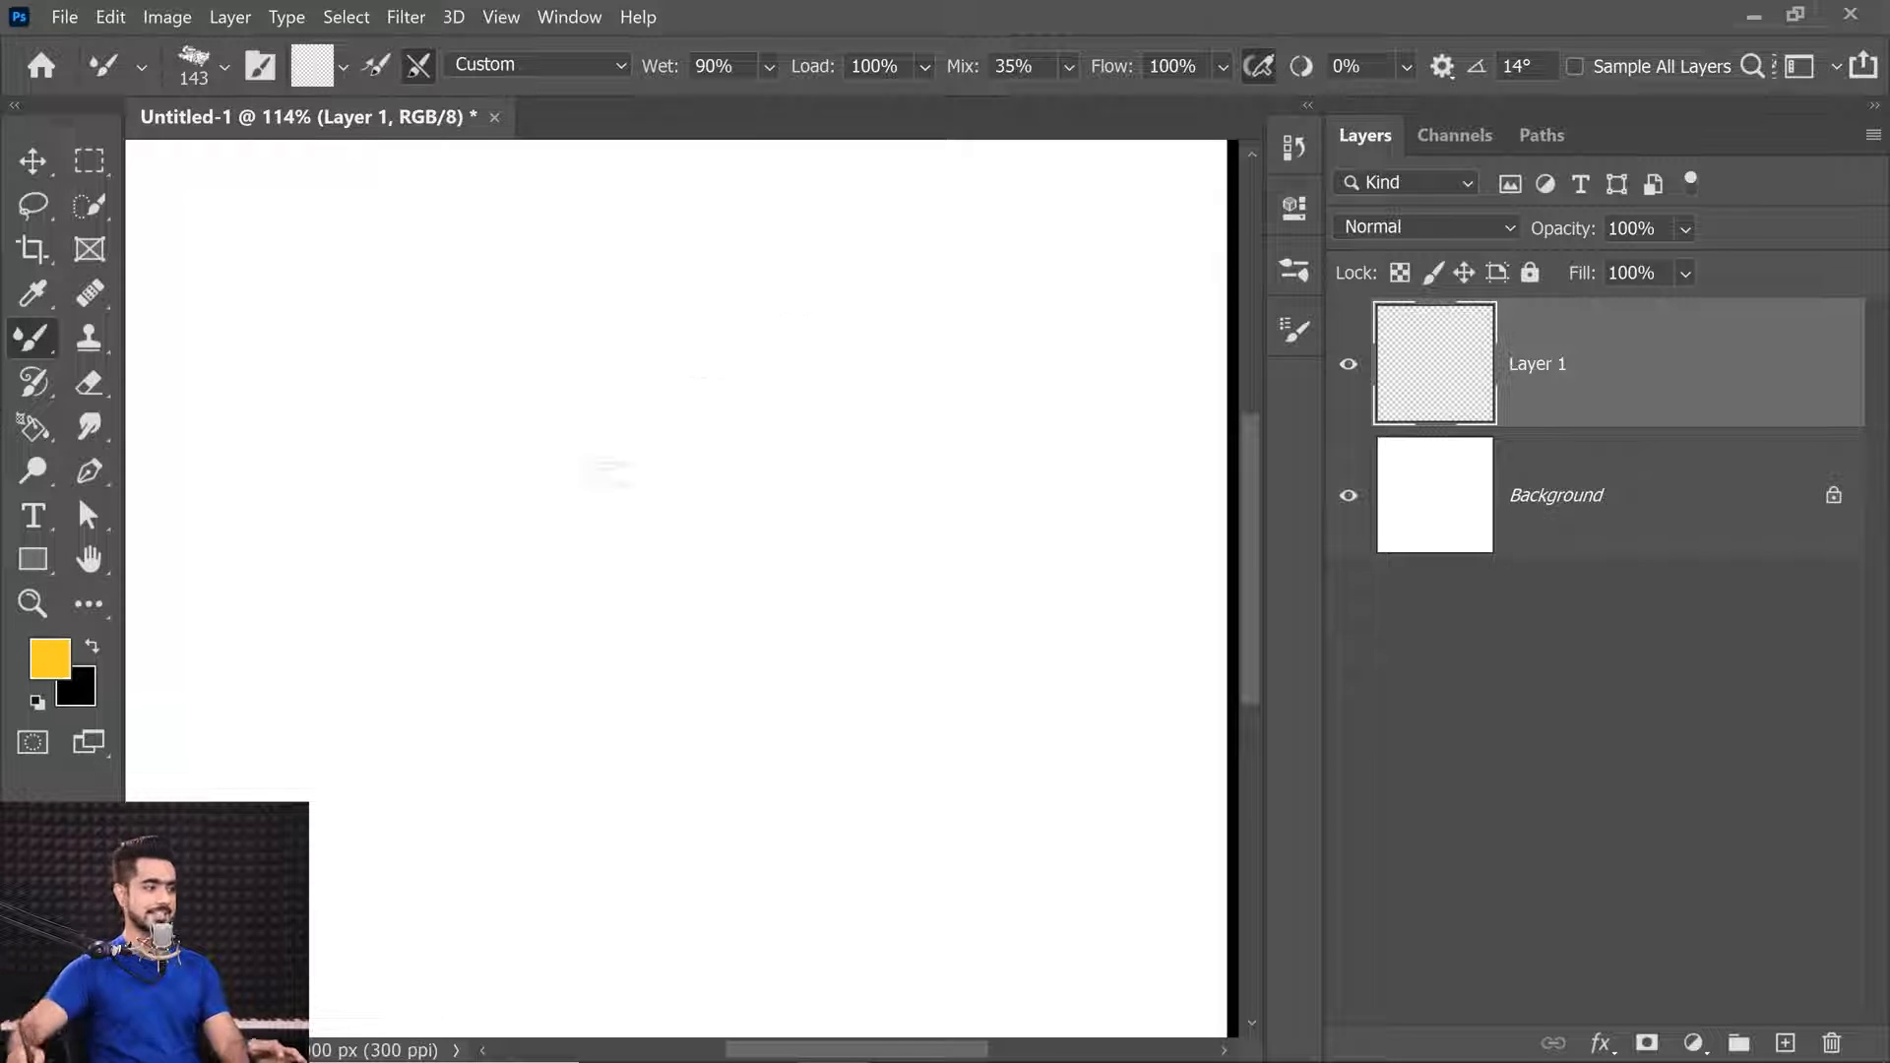
left_click(49, 658)
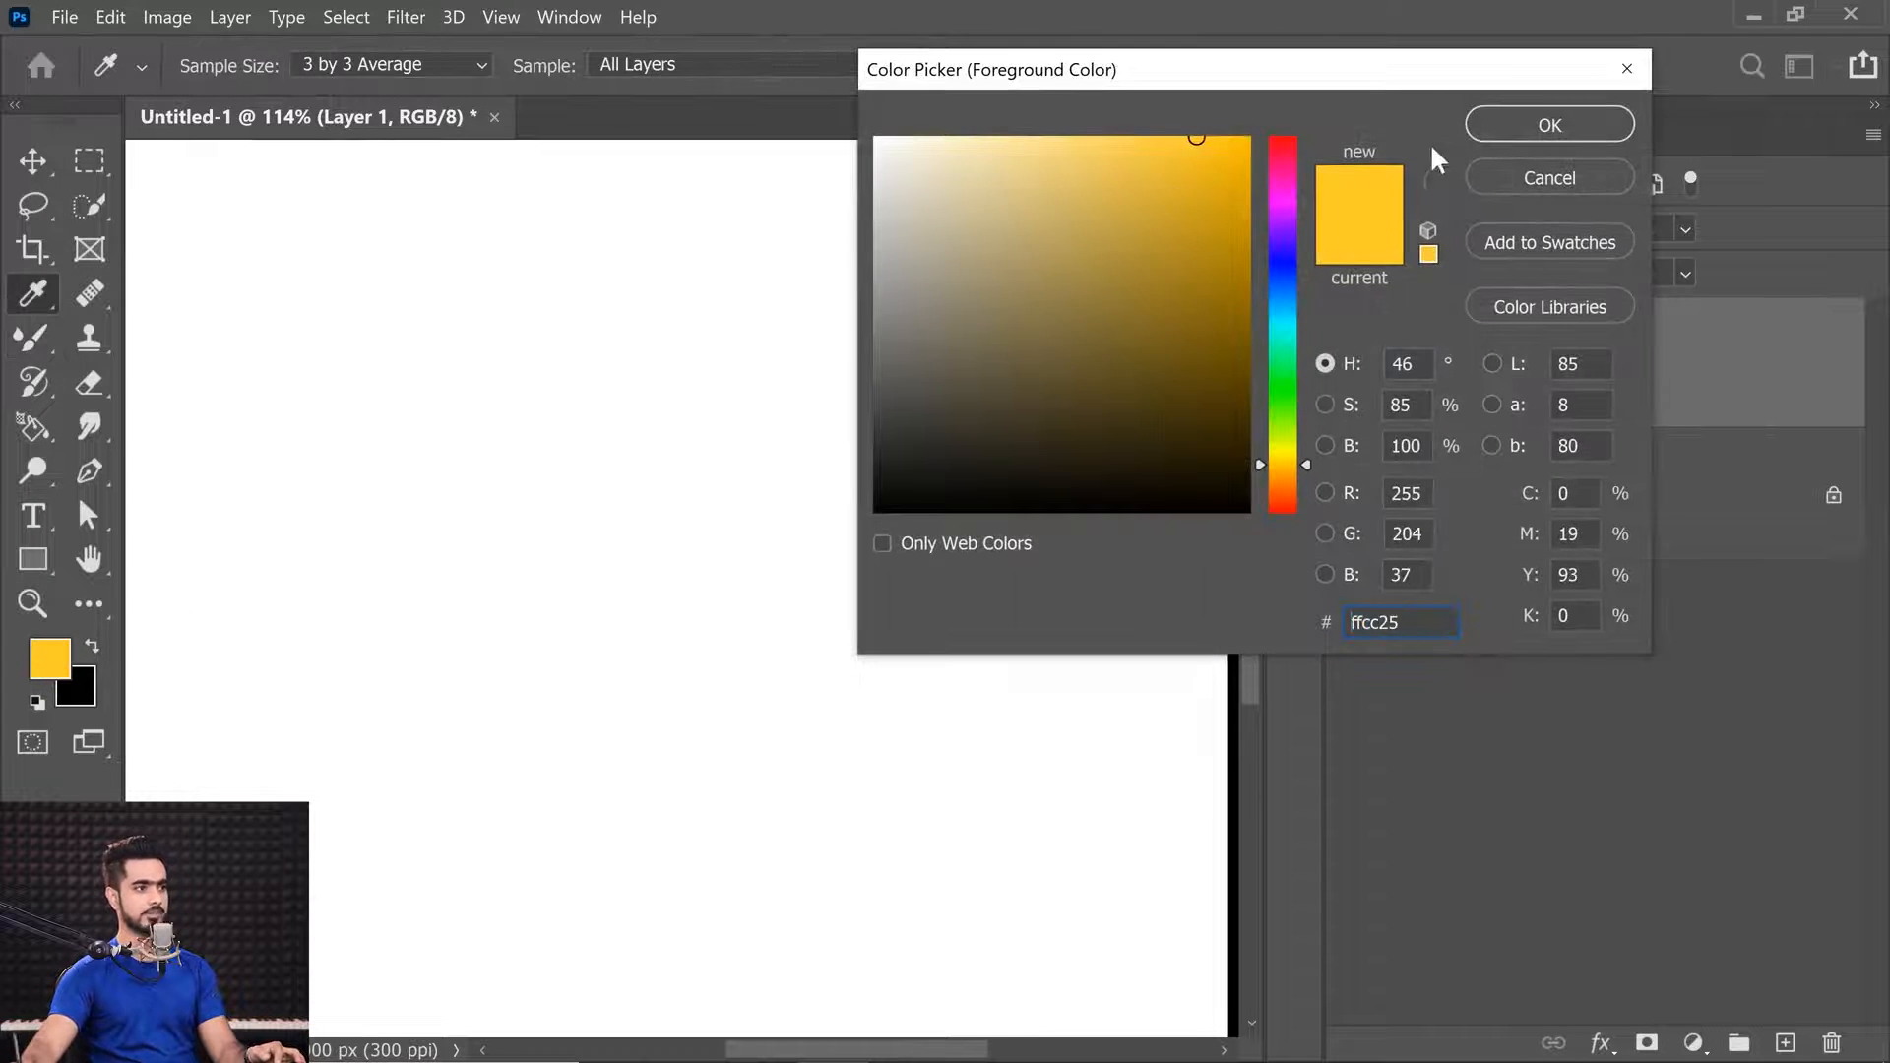
key("Return")
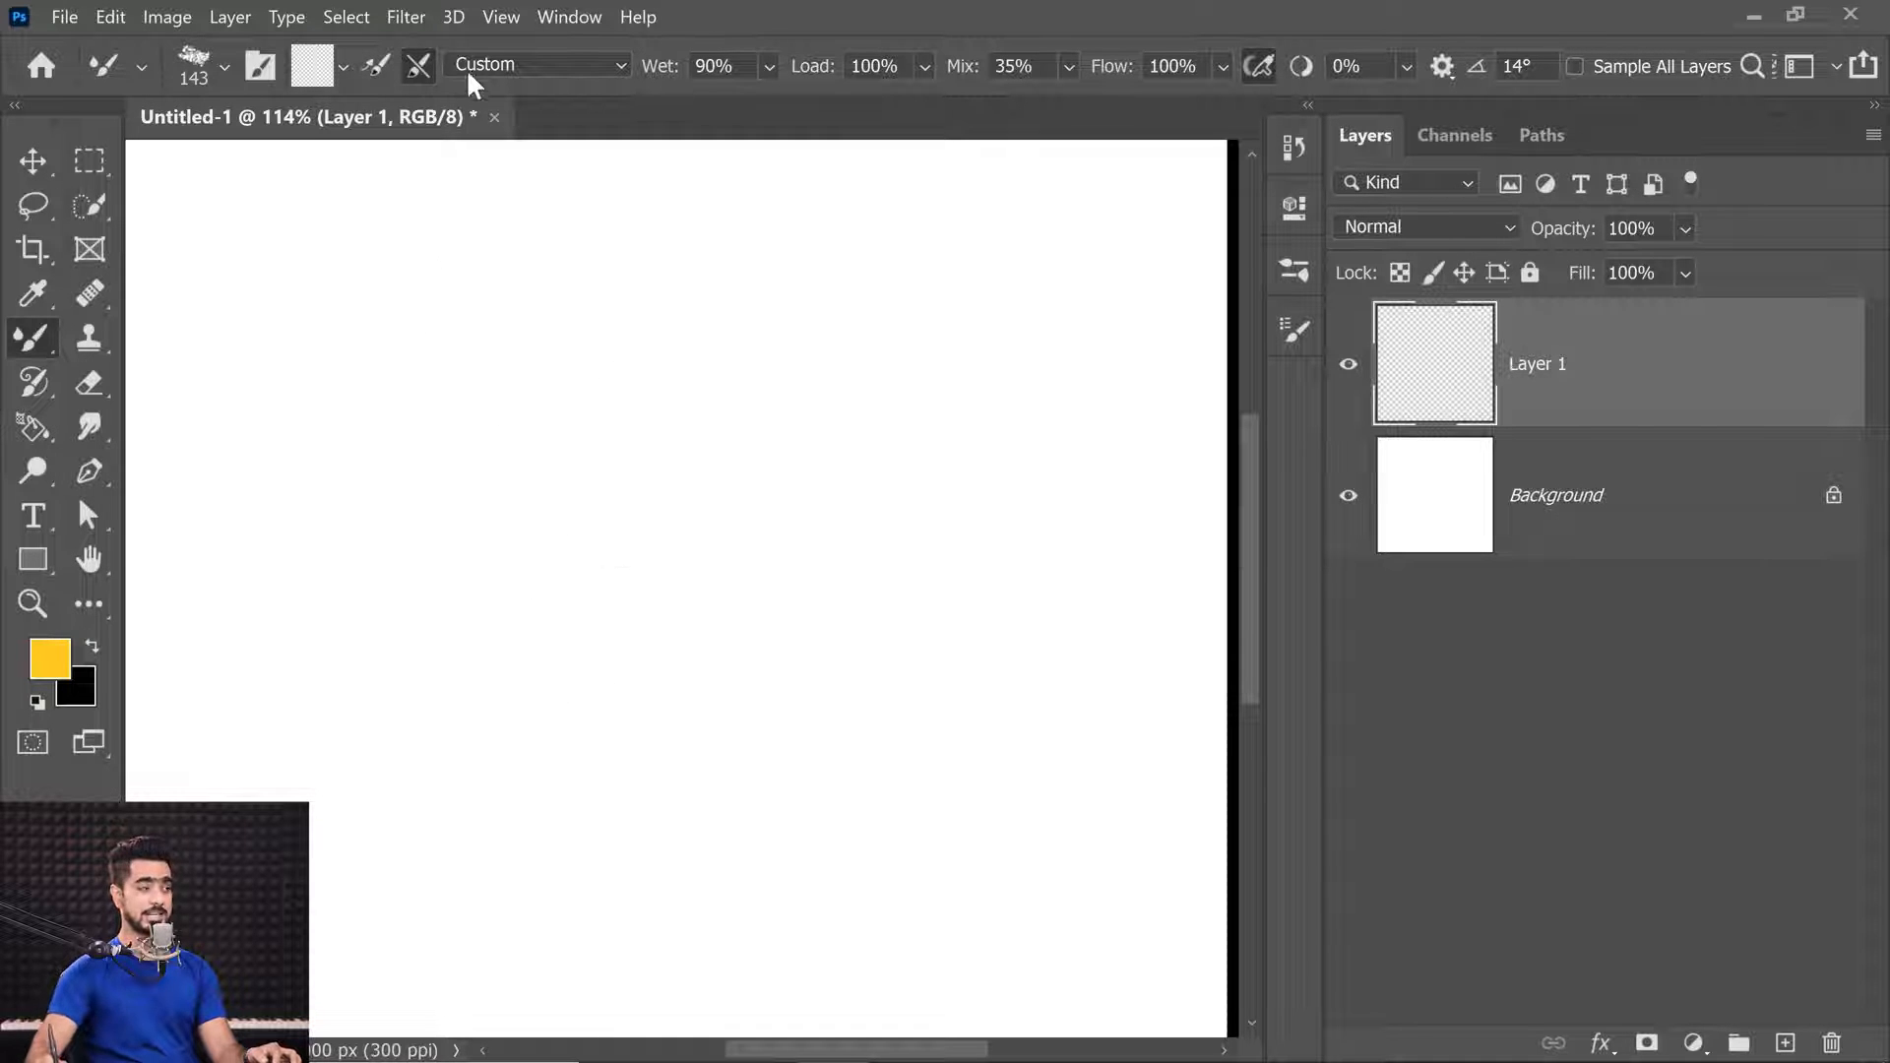
left_click(49, 658)
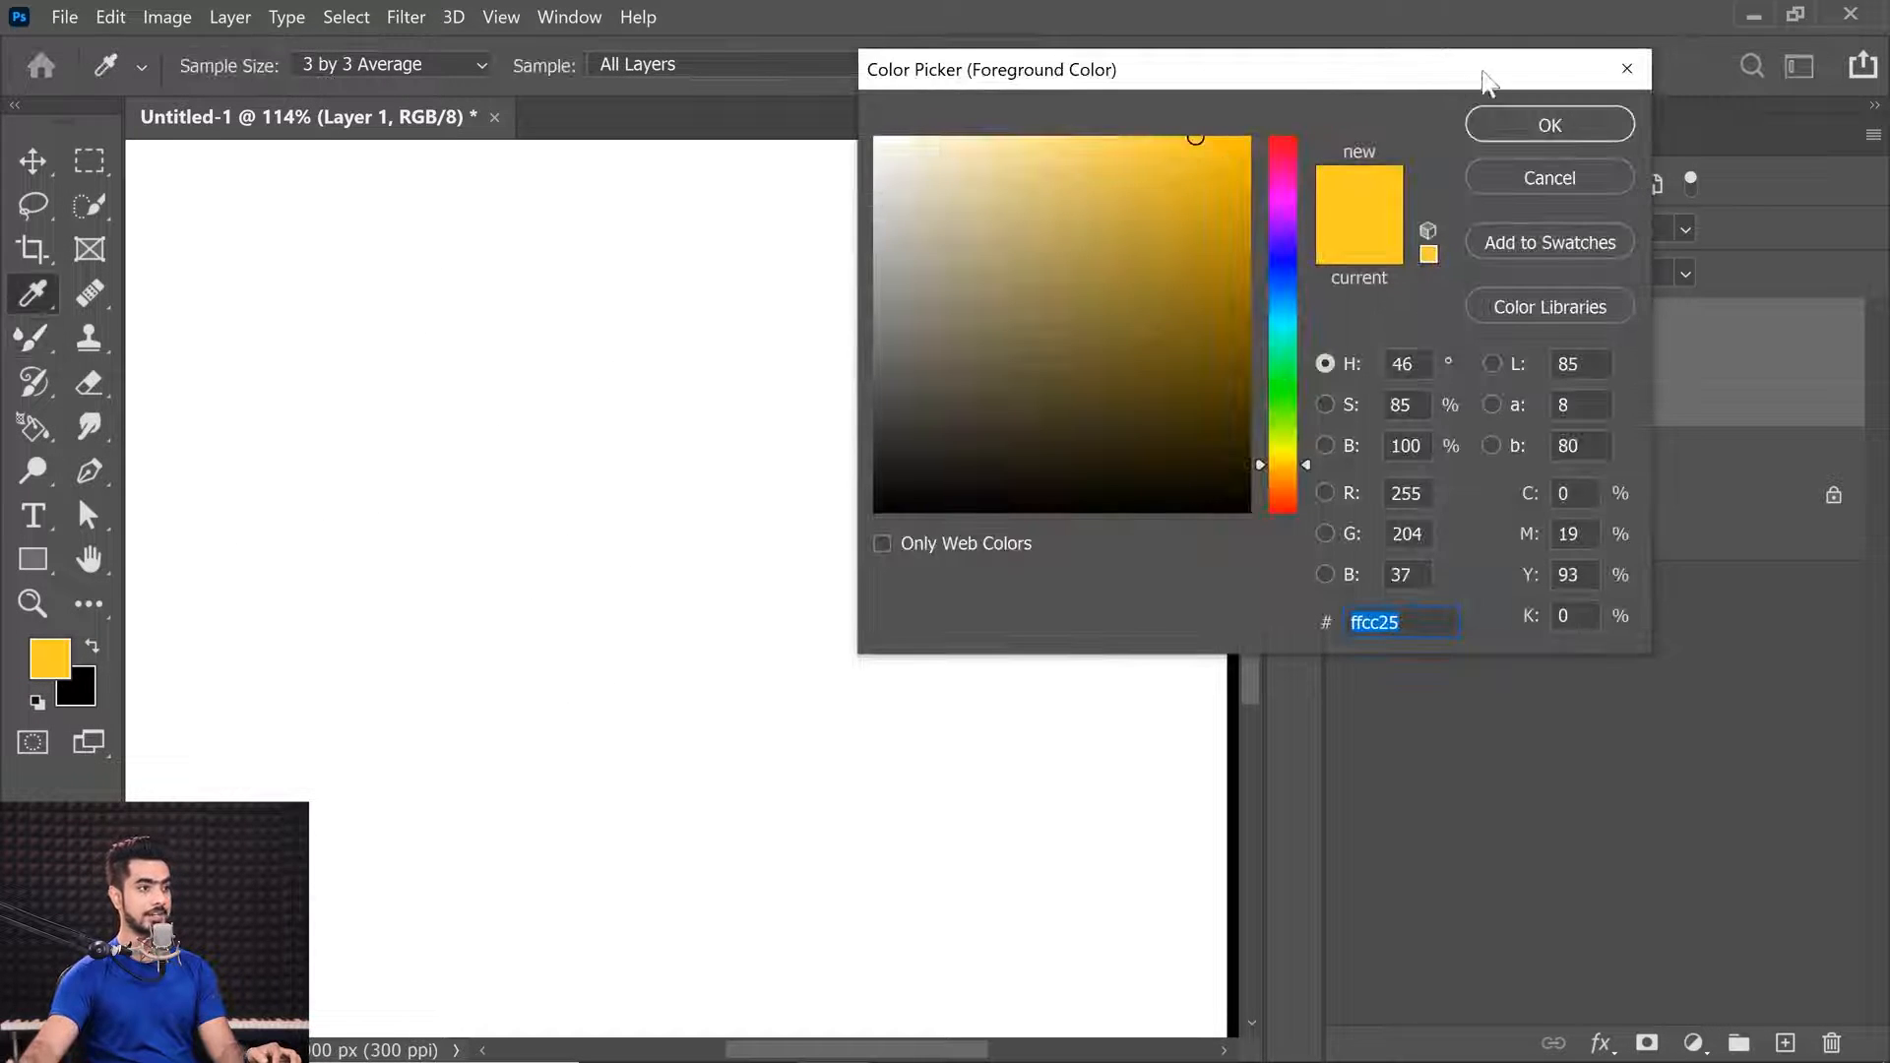
left_click(1544, 122)
mouse_move(340, 275)
left_mouse_down()
mouse_move(305, 315)
mouse_move(473, 295)
mouse_move(379, 389)
mouse_move(448, 335)
mouse_move(482, 424)
left_mouse_up()
left_click(422, 64)
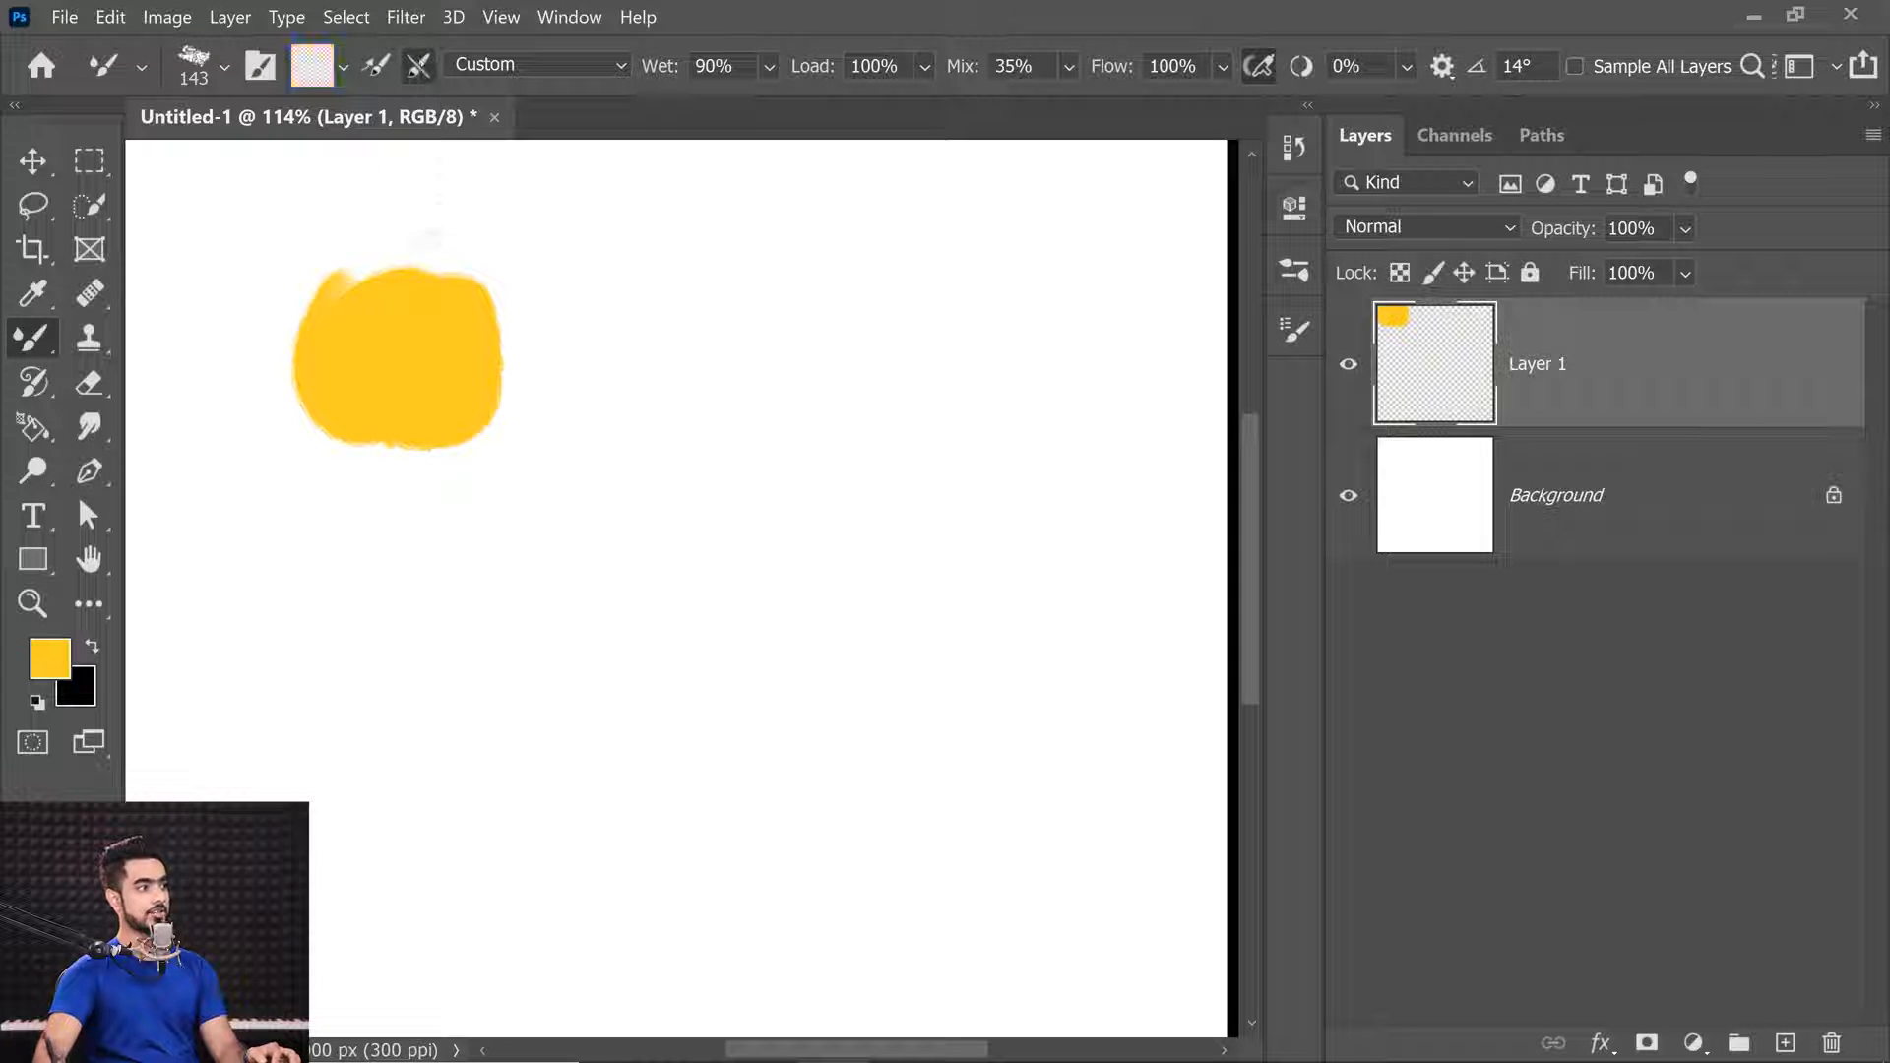
Pull zigzag and curved trails downward from the yellow patch with the clean mixer brush.
mouse_move(458, 487)
left_mouse_down()
mouse_move(433, 472)
mouse_move(413, 512)
mouse_move(467, 560)
mouse_move(575, 837)
left_mouse_up()
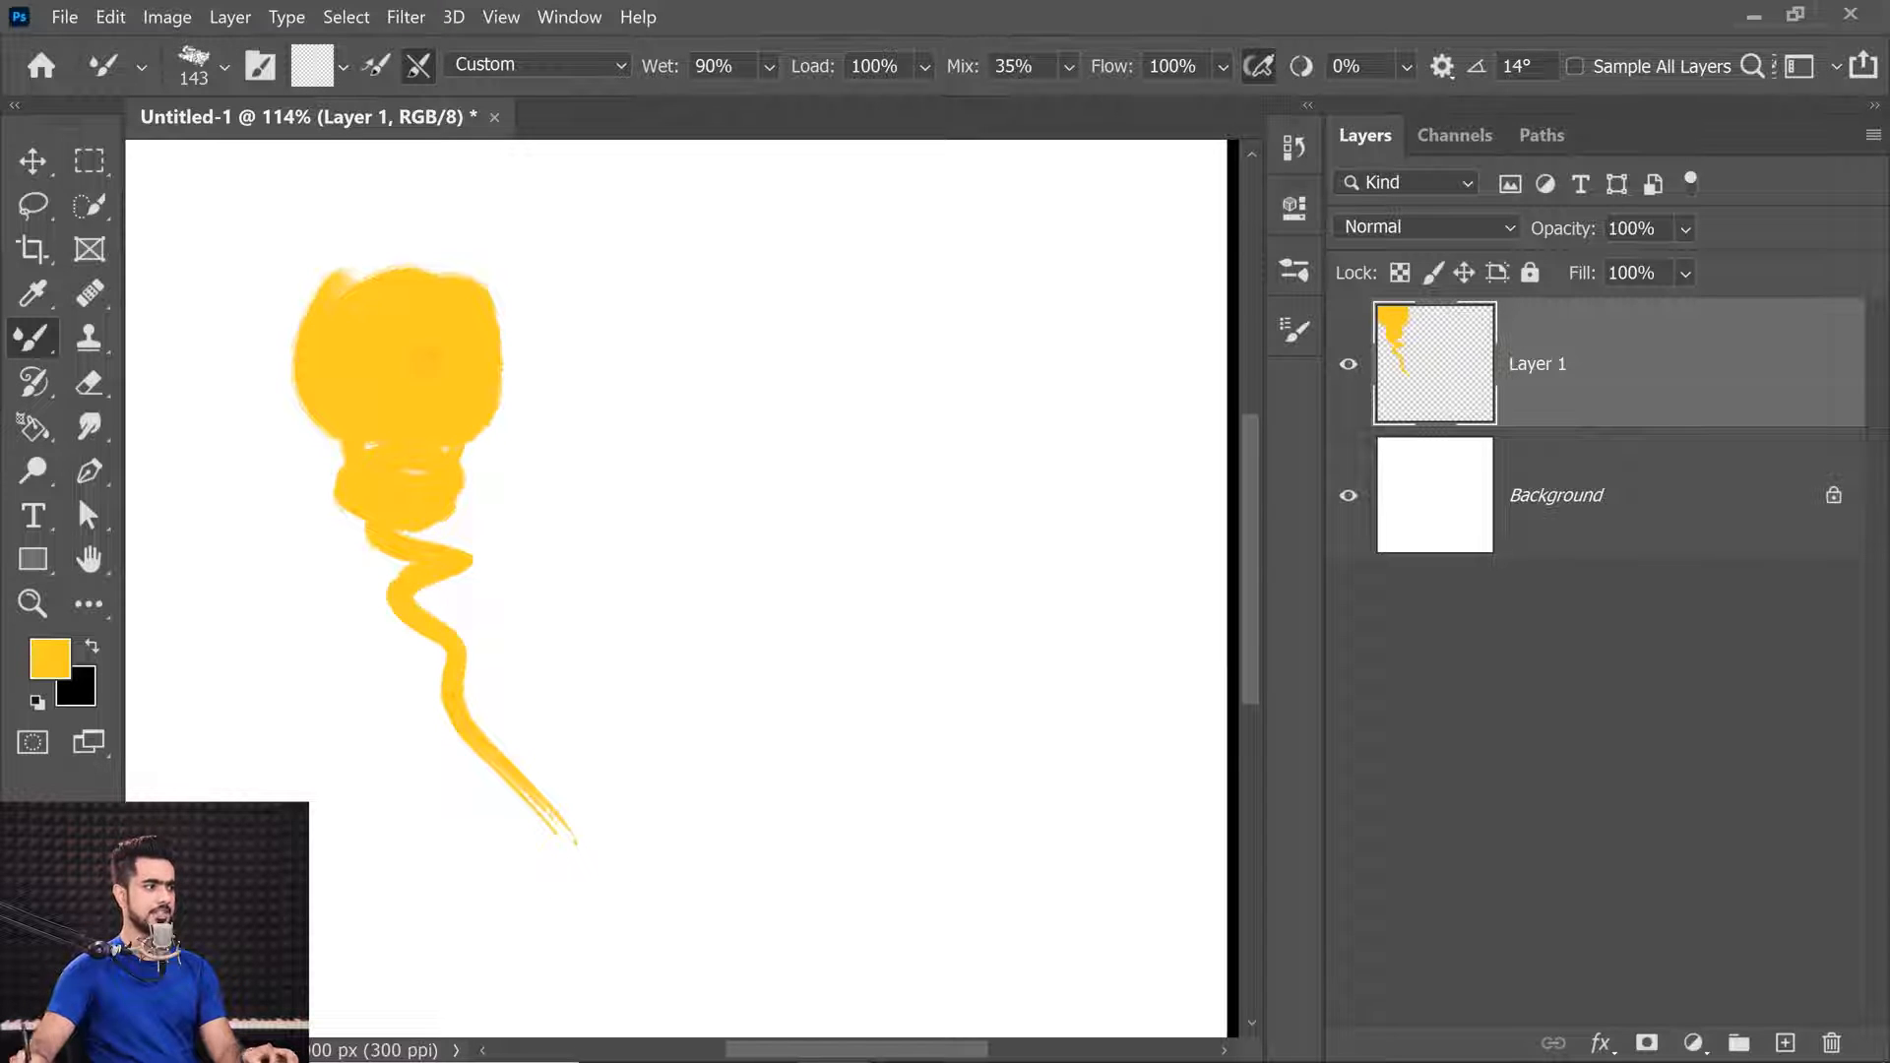
mouse_move(467, 458)
left_mouse_down()
mouse_move(423, 541)
mouse_move(354, 837)
left_mouse_up()
left_click_drag(346, 512, 321, 823)
mouse_move(322, 428)
left_mouse_down()
mouse_move(269, 799)
mouse_move(214, 747)
left_mouse_up()
mouse_move(301, 406)
left_mouse_down()
mouse_move(232, 734)
mouse_move(532, 852)
left_mouse_up()
left_click_drag(702, 910, 767, 940)
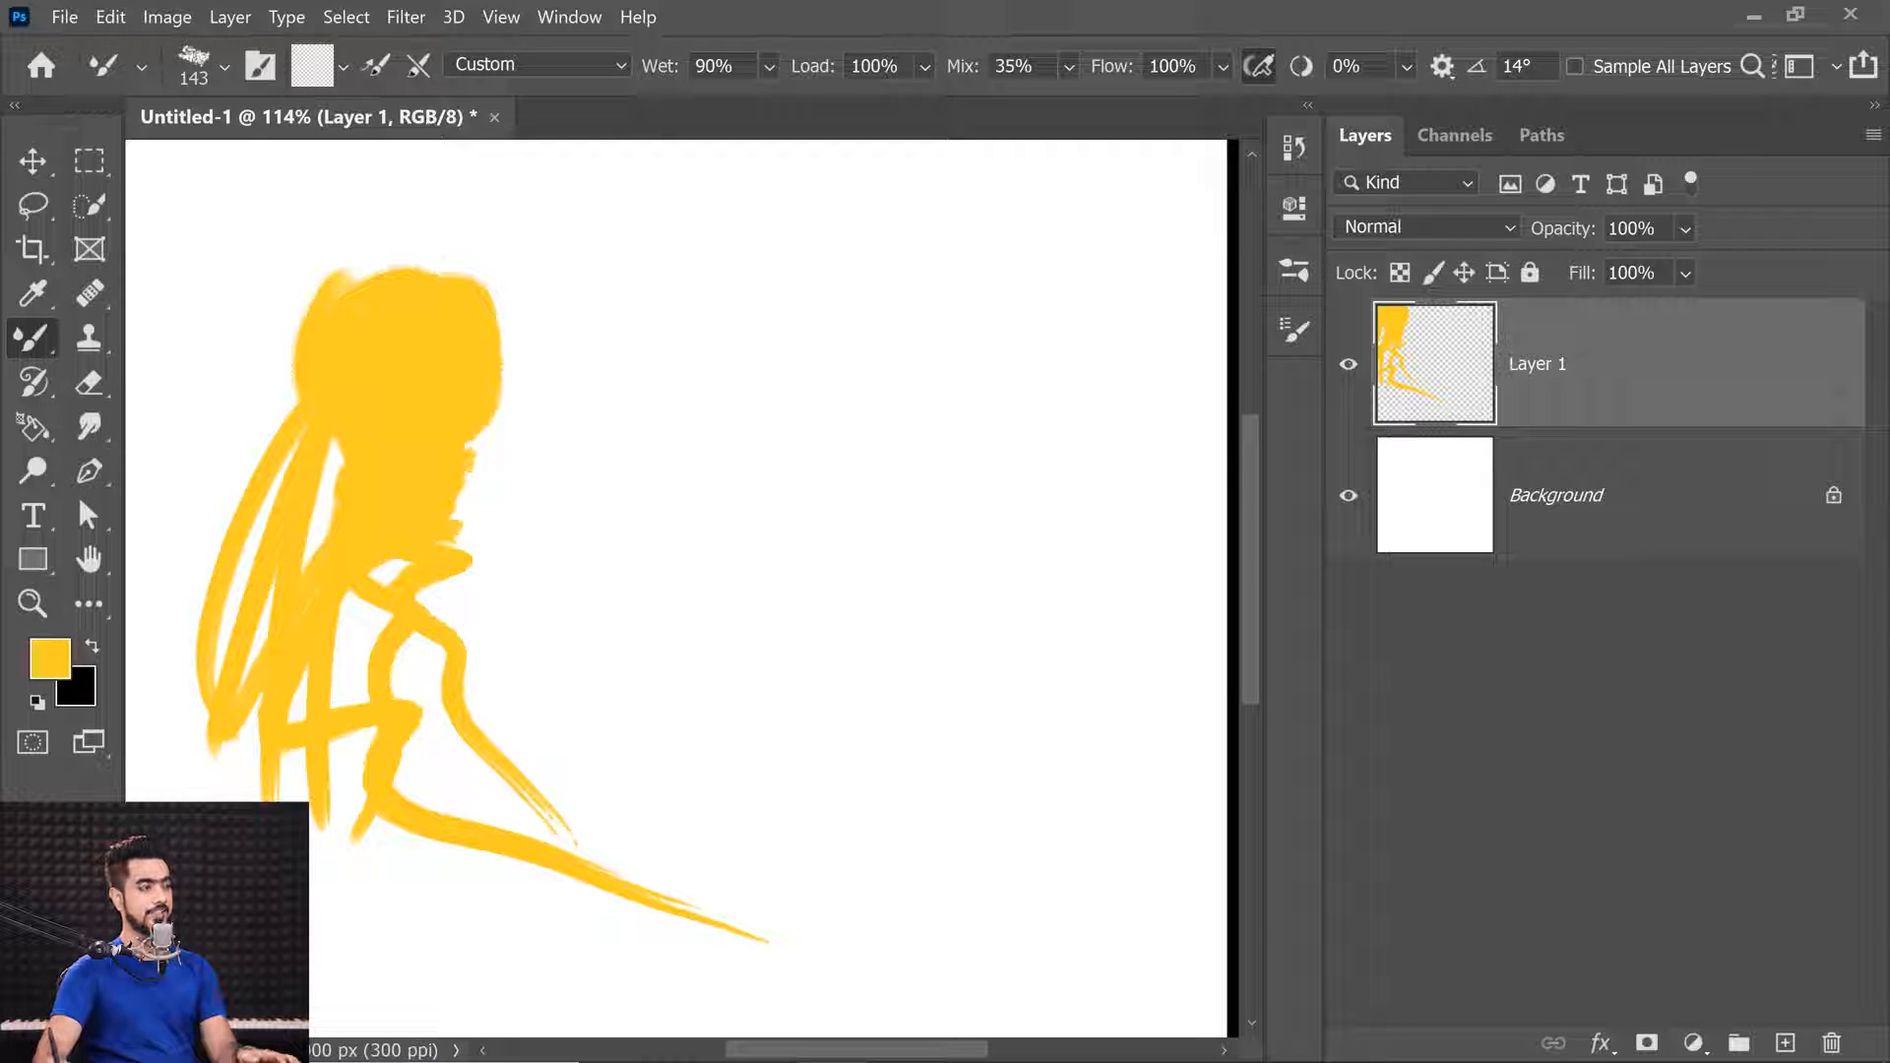
Pull two tails from the yellow patch's right side and paint a separate yellow oval and two wavy strokes beyond them.
left_click_drag(490, 433, 839, 656)
mouse_move(497, 296)
left_mouse_down()
mouse_move(591, 379)
mouse_move(856, 392)
left_mouse_up()
mouse_move(890, 192)
left_mouse_down()
mouse_move(973, 246)
mouse_move(953, 684)
left_mouse_up()
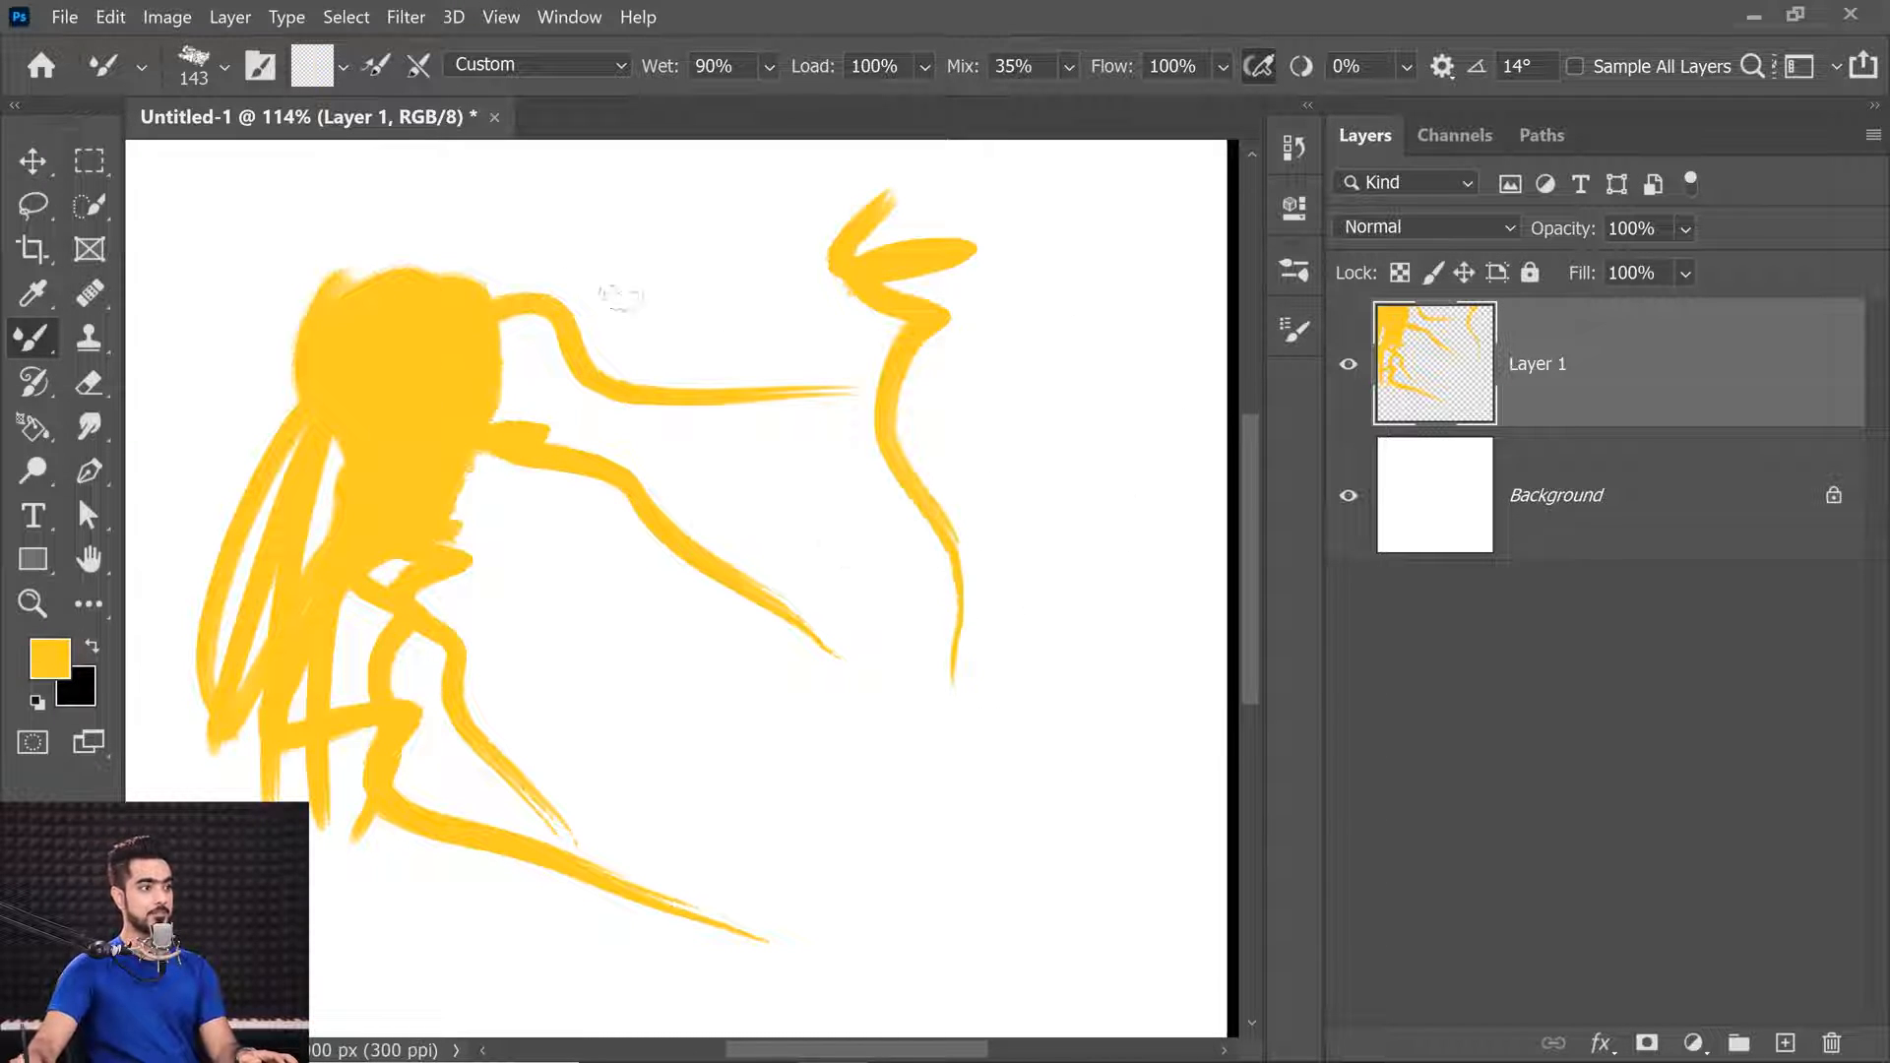
mouse_move(748, 196)
left_mouse_down()
mouse_move(680, 231)
mouse_move(768, 246)
left_mouse_up()
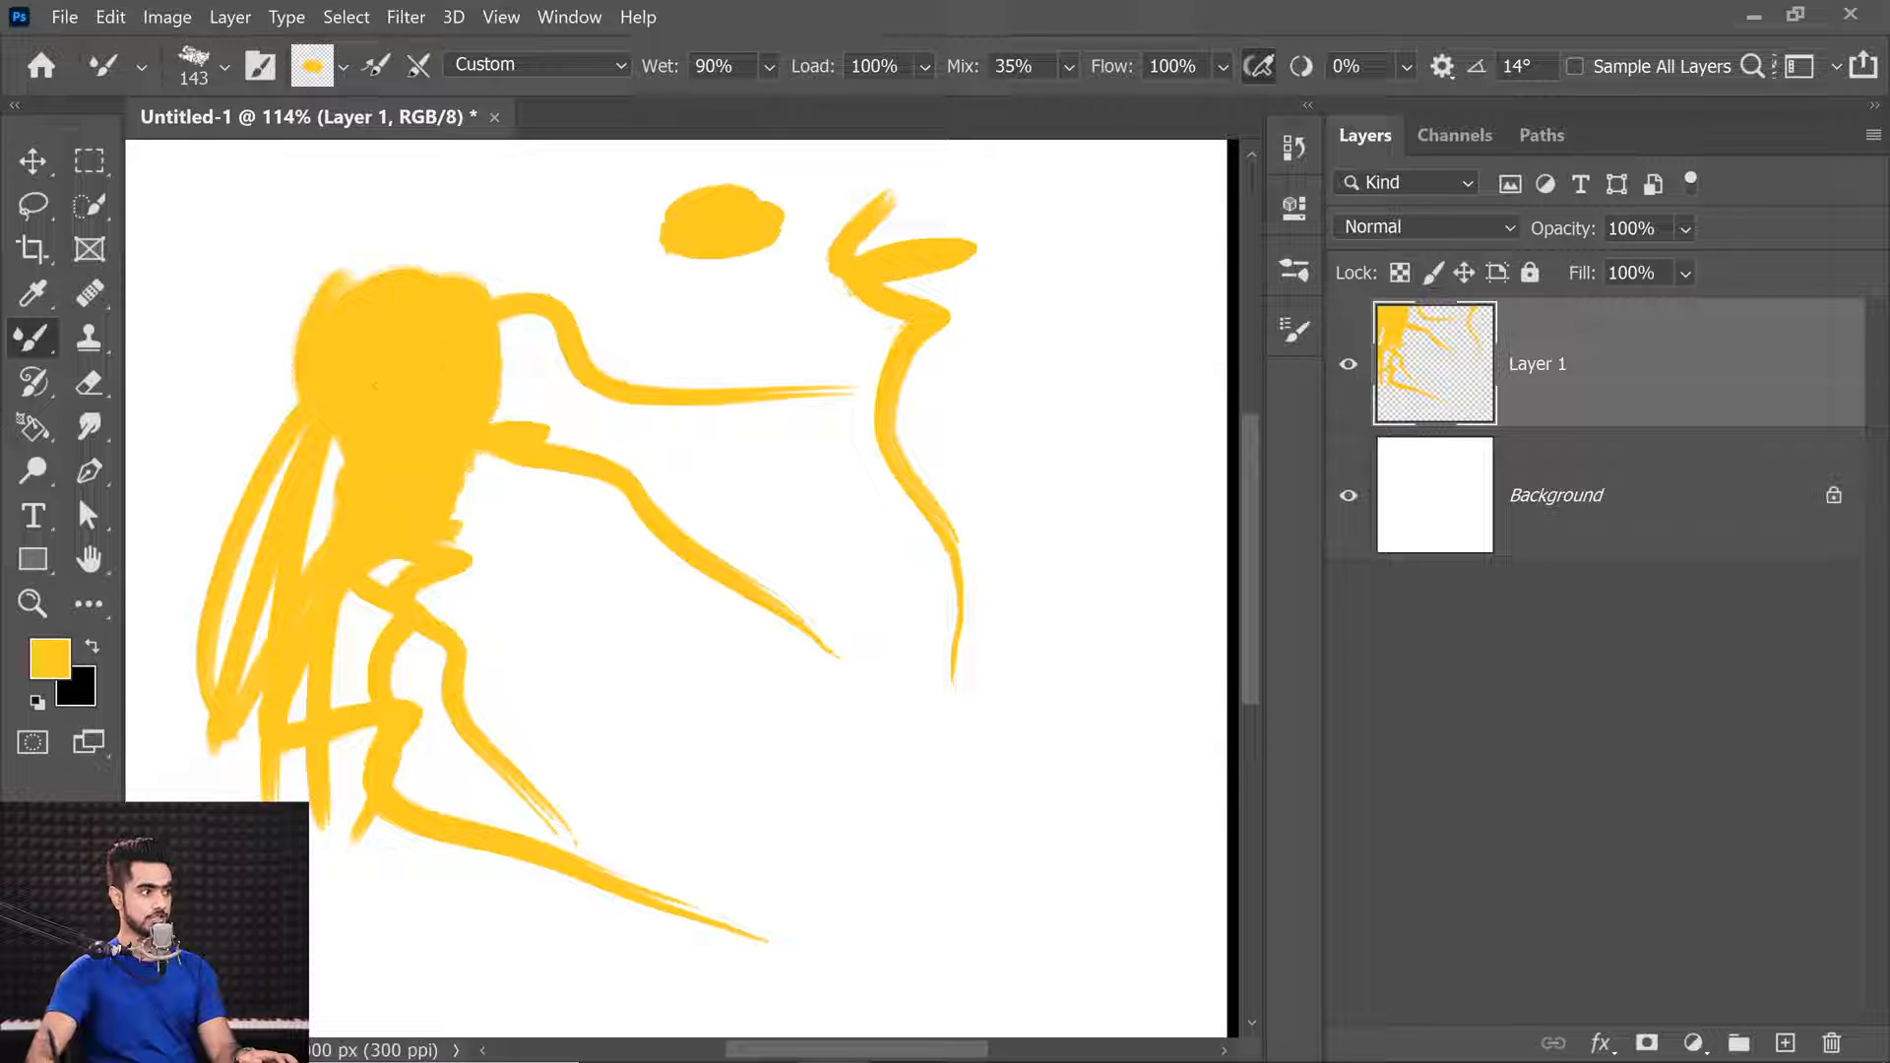
left_click_drag(1063, 273, 1073, 638)
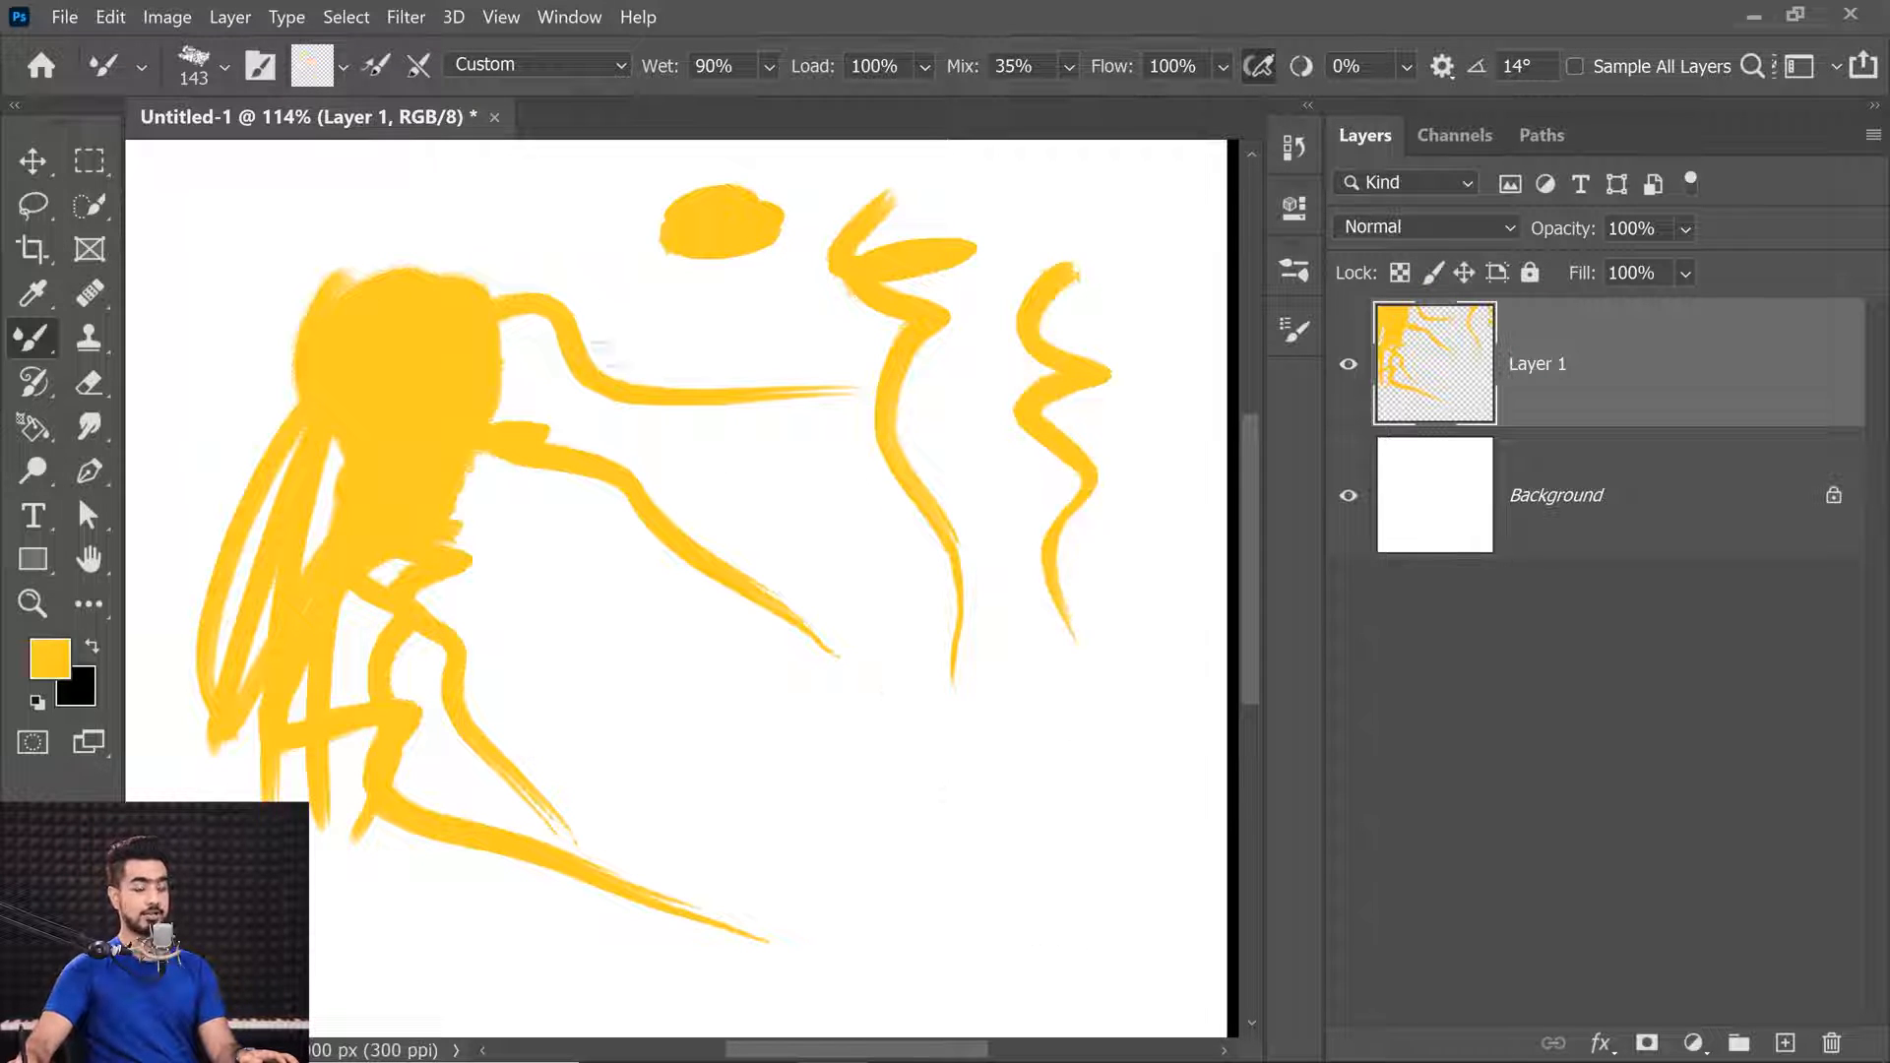
Clean the mixer brush and delete all the paint on Layer 1.
left_click(417, 65)
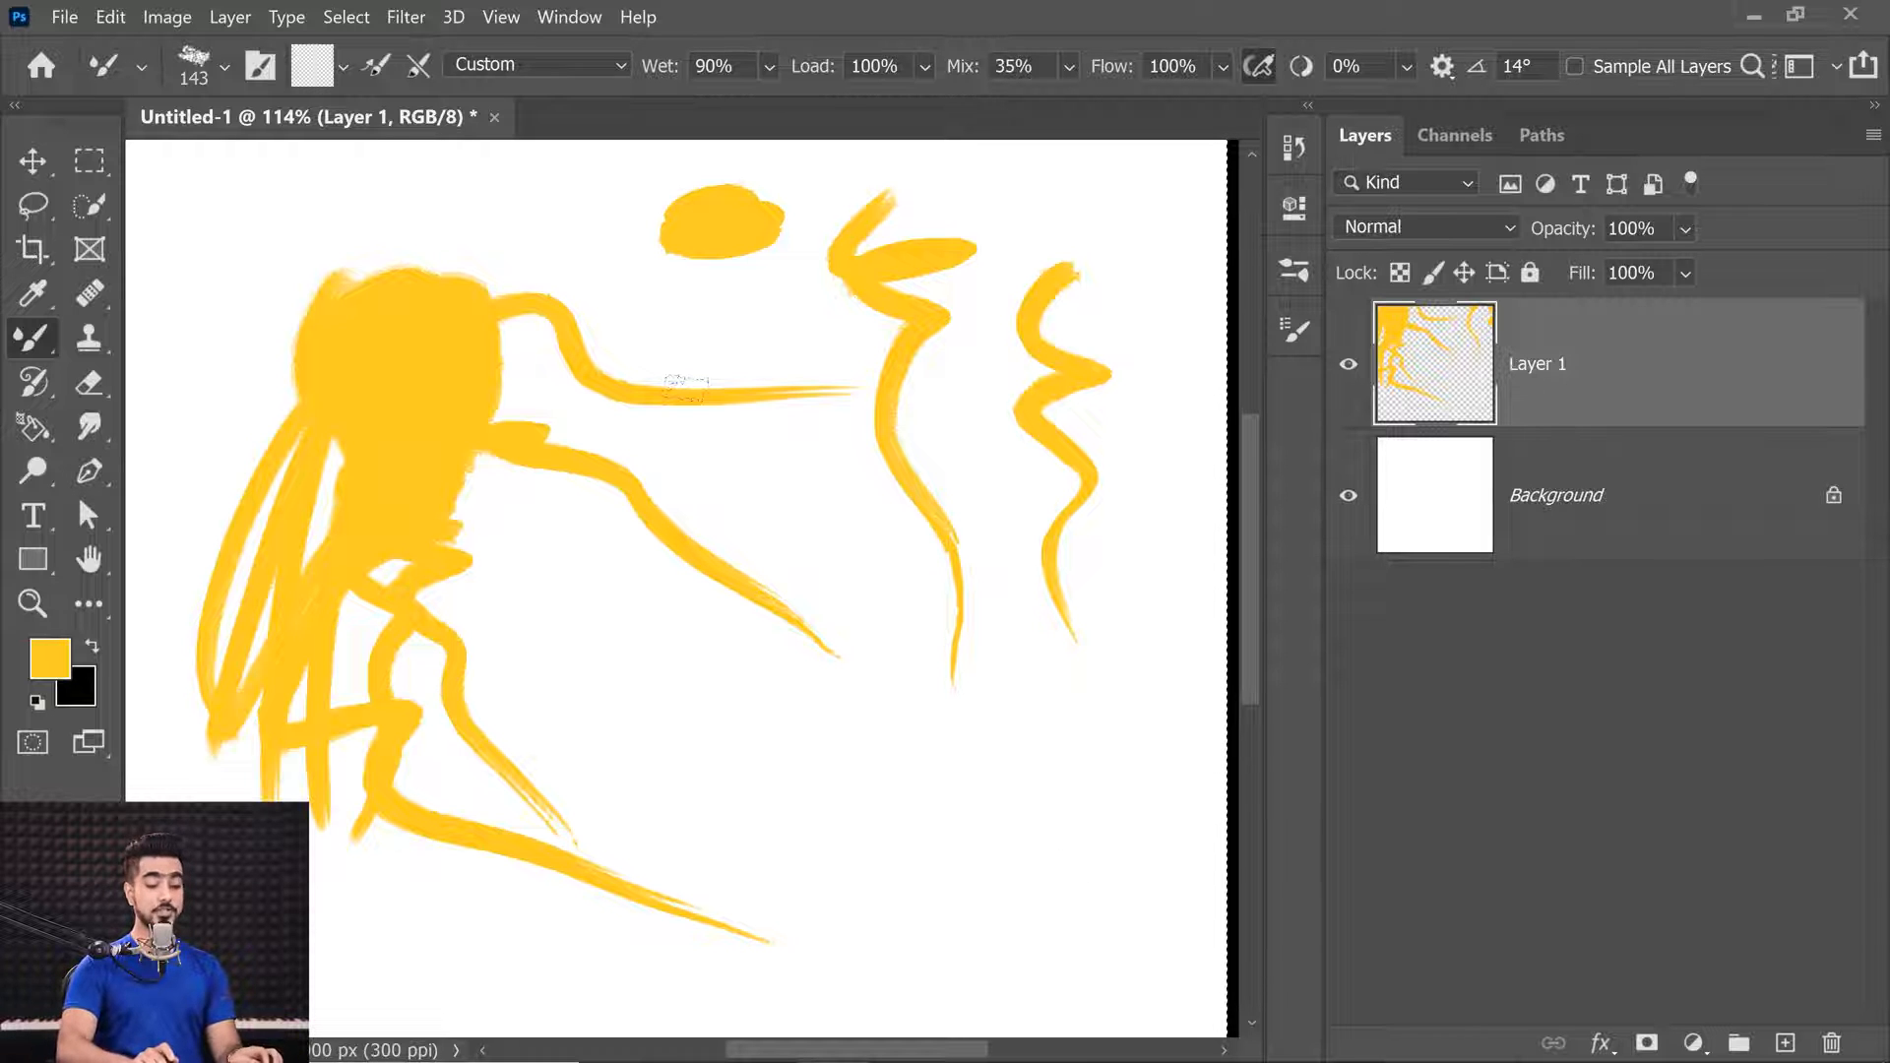
key("Delete")
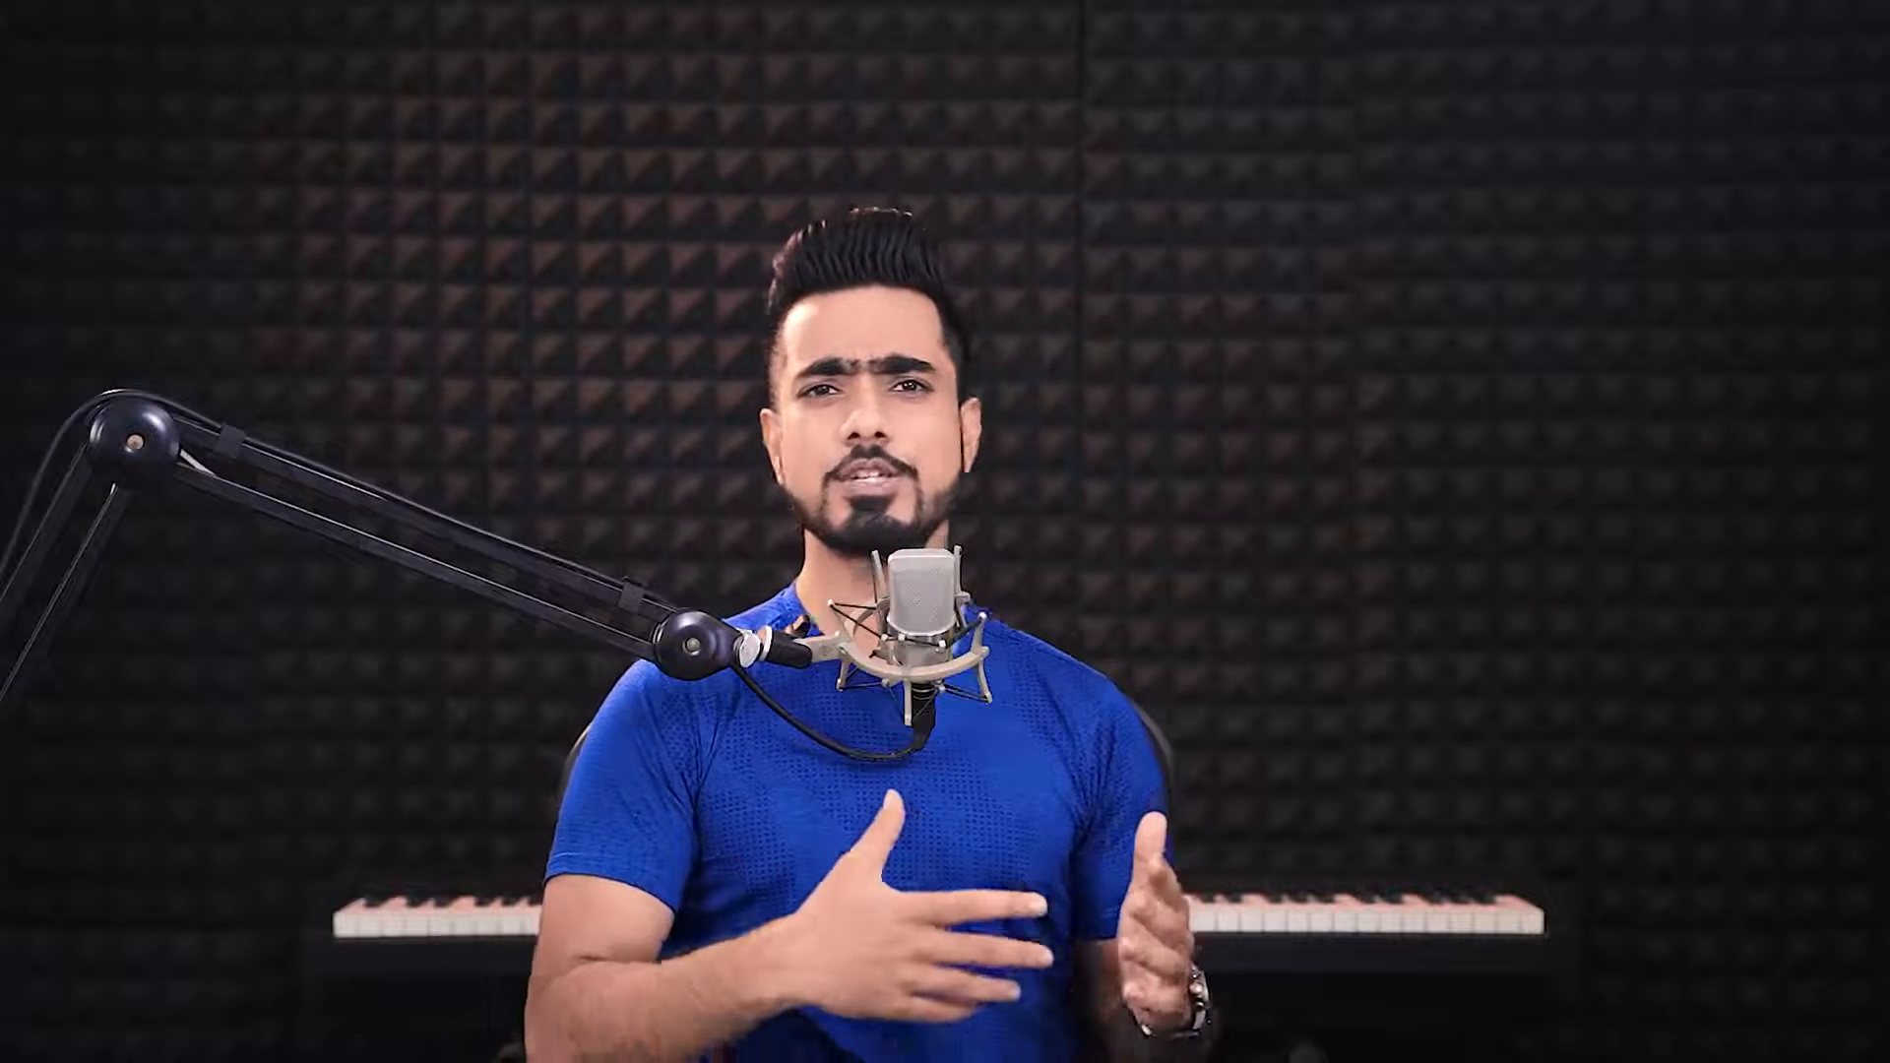
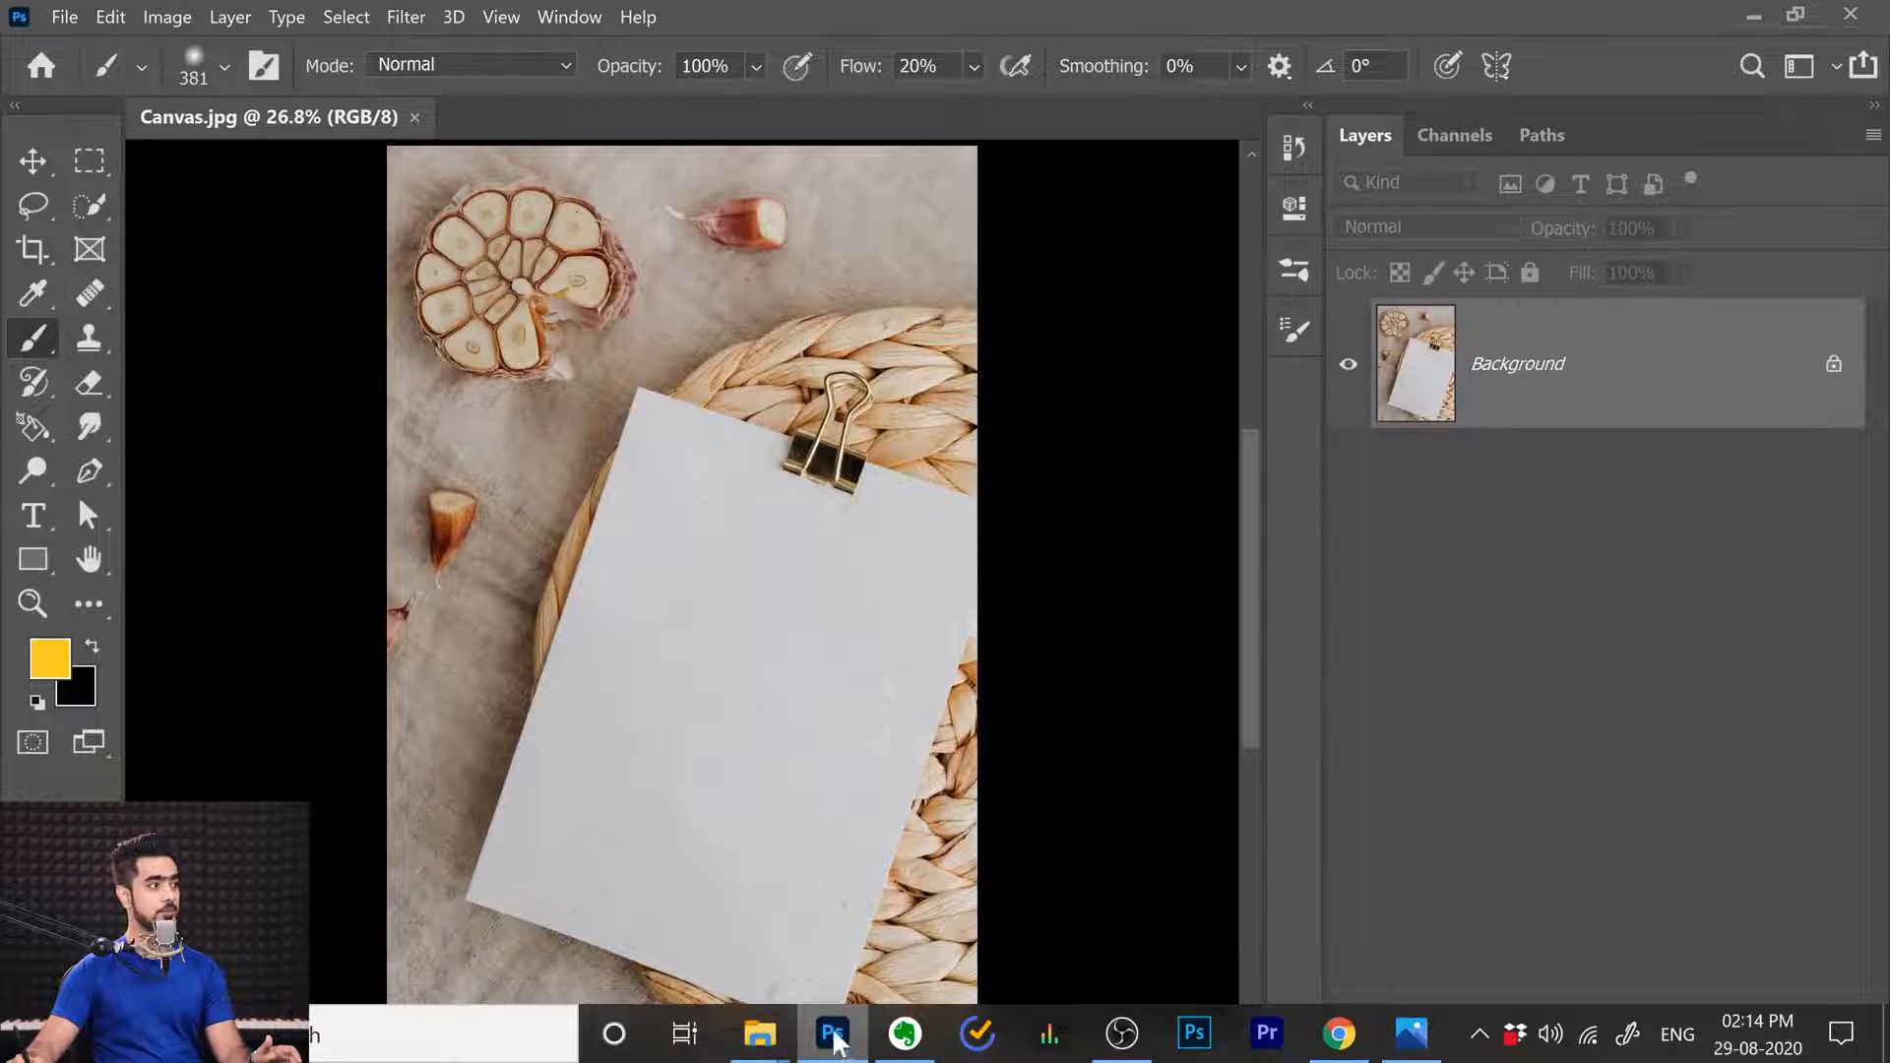
Import the brush file spatter_brushes.abr from the Samples folder into the brush presets, with Canvas.jpg open.
left_click(217, 63)
left_click(679, 29)
left_click(783, 14)
left_click(782, 14)
left_click(219, 67)
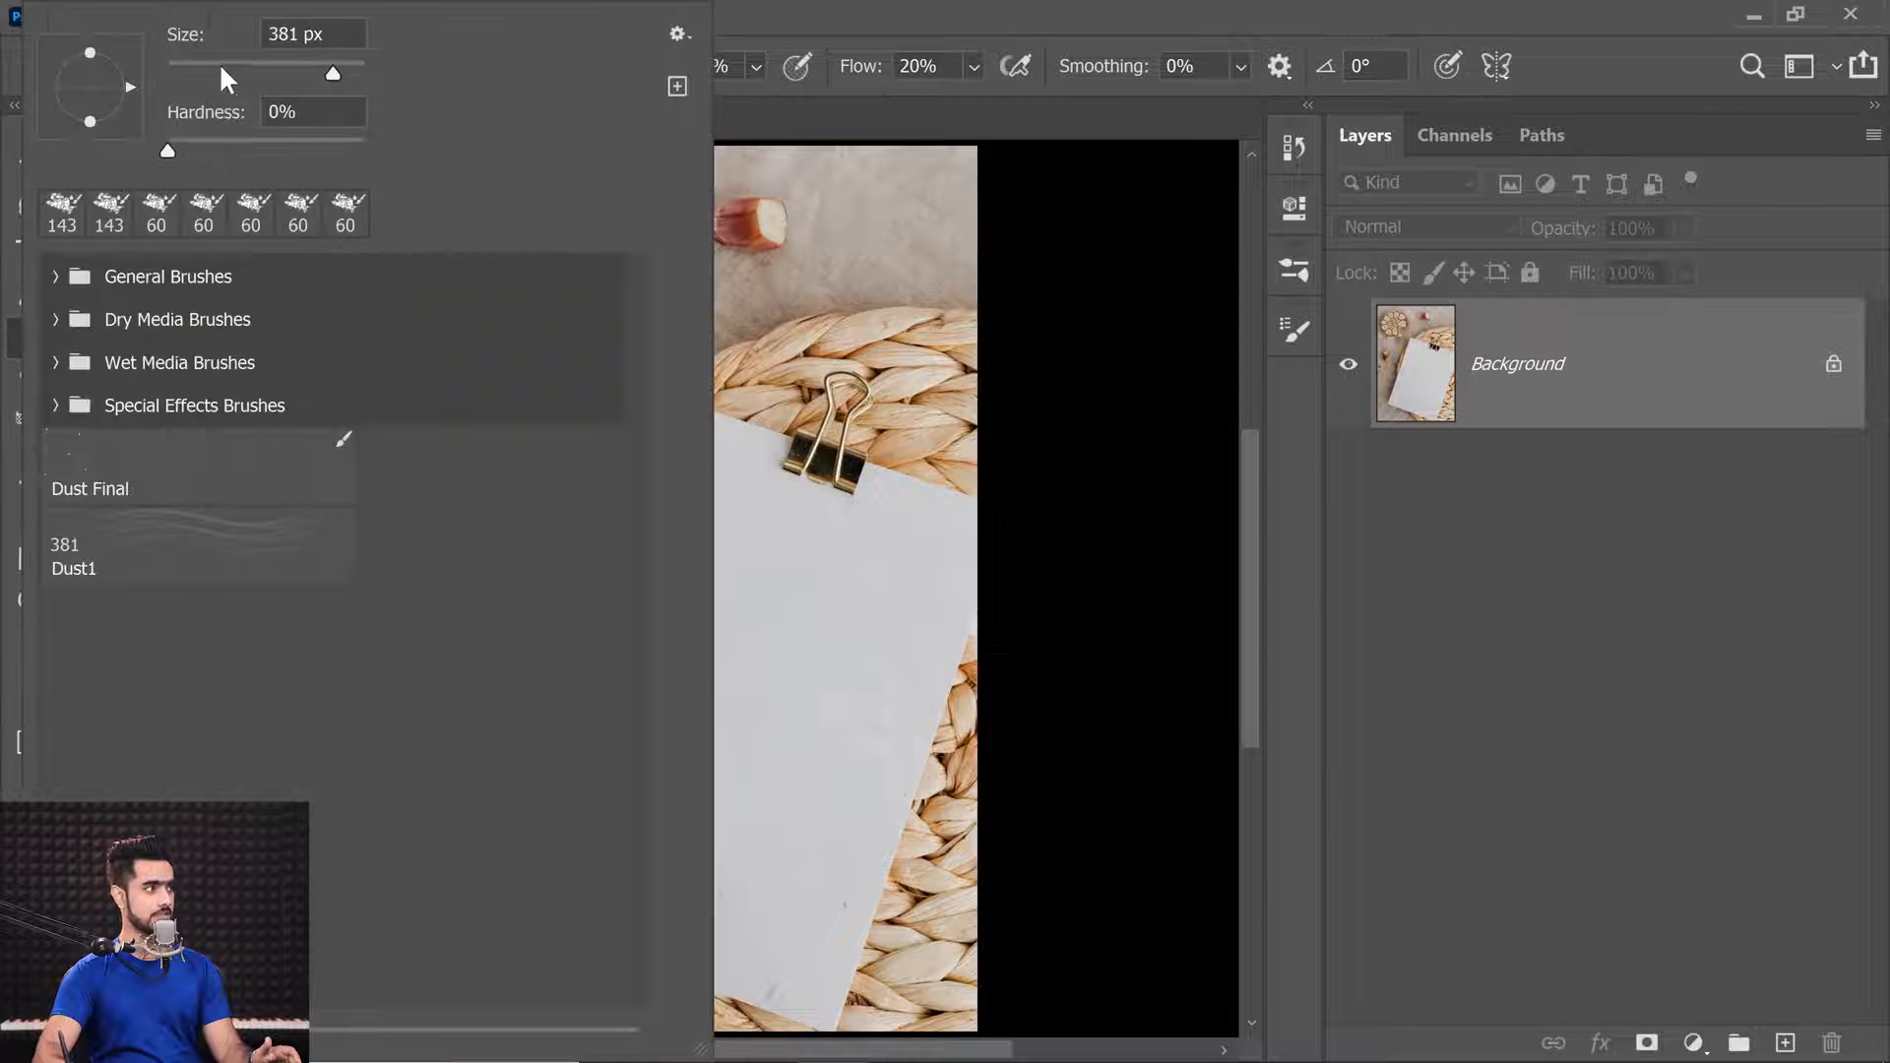
left_click(675, 31)
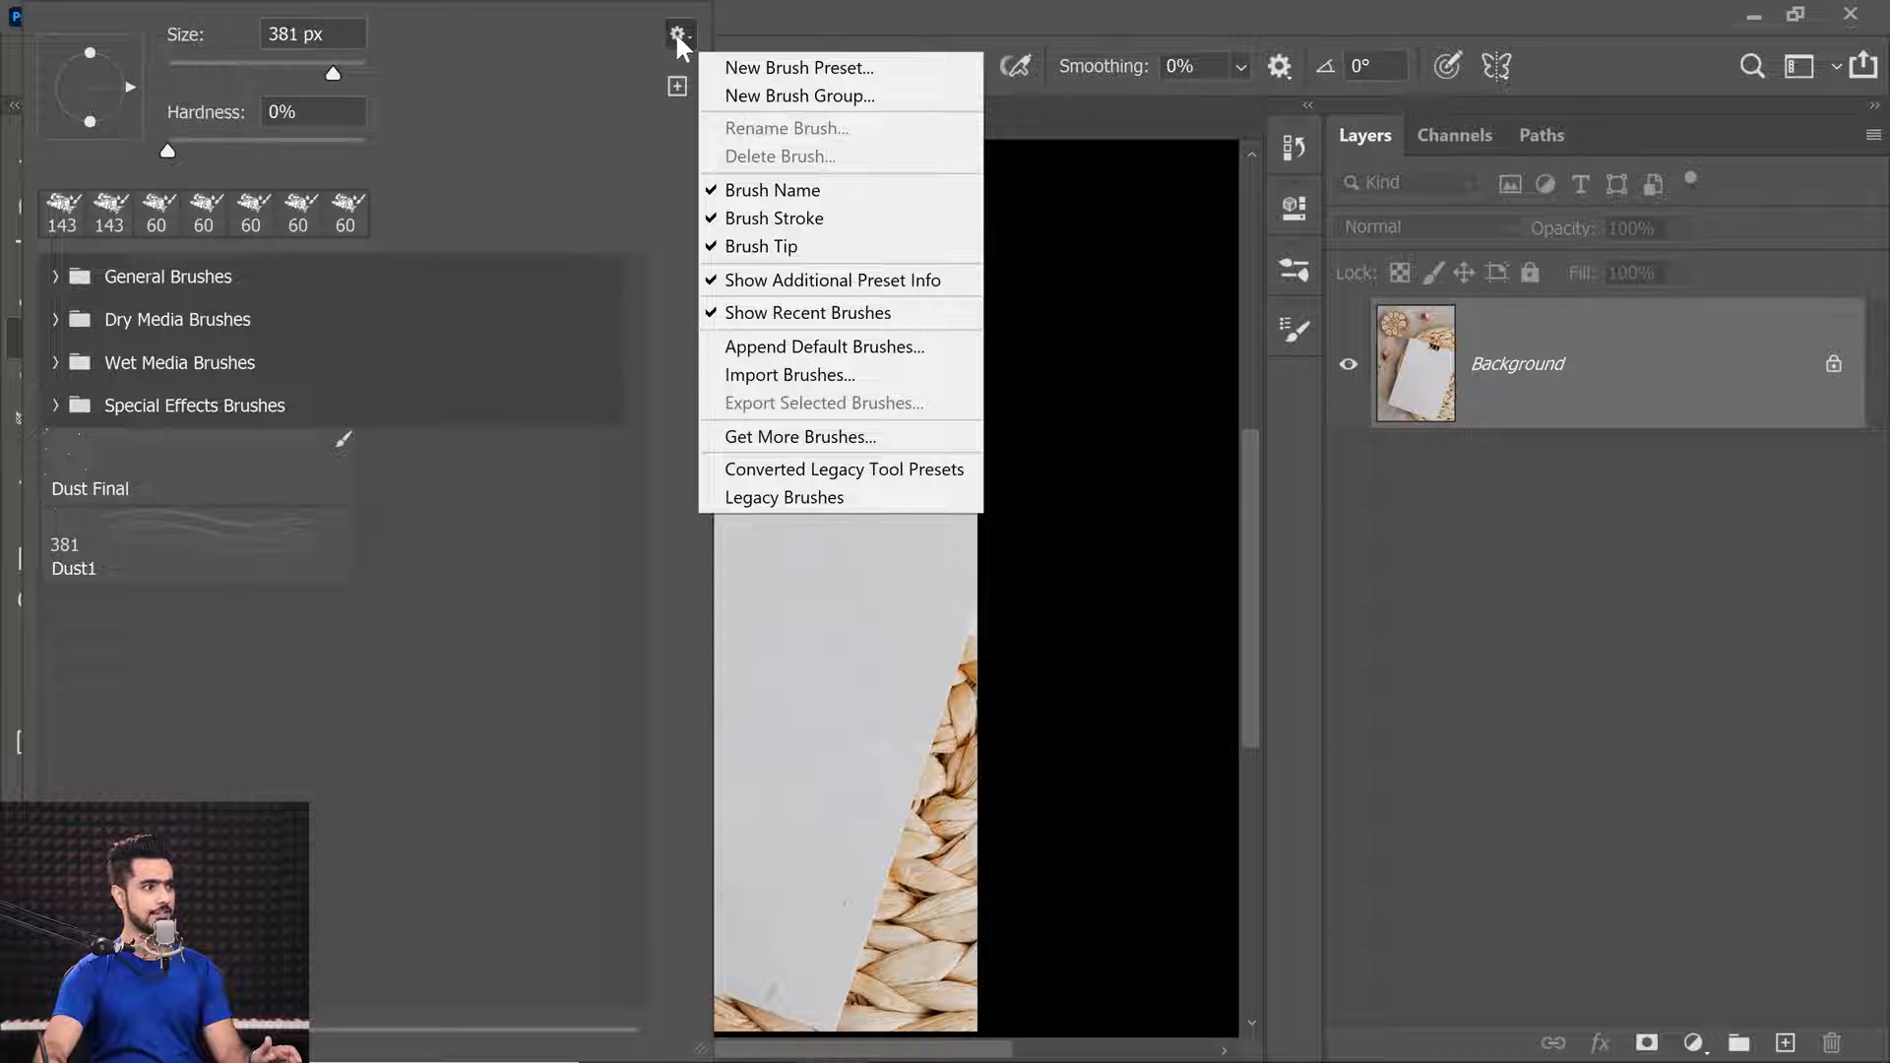
left_click(753, 376)
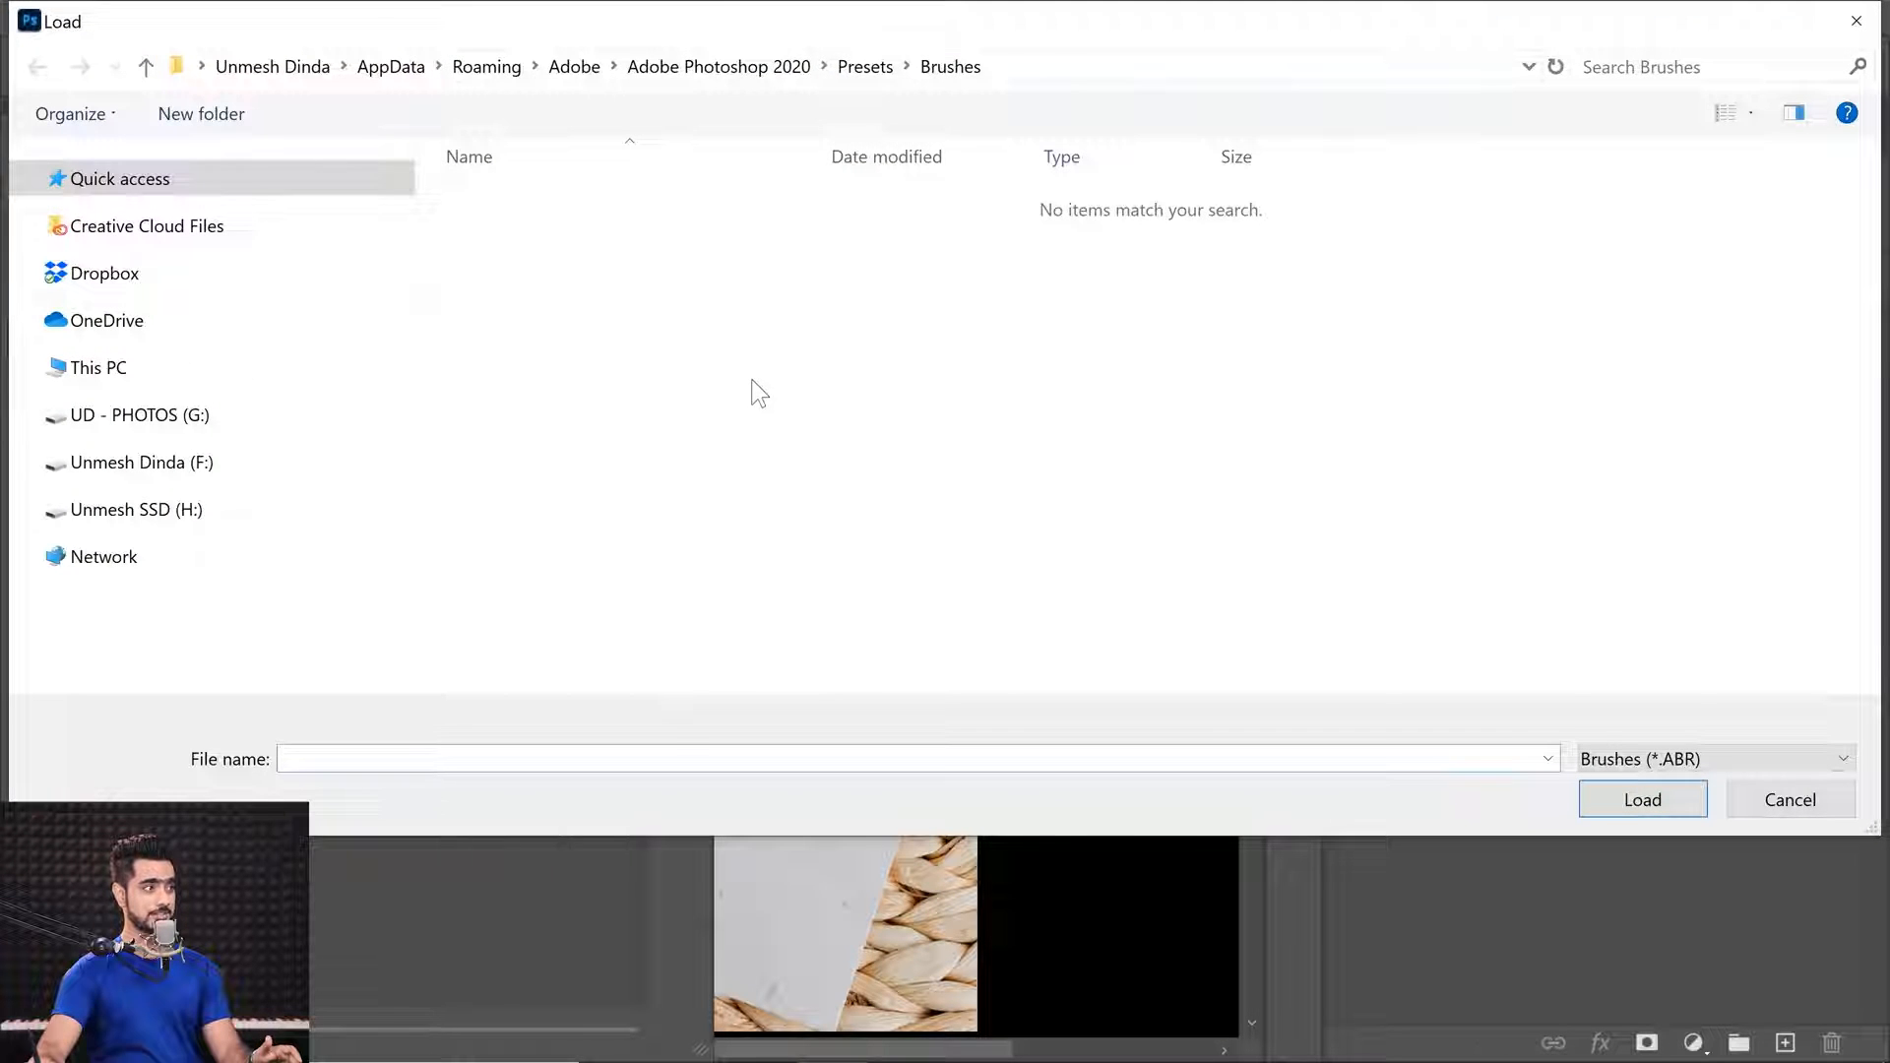
left_click(569, 217)
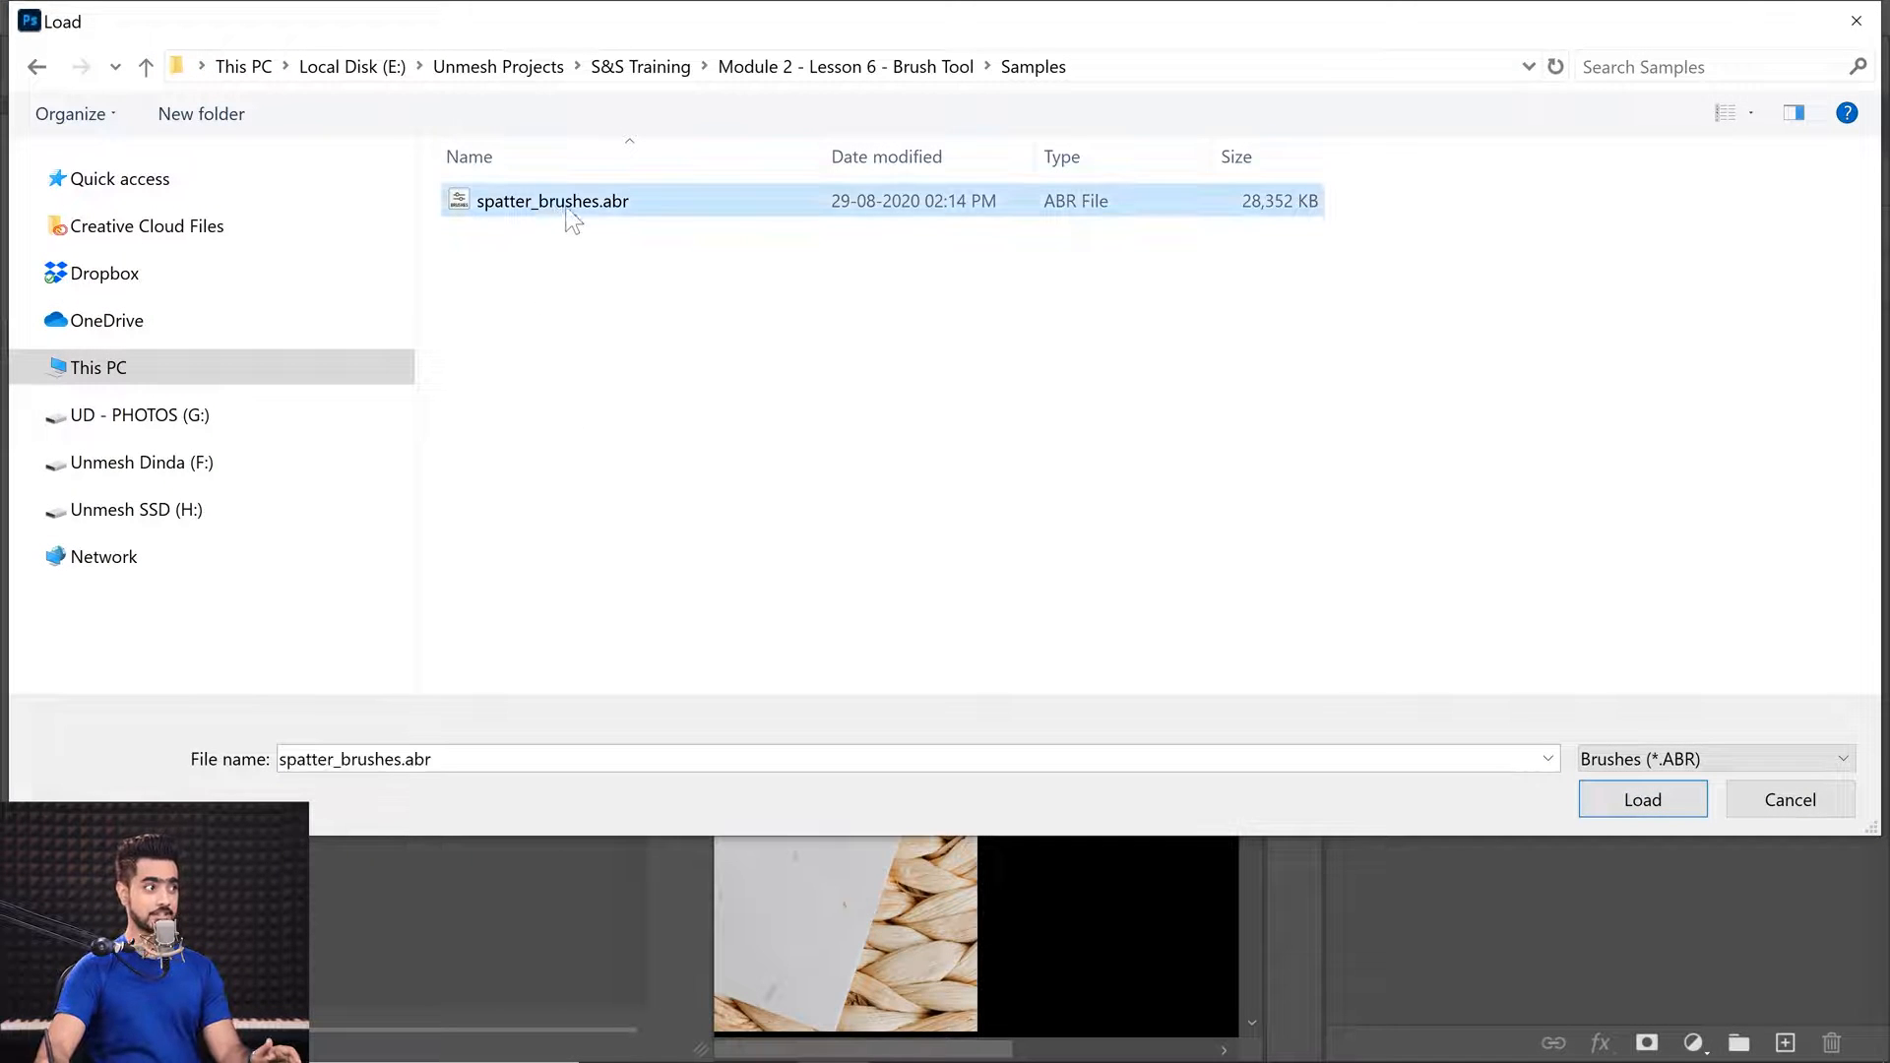
left_click(1636, 802)
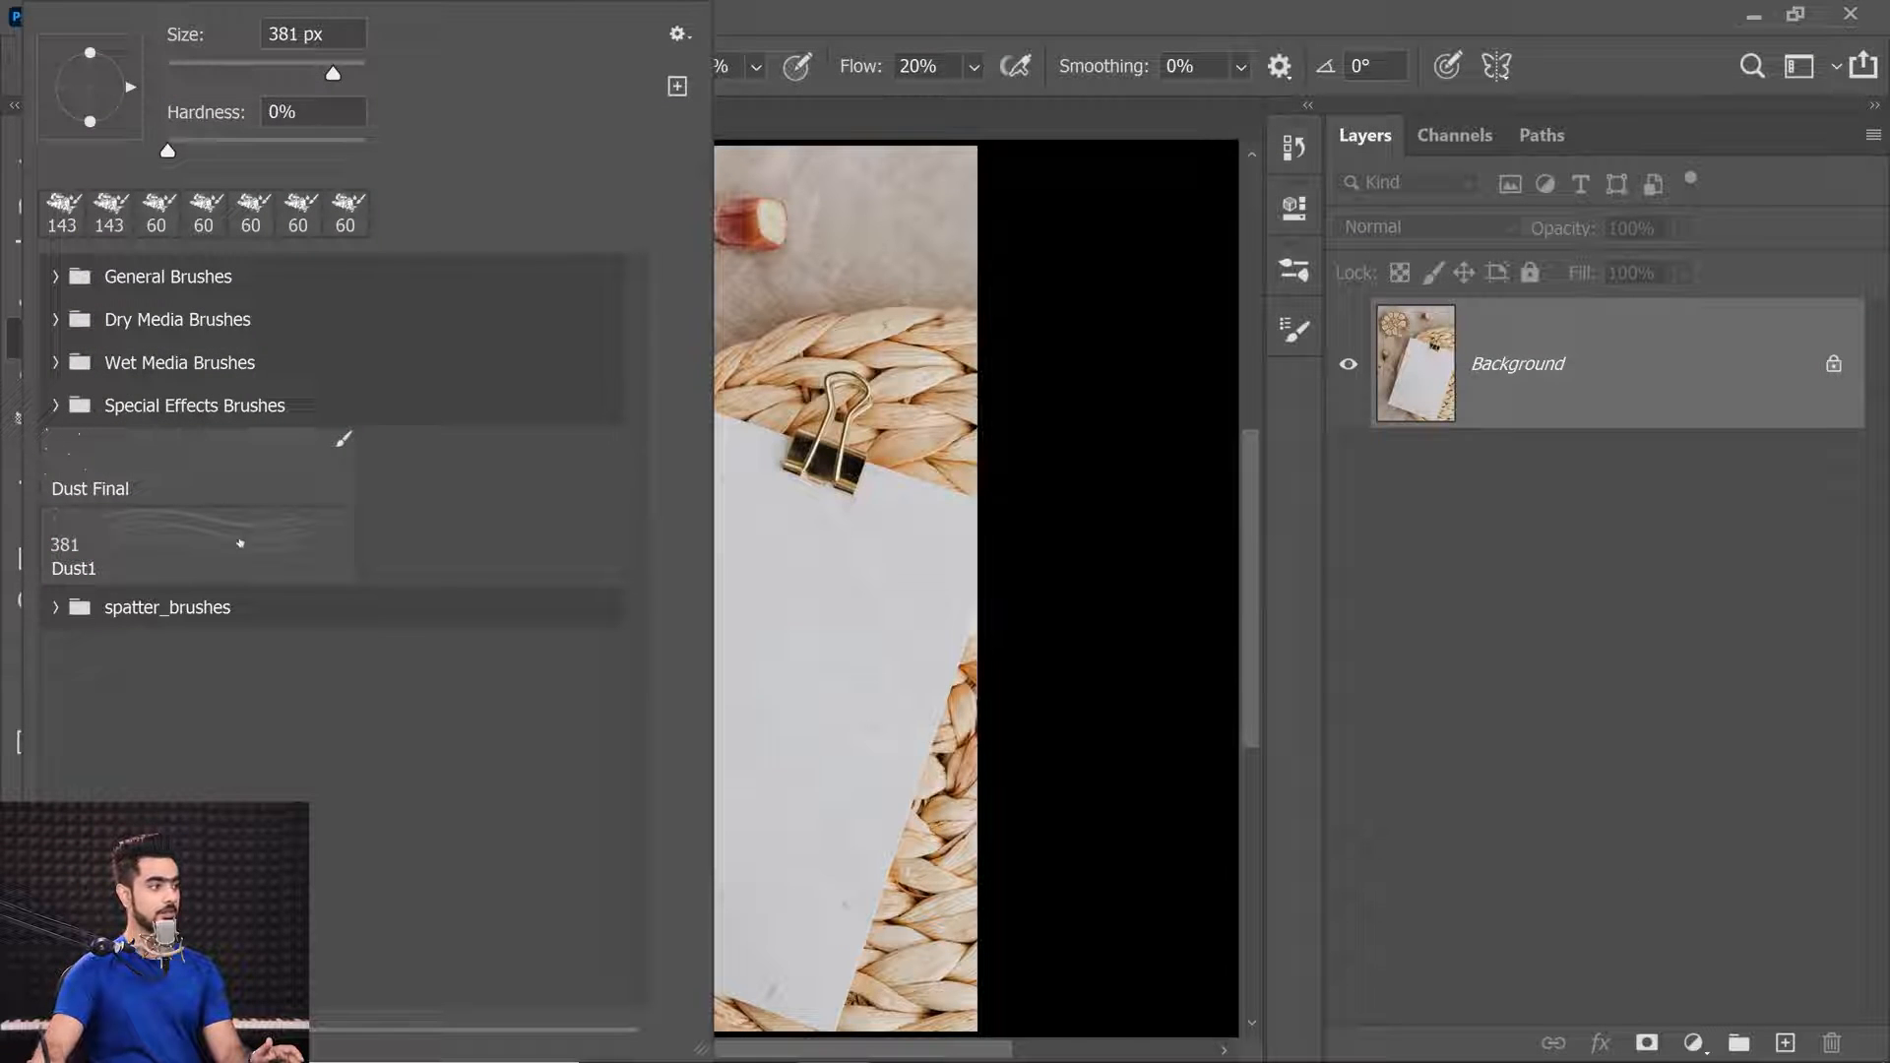
Choose a 300 px Kyle's Spatter brush from the spatter_brushes group and add a new empty layer above the Background.
left_click(56, 608)
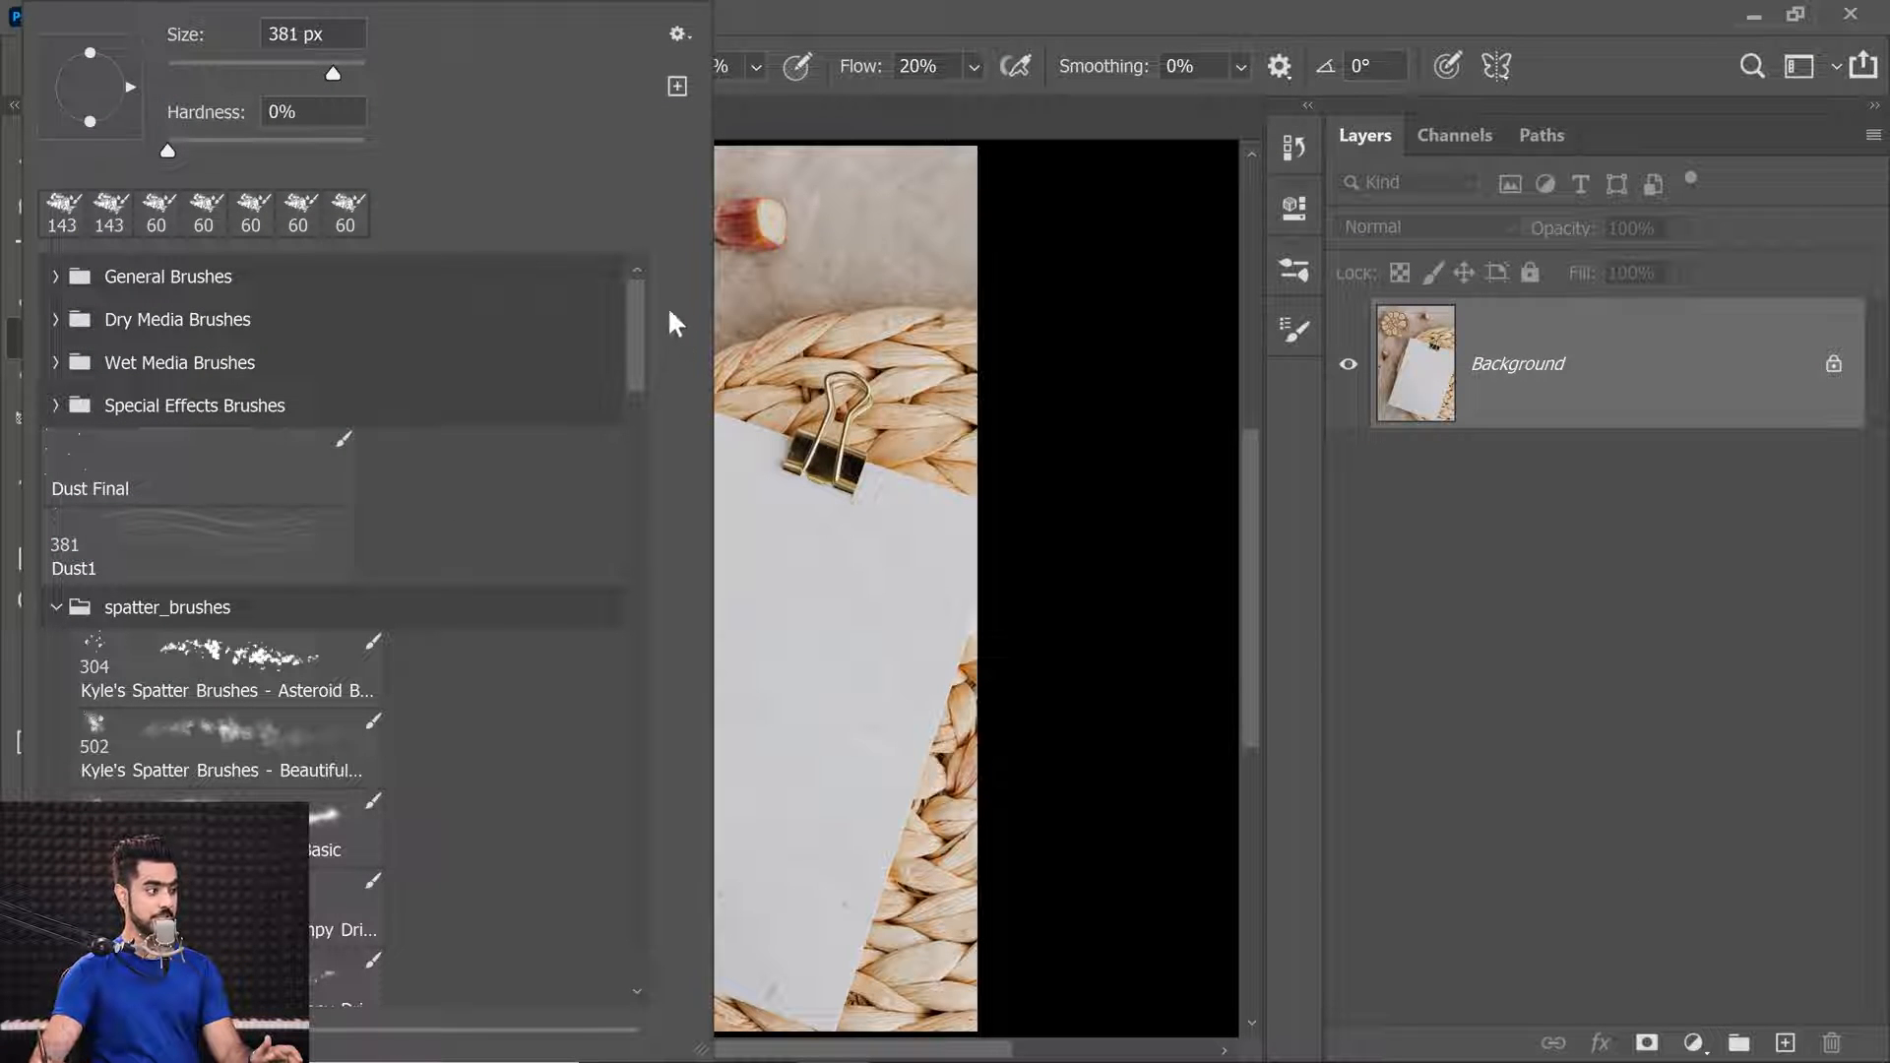
scroll(637, 354, "down", 3)
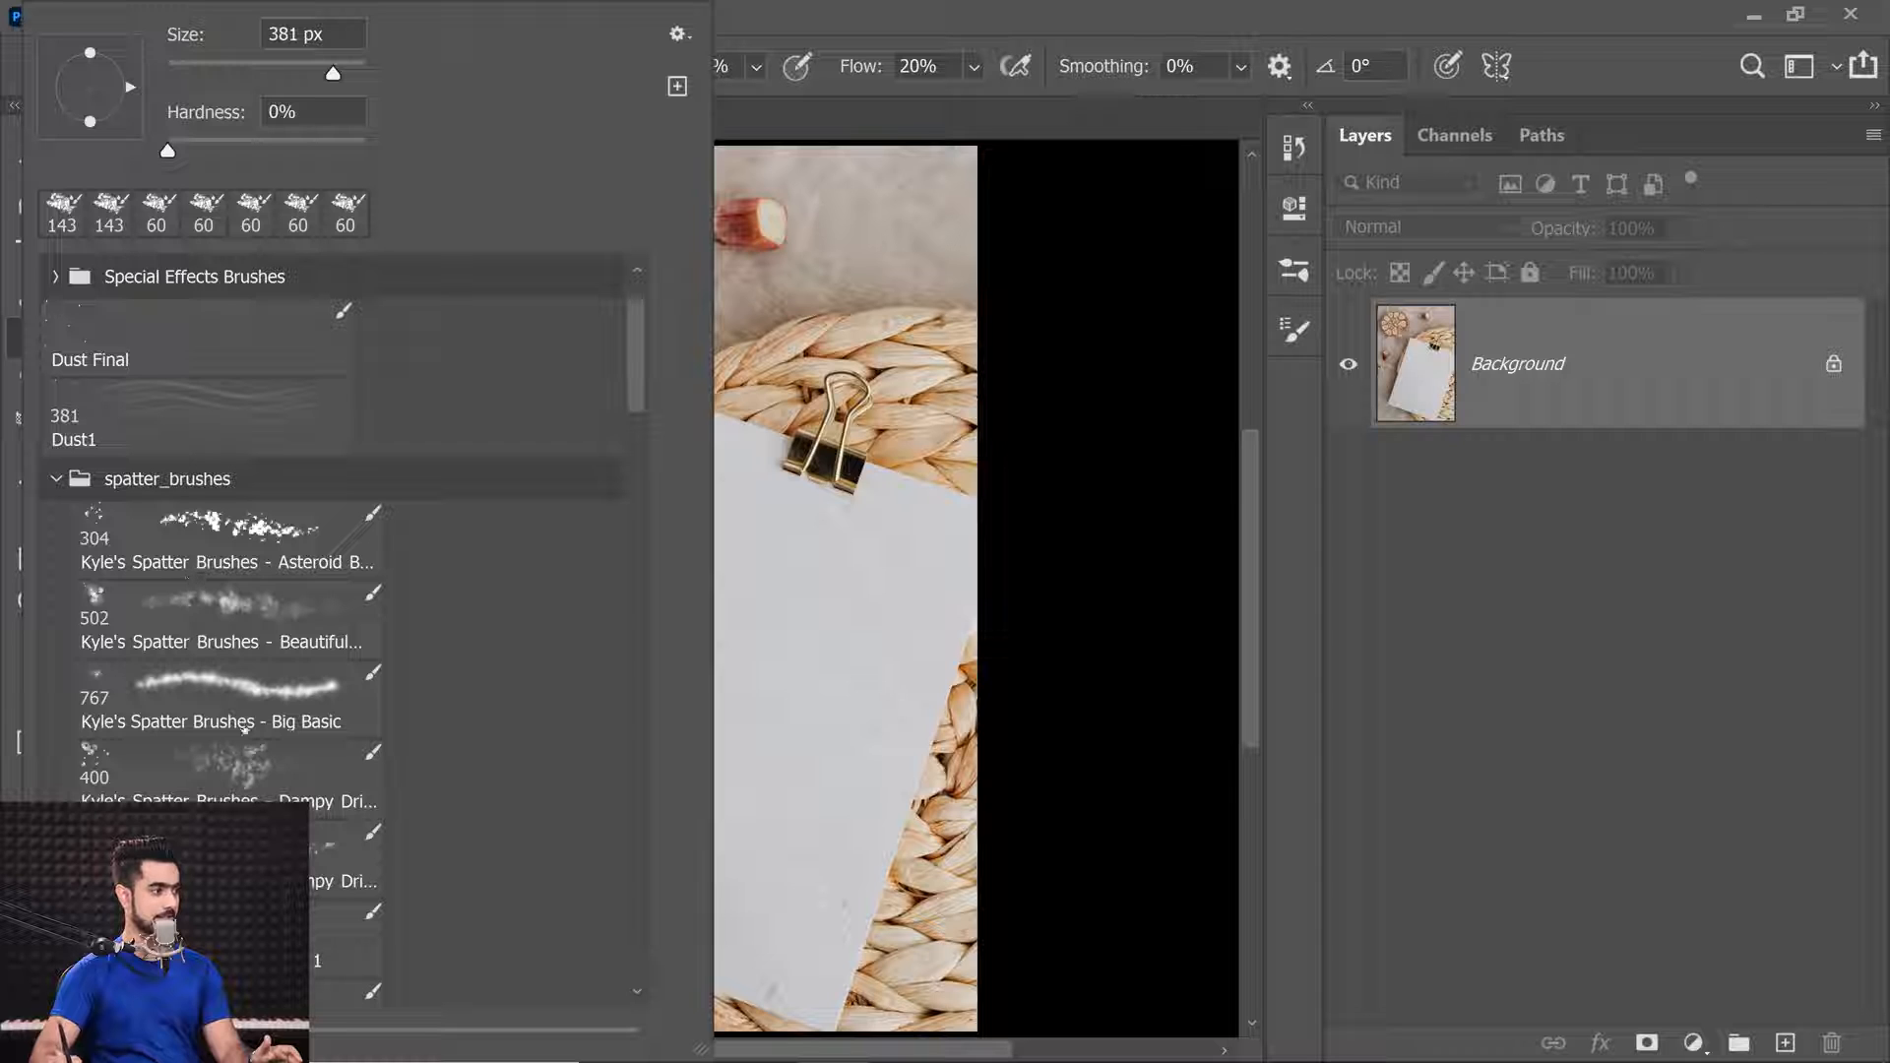
left_click(265, 861)
left_click(1544, 718)
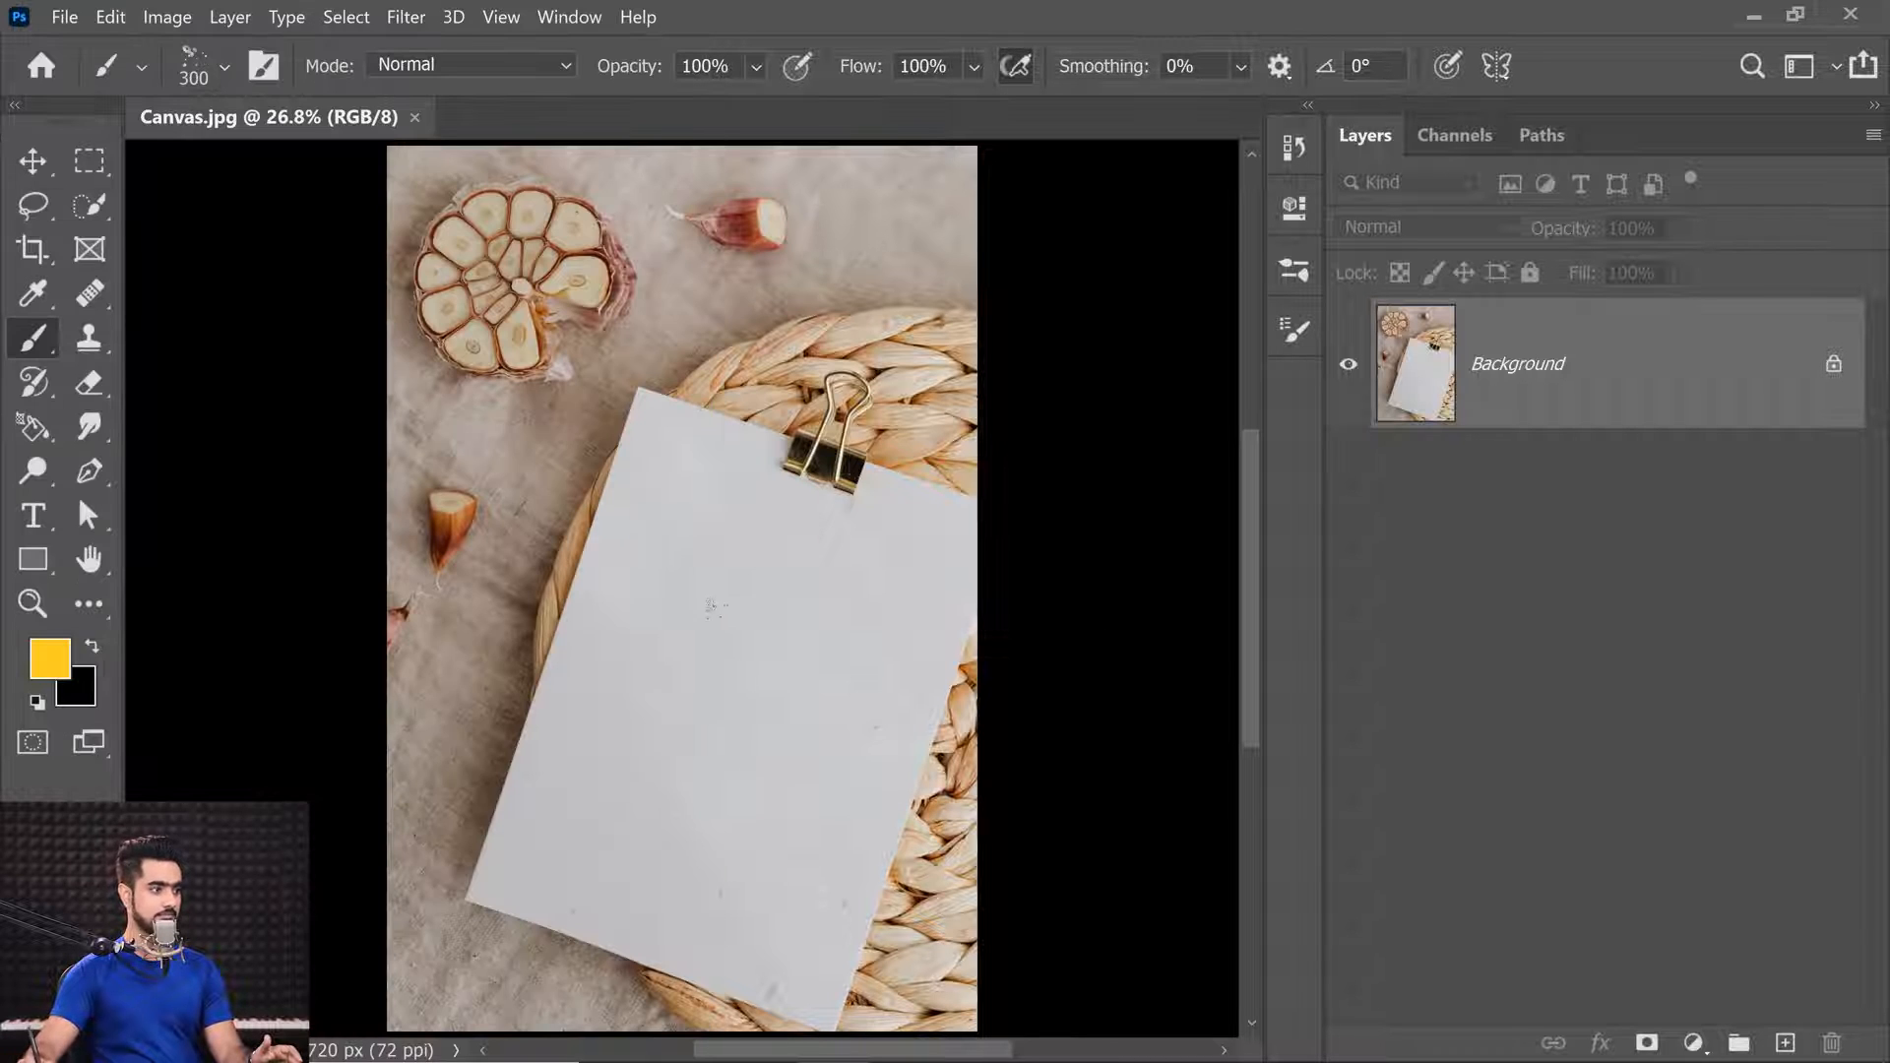
key("ctrl+shift+alt+n")
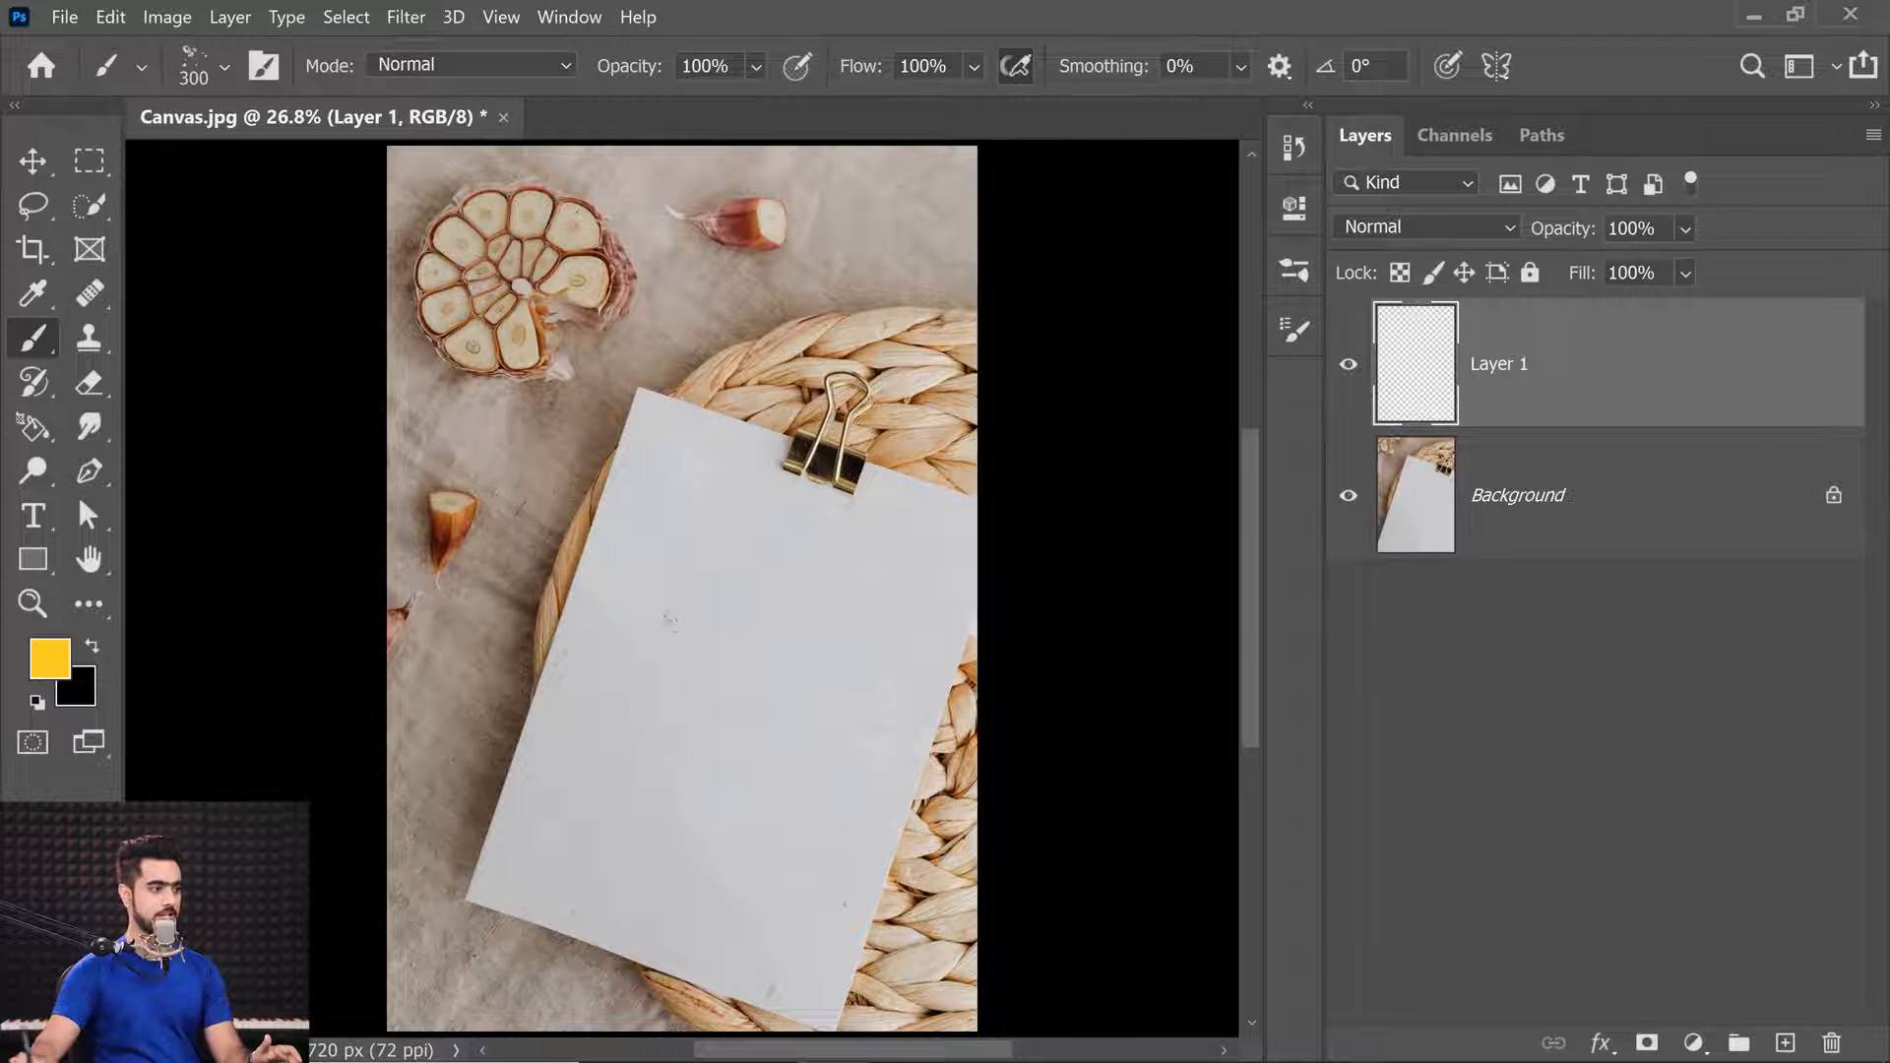
Set the foreground color to dark blue #13185f.
left_click(51, 668)
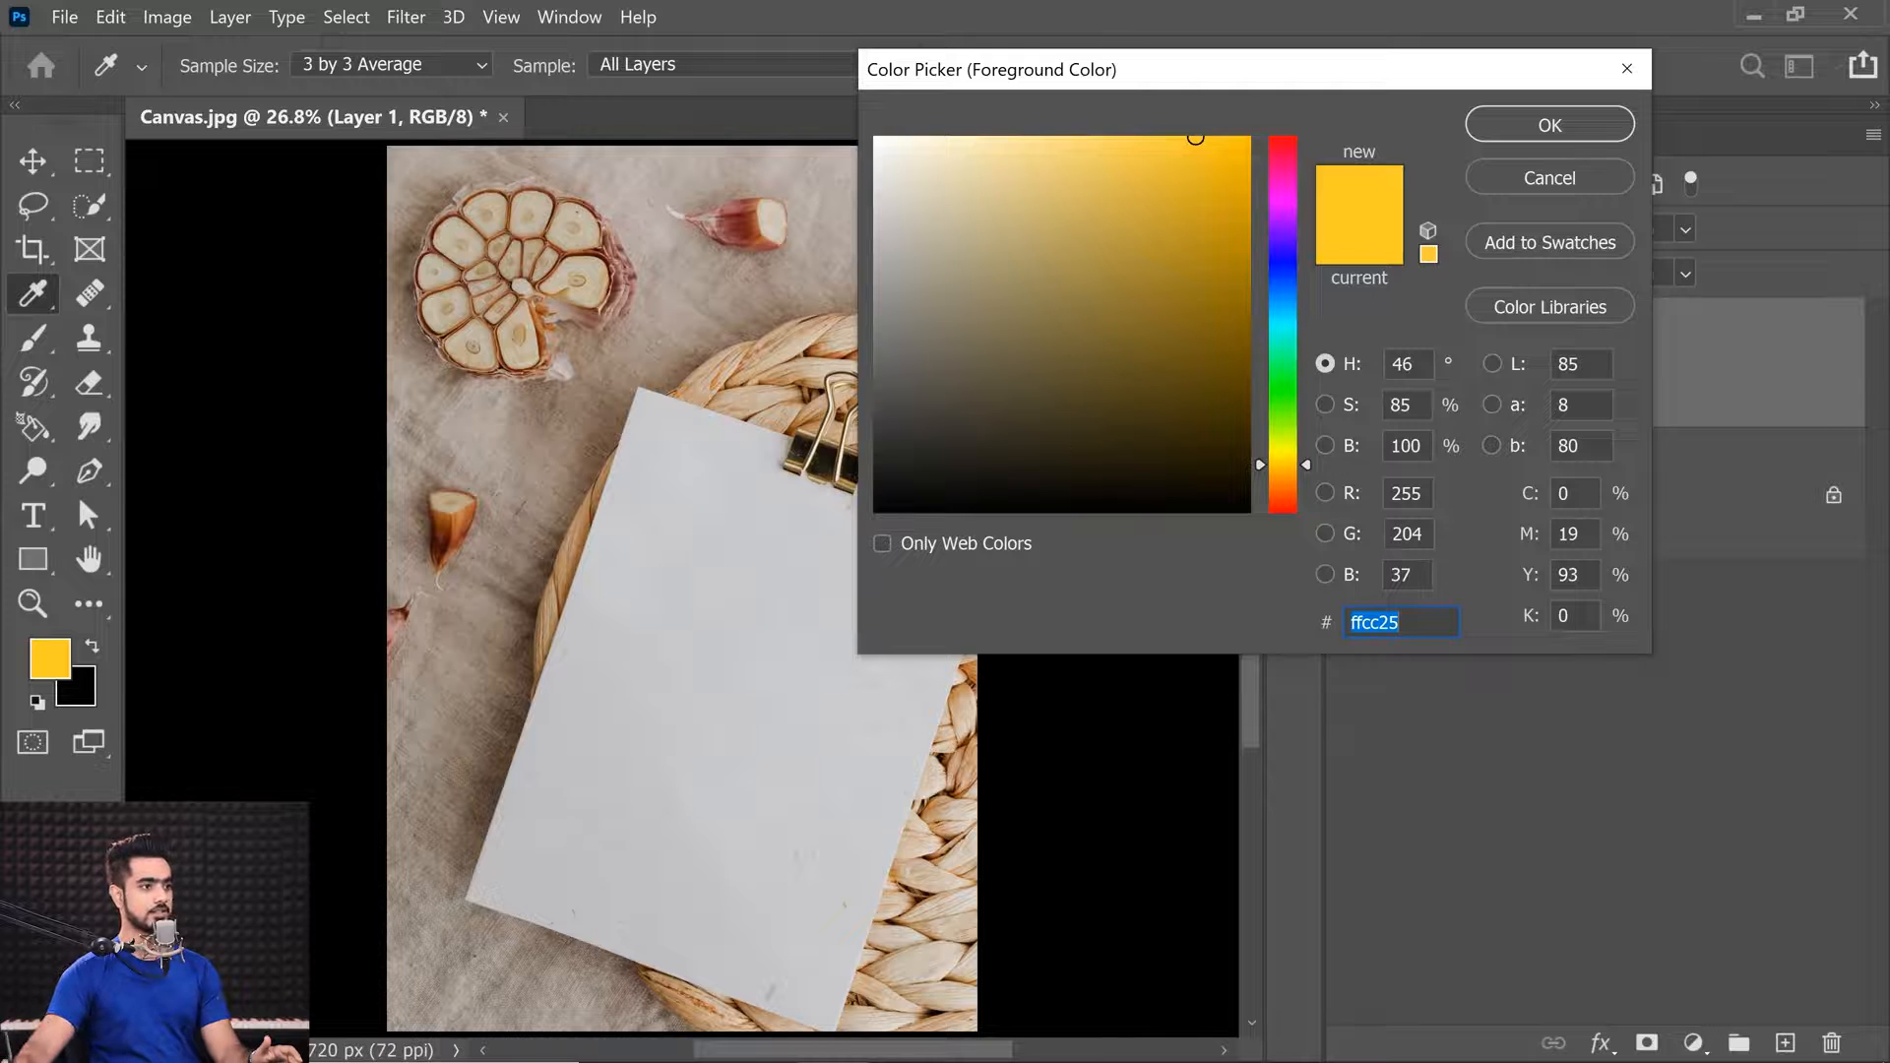
left_click(1280, 266)
left_click(1177, 372)
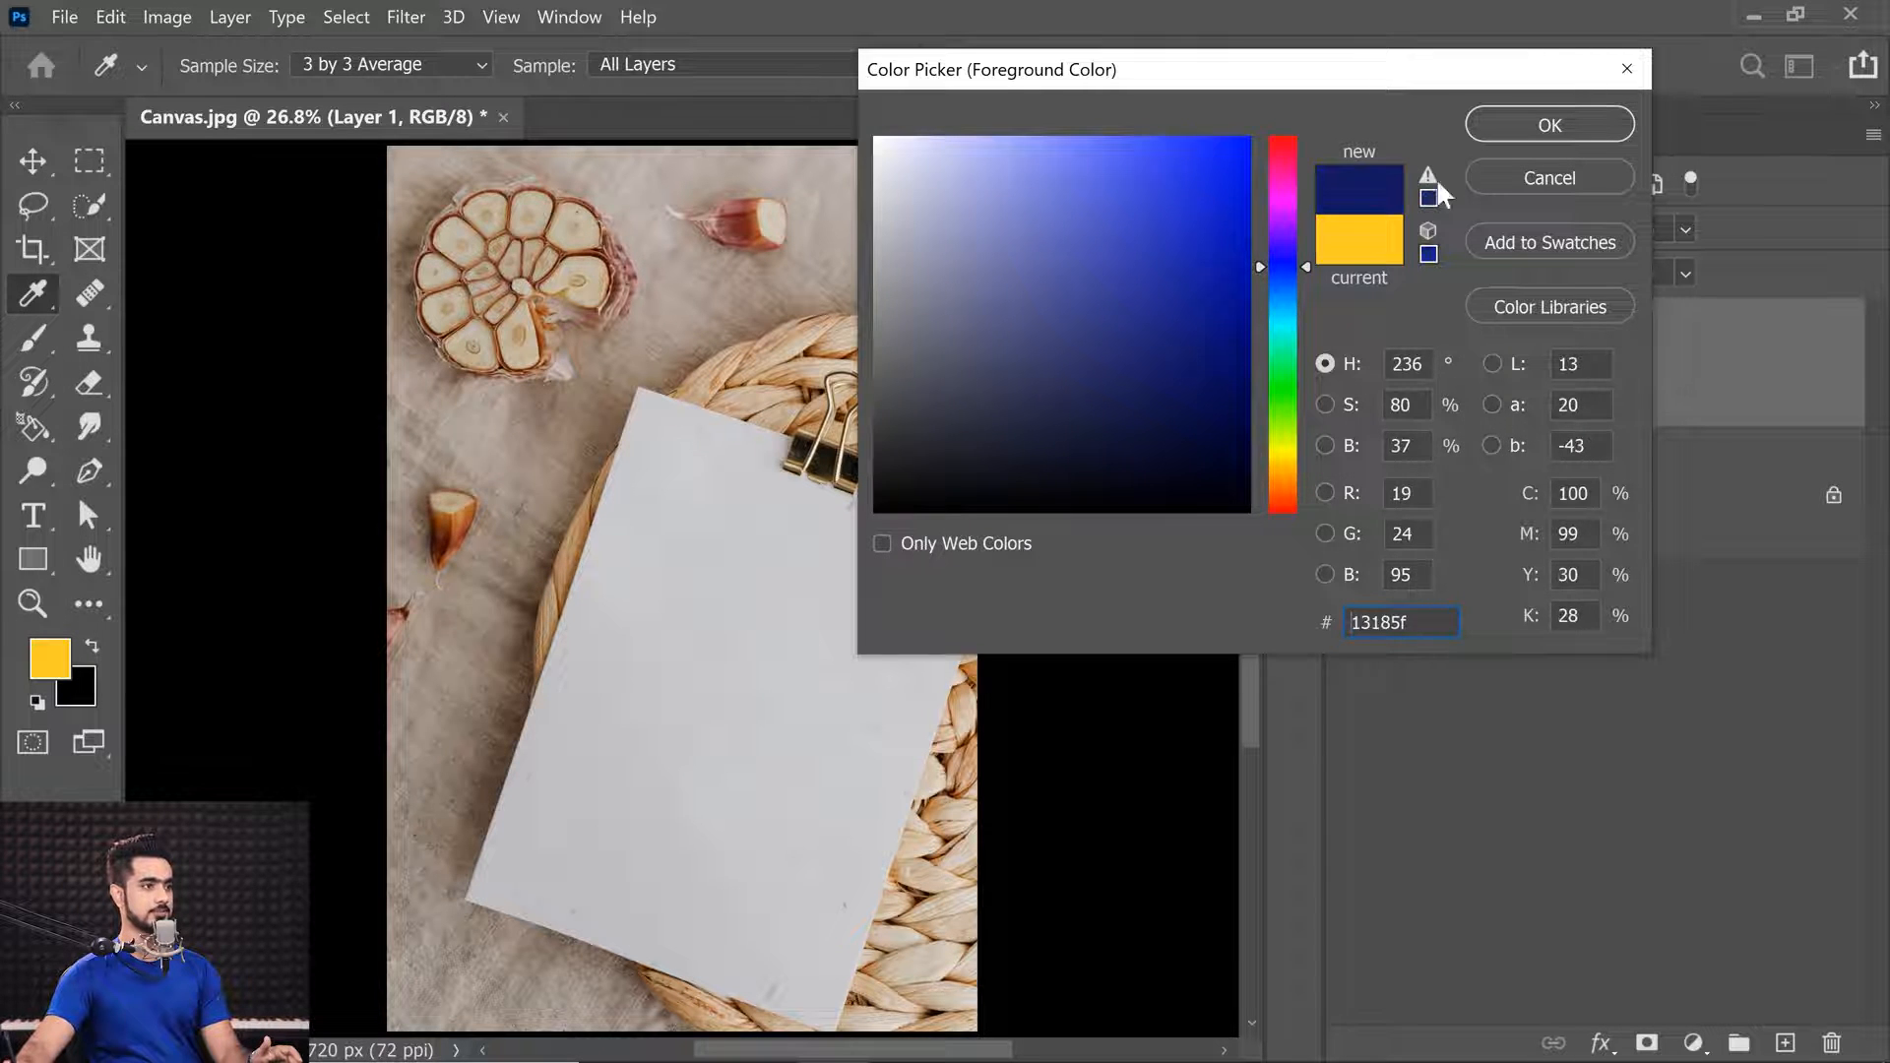
left_click(1534, 126)
Try two dark blue spatter strokes across the white paper on Layer 1, and undo both.
mouse_move(742, 558)
left_mouse_down()
mouse_move(776, 721)
mouse_move(726, 820)
left_mouse_up()
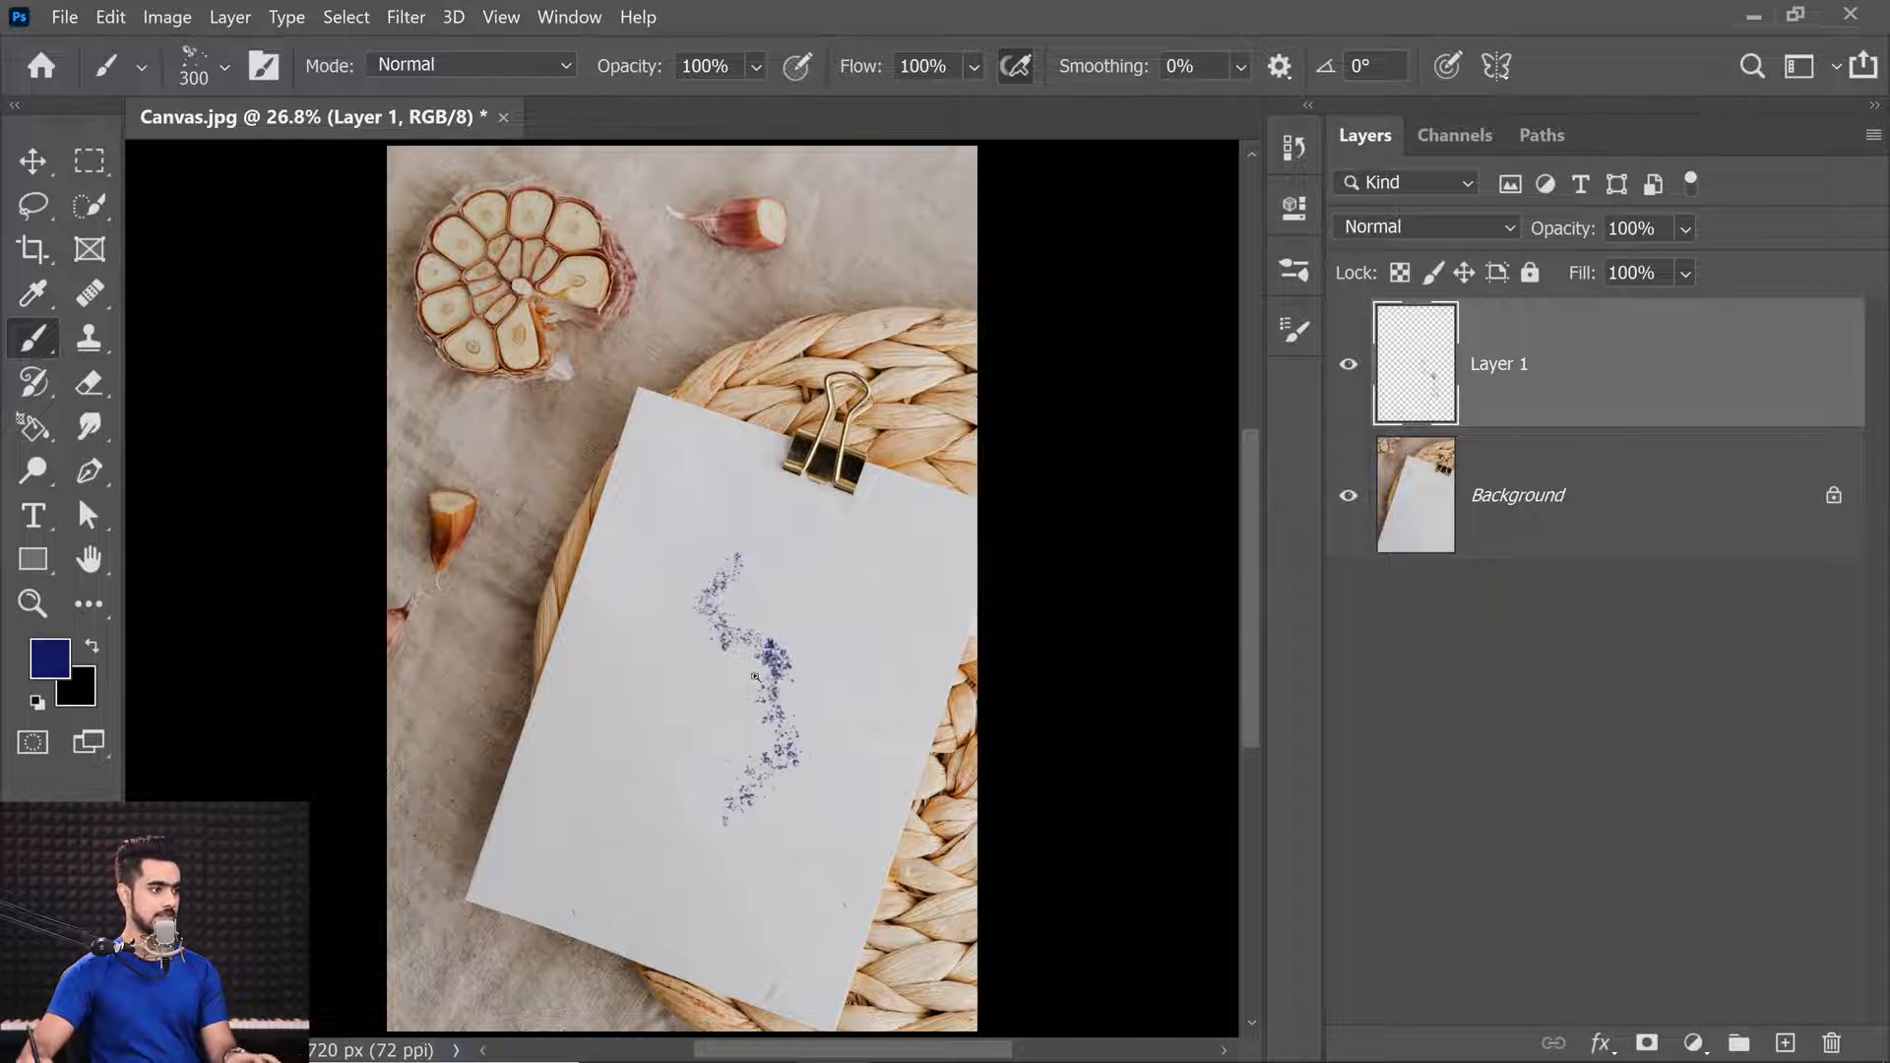
scroll(761, 671, "up", 9)
mouse_move(551, 560)
left_mouse_down()
mouse_move(453, 890)
mouse_move(925, 561)
mouse_move(1058, 389)
left_mouse_up()
scroll(879, 639, "up", 10)
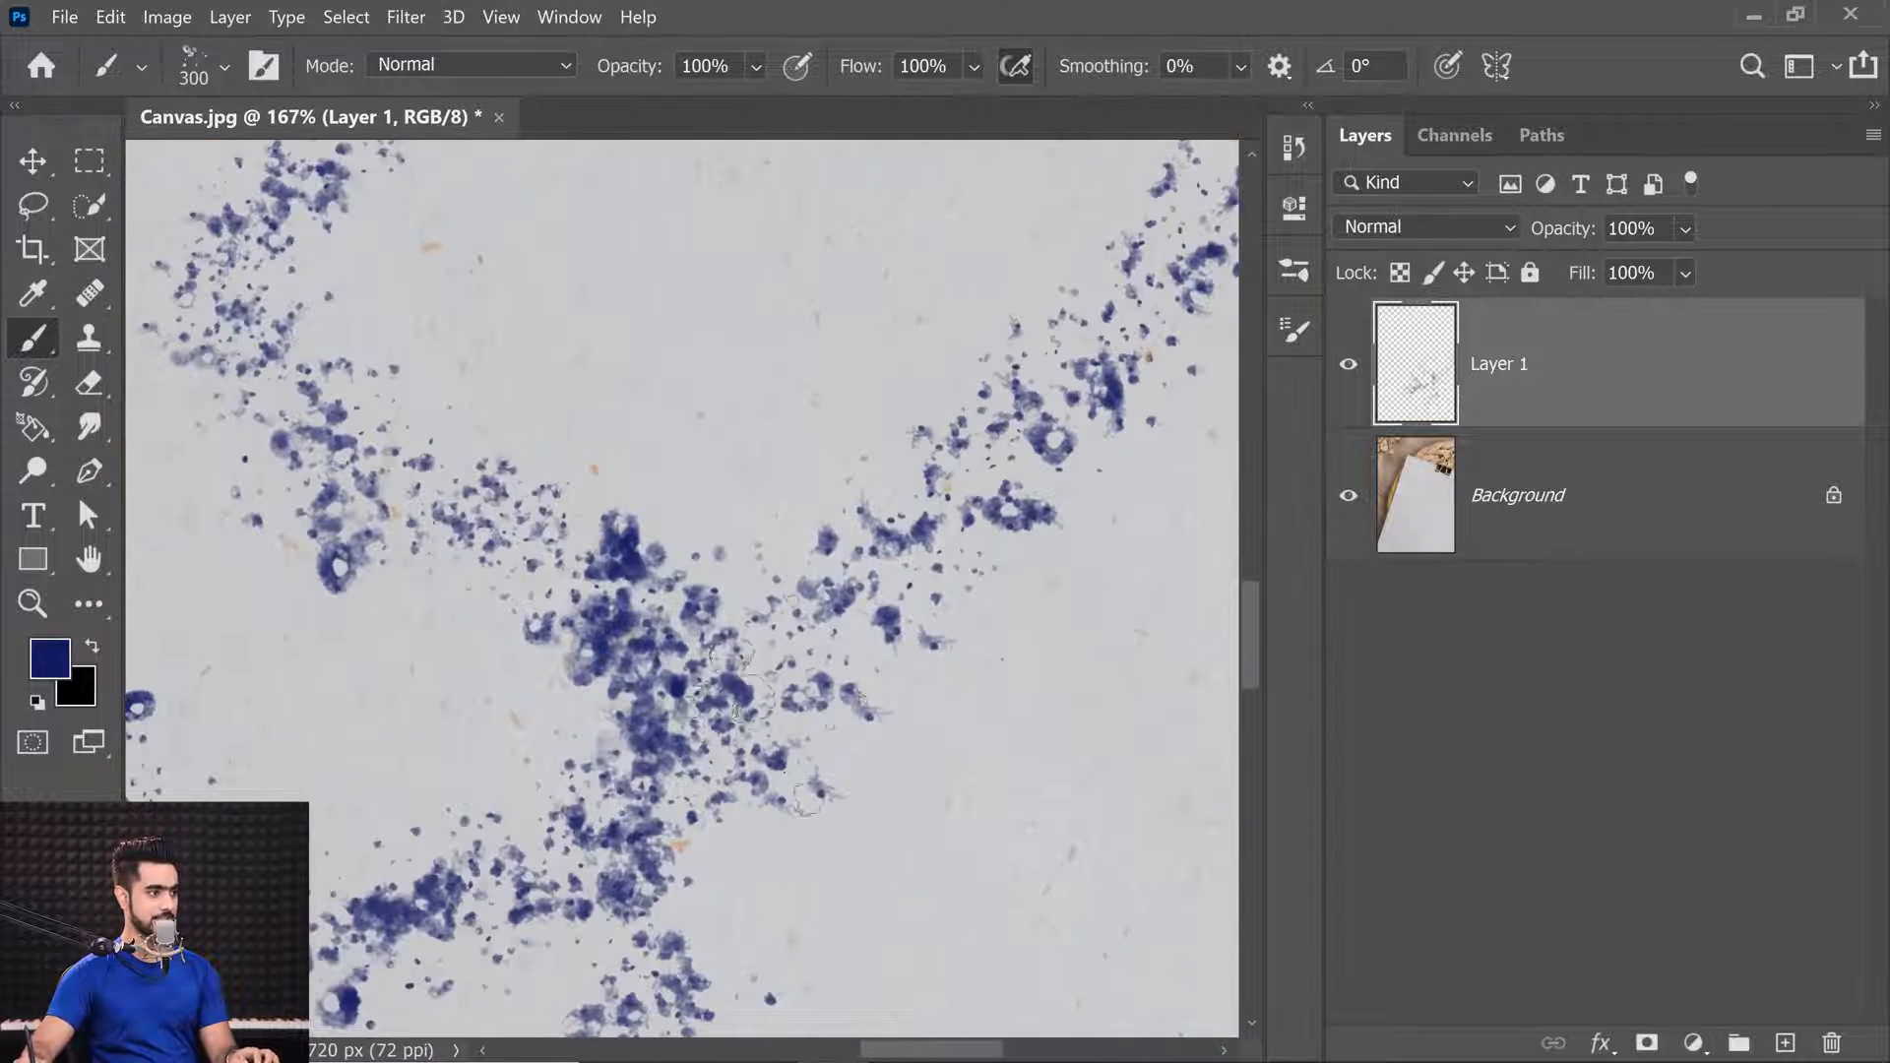
scroll(738, 707, "down", 8)
key("ctrl+z")
key("ctrl+z")
Test further winding spatter strokes over the middle of the paper, undoing each one.
mouse_move(369, 379)
left_mouse_down()
mouse_move(639, 586)
mouse_move(857, 674)
mouse_move(487, 871)
mouse_move(591, 723)
mouse_move(896, 591)
left_mouse_up()
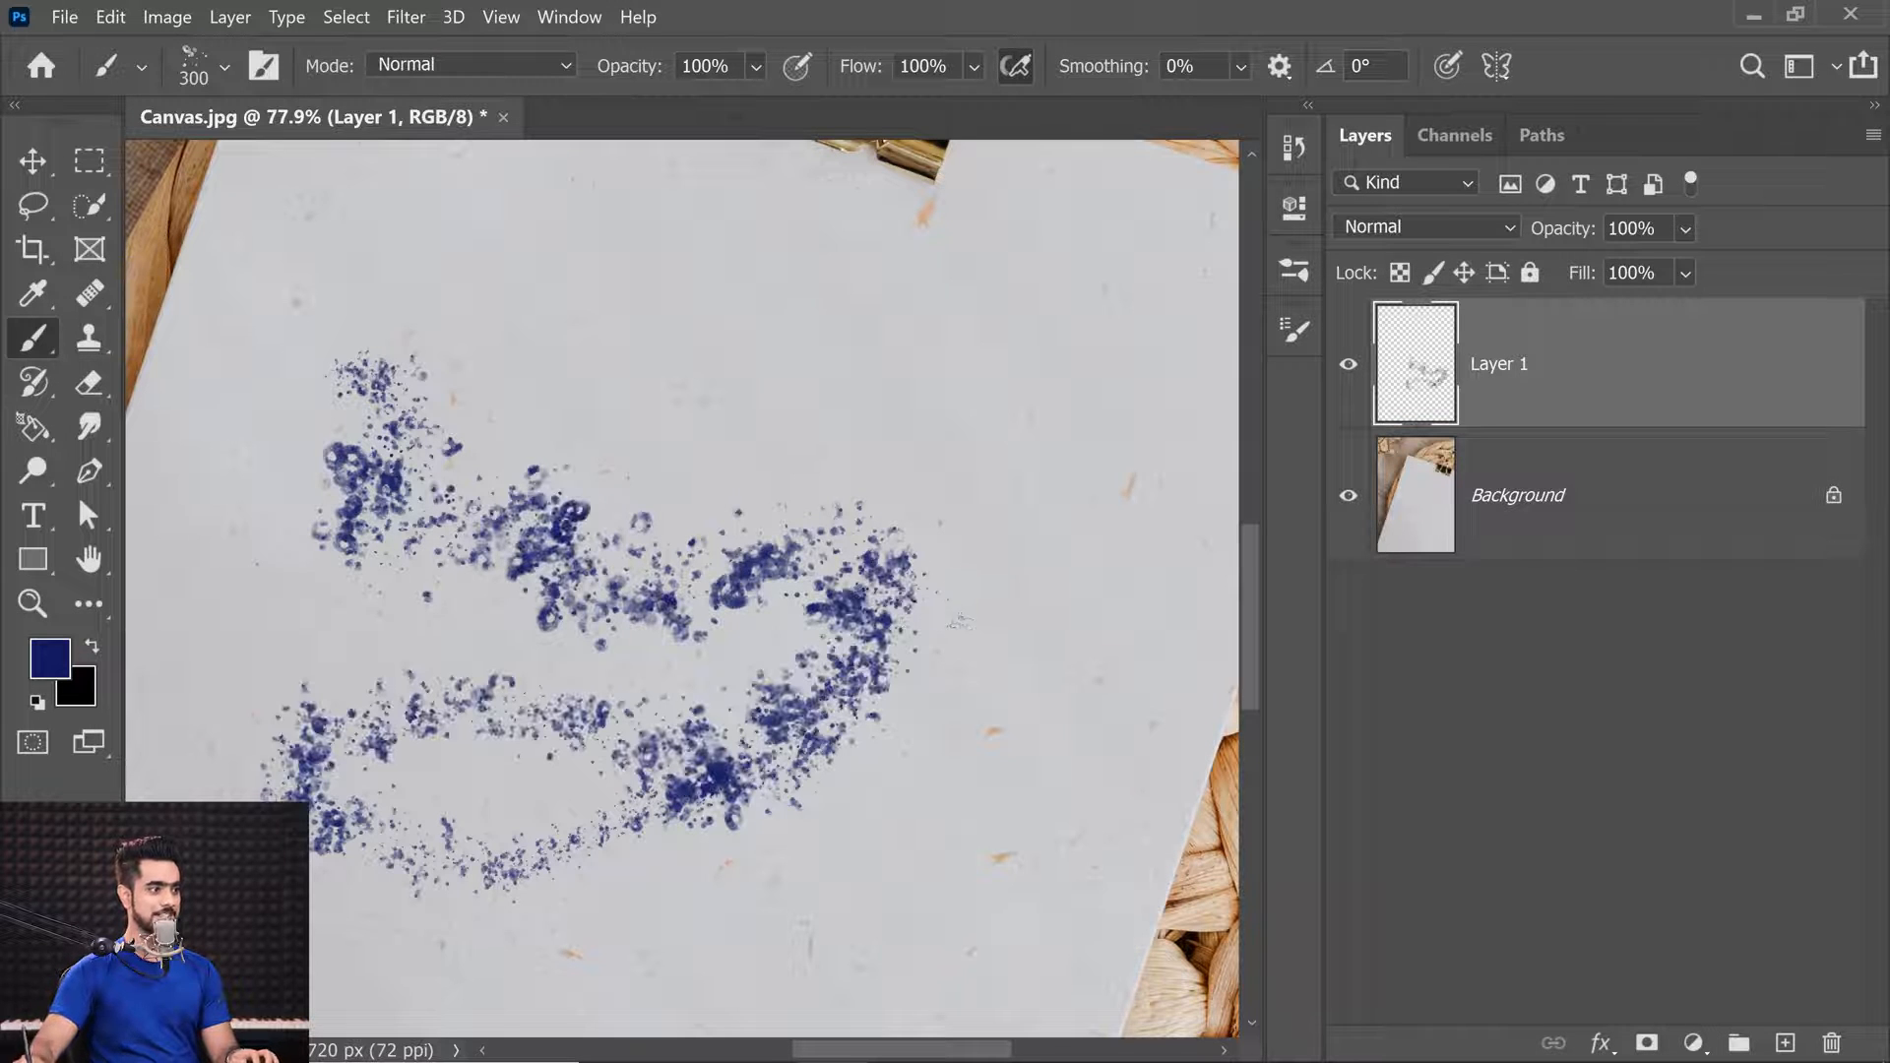
key("ctrl+z")
mouse_move(413, 404)
left_mouse_down()
mouse_move(692, 726)
mouse_move(414, 891)
left_mouse_up()
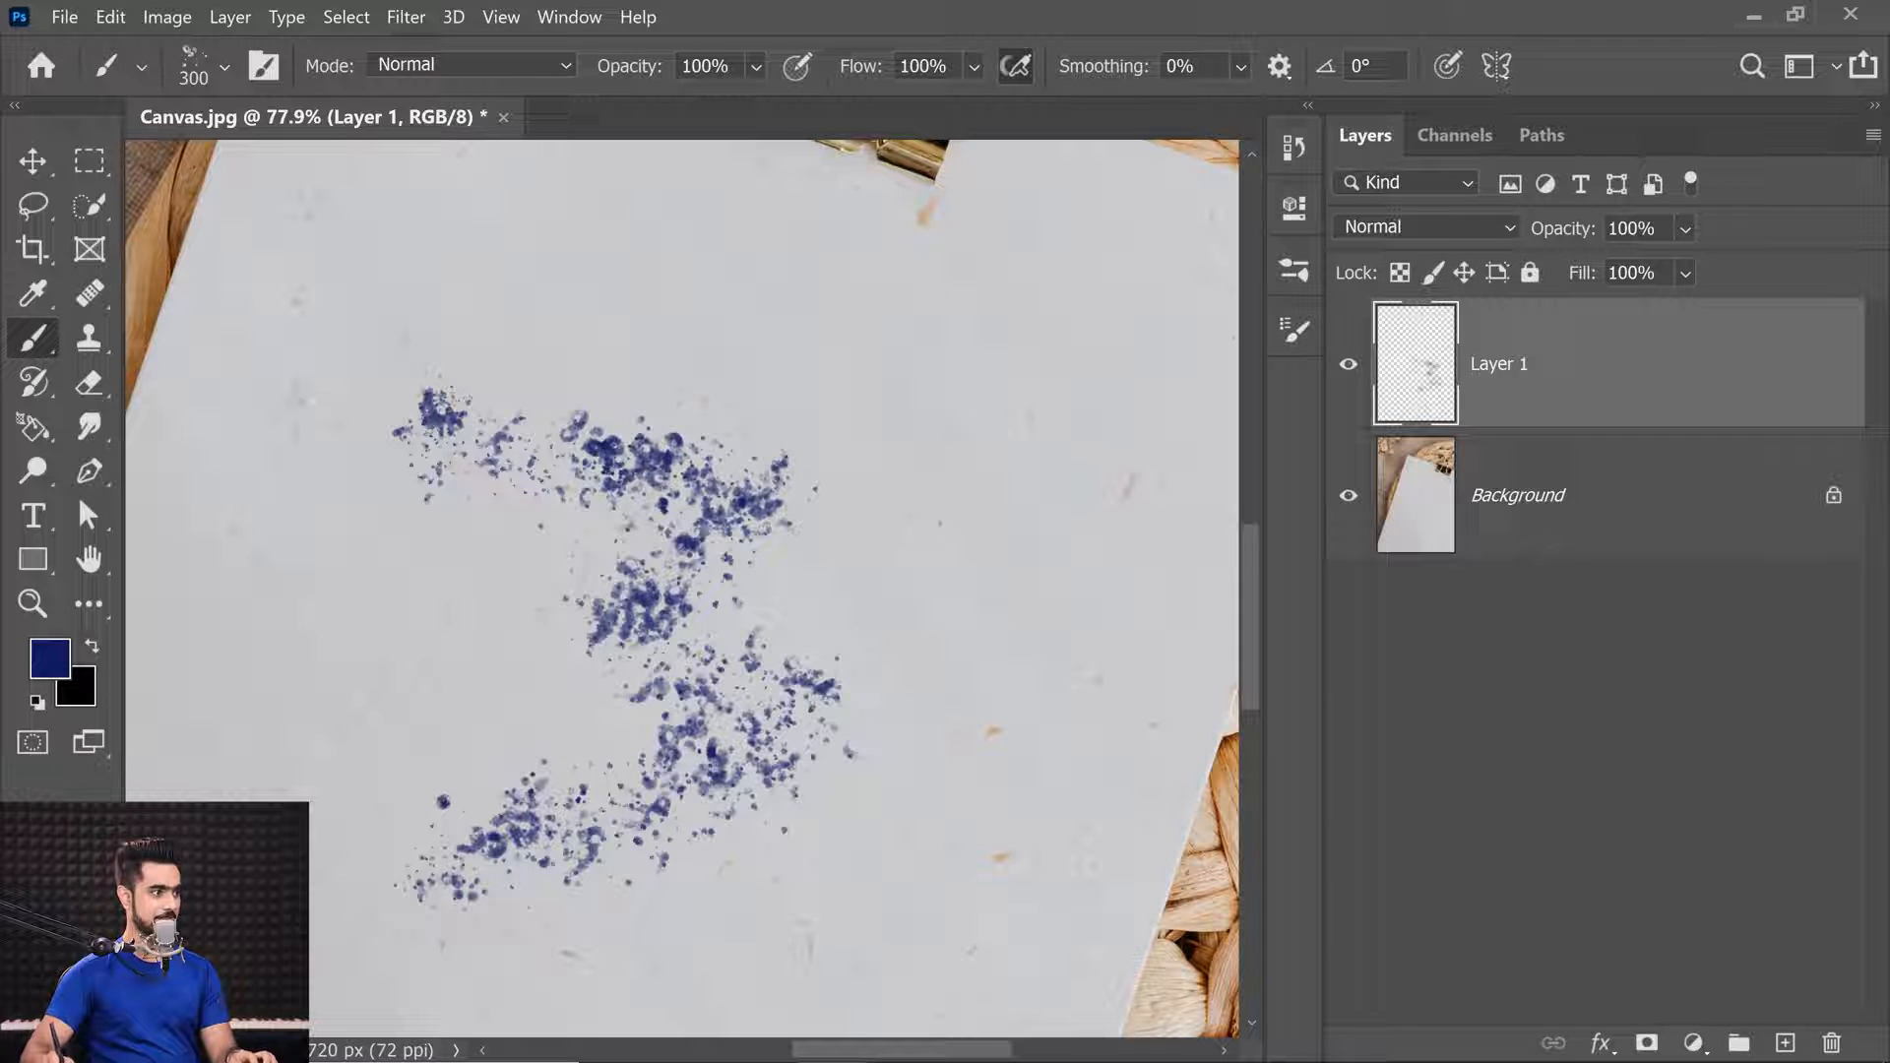
key("ctrl+z")
Choose a 175 px spatter brush from the spatter_brushes group.
left_click(218, 71)
left_click_drag(644, 343, 635, 507)
left_click(227, 580)
Try two strokes on the paper with the 175 px spatter brush, and undo them.
mouse_move(950, 445)
left_mouse_down()
mouse_move(874, 502)
mouse_move(876, 697)
left_mouse_up()
left_click_drag(254, 571, 612, 386)
key("ctrl+z")
key("ctrl+z")
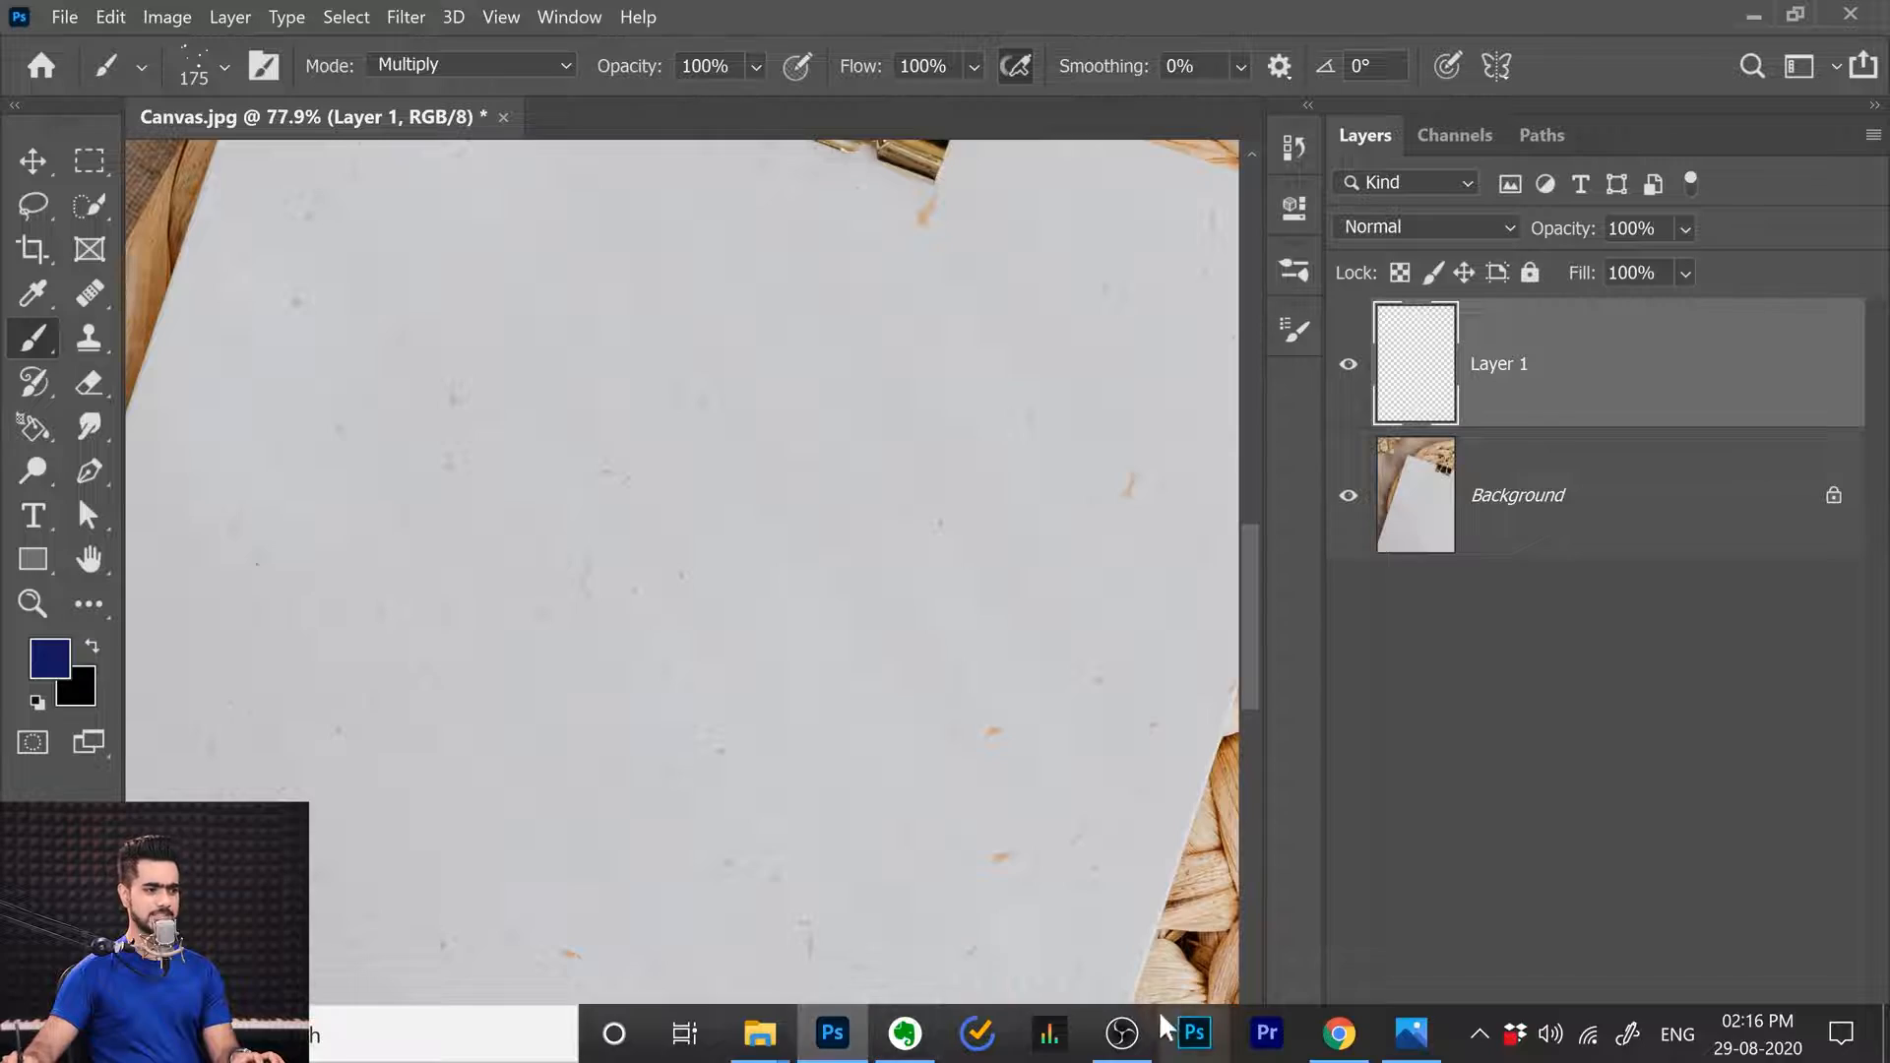
Switch to Chrome with the Adobe brush downloads page, and load brusheezy.com in that tab.
left_click(1314, 1021)
mouse_move(1877, 423)
left_mouse_down()
mouse_move(1877, 453)
mouse_move(1878, 420)
left_mouse_up()
left_click(1863, 1026)
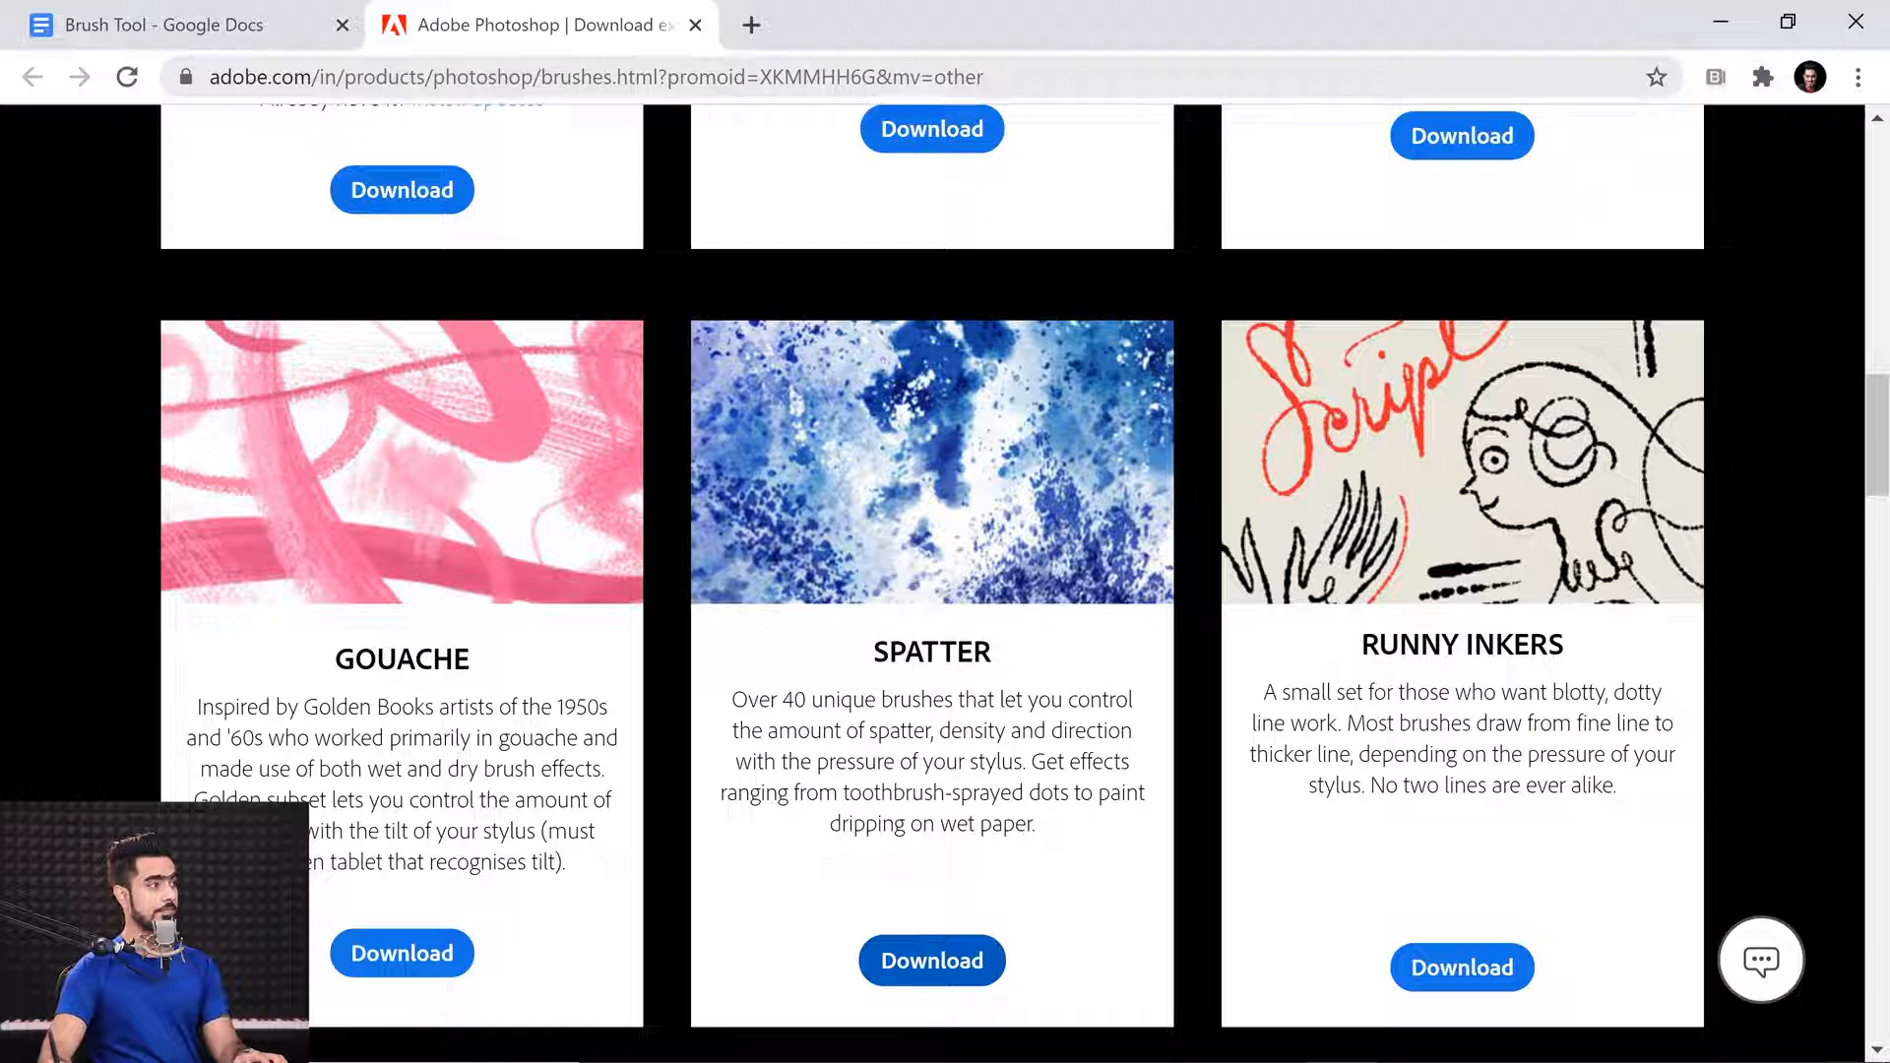
left_click(477, 87)
type("brusheezy.com")
key("Return")
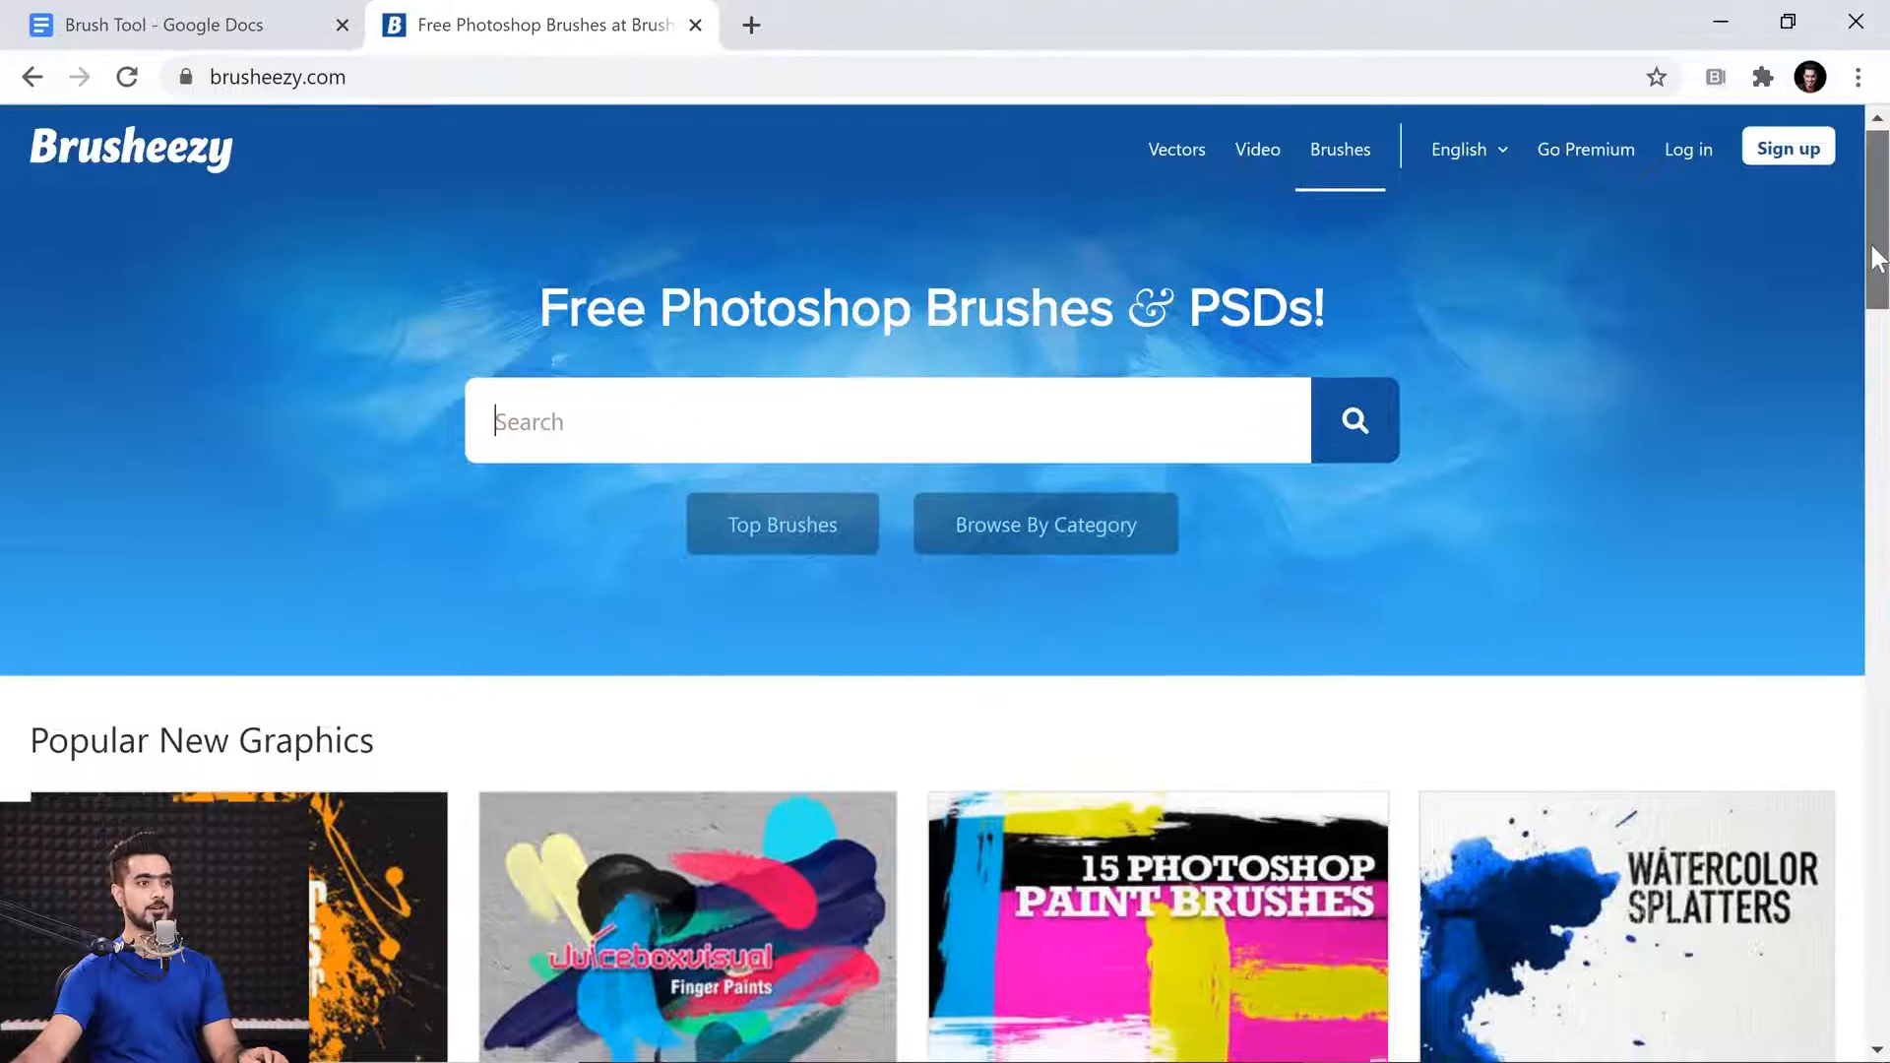
Find the Watercolor Splatters brush set and save its free download, Watercolor_Splatters_675_pixels_.zip, in the Samples folder.
scroll(1833, 264, "down", 6)
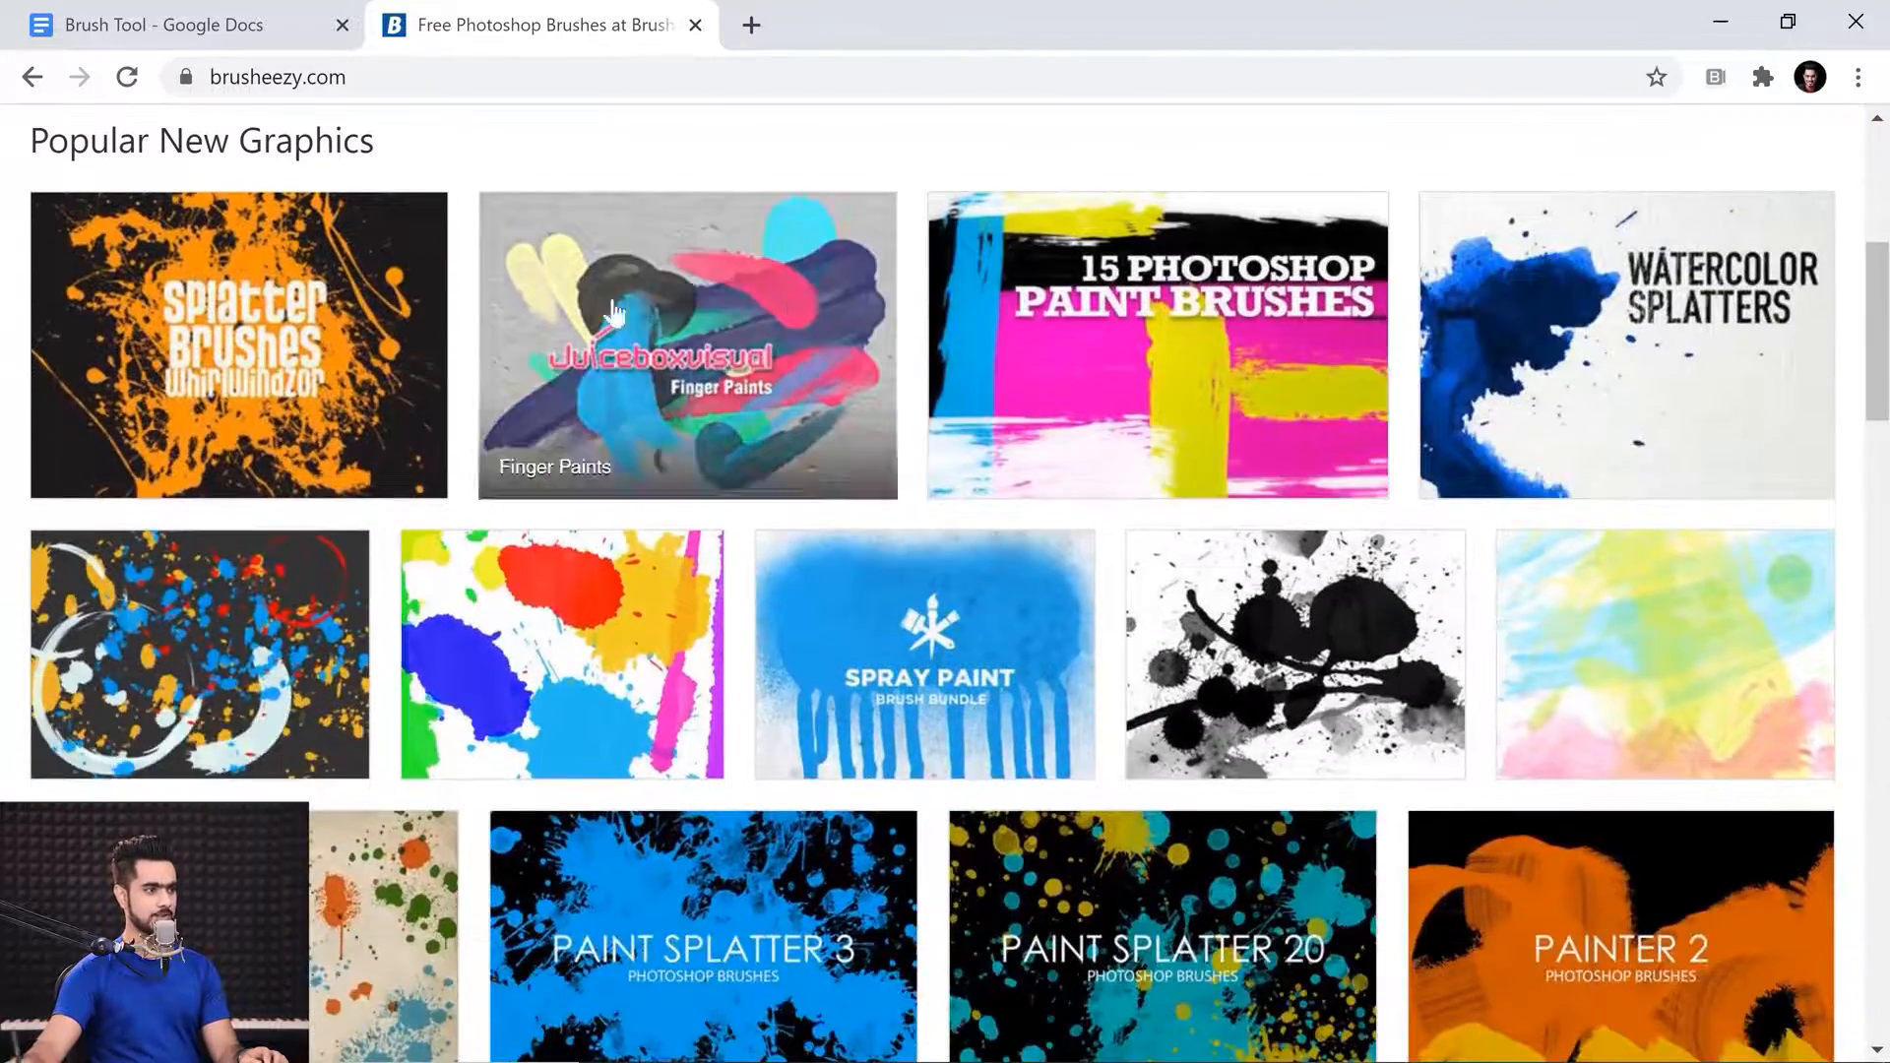
left_click_drag(1873, 411, 1870, 536)
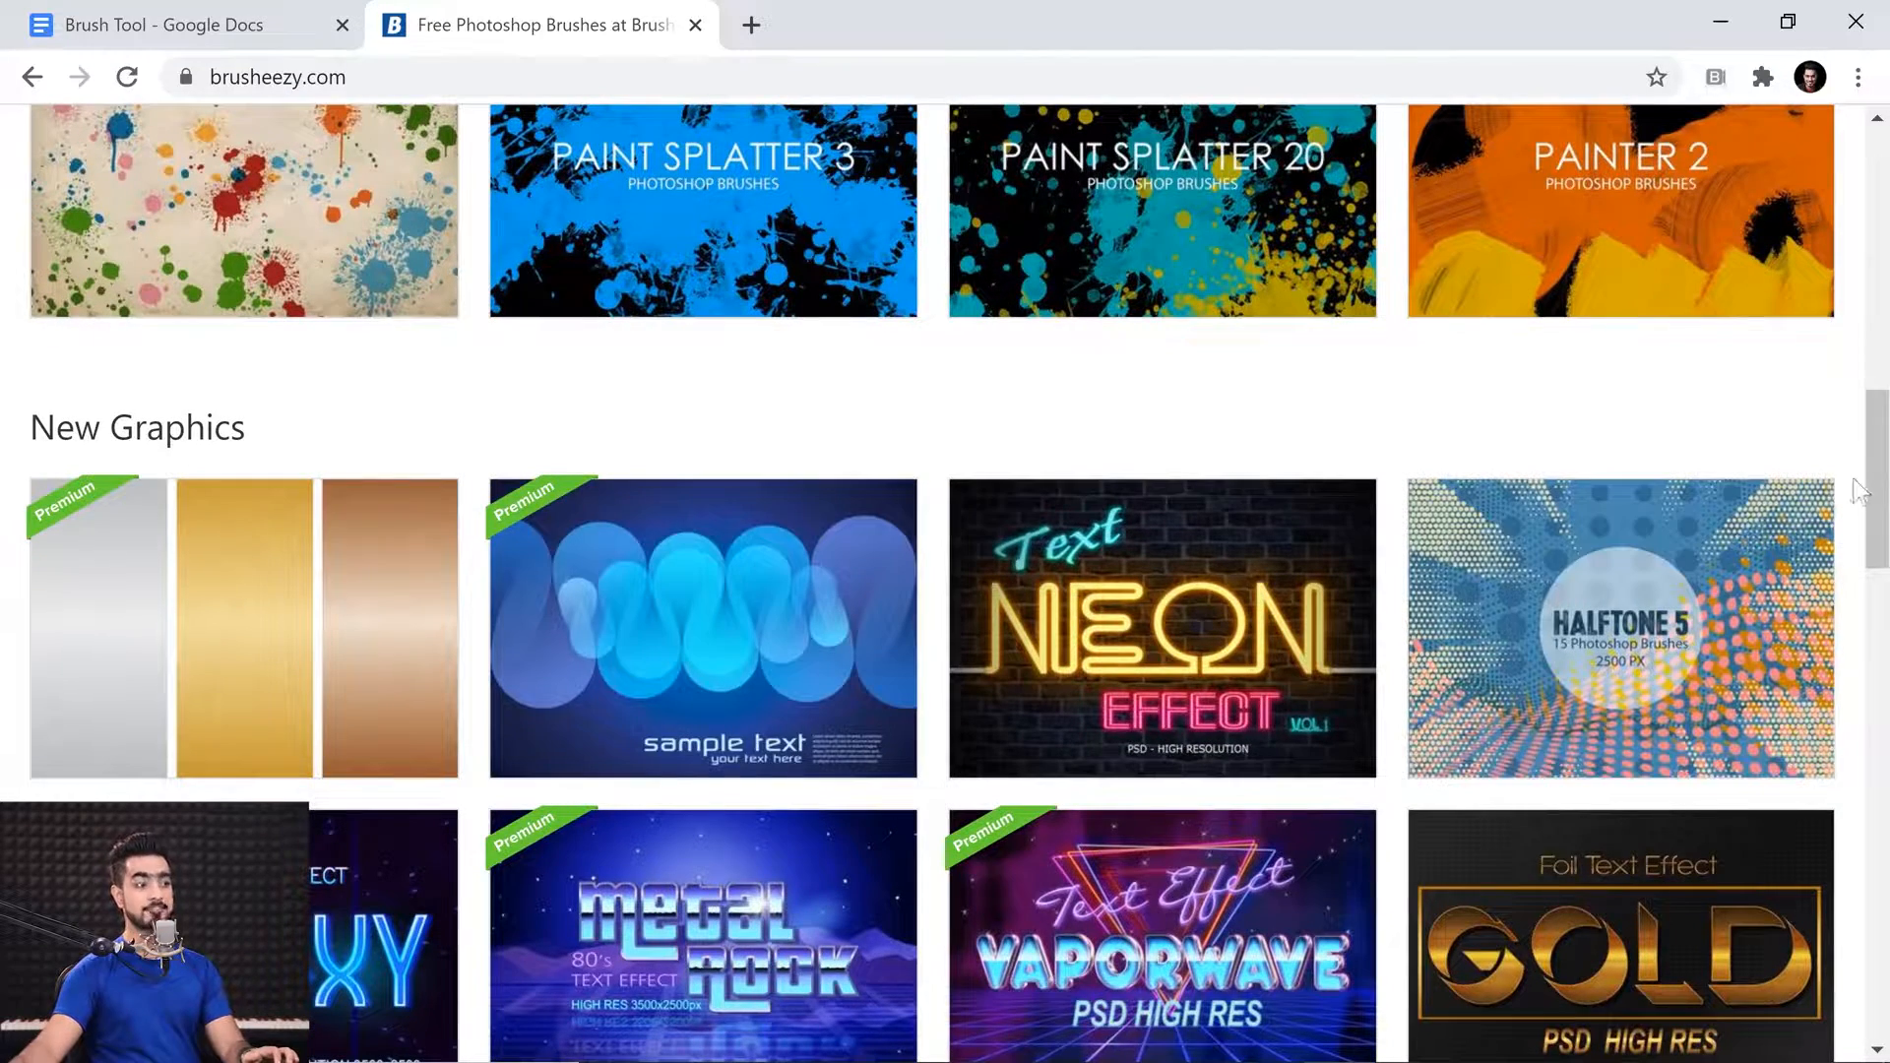
left_click_drag(1885, 480, 1886, 314)
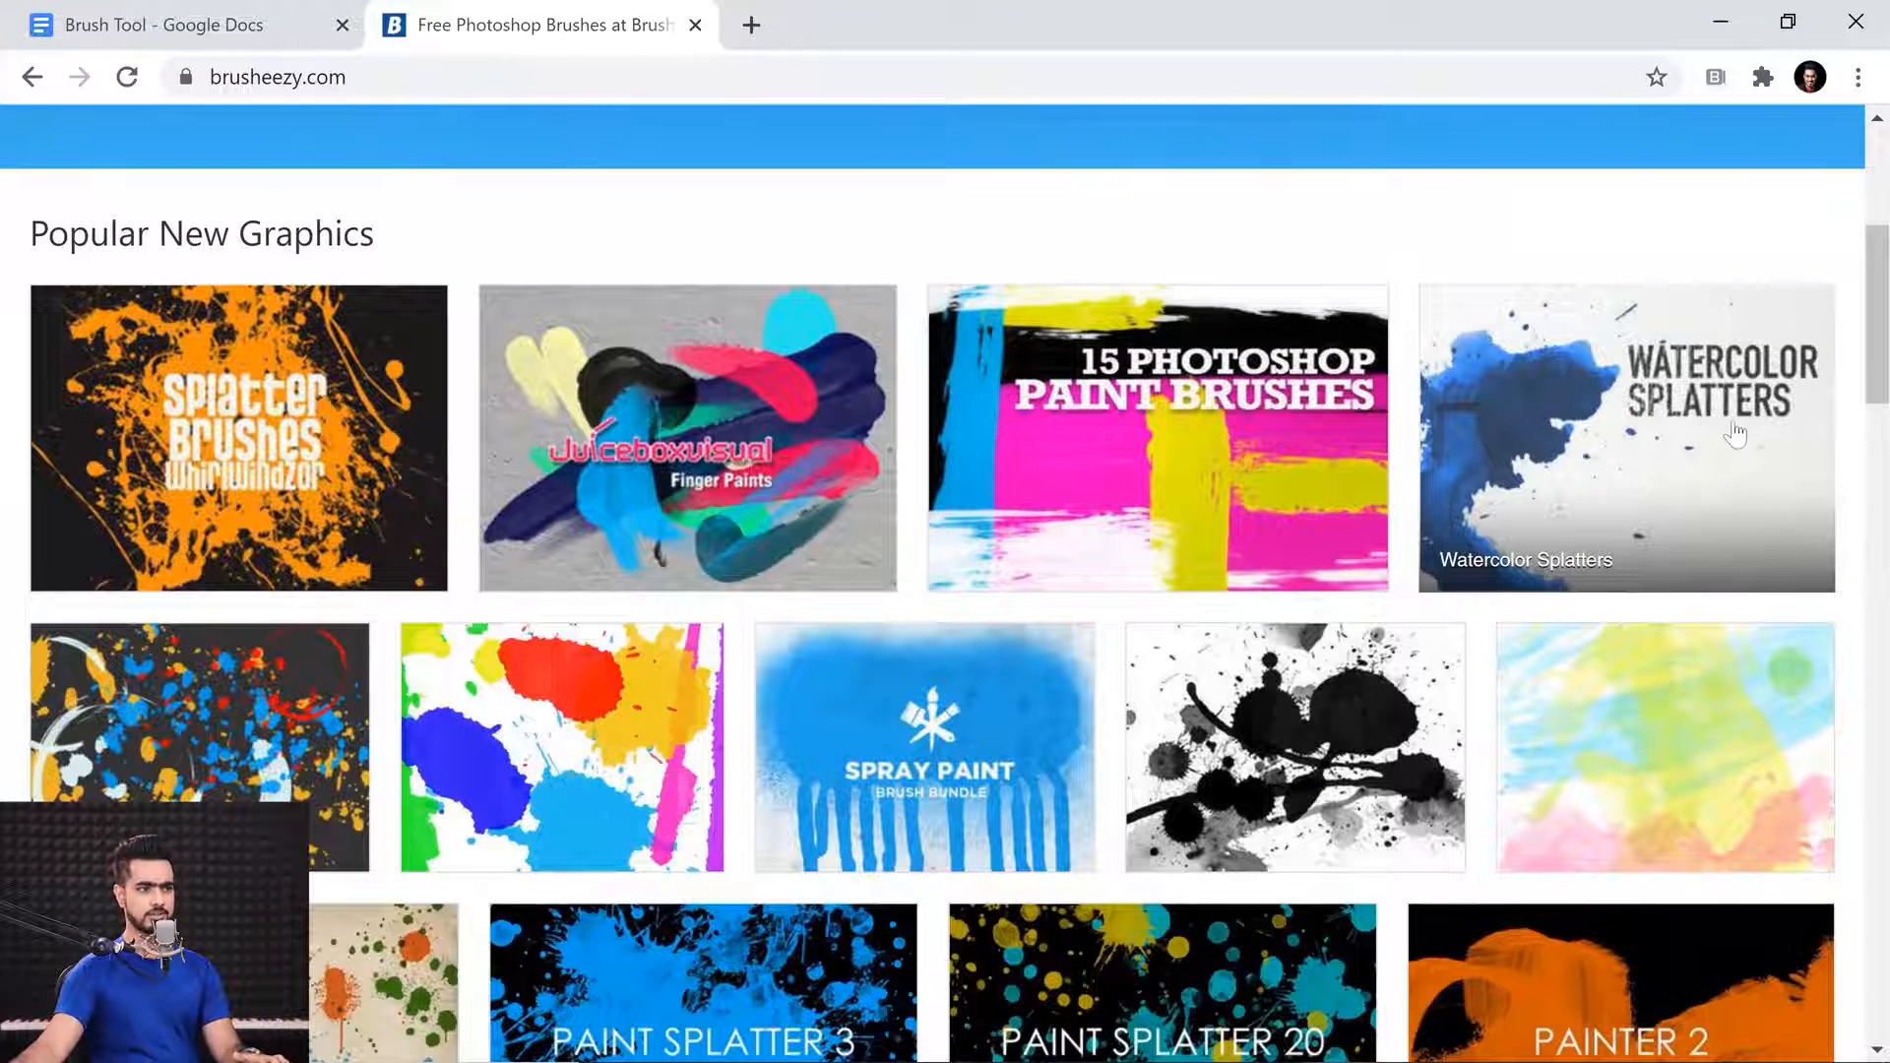
left_click(1687, 433)
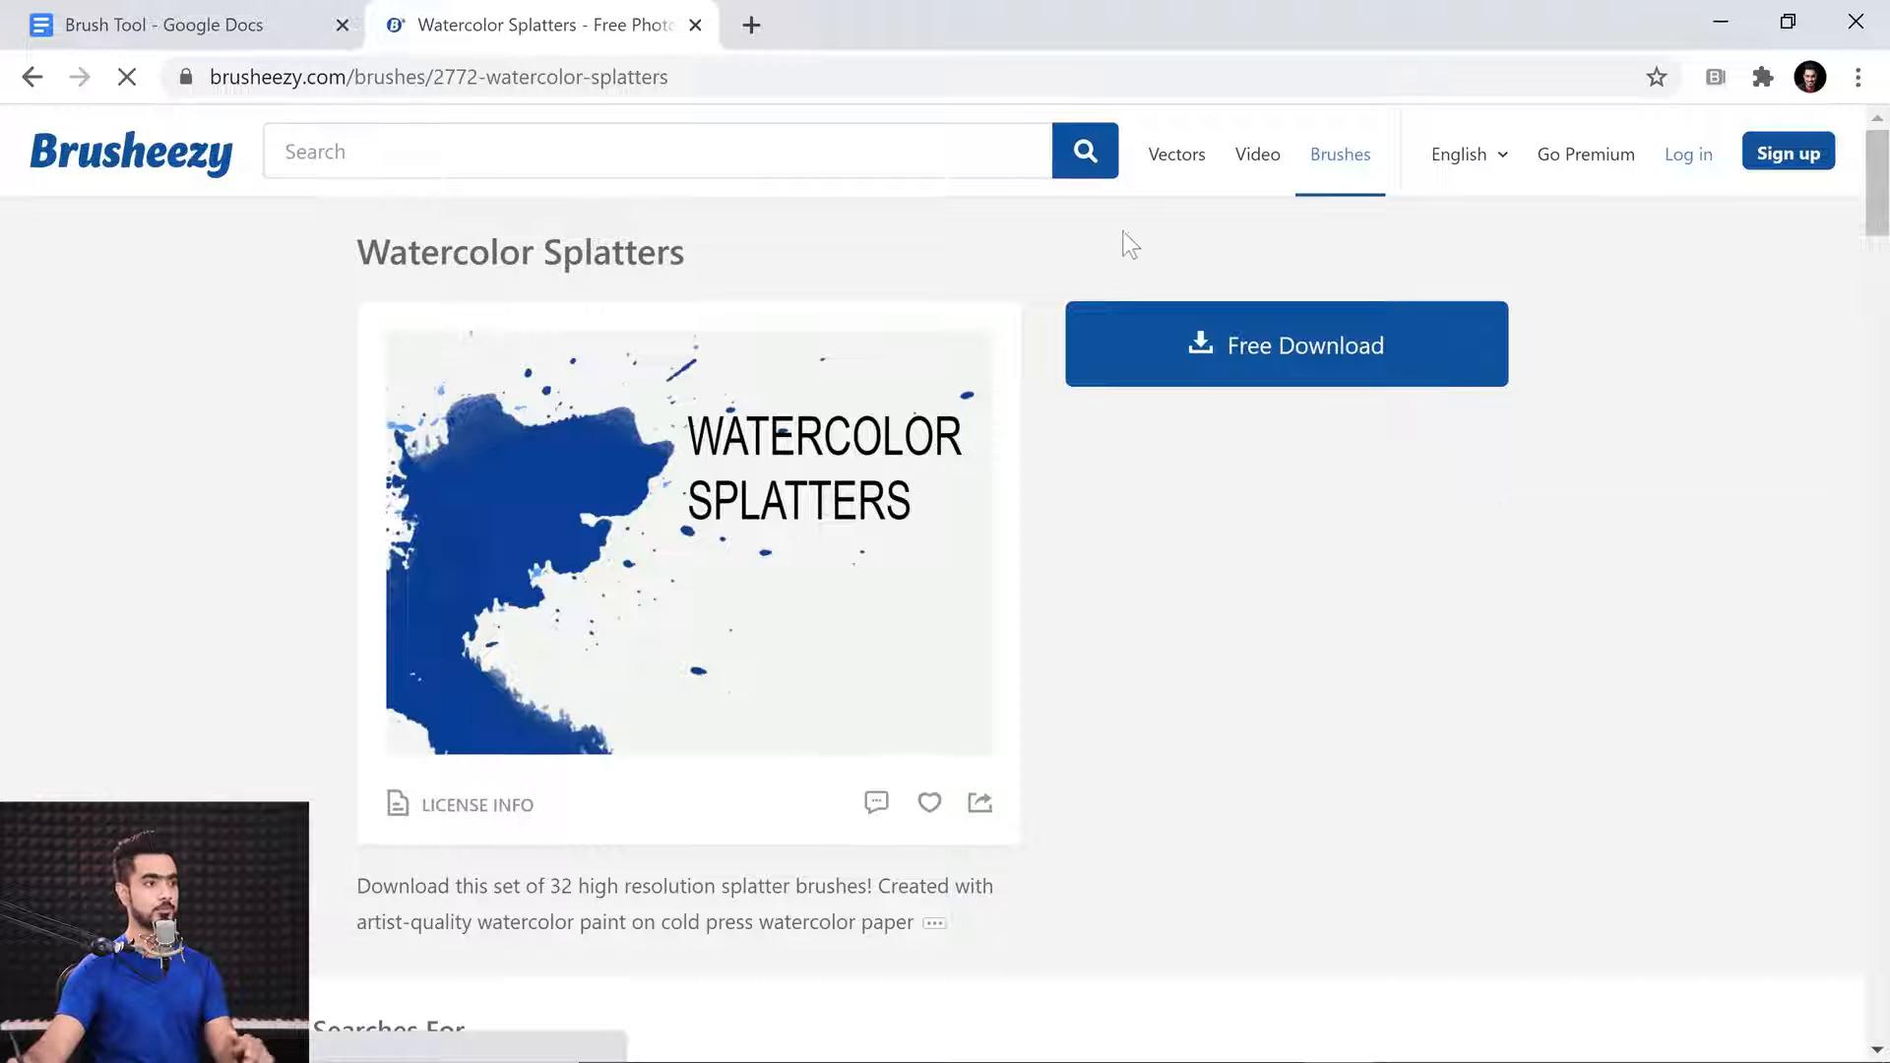
left_click(1199, 346)
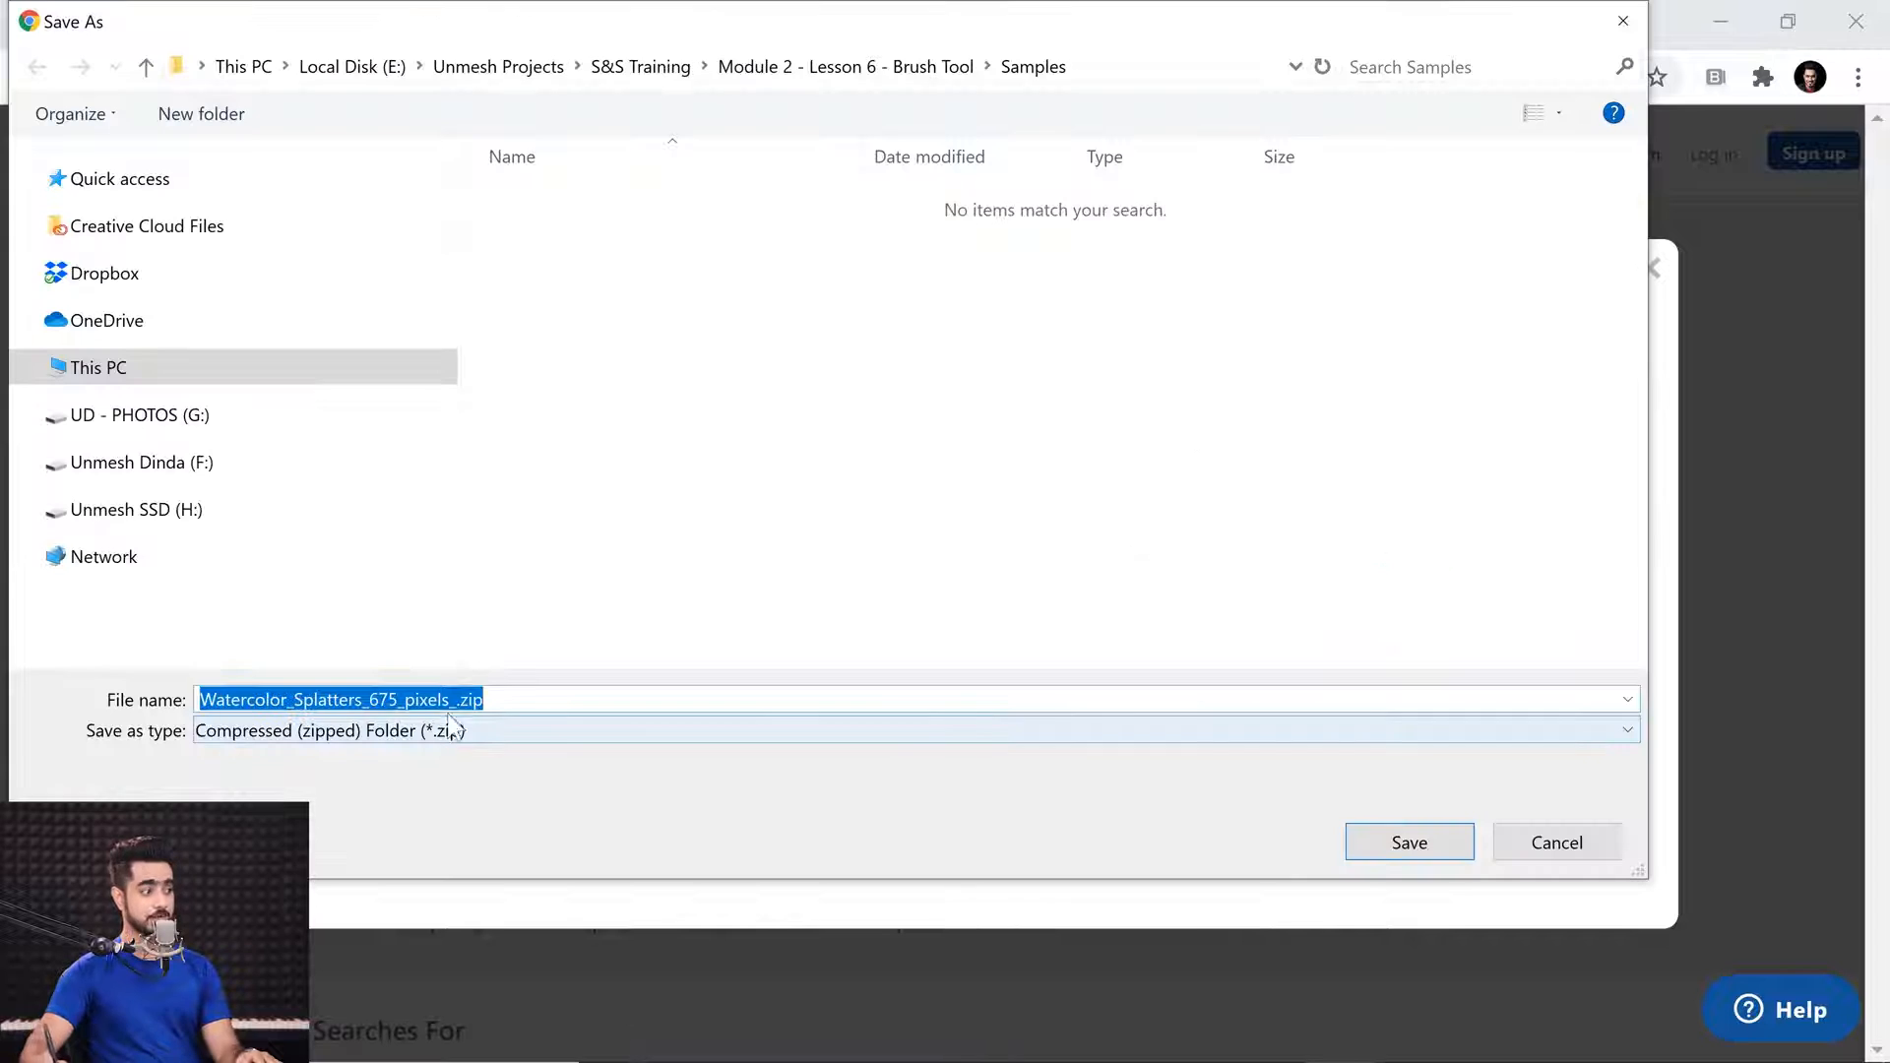
left_click(1464, 848)
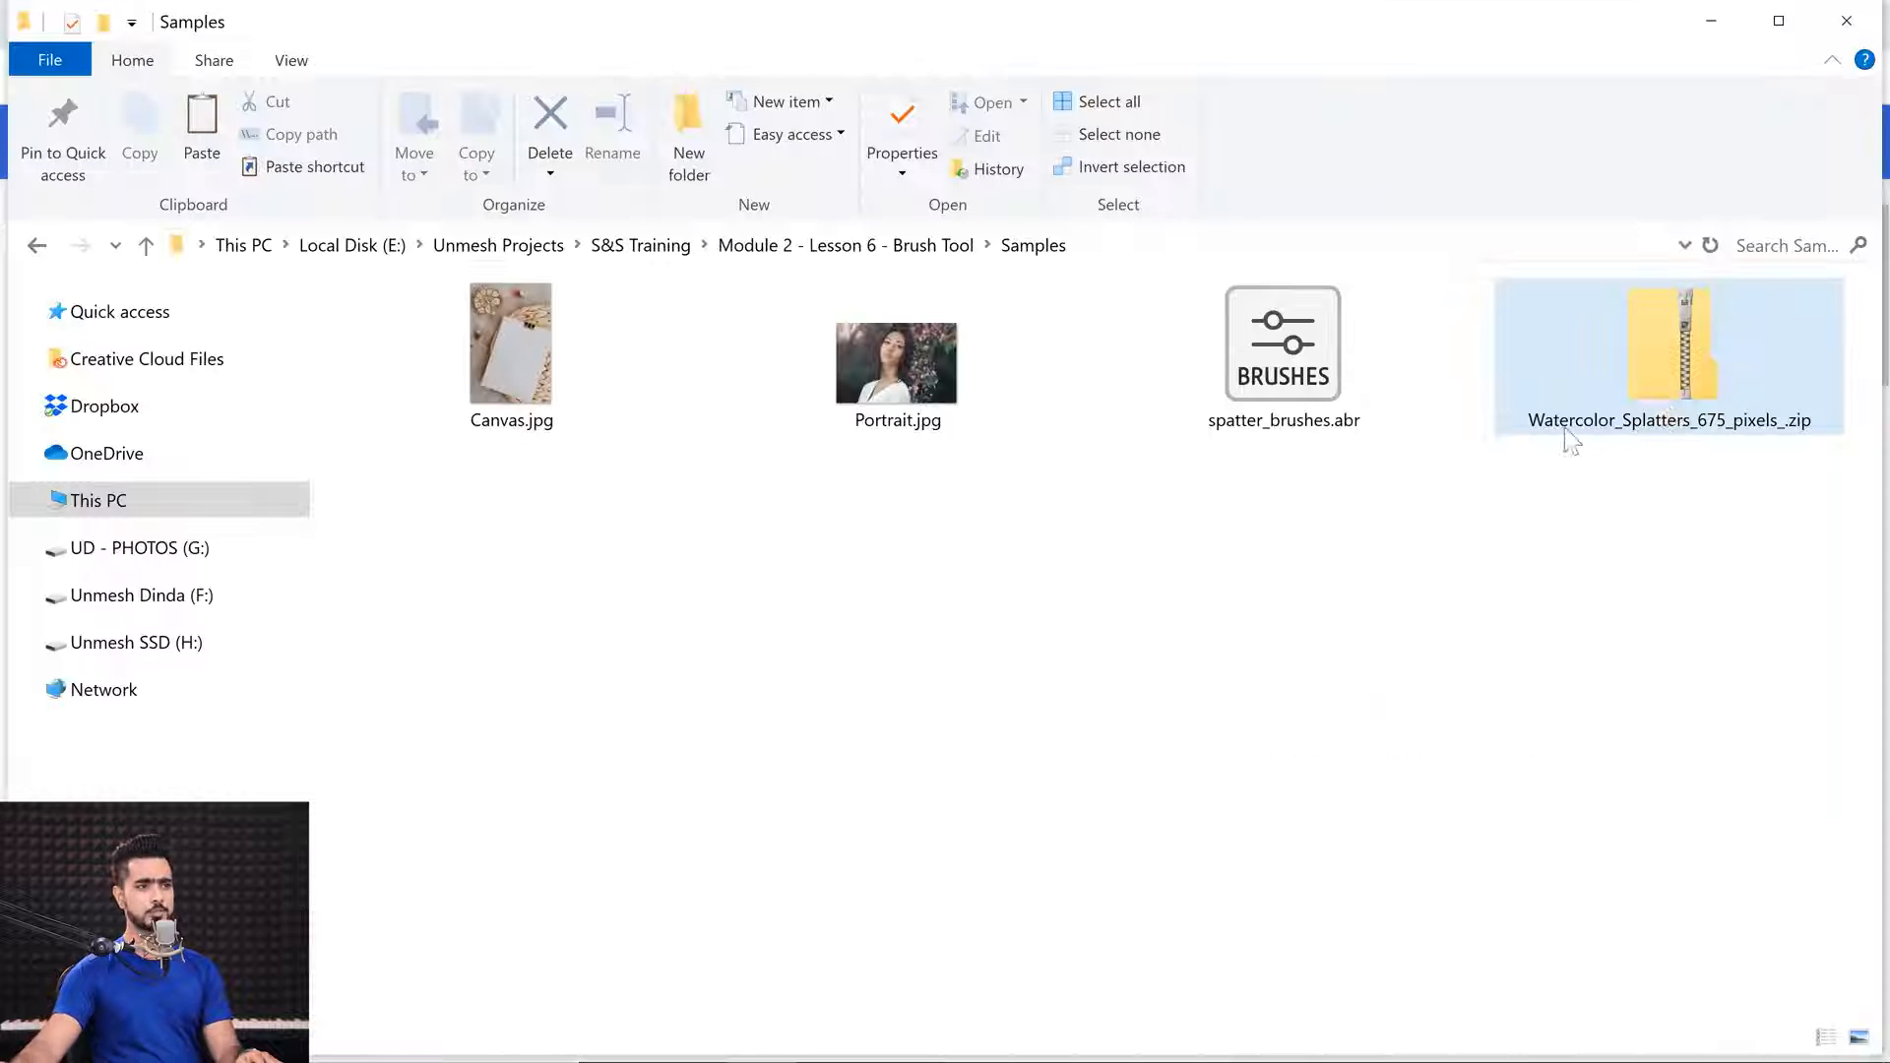
Extract Watercolor_Splatters_675_pixels_.zip into its own folder inside Samples.
right_click(1674, 363)
mouse_move(1565, 339)
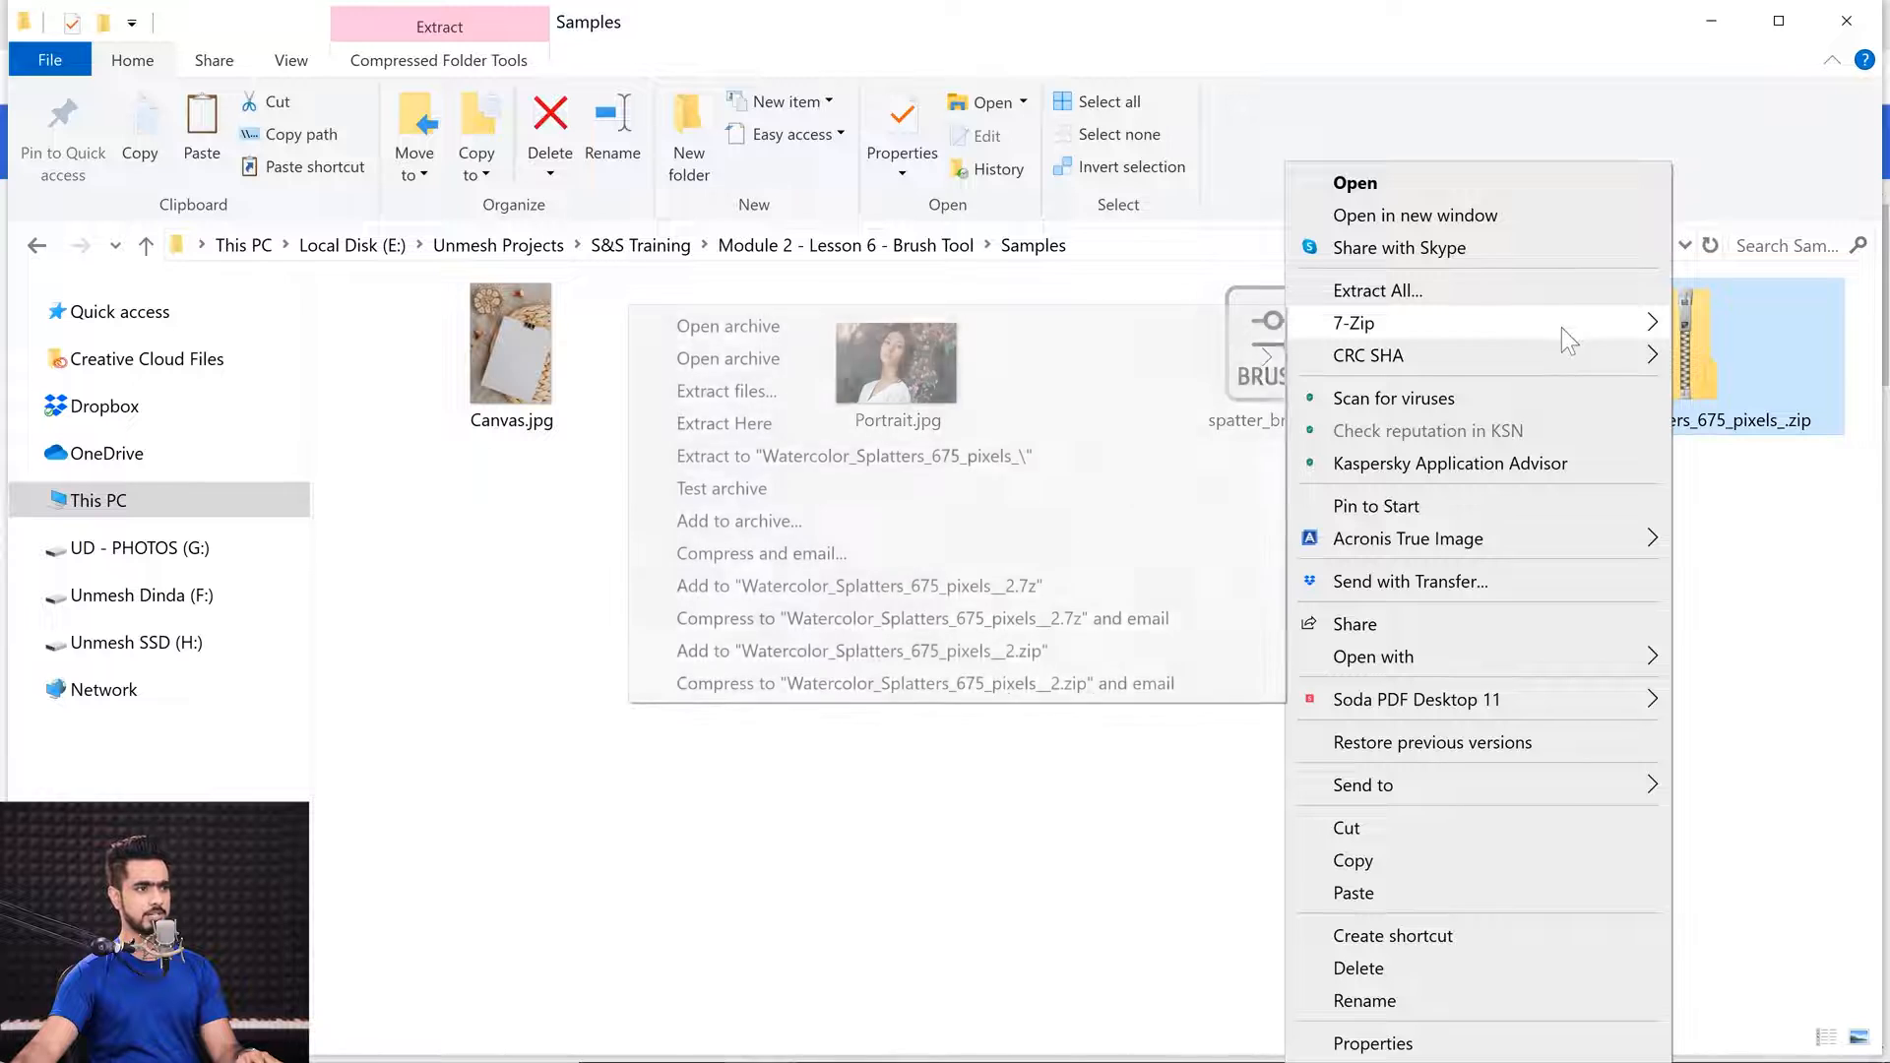
left_click(876, 458)
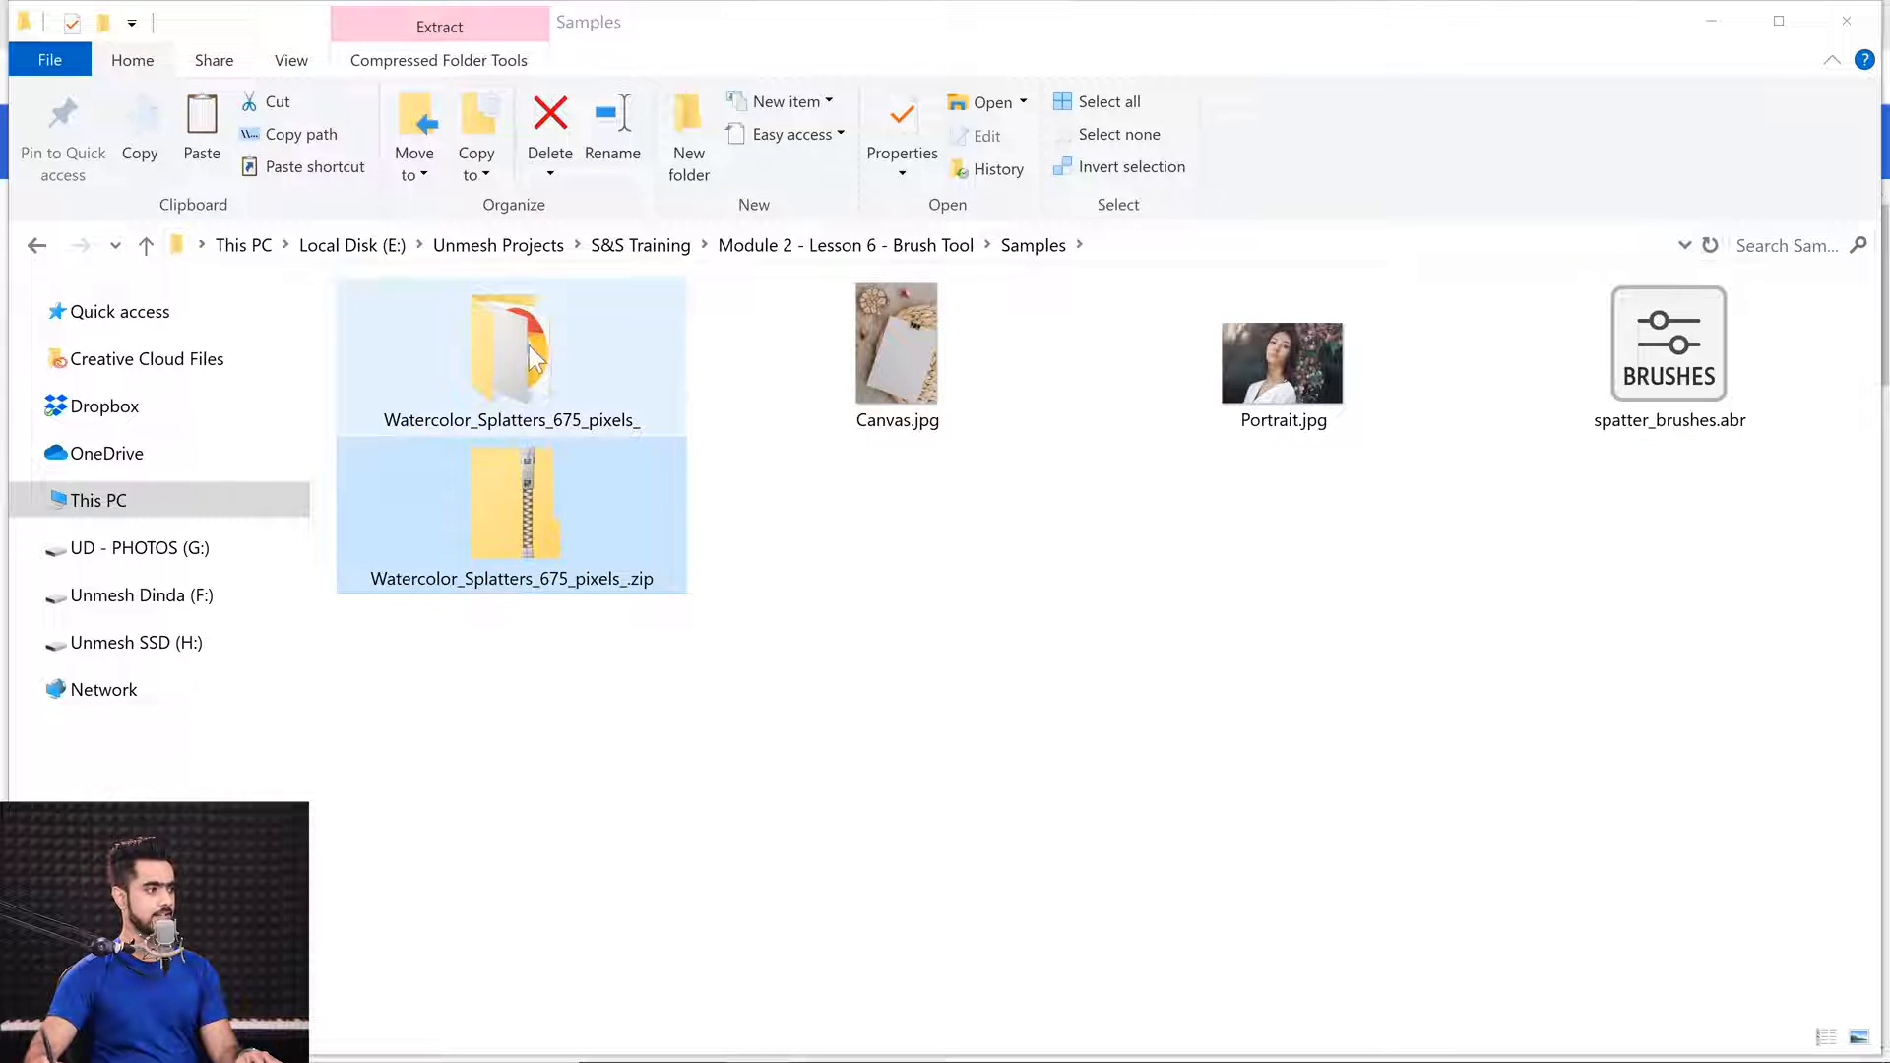
Load the brush file Watercolor Splatters (675 pixels).abr from the extracted folder into Photoshop.
double_click(528, 349)
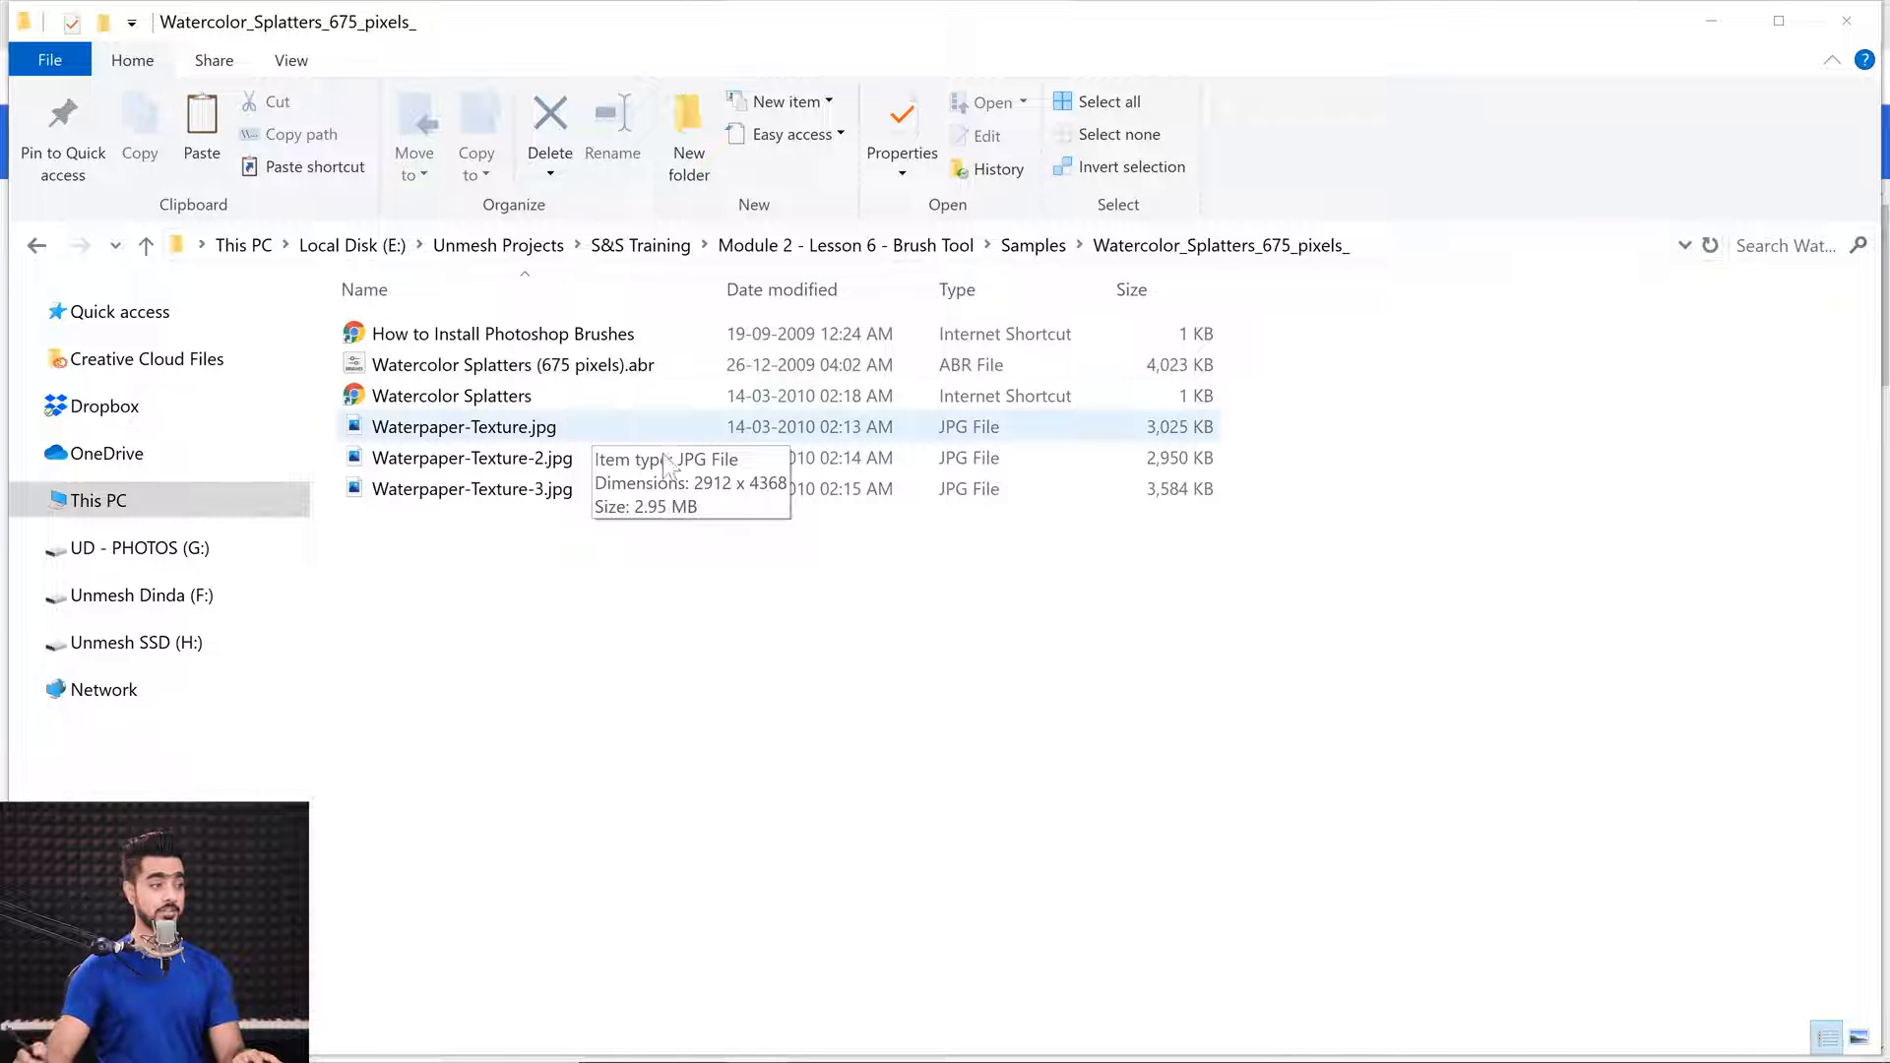
left_click(569, 370)
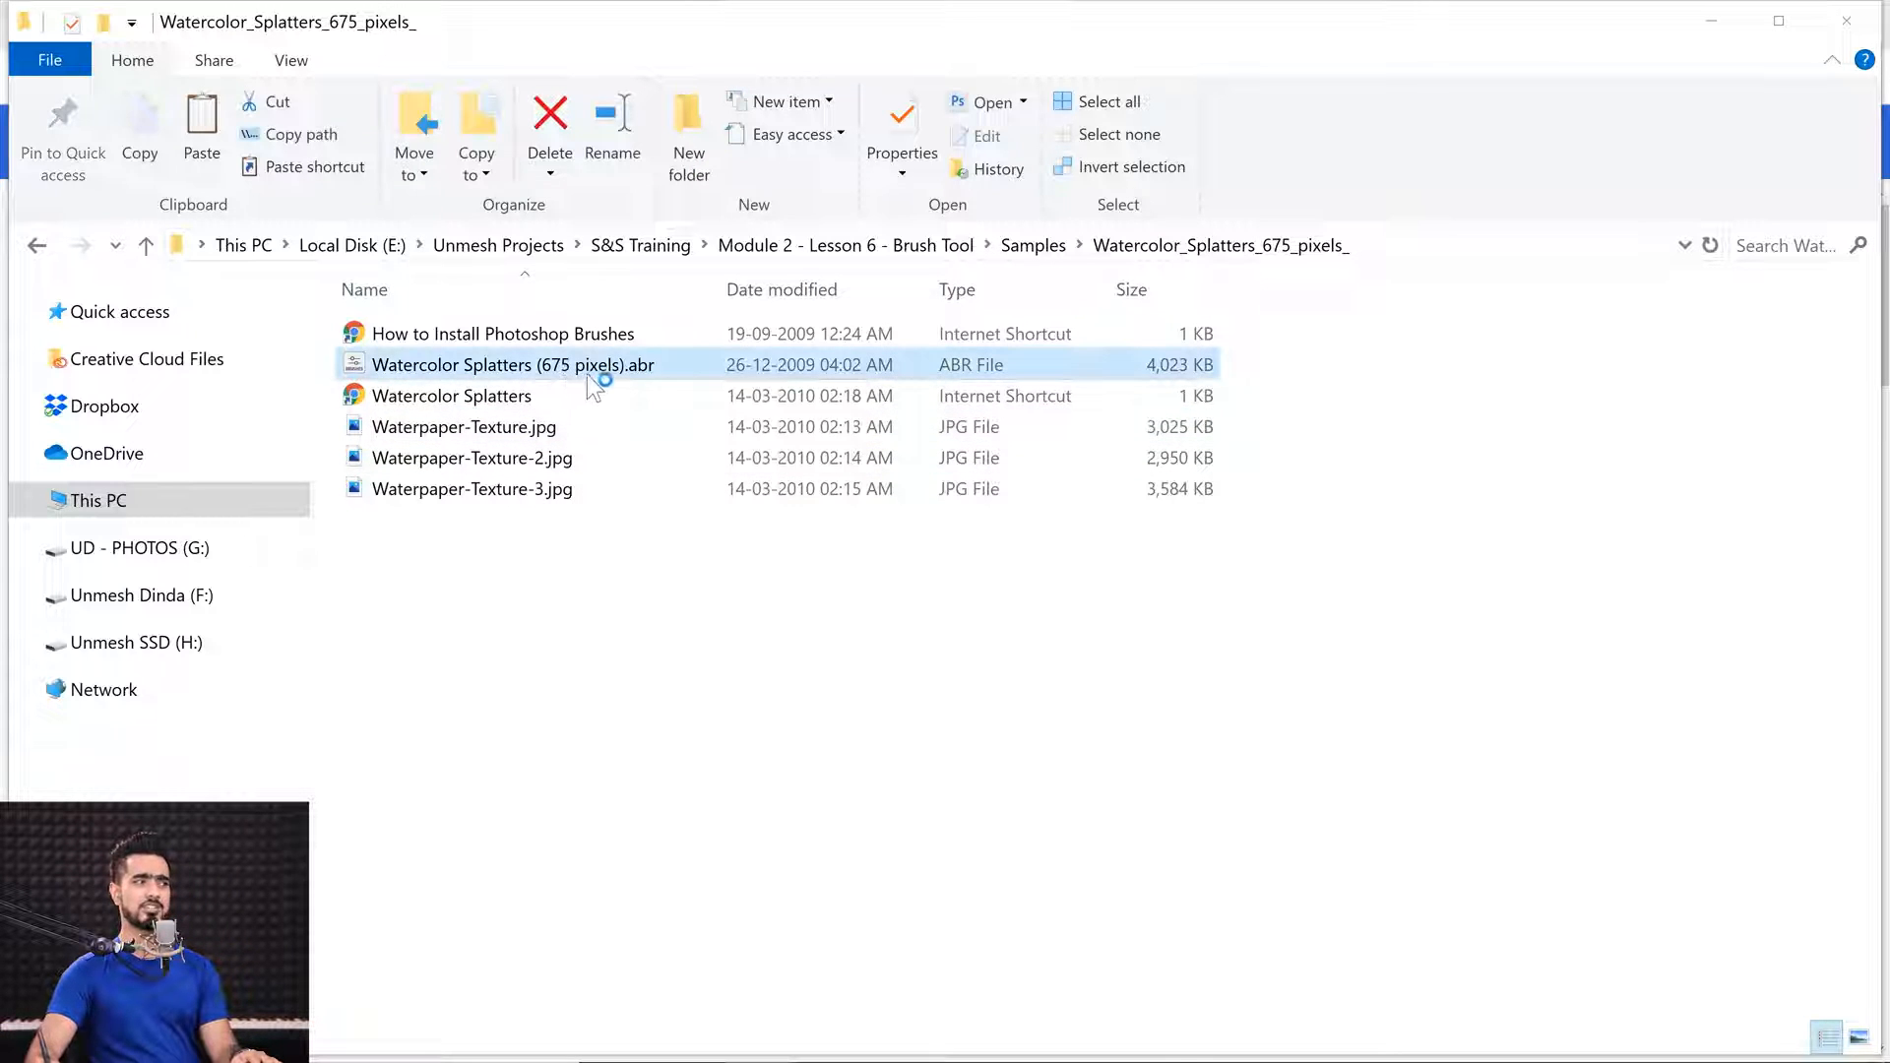
double_click(595, 380)
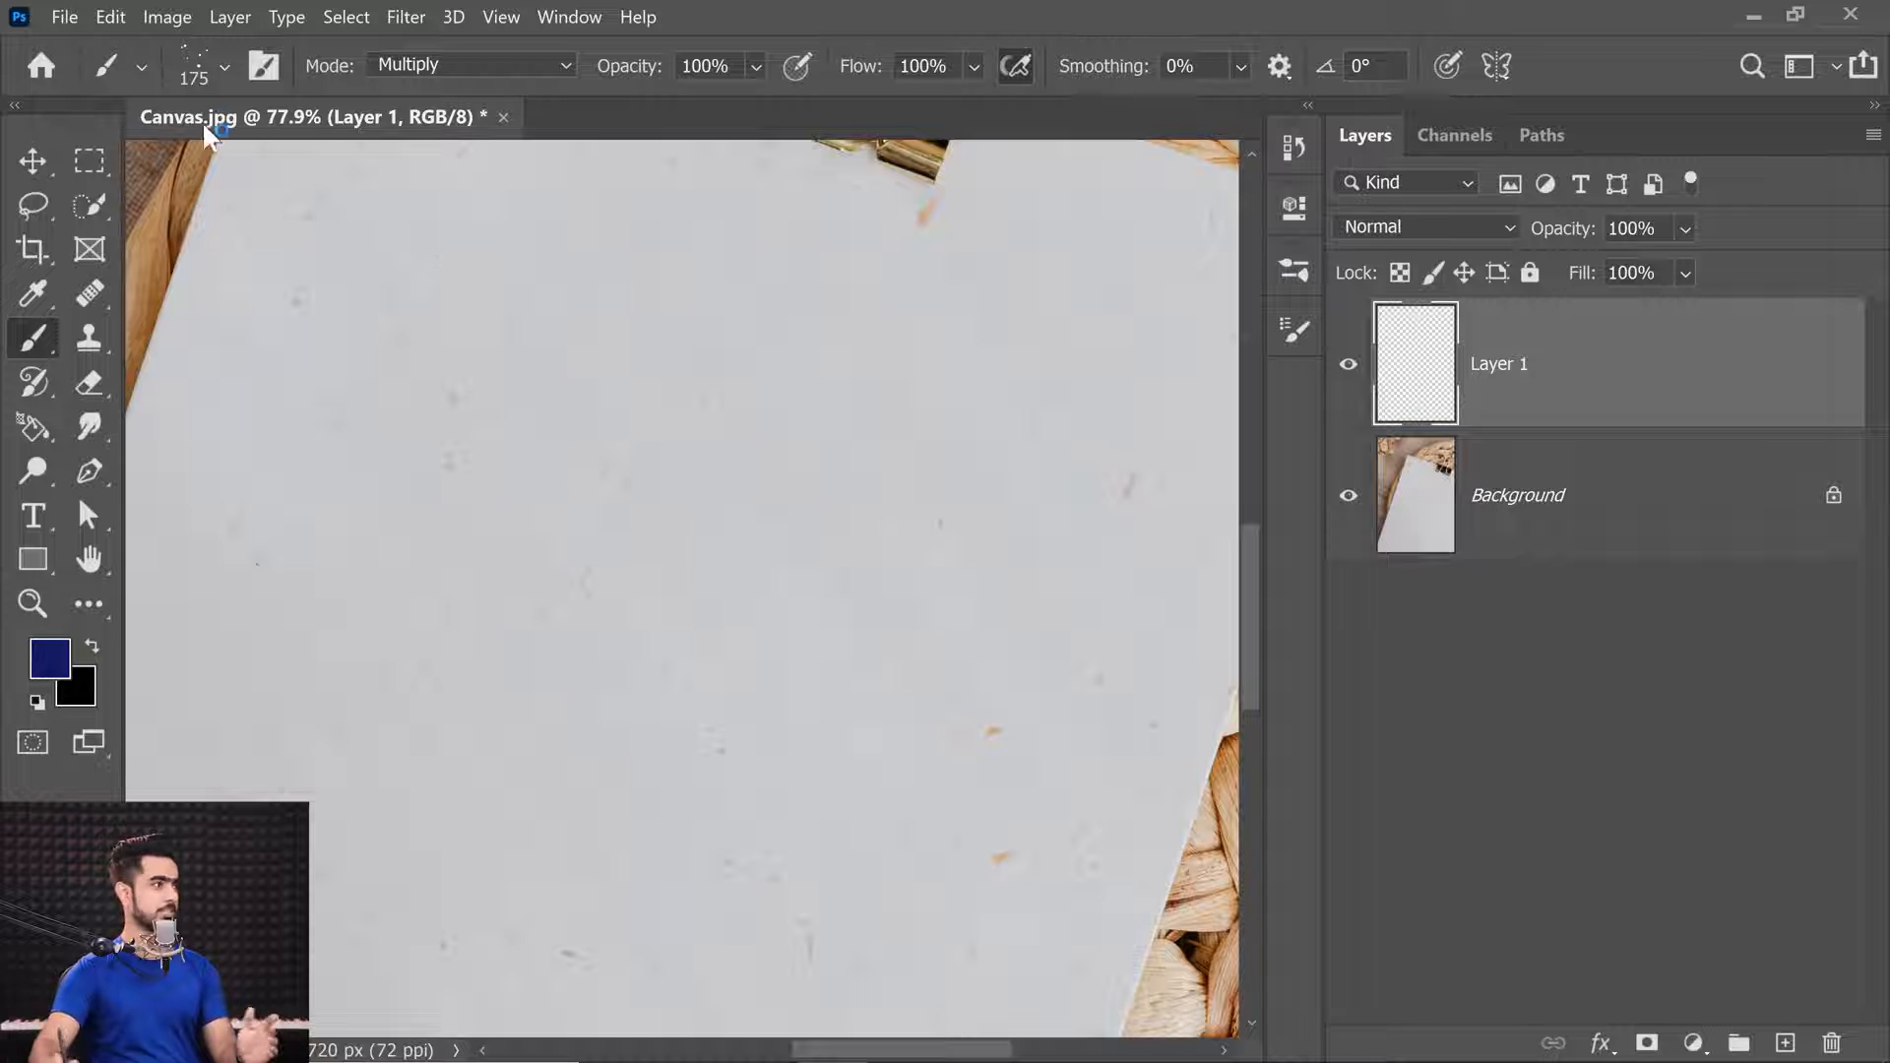
Check the brush presets for the Watercolor Splatters (675 pixels) group, with spatter_brushes collapsed.
left_click(224, 69)
left_click_drag(641, 508, 630, 288)
left_click(54, 586)
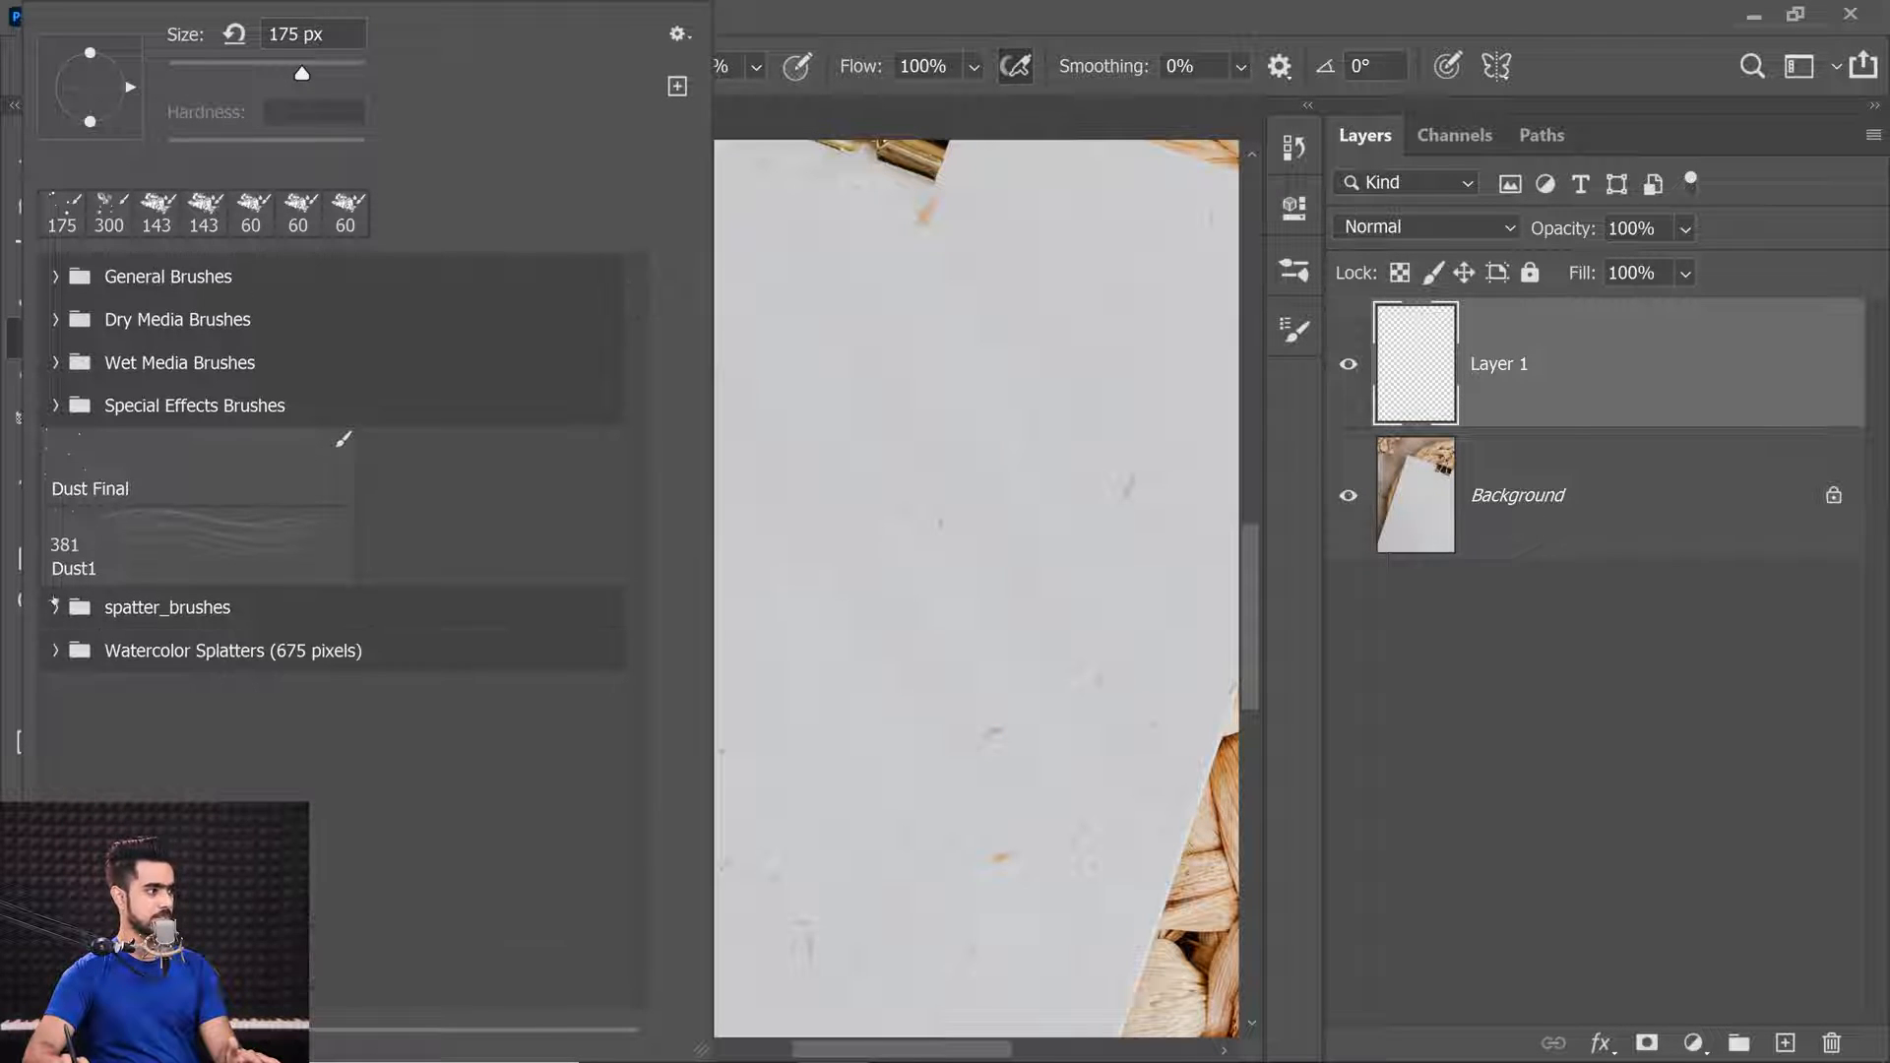
left_click(158, 661)
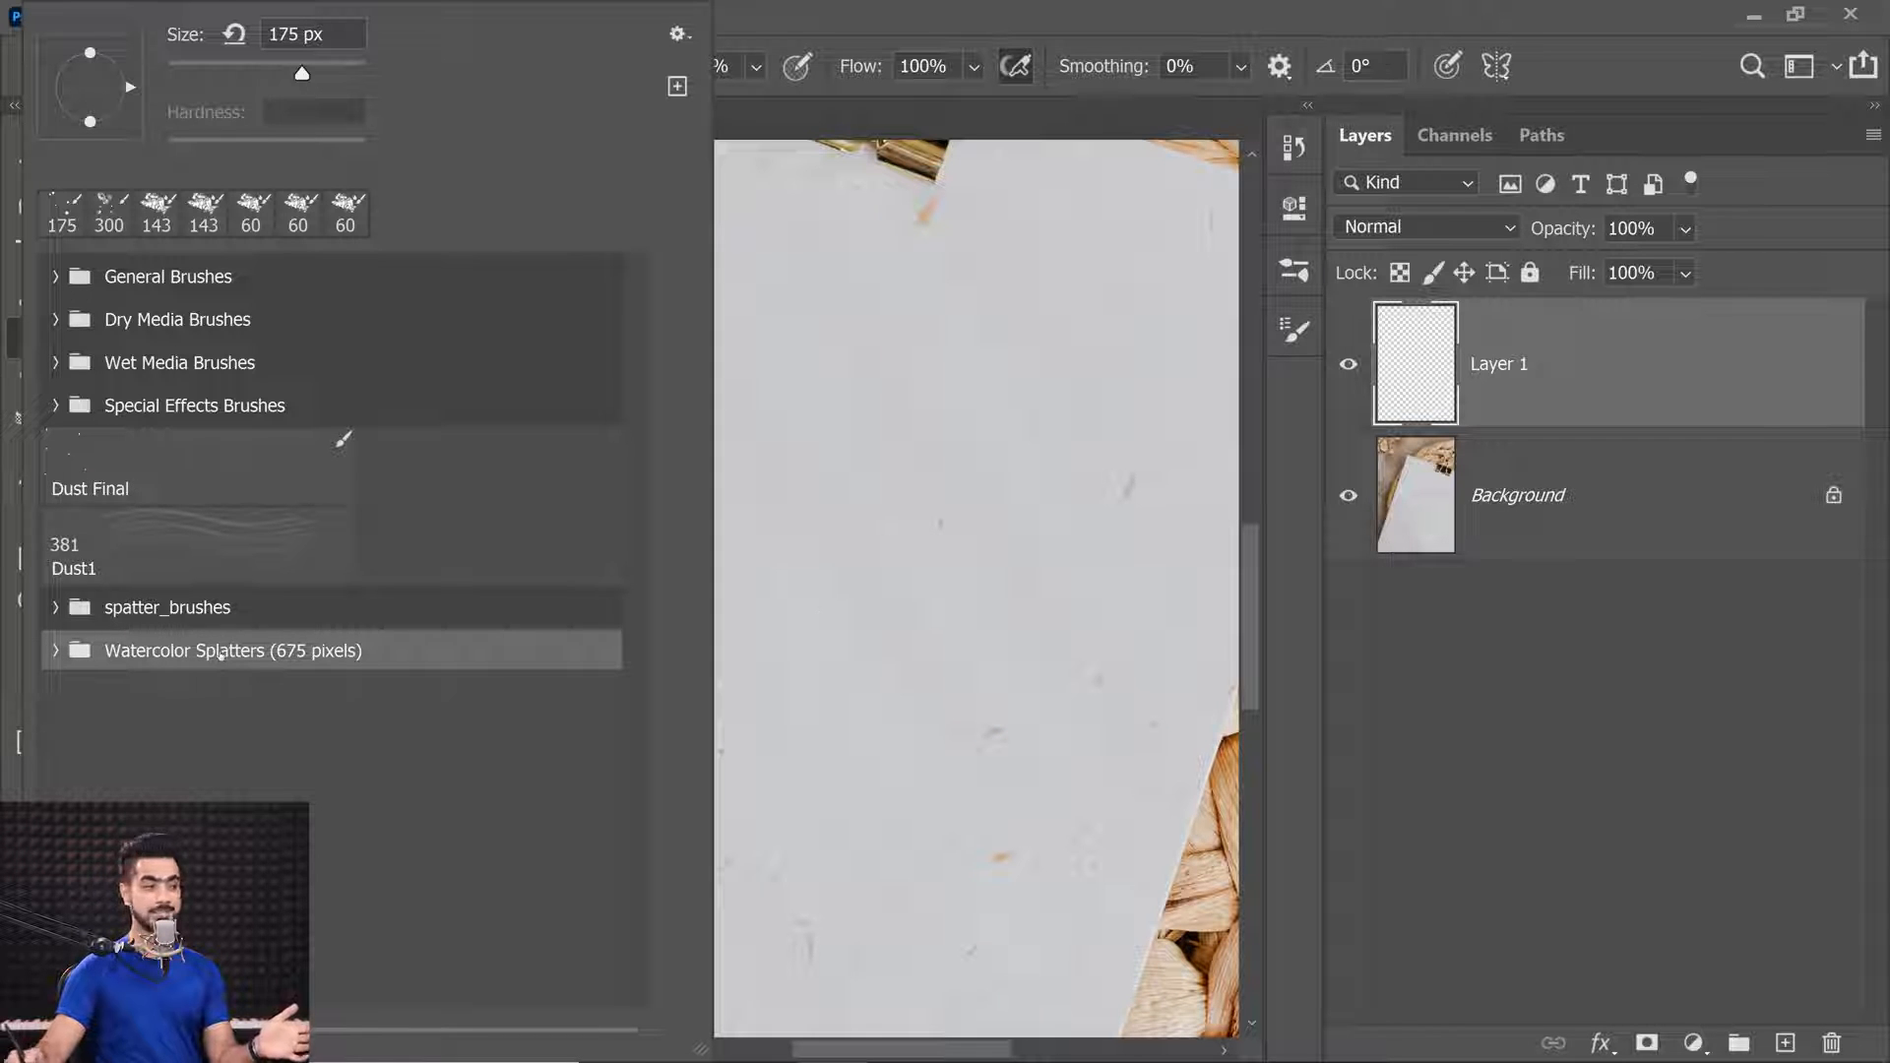
left_click(1487, 749)
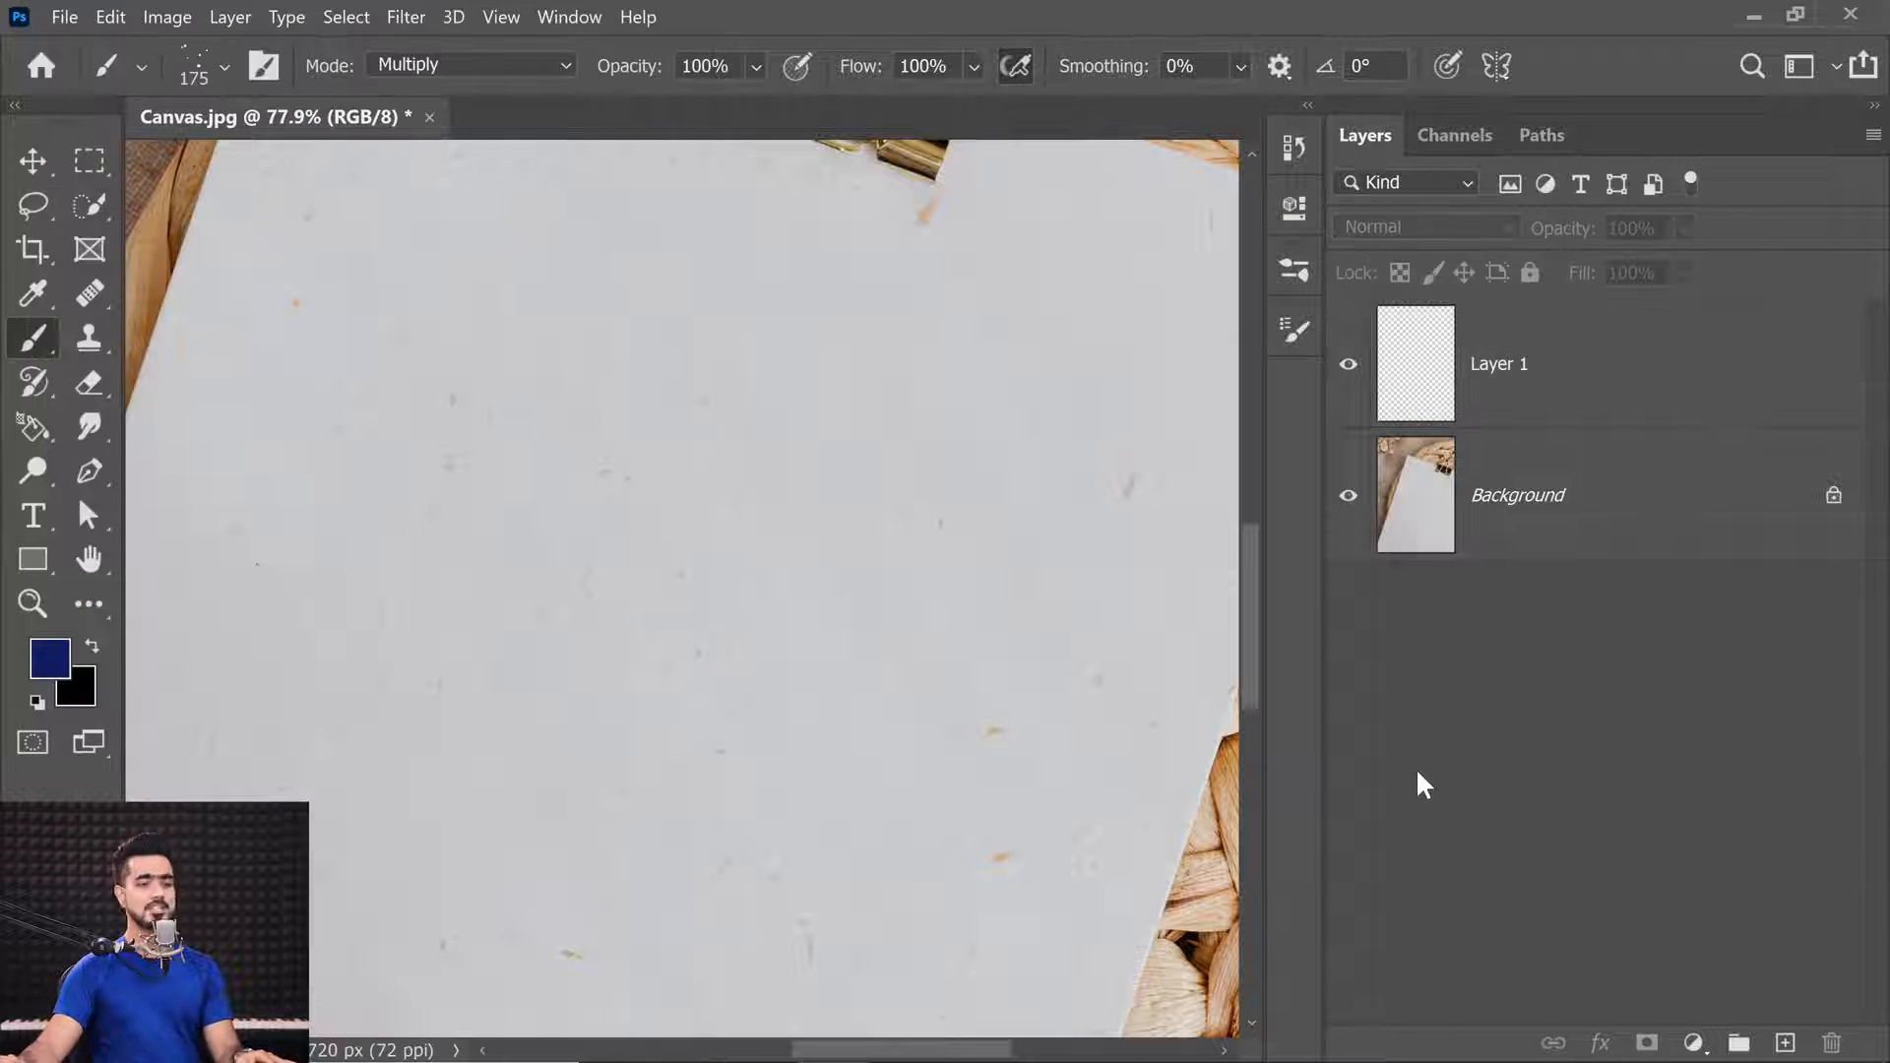
Place Portrait.jpg from the Samples folder onto the white paper in Canvas.jpg.
left_click_drag(766, 516, 736, 515)
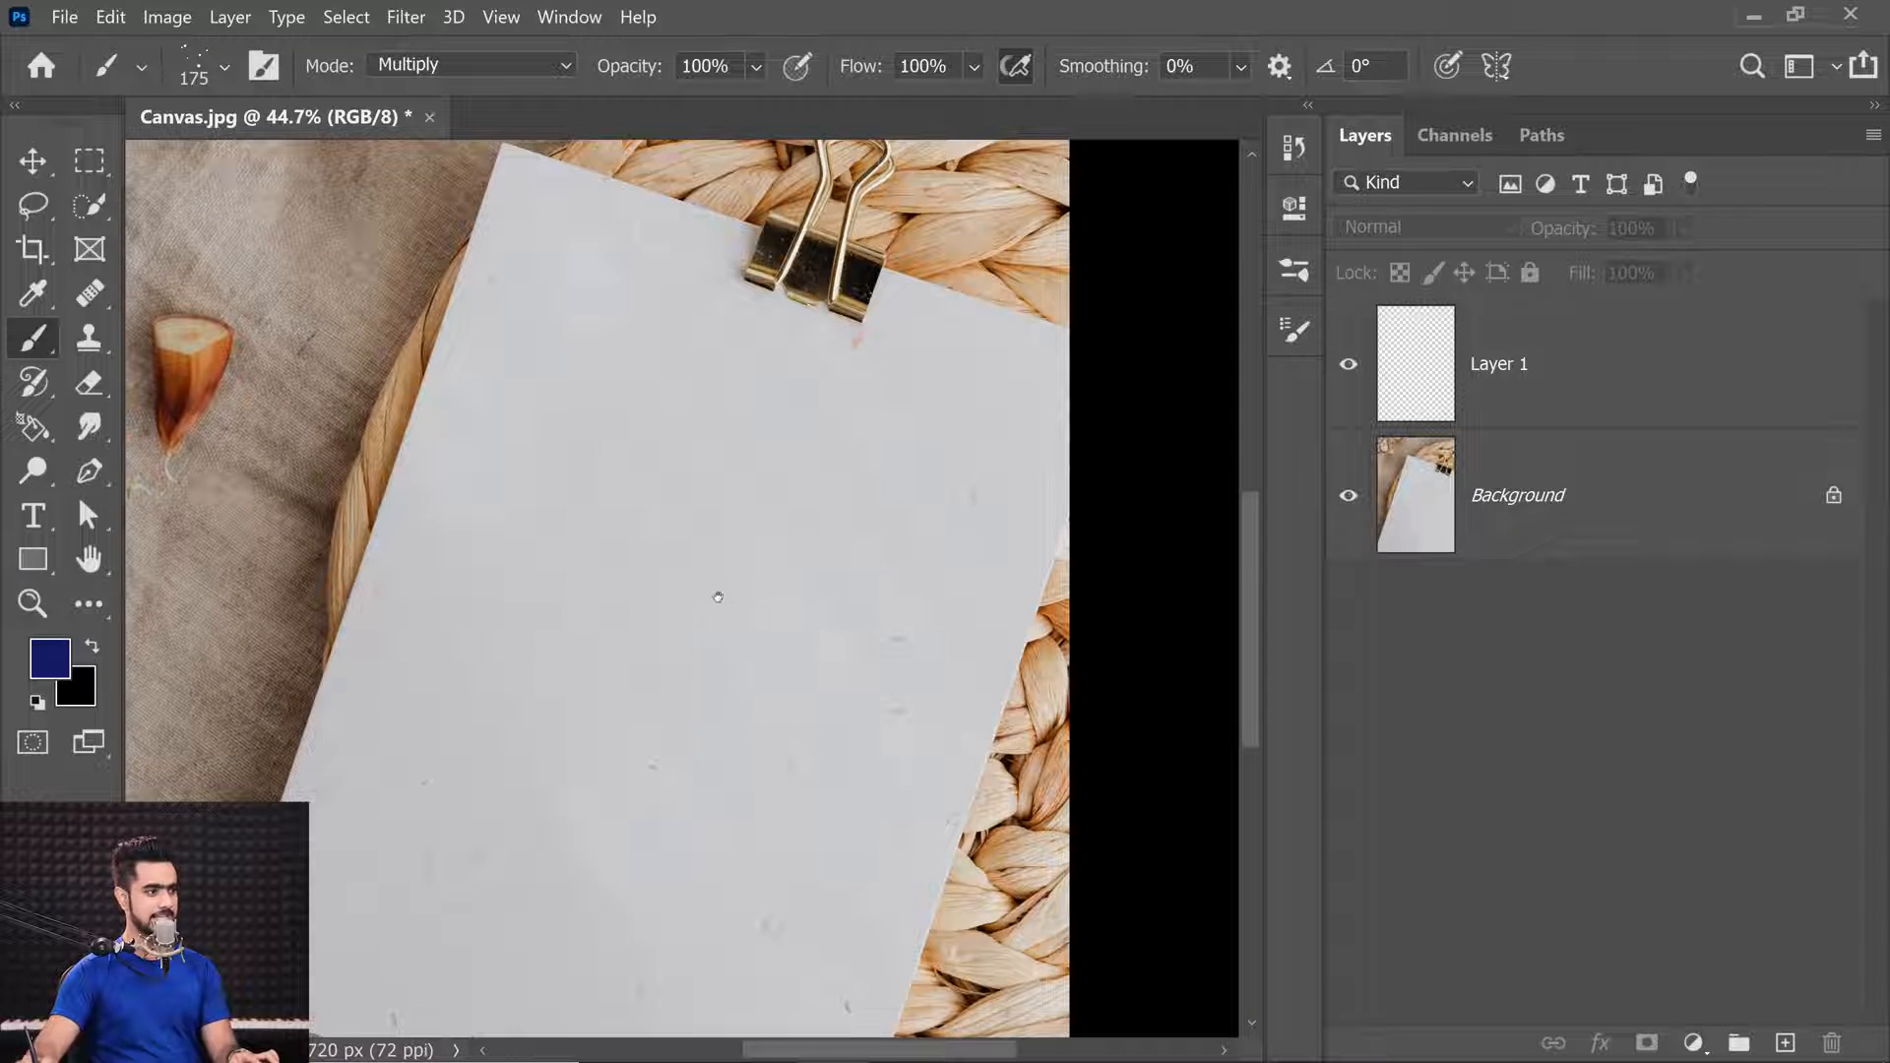
left_click_drag(718, 591, 719, 486)
left_click(756, 1041)
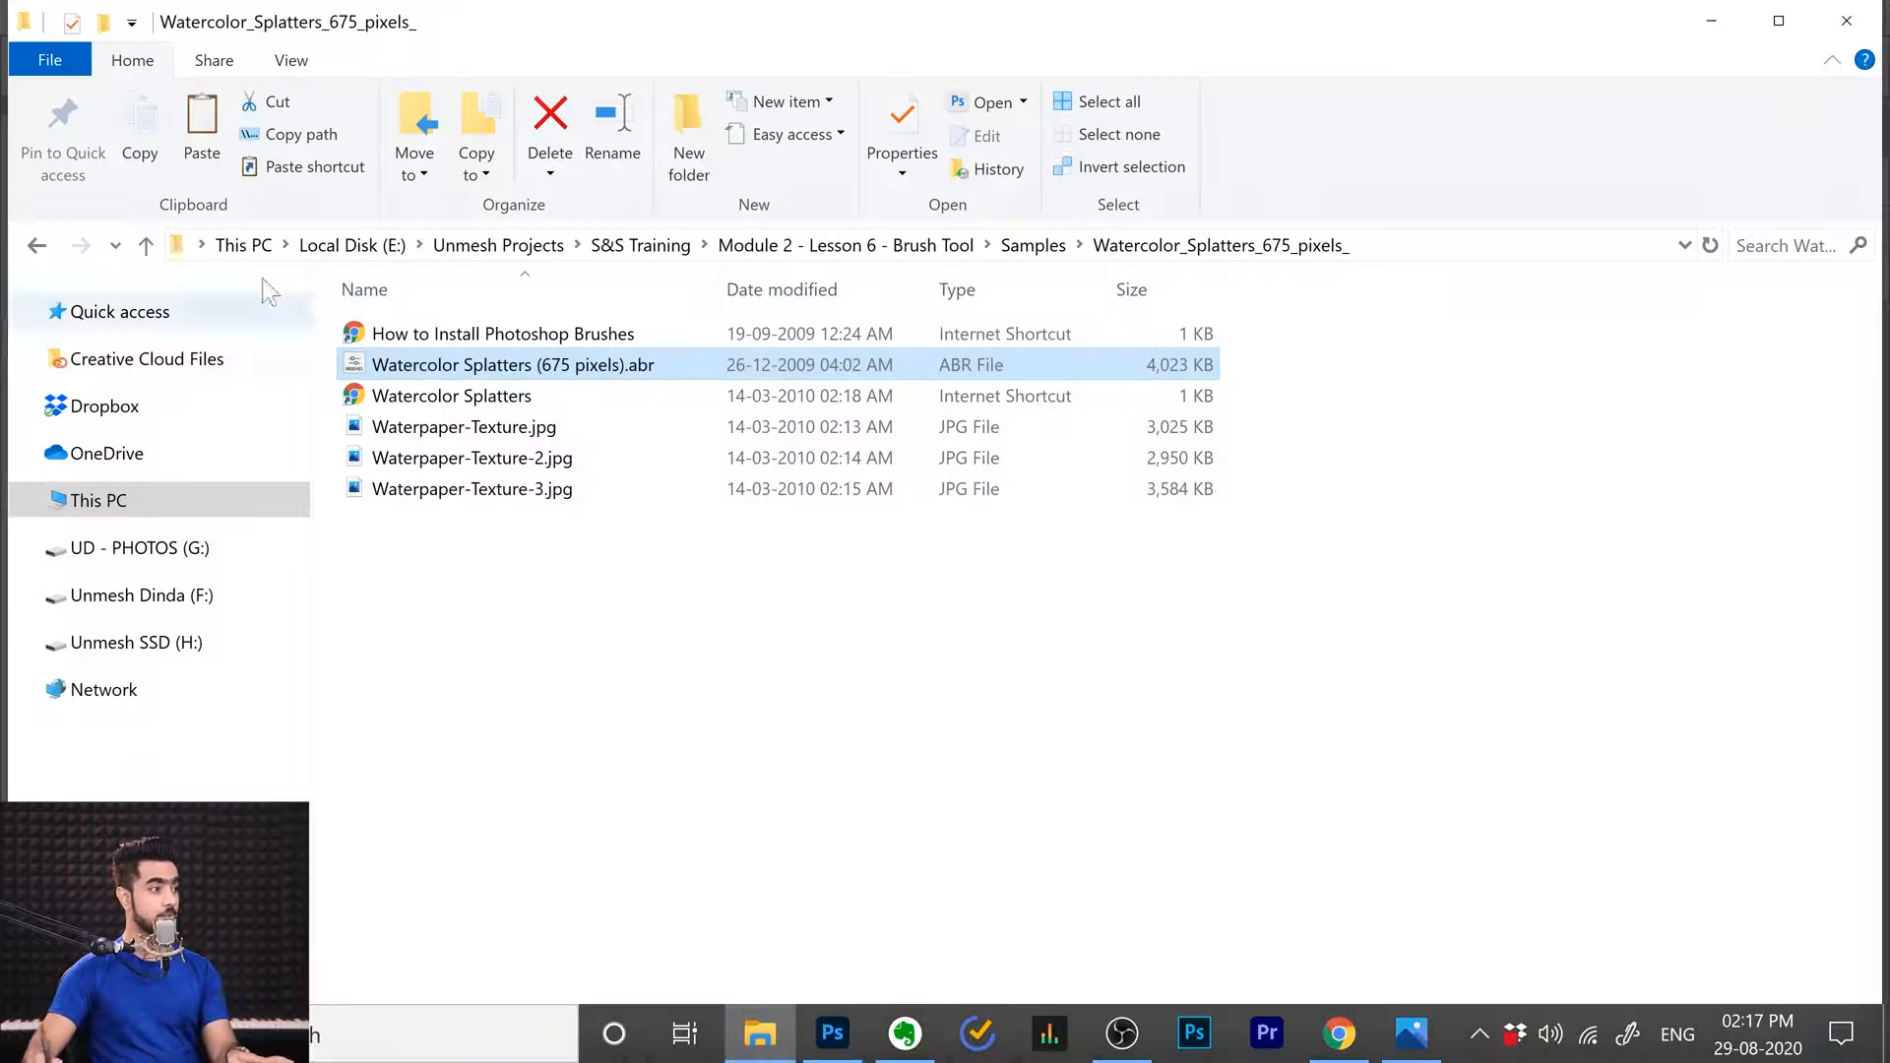
left_click(36, 245)
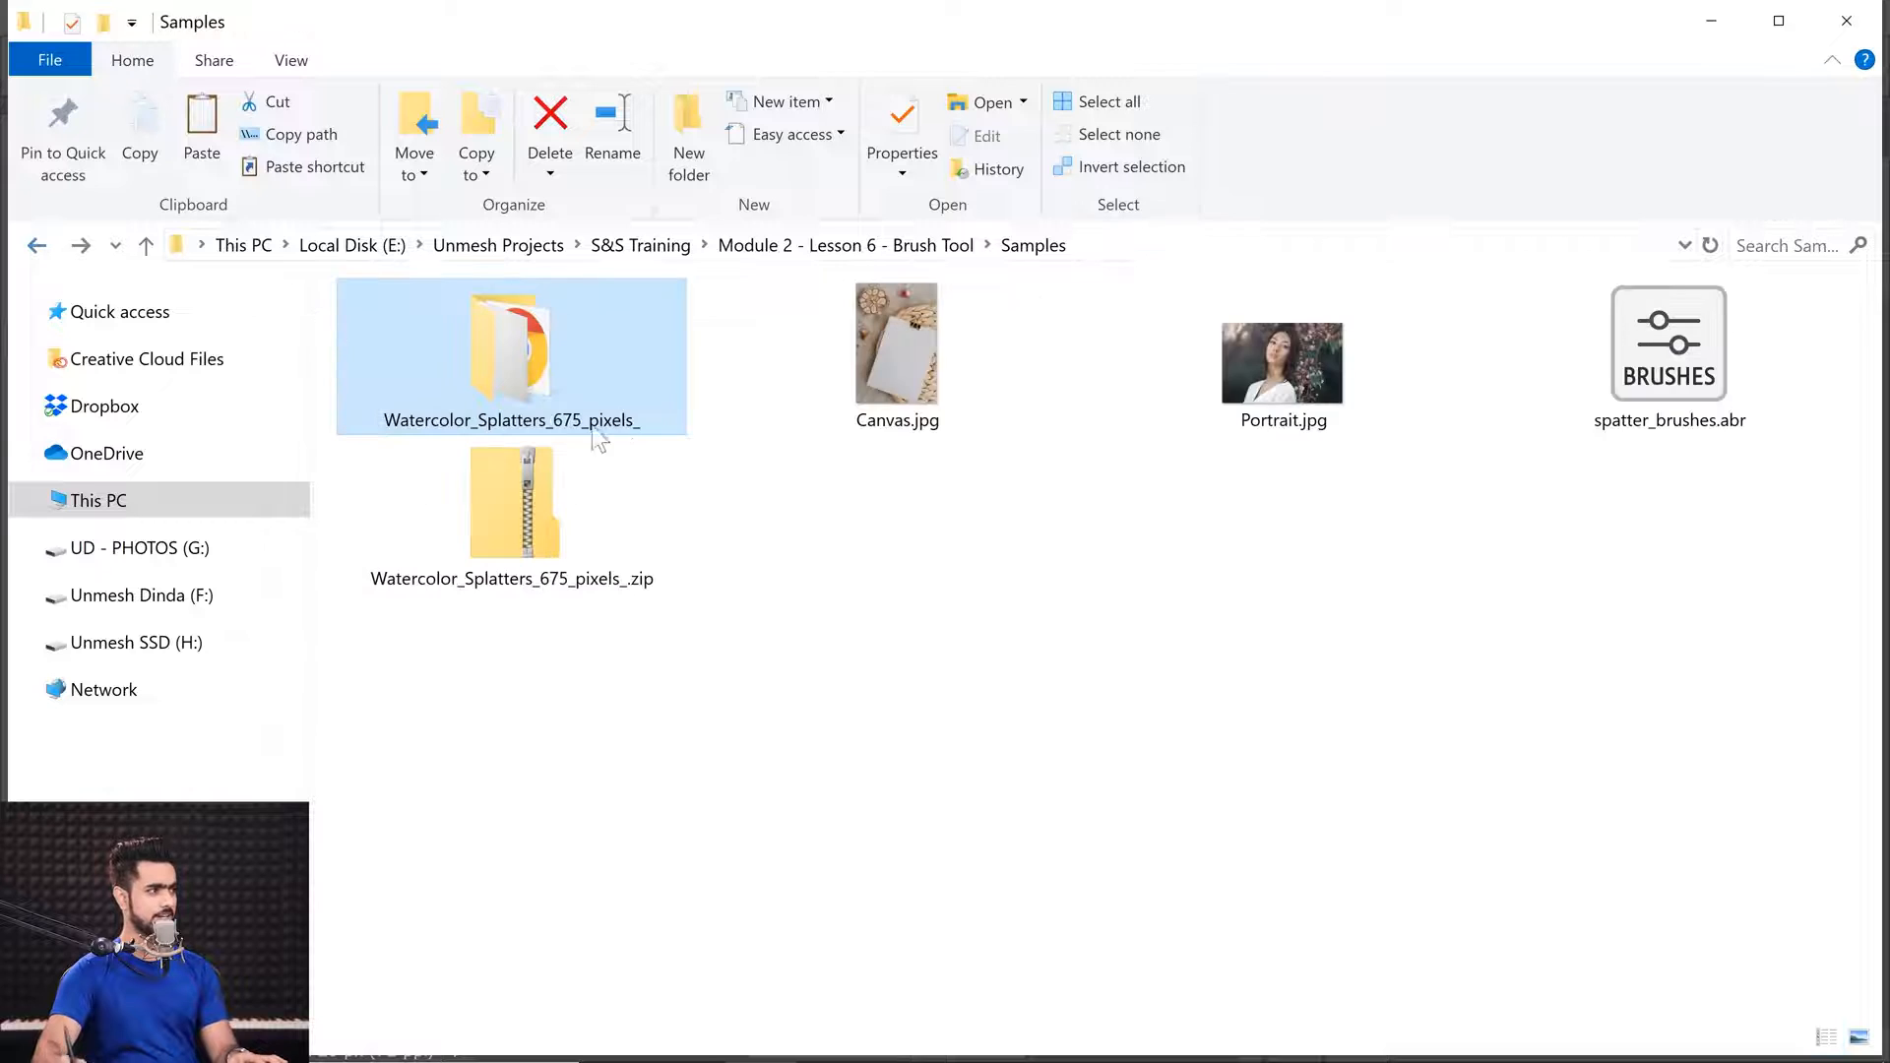
left_click(1290, 445)
left_click_drag(1303, 354, 645, 622)
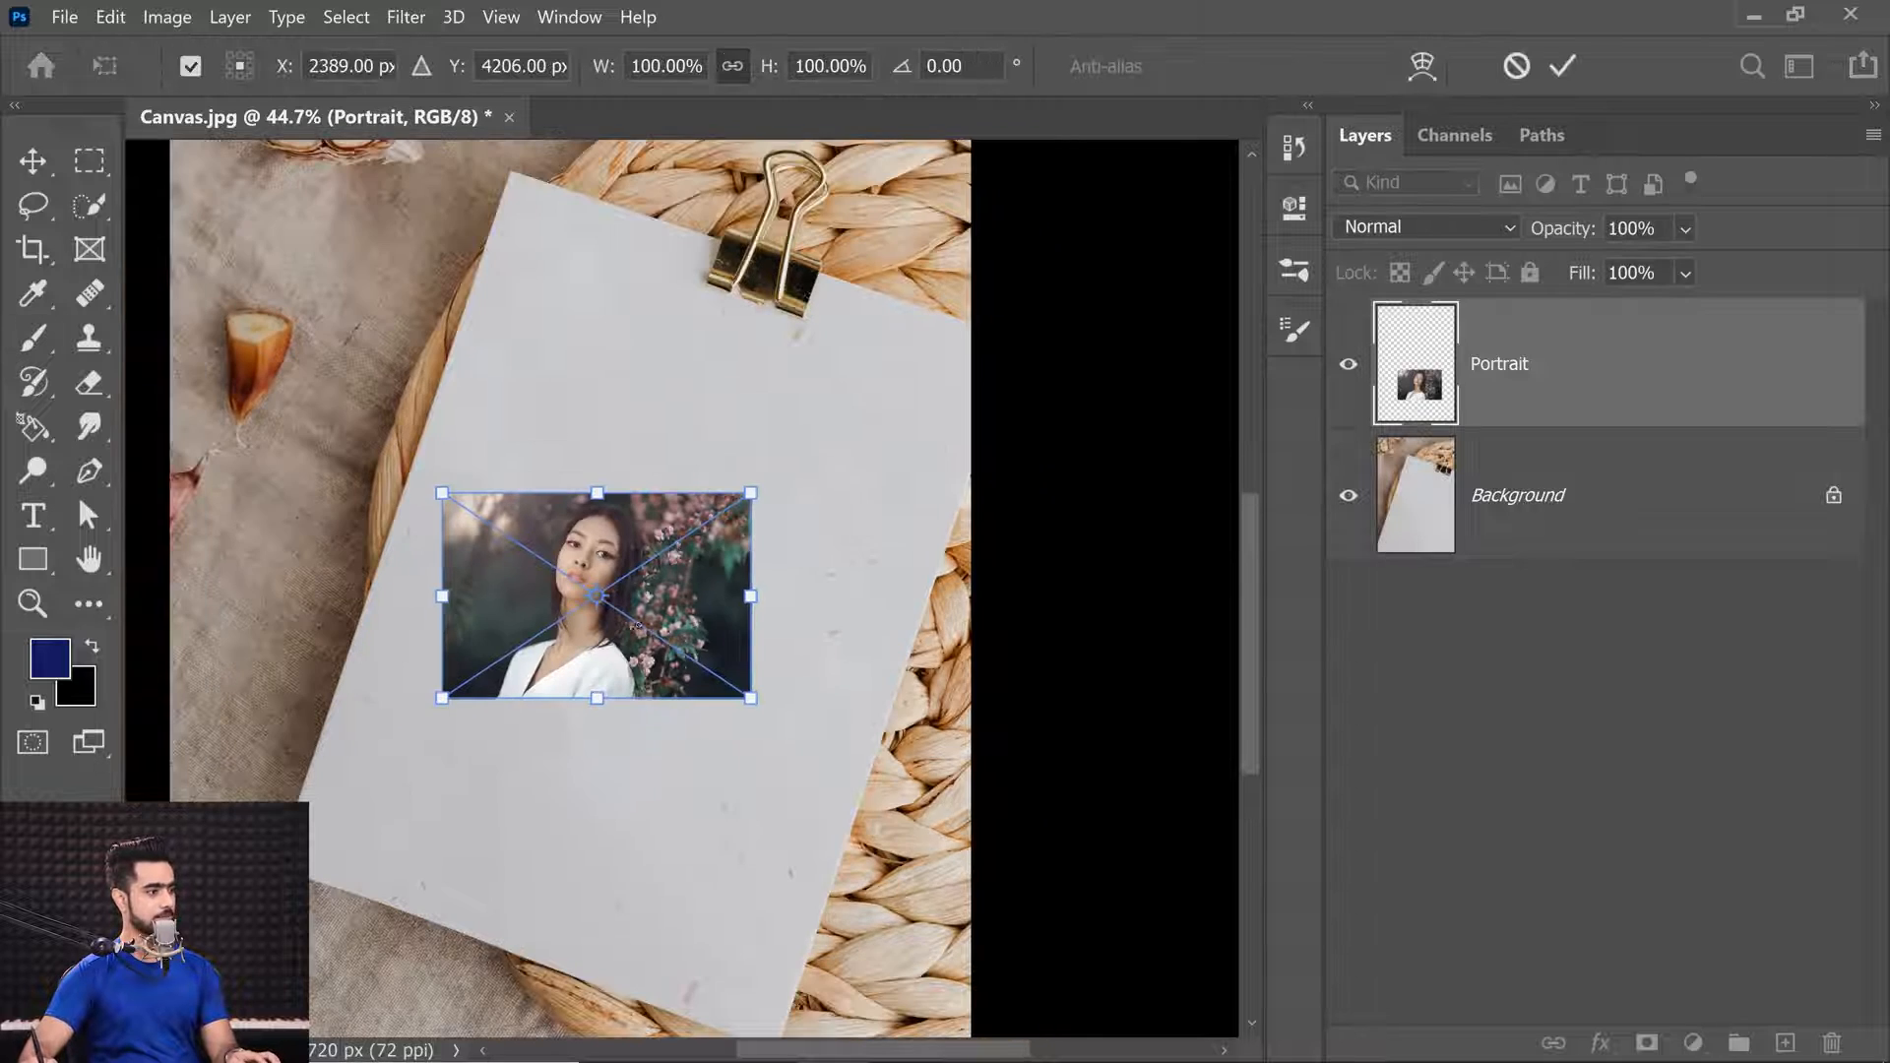
Enlarge the placed portrait, rotate it about 20° to match the paper's tilt, position it across the sheet, and commit the transform.
left_click_drag(787, 481, 1052, 475)
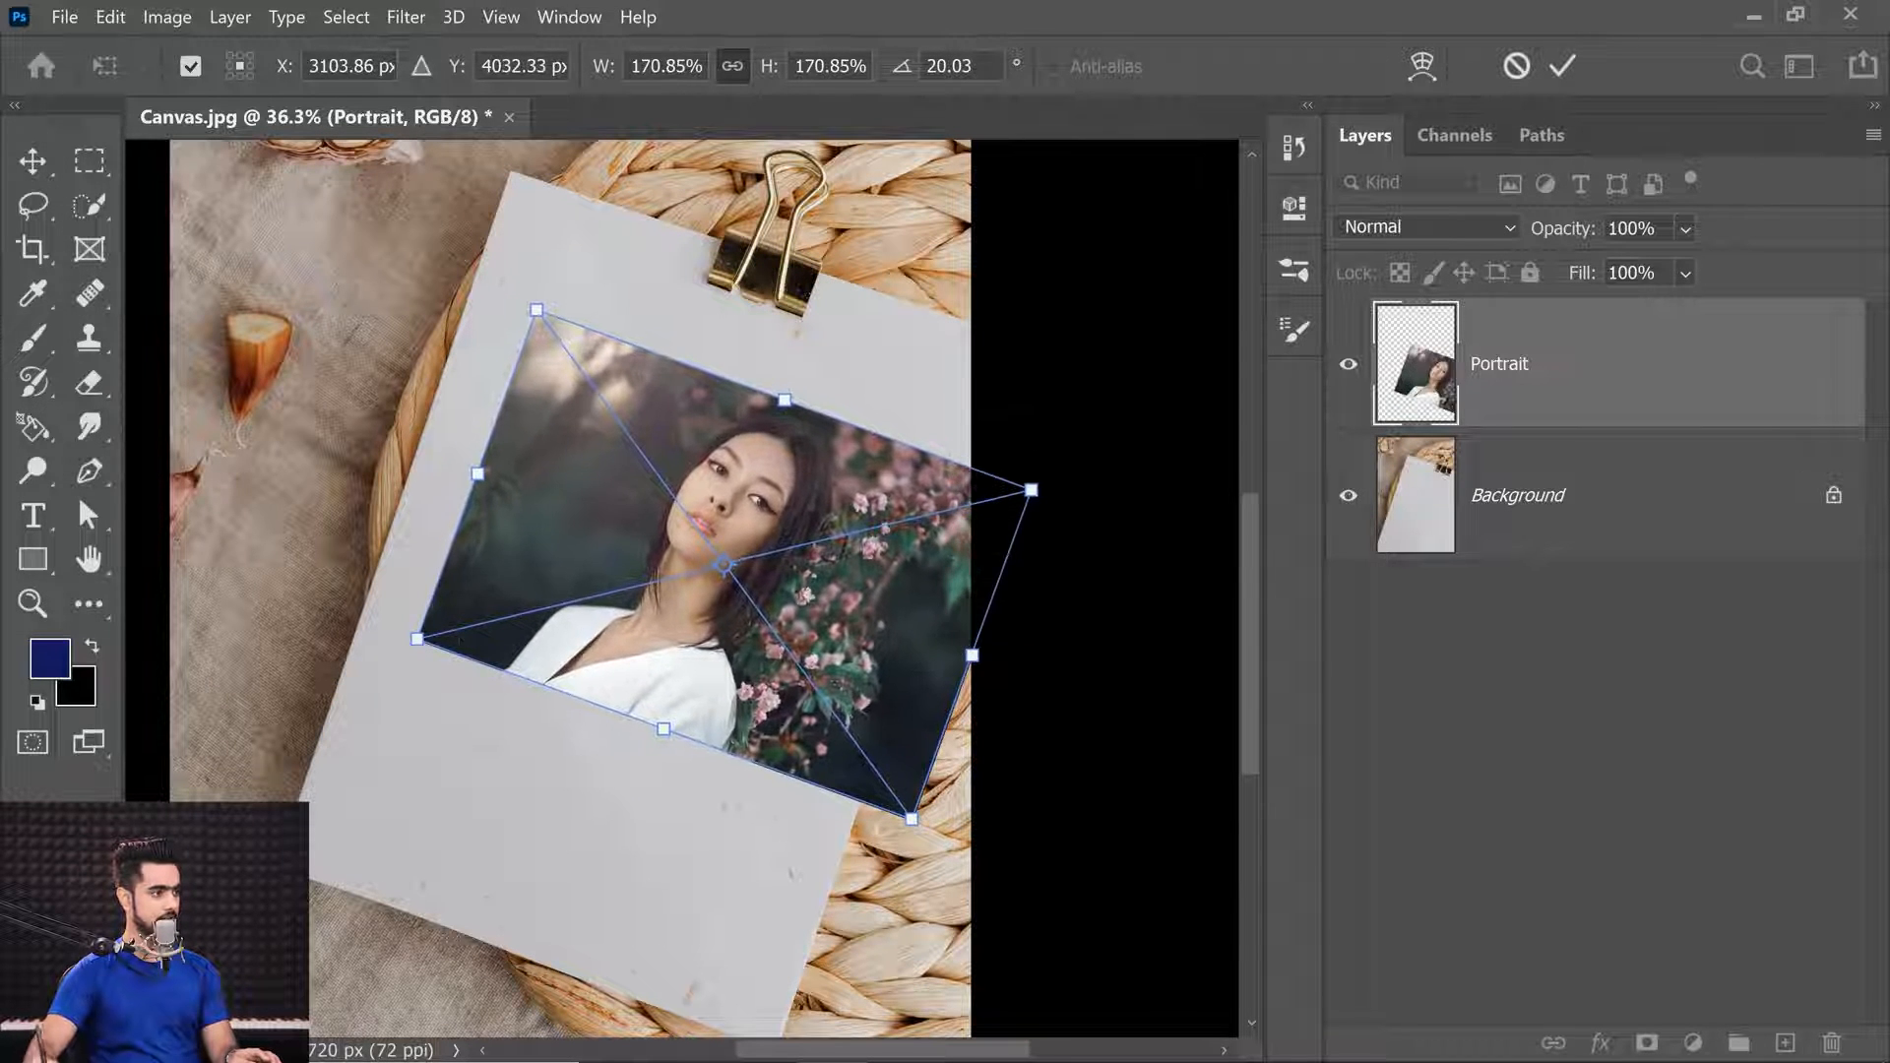
left_click_drag(418, 640, 324, 663)
left_click_drag(779, 608, 765, 610)
key("Return")
key("b")
key("ctrl+0")
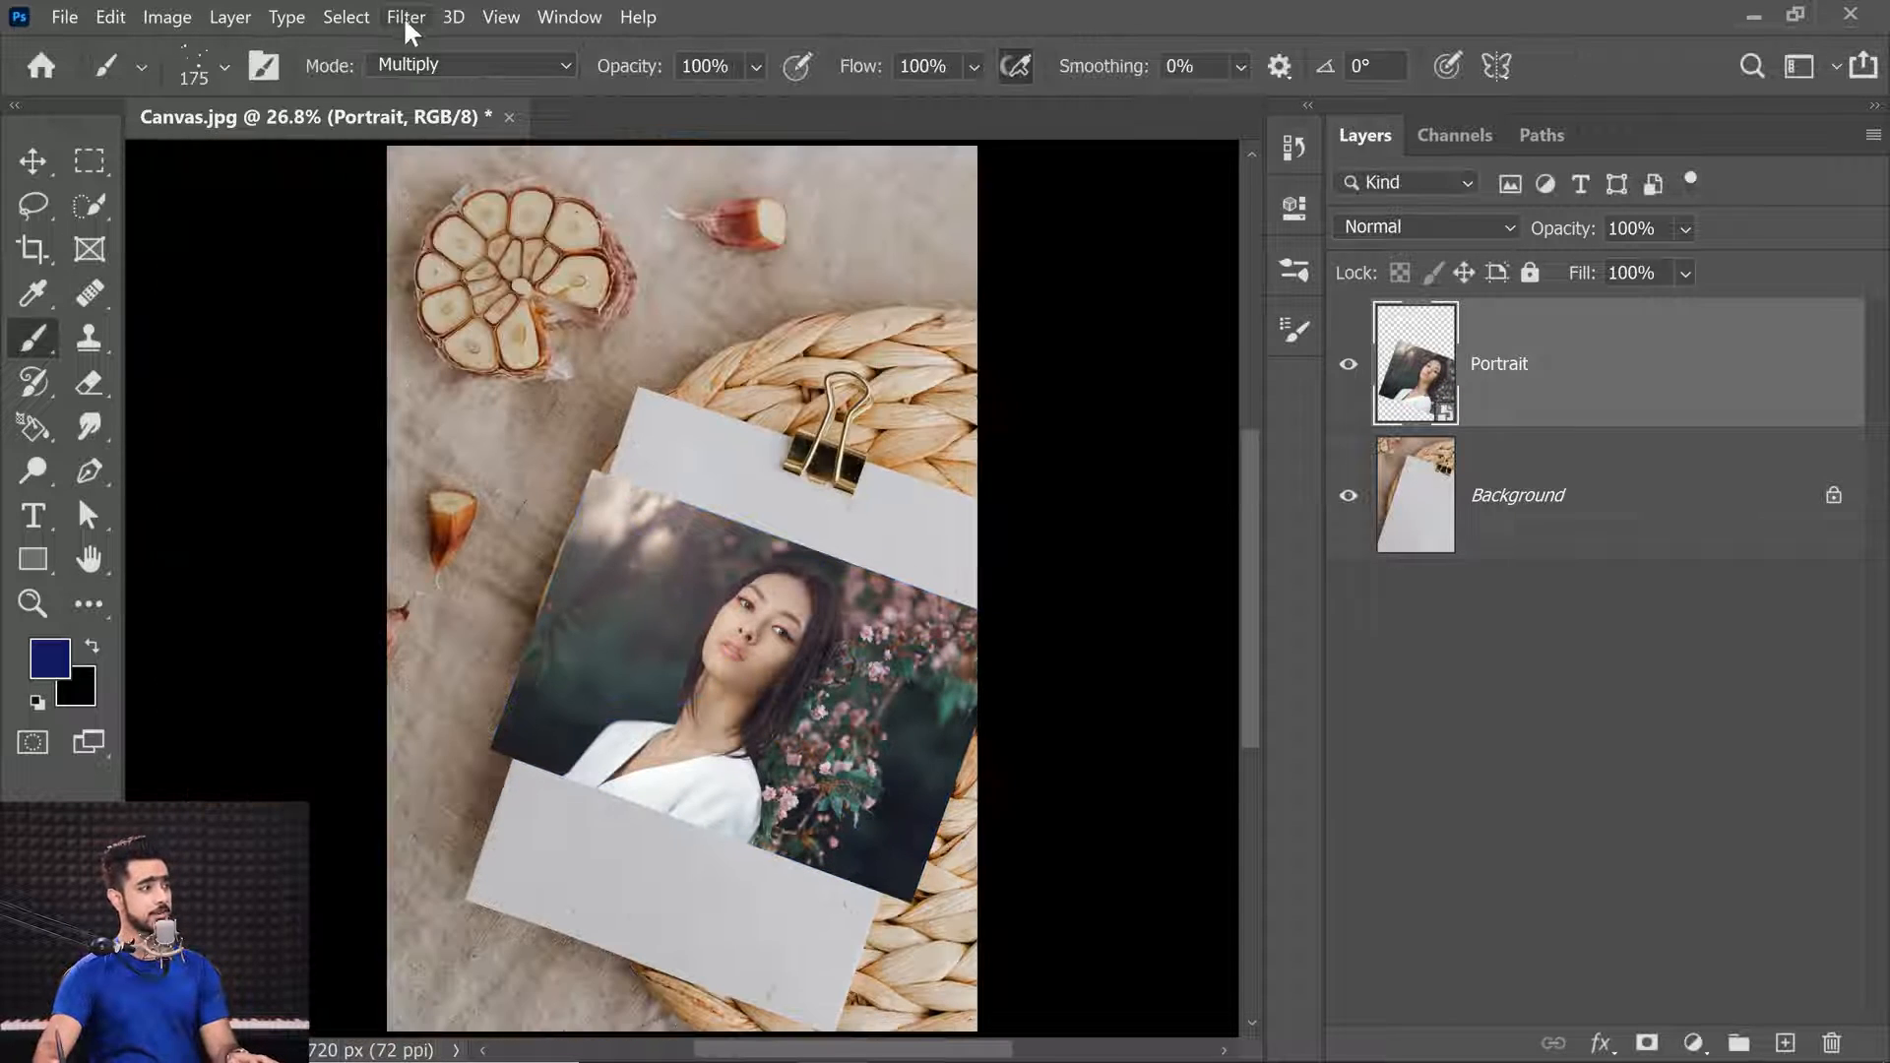
Open the Filter Gallery for the Portrait layer and remove the Angled Strokes effect, leaving only Dry Brush.
left_click(406, 17)
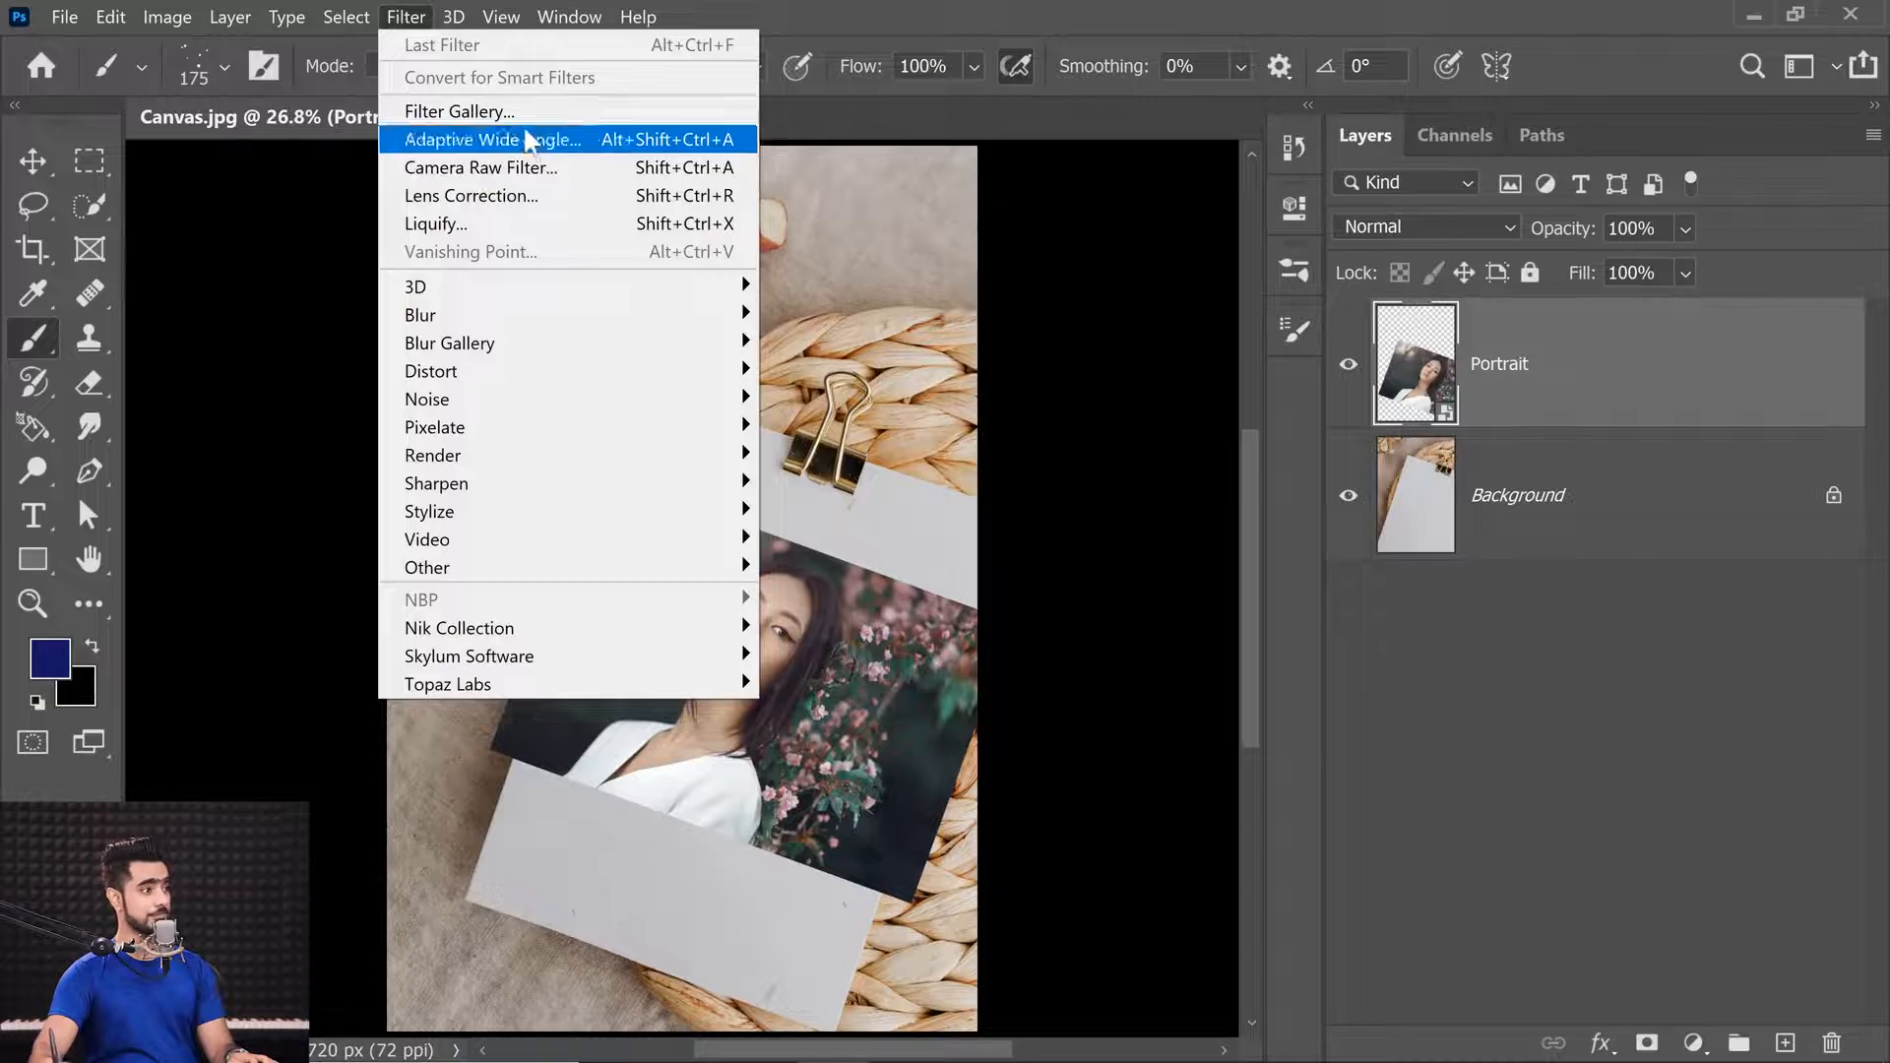
left_click(492, 111)
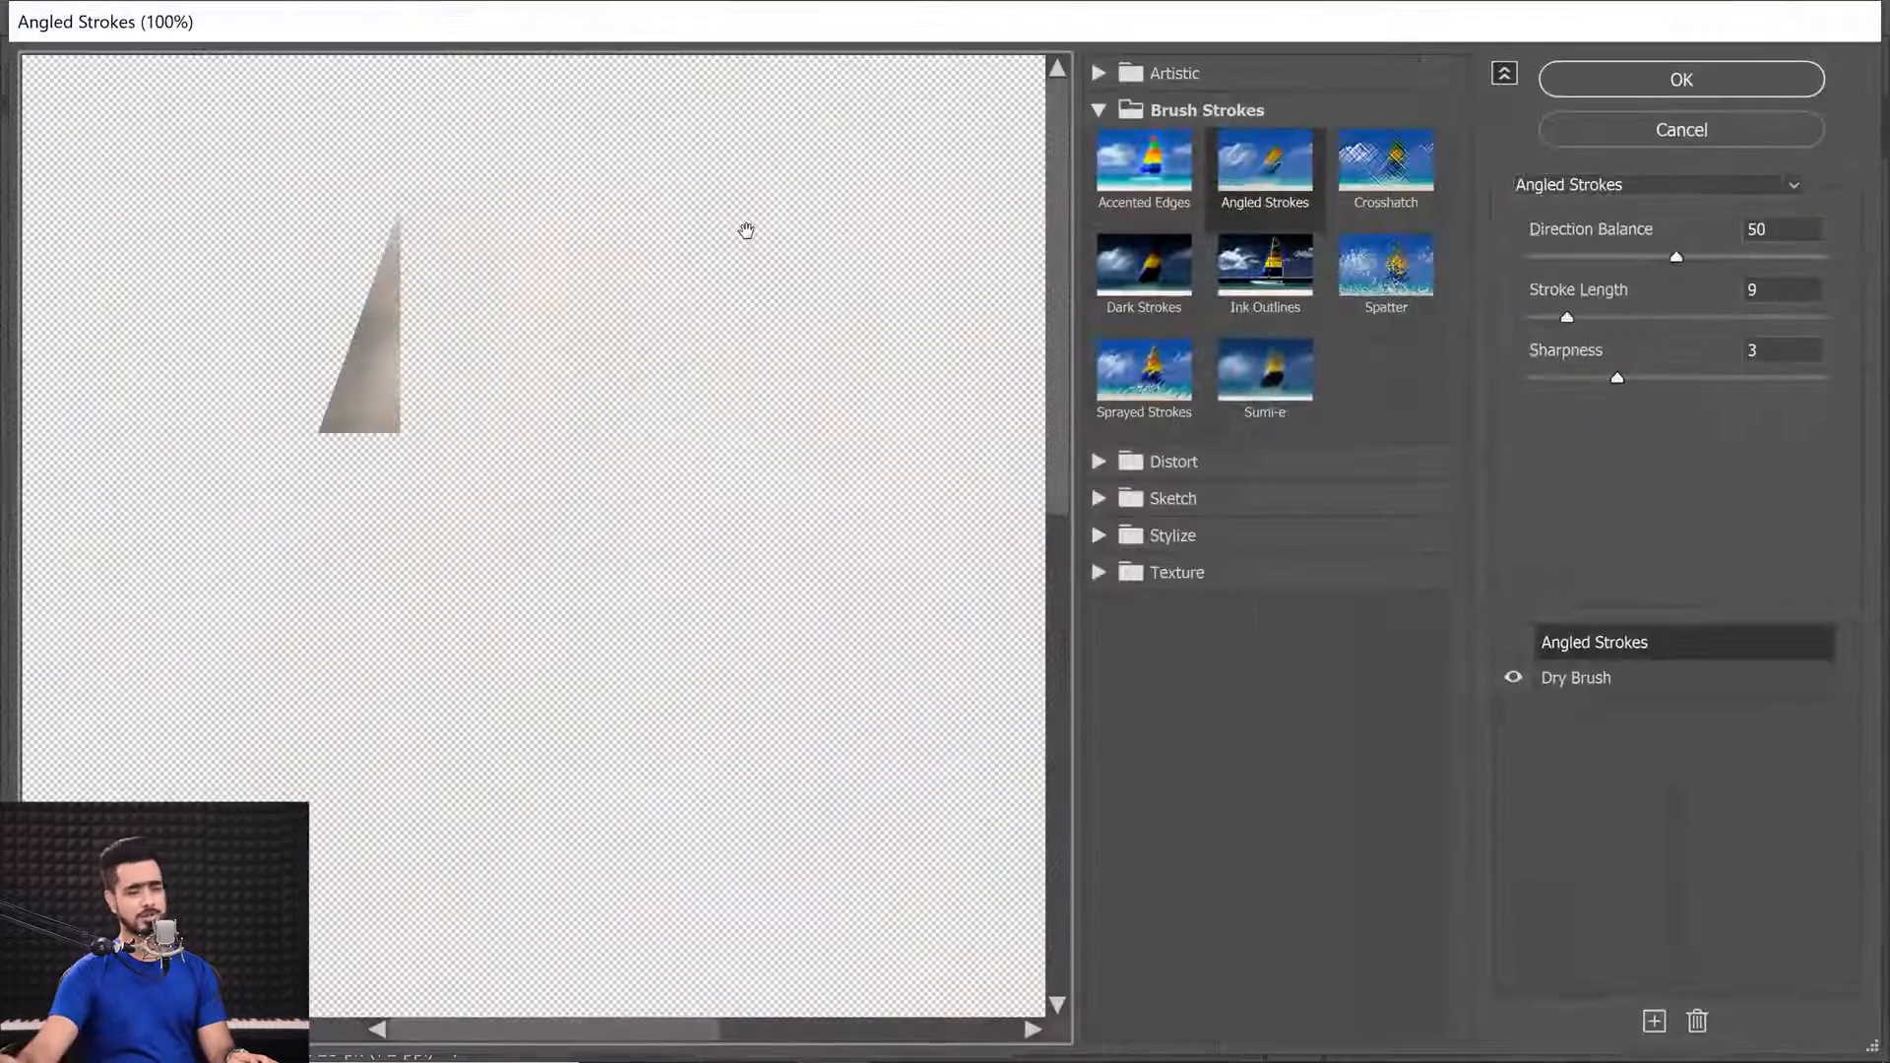
left_click_drag(843, 688, 558, 454)
left_click(1706, 1019)
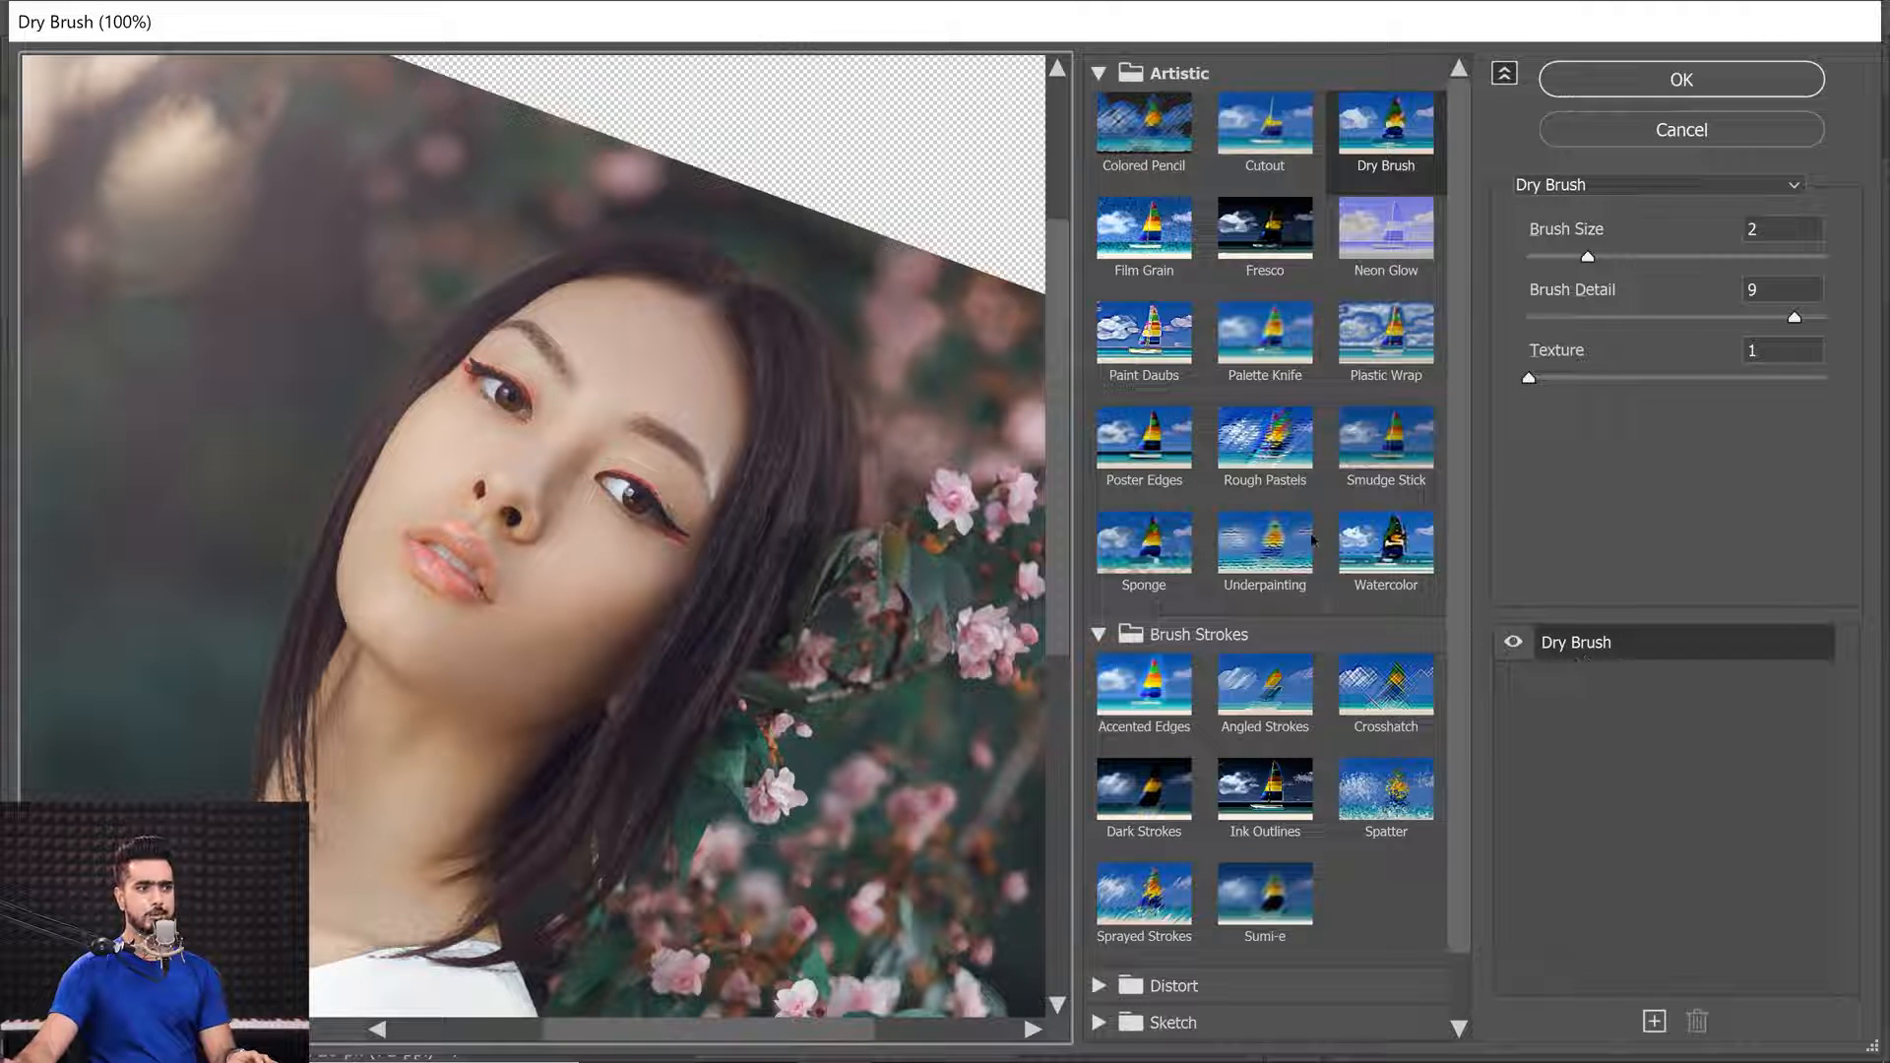
Collapse the Brush Strokes filter category and leave only the Artistic category expanded.
left_click(1098, 73)
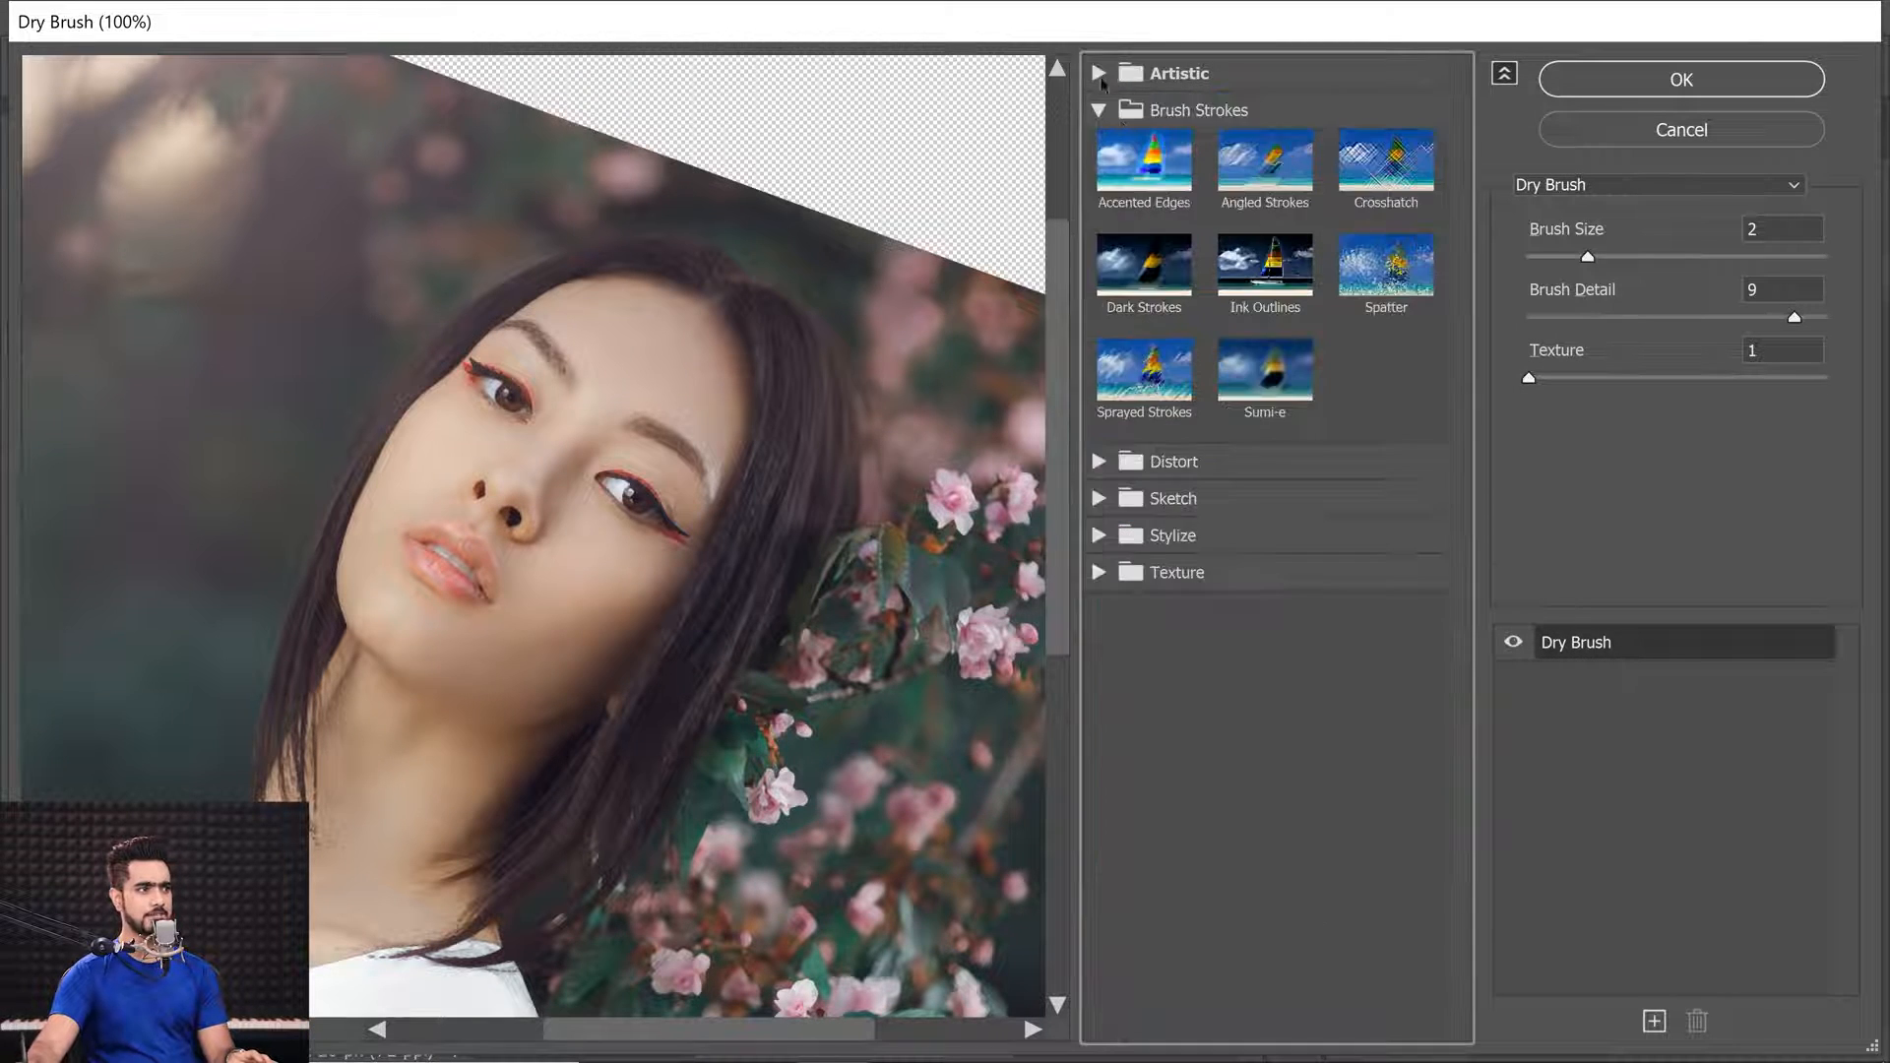
left_click(1098, 110)
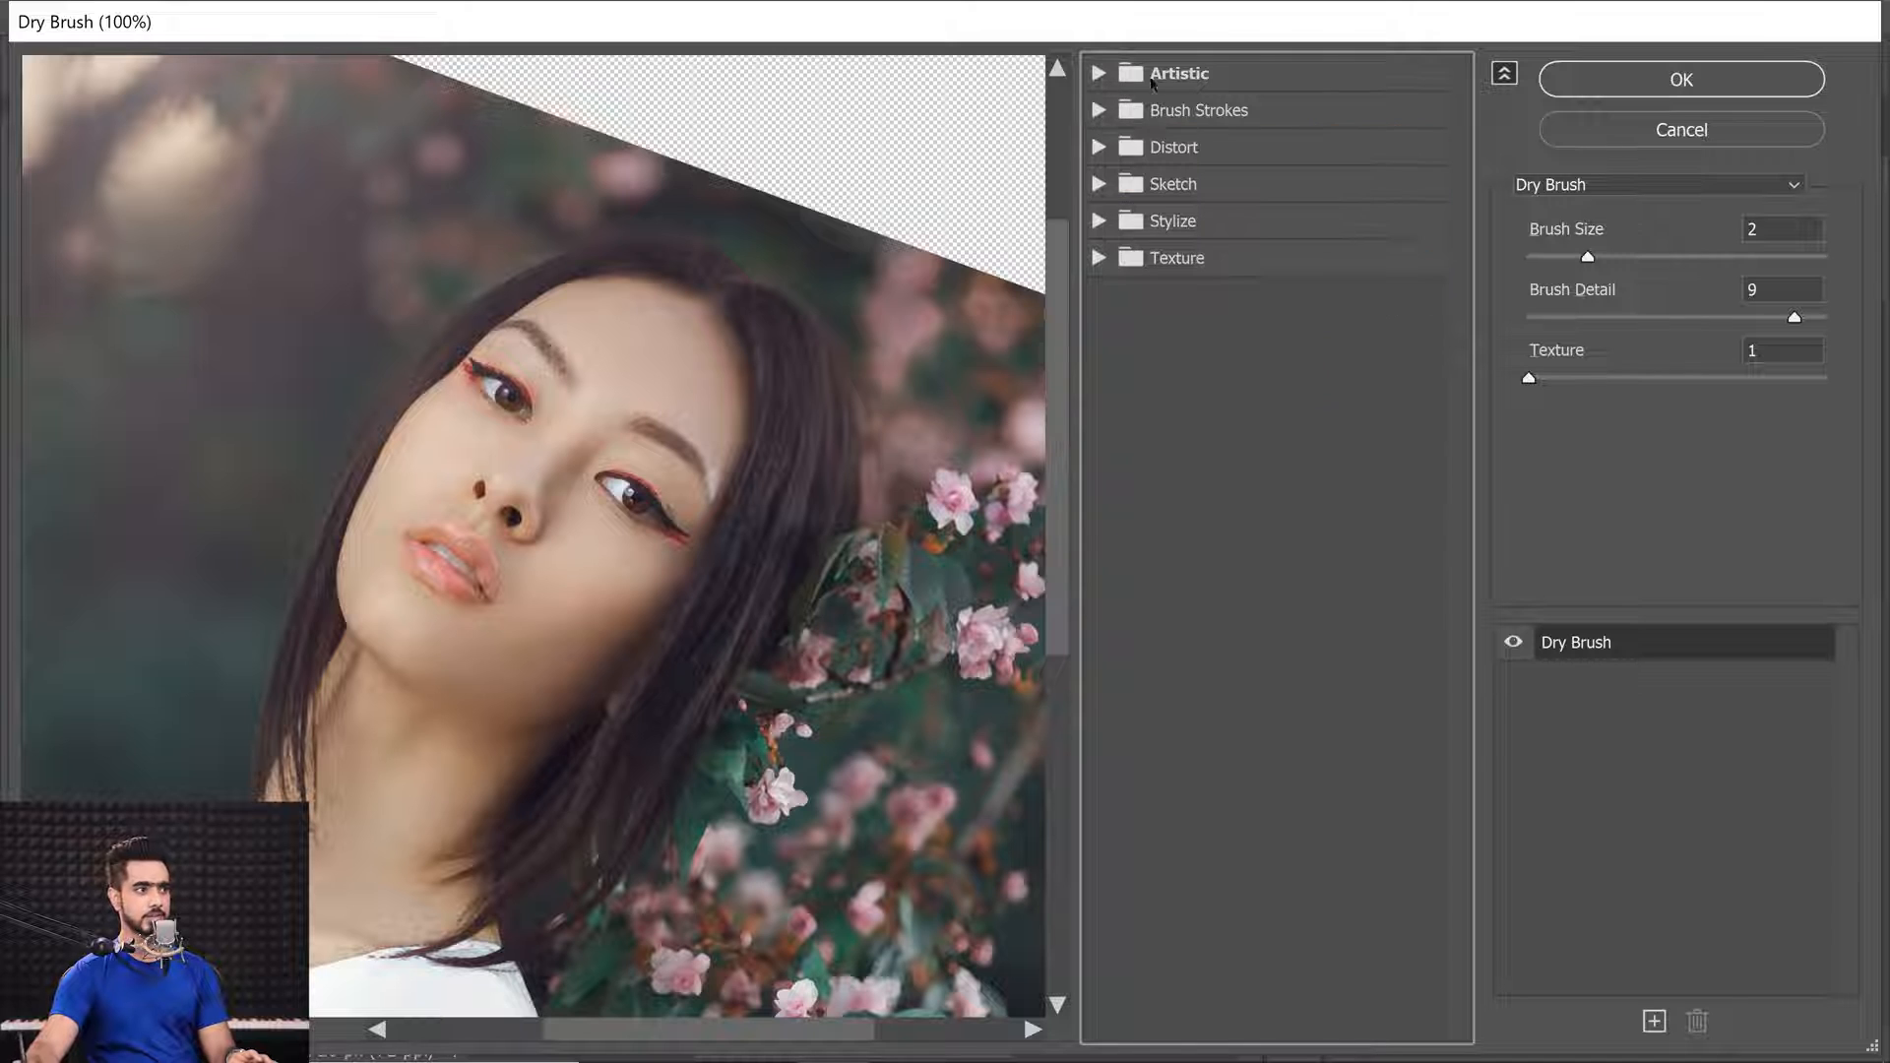
left_click(1096, 75)
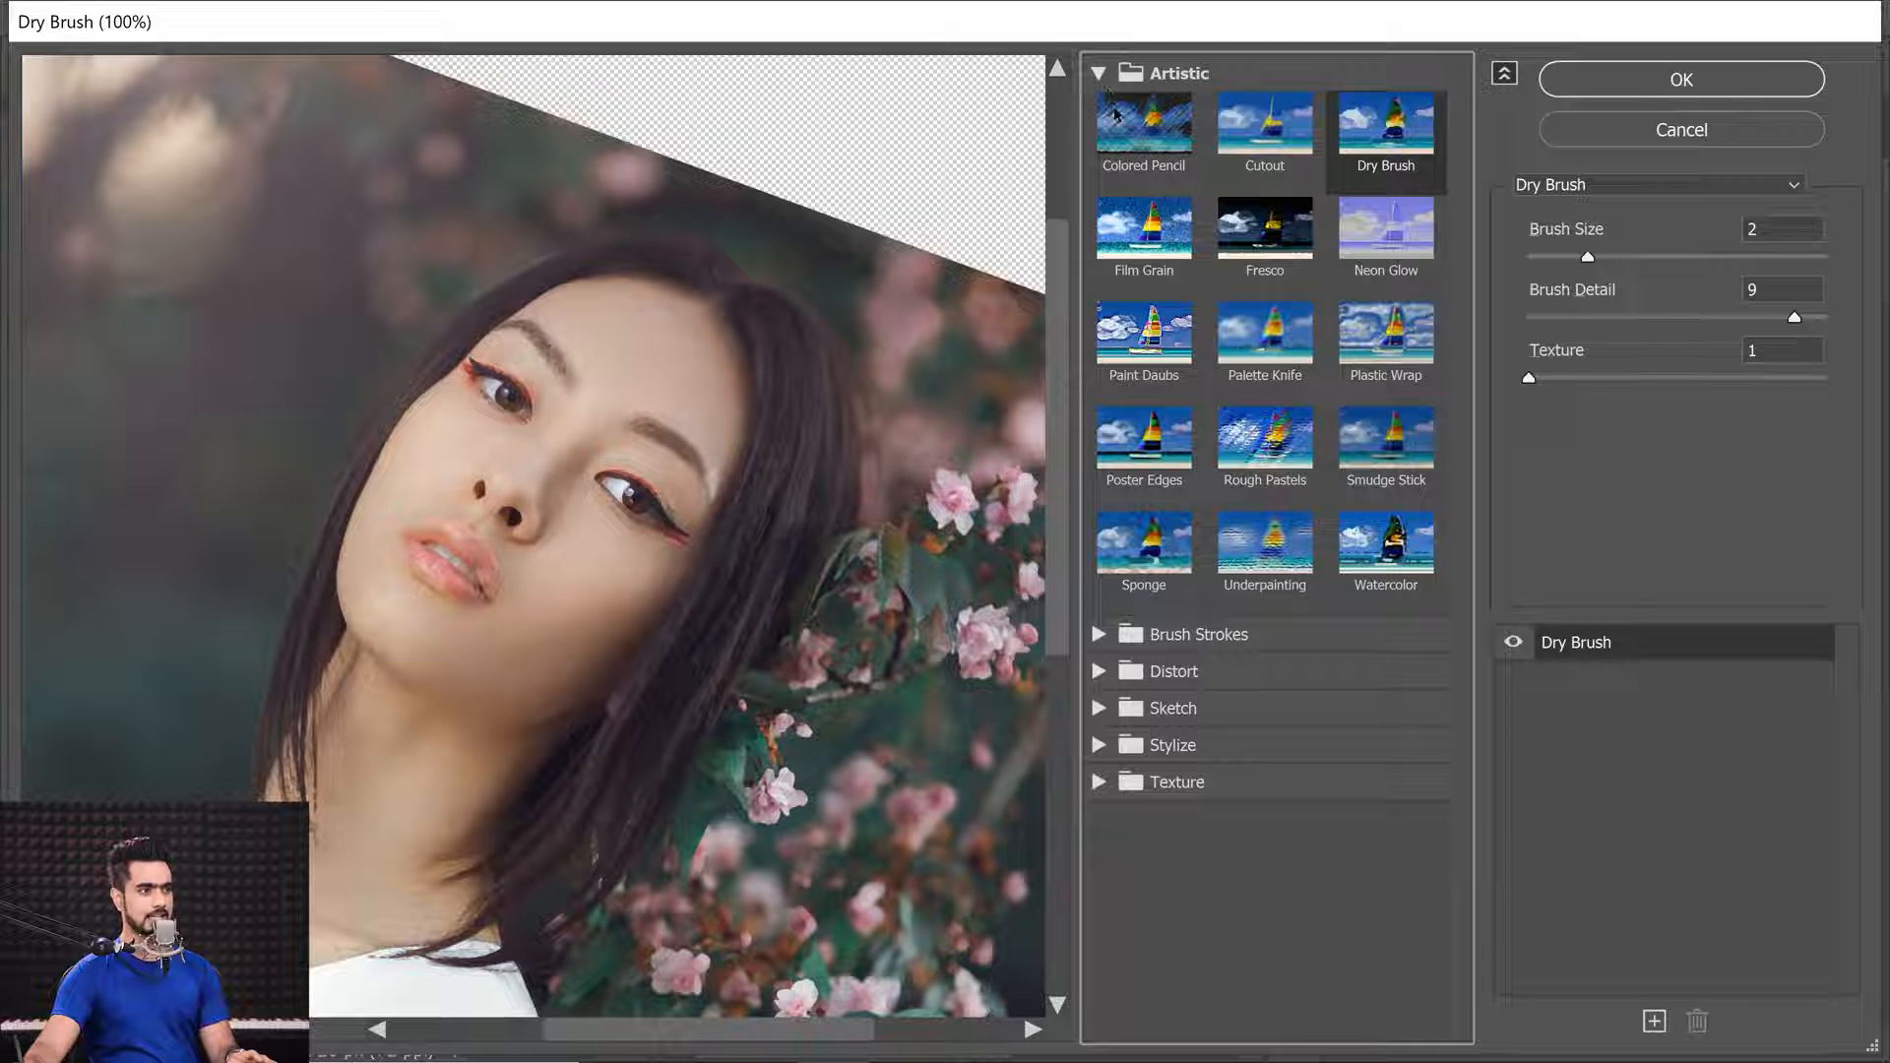
Replace the Dry Brush effect with Paint Daubs, set its brush size to 12, and apply the filter to the portrait.
left_click(1144, 335)
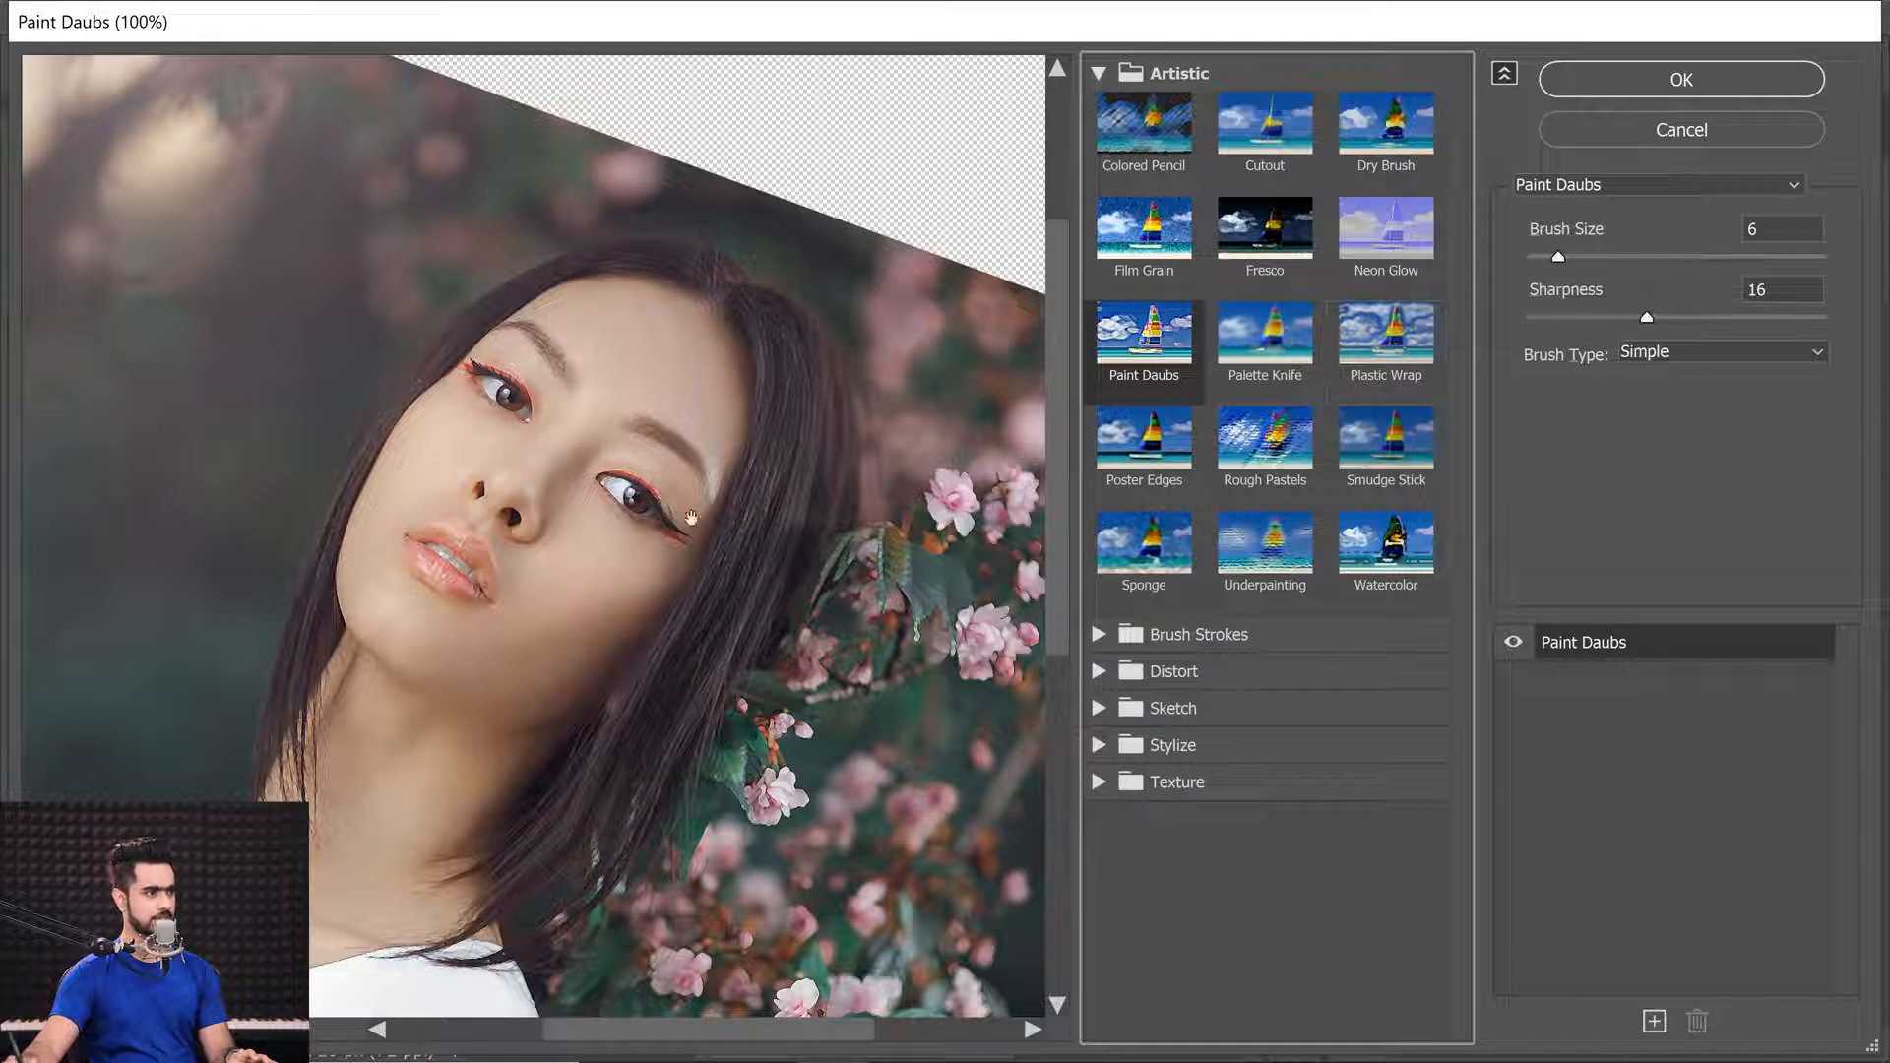
left_click_drag(660, 541, 711, 520)
left_click_drag(1563, 262, 1665, 262)
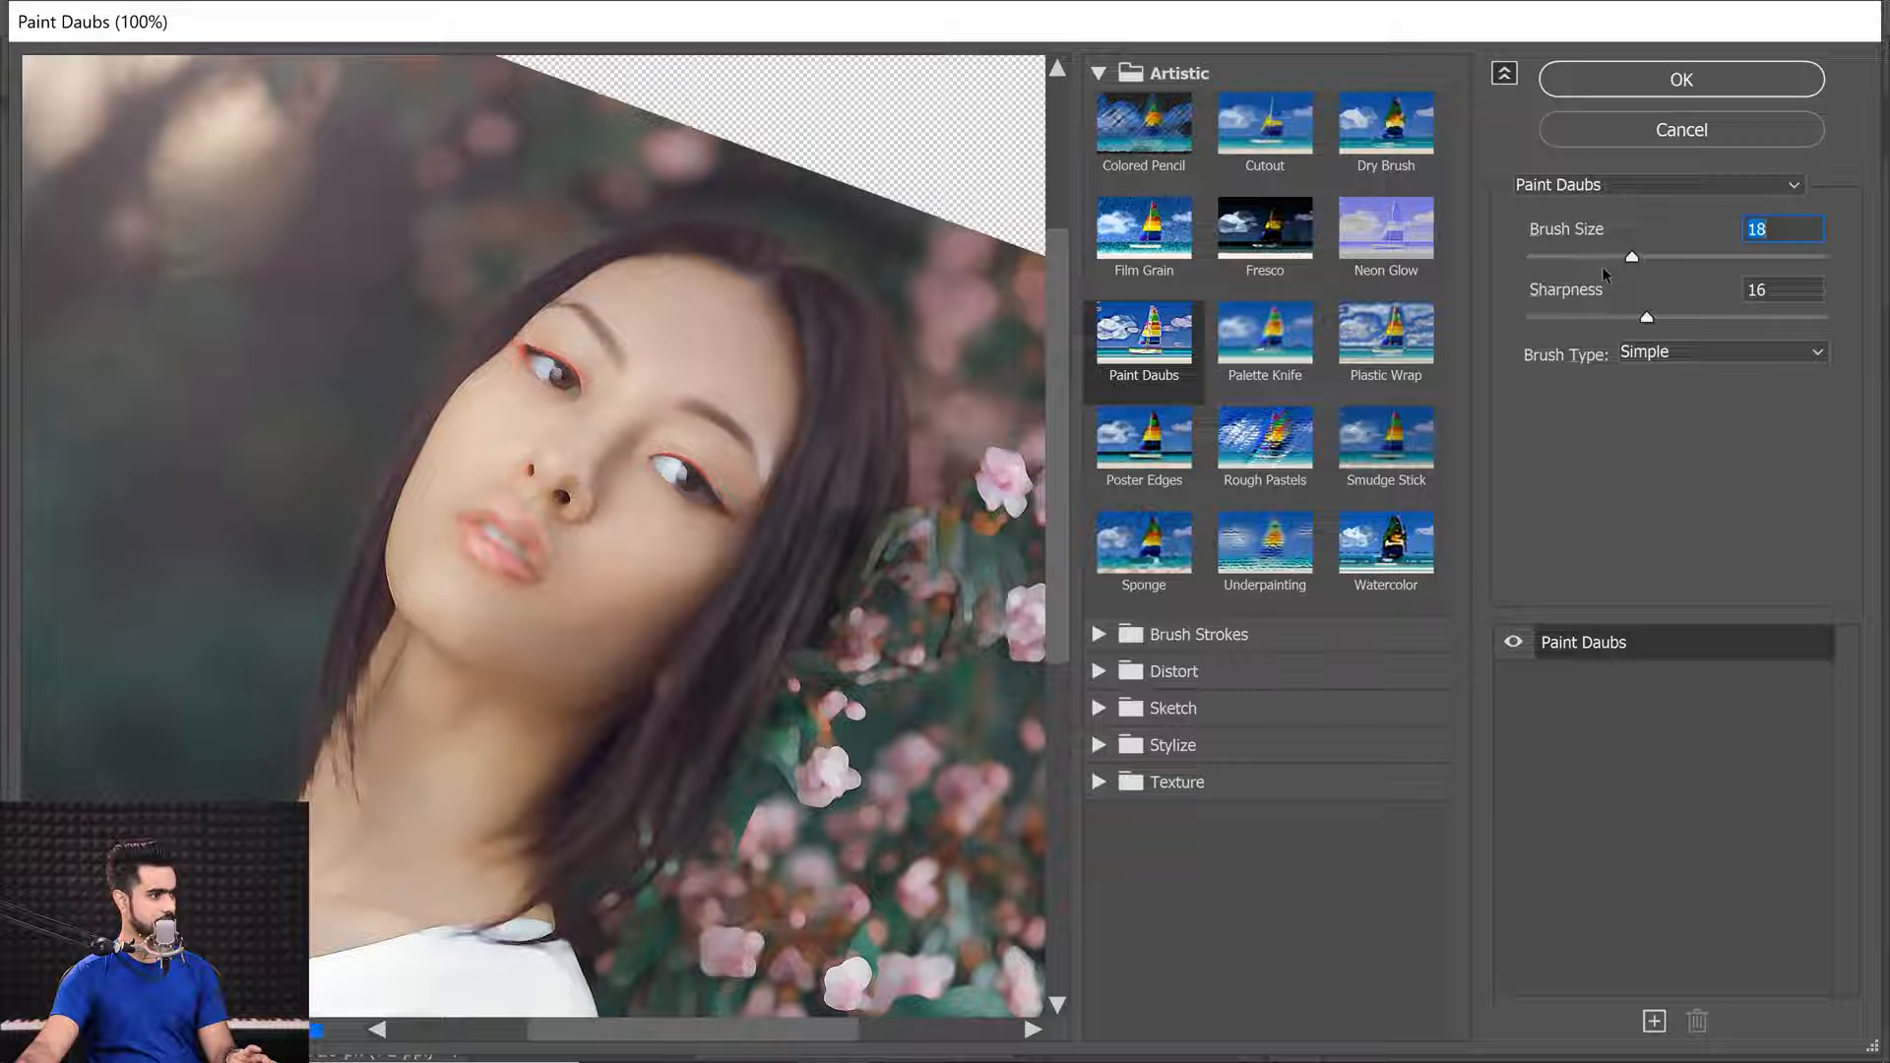
left_click_drag(1632, 259, 1604, 271)
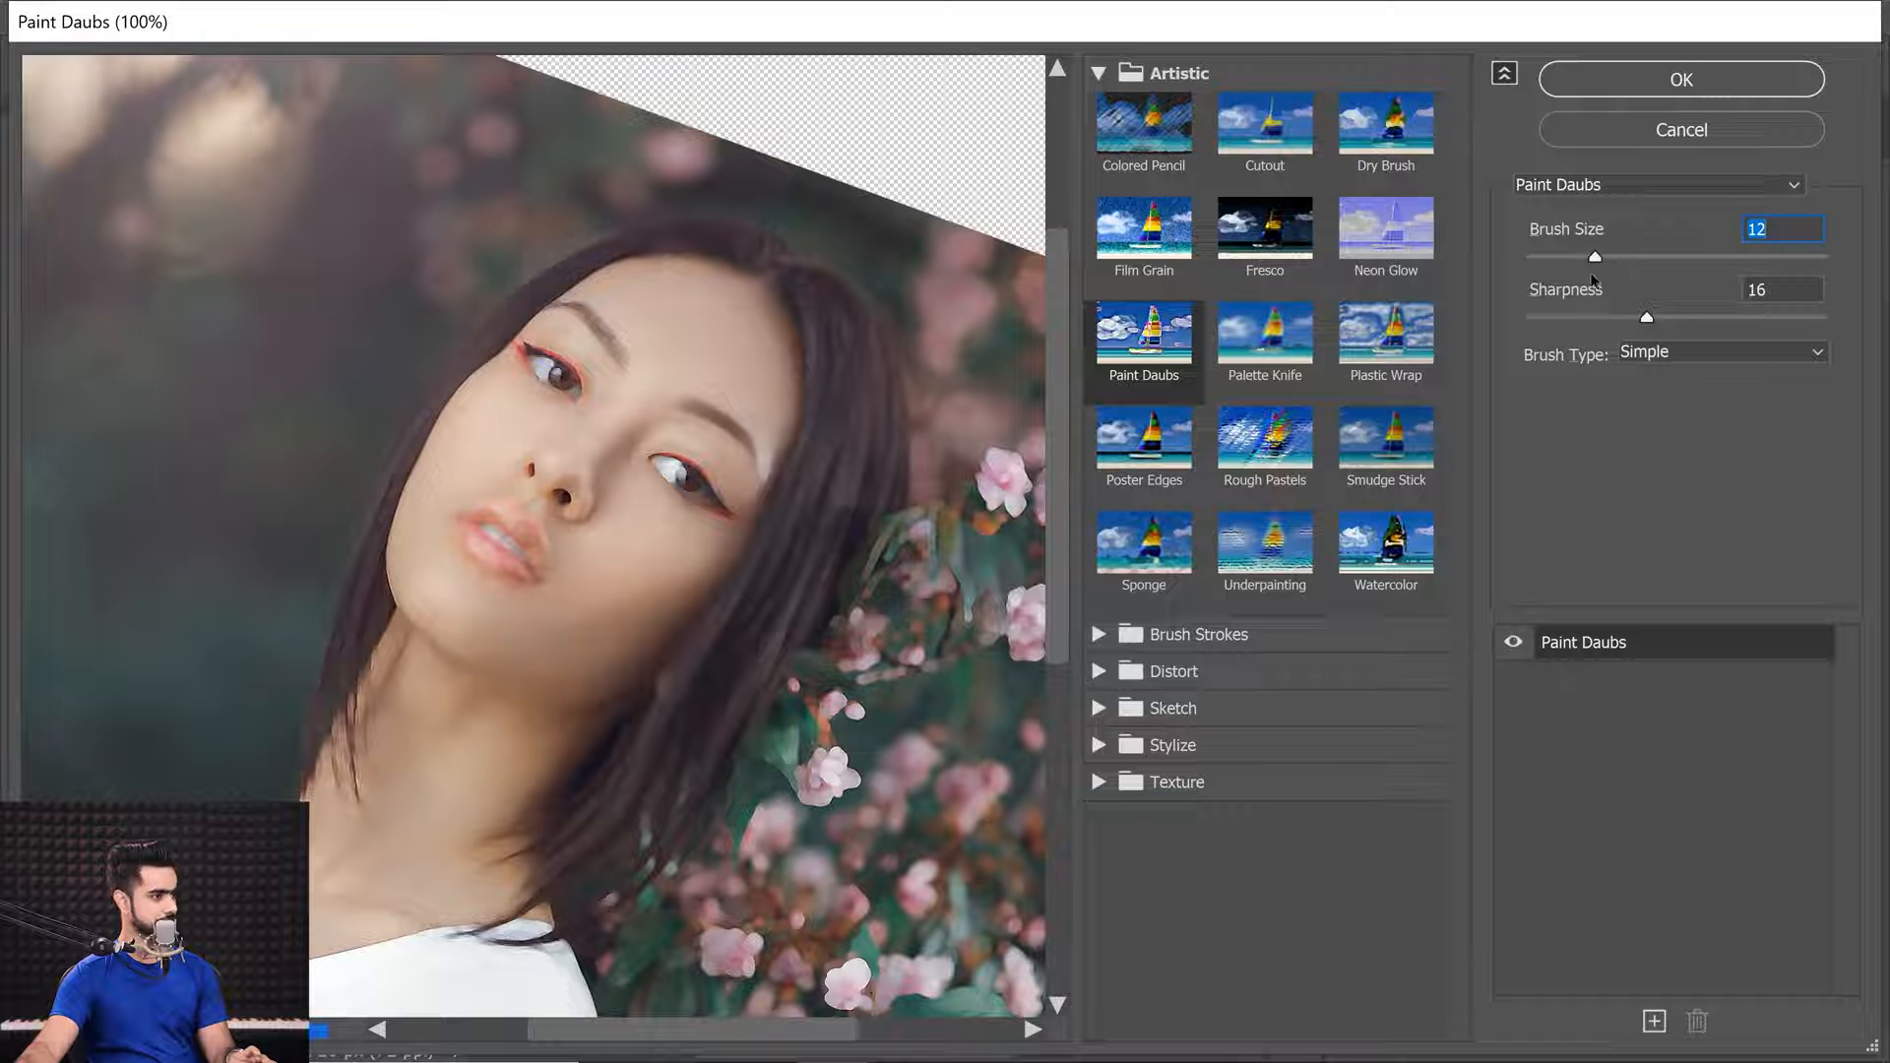
left_click(1573, 86)
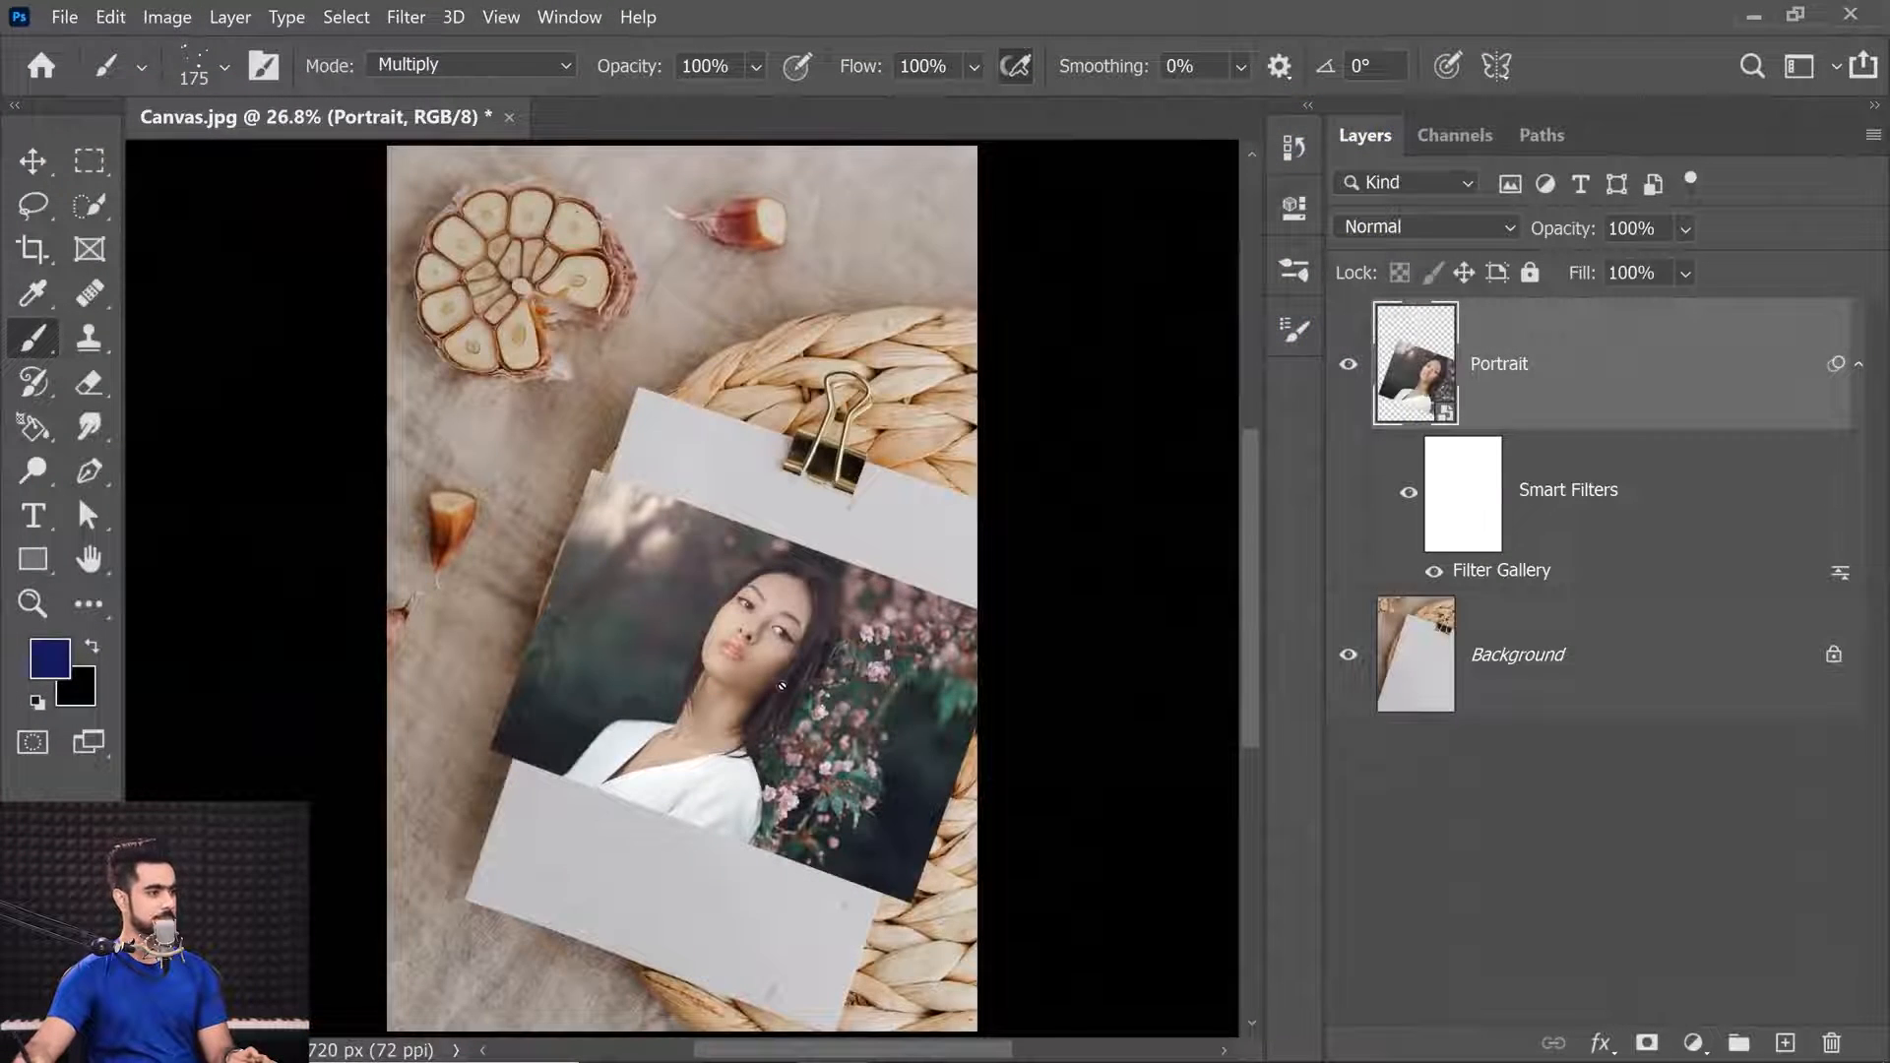
Add a black layer mask to the Portrait layer so the whole image is hidden.
left_click_drag(772, 685, 753, 449)
left_click_drag(770, 580, 580, 776)
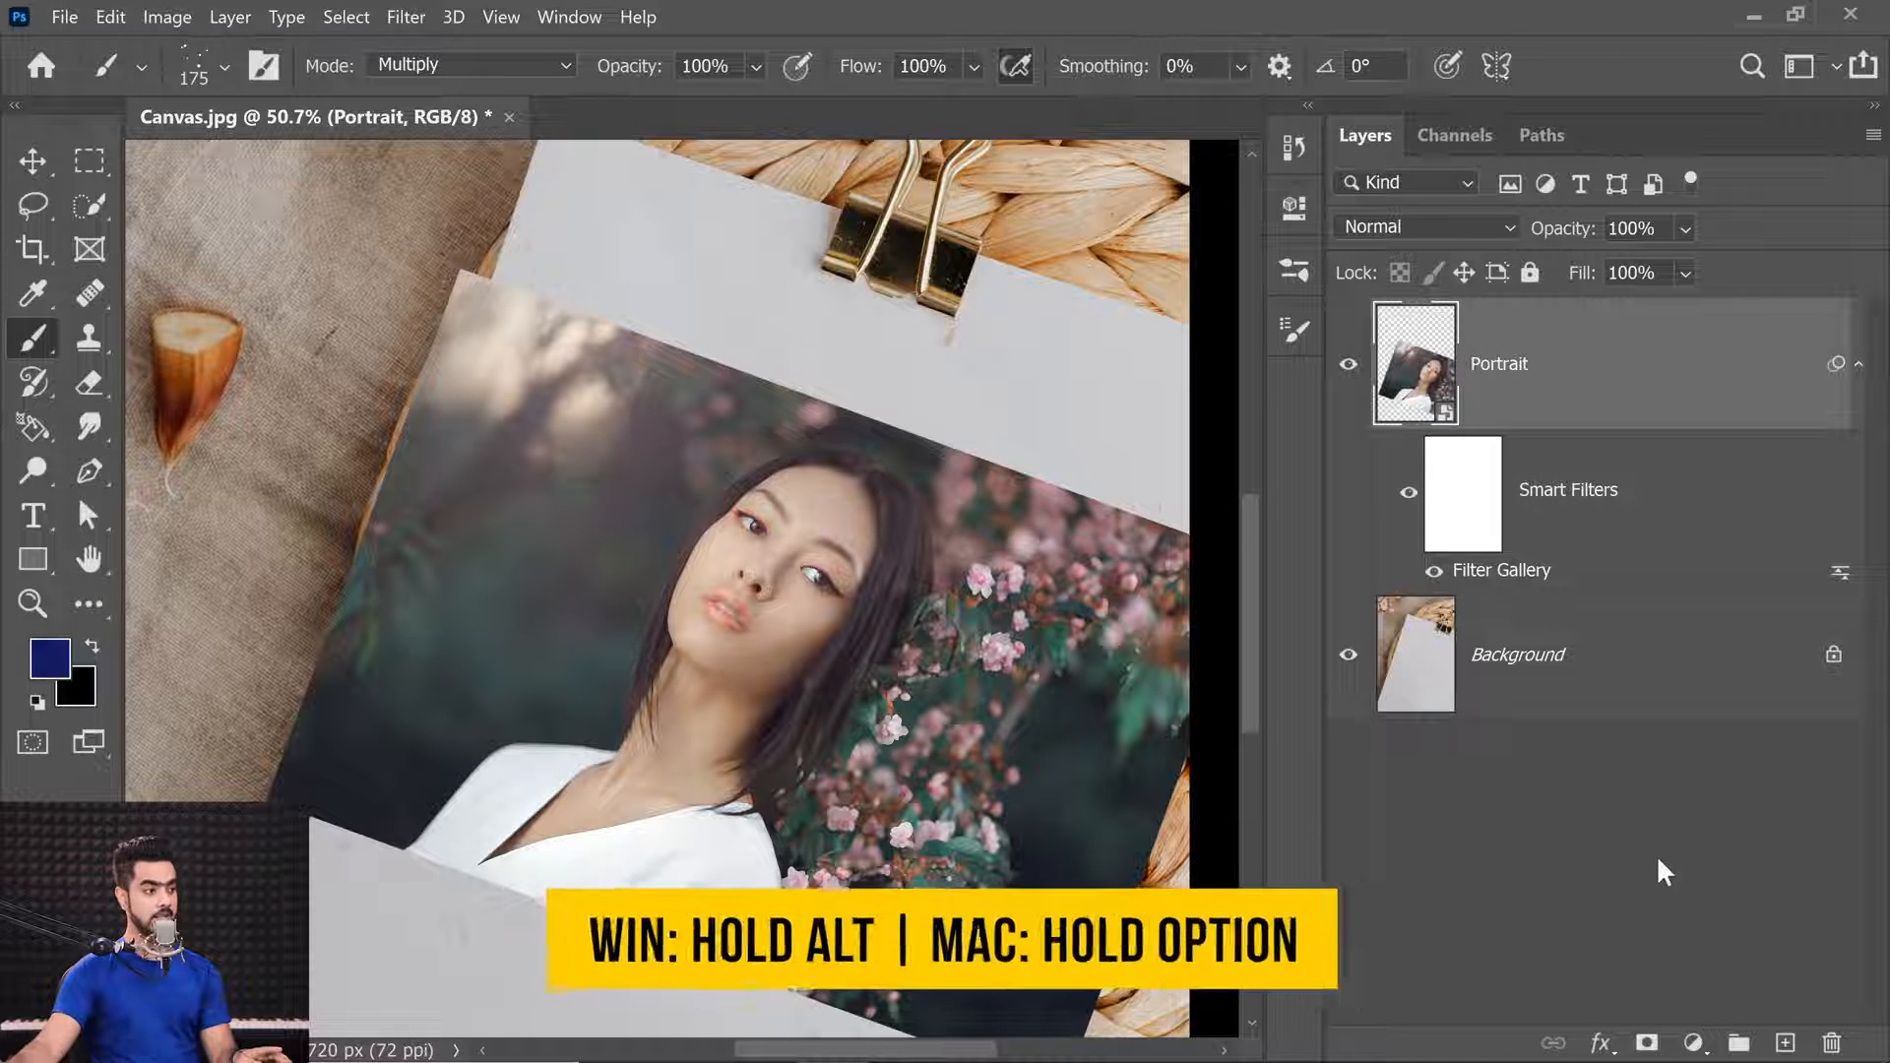
left_click(1645, 1041, "alt")
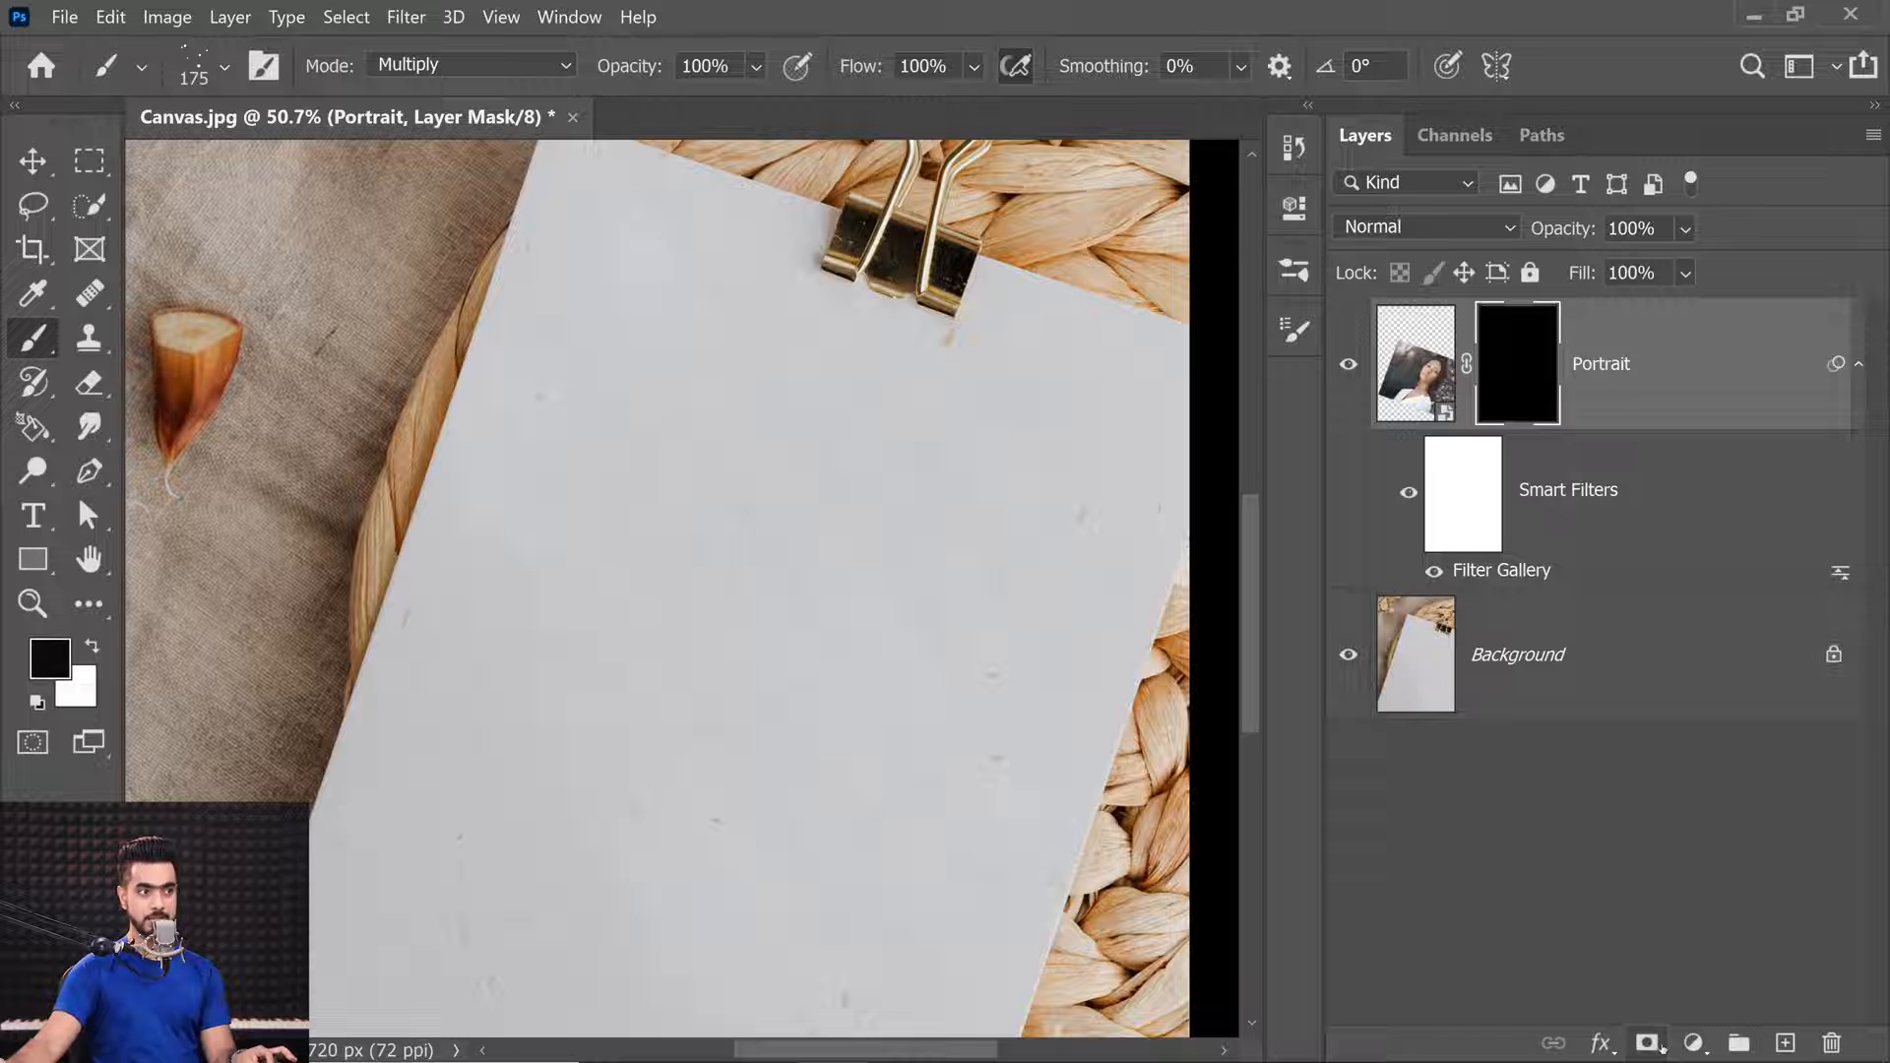
Choose the Asteroid brush from the spatter_brushes group, enlarge it to 430 px, and make white the foreground color.
left_click(225, 67)
left_click(56, 607)
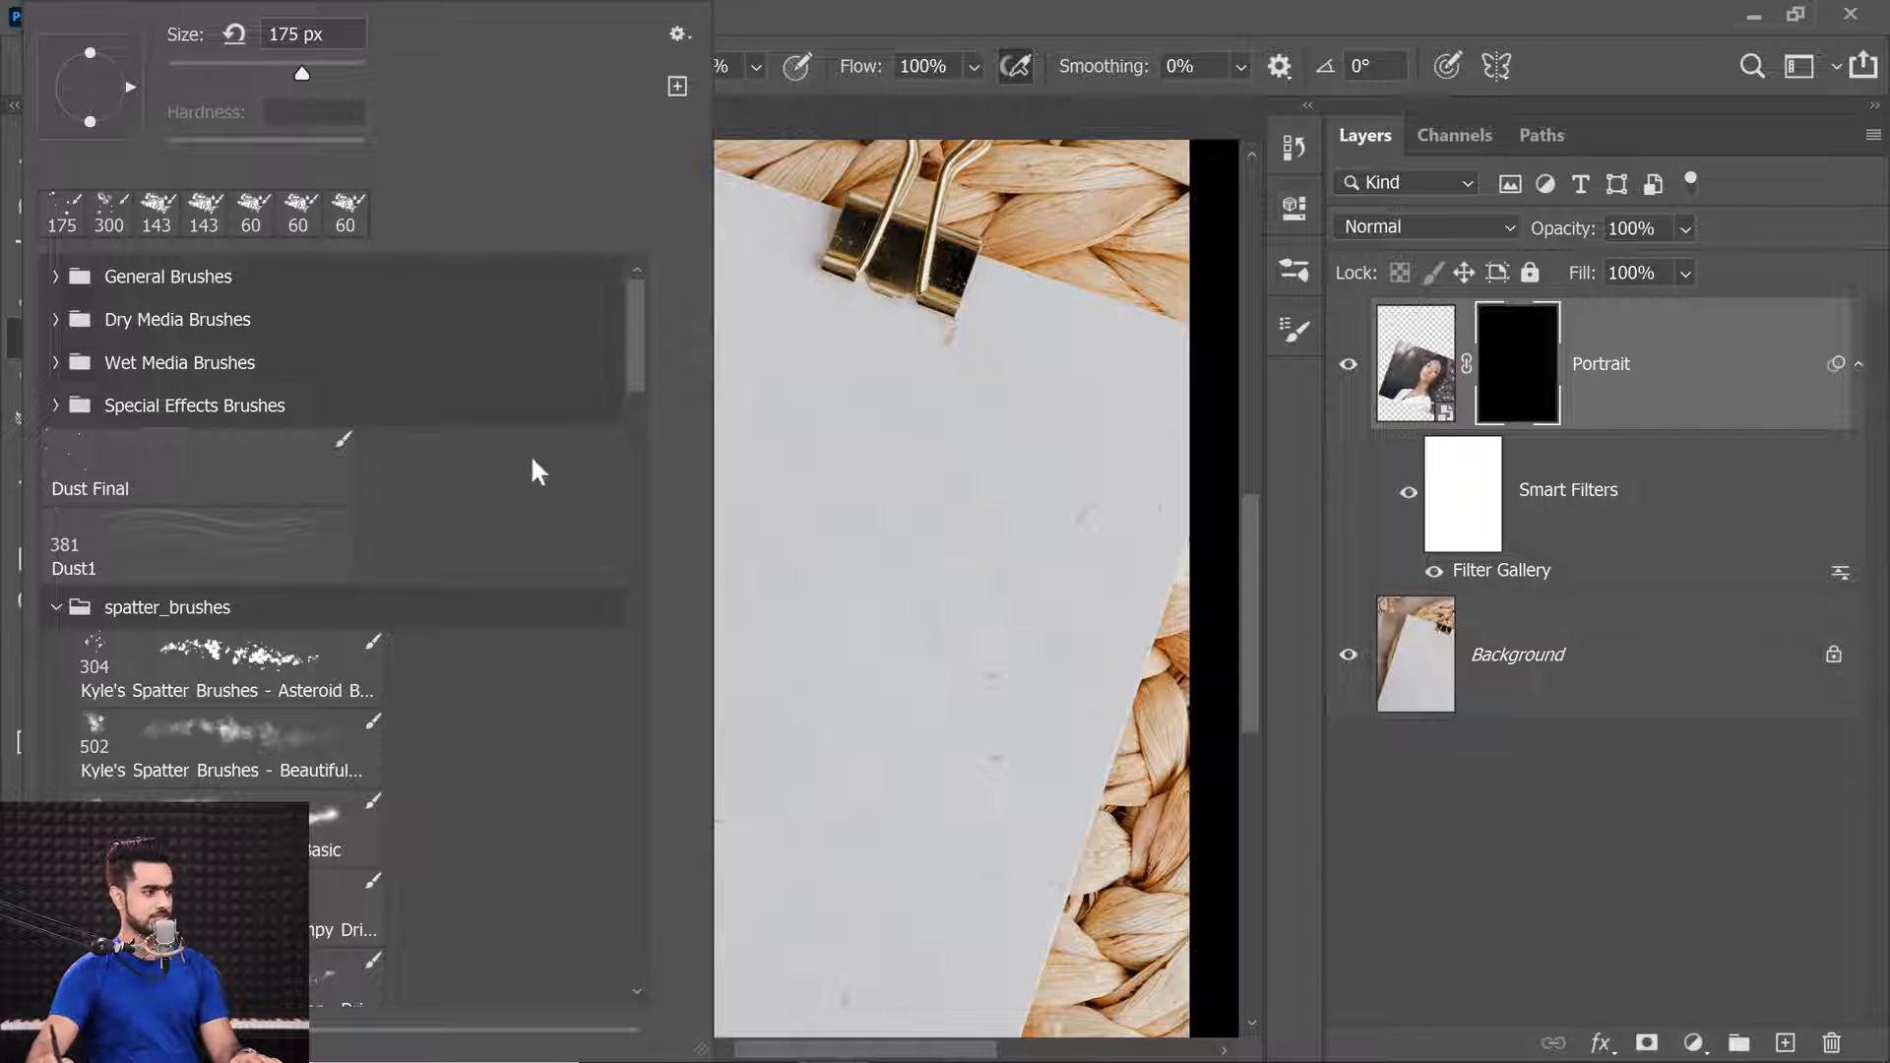
left_click(283, 692)
left_click(1440, 890)
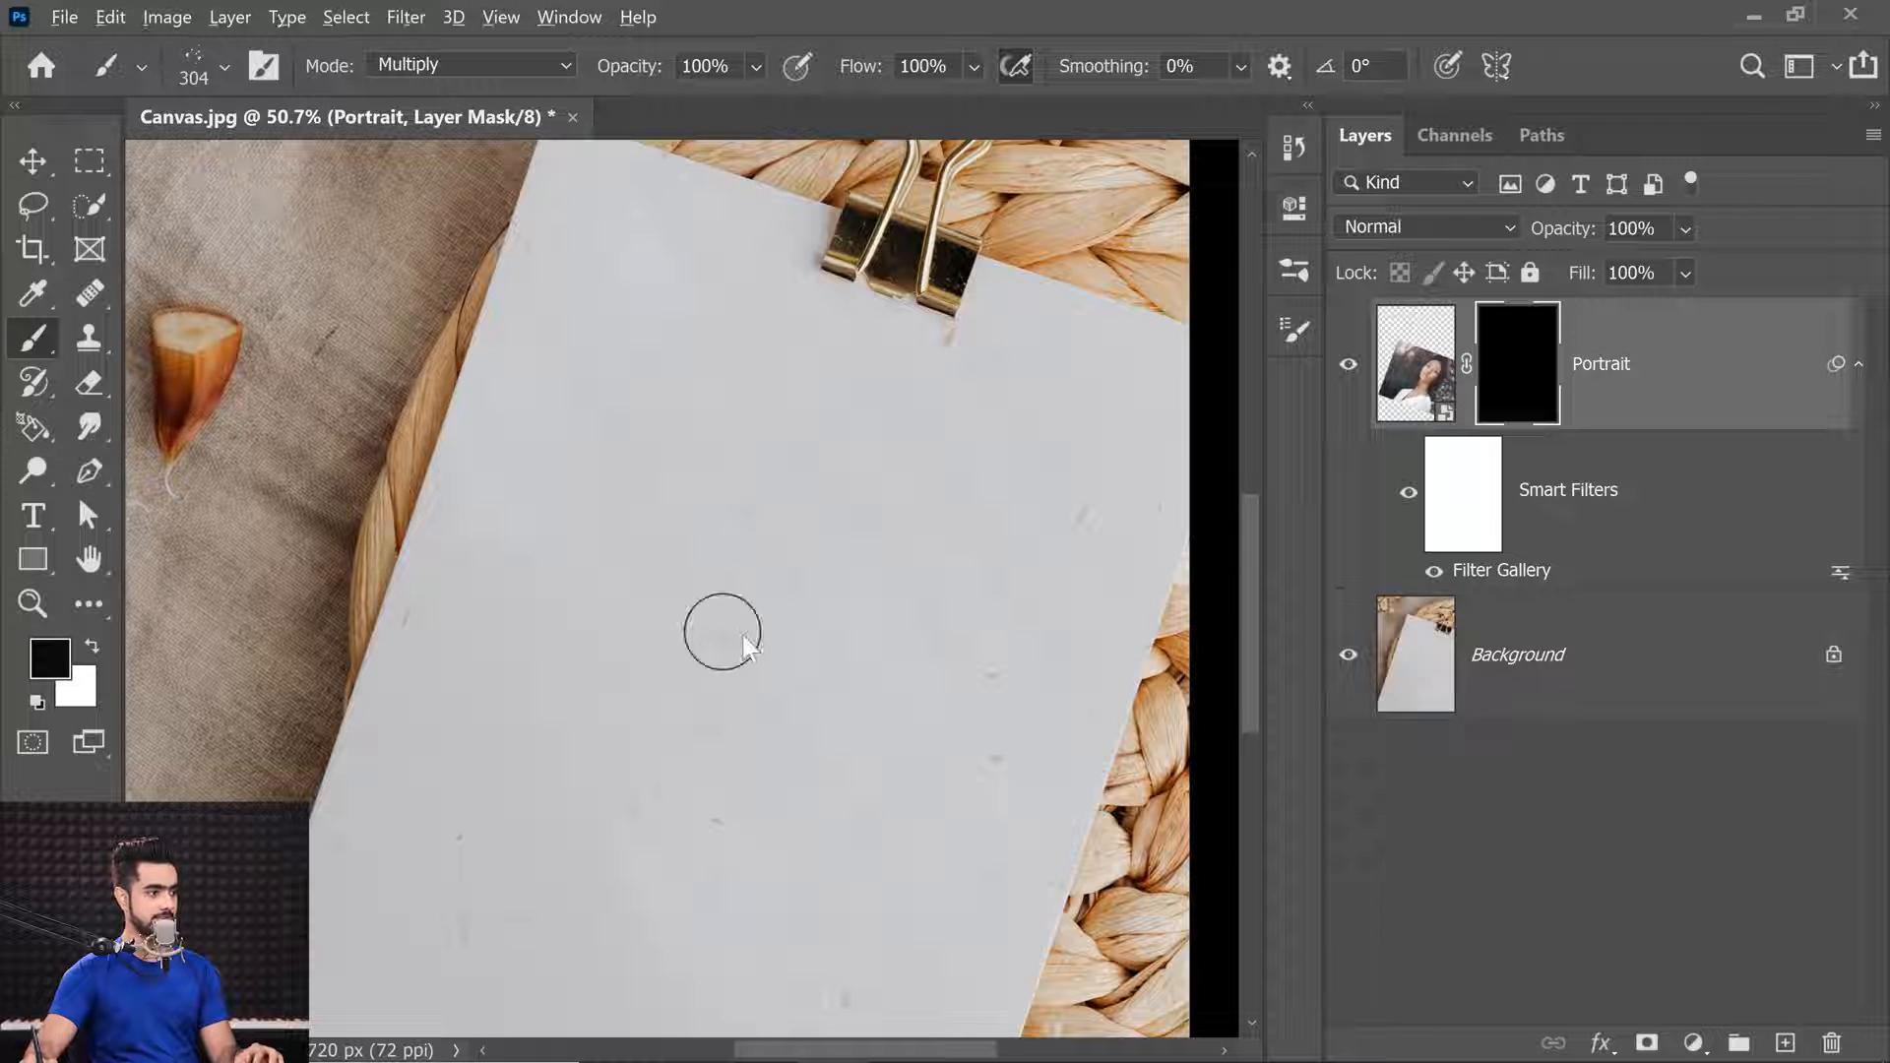
key("x")
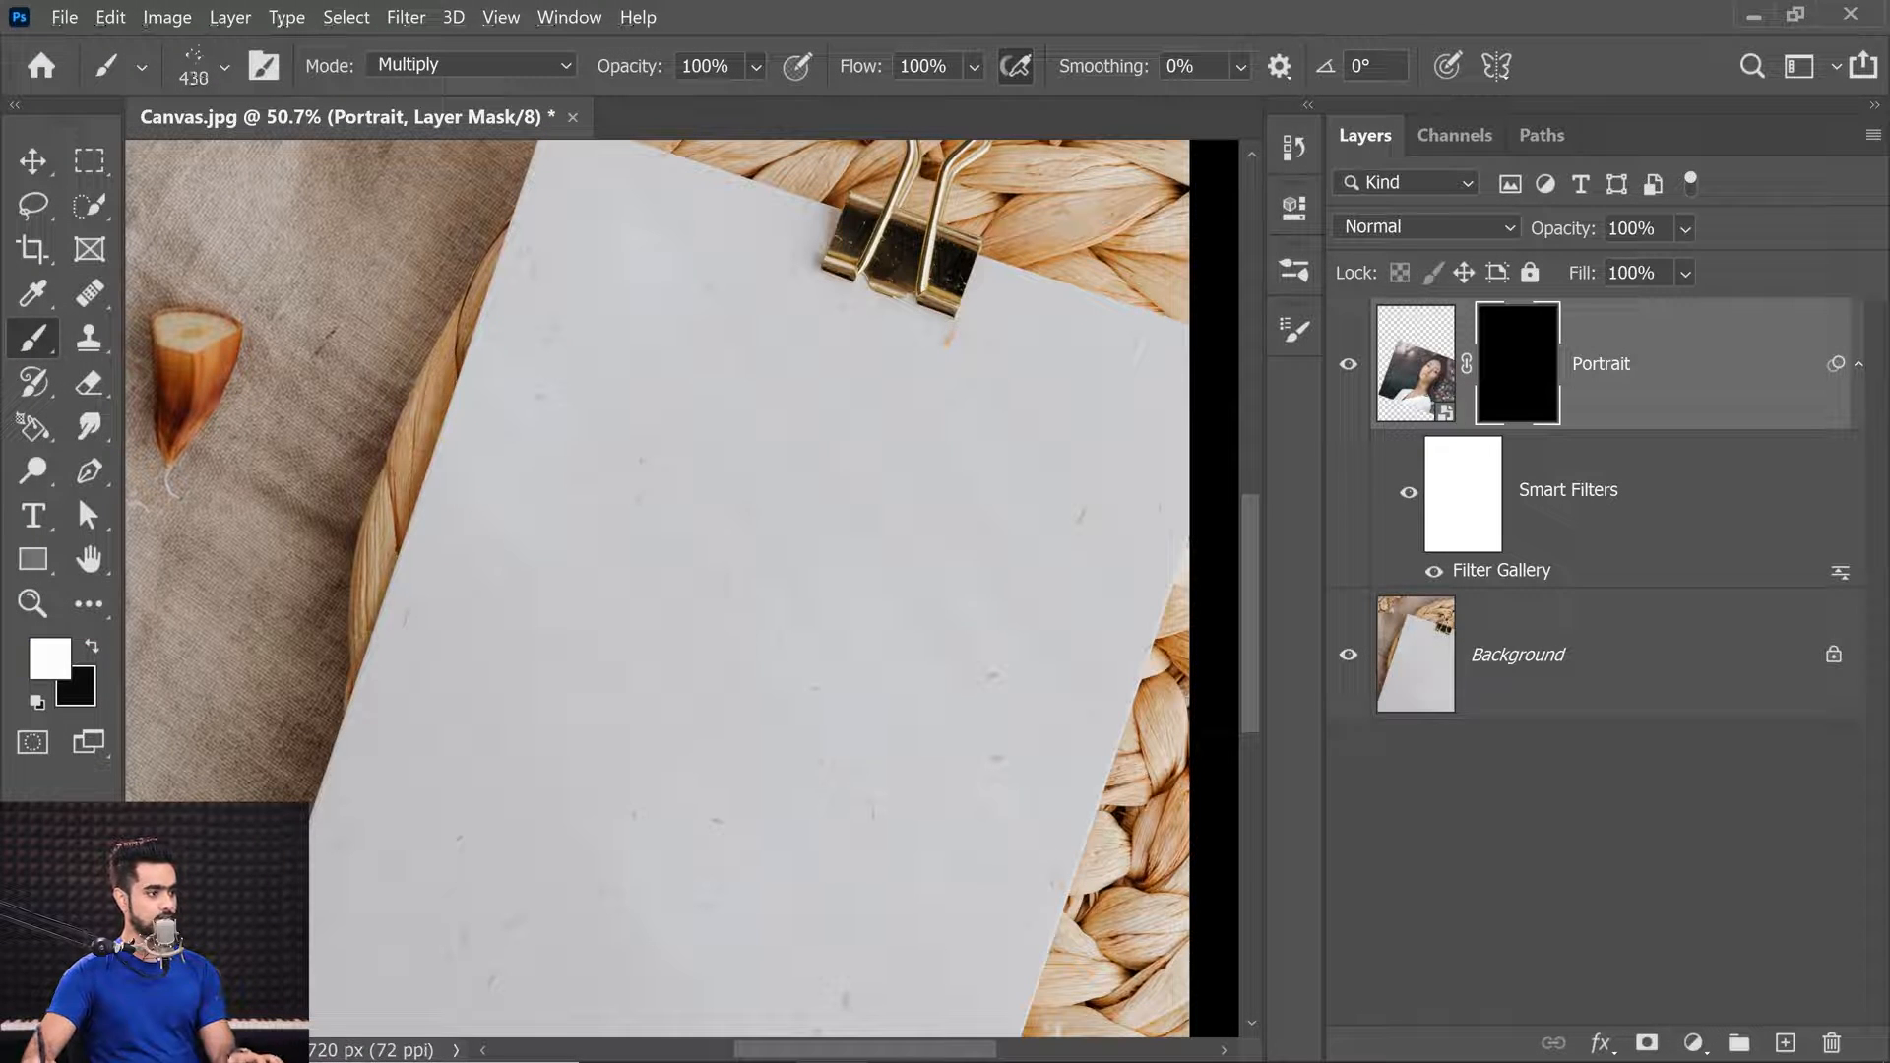
scroll(759, 665, "up", 2)
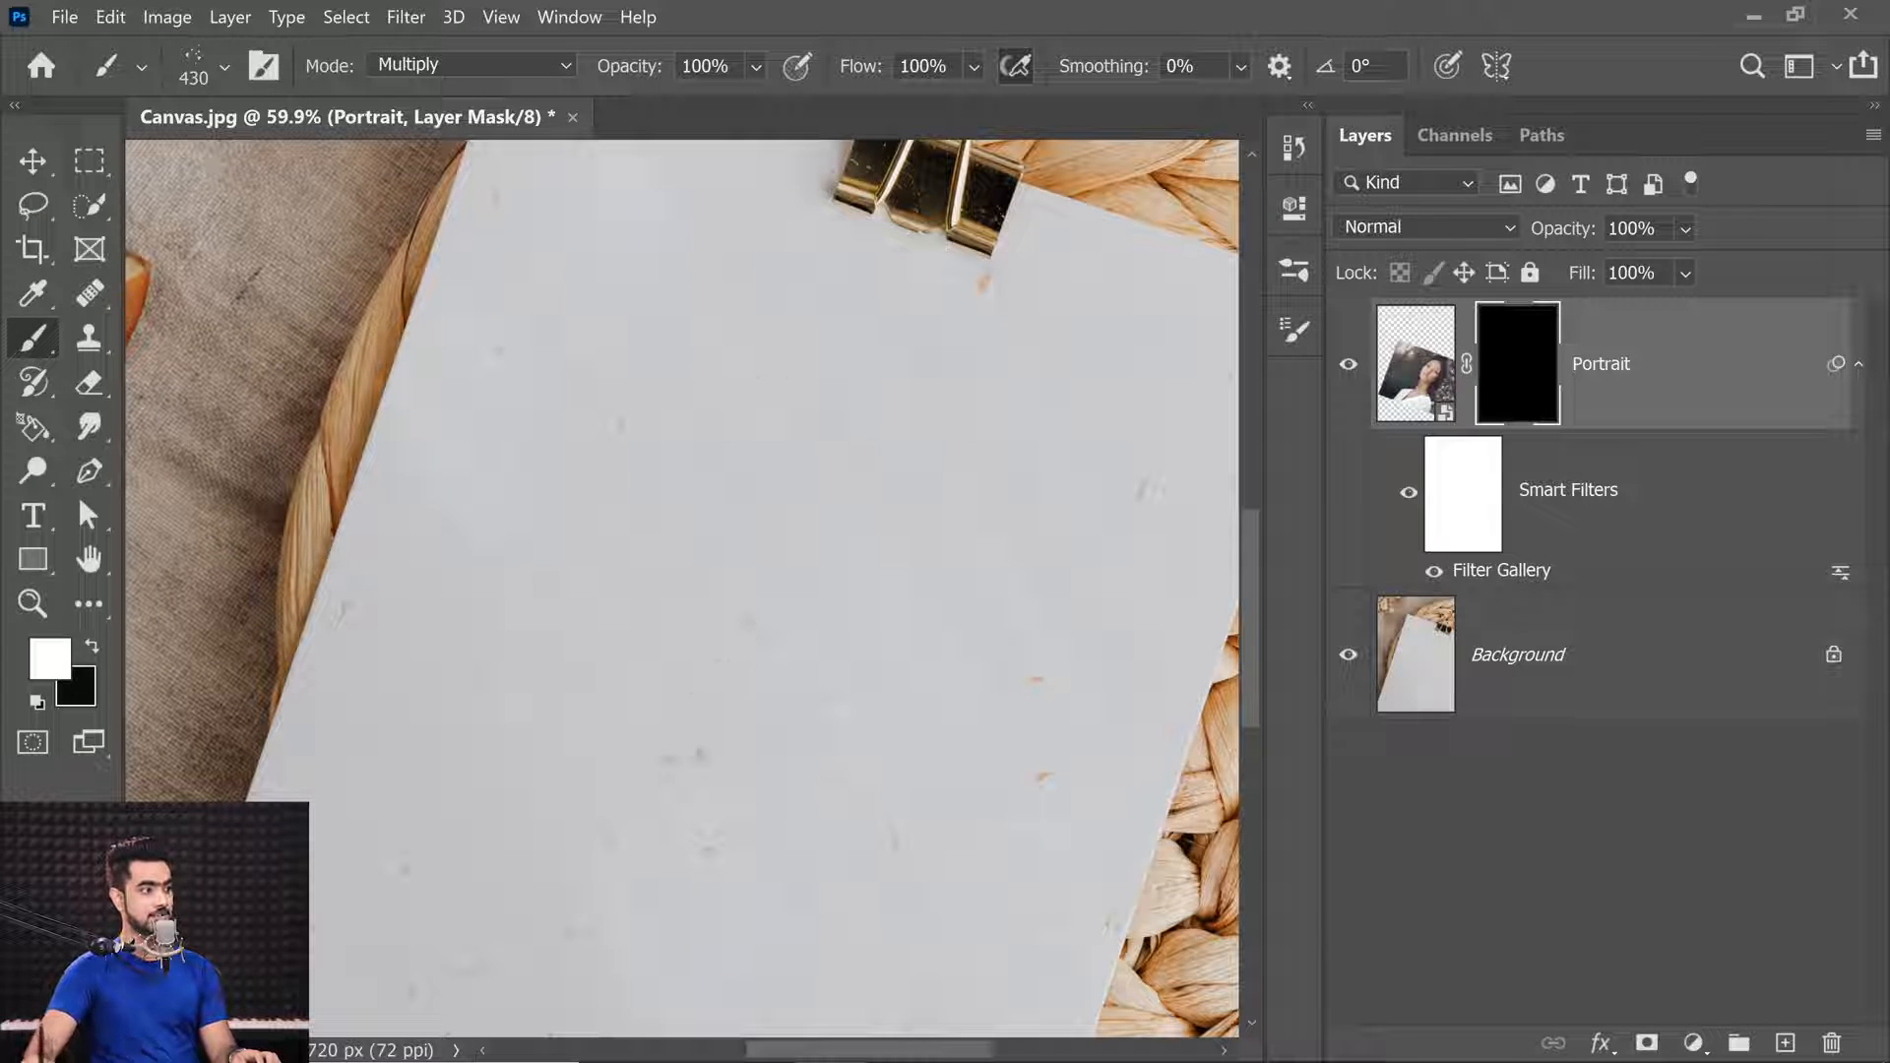
Set the brush mode to Normal, paint a test spatter stroke on the Portrait mask, and clear the mask back to black.
left_click(437, 65)
left_click(433, 76)
mouse_move(721, 593)
left_mouse_down()
mouse_move(758, 729)
mouse_move(930, 438)
mouse_move(837, 601)
mouse_move(630, 360)
mouse_move(886, 413)
left_mouse_up()
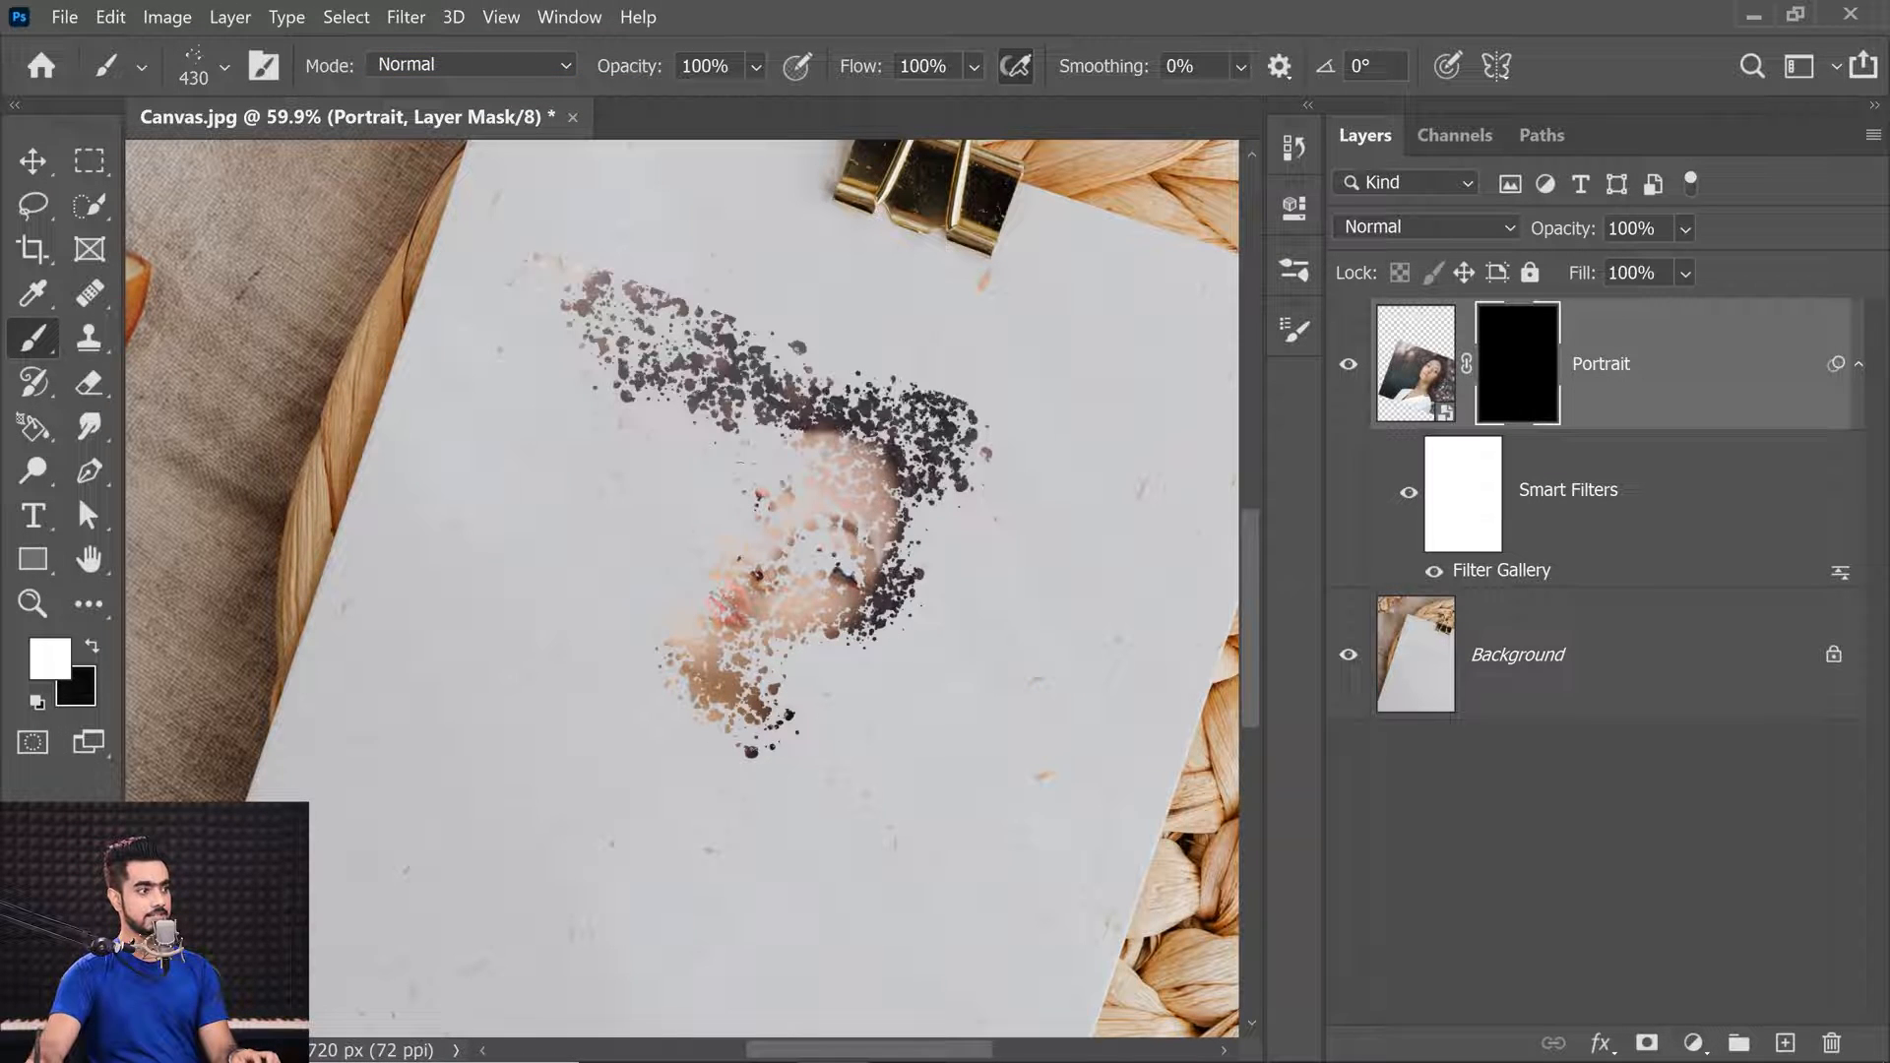
key("ctrl+BackSpace")
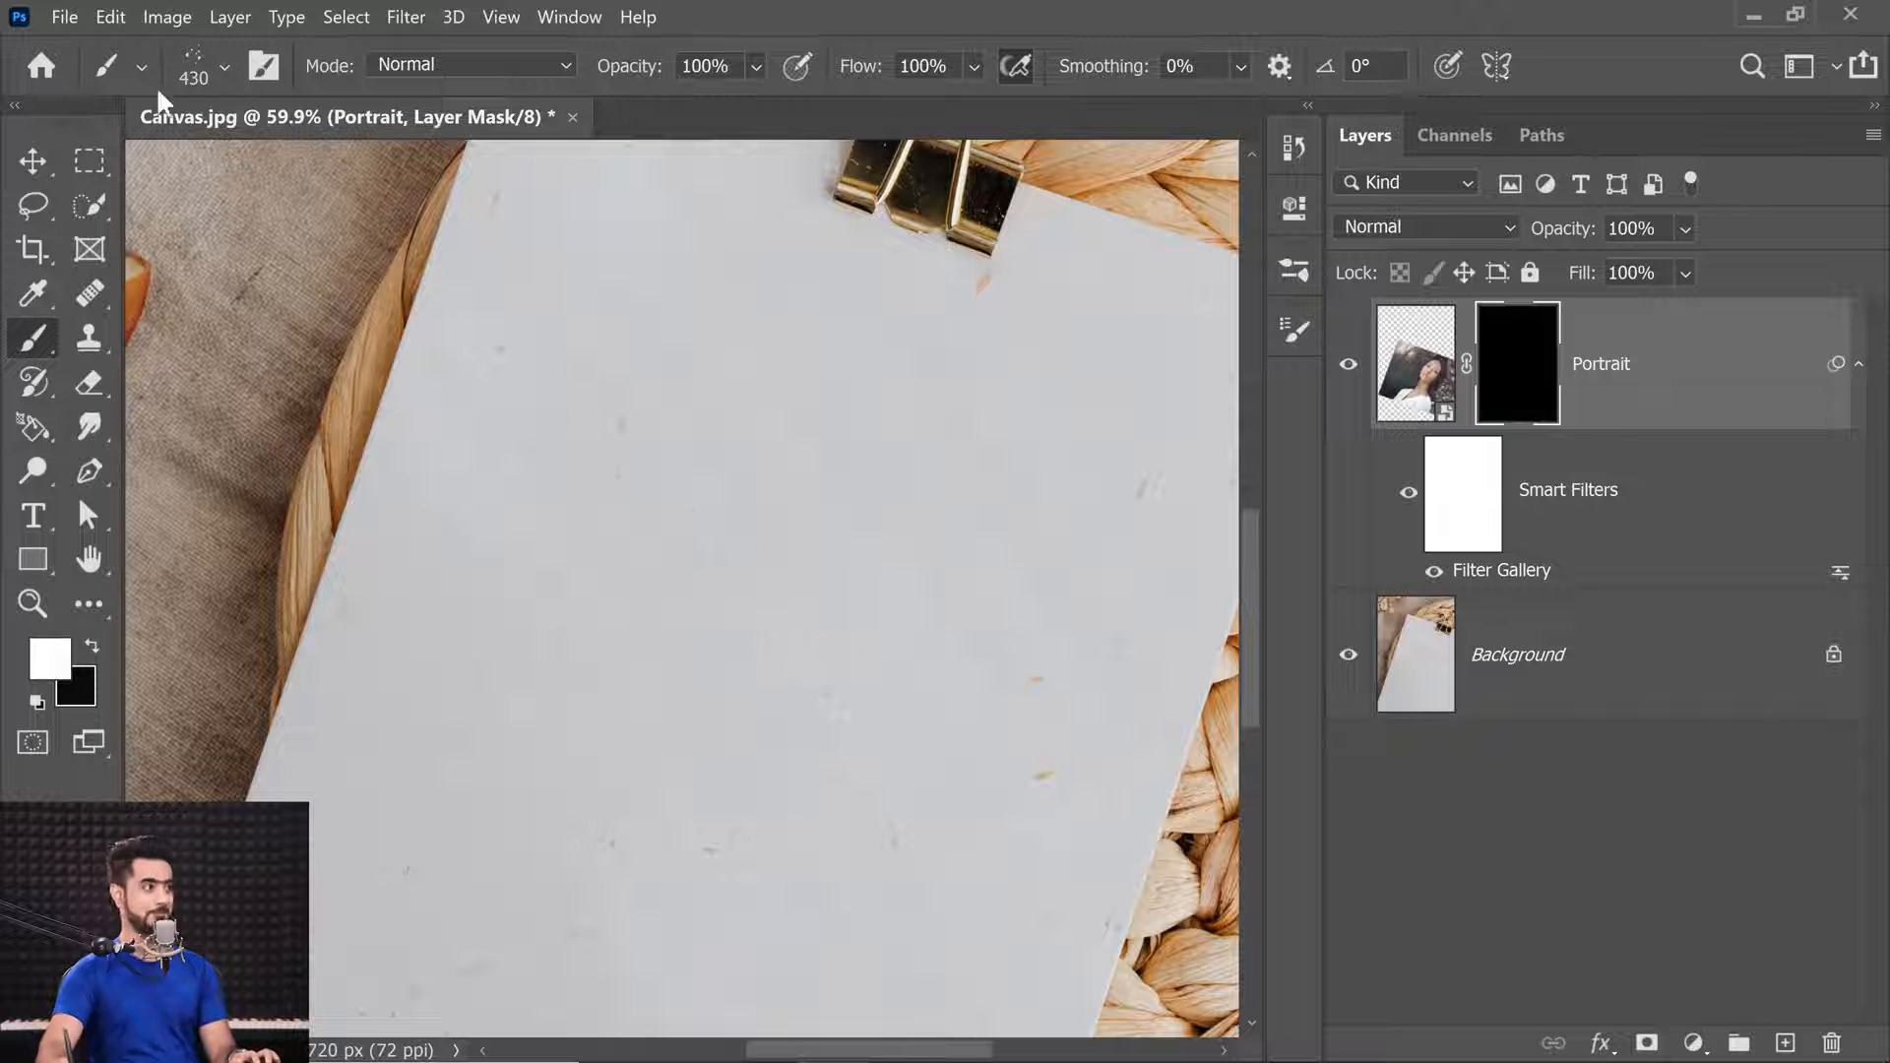
Collapse the spatter_brushes group and expand the Watercolor Splatters (675 pixels) group in the brush presets.
left_click(224, 67)
left_click(91, 612)
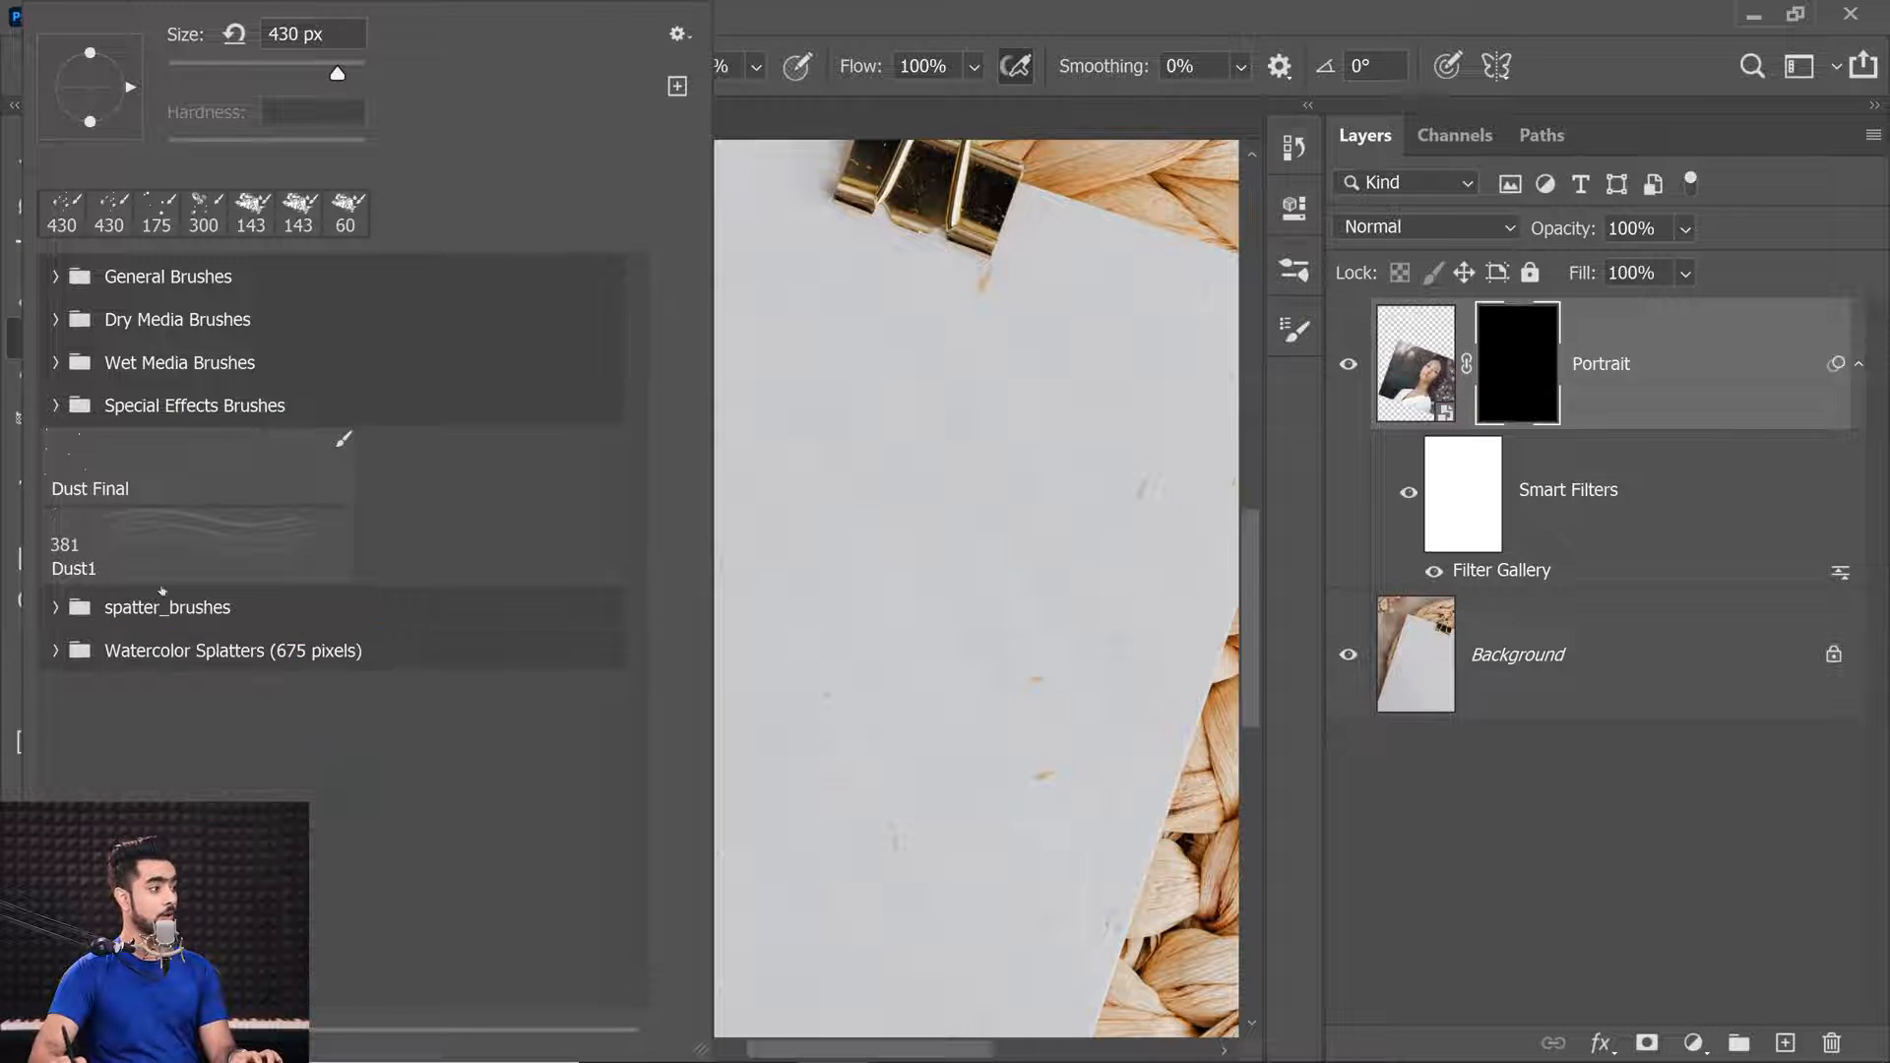
left_click(59, 650)
left_click_drag(636, 418, 634, 503)
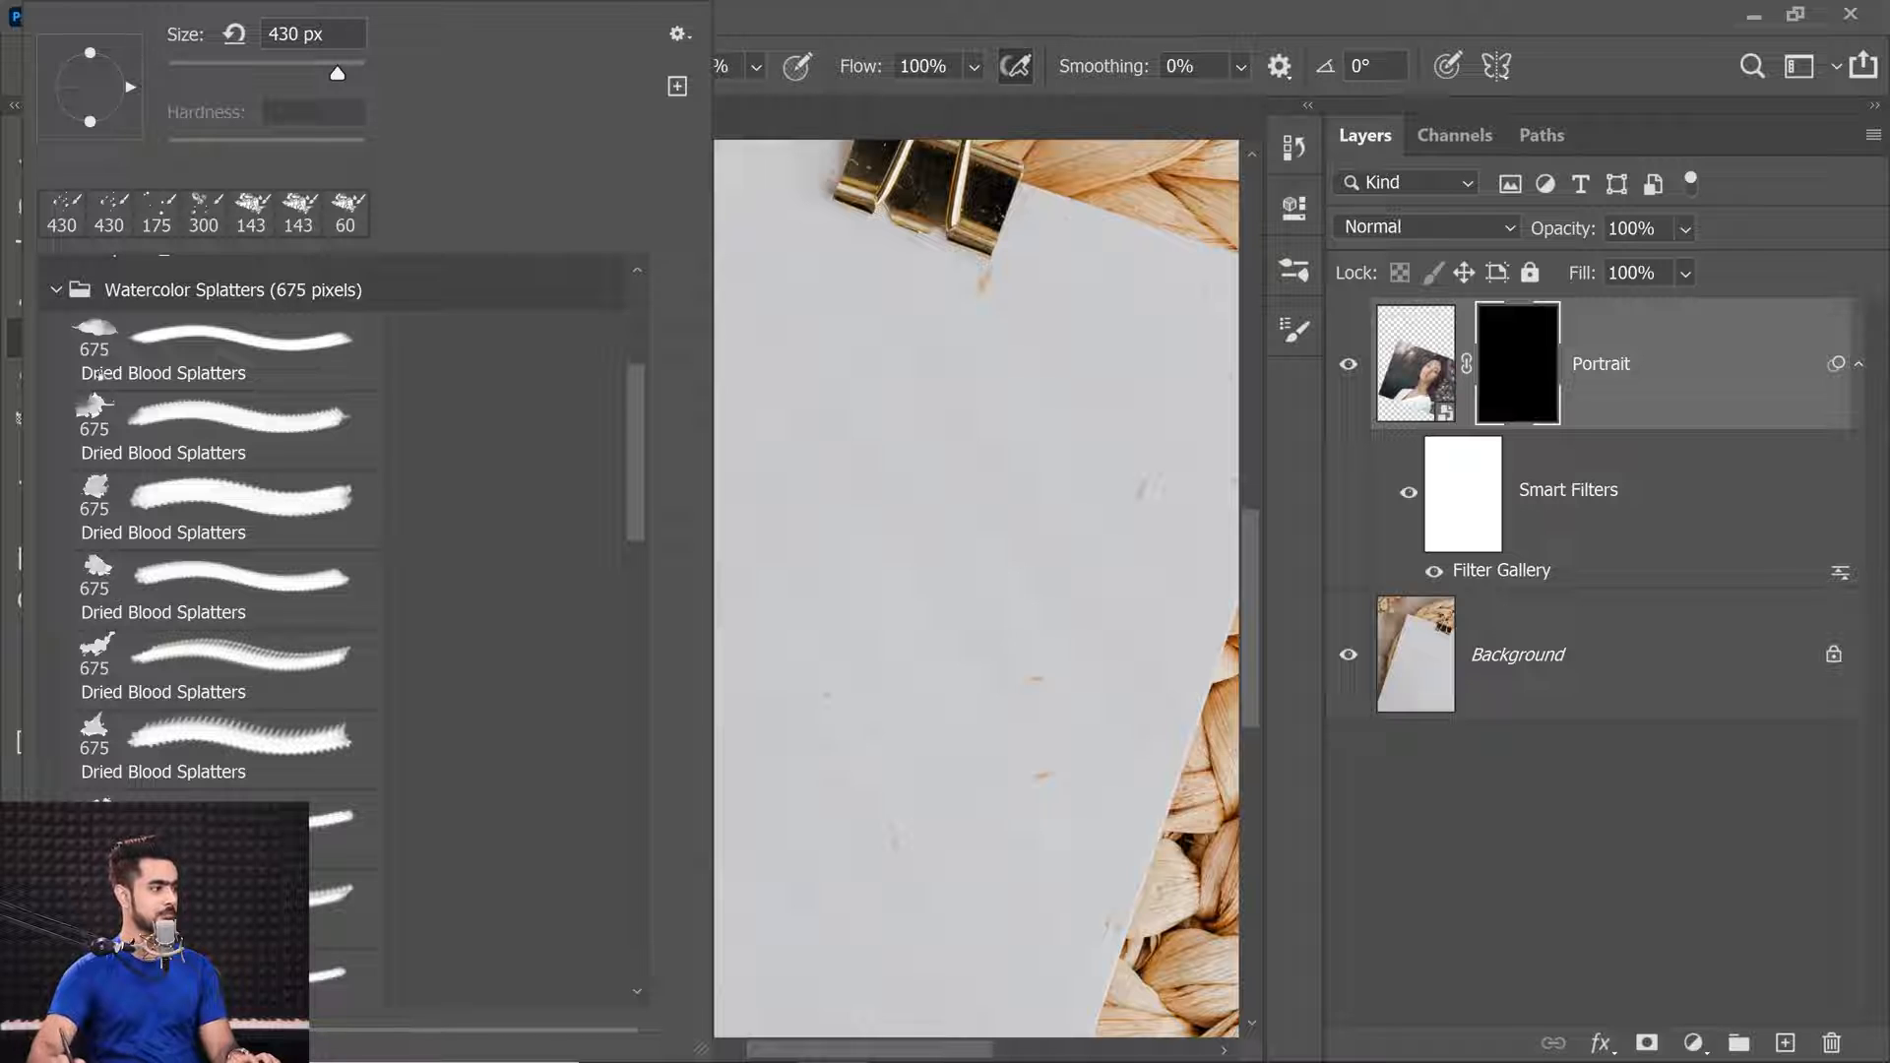
Hide the brush stroke previews so the preset list shows only brush tips and names, and close the preset list.
left_click(676, 33)
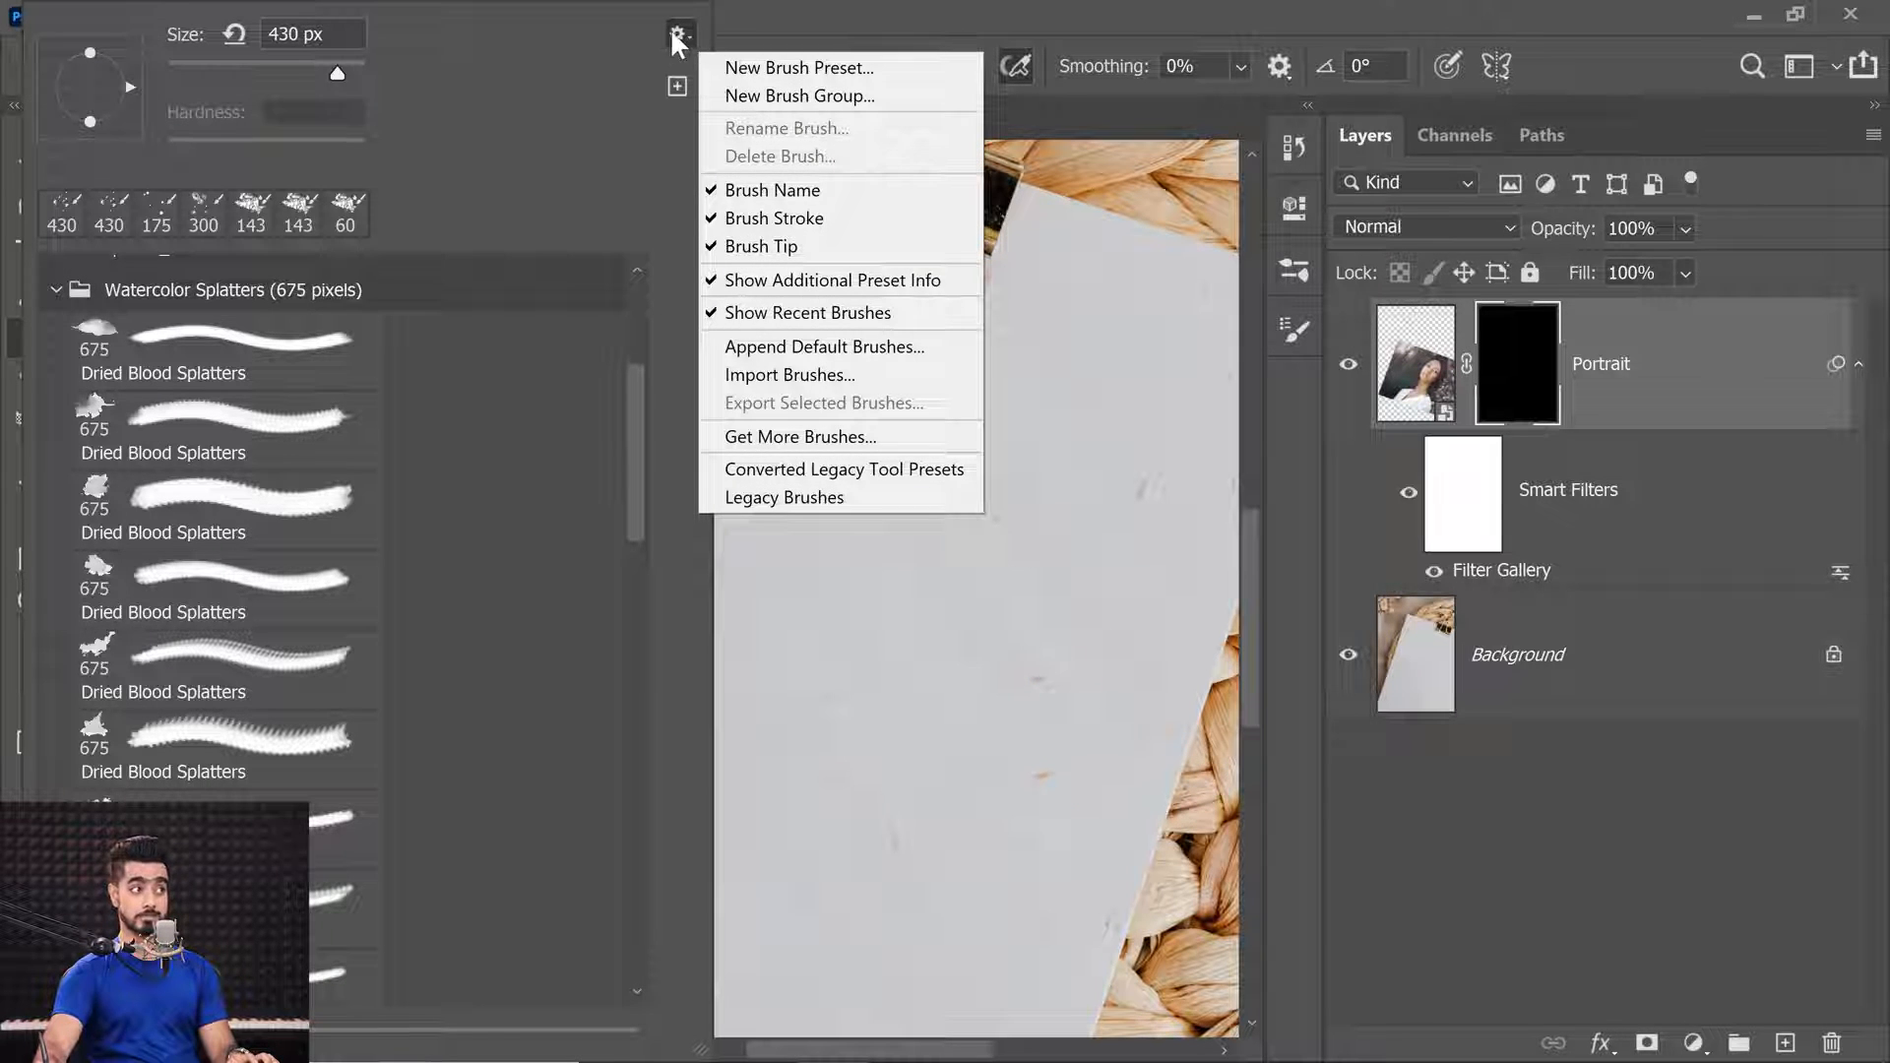
left_click(750, 218)
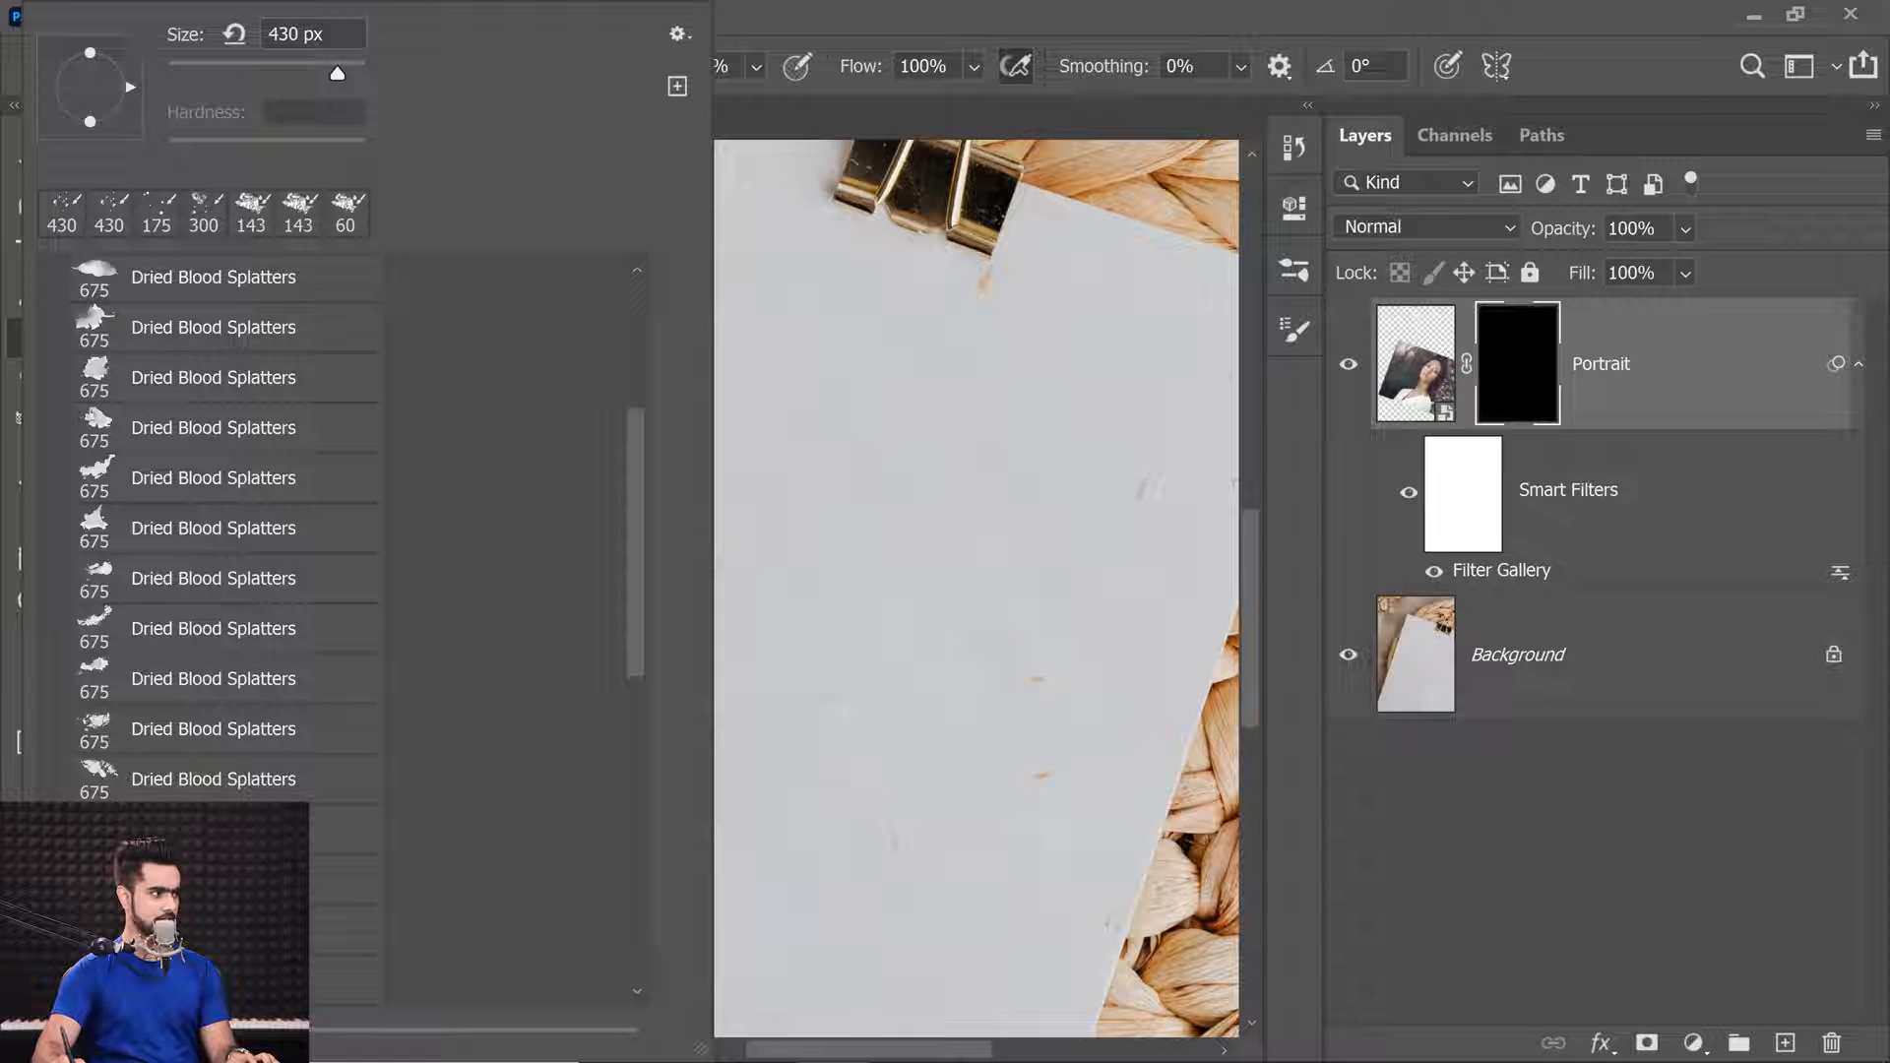
left_click(675, 34)
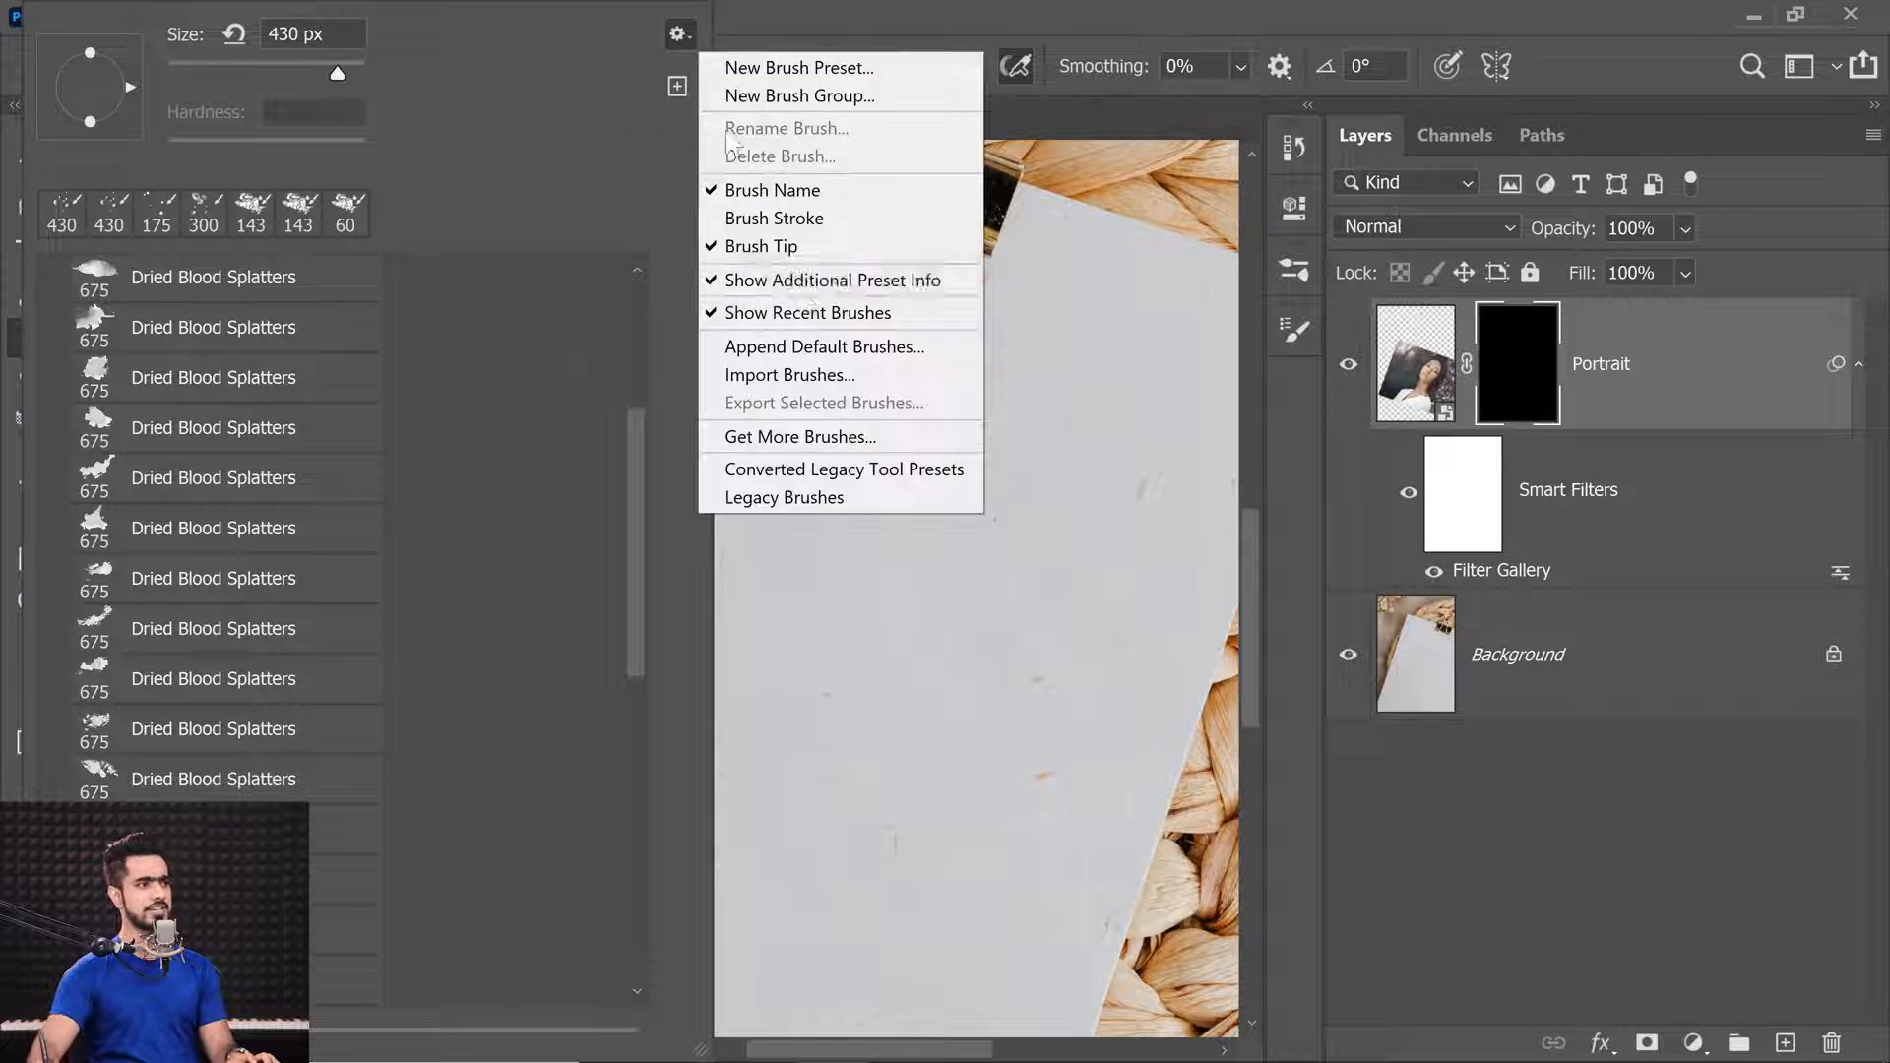
left_click(753, 218)
left_click(675, 34)
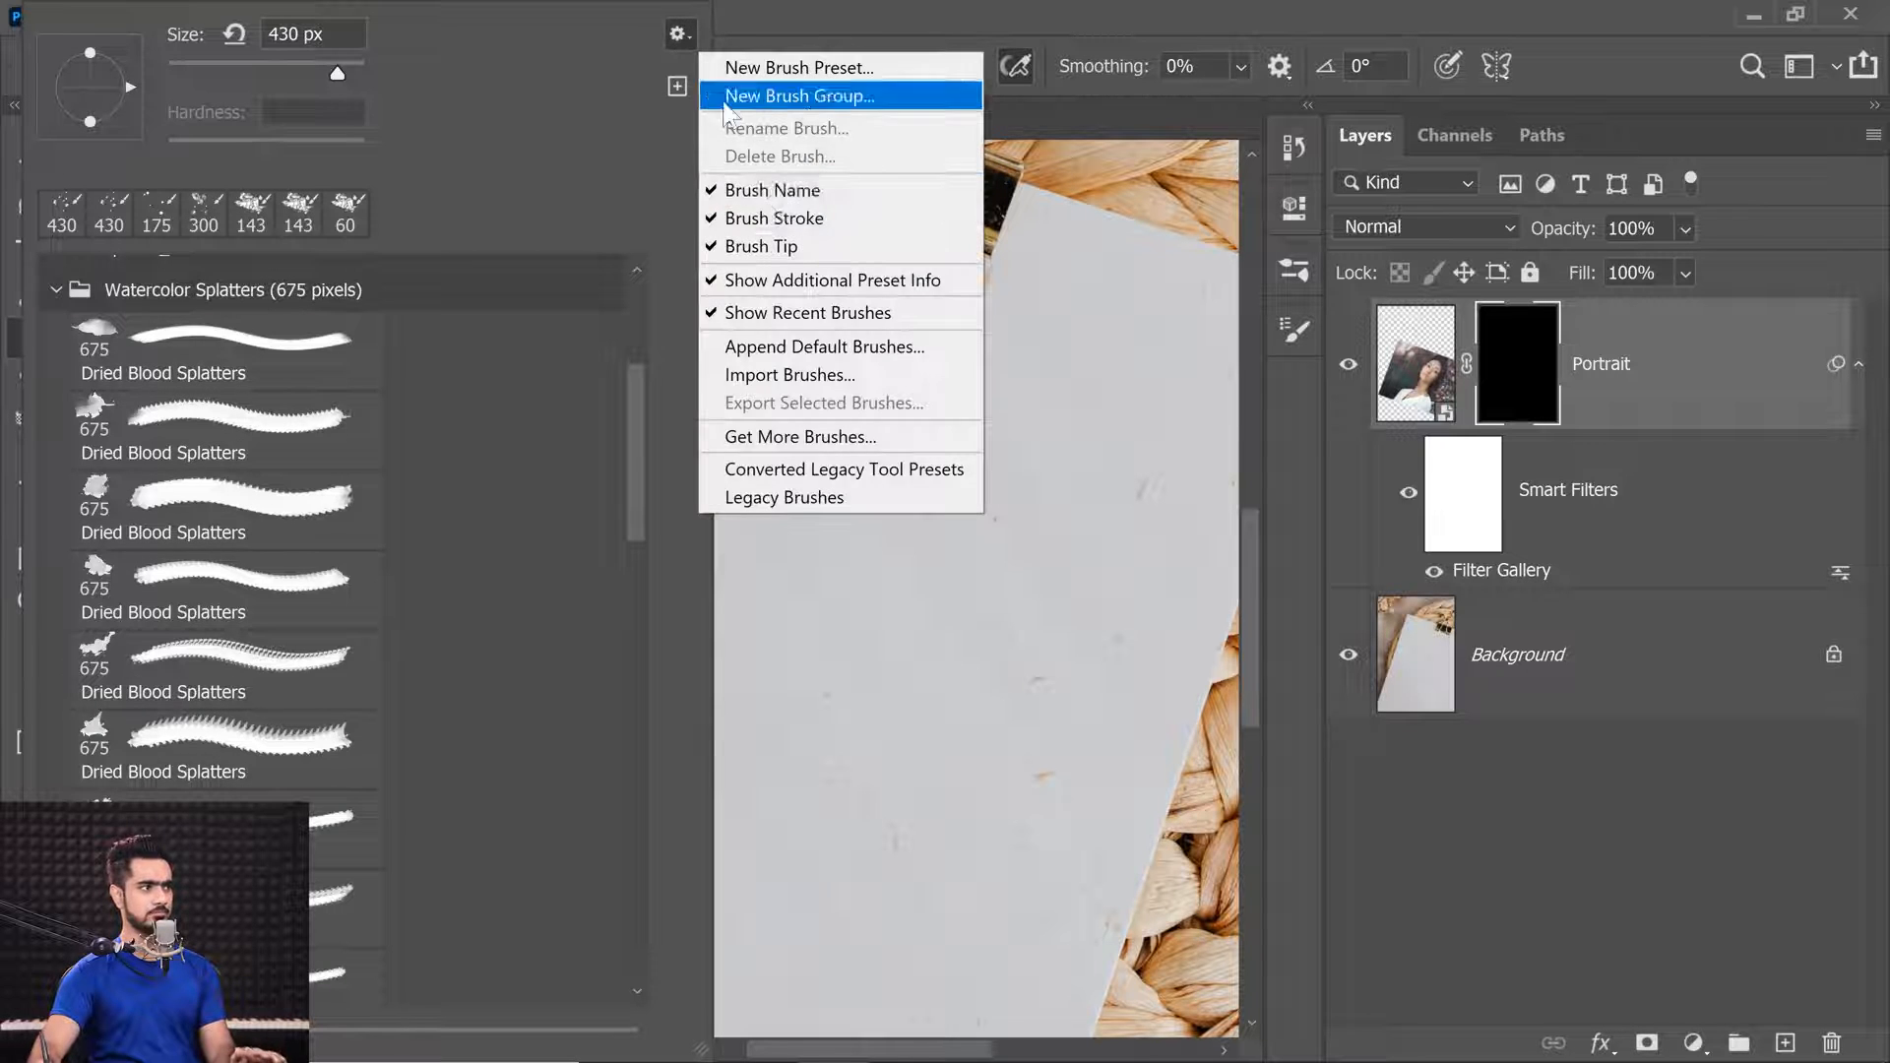
left_click(763, 218)
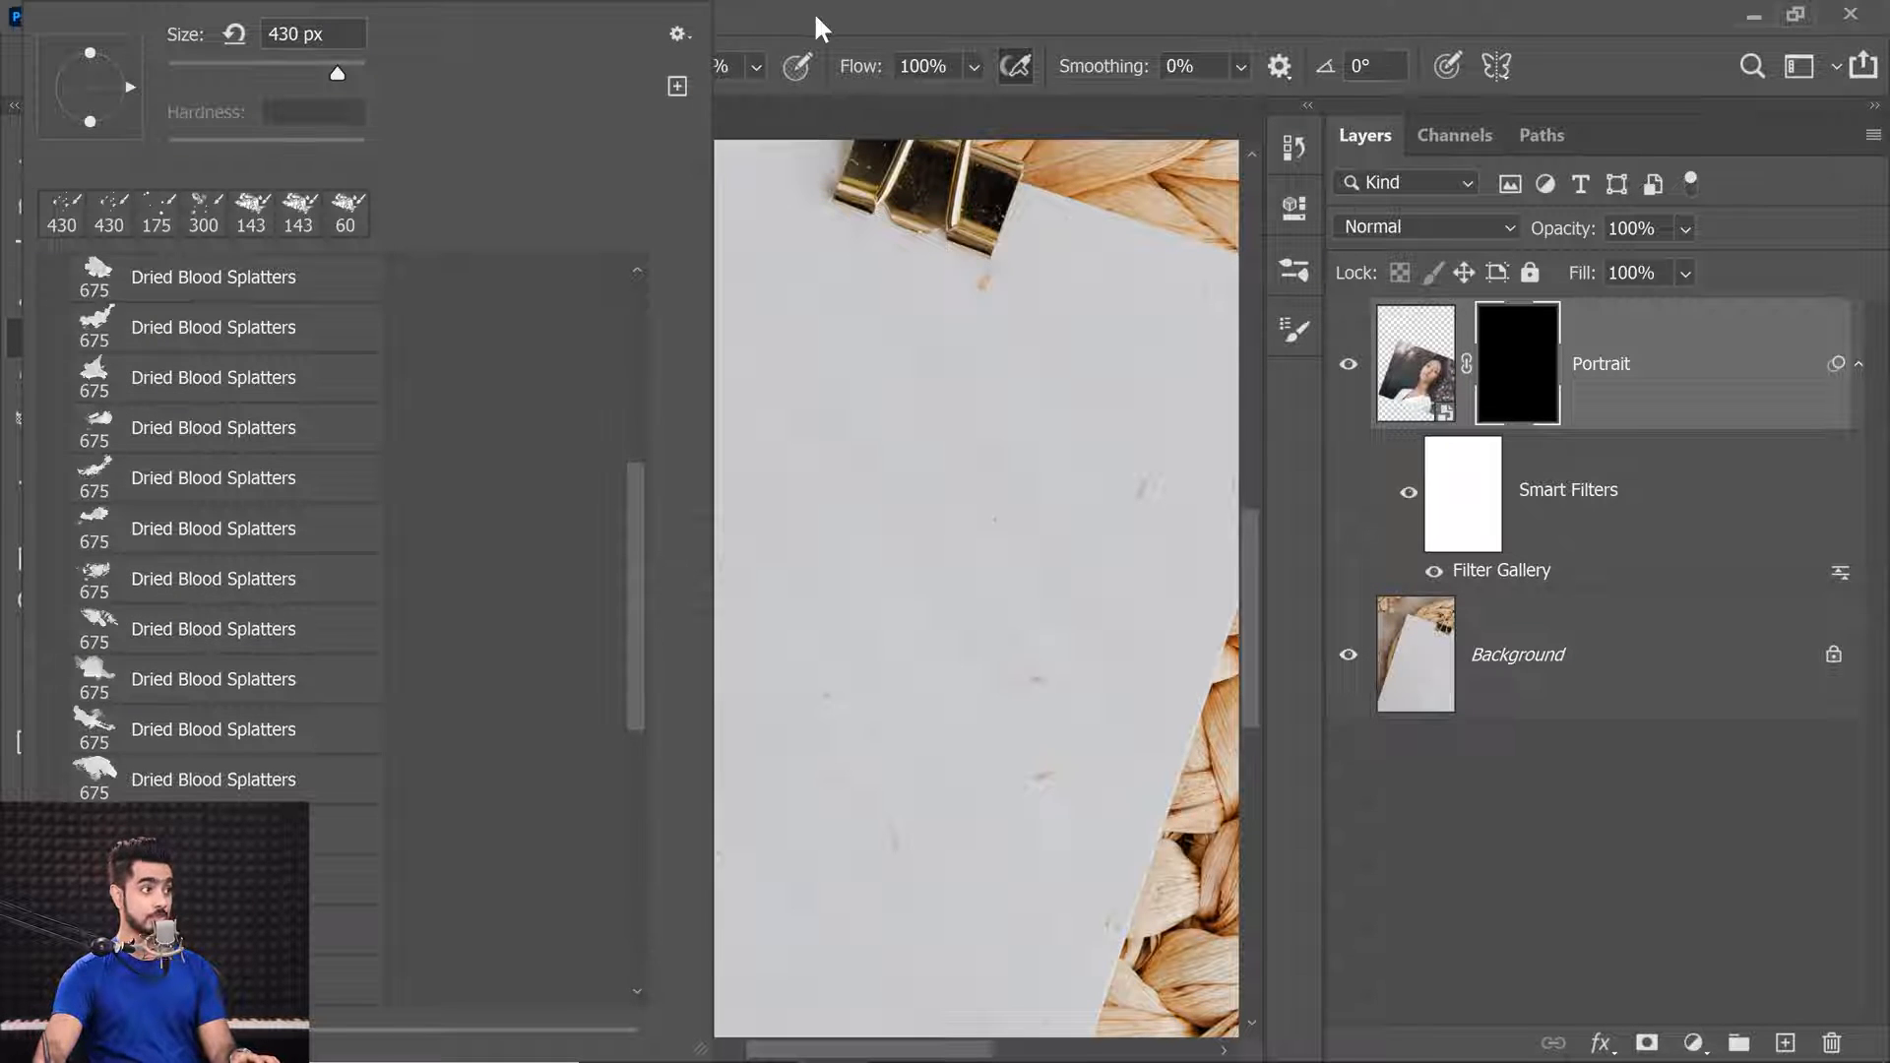
left_click(812, 22)
Open the Brush Settings to show the Brush Tip Shape options for a 675 px Watercolor Splatters brush.
left_click(587, 12)
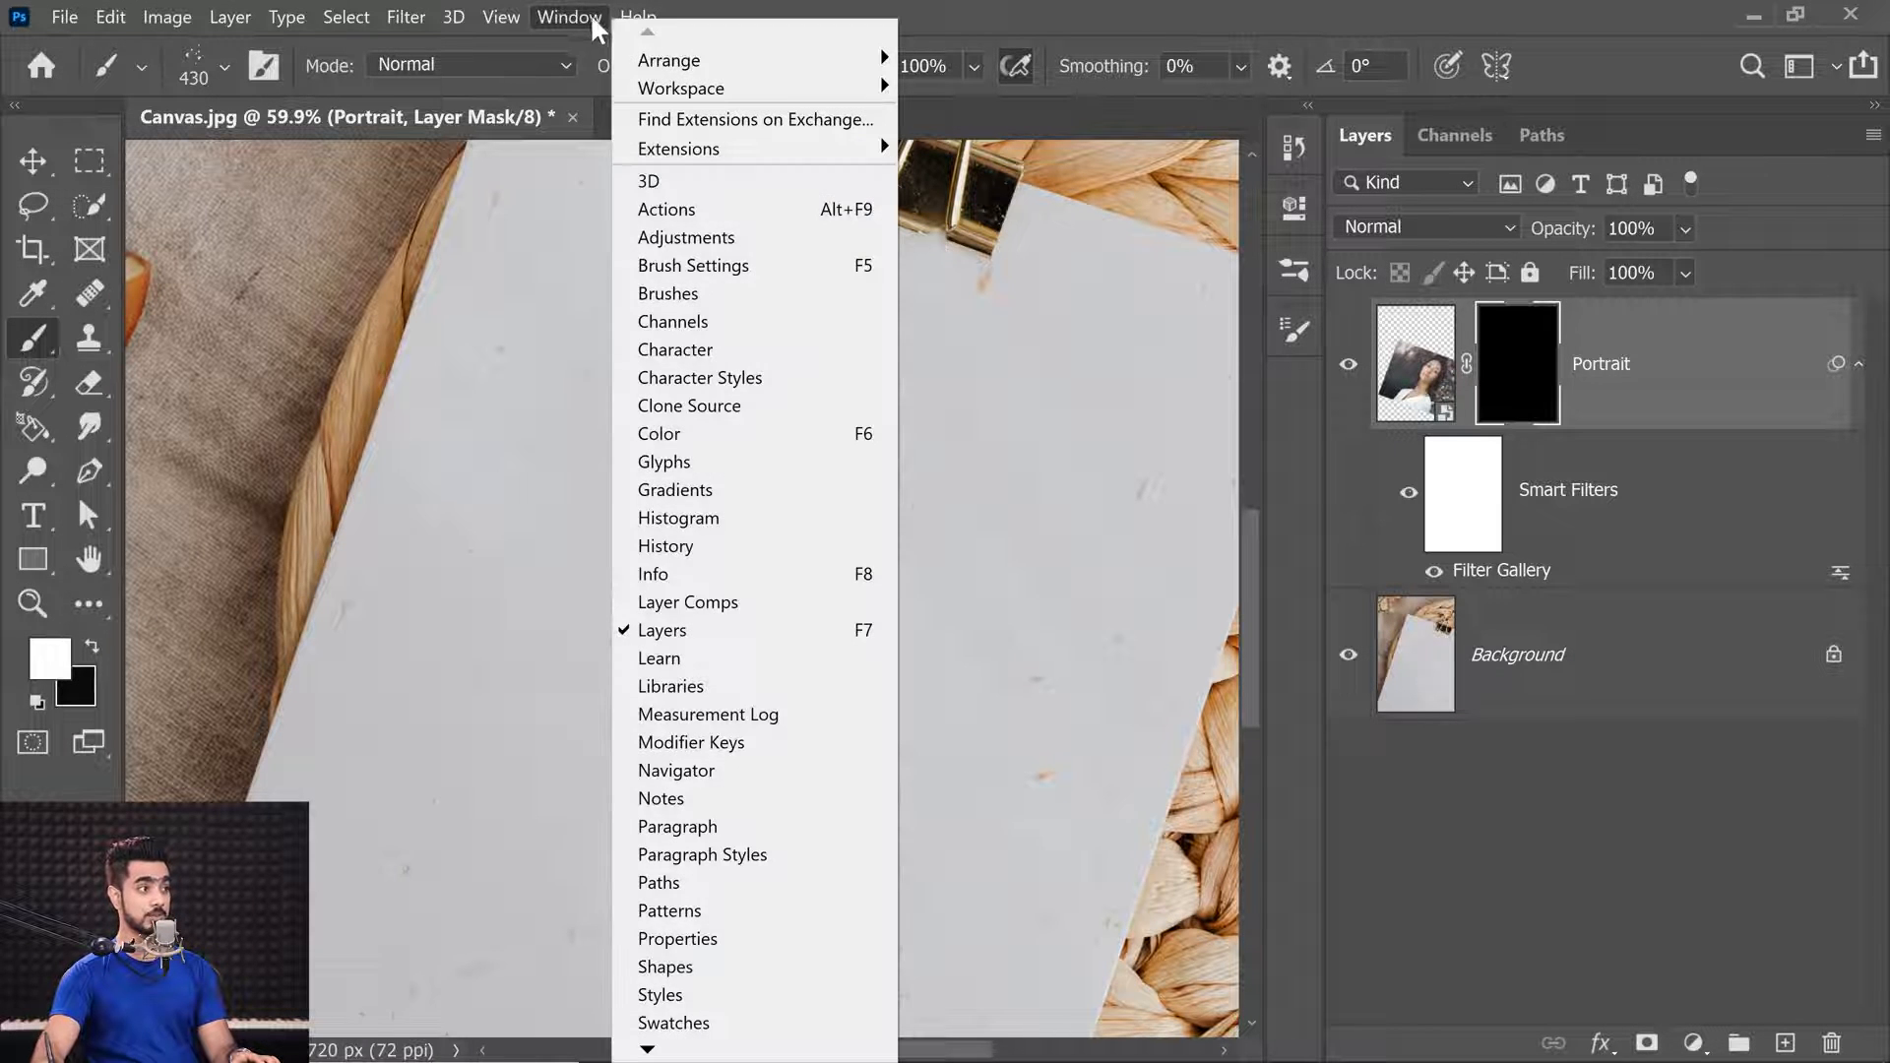
left_click(700, 265)
mouse_move(896, 177)
left_mouse_down()
mouse_move(735, 179)
mouse_move(779, 202)
mouse_move(1098, 207)
mouse_move(876, 181)
mouse_move(910, 184)
left_mouse_up()
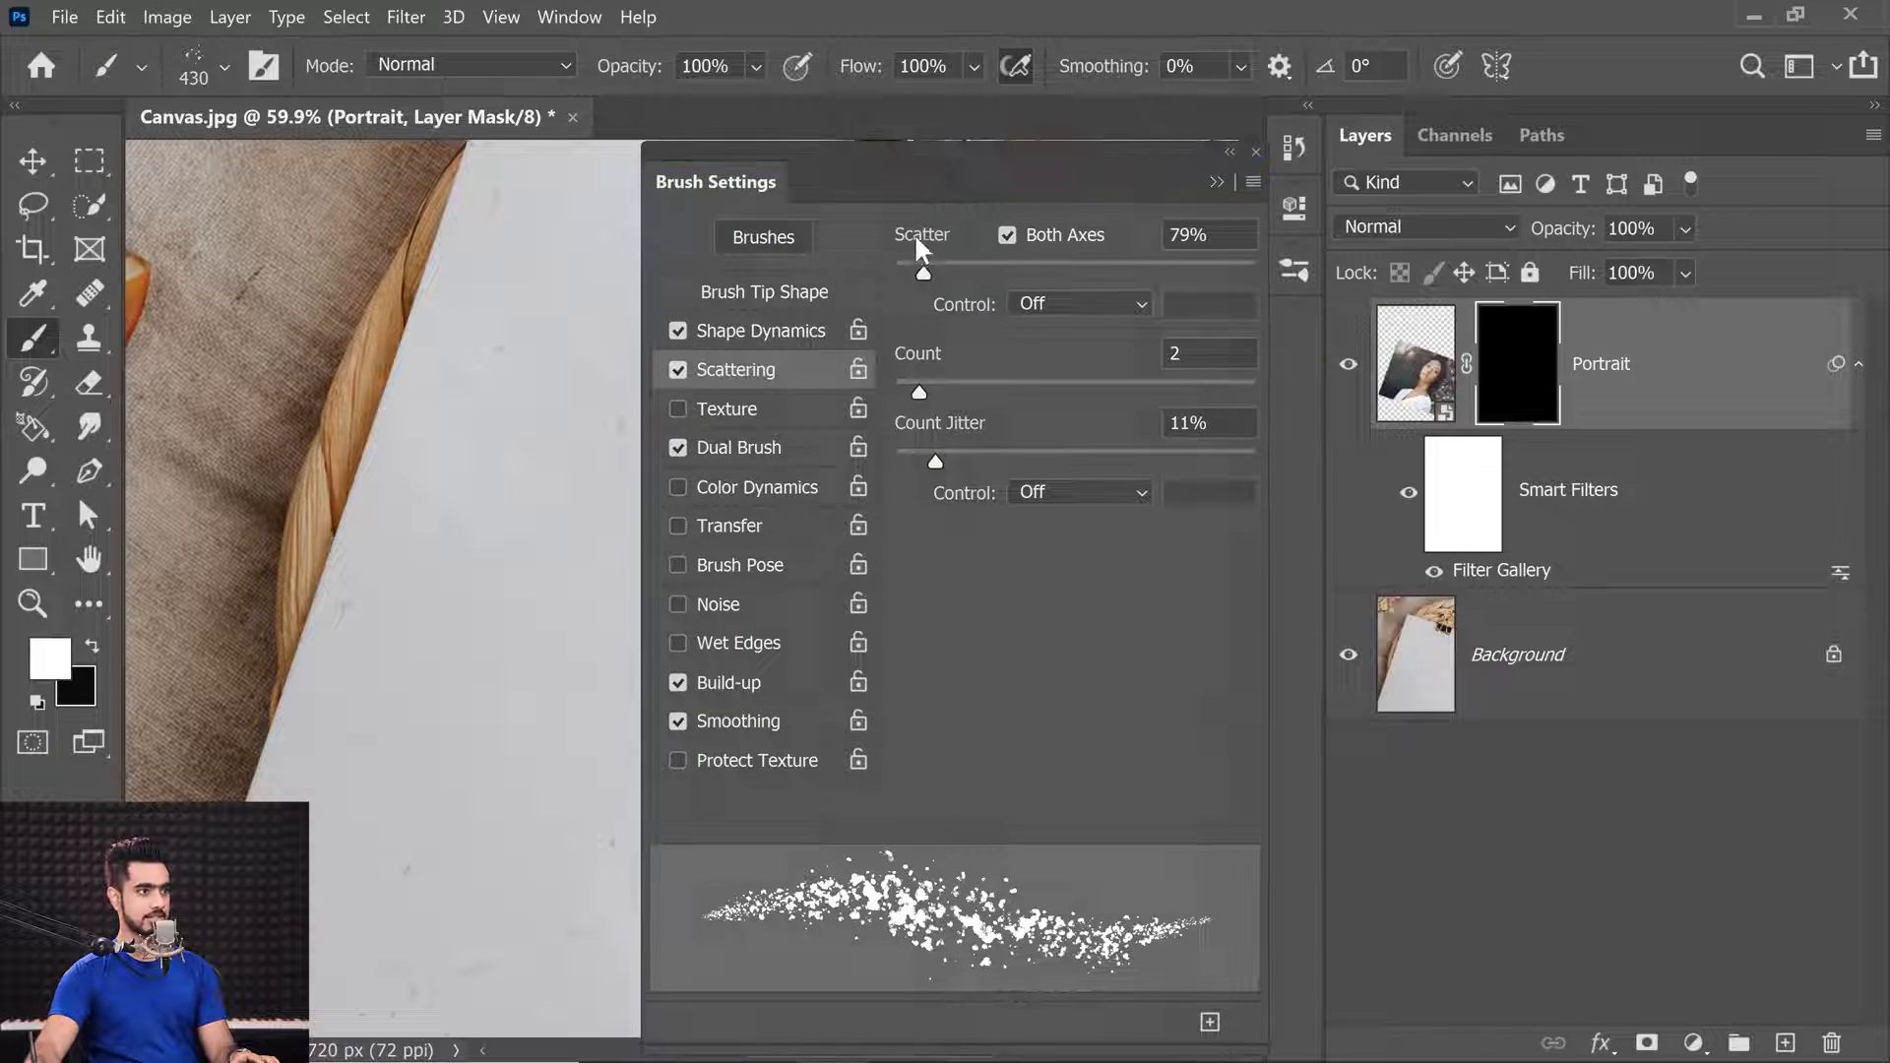
mouse_move(468, 381)
left_mouse_down()
mouse_move(359, 371)
mouse_move(548, 361)
mouse_move(470, 376)
left_mouse_up()
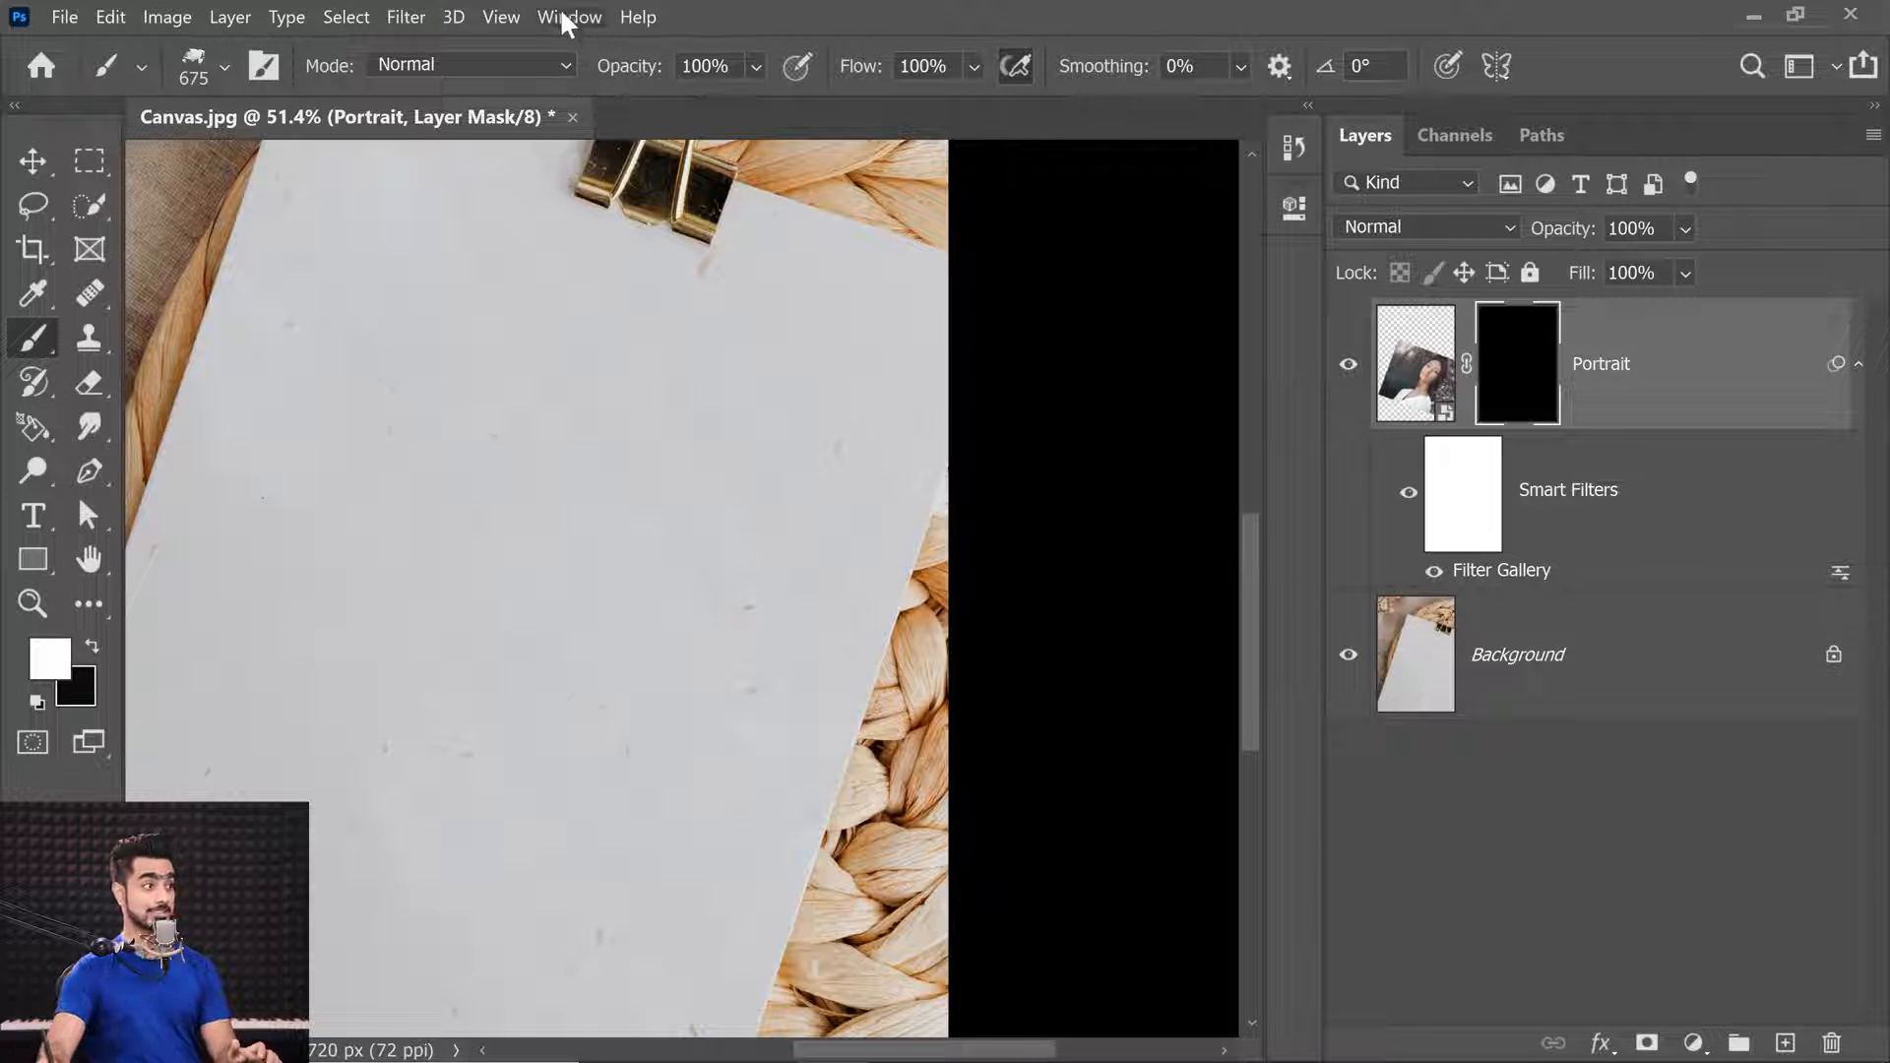
left_click(563, 14)
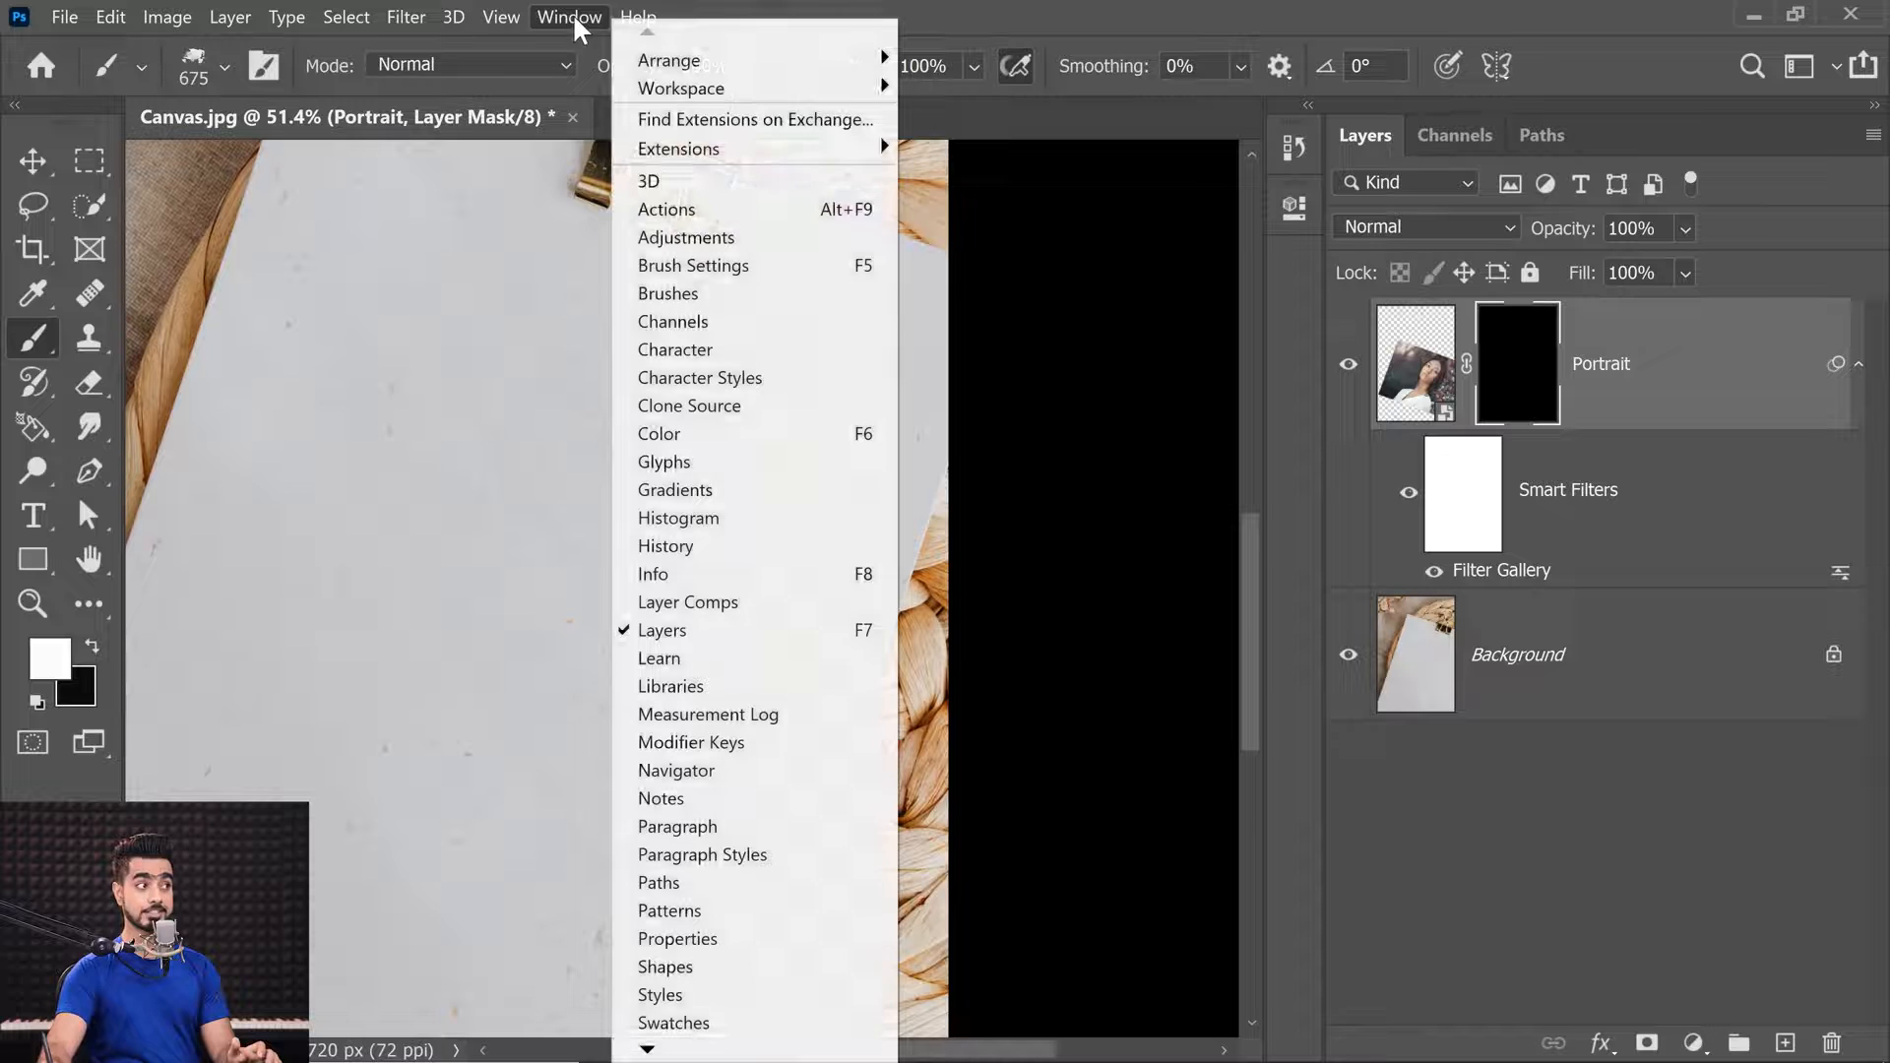
left_click(711, 274)
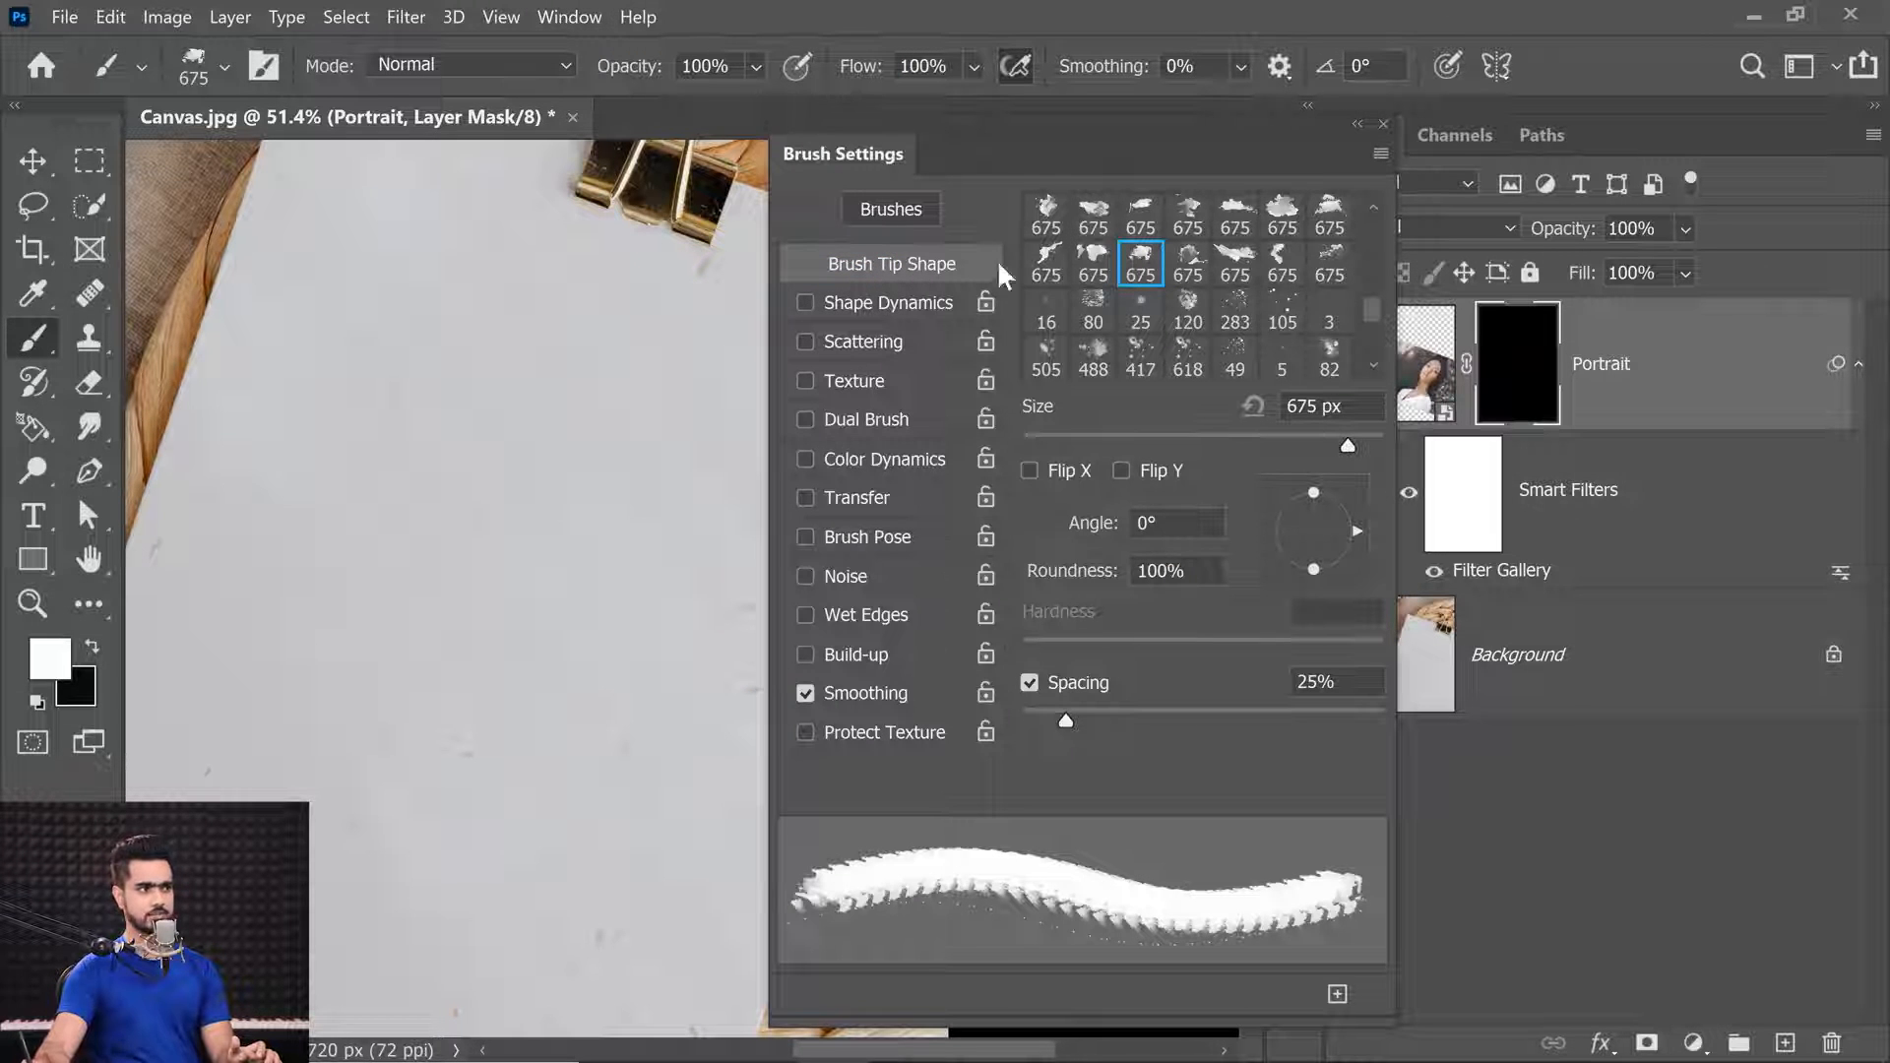
Pick a 675 px splatter tip, enlarge it to 1200 px, and stamp it once on the mask to reveal the central face.
left_click(1187, 261)
left_click(1092, 261)
left_click(1140, 260)
left_click_drag(431, 548, 515, 568)
key("]")
key("]")
key("]")
key("]")
left_click(511, 546)
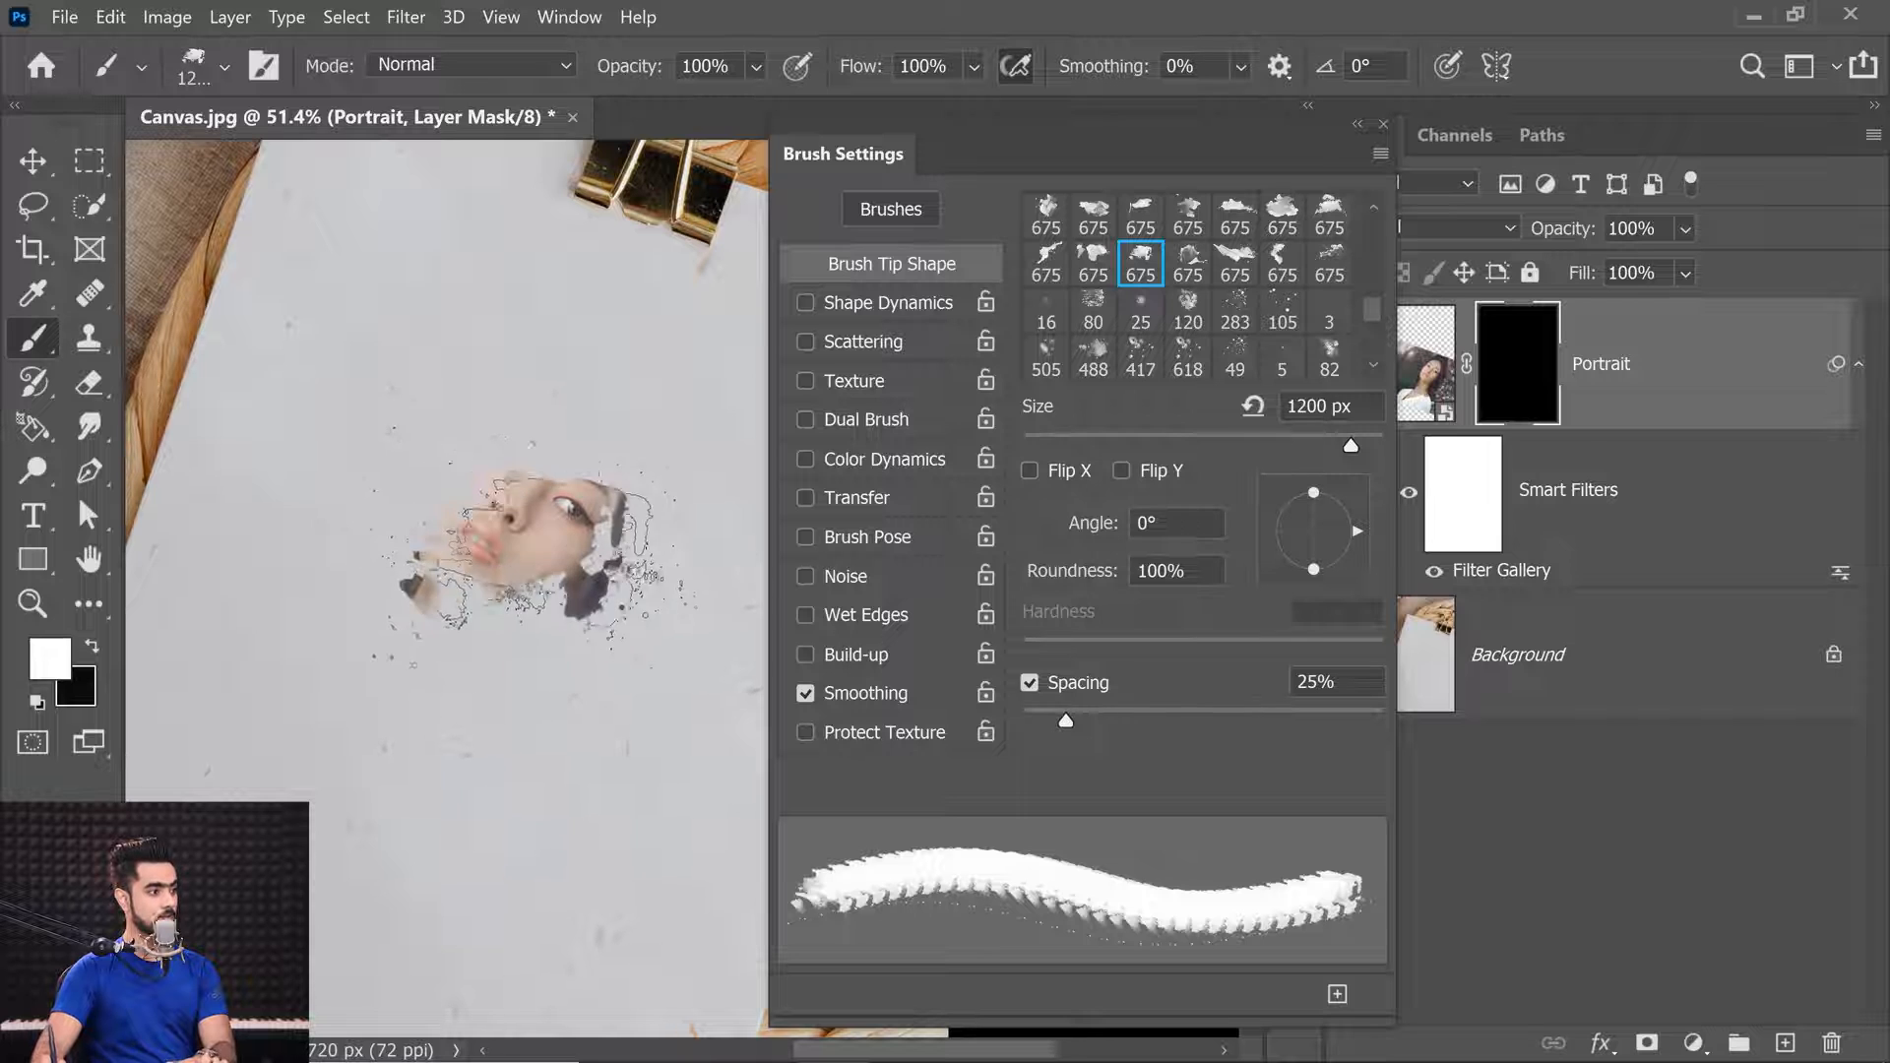
Choose an elongated splatter tip, set it to 1000 px at a 50° angle, and stamp it on the mask over the hair beside the chin.
left_click(1230, 266)
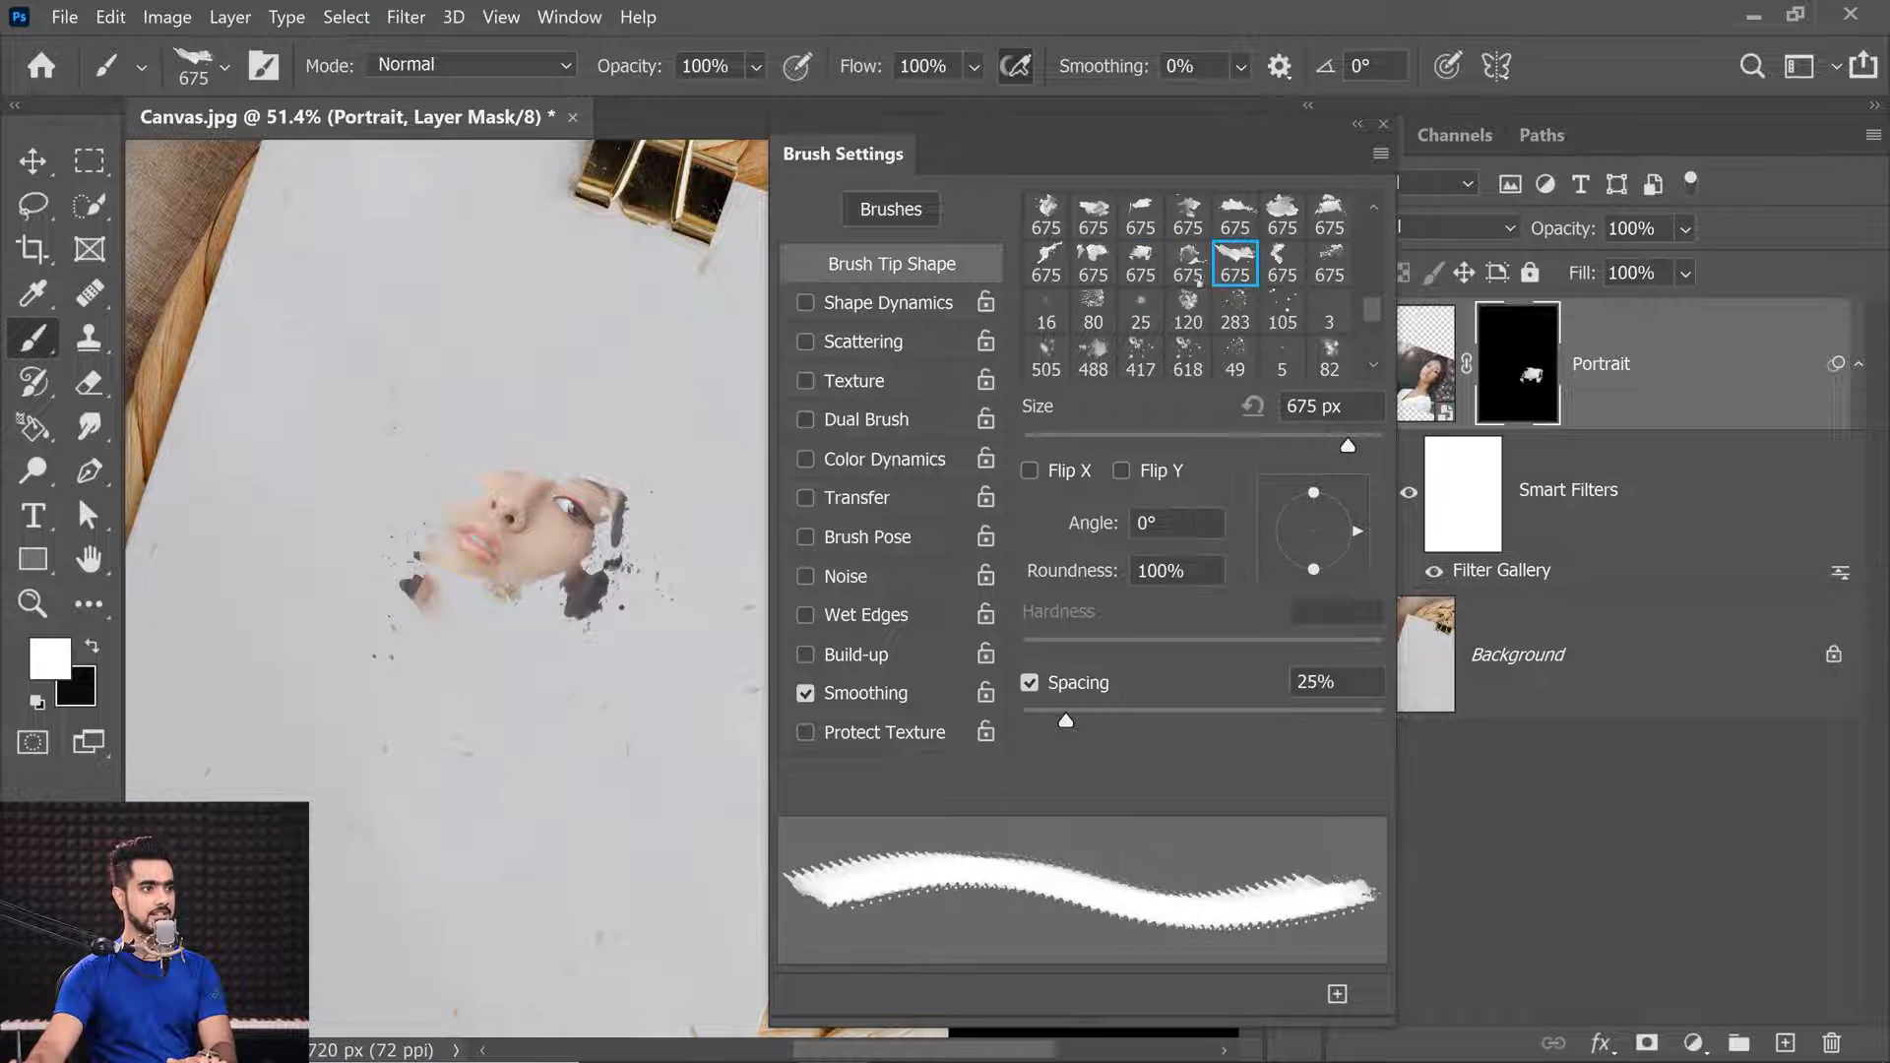
key("]")
key("]")
key("]")
key("]")
left_click_drag(1352, 527, 1339, 497)
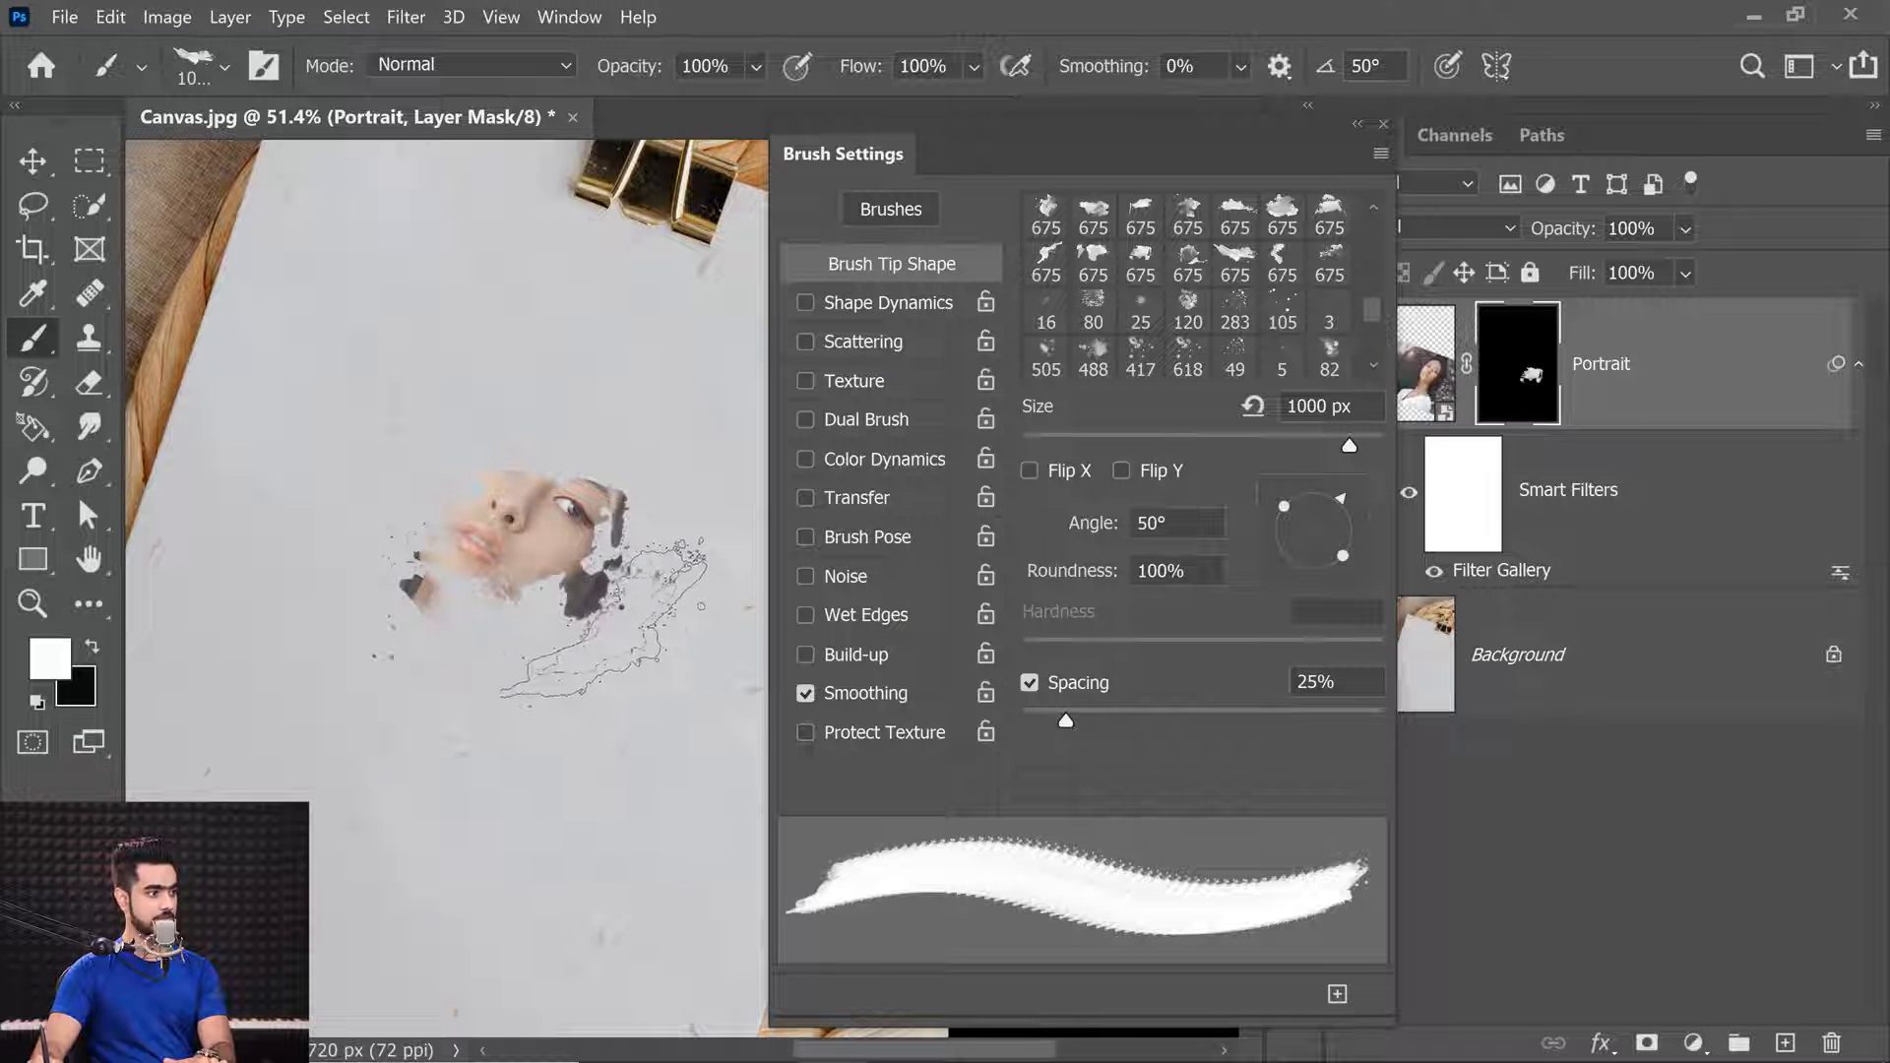
left_click(605, 619)
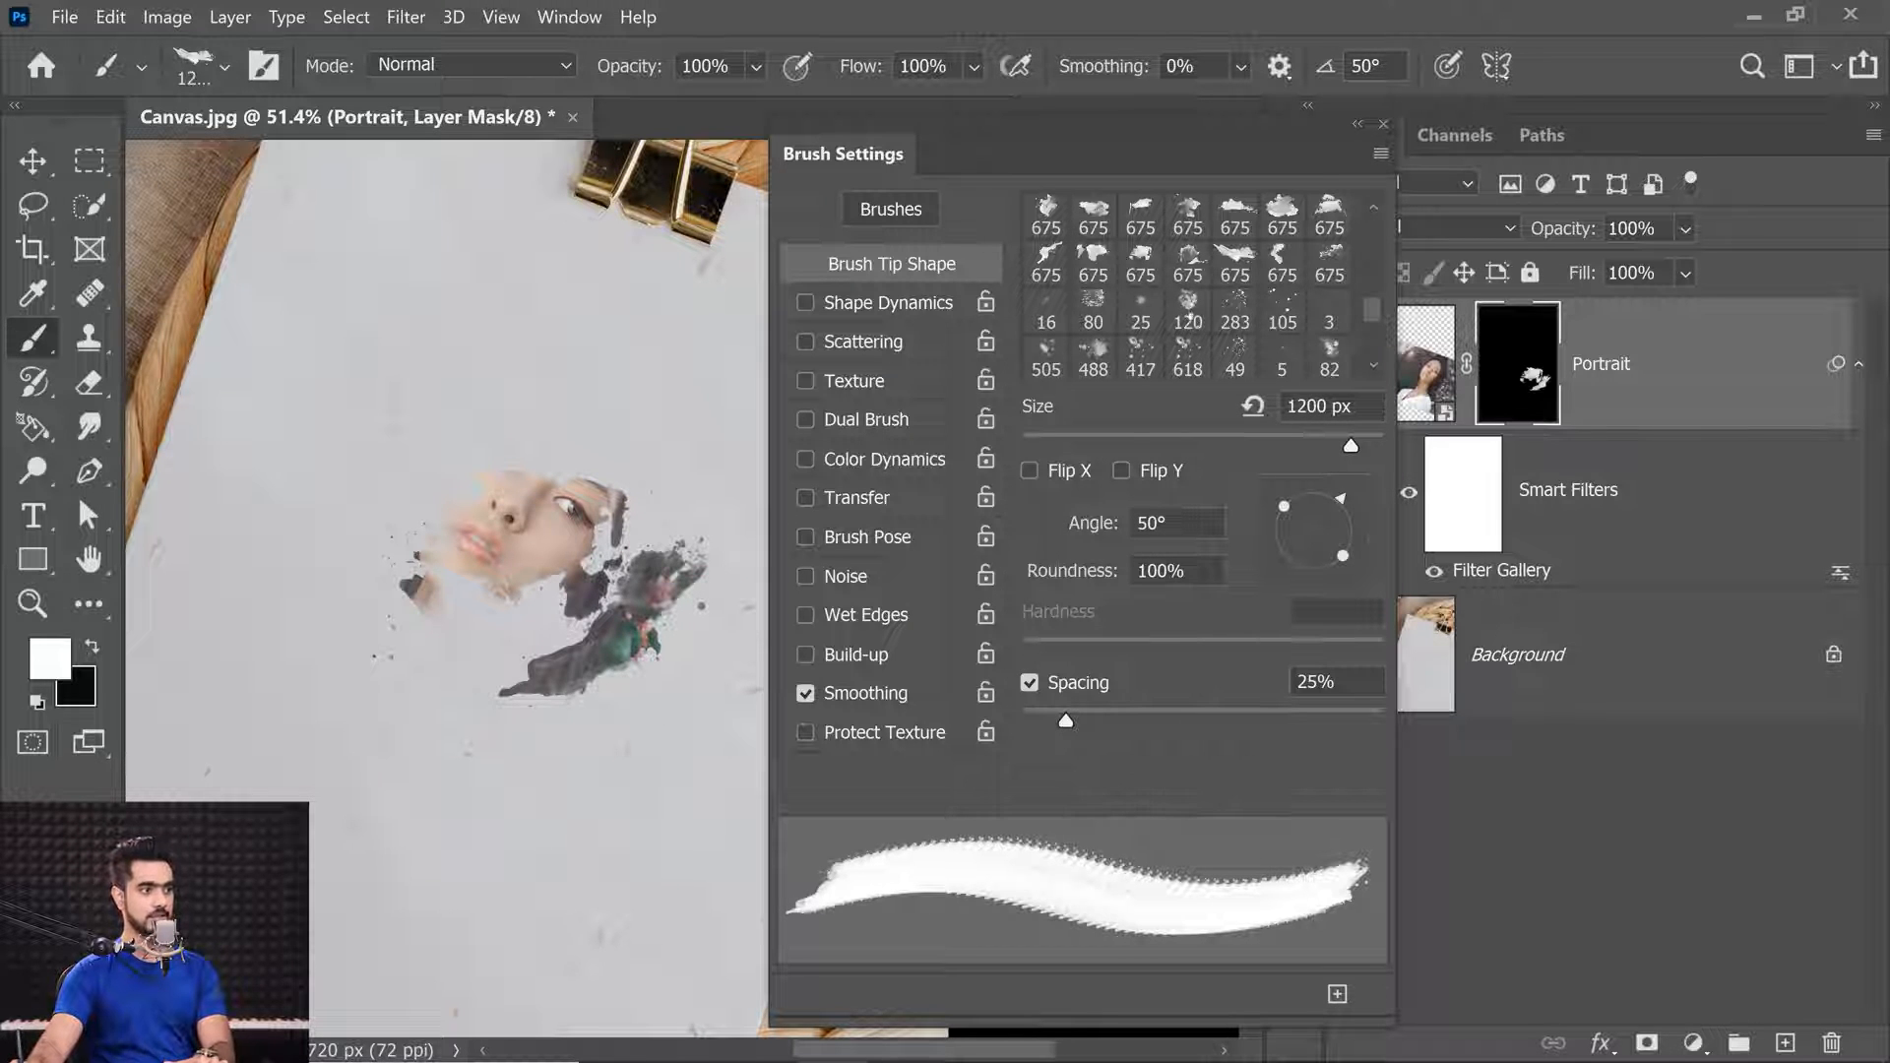
Choose the open, speckled splatter tip, enlarge it to 1800 px, and stamp it on the mask above the face to reveal the forehead and hair.
left_click(1188, 262)
key("]")
key("]")
key("]")
key("]")
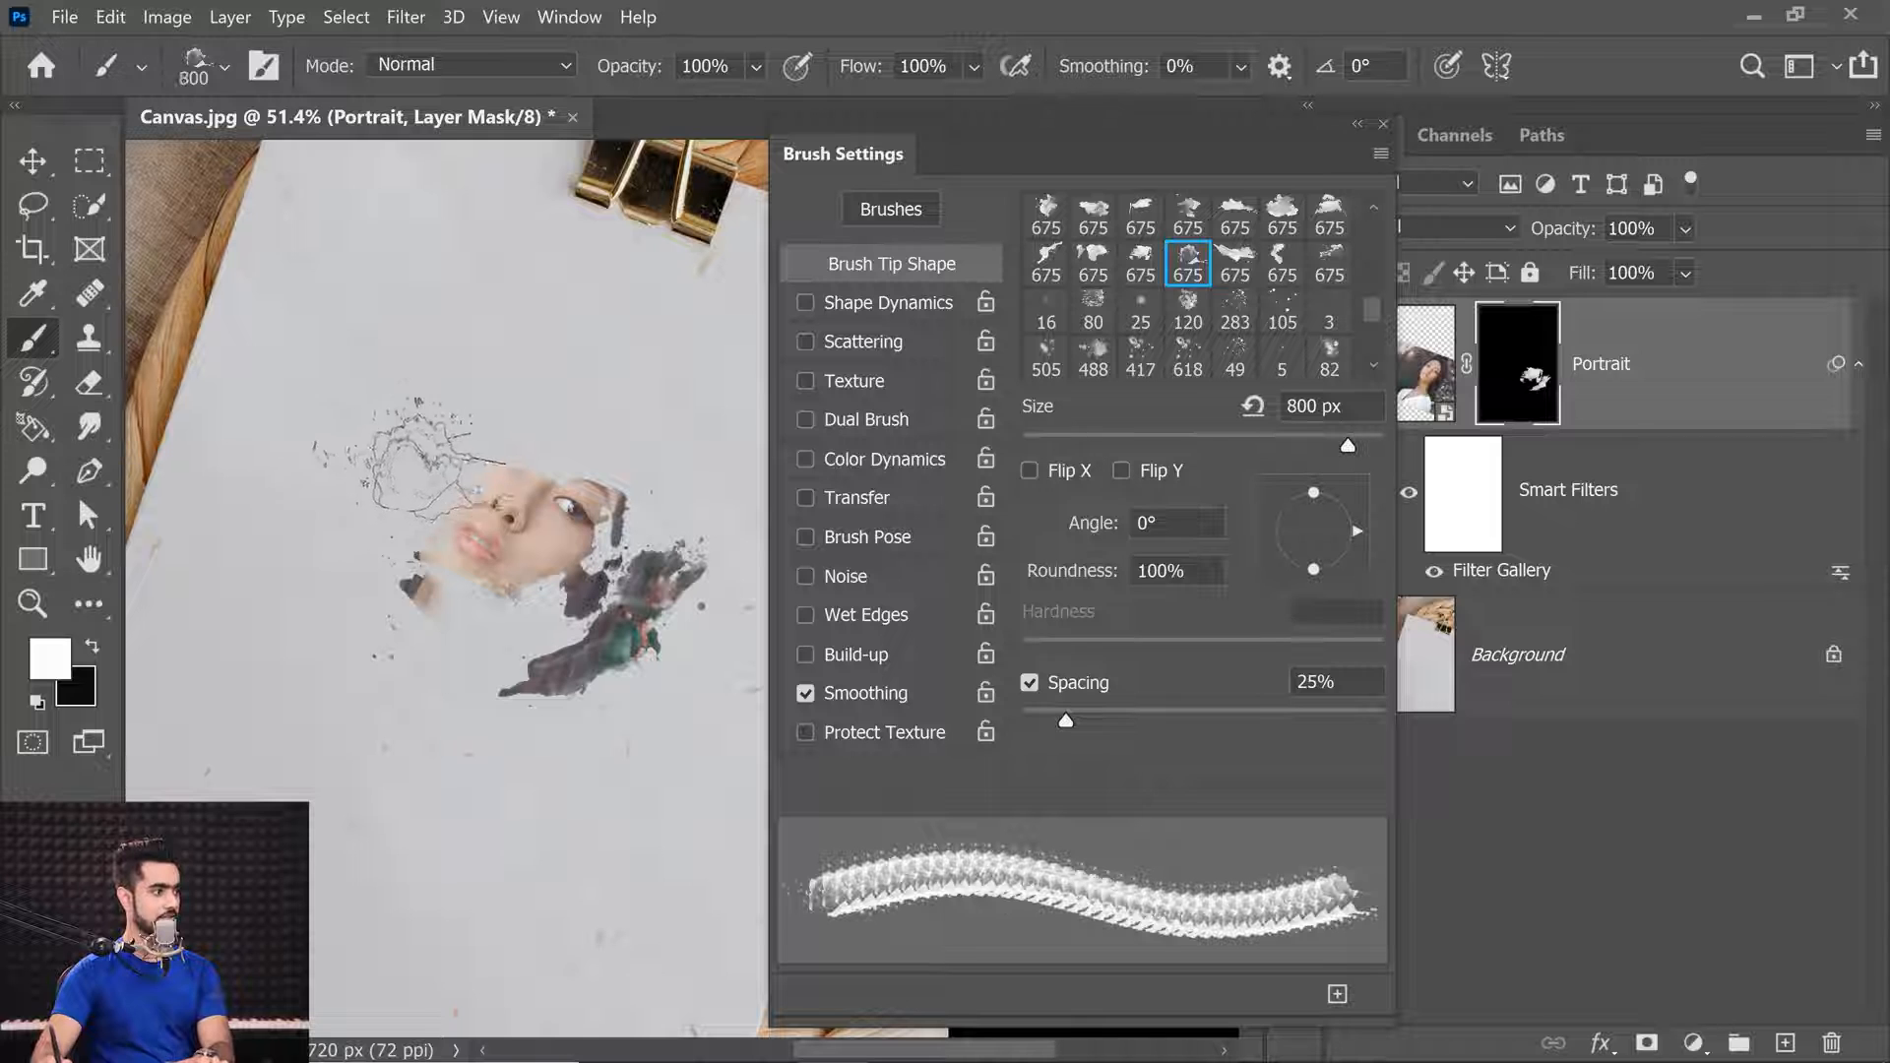
key("]")
key("]")
key("]")
key("]")
key("]")
key("]")
key("]")
key("]")
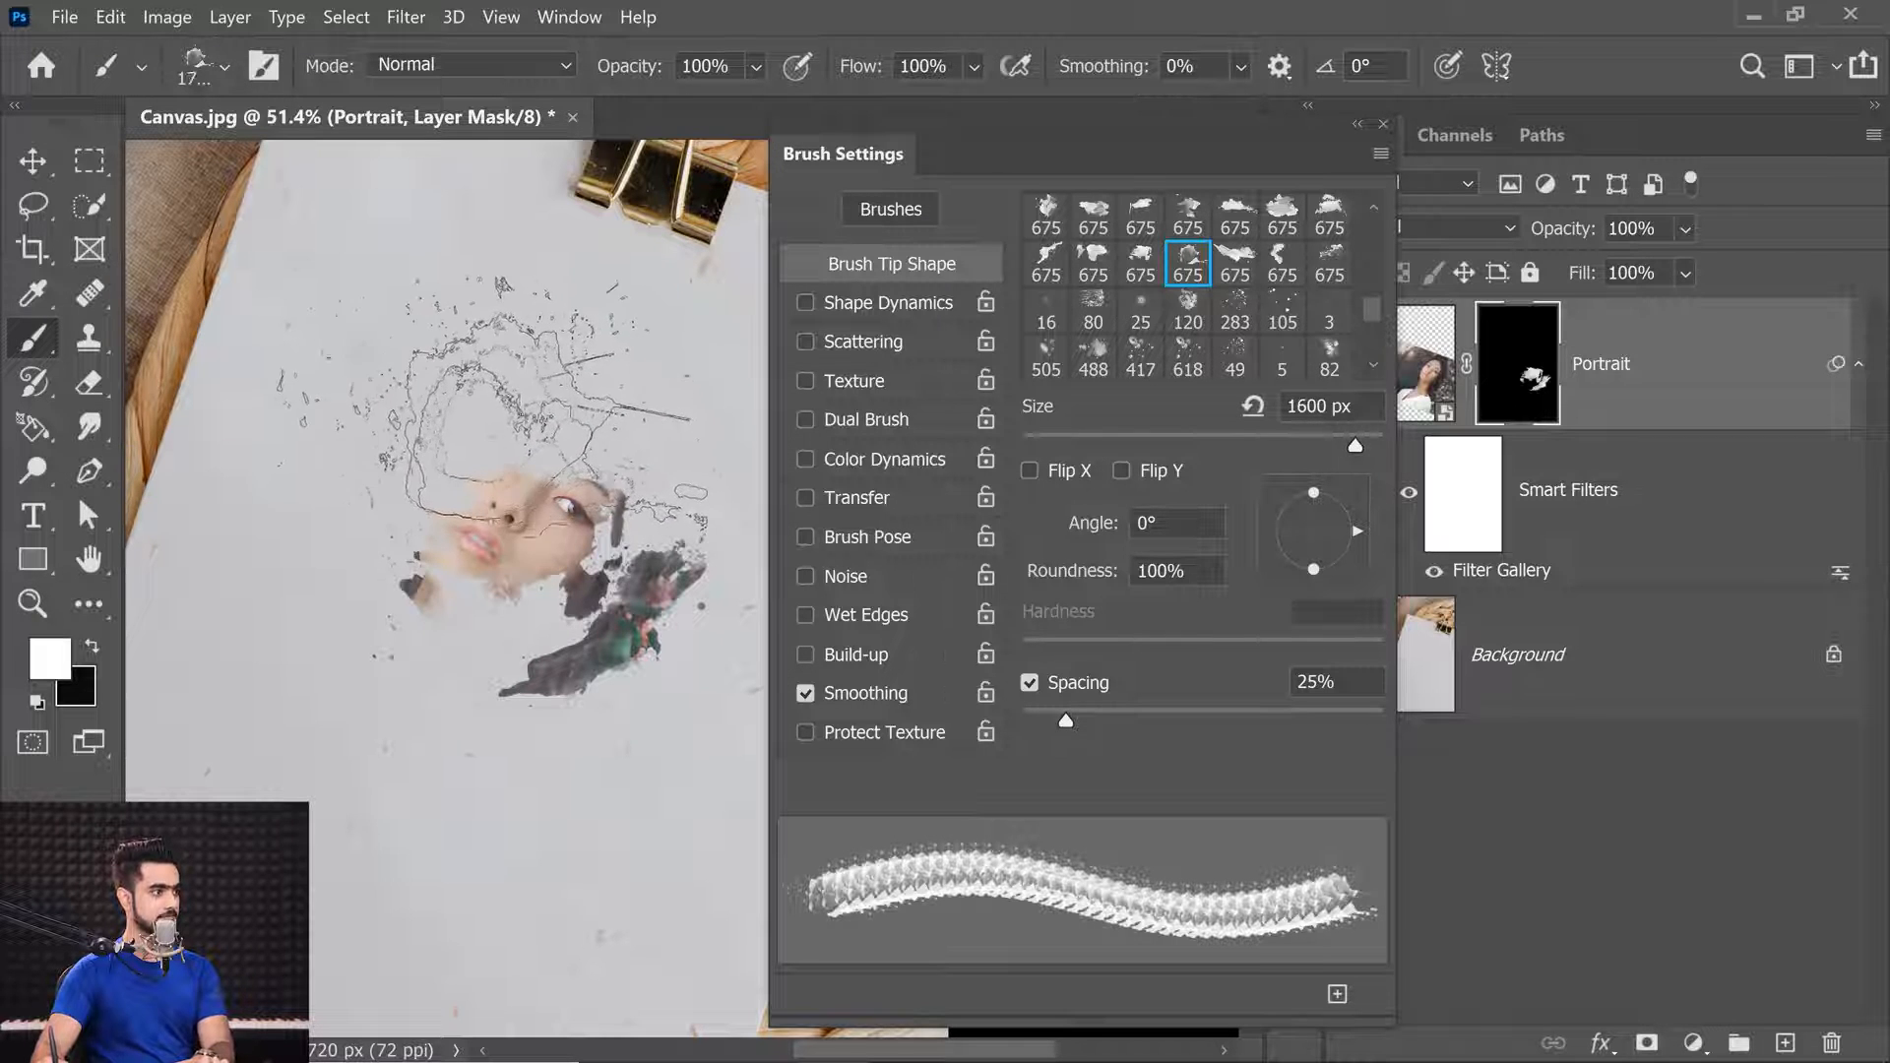
left_click(537, 419)
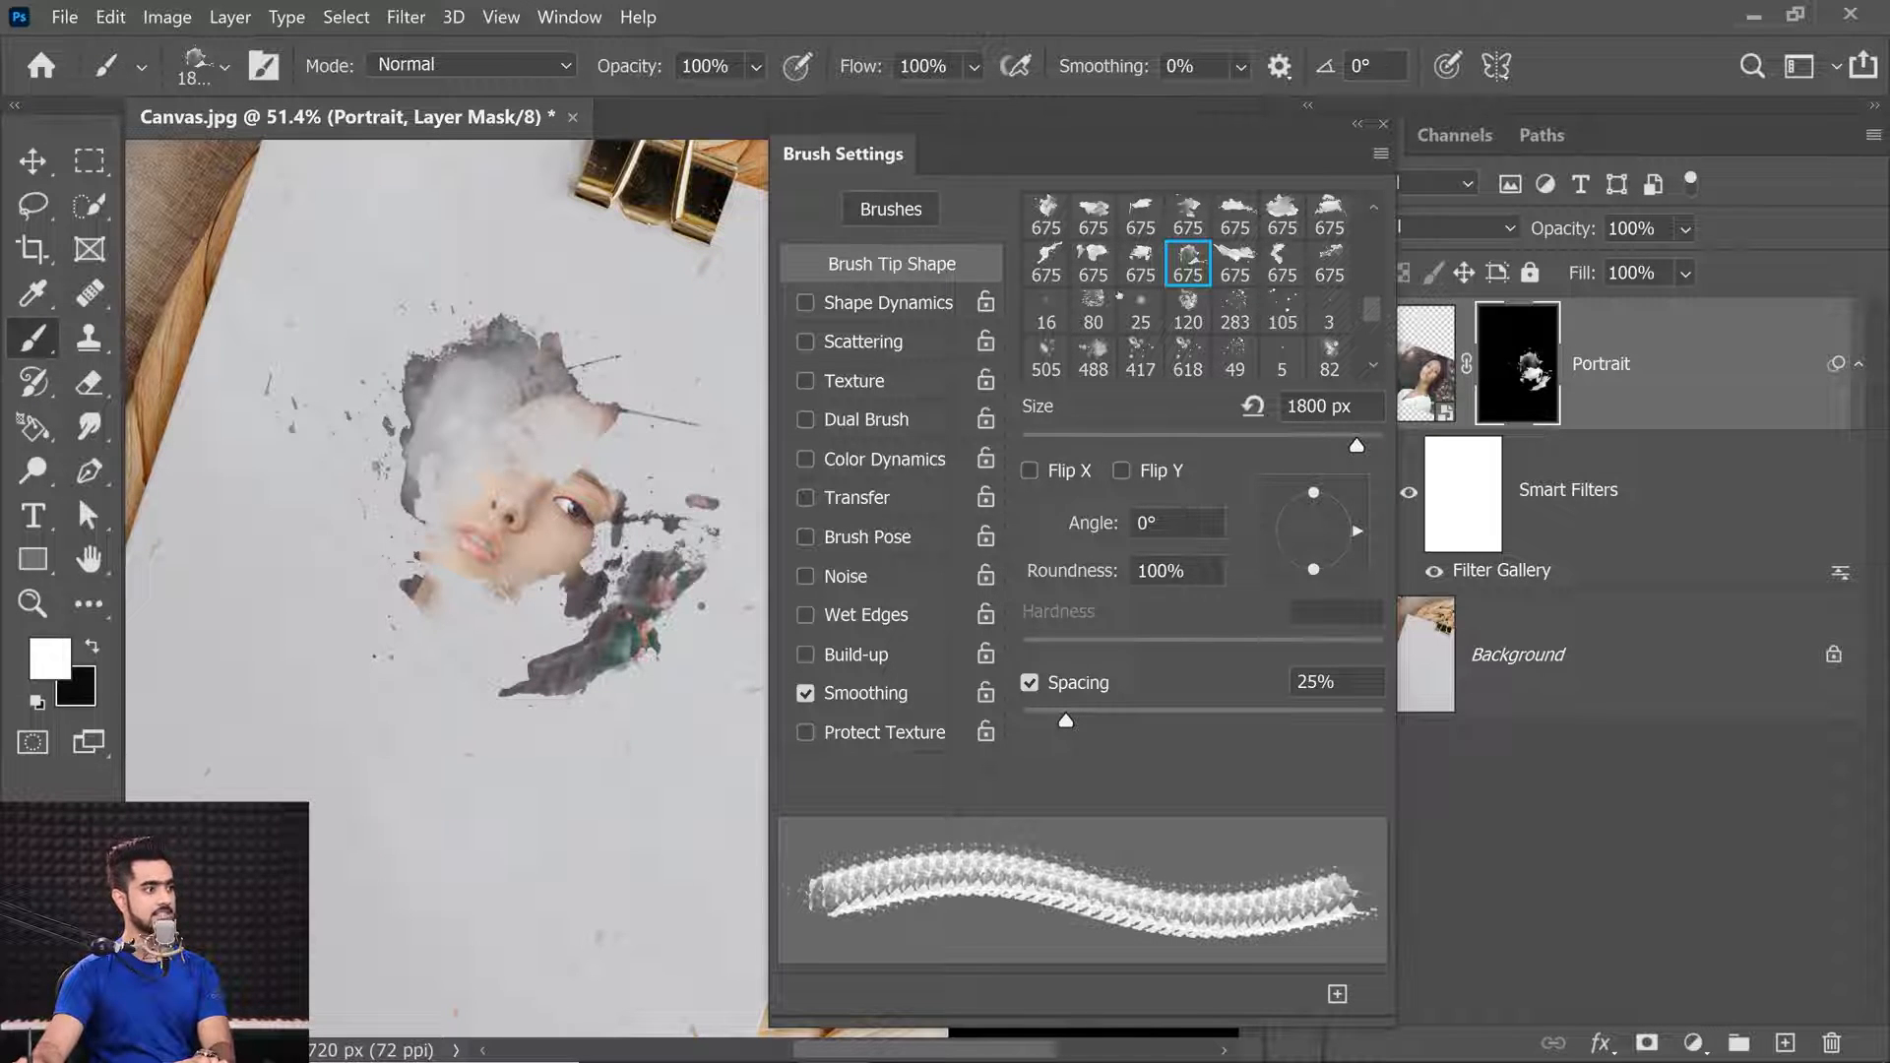
Switch back to the compact splatter tip at 1000 px and stamp the mask over the cheek and the hair beside it.
left_click(1140, 262)
key("]")
key("]")
key("]")
left_click(482, 504)
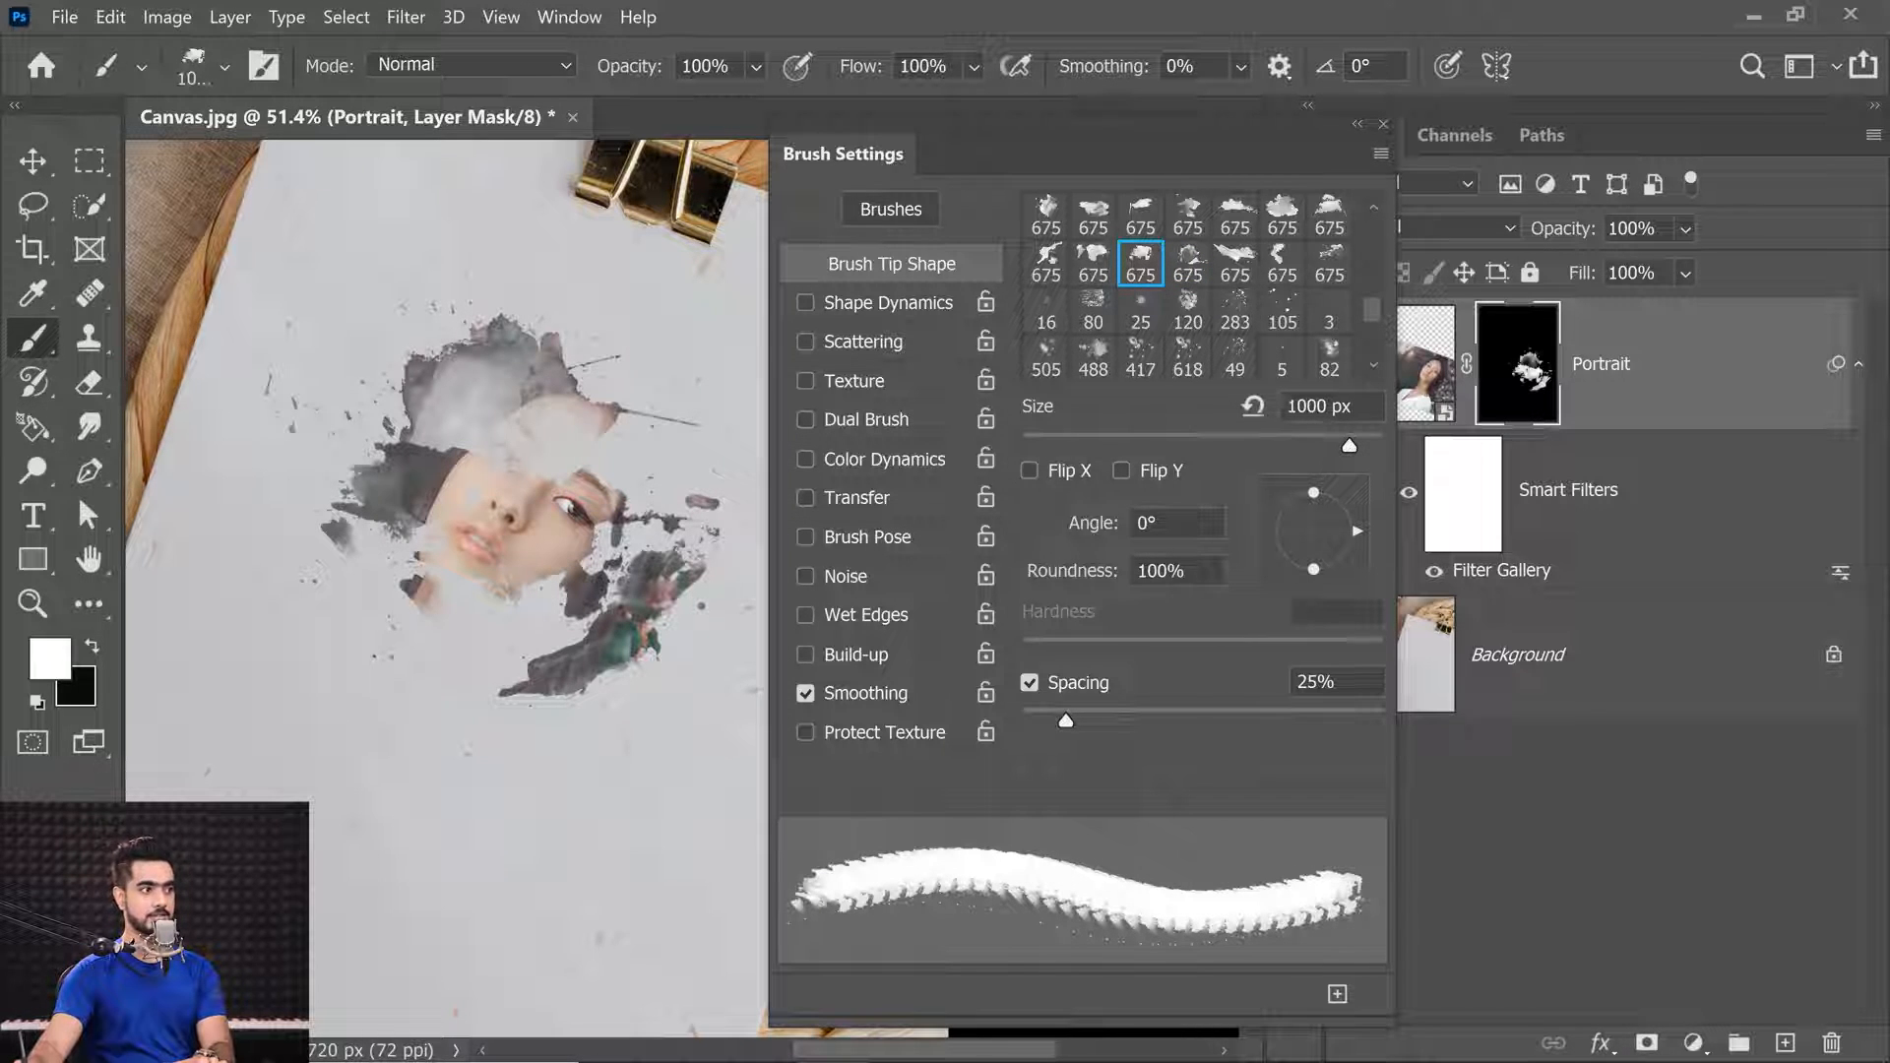
Choose the thin diagonal splatter tip, set it to 1200 px at a 46° angle, and stamp the mask over the background beside the hair.
left_click(1045, 263)
key("]")
key("]")
key("]")
key("]")
key("]")
key("]")
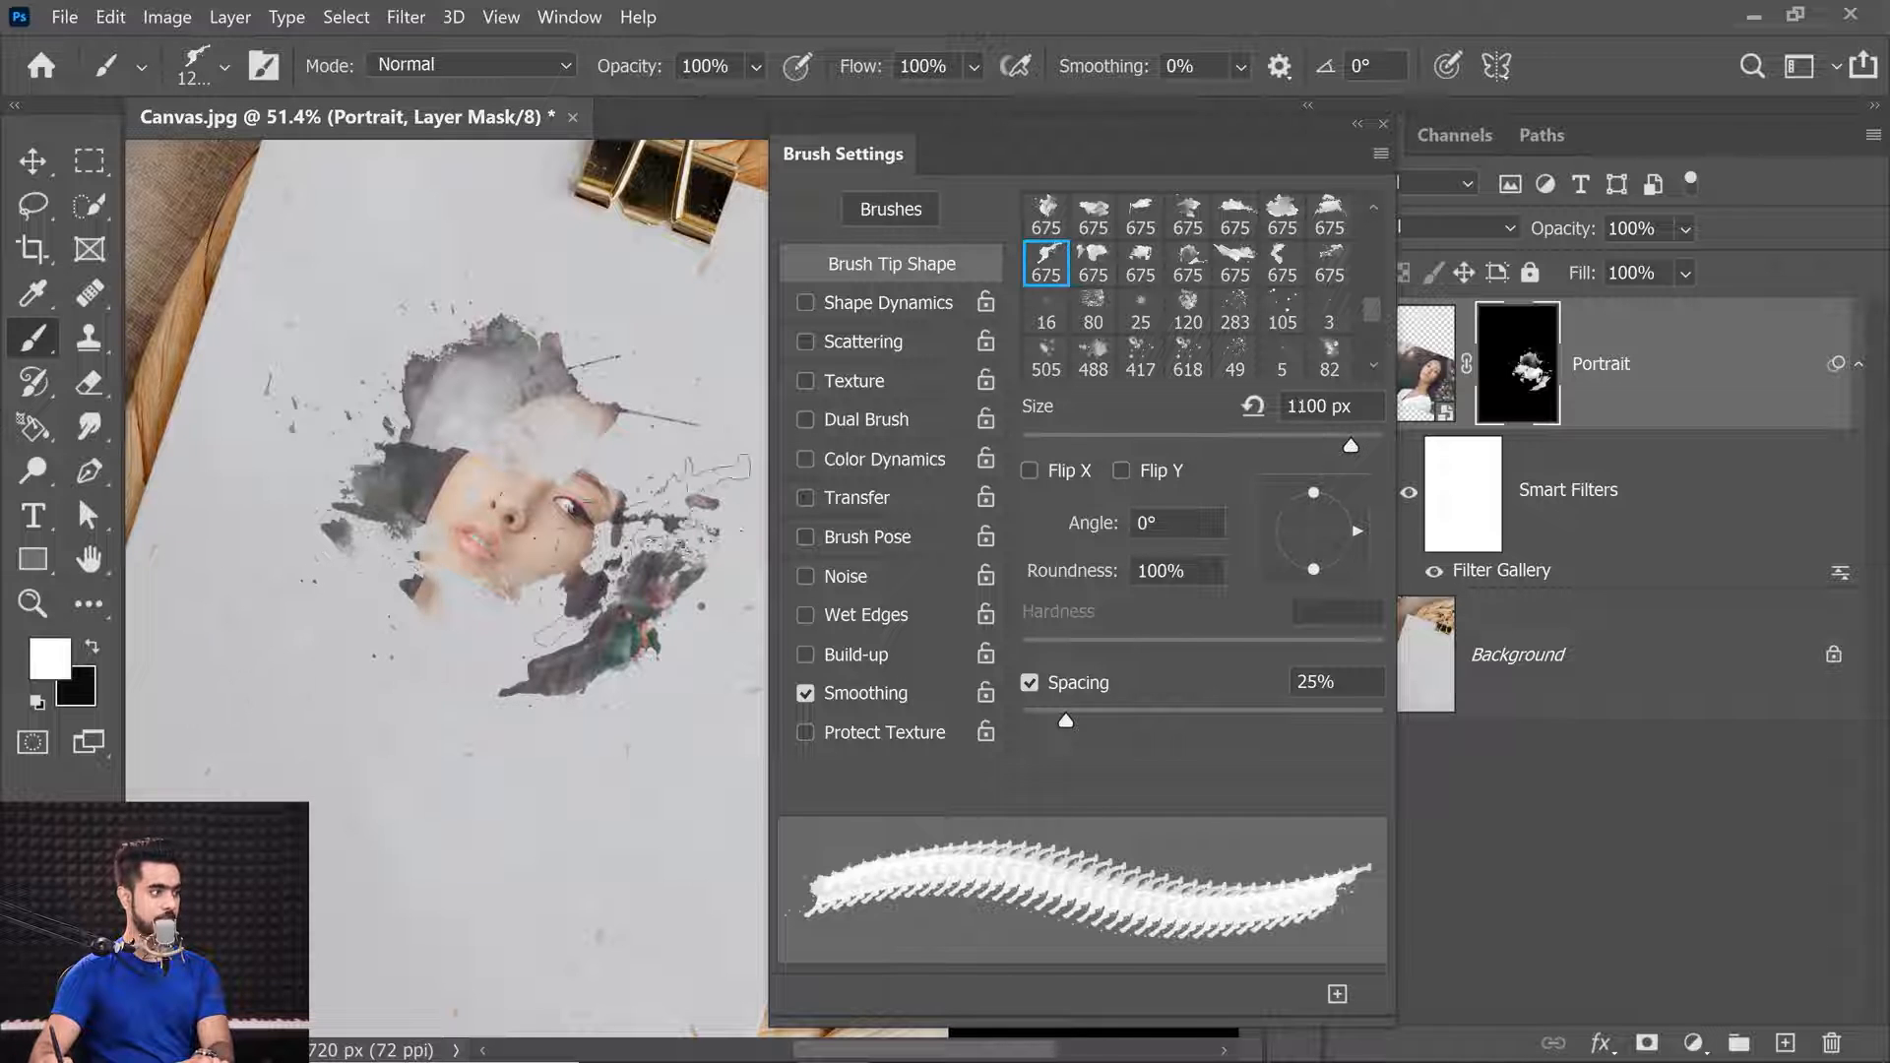
left_click_drag(1342, 520, 1343, 500)
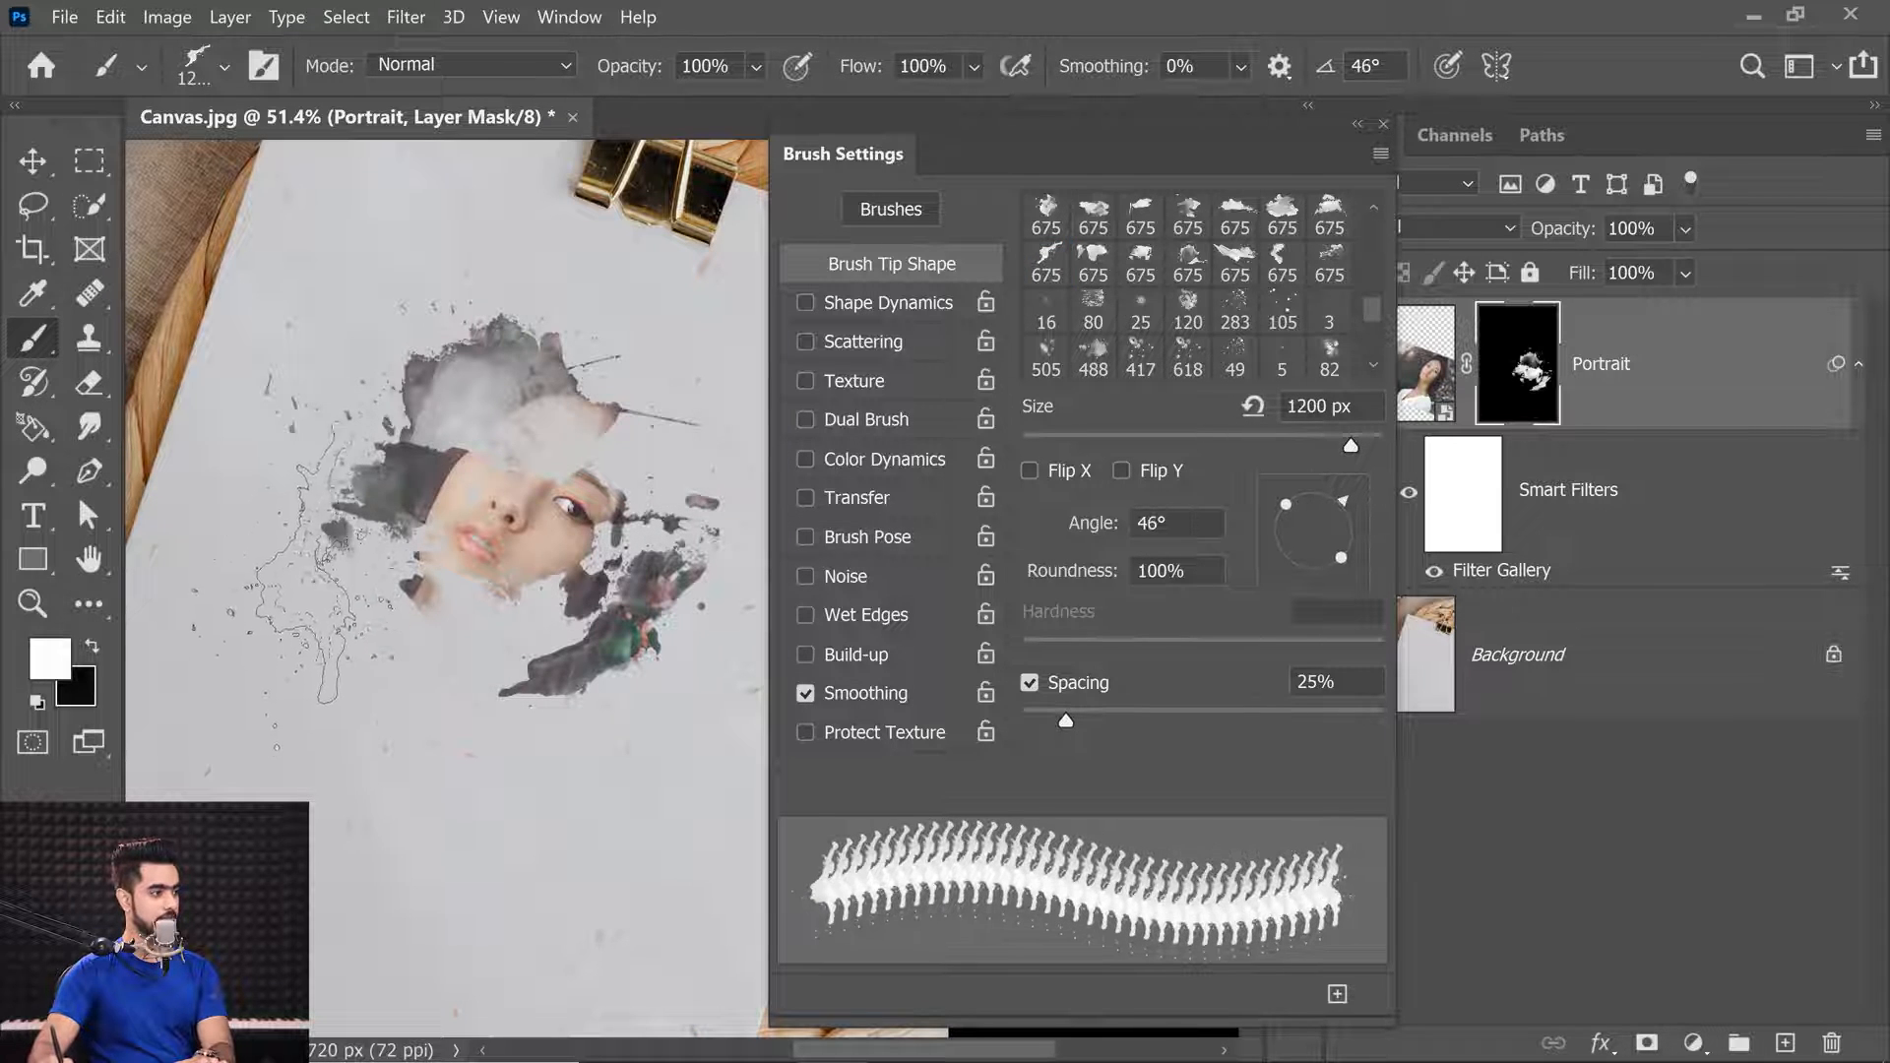
left_click(313, 581)
Stamp three more splatter tips on the mask, over the background beside the neck, over the neck, and at 700 px over the flowers.
left_click(1283, 246)
left_click(431, 650)
left_click(1141, 246)
left_click(534, 615)
left_click(1046, 245)
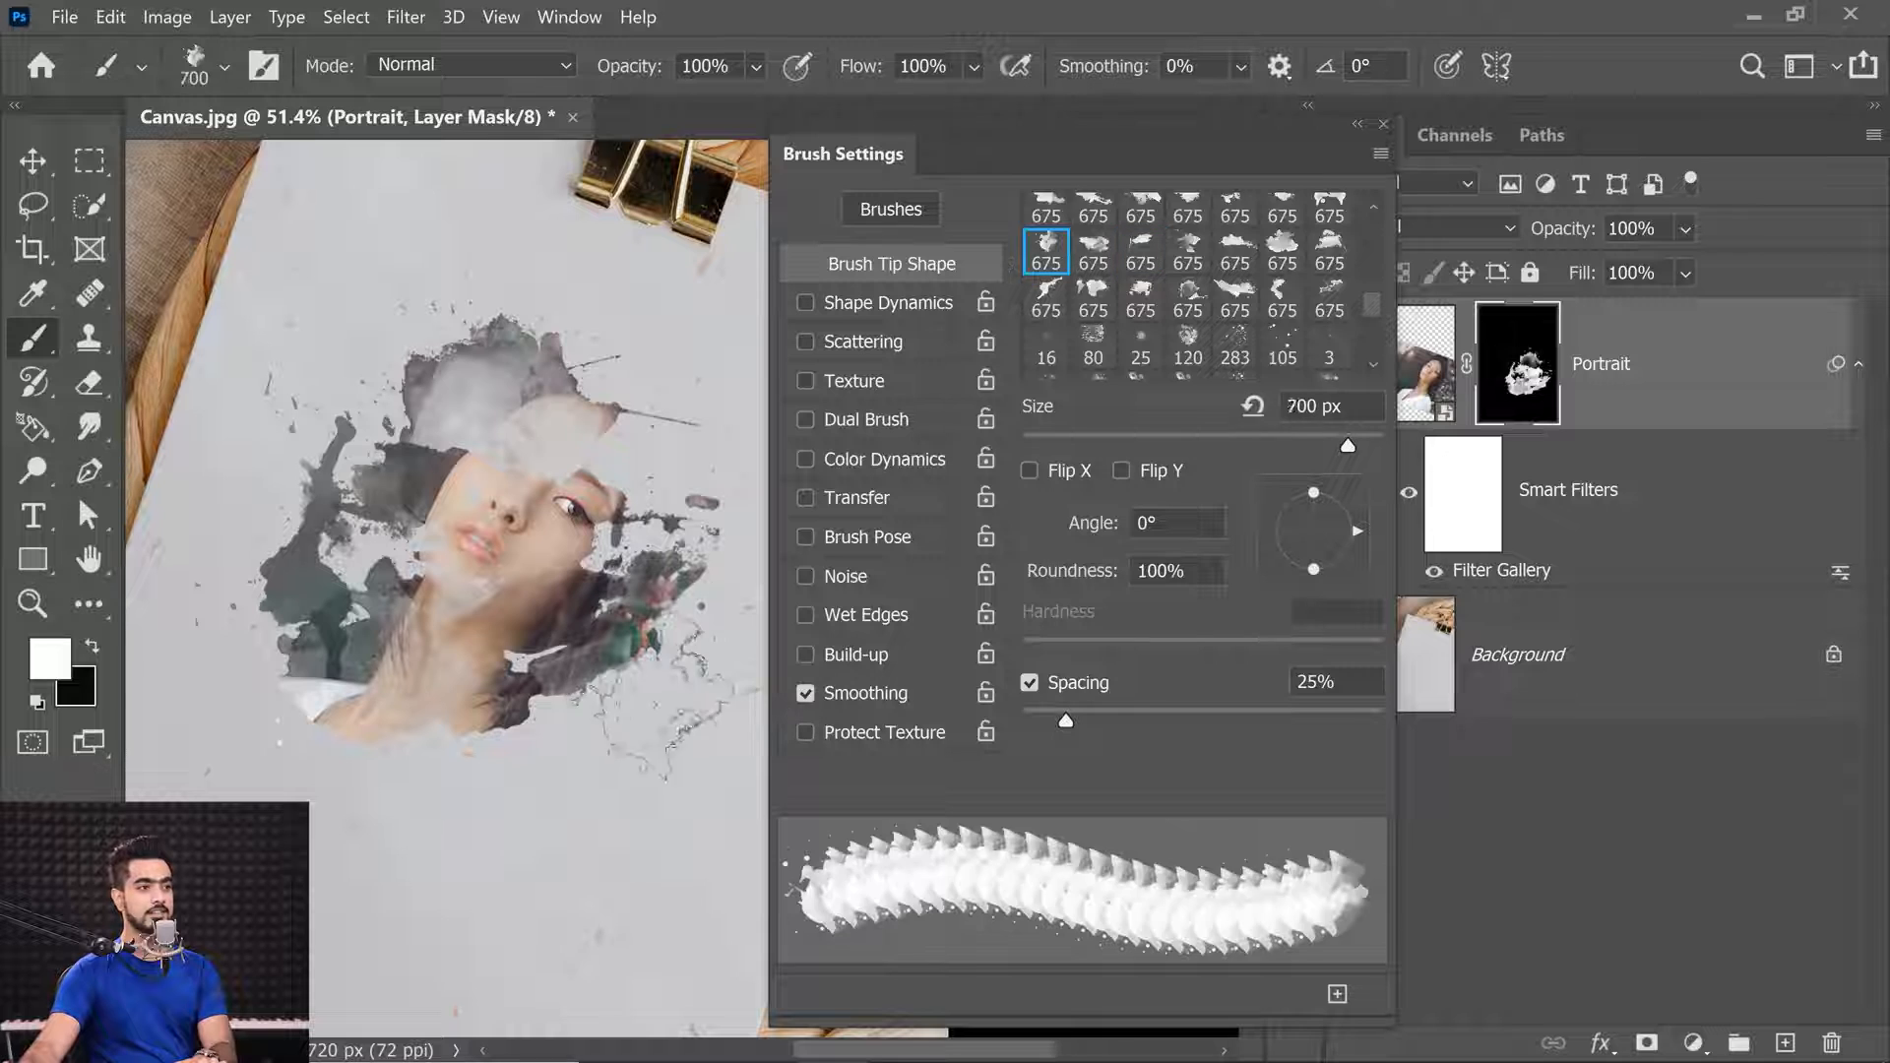
left_click(679, 659)
Choose the rounded splatter tip, enlarge it to 1000 px, flip it on X, rotate it, and stamp the mask over the white shirt.
left_click(1045, 209)
key("]")
key("]")
key("]")
key("]")
left_click_drag(1319, 497, 1304, 459)
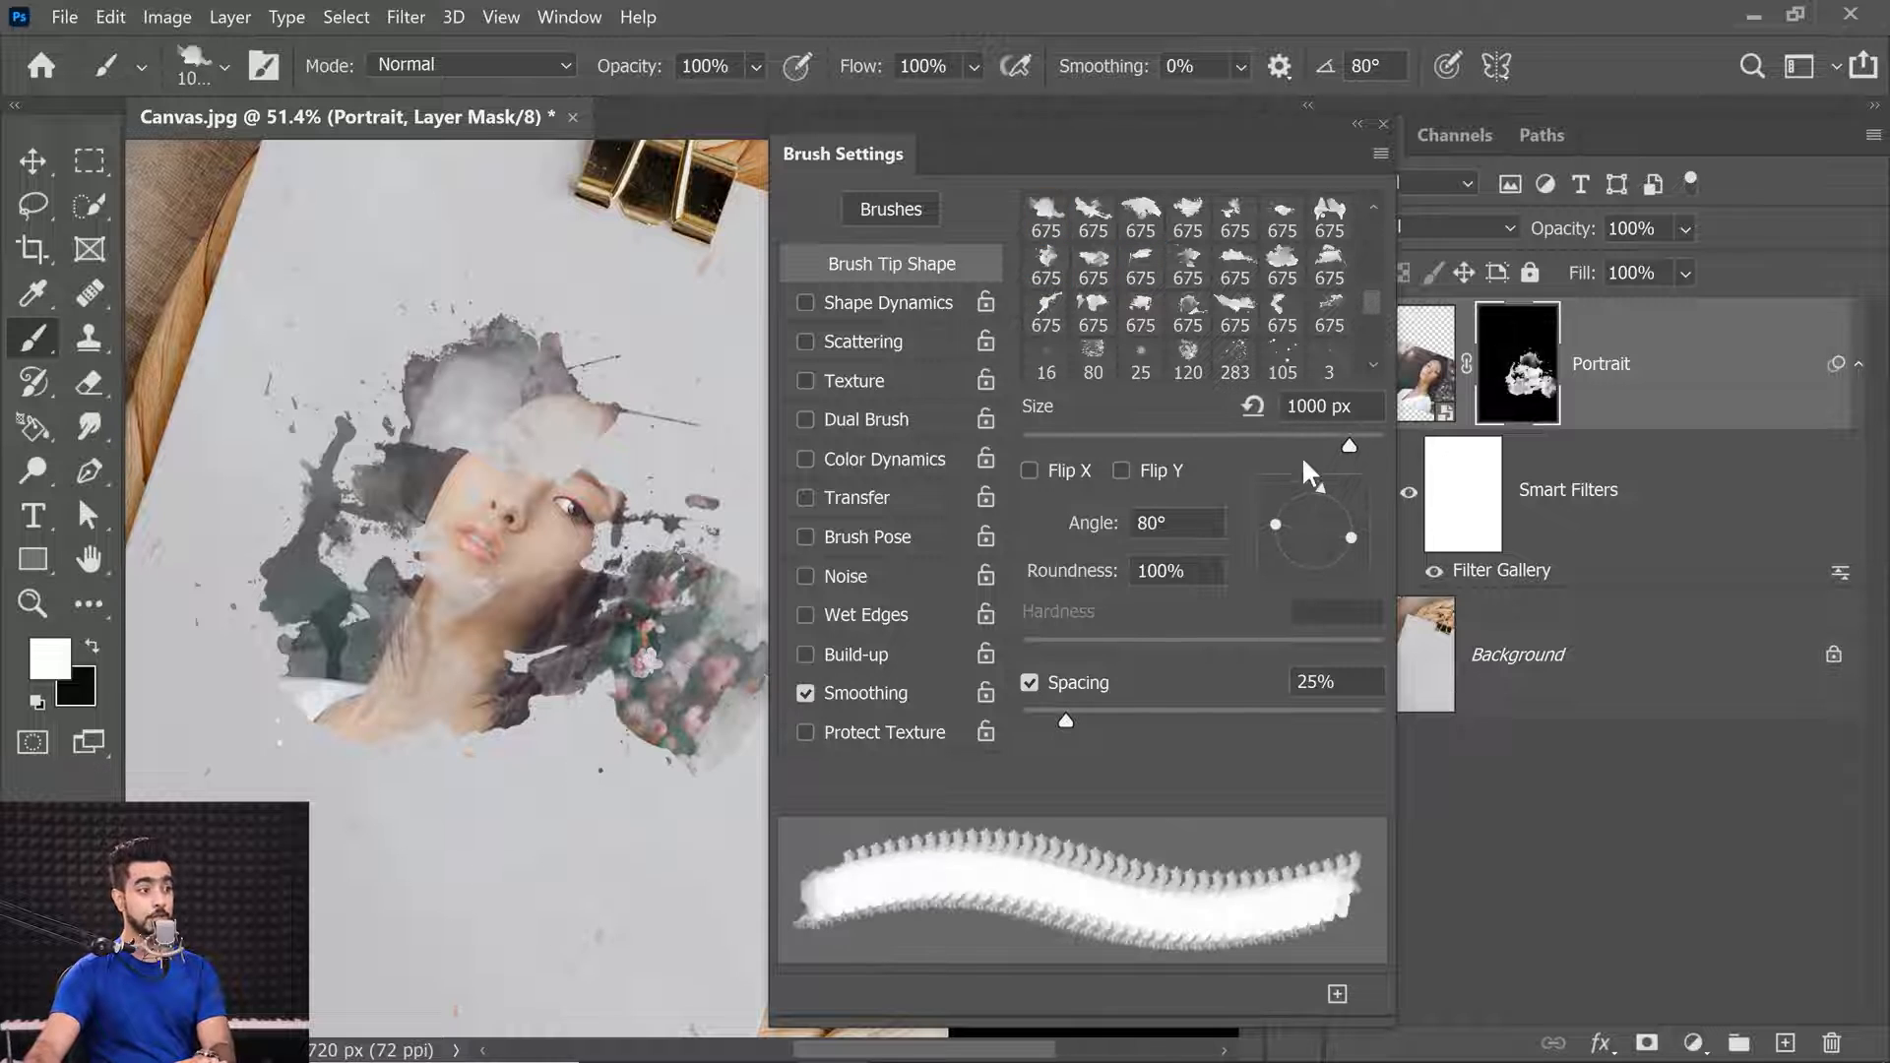
left_click(1029, 471)
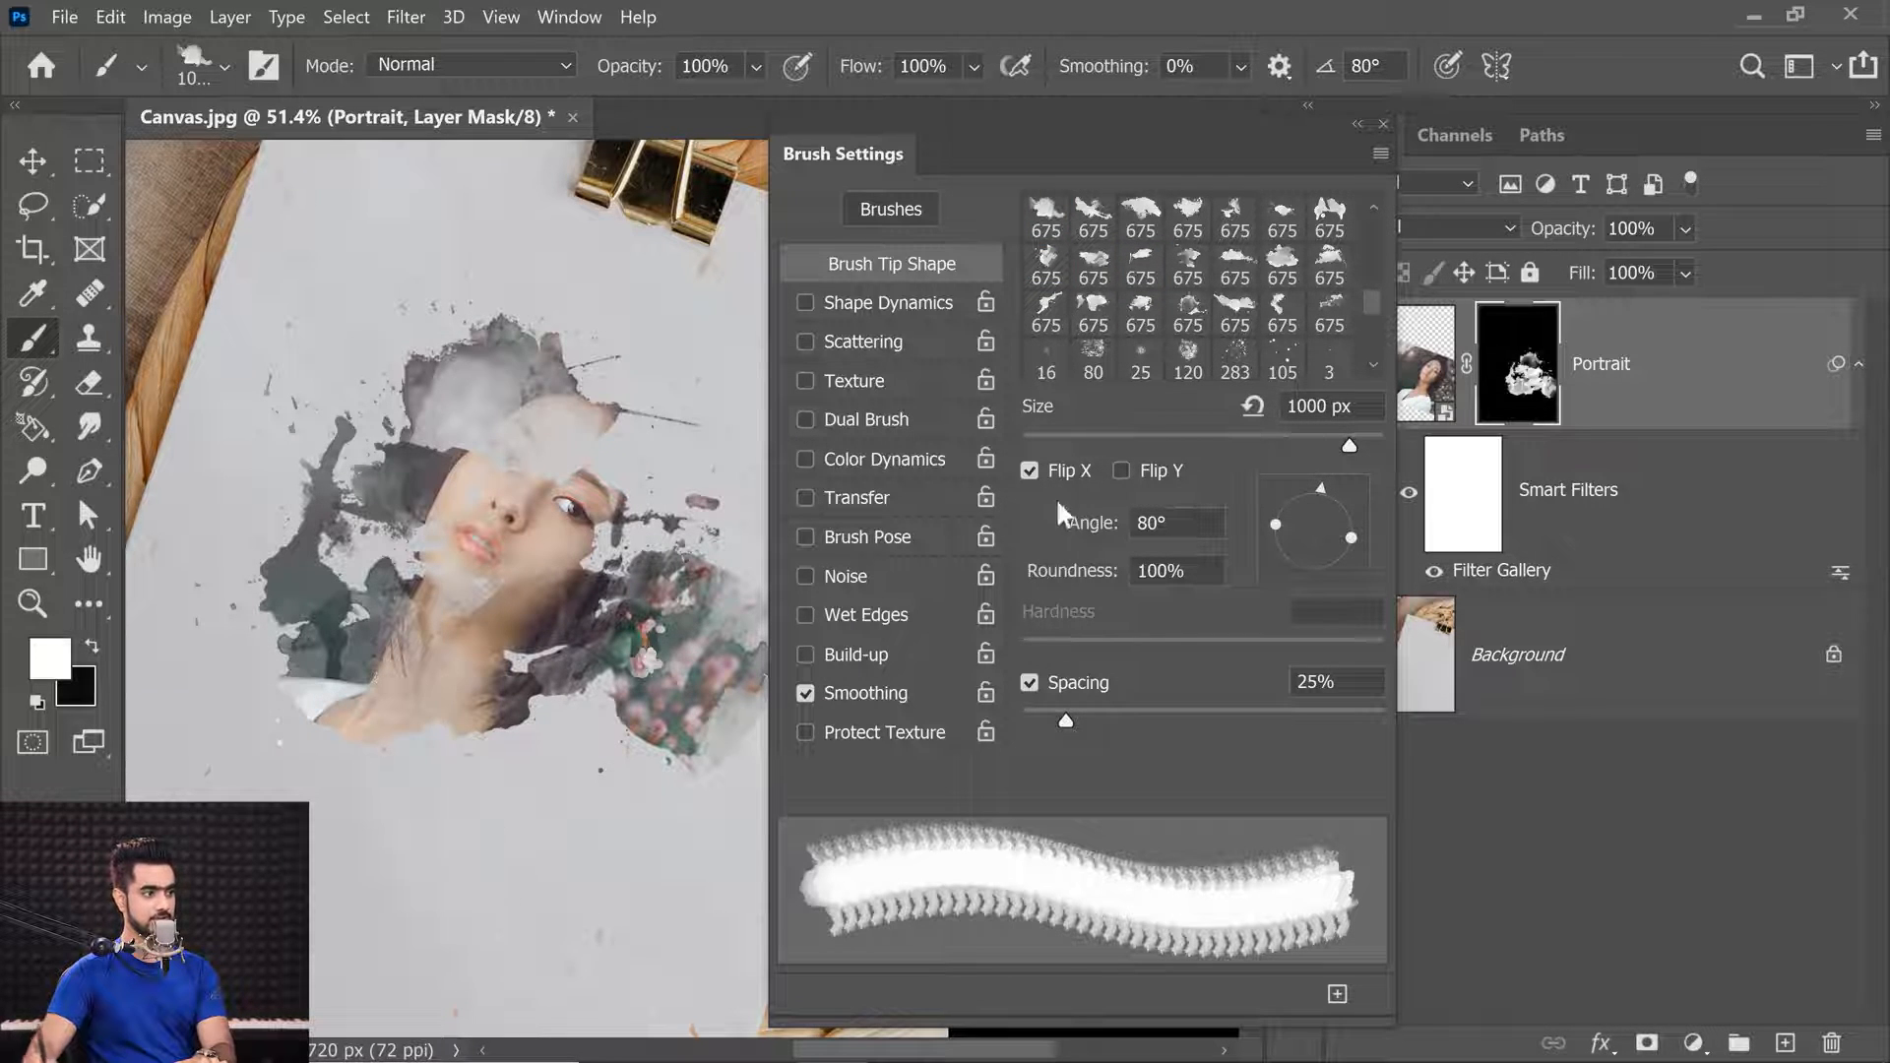
mouse_move(1335, 494)
left_mouse_down()
mouse_move(1297, 487)
mouse_move(1272, 517)
mouse_move(1342, 561)
left_mouse_up()
left_click(408, 763)
Switch splatter tips, using one at 1200 px, and stamp the mask above the hair and over the flowers beside it.
left_click(1093, 315)
left_click(652, 357)
left_click(693, 455)
left_click(1140, 315)
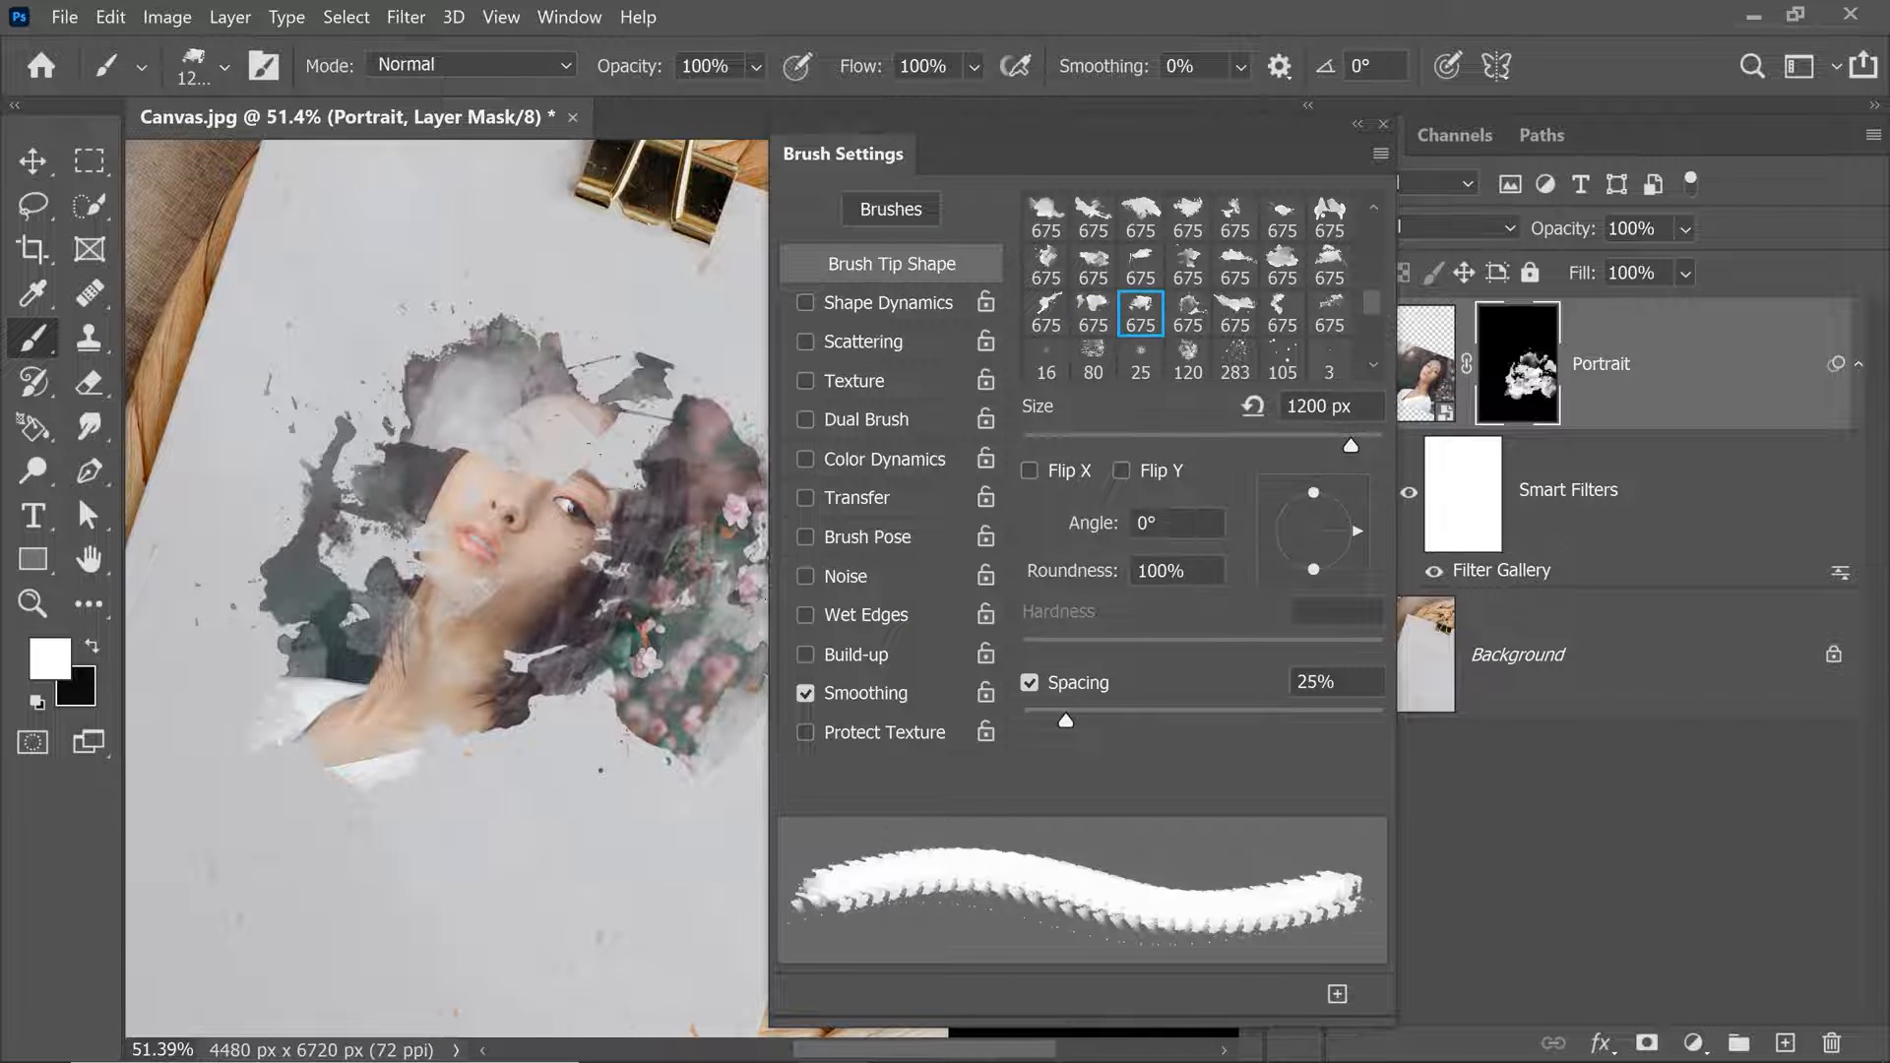
Choose another splatter tip, enlarge it, and stamp the mask over the flowers below the hair and over the shirt.
scroll(1187, 285, "up", 3)
left_click(1236, 250)
key("bracketright")
key("bracketright")
key("bracketright")
key("bracketright")
key("bracketright")
key("bracketright")
left_click(551, 708)
left_click(369, 739)
Pick a different splatter tip, enlarge and rotate it, and stamp the mask over the forehead and the top of the hair.
left_click(1092, 297)
key("bracketright")
key("bracketright")
key("bracketright")
left_click(1236, 297)
key("bracketright")
key("bracketright")
key("bracketright")
key("bracketright")
key("bracketright")
mouse_move(1357, 532)
left_mouse_down()
mouse_move(1274, 533)
mouse_move(1352, 547)
left_mouse_up()
left_click(537, 369)
Choose the smooth, wide splatter tip, set it to 1300 px at -23° with Flip X, and stamp the mask over the forehead.
left_click(1283, 344)
left_click(1187, 250)
key("bracketright")
key("bracketright")
key("bracketright")
key("bracketright")
key("bracketright")
key("bracketright")
key("bracketright")
left_click(1029, 471)
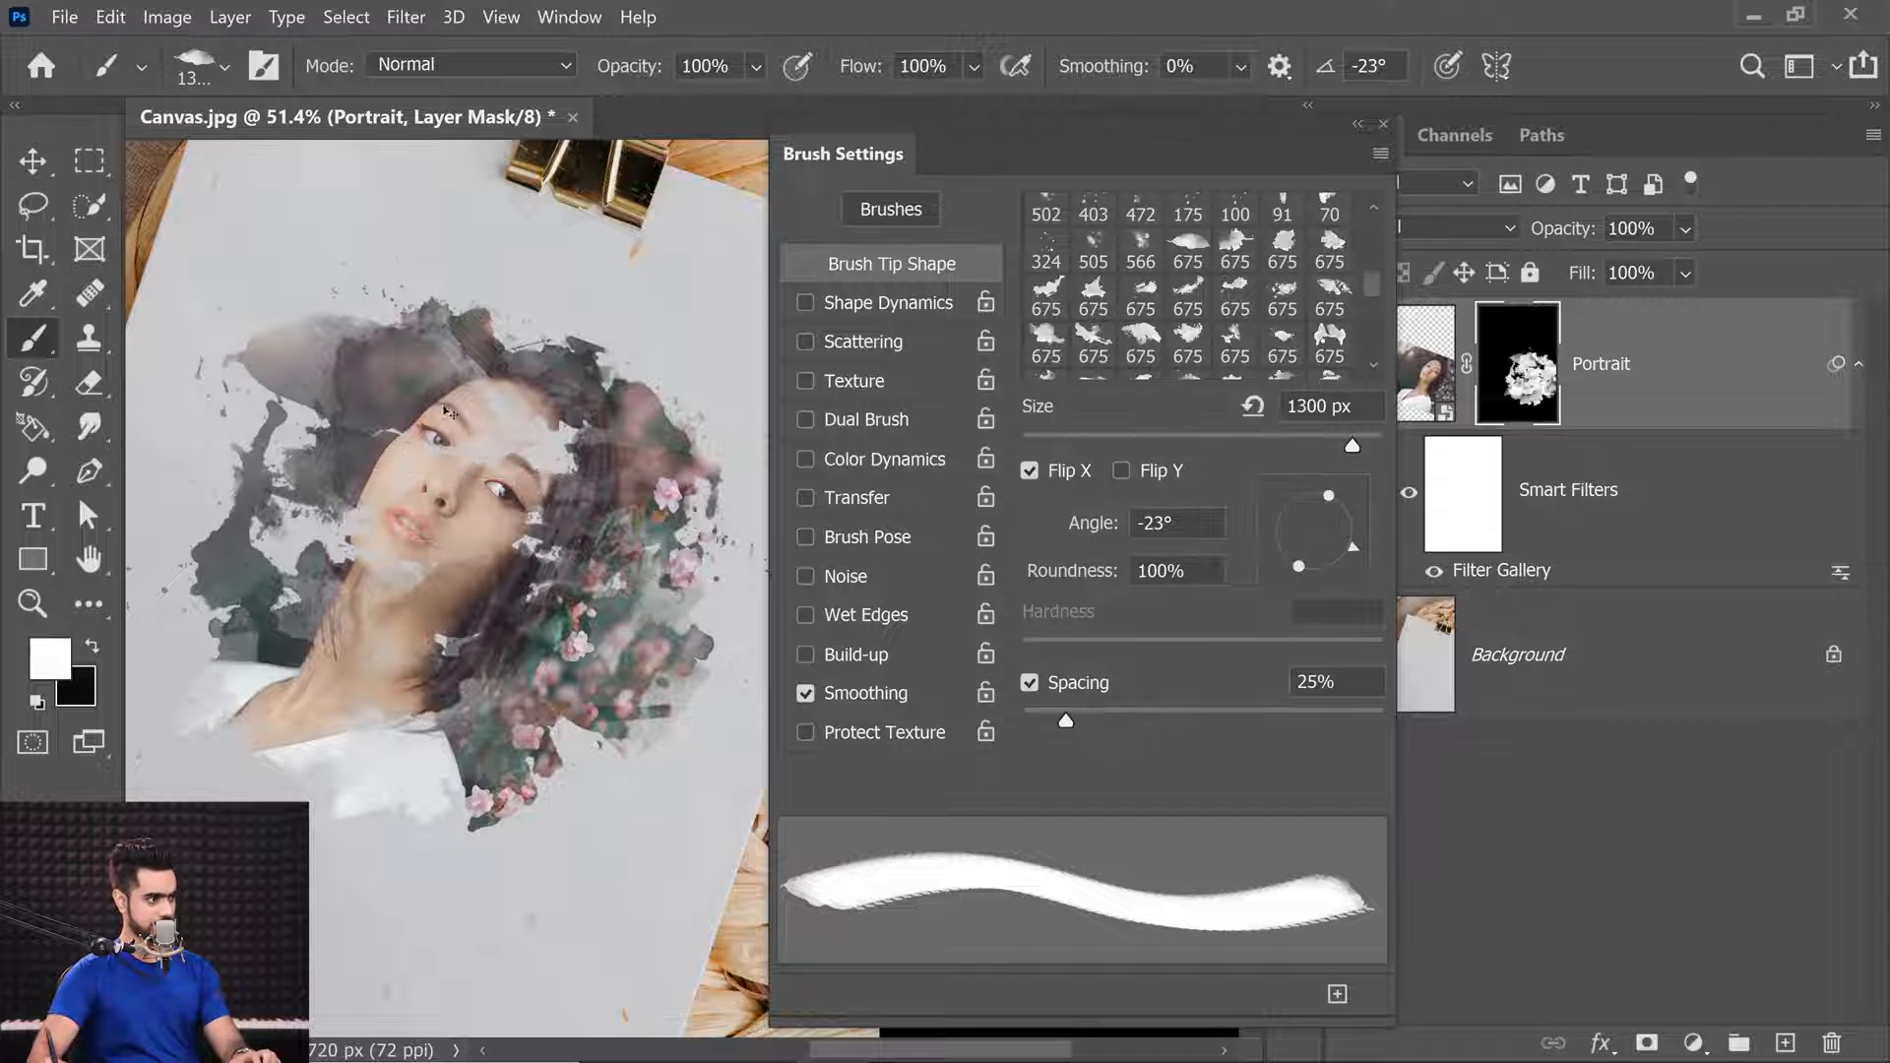
left_click(420, 403)
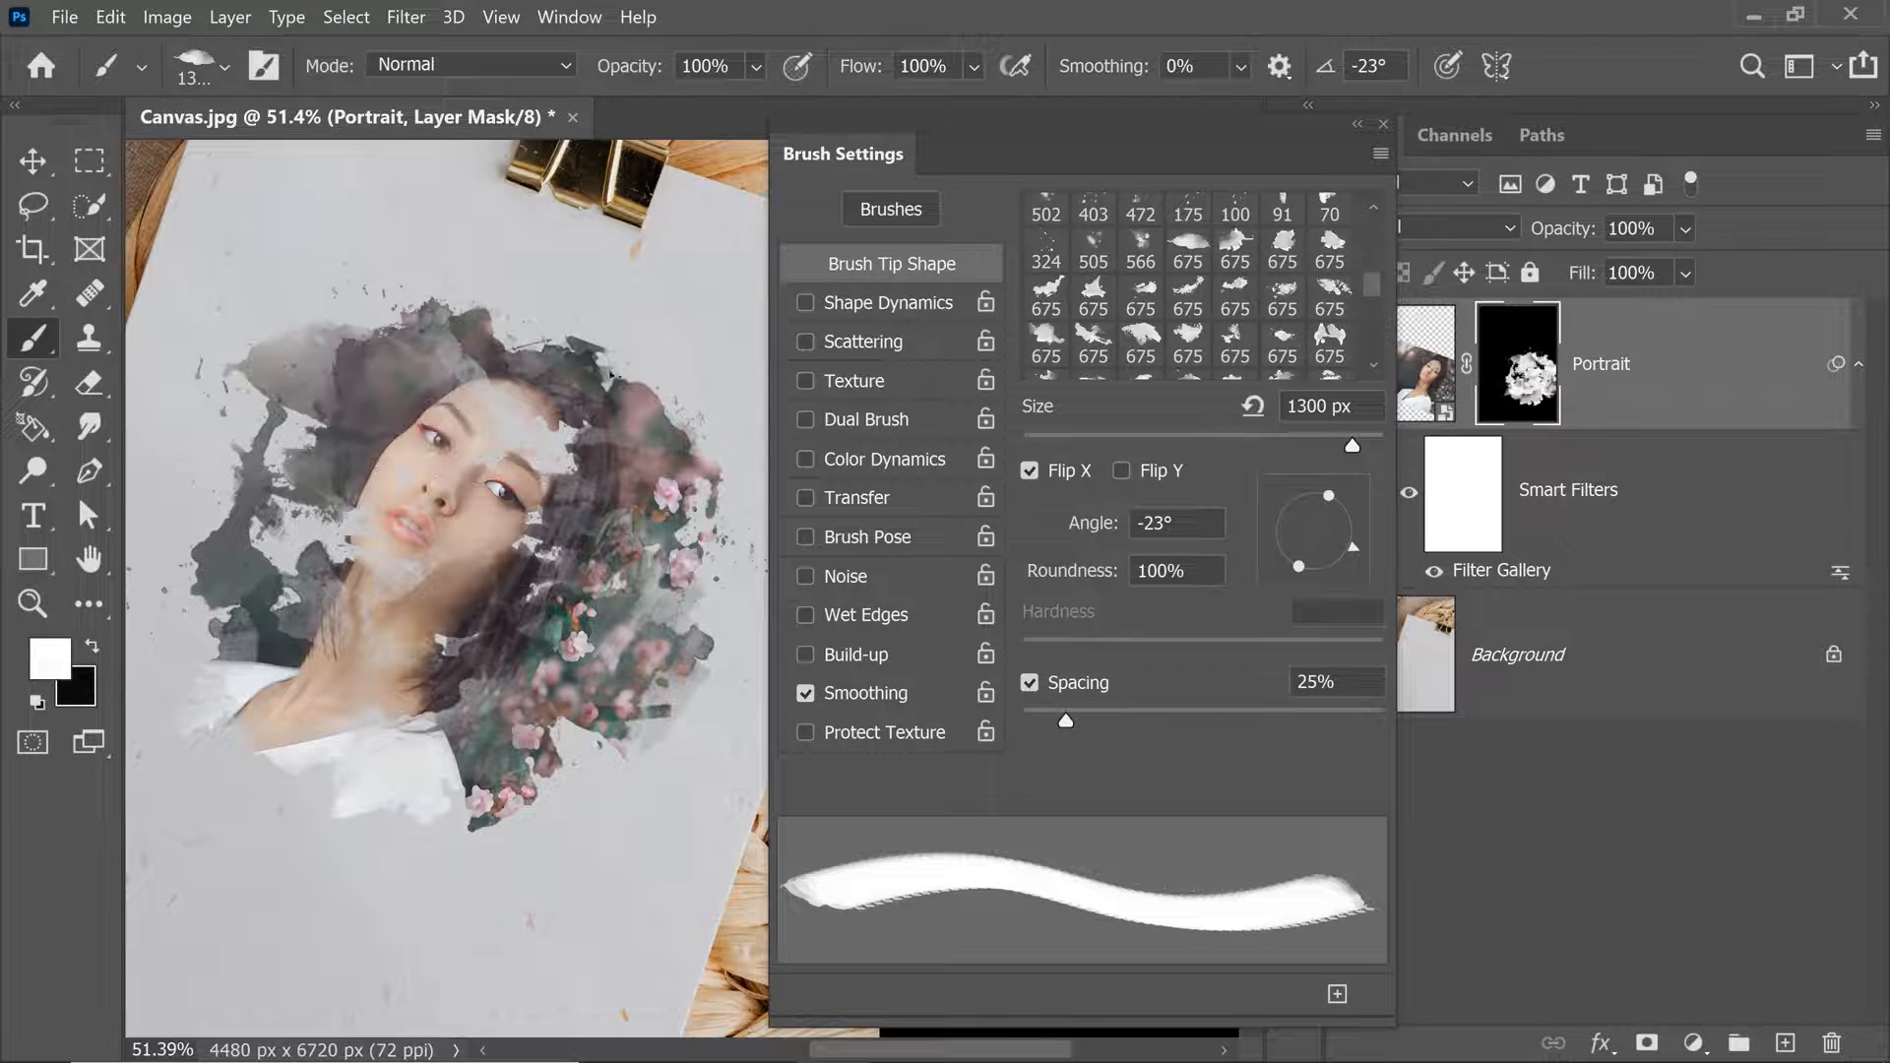
Choose another splatter tip, shrink and rotate it, and stamp the mask over the dark background beside the face.
left_click(1093, 295)
key("[")
key("[")
key("shift+Left")
key("shift+Left")
key("shift+Left")
left_click(390, 367)
left_click(300, 549)
Enlarge two further splatter tips and stamp the mask to extend the dark background outward above the face and beside the neck.
left_click(1141, 343)
key("]")
key("]")
key("]")
key("]")
key("]")
key("]")
key("]")
left_click_drag(197, 581, 290, 659)
left_click(1188, 344)
key("]")
key("]")
key("]")
left_click(287, 657)
left_click_drag(391, 900, 313, 901)
left_click(623, 503)
key("ctrl+z")
Choose the wide cloud-like tip, switch the foreground to black, enlarge it to 1200 px, and hide parts of the dark patch beside the neck.
left_click_drag(1375, 281, 1383, 313)
left_click(1281, 317)
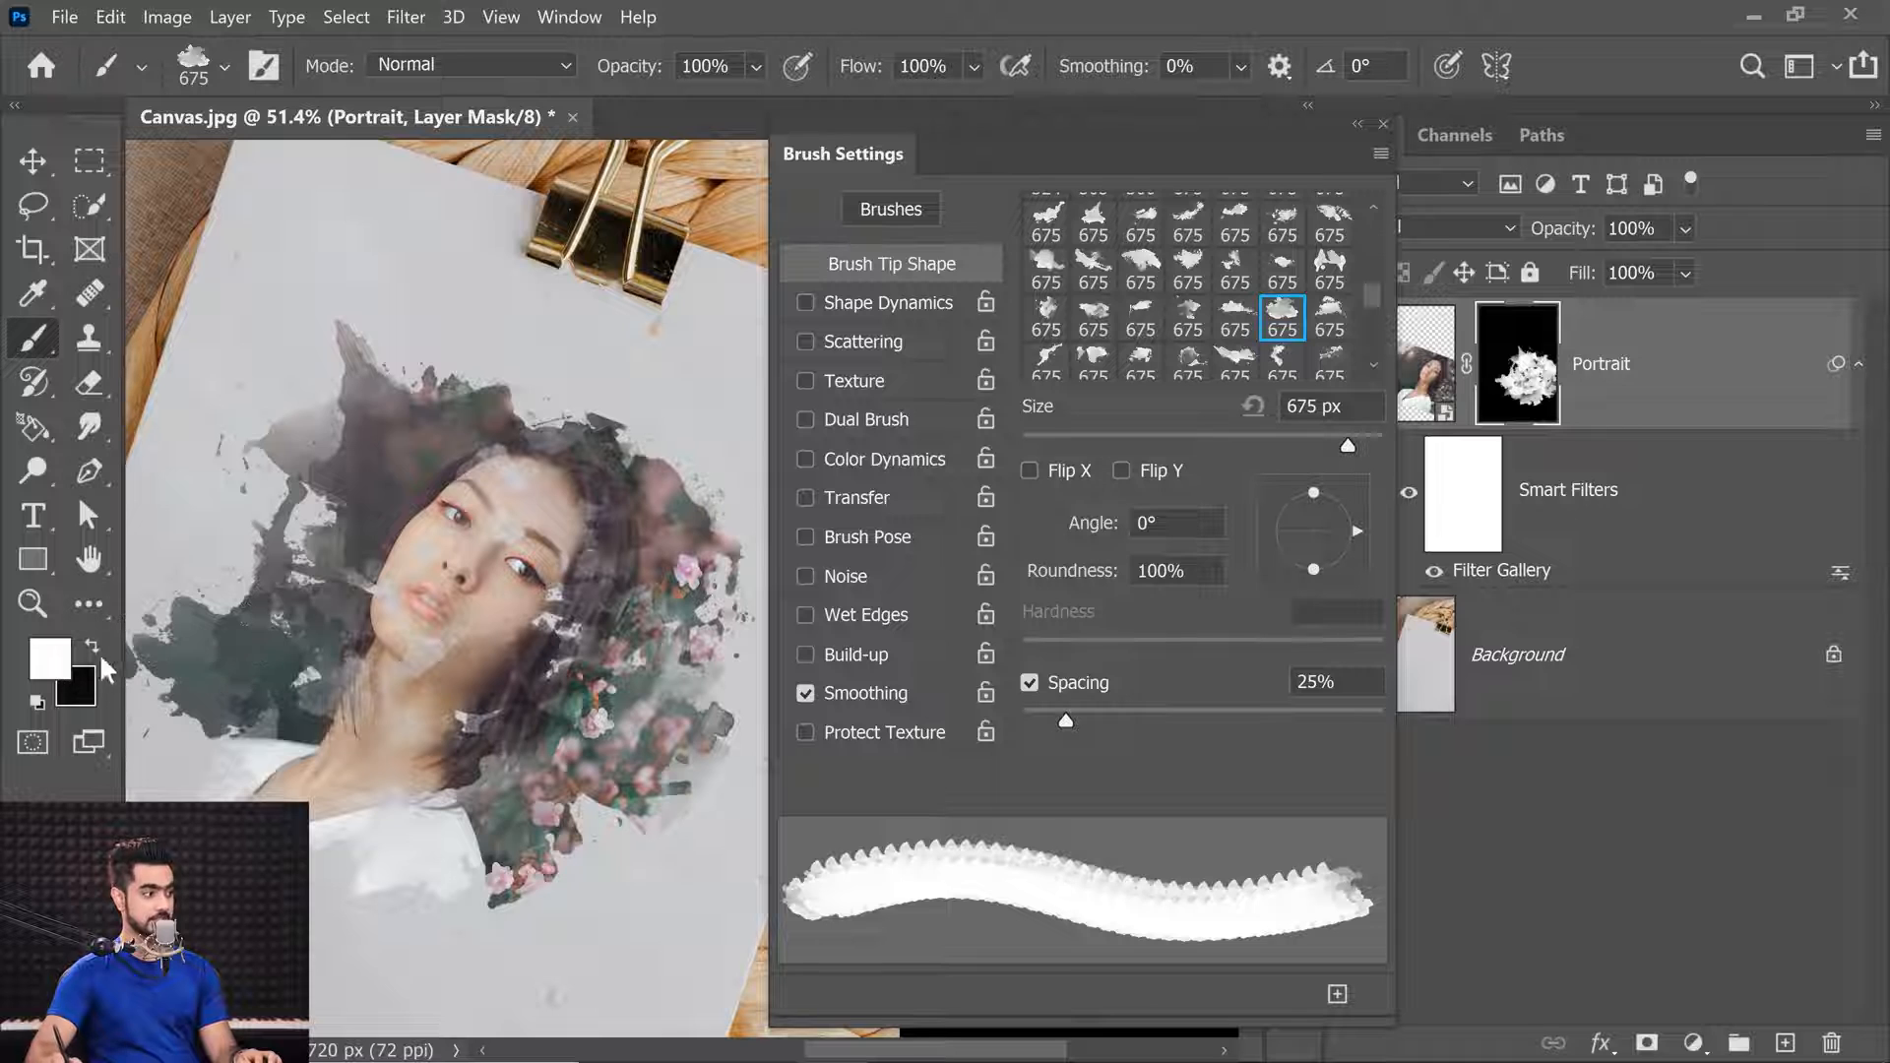
key("x")
left_click_drag(220, 613, 340, 644)
key("bracketright")
key("bracketright")
key("bracketright")
key("bracketright")
key("bracketright")
key("bracketright")
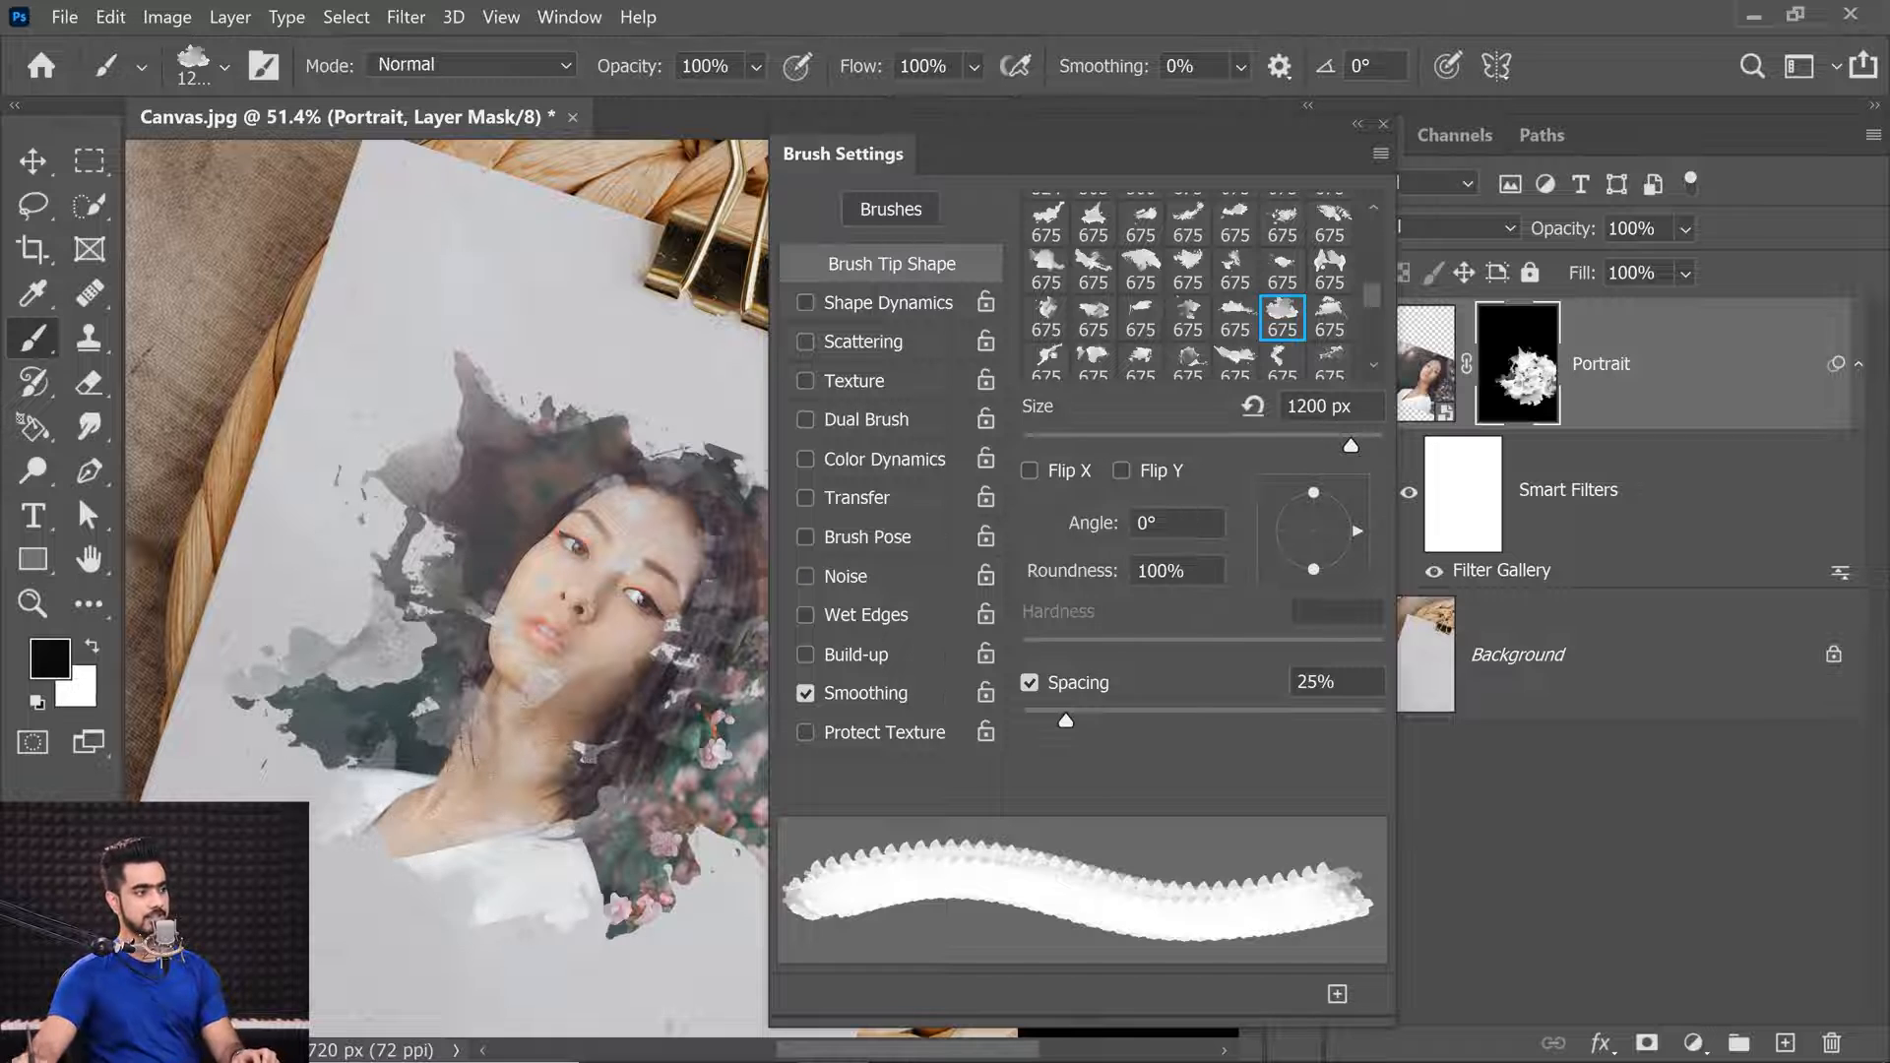
Choose another splatter tip, enlarge and rotate it, and soften the outer edges of the revealed portrait with black on the mask.
left_click(1187, 317)
left_click_drag(650, 625, 407, 549)
key("bracketright")
key("bracketright")
key("bracketright")
key("bracketright")
key("bracketright")
key("bracketright")
left_click_drag(408, 711, 617, 792)
left_click(1346, 500)
left_click_drag(1345, 504, 1341, 499)
left_click_drag(510, 565, 422, 612)
left_click(1093, 271)
key("bracketright")
key("bracketright")
key("bracketright")
key("bracketright")
key("bracketright")
key("bracketright")
left_click(440, 472)
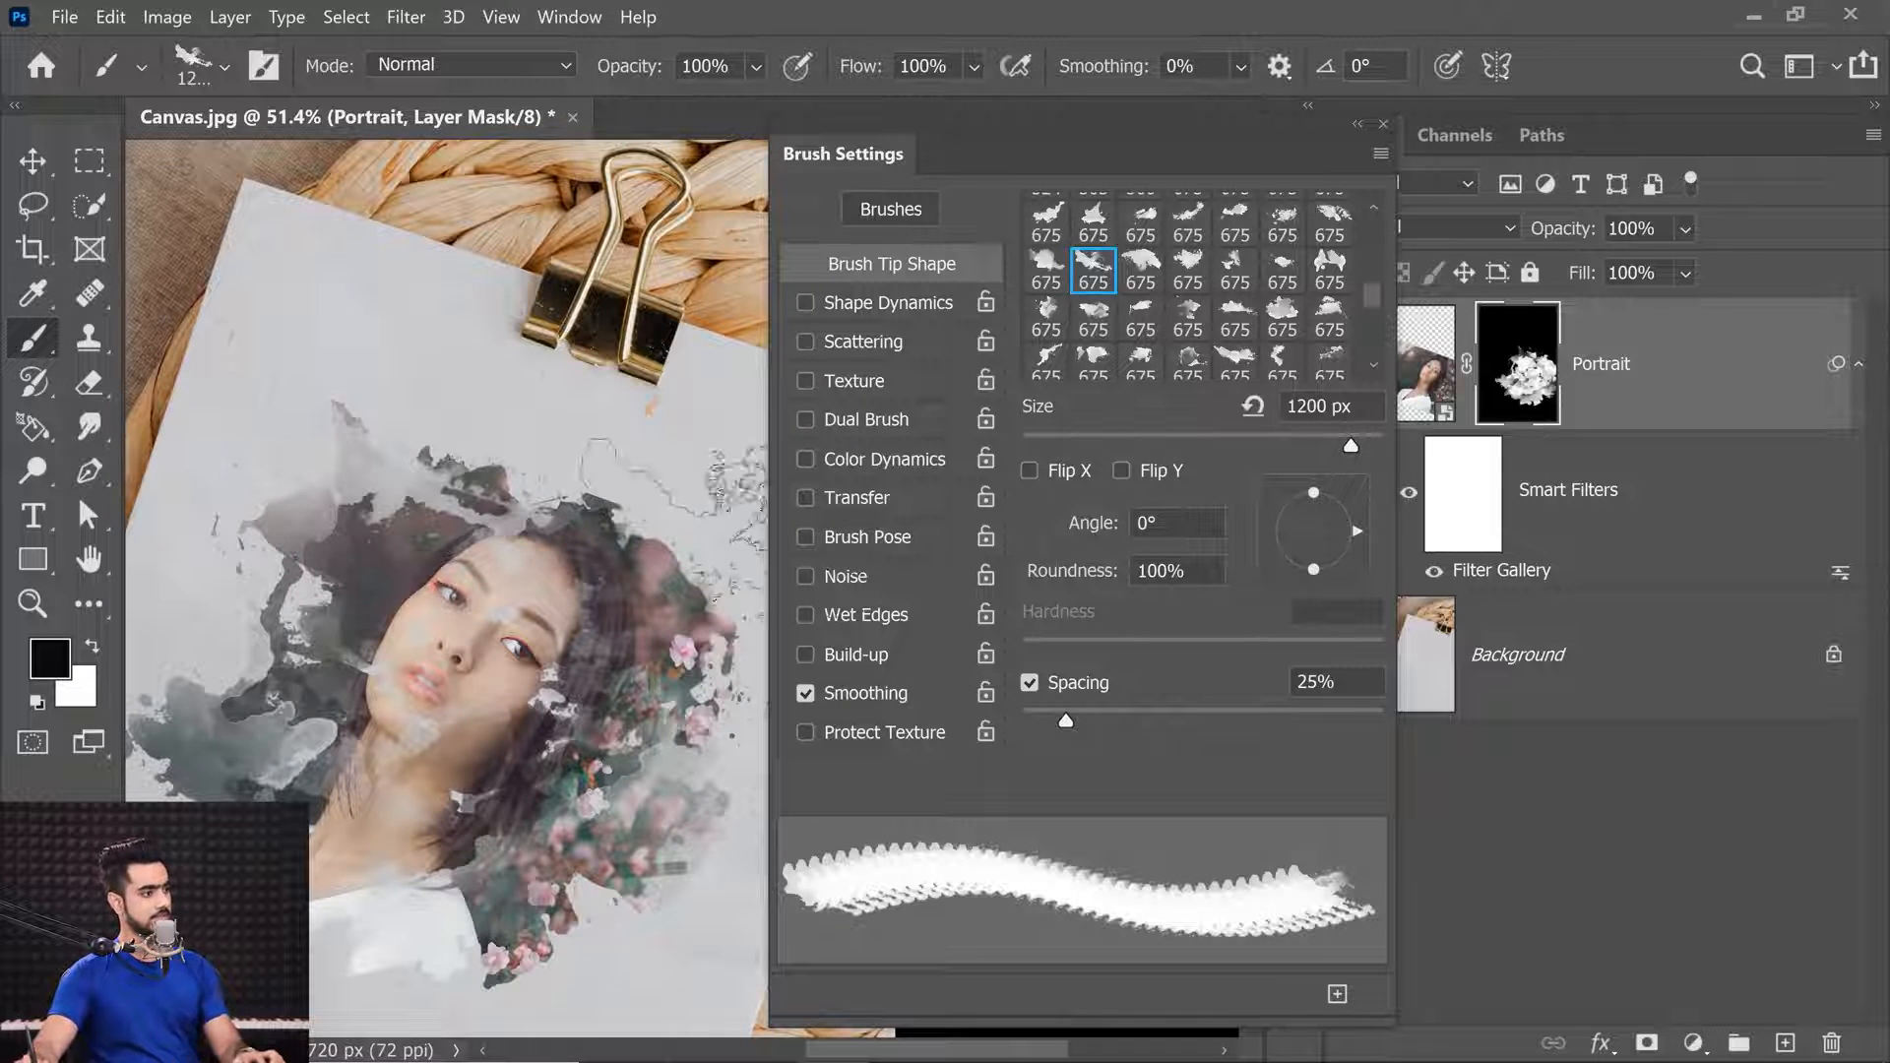
key("ctrl+z")
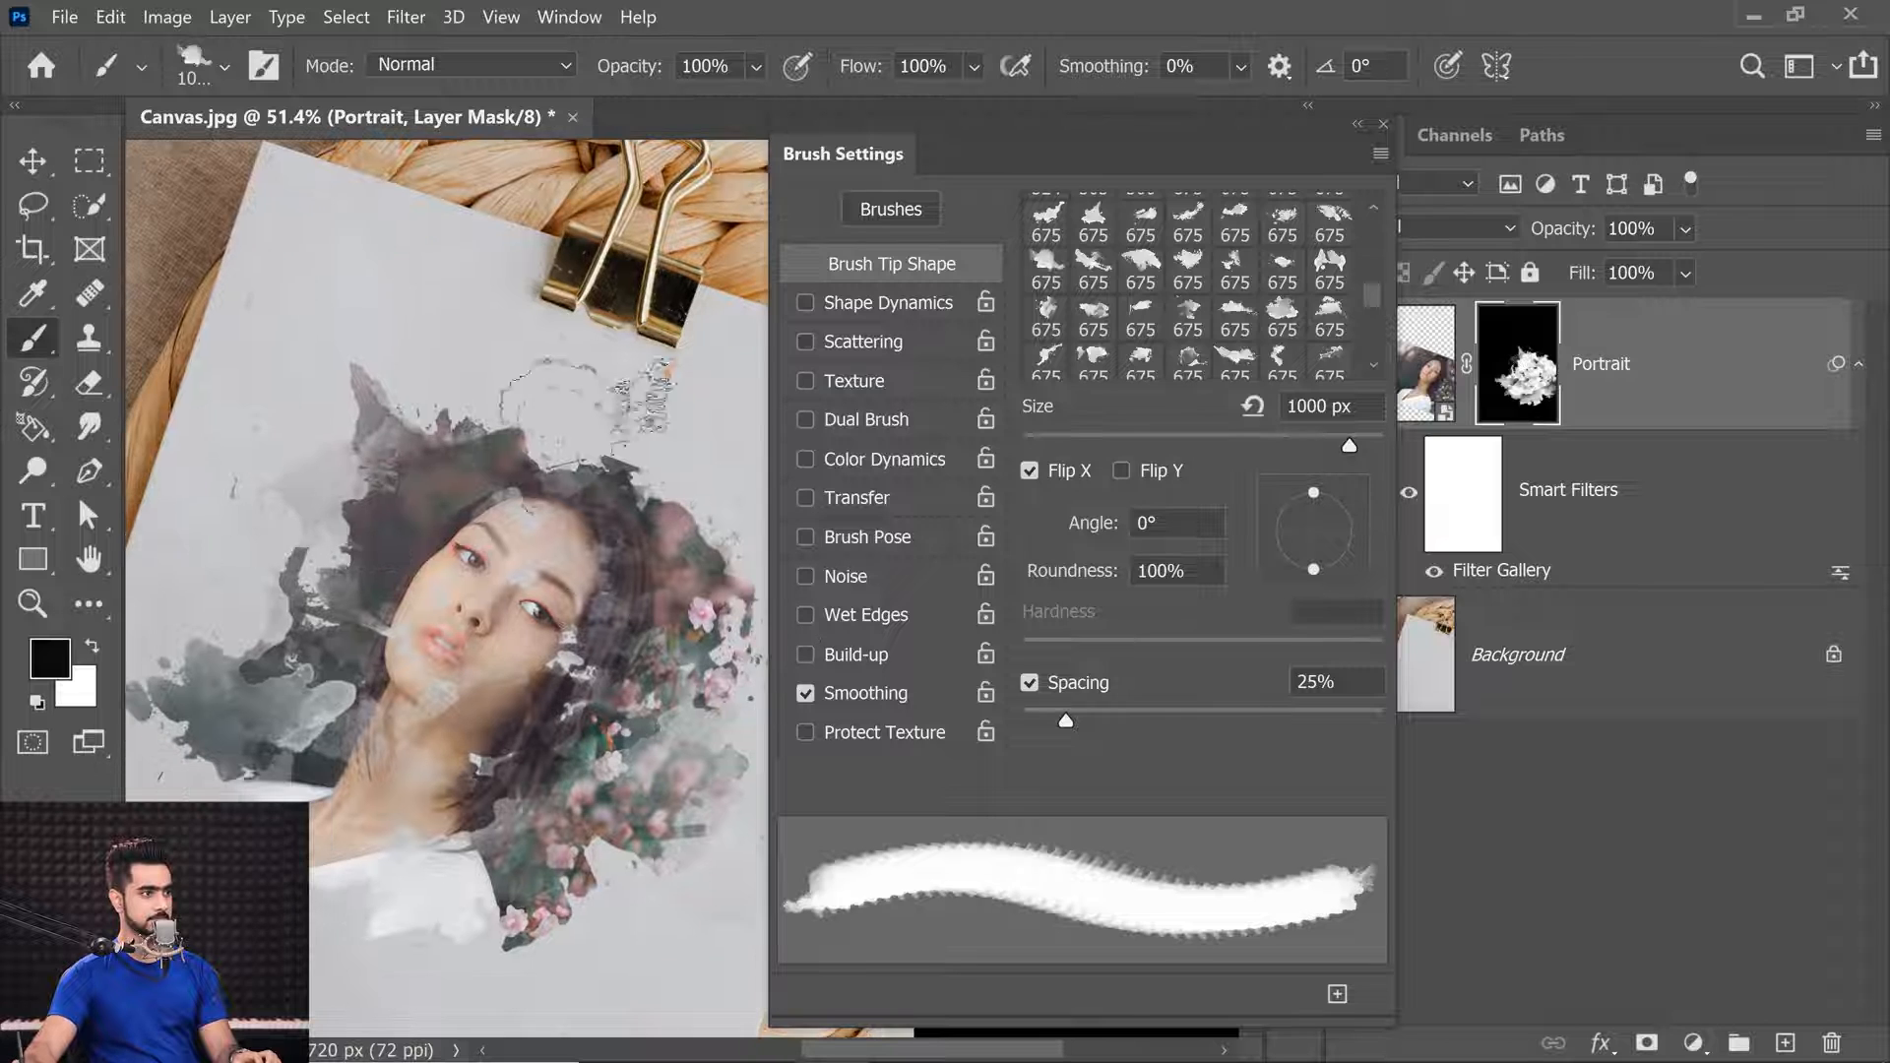
Fade the shirt and shoulder with black splatter stamps, using a 1300 px tip and a smaller 700 px one, and close the brush settings.
left_click(1187, 352)
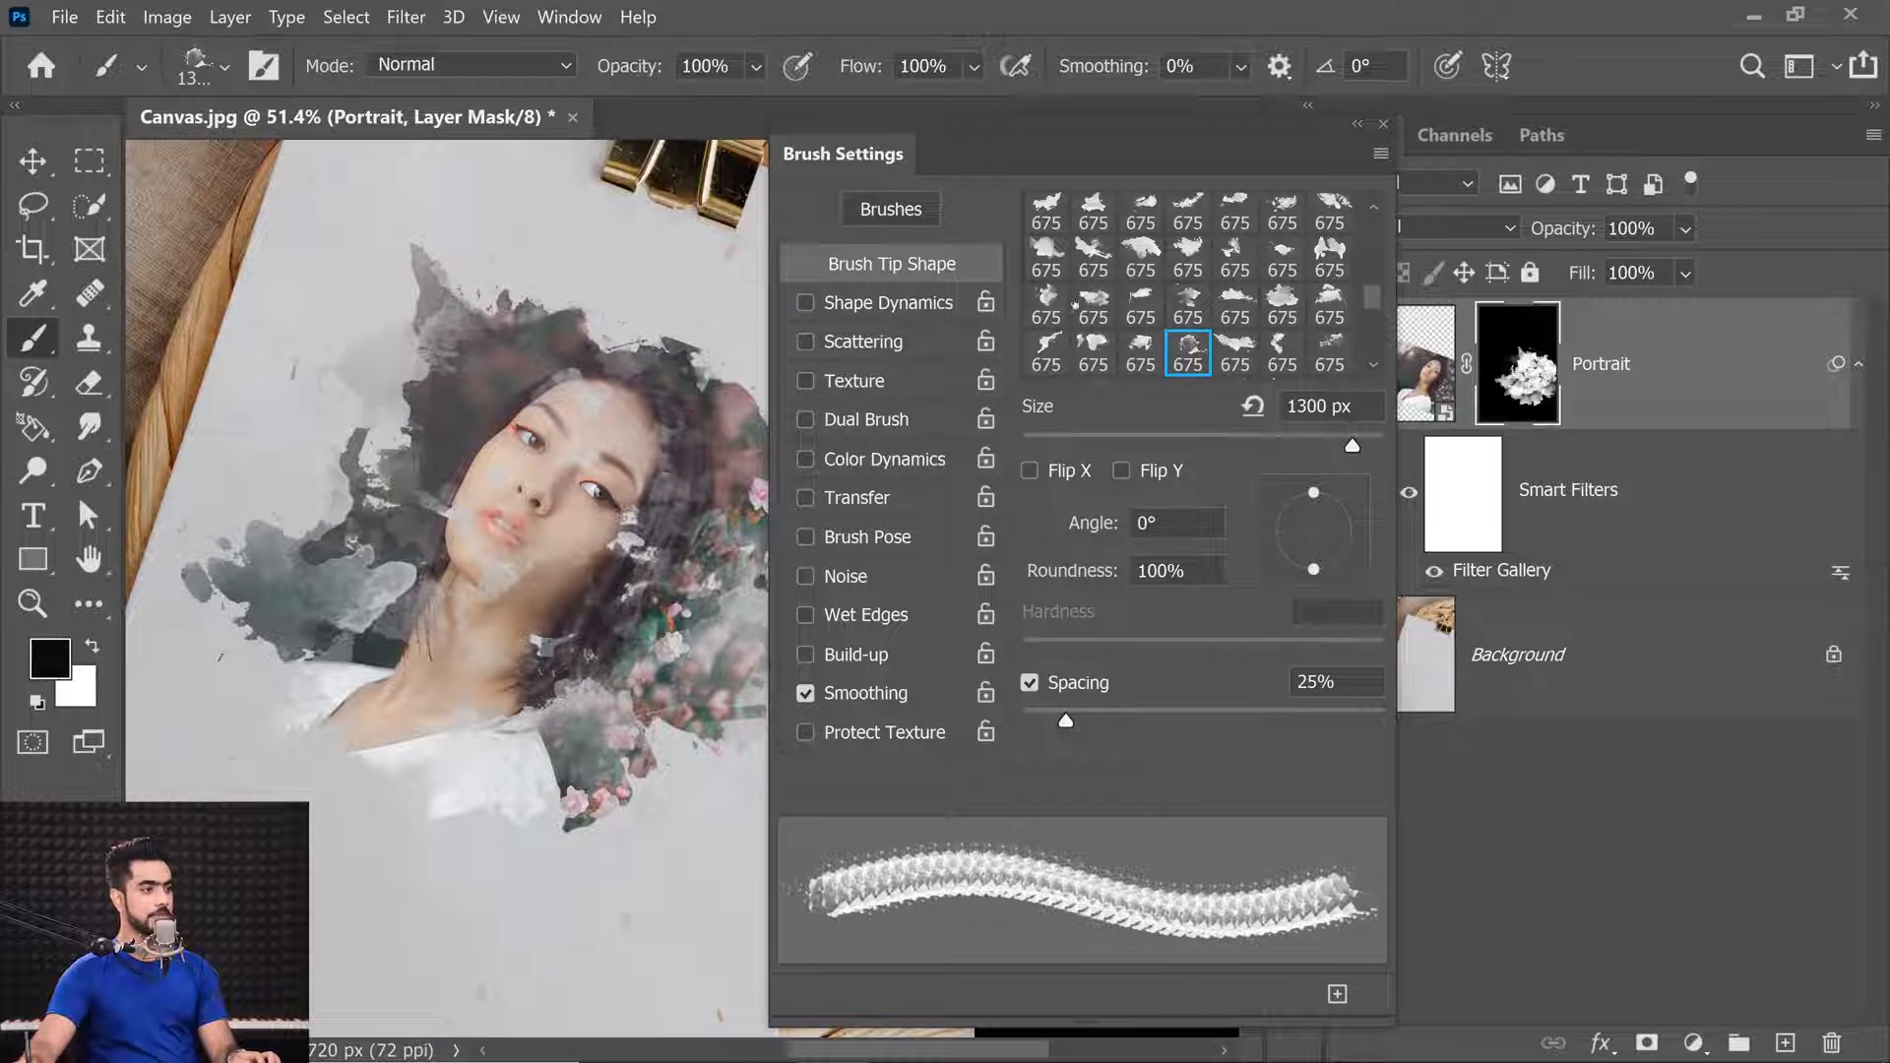
left_click(1093, 305)
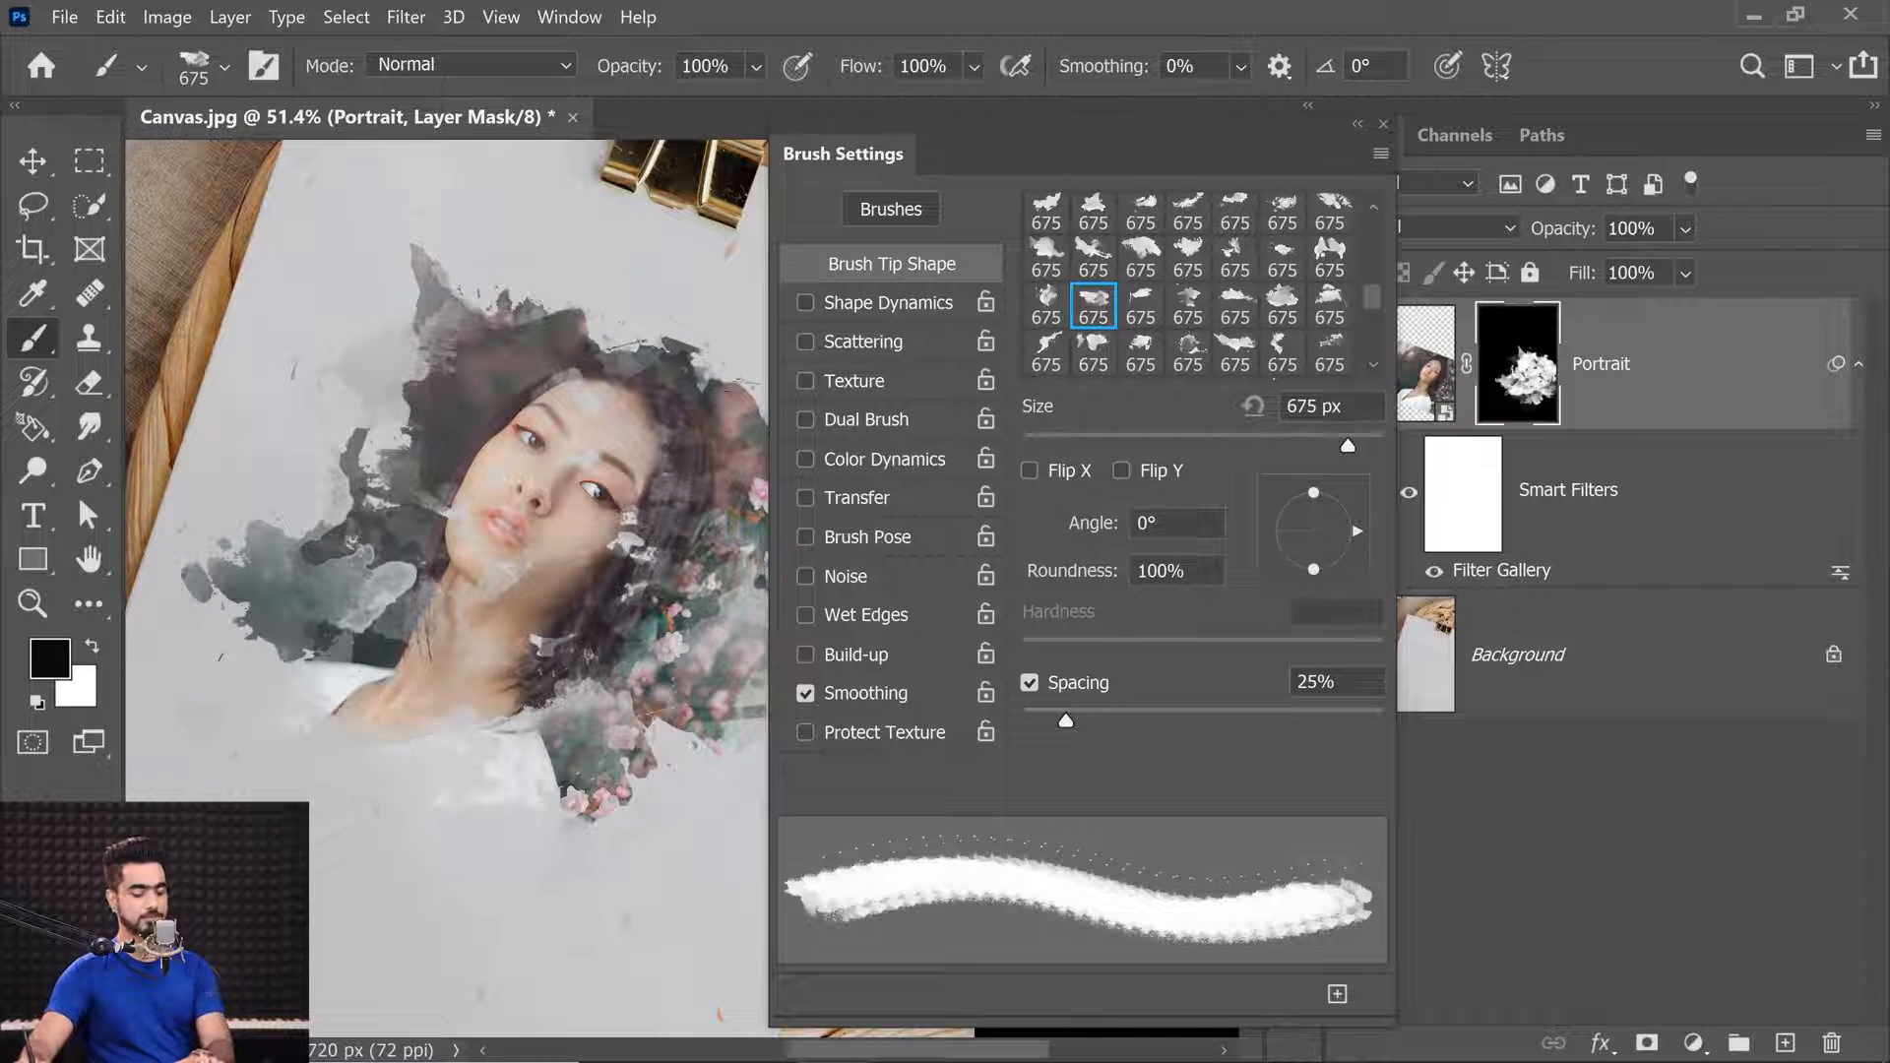
key("bracketright")
key("bracketright")
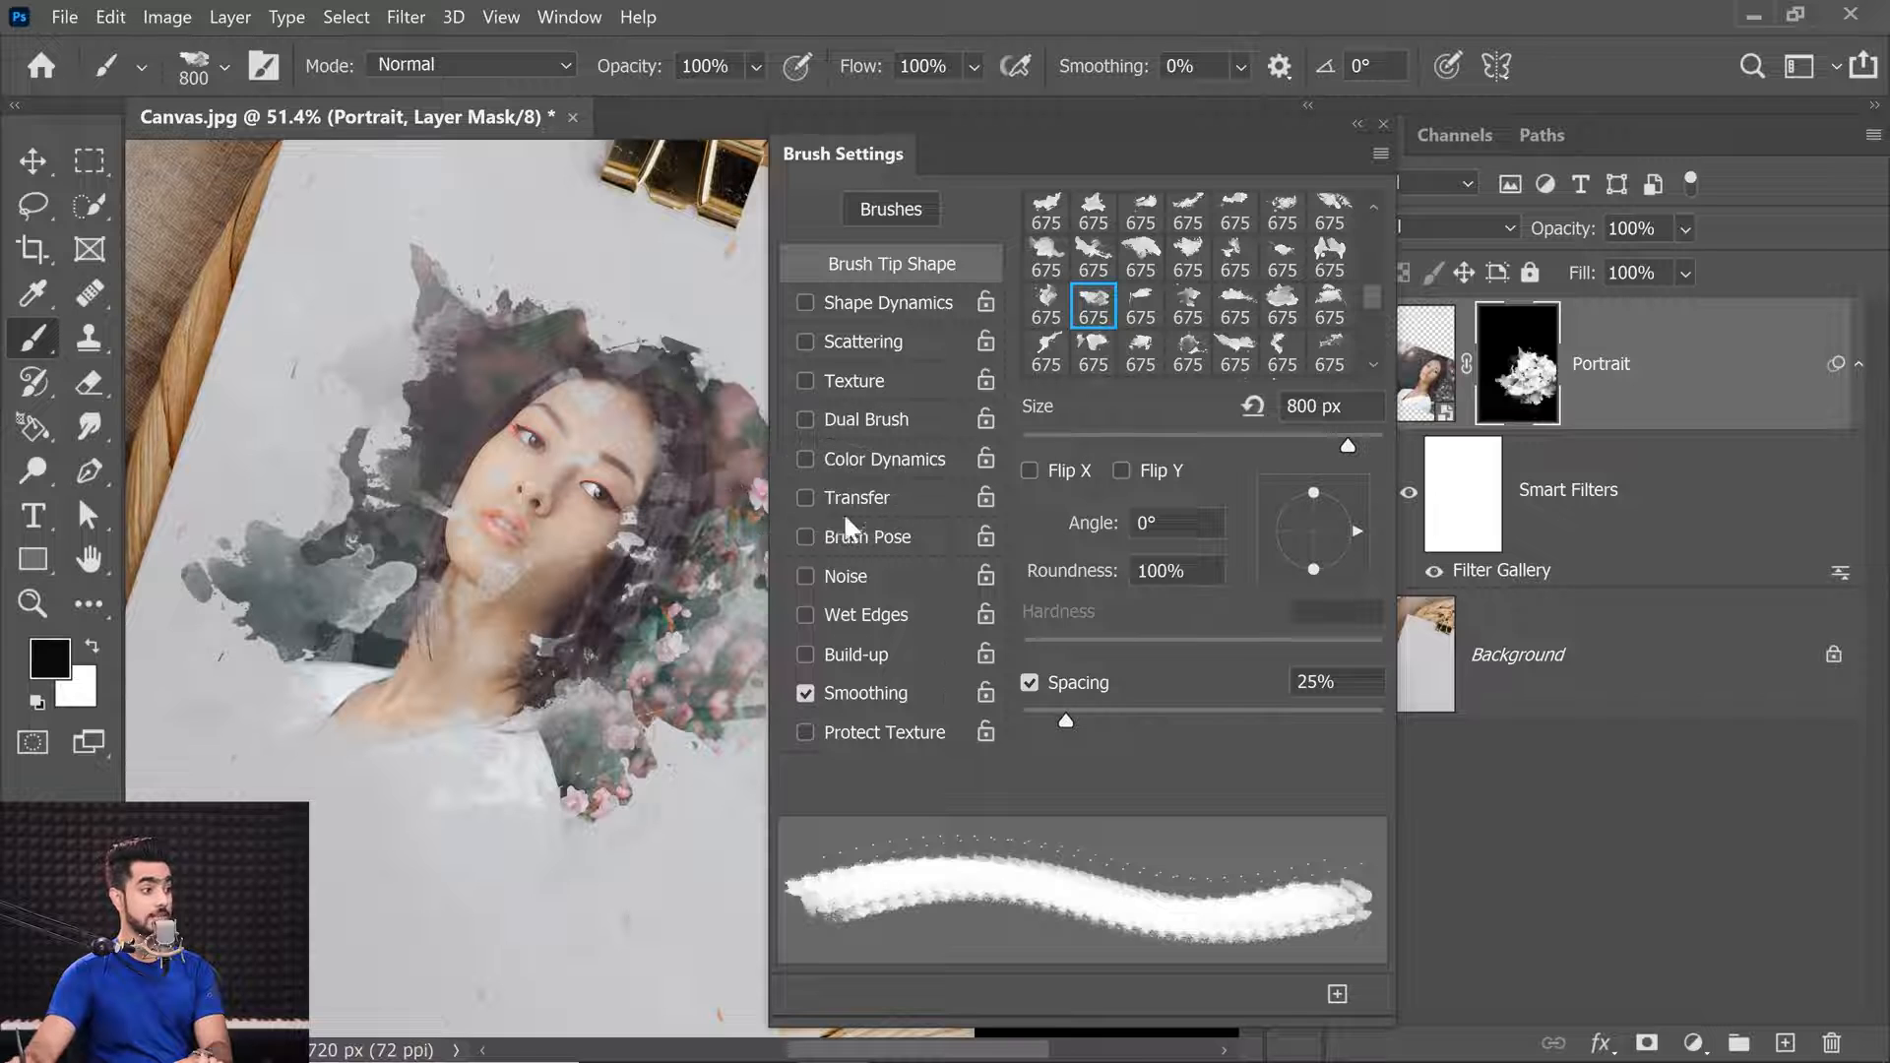
key("bracketleft")
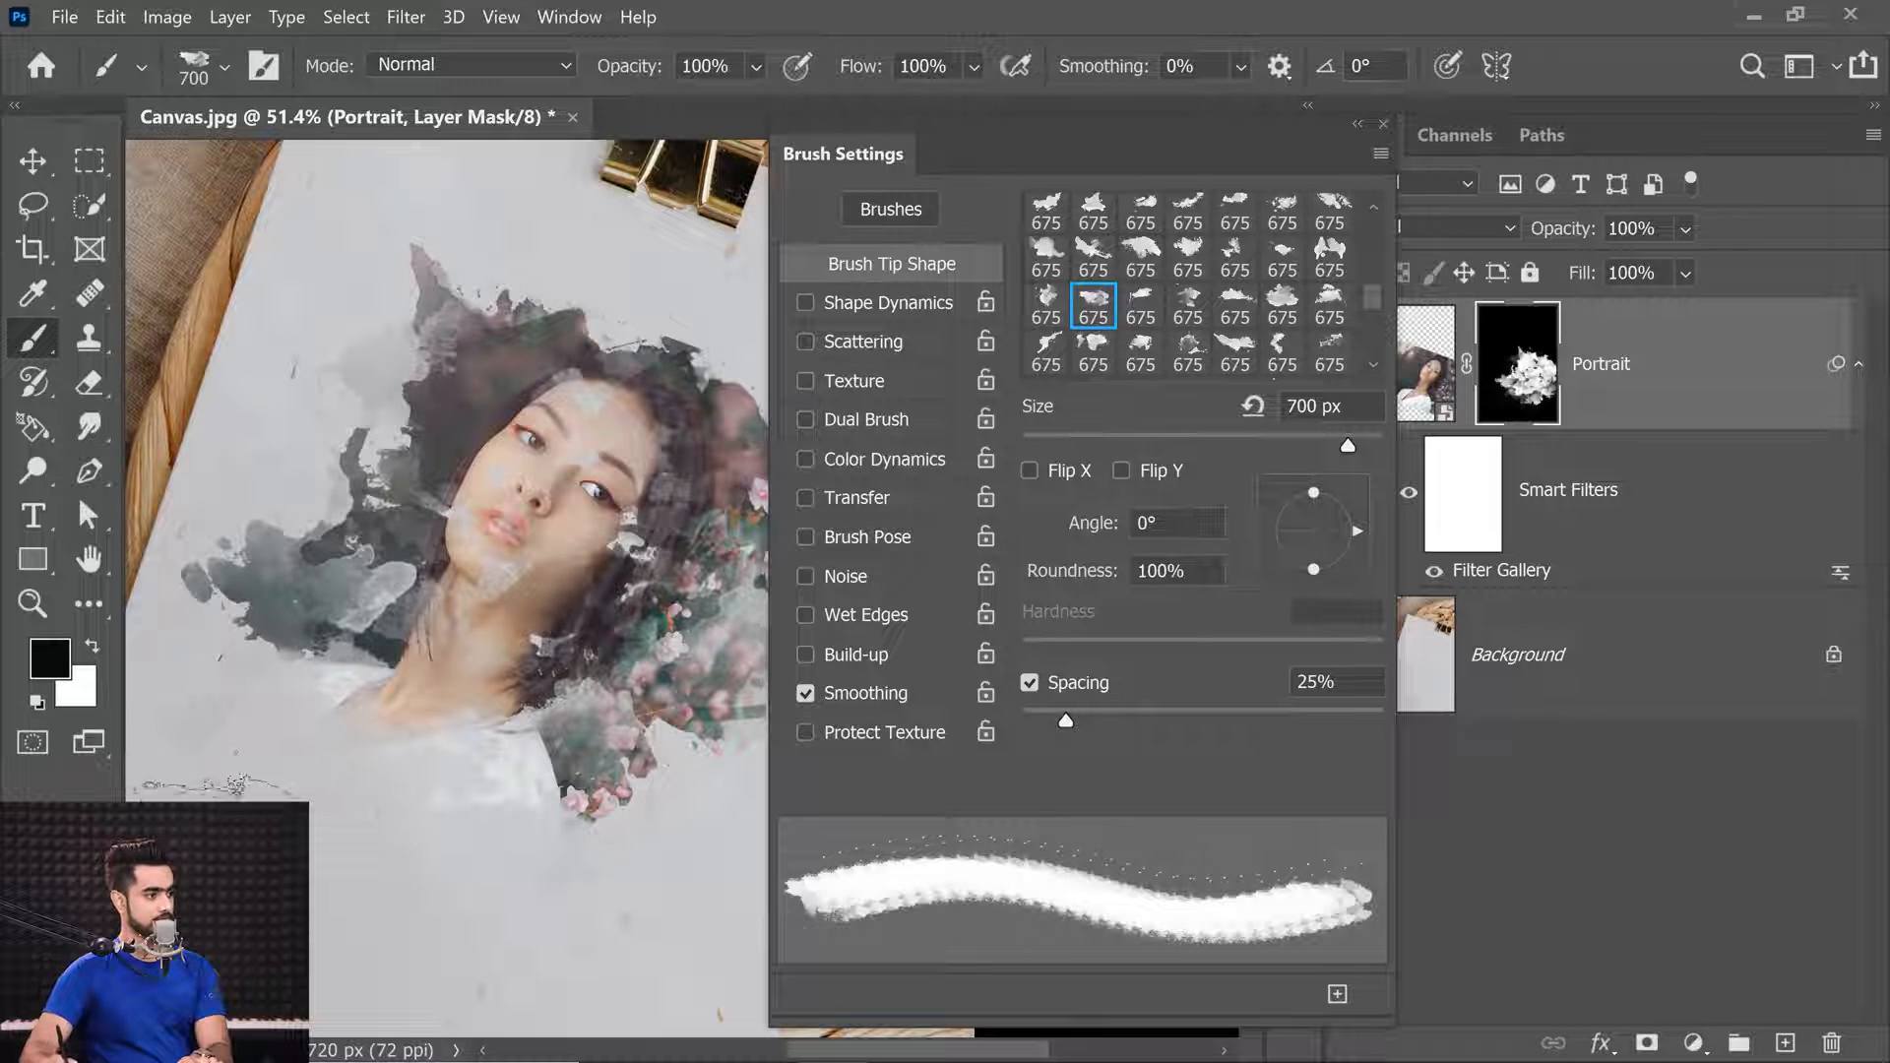
left_click(1383, 125)
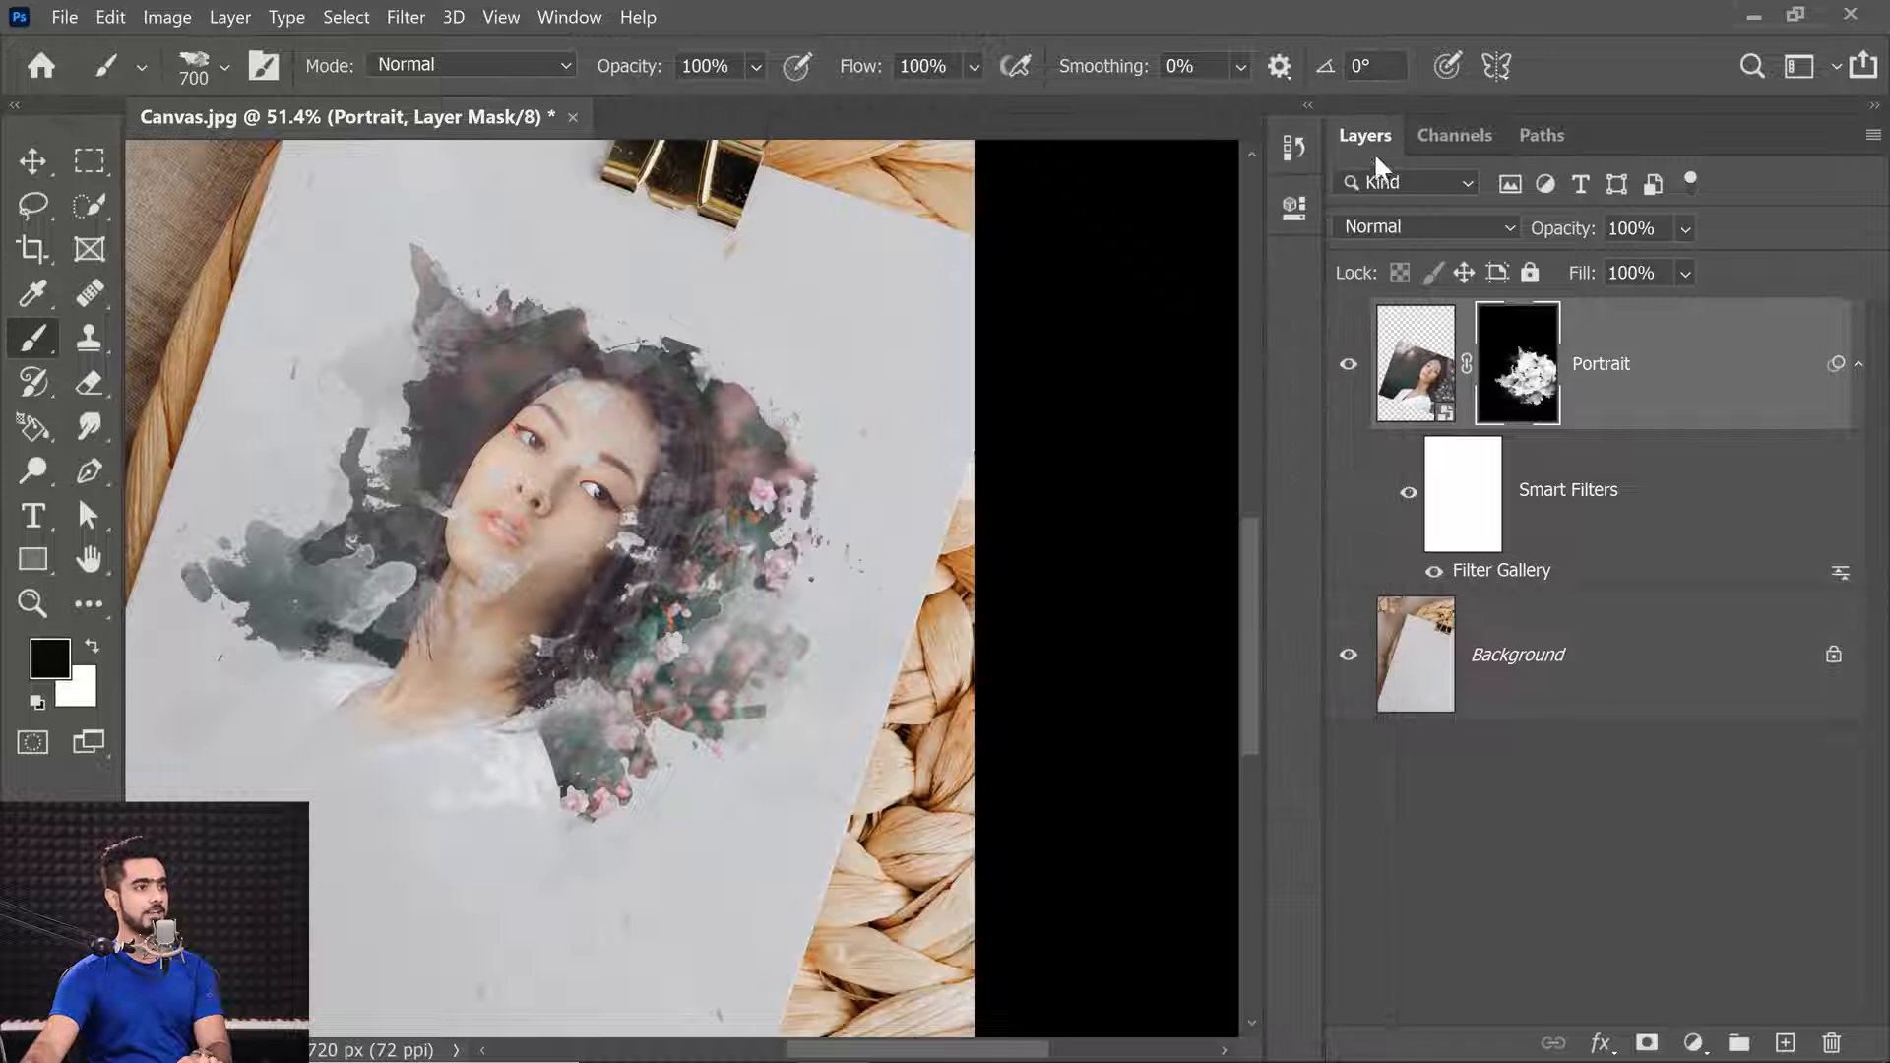
Set the Portrait layer's blend mode to Darken and inspect how it blends with the paper.
scroll(645, 576, "down", 3)
scroll(650, 577, "up", 3)
scroll(675, 576, "up", 3)
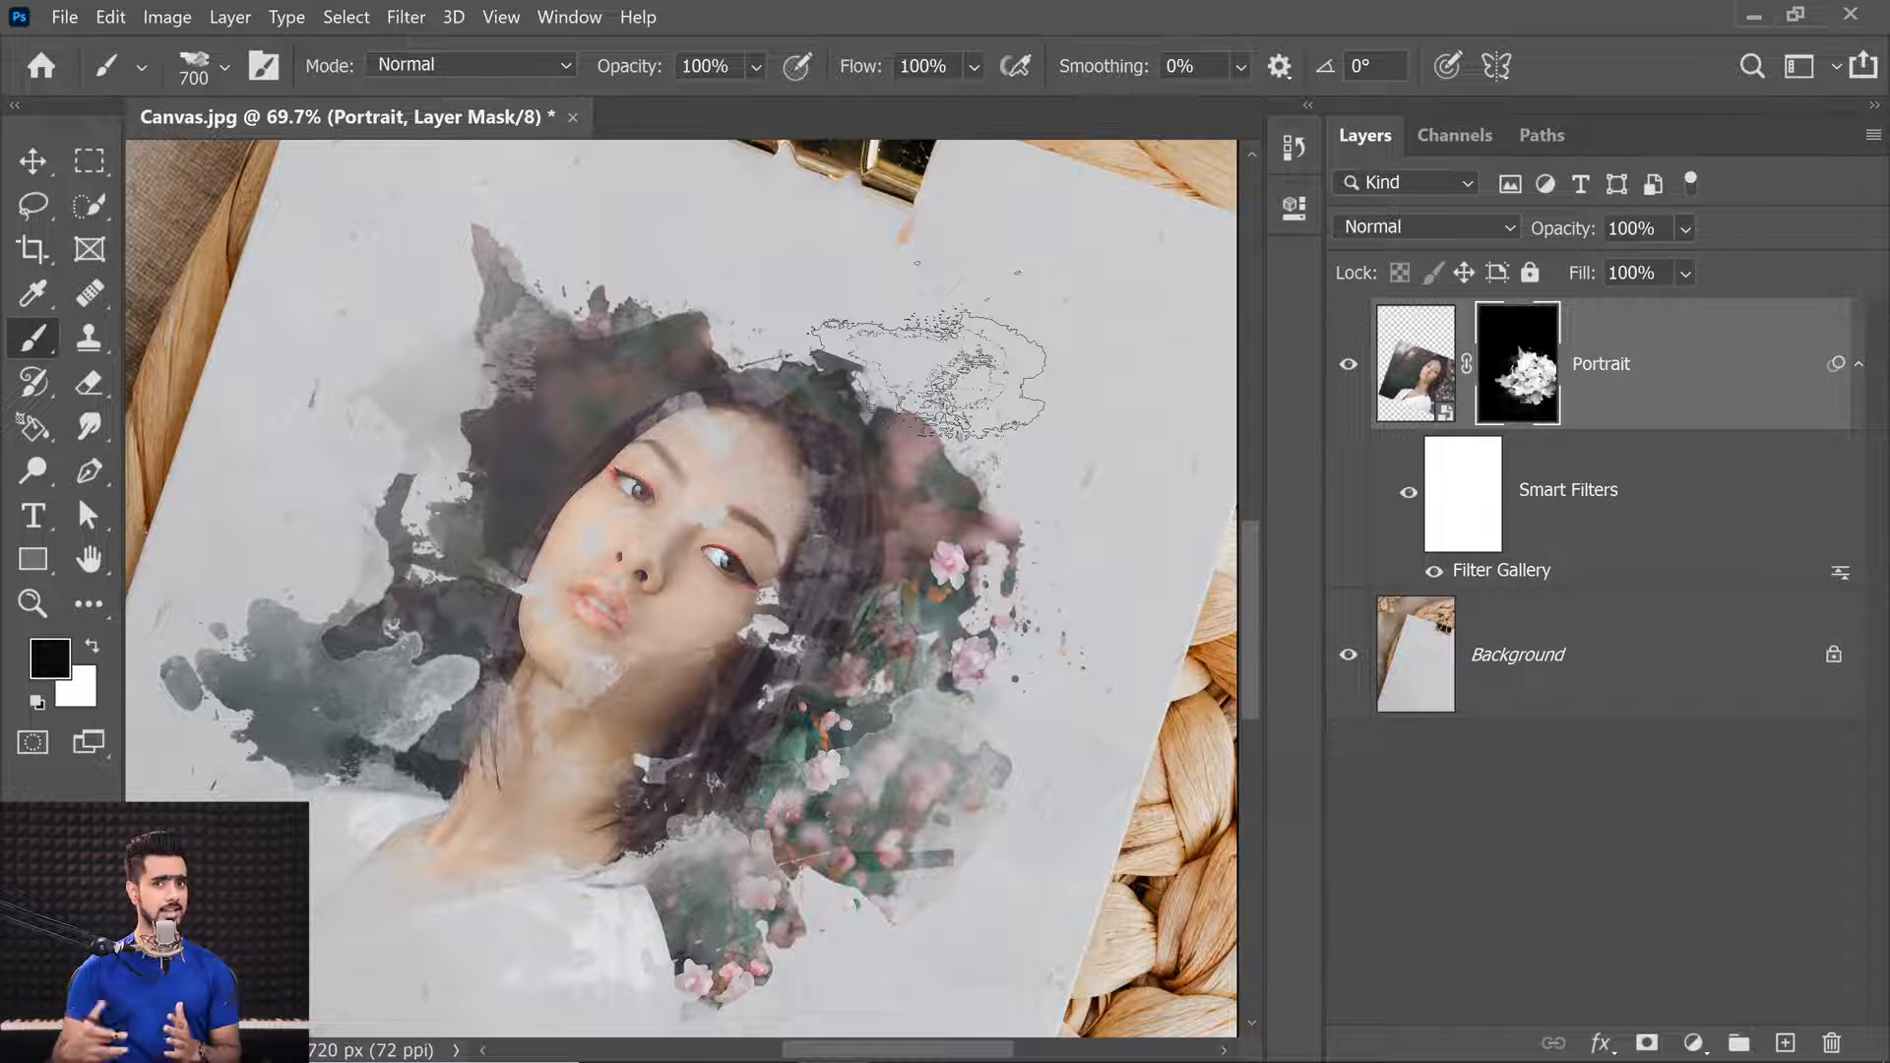
left_click(1376, 225)
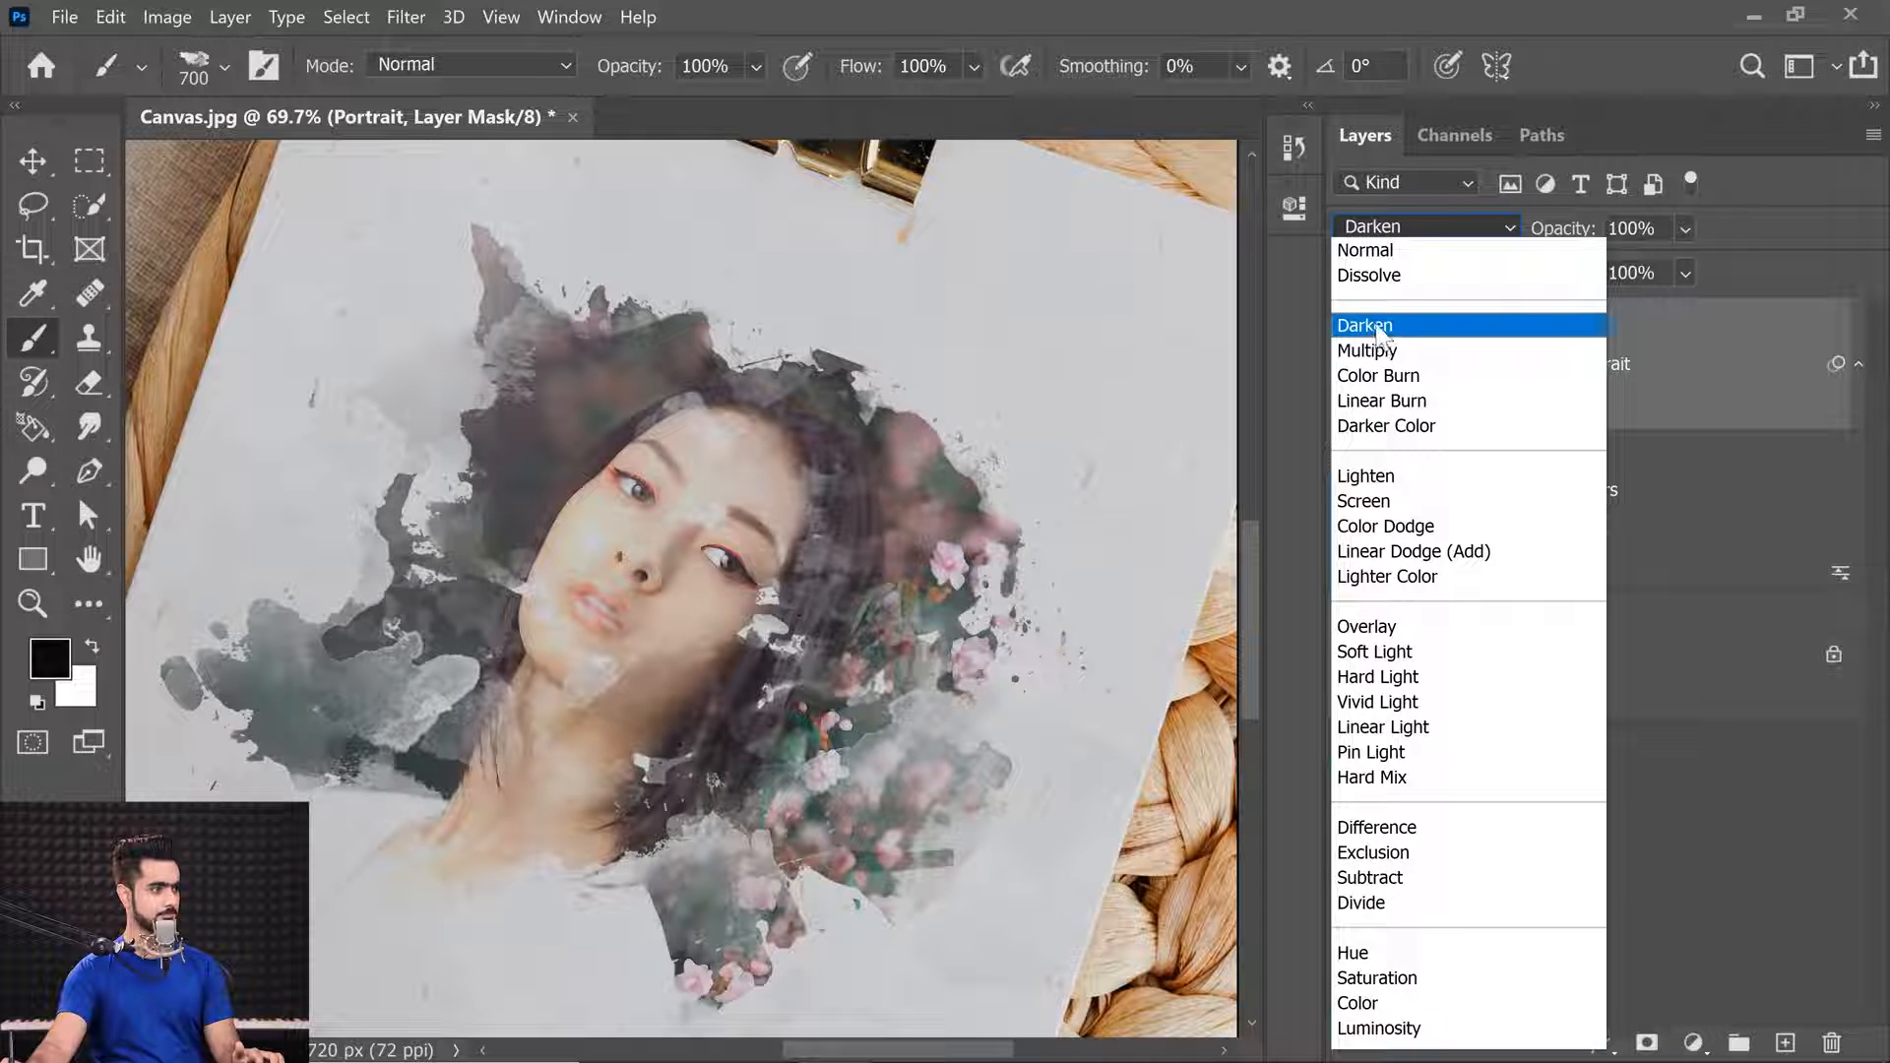
left_click(1378, 328)
scroll(718, 656, "up", 3)
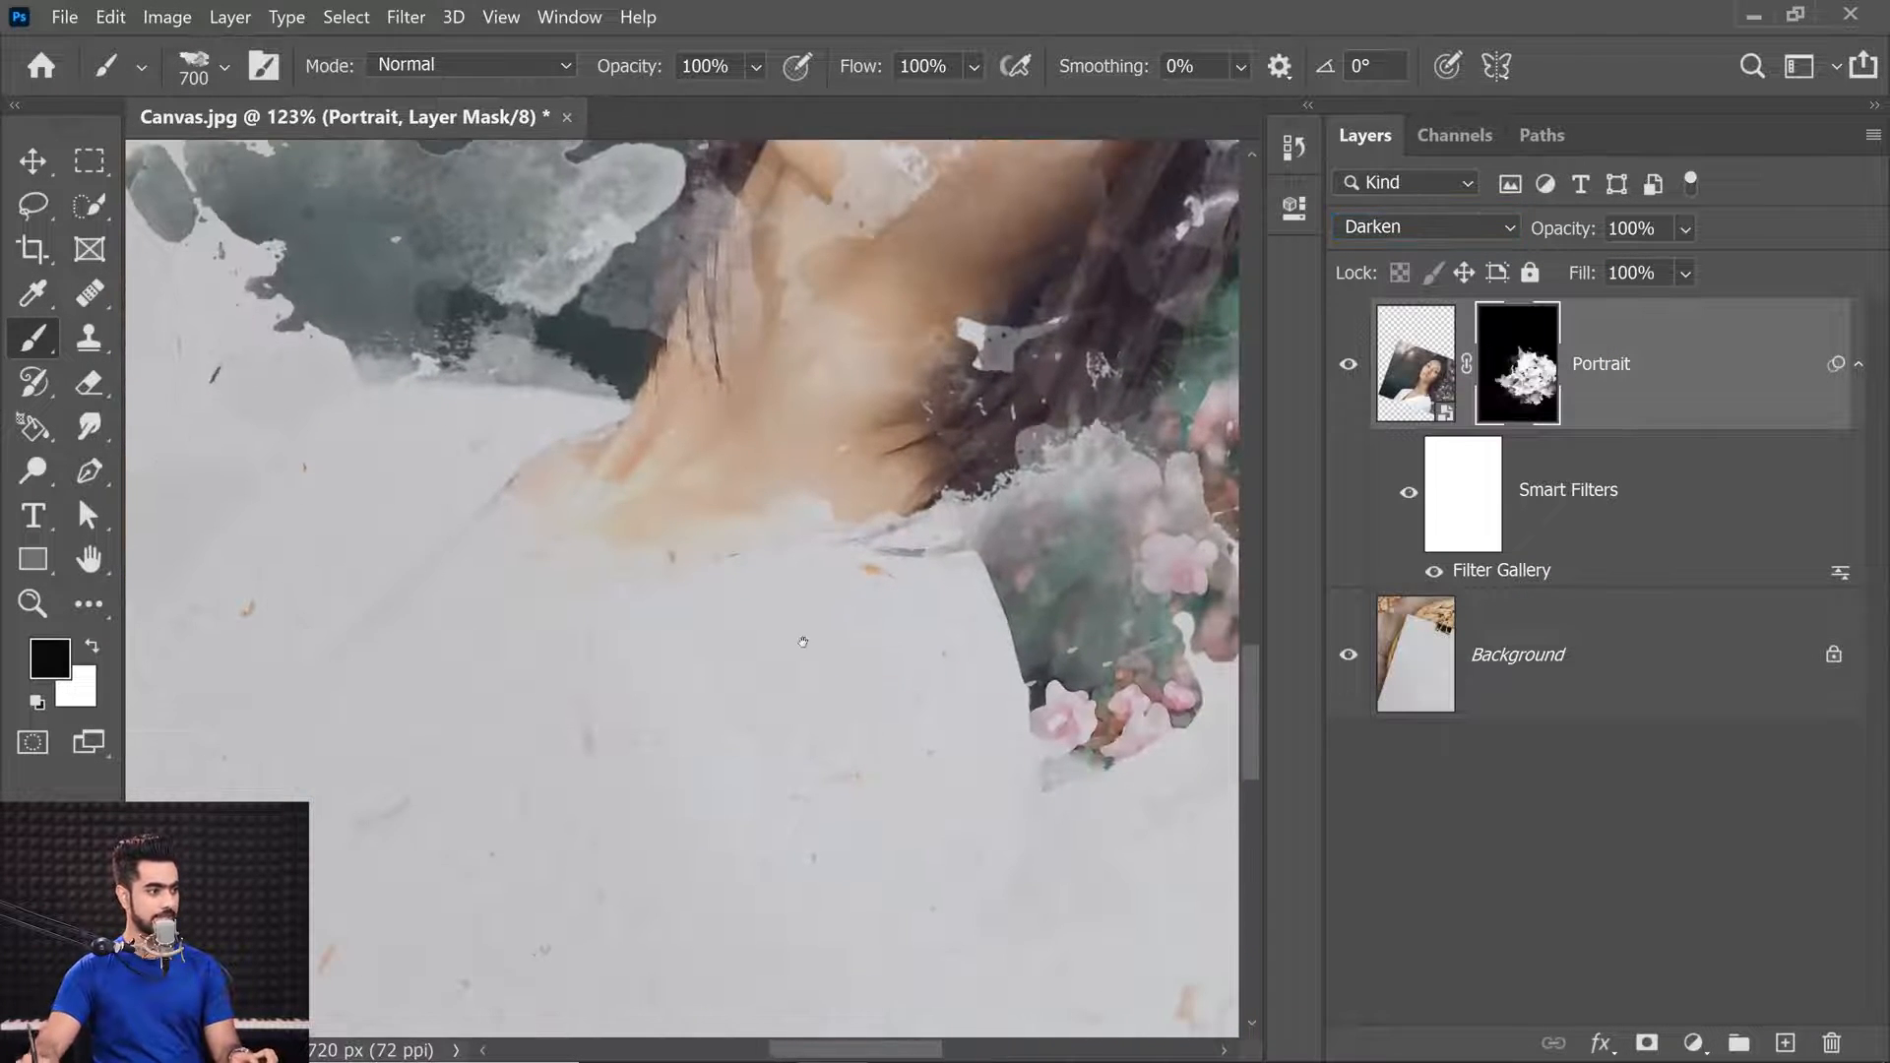
scroll(826, 296, "down", 5)
left_click_drag(843, 304, 837, 391)
scroll(805, 479, "up", 3)
scroll(836, 391, "down", 4)
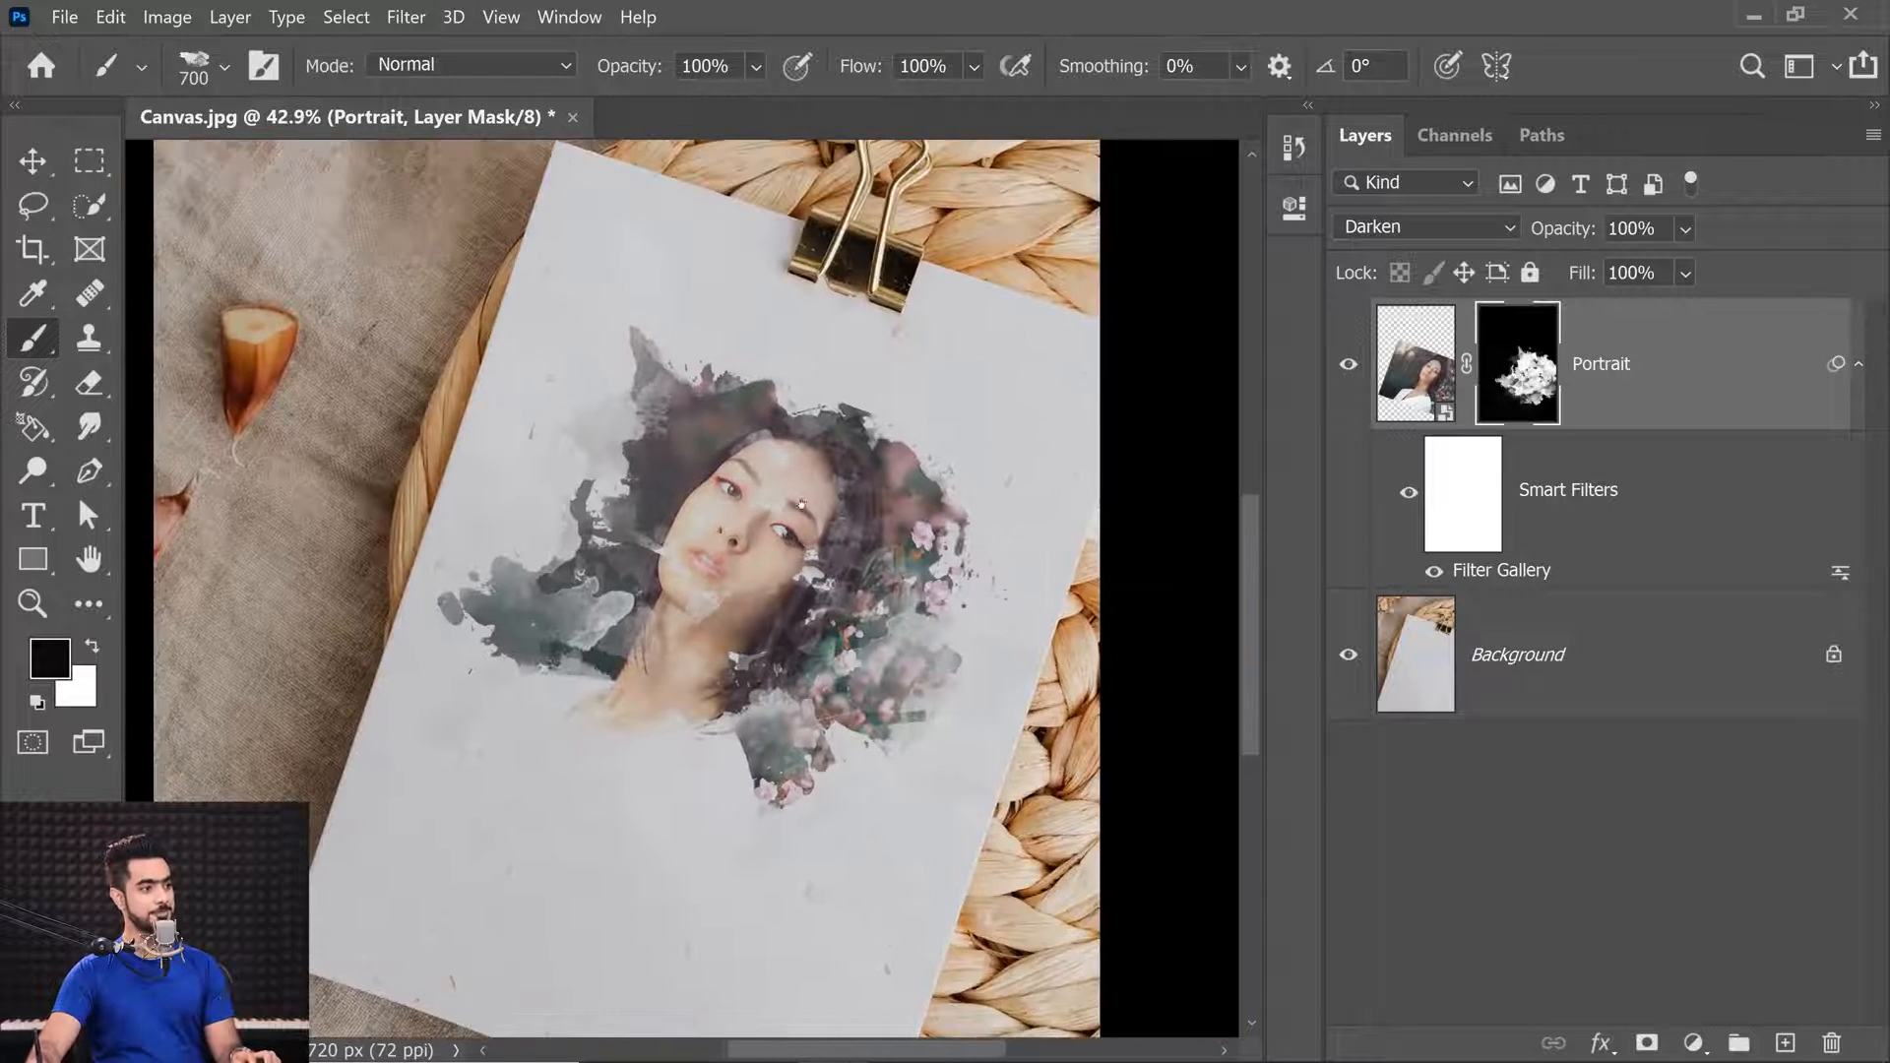
In the Portrait layer's blending options, split the Underlying Layer dark Blend If slider to 91 / 210 and apply it.
scroll(835, 482, "up", 2)
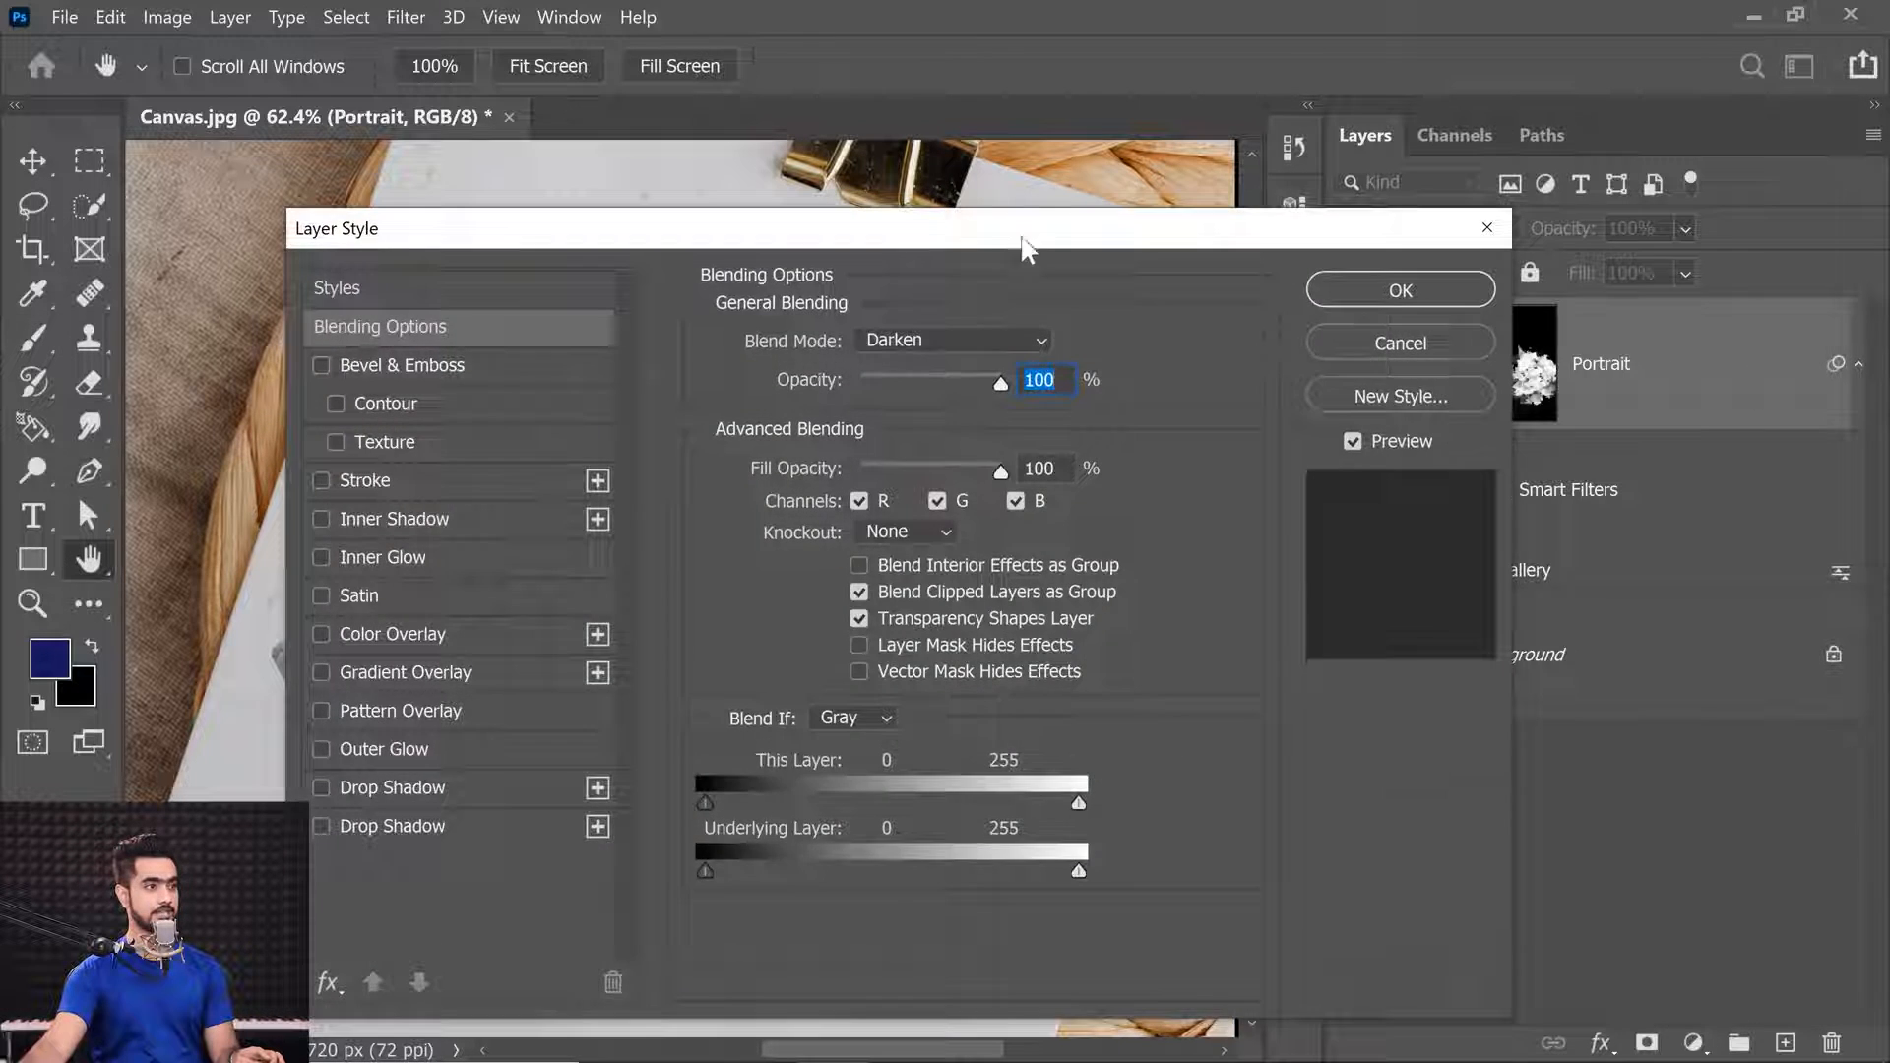
left_click_drag(1024, 241, 1666, 170)
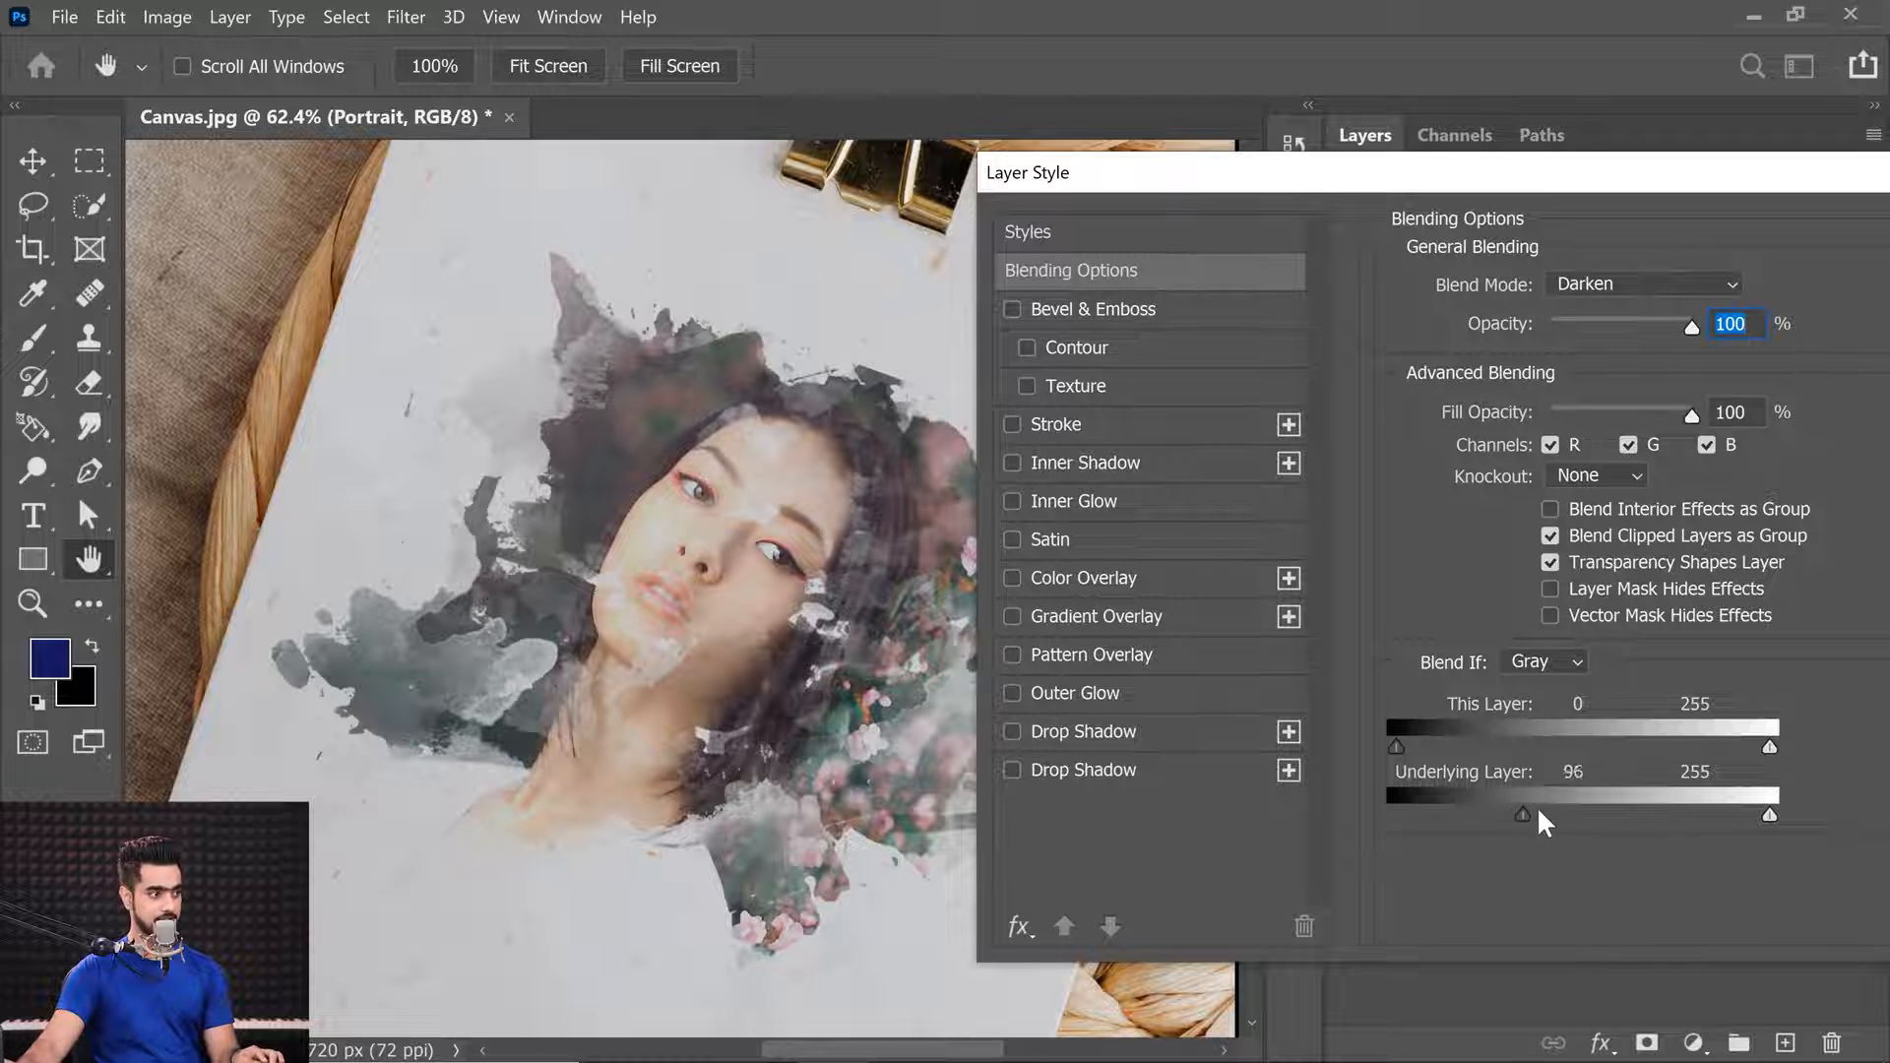
left_click_drag(1573, 813, 1710, 807)
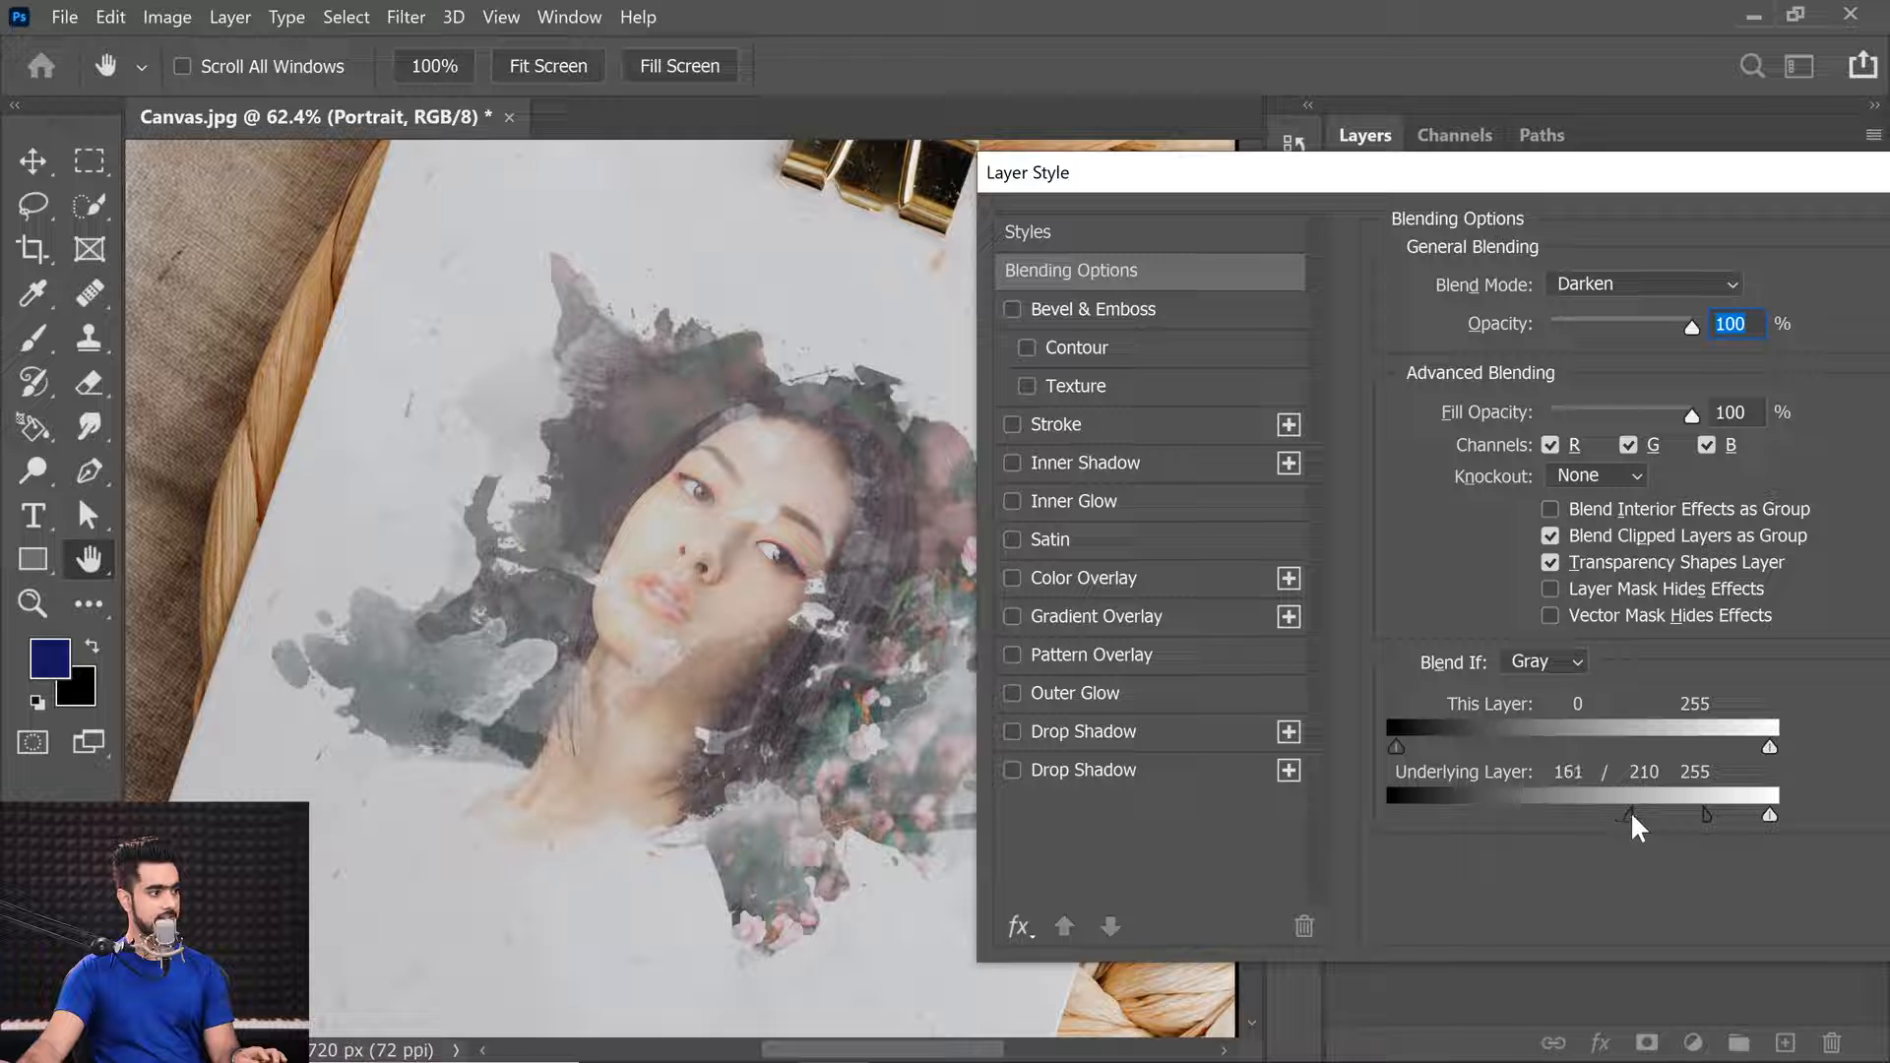
left_click_drag(1623, 822, 1551, 817)
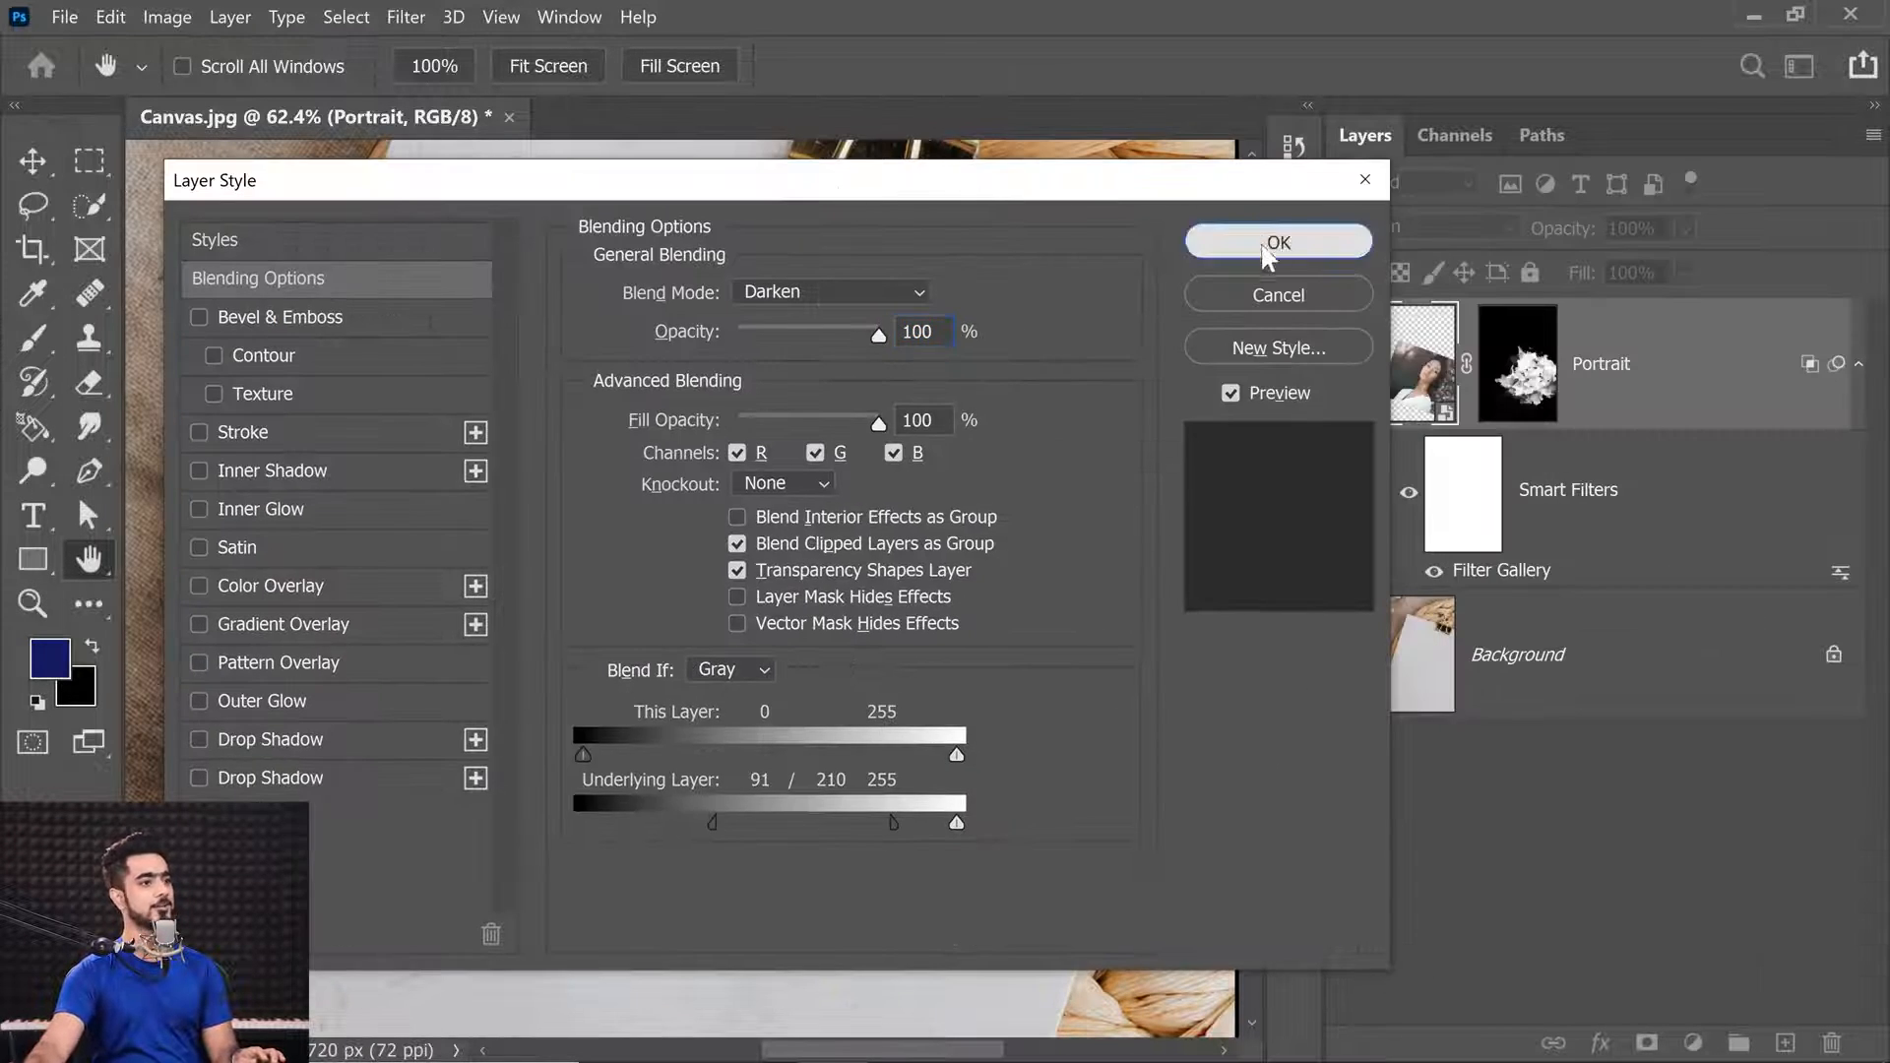
left_click(1272, 240)
key("b")
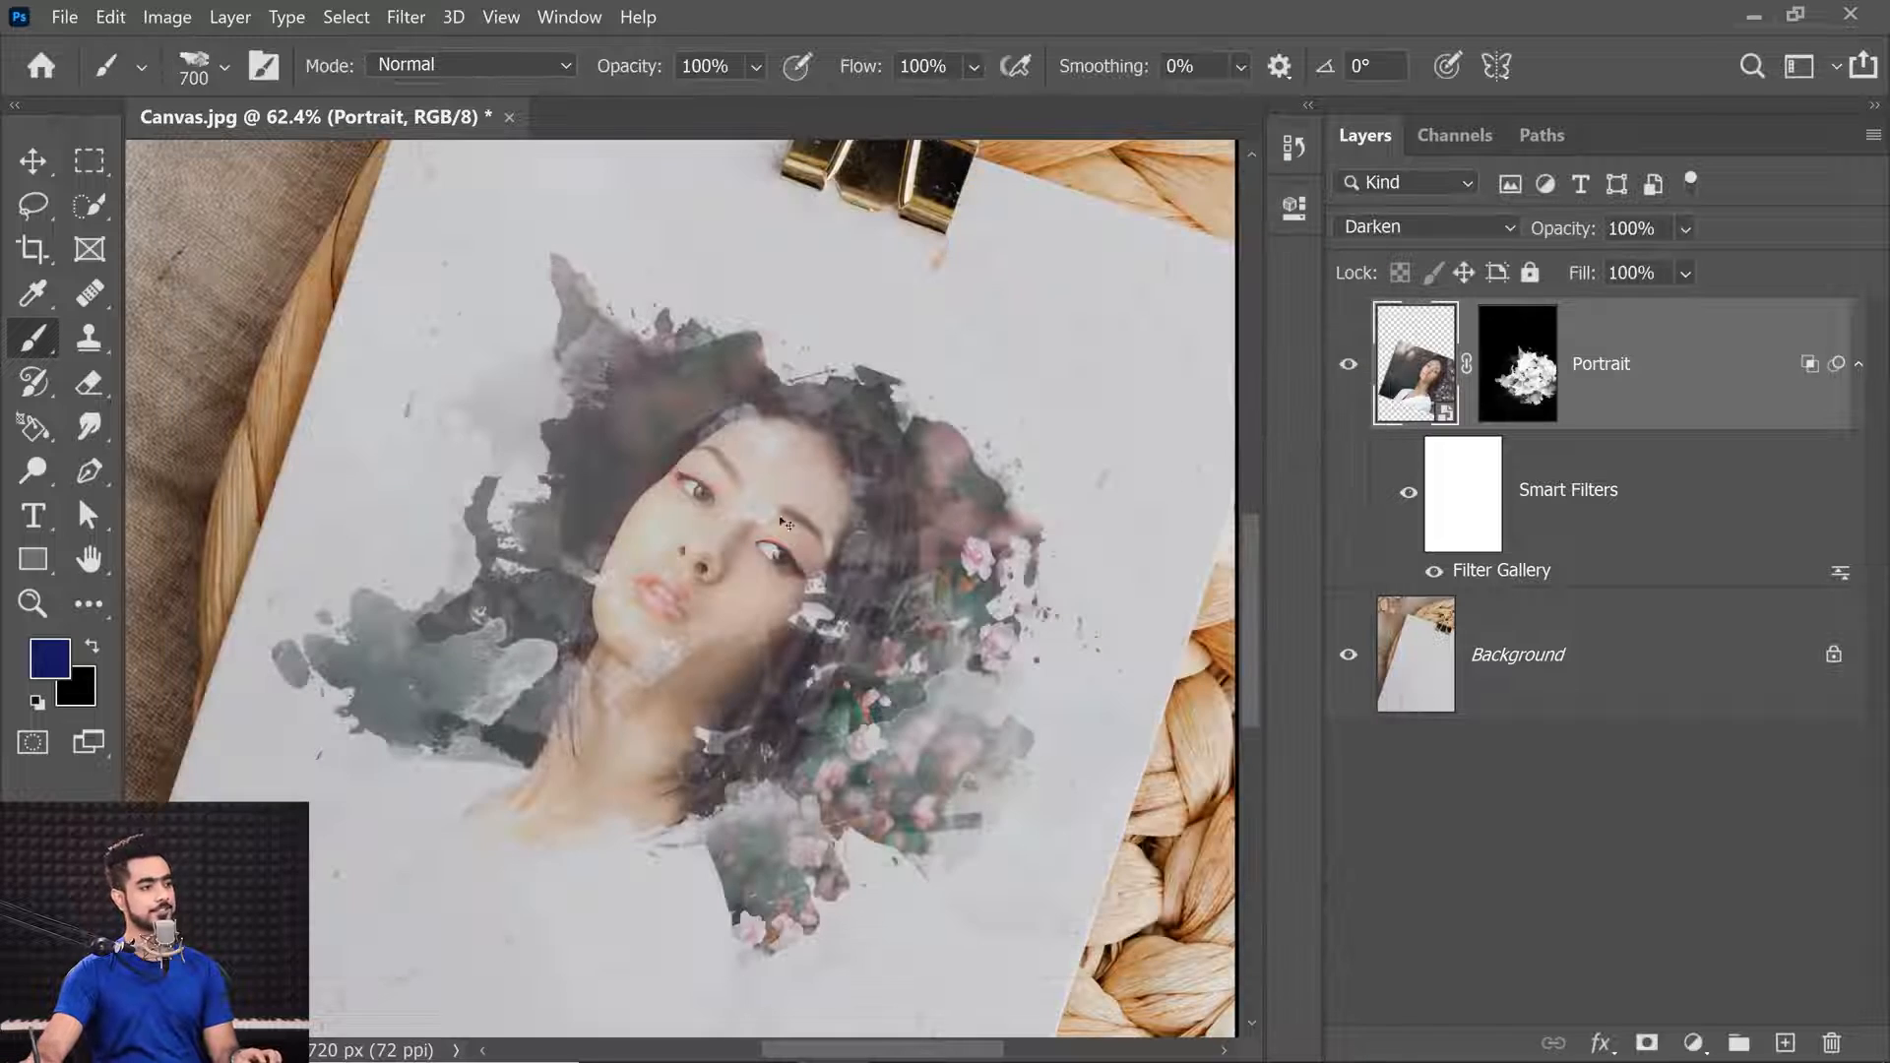
scroll(809, 551, "down", 4)
scroll(790, 582, "up", 3)
left_click_drag(775, 497, 701, 567)
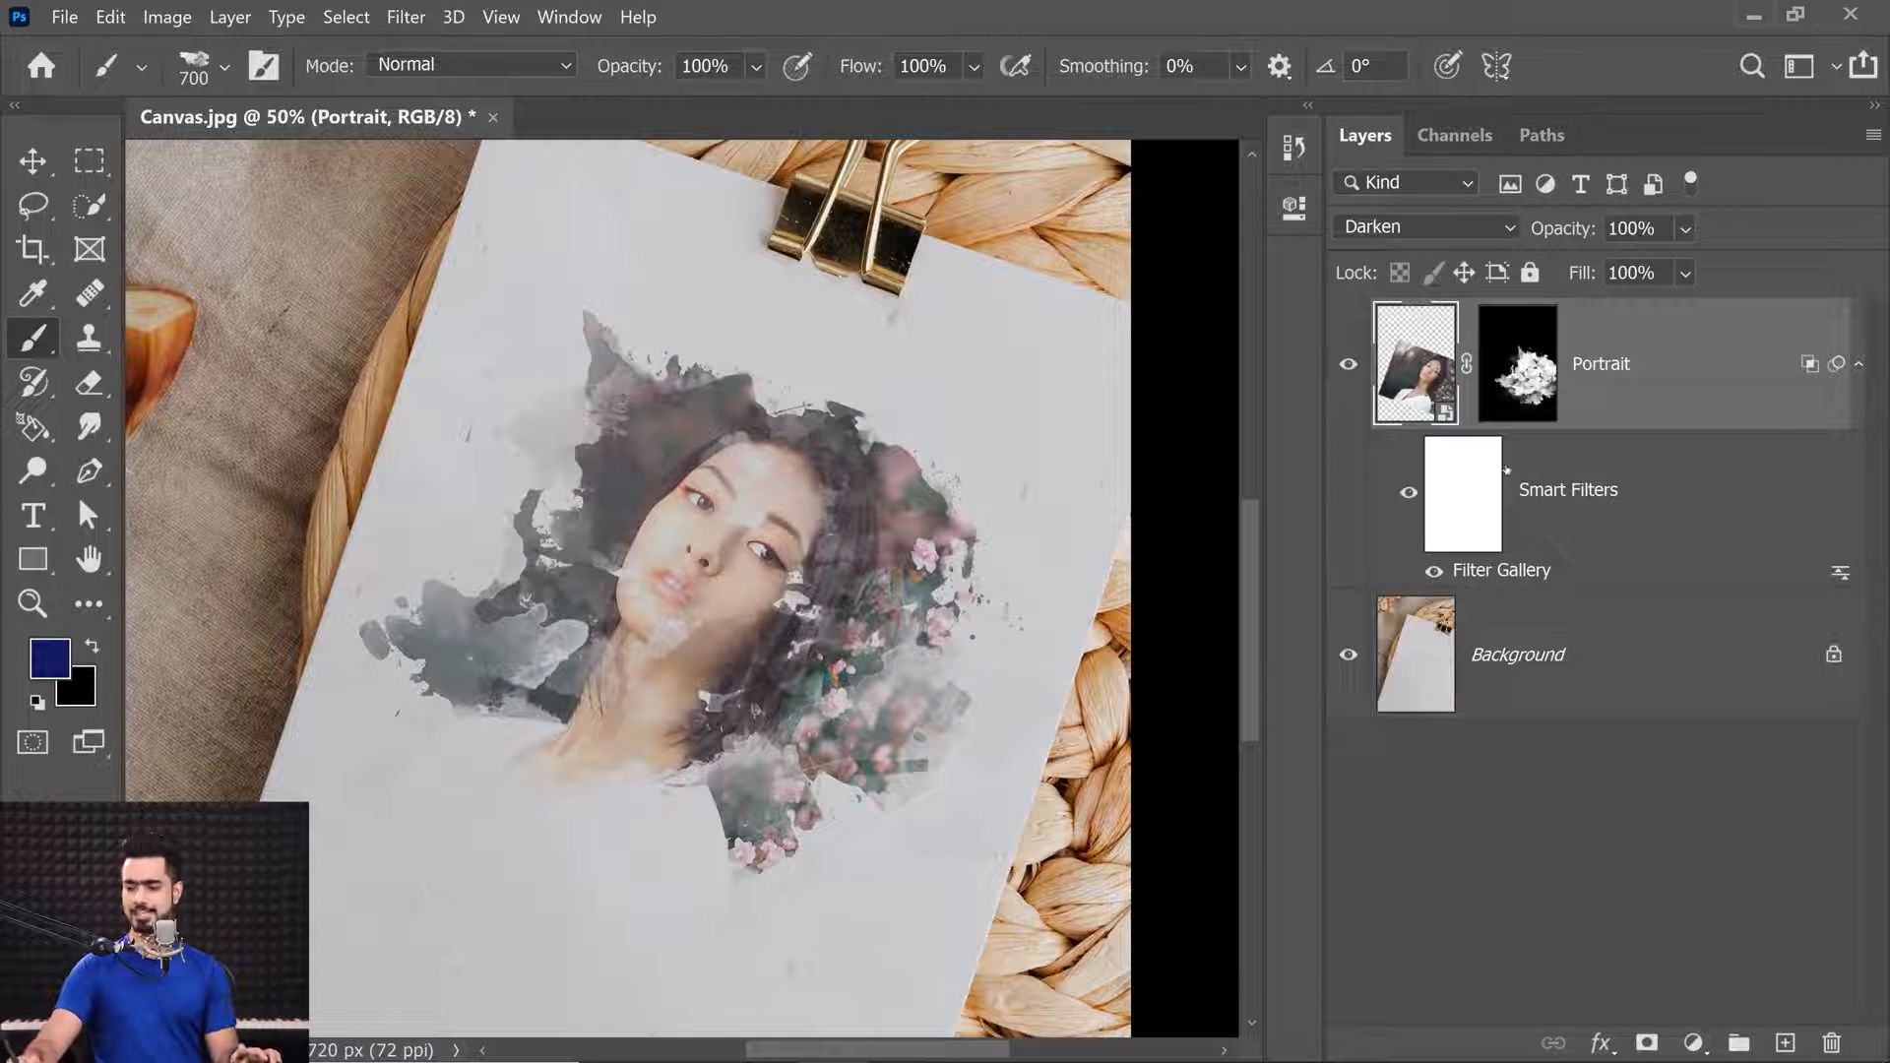